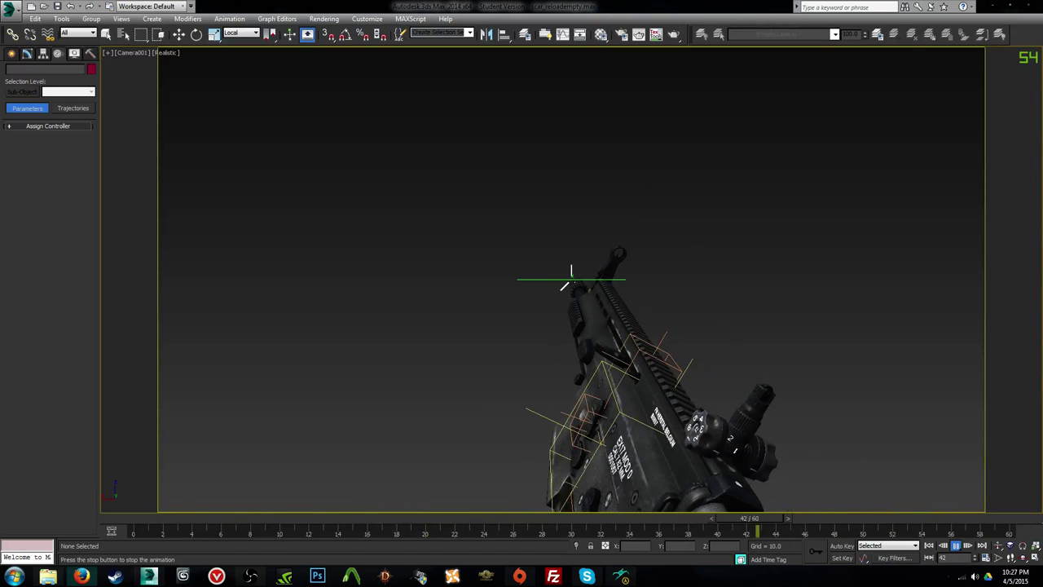
Step: Switch to Open Broadcaster Software, move its window aside and turn the microphone volume up to full
left_click(250, 577)
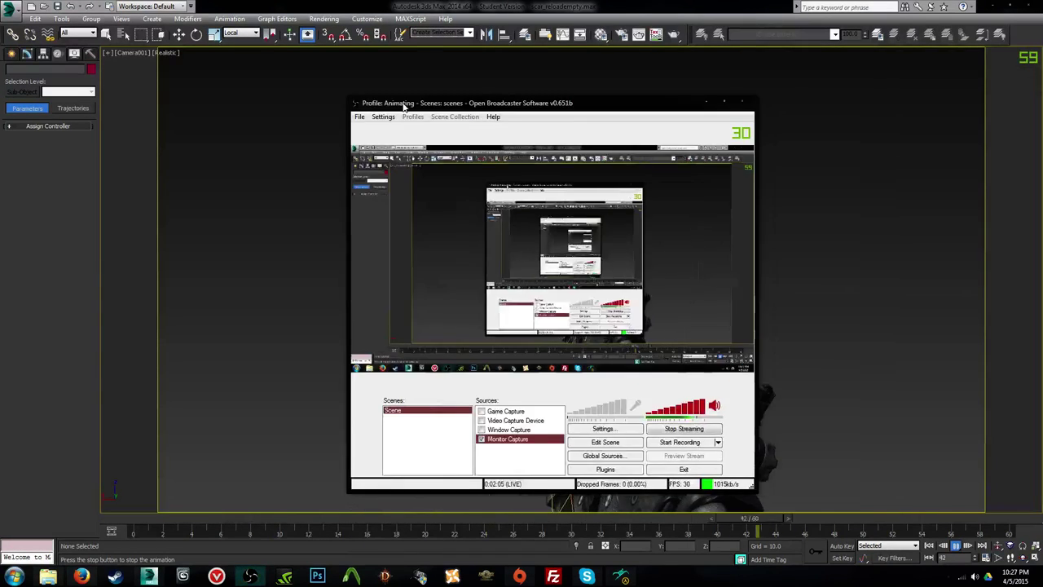
left_click_drag(400, 104, 213, 95)
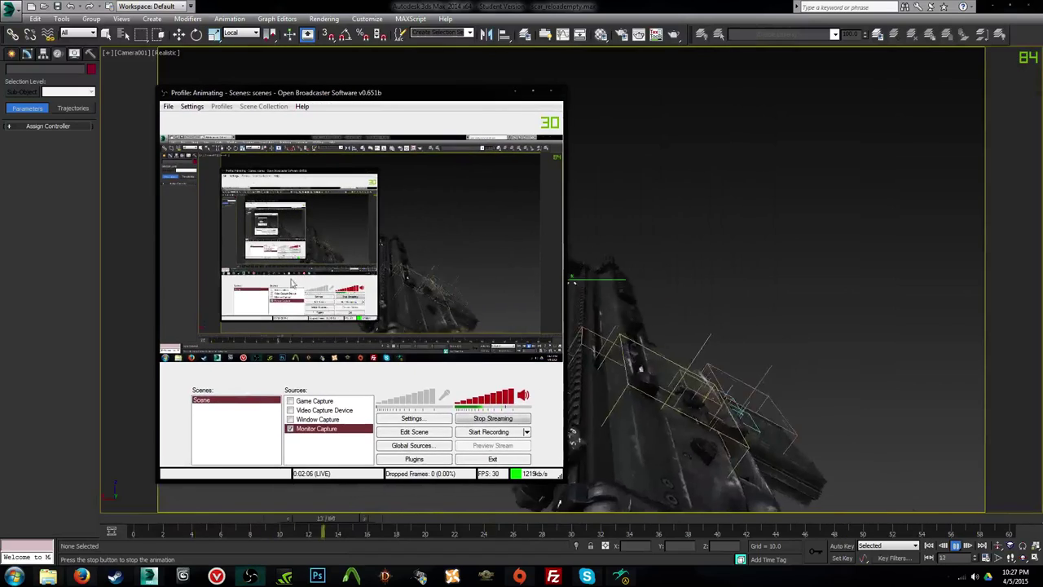
left_click(436, 402)
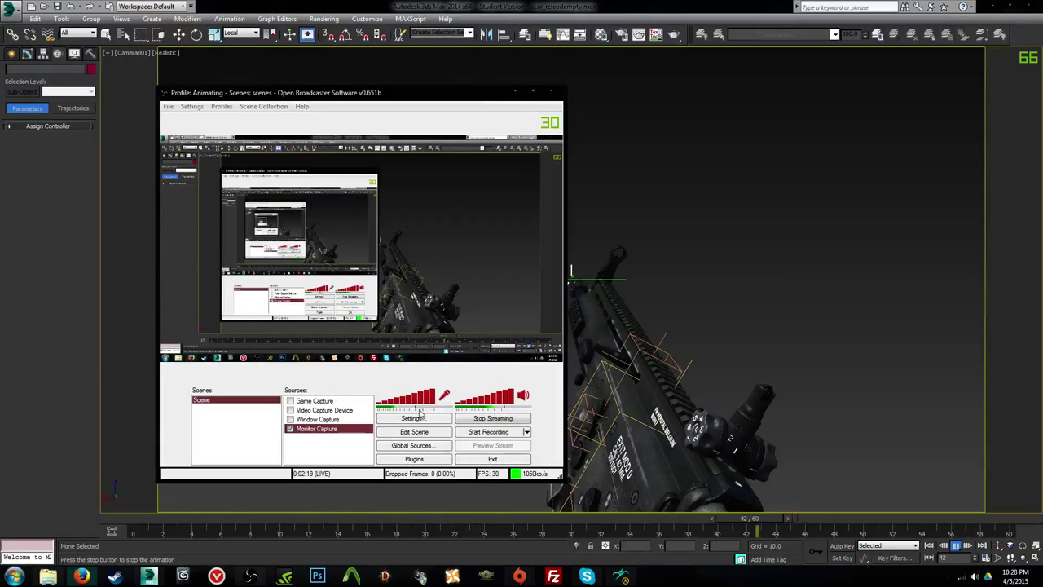
Step: Open the Windows recording devices list and place it beside the Open Broadcaster Software window
right_click(975, 577)
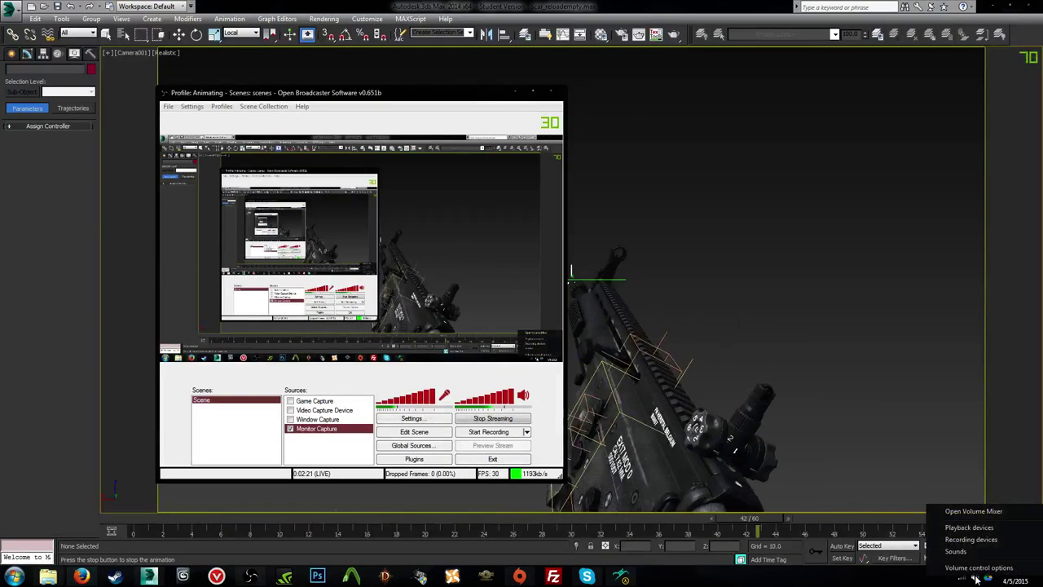
left_click(970, 540)
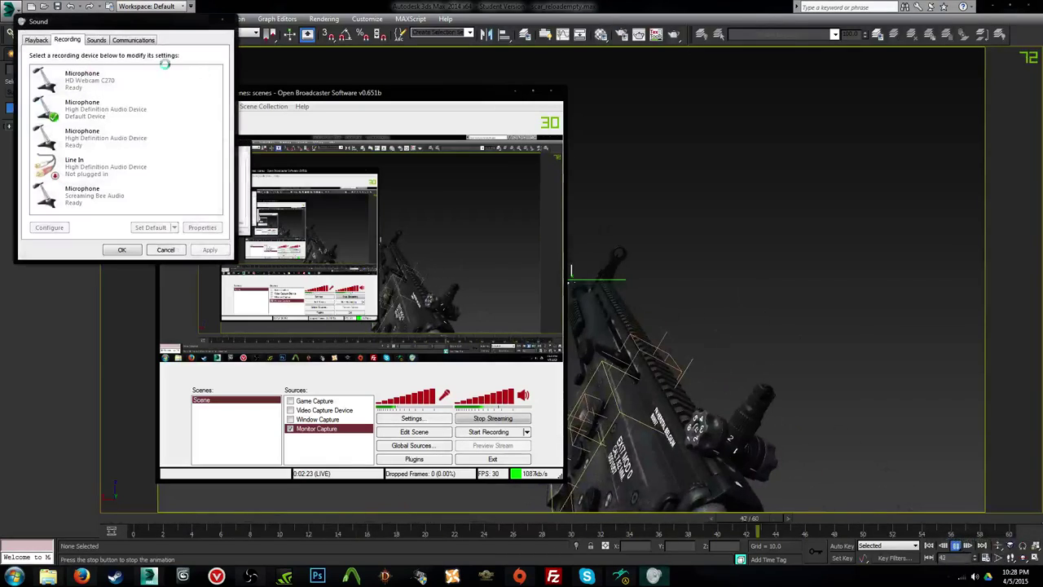
left_click_drag(130, 25, 637, 103)
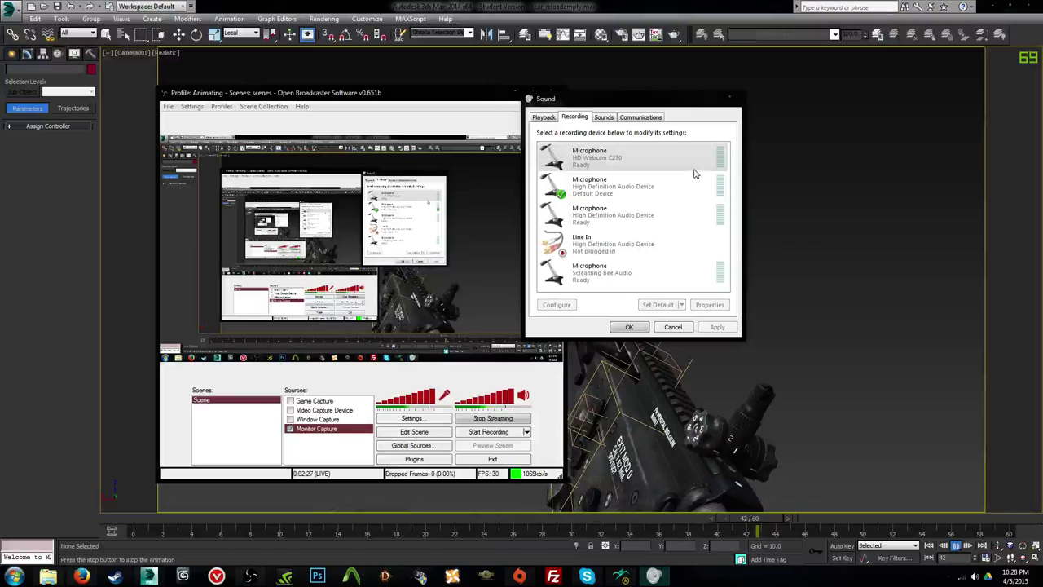
Step: Check the level and boost settings of the default High Definition Audio Device microphone
left_click(669, 190)
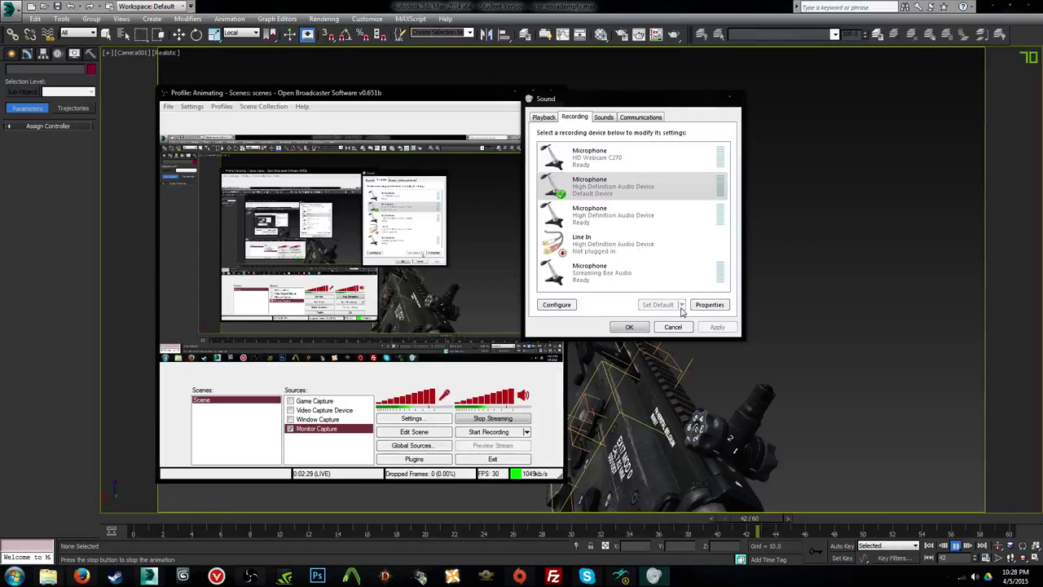
left_click(707, 304)
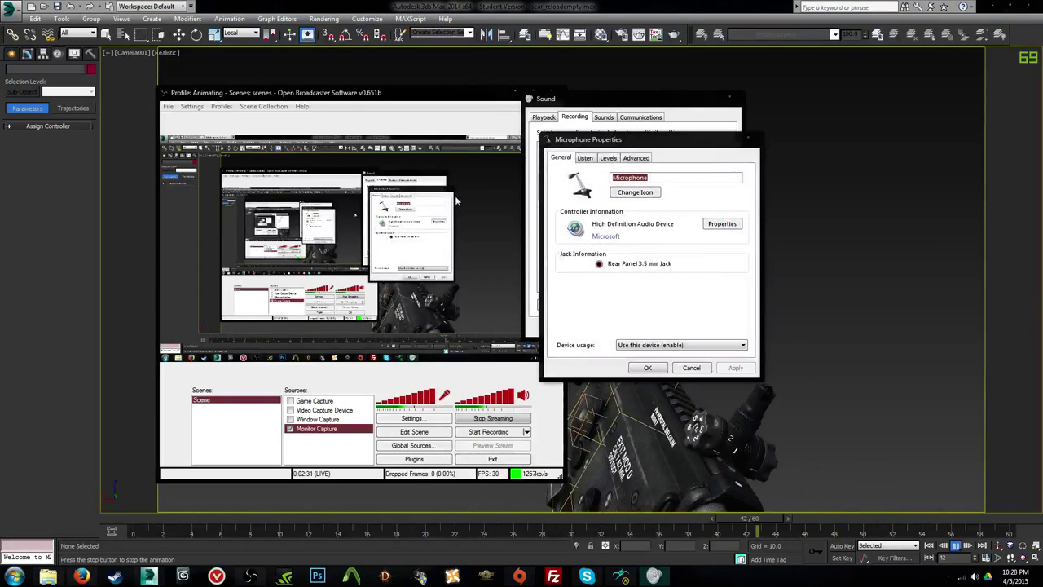
left_click(609, 158)
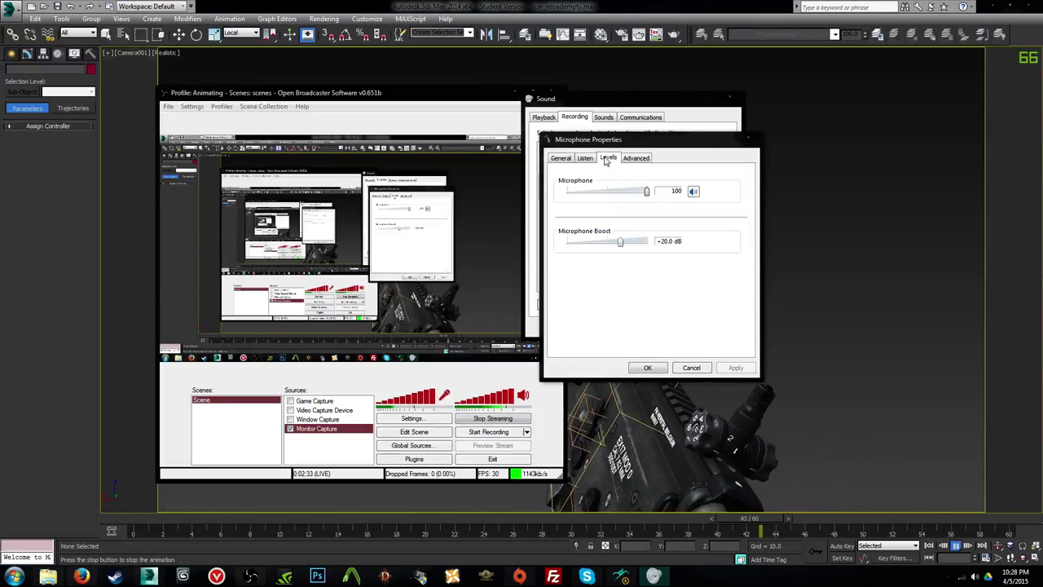
left_click(589, 159)
left_click(609, 158)
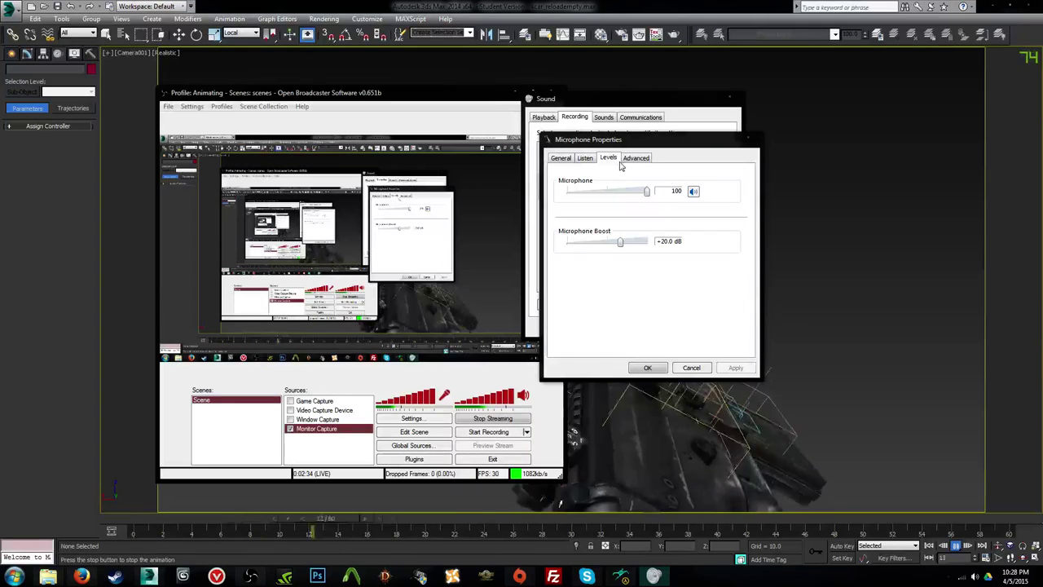
left_click(750, 140)
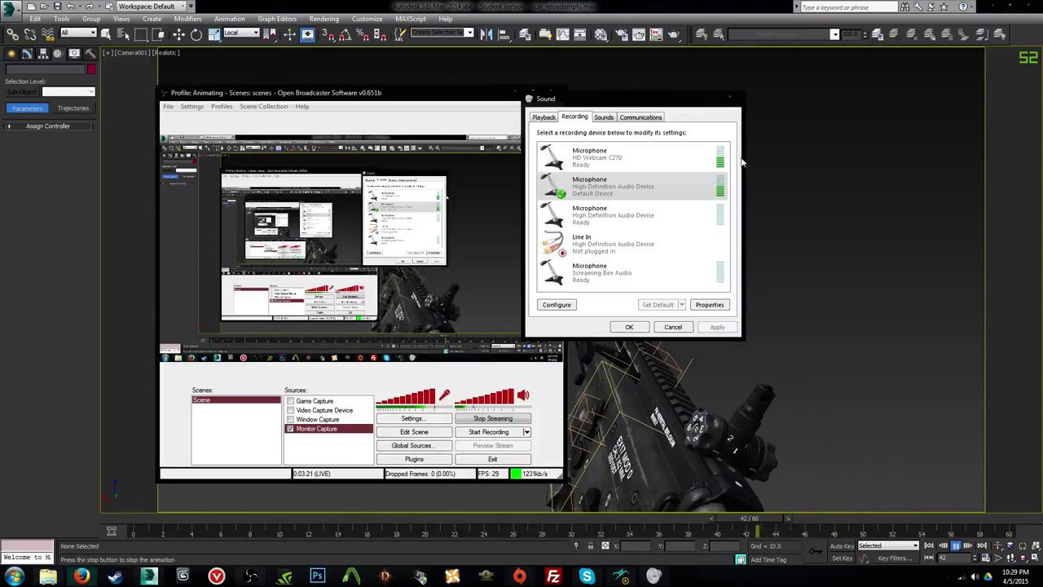
left_click(701, 186)
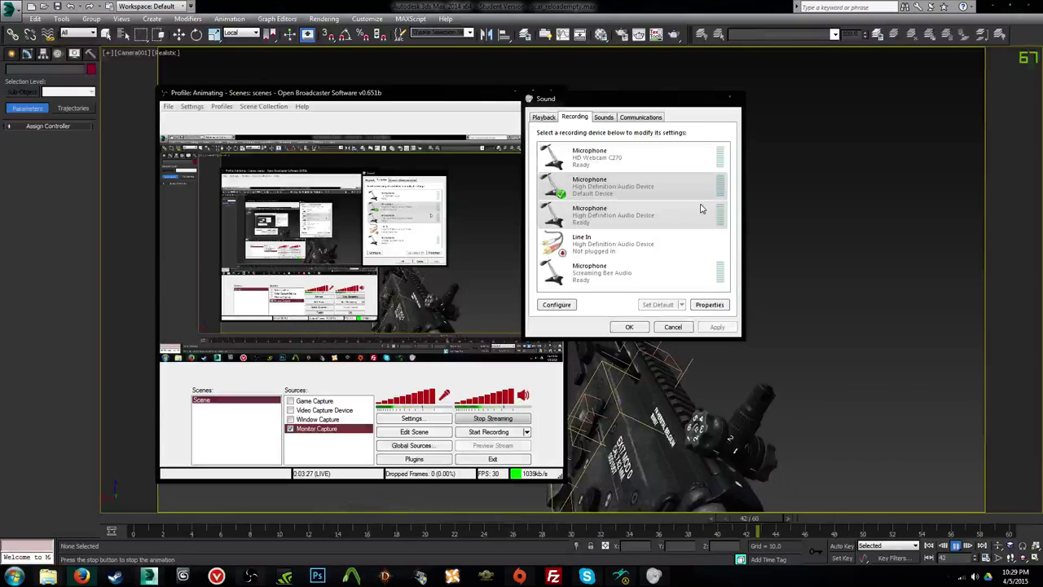
Step: Review the video and audio settings in Open Broadcaster Software, including the microphone device choices and boost
left_click(435, 420)
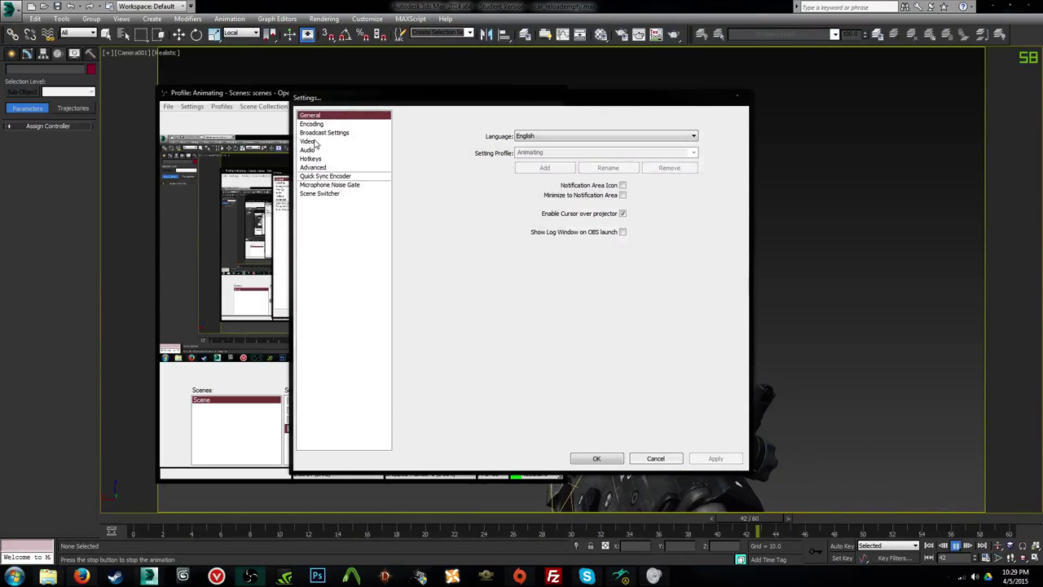
left_click(308, 150)
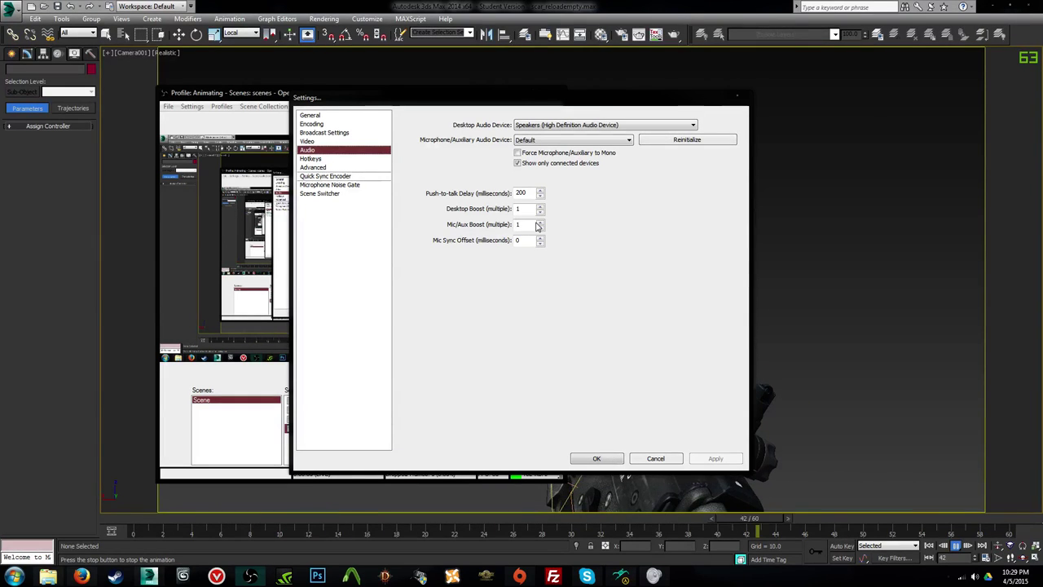
left_click(346, 133)
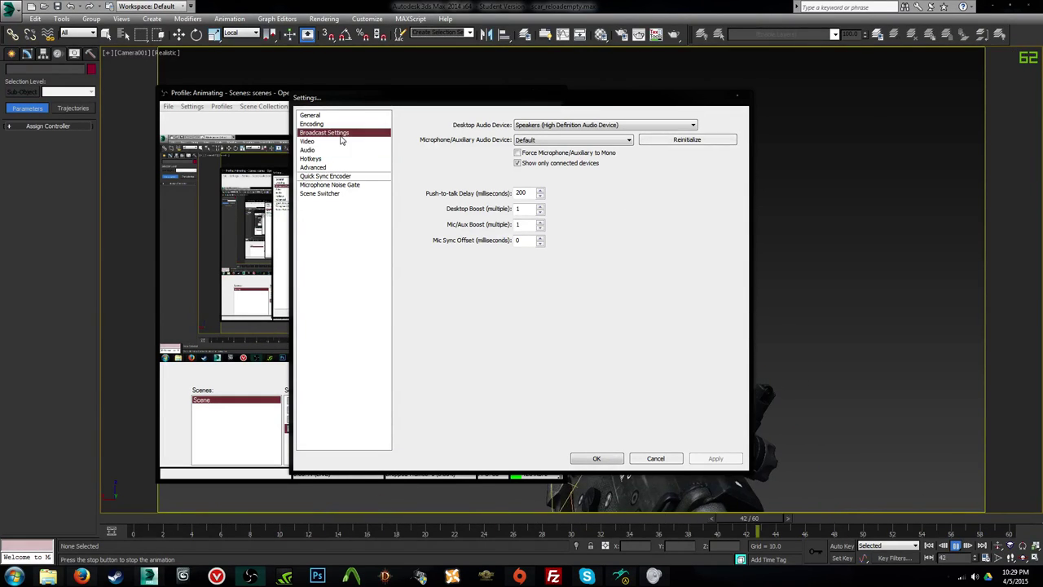
left_click(342, 142)
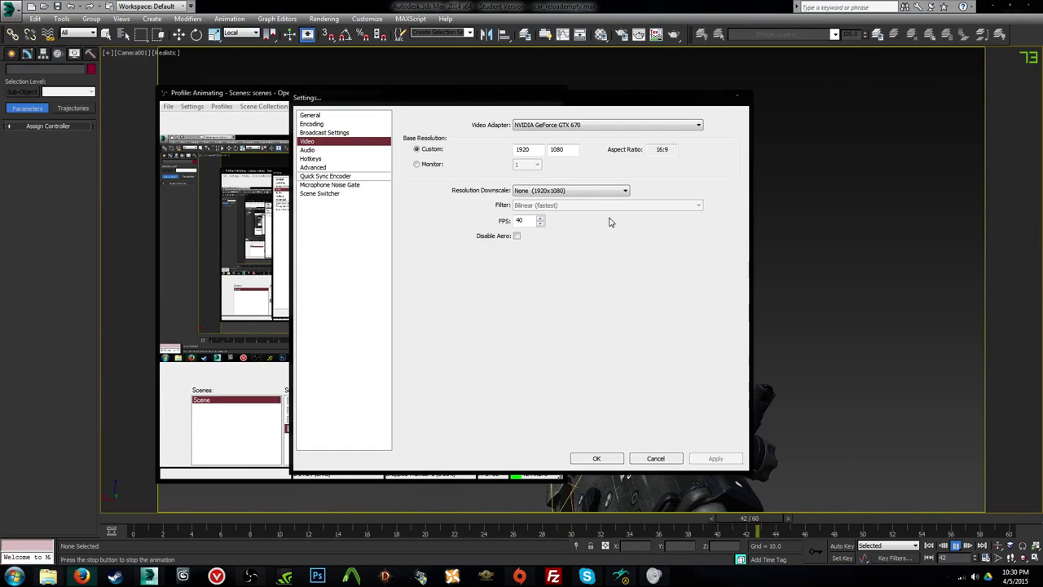
left_click(348, 151)
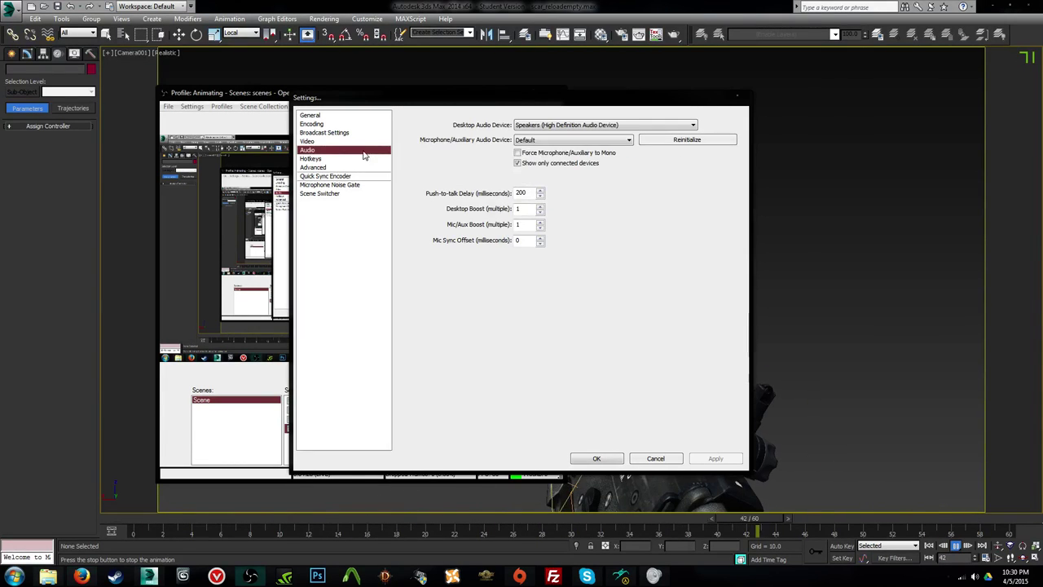
left_click(575, 143)
left_click(575, 142)
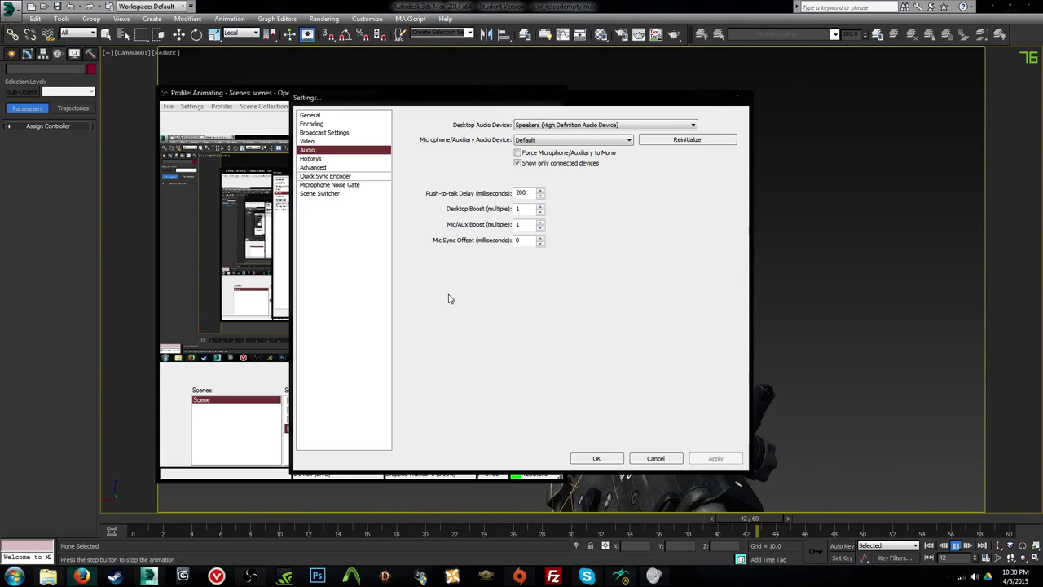
Step: Set the microphone noise gate's open and close thresholds to 0 dB and save the settings
left_click(341, 186)
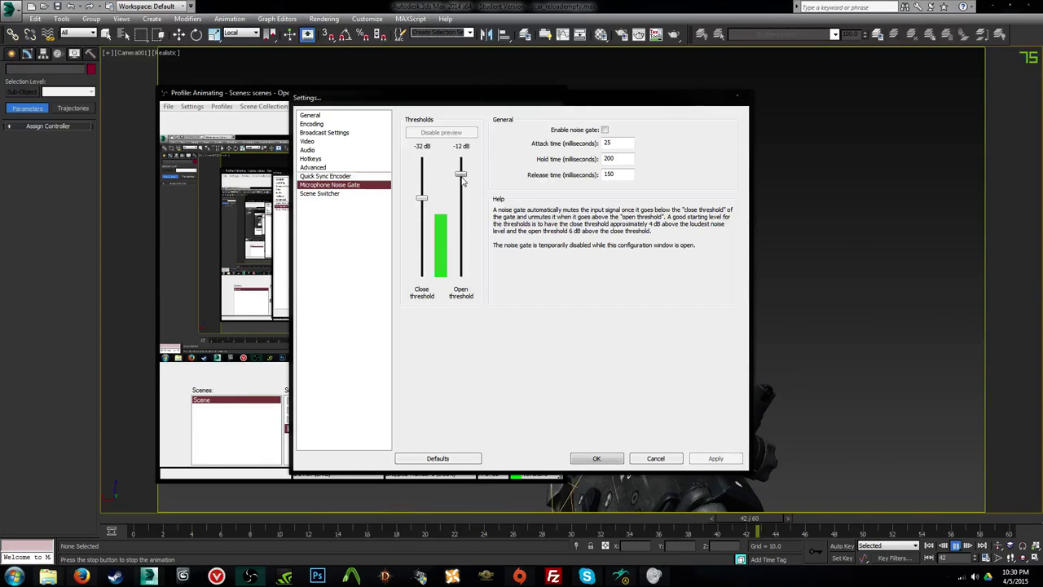
left_click_drag(461, 163, 462, 159)
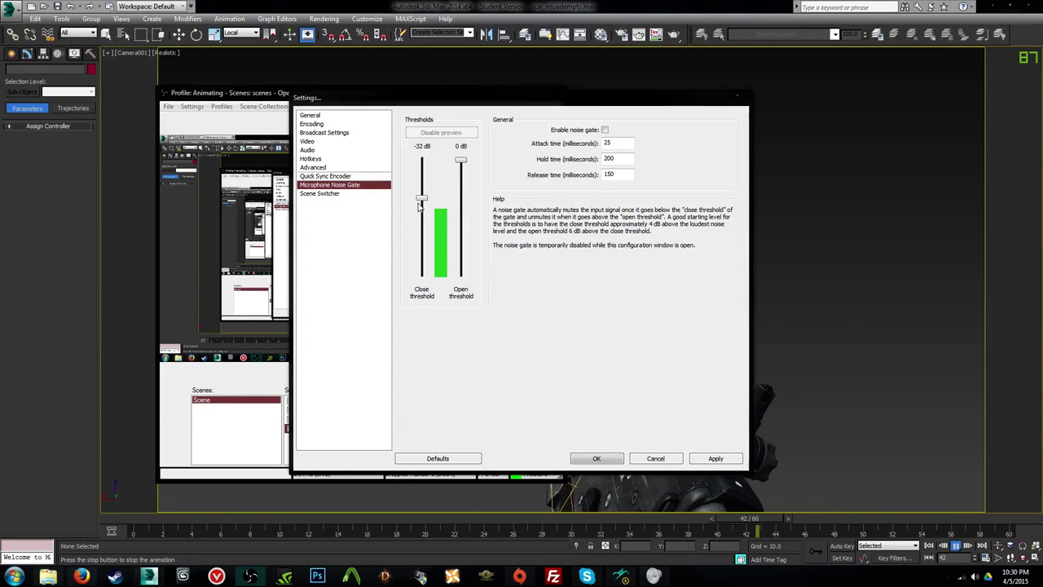
left_click_drag(420, 204, 422, 161)
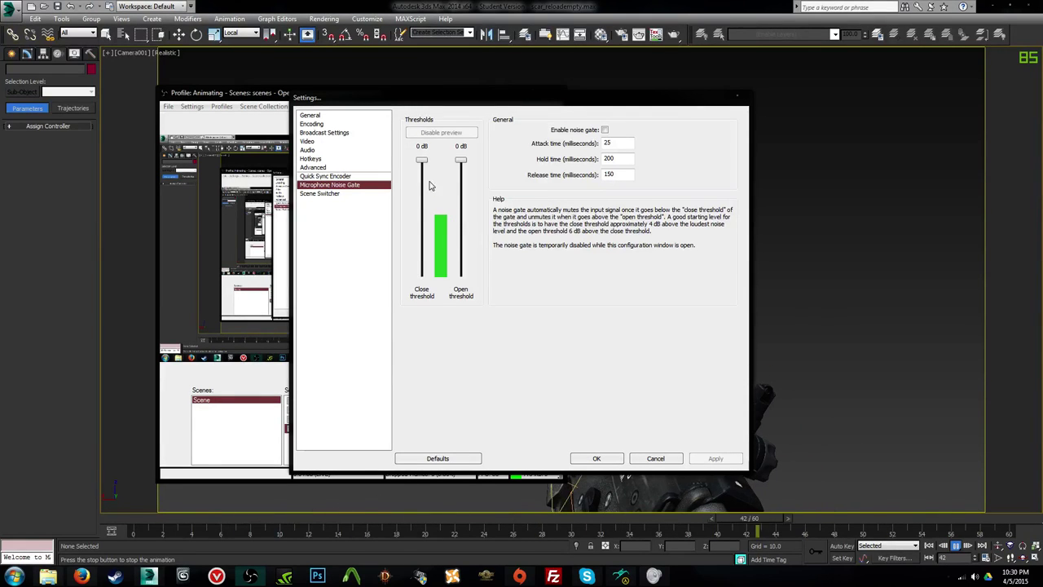
mouse_move(422, 160)
left_mouse_down()
mouse_move(422, 238)
mouse_move(423, 161)
left_mouse_up()
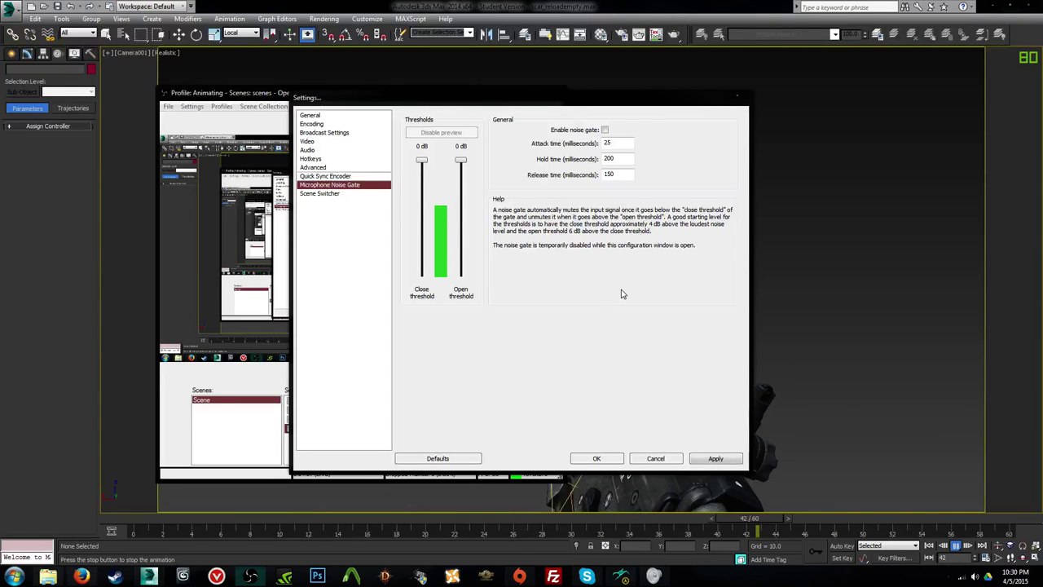
left_click(709, 460)
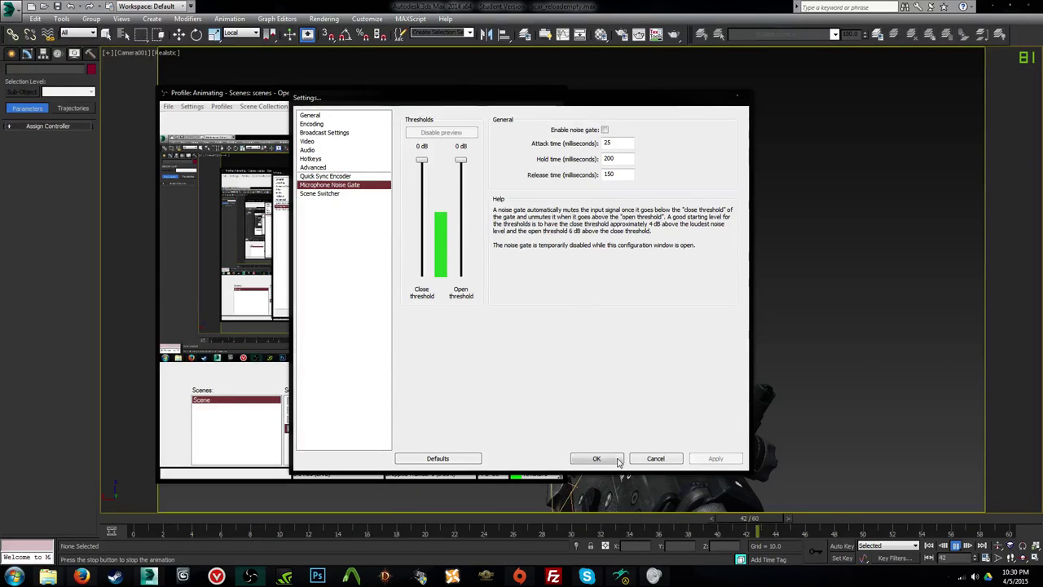
left_click(617, 461)
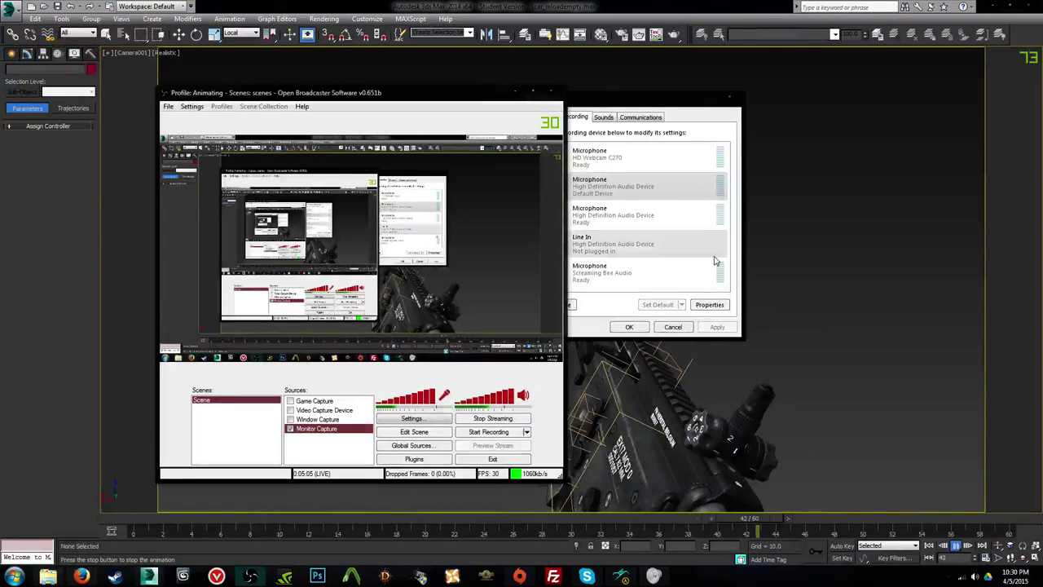
Step: Look at the Speech Recognition configuration page for the default recording microphone and close it
left_click(636, 118)
left_click(615, 125)
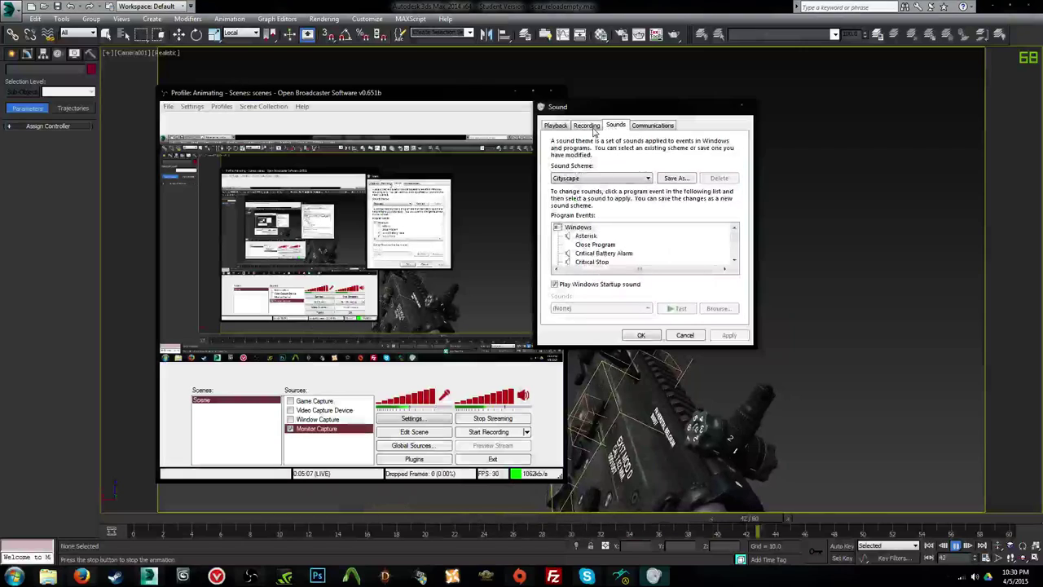
left_click(587, 124)
left_click(600, 202)
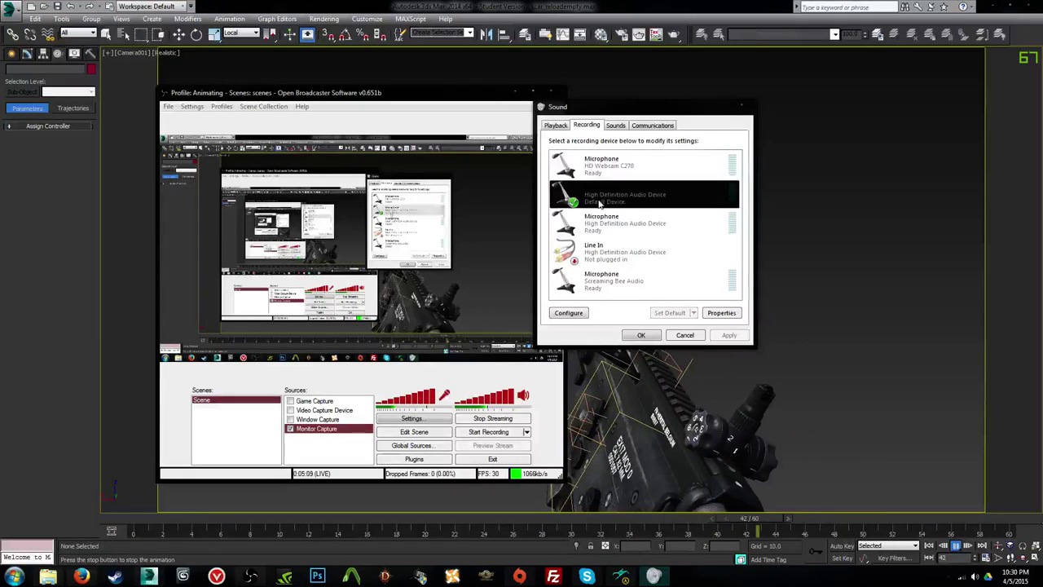
left_click(574, 315)
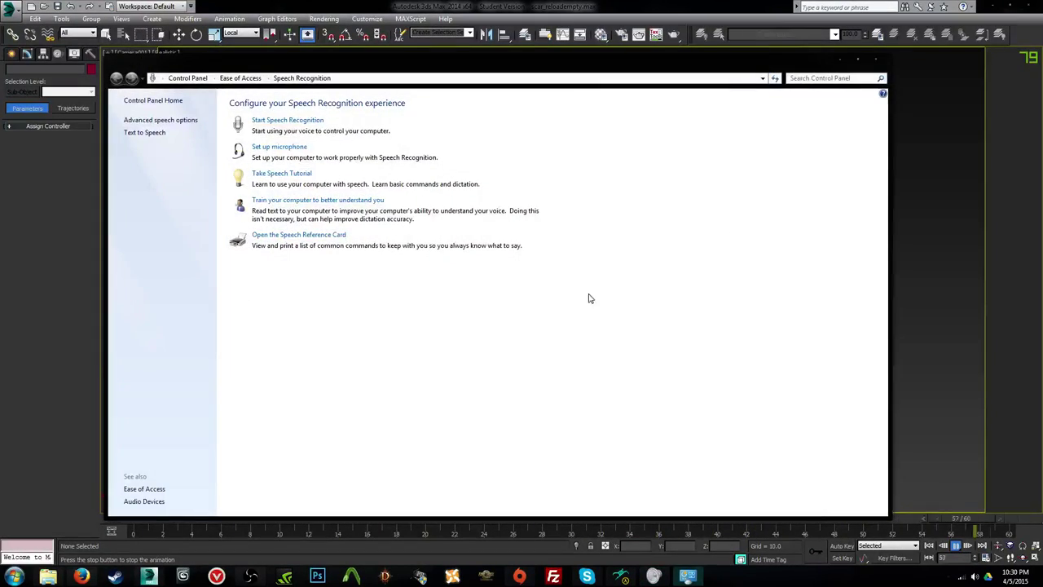
left_click(873, 61)
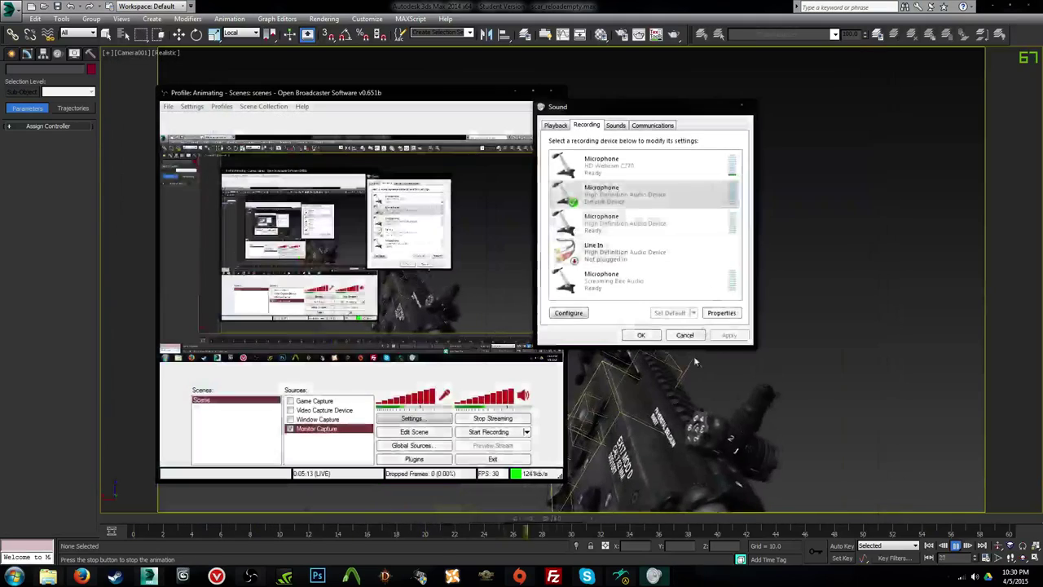
Step: Examine the default microphone's listen, level and default format properties, keeping the settings as they are
left_click(728, 317)
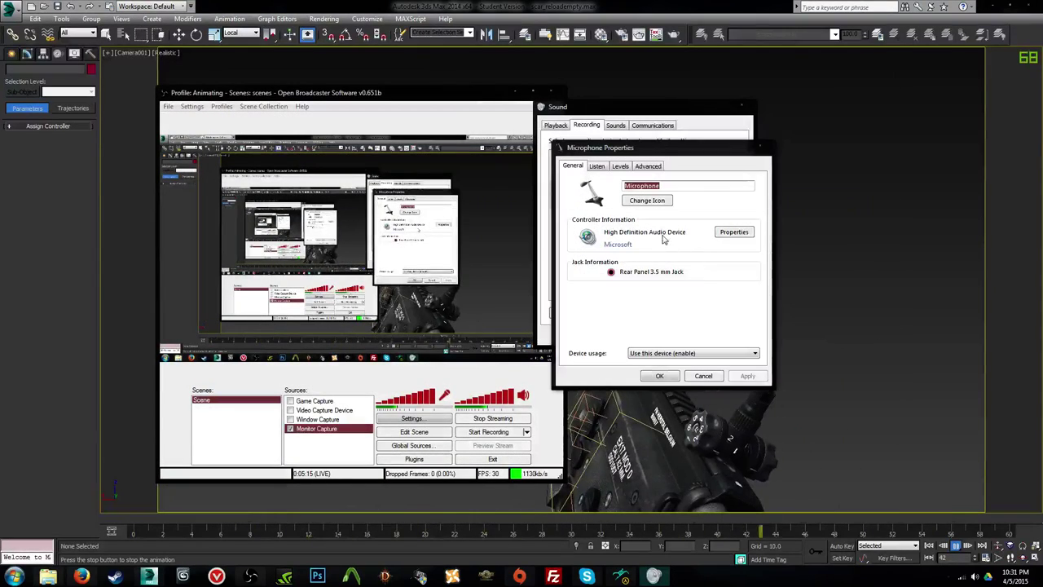
left_click(600, 166)
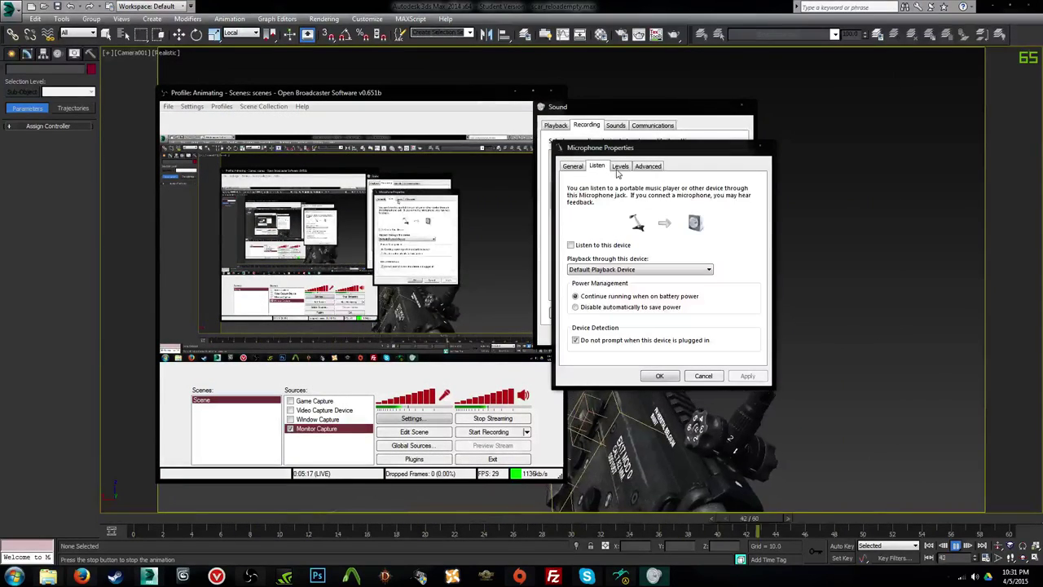
left_click(619, 166)
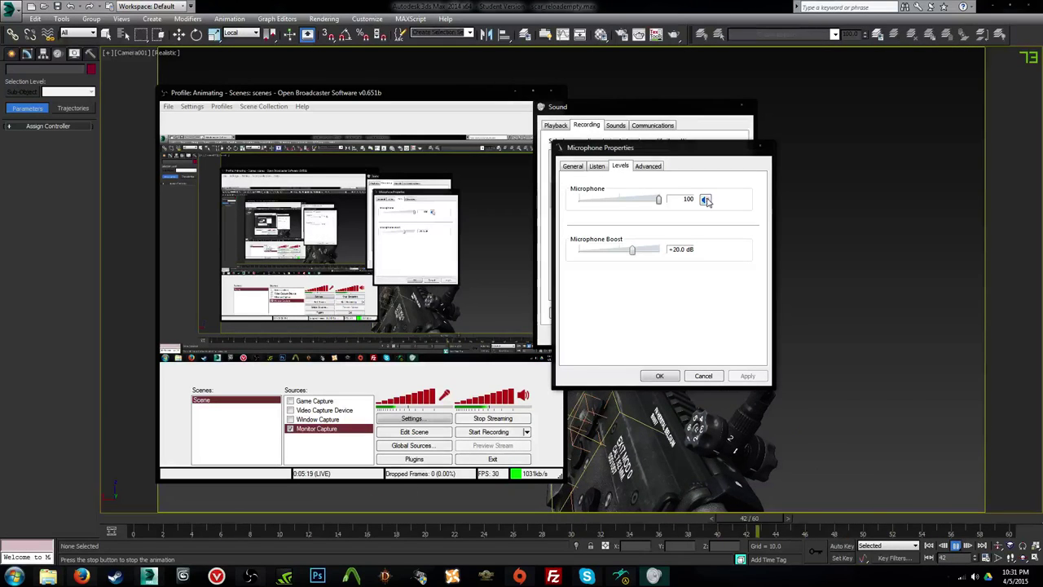
left_click(650, 166)
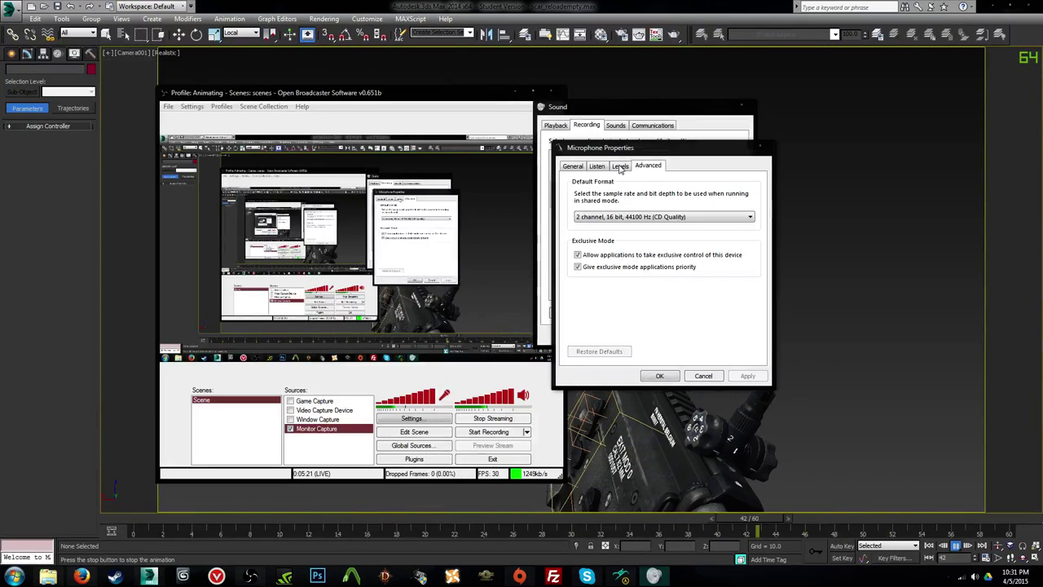
left_click(629, 216)
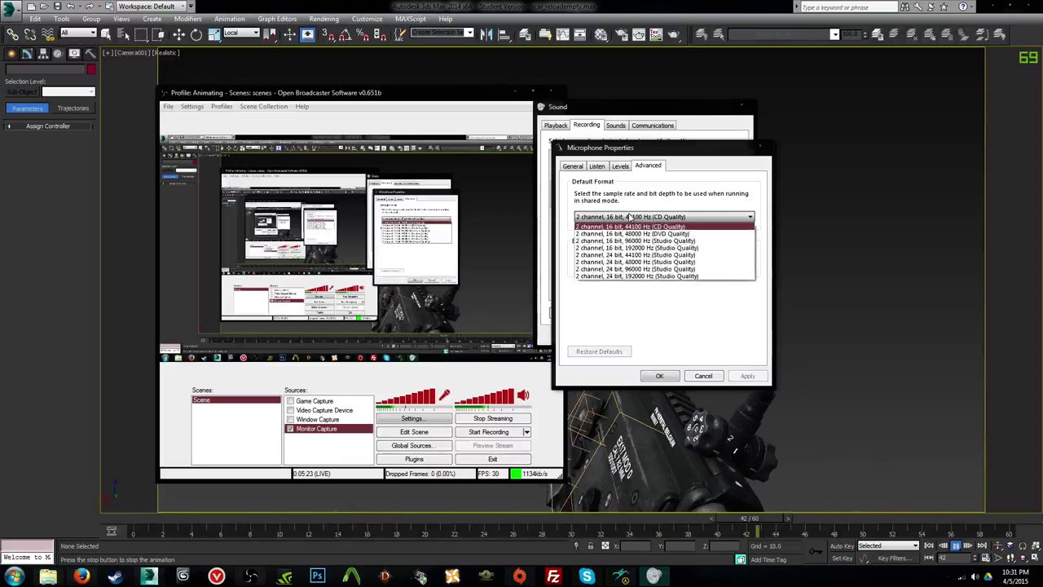
left_click(629, 216)
left_click(625, 168)
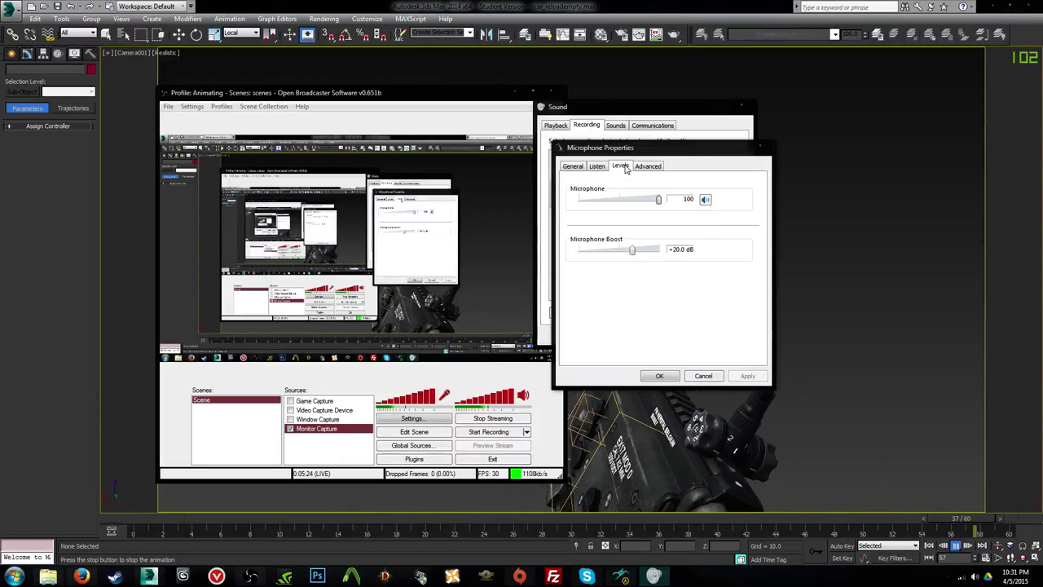
left_click(662, 376)
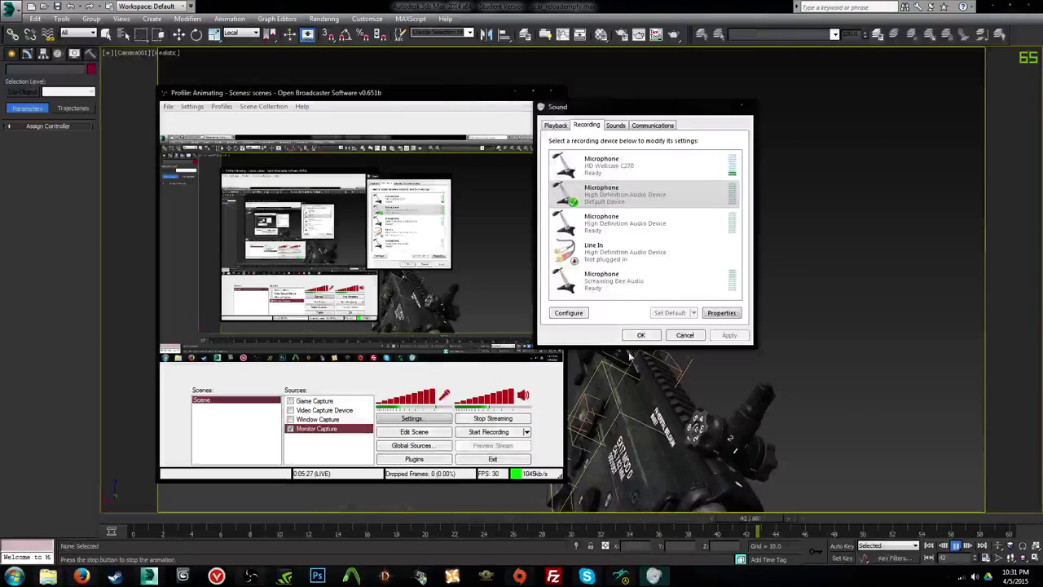
Step: Accept and close the Sound settings, and switch back from Open Broadcaster Software to 3ds Max
left_click(641, 335)
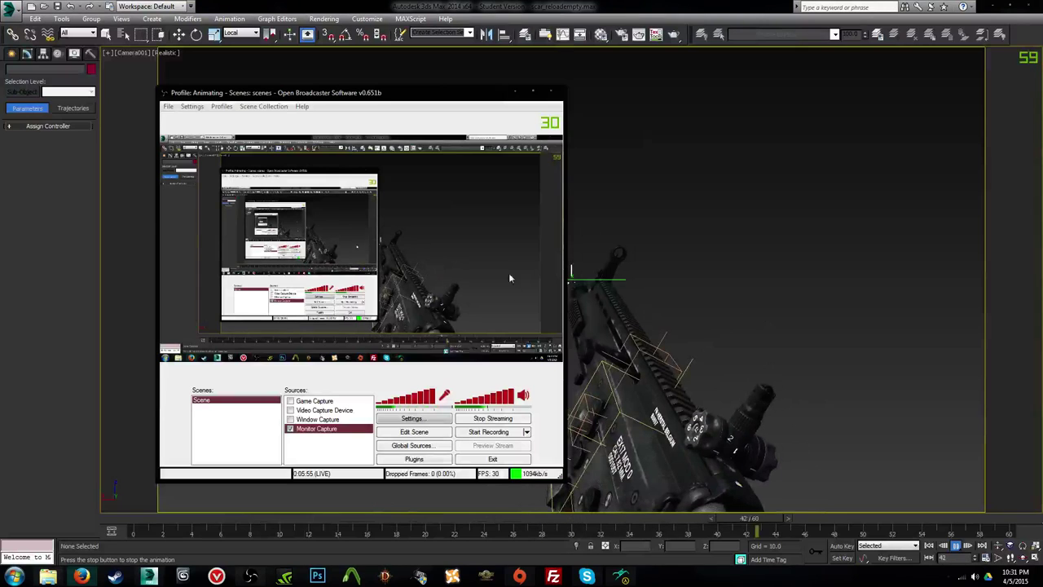
left_click(463, 5)
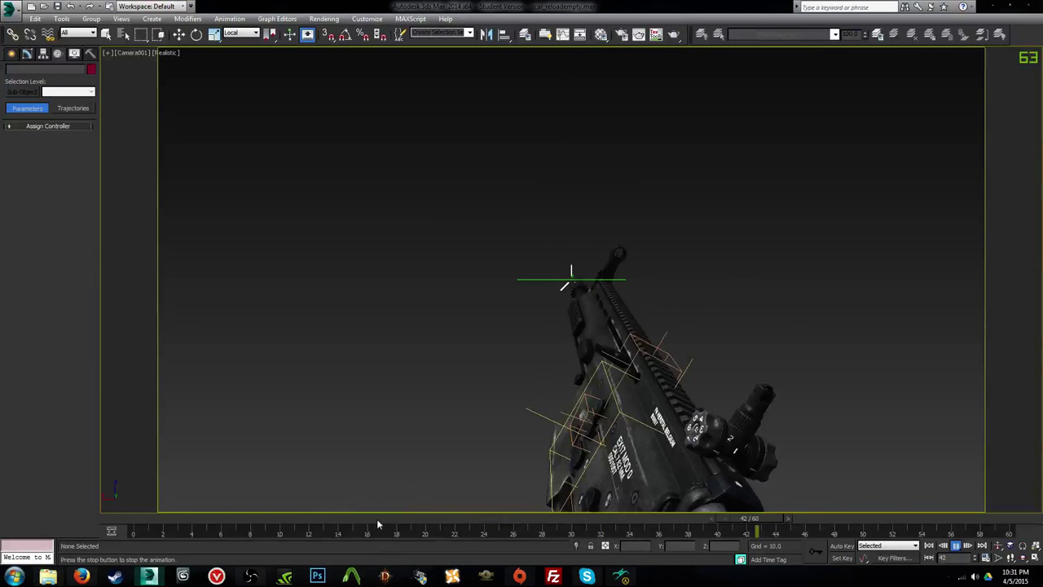
Step: With Auto Key on at frame 19, move the scar_mag helper about 0.26 along its local Y axis
left_click_drag(377, 518, 411, 534)
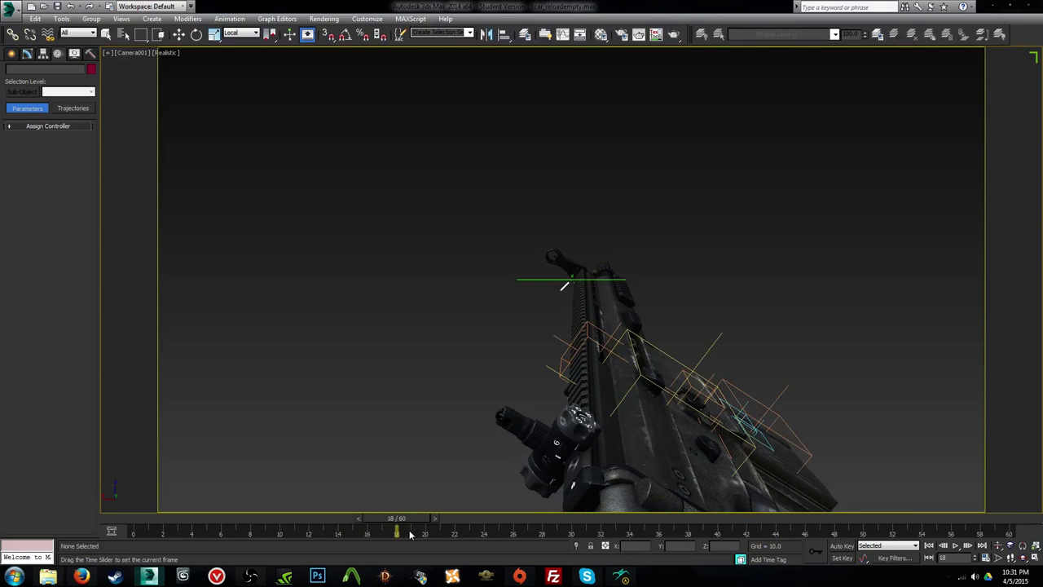
left_click(788, 440)
key("w")
key("n")
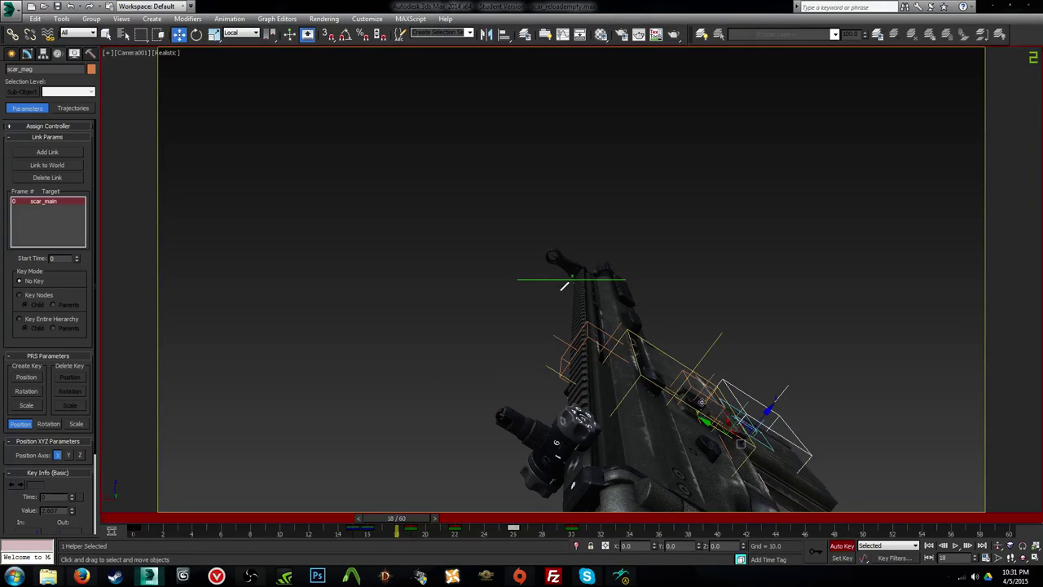
key(".")
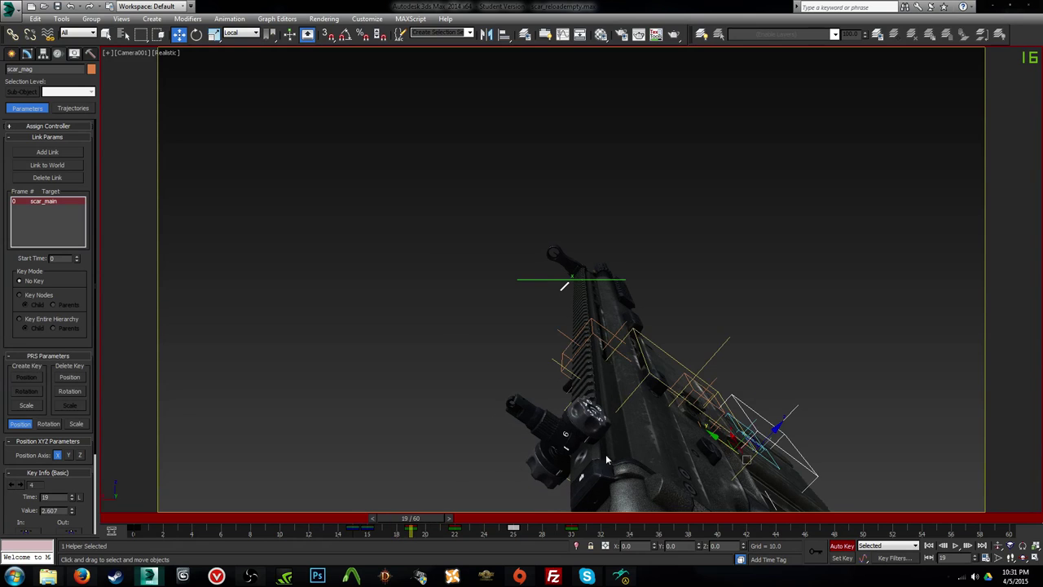
key("p")
scroll(689, 351, "up", 8)
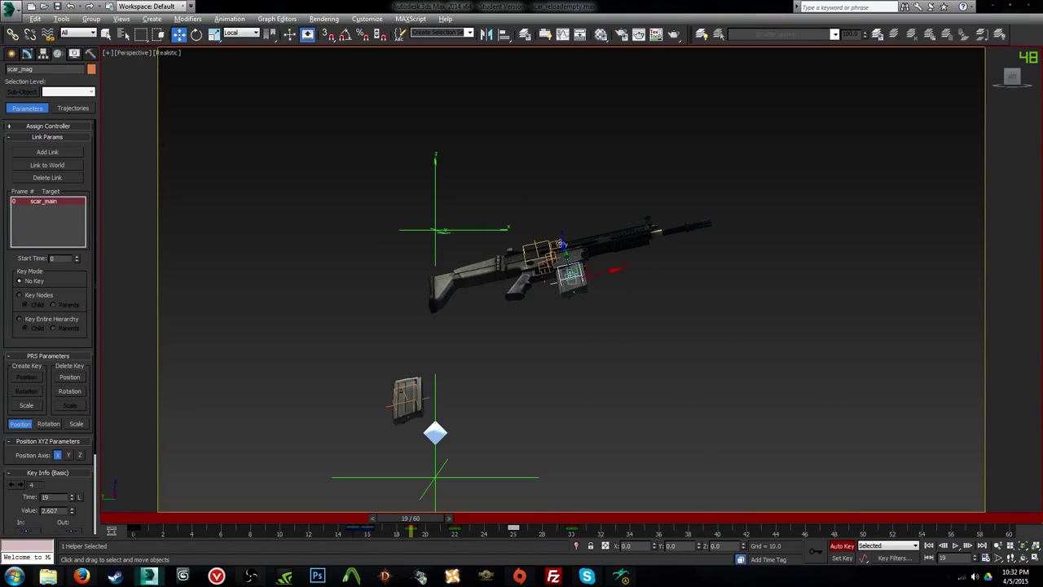
middle_click_drag(543, 280, 550, 289, "alt")
left_click_drag(584, 288, 580, 277)
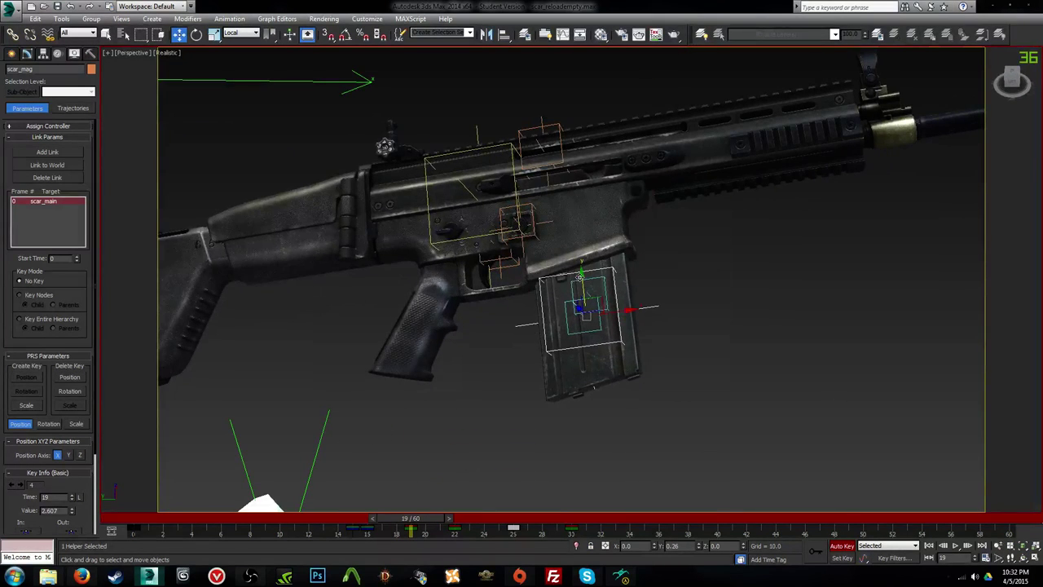
Step: Play back and scrub the reload animation through the camera view to check the magazine's motion
left_click_drag(425, 517, 151, 519)
key("e")
key("slash")
key("c")
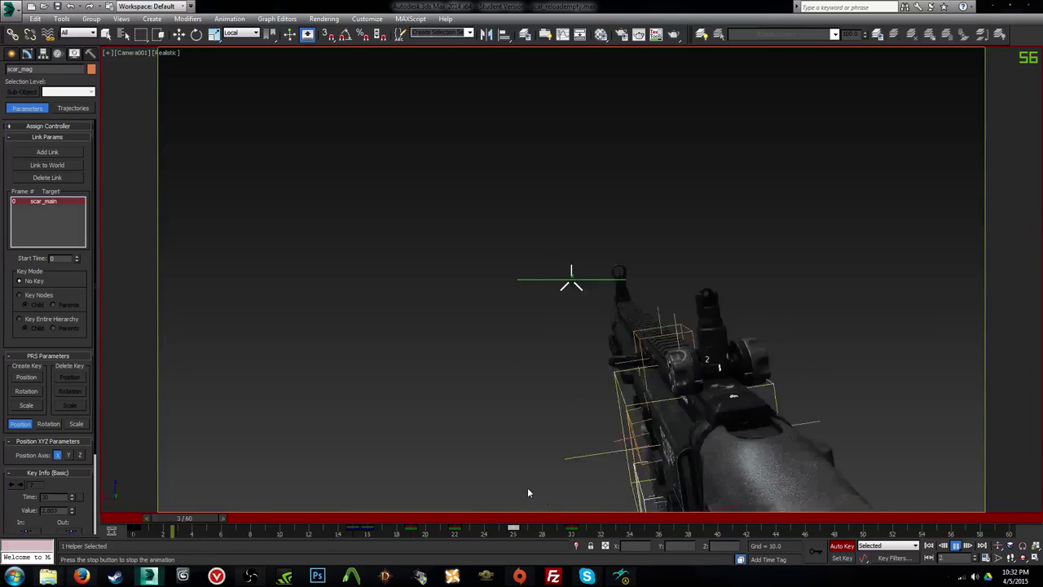
mouse_move(543, 520)
left_mouse_down()
mouse_move(145, 515)
mouse_move(557, 513)
left_mouse_up()
key("/")
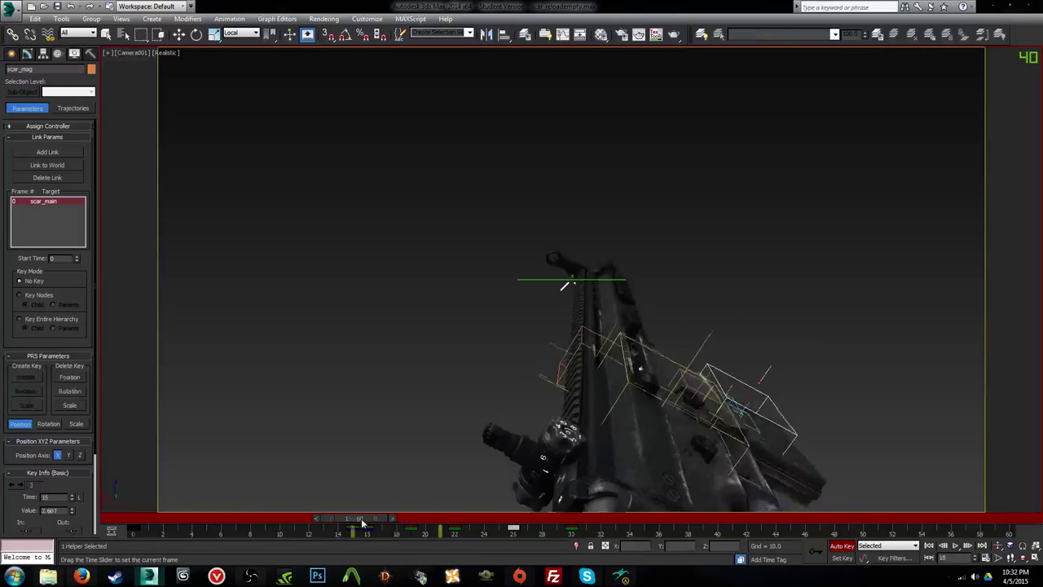
Step: Select the rifle's scar_main helper at frame 0 in the perspective view and return to the Camera001 view
key("Home")
key("e")
key("p")
scroll(580, 324, "up", 8)
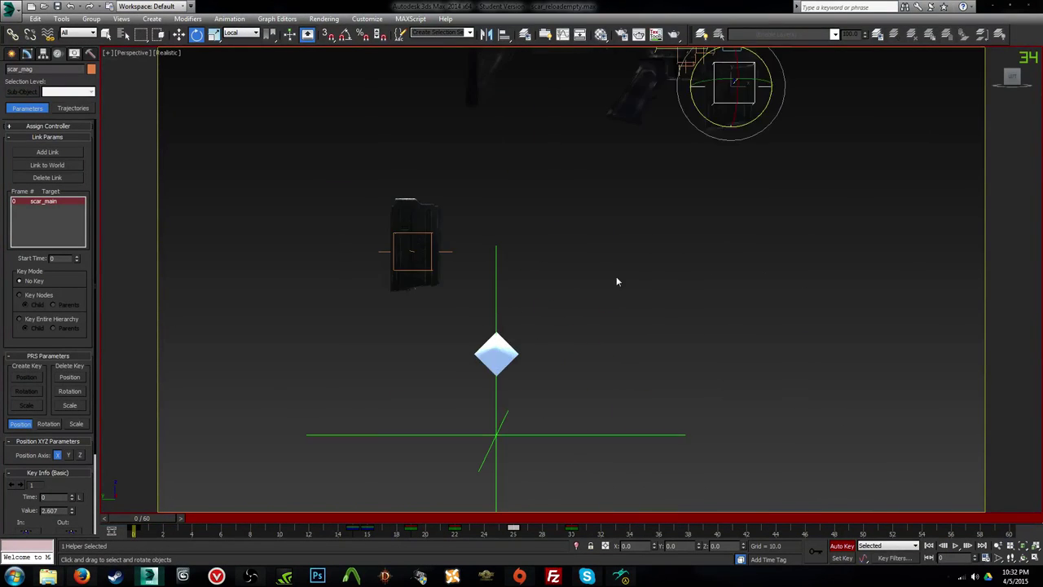
key("z")
scroll(639, 240, "up", 4)
middle_click_drag(639, 240, 759, 288, "alt")
middle_click_drag(519, 259, 528, 210, "alt")
left_click(529, 210)
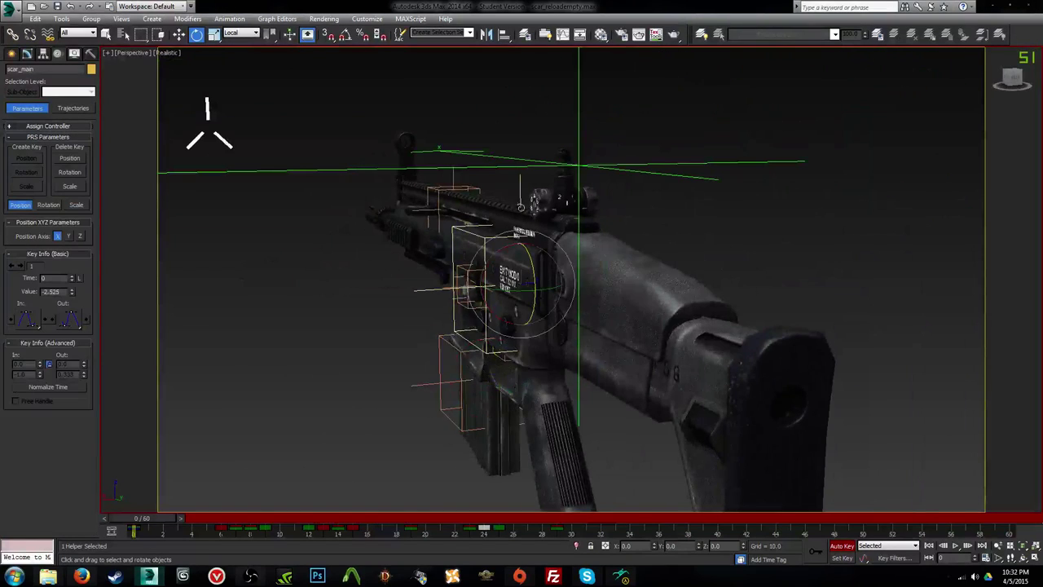
key("c")
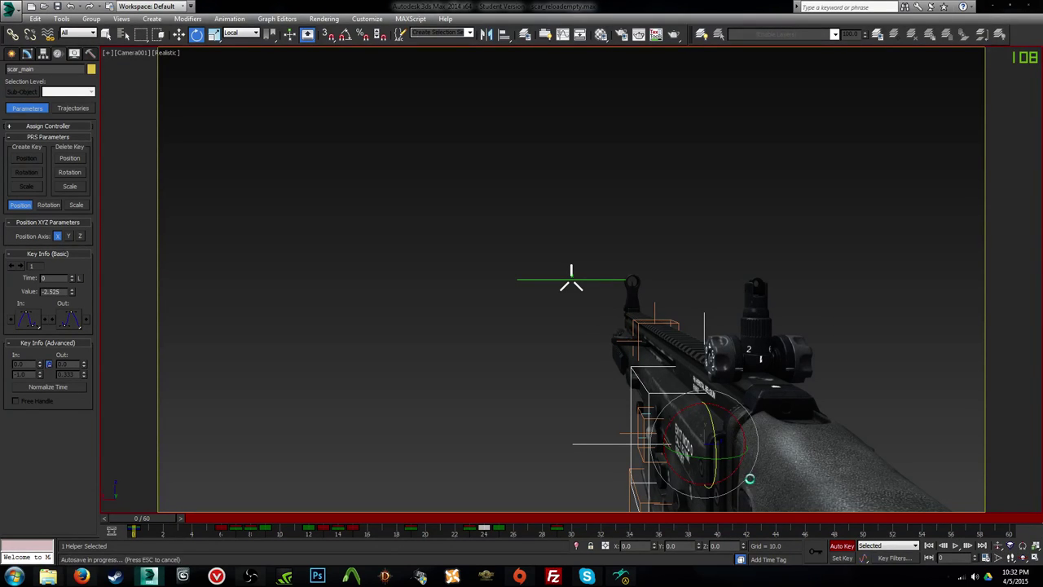
Step: Set the animation's end time to frame 150
left_click(987, 559)
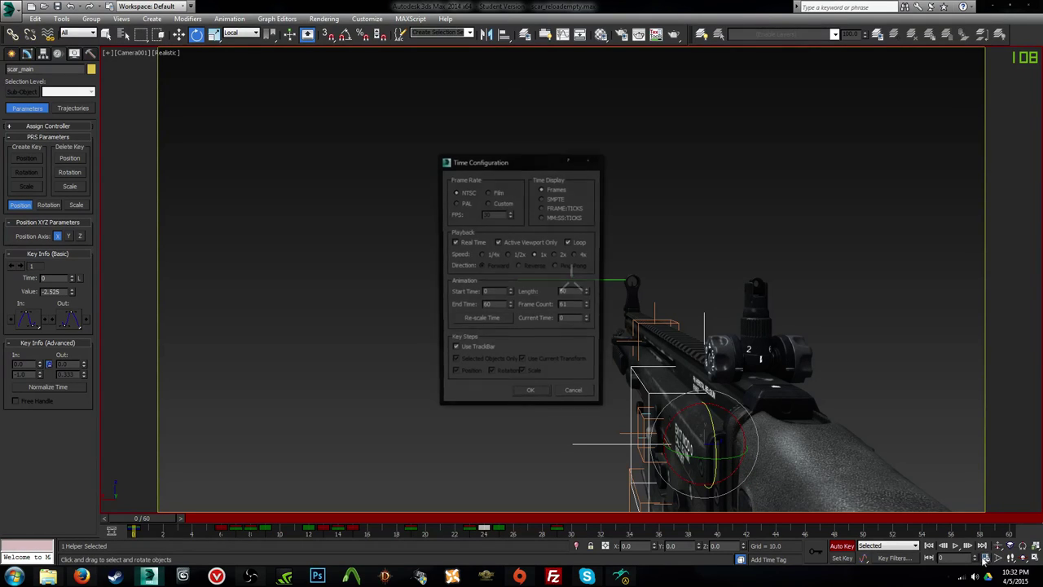
type("150")
left_click(529, 398)
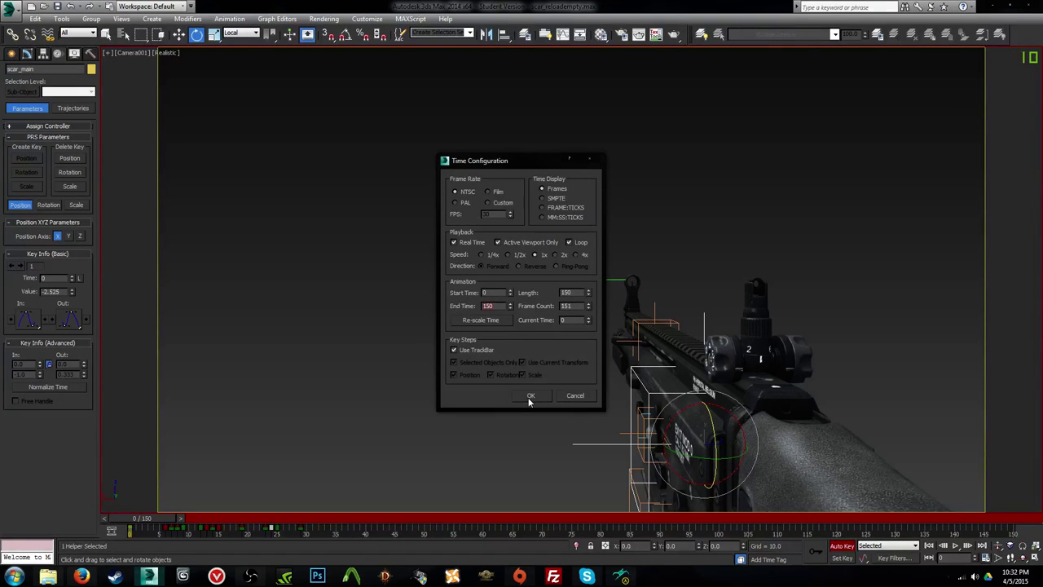
Step: Play the extended animation through the camera and scrub to frame 25
key("/")
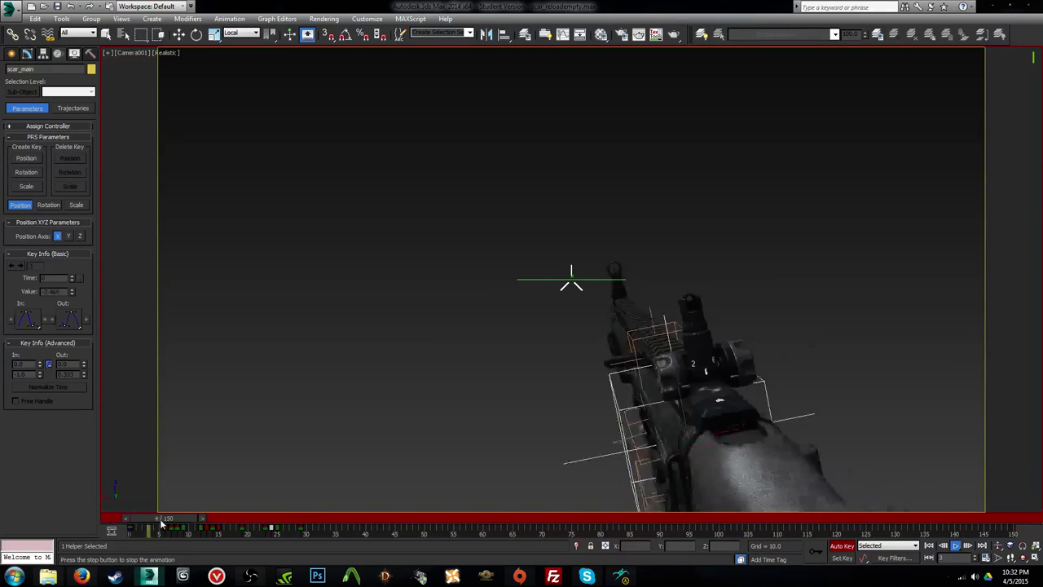
left_click_drag(160, 519, 286, 545)
key("e")
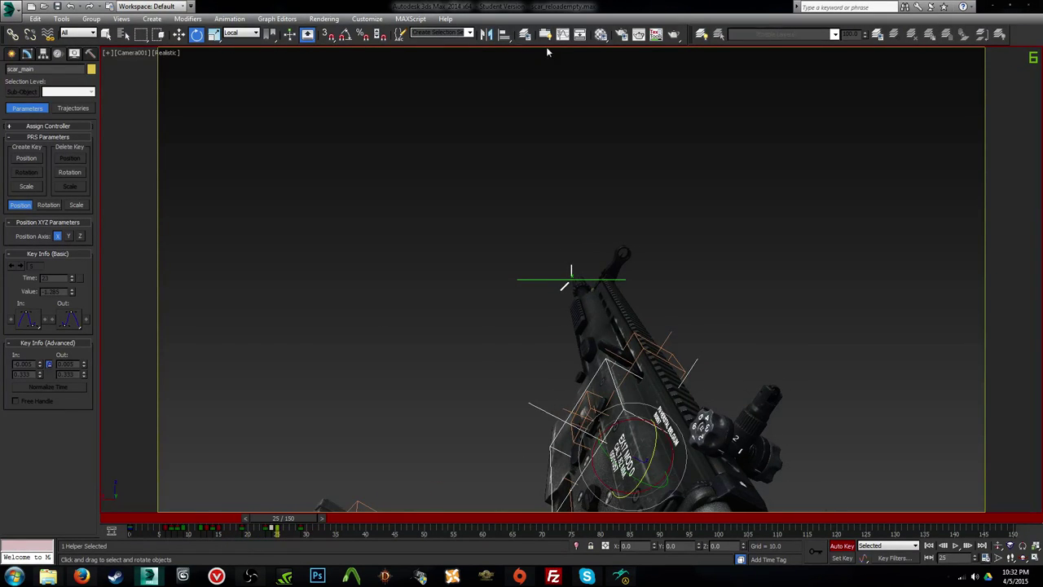
Step: Open the Curve Editor for scar_main and display its Z Rotation curve
left_click(579, 34)
left_click(1028, 63)
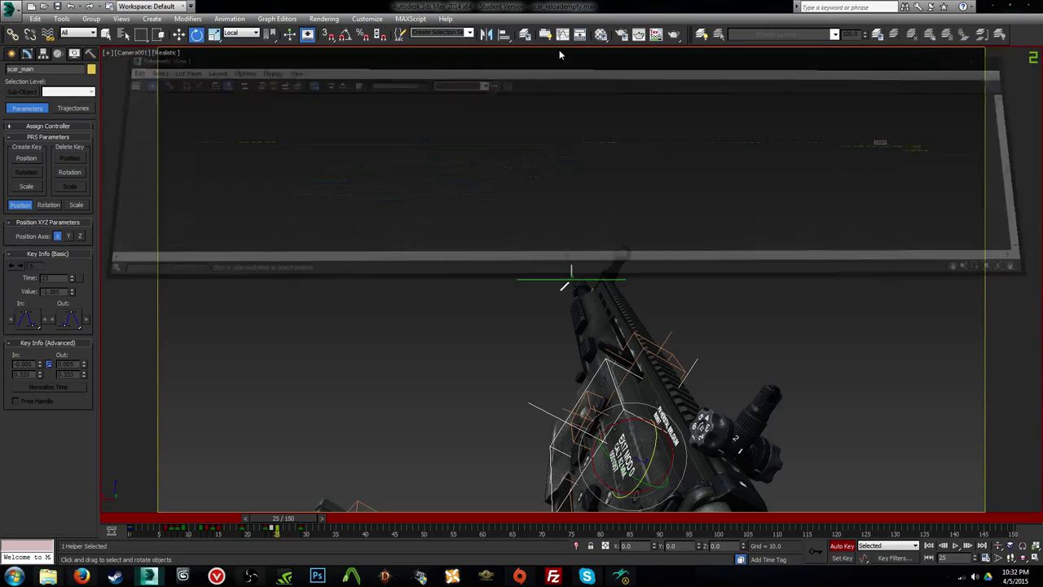
left_click(563, 34)
left_click(359, 158)
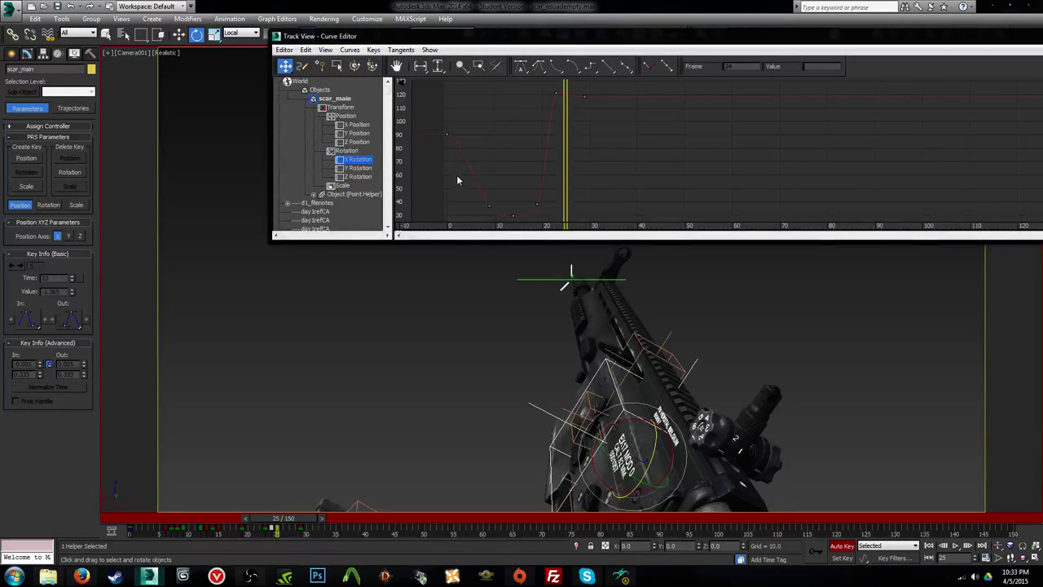
left_click(371, 176)
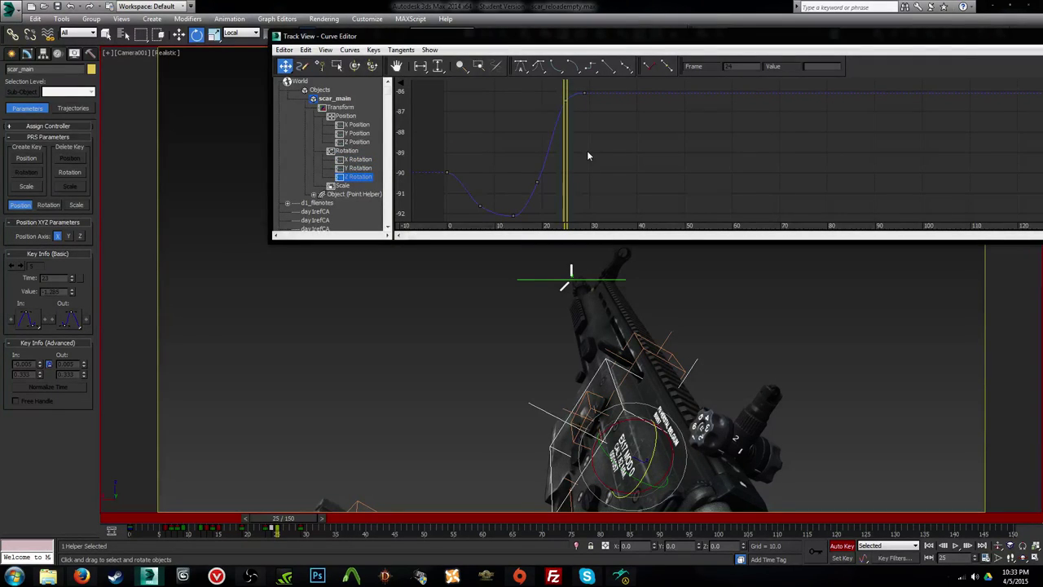
Step: Step through and play the animation to compare the rifle's motion with its Z Rotation curve
key("comma")
key("comma")
key("comma")
key("comma")
key("comma")
key("comma")
key("comma")
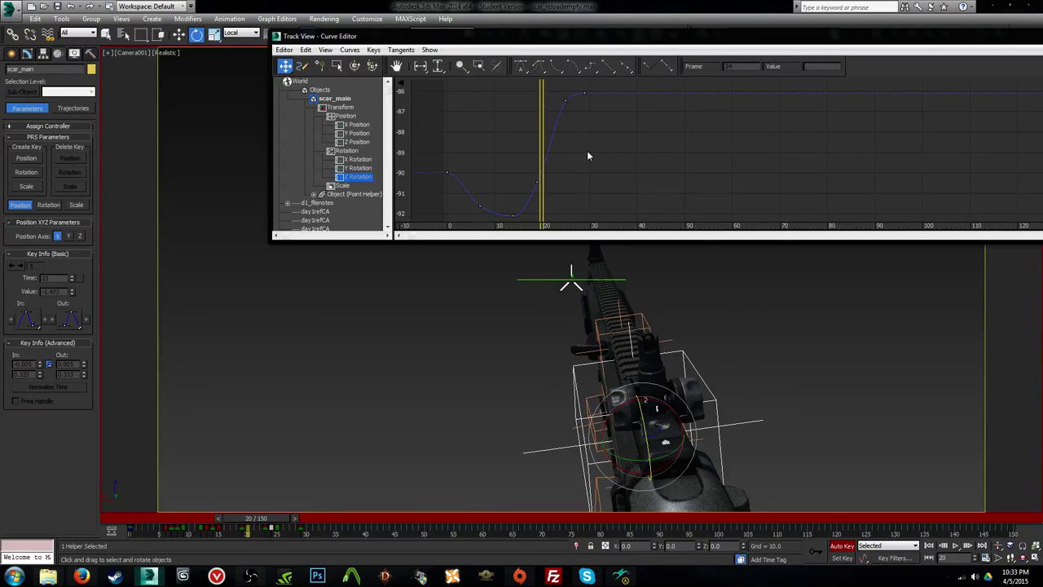
key("slash")
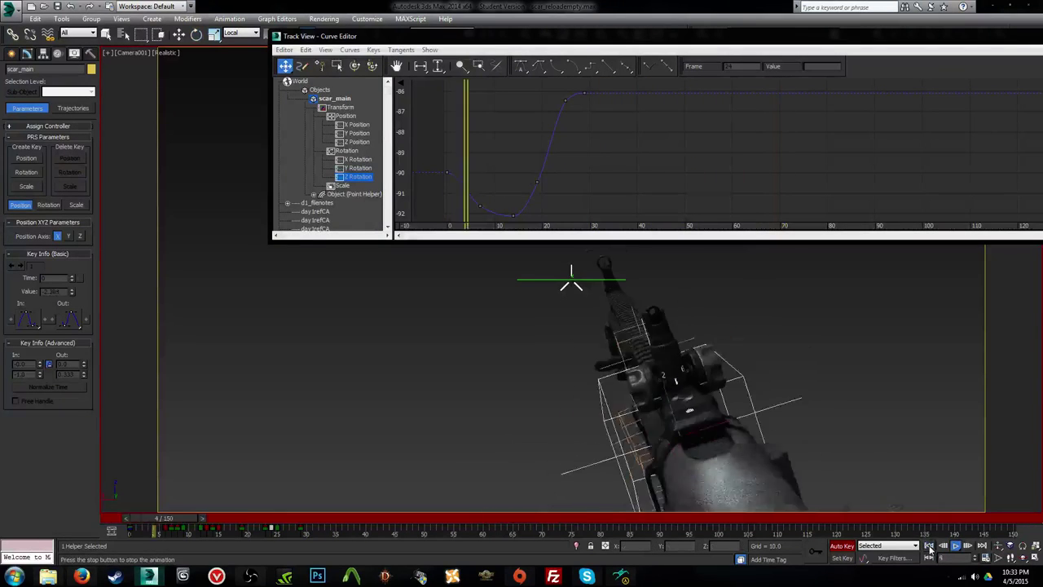
key("slash")
left_click_drag(663, 204, 571, 214)
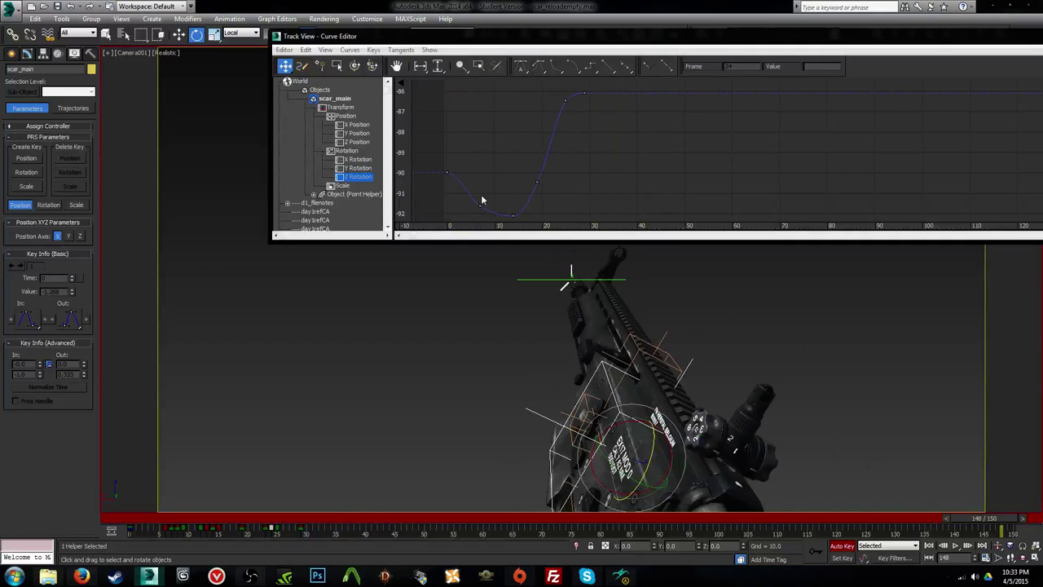
key("Home")
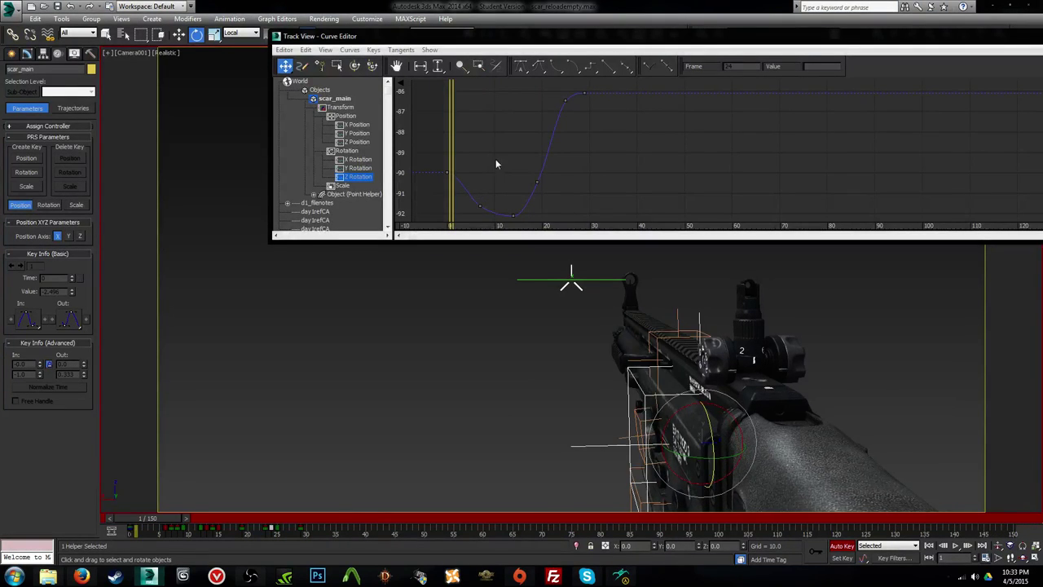
key("/")
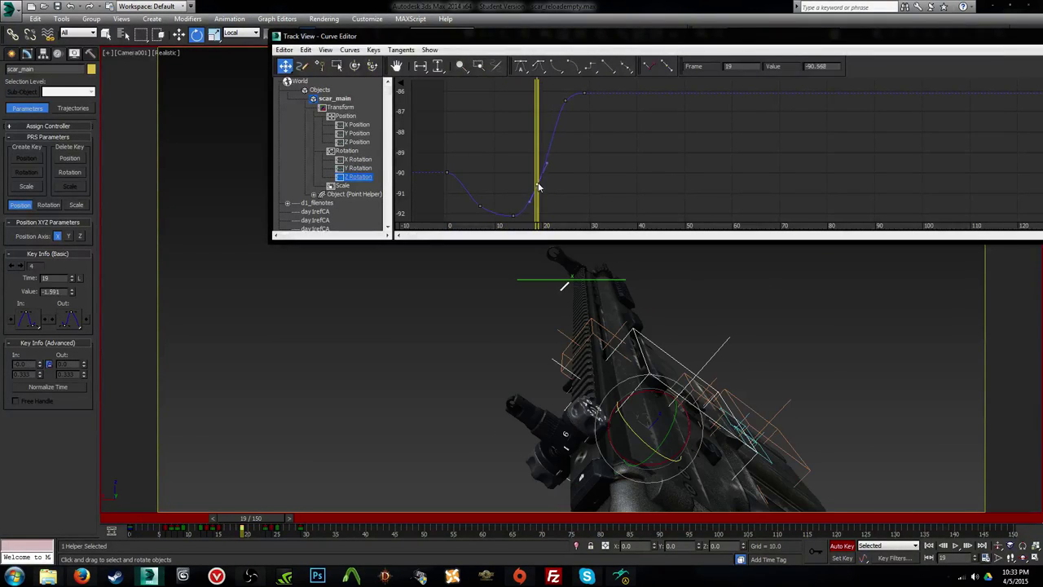
Step: Lower scar_main's Z Rotation key at frame 19 to about -91.1 and step back through the preceding frames
left_click_drag(538, 180, 538, 193)
key("comma")
key("comma")
key("comma")
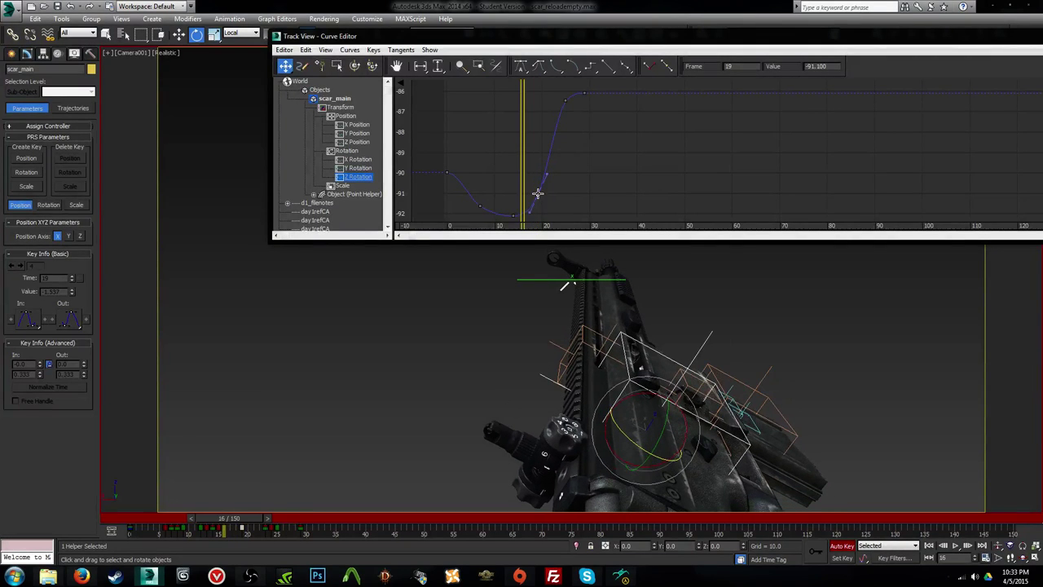
Step: Lower scar_main's Y Rotation key at frame 23 to about -12.12
left_click(359, 168)
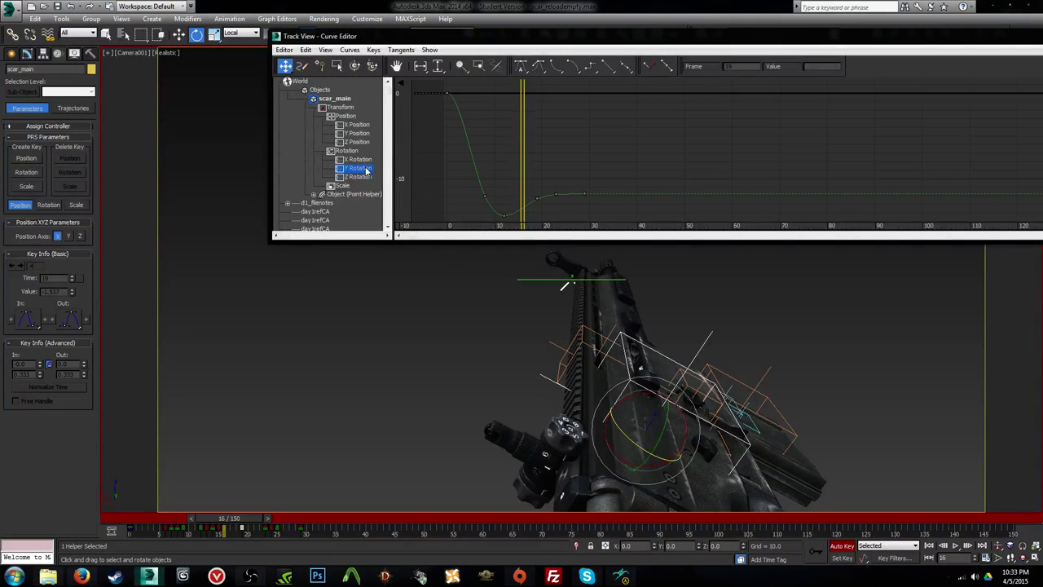
key("period")
key("period")
key("period")
key("period")
key("period")
key("period")
key("period")
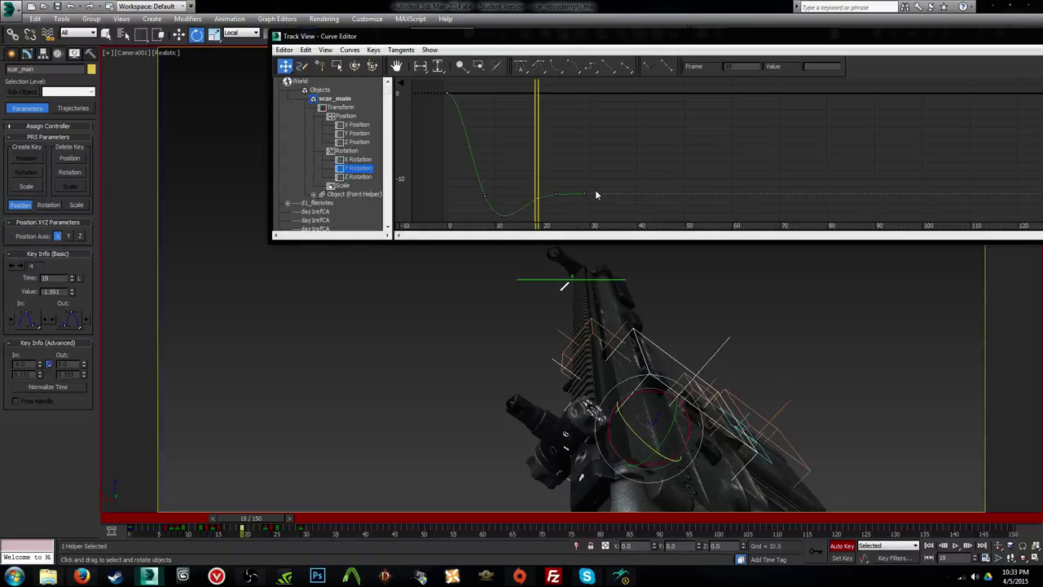
left_click(555, 194)
scroll(555, 195, "up", 5)
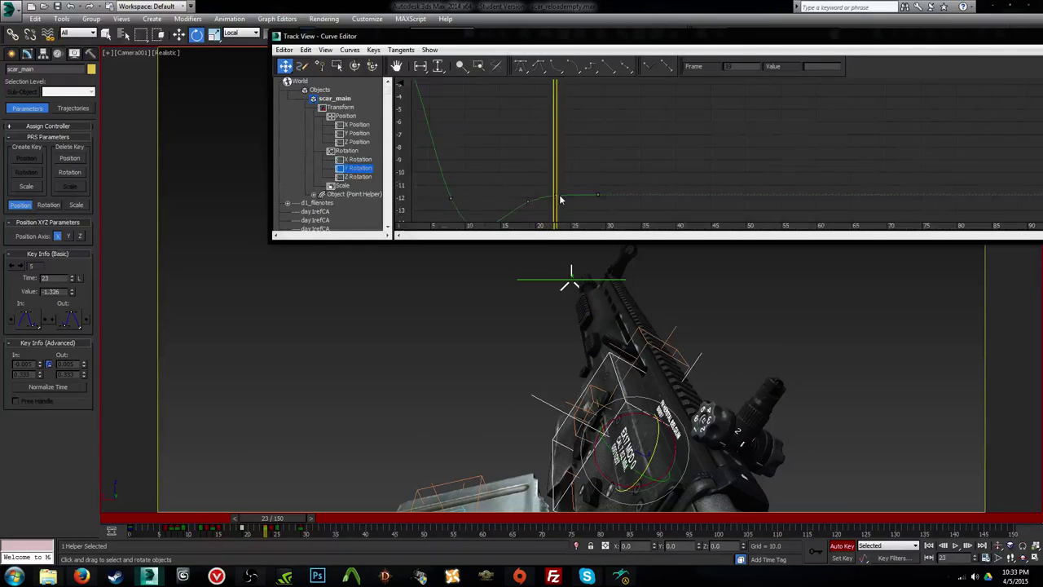
scroll(554, 196, "down", 1)
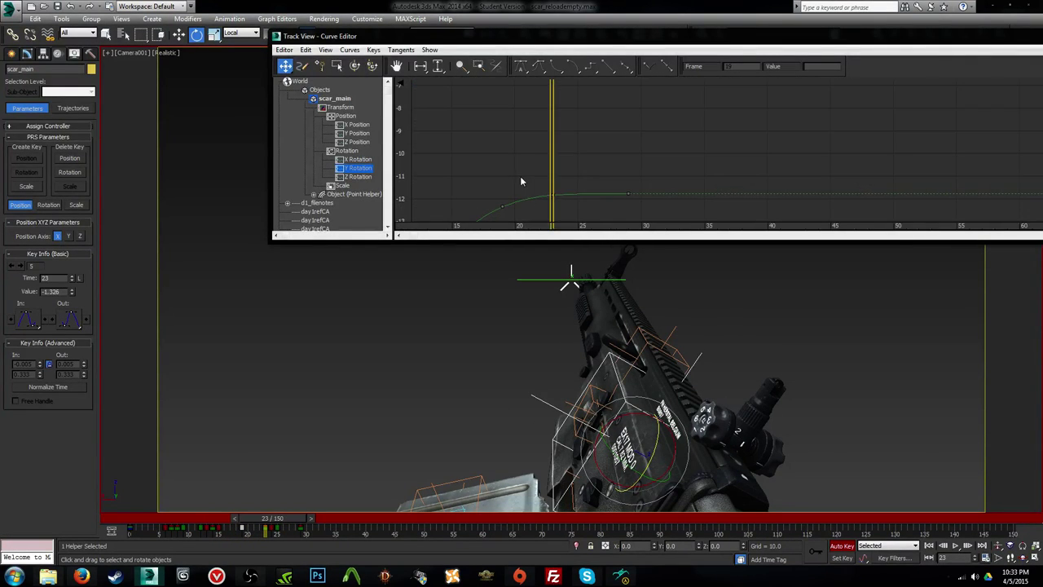
middle_click_drag(520, 176, 577, 113)
left_click_drag(611, 129, 610, 127)
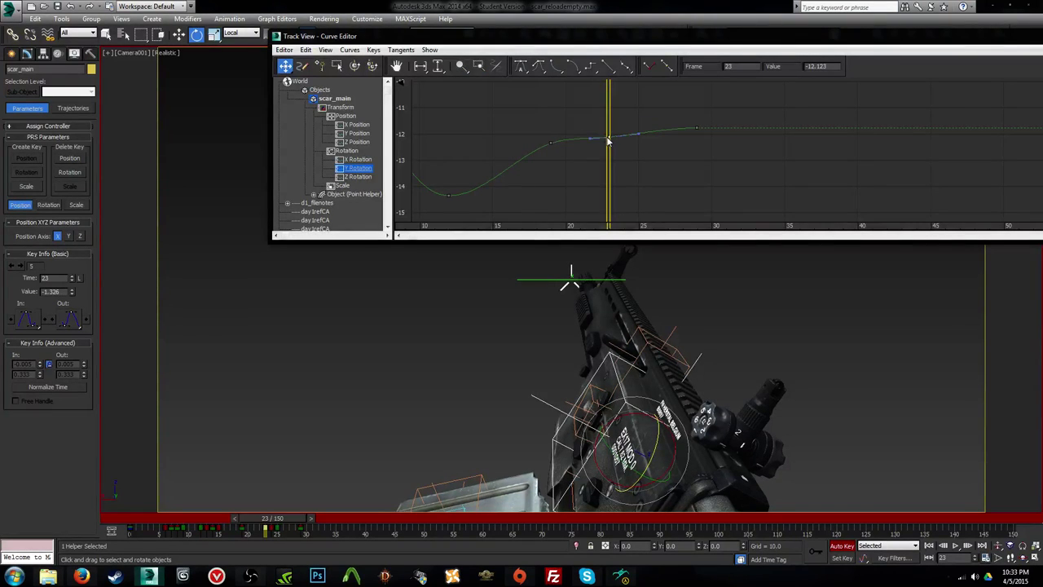
Step: Lower the Y Rotation key at frame 29 to about -12.24 to level off the end of scar_main's curve
key("comma")
key("comma")
key("comma")
key("comma")
key("period")
key("period")
key("period")
key("period")
key("period")
key("period")
key("period")
key("period")
key("period")
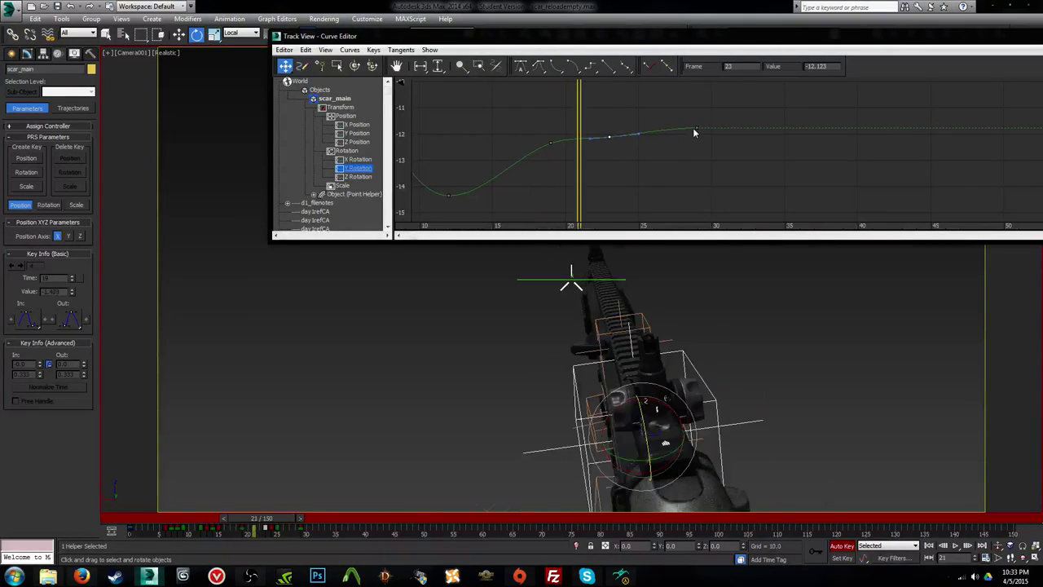
left_click_drag(694, 128, 698, 137)
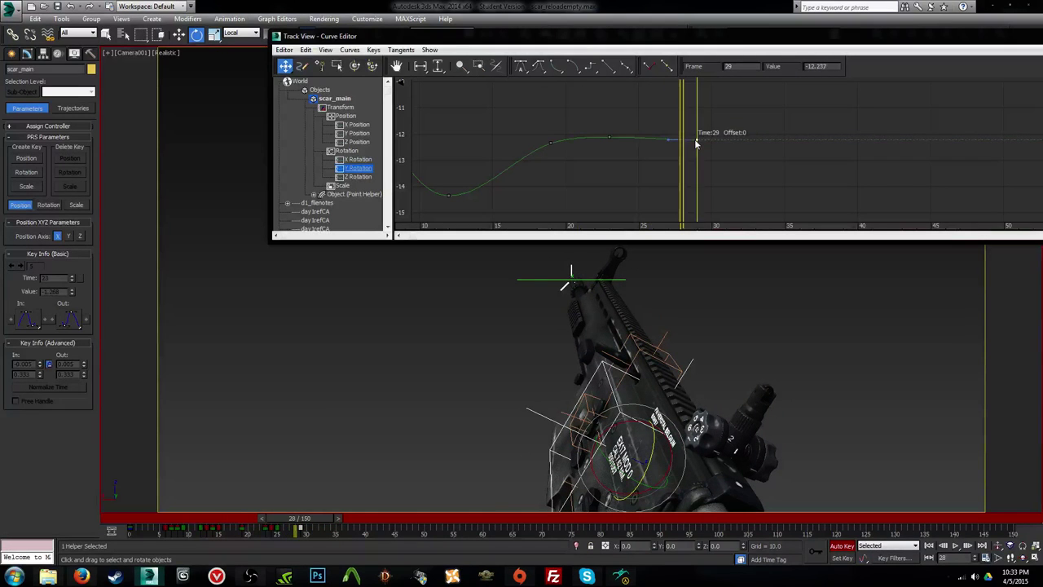
Step: Close the Curve Editor and replay the animation from the start to check the adjusted rotation
key("slash")
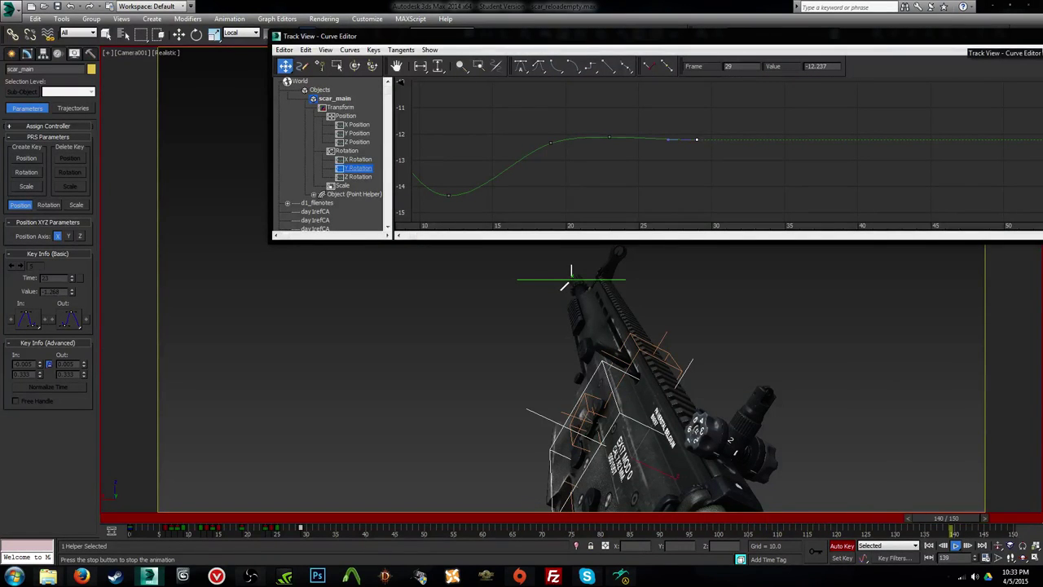
key("alt+F4")
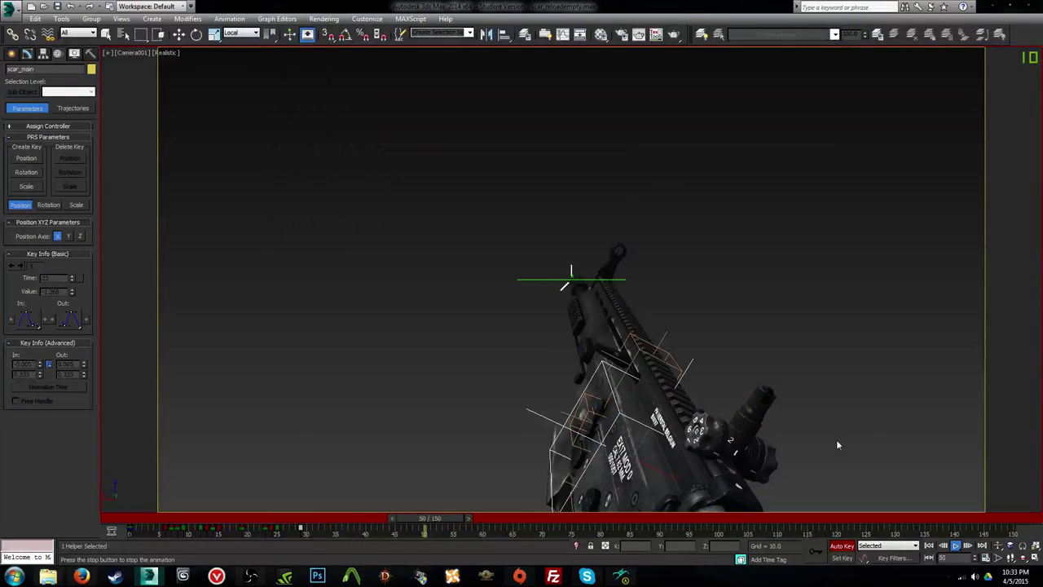
left_click(931, 547)
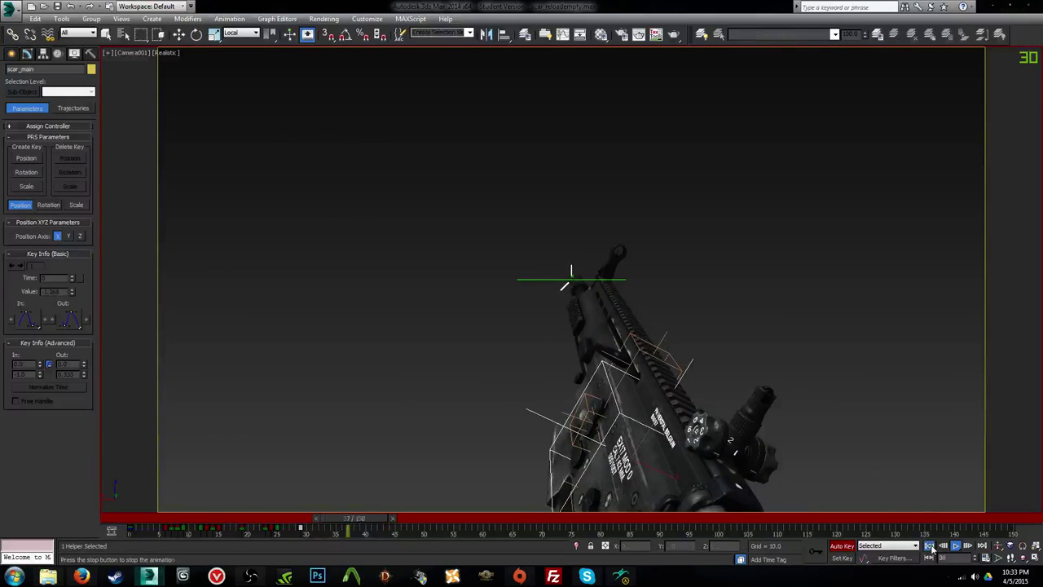
Step: Rotate scar_main at frame 35 and move it to an X position of about -1.506 to key a new pose
left_click(931, 547)
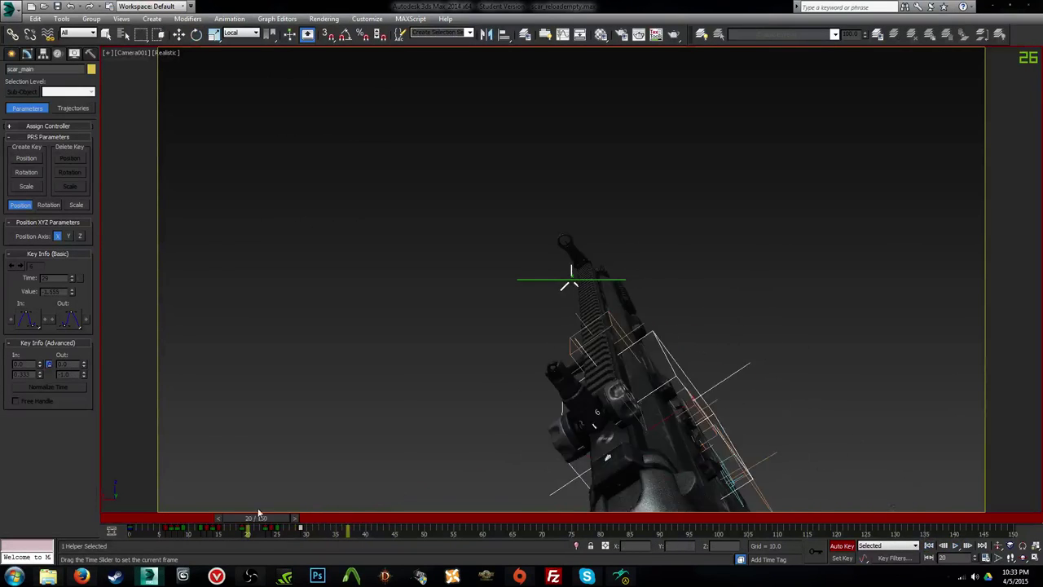
left_click_drag(304, 526, 321, 526)
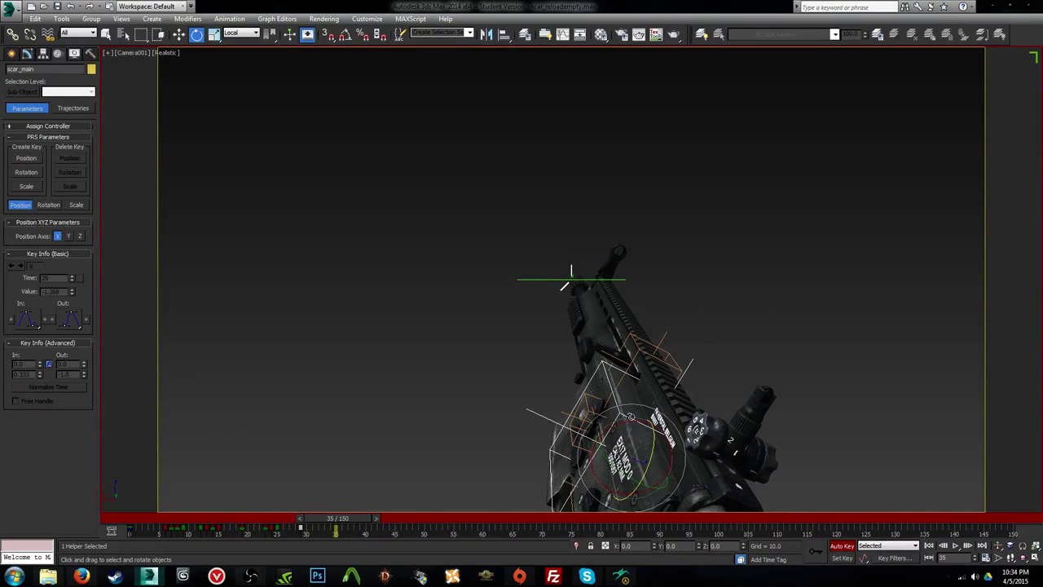
left_click_drag(633, 422, 645, 454)
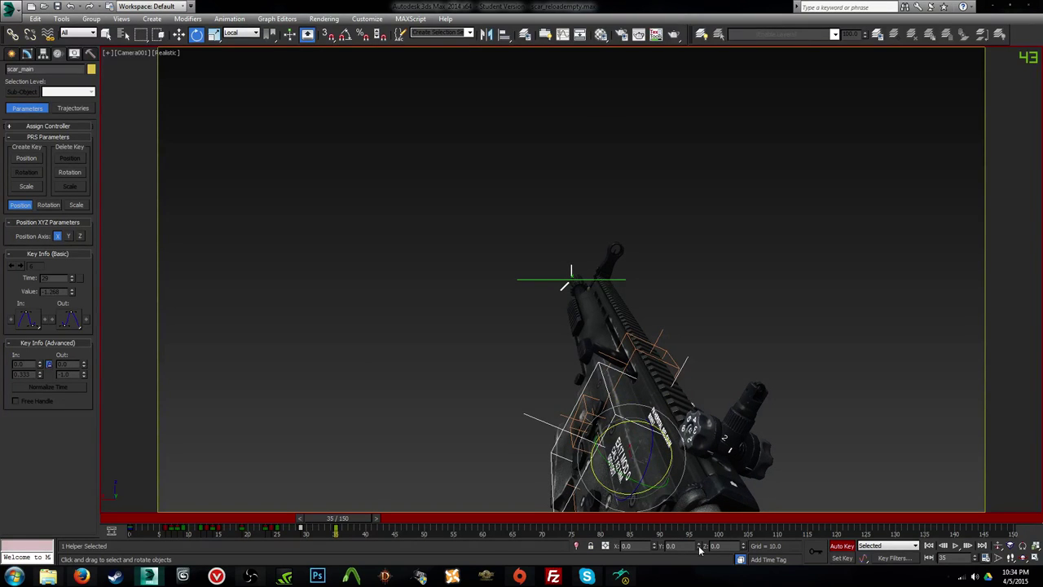
key("w")
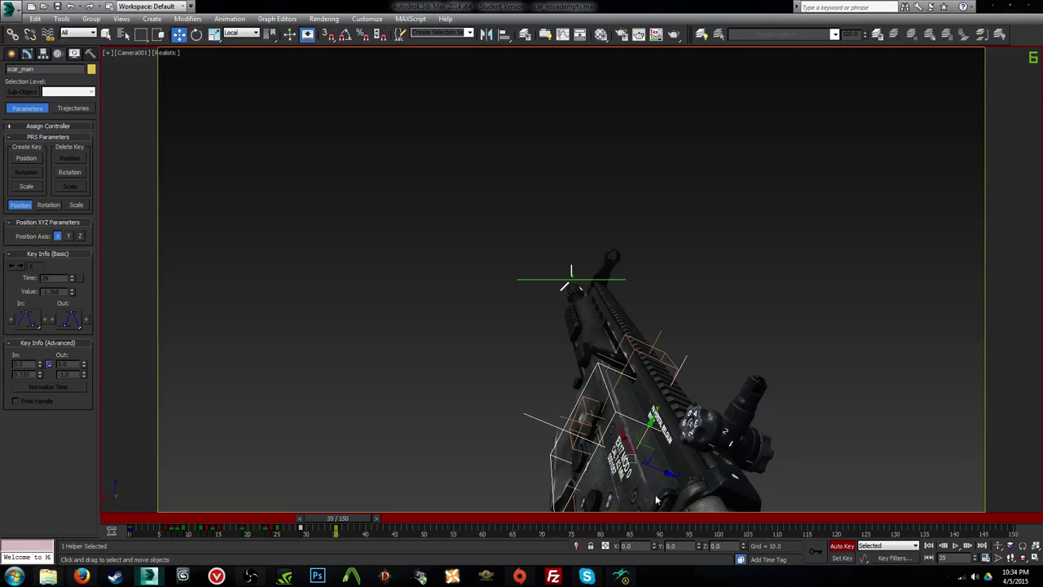
left_click_drag(650, 450, 663, 441)
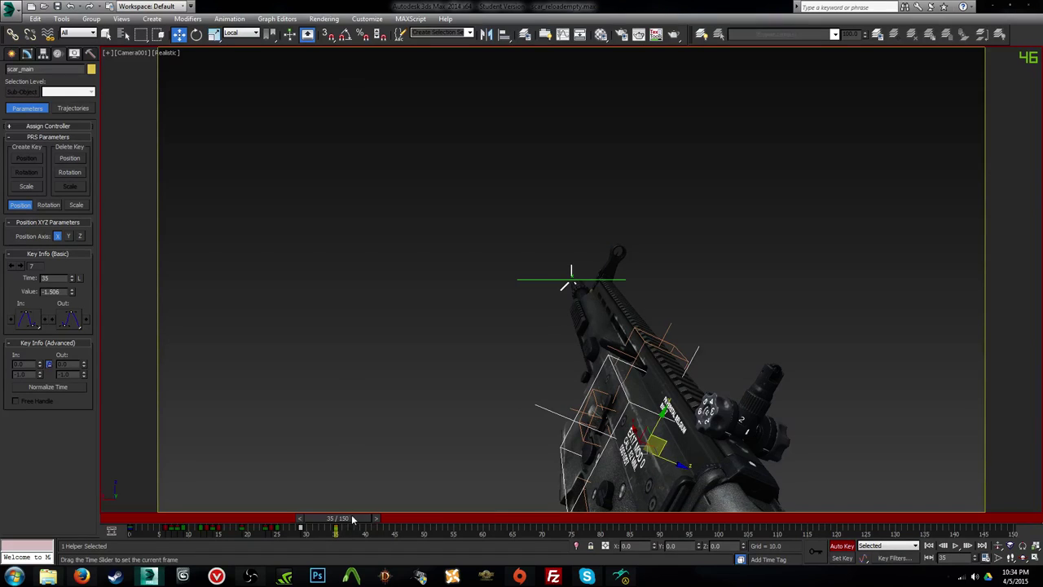
Step: Key scar_main at frame 42 by rotating it and moving it in View coordinates to about X -2.501, Y -10.635, Z -2.242
mouse_move(352, 518)
left_mouse_down()
mouse_move(248, 519)
mouse_move(357, 528)
left_mouse_up()
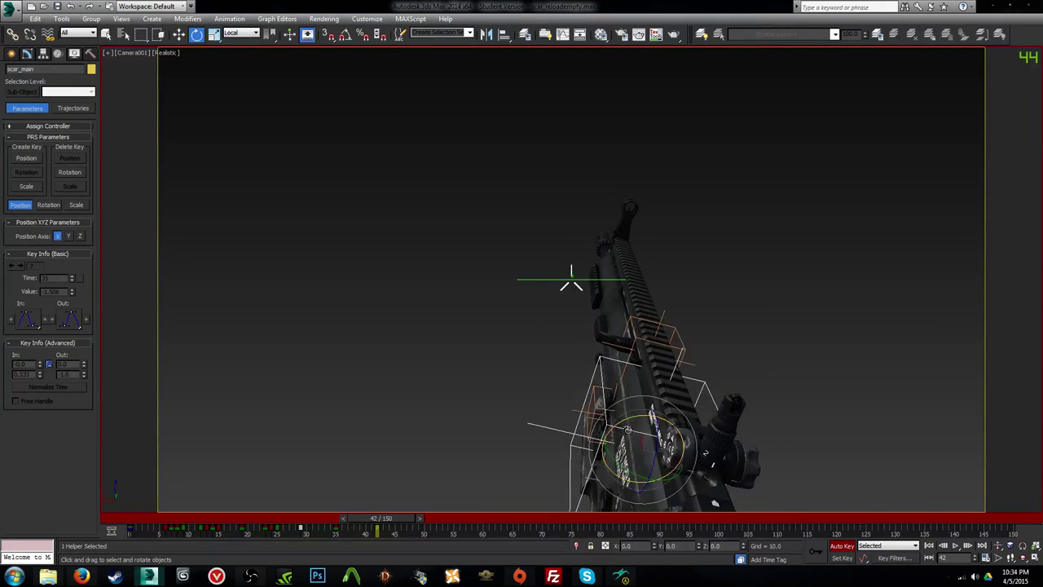
left_click_drag(628, 430, 644, 459)
left_click(244, 34)
left_click(236, 43)
left_click_drag(628, 424, 675, 364)
Step: Move scar_main to an X position of about -2.813 at frame 49 and rotate it to key the pose
mouse_move(410, 518)
left_mouse_down()
mouse_move(391, 528)
mouse_move(242, 527)
mouse_move(414, 530)
left_mouse_up()
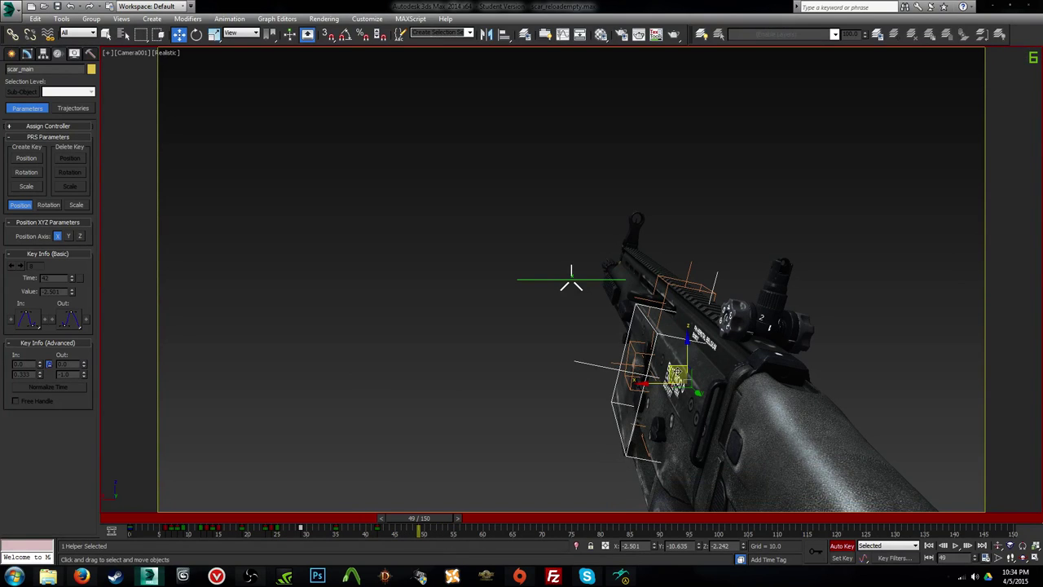
left_click_drag(695, 393, 697, 408)
key("e")
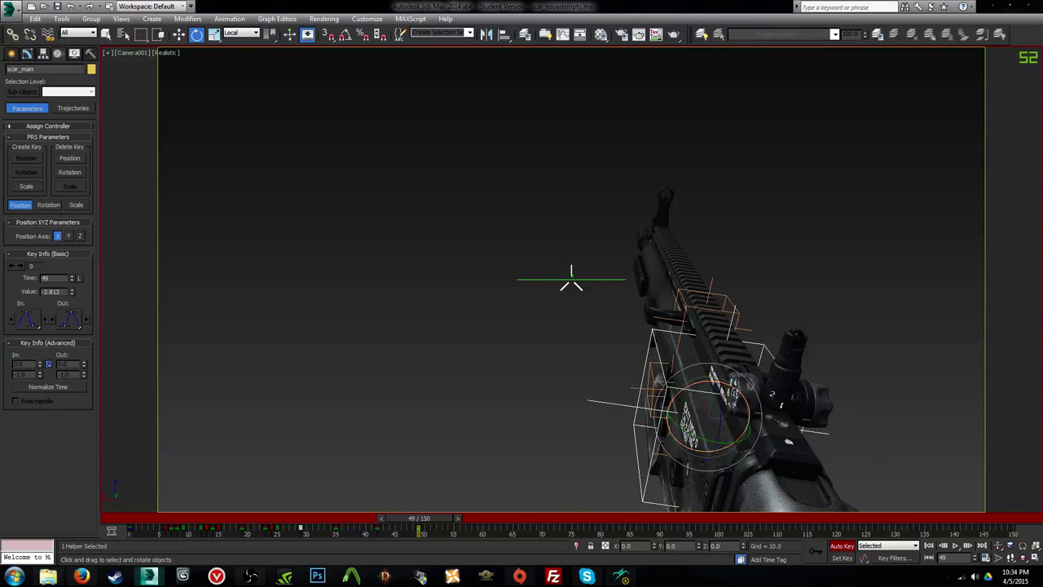
Step: Key a pose for scar_main at frame 55 with an X position of about -2.89 and replay from the start
left_click_drag(430, 522, 270, 526)
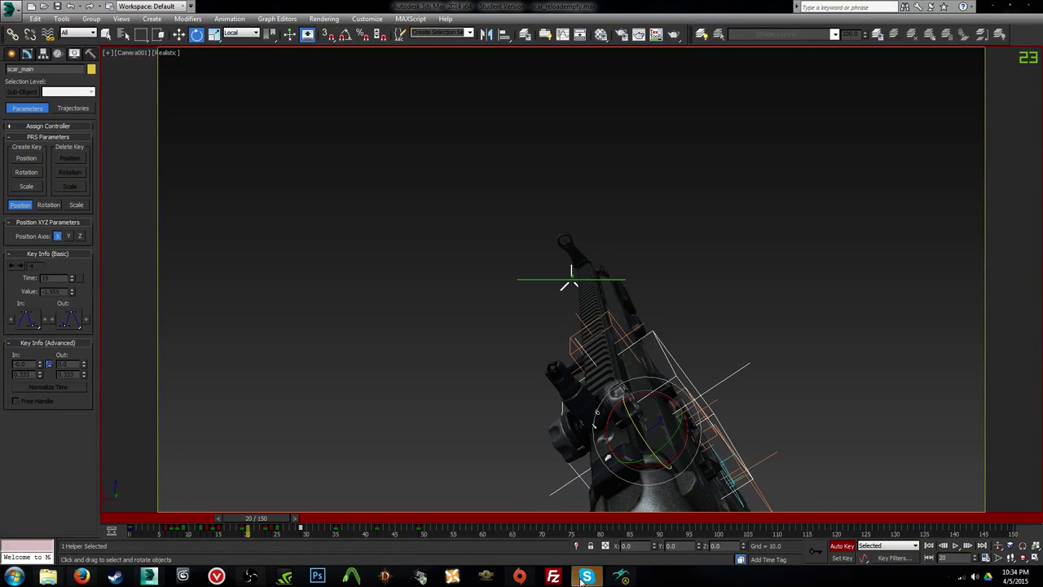
left_click_drag(283, 519, 447, 564)
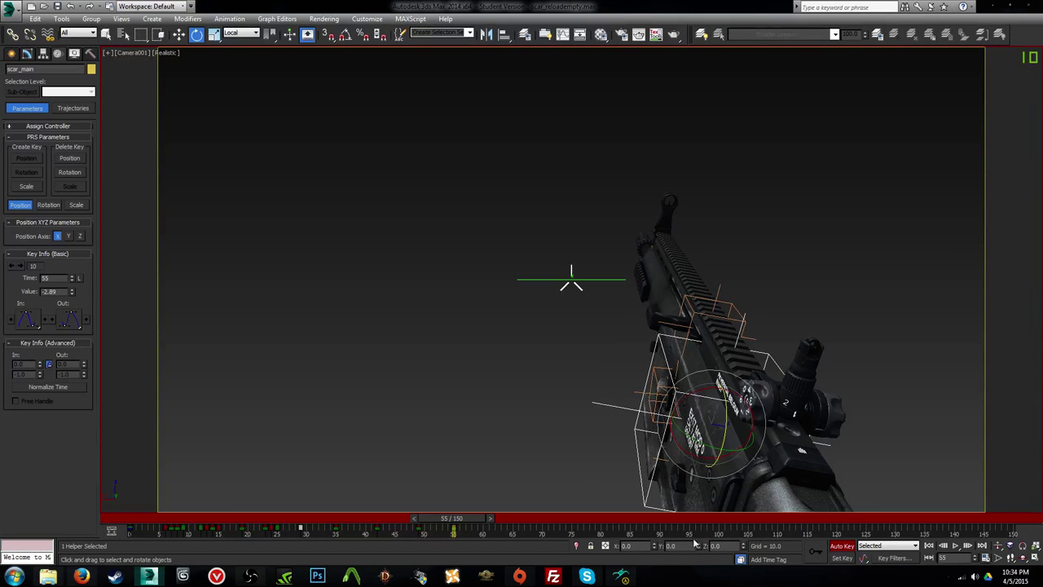
left_click(930, 546)
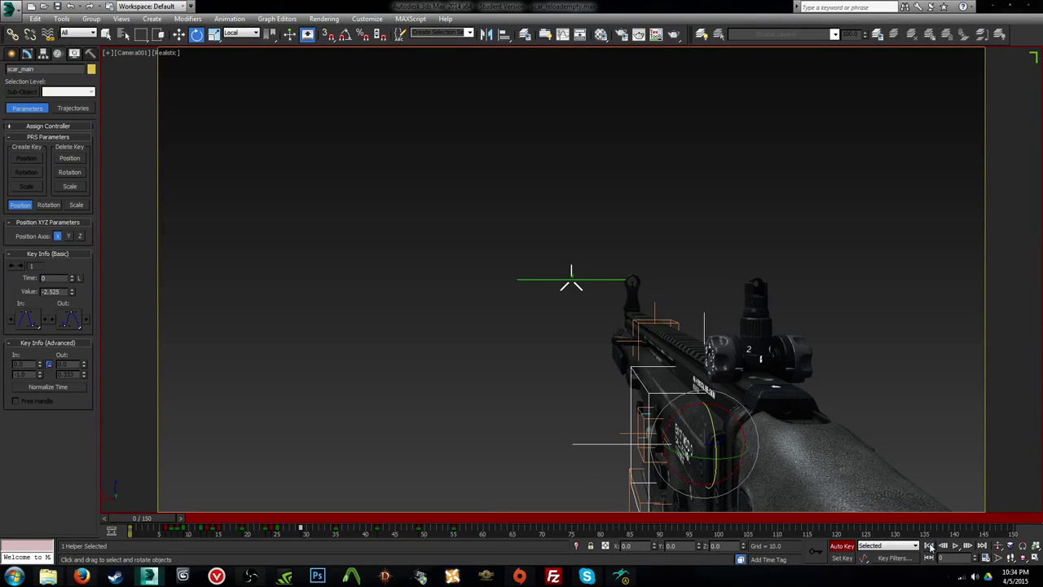
key("/")
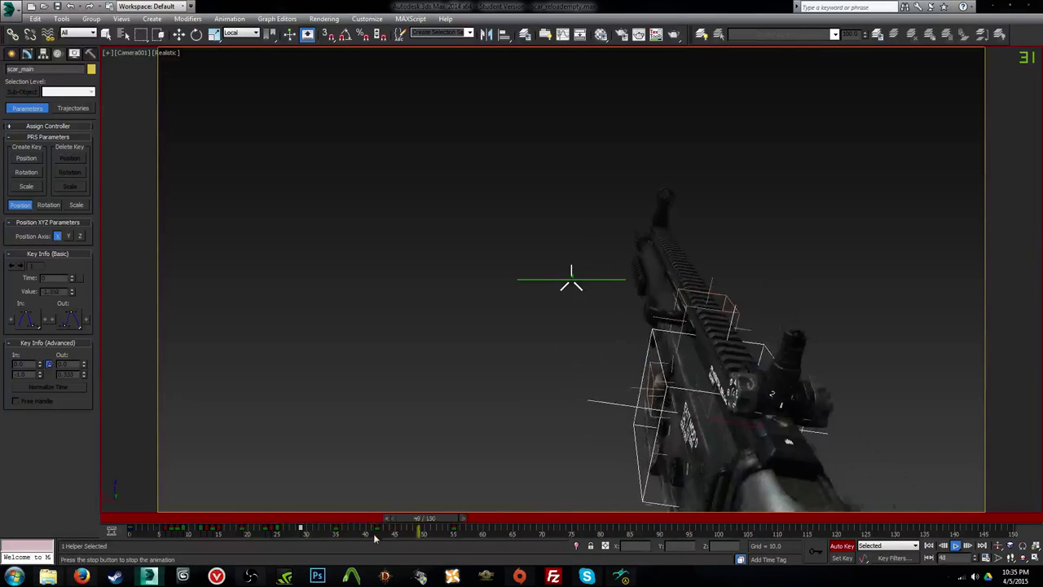
Step: Retime scar_main's last three pose keys to frames 41, 47 and 54 and resume playback
left_click_drag(363, 519, 405, 529)
key("/")
left_click(391, 520)
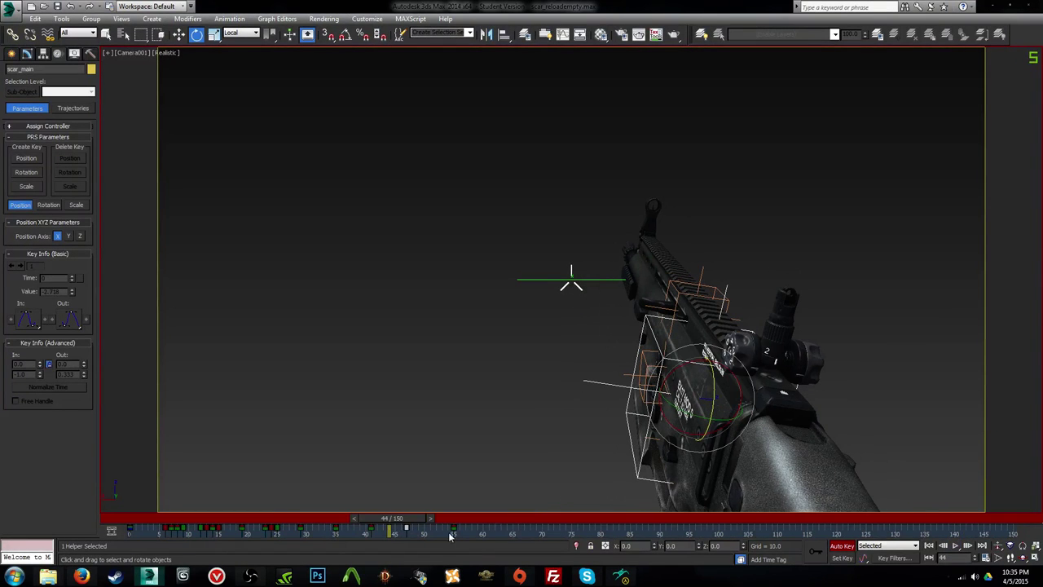
key("/")
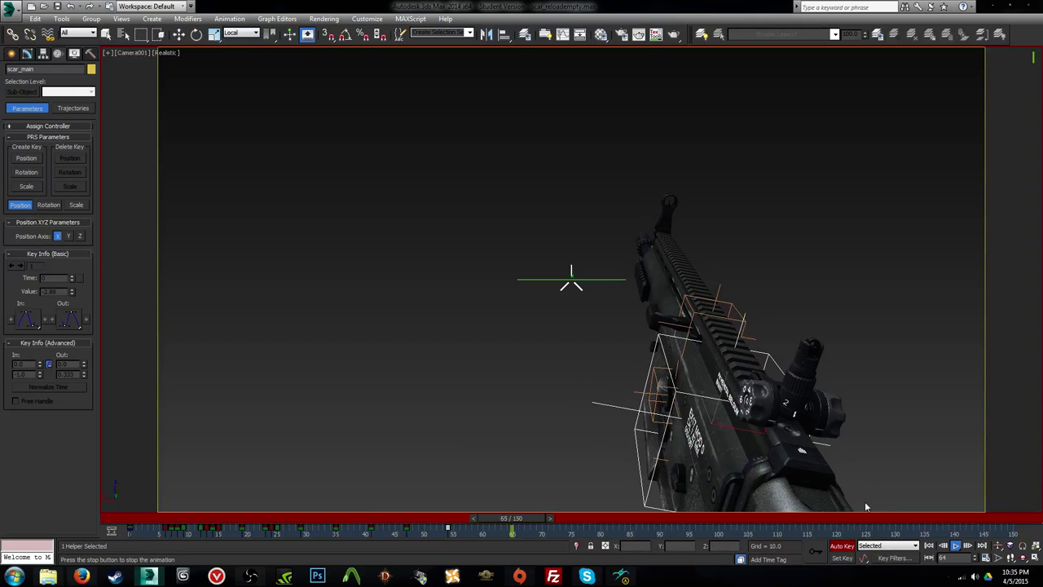
Step: Replay the animation from the start and show scar_main's X Position curve in the Curve Editor
left_click(929, 545)
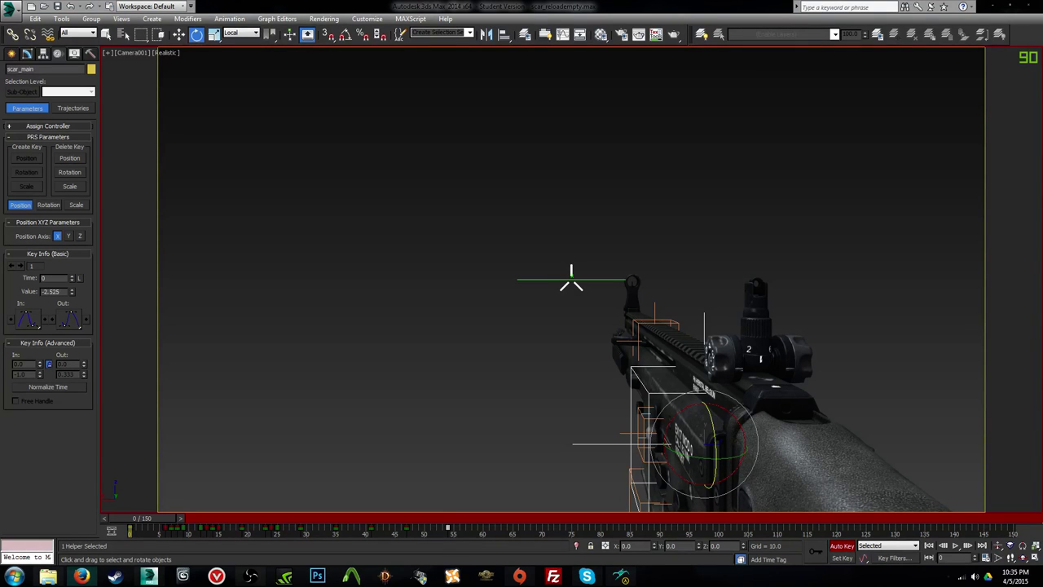
key("/")
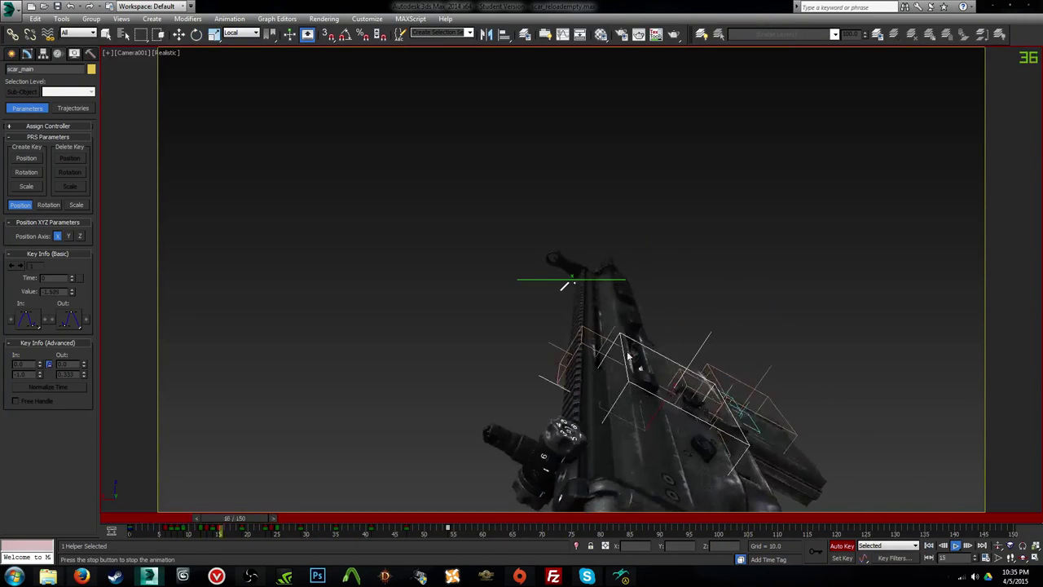
left_click(562, 34)
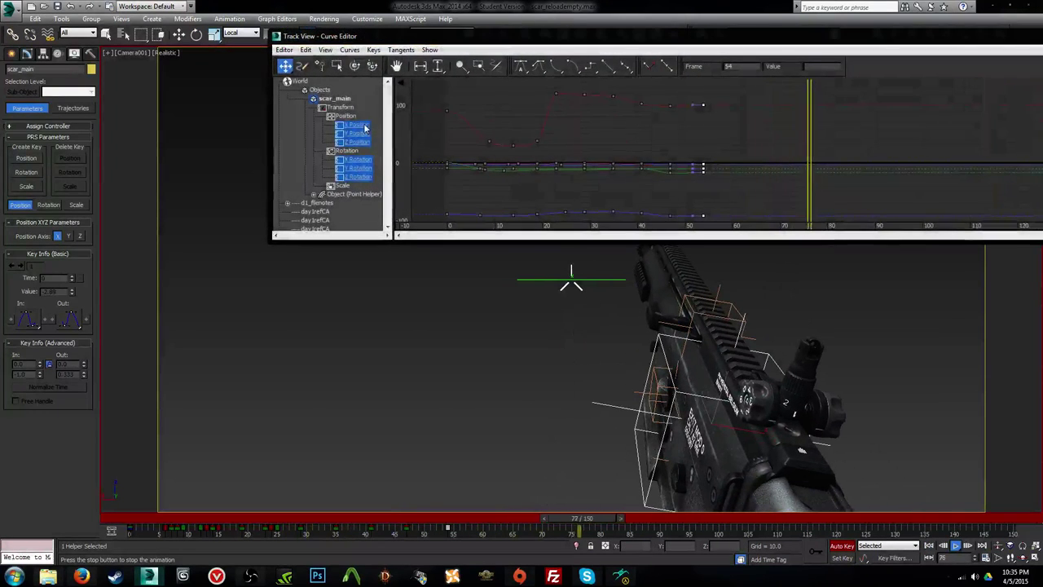
left_click(357, 125)
left_click_drag(383, 37, 167, 58)
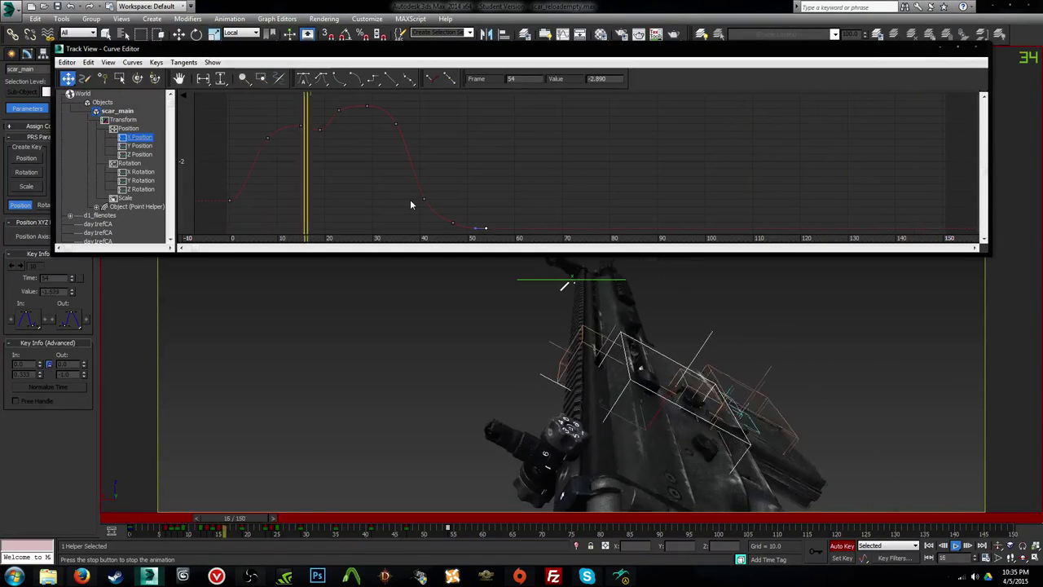
Step: Step through to frame 35 and raise its X Position key to about -1.391
key("slash")
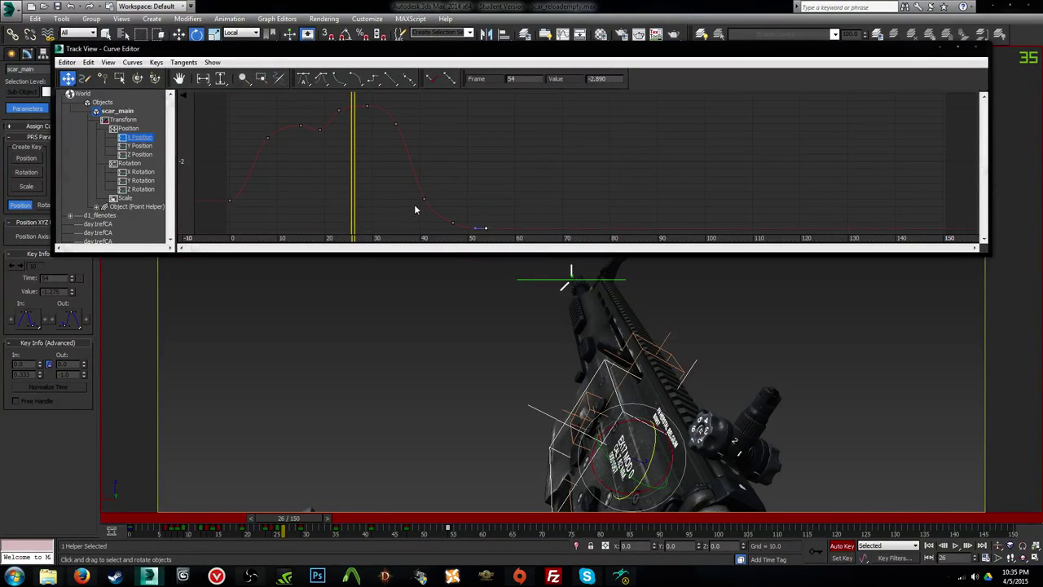
key("w")
key("period")
key("period")
key("period")
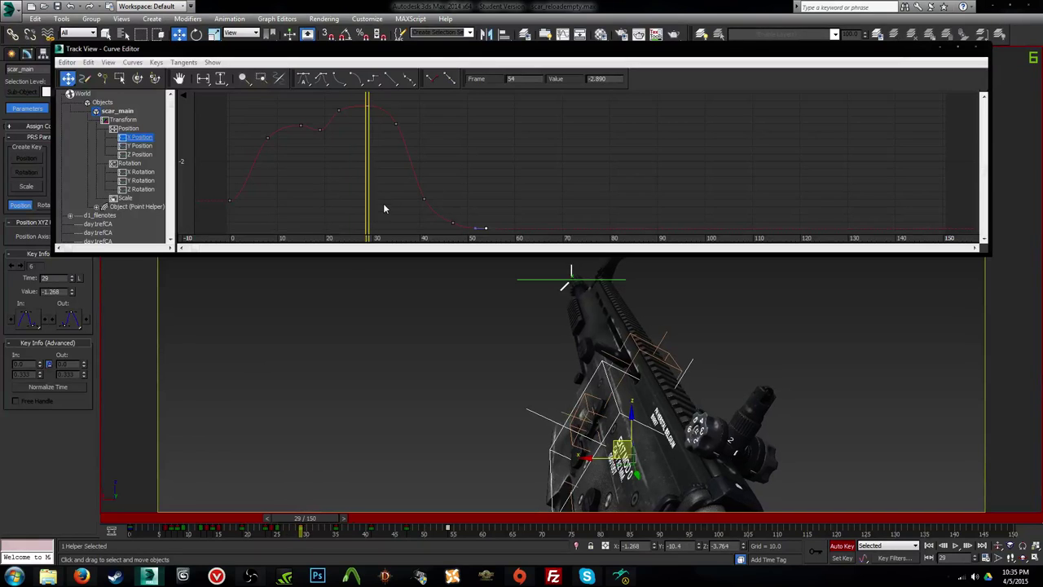
key("period")
key("period")
key("period")
key("period")
key("period")
key("period")
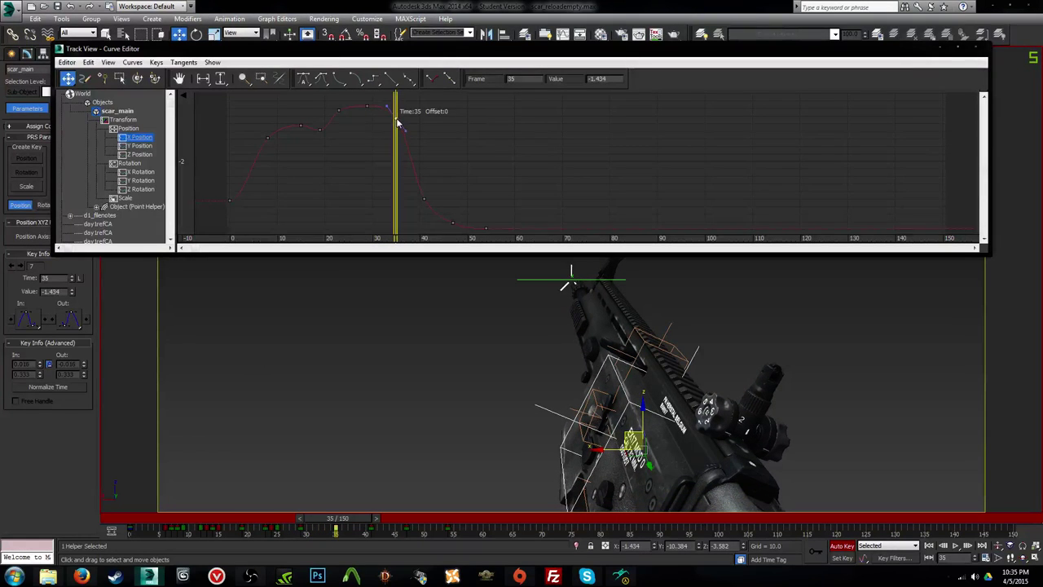
key("period")
key("period")
key("period")
key("period")
key("period")
key("period")
key("period")
key("period")
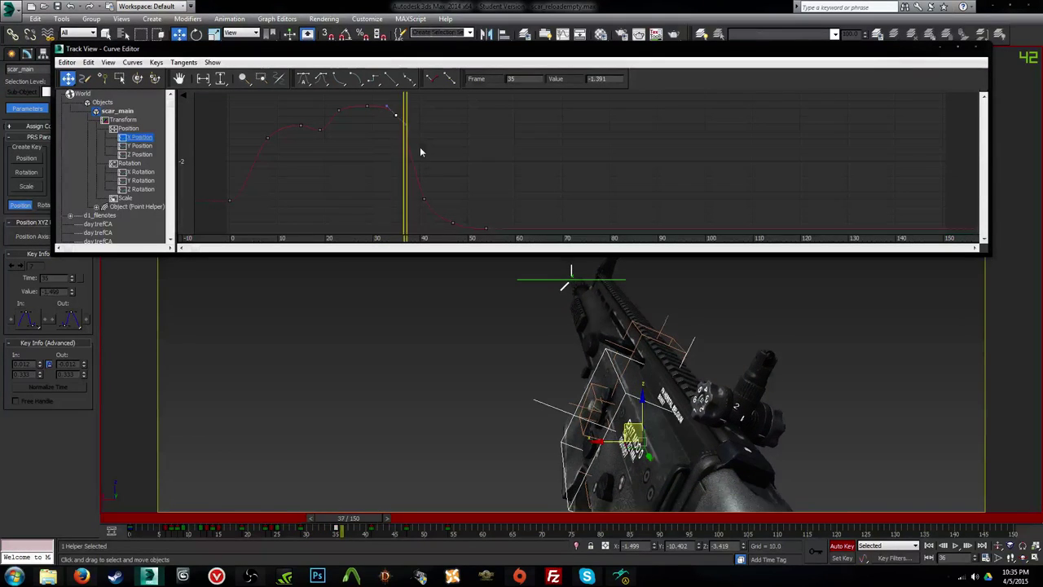
Step: Lower scar_main's X Position key at frame 47 to about -2.856 and step through to frame 54
key("period")
key("period")
key("period")
key("period")
key("period")
key("period")
key("period")
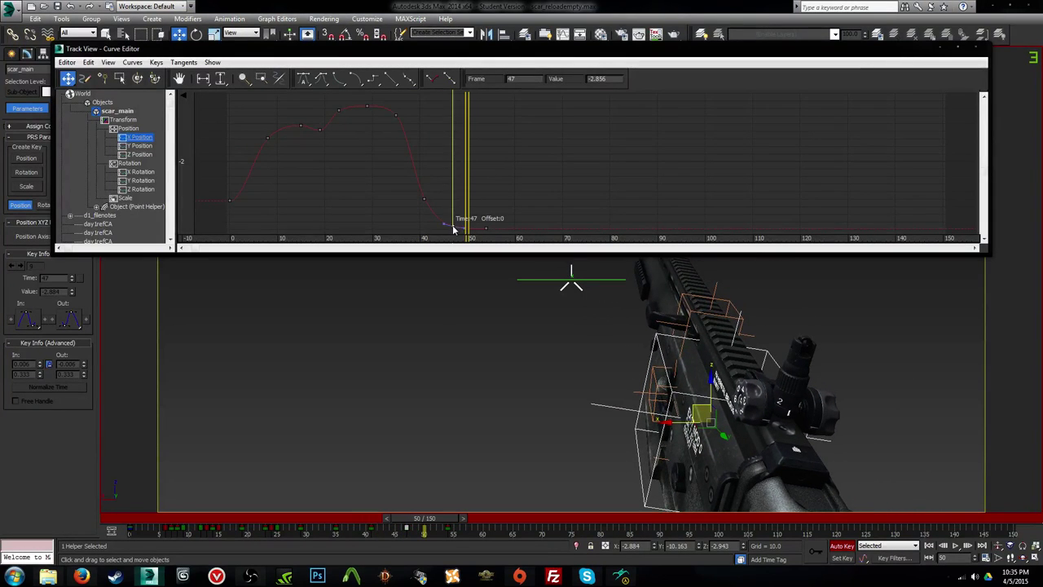
key("period")
key("period")
key("period")
key("period")
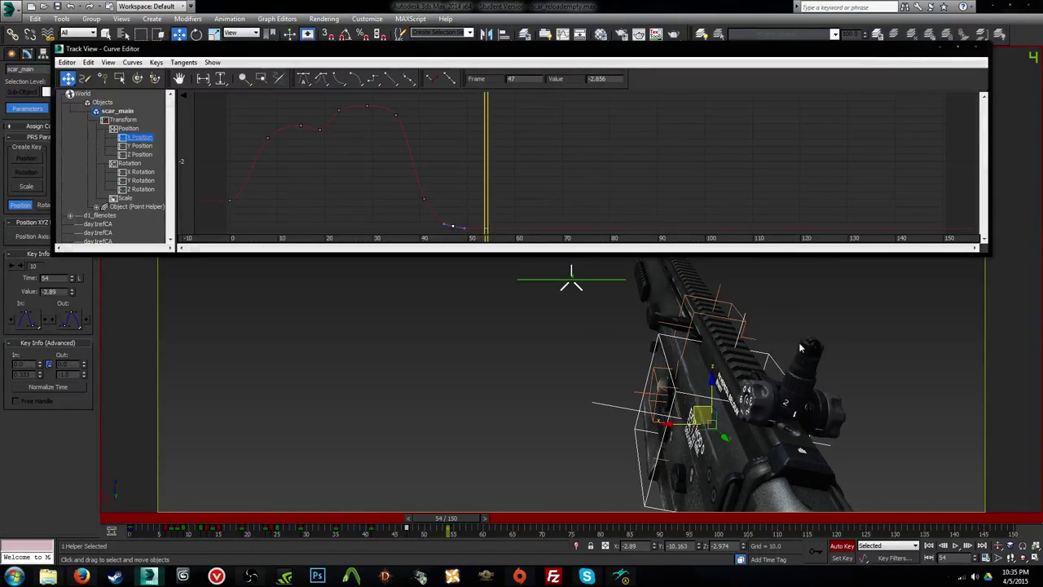
Step: Step back through the frames from frame 54 and replay the animation to check scar_main's sideways motion
key("comma")
key("comma")
key("comma")
key("comma")
key("comma")
key("comma")
key("comma")
key("comma")
key("comma")
key("comma")
key("comma")
key("comma")
key("comma")
key("comma")
key("comma")
key("comma")
key("comma")
key("comma")
key("comma")
key("comma")
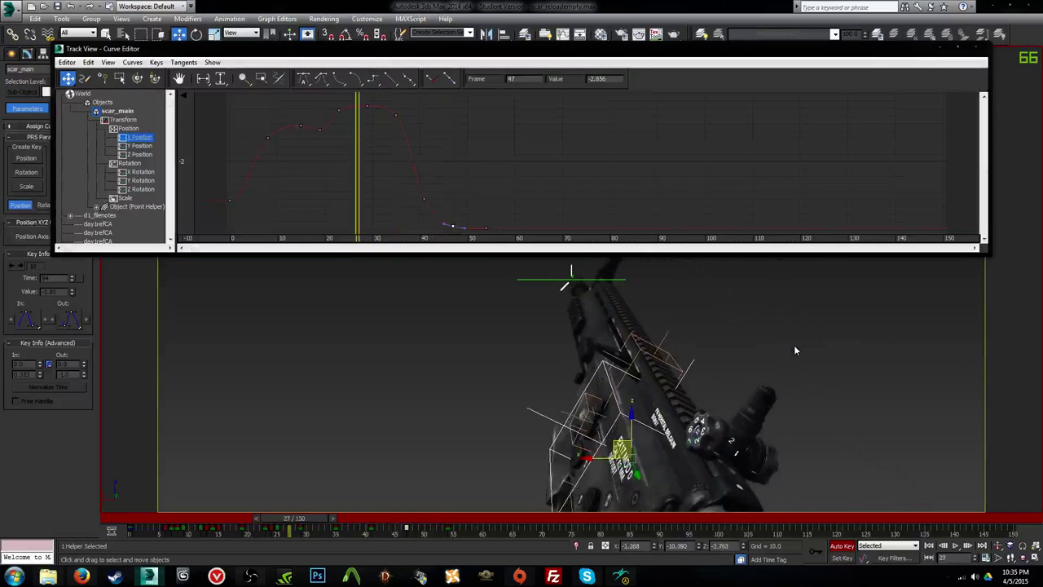
key("slash")
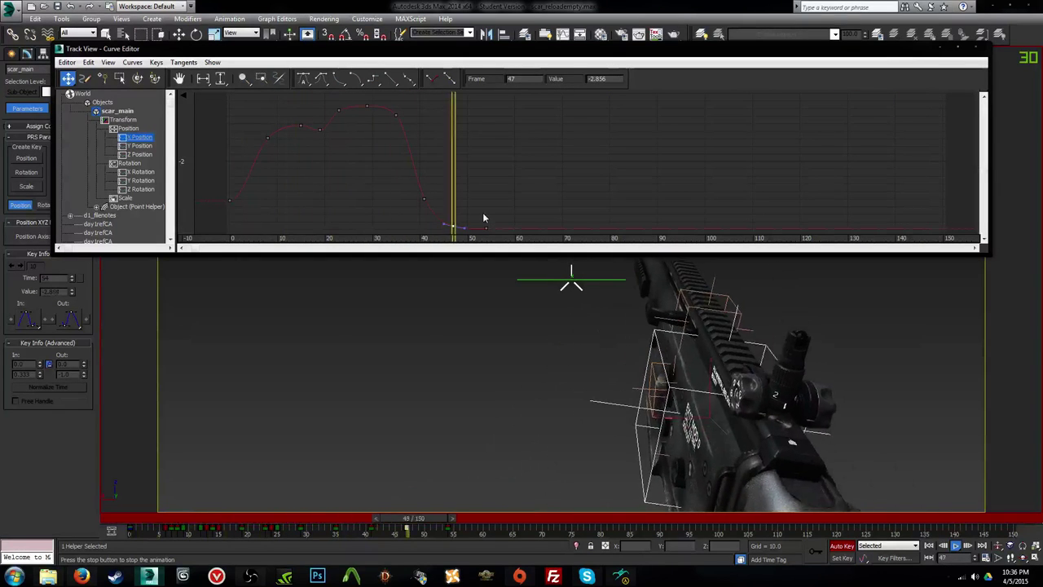
Step: Move scar_main's X Position key at frame 35 to frame 34, raise it to about -1.333 and replay
key("slash")
key("comma")
key("comma")
key("comma")
key("comma")
key("comma")
key("comma")
key("comma")
key("comma")
key("comma")
key("comma")
key("comma")
key("comma")
key("comma")
key("comma")
key("comma")
key("comma")
key("comma")
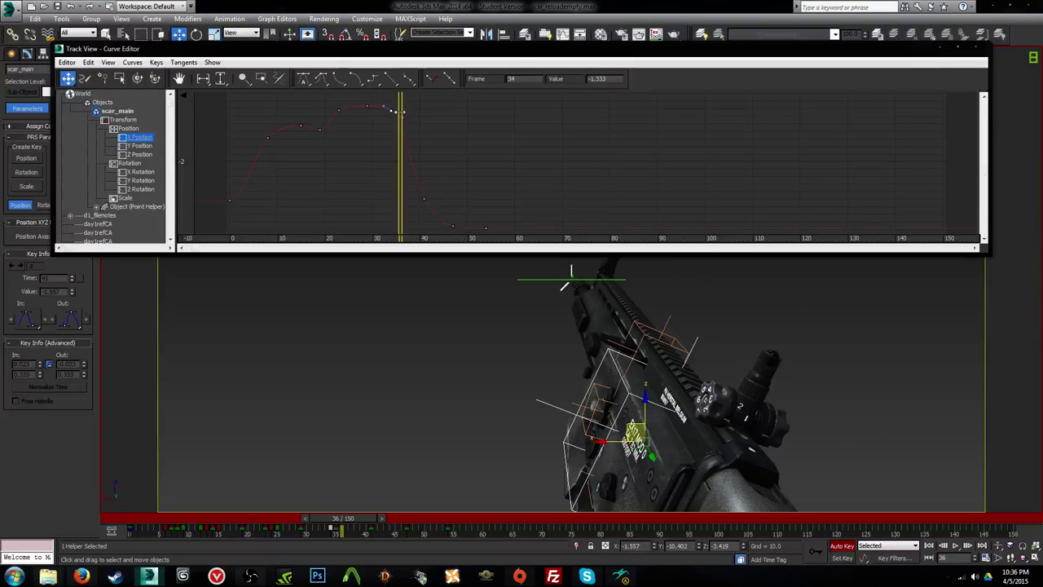
key("slash")
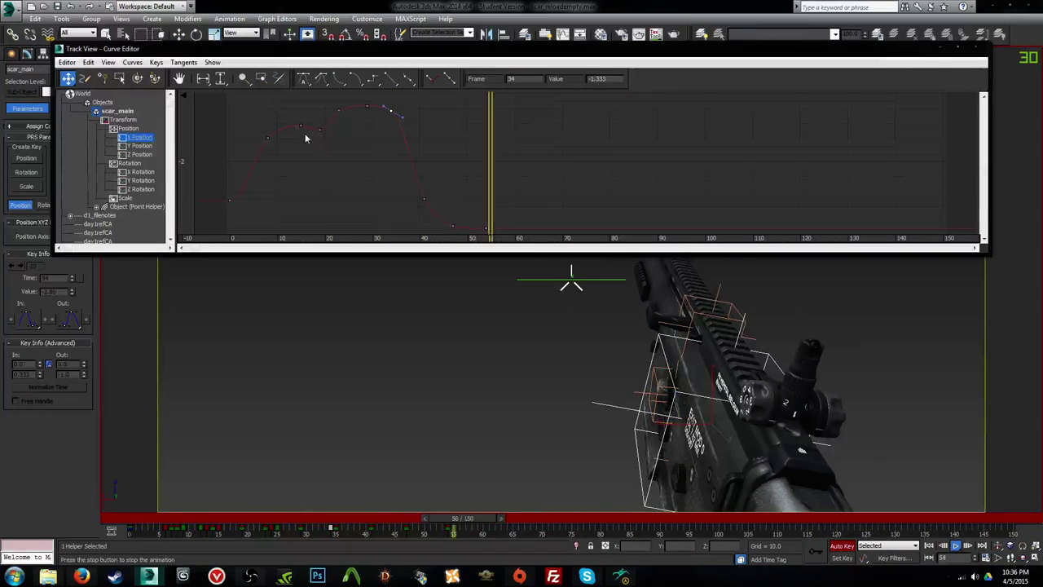
Step: Show scar_main's Y Position curve and set the animation's end time to frame 100
left_click(139, 146)
key("slash")
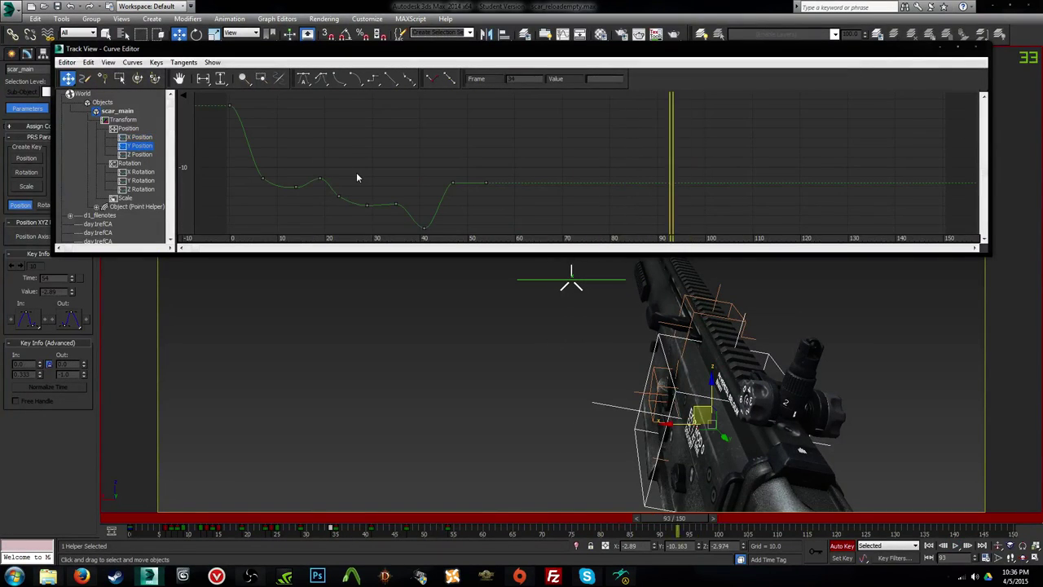
left_click(986, 559)
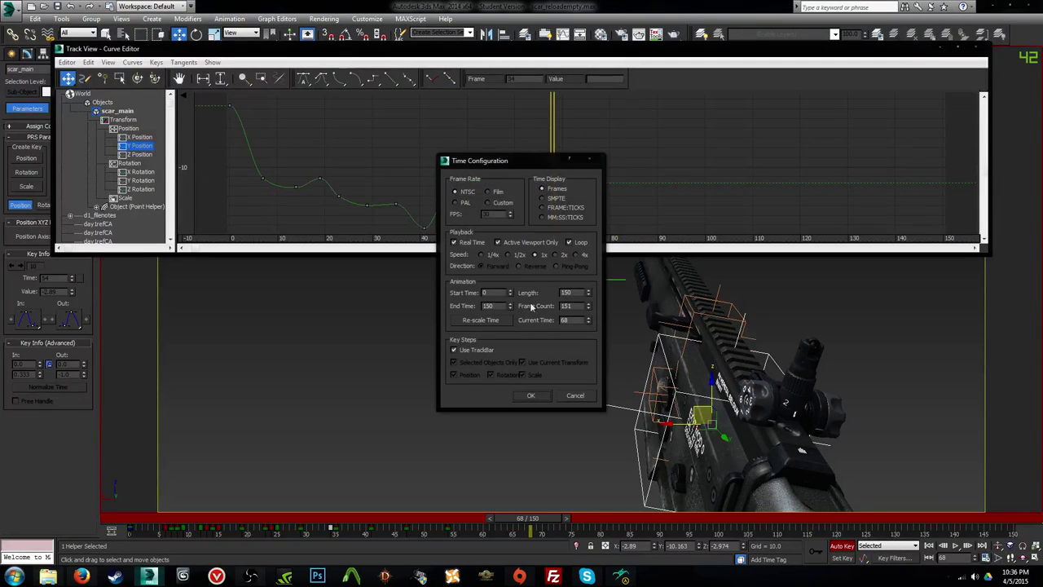
type("100")
key("Return")
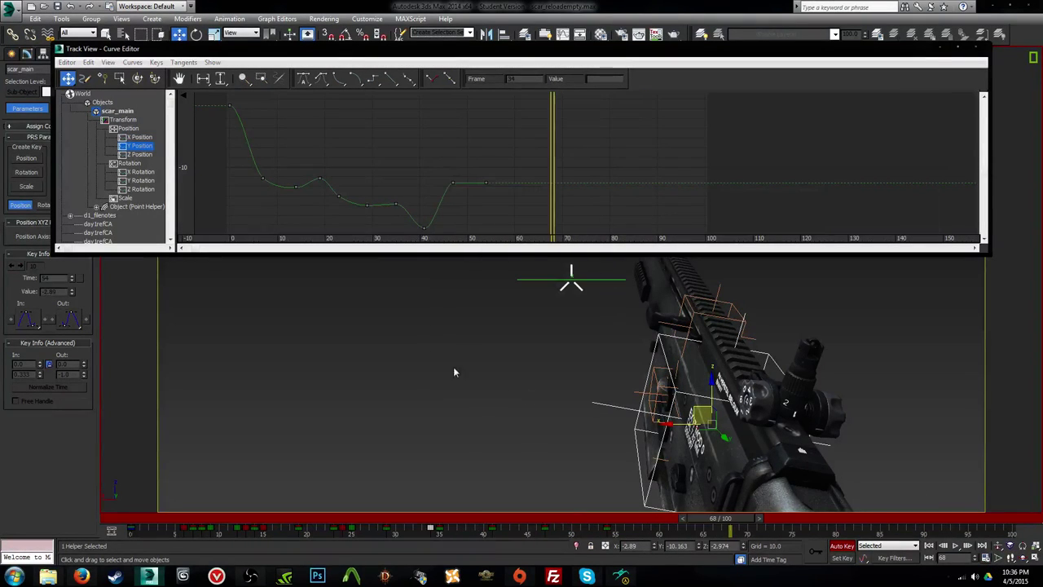
Step: Adjust scar_main's Y Position keys to about -10.31 at frame 47, -10.597 at frame 41 and -10.205 at frame 54, and lower the frame 35 key
key("slash")
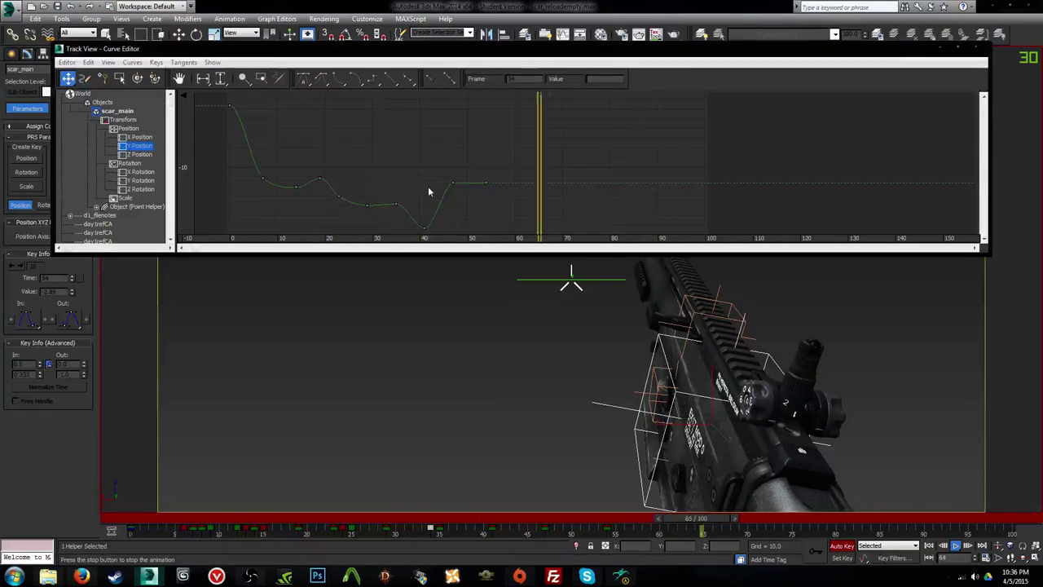
middle_click_drag(429, 189, 467, 155)
scroll(480, 161, "up", 3)
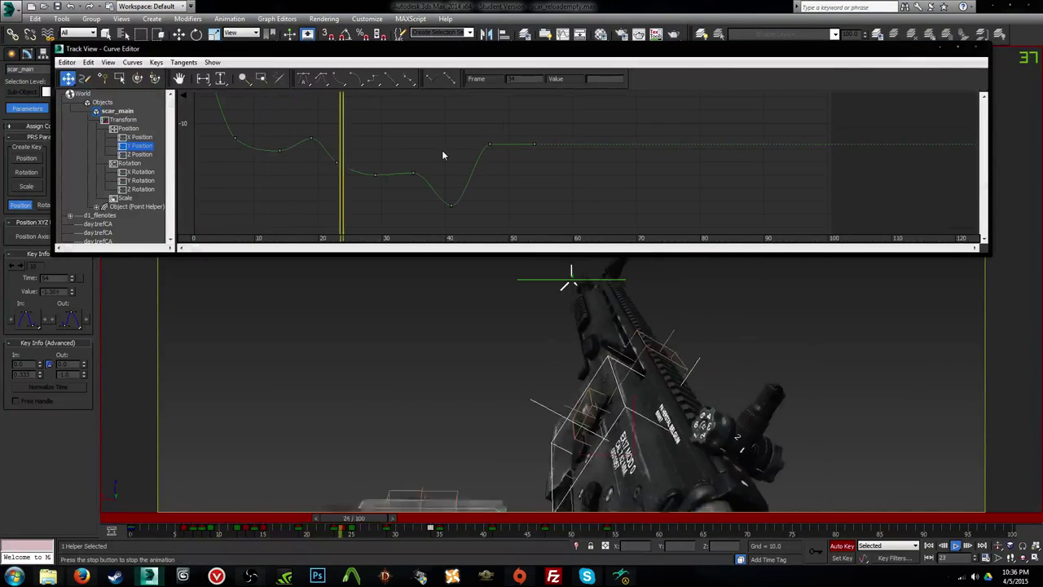
left_click(491, 147)
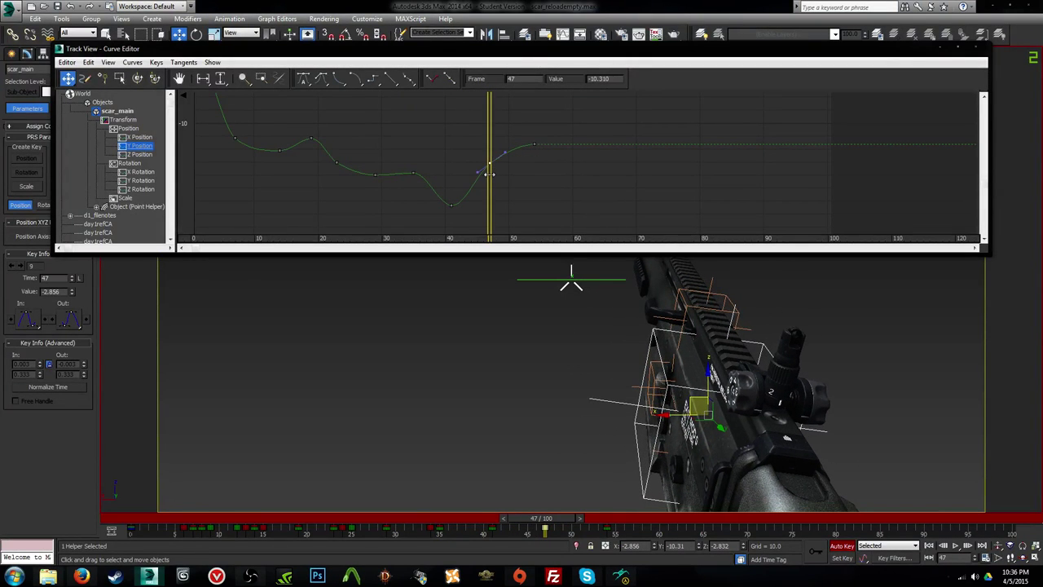
left_click_drag(489, 173, 419, 212)
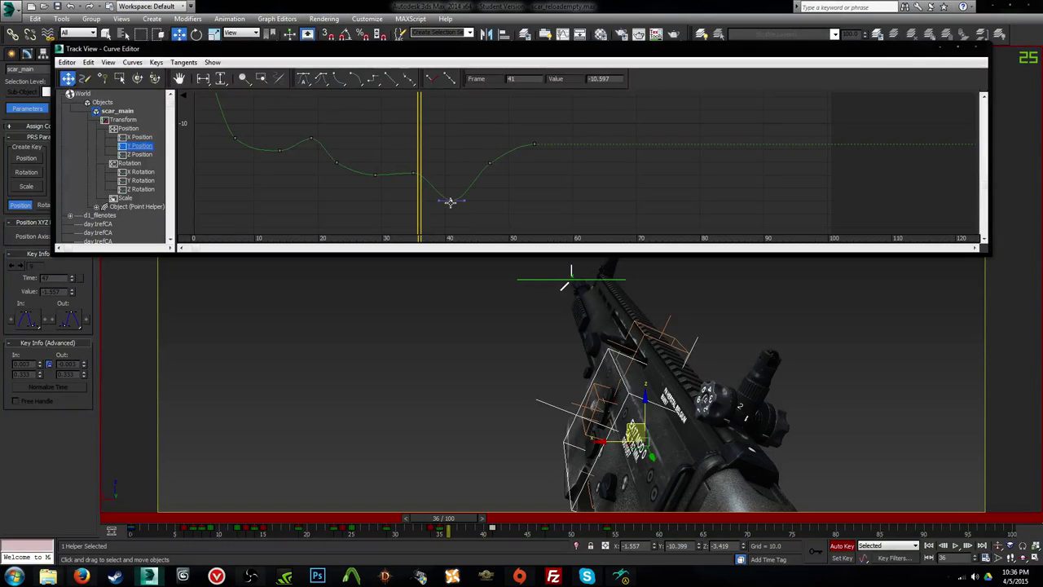
key("slash")
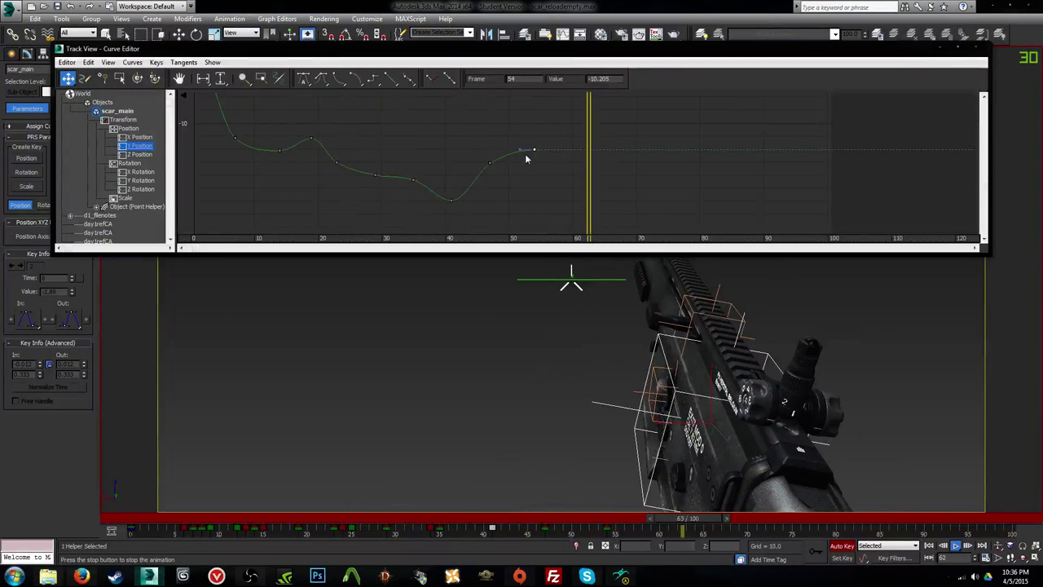
Step: Move scar_main's peak Z Position key to frame 42 at about -2.356 and the following key to frame 48 at about -2.826
left_click(138, 155)
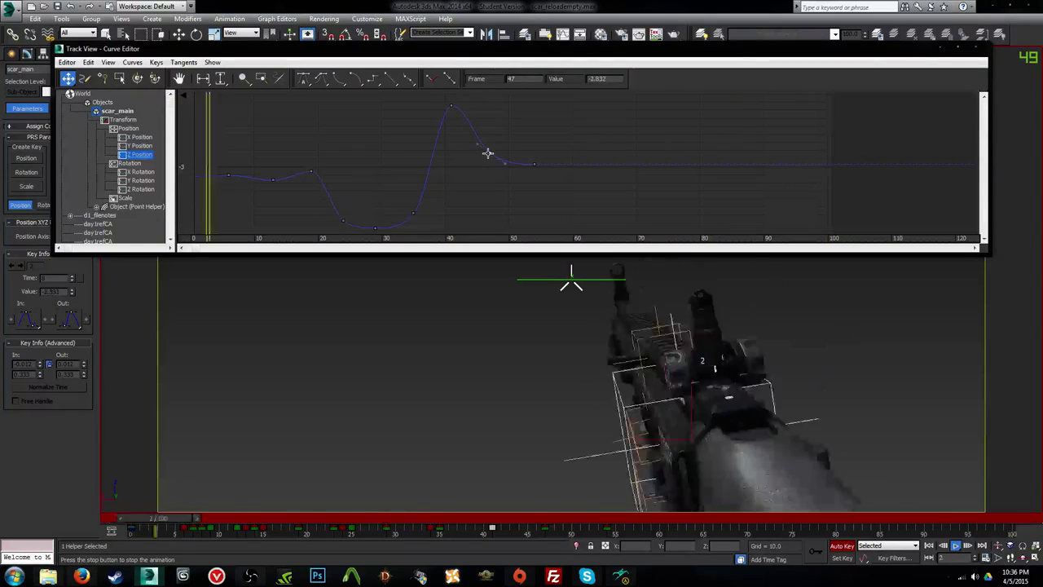
left_click_drag(489, 153, 459, 115)
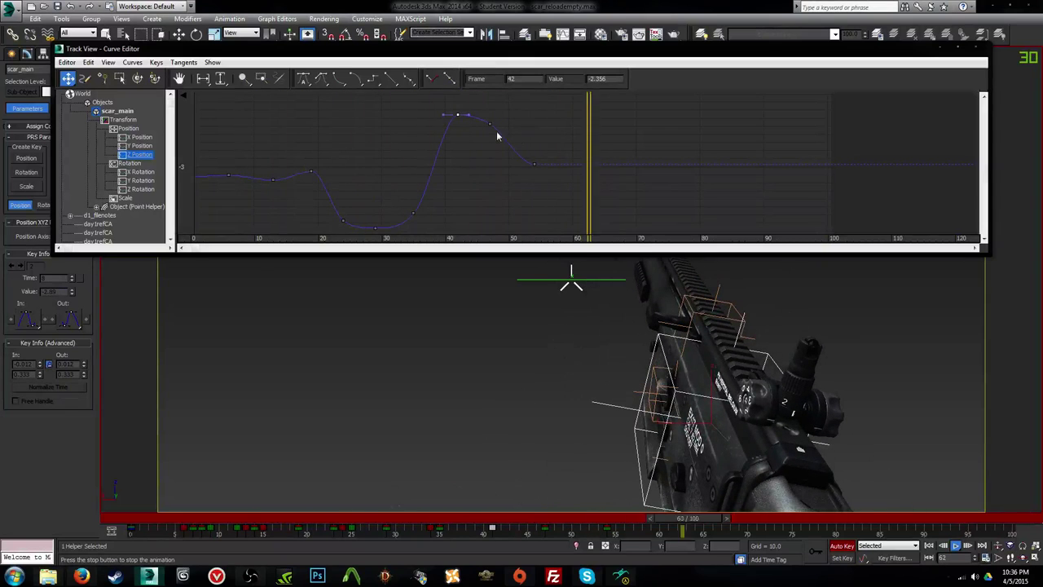
left_click_drag(490, 123, 499, 157)
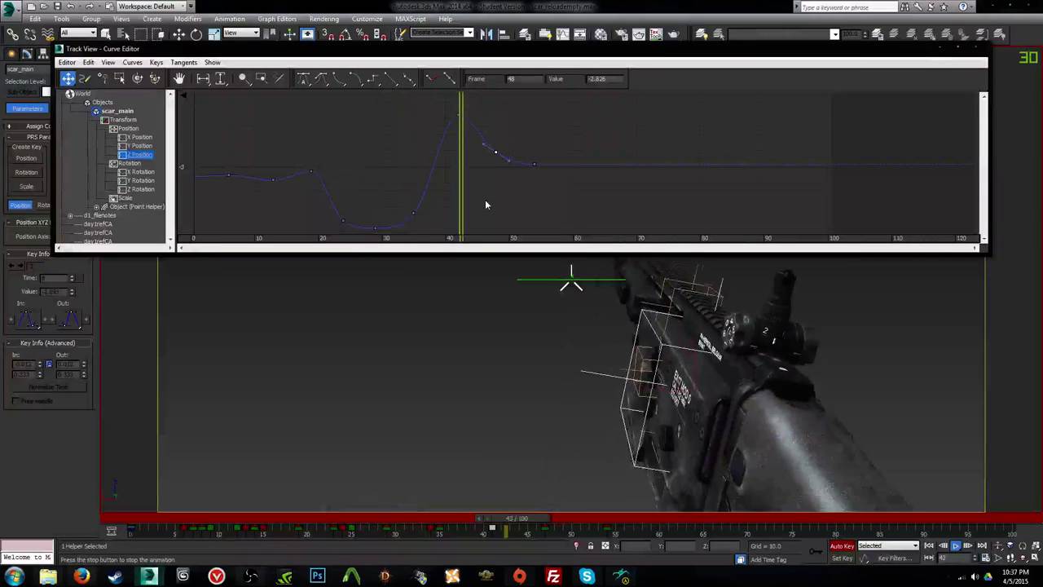
Step: Show scar_main's X Rotation curve and step through the frames around frame 36
left_click(138, 171)
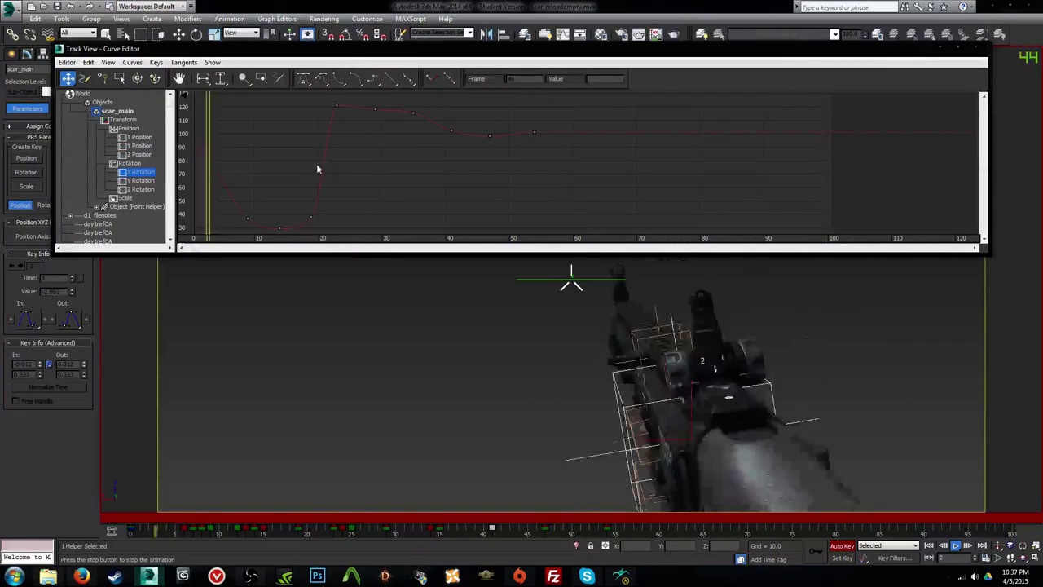
middle_click_drag(357, 160, 417, 152)
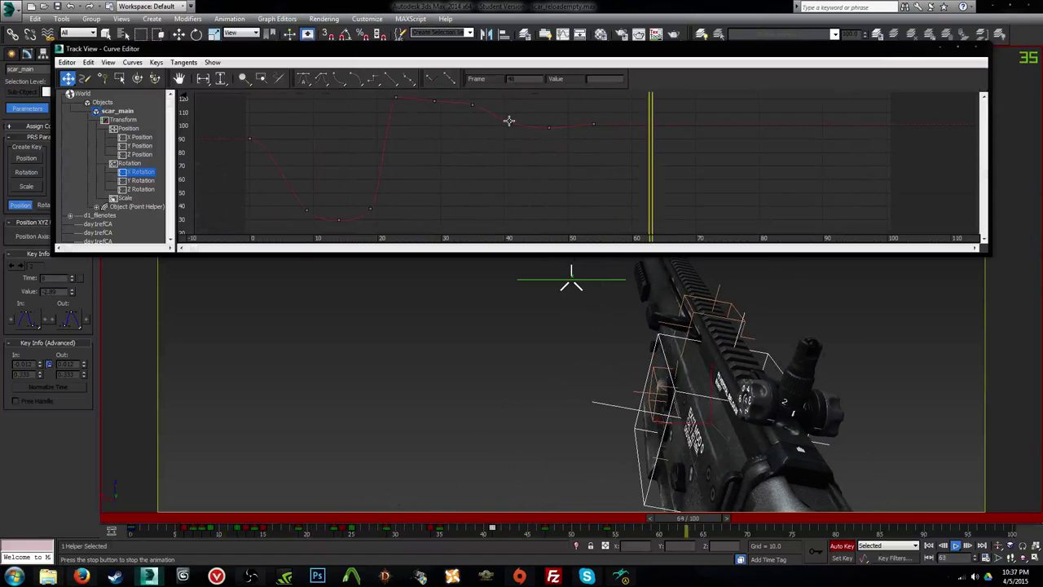
key("w")
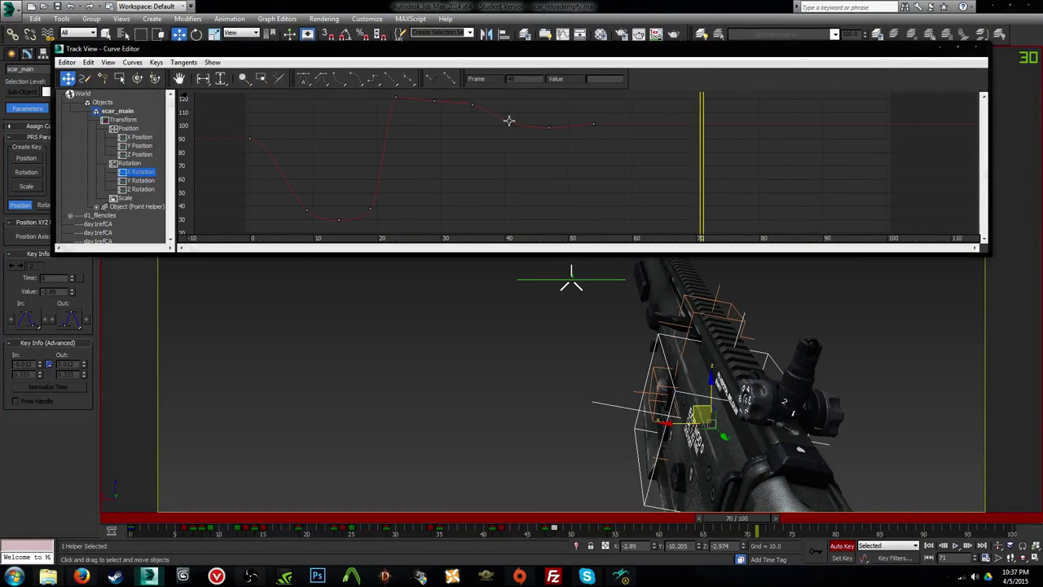
left_click(252, 576)
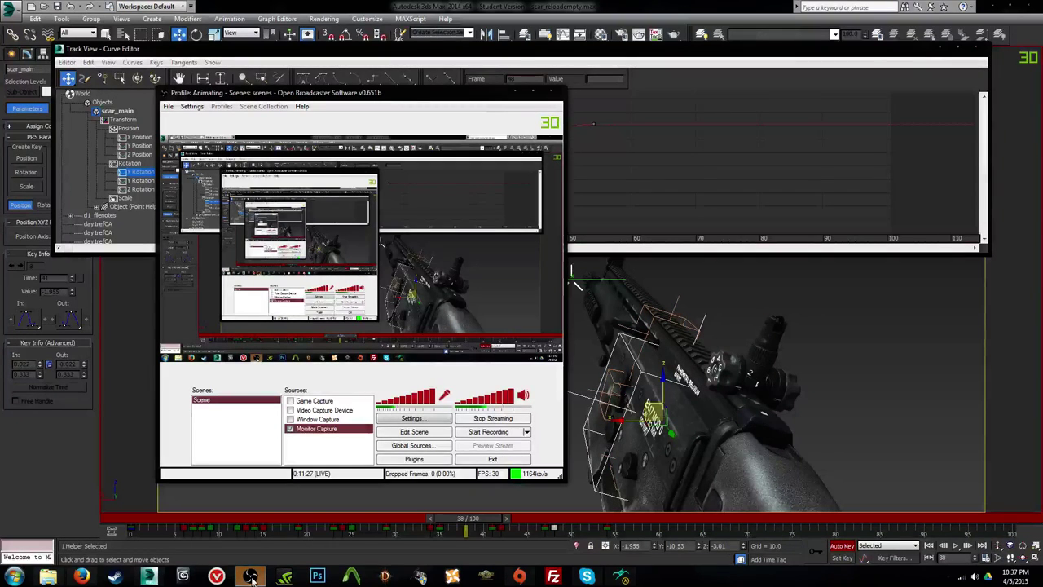
left_click(252, 576)
key("comma")
key("comma")
key("comma")
key("comma")
key("comma")
key("comma")
key("comma")
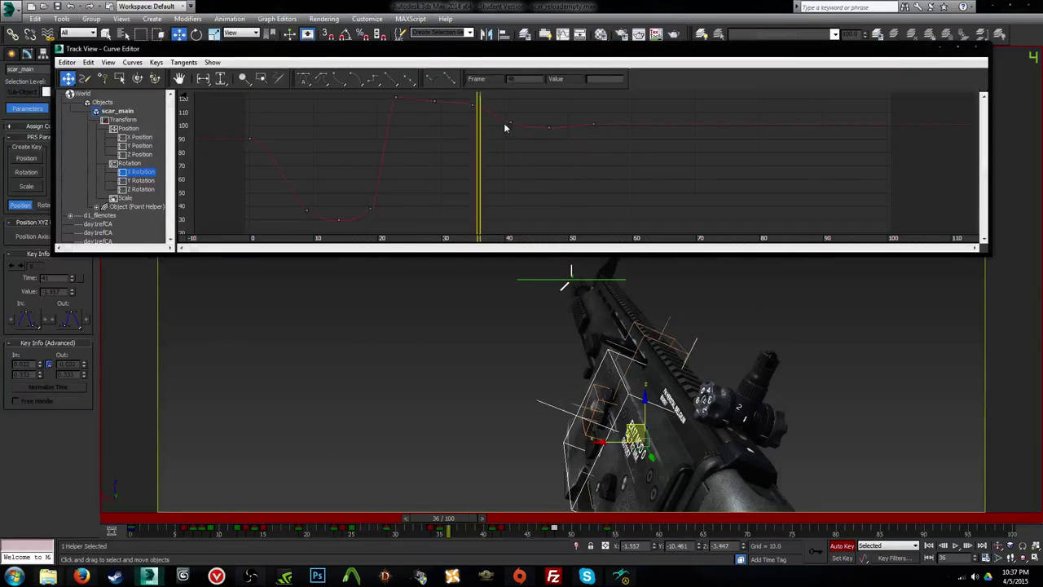
key("period")
key("period")
left_click_drag(467, 112, 468, 111)
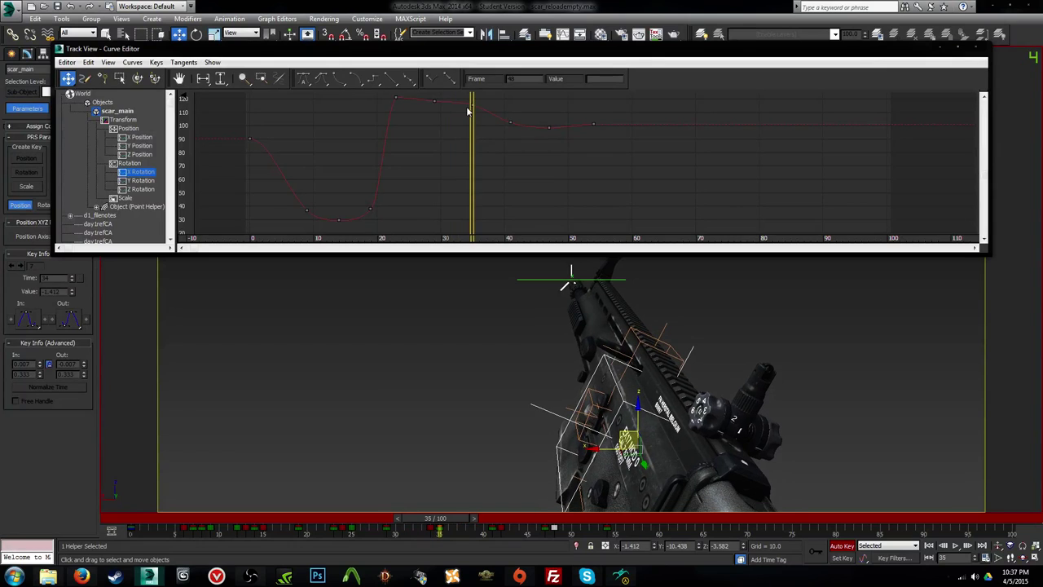
Step: Lower scar_main's X Rotation key at frame 35 to about 112.762 and step through the neighbouring frames
left_click(470, 109)
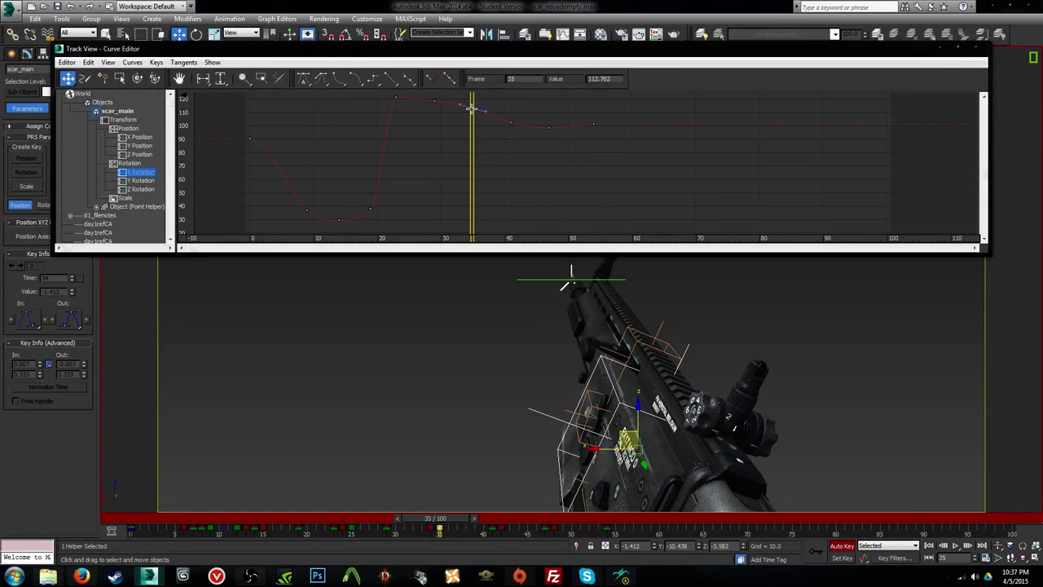
key("comma")
key("comma")
key("comma")
key("comma")
key("comma")
key("period")
key("period")
key("period")
key("period")
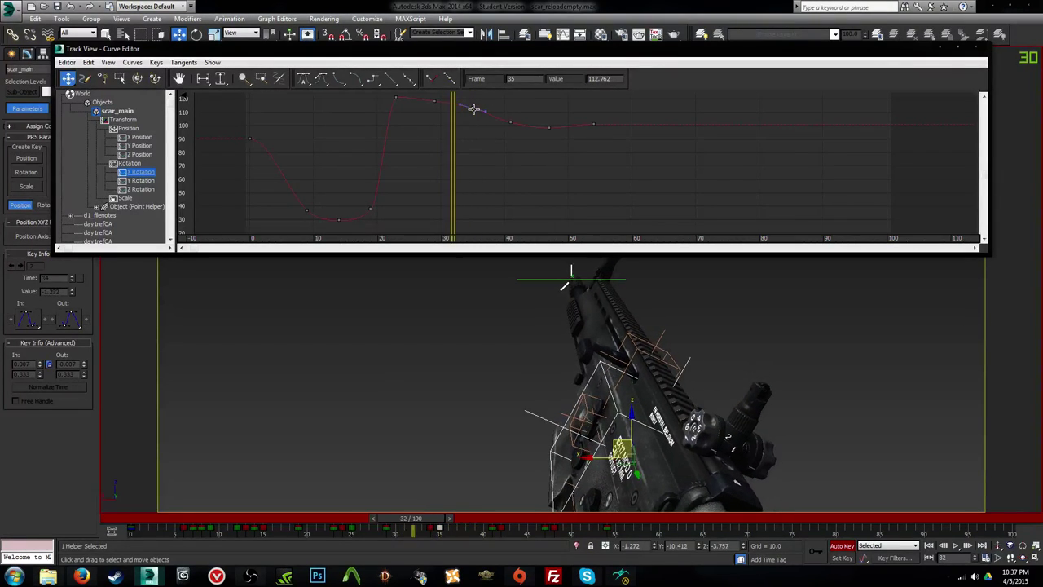
key("period")
key("period")
key("period")
key("comma")
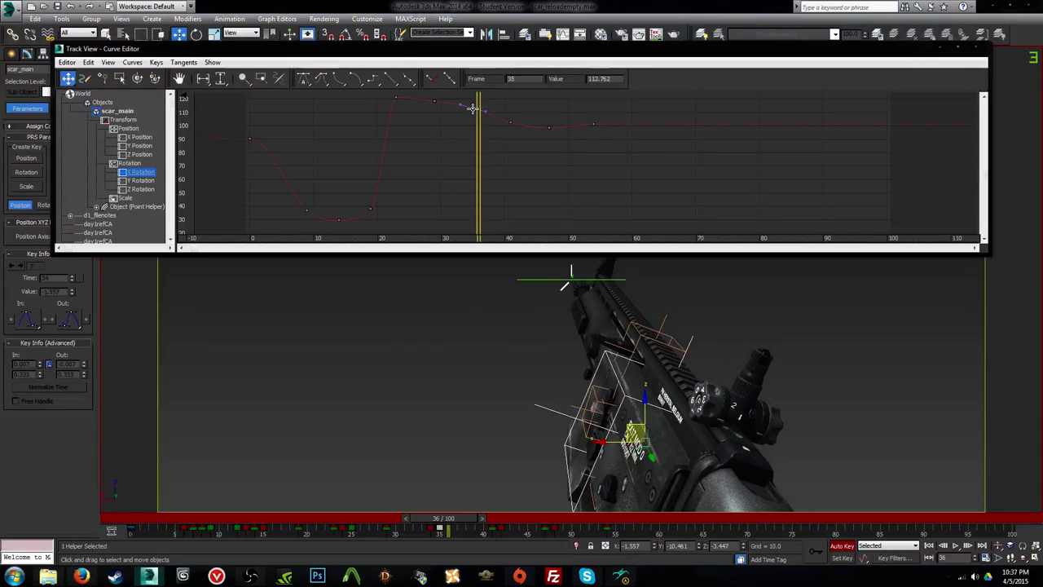
Step: Move the X Rotation key at frame 35 to frame 36, lower it to about 105.467 and replay the animation
key("comma")
key("comma")
key("comma")
key("comma")
key("comma")
key("comma")
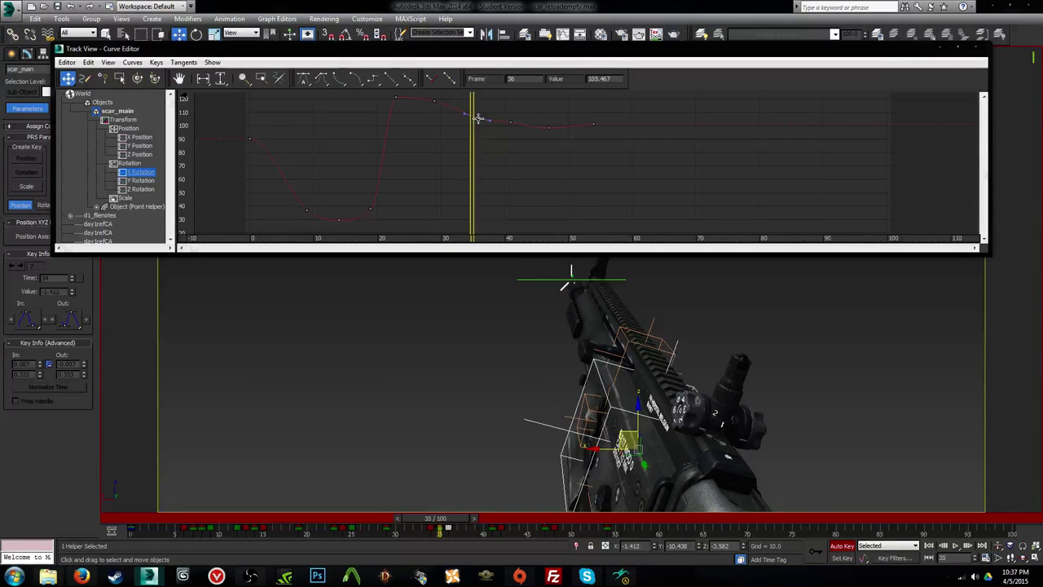
key("comma")
key("comma")
key("comma")
key("slash")
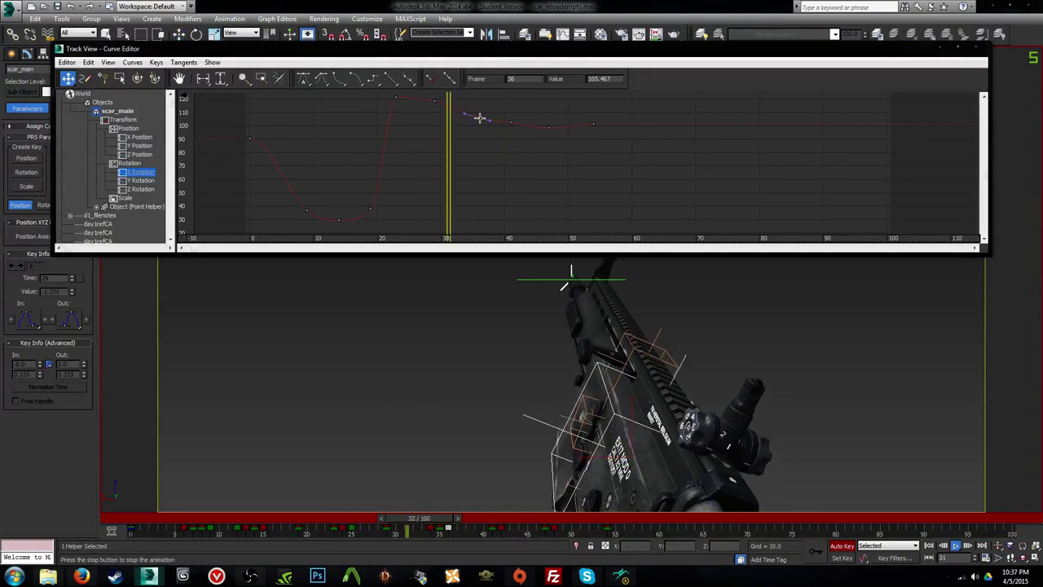
Step: Move the X Rotation key at frame 36 to frame 34 at about 119.247 and lower the frame 41 key to about 95.544
left_click_drag(480, 120, 479, 100)
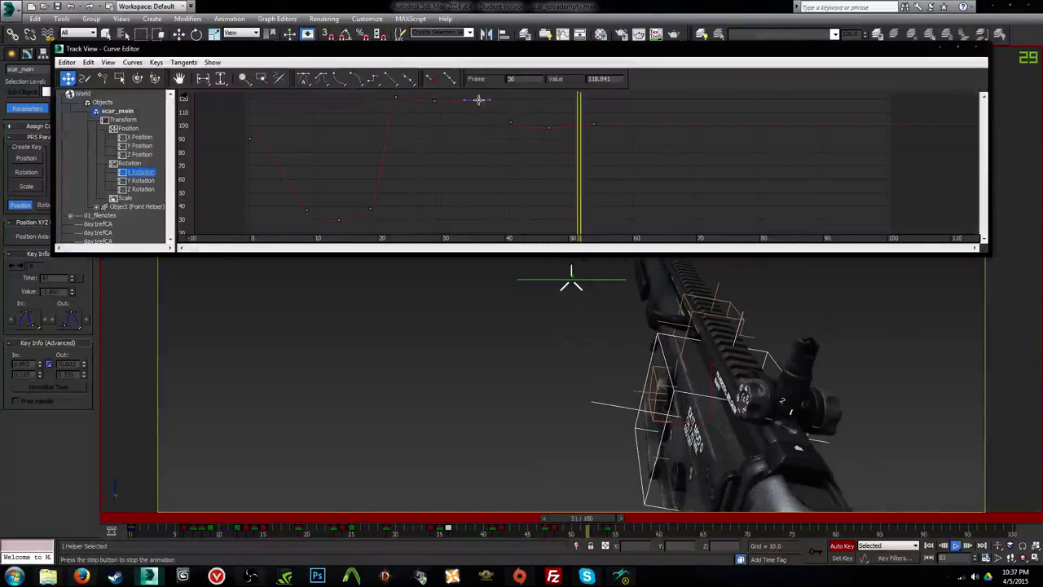
key("slash")
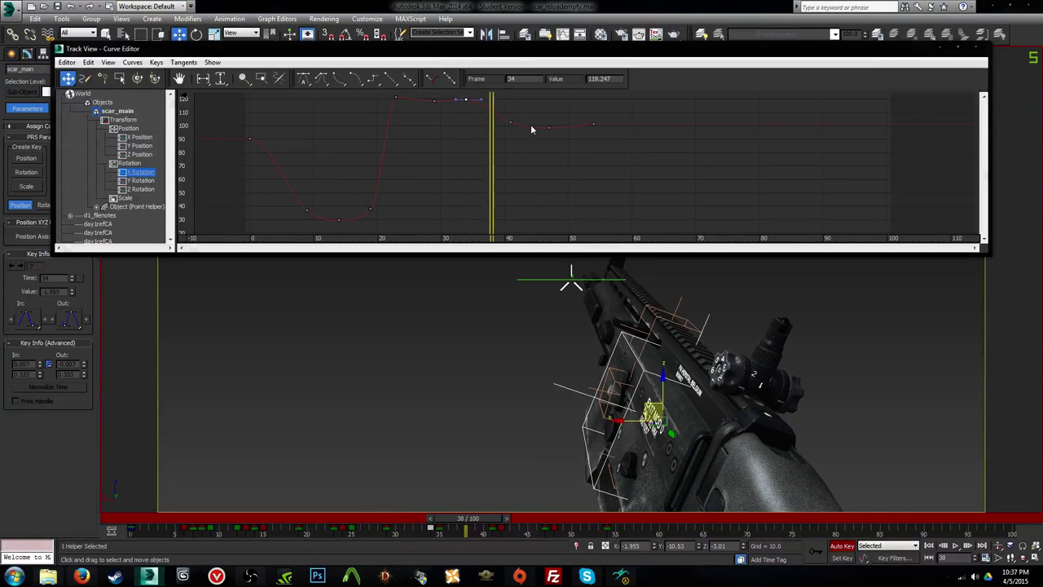
left_click_drag(510, 132, 510, 133)
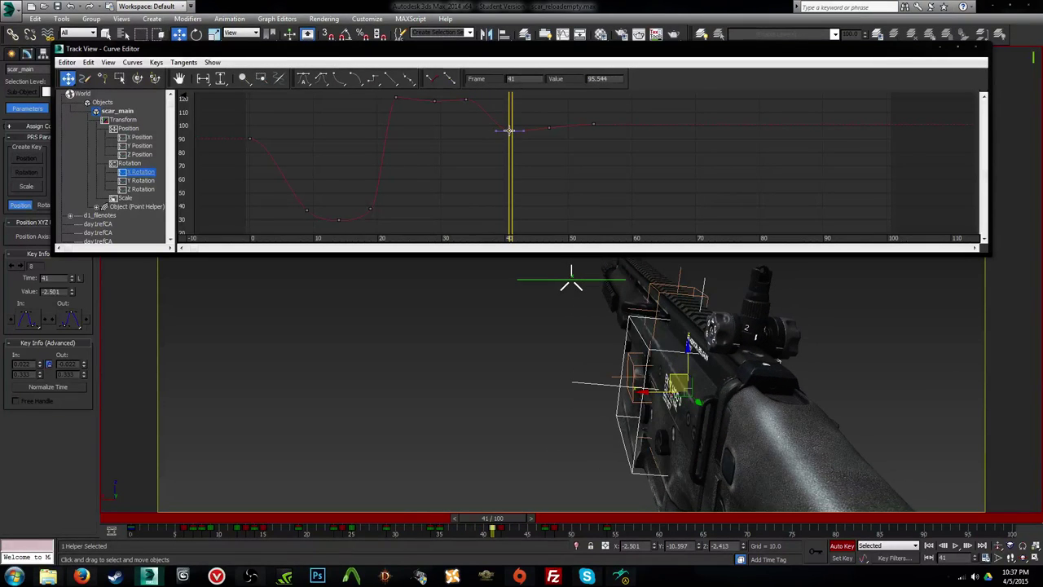
Step: Lower the X Rotation keys at frames 47 and 54, bringing frame 54 to about 96.388, and replay the animation
key("period")
key("period")
key("period")
key("period")
key("period")
key("period")
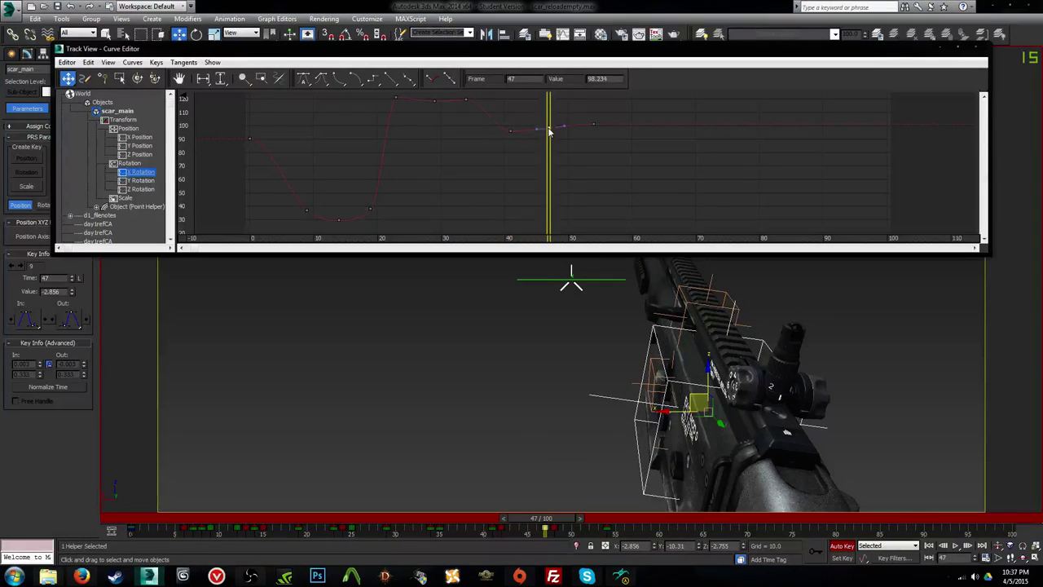
left_click_drag(552, 135, 594, 130)
key("period")
key("period")
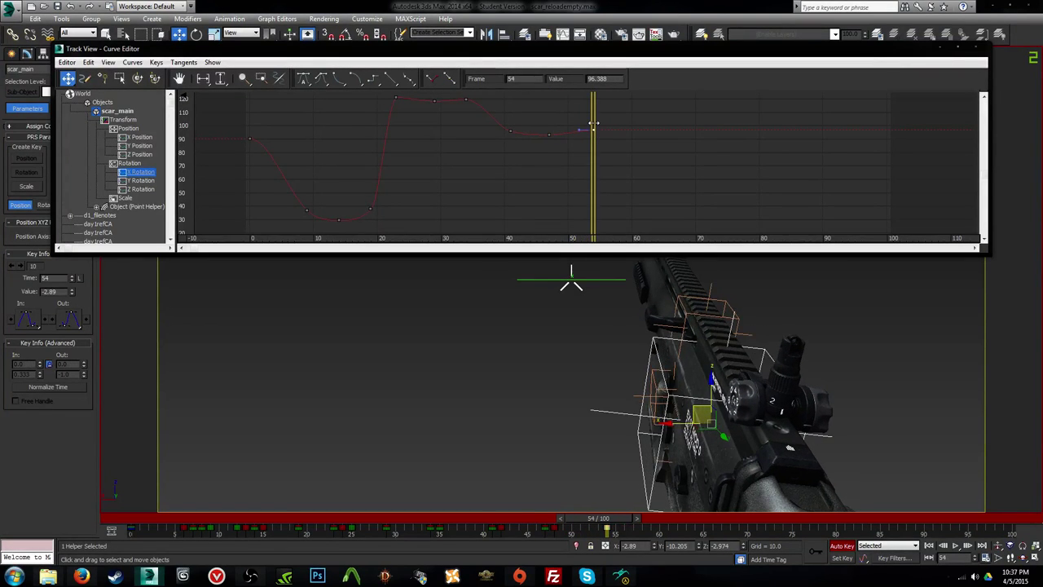
key("/")
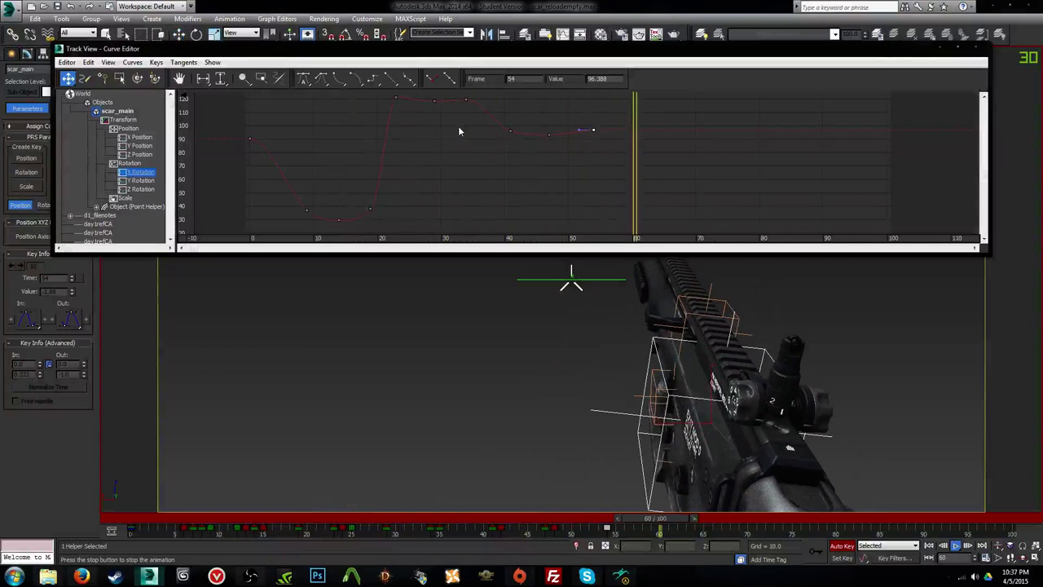
Step: Stop playback and step back and forth through the frames to examine scar_main's rotation before and after frame 41
key("/")
key("comma")
key("comma")
key("comma")
key("comma")
key("comma")
key("comma")
key("comma")
key("comma")
key("comma")
key("comma")
key("comma")
key("comma")
key("comma")
key("comma")
key("comma")
key("comma")
key("comma")
key("comma")
key("comma")
key("comma")
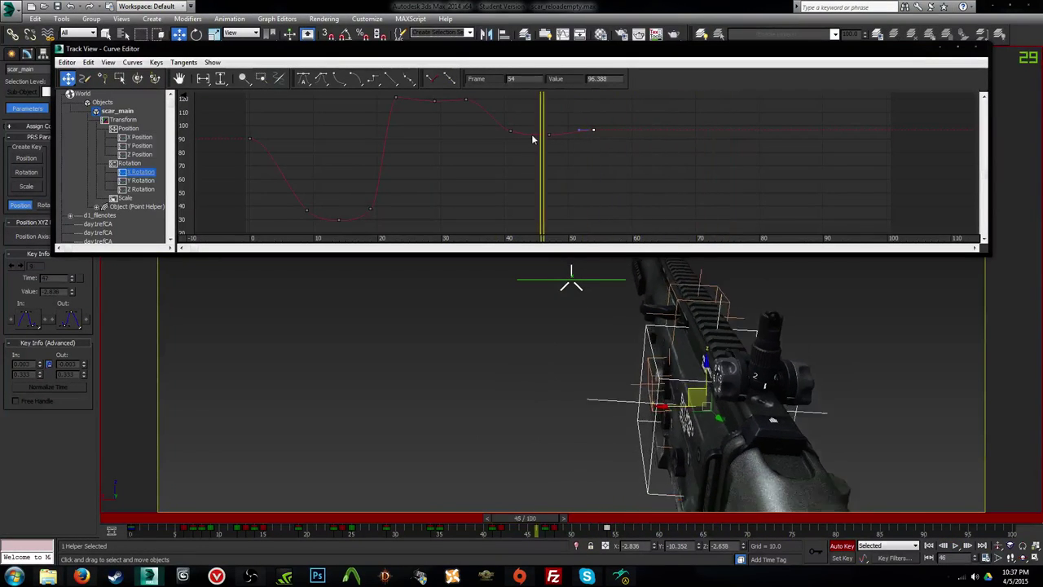
key("comma")
key("comma")
key("comma")
key("comma")
key("comma")
key("comma")
key("comma")
key("comma")
key("comma")
key("comma")
key("comma")
key("comma")
key("comma")
key("comma")
key("period")
key("period")
key("period")
key("period")
key("period")
key("period")
key("period")
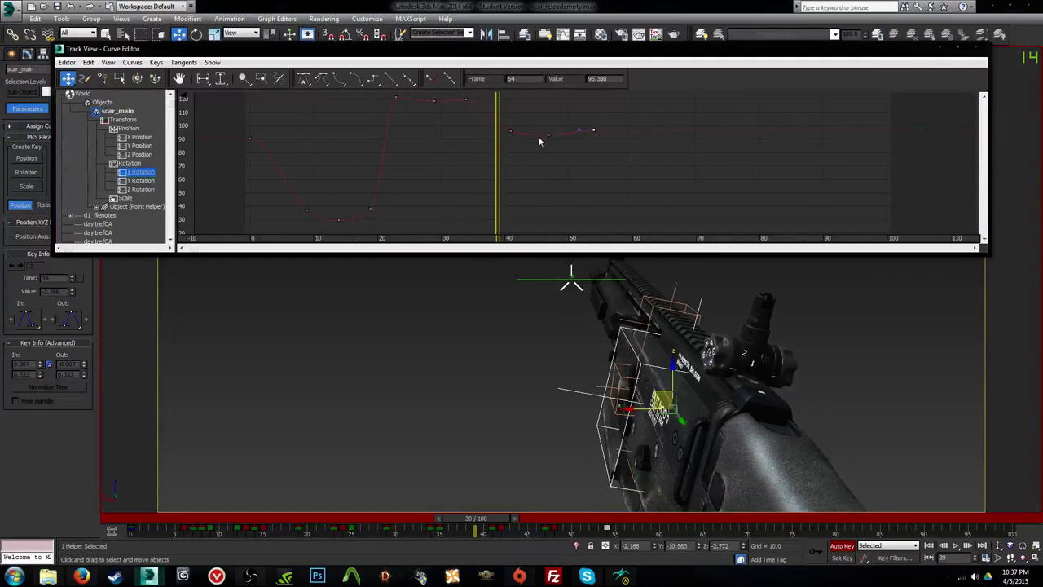
Step: Raise the X Rotation key at frame 41 and move it to frame 40, move the frame 47 key to frame 46 at about 98.234, and replay
key("period")
left_click_drag(510, 131, 546, 129)
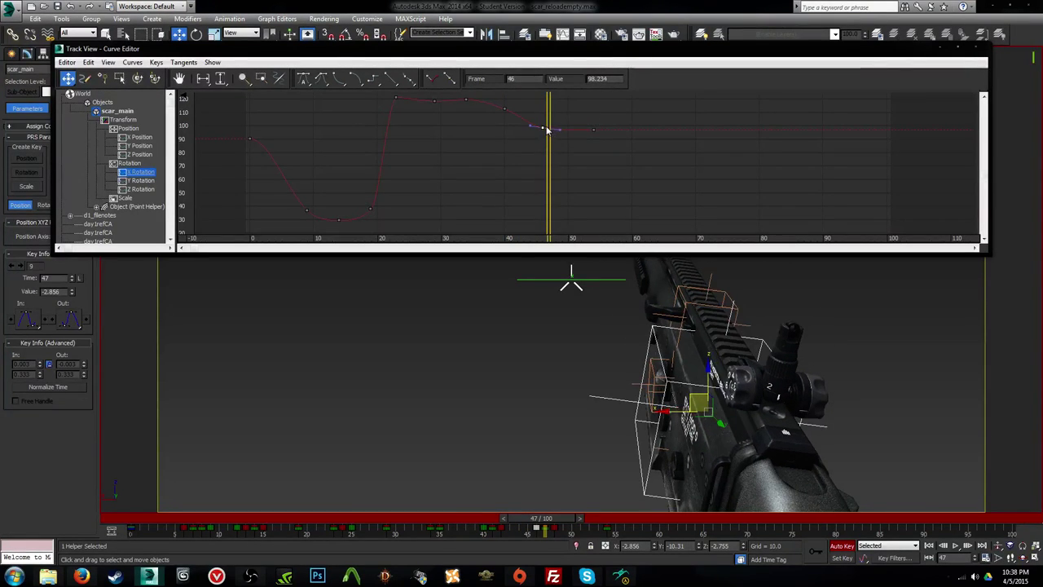
key("slash")
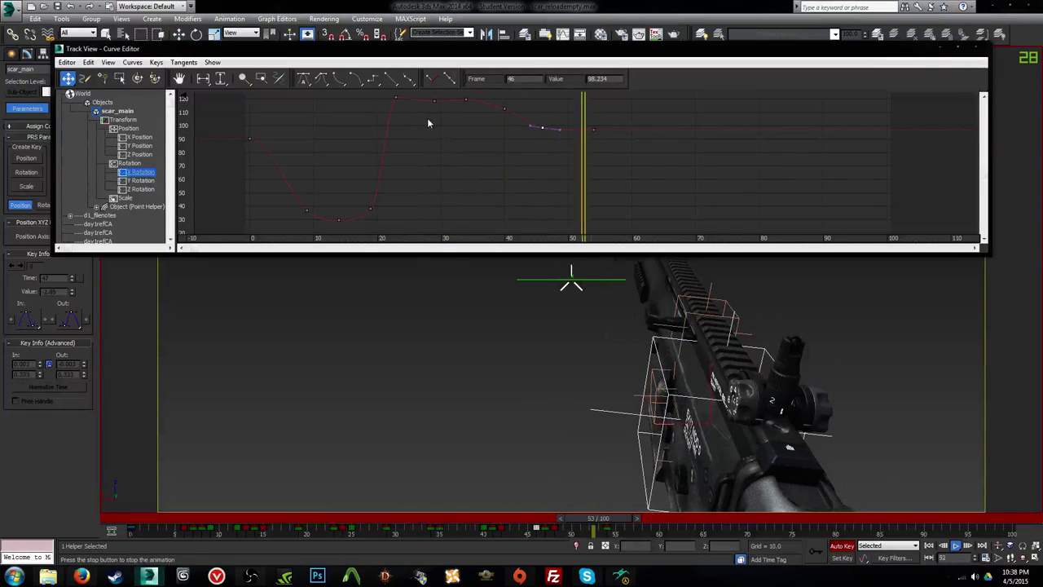
Step: Stop playback and step back from frame 61 through the reload, examining scar_main's smoothed X rotation frame by frame
key("slash")
key("comma")
key("comma")
key("comma")
key("comma")
key("comma")
key("comma")
key("comma")
key("comma")
key("comma")
key("comma")
key("comma")
key("comma")
key("comma")
key("comma")
key("comma")
key("comma")
key("comma")
key("comma")
key("comma")
key("comma")
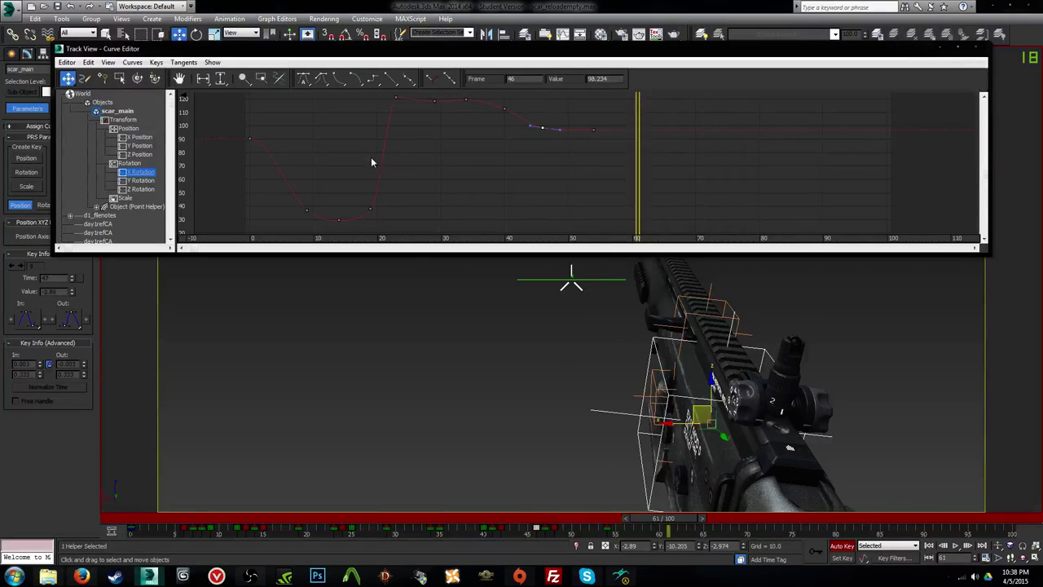
key("comma")
key("comma")
key("comma")
key("comma")
key("comma")
key("comma")
key("comma")
key("comma")
key("comma")
key("comma")
key("comma")
key("comma")
key("comma")
key("comma")
key("comma")
key("comma")
key("comma")
key("comma")
key("comma")
key("comma")
key("period")
key("period")
key("period")
key("period")
key("period")
key("period")
key("period")
key("period")
key("period")
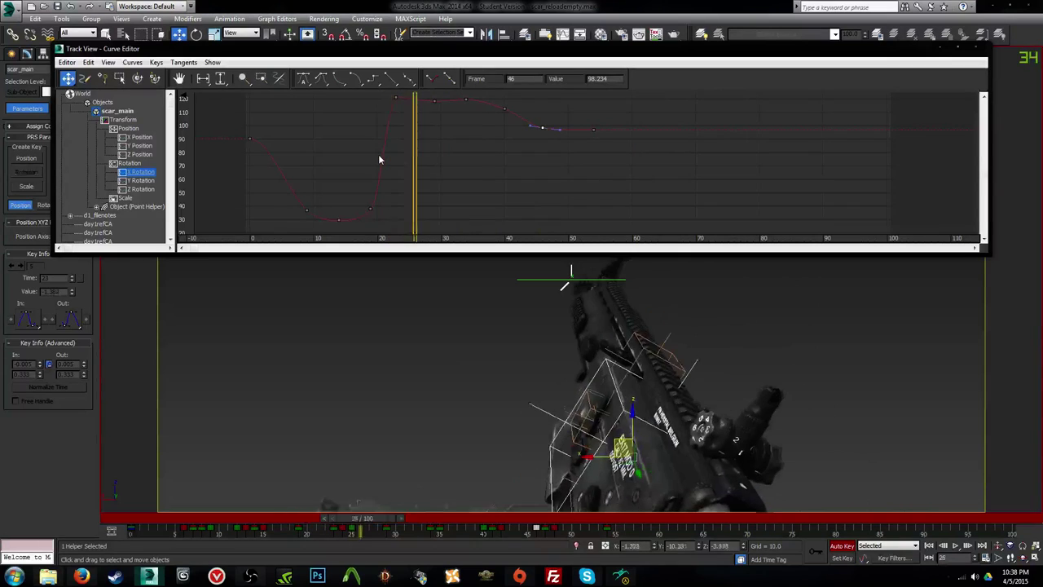
Step: Step back and forth between about frames 26 and 40, examining how scar_main rotates as it swings back
key("period")
key("period")
key("period")
key("period")
key("period")
key("period")
key("period")
key("period")
key("period")
key("period")
key("period")
key("period")
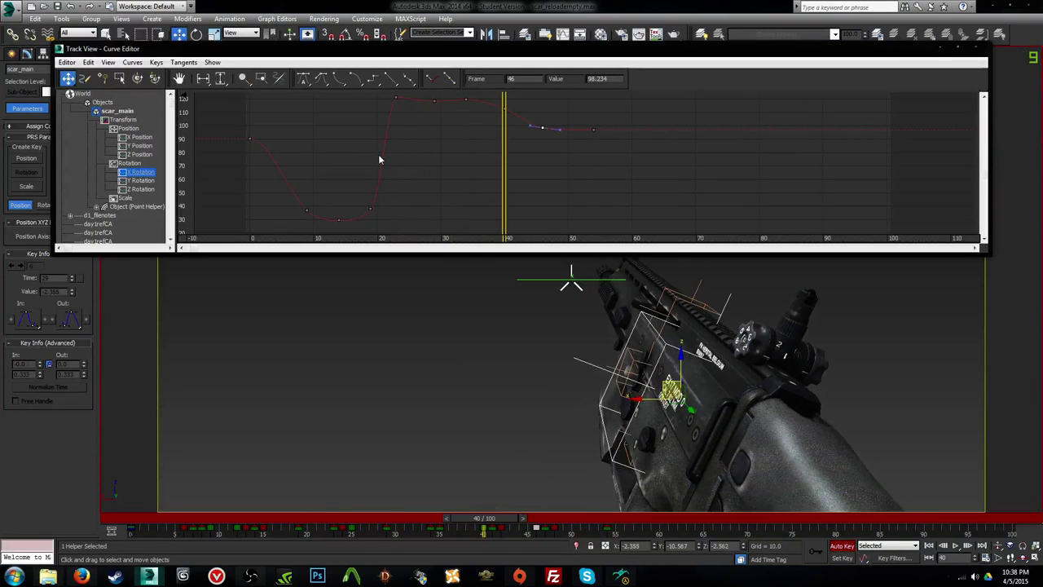
key("comma")
key("comma")
key("comma")
key("comma")
key("comma")
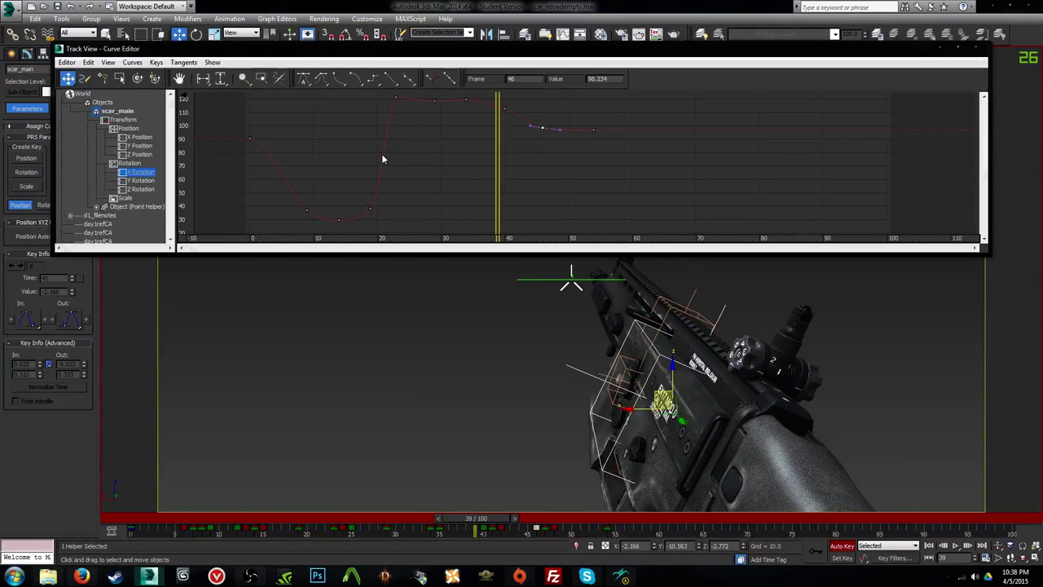
key("comma")
key("comma")
key("comma")
key("comma")
key("comma")
key("comma")
key("comma")
key("period")
key("period")
key("period")
key("period")
key("period")
key("period")
key("period")
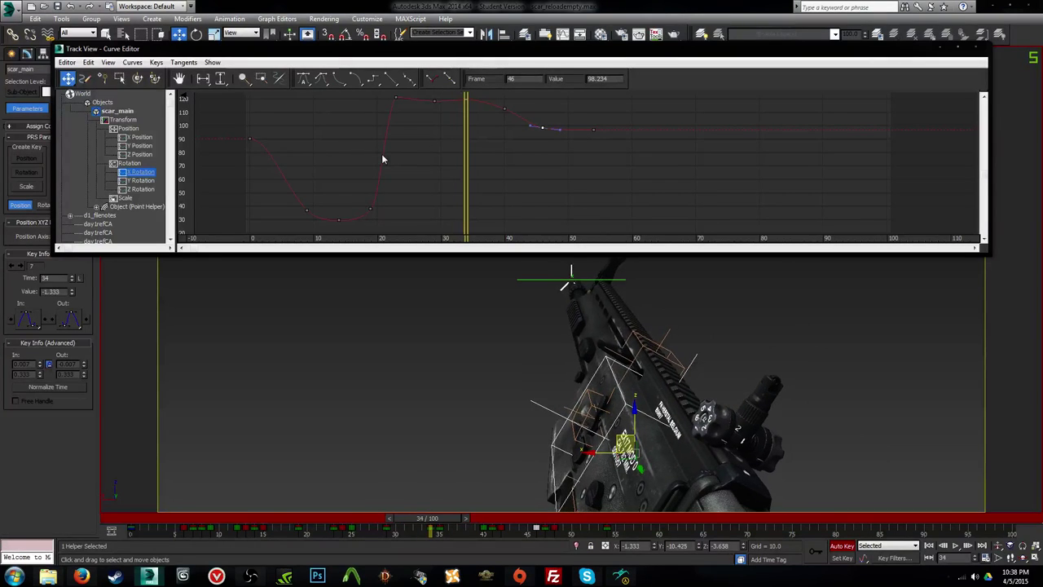
Step: Move the lowered X Rotation key from frame 40 to 41, shift the frame 46 key to frame 47 at about 95.802, and replay
key("period")
key("period")
key("period")
key("period")
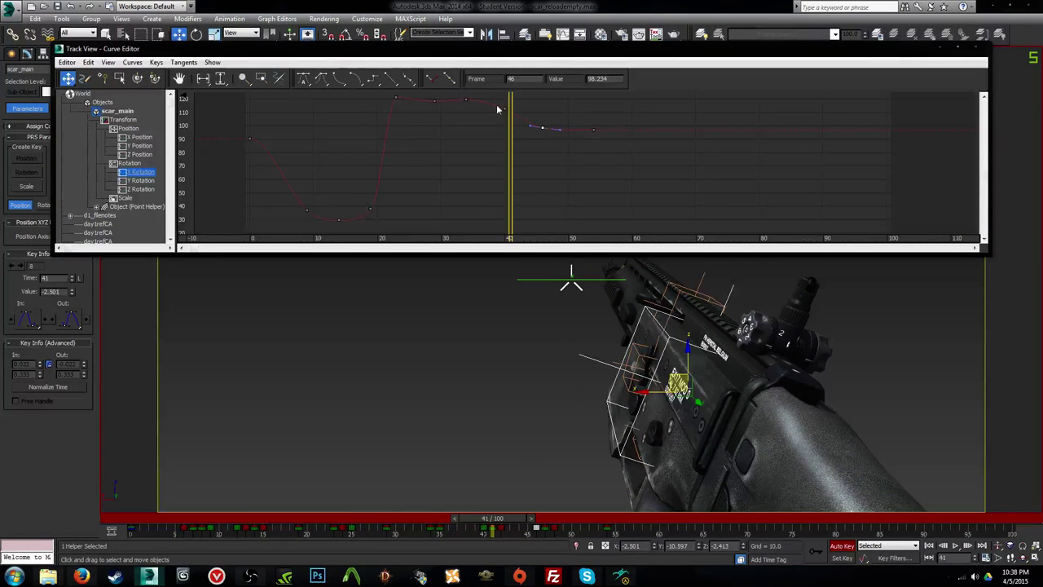
left_click(505, 107)
left_click_drag(506, 107, 549, 136)
key("/")
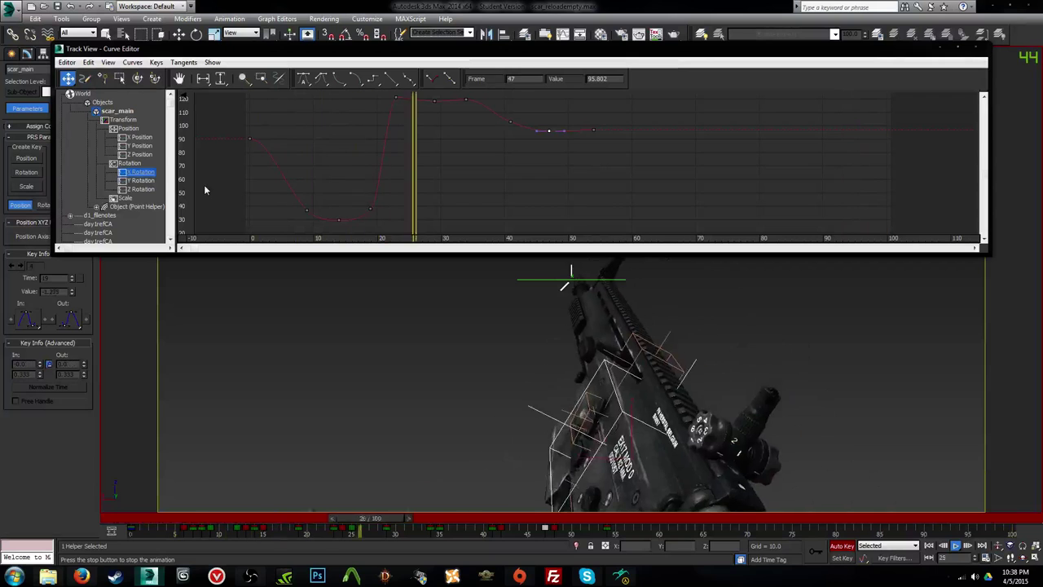
Step: In scar_main's Y Rotation curve, raise the frame 41 key, lower the frame 35 key, and move the frame 47 key to frame 46 at about -13.888
left_click(141, 180)
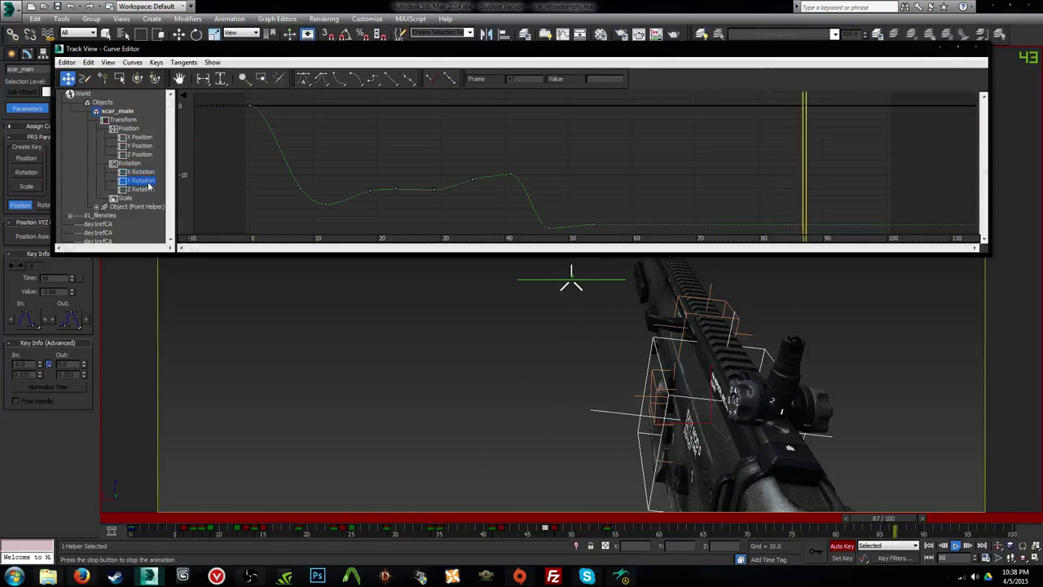
left_click(512, 176)
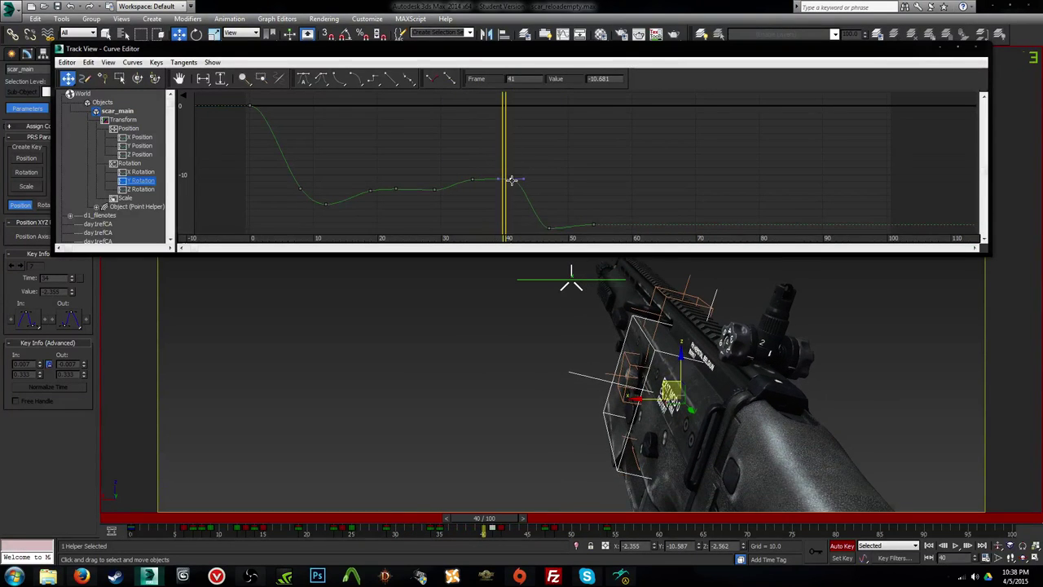
mouse_move(512, 179)
left_mouse_down()
mouse_move(415, 181)
mouse_move(511, 166)
mouse_move(529, 183)
left_mouse_up()
left_click_drag(550, 229, 540, 204)
Step: Step backward and forward through the frames up to about 49, examining the rifle's tilt around the edited Y Rotation keys
key("comma")
key("comma")
key("comma")
key("comma")
key("comma")
key("comma")
key("comma")
key("comma")
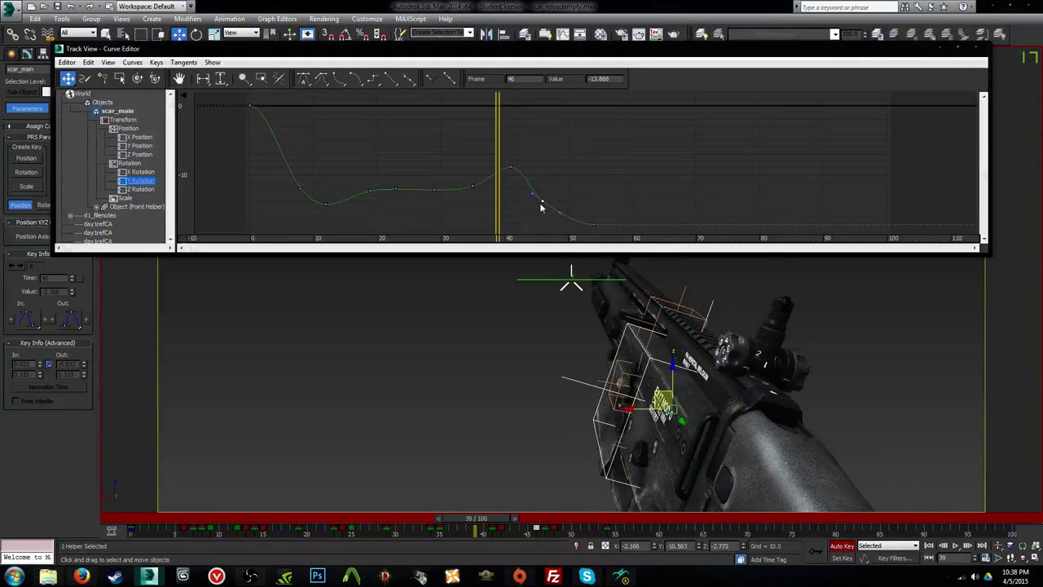
key("comma")
key("comma")
key("period")
key("period")
key("period")
key("period")
key("period")
key("period")
key("period")
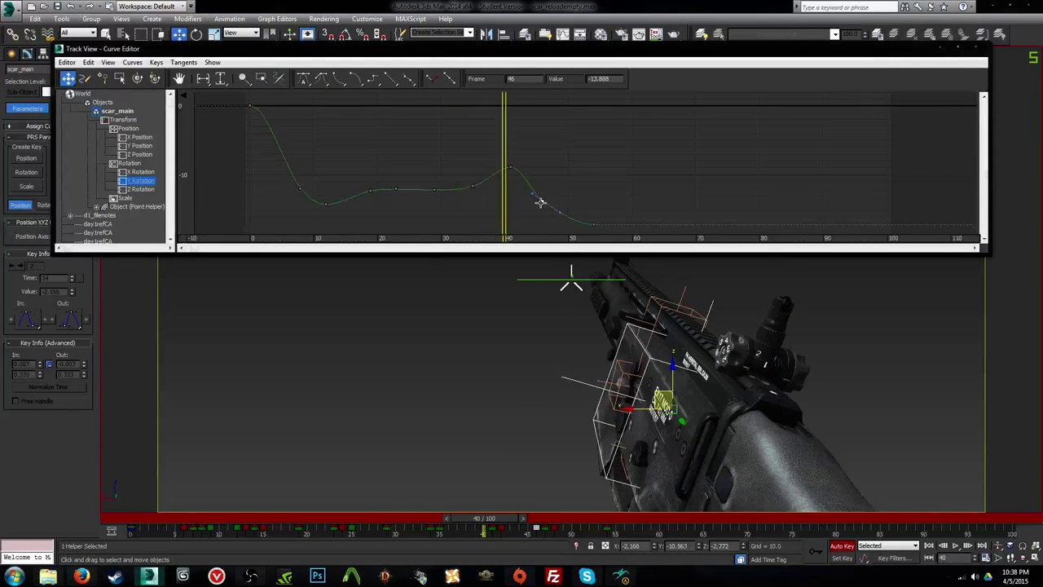
key("period")
key("period")
key("period")
key("period")
key("period")
key("period")
key("period")
key("period")
key("period")
key("period")
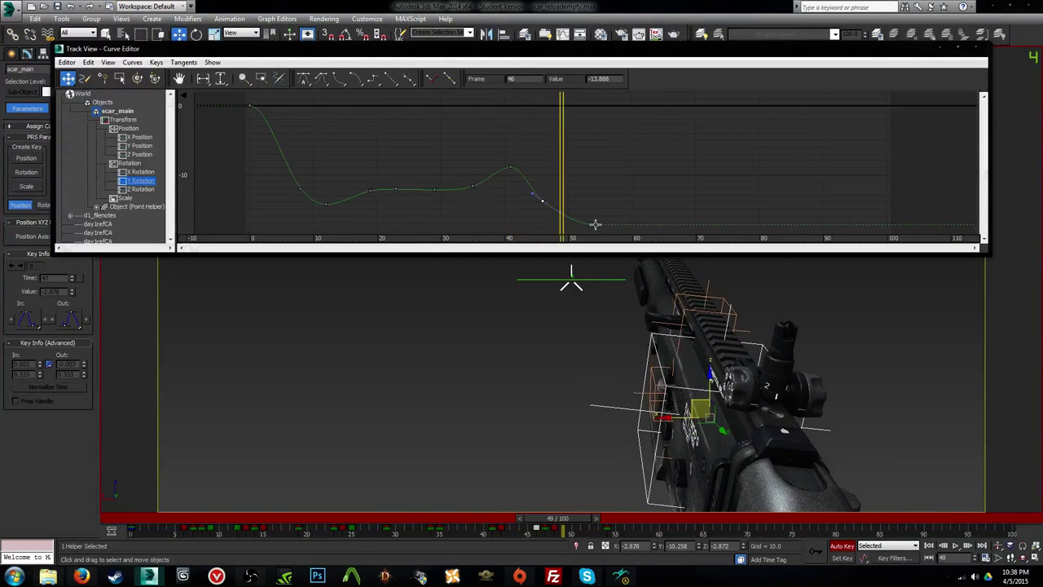
Step: Raise the Y Rotation key at frame 54 to about -15.149 and replay the animation
key("period")
key("period")
key("period")
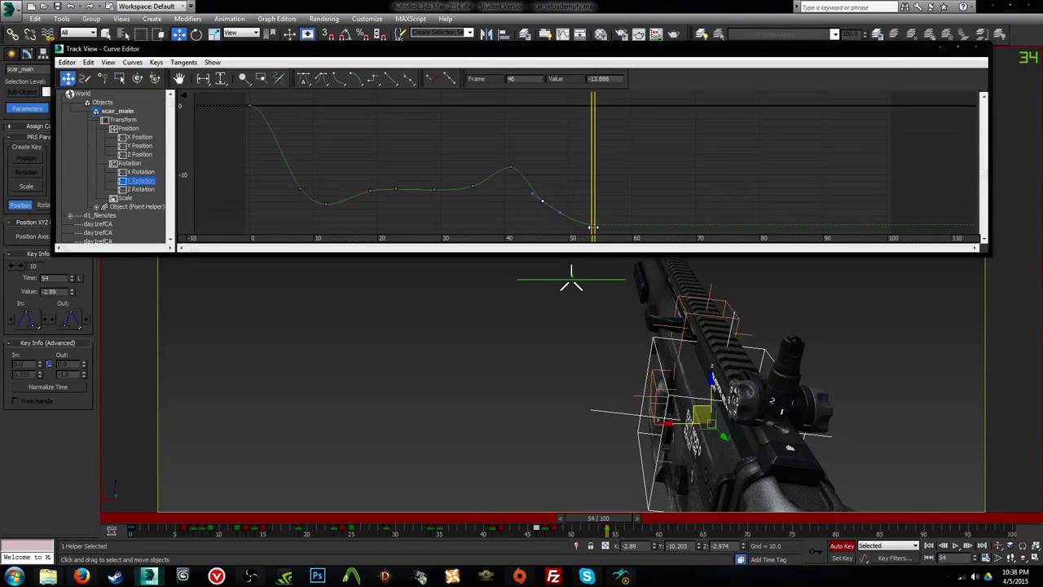
left_click_drag(594, 227, 592, 207)
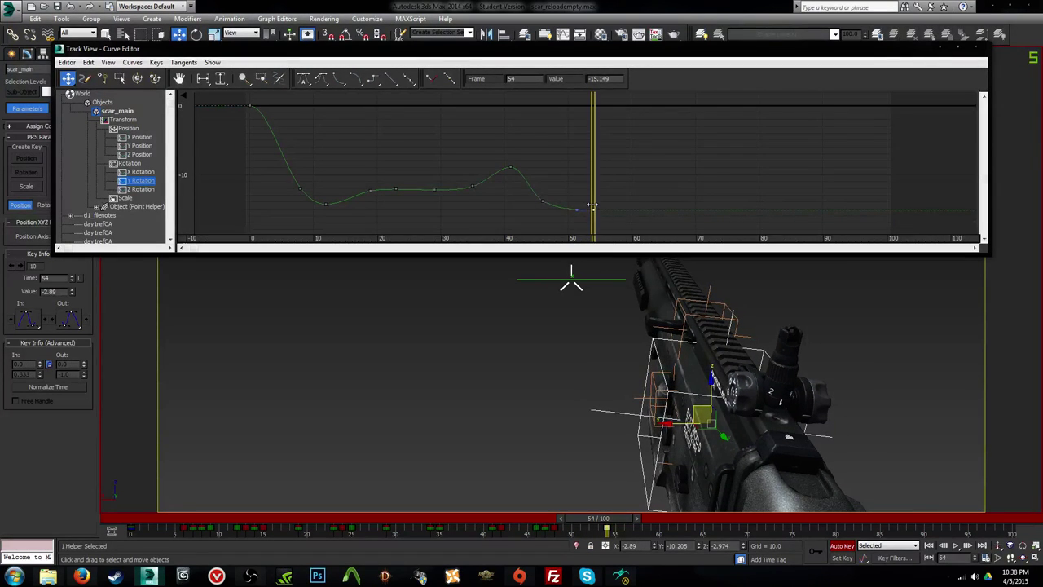
key("slash")
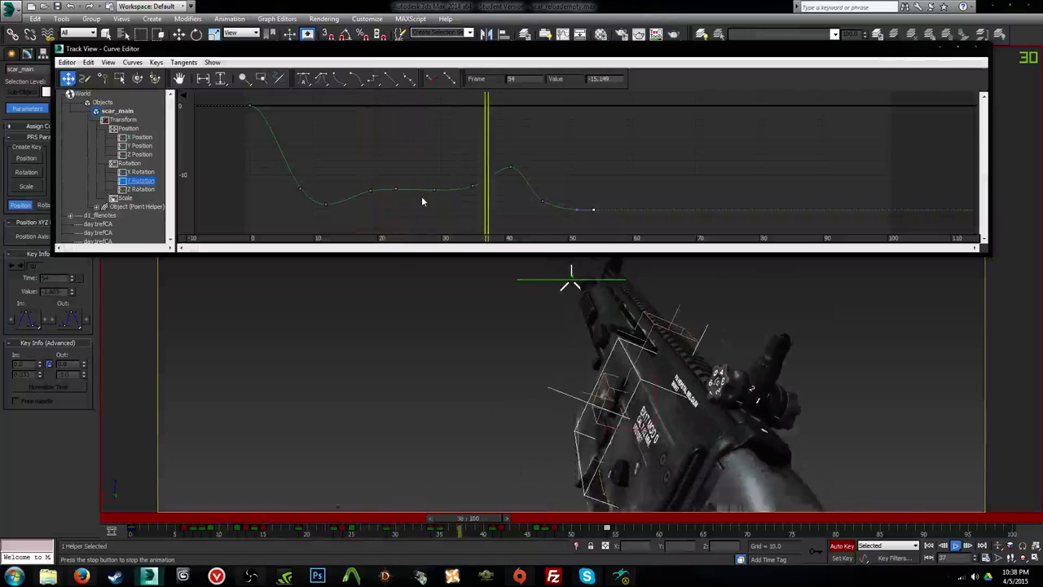
Step: Stop playback and step back from frame 56 to about frame 40, examining scar_main's settling motion frame by frame
key("slash")
key("comma")
key("comma")
key("comma")
key("comma")
key("comma")
key("comma")
key("comma")
key("comma")
key("comma")
key("comma")
key("comma")
key("comma")
key("comma")
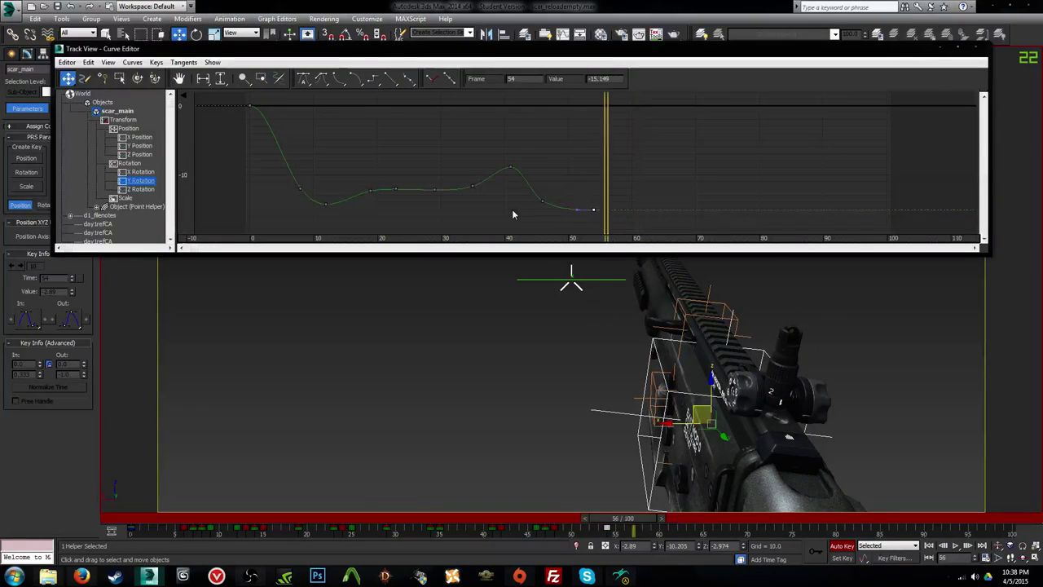
key("comma")
key("comma")
key("comma")
key("comma")
key("comma")
key("comma")
key("comma")
key("comma")
key("comma")
key("comma")
key("comma")
key("comma")
key("comma")
key("comma")
key("comma")
key("comma")
key("comma")
key("period")
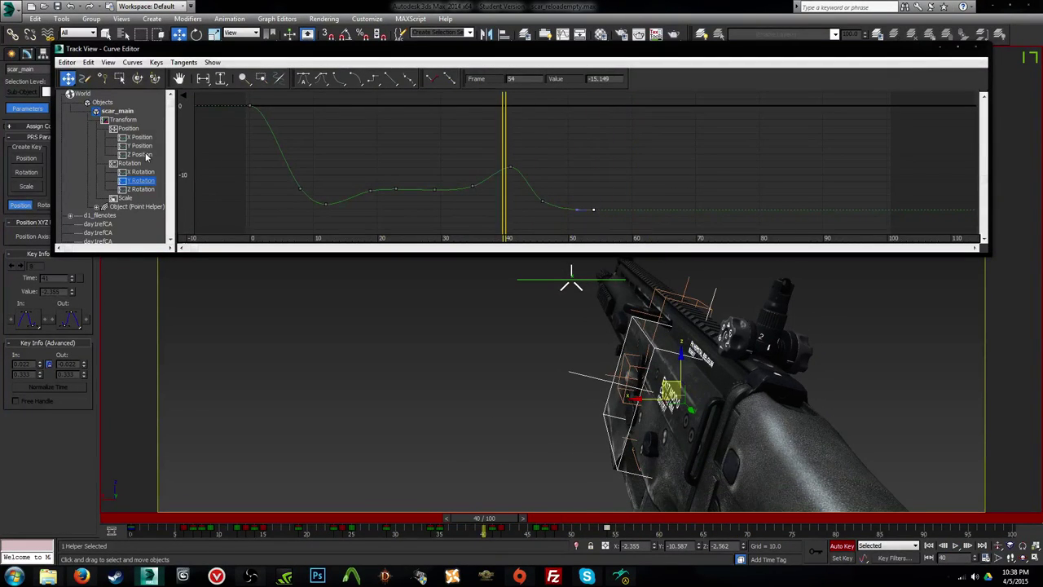
Step: In scar_main's Z Position curve, lower the peak key at frame 42 to about -2.506 and replay the animation
left_click(140, 155)
key("period")
key("period")
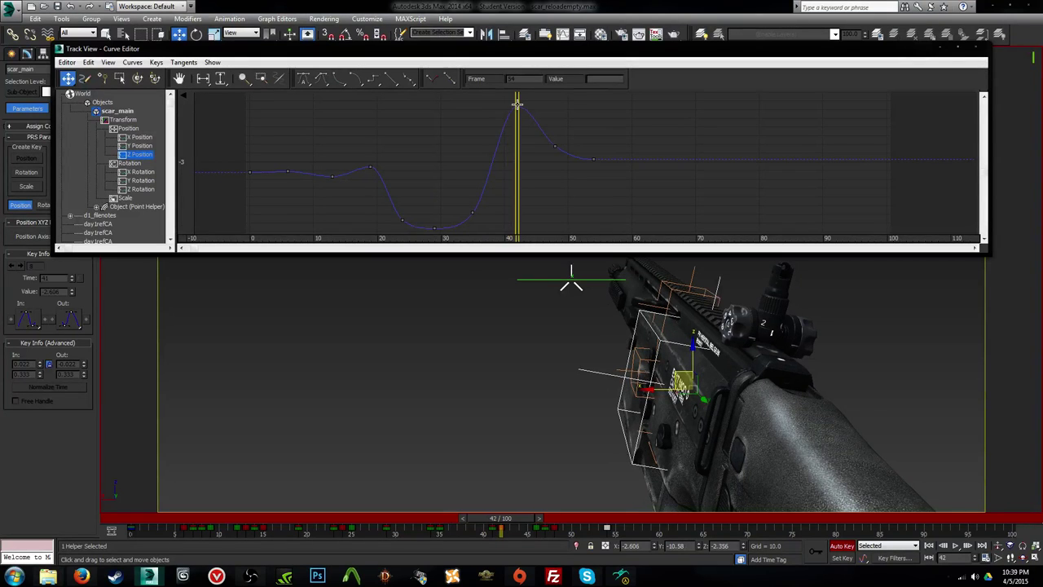
left_click_drag(518, 106, 518, 98)
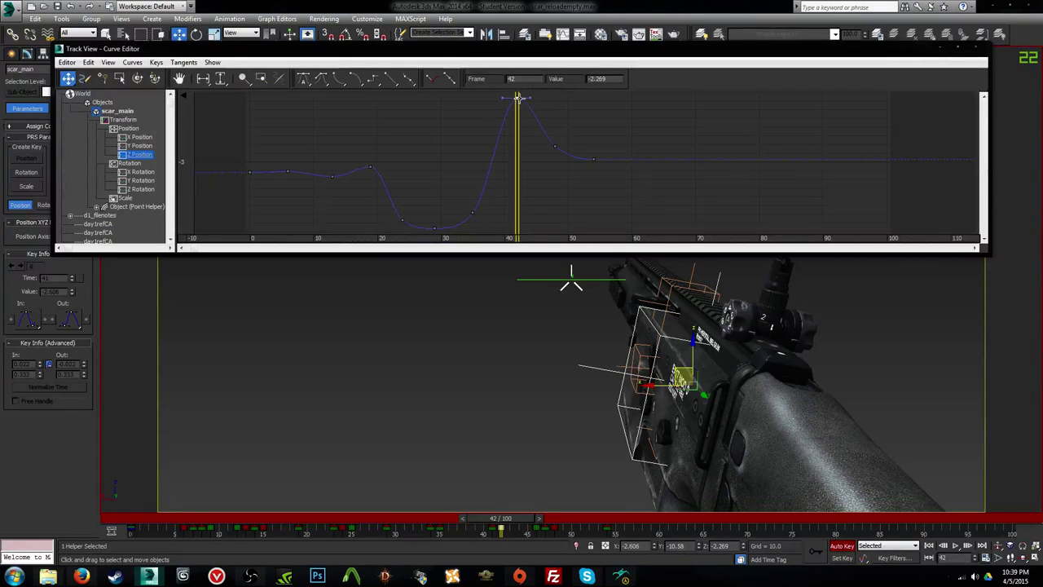
left_click(944, 545)
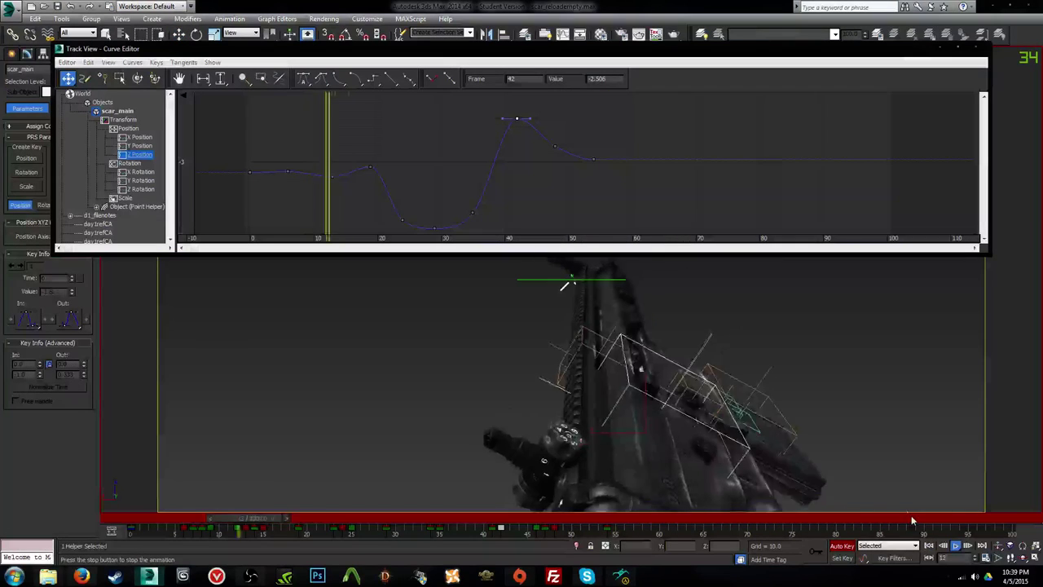
Step: Stop playback and step back from frame 64 and forward again to about frame 31, examining scar_main's vertical movement
key("slash")
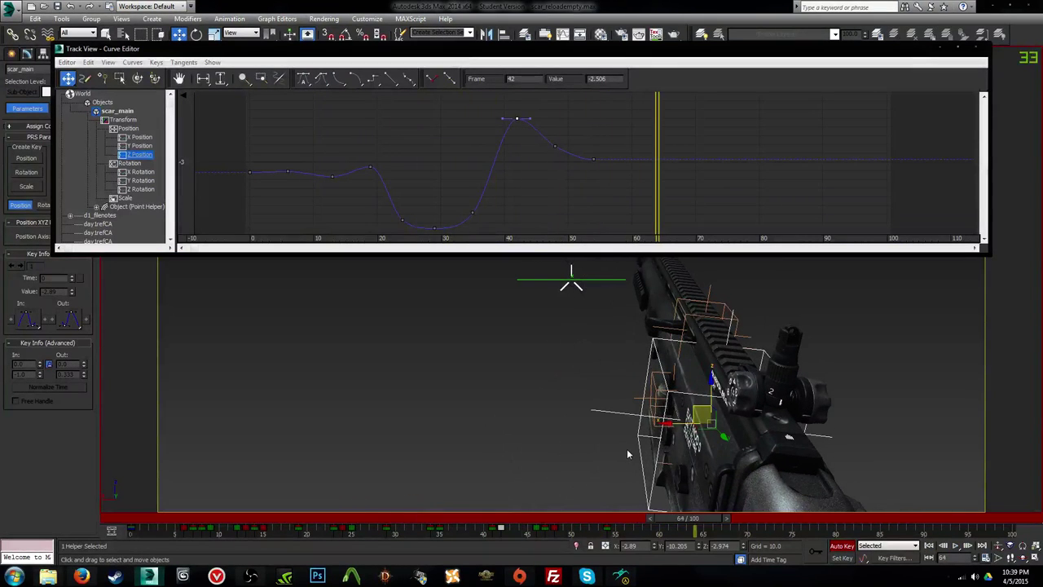
key("comma")
key("comma")
key("comma")
key("comma")
key("comma")
key("comma")
key("comma")
key("comma")
key("comma")
key("comma")
key("comma")
key("comma")
key("comma")
key("comma")
key("comma")
key("comma")
key("comma")
key("comma")
key("comma")
key("comma")
key("comma")
key("comma")
key("comma")
key("comma")
key("comma")
key("comma")
key("comma")
key("comma")
key("comma")
key("comma")
key("comma")
key("comma")
key("comma")
key("period")
key("period")
key("period")
key("period")
key("period")
key("period")
key("period")
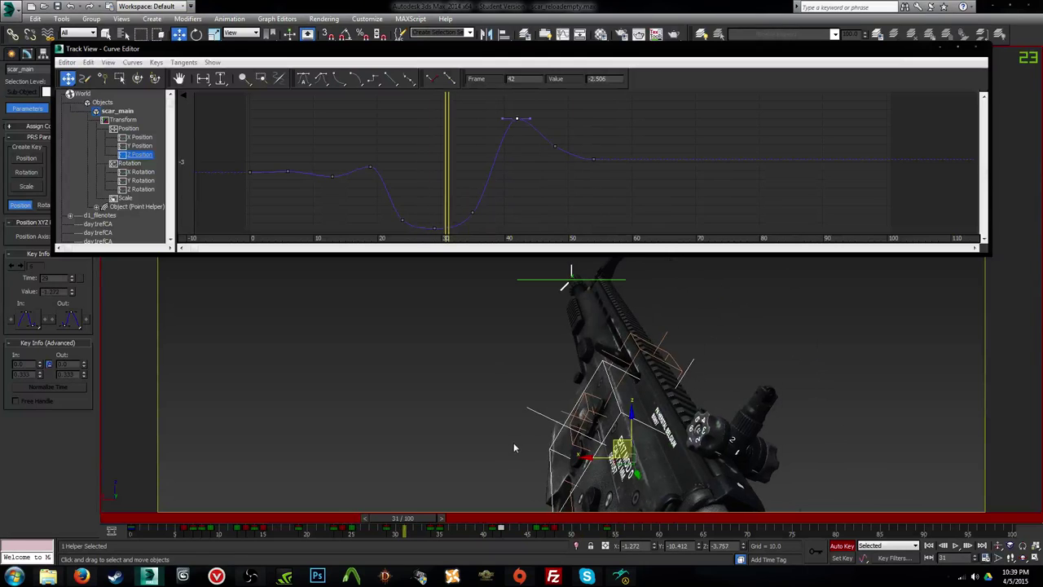
Step: Lower the Z Position key at frame 35 to about -3.688 and step forward to frame 44 to check the motion
left_click_drag(472, 212, 473, 220)
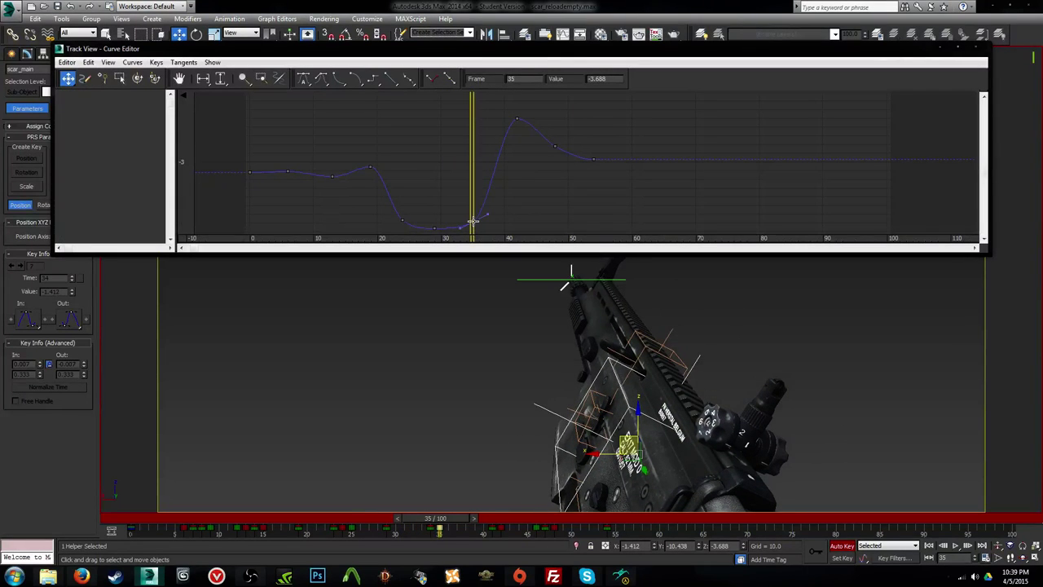
key("period")
key("period")
key("period")
key("period")
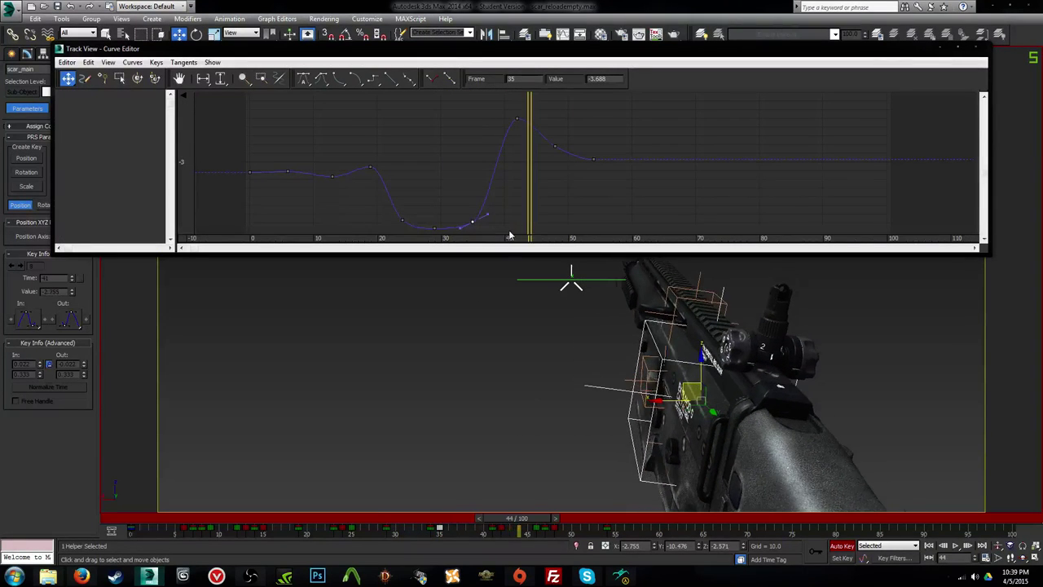
Step: Move scar_main's key at frame 54 to frame 53 and copy it to frame 57
key("period")
key("period")
key("period")
key("period")
key("period")
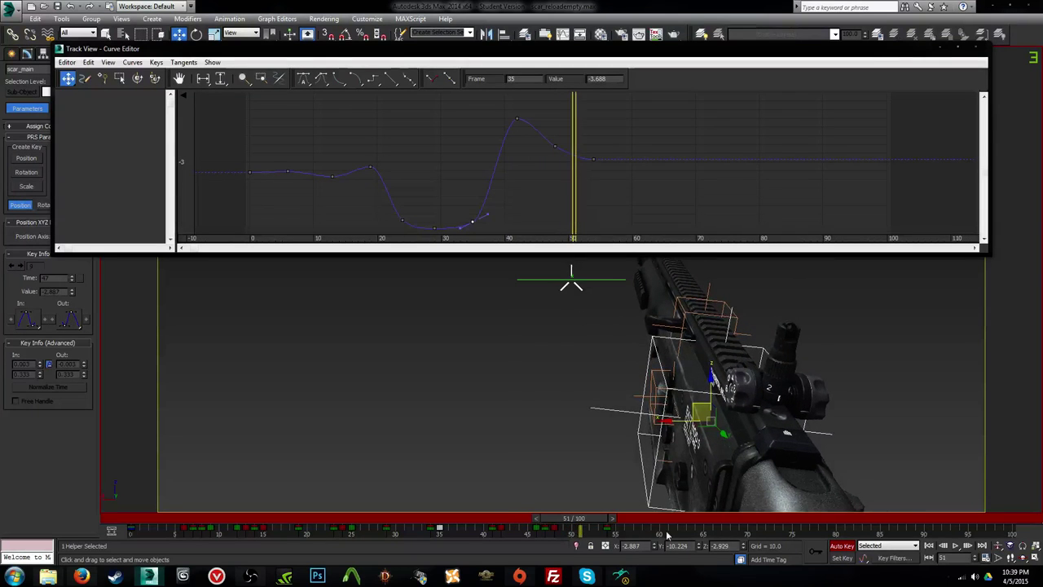
left_click(607, 528)
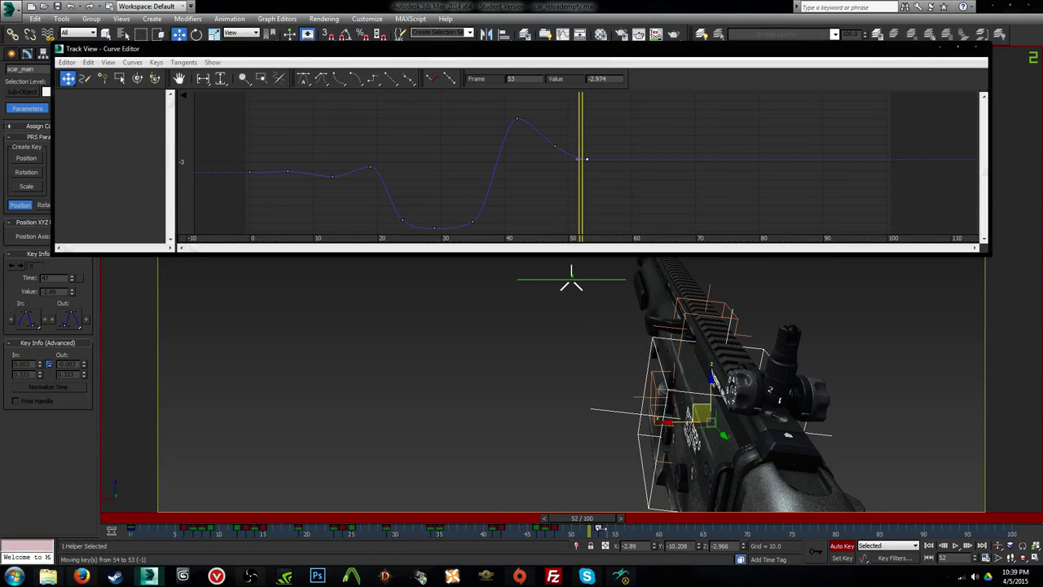
left_click_drag(606, 528, 633, 528)
left_click_drag(573, 175, 517, 174)
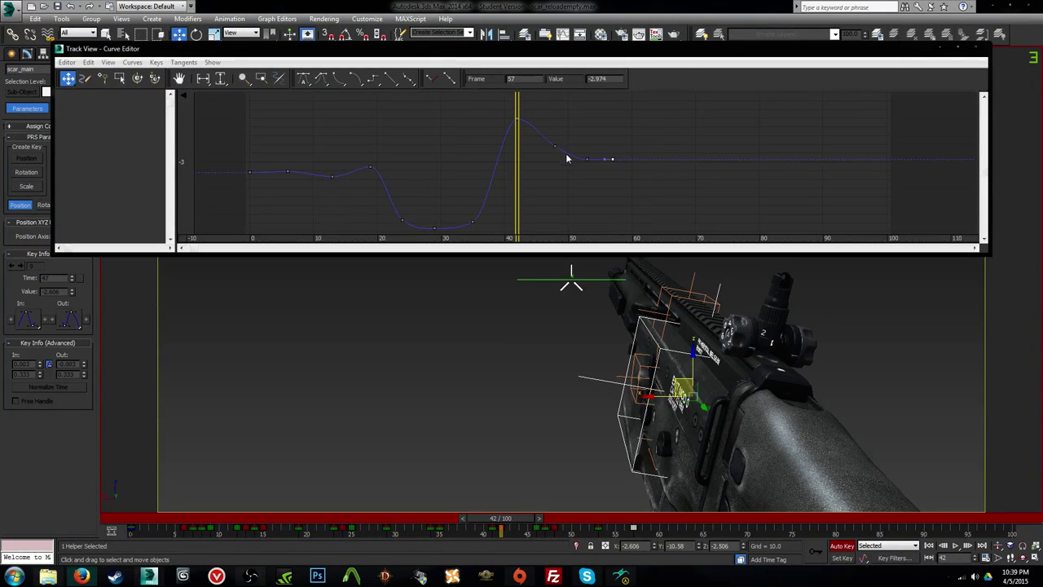
Step: Move the Z Position key at frame 48 to frame 46 with value about -2.427, and raise the frame 53 key slightly at frame 52
mouse_move(554, 147)
left_mouse_down()
mouse_move(560, 122)
mouse_move(545, 113)
left_mouse_up()
key("period")
key("period")
key("period")
key("period")
key("period")
key("period")
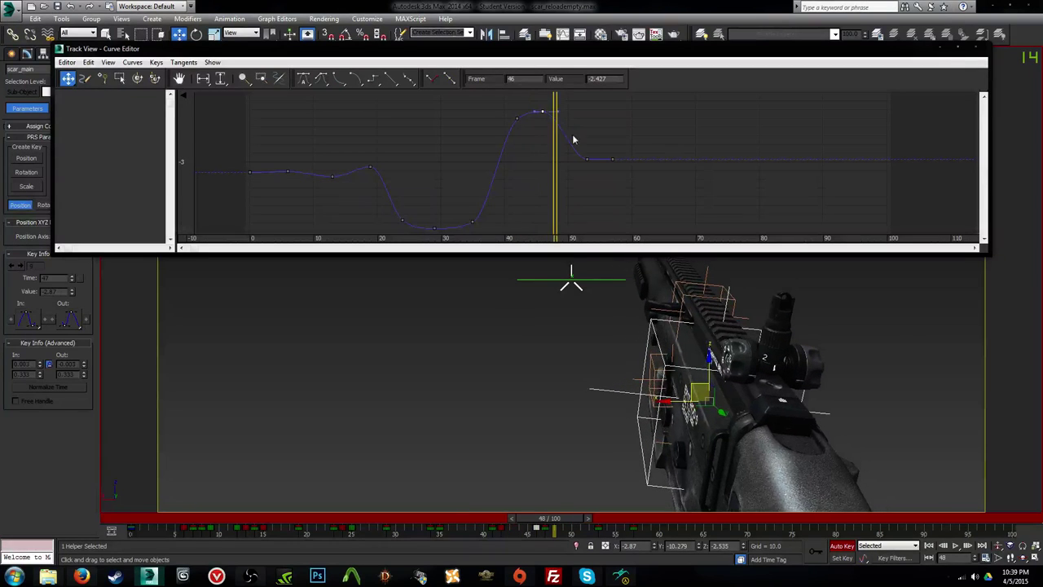
left_click_drag(586, 156, 580, 149)
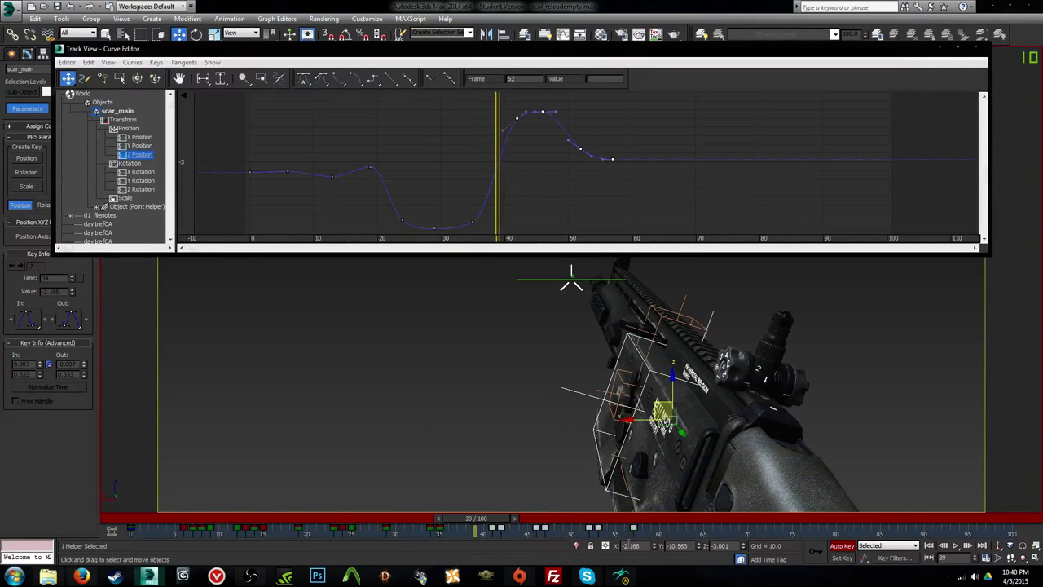
Step: Delete all of scar_main's keys after frame 35
left_click_drag(487, 520, 516, 528)
key("ctrl+z")
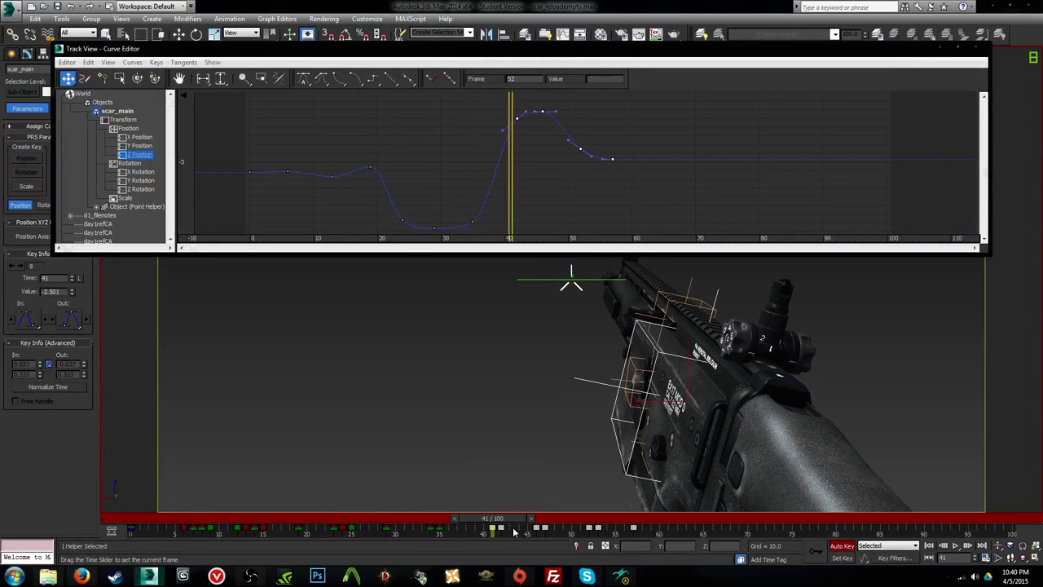
key("w")
key("Delete")
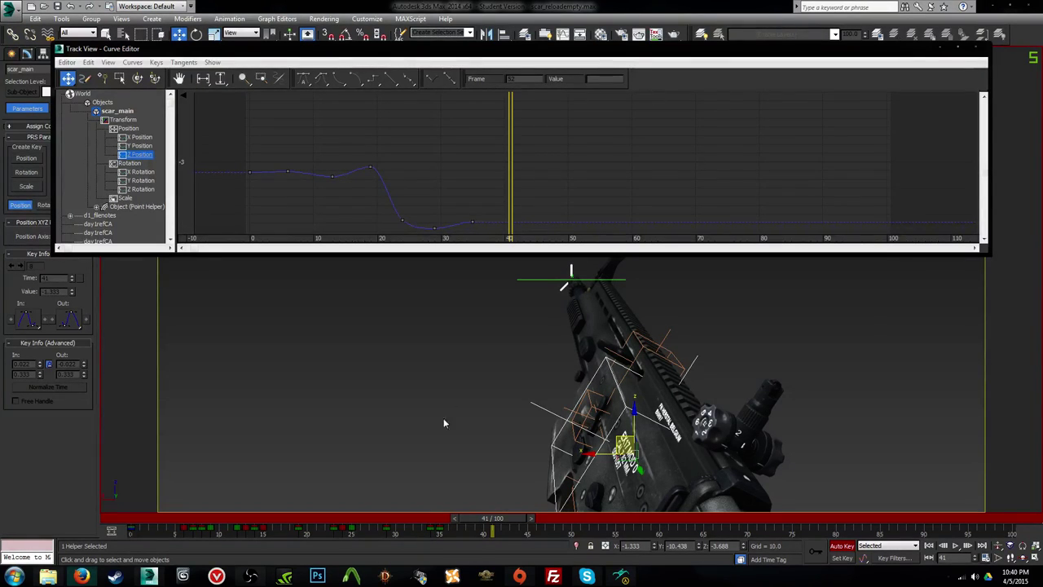
Step: Replay the animation and scrub to frame 27 to review the remaining motion
key("slash")
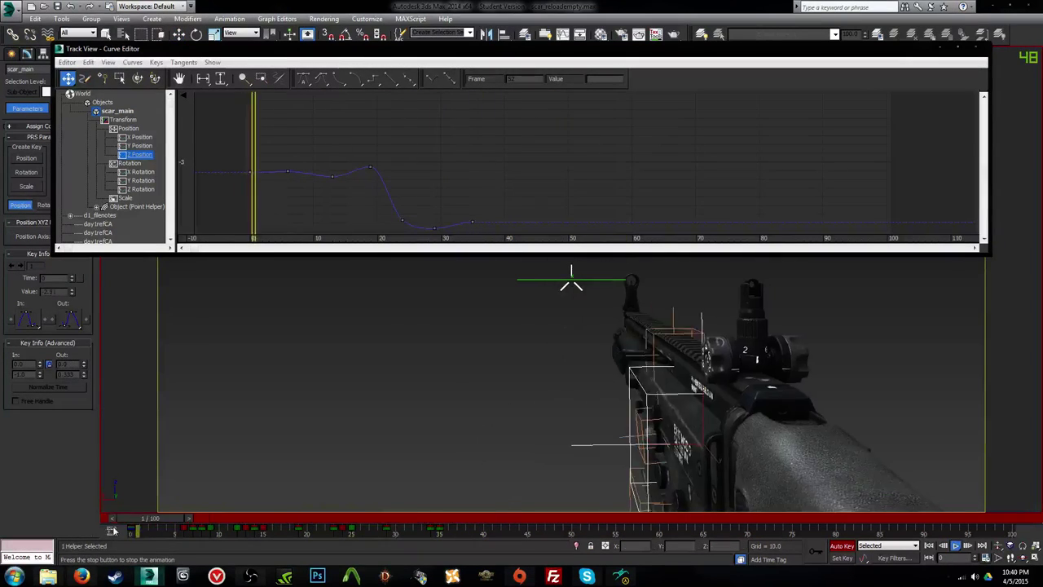
mouse_move(351, 521)
left_mouse_down()
mouse_move(307, 524)
mouse_move(372, 526)
left_mouse_up()
left_click(372, 528)
Step: Switch to Steam and open the friends list
right_click(115, 577)
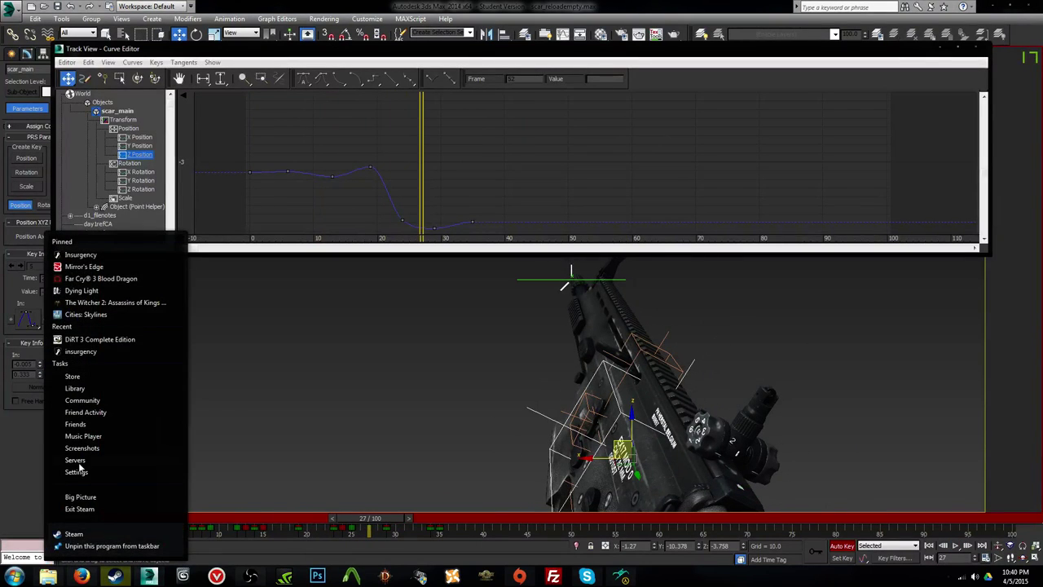
left_click(76, 425)
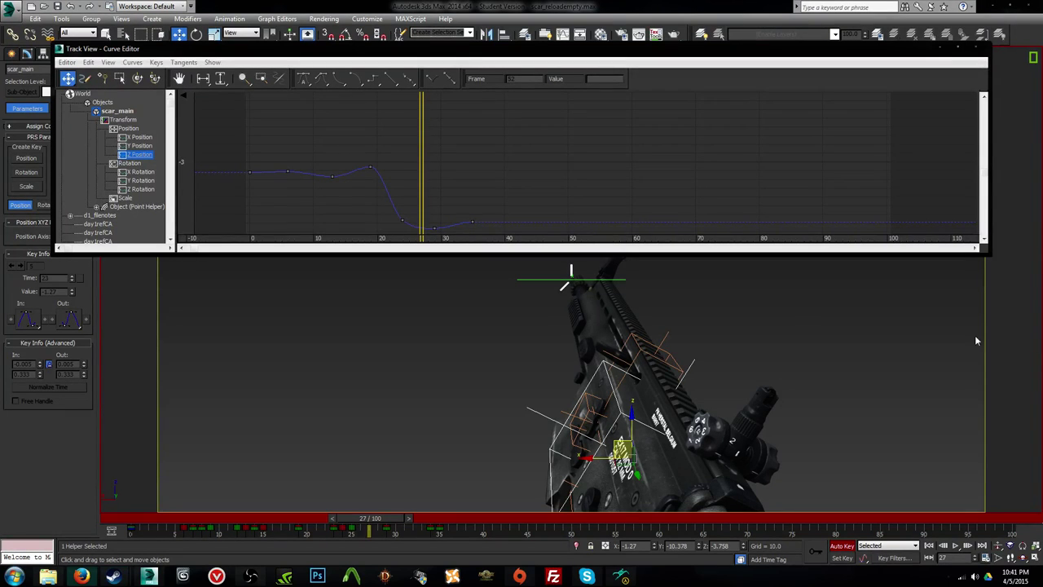
Step: Replay the animation and try a raised pose for scar_main at frame 40, at about X -2.471, Z -2.901
key("slash")
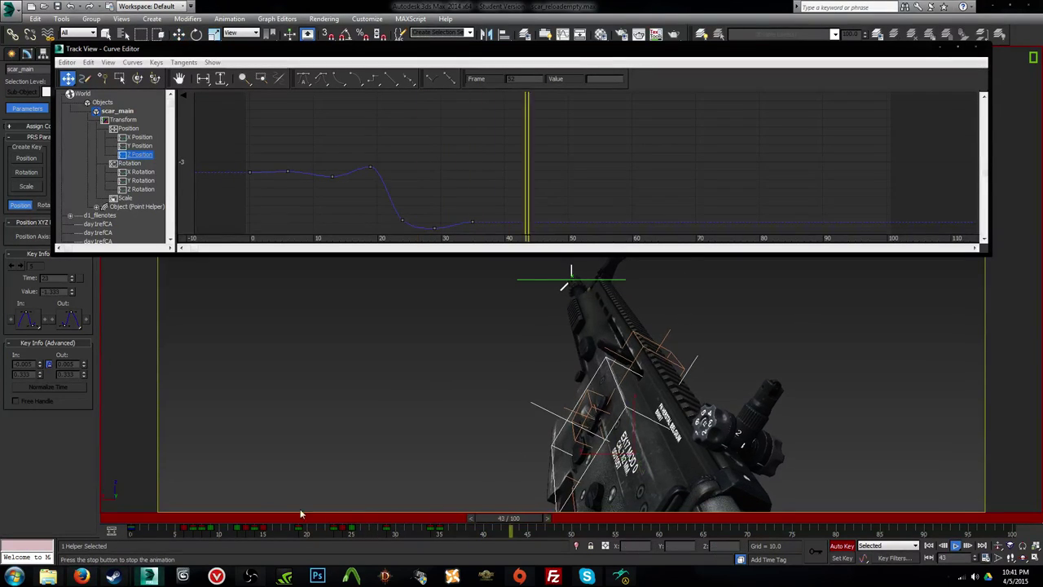
left_click_drag(235, 519, 483, 530)
key("w")
left_click_drag(621, 441, 661, 390)
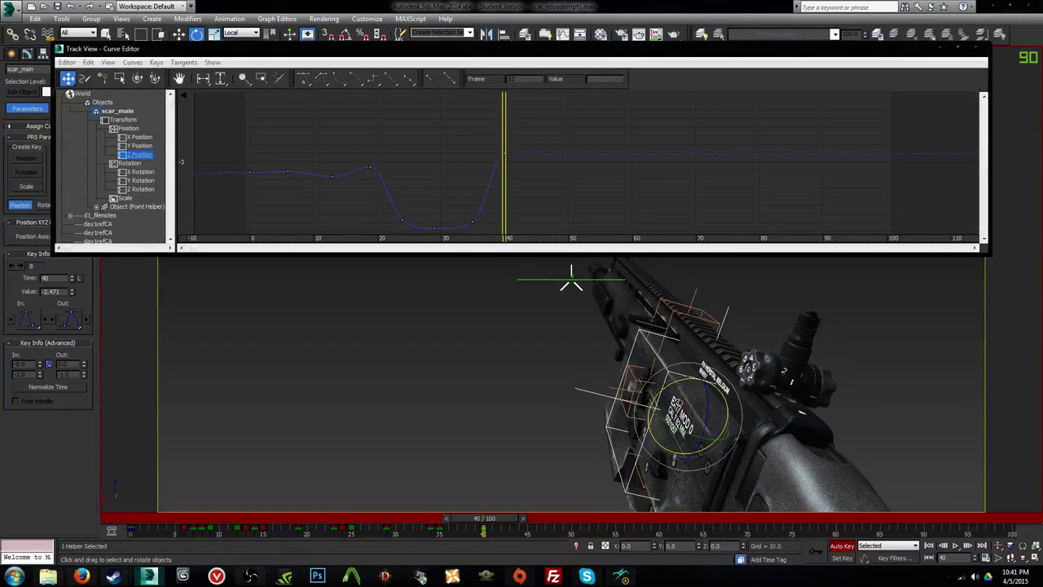
left_click_drag(571, 278, 571, 279)
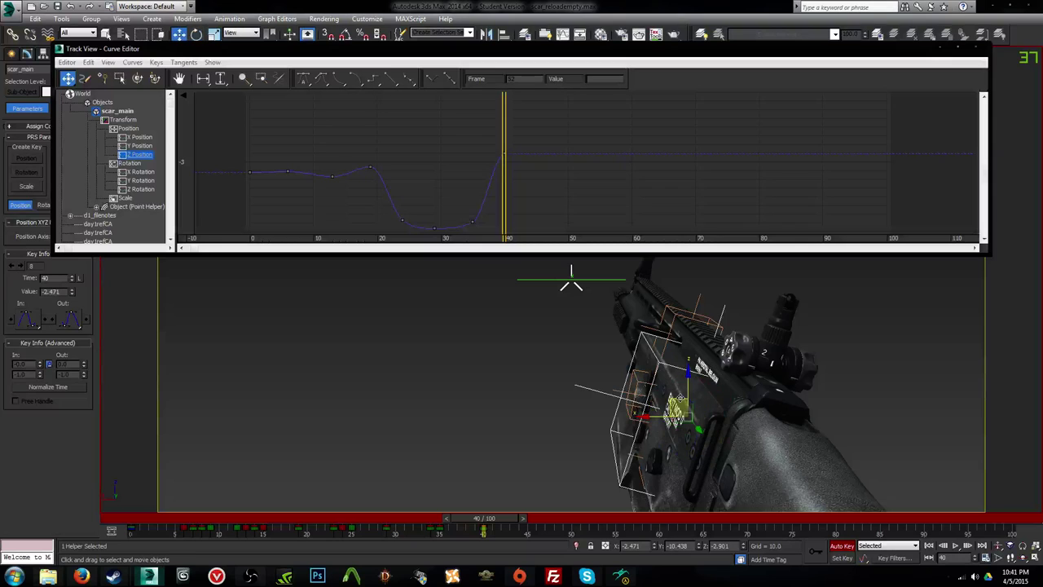
mouse_move(493, 519)
left_mouse_down()
mouse_move(294, 519)
mouse_move(492, 519)
left_mouse_up()
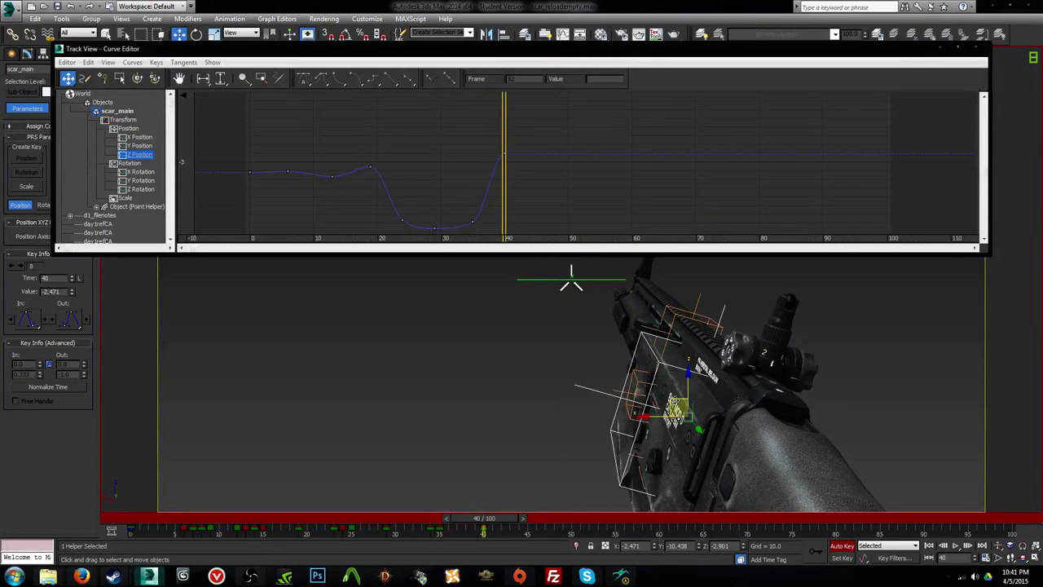
left_click_drag(674, 400, 659, 392)
left_click_drag(510, 522, 486, 530)
key("w")
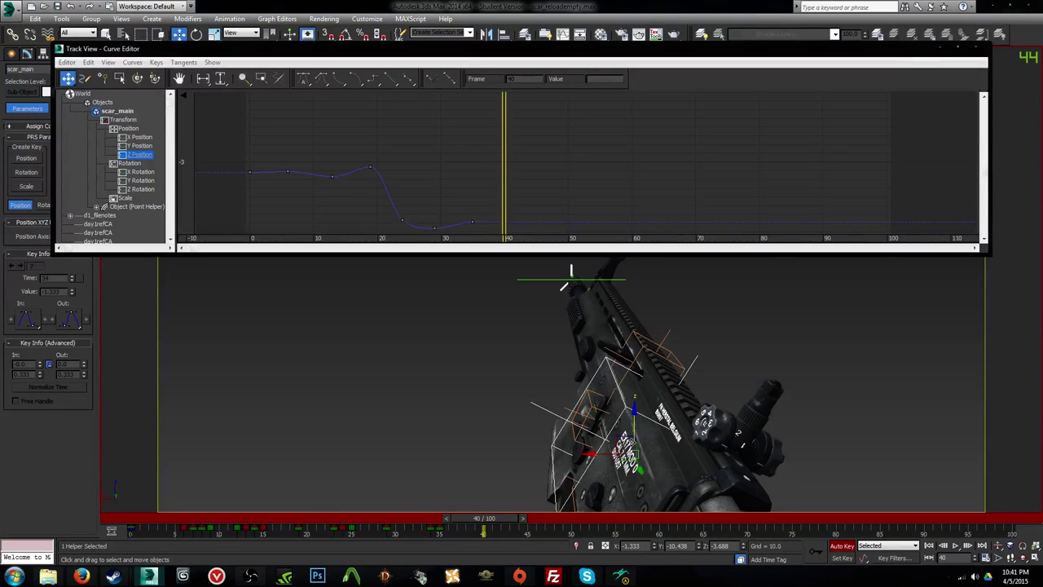
Step: Move scar_main to about X -1.931, Z -3.131 at frame 40 and to about X -2.447, Z -3.173 at frame 46
left_click_drag(628, 442, 652, 418)
left_click_drag(525, 512, 570, 532)
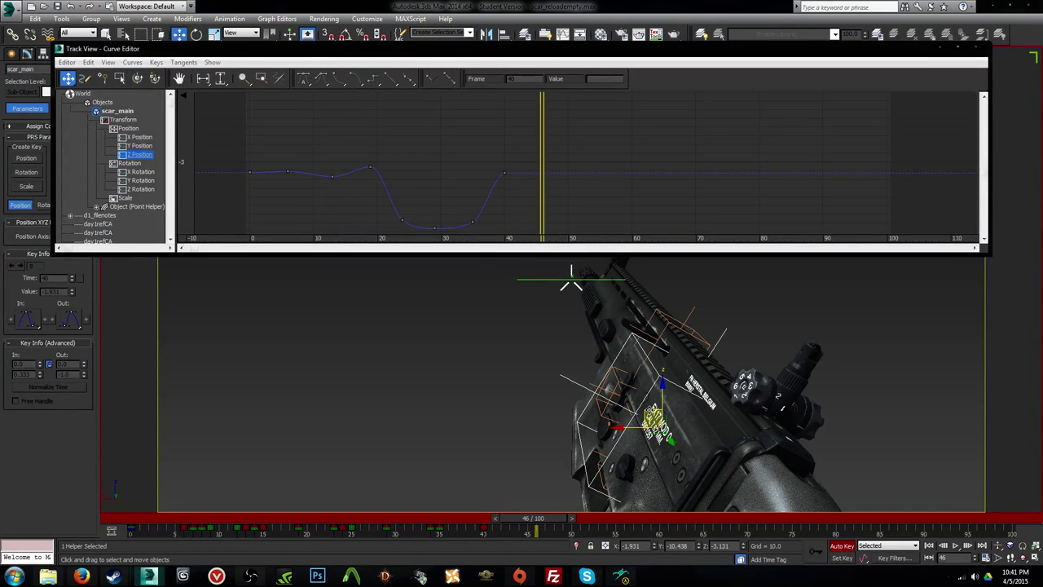
left_click_drag(649, 414, 674, 419)
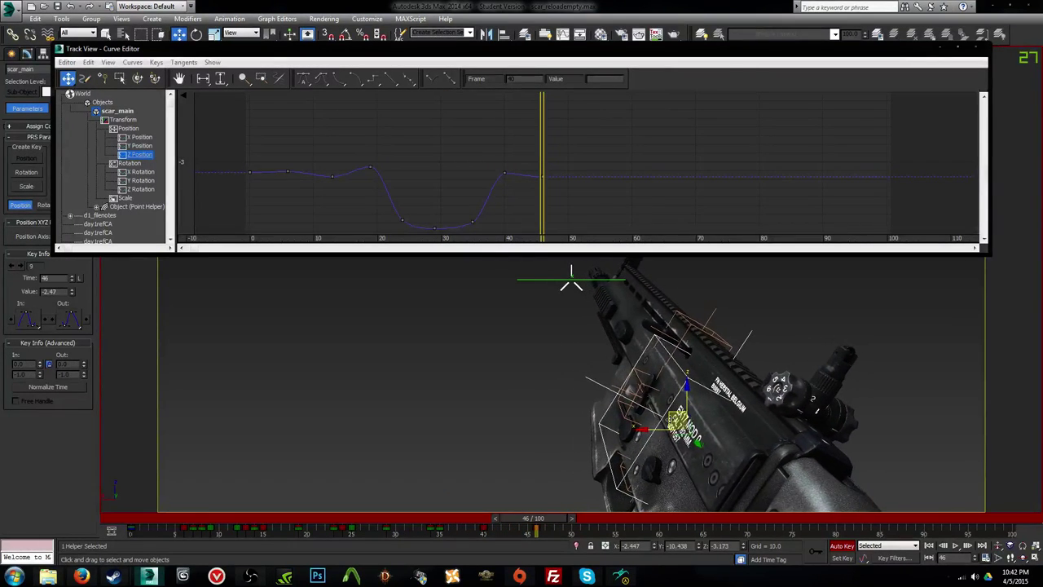
Step: Move scar_main further along X and lower it at frame 51, and return to frame 46
left_click_drag(554, 519, 604, 520)
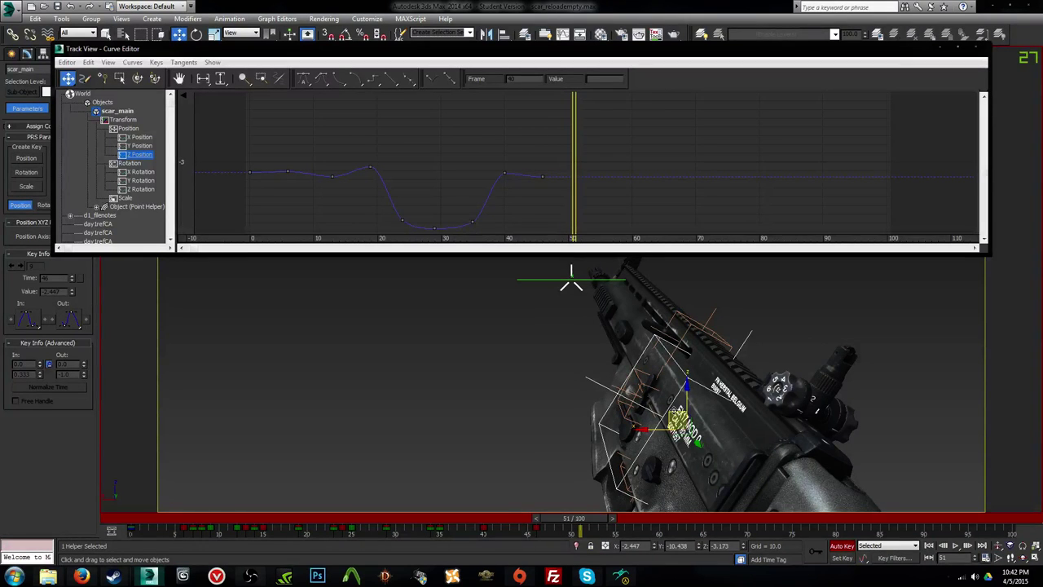
left_click_drag(674, 412, 686, 426)
left_click_drag(589, 520, 554, 529)
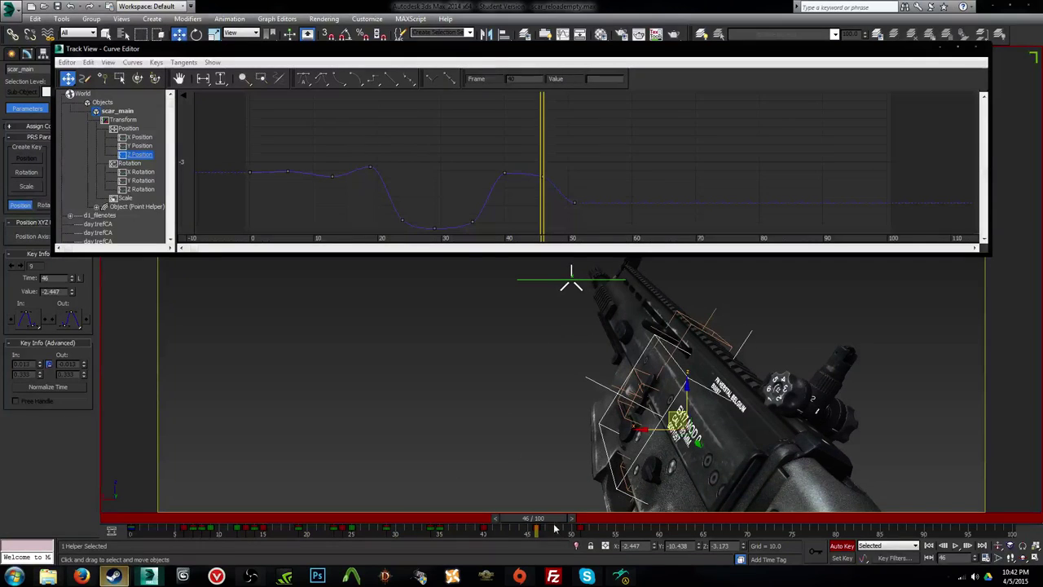
Step: Lower the Z Position key at frame 40 to about -3.306 and replay the animation
left_click_drag(503, 172, 504, 188)
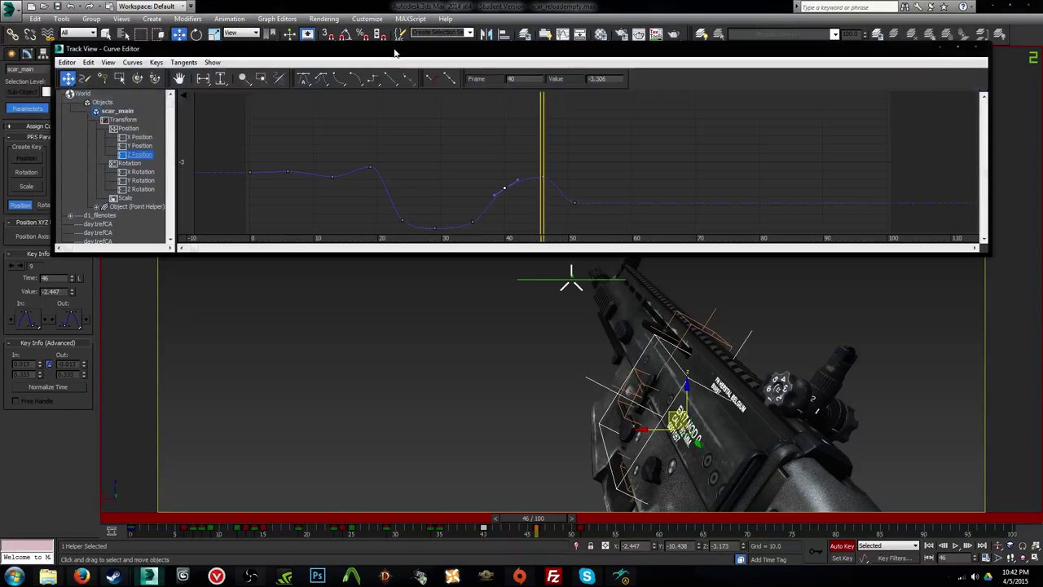
key("slash")
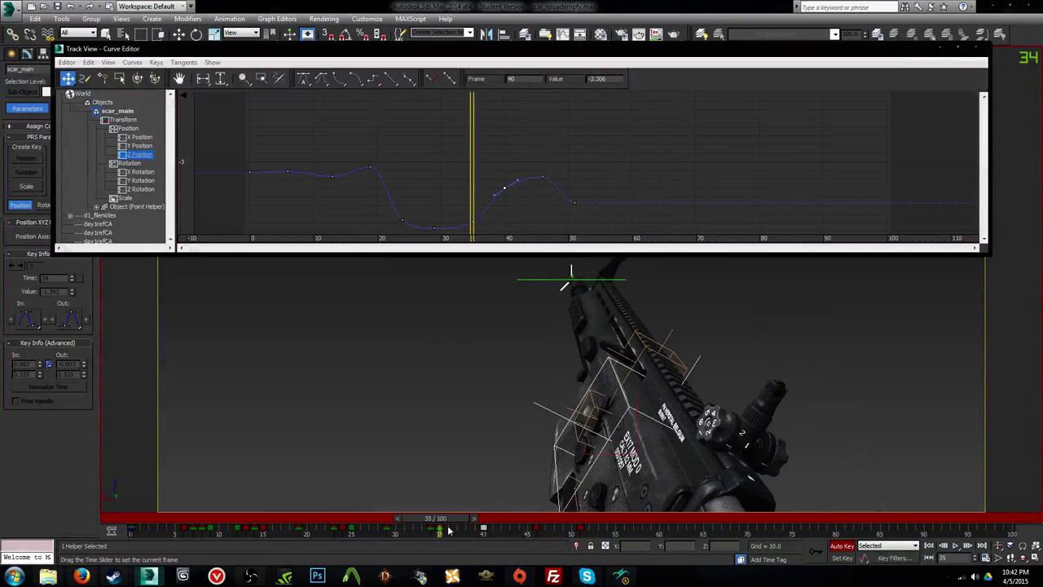
key("slash")
Step: In scar_main's X Position curve, raise the frame 46 key, move the last key to frame 52 at about -2.219, and replay
left_click(129, 129)
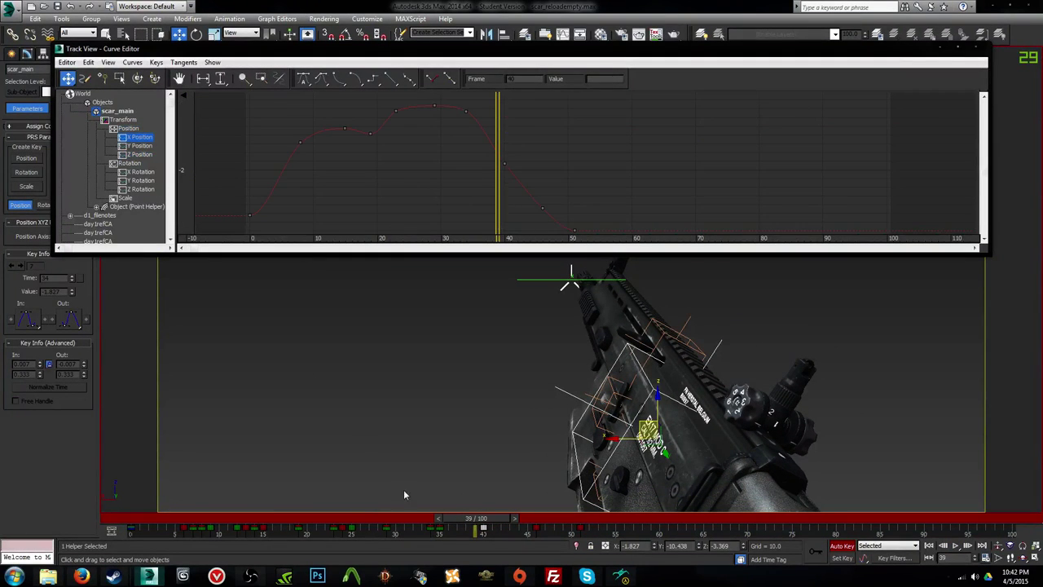
mouse_move(479, 519)
left_mouse_down()
mouse_move(429, 520)
mouse_move(485, 530)
left_mouse_up()
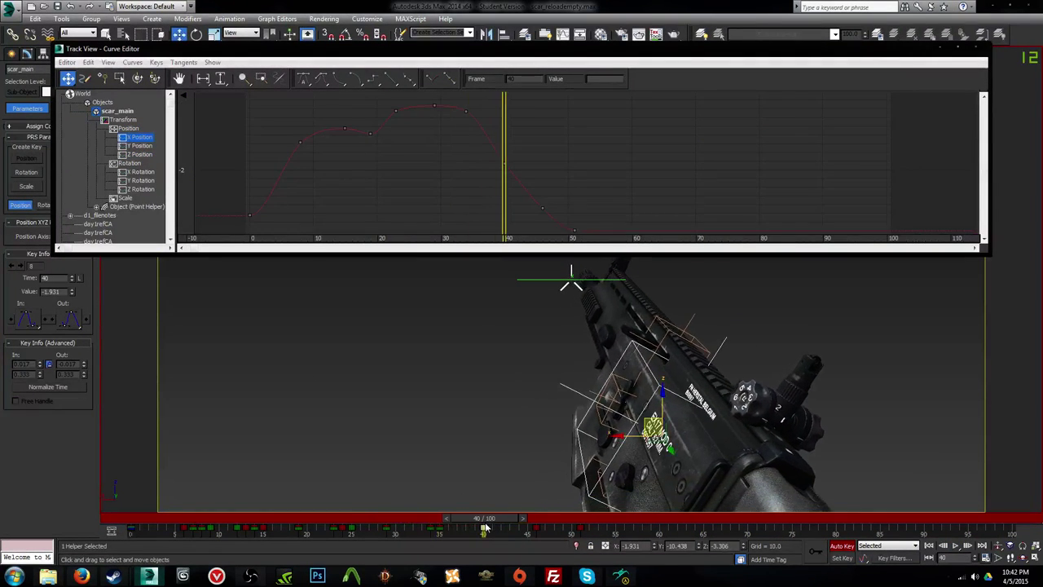
left_click(542, 205)
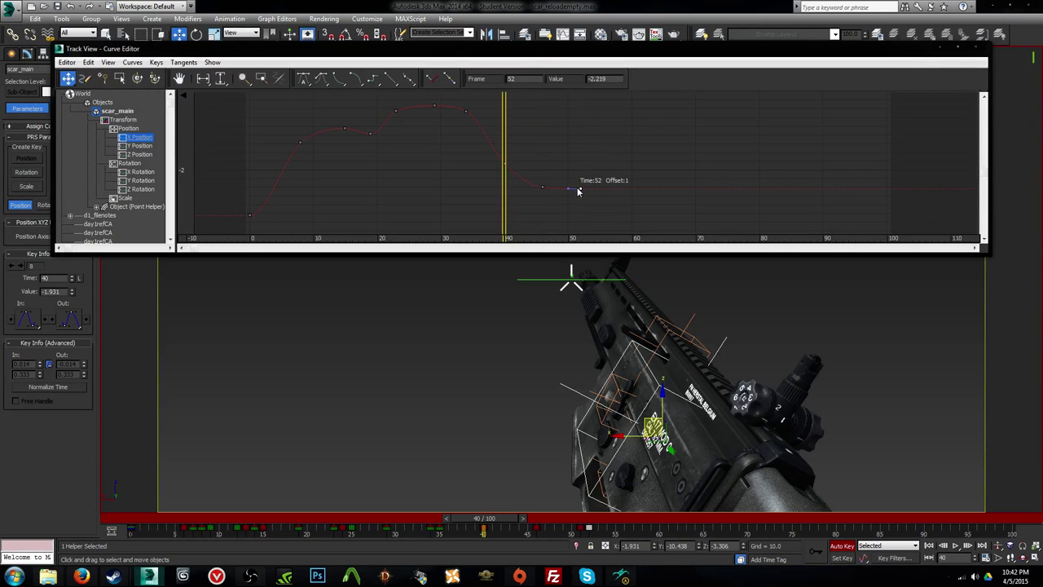
key("slash")
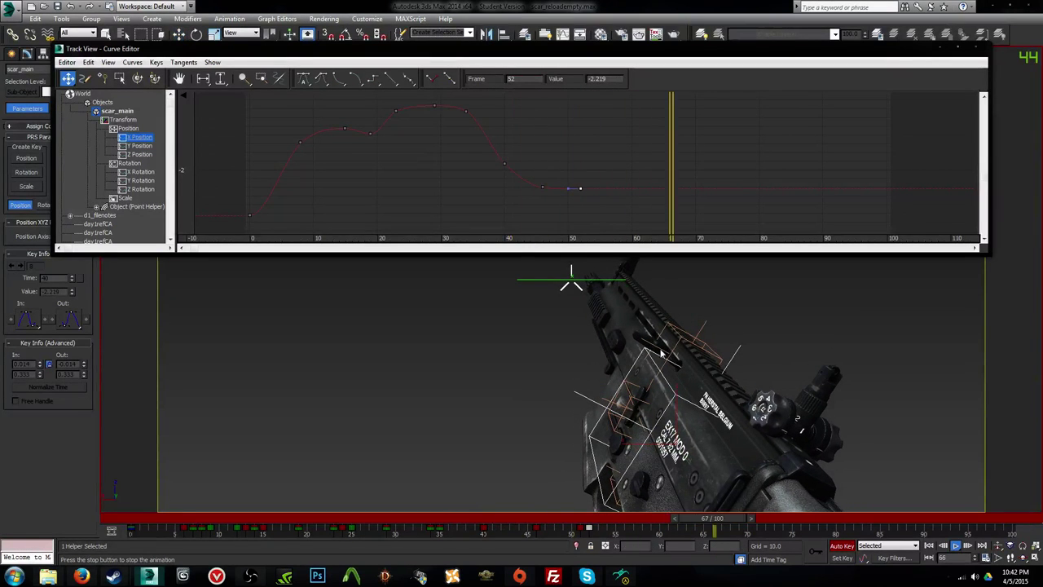
Step: In the Z Position curve, raise the frame 40 key, move the frame 46 key to frame 45, and raise the frame 51 key to about -3.299
left_click(139, 154)
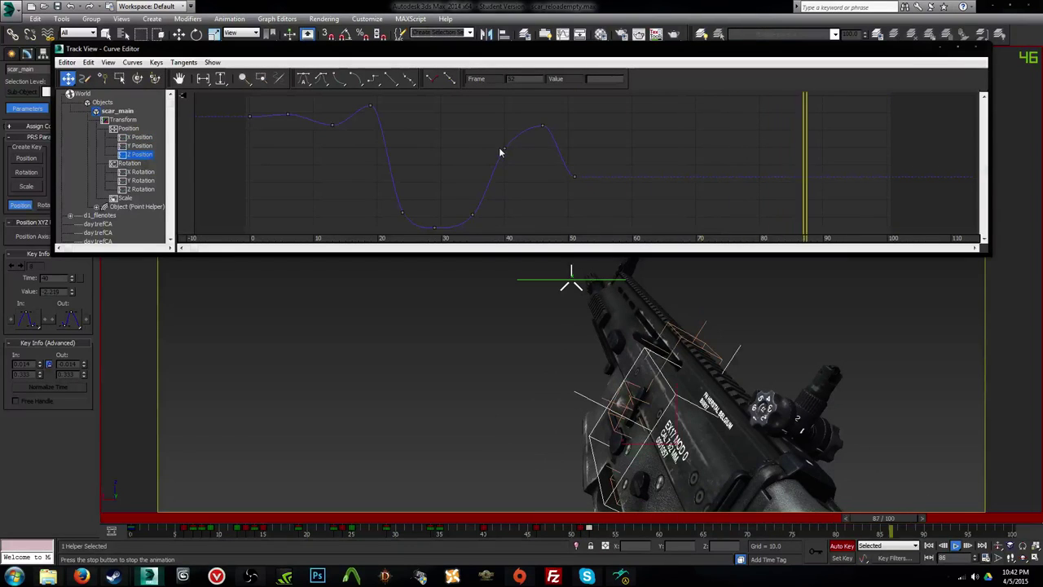
left_click(481, 204)
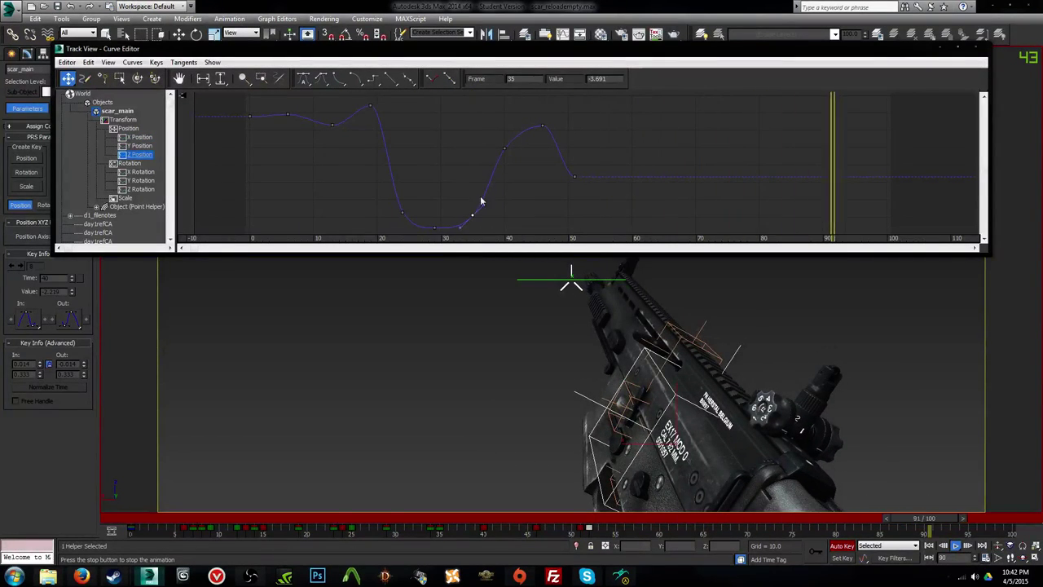
left_click(511, 140)
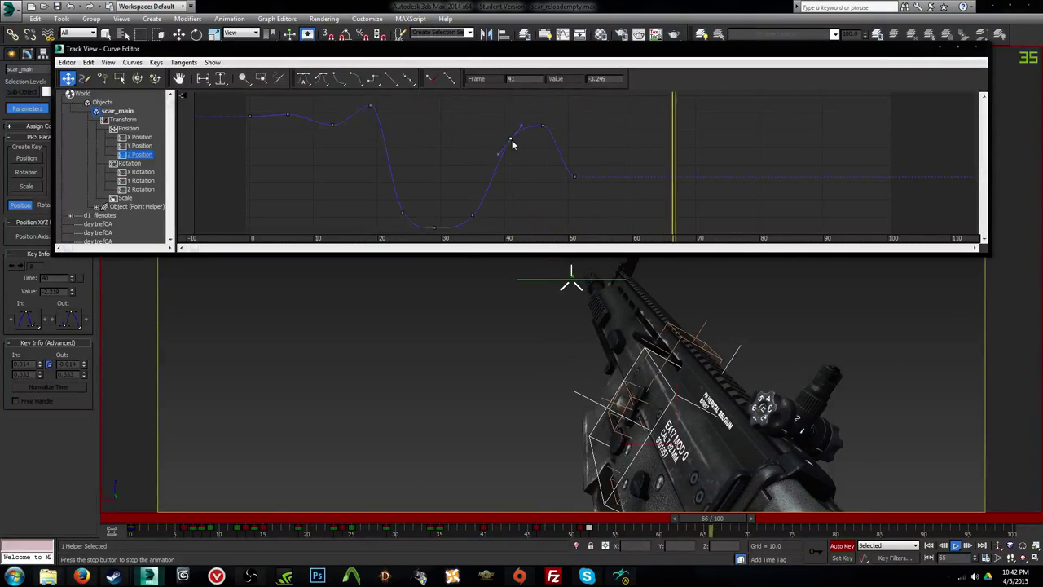
mouse_move(511, 144)
left_mouse_down()
mouse_move(540, 123)
mouse_move(536, 138)
mouse_move(577, 187)
mouse_move(535, 133)
mouse_move(531, 144)
mouse_move(538, 129)
mouse_move(531, 147)
mouse_move(540, 148)
mouse_move(538, 119)
mouse_move(508, 128)
mouse_move(505, 112)
left_mouse_up()
left_click(543, 138)
left_click_drag(574, 175, 573, 147)
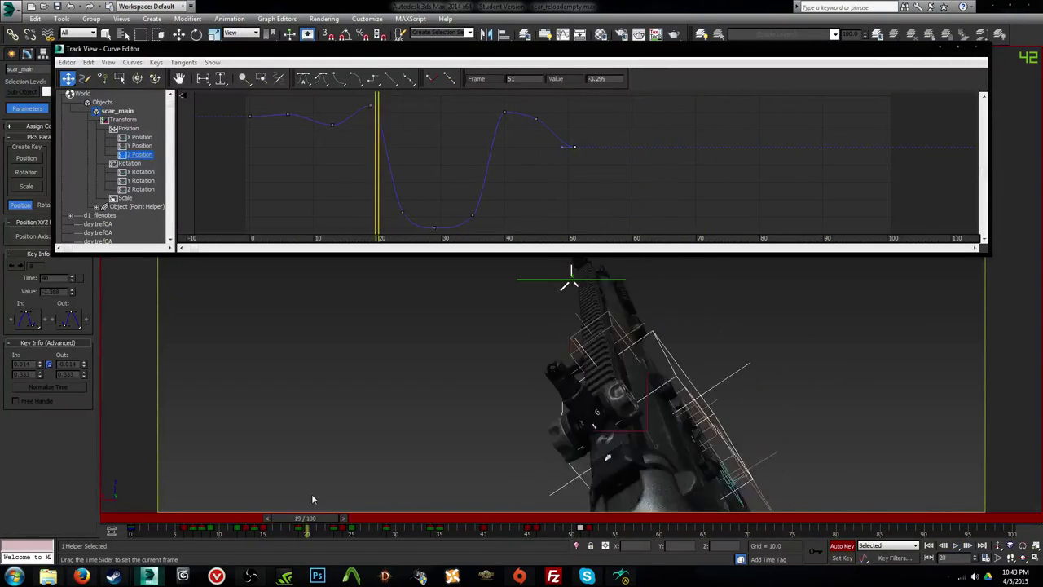
Step: Scrub through the reload motion and rotate scar_main about its local axis at frame 41
left_click_drag(311, 499, 432, 499)
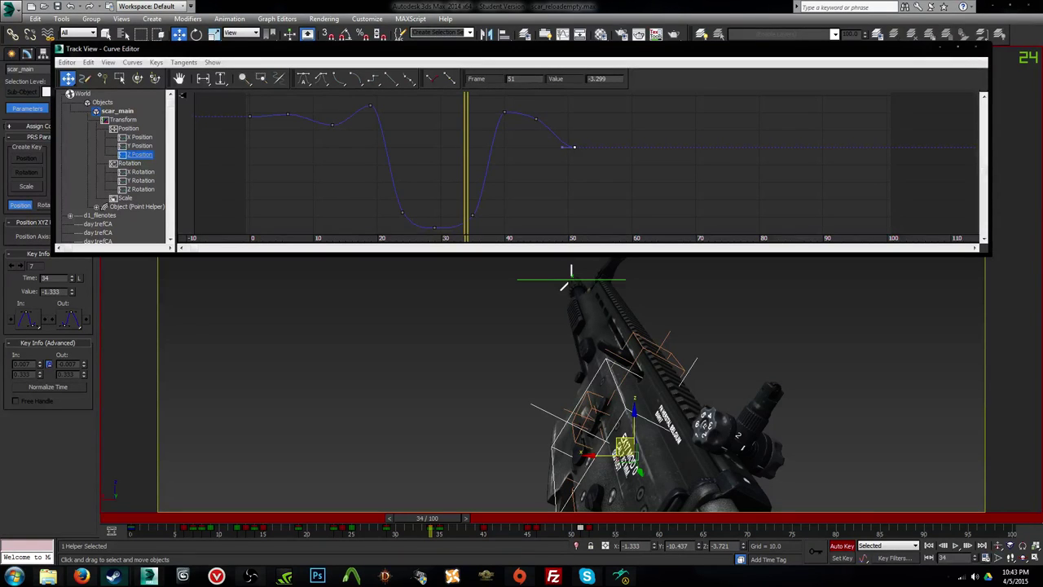
left_click_drag(441, 518, 427, 543)
key("e")
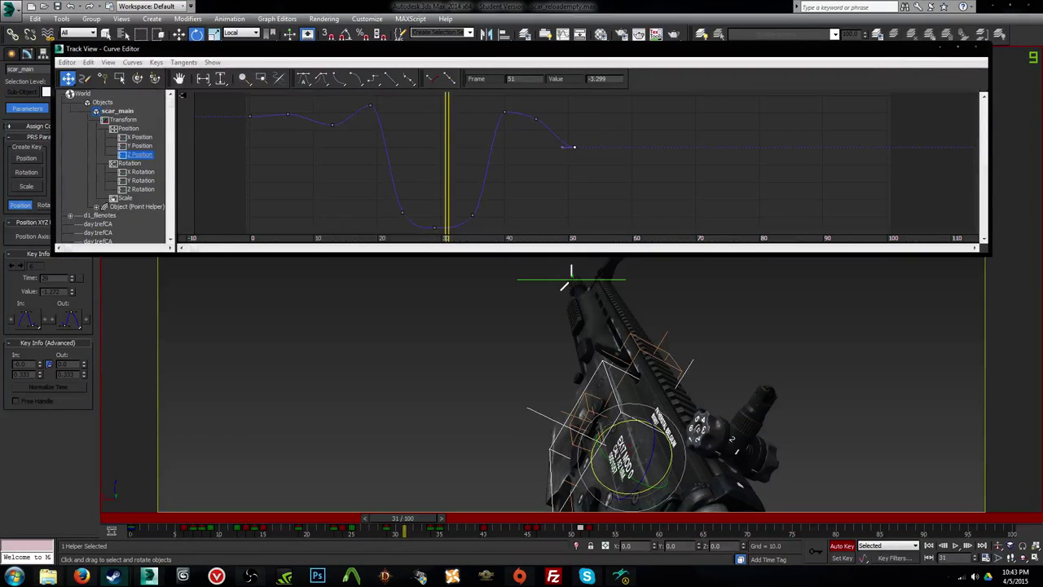
left_click_drag(421, 518, 513, 536)
key("e")
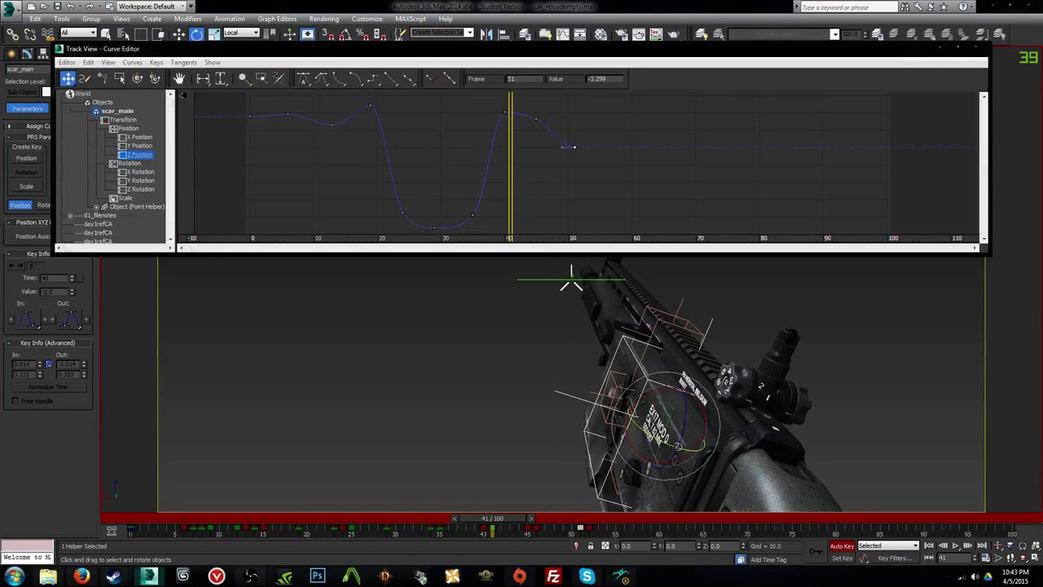
left_click_drag(699, 546, 745, 551)
Step: Rotate scar_main about -1.9 degrees around its local X axis at frame 47
key("period")
key("period")
key("period")
key("period")
key("period")
key("period")
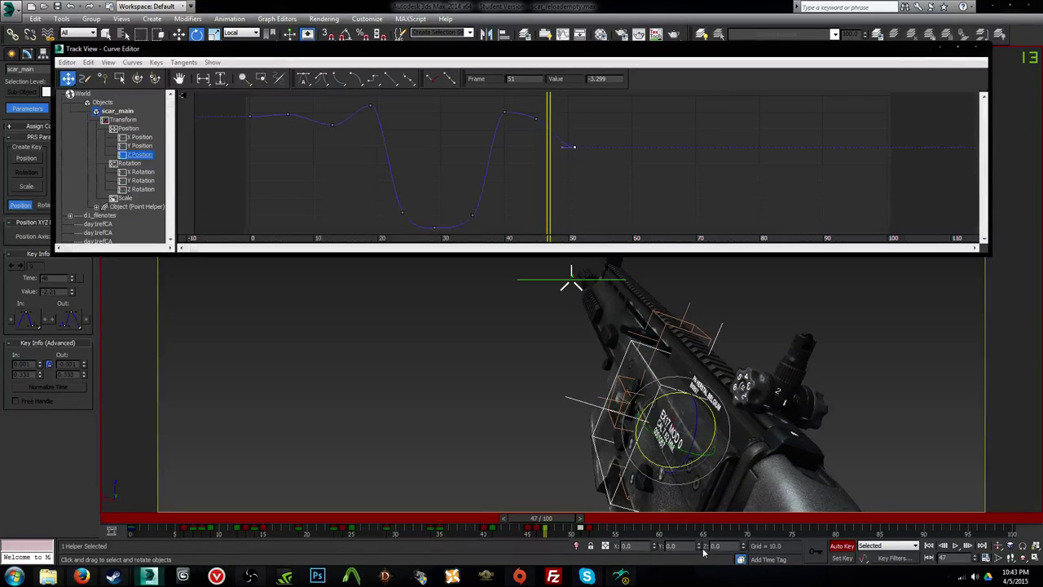
left_click_drag(699, 547, 655, 554)
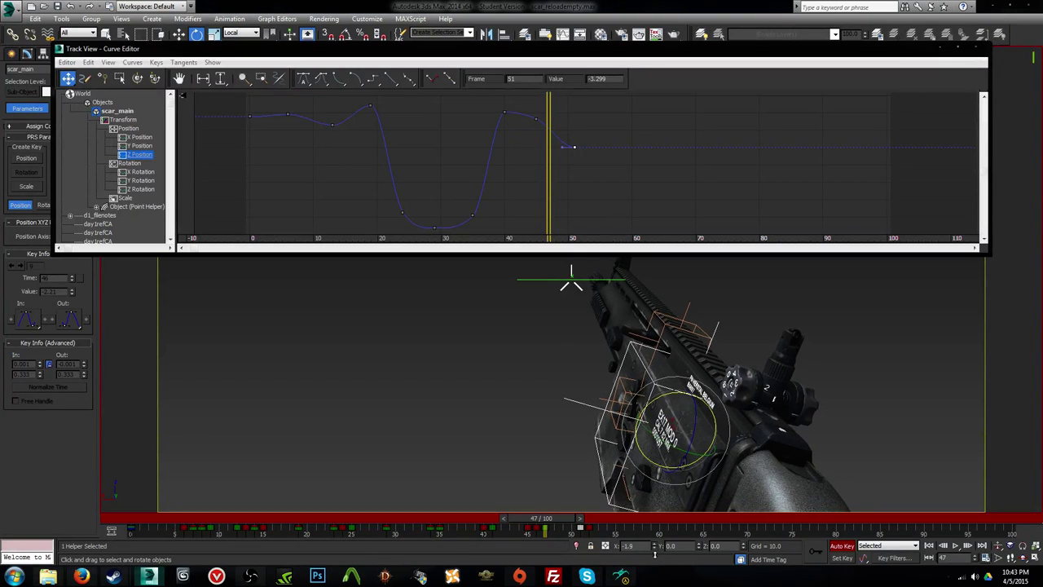
Step: Step back and forward through the frames up to frame 52, examining scar_main's rotation as it settles
key("comma")
key("comma")
key("period")
key("period")
key("period")
key("period")
key("period")
key("period")
key("period")
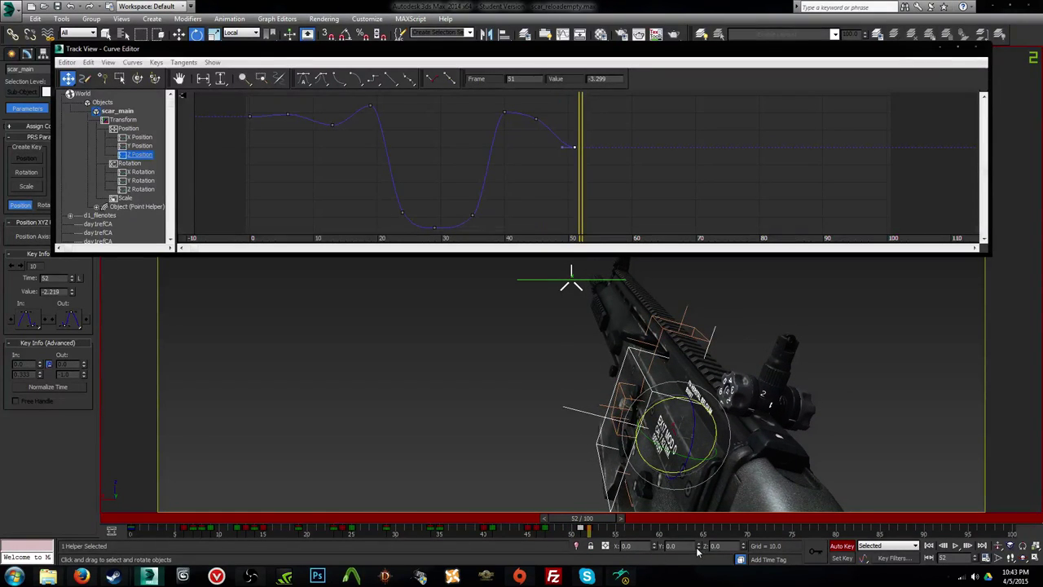
Step: Rotate scar_main about 0.6 degrees around its local Z axis at frame 52, and play the reload back with its X Position curve shown
left_click_drag(745, 550, 745, 544)
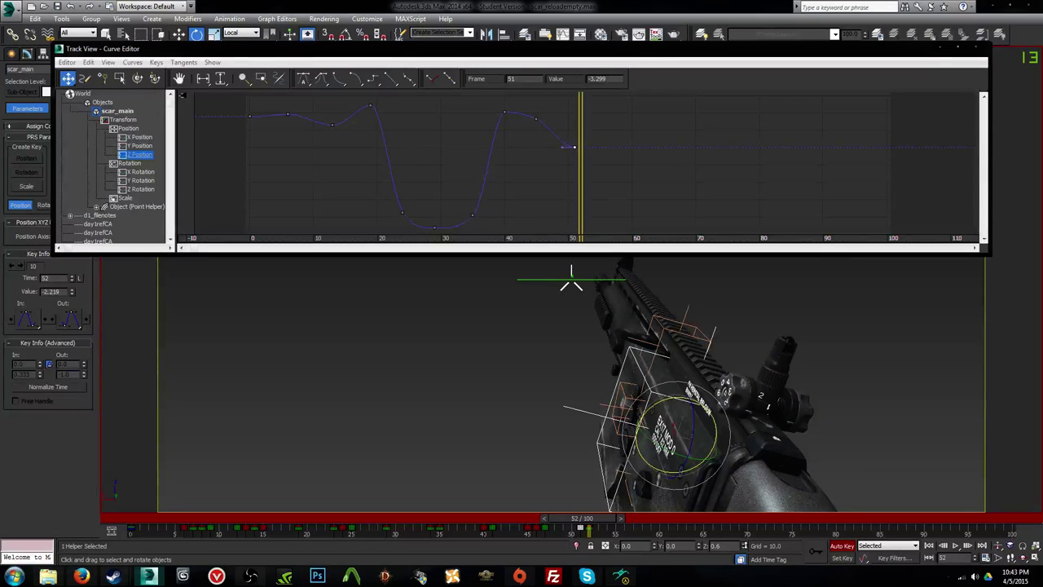
left_click_drag(656, 547, 657, 555)
left_click_drag(599, 519, 96, 523)
key("slash")
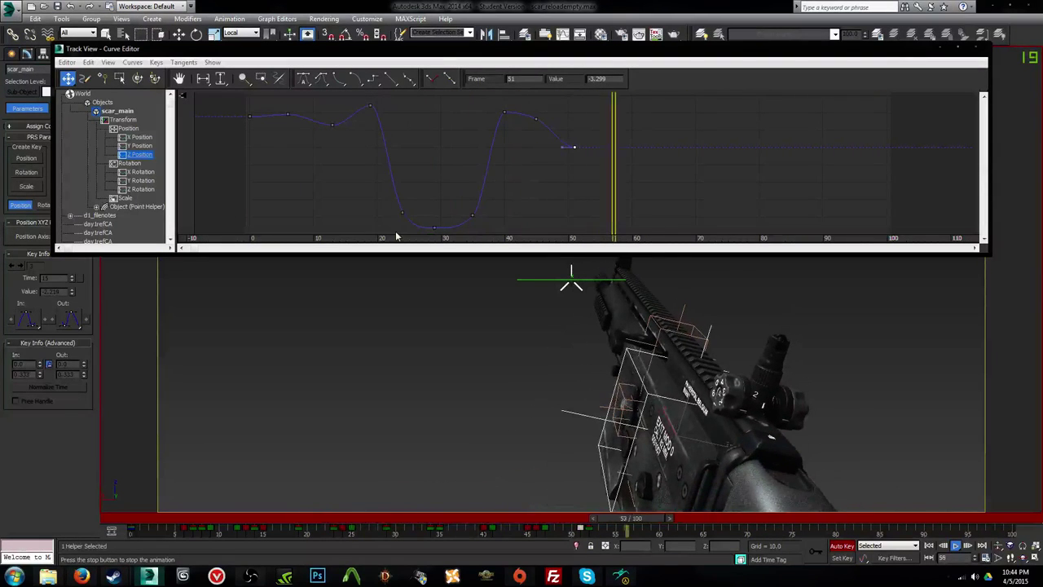
left_click(139, 137)
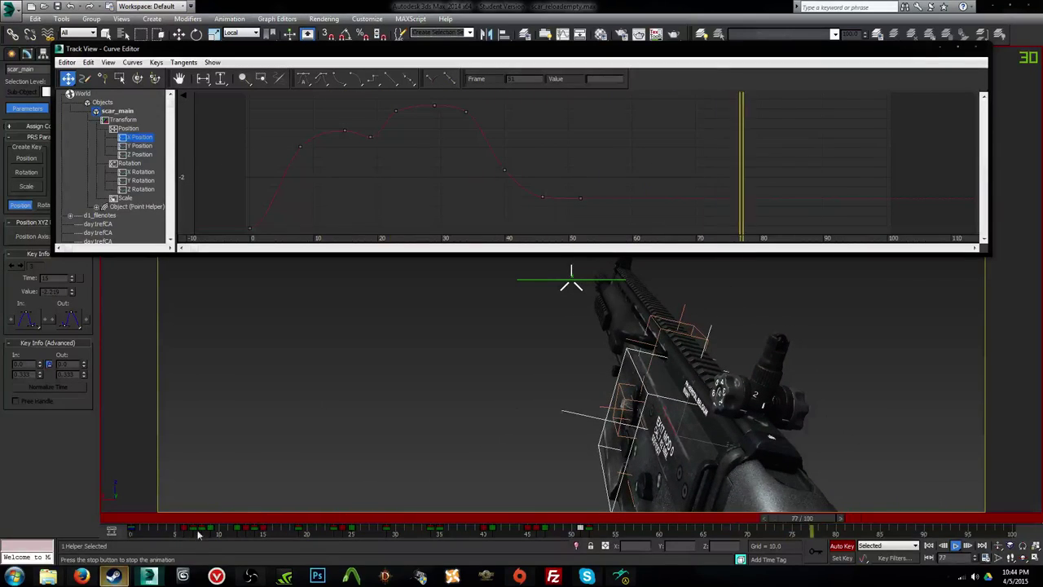
right_click(121, 579)
left_click(87, 534)
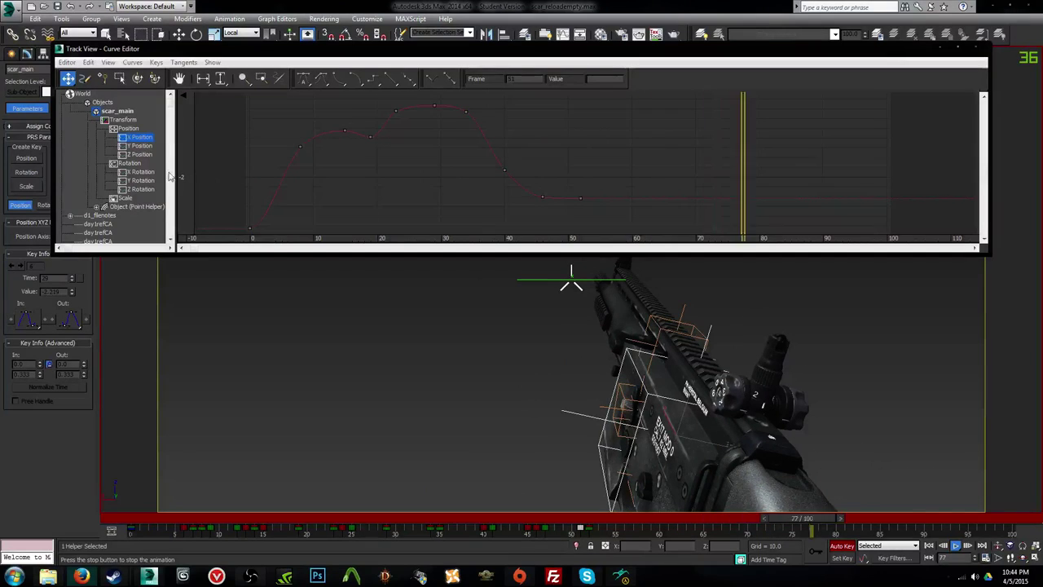
Step: Delete scar_main's keys after frame 35 and reposition it at frame 40 to about X -1.827, Z -3.169
left_click_drag(405, 518, 493, 537)
key("e")
key("e")
left_click_drag(626, 420, 595, 432)
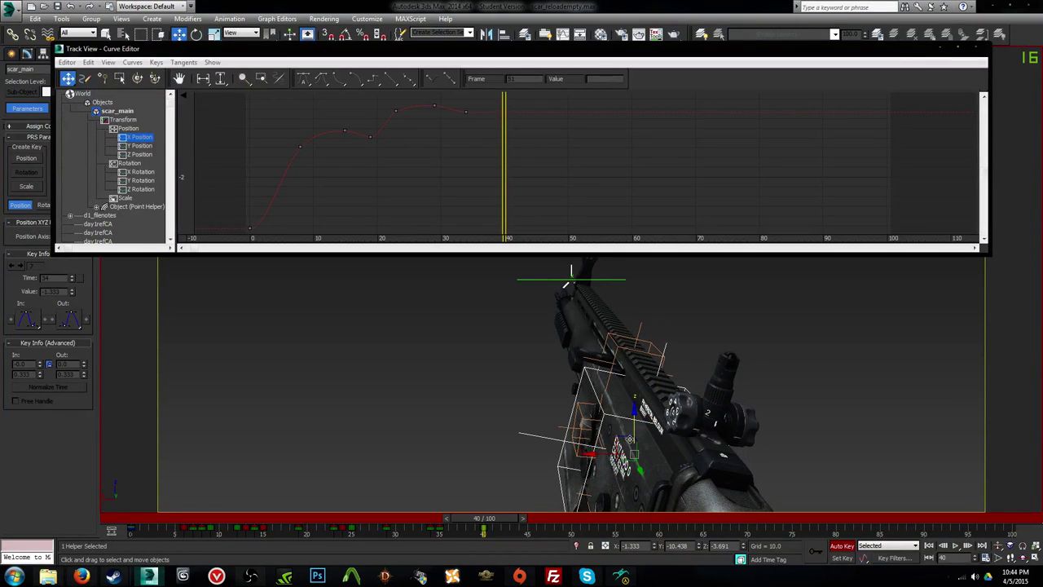
left_click_drag(565, 283, 562, 287)
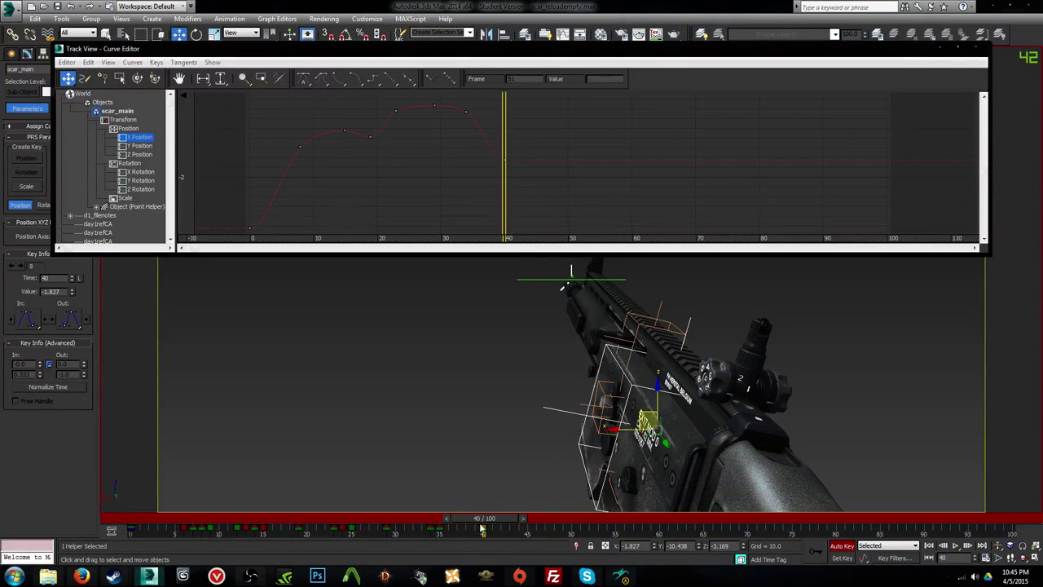
Step: Shift the frame 40 key to frame 41, and key a moved and rotated scar_main pose with X about -2.378 at frame 47
left_click_drag(490, 519, 536, 547)
key("w")
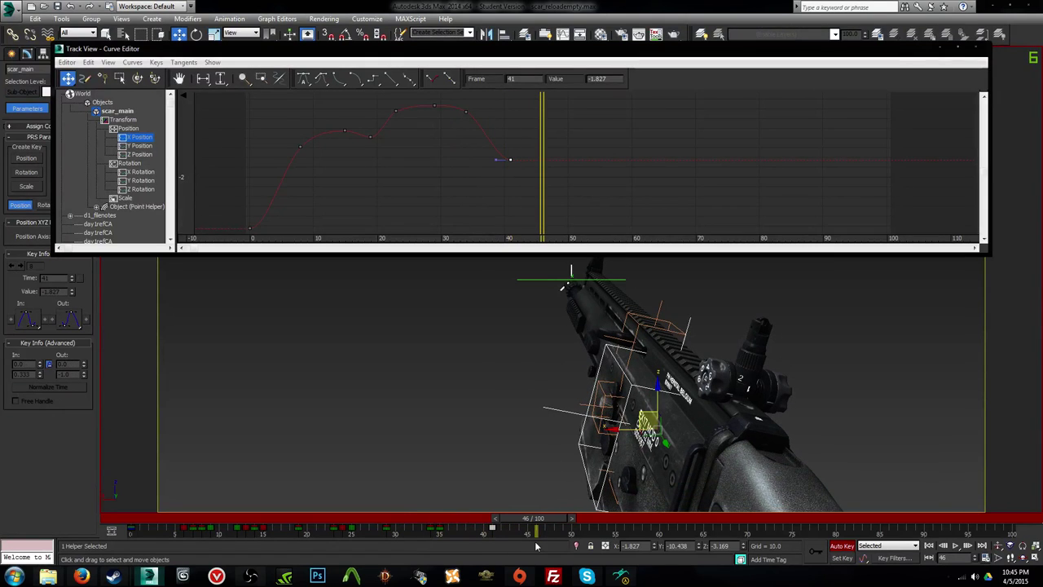
key("e")
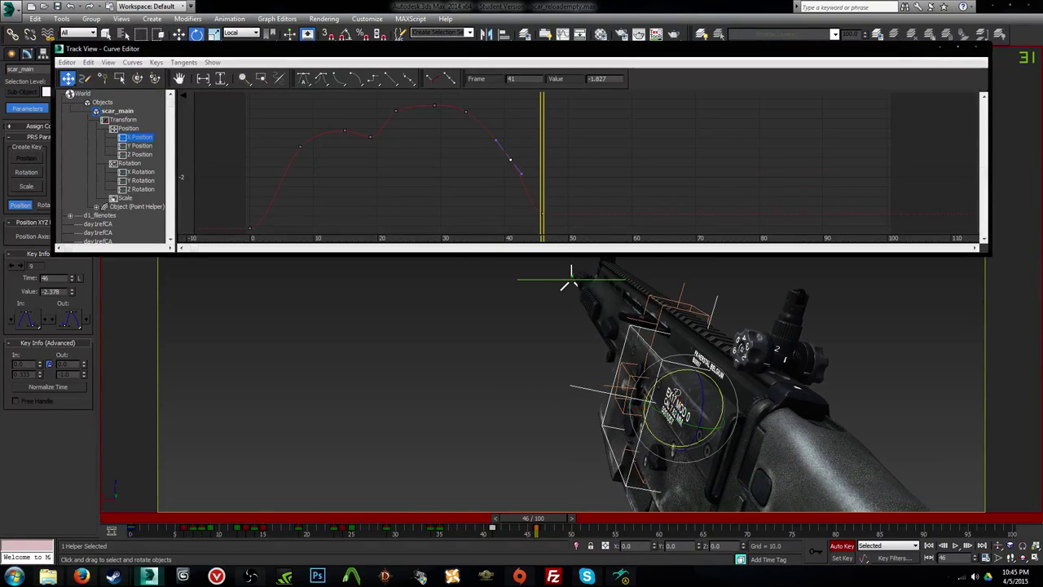
left_click_drag(678, 389, 663, 379)
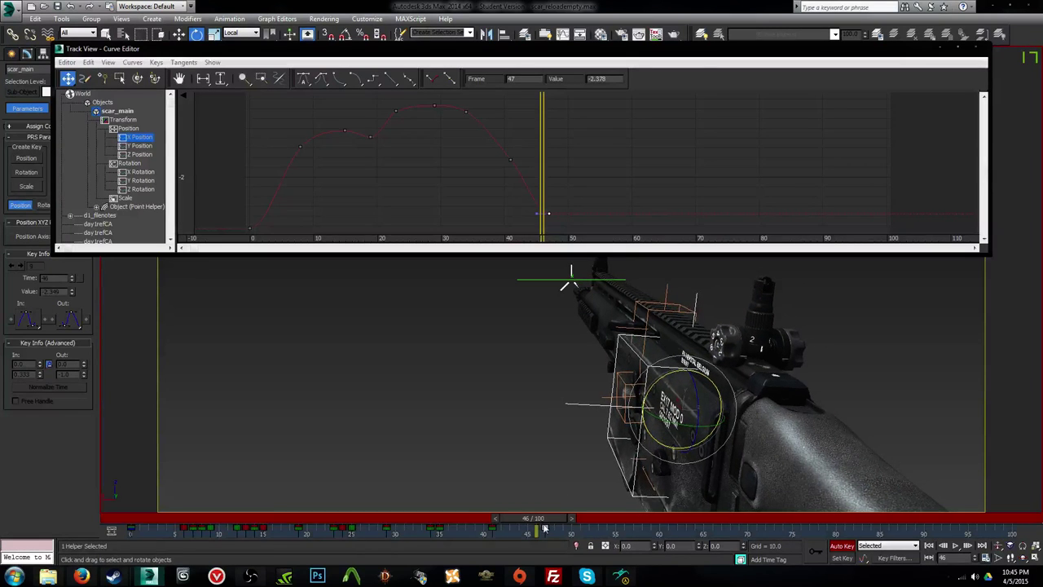
Step: Move scar_main at frame 47 to about X -2.274, Z -2.563
left_click_drag(533, 518, 563, 528)
key("w")
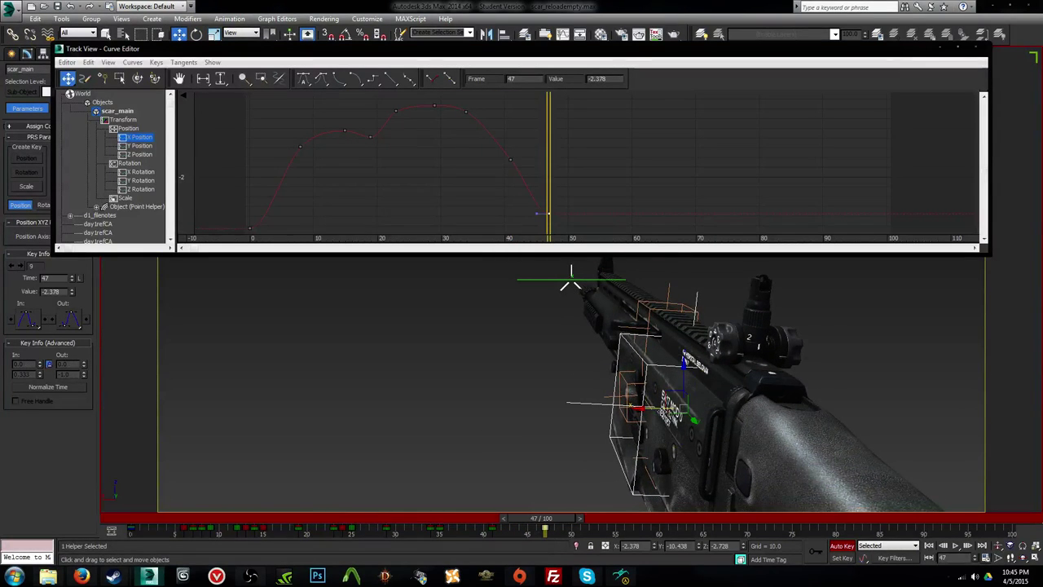
left_click_drag(666, 407, 660, 408)
left_click_drag(679, 367, 678, 361)
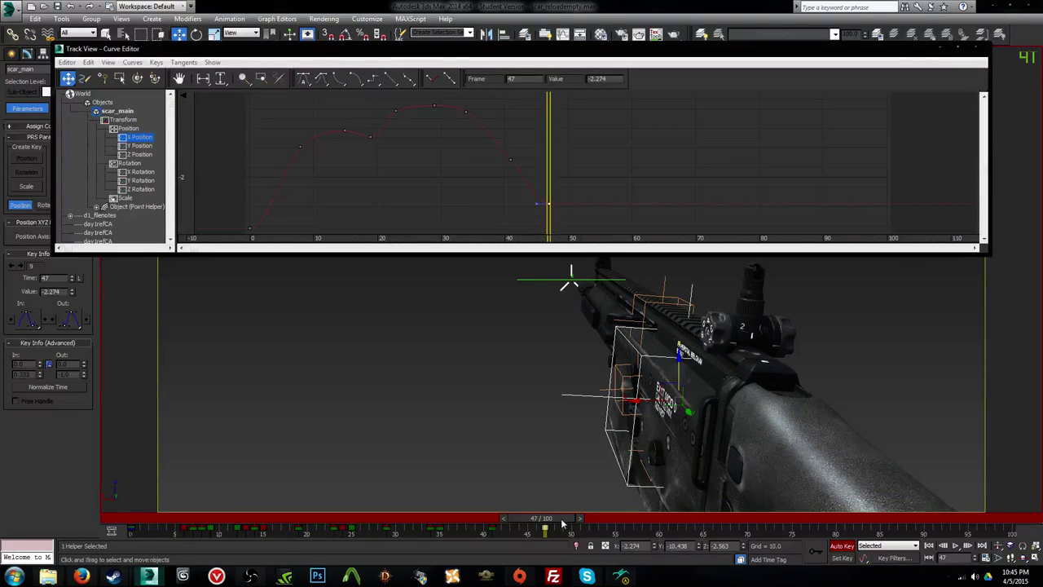
Step: Lower and rotate scar_main at frame 53, key a settling pose at frame 59 with X about -2.822, and play the reload back
left_click_drag(562, 524, 576, 548)
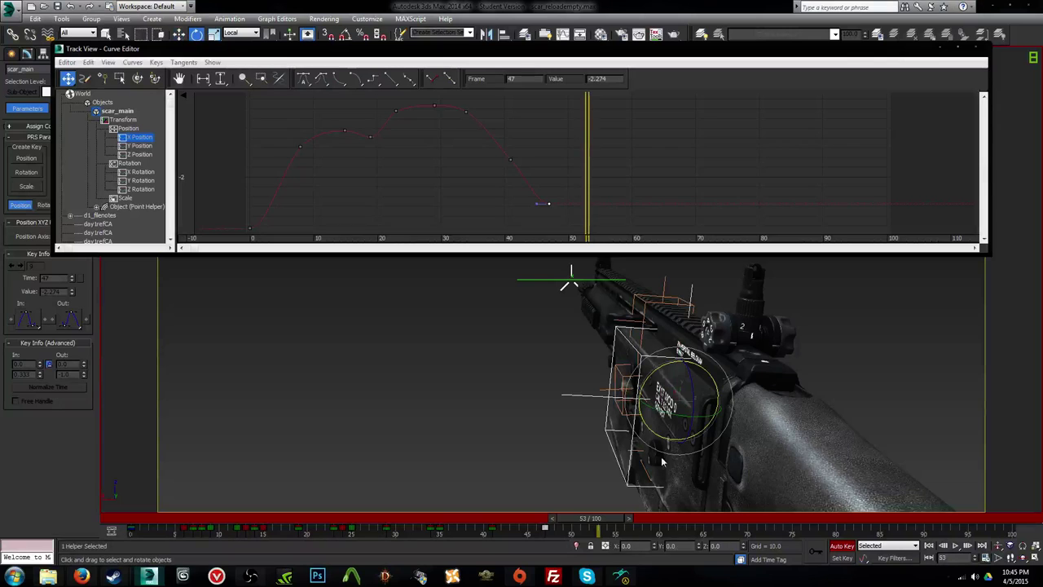
left_click_drag(665, 364, 698, 431)
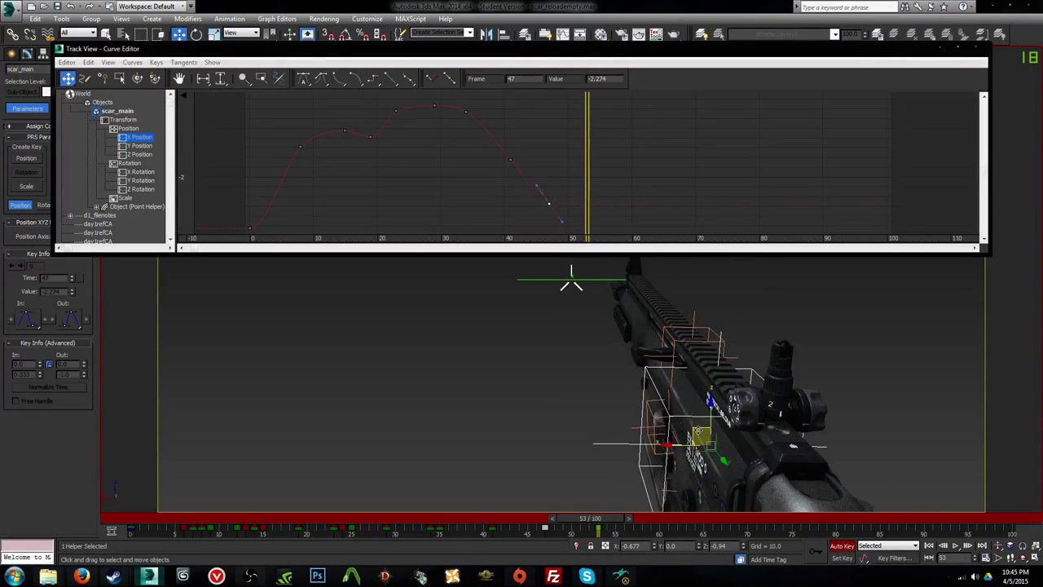
mouse_move(610, 529)
left_mouse_down()
mouse_move(362, 529)
mouse_move(590, 531)
left_mouse_up()
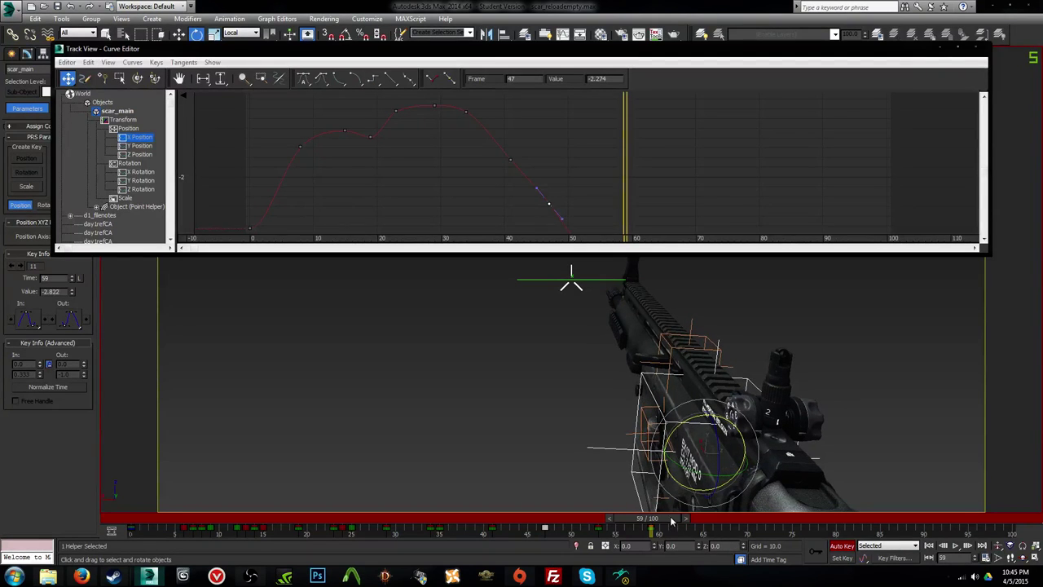
left_click_drag(672, 521, 146, 487)
key("/")
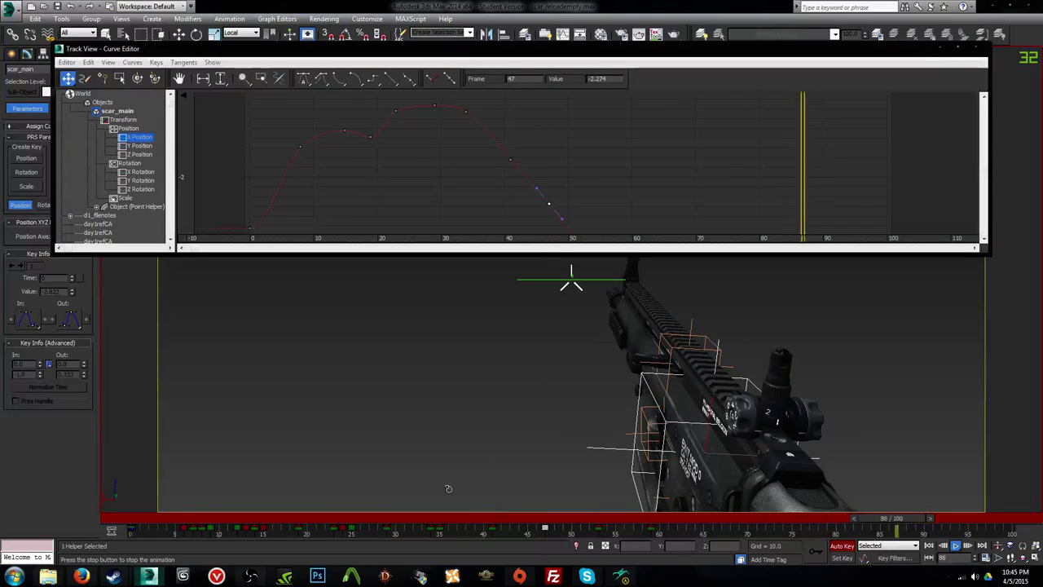
Step: In the Z Position curve, raise the frame 41 key to about -2.754 and move the frame 47 key to frame 44 at about -2.675
left_click(139, 155)
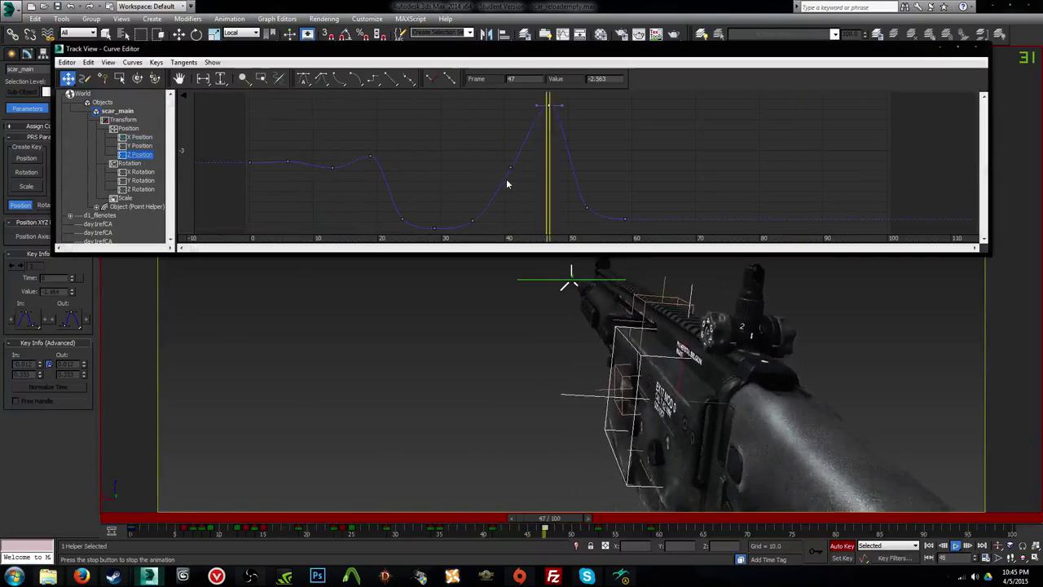
left_click_drag(513, 140, 514, 128)
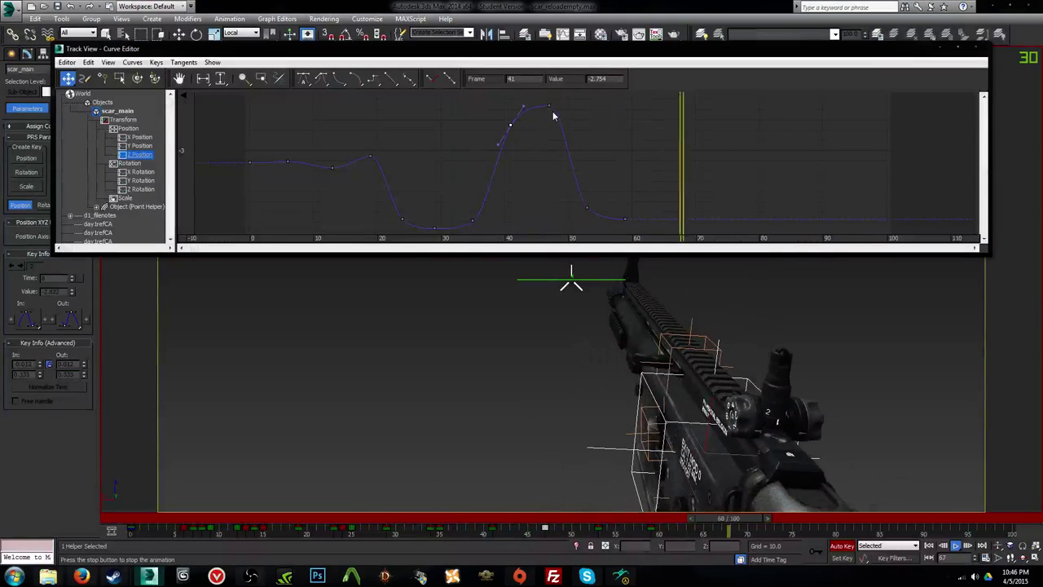
left_click_drag(550, 104, 545, 121)
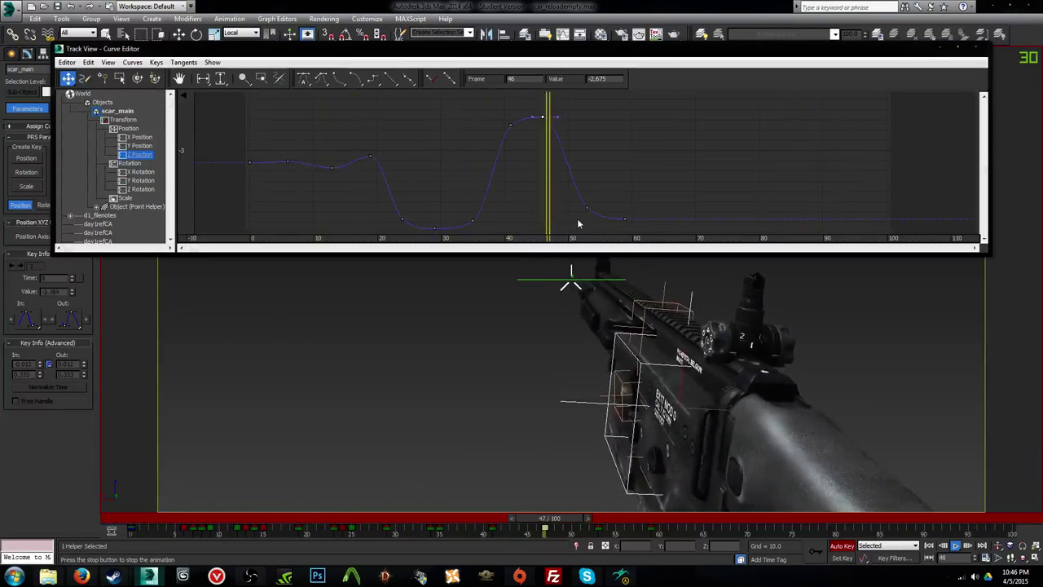
left_click_drag(543, 119, 528, 115)
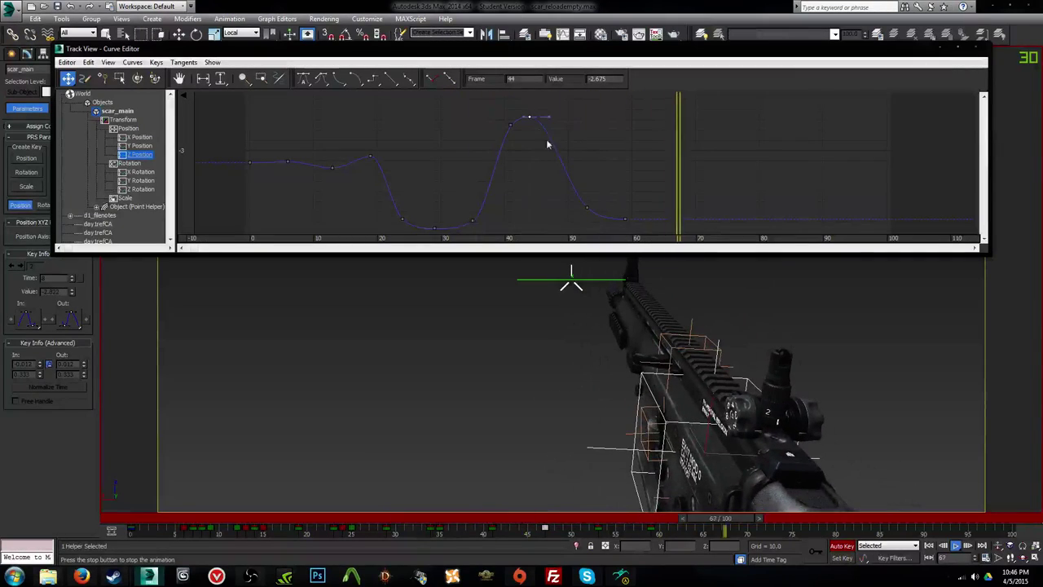
Step: Move scar_main's last key from frame 59 to 57, and shift the final two Z Position keys to frames 51 and 55, slightly raised
left_click_drag(578, 185, 647, 232)
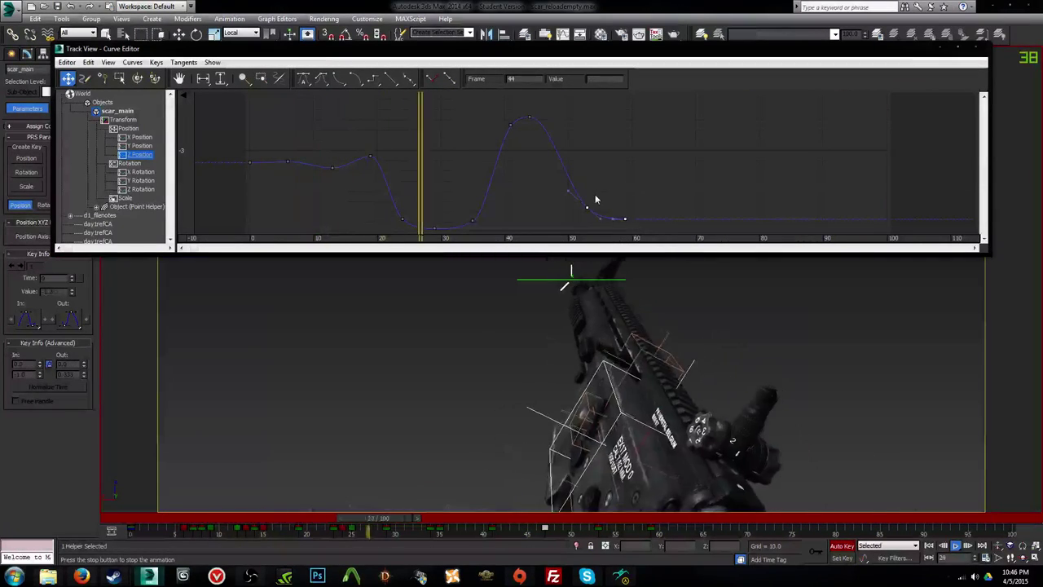
left_click(596, 198)
left_click_drag(587, 207, 585, 208)
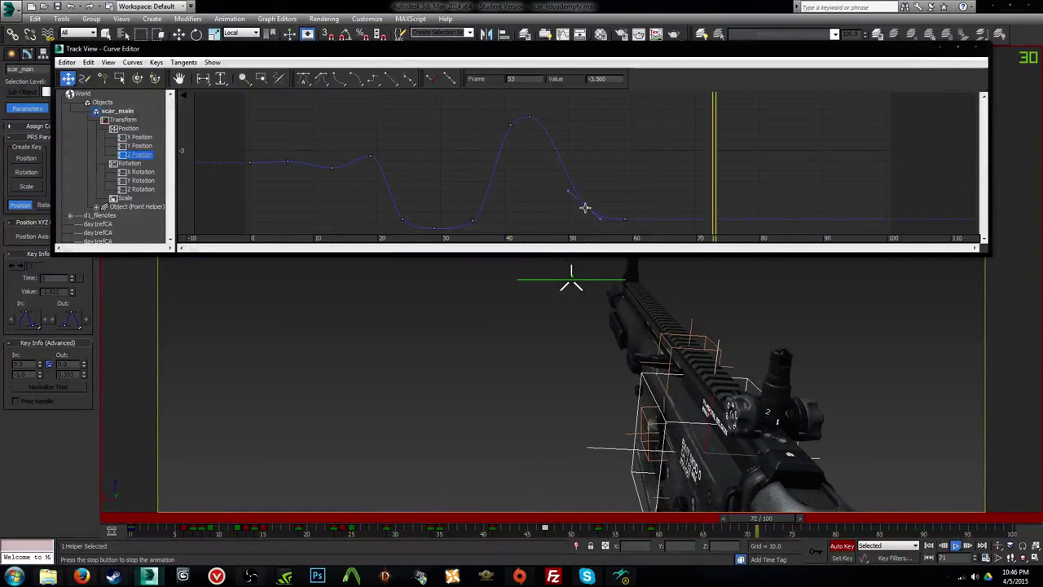
left_click_drag(564, 518, 588, 518)
key("e")
left_click(597, 528)
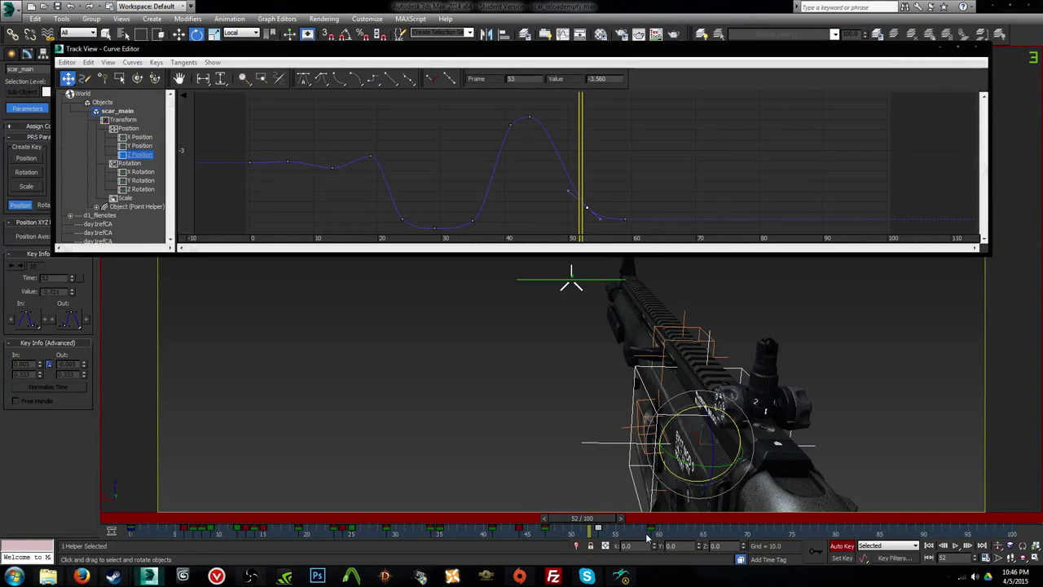
left_click_drag(649, 529, 228, 523)
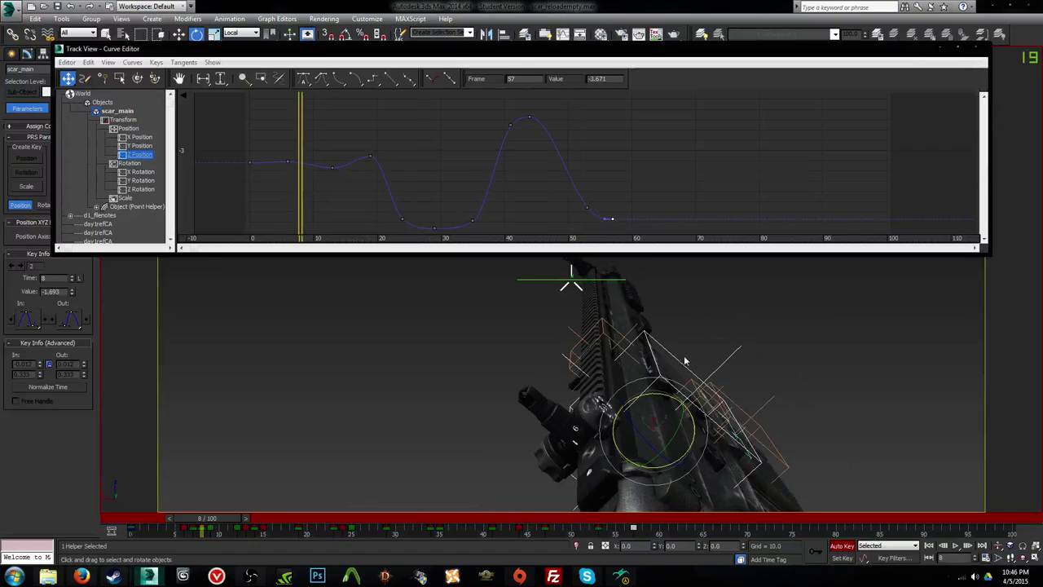
key("slash")
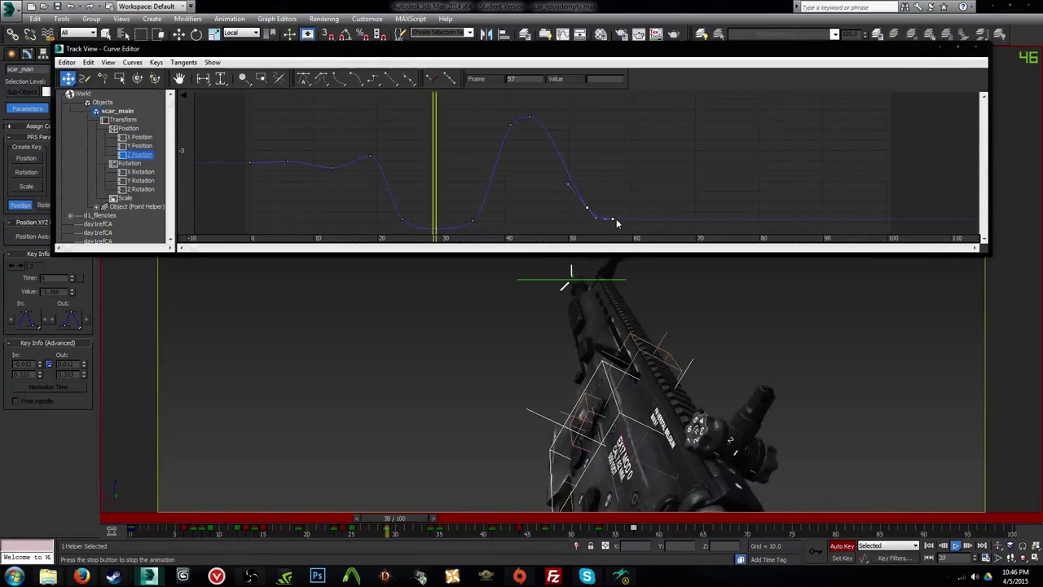
left_click_drag(614, 219, 600, 216)
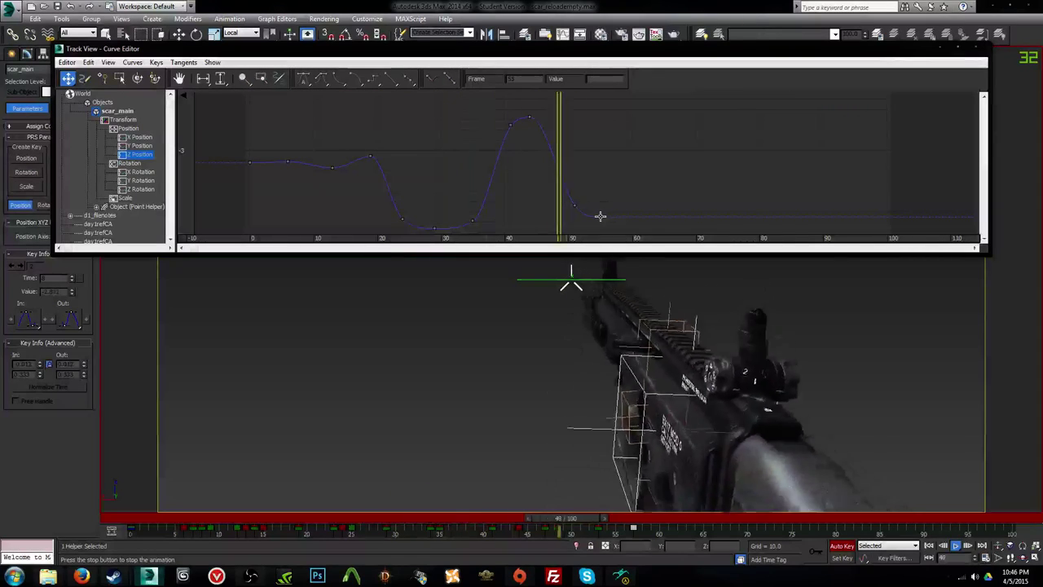
Step: In the Y Position curve, move the frame 41 key to frame 42 and raise it to about -10.347
left_click(139, 146)
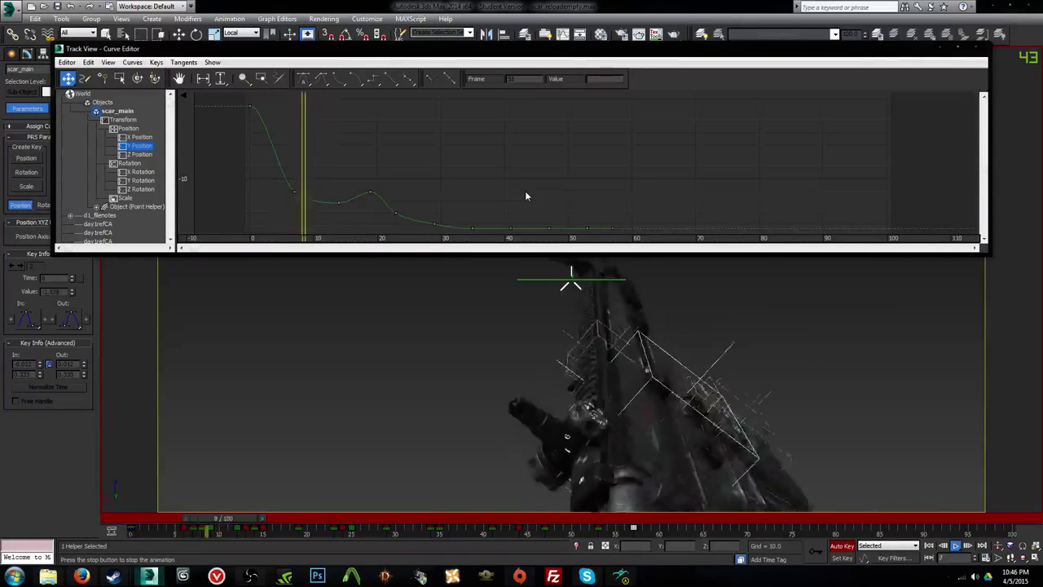
scroll(492, 195, "up", 5)
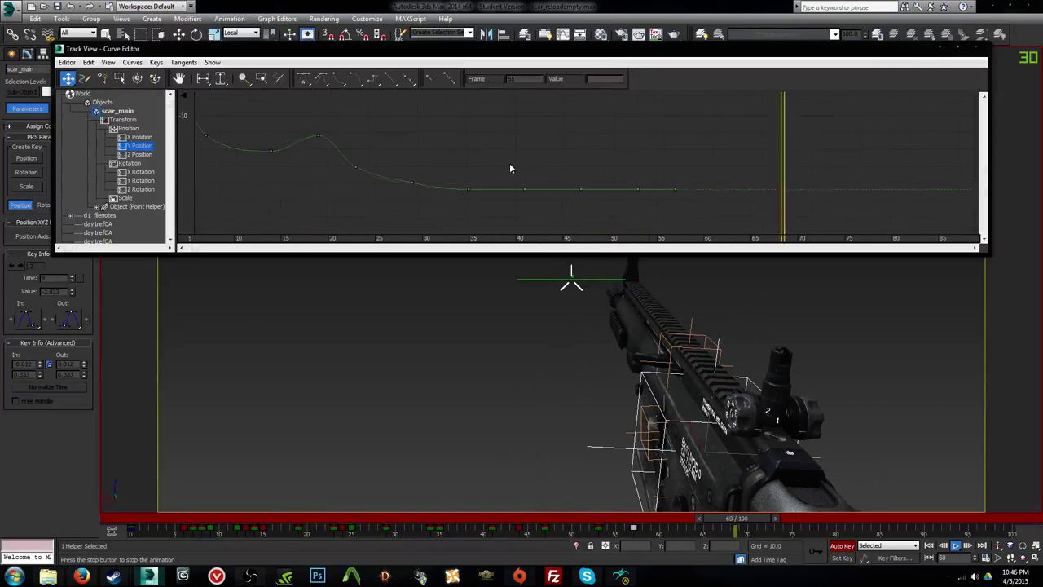
left_click(526, 194)
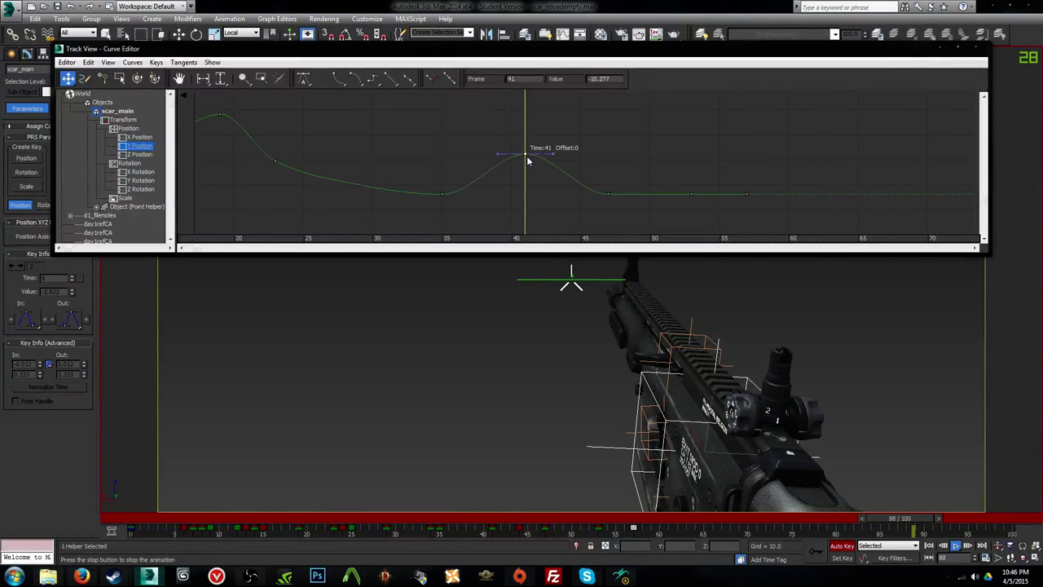
mouse_move(527, 160)
left_mouse_down()
mouse_move(529, 134)
mouse_move(530, 169)
left_mouse_up()
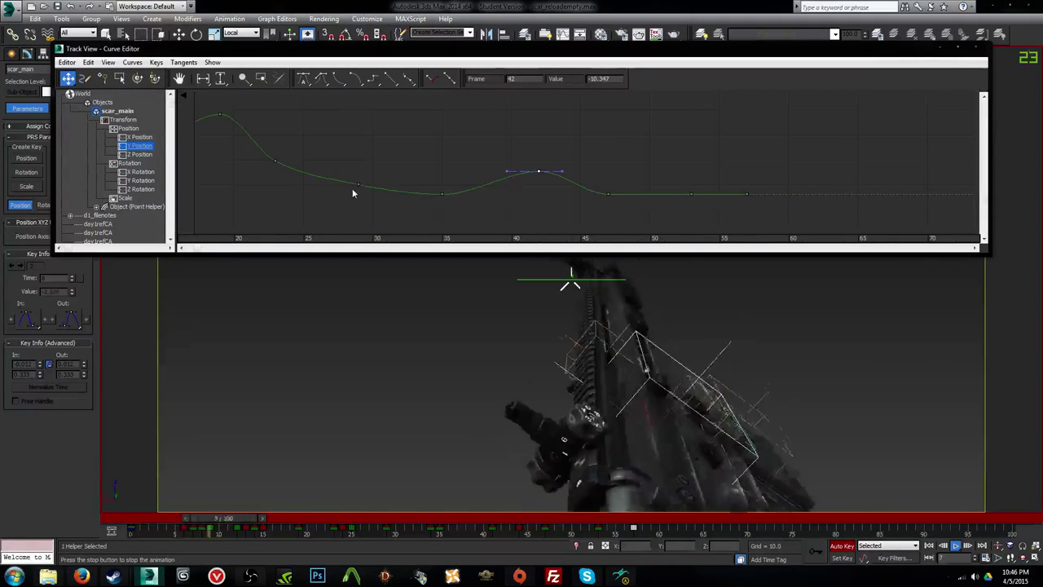
Step: Smooth the Y Position curve by moving the frame 29 key to 27, lowering frame 23 to -10.321, raising frame 47 and moving frame 53 to 51
left_click_drag(357, 185, 359, 194)
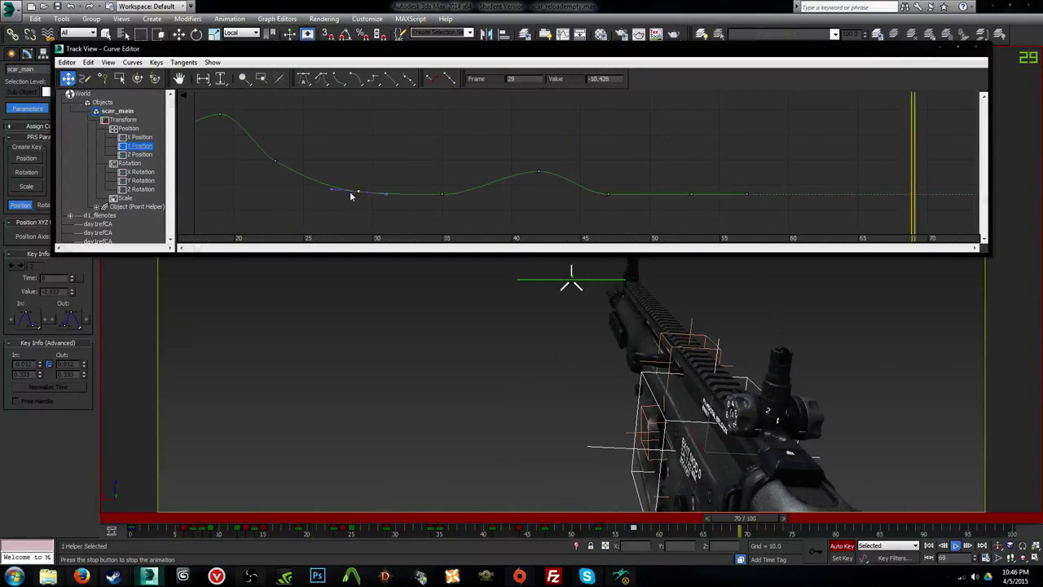
mouse_move(275, 161)
left_mouse_down()
mouse_move(275, 144)
mouse_move(275, 176)
left_mouse_up()
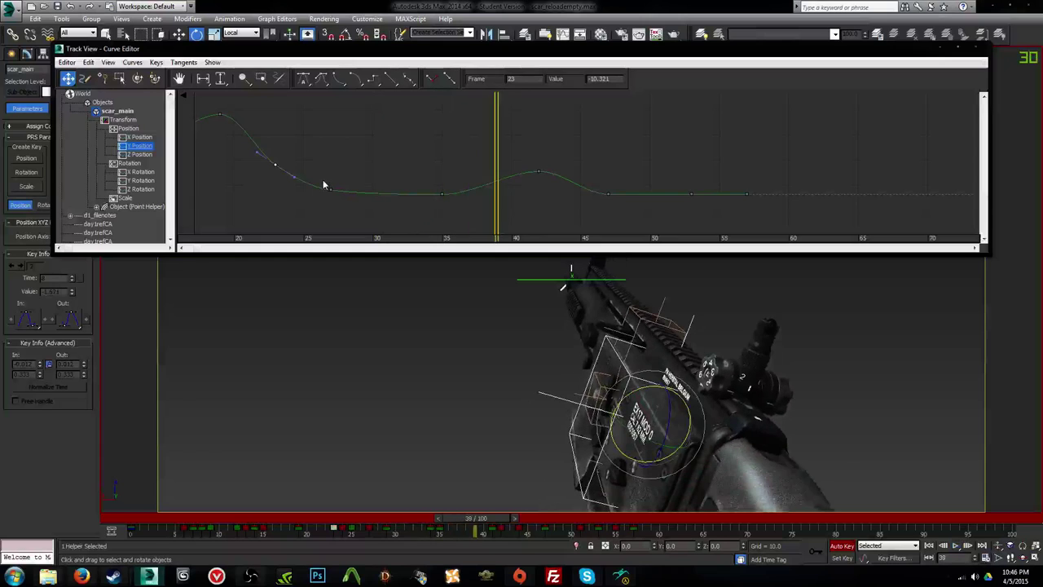
key("e")
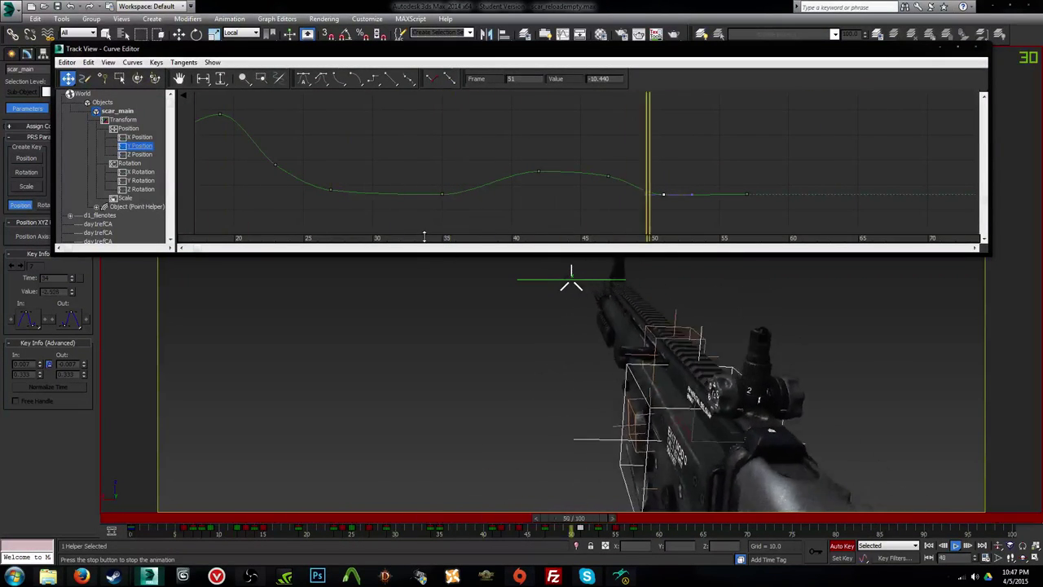
Step: In the X Position curve, move the frame 41 key lower at frame 42, and lower the frame 47 key to about -2.6
left_click(139, 137)
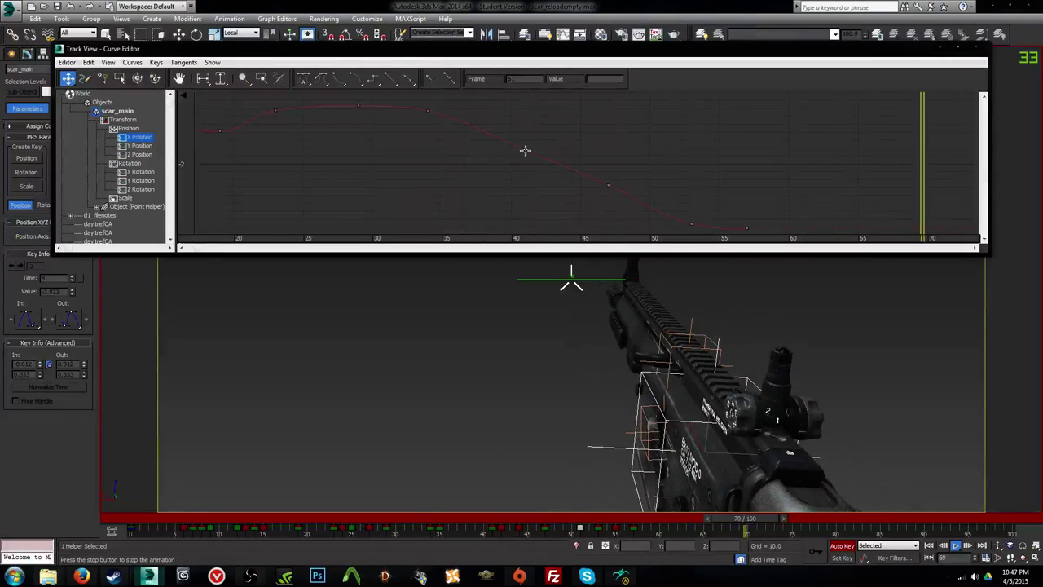
key("e")
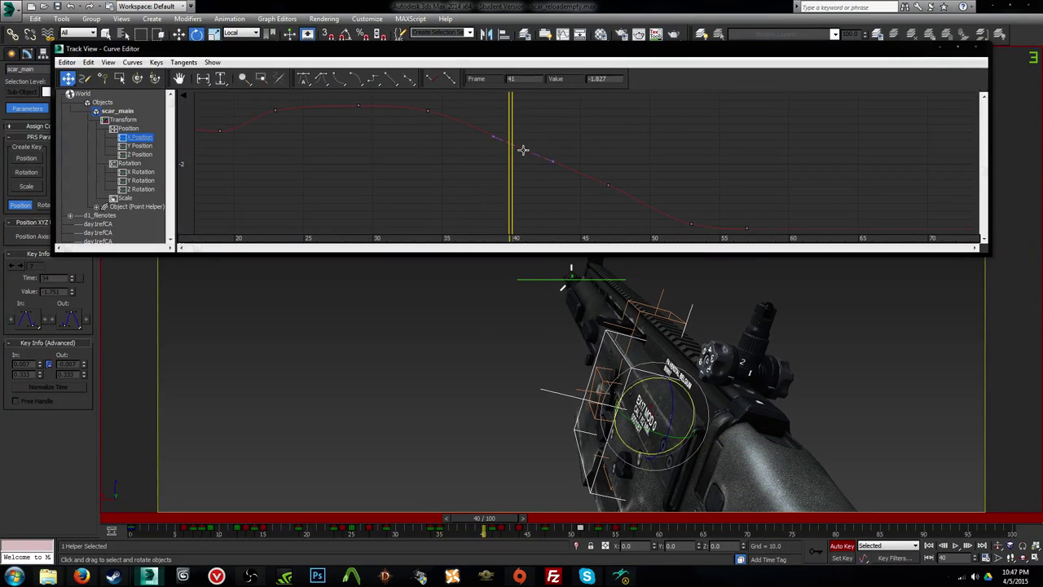
left_click_drag(539, 196, 538, 196)
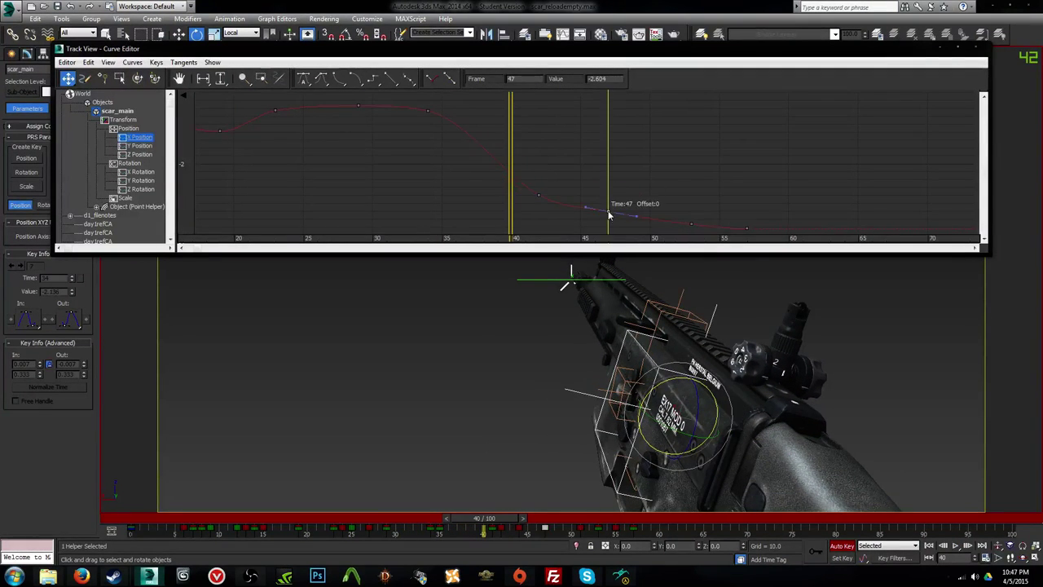
Step: In the X Position curve, lower the frame 47 key and move the frame 53 key to frame 52 at about -2.832
left_click_drag(607, 226, 608, 226)
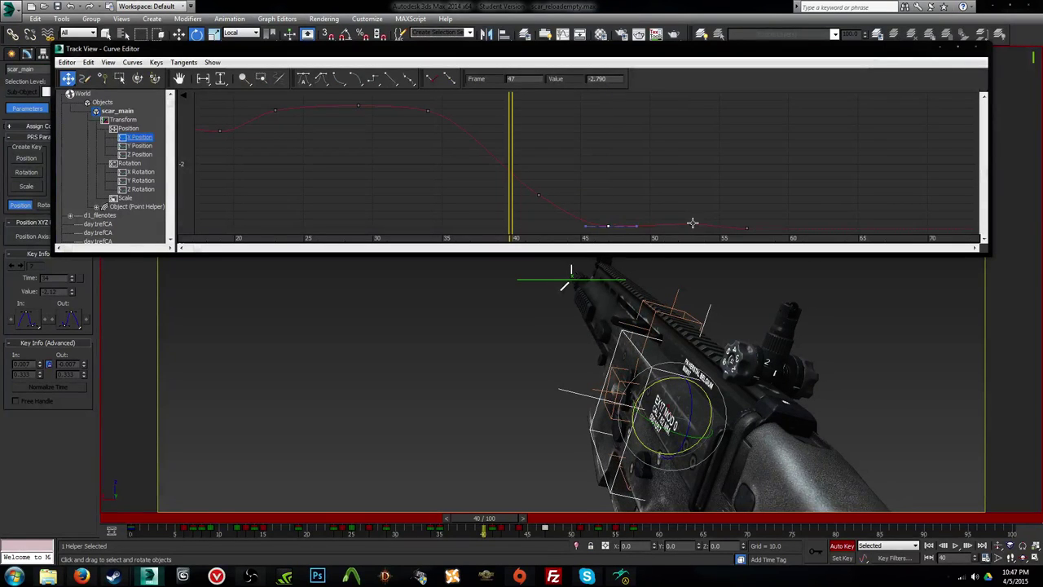
key("/")
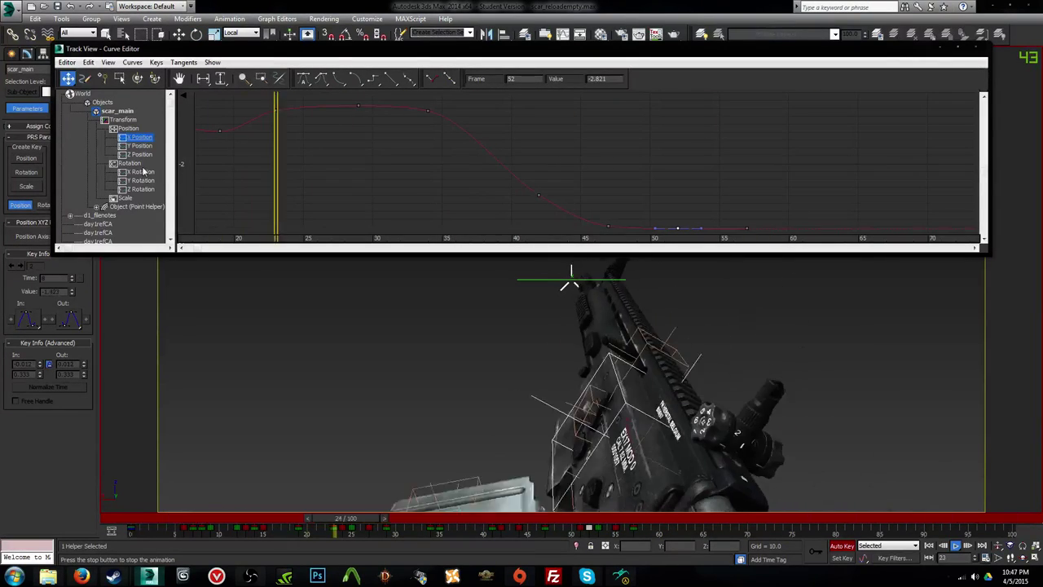
middle_click_drag(650, 176, 616, 129)
scroll(644, 149, "up", 2)
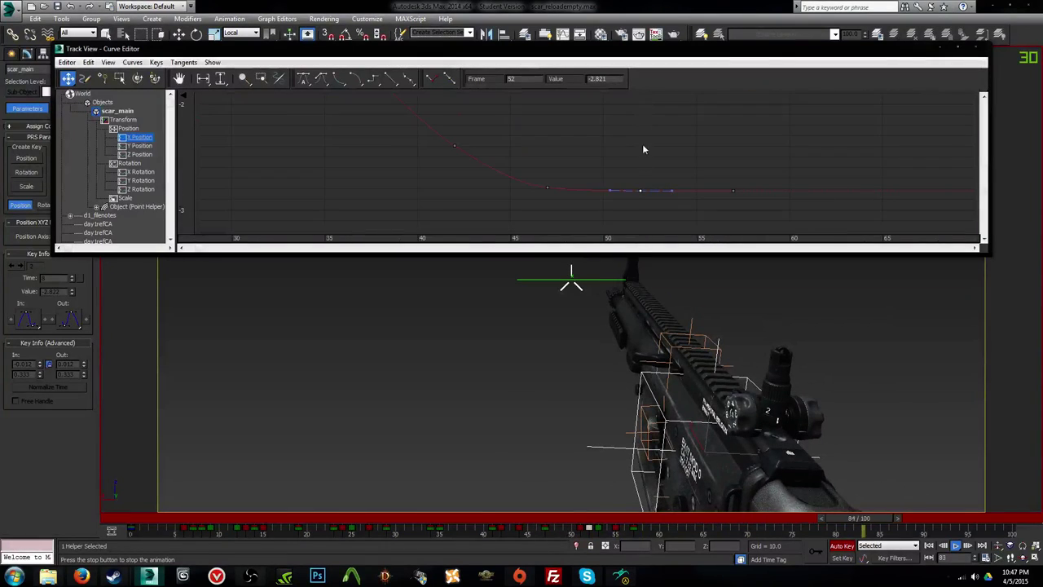
left_click(513, 189)
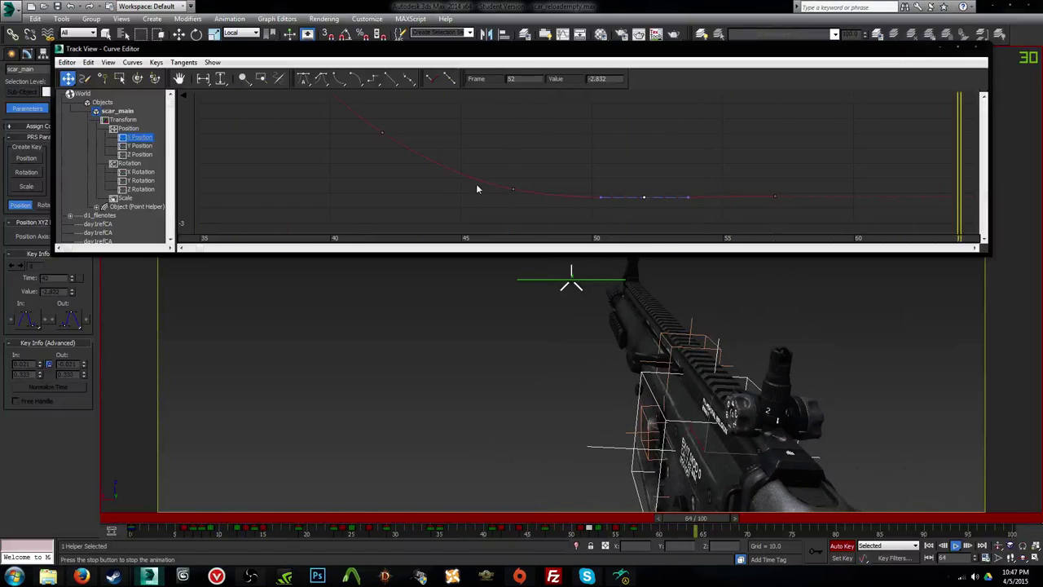
Step: In scar_main's X Rotation curve, set the keys at frames 41, 47 and 53 to about 100.841, 107.671 and 95.933
middle_click_drag(462, 149, 599, 147)
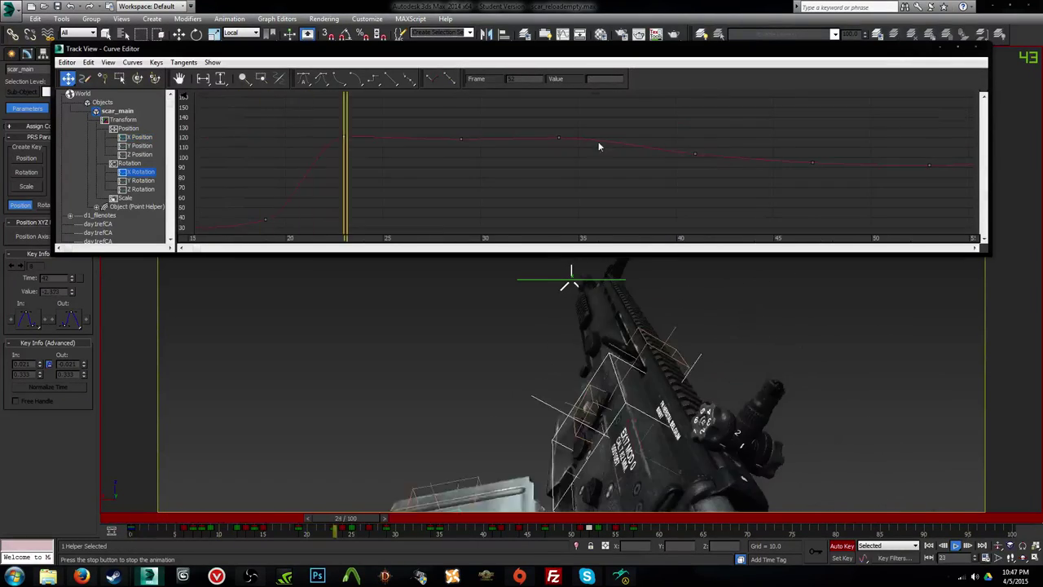
scroll(572, 143, "down", 3)
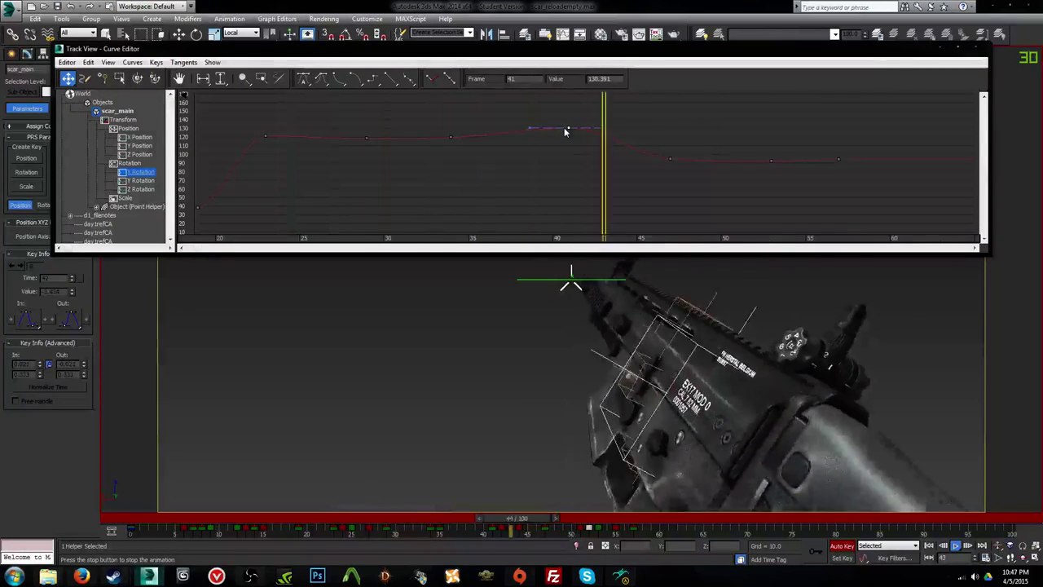
left_click_drag(566, 128, 568, 154)
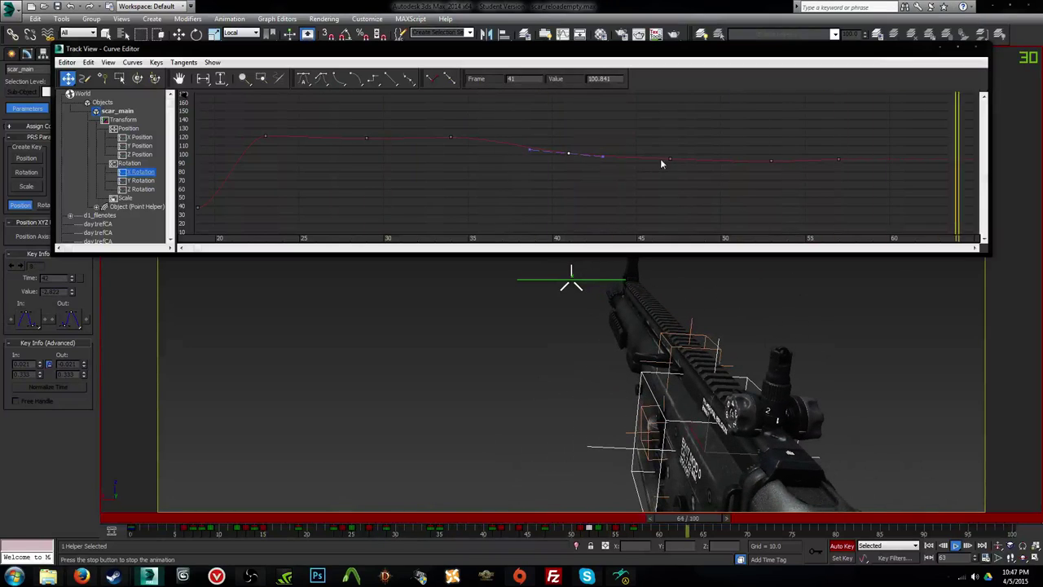
left_click_drag(671, 156, 668, 148)
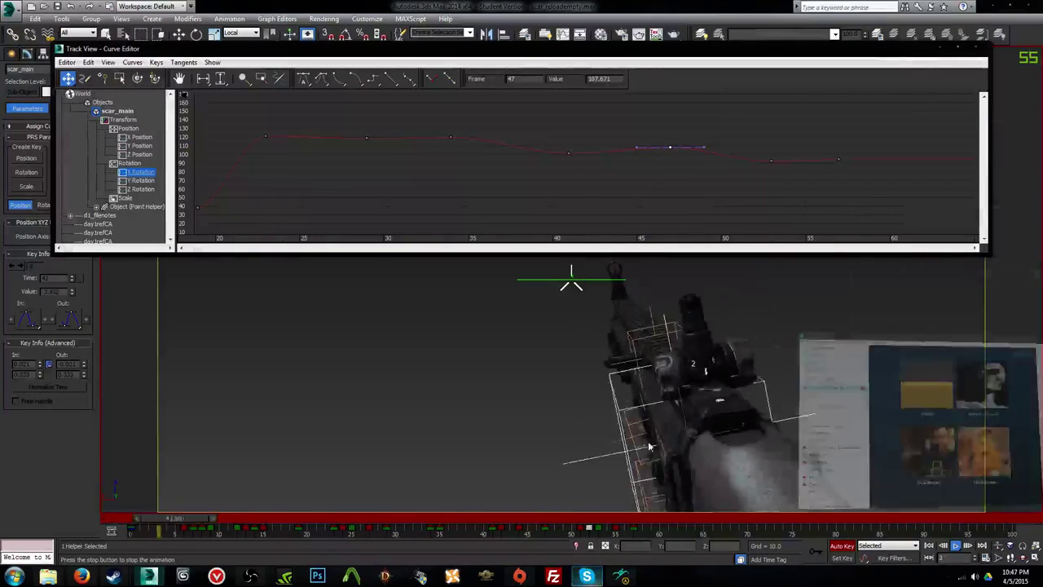
left_click(770, 163)
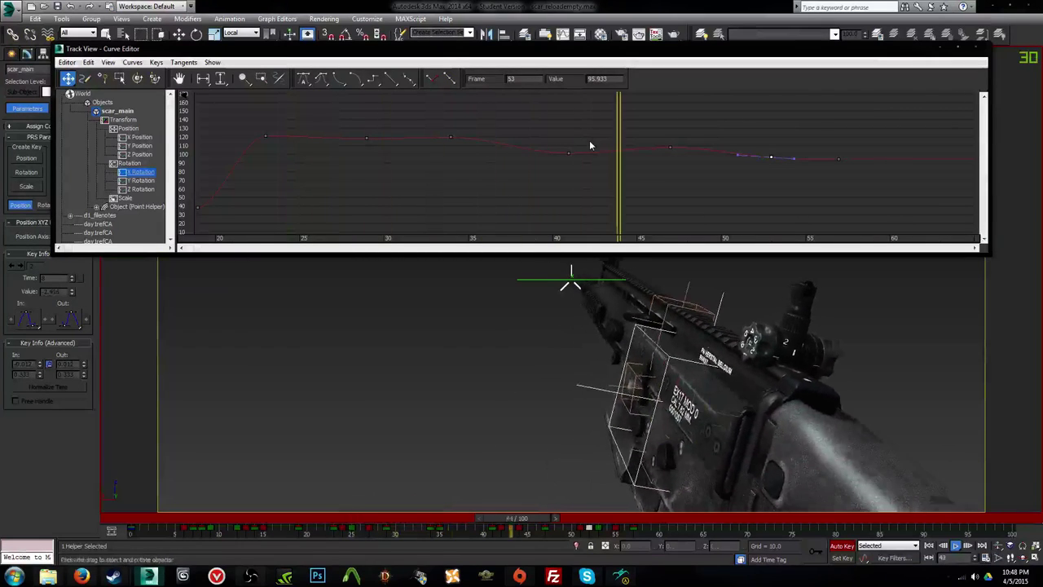
Step: Move the last three X Rotation keys to frames 46, 51 and 56, lowering the first and setting the second to about 97.819
key("slash")
key("e")
left_click_drag(624, 139, 657, 161)
key("period")
key("period")
key("period")
key("period")
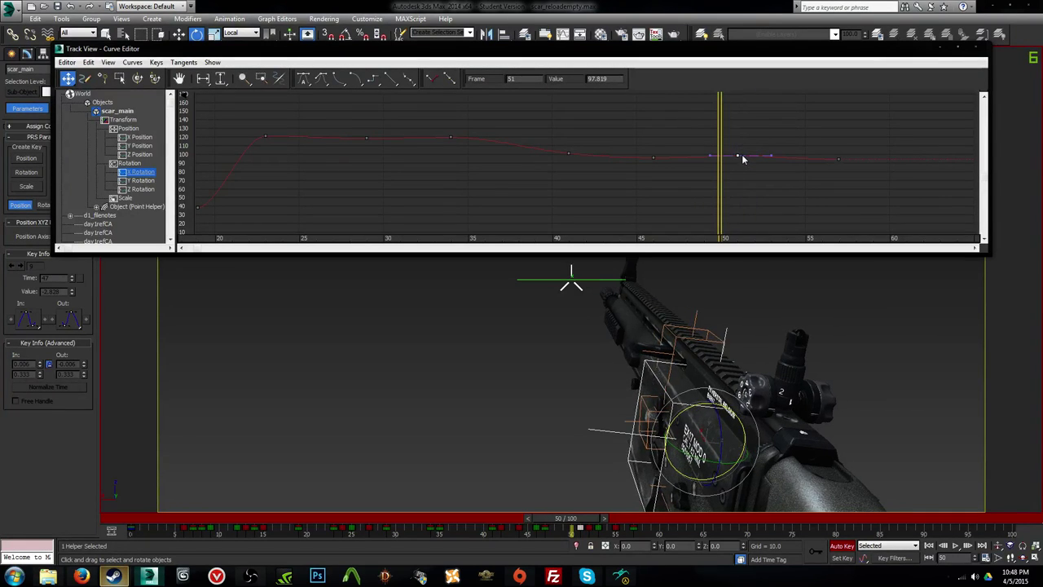
key("period")
key("period")
key("period")
left_click_drag(835, 166, 822, 161)
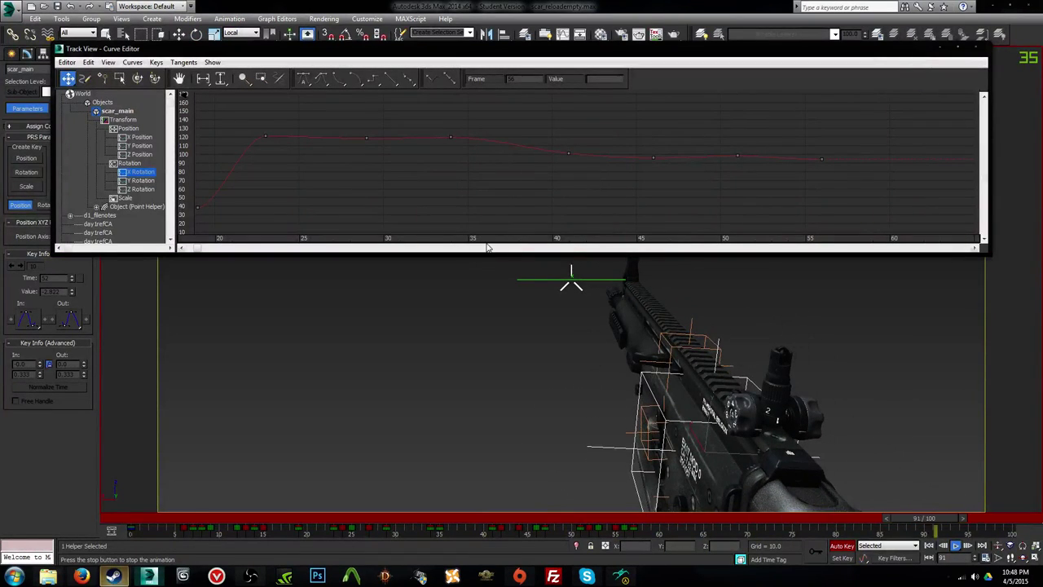
Step: In the Y Rotation curve, lower the frame 47 key to about -7.519 while comparing the rifle's pose on the surrounding frames
left_click(140, 181)
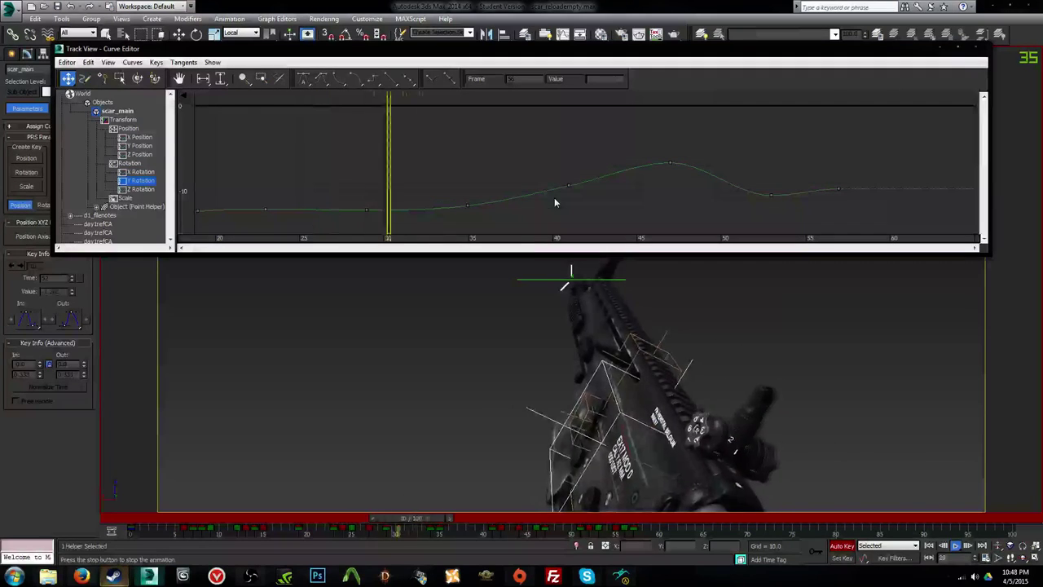
key("slash")
key("period")
key("period")
key("comma")
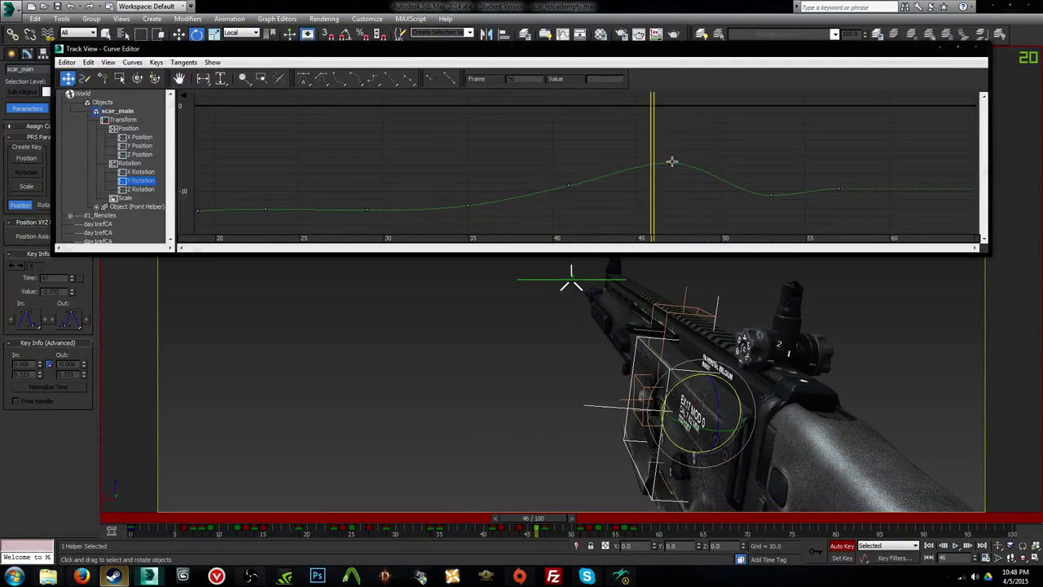
key("comma")
key("comma")
key("comma")
key("comma")
key("comma")
key("period")
key("period")
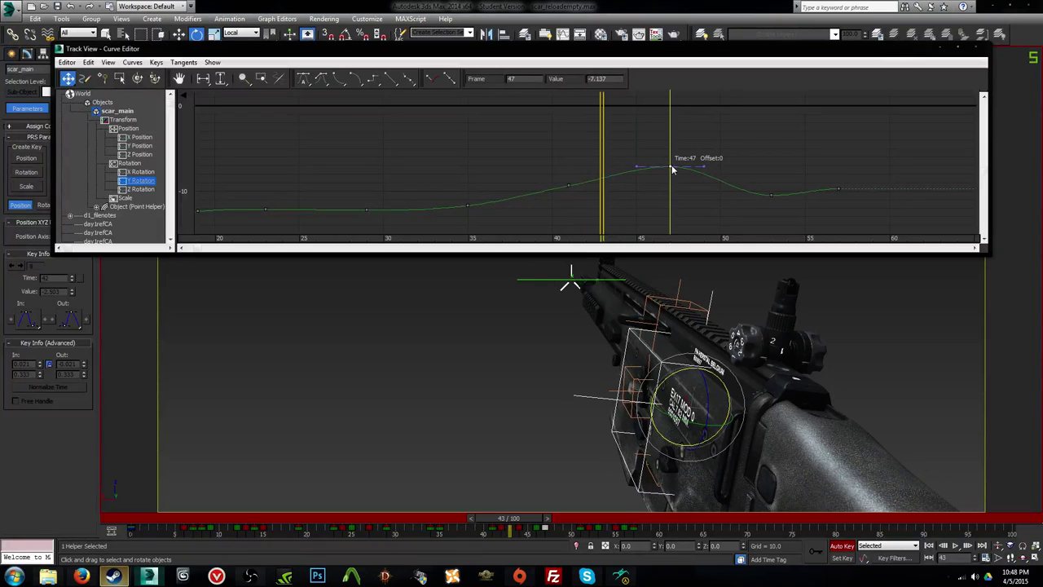
key("period")
key("period")
key("period")
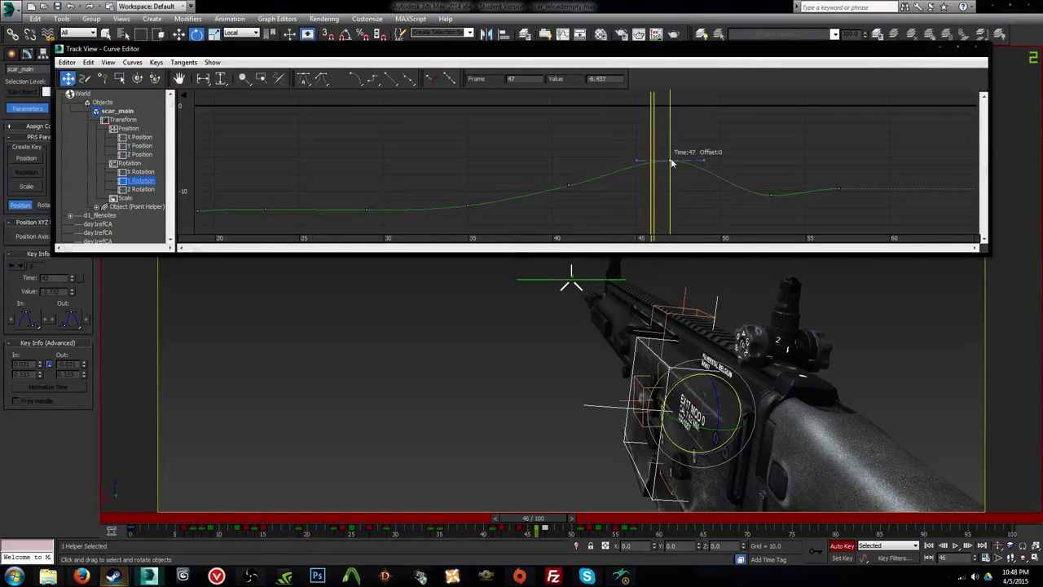
left_click_drag(670, 158, 671, 168)
Step: Raise the Y Rotation key at frame 53 to about -9.297 and play back the animation
key("period")
key("period")
key("period")
key("period")
key("period")
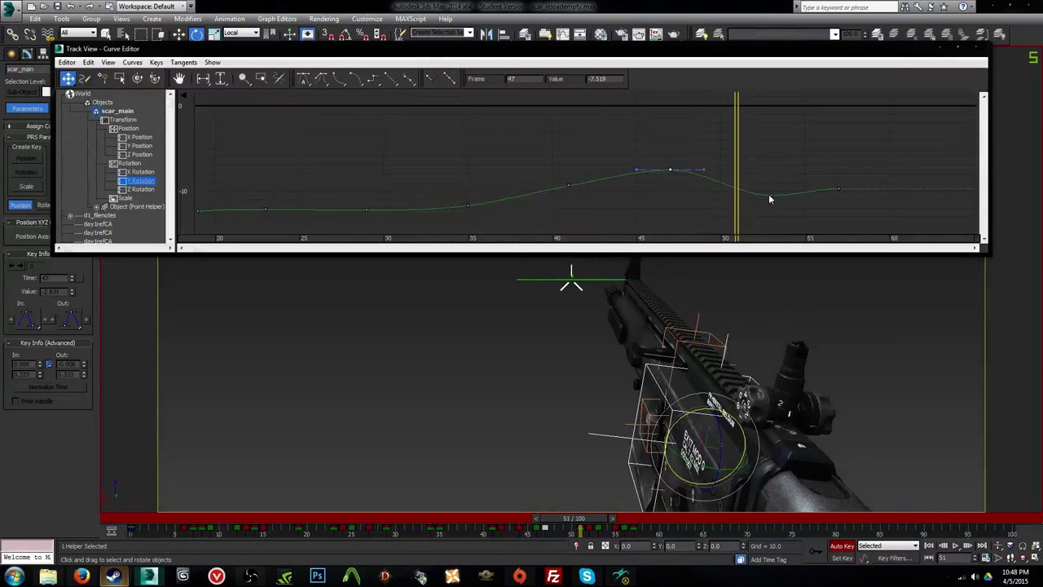
key("period")
key("period")
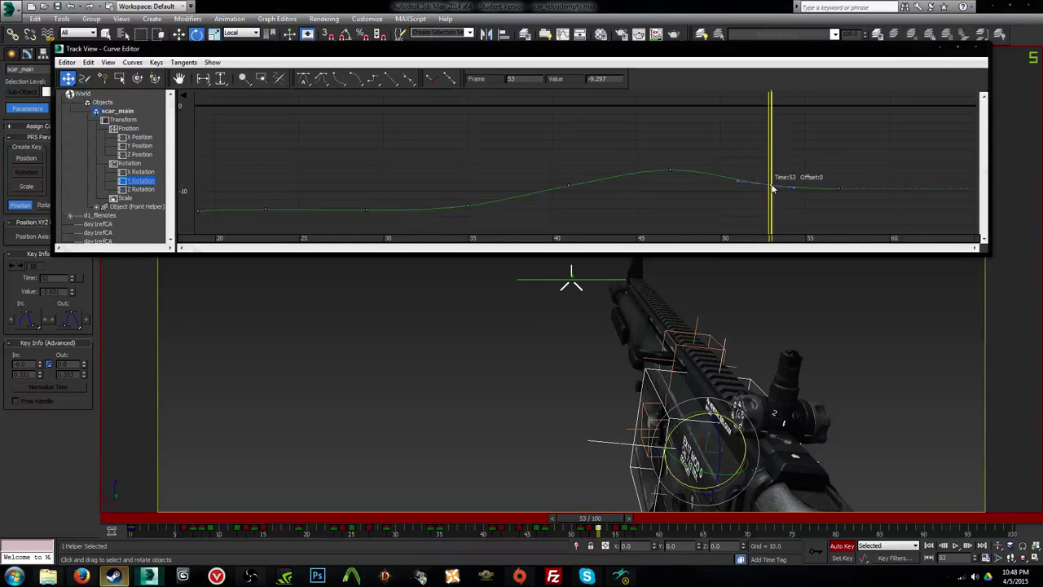
key("slash")
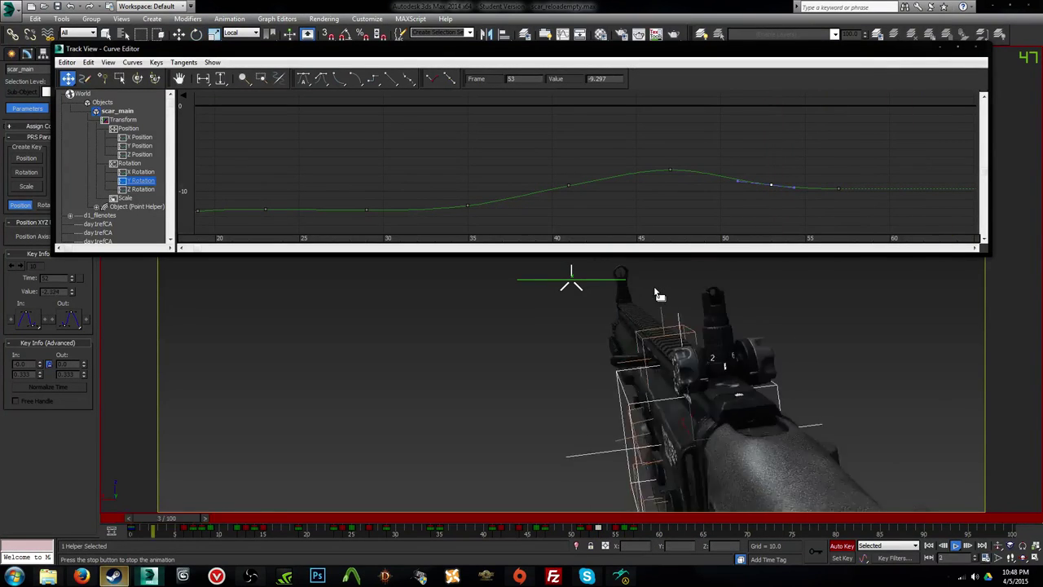
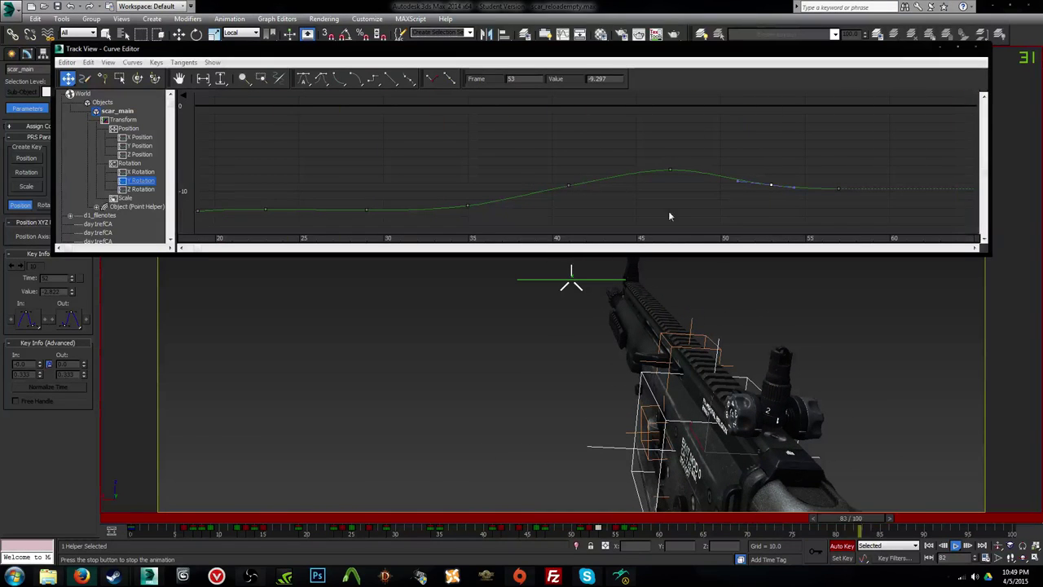
Step: In the Y Rotation curve, raise the frame 35 key, move the frame 41 key to frame 40 at about -8.483, and slightly lower frame 47
key("e")
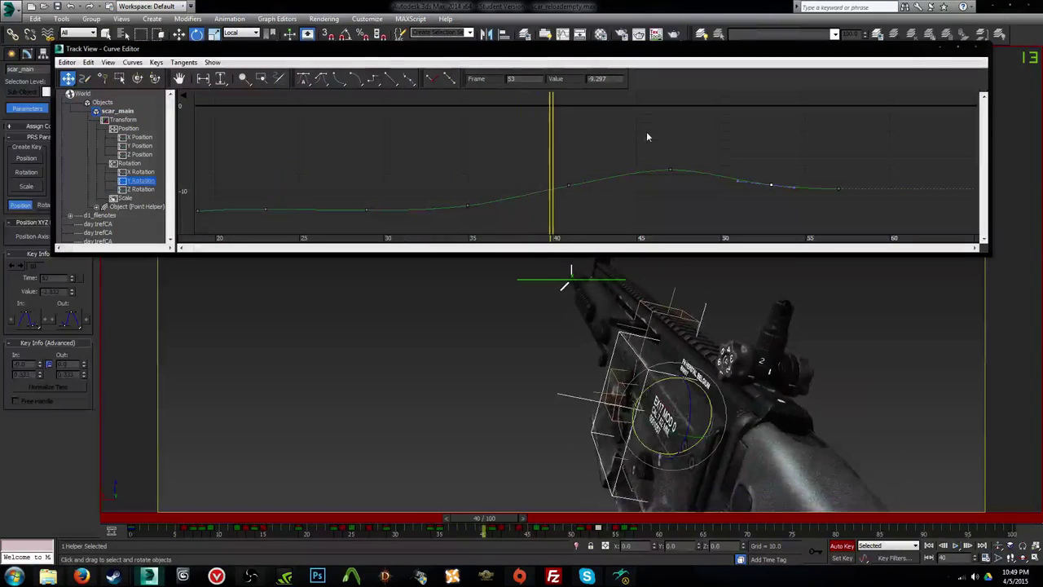
left_click(669, 172)
left_click_drag(671, 177, 669, 176)
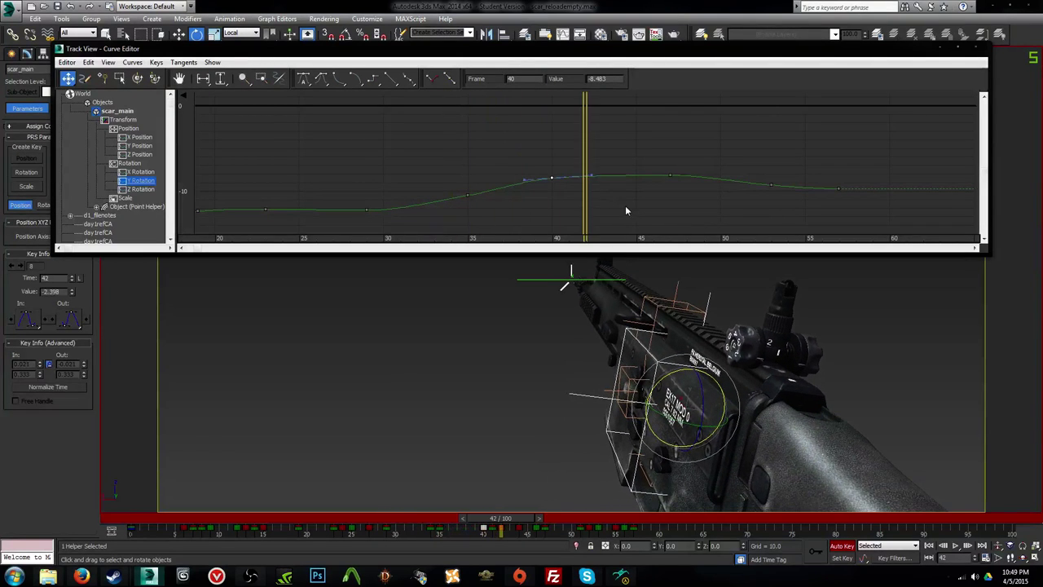
Step: Move the Y Rotation keys at frames 47 and 53 to frame 45 at about -9.426 and frame 51 at about -10.441
left_click(670, 176)
left_click_drag(670, 176, 649, 185)
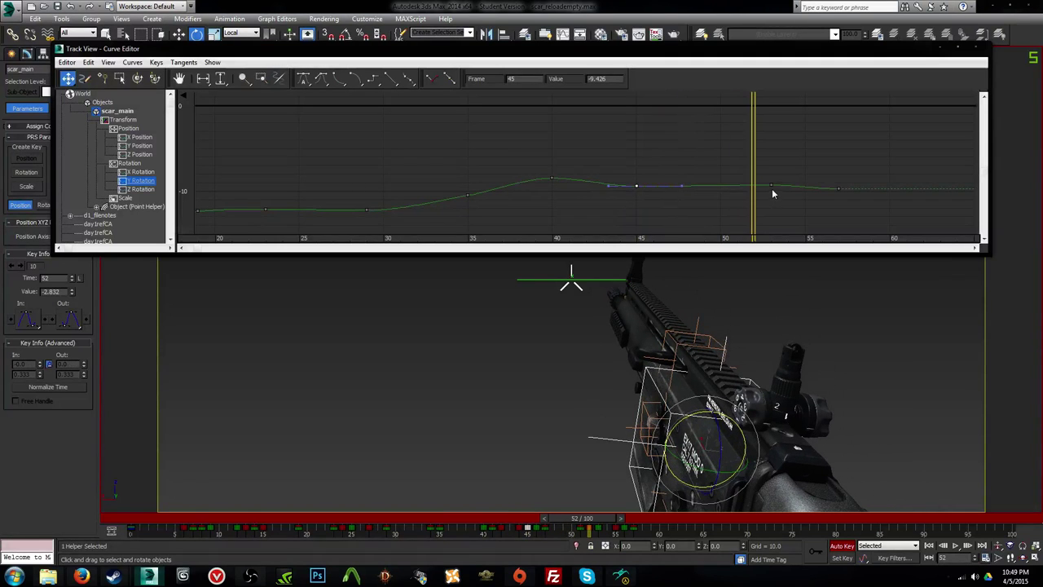
mouse_move(773, 185)
left_mouse_down()
mouse_move(746, 196)
mouse_move(558, 186)
mouse_move(766, 199)
left_mouse_up()
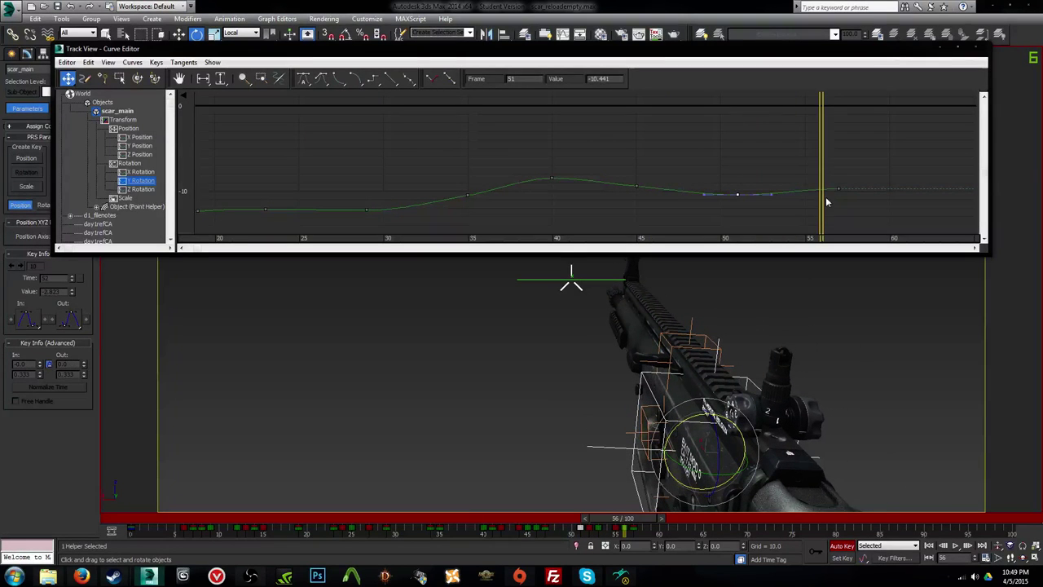
left_click_drag(843, 196, 191, 202)
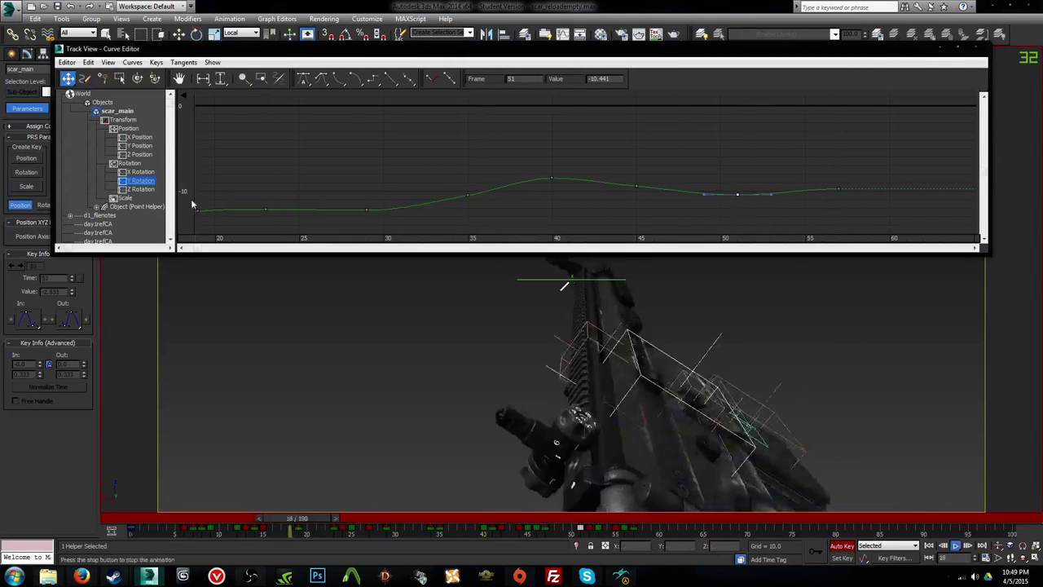
key("slash")
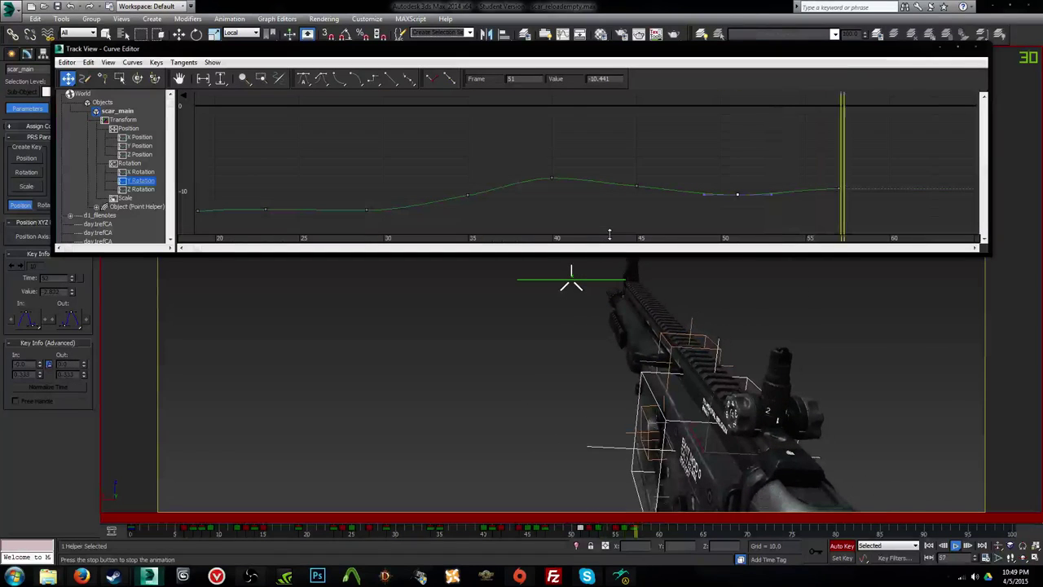
Step: Try shifting the last four X Position keys two frames earlier and adjusting their individual timing and heights
left_click(139, 137)
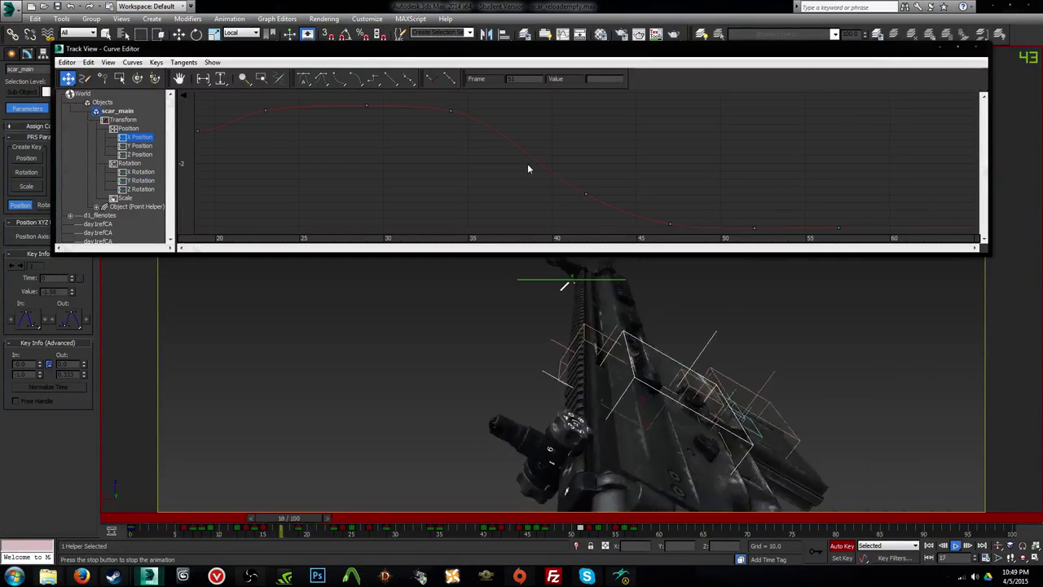
left_click_drag(544, 148, 806, 218)
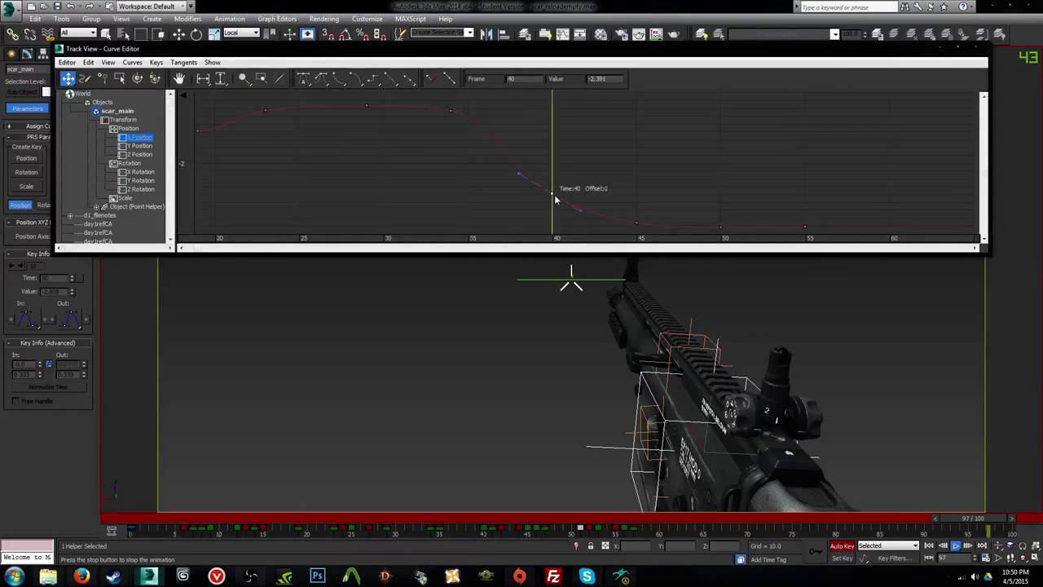
left_click_drag(555, 199, 735, 234)
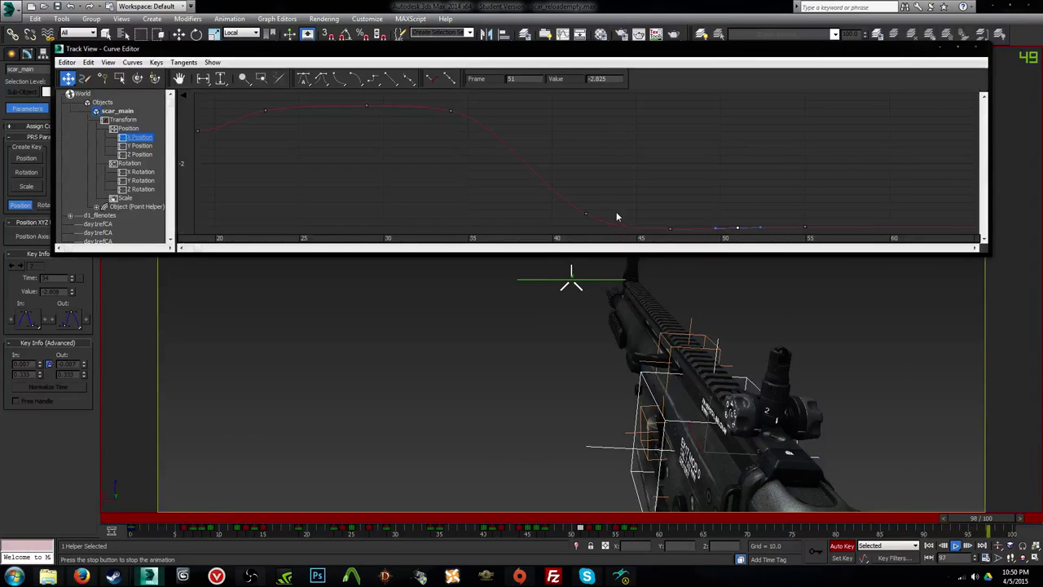
Step: Undo the recent X Position key moves and deselect the keys
key("ctrl+z")
key("ctrl+z")
key("ctrl+z")
key("ctrl+z")
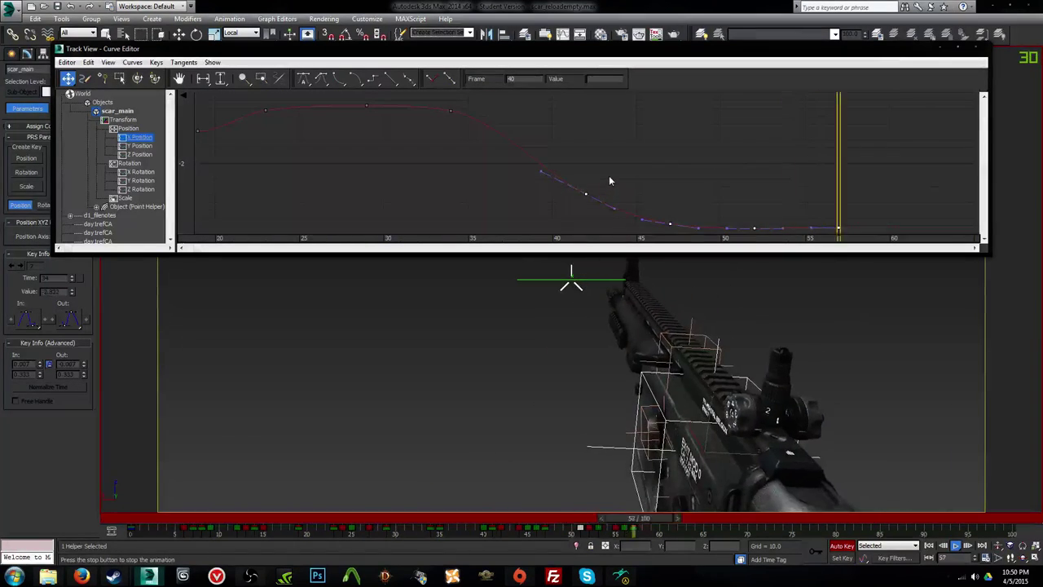
left_click(609, 181)
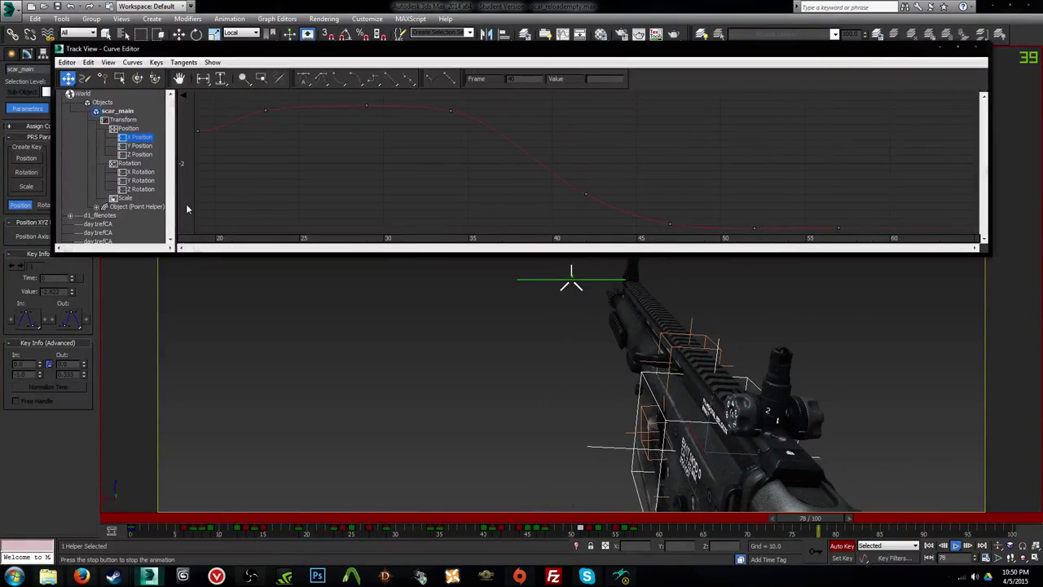
Step: In the Z Rotation curve, lower the frame 47 key to about -86.626 and move the frame 53 key to frame 52 at about -87.730
left_click(144, 189)
key("e")
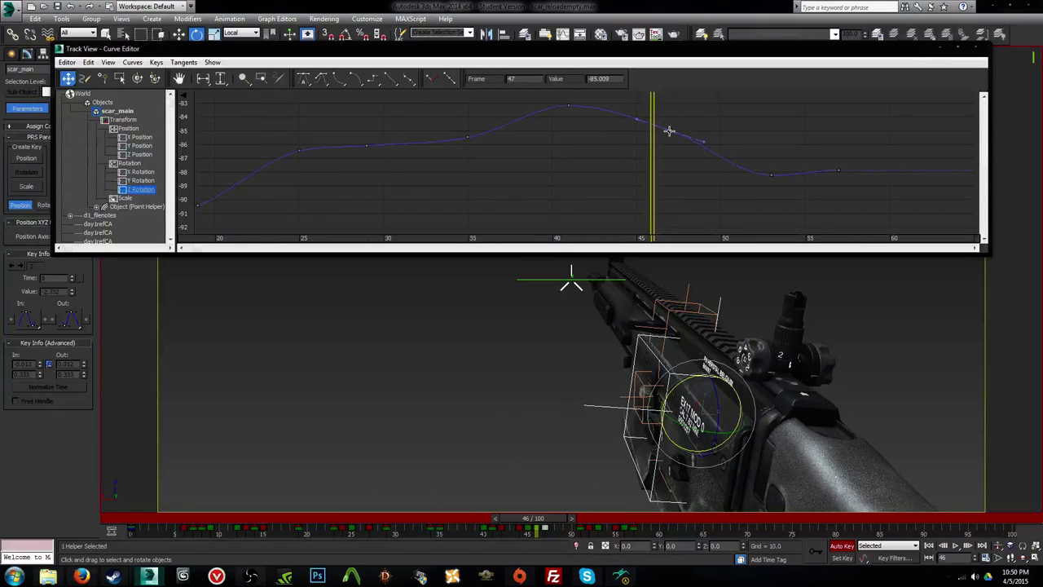
left_click_drag(670, 145, 669, 152)
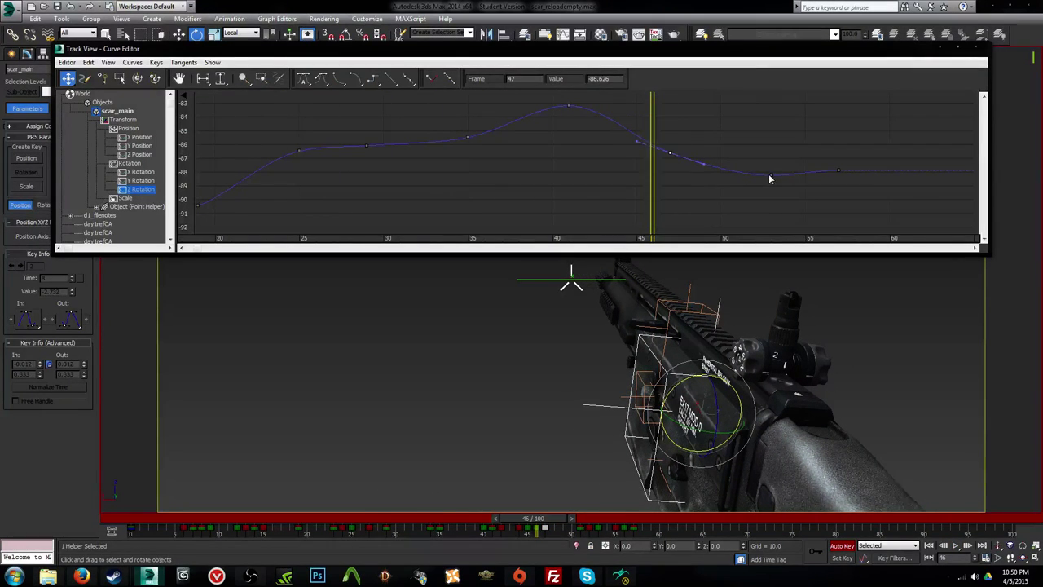
left_click_drag(759, 167, 760, 166)
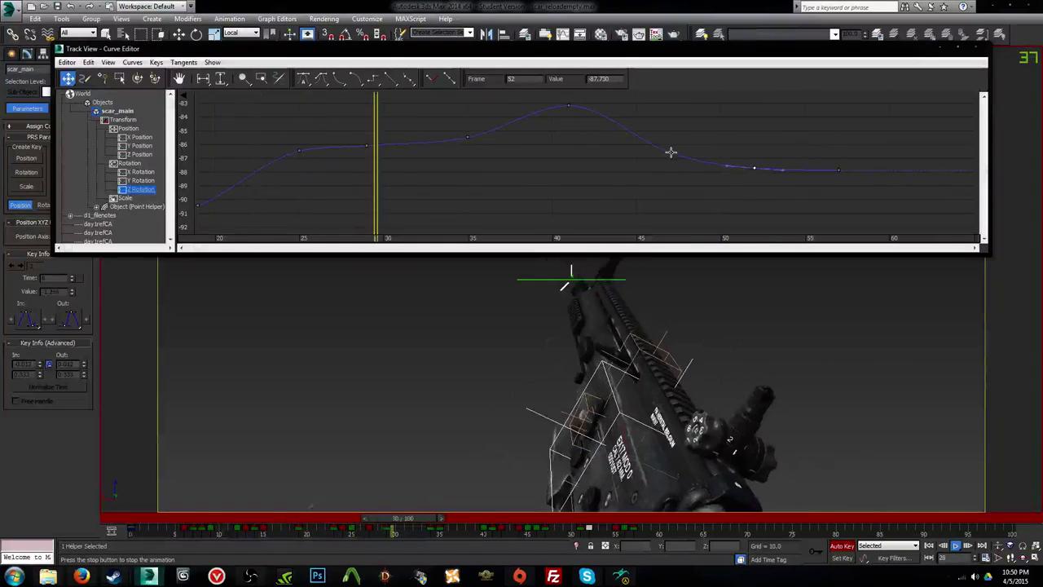
Step: Lower the Z Rotation peak at frame 41 to about -83.524 and the frame 47 key to about -87.257
left_click(568, 107)
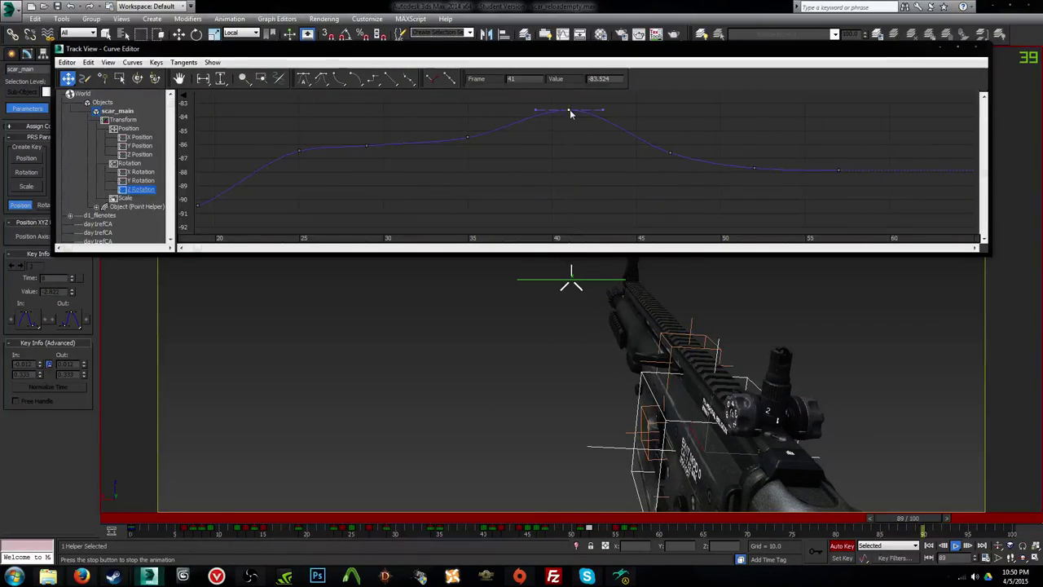
mouse_move(671, 153)
left_mouse_down()
mouse_move(666, 139)
mouse_move(666, 168)
left_mouse_up()
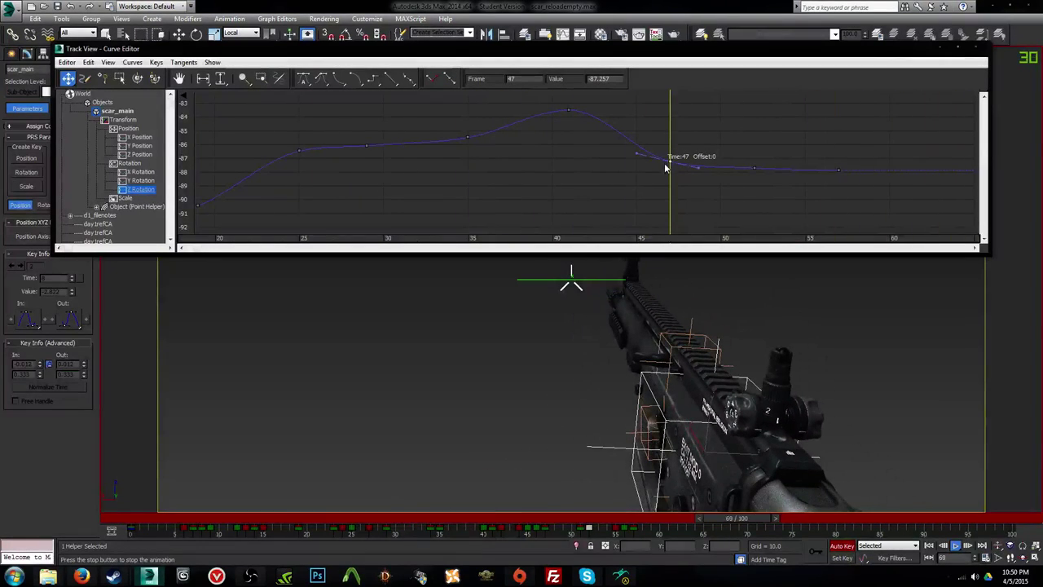
Step: In the Z Rotation curve, raise the frame 47 key to about -86.823 and move the last two keys to frames 53 and 59 at about -88.125 and -88.004
left_click_drag(748, 169, 751, 173)
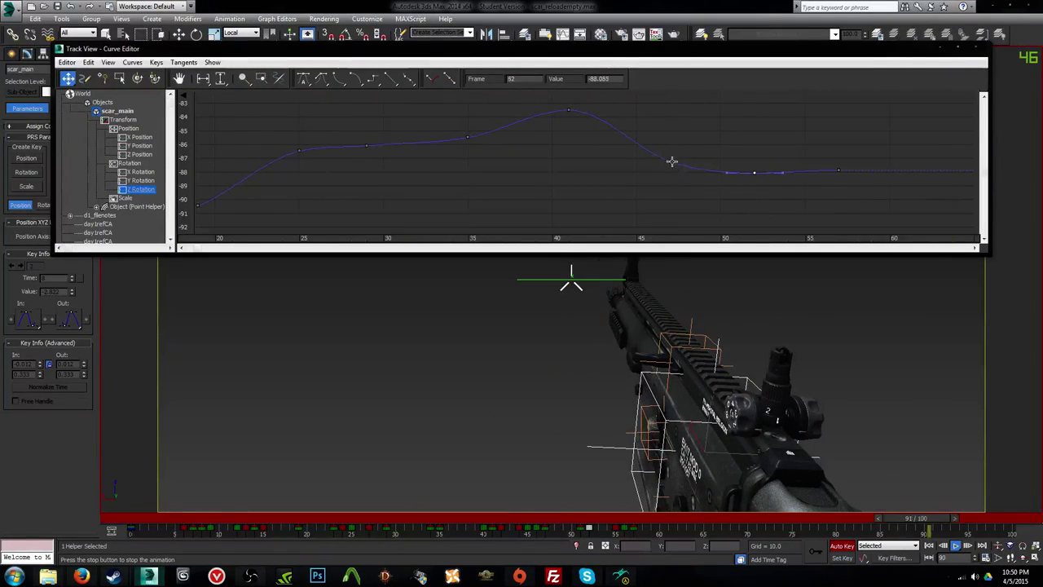
left_click_drag(670, 156, 669, 160)
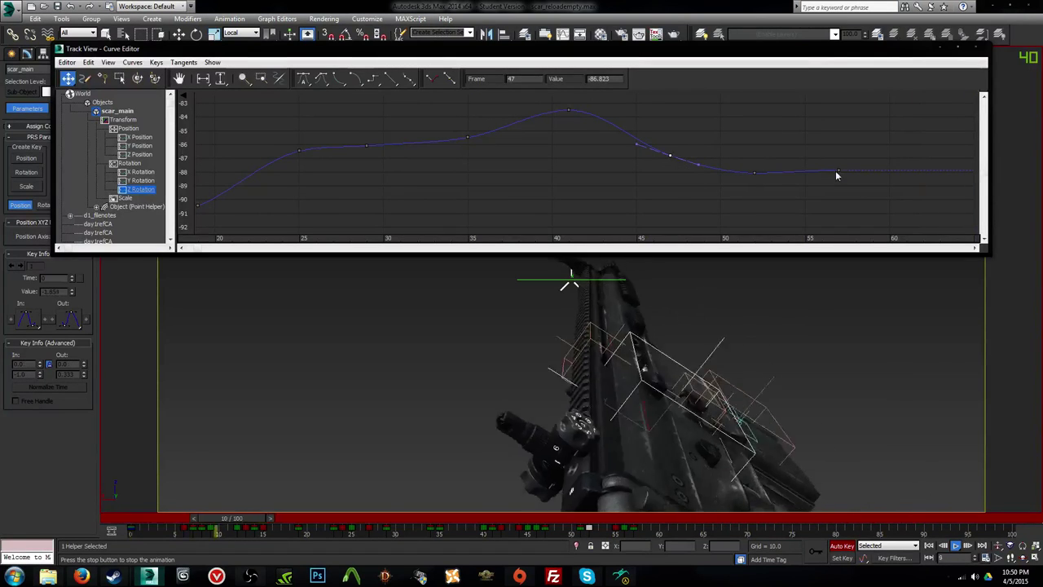
left_click_drag(836, 172, 868, 177)
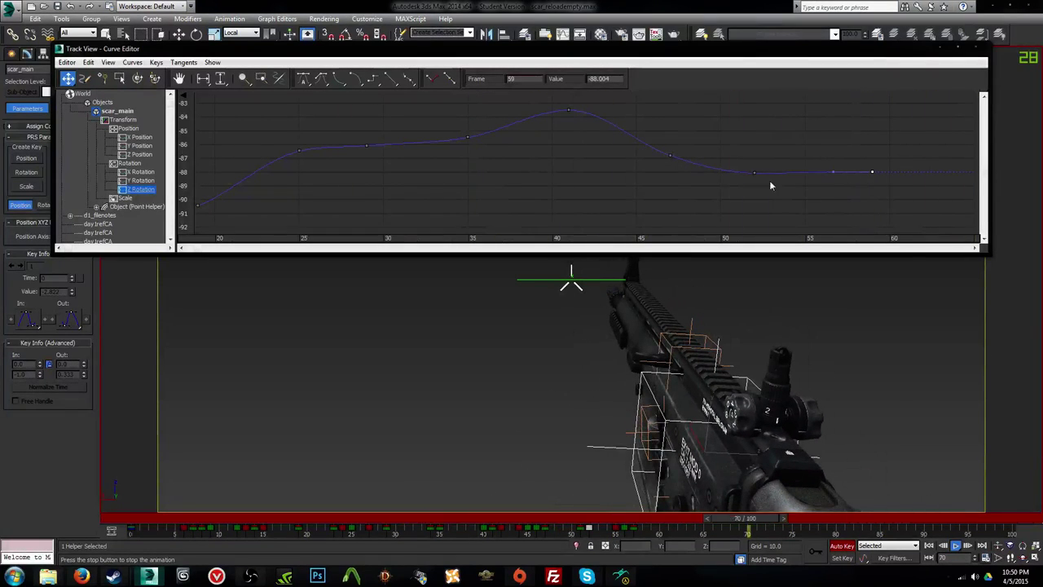
left_click_drag(774, 175, 772, 174)
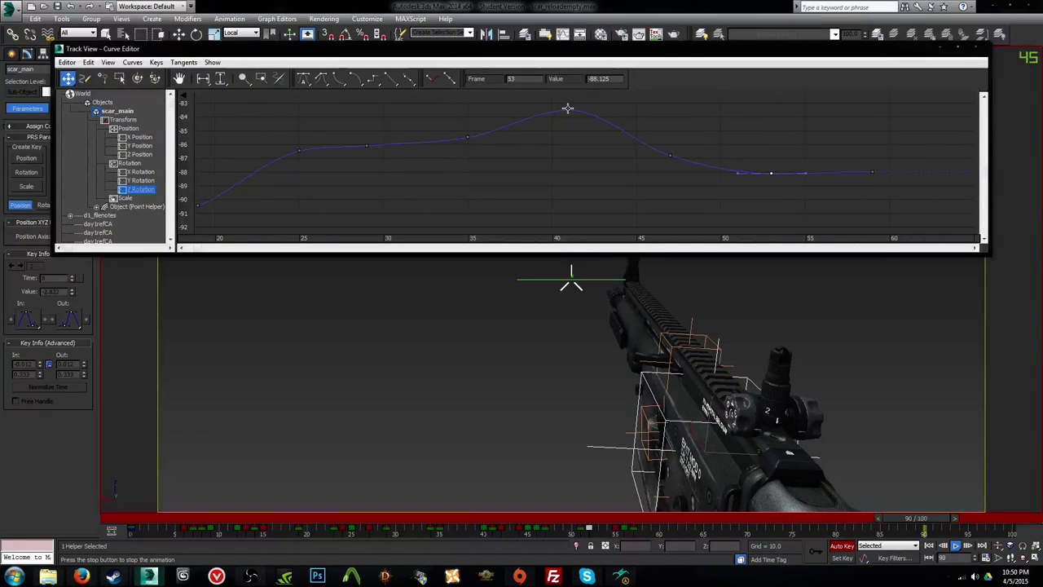
Step: Shift the Z Rotation keys from frame 35 to 34 at about -85.696, 47 to 49, and 53 to 54 at about -88.322
left_click_drag(466, 137, 451, 139)
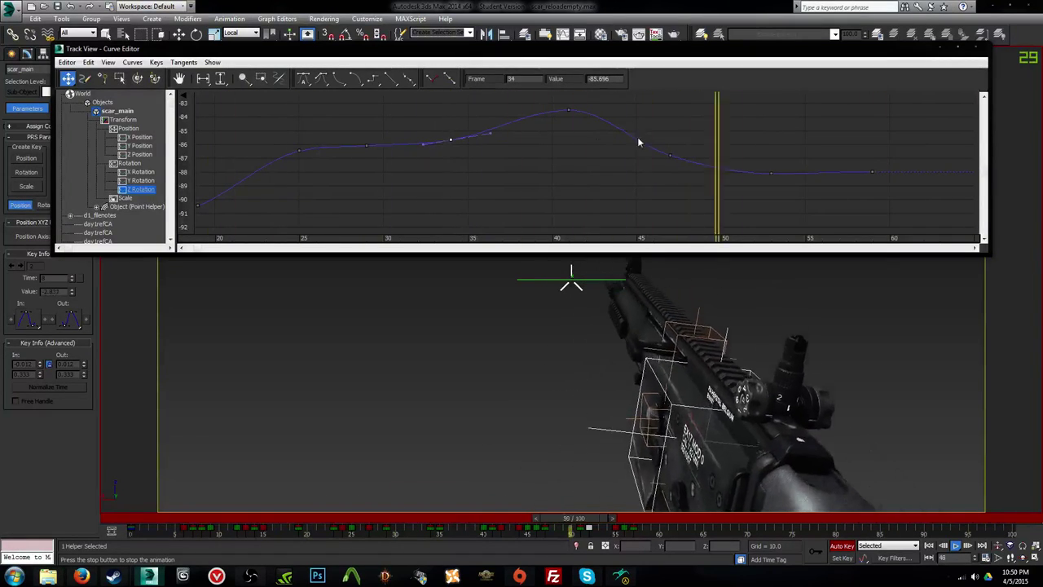
left_click_drag(699, 164, 698, 167)
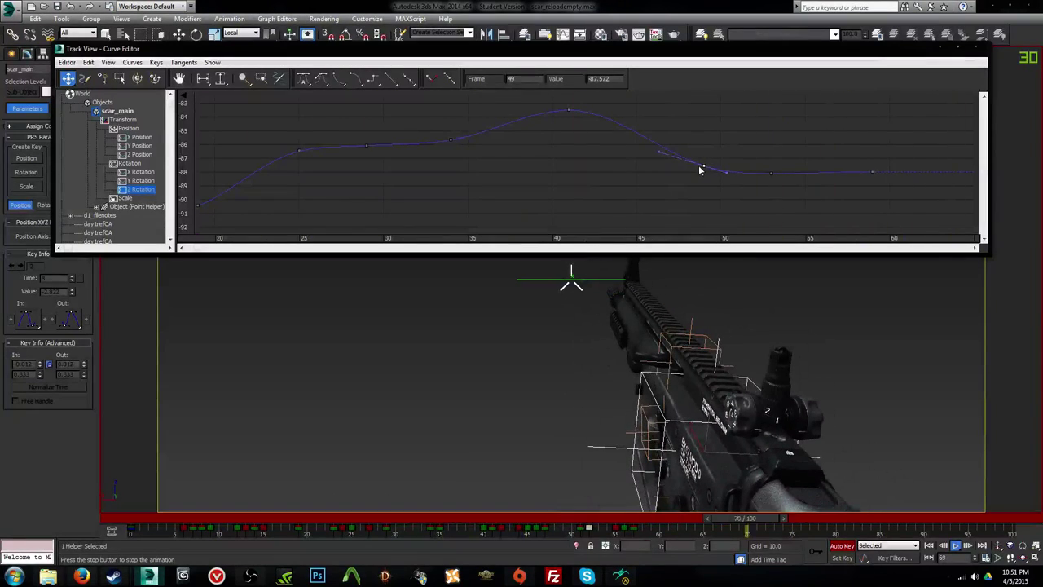
left_click_drag(698, 170, 777, 177)
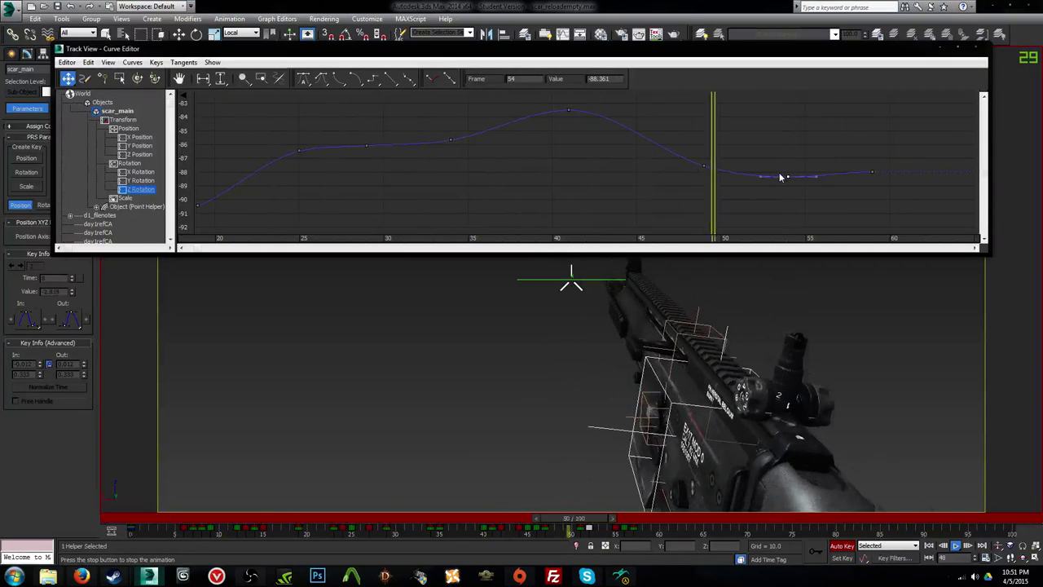
left_click_drag(703, 167, 789, 176)
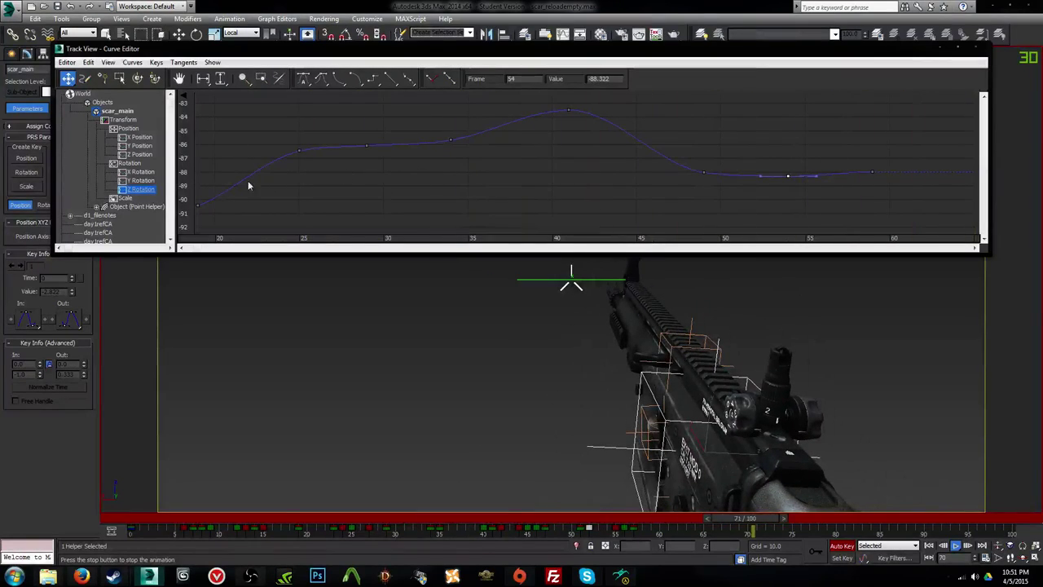
Step: In the Z Position curve, raise the peak key at frame 44 to about -2.661
left_click(151, 155)
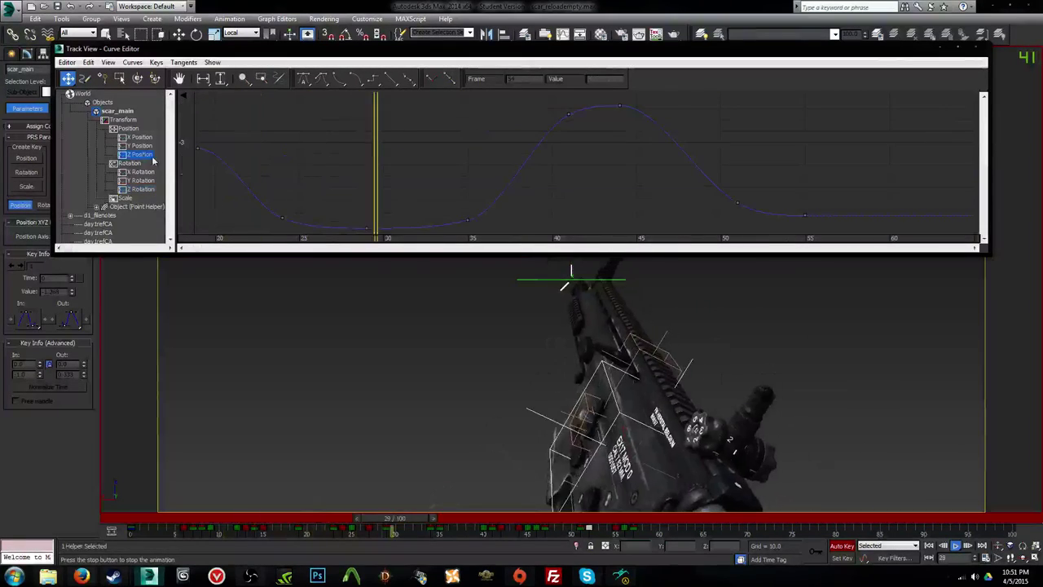
left_click(621, 107)
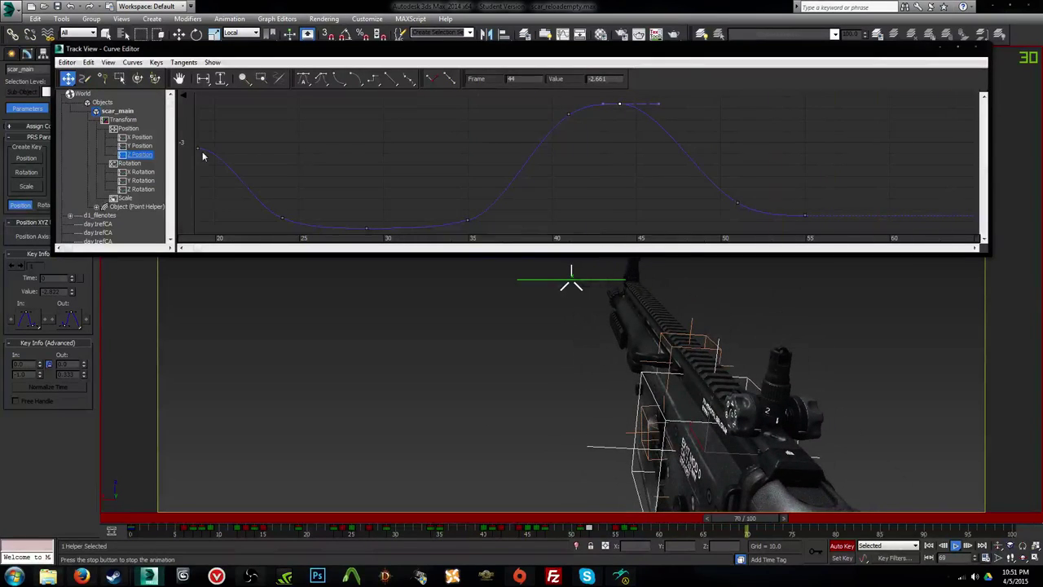
key("e")
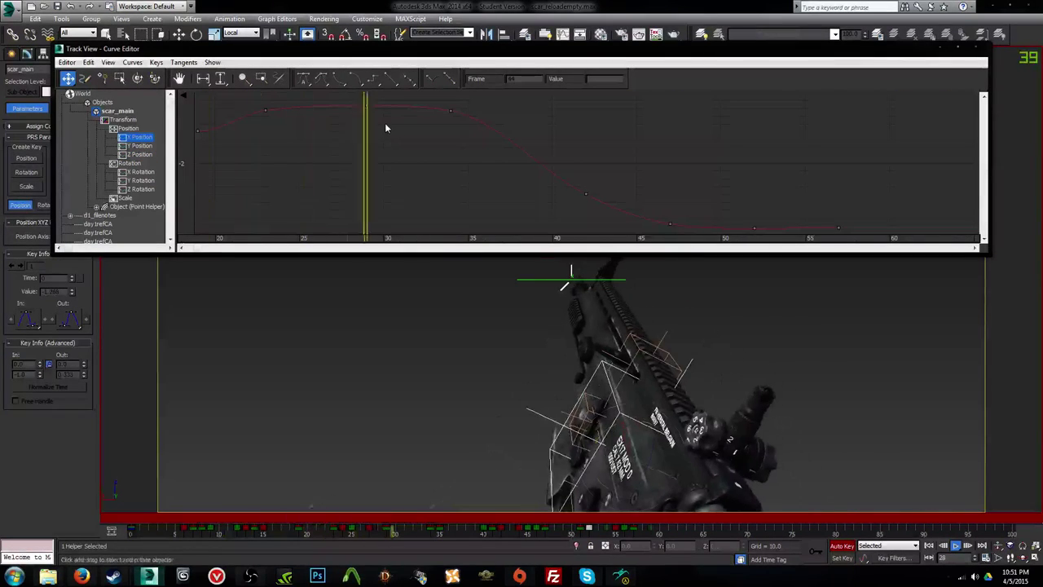
Step: In the X Position curve, raise the frame 34 key to about -1.222 and the frame 42 key to about -1.719, checking the motion around them
left_click(452, 109)
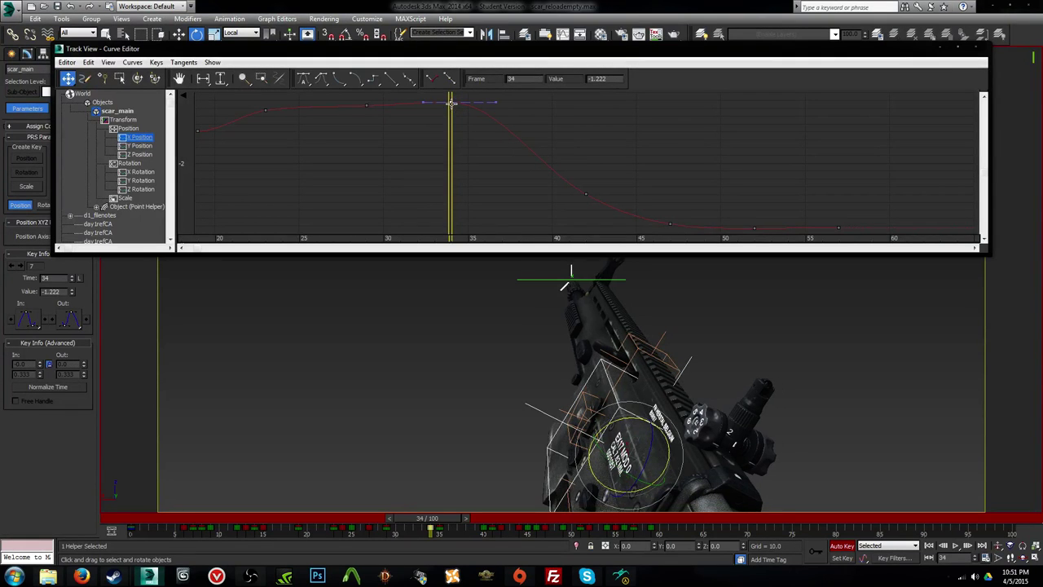
key("comma")
key("comma")
key("comma")
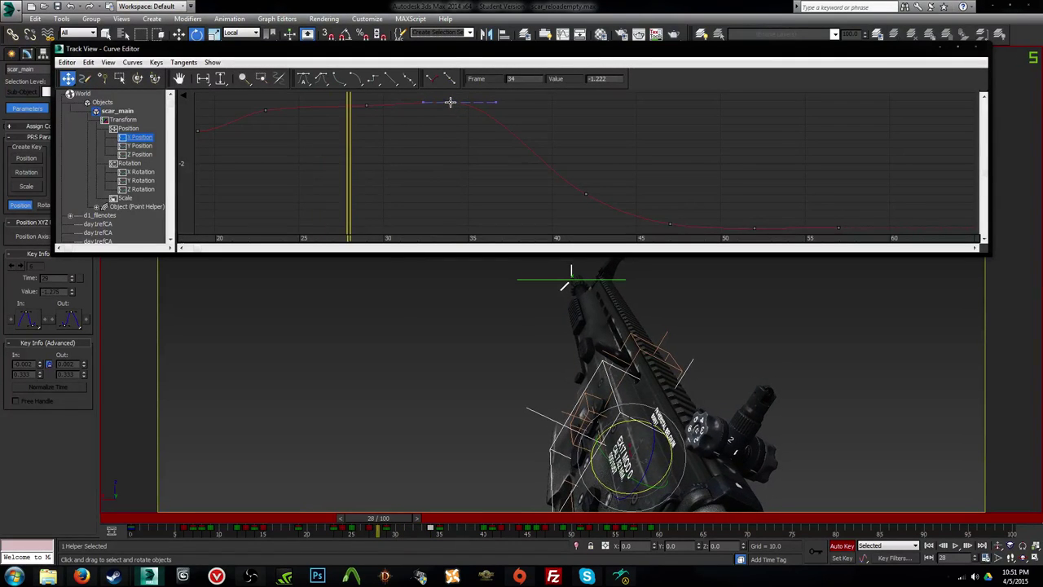
left_click(587, 195)
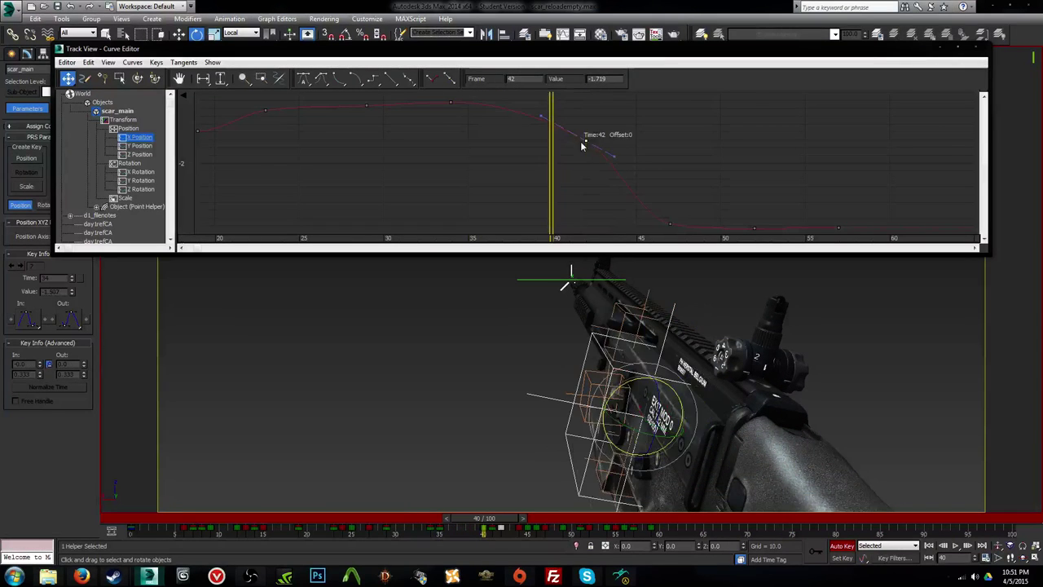
key("comma")
key("comma")
key("comma")
key("comma")
key("period")
key("period")
key("period")
key("period")
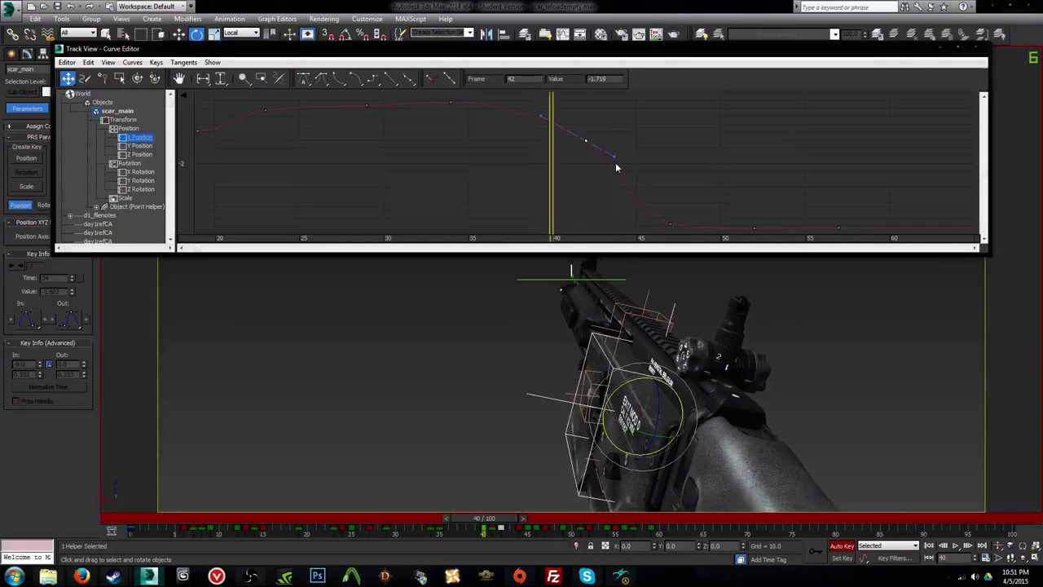
Step: Retime the X Position keys from frame 47 to 49, 52 to 53 at about -2.839, and 42 to 41, playing the animation to check
key("period")
key("period")
key("period")
key("period")
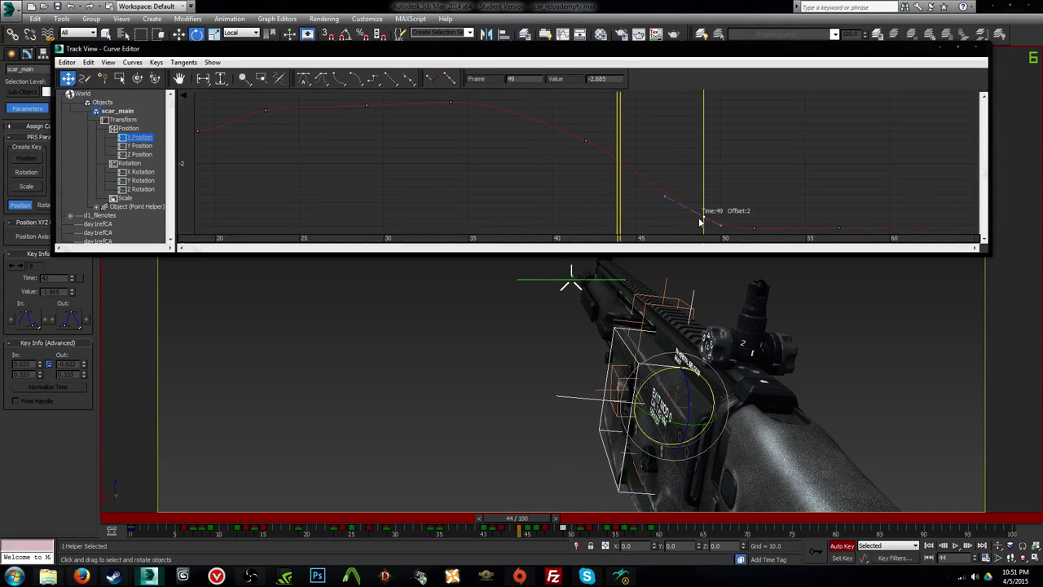
left_click_drag(699, 221, 704, 219)
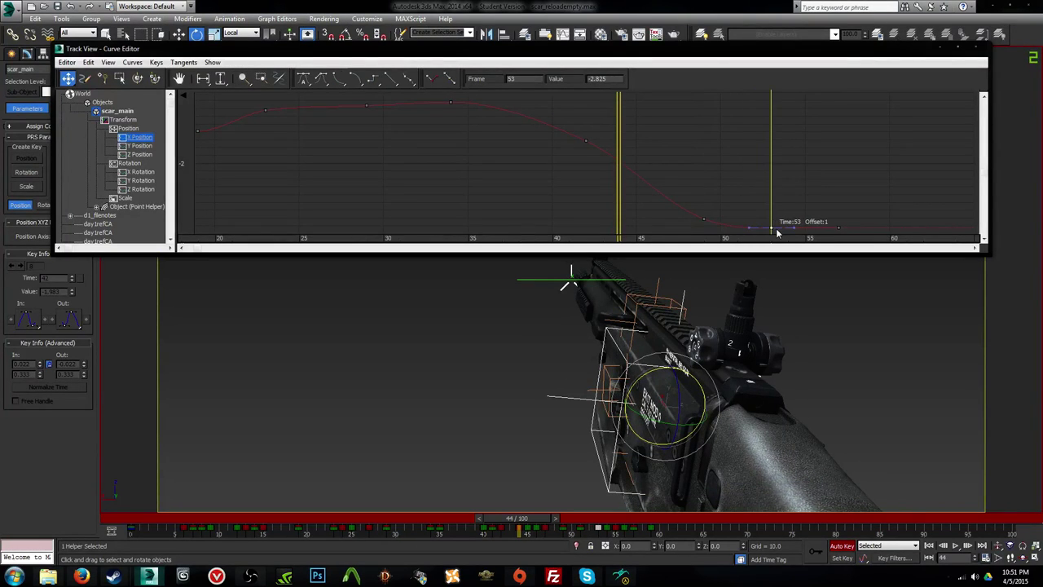
key("slash")
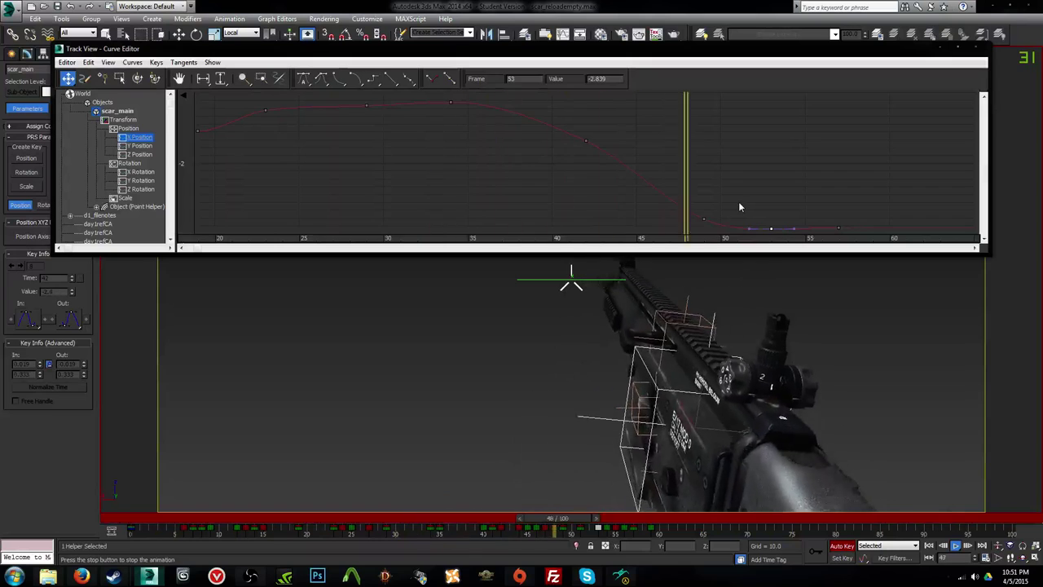
left_click_drag(585, 142, 563, 126)
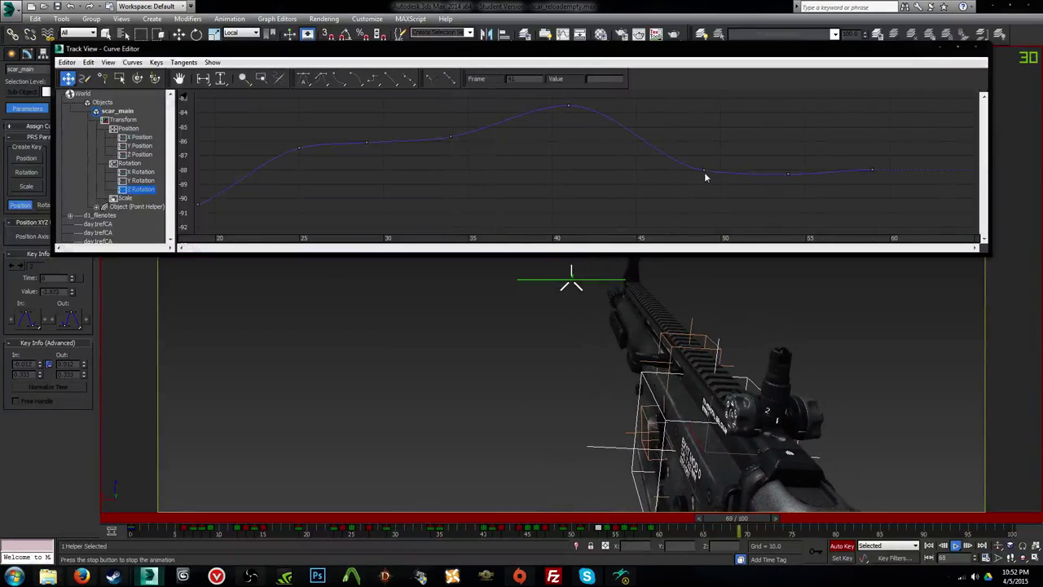
Step: In the Z Rotation curve, move the frame 49 key to frame 46 at about -84.926, the frame 54 key to 53, and raise the peak at frame 40
left_click_drag(687, 163, 671, 147)
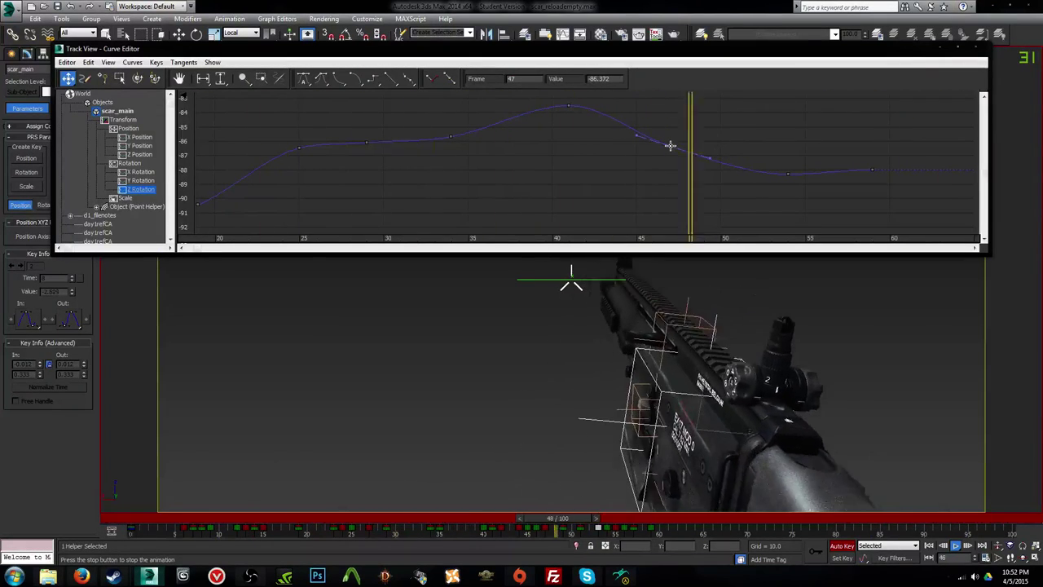
left_click_drag(761, 169, 777, 174)
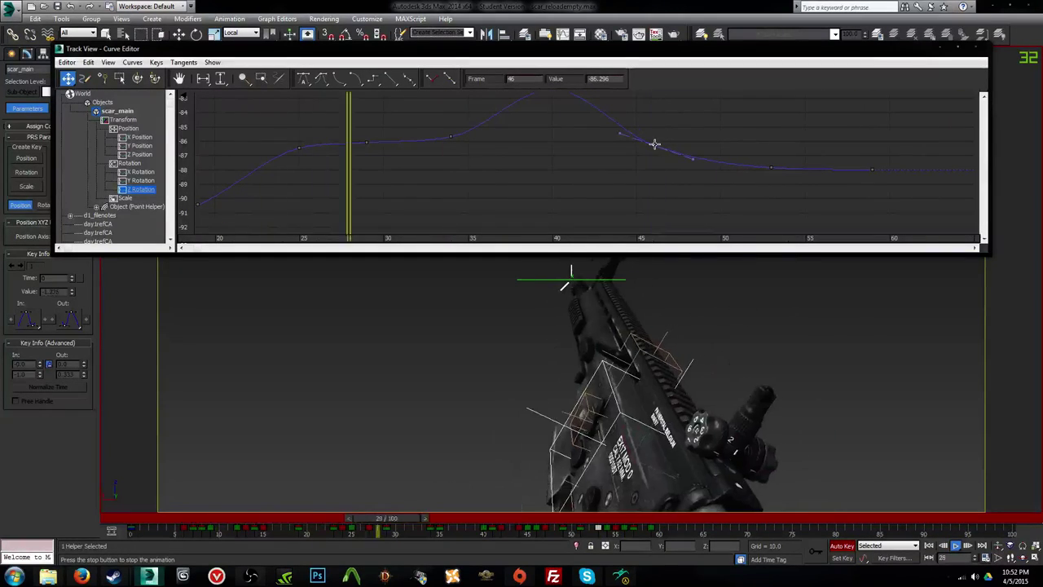
left_click_drag(656, 145, 654, 124)
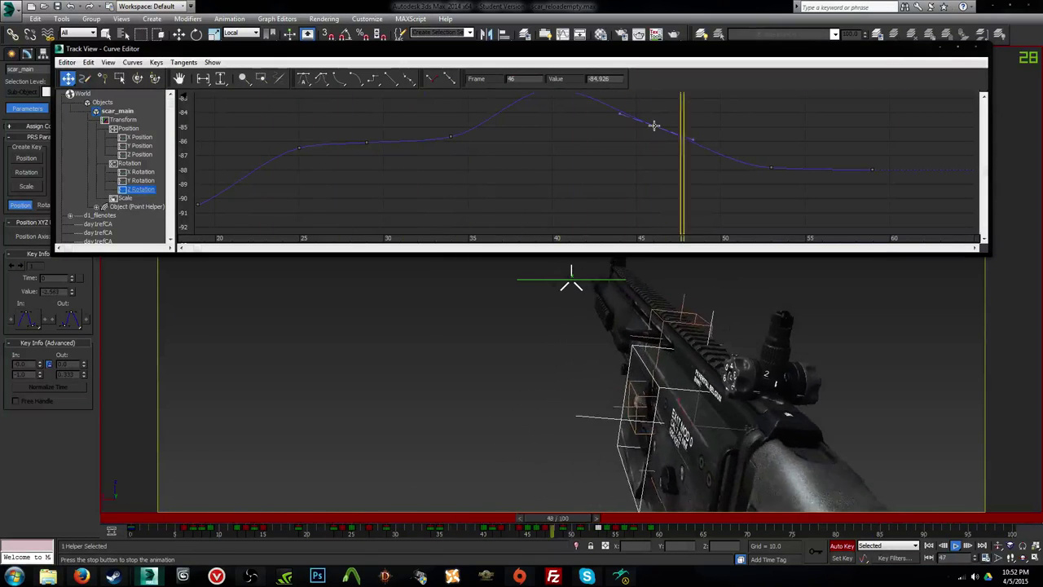
Step: Move the Z Rotation key at frame 46 up to frame 44 and the frame 53 key to frame 54 at about -87.825
middle_click_drag(656, 137, 648, 170)
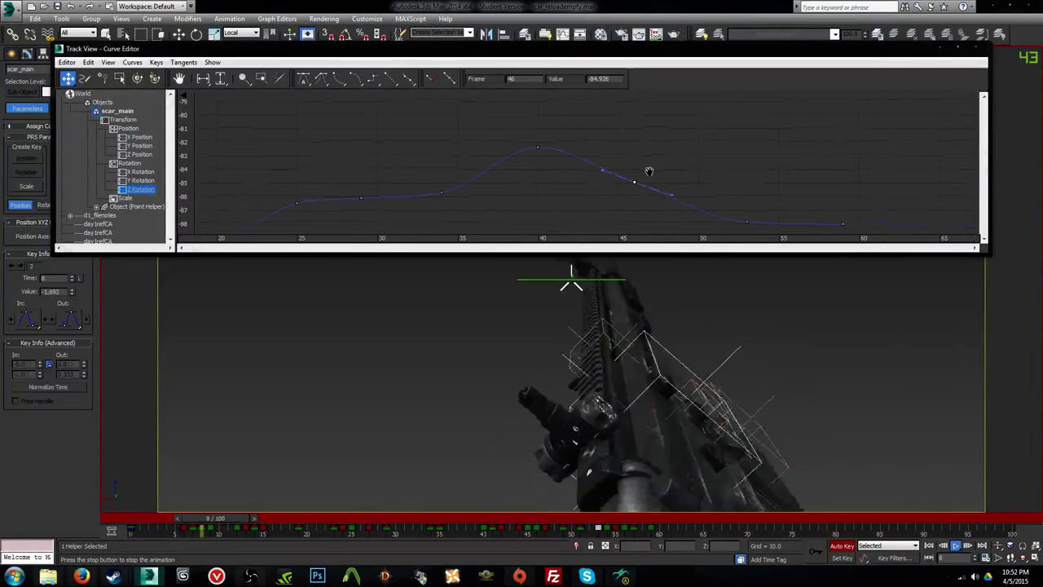
left_click_drag(633, 182, 603, 163)
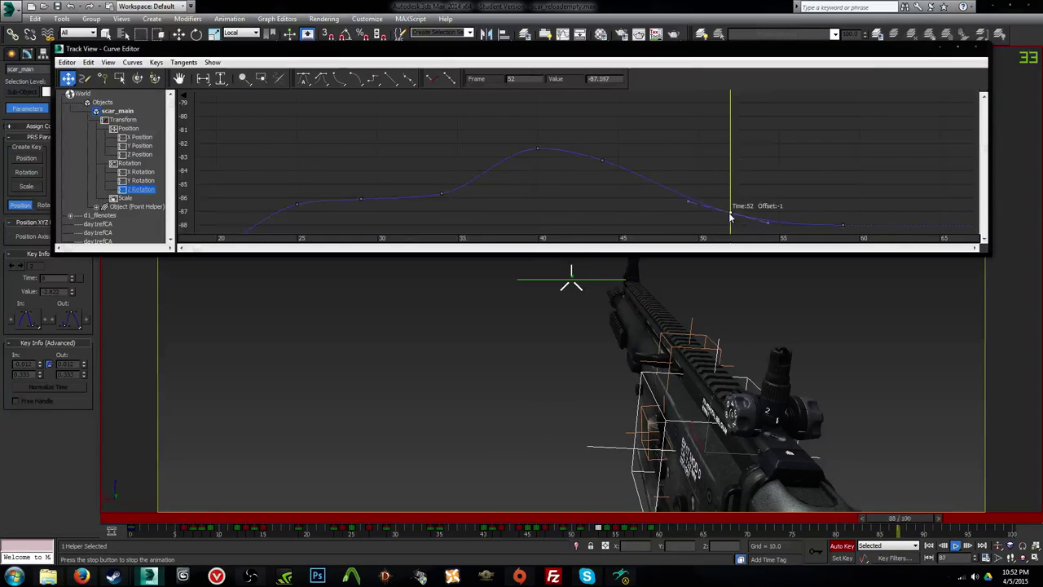
left_click_drag(730, 217, 758, 233)
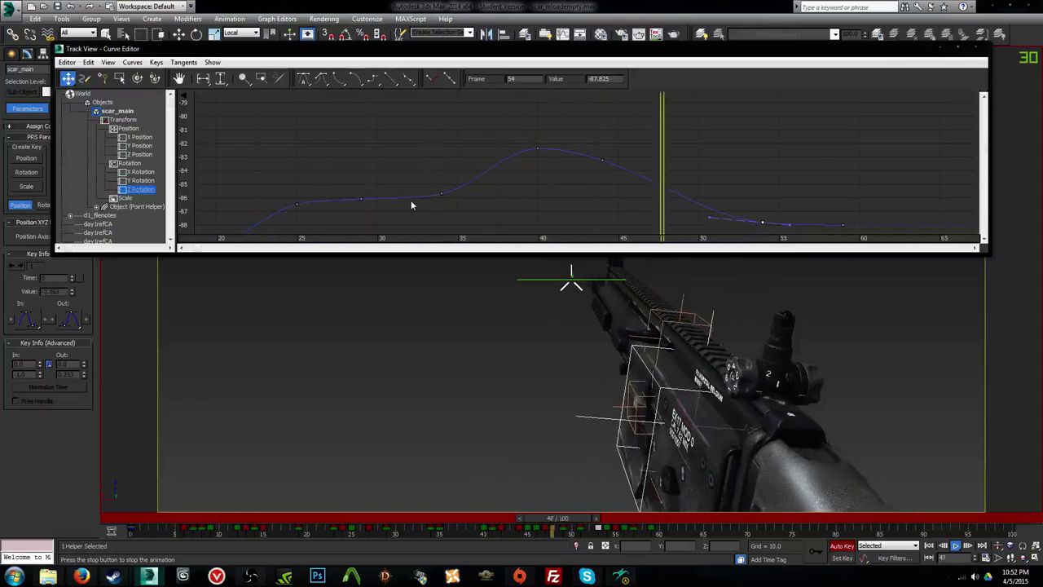
Step: In the Y Rotation curve, lower the frame 35 key slightly, raise the frame 40 peak to about -6.384, and move the frame 45 key to 44
left_click(140, 180)
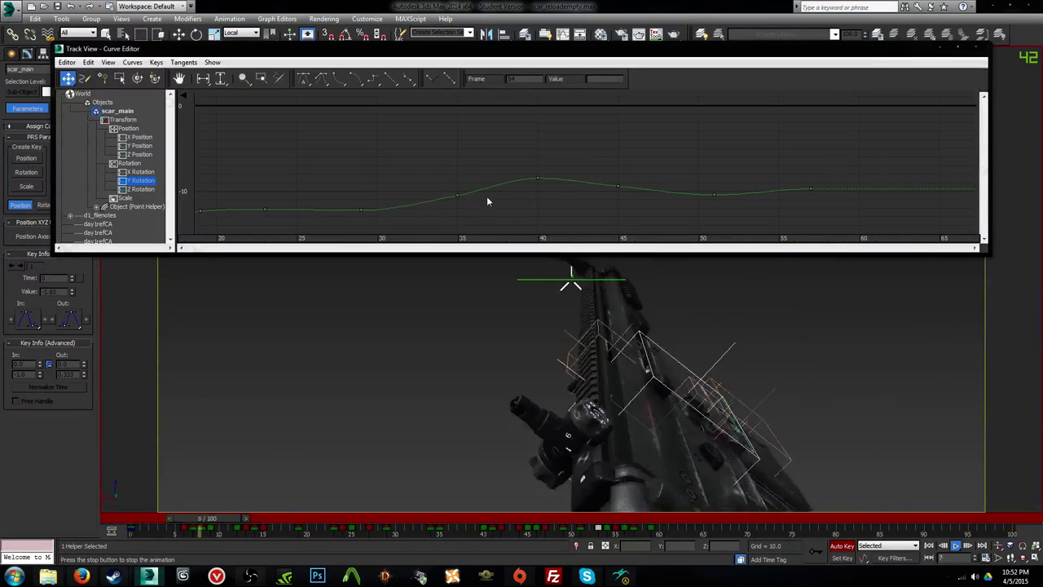
left_click(458, 198)
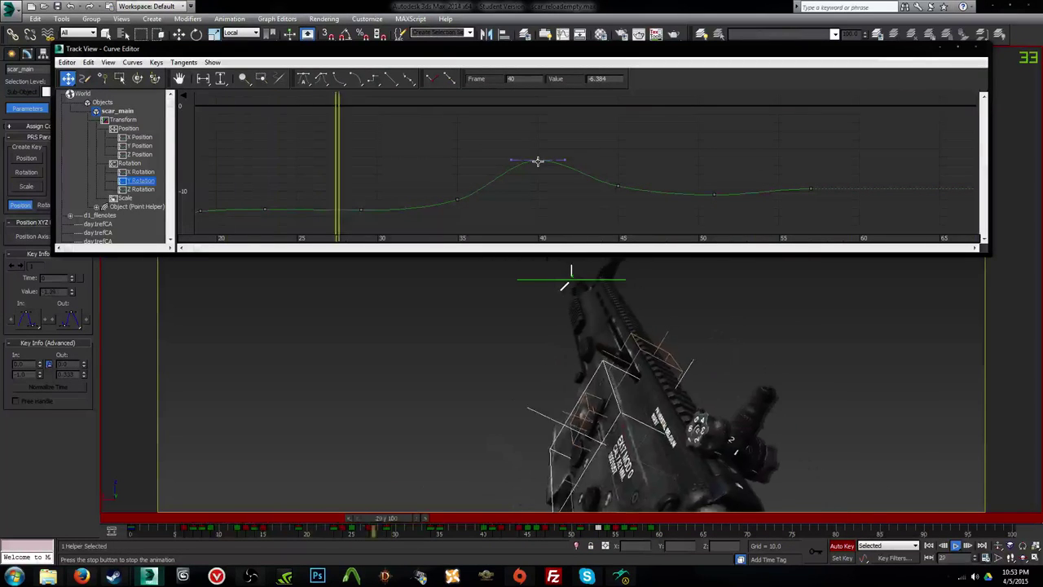
left_click(618, 185)
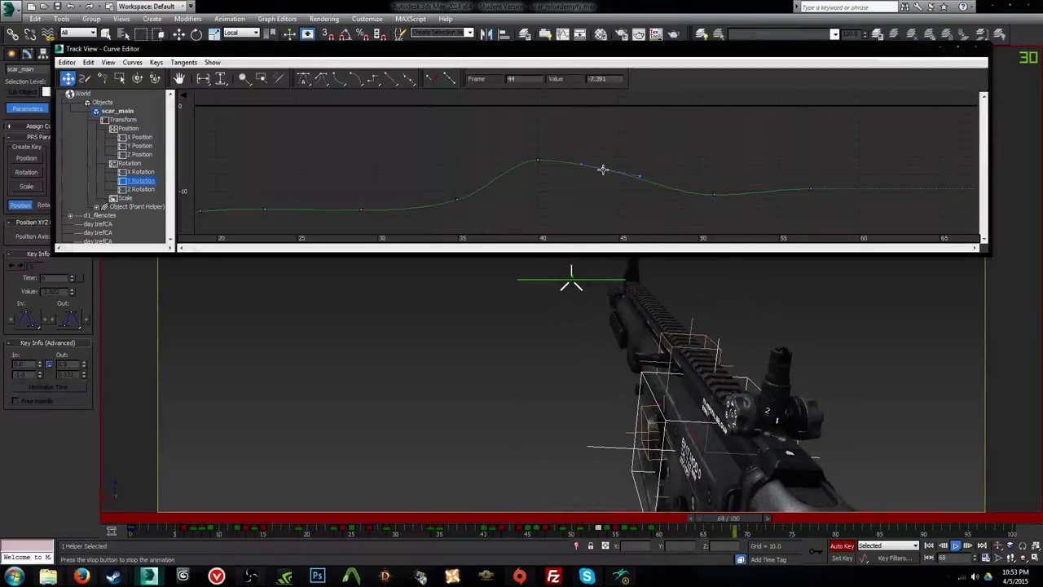
Step: Move the Y Rotation keys from frame 44 to 47 at about -11.080 and 51 to 52 at about -9.933, and lower frame 29 to about -12.682
left_click_drag(602, 168, 645, 202)
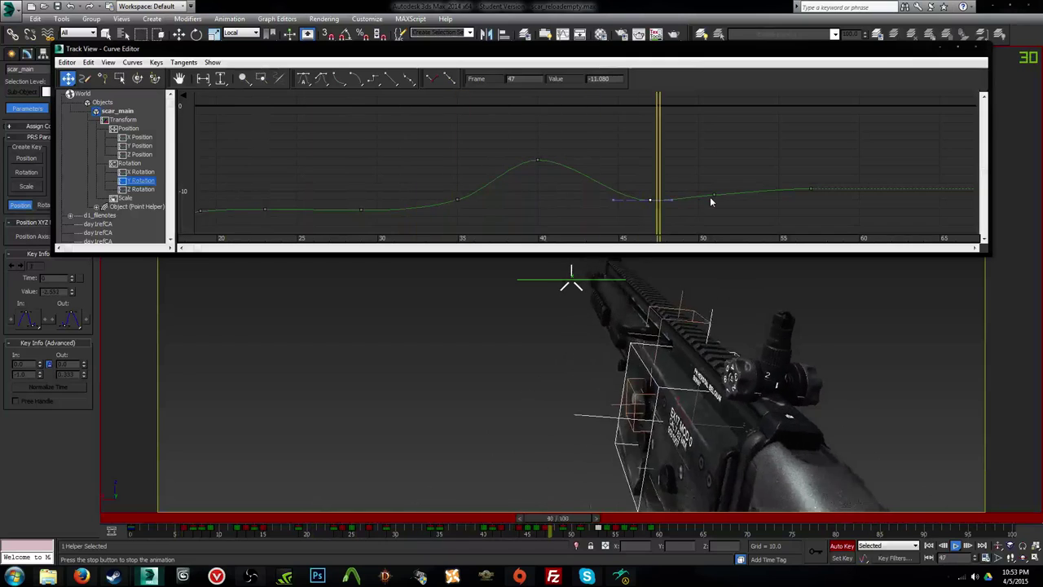
left_click_drag(717, 194, 729, 194)
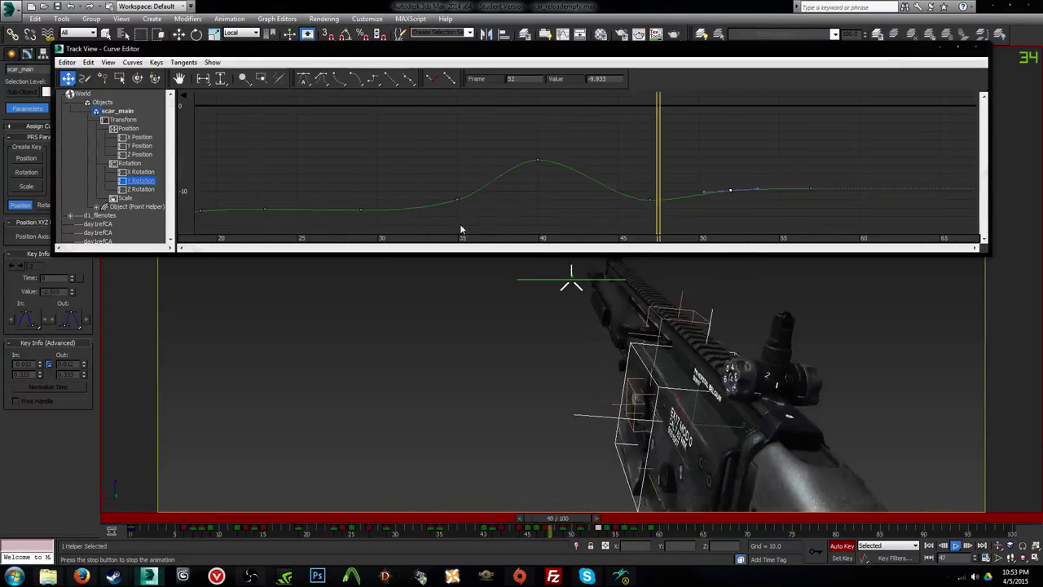
middle_click_drag(361, 179, 478, 156)
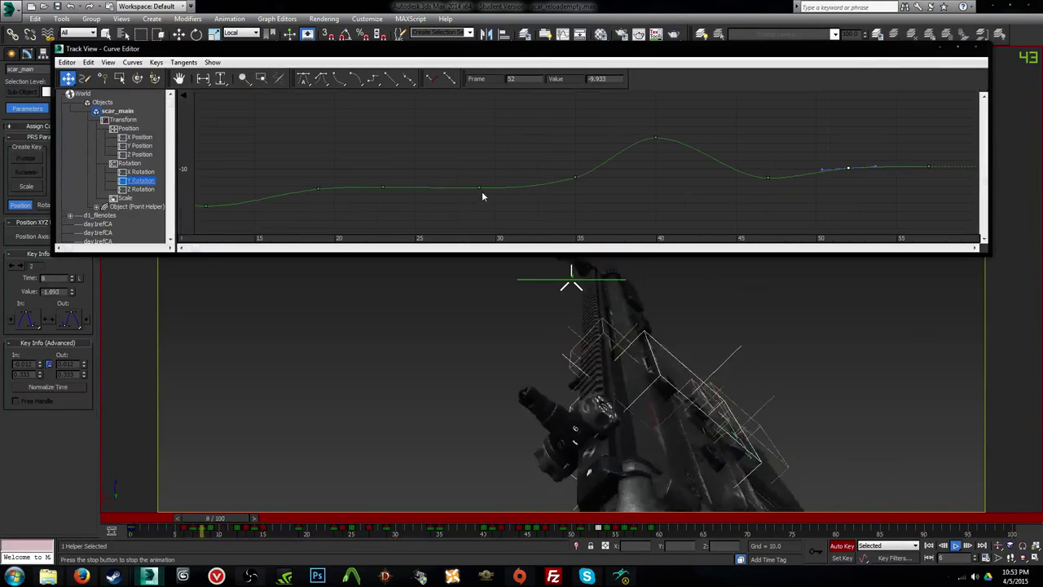
left_click(479, 190)
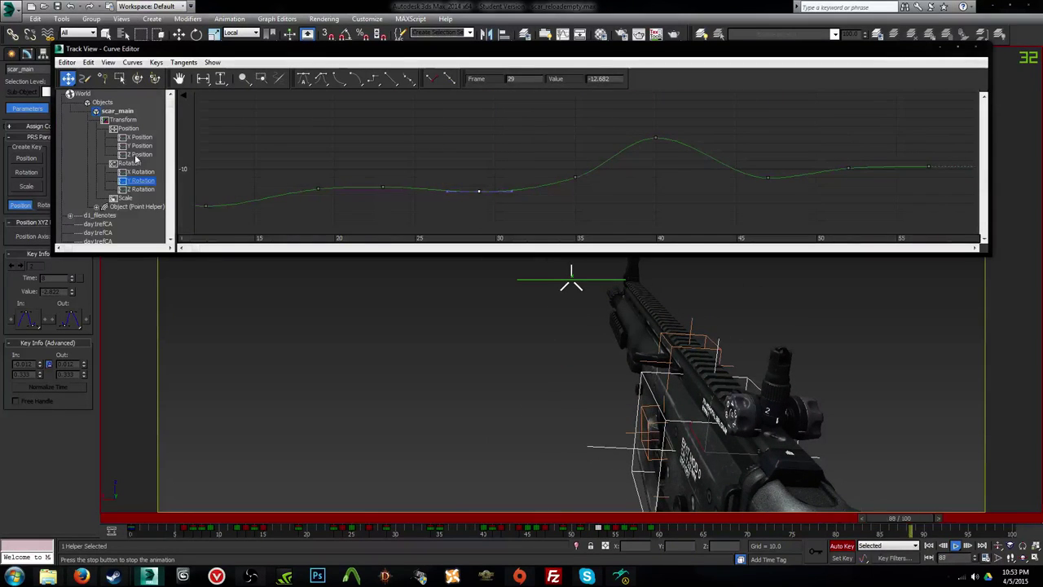
Step: Lower the Z Position key at frame 29 to about -3.847 and the X Rotation key at frame 23 to about 112.224
left_click(137, 155)
key("e")
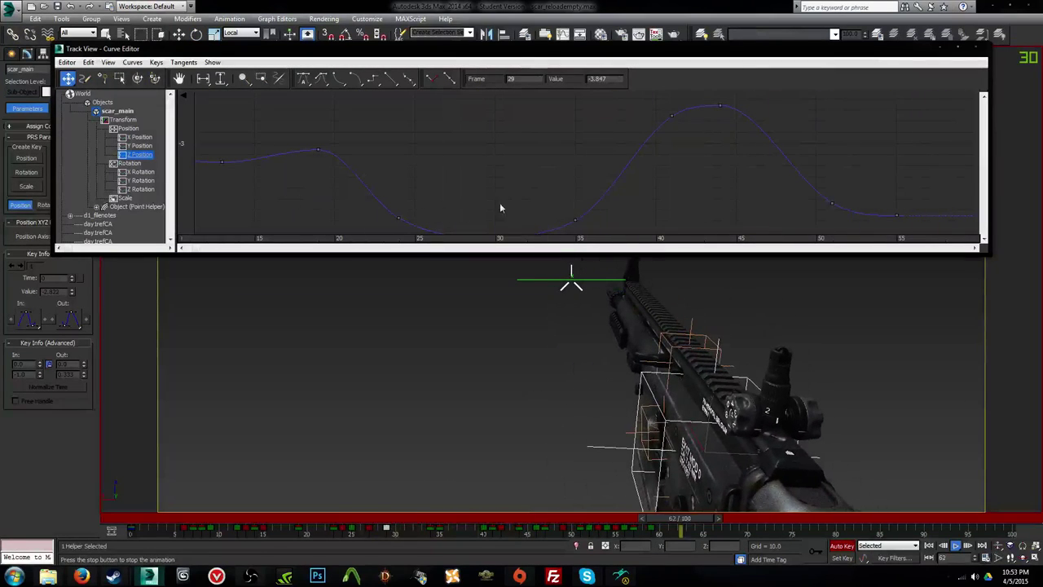
left_click(139, 172)
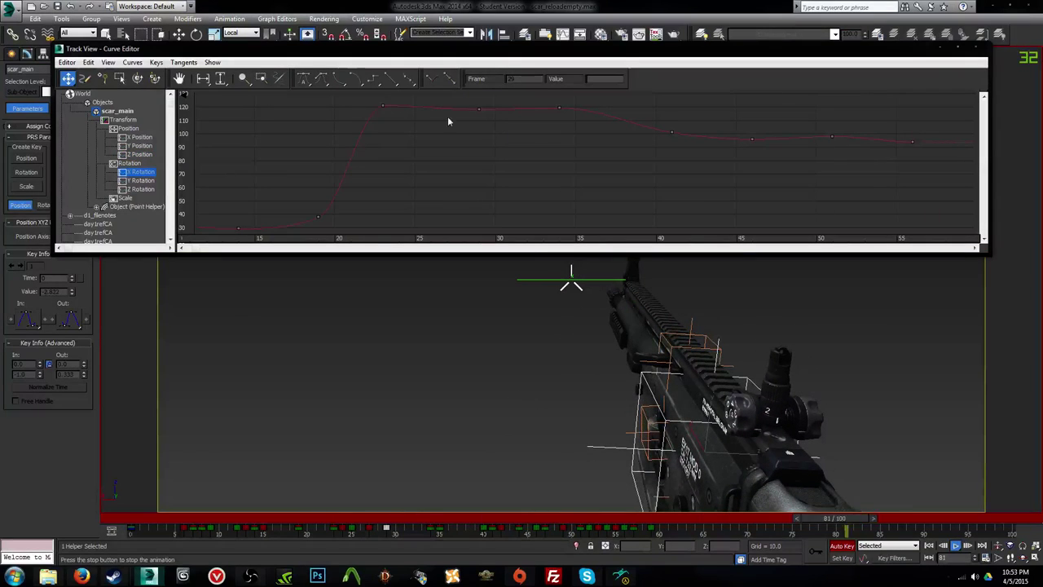
left_click_drag(381, 105, 381, 116)
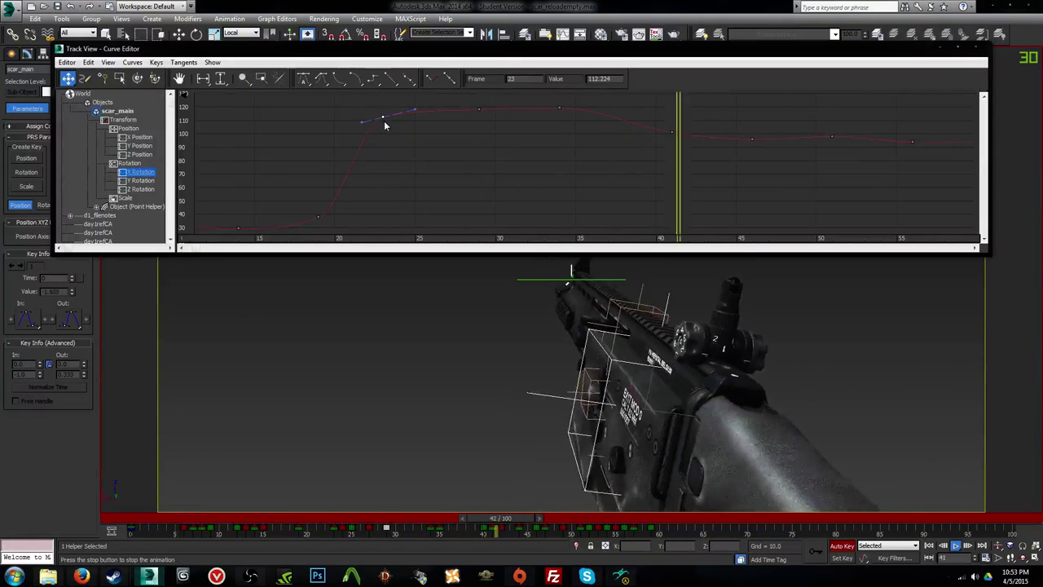
Step: In the X Rotation curve, raise the frame 23 key, move the frame 29 key to 28, and the frame 34 key to 33 at about 118.841
left_click_drag(440, 100, 443, 99)
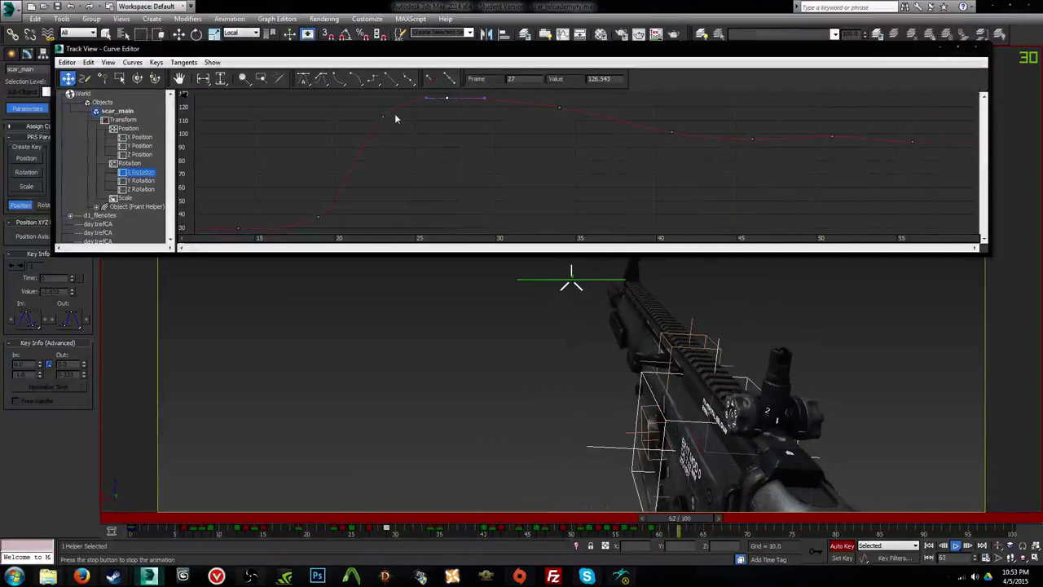
left_click_drag(447, 98, 440, 115)
left_click_drag(560, 107, 534, 106)
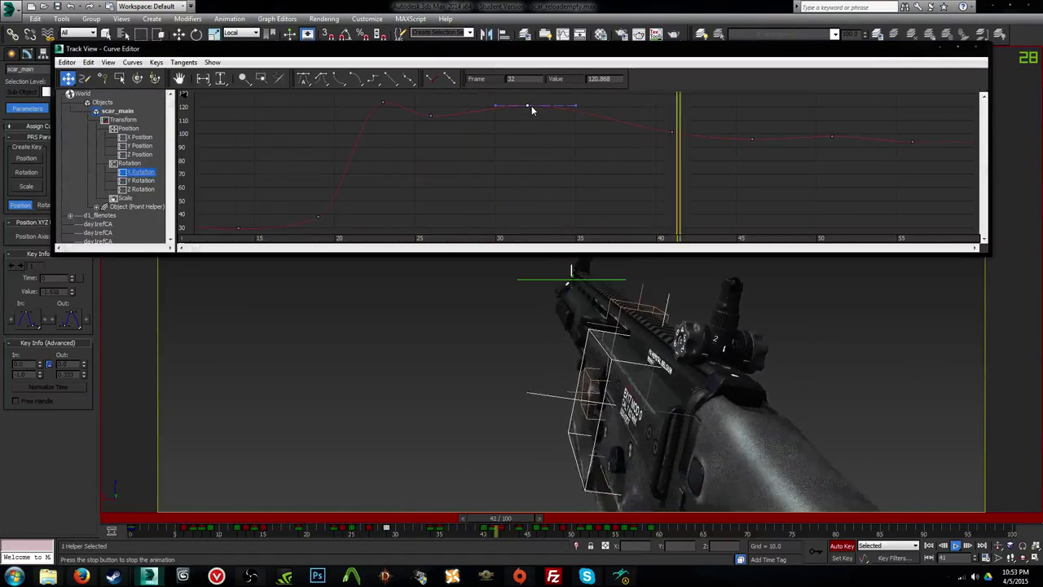
left_click(433, 119)
left_click_drag(433, 119, 459, 109)
left_click_drag(529, 106, 543, 108)
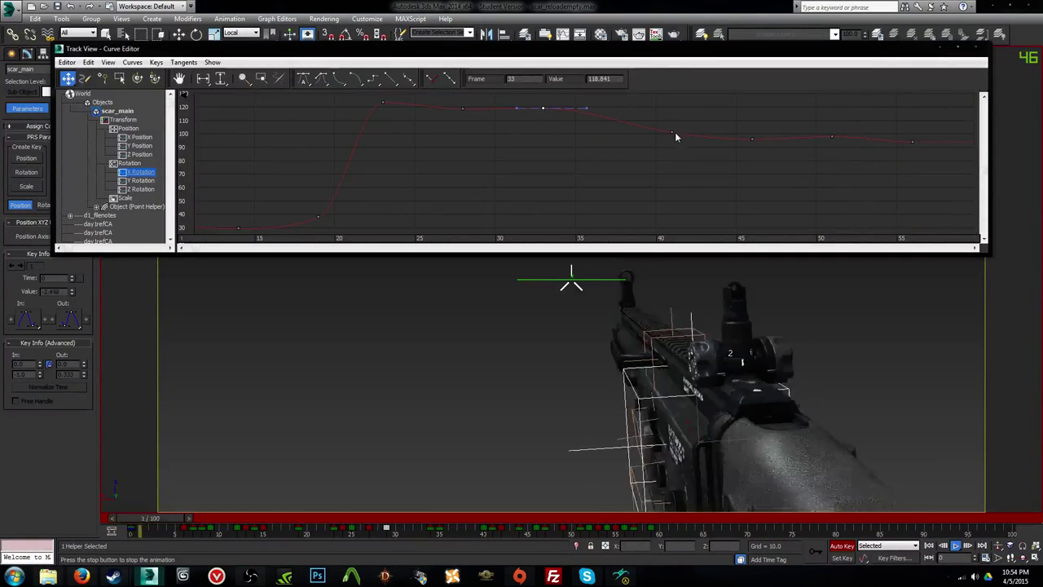
Step: Move the X Rotation keys from frame 41 to 39 at about 110.568 and 46 to 45 at about 95.726, and lower the frame 51 key
left_click_drag(673, 132, 645, 122)
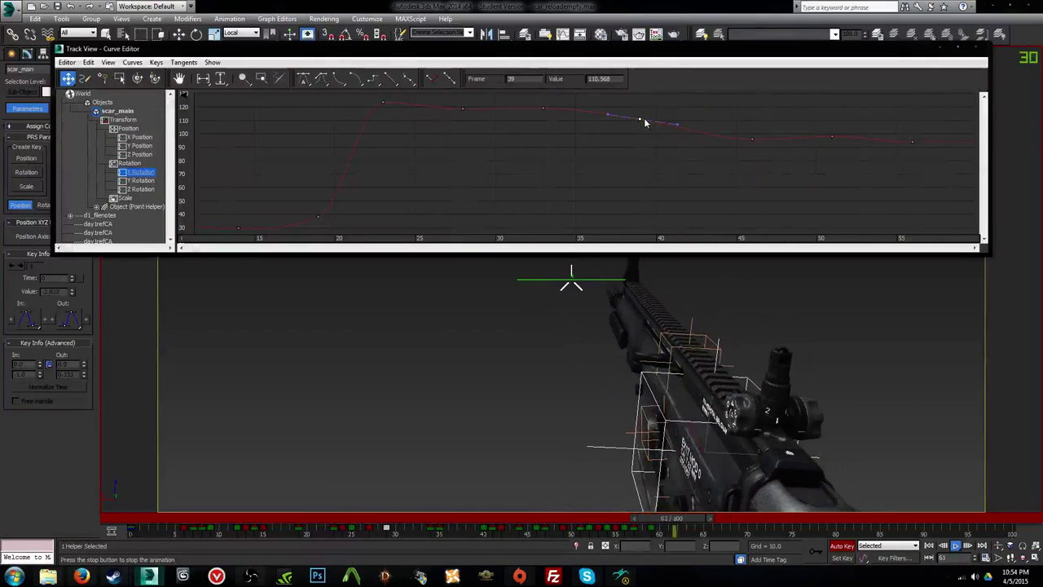
left_click_drag(752, 139, 752, 135)
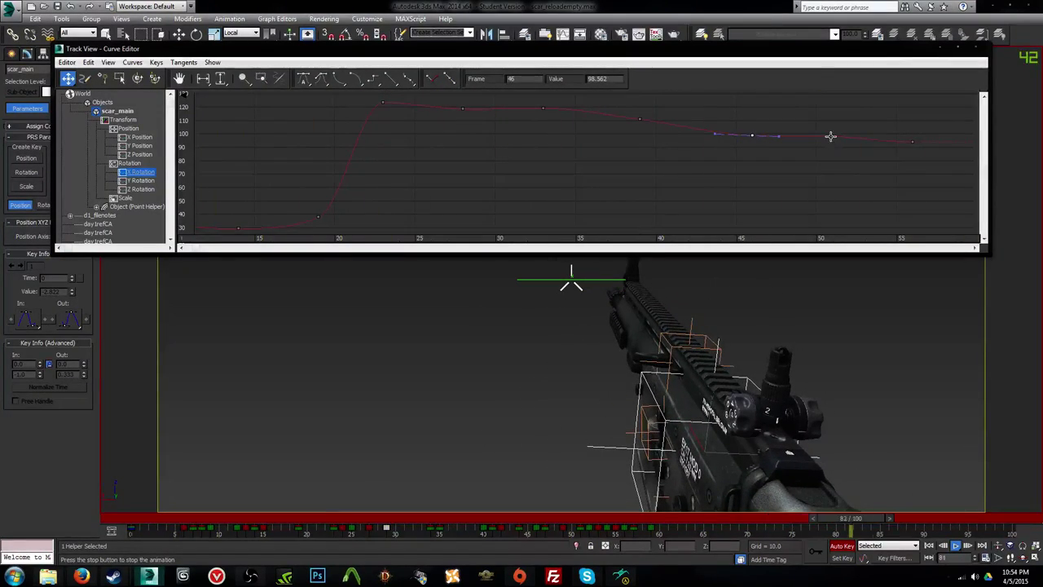
left_click_drag(830, 143, 832, 146)
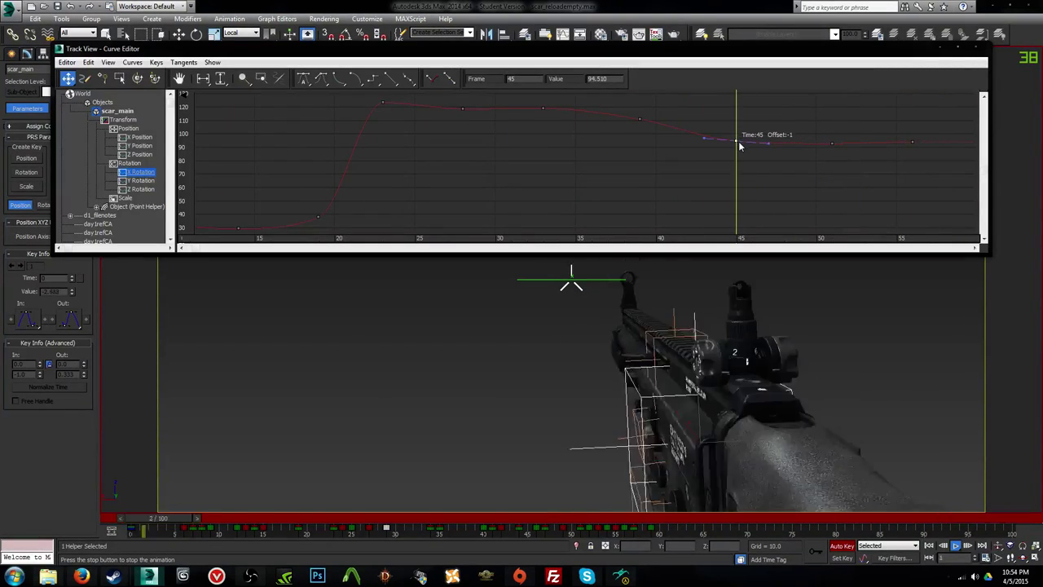
left_click_drag(739, 142, 740, 140)
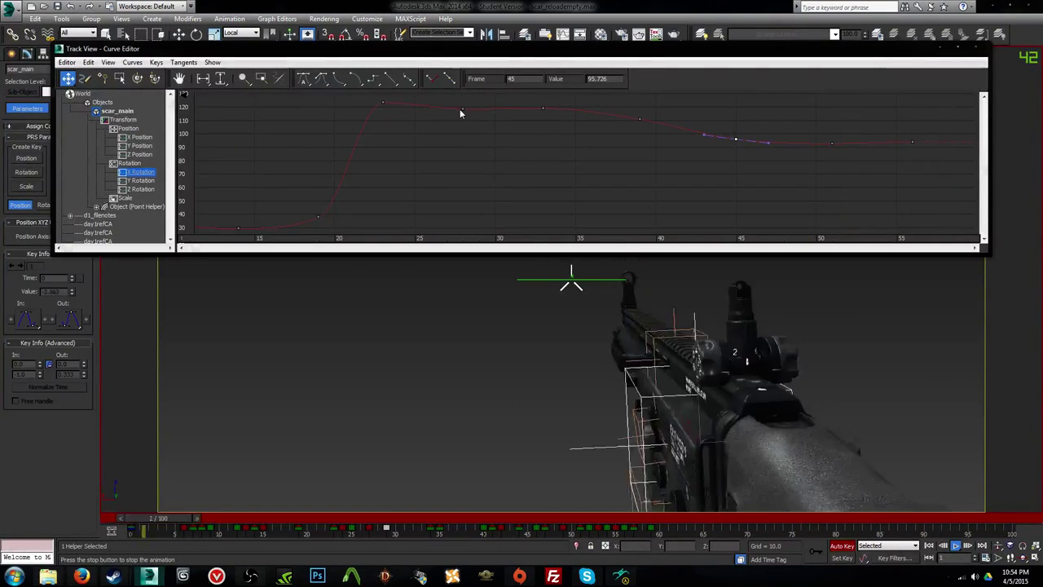
Step: Select scar_main's X Position keys from frame 29 to 57 and close the Curve Editor
left_click(139, 137)
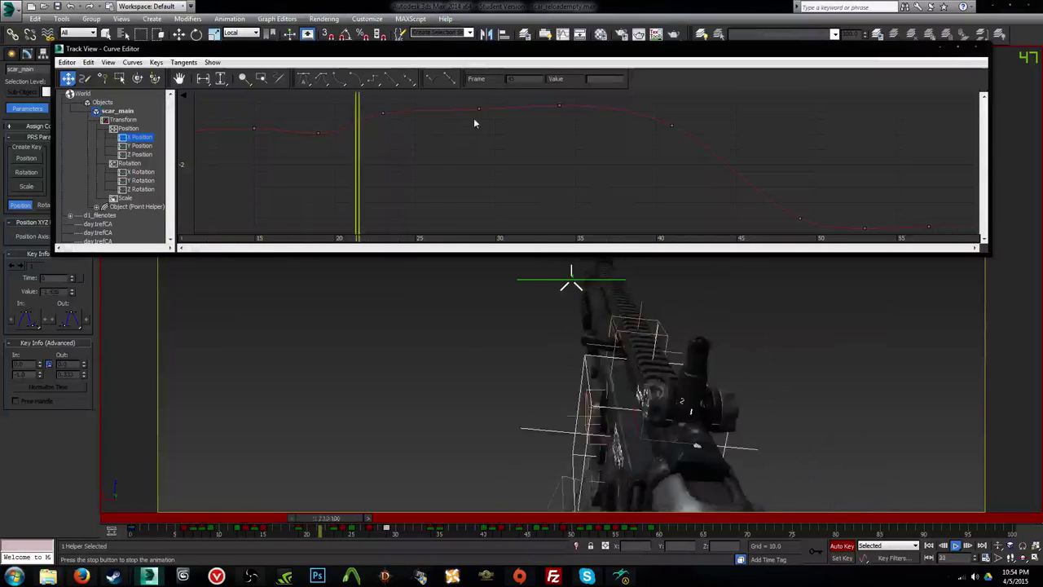
left_click_drag(462, 95, 884, 224)
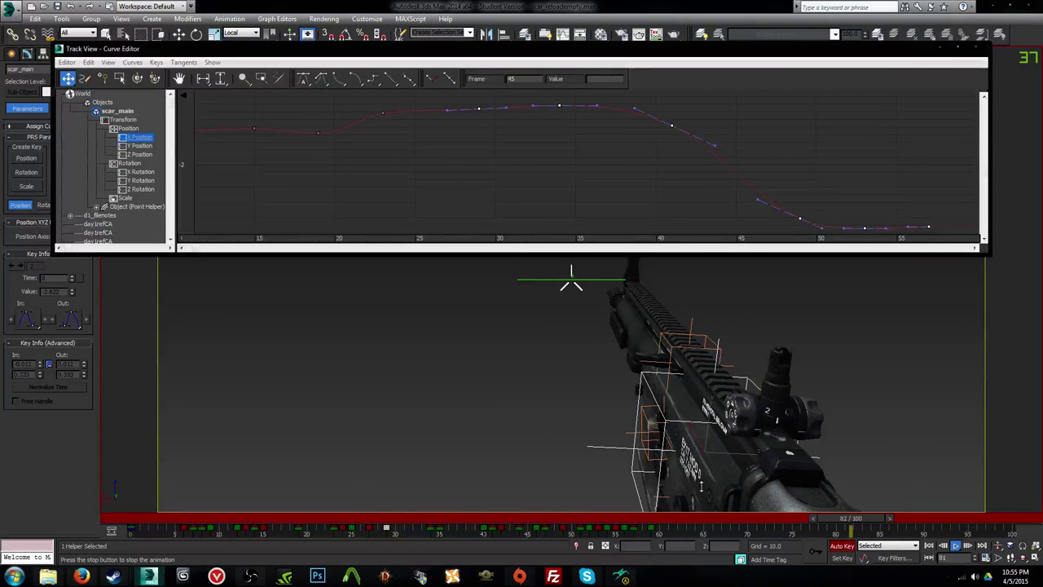
left_click(976, 49)
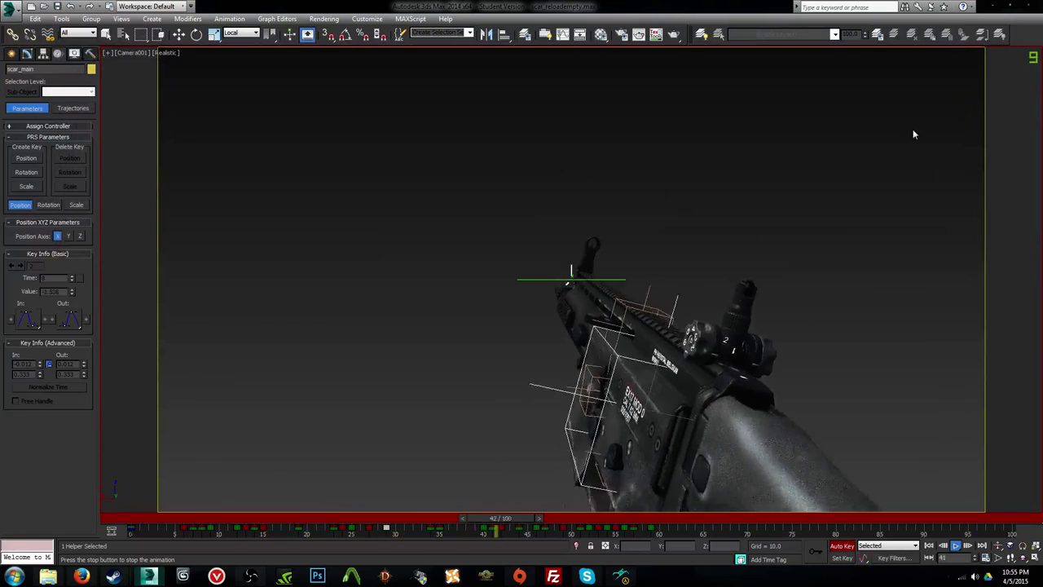
Step: Select the scar_mag helper in the perspective view and copy its frame 15 key to frame 33
left_click_drag(645, 520, 677, 524)
key("e")
key("p")
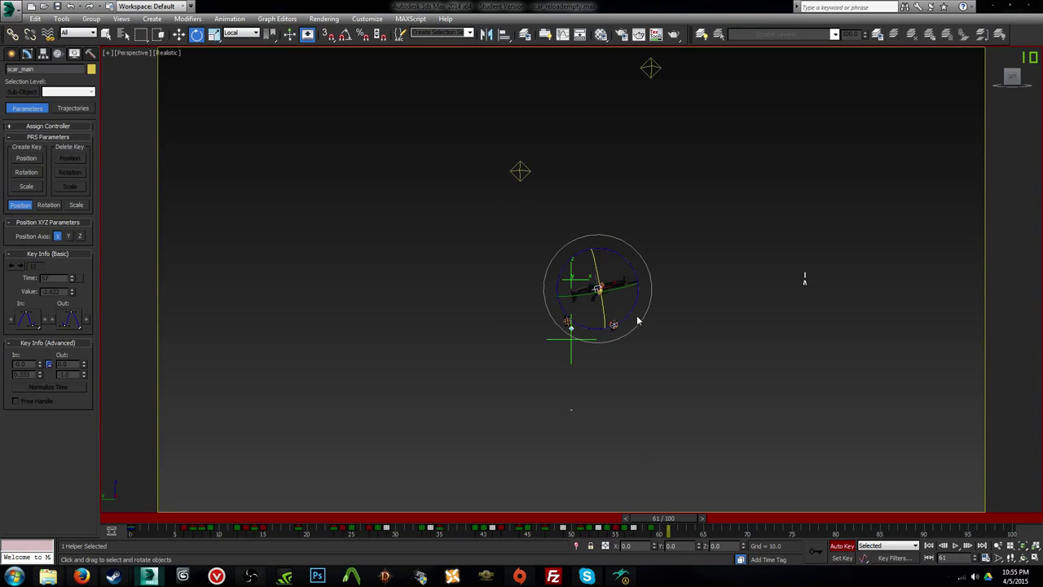
scroll(638, 321, "up", 3)
left_click(588, 326)
middle_click_drag(600, 336, 533, 249, "alt")
scroll(538, 261, "up", 3)
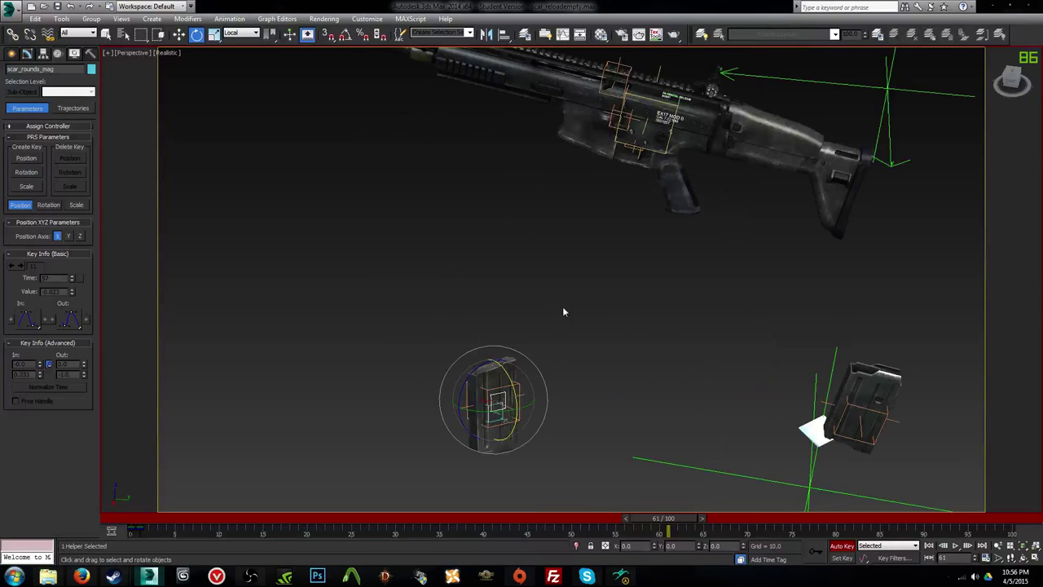
left_click(519, 414)
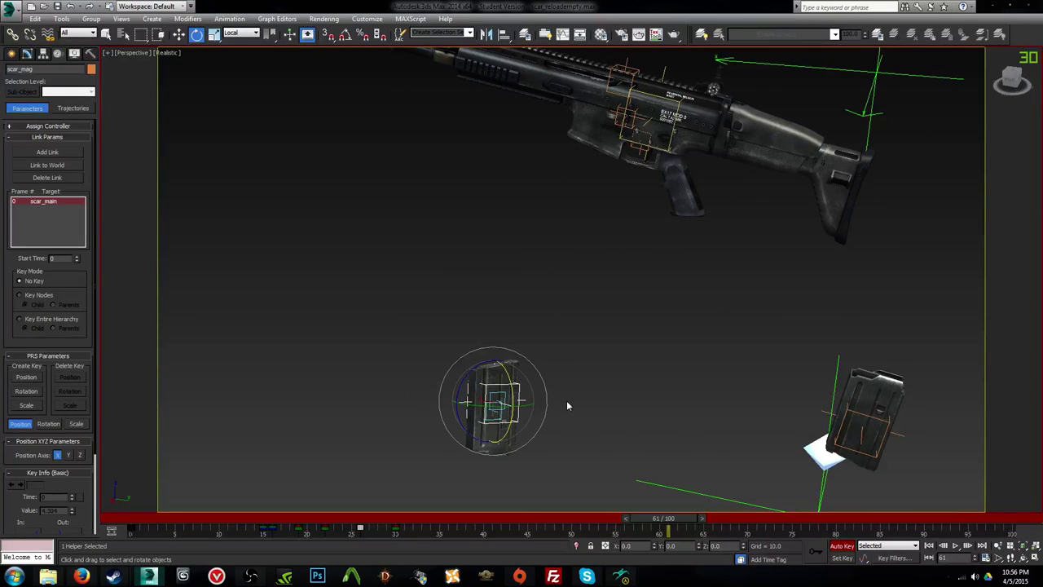
left_click_drag(662, 520, 422, 534)
key("e")
middle_click_drag(502, 454, 595, 416, "alt")
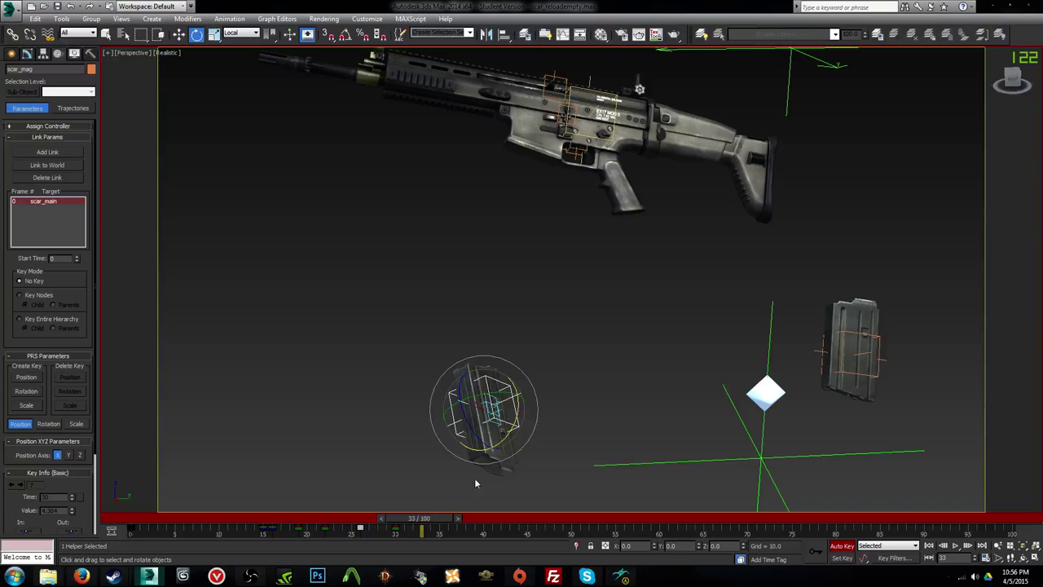
left_click_drag(263, 534, 421, 528, "shift")
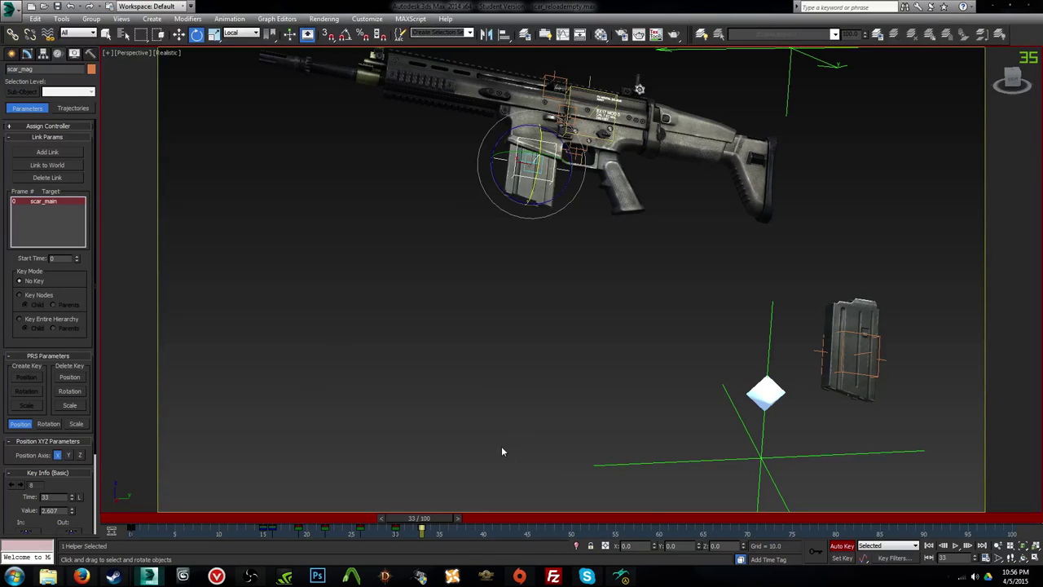
Step: Examine the magazine's fit in the rifle around frame 33 in perspective and review the reload through Camera001
middle_click_drag(502, 452, 657, 85, "alt")
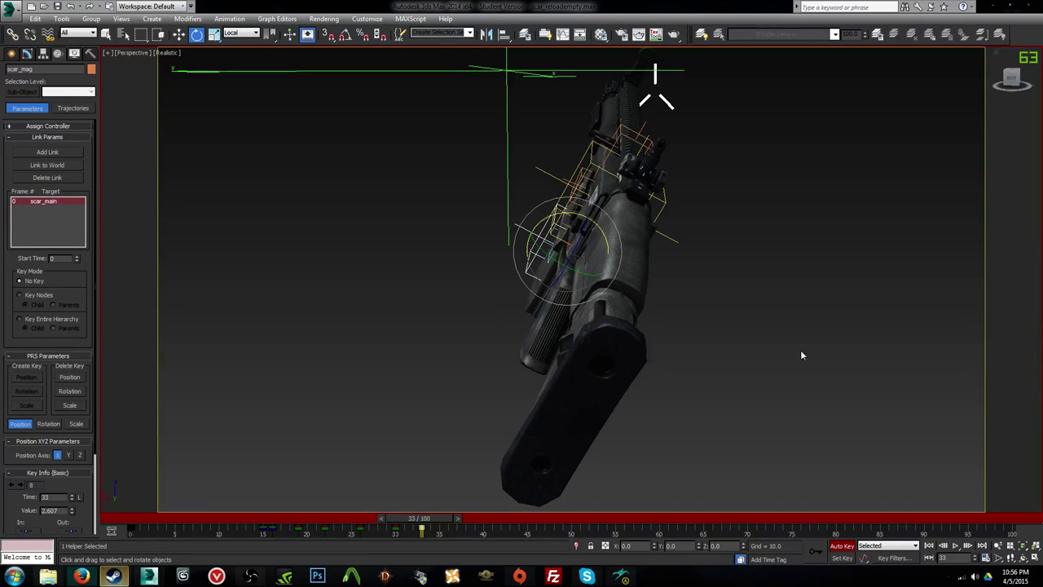
middle_click_drag(801, 355, 709, 347, "alt")
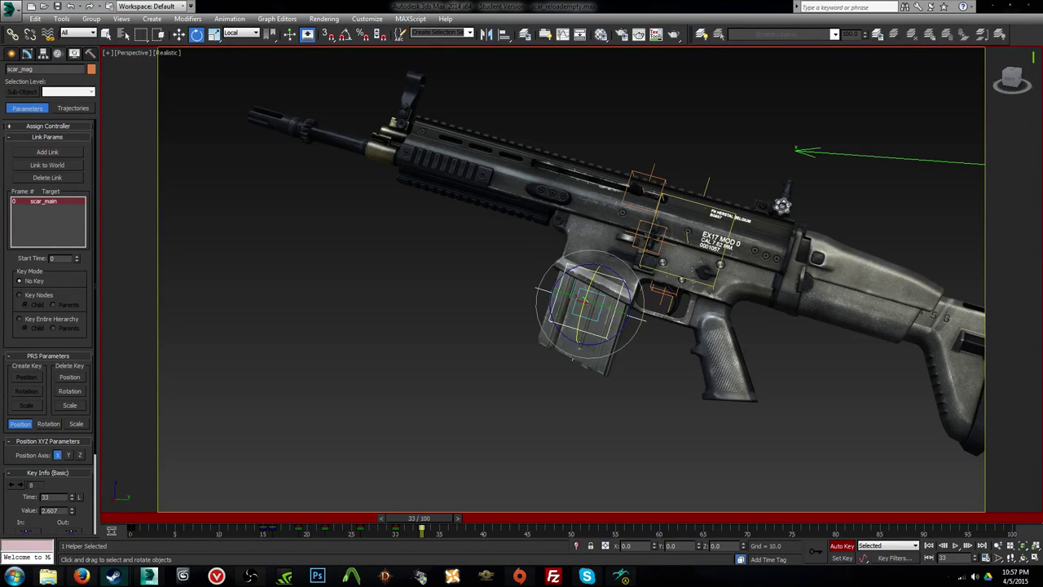
key("slash")
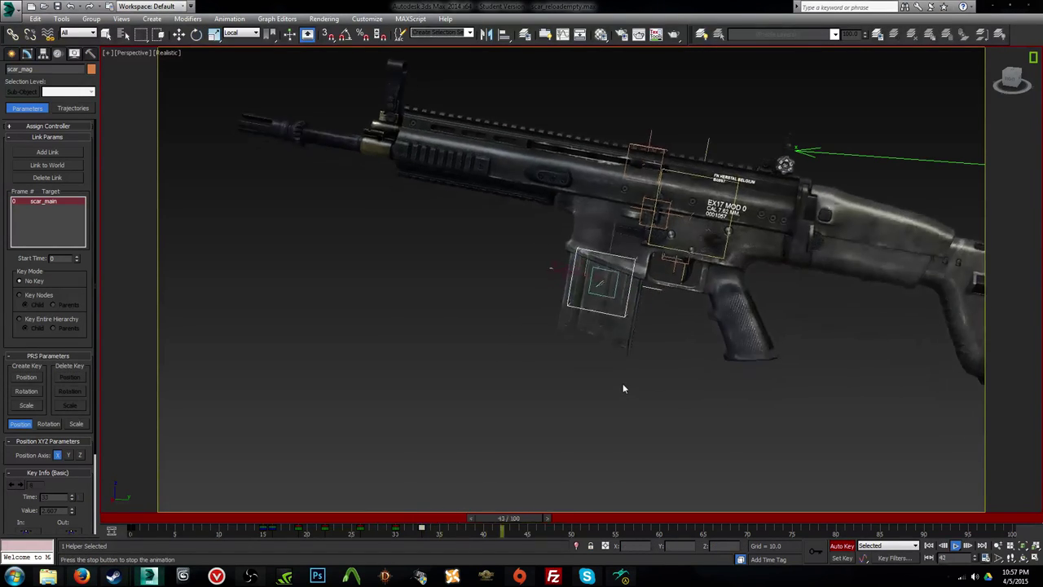
left_click_drag(458, 519, 532, 518)
key("c")
key("e")
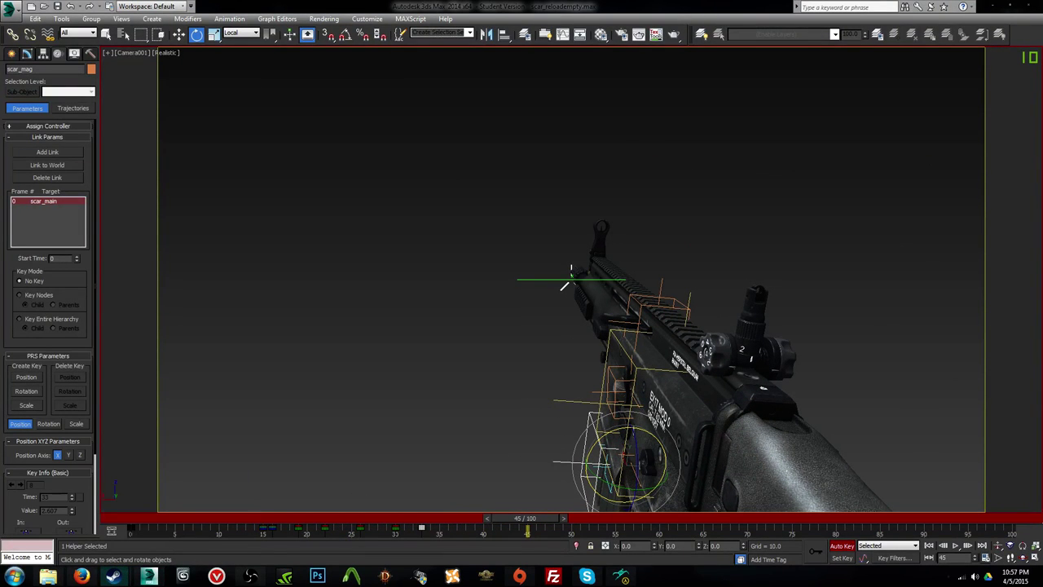
left_click_drag(531, 524, 211, 525)
left_click_drag(264, 518, 639, 545)
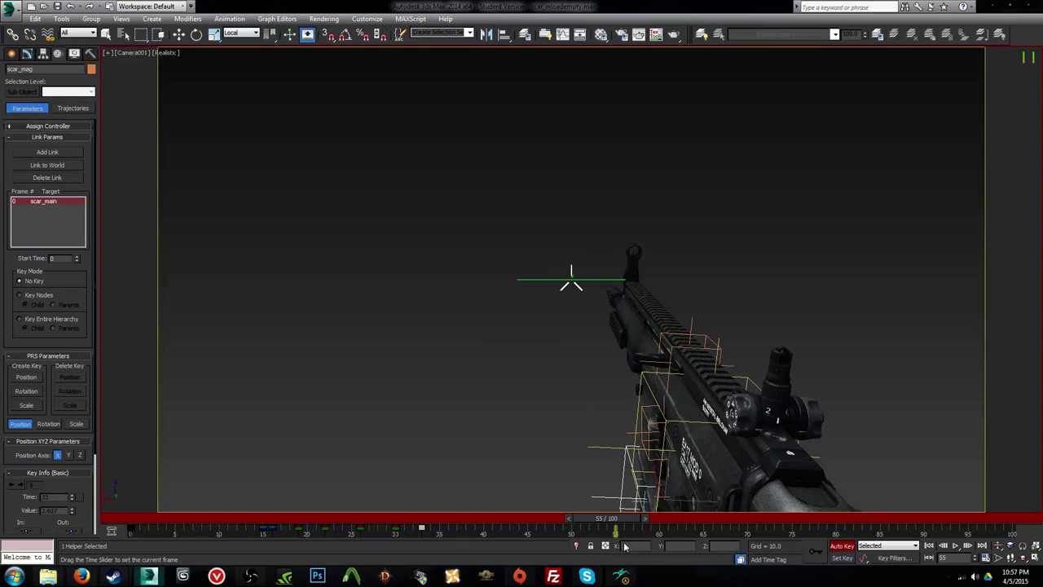
Step: Remove the copied scar_mag key at frame 33 and return to frame 6
key("e")
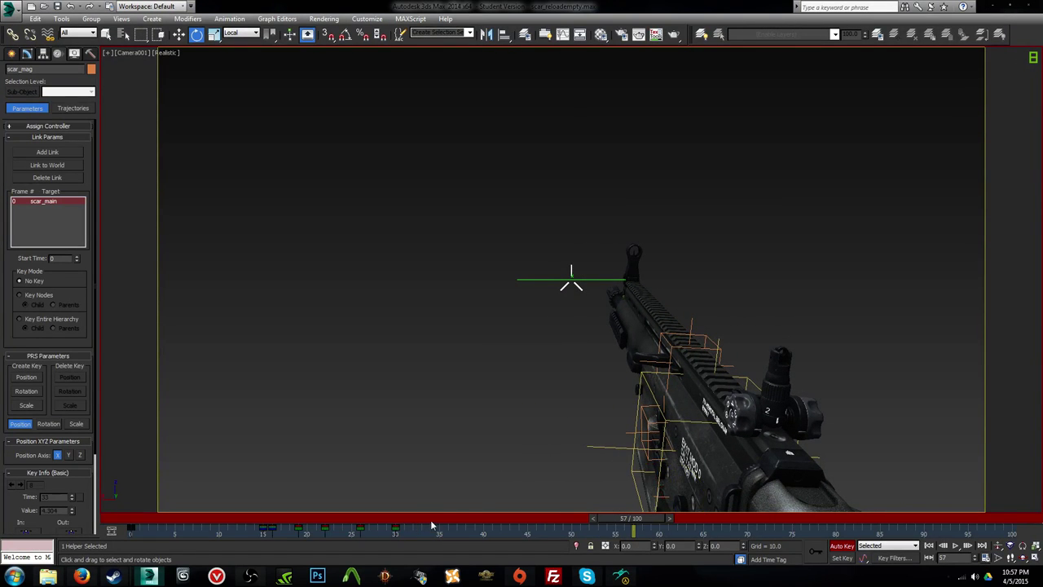
left_click_drag(429, 520, 234, 543)
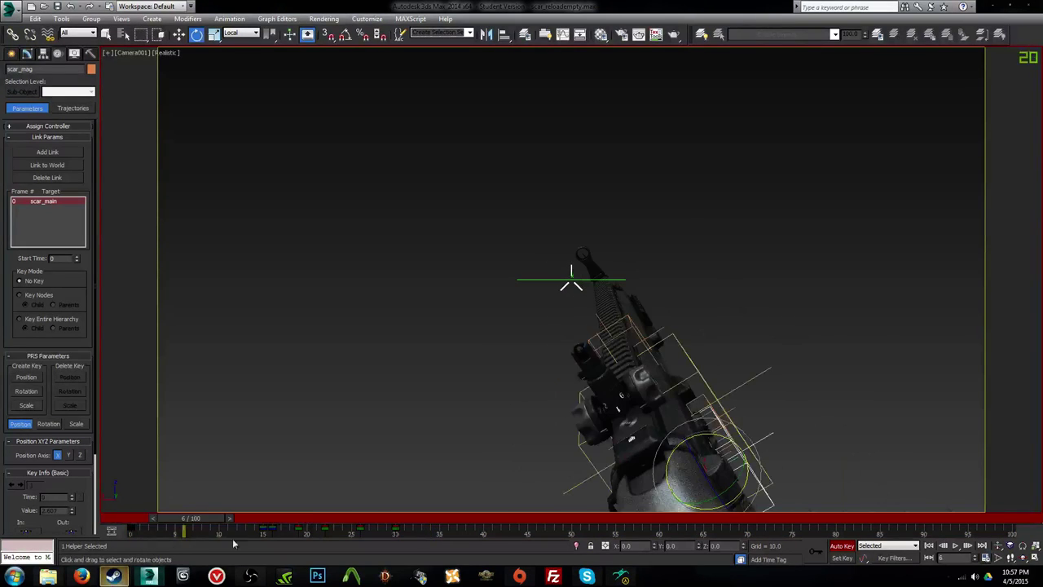
Step: Set the animation's end time to frame 150 and play the extended range
left_click(985, 559)
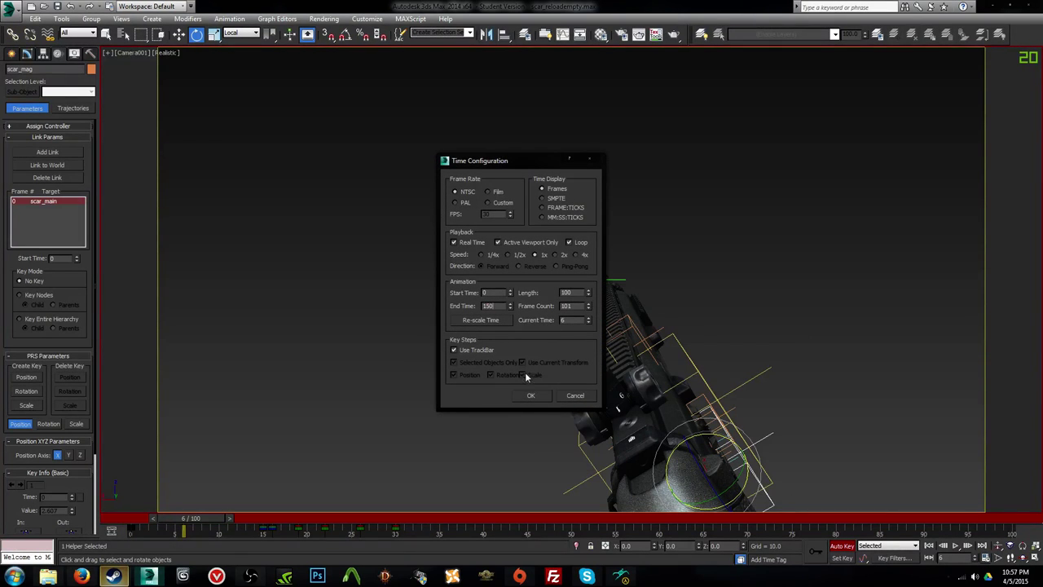
left_click(531, 395)
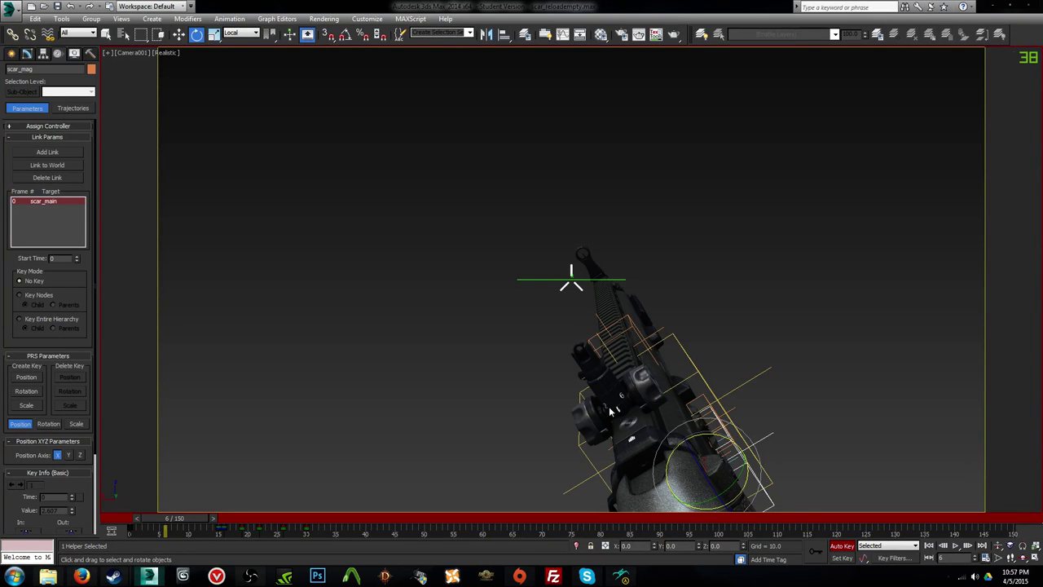
key("slash")
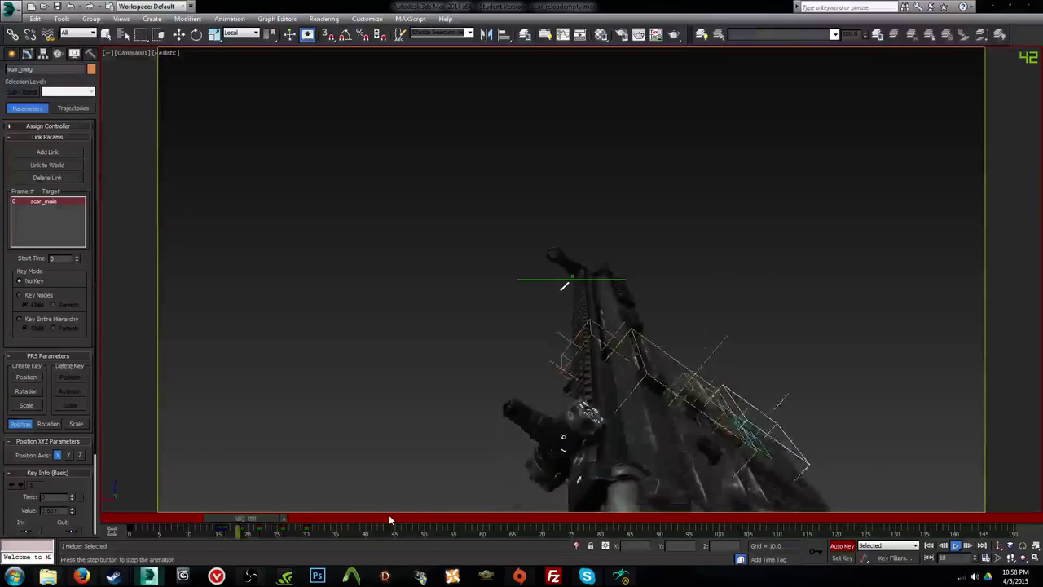
Step: At frame 26, shift scar_mag along X to about 6.866 and check its placement in the top view
left_click_drag(344, 518, 268, 530)
key("e")
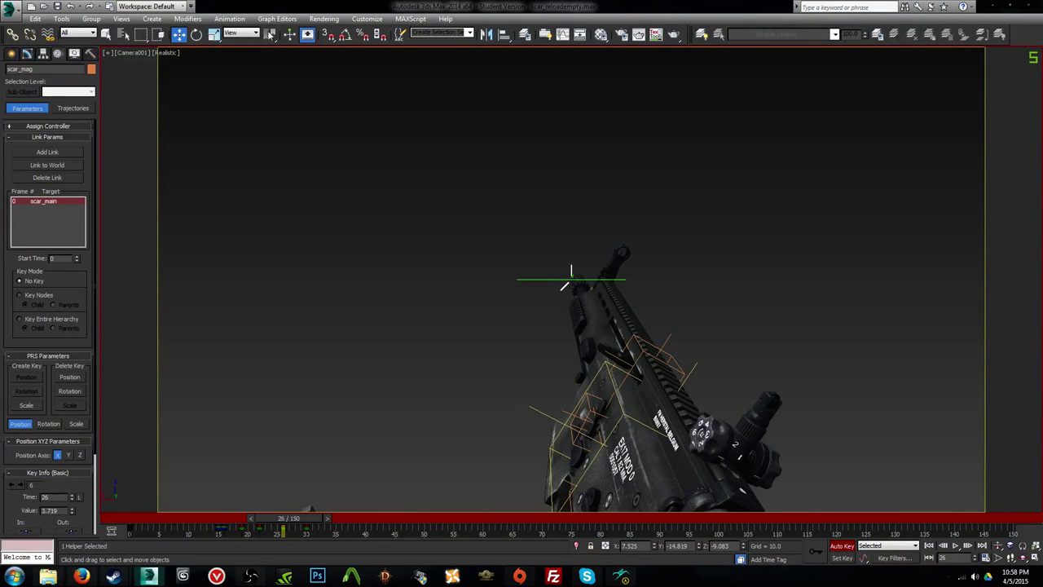
key("b")
scroll(440, 358, "up", 3)
key("t")
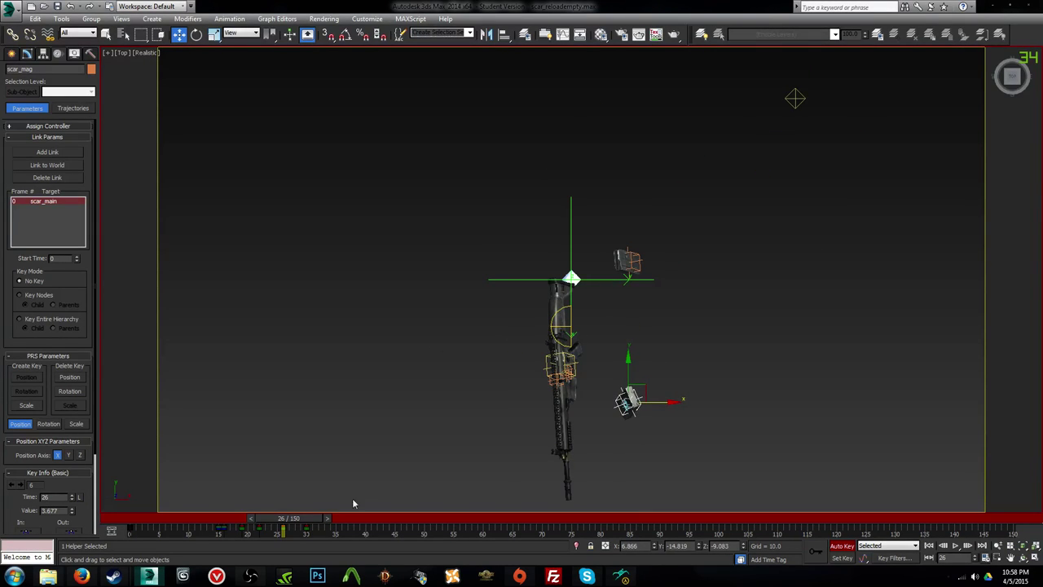
Step: Clear the selection and review the reload through Camera001 from frame 0 to about frame 52
left_click_drag(305, 528, 106, 528)
key("w")
left_click(472, 369)
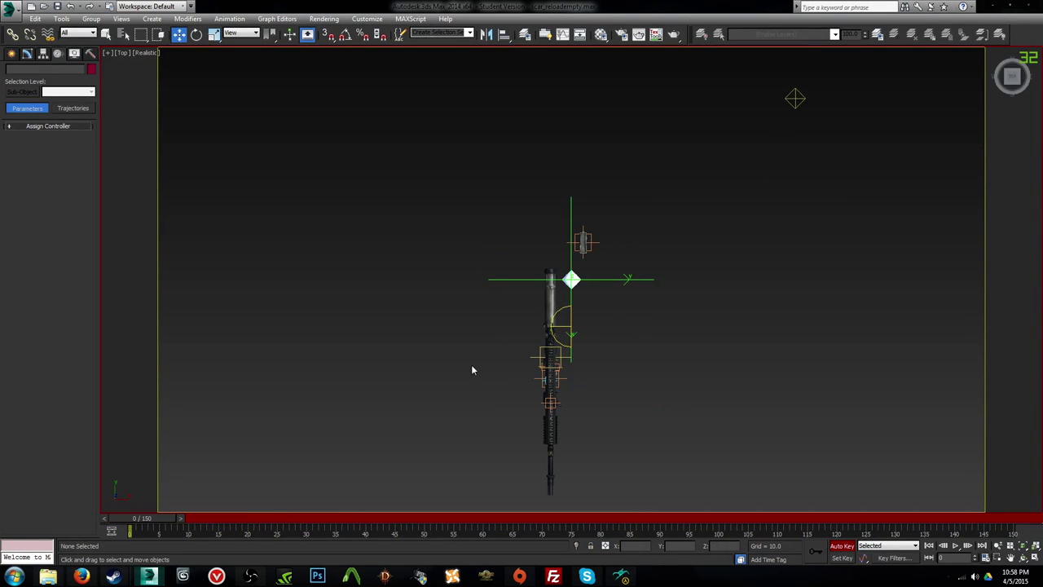
key("c")
key("/")
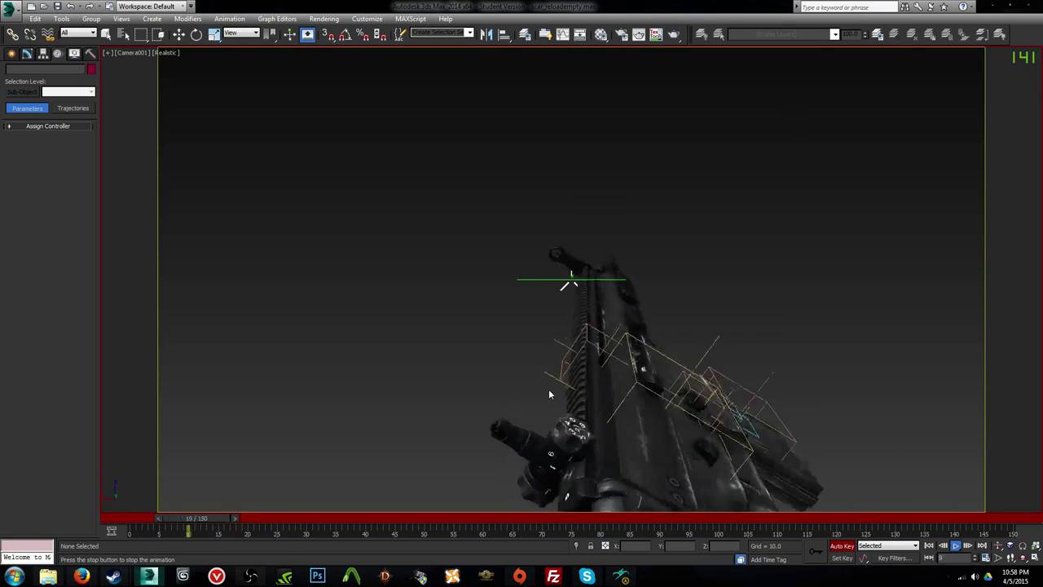
left_click_drag(459, 519, 459, 518)
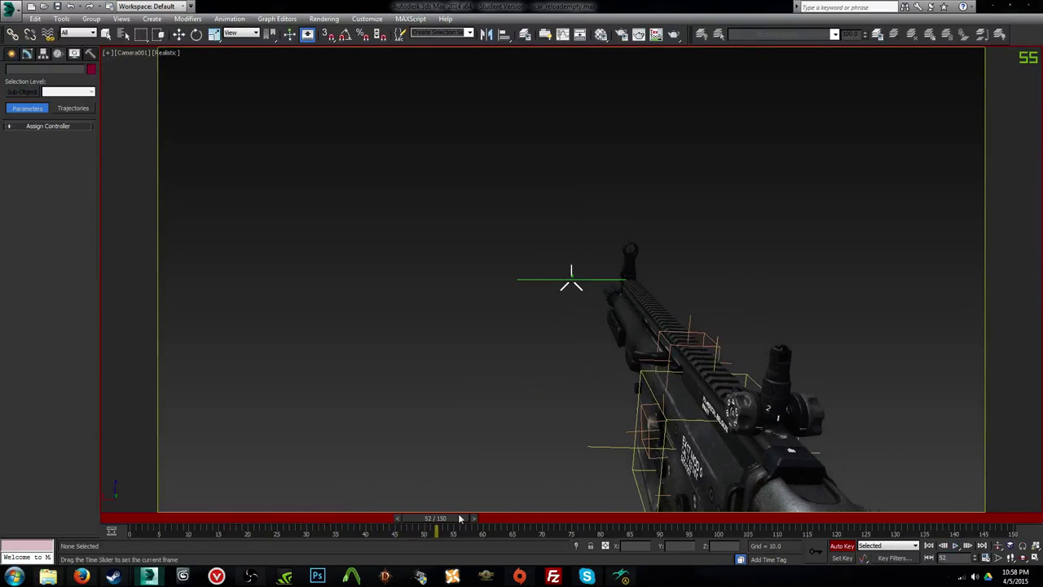
Step: Examine scar_mag's placement relative to the rifle in the perspective view between frames 31 and 55, then check it through Camera001
left_click(609, 447)
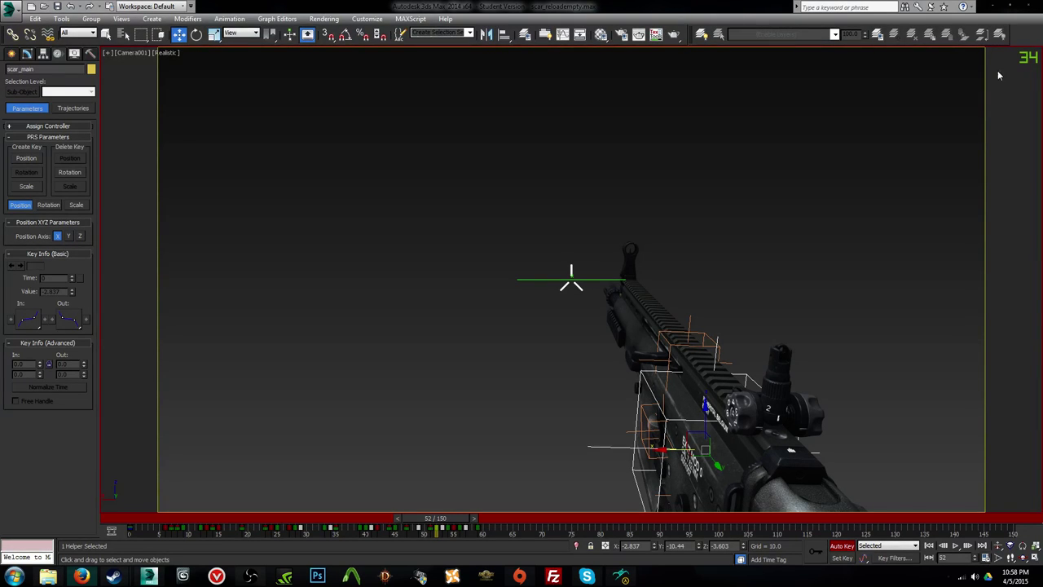
left_click_drag(436, 518, 316, 519)
key("w")
left_click(383, 498)
key("p")
scroll(583, 389, "up", 5)
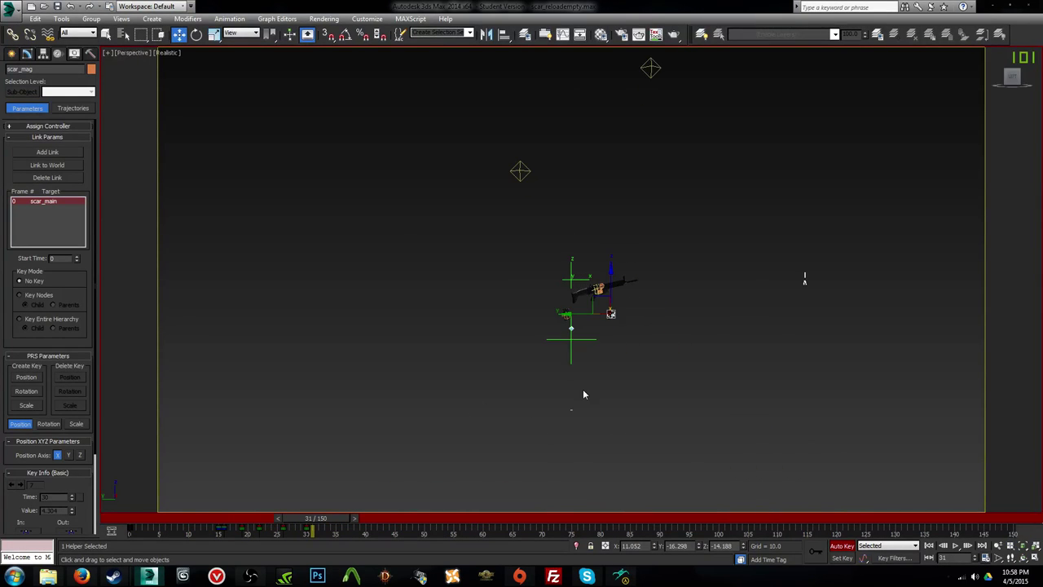
middle_click_drag(723, 311, 644, 383, "alt")
mouse_move(322, 518)
left_mouse_down()
mouse_move(244, 528)
mouse_move(322, 531)
left_mouse_up()
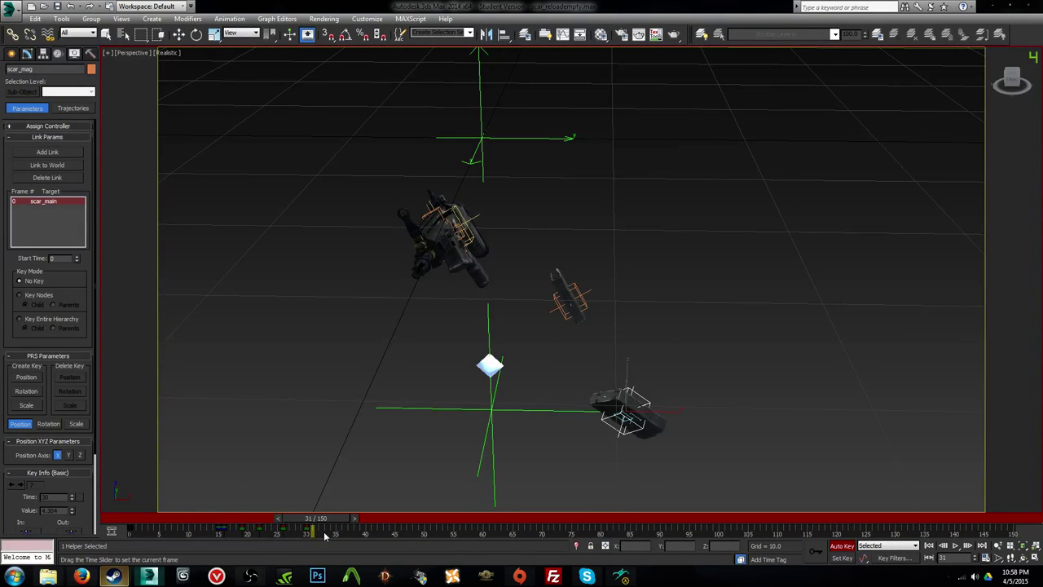
key("w")
mouse_move(114, 576)
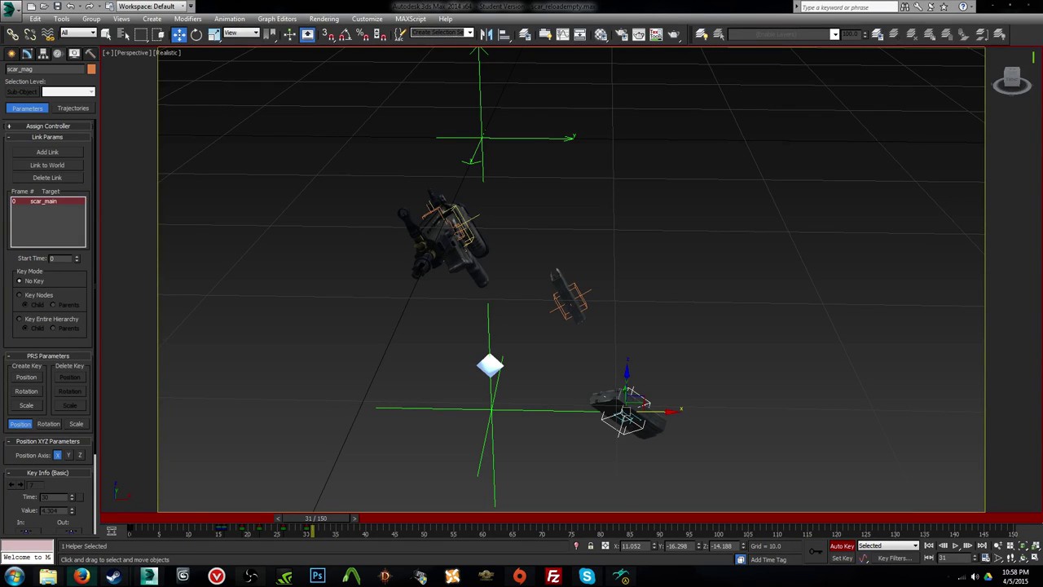
middle_click_drag(734, 278, 687, 335, "alt")
scroll(687, 335, "up", 3)
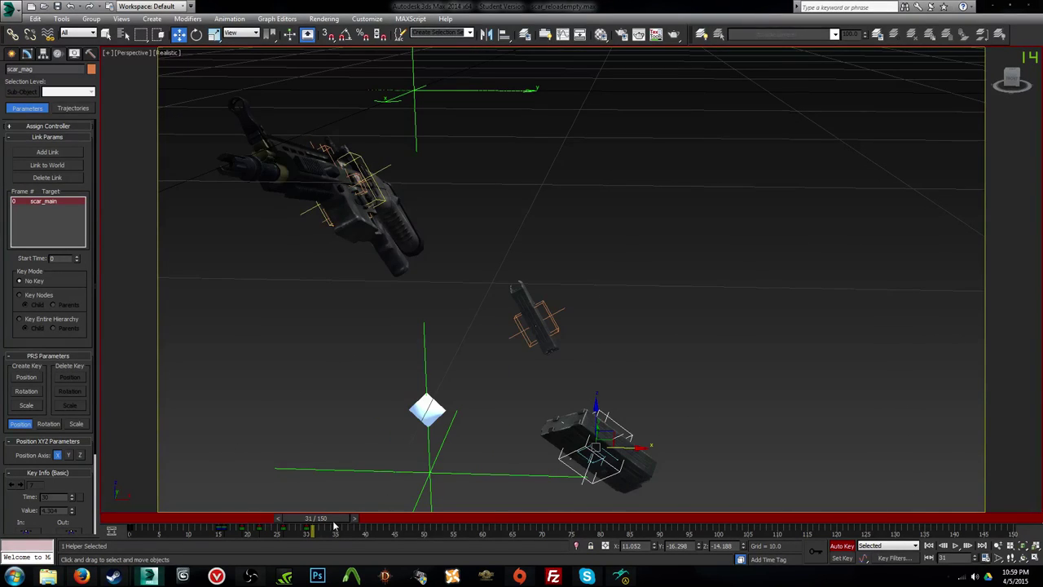
left_click_drag(334, 527, 477, 531)
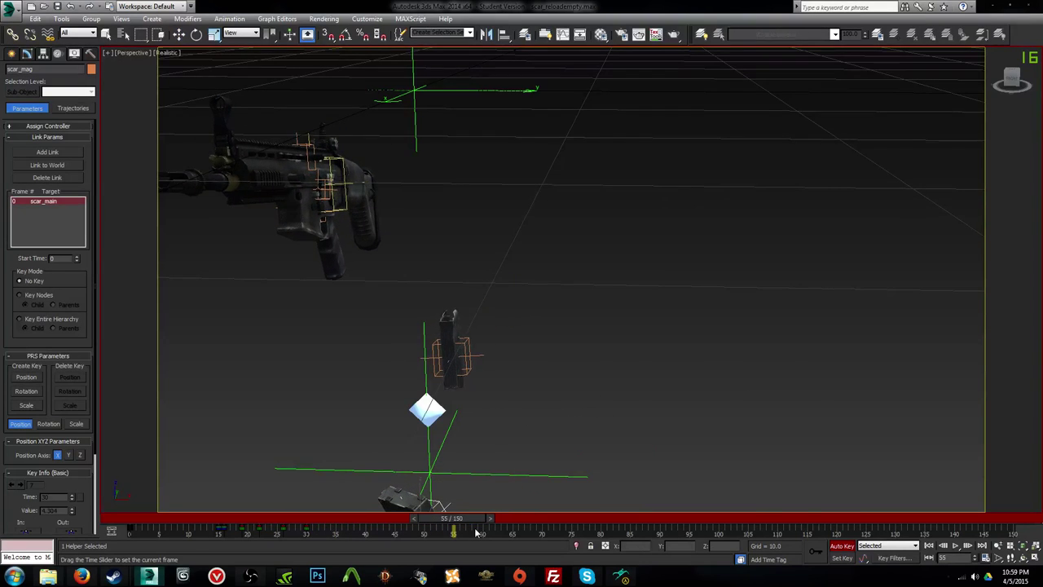
key("c")
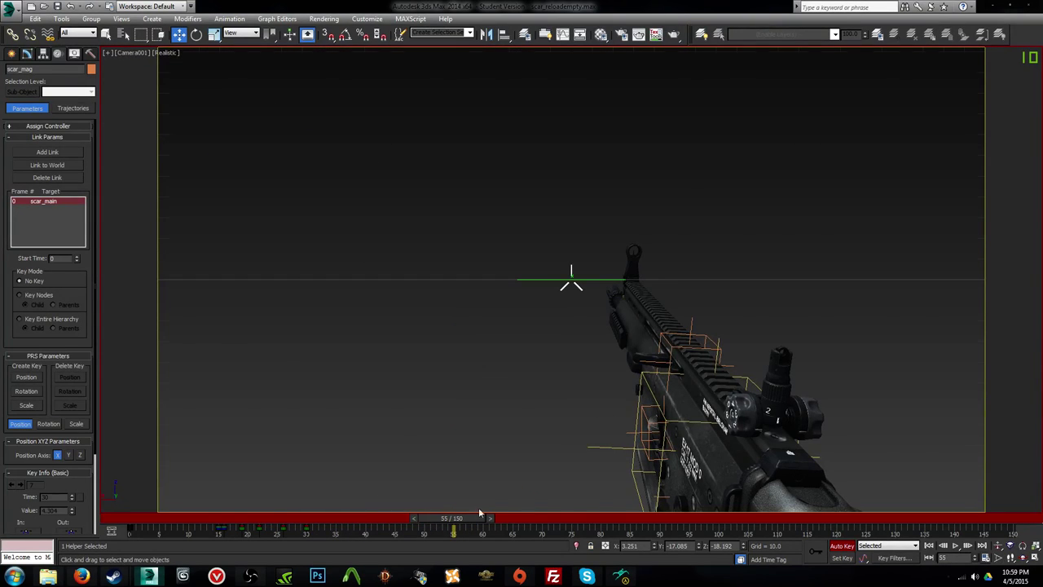
Step: Select scar_rounds_mag and the neighbouring round helper in the magazine and copy their starting key to frame 52
key("l")
key("p")
key("z")
scroll(642, 314, "up", 2)
middle_click_drag(642, 318, 584, 369, "alt")
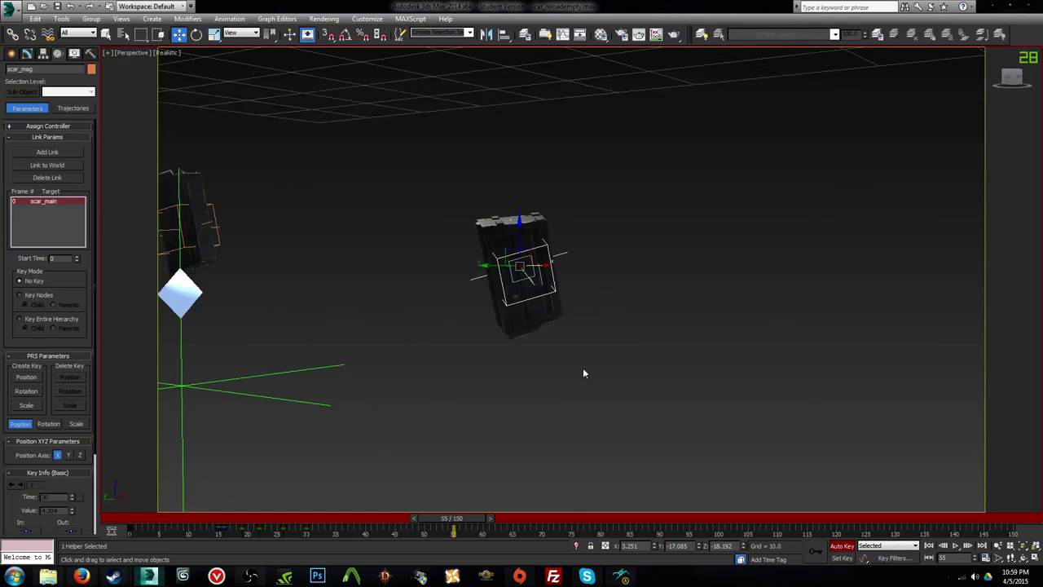
scroll(526, 319, "up", 3)
left_click(505, 257)
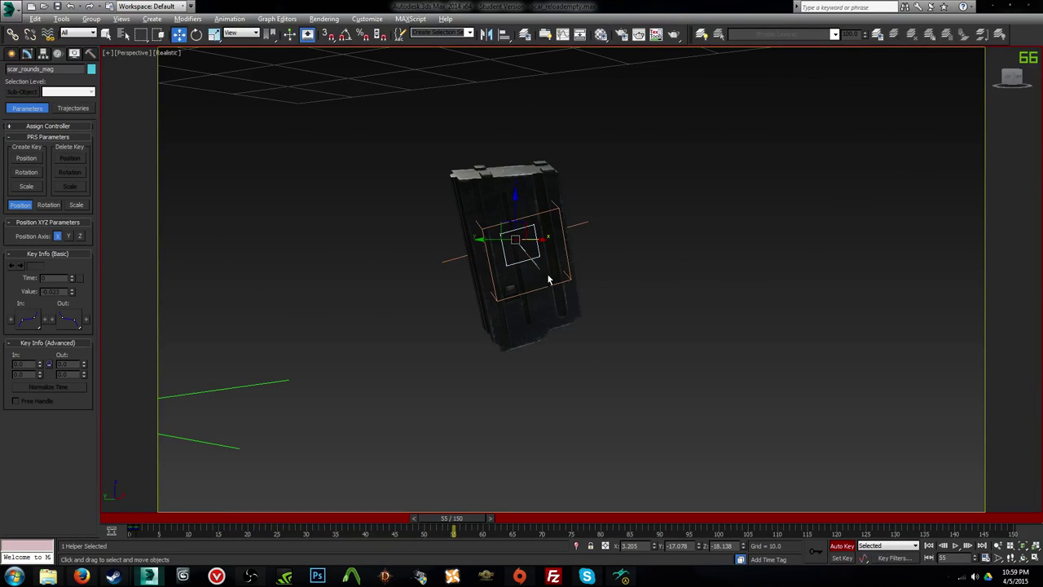
middle_click_drag(549, 280, 530, 267, "alt")
scroll(531, 267, "up", 3)
left_click(533, 255, "ctrl")
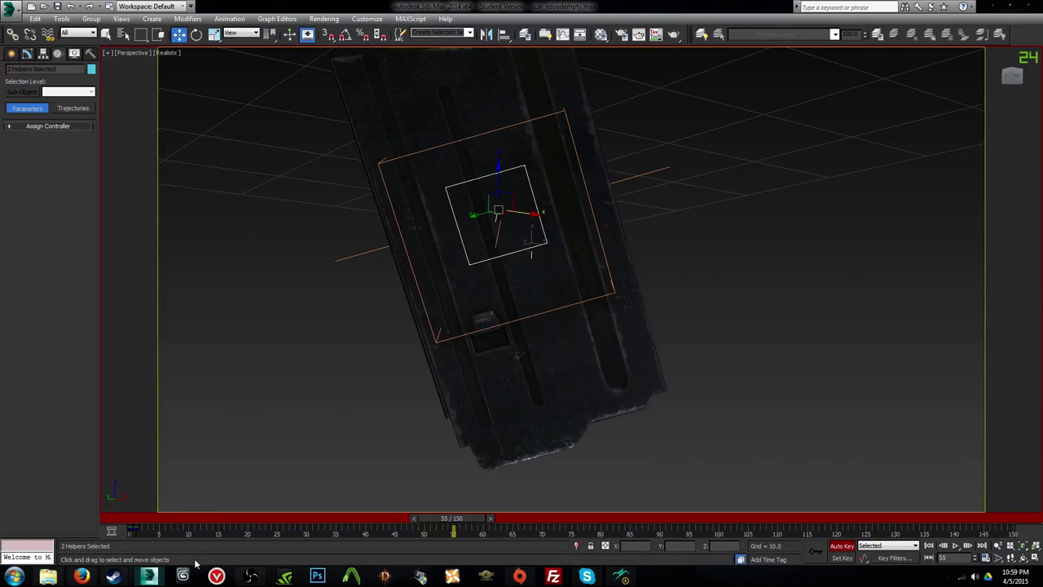
left_click_drag(141, 532, 378, 545)
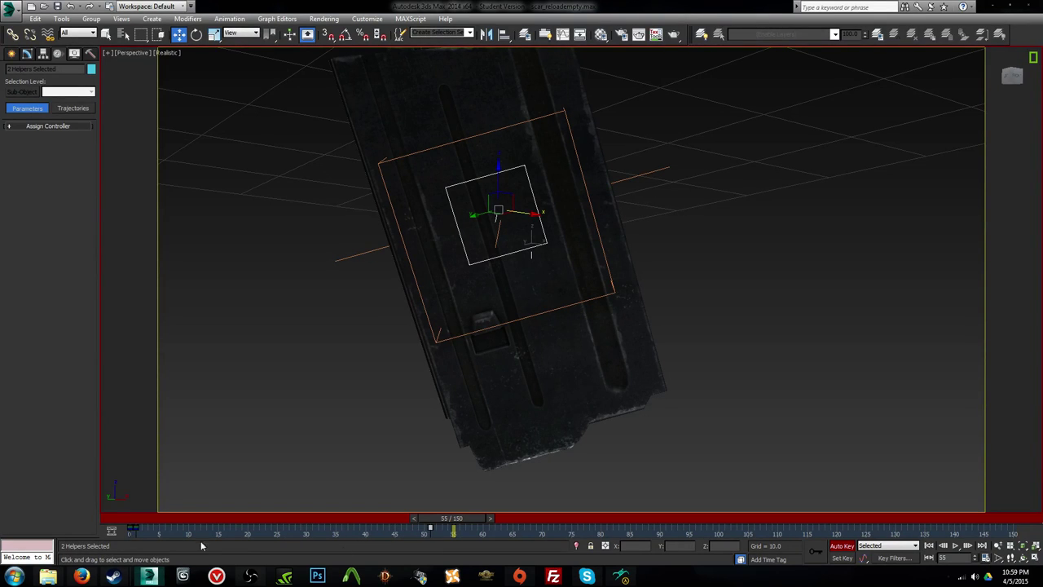
left_click_drag(440, 527, 435, 528, "shift")
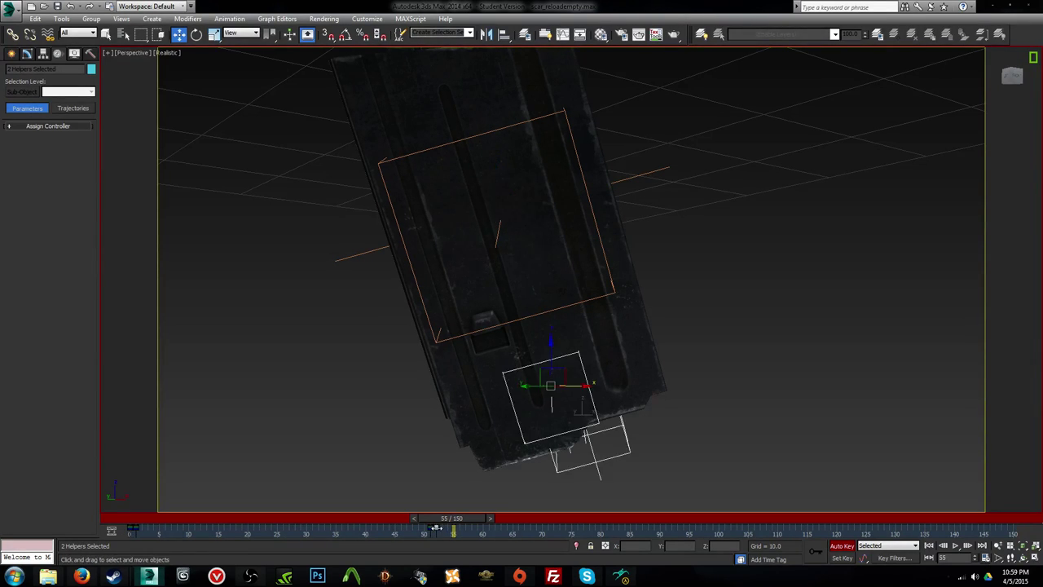
Step: At frame 55, rotate scar_mag and raise it into Camera001's view beside the rifle
middle_click_drag(619, 419, 473, 371, "alt")
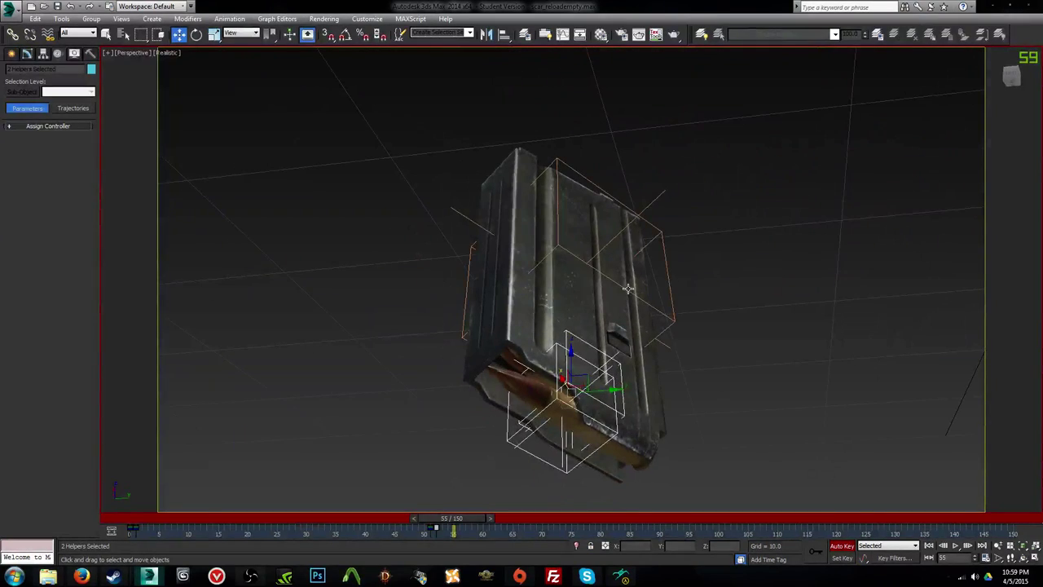
left_click(628, 288)
scroll(607, 320, "down", 3)
middle_click_drag(626, 304, 514, 456, "alt")
key("e")
left_click_drag(623, 433, 625, 456)
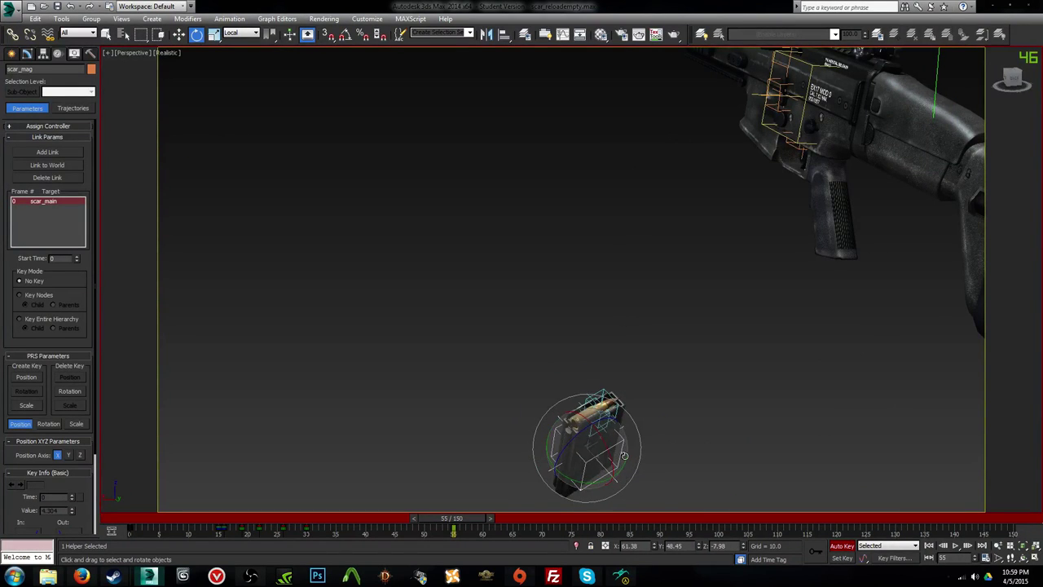
key("w")
middle_click_drag(624, 455, 690, 134, "alt")
left_click_drag(573, 447, 550, 122)
key("c")
left_click_drag(429, 396, 474, 493)
Step: At frame 49, rotate scar_mag and move it to about X 6.527, Y -13.104, Z -8.557
key("e")
left_click_drag(470, 529, 419, 531)
key("e")
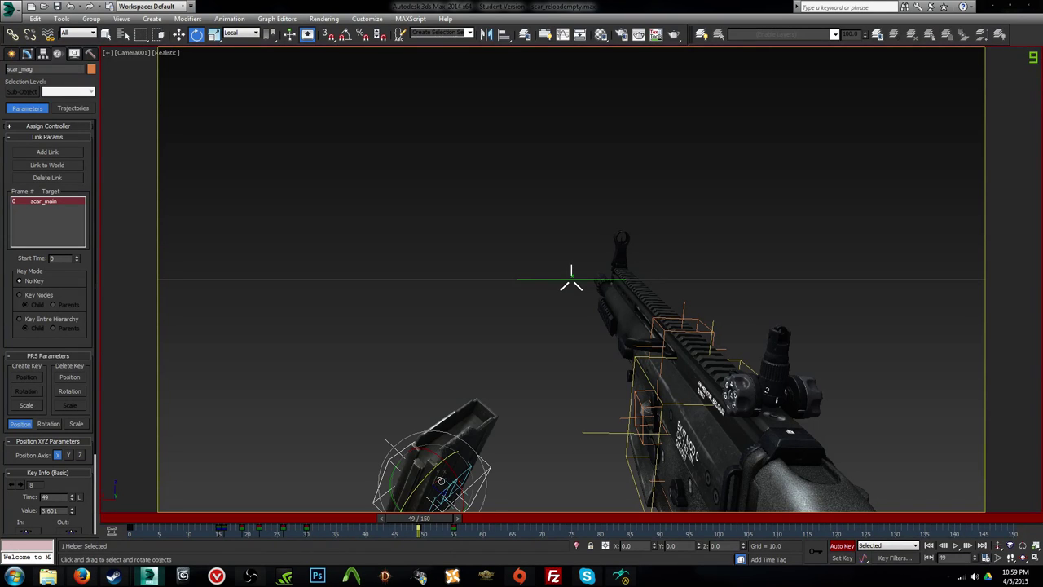
left_click_drag(431, 453, 314, 582)
key("w")
Step: Lower scar_mag at frame 49 in the perspective view to about Y -12.014, Z -11.857
key("f")
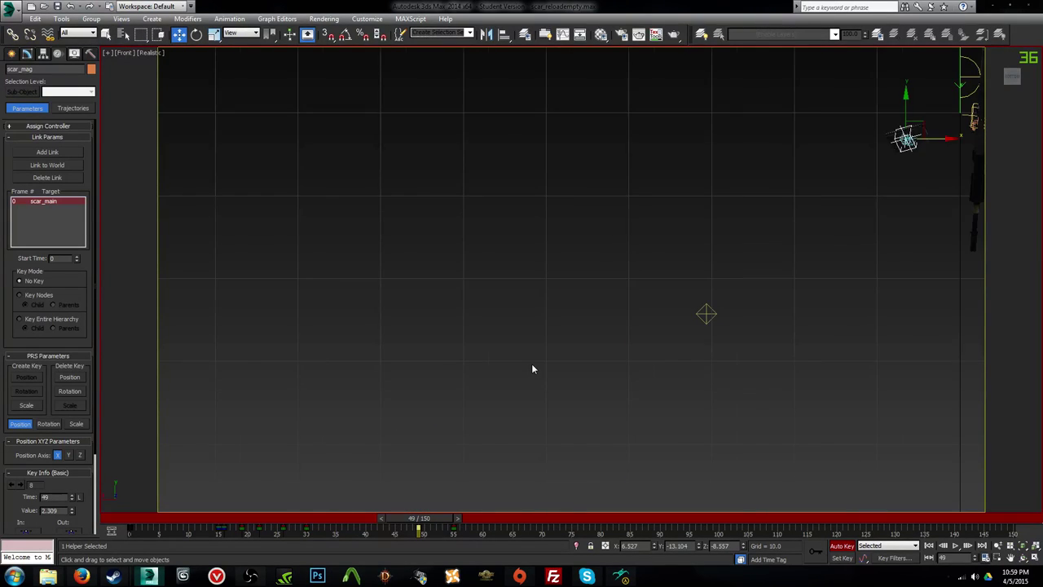
key("t")
key("f")
middle_click_drag(762, 239, 524, 285)
key("p")
key("z")
middle_click_drag(620, 272, 534, 347, "alt")
scroll(568, 249, "up", 5)
middle_click_drag(545, 281, 519, 312, "alt")
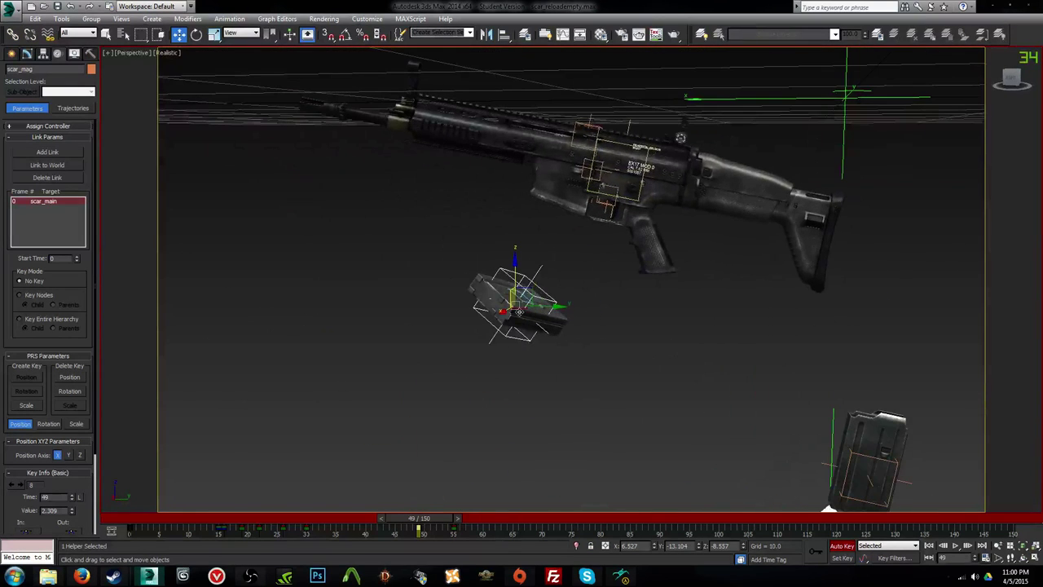
left_click_drag(549, 309, 566, 317)
middle_click_drag(566, 317, 577, 300, "alt")
left_click_drag(541, 277, 540, 359)
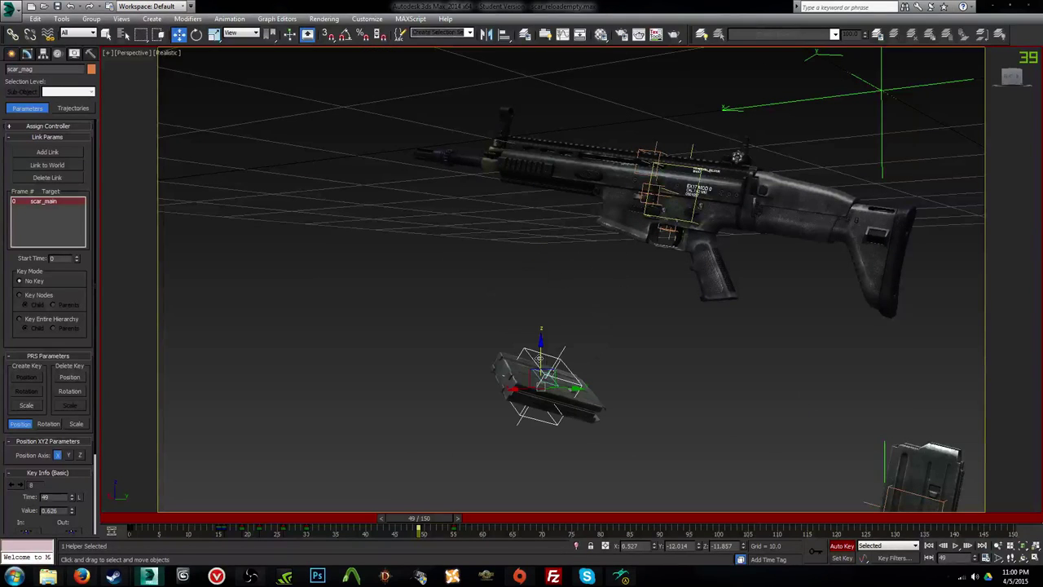
Step: At frame 60, adjust scar_mag through Camera001 to about X 3.682, Y -14.391, Z -5.967
left_click_drag(419, 522, 481, 531)
key("c")
key("e")
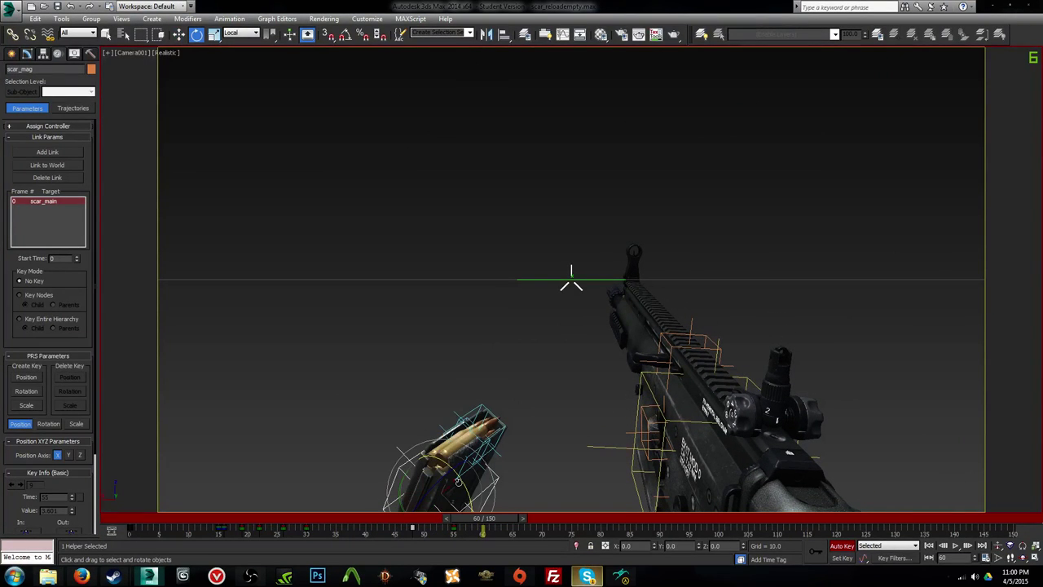
key("w")
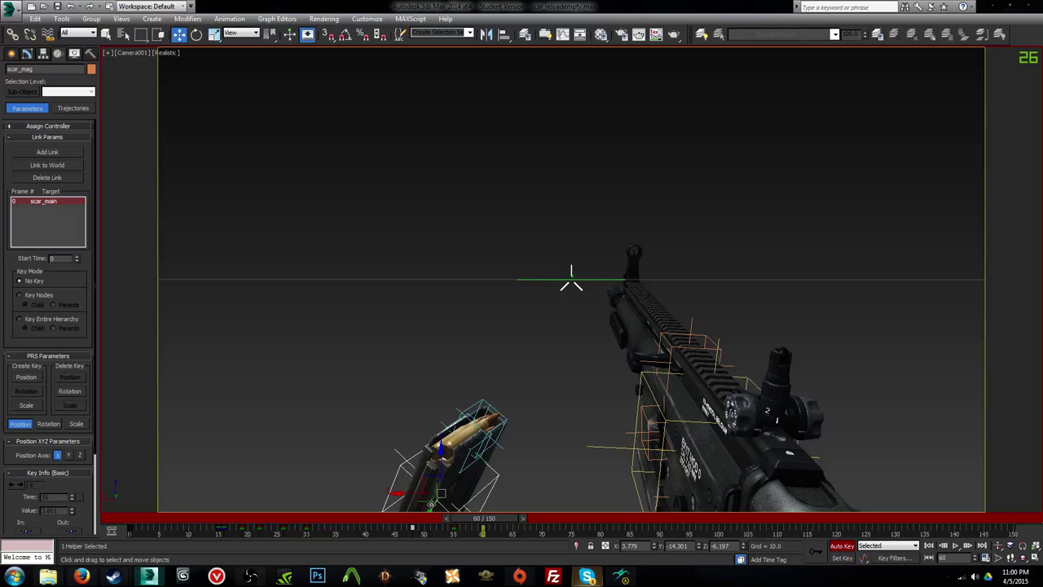
left_click_drag(431, 504, 92, 513)
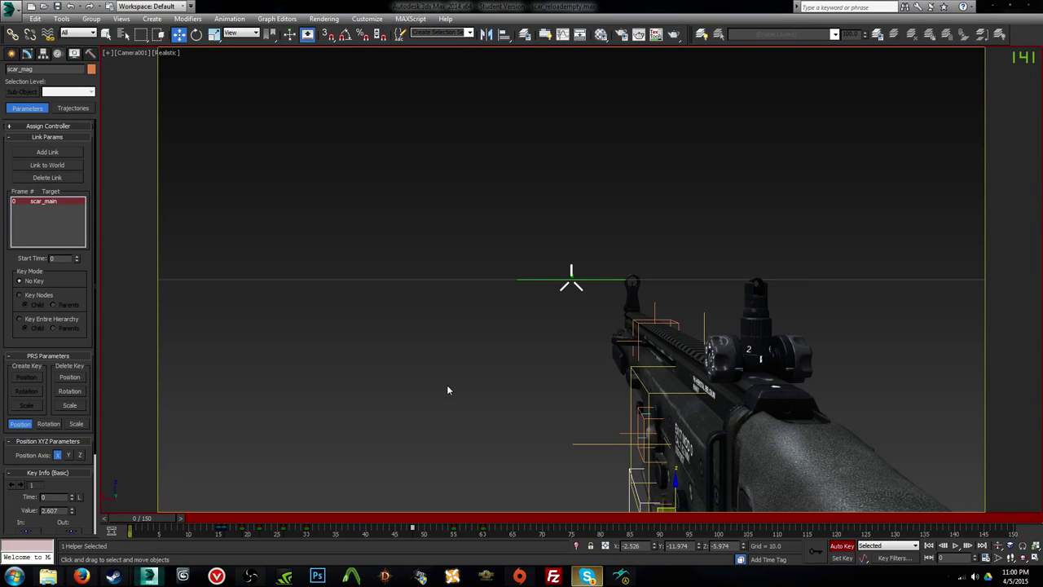
Step: Play the reload from frame 0 through Camera001 to review the magazine's entry
key("/")
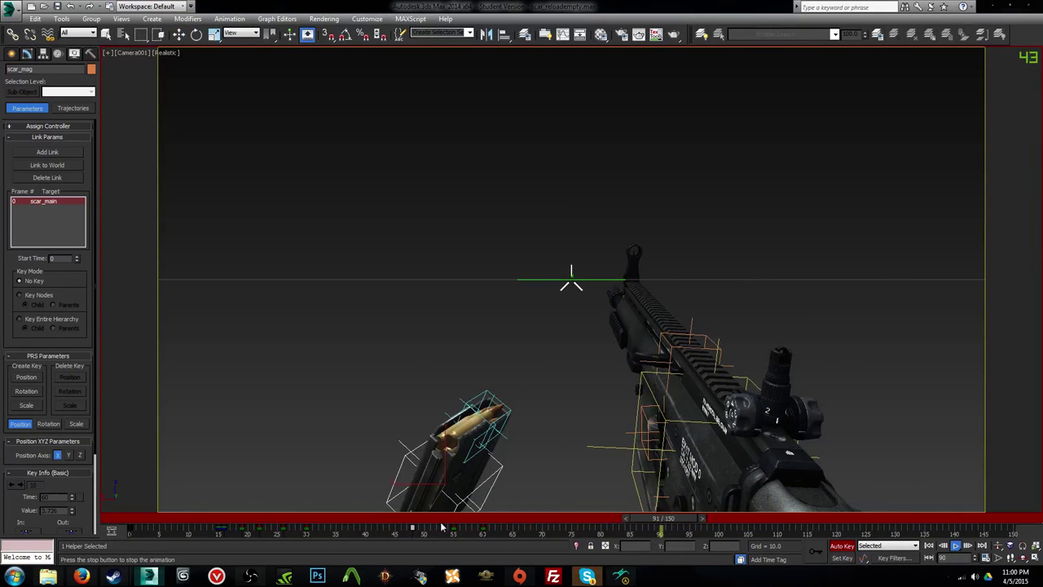
left_click_drag(432, 518, 140, 493)
key("/")
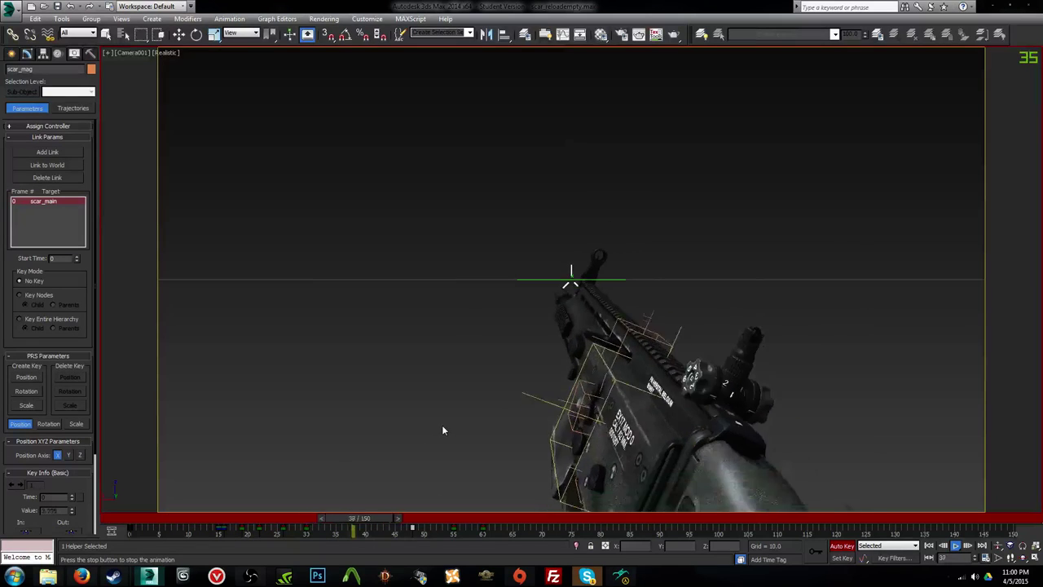
Step: Shift scar_mag's keys at frames 48 and 55 two frames earlier and replay the animation
left_click_drag(447, 518, 487, 540)
key("w")
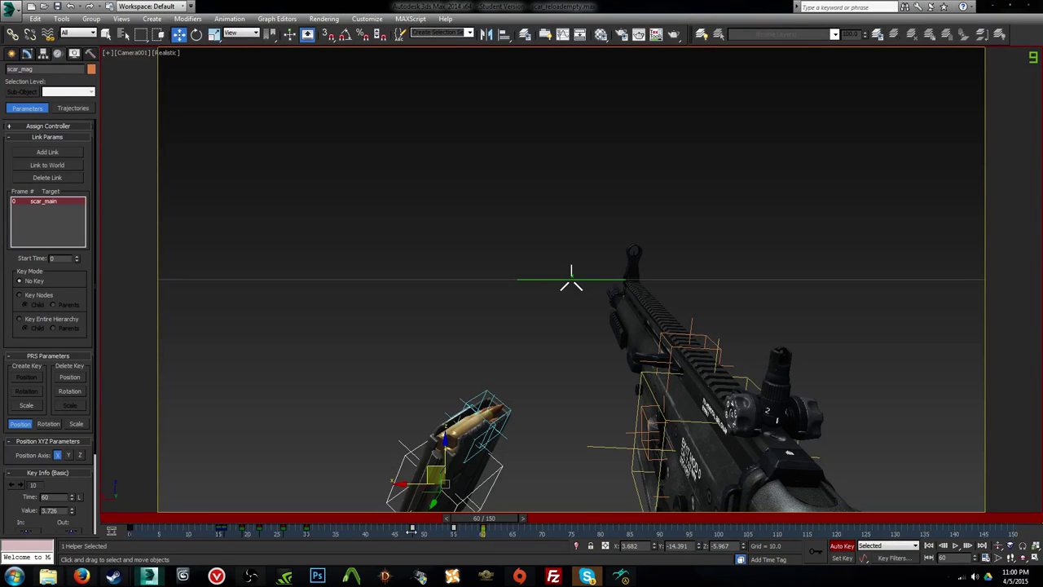
key("/")
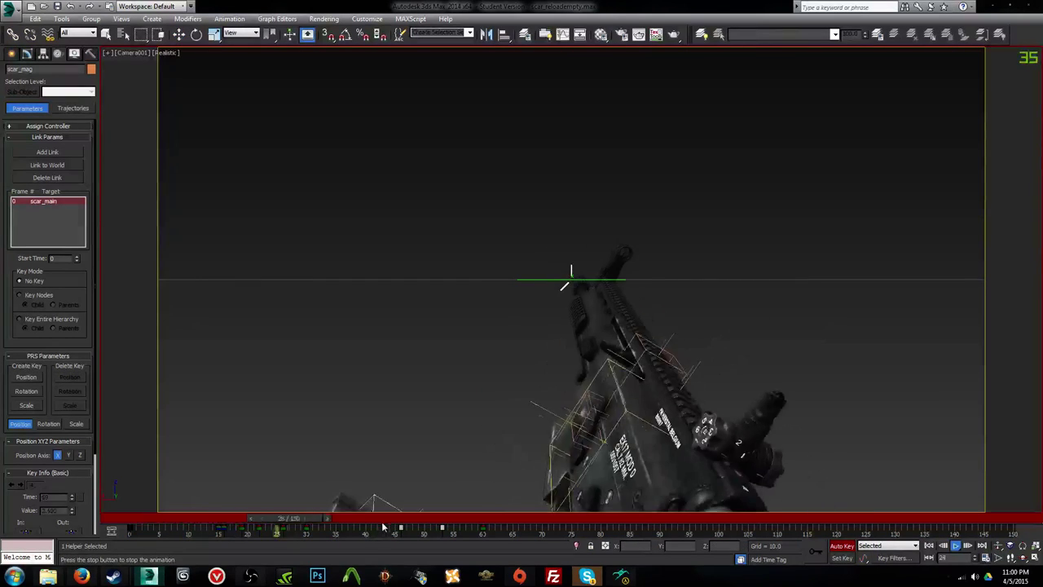
Step: Rotate scar_mag slightly at frame 53 and check the motion up to frame 56
mouse_move(438, 520)
left_mouse_down()
mouse_move(445, 531)
mouse_move(486, 532)
mouse_move(452, 532)
left_mouse_up()
key("e")
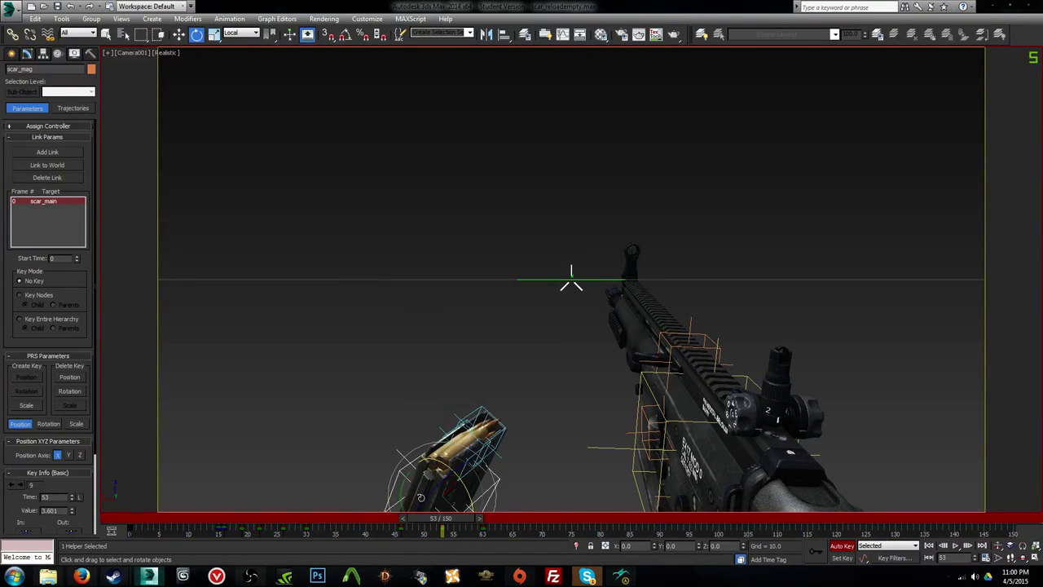
left_click_drag(399, 492, 462, 530)
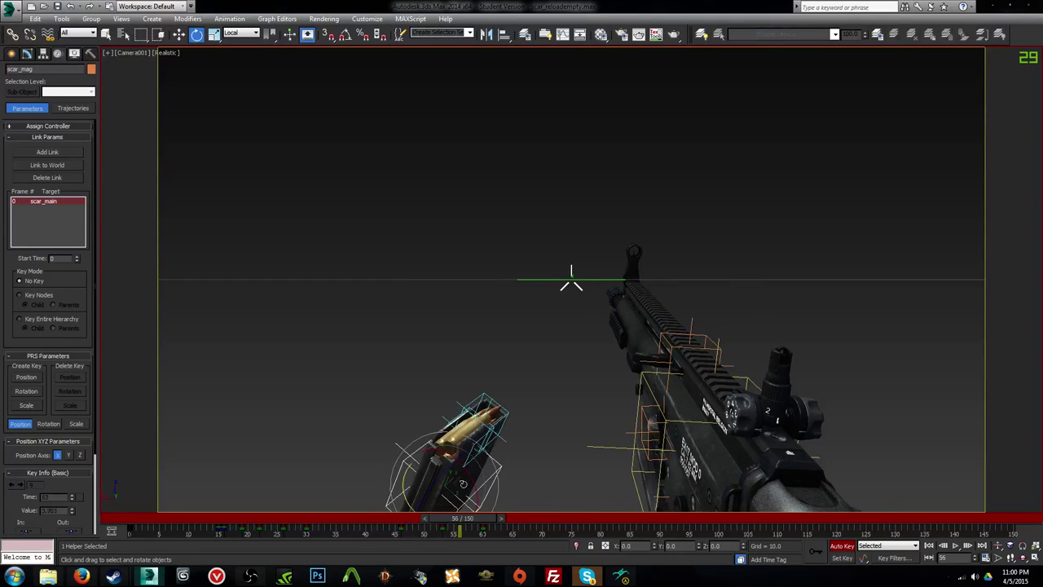
Step: Select the magazine's two round helpers and move their frame 52 key to frame 40
left_click(461, 407)
left_click(444, 417, "ctrl")
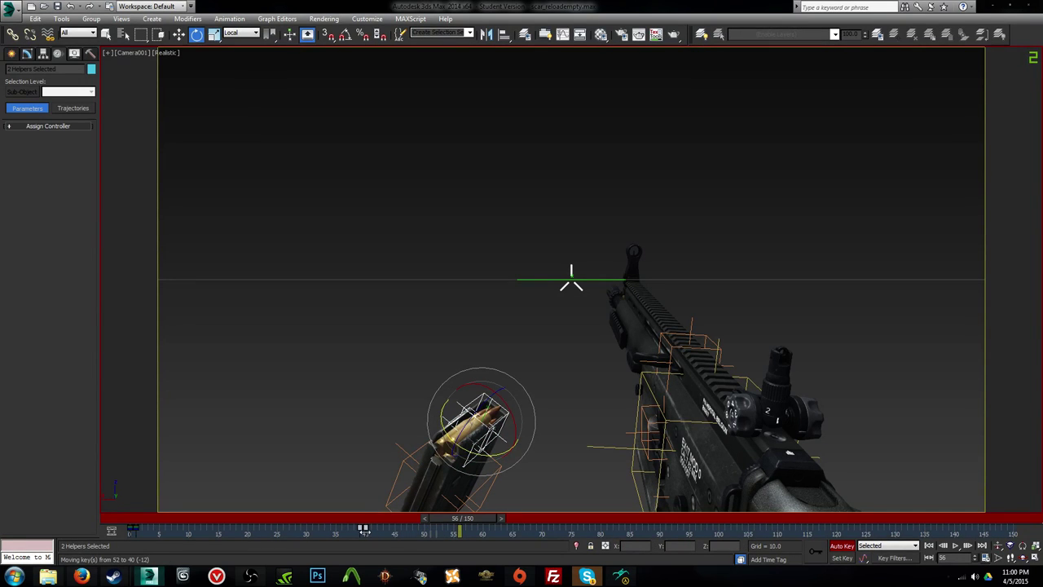
left_click_drag(363, 529, 495, 521)
Step: At frame 60, rotate scar_mag so the magazine tilts further in the camera view
key("e")
left_click(466, 500)
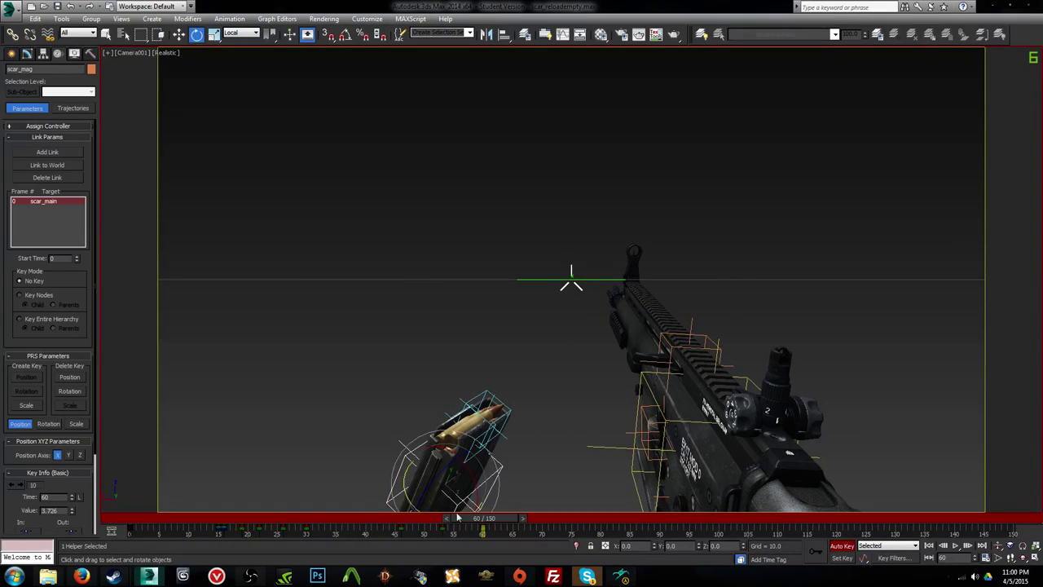
left_click_drag(402, 491, 421, 497)
mouse_move(471, 523)
left_mouse_down()
mouse_move(348, 523)
mouse_move(465, 534)
left_mouse_up()
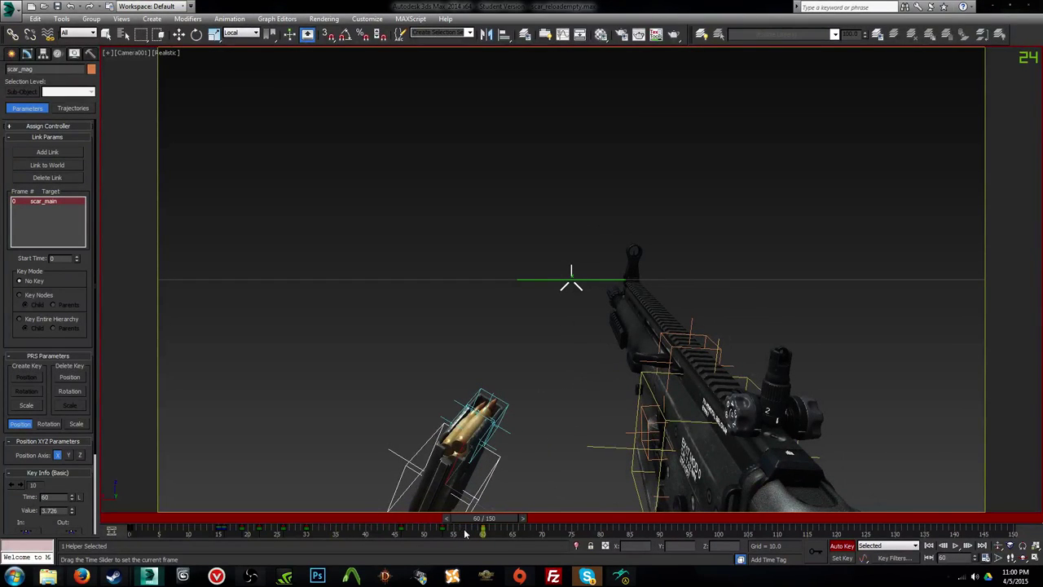
Step: Review the magazine's motion through Camera001 from frame 0 to frame 58
left_click_drag(155, 514, 122, 514)
key("e")
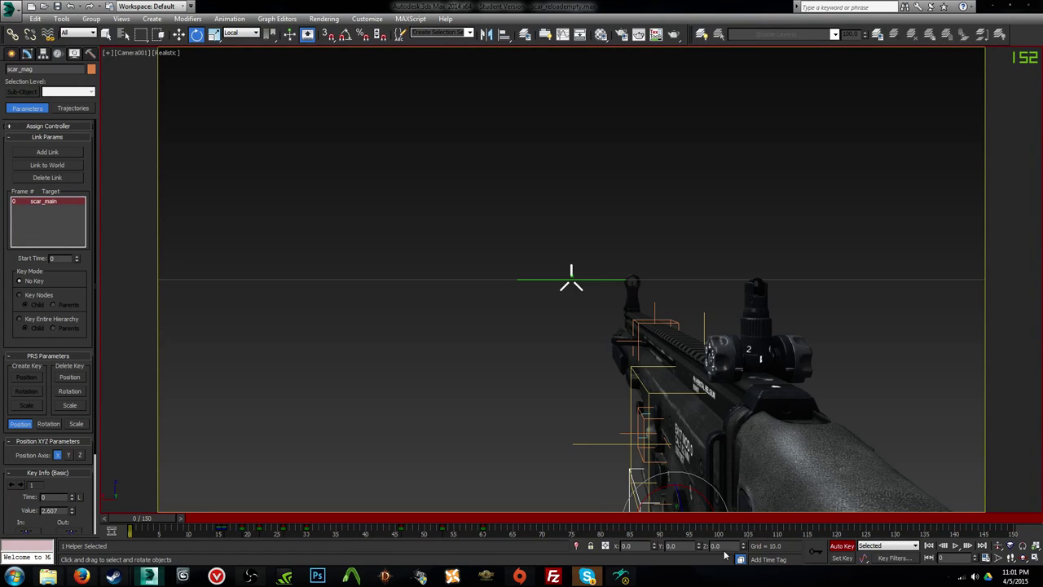
left_click_drag(560, 522, 480, 488)
key("e")
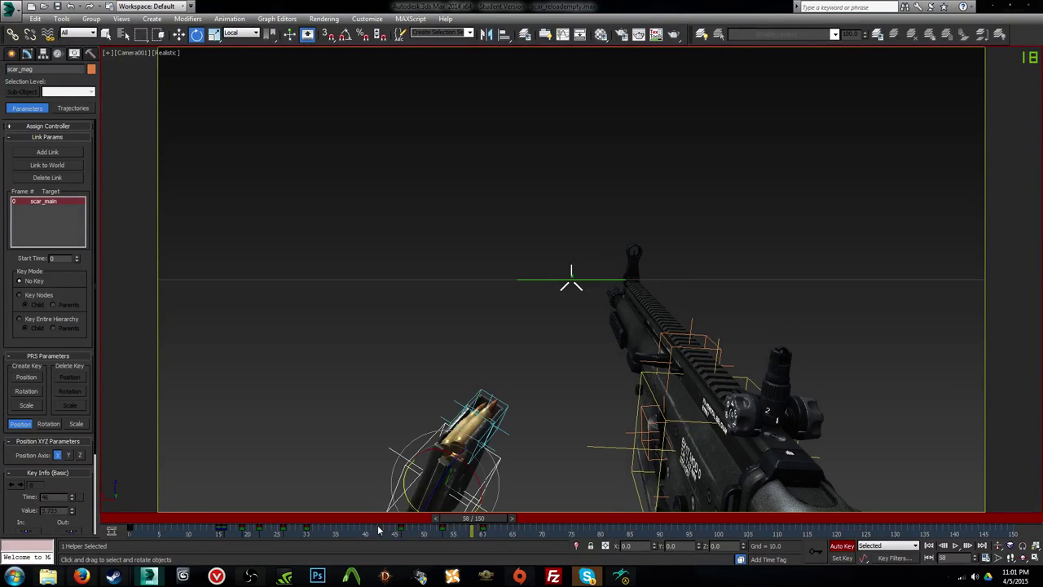
Step: Delete scar_mag's keys at frames 46, 53 and 60 and copy its frame 16 key to frame 56
key("Delete")
left_click_drag(378, 527, 481, 533)
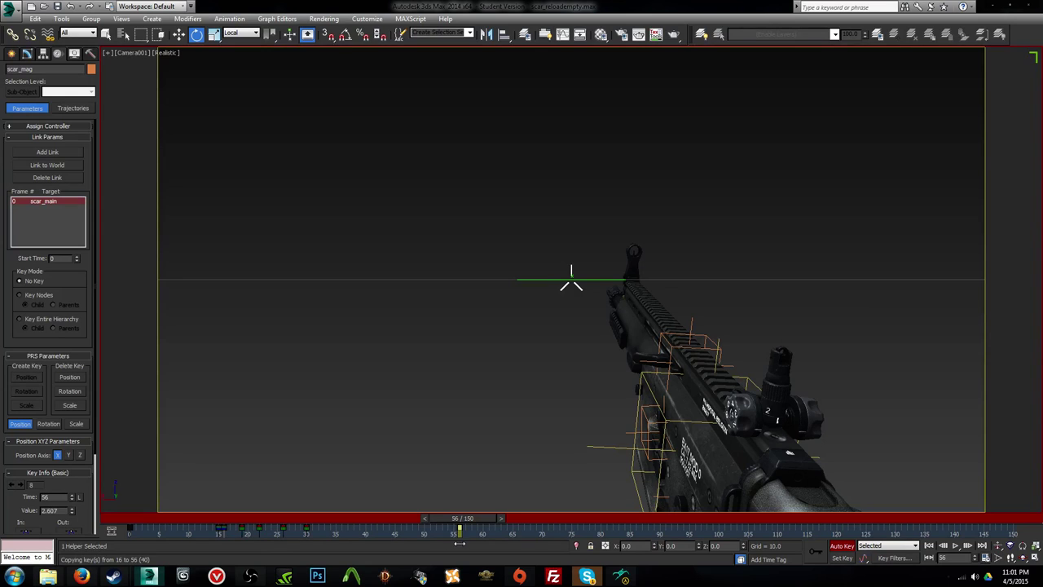
key("l")
key("p")
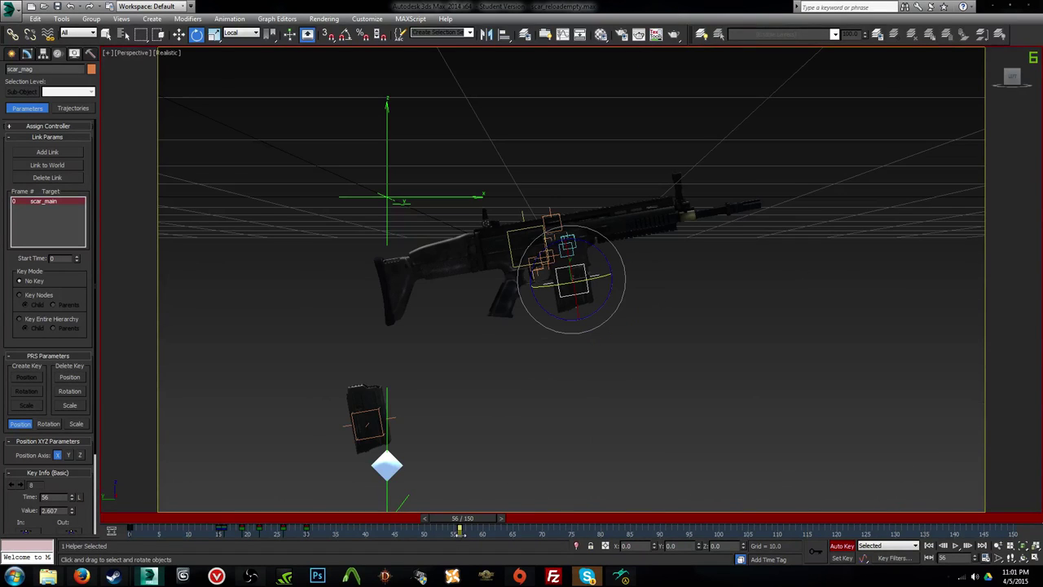
Step: Delete the scale key of scar_mag at frame 56
right_click(460, 530)
mouse_move(525, 453)
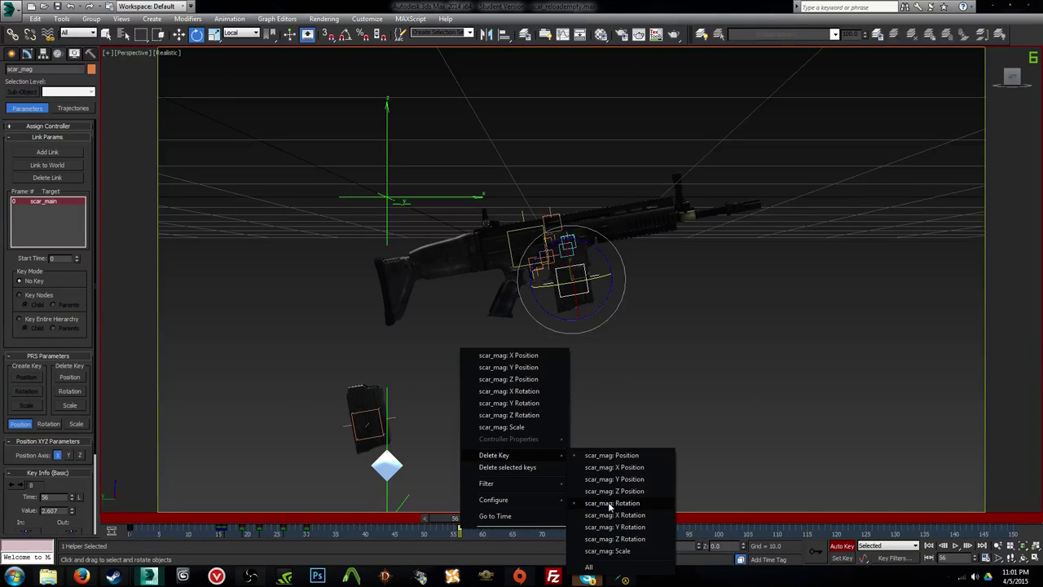
left_click(606, 551)
Step: Set the Move tool to Local coordinates and pull the magazine down out of the magazine well at frame 56
middle_click_drag(692, 342, 576, 331, "alt")
scroll(576, 331, "up", 3)
middle_click_drag(620, 300, 545, 281, "alt")
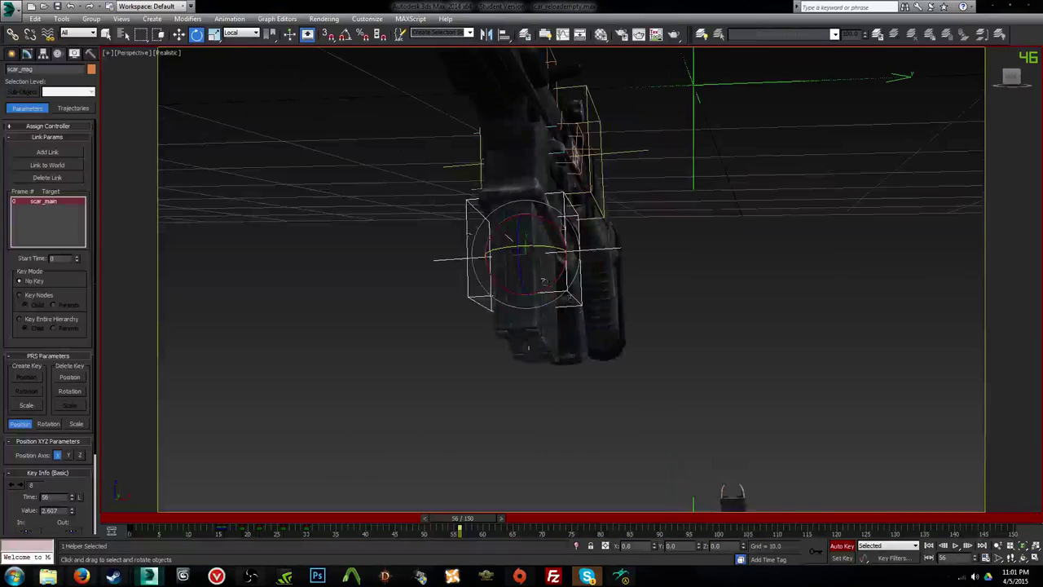
key("w")
left_click(242, 33)
left_click(236, 74)
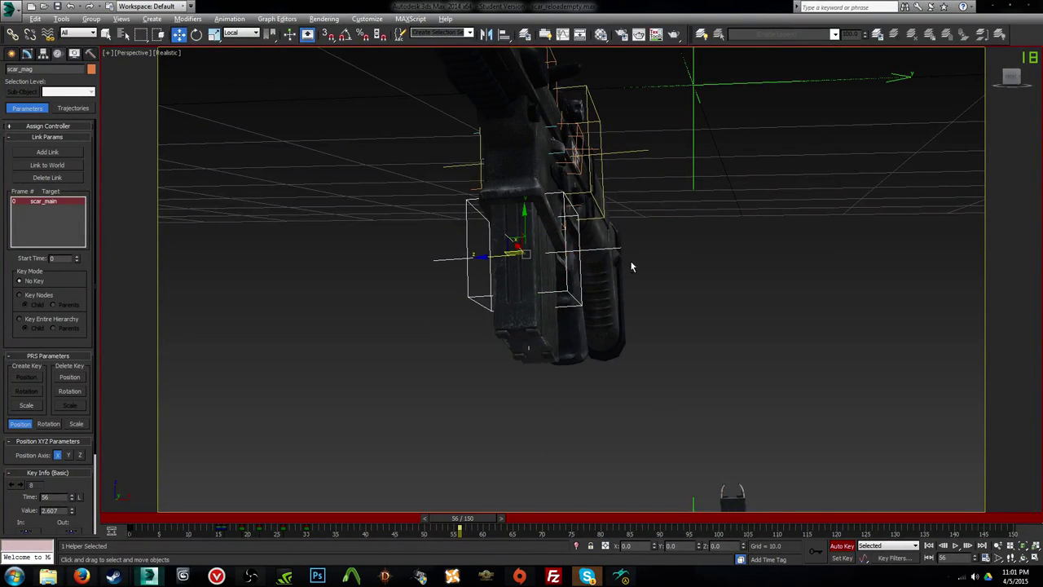
middle_click_drag(631, 267, 507, 279, "alt")
left_click_drag(505, 269, 479, 372)
Step: Rotate the magazine about 10 degrees around its local Z axis at frame 56
middle_click_drag(478, 373, 525, 390, "alt")
key("e")
left_click_drag(525, 390, 529, 405)
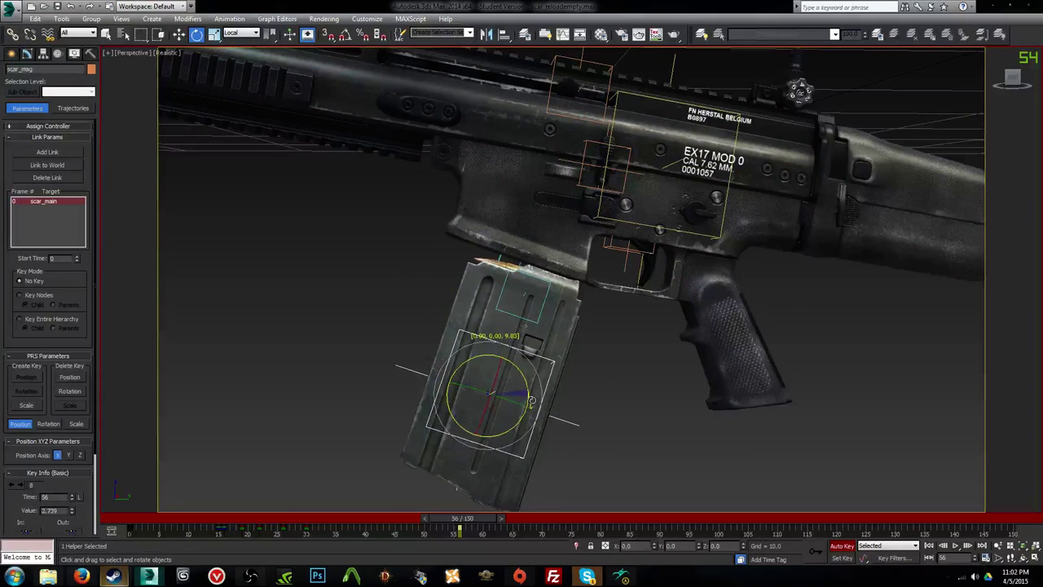
Step: Shift the tilted magazine at frame 56 so its top lines up just below the magazine well from the side and front
key("w")
middle_click_drag(528, 404, 513, 393, "alt")
left_click_drag(483, 377, 456, 395)
middle_click_drag(457, 395, 544, 389, "alt")
left_click_drag(453, 391, 475, 378)
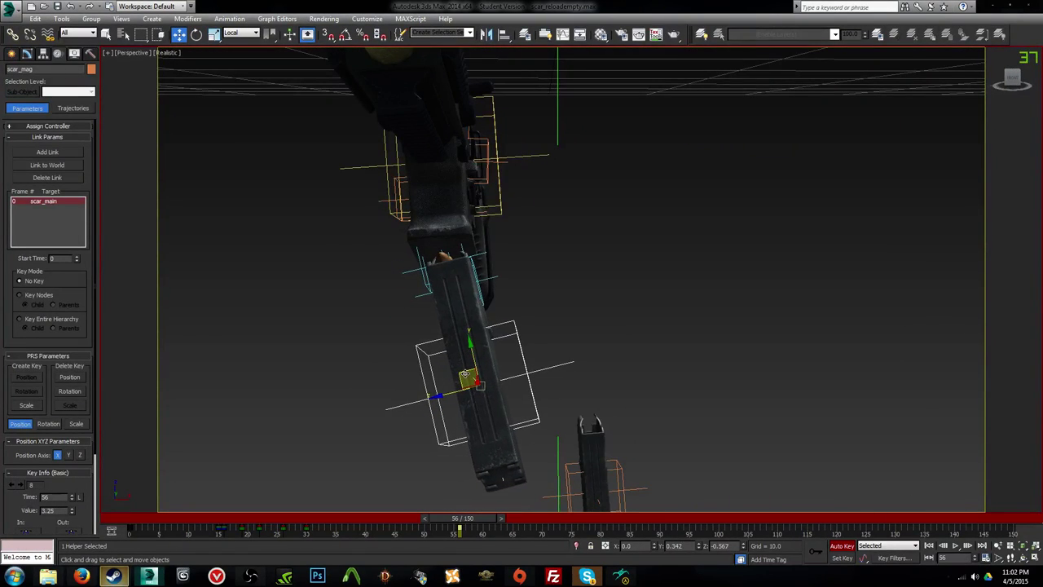
middle_click_drag(653, 412, 463, 389, "alt")
left_click_drag(457, 380, 463, 384)
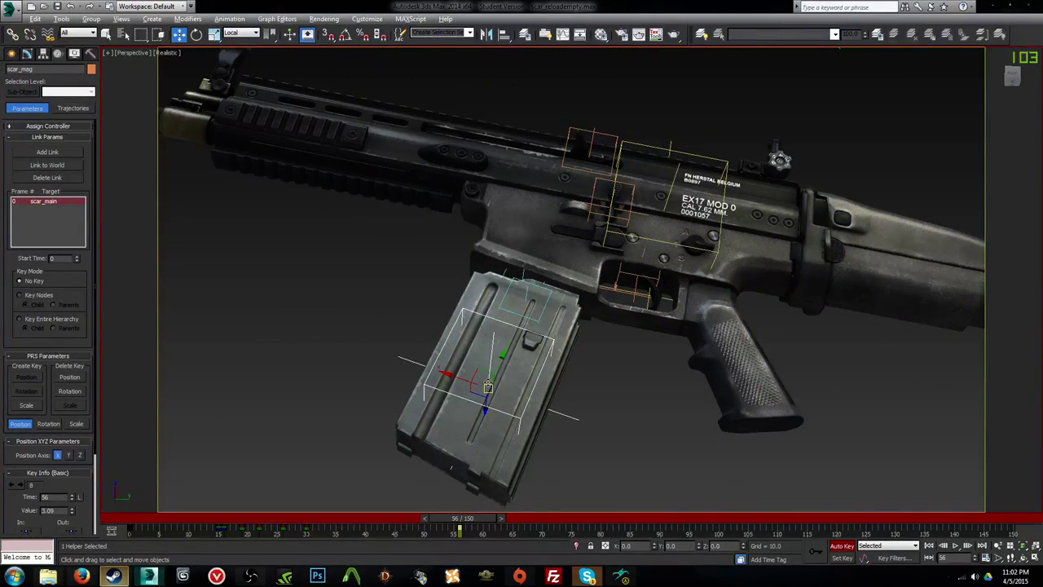
middle_click_drag(487, 386, 564, 374, "alt")
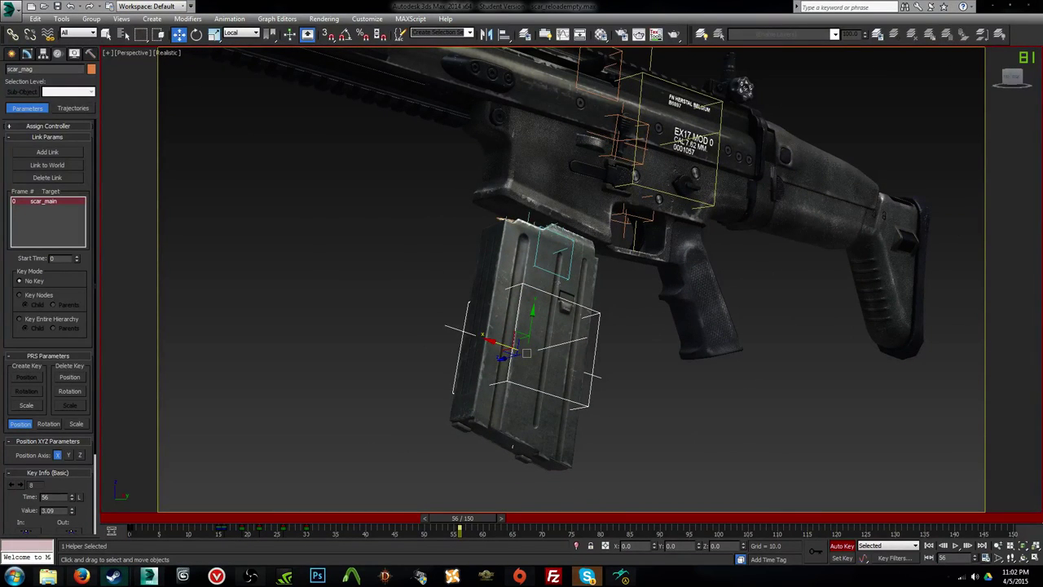
Step: Go to frame 61 and key a slight rotation of the magazine there, comparing it with the frames before
middle_click_drag(783, 266, 495, 520, "alt")
left_click_drag(476, 524, 502, 515)
key("w")
middle_click_drag(473, 358, 568, 352, "alt")
key("e")
middle_click_drag(491, 373, 562, 363, "alt")
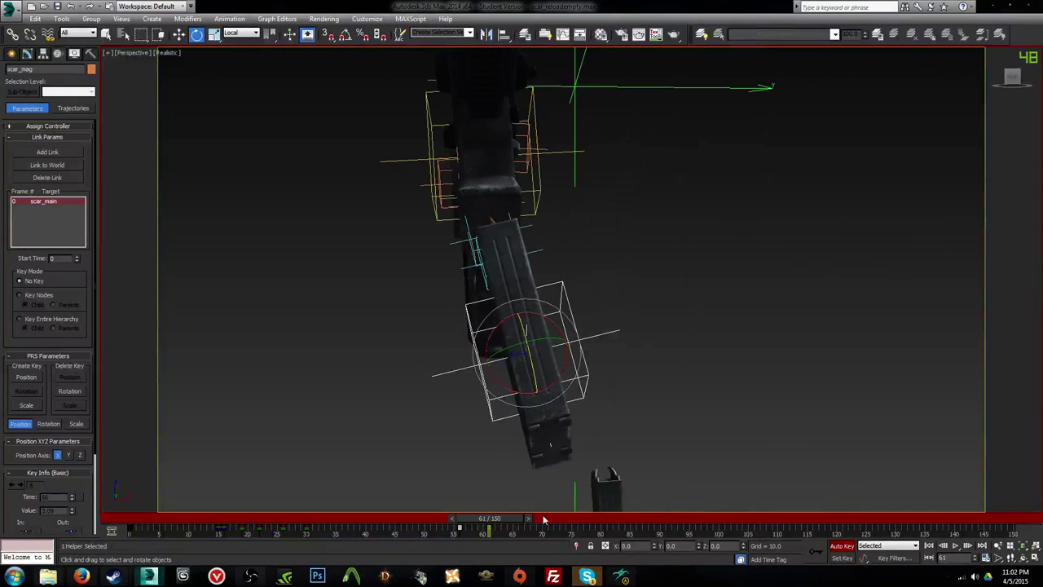
left_click_drag(517, 520, 500, 524)
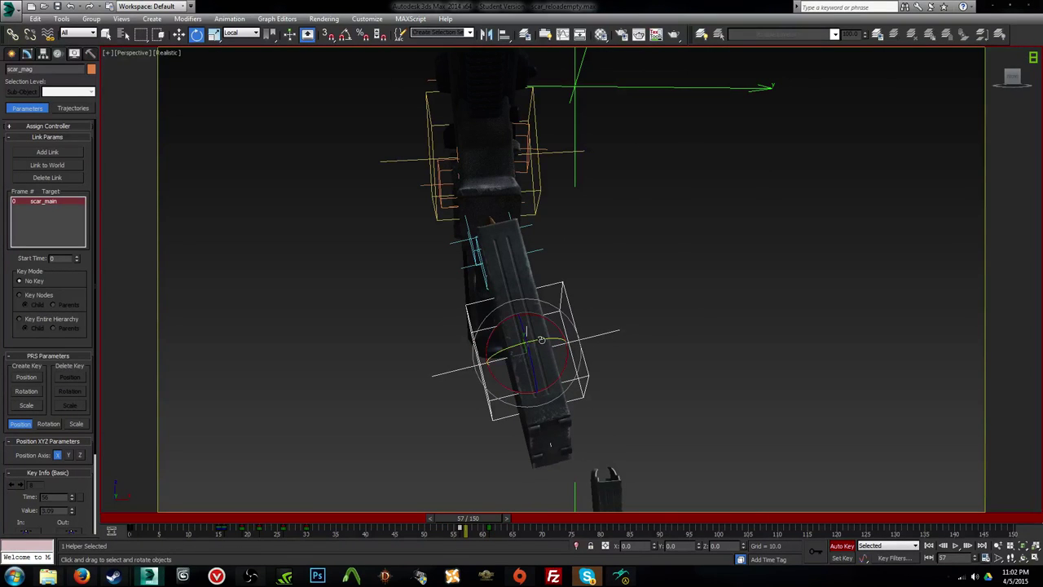
Step: Key the magazine's position and refine its rotation at frame 61 so it sits closer to the magazine well
left_click_drag(542, 339, 489, 522)
key("w")
key("e")
left_click_drag(542, 385, 535, 393)
mouse_move(533, 345)
middle_mouse_down("alt")
mouse_move(459, 340)
mouse_move(517, 352)
middle_mouse_up("alt")
key("w")
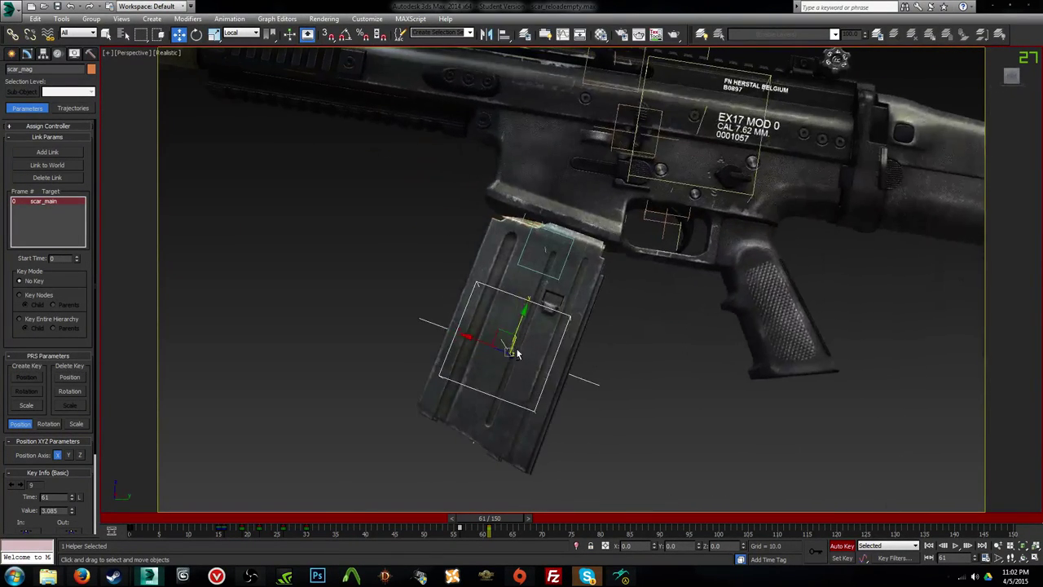
Step: Check frame 61 through Camera001, and in perspective shift the magazine about 0.04 along its local Z axis
mouse_move(512, 519)
left_mouse_down()
mouse_move(448, 519)
mouse_move(509, 518)
left_mouse_up()
key("c")
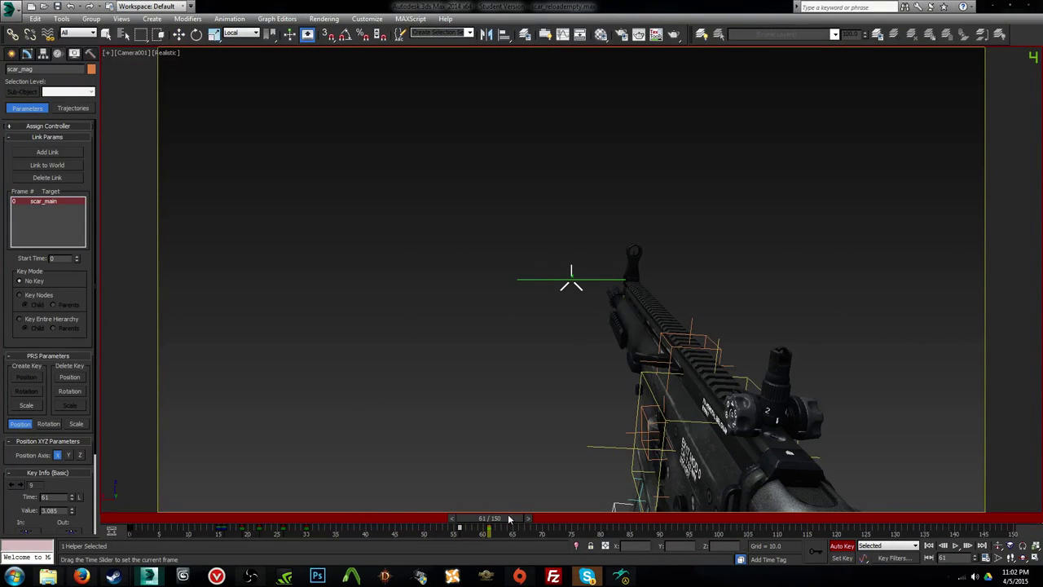
key("p")
key("z")
middle_click_drag(527, 504, 616, 375, "alt")
left_click_drag(534, 287, 525, 280)
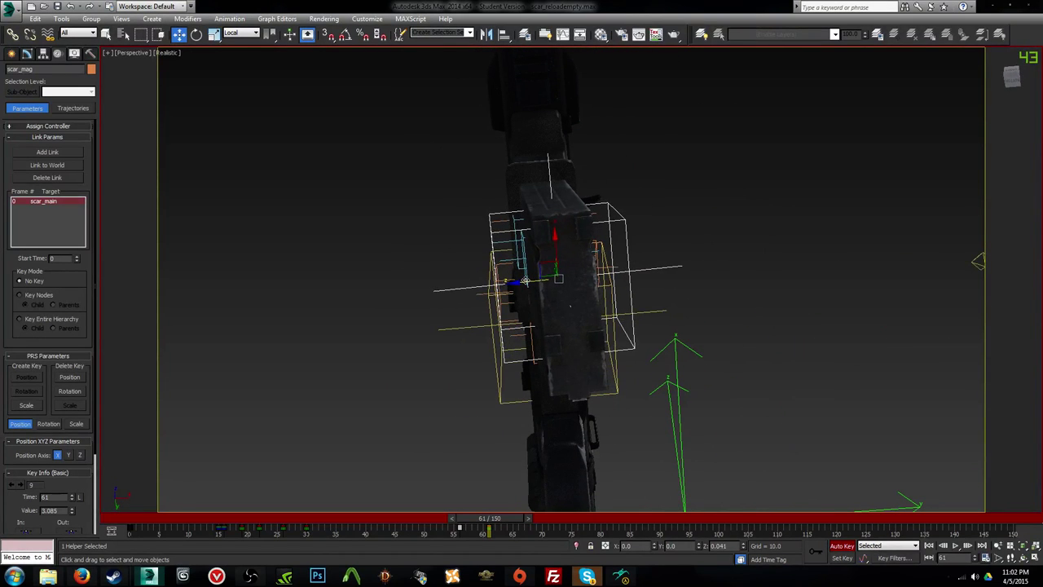
Step: Move the magazine at frame 56 sideways along its local Z axis, closer to the rifle's centreline
left_click_drag(501, 519, 471, 518)
key("w")
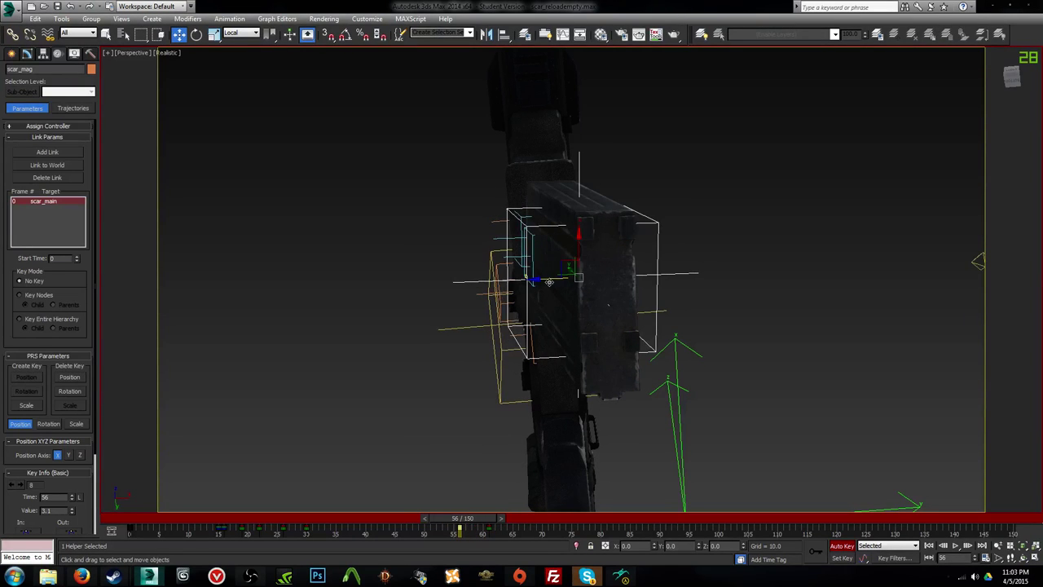
left_click_drag(549, 282, 530, 290)
Step: Nudge the magazine at frame 61 in its local XY plane to fit its top edge to the magazine well opening
left_click_drag(454, 518, 482, 518)
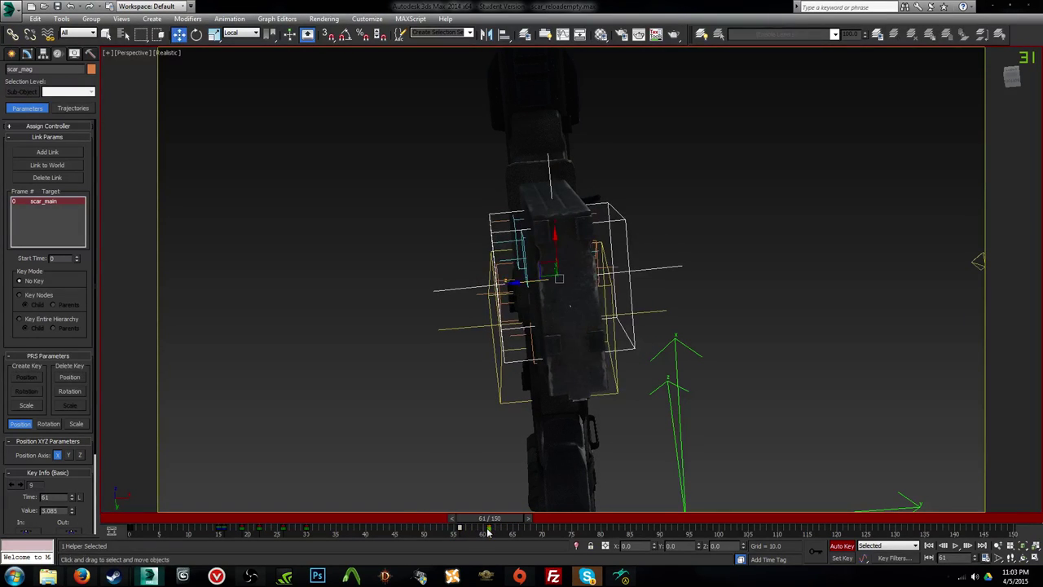
middle_click_drag(623, 376, 550, 303, "alt")
mouse_move(556, 302)
left_mouse_down()
mouse_move(560, 290)
mouse_move(545, 301)
left_mouse_up()
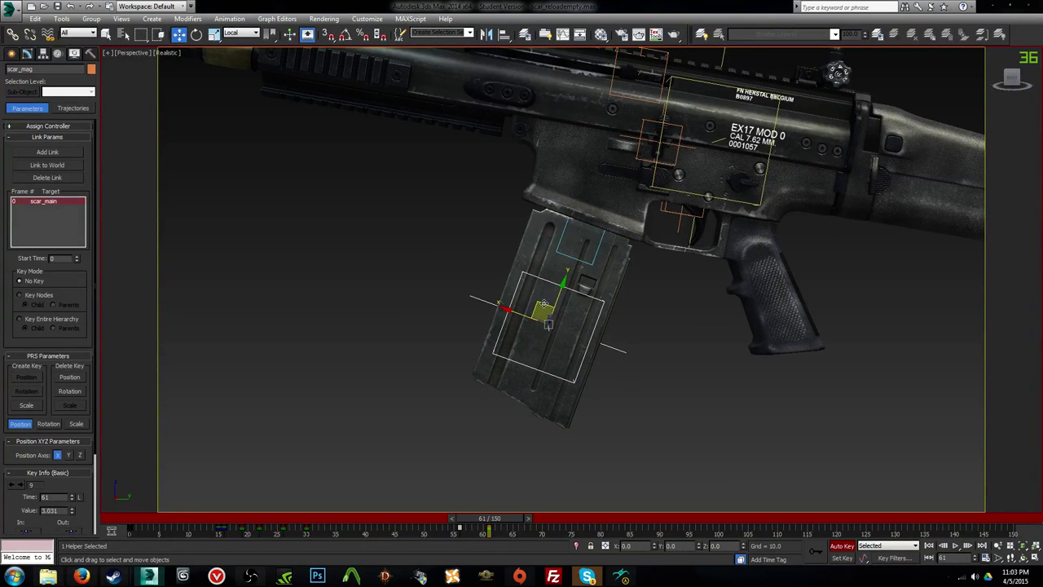
Step: Nudge the magazine slightly at frame 56 and step forward through the frames to check the motion
mouse_move(509, 524)
left_mouse_down()
mouse_move(478, 523)
mouse_move(510, 520)
left_mouse_up()
middle_click_drag(644, 404, 561, 401, "alt")
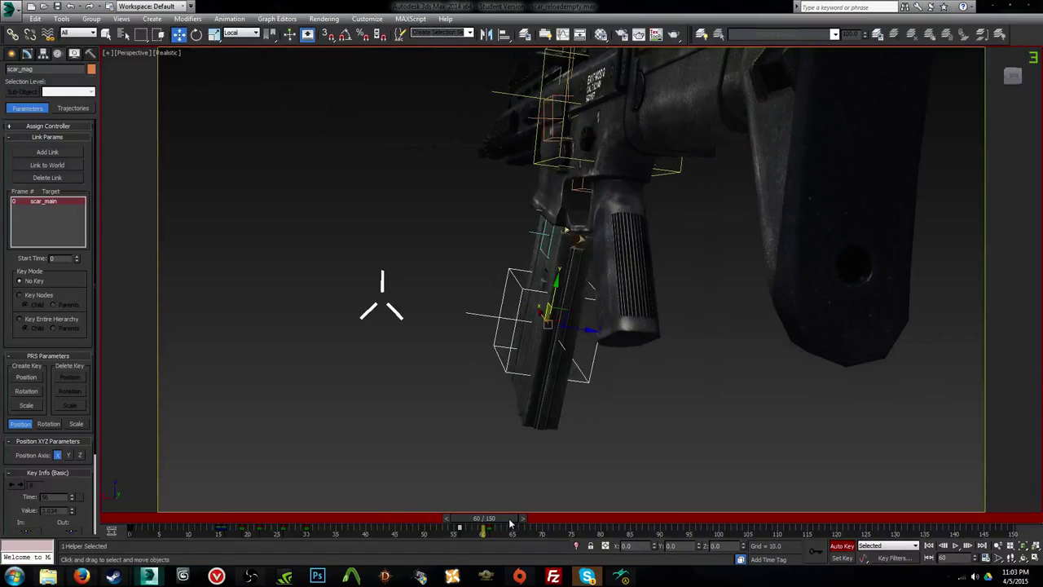
left_click_drag(511, 522, 489, 523)
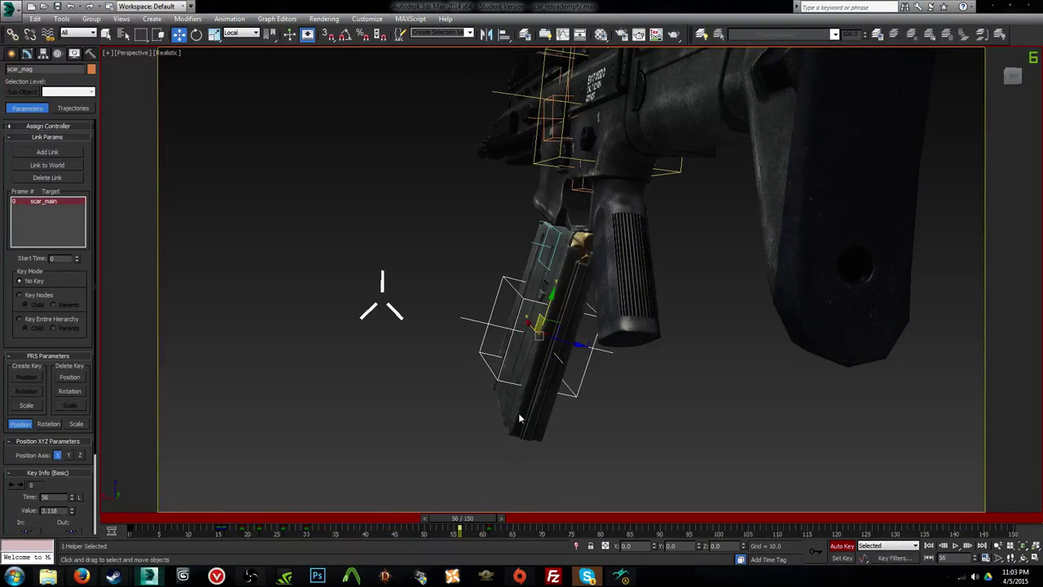
mouse_move(554, 325)
left_mouse_down()
mouse_move(545, 331)
mouse_move(552, 324)
left_mouse_up()
key("period")
key("period")
key("period")
key("period")
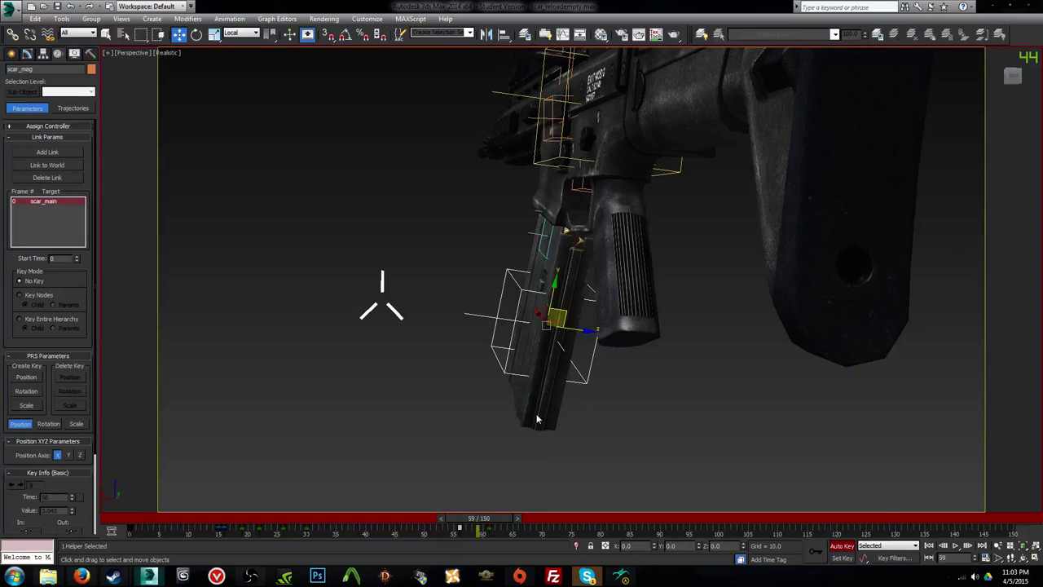
Step: Key the magazine at frame 66 by rotating it around its local Z axis and realigning it under the magazine well
key("period")
key("period")
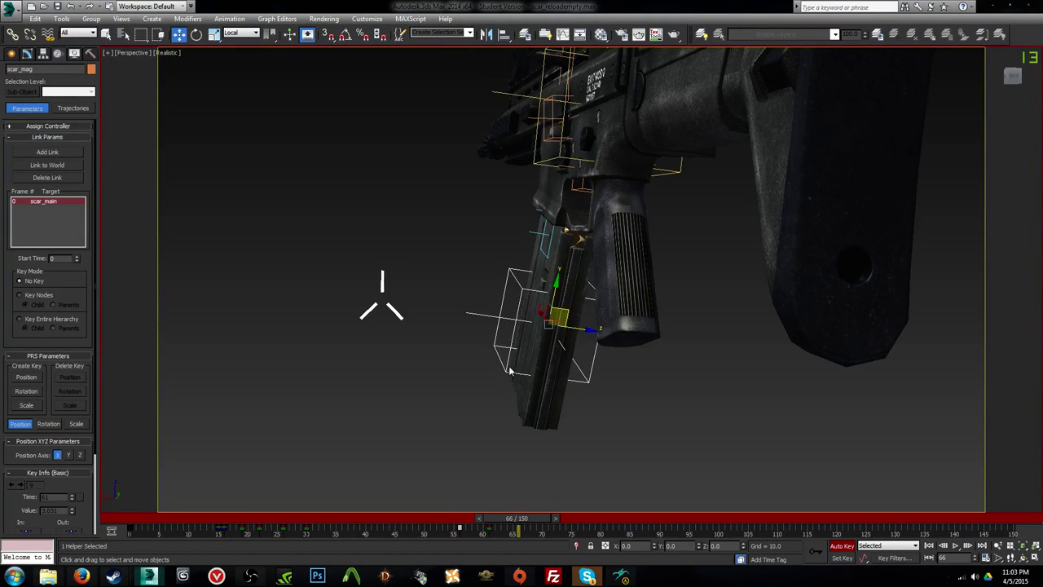
middle_click_drag(510, 371, 840, 58, "alt")
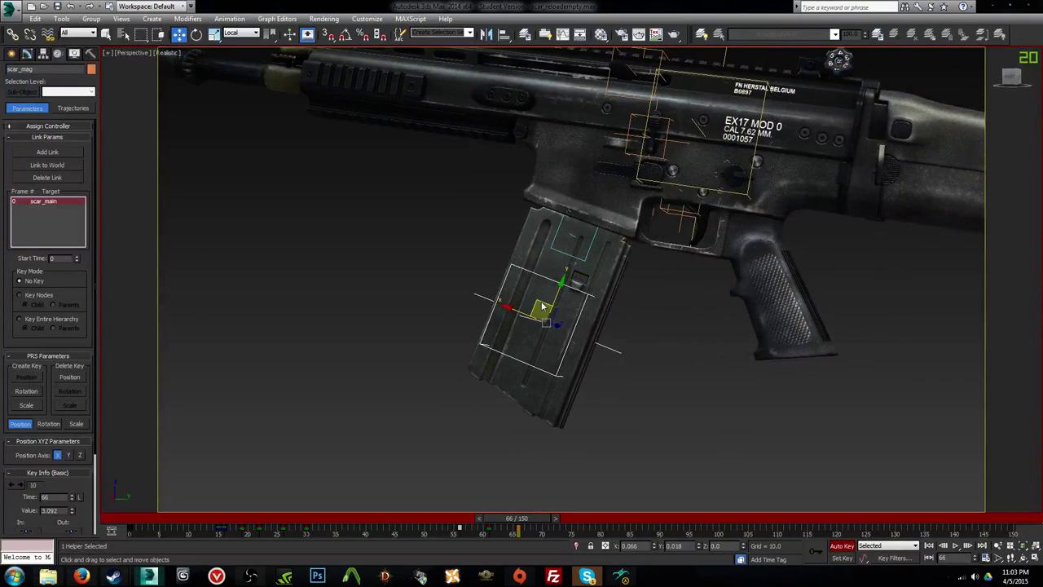
key("e")
left_click_drag(580, 340, 589, 337)
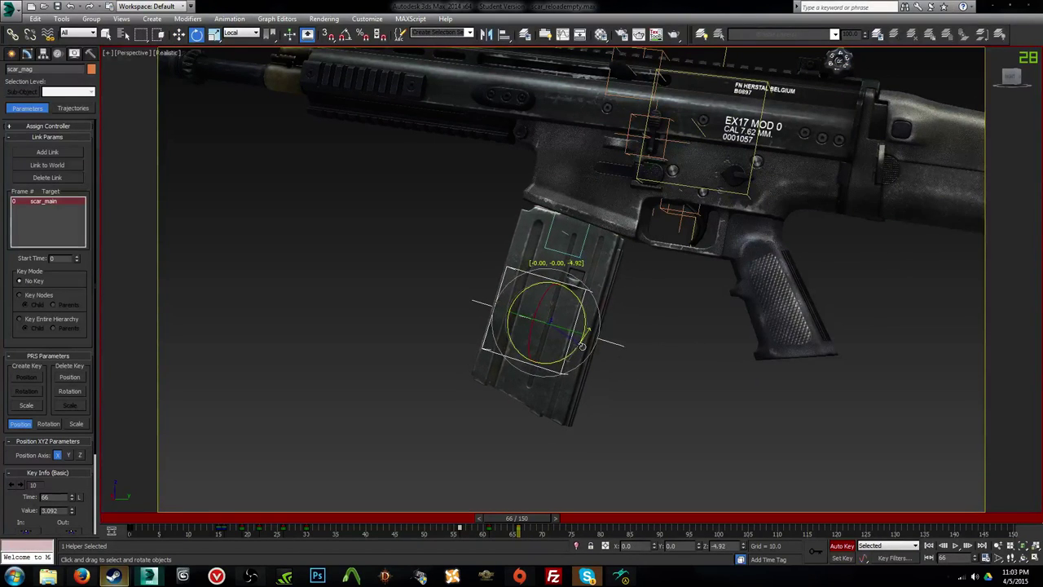
key("w")
middle_click_drag(588, 337, 565, 347, "alt")
left_click_drag(515, 312, 528, 315)
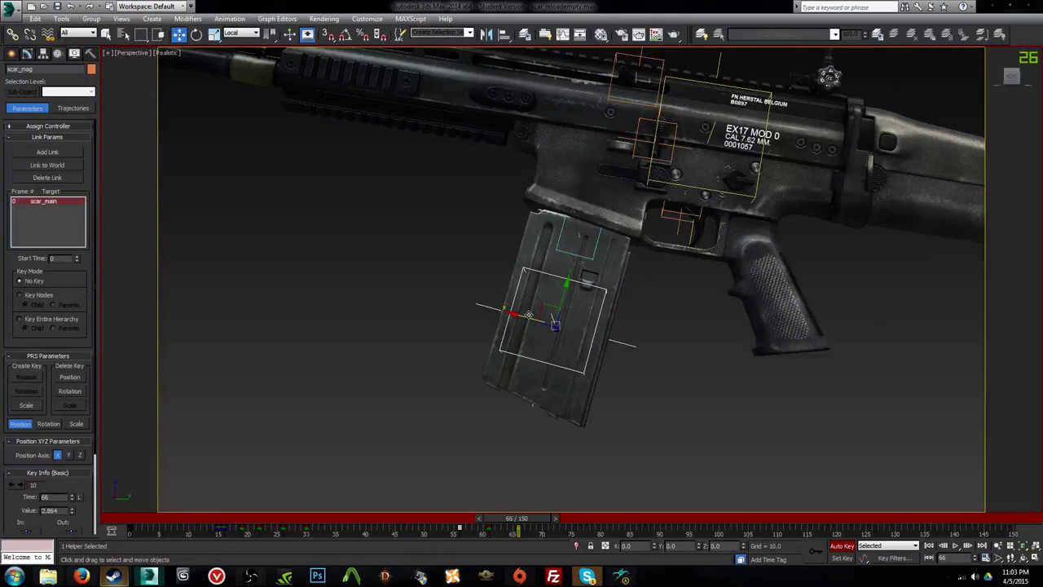
Step: Tilt the magazine slightly around its local Y and X axes at frame 66 to straighten it under the rifle
middle_click_drag(529, 316, 613, 330, "alt")
key("e")
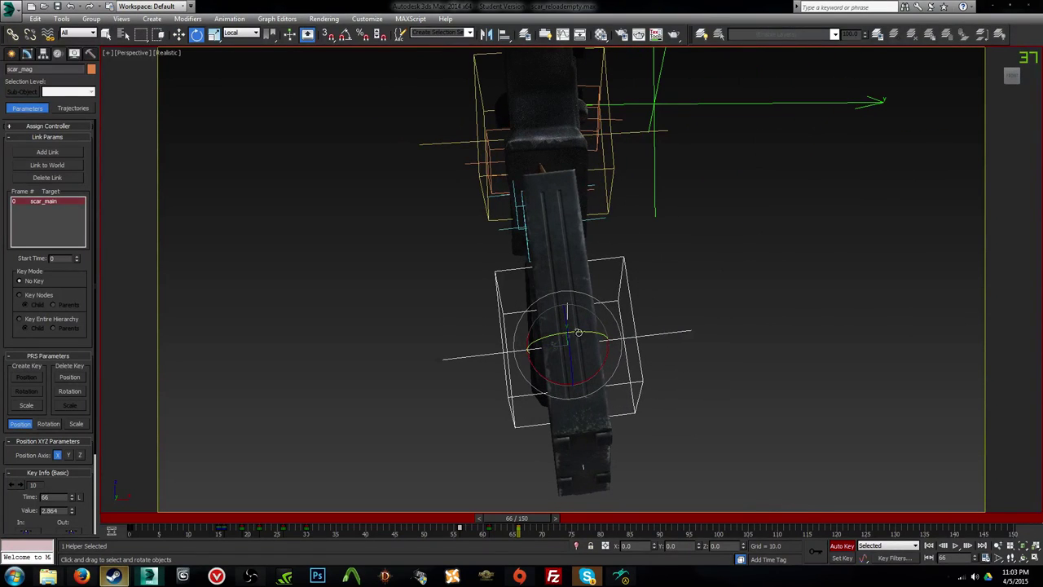
left_click_drag(577, 332, 575, 330)
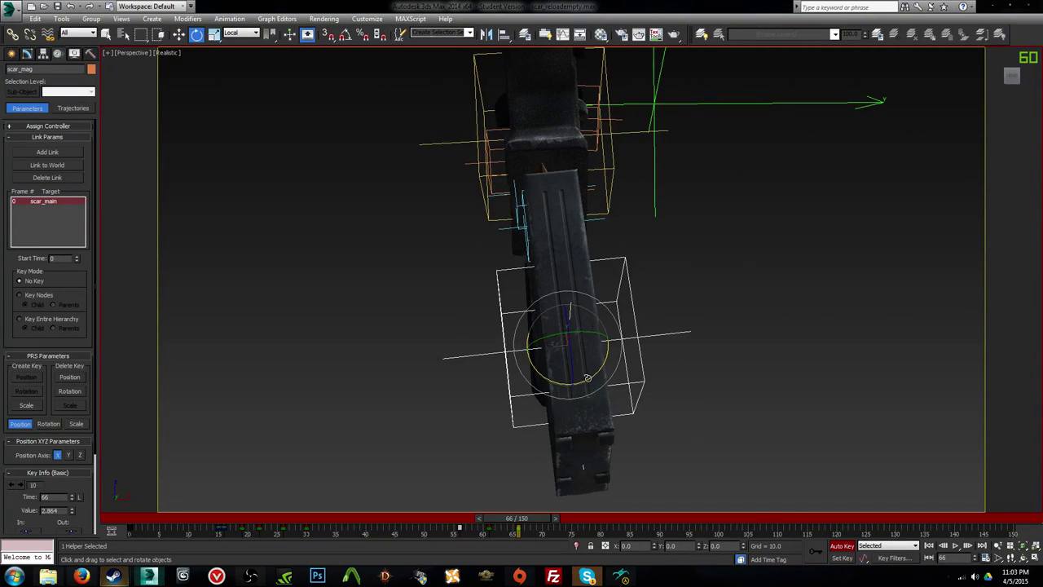
left_click_drag(588, 377, 584, 378)
Step: Check the magazine at frame 56 through Camera001 and inspect it up close in perspective
left_click_drag(515, 518, 486, 512)
key("c")
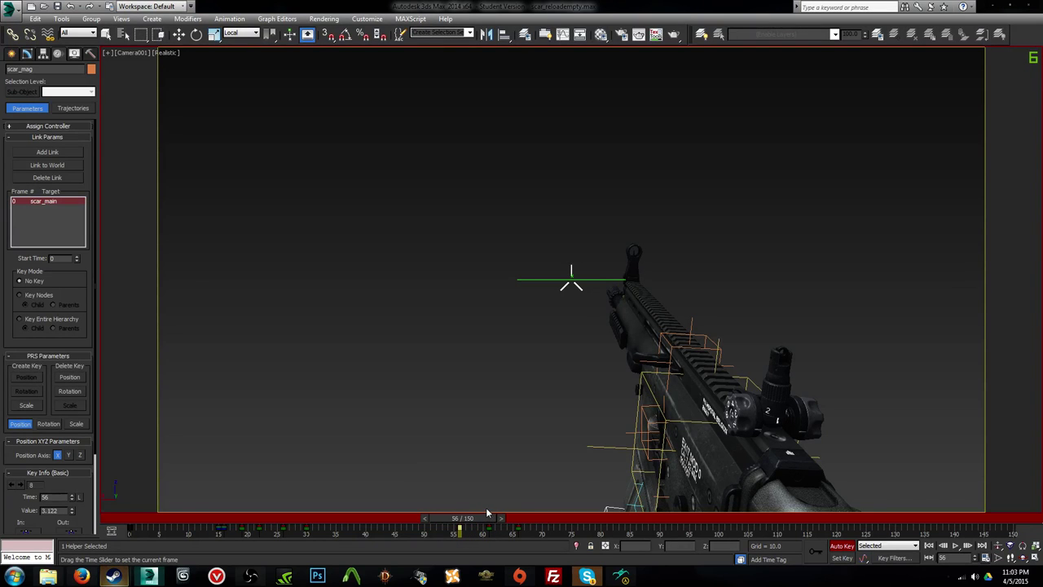
key("e")
key("w")
key("p")
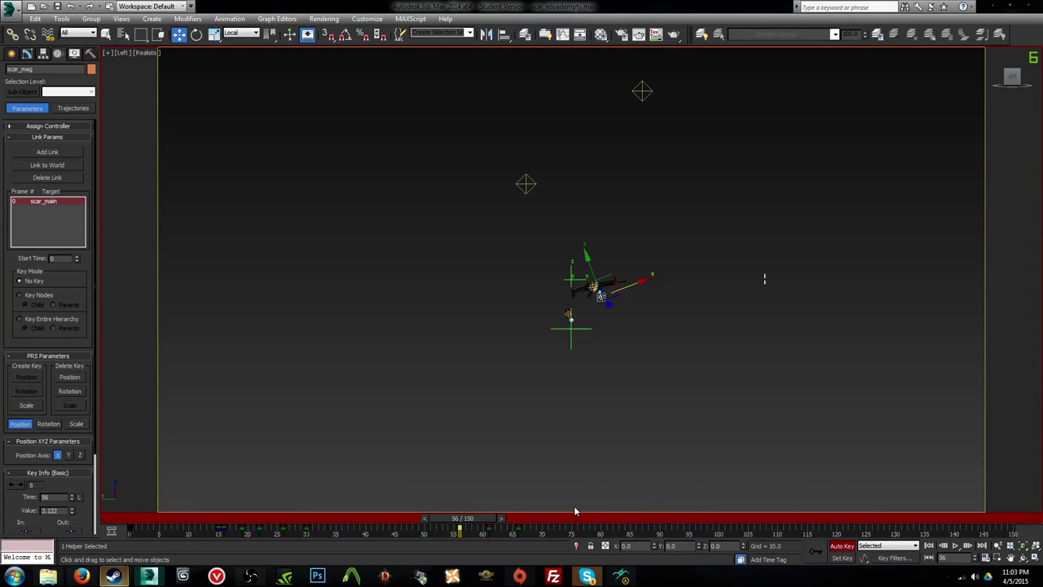
key("z")
middle_click_drag(662, 305, 582, 305, "alt")
scroll(582, 305, "up", 6)
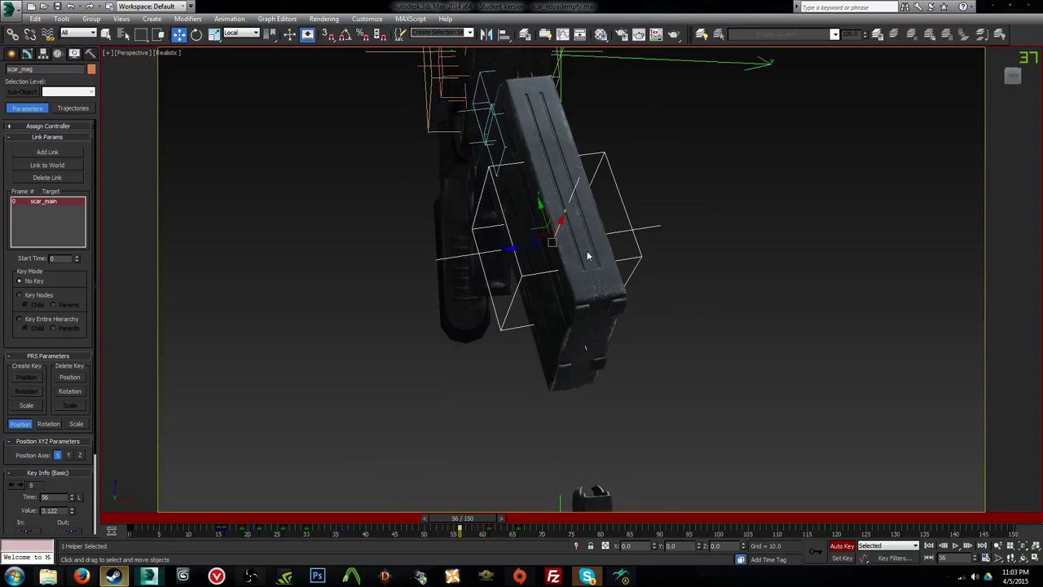
middle_click_drag(587, 253, 558, 254, "alt")
middle_click_drag(559, 254, 553, 295)
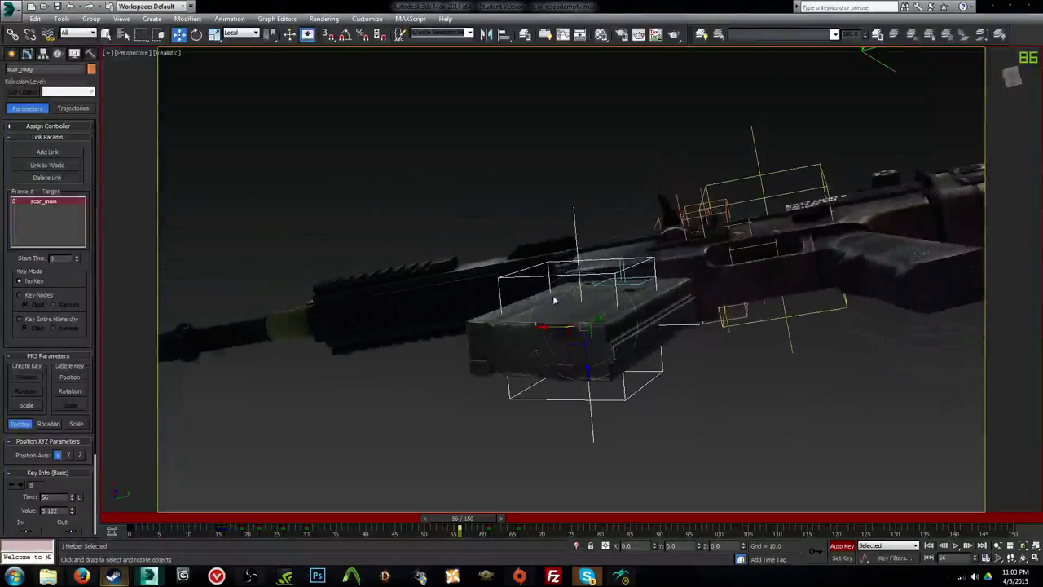
Step: Rotate scar_mag slightly at frame 56, keeping it as the selected helper
key("e")
left_click(611, 308)
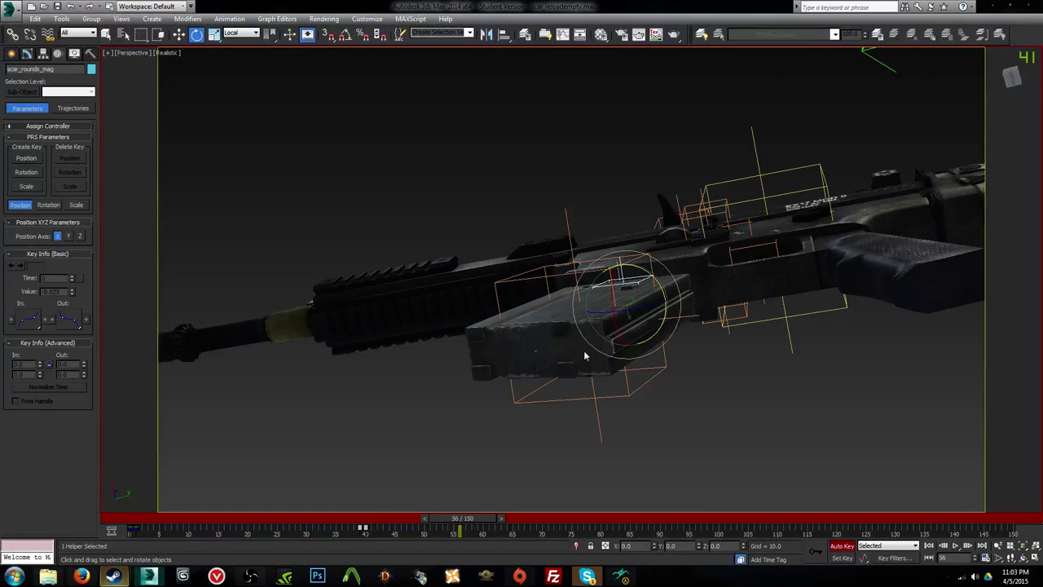
left_click(592, 388)
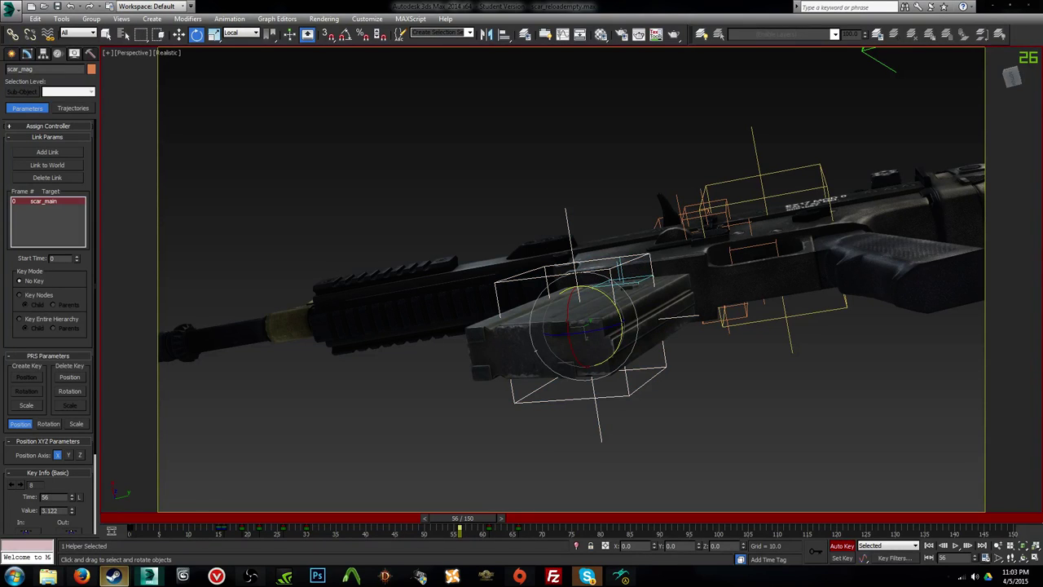
Step: Go to frame 61 and nudge the magazine slightly along its local X axis
left_click_drag(489, 518, 510, 531)
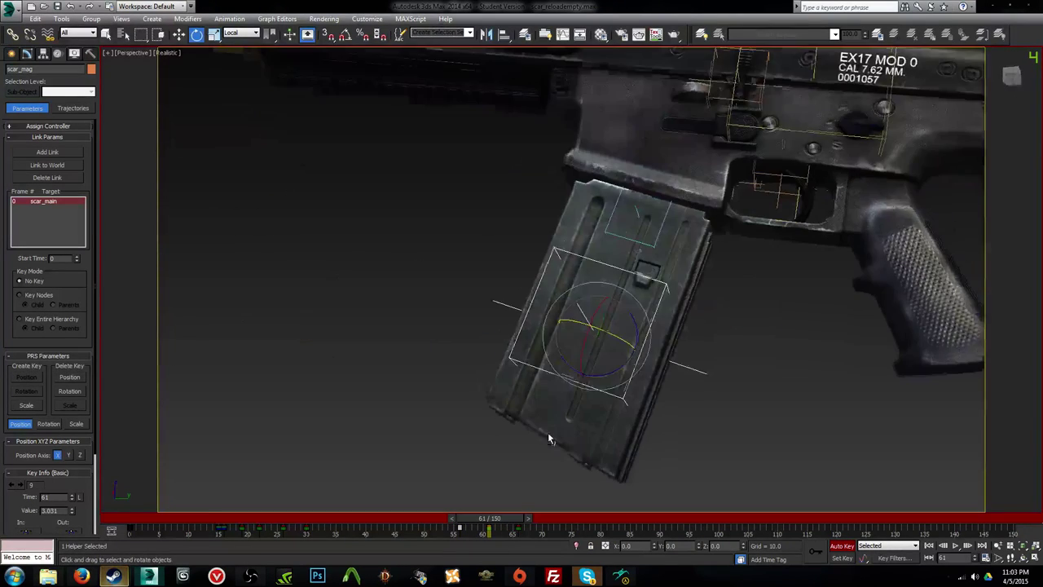
key("w")
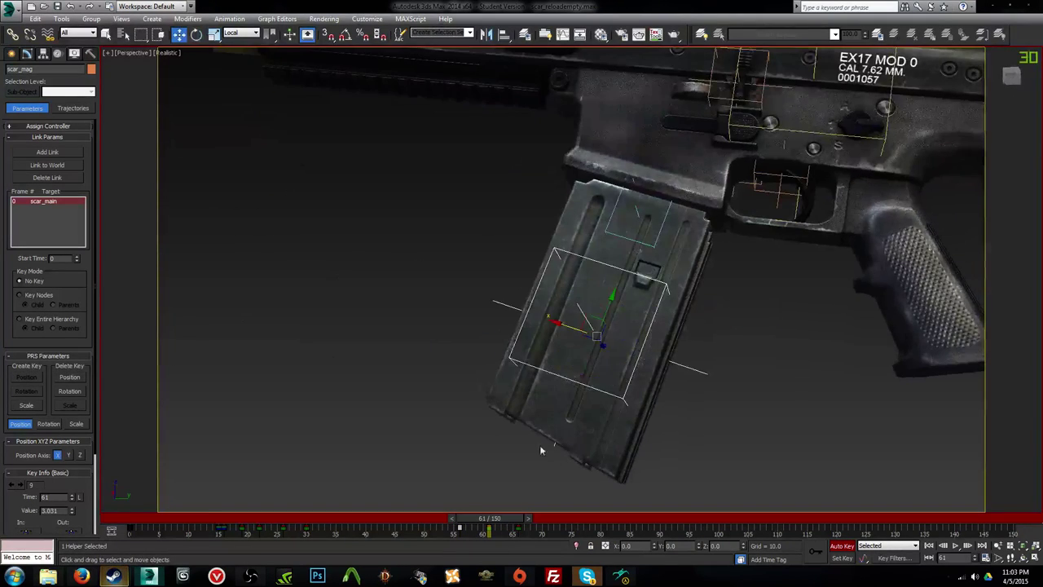
left_click_drag(561, 326, 560, 325)
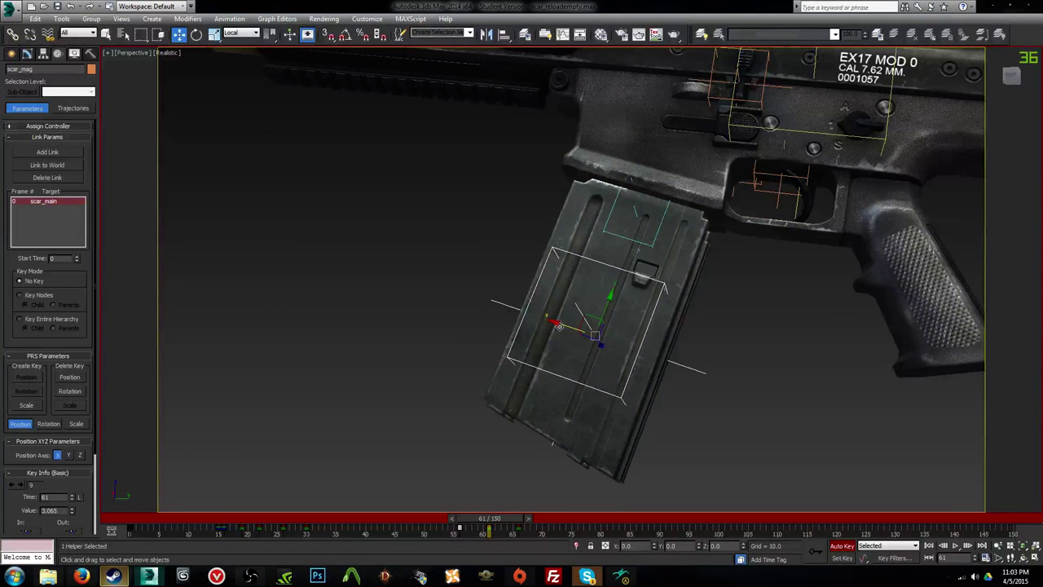
Step: Step back to frame 56 and forward to frame 62 to review the magazine's insertion motion
key("comma")
key("comma")
key("comma")
key("comma")
key("comma")
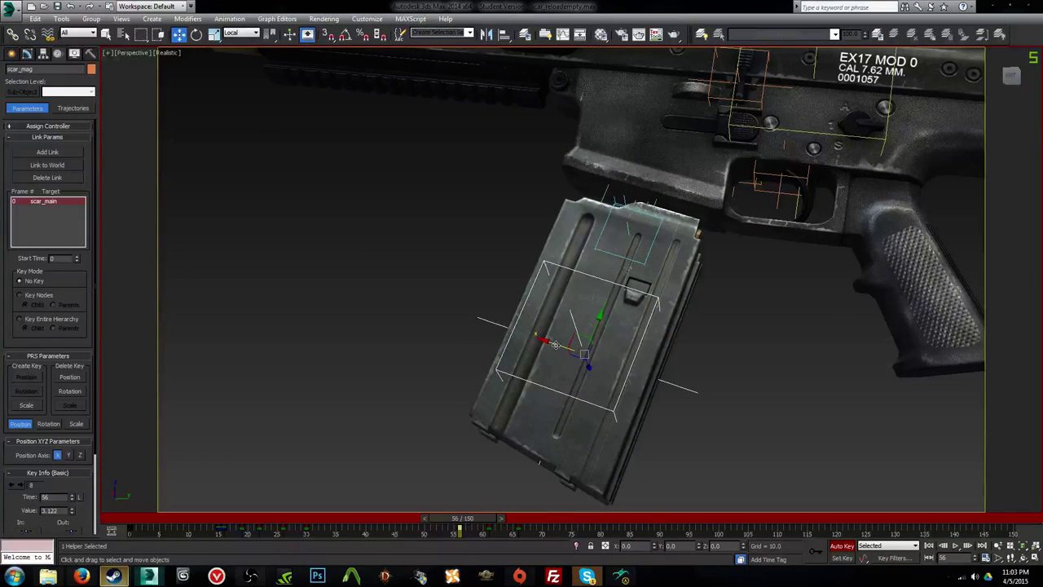
key("period")
key("period")
key("period")
key("period")
key("period")
key("period")
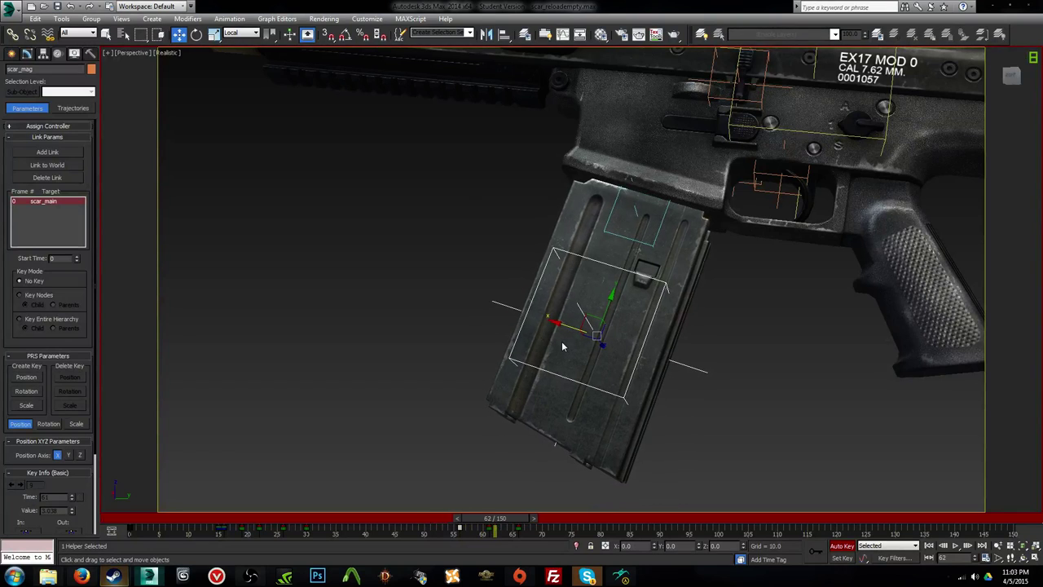
Step: Copy the seated-magazine key from near frame 15 to frame 70 and delete the copied scale key
key("period")
key("period")
key("period")
key("period")
key("period")
key("period")
key("period")
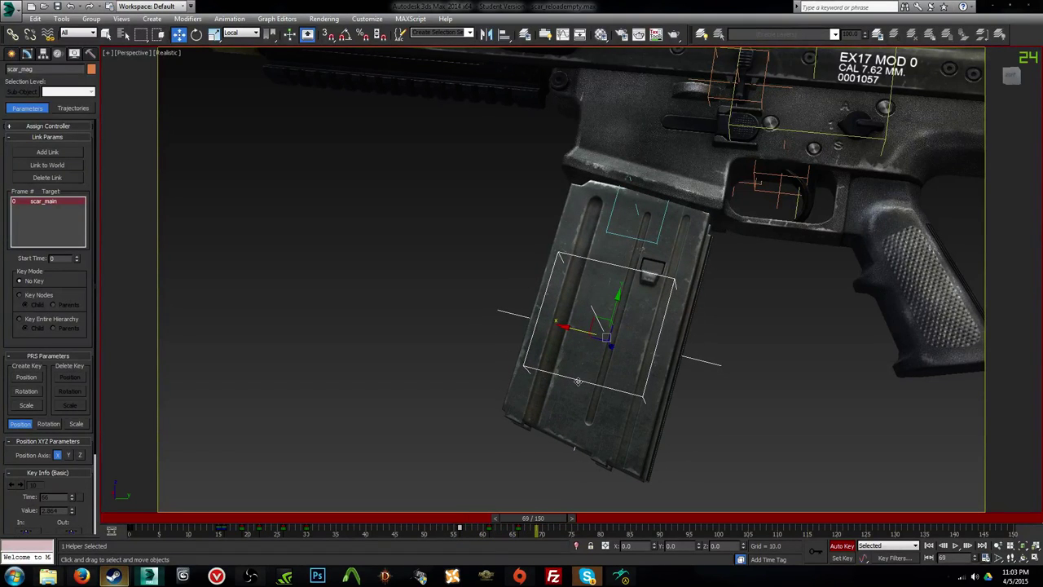
key("e")
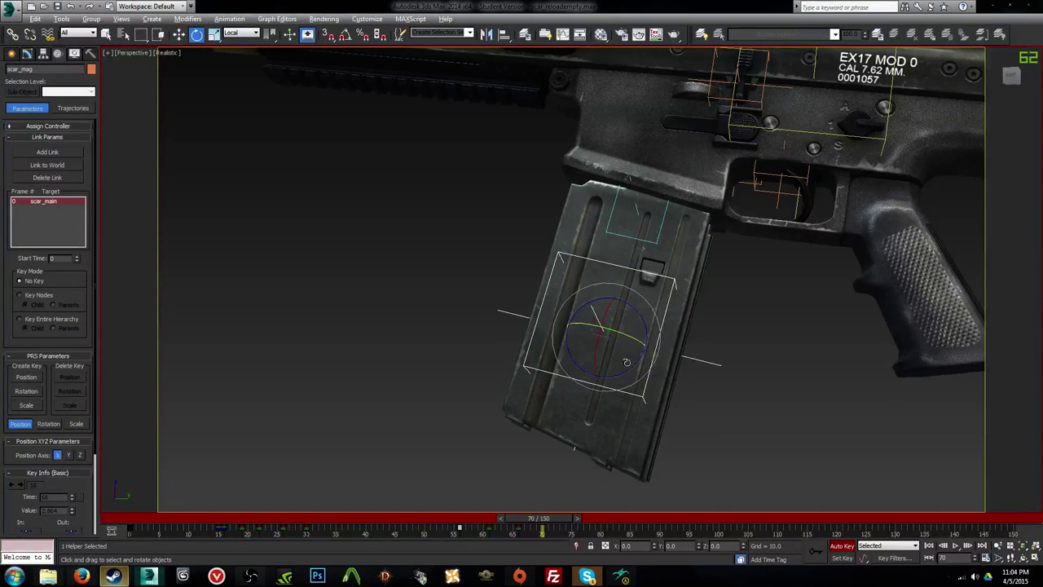
middle_click_drag(612, 359, 636, 367, "alt")
left_click_drag(229, 534, 546, 530, "shift")
right_click(550, 534)
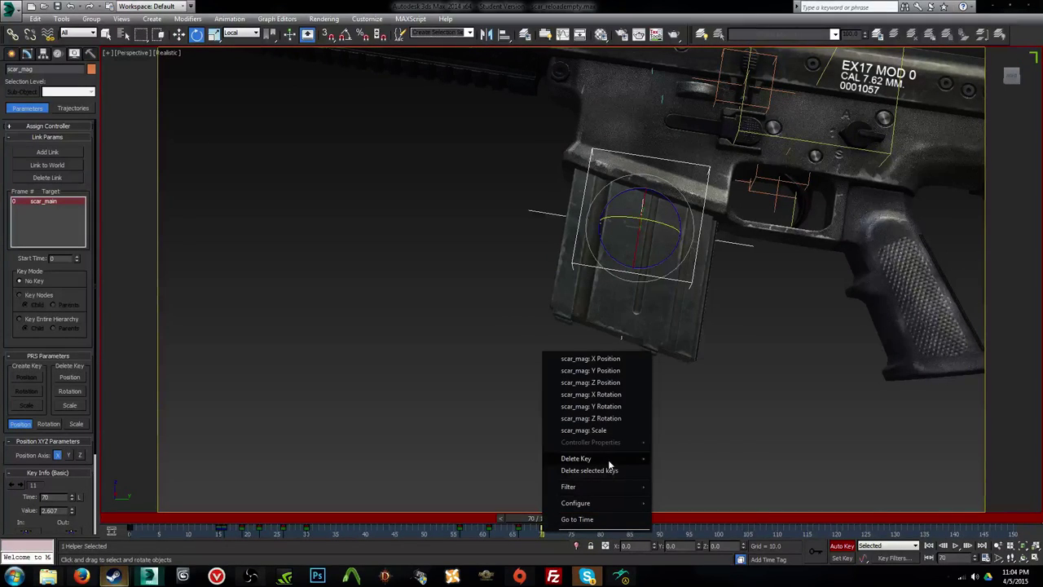
mouse_move(611, 459)
left_click(690, 554)
Step: At frame 70, lower the magazine along its local Y axis and rotate it about 2 degrees around local Z
key("w")
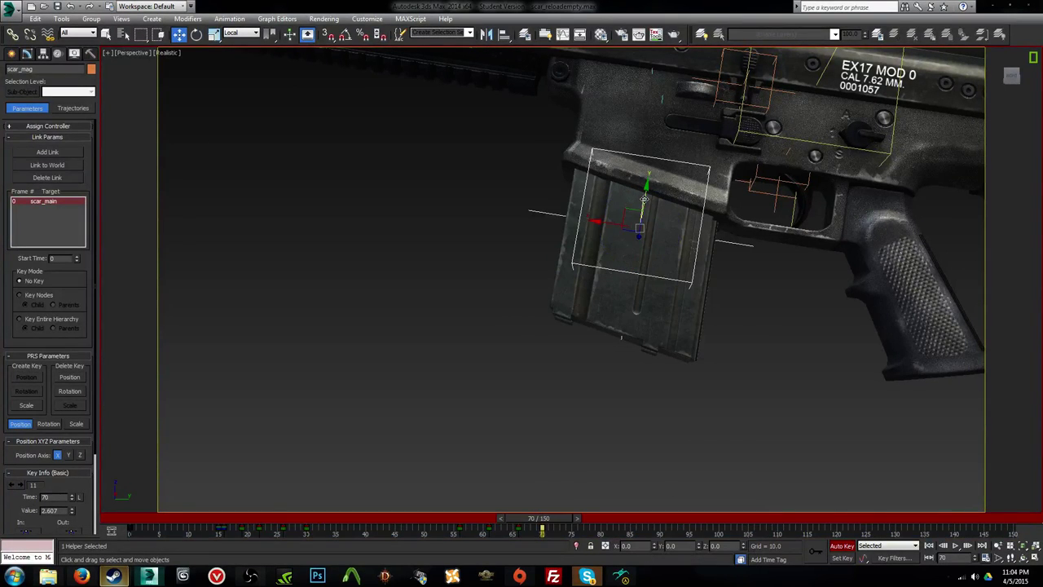
left_click_drag(644, 200, 634, 261)
key("e")
left_click_drag(591, 318, 594, 314)
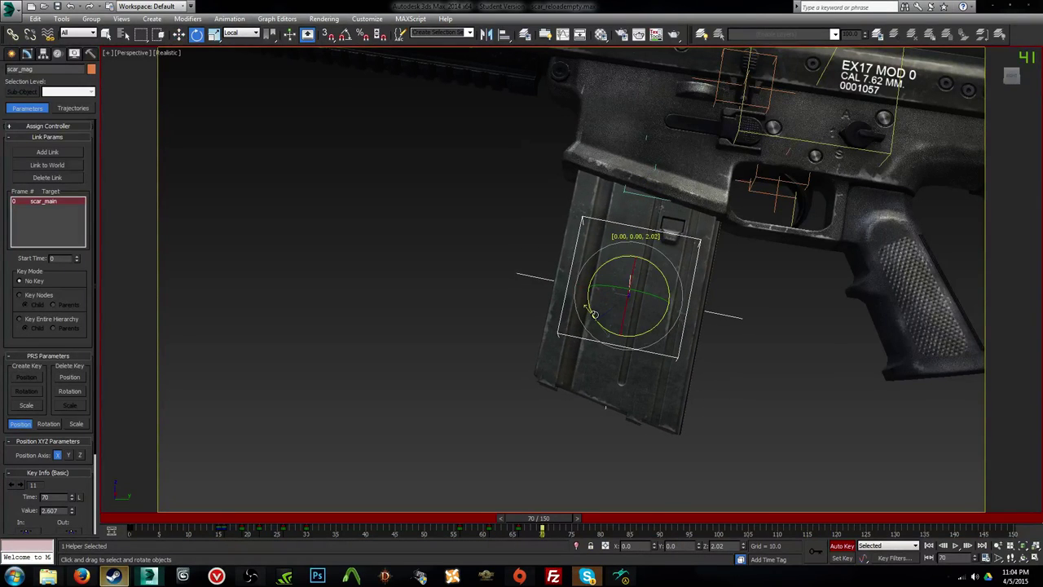
Step: Rotate the magazine about 0.7 degrees around local Y at frame 70 and nudge it slightly downward
middle_click_drag(595, 314, 644, 546, "alt")
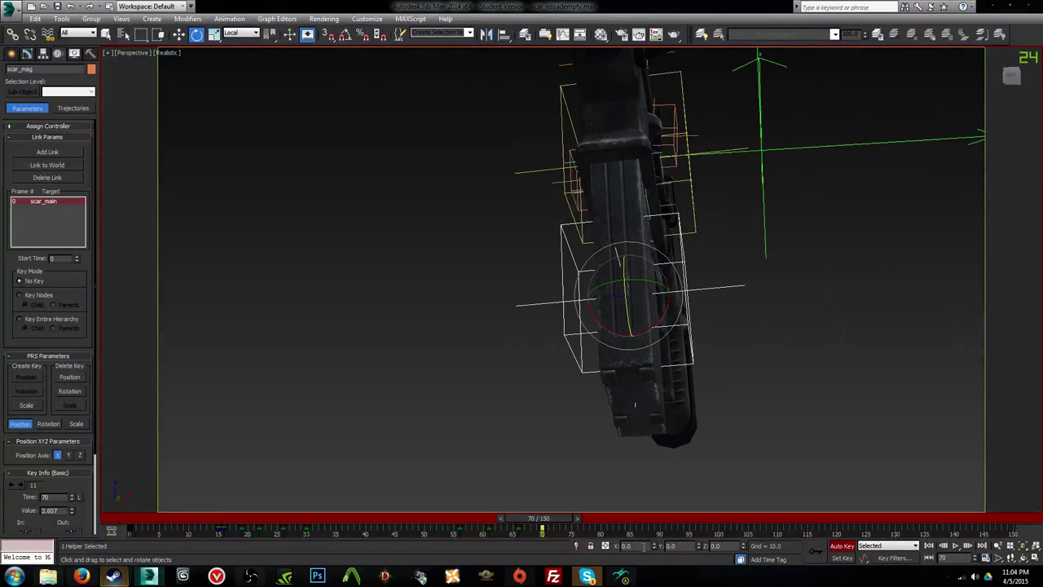
left_click_drag(656, 548, 656, 547)
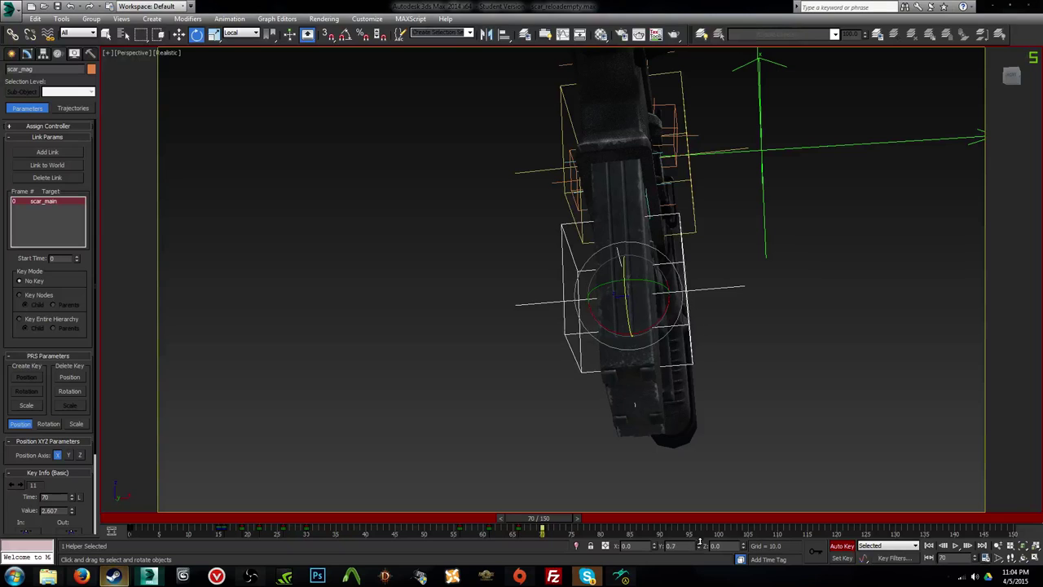
key("w")
key("shift+z")
mouse_move(632, 265)
left_mouse_down()
mouse_move(627, 311)
mouse_move(631, 271)
left_mouse_up()
Step: Go back to frame 66, nudge the magazine slightly along its local X axis, and check the preceding frames
left_click_drag(561, 518, 544, 521)
key("shift+z")
key("shift+z")
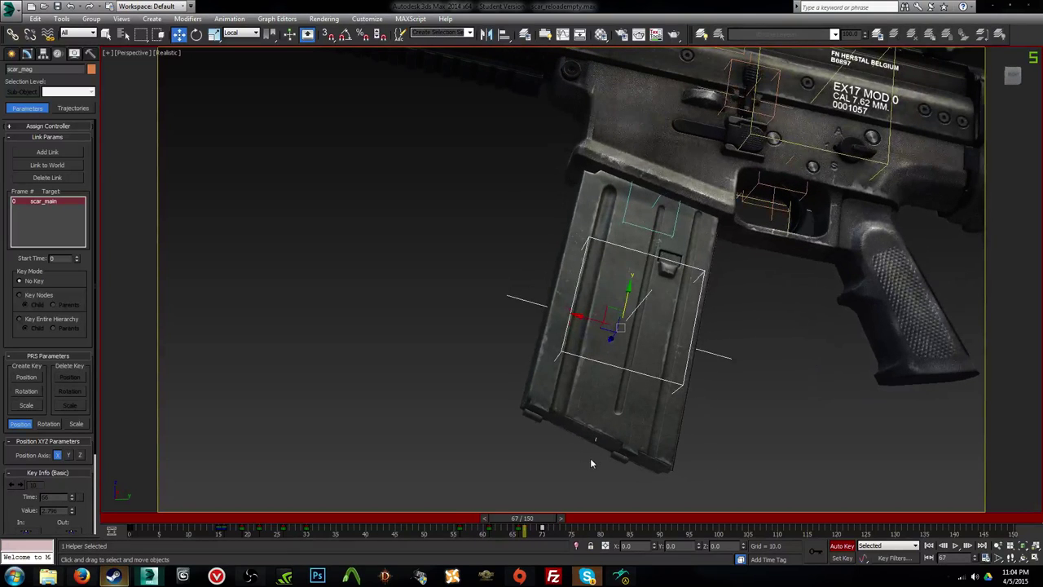
key("comma")
left_click_drag(592, 317, 597, 320)
key("comma")
key("comma")
key("comma")
key("comma")
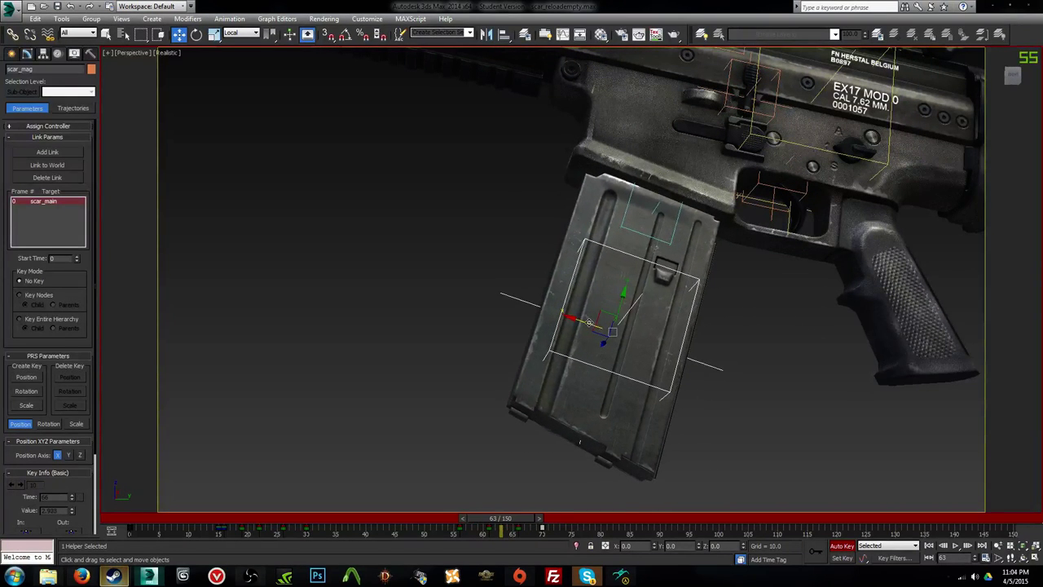
Step: Return to frame 70 and nudge the magazine slightly along its local X axis to fit the magazine well
key("period")
key("period")
key("period")
key("period")
key("period")
key("period")
key("period")
key("period")
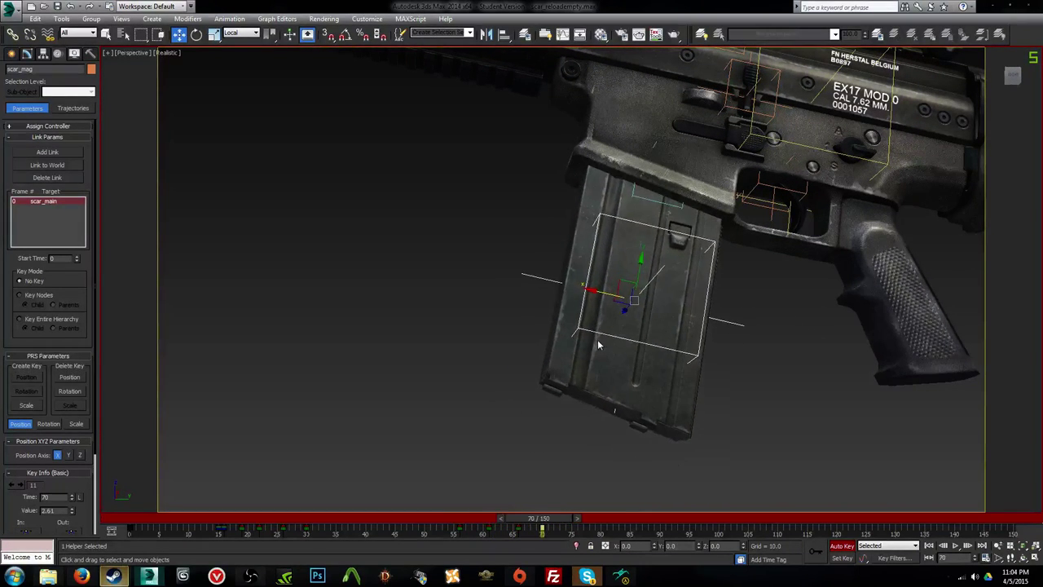
key("e")
middle_click_drag(649, 457, 645, 442, "alt")
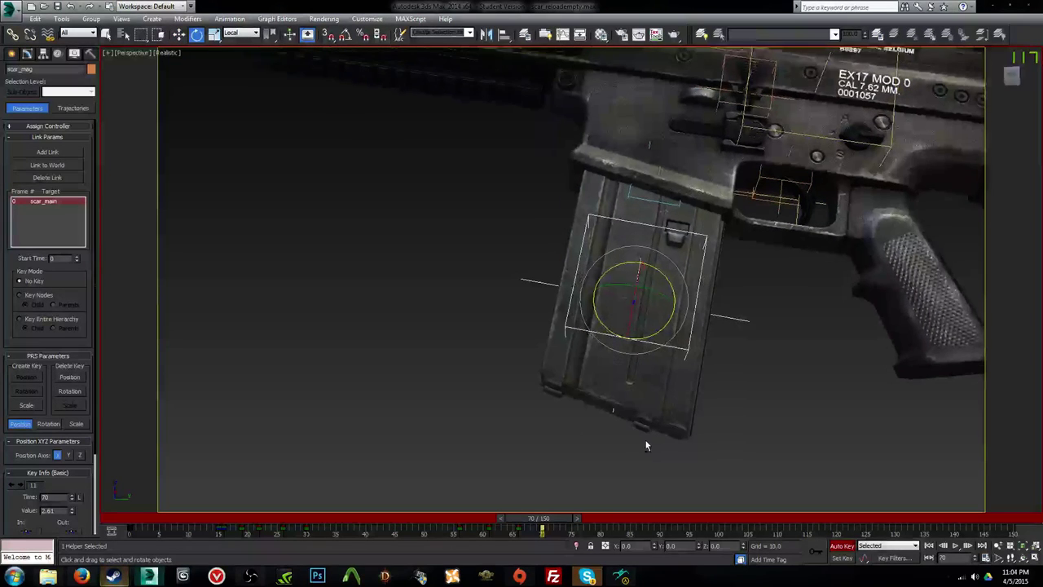
key("w")
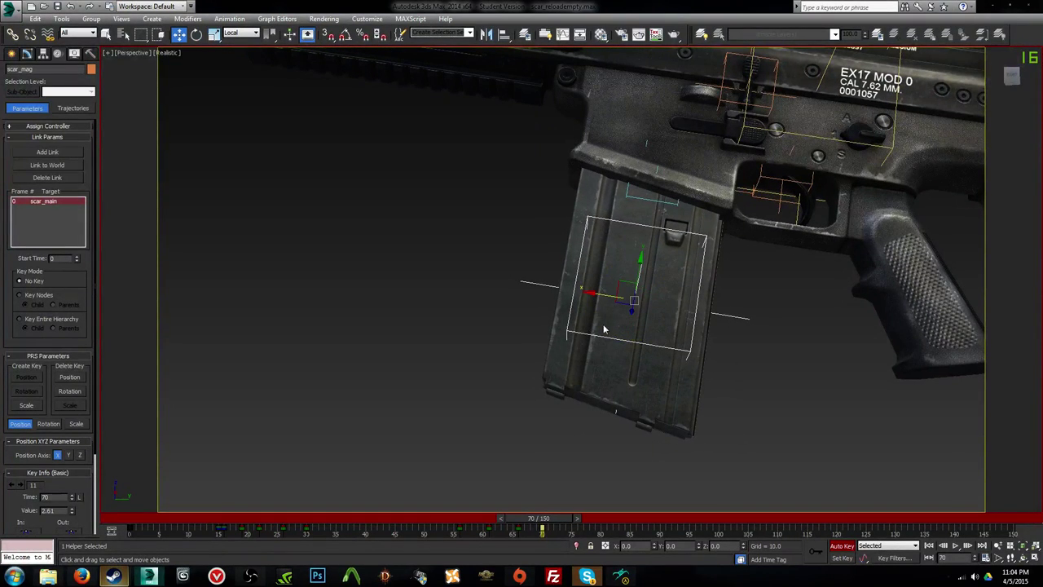
left_click_drag(604, 295, 607, 294)
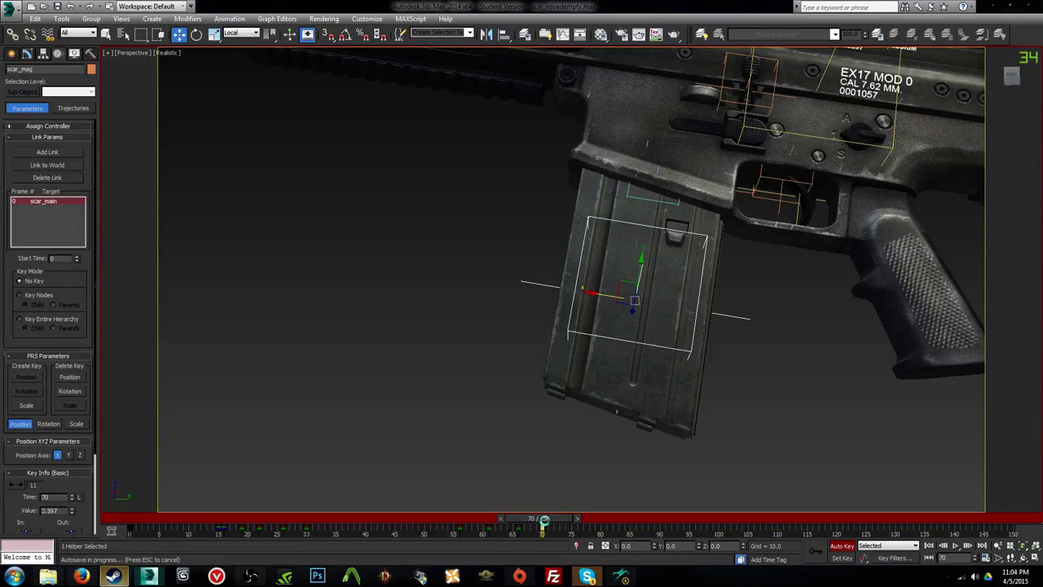
Step: Replay the insertion, copy the seated-magazine key to frame 72, and delete the copied scale key
key("/")
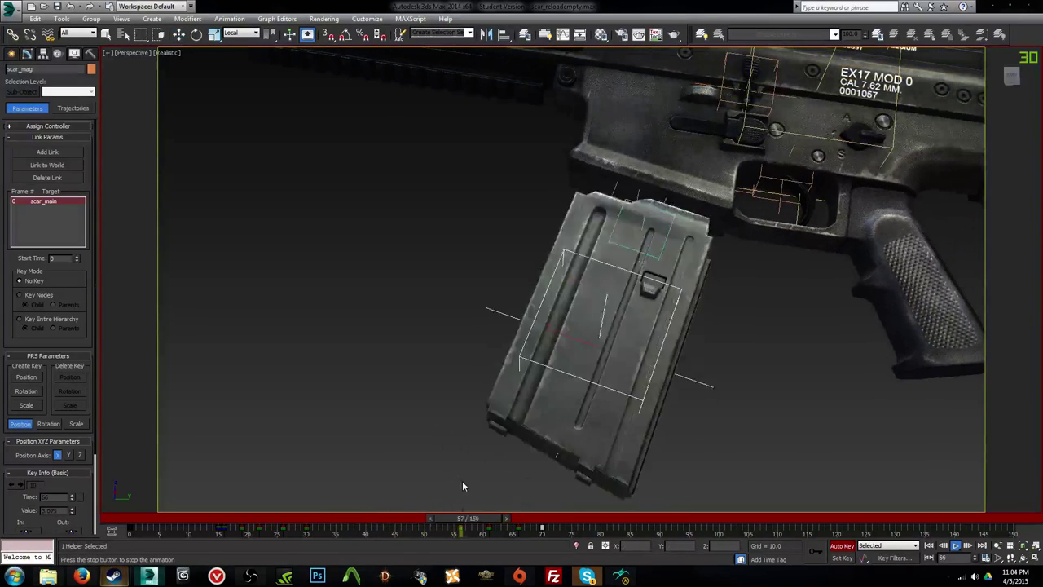
left_click(542, 520)
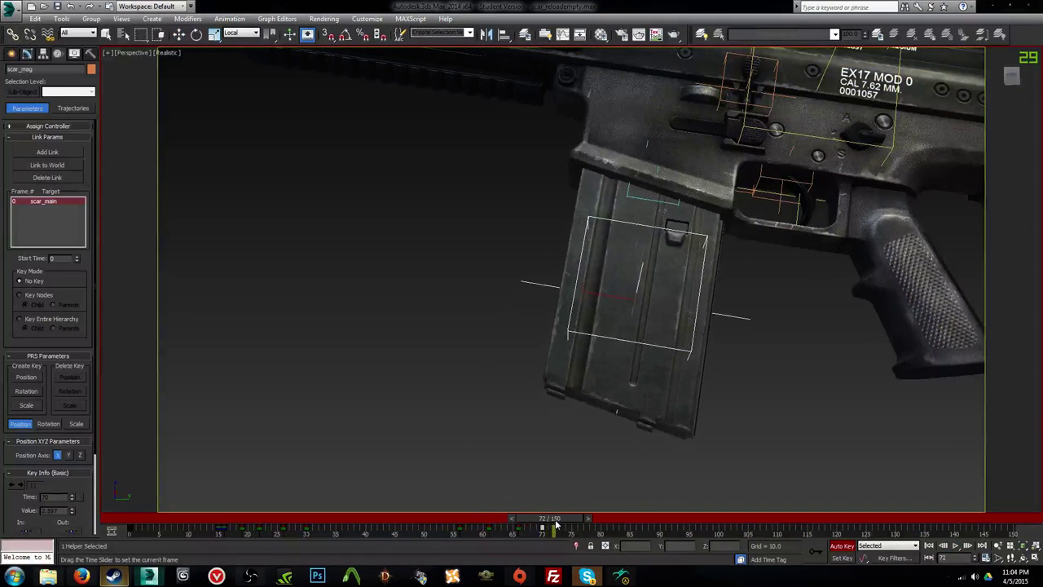
left_click_drag(219, 531, 370, 531, "shift")
left_click_drag(561, 531, 557, 531, "shift")
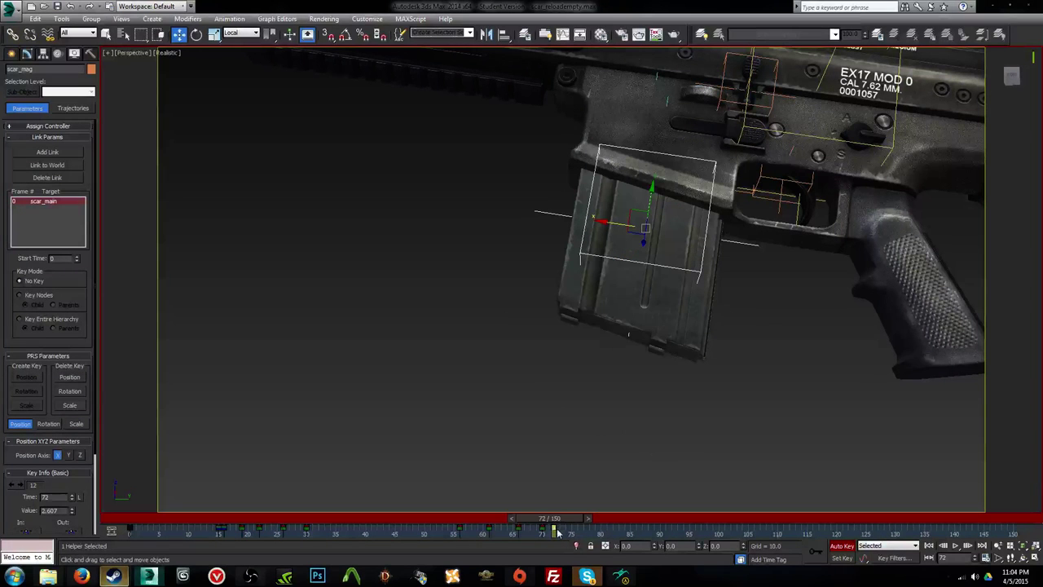
right_click(554, 532)
mouse_move(644, 458)
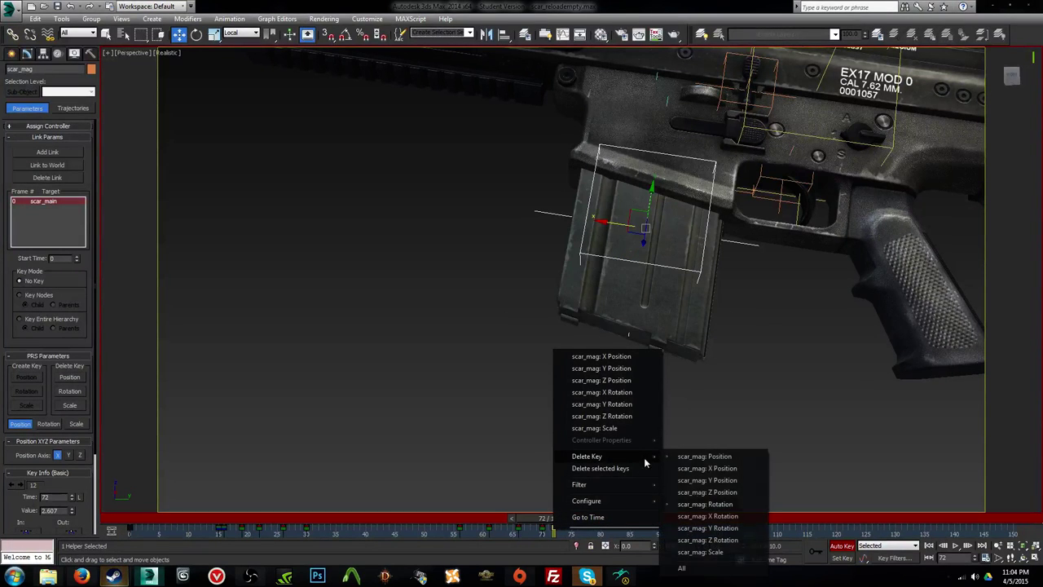
left_click(707, 551)
Step: Inspect the magazine at frame 0 and play the reload through Camera001 to review the insertion
left_click(929, 546)
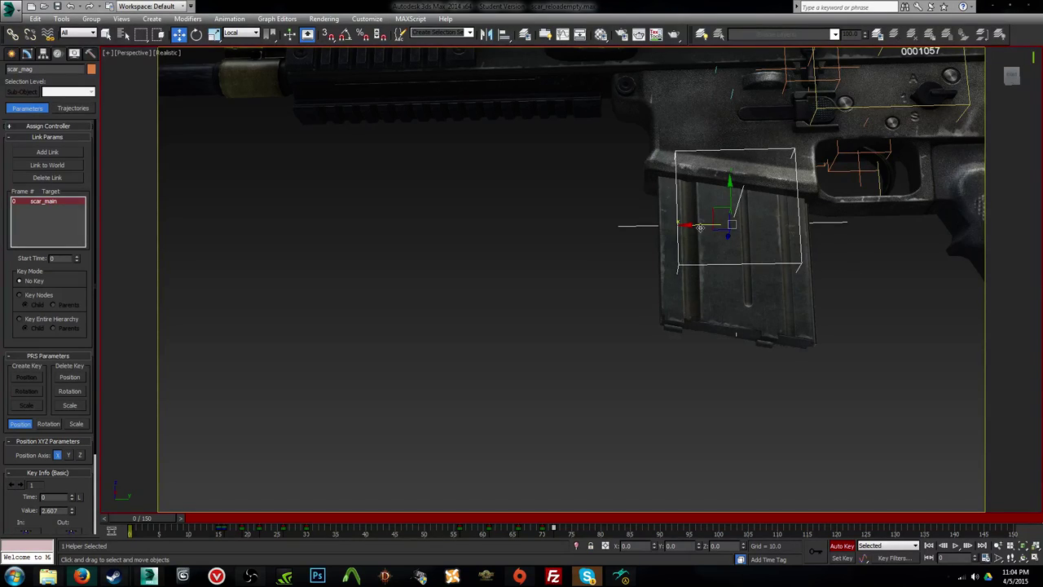
middle_click_drag(729, 231, 706, 247, "alt")
middle_click_drag(706, 248, 597, 330)
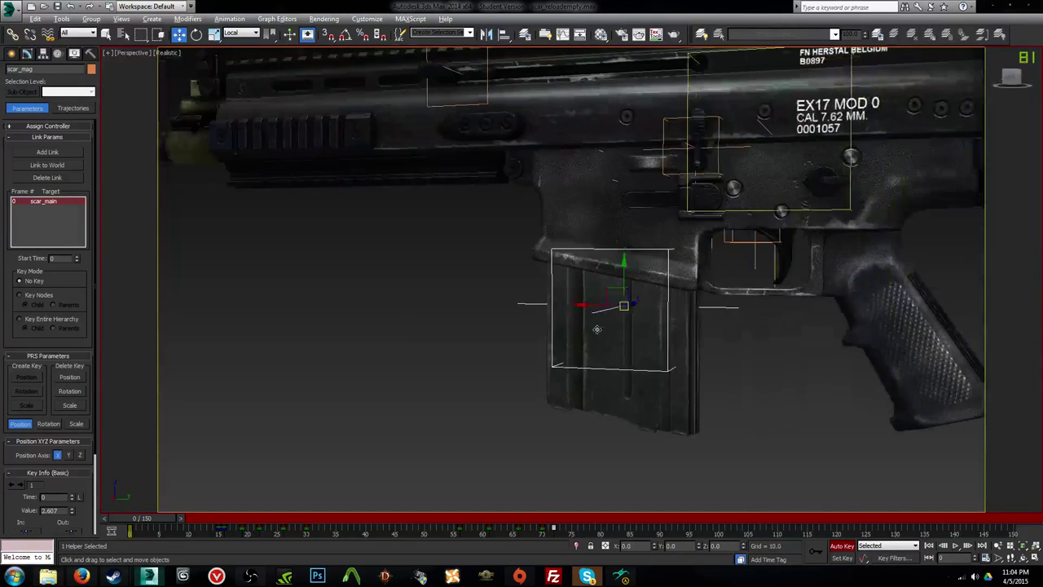
key("/")
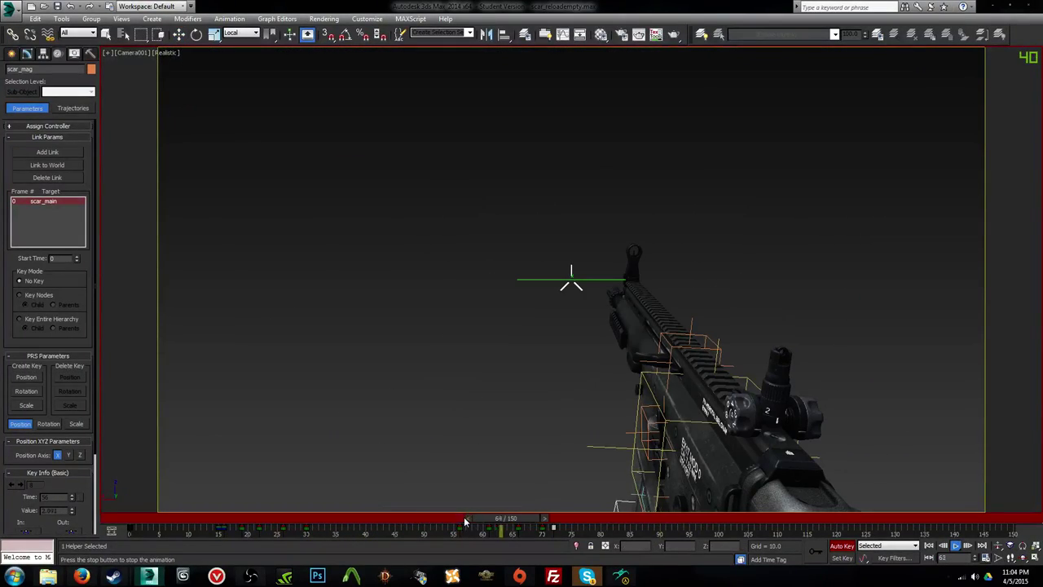
Step: Move the magazine keys after frame 56 earlier, placing the last two at frames 67 and 69, and replay through Camera001
left_click_drag(470, 520, 520, 529)
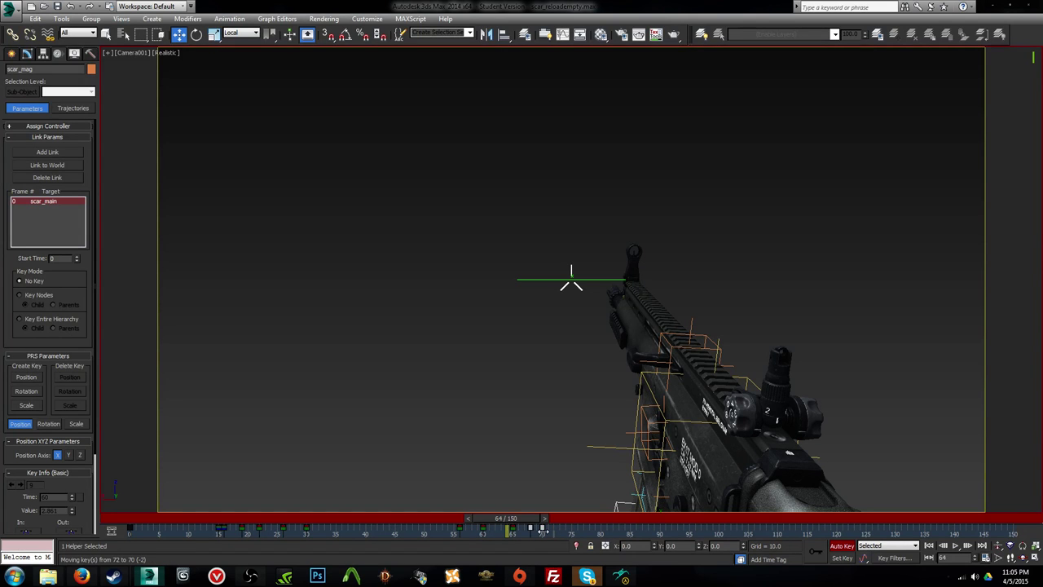
key("slash")
left_click_drag(544, 519, 303, 519)
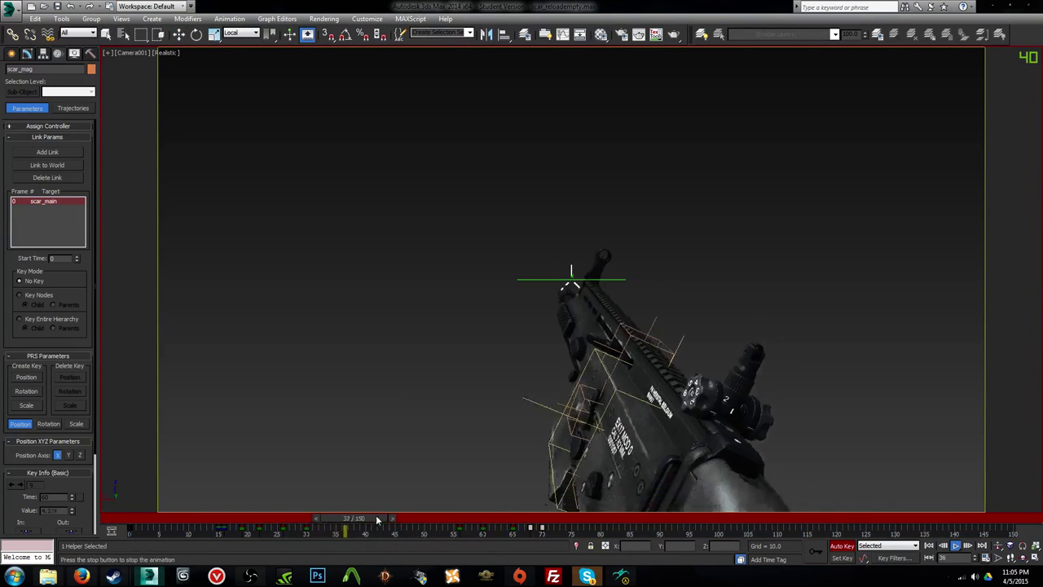
left_click_drag(415, 519, 526, 529)
key("slash")
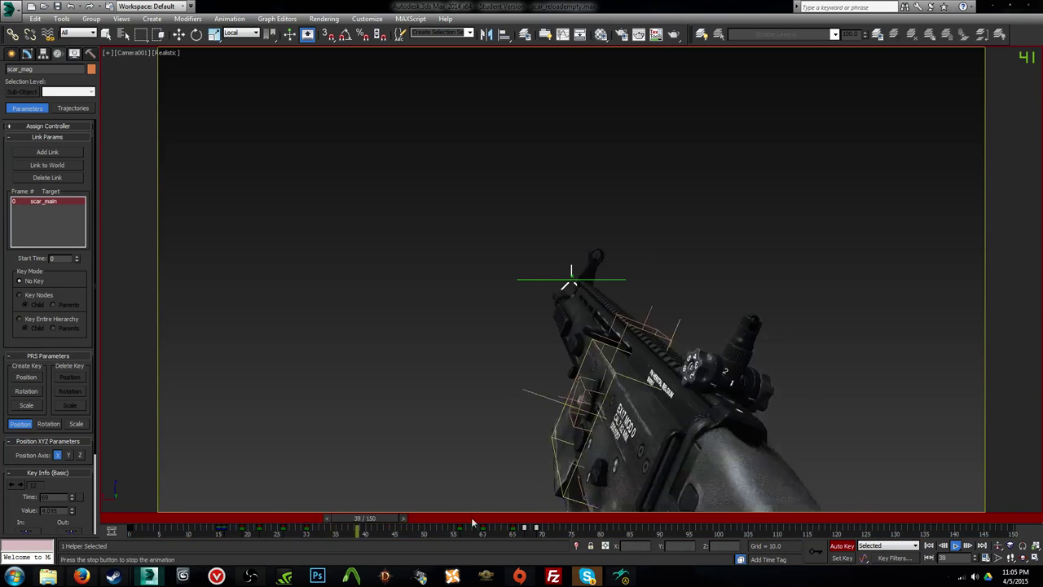
Step: Copy the magazine's frame 56 key to frame 49 and view the magazine there in perspective
left_click_drag(491, 518, 466, 526)
key("p")
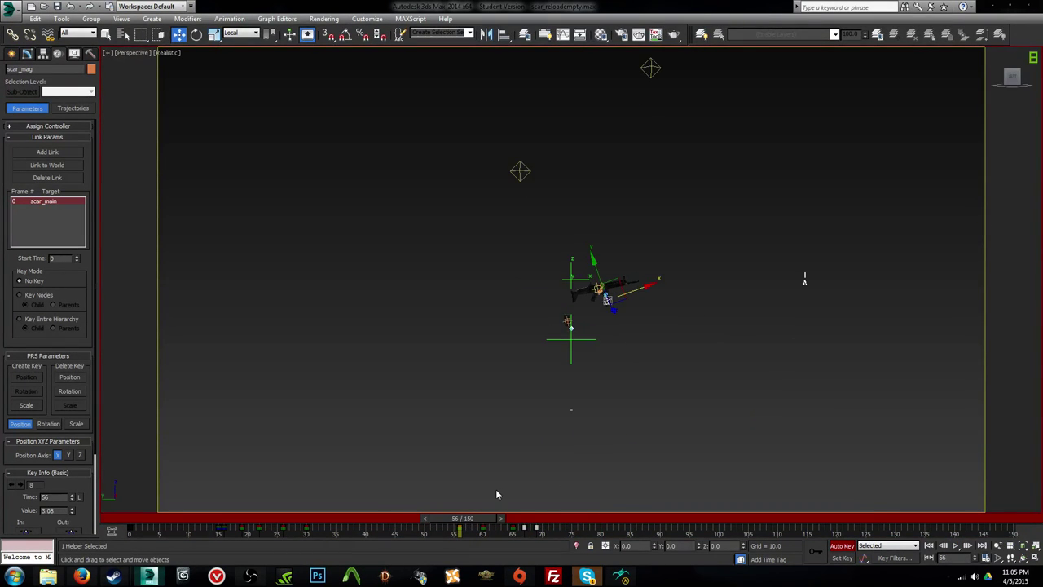
key("z")
middle_click_drag(495, 489, 542, 419, "alt")
scroll(542, 419, "up", 5)
scroll(556, 426, "down", 4)
left_click_drag(461, 528, 412, 506)
key("w")
left_click_drag(459, 531, 418, 530, "shift")
middle_click_drag(490, 428, 502, 385, "alt")
key("e")
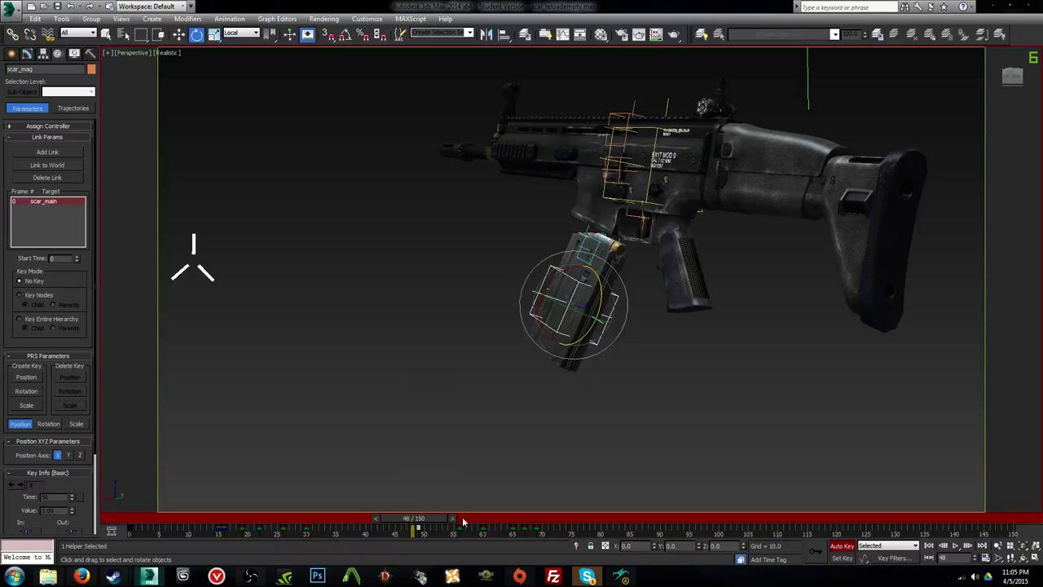
left_click(454, 518)
Step: Tilt the magazine strongly at frame 49 by rotating it around a local axis
middle_click_drag(652, 353, 563, 353, "alt")
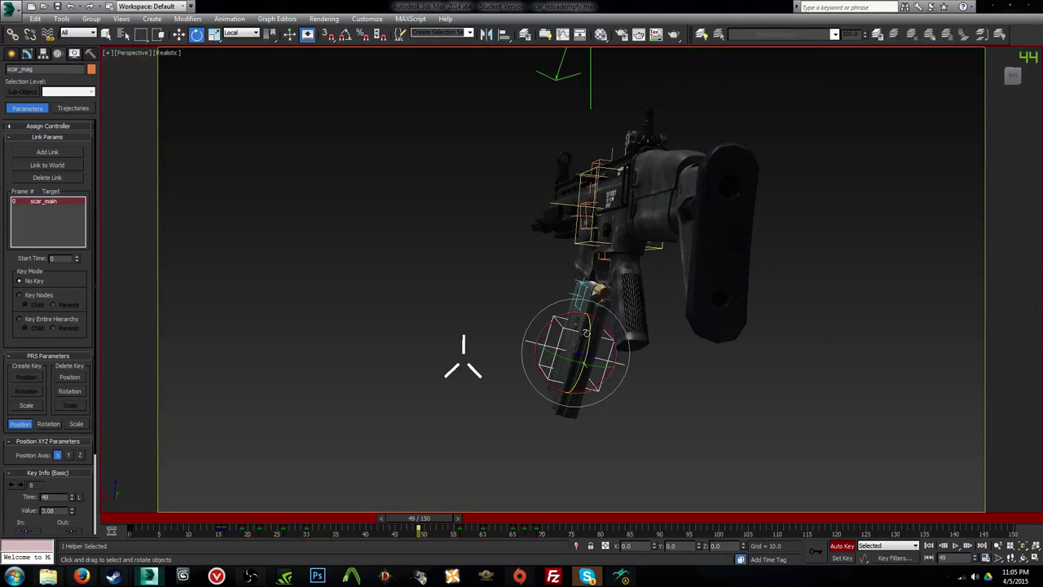
mouse_move(585, 333)
left_mouse_down()
mouse_move(584, 357)
mouse_move(571, 355)
mouse_move(558, 329)
mouse_move(591, 327)
left_mouse_up()
key("w")
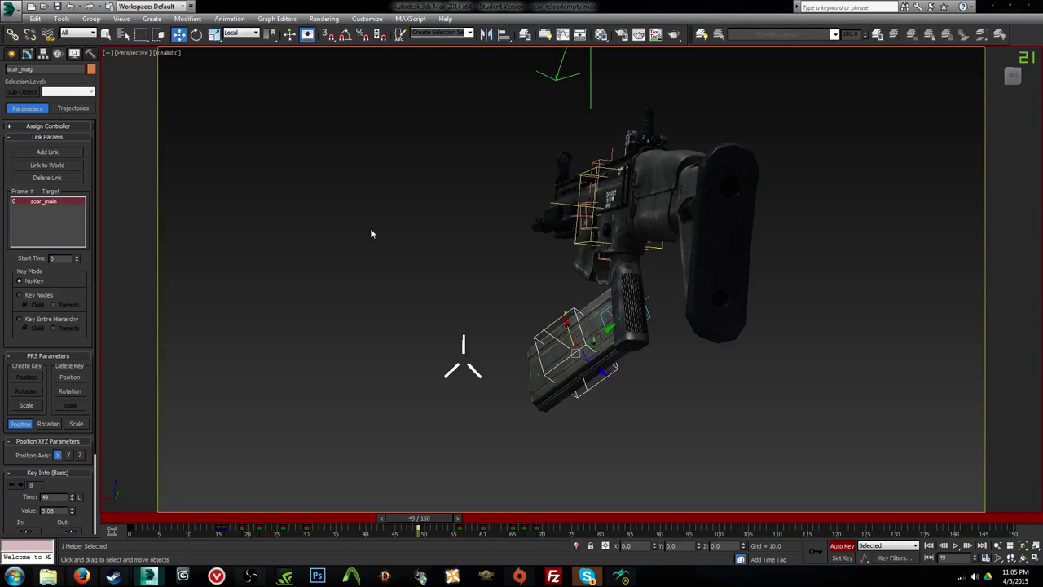
Step: Use the View reference coordinate system and move the magazine away from the rifle for its approach pose
left_click(251, 35)
left_click(242, 44)
left_click_drag(562, 337, 469, 371)
middle_click_drag(469, 371, 594, 417, "alt")
left_click_drag(541, 396, 481, 397)
Step: Rotate the magazine further in its approach and shift the keys at frames 56 and 60 to frames 54 and 58
mouse_move(432, 521)
left_mouse_down()
mouse_move(477, 521)
mouse_move(435, 518)
left_mouse_up()
middle_click_drag(563, 402, 443, 366, "alt")
key("e")
left_click_drag(460, 421, 431, 430)
left_click_drag(448, 521, 472, 530)
Step: Step forward to frame 66 and back to frame 62 to check the magazine's path into the well
key("w")
key("period")
key("period")
key("period")
key("period")
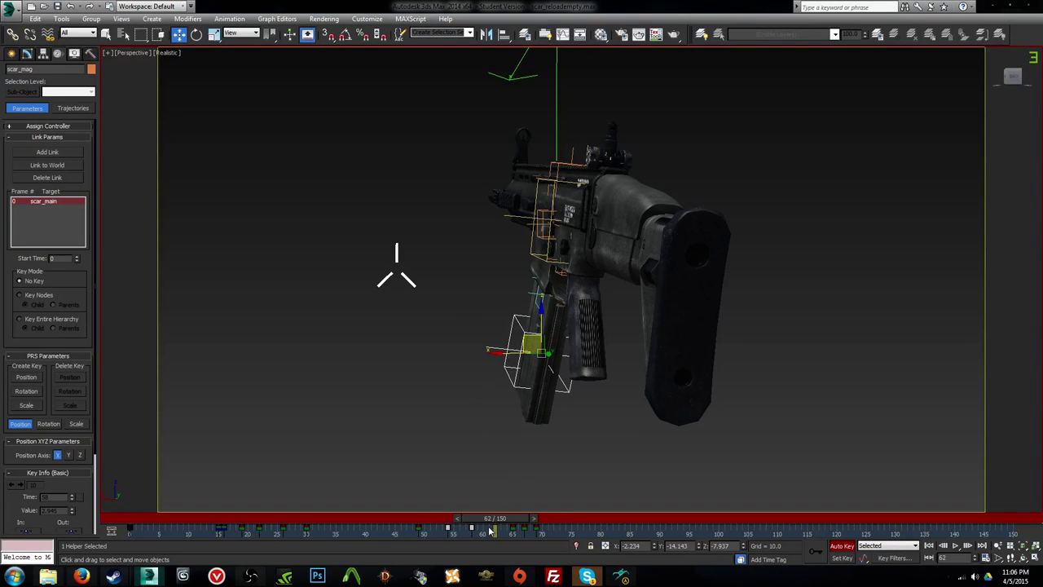
left_click_drag(490, 531, 515, 531)
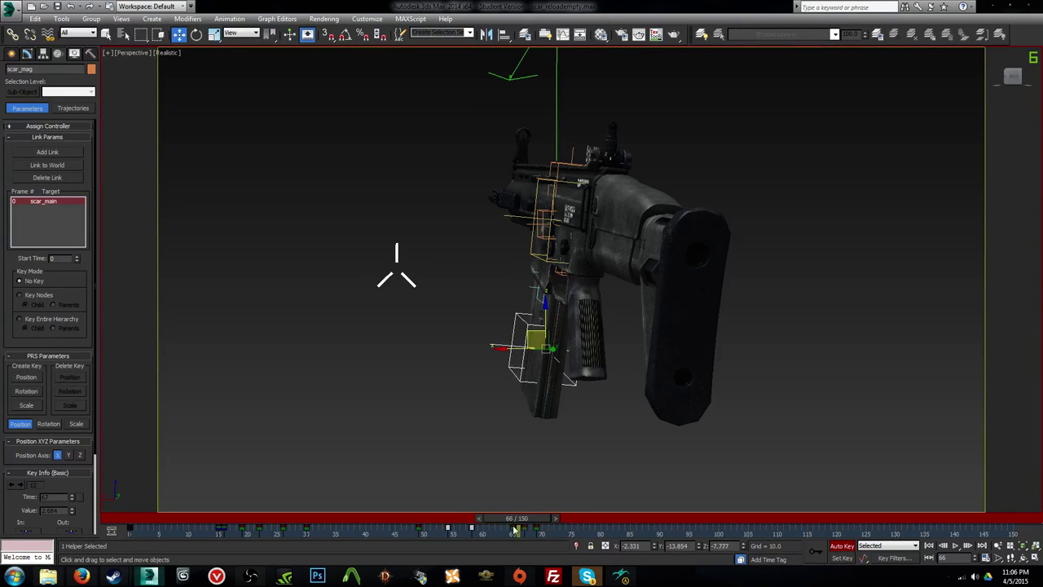
key("comma")
key("comma")
key("comma")
key("comma")
key("comma")
Step: At frame 62, rotate the magazine about 1.25 degrees around local X and slightly around local Y
key("e")
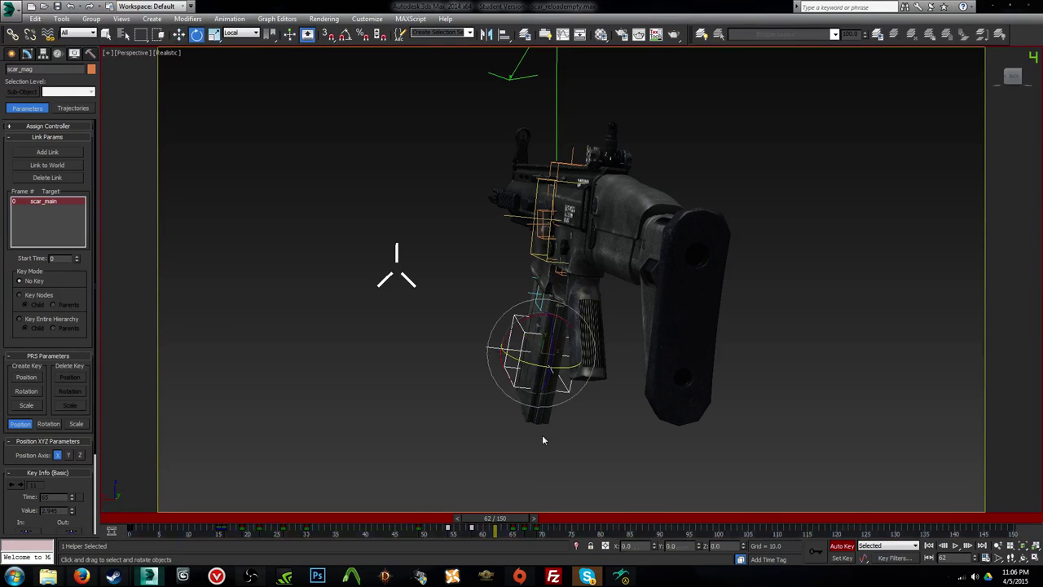
middle_click_drag(527, 463, 580, 366, "alt")
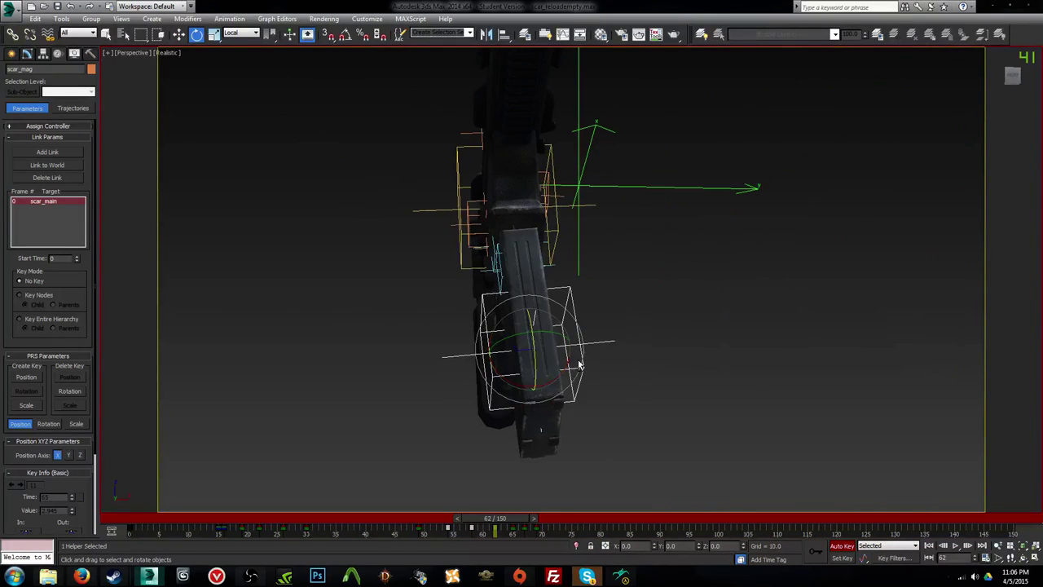
left_click_drag(554, 381, 556, 380)
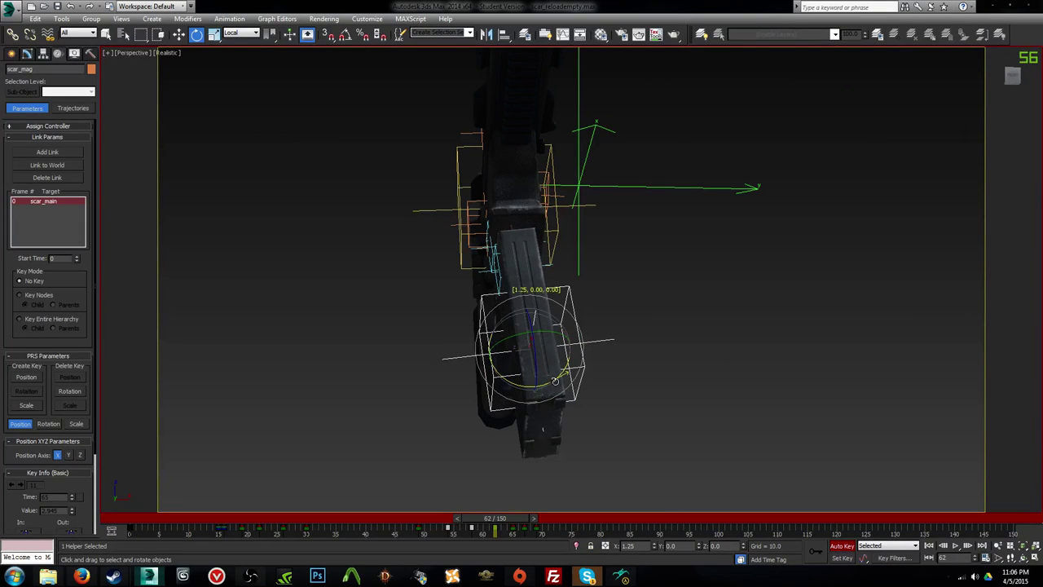
left_click_drag(549, 329, 547, 341)
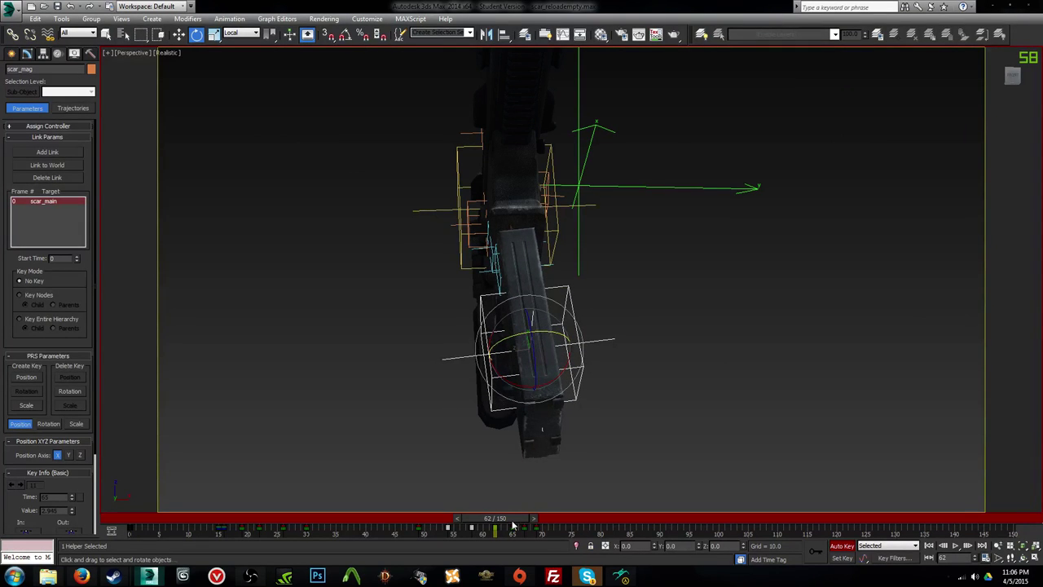
Step: Compare the magazine's poses at frames 58, 62 and 65 through the camera view and play the reload animation
left_click_drag(513, 524, 533, 518)
key("c")
key("w")
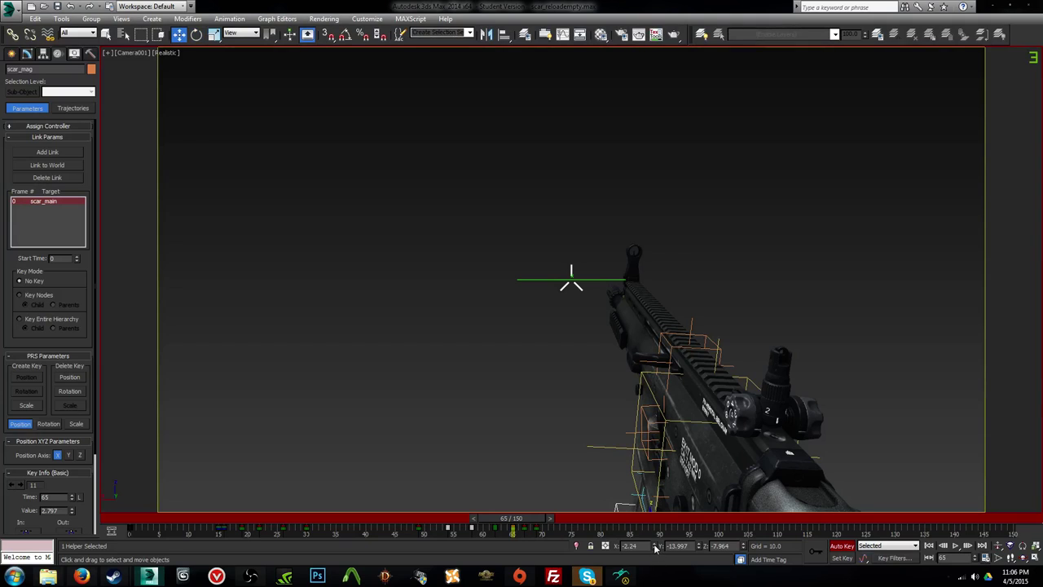
key("comma")
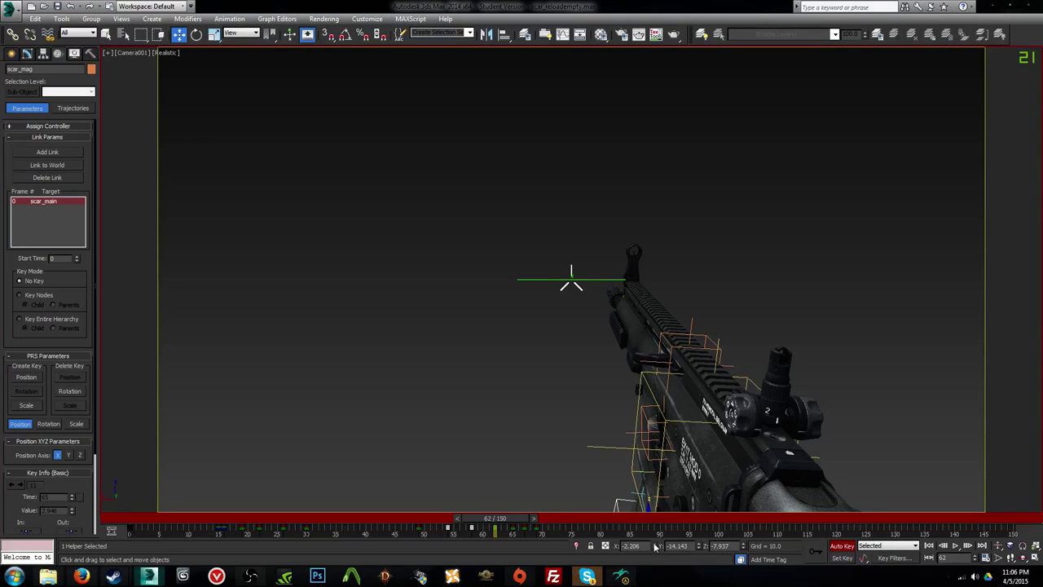
key("period")
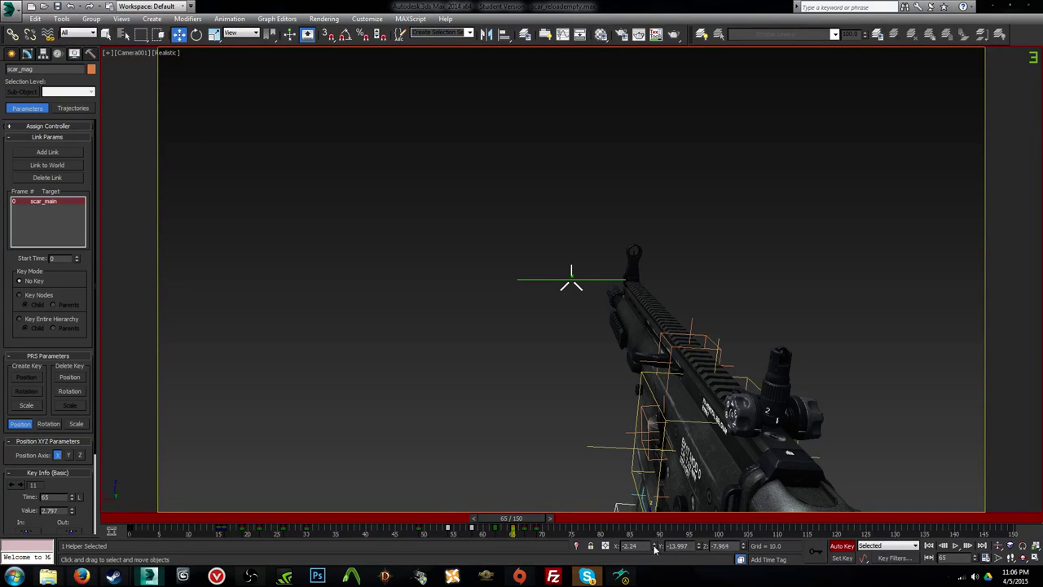
key("comma")
key("comma")
key("comma")
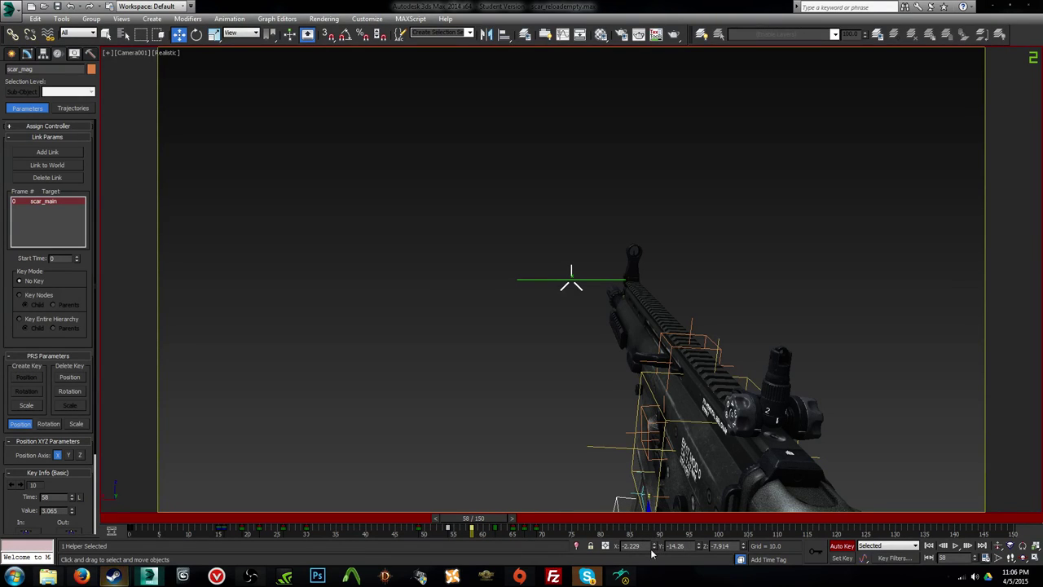
key("slash")
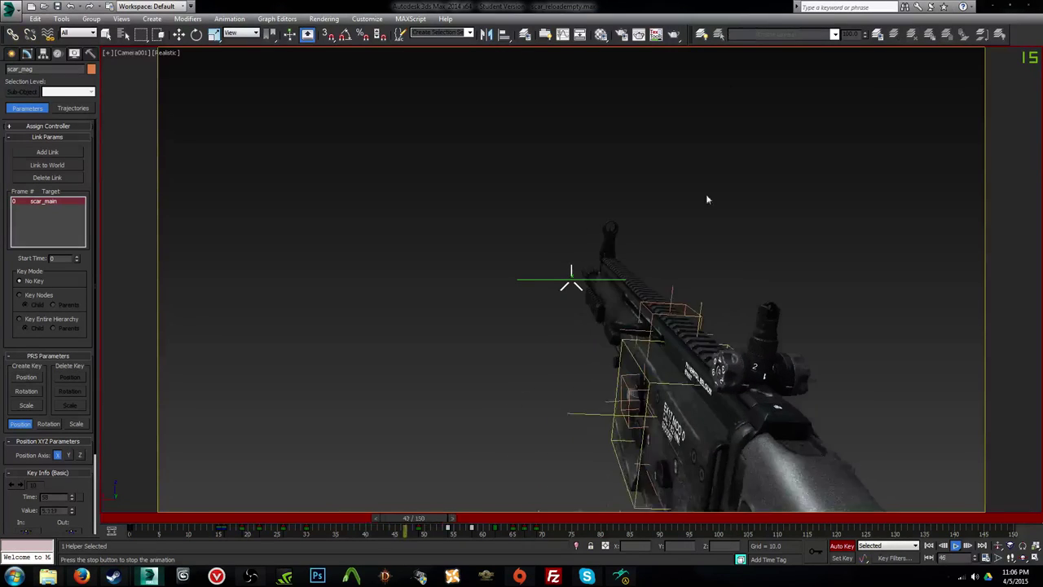
Step: At frame 49, move the magazine back toward the stock in its approach pose below the rifle
left_click_drag(503, 522, 425, 519)
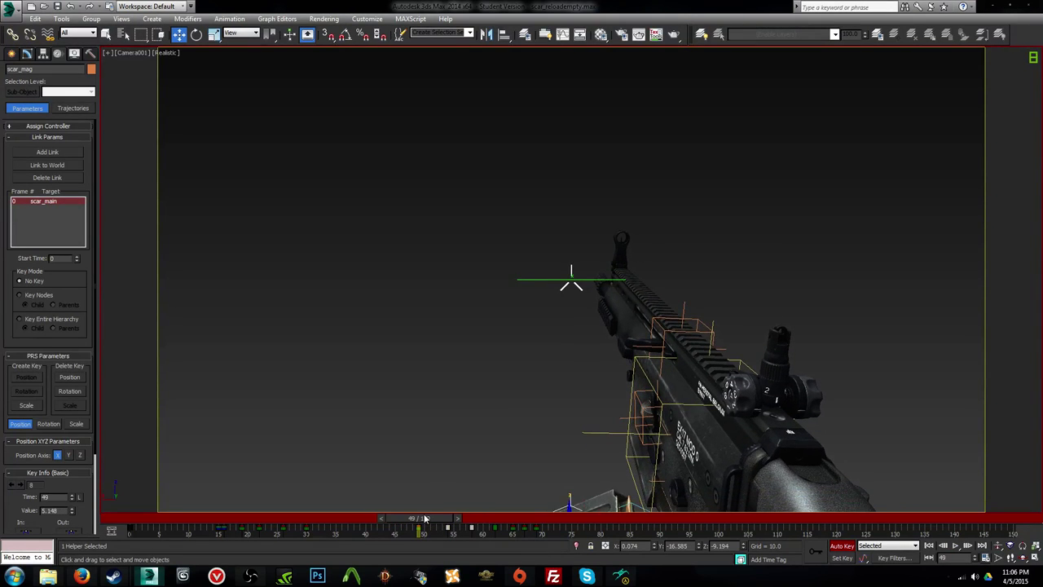
key("p")
scroll(650, 242, "up", 6)
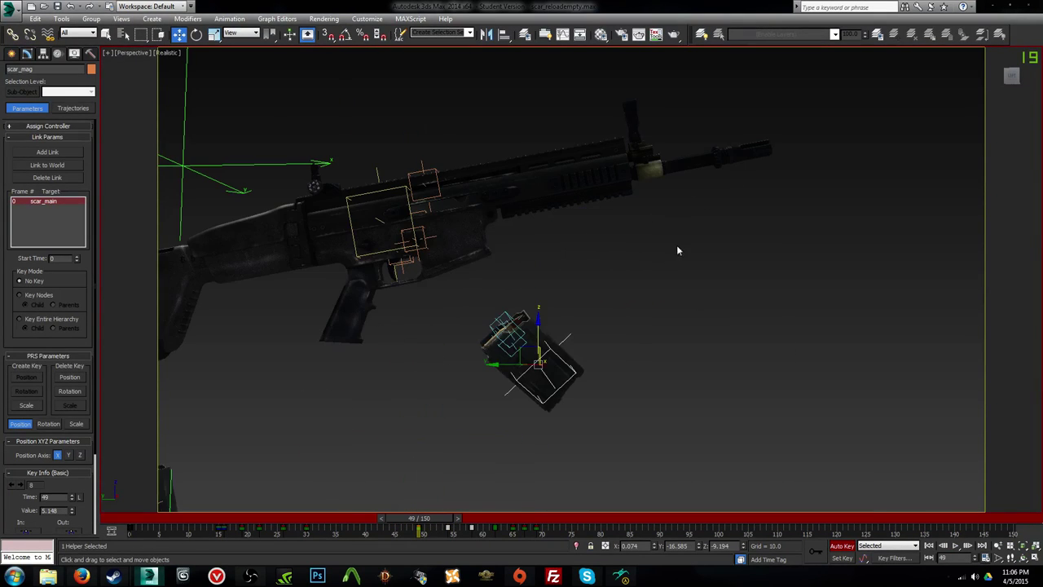
mouse_move(509, 363)
middle_mouse_down("alt")
mouse_move(589, 356)
mouse_move(505, 379)
middle_mouse_up("alt")
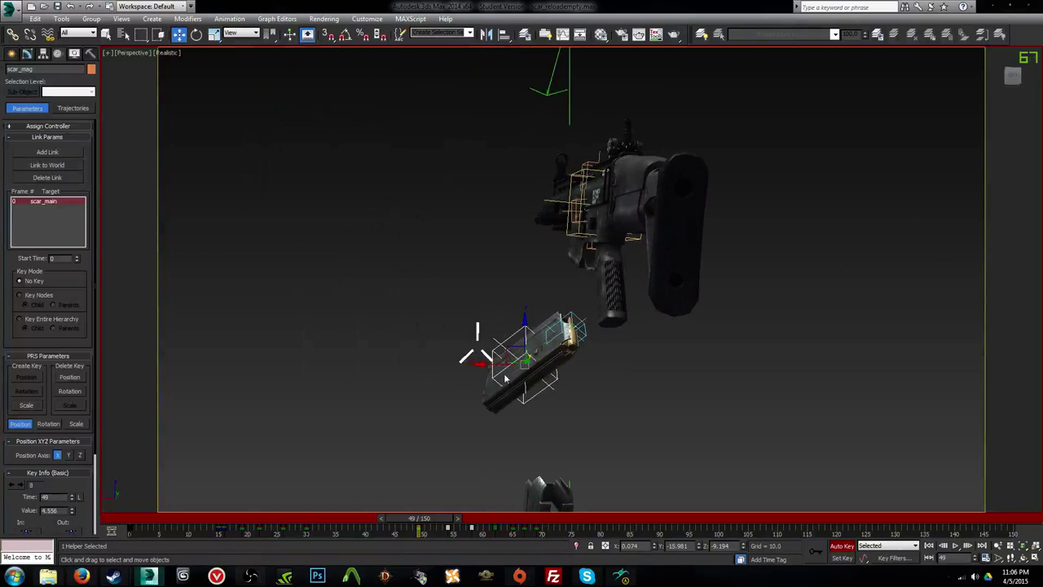
left_click_drag(501, 367, 516, 376)
Step: At frame 44, move the magazine farther away from the rifle and rotate it so its feed end points down
left_click_drag(430, 520, 390, 530)
key("w")
middle_click_drag(478, 328, 513, 157, "alt")
left_click_drag(576, 378, 573, 371)
middle_click_drag(573, 371, 561, 356, "alt")
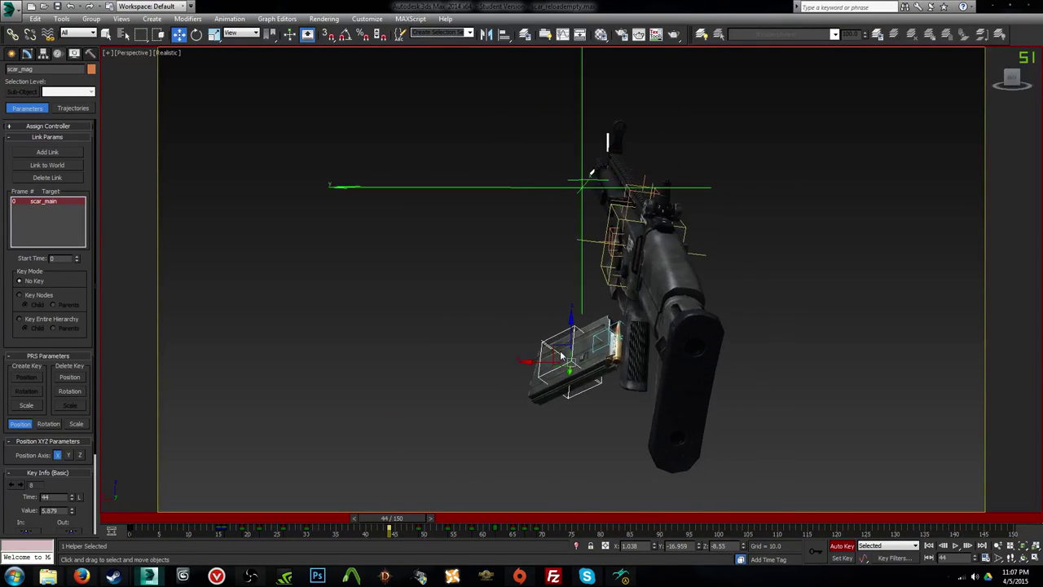
key("e")
left_click_drag(559, 349, 466, 331)
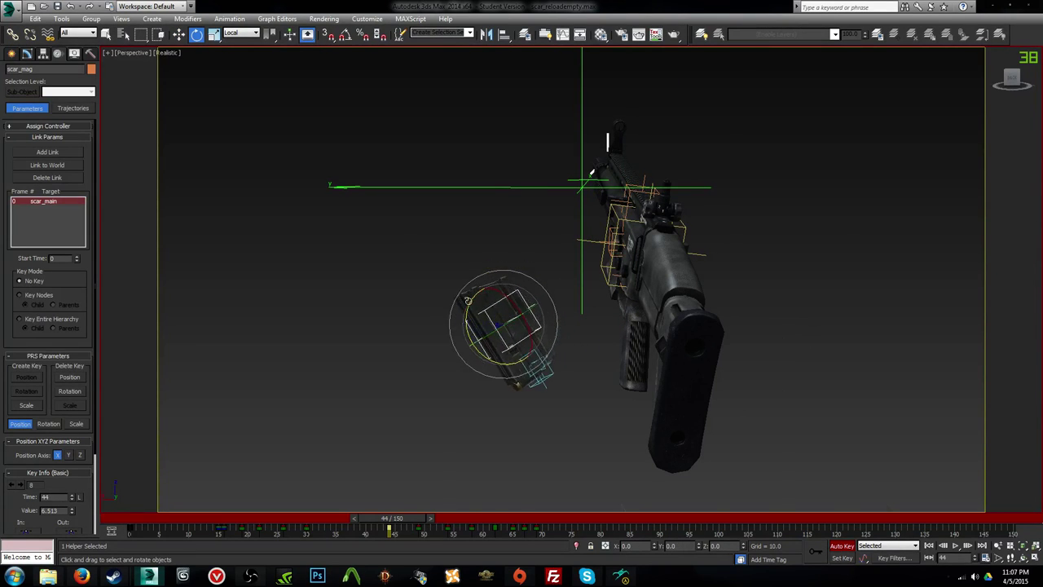
Step: Shift the magazine's keys at frames 44 and 49 to frames 43 and 50 and play the result through the camera view
key("c")
left_click_drag(403, 519, 424, 530)
key("/")
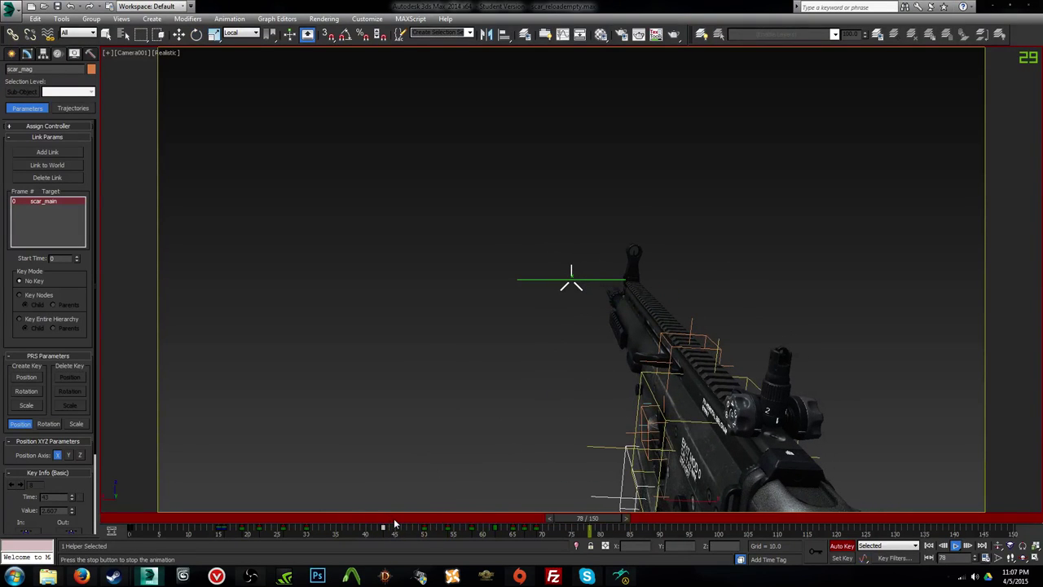
mouse_move(394, 519)
left_mouse_down()
mouse_move(429, 524)
mouse_move(391, 526)
left_mouse_up()
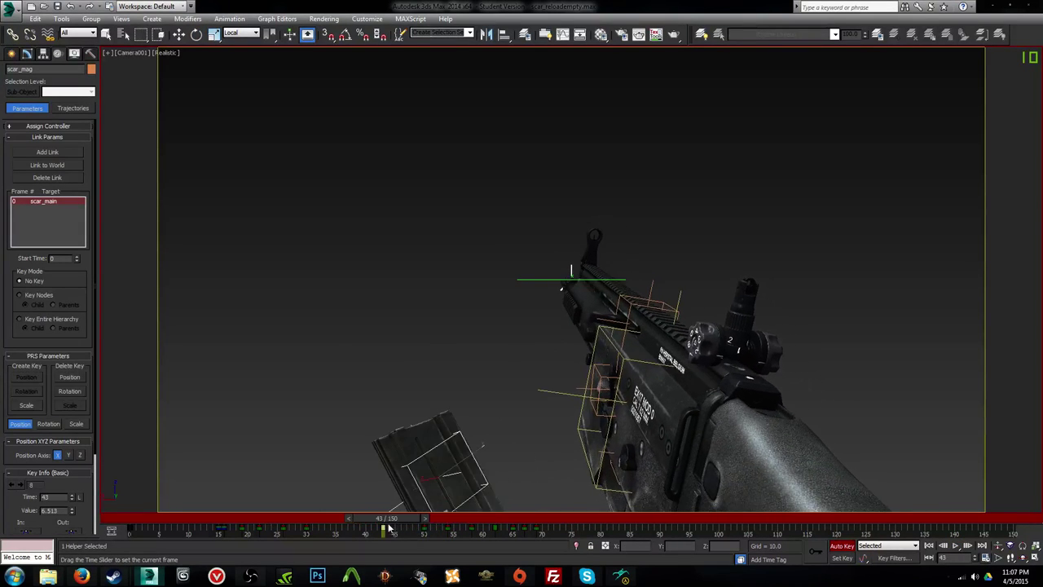
key("w")
key("/")
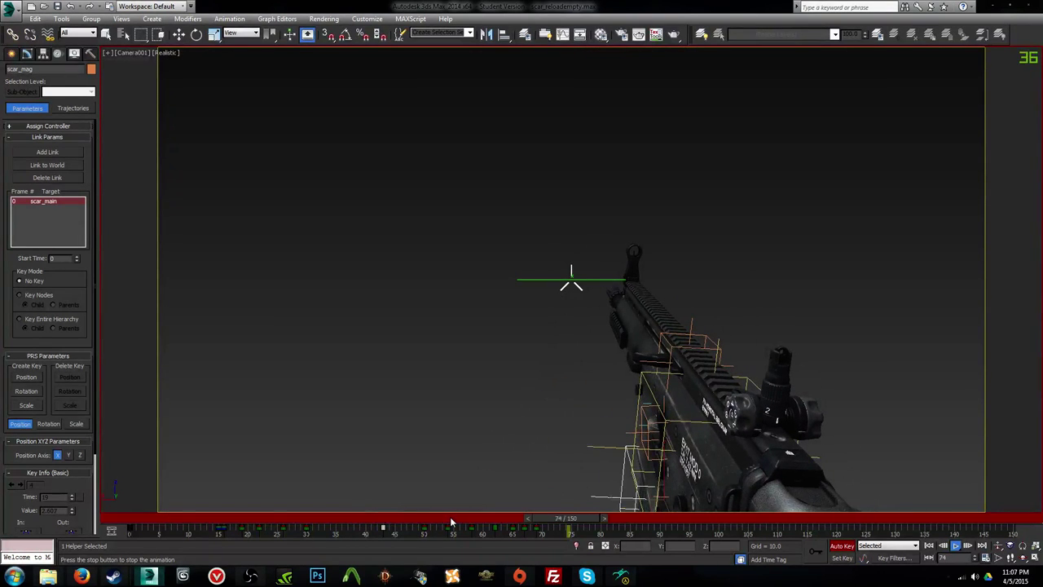
Step: Shift the magazine's keys at frames 43, 50 and 54 one frame later, to frames 44, 51 and 55
mouse_move(450, 522)
left_mouse_down()
mouse_move(425, 522)
mouse_move(457, 530)
left_mouse_up()
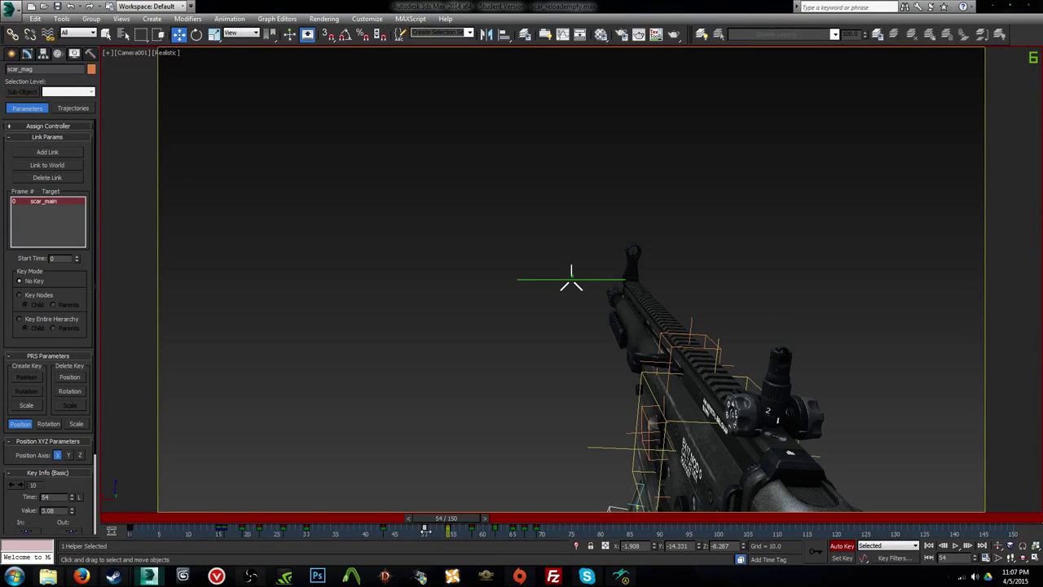
left_click_drag(447, 531, 467, 519)
key("slash")
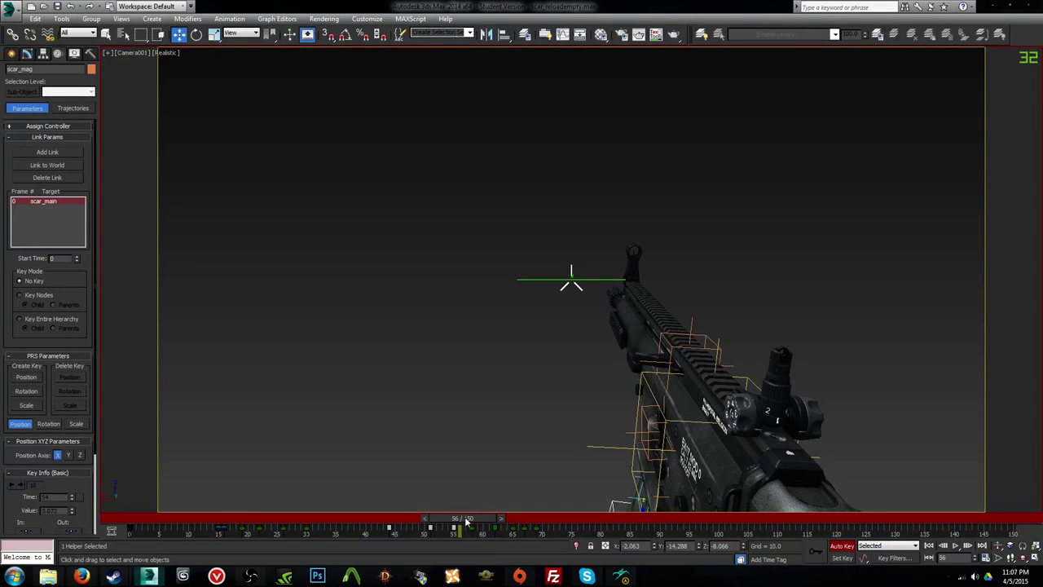
Step: At frame 65, nudge the magazine about 0.064 along local X and 0.083 along local Y toward the magazine well
key("p")
key("z")
middle_click_drag(536, 319, 665, 340, "alt")
scroll(664, 340, "up", 4)
middle_click_drag(457, 273, 645, 343, "alt")
key("comma")
key("period")
key("period")
key("period")
key("period")
key("period")
key("period")
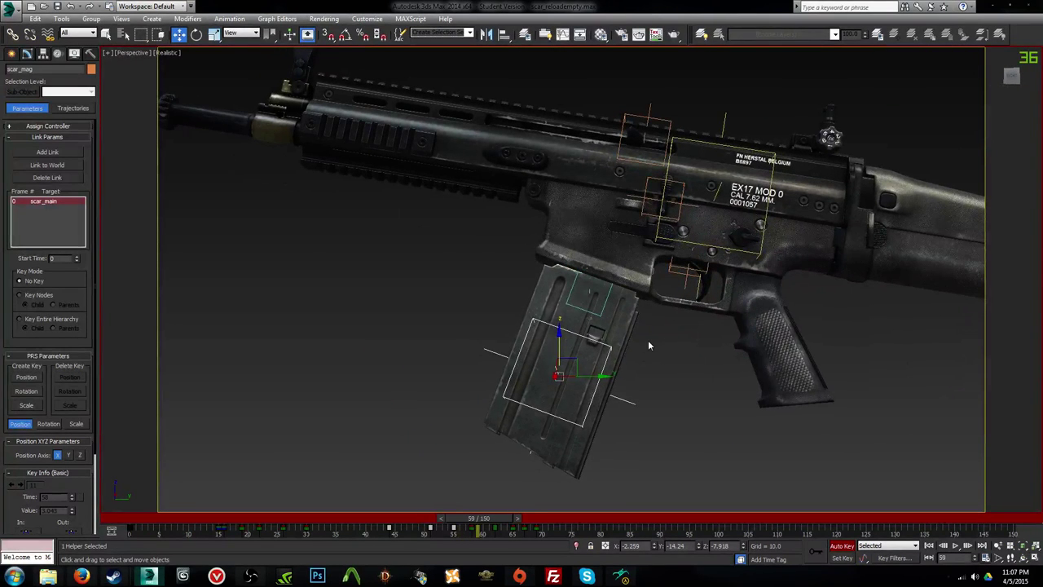
key("period")
key("period")
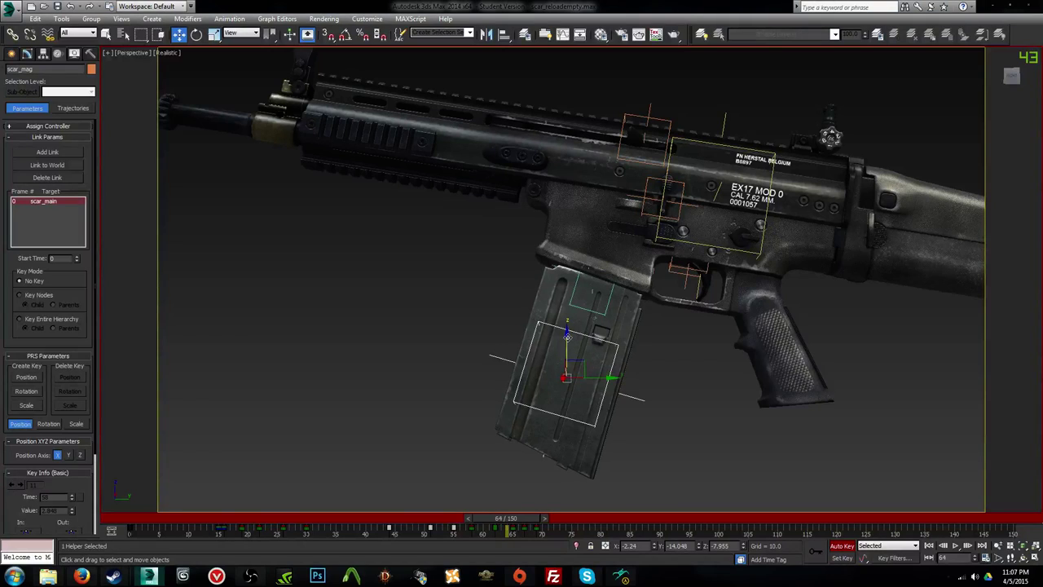
left_click(256, 33)
left_click(237, 75)
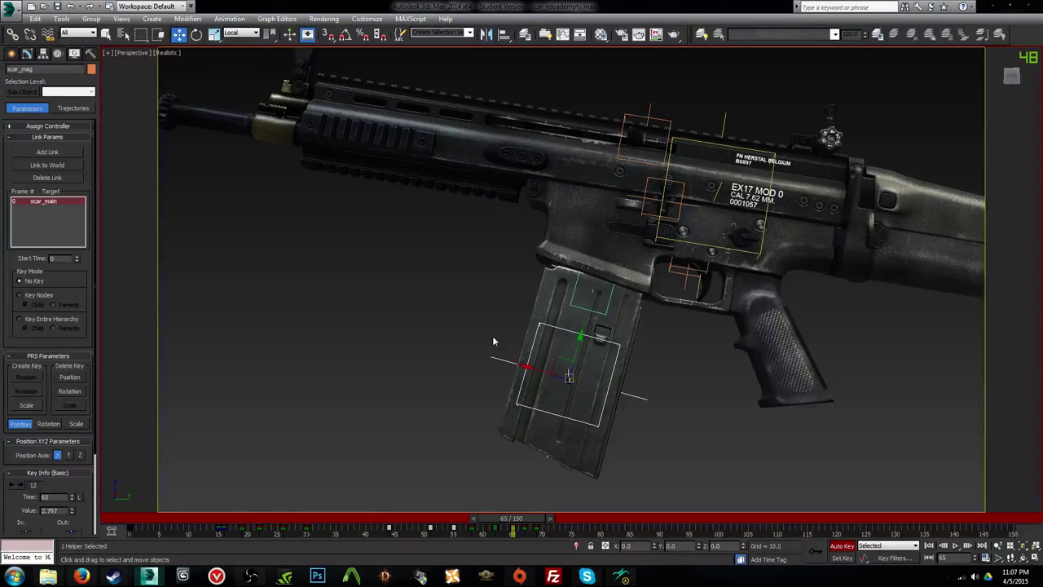
left_click_drag(561, 356, 559, 353)
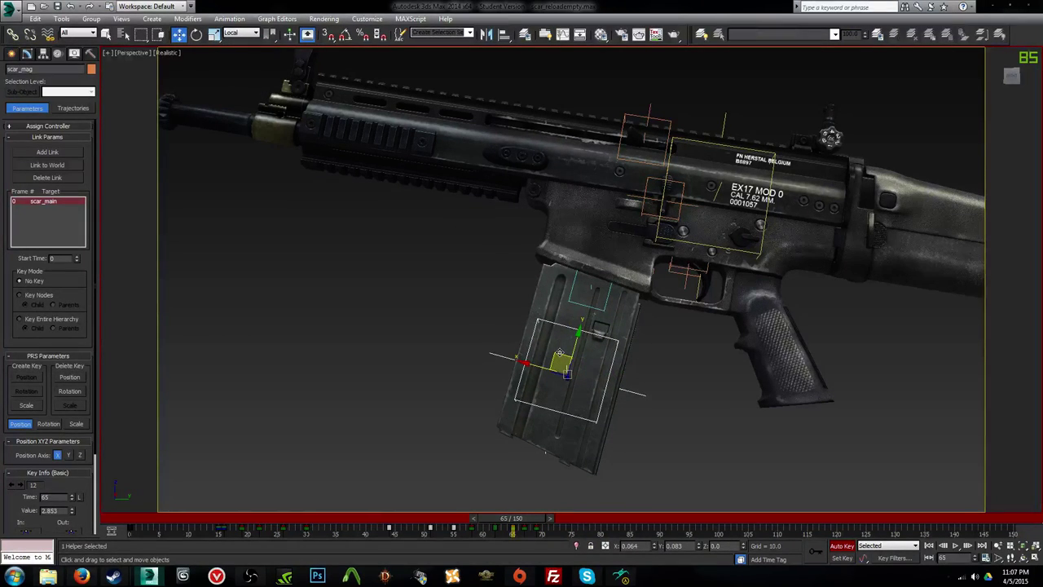
Step: Go back to frame 58 and play the reload in the perspective and camera views to check the magazine insertion
key("comma")
key("comma")
key("comma")
key("comma")
key("comma")
key("comma")
key("comma")
left_click_drag(469, 521, 469, 522)
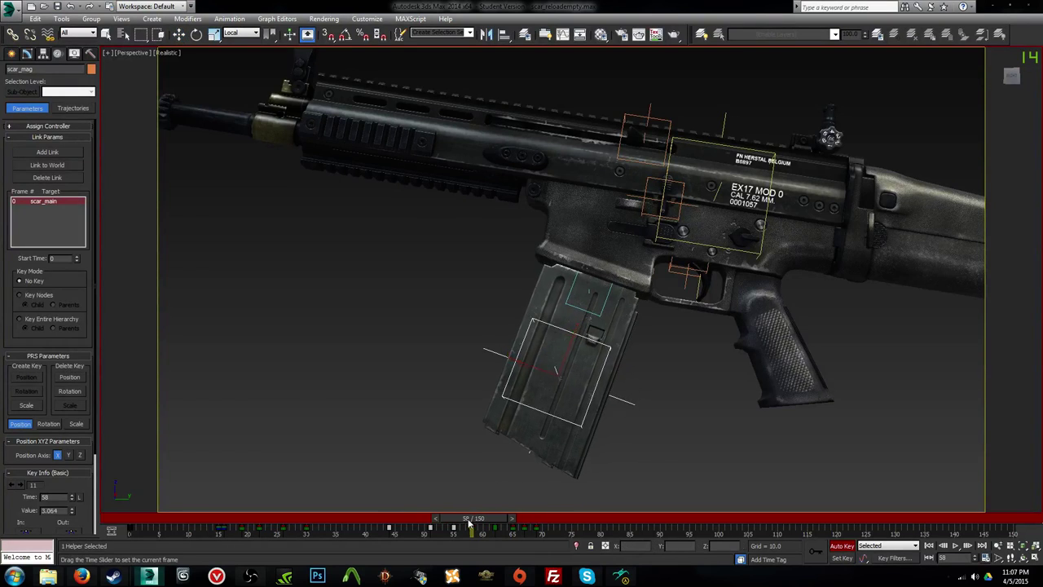
key("/")
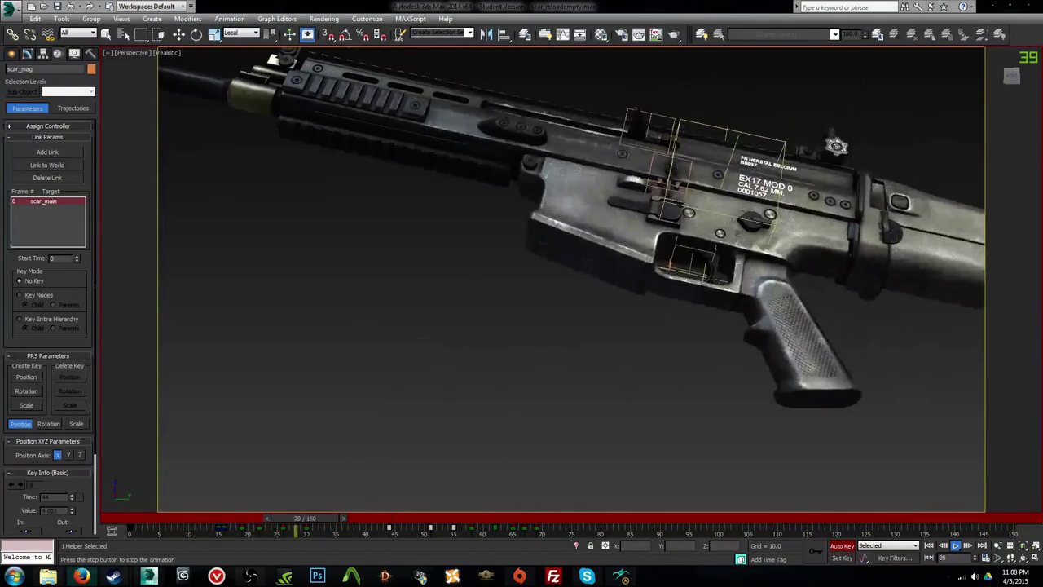
key("c")
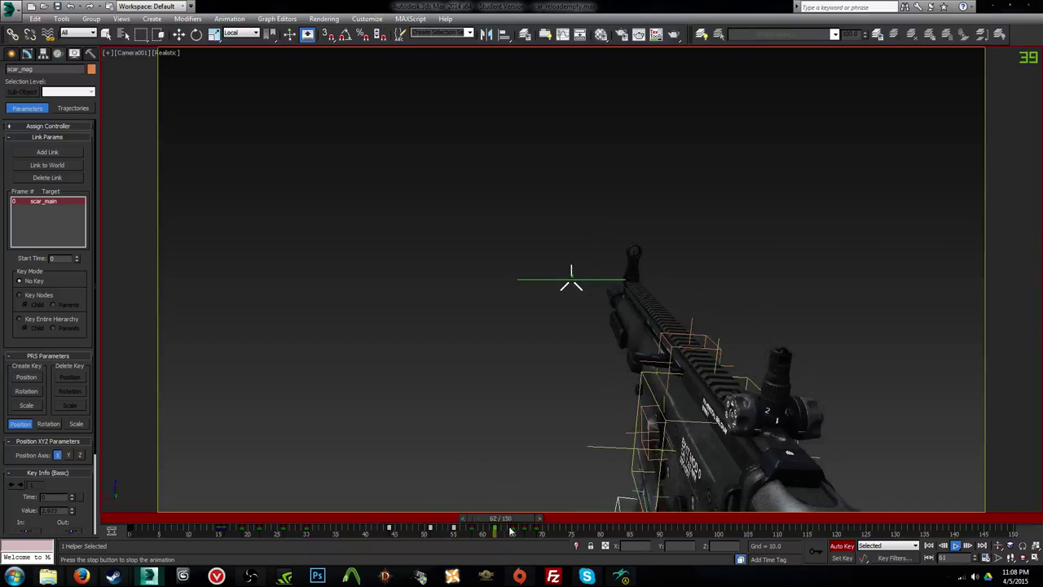
Step: Shift the magazine's key at frame 44 to frame 45 and copy it to frame 40
left_click_drag(458, 521, 393, 527)
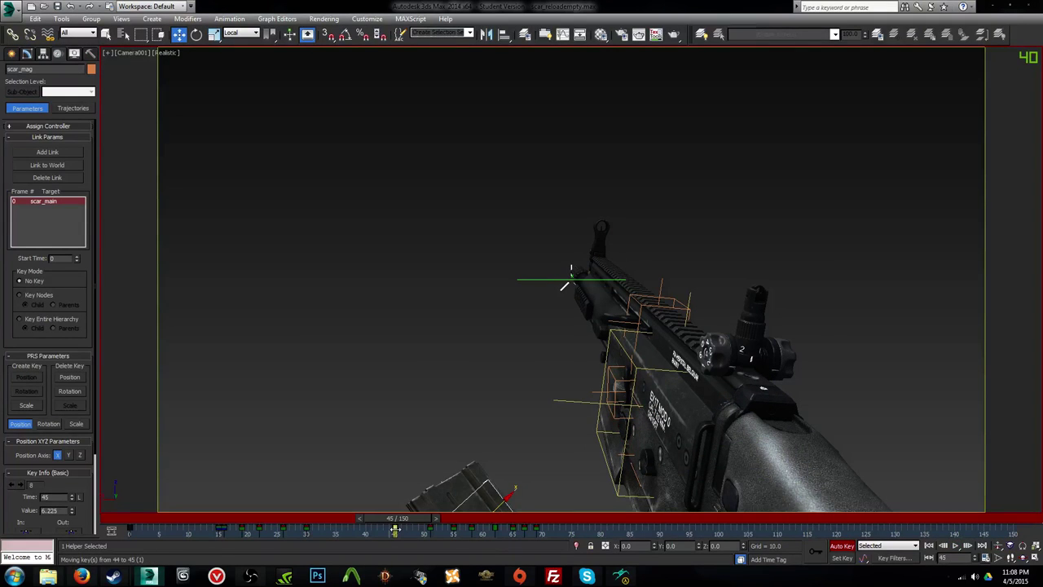
left_click_drag(386, 523, 368, 520)
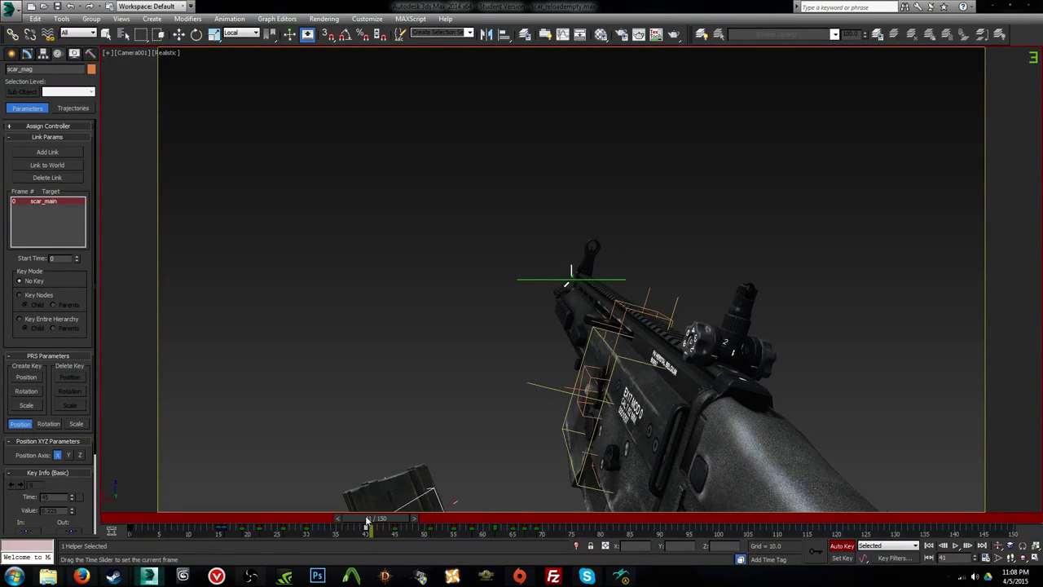
key("comma")
Step: At frame 40, rotate the magazine and move it down and away from the rifle for its off-screen starting pose
key("p")
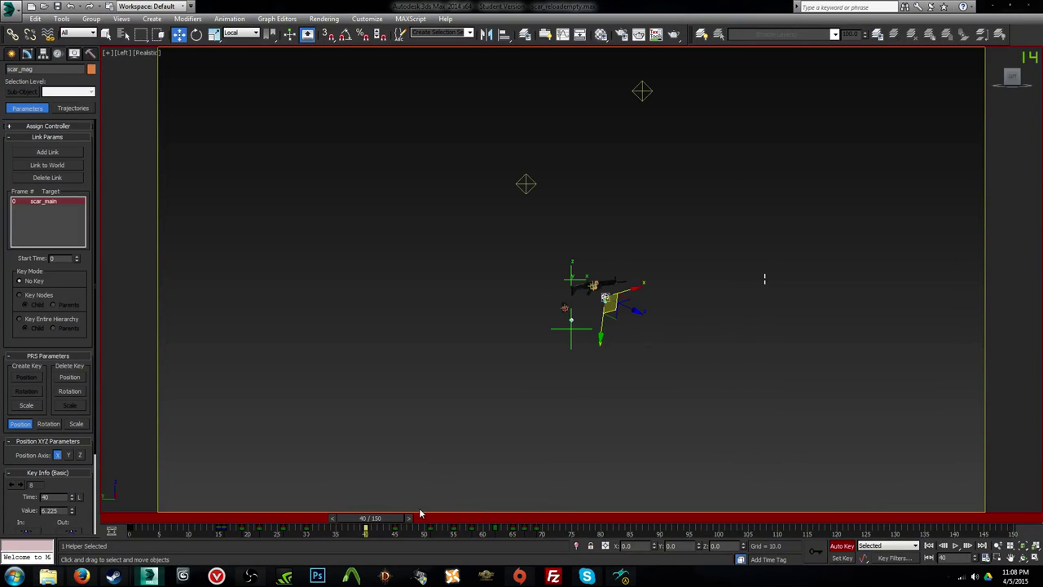
scroll(463, 516, "up", 1)
key("z")
middle_click_drag(626, 353, 561, 348, "alt")
mouse_move(561, 348)
middle_mouse_down()
mouse_move(547, 383)
mouse_move(578, 350)
mouse_move(666, 325)
mouse_move(456, 340)
mouse_move(561, 331)
middle_mouse_up()
key("e")
scroll(561, 331, "up", 2)
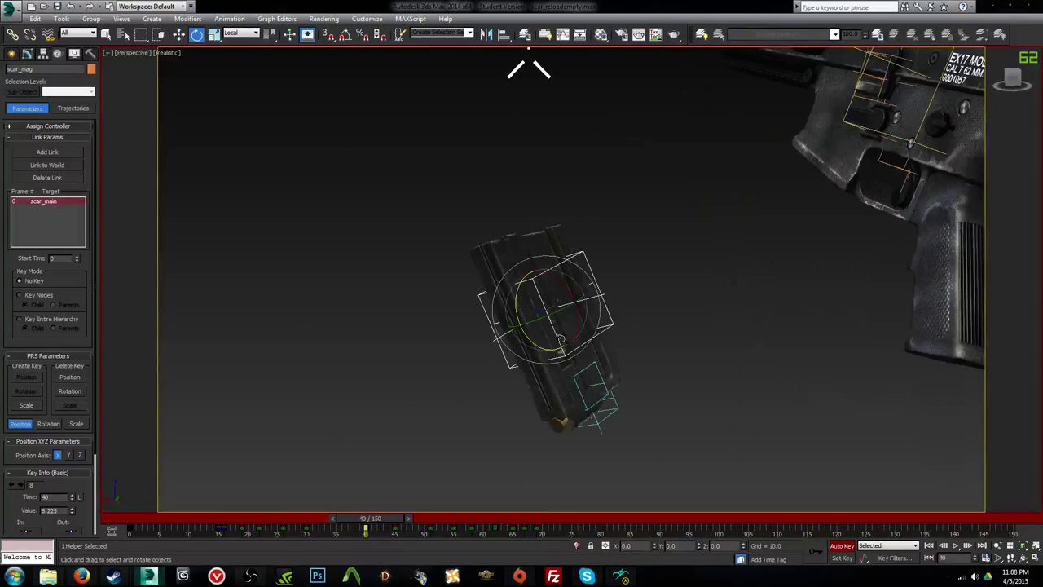
mouse_move(550, 318)
left_mouse_down()
mouse_move(534, 314)
mouse_move(554, 294)
mouse_move(555, 320)
left_mouse_up()
key("w")
middle_click_drag(554, 320, 554, 324, "alt")
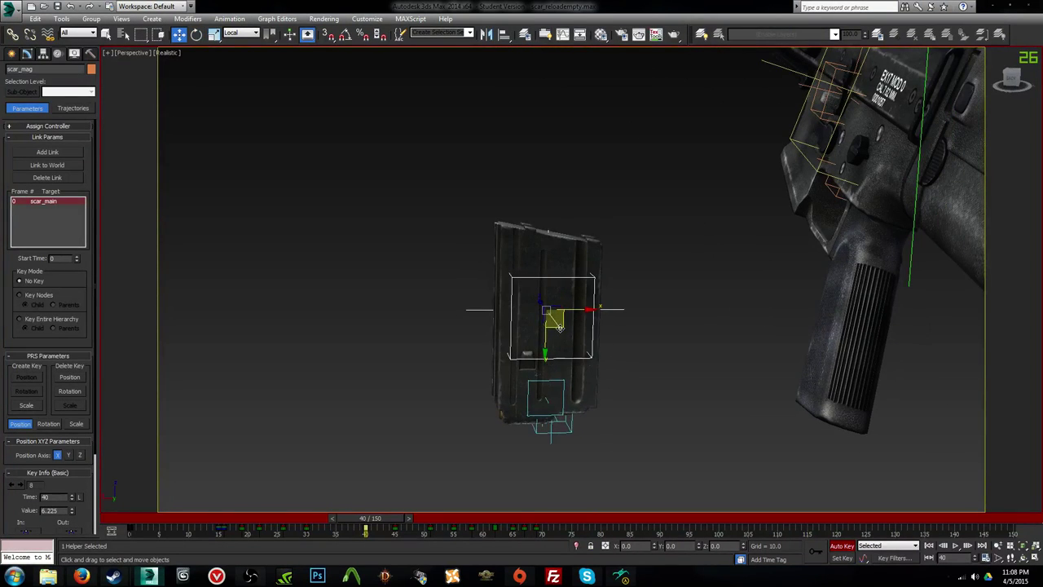
left_click_drag(559, 327, 459, 516)
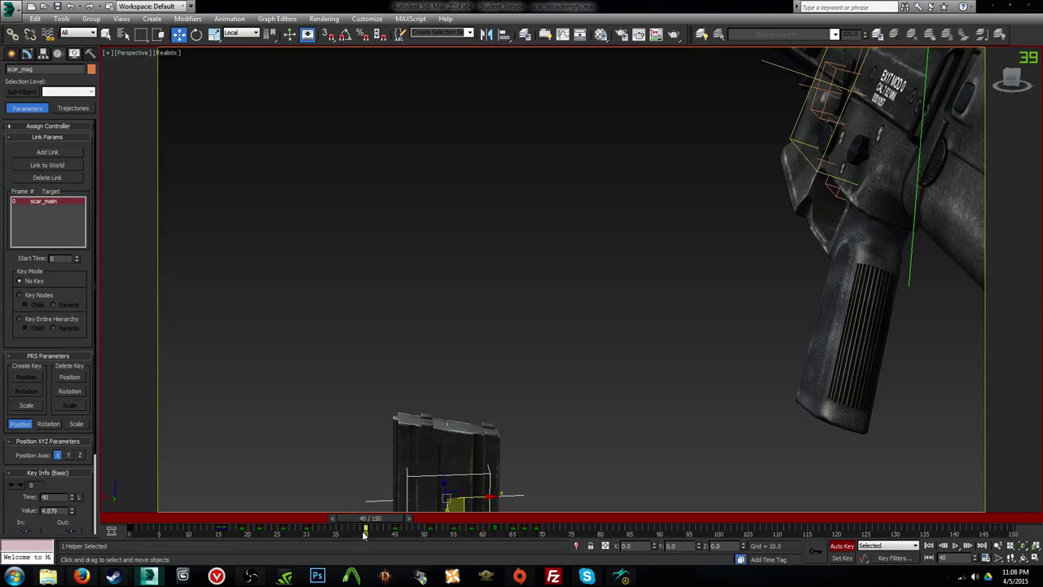
Step: Preview the reload through the camera and shift the magazine's keys at frames 51, 55 and 58 to frames 52, 56 and 59
left_click_drag(371, 520, 266, 521)
key("c")
key("/")
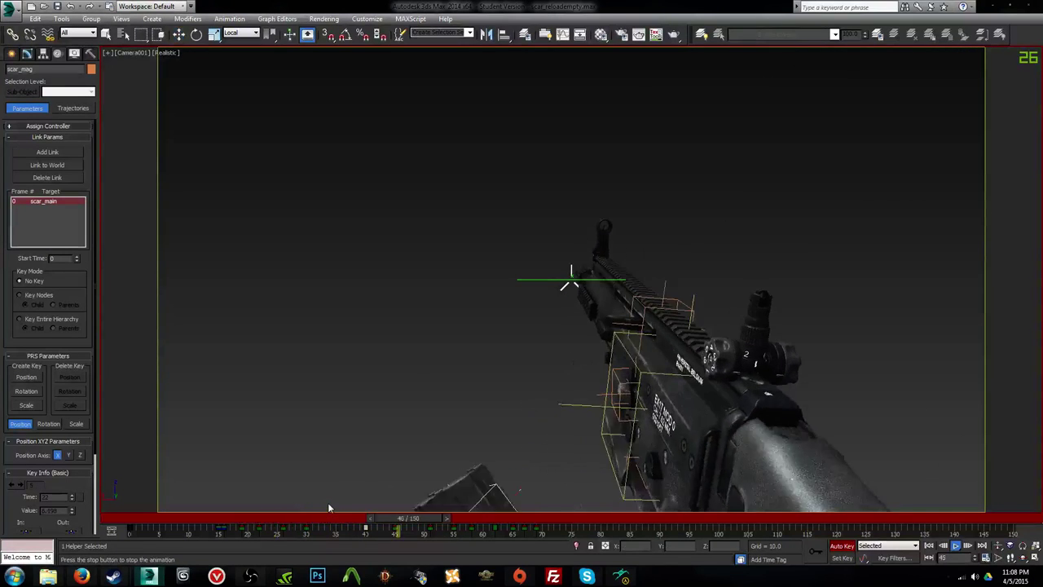
left_click_drag(350, 519, 280, 522)
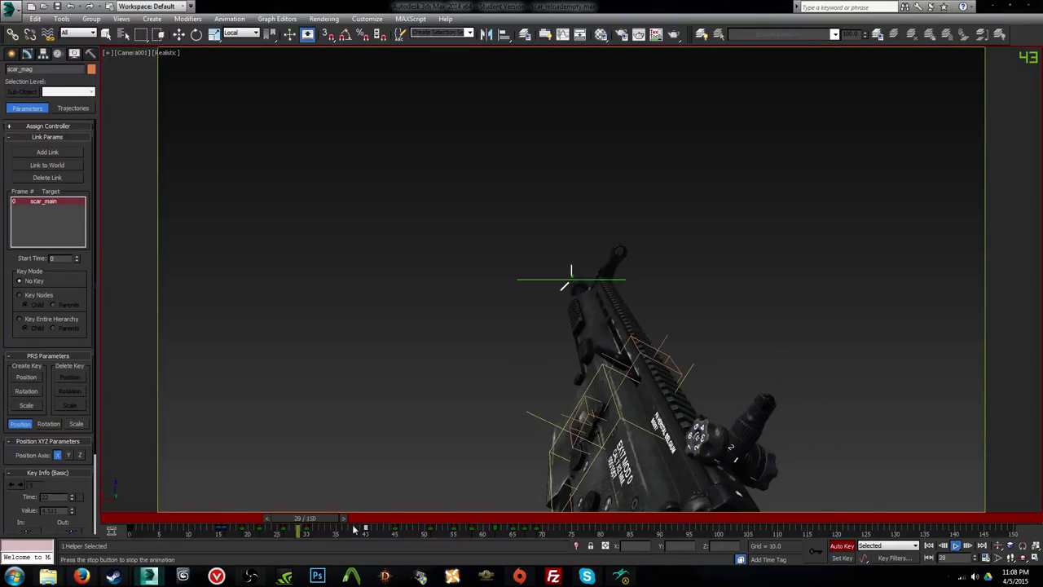
left_click_drag(361, 522, 524, 540)
key("/")
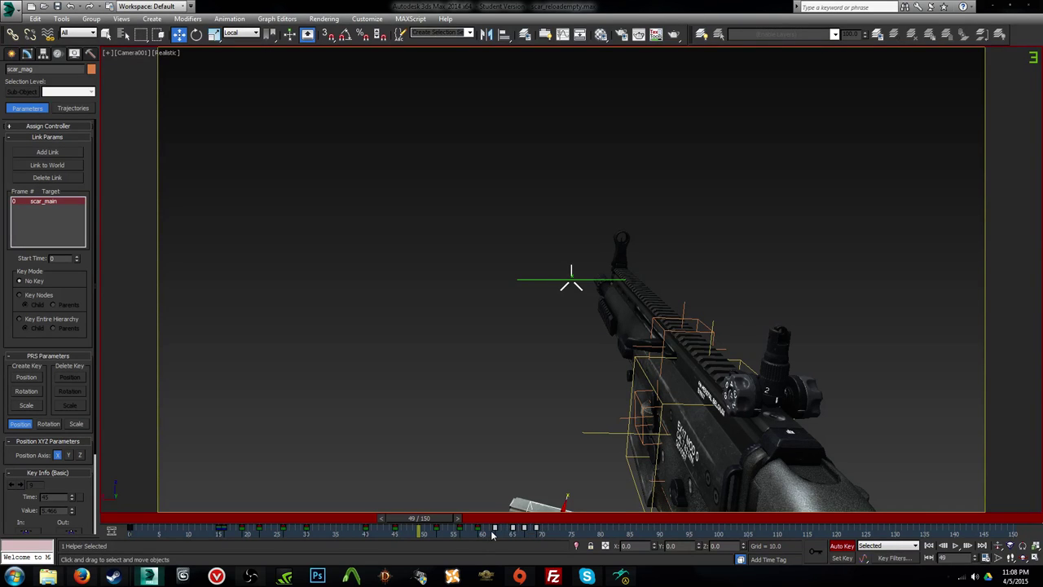
key("/")
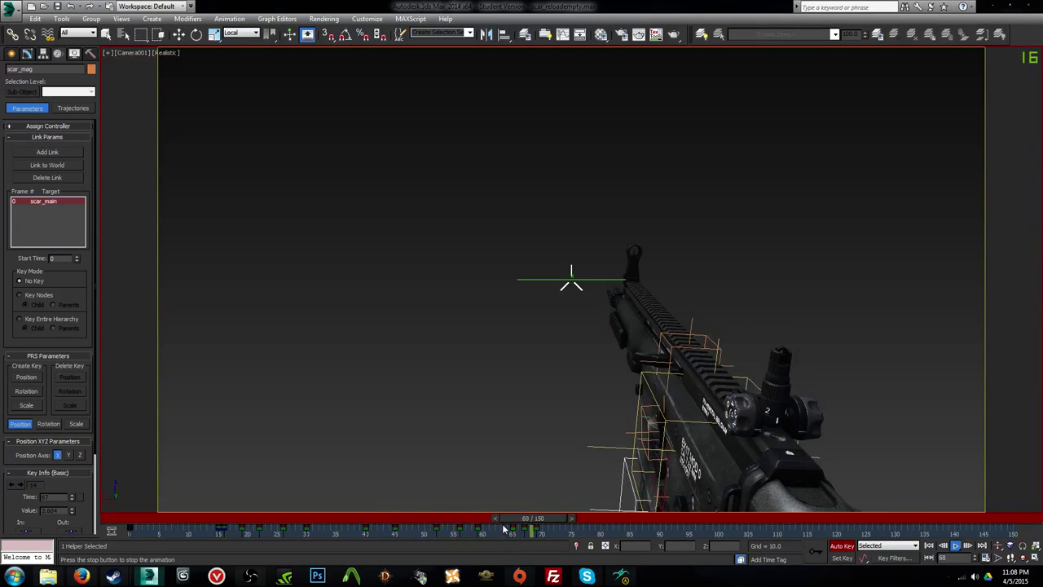
mouse_move(506, 520)
left_mouse_down()
mouse_move(400, 522)
mouse_move(491, 528)
left_mouse_up()
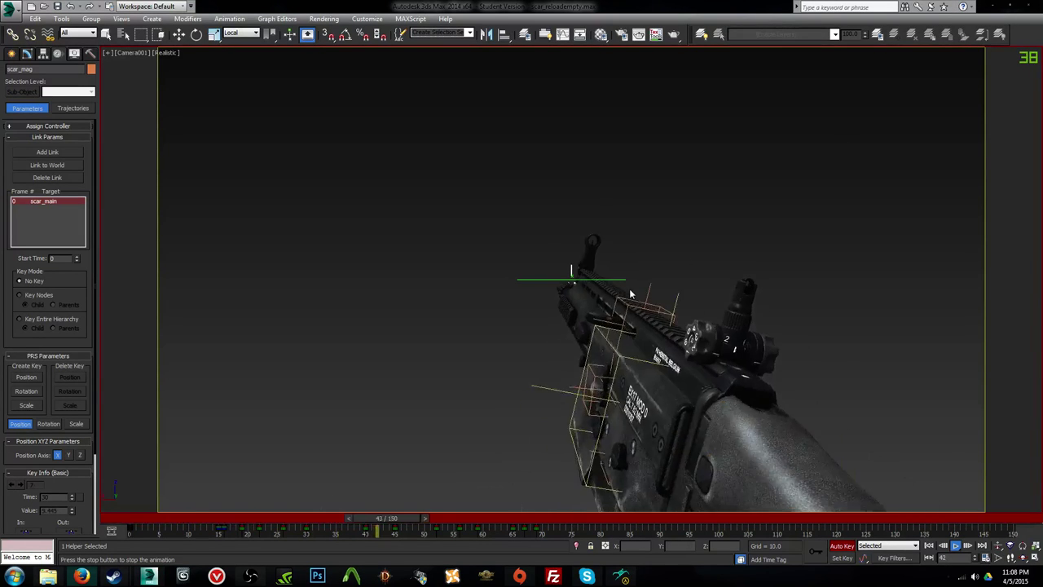
Step: Preview the reload through the camera, select scar_main and nudge the rifle's pose at frame 60
left_click_drag(544, 518, 138, 526)
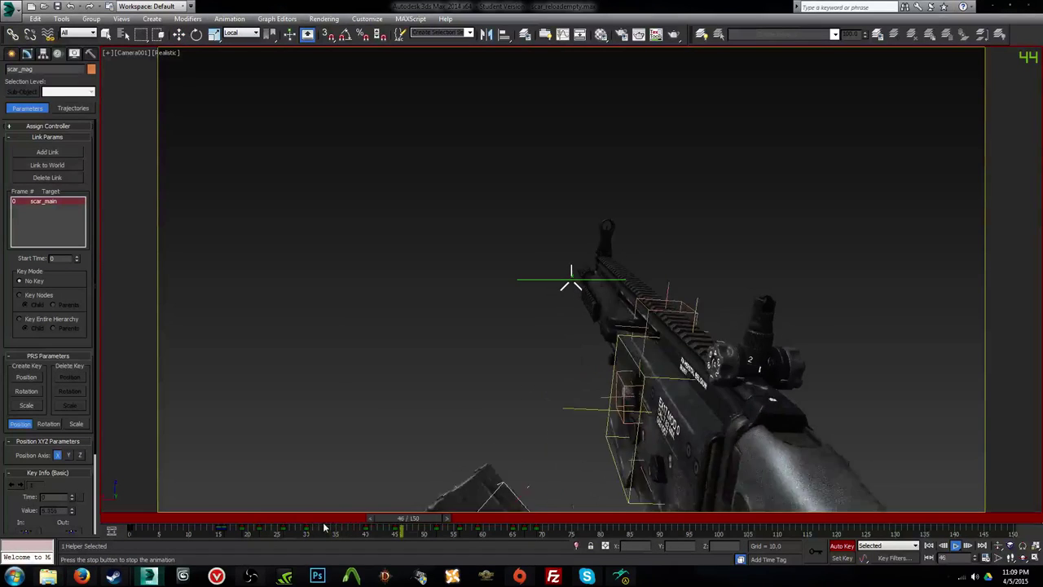
left_click_drag(400, 519, 471, 516)
left_click(550, 399)
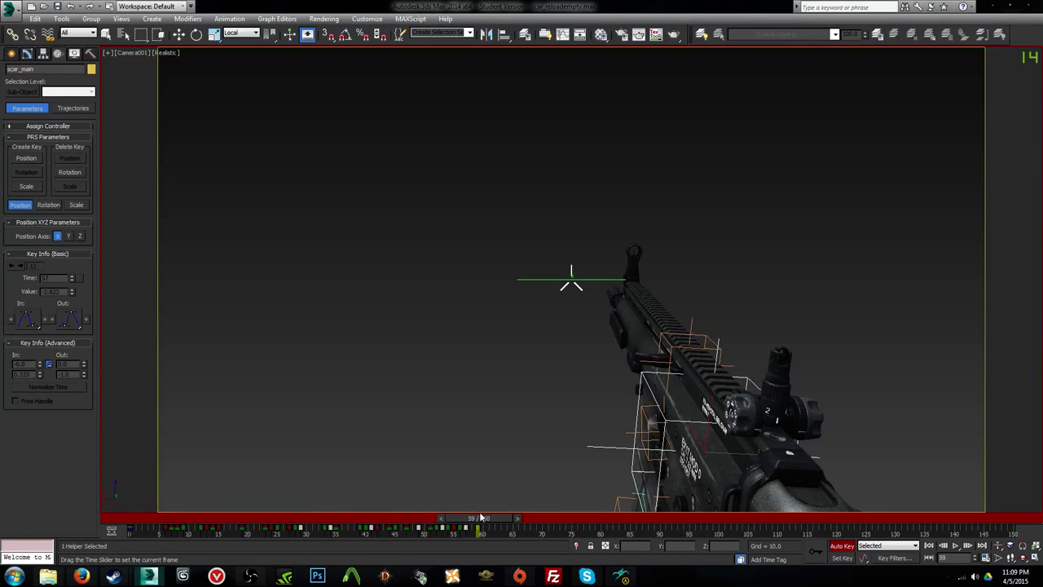
left_click_drag(715, 439, 716, 437)
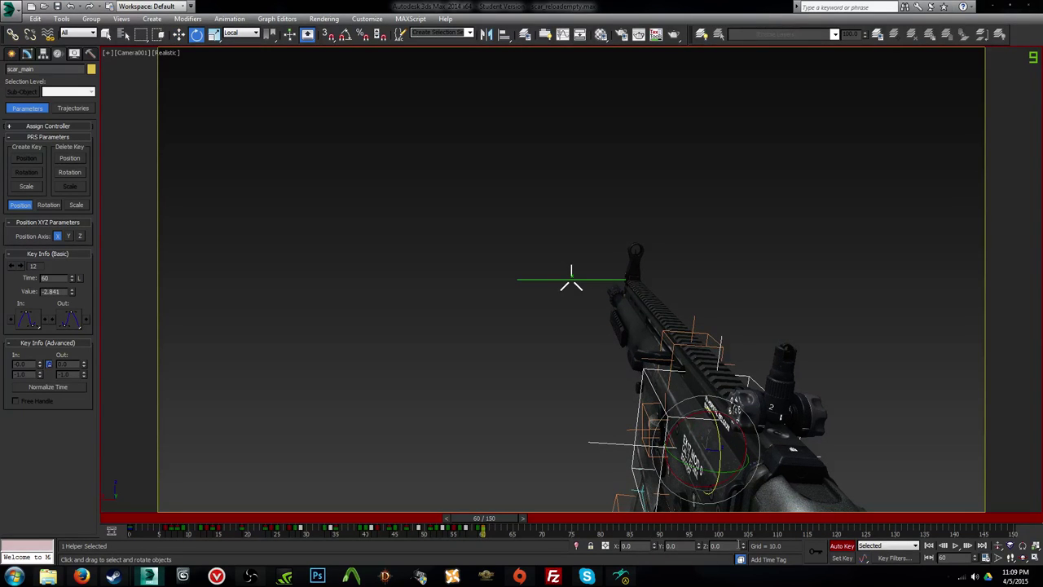
Step: At frame 65, move the rifle slightly upward and fine-tune its rotation
left_click_drag(499, 519, 530, 514)
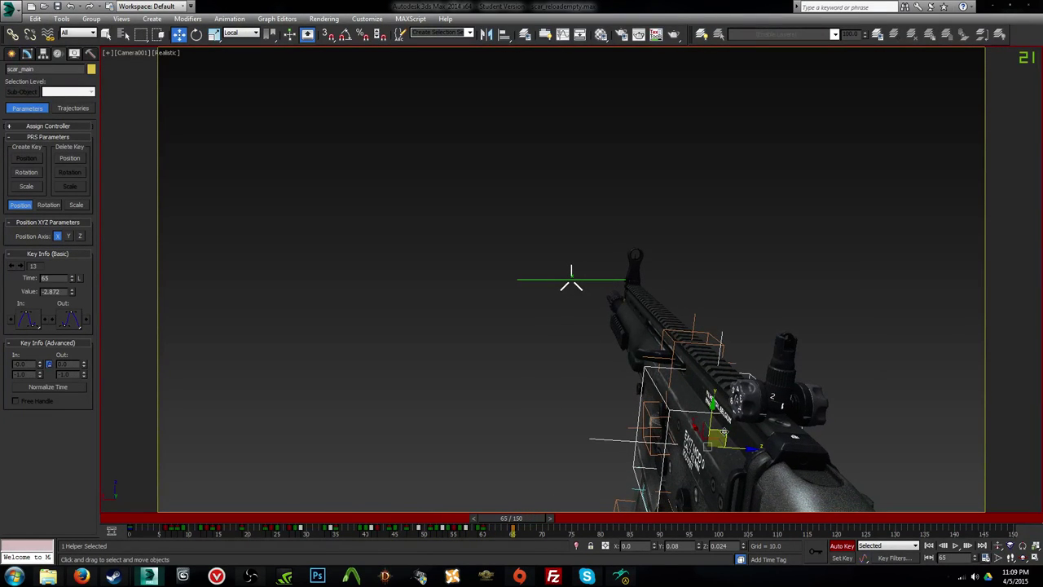
key("e")
left_click_drag(743, 547, 745, 540)
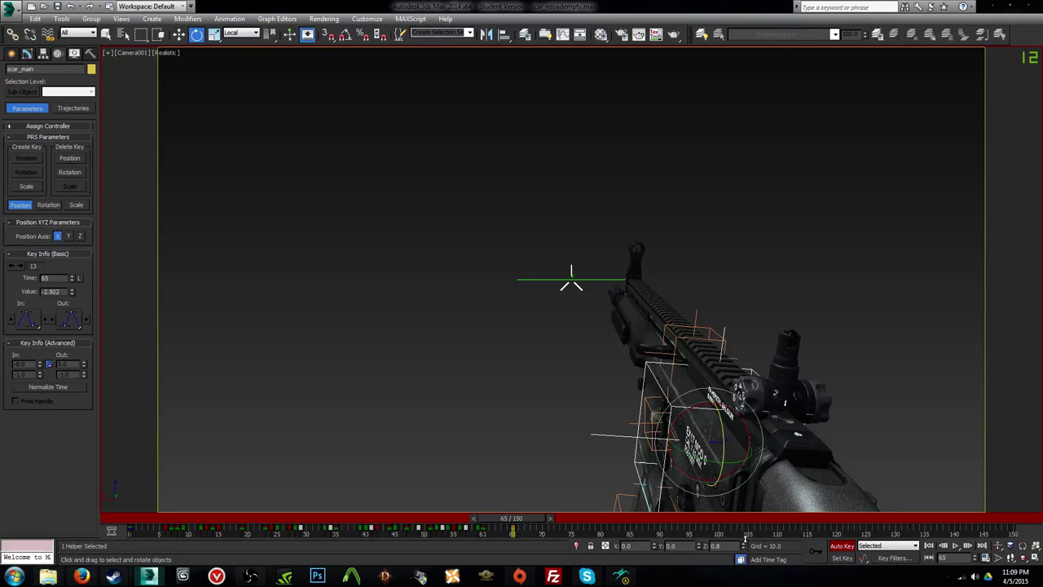
left_click_drag(654, 548, 658, 552)
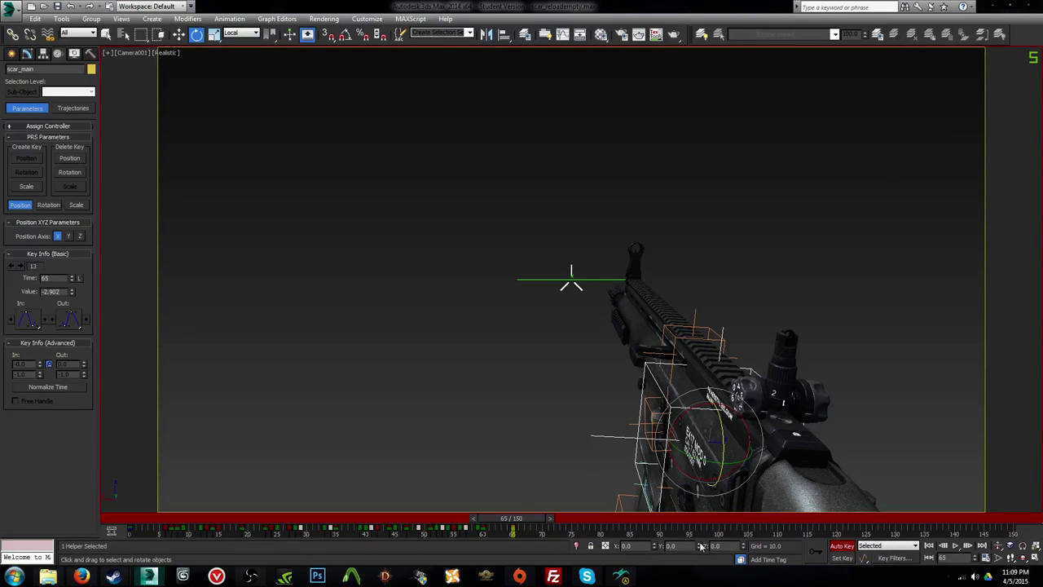
Step: Copy the rifle's key at frame 65 to frame 69 to hold the pose
mouse_move(525, 522)
left_mouse_down()
mouse_move(432, 531)
mouse_move(538, 528)
left_mouse_up()
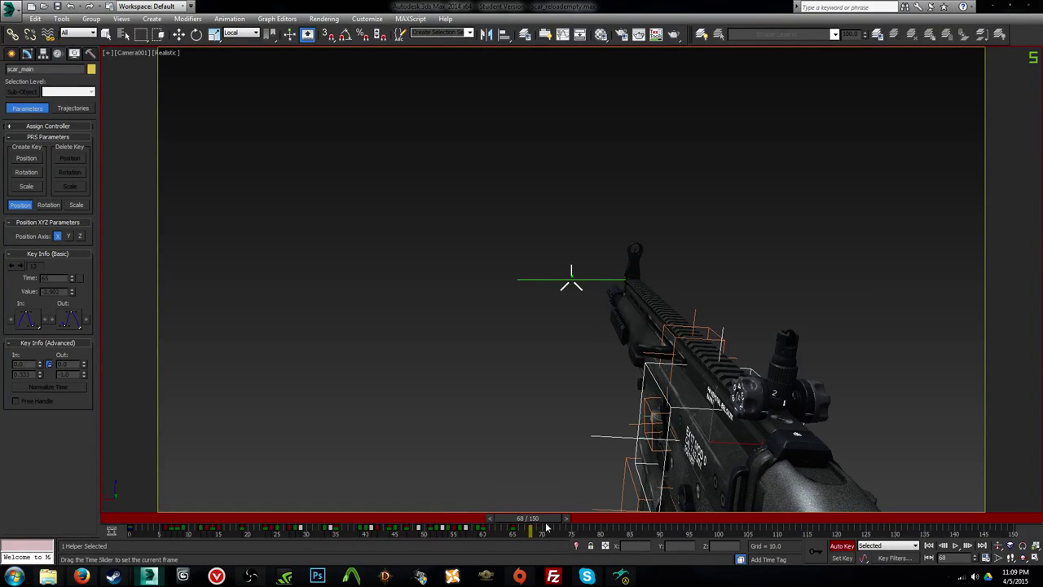
key("e")
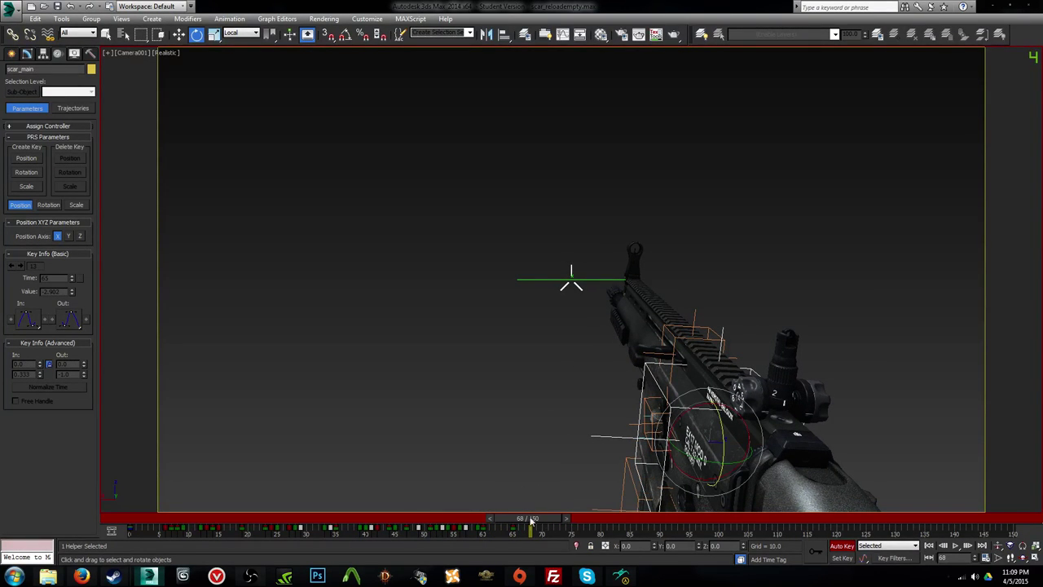
left_click_drag(511, 528, 528, 521, "shift")
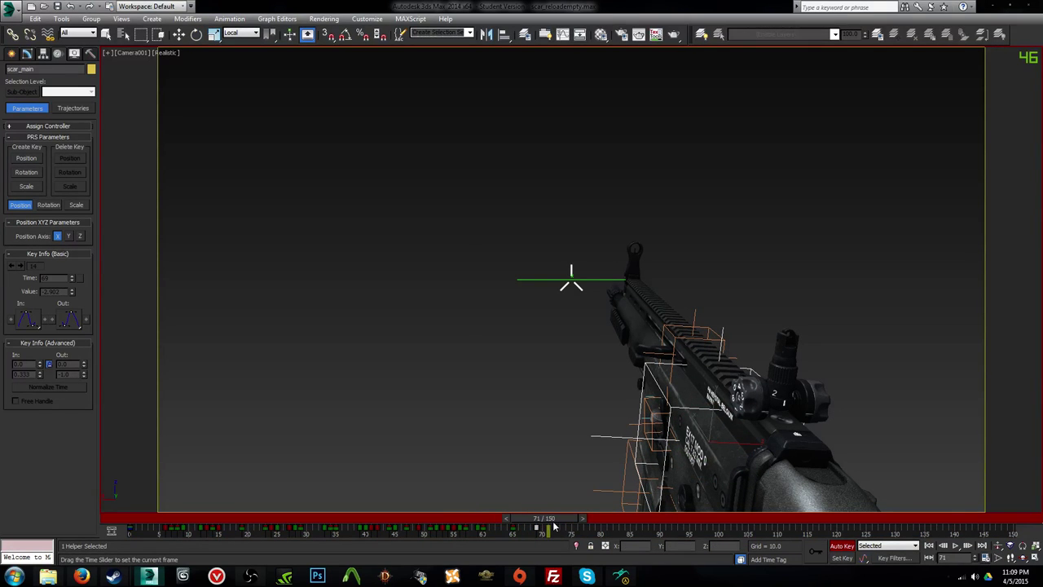
Step: At frame 71, rotate the rifle slightly and shift it upward for the next reload movement
key("e")
left_click_drag(742, 550, 742, 563)
left_click_drag(655, 548, 654, 551)
key("w")
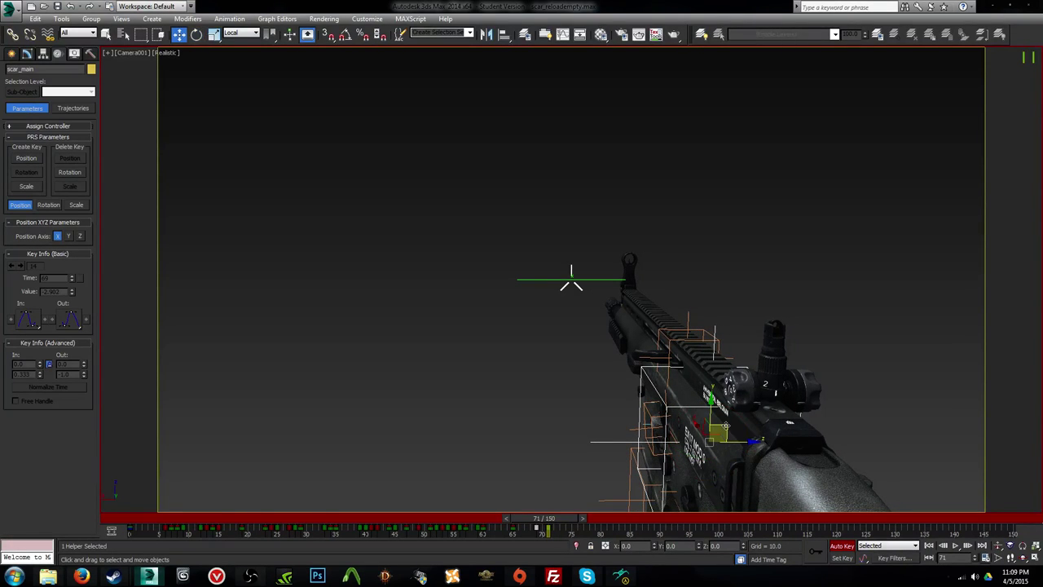
left_click_drag(721, 427, 701, 414)
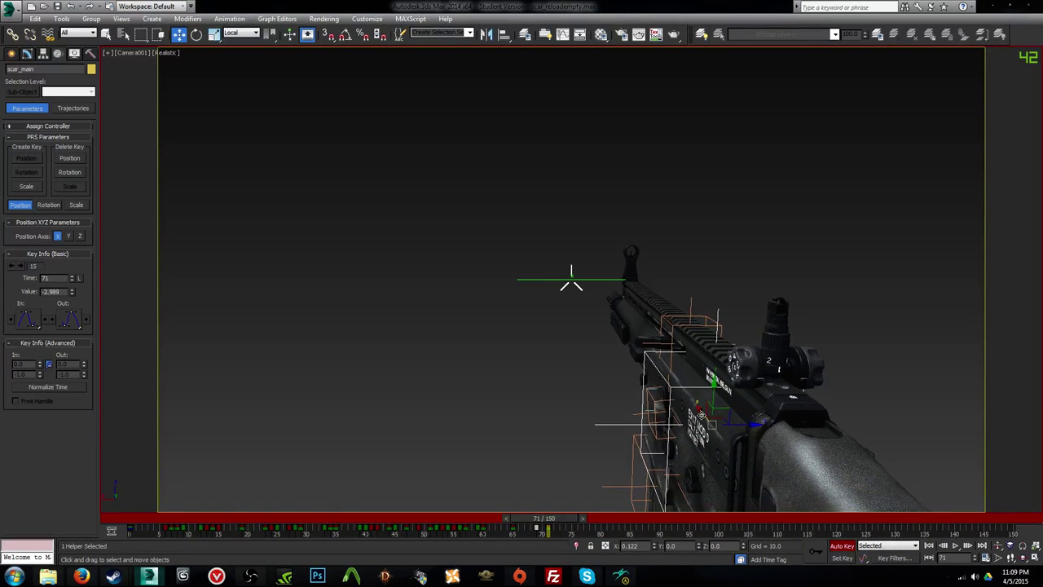
Step: At frame 76, raise the rifle a little more and rotate it about 1.5 degrees around its local Z axis
mouse_move(568, 528)
left_mouse_down()
mouse_move(341, 535)
mouse_move(558, 534)
mouse_move(580, 544)
left_mouse_up()
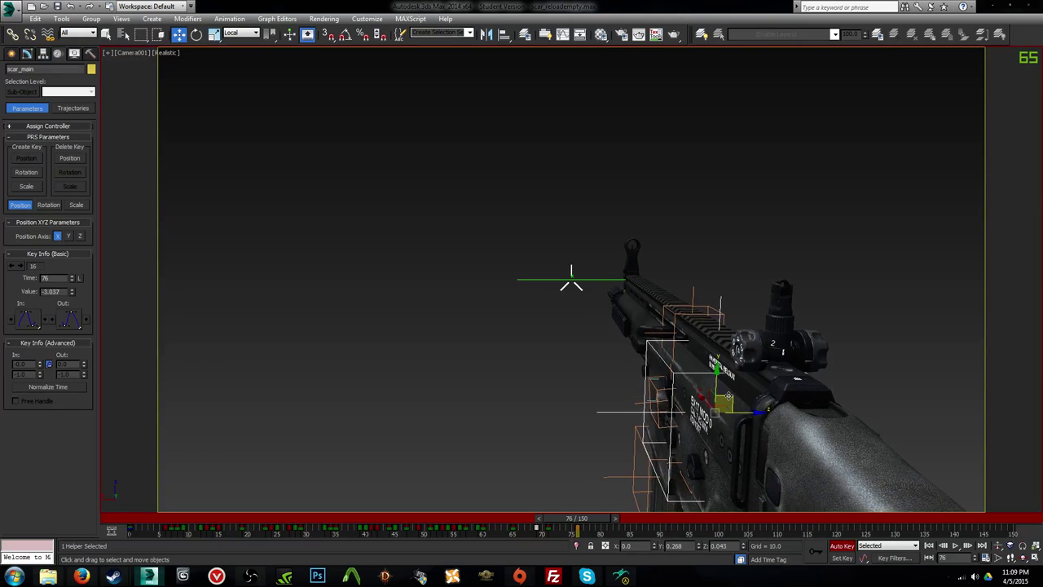
key("e")
left_click_drag(724, 410, 722, 412)
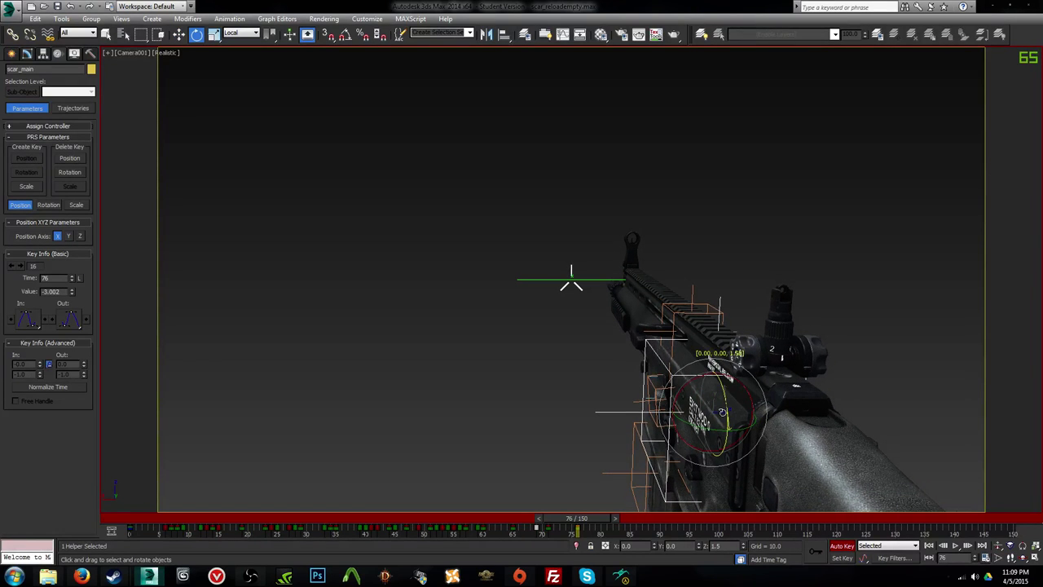
Step: Play the reload and examine the rifle's Z Position curve between frames 50 and 76
left_click_drag(570, 519, 310, 519)
left_click(562, 34)
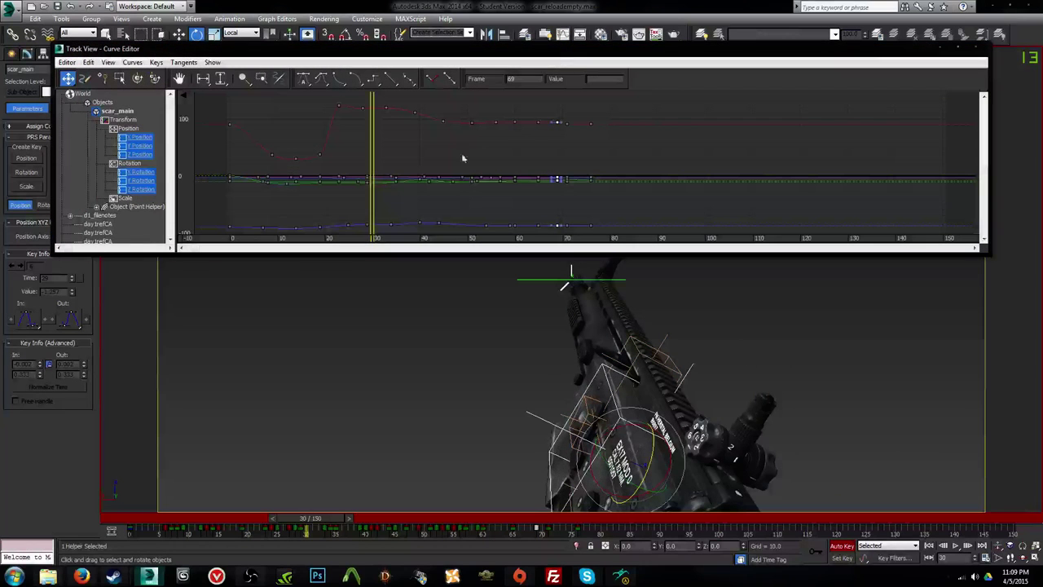
key("/")
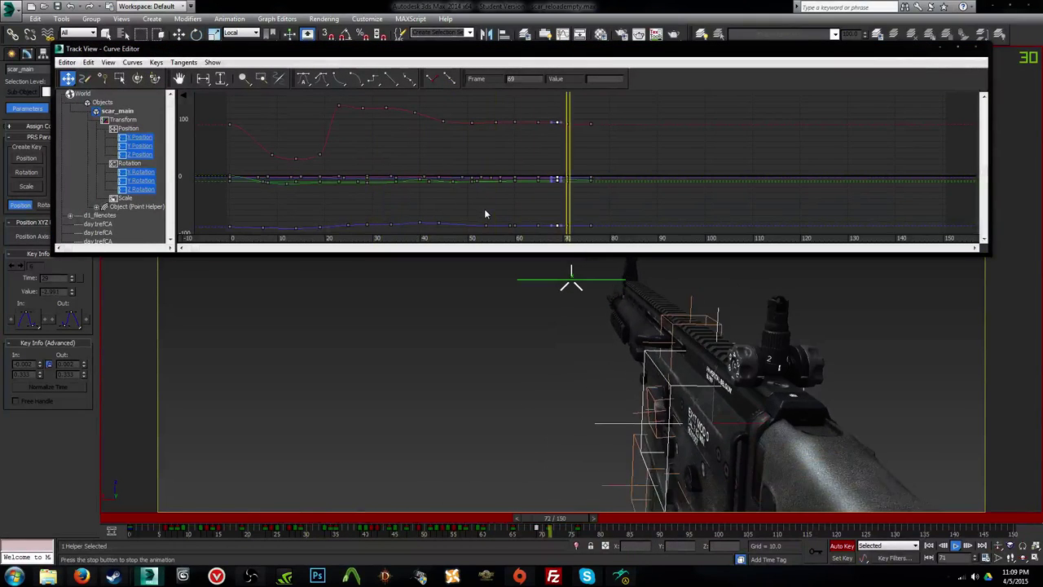
left_click(137, 154)
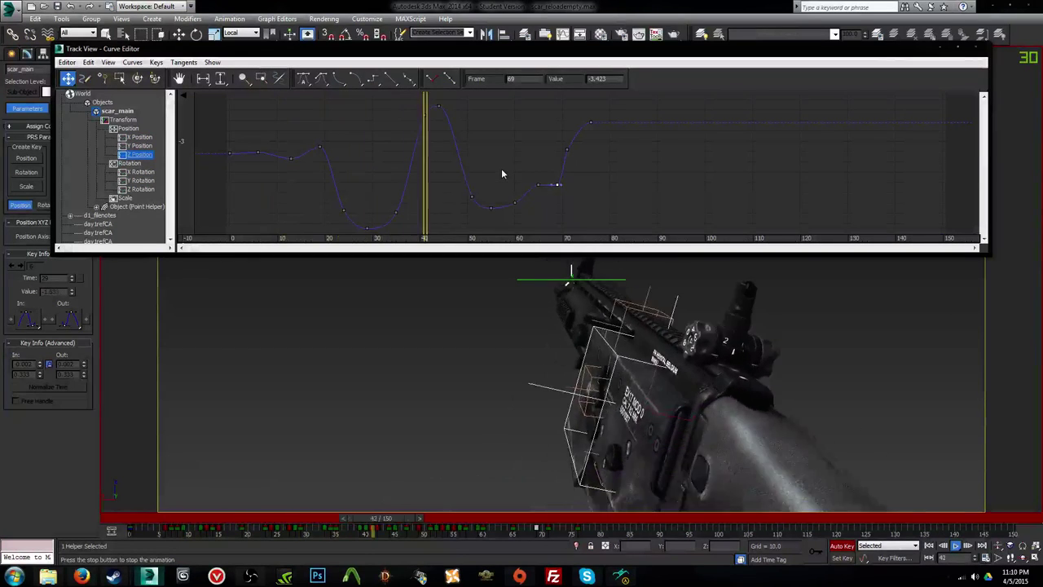
scroll(531, 177, "up", 2)
middle_click_drag(533, 191, 508, 111)
scroll(533, 170, "up", 2)
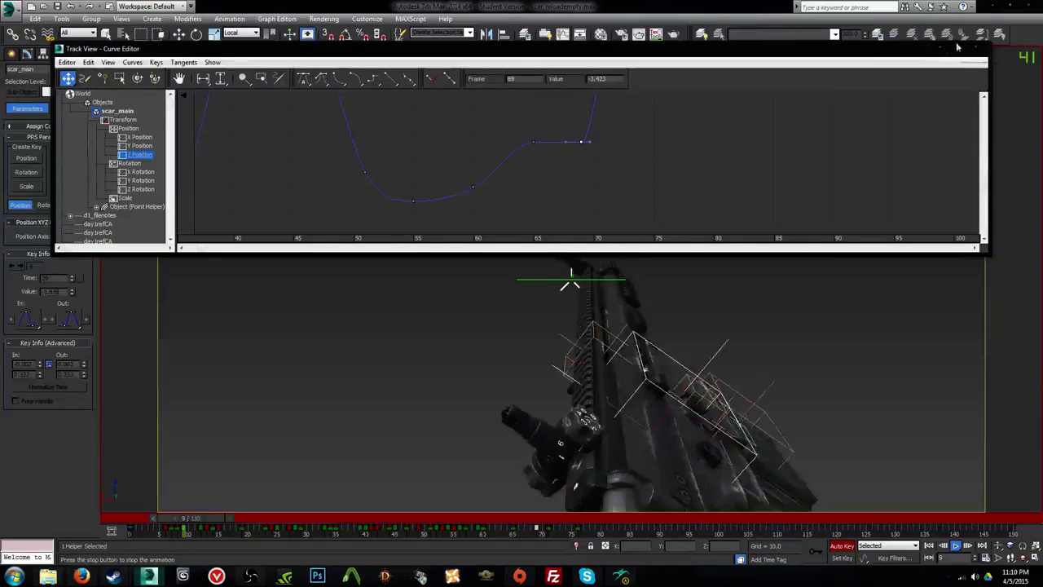
left_click(975, 47)
Step: Smooth the rifle's Z Position curve by lowering the keys at frames 65 and 76 and shifting the frame 71 key to frame 72
left_click(561, 37)
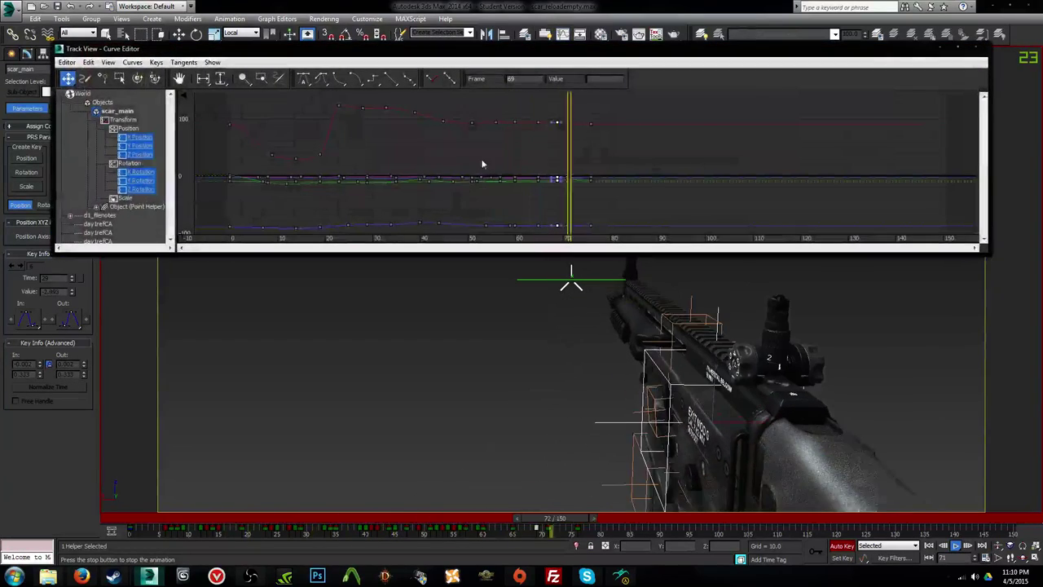
scroll(402, 159, "up", 2)
left_click(140, 154)
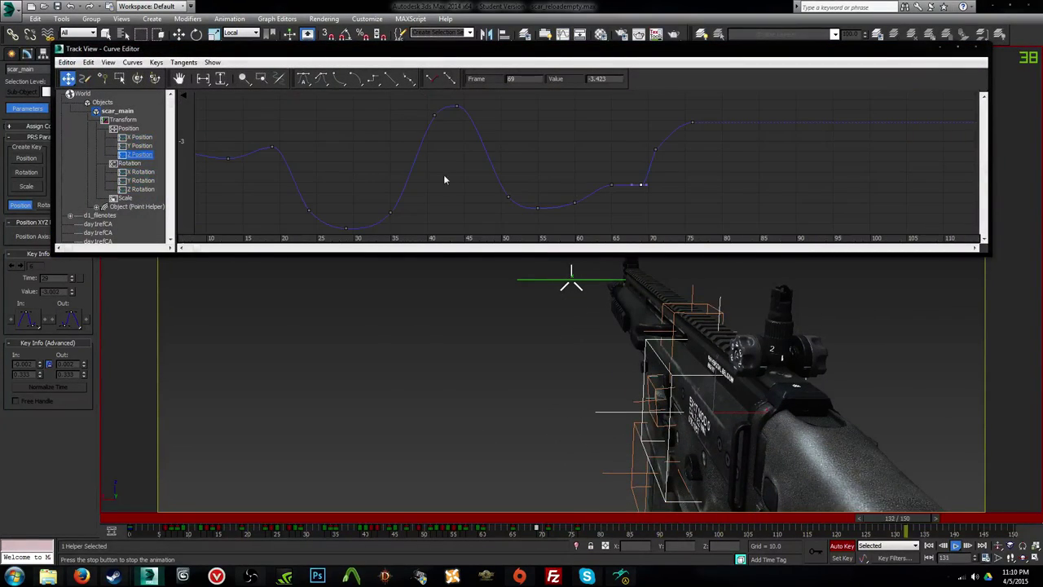
middle_click_drag(580, 191, 497, 185)
scroll(497, 185, "up", 1)
scroll(498, 182, "up", 2)
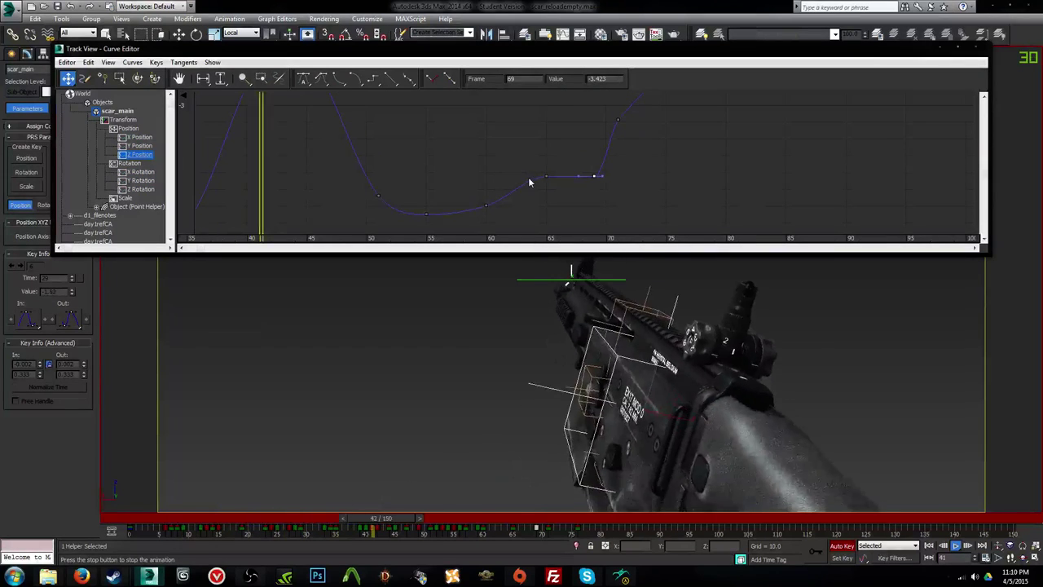
left_click_drag(546, 176, 548, 191)
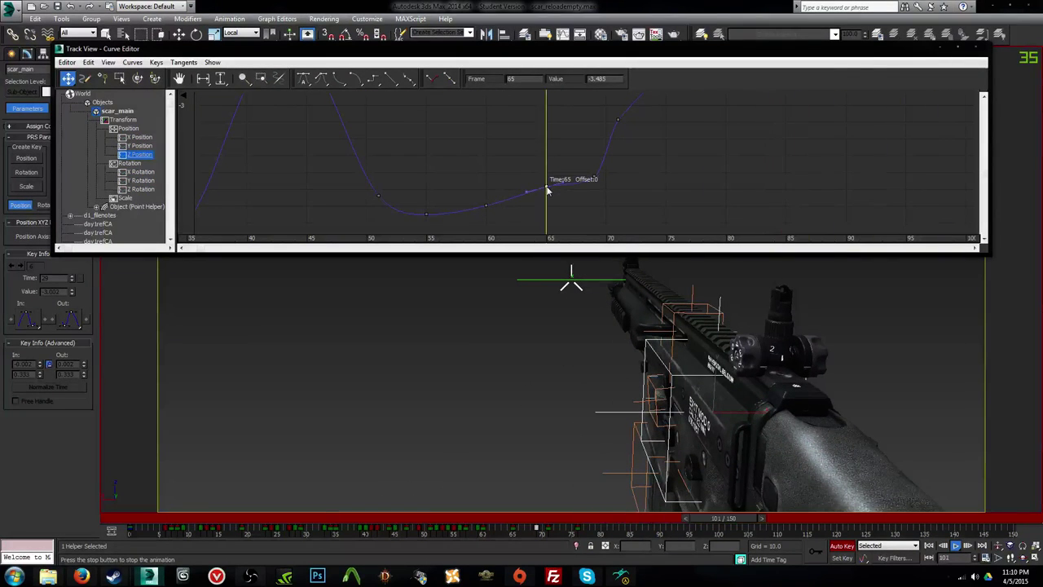
middle_click_drag(620, 169, 516, 180)
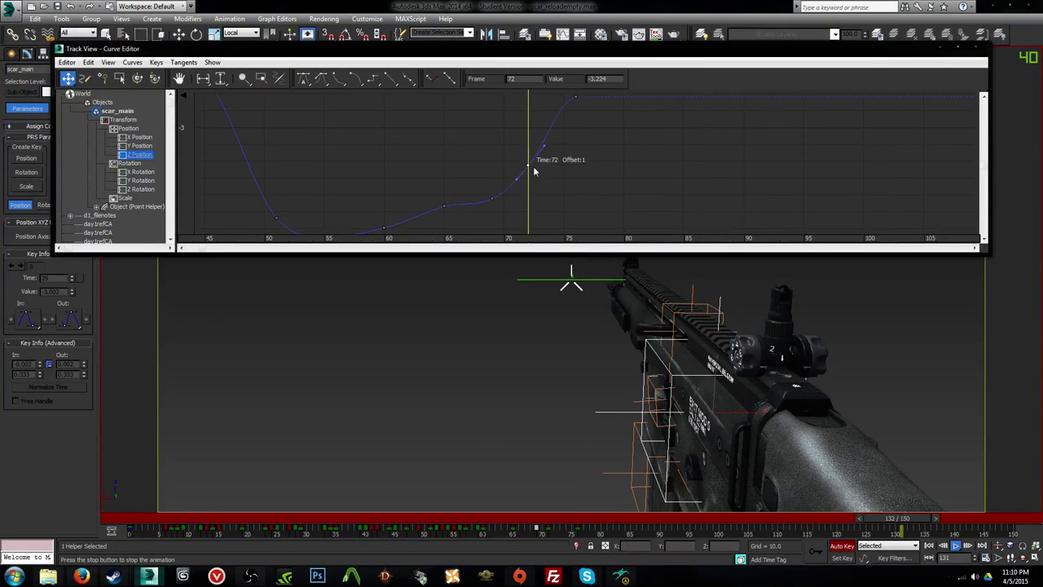
left_click_drag(575, 99, 581, 152)
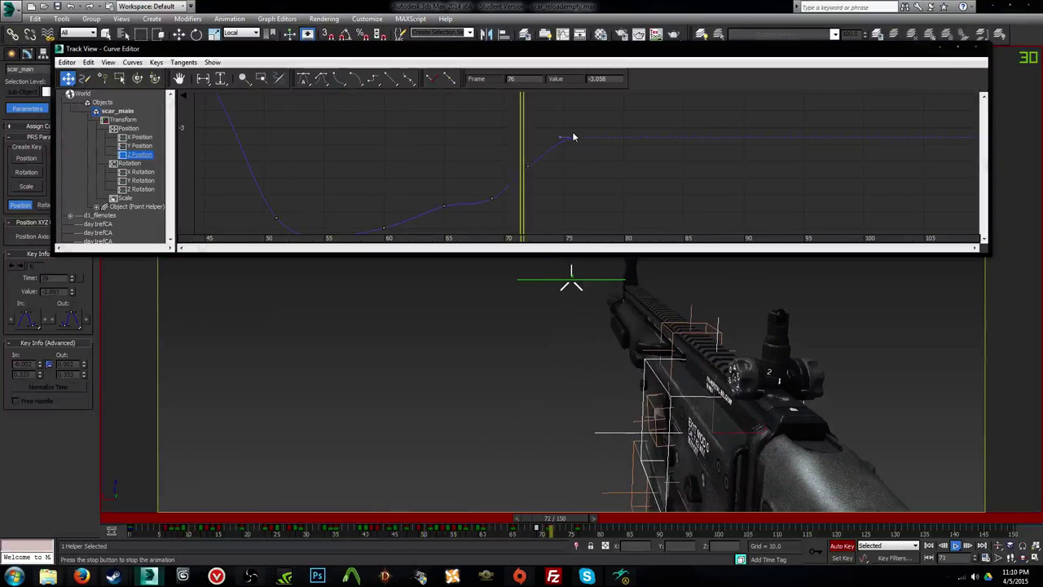
Step: Shift the frame 69 keys on the rifle's Y Position and X Position curves to frame 68
scroll(420, 148, "up", 2)
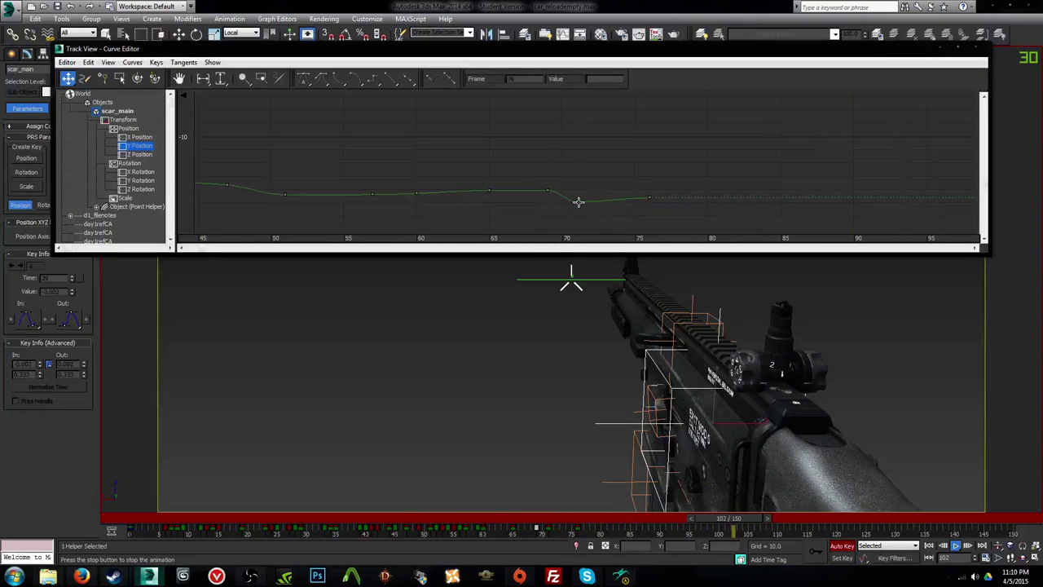
left_click_drag(552, 193, 533, 191)
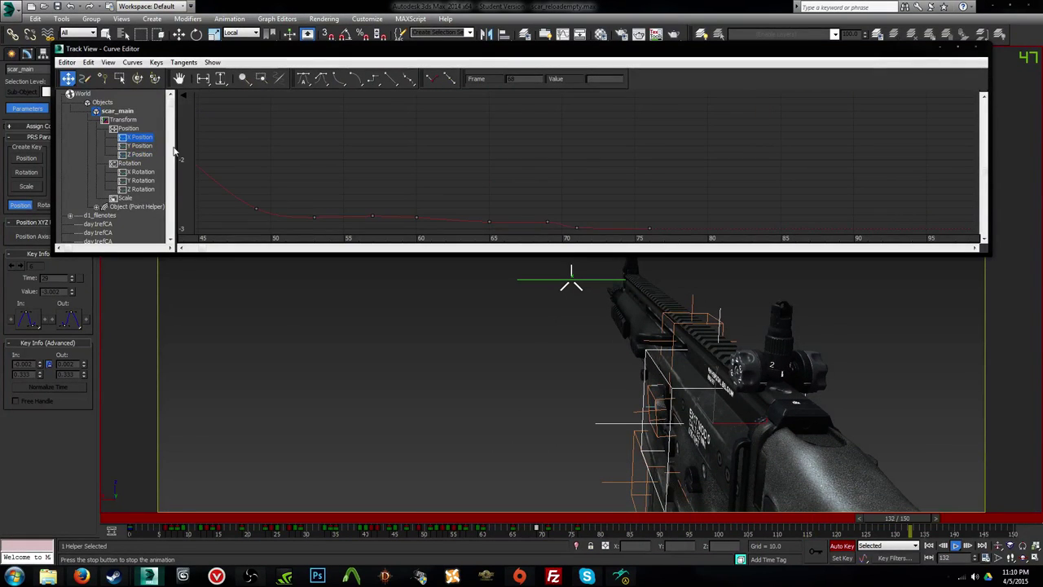
middle_click_drag(515, 212, 530, 169)
scroll(545, 187, "up", 3)
left_click_drag(540, 183, 524, 186)
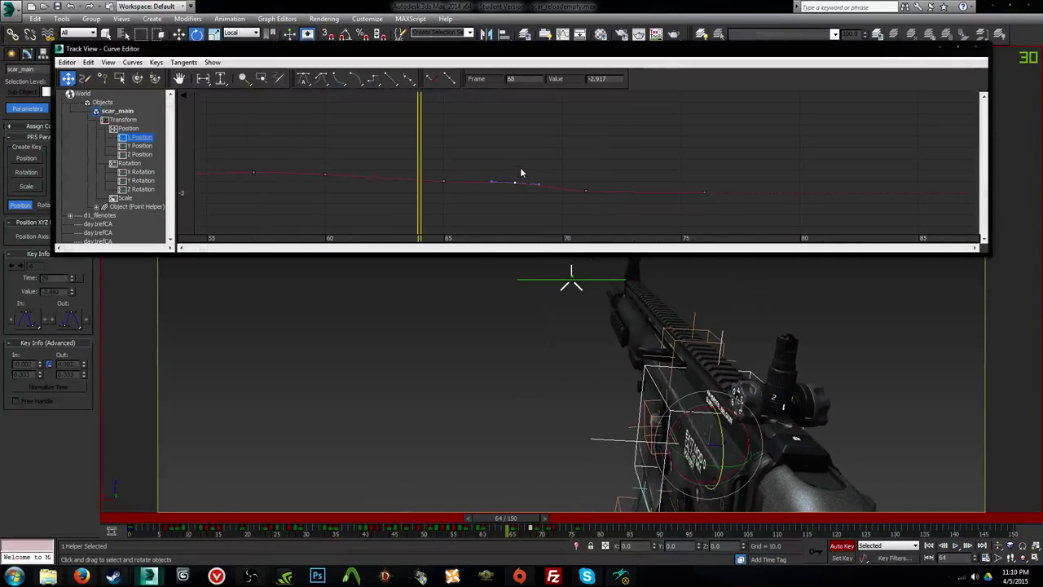
Step: Shift the rifle's X Position key at frame 71 to frame 72 and fine-tune the curve through frame 76
key("e")
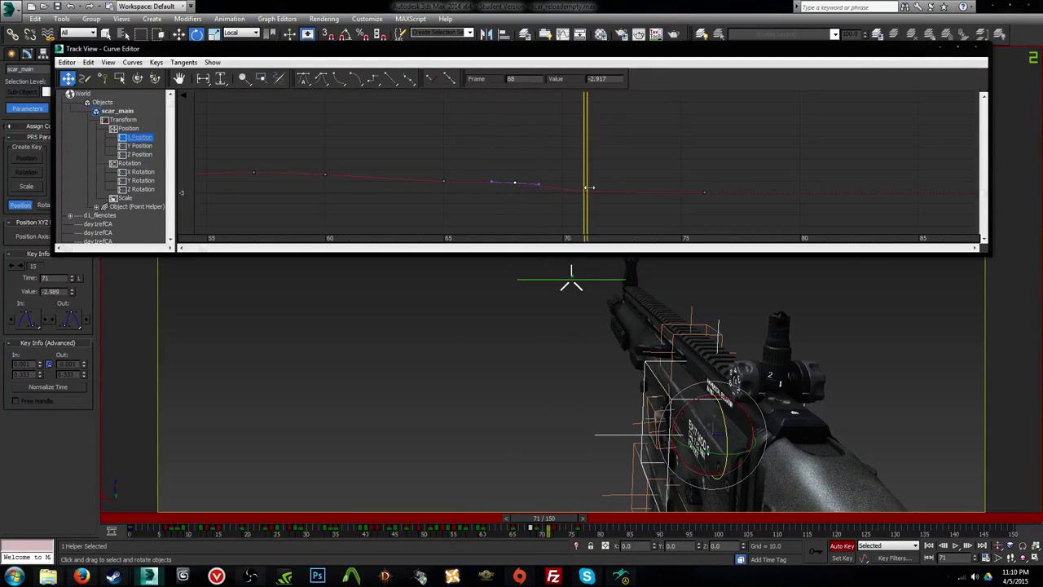
left_click_drag(586, 191, 606, 188)
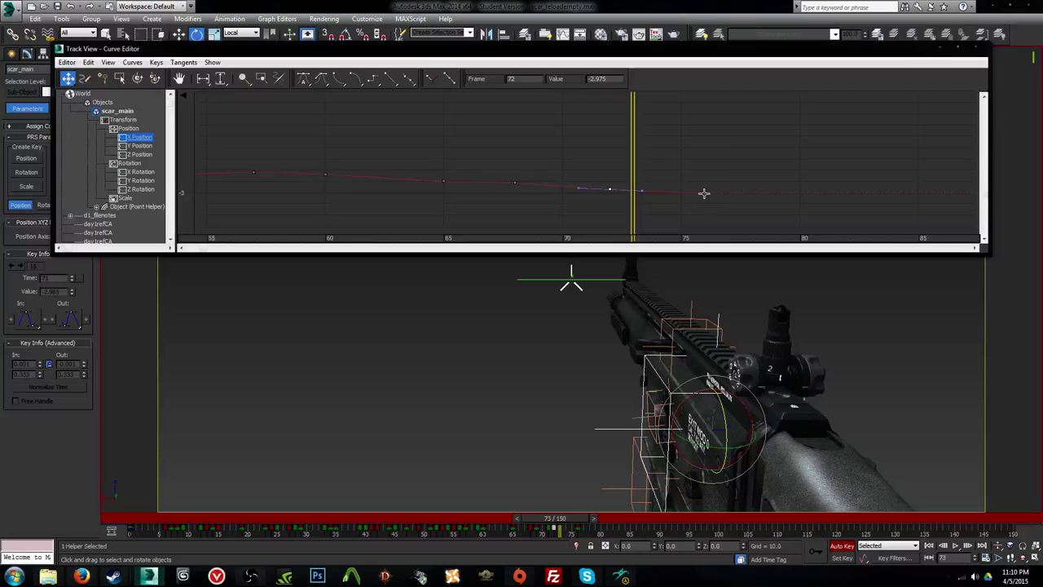
key("comma")
key("comma")
key("comma")
key("period")
key("period")
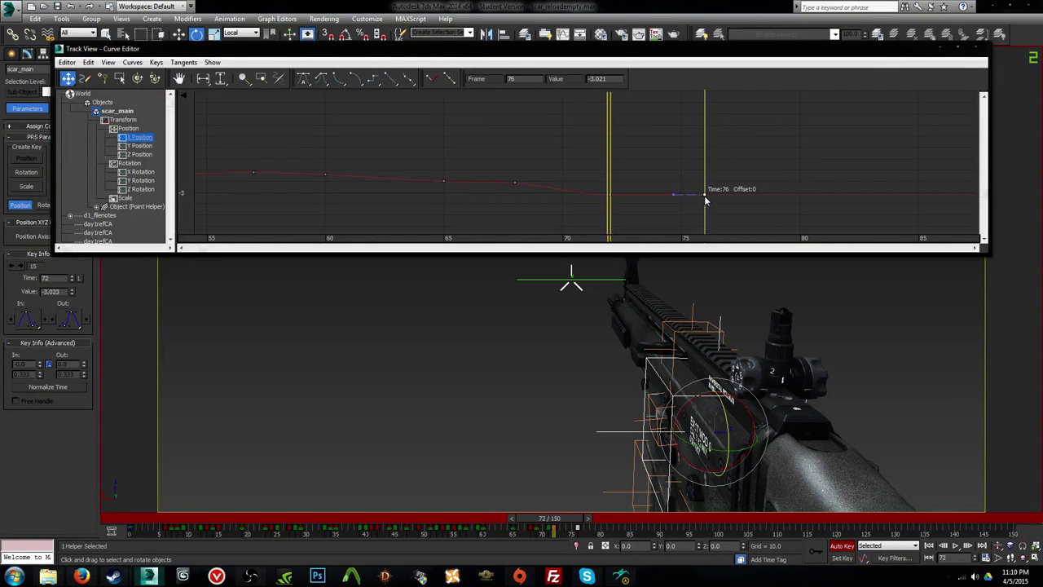
left_click_drag(705, 196, 704, 193)
left_click_drag(614, 178, 592, 199)
left_click_drag(642, 204, 699, 211)
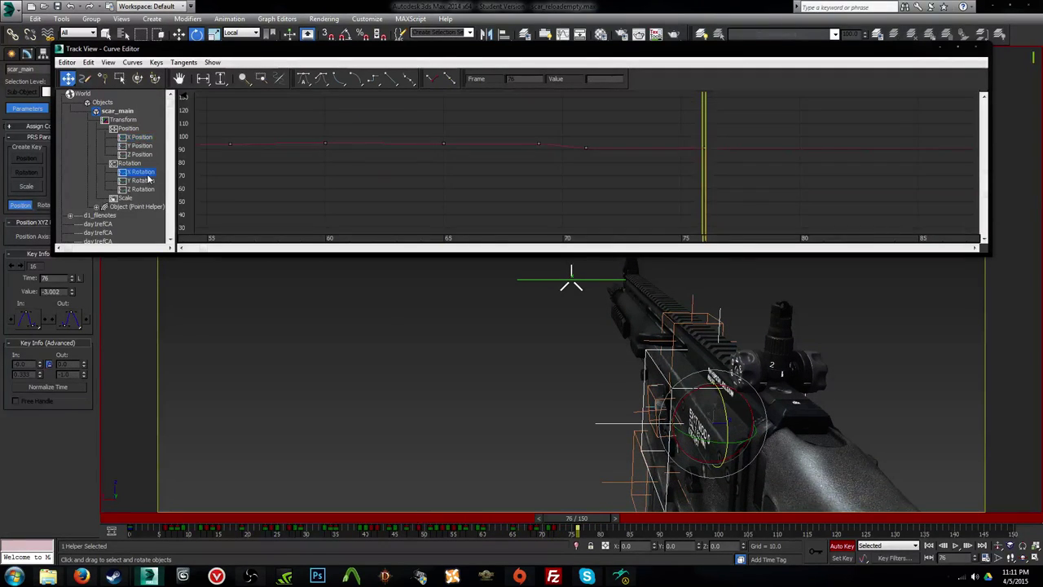
Step: Check the rifle's X Rotation curve frame by frame and lower its key at frame 60 to about 91.96
key("comma")
key("comma")
key("comma")
key("comma")
key("comma")
key("comma")
key("comma")
key("comma")
key("comma")
key("comma")
key("comma")
key("comma")
key("comma")
key("comma")
key("comma")
key("comma")
key("comma")
key("comma")
key("comma")
key("comma")
middle_click_drag(281, 150, 695, 181)
scroll(683, 182, "down", 1)
key("period")
key("period")
key("period")
key("period")
key("period")
key("period")
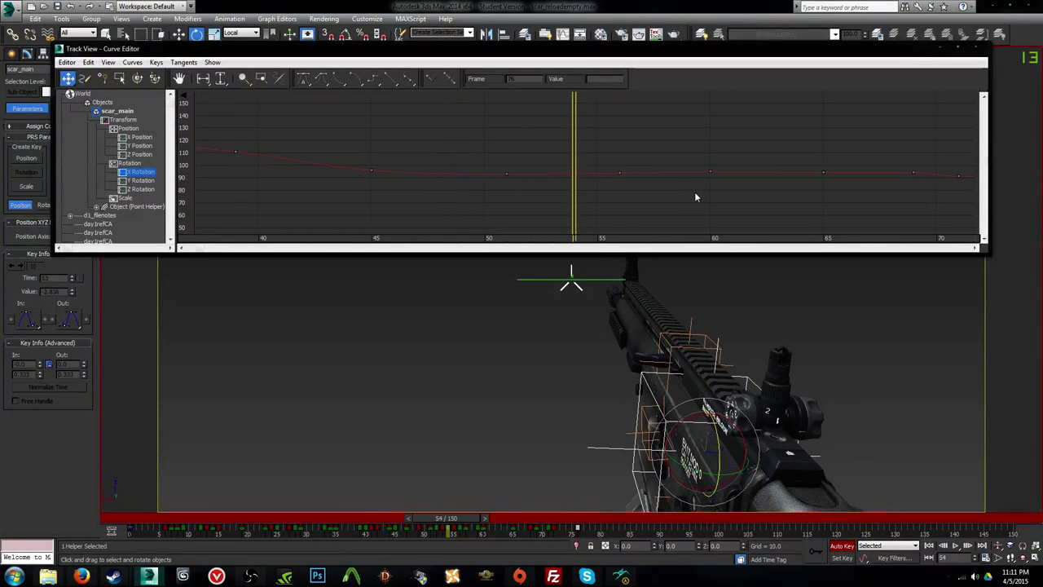
key("period")
key("period")
key("period")
key("period")
key("period")
key("period")
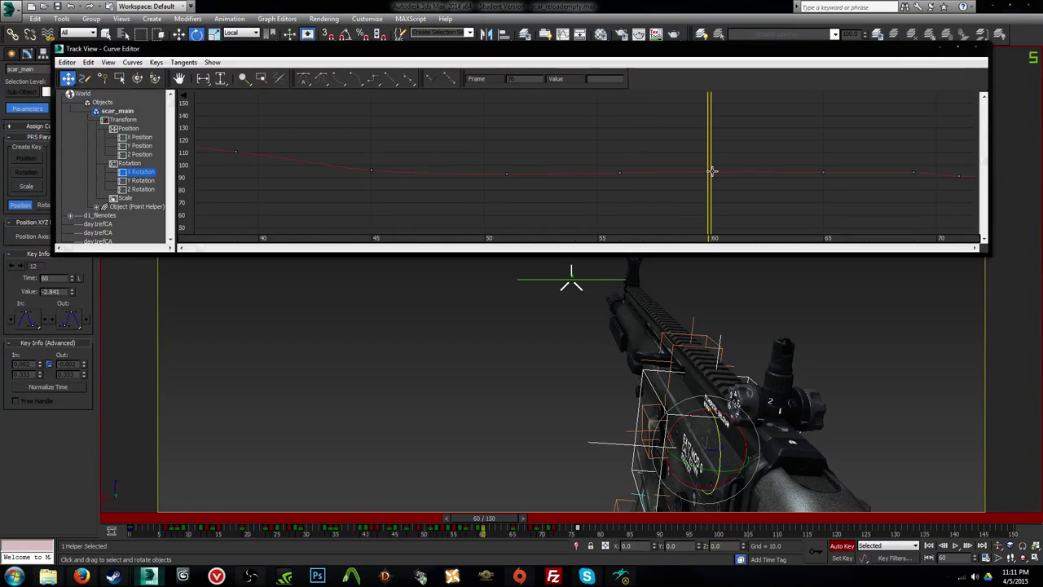
left_click_drag(713, 179, 711, 179)
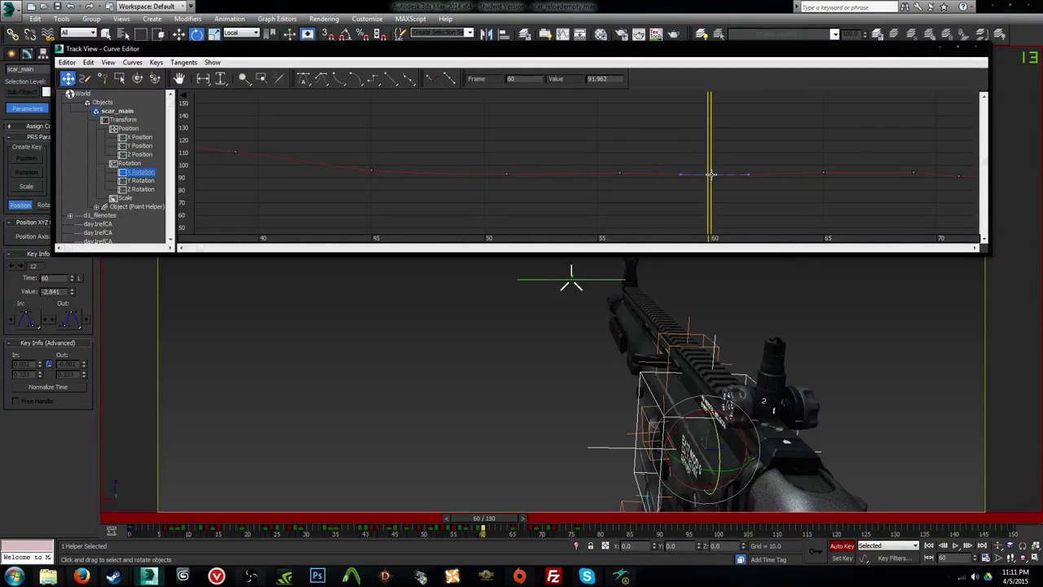
Step: Shift the rifle's X Rotation key at frame 65 to frame 64 and lower it to about 90.37
key("comma")
key("comma")
key("comma")
key("comma")
key("period")
key("period")
key("period")
key("period")
key("period")
key("period")
key("period")
key("period")
key("period")
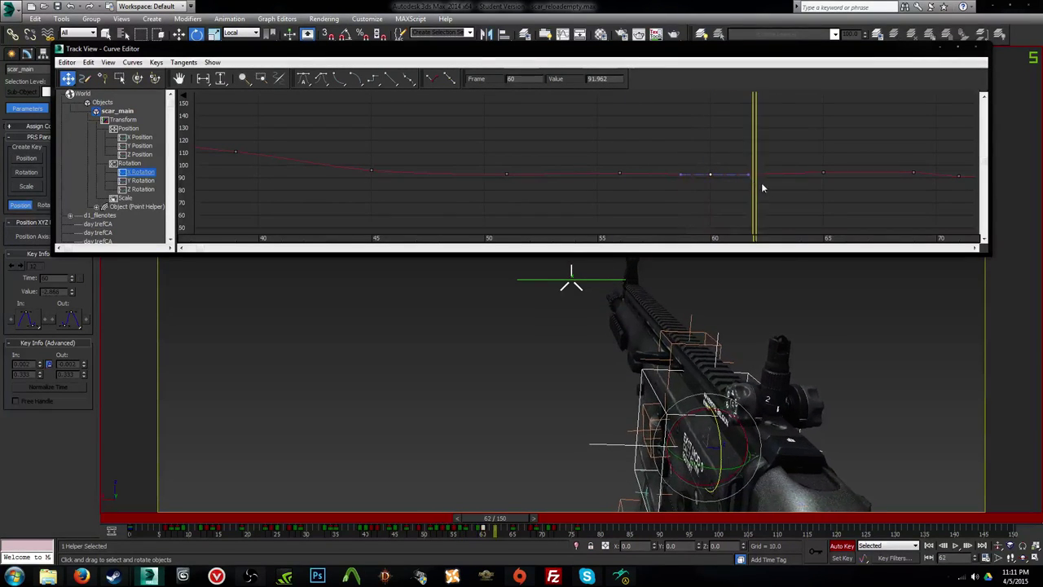
left_click(823, 173)
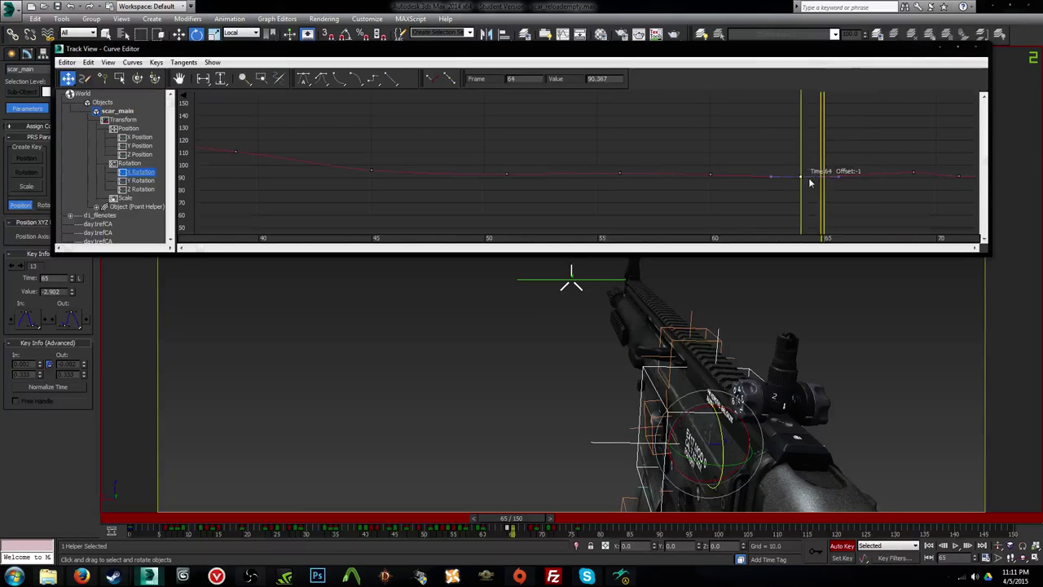
Step: Shift the X Rotation key at frame 69 to frame 68 and lower the frame 71 key to about 86.07
left_click_drag(798, 181, 926, 165)
middle_click_drag(944, 150, 638, 154)
scroll(648, 169, "up", 1)
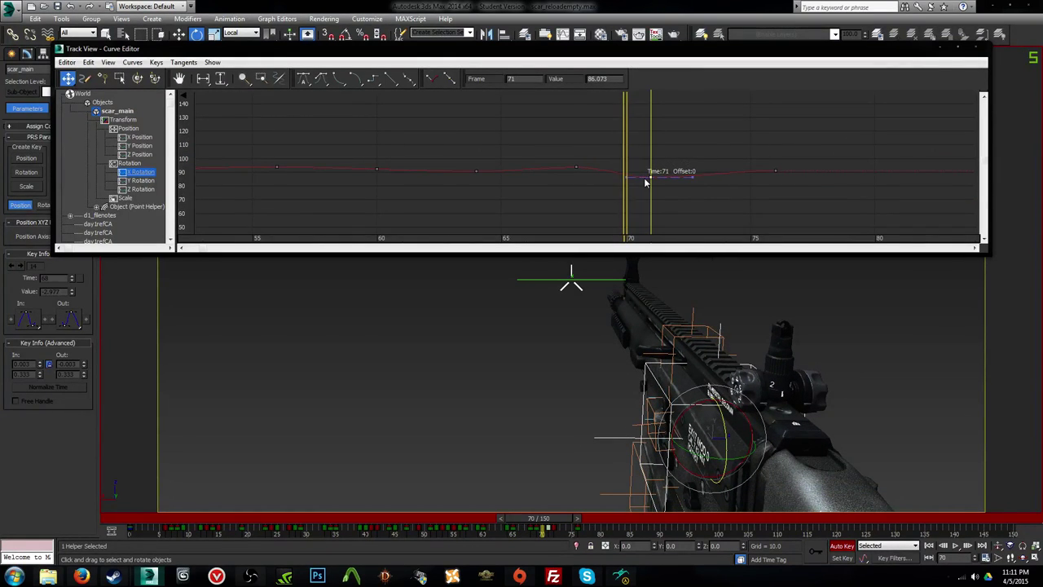
left_click_drag(645, 179, 774, 169)
key("comma")
key("comma")
key("comma")
key("period")
key("period")
key("period")
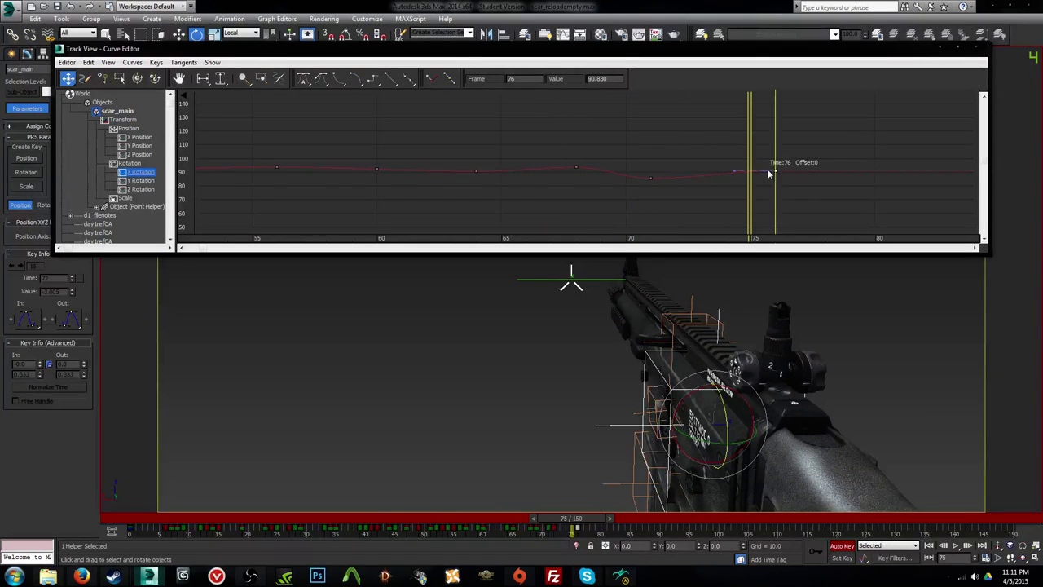
Step: Shift the X Rotation key at frame 71 to frame 72 at about 87.26 and play back the animation
key("comma")
key("comma")
key("comma")
key("comma")
key("comma")
key("comma")
key("comma")
key("comma")
key("comma")
key("comma")
key("comma")
key("comma")
key("comma")
key("comma")
key("comma")
key("comma")
key("comma")
key("comma")
key("comma")
key("comma")
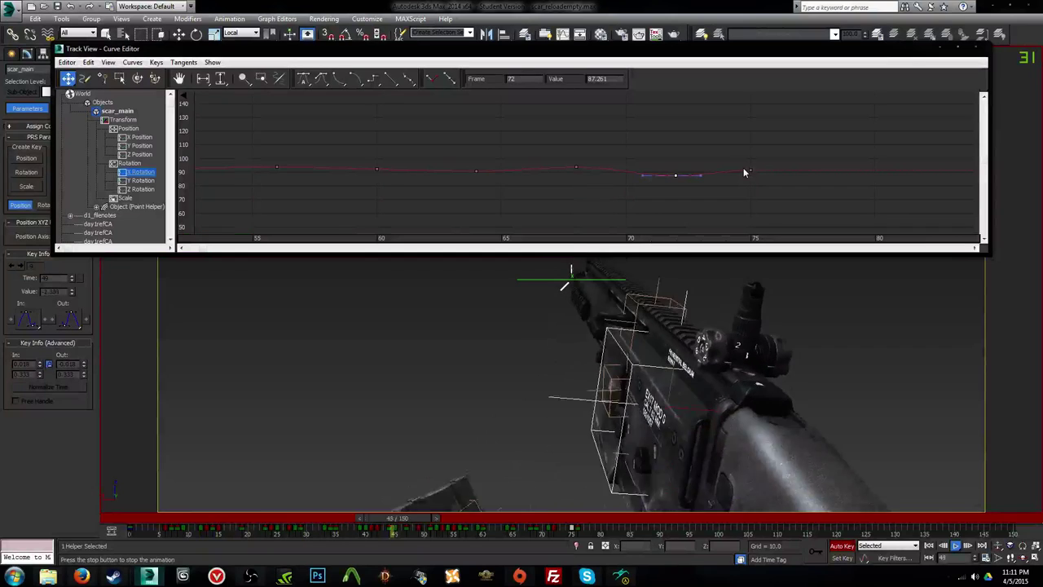
Step: Smooth the X Rotation curve with keys at frame 63, frame 67 (about 93.03) and frame 76 (about 89.25)
left_click_drag(748, 171, 768, 178)
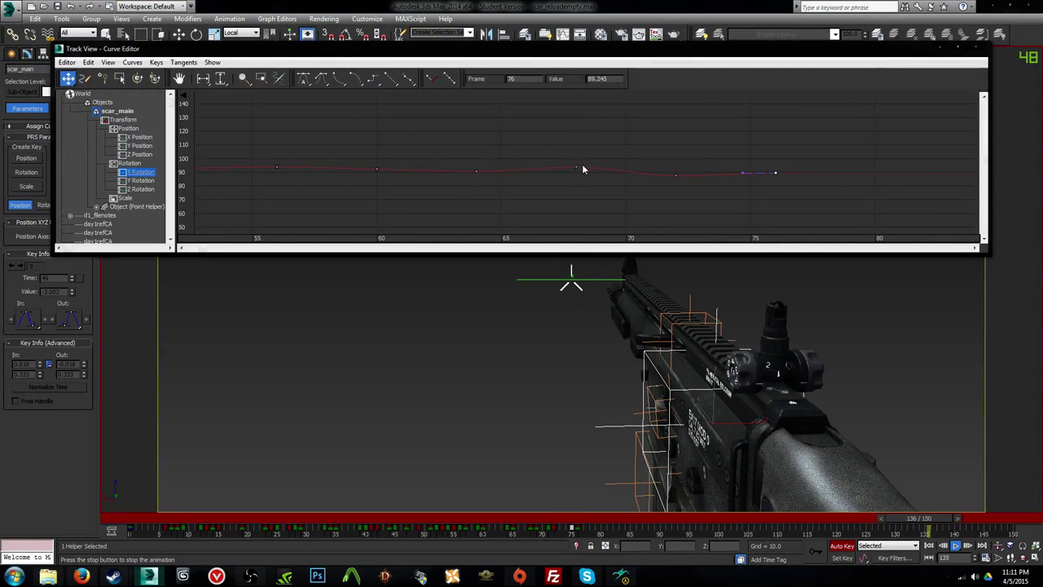
left_click_drag(476, 171, 457, 174)
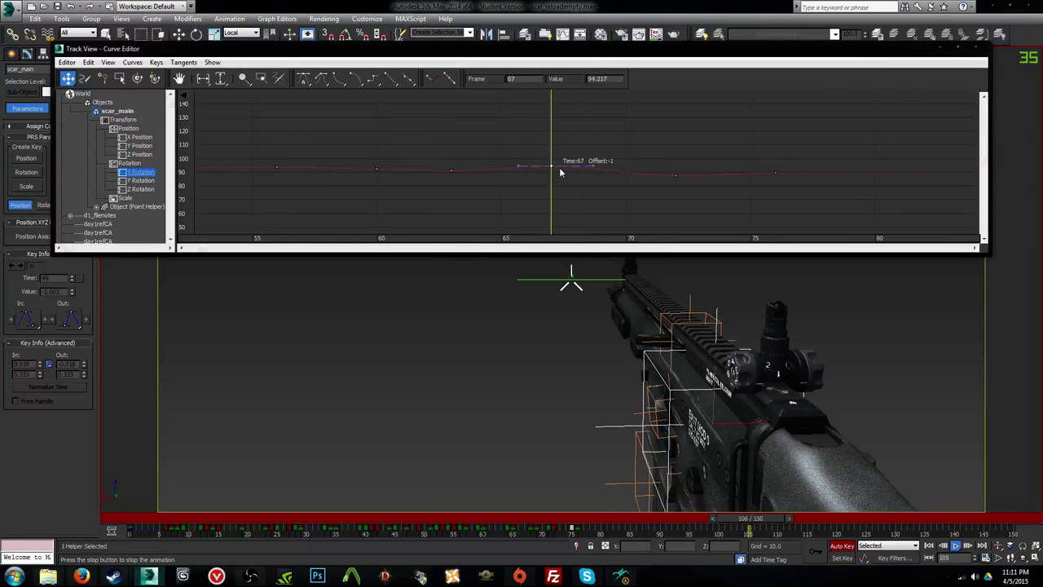
mouse_move(560, 168)
left_mouse_down()
mouse_move(576, 168)
mouse_move(559, 169)
left_mouse_up()
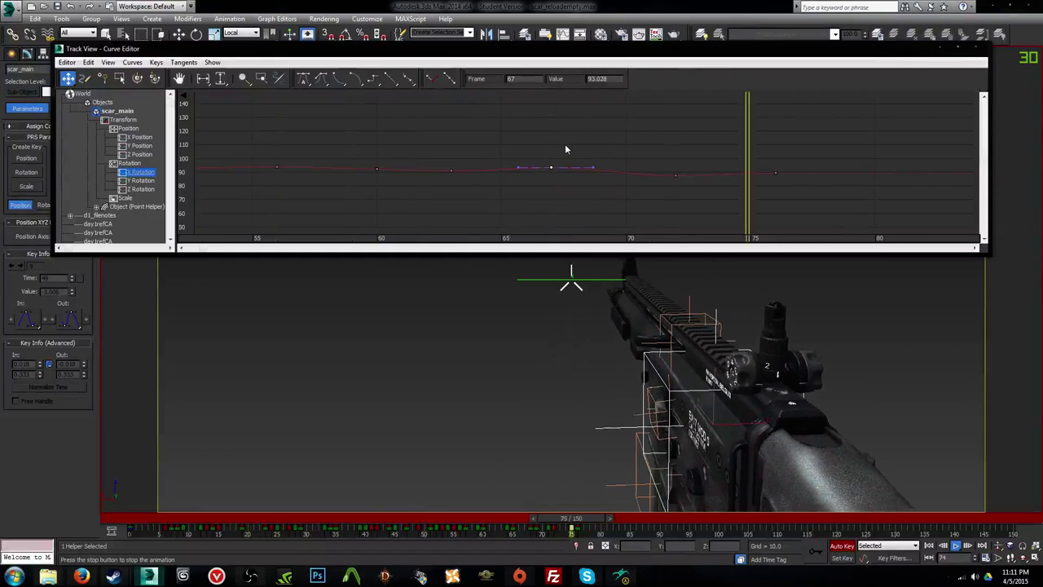
Step: Display the rifle's Y Rotation curve
left_click(148, 180)
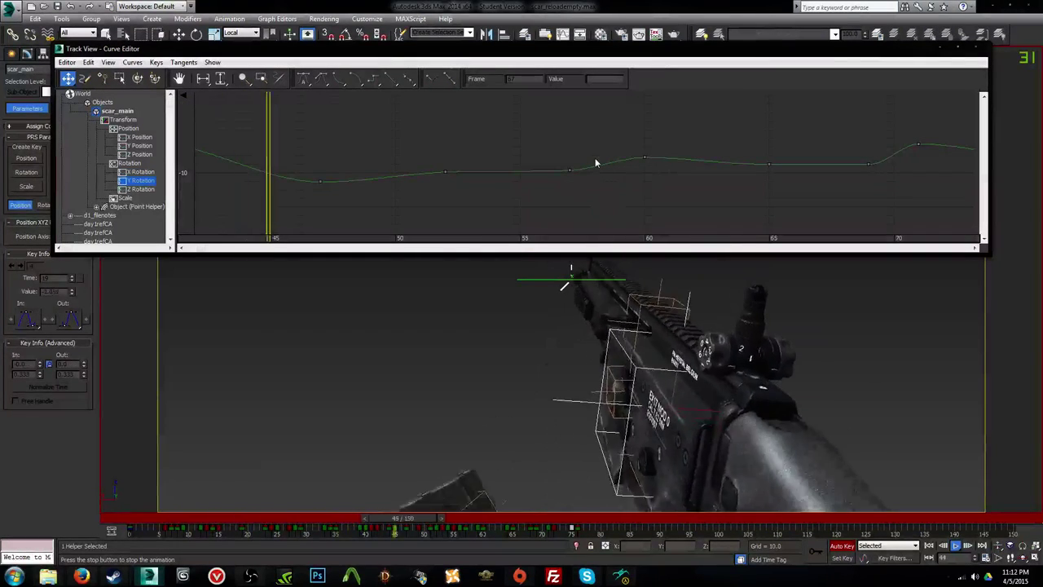
Step: Look through the application volume levels in the Windows Volume Mixer and close it
right_click(975, 577)
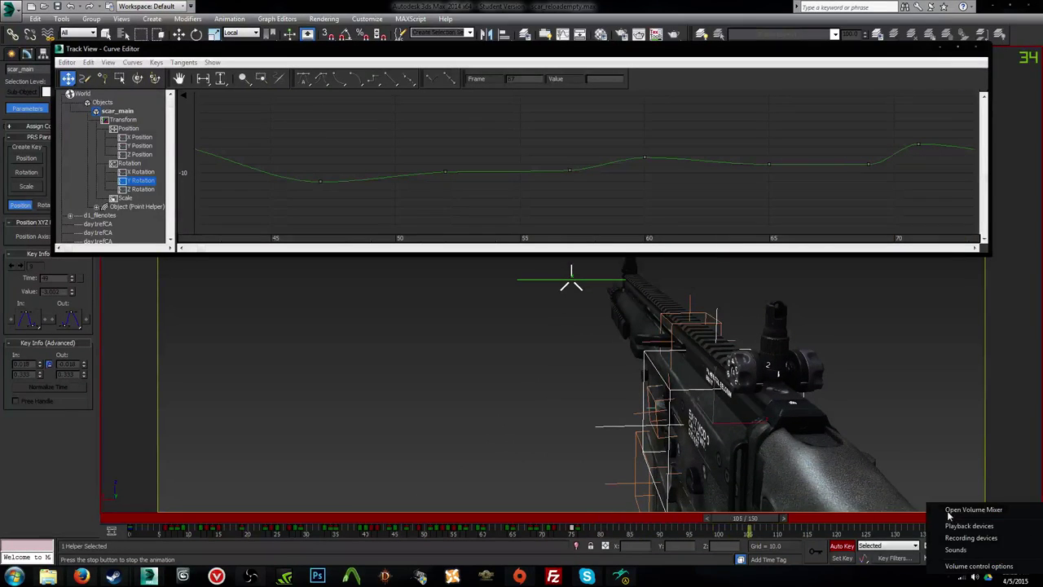
left_click(948, 513)
left_click(934, 544)
left_click(950, 544)
left_click(989, 544)
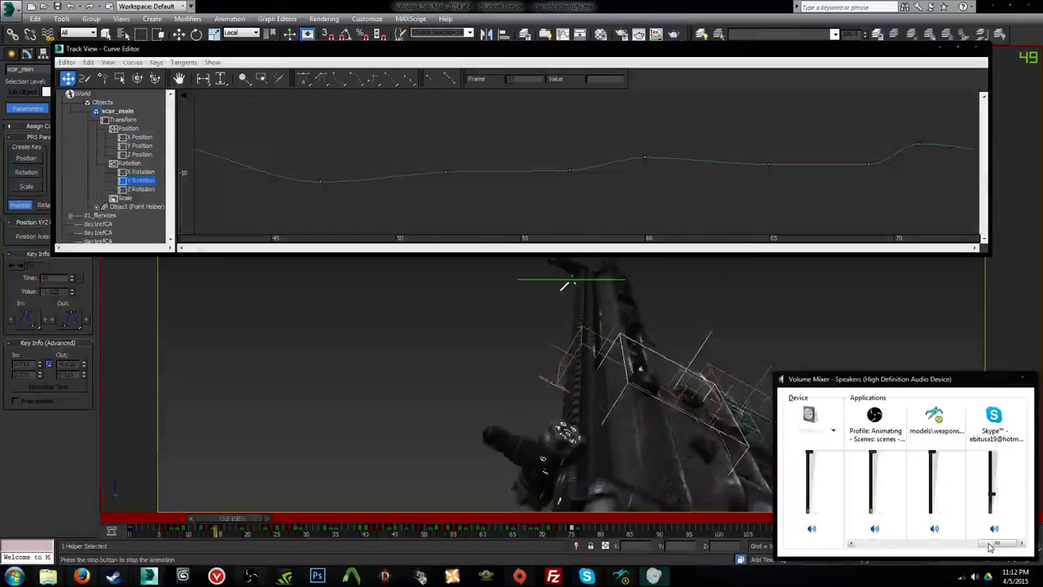
left_click(1023, 379)
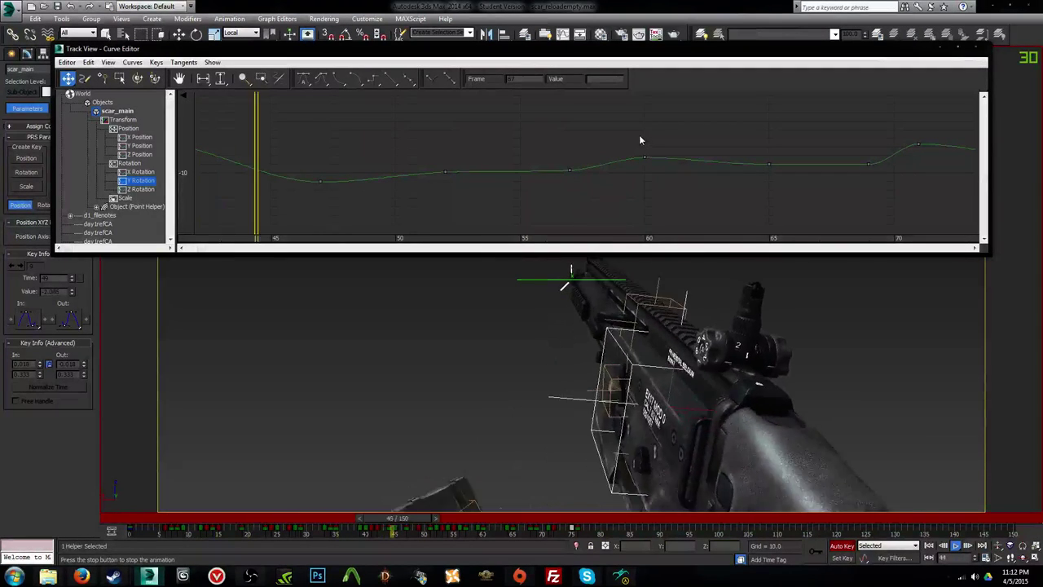
Step: Check the rifle's Y rotation frame by frame and fine-tune its key at frame 57 to about -9.98
key("slash")
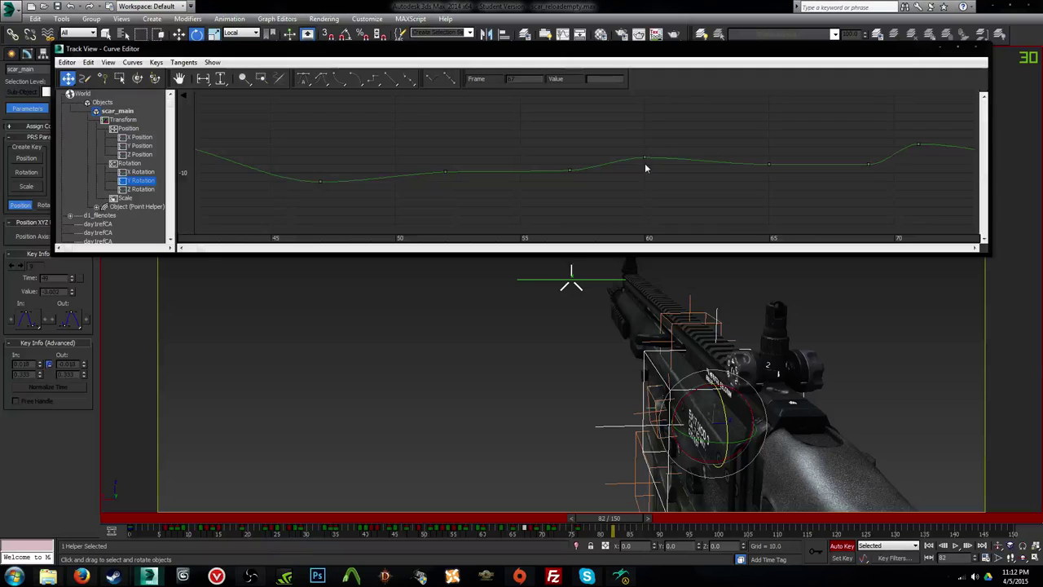
key("comma")
key("comma")
key("comma")
key("comma")
key("comma")
key("comma")
key("comma")
key("comma")
key("comma")
key("comma")
key("comma")
key("comma")
key("comma")
key("comma")
key("comma")
key("comma")
key("comma")
key("comma")
key("comma")
key("comma")
key("comma")
key("comma")
key("comma")
key("comma")
key("comma")
key("comma")
key("comma")
key("comma")
key("comma")
key("comma")
key("comma")
key("comma")
key("comma")
key("comma")
key("comma")
key("period")
key("period")
key("period")
key("period")
key("period")
key("period")
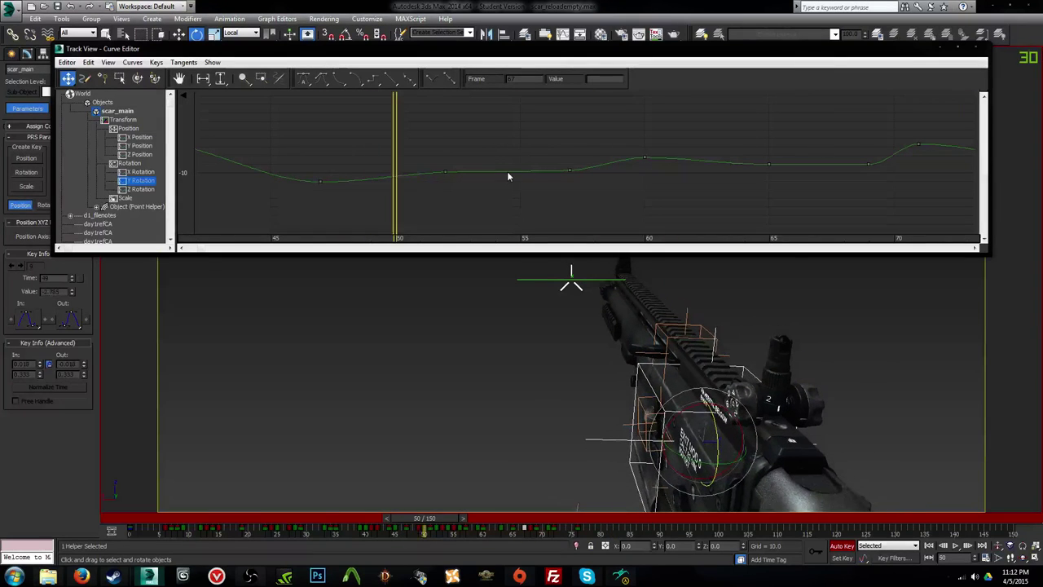
key("period")
key("period")
key("period")
key("period")
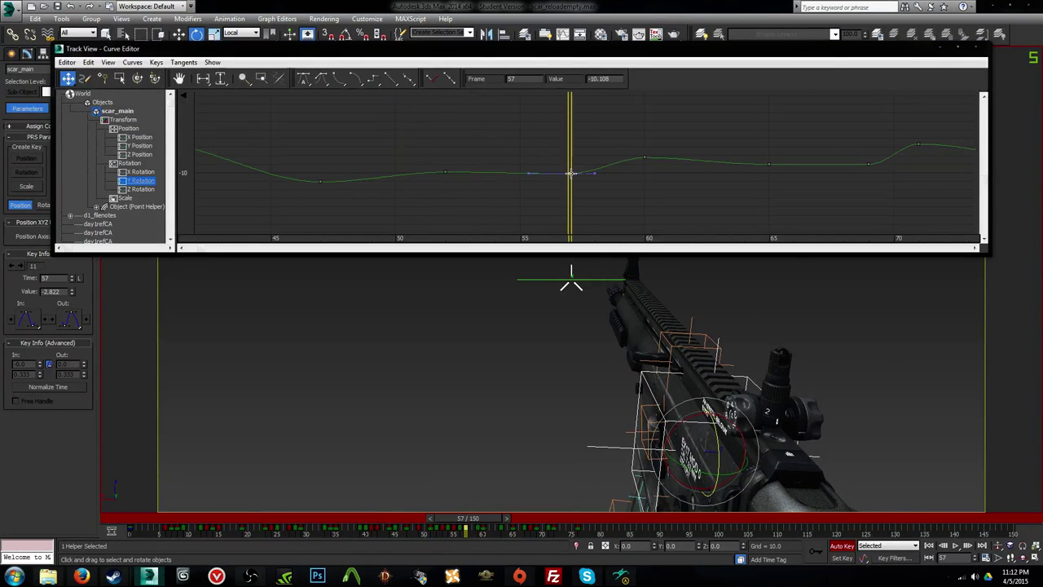
left_click_drag(572, 173, 572, 176)
key("comma")
key("comma")
key("comma")
key("comma")
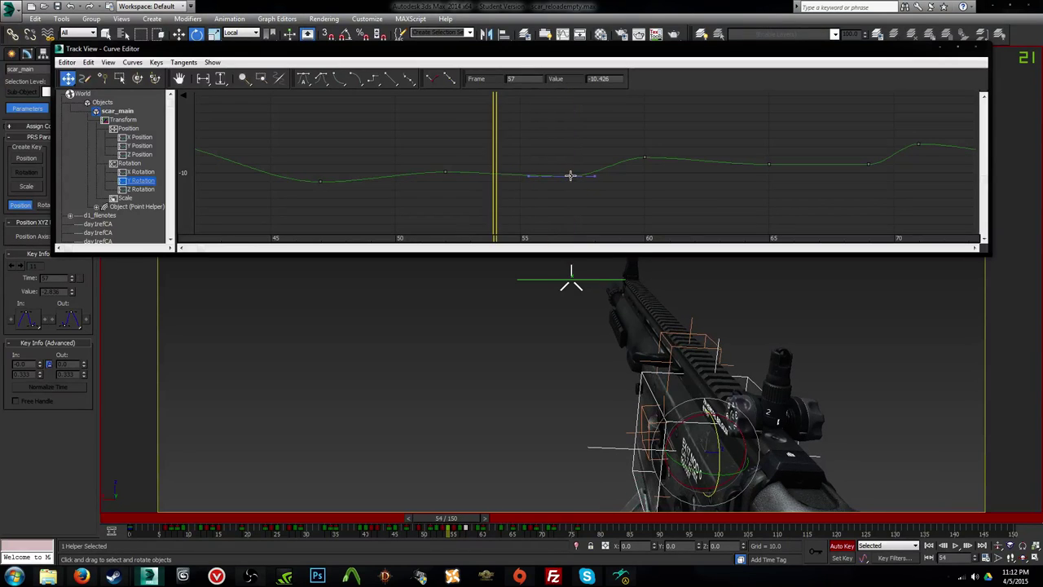
key("period")
key("period")
key("period")
key("period")
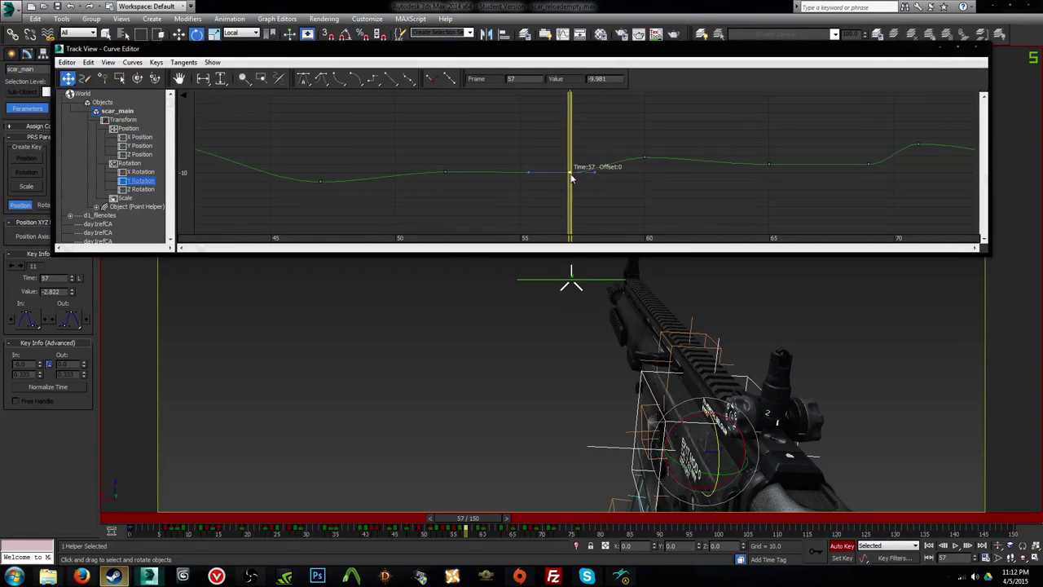
Step: Shift the rifle's Y Rotation key at frame 60 to frame 61 and lower it to about -8.80
key("period")
key("period")
key("period")
key("period")
left_click(644, 158)
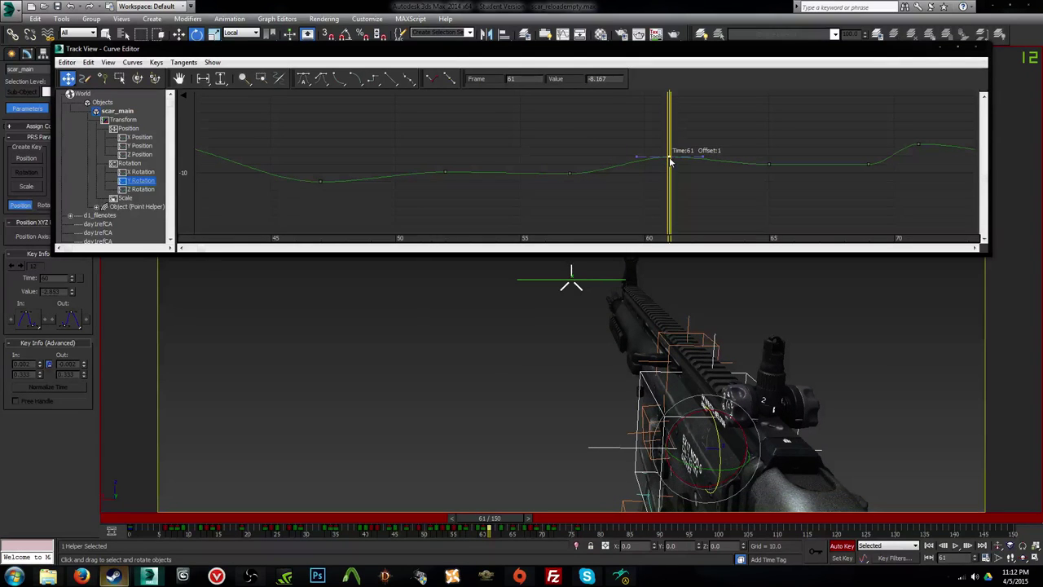
key("period")
key("period")
key("period")
key("period")
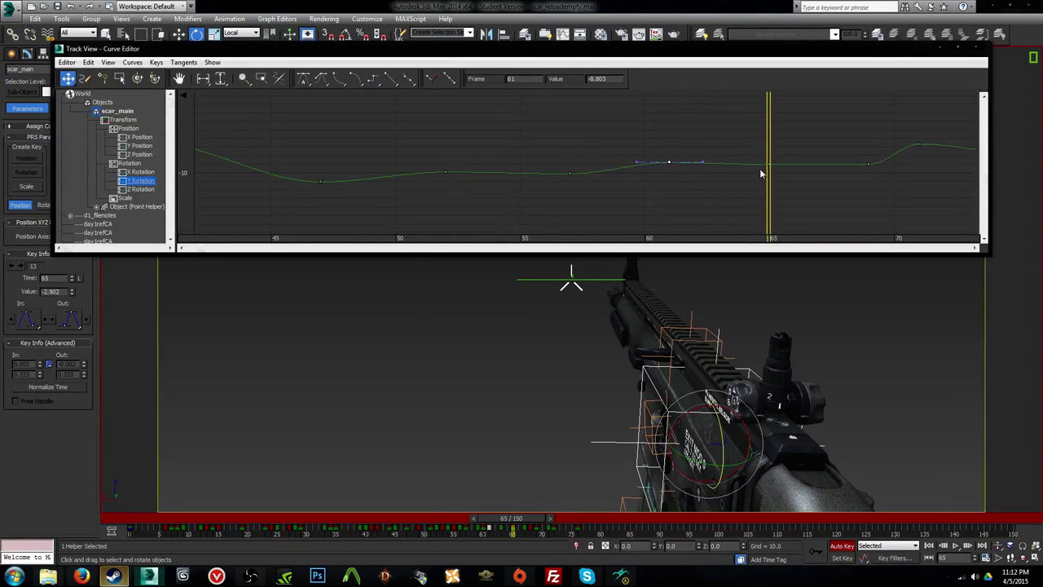
Step: Raise the rifle's Y Rotation key at frame 65 to about -7.20
key("comma")
key("comma")
key("comma")
key("comma")
key("comma")
key("comma")
key("comma")
key("comma")
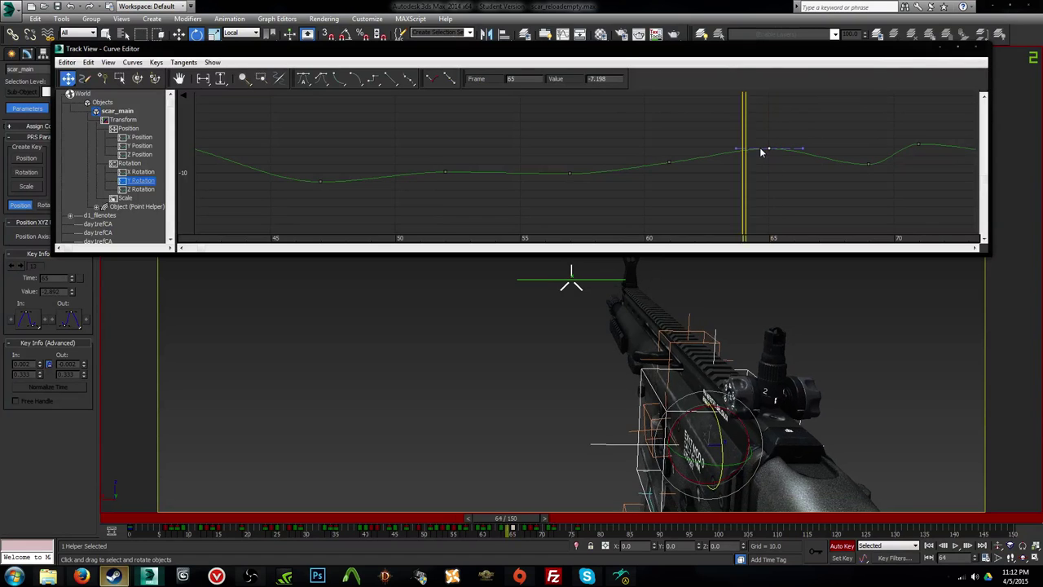
Step: Play back the reload and step through the frames up to 69 to review the rifle's Y rotation
key("slash")
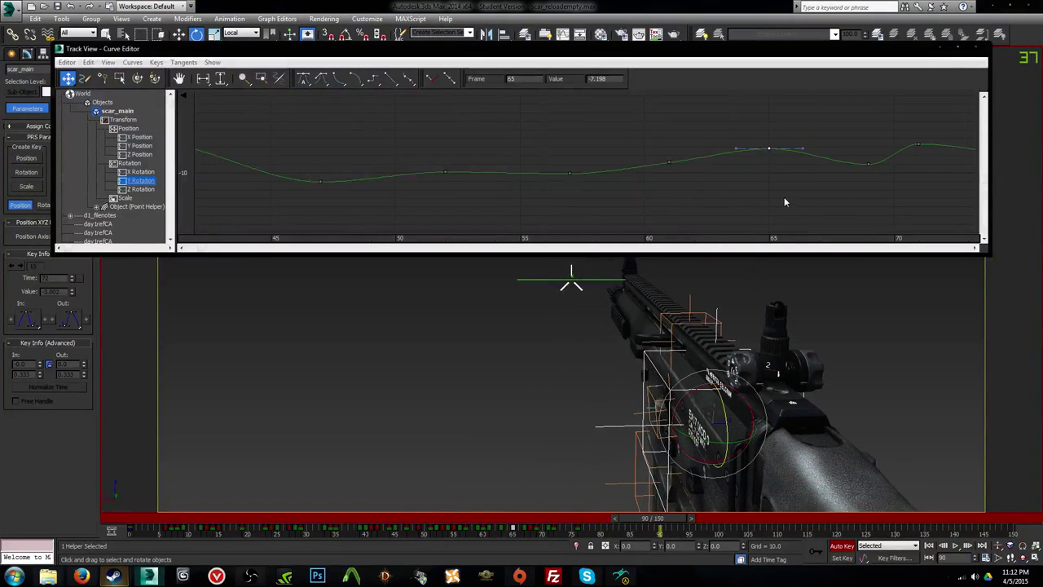
key("comma")
key("comma")
key("comma")
key("comma")
key("comma")
key("comma")
key("comma")
key("comma")
key("comma")
key("comma")
key("comma")
key("comma")
key("comma")
key("comma")
key("comma")
key("comma")
key("comma")
key("comma")
key("comma")
key("comma")
key("period")
key("period")
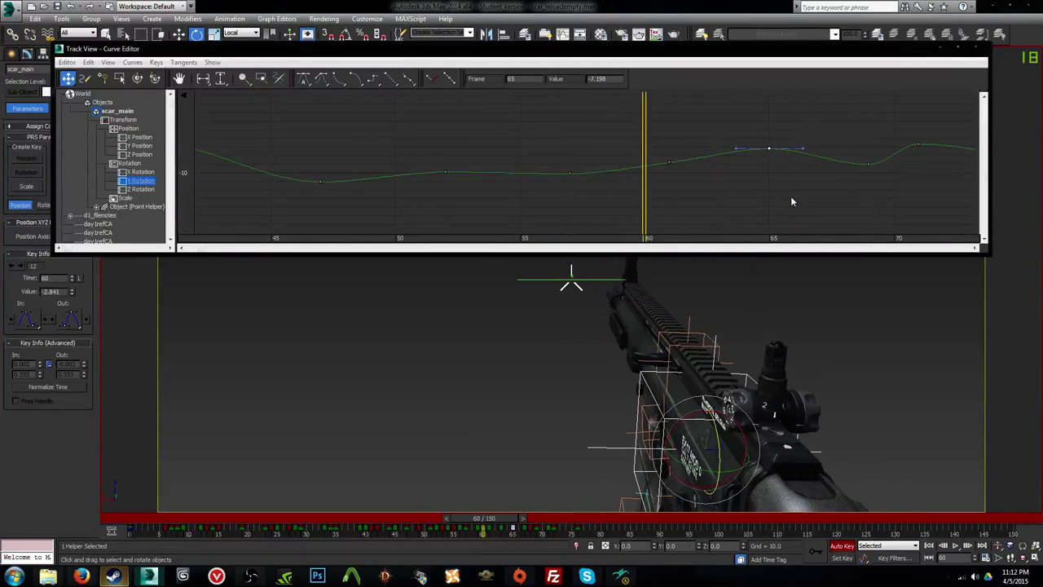
key("period")
key("period")
key("period")
key("period")
key("period")
key("period")
key("period")
key("period")
key("period")
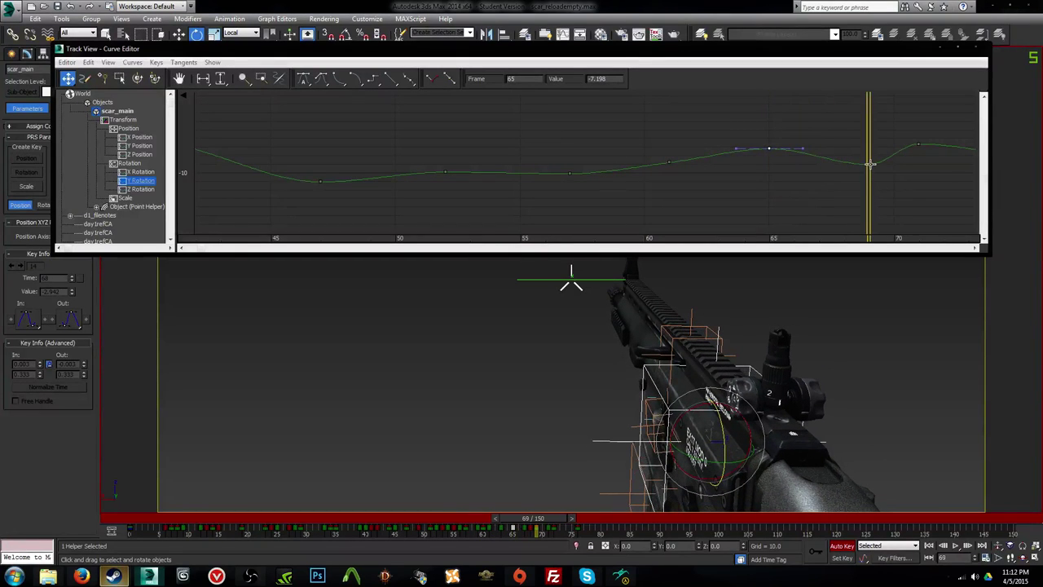
Step: Shift the rifle's Y Rotation key at frame 69 to frame 68 and raise it to about -7.58
left_click_drag(870, 163, 851, 150)
key("comma")
key("comma")
key("comma")
key("comma")
key("comma")
key("comma")
key("comma")
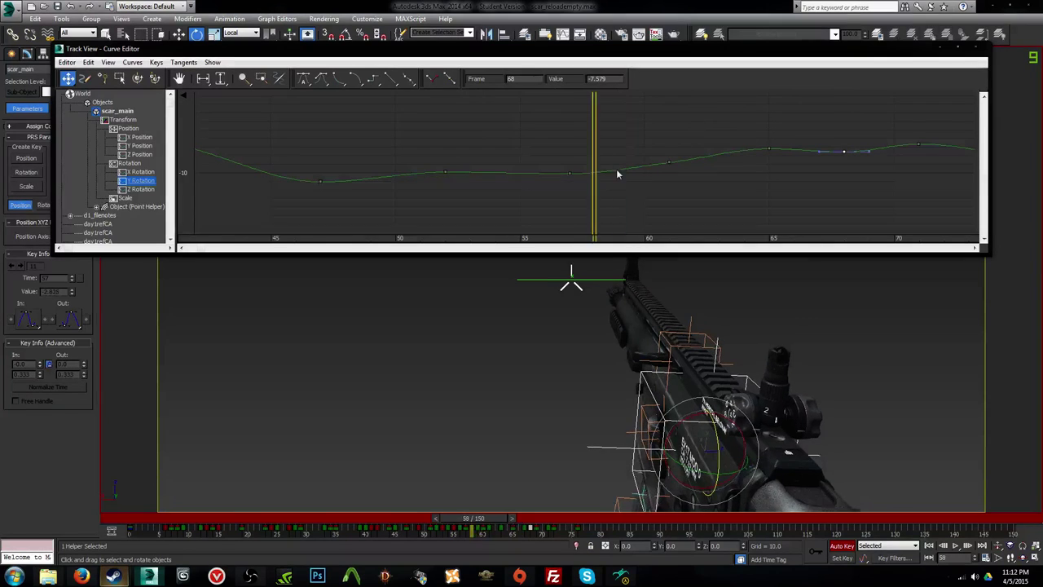
Step: Lower the rifle's Y Rotation key at frame 57 to about -10.62 and step back through the preceding frames
left_click_drag(617, 172, 570, 179)
key("comma")
key("comma")
key("comma")
key("comma")
key("comma")
key("comma")
key("comma")
key("comma")
key("comma")
key("comma")
key("comma")
key("comma")
key("comma")
key("comma")
key("comma")
key("comma")
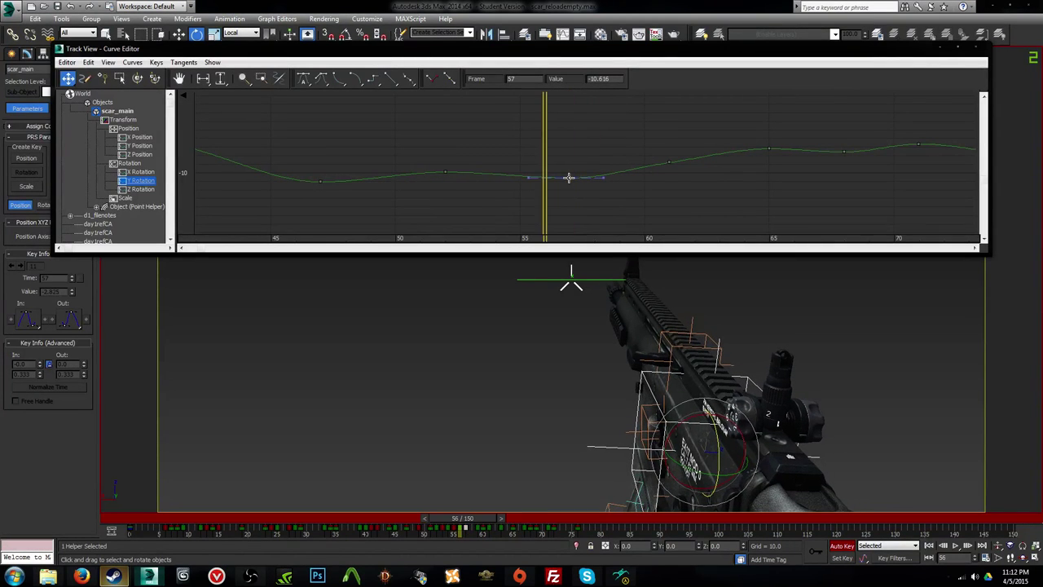
Step: Play back and step through the reload, and move the Y Rotation key at frame 68 back to frame 69
key("slash")
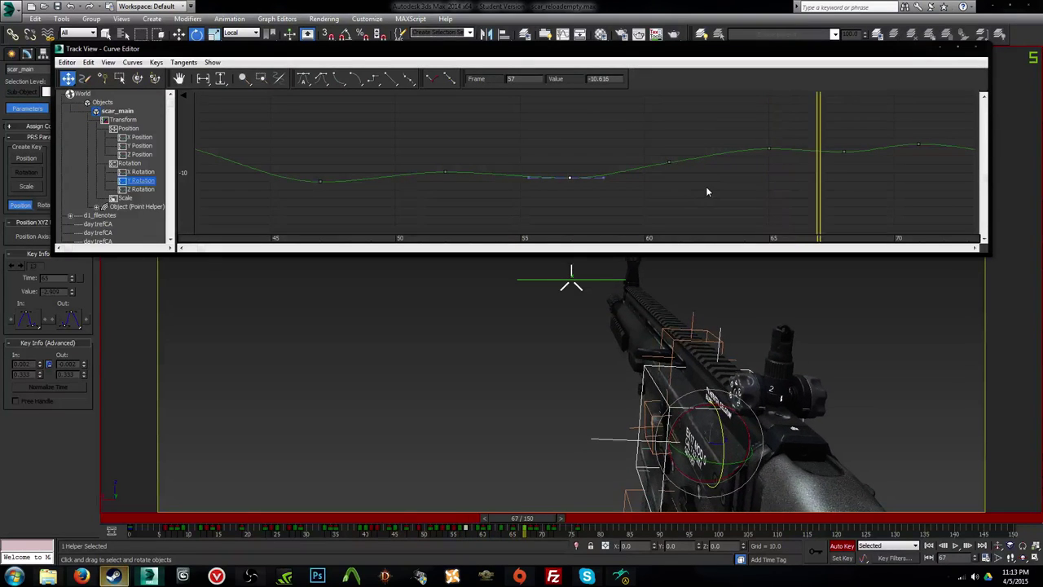
middle_click_drag(893, 163, 632, 159)
key("period")
key("period")
key("period")
key("comma")
key("comma")
key("comma")
key("comma")
key("comma")
key("comma")
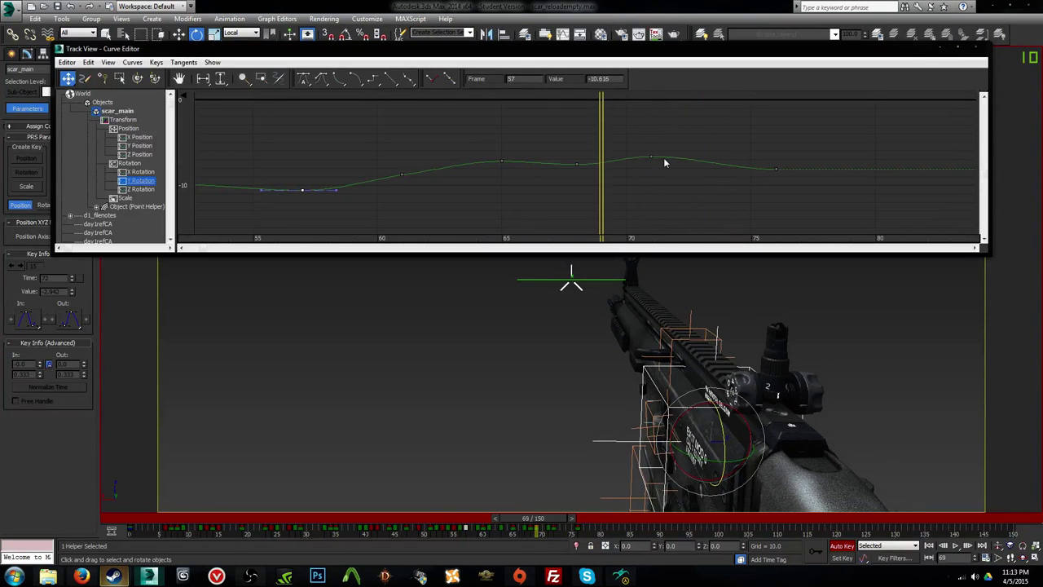
key("period")
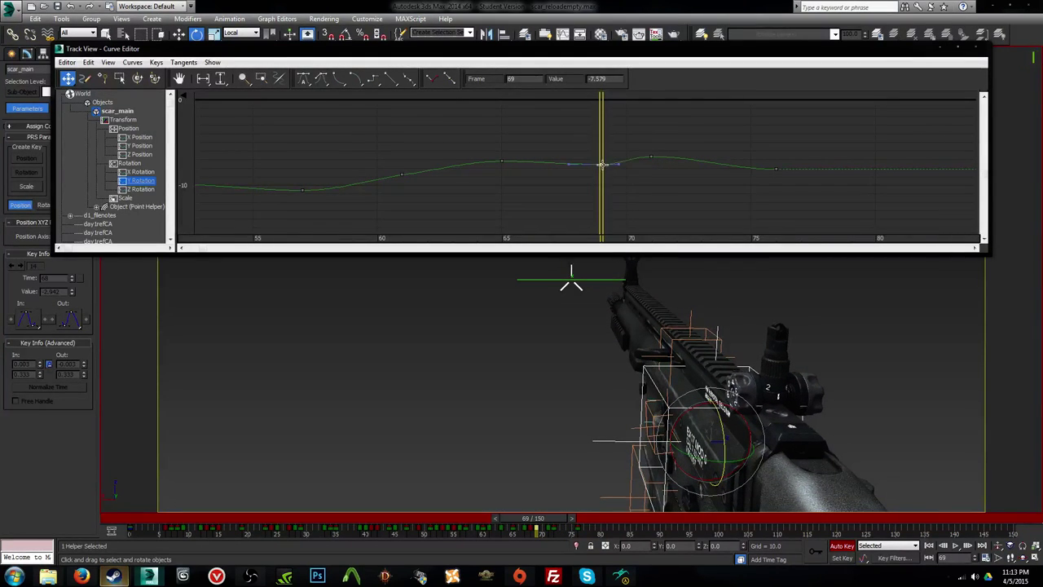
Step: Raise the rifle's Y Rotation keys to about -4.61 at frame 71 and -6.82 at frame 76, checking playback
key("period")
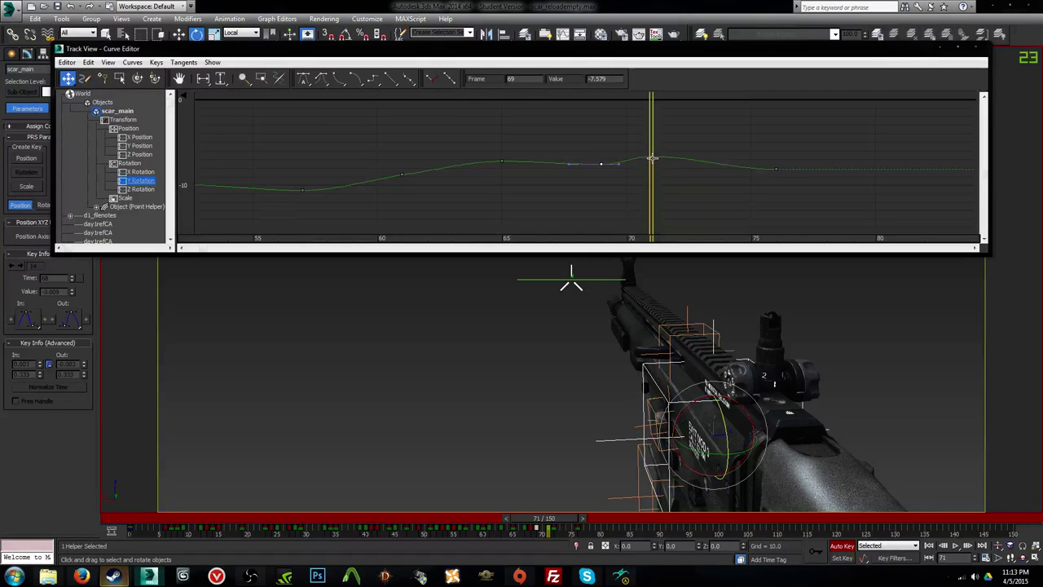
left_click(776, 171)
key("period")
key("period")
key("period")
key("period")
key("period")
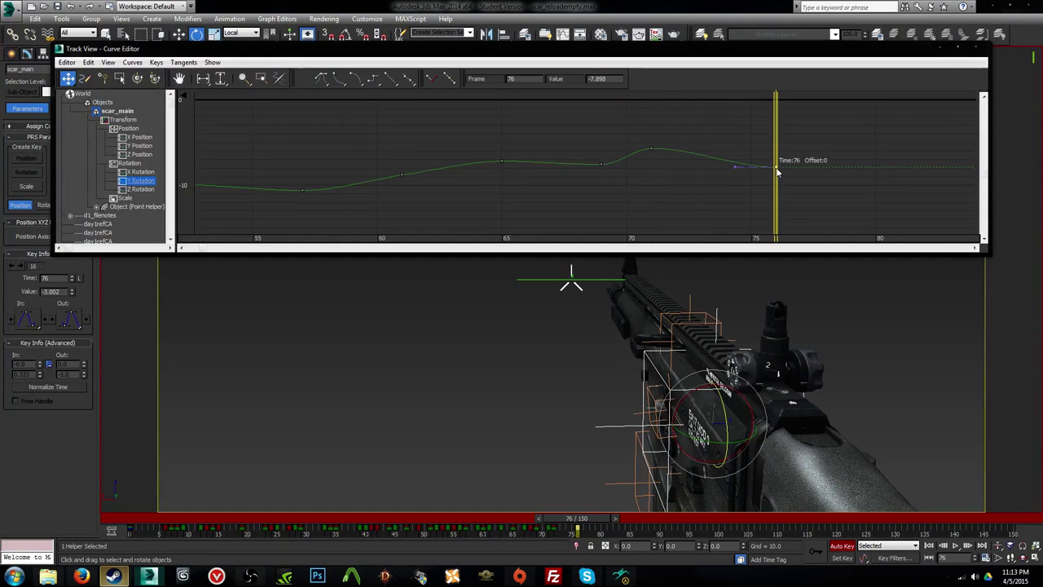
key("slash")
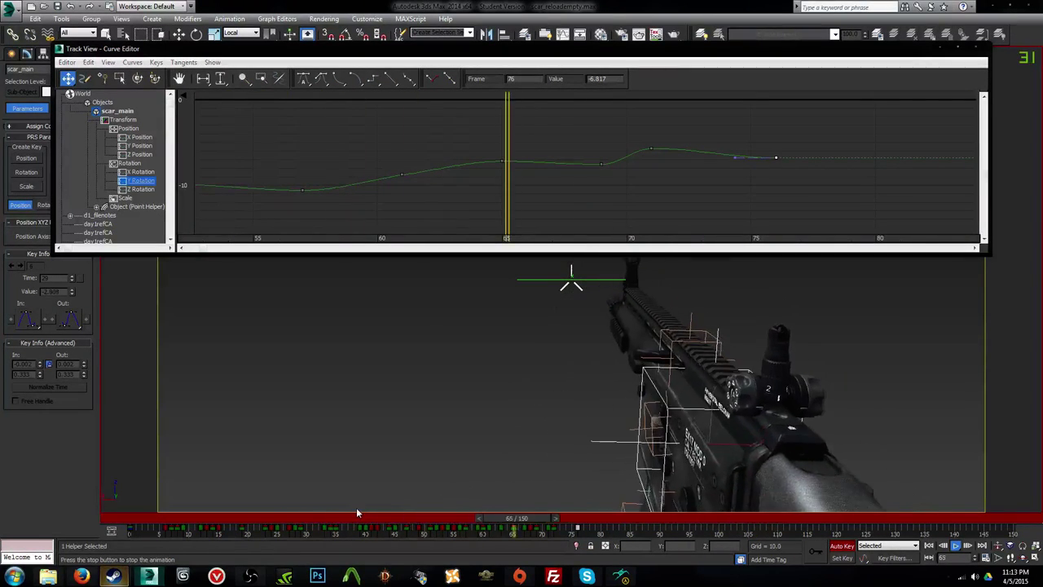
left_click_drag(426, 518, 557, 520)
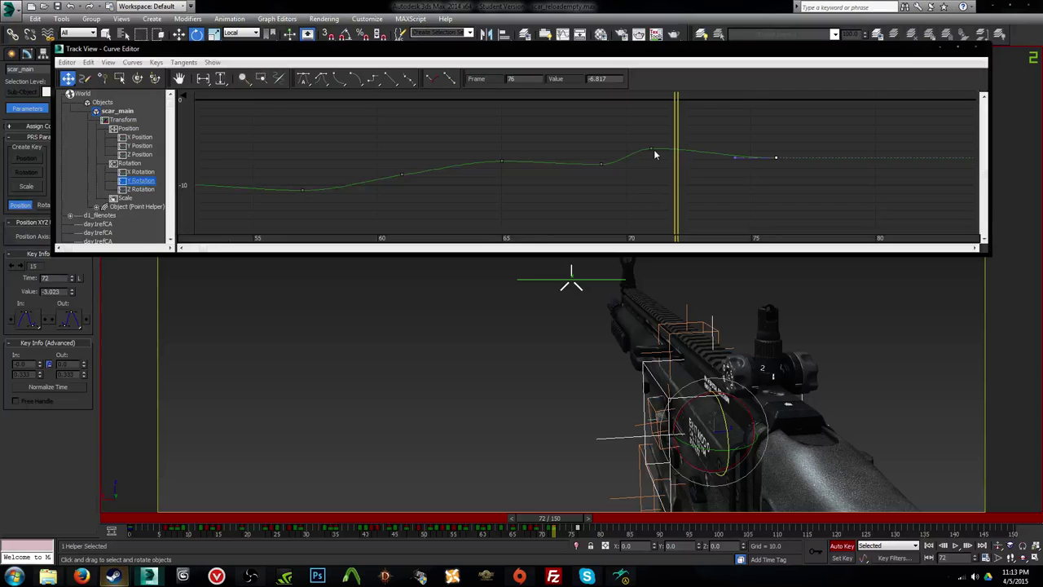
left_click_drag(654, 149, 767, 171)
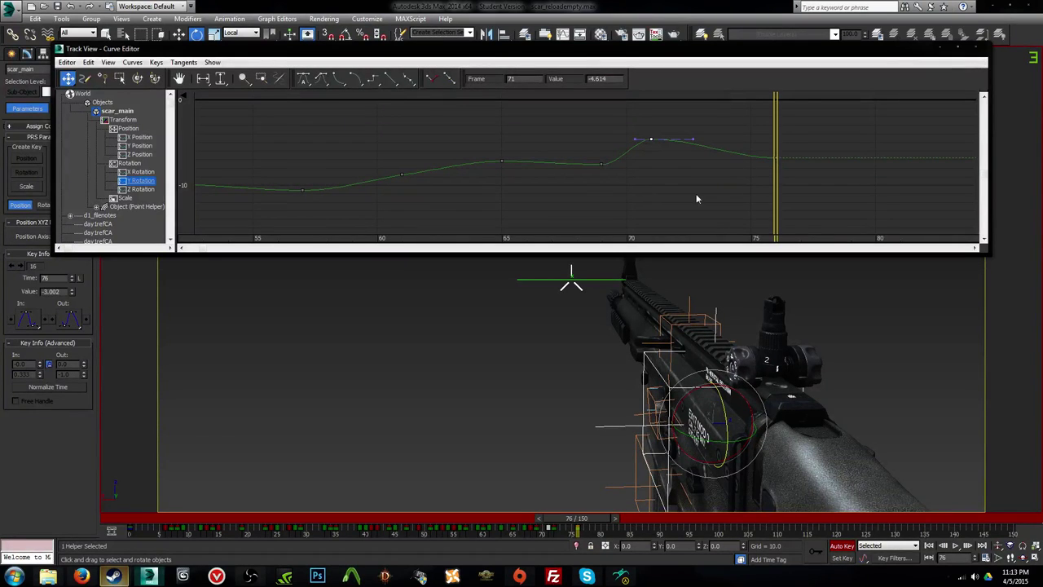
Step: Key a slight settling rotation and position shift on the rifle at frame 81 and play the reload
left_click_drag(595, 518, 622, 518)
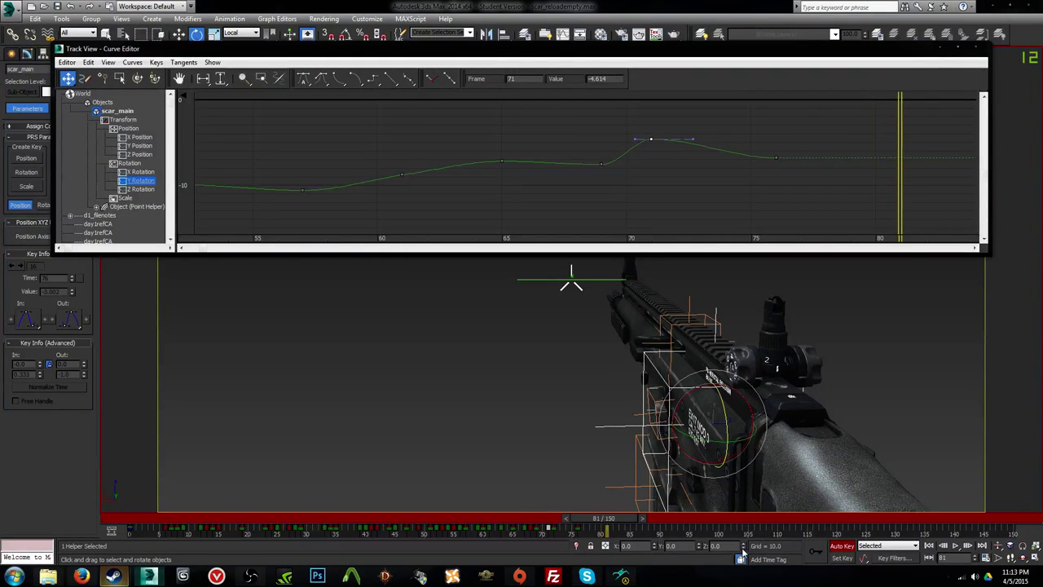
left_click_drag(742, 546, 737, 543)
left_click_drag(653, 545, 653, 540)
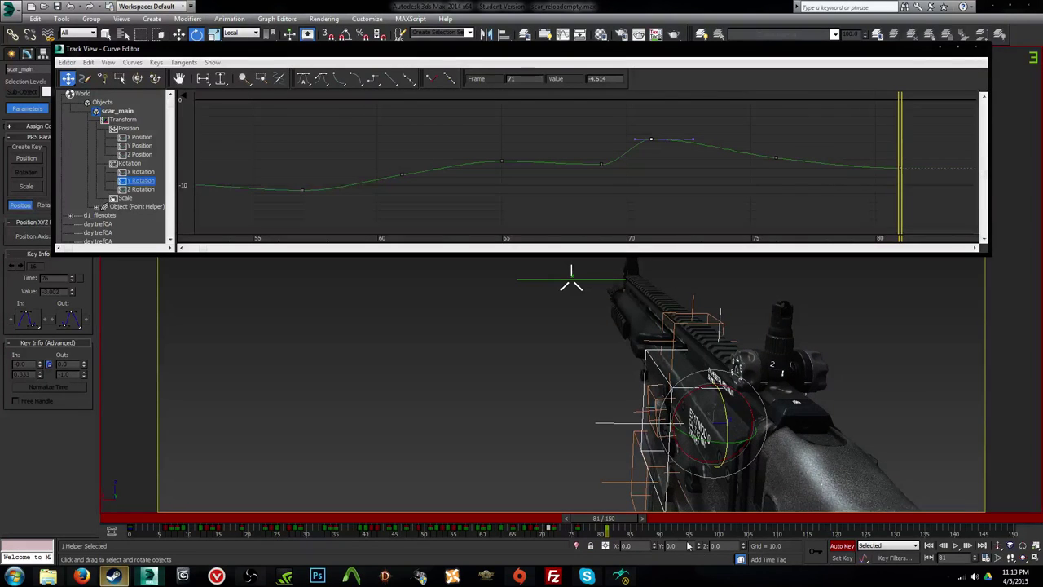
key("w")
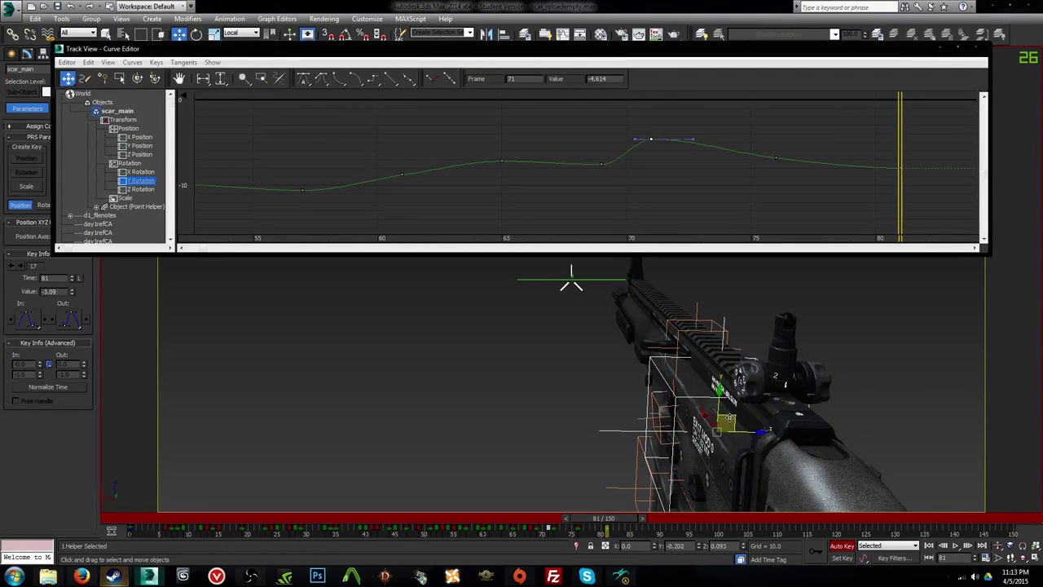
left_click_drag(603, 518, 626, 510)
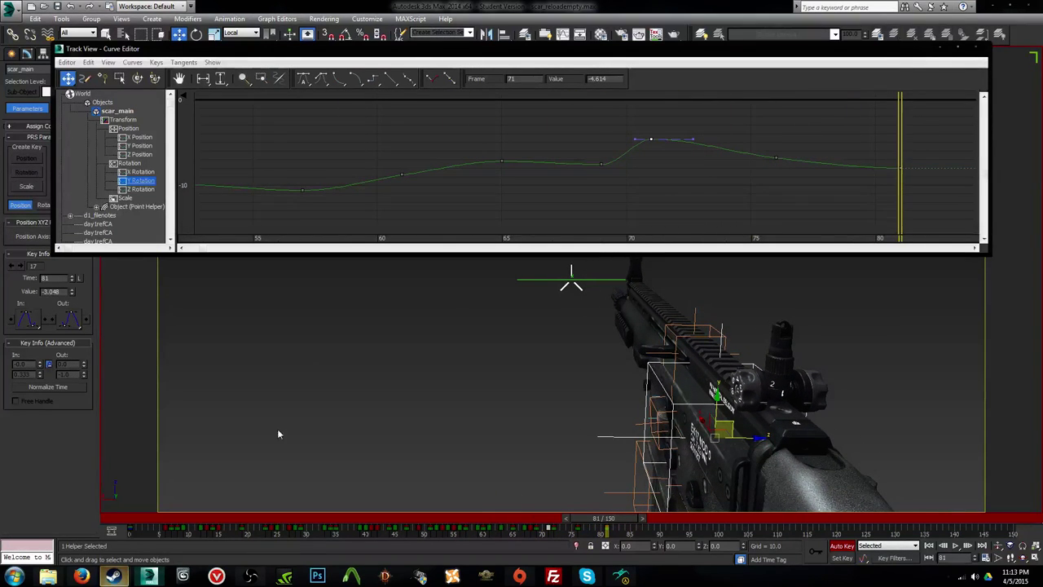
key("slash")
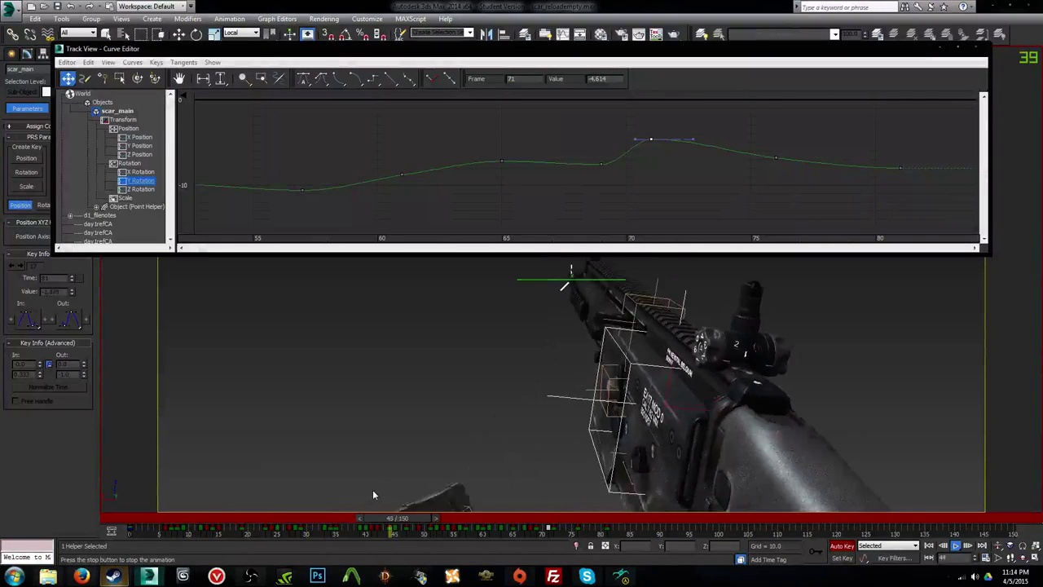
Step: Lower the rifle's Z Position keys at frames 55, 60 and 65 to about -3.76, -3.70 and -3.50
left_click(141, 155)
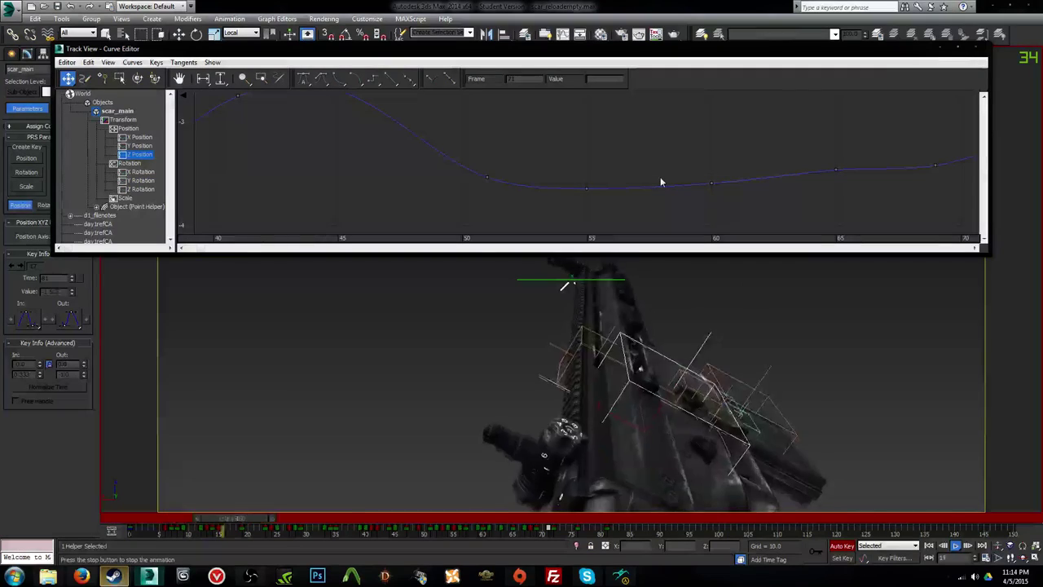
middle_click_drag(741, 186, 549, 191)
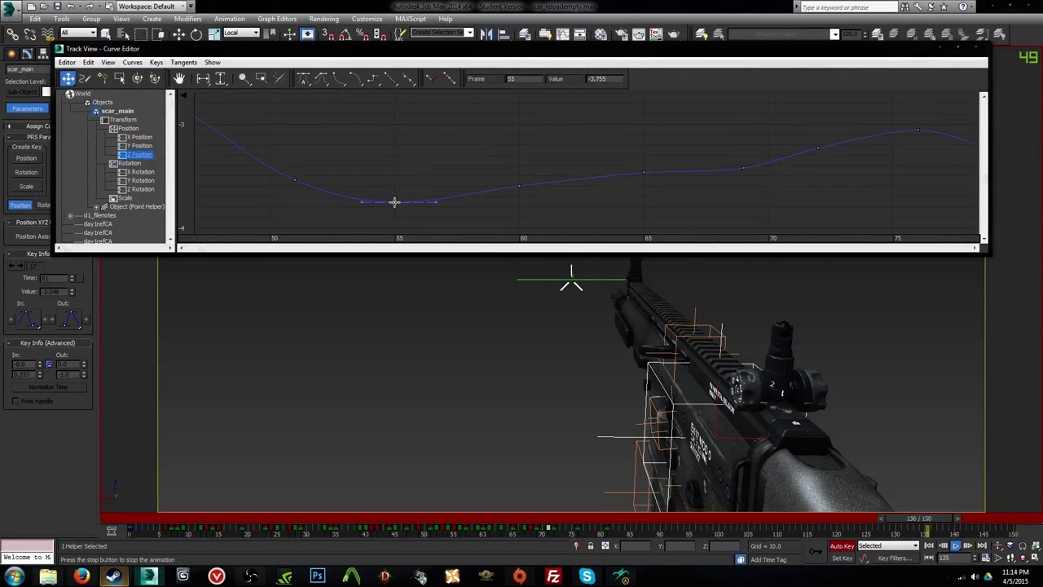
left_click(520, 187)
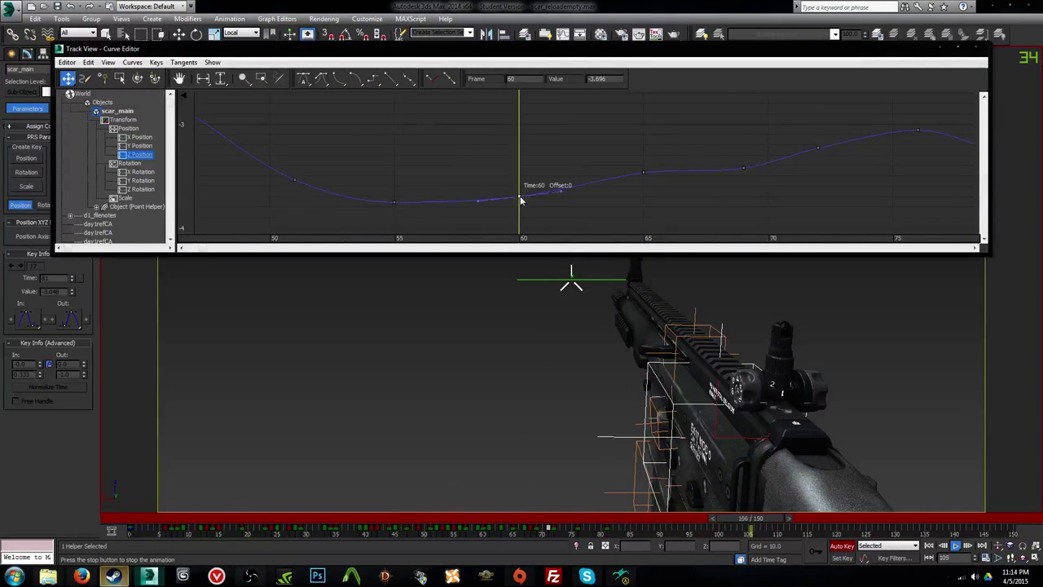
left_click_drag(642, 172, 651, 175)
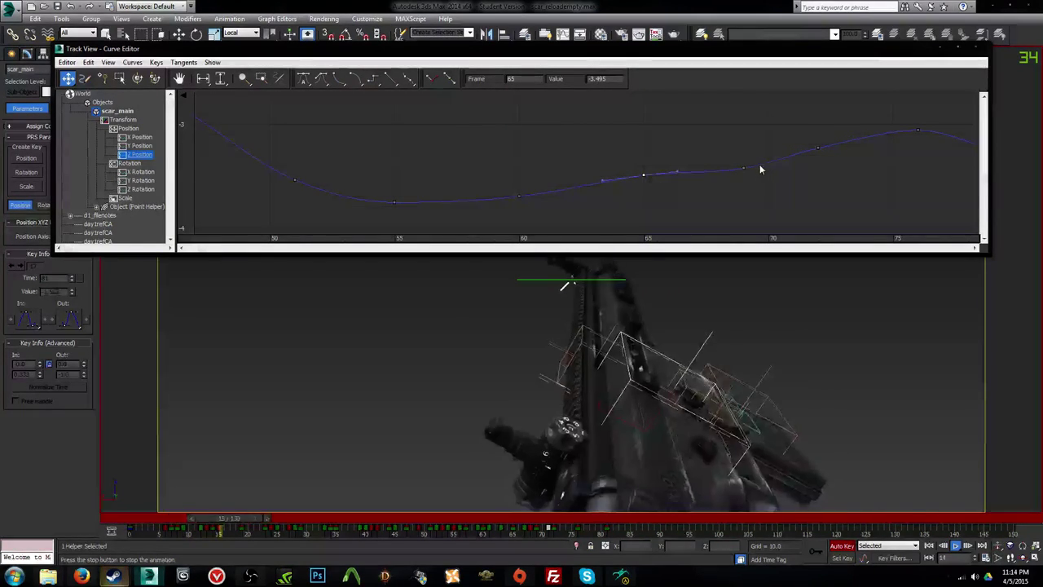
Step: Move the Z Position key at frame 72 to frame 73 at about -3.14 and raise frame 81's key to -3.20
left_click_drag(818, 147, 840, 137)
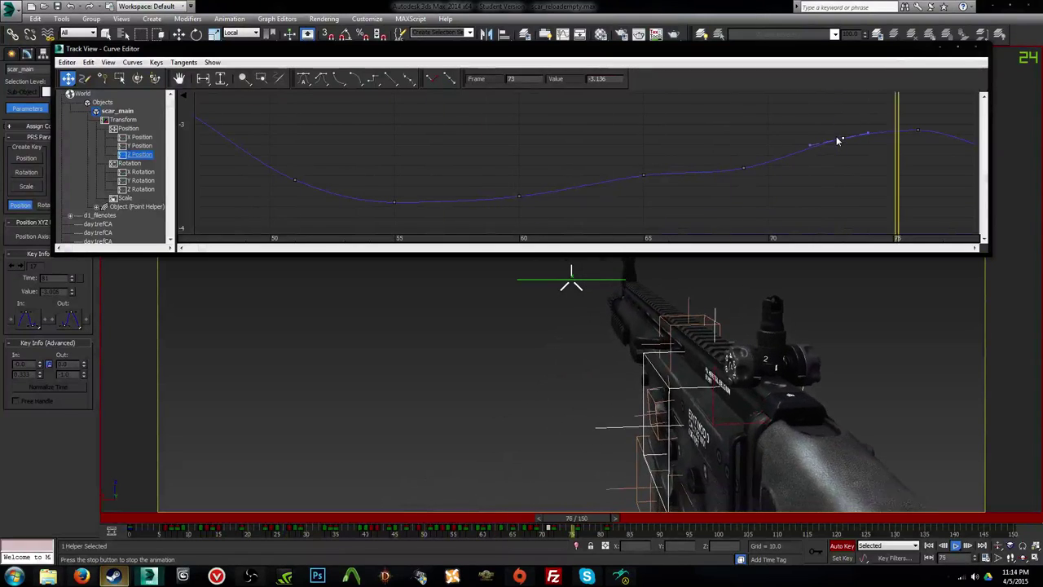
left_click_drag(685, 175, 685, 156)
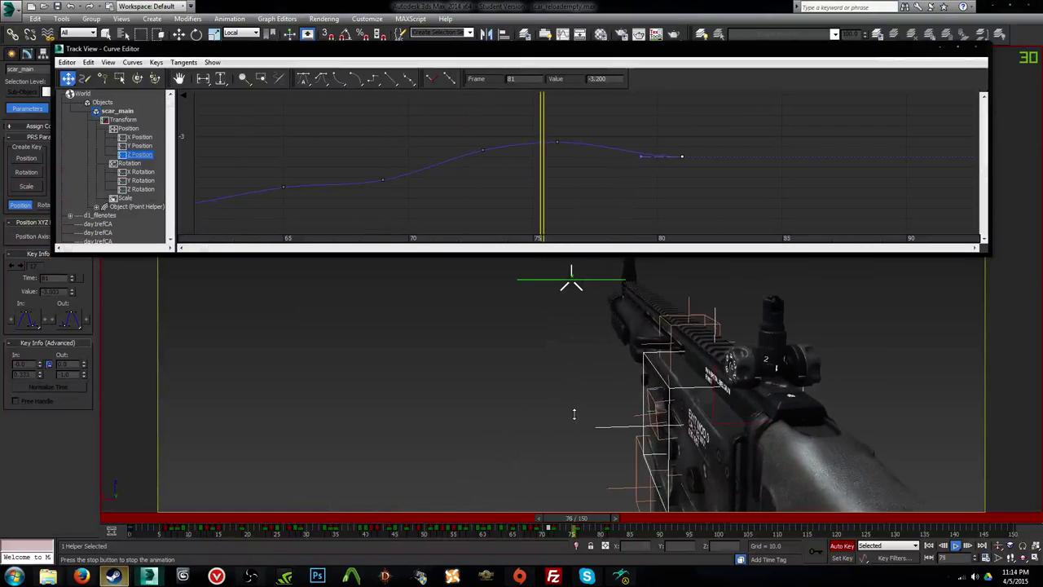
left_click_drag(575, 519, 697, 509)
key("w")
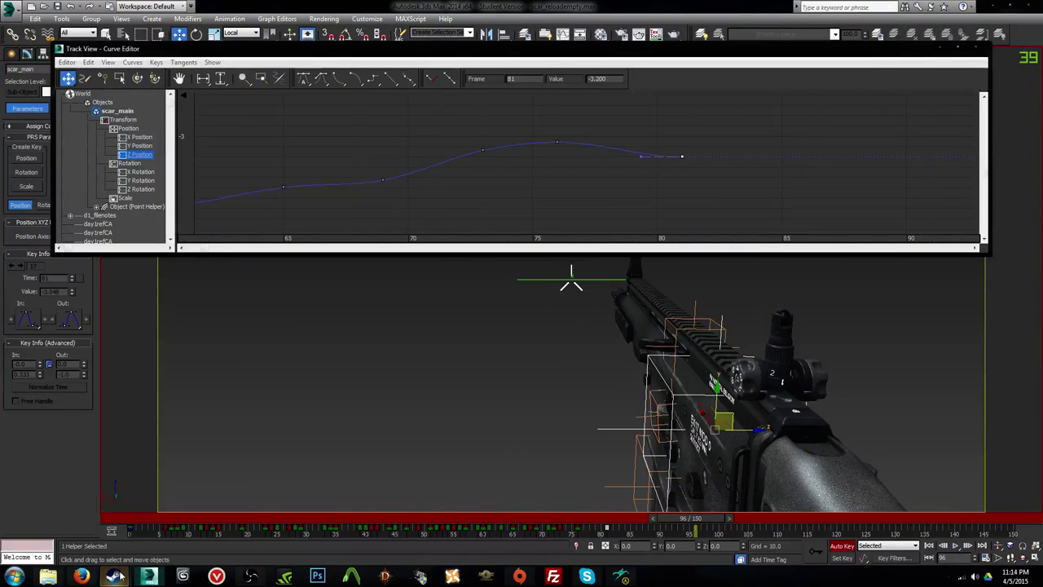
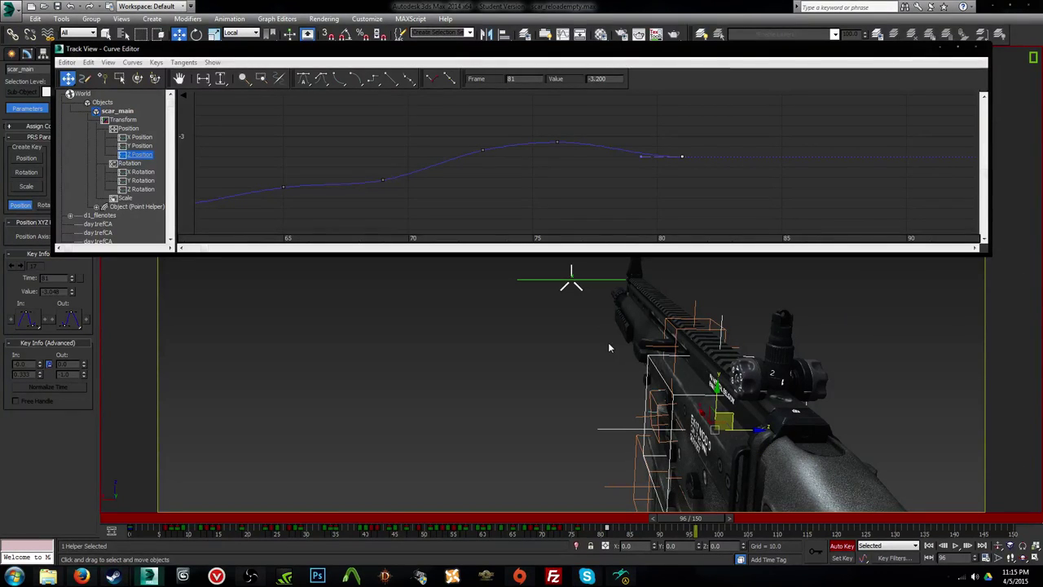
key("slash")
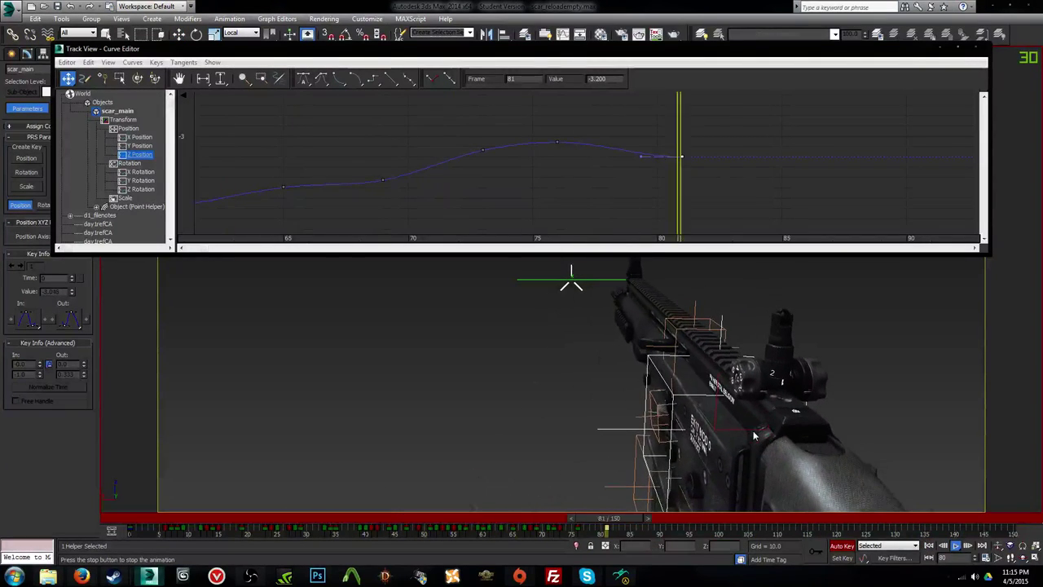
Step: Raise the rifle's X Position key at frame 57 to about -2.81 and shift frame 60's key to frame 61 at -2.82
left_click(138, 137)
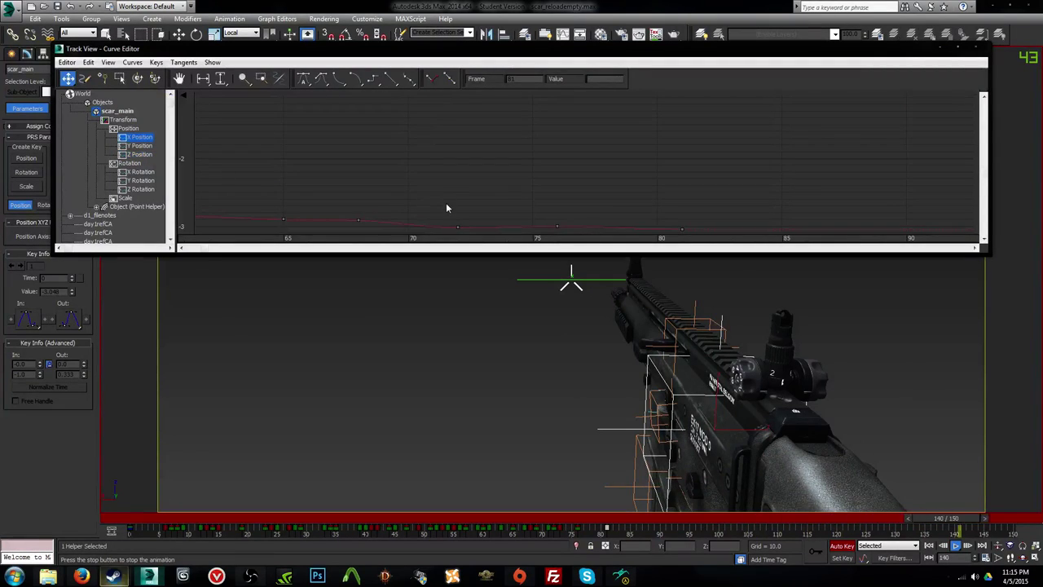
middle_click_drag(411, 163, 569, 161)
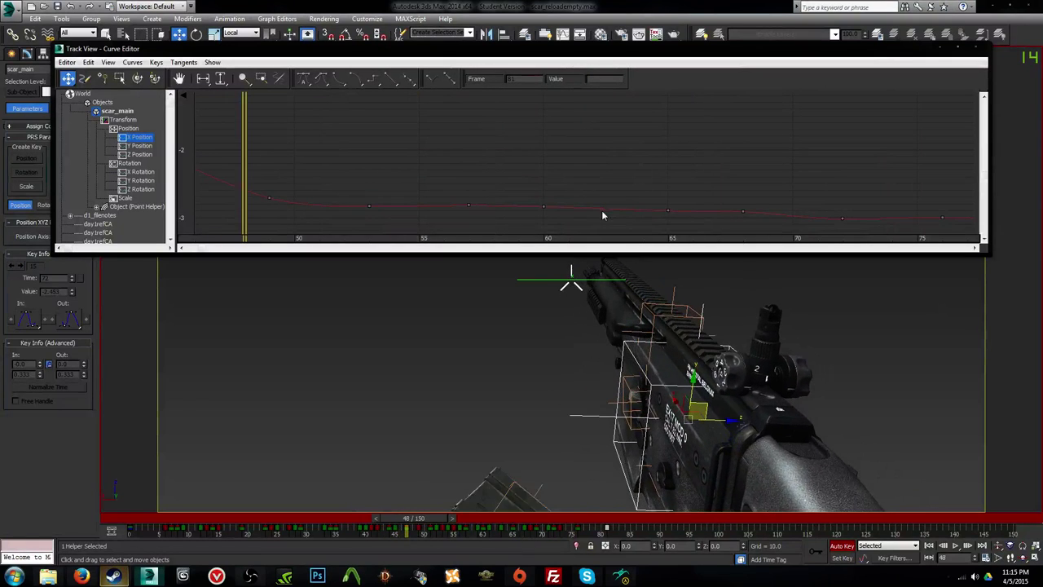
left_click(469, 205)
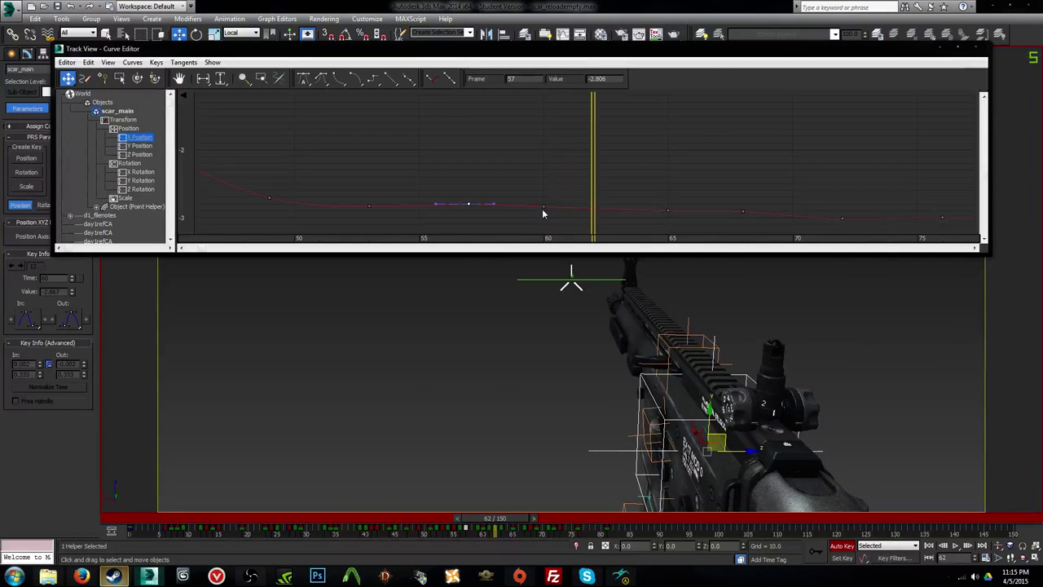
left_click_drag(543, 213, 568, 206)
mouse_move(114, 576)
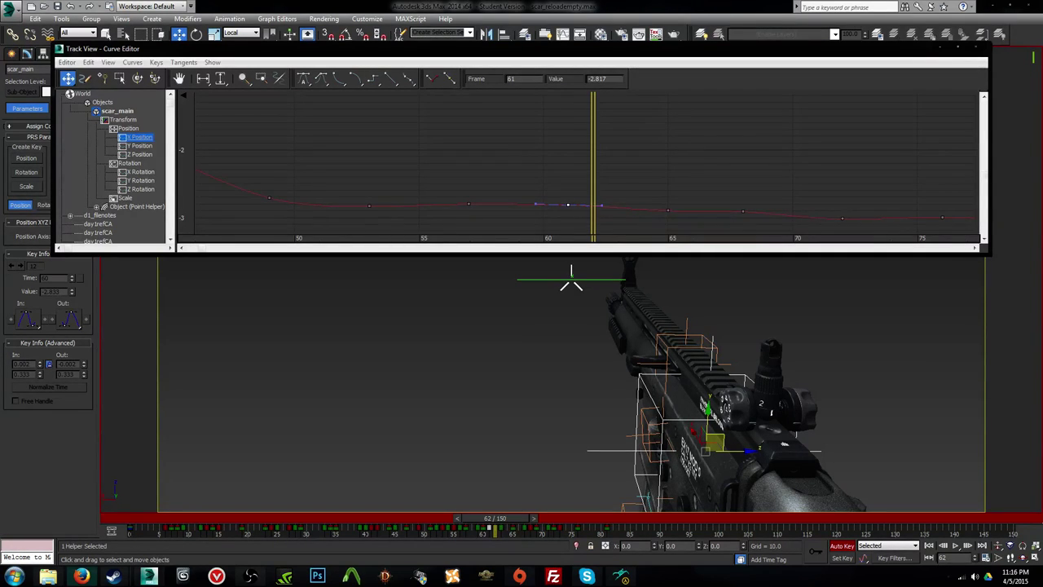
key("/")
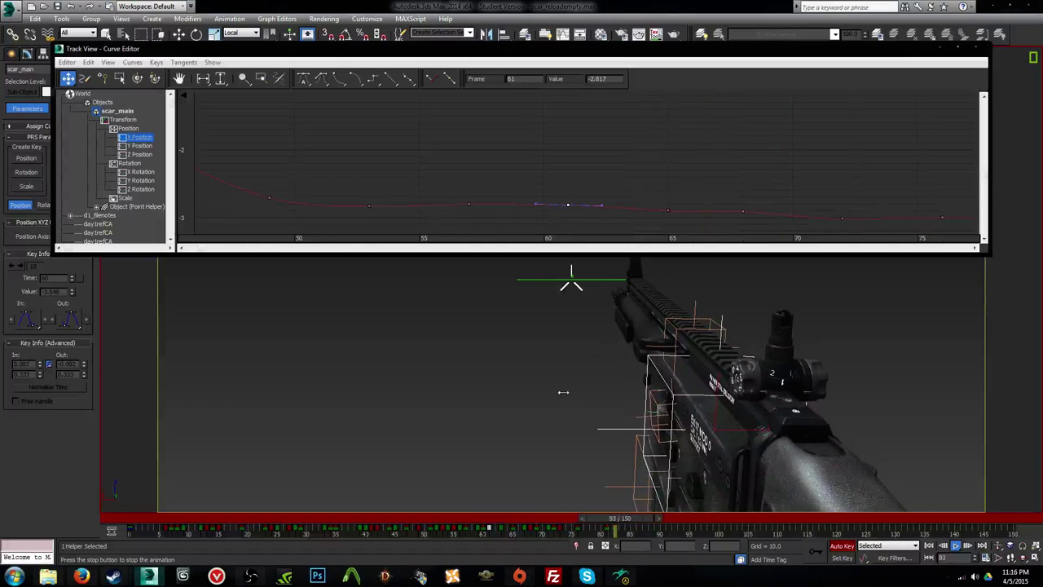
Step: Adjust the rifle's X Position key at frame 81 to -3.00
middle_click_drag(778, 165, 342, 140)
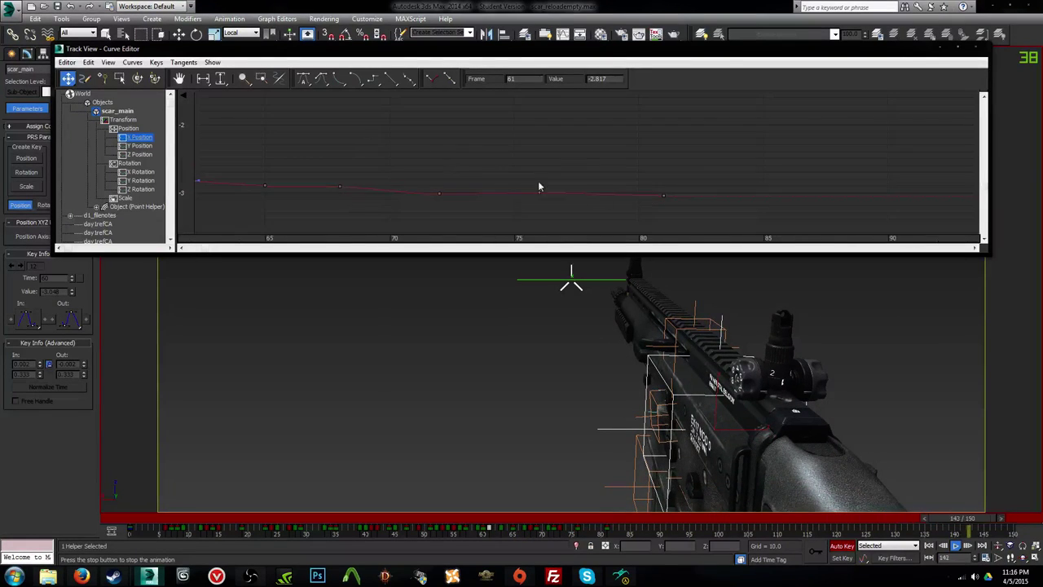
scroll(662, 198, "up", 3)
left_click(665, 193)
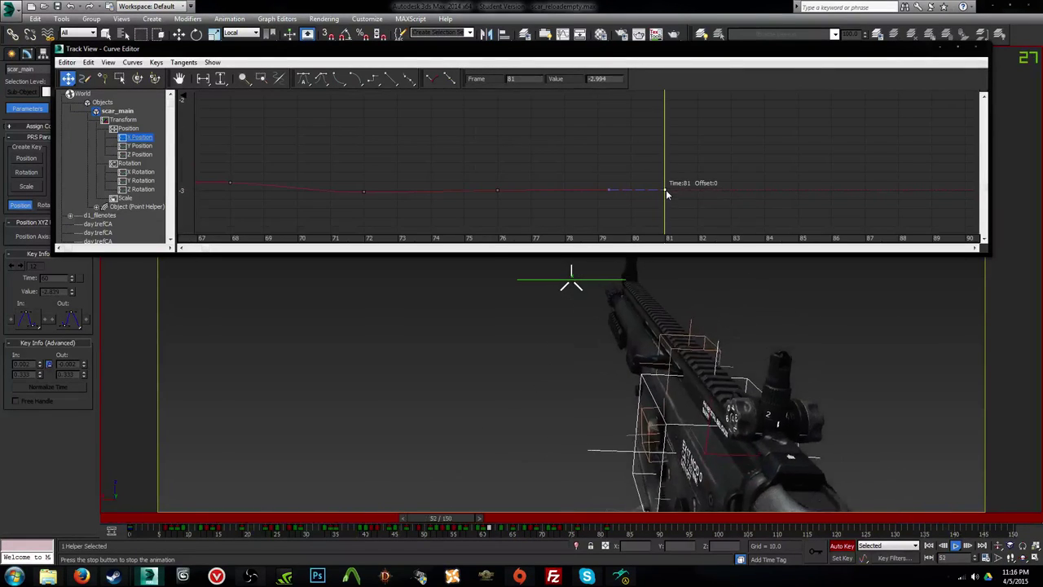
left_click_drag(666, 191, 664, 195)
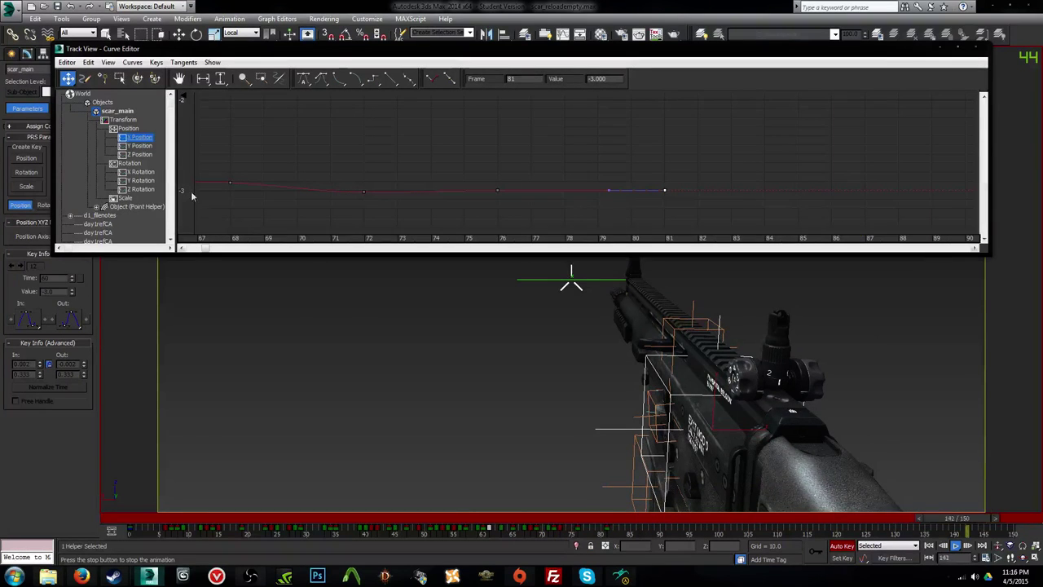
Step: Examine the rifle's Y Position, Y Rotation and Z Rotation curves while playing and stepping back through the magazine insertion
left_click(139, 147)
middle_click_drag(386, 166, 701, 135)
key("slash")
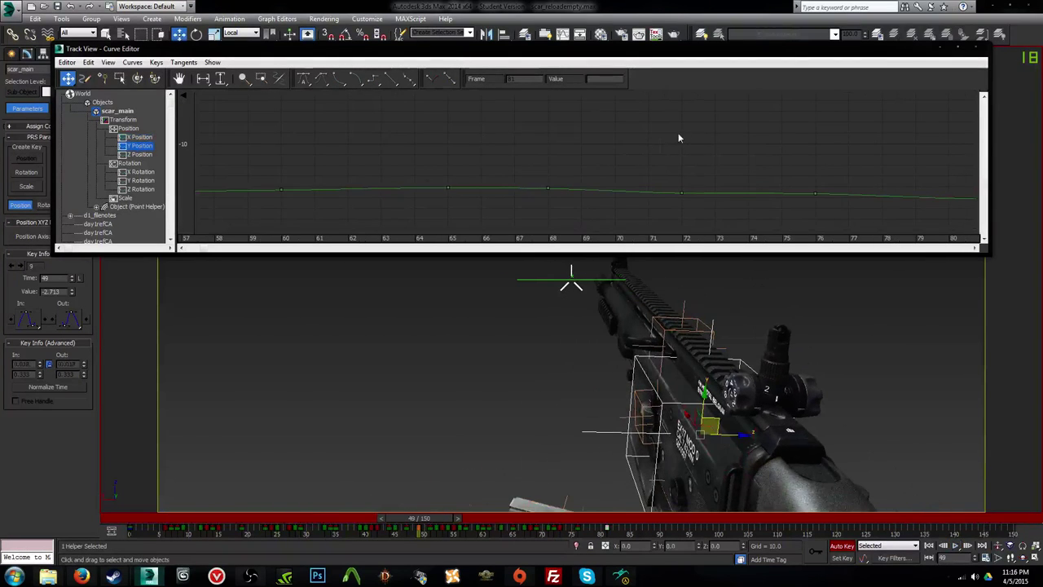
left_click(137, 181)
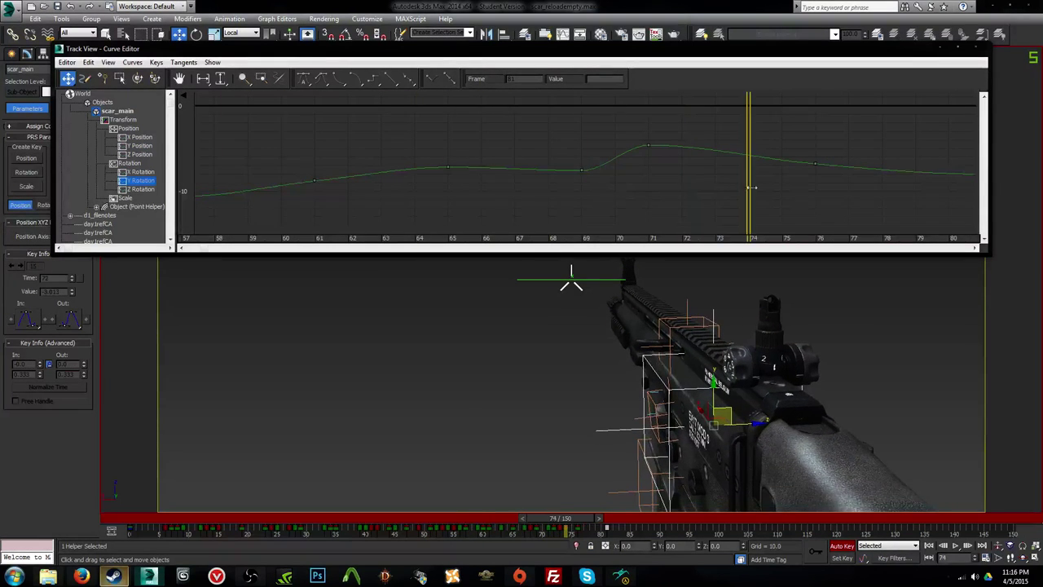
left_click(133, 189)
key("comma")
key("comma")
key("comma")
key("comma")
key("comma")
key("comma")
key("comma")
key("comma")
key("comma")
key("comma")
key("comma")
key("comma")
key("comma")
key("comma")
key("comma")
key("comma")
key("comma")
key("comma")
key("comma")
key("comma")
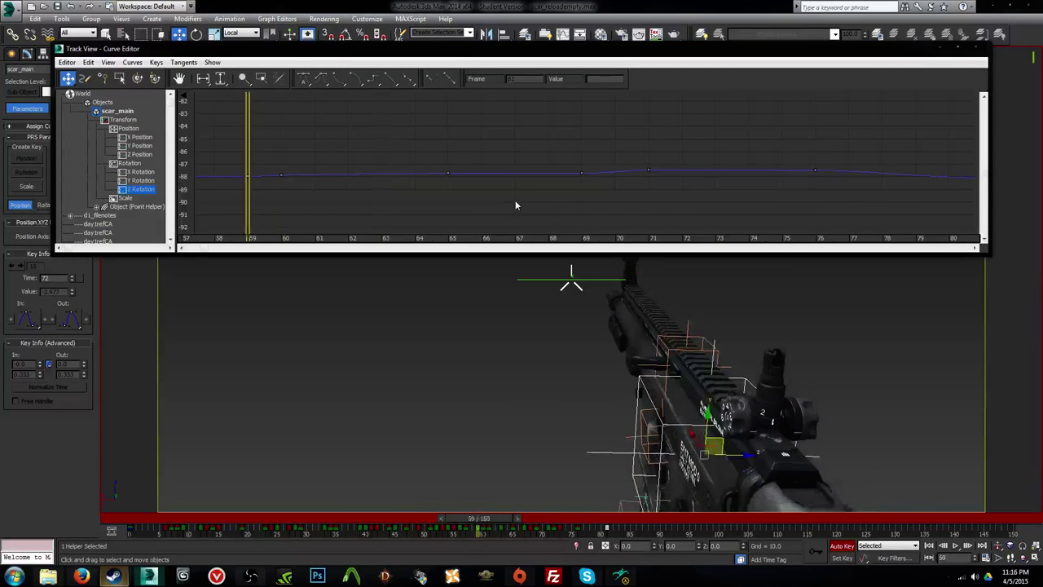
Step: Raise the rifle's Z Rotation key at frame 65 to about -87.36
middle_click_drag(462, 191, 799, 186)
key("slash")
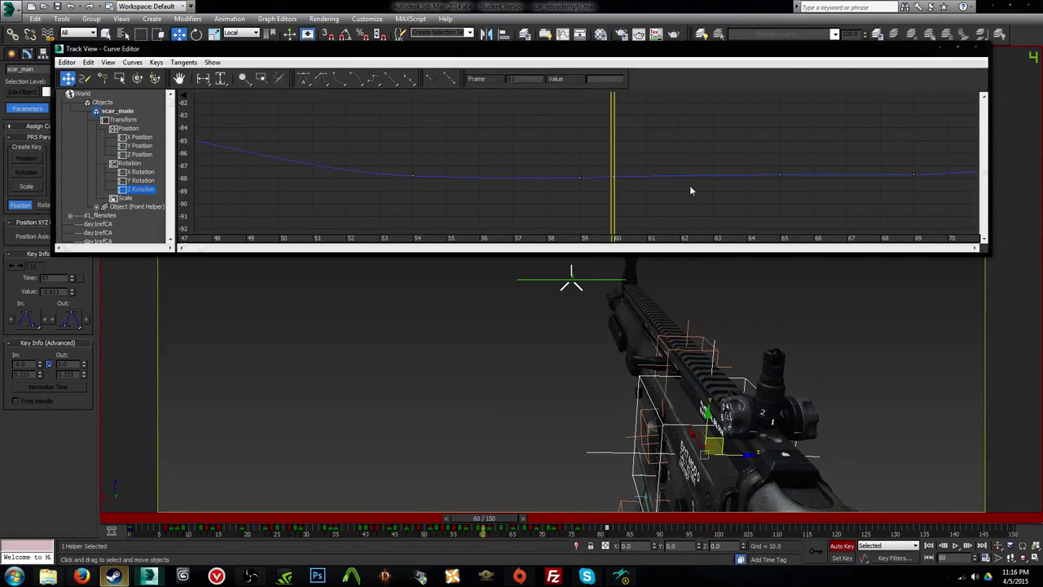
left_click(780, 172)
Step: Review the rifle's motion frame by frame back to about frame 53, play it, and step forward to frame 68
key("comma")
key("comma")
key("comma")
key("comma")
key("comma")
key("comma")
key("comma")
key("comma")
key("comma")
key("comma")
key("comma")
key("comma")
key("comma")
key("comma")
key("slash")
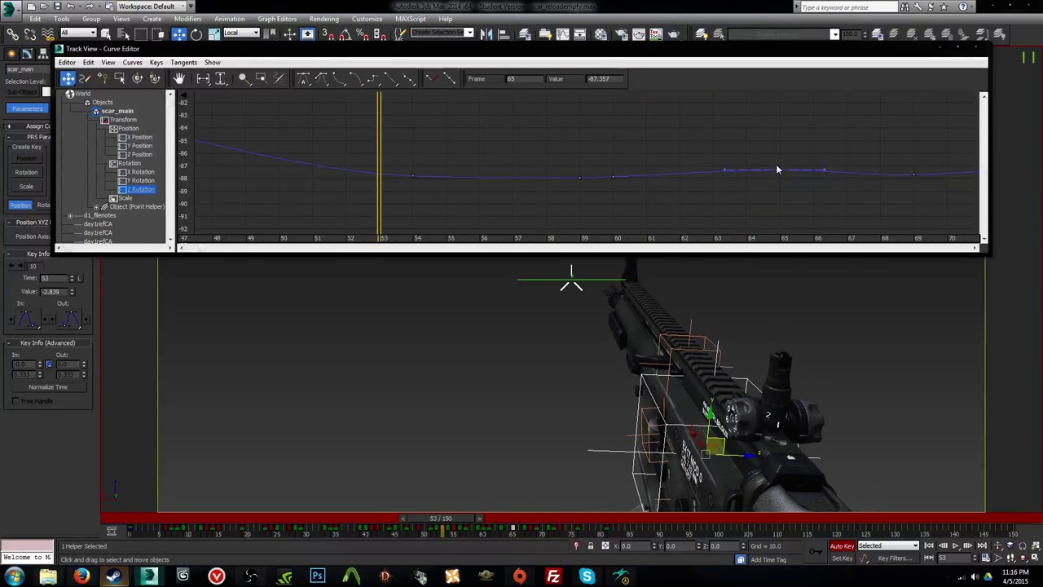
key("period")
key("period")
key("period")
key("period")
key("period")
key("period")
key("period")
key("period")
key("period")
key("period")
key("period")
key("period")
key("period")
key("period")
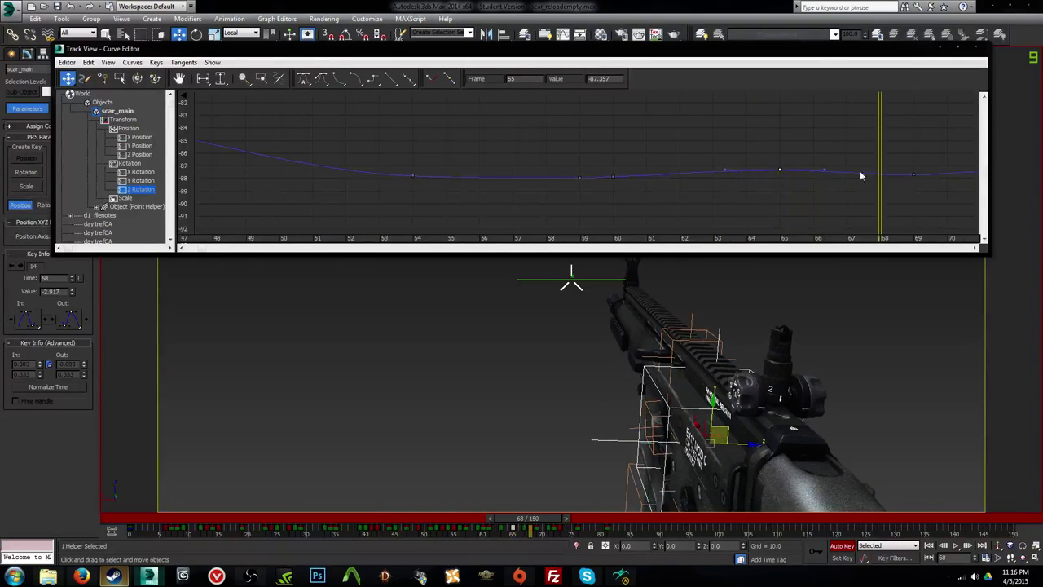
Step: Raise the rifle's Z Rotation keys at frame 69 to about -87.31 and at frame 76 to about -87.29
middle_click_drag(861, 174, 668, 191)
left_click(685, 191)
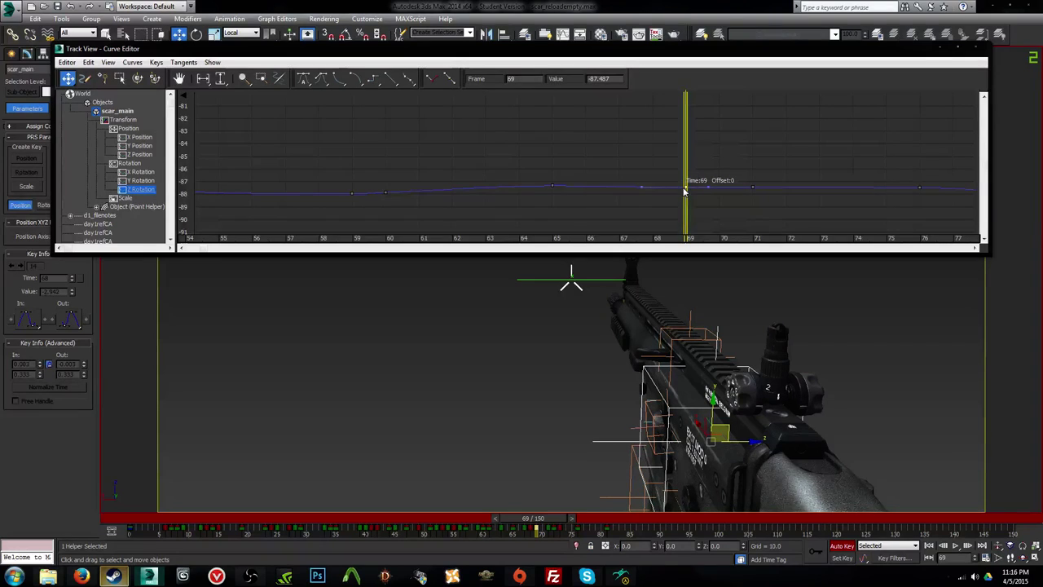
key("period")
key("period")
key("period")
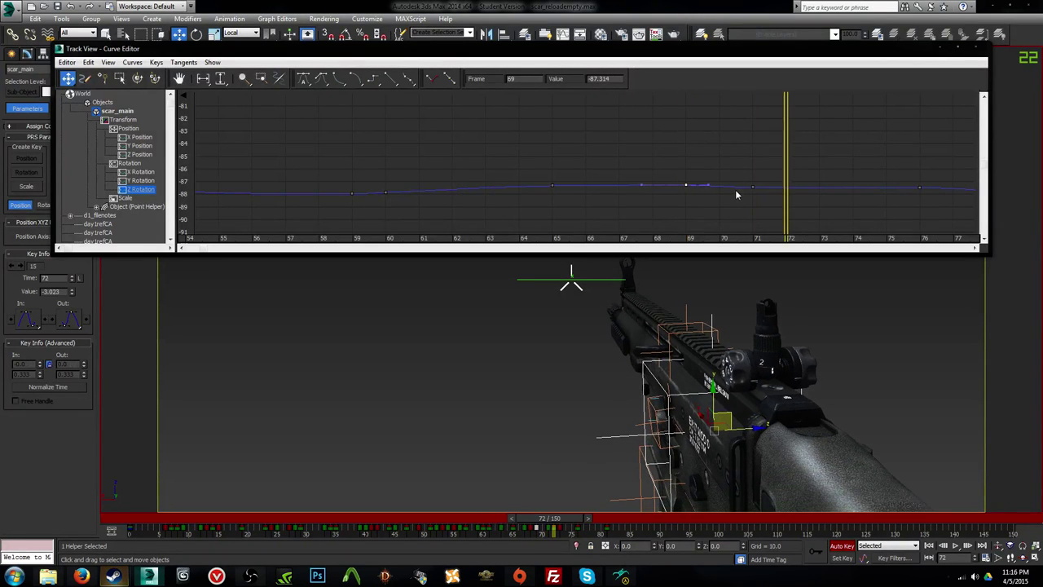
key("period")
key("period")
key("period")
key("period")
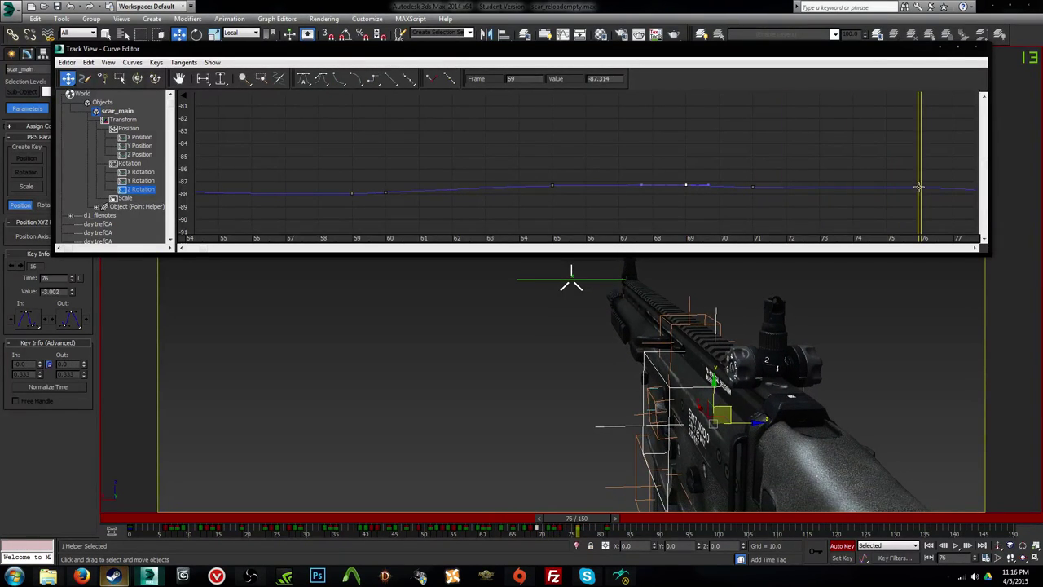
left_click(919, 187)
Step: Step back through the magazine insertion to frame 57 and play the animation to check the smoothed Z rotation
key("comma")
key("comma")
key("comma")
key("comma")
key("comma")
key("comma")
key("comma")
key("comma")
key("comma")
key("comma")
key("comma")
key("comma")
key("comma")
key("comma")
key("comma")
key("comma")
key("comma")
key("comma")
key("comma")
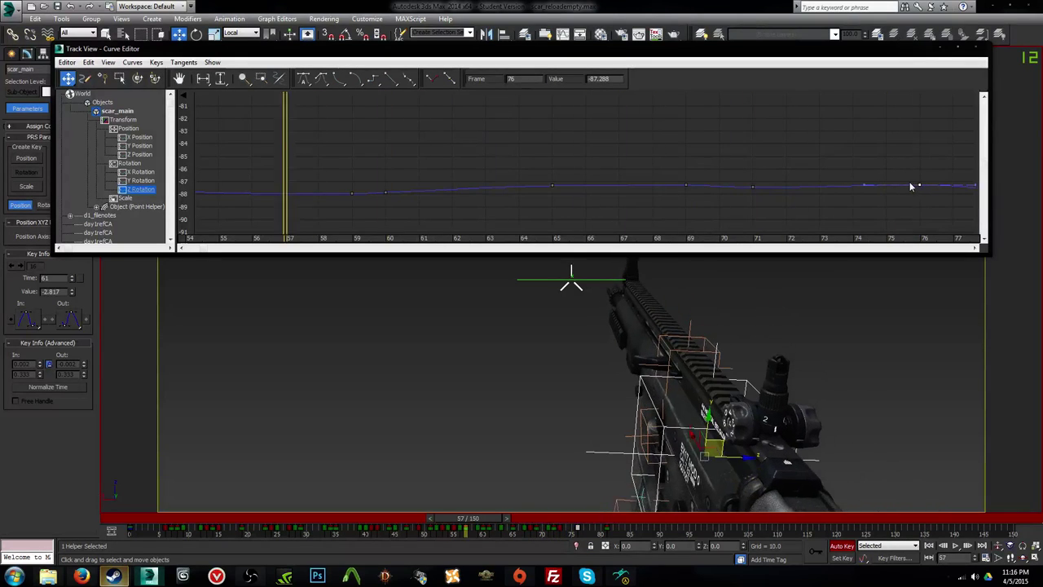
key("slash")
Step: Raise the rifle's Z Rotation key at frame 81 to -87.55
middle_click_drag(902, 179, 681, 175)
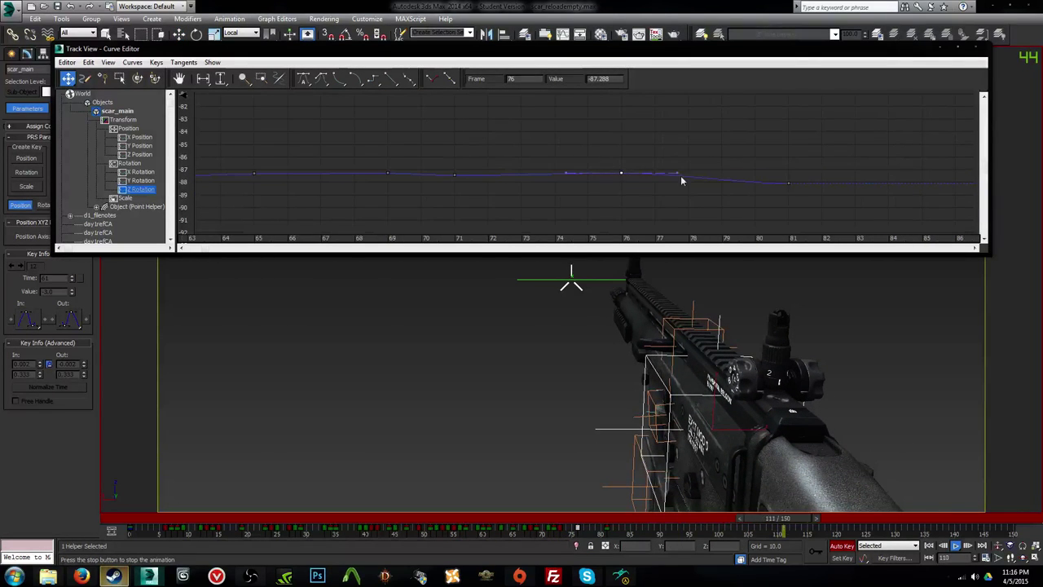
left_click_drag(790, 181, 791, 175)
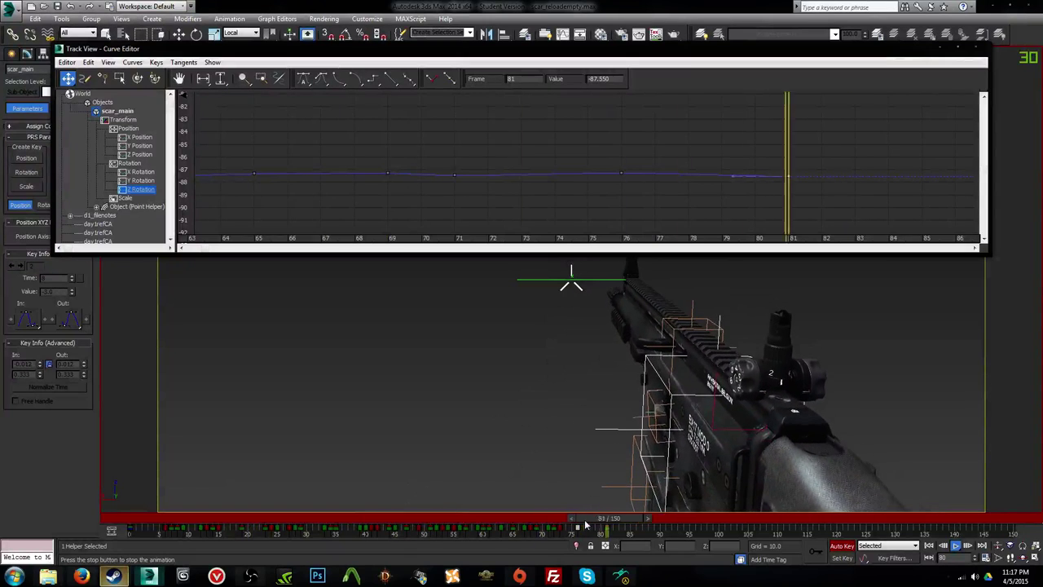
Step: At frame 87, lower the rifle slightly in the viewport and fine-tune its rotation to key a new settling pose
left_click_drag(587, 523, 645, 526)
key("w")
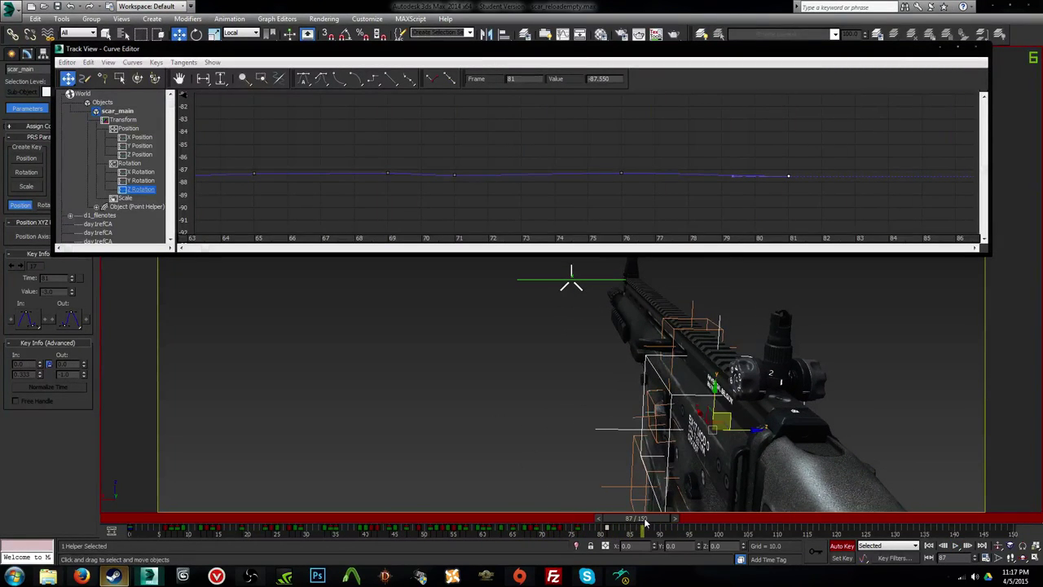
left_click_drag(720, 412, 720, 417)
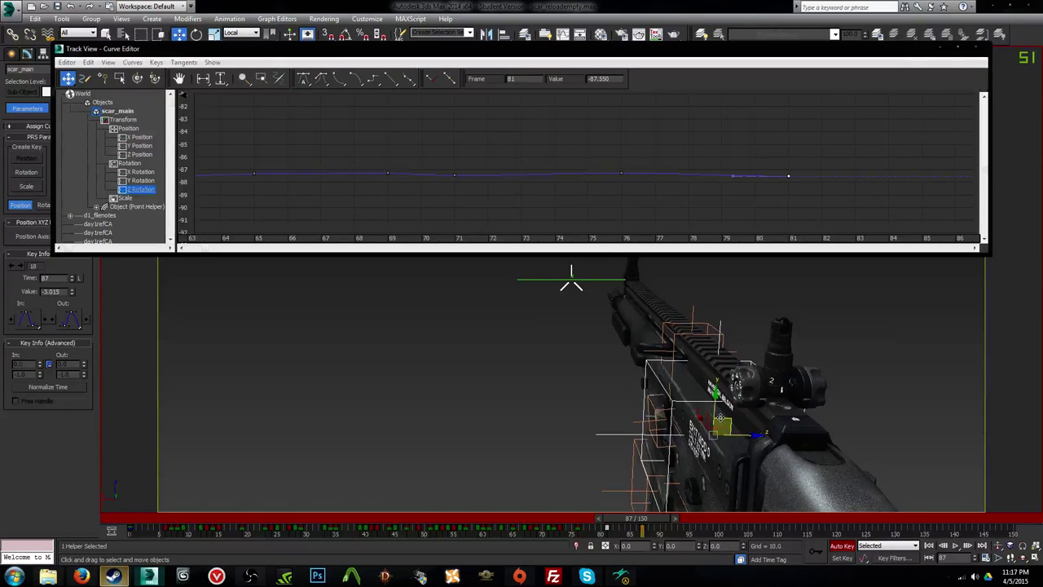
key("e")
left_click_drag(742, 545, 740, 544)
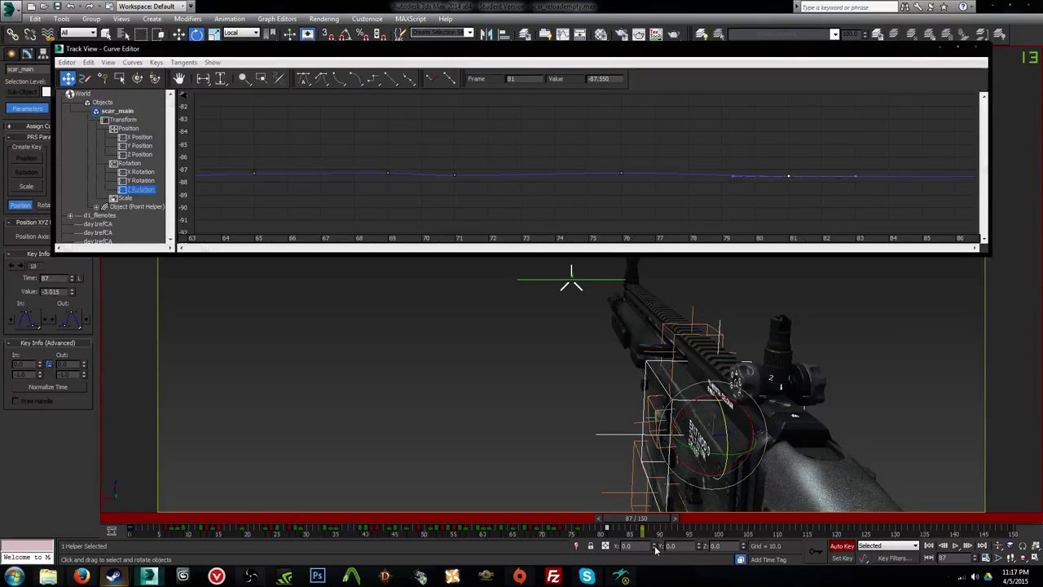
left_click_drag(657, 548, 636, 529)
Step: Examine the Z Rotation curve around frames 70–93, stepping back to frame 69 and playing the new settle
key("e")
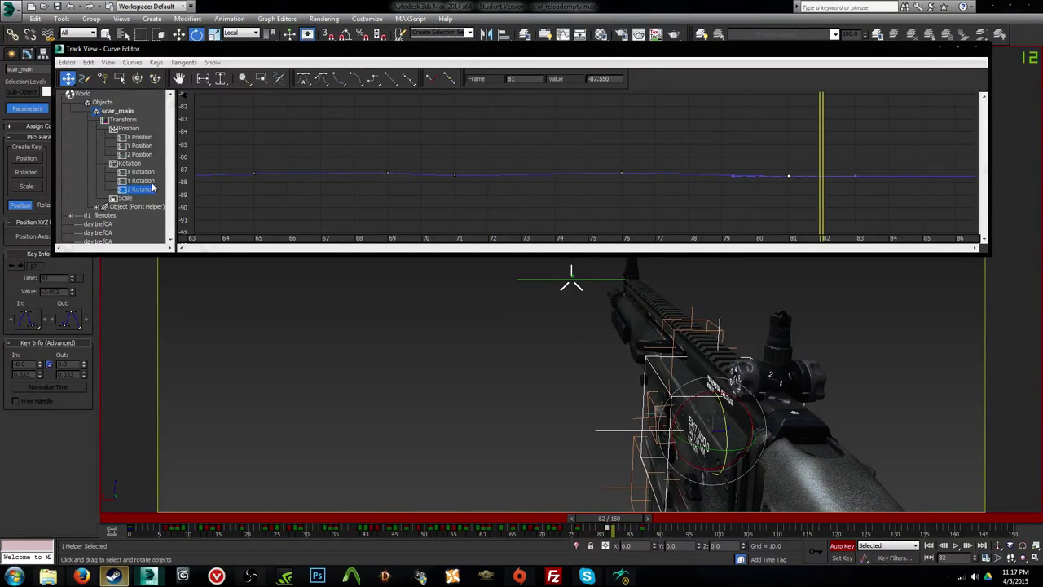
middle_click_drag(805, 136, 584, 133)
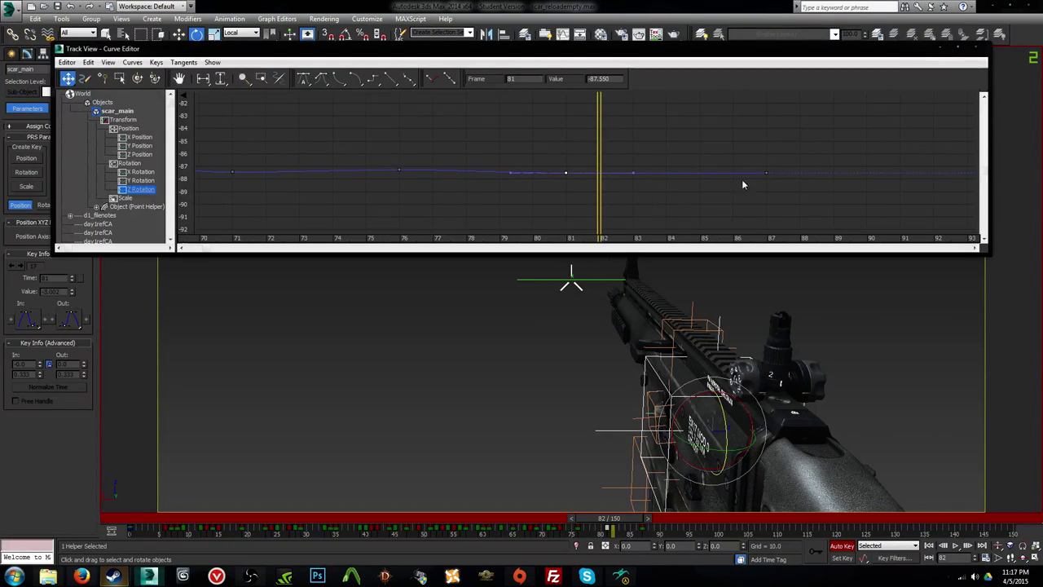
key("comma")
key("comma")
key("comma")
key("comma")
key("comma")
key("comma")
key("comma")
key("comma")
key("comma")
key("comma")
key("comma")
key("comma")
key("comma")
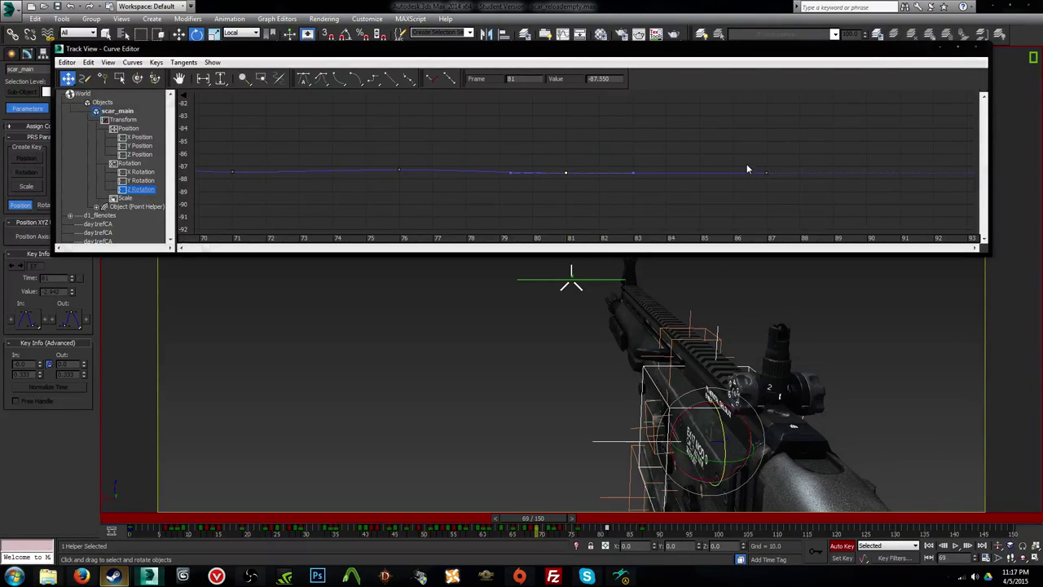
key("slash")
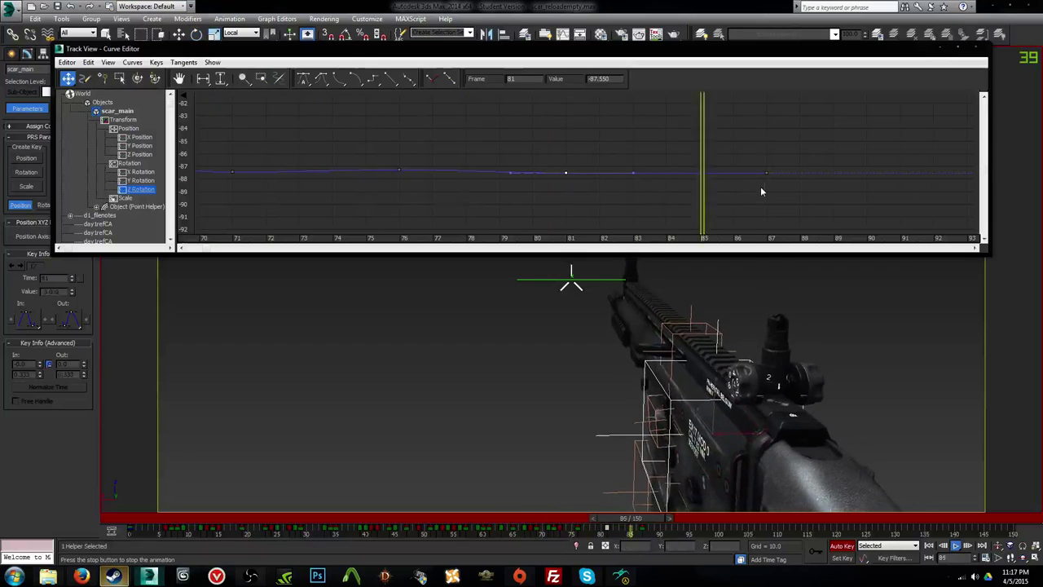
Step: Raise the rifle's X Rotation key at frame 87 to about 93.26 while playing the animation
left_click(141, 172)
key("slash")
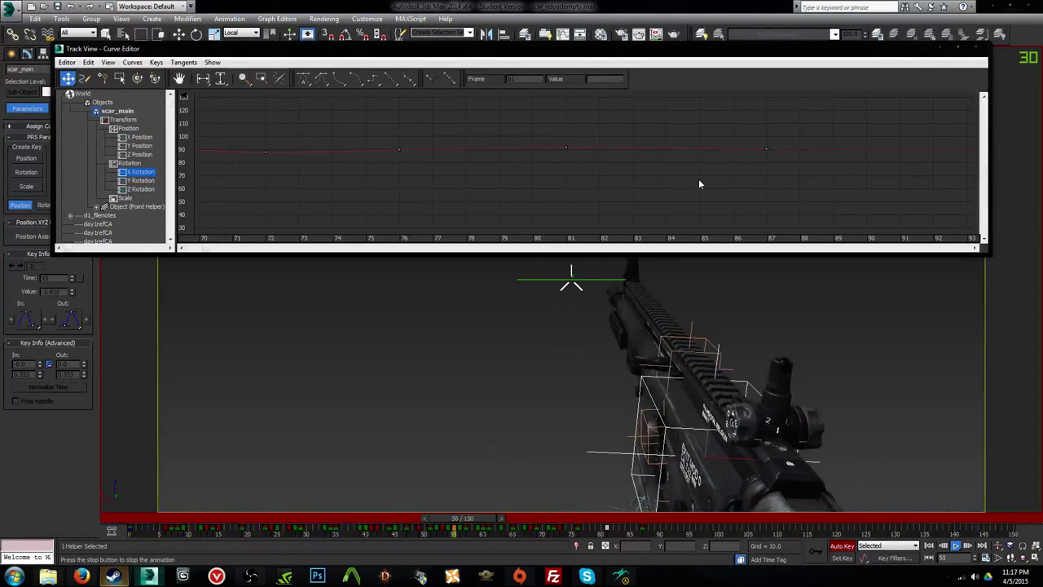
key("e")
key("slash")
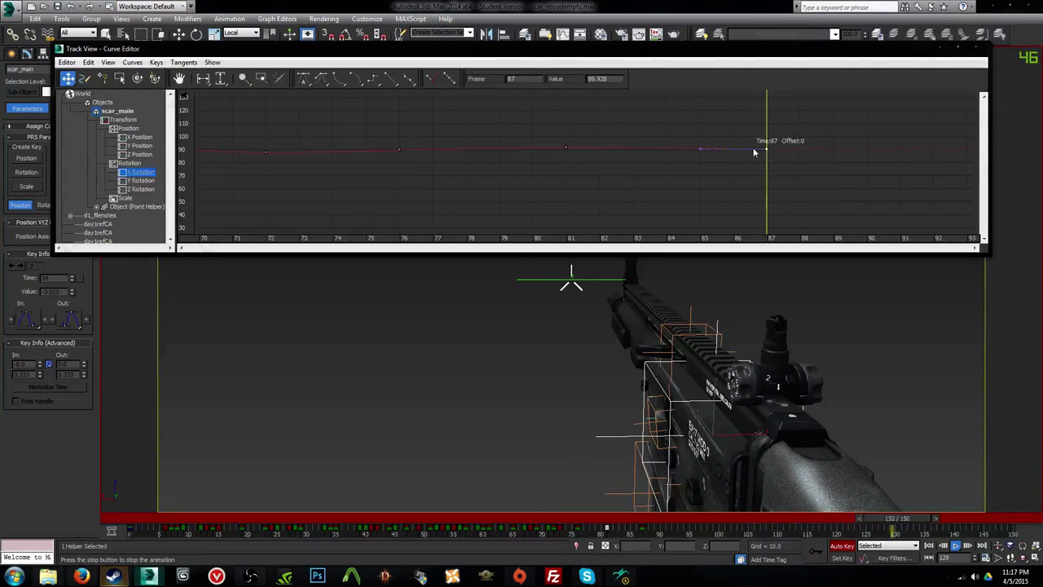
left_click_drag(766, 148, 766, 144)
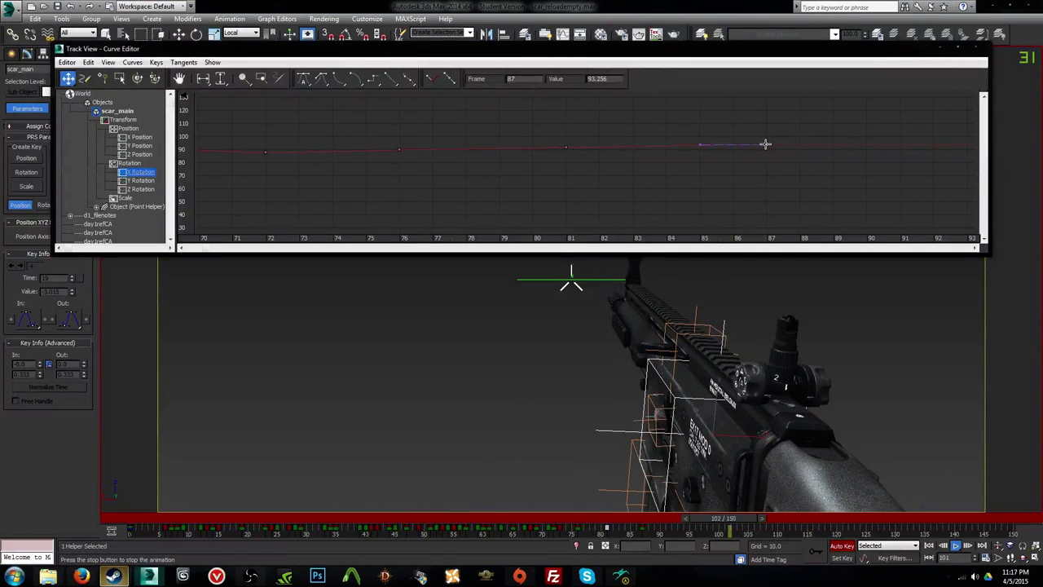
Step: Adjust the Y Rotation key at frame 87 to about -7.62 and shift frame 81's key to frame 82 at about -7.82
left_click(140, 181)
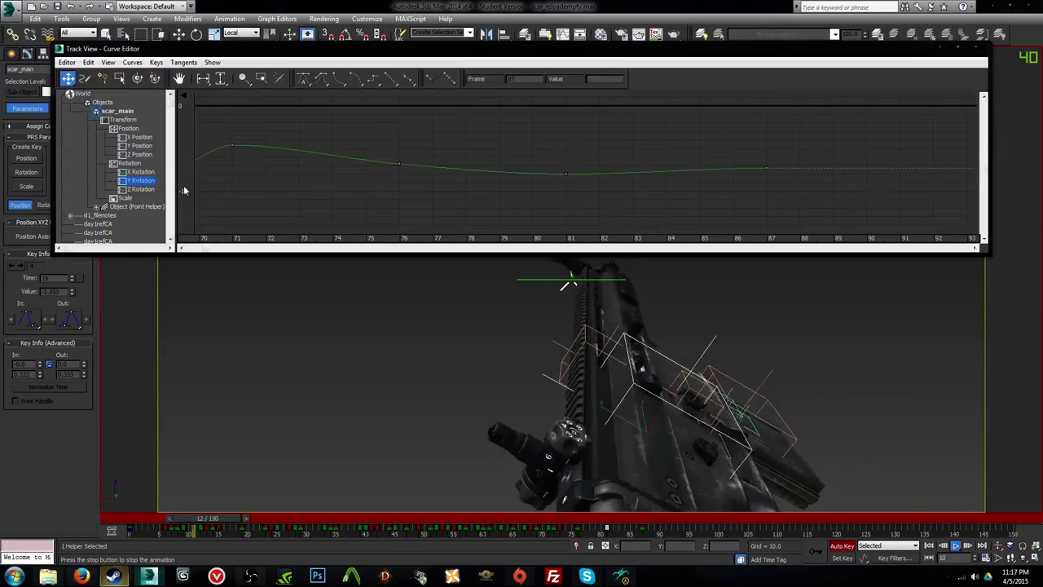
left_click(766, 173)
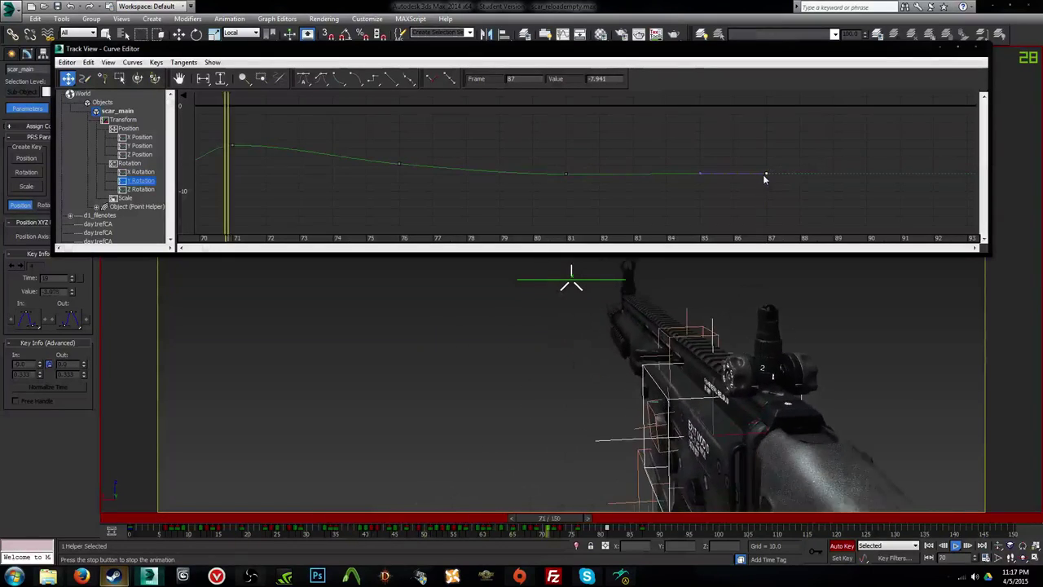
left_click_drag(765, 173, 765, 187)
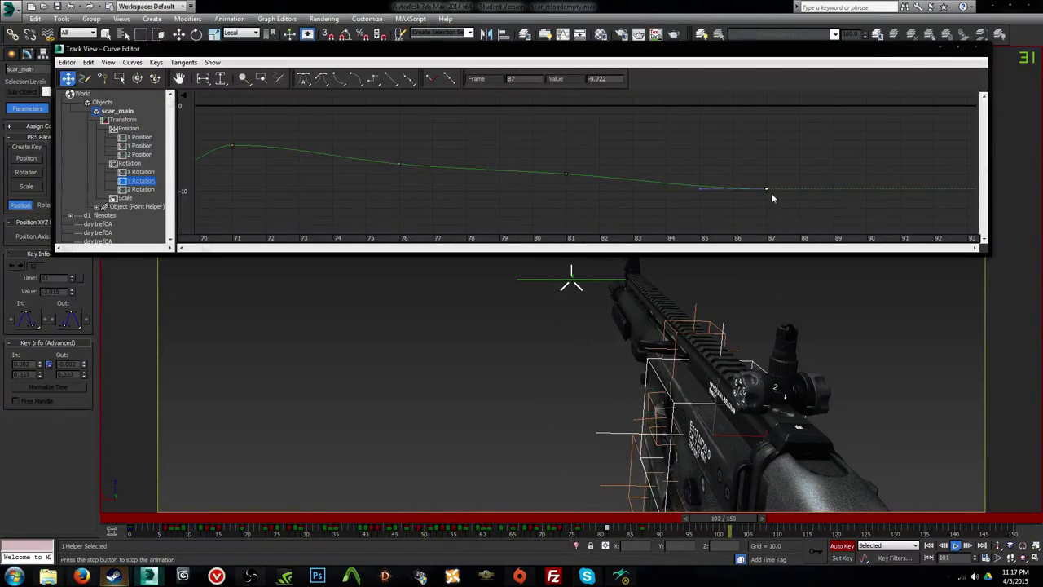
left_click_drag(766, 189, 768, 172)
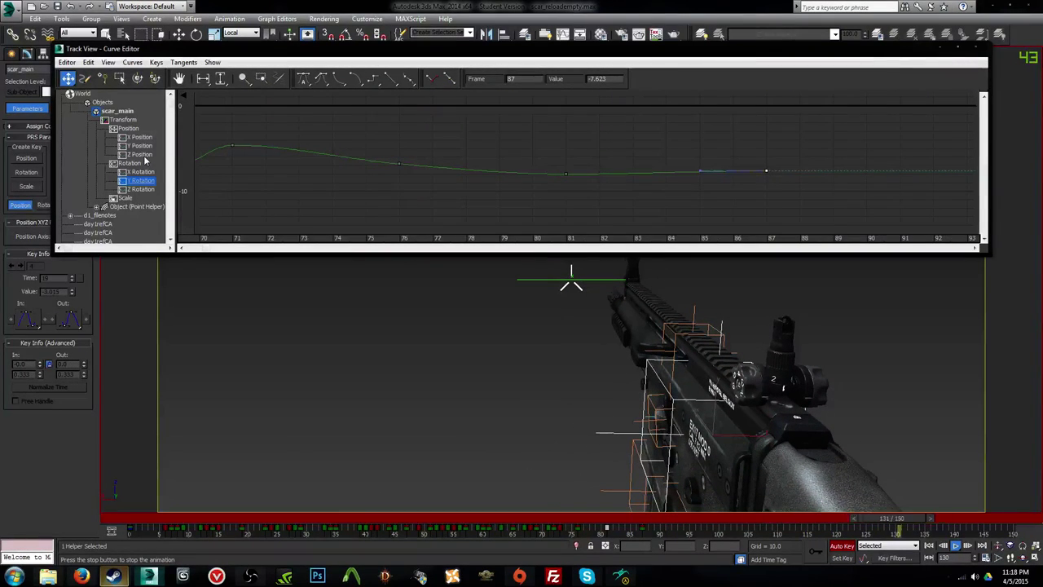
left_click_drag(566, 175, 590, 174)
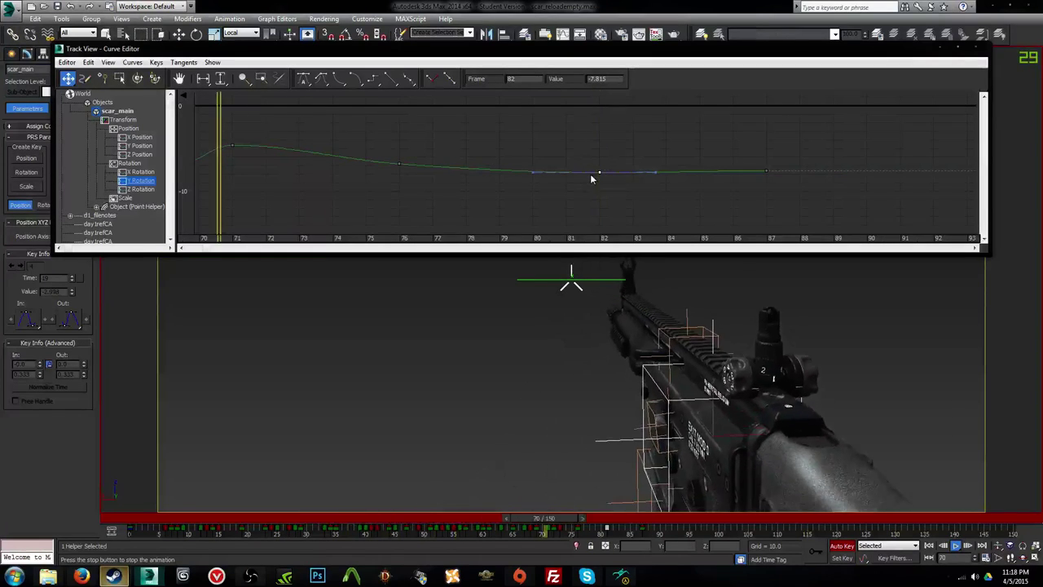
Step: Shift the rifle's Z Position key at frame 81 to frame 82 and lower it to about -3.27
left_click(139, 154)
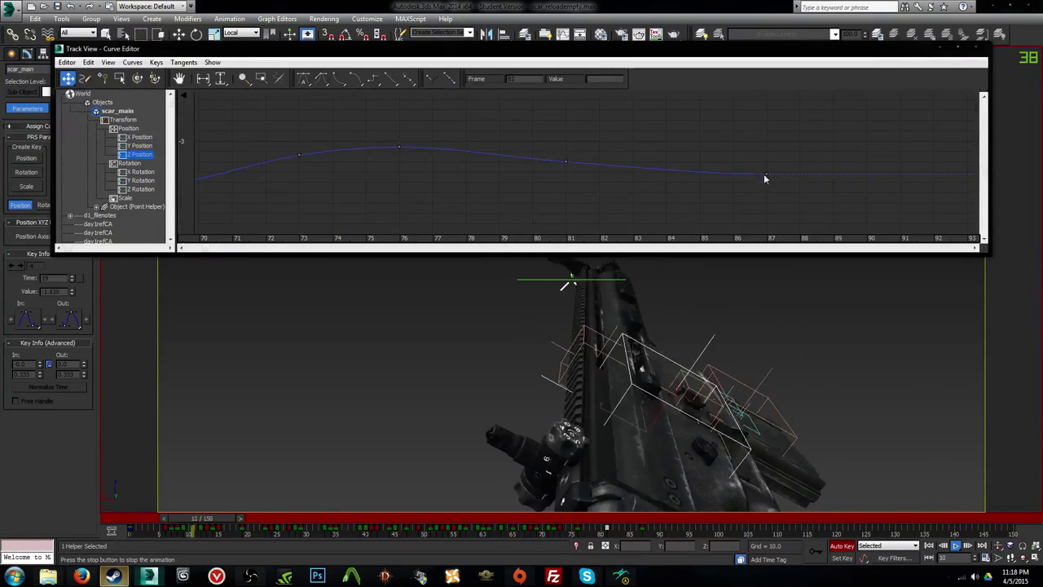
left_click_drag(569, 162, 595, 172)
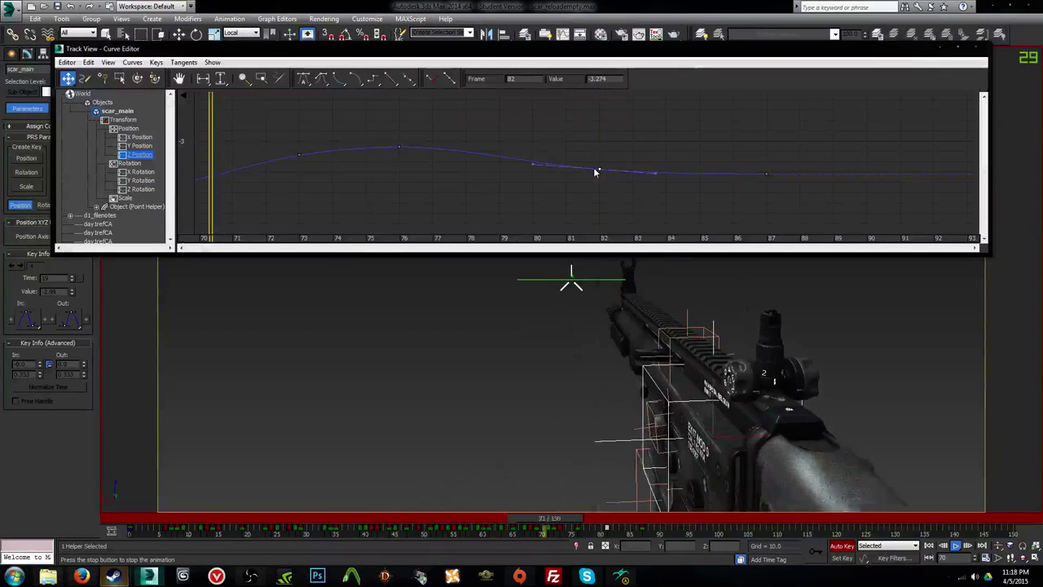
Step: Check the Y and X Position curves, and set the Z Rotation key at frame 87 to about -87.45
left_click(139, 146)
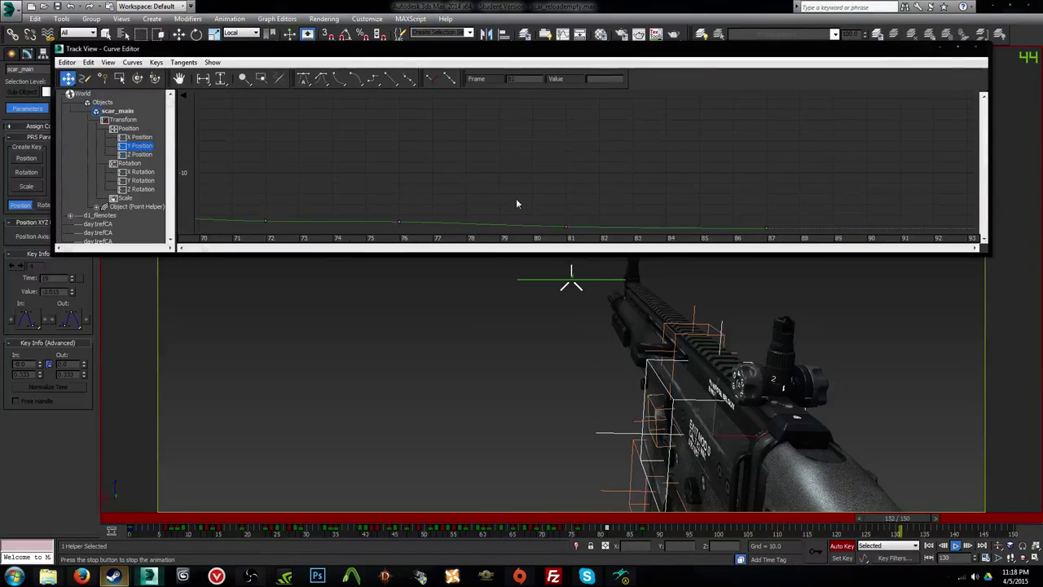
middle_click_drag(563, 177, 624, 135)
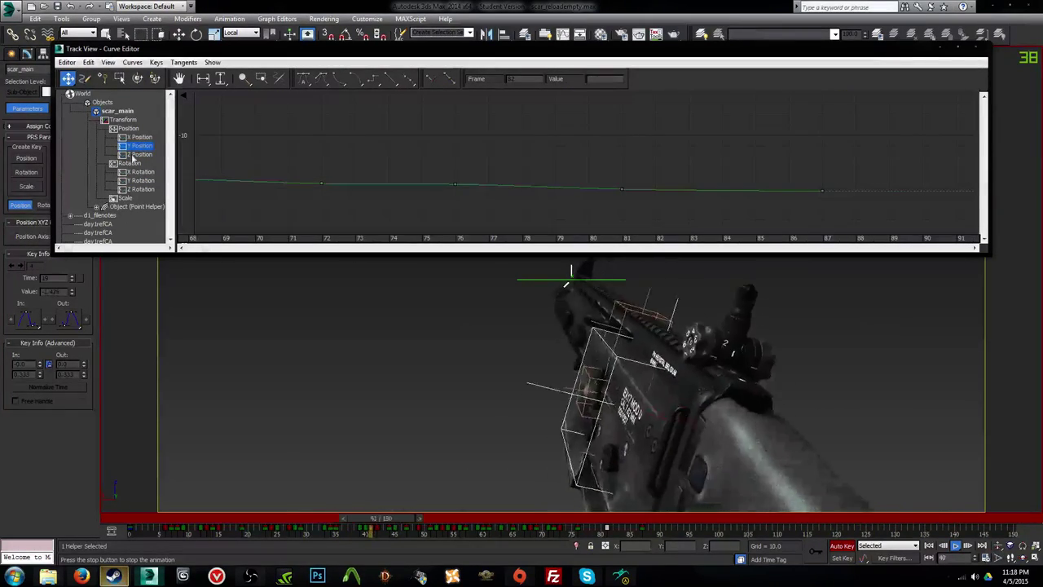
left_click(137, 137)
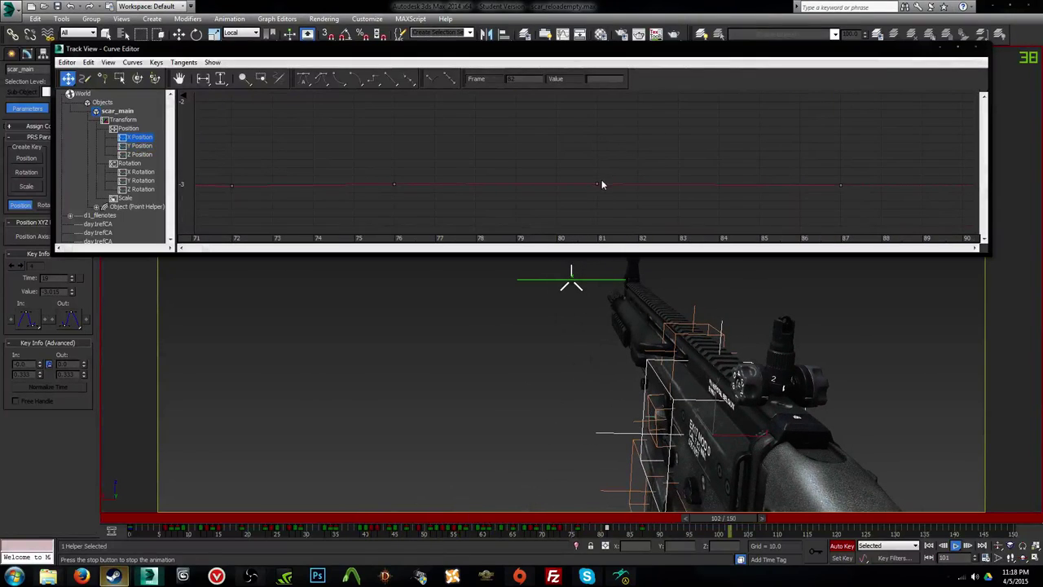
left_click(130, 188)
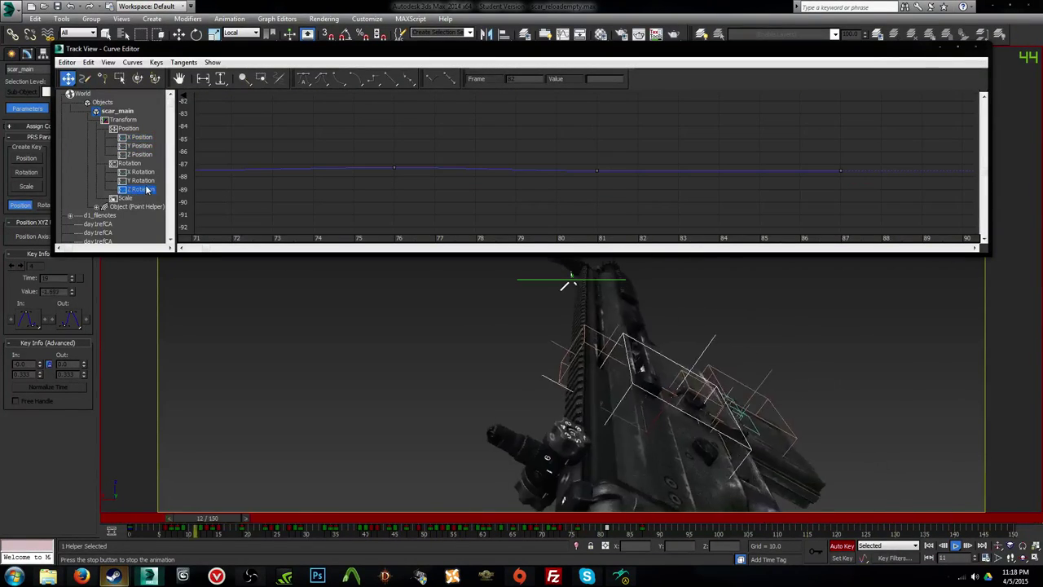
left_click(840, 171)
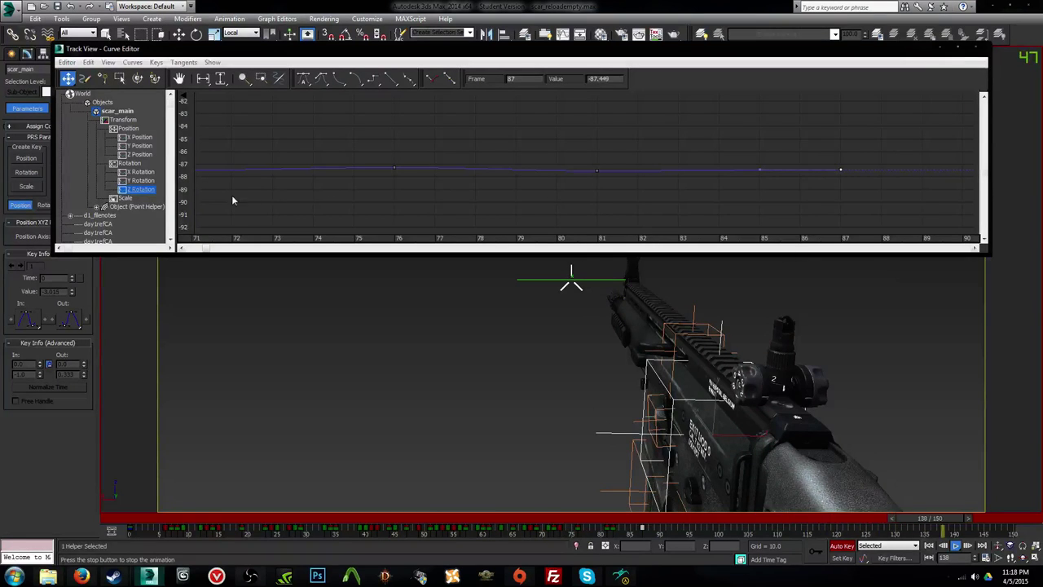
key("slash")
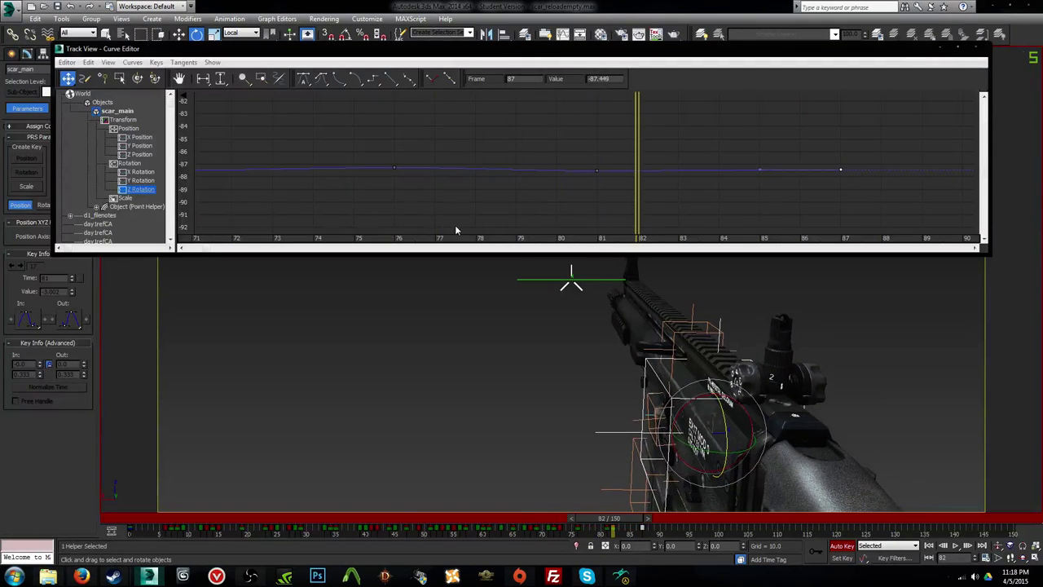
Step: Lower the rifle's Y Rotation key at frame 87 to about -7.94
left_click(140, 182)
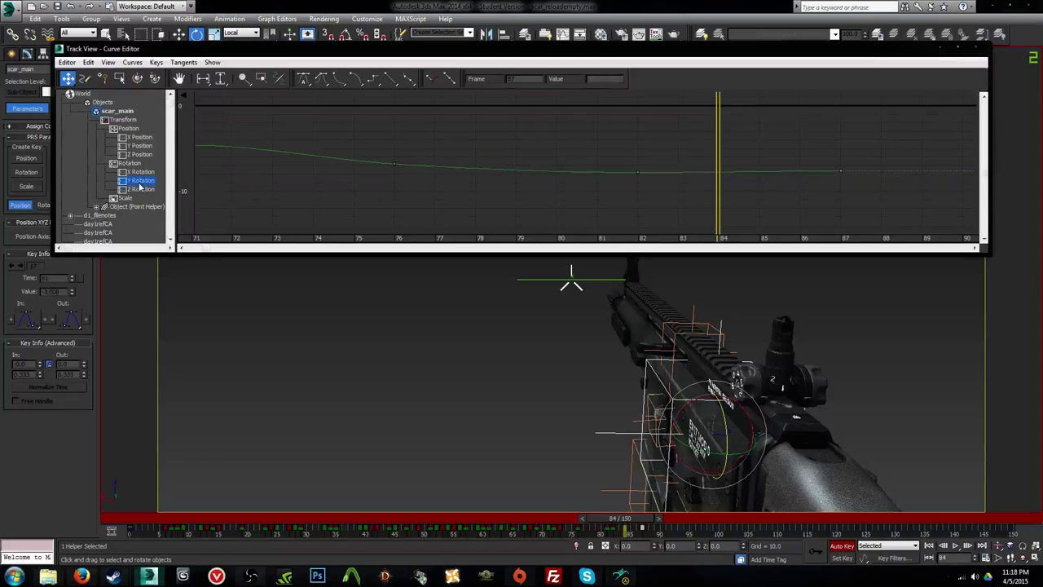
left_click(842, 172)
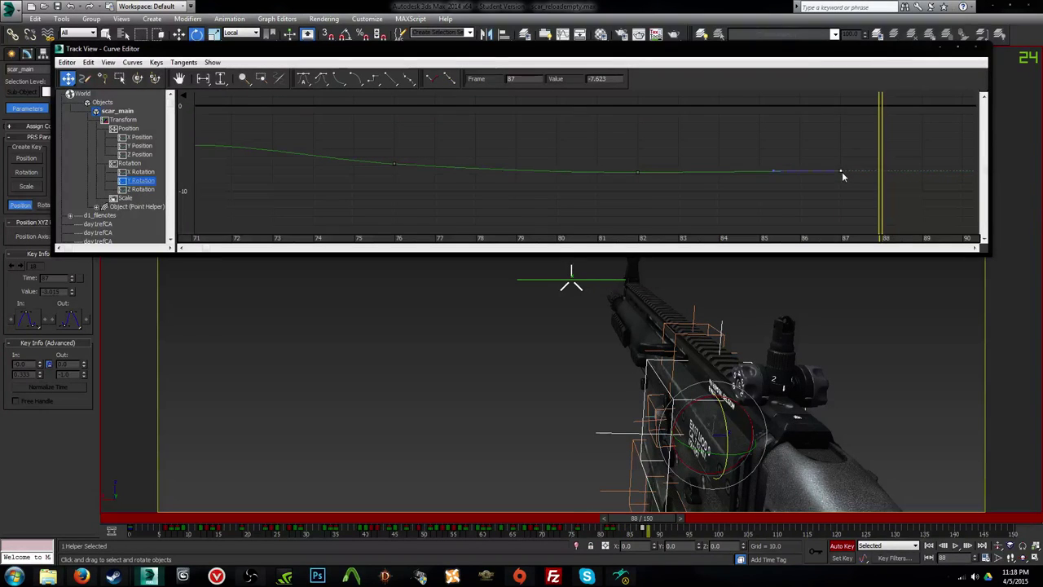
left_click_drag(843, 174, 845, 174)
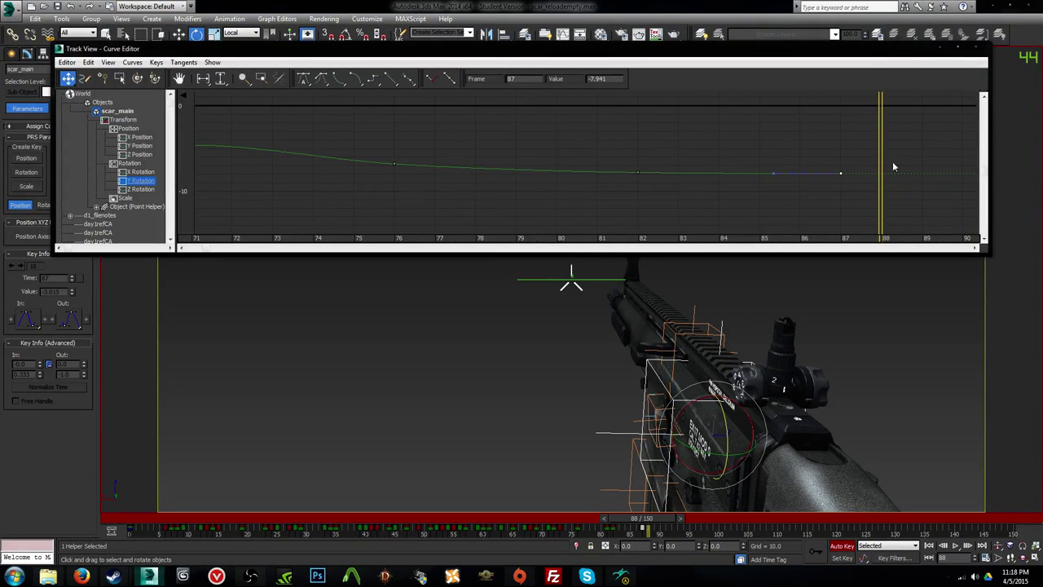
Step: Raise the rifle's Y Rotation key at frame 87 to about -7.62 and play back the change
key("/")
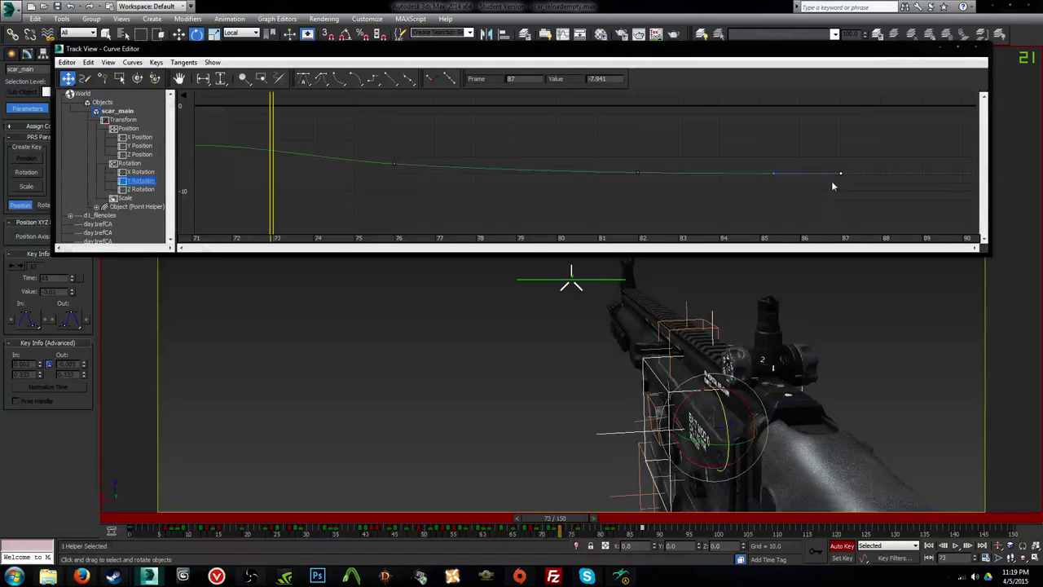
left_click_drag(844, 173, 840, 170)
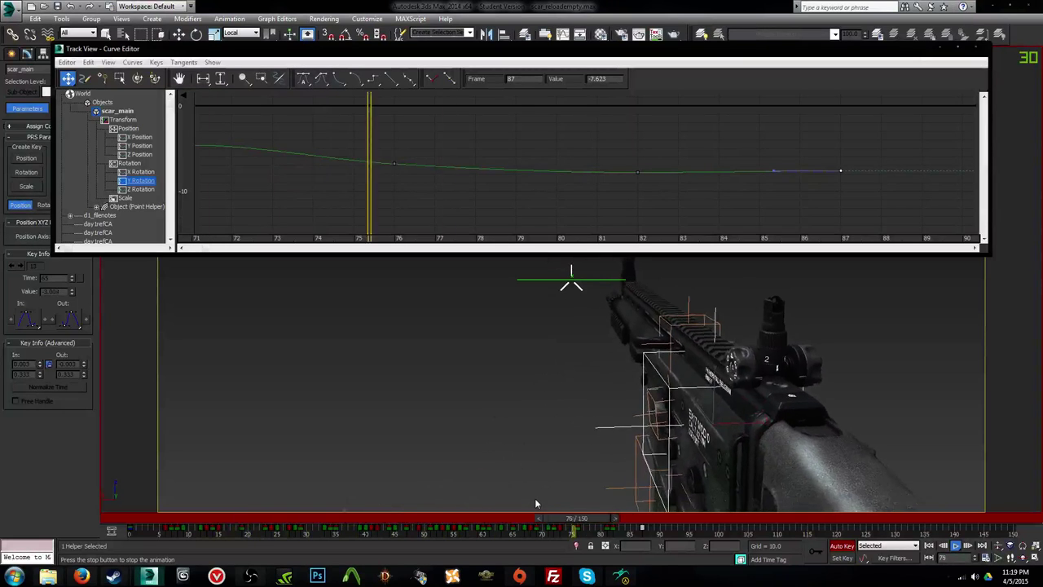
left_click_drag(572, 519, 642, 534)
Step: Rotate the rifle at frame 95 so it rolls over and its ejection port side faces the camera
key("e")
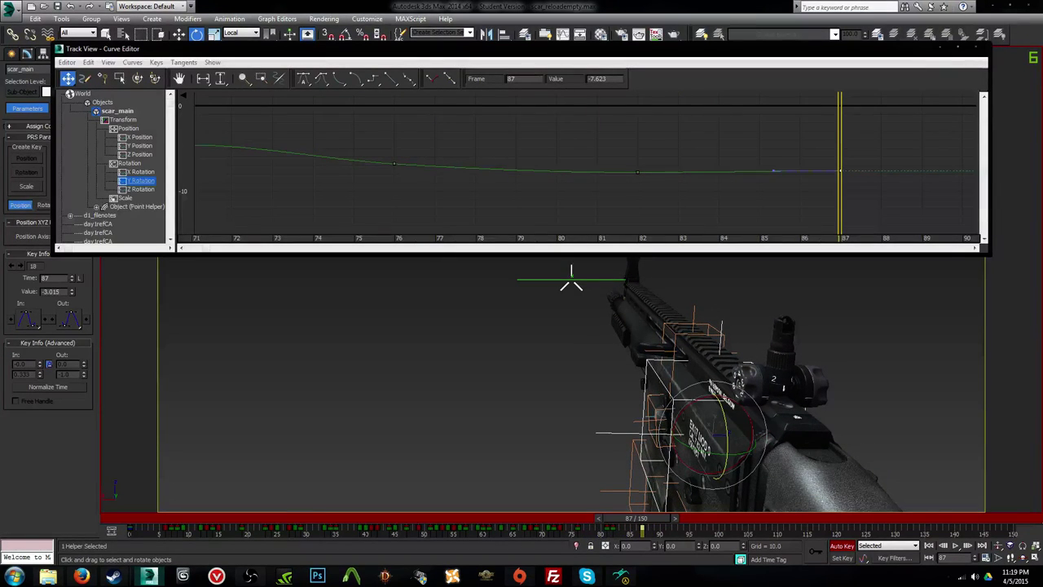
key(".")
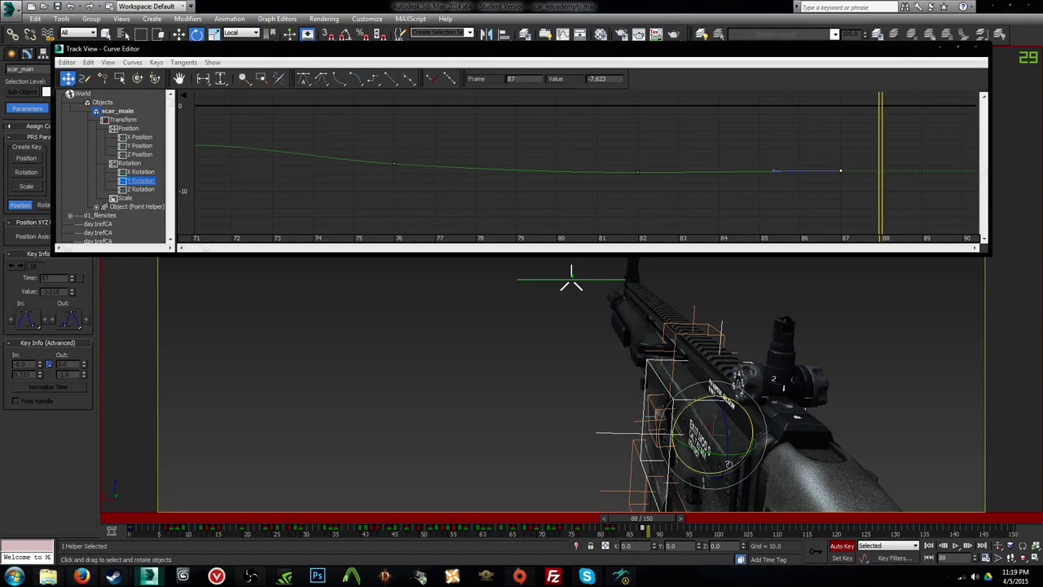
key(".")
key(".")
key(".")
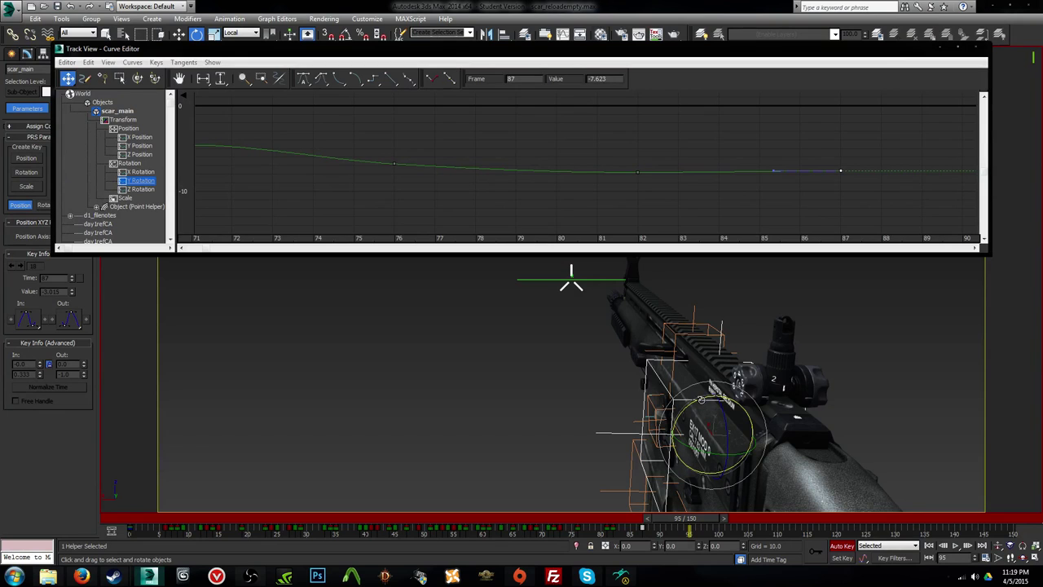
left_click_drag(699, 399, 642, 403)
left_click_drag(737, 426, 709, 461)
Step: Reposition the rolled rifle at frame 95 in the View coordinate system, shifting it down and towards the middle of the shot
key("w")
left_click(243, 32)
left_click(245, 42)
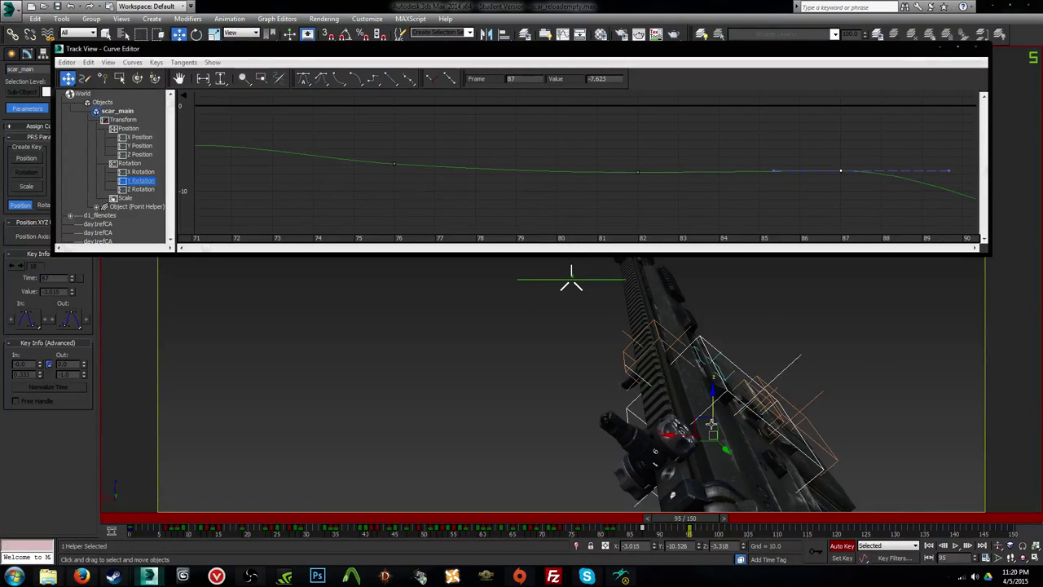
left_click_drag(706, 416, 623, 469)
key("ctrl+z")
left_click_drag(641, 515, 456, 537)
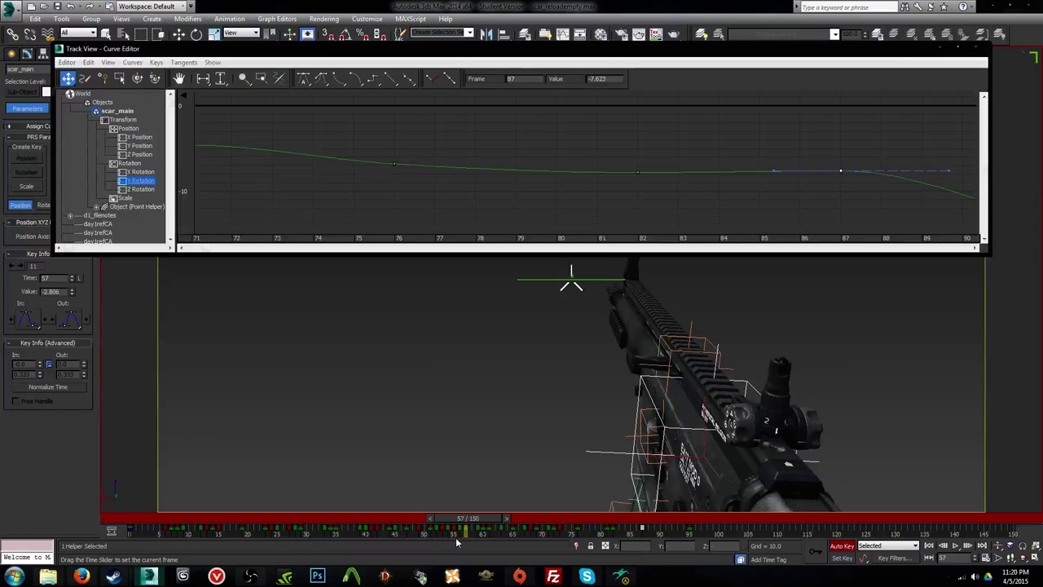
Step: Set the rifle's X Position key at frame 57 to about -2.82 and play back the animation
left_click(140, 137)
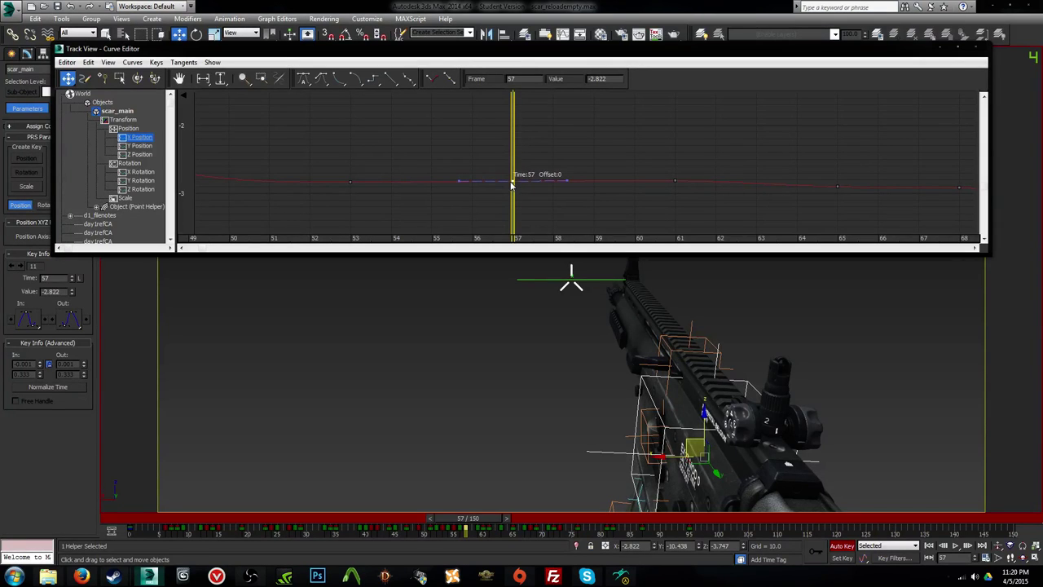
left_click_drag(511, 182, 194, 196)
key("slash")
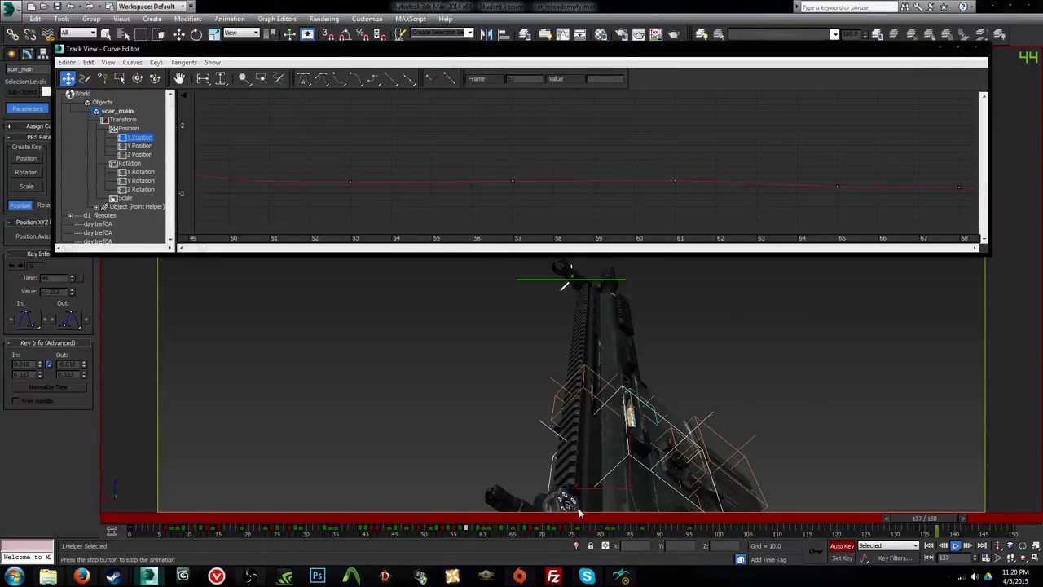
Step: Pose the rifle at frame 102 with a slight rotation and a small position offset to continue its drift
left_click_drag(594, 518, 689, 513)
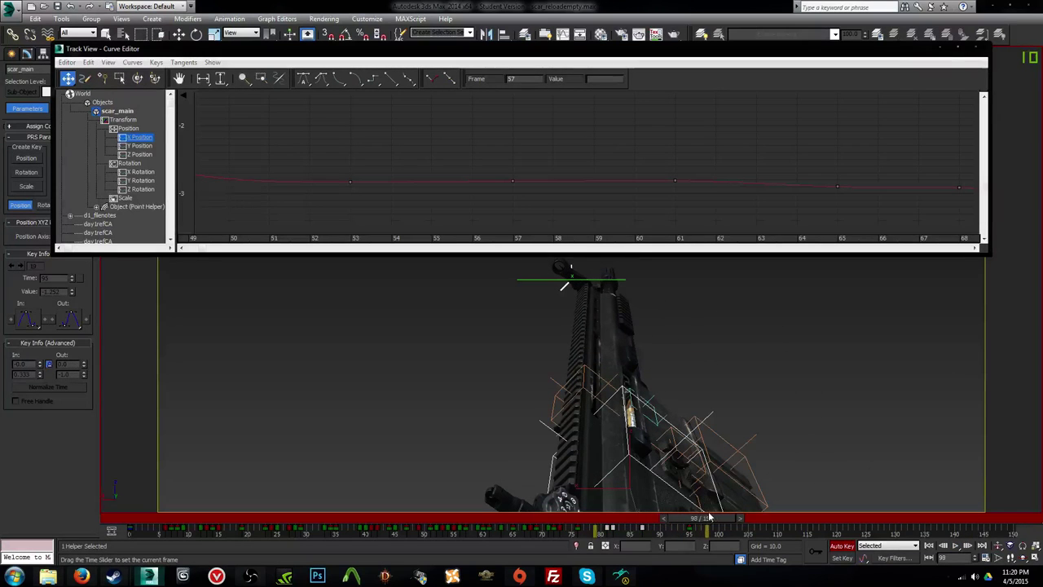
key("e")
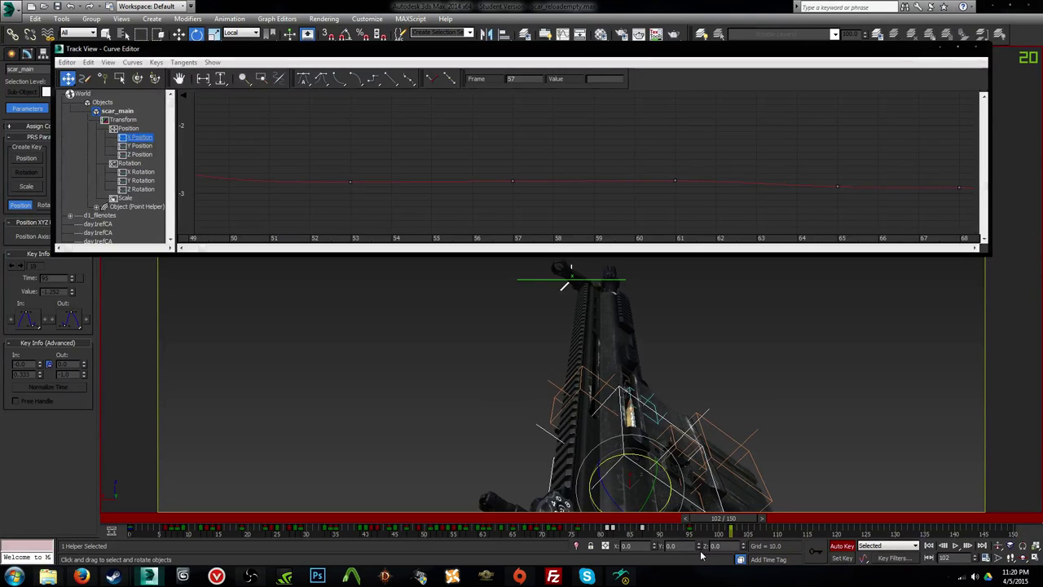
key("w")
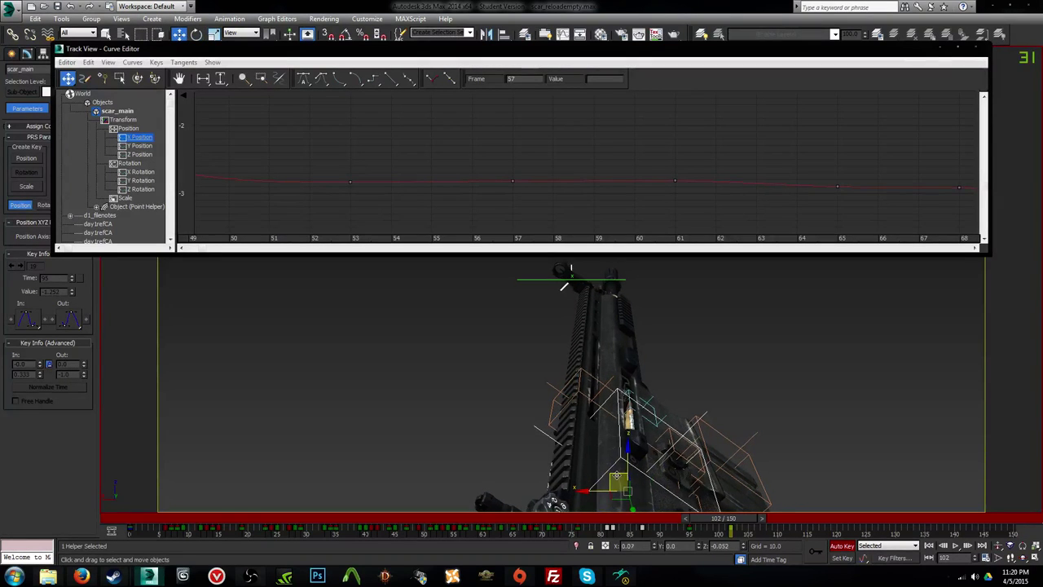
Step: Rotate the rifle about -1.2 degrees around its local Y axis at frame 105
mouse_move(706, 521)
left_mouse_down()
mouse_move(607, 522)
mouse_move(715, 535)
left_mouse_up()
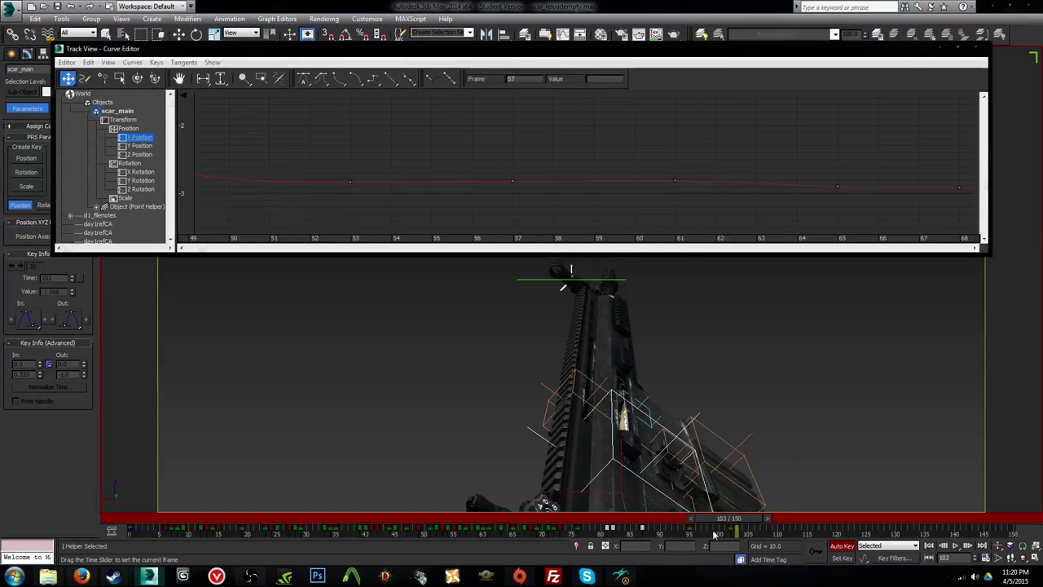
key("e")
left_click_drag(562, 287, 571, 282)
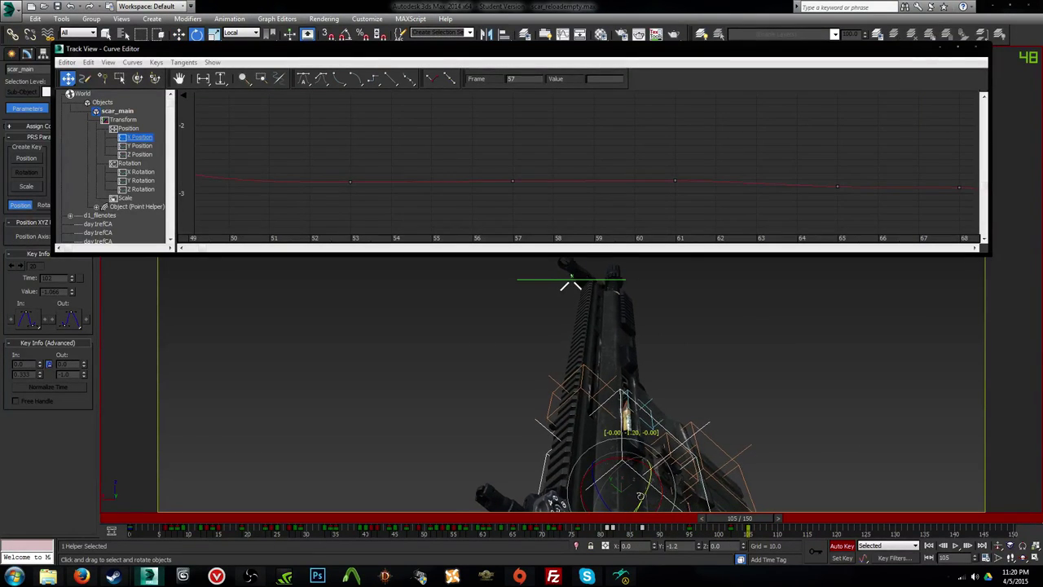
Step: Move the rifle at frame 105 in Local coordinates by about 0.34 along X, plus a small offset in the YZ plane
key("w")
left_click(242, 33)
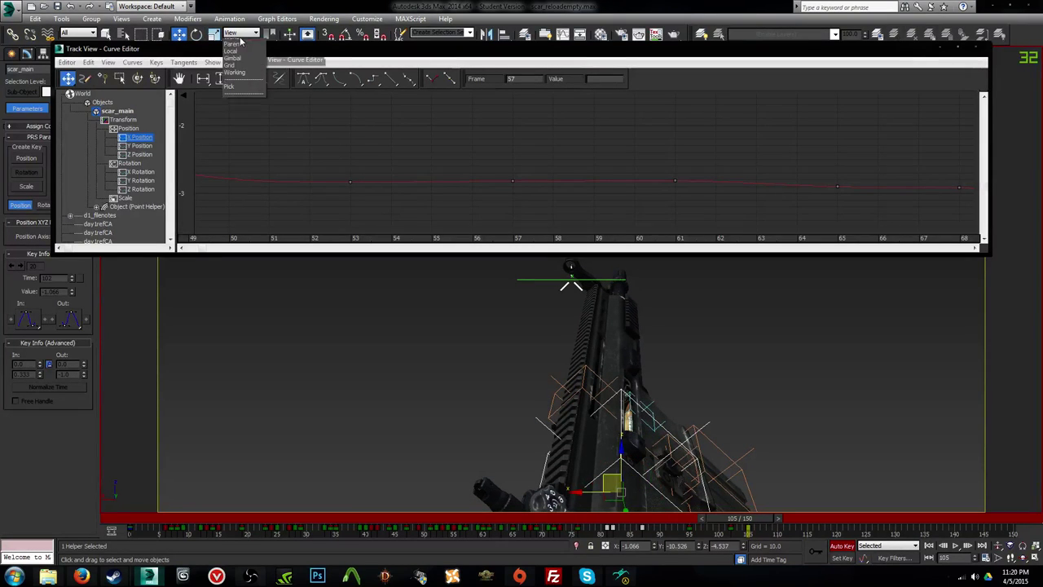
left_click(237, 71)
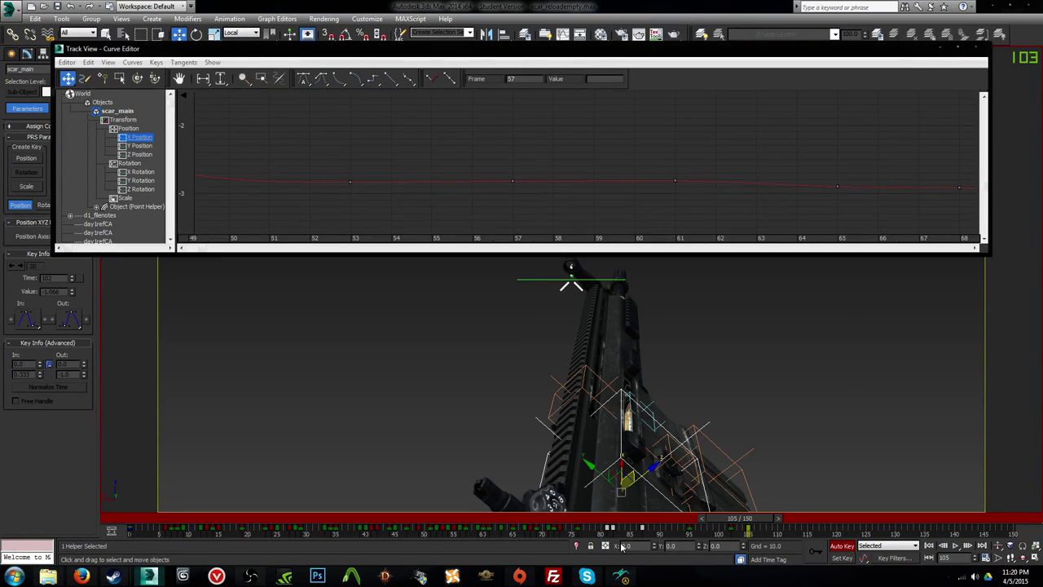
left_click_drag(653, 551, 647, 531)
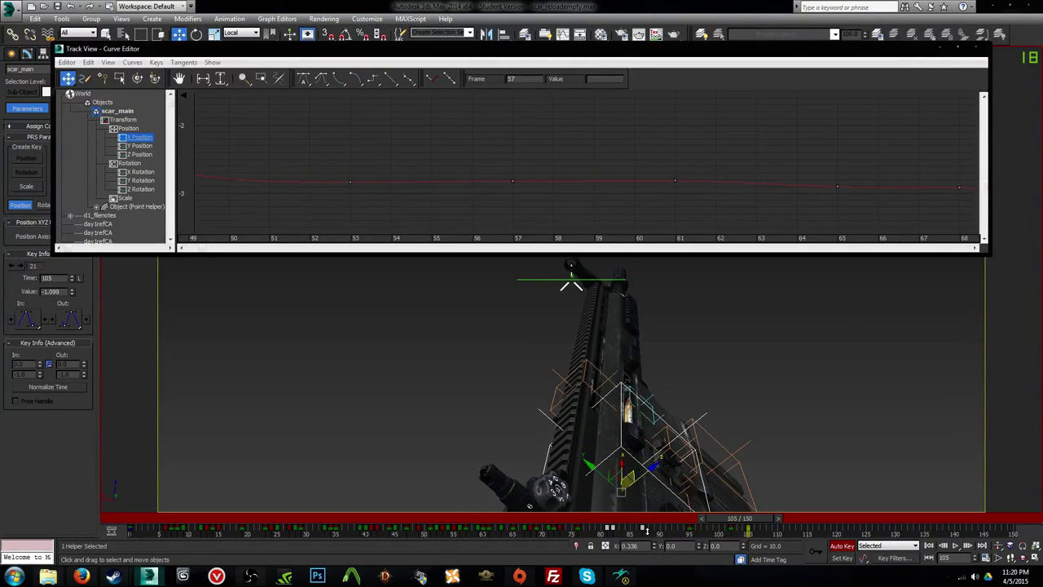
left_click_drag(627, 461, 627, 462)
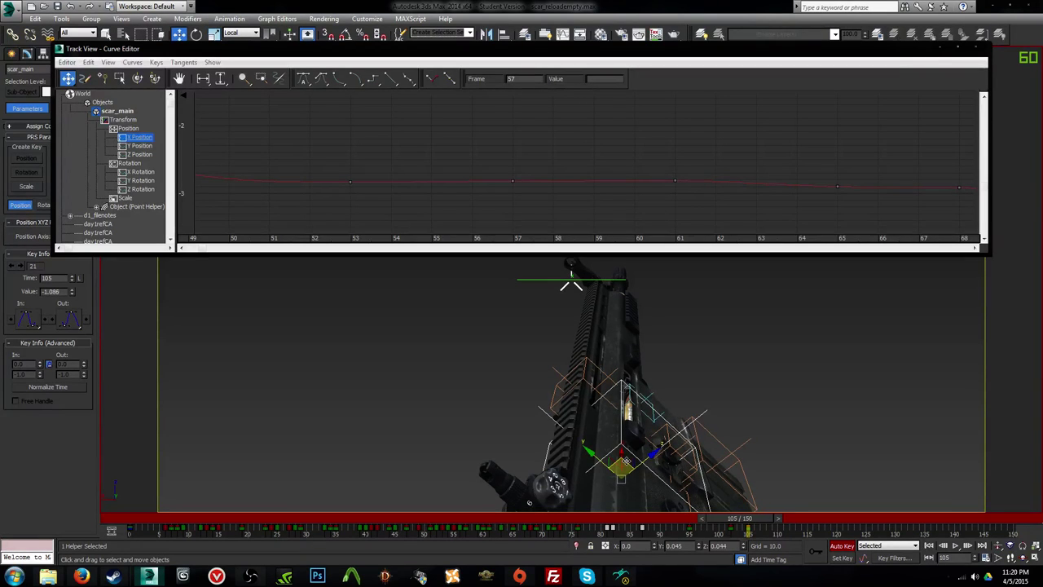
Step: Try raising the rifle further along its local X axis at frame 105, scrub through the motion, and undo the move
mouse_move(745, 525)
left_mouse_down()
mouse_move(562, 525)
mouse_move(718, 526)
mouse_move(750, 539)
left_mouse_up()
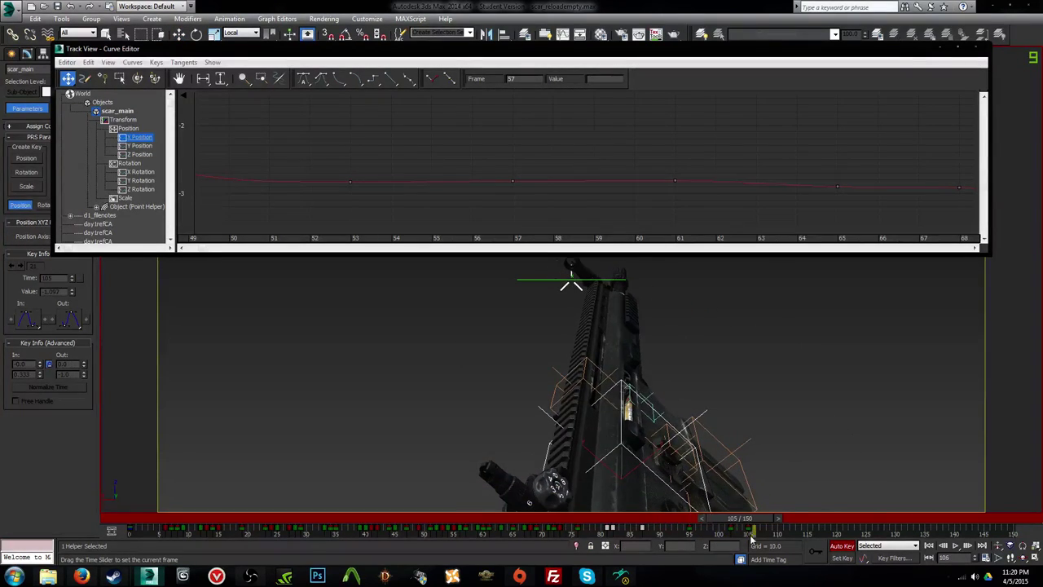
key("w")
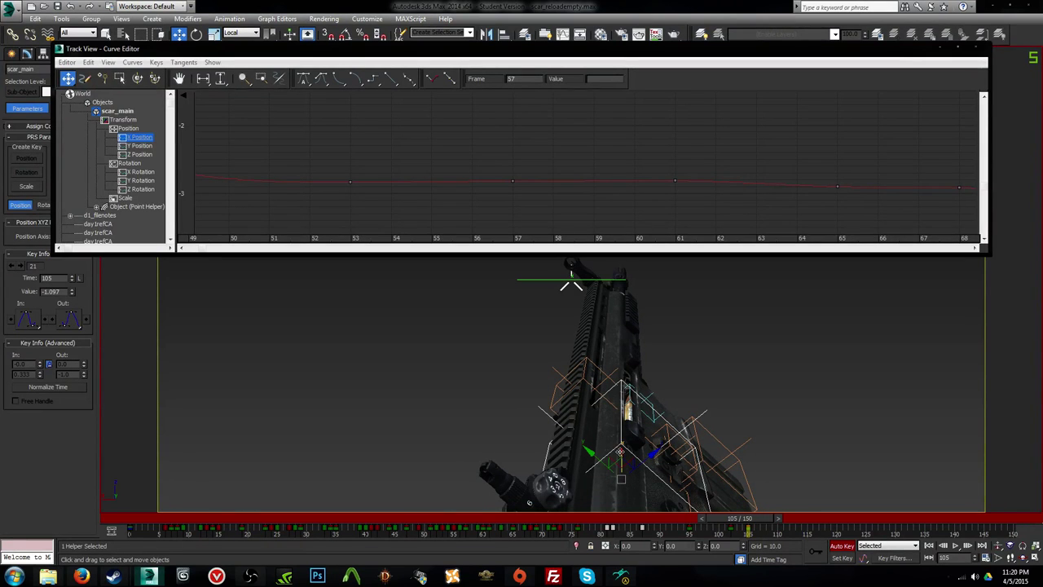
left_click_drag(621, 453, 621, 442)
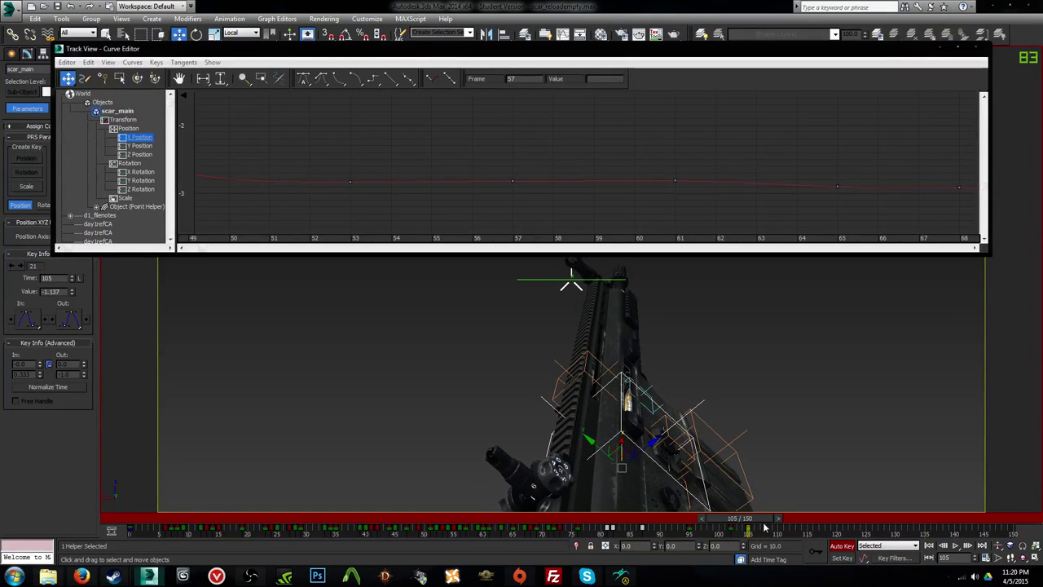
left_click_drag(765, 526, 523, 517)
left_click_drag(698, 533, 766, 536)
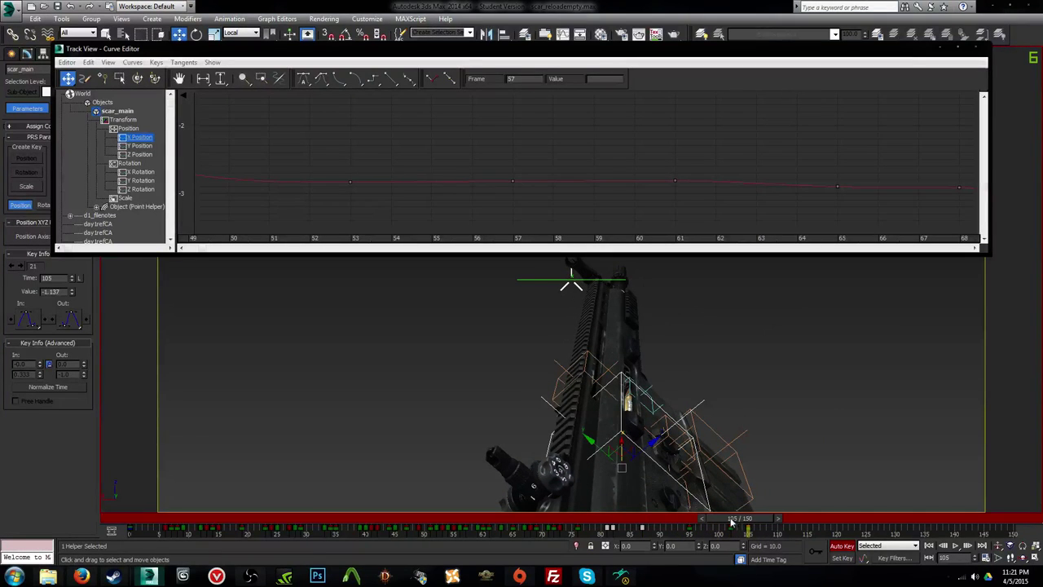
key("ctrl+z")
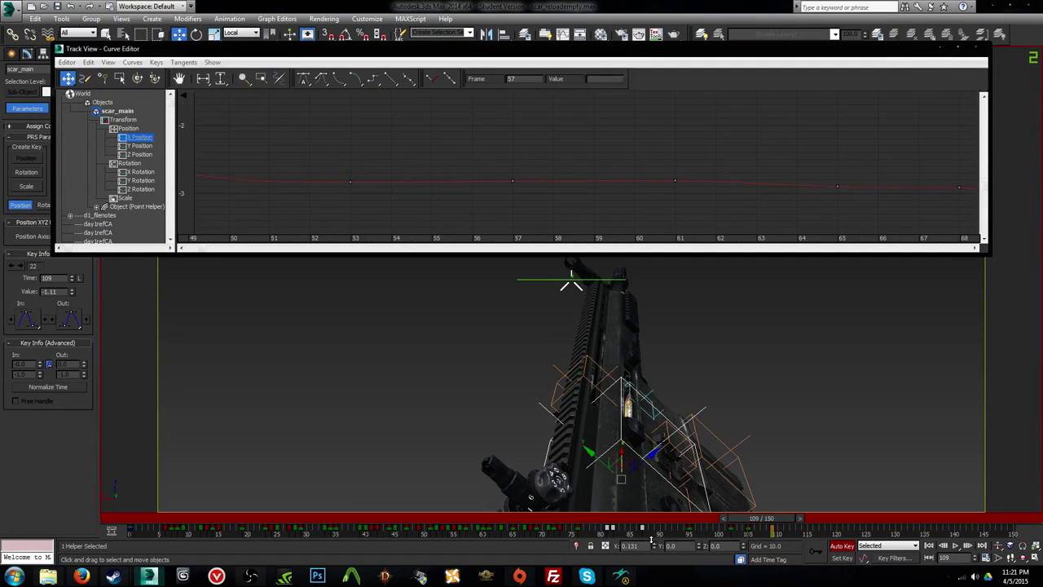
Step: Key the rifle at frame 109, raised about 0.13 along local X and rotated about -1.5 degrees around local X
key("e")
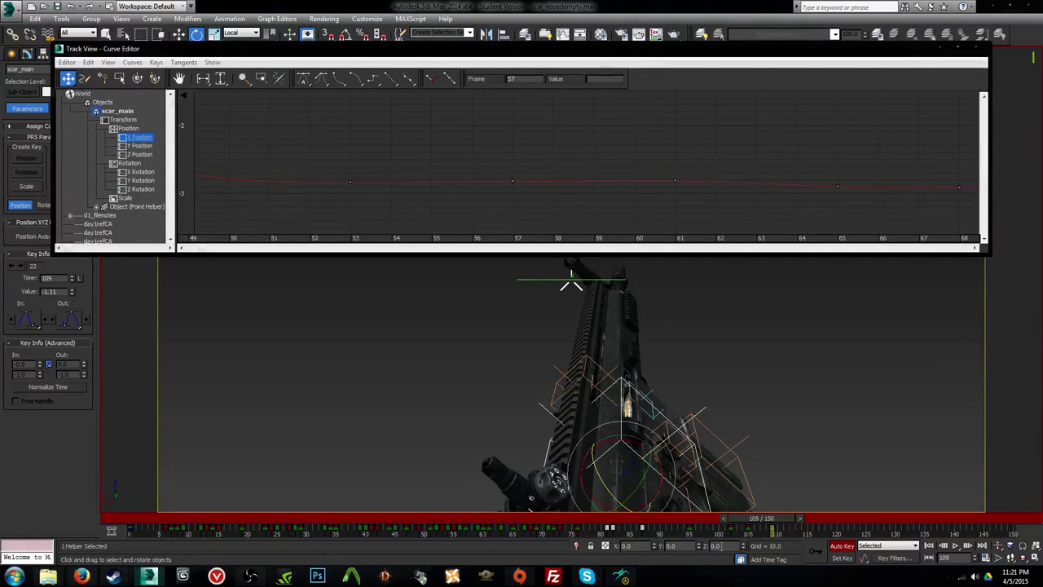
left_click_drag(654, 547, 655, 556)
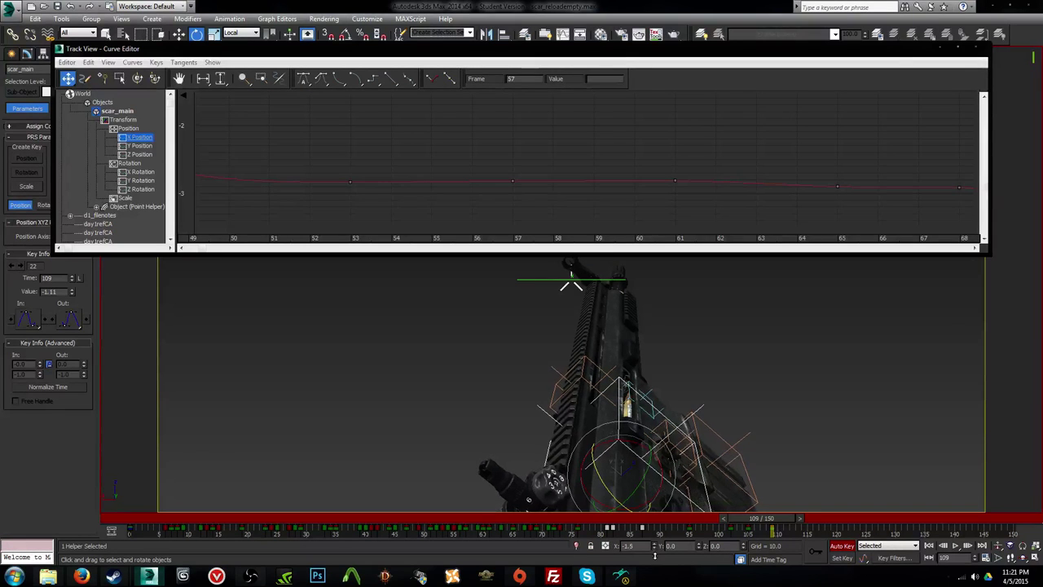
mouse_move(765, 530)
left_mouse_down()
mouse_move(701, 530)
mouse_move(773, 533)
left_mouse_up()
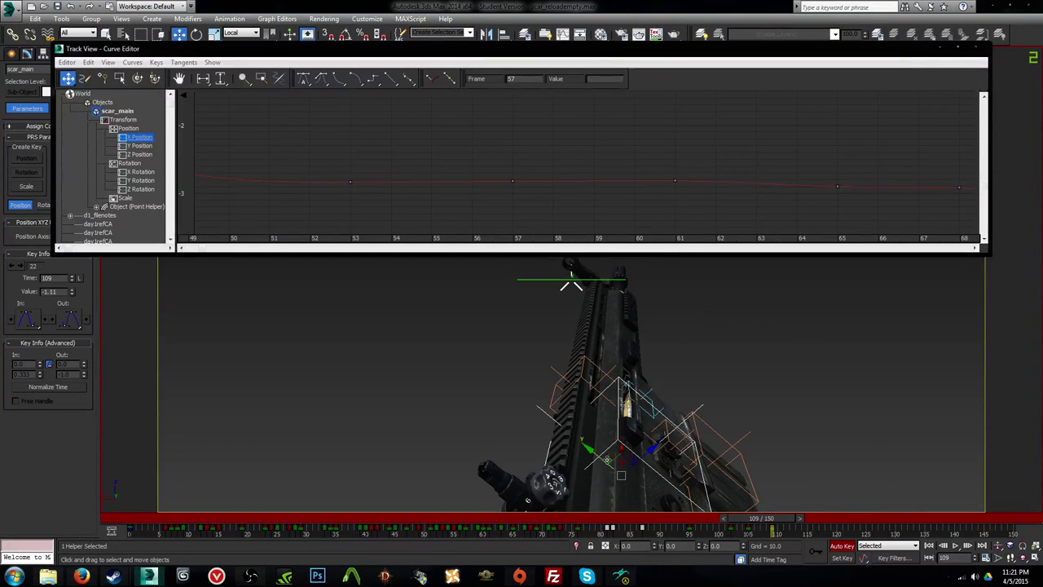
Step: Replay the motion, rotate the rifle about 2 degrees around local X at frame 109, and shift the frame 105 key to 104
left_click_drag(755, 519, 330, 518)
key("slash")
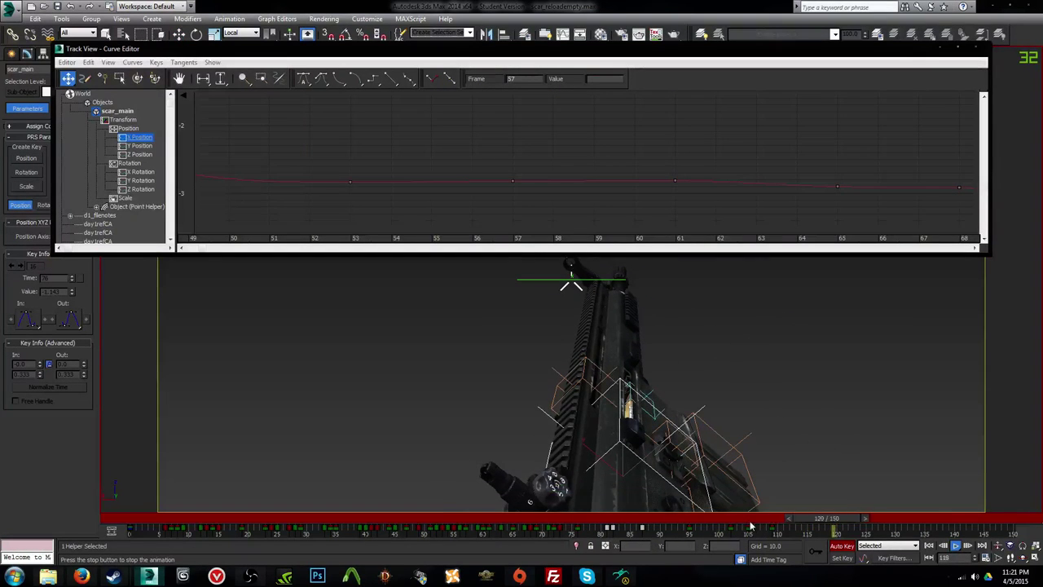
left_click_drag(725, 520, 769, 520)
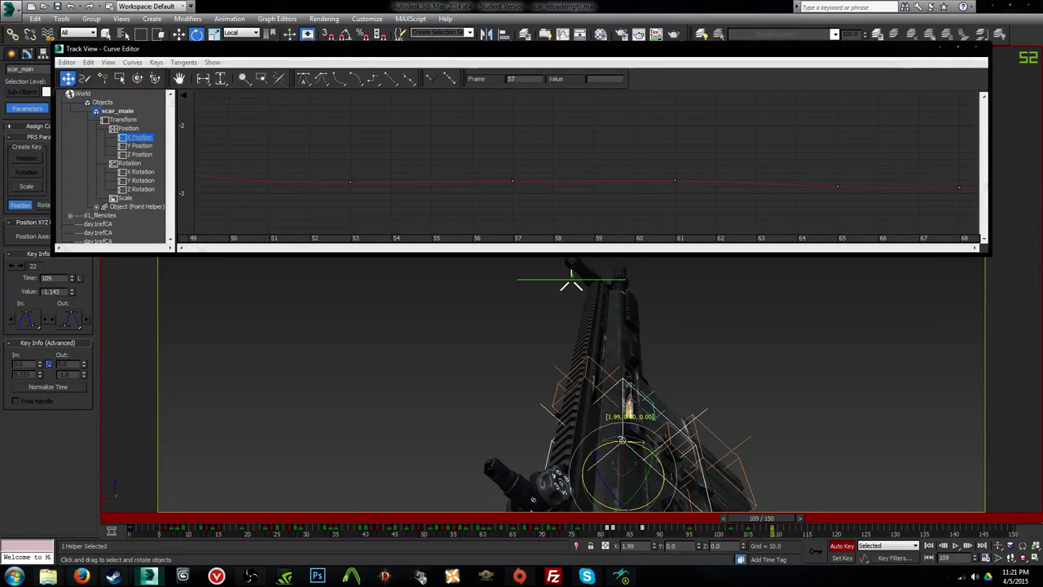
Step: Key a settling pose at frame 115 by rotating the rifle slightly around local X and nudging its position
left_click_drag(762, 519, 807, 530)
key("e")
key("w")
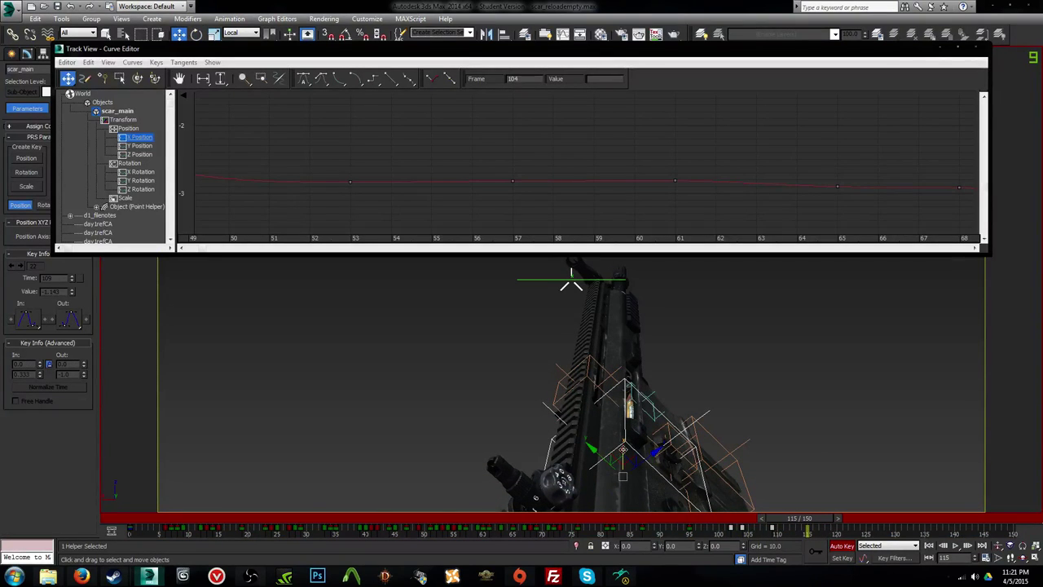
key("e")
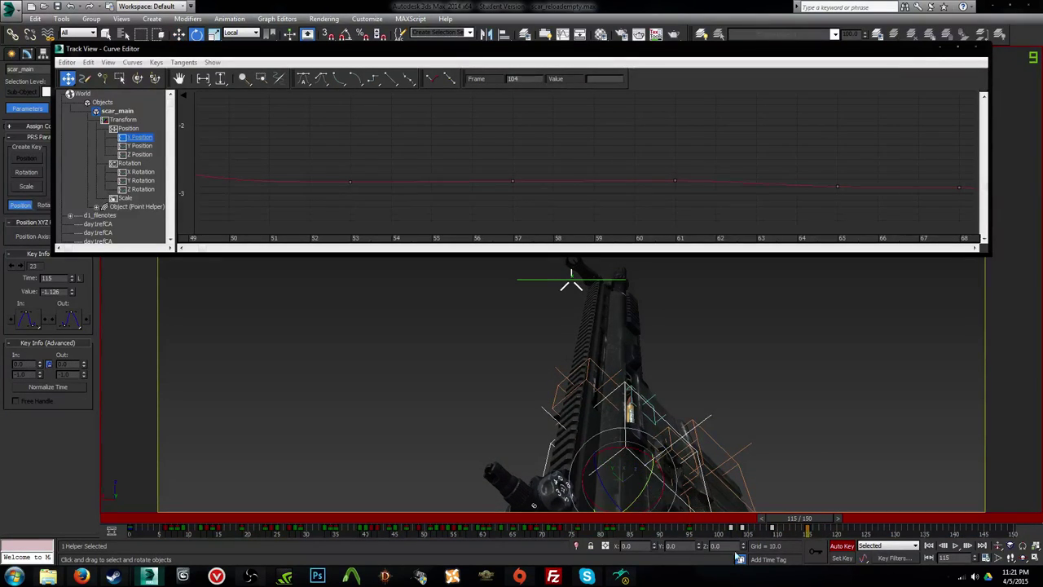
left_click_drag(654, 548, 654, 535)
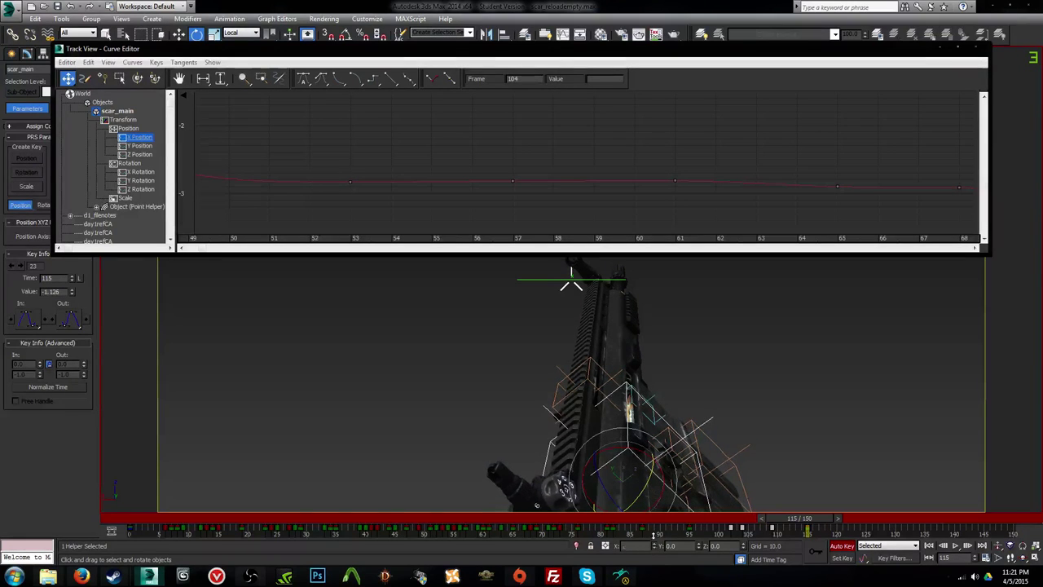
key("w")
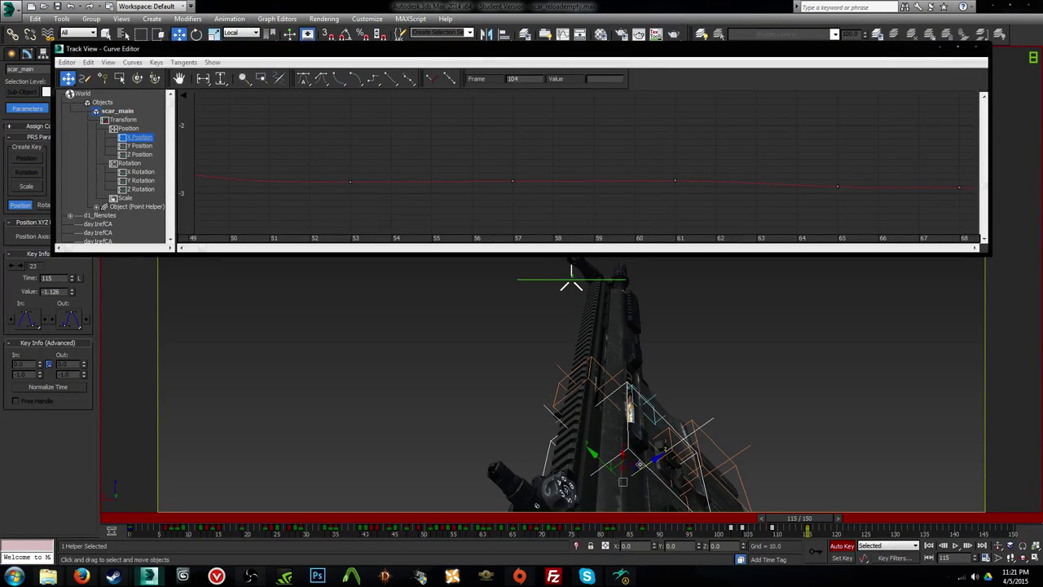
left_click_drag(646, 468, 642, 468)
Step: Replay the motion and key the rifle at frame 122, rolled back upright and moved about -0.54 along local Y and 0.86 along local Z
mouse_move(782, 526)
left_mouse_down()
mouse_move(693, 527)
mouse_move(793, 530)
left_mouse_up()
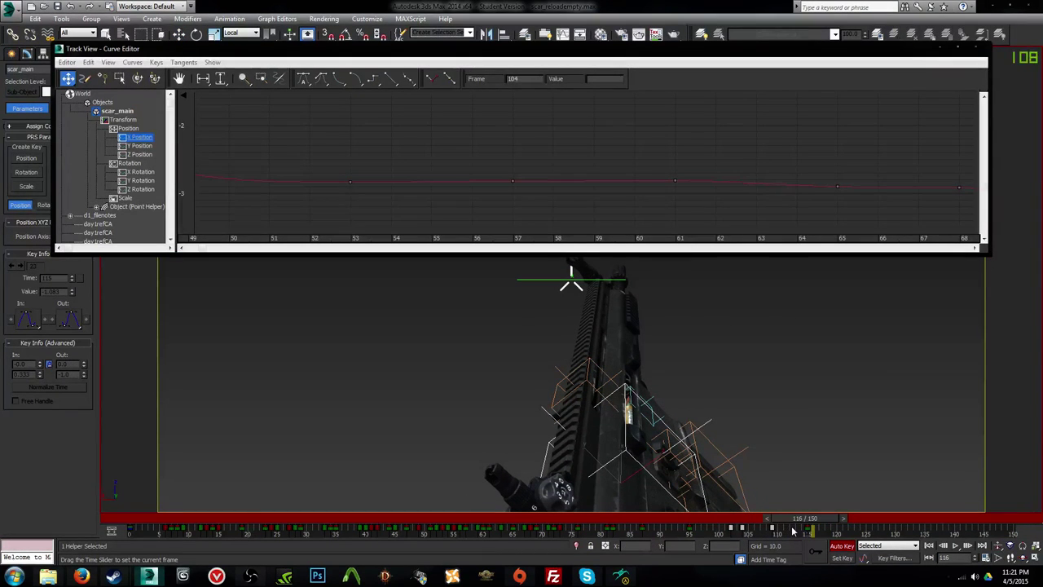
key("slash")
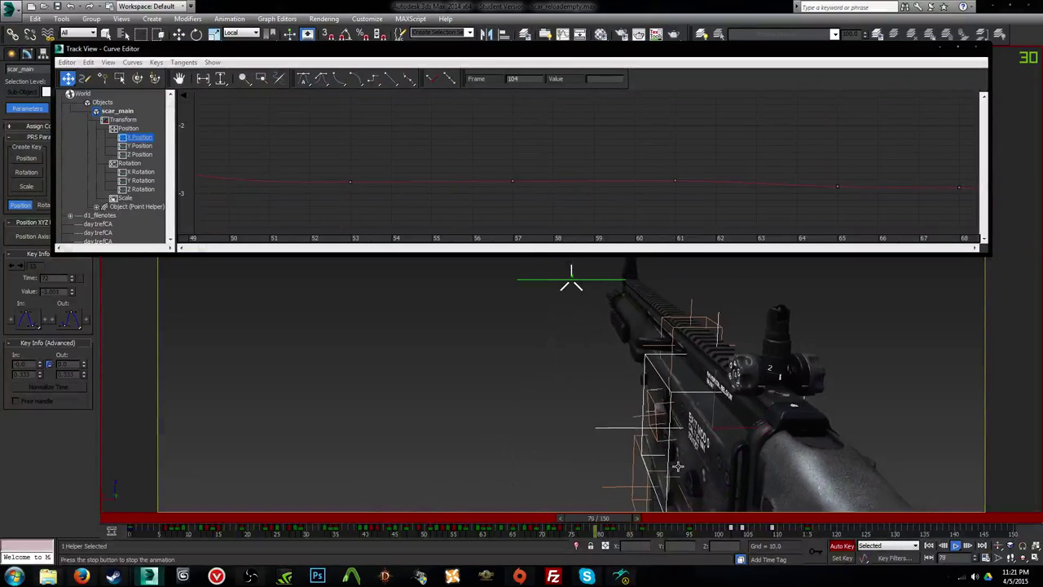
left_click_drag(681, 519, 816, 529)
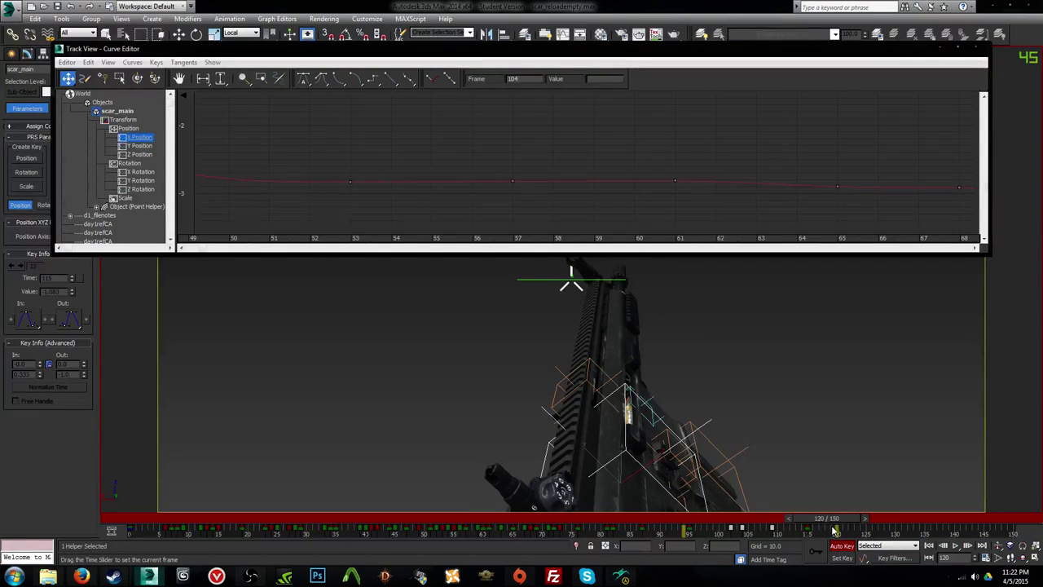
key("e")
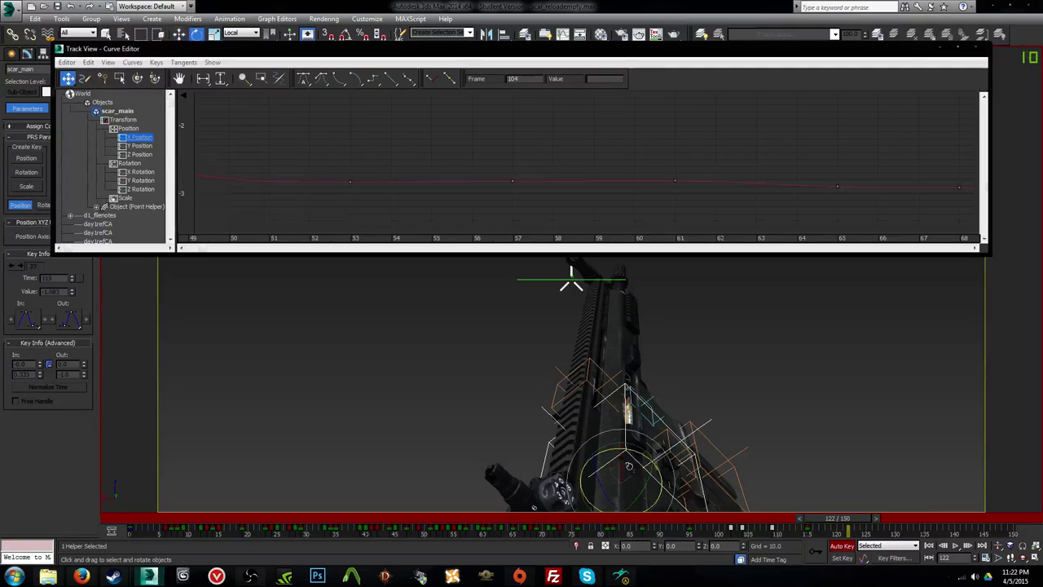
mouse_move(621, 448)
left_mouse_down()
mouse_move(642, 462)
mouse_move(610, 448)
left_mouse_up()
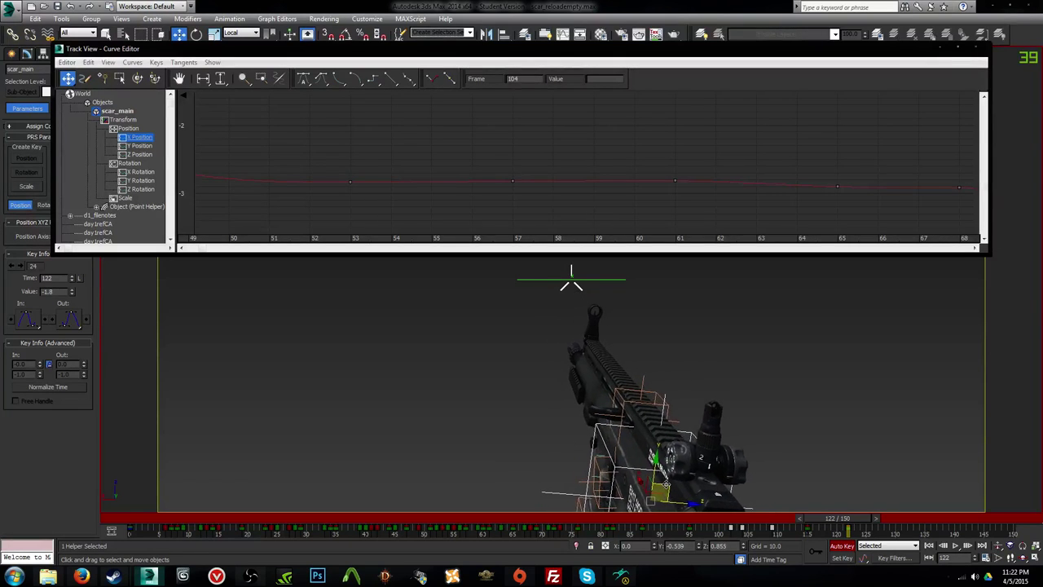
Step: Key the rifle at frame 128, rotated slightly and moved about 0.31 along local Y and 0.16 along local Z
left_click_drag(841, 520, 882, 528)
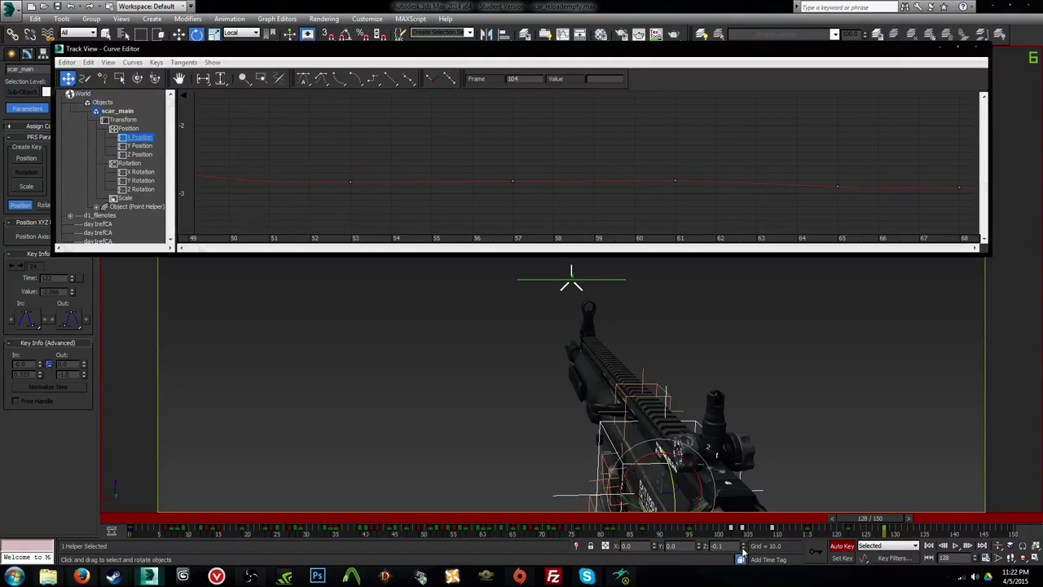
left_click_drag(678, 486, 685, 469)
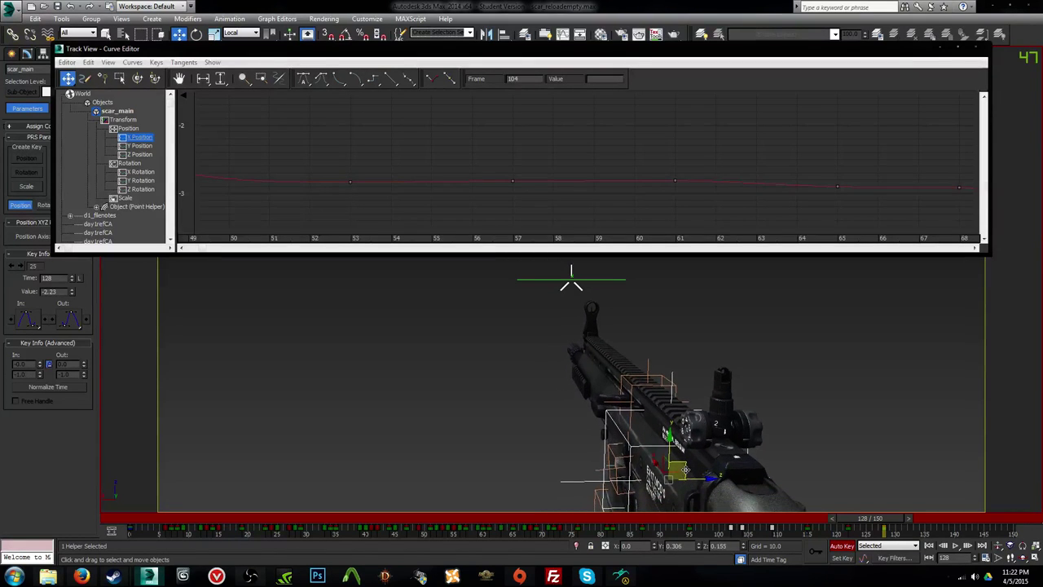
mouse_move(866, 520)
left_mouse_down()
mouse_move(786, 530)
mouse_move(878, 524)
left_mouse_up()
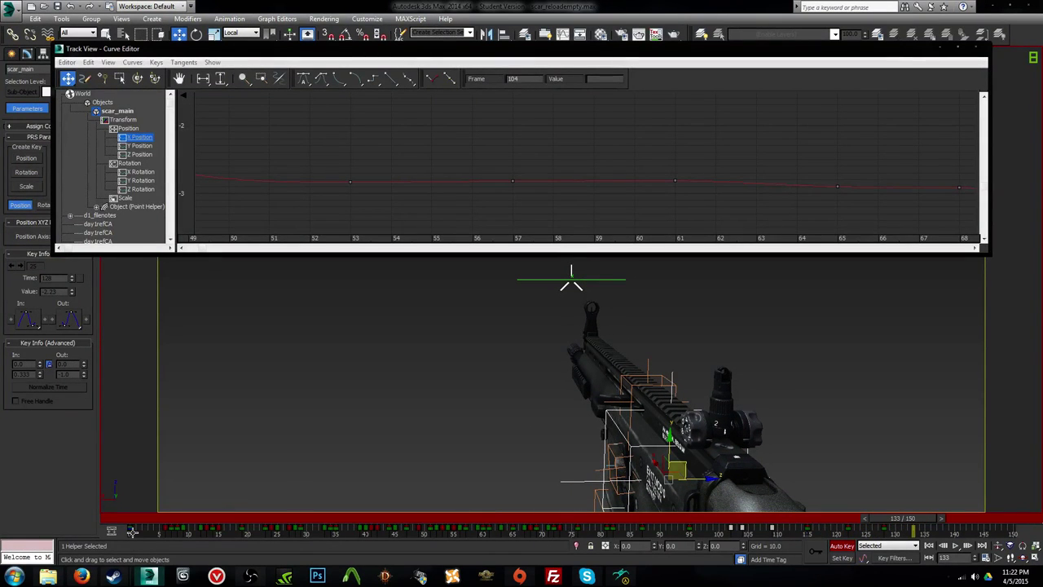
Step: Copy the rifle's frame 0 pose to frame 136 without its scale key and repeat the pose up to frame 150
left_click_drag(132, 532, 930, 529, "shift")
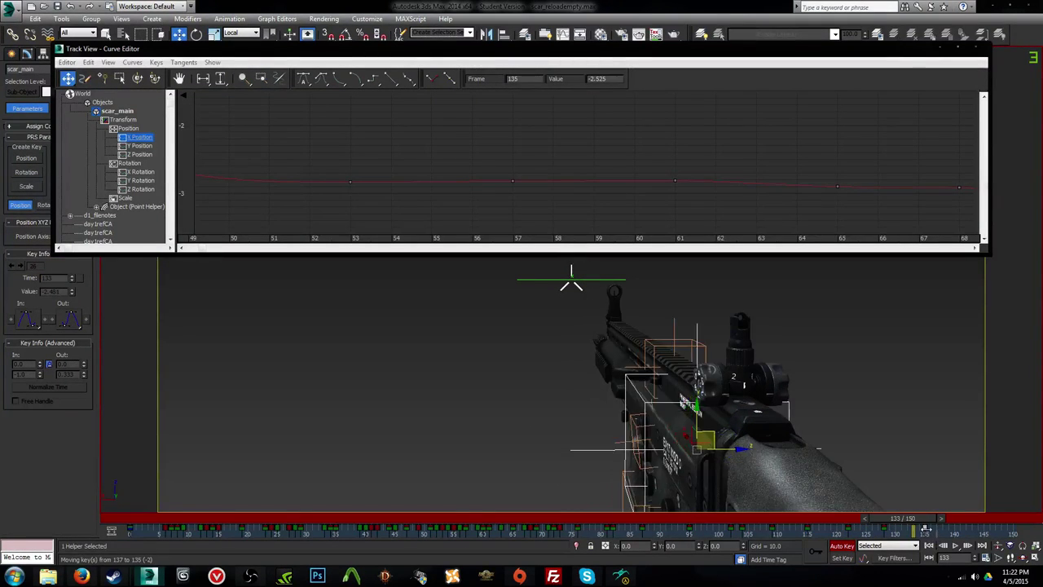
right_click(931, 529)
mouse_move(967, 458)
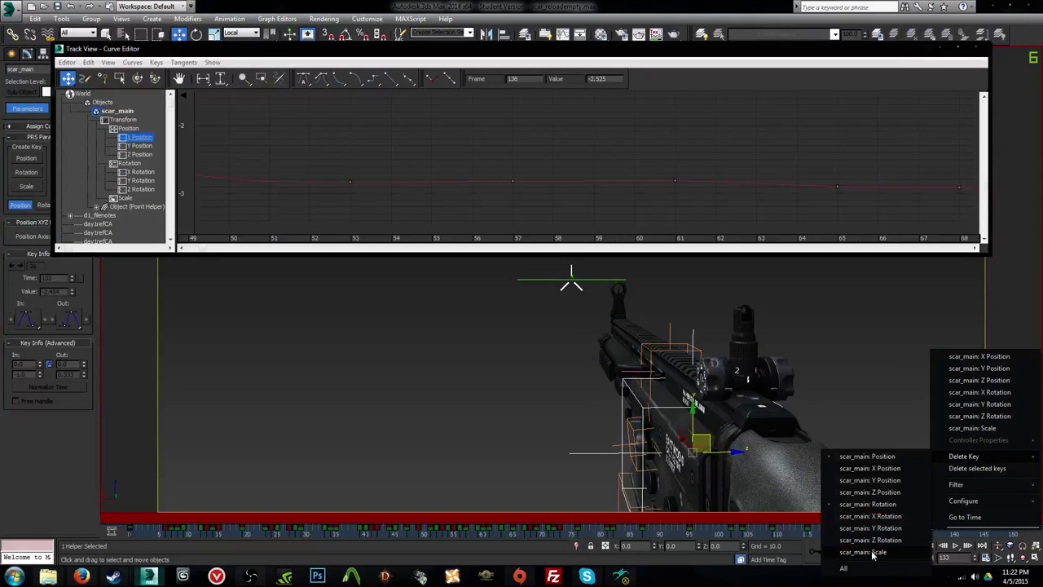
left_click(877, 557)
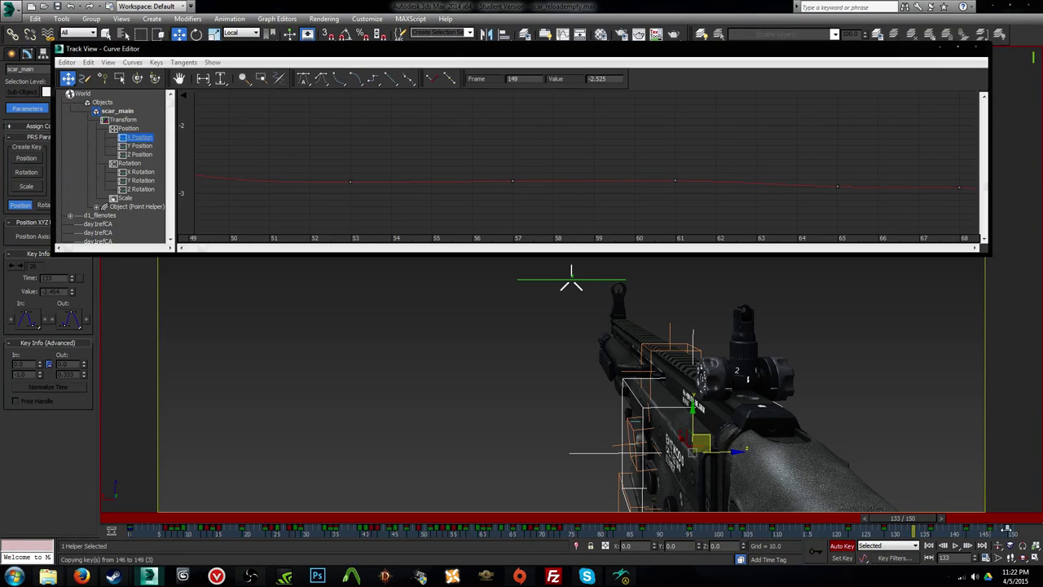
Step: Replay the reload animation, go to frame 150, clear the selection and save the scene
left_click(966, 546)
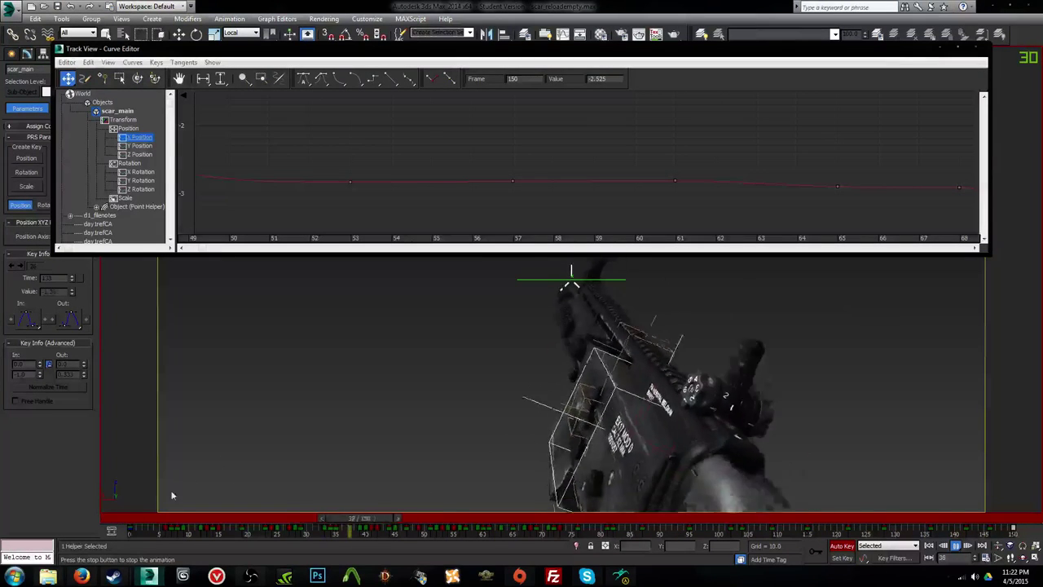
left_click(130, 519)
key("End")
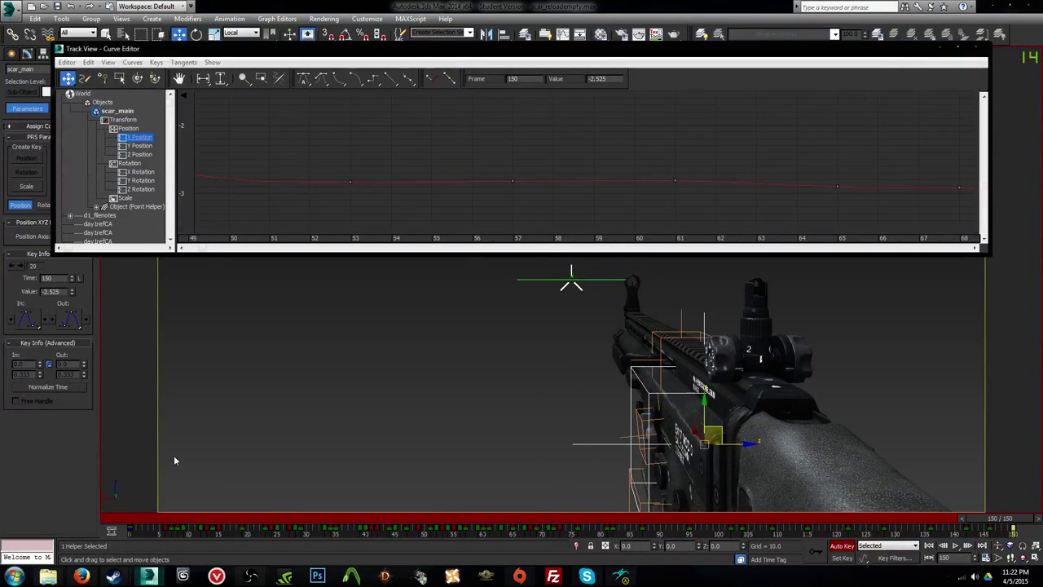
left_click(368, 432)
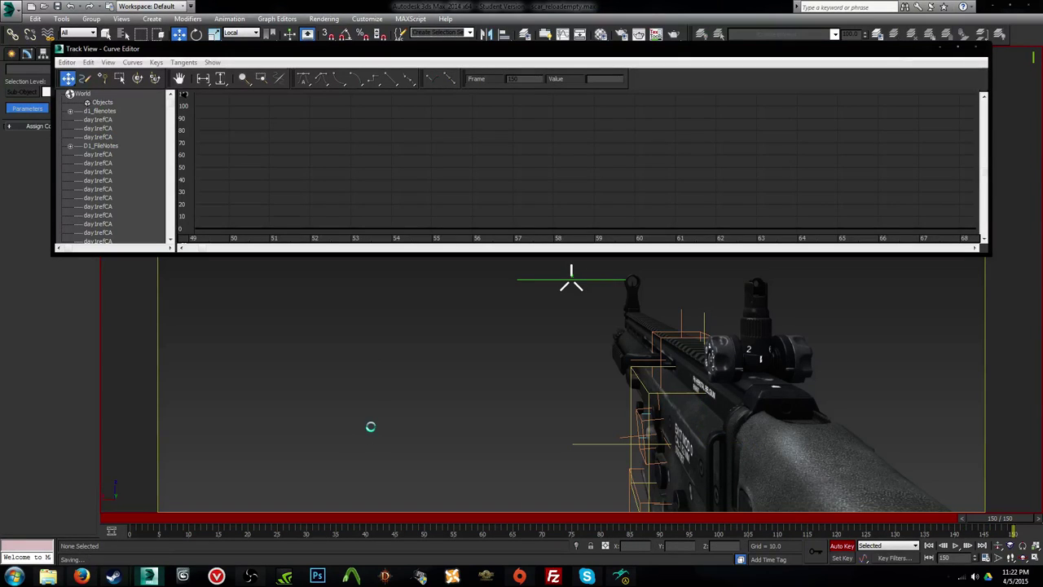
Step: Open scar_ready.max, dismiss the missing-files notice and play its animation for reference
left_click(10, 7)
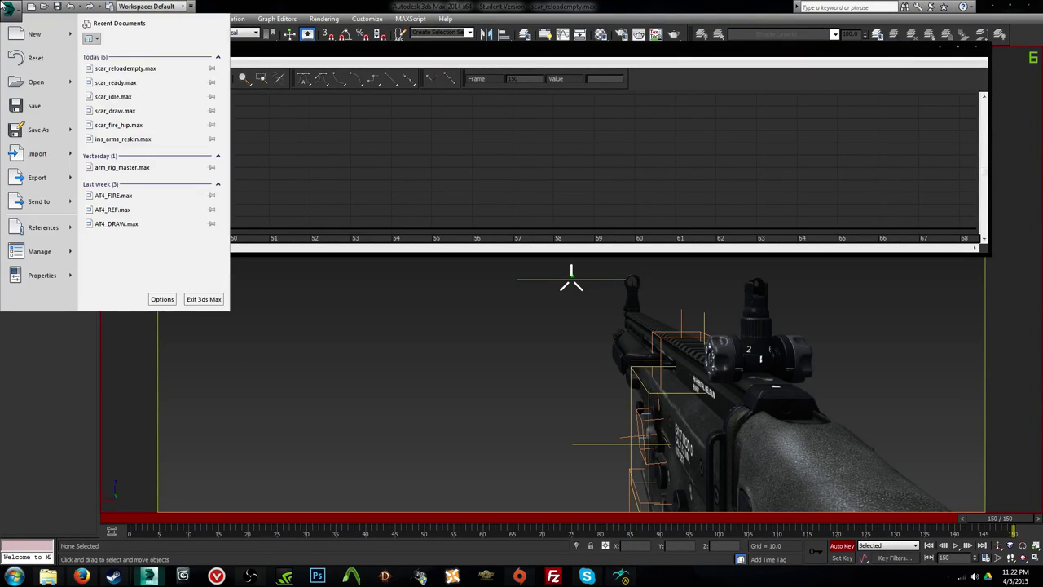
left_click(114, 84)
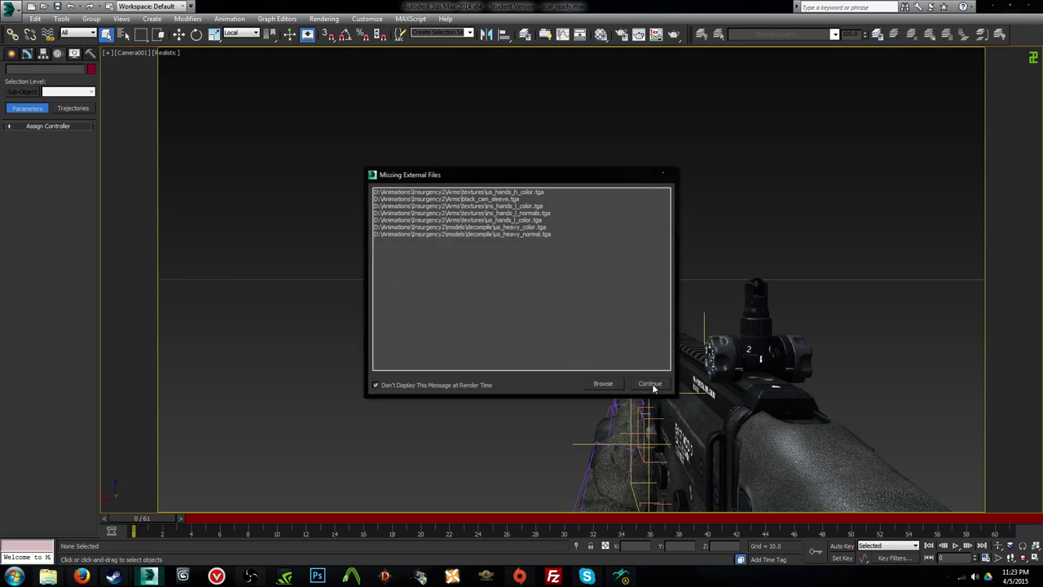
left_click(651, 384)
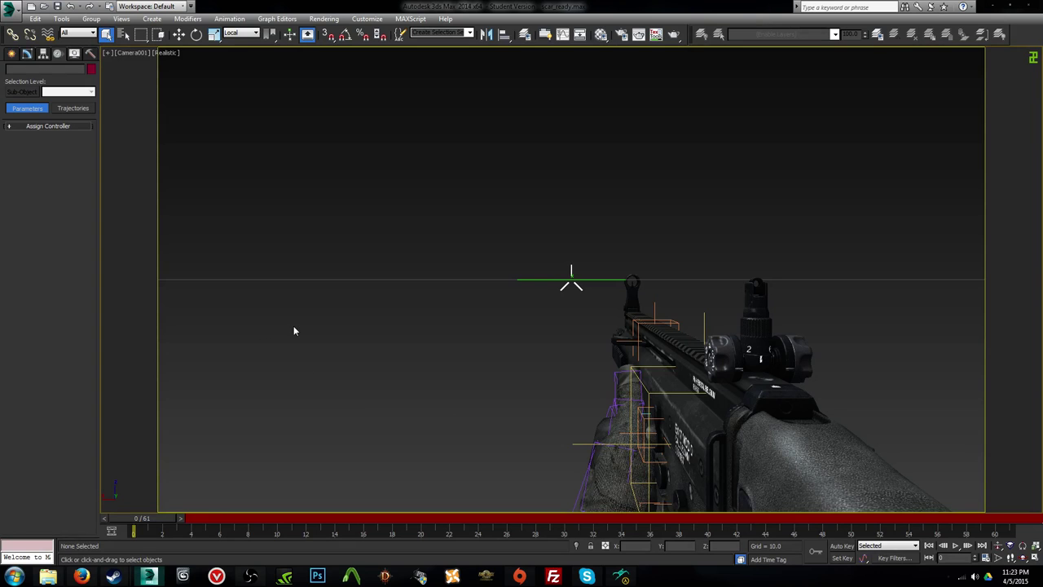
key("slash")
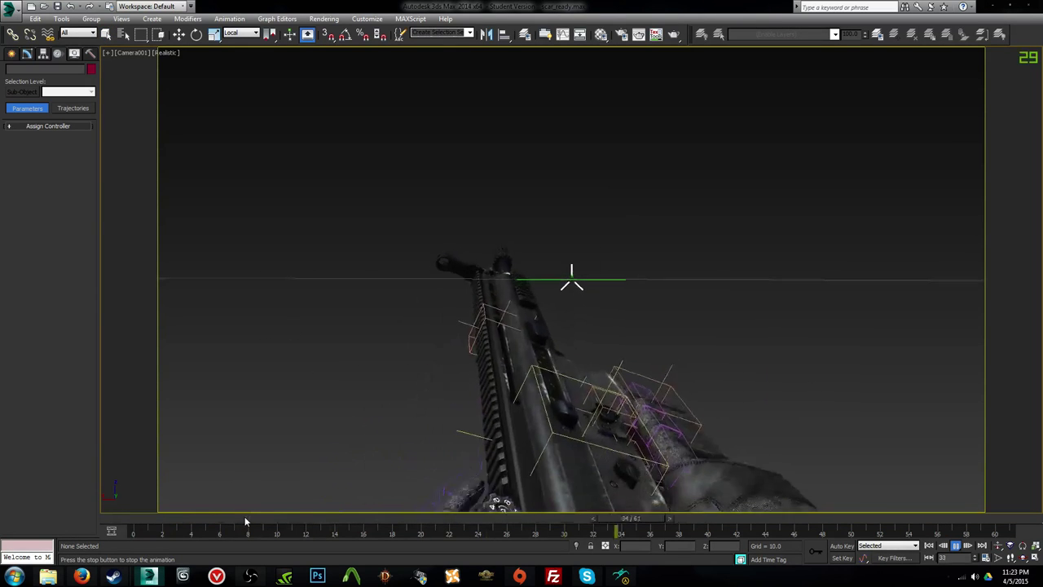
Step: Reopen scar_reloadempty.max, dismiss the missing-files notice and select the rifle's scar_main helper
left_click(10, 10)
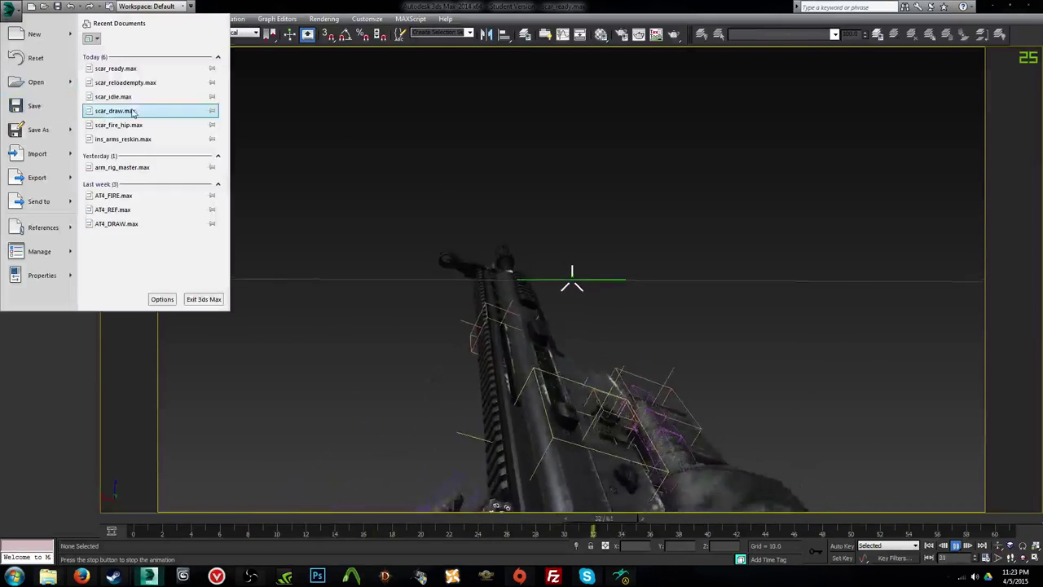
left_click(125, 83)
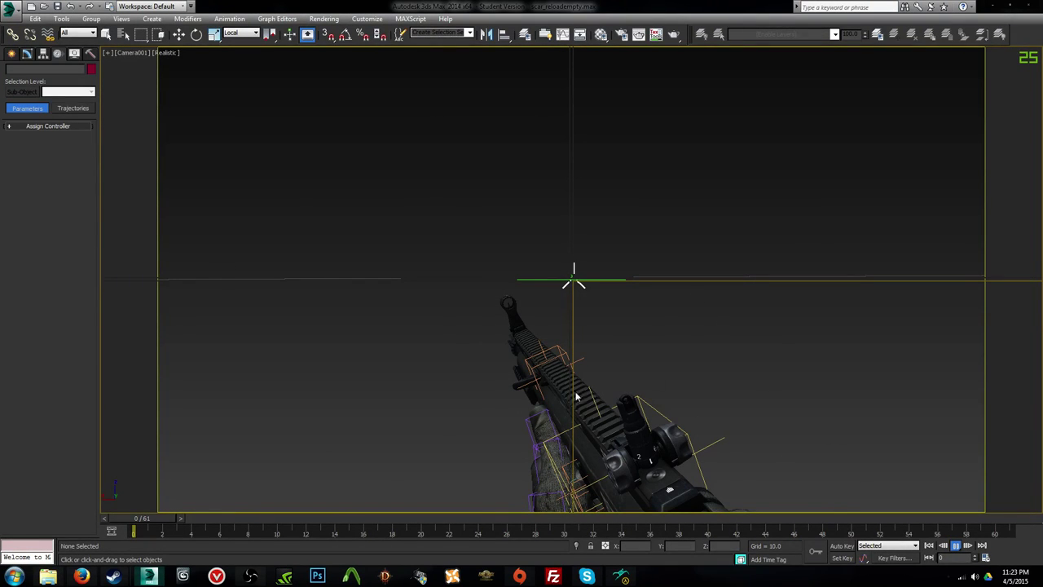
left_click(657, 382)
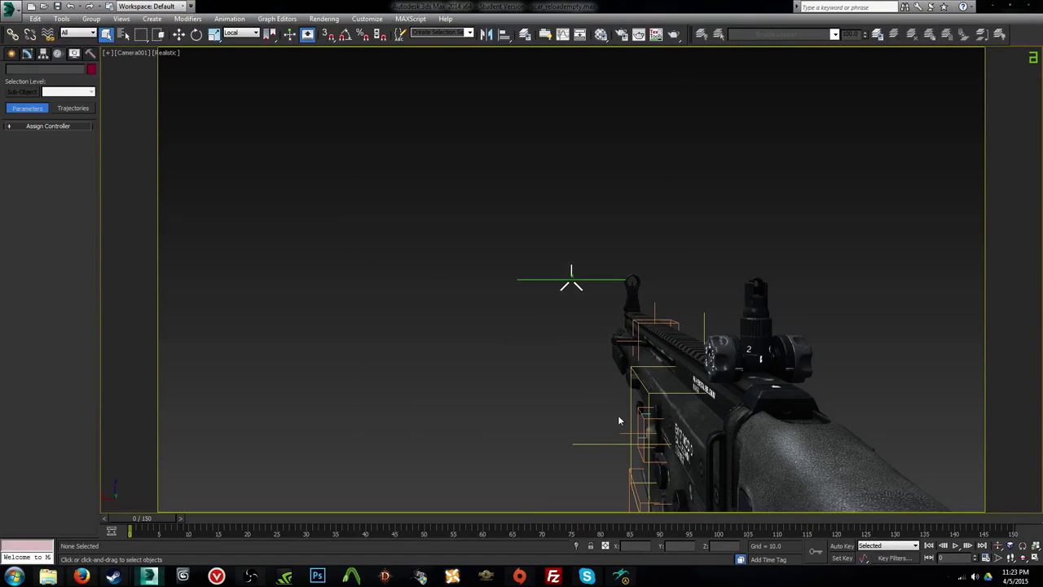
left_click(599, 443)
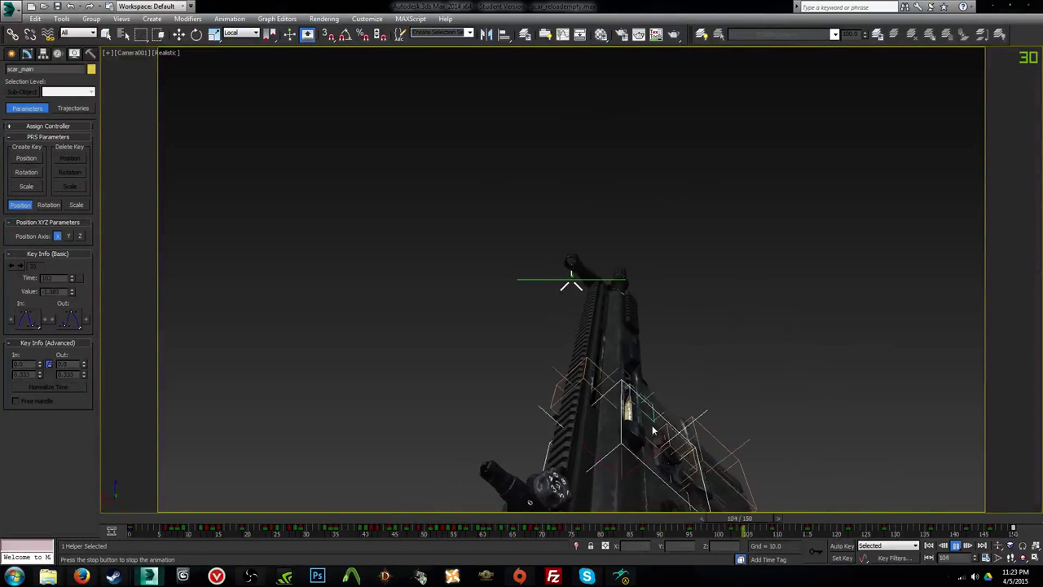
Step: Turn on automatic keying and display the rifle's X Position curve for editing
key("n")
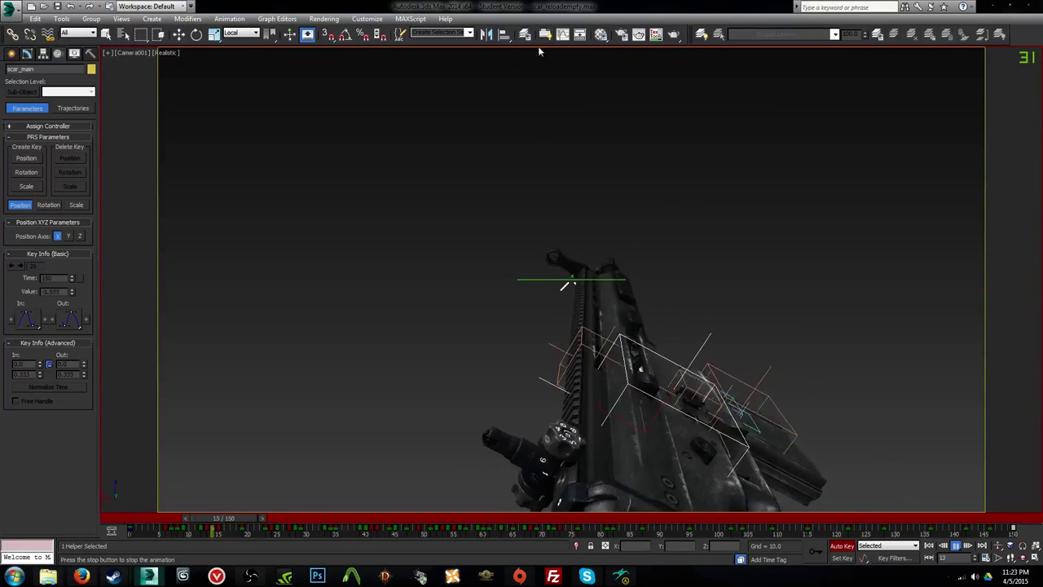
left_click(563, 35)
left_click(142, 138)
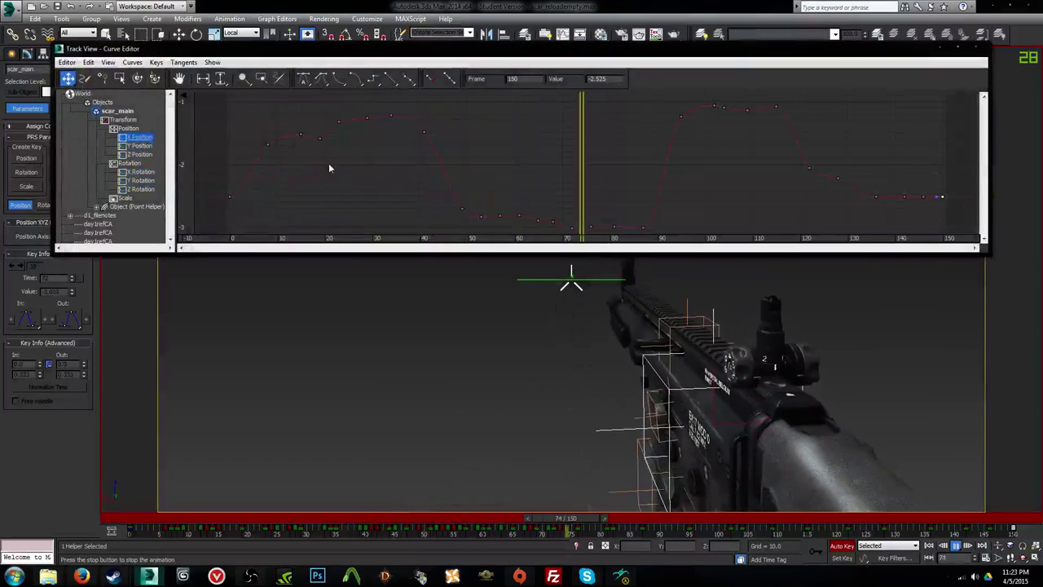
Step: Shift the X Position key at frame 87 to frame 86 with a value of about -3.012
middle_click_drag(701, 166, 645, 159)
scroll(645, 159, "up", 1)
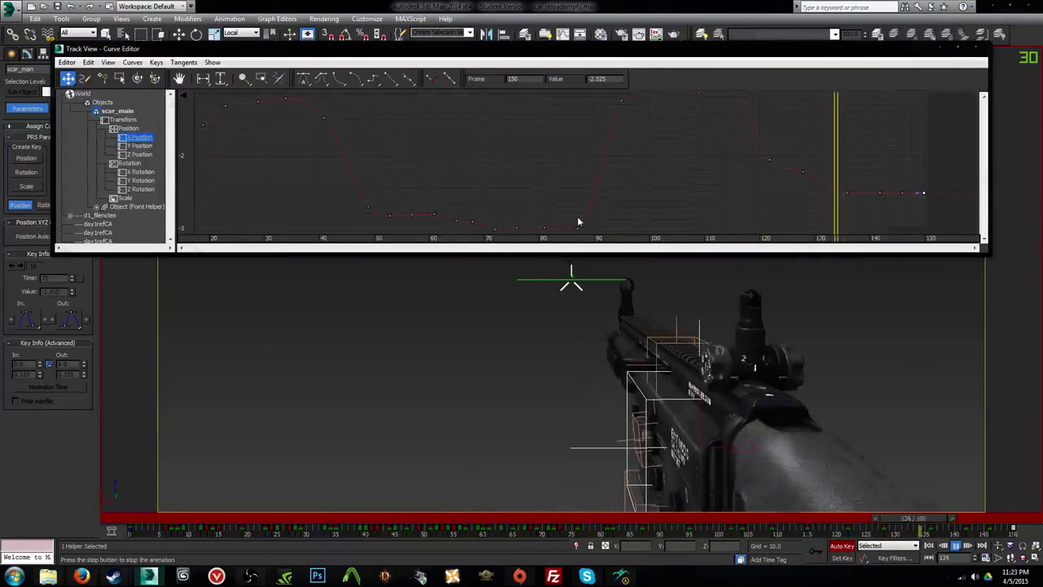
scroll(578, 217, "up", 1)
middle_click_drag(578, 217, 583, 180)
scroll(578, 194, "up", 2)
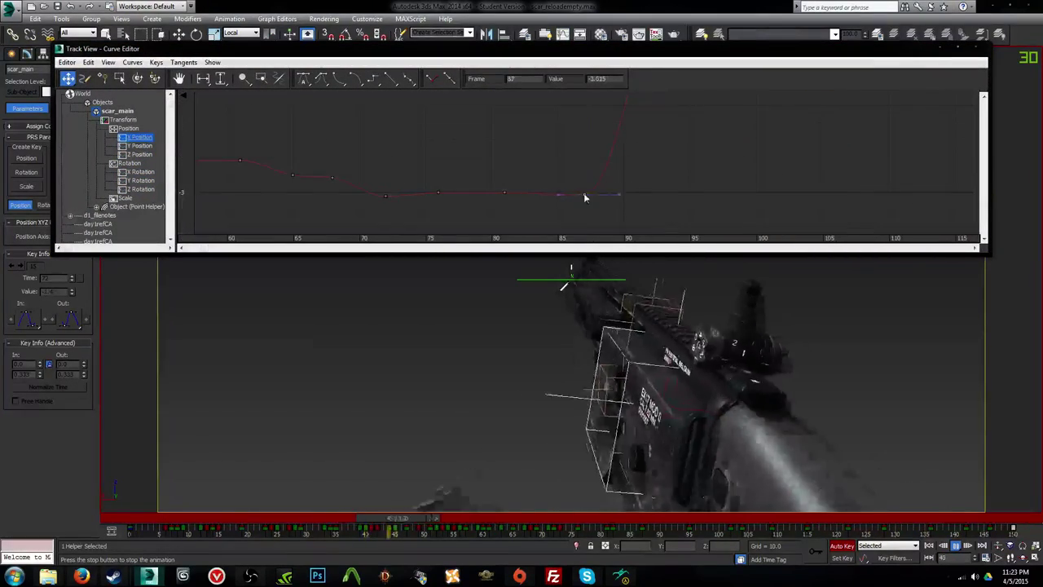
left_click_drag(584, 196, 572, 199)
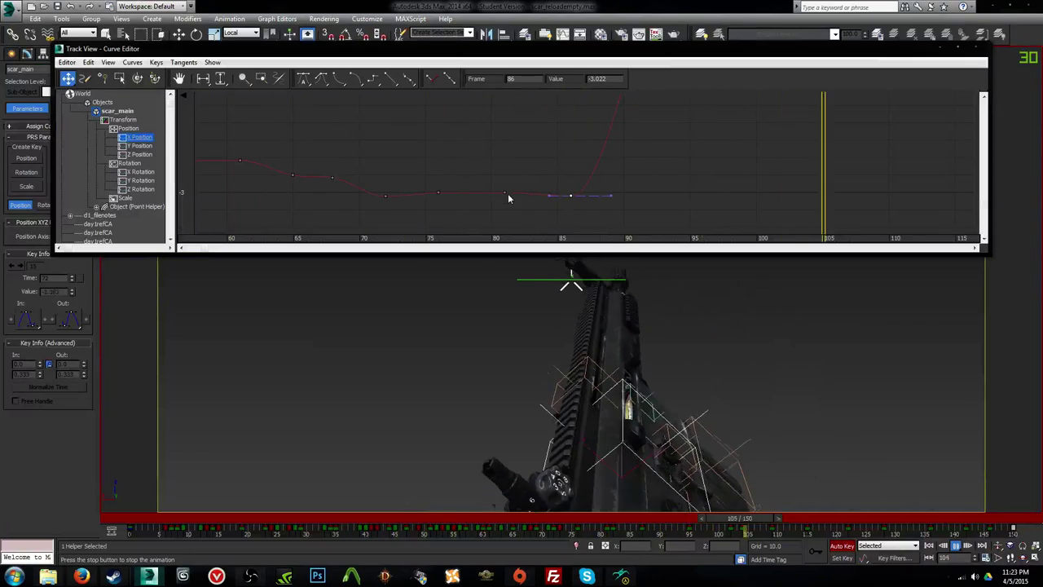
left_click_drag(570, 197, 571, 194)
Step: Shift the X Position keys at frames 95 and 102 to frames 96 and 101, and set the frame 104 key to about -1.111
middle_click_drag(637, 122, 609, 200)
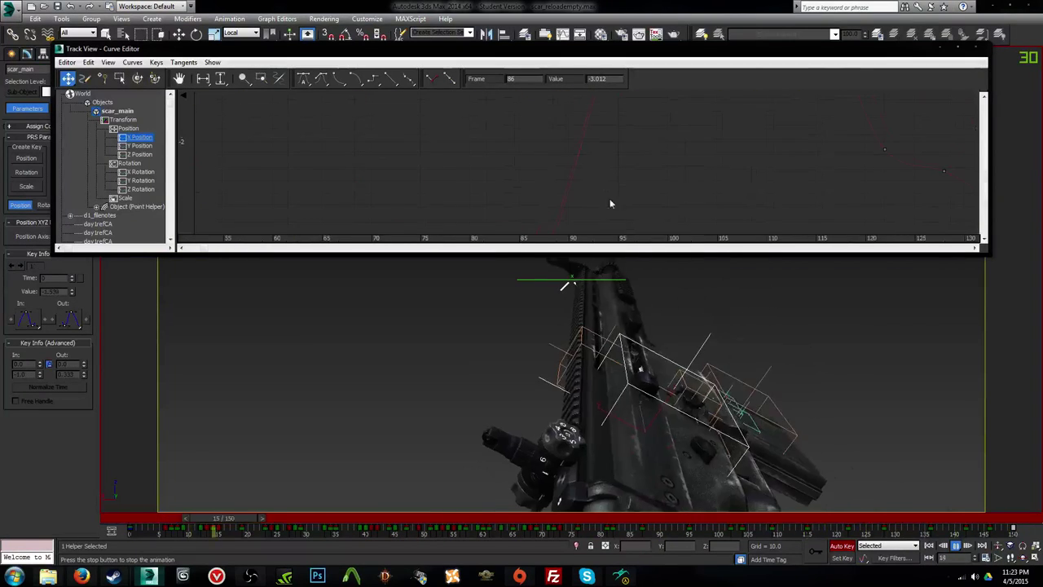
scroll(609, 198, "down", 1)
middle_click_drag(632, 155, 570, 237)
scroll(584, 190, "down", 1)
middle_click_drag(584, 190, 557, 220)
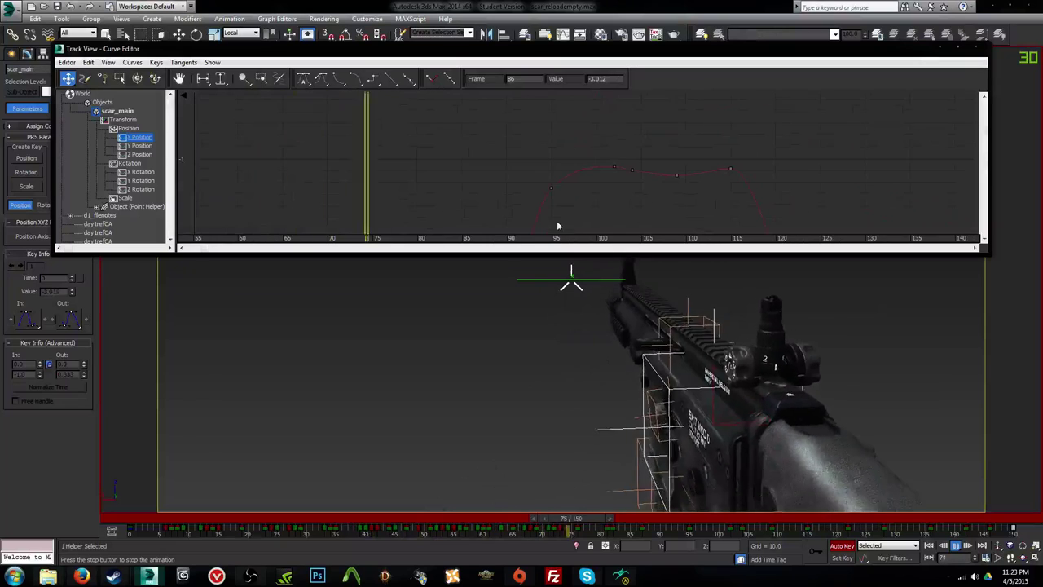
left_click_drag(554, 189, 570, 178)
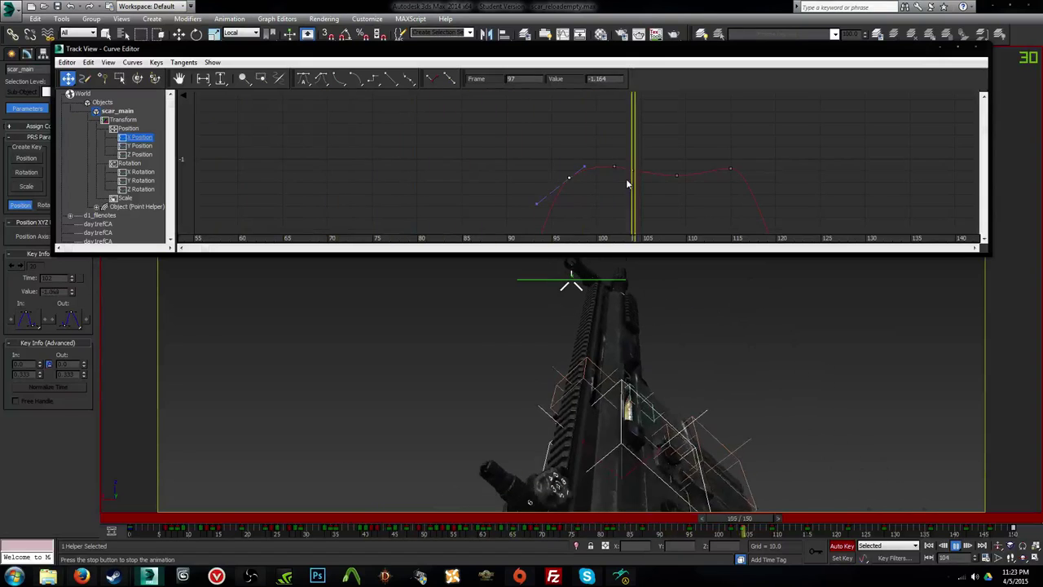
left_click_drag(569, 177, 634, 175)
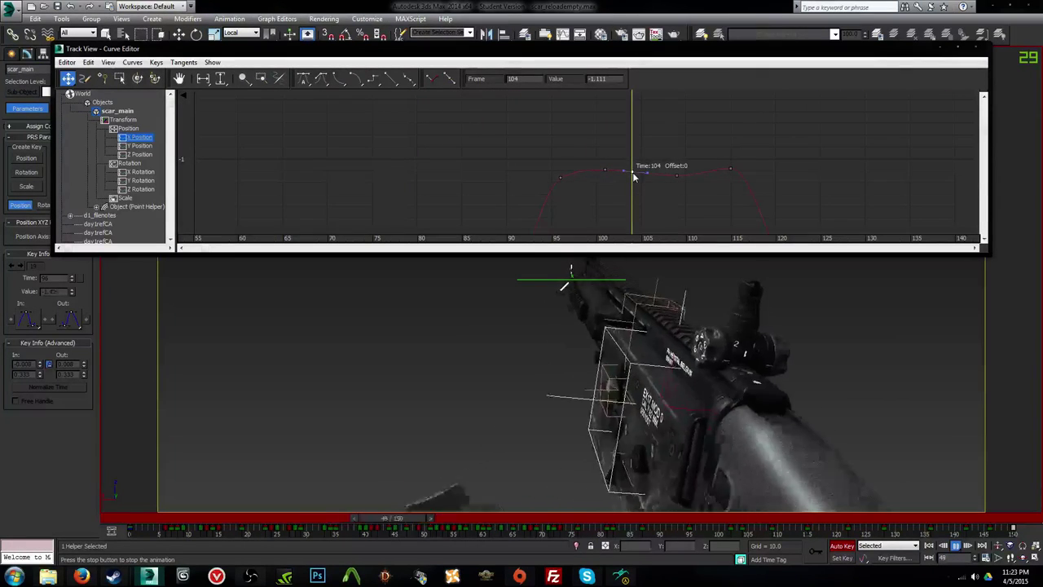
Step: Lower the X Position key at frame 115 to about -1.12 and advance frame by frame through the following drop
middle_click_drag(719, 179, 560, 144)
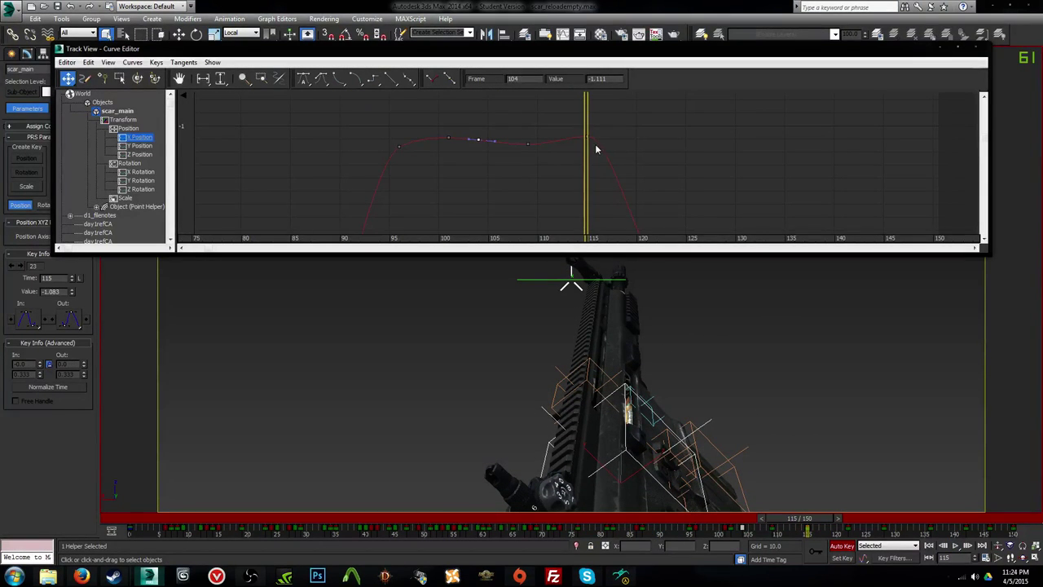
middle_click_drag(695, 231, 631, 153)
key("period")
key("period")
key("period")
key("period")
key("period")
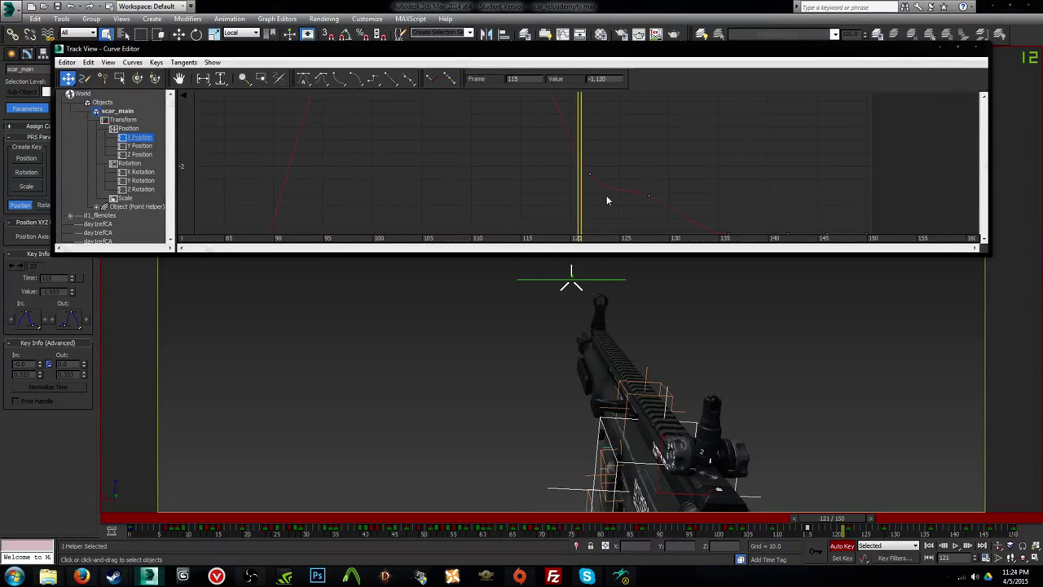
Step: Shift the X Position key at frame 122 to 123 at about -2.074, and the frame 136 key to 134 at about -2.282
left_click(590, 175)
left_click_drag(592, 179, 597, 180)
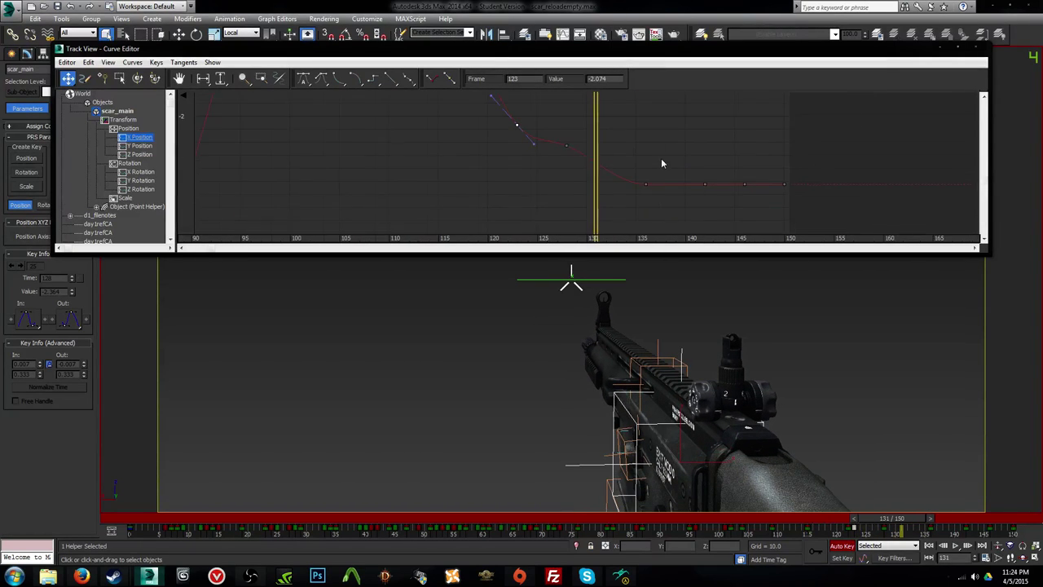
scroll(646, 189, "up", 1)
left_click_drag(629, 162, 628, 152)
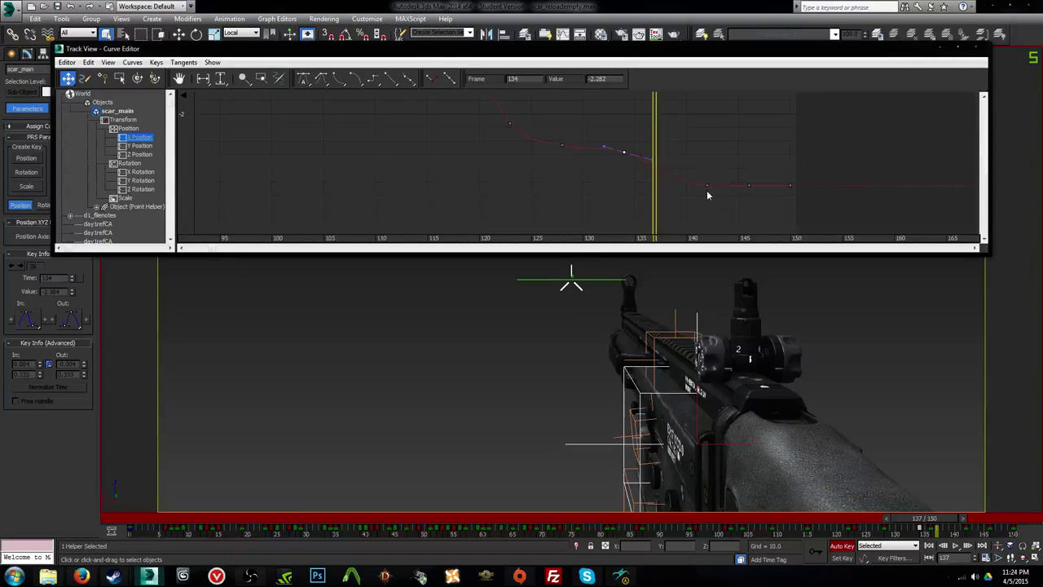
Step: Move the X Position key at frame 142 to frame 141 slightly lower, and set the frame 146 key to about -2.528
left_click_drag(706, 186, 697, 189)
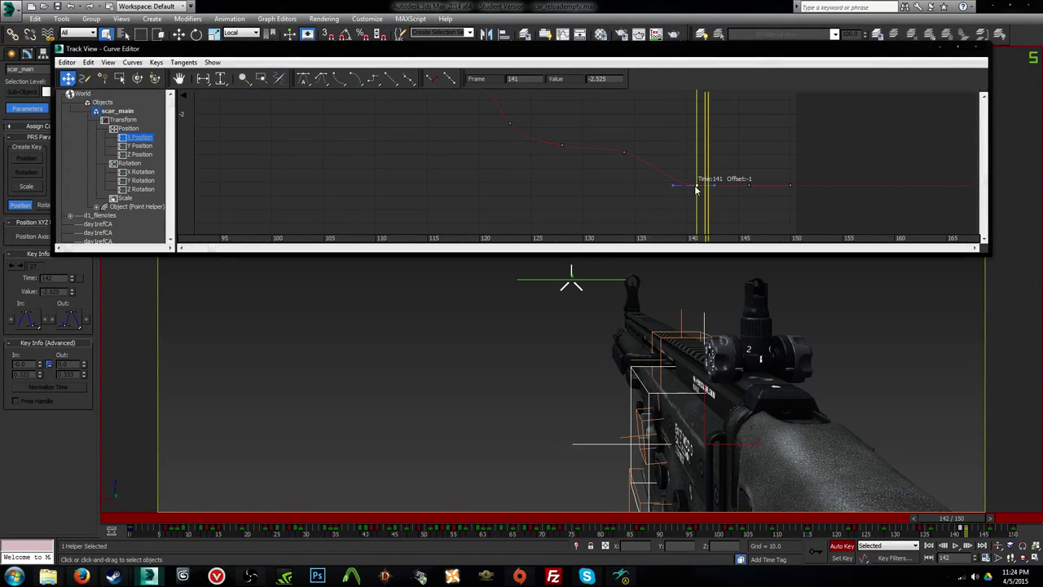
scroll(757, 185, "up", 4)
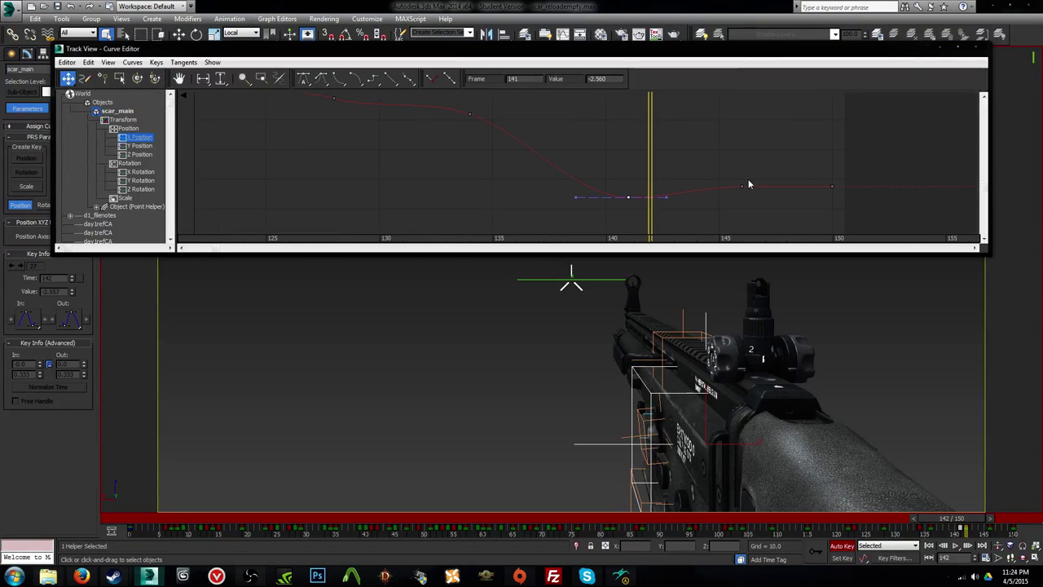
left_click(739, 188)
key("/")
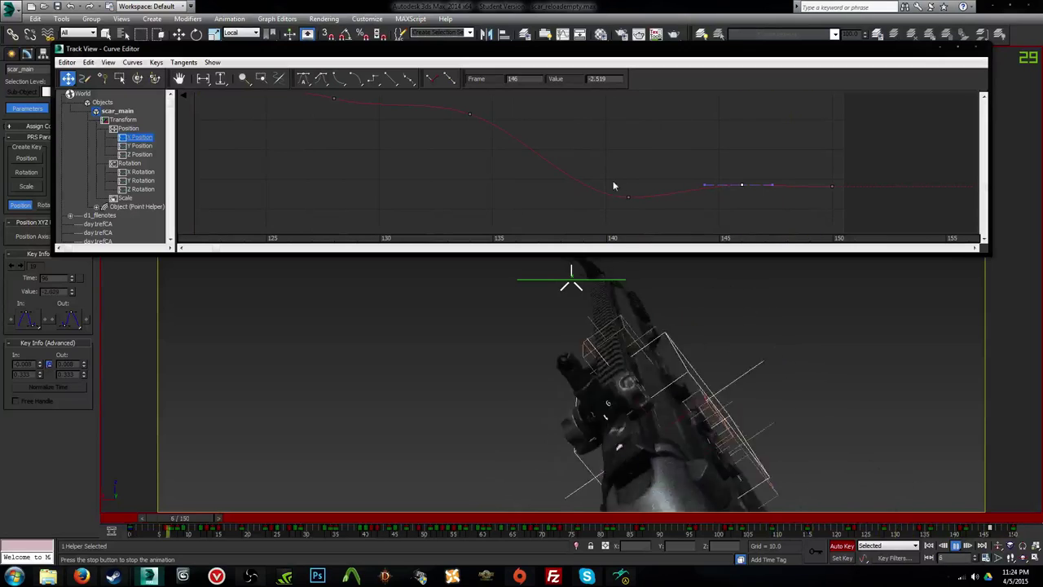
left_click_drag(629, 199, 627, 193)
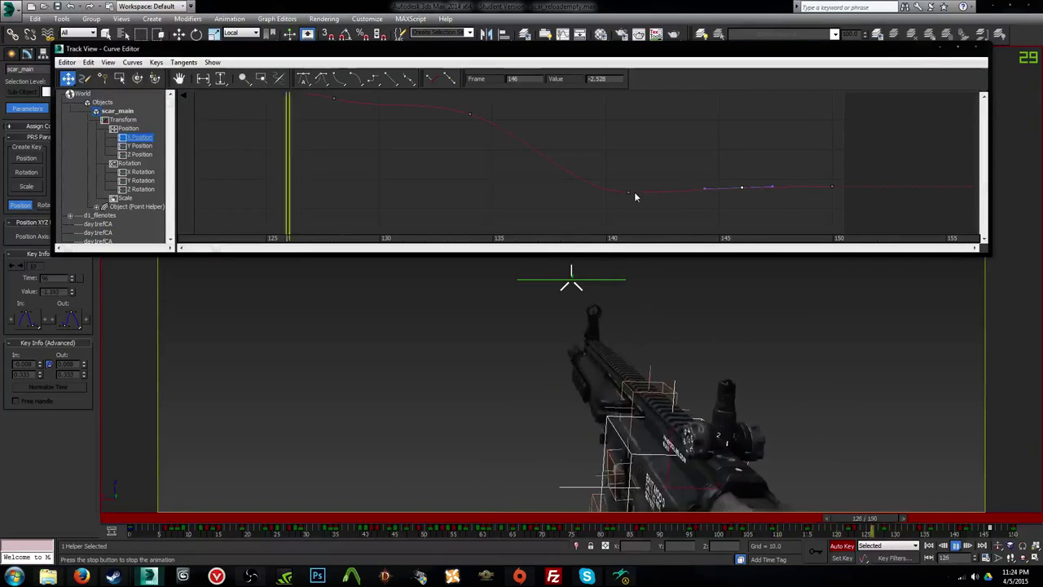
Step: Raise the Y Position key at frame 95 of scar_main to about -10.48
left_click(134, 148)
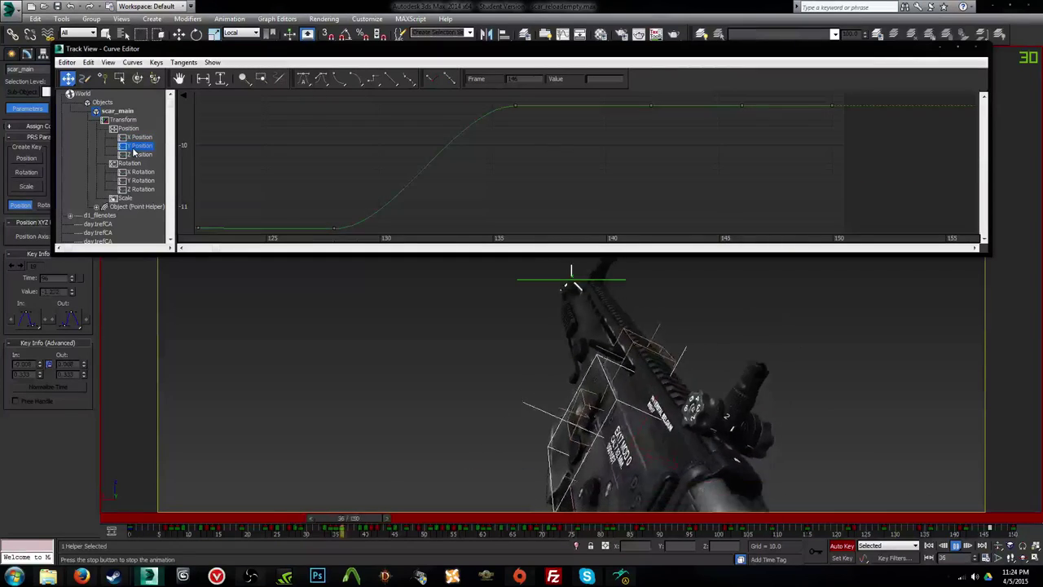
middle_click_drag(428, 120, 803, 109)
scroll(487, 166, "down", 2)
middle_click_drag(487, 166, 834, 194)
middle_click_drag(691, 190, 659, 177)
scroll(633, 163, "up", 1)
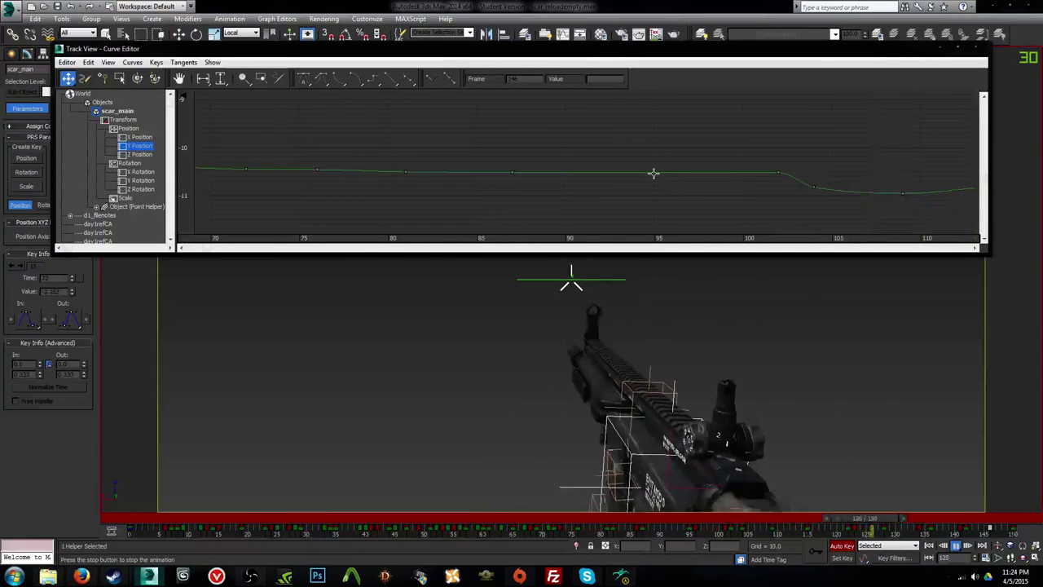
left_click(653, 172)
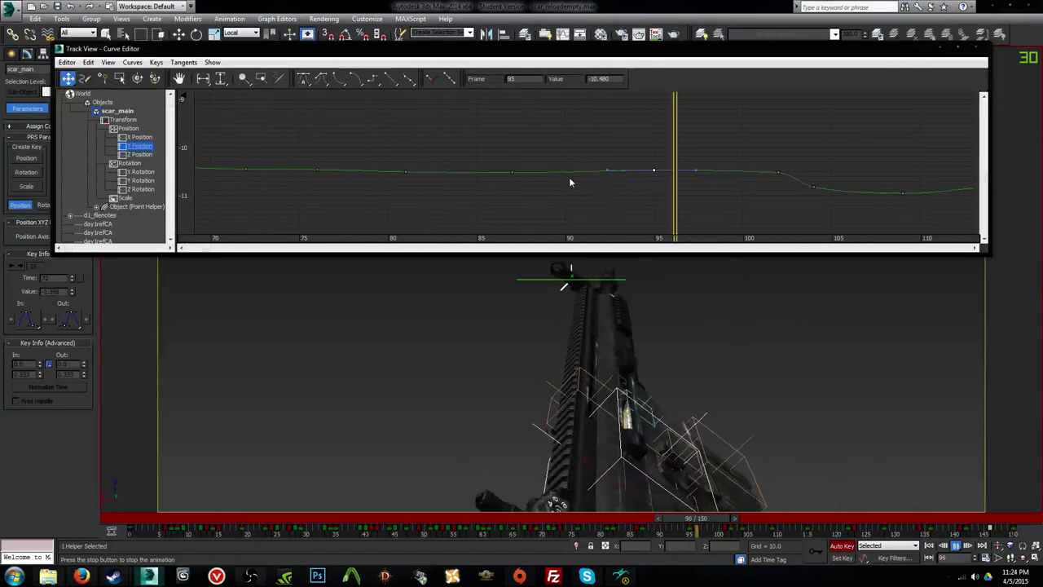
Step: Move the Y Position key at frame 104 to frame 103 at about -10.907, and set the frame 109 key to about -10.983
middle_click_drag(767, 185, 549, 180)
scroll(589, 183, "up", 2)
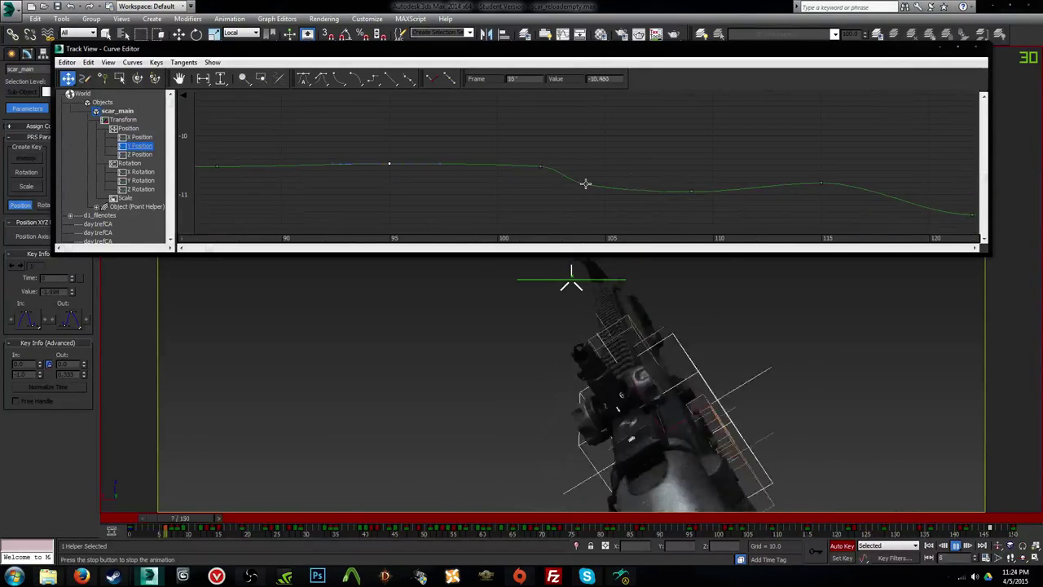
left_click_drag(589, 183, 571, 189)
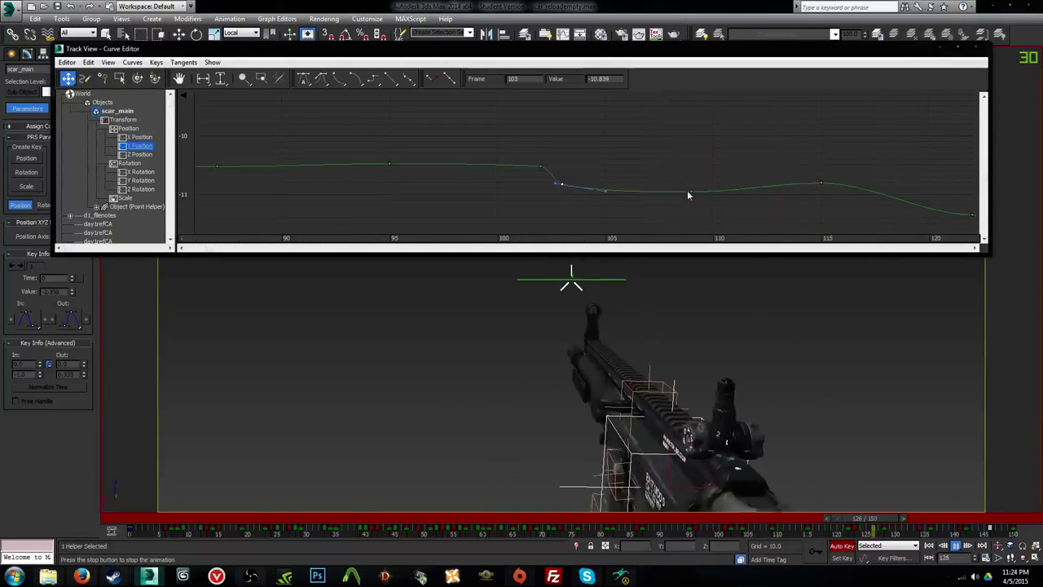
middle_click_drag(582, 165, 672, 188)
scroll(679, 191, "up", 1)
middle_click_drag(830, 229, 538, 165)
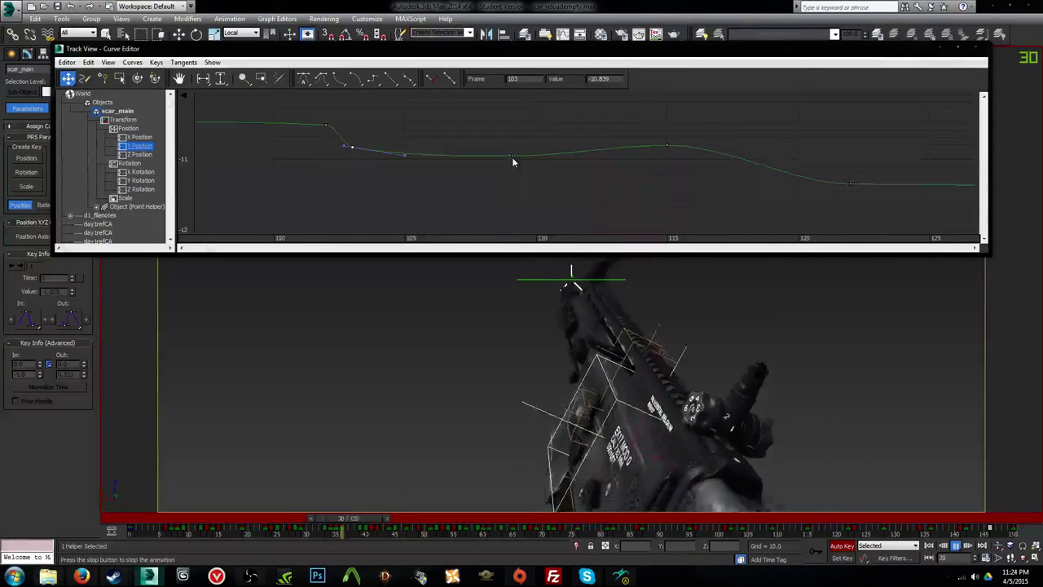
mouse_move(511, 157)
left_mouse_down()
mouse_move(494, 179)
mouse_move(500, 148)
left_mouse_up()
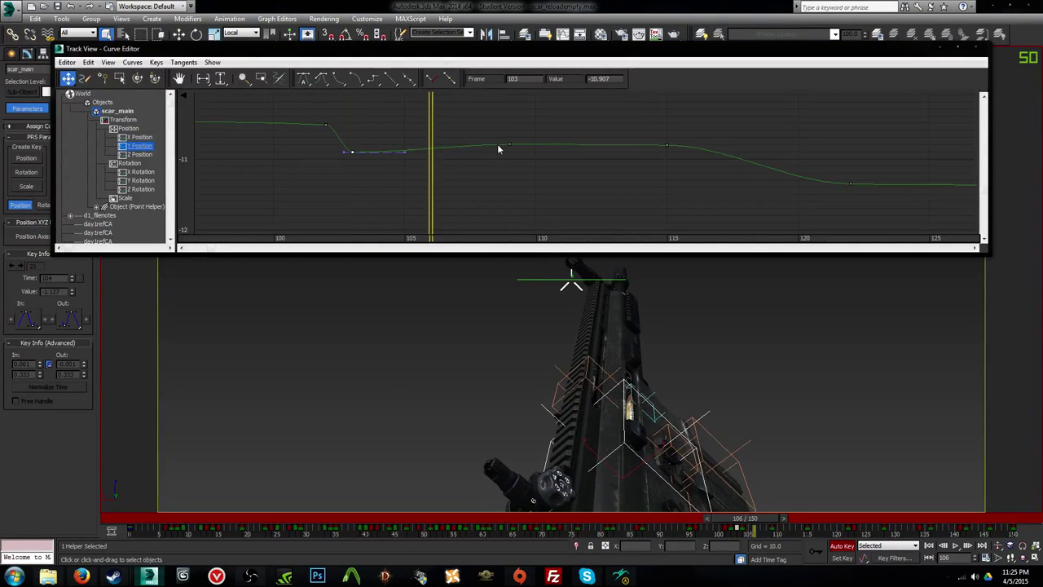
left_click_drag(508, 142, 506, 157)
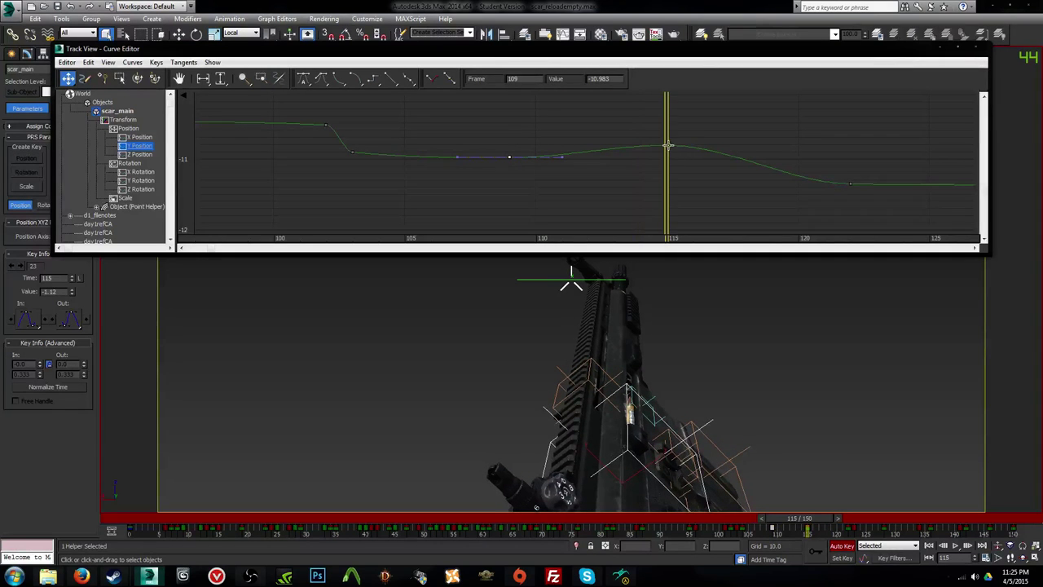
Step: Shift the Y Position key at frame 115 to frame 116 with a value of about -10.871
left_click_drag(667, 147, 203, 151)
key("slash")
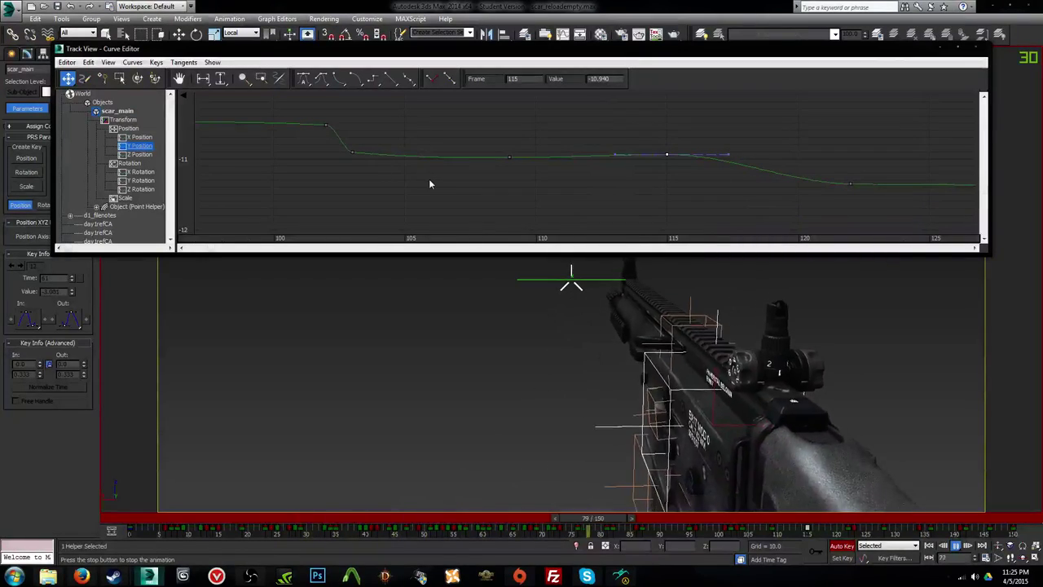
middle_click_drag(664, 156, 586, 161)
left_click_drag(585, 161, 618, 159)
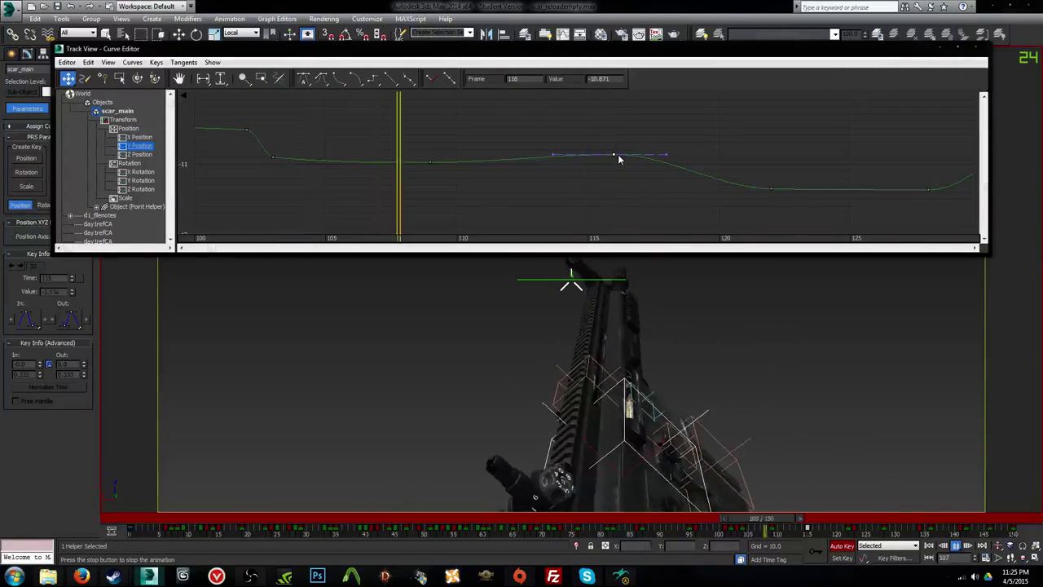
Step: Raise the Y Position key at frame 122 slightly and move the frame 128 key to frame 127 at about -11.328
middle_click_drag(804, 174, 636, 189)
left_click_drag(606, 205, 613, 197)
left_click_drag(762, 205, 745, 207)
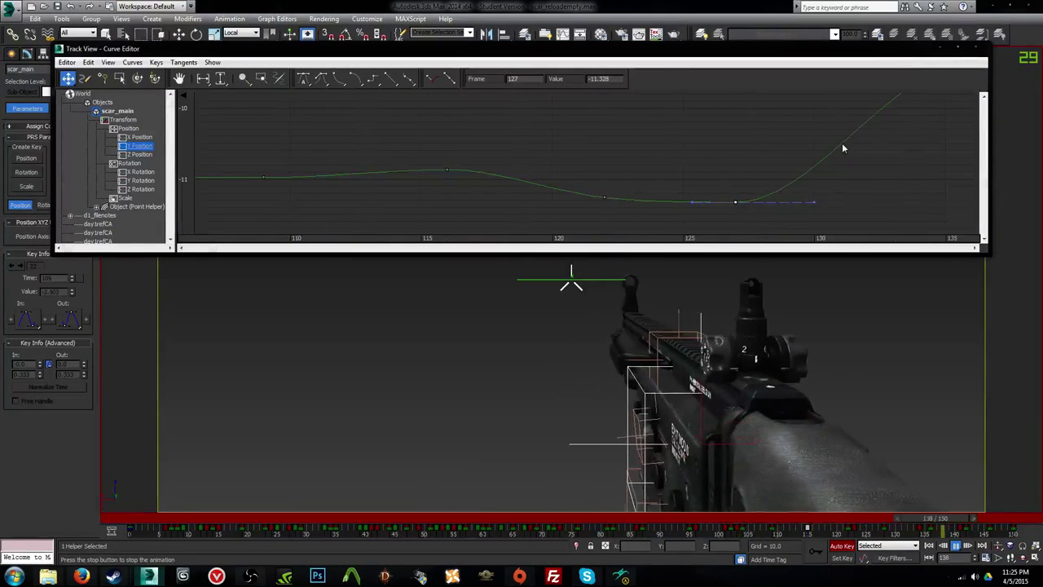
Step: Lower the Y Position key at frame 136 to about -9.734, and move the frame 142 and 146 keys to 141 and 145, the latter at about -9.387
middle_click_drag(843, 144, 560, 212)
left_click_drag(691, 134, 689, 155)
middle_click_drag(863, 146, 550, 171)
scroll(550, 171, "up", 1)
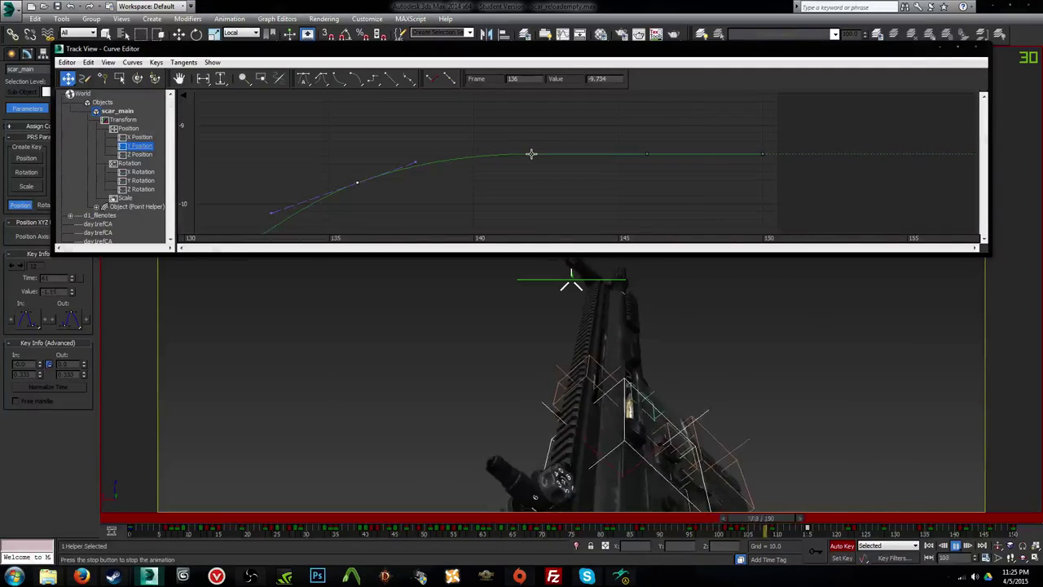
left_click_drag(530, 154, 515, 153)
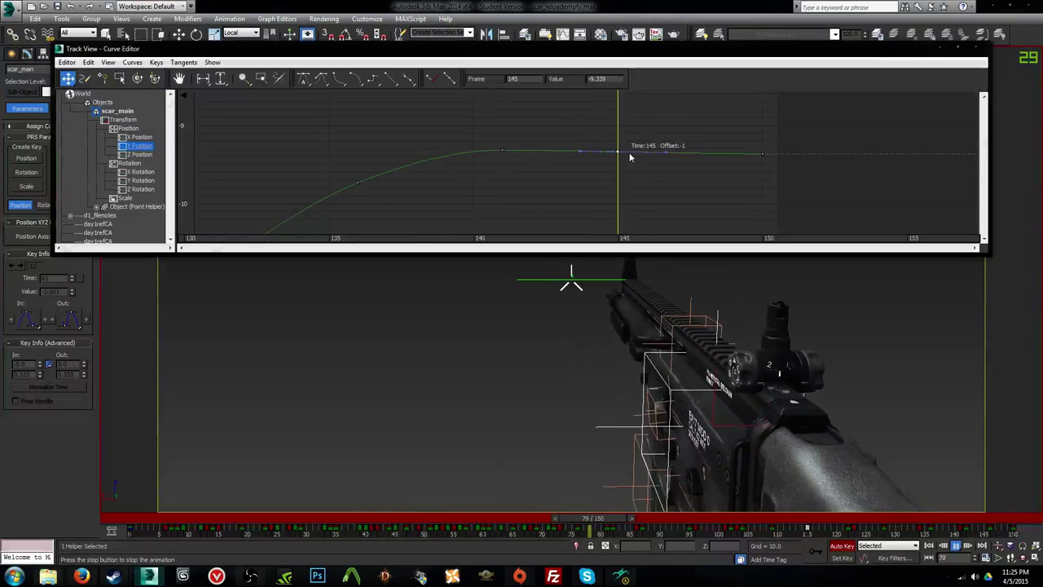
left_click_drag(625, 154, 624, 155)
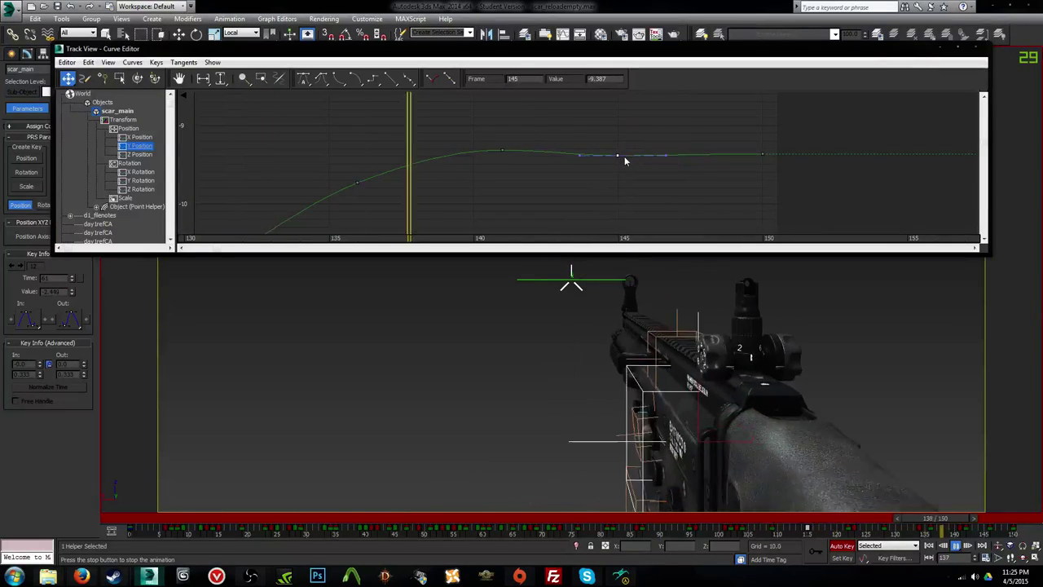
Step: Raise the Z Position key at frame 102 slightly and move the frame 95 key to frame 97 at about -4.362
left_click(140, 138)
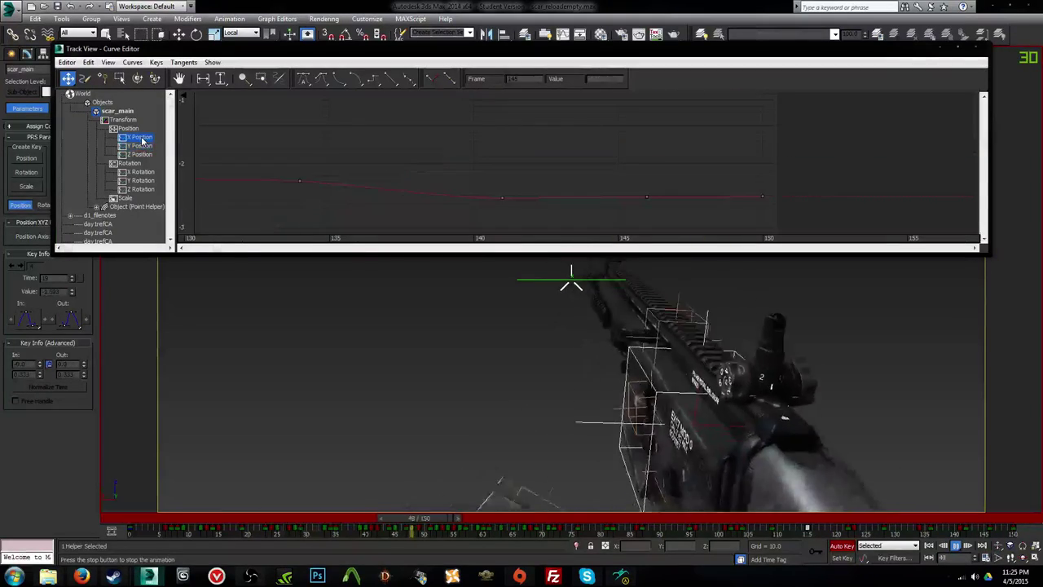
middle_click_drag(277, 171, 733, 149)
middle_click_drag(470, 196, 862, 217)
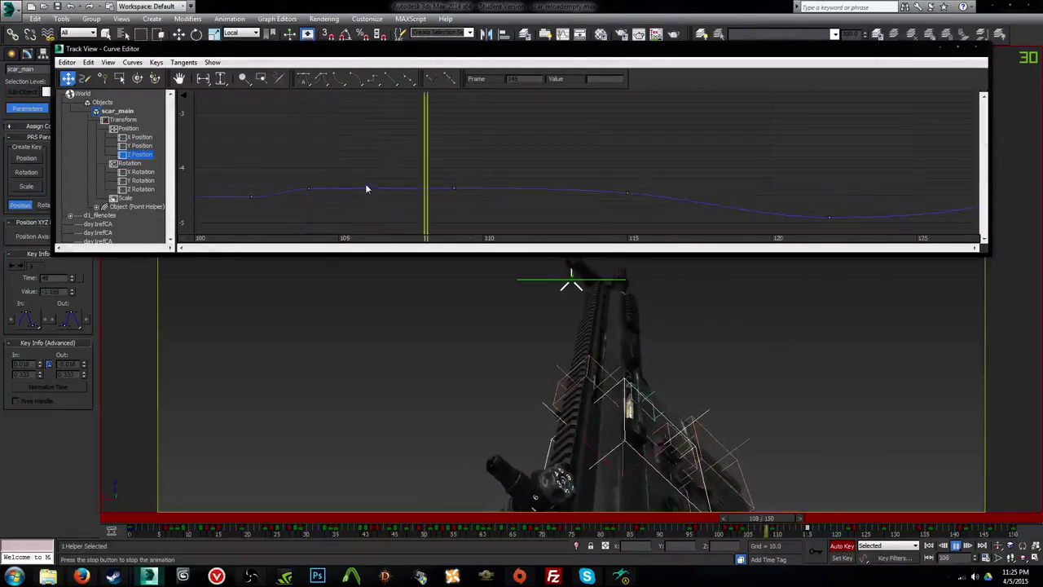
middle_click_drag(366, 189, 880, 164)
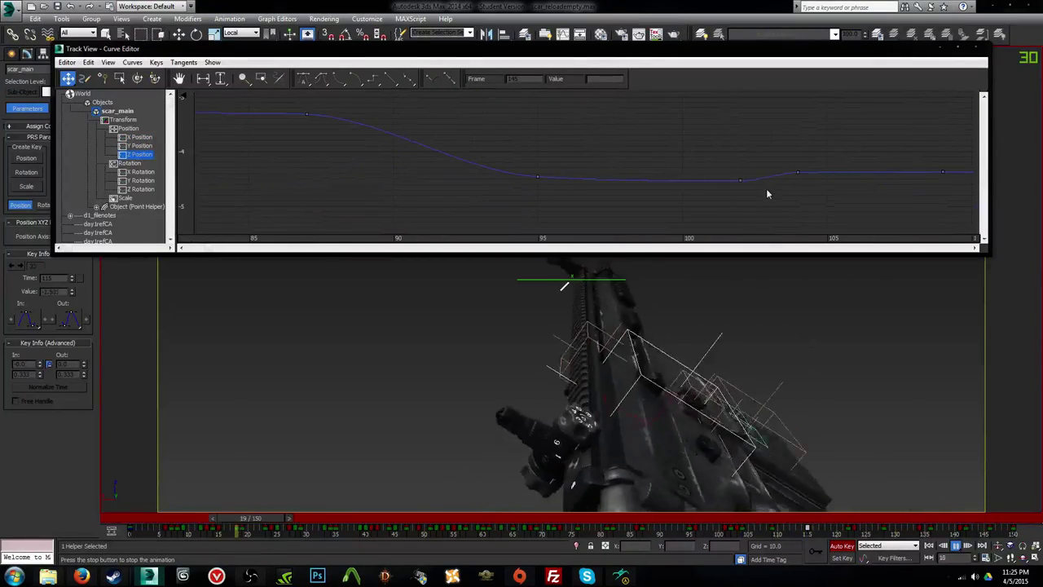
mouse_move(739, 181)
left_mouse_down()
mouse_move(740, 190)
mouse_move(739, 179)
left_mouse_up()
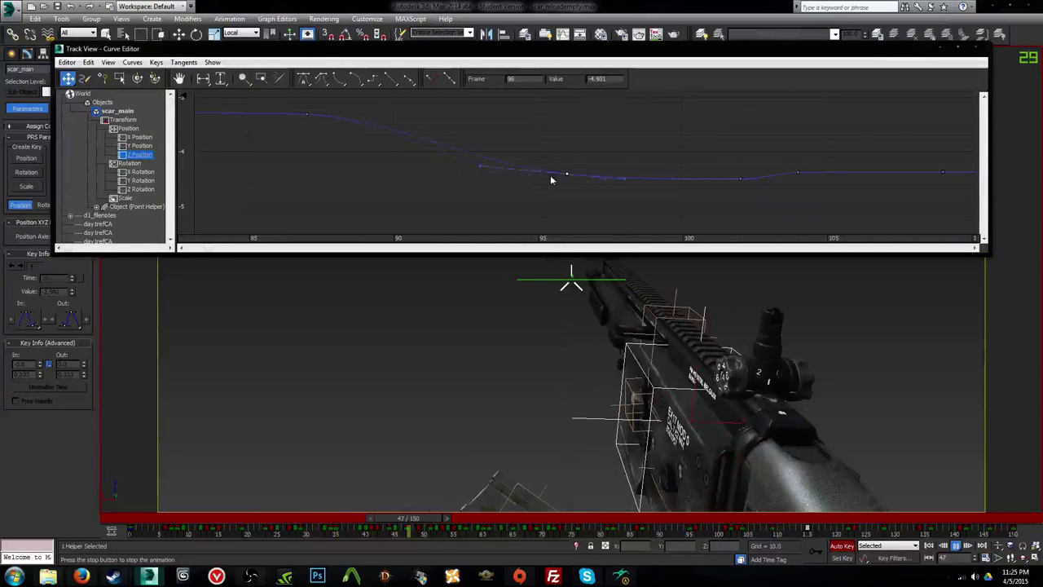
left_click_drag(612, 183, 595, 169)
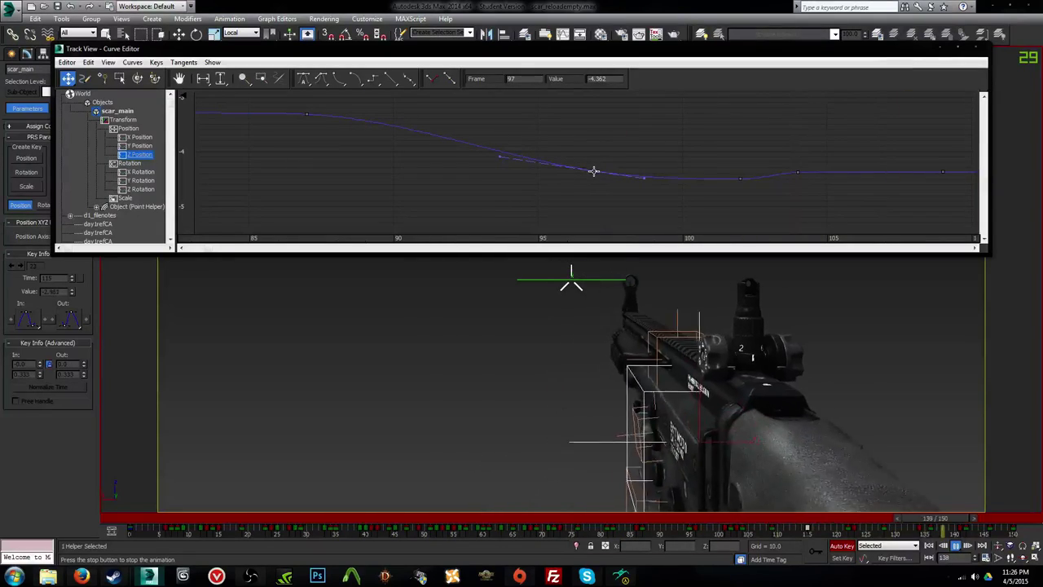
Step: Shift the Z Position key at frame 87 to 88 at about -3.407, and the frame 97 key to 95 at about -4.372
middle_click_drag(315, 116, 447, 126)
left_click_drag(442, 121, 478, 125)
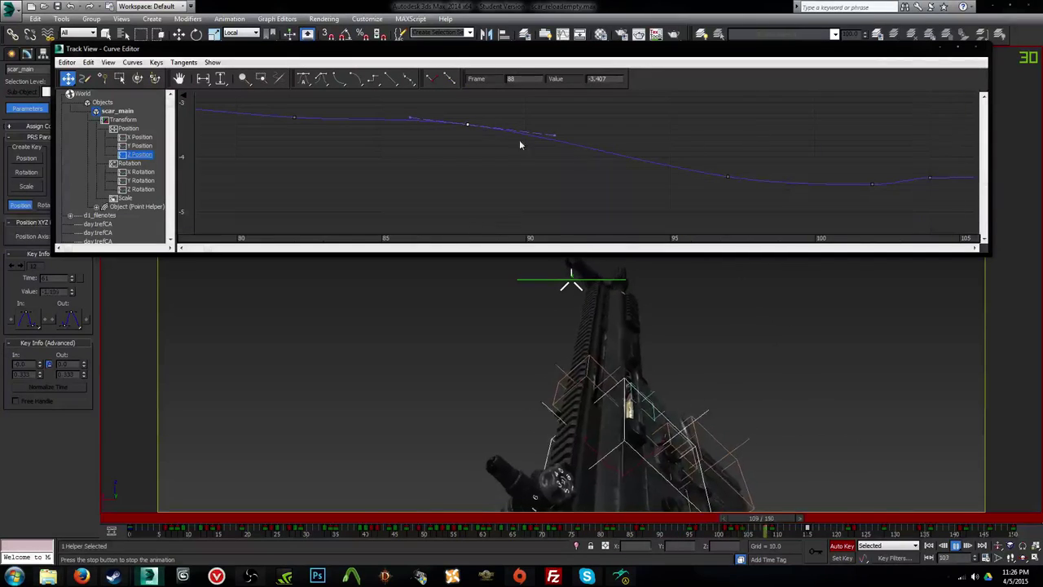
middle_click_drag(679, 166, 568, 163)
left_click_drag(617, 174, 562, 174)
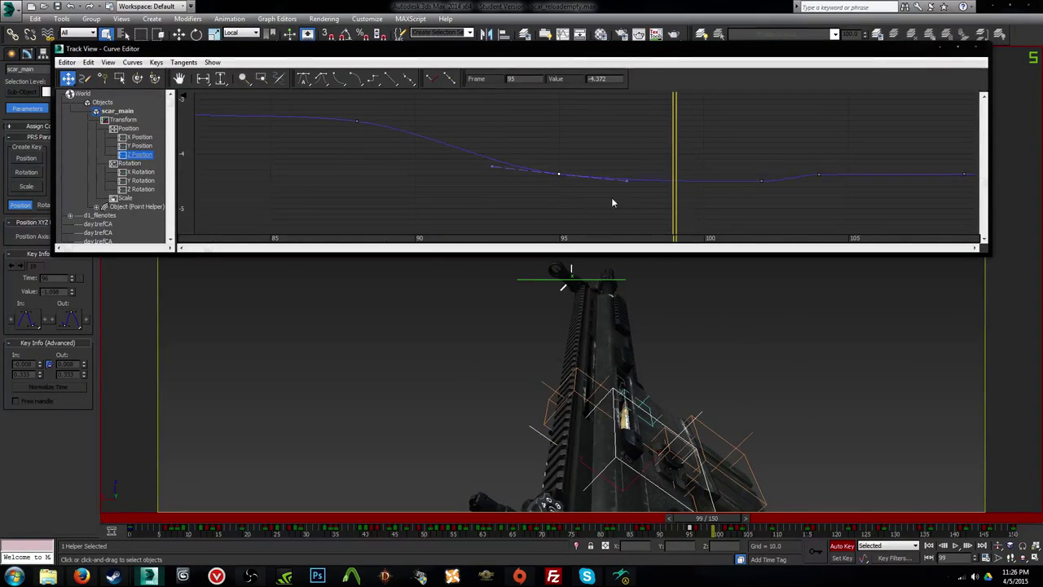
Step: Move the Z Position key at frame 104 to frame 103 at about -4.29 and step through the surrounding frames
left_click(817, 174)
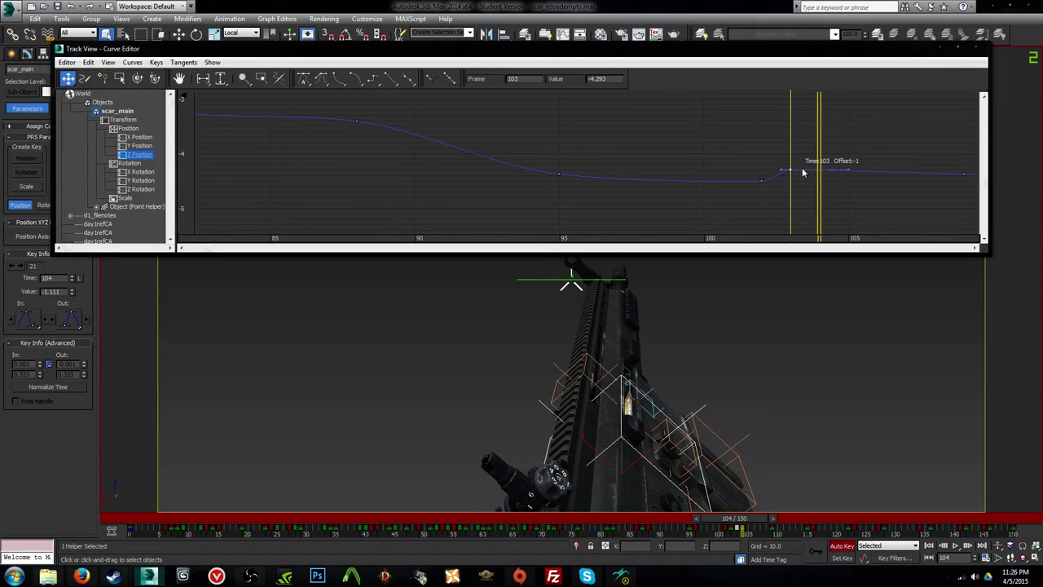
left_click_drag(803, 169, 802, 167)
key("comma")
key("comma")
key("comma")
key("period")
key("period")
key("period")
key("period")
key("period")
Step: Move the Z Position key at frame 115 to frame 114 at about -4.433 and advance frame by frame to frame 128
middle_click_drag(858, 176, 712, 185)
left_click_drag(745, 185, 916, 183)
middle_click_drag(903, 178, 564, 149)
left_click_drag(579, 155, 544, 161)
key("period")
key("period")
key("period")
key("period")
key("period")
key("period")
key("period")
key("period")
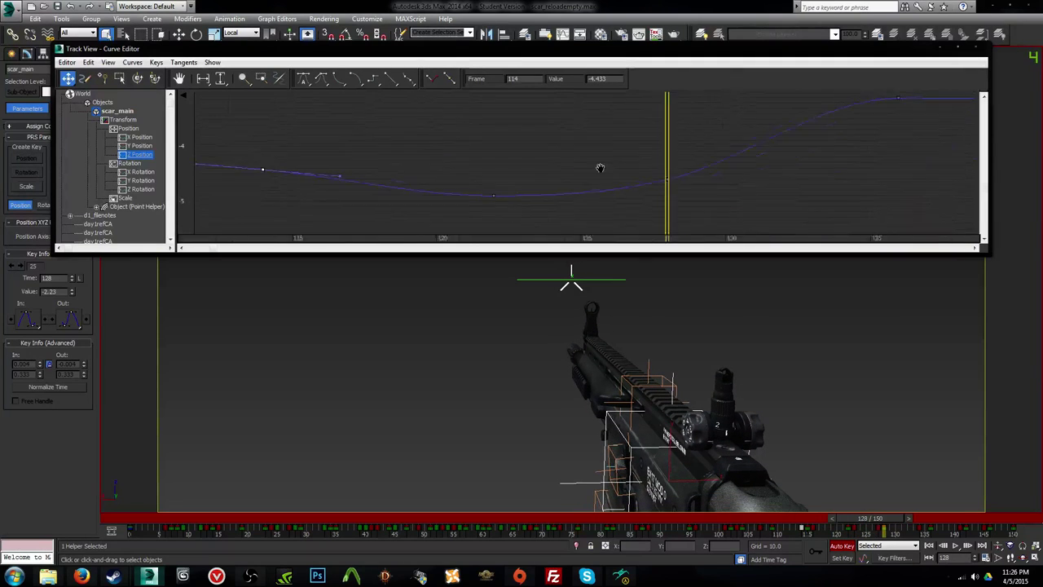
Step: Shift the Z Position key at frame 136 to frame 135 at a lower value and advance frame by frame to frame 138
middle_click_drag(805, 155, 639, 154)
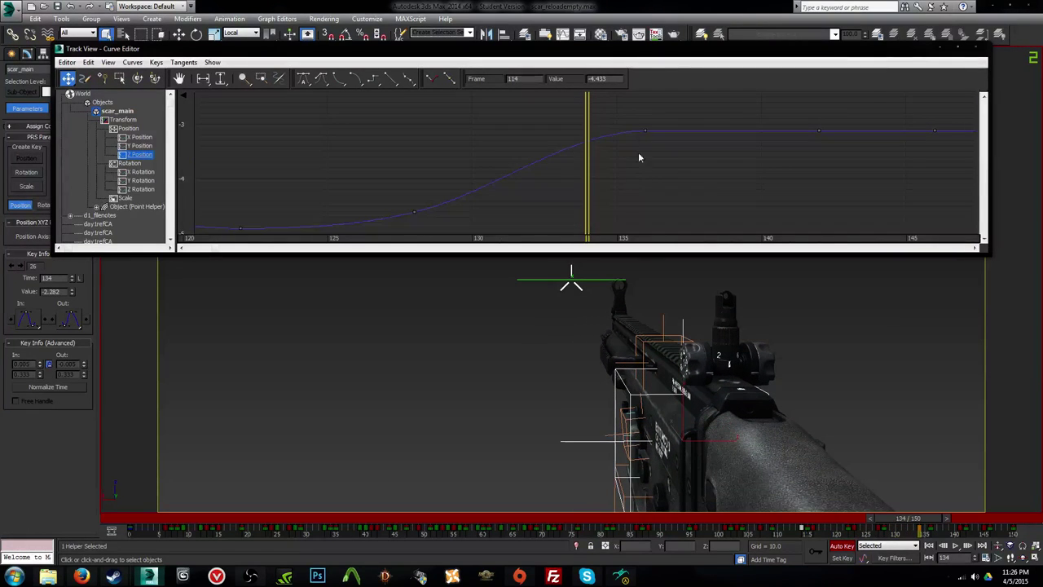
left_click_drag(630, 141, 627, 146)
key("period")
key("period")
key("period")
key("period")
Step: Move the Z Position key at frame 142 to frame 141 slightly higher, and set the frame 146 key to about -3.104
middle_click_drag(843, 171, 607, 186)
scroll(589, 159, "up", 1)
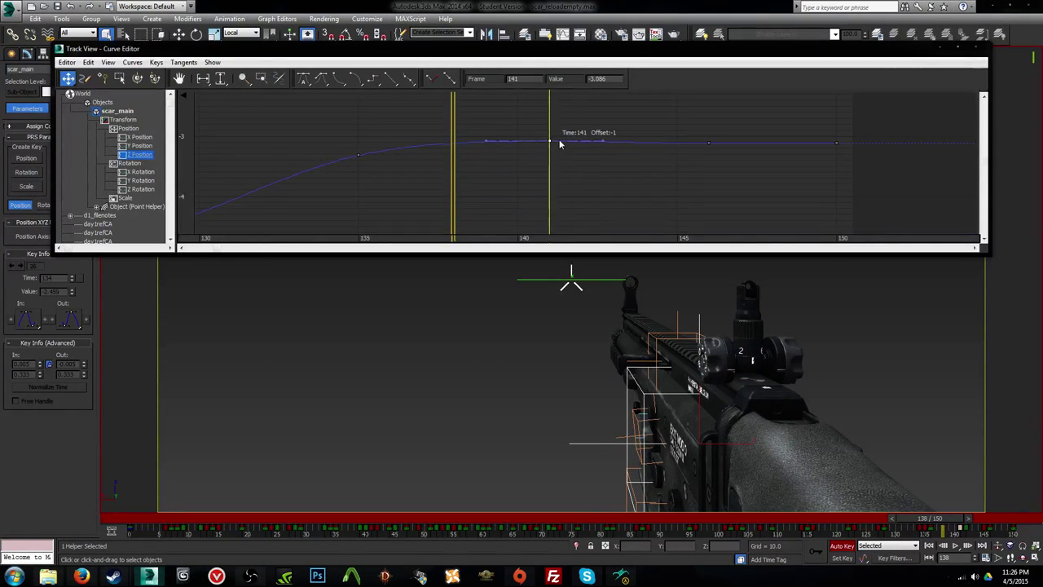
left_click_drag(559, 143, 560, 144)
left_click(708, 144)
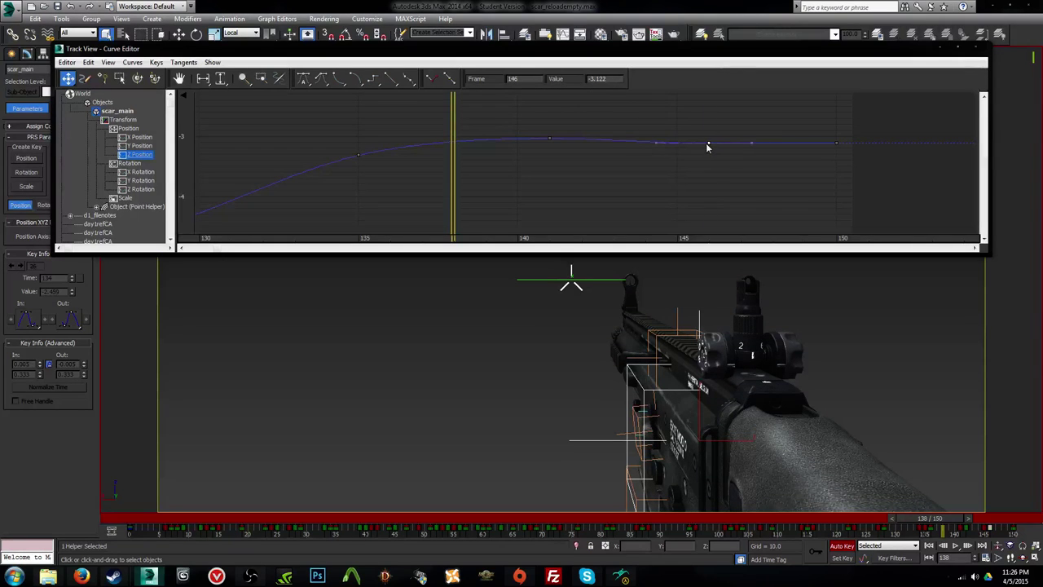
left_click_drag(695, 145, 697, 145)
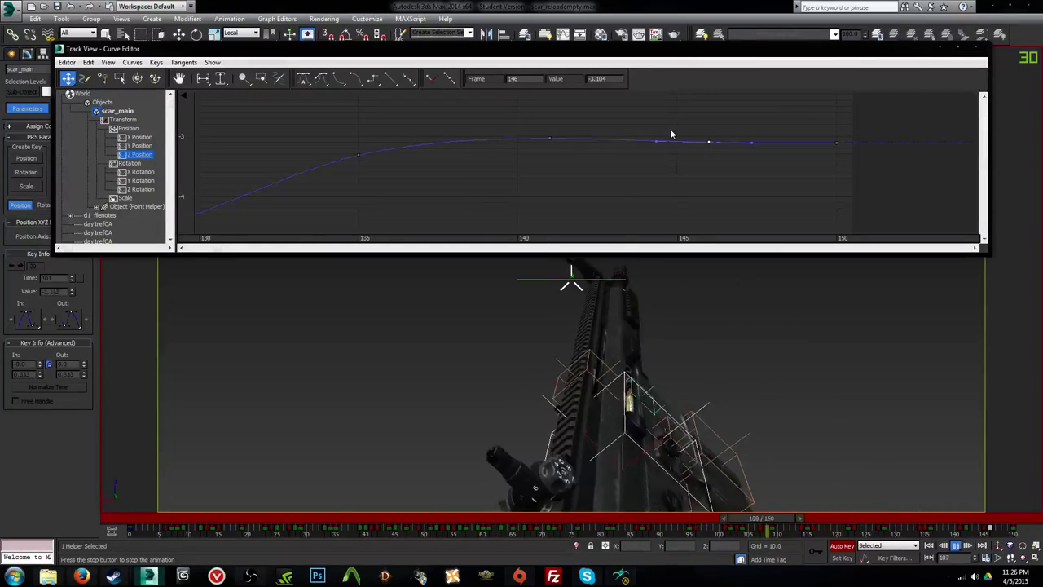
Step: Raise the X Position key at frame 101 to about -1.034 and stop the animation playback
left_click(139, 137)
middle_click_drag(264, 147, 878, 175)
middle_click_drag(440, 151, 810, 163)
middle_click_drag(410, 167, 731, 165)
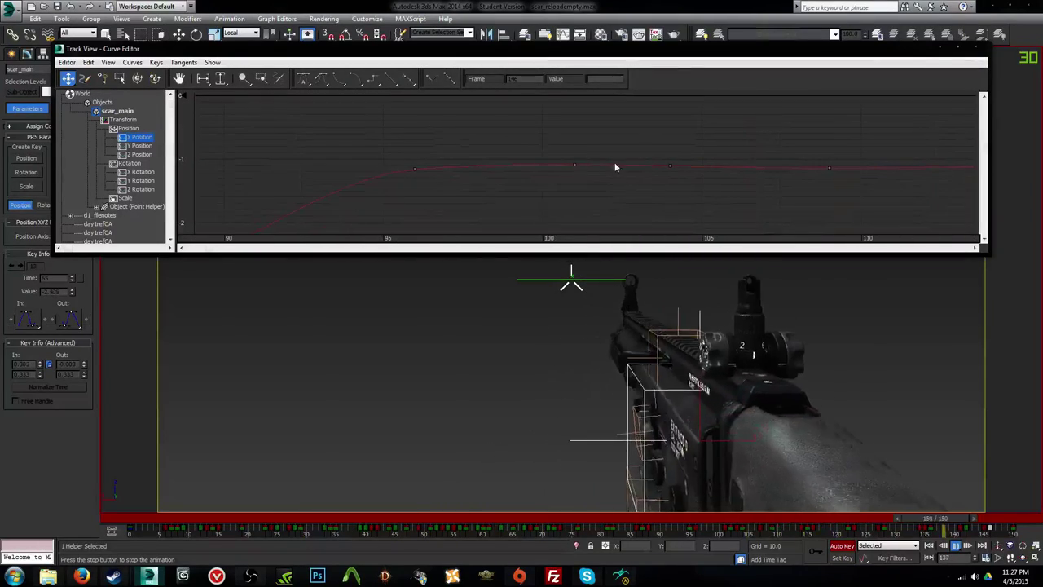
left_click_drag(577, 163, 571, 162)
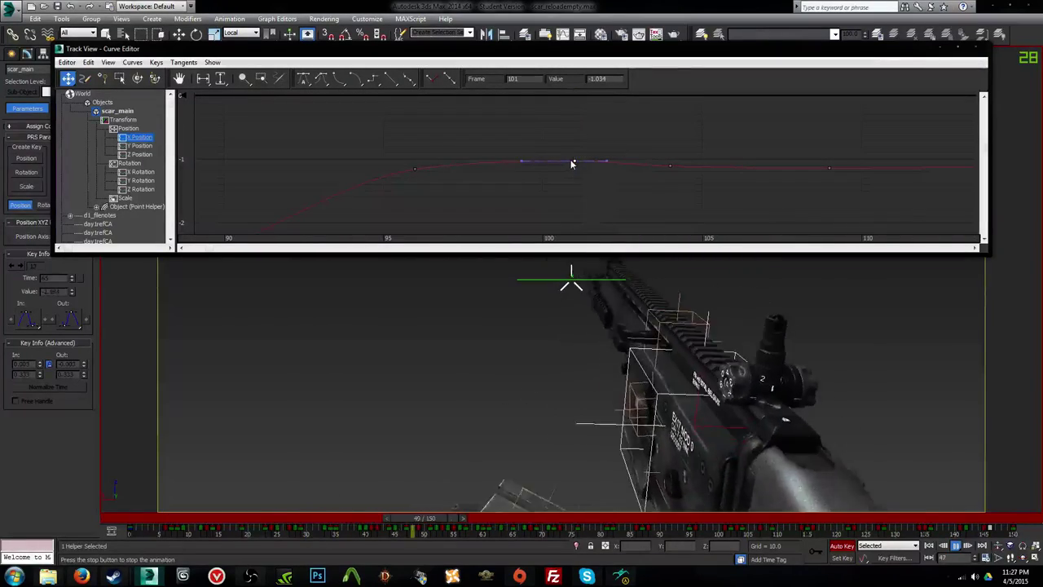
key("slash")
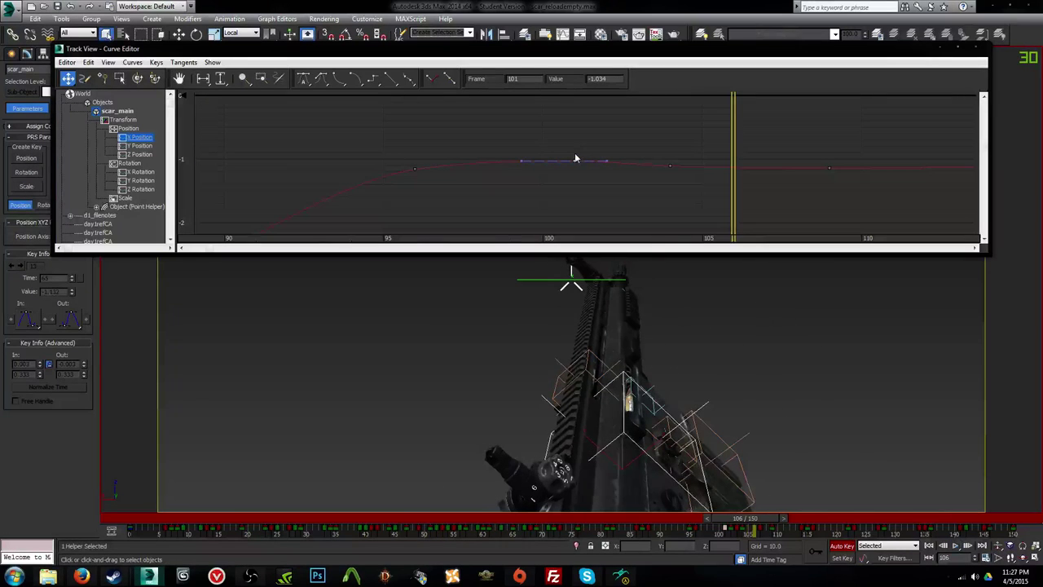
Step: Step back toward frame 101 and lower its X Position key to about -1.196
key("comma")
key("comma")
key("comma")
key("comma")
left_click_drag(575, 159, 575, 173)
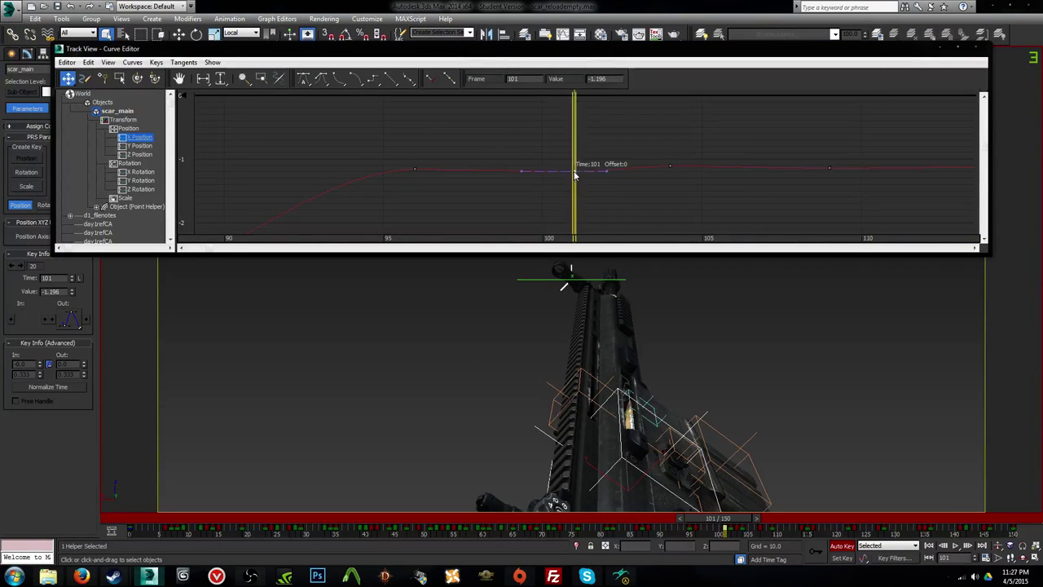
Step: Move the X Position key at frame 101 to frame 100 and raise the frame 109 key to about -1.075
left_click_drag(575, 174, 546, 171)
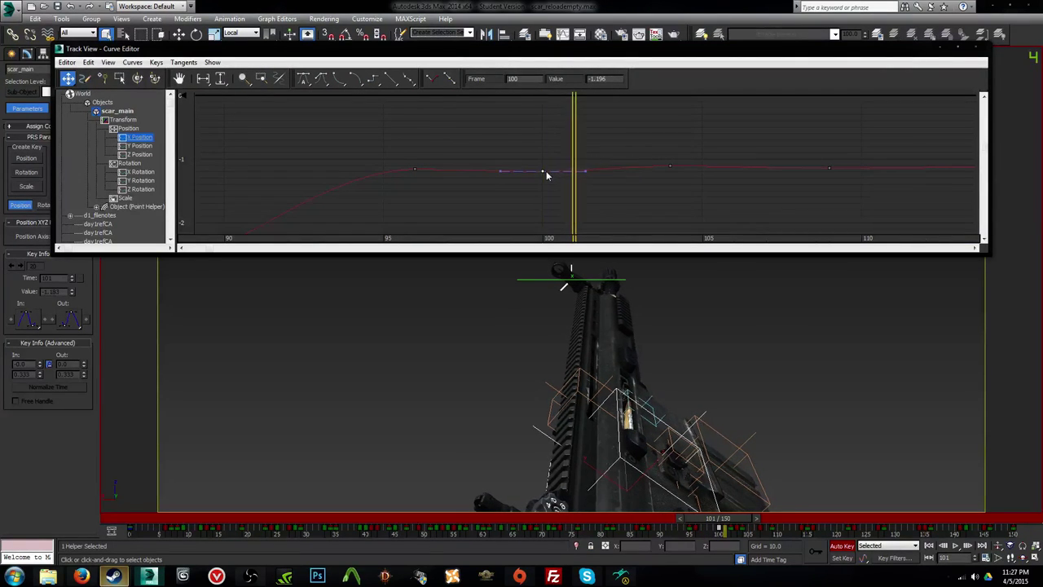
key("period")
key("period")
key("period")
key("period")
left_click(829, 168)
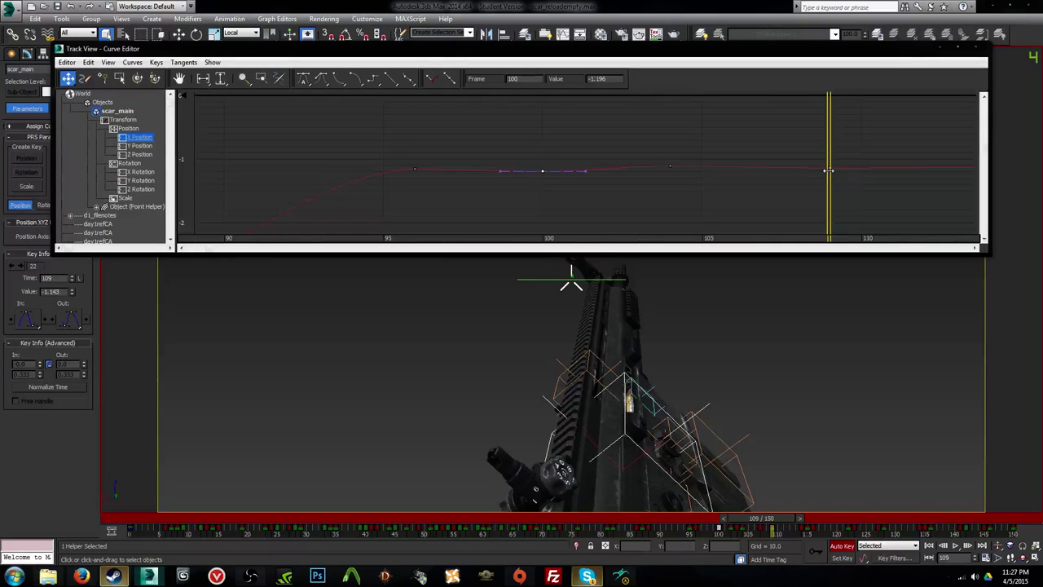
left_click_drag(832, 169, 920, 166)
Step: Advance to frame 121 and move the X Position key at frame 123 there at about -1.416
middle_click_drag(919, 166, 494, 166)
left_click_drag(515, 169, 613, 186)
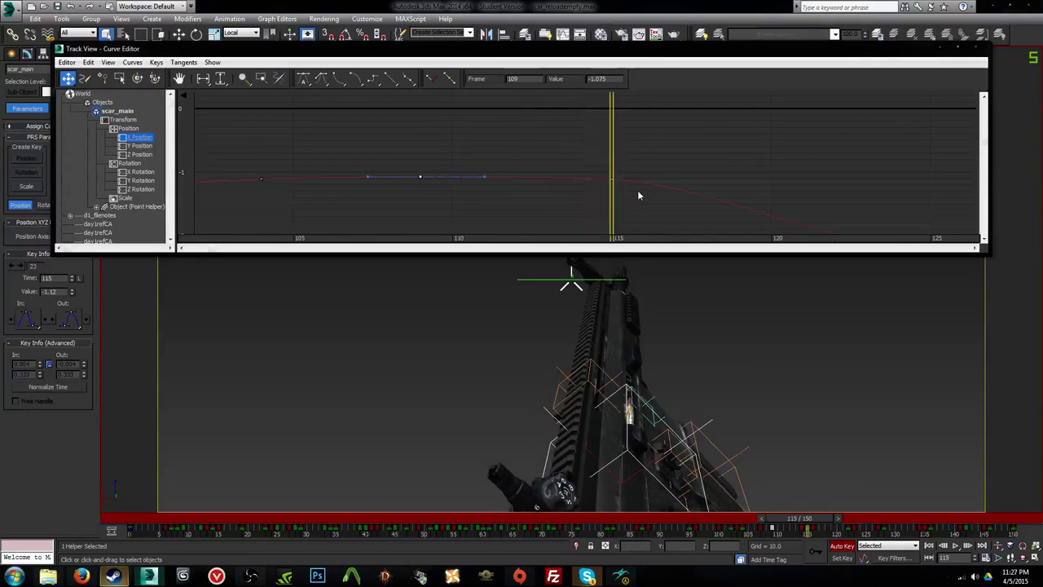
key("period")
key("period")
key("period")
key("period")
key("period")
key("period")
middle_click_drag(738, 222, 555, 140)
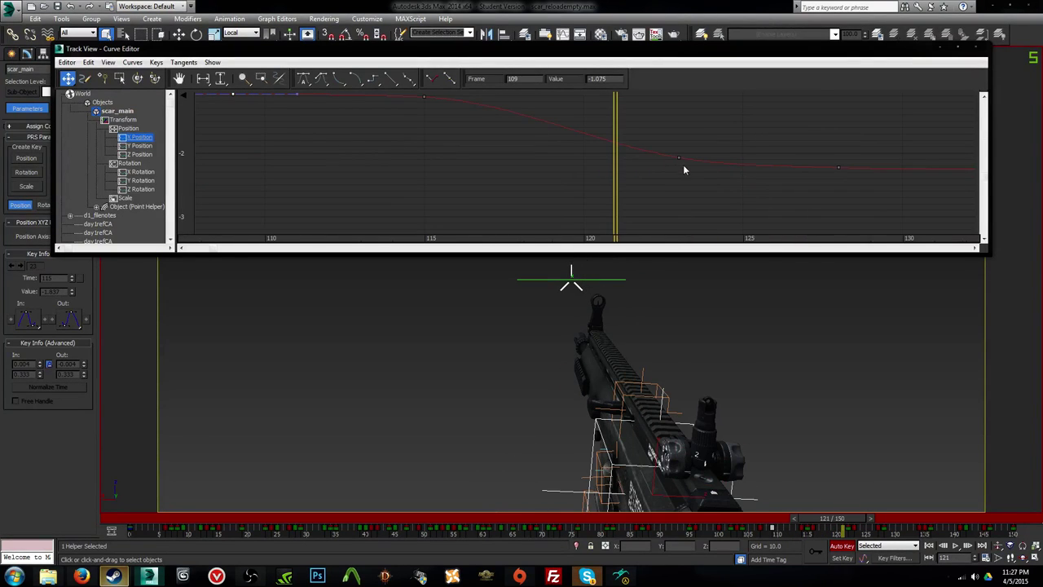
left_click_drag(633, 116, 627, 117)
Step: Advance to frame 127 and move the X Position key at frame 128 there at about -1.922
key("period")
key("period")
key("period")
key("period")
key("period")
key("period")
key("period")
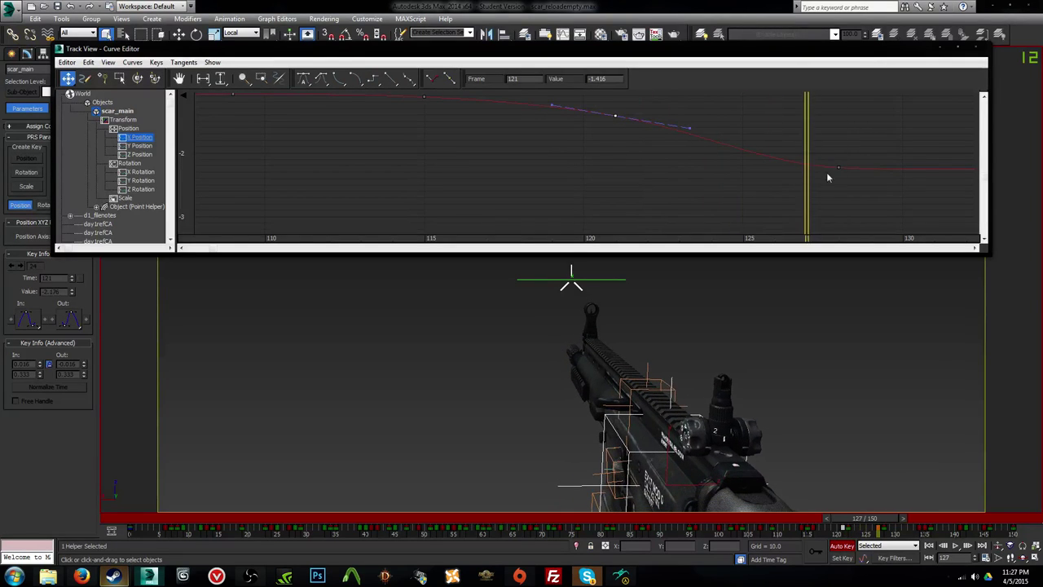
left_click(838, 169)
left_click_drag(792, 145, 792, 147)
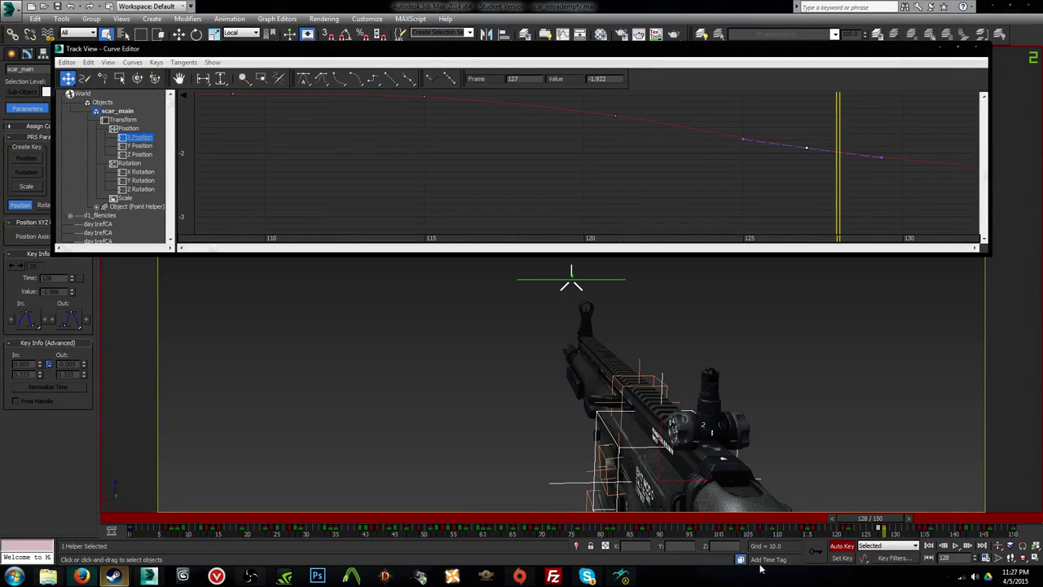
Step: Step back from frame 128 and forward again to frame 130 to check the rifle's smoothed motion
left_click(682, 110)
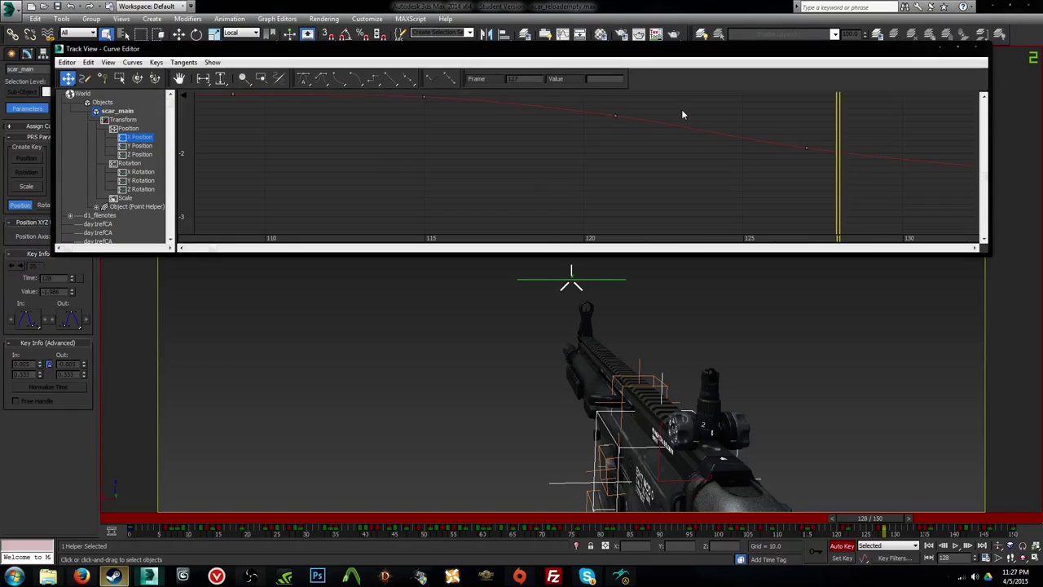
key("comma")
key("comma")
key("comma")
key("comma")
key("comma")
key("comma")
key("comma")
key("comma")
key("comma")
key("comma")
key("comma")
key("comma")
key("comma")
key("comma")
key("period")
key("period")
key("period")
key("period")
key("period")
key("period")
key("period")
key("period")
key("period")
key("period")
key("period")
key("period")
key("period")
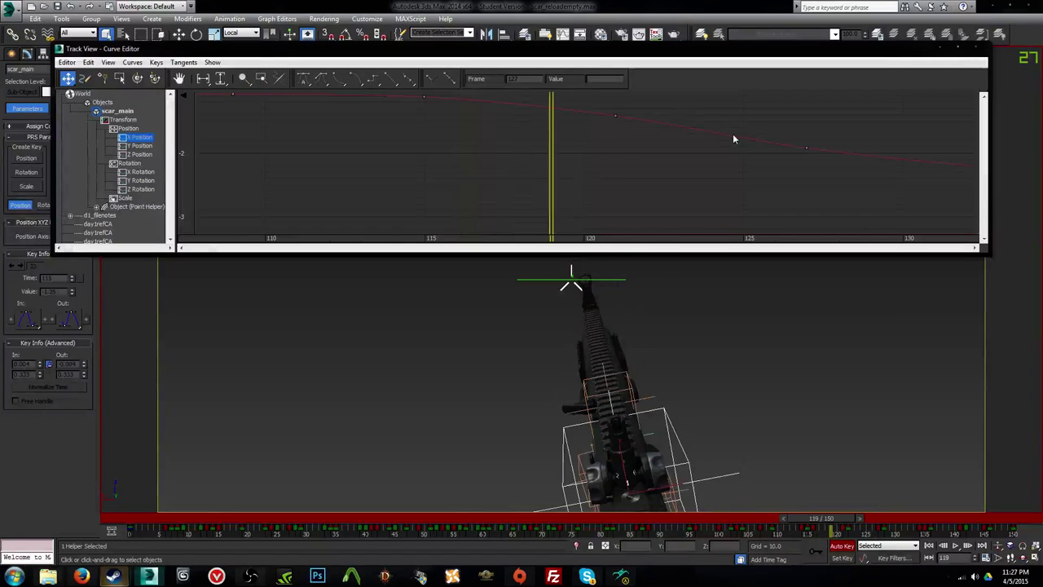
key("period")
key("period")
key("period")
key("period")
key("period")
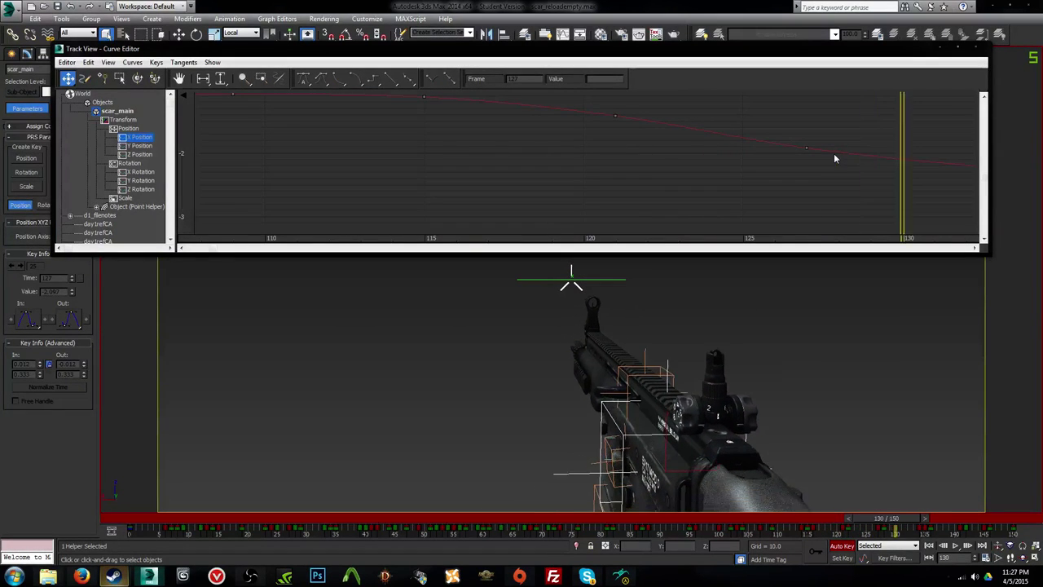
Step: Move the X Position key at frame 134 to frame 135 at about -2.478 and play the animation
middle_click_drag(853, 152, 456, 171)
scroll(648, 191, "up", 1)
middle_click_drag(648, 191, 561, 149)
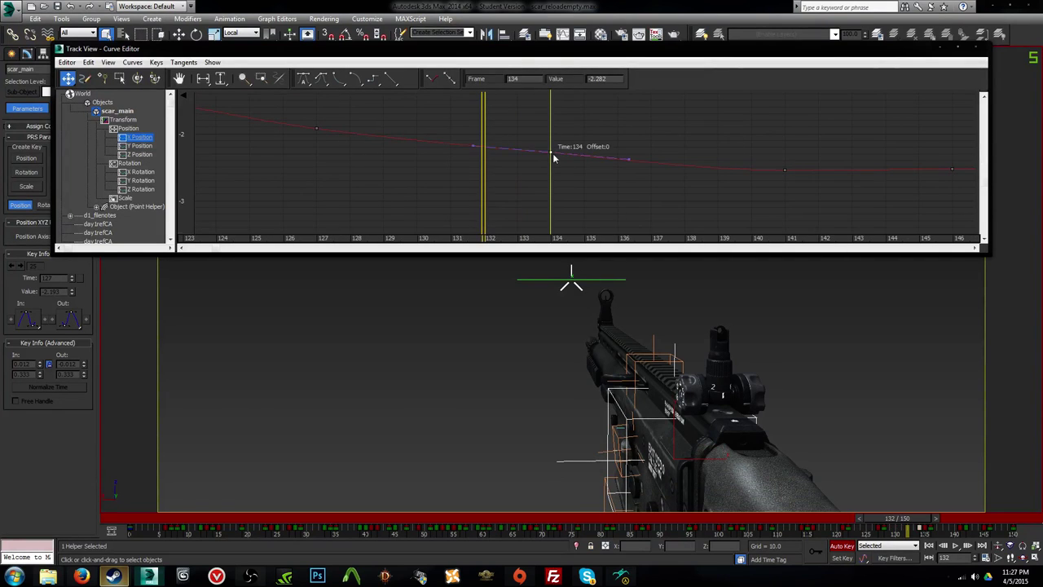
left_click_drag(553, 153, 582, 167)
key("slash")
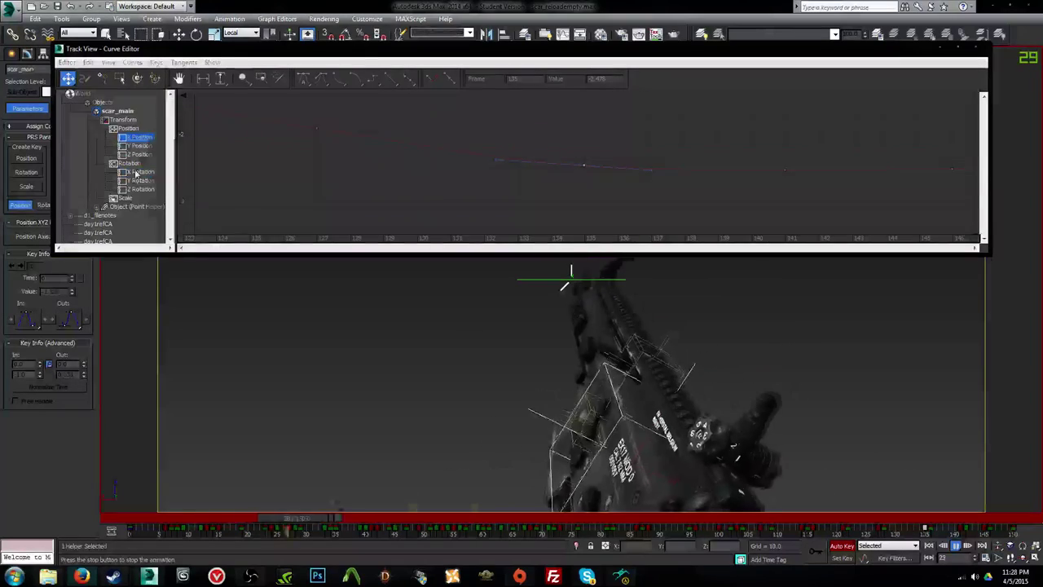
Step: Stop playback, display the X Rotation curve and raise its key at frame 95 to about 45.470
left_click(139, 172)
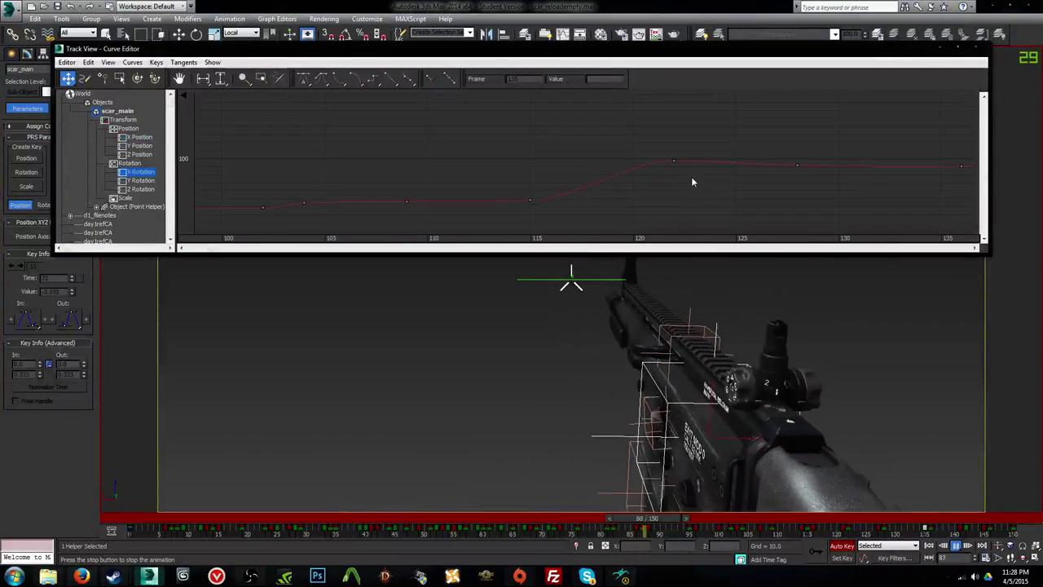
key("slash")
middle_click_drag(494, 196, 924, 187)
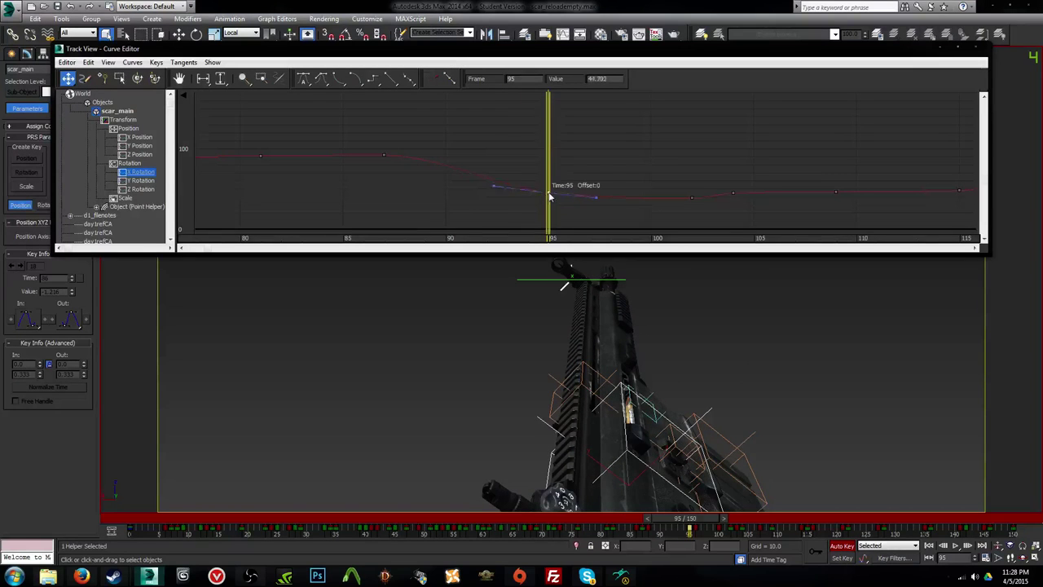
left_click_drag(550, 196, 554, 196)
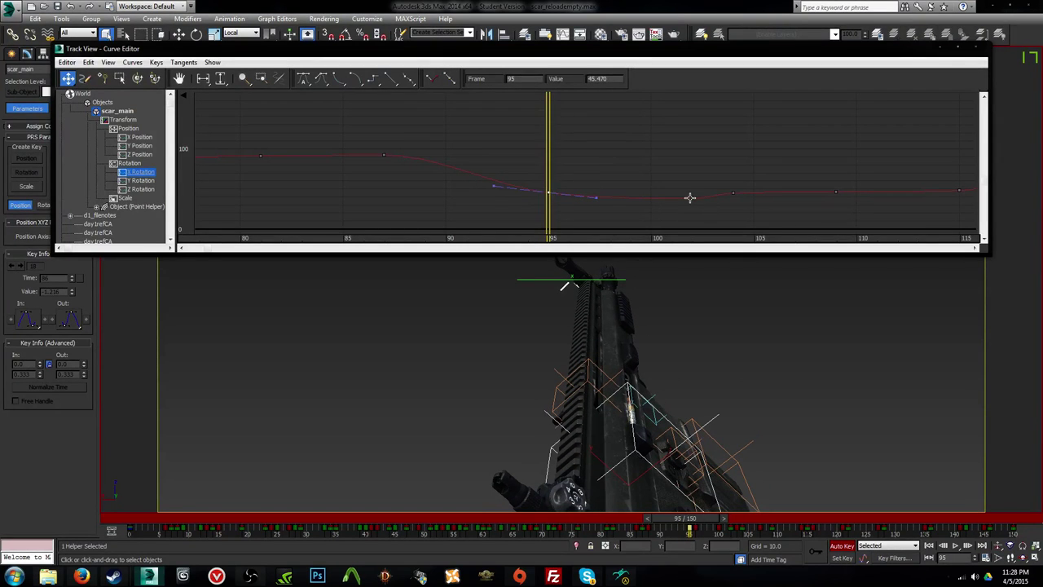
Step: Move the X Rotation key at frame 102 to frame 101 slightly lower and advance to frame 103
left_click_drag(672, 200, 672, 201)
key("period")
key("period")
key("period")
key("period")
key("period")
key("period")
key("period")
key("period")
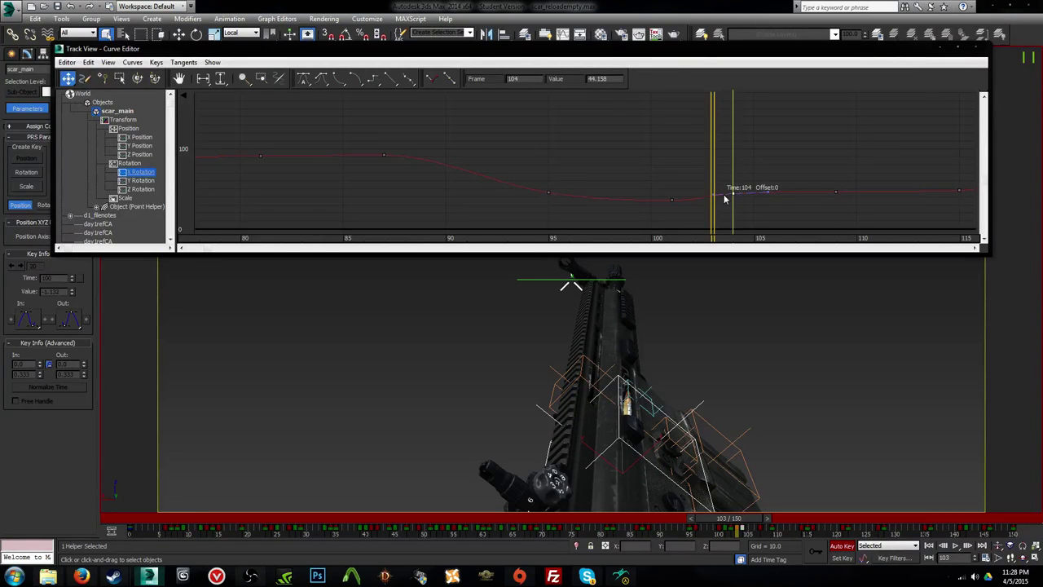
Step: Move the X Rotation key at frame 104 to frame 103, and the frame 109 key to frame 107 at about 39.614
left_click_drag(719, 188, 719, 187)
key("comma")
key("comma")
key("comma")
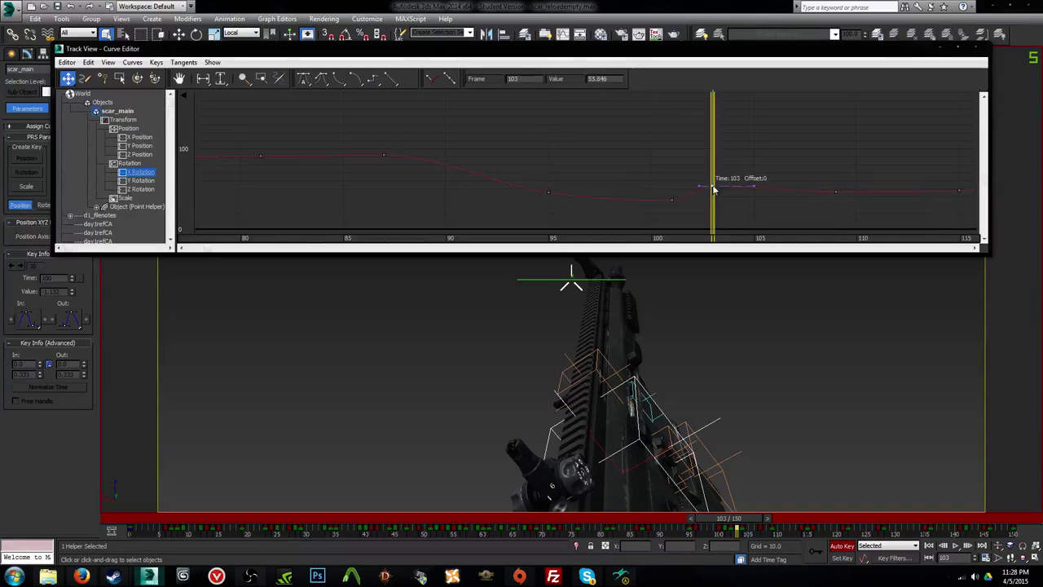
left_click_drag(712, 196, 714, 195)
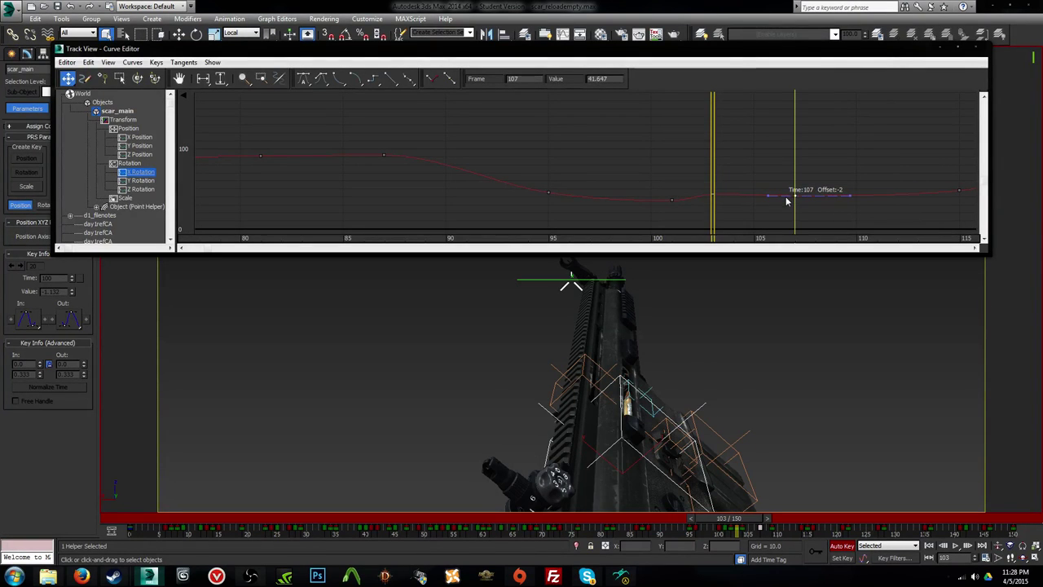
left_click_drag(785, 203, 785, 200)
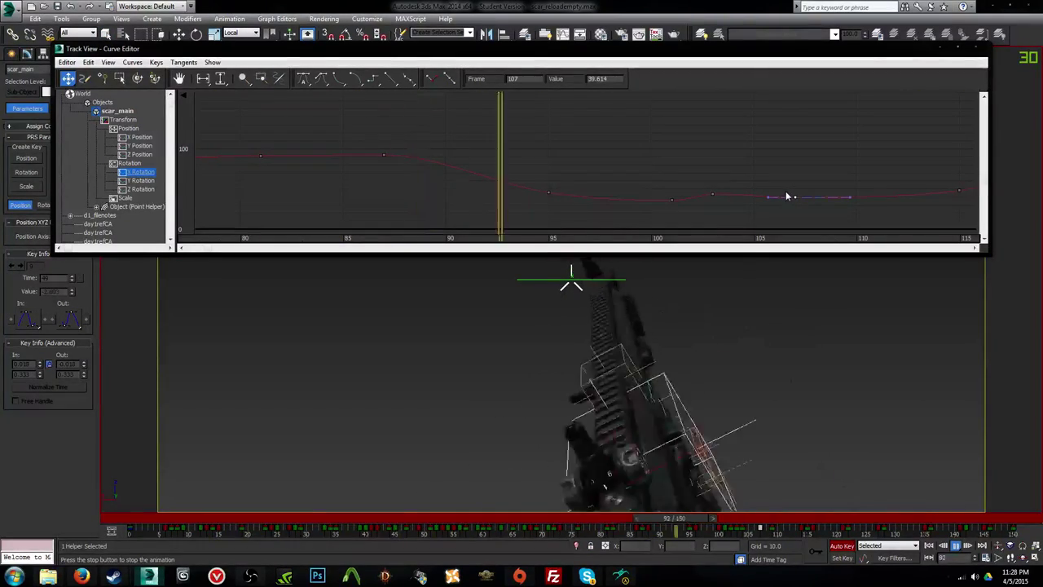
Step: Stop playback and step through the frames before 95 to check the rifle's rotation
key("slash")
key("comma")
key("comma")
key("comma")
key("comma")
key("comma")
key("comma")
key("comma")
key("comma")
key("comma")
key("comma")
key("comma")
key("comma")
key("comma")
key("comma")
key("comma")
key("comma")
key("comma")
key("comma")
key("comma")
key("comma")
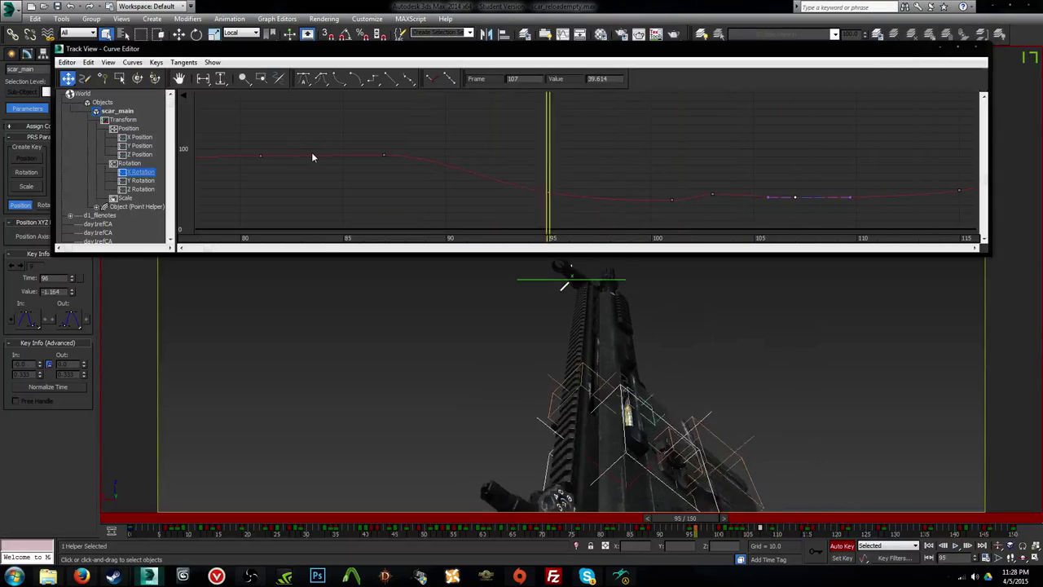
middle_click_drag(312, 153, 687, 188)
key("comma")
key("comma")
key("comma")
key("comma")
key("comma")
key("comma")
key("comma")
key("period")
key("period")
key("period")
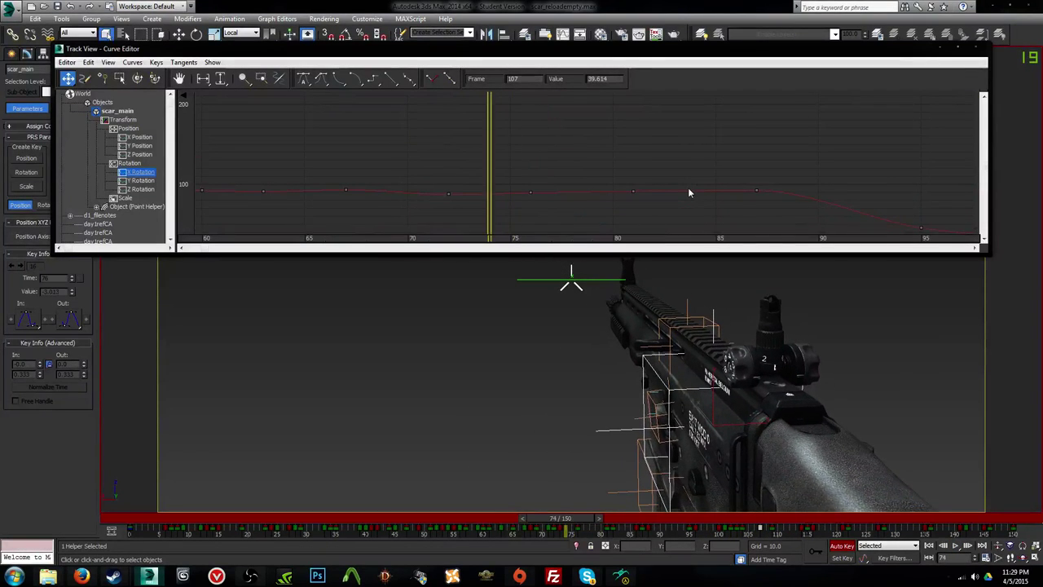
Step: Advance to frame 81, raise its X Rotation key and shift it to frame 82 at about 97.229, with the animation playing
key("period")
key("period")
key("period")
key("period")
key("period")
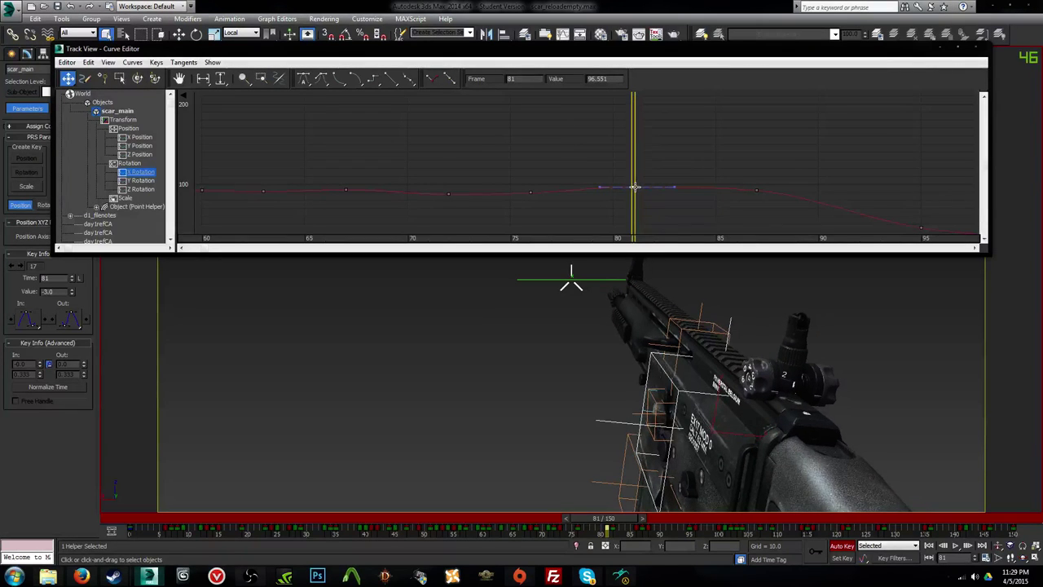
key("slash")
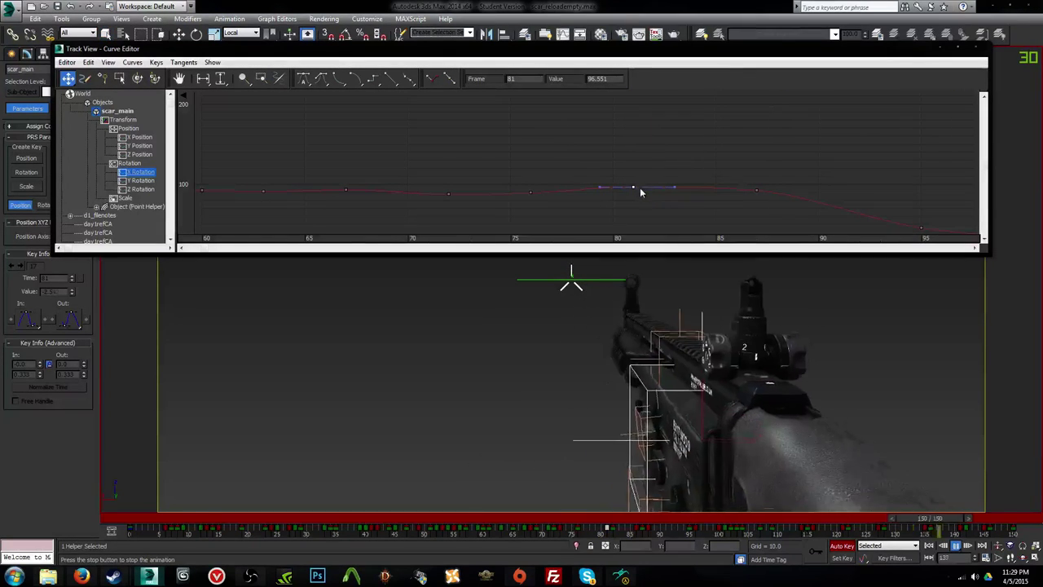
left_click_drag(637, 188, 659, 187)
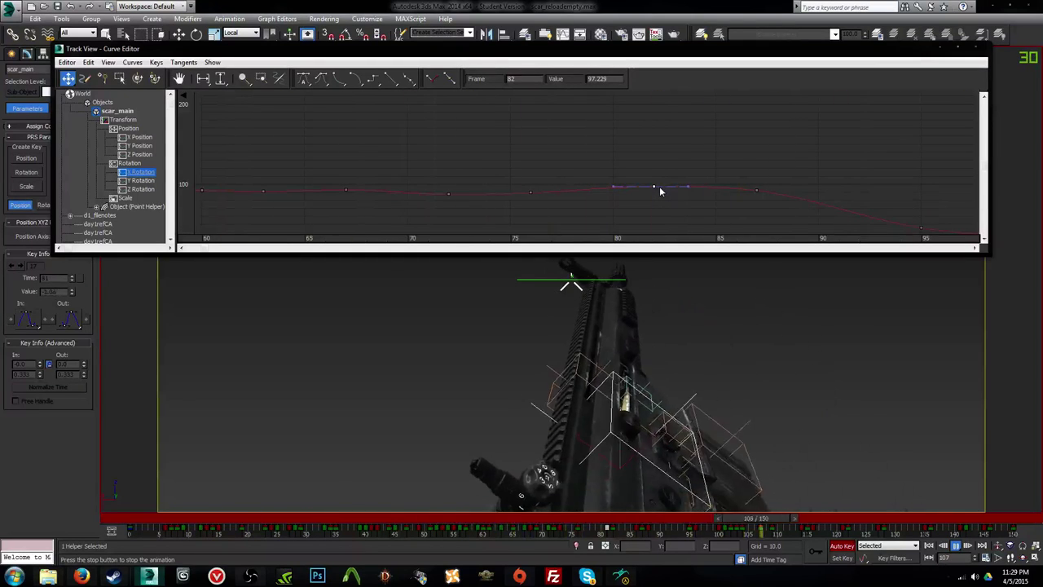
Step: Move the X Rotation key at frame 76 to frame 77 at about 93.312 and set the frame 87 key to about 92.008
left_click_drag(533, 194, 549, 191)
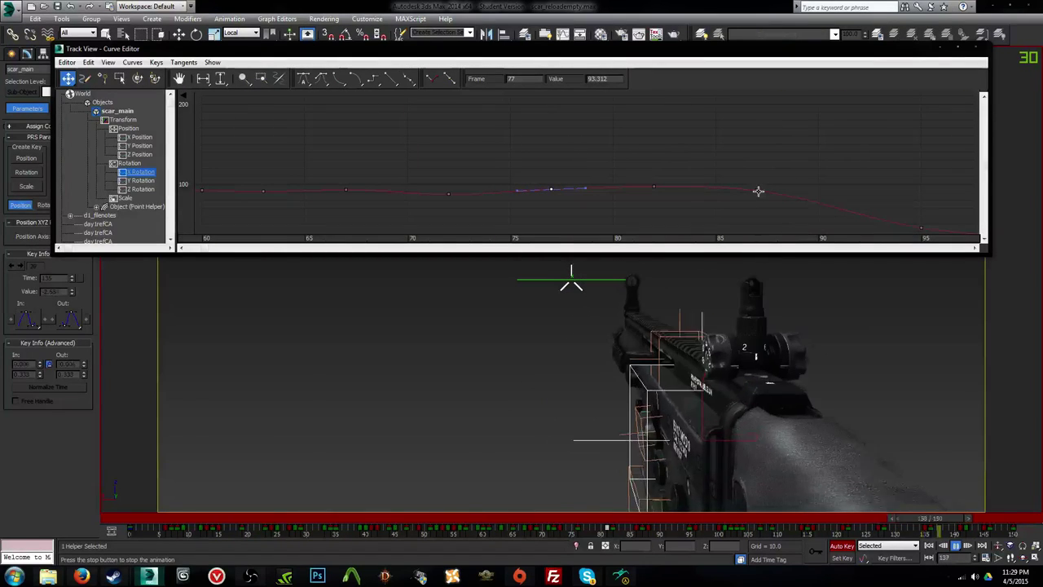
left_click_drag(758, 190, 756, 190)
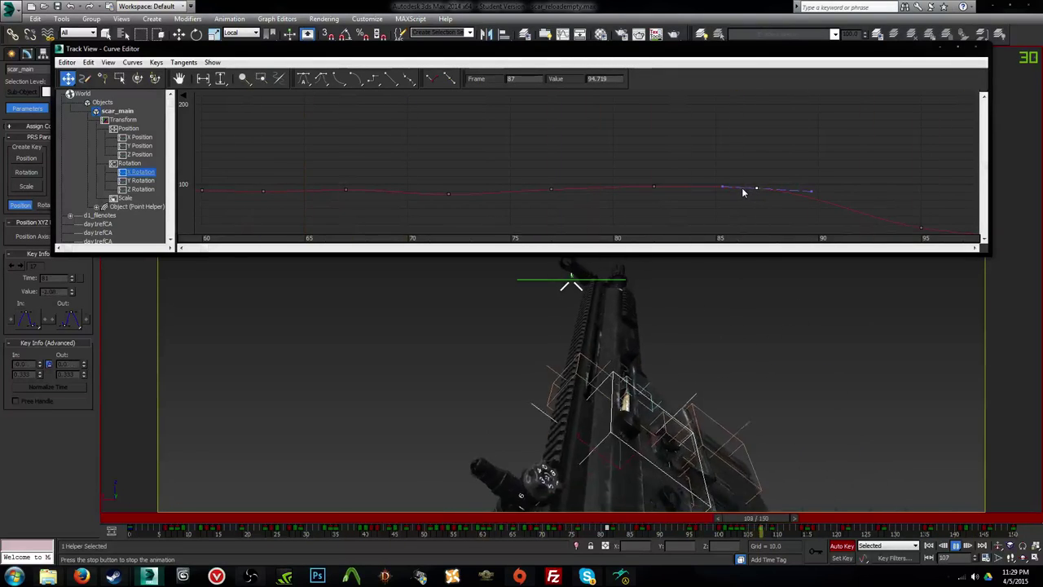
left_click_drag(756, 189, 756, 191)
Step: Set the X Rotation key at frame 115 to about 44.227 and move the frame 122 key to frame 124 slightly lower
middle_click_drag(803, 192, 551, 173)
middle_click_drag(622, 170, 486, 155)
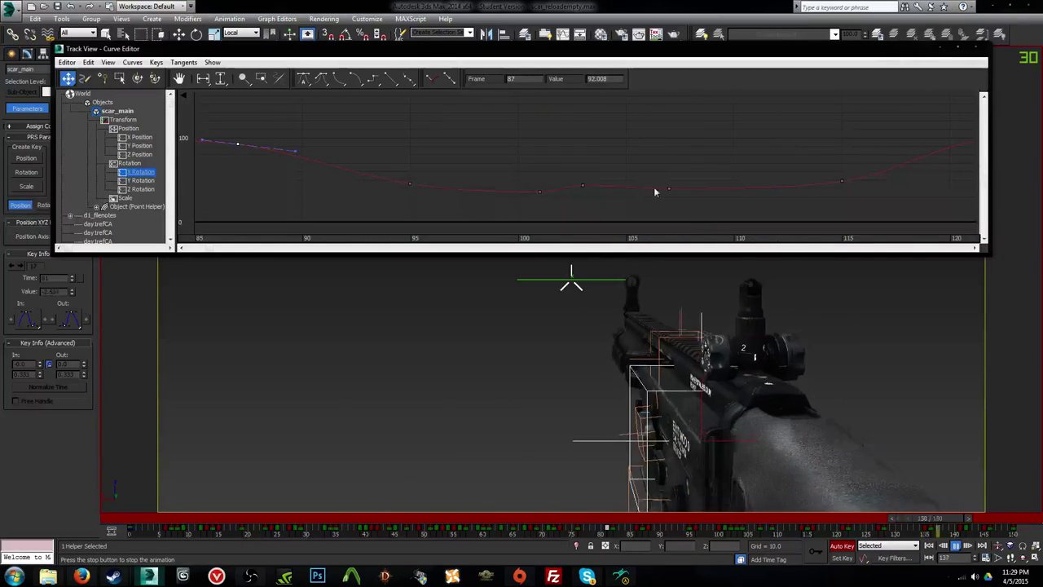
middle_click_drag(848, 182, 595, 170)
left_click_drag(590, 169, 589, 172)
middle_click_drag(716, 164, 558, 171)
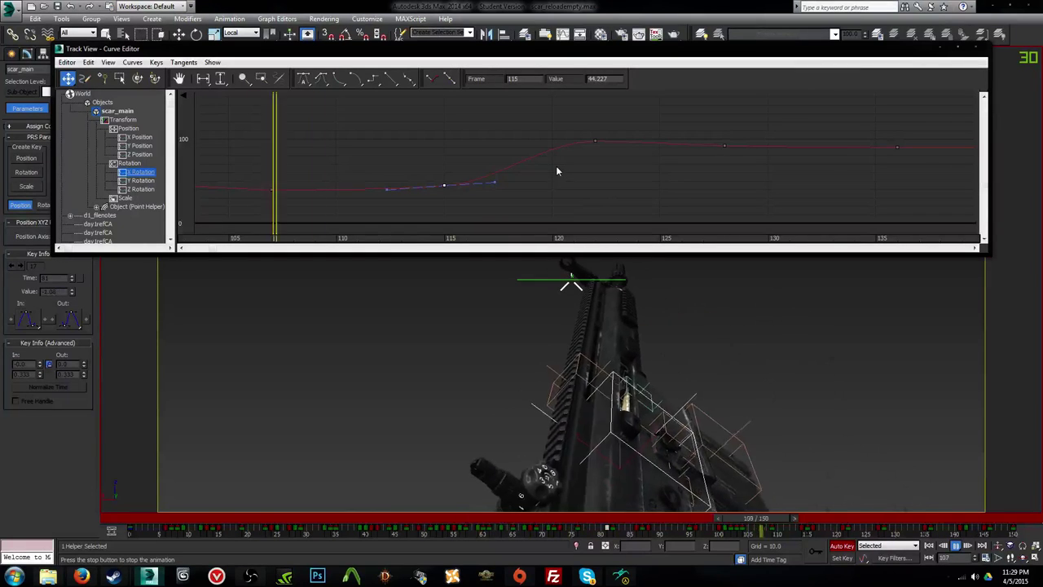
left_click_drag(595, 142, 618, 151)
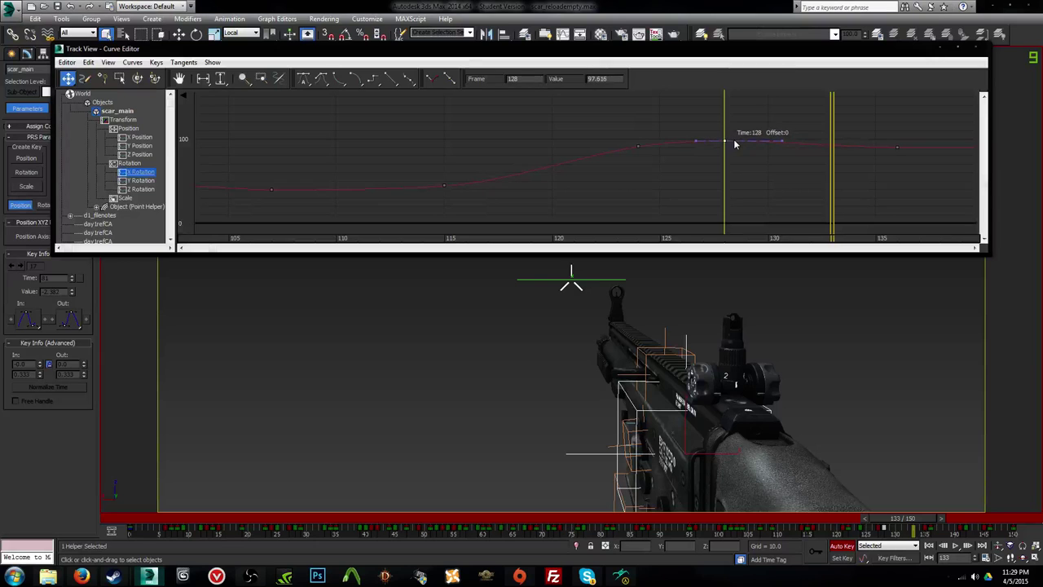
Step: Set the X Rotation key at frame 128 to about 96.325 and toggle the animation playback
left_click_drag(734, 140, 733, 141)
left_click_drag(831, 133, 253, 161)
key("/")
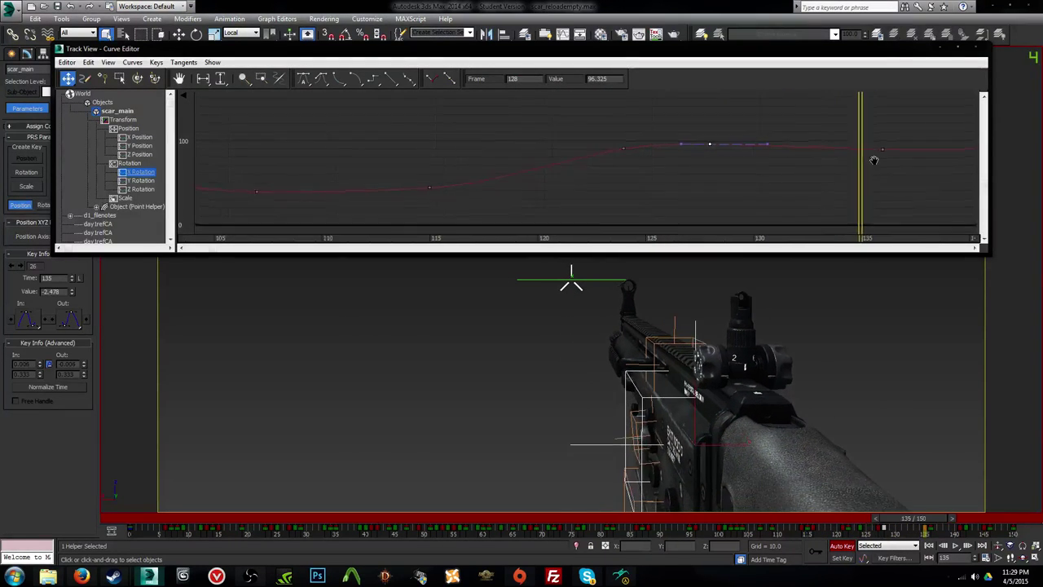
Step: Shift the X Rotation key at frame 136 to frame 137 at about 86.8, and the frame 142 key to 143 at about 92.5
middle_click_drag(873, 160, 706, 171)
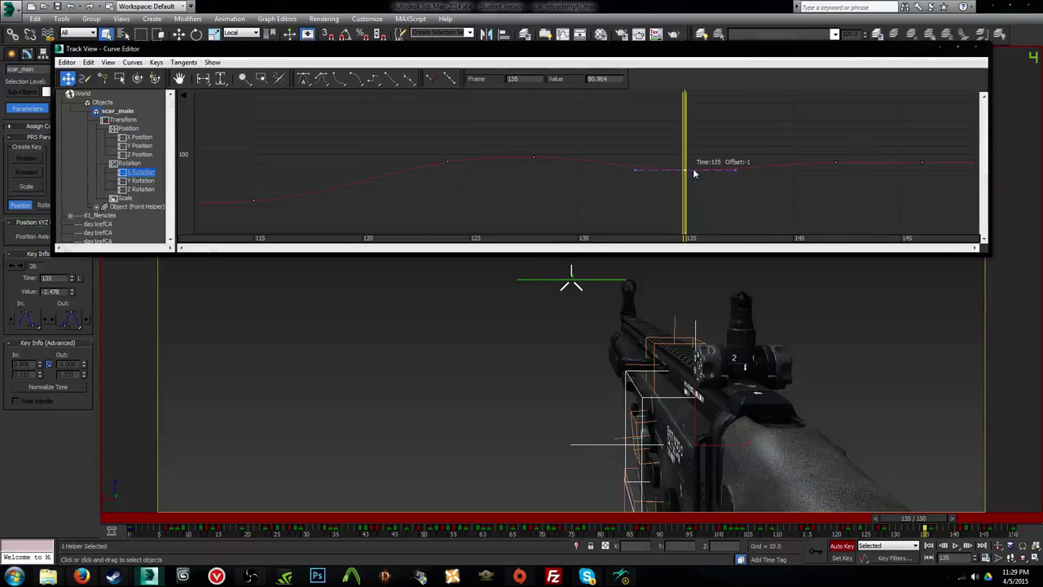
left_click_drag(695, 172, 721, 165)
key("period")
key("period")
key("period")
key("period")
key("period")
key("period")
key("period")
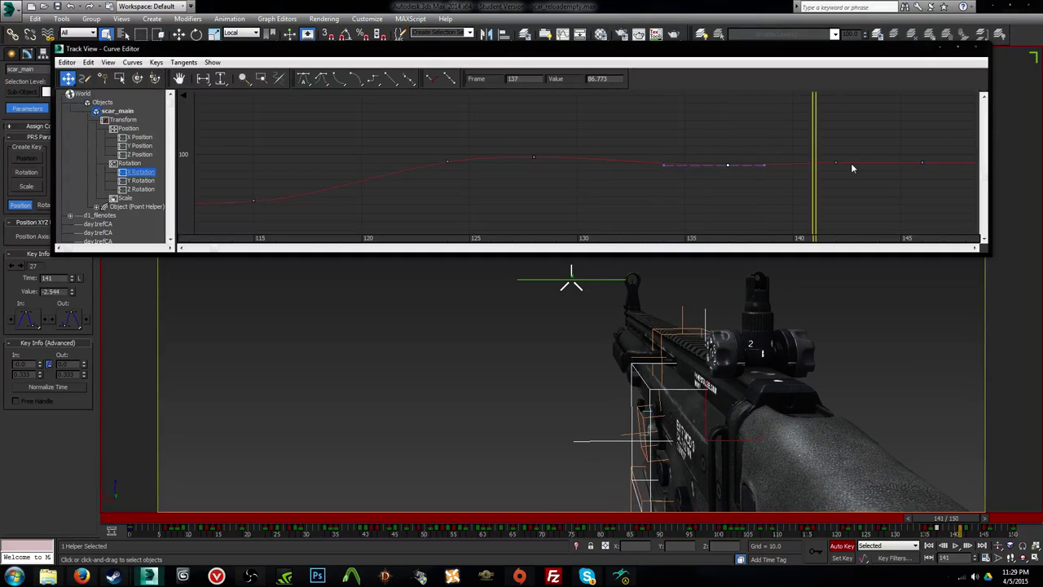
middle_click_drag(851, 163, 641, 174)
scroll(627, 172, "up", 1)
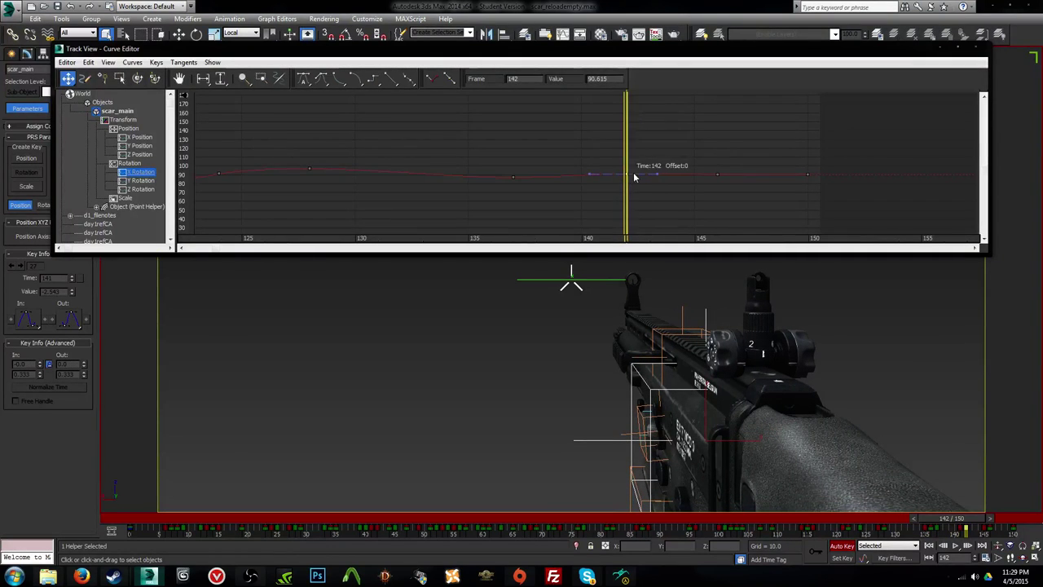
left_click_drag(642, 176, 648, 175)
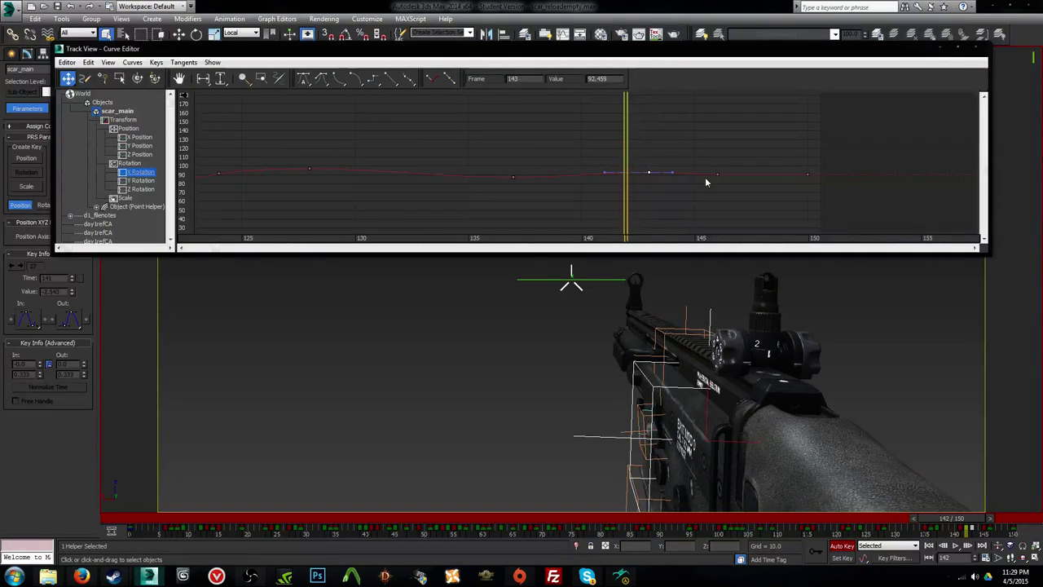
Step: Move the X Rotation key at frame 146 to frame 147 and lower the frame 143 key to about 92.1
left_click_drag(734, 176, 734, 174)
key("slash")
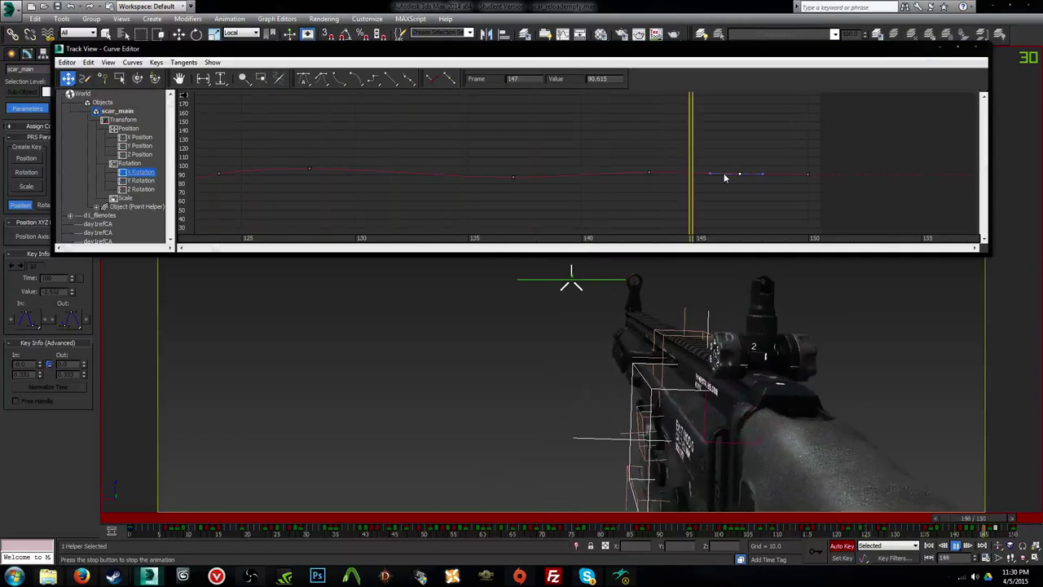
scroll(678, 175, "up", 2)
scroll(653, 176, "up", 1)
left_click(636, 173)
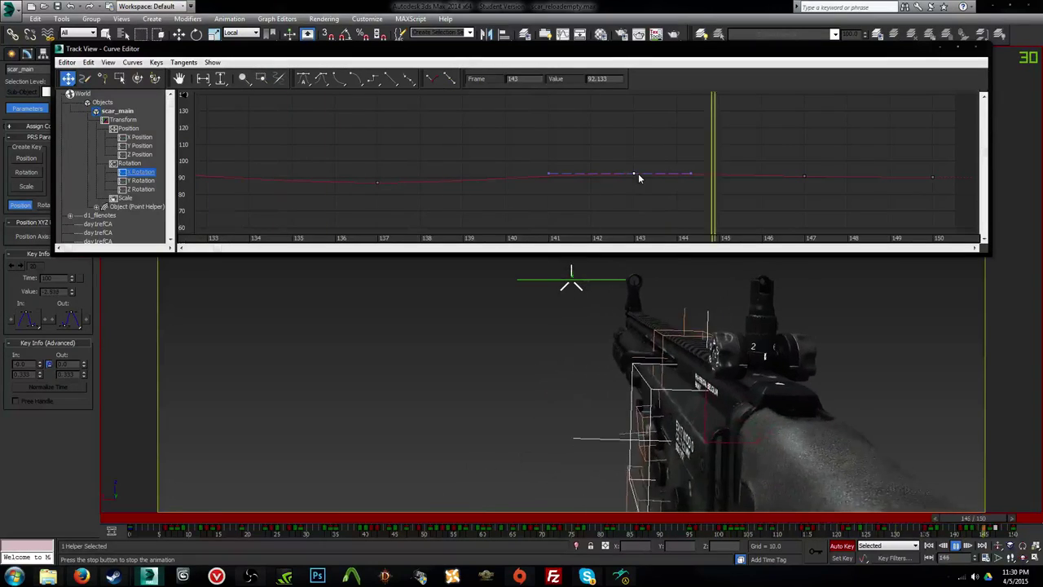
Step: Move the X Rotation key at frame 115 to frame 113 with a value of about 45.5
middle_click_drag(456, 179, 759, 159)
middle_click_drag(408, 167, 727, 145)
middle_click_drag(383, 140, 758, 114)
scroll(658, 150, "down", 3)
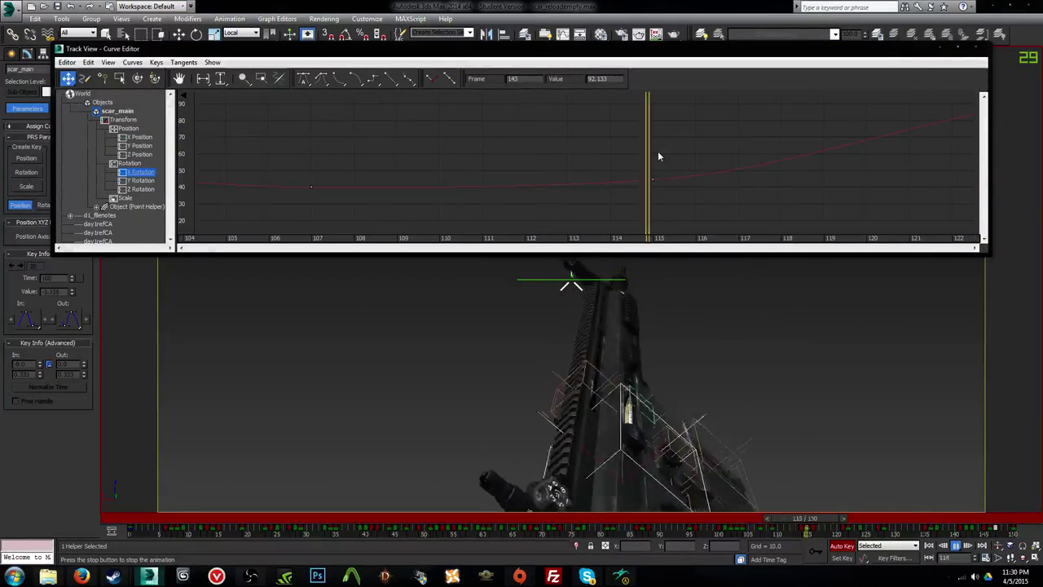
scroll(666, 166, "up", 3)
left_click_drag(653, 179, 551, 181)
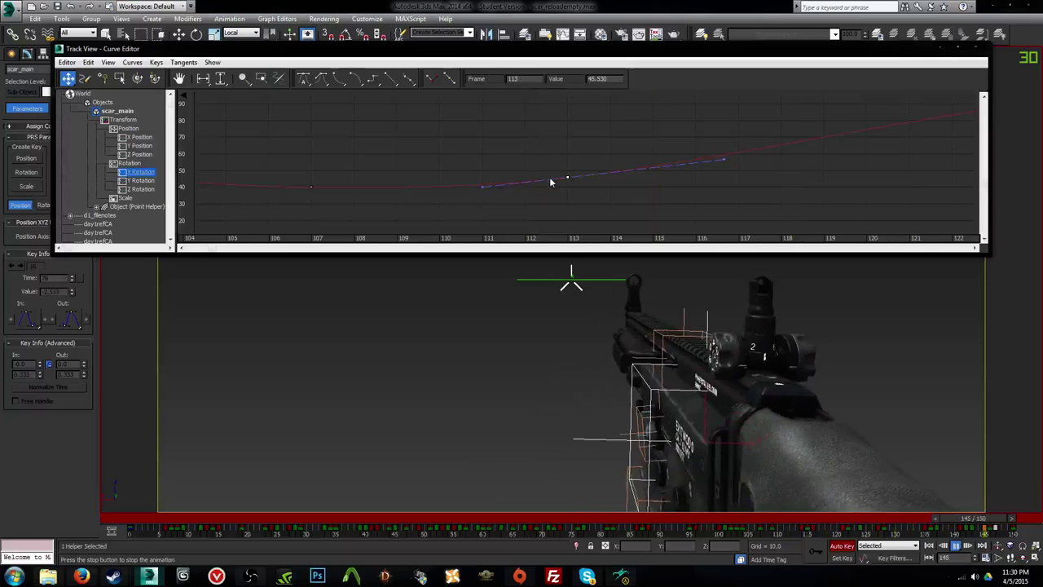
Step: Show the Y Rotation curve of scar_main, stop the playback and raise the key at frame 87 to about -7.0
middle_click_drag(341, 169, 706, 170)
scroll(706, 170, "down", 6)
scroll(482, 184, "up", 1)
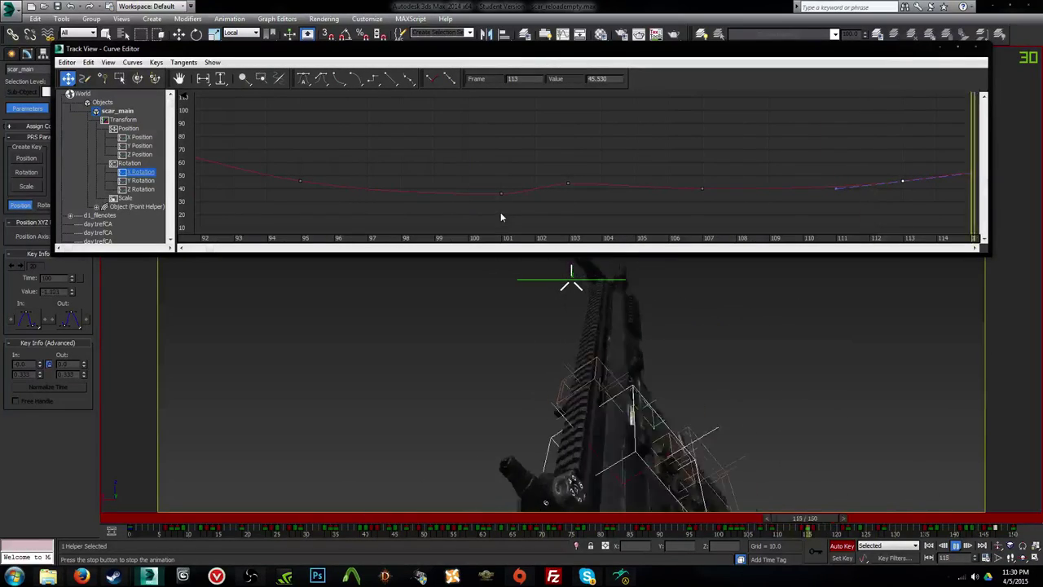
left_click(140, 180)
middle_click_drag(352, 170, 802, 161)
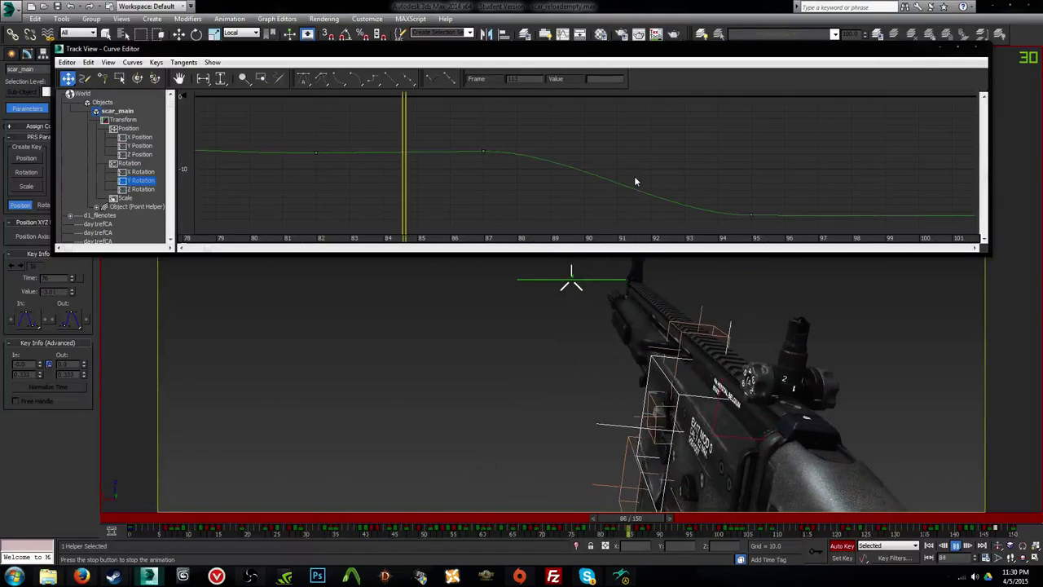
key("slash")
key("comma")
key("comma")
key("comma")
left_click(484, 151)
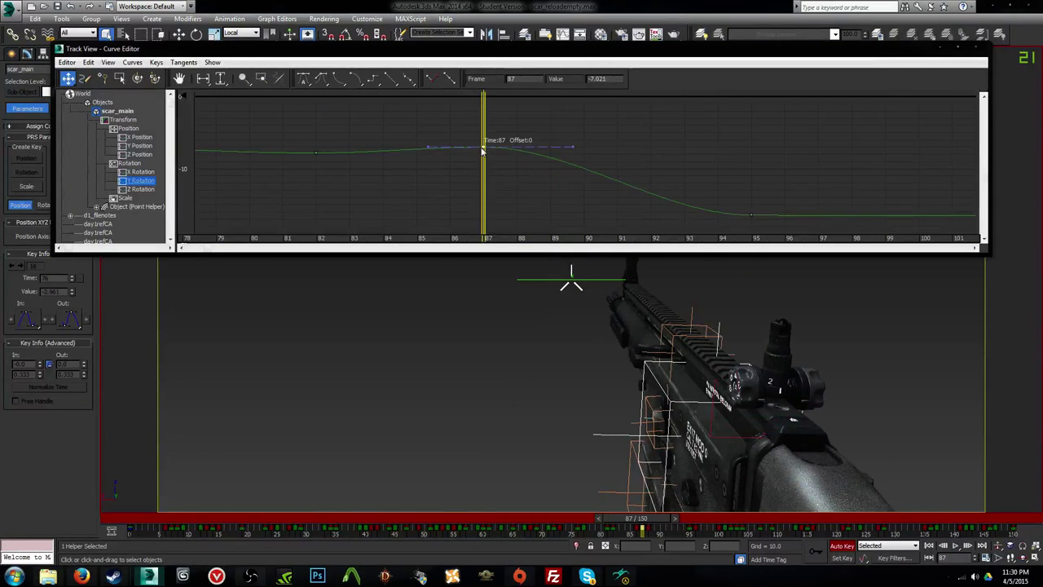
Step: Examine the rifle's motion frame by frame between frames 77 and 87
key("comma")
key("comma")
key("comma")
key("comma")
key("comma")
key("comma")
key("comma")
key("comma")
key("comma")
key("comma")
key("comma")
key("comma")
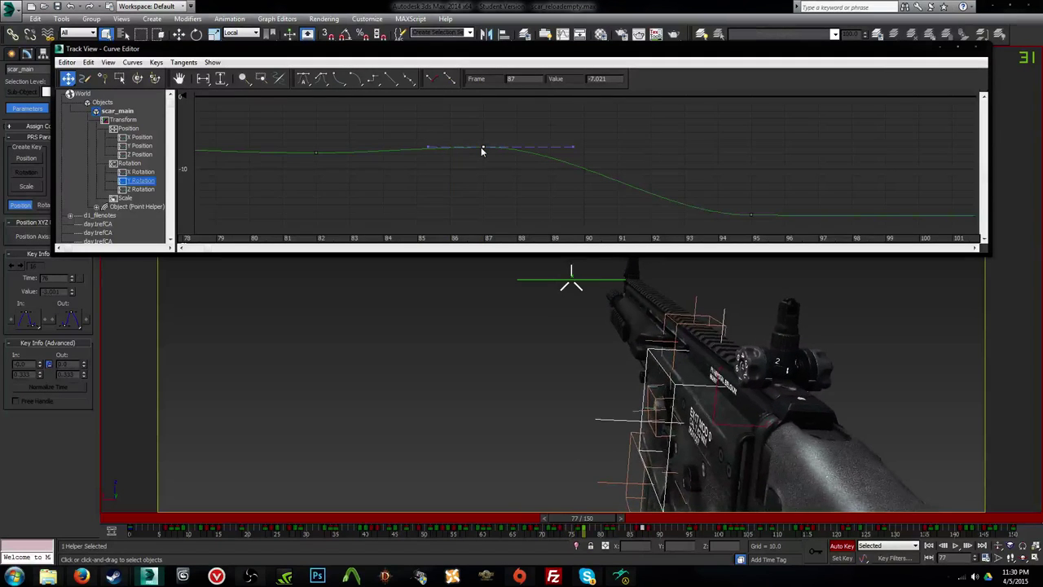
key("period")
key("period")
key("period")
key("period")
key("period")
key("period")
key("period")
key("period")
key("period")
key("period")
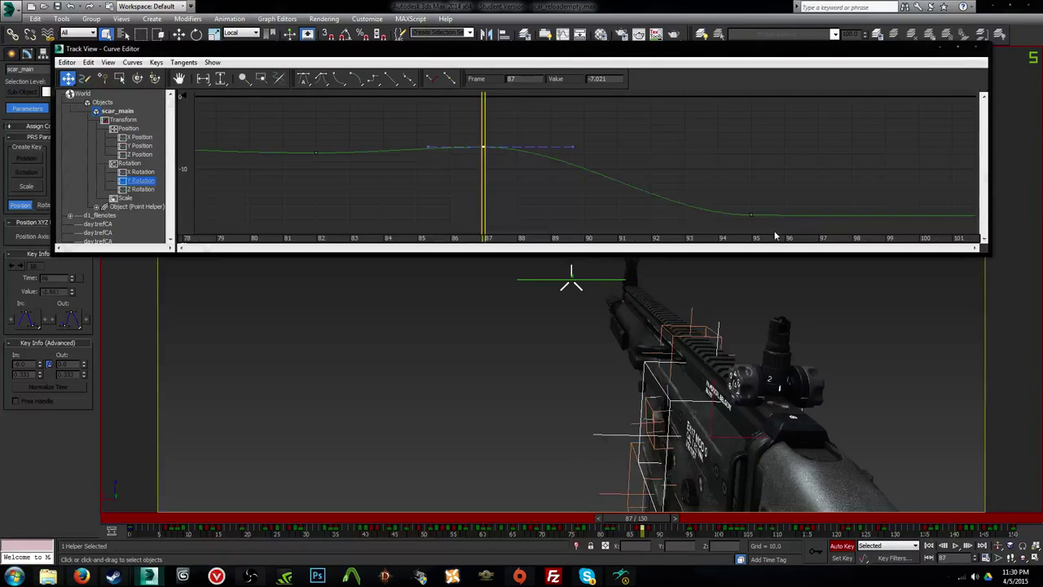
Step: Move the Y Rotation key at frame 95 to frame 94, raising it slightly, and lower the frame 102 key to about -17.1
key("period")
key("period")
key("period")
key("period")
key("period")
key("period")
middle_click_drag(809, 204, 680, 187)
left_click_drag(617, 201, 587, 174)
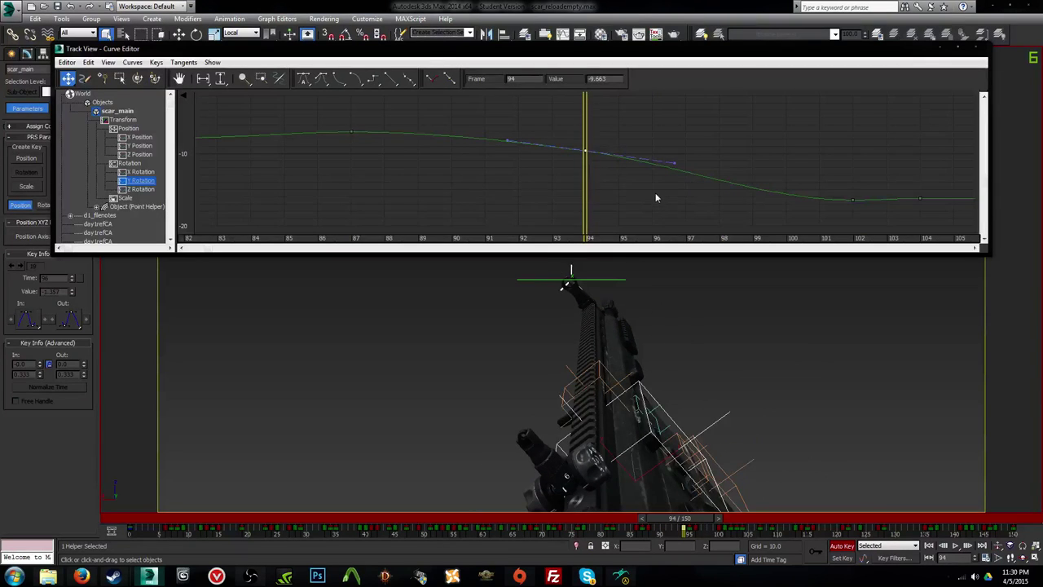
key("ctrl+z")
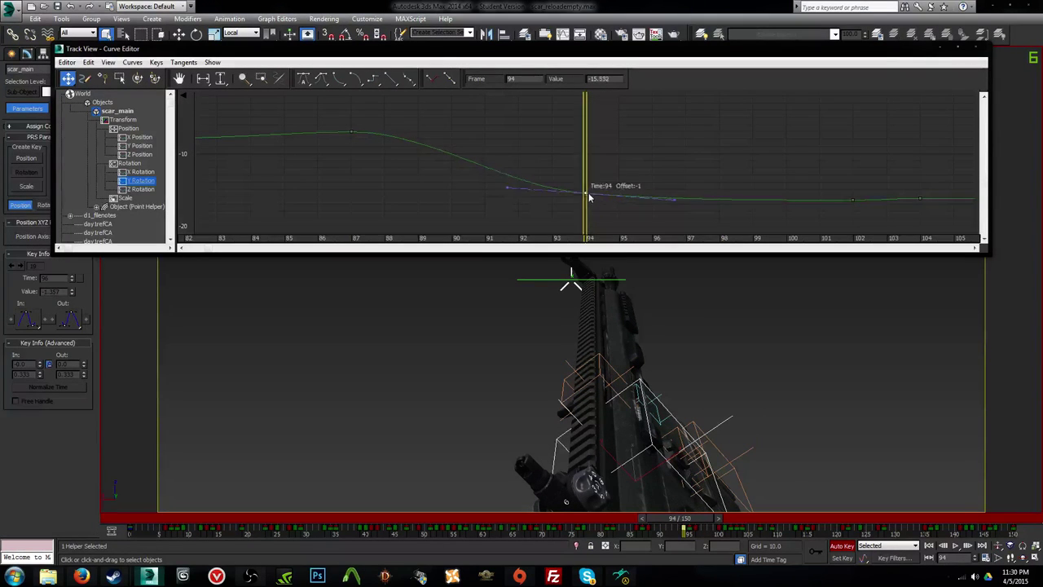
left_click_drag(588, 180, 856, 214)
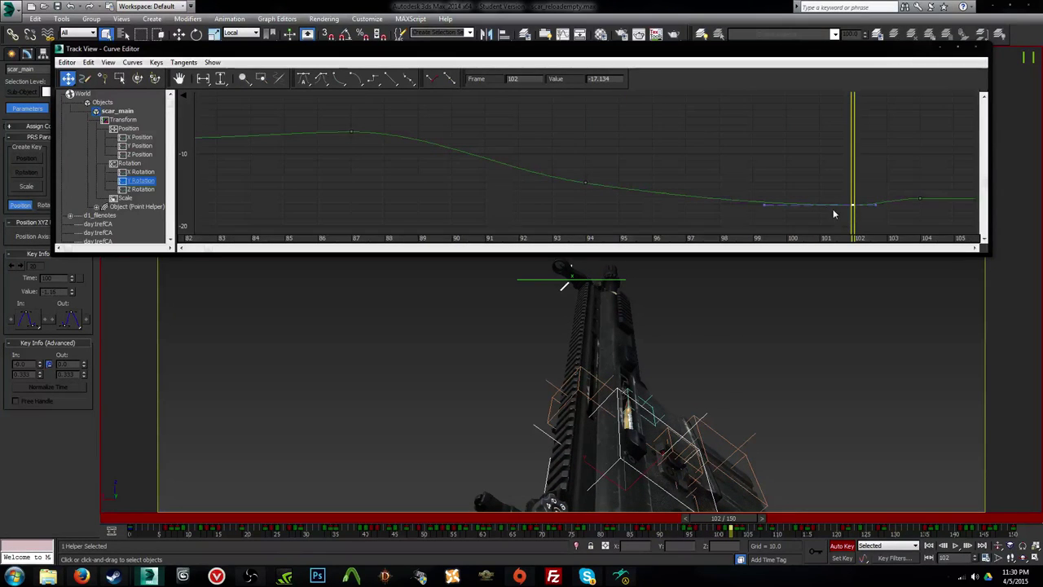
Step: Raise the Y Rotation key at frame 104 slightly to strengthen the bump after frame 102
middle_click_drag(798, 180, 586, 175)
key("period")
key("period")
key("period")
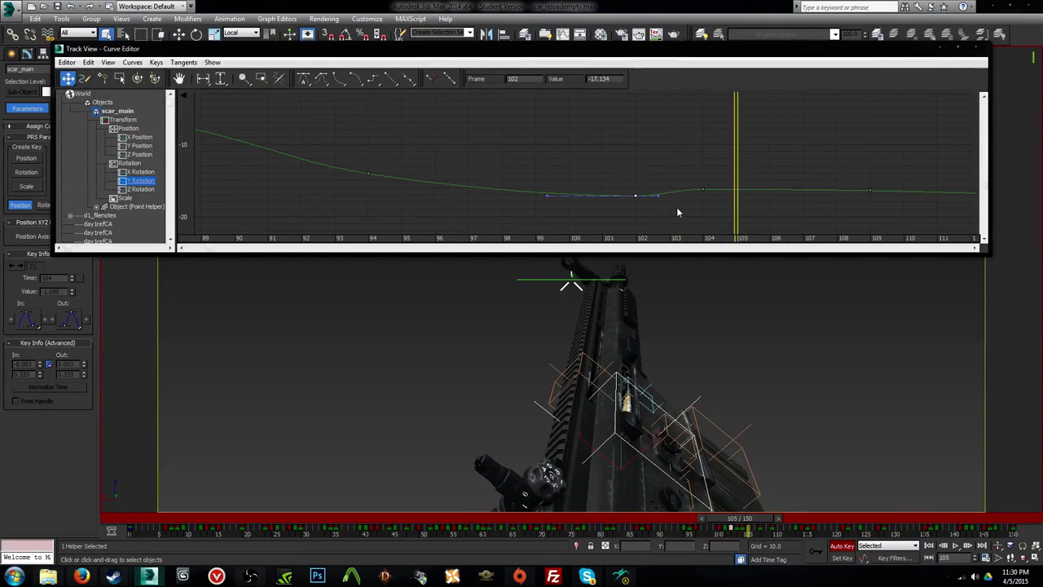
key("comma")
key("comma")
key("period")
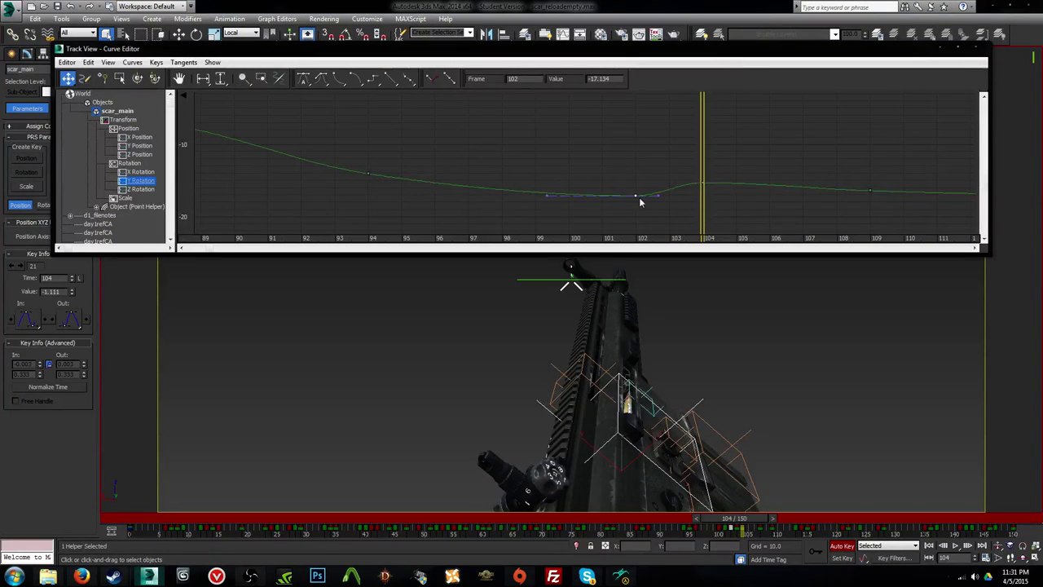
Step: Move the Y Rotation key at frame 109 to frame 108 with a value of about -14.8
key("comma")
key("comma")
key("comma")
key("period")
key("period")
key("period")
key("period")
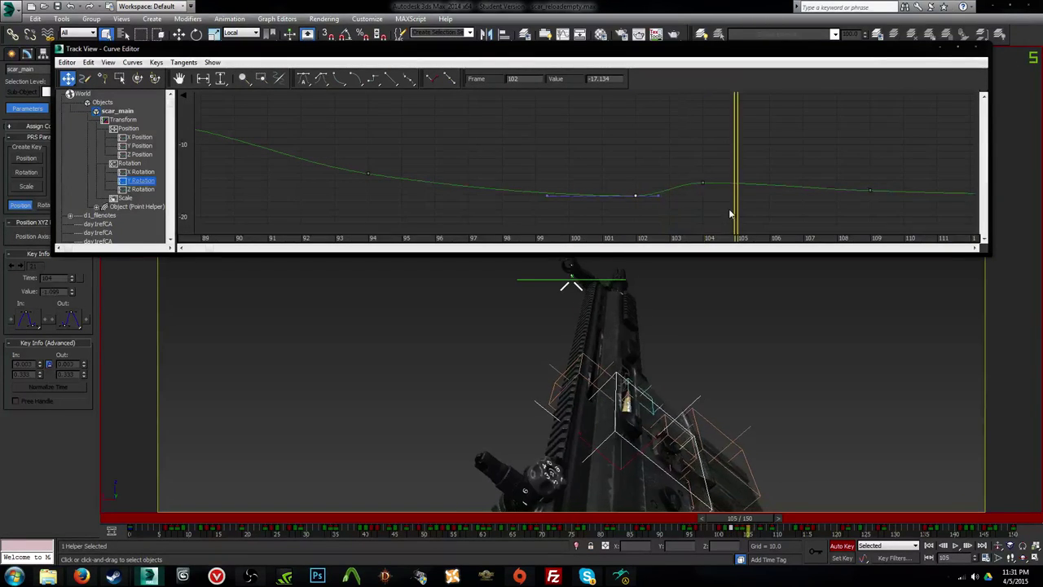
left_click_drag(730, 214, 799, 206)
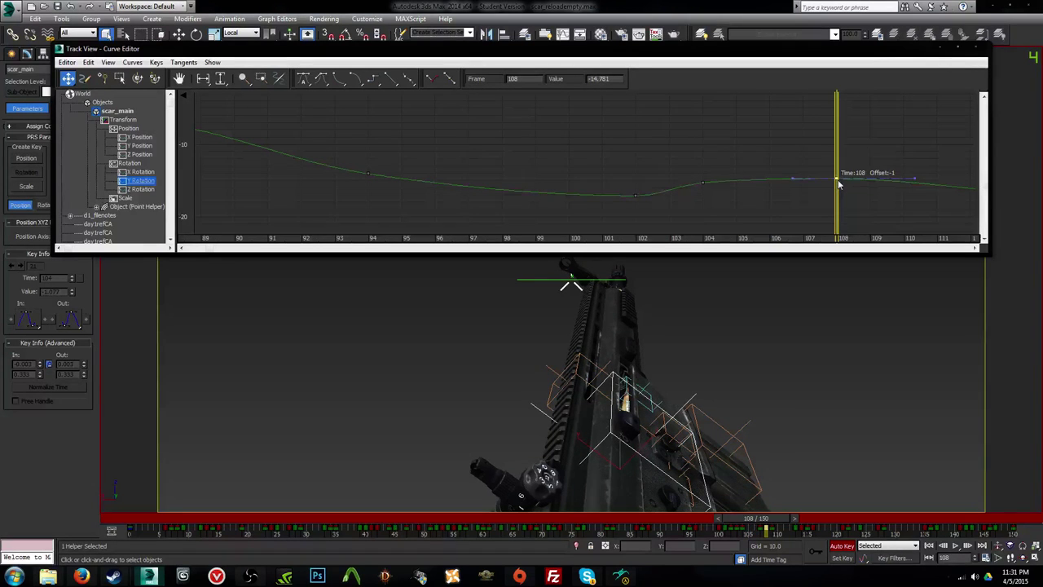
mouse_move(839, 177)
left_mouse_down()
mouse_move(419, 168)
mouse_move(840, 184)
left_mouse_up()
Step: Move the Y Rotation key at frame 115 to frame 114 with a value of about -17.4
middle_click_drag(901, 168, 526, 135)
scroll(526, 136, "up", 1)
key("period")
key("period")
key("period")
key("period")
key("period")
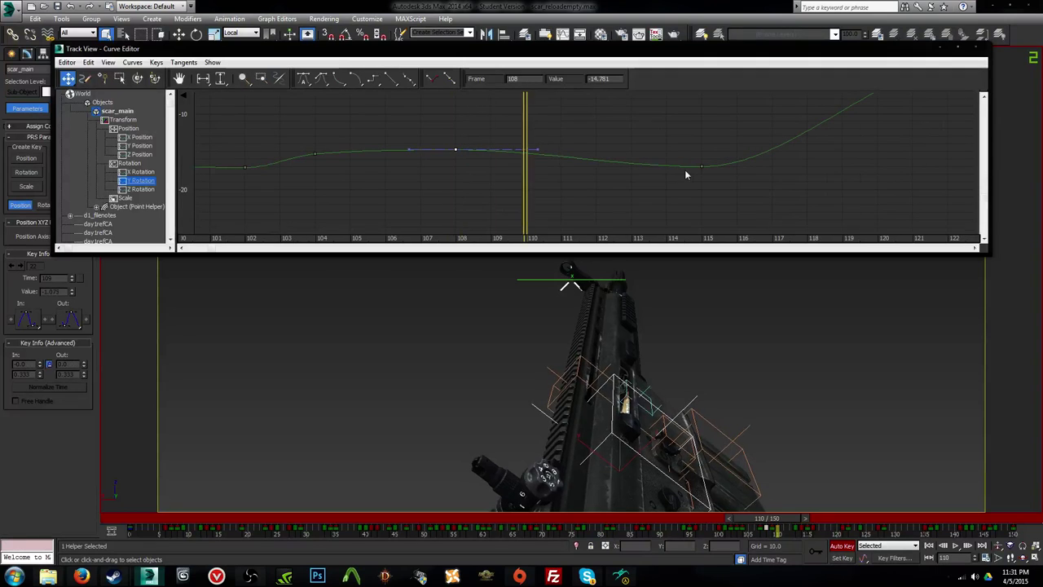
key("period")
left_click_drag(691, 174, 684, 175)
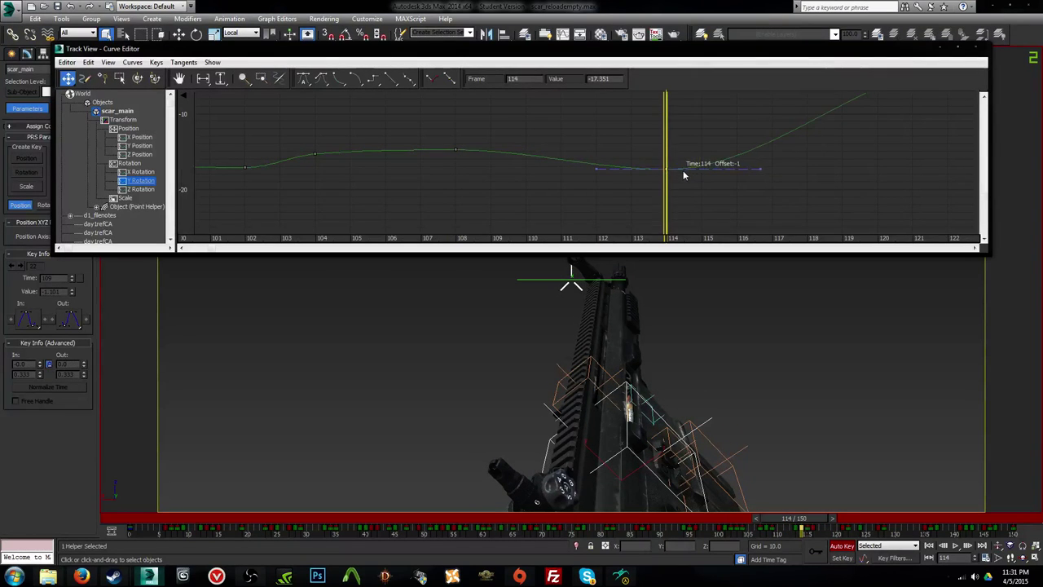
Step: Lower the Y Rotation key at frame 122 to about -4.9
key("period")
middle_click_drag(879, 145, 616, 227)
scroll(616, 227, "down", 1)
key("period")
key("period")
key("period")
left_click_drag(679, 146, 681, 156)
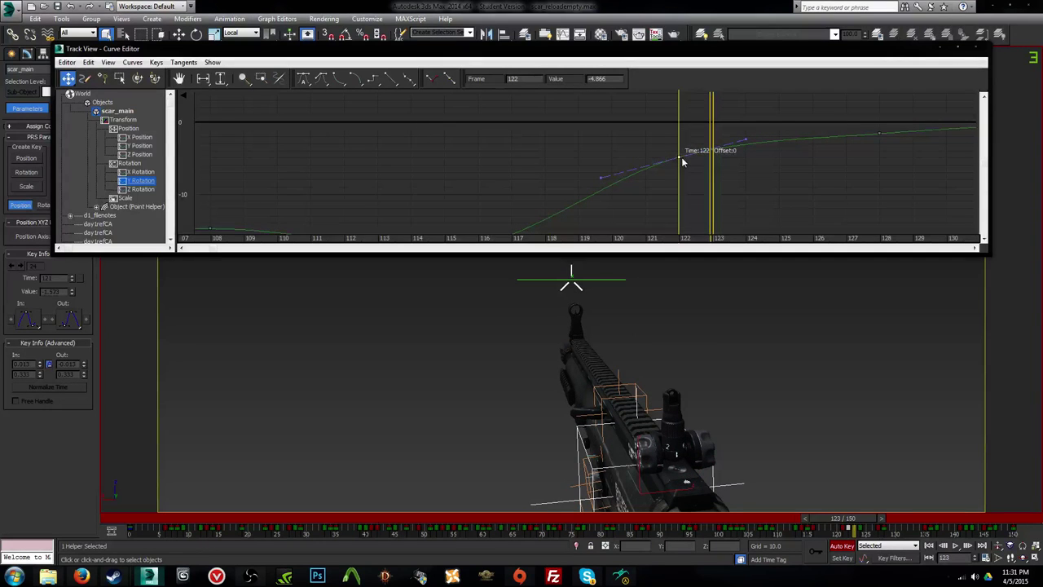
Step: Move the Y Rotation key at frame 128 to frame 127 at about -0.7 and play the animation
key("period")
key("period")
key("period")
key("period")
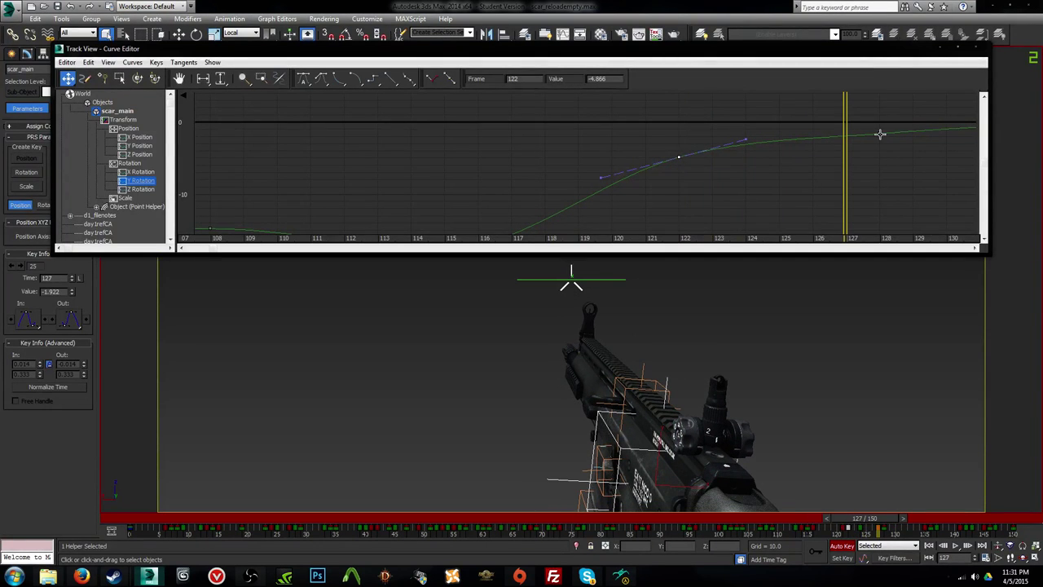
left_click_drag(879, 133, 844, 130)
key("slash")
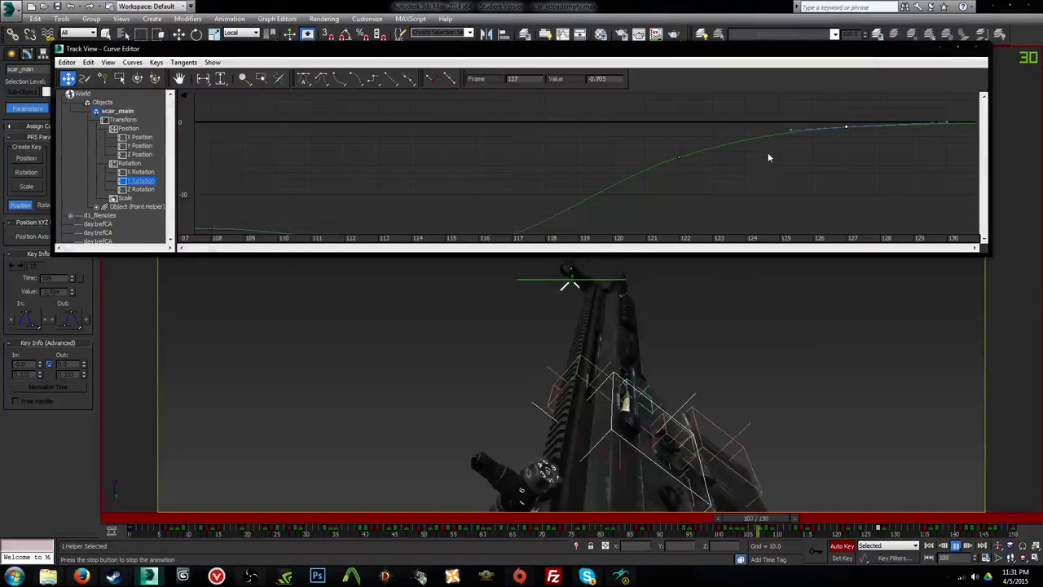
Step: Raise the Y Rotation key at frame 136 to about 0.7 while the animation plays
middle_click_drag(838, 159, 535, 183)
scroll(648, 166, "up", 1)
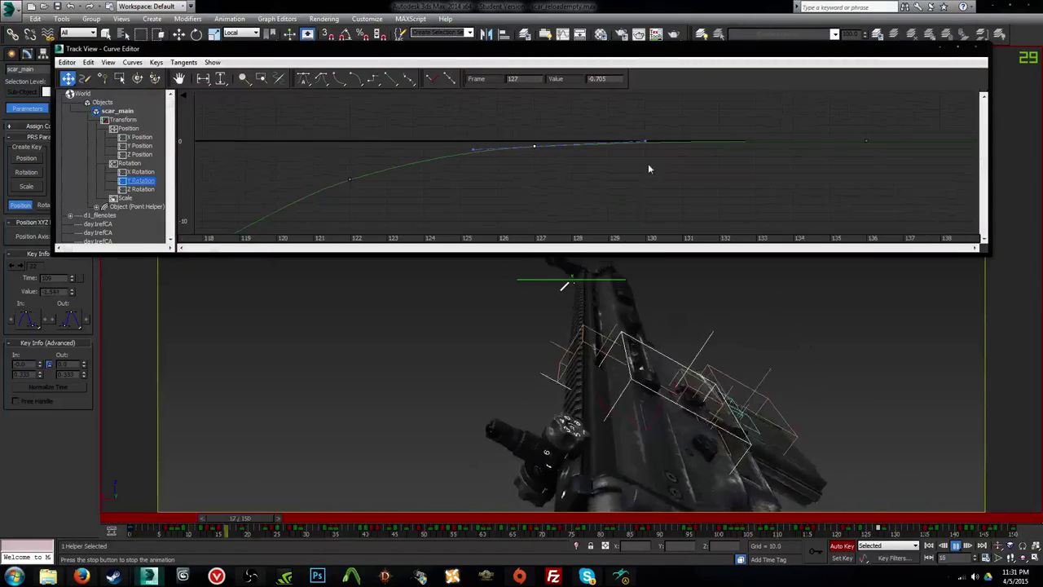
middle_click_drag(758, 166, 467, 170)
left_click_drag(576, 149, 570, 151)
left_click(573, 150)
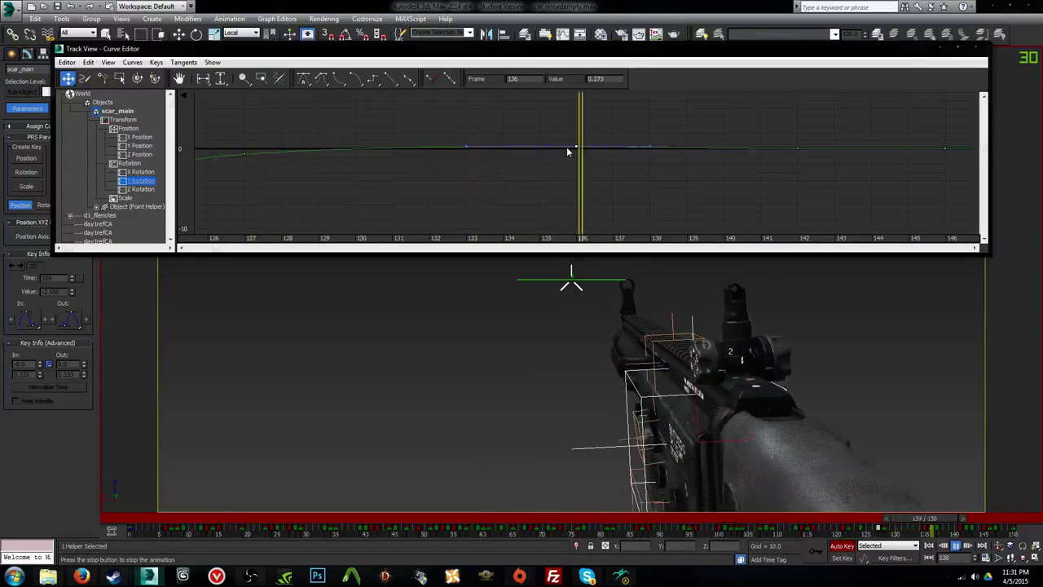
left_click_drag(576, 149, 574, 148)
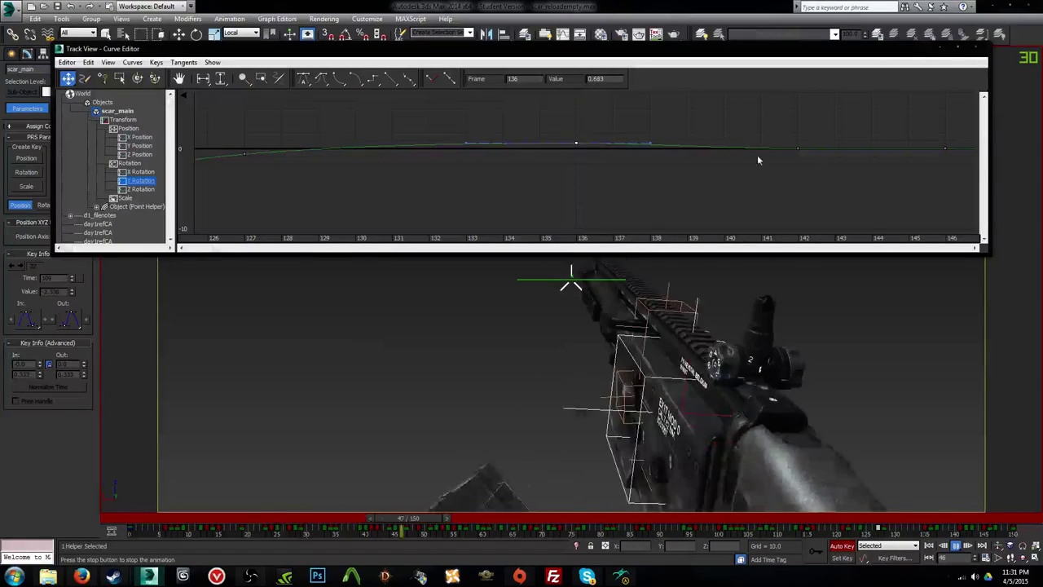
Step: Move the Y Rotation key at frame 142 to frame 141 with a value of about 0.07
middle_click_drag(807, 155, 600, 155)
left_click(593, 146)
left_click_drag(593, 147, 569, 147)
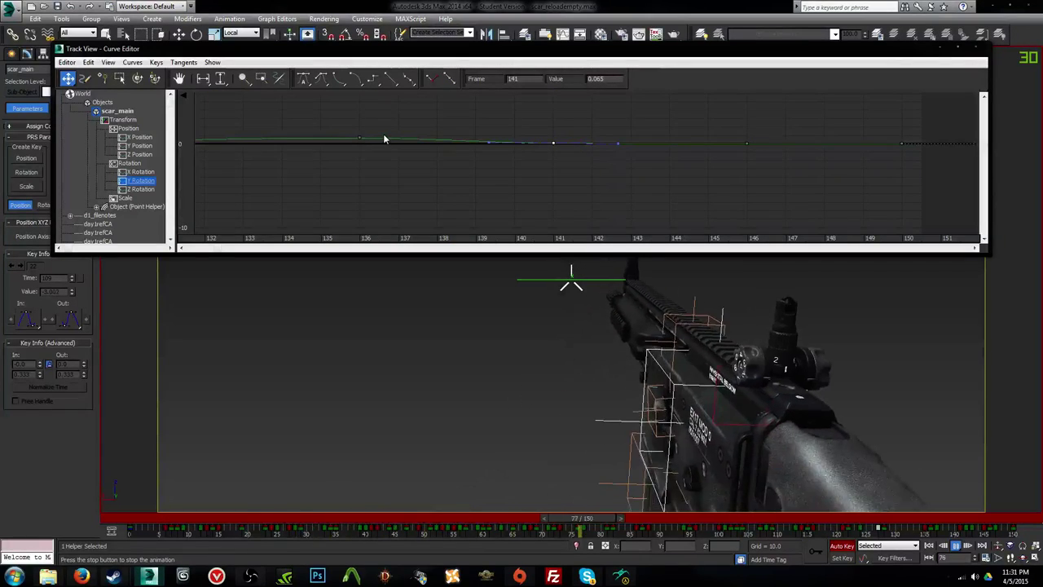
Step: Stop the playback, advance to frame 136 and lower its Y Rotation key slightly below zero
key("slash")
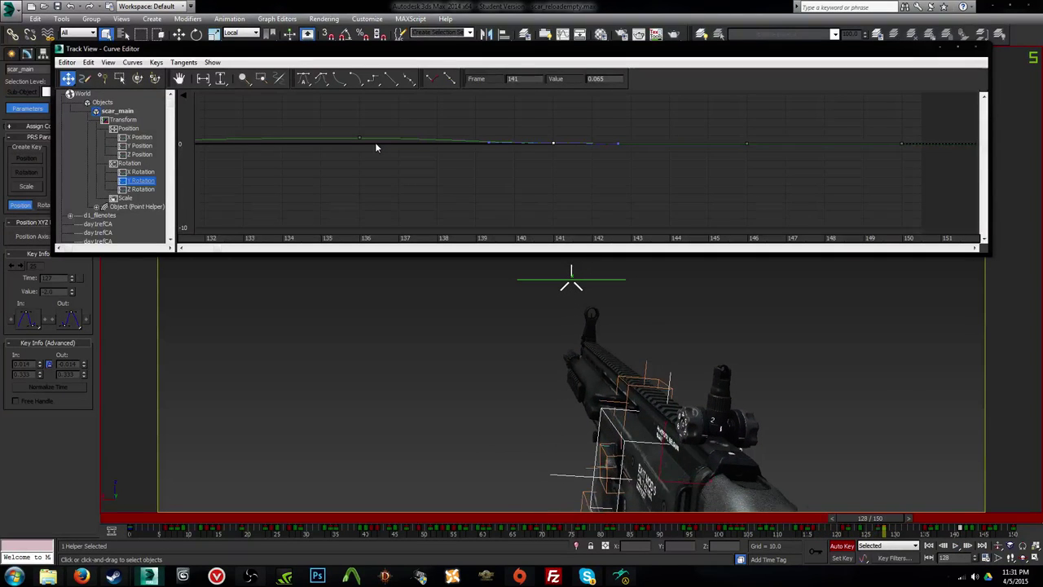
key("period")
key("period")
key("period")
key("period")
key("period")
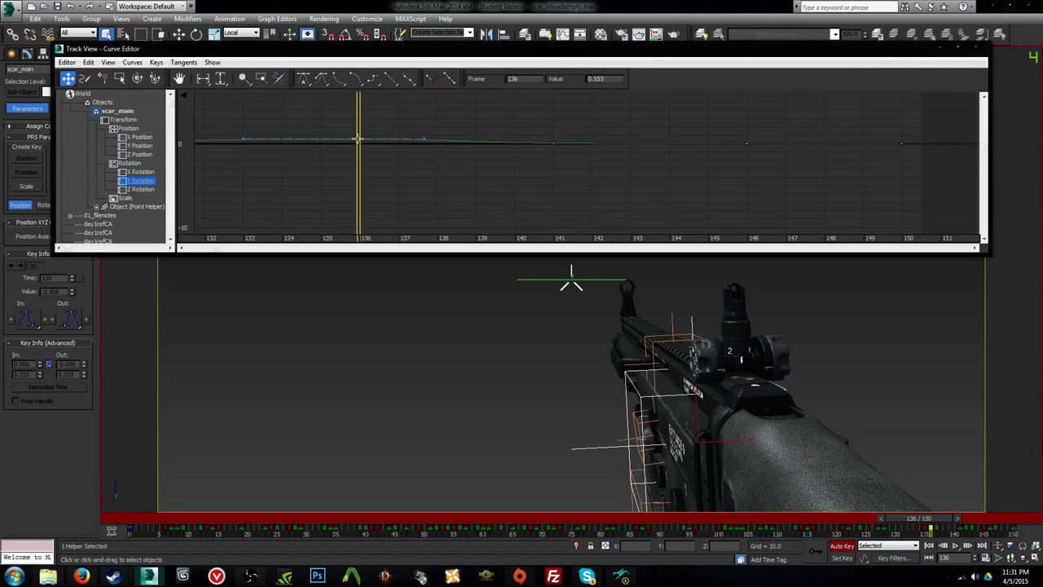
left_click_drag(357, 139, 359, 153)
Step: Lower the Y Rotation key at frame 141 to about -0.2, move the frame 146 key to frame 145 and replay the animation
key("period")
key("period")
key("period")
key("period")
key("period")
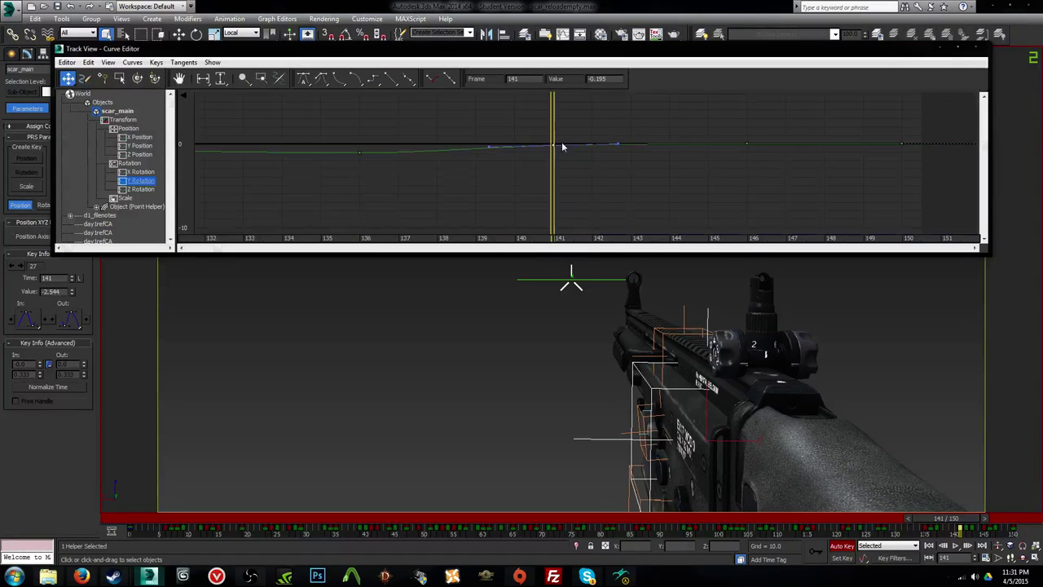
left_click_drag(749, 143, 716, 143)
key("slash")
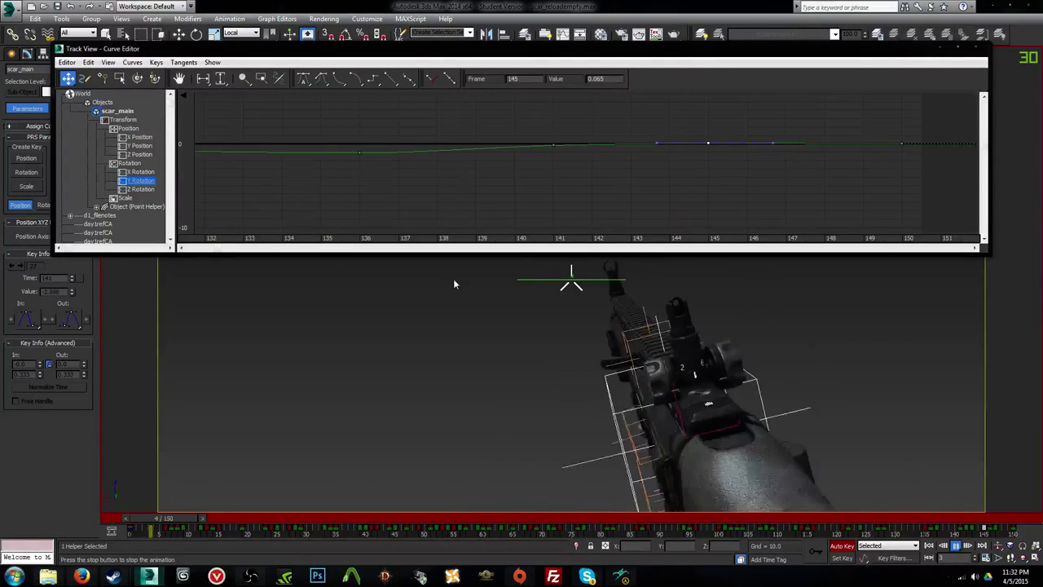
Step: Show the X Rotation curve again and raise the key at frame 137 to about 89.3
left_click(140, 172)
scroll(621, 166, "up", 3)
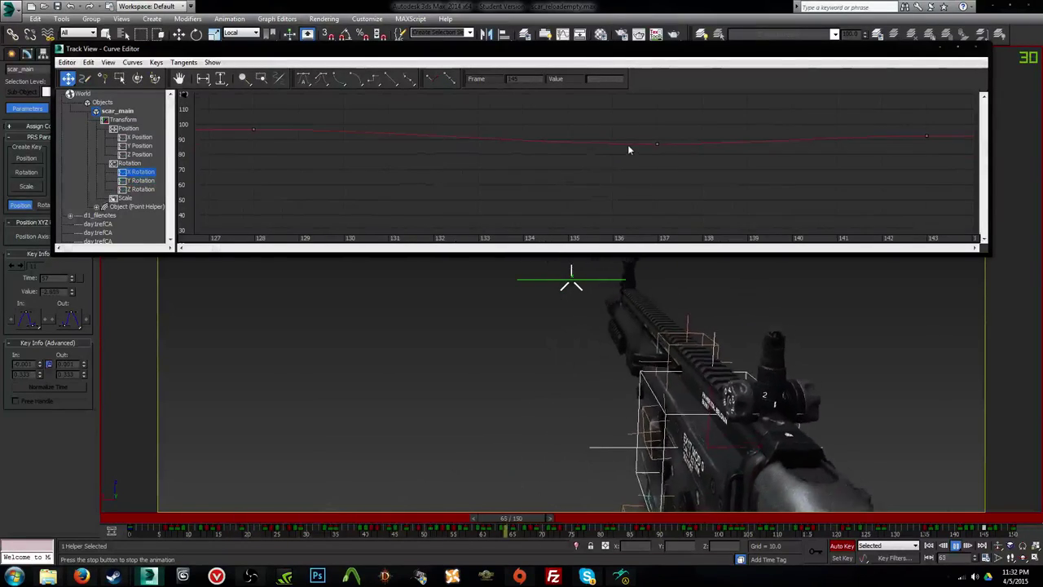
scroll(331, 164, "down", 2)
left_click(292, 150)
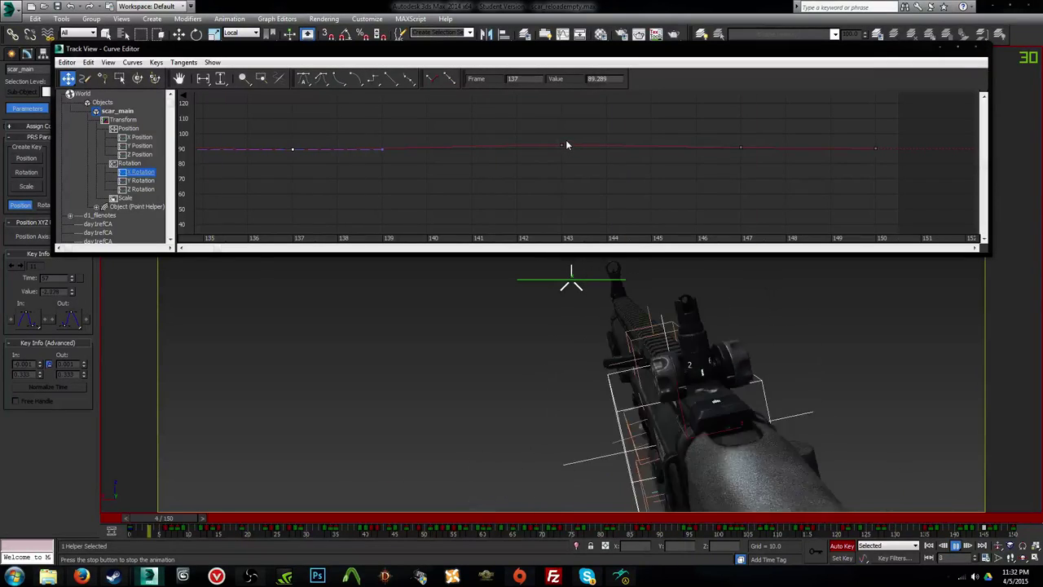
Step: Show the Z Rotation curve and move its key at frame 95 to frame 97 with a value of about -92.6
left_click(141, 189)
middle_click_drag(340, 149, 795, 140)
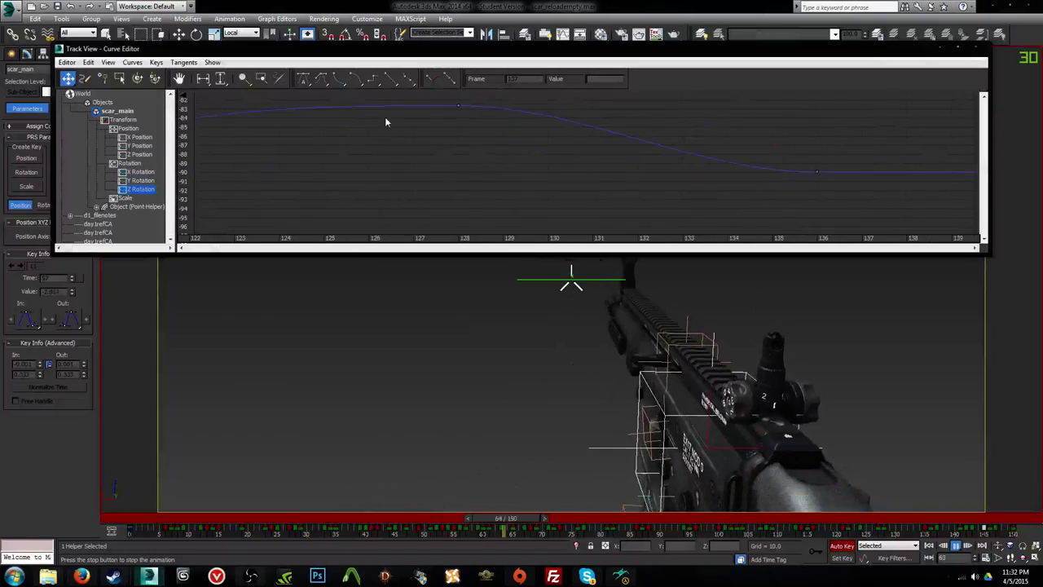
middle_click_drag(387, 122, 864, 145)
middle_click_drag(464, 152, 387, 160)
scroll(386, 160, "down", 1)
scroll(549, 187, "down", 4)
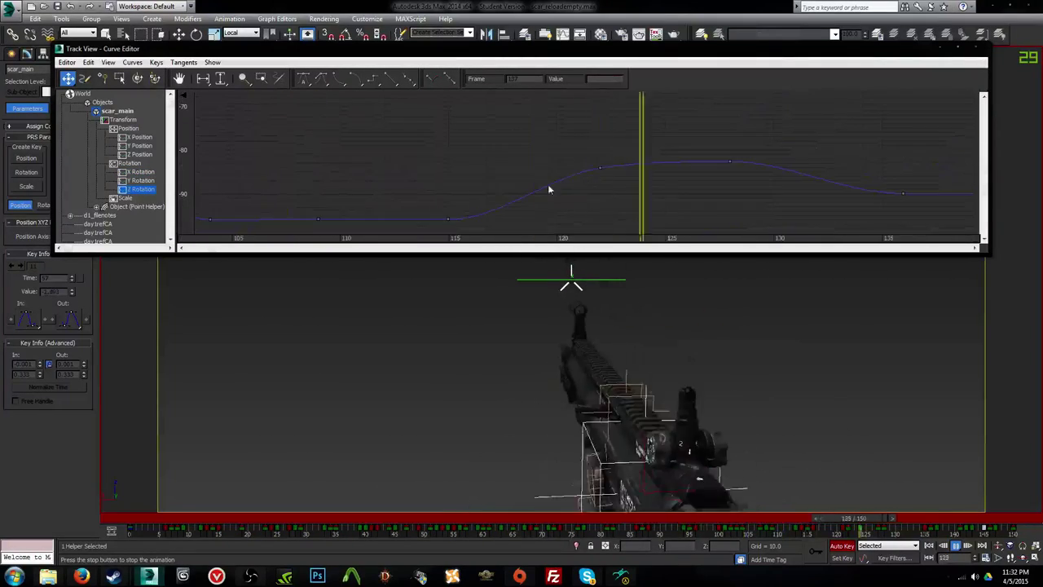
middle_click_drag(301, 191, 717, 163)
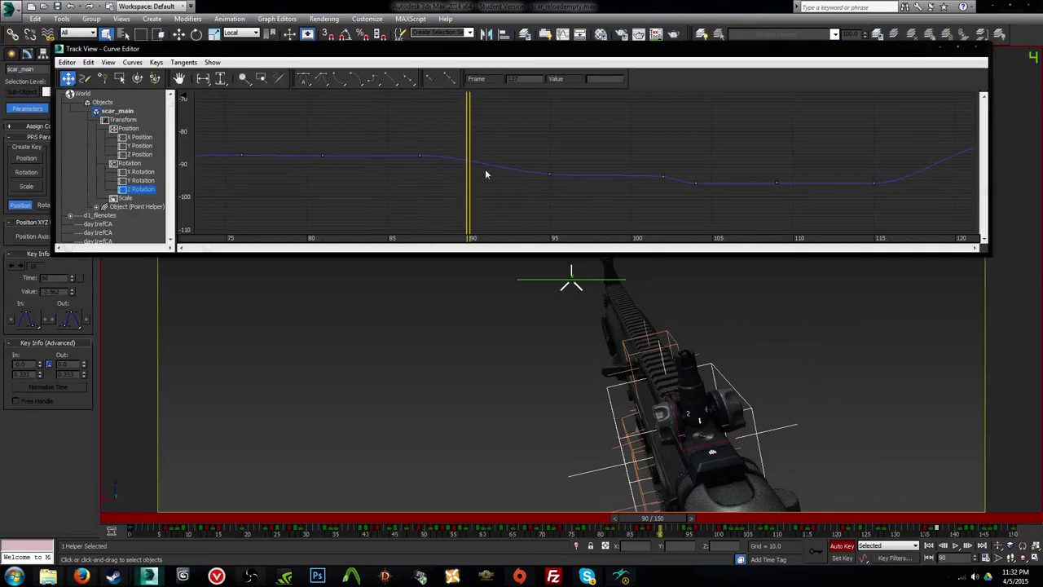
scroll(556, 176, "up", 2)
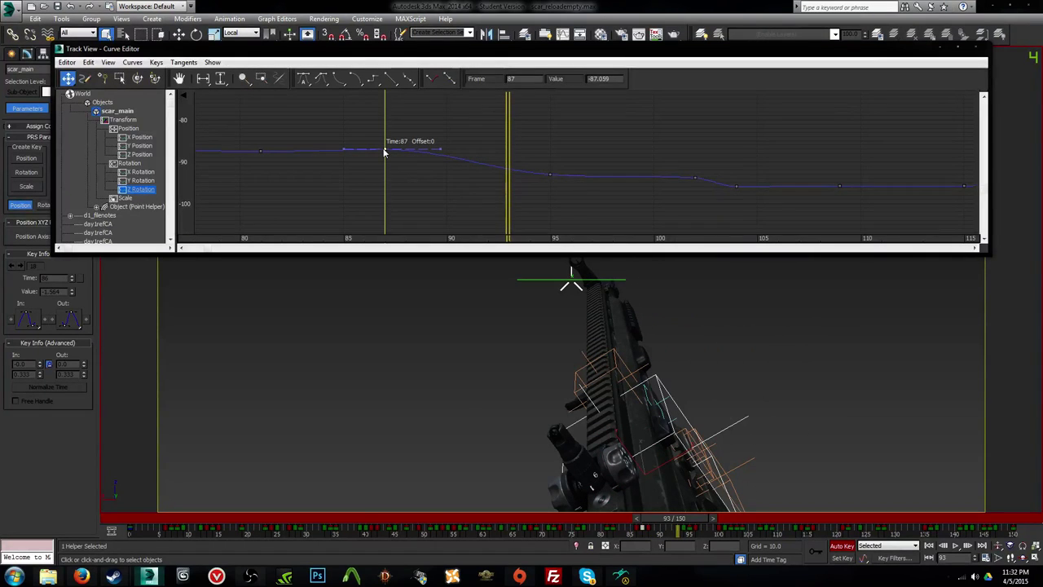
mouse_move(506, 147)
left_mouse_down()
mouse_move(241, 153)
mouse_move(444, 176)
mouse_move(700, 184)
mouse_move(639, 172)
mouse_move(425, 173)
mouse_move(557, 194)
left_mouse_up()
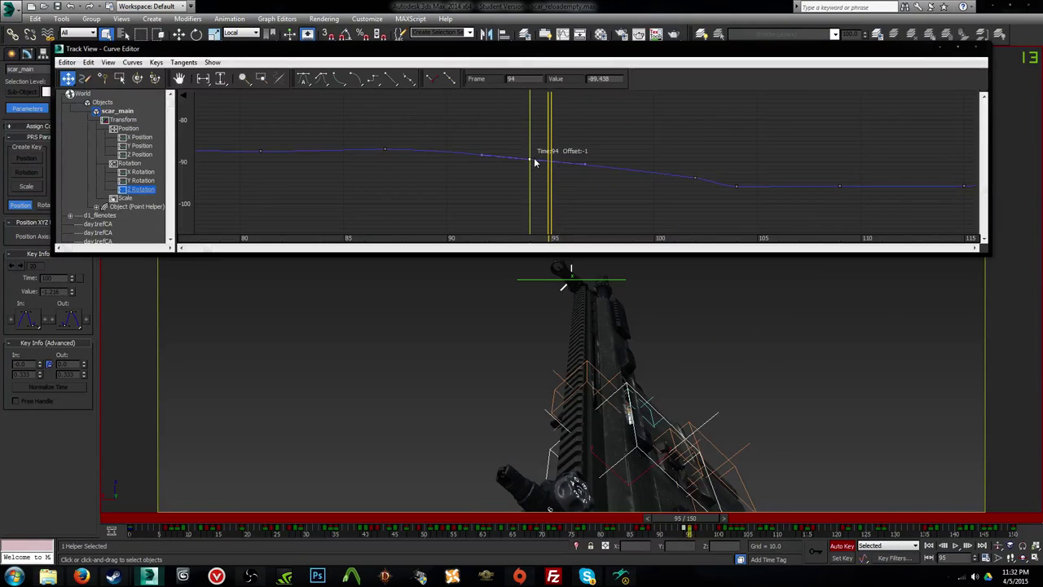
mouse_move(533, 159)
left_mouse_down()
mouse_move(542, 154)
mouse_move(380, 168)
mouse_move(631, 196)
left_mouse_up()
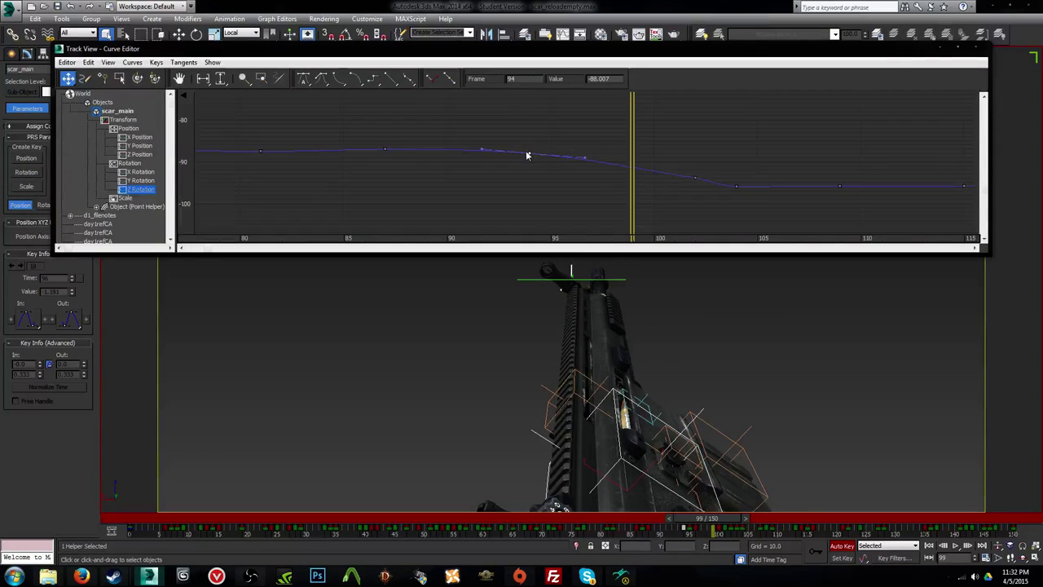
mouse_move(570, 174)
left_mouse_down()
mouse_move(246, 168)
mouse_move(404, 173)
mouse_move(623, 204)
left_mouse_up()
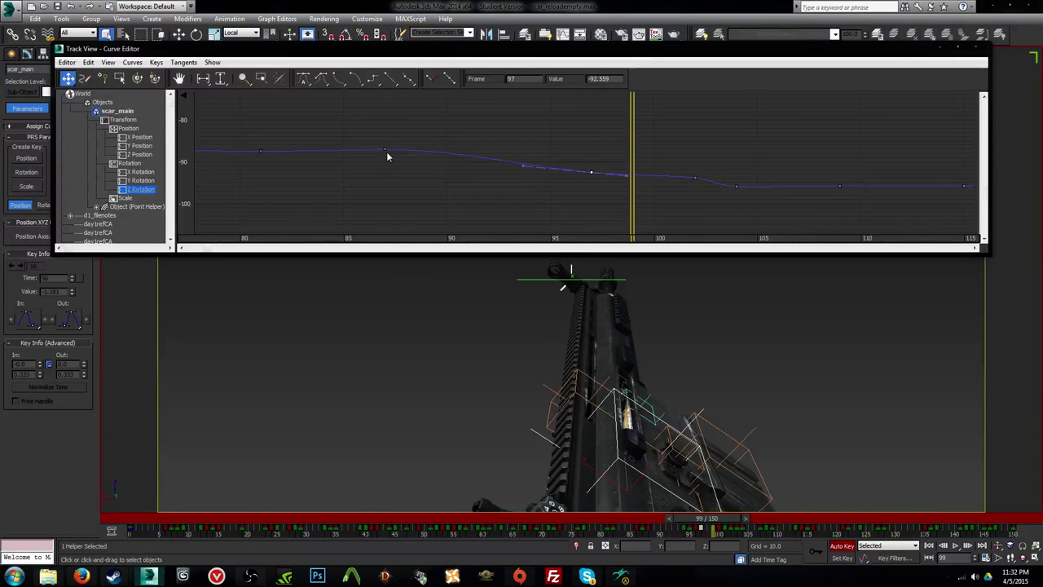
Step: Lower the Z Rotation keys at frame 87 to about -88.8 and at frame 97 to about -92.9, then replay the animation
left_click_drag(386, 152, 386, 158)
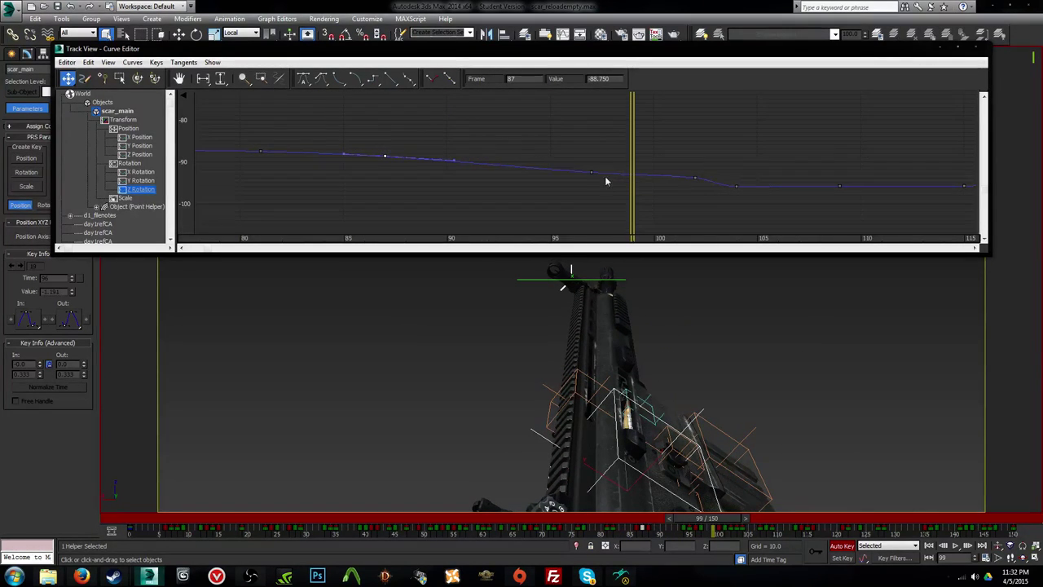
mouse_move(606, 174)
left_mouse_down()
mouse_move(317, 168)
mouse_move(603, 182)
mouse_move(594, 184)
left_mouse_up()
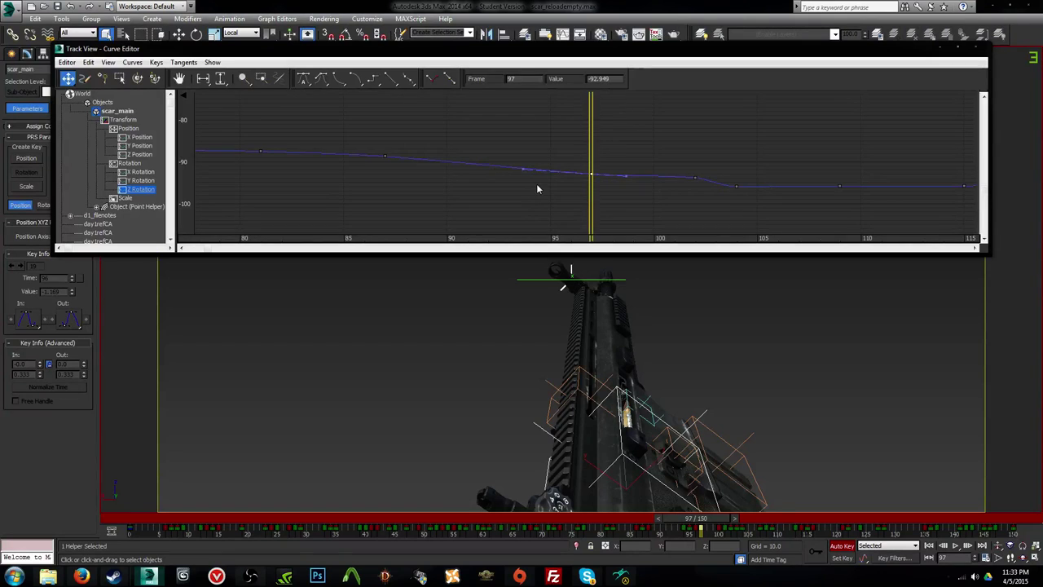
key("slash")
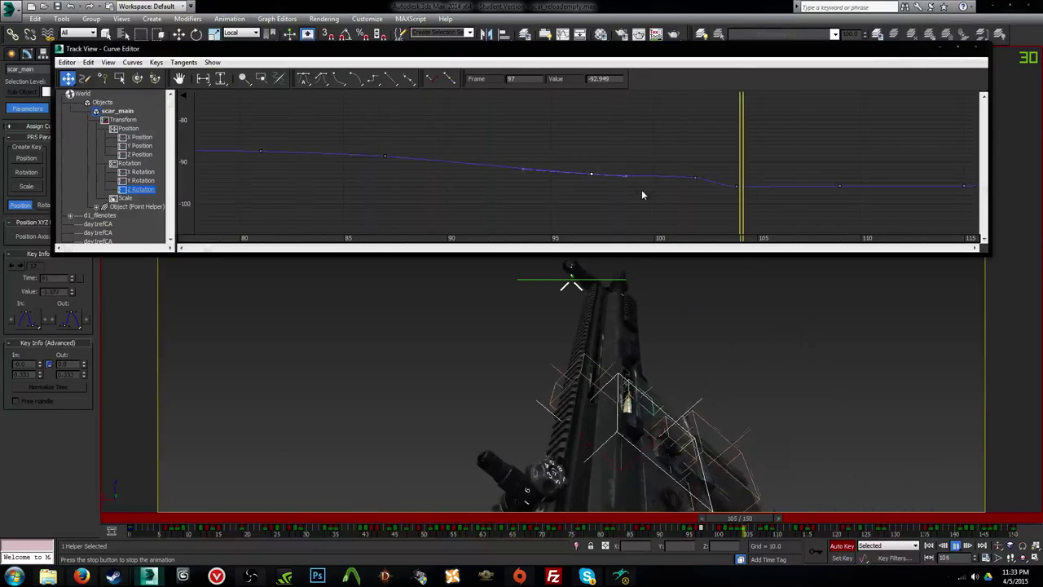
Step: Stop the playback, step back frame by frame to frame 107 to check the rifle's motion and resume playing
key("slash")
key("comma")
key("comma")
key("comma")
key("comma")
key("comma")
key("comma")
key("comma")
key("comma")
key("comma")
key("comma")
key("comma")
key("comma")
key("comma")
key("comma")
key("comma")
key("comma")
key("comma")
key("comma")
key("comma")
key("comma")
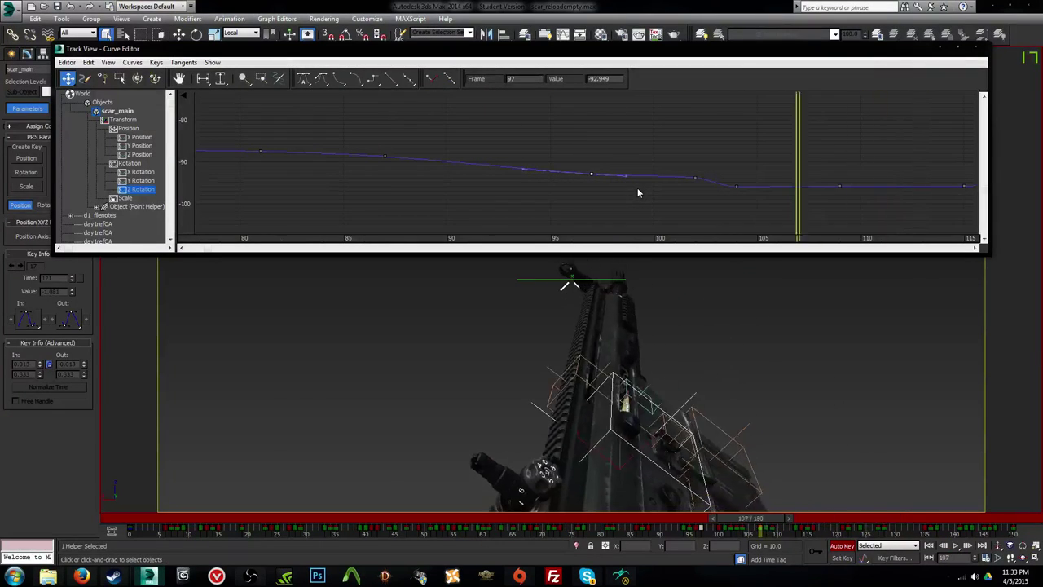
key("/")
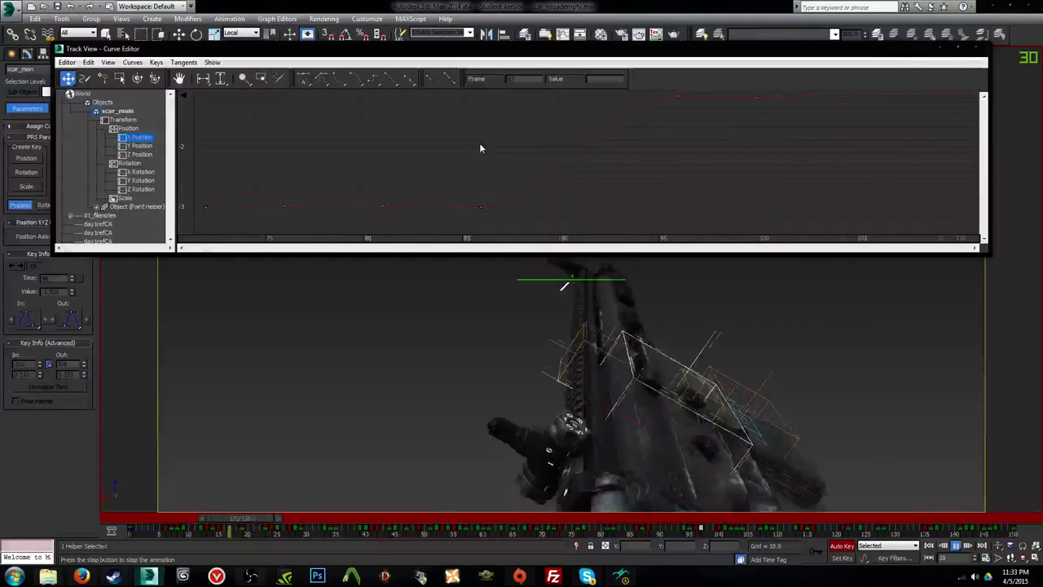
Step: On the X Position curve, raise the key at frame 100 to about -1.07 and the key at frame 86 to about -2.95
scroll(530, 158, "down", 1)
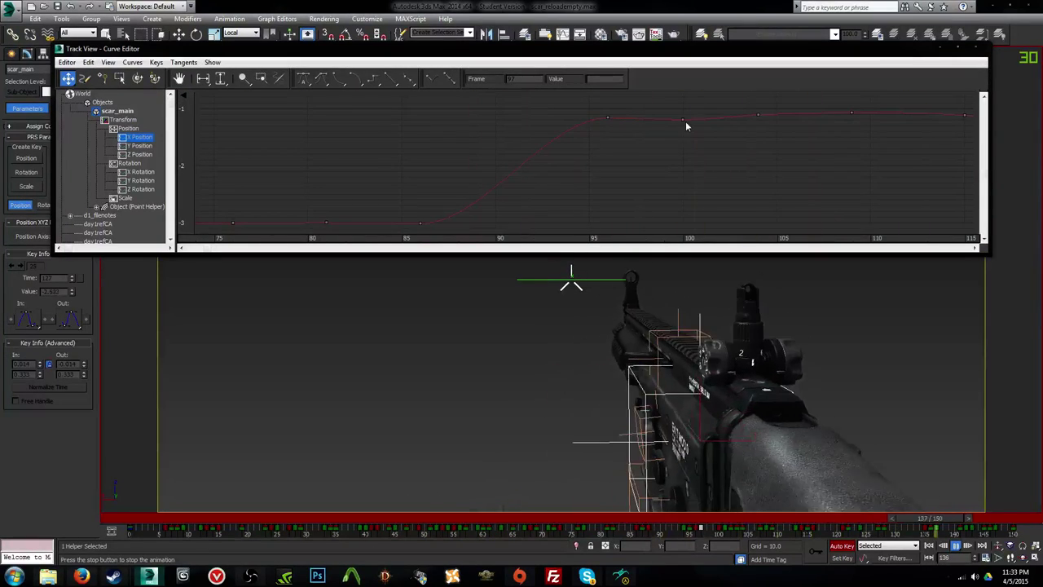
left_click_drag(685, 121, 685, 113)
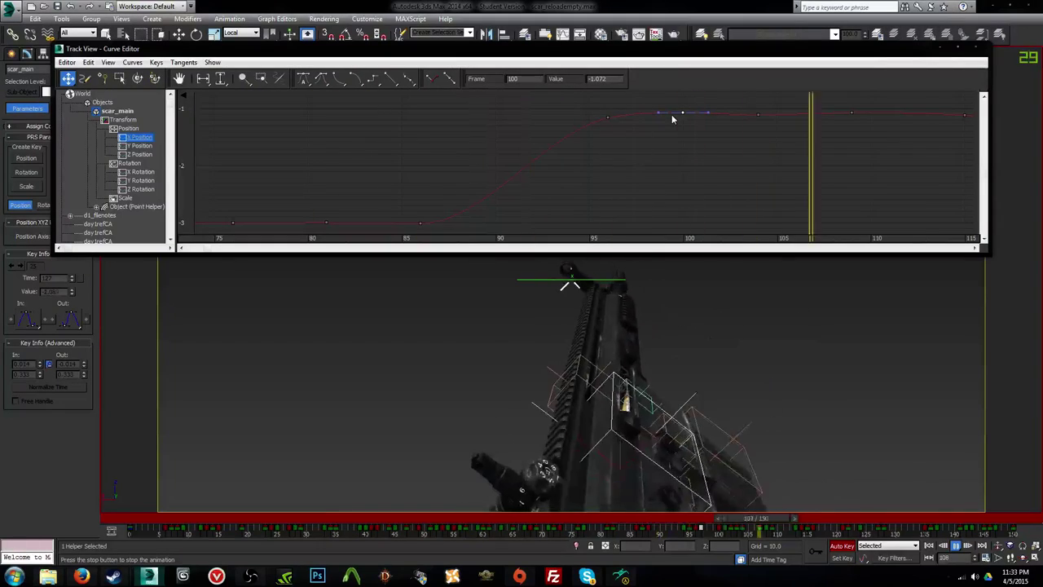
left_click(423, 225)
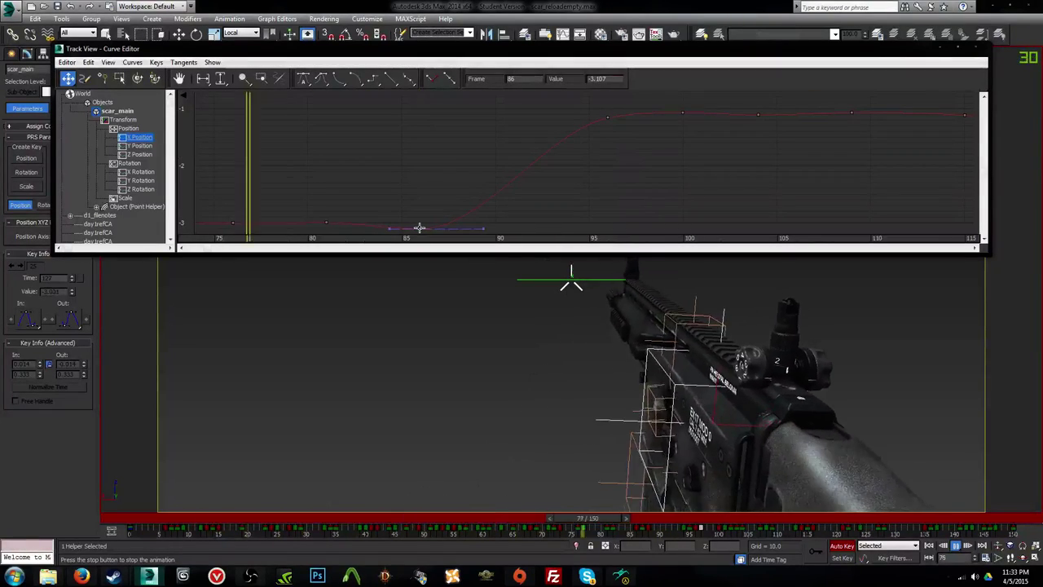
left_click_drag(419, 227, 420, 222)
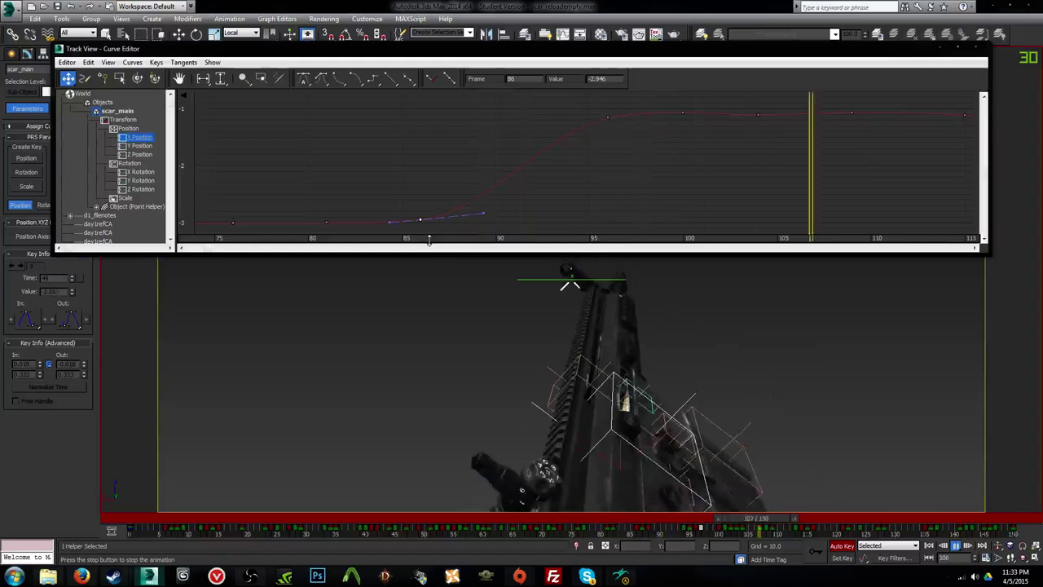
Step: Return to the Z Rotation curve, step through the frames around 104 and move the key at frame 109 to frame 108 at about -96.6
left_click(142, 173)
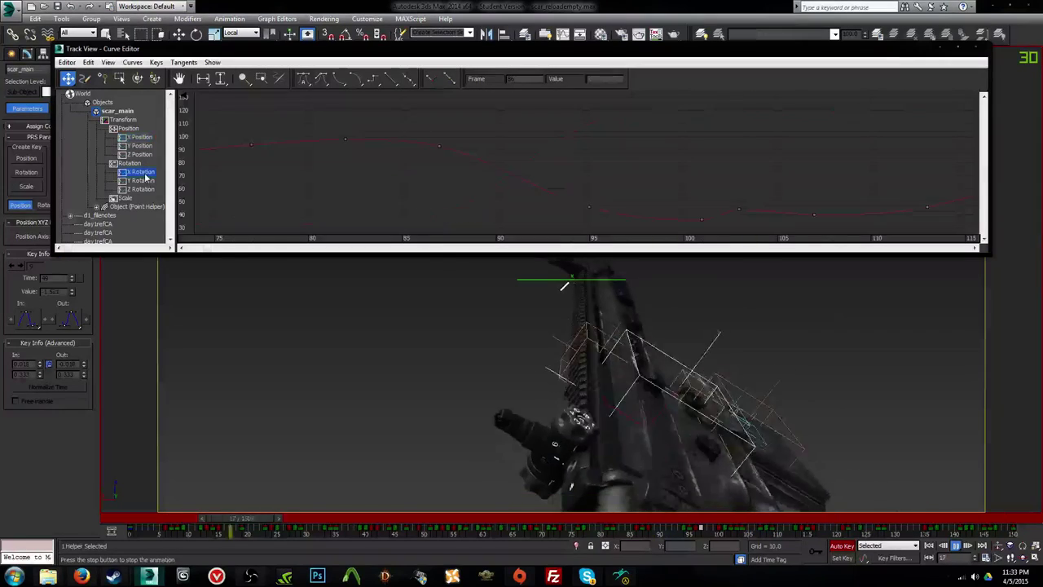
left_click(141, 180)
left_click(141, 189)
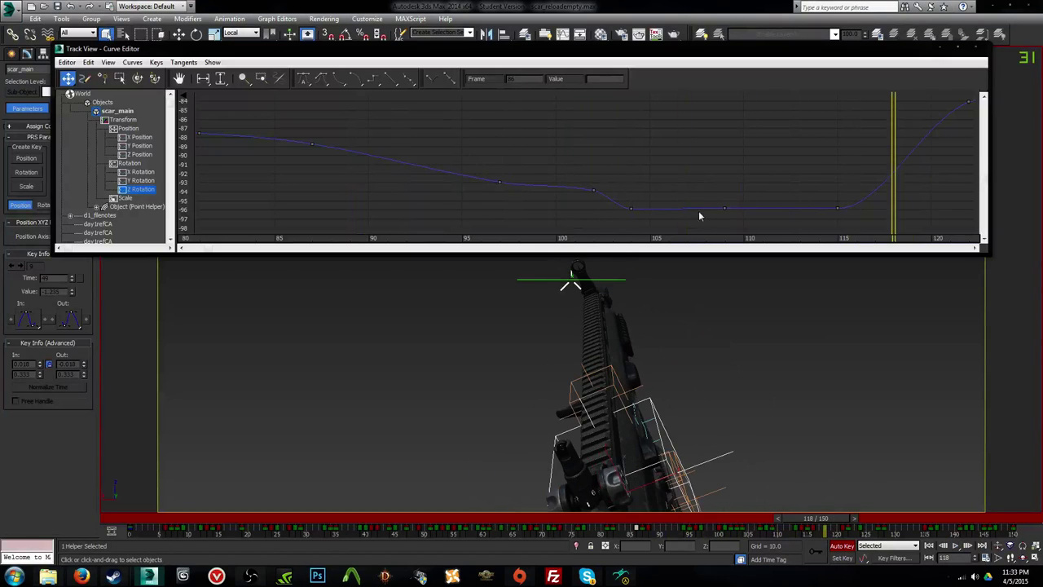
key("comma")
key("comma")
key("comma")
key("comma")
key("comma")
key("comma")
key("comma")
key("comma")
key("comma")
key("comma")
key("comma")
key("comma")
key("comma")
key("comma")
key("comma")
key("comma")
key("comma")
key("comma")
key("period")
key("period")
key("period")
key("period")
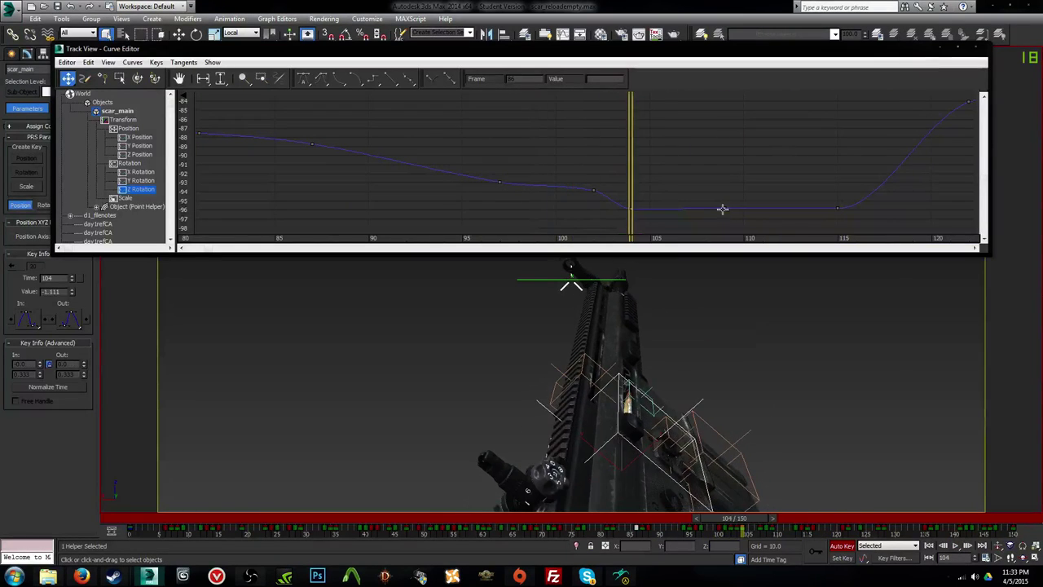
key("period")
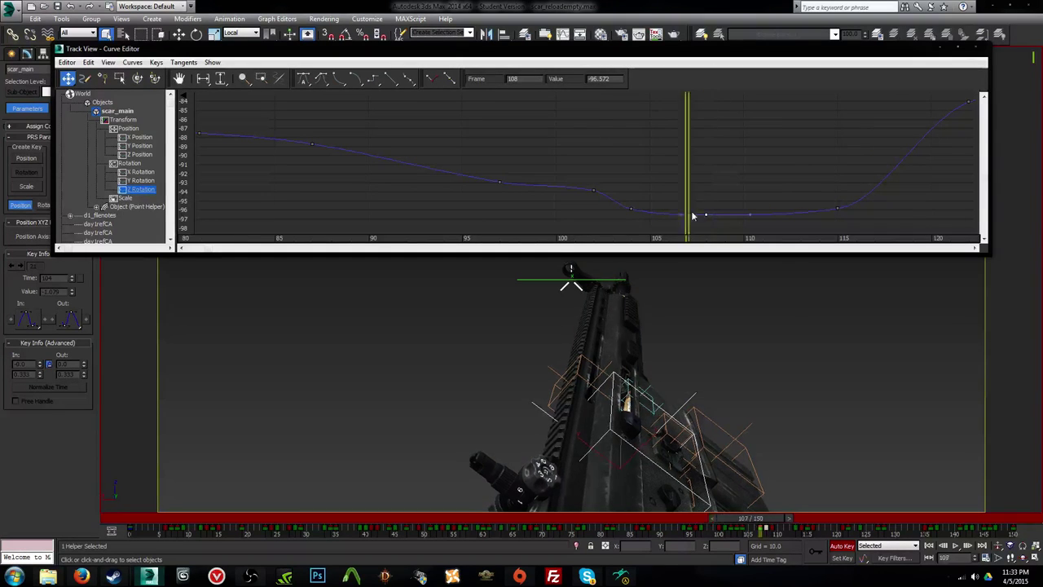
left_click(731, 216)
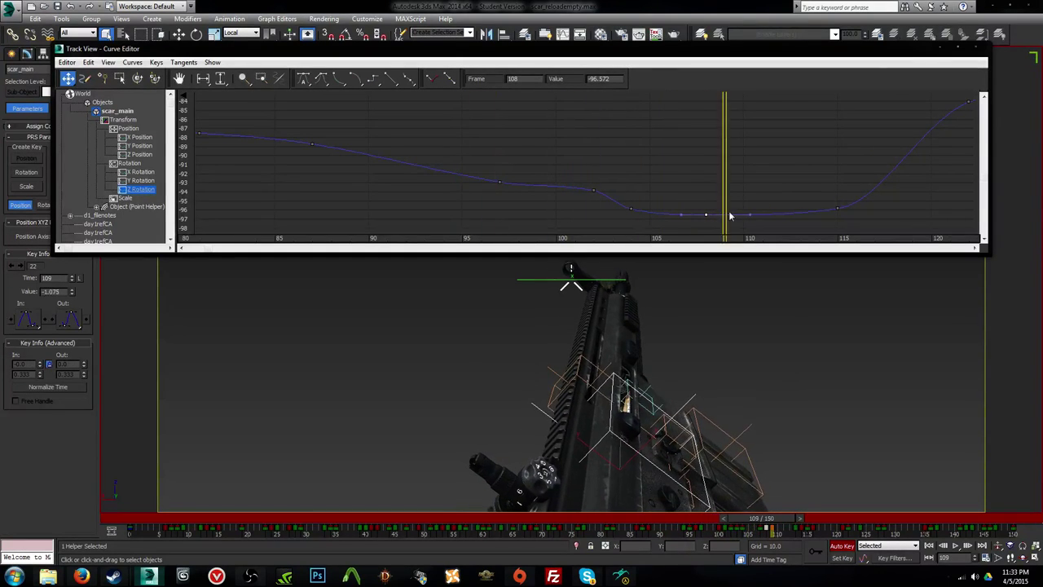
Step: Move the Z Rotation key at frame 122 to frame 124 at about -83.3, and the key at frame 128 to frame 129 at about -82.6
middle_click_drag(937, 122, 617, 184)
key("period")
key("period")
key("period")
key("period")
key("period")
key("period")
key("period")
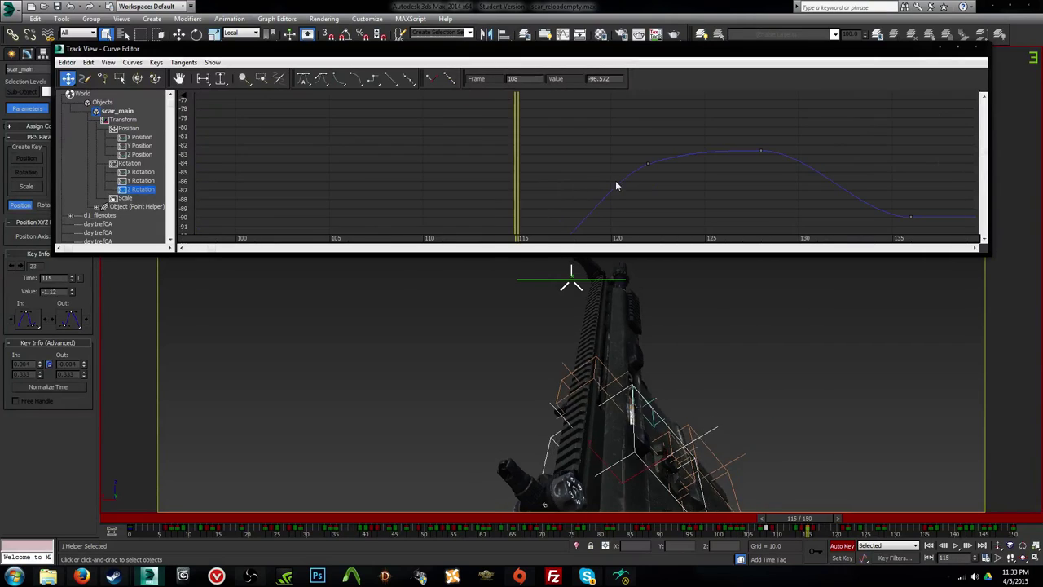
left_click_drag(649, 164, 680, 158)
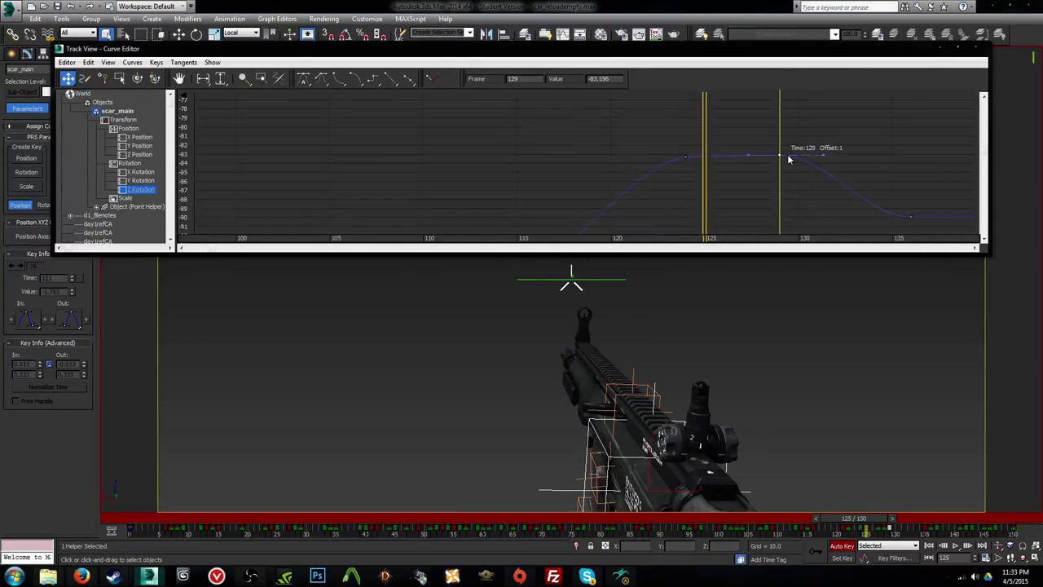
key("period")
key("period")
key("period")
key("period")
key("period")
key("period")
key("period")
key("period")
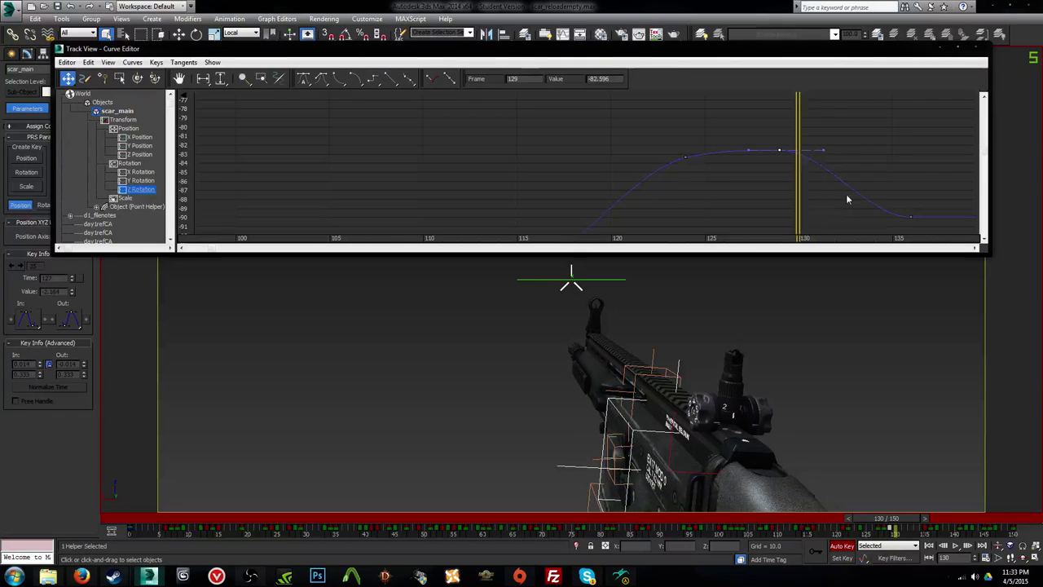
Step: Move the Z Rotation key at frame 136 to frame 137 with a value of about -88.3
middle_click_drag(885, 198, 646, 176)
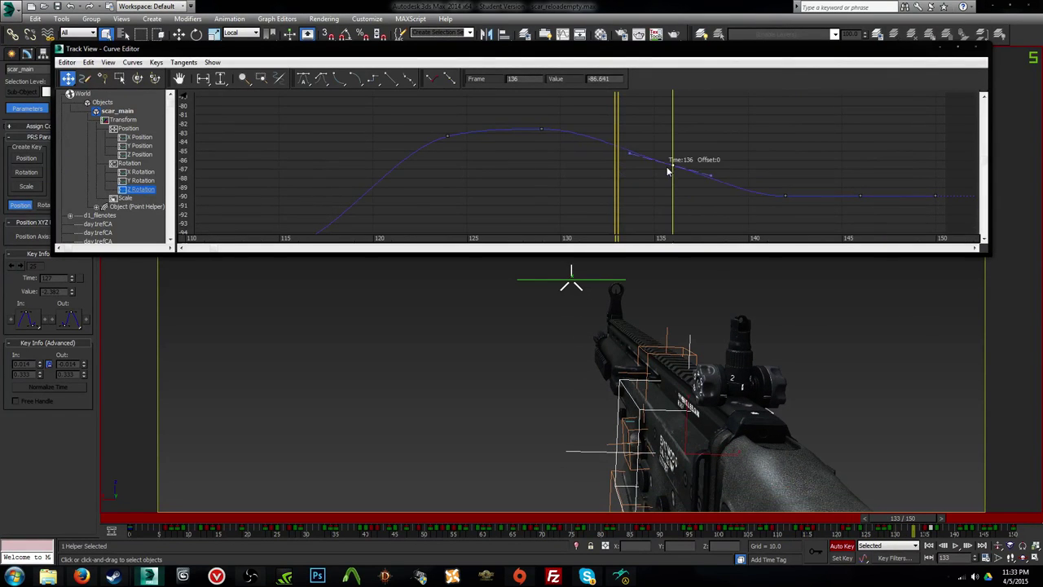
left_click_drag(637, 148, 636, 176)
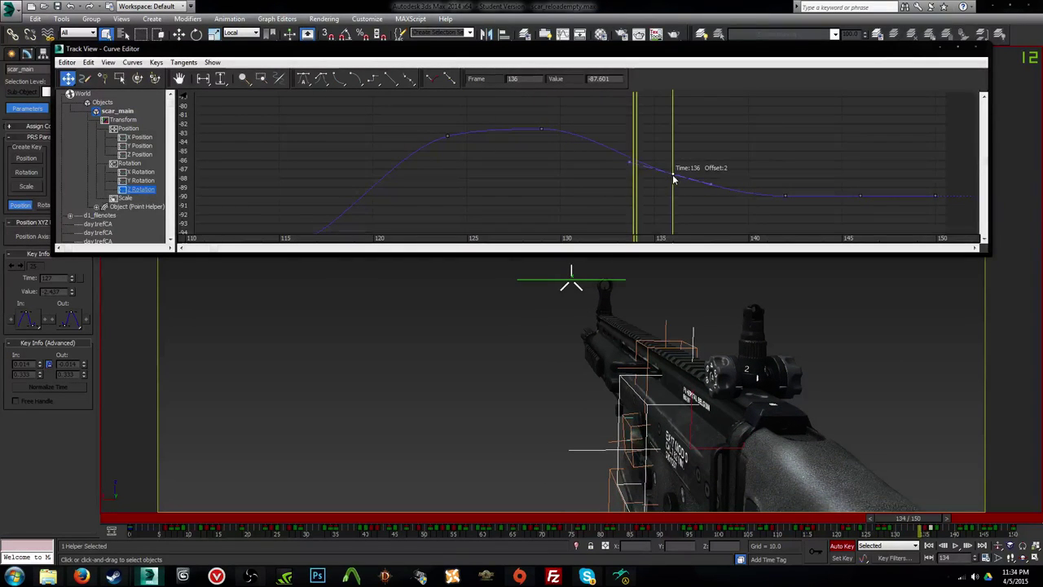
left_click_drag(689, 186, 691, 184)
key("/")
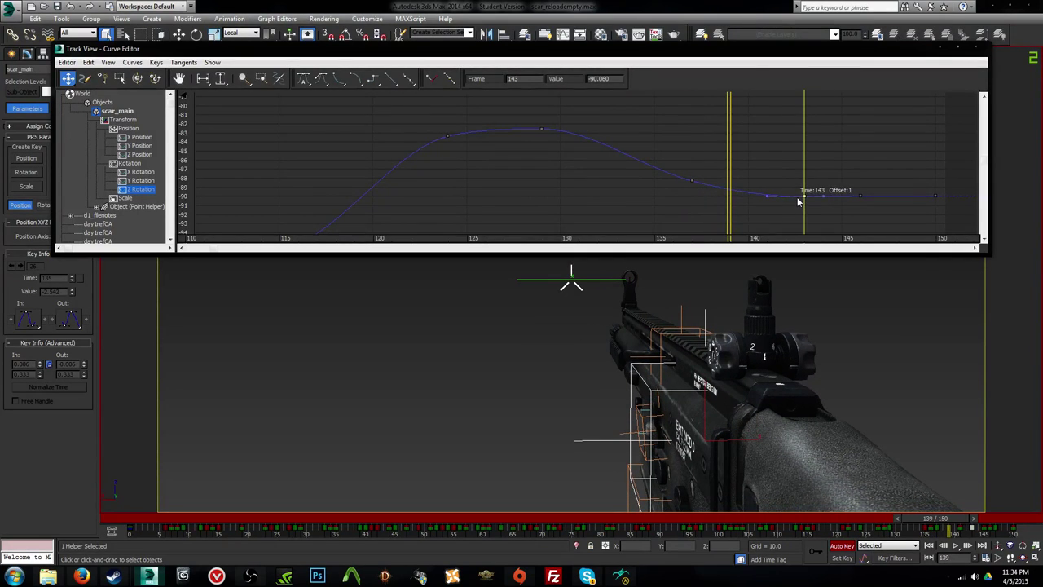
Step: Move the Z Rotation key at frame 142 to frame 143 at about -90.06, raise the frame 146 key to about -89.93 and replay
left_click_drag(798, 199, 800, 197)
scroll(862, 186, "up", 1)
middle_click_drag(861, 186, 542, 148)
scroll(553, 167, "up", 3)
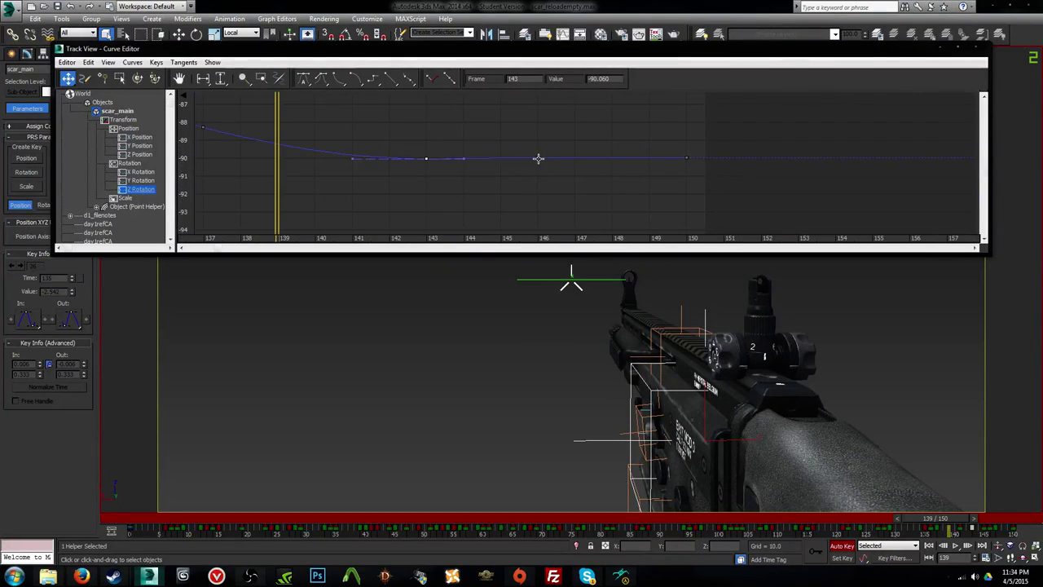
key("/")
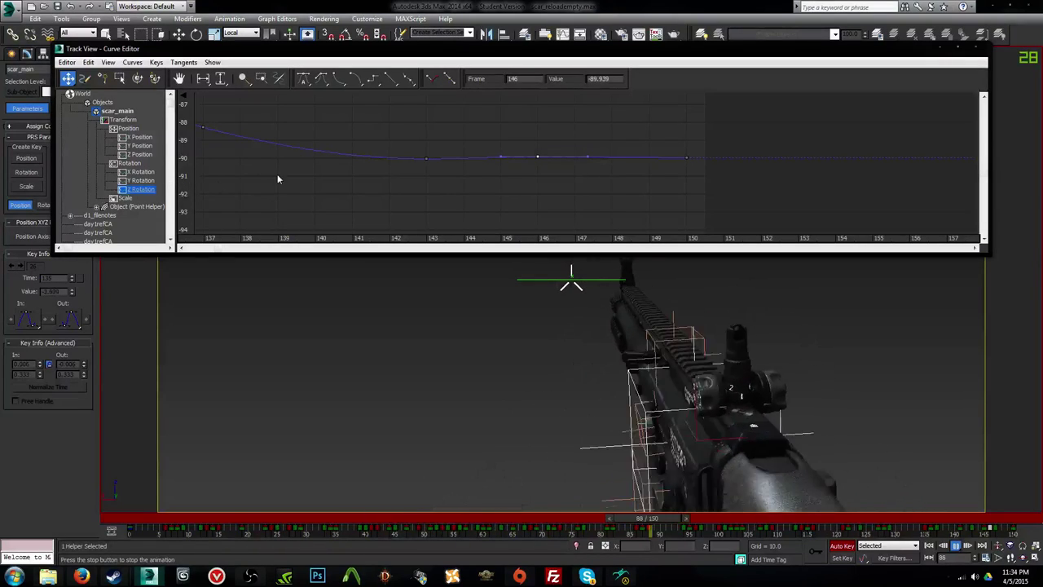
Step: On the X Rotation curve, move the key at frame 28 to frame 27 at about 116.8 and the frame 33 key to frame 32 at about 123.3
left_click(142, 172)
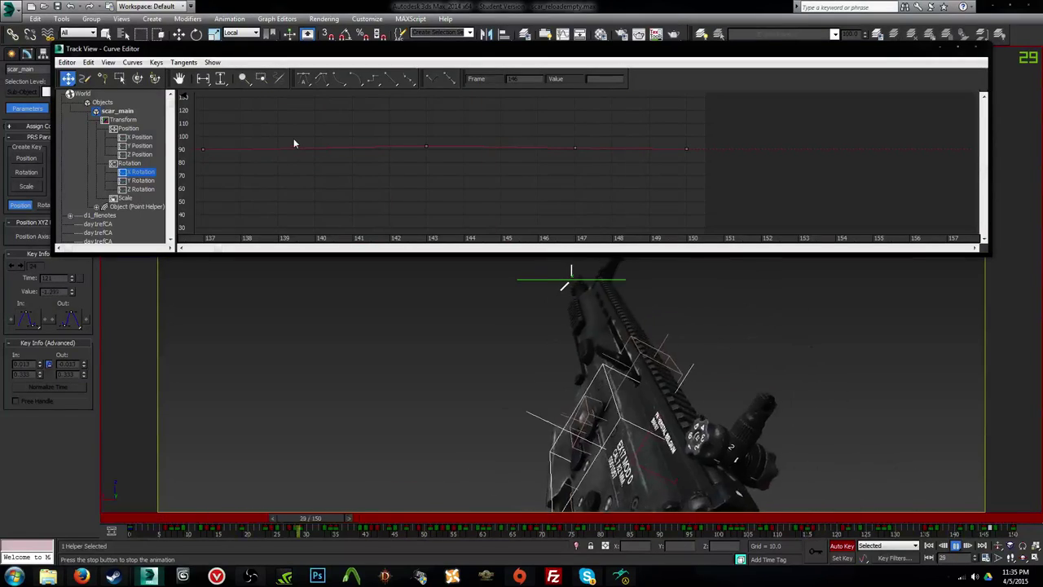
middle_click_drag(290, 155, 666, 165)
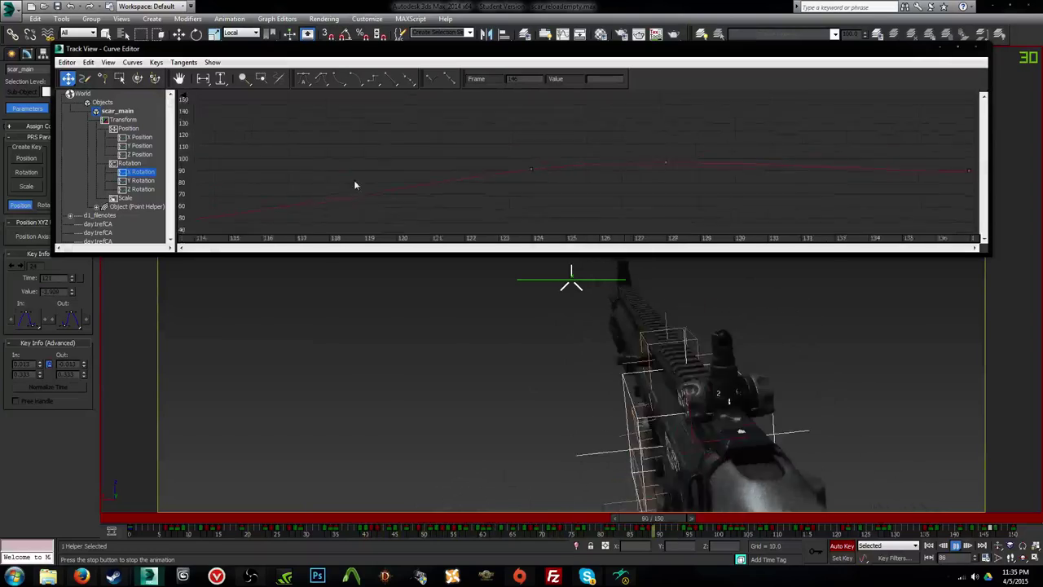
scroll(375, 169, "down", 5)
middle_click_drag(375, 170, 779, 160)
middle_click_drag(461, 151, 750, 153)
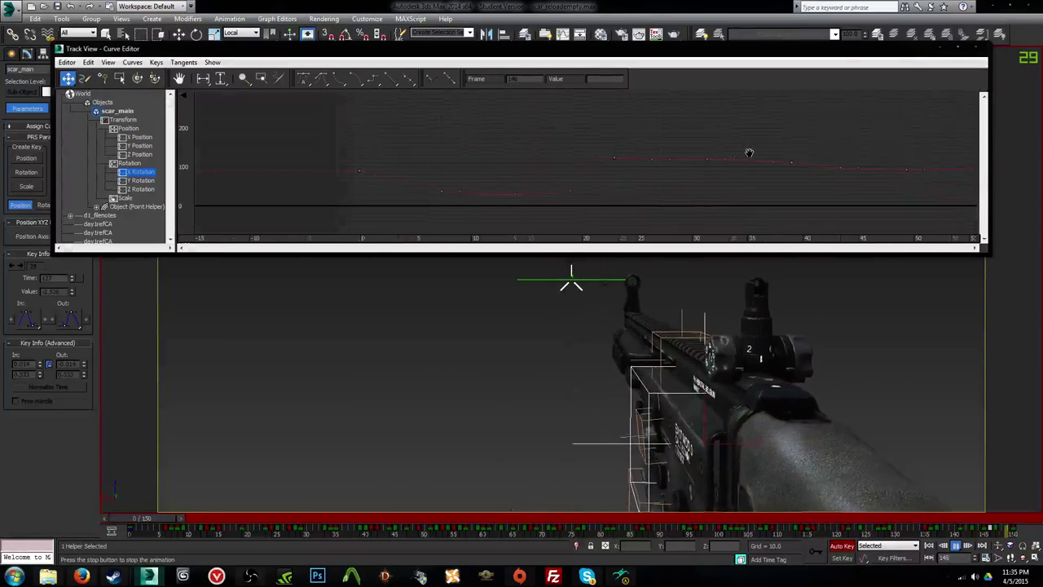
scroll(609, 170, "up", 1)
middle_click_drag(614, 169, 574, 156)
scroll(574, 157, "up", 4)
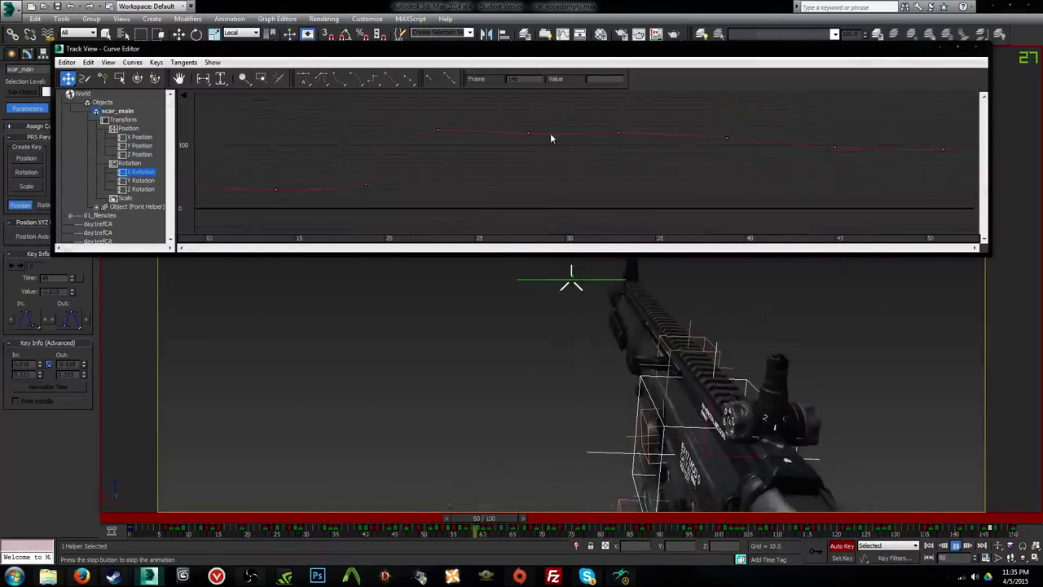
left_click_drag(522, 133, 489, 134)
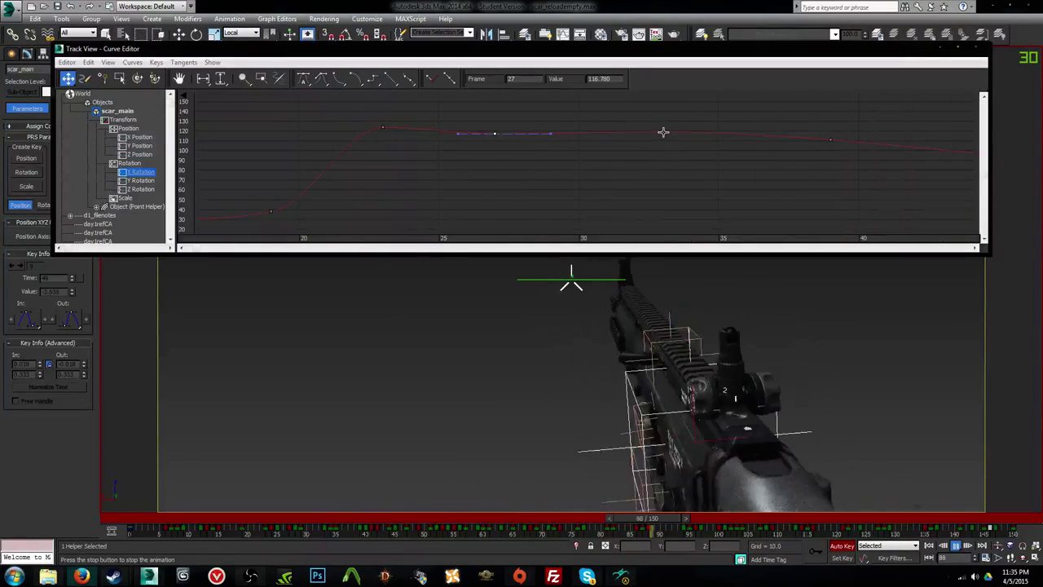
left_click_drag(664, 133, 642, 127)
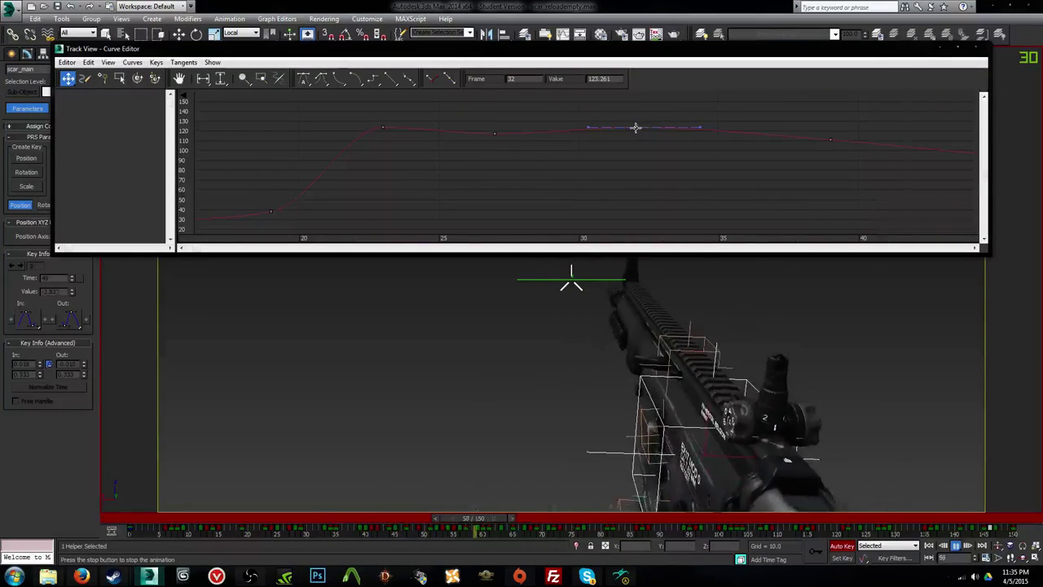
Step: On the X Rotation curve, lower the frame 32 key to about 115.5 and move the frame 39 key to frame 37 at about 122.2
left_click_drag(636, 127, 633, 134)
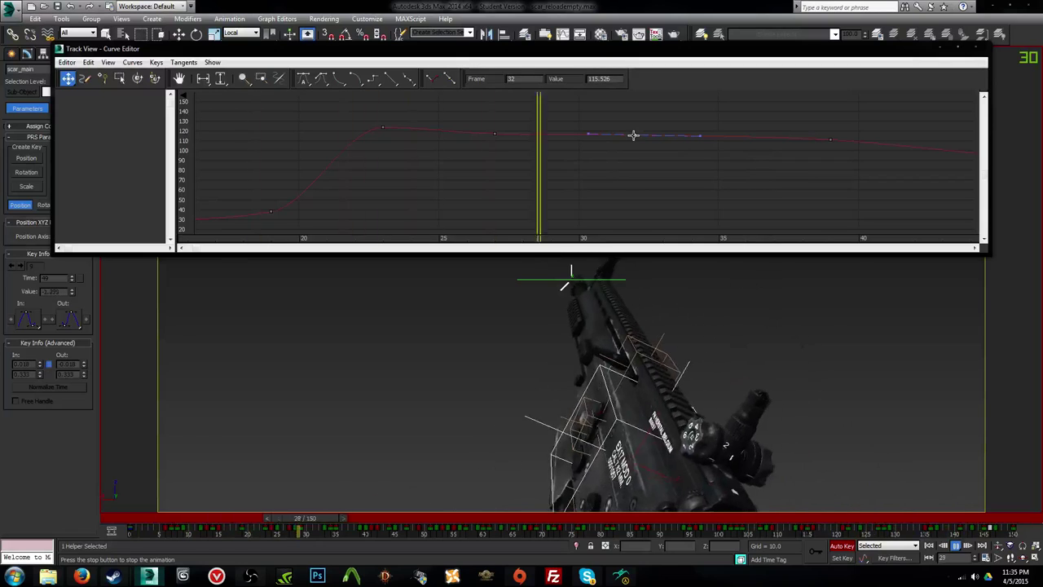
left_click_drag(788, 138, 786, 131)
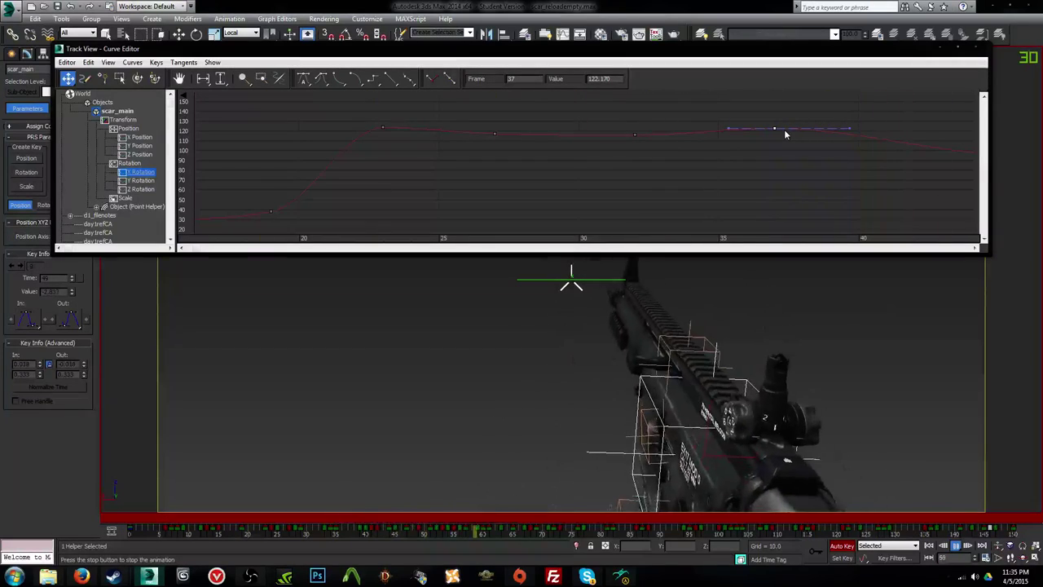
Step: Move the X Rotation key at frame 45 to frame 44, and set the frame 51 key to about 94.2 and the frame 56 key to about 95.2
middle_click_drag(815, 140, 544, 172)
left_click(663, 174)
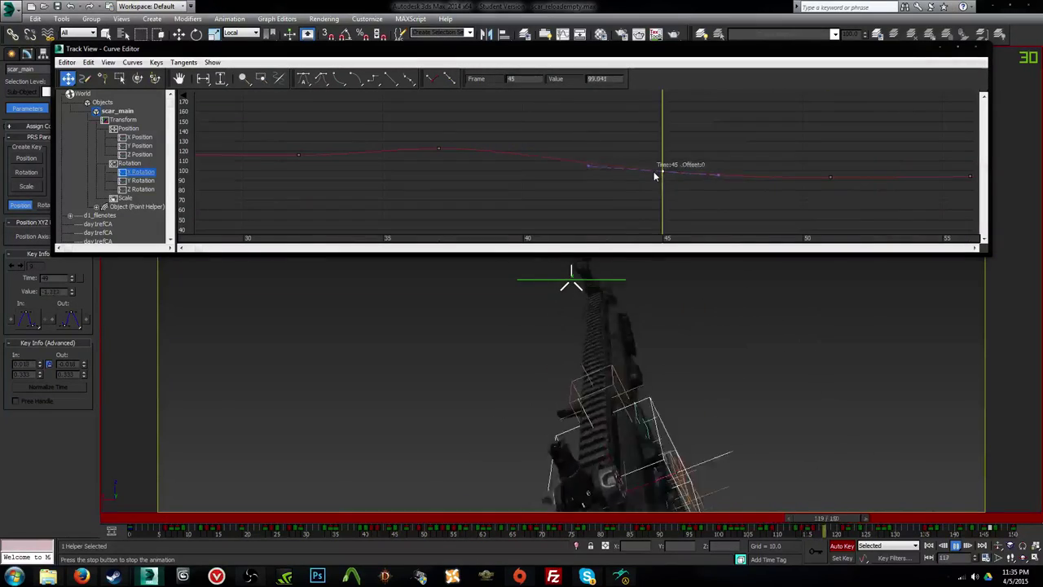
left_click_drag(831, 177, 802, 184)
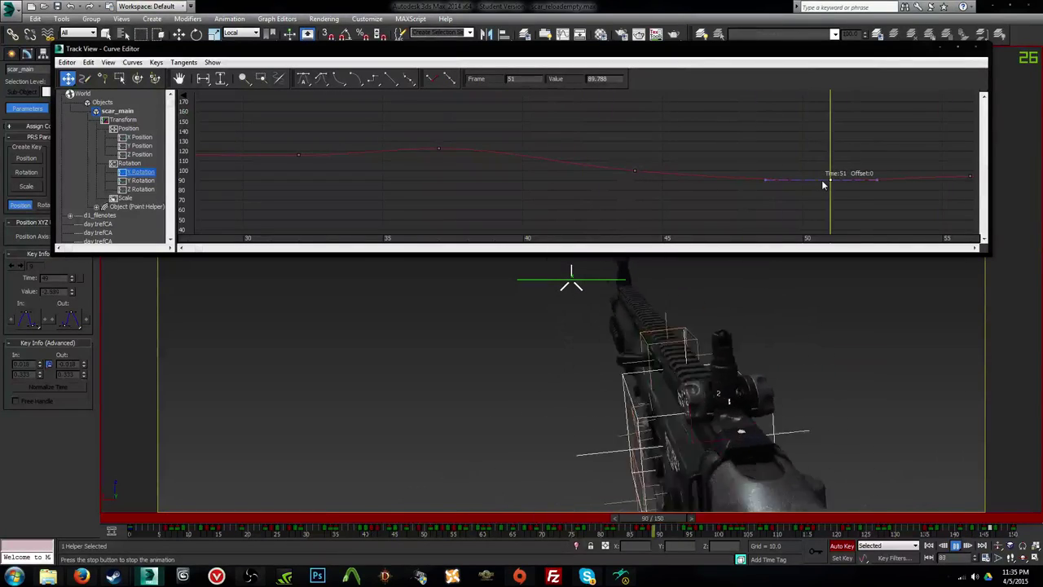
left_click_drag(822, 185, 825, 181)
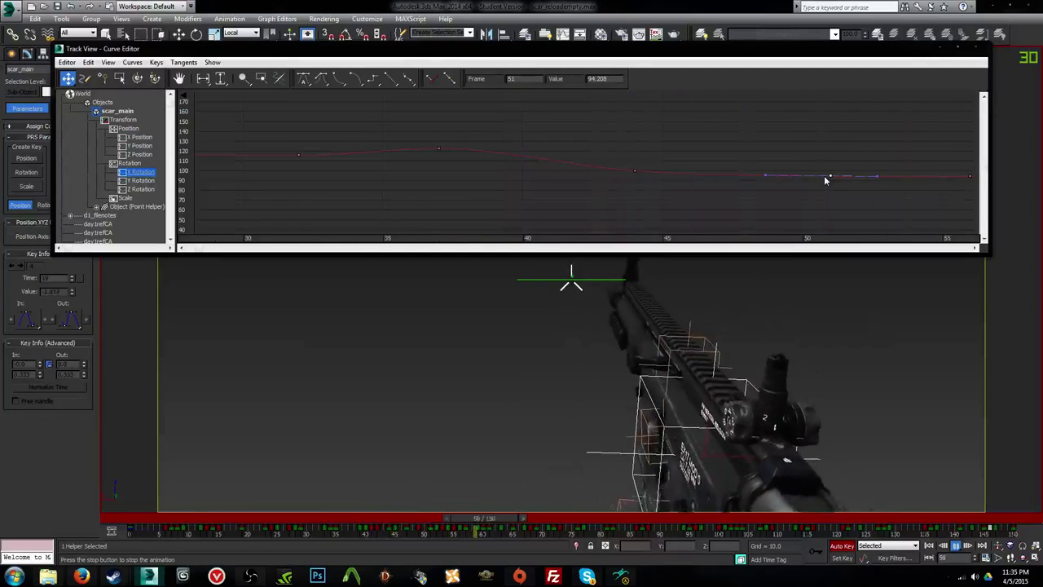
middle_click_drag(840, 176, 487, 175)
scroll(602, 192, "up", 1)
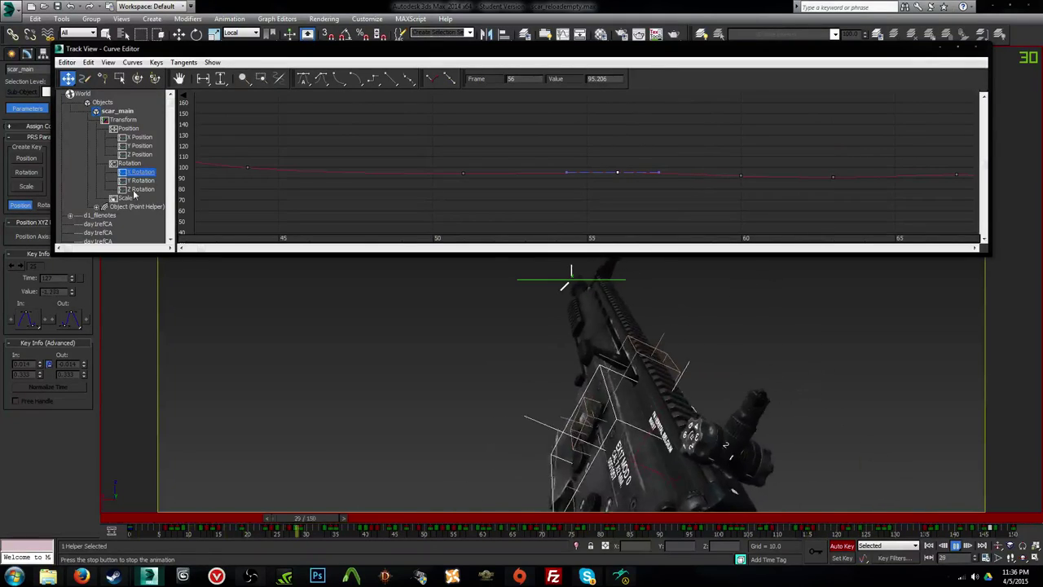
Step: On the Y Position curve, lower the frame 141 key to about -9.384 and move the frame 136 key to frame 137 at about -9.514
left_click(140, 145)
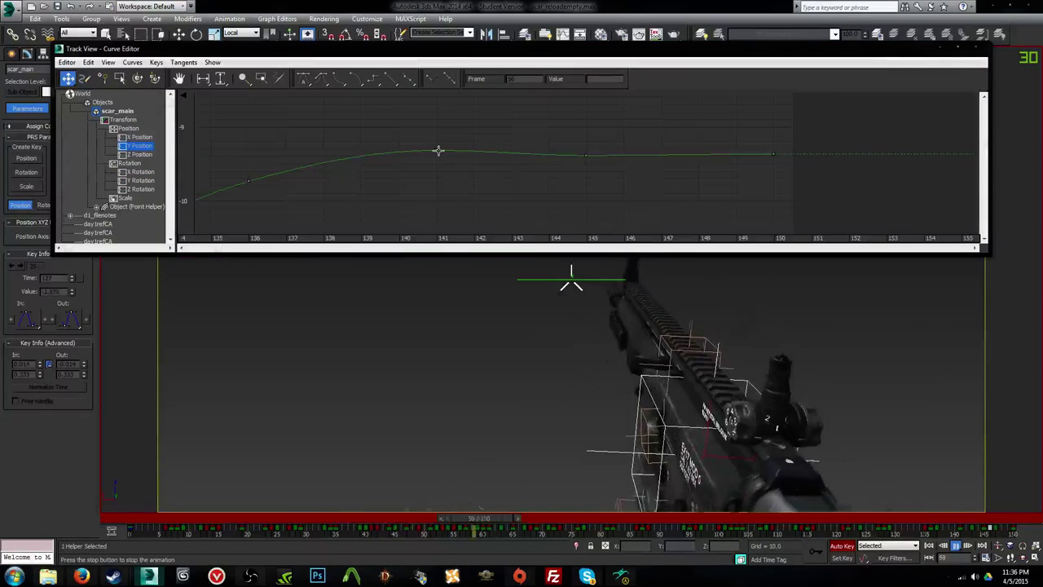
left_click(437, 150)
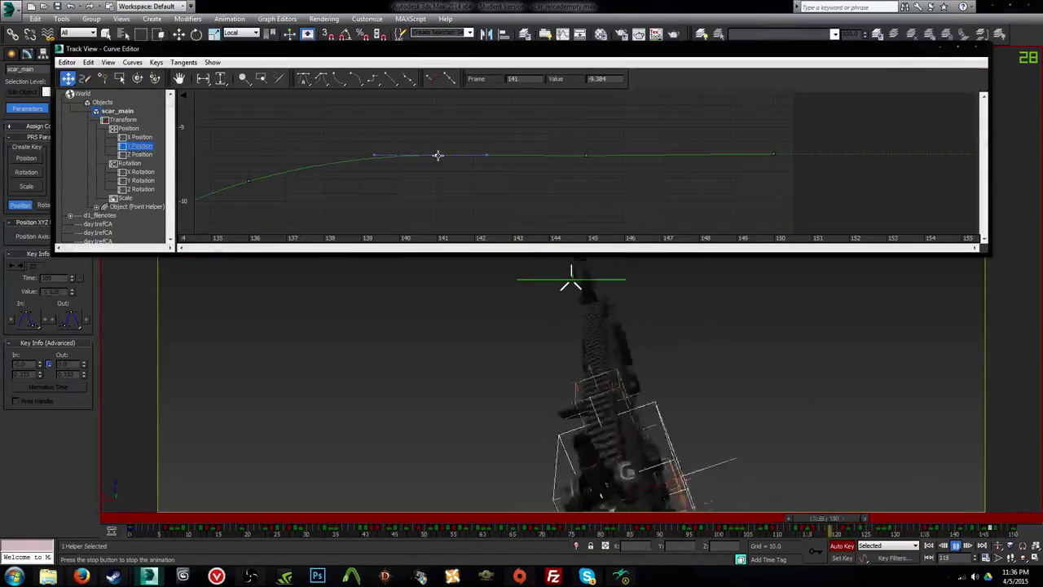
middle_click_drag(358, 153, 655, 128)
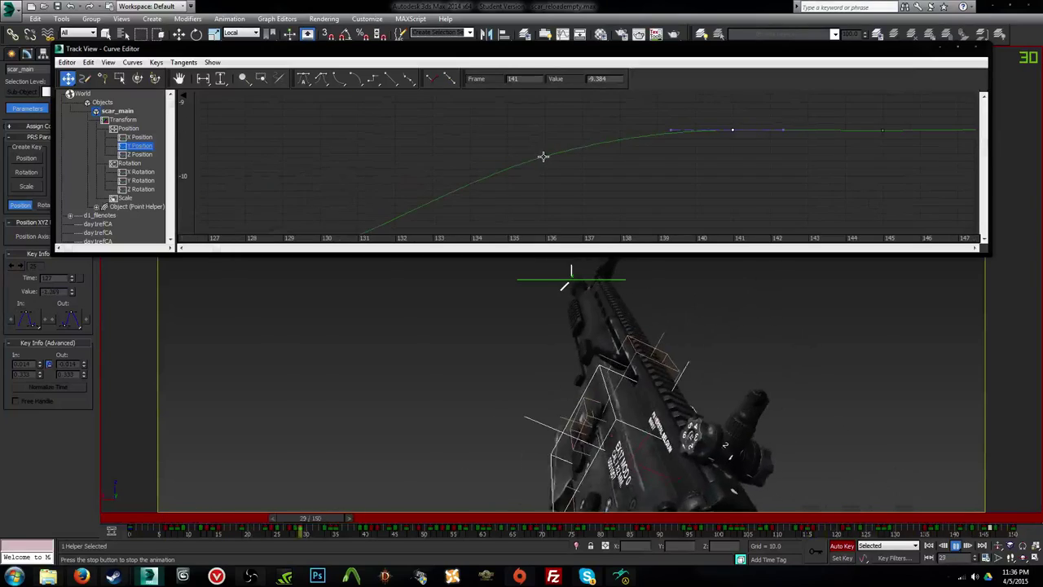
left_click_drag(545, 155, 586, 141)
Step: Raise the Y Position key at frame 137 and return it to frame 136; set frame 141 to about -9.364 and frame 145 to about -9.380
middle_click_drag(825, 144, 598, 152)
scroll(597, 152, "up", 1)
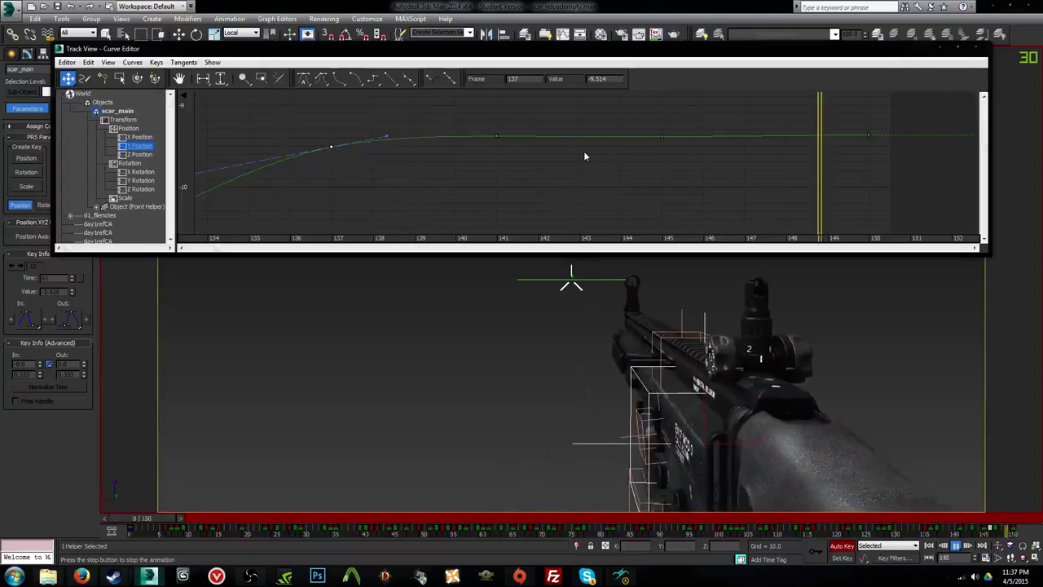
left_click_drag(331, 147, 295, 144)
left_click(495, 137)
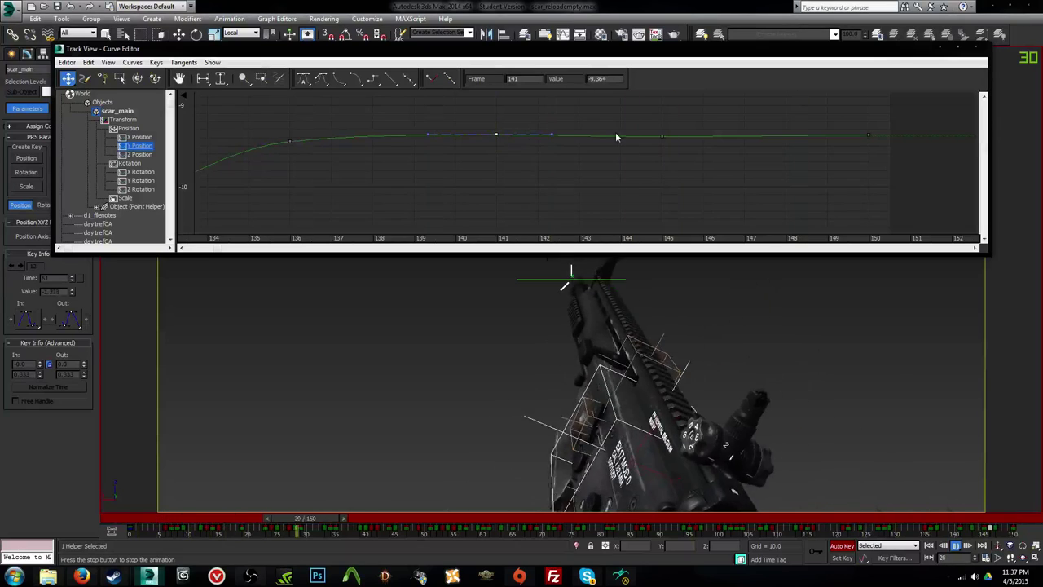
left_click_drag(662, 135, 659, 133)
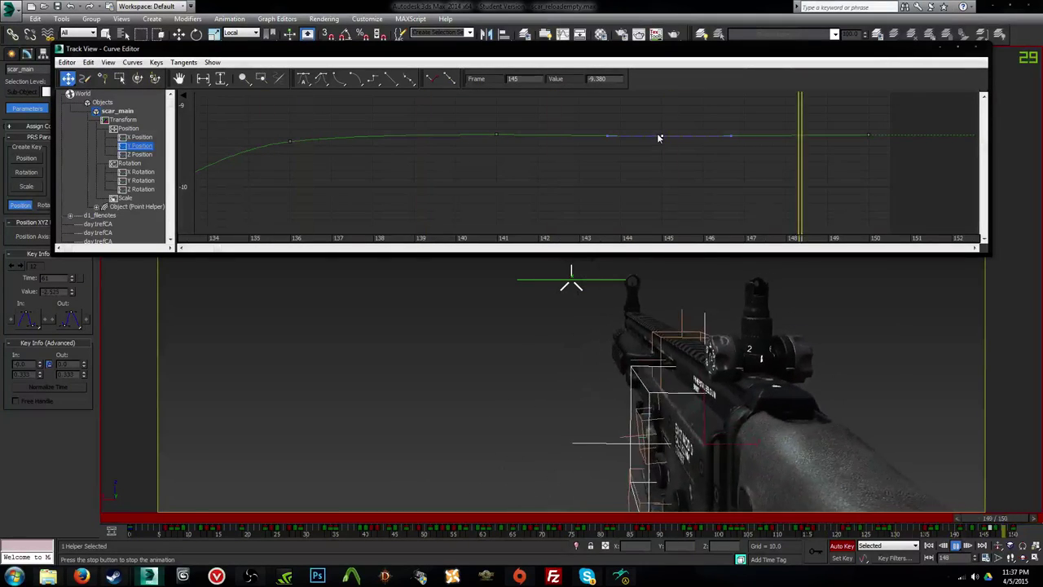
Step: On the Z Position curve, raise the key at frame 135 to about -3.152
left_click(137, 154)
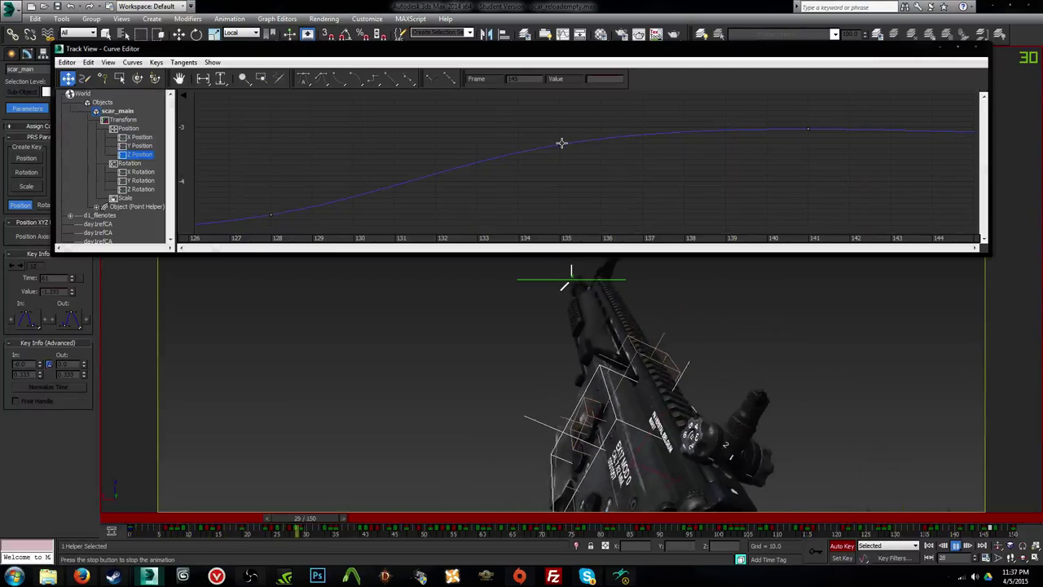
left_click_drag(560, 138, 568, 140)
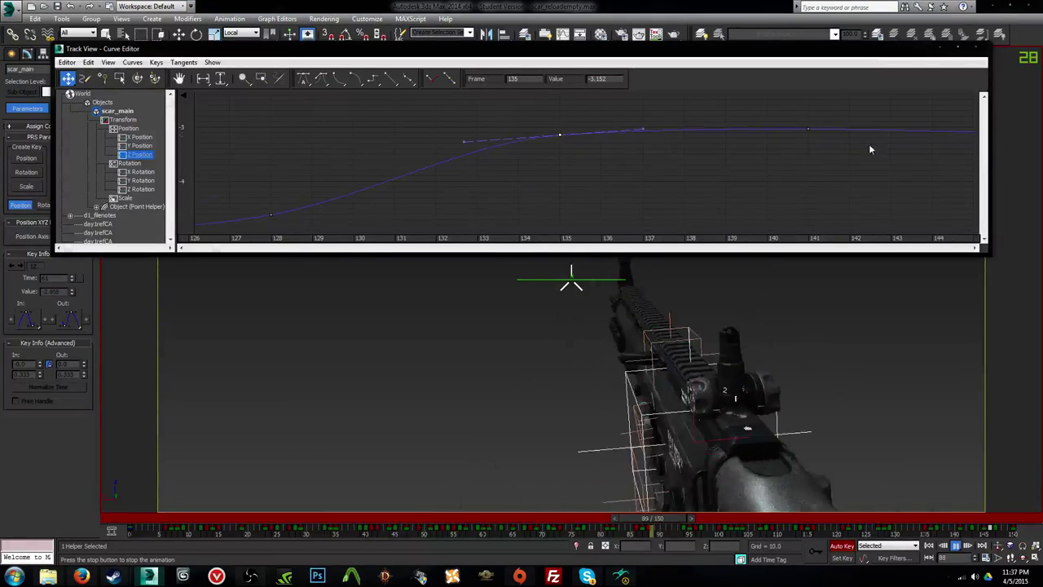
middle_click_drag(869, 144, 559, 152)
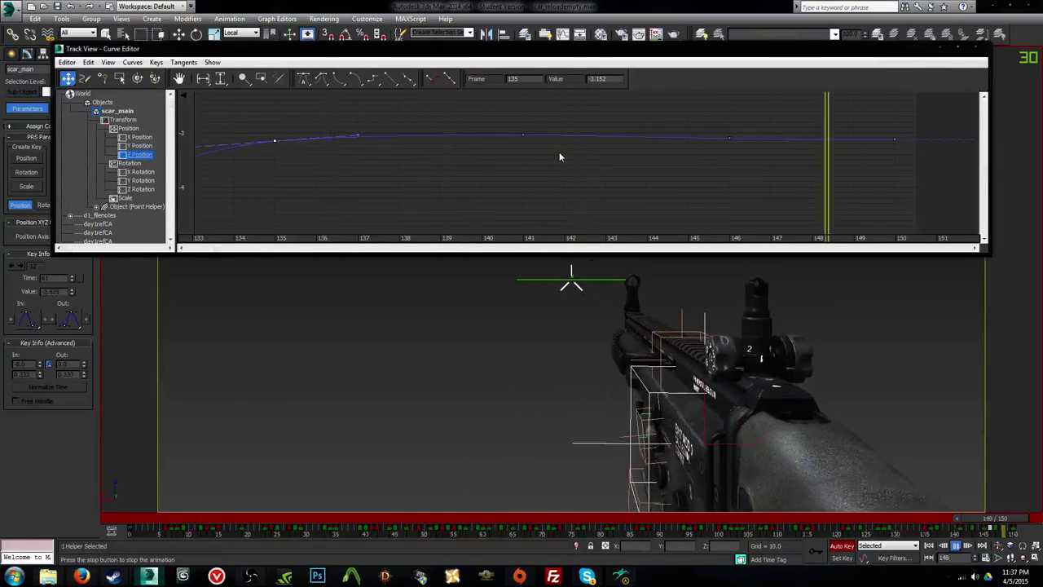
Step: On the Y Rotation curve, move the key at frame 127 to frame 128 at about 0.7
left_click(140, 180)
middle_click_drag(388, 124, 927, 151)
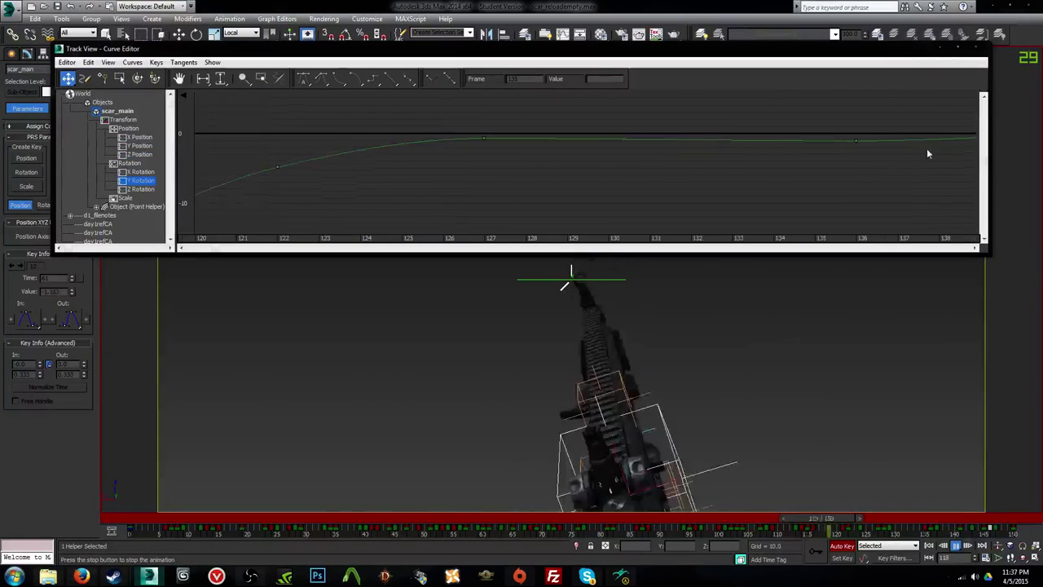
left_click_drag(486, 137, 530, 130)
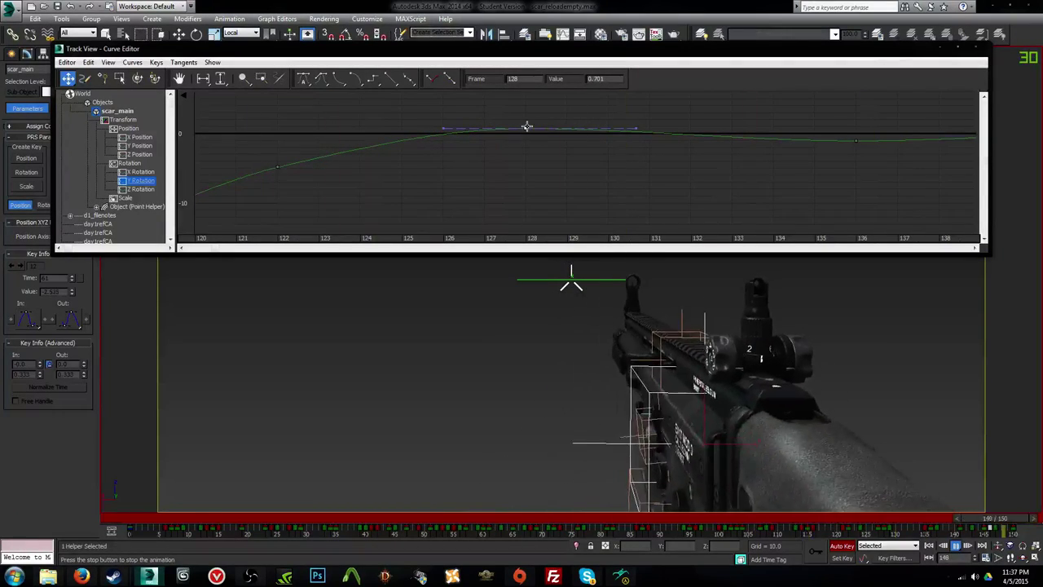
Step: Stop playback, step from frame 120 to frame 136, and lower the Y Rotation key there to about -2.0
middle_click_drag(851, 165, 494, 155)
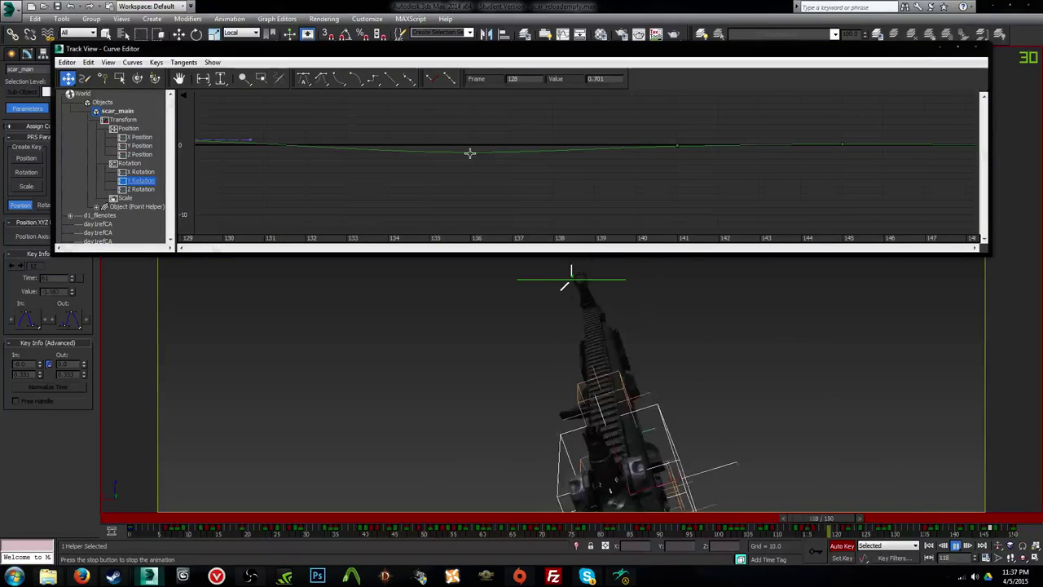
key("slash")
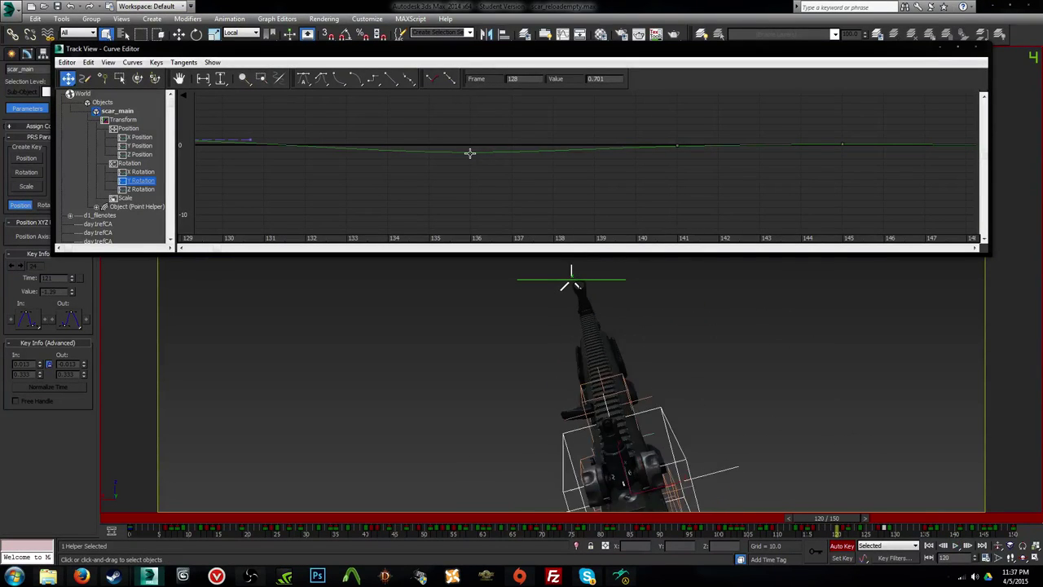
key("period")
key("period")
key("period")
key("period")
key("period")
key("period")
key("period")
key("period")
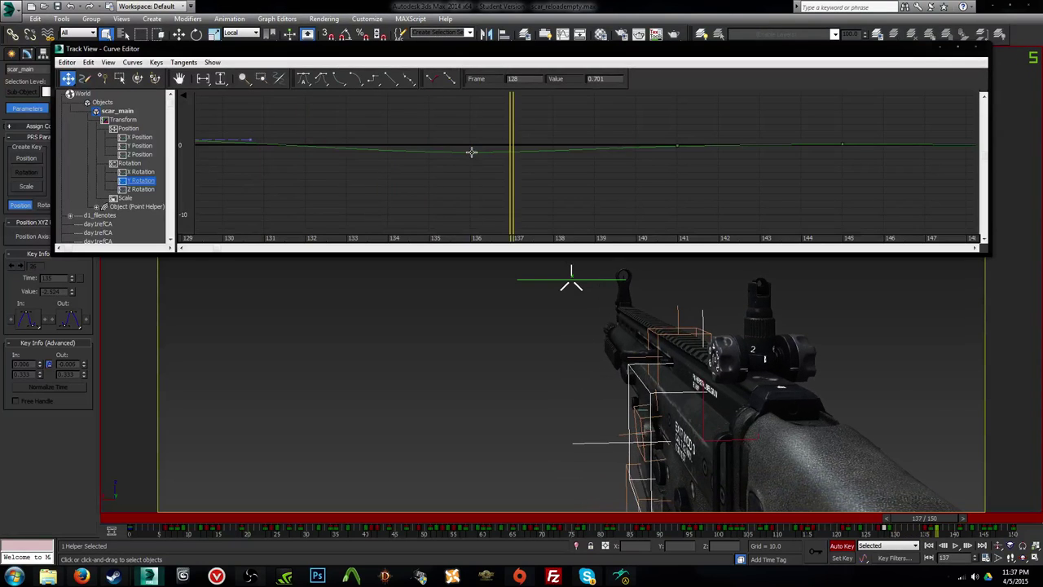
key("comma")
left_click(470, 152)
left_click_drag(471, 154, 472, 163)
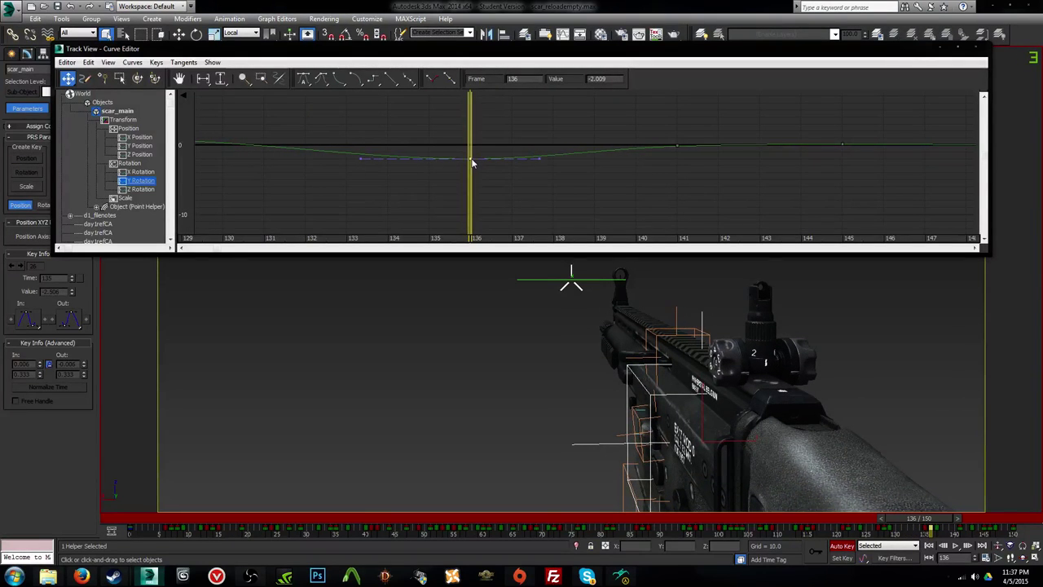
Step: Step through frames 136 to 145 and replay to examine how the rifle settles at the end of the reload
key("period")
key("period")
key("period")
key("period")
key("period")
key("period")
key("period")
key("period")
key("period")
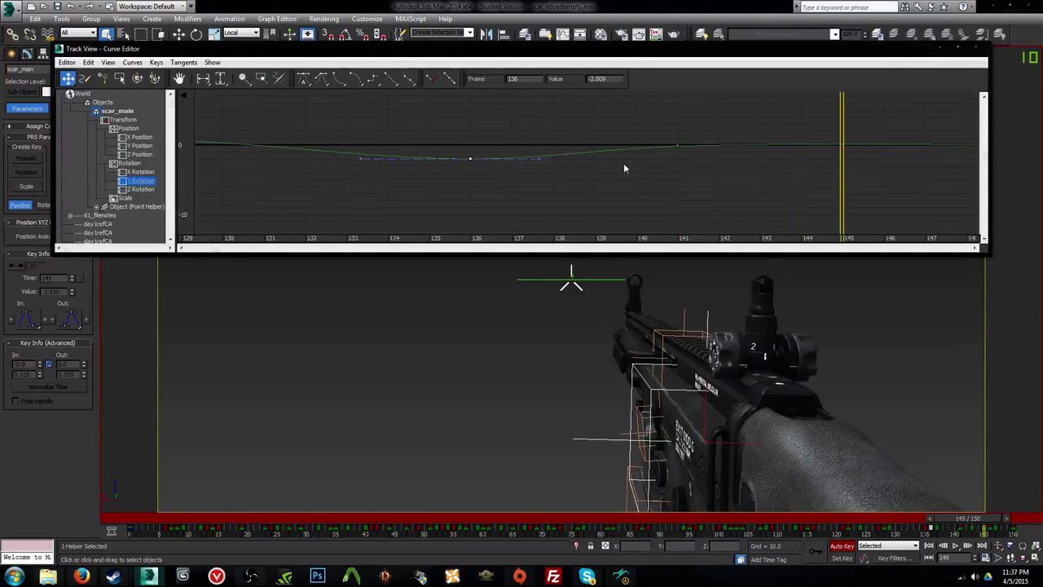
key("comma")
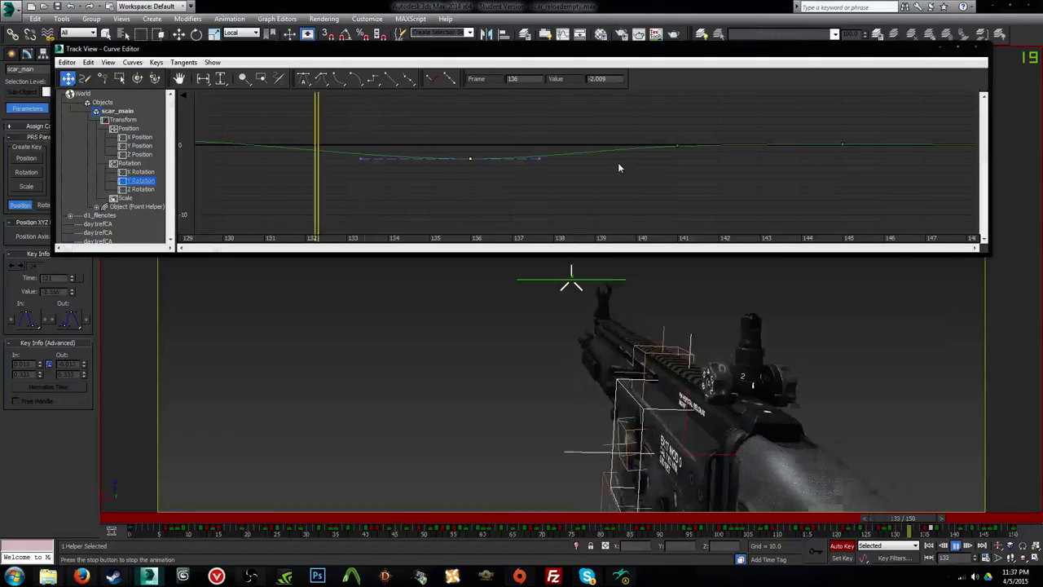
Step: Lower the Y Rotation key at frame 141 to about -0.43 and set the frame 145 key to about 0.001
left_click(678, 147)
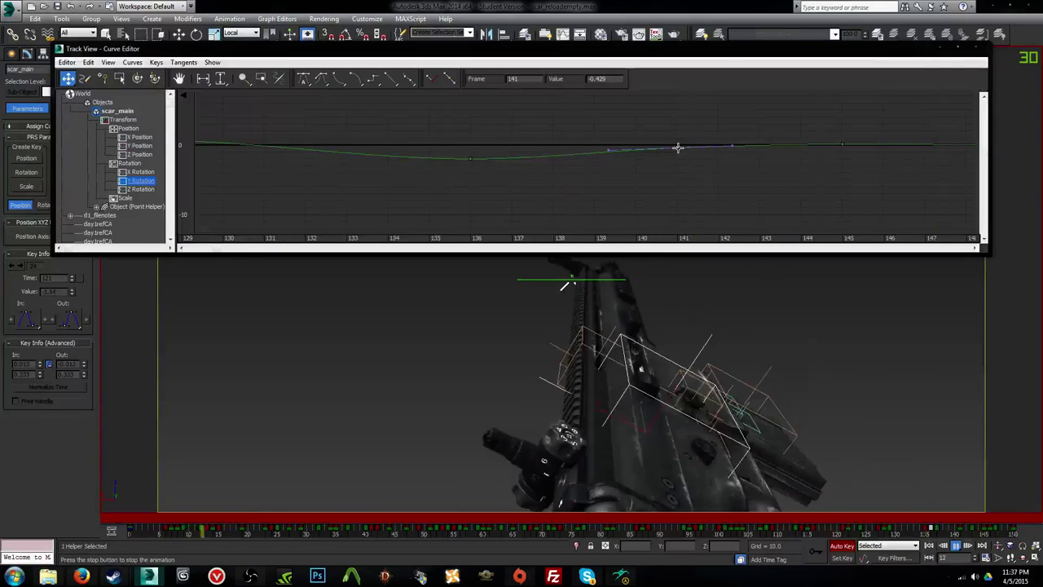
middle_click_drag(788, 158, 544, 163)
scroll(555, 157, "up", 1)
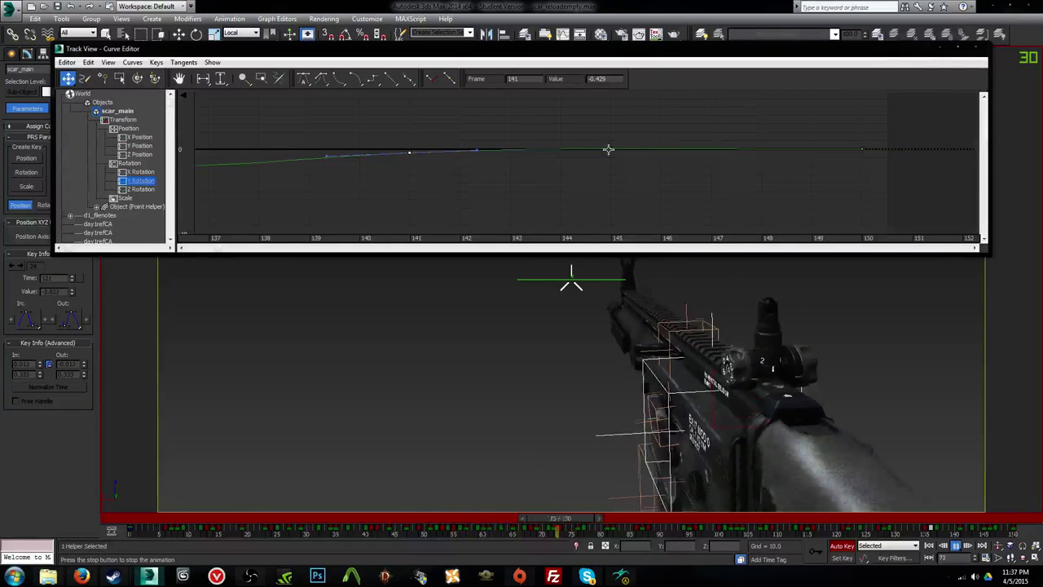
left_click(609, 151)
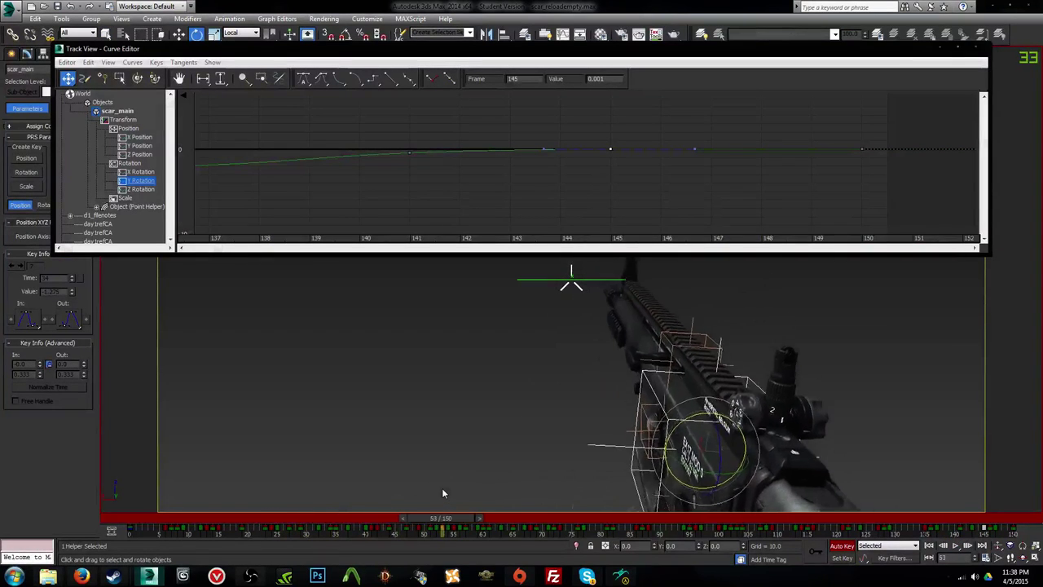
Step: Step through frames 53 to 73 to examine the rifle's mid-reload motion, and stop at frame 70
key("period")
key("period")
key("period")
key("period")
key("period")
key("period")
key("period")
key("period")
key("period")
key("period")
key("period")
key("period")
key("period")
key("period")
key("period")
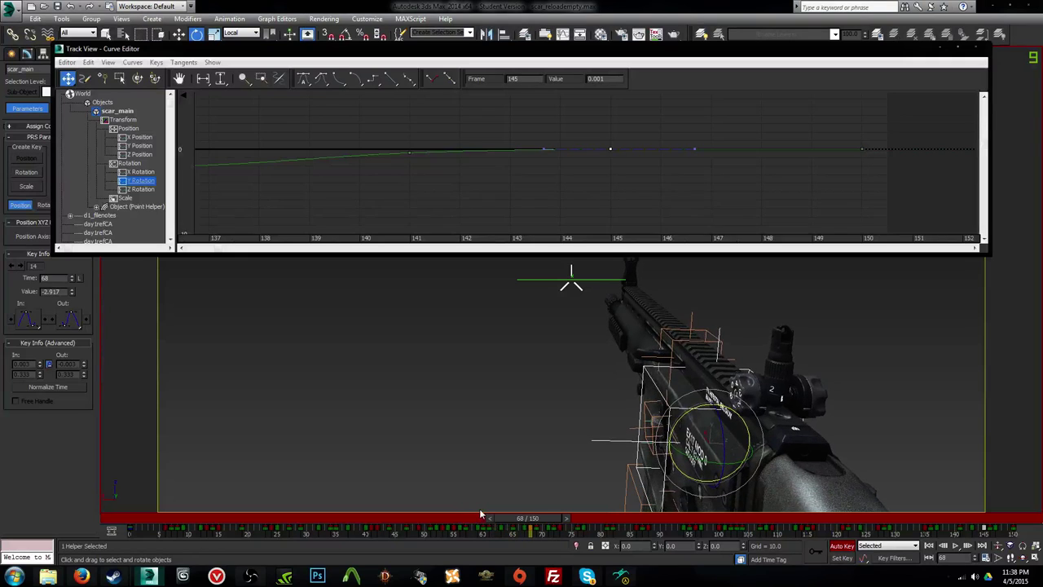
key("period")
key("period")
key("period")
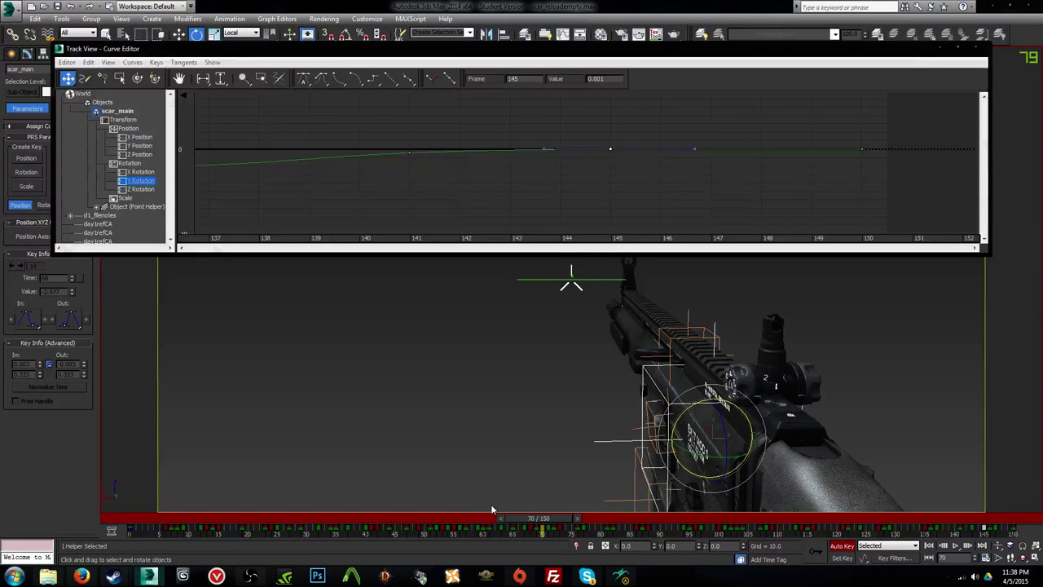
key("comma")
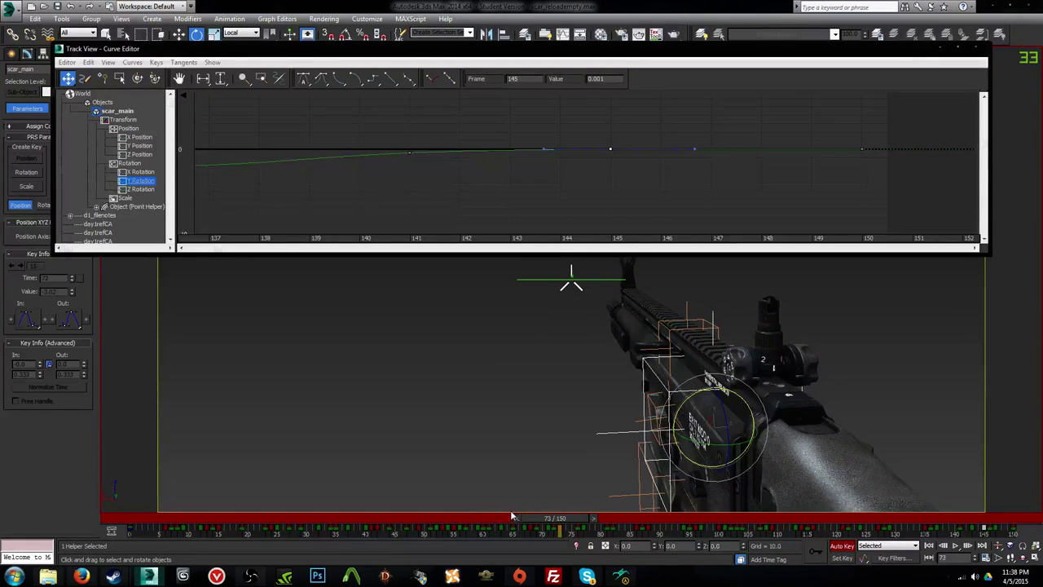
Step: On the X Rotation curve, add a key at frame 70 at about 82.6 and raise the frame 72 key to about 88.9
left_click(139, 171)
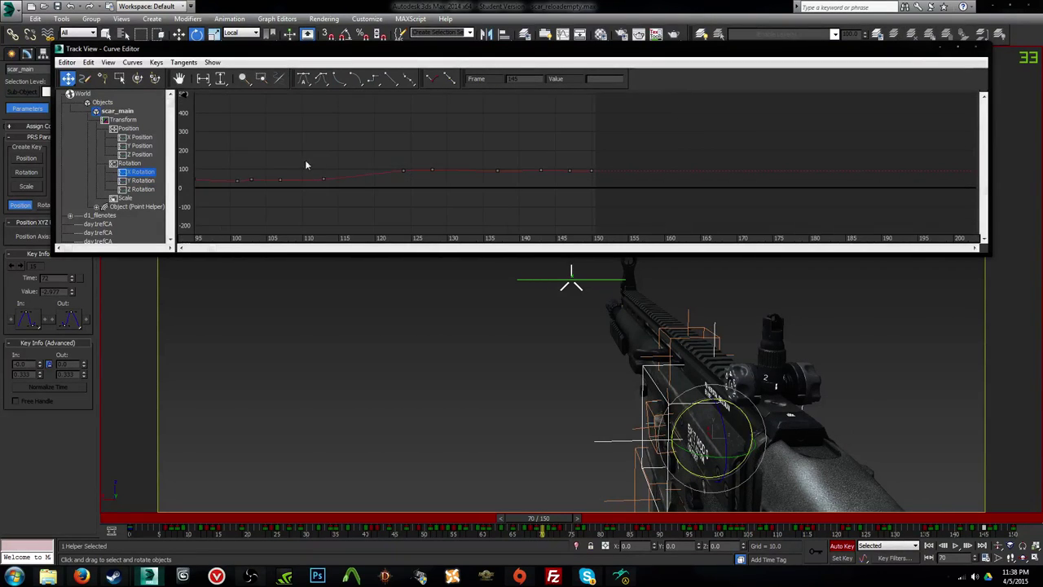
middle_click_drag(306, 162, 602, 172)
scroll(490, 175, "up", 8)
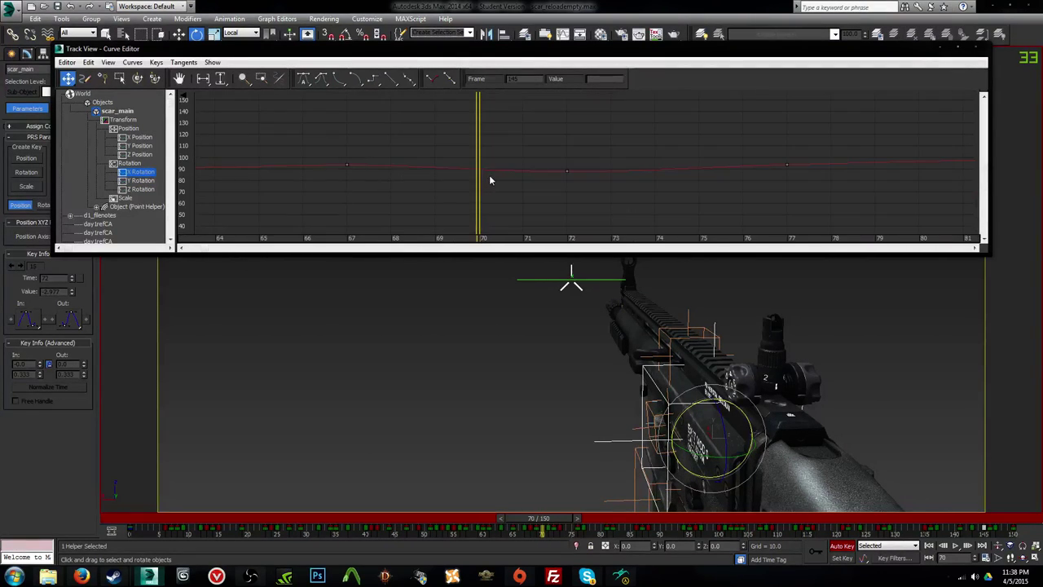
key("ctrl+z")
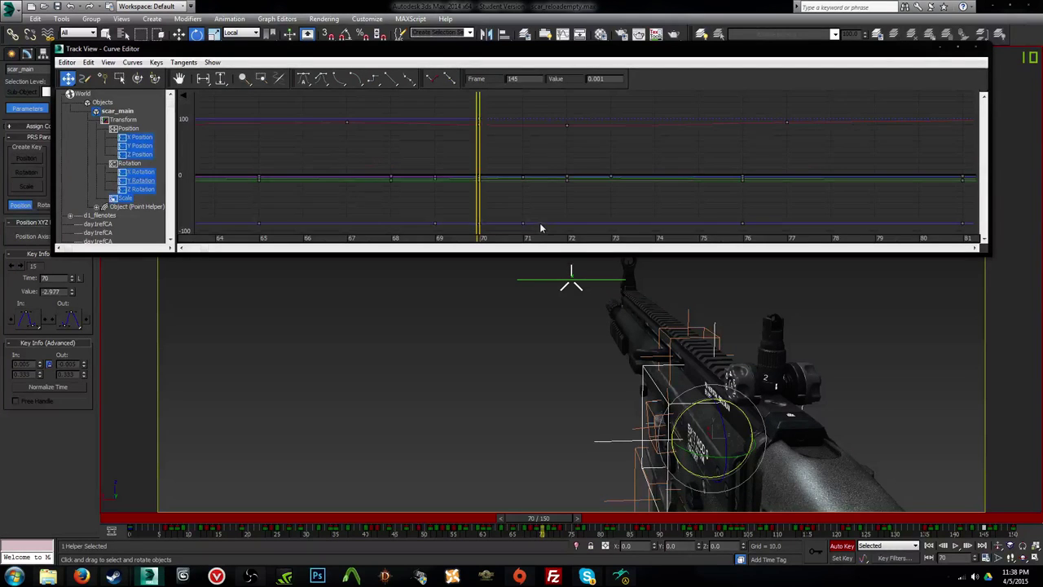
left_click(146, 174)
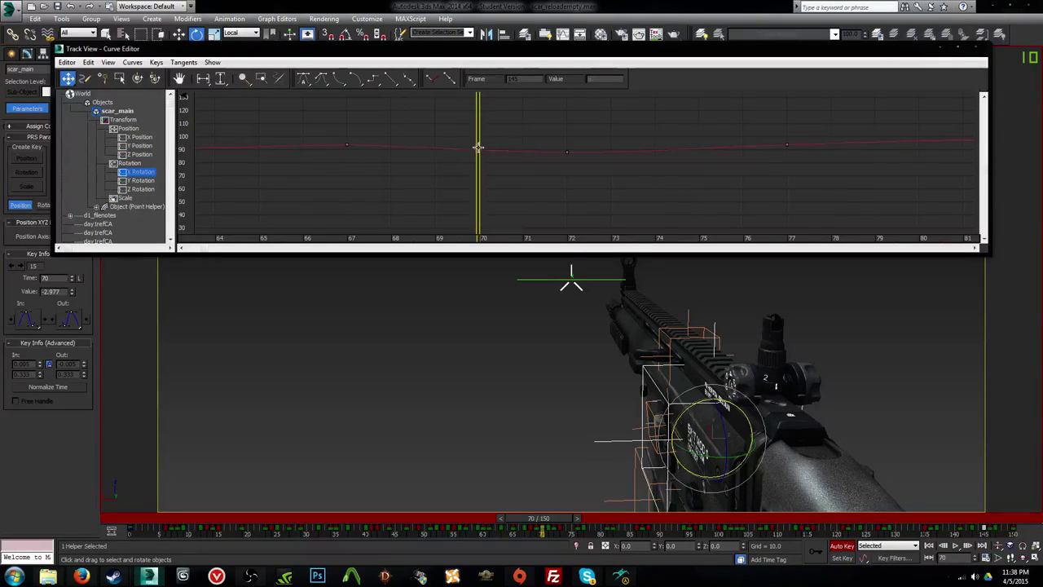
key("/")
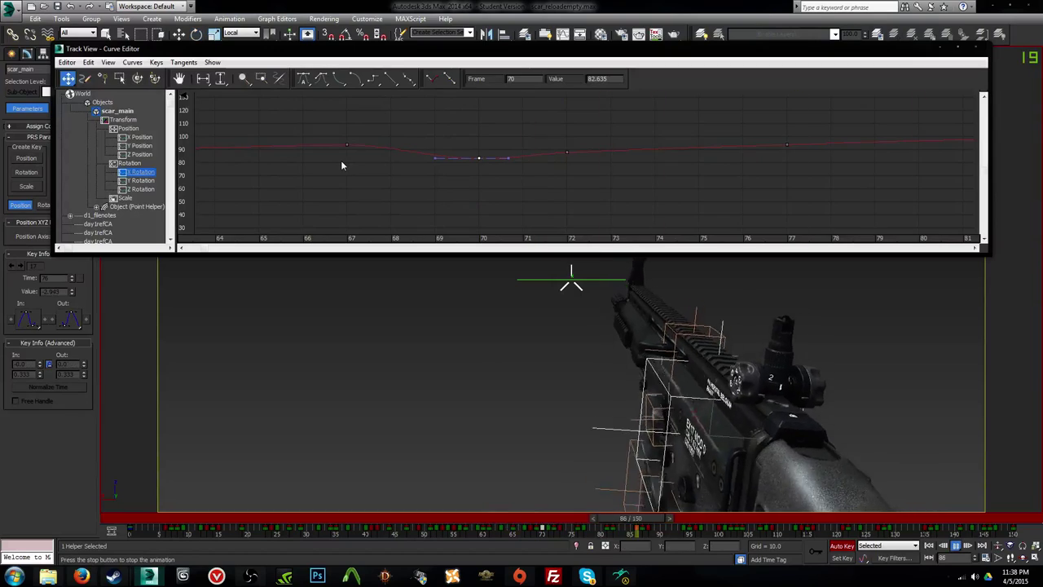
left_click(567, 151)
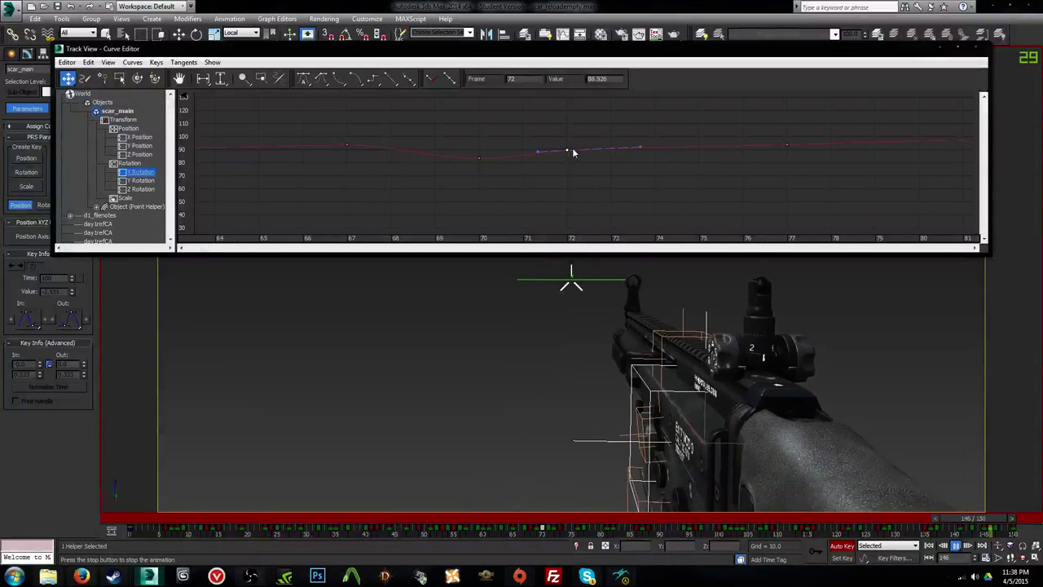
Step: Move the X Rotation key at frame 70 to frame 69 at about 83.1, and delete the Y Rotation key at frame 70
left_click(478, 157)
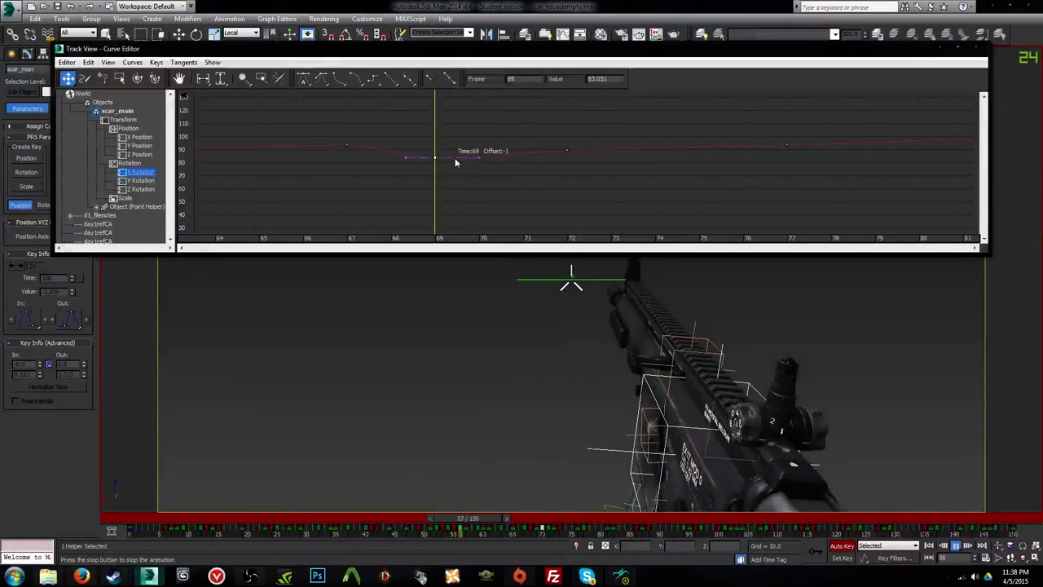
left_click(138, 181)
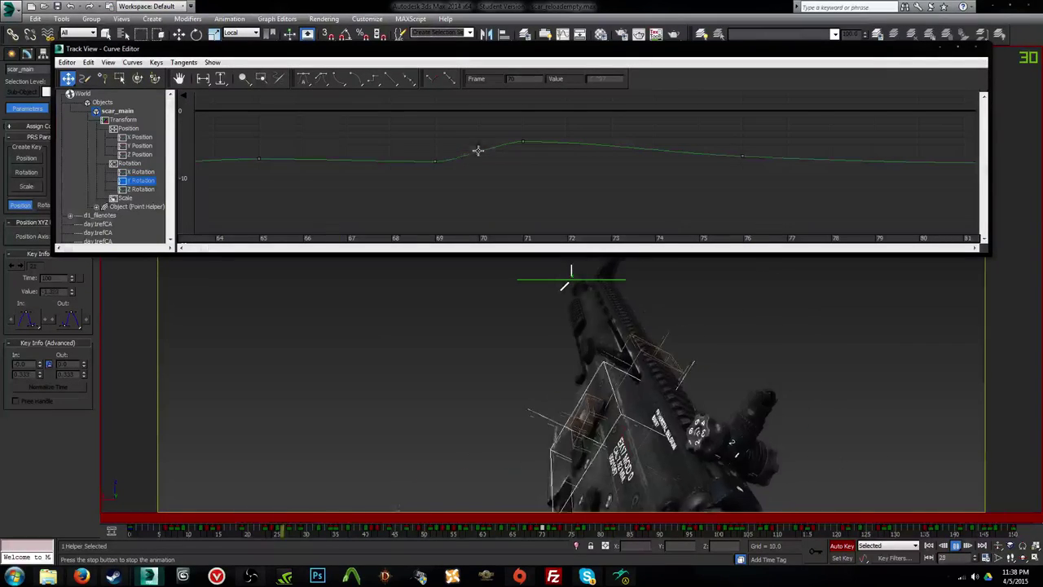
mouse_move(478, 152)
left_mouse_down()
mouse_move(480, 169)
mouse_move(487, 140)
mouse_move(480, 149)
left_mouse_up()
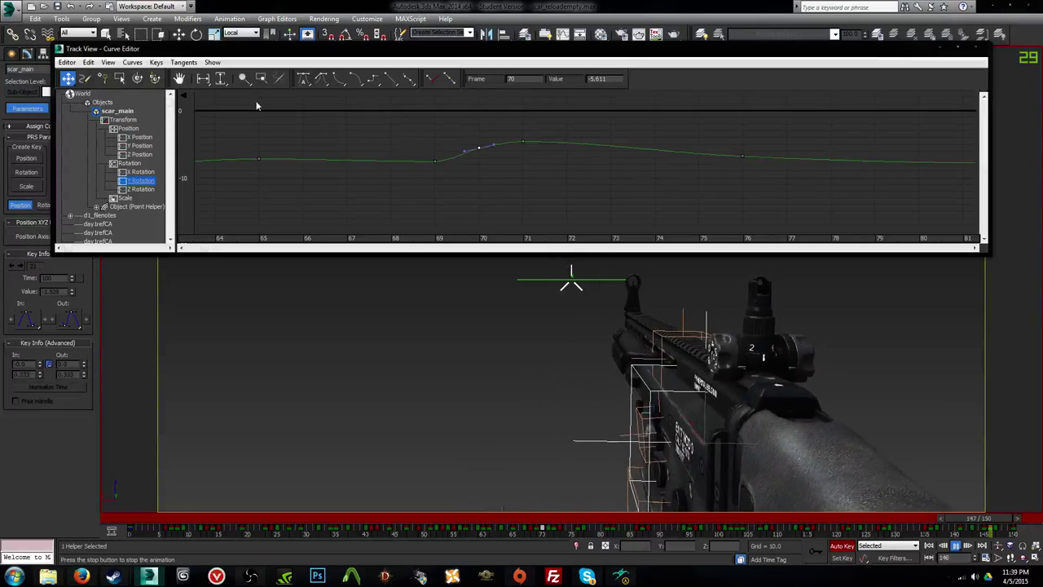
key("Delete")
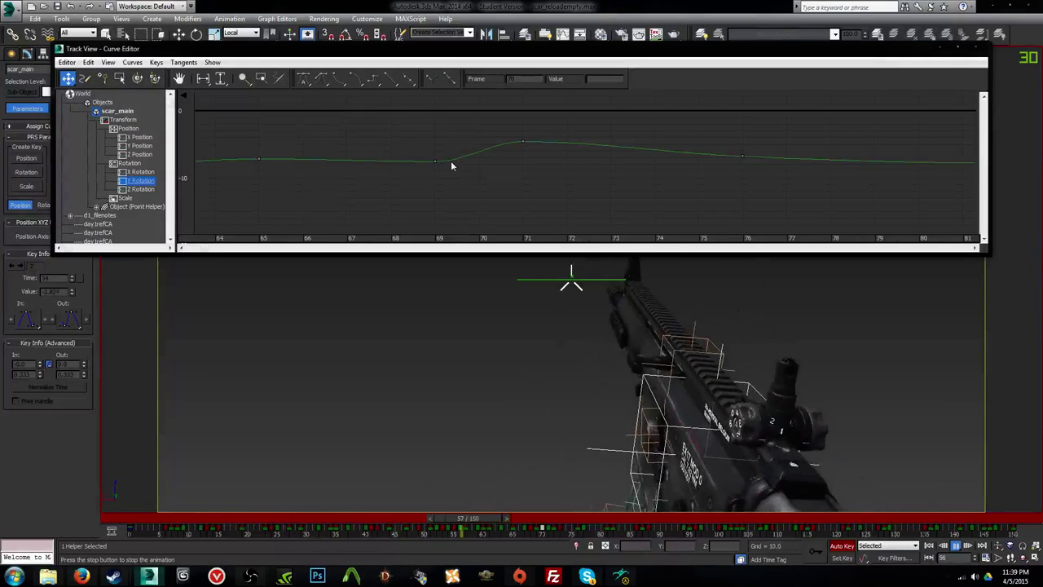
left_click(143, 190)
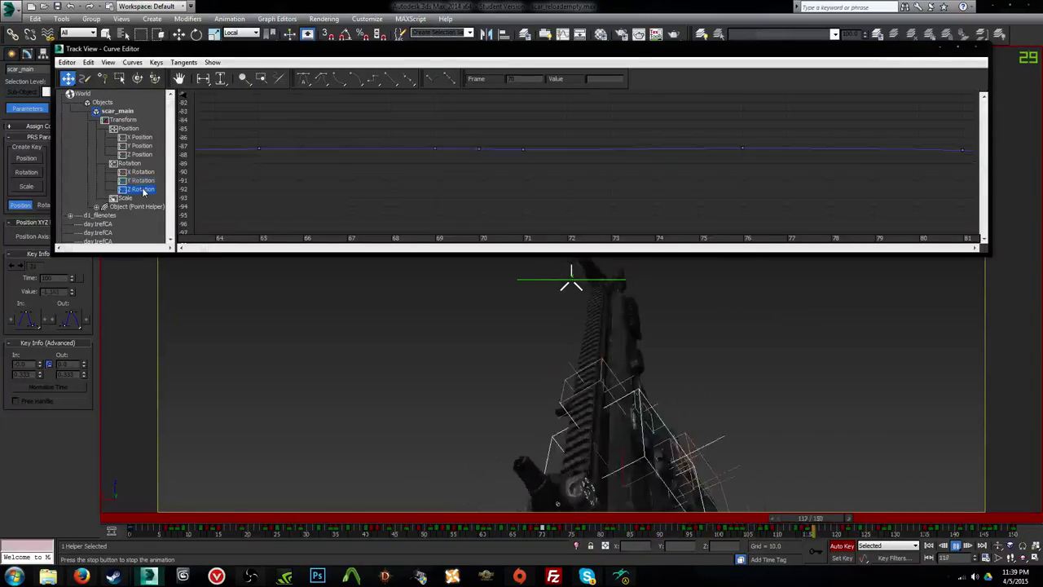
left_click_drag(480, 150, 476, 150)
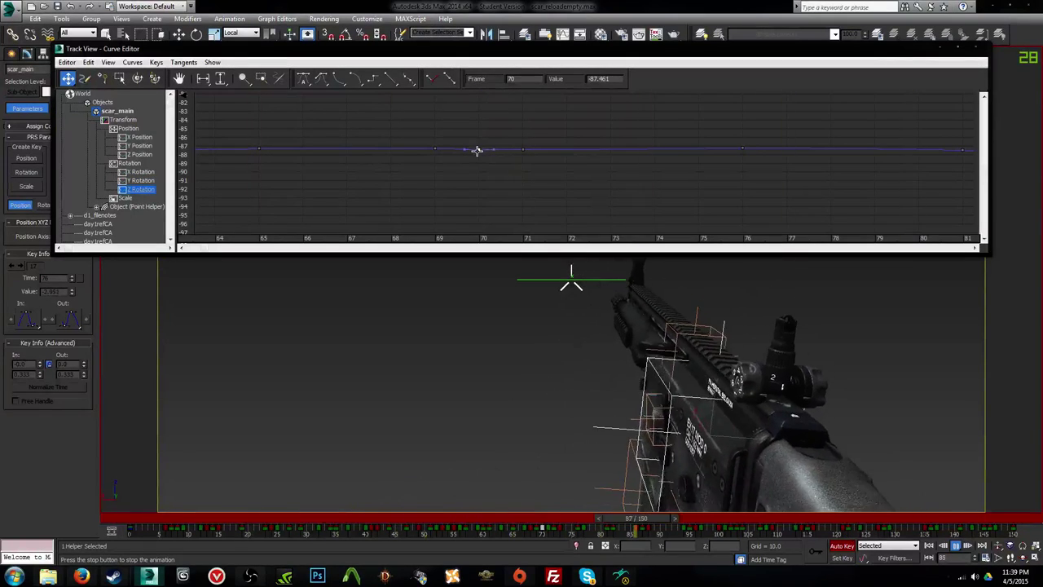
Step: Show the Z Position curve and step through the frames around 71 to 75 to examine the rifle's rise
left_click(141, 156)
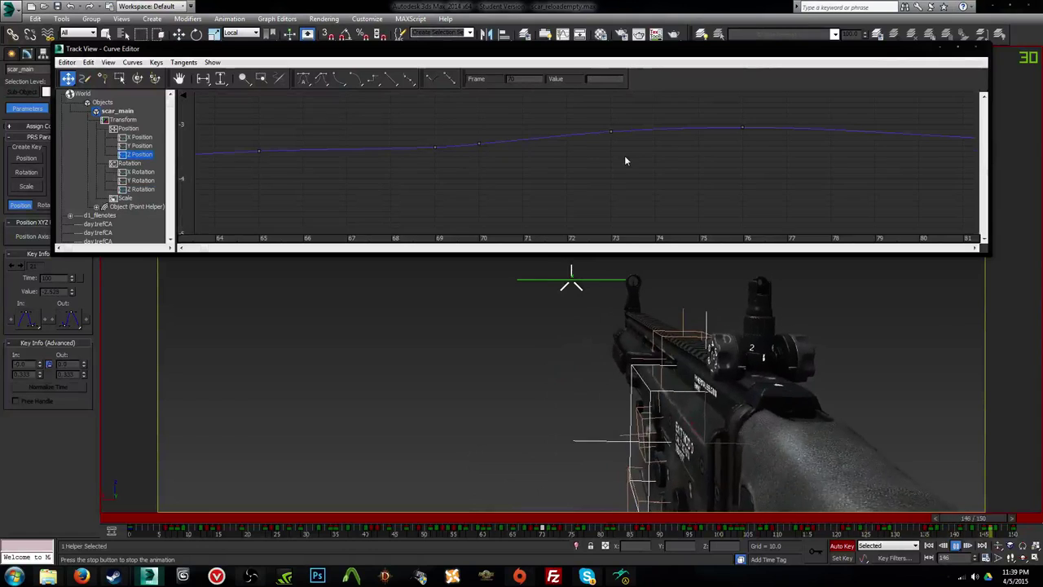
middle_click_drag(685, 143, 611, 148)
key("slash")
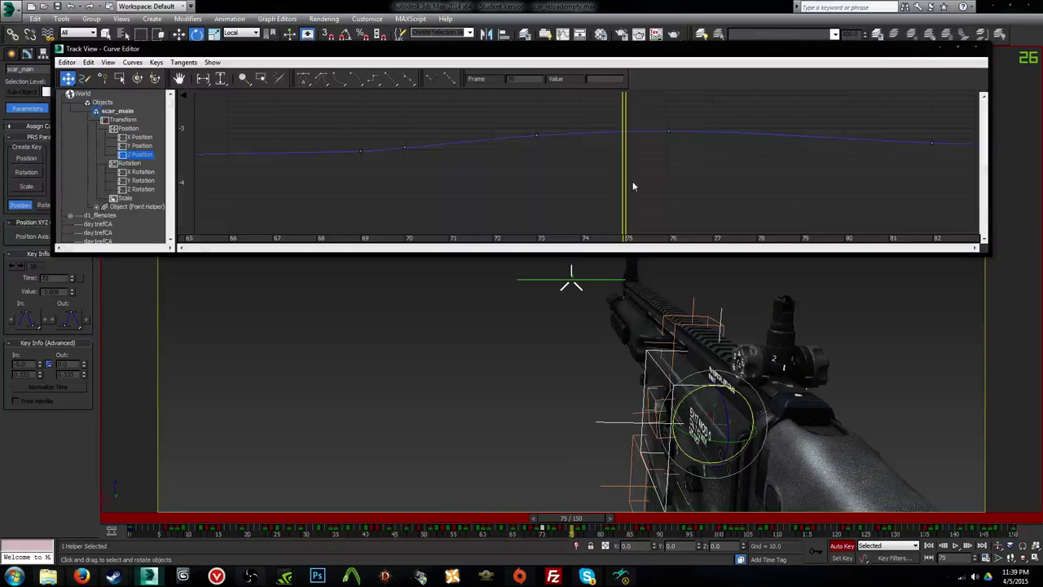
key("comma")
key("comma")
key("comma")
key("period")
key("period")
key("period")
key("period")
key("period")
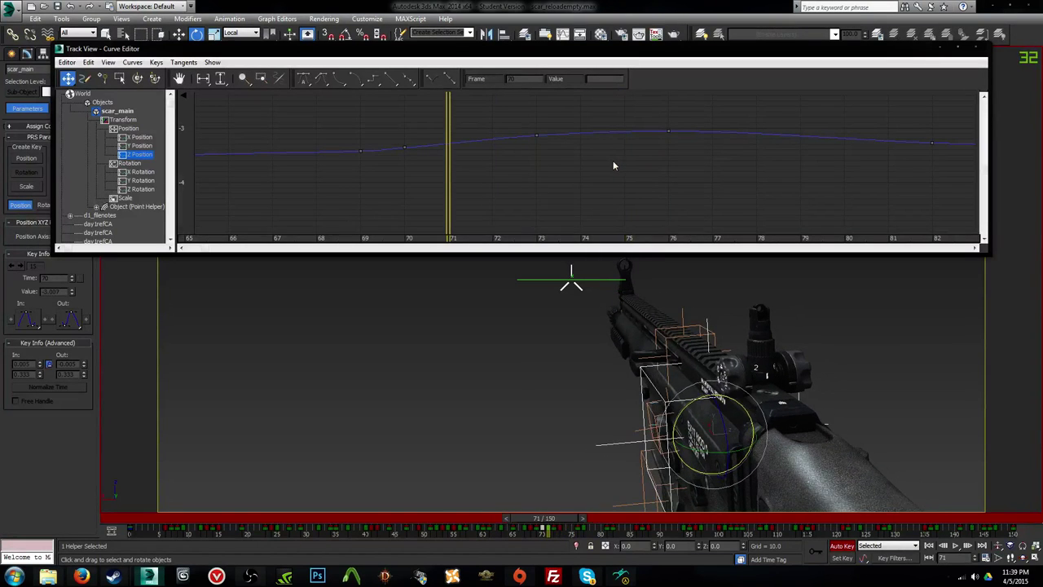
key("period")
key("period")
key("comma")
key("comma")
key("comma")
key("comma")
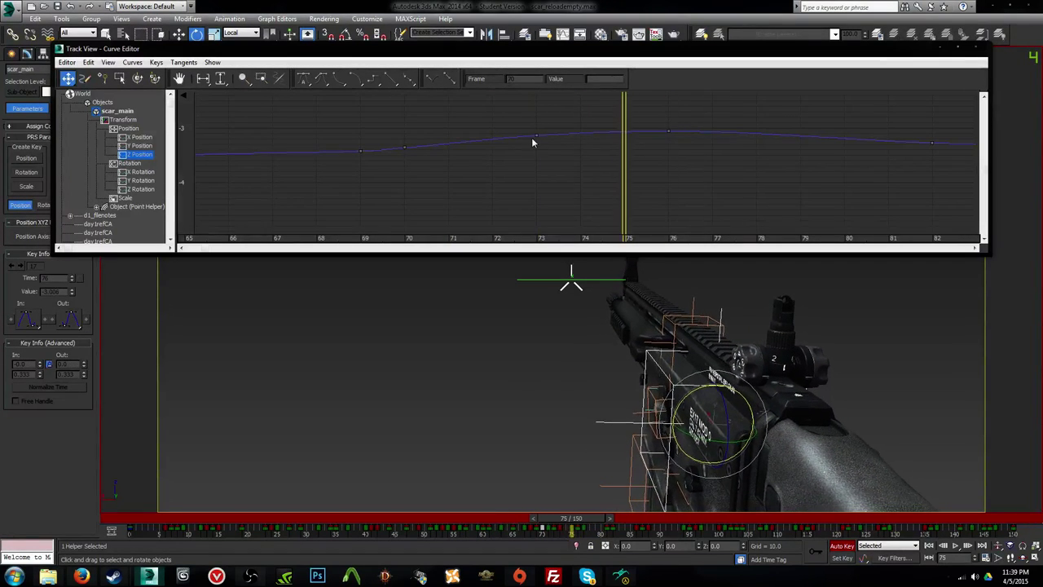
Step: Raise the Z Position key at frame 73 to about -2.9 and step through the surrounding frames to check it
left_click_drag(539, 137, 537, 122)
key("comma")
key("comma")
key("comma")
key("comma")
key("comma")
key("period")
key("period")
key("period")
key("period")
key("period")
key("period")
key("period")
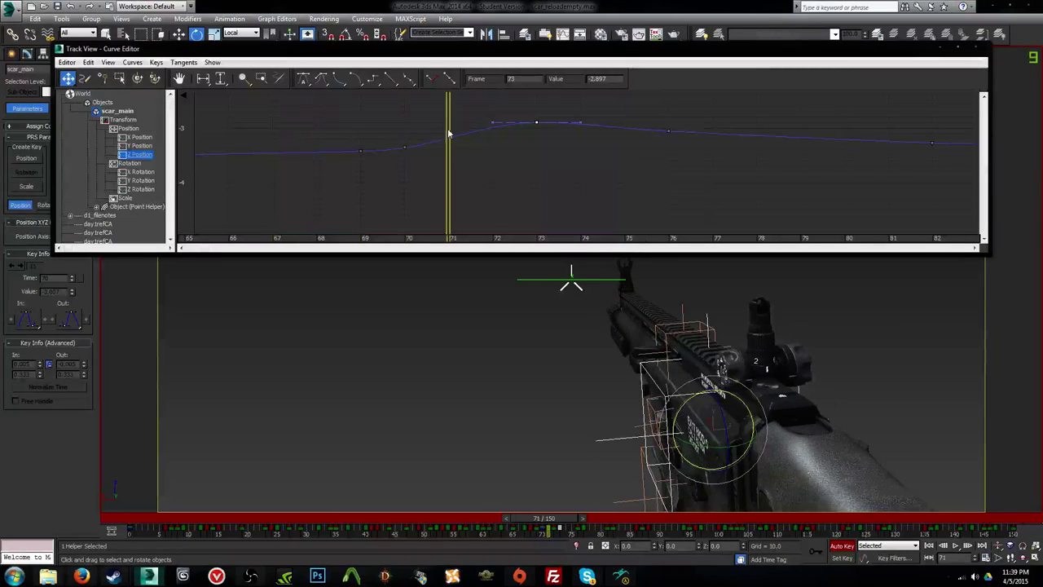
Step: Raise the Z Position key at frame 76 to about -2.83, check the frames up to 81 and replay the animation
left_click_drag(670, 131, 652, 120)
key("comma")
key("comma")
key("comma")
key("comma")
key("comma")
key("comma")
key("comma")
left_click_drag(314, 144, 872, 161)
middle_click_drag(874, 161, 544, 165)
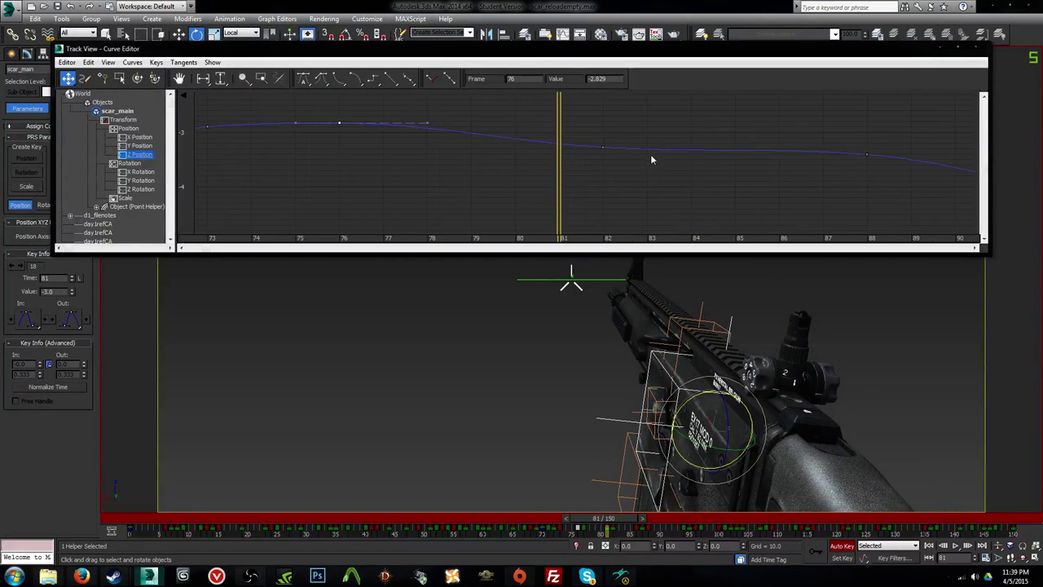
key("slash")
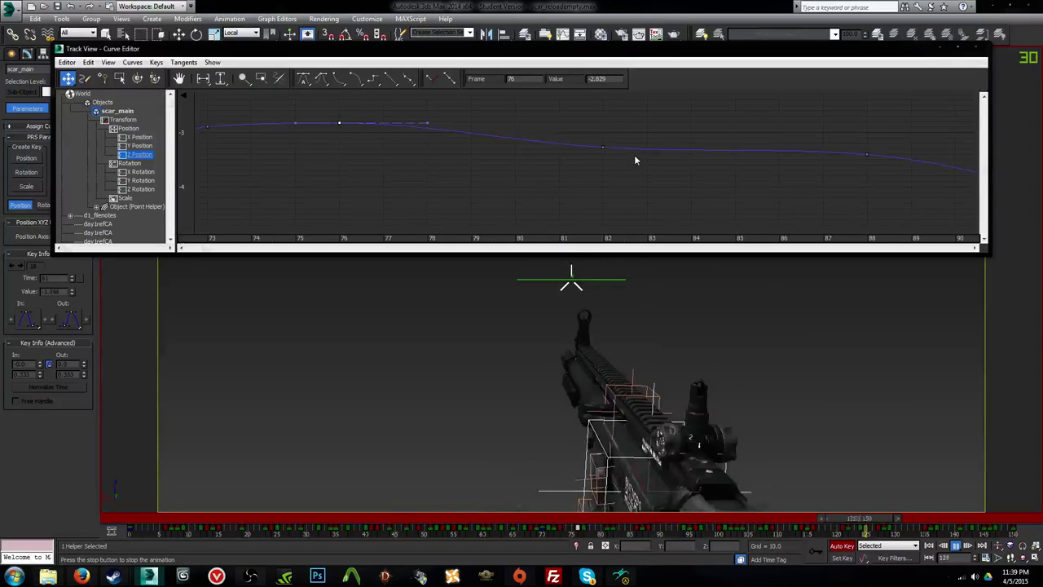
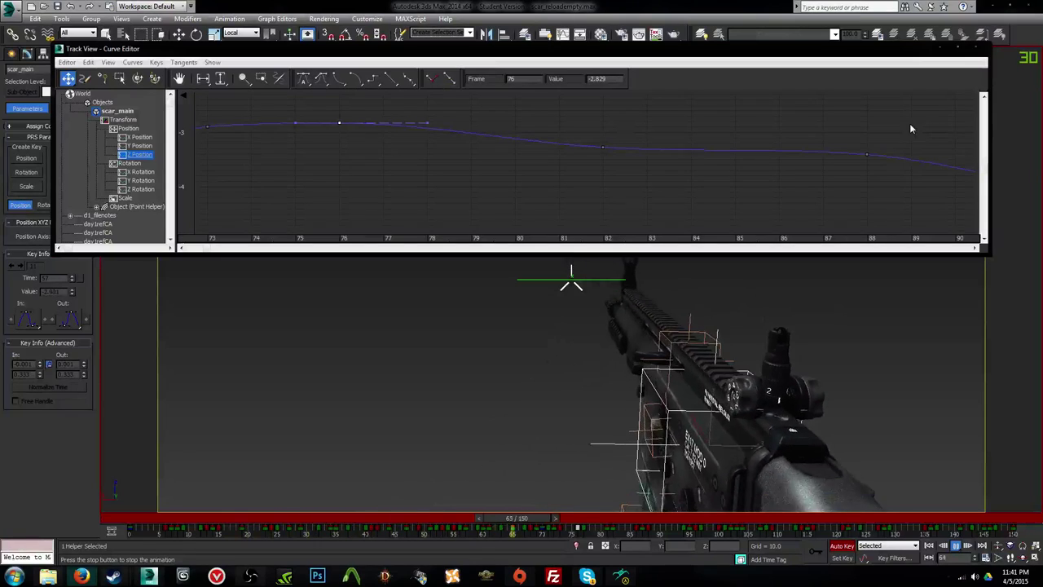
Step: Close the Curve Editor, return to frame 0 and select scar_bolt in a close-up perspective view of the receiver
left_click(976, 48)
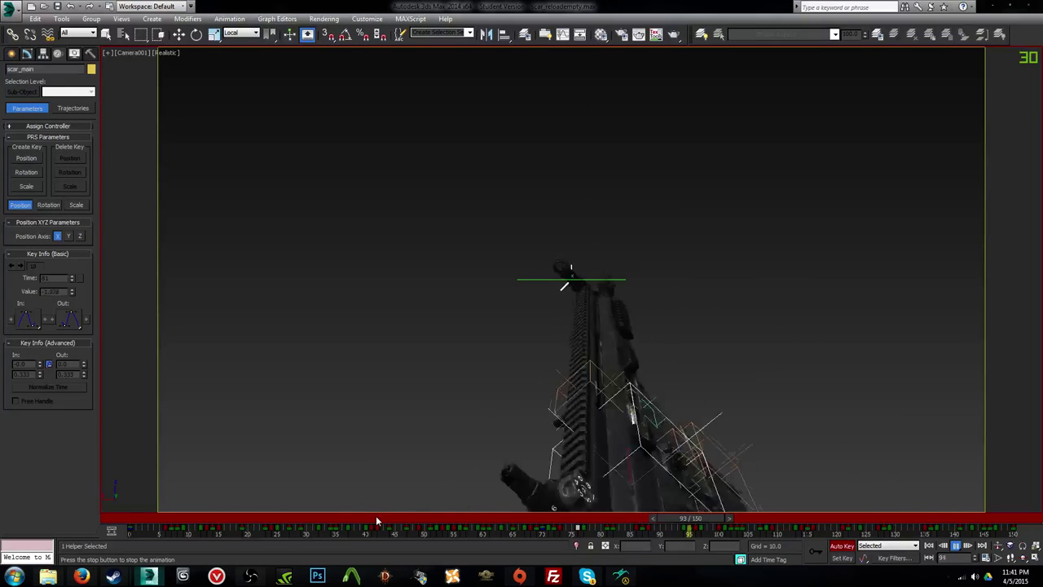
left_click_drag(376, 515, 120, 513)
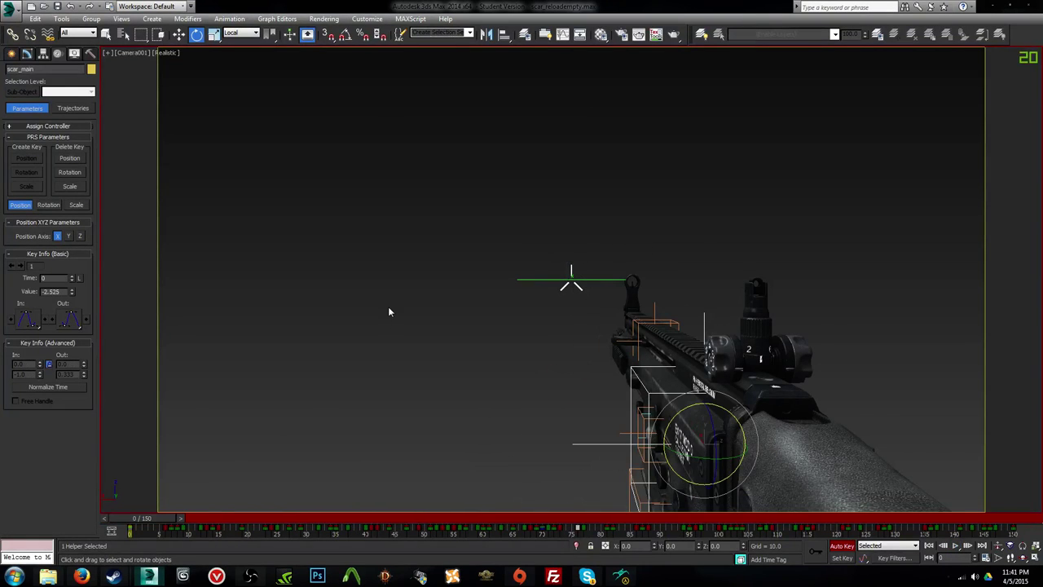
key("p")
middle_click_drag(523, 341, 533, 314, "alt")
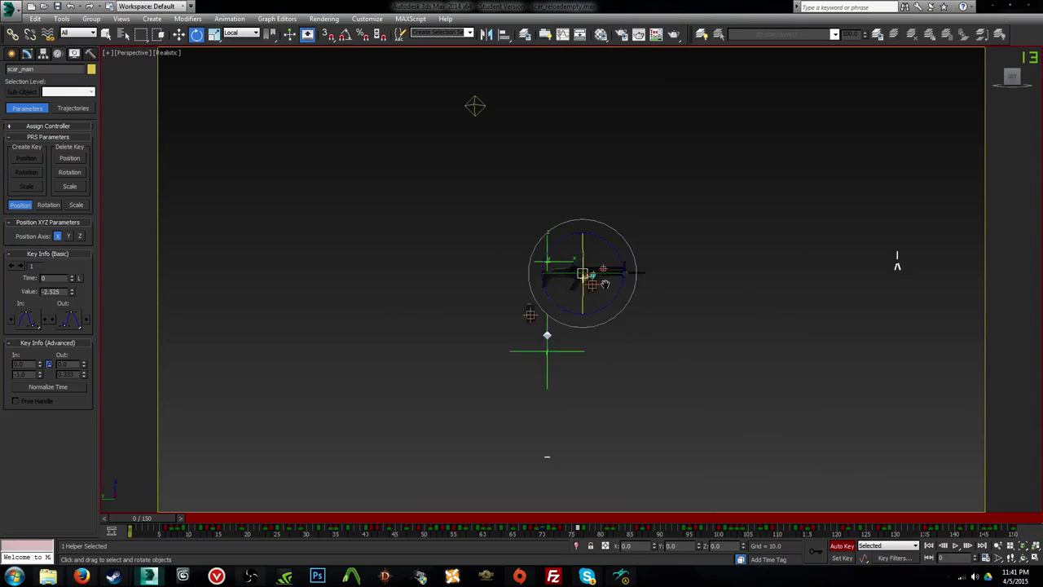
scroll(534, 314, "up", 5)
scroll(568, 261, "up", 3)
middle_click_drag(620, 269, 620, 243, "alt")
scroll(781, 305, "up", 3)
left_click(668, 150)
middle_click_drag(558, 297, 548, 302, "alt")
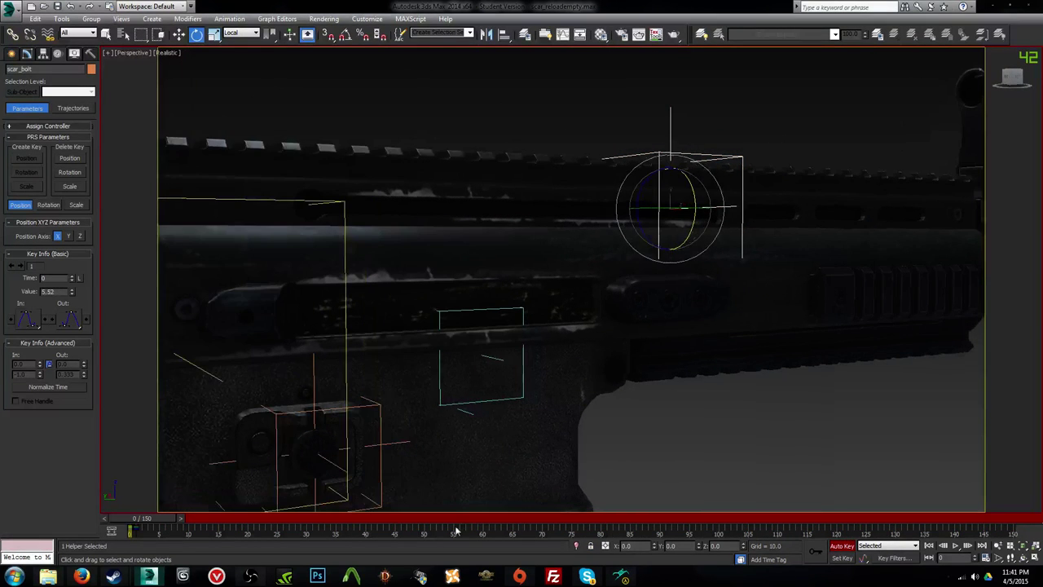
Step: Copy scar_bolt's frame 0 key to frame 103 in the camera view and replay the animation
key("w")
left_click_drag(405, 520, 729, 496)
key("c")
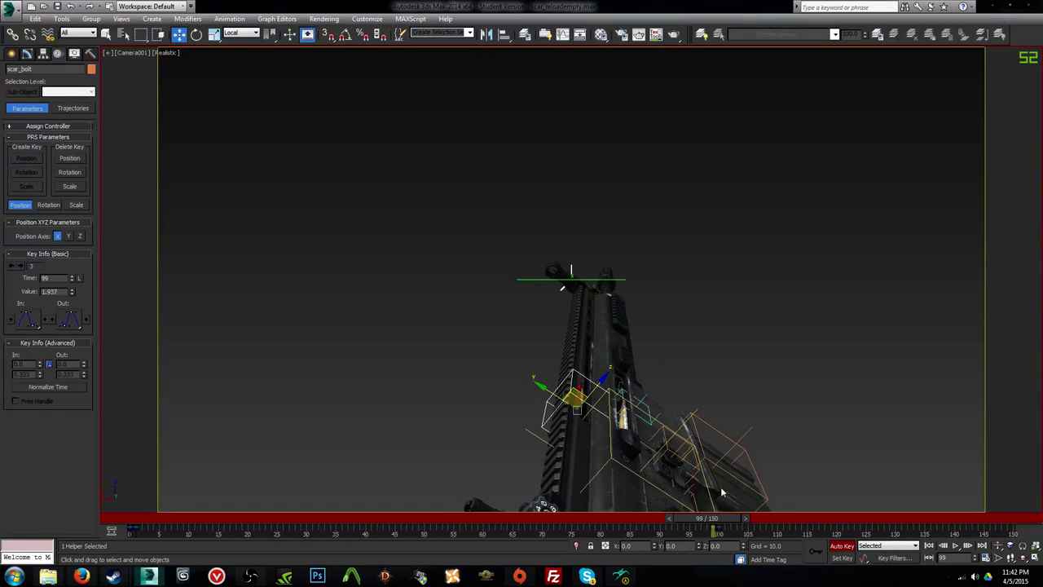
key("period")
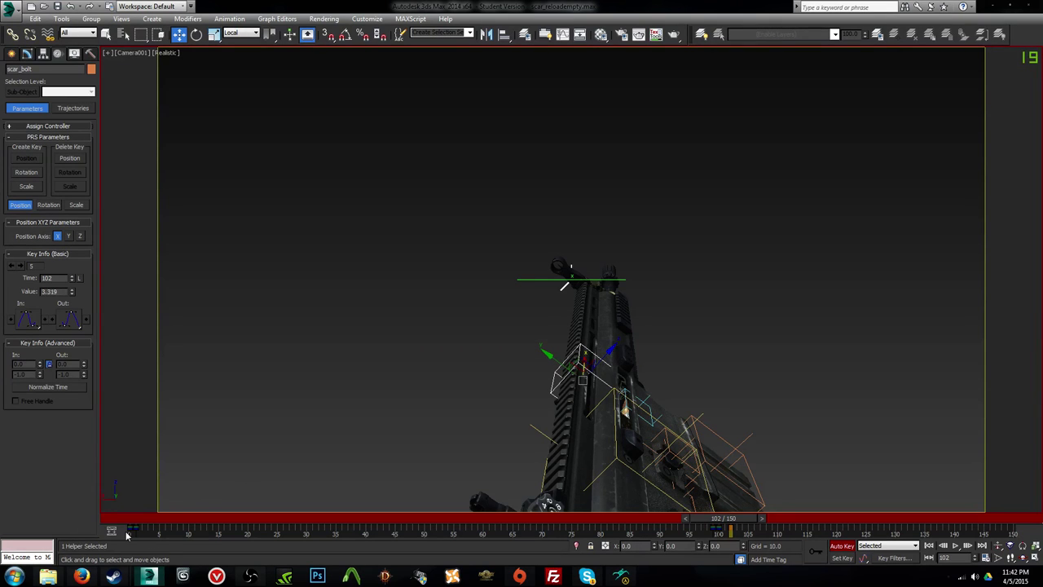
left_click_drag(128, 531, 762, 536, "shift")
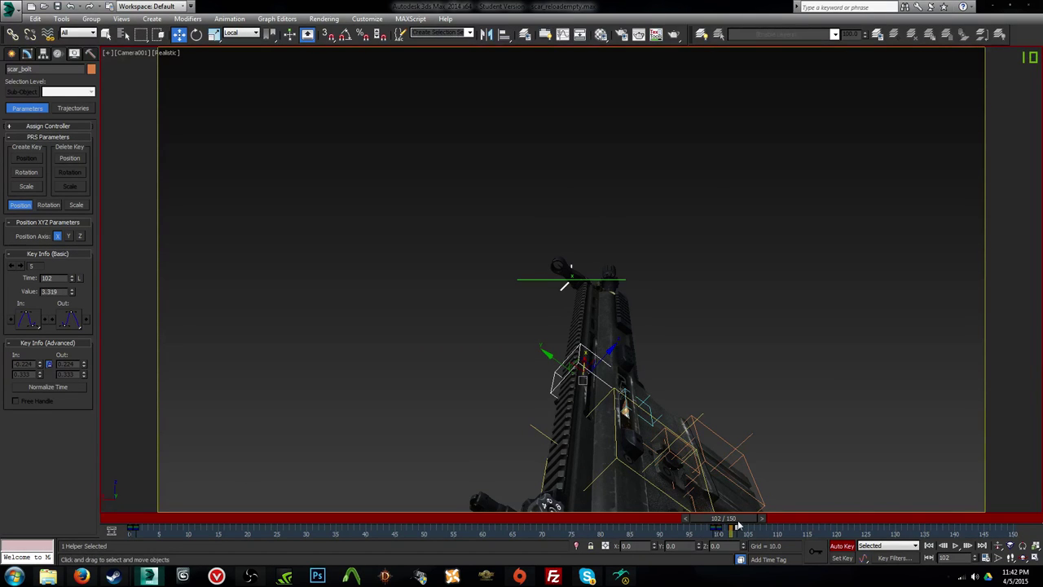
key("slash")
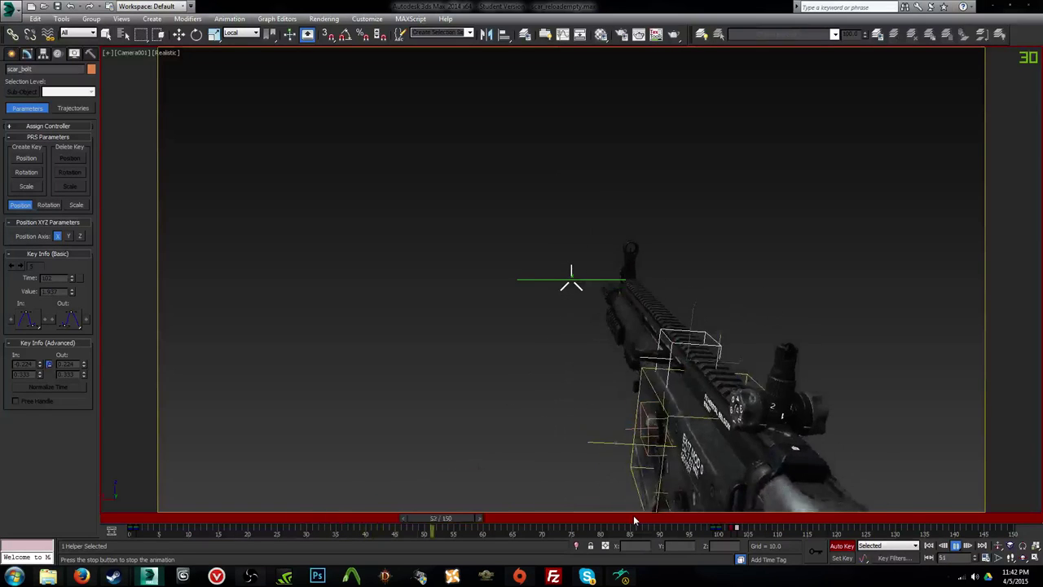
Step: Select scar_bolt_release, copy its frame 0 key to frame 101 and replay the animation
left_click(635, 518)
left_click(650, 425)
left_click_drag(630, 522, 710, 538)
left_click_drag(130, 532, 713, 532, "shift")
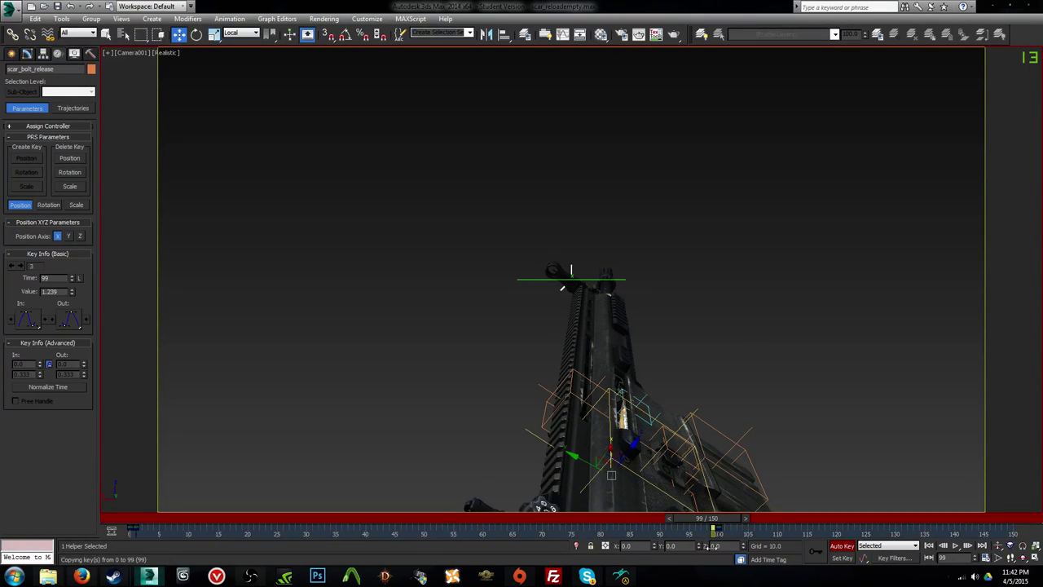
key("slash")
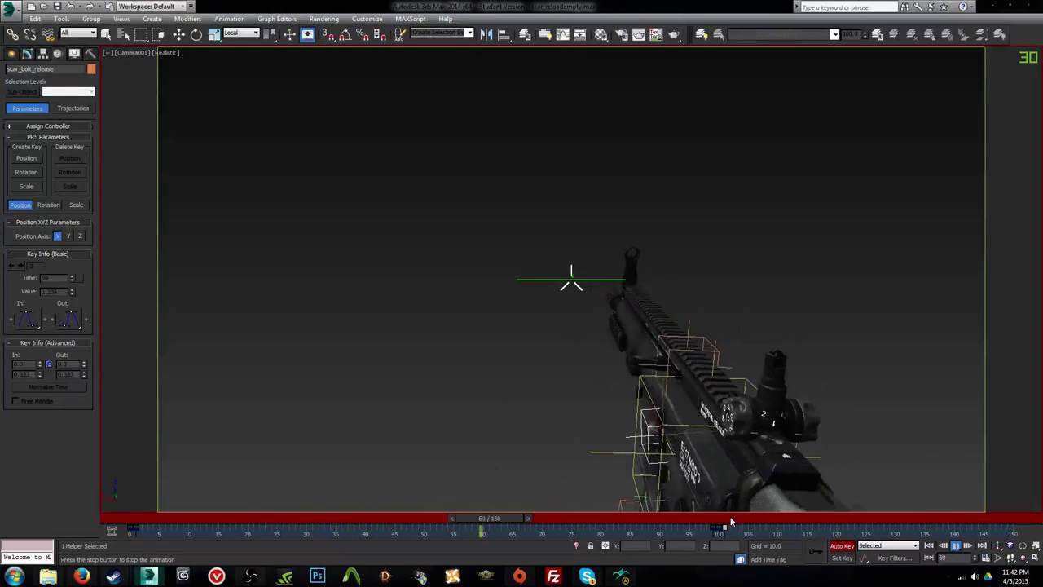
Step: Select scar_mag_release in a close-up perspective view of the receiver and go to frame 0
mouse_move(730, 516)
left_mouse_down()
mouse_move(712, 512)
mouse_move(744, 516)
left_mouse_up()
key("p")
scroll(787, 410, "up", 7)
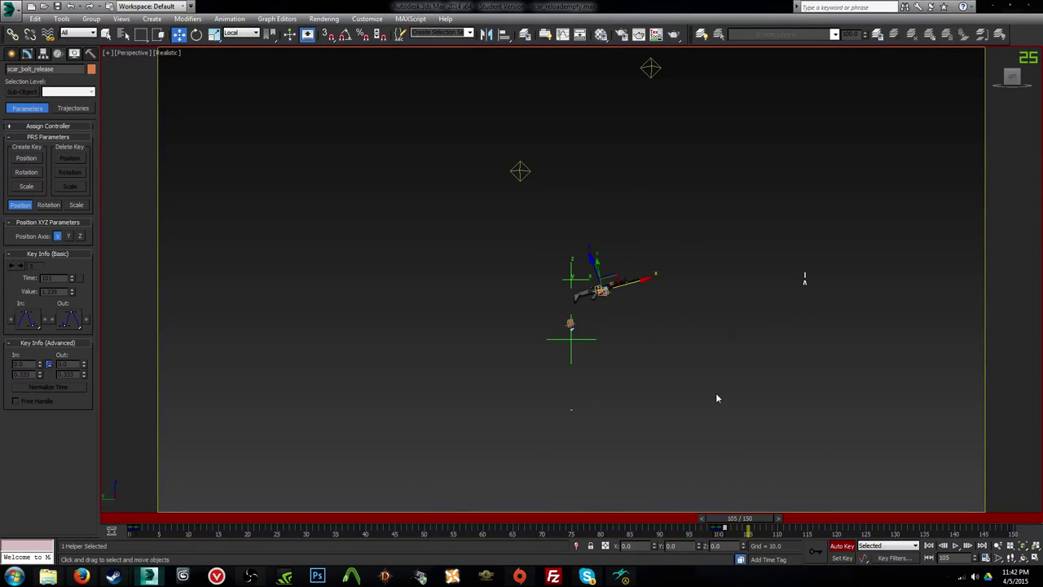
middle_click_drag(720, 393, 699, 326, "alt")
scroll(563, 342, "down", 5)
scroll(699, 326, "up", 4)
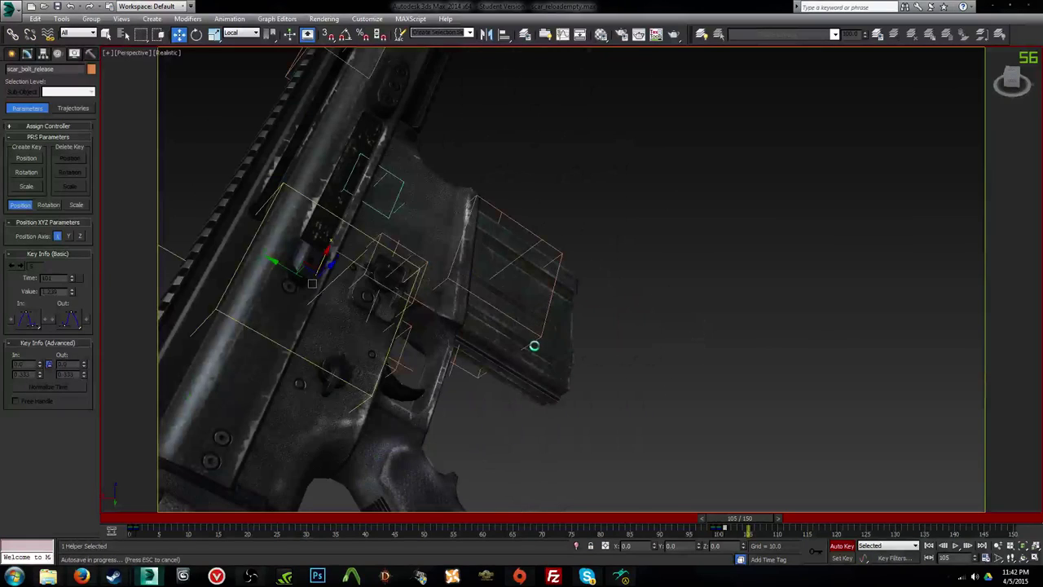
left_click(390, 277)
left_click(391, 275)
left_click(114, 520)
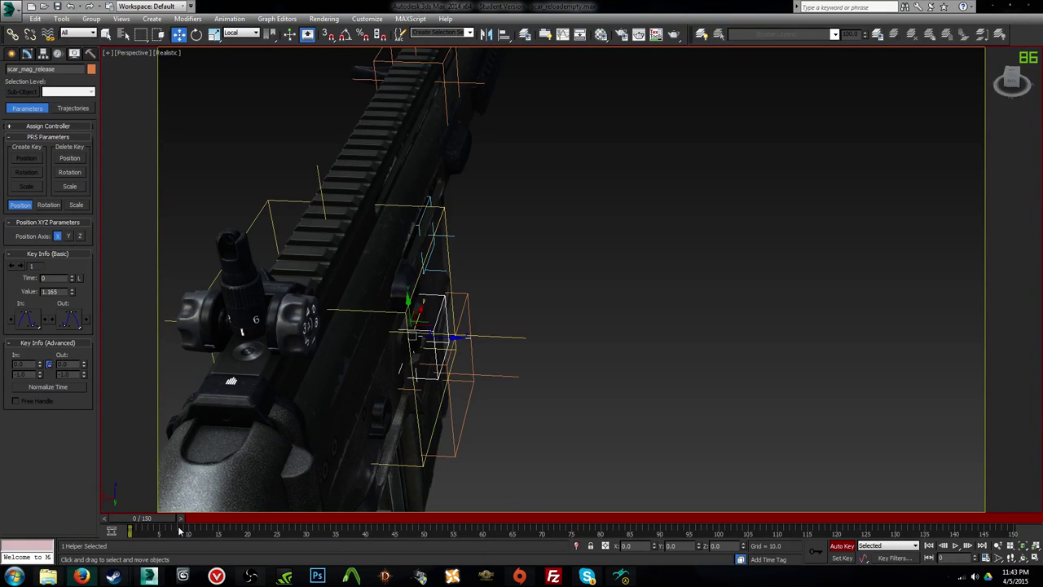
Step: Set keys for scar_mag_release at frames 14 and 13 in the camera view
left_click_drag(148, 519, 267, 518)
key("c")
key("k")
key("comma")
key("k")
Step: At frame 16, push scar_mag_release slightly inward along its local Z axis and inspect it from both sides of the receiver
key("period")
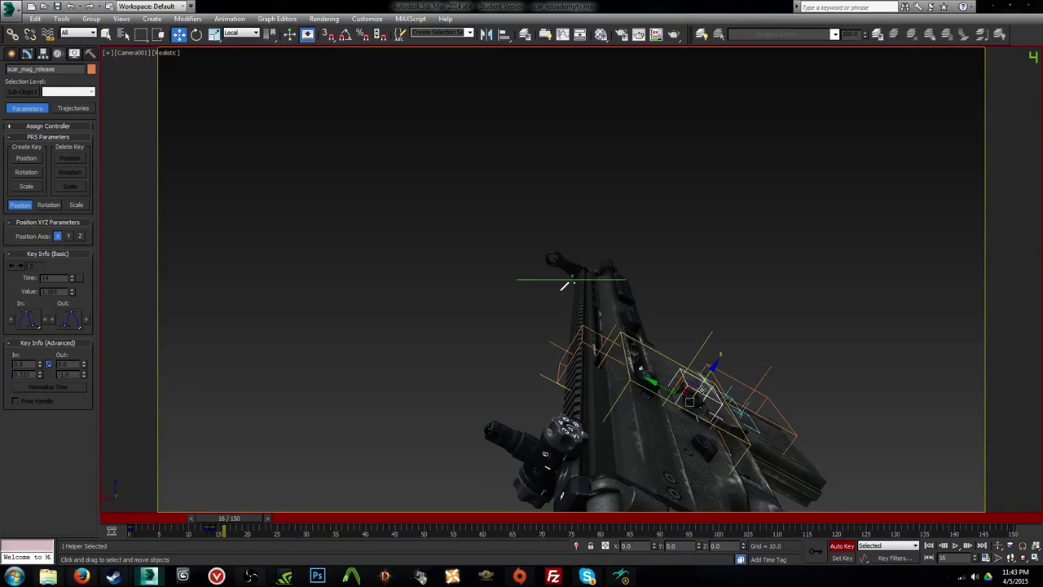
key("p")
middle_click_drag(690, 389, 727, 319, "alt")
scroll(687, 317, "up", 5)
scroll(726, 318, "up", 4)
middle_click_drag(529, 268, 490, 236, "alt")
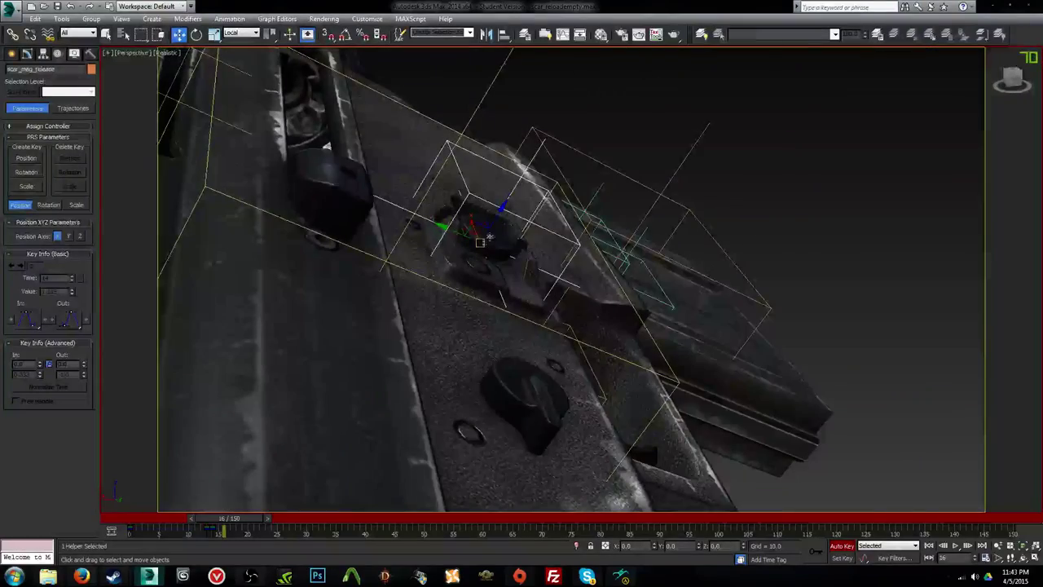
left_click_drag(502, 211, 495, 217)
middle_click_drag(492, 217, 575, 212, "alt")
middle_click_drag(621, 432, 512, 383, "alt")
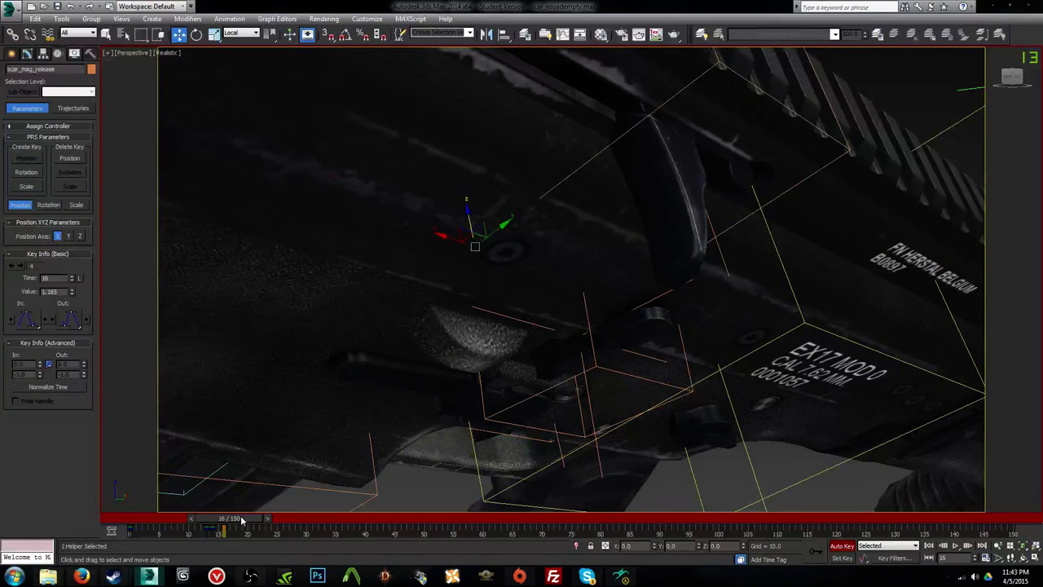
Step: Step through frames 19 to 33 in the camera view to examine the rifle's motion after the magazine release is pressed
left_click_drag(241, 519, 343, 520)
key("c")
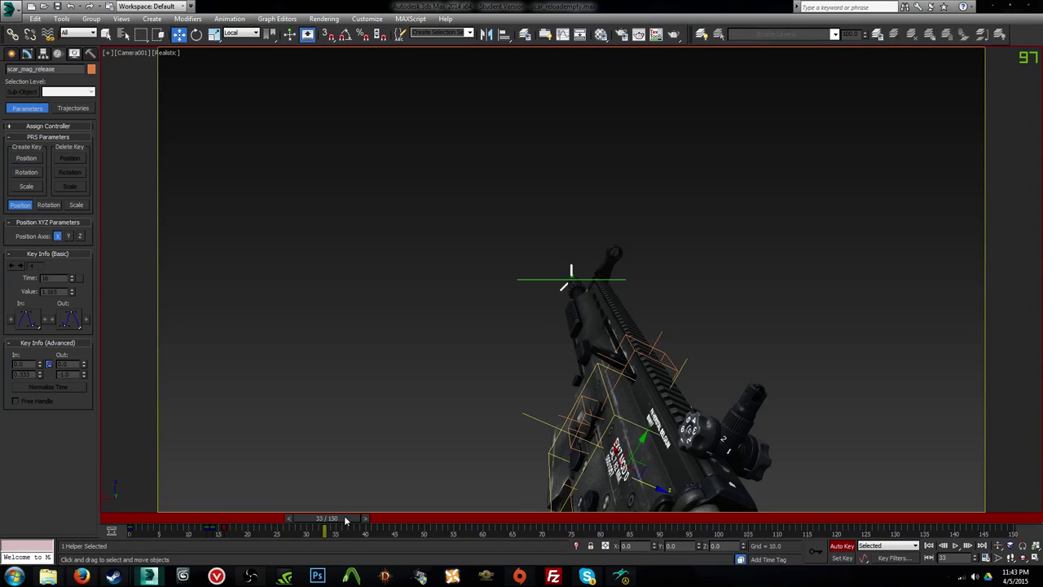
key("comma")
key("comma")
key("comma")
key("comma")
key("comma")
key("comma")
key("comma")
key("comma")
key("comma")
key("comma")
key("comma")
key("comma")
key("comma")
key("comma")
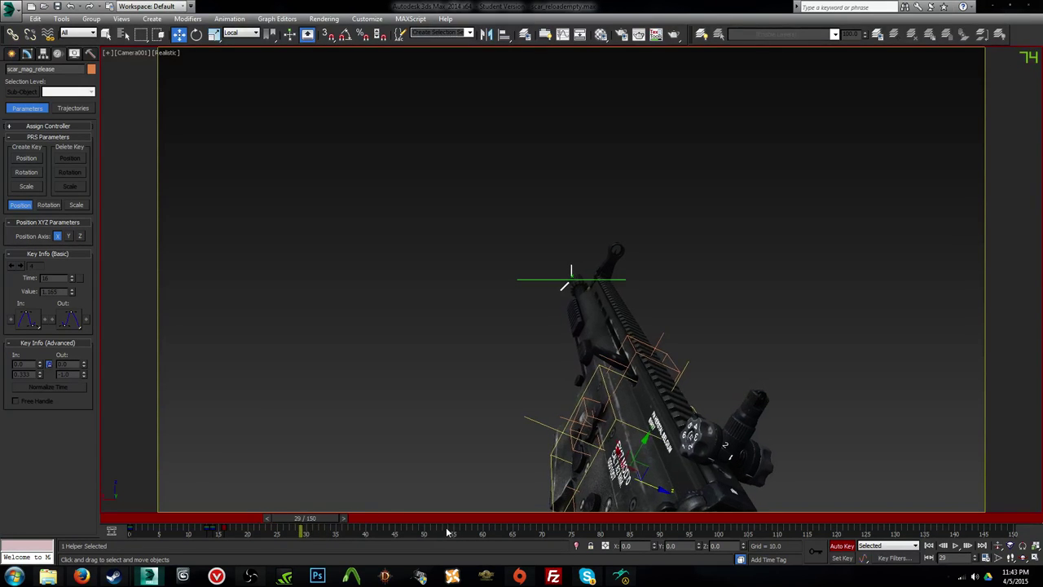
key("period")
key("period")
key("period")
key("period")
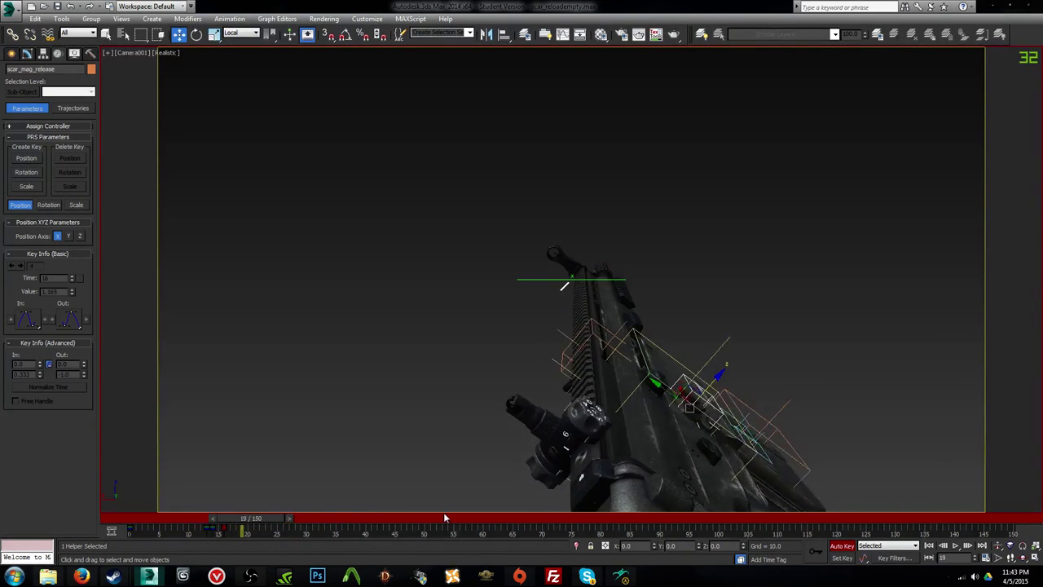
key("period")
key("period")
key("period")
Step: Set keys that hold scar_mag_release in its pressed position at frames 26 and 25
mouse_move(289, 519)
left_mouse_down()
mouse_move(103, 529)
mouse_move(337, 535)
mouse_move(286, 535)
left_mouse_up()
key("w")
key("comma")
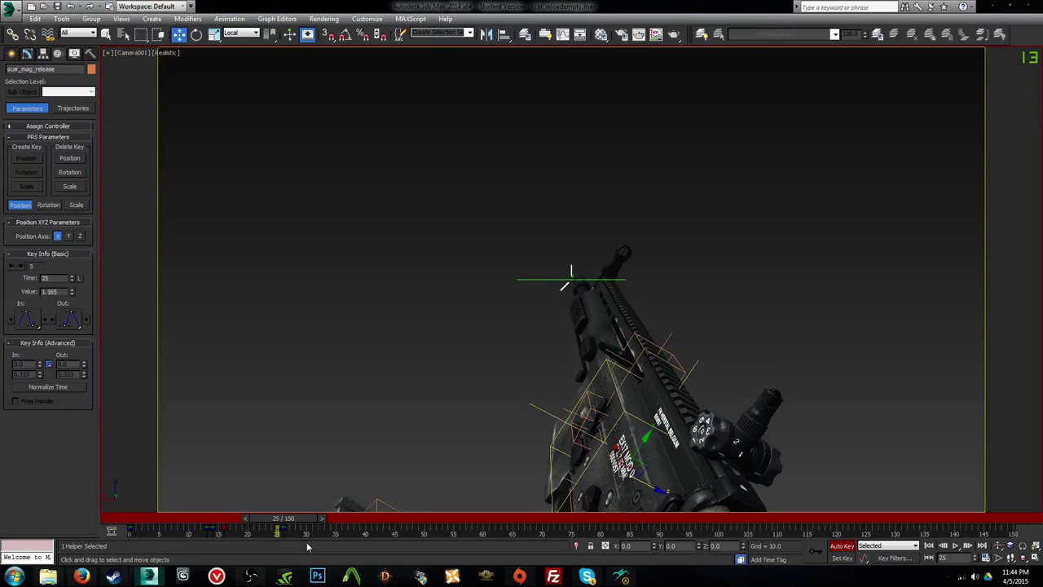
Step: Copy the scar_mag_release key from frame 13 to frame 28 and play back the animation
key("period")
key("period")
key("period")
left_click_drag(212, 529, 300, 531, "shift")
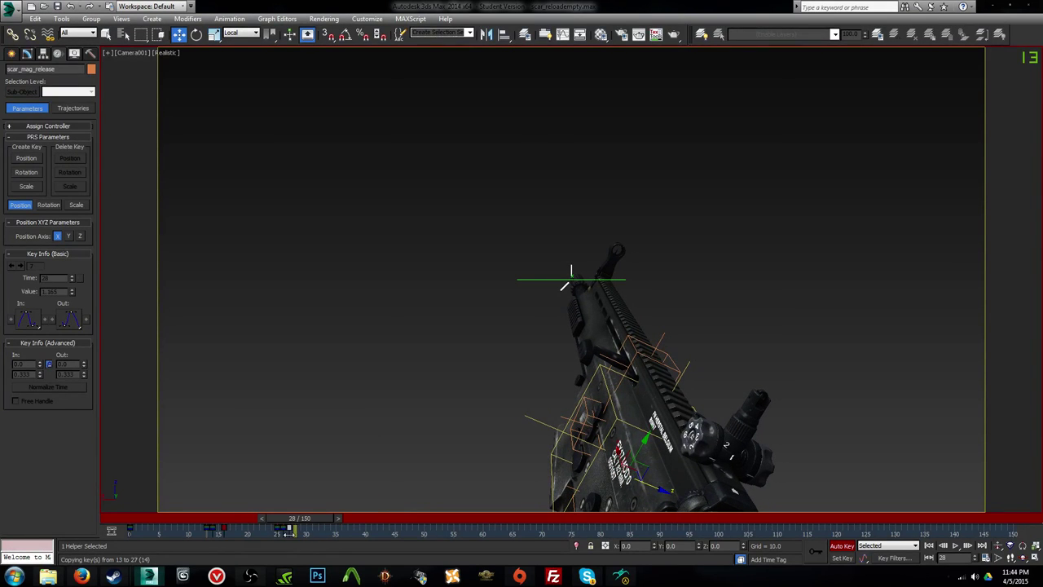
key("/")
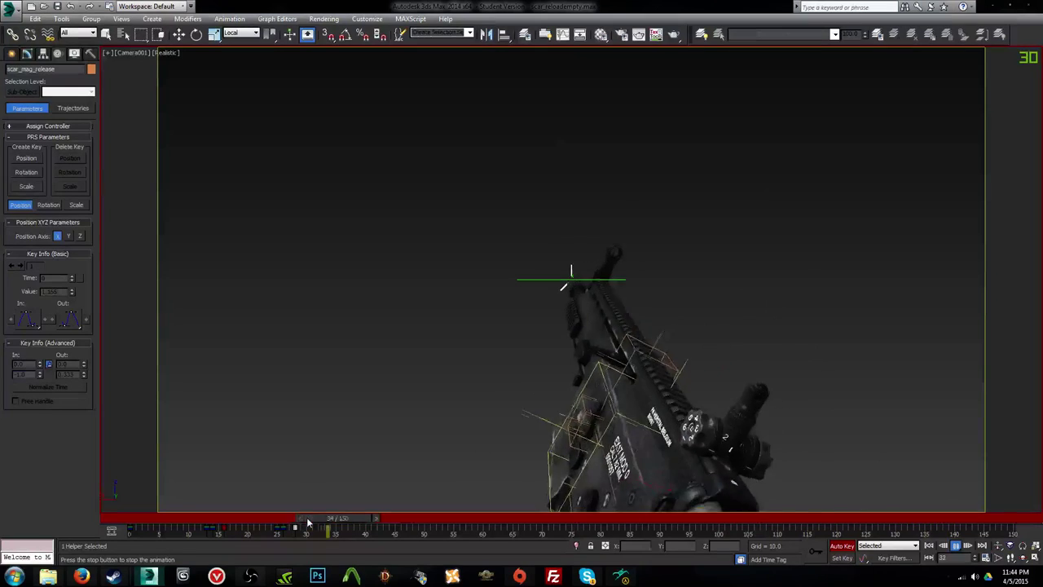
Step: Select scar_main and play the camera view to review the rifle's motion from about frame 64
left_click(612, 446)
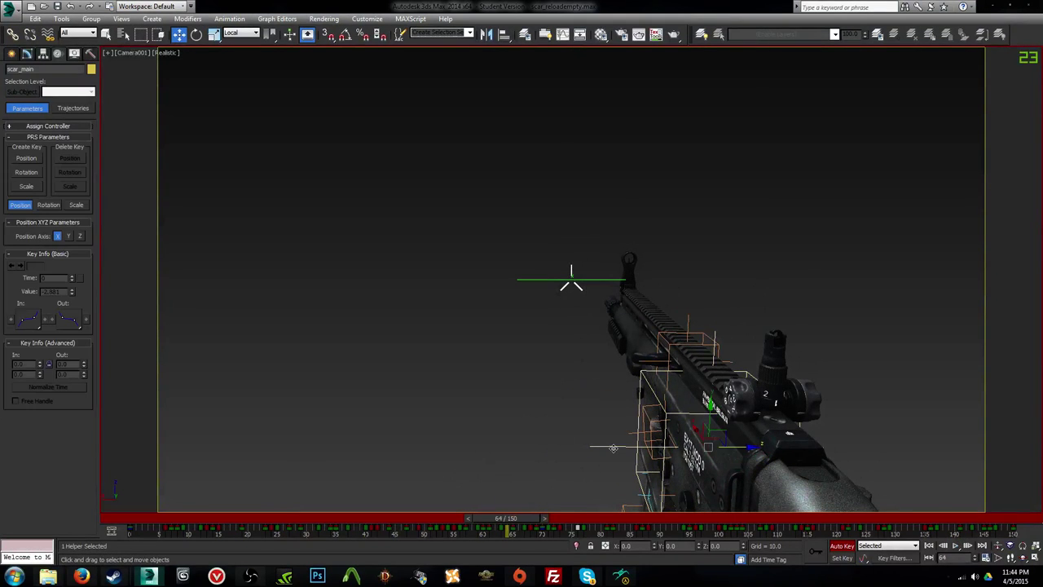
key("period")
key("slash")
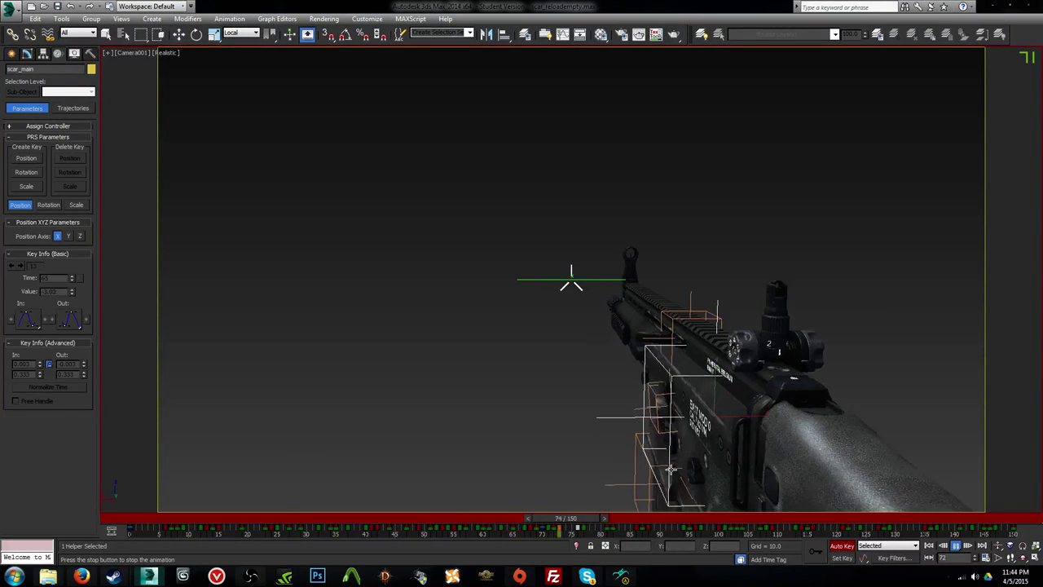
left_click(672, 520)
key("slash")
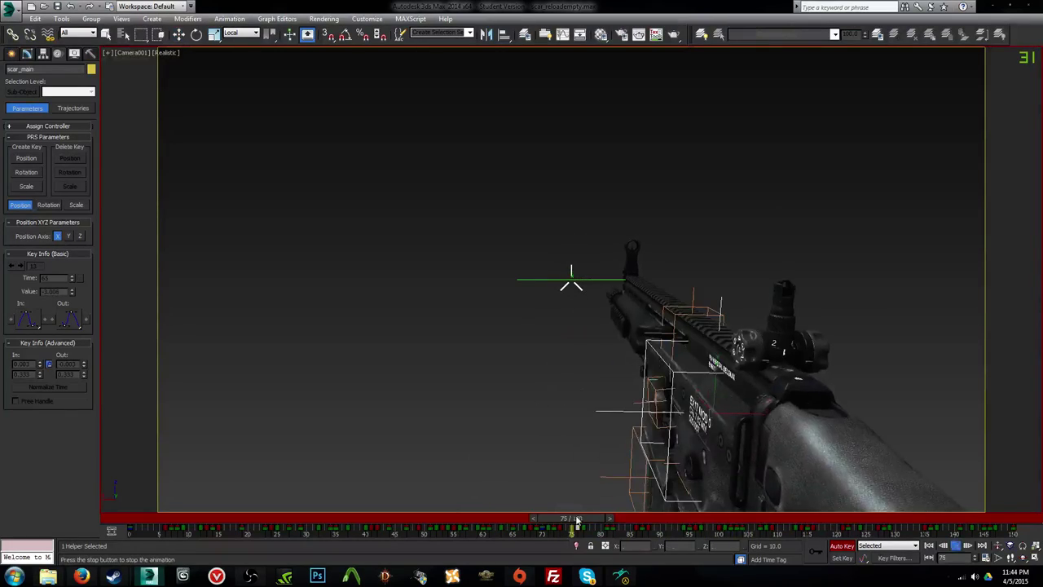
Step: Reshape scar_main's Z Position curve, raising the frame 82 key slightly and lowering the frame 88 key to about -3.94
left_click(562, 37)
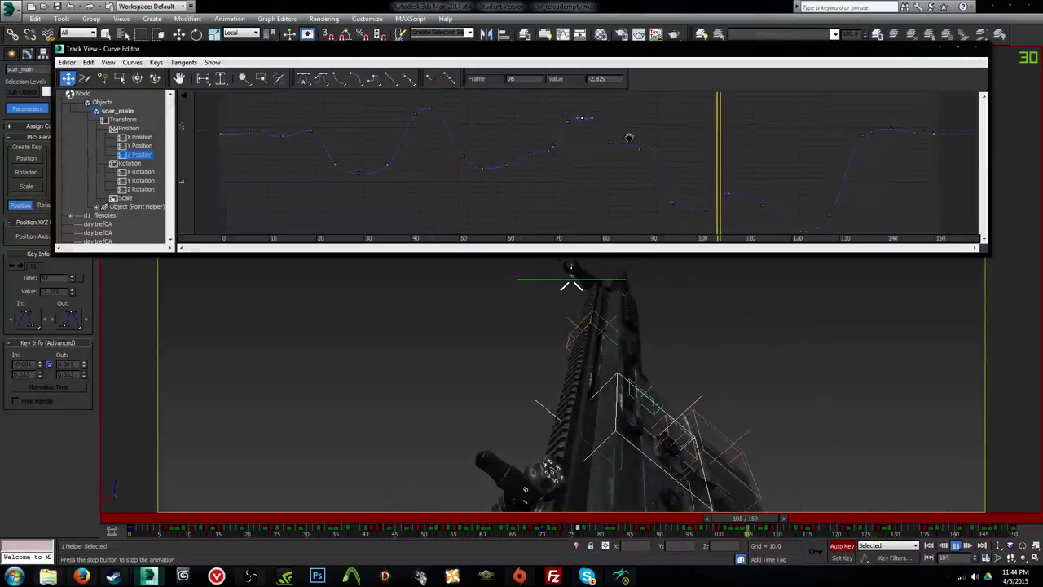
scroll(628, 136, "up", 6)
left_click_drag(599, 156, 598, 135)
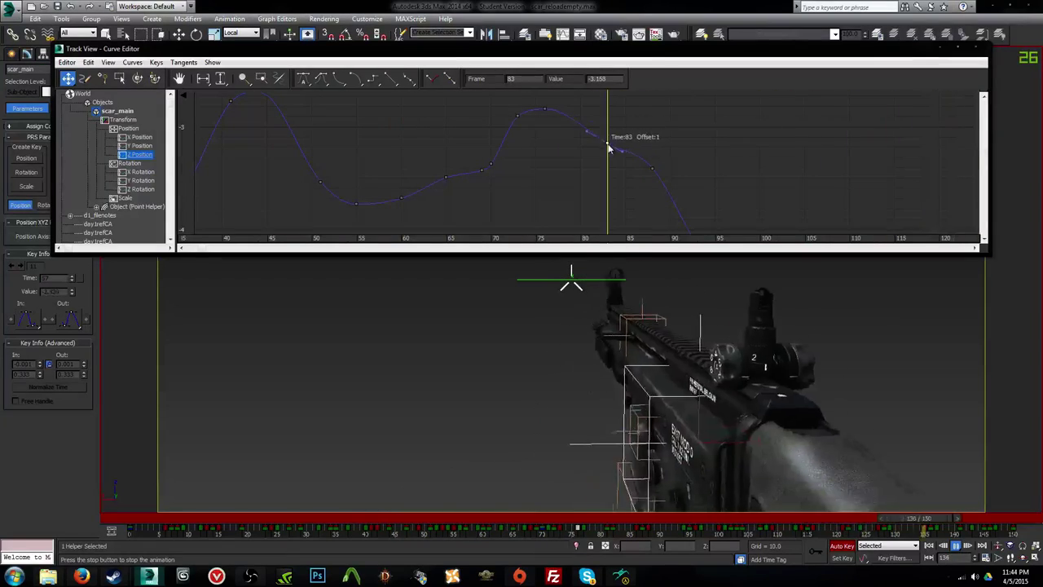
left_click_drag(600, 147, 600, 148)
middle_click_drag(652, 170, 632, 147)
left_click_drag(630, 142, 632, 187)
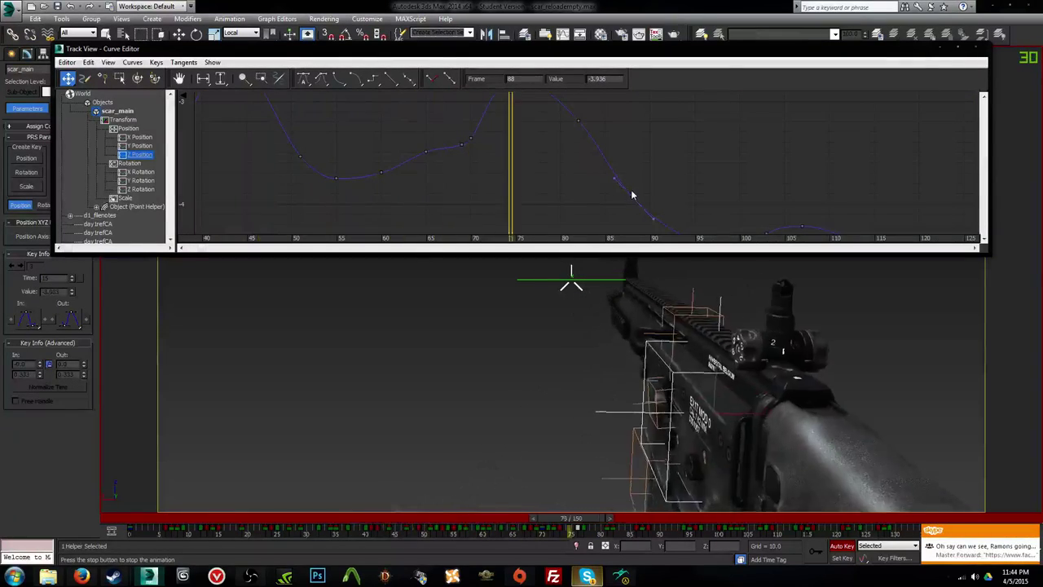
left_click(977, 48)
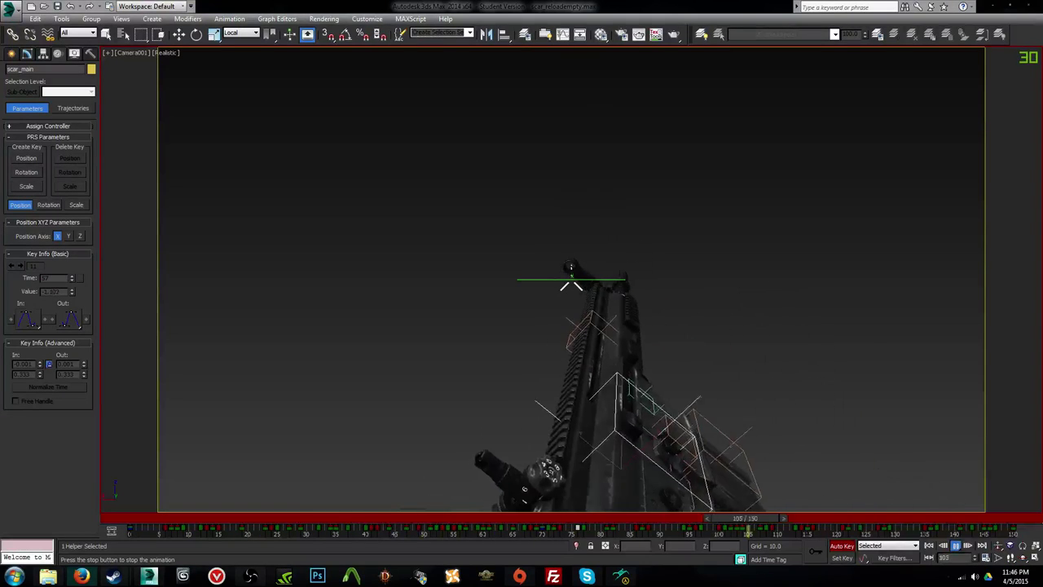
Step: Select scar_mag and play the animation from the beginning in the camera view to review the magazine's motion
mouse_move(115, 577)
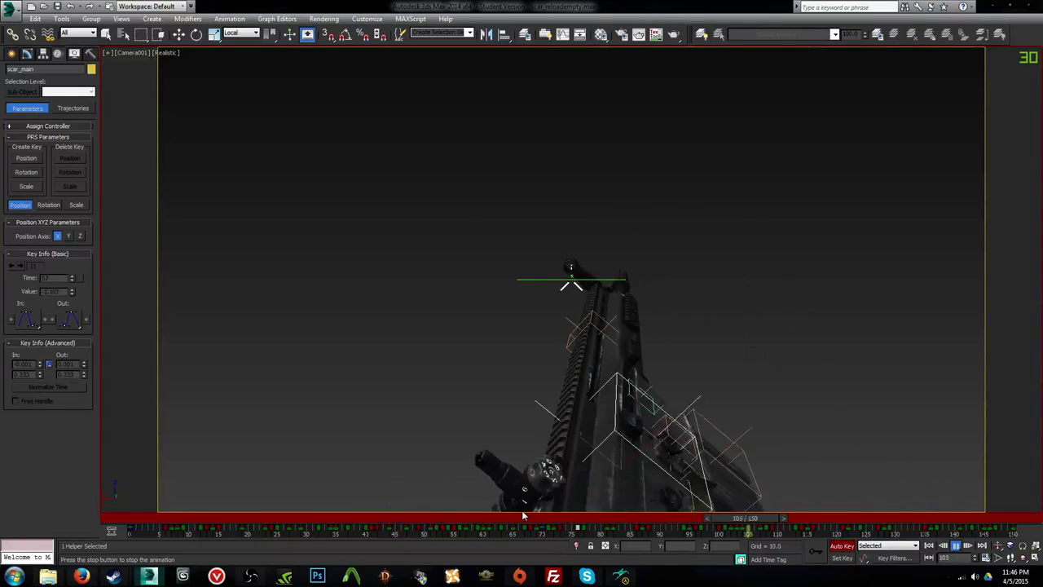
left_click(602, 519)
key("w")
left_click(621, 481)
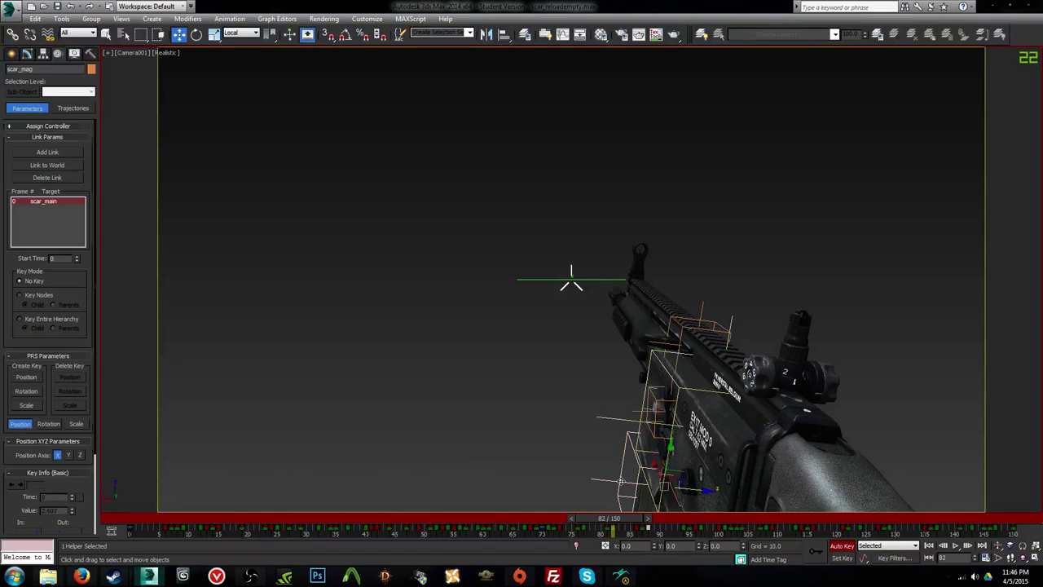
left_click_drag(604, 519, 137, 522)
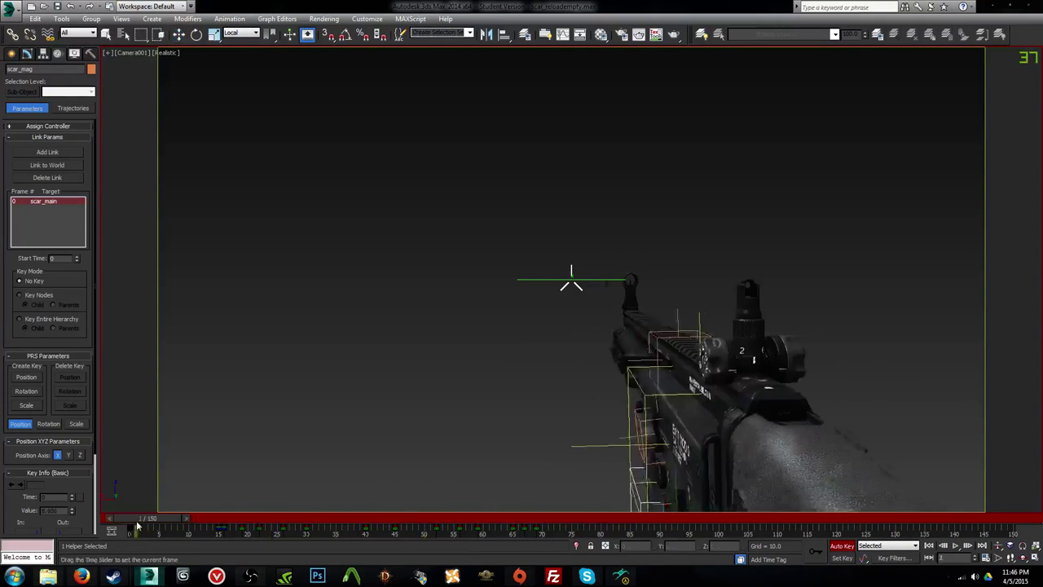
key("slash")
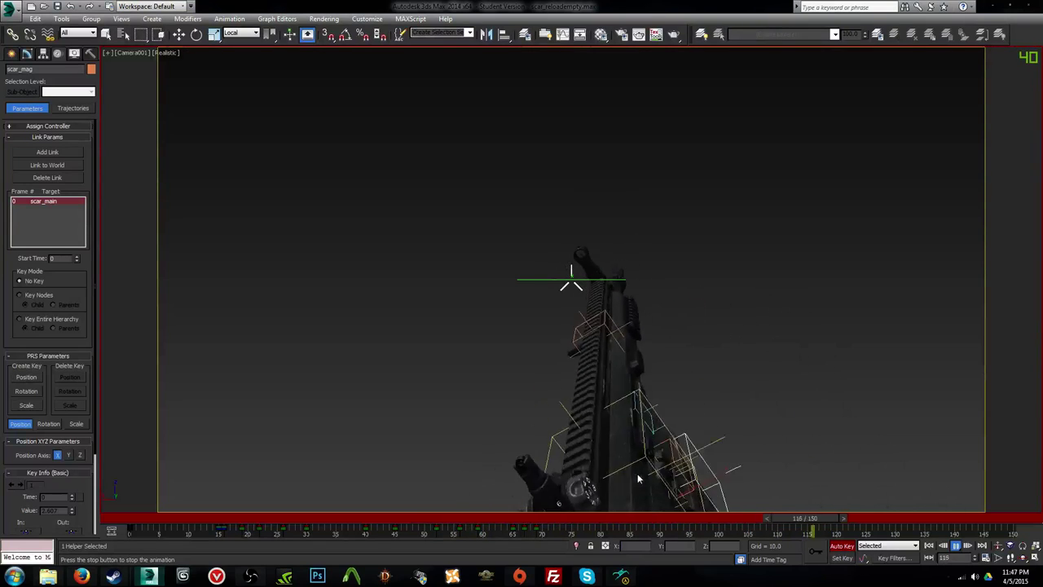
Step: Return to frame 0, clear the selection and make the arms and gloved hands visible
key("Home")
key("w")
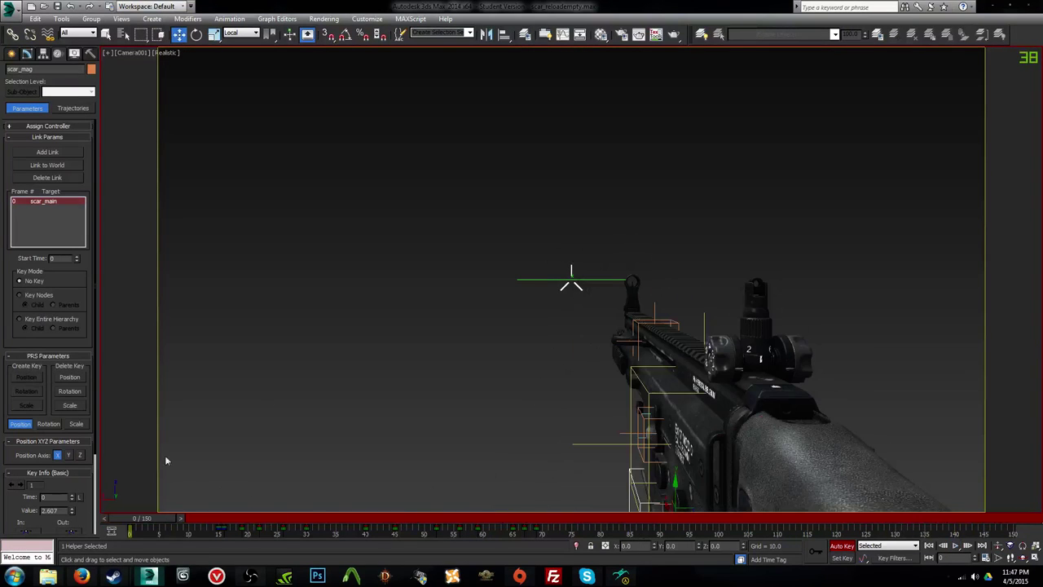
key("Home")
left_click(277, 372)
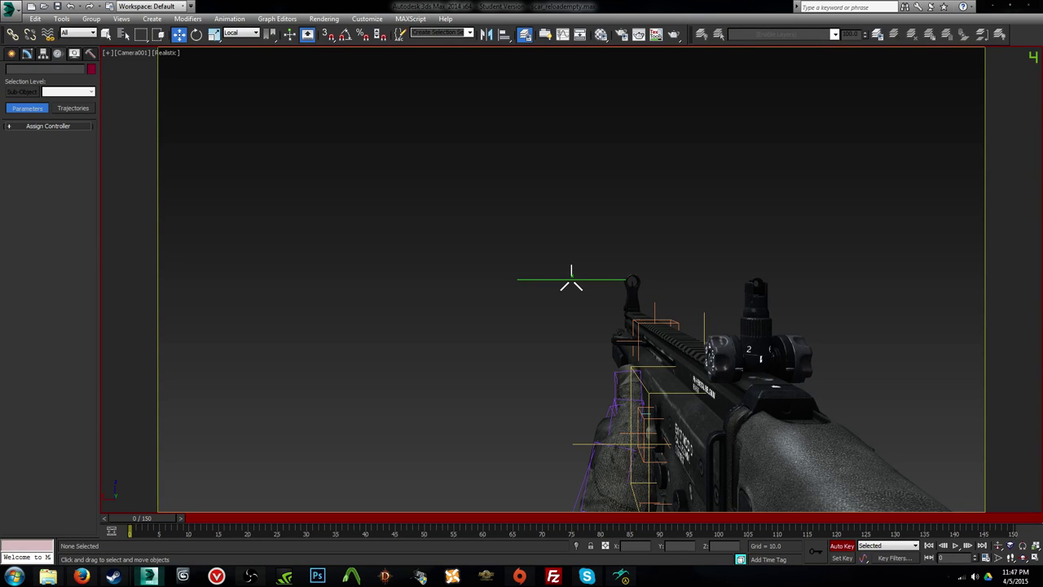
Step: Select L Hand and examine how both hands sit on the rifle between frames 0 and 11 in perspective and camera views
left_click_drag(193, 532, 67, 506)
key("w")
key("p")
scroll(580, 338, "up", 8)
middle_click_drag(688, 152, 562, 370)
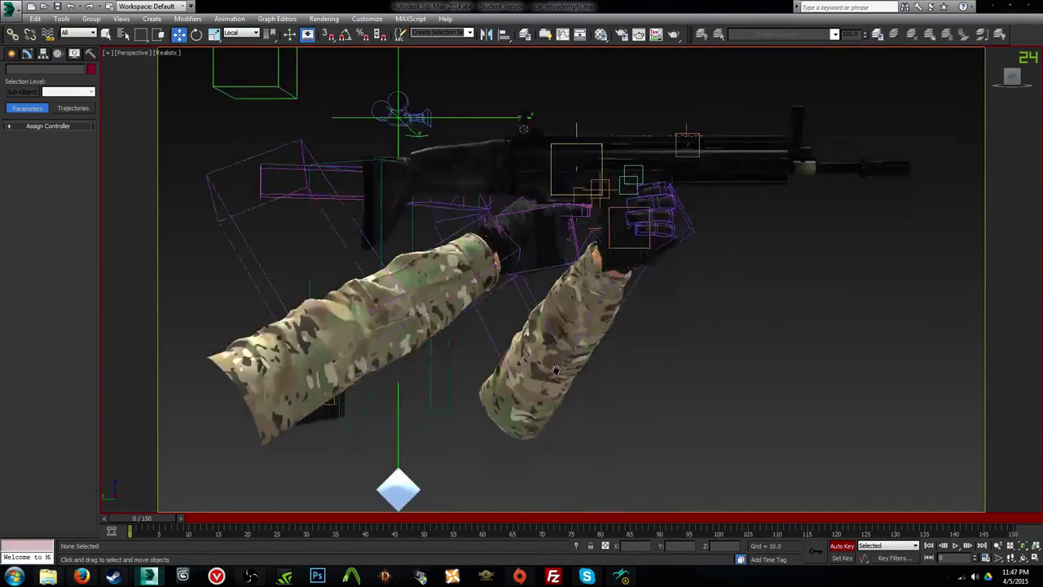
scroll(563, 367, "up", 2)
left_click(730, 172)
key("z")
middle_click_drag(730, 185, 497, 413, "alt")
scroll(660, 255, "down", 5)
left_click_drag(144, 519, 214, 532)
key("c")
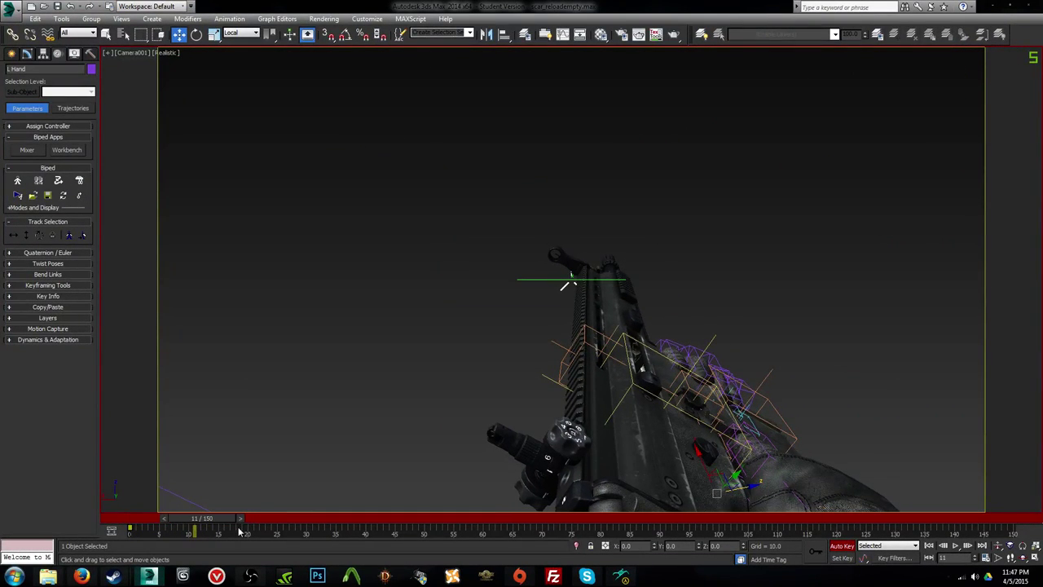
key("p")
key("z")
middle_click_drag(661, 259, 852, 269, "alt")
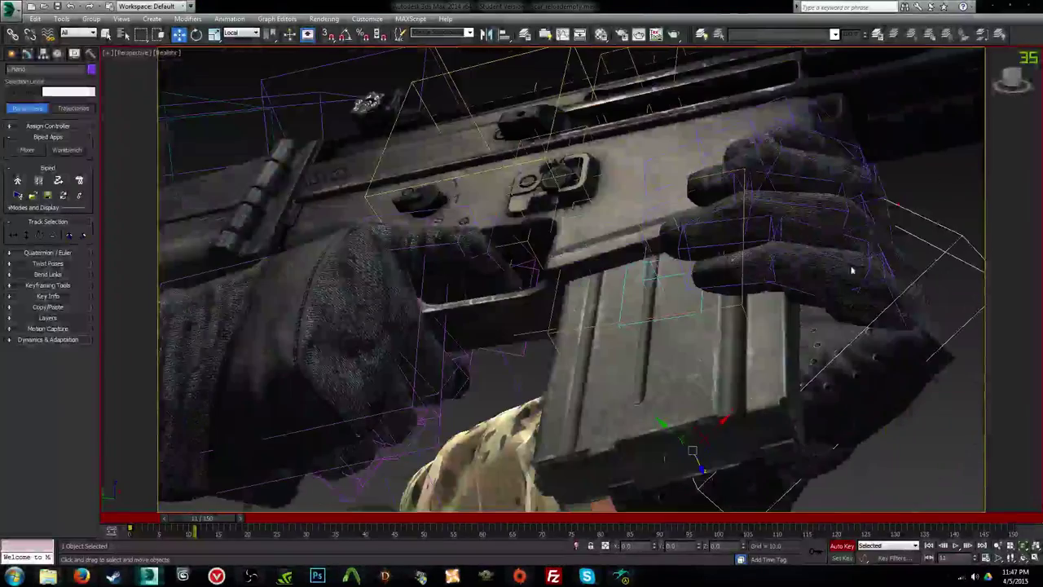
Step: At frame 14, rotate R Finger1 and R Finger11 about local Z, with R Finger11 at about -85°, to extend the index finger
left_click(401, 251)
key("e")
middle_click_drag(401, 251, 558, 362, "alt")
mouse_move(223, 520)
left_mouse_down()
mouse_move(380, 519)
mouse_move(229, 519)
mouse_move(240, 517)
left_mouse_up()
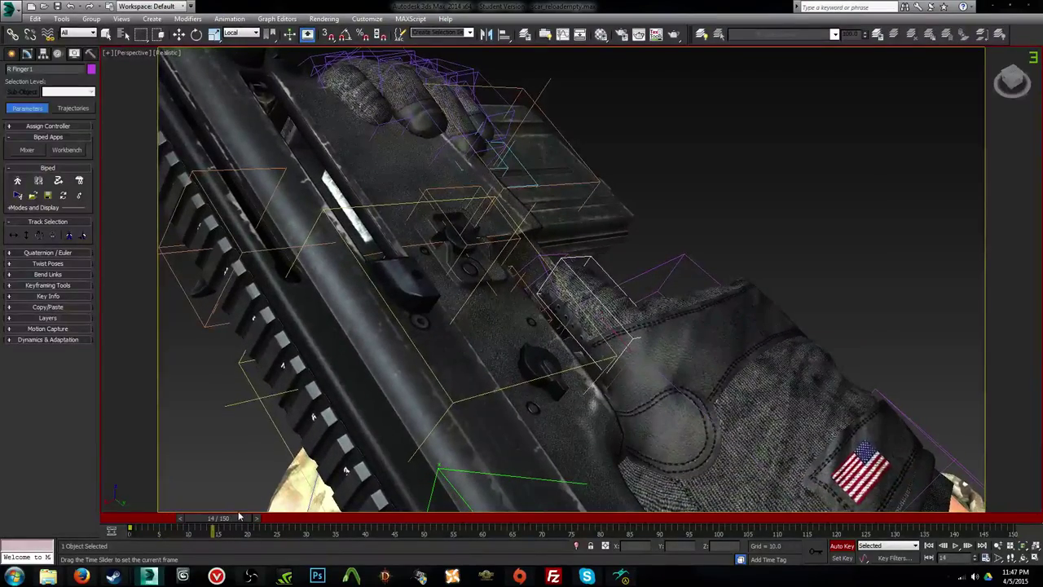
middle_click_drag(262, 506, 408, 333, "alt")
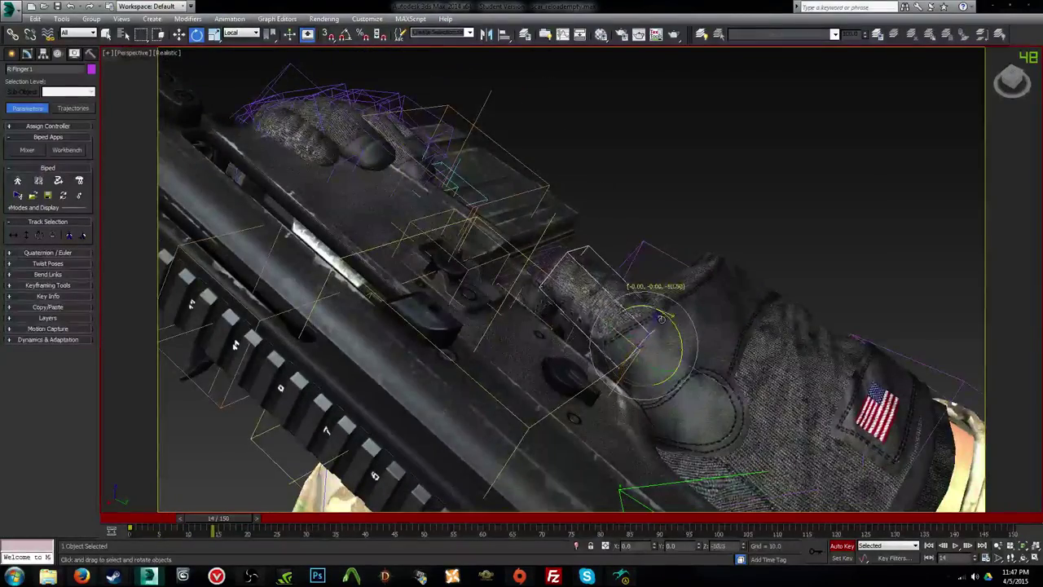
left_click_drag(564, 262, 574, 283)
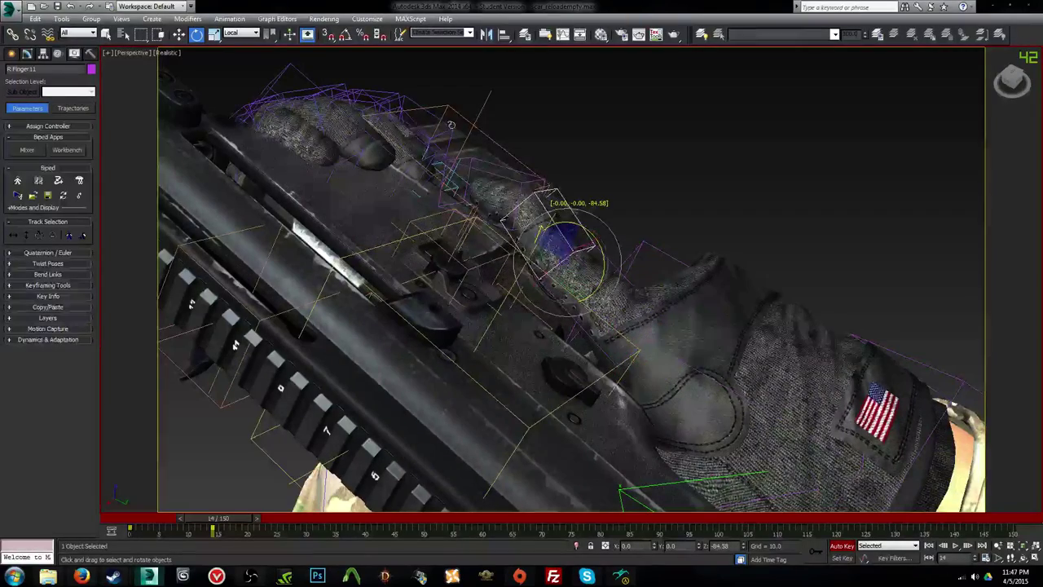
middle_click_drag(602, 283, 269, 149, "alt")
Step: Swing R Finger1 about -25° around local Y at frame 14, placing the index finger over the magazine release
left_click_drag(539, 286, 537, 285)
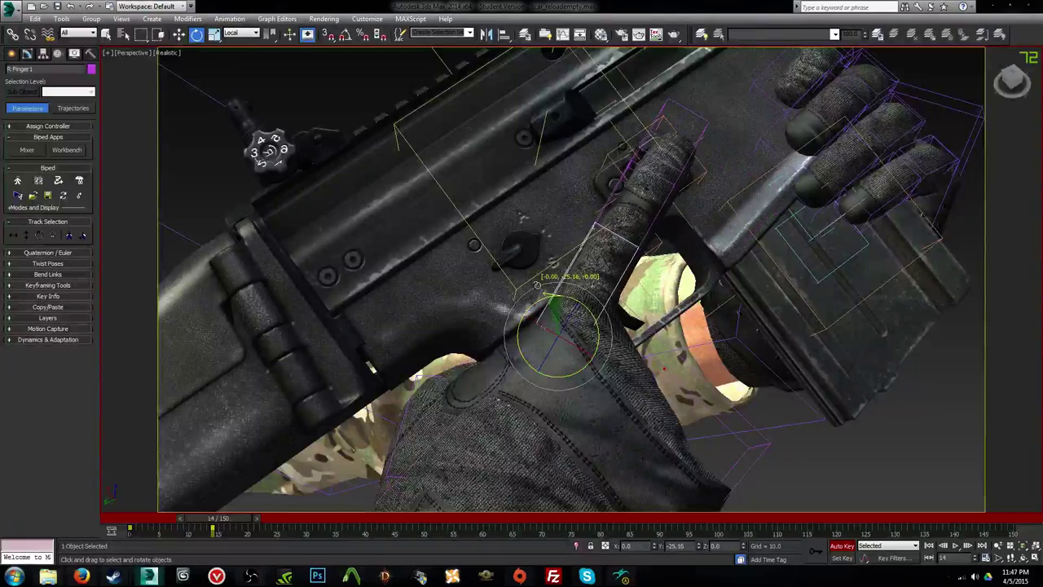
middle_click_drag(568, 342, 520, 220, "alt")
scroll(519, 219, "up", 2)
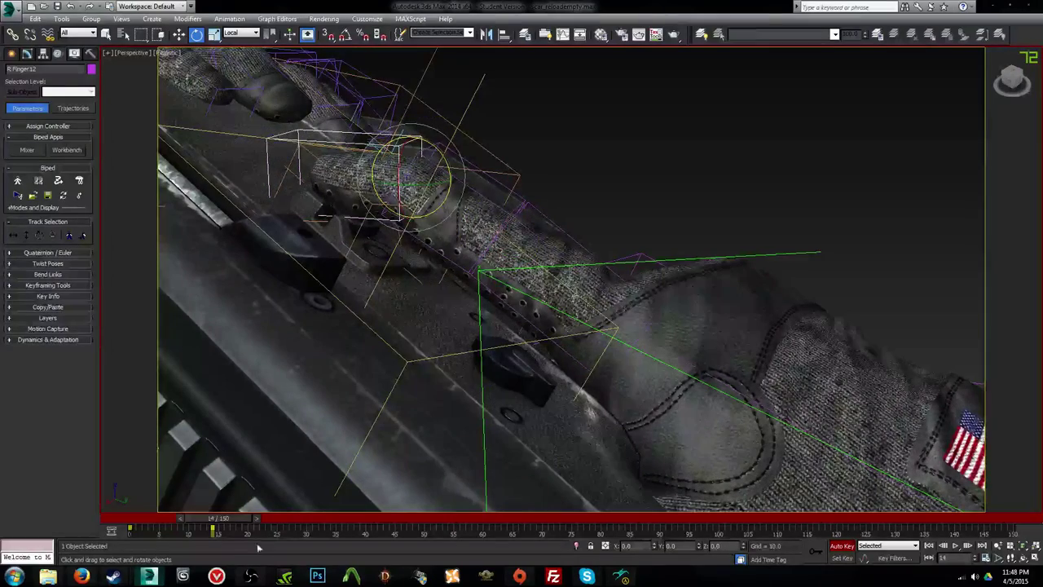
Step: At frame 16, rotate R Finger11 and R Finger12 slightly about local Z so the index fingertip presses the magazine release
left_click_drag(229, 520, 246, 520)
key("e")
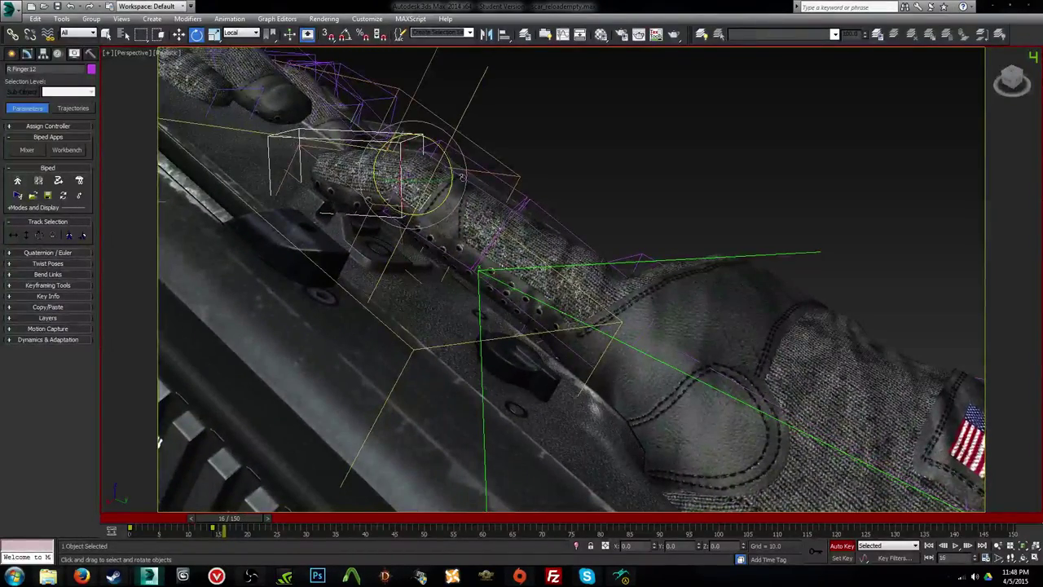
left_click(613, 291)
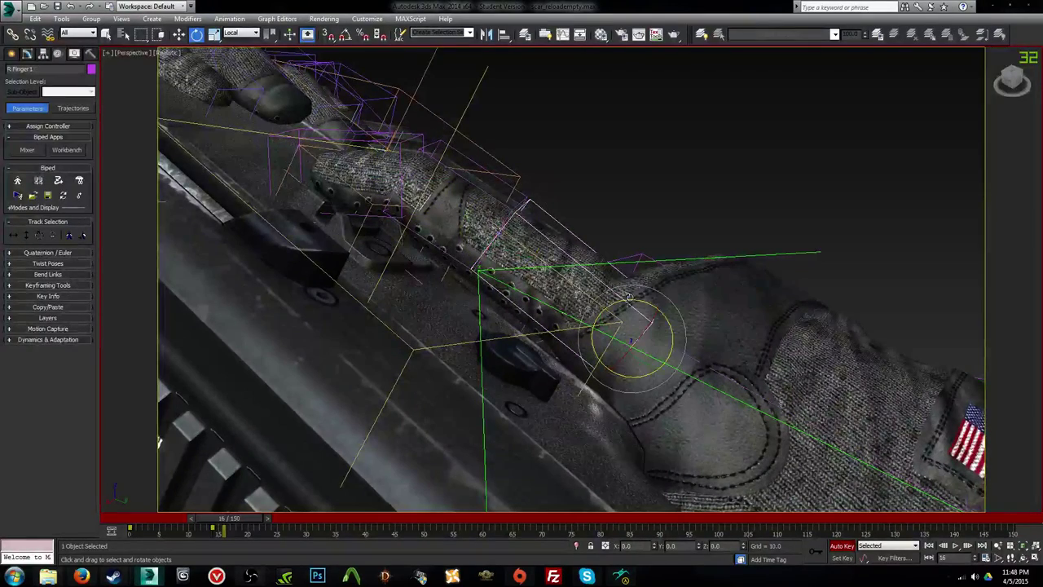
left_click_drag(629, 296, 630, 296)
left_click(526, 194)
left_click_drag(521, 191, 515, 185)
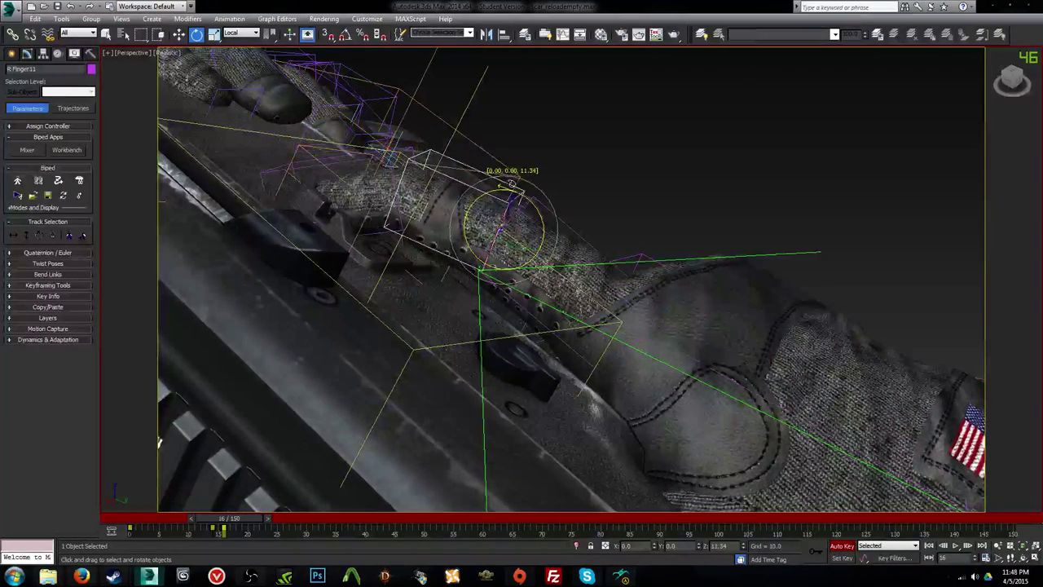
left_click_drag(412, 152, 437, 162)
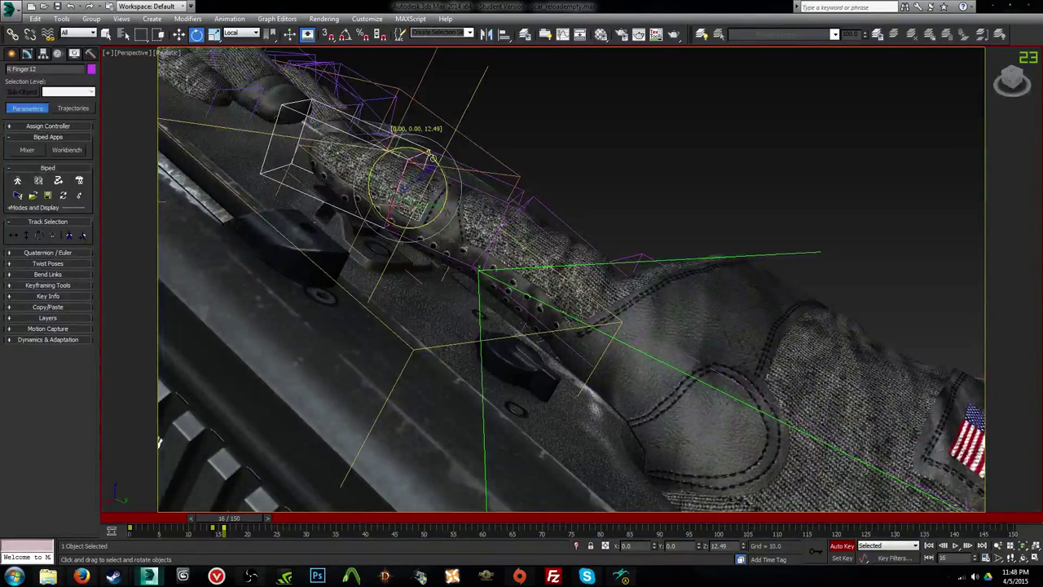
left_click(498, 179)
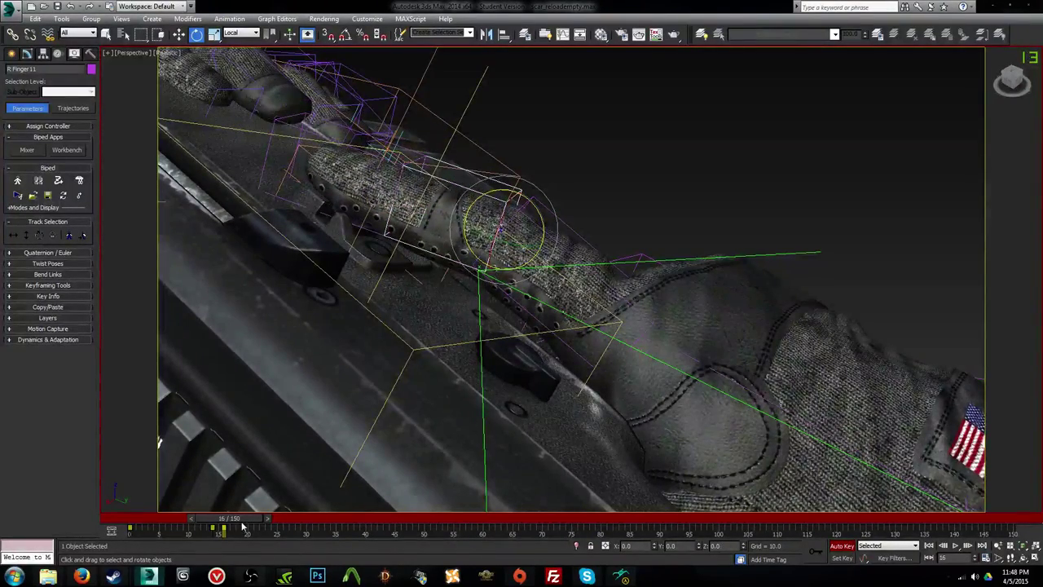
Step: At frame 20, adjust the bend of R Finger11 and R Finger12 so the index finger follows the magazine release
left_click_drag(247, 523, 271, 506)
key("c")
key("l")
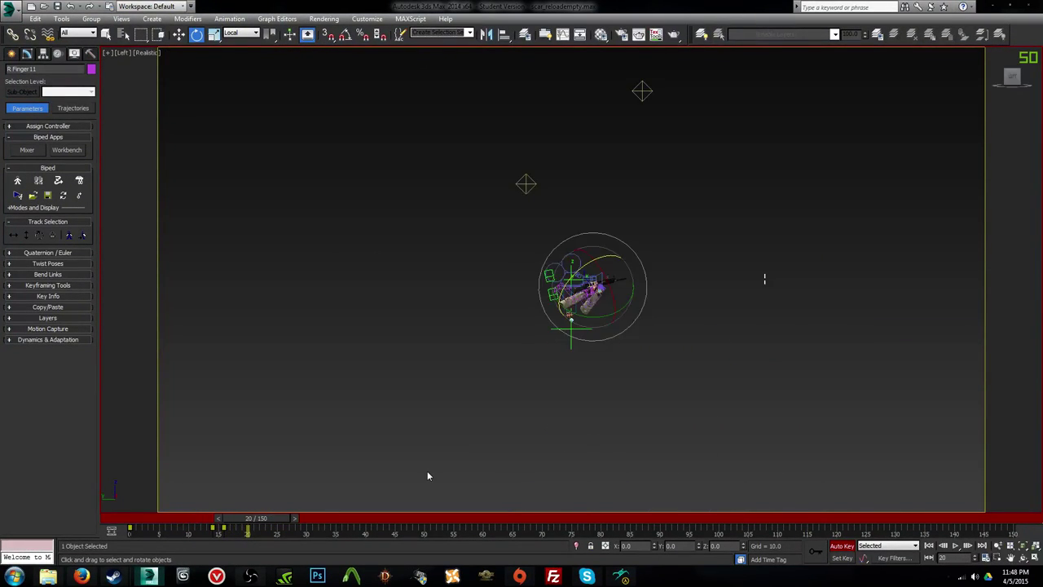
scroll(522, 309, "up", 1)
key("p")
middle_click_drag(578, 263, 652, 332, "alt")
middle_click_drag(651, 379, 641, 276, "alt")
left_click(559, 255)
left_click_drag(559, 275, 555, 252)
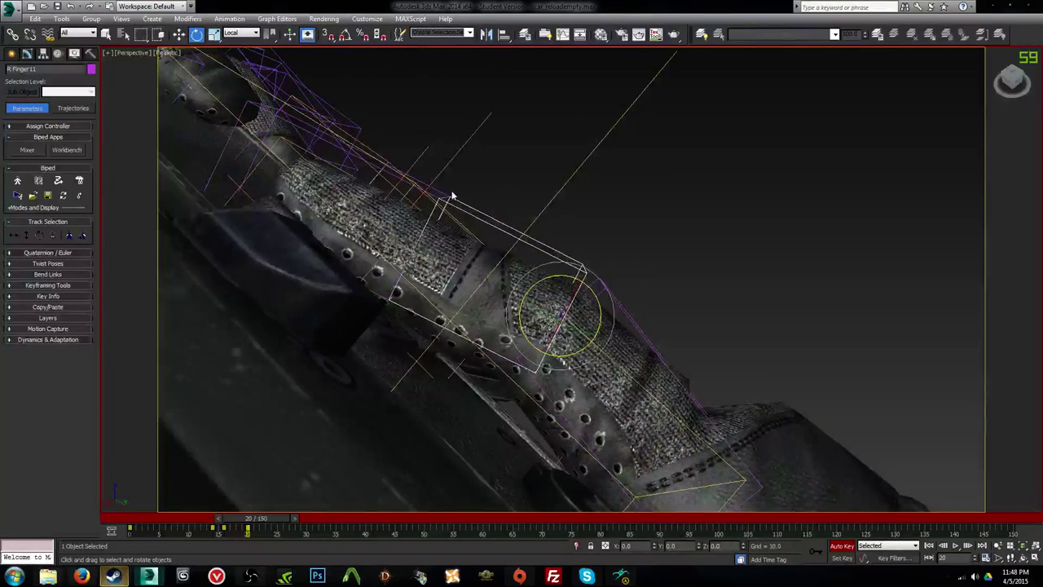
left_click_drag(444, 197, 449, 193)
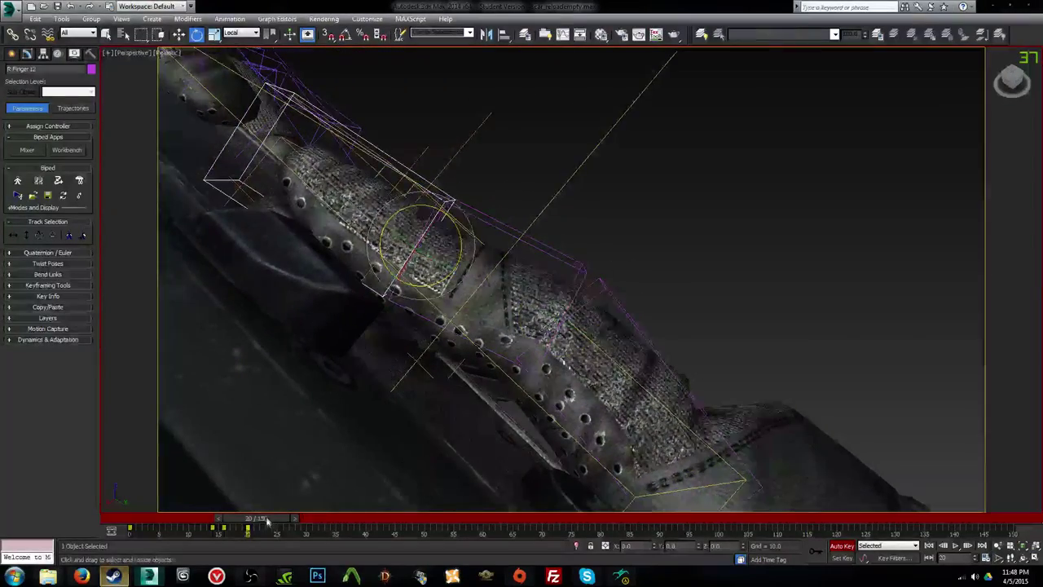
Step: Inspect the hands around the rifle at frame 21 and scrub back to frame 7 in the camera view
mouse_move(266, 519)
left_mouse_down()
mouse_move(244, 512)
mouse_move(269, 517)
left_mouse_up()
key("e")
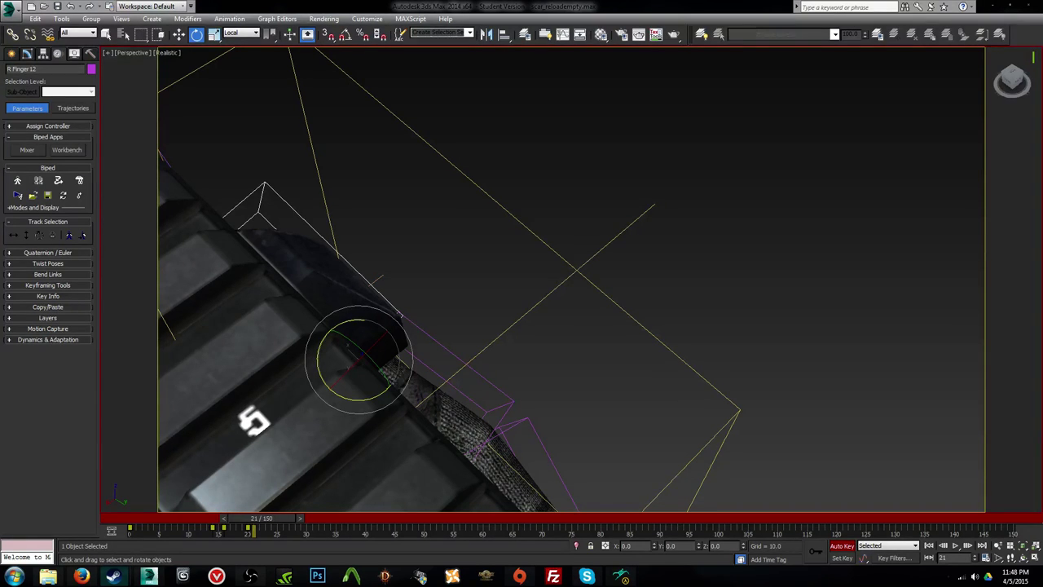
scroll(620, 312, "down", 5)
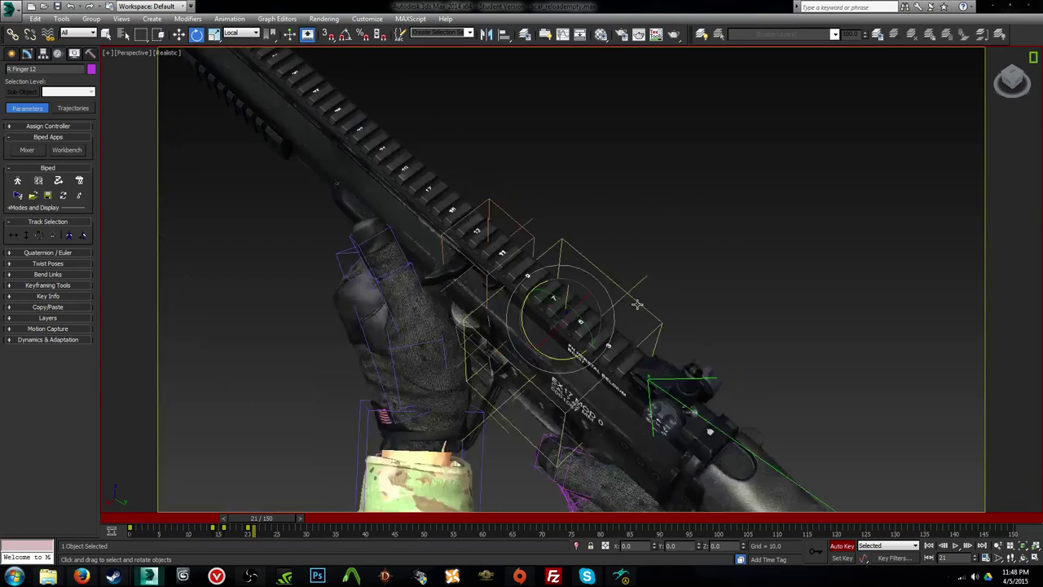
middle_click_drag(621, 312, 480, 261, "alt")
key("c")
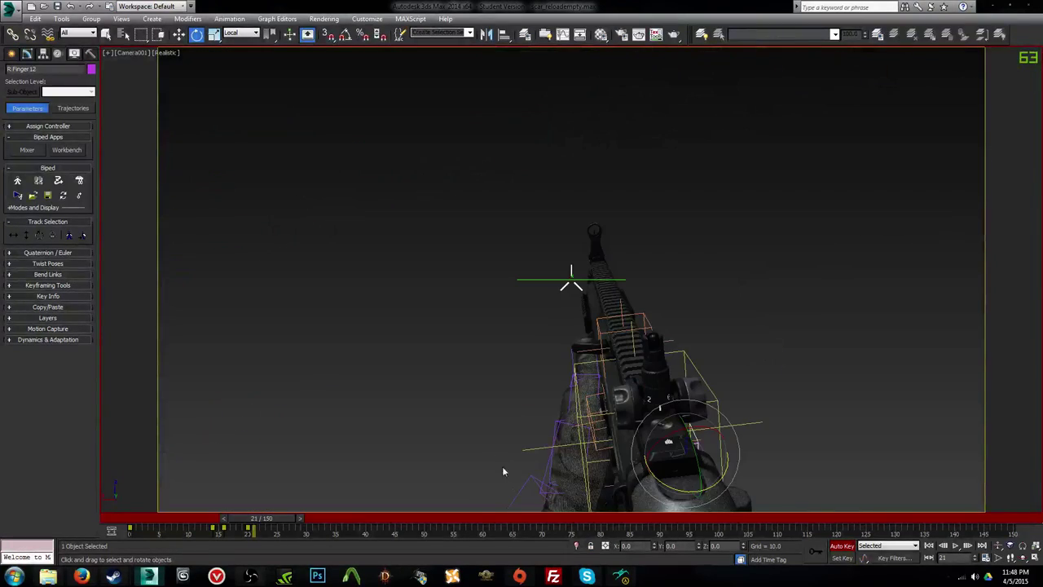
left_click_drag(263, 532, 177, 516)
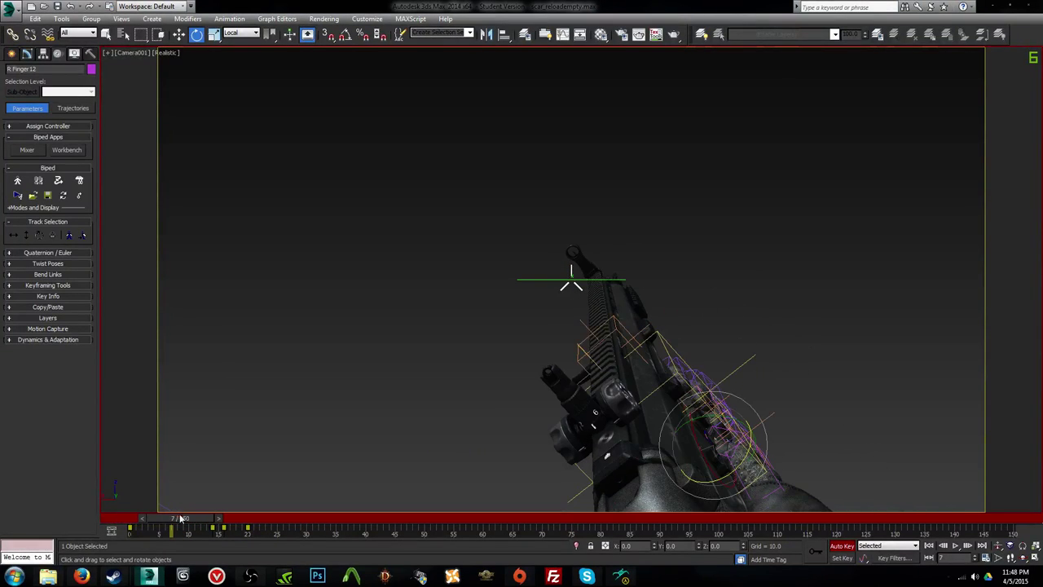
Step: In the perspective view, copy the R Finger12 key from frame 0 to frame 7
key("p")
scroll(387, 375, "up", 1)
key("z")
scroll(462, 350, "down", 4)
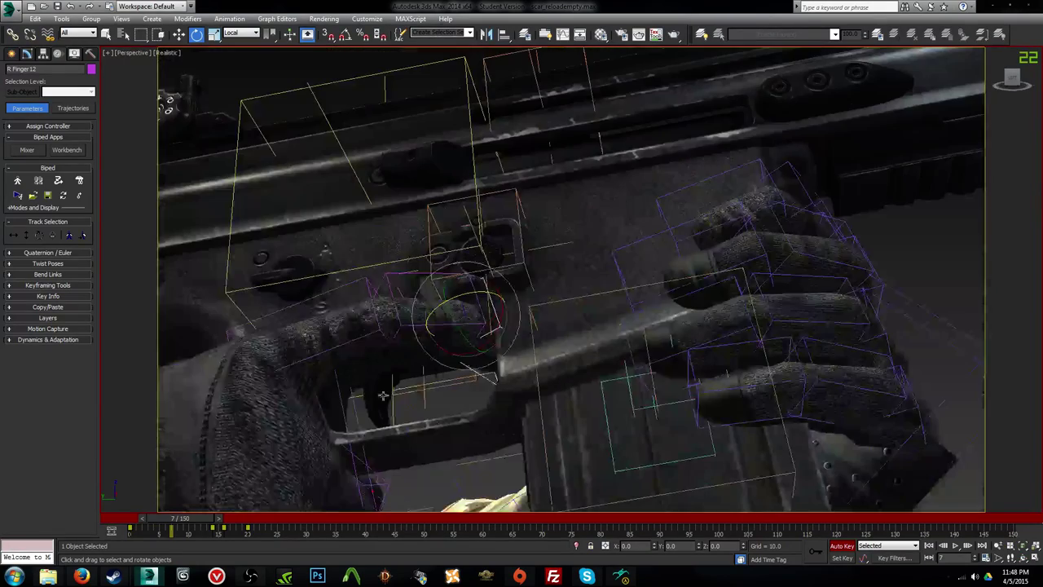
left_click_drag(131, 530, 171, 530, "shift")
Step: At frame 7, rotate R Finger1 and R Finger11 to lift the right index finger away from the trigger
middle_click_drag(335, 398, 375, 302, "alt")
left_click(394, 285)
left_click(392, 297)
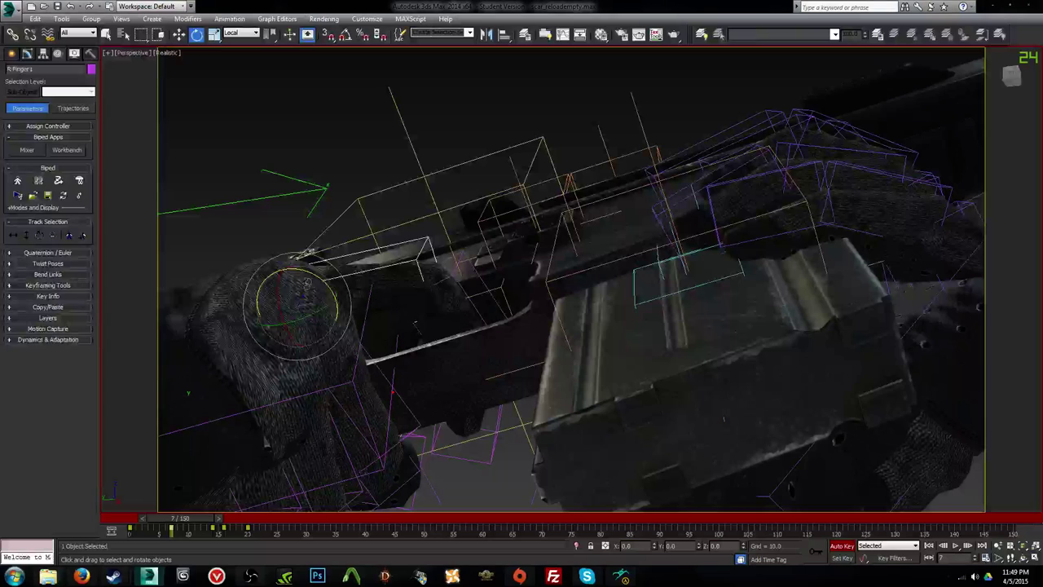
left_click_drag(306, 283, 295, 259)
left_click_drag(441, 228, 509, 195)
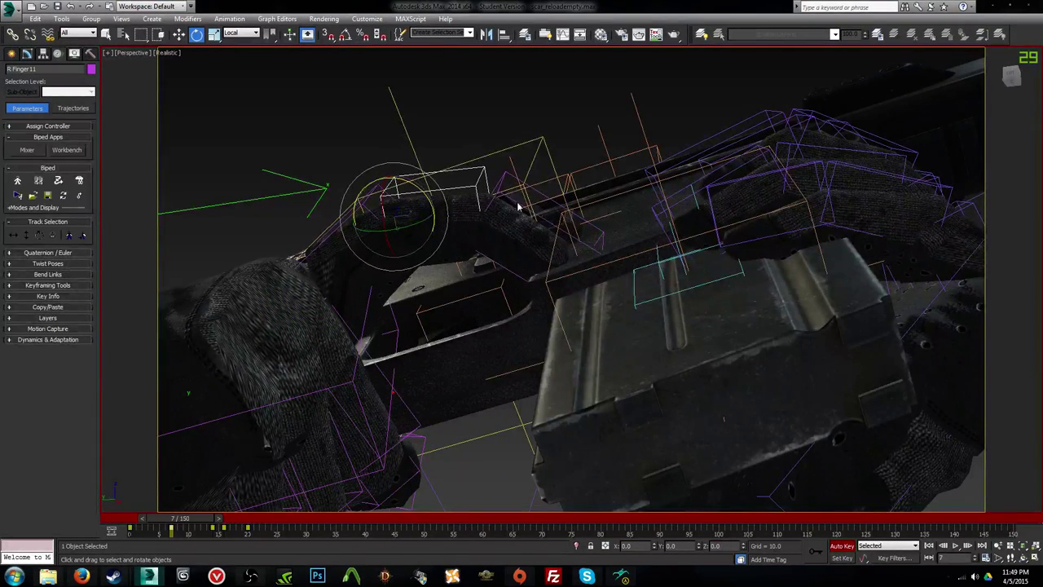
left_click(518, 207)
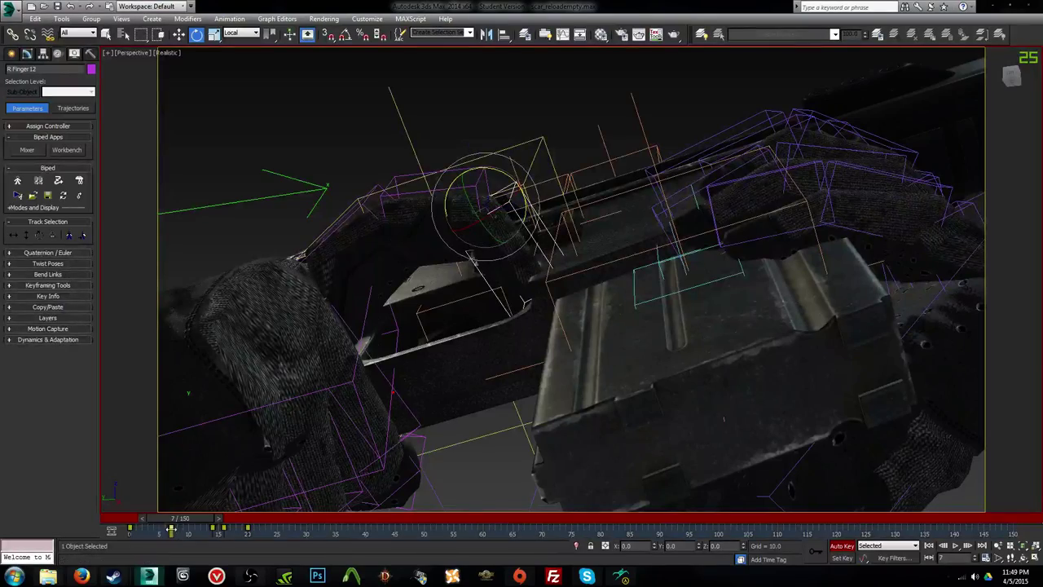
Step: Move the frame 7 key to frame 6, then at frame 10 rotate R Finger12 about -42° around local Z and adjust R Finger1
left_click_drag(163, 528, 188, 521)
middle_click_drag(344, 314, 404, 382, "alt")
left_click_drag(537, 176, 487, 169)
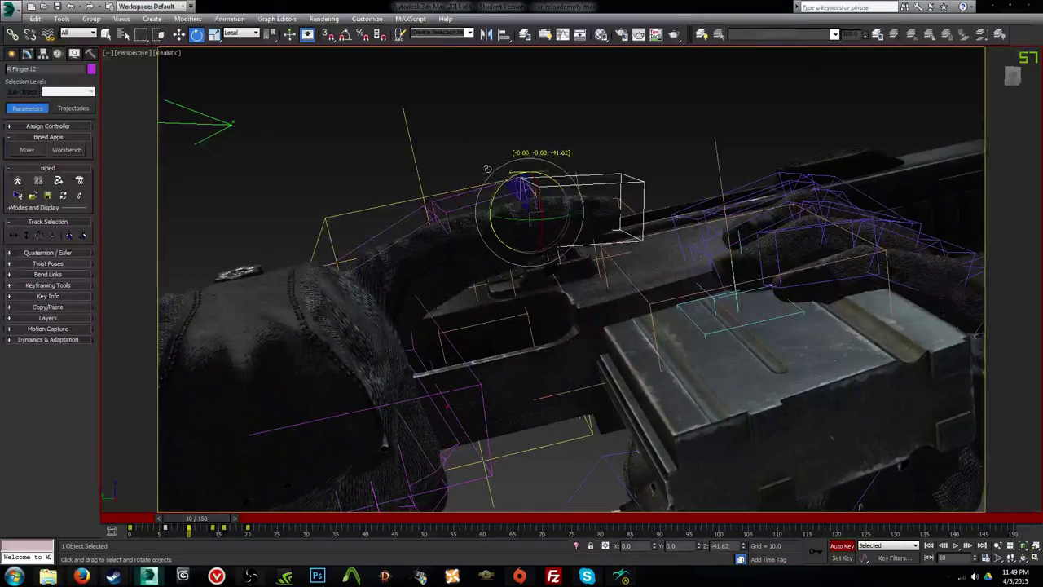
left_click(445, 221)
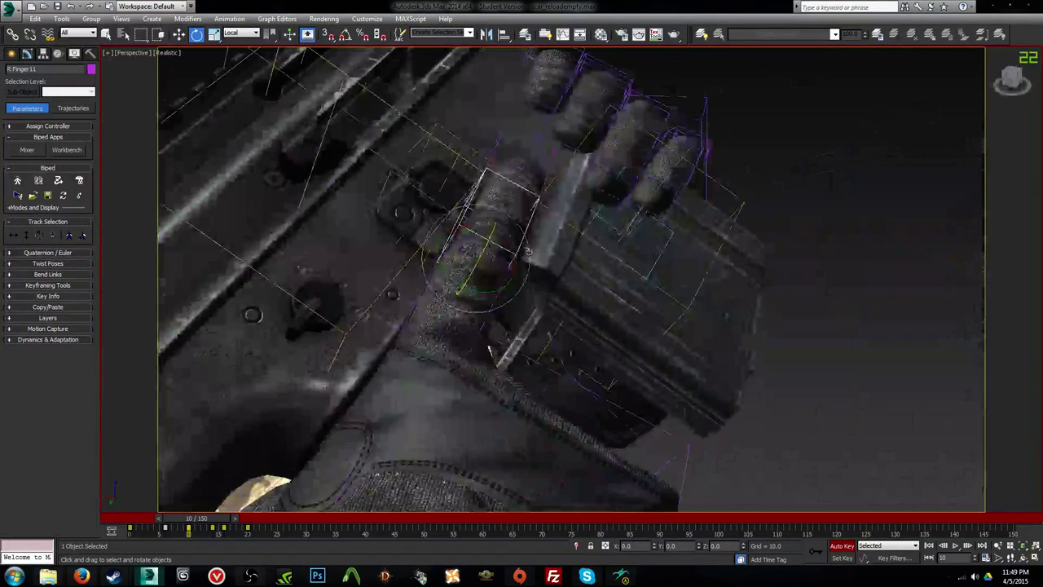
left_click(423, 294)
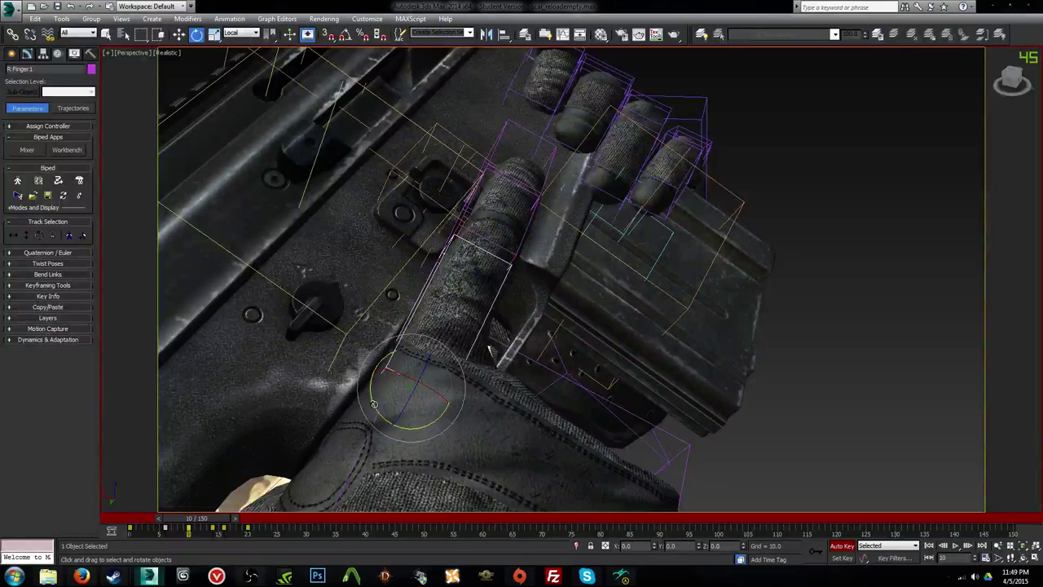
middle_click_drag(373, 404, 522, 380, "alt")
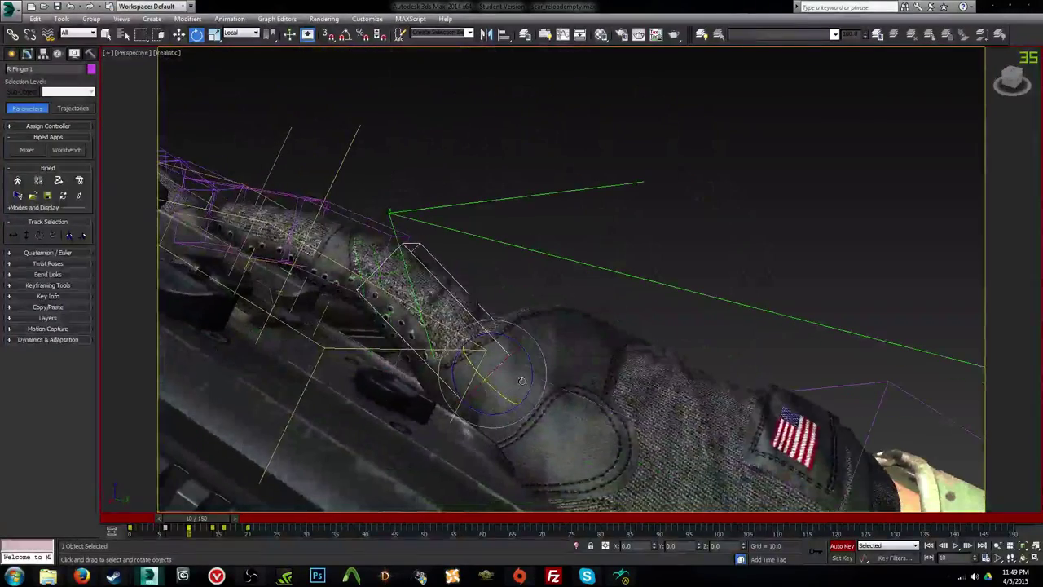
left_click_drag(522, 380, 530, 382)
Step: Retime the right index finger's early keys to frames 5 and 8, checking the motion by playing the animation through the camera
left_click_drag(209, 518, 143, 513)
key("c")
key("slash")
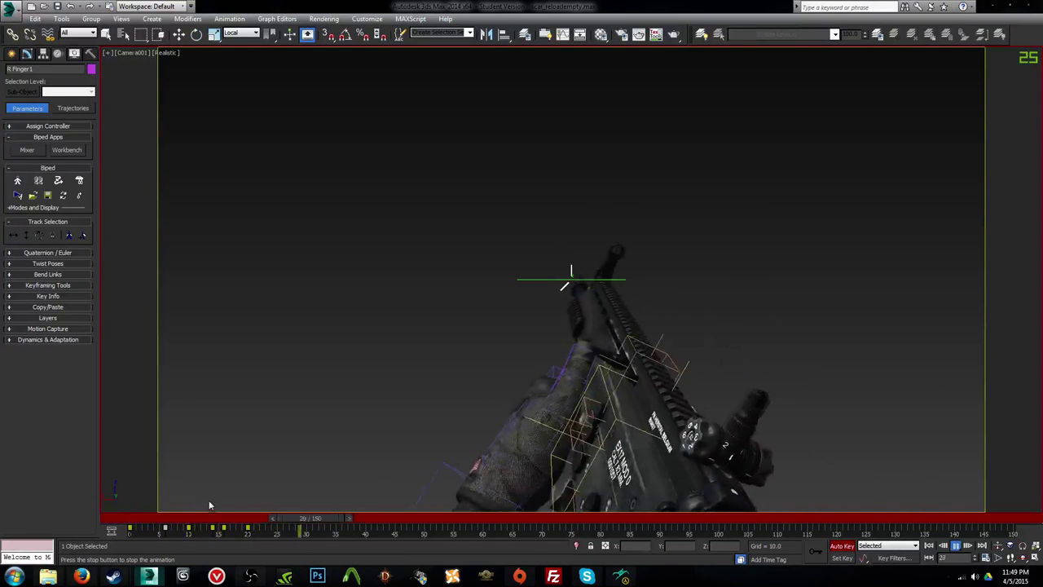
left_click(173, 522)
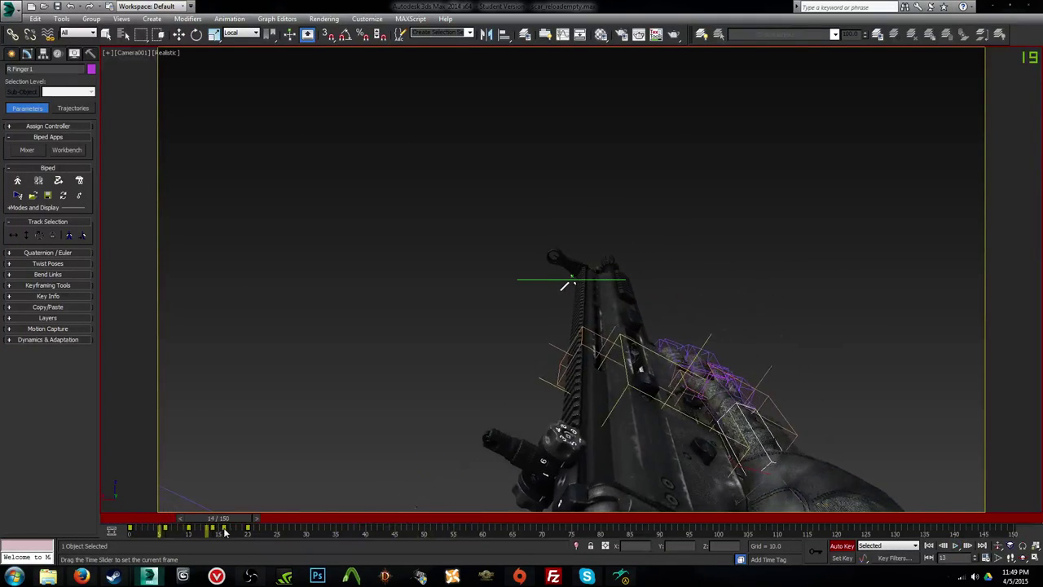
left_click_drag(198, 534, 188, 535)
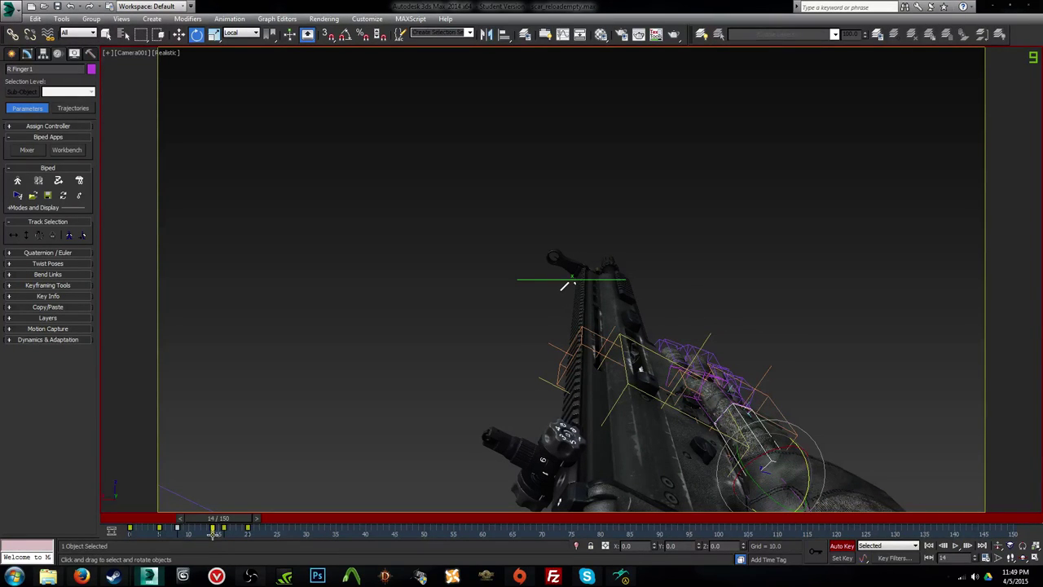
left_click_drag(206, 523, 127, 528)
key("/")
key("e")
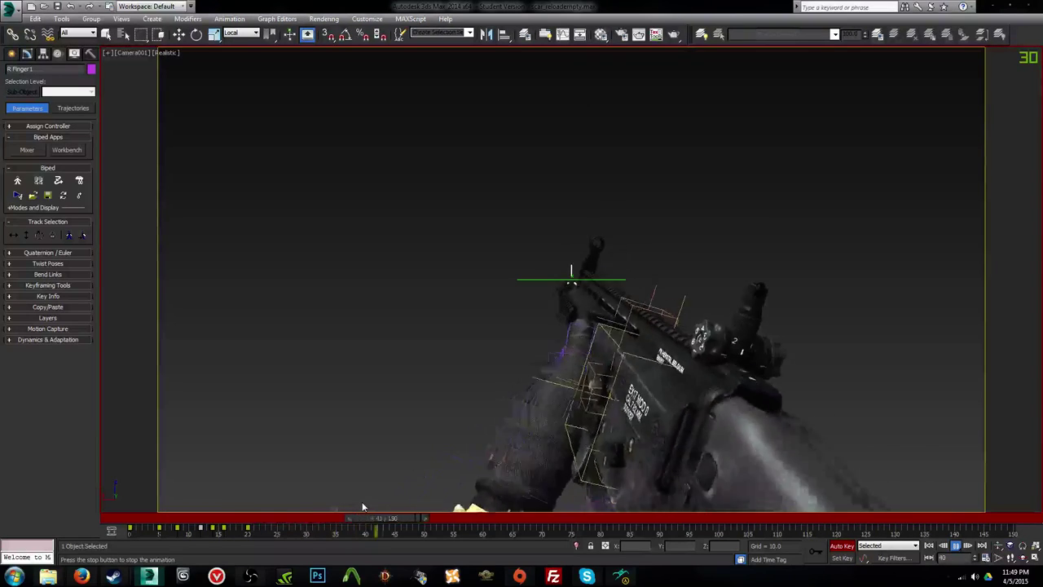
Step: At frame 5, rotate L Hand slightly, including about 4.6° around local Z, to angle it beneath the rifle
left_click_drag(252, 518, 185, 526)
left_click(577, 487)
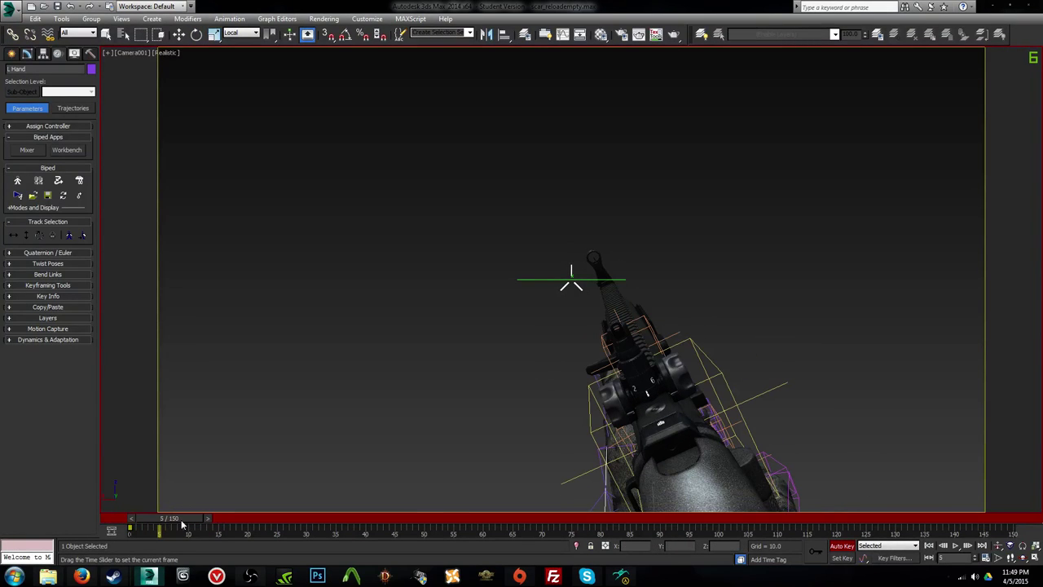
key("p")
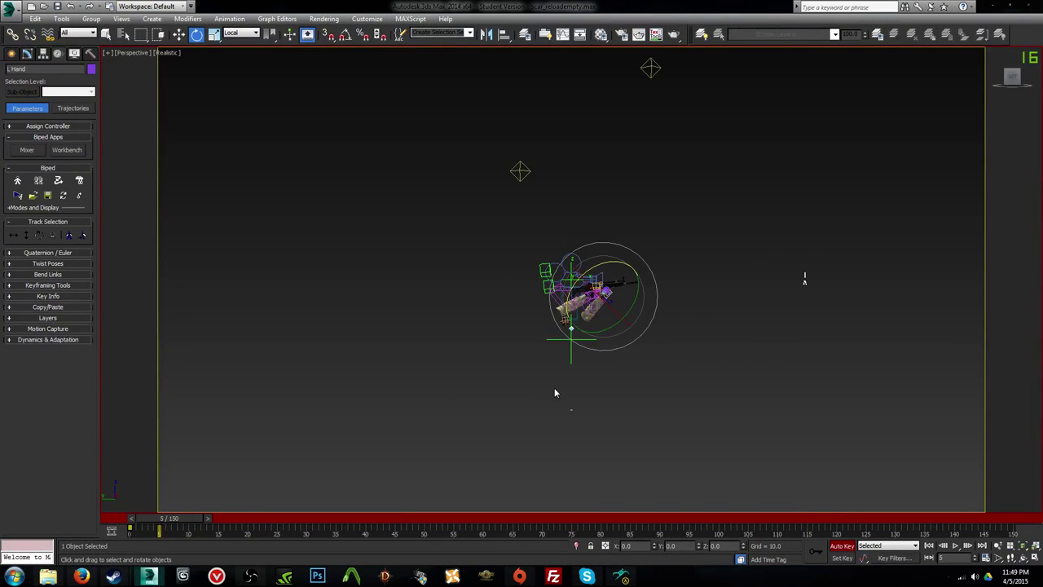
key("z")
middle_click_drag(554, 391, 598, 368, "alt")
scroll(539, 343, "down", 3)
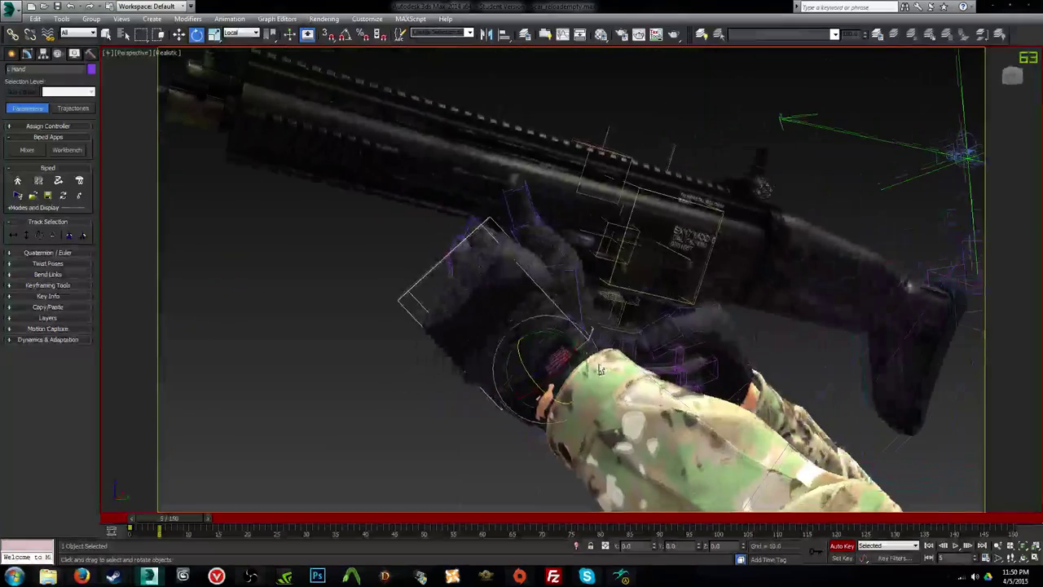
left_click_drag(574, 344, 559, 337)
middle_click_drag(559, 336, 564, 396, "alt")
left_click_drag(560, 392, 554, 393)
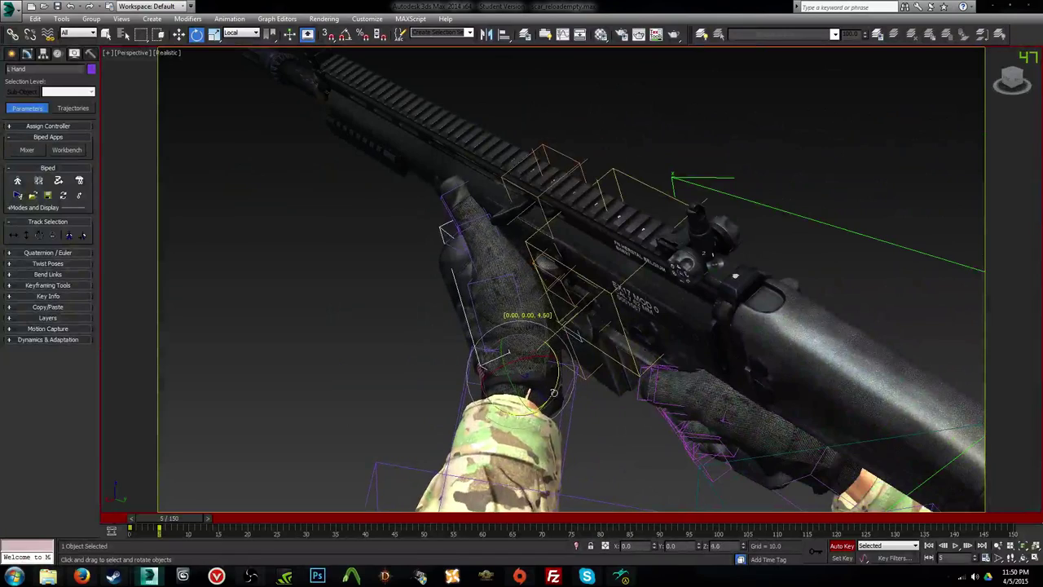
left_click_drag(532, 358, 526, 356)
Step: At frame 5, rotate L Finger0 and L Finger01 to repose the left thumb beside the rifle
left_click(513, 290)
key("e")
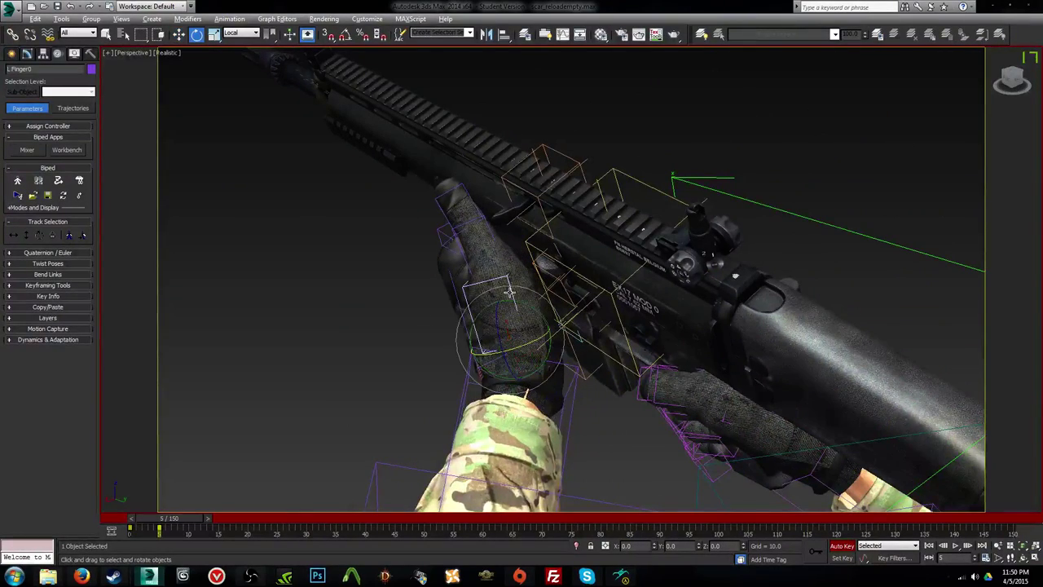
middle_click_drag(510, 292, 531, 342, "alt")
scroll(531, 344, "up", 3)
left_click_drag(530, 349, 531, 357)
left_click(465, 257)
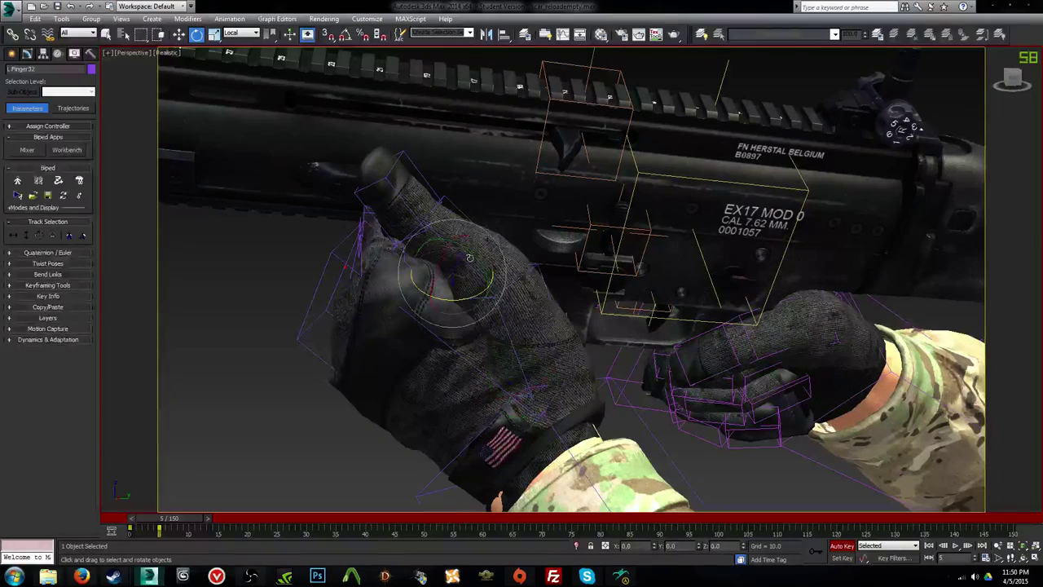
middle_click_drag(524, 312, 558, 348)
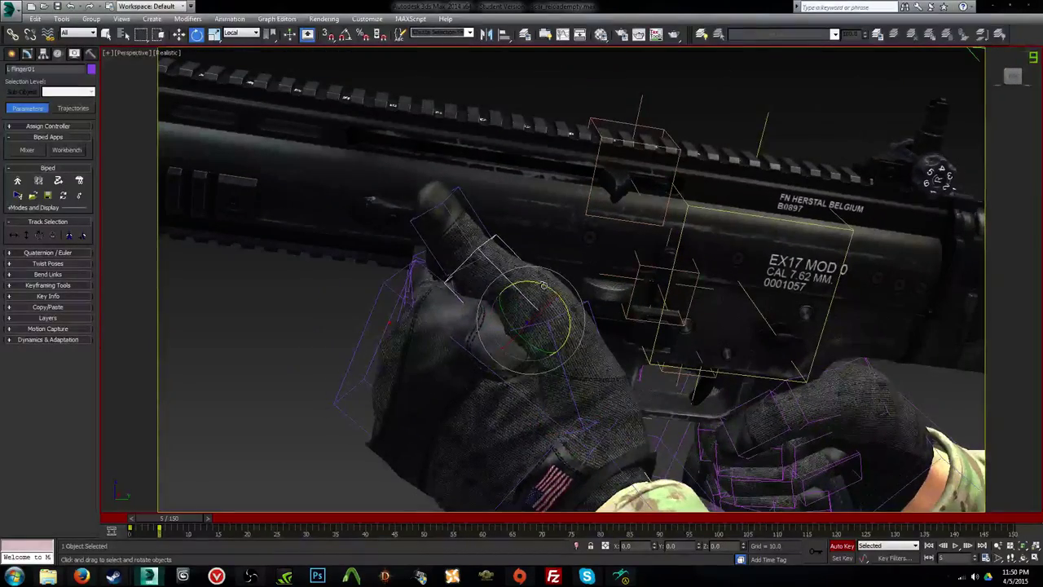
left_click_drag(543, 285, 551, 301)
middle_click_drag(551, 301, 505, 336, "alt")
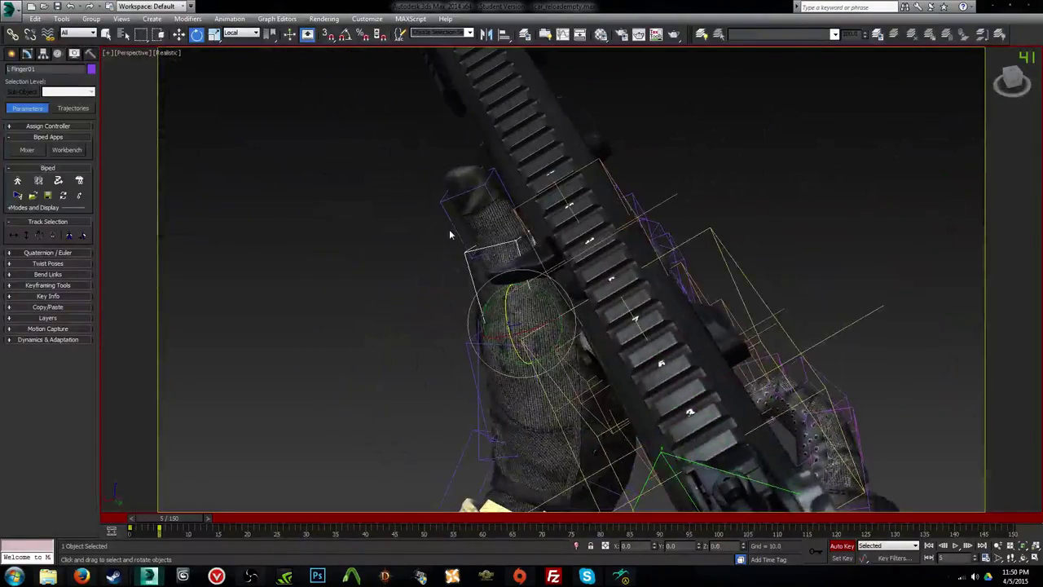
left_click_drag(458, 234, 455, 216)
middle_click_drag(460, 311, 515, 277, "alt")
Step: At frame 5, rotate L Finger1 about -7° around local Z and loosen the bend of the left index finger's outer joints
left_click_drag(517, 272, 535, 279)
middle_click_drag(536, 279, 569, 281, "alt")
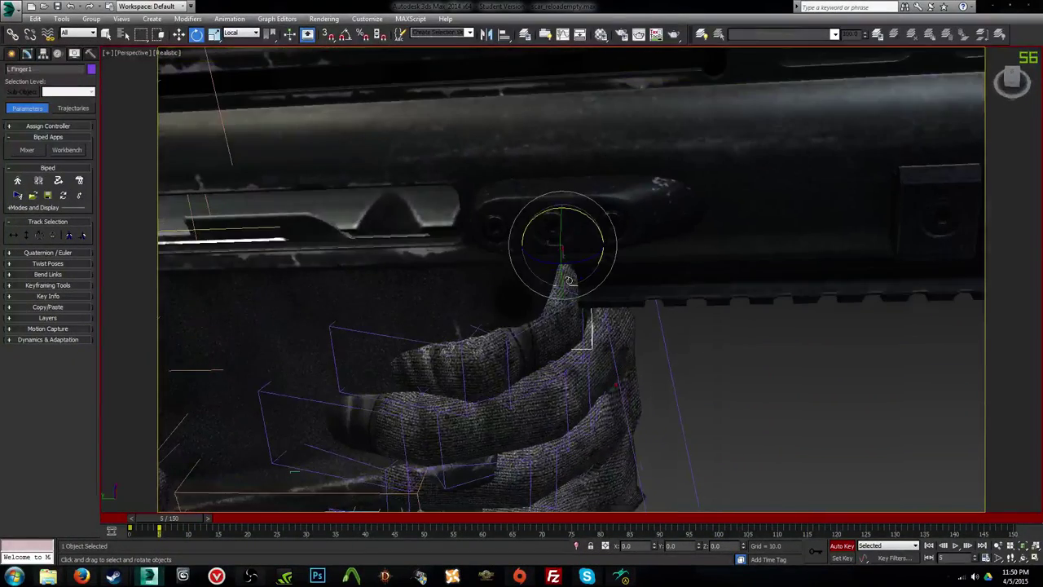
left_click_drag(573, 264, 580, 268)
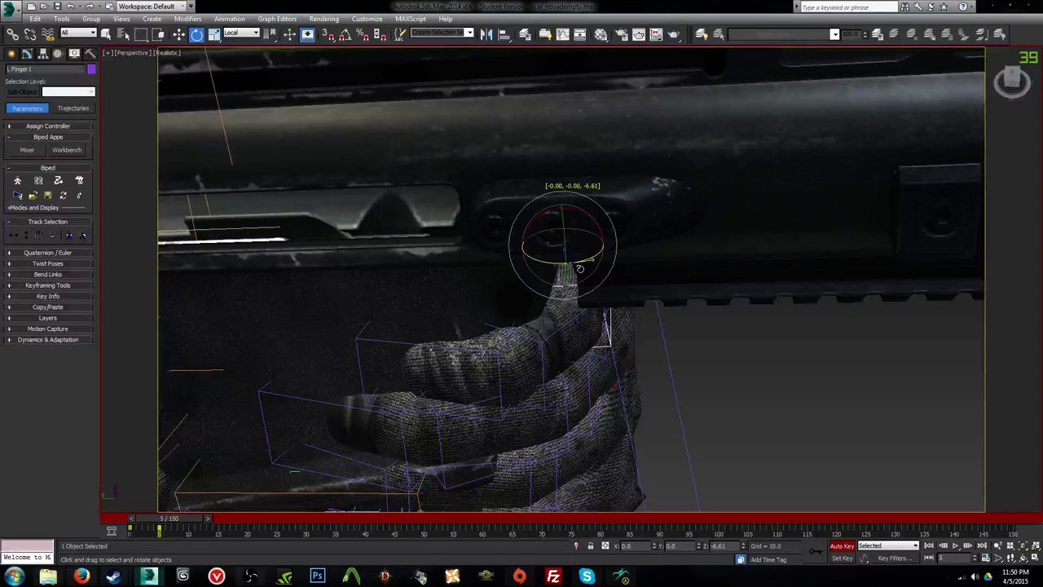
left_click(540, 347)
left_click_drag(543, 345, 521, 356)
left_click(508, 363)
middle_click_drag(527, 356, 578, 296, "alt")
Step: At frame 5, open the left middle finger by rotating L Finger2, including about -4° around local Z, and adjusting its outer joints
left_click(604, 288)
left_click_drag(583, 273, 579, 282)
middle_click_drag(579, 282, 610, 349, "alt")
left_click_drag(627, 286, 625, 290)
middle_click_drag(624, 289, 615, 312, "alt")
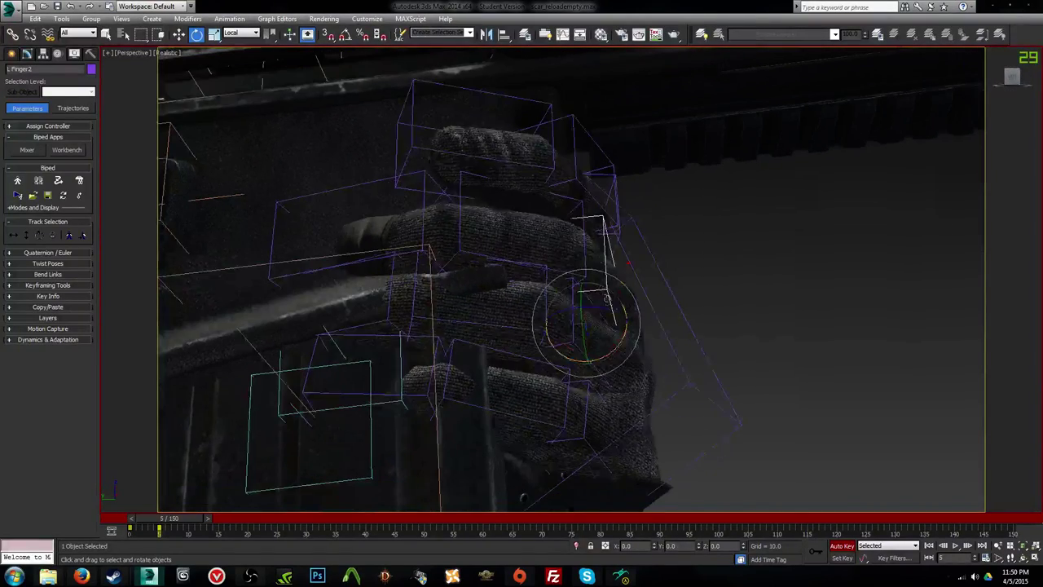
left_click_drag(609, 311, 618, 302)
left_click_drag(601, 256, 604, 253)
left_click(623, 310)
left_click_drag(615, 309, 618, 312)
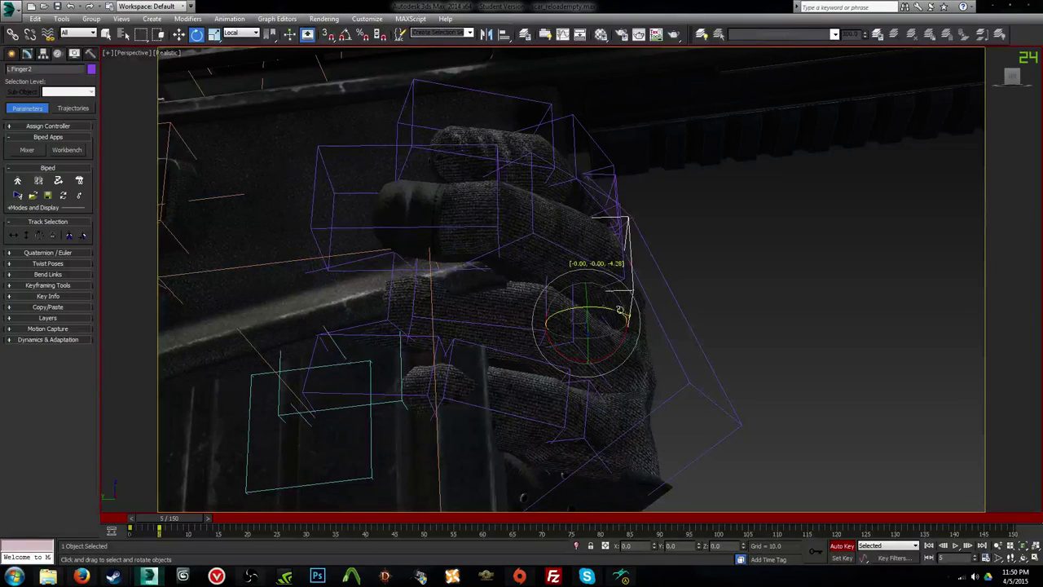
middle_click_drag(622, 314, 578, 233, "alt")
left_click(558, 156)
left_click_drag(585, 201, 588, 207)
left_click(527, 143)
left_click_drag(519, 119, 531, 146)
Step: At frame 5, rotate L Finger3 about -10°, L Finger31 -15° and L Finger32 about -5° around local Z to open the ring finger
left_click(602, 288)
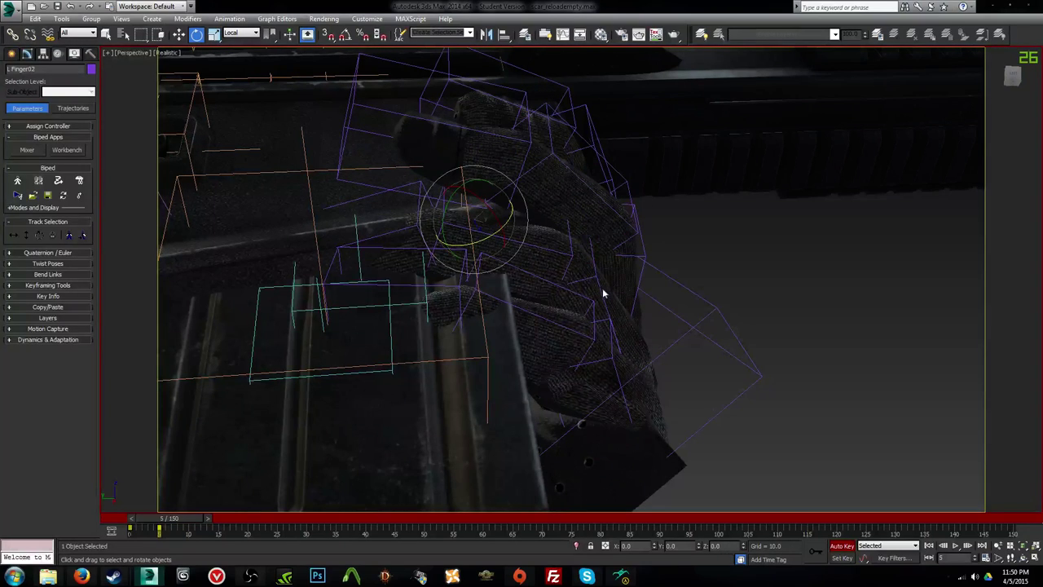
middle_click_drag(598, 284, 606, 343, "alt")
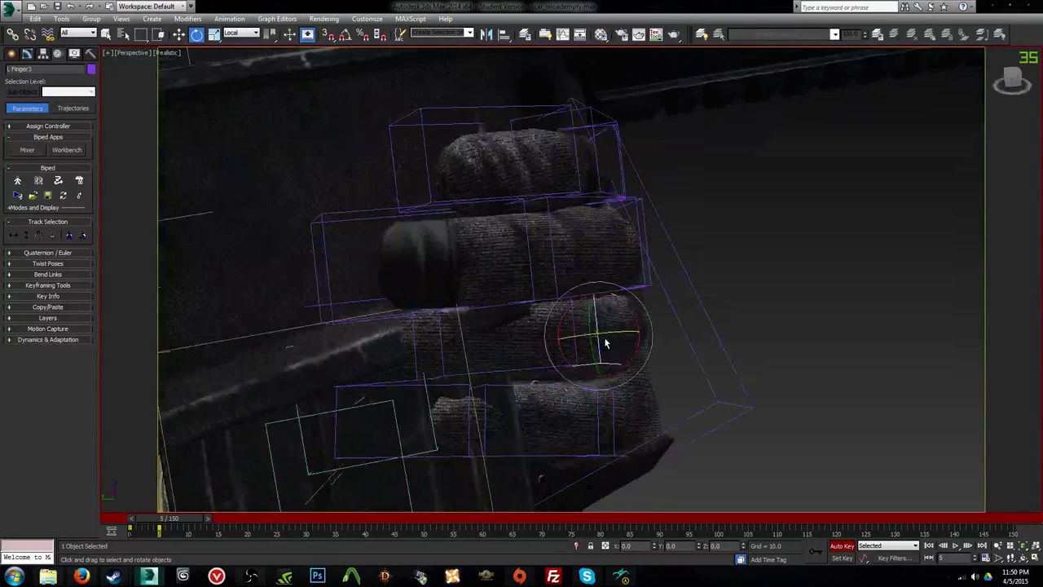
mouse_move(594, 324)
left_mouse_down()
mouse_move(595, 338)
mouse_move(587, 325)
left_mouse_up()
middle_click_drag(586, 325, 591, 332, "alt")
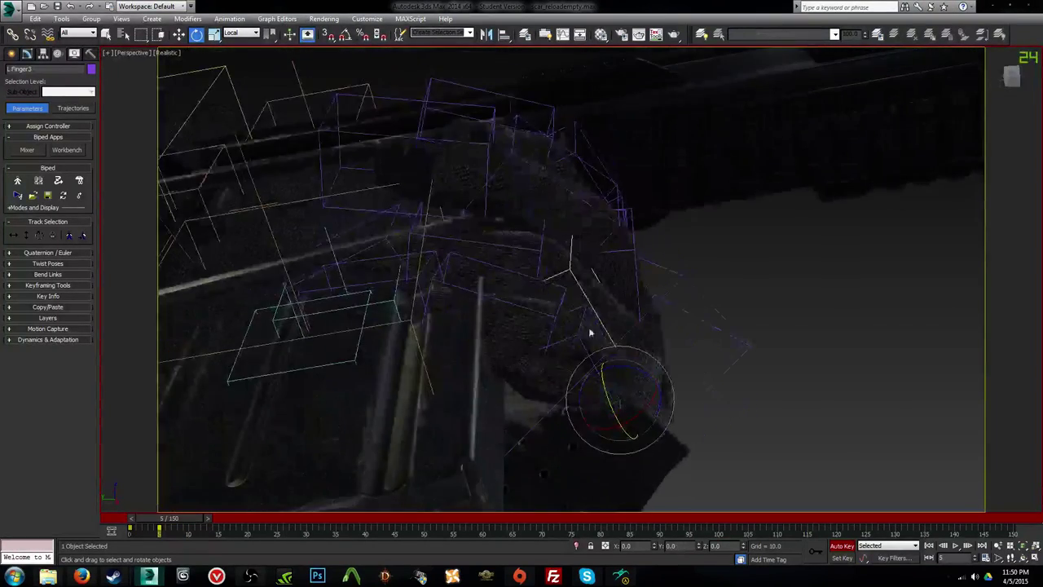
left_click_drag(616, 367, 630, 367)
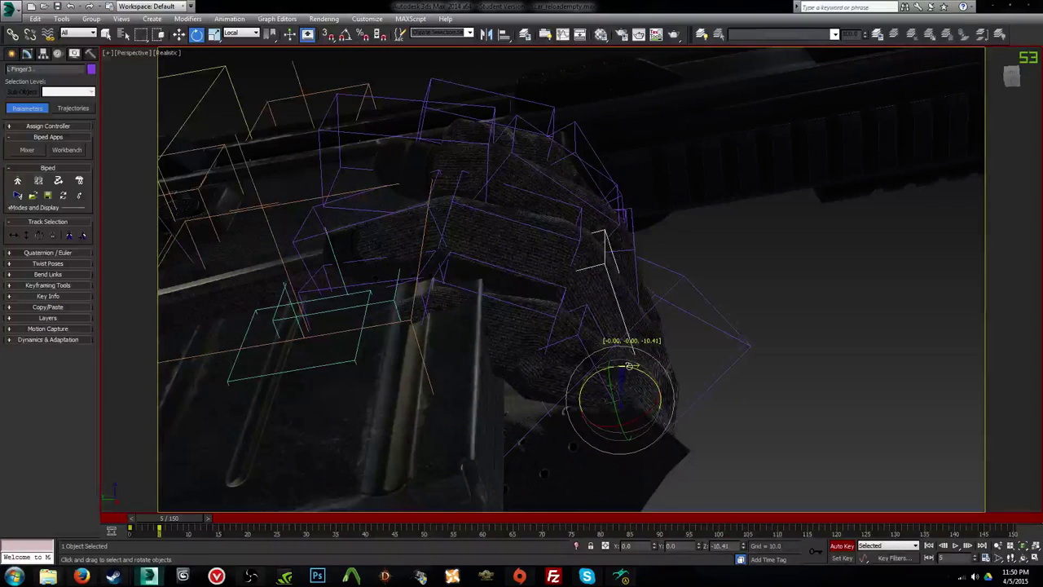
left_click(569, 243)
left_click_drag(569, 244, 583, 236)
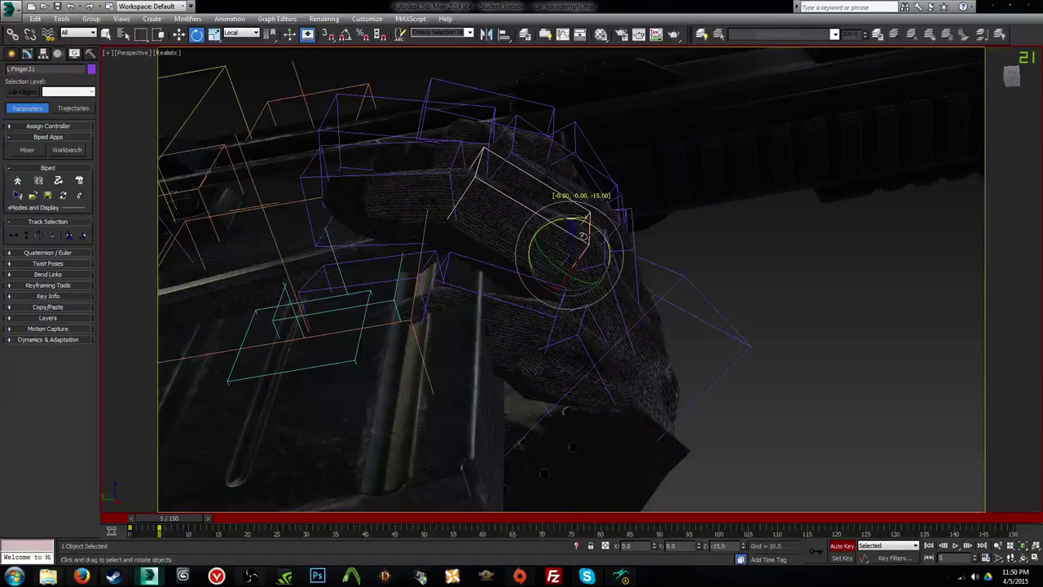
left_click(461, 185)
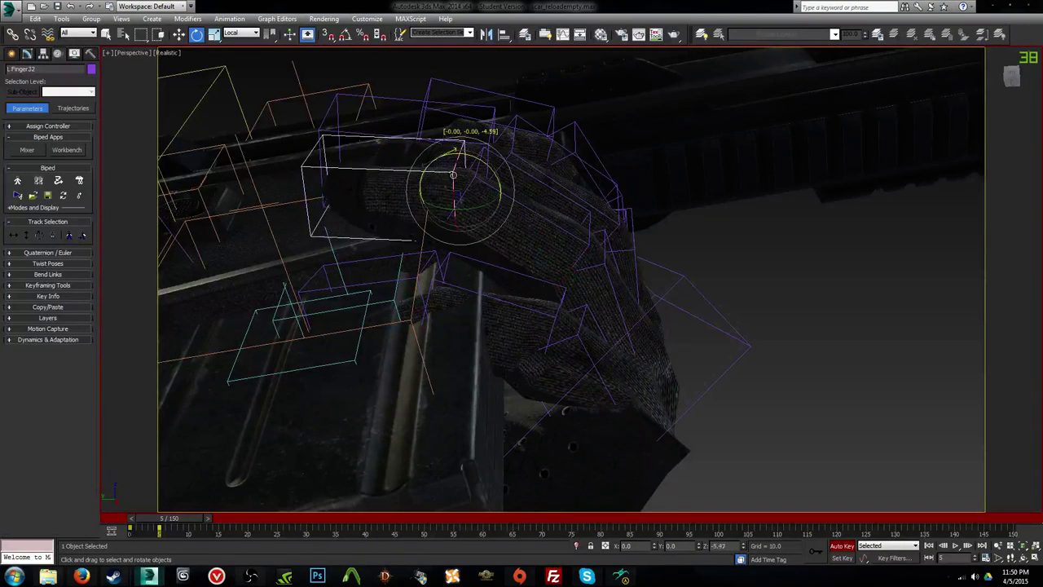
Step: At frame 5, open the left little finger by rotating L Finger4, L Finger41 about -12° around local Z, and L Finger42
left_click(579, 342)
left_click_drag(579, 341, 590, 334)
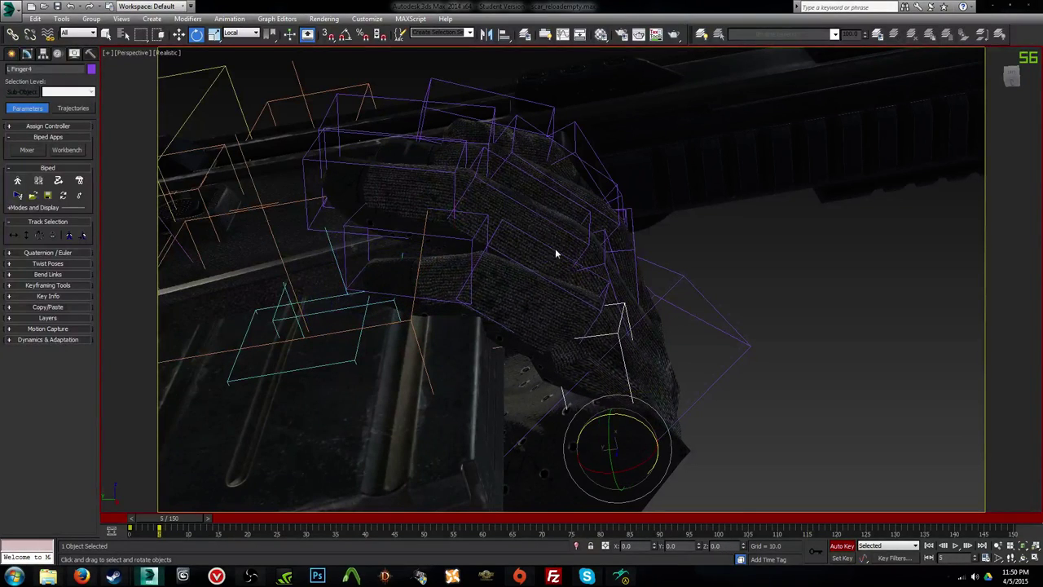
left_click(552, 252)
left_click_drag(551, 252, 569, 257)
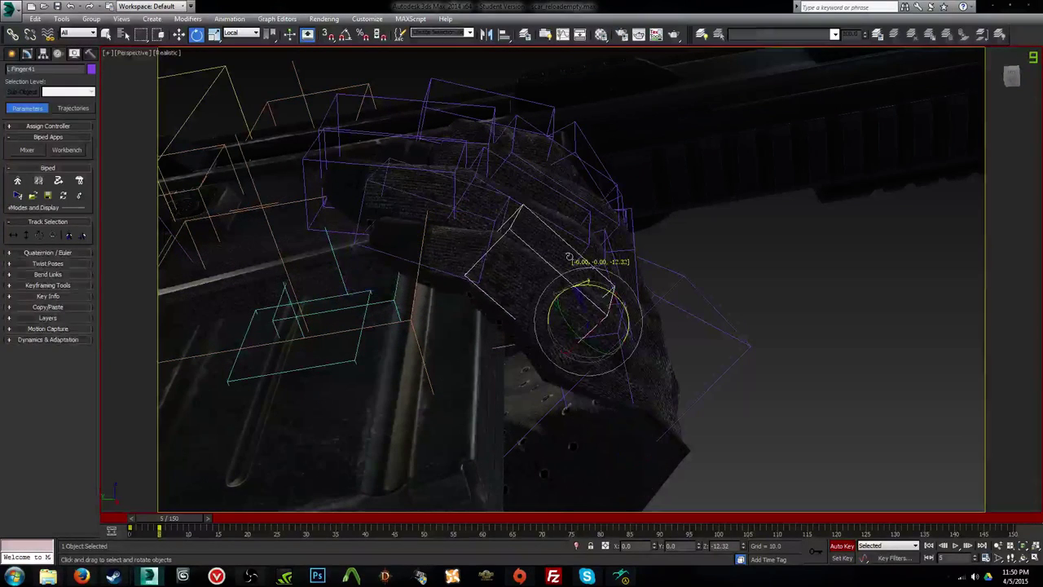
left_click(481, 221)
left_click_drag(481, 222, 487, 236)
Step: At frame 10, rotate L Hand at the wrist so the left hand turns away from the rifle
left_click_drag(181, 519, 208, 519)
key("c")
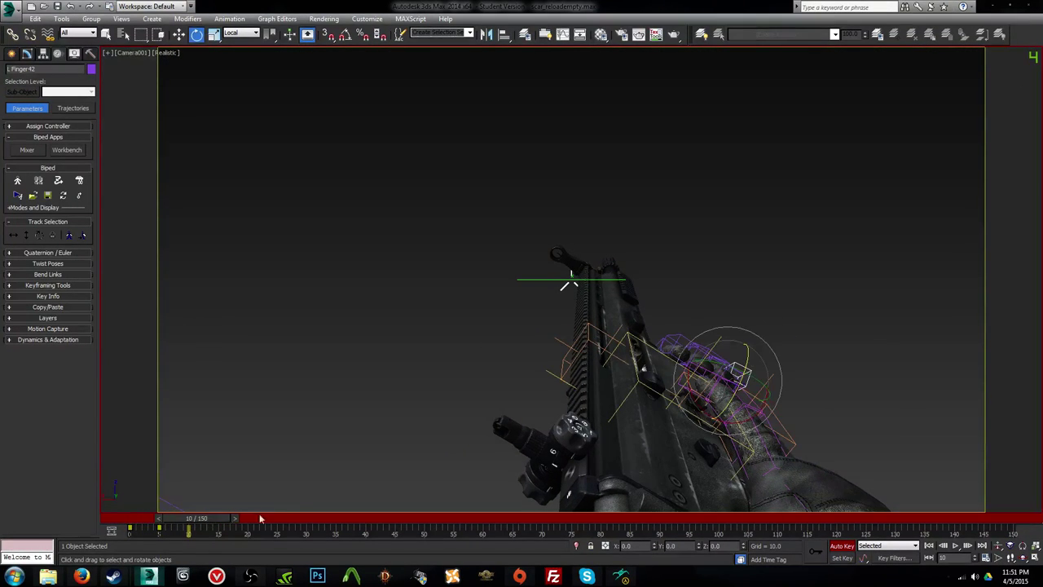
key("p")
key("z")
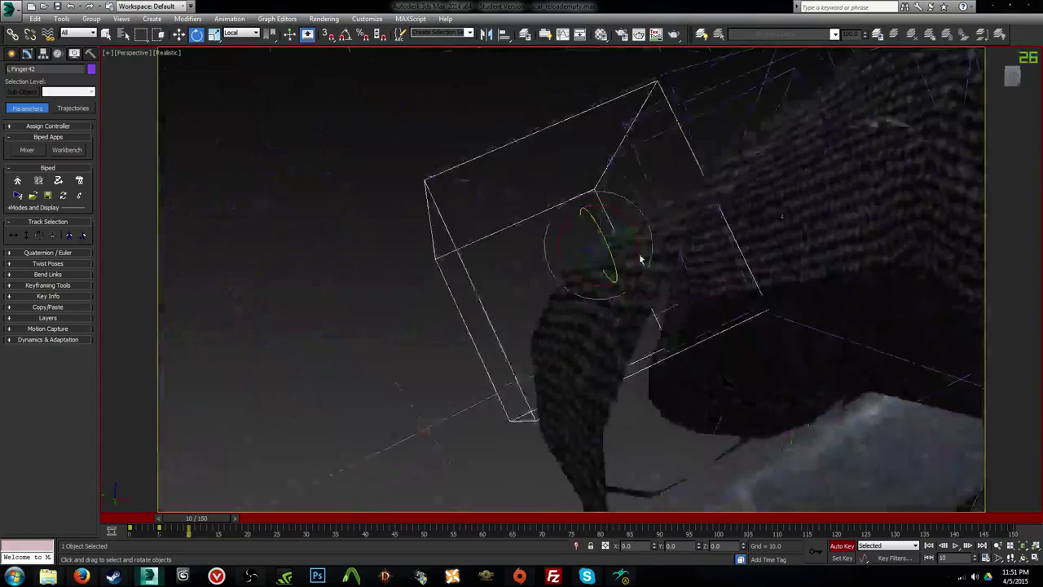
scroll(639, 258, "down", 5)
middle_click_drag(640, 259, 545, 238, "alt")
mouse_move(610, 298)
middle_mouse_down("alt")
mouse_move(512, 313)
mouse_move(615, 305)
middle_mouse_up("alt")
left_click(491, 338)
left_click(496, 342)
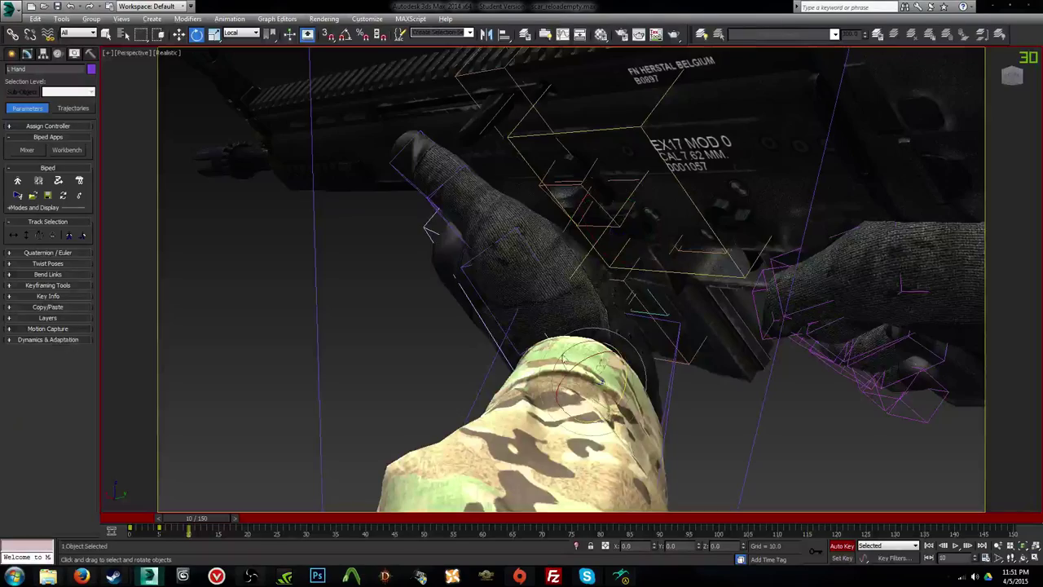
middle_click_drag(600, 381, 595, 325, "alt")
left_click_drag(576, 362, 573, 334)
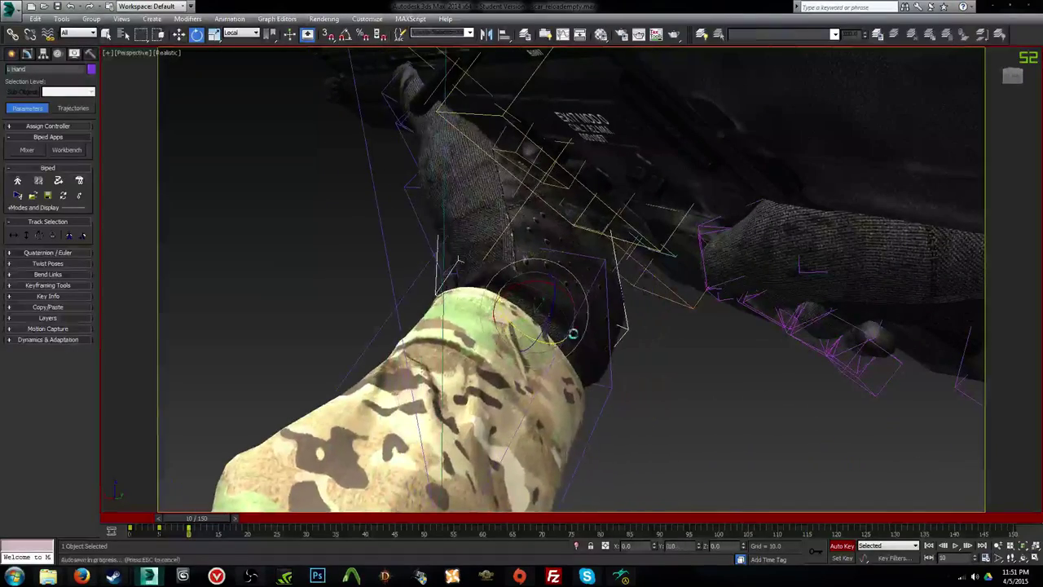
left_click_drag(549, 294, 530, 294)
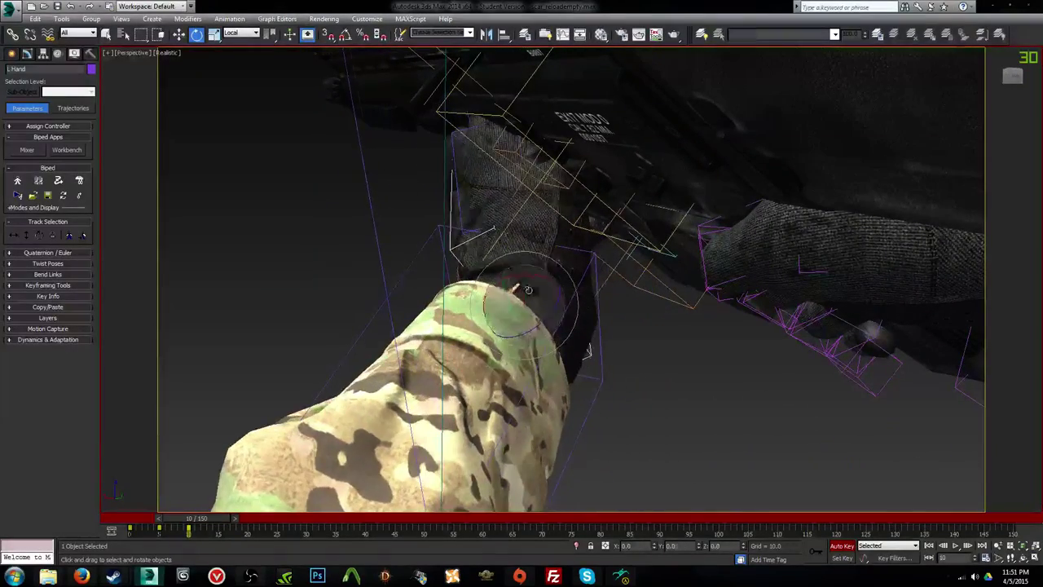
Step: Reposition L Hand beside the rifle at frame 10 and check the motion through the camera
key("w")
middle_click_drag(233, 97, 445, 332, "alt")
left_click_drag(474, 307, 463, 323)
middle_click_drag(463, 323, 489, 335, "alt")
left_click_drag(433, 345, 451, 374)
left_click_drag(219, 520, 195, 518)
key("c")
key("/")
key("w")
Step: Rotate L Hand about -14° around its local Y axis at frame 10
key("p")
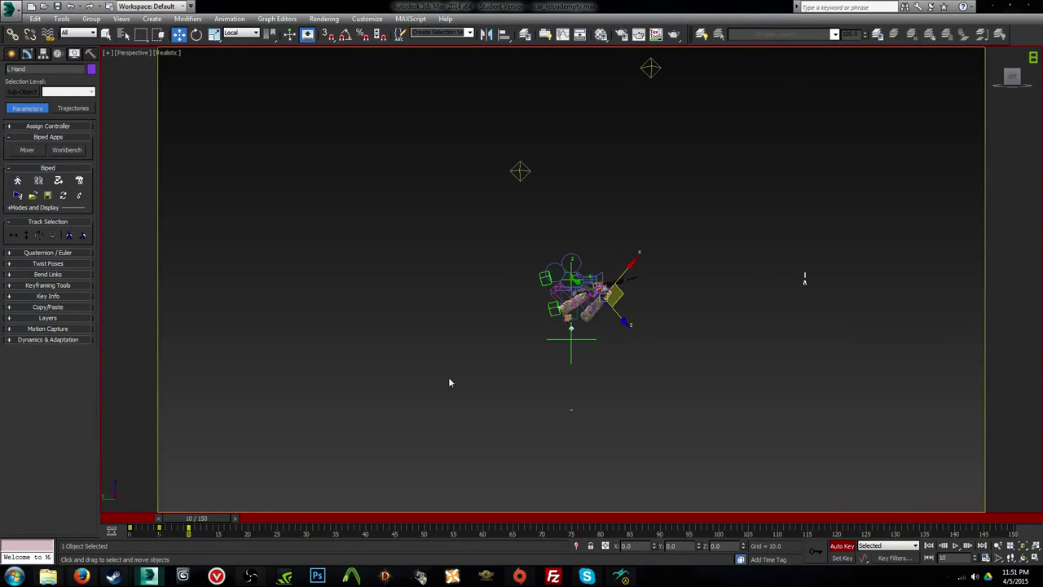
key("z")
scroll(663, 305, "down", 4)
middle_click_drag(663, 304, 445, 333, "alt")
middle_click_drag(573, 331, 554, 394, "alt")
key("e")
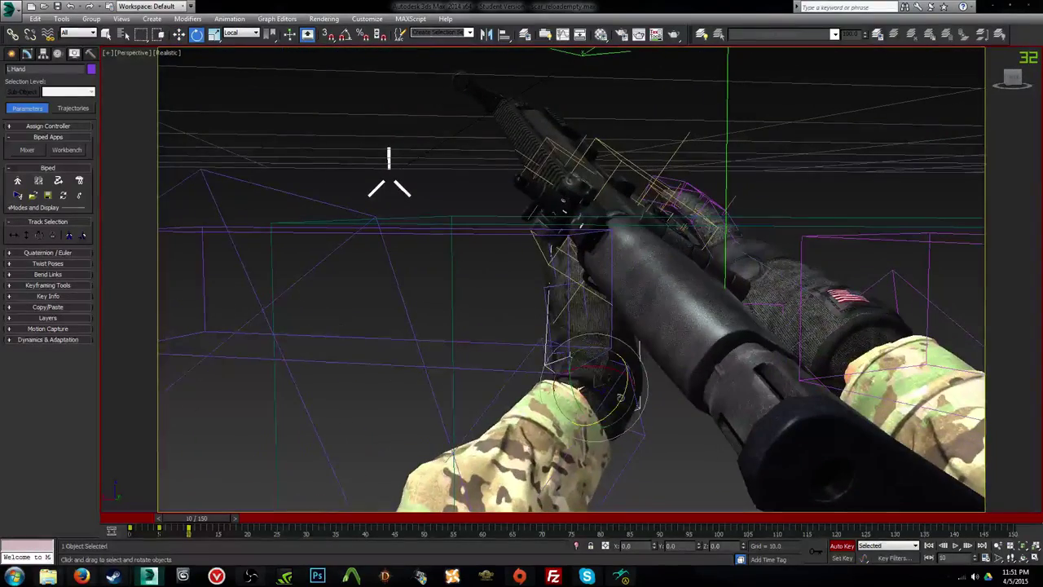
left_click_drag(555, 395, 538, 355)
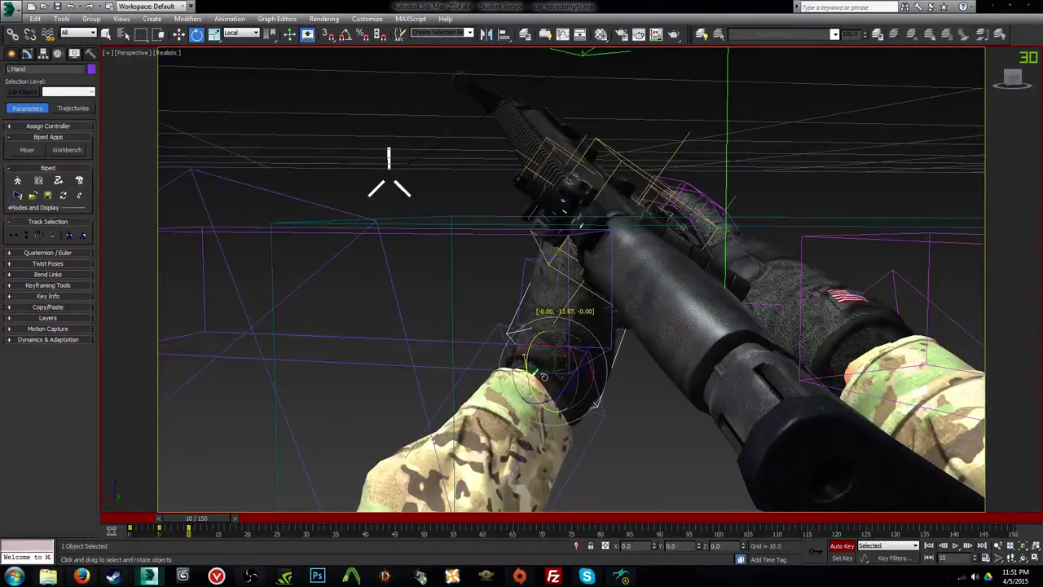
Step: Lower L Hand beneath the rifle at frame 10 and play the motion through the camera
key("w")
middle_click_drag(540, 346, 584, 371, "alt")
left_click_drag(583, 371, 561, 449)
left_click_drag(211, 521, 130, 515)
key("c")
key("/")
key("/")
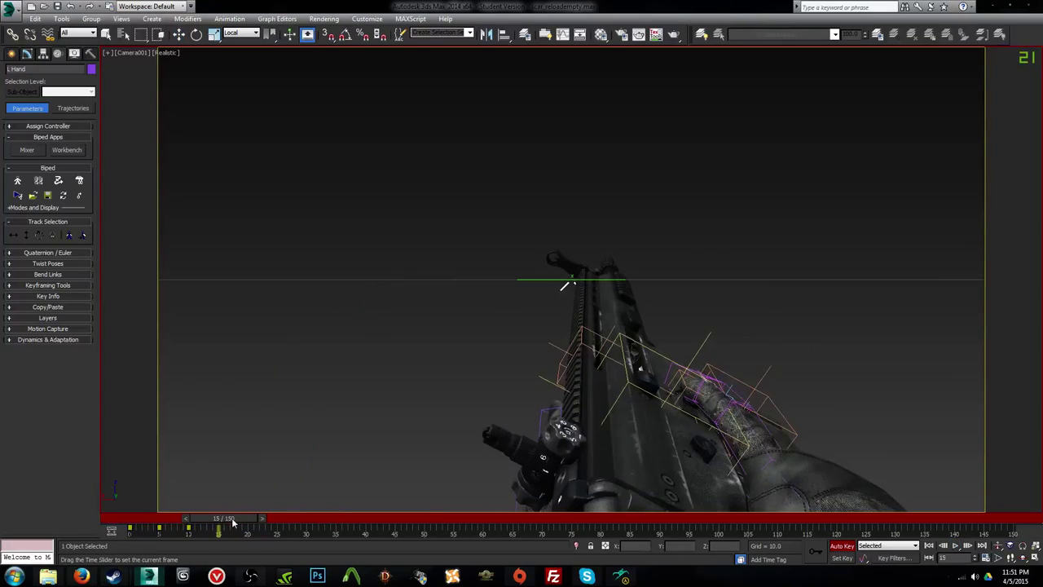
Step: At frame 15, rotate L Hand to angle the left wrist as it drops away from the rifle
key("w")
key("p")
key("z")
middle_click_drag(599, 419, 575, 417, "alt")
scroll(447, 394, "down", 5)
key("e")
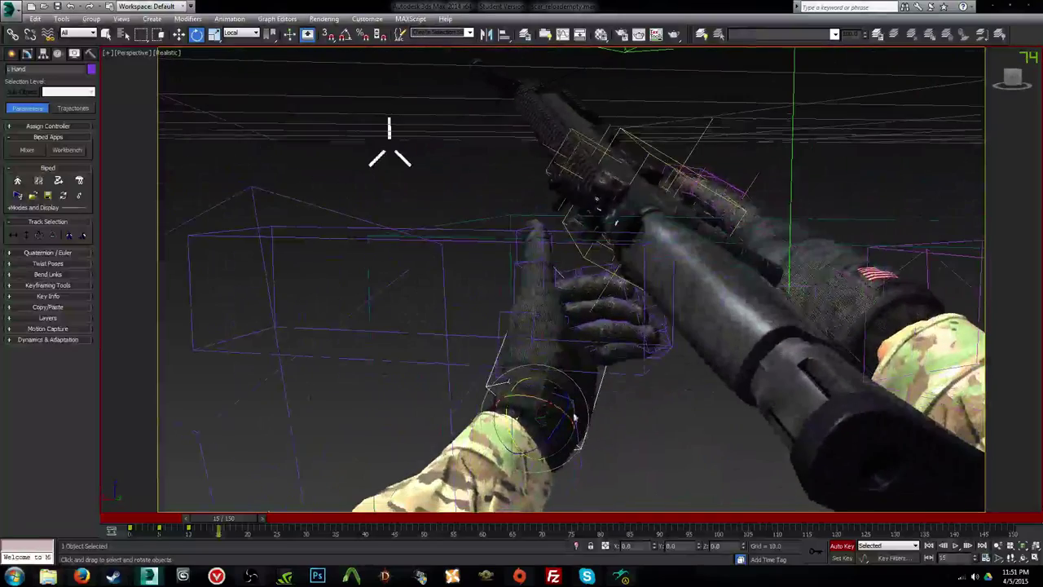
left_click_drag(547, 405, 232, 66)
Step: Switch the reference coordinate system to View and move L Hand farther down from the rifle at frame 15
key("w")
left_click(242, 33)
left_click(244, 44)
middle_click_drag(493, 213, 602, 314, "alt")
left_click_drag(577, 303, 599, 398)
middle_click_drag(599, 397, 594, 363, "alt")
left_click_drag(593, 371, 593, 452)
Step: Play back the reload through the camera from frame 0 and scrub frames 0 to 10 to review the left hand's departure
left_click_drag(236, 519, 135, 519)
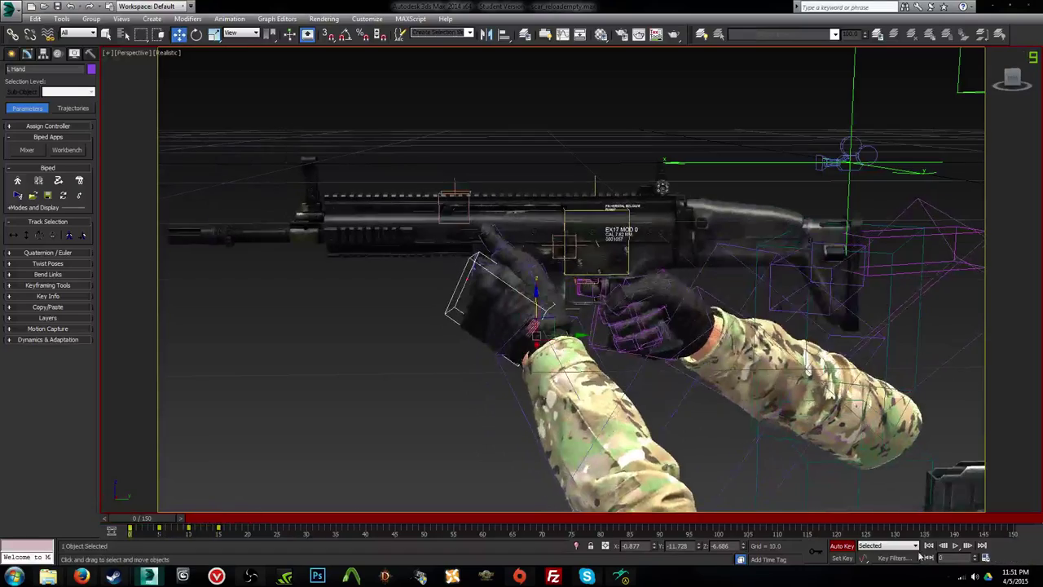
key("c")
left_click(956, 546)
left_click(956, 547)
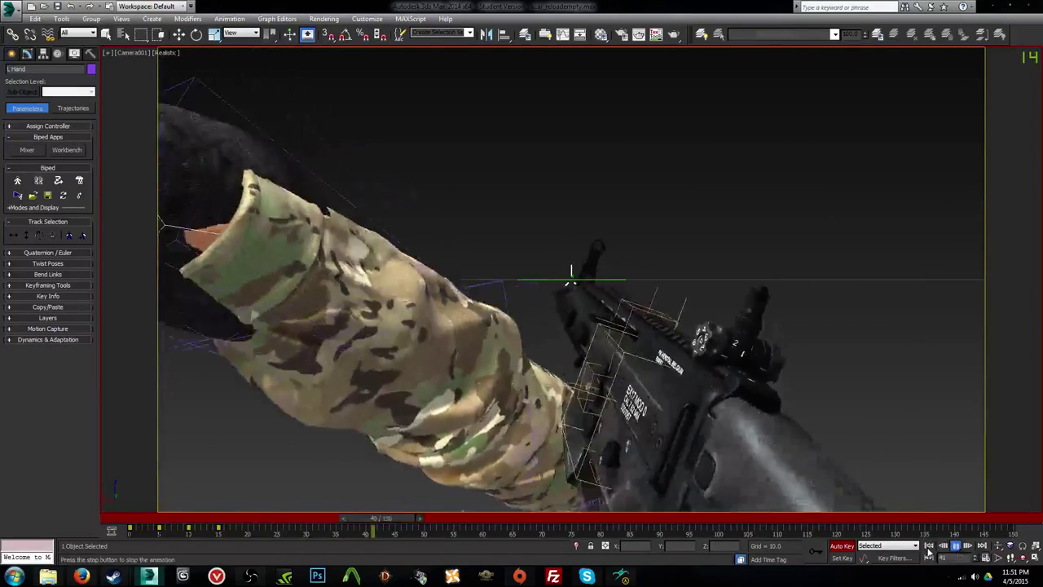
left_click(928, 546)
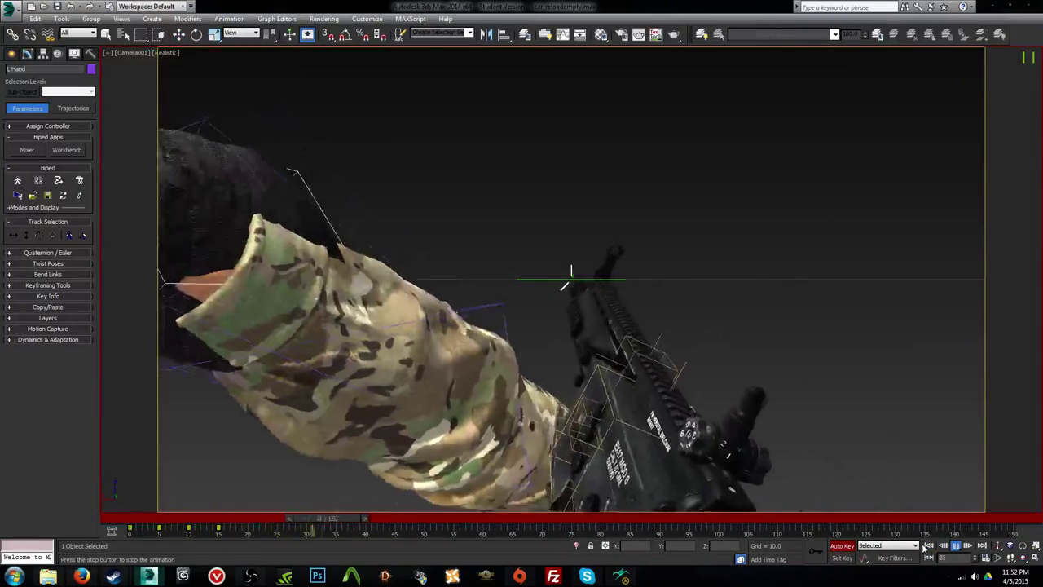
left_click(929, 546)
left_click(956, 546)
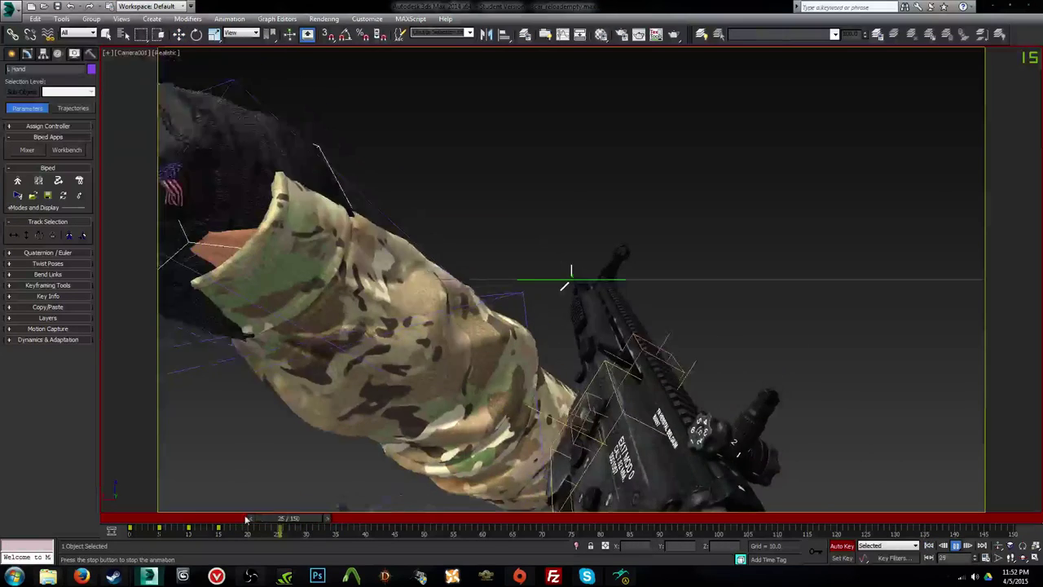
left_click(126, 520)
left_click_drag(127, 522, 188, 520)
key("w")
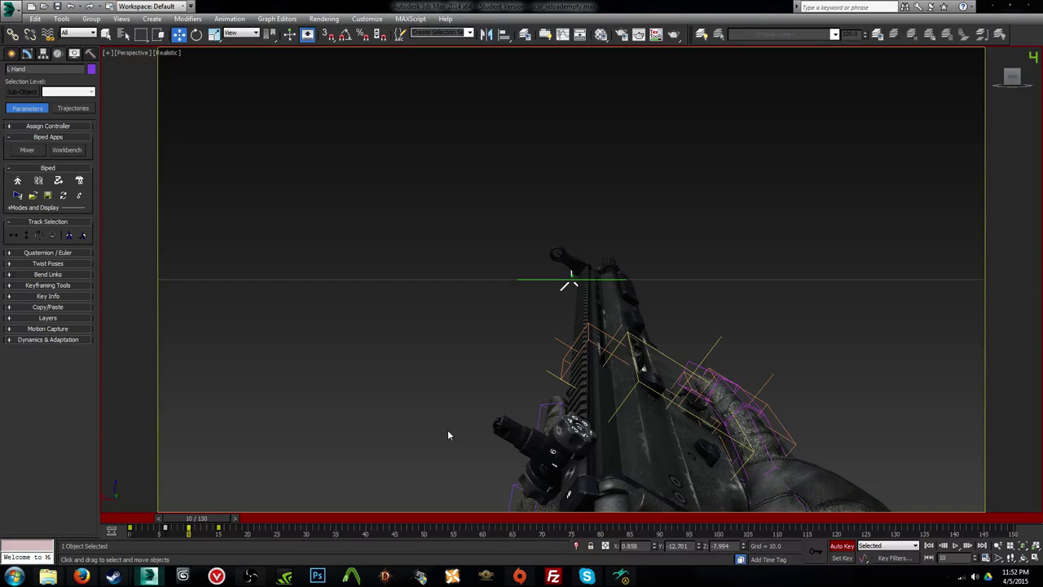
Step: At frame 10, rotate L Finger0 to adjust the base of the left thumb
left_click(448, 435)
key("l")
key("p")
key("z")
middle_click_drag(547, 387, 559, 327)
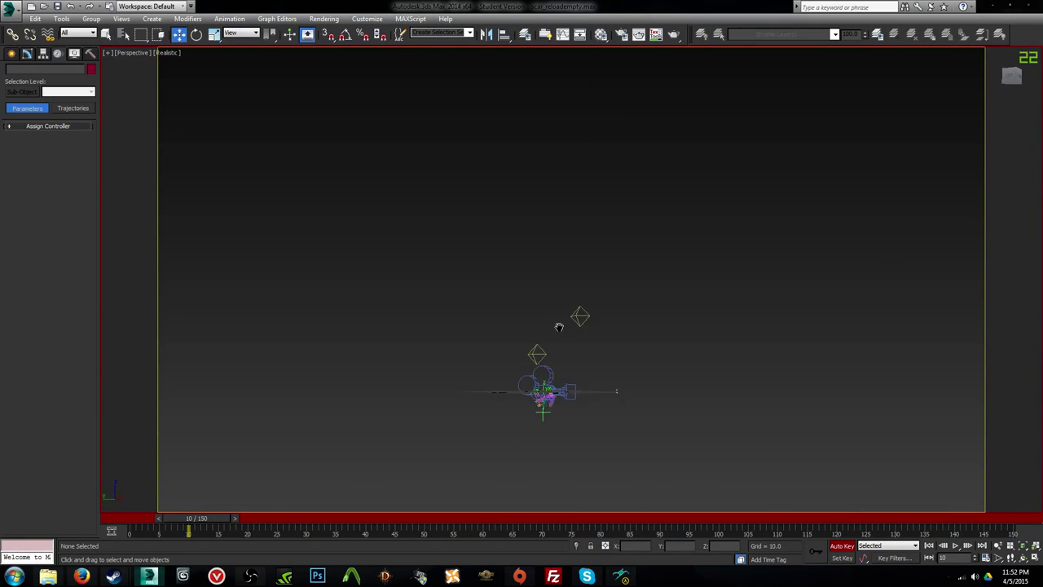
middle_click_drag(526, 439, 565, 289)
scroll(565, 288, "up", 4)
left_click(659, 66)
key("z")
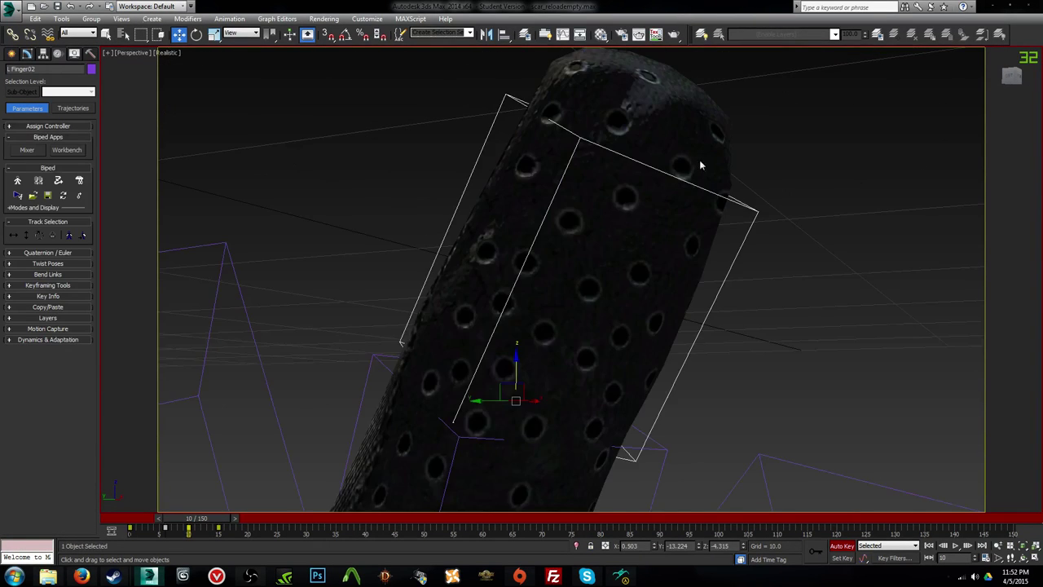
middle_click_drag(700, 159, 585, 204, "alt")
scroll(585, 204, "down", 4)
key("e")
middle_click_drag(636, 361, 531, 396, "alt")
left_click(493, 421)
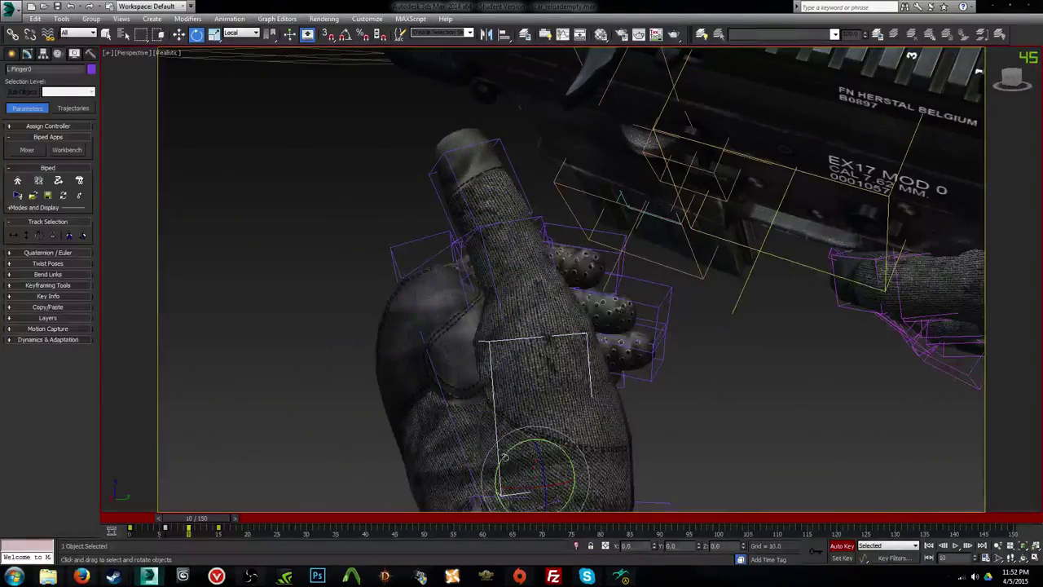
left_click_drag(505, 457, 519, 441)
Step: At frame 10, pose the left thumb's outer joints, rotating L Finger01 about -12° around local Z and L Finger02 about 3° around local Y
middle_click_drag(516, 443, 513, 404, "alt")
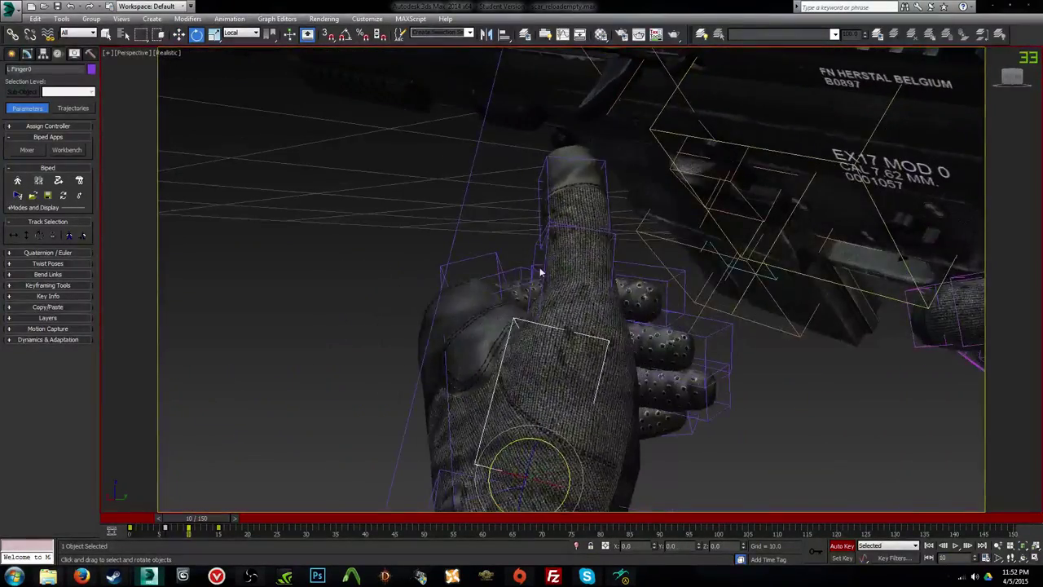
left_click_drag(539, 272, 546, 260)
left_click_drag(560, 217, 558, 203)
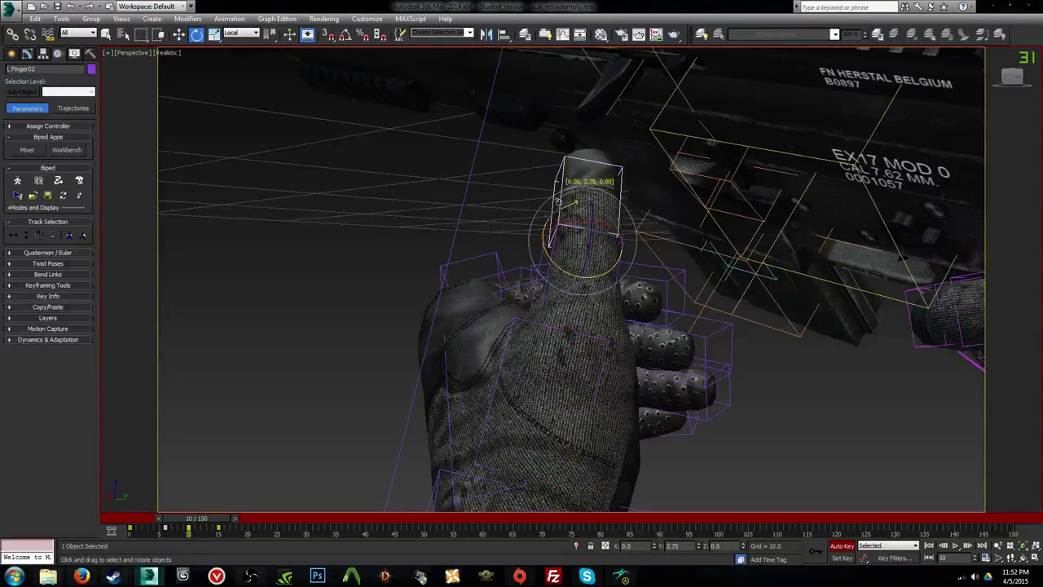
middle_click_drag(561, 216, 620, 351, "alt")
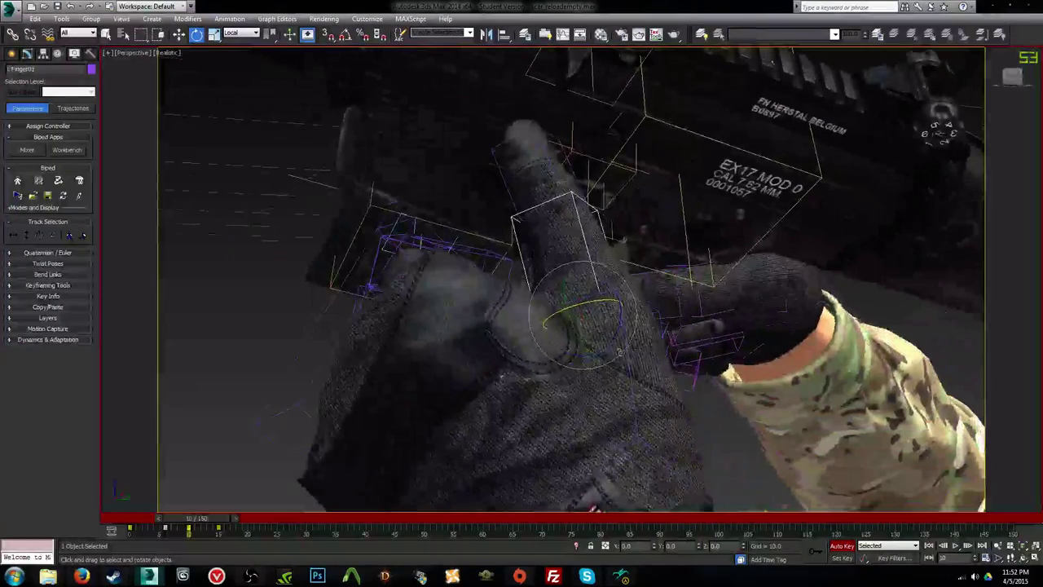
left_click_drag(619, 324, 620, 334)
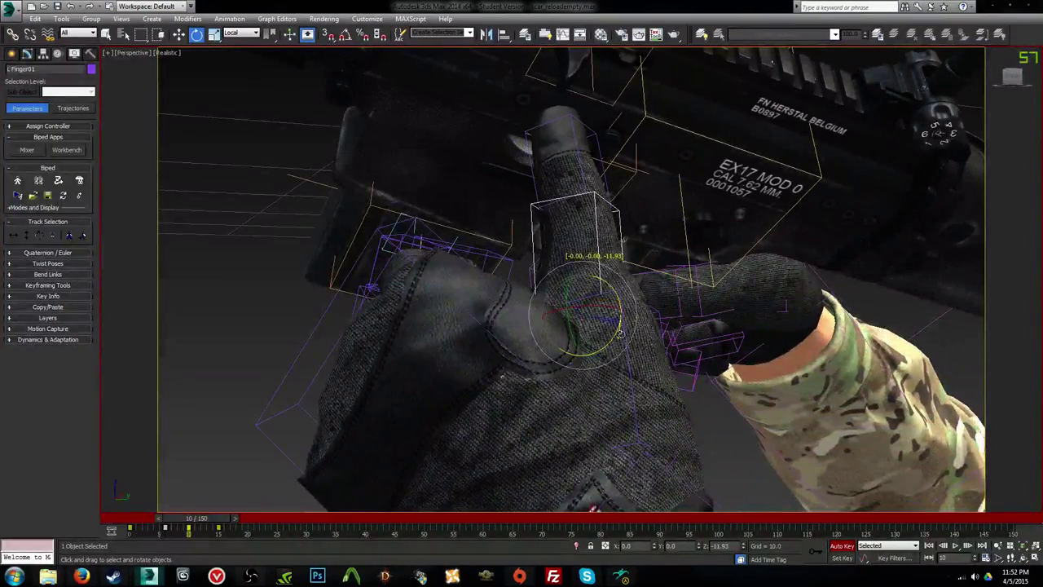
left_click_drag(621, 296, 600, 278)
left_click(569, 178)
left_click_drag(569, 179, 577, 194)
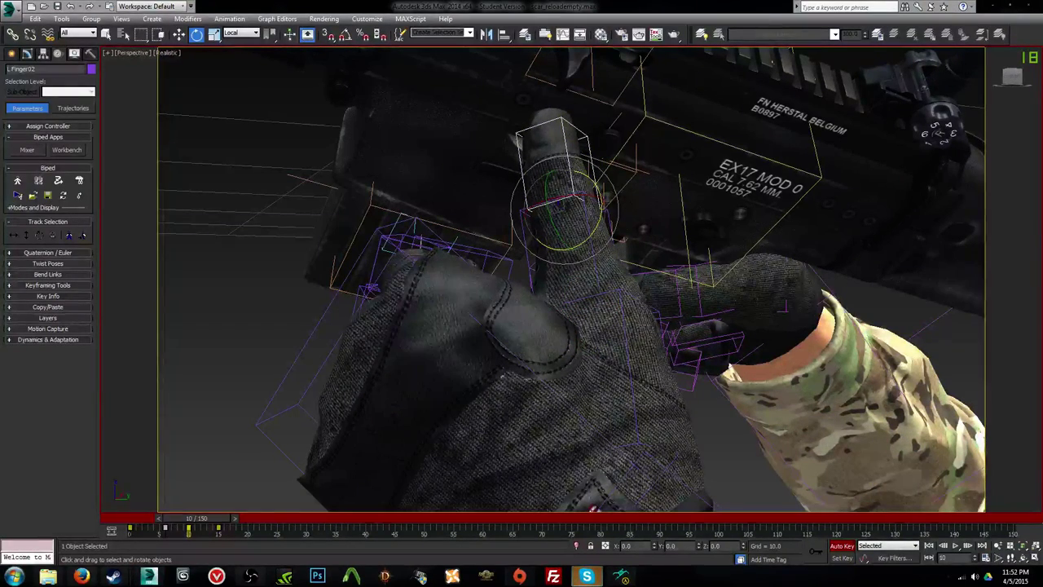
Step: At frame 10, rotate L Finger1 to swing the left index finger outward from its base
middle_click_drag(589, 347, 530, 361, "alt")
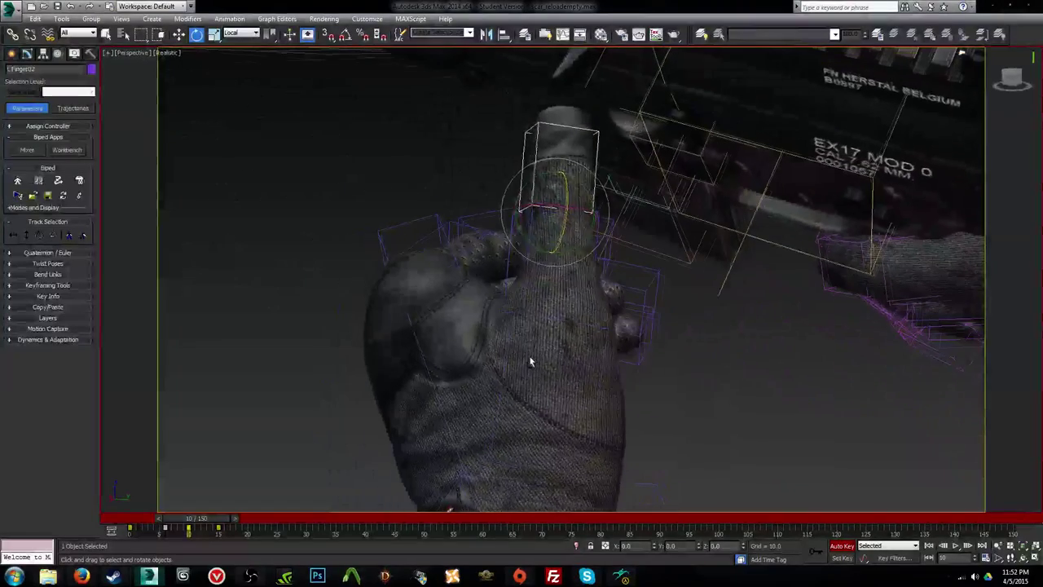
left_click(456, 255)
middle_click_drag(431, 292, 526, 281, "alt")
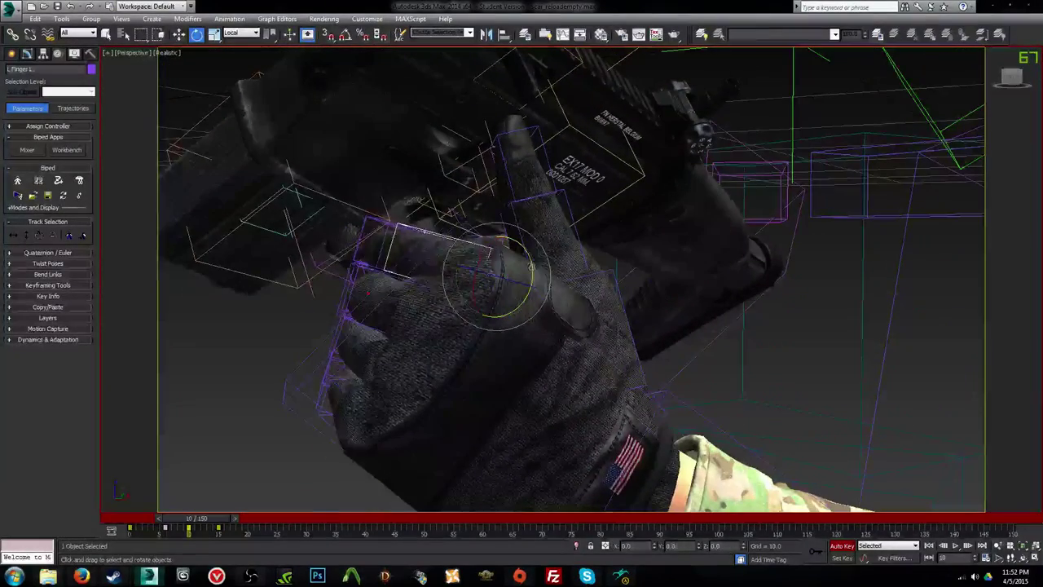
left_click_drag(526, 281, 538, 282)
middle_click_drag(532, 279, 439, 352, "alt")
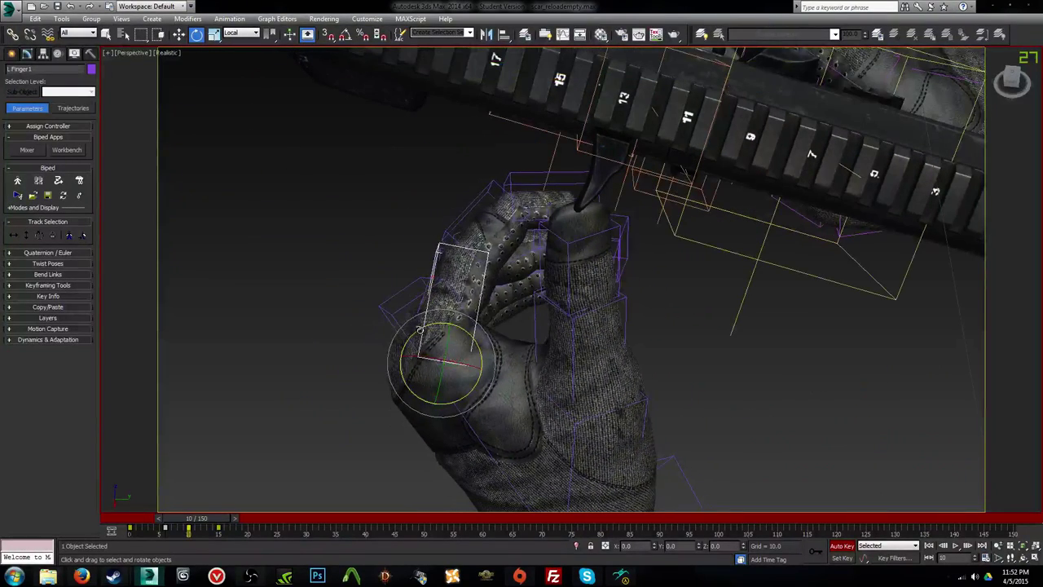
left_click_drag(419, 329, 371, 339)
Step: Straighten the outer joints of the left index finger at frame 10
left_click_drag(358, 249, 427, 294)
left_click_drag(342, 184, 350, 302)
double_click(359, 258)
middle_click_drag(352, 332, 446, 318, "alt")
Step: At frame 10, rotate L Finger2 to bring the left middle finger alongside the index finger
left_click(492, 259)
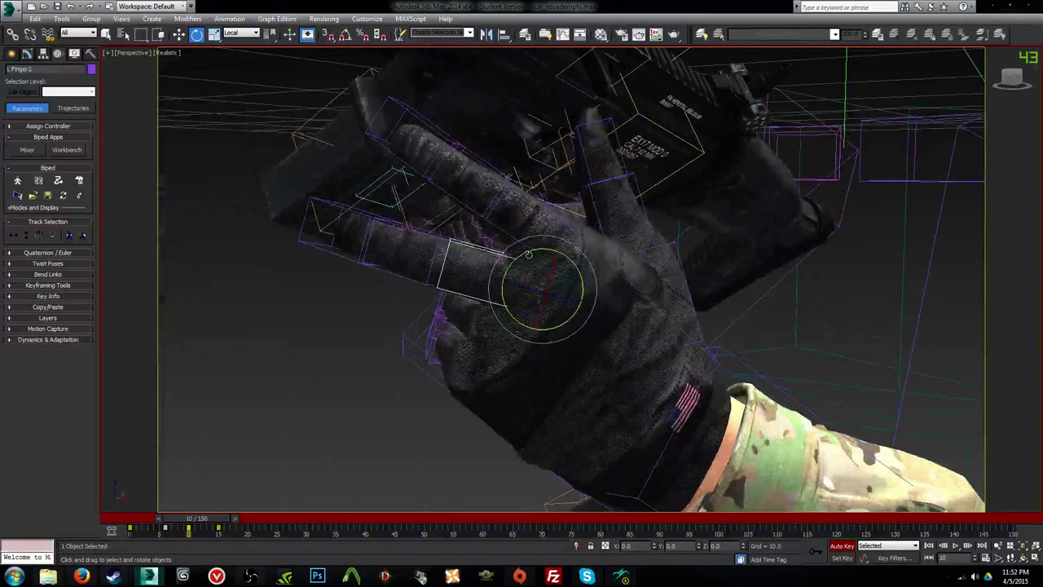
left_click_drag(538, 244, 552, 257)
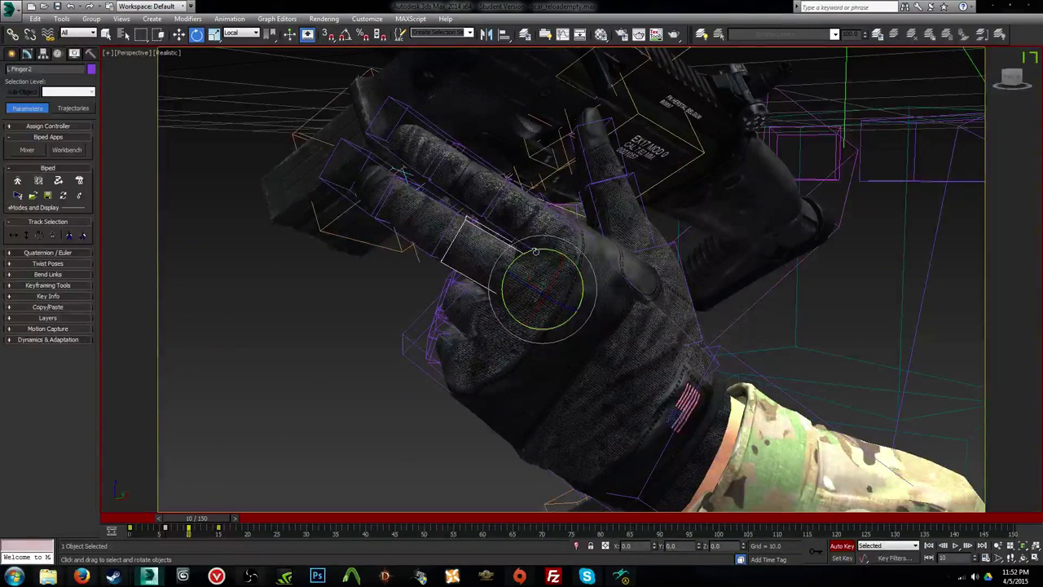
middle_click_drag(548, 223, 492, 313, "alt")
Step: At frame 10, open the left ring finger by rotating L Finger3 and adjust the bend of its outer joints
left_click_drag(538, 319, 520, 311)
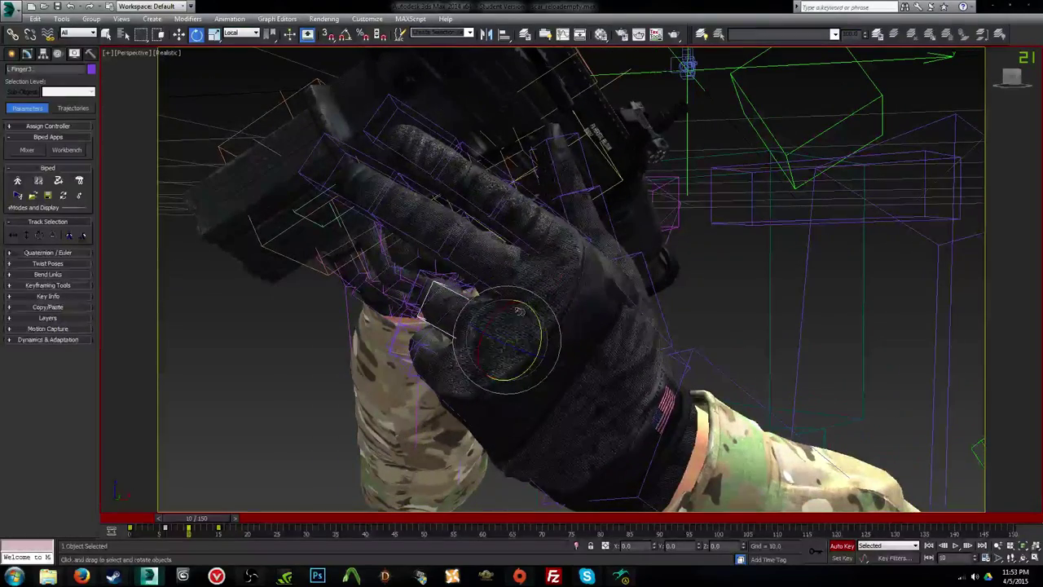
middle_click_drag(507, 293, 512, 289, "alt")
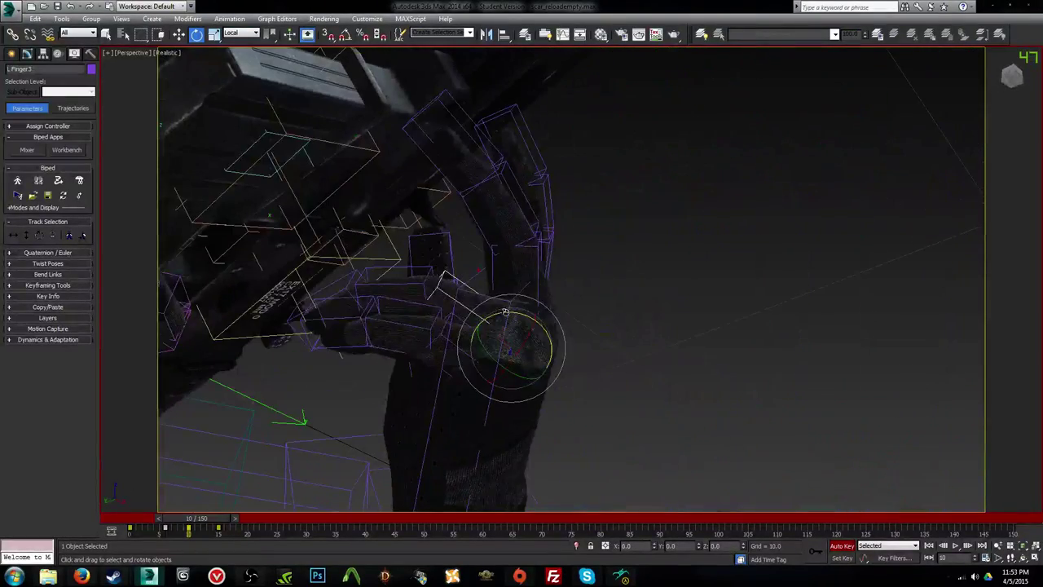
left_click_drag(505, 312, 554, 313)
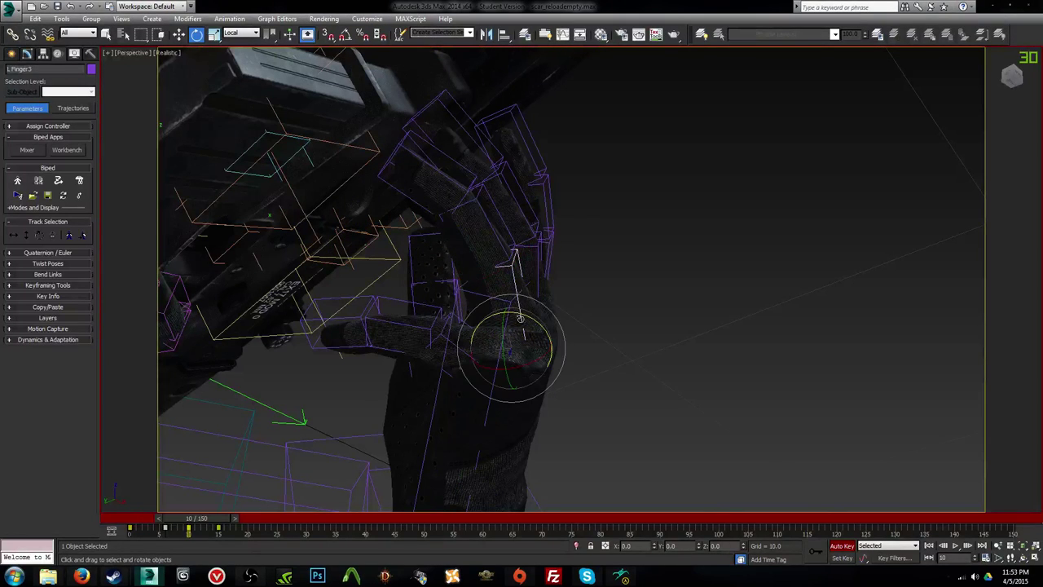
left_click_drag(483, 172, 483, 167)
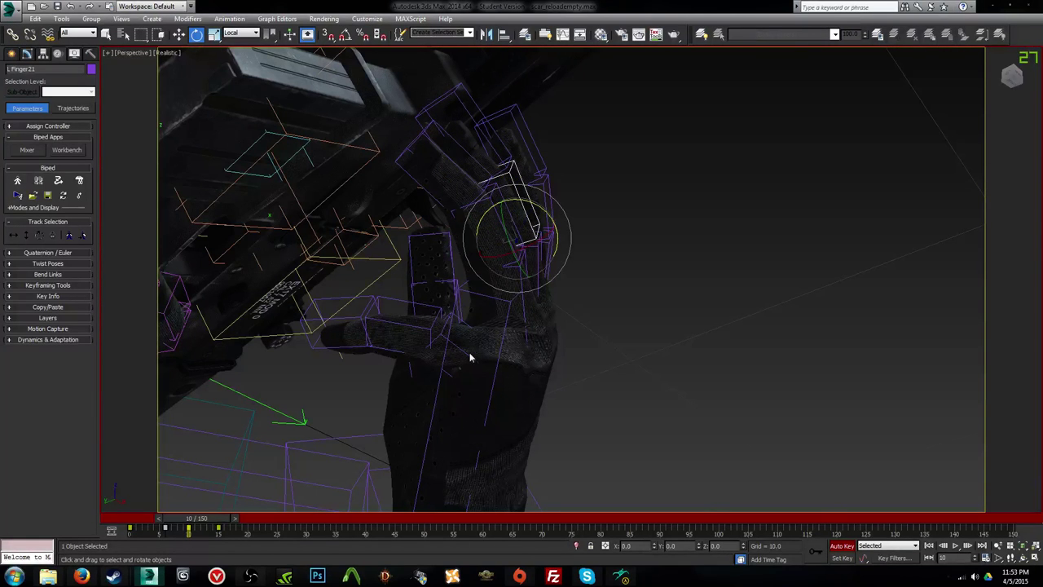
Step: At frame 10, open the little finger by rotating L Finger4 about 9° around local Y and -4° around local Z, and rotating L Finger41
left_click_drag(466, 352, 555, 372)
middle_click_drag(563, 351, 487, 376, "alt")
left_click_drag(516, 328, 531, 303)
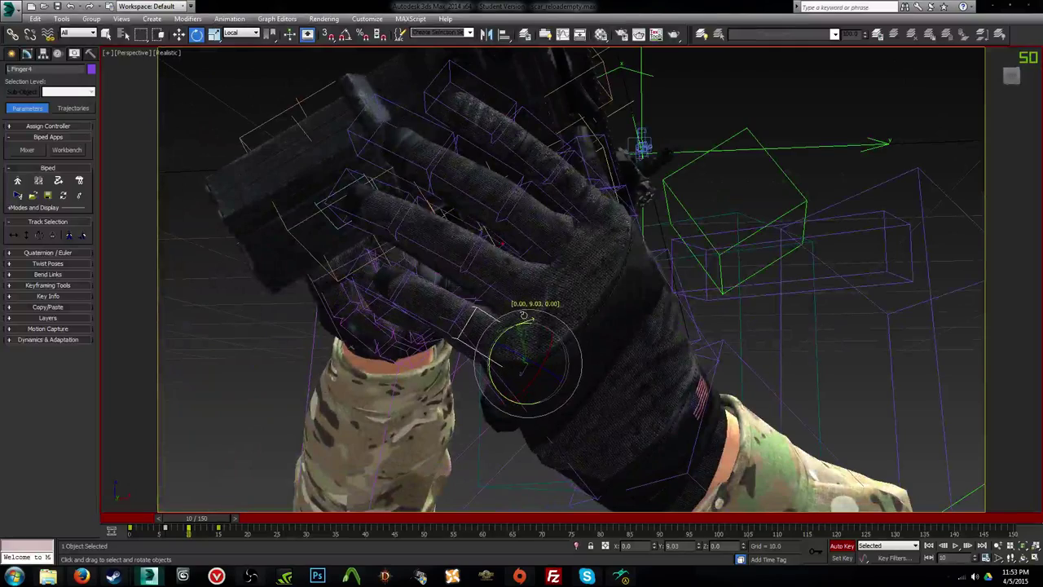
middle_click_drag(531, 303, 517, 345, "alt")
left_click_drag(517, 345, 522, 350)
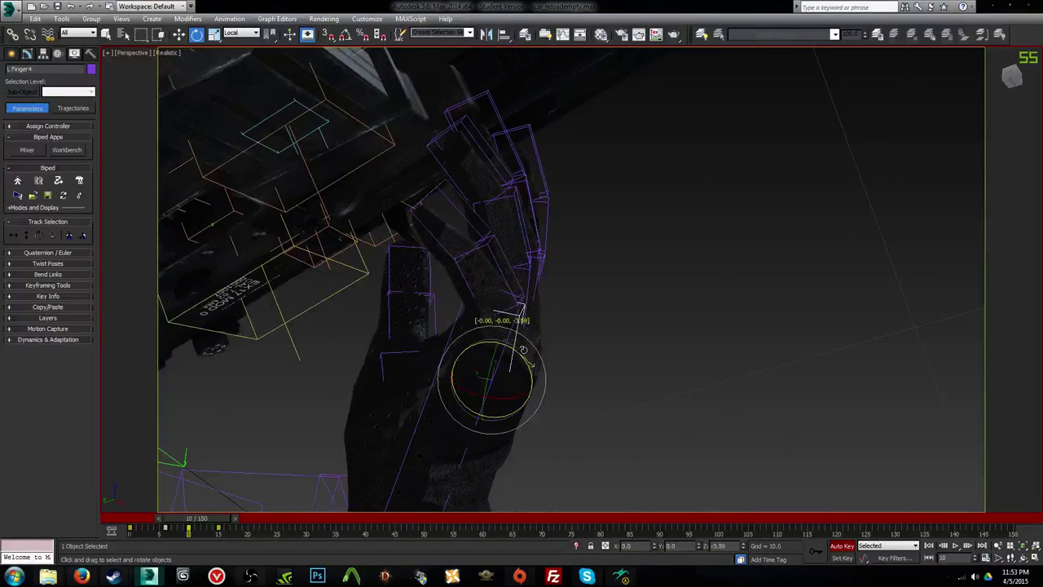
left_click(518, 282, "ctrl")
left_click_drag(518, 278, 534, 277)
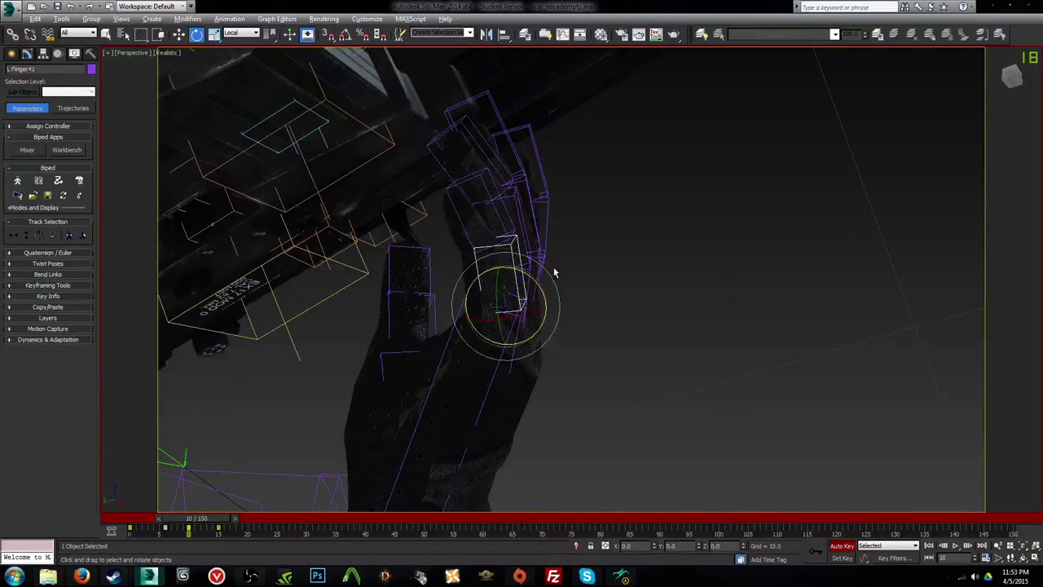
Step: At frame 10, rotate L Clavicle and L Forearm to reposition the left arm beside the rifle
middle_click_drag(554, 272, 523, 298, "alt")
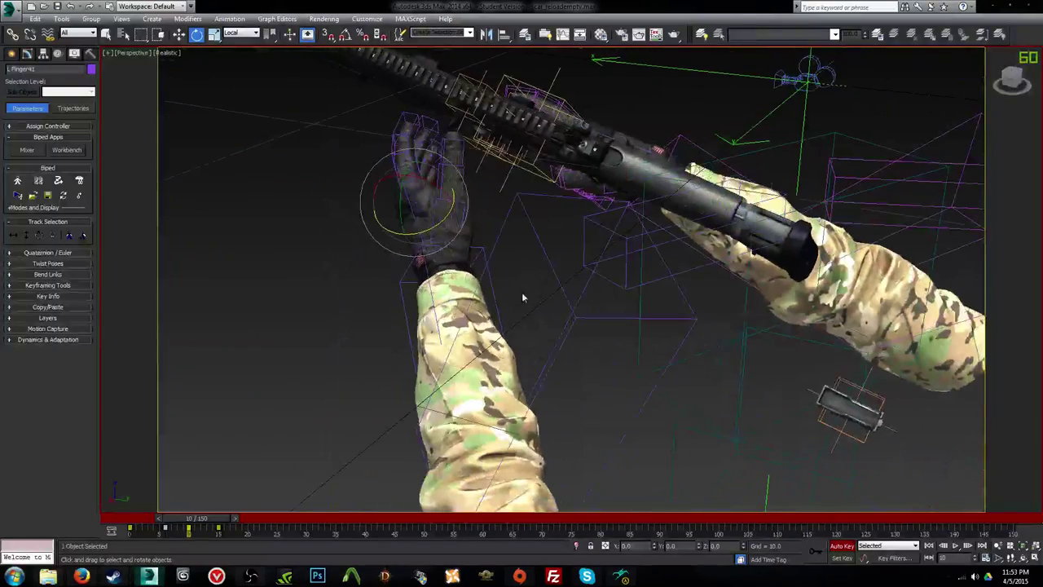
left_click(629, 247)
left_click(626, 247)
left_click_drag(754, 222, 719, 230)
left_click(499, 342)
middle_click_drag(533, 391, 412, 479, "alt")
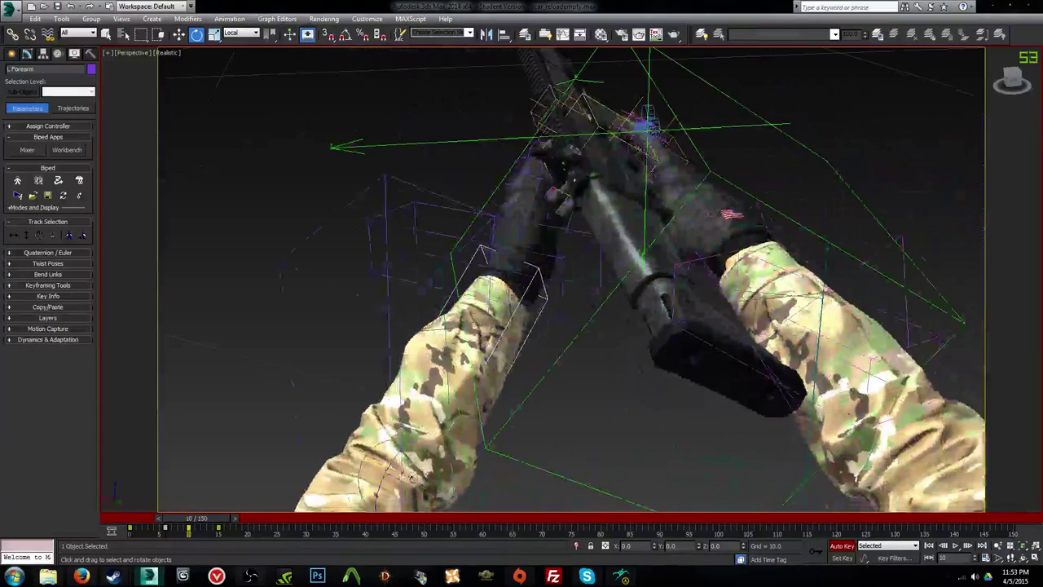
left_click(545, 253)
left_click_drag(608, 256, 597, 240)
left_click(471, 413)
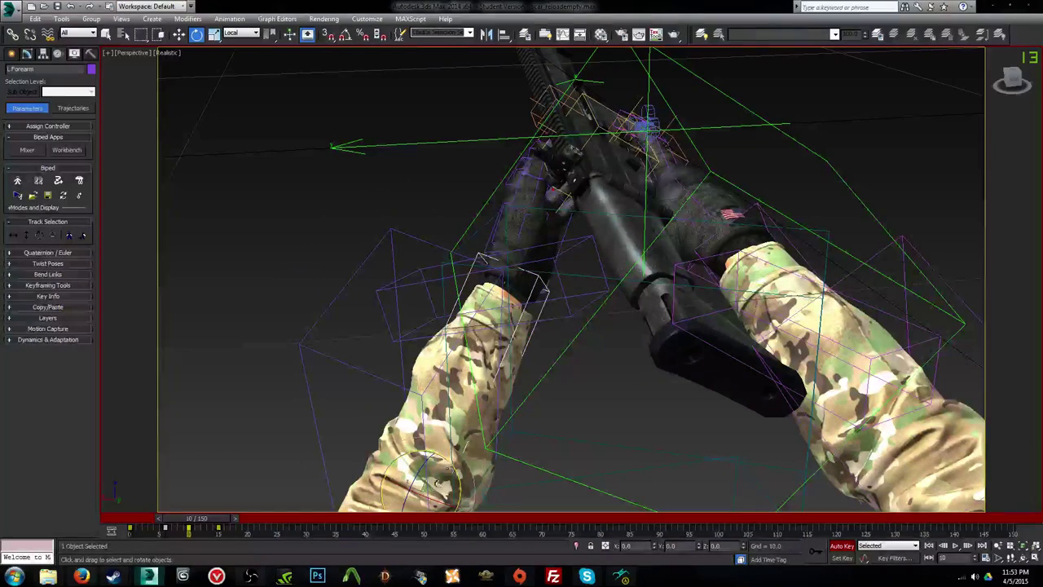
left_click_drag(424, 497, 437, 500)
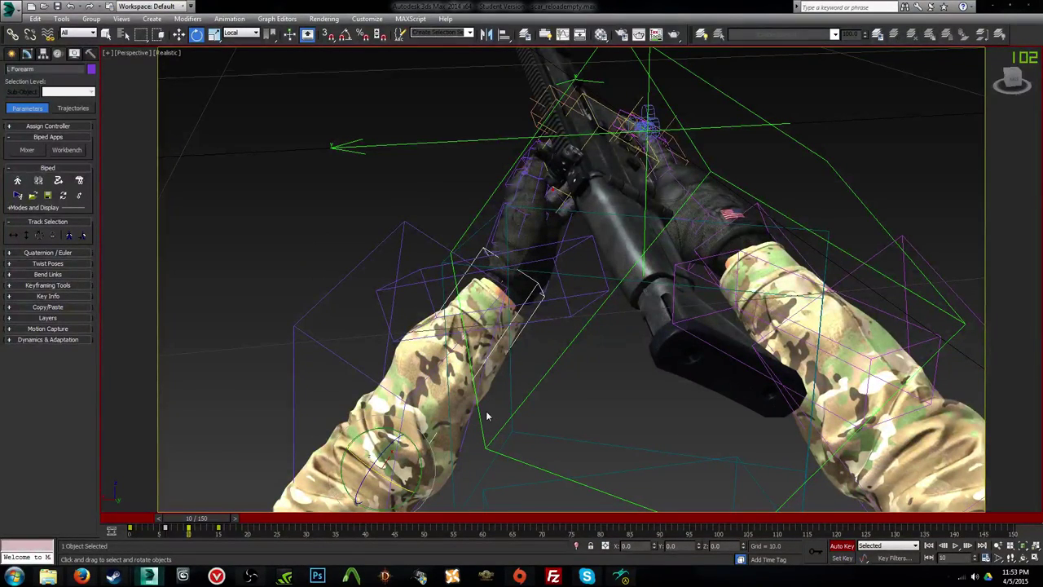
Step: At frame 6, rotate L Clavicle to lower the left shoulder
left_click(588, 577)
key("comma")
key("comma")
key("comma")
key("comma")
key("comma")
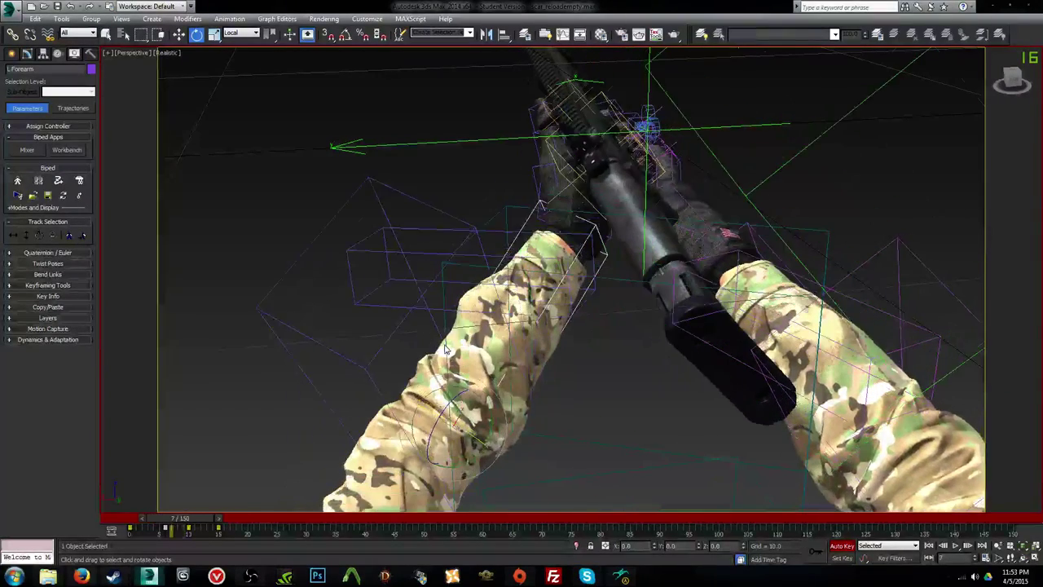
key("period")
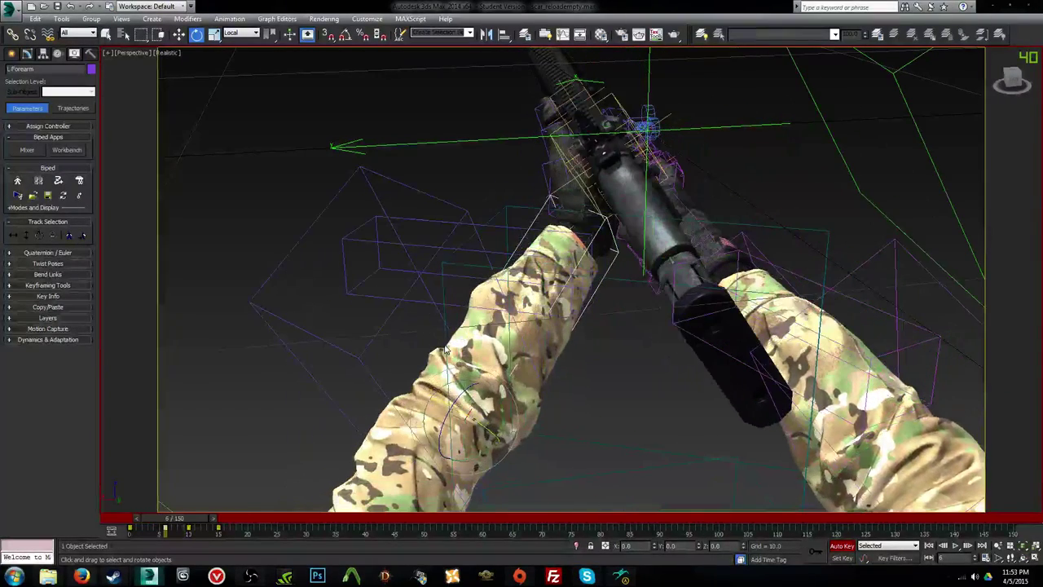
left_click(424, 280)
left_click_drag(608, 249, 603, 230)
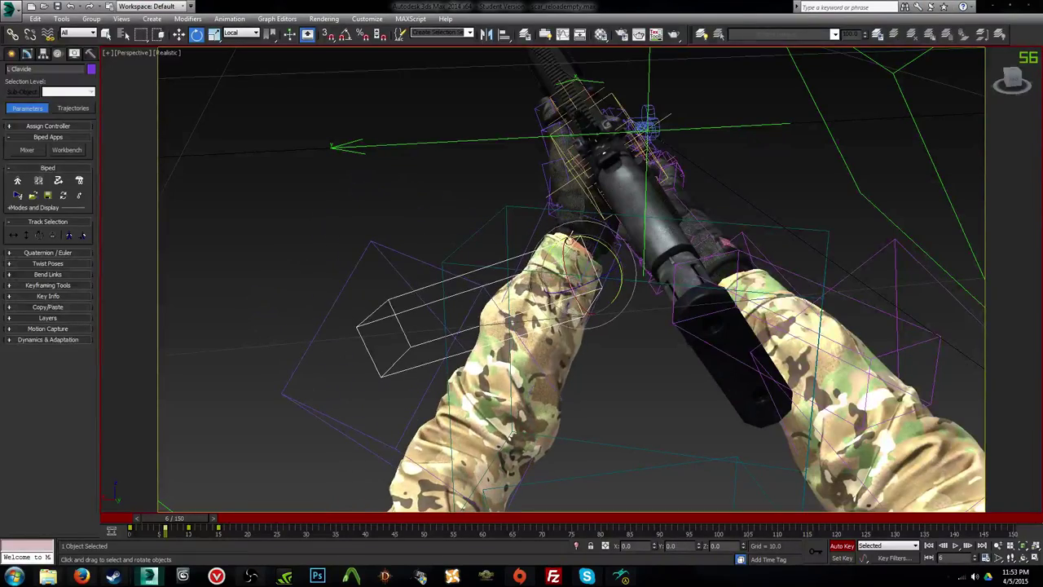
Step: At frame 6, rotate L Forearm slightly to adjust the left elbow's position
left_click(531, 236)
middle_click_drag(480, 317, 585, 298, "alt")
middle_click_drag(604, 420, 455, 424, "alt")
left_click_drag(171, 520, 189, 520)
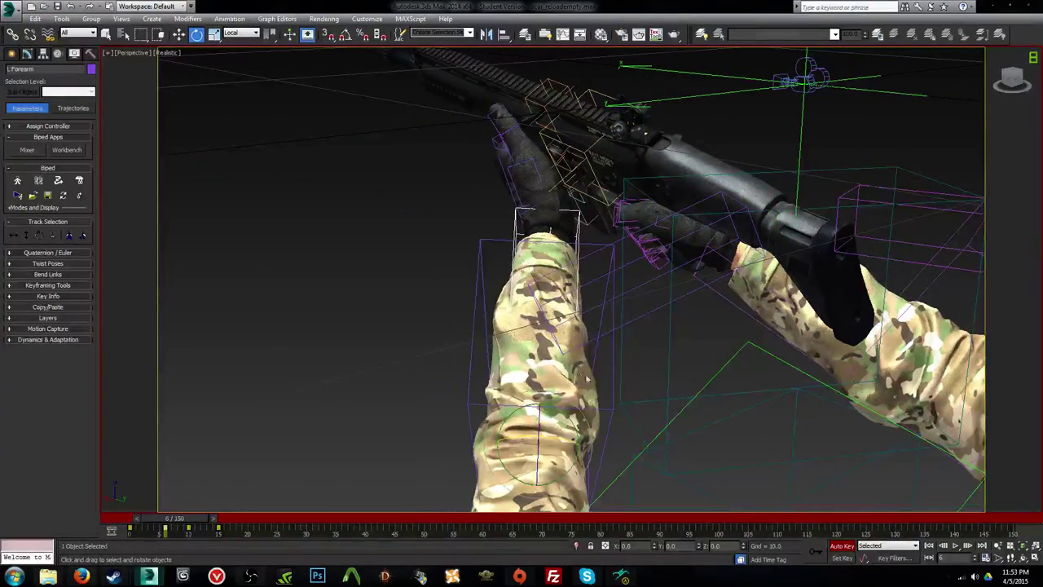
left_click_drag(561, 440, 568, 441)
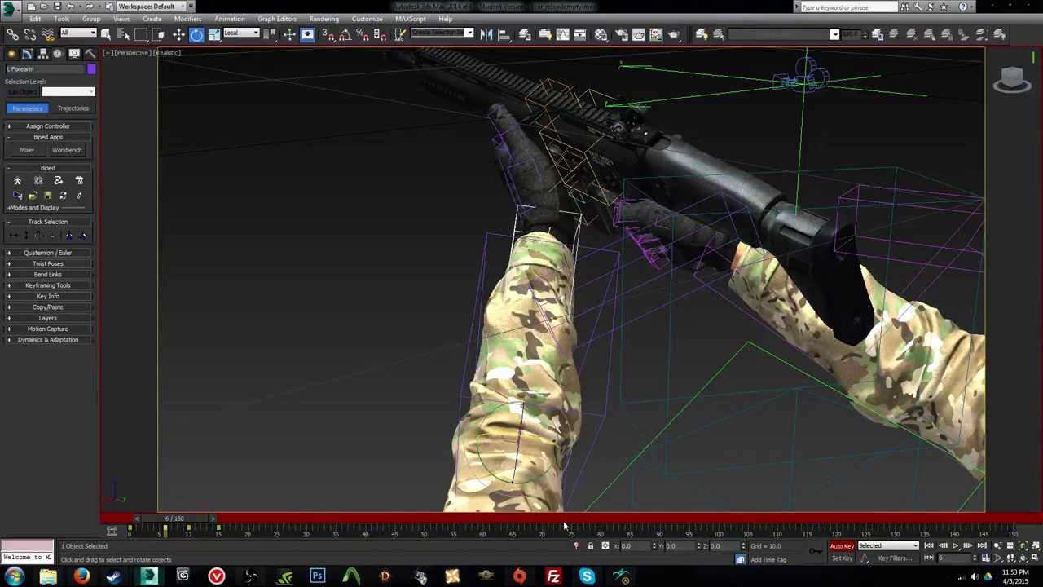
mouse_move(164, 525)
left_mouse_down()
mouse_move(192, 528)
mouse_move(156, 534)
mouse_move(164, 530)
left_mouse_up()
Step: Step through the opening frames up to frame 15 and examine how the left arm leaves the rifle
middle_click_drag(310, 407, 405, 381, "alt")
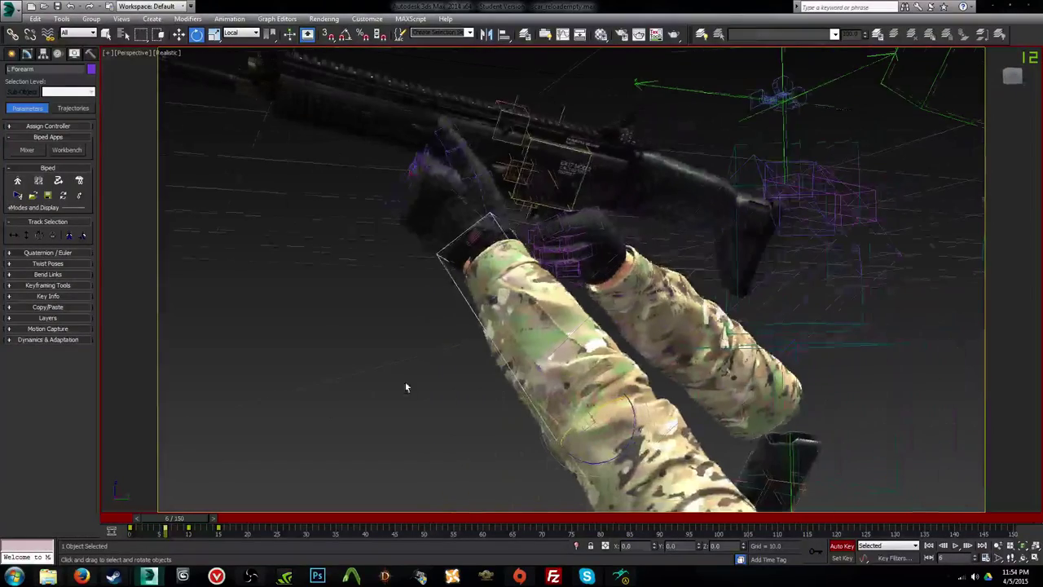
key("comma")
key("comma")
key("comma")
key("comma")
key("comma")
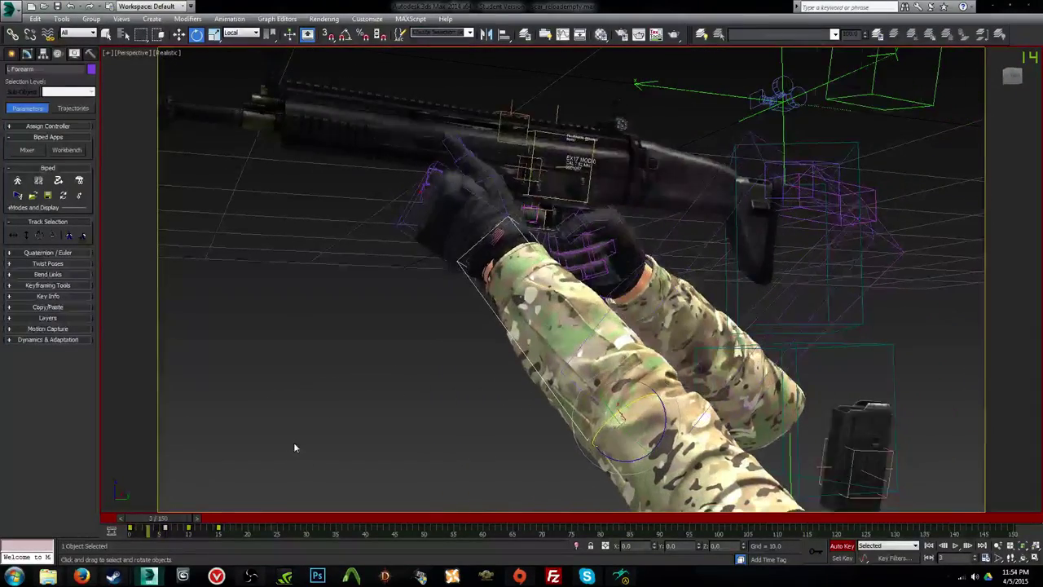
key("period")
key("period")
key("period")
key("period")
key("period")
key("period")
key("period")
key("period")
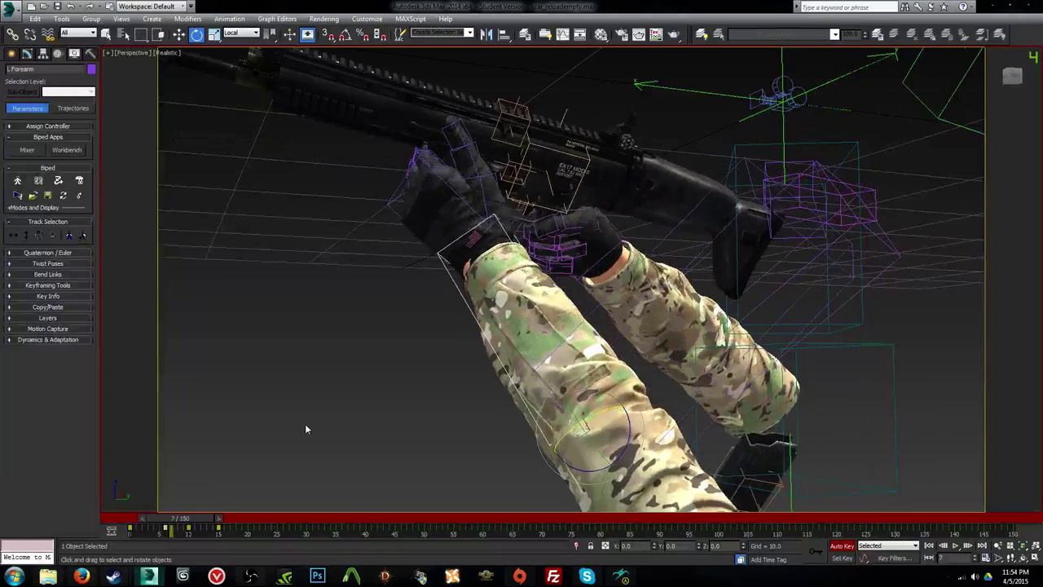
key("period")
key("period")
key("period")
key("period")
key("period")
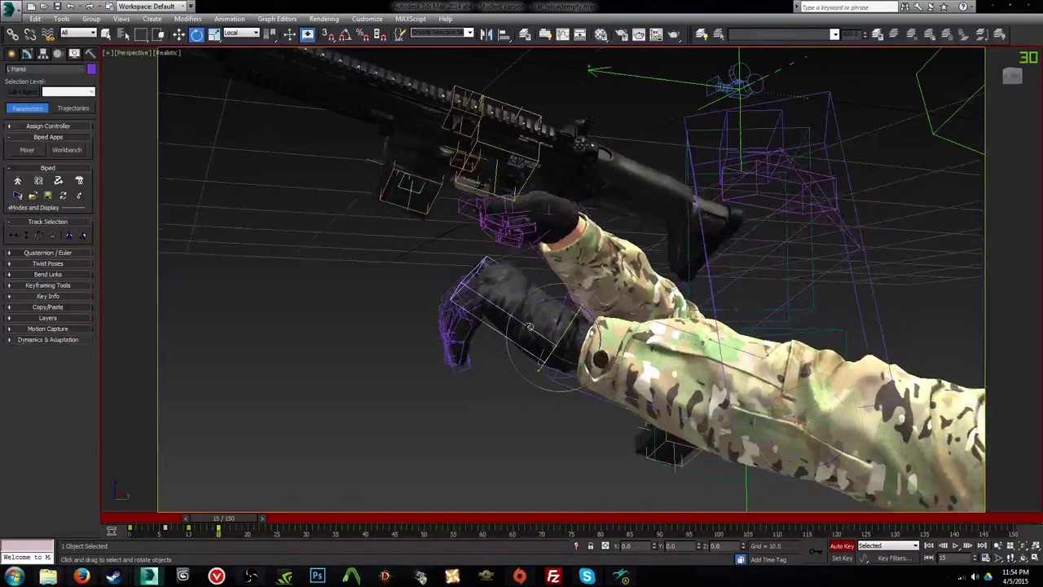
Step: At frame 15, repose the left arm by rotating L Hand, L Clavicle and L Forearm
left_click_drag(545, 299, 588, 313)
middle_click_drag(619, 322, 555, 348, "alt")
left_click(593, 159)
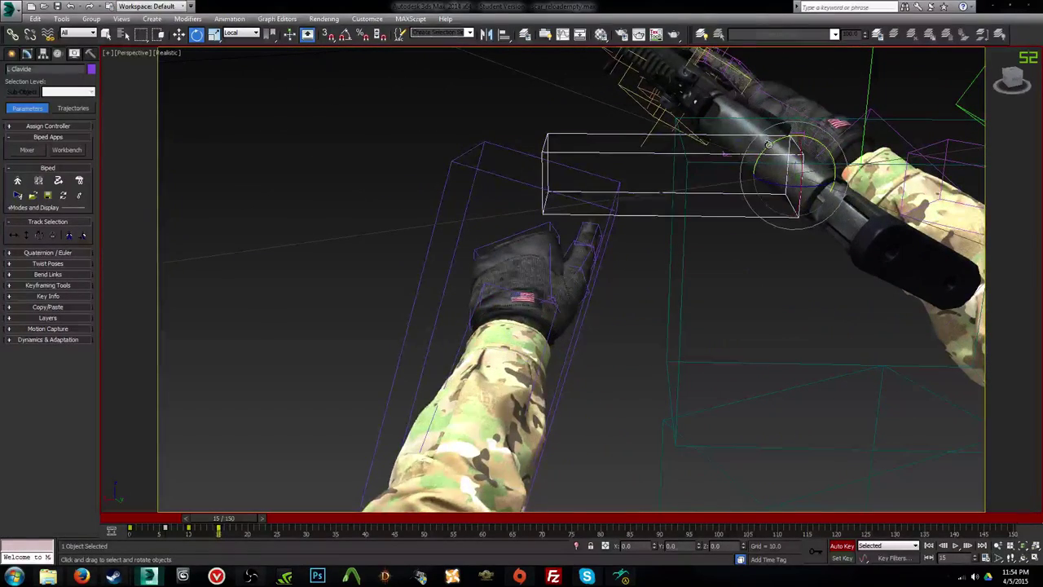
left_click_drag(769, 145, 599, 324)
left_click(551, 344)
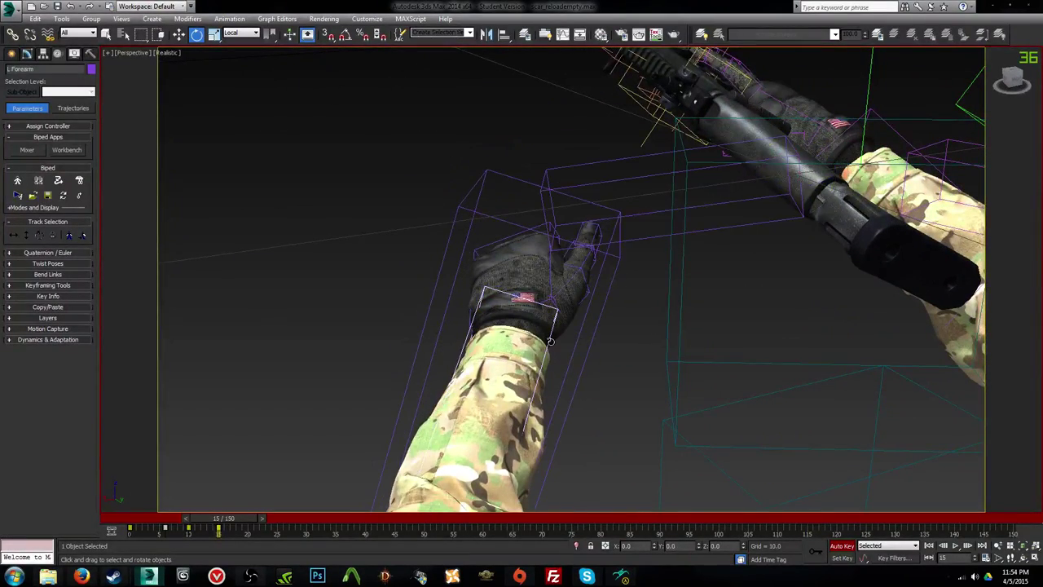
scroll(511, 469, "down", 3)
middle_click_drag(511, 469, 485, 399, "alt")
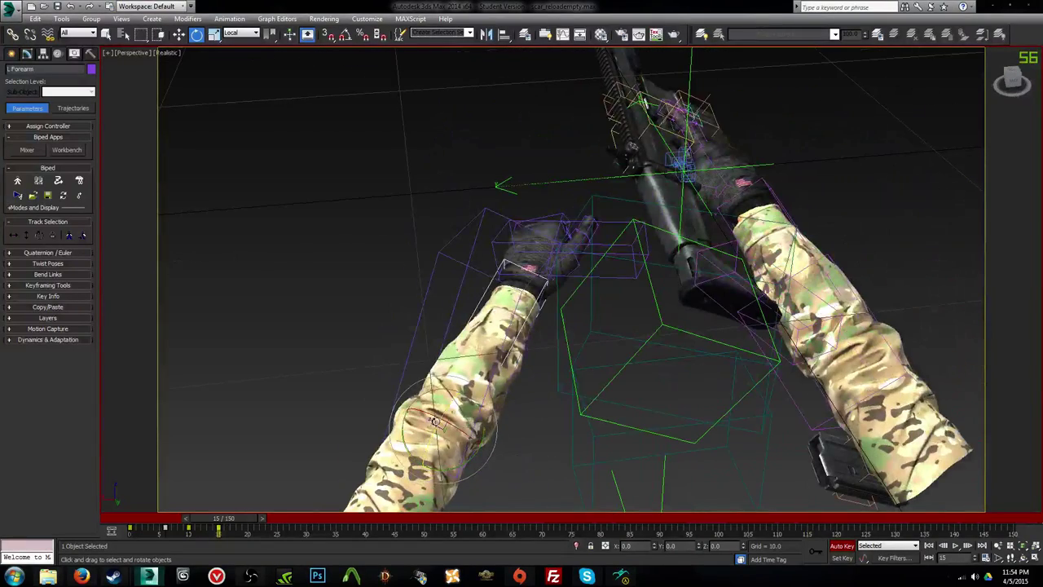
mouse_move(457, 423)
left_mouse_down()
mouse_move(489, 445)
mouse_move(449, 416)
left_mouse_up()
Step: Play the reload through Camera001 to check the reposed left arm
left_click_drag(236, 523, 150, 523)
key("c")
key("slash")
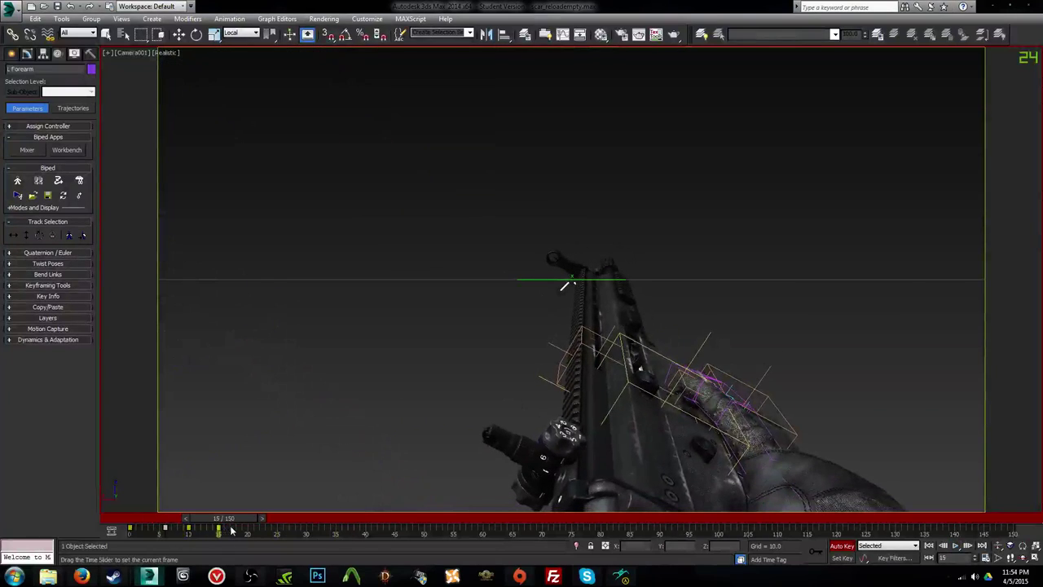
key("p")
Step: Copy the posture of all left finger bones at frame 10 and paste it at frame 15
key("z")
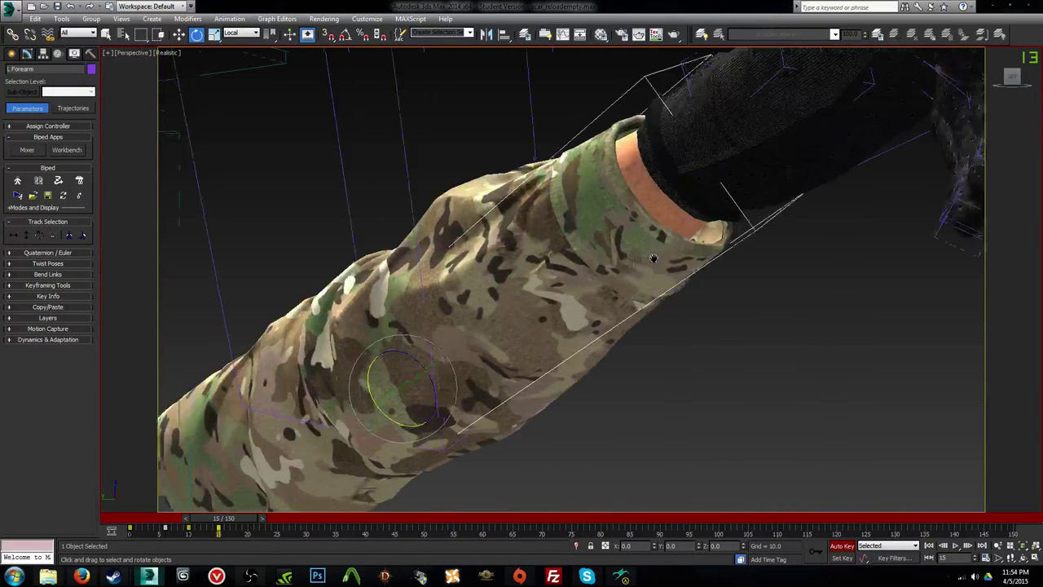
double_click(784, 181)
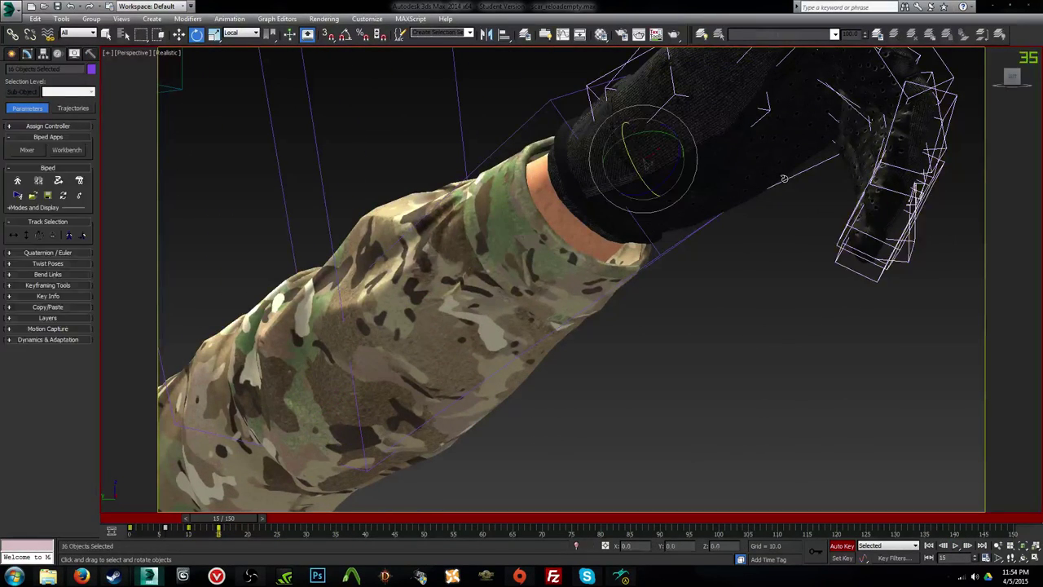
middle_click_drag(784, 178, 557, 380, "alt")
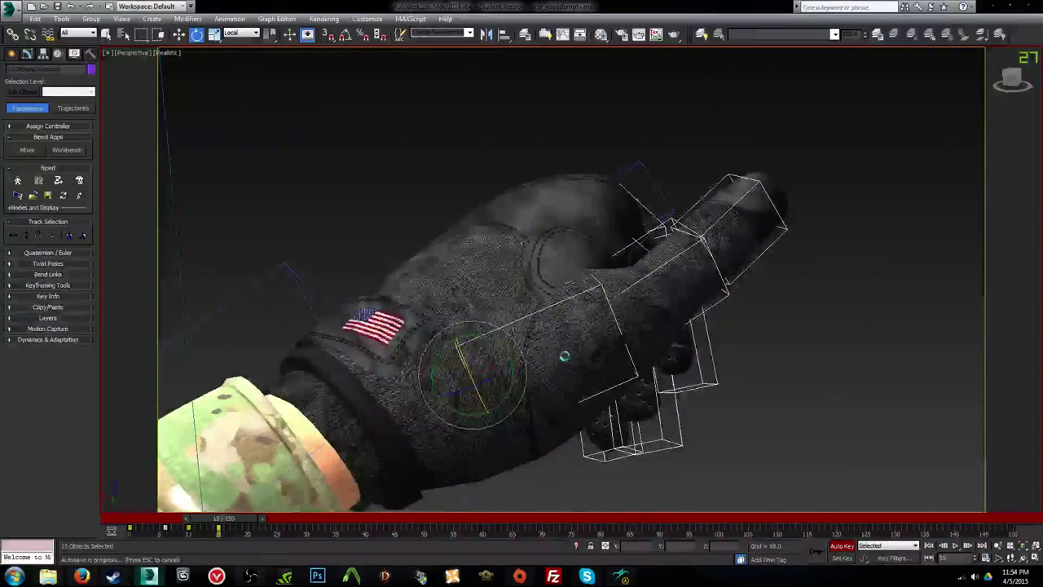
key("comma")
key("comma")
key("comma")
key("comma")
key("comma")
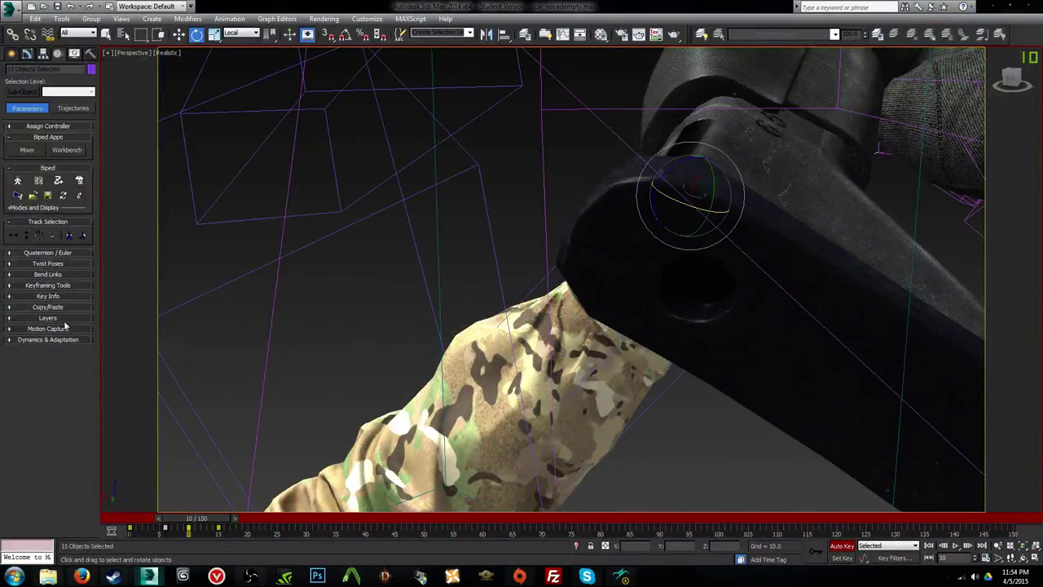
left_click(47, 308)
key("period")
key("period")
key("period")
key("period")
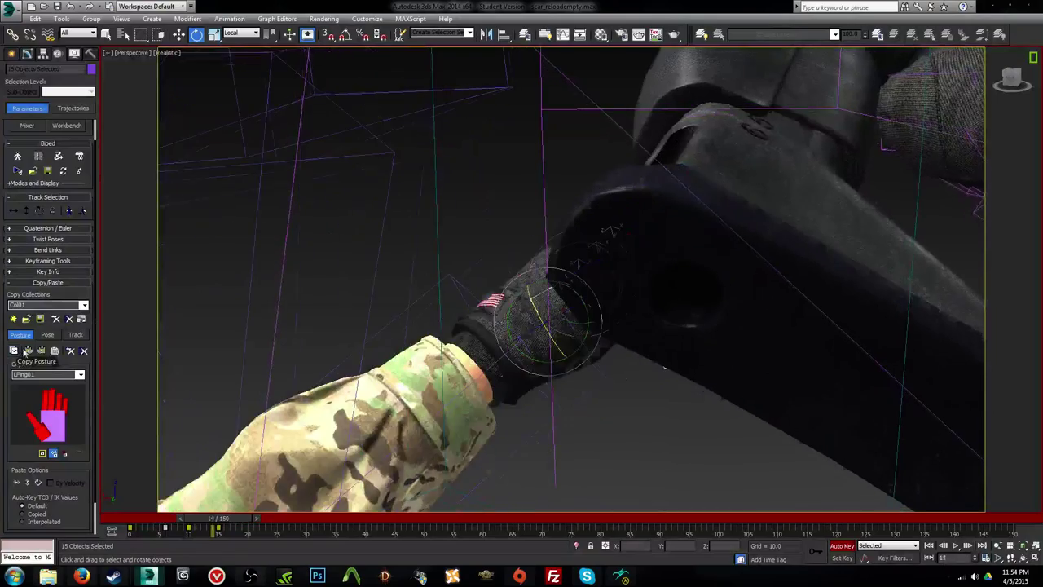
left_click(29, 351)
middle_click_drag(408, 337, 577, 359, "alt")
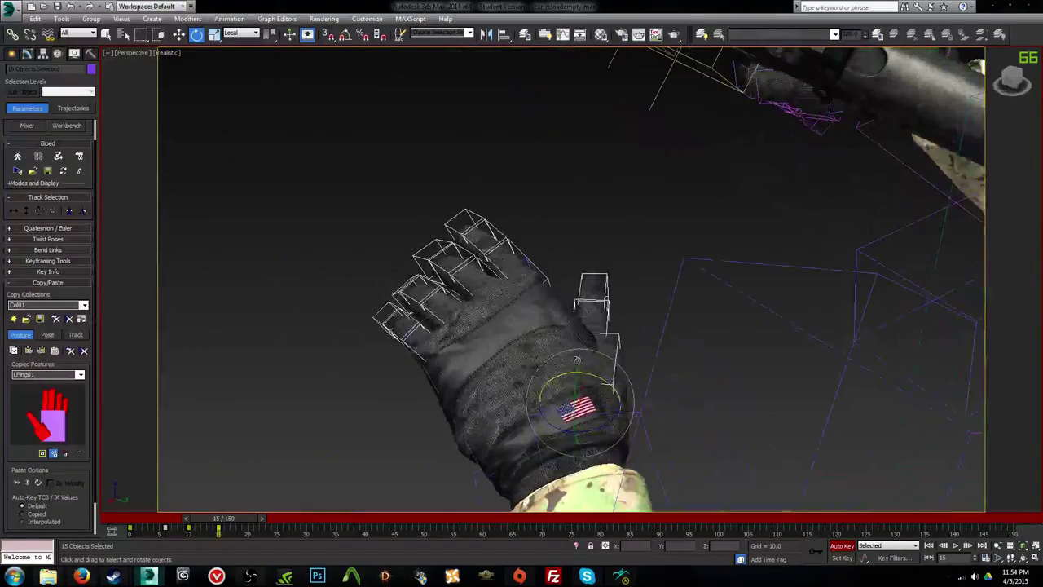
Step: At frame 15, rotate the bones of the four left fingers together, leaving out the thumb
left_click_drag(609, 364, 606, 361, "alt")
middle_click_drag(605, 361, 644, 325, "alt")
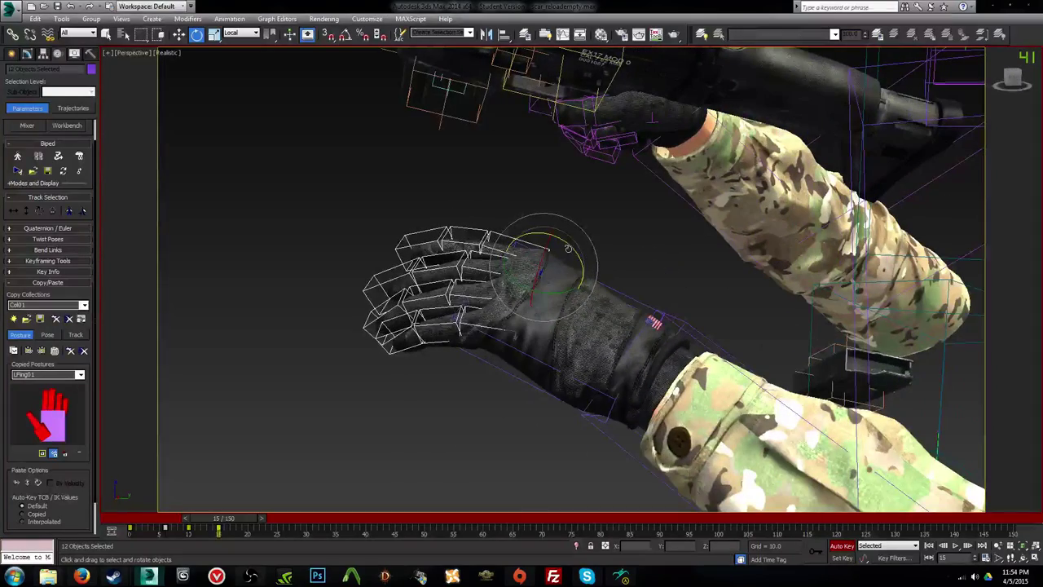
mouse_move(568, 243)
left_mouse_down()
mouse_move(575, 248)
mouse_move(561, 237)
left_mouse_up()
mouse_move(245, 520)
left_mouse_down()
mouse_move(187, 505)
mouse_move(247, 502)
left_mouse_up()
middle_click_drag(353, 443, 480, 319, "alt")
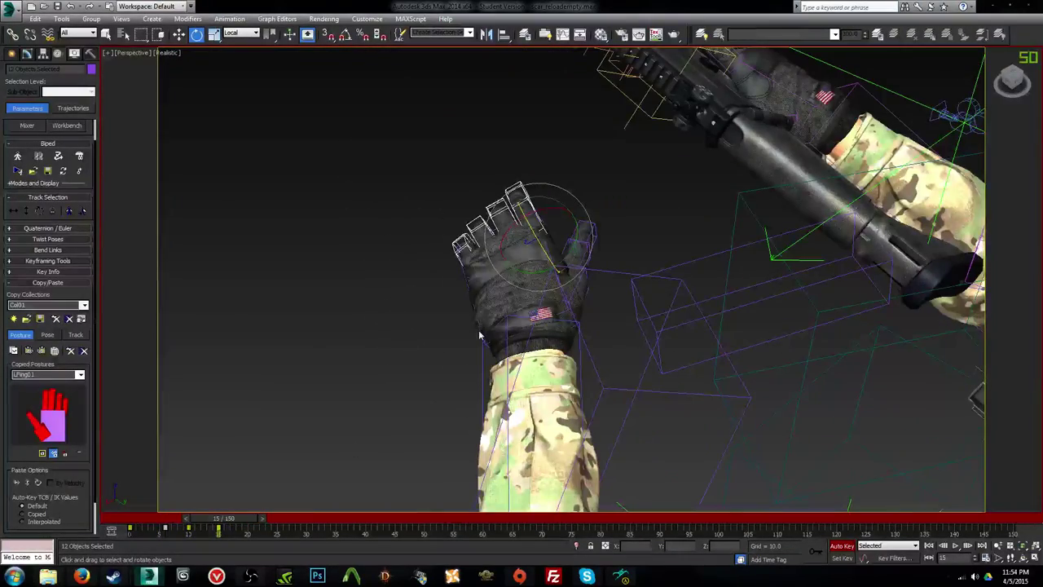
mouse_move(246, 520)
left_mouse_down()
mouse_move(195, 519)
mouse_move(249, 519)
left_mouse_up()
Step: At frame 15, rotate L Hand to straighten the wrist and rotate L Clavicle to shift the left arm
key("e")
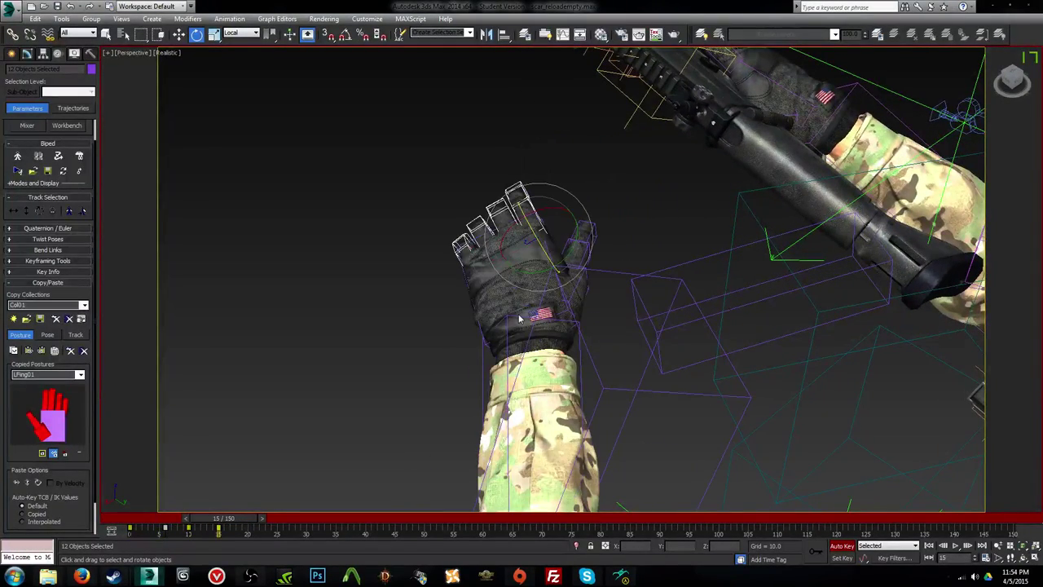
left_click(548, 259)
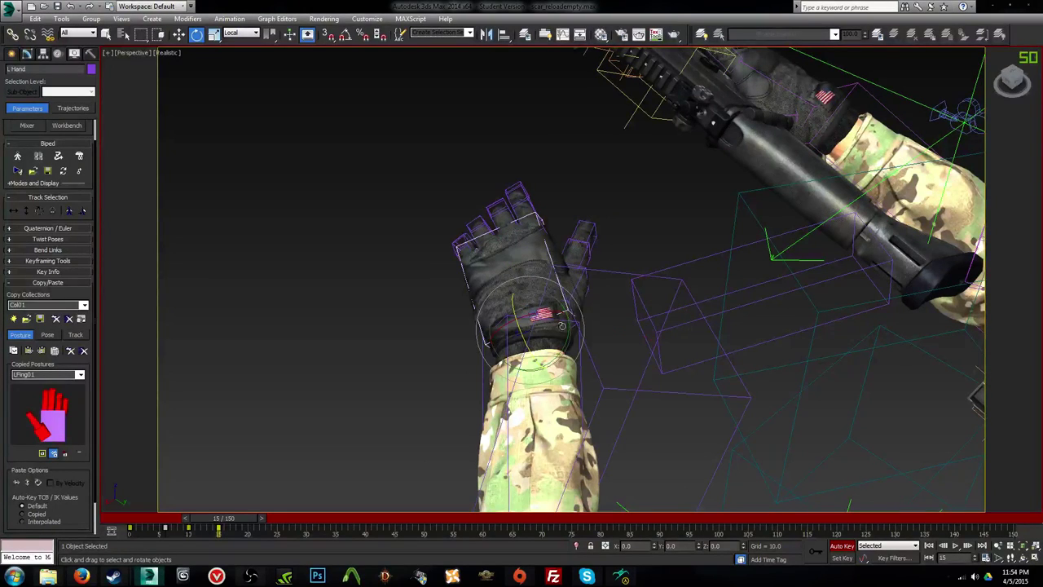
left_click_drag(567, 336, 550, 379)
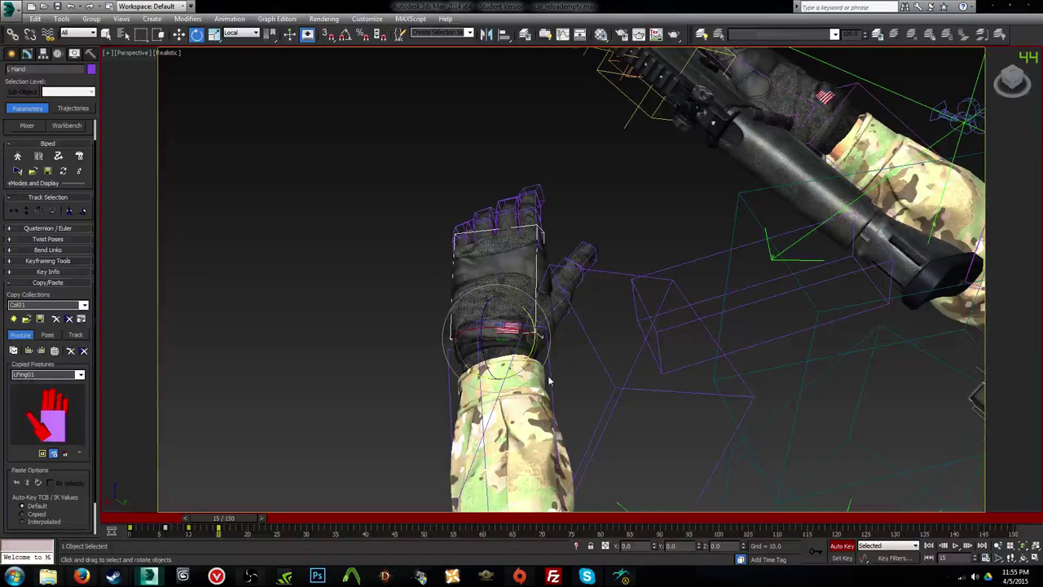
left_click(550, 415)
middle_click_drag(551, 415, 638, 276, "alt")
scroll(697, 174, "down", 5)
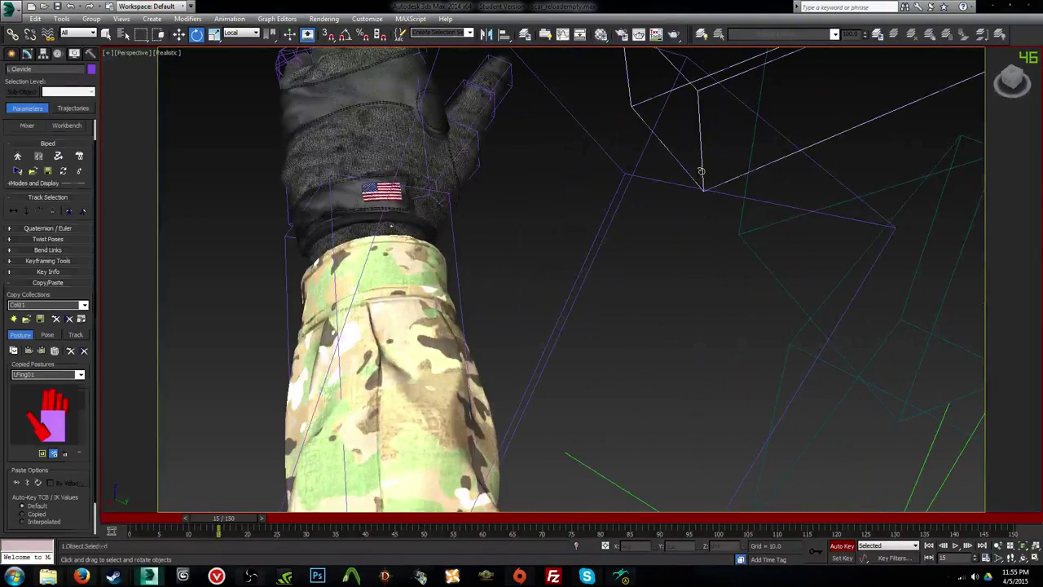
left_click(792, 114)
left_click_drag(793, 114, 802, 108)
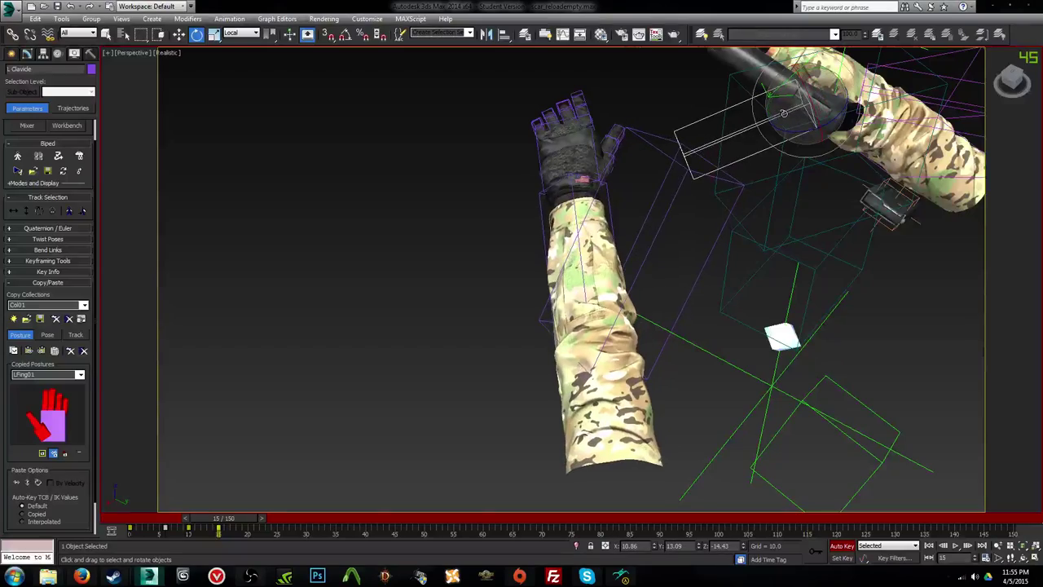
middle_click_drag(603, 305, 507, 257, "alt")
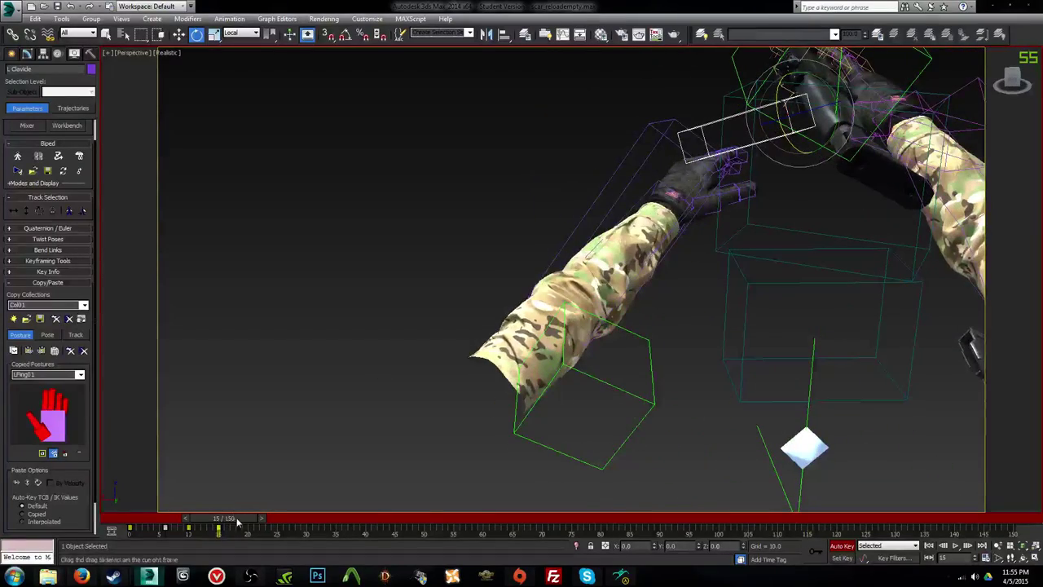
left_click_drag(238, 522, 183, 522)
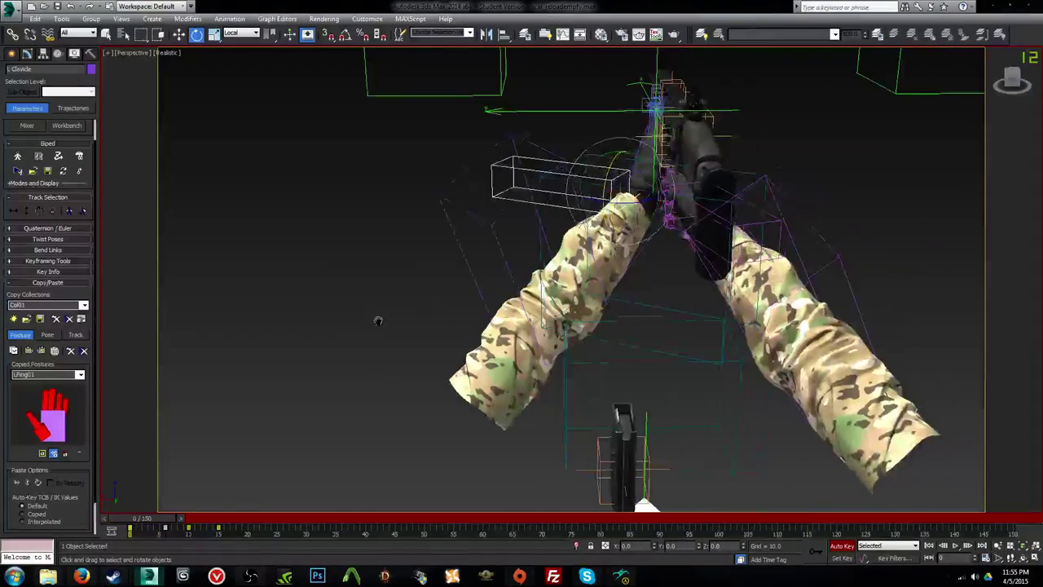
Step: Play the reload through Camera001 and scrub from frame 0 to about frame 23 to review the left arm's motion
key("slash")
key("c")
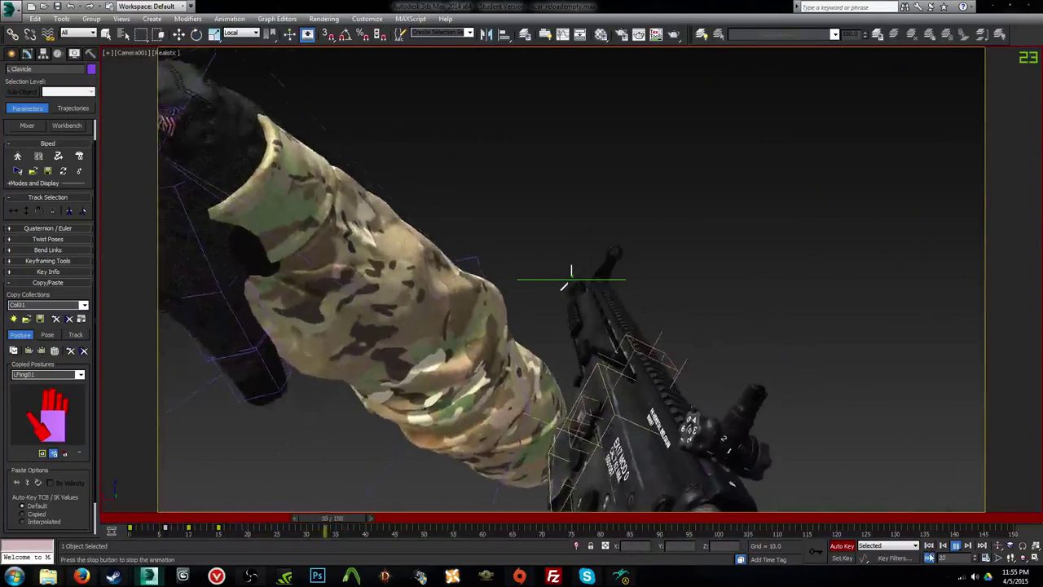
left_click(929, 545)
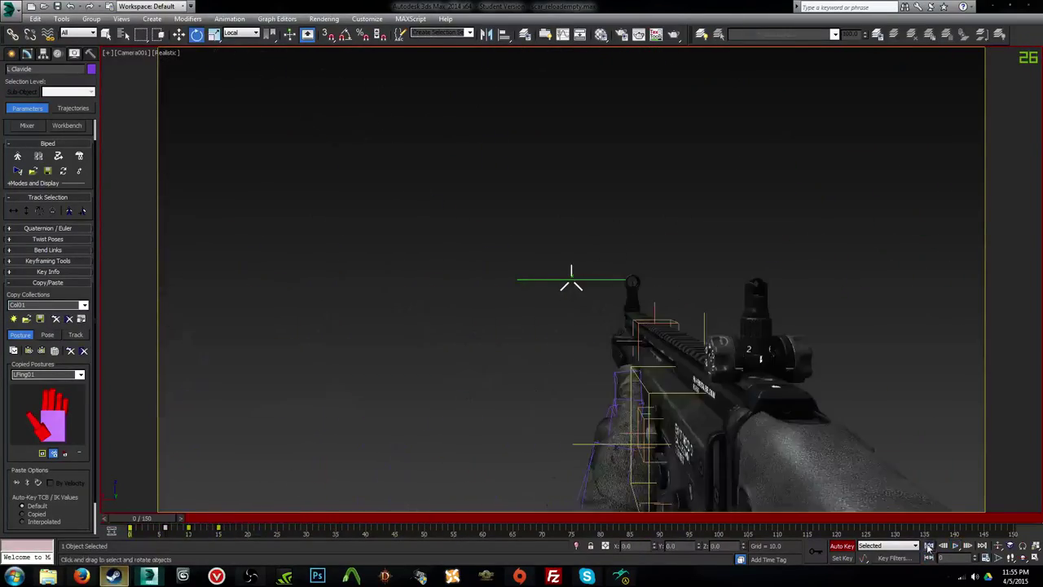
left_click_drag(157, 518, 279, 524)
key("e")
key("p")
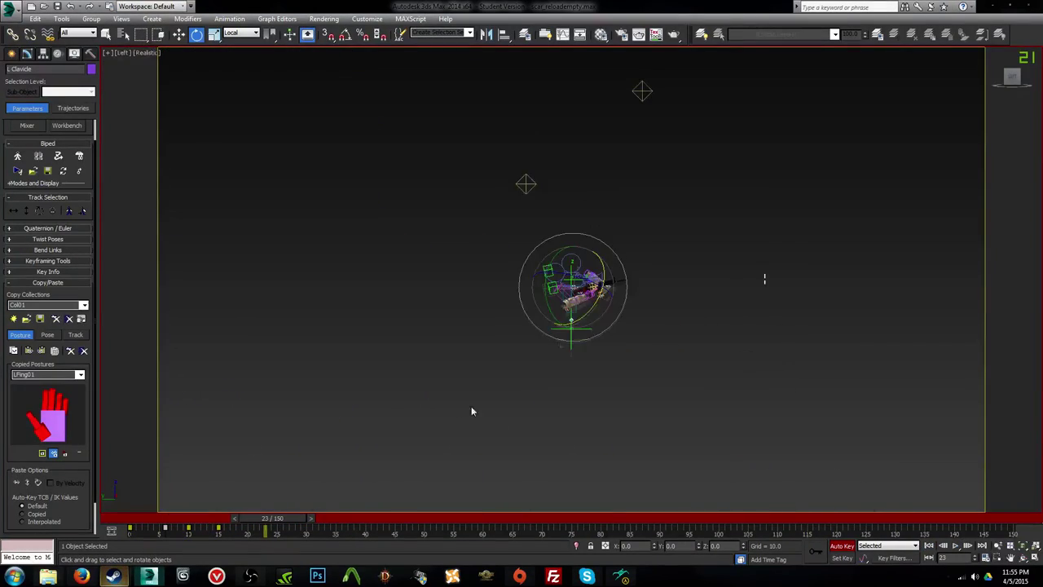
Step: Examine the left arm's pose at frame 23 from several angles in the perspective view
scroll(579, 315, "up", 5)
mouse_move(577, 316)
middle_mouse_down()
mouse_move(562, 322)
mouse_move(641, 314)
mouse_move(568, 320)
middle_mouse_up()
scroll(642, 314, "up", 5)
scroll(642, 314, "down", 3)
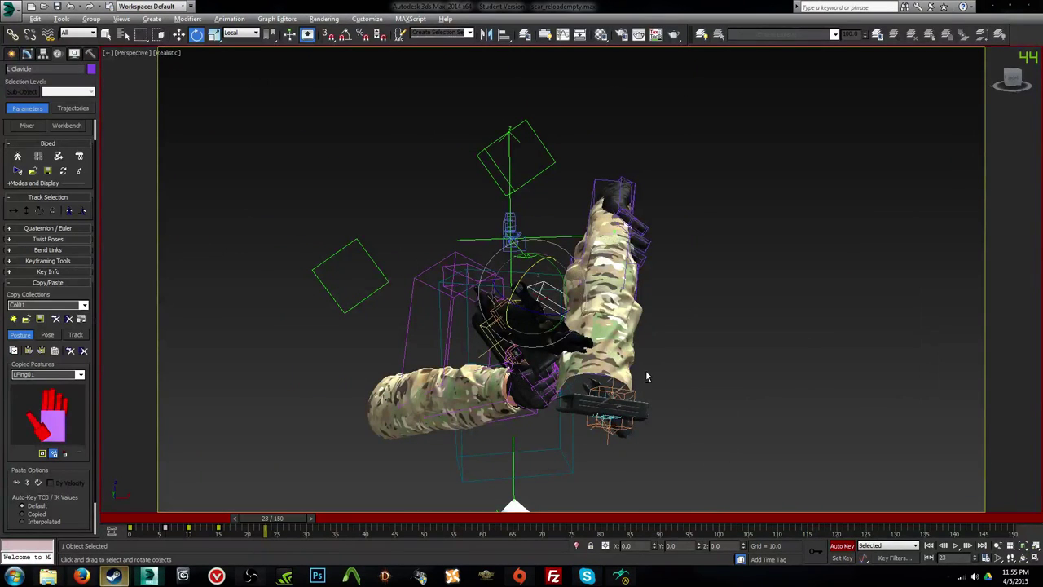
middle_click_drag(646, 374, 414, 410, "alt")
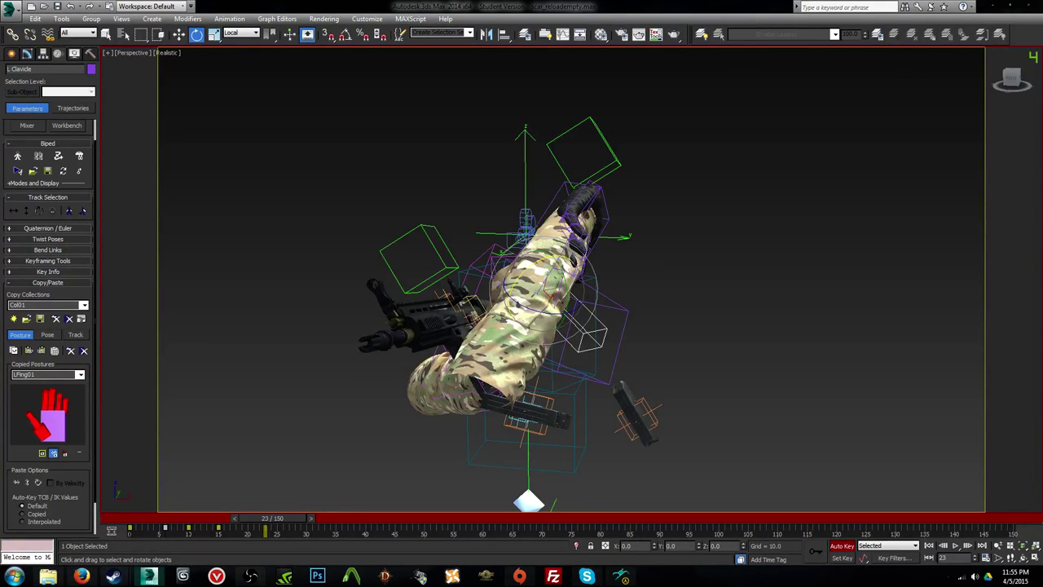
middle_click_drag(715, 316, 642, 317, "alt")
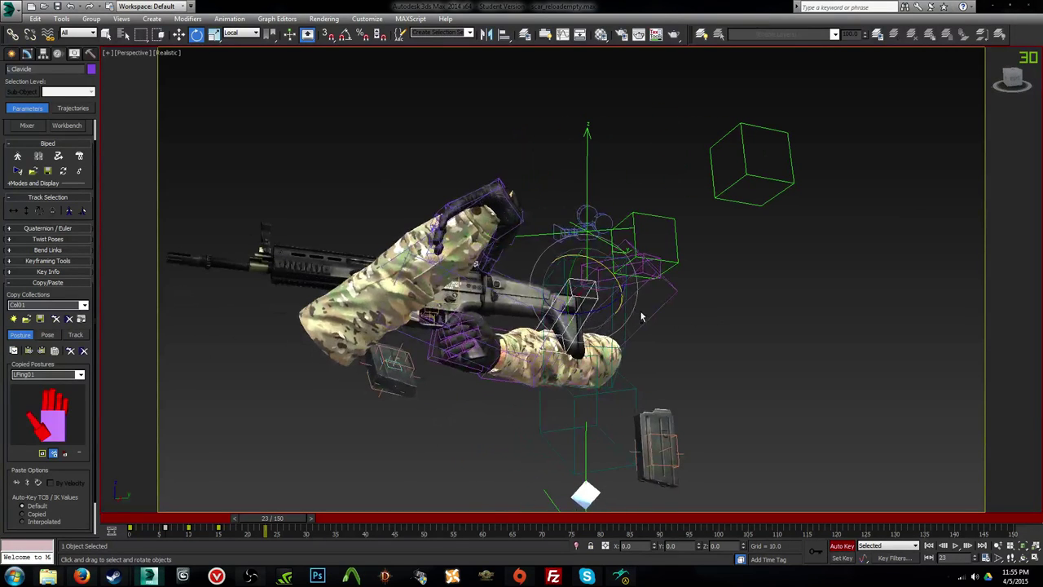
left_click(513, 205)
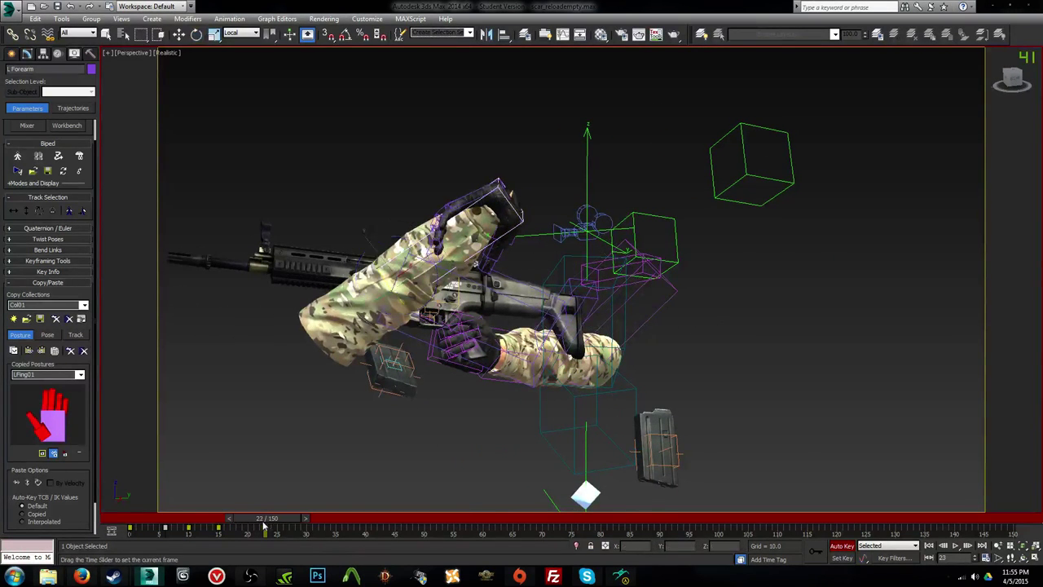
Step: At frame 40, add scar_mag as a link target for the left_hand helper's link constraint
left_click_drag(269, 521, 390, 529)
left_click(402, 495)
key("e")
middle_click_drag(449, 461, 514, 341, "alt")
left_click(538, 216)
middle_click_drag(538, 216, 543, 166, "alt")
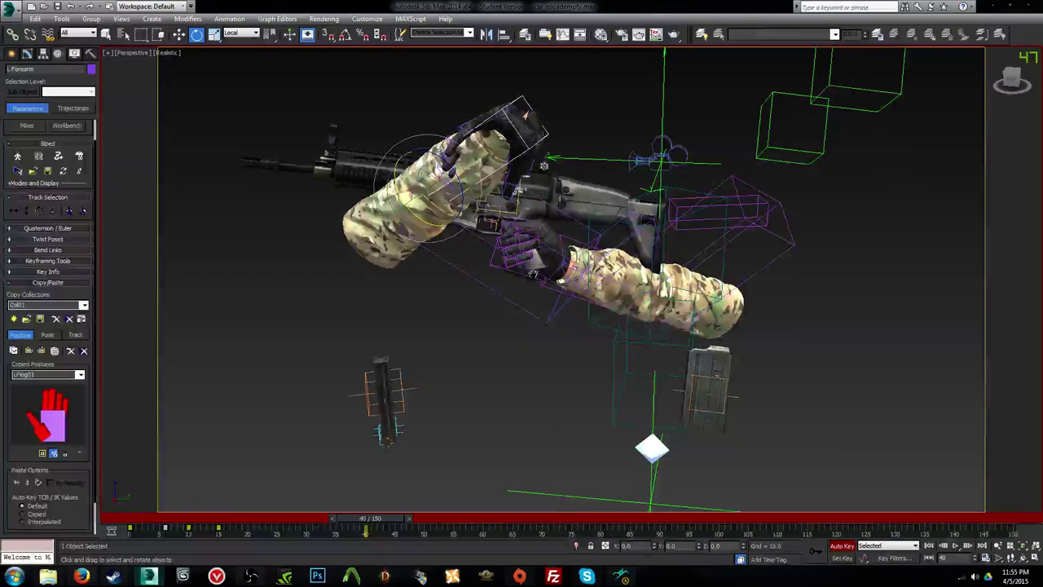
middle_click_drag(694, 175, 629, 212)
left_click(774, 132)
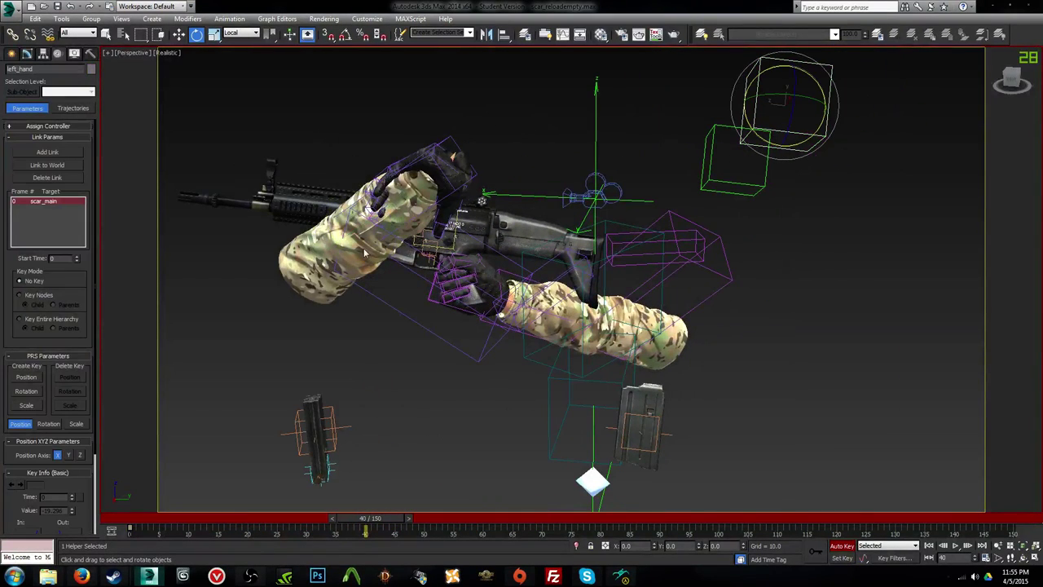
left_click(47, 153)
left_click(293, 433)
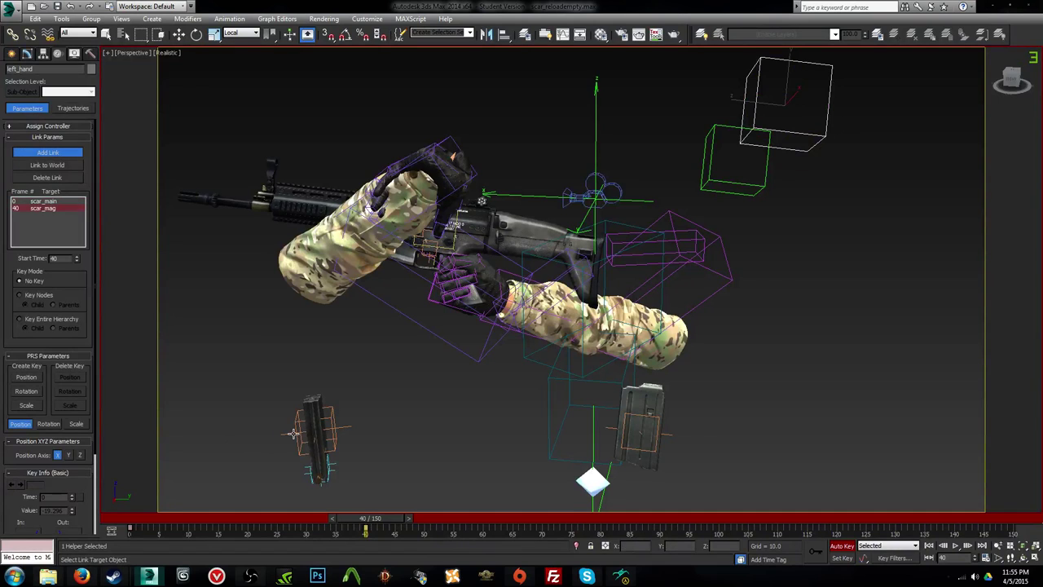
Step: At frame 40, move L Hand down and away from the rifle toward the lowered magazine
key("w")
left_click(451, 163)
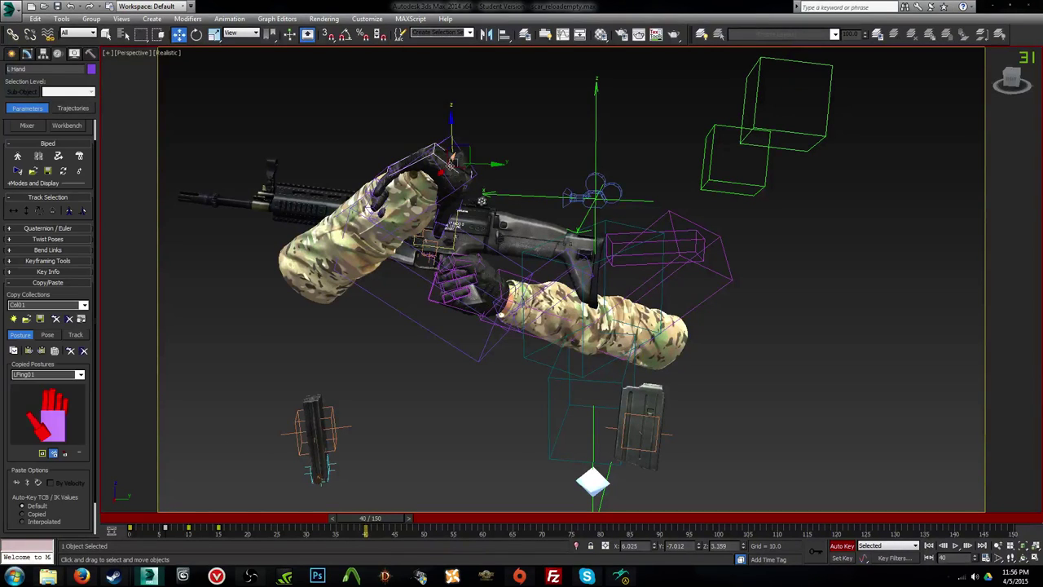
key("e")
key("w")
left_click_drag(461, 160, 360, 373)
middle_click_drag(359, 374, 473, 412, "alt")
middle_click_drag(472, 411, 494, 282)
Step: At frame 40, rotate L Forearm to swing the elbow and rotate L Hand to adjust the wrist
key("e")
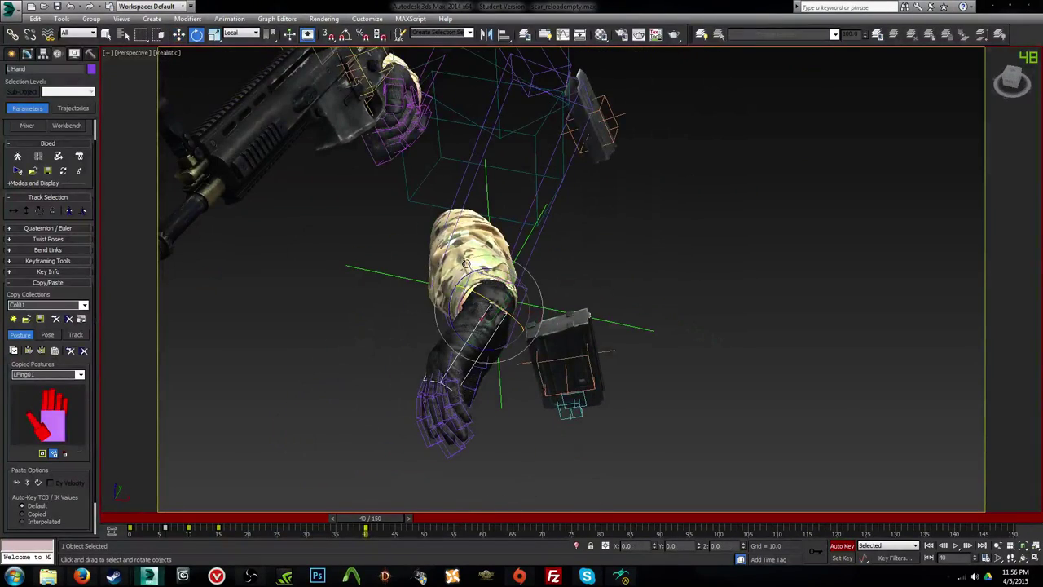
left_click(466, 263)
left_click_drag(462, 237, 427, 242)
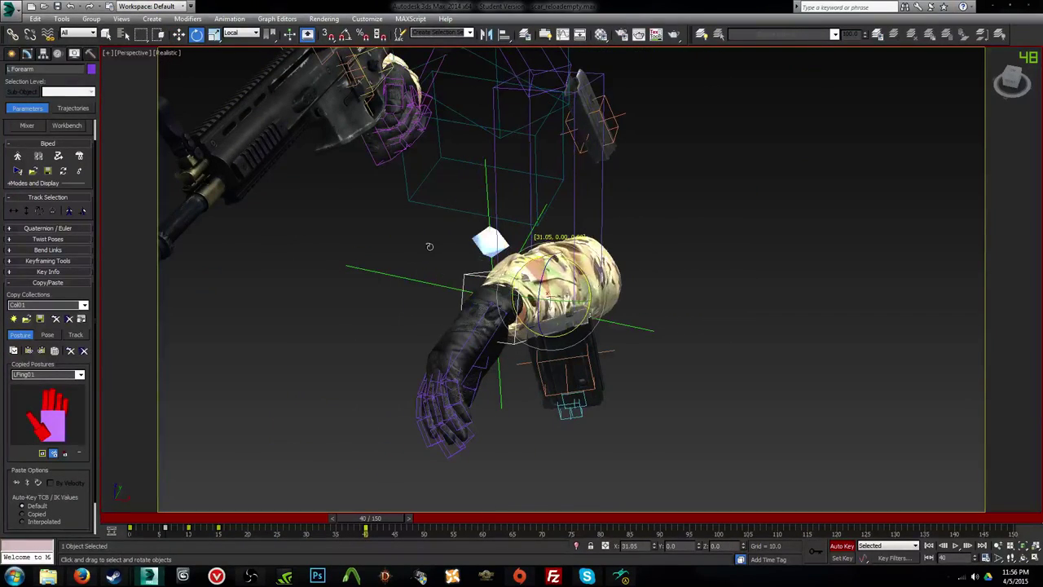
left_click(470, 333)
middle_click_drag(469, 332, 537, 291, "alt")
left_click(548, 282)
left_click_drag(537, 291, 551, 302)
Step: At frame 40, move L Hand up and sideways to sit just above the lowered magazine
key("w")
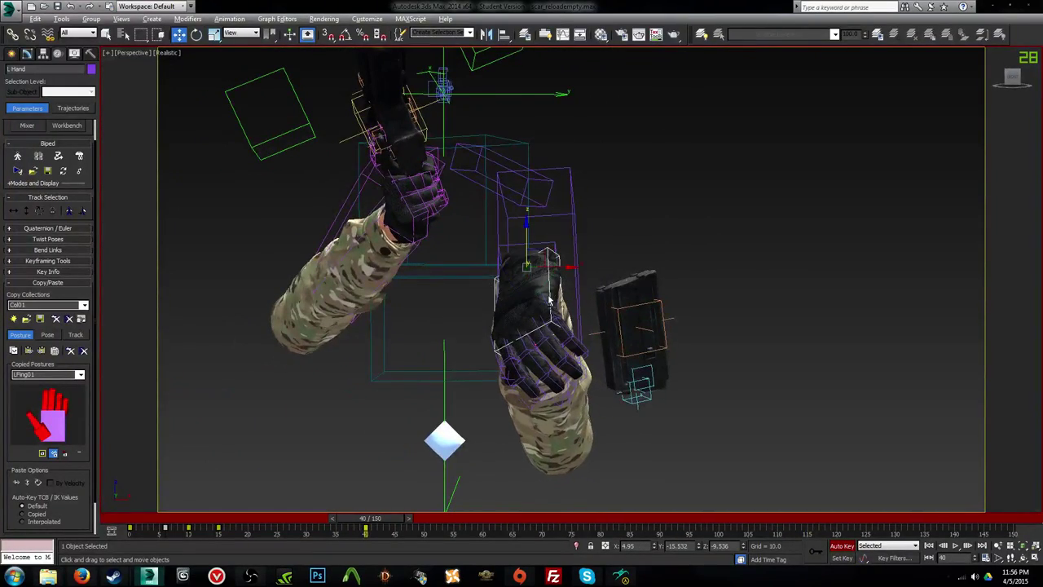
middle_click_drag(554, 304, 547, 293, "alt")
left_click_drag(544, 250, 660, 204)
middle_click_drag(706, 279, 473, 273, "alt")
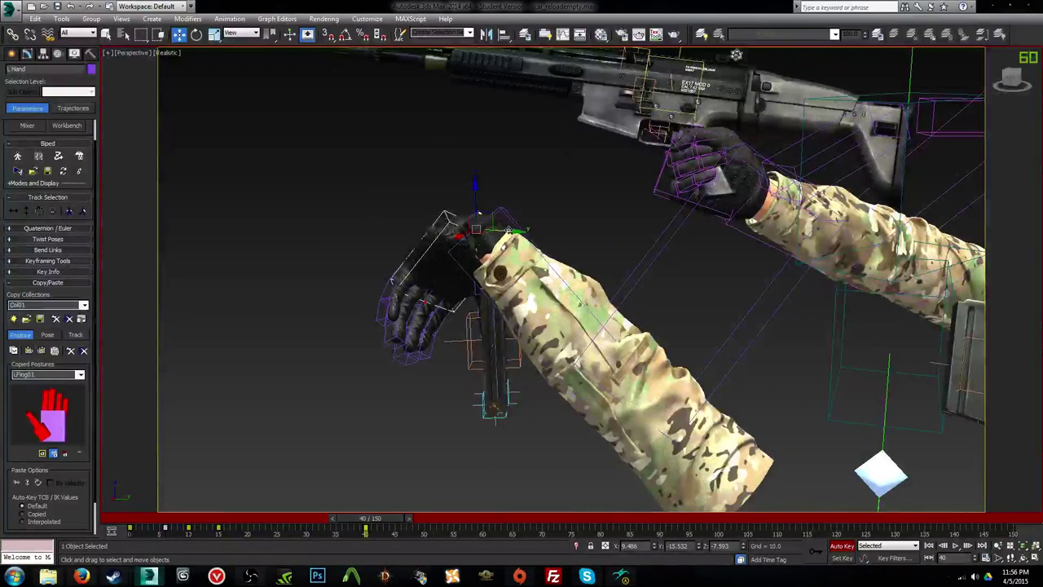
Step: At frame 59, set the reference coordinate system to Local and rotate L Hand to angle the palm toward the magazine
left_click_drag(382, 520, 489, 512)
key("w")
left_click(564, 185)
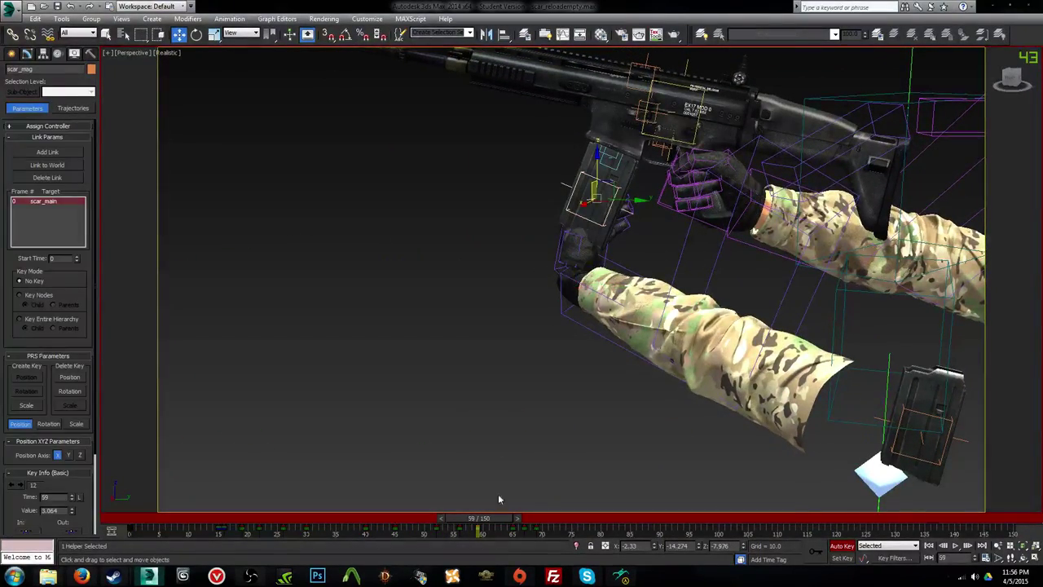
middle_click_drag(585, 191, 561, 221)
scroll(559, 224, "up", 4)
left_click(511, 371)
middle_click_drag(600, 398, 463, 372, "alt")
mouse_move(505, 405)
middle_mouse_down("alt")
mouse_move(368, 403)
mouse_move(365, 384)
mouse_move(456, 391)
mouse_move(498, 441)
mouse_move(500, 393)
mouse_move(526, 420)
mouse_move(576, 419)
mouse_move(495, 395)
middle_mouse_up("alt")
left_click(243, 35)
left_click(242, 74)
key("e")
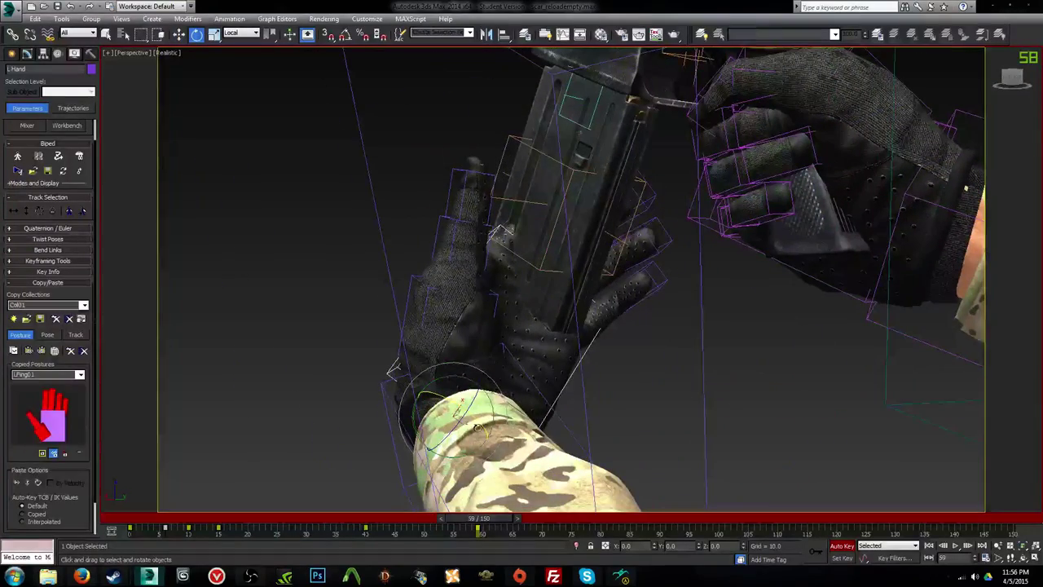
mouse_move(477, 429)
left_mouse_down()
mouse_move(468, 411)
mouse_move(489, 414)
left_mouse_up()
Step: At frame 59, move L Hand along its local axes to bring the palm against the magazine's base
middle_click_drag(489, 414, 565, 402, "alt")
key("w")
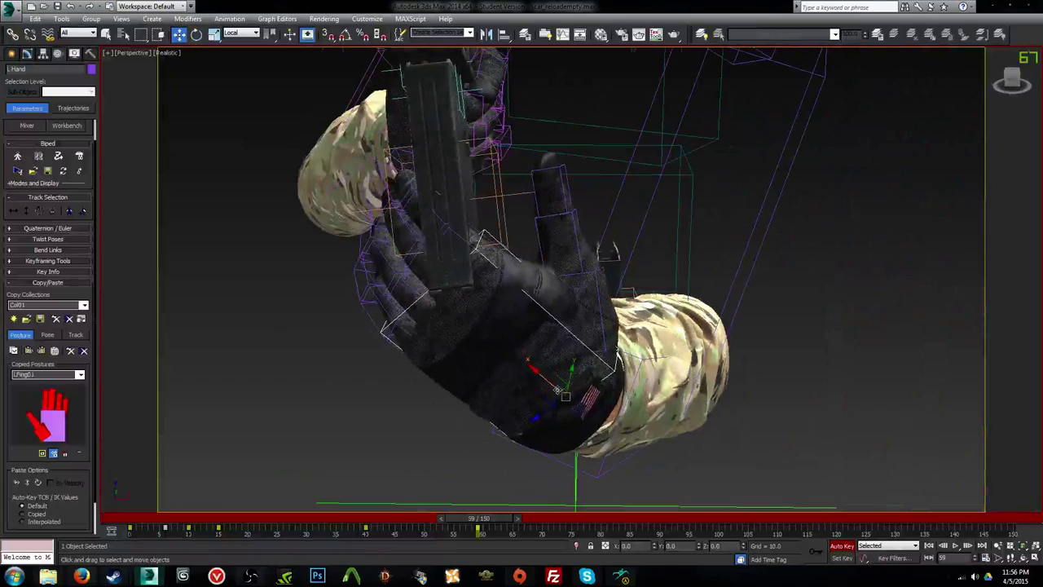
left_click_drag(543, 388, 486, 427)
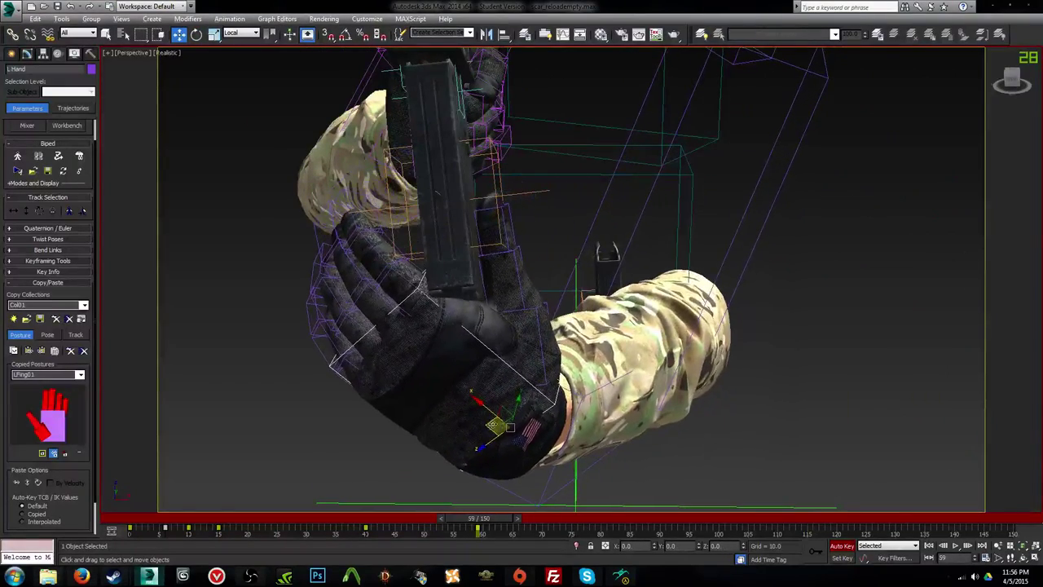
middle_click_drag(486, 428, 477, 403, "alt")
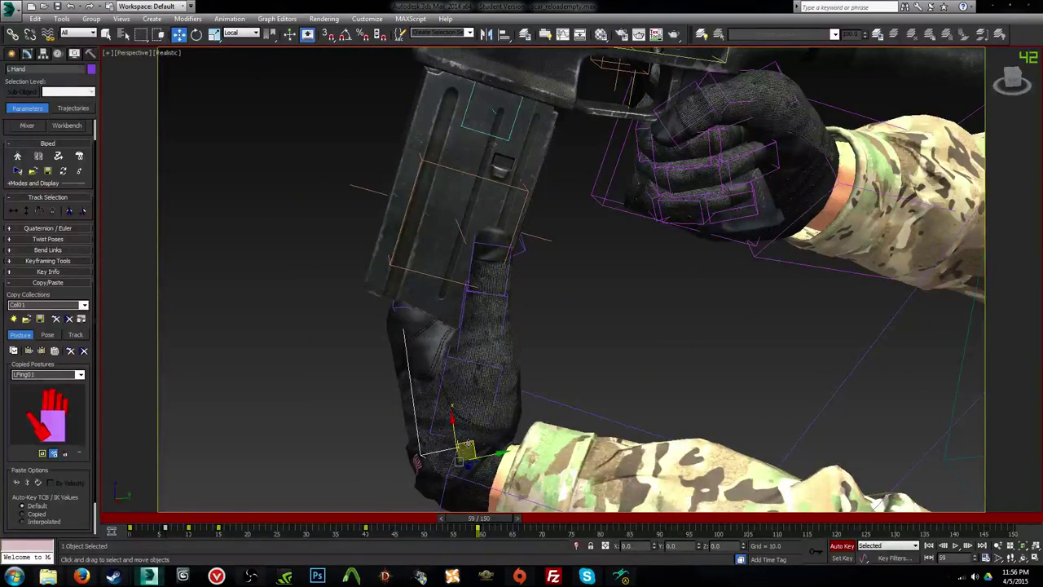
left_click_drag(466, 449, 422, 439)
left_click(596, 581)
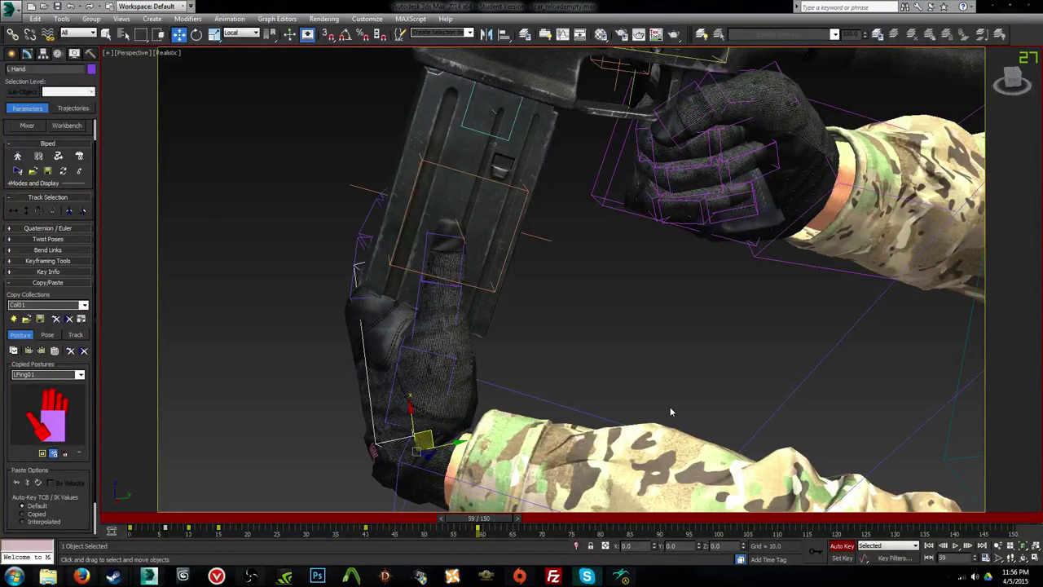
middle_click_drag(496, 349, 642, 334, "alt")
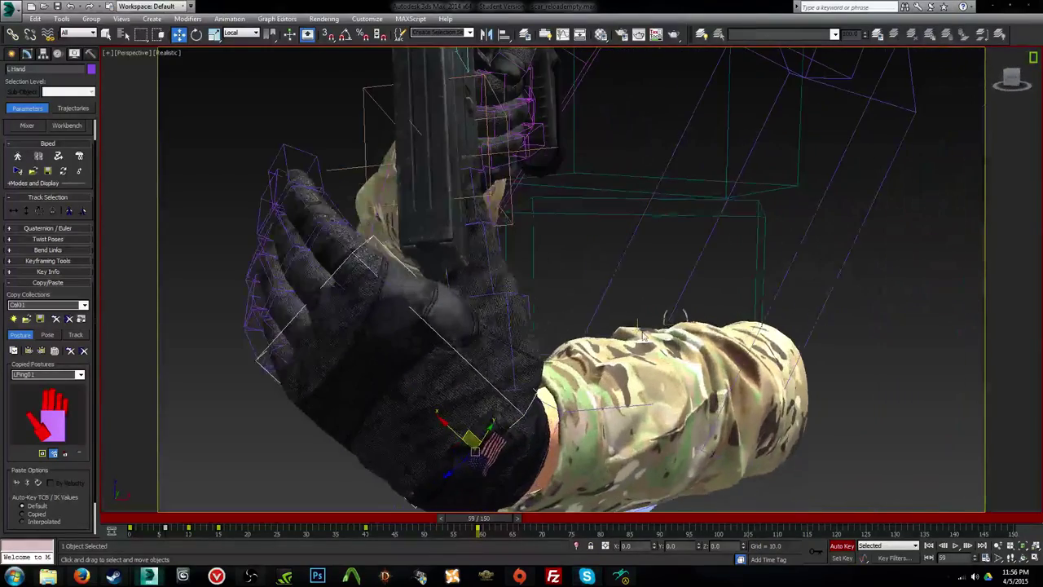
middle_click_drag(575, 318, 603, 342, "alt")
left_click_drag(457, 451, 467, 436)
middle_click_drag(575, 303, 500, 301, "alt")
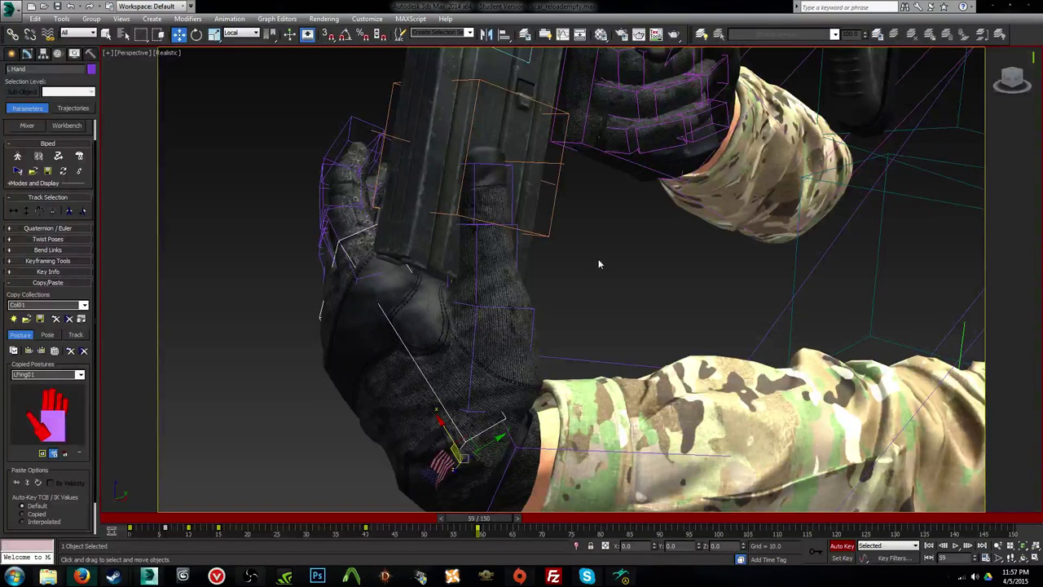
Step: Examine the left hand's placement on the magazine at frame 59 through the camera and in perspective
left_click(514, 4)
key("e")
key("c")
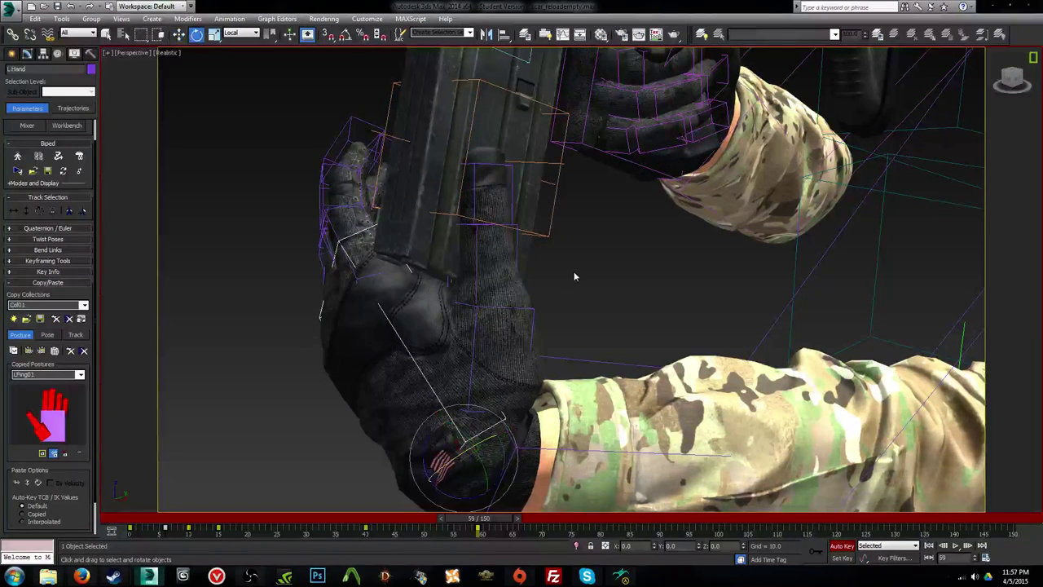
key("p")
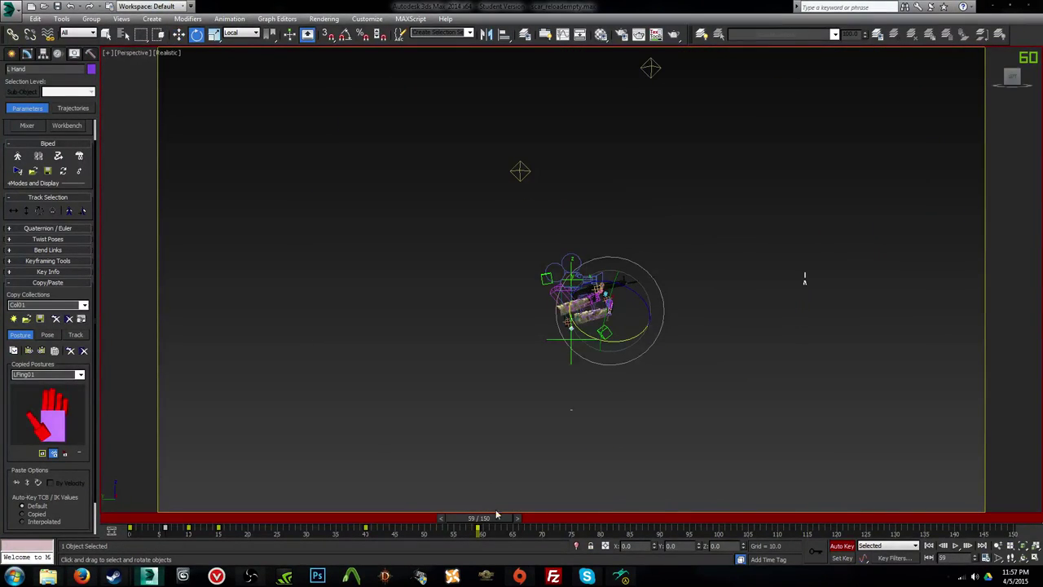
key("c")
key("p")
key("z")
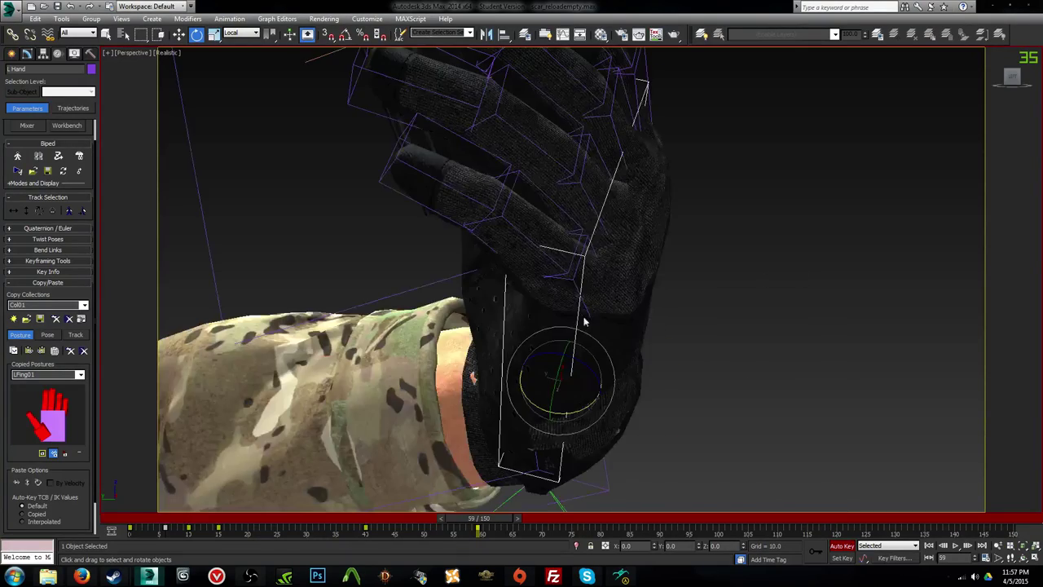
middle_click_drag(584, 321, 585, 491, "alt")
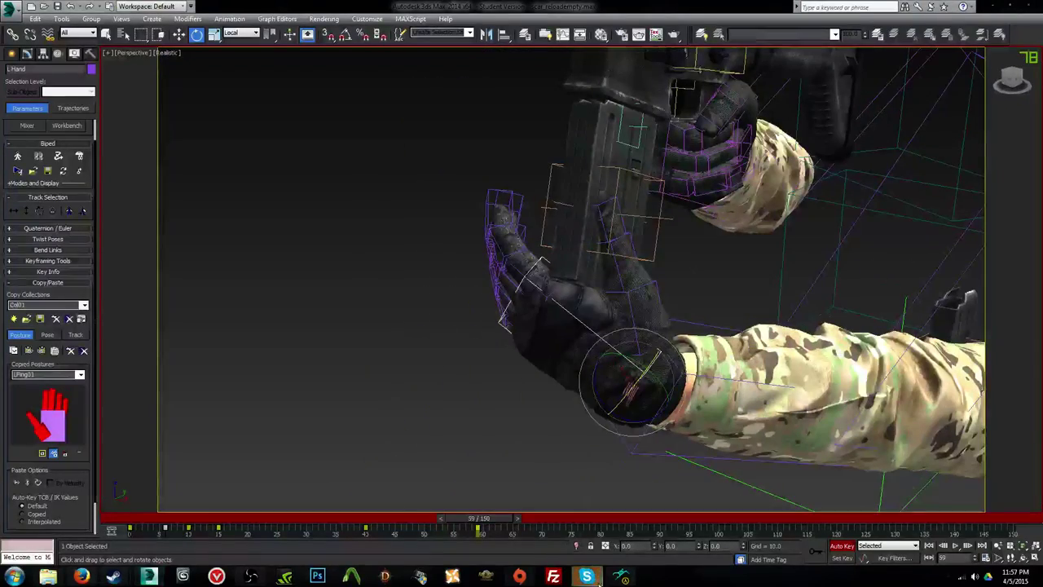
left_click(598, 579)
left_click(595, 579)
Step: At frame 59, rotate L Hand to tilt the palm and shift it to fit under the magazine
middle_click_drag(603, 352, 545, 333, "alt")
key("w")
middle_click_drag(603, 397, 564, 387, "alt")
key("e")
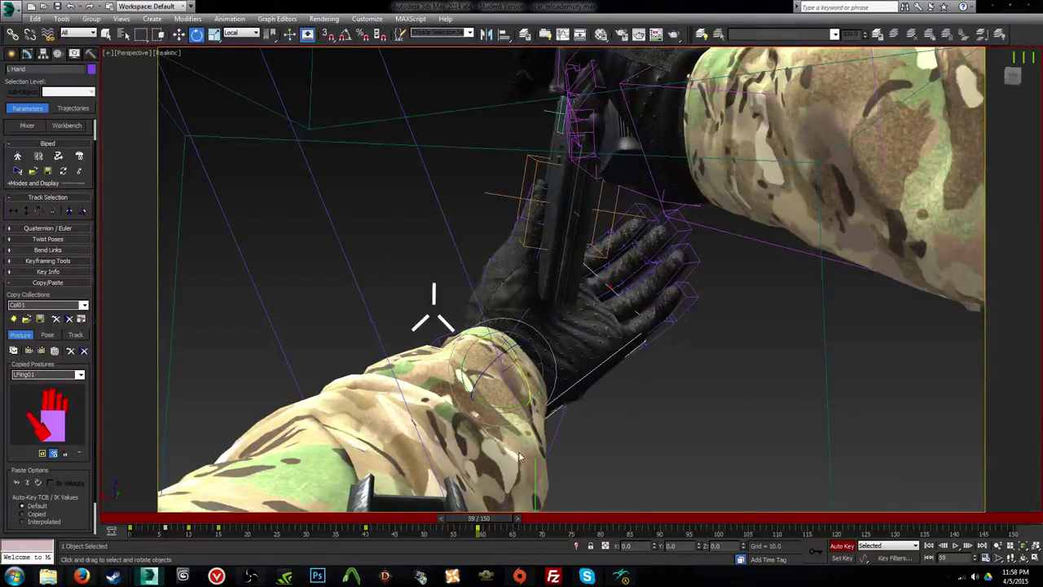
left_click_drag(503, 388, 521, 376)
key("w")
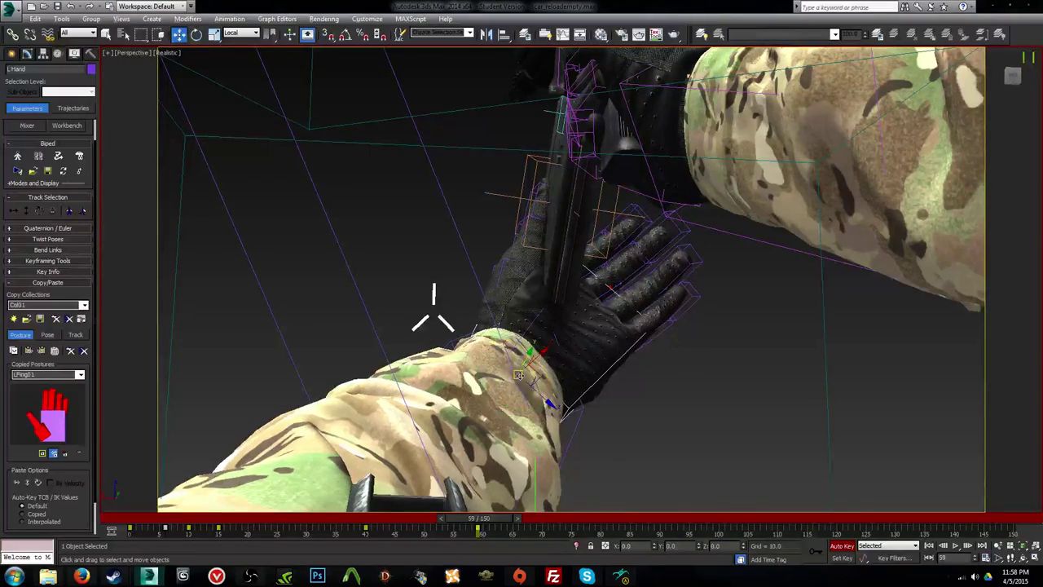
middle_click_drag(544, 377, 620, 400, "alt")
key("e")
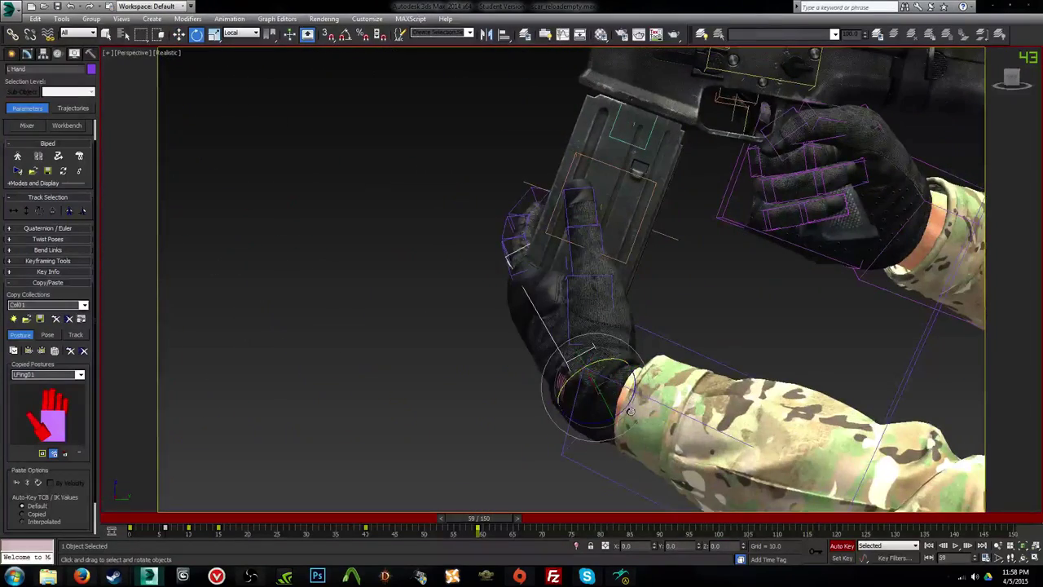
left_click_drag(635, 378, 587, 308)
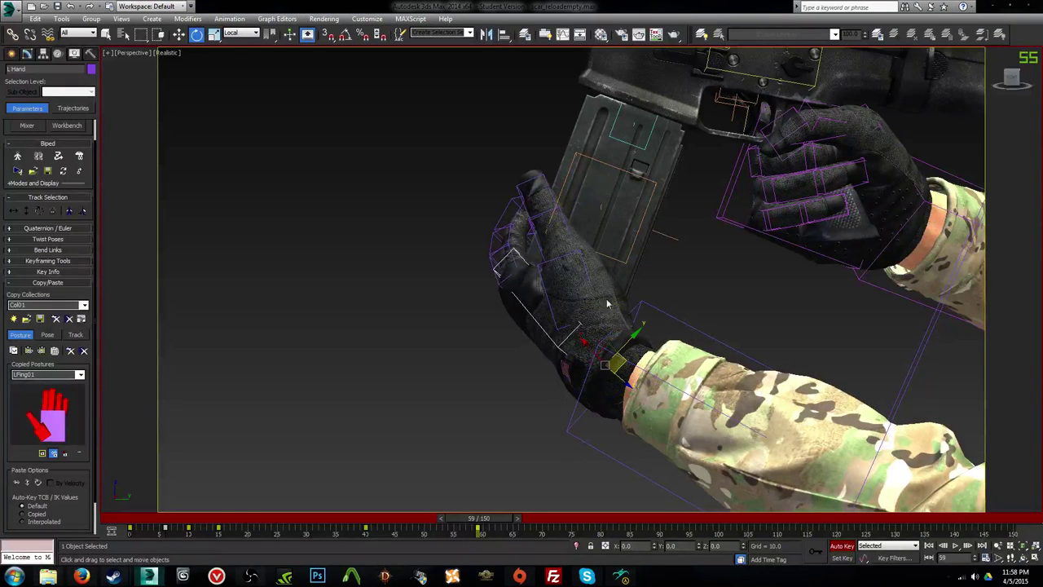
key("w")
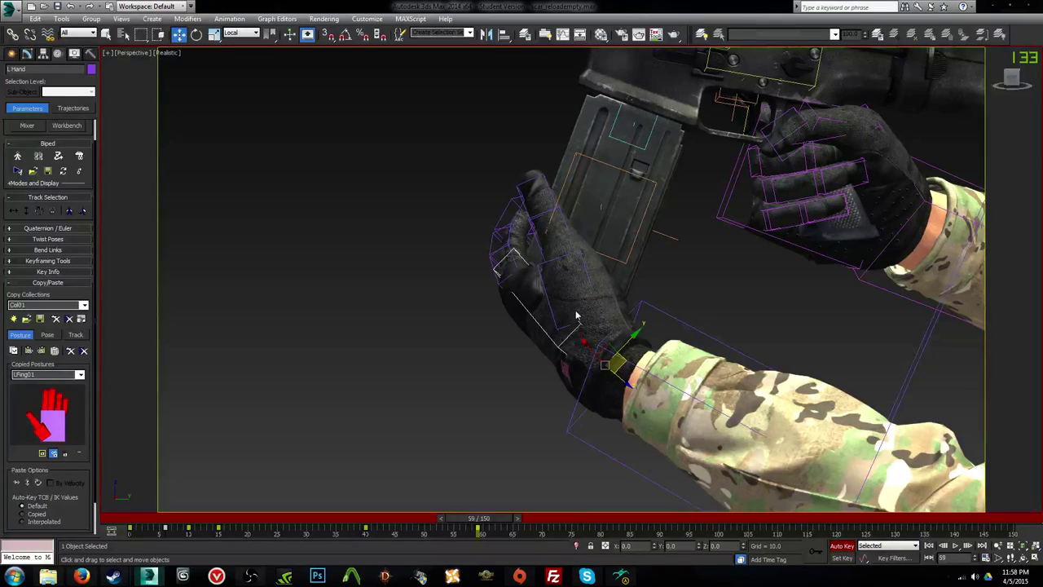
middle_click_drag(552, 300, 265, 291, "alt")
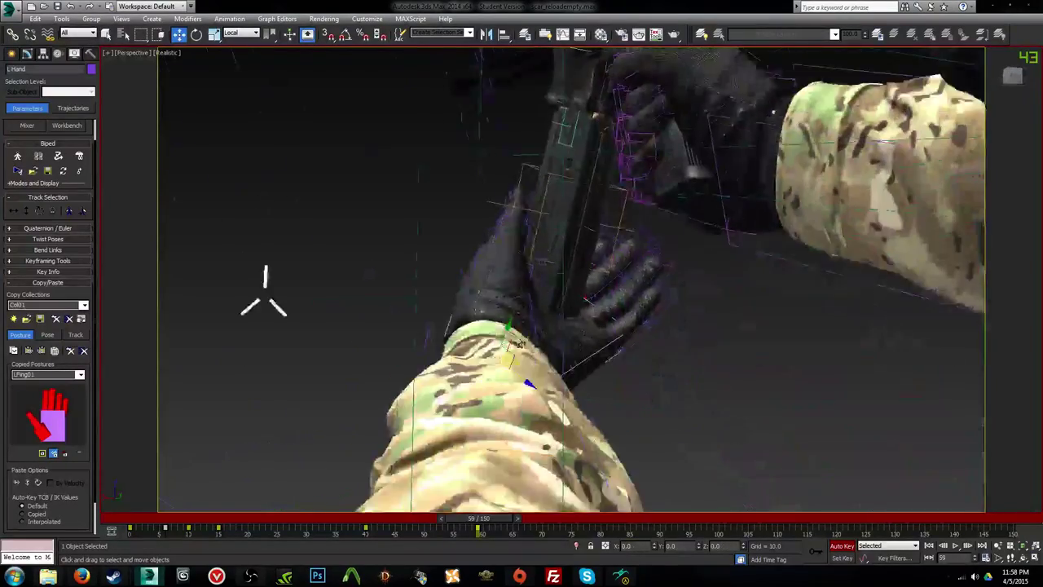
middle_click_drag(519, 344, 578, 313, "alt")
Step: At frame 59, rotate L Finger0 and L Finger01 to swing the left thumb toward the magazine
key("e")
left_click(540, 341)
scroll(574, 325, "up", 5)
scroll(578, 318, "down", 3)
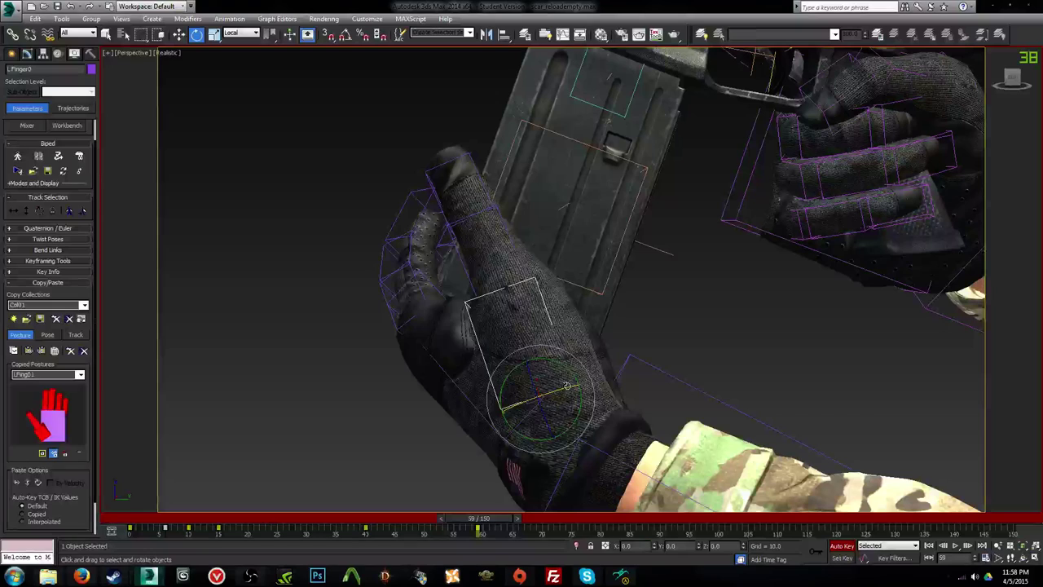
left_click_drag(566, 385, 542, 251)
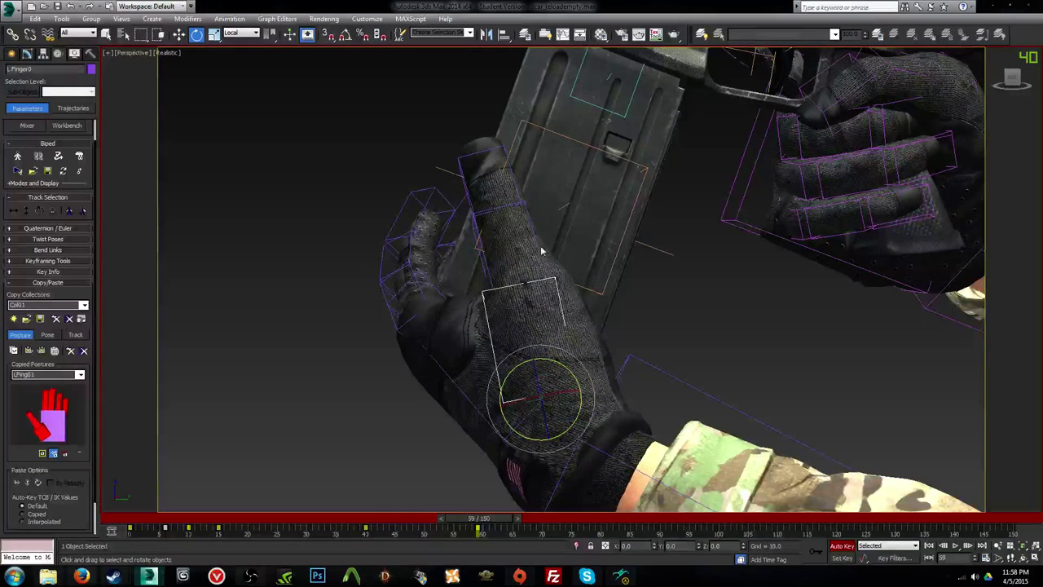
left_click(531, 235)
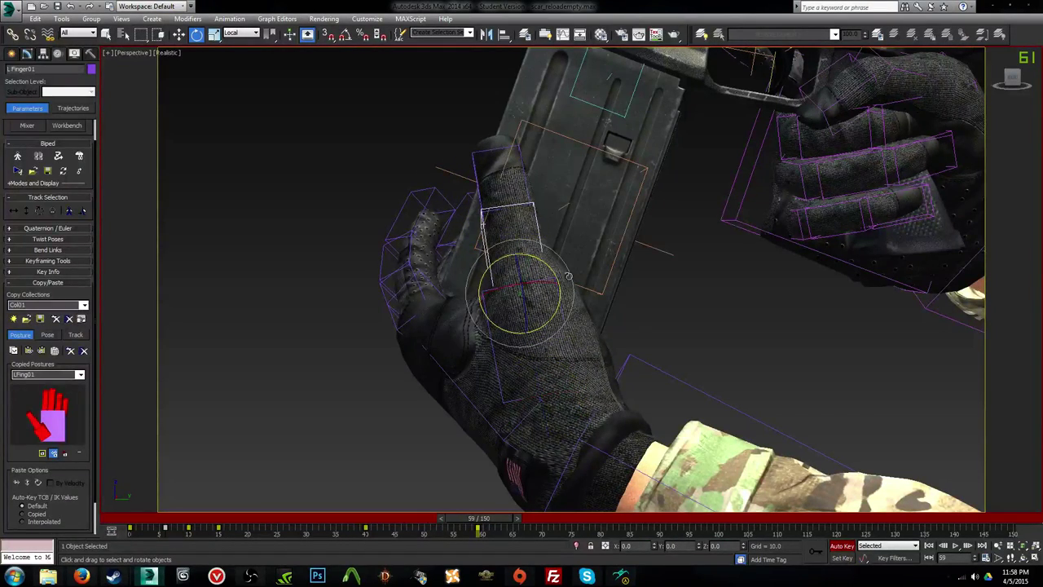
middle_click_drag(569, 277, 532, 277, "alt")
middle_click_drag(482, 322, 447, 366, "alt")
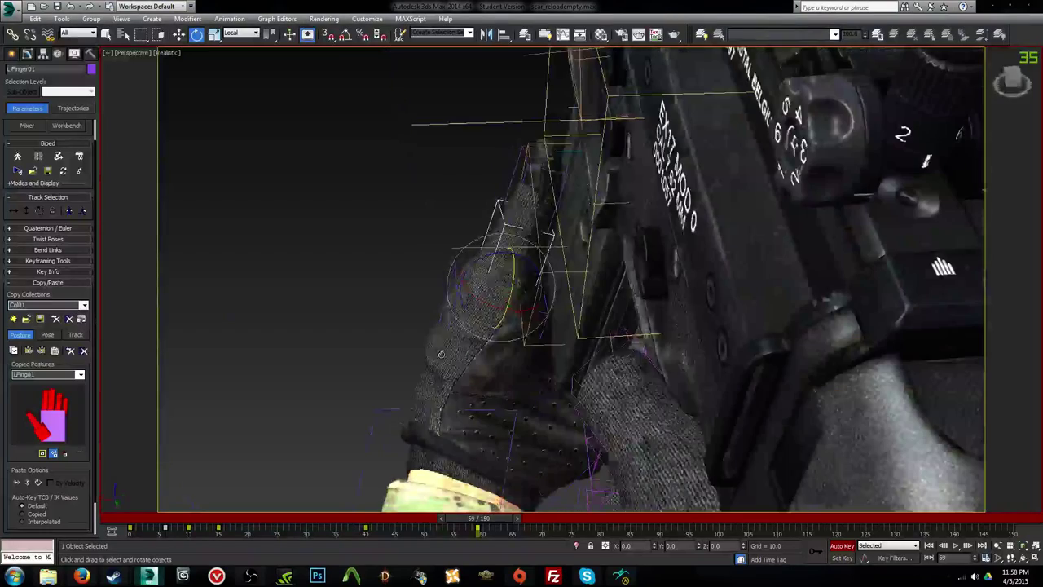
Step: Refine the rotation of L Finger0 so the thumb base leans closer to the magazine's side
left_click(448, 349)
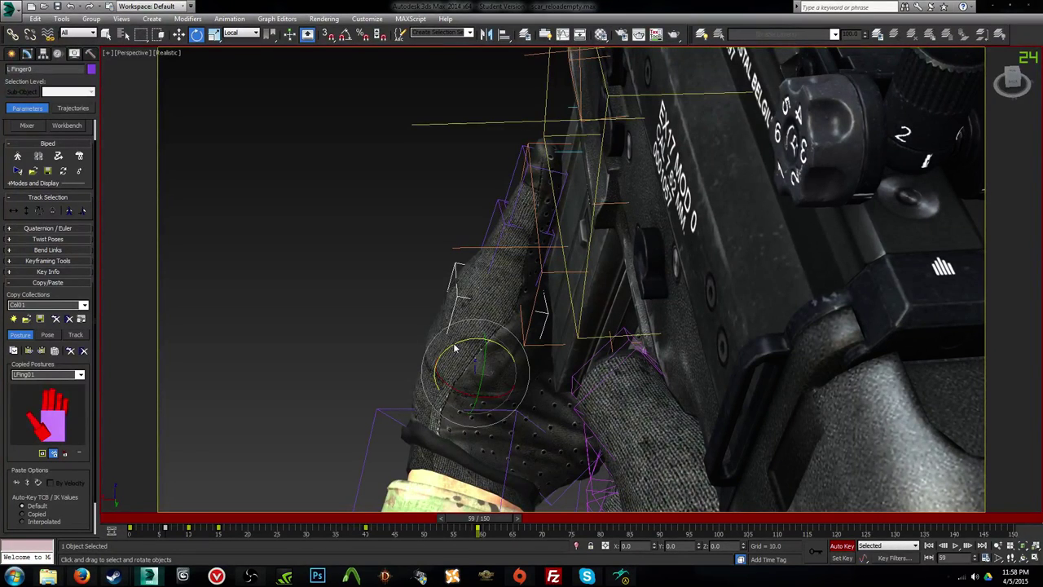
left_click_drag(455, 349, 454, 342)
middle_click_drag(477, 189, 513, 90)
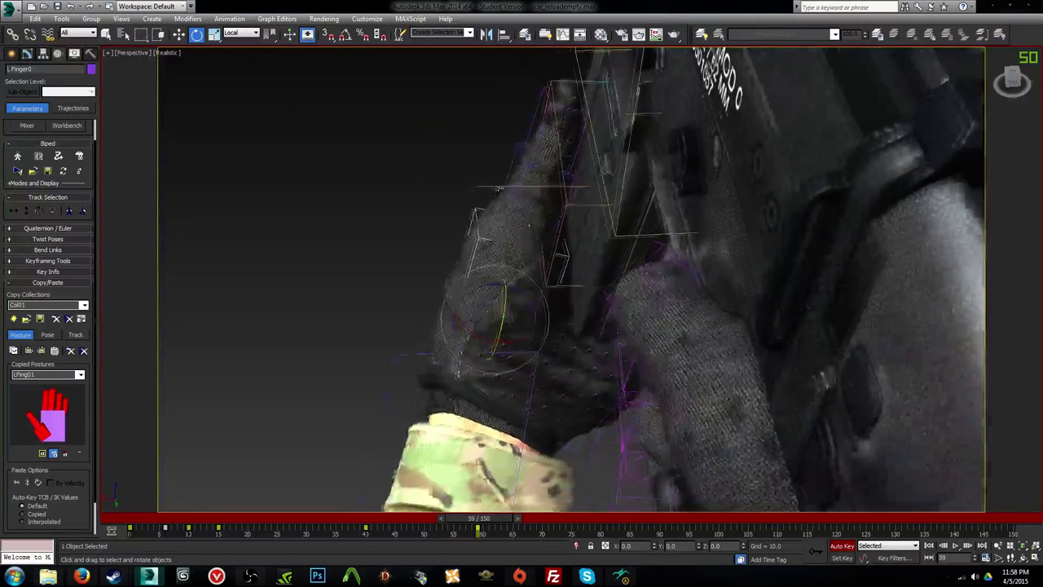
key("w")
left_click(593, 428)
middle_click_drag(593, 427, 660, 403, "alt")
key("e")
left_click(629, 367)
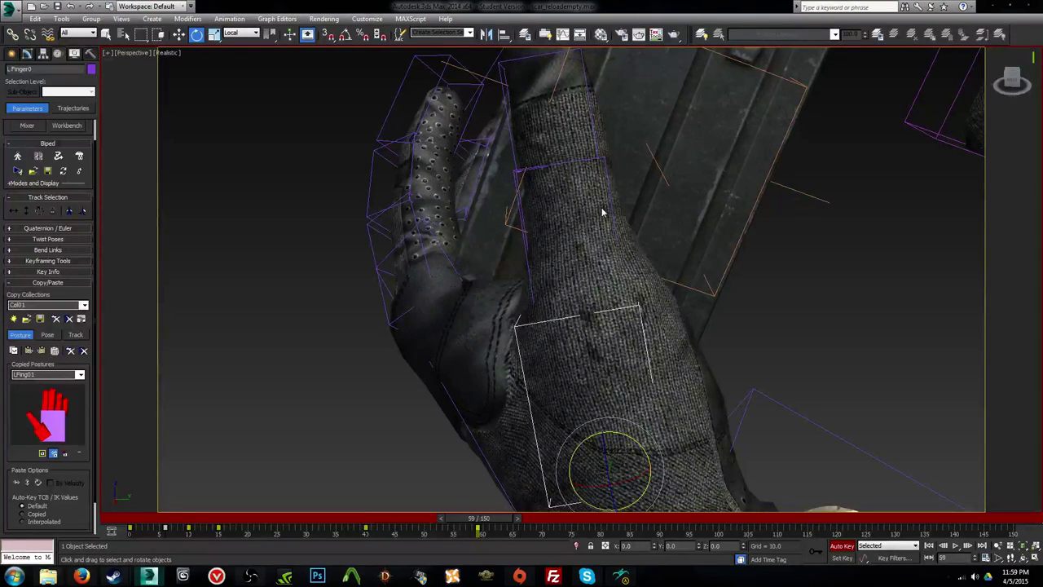
middle_click_drag(594, 144, 582, 163, "alt")
left_click_drag(552, 472, 562, 469)
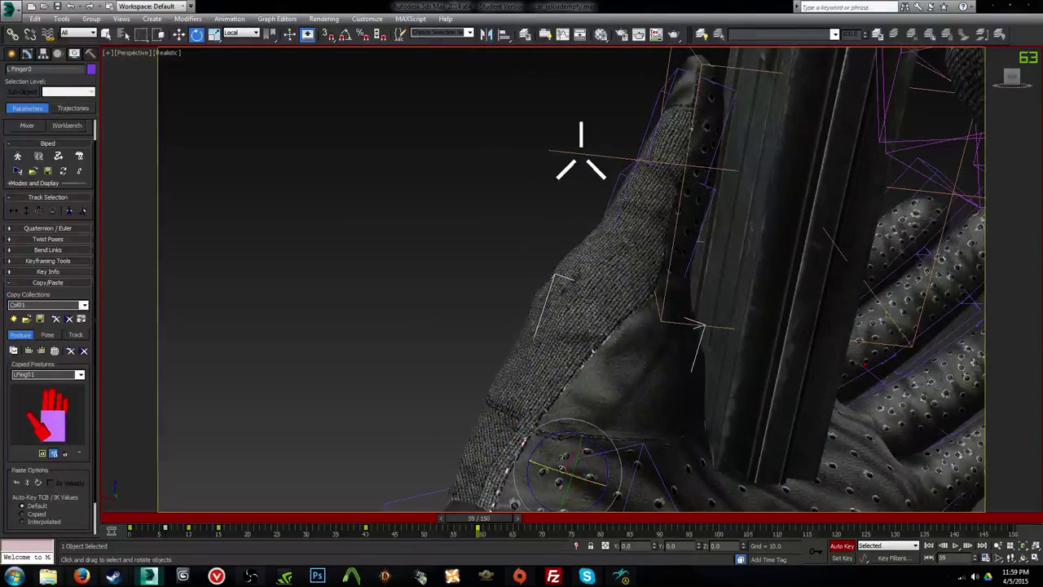
Step: Move L Hand slightly along its local axes to seat the palm against the magazine's base
middle_click_drag(592, 359, 571, 312, "alt")
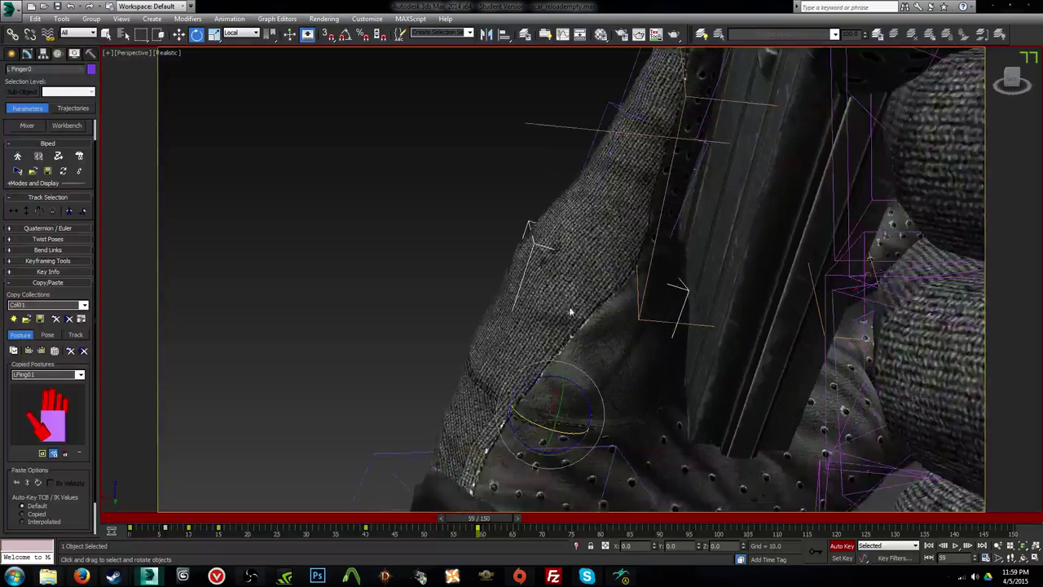
scroll(571, 312, "down", 2)
key("w")
left_click(664, 493)
middle_click_drag(640, 480, 635, 477, "alt")
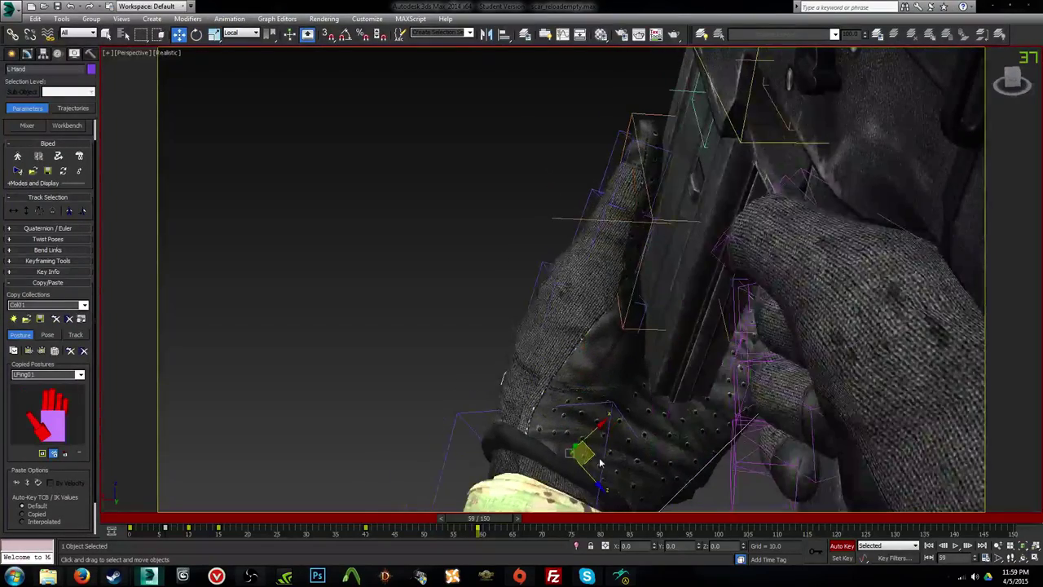
left_click_drag(593, 457, 600, 452)
middle_click_drag(597, 453, 722, 440, "alt")
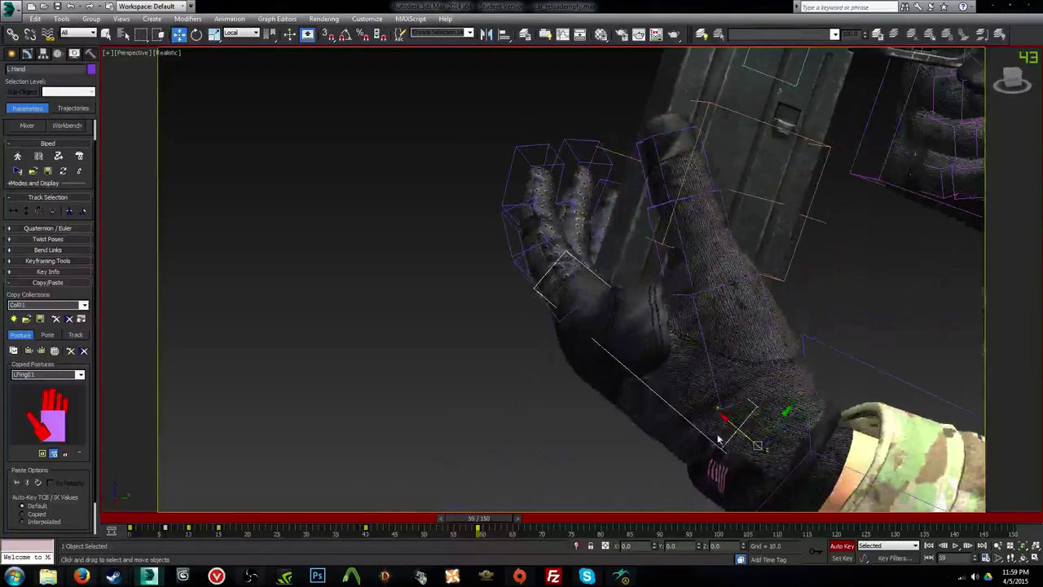
Step: Rotate L Finger0, L Finger01 and L Finger02 to lay the thumb flat along the magazine at frame 59
key("e")
left_click(690, 300)
middle_click_drag(691, 300, 640, 296, "alt")
left_click_drag(638, 376, 642, 369)
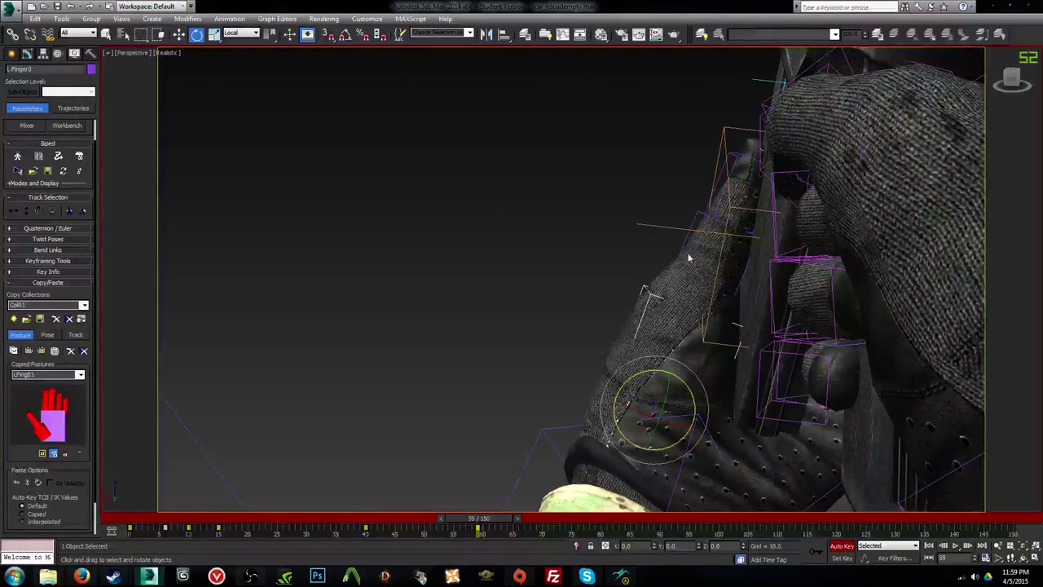
left_click_drag(688, 255, 682, 244)
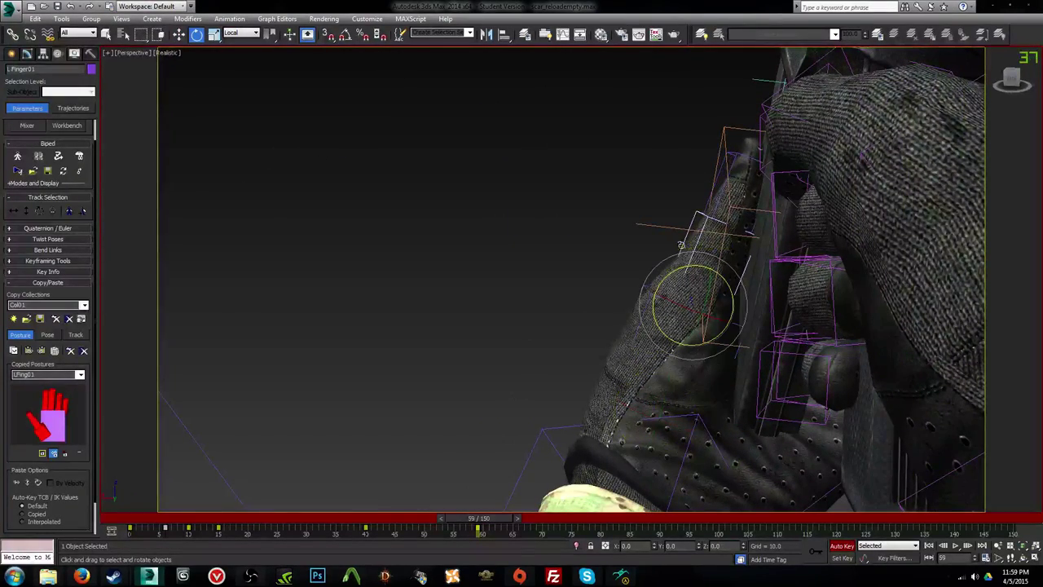
left_click(718, 184)
left_click_drag(718, 185, 693, 227)
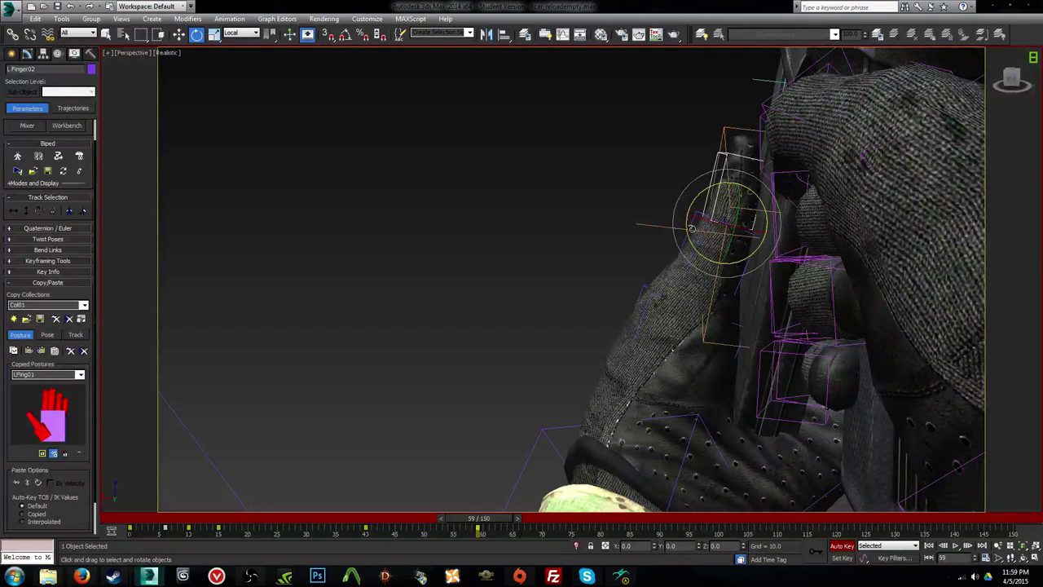
left_click(691, 228)
left_click(685, 240)
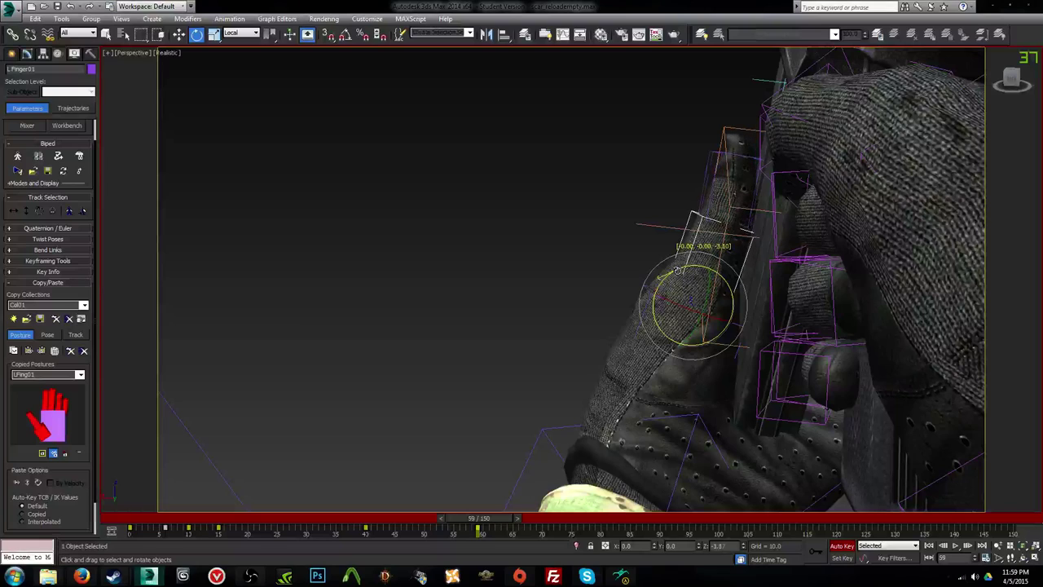
left_click_drag(702, 201, 707, 210)
middle_click_drag(707, 210, 781, 291, "alt")
Step: Rotate L Finger1 to raise the left index finger toward the magazine's far side
left_click(628, 355)
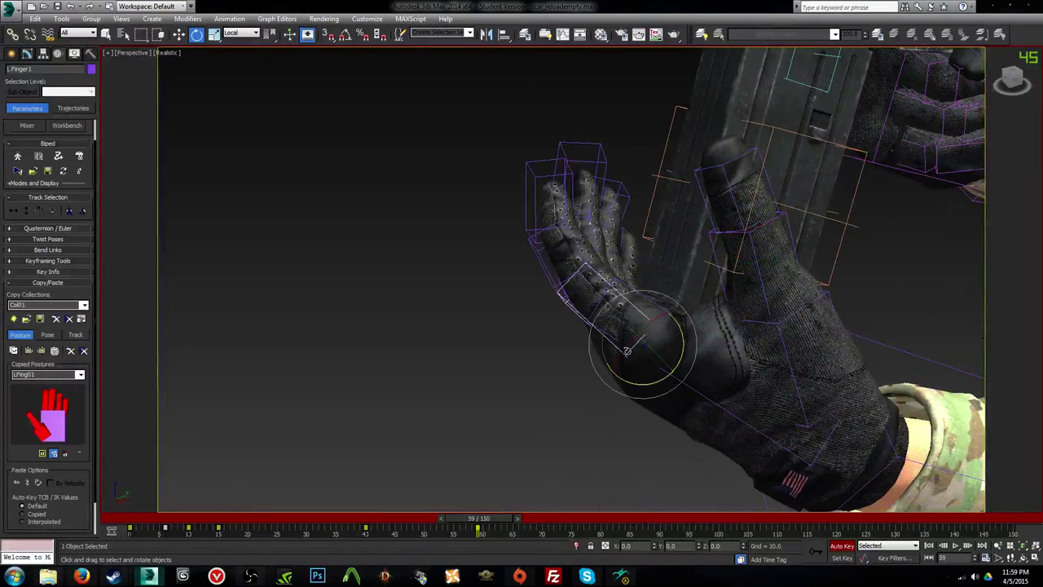
left_click(604, 330)
middle_click_drag(604, 330, 630, 335, "alt")
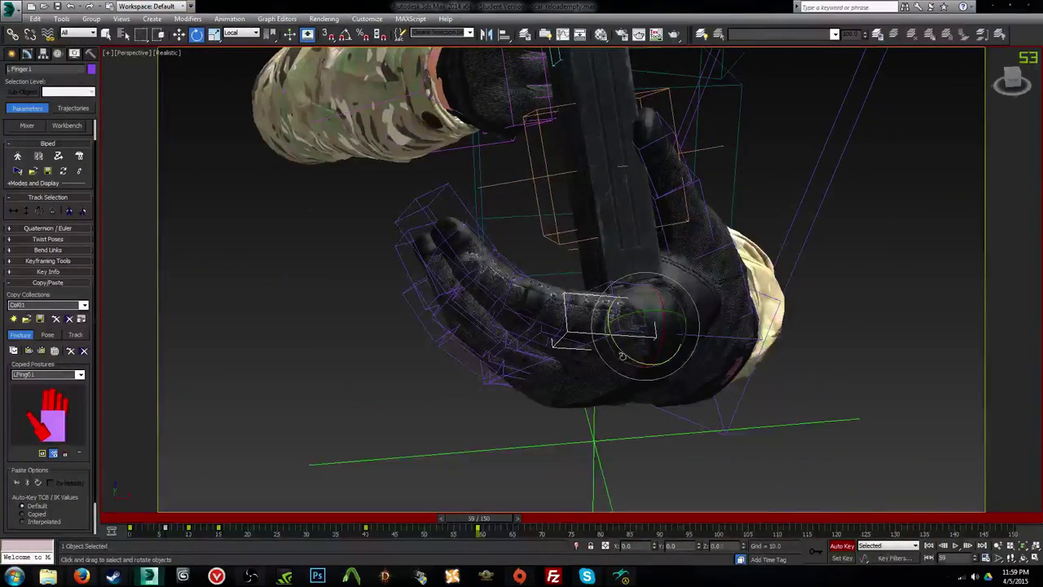
left_click_drag(624, 356, 599, 333)
middle_click_drag(598, 333, 575, 302, "alt")
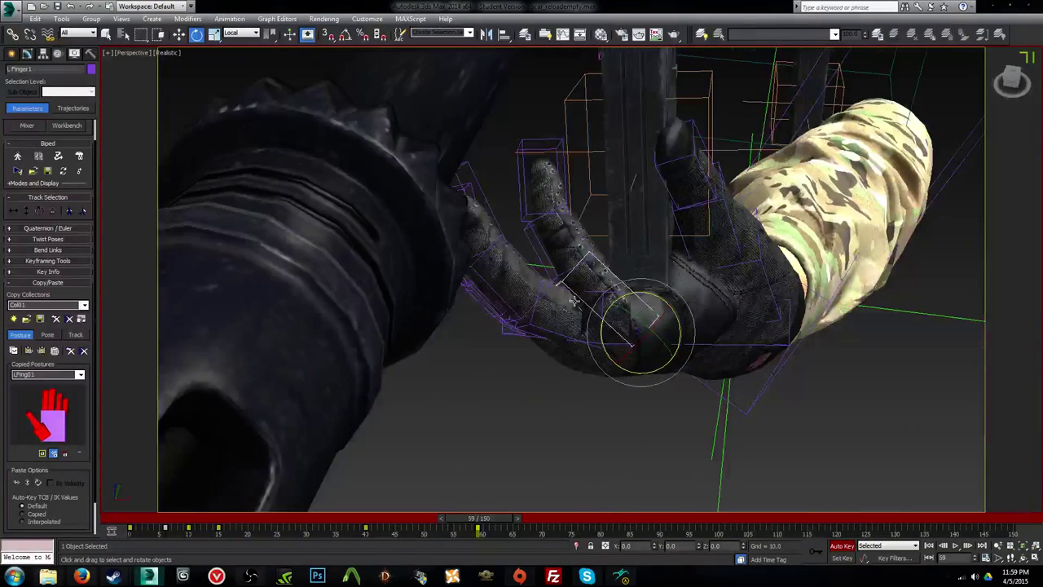
left_click_drag(597, 324, 601, 324)
Step: Rotate L Finger11 and L Finger12 to bend the index finger's outer joints around the magazine
left_click_drag(582, 246, 623, 263)
middle_click_drag(623, 262, 614, 234, "alt")
scroll(614, 234, "up", 2)
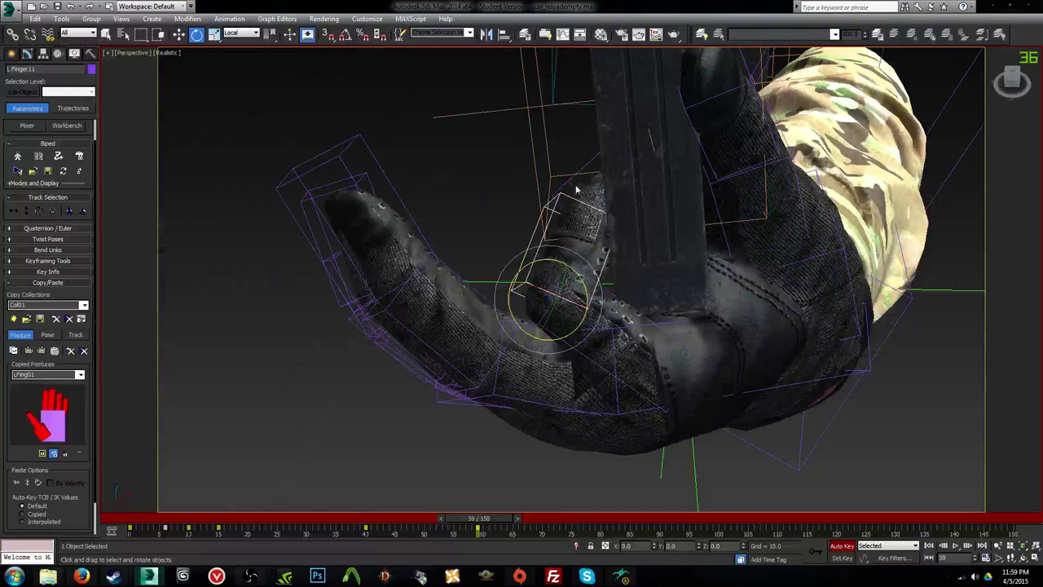
left_click_drag(575, 189, 536, 229)
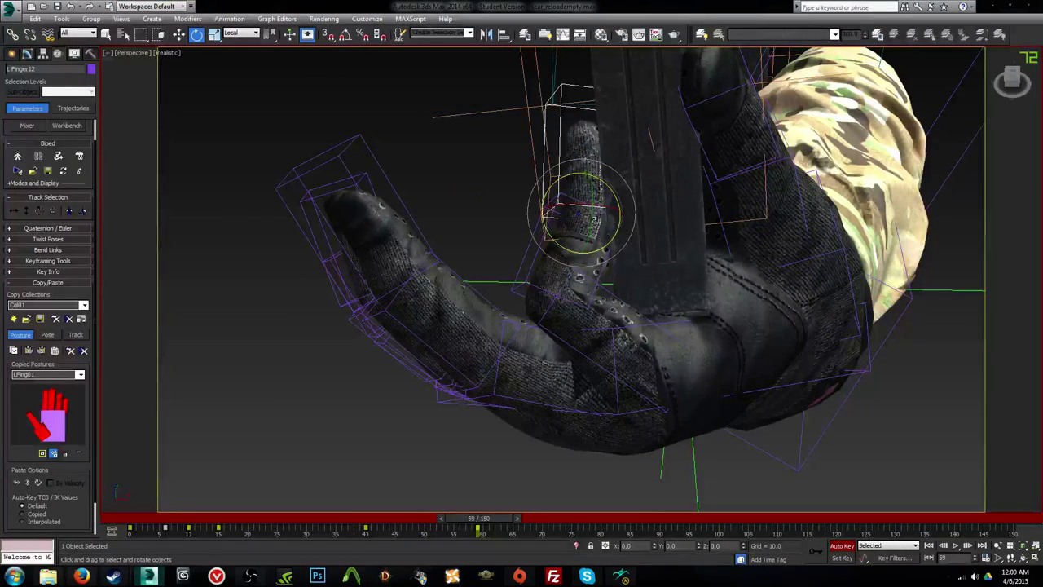
Step: Rotate L Finger2 to curl the left middle finger in toward the magazine at frame 59
middle_click_drag(668, 275, 699, 326, "alt")
left_click(675, 386)
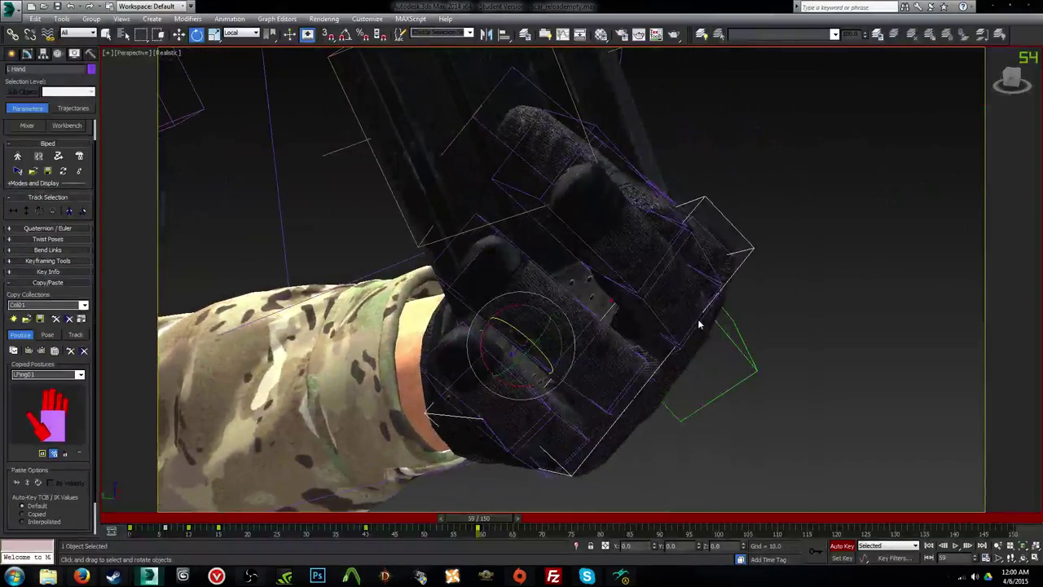
left_click(699, 322)
left_click(699, 324)
left_click_drag(664, 304, 695, 320)
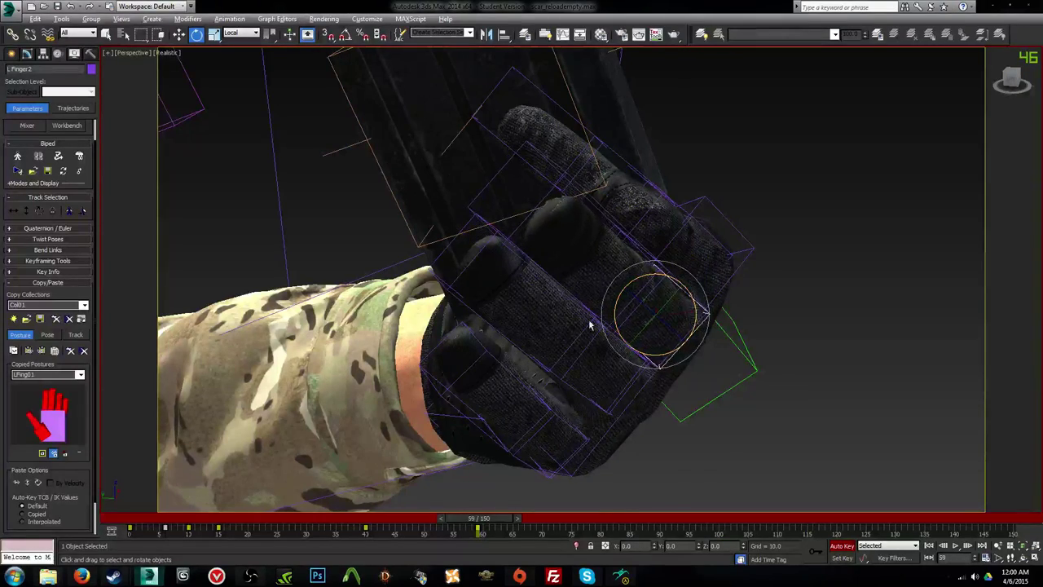
middle_click_drag(589, 326, 652, 283, "alt")
left_click_drag(624, 326, 640, 240)
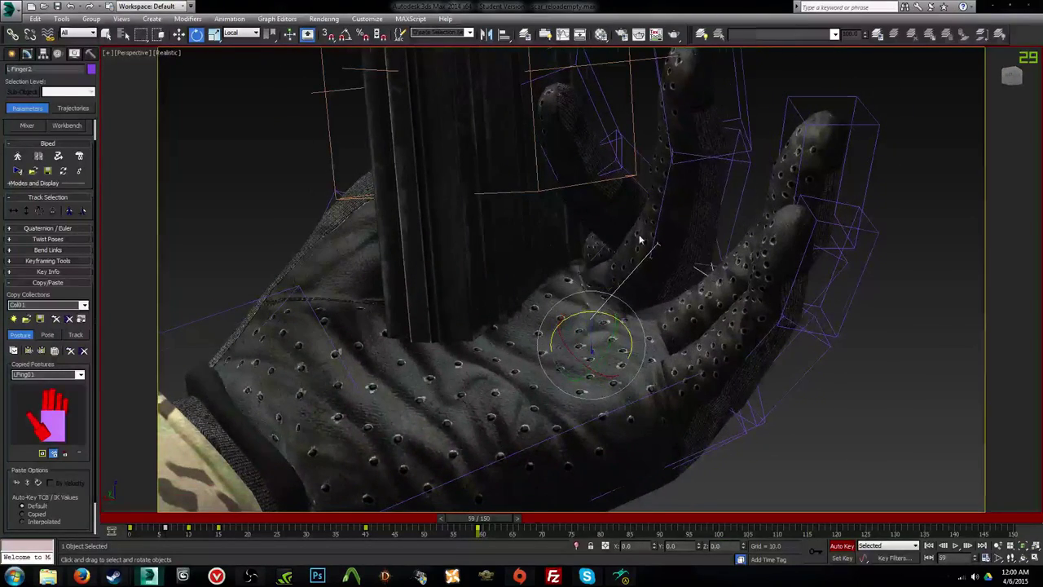
middle_click_drag(641, 240, 629, 266, "alt")
left_click_drag(634, 266, 580, 324)
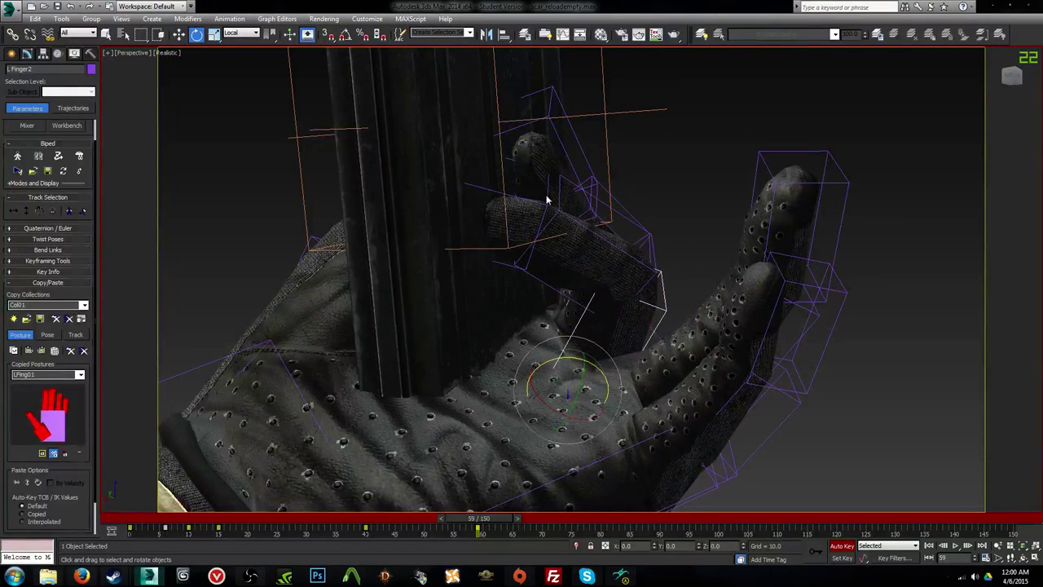
Step: Adjust the middle finger's outer joints, L Finger21 and its fingertip, so they follow the magazine's side
mouse_move(548, 200)
left_mouse_down()
mouse_move(562, 217)
mouse_move(561, 207)
left_mouse_up()
middle_click_drag(676, 311, 652, 261, "alt")
left_click_drag(639, 243, 640, 240)
mouse_move(640, 239)
middle_mouse_down("alt")
mouse_move(652, 242)
mouse_move(640, 229)
middle_mouse_up("alt")
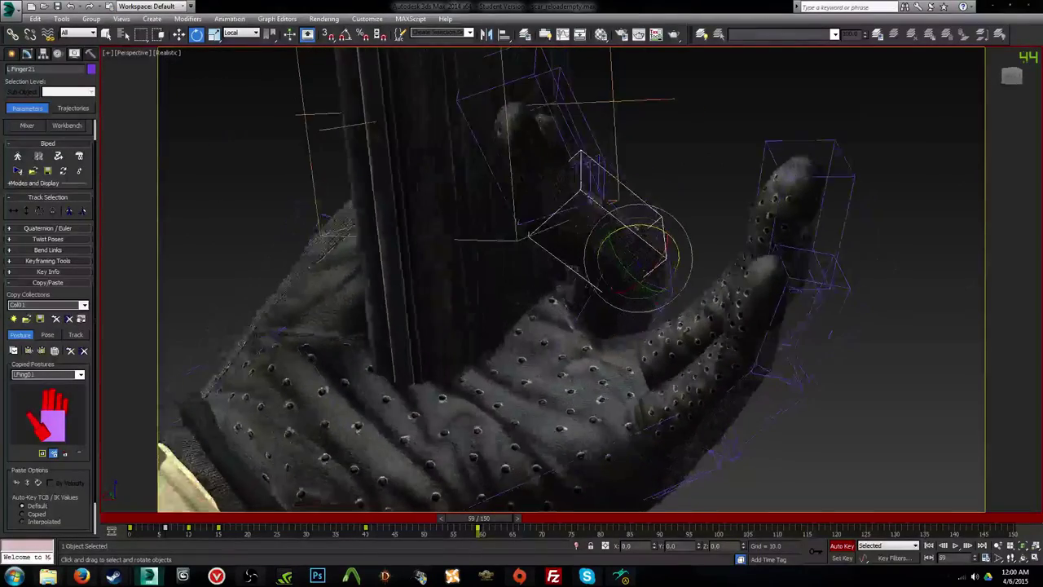
Step: Rotate L Finger3 and its middle joint to curl the left ring finger around the magazine
left_click(683, 367)
middle_click_drag(683, 366, 659, 388, "alt")
left_click_drag(686, 396, 665, 371)
middle_click_drag(665, 371, 655, 340, "alt")
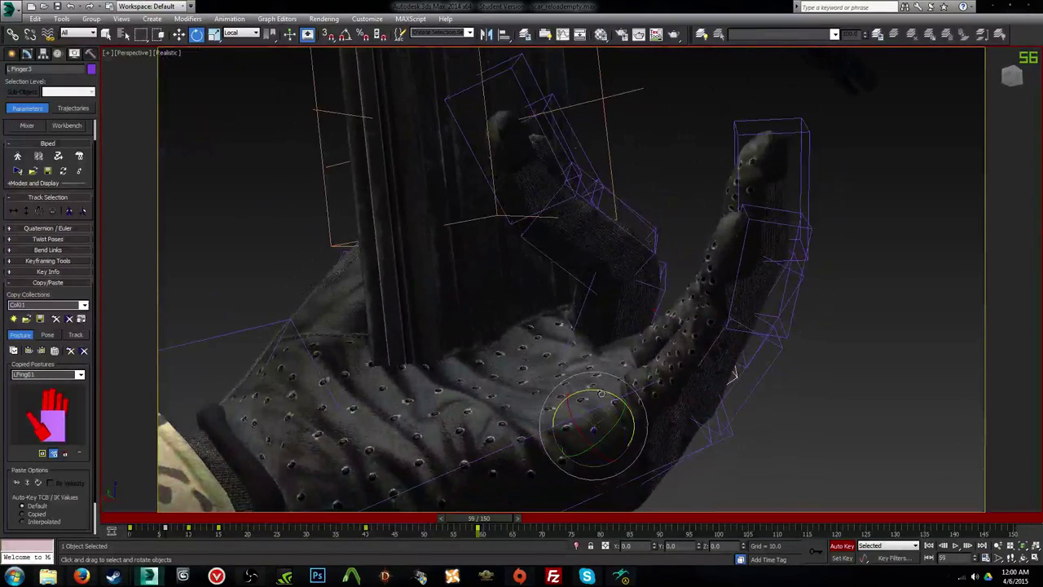
left_click_drag(602, 394, 578, 344)
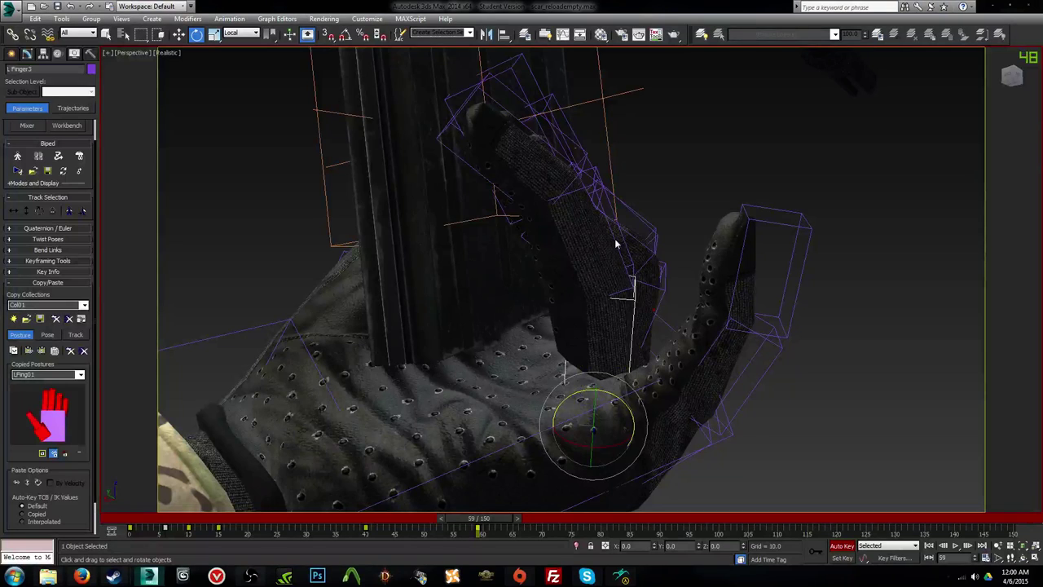
left_click_drag(615, 243, 599, 244)
left_click(631, 332)
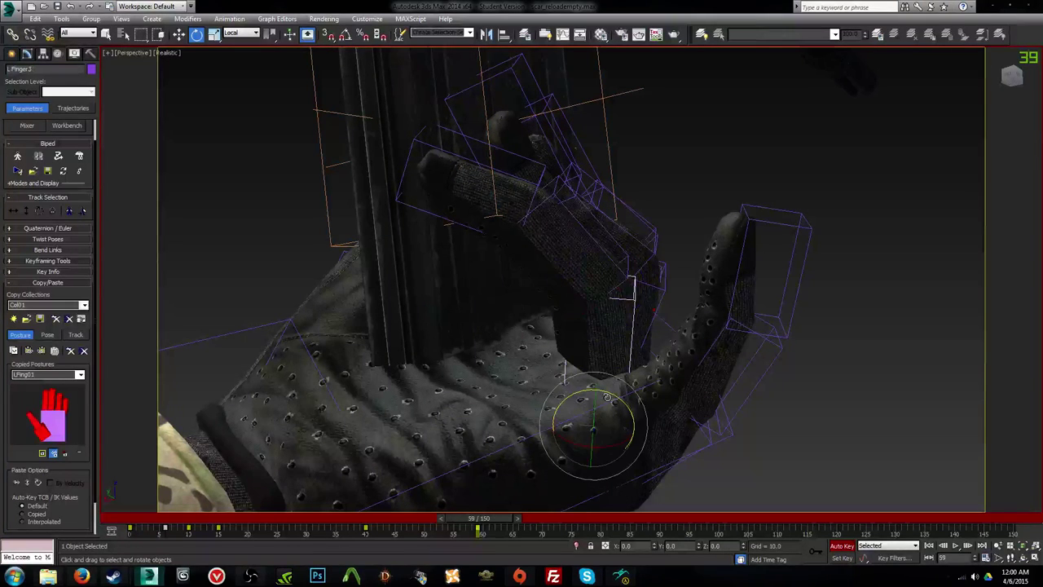
left_click_drag(608, 397, 589, 367)
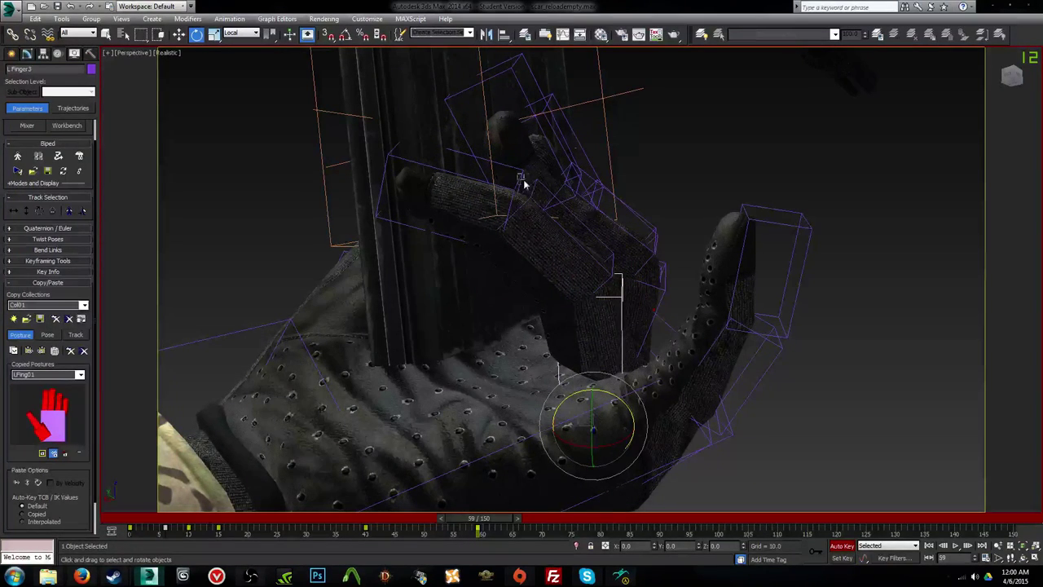
Step: Rotate L Finger32 to straighten the ring fingertip along the magazine and fine-tune the angle of L Finger3
left_click(527, 175)
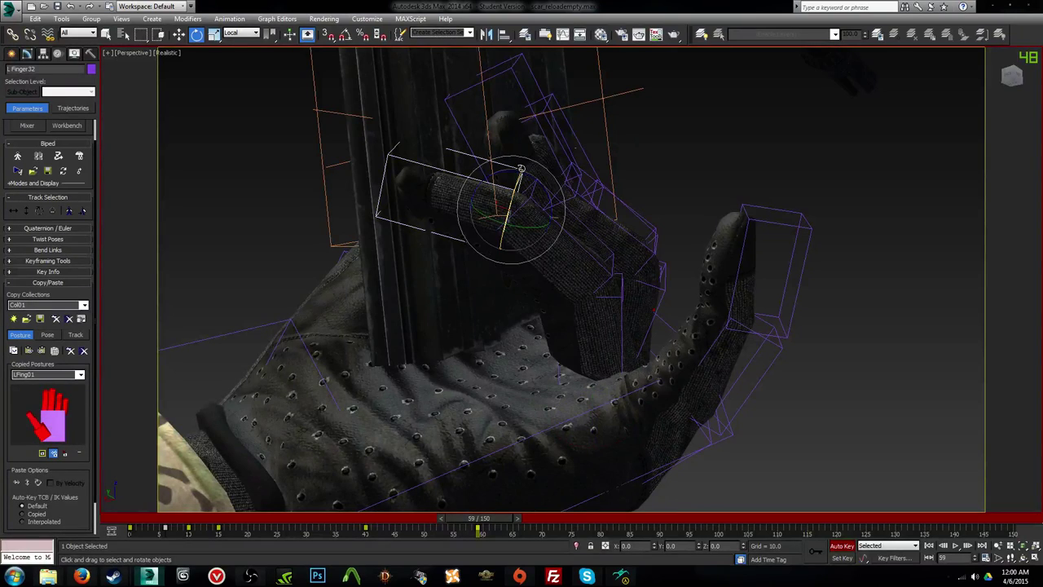
left_click_drag(521, 169, 542, 204)
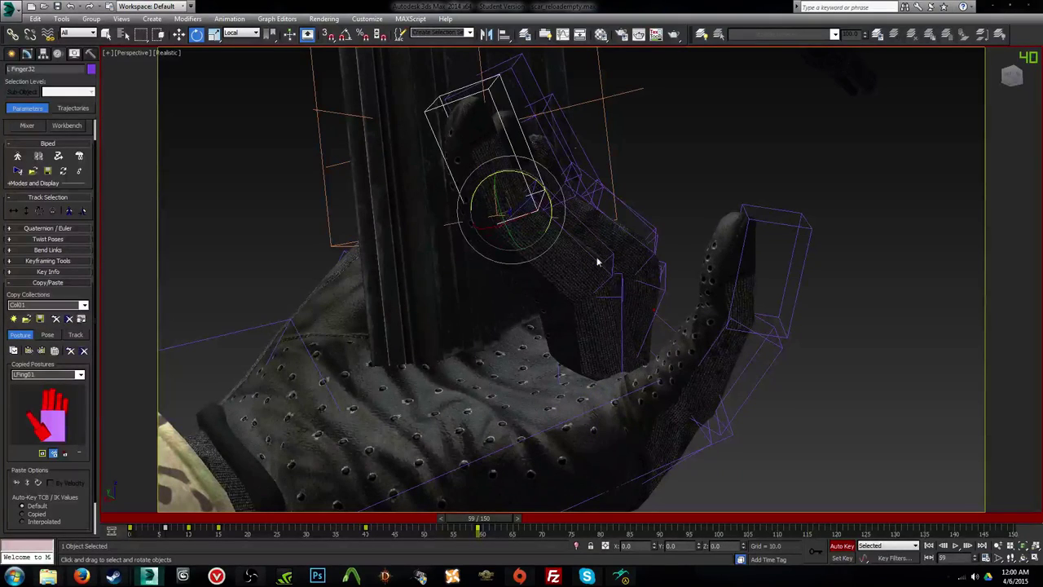
left_click(623, 303)
middle_click_drag(677, 257, 612, 313, "alt")
left_click_drag(661, 378, 662, 392)
middle_click_drag(580, 335, 657, 310, "alt")
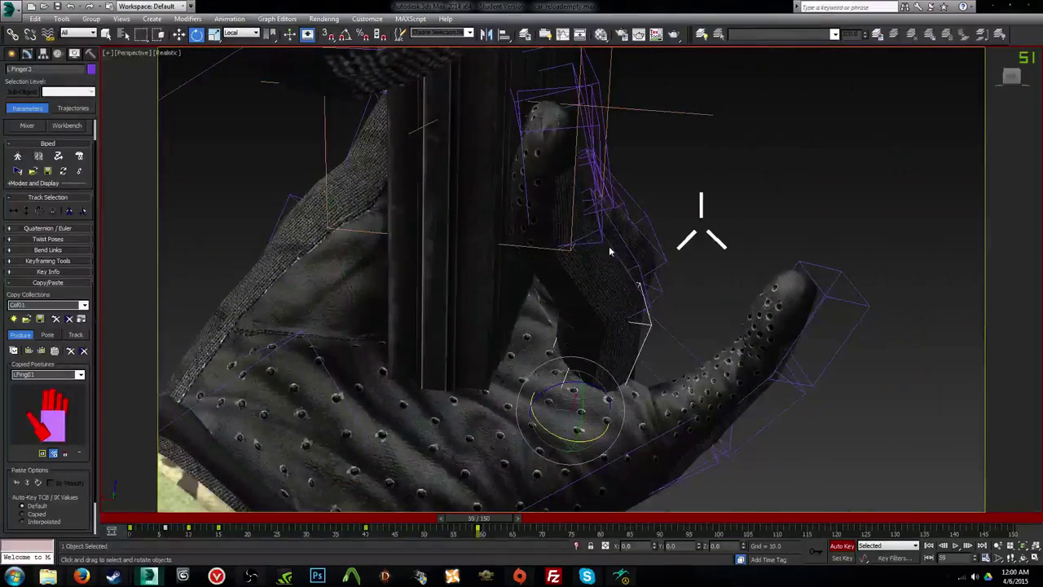
left_click(529, 191)
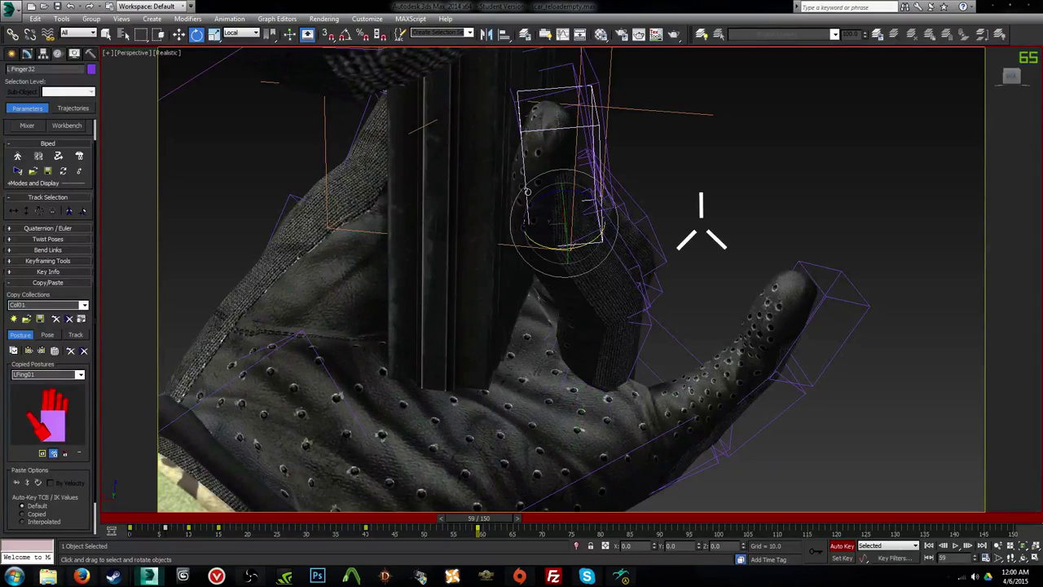
left_click_drag(529, 190, 531, 207)
middle_click_drag(554, 210, 589, 201, "alt")
Step: Rotate L Finger22 to adjust the left middle fingertip's bend against the magazine at frame 59
left_click(590, 106)
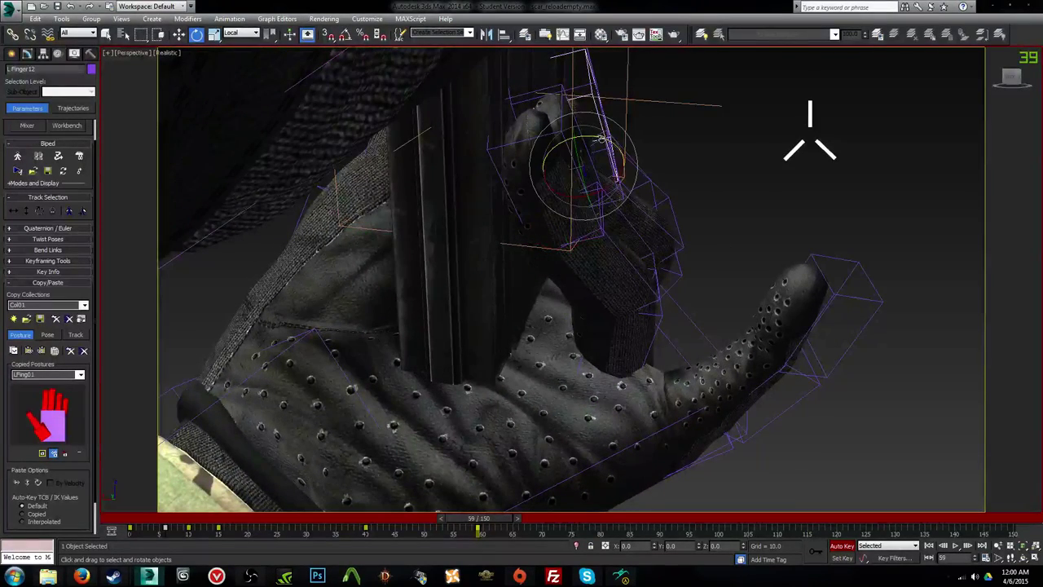
left_click(596, 145)
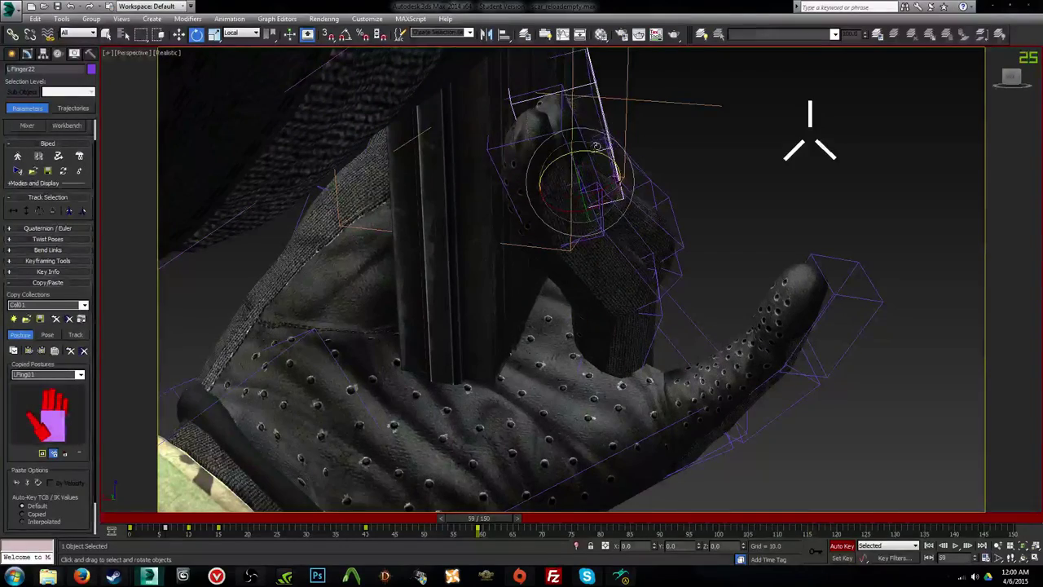
left_click_drag(600, 155, 615, 181)
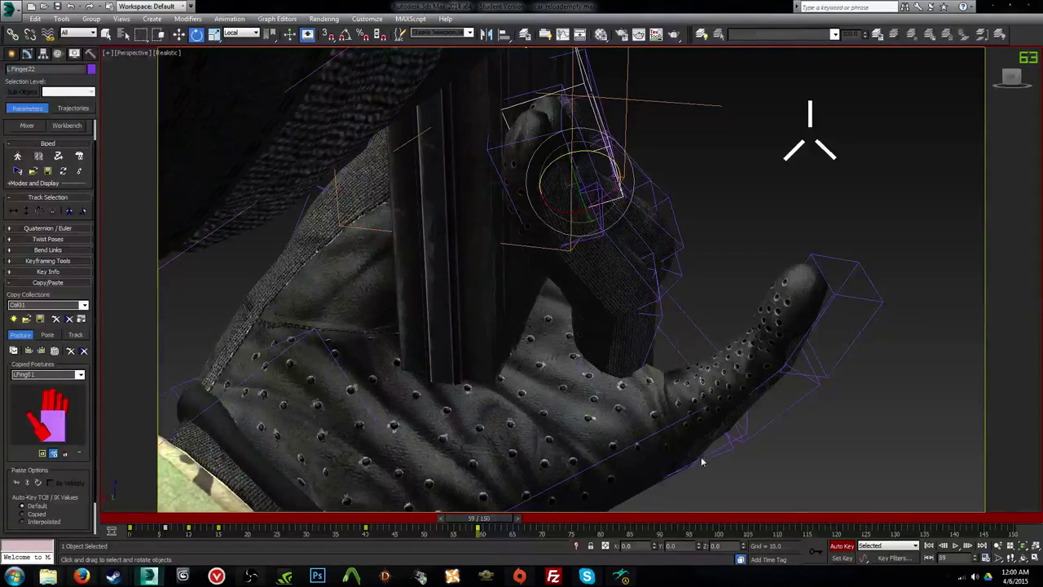
Step: Rotate L Finger3 and its middle joint, L Finger31, to adjust the left ring finger's curl around the magazine
left_click(707, 461)
middle_click_drag(707, 462, 645, 371, "alt")
left_click(636, 328)
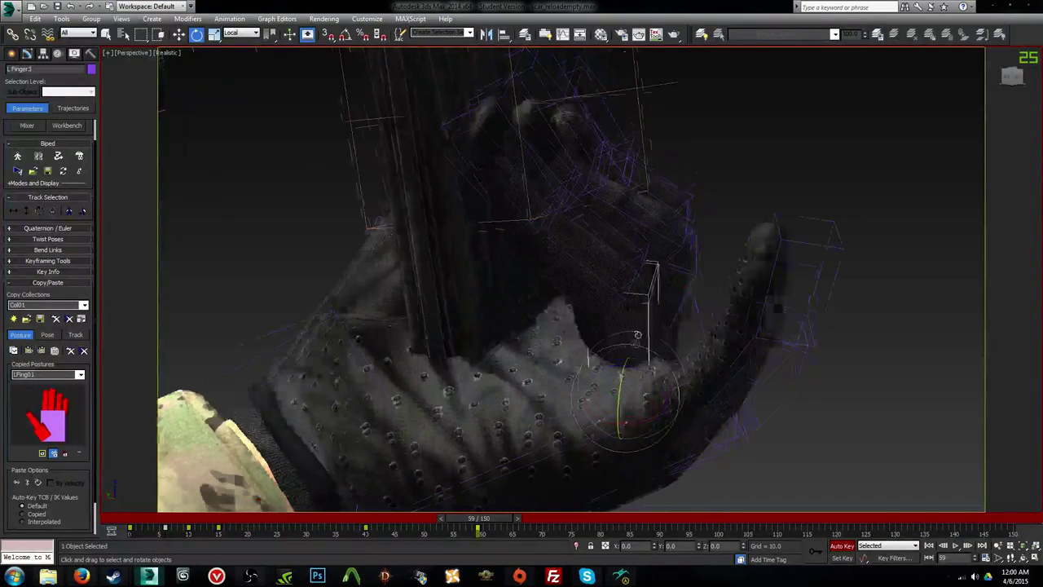
left_click_drag(652, 393, 663, 409)
left_click(642, 261)
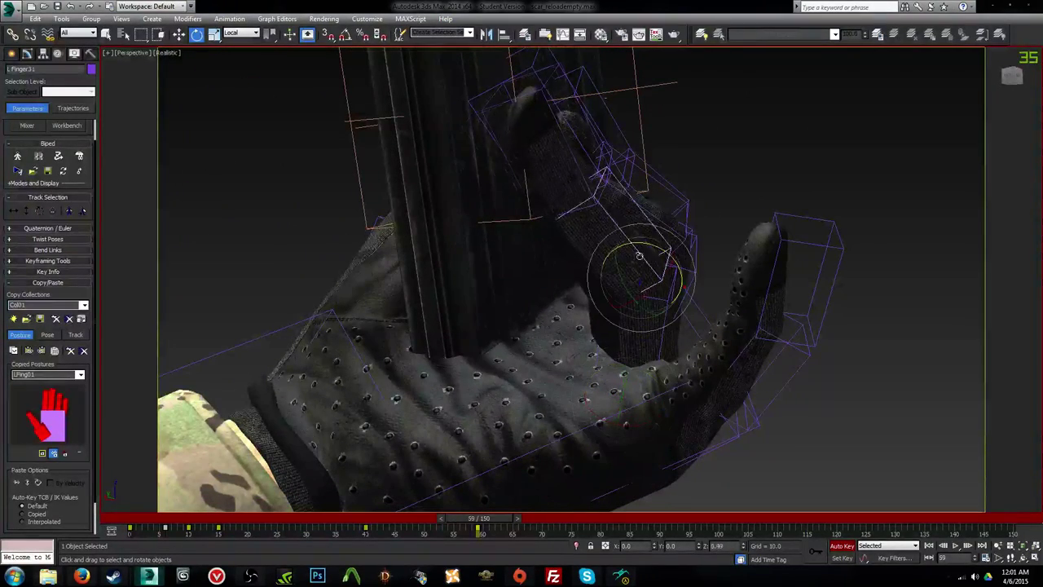
left_click_drag(648, 254, 619, 254)
Step: Fine-tune L Finger3's sideways angle and twist, including about 5 degrees around its local X axis
left_click(665, 323)
middle_click_drag(664, 323, 675, 372, "alt")
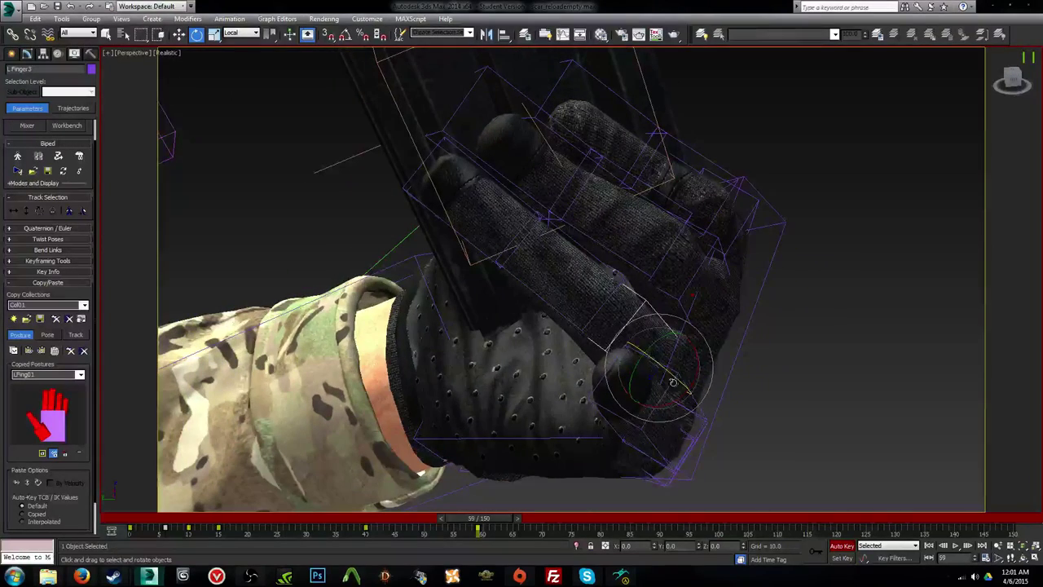
left_click_drag(696, 371, 696, 382)
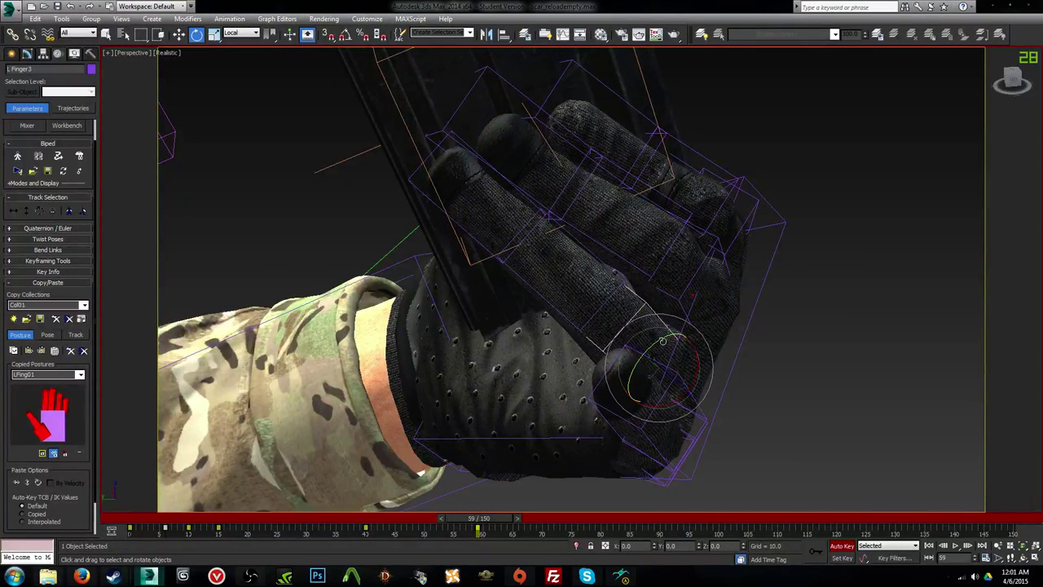
left_click_drag(661, 340, 662, 335)
left_click_drag(697, 374, 695, 362)
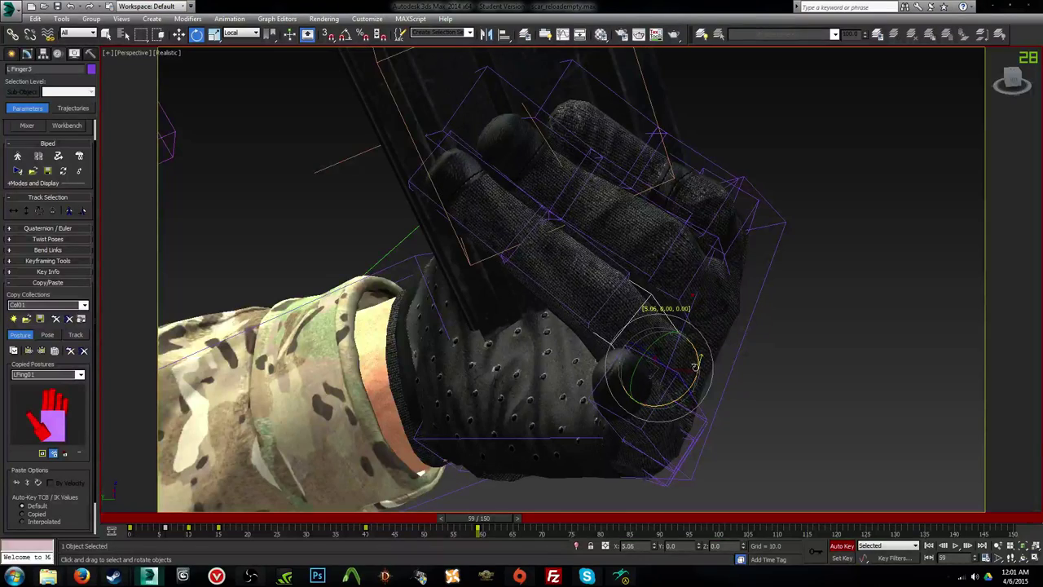
middle_click_drag(695, 362, 691, 344, "alt")
Step: Rotate L Finger4 to curl the left little finger up beside the other fingers at the magazine
middle_click_drag(632, 330, 728, 338, "alt")
left_click(726, 447)
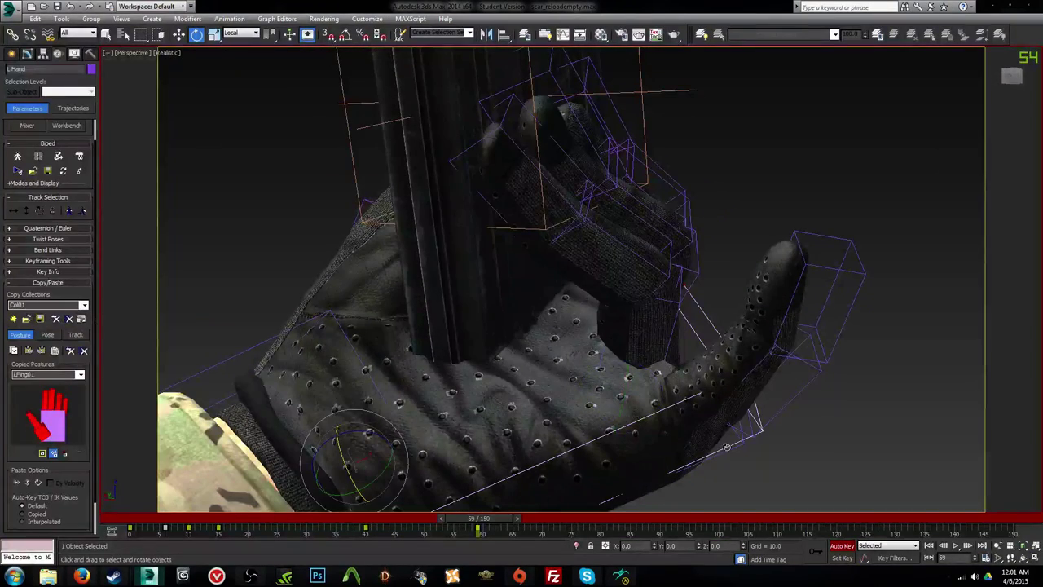
left_click(729, 453)
left_click_drag(656, 447, 644, 481)
key("ctrl+z")
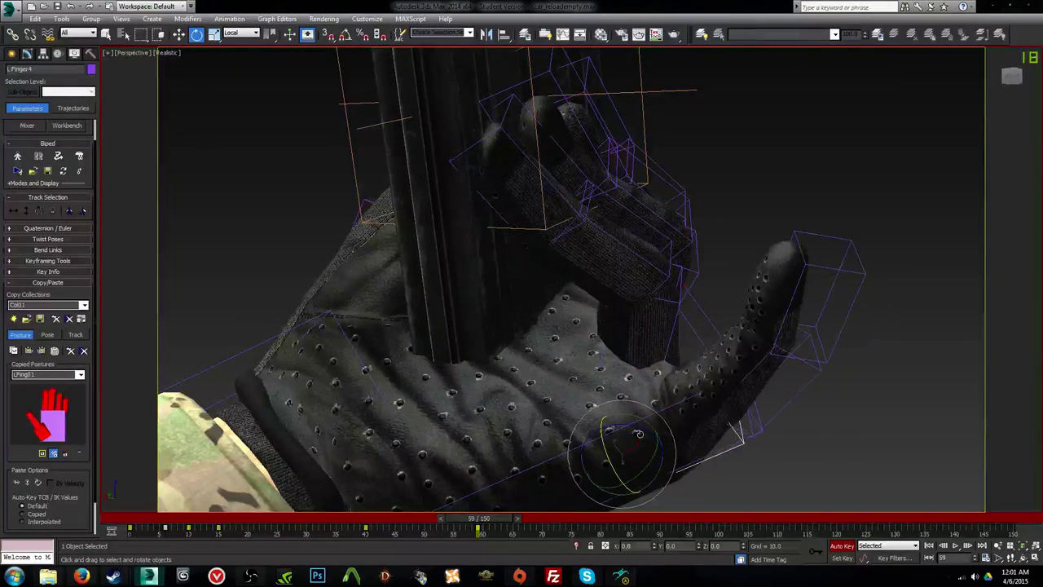
left_click_drag(645, 427, 617, 399)
middle_click_drag(617, 398, 620, 385, "alt")
left_click_drag(662, 408, 659, 399)
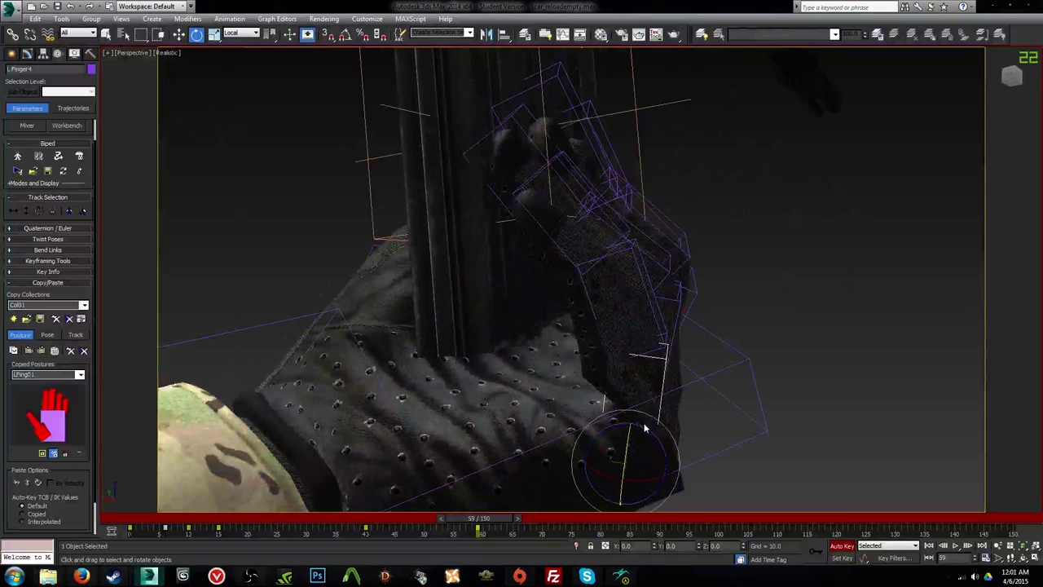
left_click_drag(643, 425, 635, 417)
Step: Bend the little finger's middle joint and its fingertip, L Finger42, so they follow the magazine's side
left_click_drag(622, 291, 602, 281)
left_click_drag(561, 255, 609, 275)
middle_click_drag(613, 277, 568, 318, "alt")
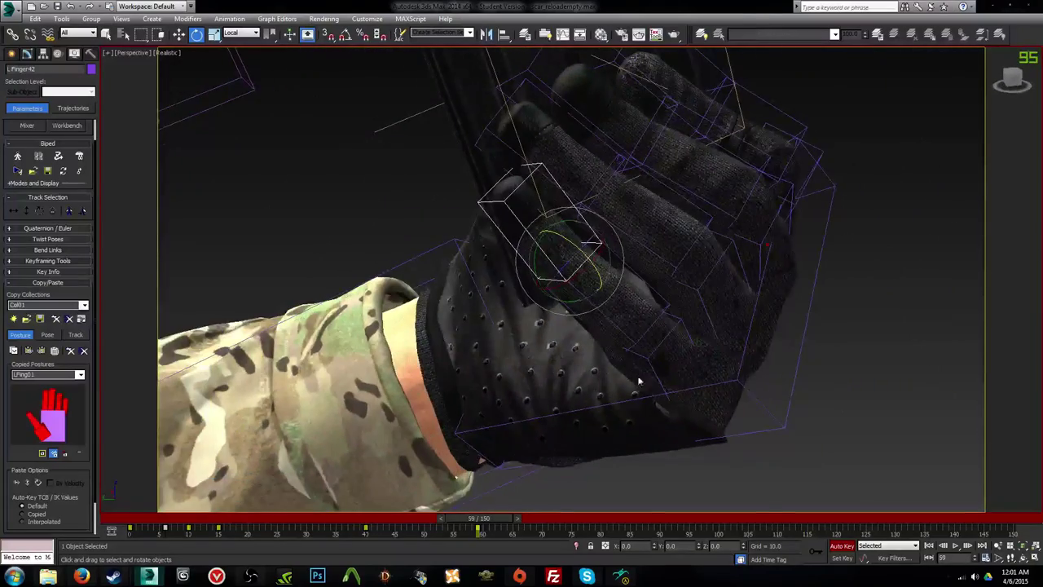
Step: Rotate L Finger1 about 4 degrees around its local Y axis, and adjust the left index finger's curl beside the magazine
middle_click_drag(639, 379, 713, 301, "alt")
middle_click_drag(713, 302, 601, 363)
scroll(635, 368, "down", 3)
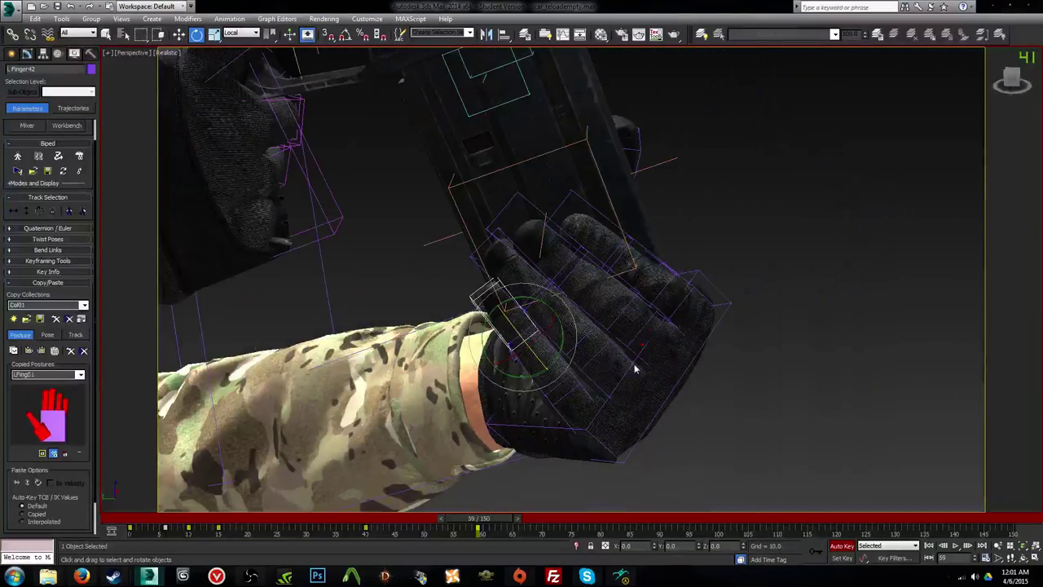
left_click(706, 302)
middle_click_drag(710, 302, 718, 308, "alt")
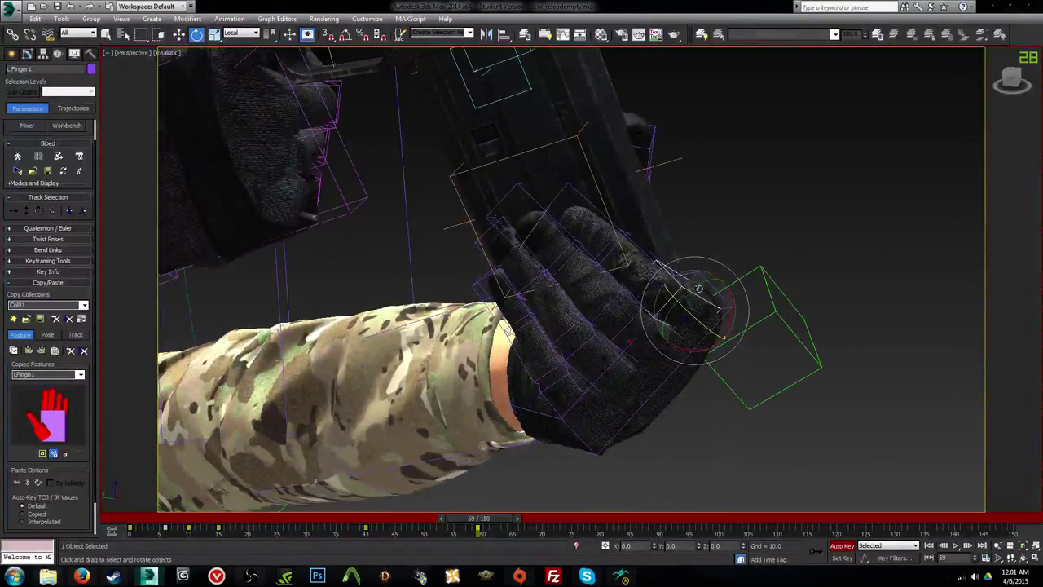
left_click_drag(698, 287, 705, 284)
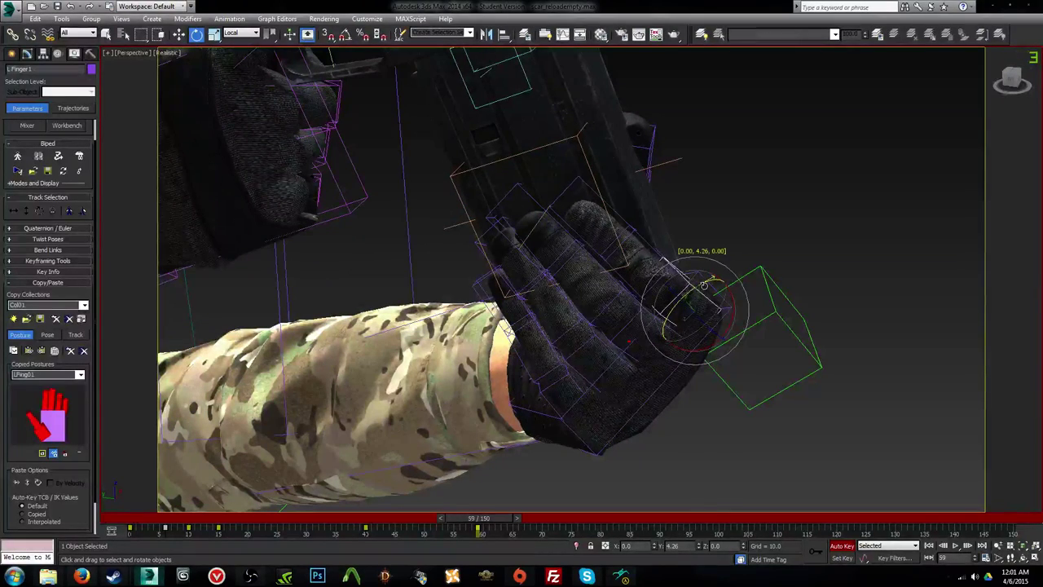
middle_click_drag(731, 311, 700, 307, "alt")
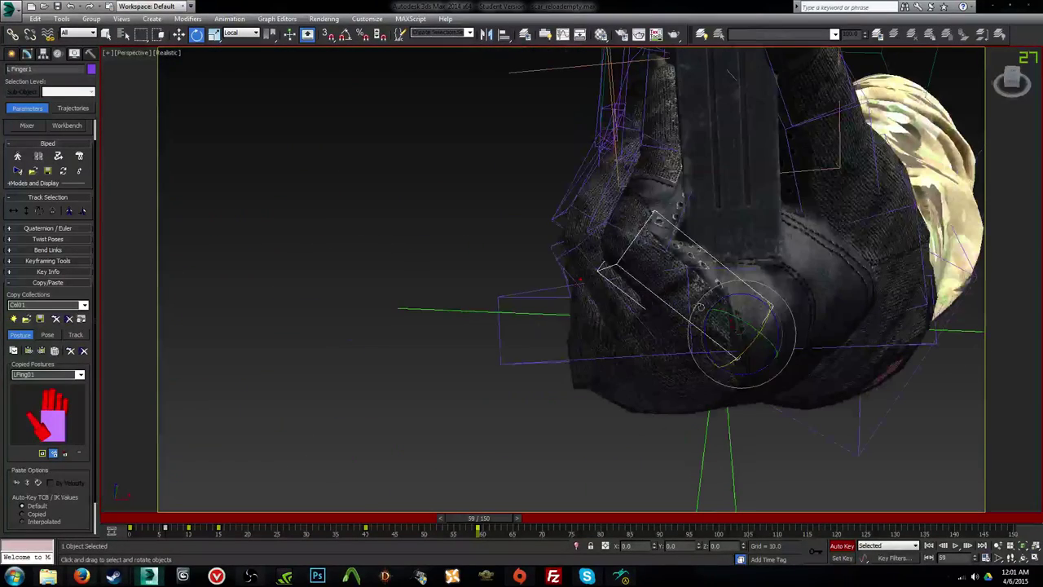
mouse_move(721, 300)
left_mouse_down()
mouse_move(725, 291)
mouse_move(717, 306)
left_mouse_up()
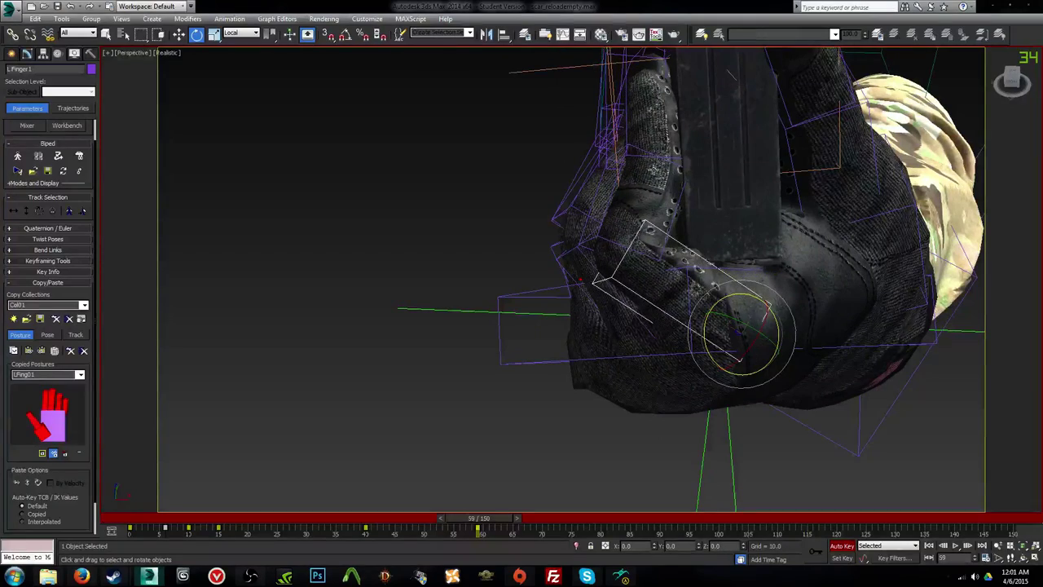
left_click(634, 137)
Step: Rotate L Finger2 slightly to adjust the left middle finger's spacing from its neighbours, and clear the selection
middle_click_drag(512, 198, 584, 203, "alt")
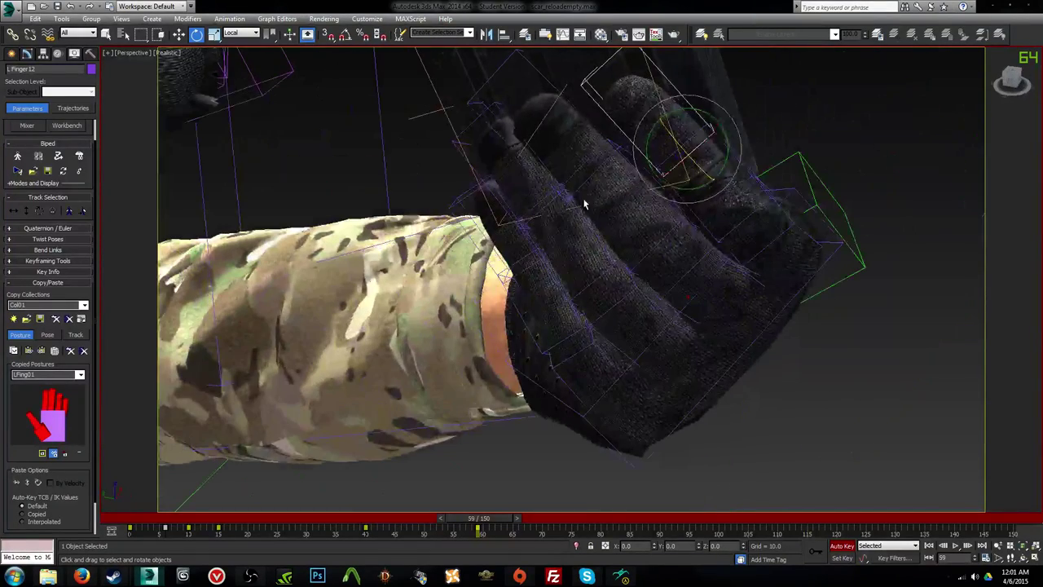
left_click(690, 269)
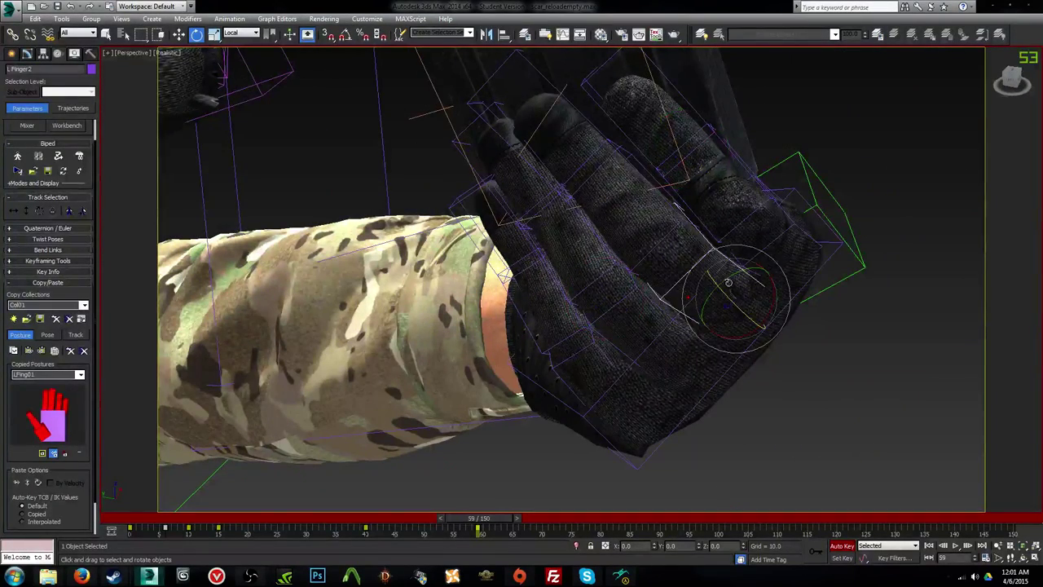
left_click_drag(728, 282, 733, 273)
middle_click_drag(661, 269, 722, 263, "alt")
left_click(747, 348)
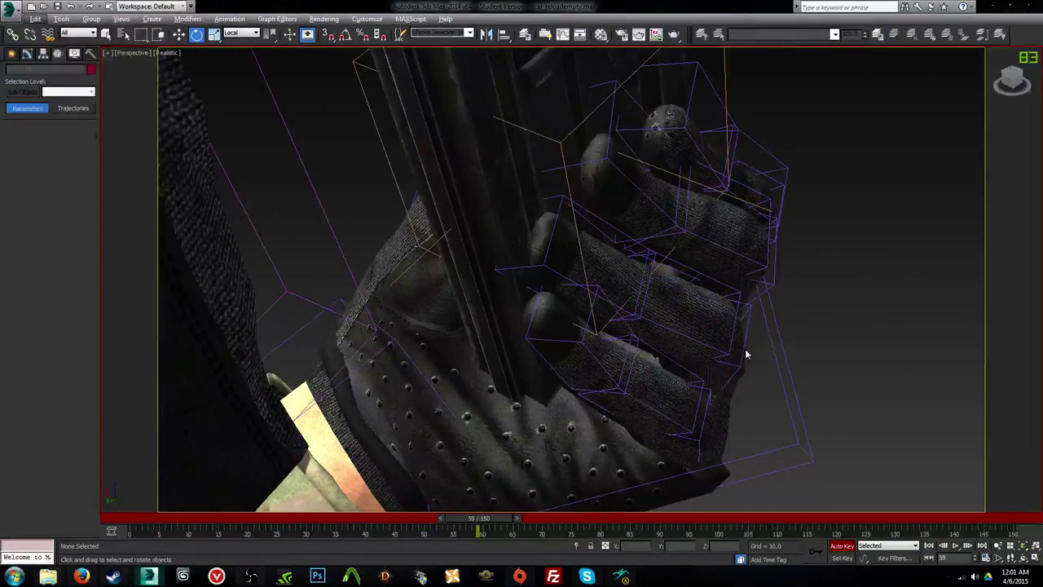
Step: Rotate the L Finger3 and L Finger4 bones at frame 59 so the last two left fingers curl around the magazine
left_click(735, 349)
middle_click_drag(734, 349, 705, 344, "alt")
left_click_drag(705, 344, 721, 361)
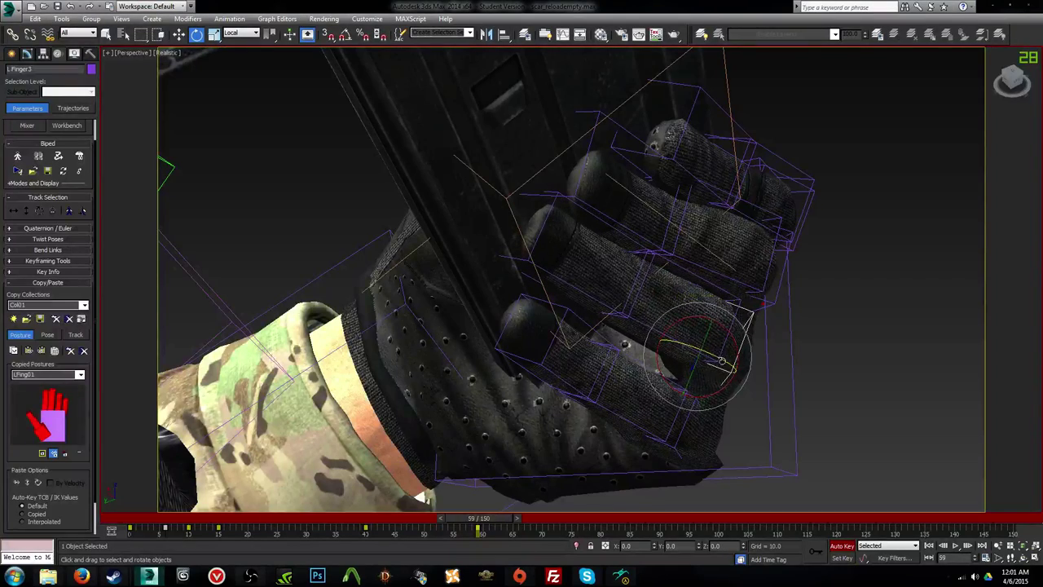
left_click(686, 415)
left_click_drag(677, 412, 680, 405)
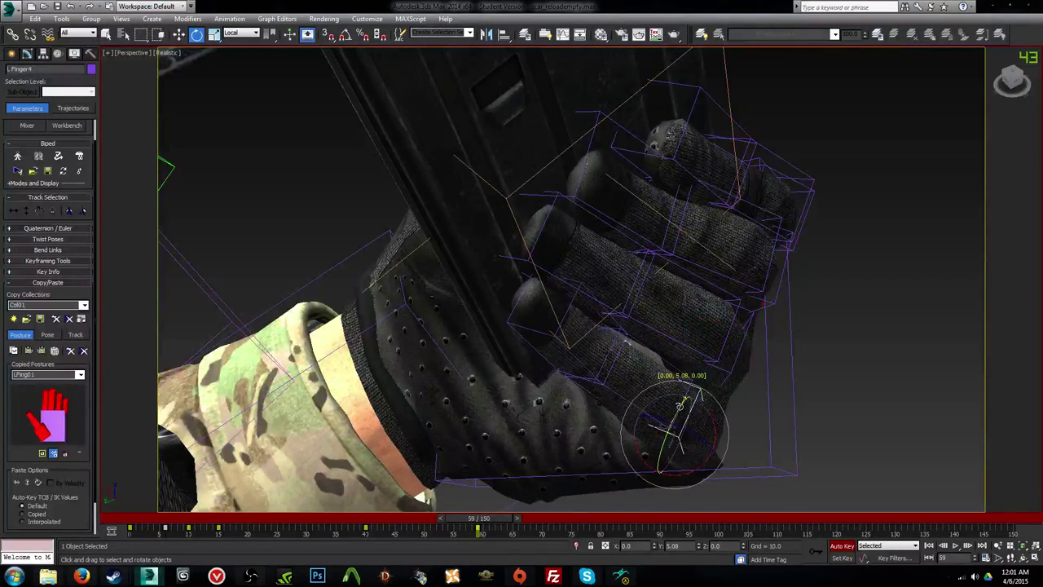
middle_click_drag(679, 405, 717, 316, "alt")
scroll(767, 366, "down", 5)
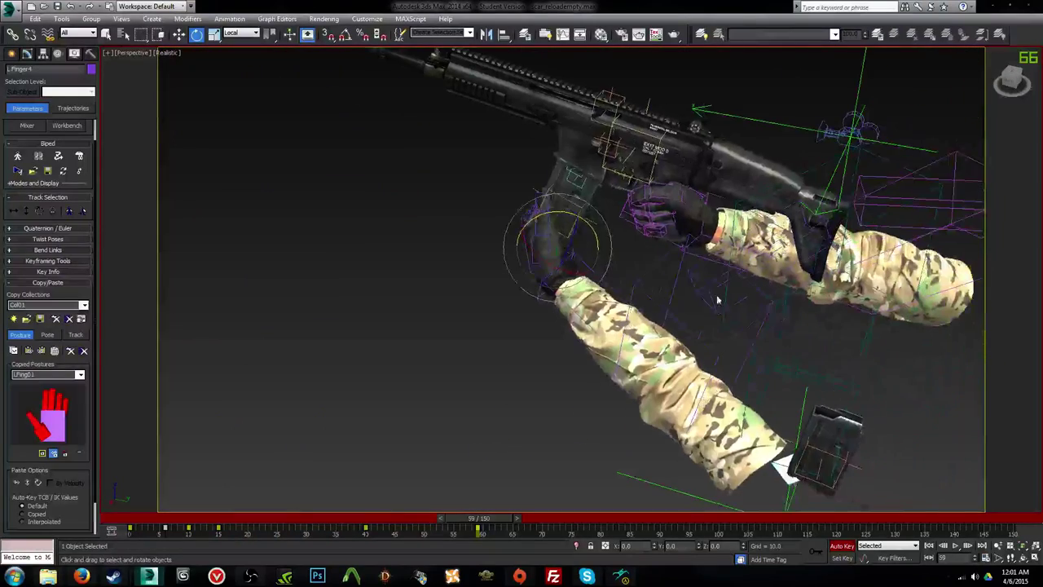
Step: Rotate the left clavicle and left forearm bones at frame 59 to adjust the arm holding the magazine
left_click(717, 295)
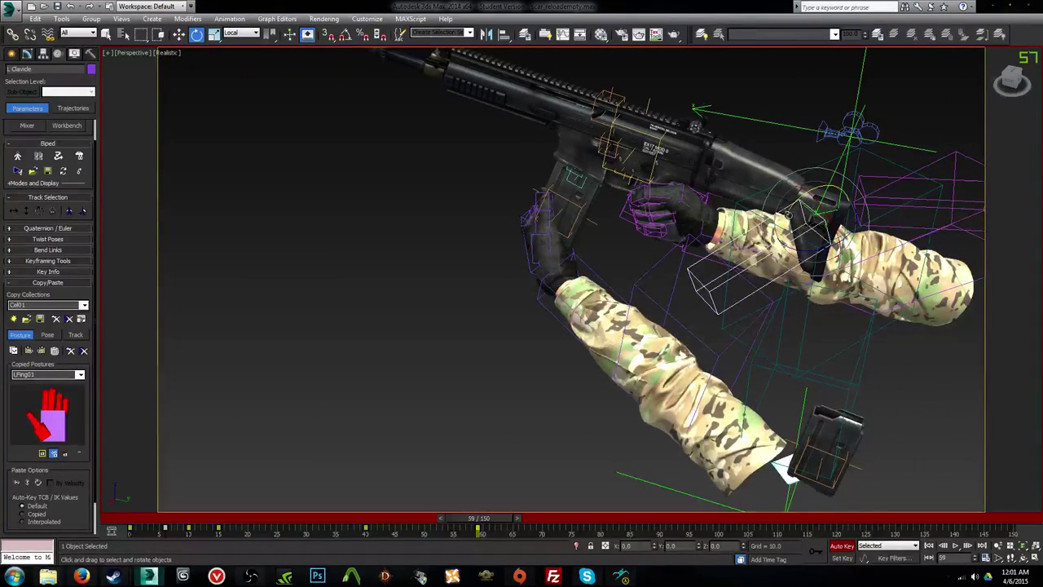
left_click_drag(788, 214, 792, 199)
middle_click_drag(608, 330, 648, 368, "alt")
left_click(648, 368)
mouse_move(652, 368)
left_mouse_down()
mouse_move(687, 377)
mouse_move(669, 380)
left_mouse_up()
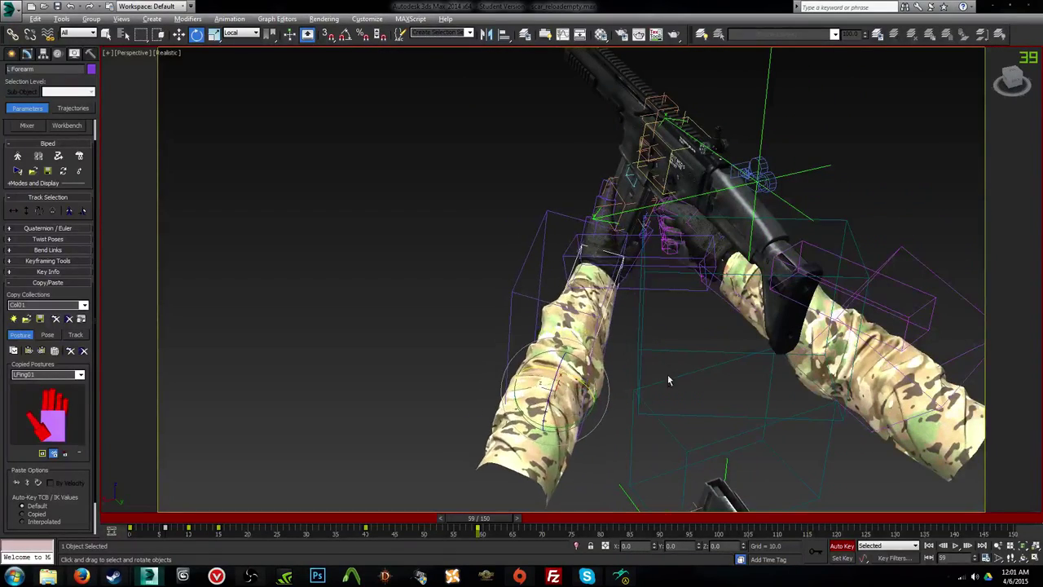
Step: Refine the left clavicle's rotation at frame 59 and twist the left forearm slightly more to match
middle_click_drag(668, 380, 722, 349, "alt")
left_click(741, 172)
left_click_drag(754, 139, 738, 209)
middle_click_drag(738, 208, 628, 248, "alt")
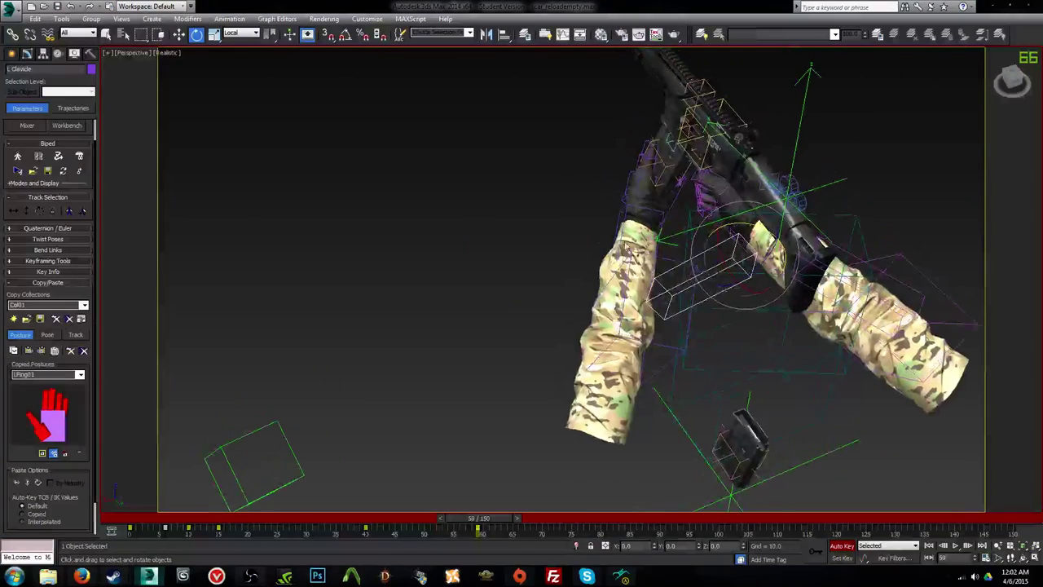
left_click(626, 249)
left_click_drag(610, 339, 630, 341)
Step: Examine the left arm pose through the camera and in perspective, going back from frame 59 to frame 40
key("c")
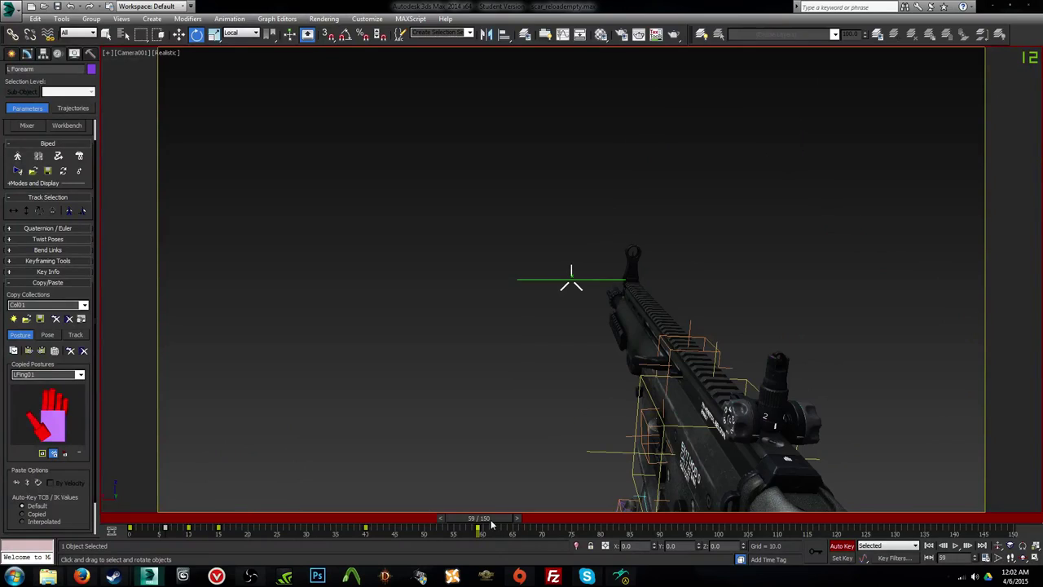
key("p")
scroll(531, 510, "up", 1)
key("z")
scroll(568, 402, "down", 5)
middle_click_drag(568, 403, 500, 393, "alt")
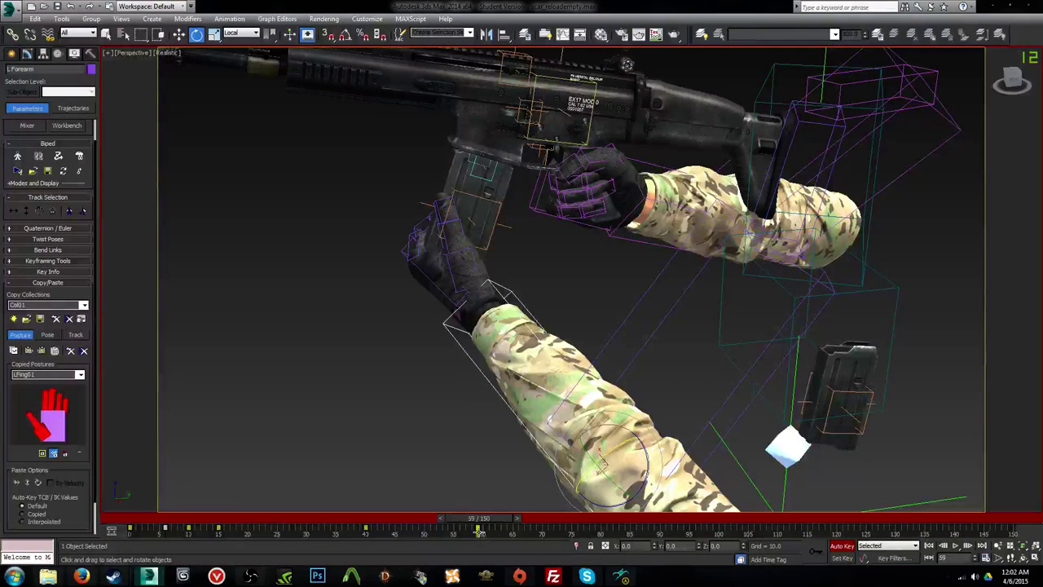
left_click_drag(480, 531, 449, 531)
mouse_move(367, 531)
left_mouse_down()
mouse_move(404, 525)
mouse_move(373, 535)
left_mouse_up()
key("c")
key("e")
key("p")
scroll(589, 363, "up", 6)
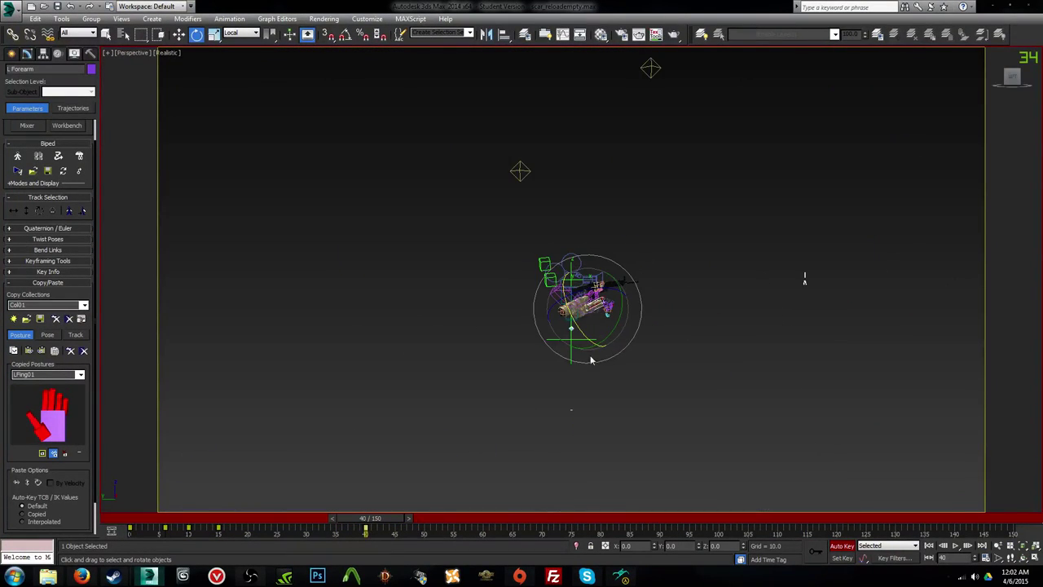
scroll(577, 369, "up", 5)
Step: Set the Move tool's reference coordinate system to View and select the left hand bone at frame 40
key("w")
left_click(592, 220)
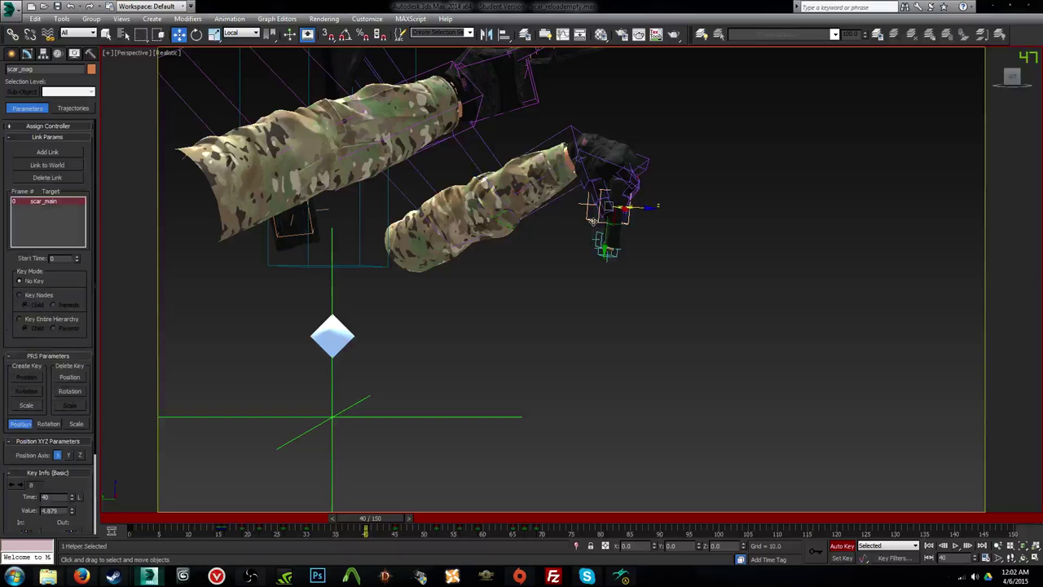
left_click(249, 33)
left_click(238, 41)
middle_click_drag(535, 286, 526, 319, "alt")
scroll(529, 329, "down", 3)
left_click(552, 337)
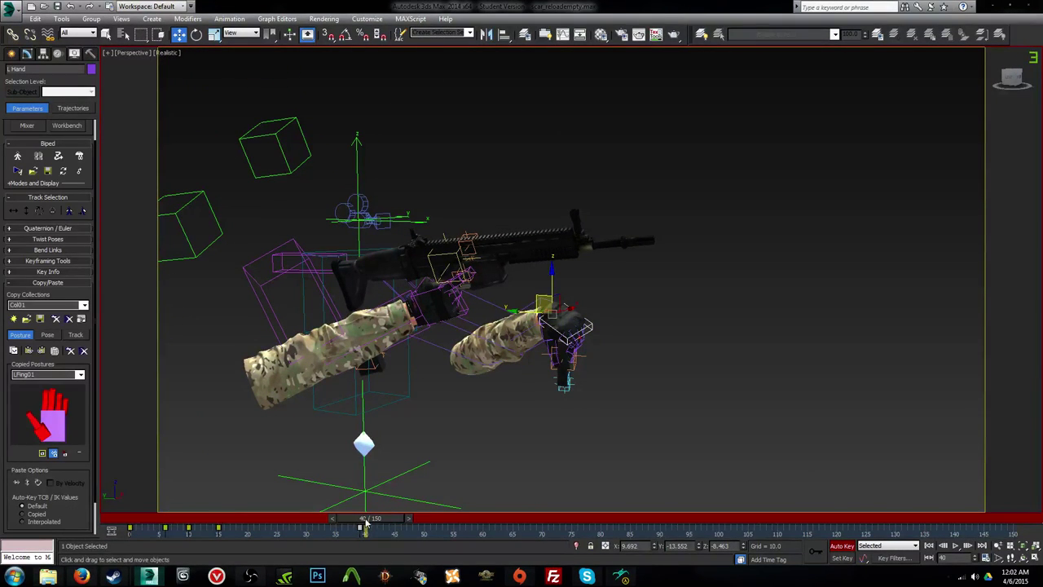
Step: Try moving the left_hand helper's scar_mag link key from frame 40 to frame 39
left_click_drag(366, 522, 366, 525)
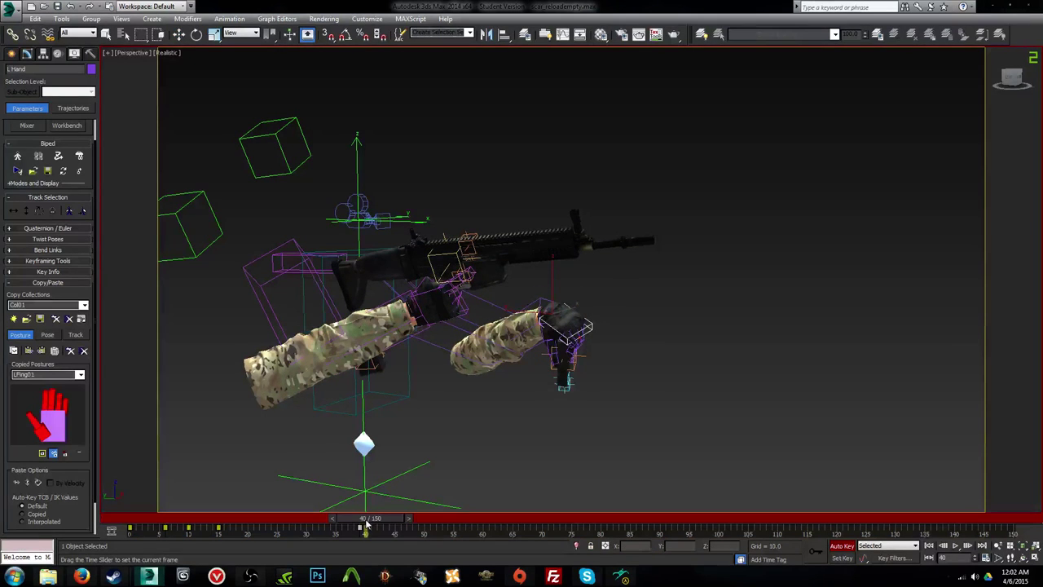
key("w")
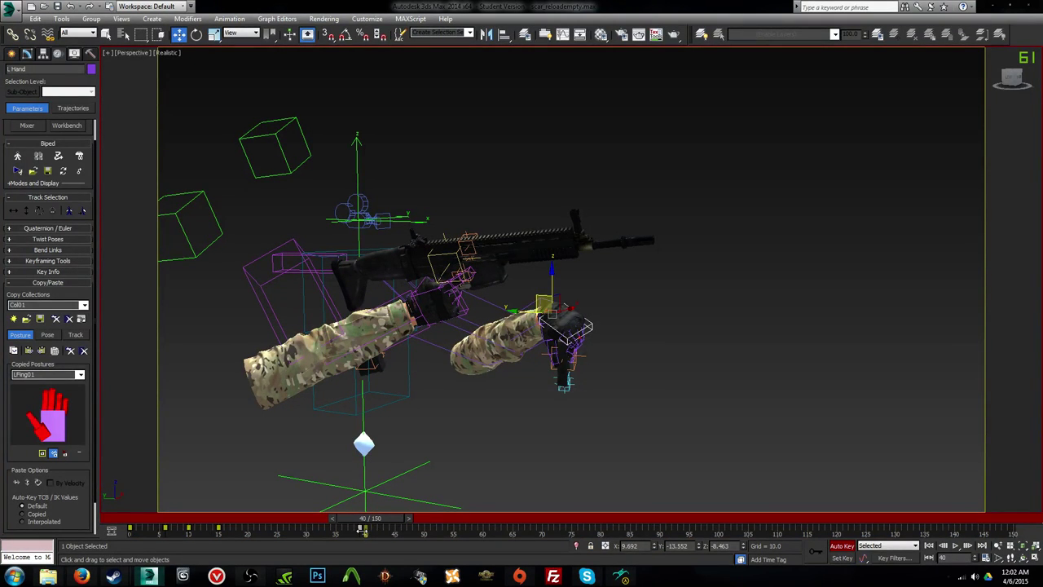
middle_click_drag(612, 352, 563, 320, "alt")
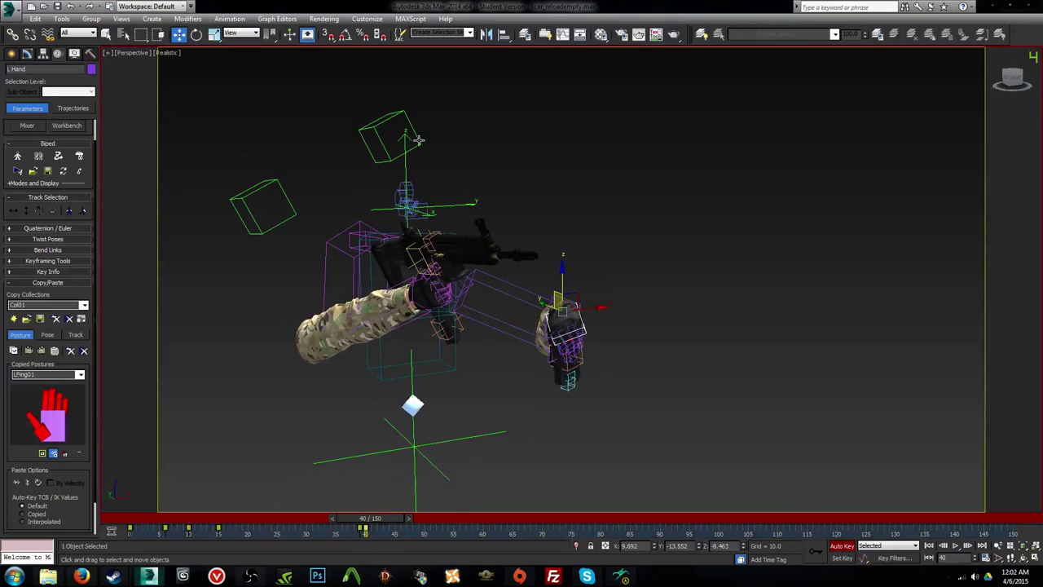
left_click(414, 138)
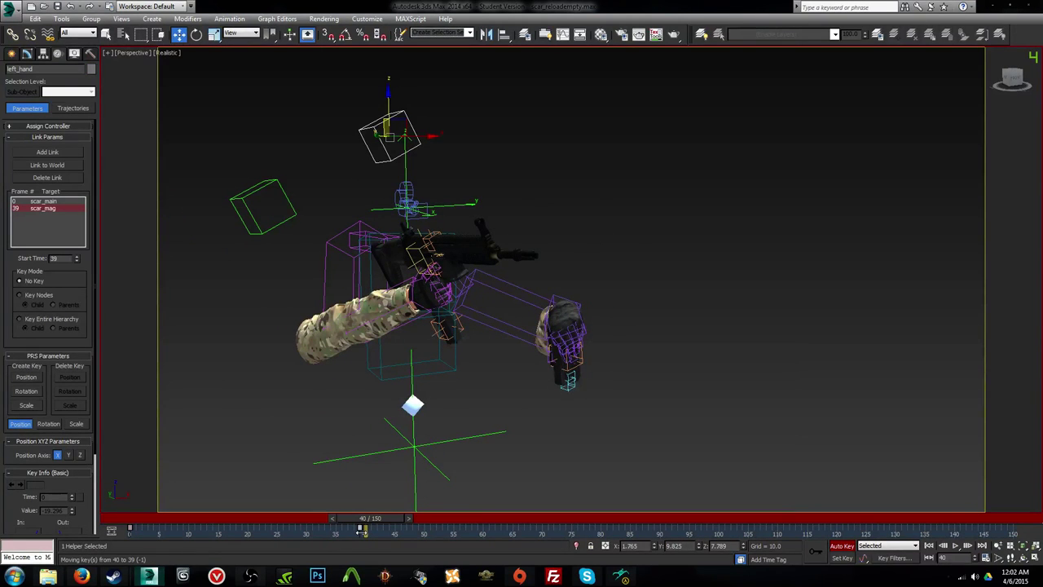
left_click_drag(361, 530, 361, 530)
middle_click_drag(464, 479, 504, 421, "alt")
key("ctrl+z")
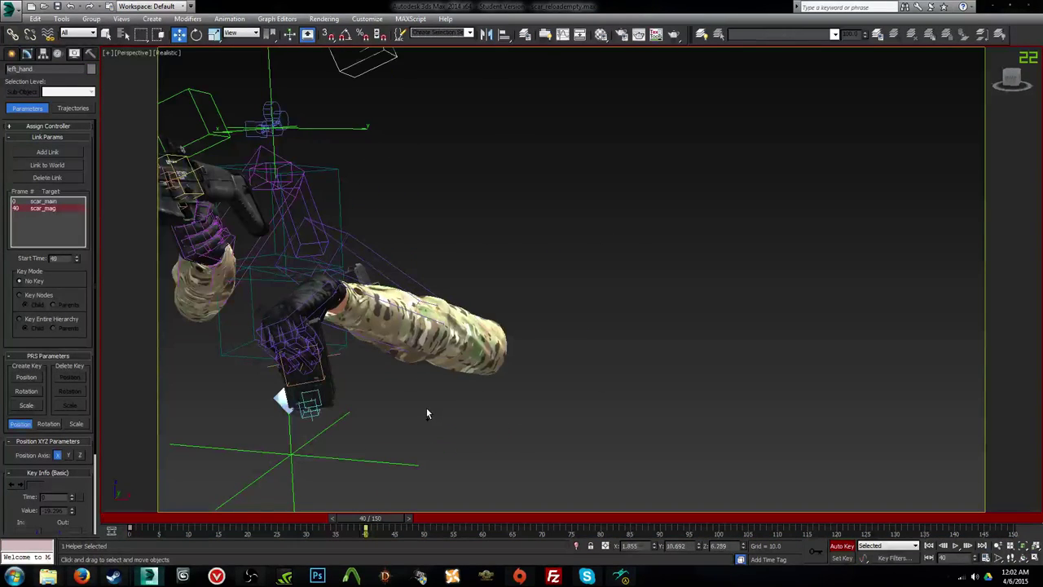
Step: Select the scar_mag helper, play the reload through the camera, and lower the helper about 1.07 units along Z at frame 45
middle_click_drag(426, 407, 542, 392)
left_click(471, 340)
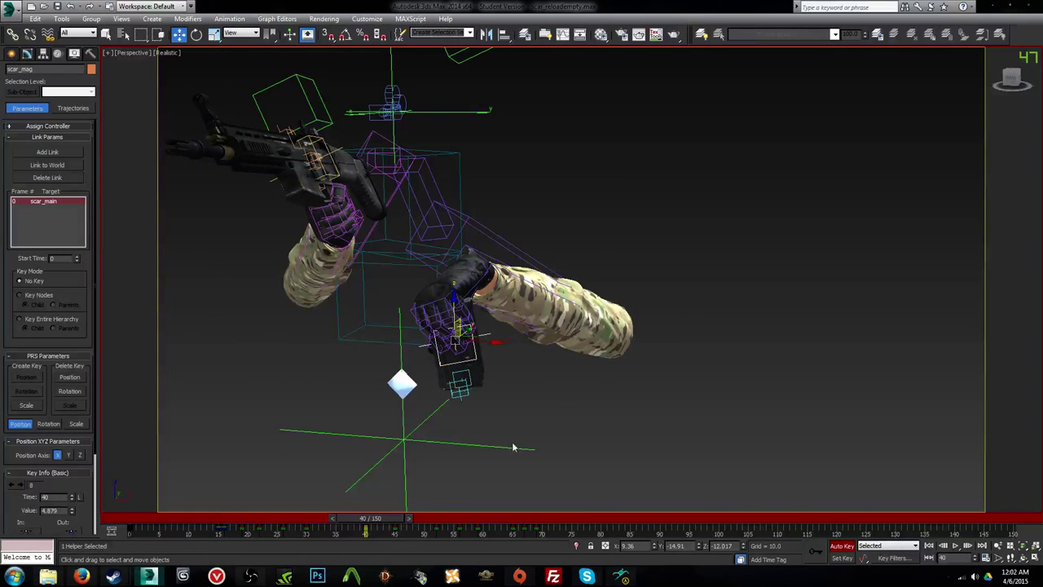
key("c")
left_click_drag(383, 520, 205, 526)
key("slash")
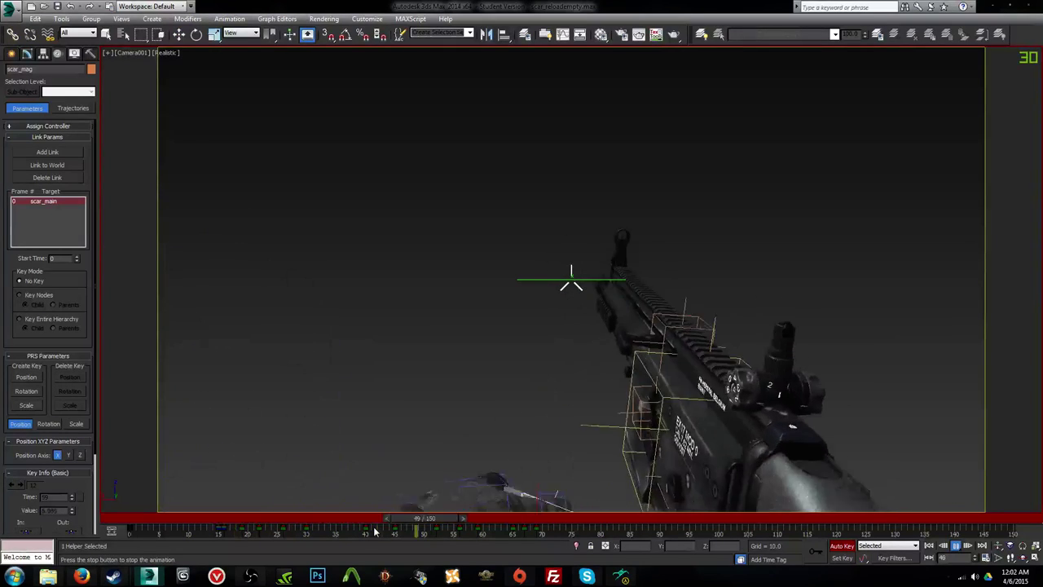
left_click_drag(374, 528, 397, 528)
key("w")
left_click_drag(460, 499, 462, 531)
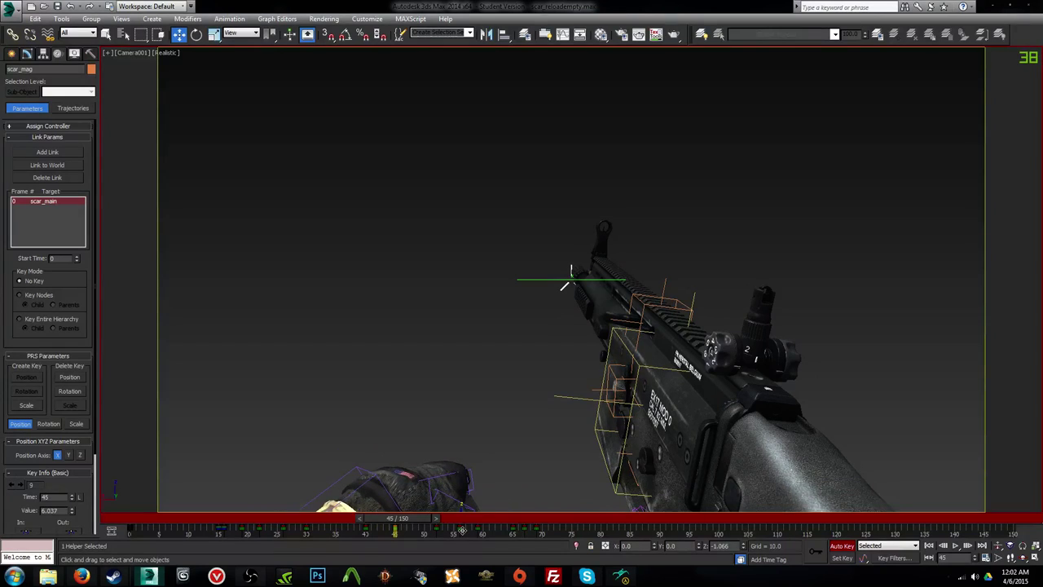
Step: Play back the reload through the camera, then return to frame 40 and examine the hand and magazine in perspective
key("slash")
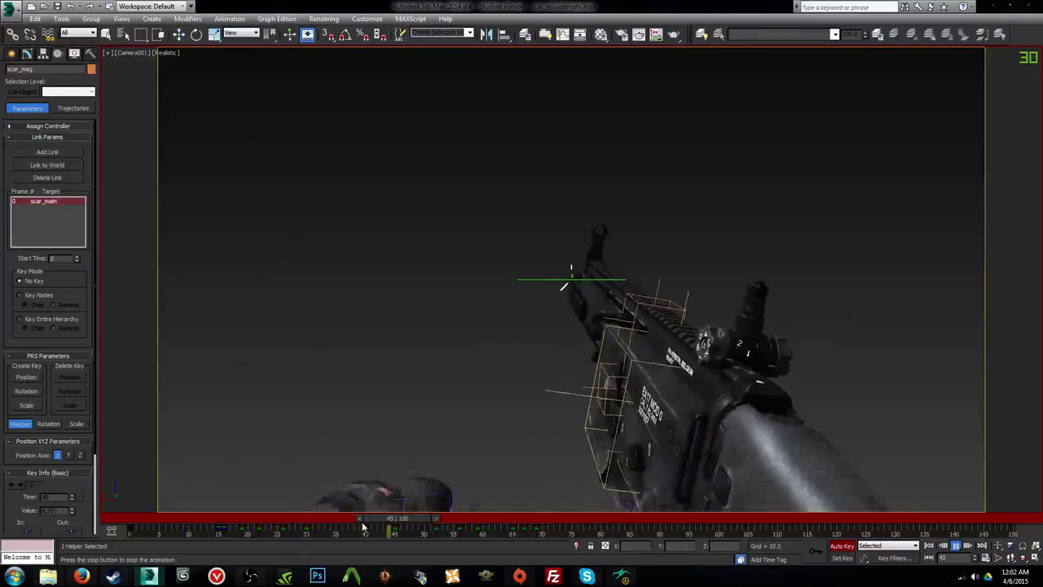
left_click_drag(359, 523, 379, 530)
key("w")
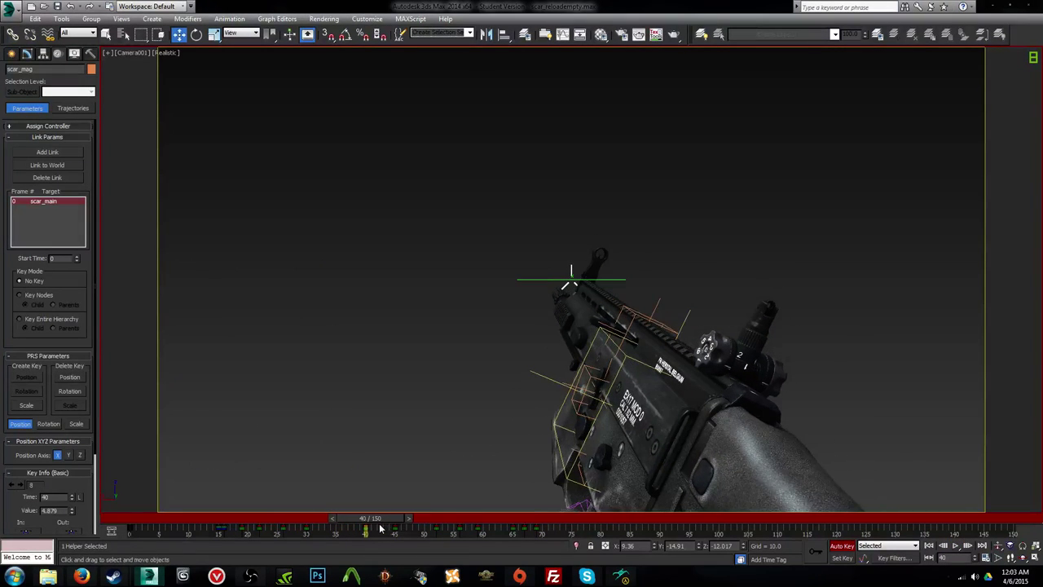
key("l")
key("p")
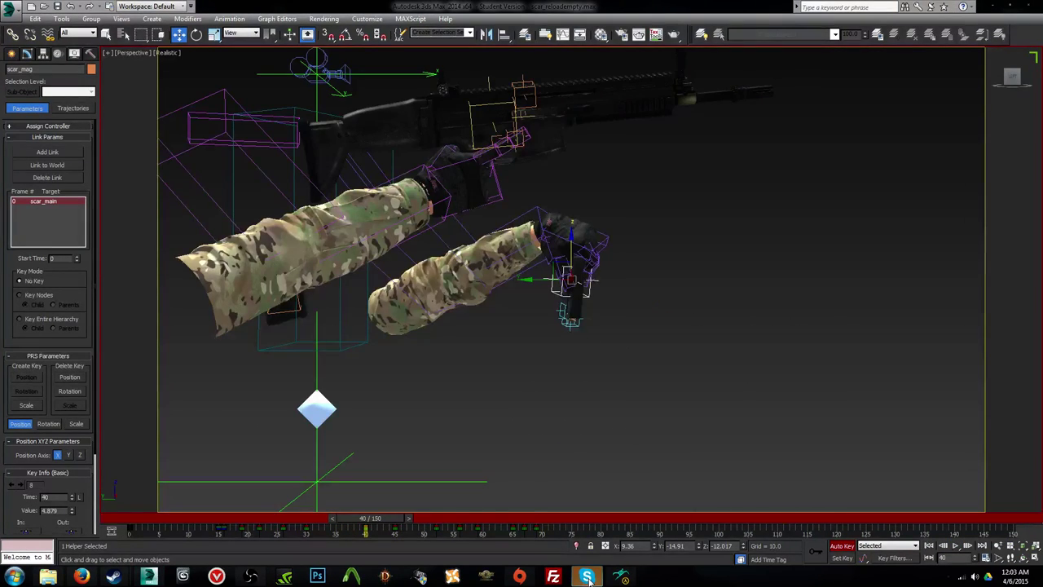
middle_click_drag(514, 352, 473, 368, "alt")
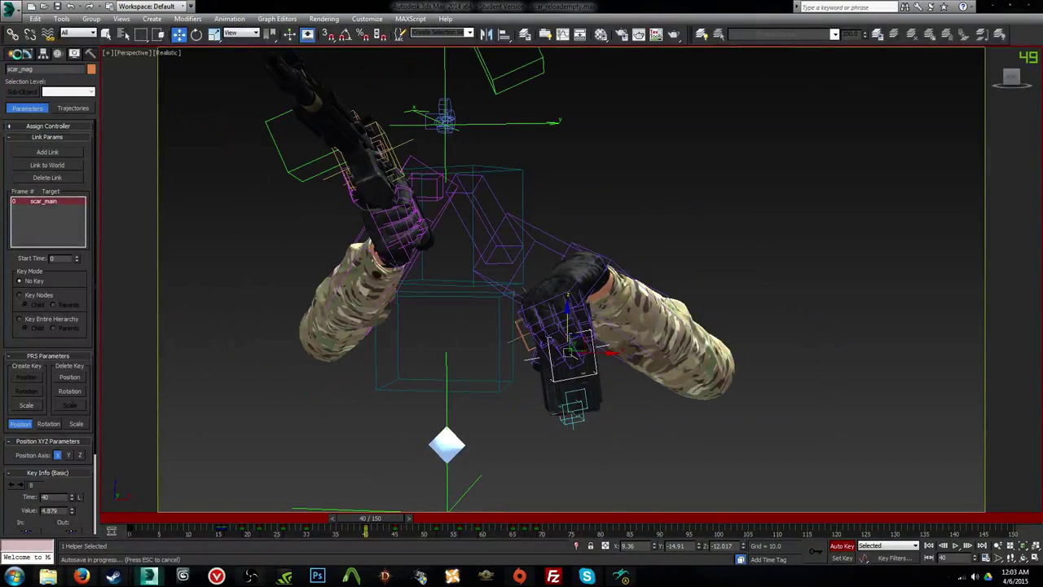
Step: Create a Dummy helper in the scene away from the arms and turn Auto Key off
left_click(12, 53)
left_click(64, 71)
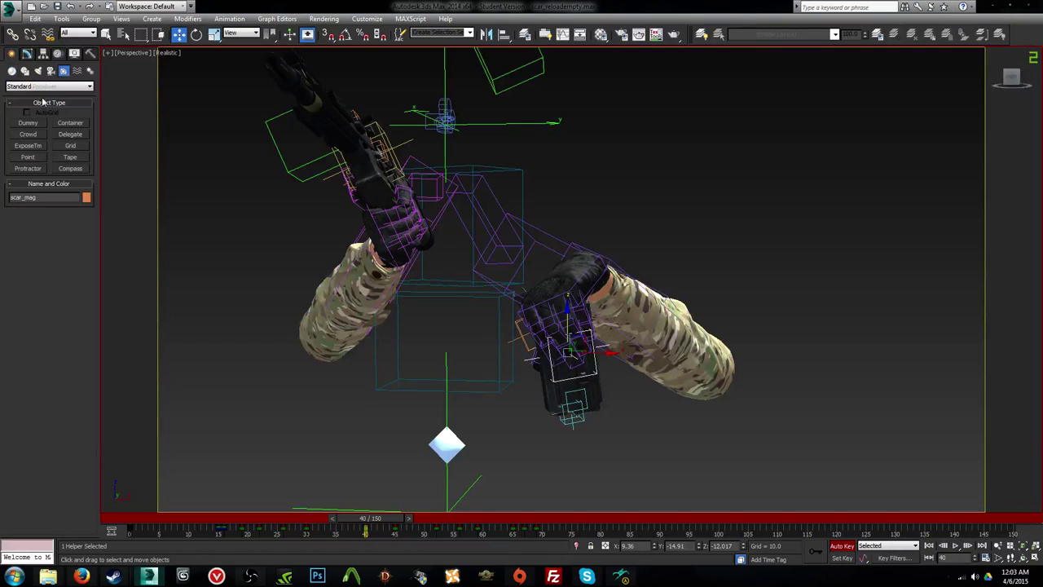
left_click(21, 125)
key("w")
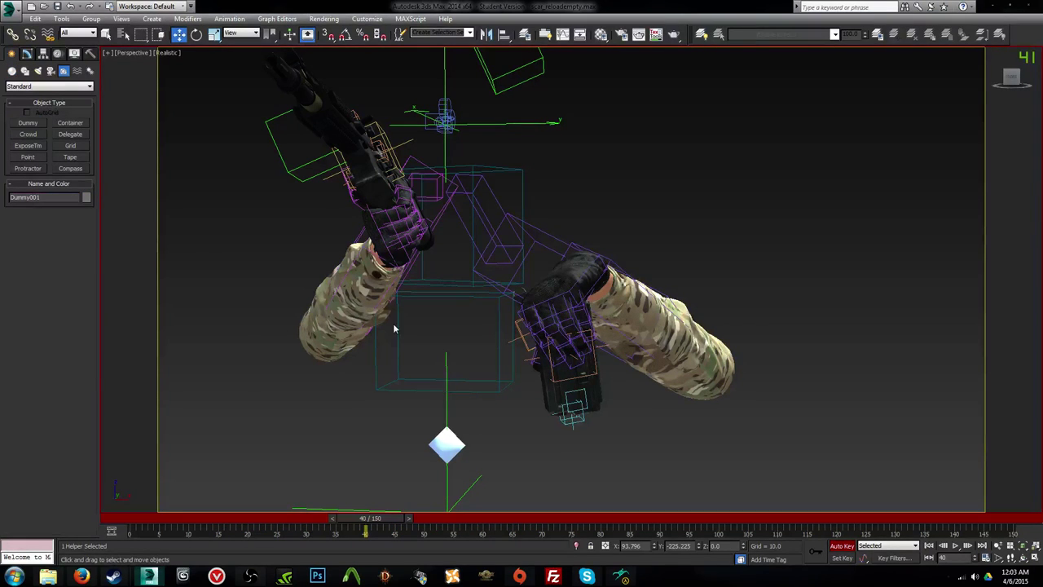
scroll(397, 326, "down", 6)
scroll(410, 345, "down", 3)
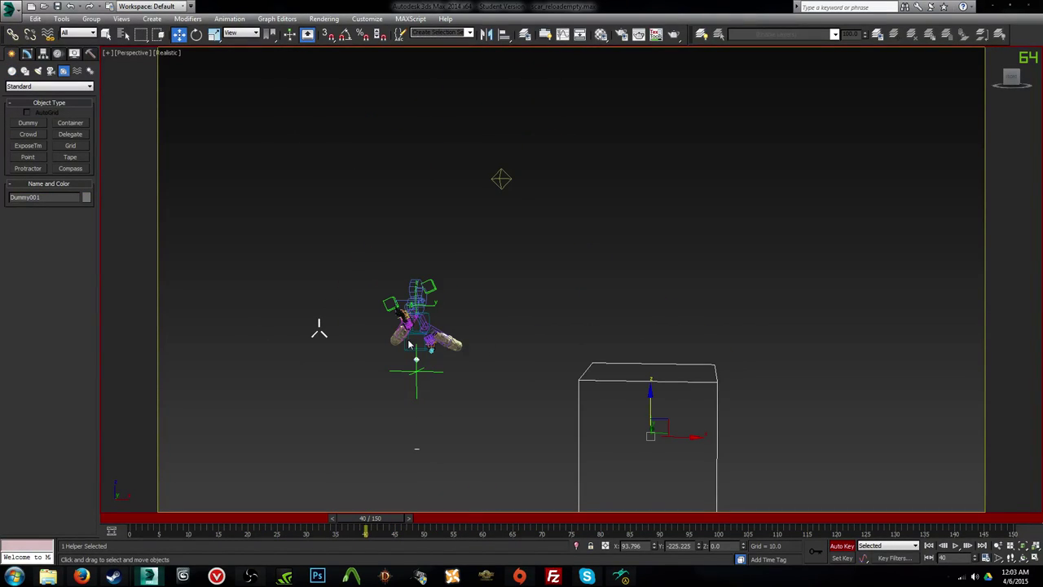
scroll(412, 344, "up", 10)
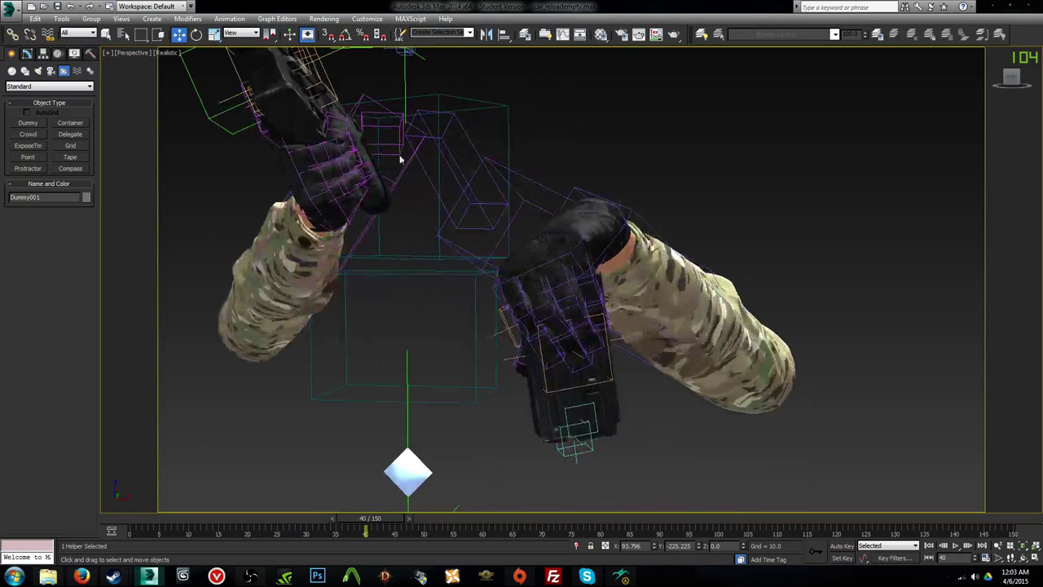
Step: Align Dummy001 to the L Hand bone, matching pivot point position on X, Y and Z and the local orientation
left_click(504, 33)
left_click(597, 230)
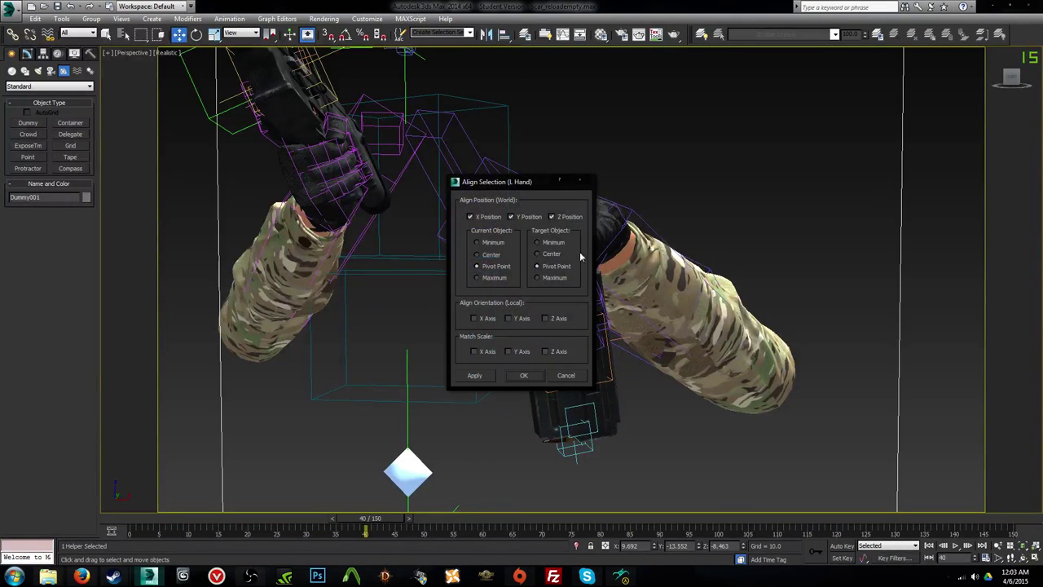
left_click(507, 319)
left_click(552, 319)
left_click(529, 378)
Step: Scale Dummy001 uniformly down to about 20 percent so it fits around the left hand
key("r")
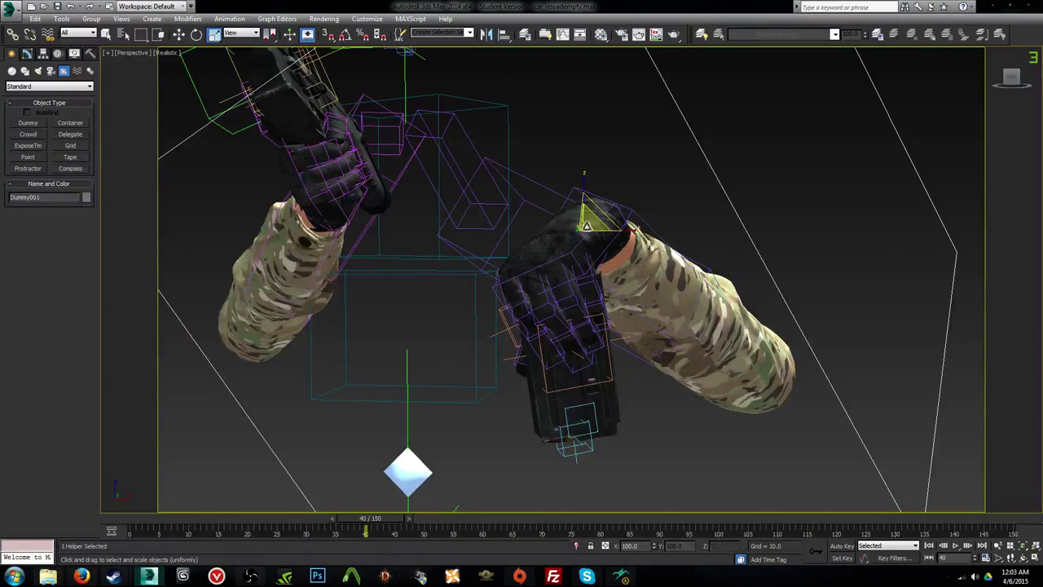
left_click_drag(591, 222, 492, 399)
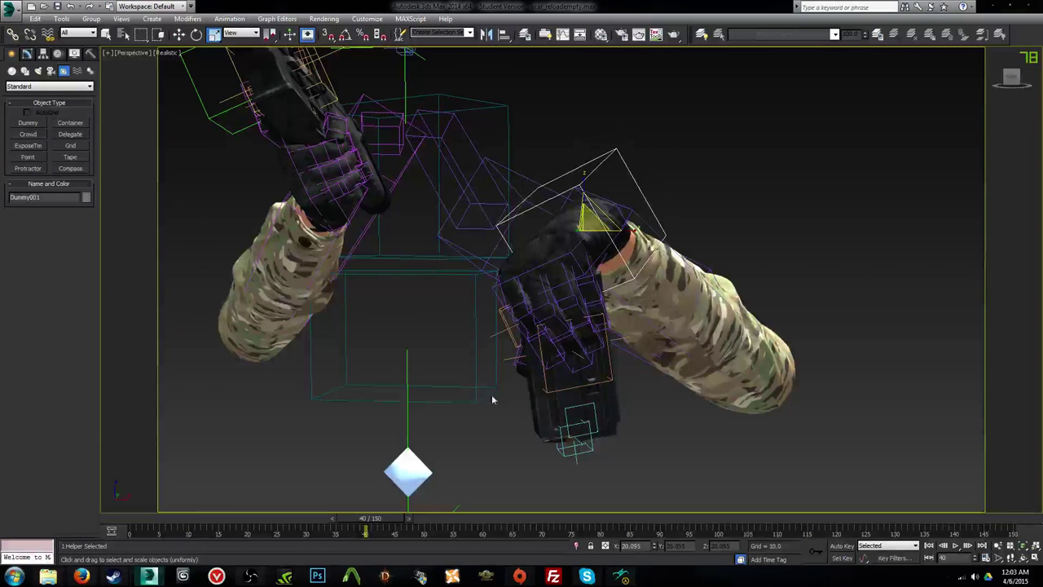
key("w")
Step: Try to link Dummy001 to the magazine, then reselect the dummy and turn Auto Key on
left_click(13, 33)
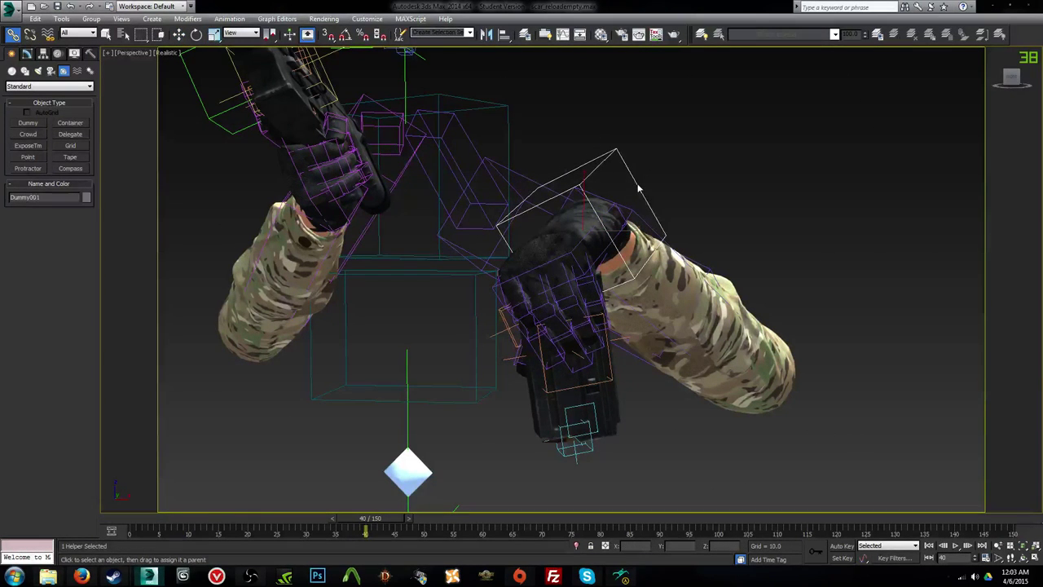
left_click_drag(635, 183, 654, 197)
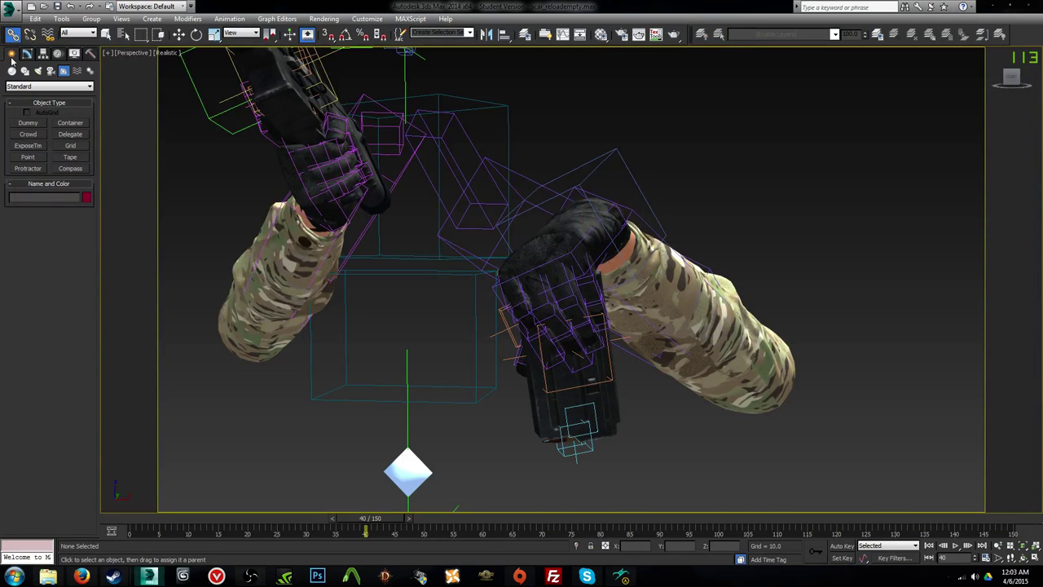
middle_click_drag(650, 225, 619, 285, "alt")
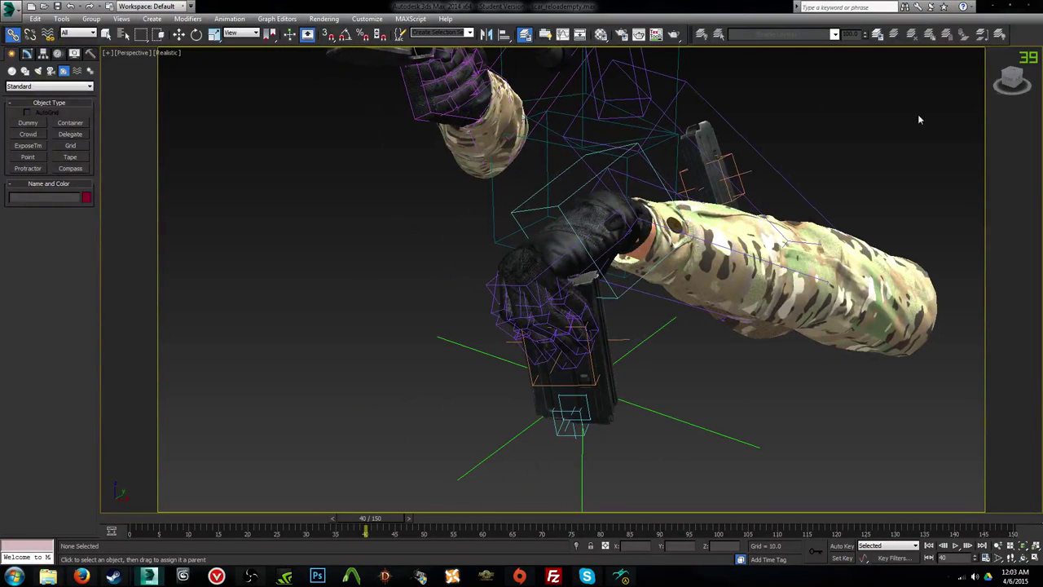
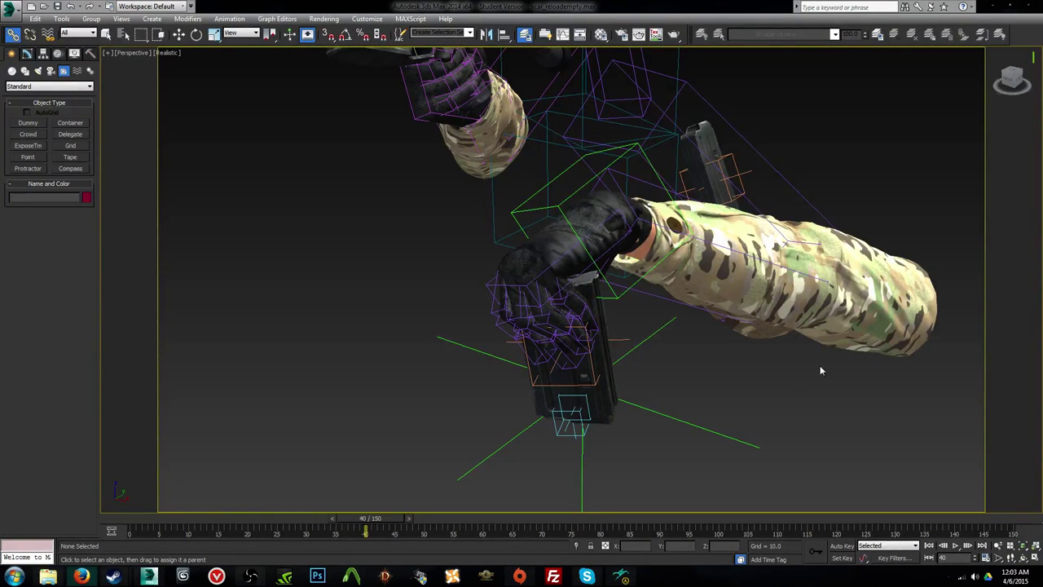
middle_click_drag(798, 331, 771, 324, "alt")
left_click(638, 283)
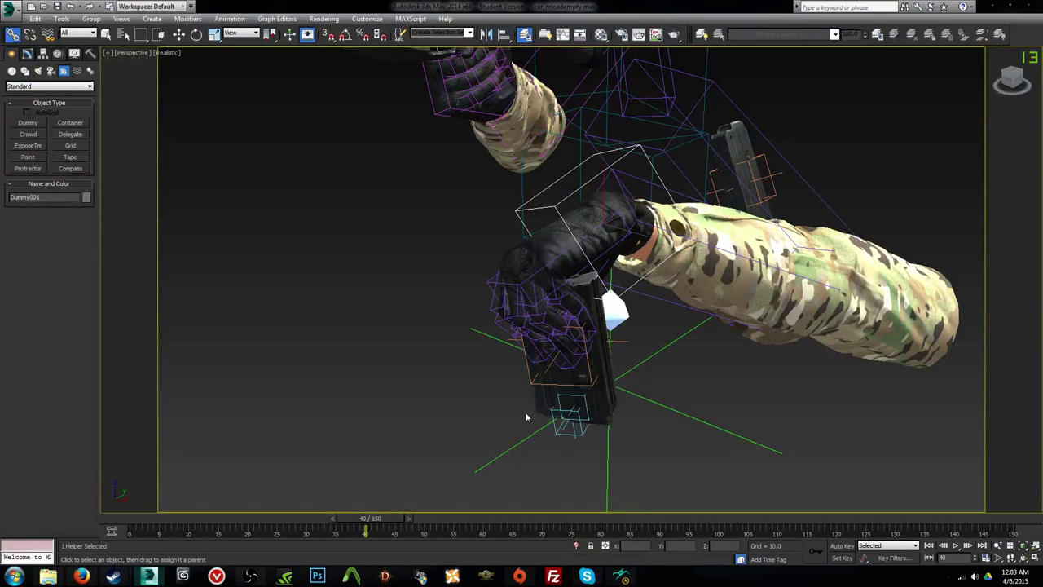
key("w")
key("n")
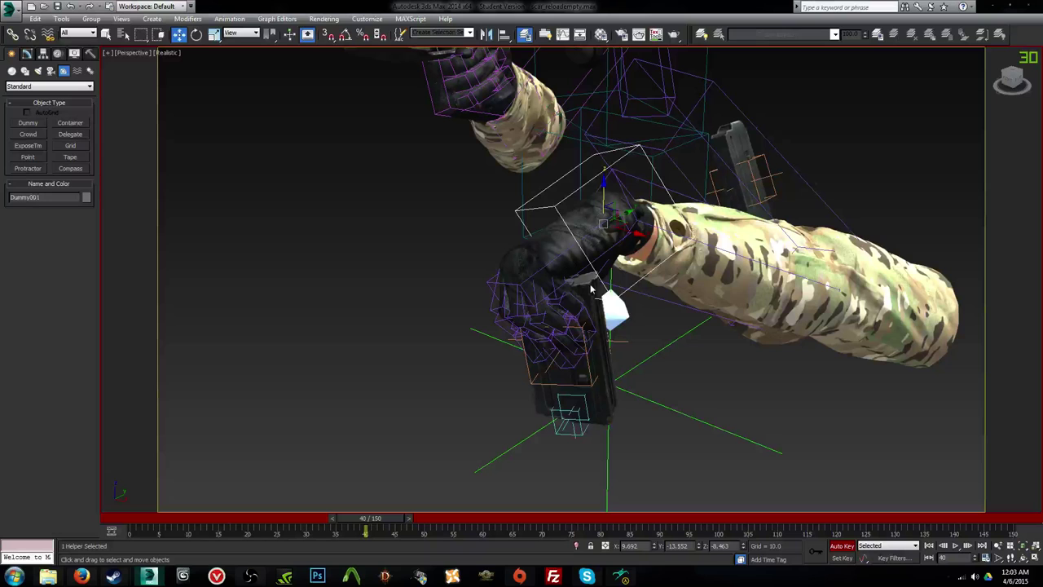
Step: Move scar_mag down and away from the left hand at frame 38
left_click(588, 359)
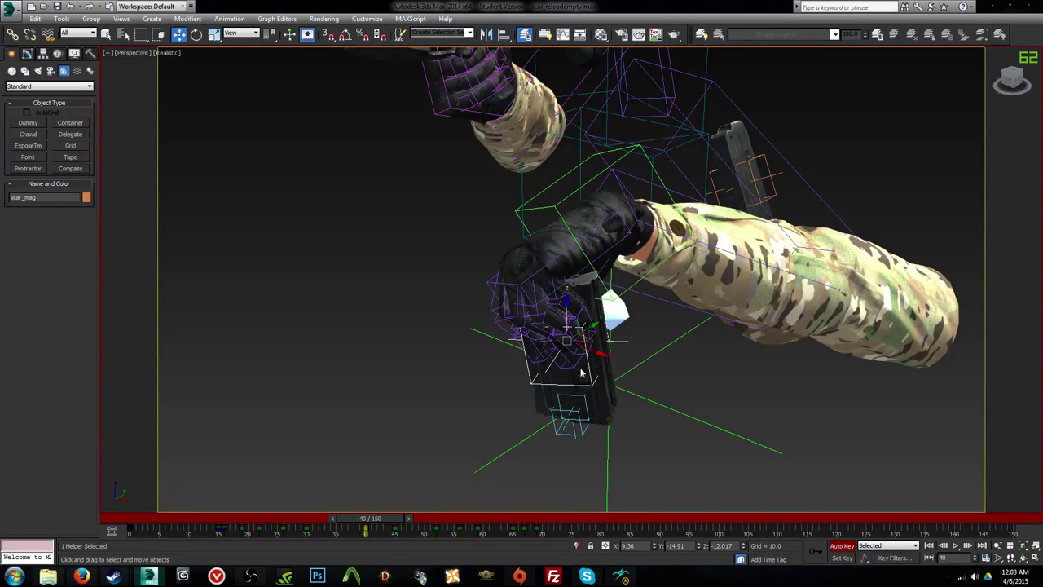
left_click(366, 528)
left_click_drag(356, 527, 356, 528)
left_click_drag(366, 519, 354, 520)
key("w")
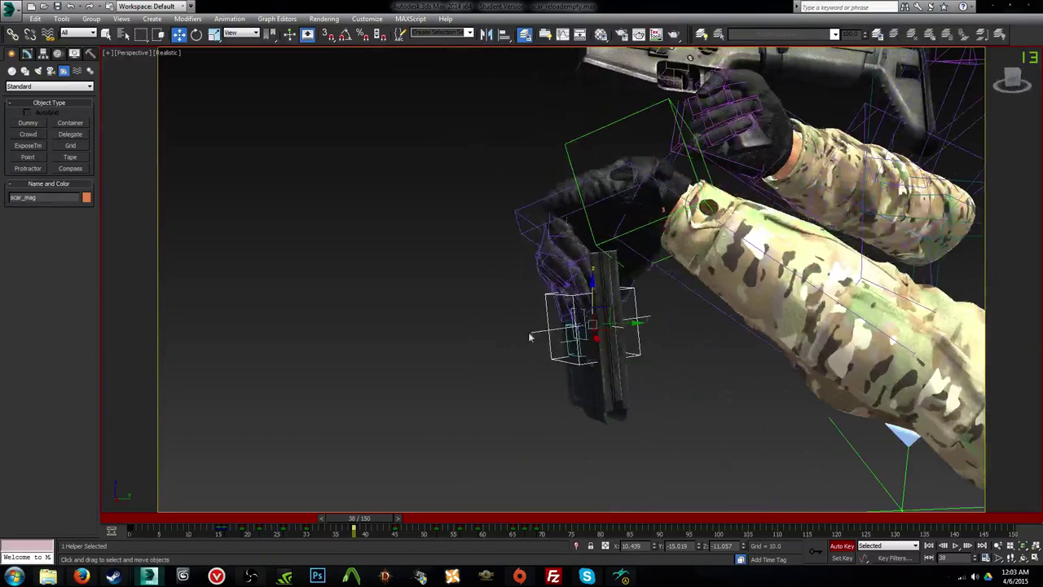
left_click_drag(598, 308, 668, 373)
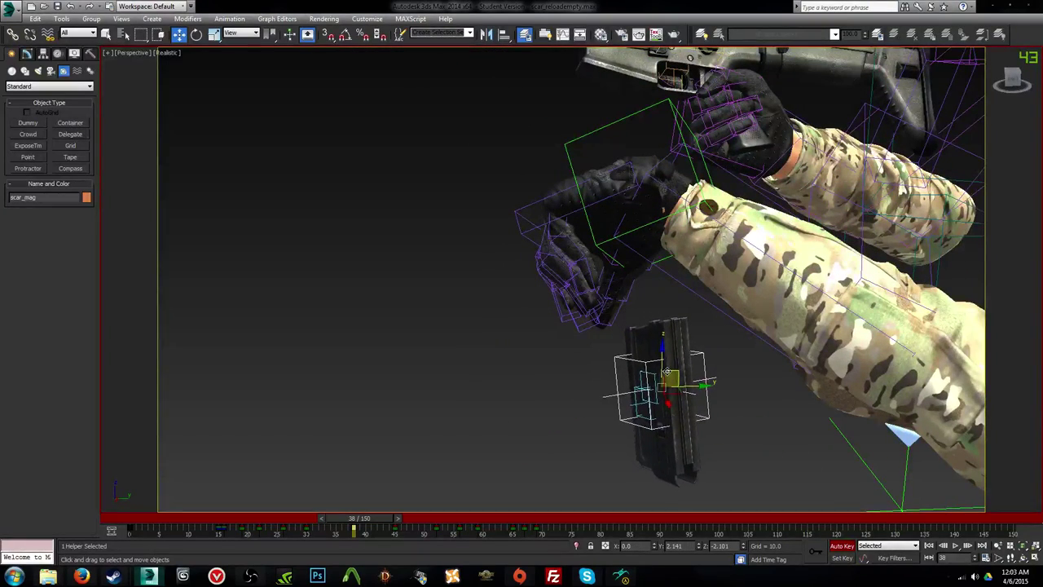
Step: Try shifting scar_mag along the Y axis at frames 45 and 52
left_click_drag(384, 518, 419, 526)
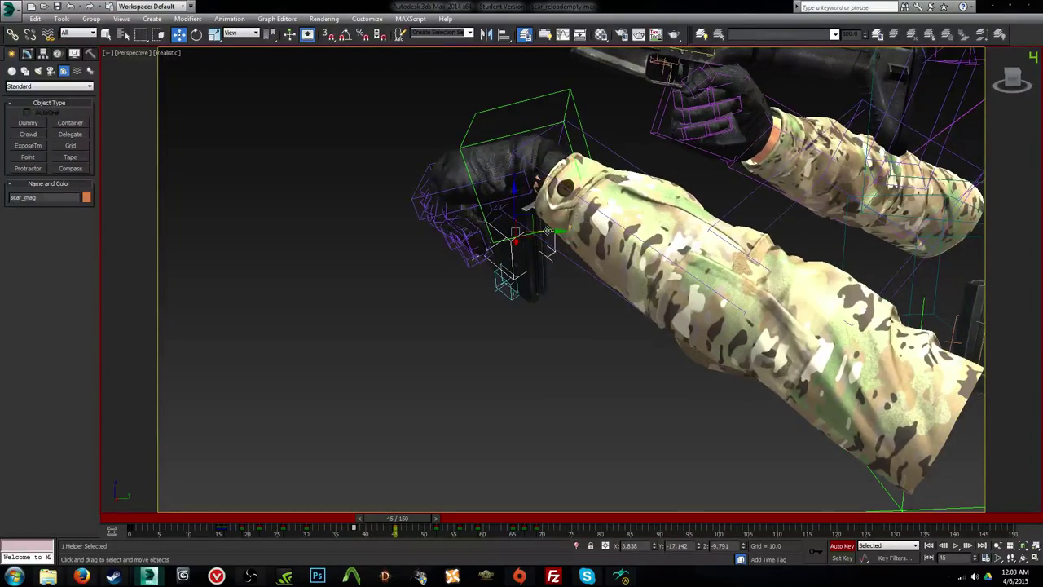
left_click_drag(548, 231, 592, 231)
left_click_drag(406, 523, 453, 524)
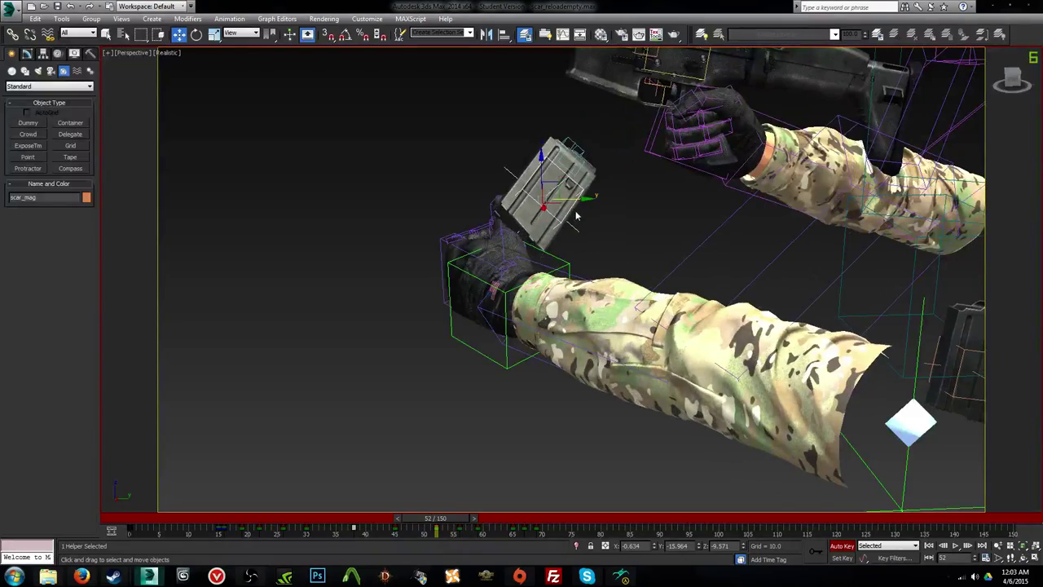
left_click_drag(574, 198, 591, 198)
Step: Return to frame 38 and rotate scar_mag on its local axis to tilt it
left_click_drag(456, 519, 360, 525)
key("e")
left_click_drag(644, 362, 641, 381)
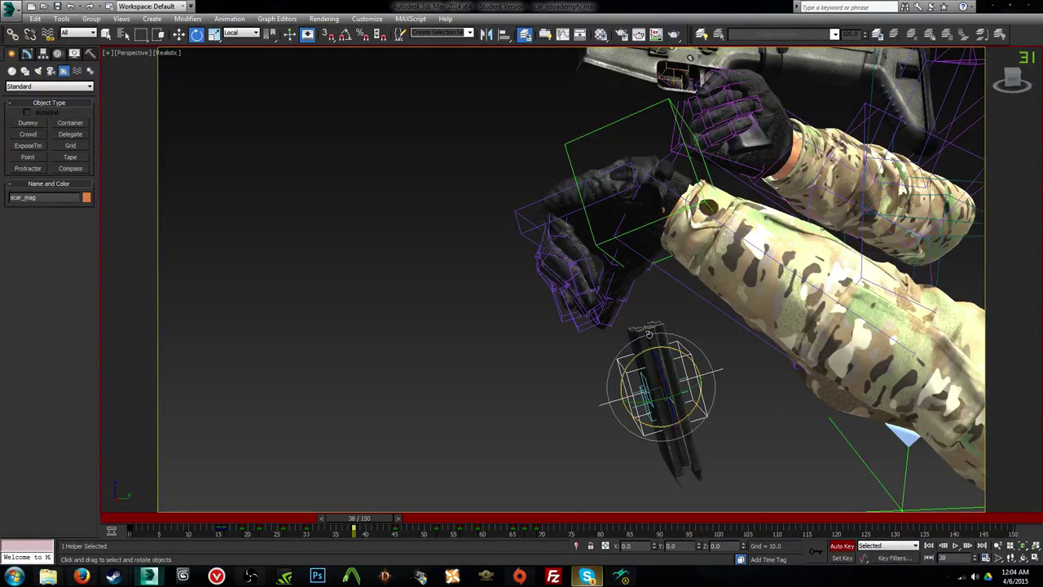
left_click_drag(649, 334, 635, 339)
Step: Undo the recent magazine edits, go to frame 40 and redo the scaling of Dummy001
key("ctrl+z")
key("ctrl+z")
key("ctrl+z")
key("ctrl+z")
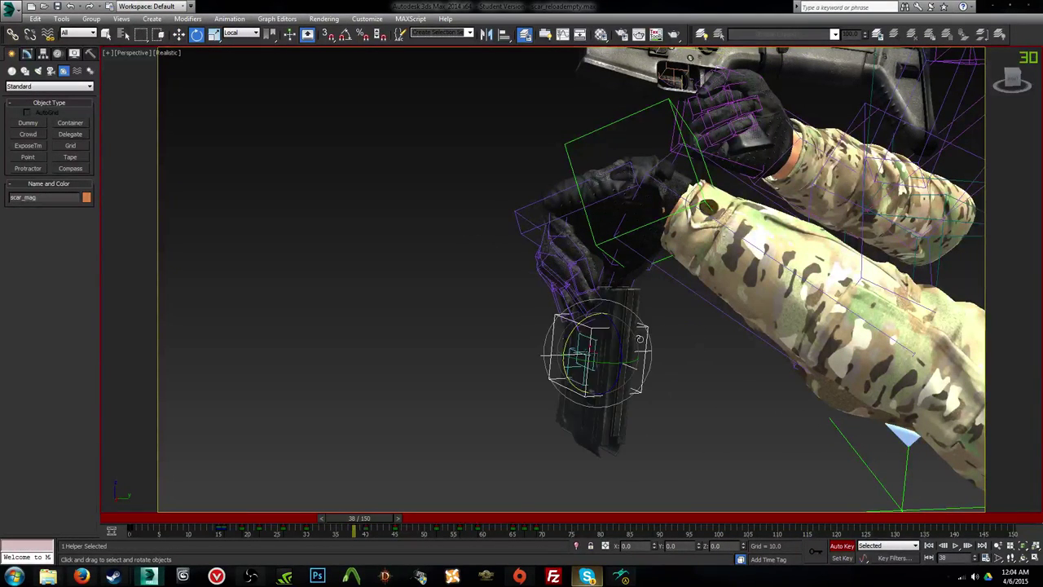
key("ctrl+z")
key("ctrl+z")
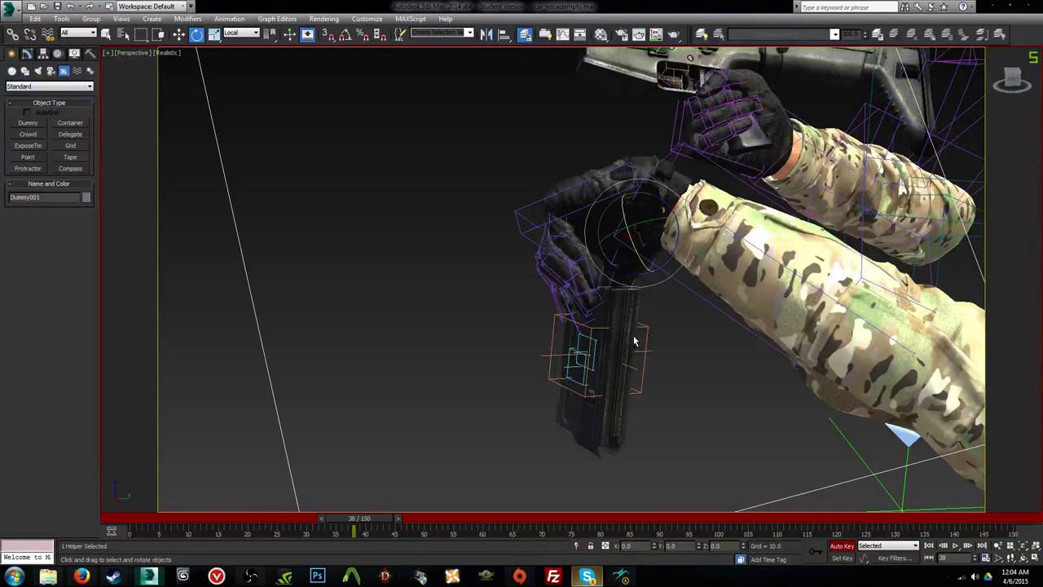
left_click(639, 345)
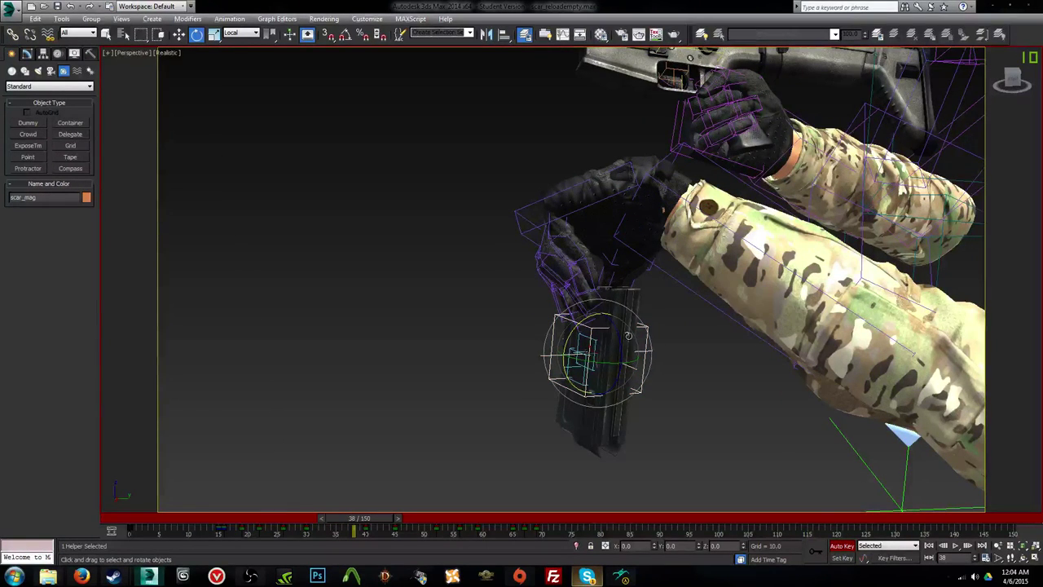
middle_click_drag(629, 335, 636, 320, "alt")
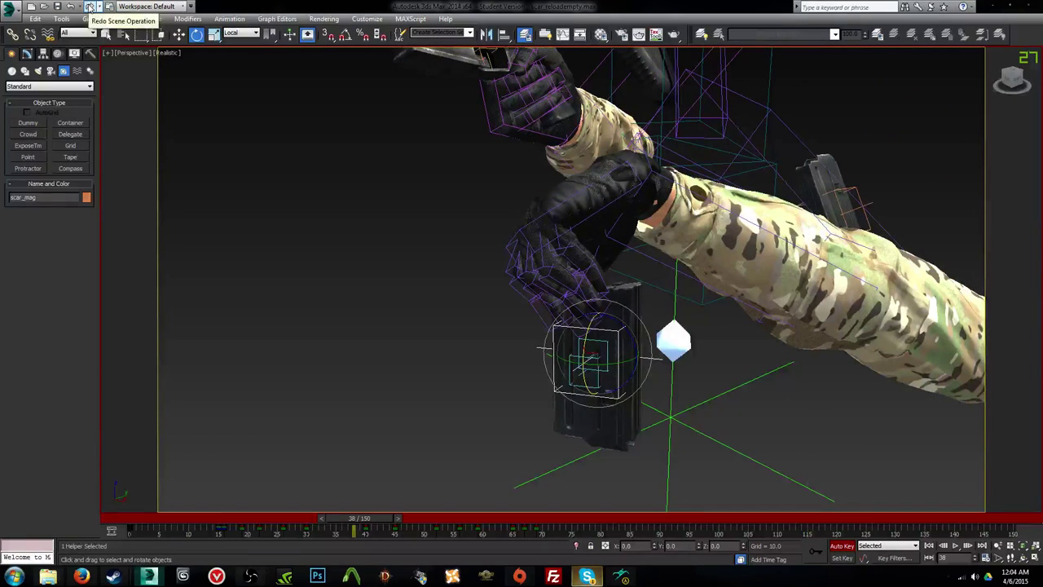
left_click_drag(367, 520, 370, 515)
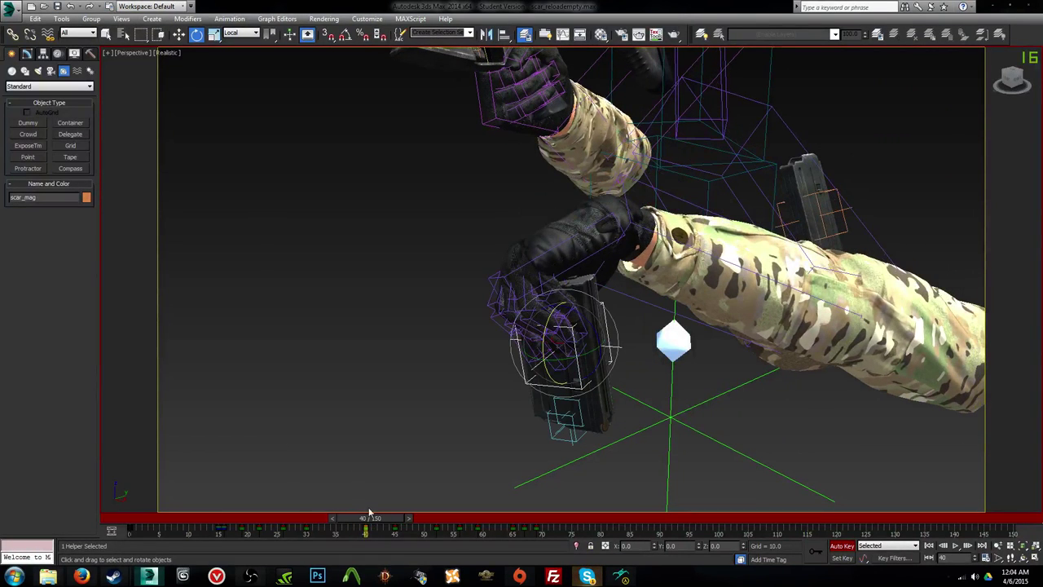
left_click(88, 7)
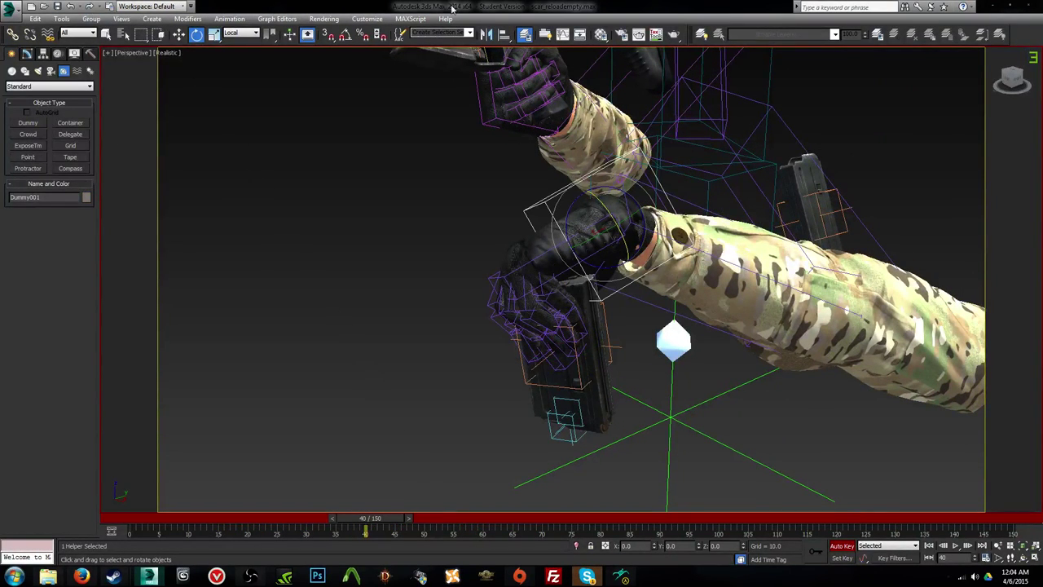
Step: Link Dummy001 around the left hand to scar_mag as its parent at frame 40
left_click(12, 34)
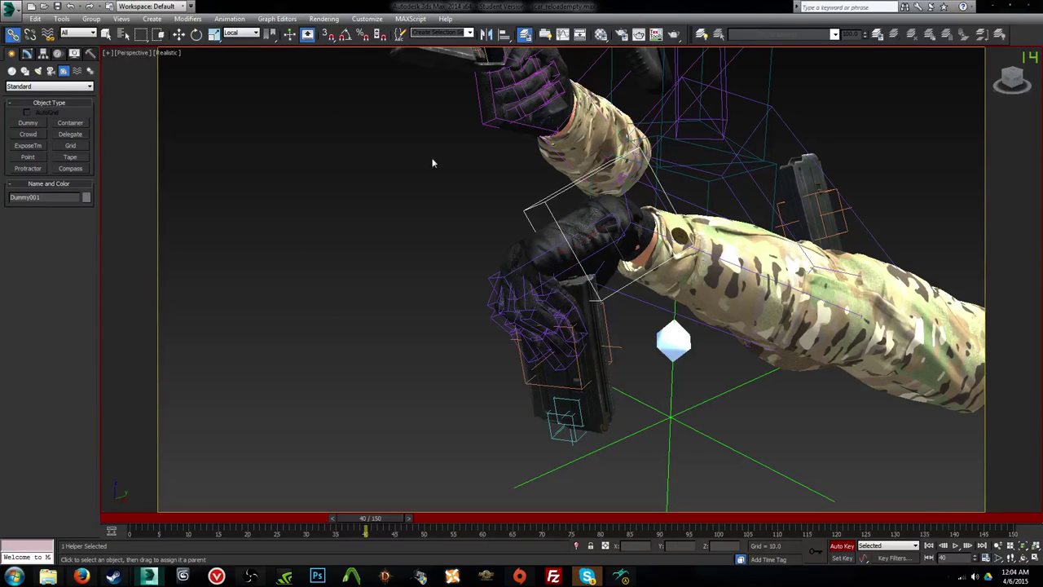
left_click(551, 206)
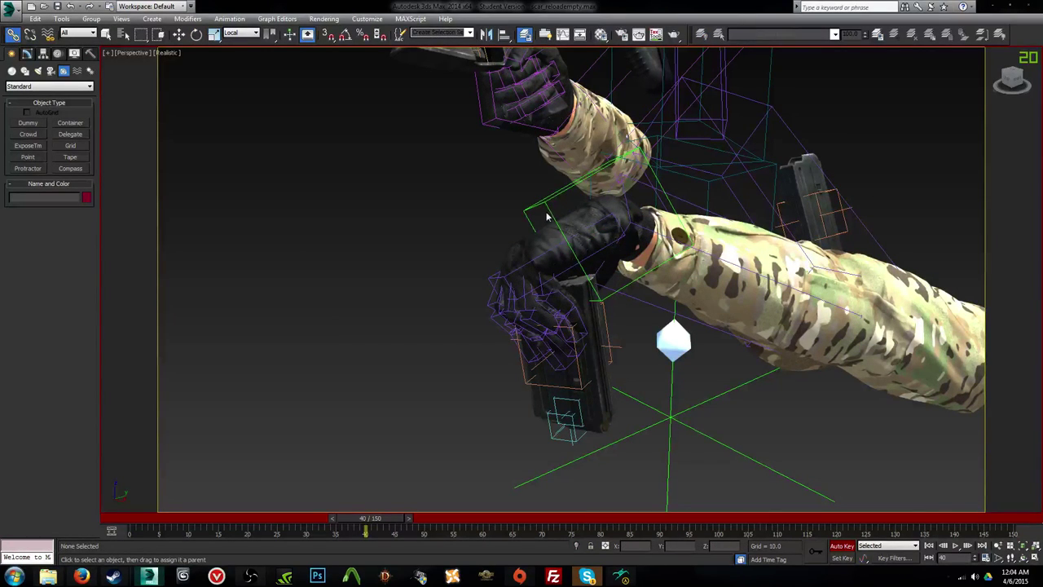
left_click(548, 201)
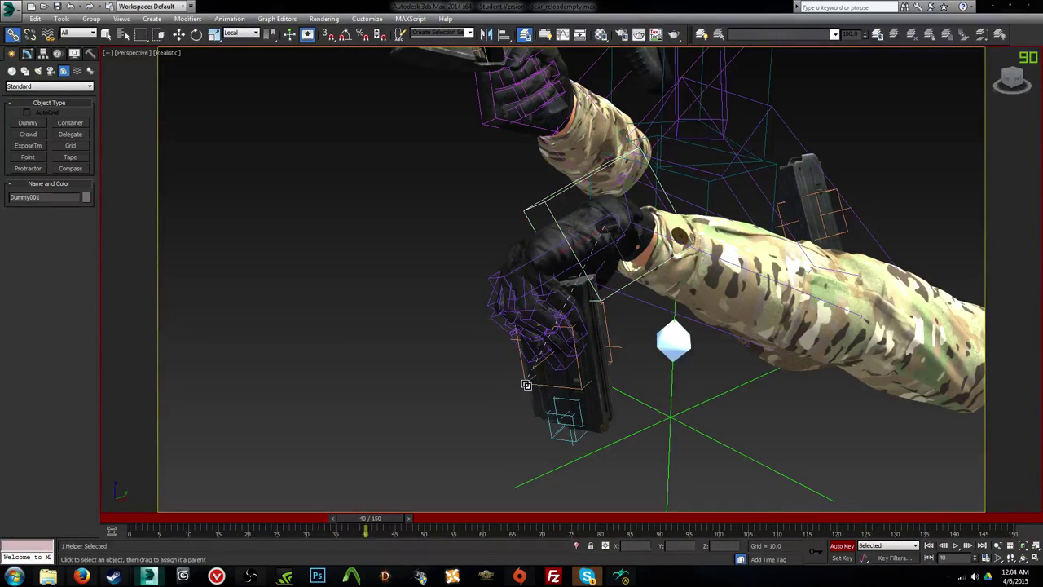
left_click_drag(524, 374, 524, 374)
key("e")
left_click(525, 264)
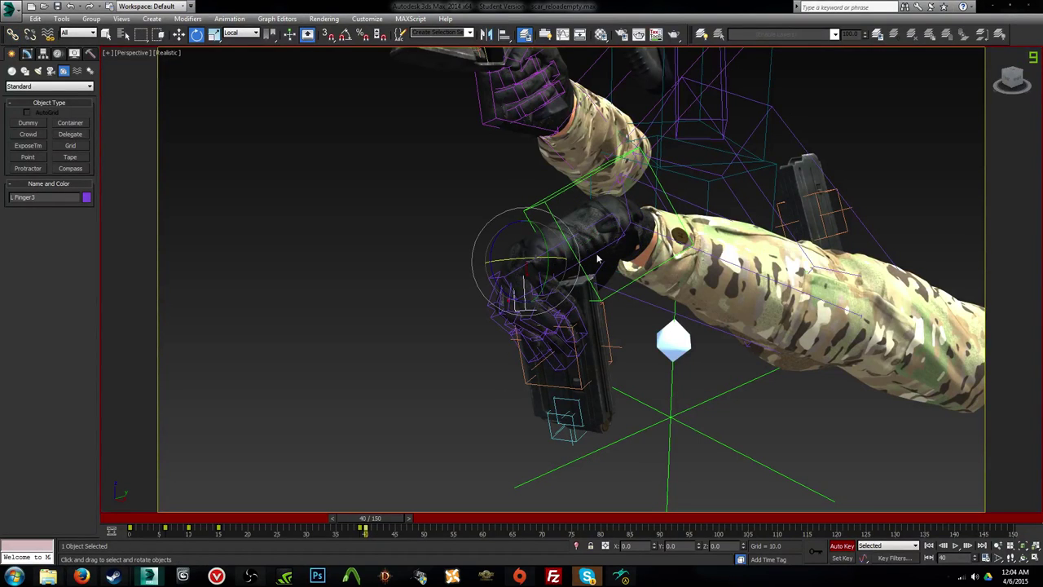
left_click(599, 214)
Step: Lower scar_mag below the hand at frame 38, to about Y -14.3 and Z -13.2
left_click_drag(375, 519, 344, 519)
key("n")
key("w")
left_click(465, 300)
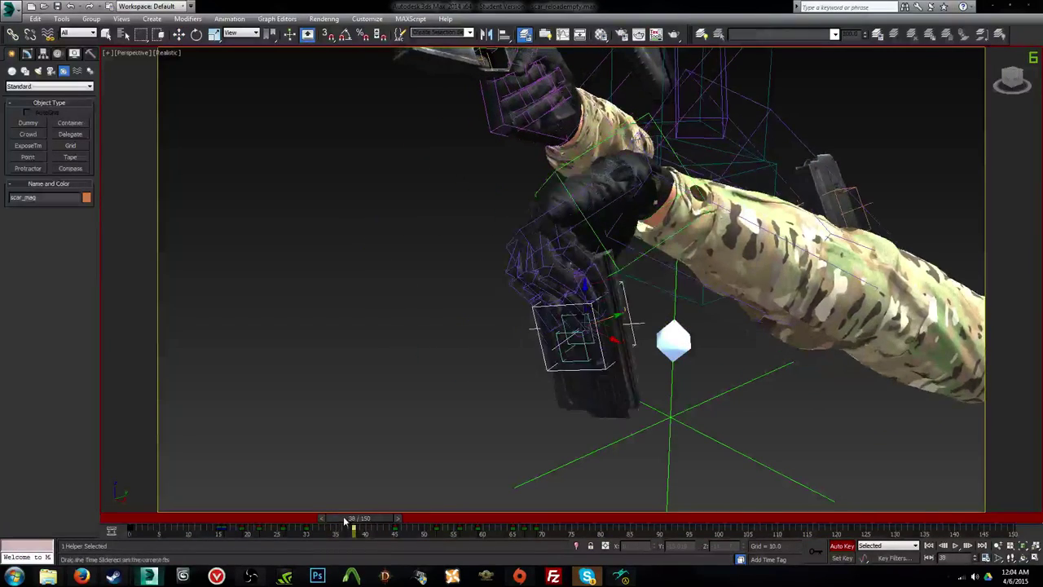
key("w")
middle_click_drag(661, 359, 594, 315, "alt")
left_click_drag(595, 316, 596, 391)
key("e")
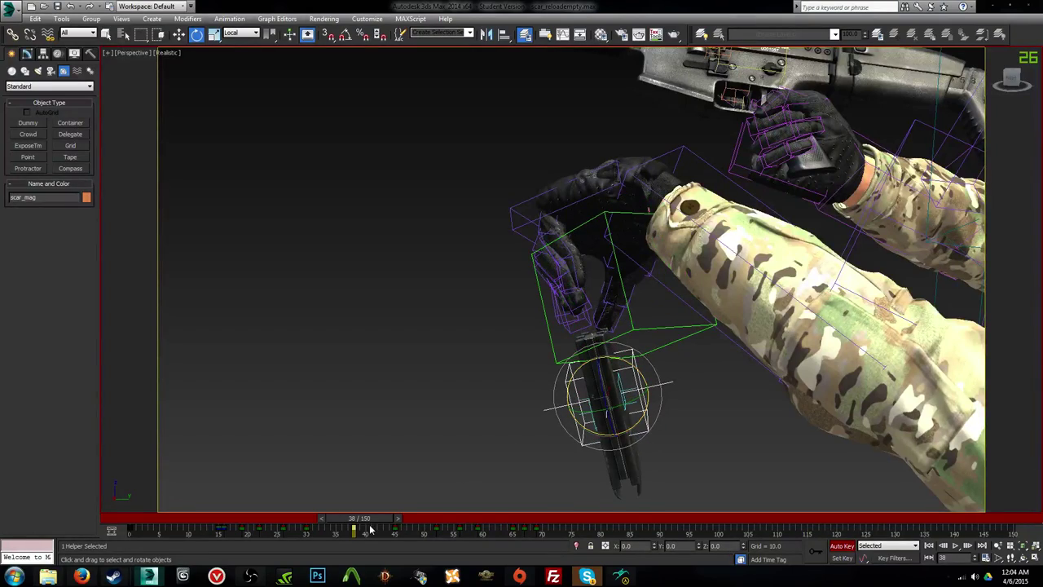
Step: Shift scar_mag about 0.97 units along the Y axis at frame 45
left_click_drag(369, 530, 405, 526)
key("w")
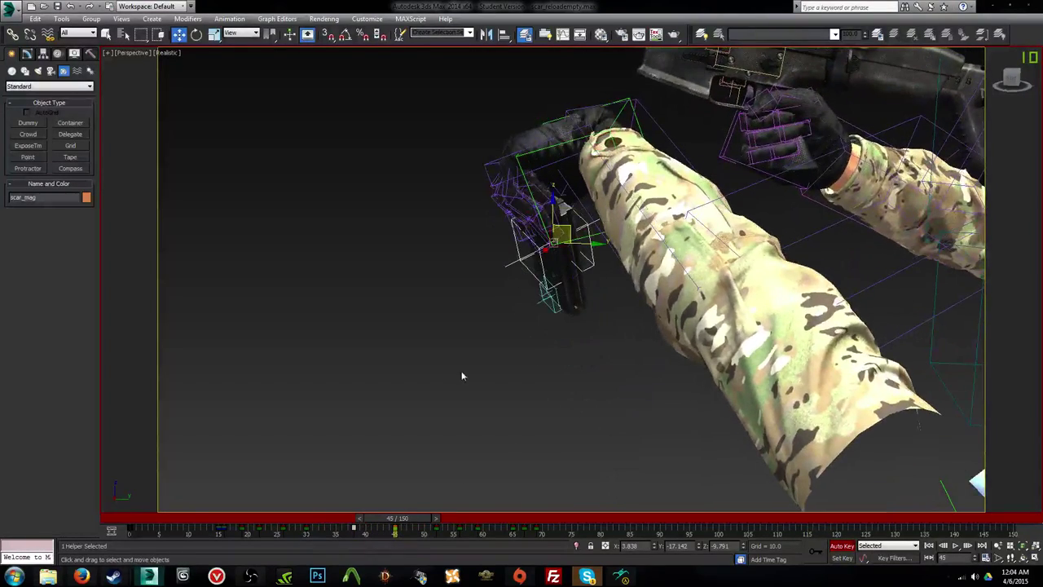
middle_click_drag(464, 375, 521, 371, "alt")
left_click_drag(594, 243, 616, 245)
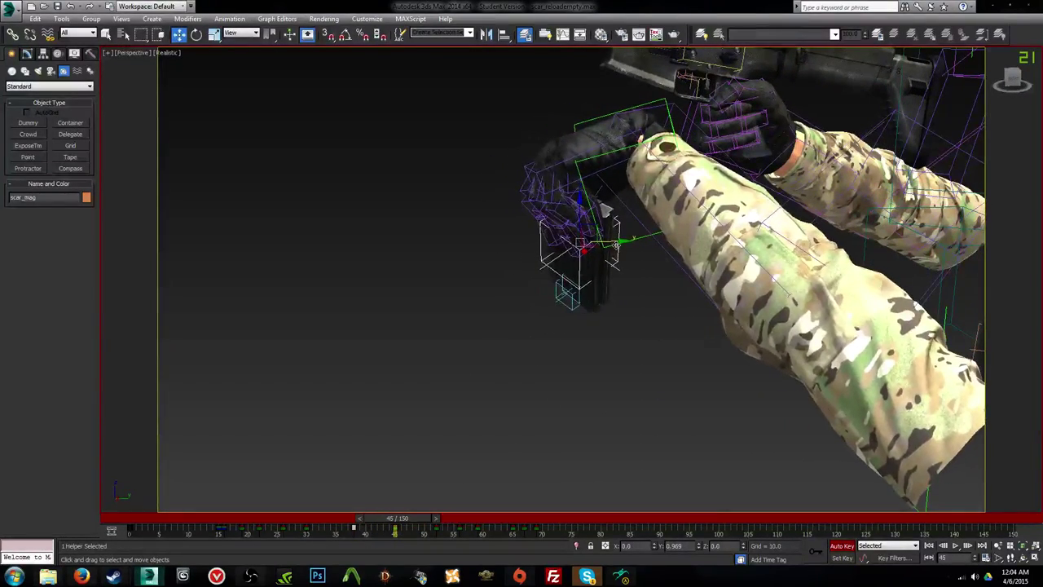
Step: Advance to frame 52, then play back the reload and examine how the magazine, dummy and left hand move
key("period")
key("period")
key("period")
key("period")
key("period")
key("period")
key("period")
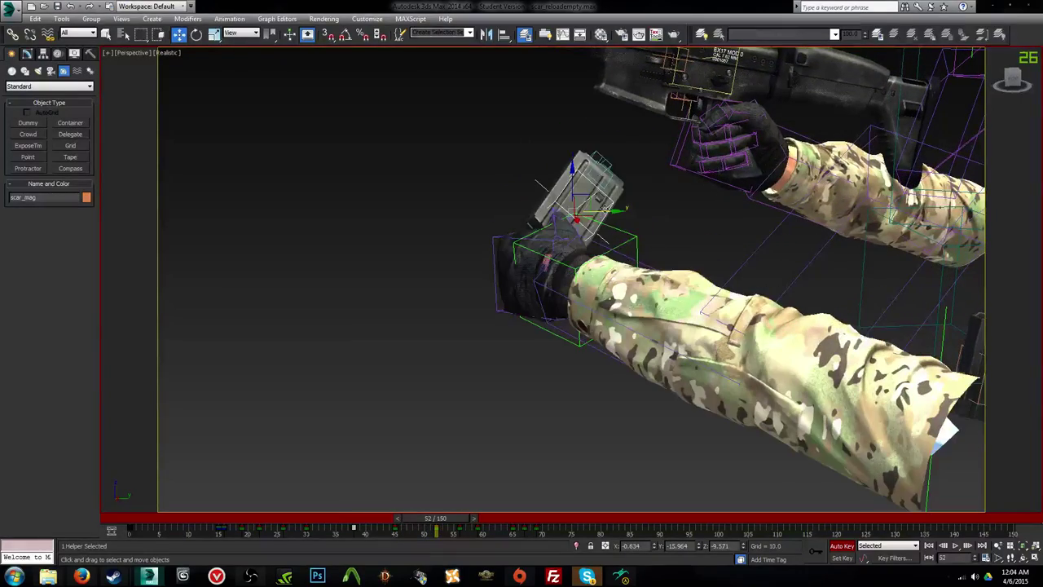
key("/")
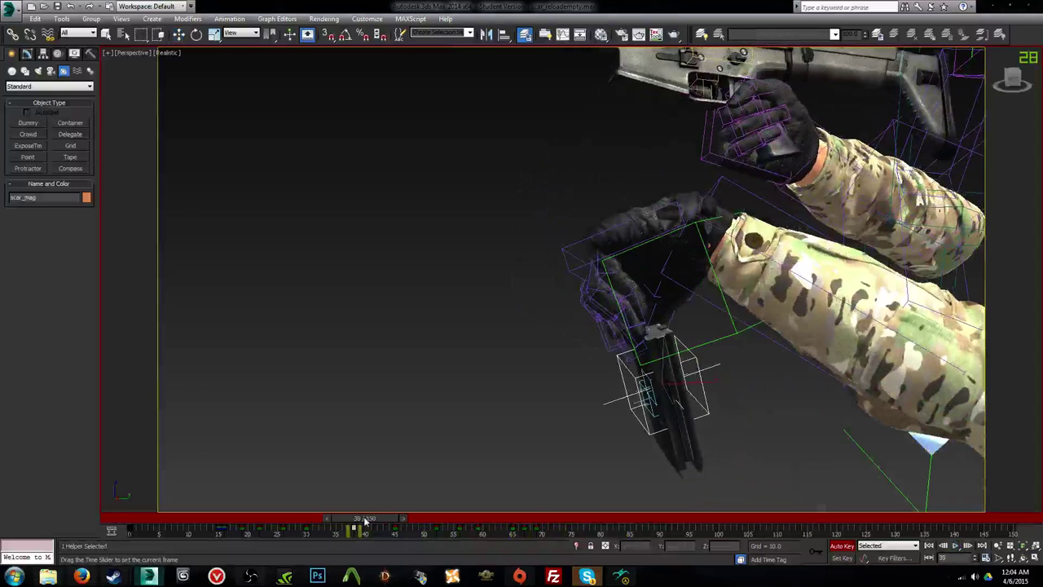
left_click(355, 520)
key("w")
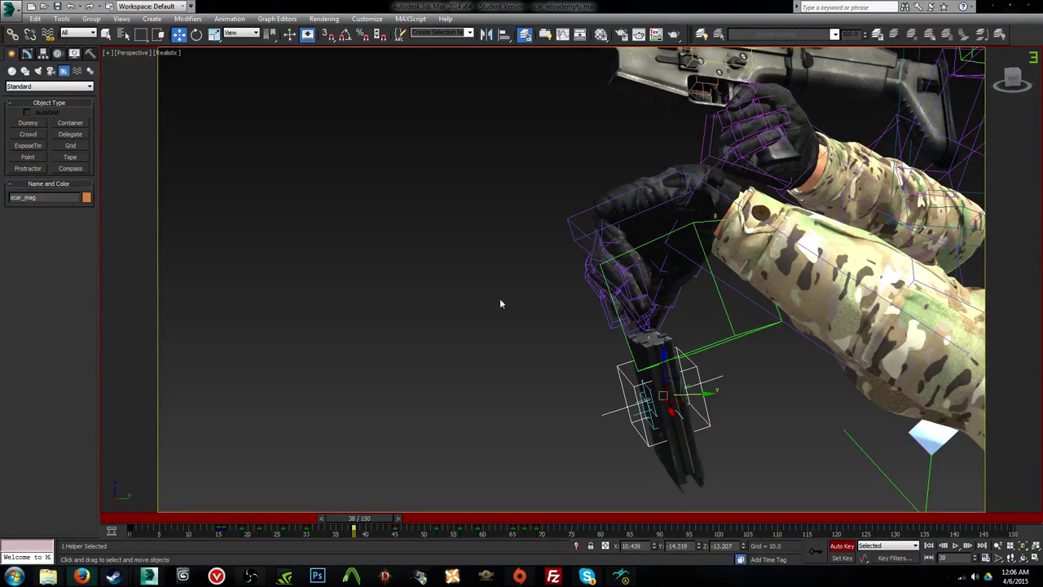
key("slash")
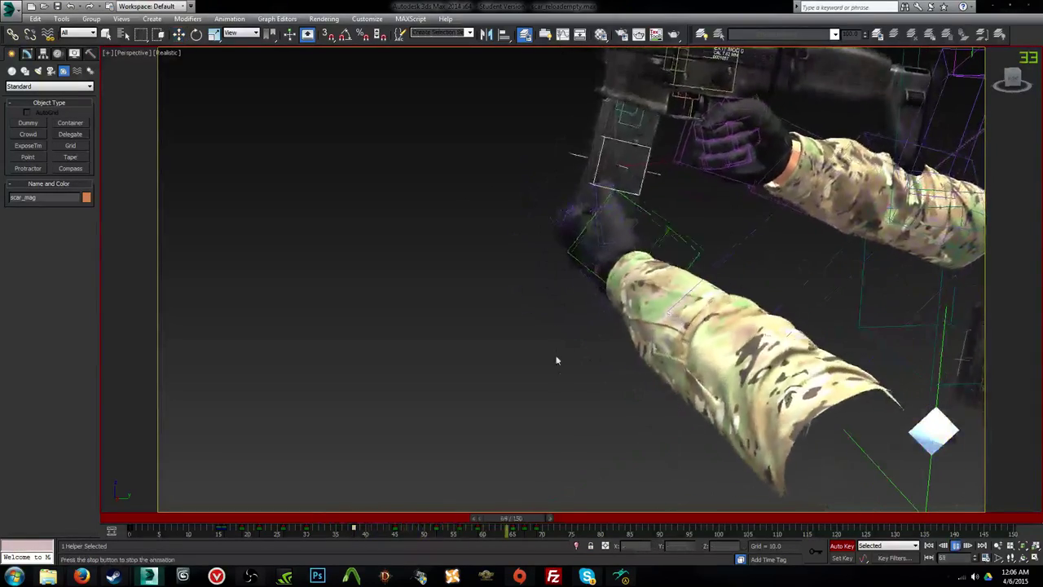
left_click(252, 576)
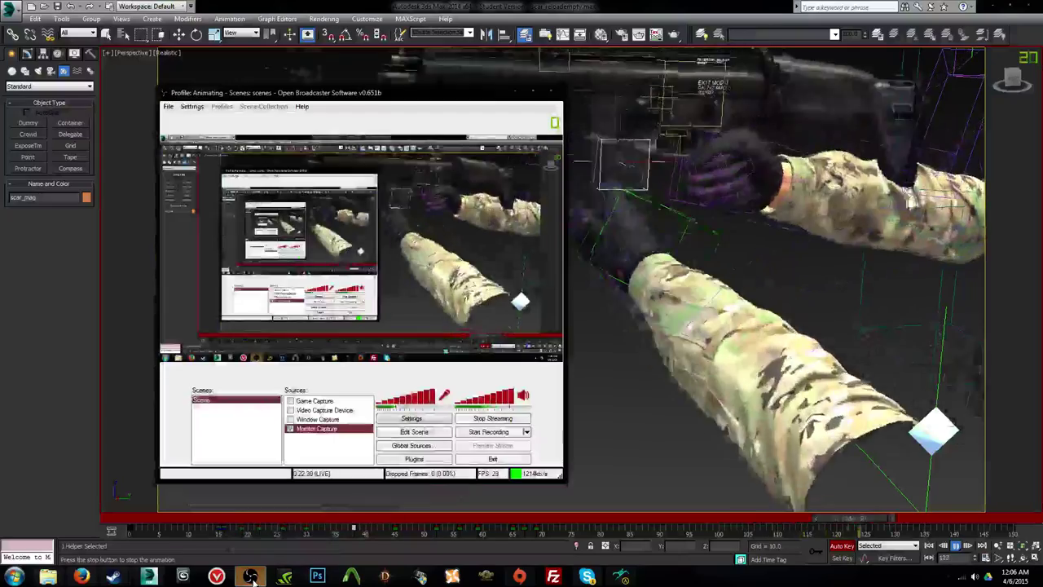
left_click(252, 576)
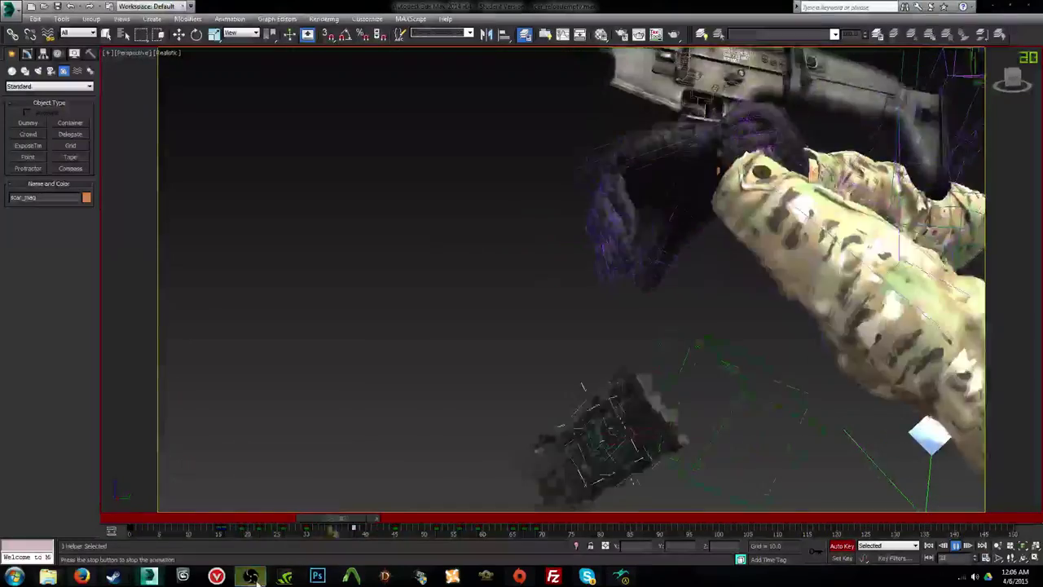
left_click(252, 578)
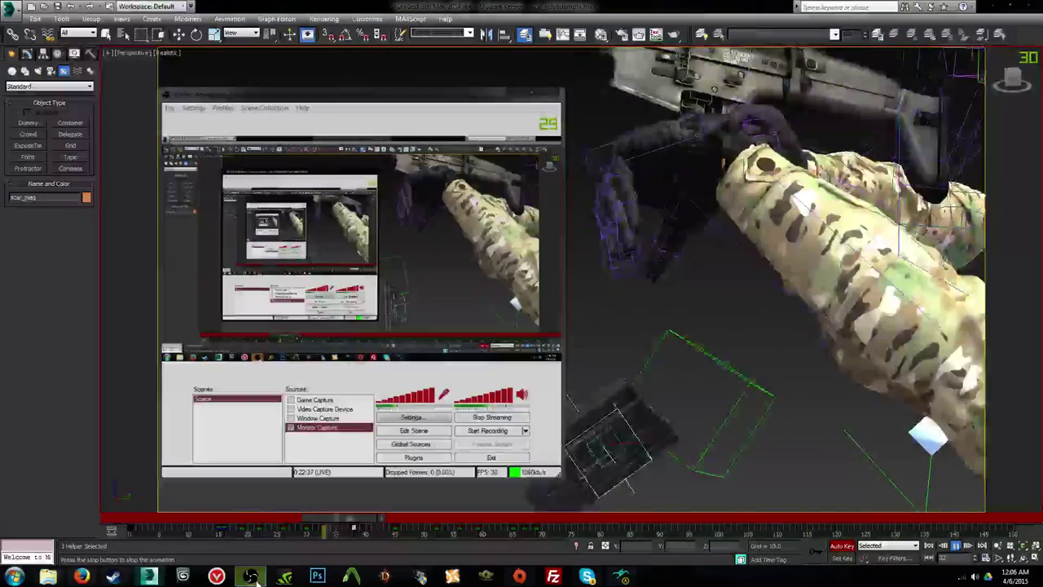
left_click(251, 576)
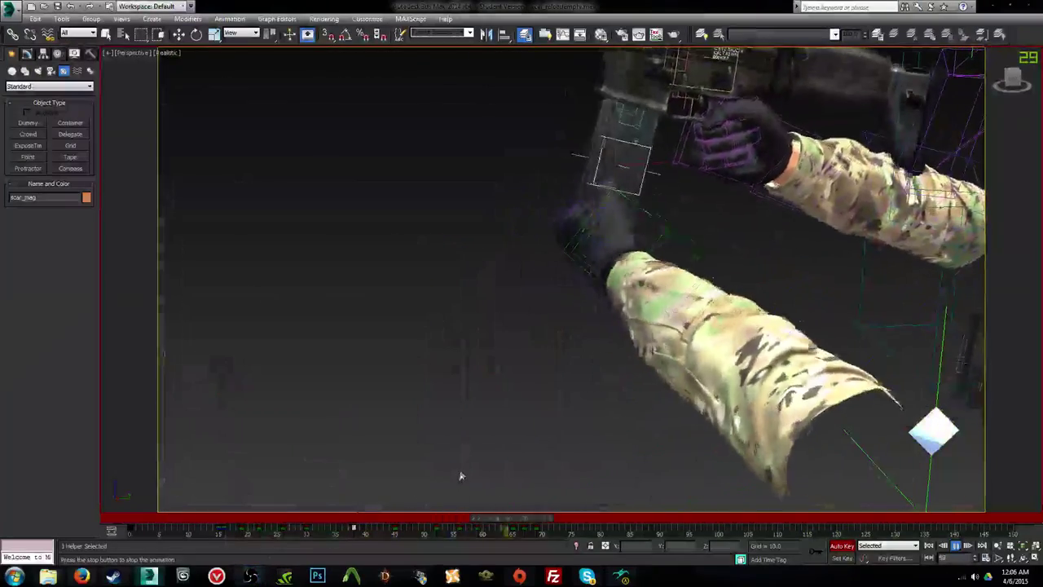
Step: Select the left hand biped bone at frame 38 and delete its keys at frames 39 and 40
left_click_drag(504, 517, 367, 526)
key("w")
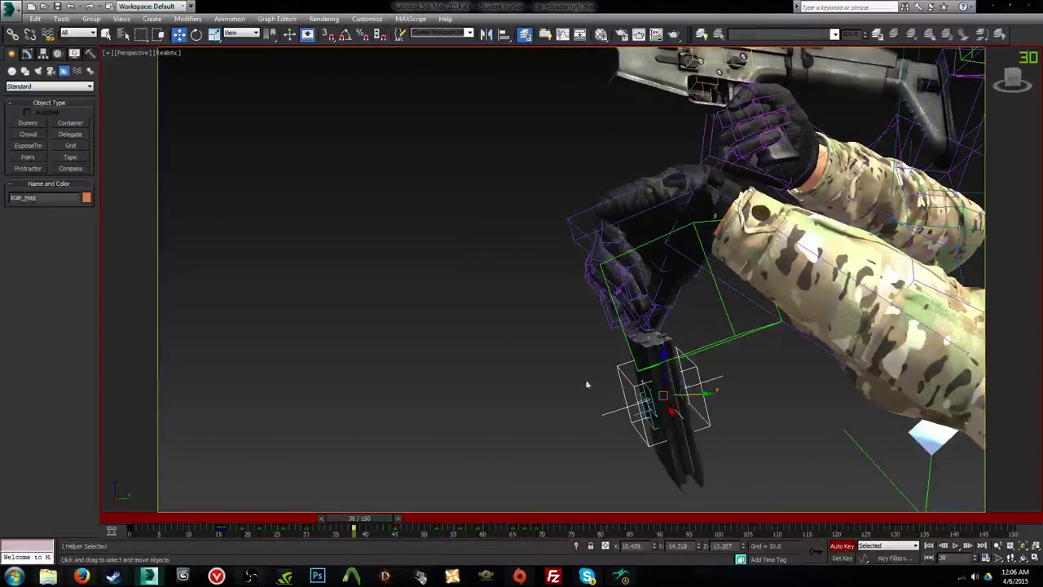
middle_click_drag(587, 384, 631, 324, "alt")
scroll(631, 324, "down", 3)
left_click(577, 132)
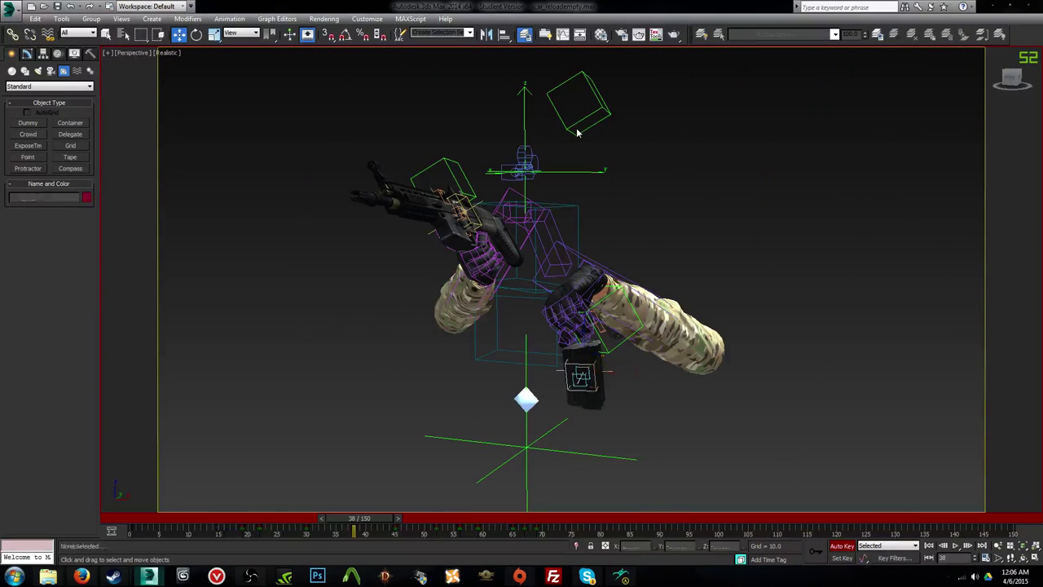
left_click(578, 132)
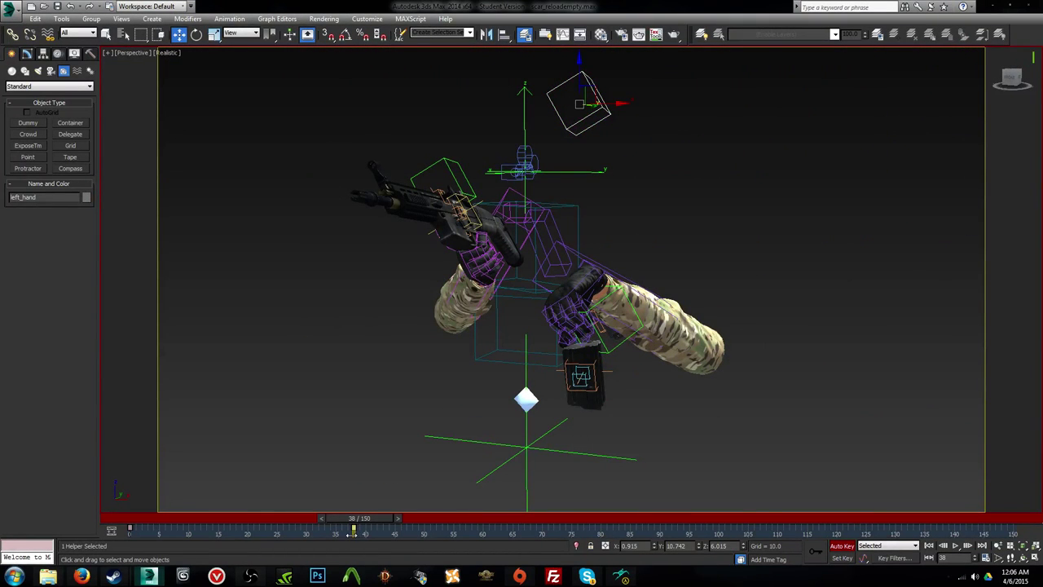
middle_click_drag(535, 391, 523, 375)
scroll(546, 345, "up", 3)
left_click(576, 221)
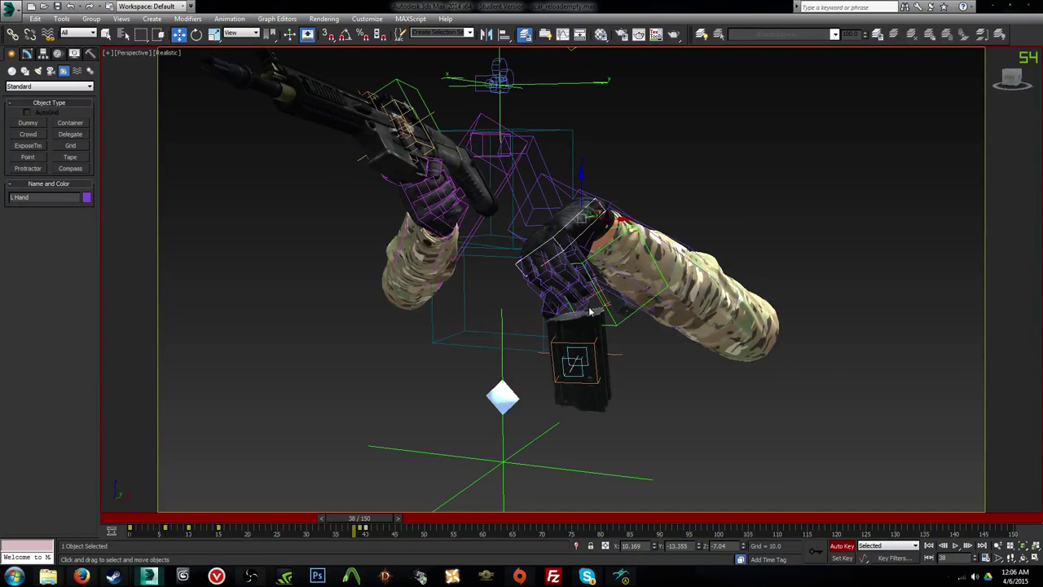
middle_click_drag(589, 312, 578, 288)
scroll(578, 288, "up", 3)
mouse_move(348, 536)
left_mouse_down()
mouse_move(363, 536)
mouse_move(354, 530)
left_mouse_up()
left_click(364, 530)
key("Delete")
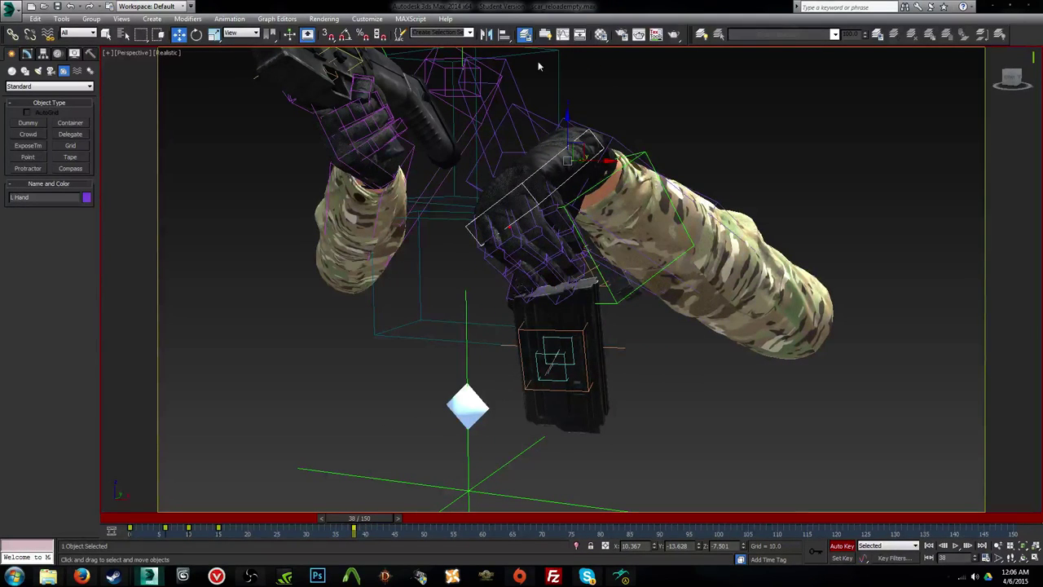
Step: Align the left hand to Dummy001 at frame 38, matching pivot points in X, Y and Z position and all orientation axes
left_click(503, 34)
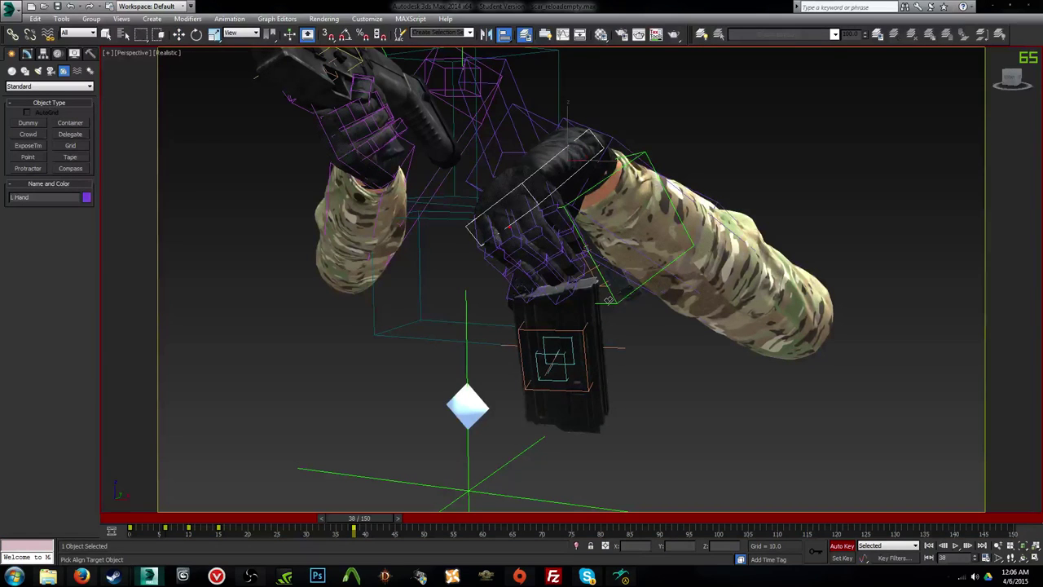
left_click(609, 300)
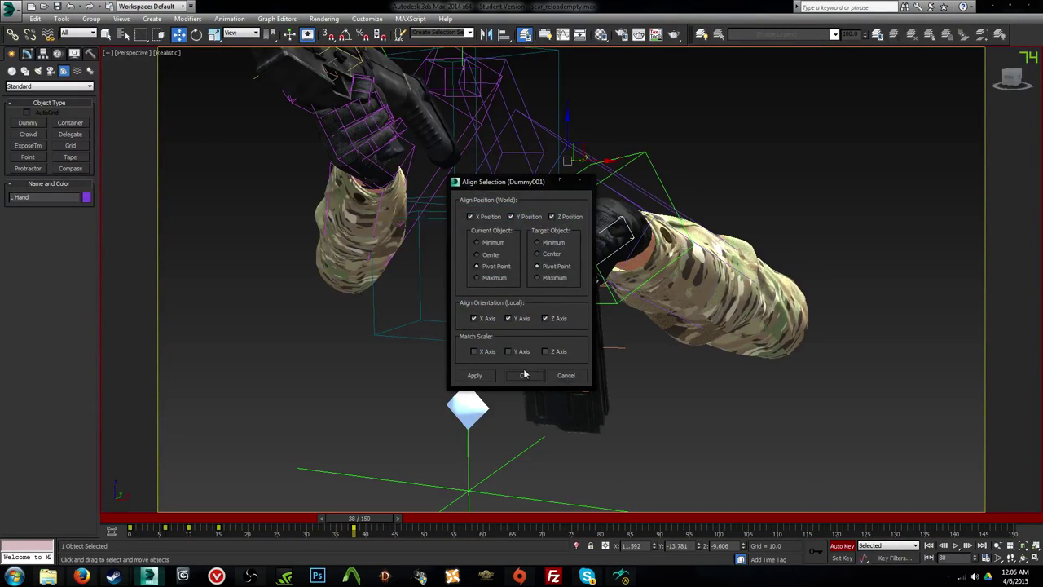
left_click(524, 374)
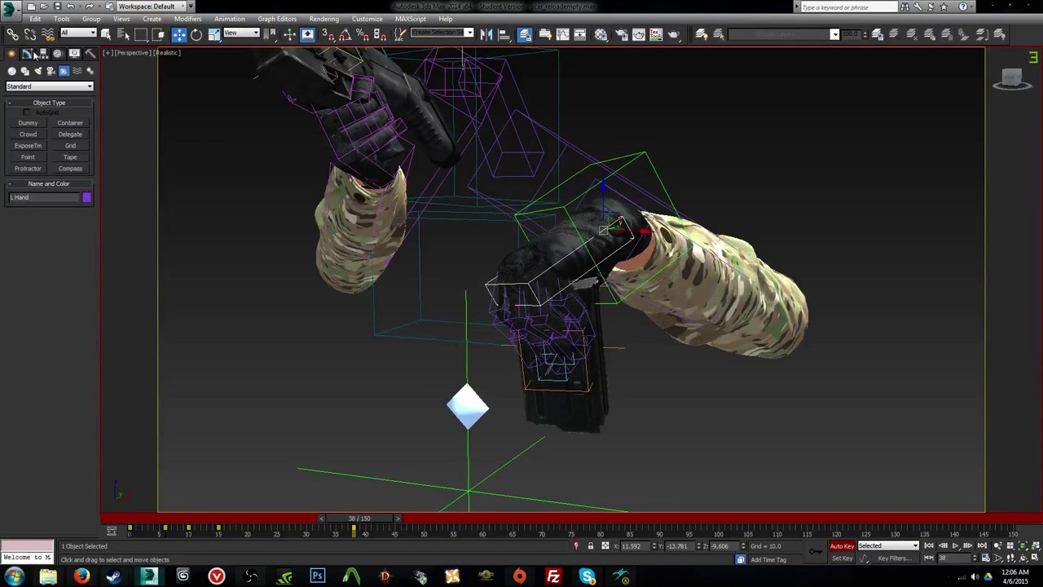
Step: Key the left hand at frame 39 from the biped key info and review the reload through Camera001
left_click(57, 54)
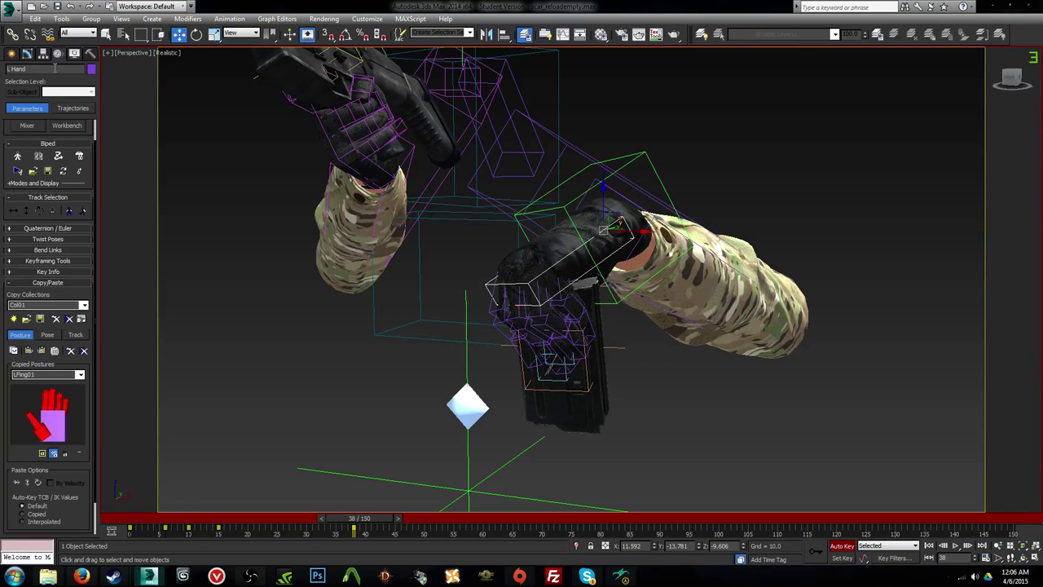
left_click(49, 271)
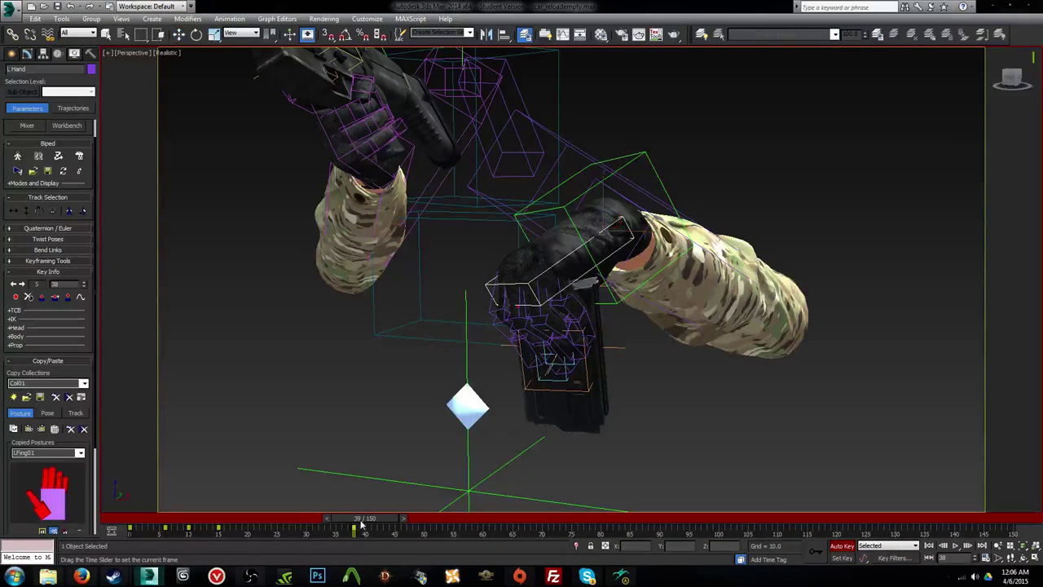
left_click_drag(353, 523, 249, 523)
key("c")
key("/")
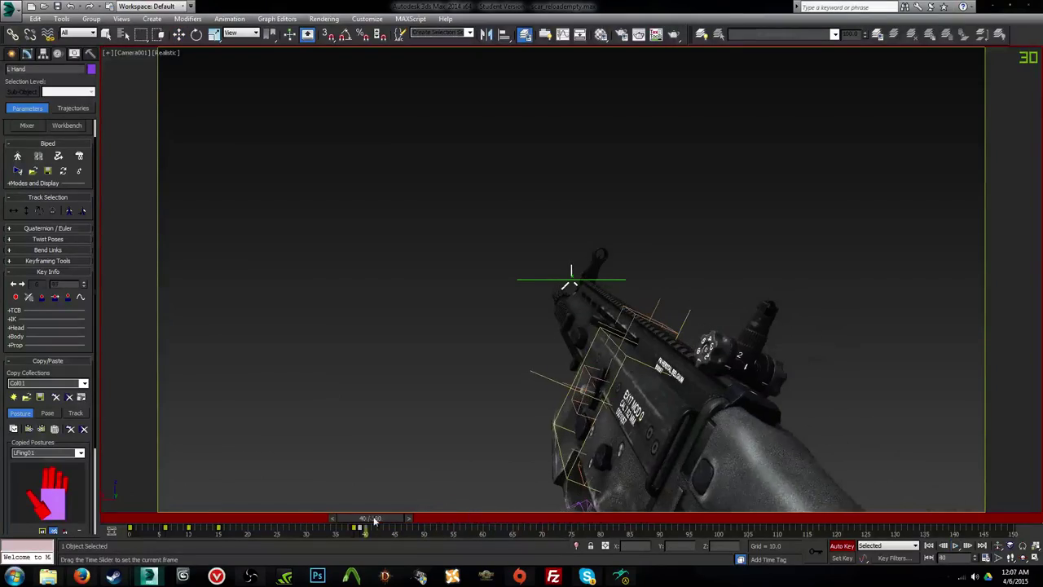
key("/")
key("l")
key("p")
key("z")
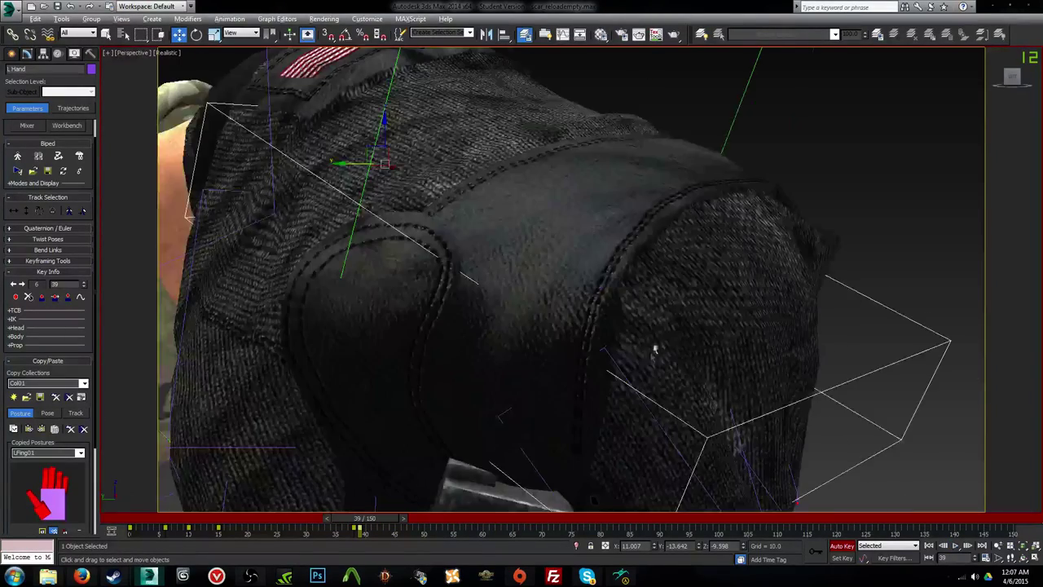
Step: Rotate the left forearm at frame 38 to swing the elbow outward
scroll(654, 352, "down", 4)
middle_click_drag(654, 352, 456, 375, "alt")
key("e")
middle_click_drag(620, 351, 482, 353, "alt")
scroll(566, 350, "down", 4)
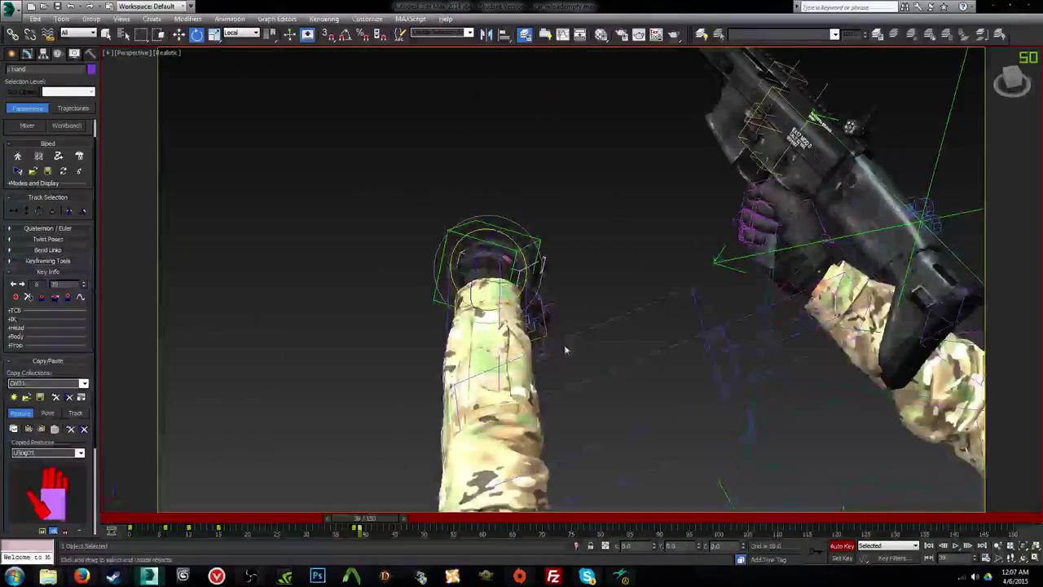
middle_click_drag(565, 350, 540, 351, "alt")
left_click(502, 336)
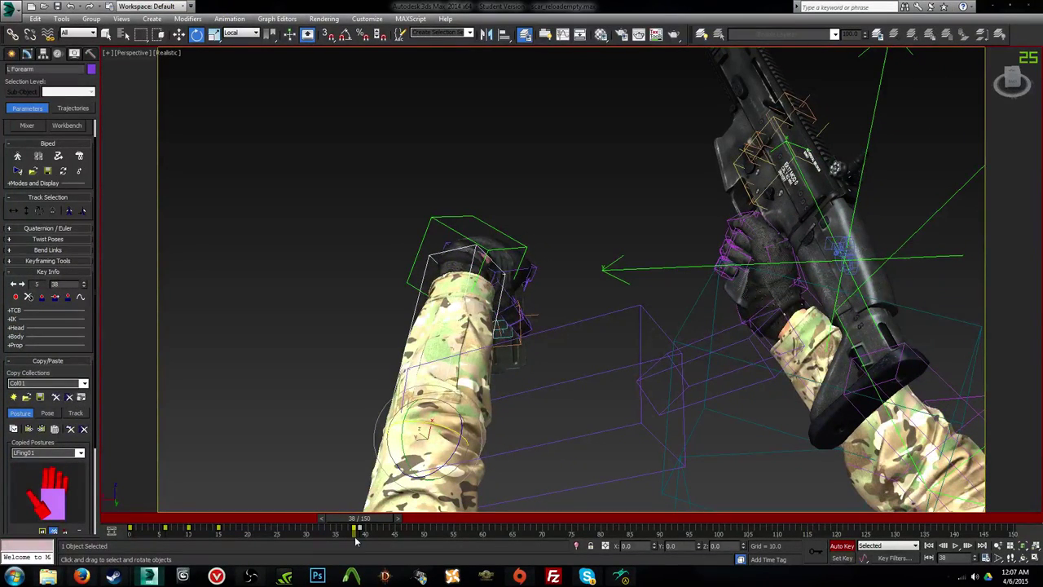
key(".")
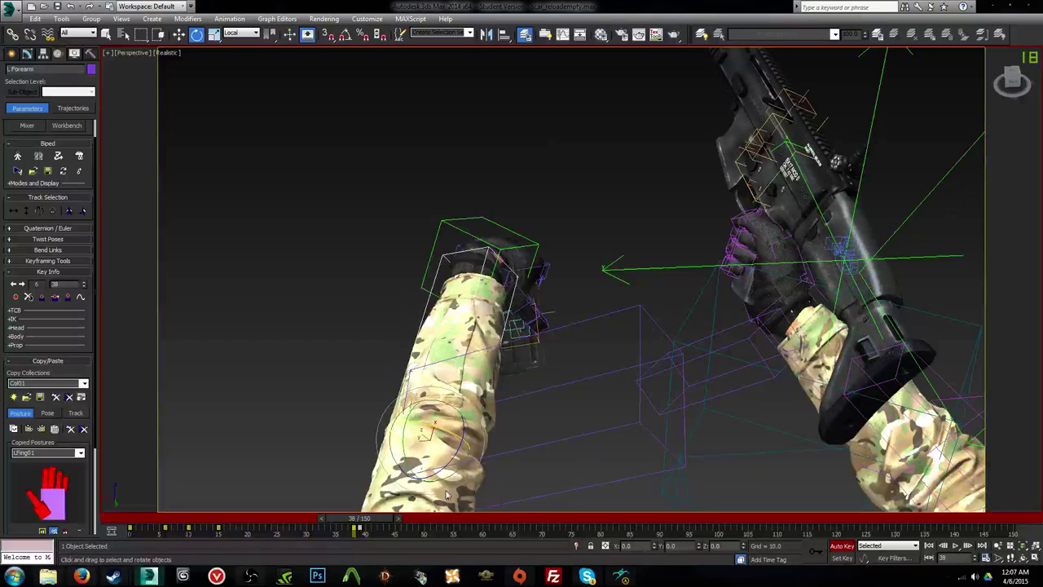
left_click_drag(445, 426, 475, 436)
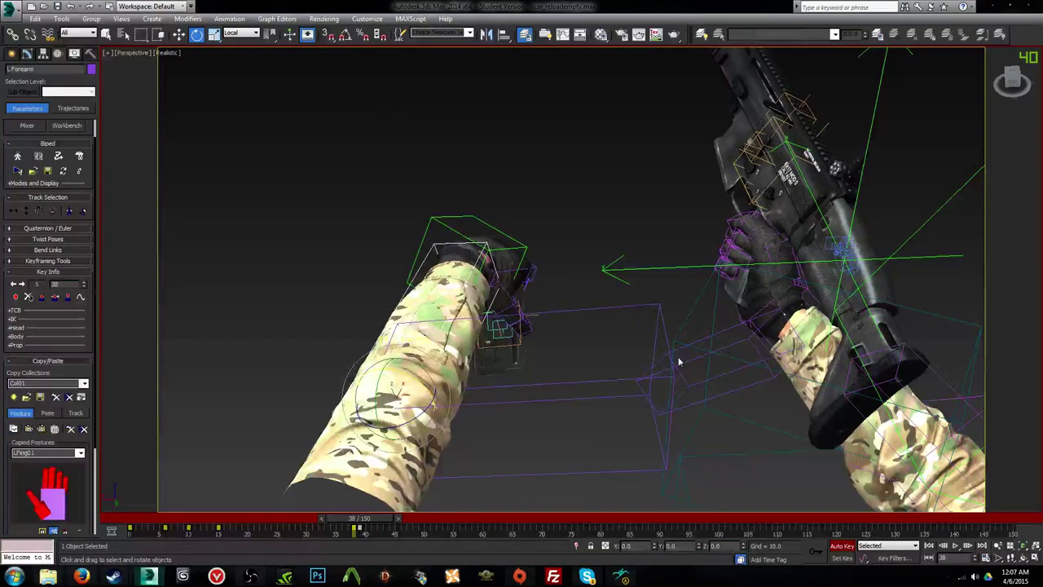
Step: Rotate the left clavicle at frame 38 so that the shoulder end is raised
left_click(683, 372)
middle_click_drag(682, 378, 785, 326, "alt")
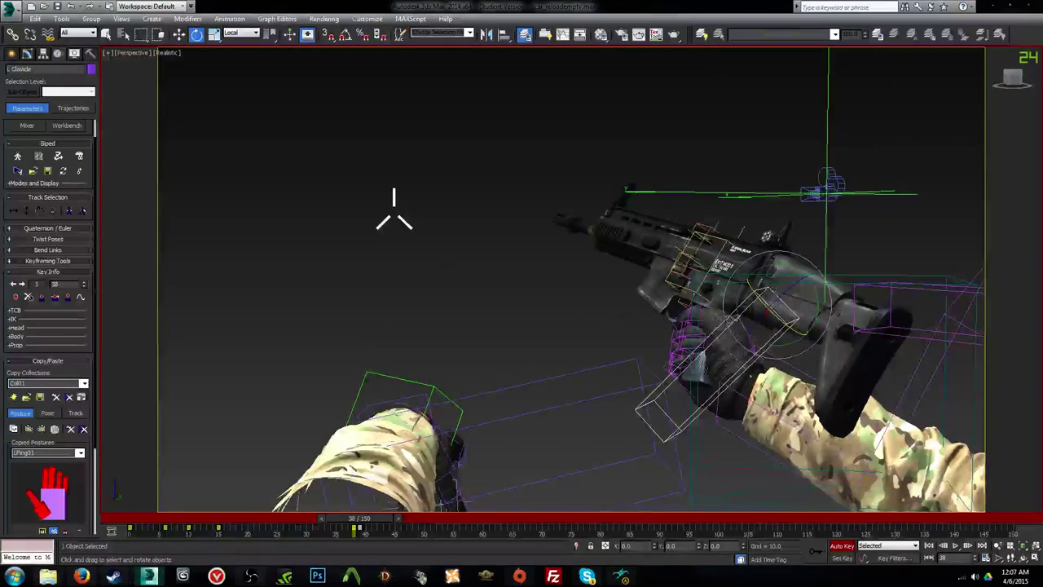
left_click_drag(806, 276, 819, 297)
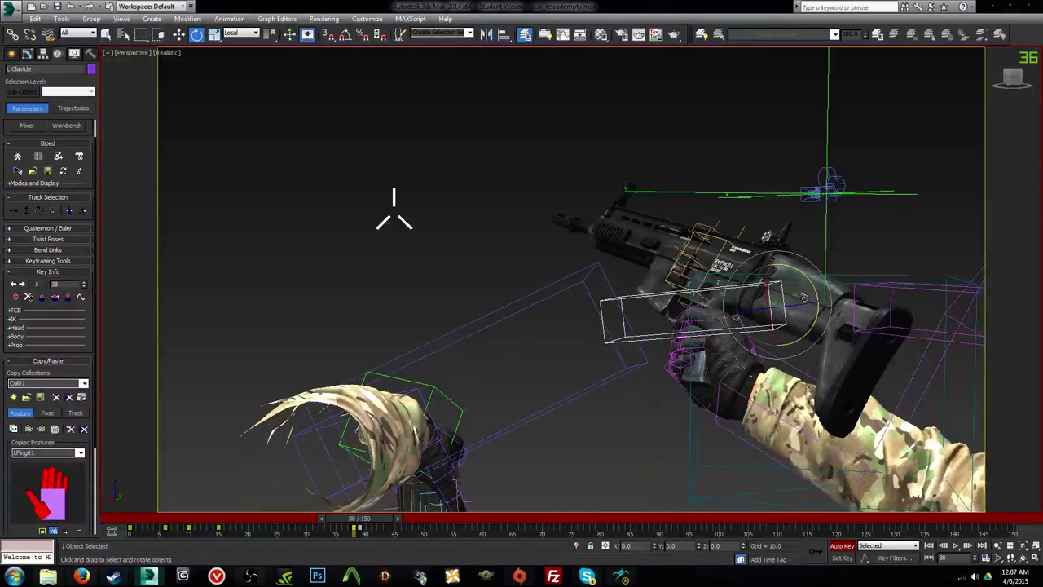
middle_click_drag(395, 209, 742, 334, "alt")
Step: Copy scar_mag's frame 38 key to frame 39 and adjust the magazine's rotation under the left hand
left_click(486, 251)
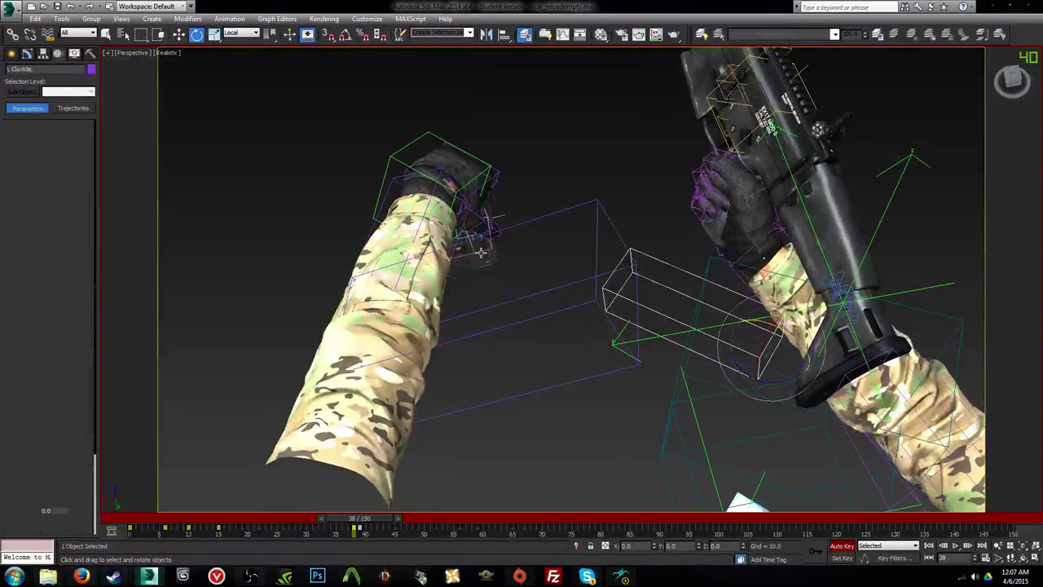
left_click_drag(486, 252, 498, 254)
mouse_move(473, 254)
middle_mouse_down("alt")
mouse_move(625, 223)
mouse_move(714, 346)
mouse_move(570, 346)
mouse_move(448, 363)
mouse_move(421, 435)
middle_mouse_up("alt")
key(".")
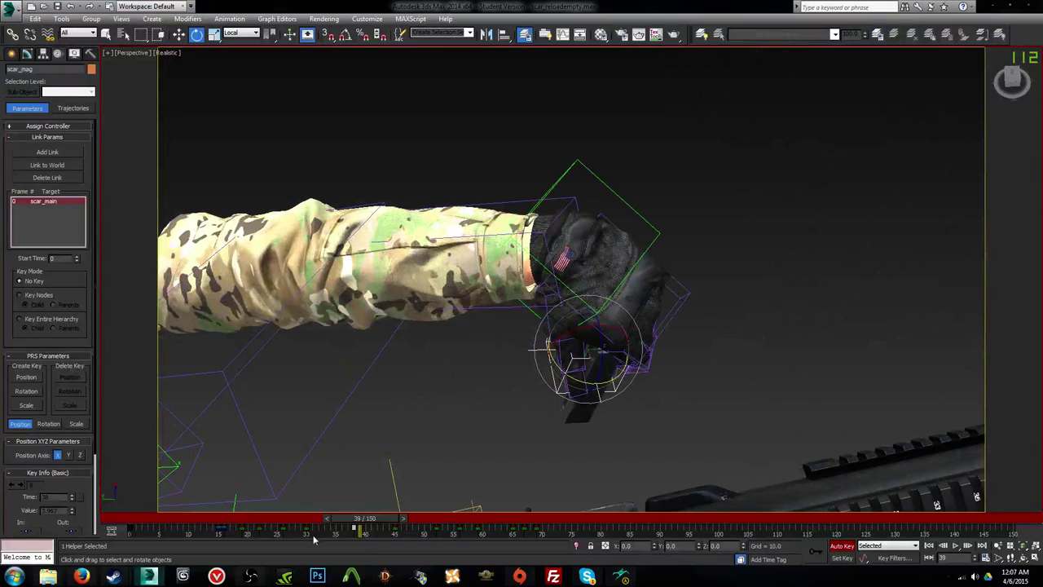
left_click_drag(353, 535, 358, 534, "shift")
middle_click_drag(561, 407, 557, 369, "alt")
left_click_drag(558, 369, 584, 383)
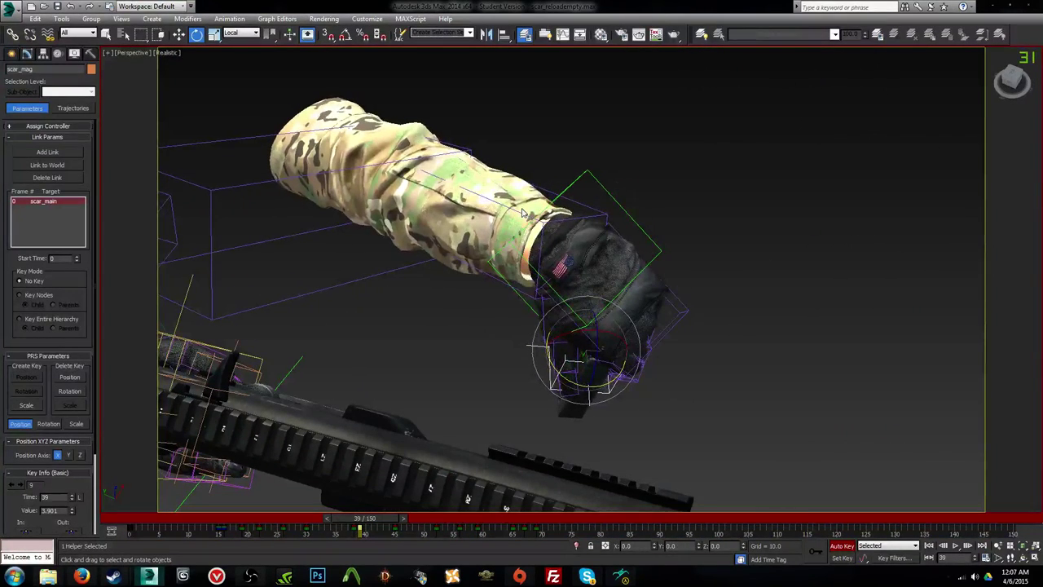
Step: Advance to frame 46 and rotate the left clavicle to lower the shoulder end
left_click(548, 227)
middle_click_drag(717, 247, 470, 252, "alt")
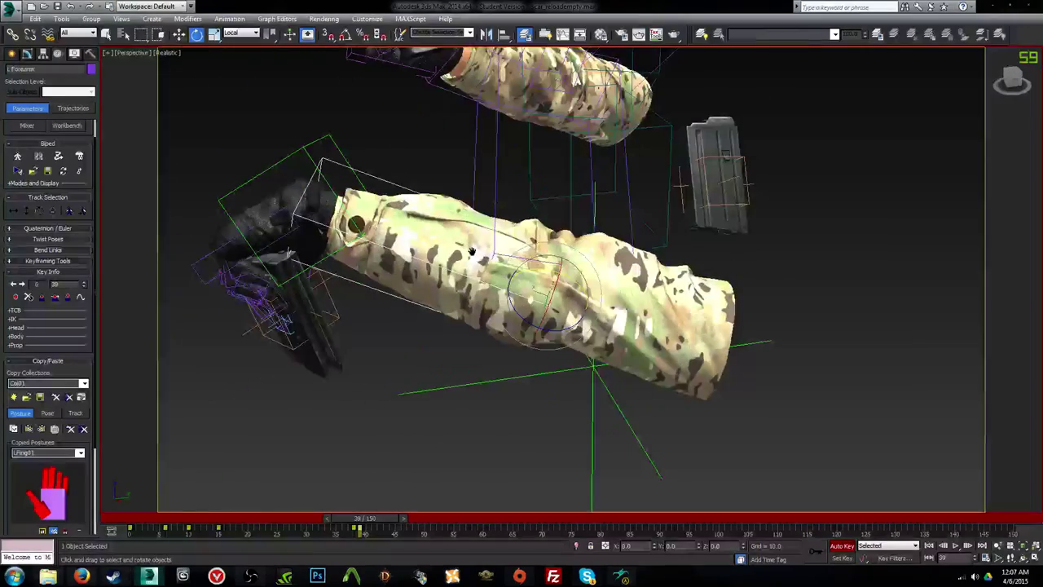
left_click(355, 532)
middle_click_drag(403, 396, 707, 317, "alt")
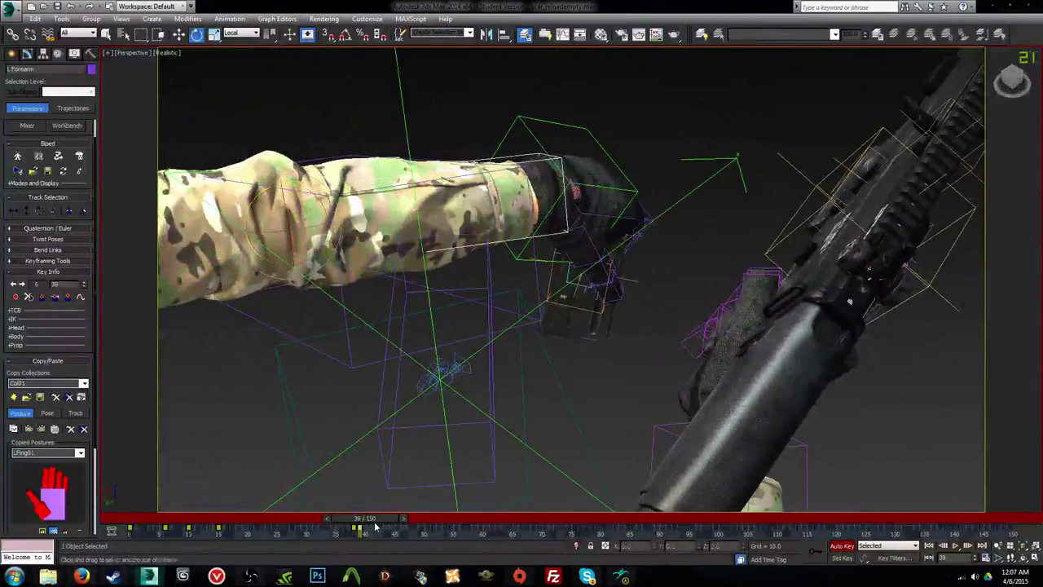
left_click_drag(375, 520, 411, 520)
key("e")
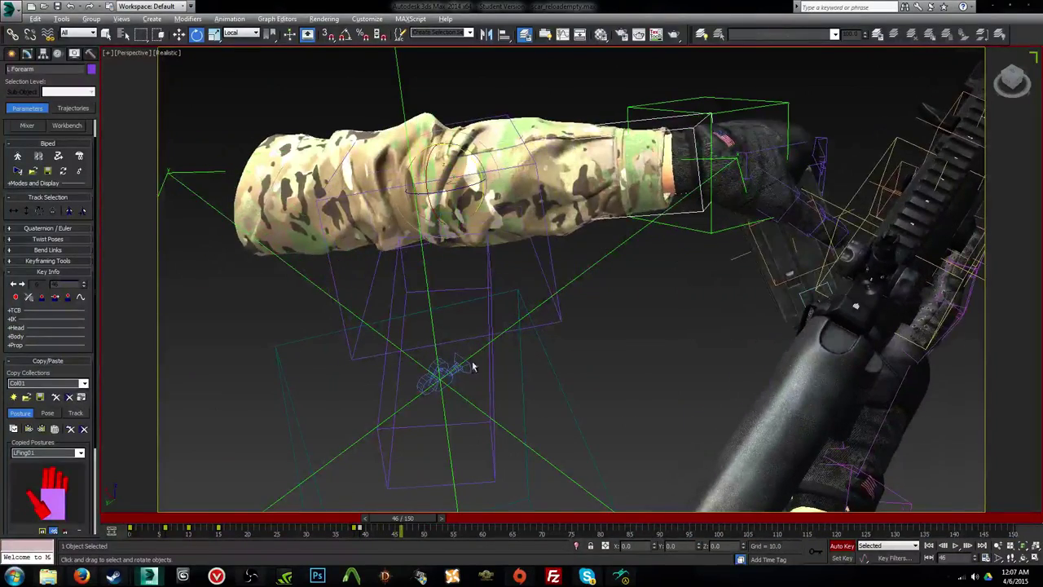
middle_click_drag(473, 366, 634, 273, "alt")
left_click(645, 288)
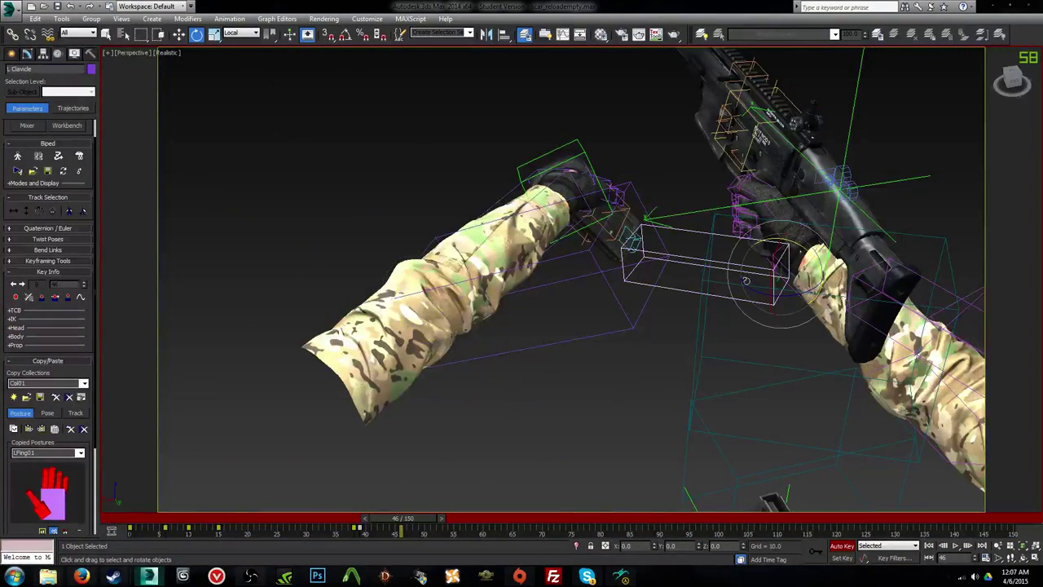
left_click_drag(754, 291, 580, 195)
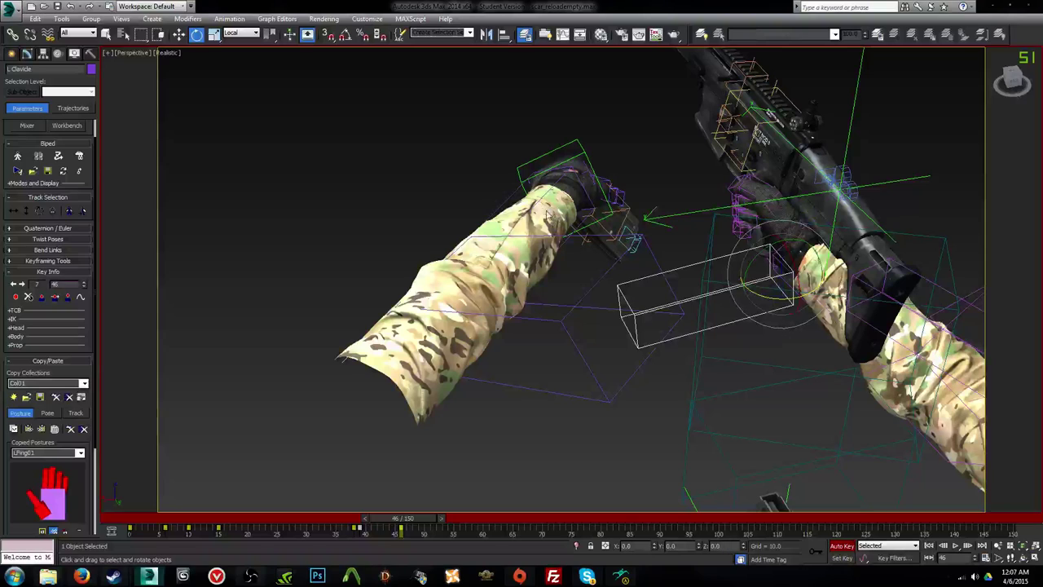
Step: Rotate the left forearm at frame 46 to refine the elbow pose and check it through Camera001
left_click(531, 204)
left_click(534, 208)
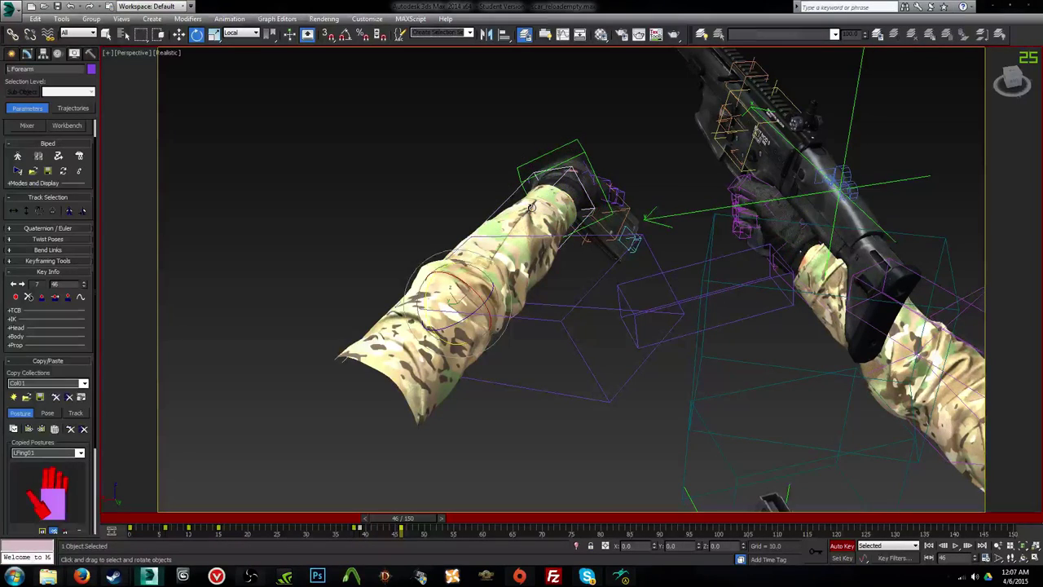
middle_click_drag(604, 274, 577, 273, "alt")
left_click_drag(440, 282, 460, 263)
mouse_move(419, 522)
left_mouse_down()
mouse_move(380, 521)
mouse_move(422, 515)
left_mouse_up()
key("c")
key("e")
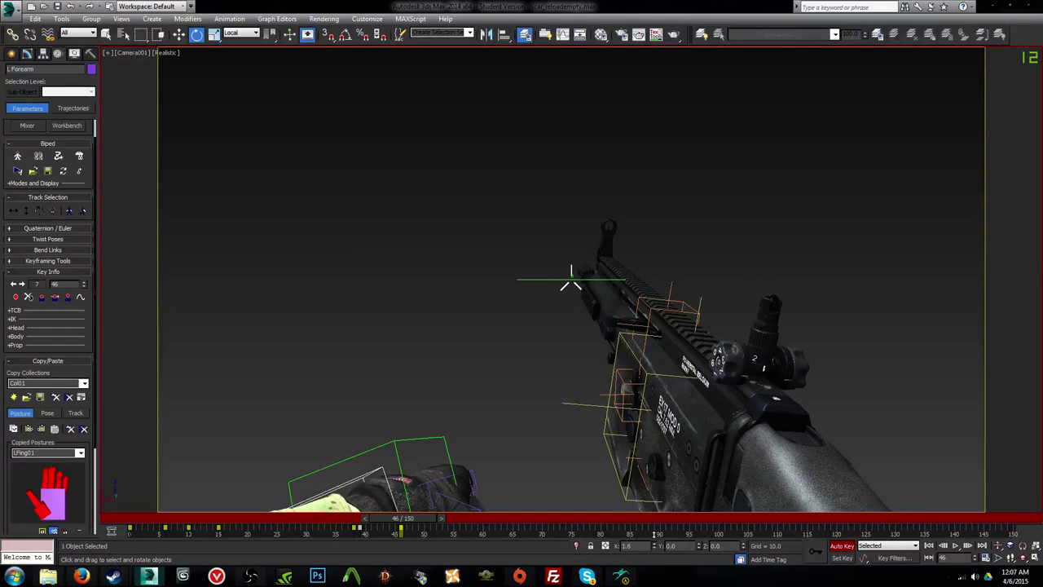
Step: Advance to frame 54 and rotate the left clavicle slightly forward in the perspective view
left_click_drag(408, 519, 461, 518)
key("p")
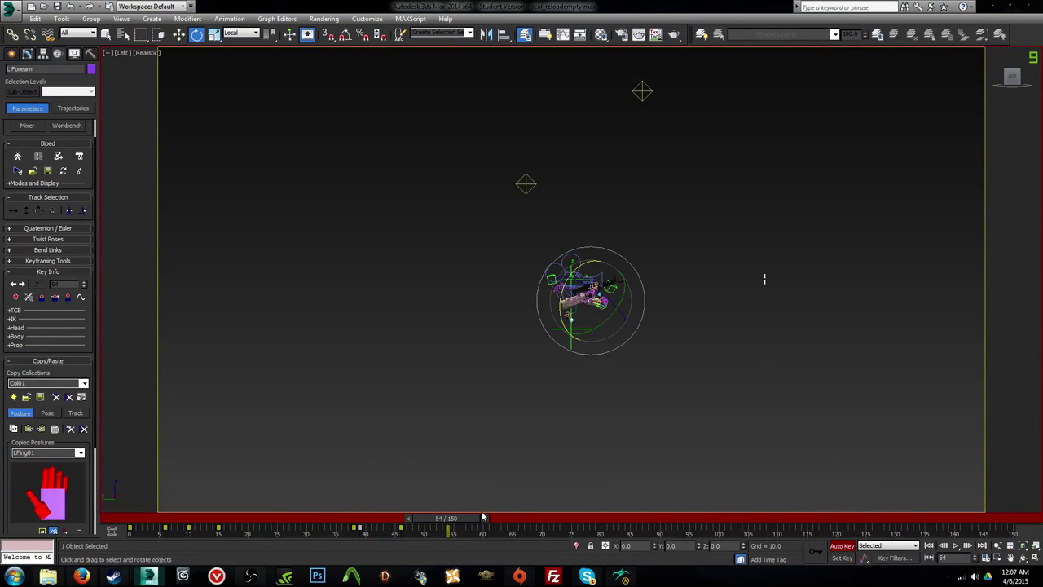
key("z")
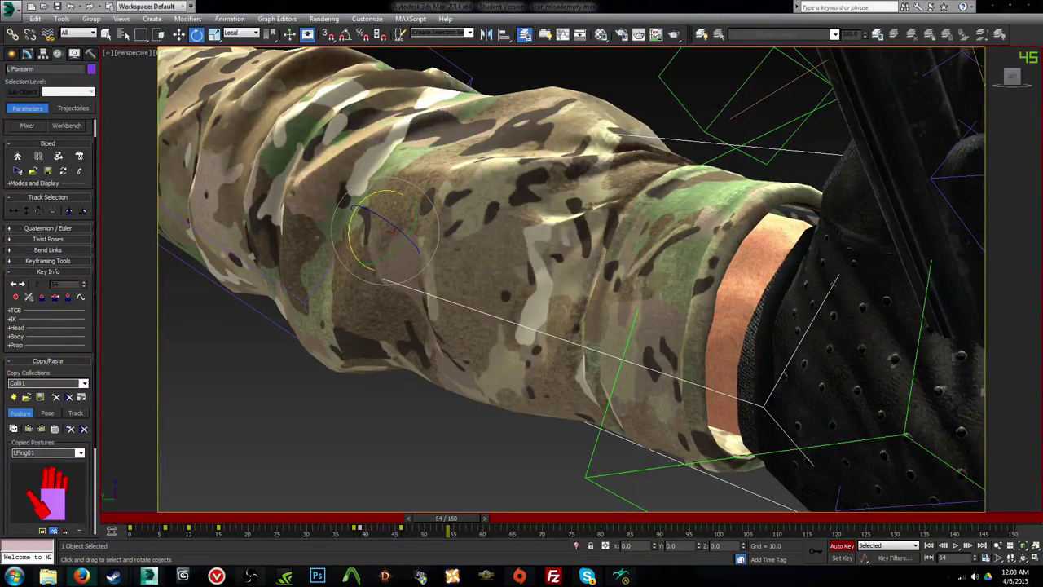
scroll(608, 309, "down", 3)
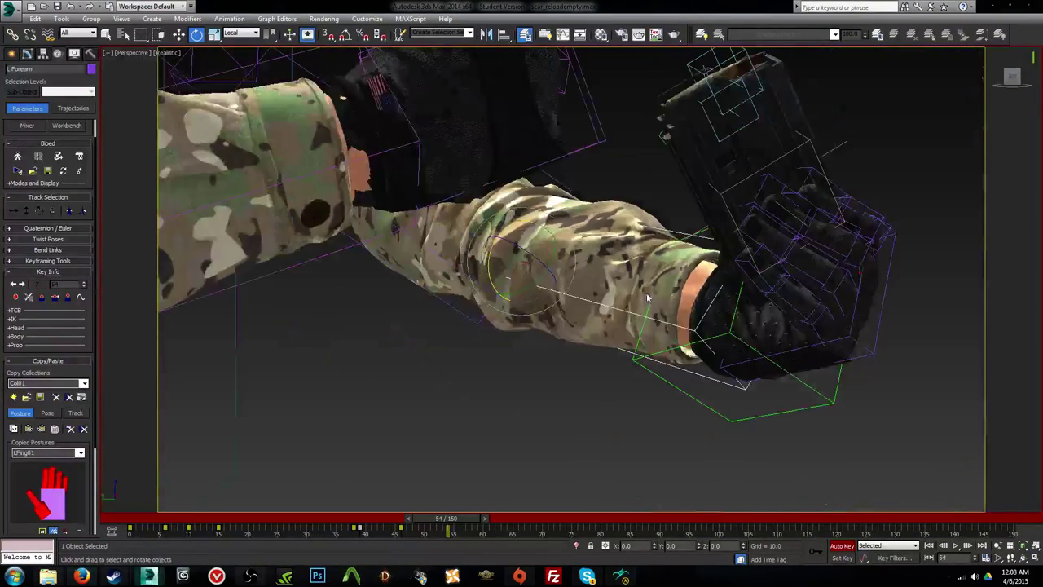
middle_click_drag(689, 312, 572, 334, "alt")
scroll(572, 333, "down", 2)
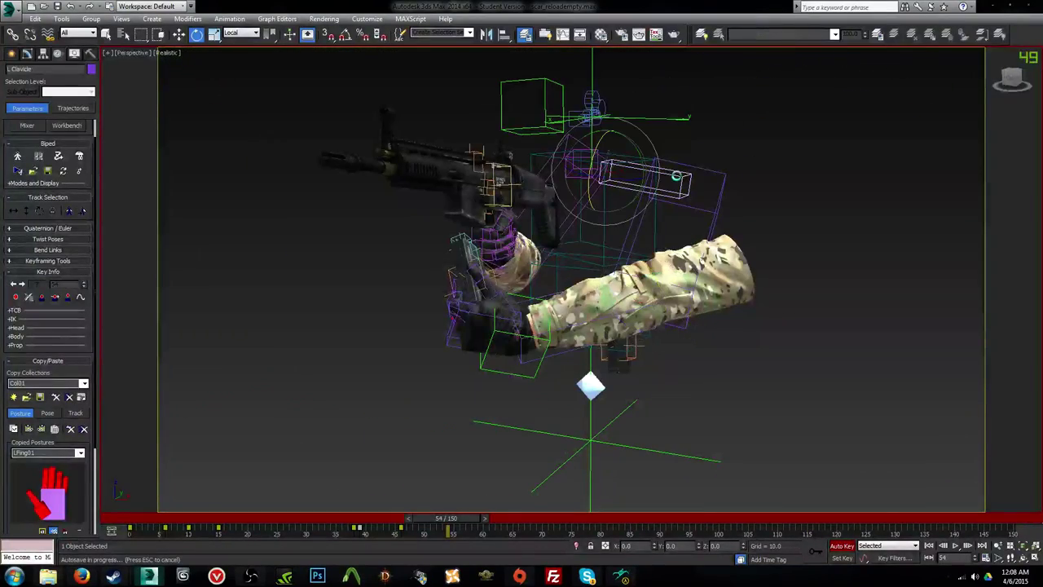
left_click_drag(642, 167, 614, 182)
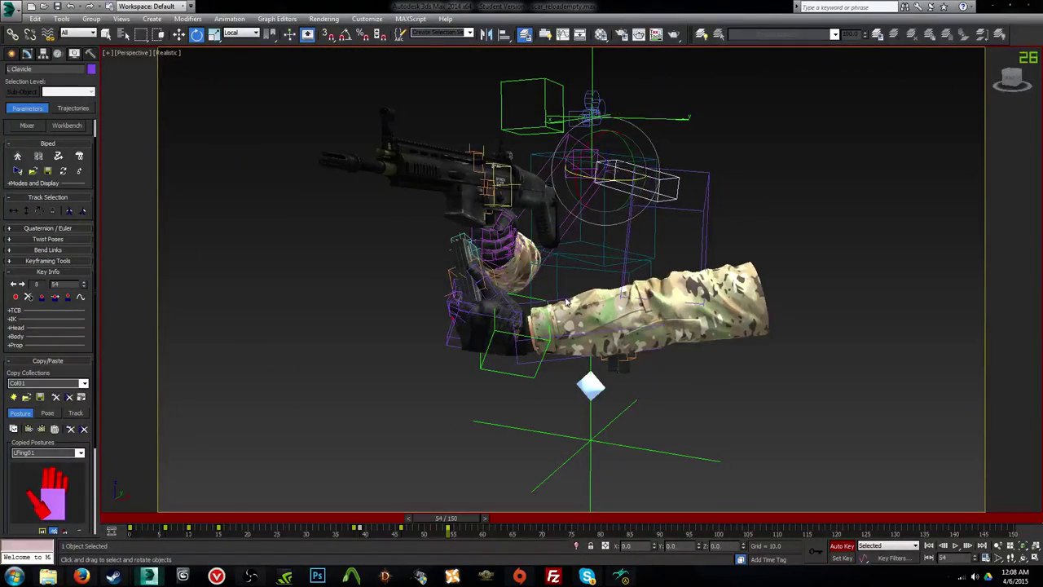
Step: Rotate the left clavicle about 40 degrees around its local Y axis at frame 54 to lower the shoulder end
middle_click_drag(704, 321, 565, 326, "alt")
left_click_drag(568, 344, 547, 319)
left_click(657, 216)
middle_click_drag(670, 221, 751, 226, "alt")
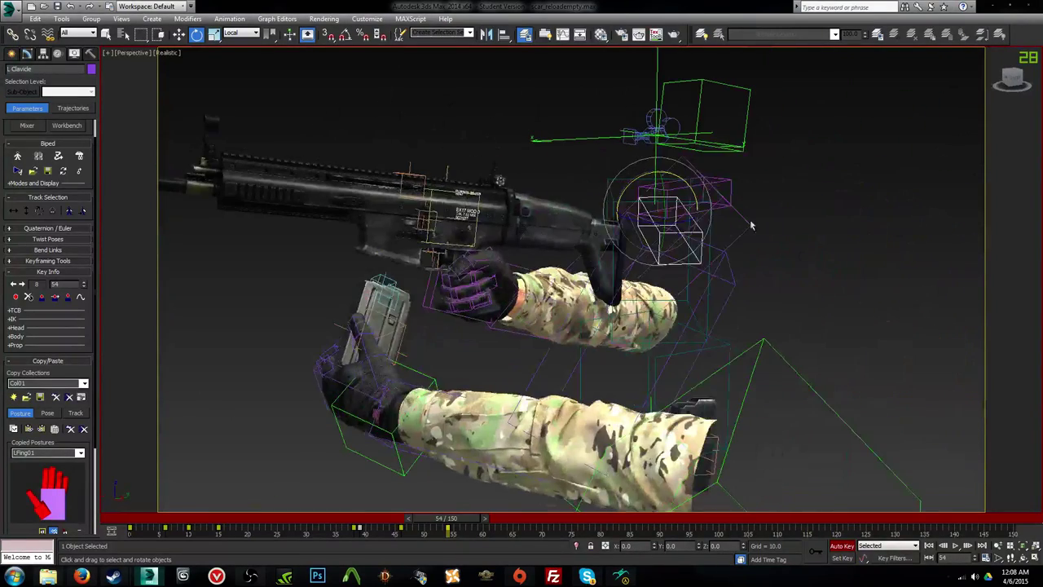
left_click_drag(662, 196, 662, 230)
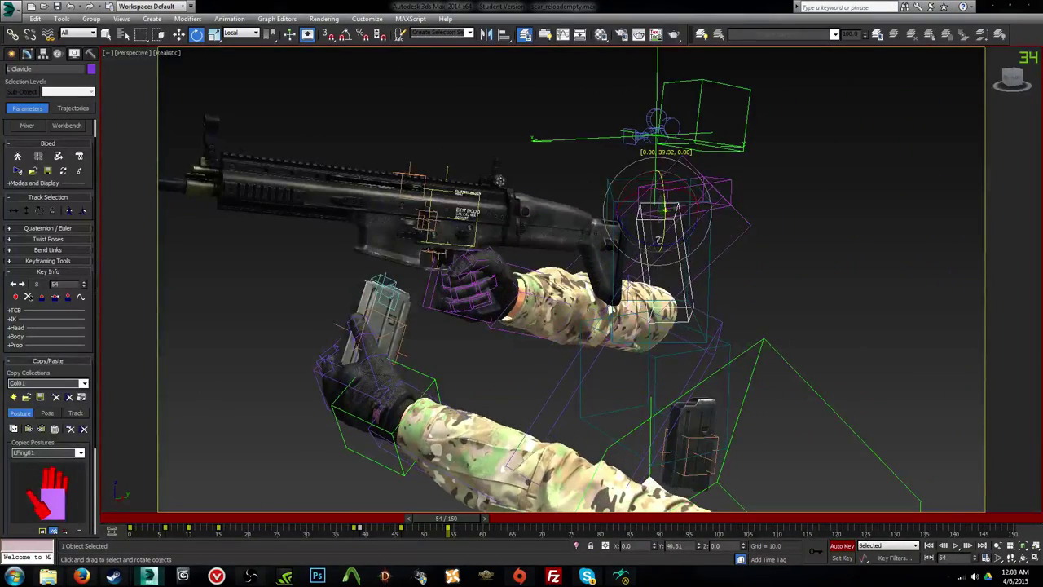
Step: Rotate the left forearm slightly at frame 54 and again at frame 59 to correct the elbow pose
middle_click_drag(661, 231, 516, 327, "alt")
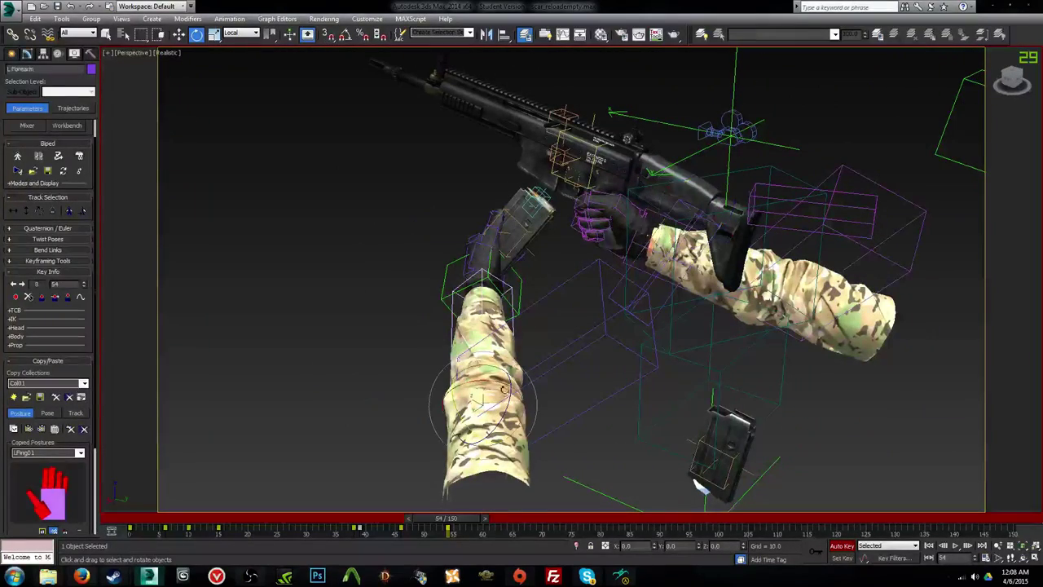
left_click_drag(495, 385, 504, 384)
left_click_drag(448, 519, 502, 522)
left_click_drag(498, 361, 491, 359)
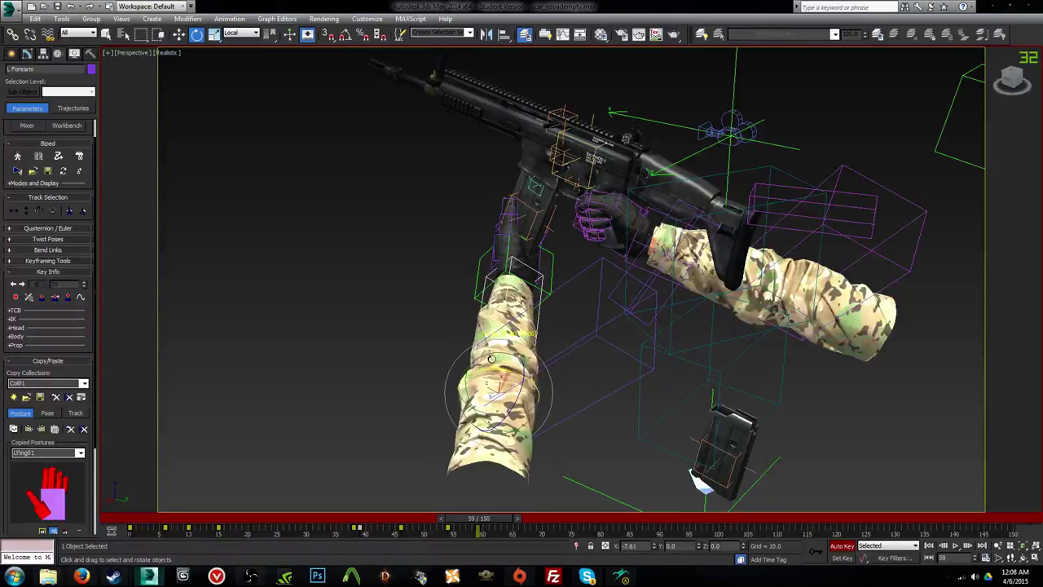
Step: Rotate scar_mag at frame 45 to line the magazine up with the left hand's grip
left_click_drag(491, 522, 420, 532)
middle_click_drag(499, 323, 692, 405, "alt")
left_click(465, 176)
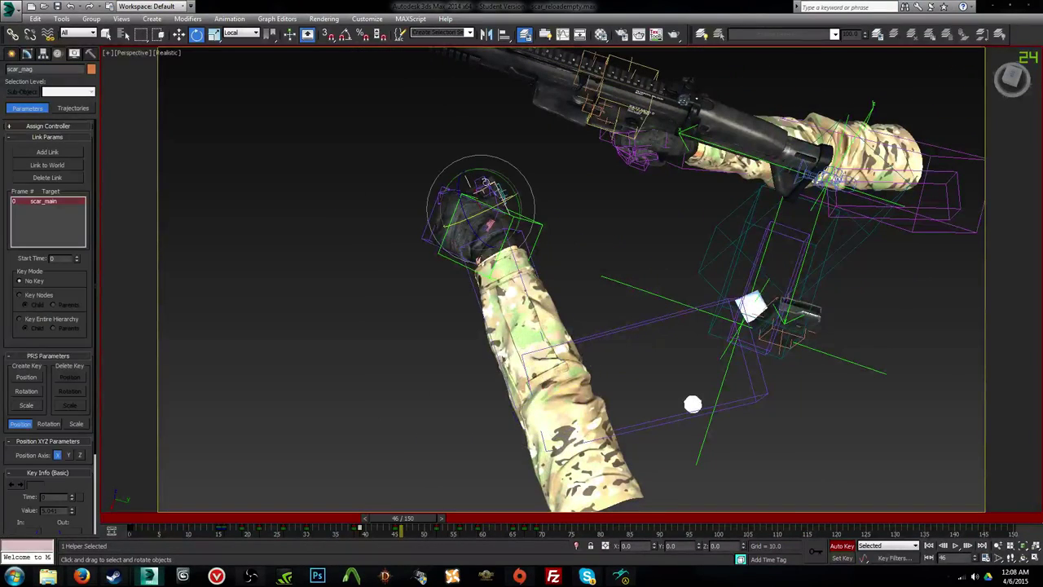
key("comma")
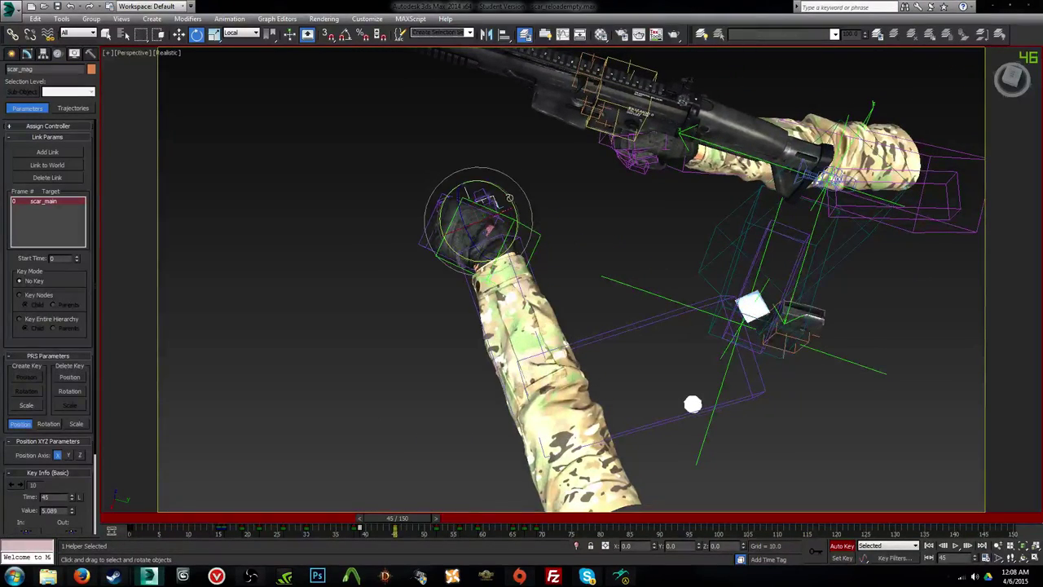
left_click_drag(511, 200, 512, 219)
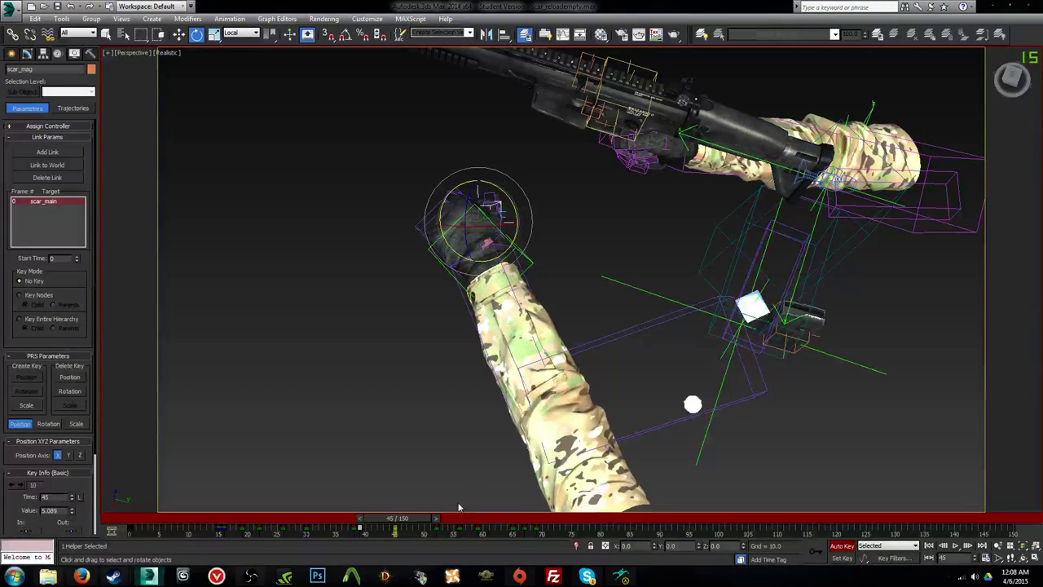
Step: Play the reload through Camera001 and shift scar_mag slightly at frame 45
left_click_drag(419, 518, 163, 522)
key("c")
key("slash")
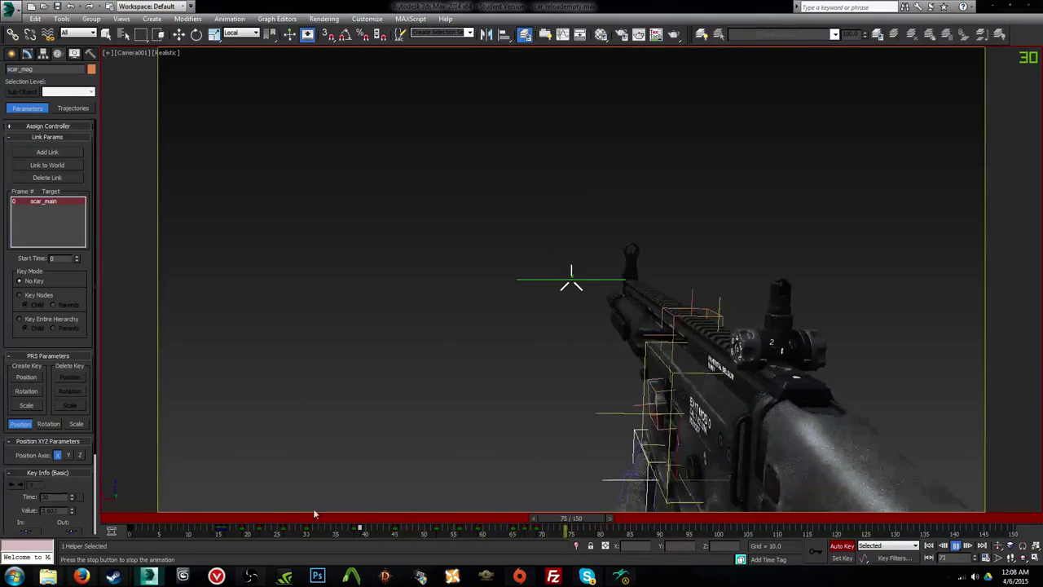
mouse_move(394, 518)
left_mouse_down()
mouse_move(311, 528)
mouse_move(403, 534)
left_mouse_up()
left_click(367, 521)
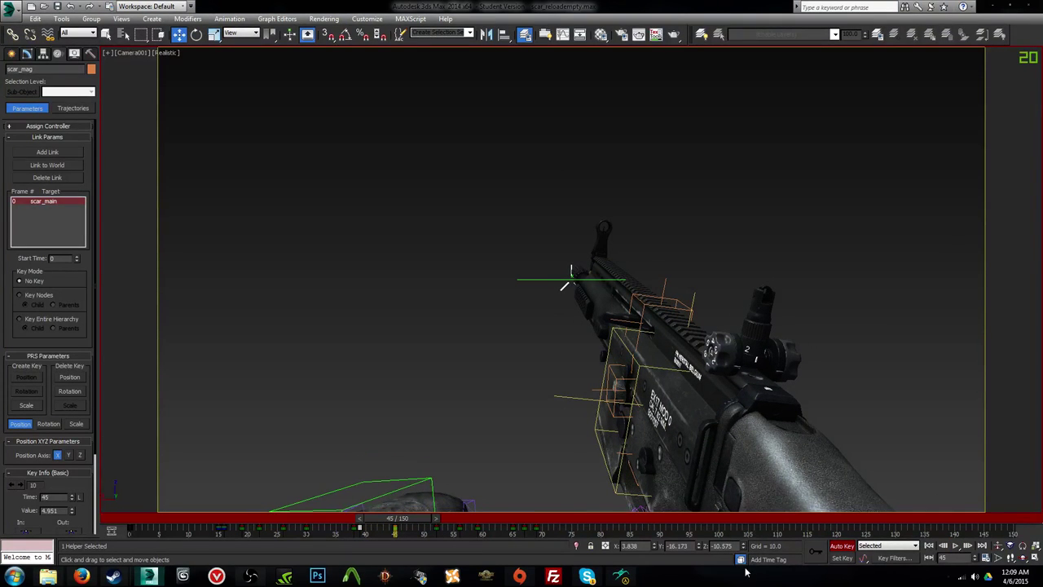
mouse_move(398, 518)
left_mouse_down()
mouse_move(489, 518)
mouse_move(408, 525)
left_mouse_up()
Step: Refine scar_mag's rotation at frame 45 in a perspective close-up and check the magazine's path toward the rifle
key("p")
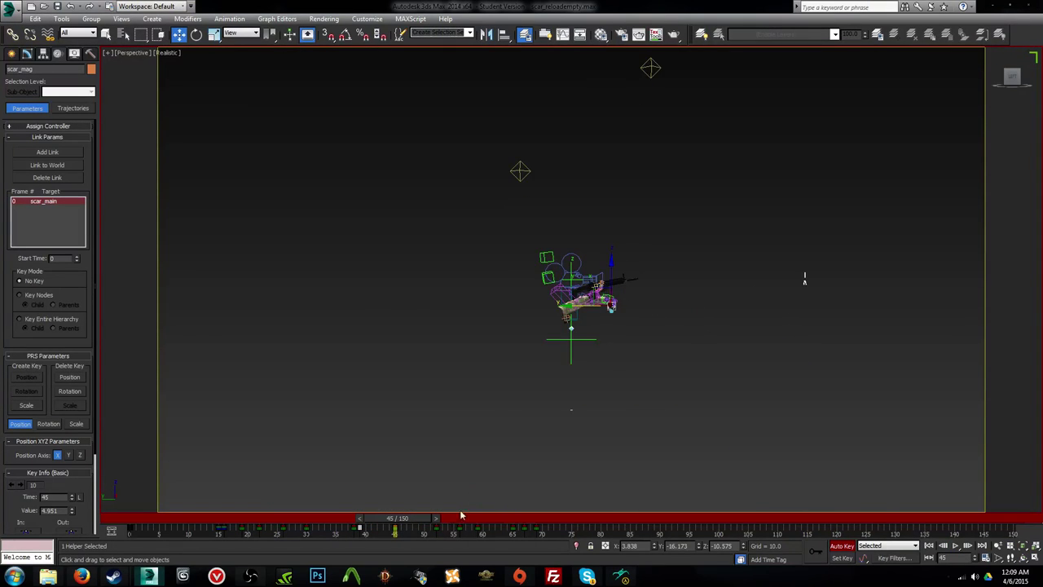
key("z")
key("e")
scroll(511, 324, "up", 3)
middle_click_drag(512, 447, 636, 293, "alt")
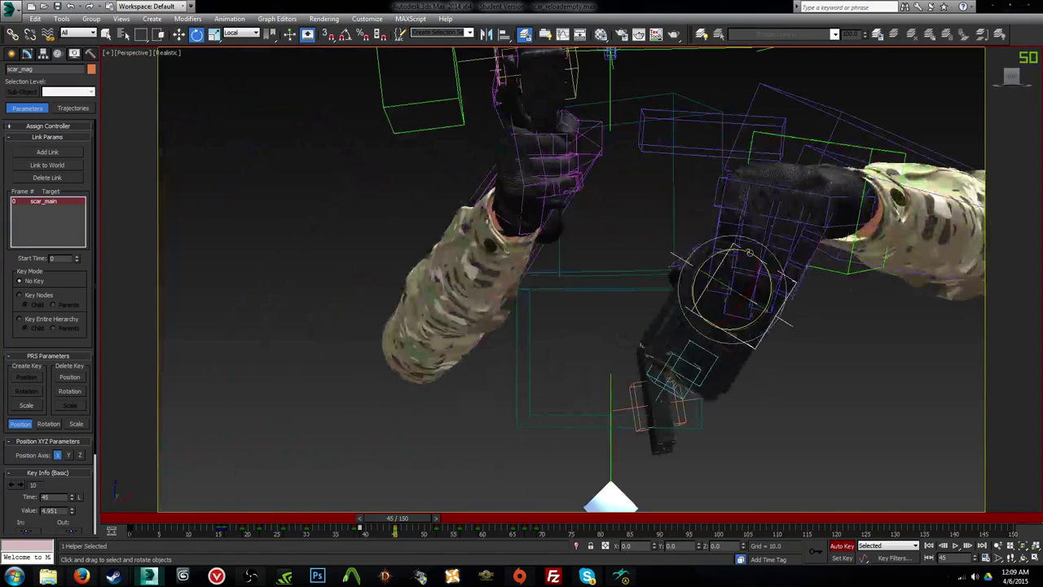
left_click_drag(742, 251, 779, 264)
left_click_drag(394, 530, 509, 531)
middle_click_drag(734, 335, 557, 423, "alt")
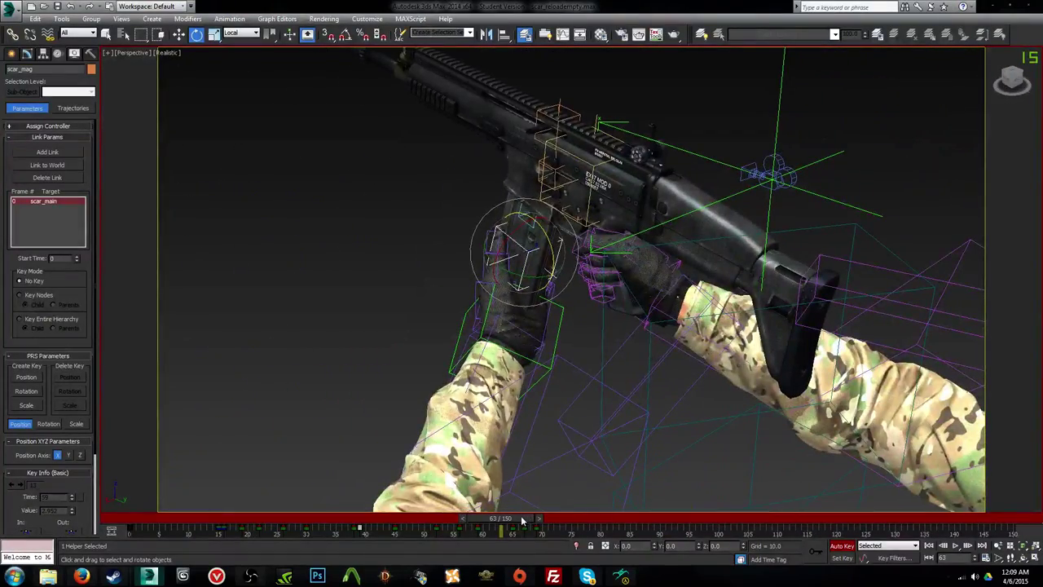
Step: Move the left hand down beside the body at frame 20 and rotate the left forearm to fix the elbow
left_click_drag(522, 519, 240, 519)
left_click(399, 381)
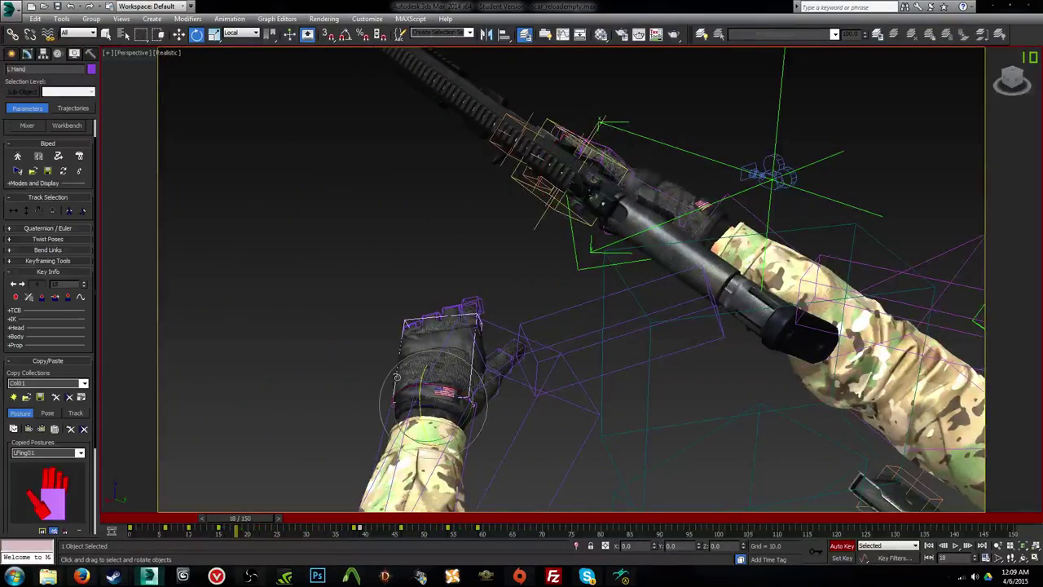
middle_click_drag(398, 382, 527, 330, "alt")
middle_click_drag(462, 412, 493, 377, "alt")
left_click_drag(480, 256, 584, 368)
key("e")
key("w")
middle_click_drag(583, 369, 626, 348, "alt")
left_click_drag(593, 331, 673, 349)
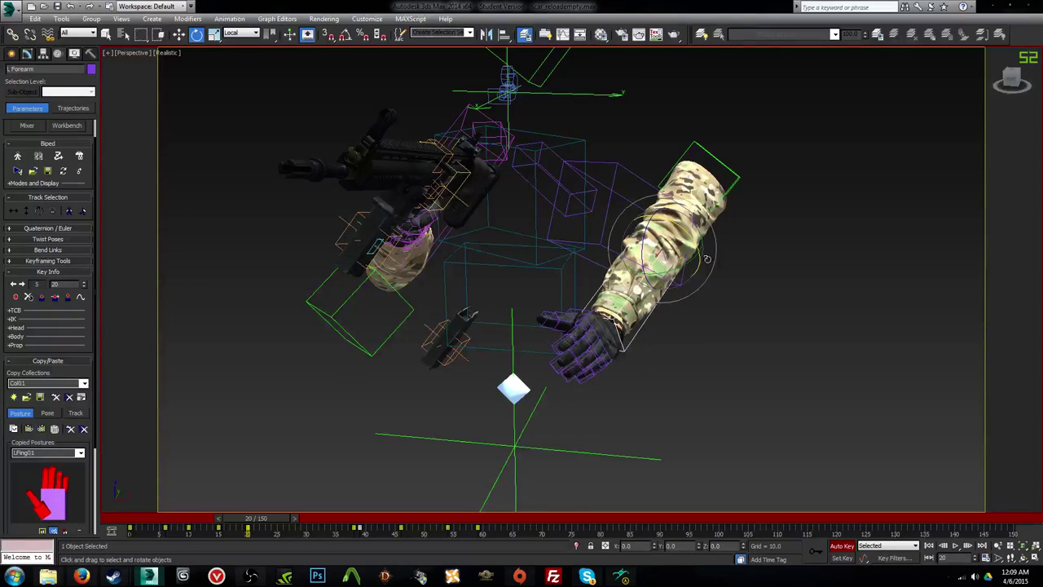
Step: Adjust the left arm from the side at frame 20 and rotate the left hand at the wrist
middle_click_drag(595, 214, 538, 316, "alt")
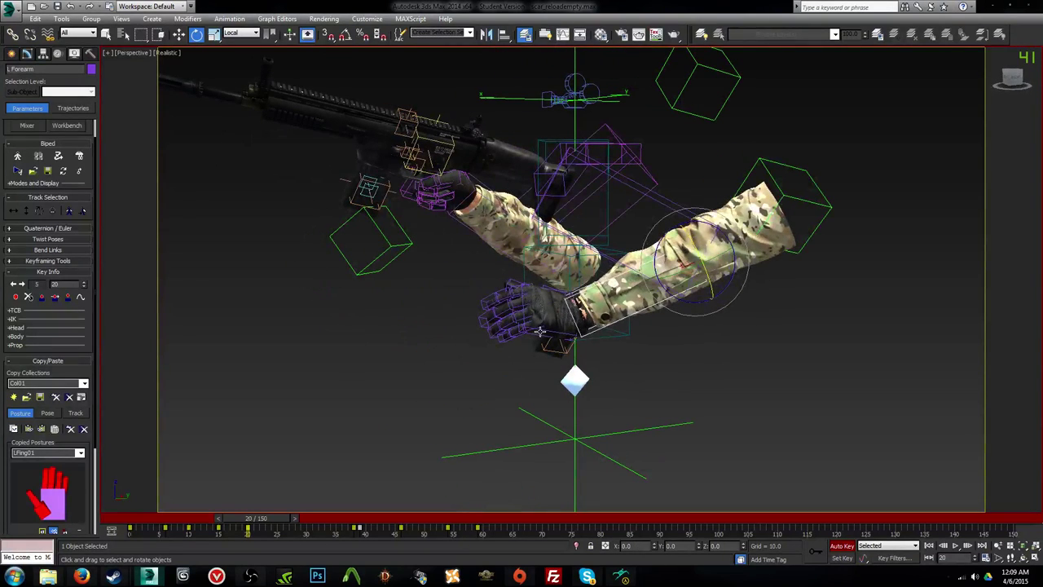
left_click_drag(538, 323, 552, 352)
left_click_drag(559, 306, 543, 311)
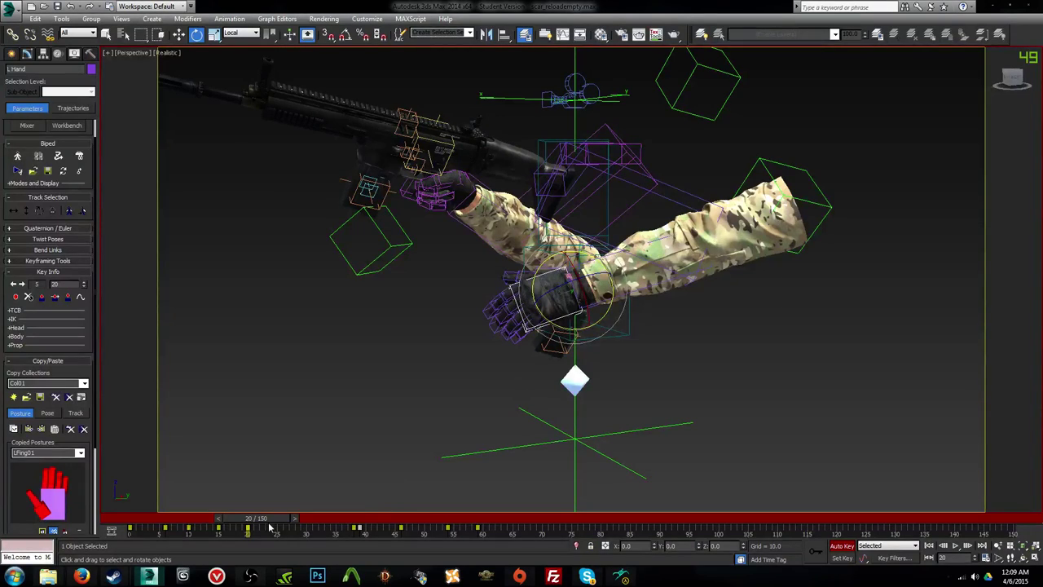
Step: Move the left hand down below the waist at frame 23 and rotate it
left_click_drag(269, 529, 284, 546)
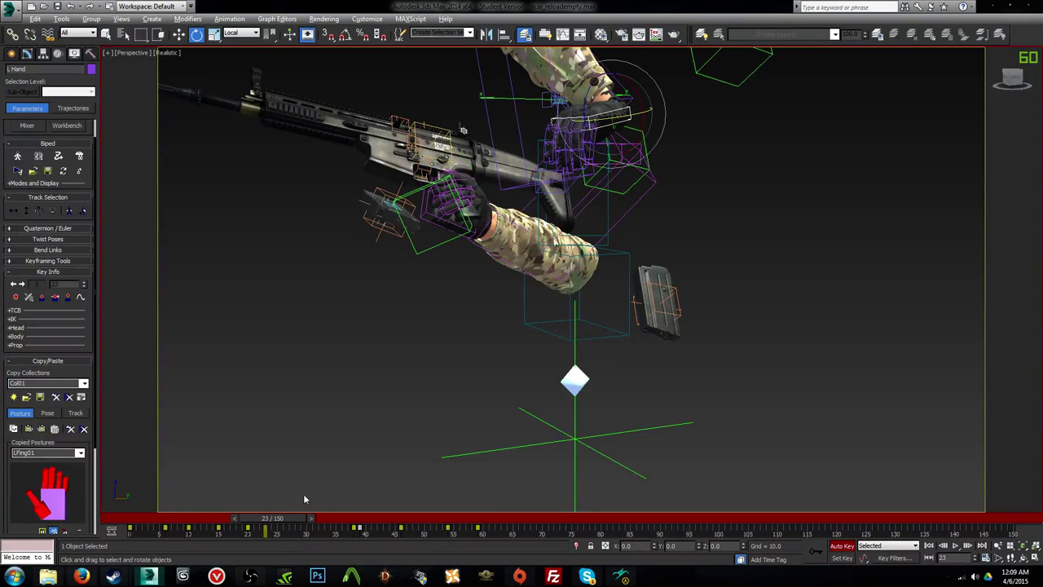
middle_click_drag(489, 281, 420, 360, "alt")
key("w")
left_click_drag(622, 173, 608, 392)
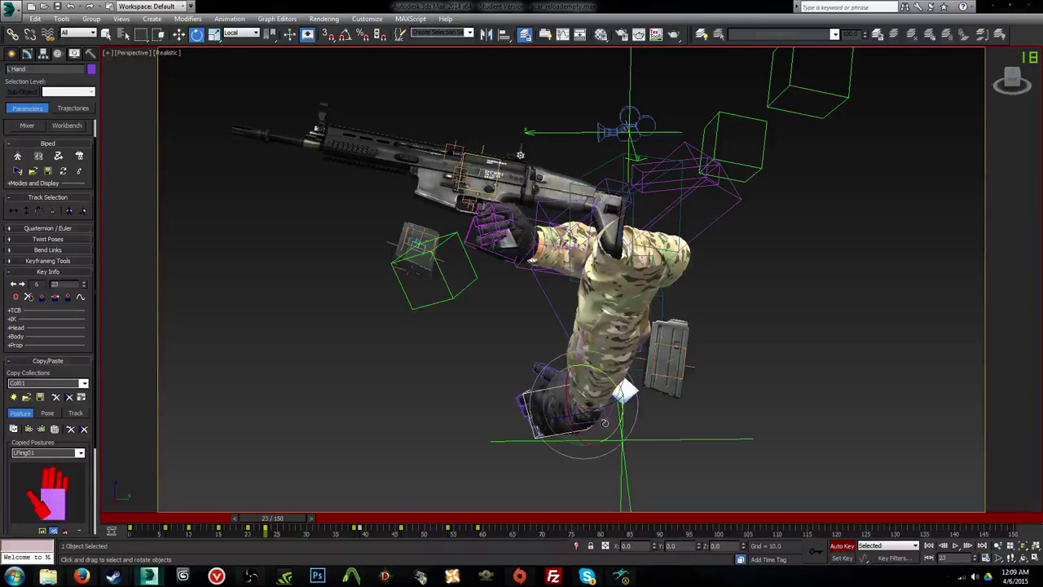
Step: Rotate the left forearm at frame 23 to swing the elbow back and realign the left hand with it
middle_click_drag(605, 423, 615, 408, "alt")
key("w")
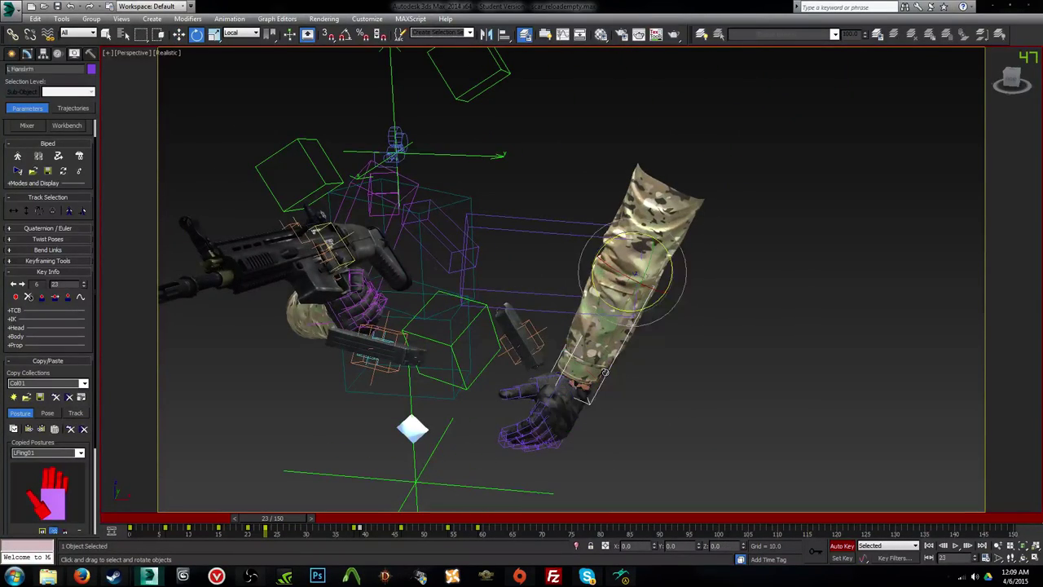
middle_click_drag(604, 372, 627, 271, "alt")
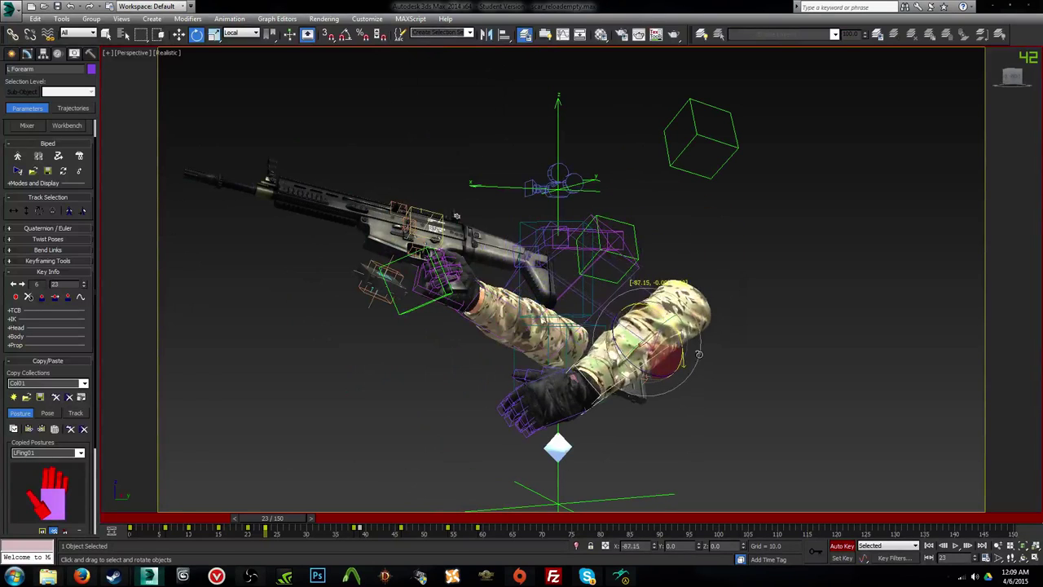
left_click(561, 419)
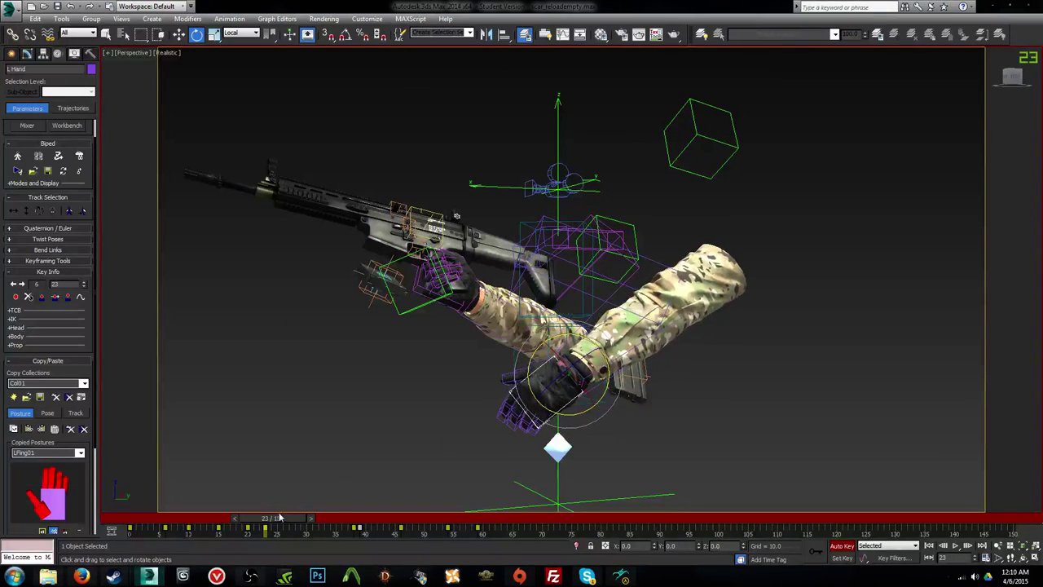
Step: Play the reload through Camera001 and examine scar_mag's motion around frames 24 to 33
left_click_drag(279, 519, 359, 530)
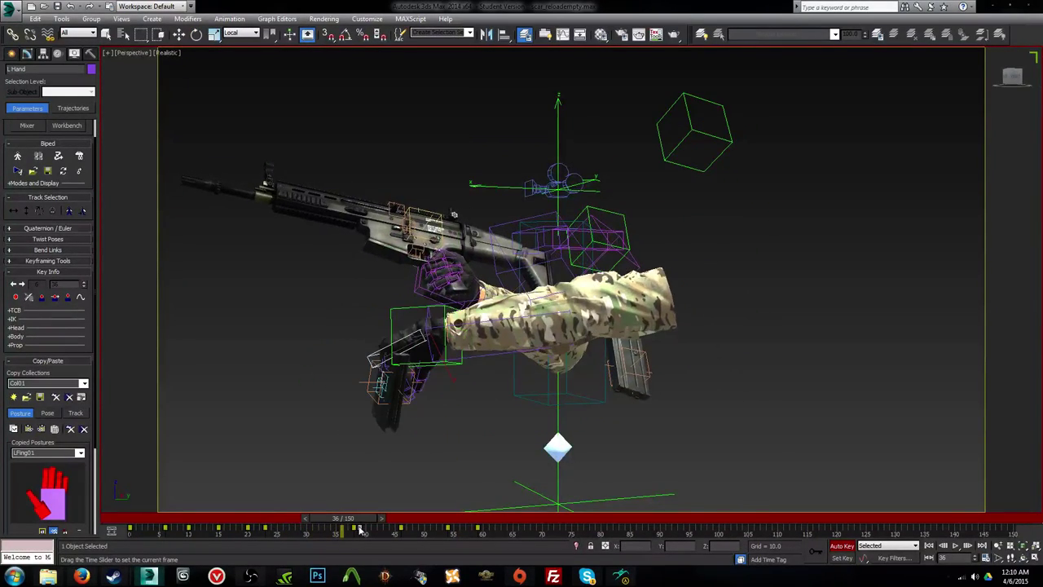
key("c")
key("slash")
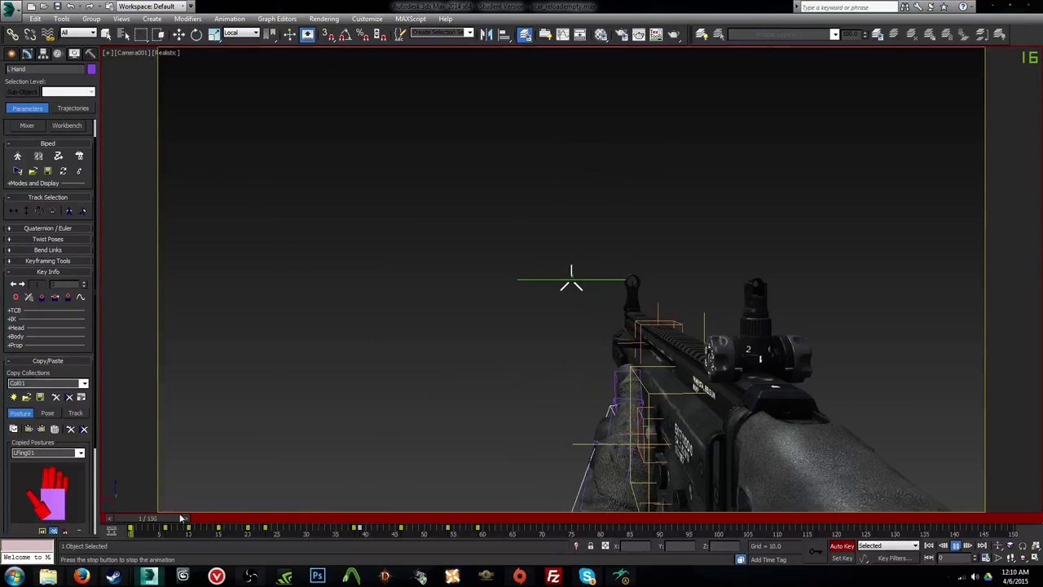
left_click(273, 526)
key("e")
left_click(374, 487)
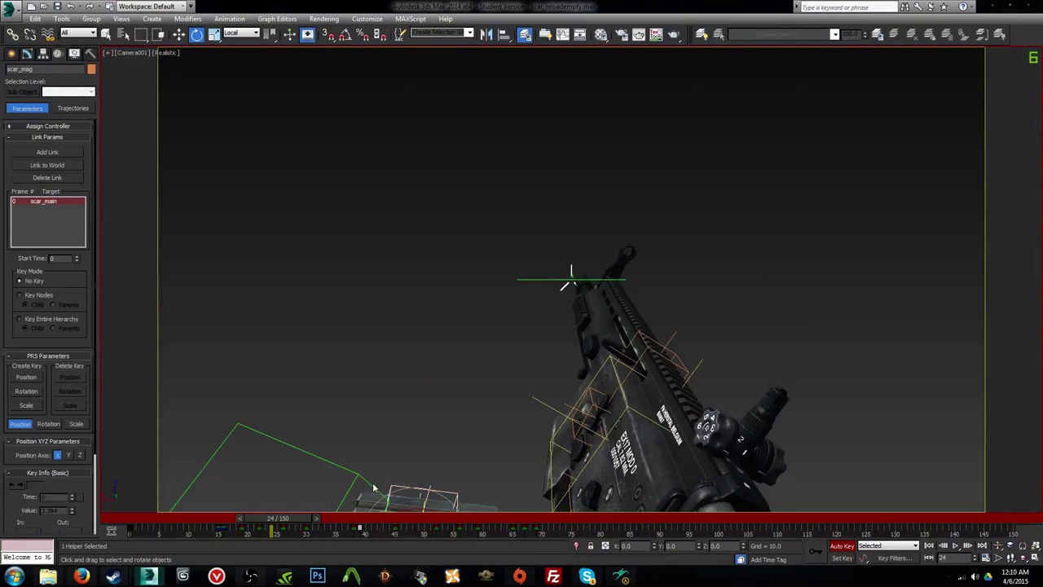
left_click(354, 475)
left_click(326, 489)
left_click_drag(289, 524, 289, 523)
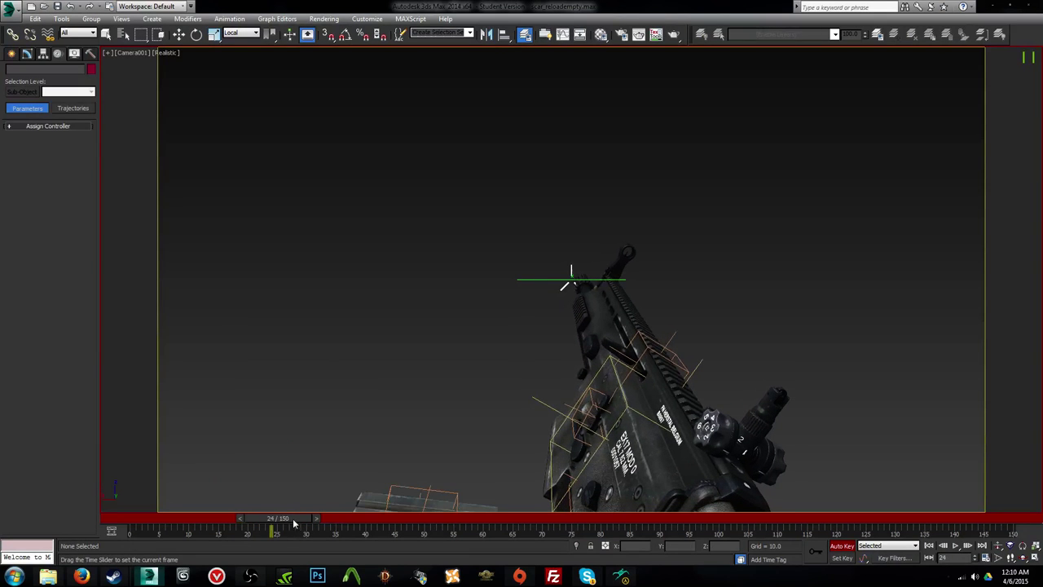
left_click(400, 488)
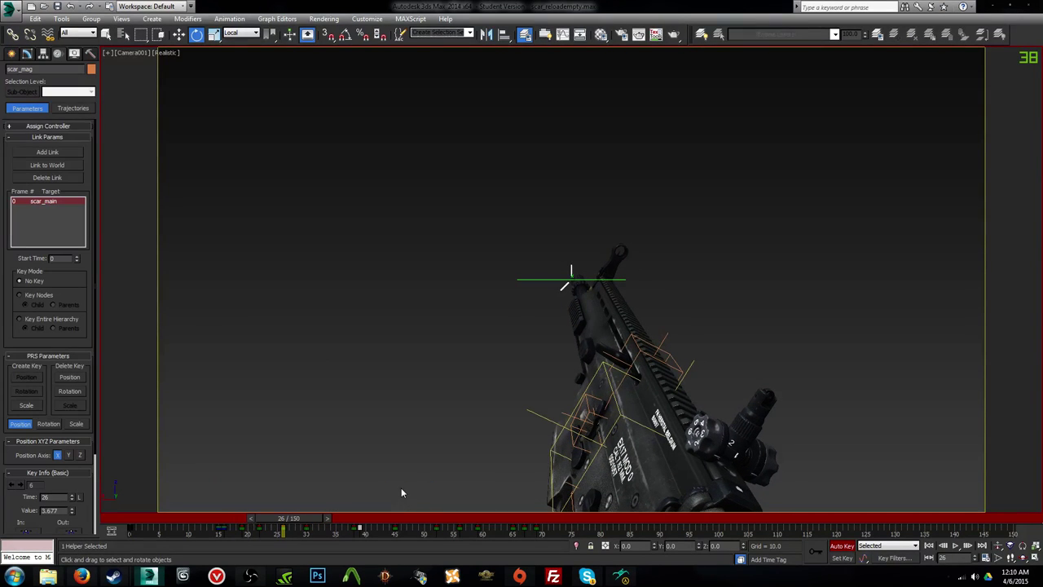
key("/")
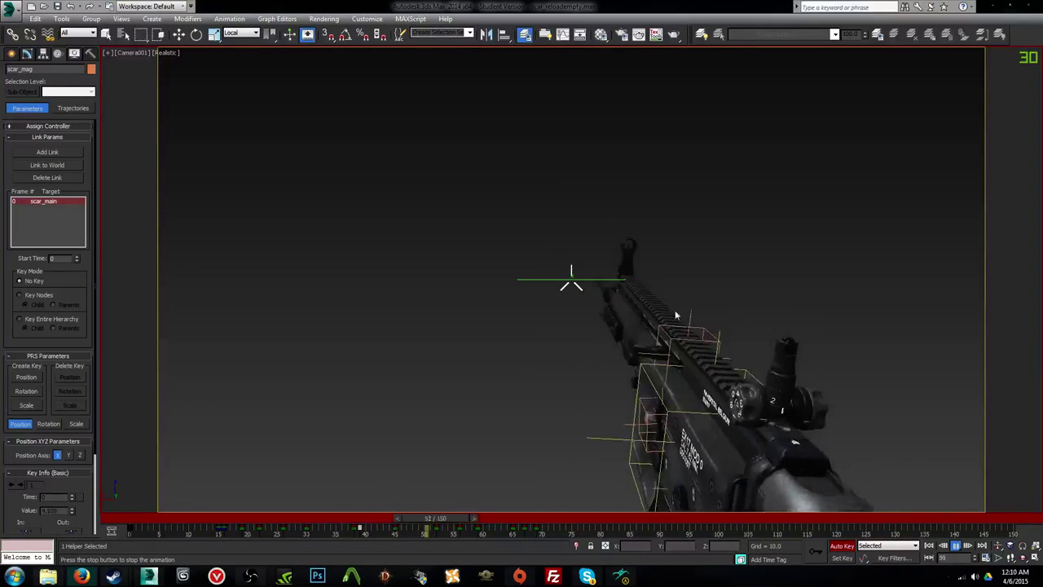
left_click_drag(359, 519, 329, 518)
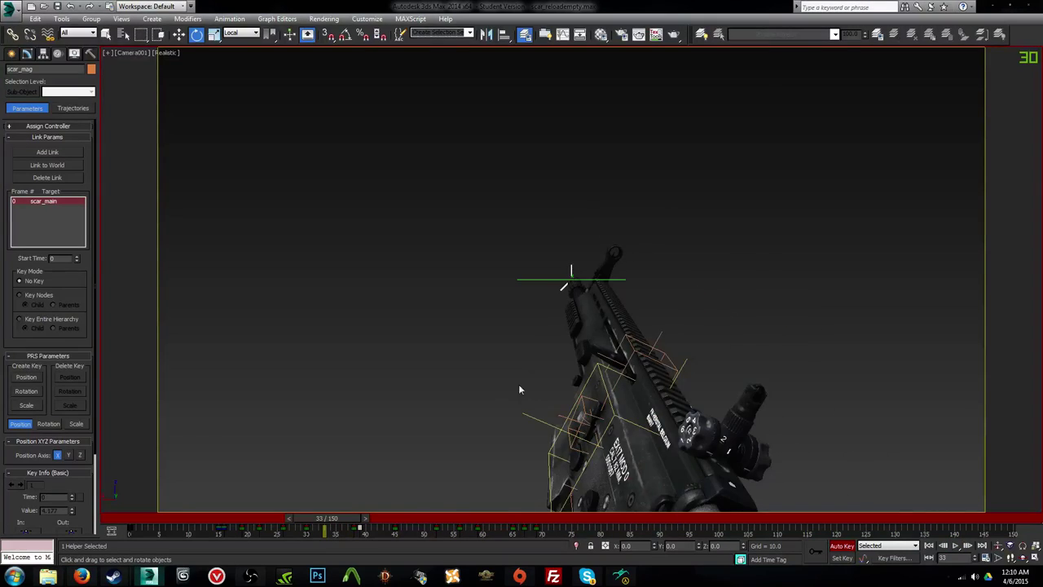
Step: Play the reload in the perspective view and examine the left hand's grip on the magazine around frames 37 and 38
key("p")
scroll(607, 330, "up", 5)
middle_click_drag(652, 330, 524, 418, "alt")
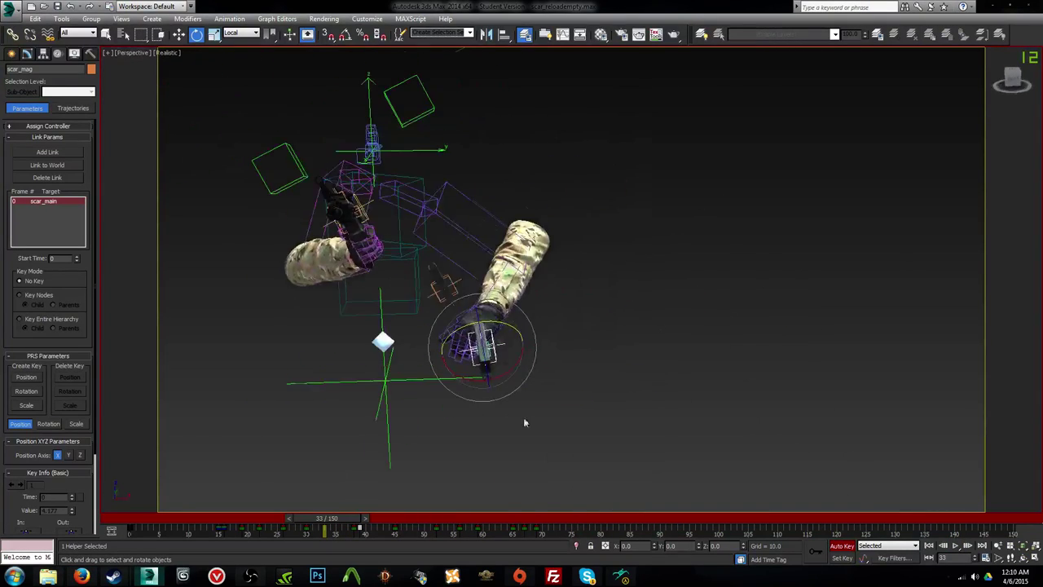
key("/")
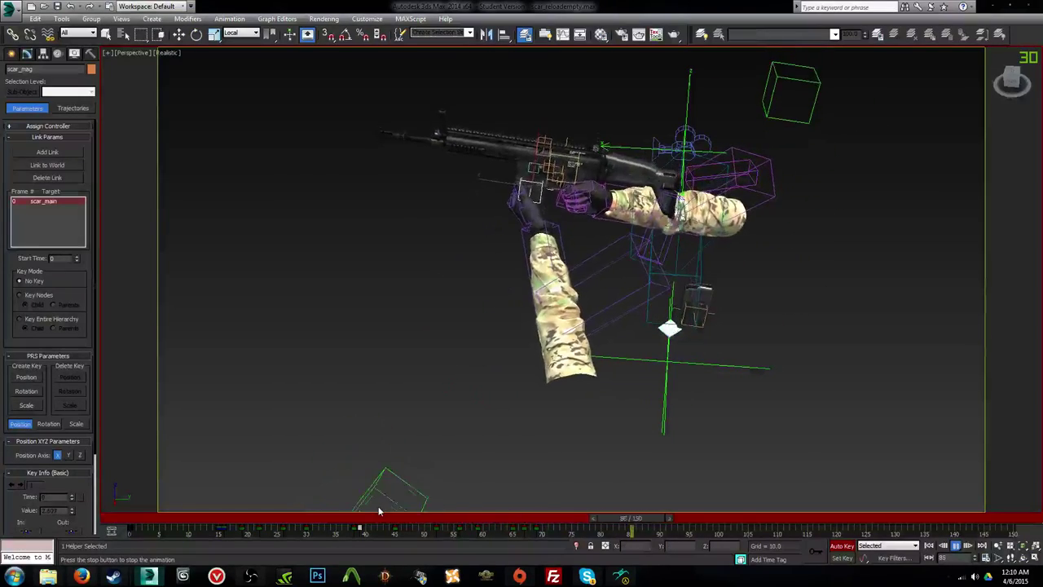
mouse_move(373, 519)
left_mouse_down()
mouse_move(244, 519)
mouse_move(370, 530)
left_mouse_up()
left_click(538, 373)
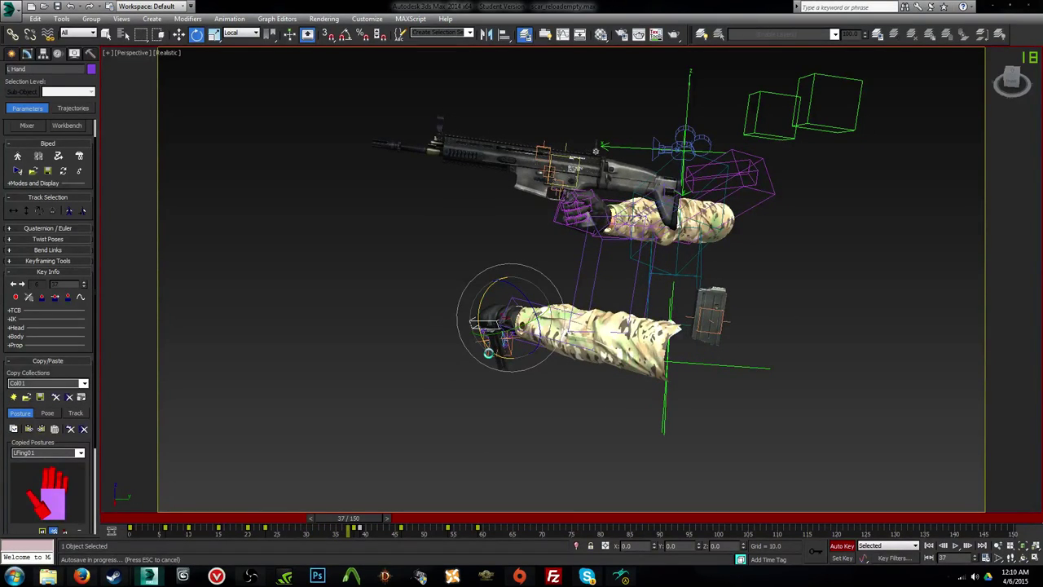
left_click(490, 347)
mouse_move(363, 522)
left_mouse_down()
mouse_move(303, 526)
mouse_move(373, 528)
left_mouse_up()
left_click(473, 317)
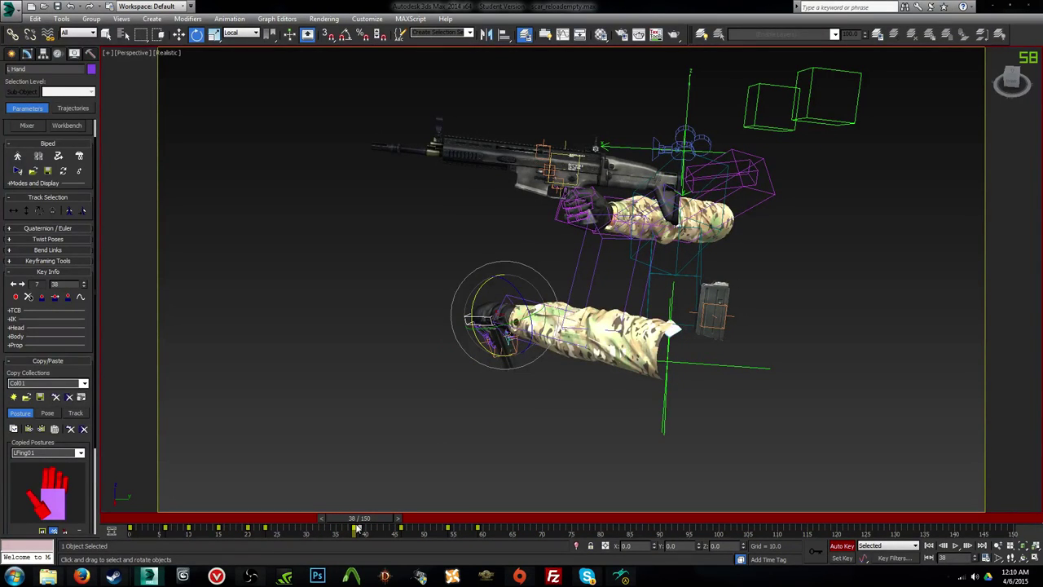
Step: Copy the left hand's magazine-grip key to frame 29, duplicate it at frame 30, and play the reload back
mouse_move(351, 526)
left_mouse_down()
mouse_move(281, 529)
mouse_move(365, 531)
left_mouse_up()
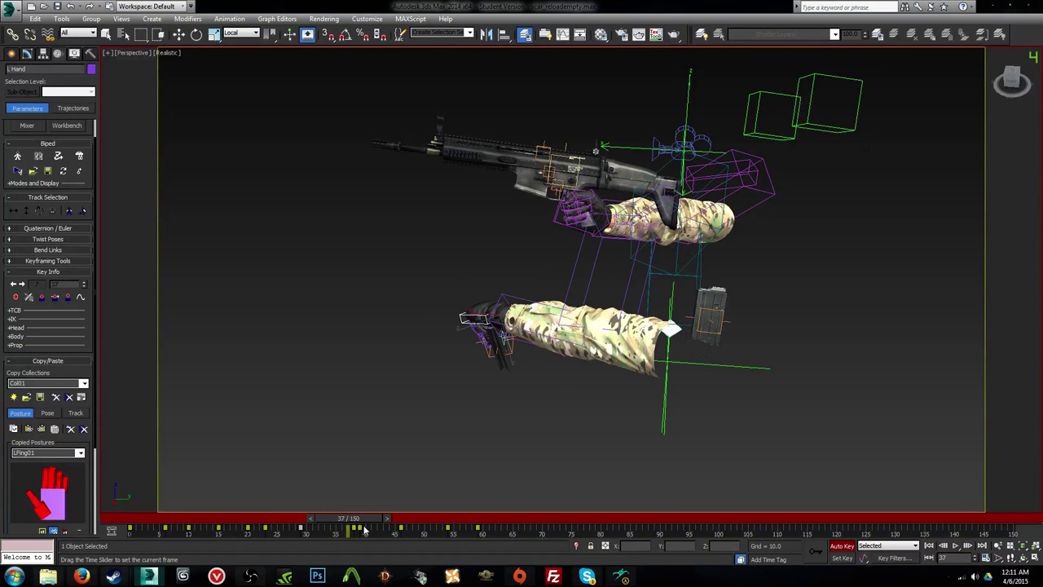
left_click_drag(300, 530, 157, 519, "shift")
key("slash")
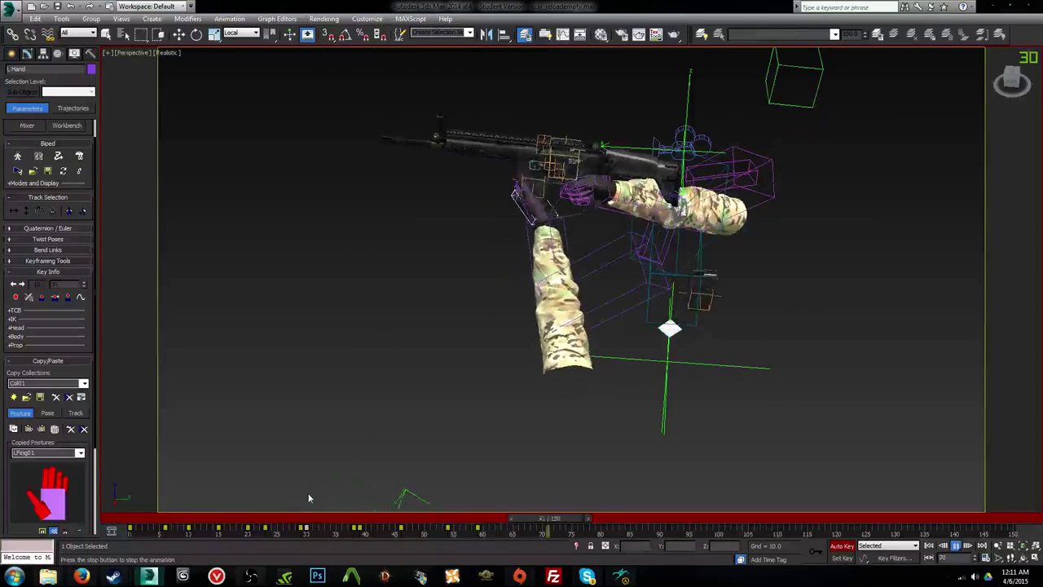
key("c")
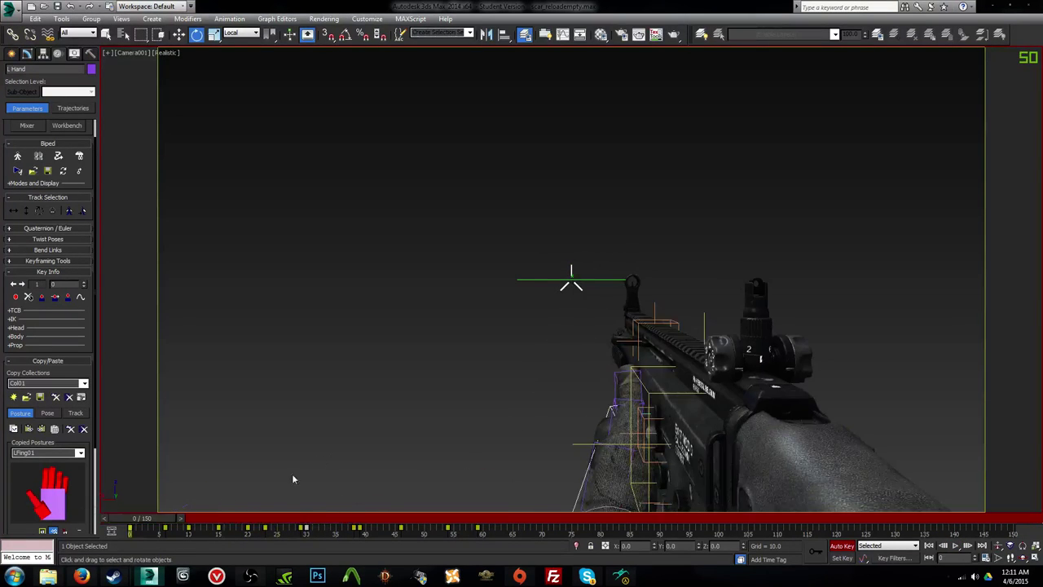
Step: Play the reload through Camera001 and inspect the left hand's hold on the magazine up close around frames 58 to 70
key("slash")
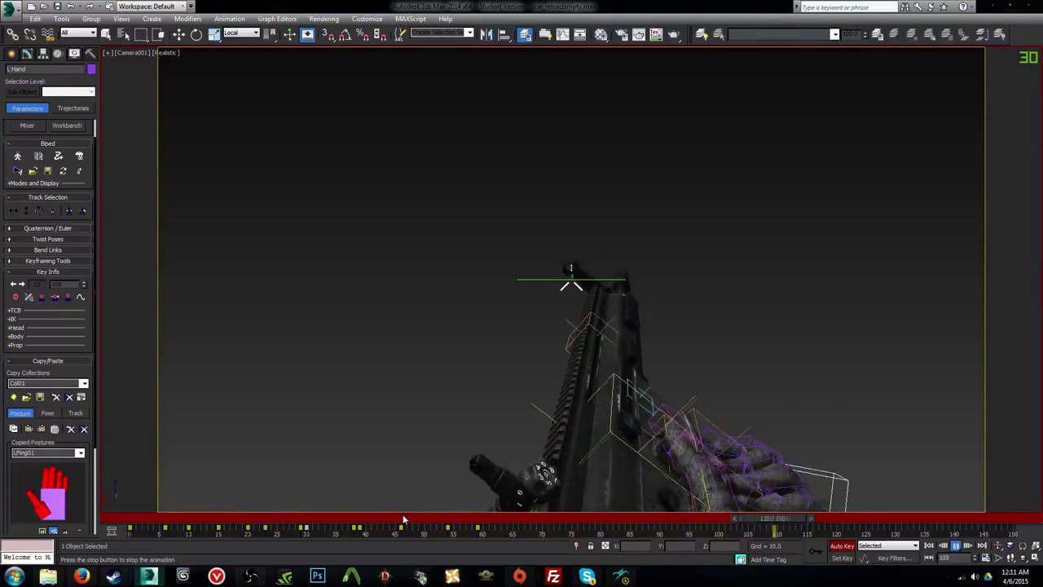
left_click_drag(403, 519, 420, 521)
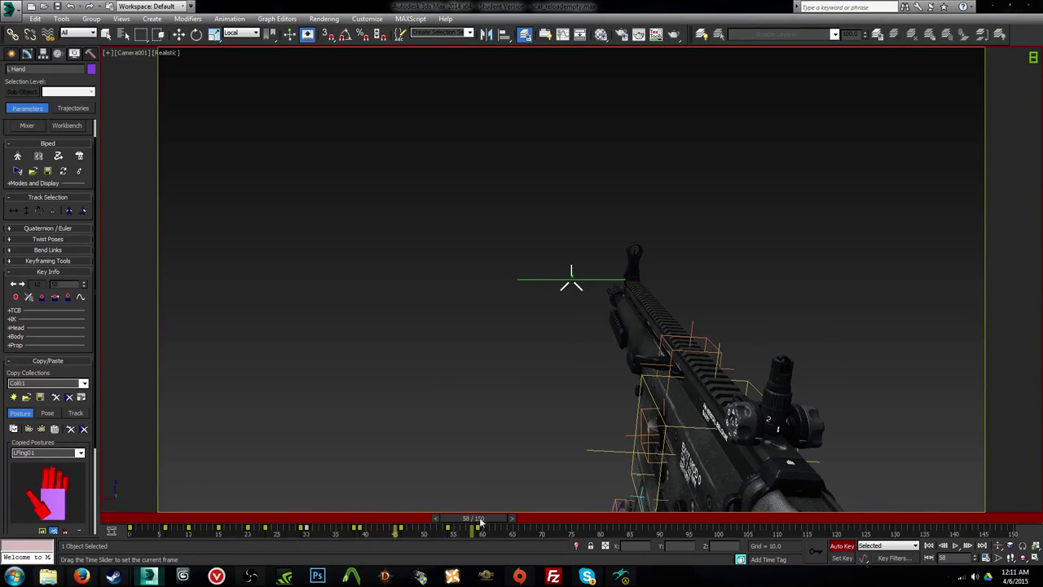
key("p")
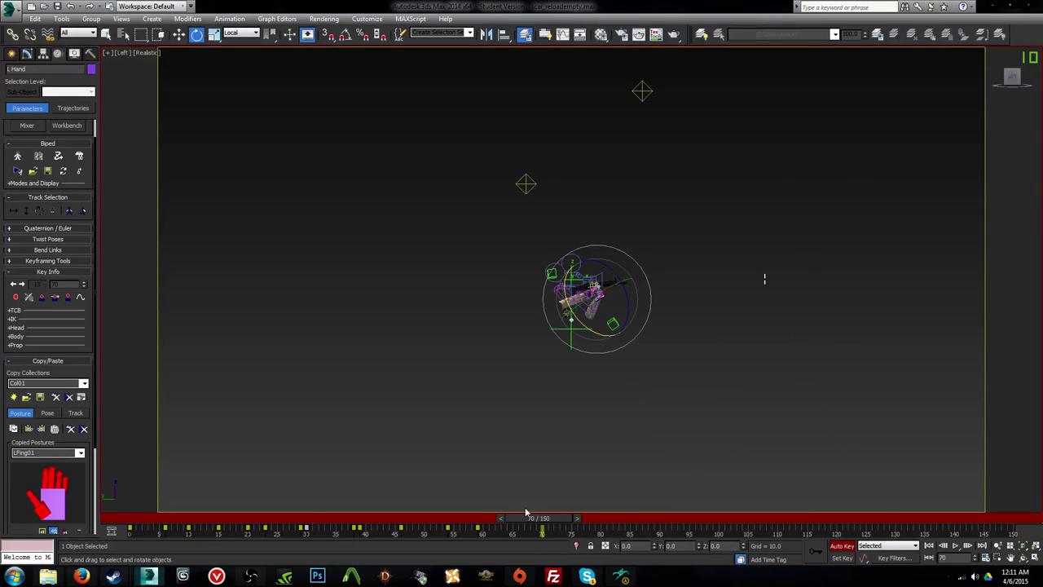
key("z")
middle_click_drag(603, 438, 553, 442, "alt")
scroll(595, 334, "down", 3)
left_click_drag(529, 517, 549, 528)
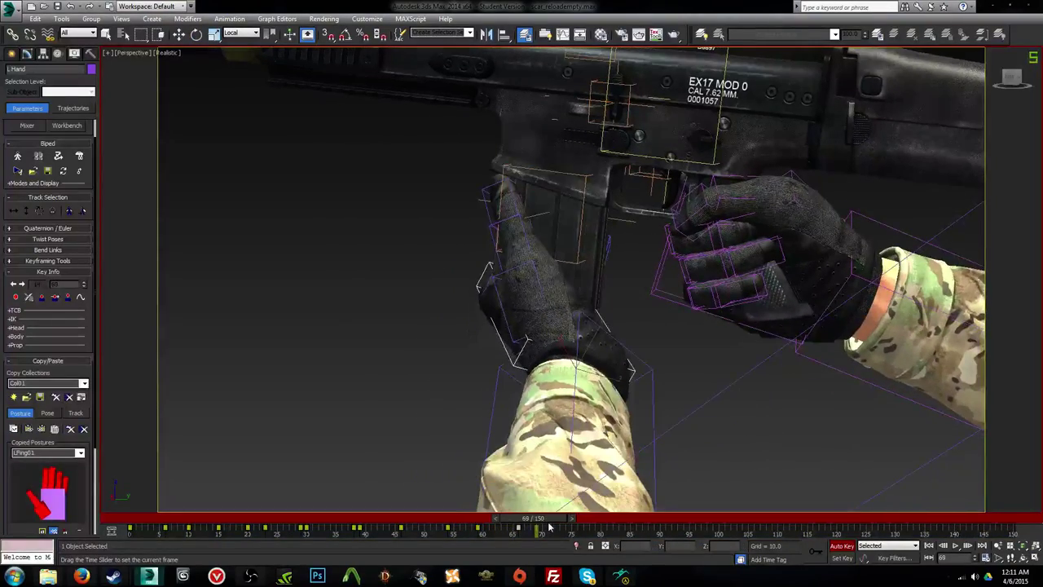
Step: Rotate the left hand at frame 69 and shift it along its local axes to realign it with the magazine
key("e")
mouse_move(577, 377)
middle_mouse_down("alt")
mouse_move(551, 387)
mouse_move(574, 383)
middle_mouse_up("alt")
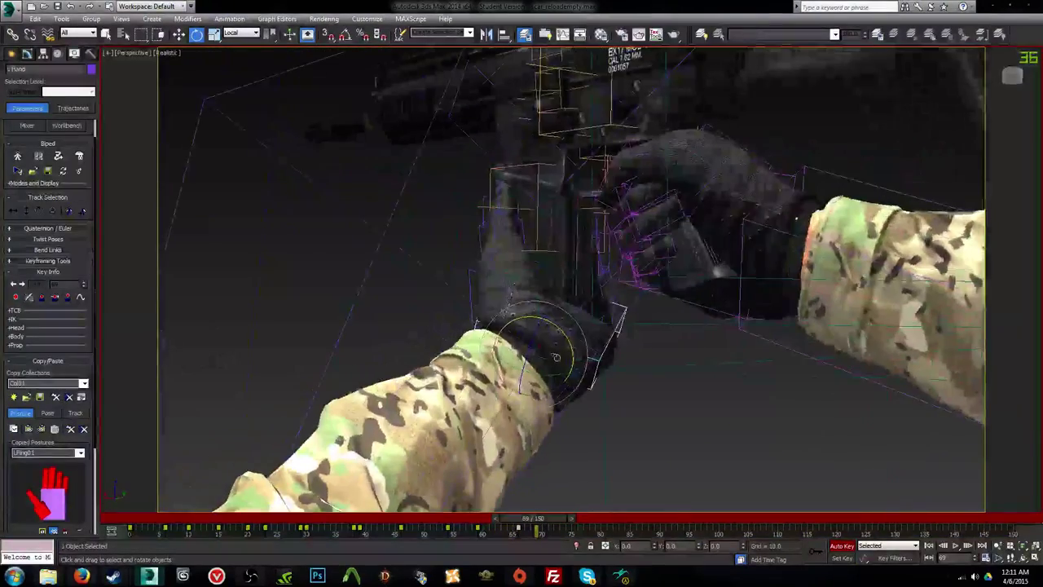
left_click_drag(556, 357, 562, 355)
key("w")
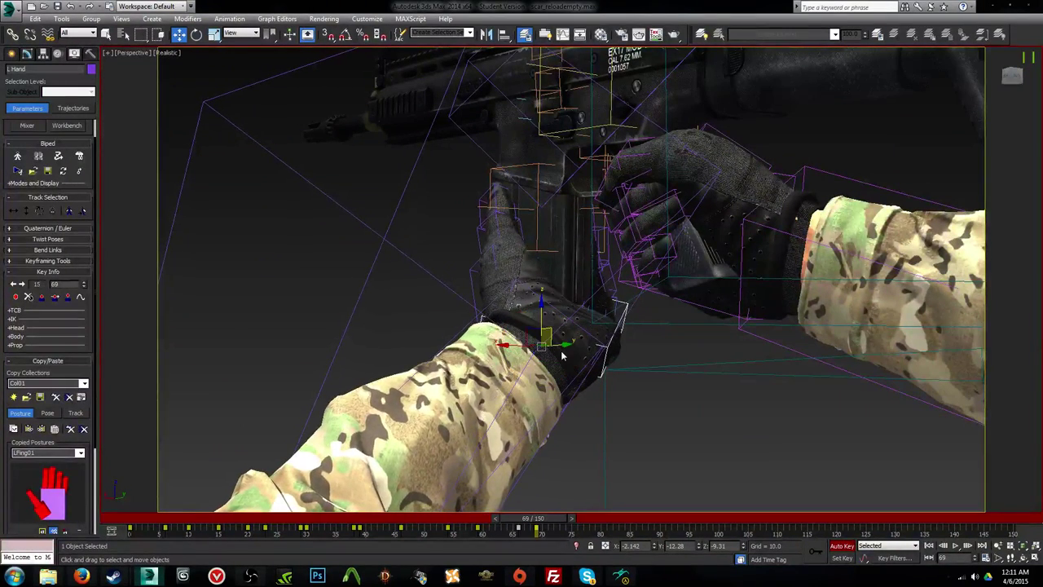
left_click(256, 34)
left_click(252, 79)
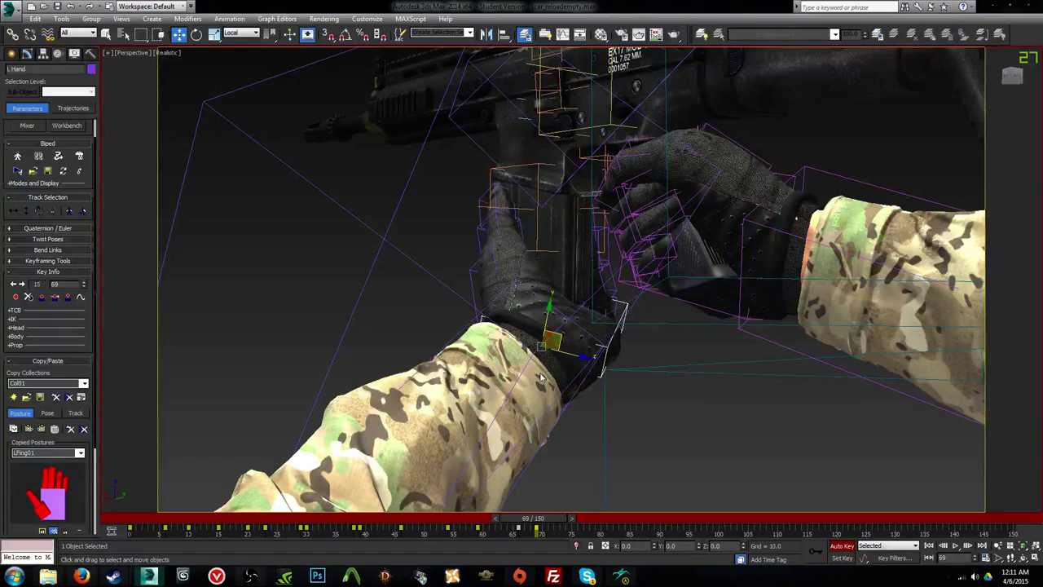
left_click_drag(560, 336, 552, 332)
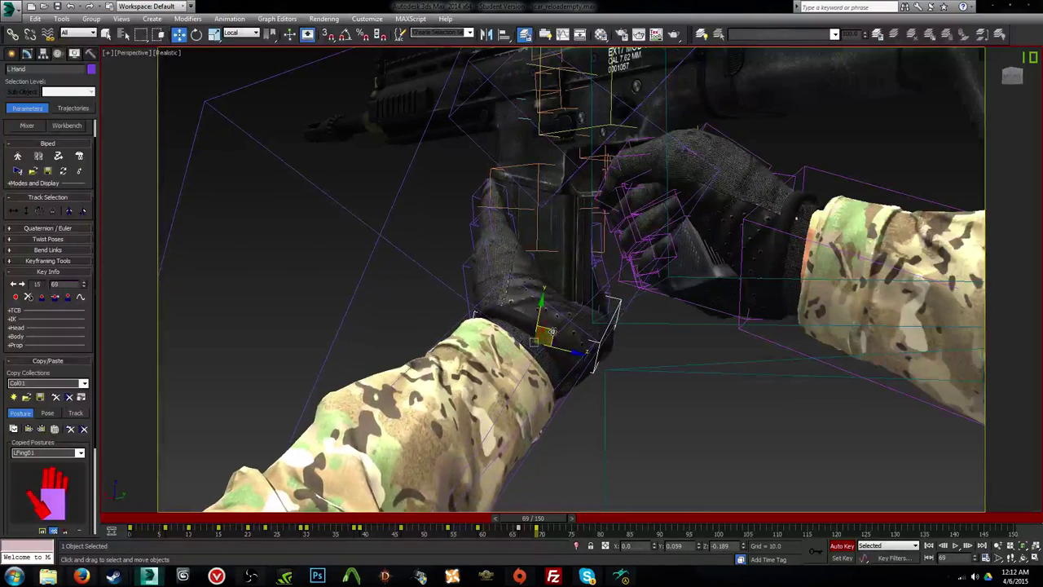
Step: Rotate the left thumb's base and tip at frame 69 to fit it along the near side of the magazine
middle_click_drag(552, 331, 507, 357, "alt")
key("e")
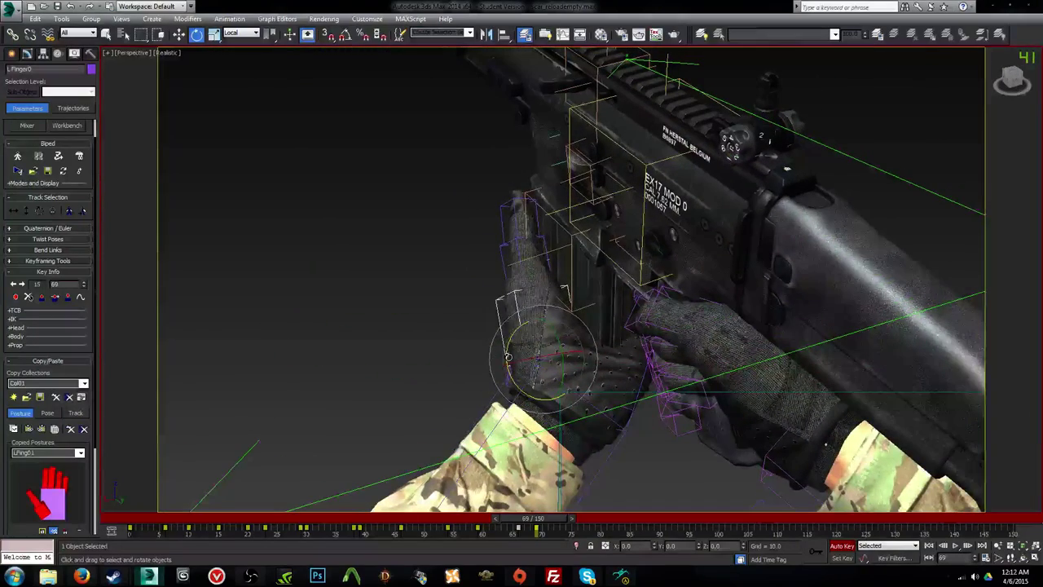
left_click(501, 263)
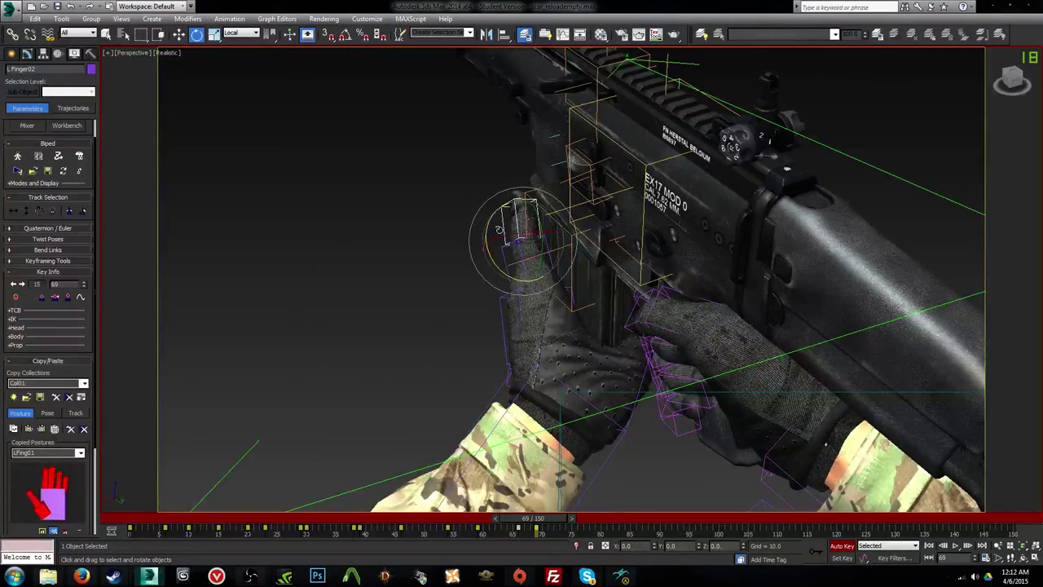
left_click_drag(534, 528, 532, 506)
Step: Open the left index finger at frame 69, rotating L Finger11 about -33° and curling its tip back toward the magazine
middle_click_drag(440, 351, 519, 383, "alt")
scroll(519, 383, "up", 3)
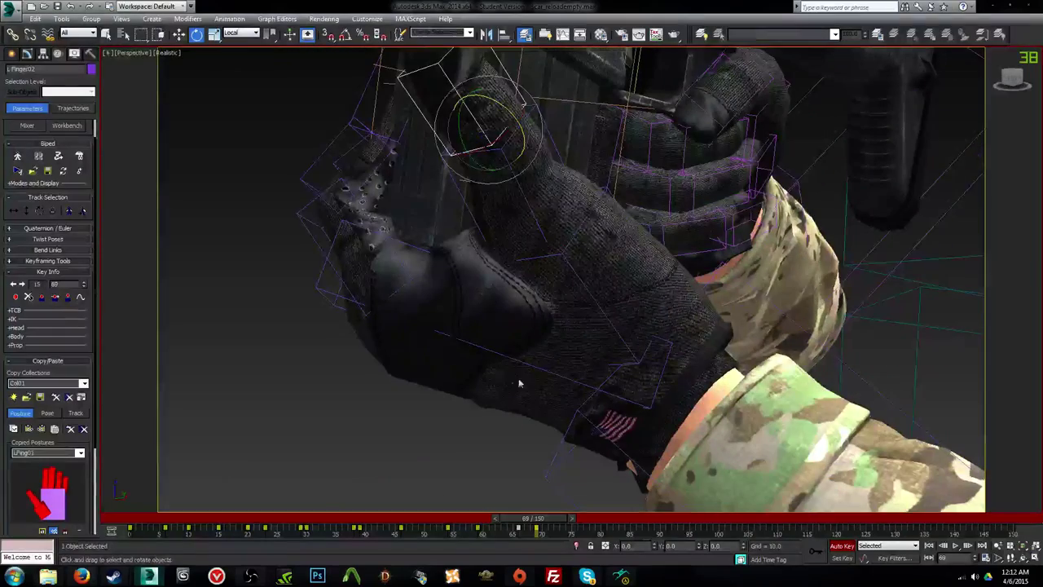
left_click(409, 277)
left_click(383, 273)
middle_click_drag(407, 301, 561, 325, "alt")
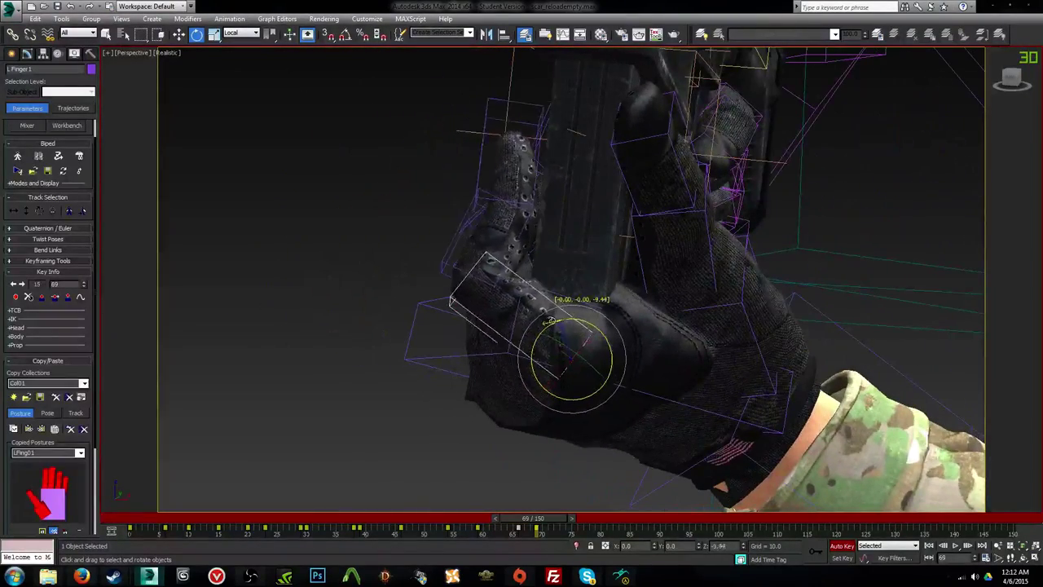
left_click(459, 248)
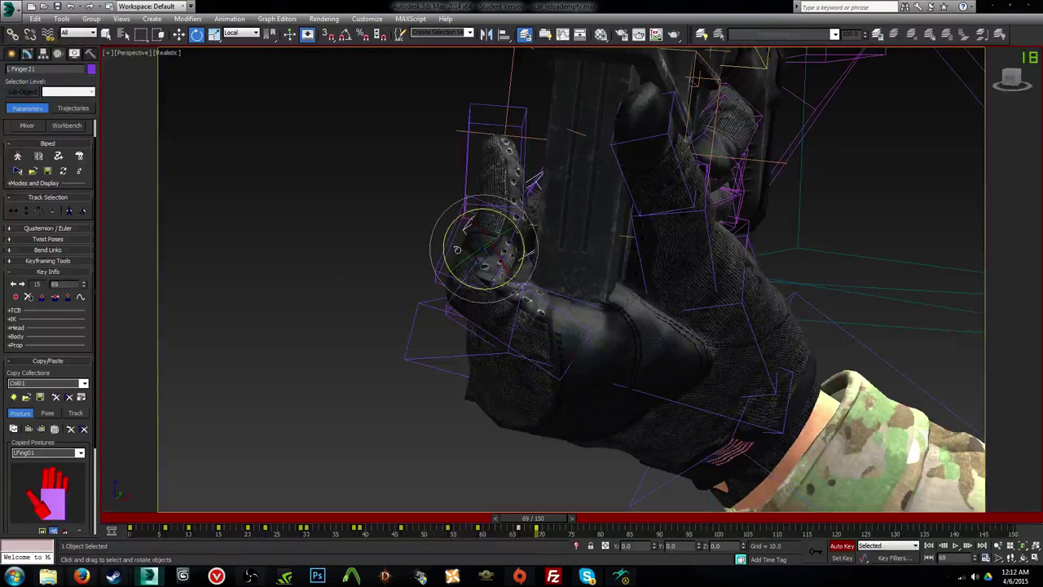
left_click(444, 258)
left_click_drag(437, 254, 405, 273)
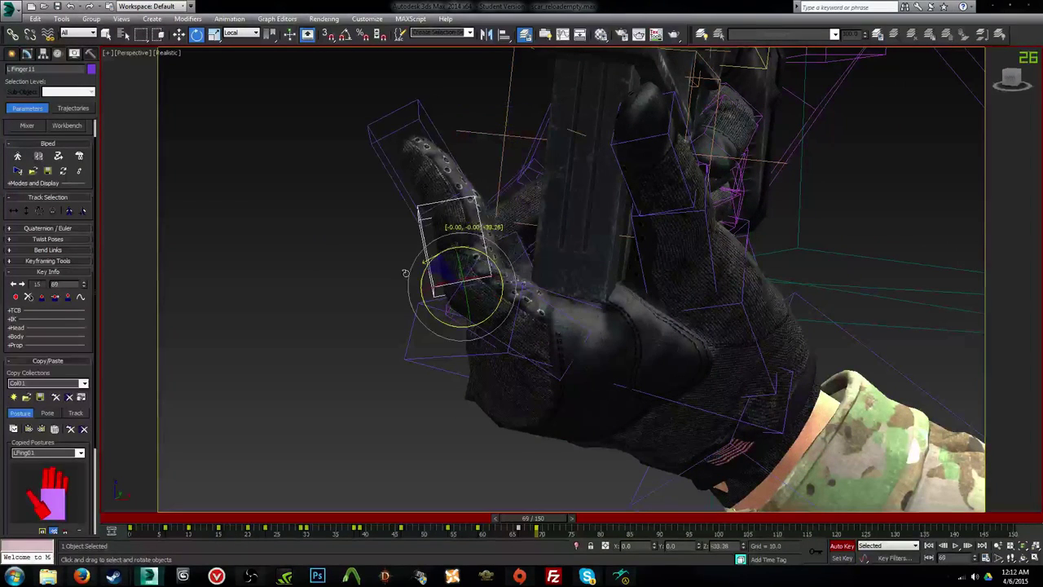
left_click_drag(404, 203, 399, 141)
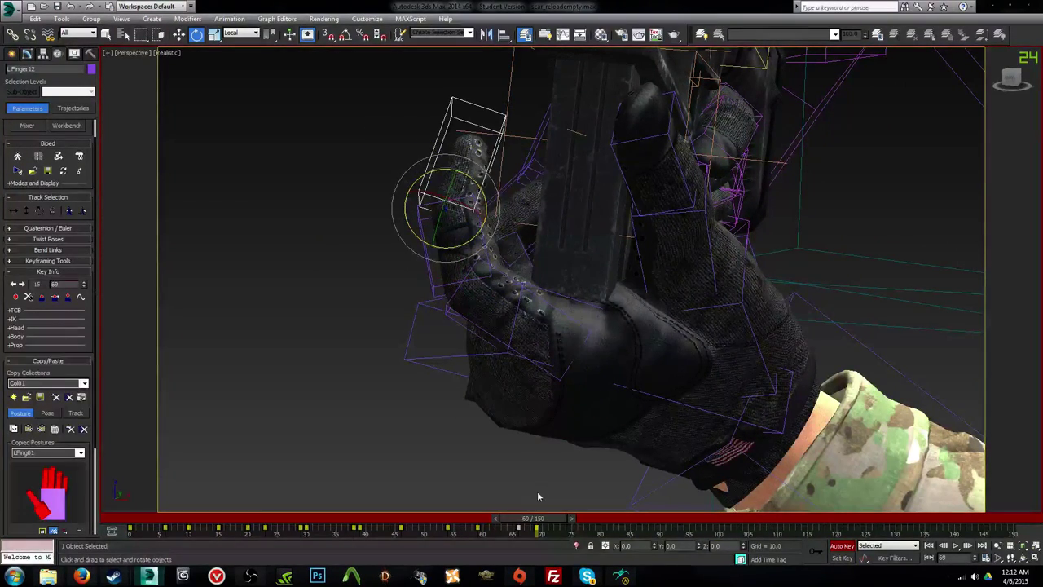
mouse_move(536, 519)
left_mouse_down()
mouse_move(501, 518)
mouse_move(548, 519)
left_mouse_up()
Step: Rotate L Finger2 about -21° at frame 69, open the middle finger's second joint and curl its tip inward
middle_click_drag(439, 336, 480, 288, "alt")
left_click_drag(530, 255, 504, 251)
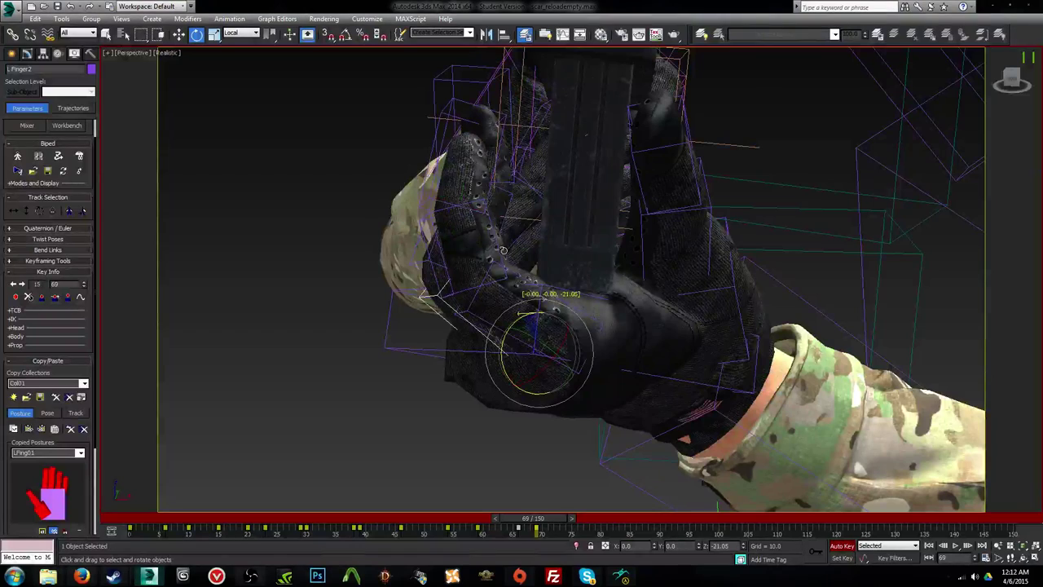
left_click_drag(414, 263, 409, 266)
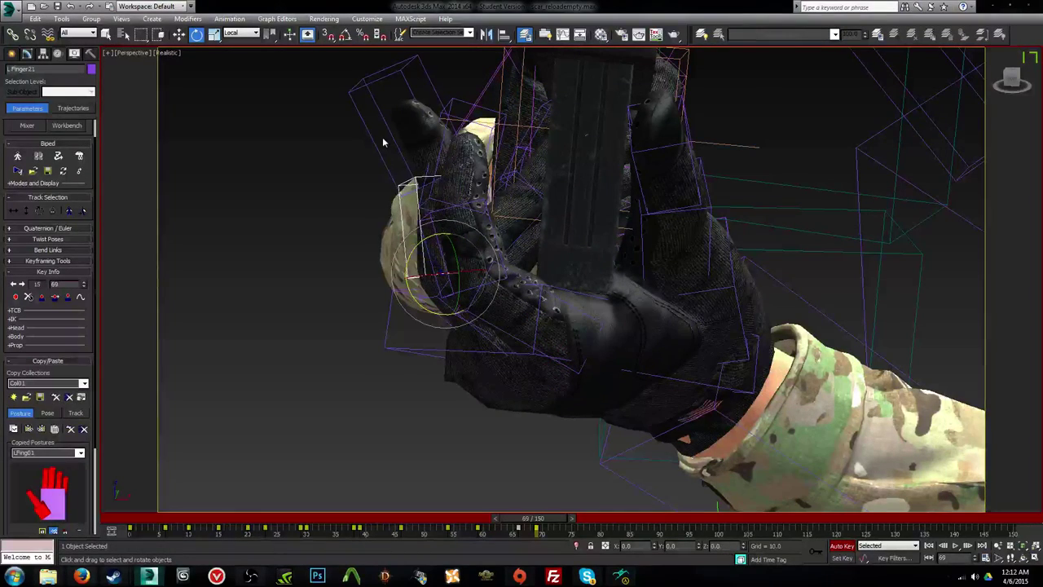
left_click_drag(387, 131, 436, 118)
Step: Rotate L Finger31 about -14° and L Finger32 about 60° at frame 69, and reshape the little finger to match
middle_click_drag(391, 314, 478, 321, "alt")
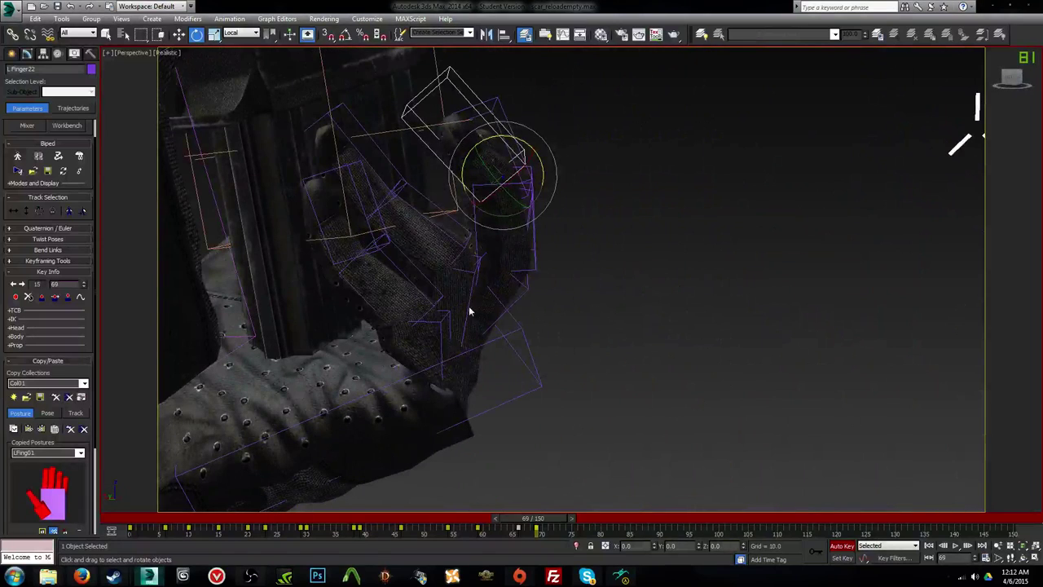
left_click(467, 310)
left_click_drag(502, 226, 518, 236)
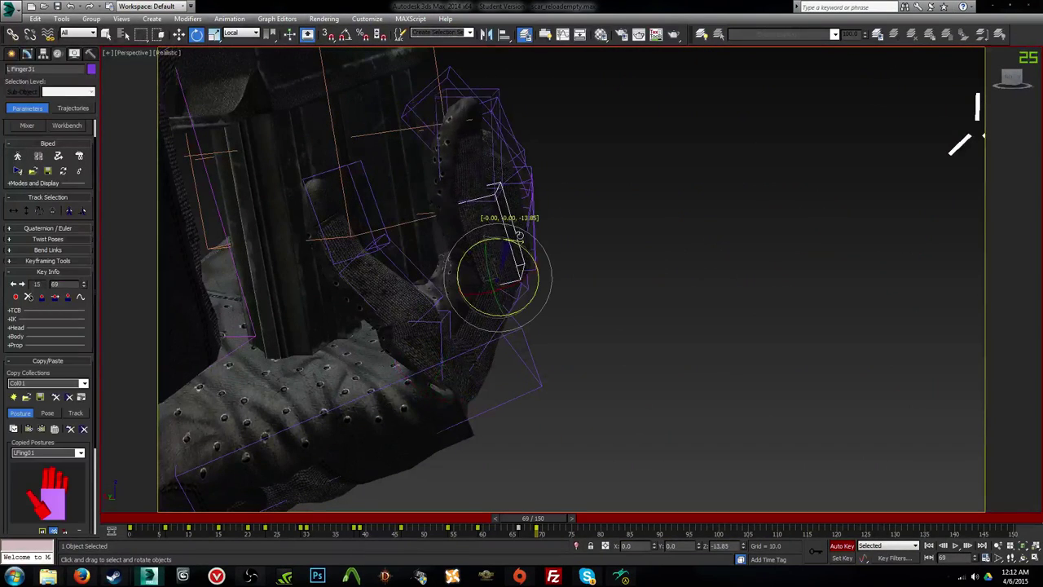
left_click_drag(507, 171, 426, 153)
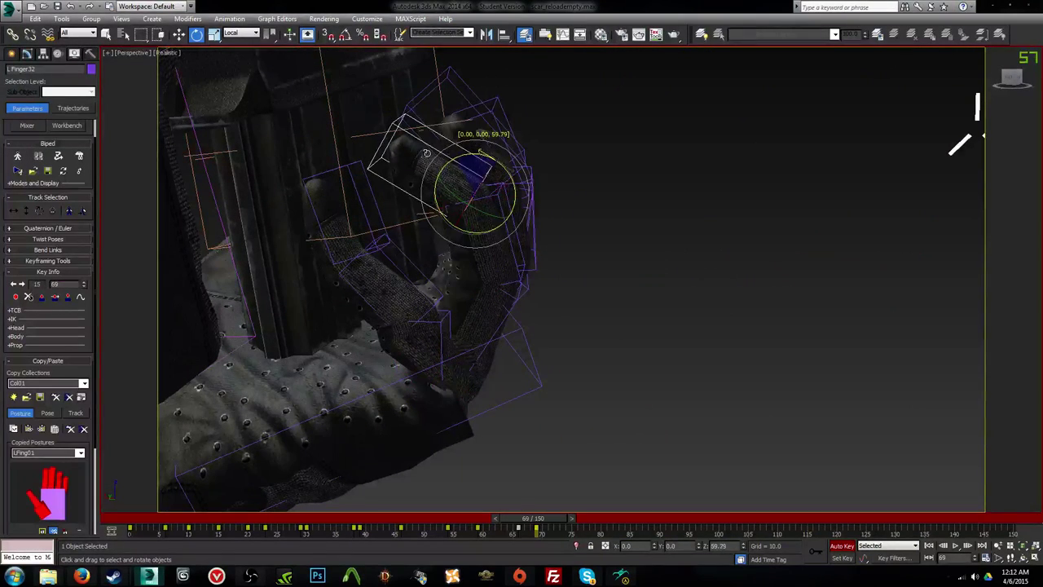
left_click_drag(446, 321, 488, 269)
left_click_drag(491, 226, 424, 201)
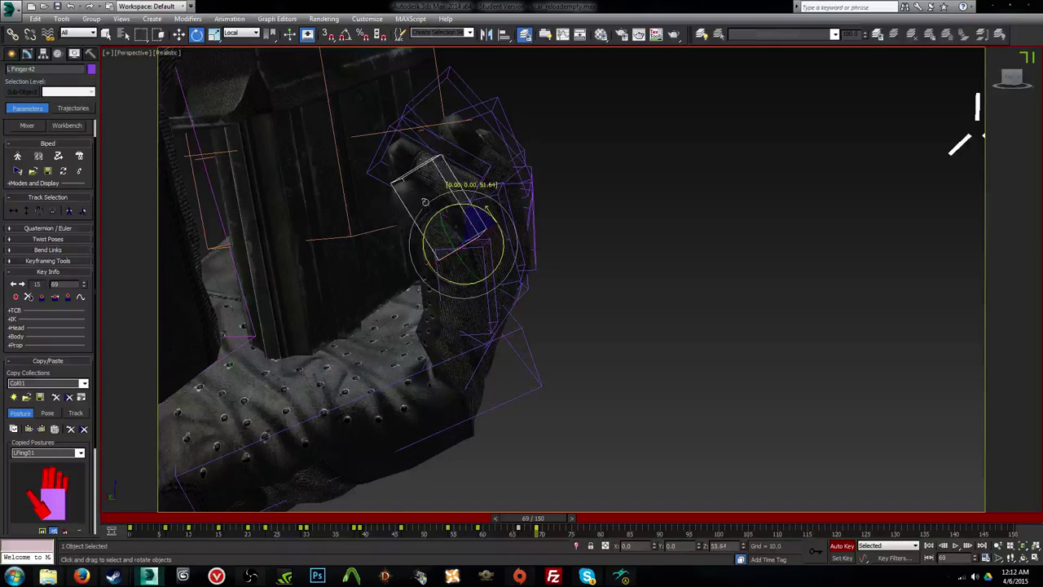
Step: Advance to frame 75 and check the left hand's pose through Camera001
middle_click_drag(479, 362, 454, 366, "alt")
scroll(482, 392, "down", 2)
left_click_drag(563, 524, 603, 528)
key("c")
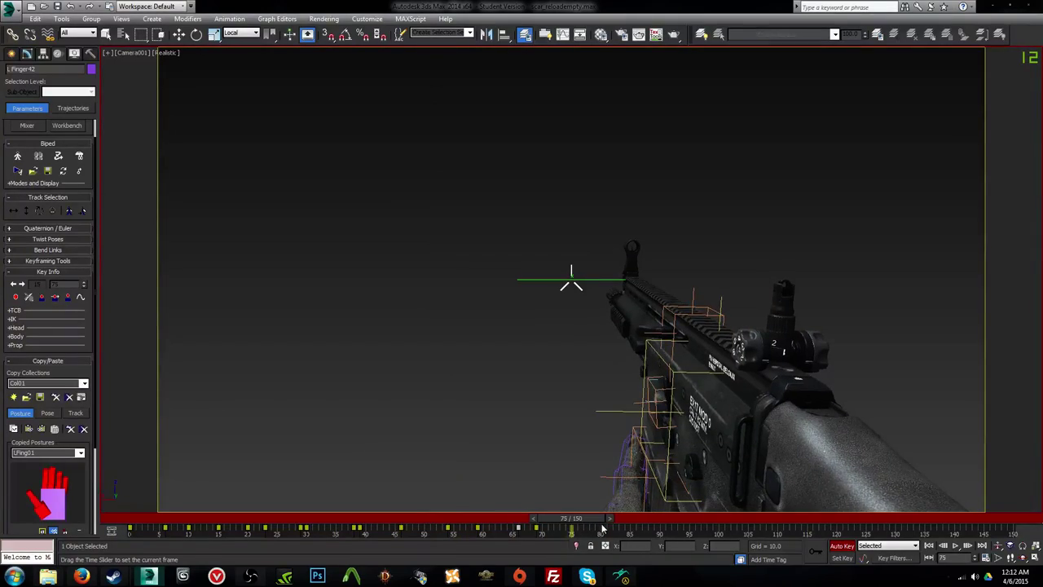
Step: Rotate the left hand slightly at frame 75 and nudge it in local space to line up with the magazine
key("p")
key("z")
middle_click_drag(600, 459, 675, 372, "alt")
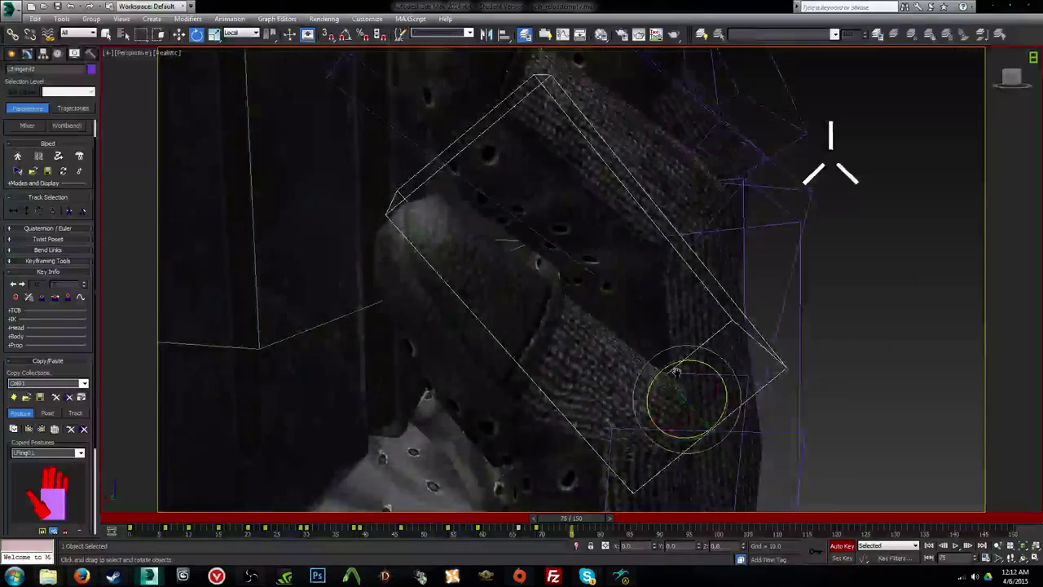
scroll(676, 372, "down", 5)
middle_click_drag(635, 424, 685, 409, "alt")
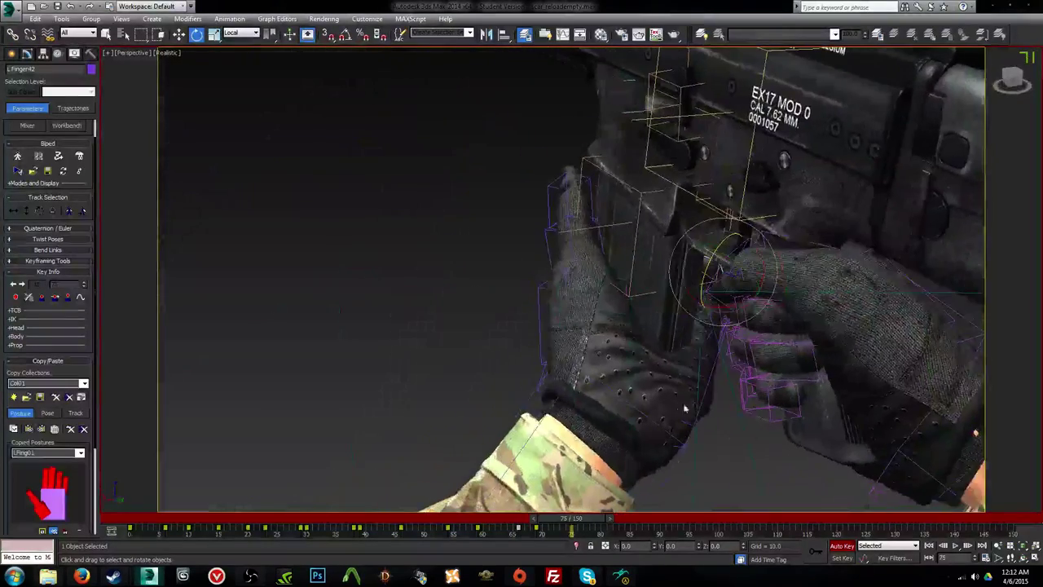
left_click(704, 404)
left_click(697, 409)
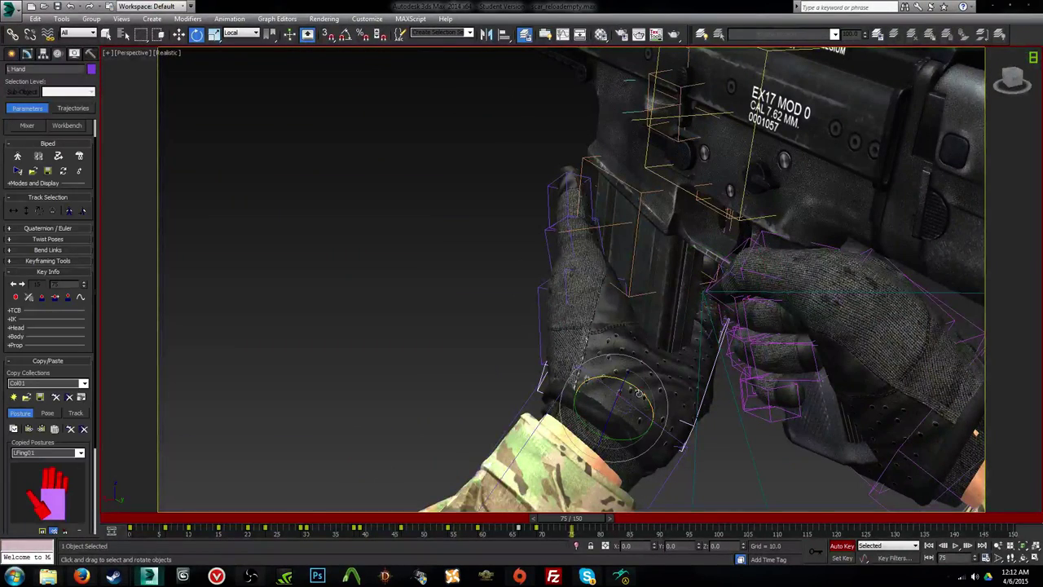
left_click_drag(636, 385, 629, 407)
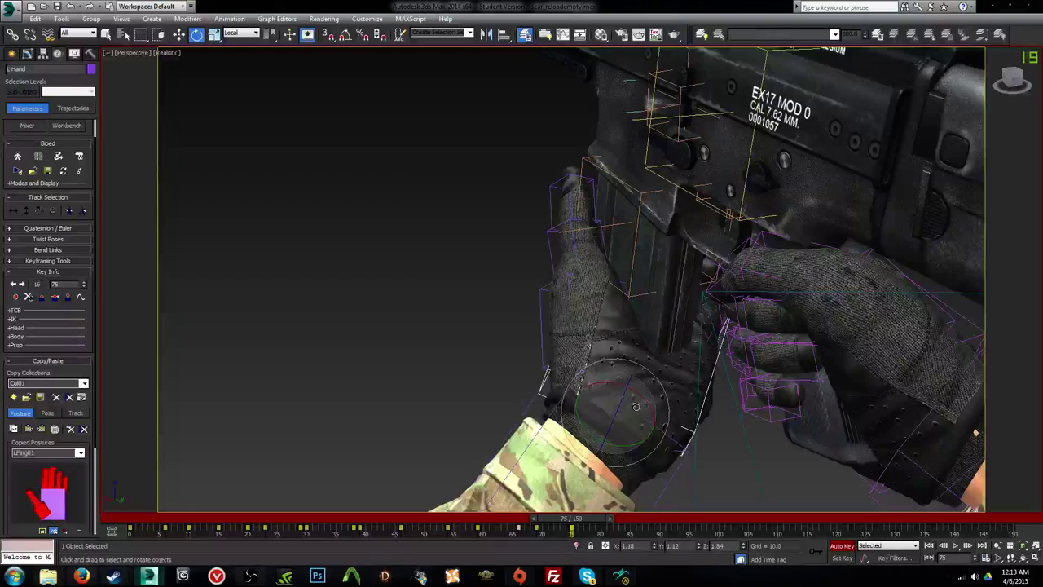
key("w")
middle_click_drag(629, 408, 703, 376, "alt")
left_click_drag(718, 369, 722, 373)
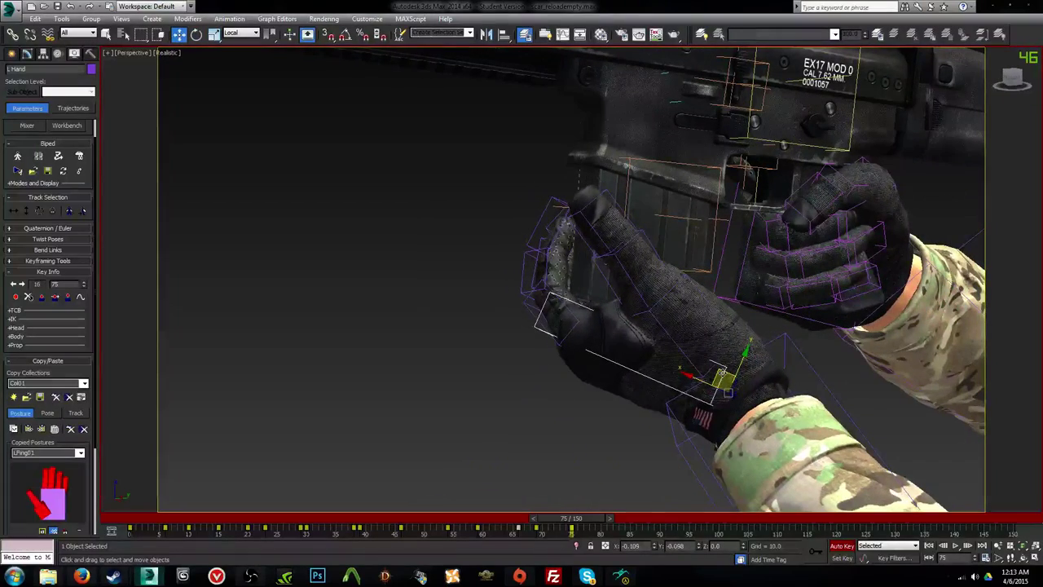
Step: Rotate the left hand's whole finger chains, from index to little finger, at frame 75 to adjust the grip around the magazine
middle_click_drag(687, 357, 626, 316, "alt")
double_click(559, 308)
left_click_drag(609, 293, 599, 289)
middle_click_drag(551, 277, 612, 256, "alt")
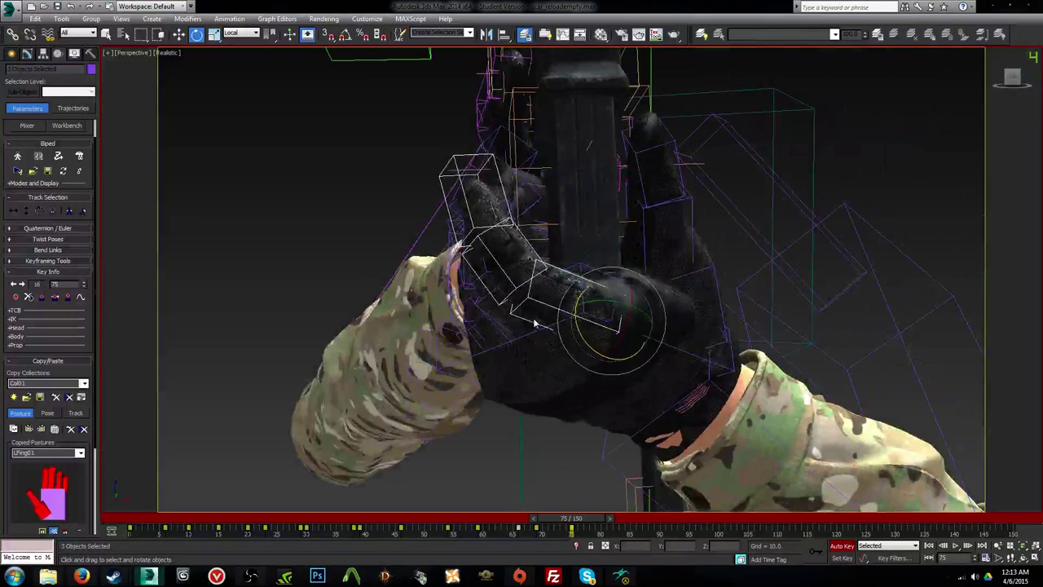
left_click_drag(534, 323, 538, 334)
left_click(506, 336)
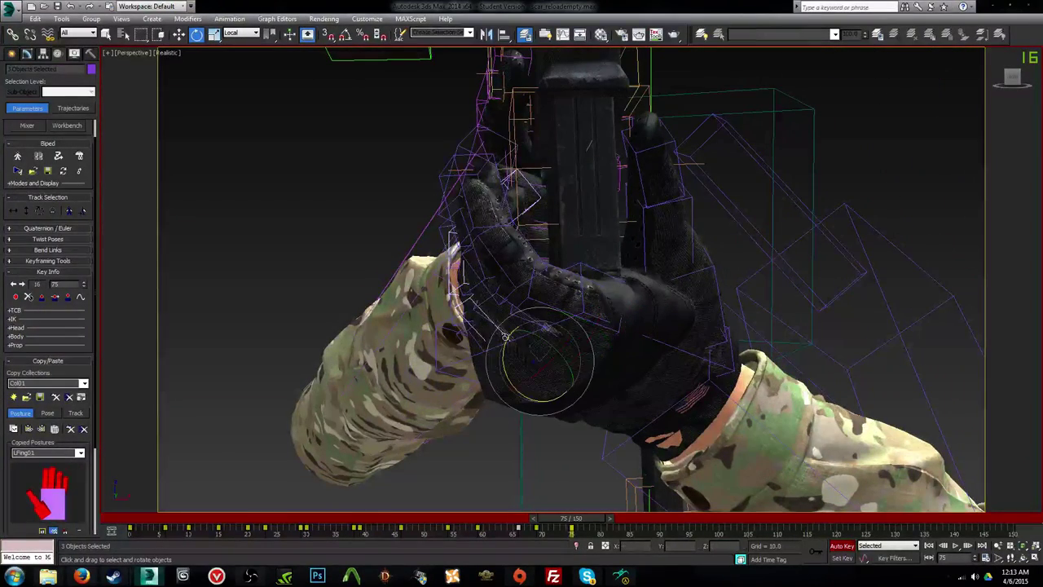
left_click(475, 343)
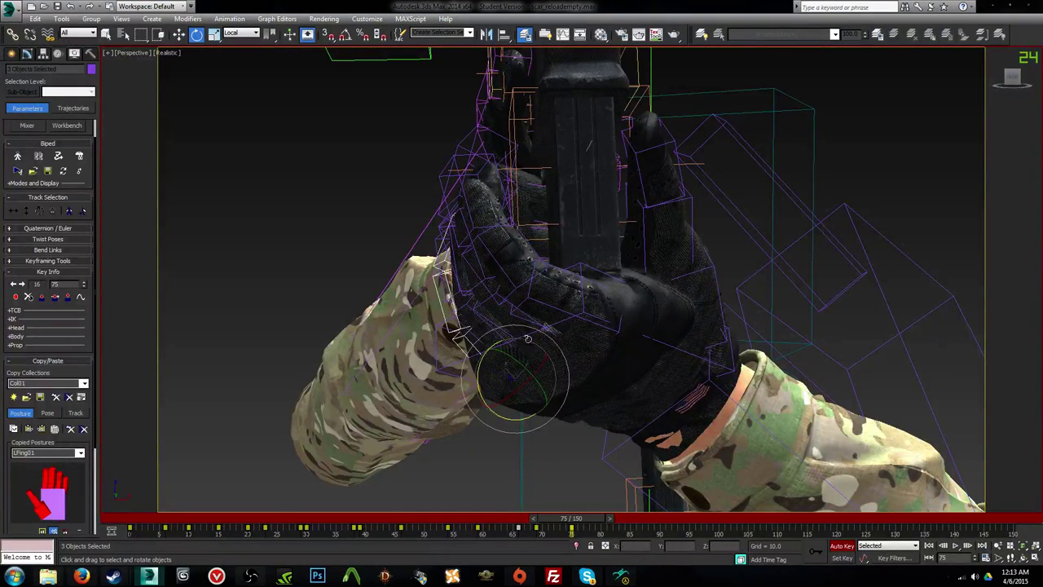
Step: Rotate the left thumb's base and tip bones at frame 75 to fit the thumb against the magazine
left_click(704, 274)
middle_click_drag(705, 270, 680, 322, "alt")
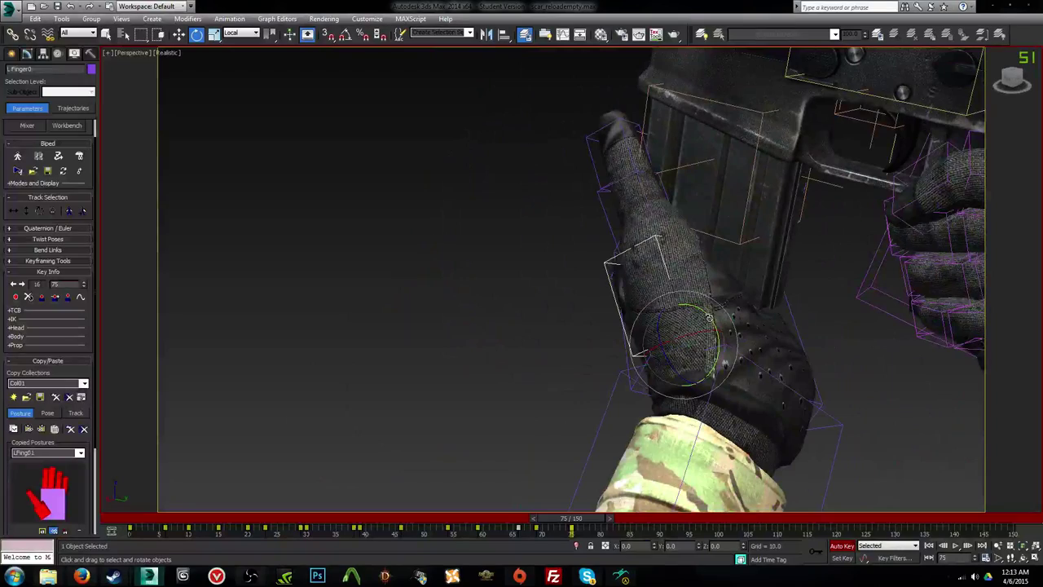
left_click_drag(710, 317, 706, 315)
middle_click_drag(706, 314, 648, 334, "alt")
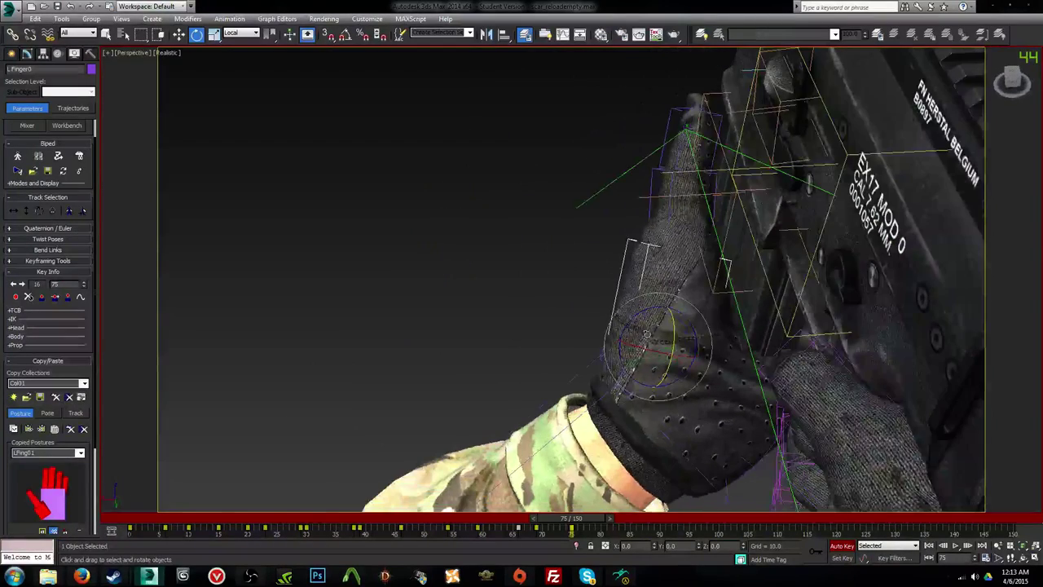
left_click_drag(642, 313, 640, 307)
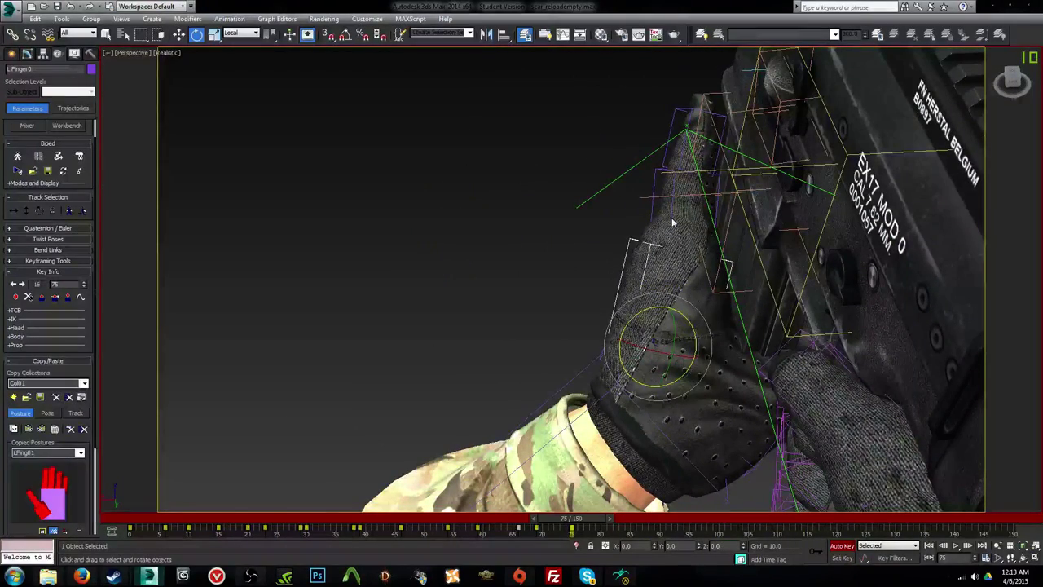
left_click_drag(673, 152, 659, 157)
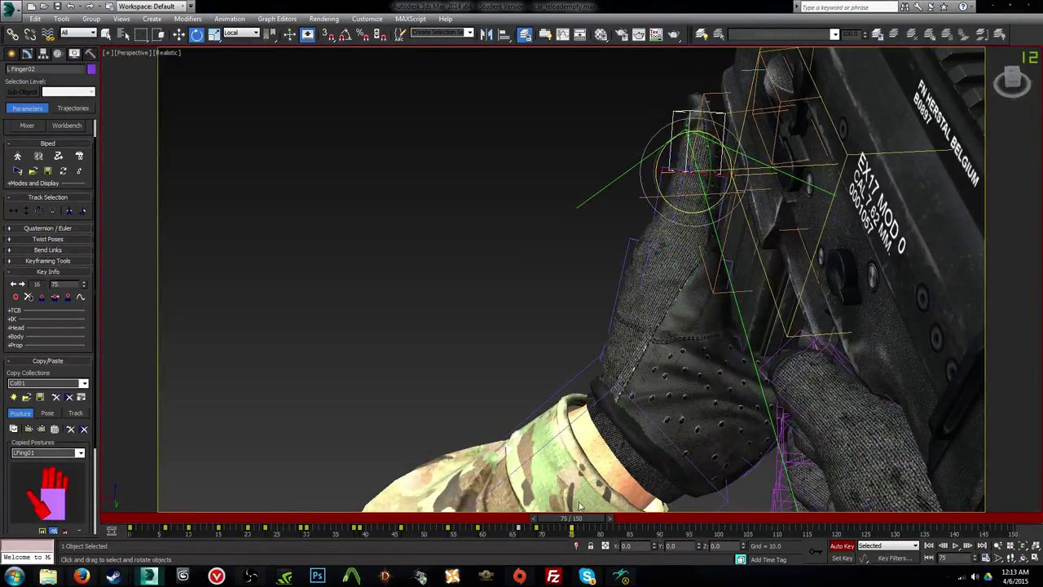
Step: Play the reload back through Camera001 to review the adjusted left-hand grip
left_click_drag(582, 518, 407, 494)
key("c")
key("/")
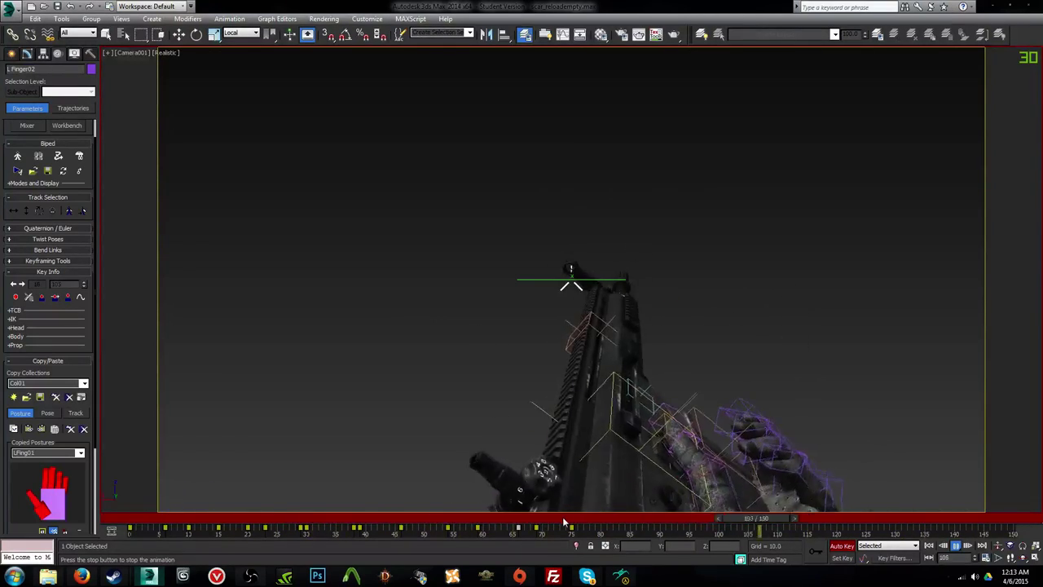
Step: Inspect the left hand and its grip on the magazine at frame 81 in the Perspective view
left_click_drag(563, 522, 607, 531)
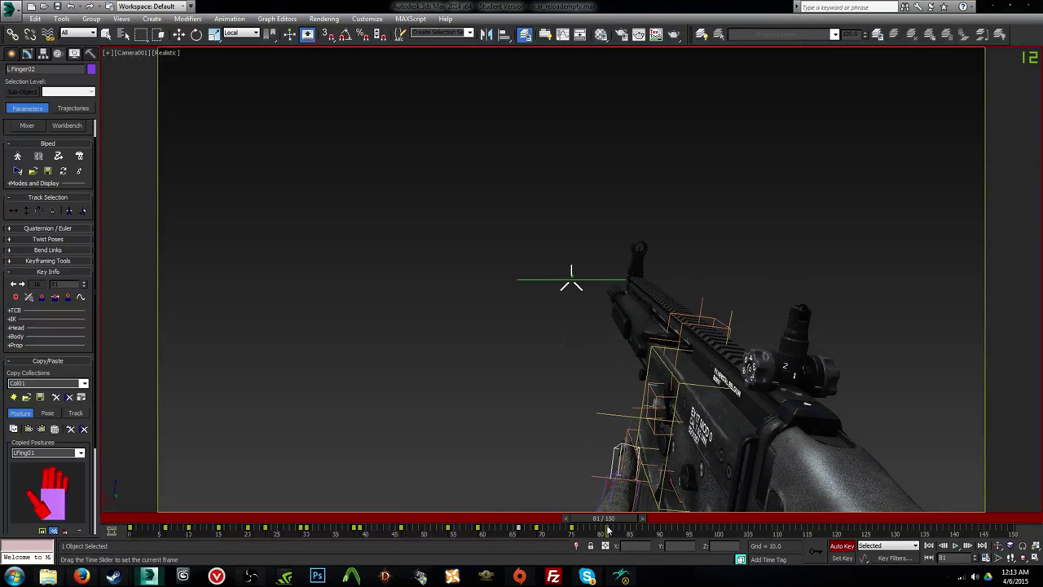
key("p")
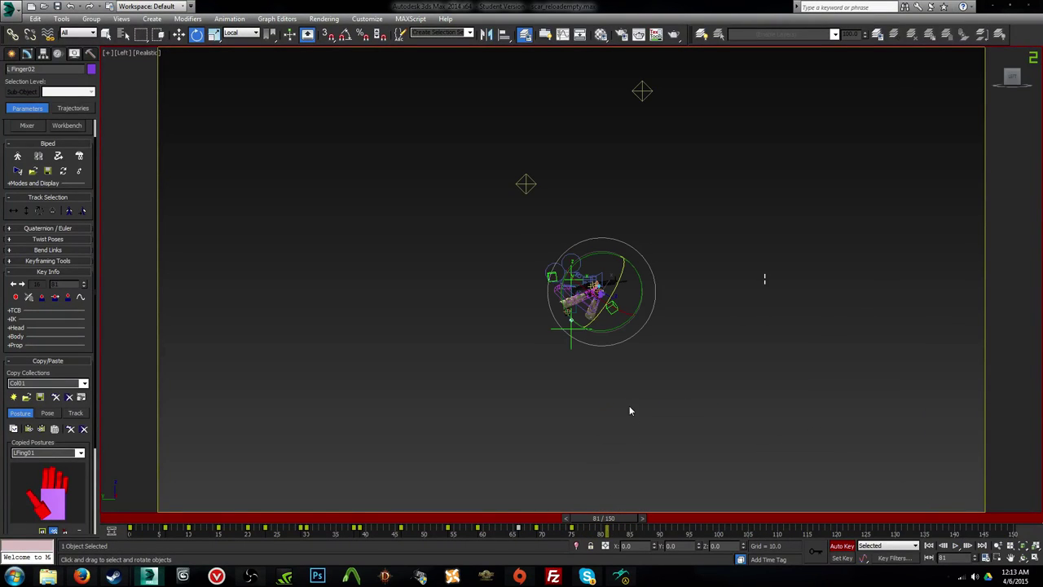
scroll(628, 405, "up", 1)
key("z")
middle_click_drag(634, 368, 718, 360, "alt")
scroll(716, 357, "down", 5)
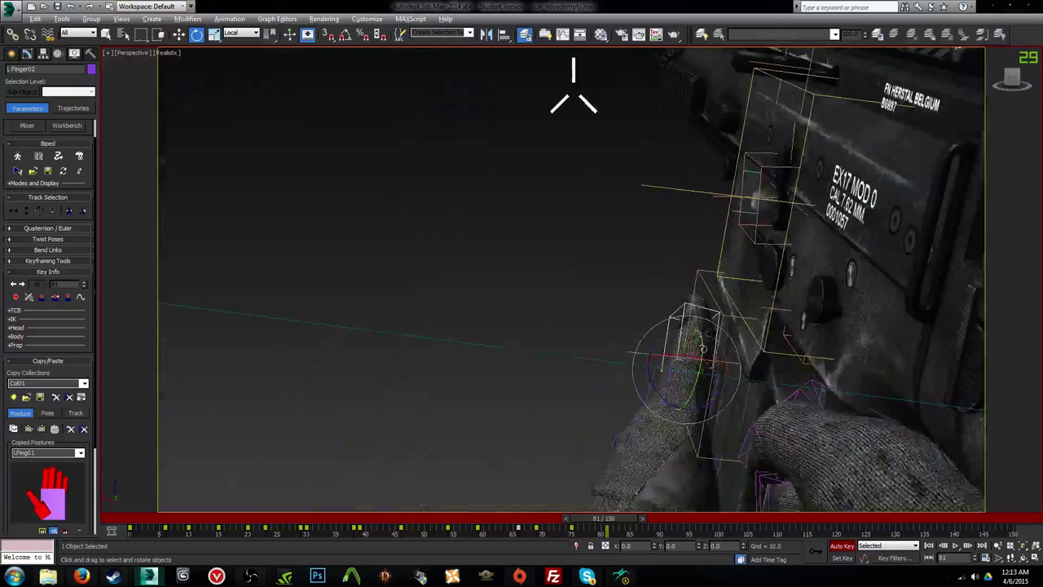
middle_click_drag(652, 351, 697, 379, "alt")
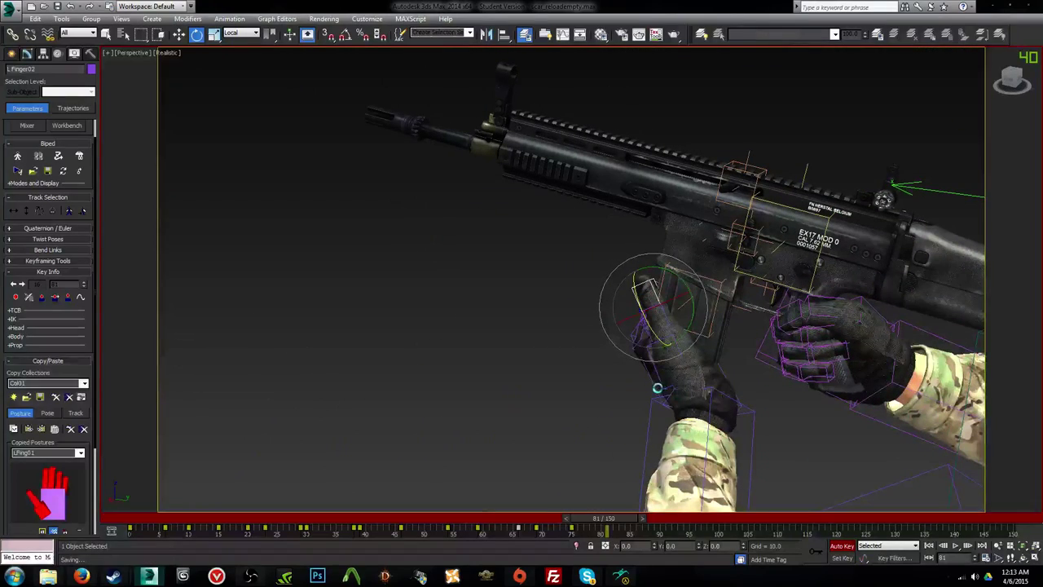
Step: Rotate the left forearm at frame 69 by about -9 degrees on its local X axis to swing the elbow inward
left_click(657, 389)
left_click_drag(632, 522, 584, 528)
key("e")
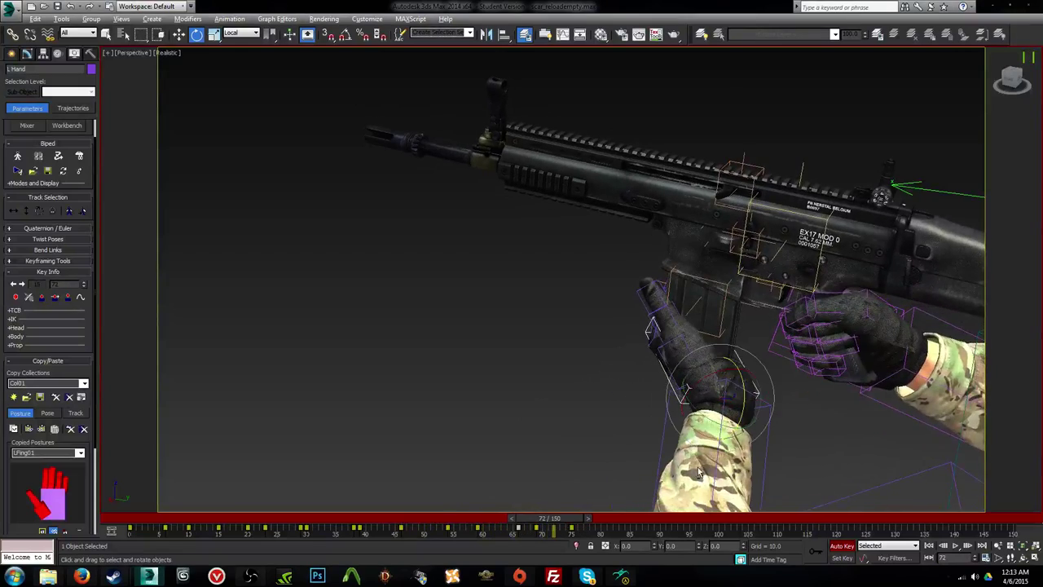
middle_click_drag(699, 408, 649, 356, "alt")
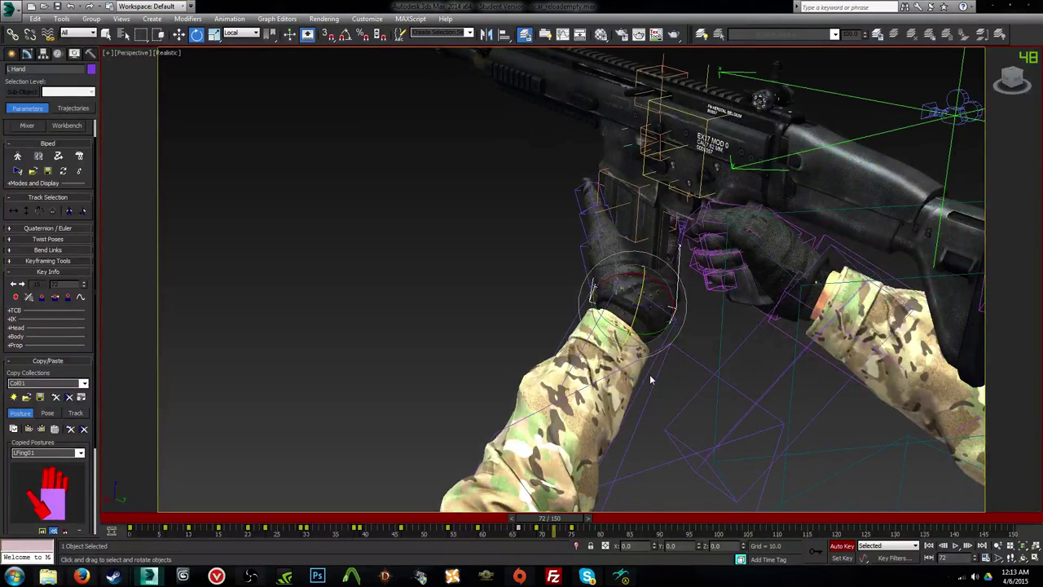
key("comma")
key("comma")
key("comma")
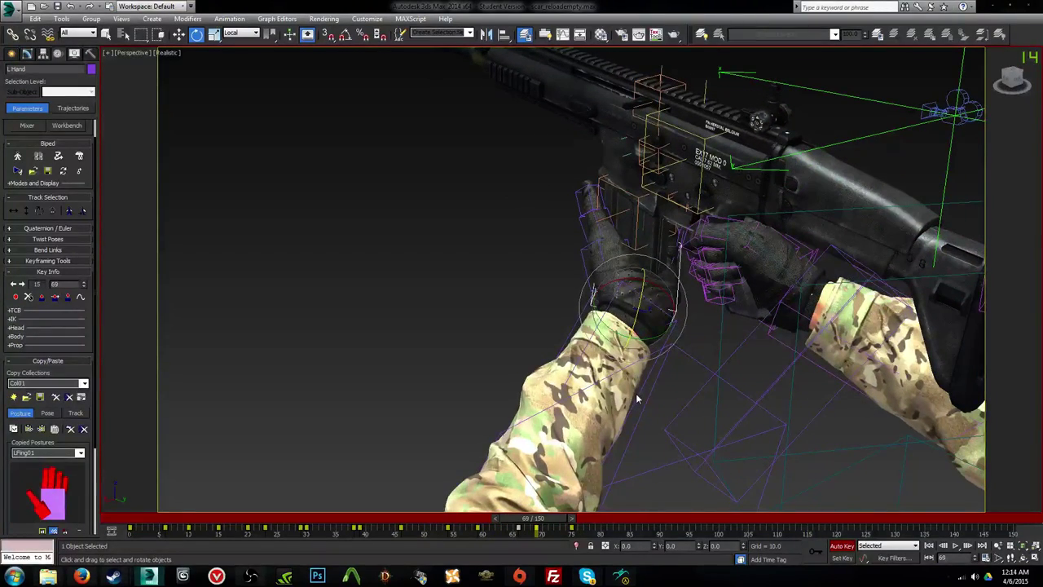
middle_click_drag(643, 430, 524, 425, "alt")
left_click_drag(515, 402, 506, 403)
left_click_drag(551, 428, 542, 425)
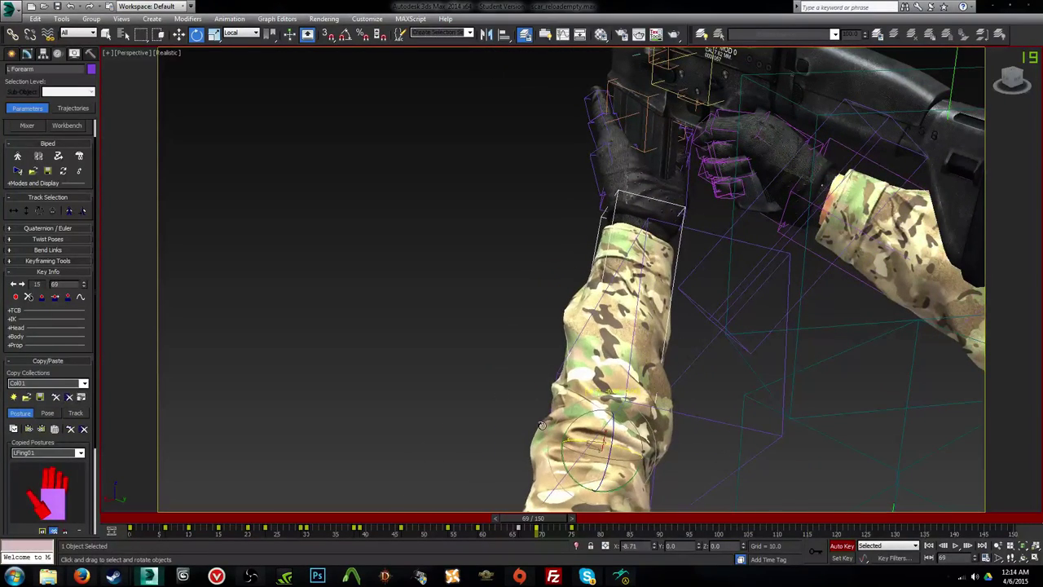
Step: Rotate the left forearm inward at frame 75 to match the elbow pose at frame 69
key("comma")
key("comma")
key("comma")
key("comma")
key("comma")
key("comma")
key("period")
key("period")
key("period")
key("period")
key("period")
key("period")
key("period")
key("period")
key("period")
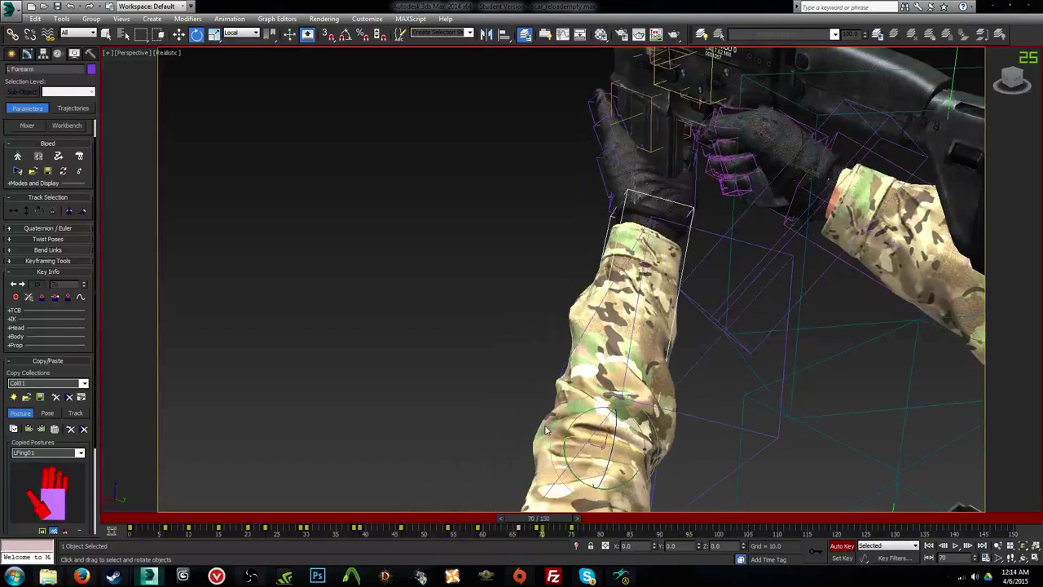
key("period")
key("period")
key("period")
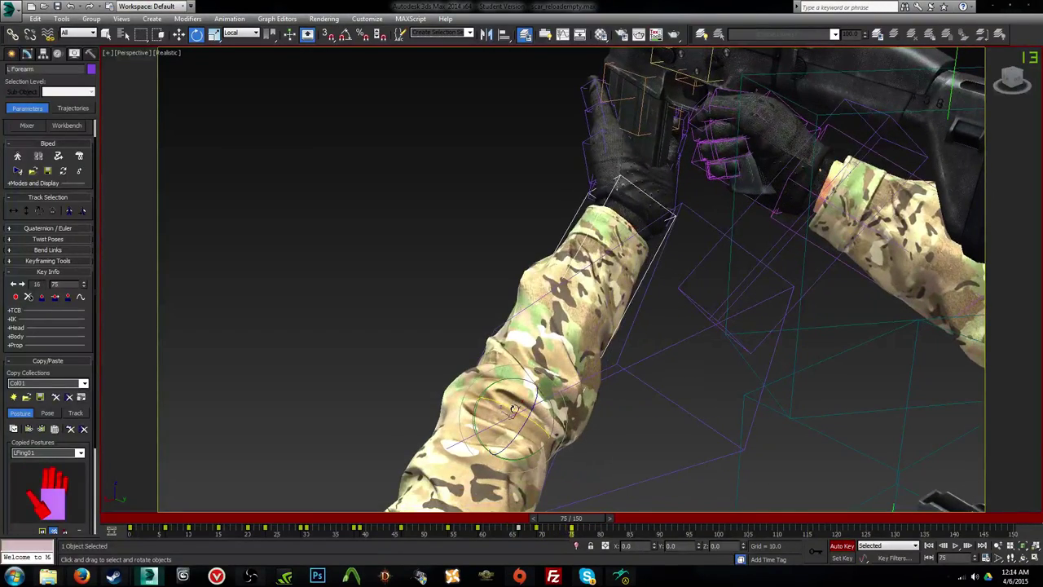
Step: Step backward and forward through the frames before frame 75 to check the left forearm's motion during the magazine insertion
key("comma")
key("comma")
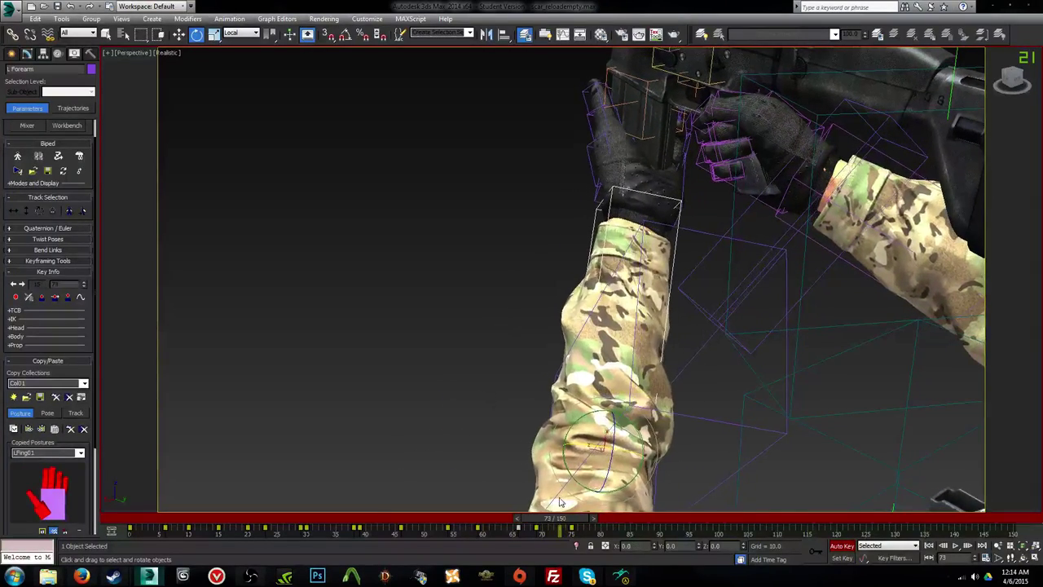
key("comma")
key("comma")
key("comma")
key("comma")
key("comma")
key("comma")
key("comma")
key("comma")
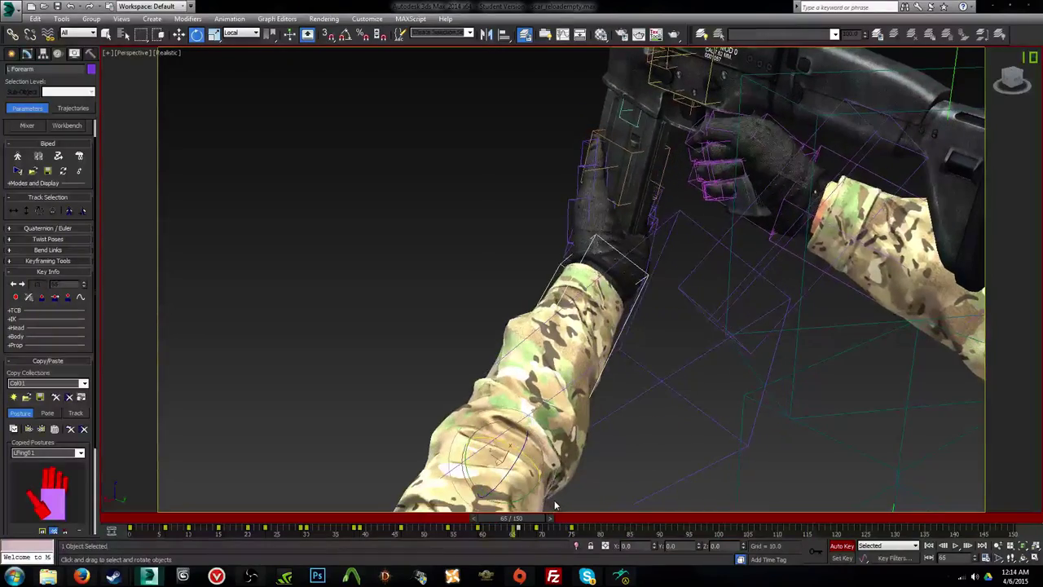
key("comma")
key("comma")
key("comma")
key("comma")
key("comma")
key("comma")
key("comma")
key("comma")
key("comma")
key("comma")
key("comma")
key("comma")
key("comma")
key("comma")
key("comma")
key("comma")
key("comma")
key("comma")
key("comma")
key("comma")
key("period")
key("period")
key("period")
key("period")
key("period")
key("period")
key("period")
key("period")
key("period")
key("period")
key("period")
key("period")
key("period")
key("period")
key("period")
key("period")
key("period")
key("period")
key("period")
key("period")
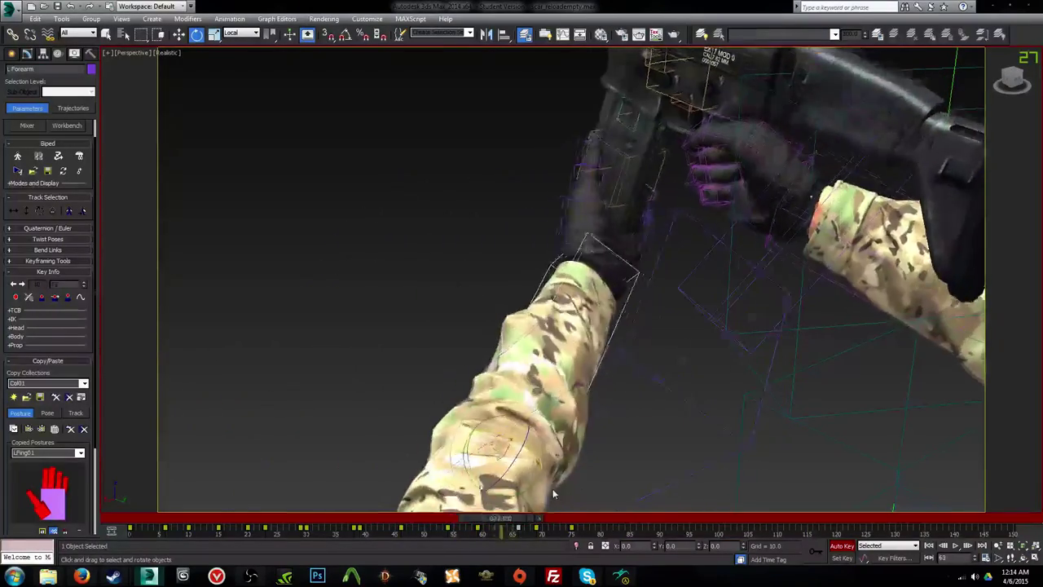
key("period")
key("period")
key("period")
key("period")
key("period")
key("period")
key("period")
key("period")
key("period")
key("period")
key("period")
key("period")
key("period")
key("period")
Step: Try a slight rotation of the left hand at frame 81, viewed from behind the arms
left_click_drag(579, 519, 601, 527)
middle_click_drag(576, 191, 657, 409, "alt")
scroll(668, 303, "up", 3)
middle_click_drag(612, 364, 640, 351, "alt")
middle_click_drag(677, 318, 613, 322, "alt")
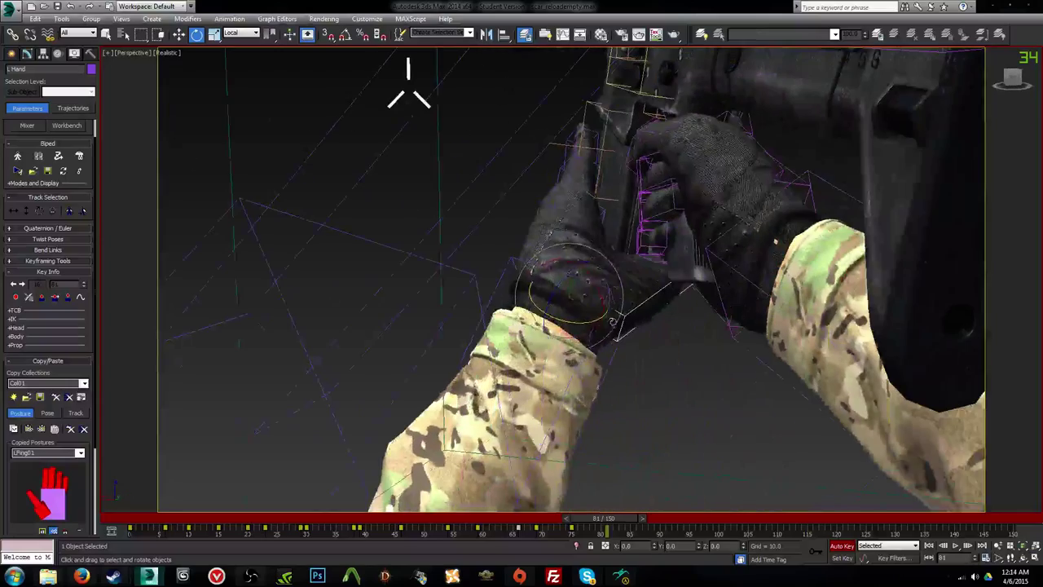
left_click_drag(597, 286, 598, 290)
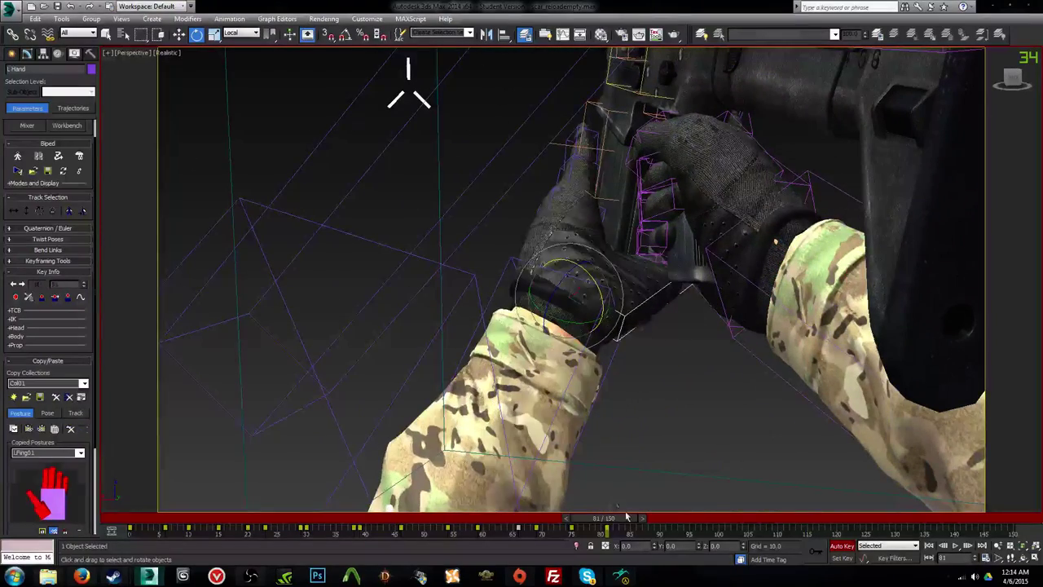
Step: Rotate the left forearm at frame 75 by about 16 degrees on its local X axis to swing the elbow outward
left_click_drag(627, 519, 594, 520)
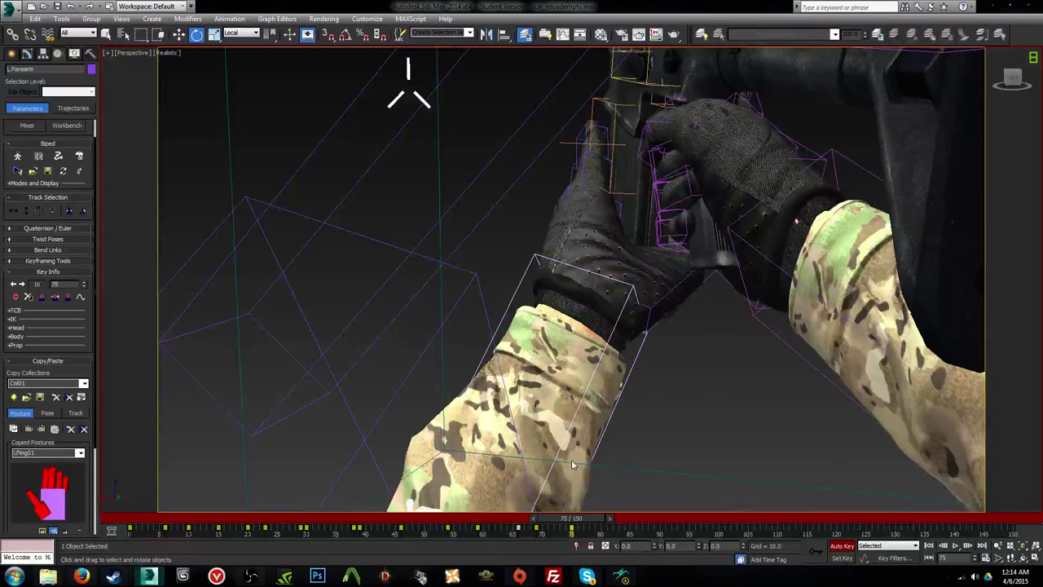
middle_click_drag(572, 464, 571, 396)
scroll(528, 396, "down", 2)
left_click_drag(484, 464, 505, 470)
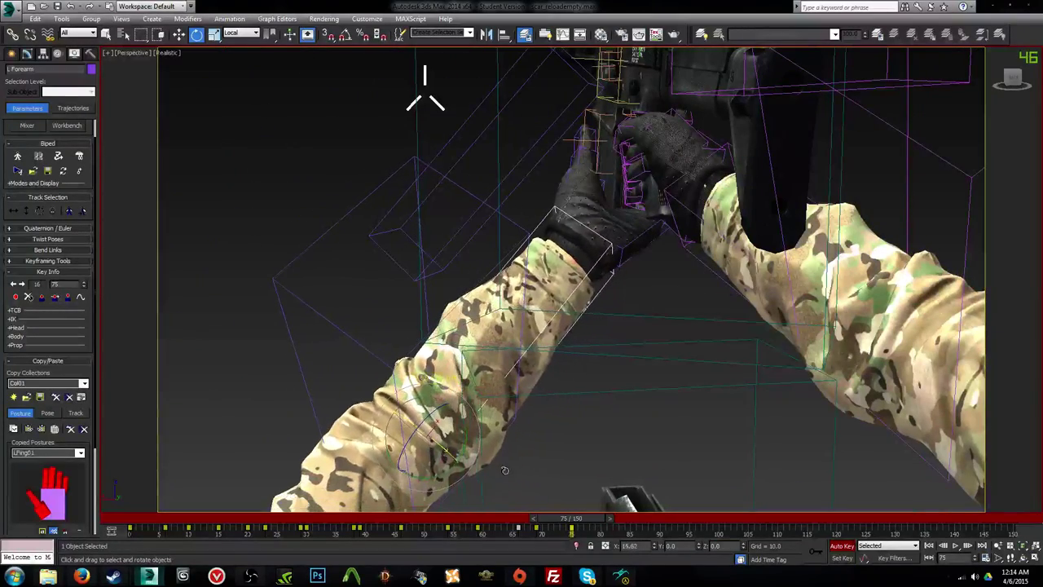
Step: Rotate the left forearm outward at frame 69 to match the elbow position at frame 75
left_click_drag(557, 516, 525, 525)
key("e")
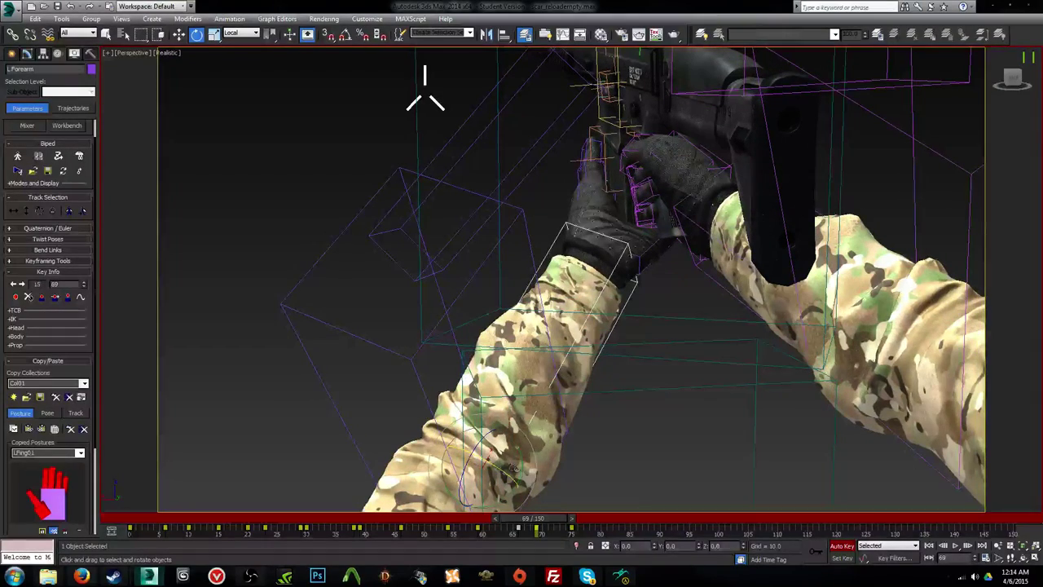
left_click_drag(499, 469, 562, 489)
Step: Step through frames 68 to 81 to check the left forearm's motion with the elbow swung outward
key("comma")
key("comma")
key("comma")
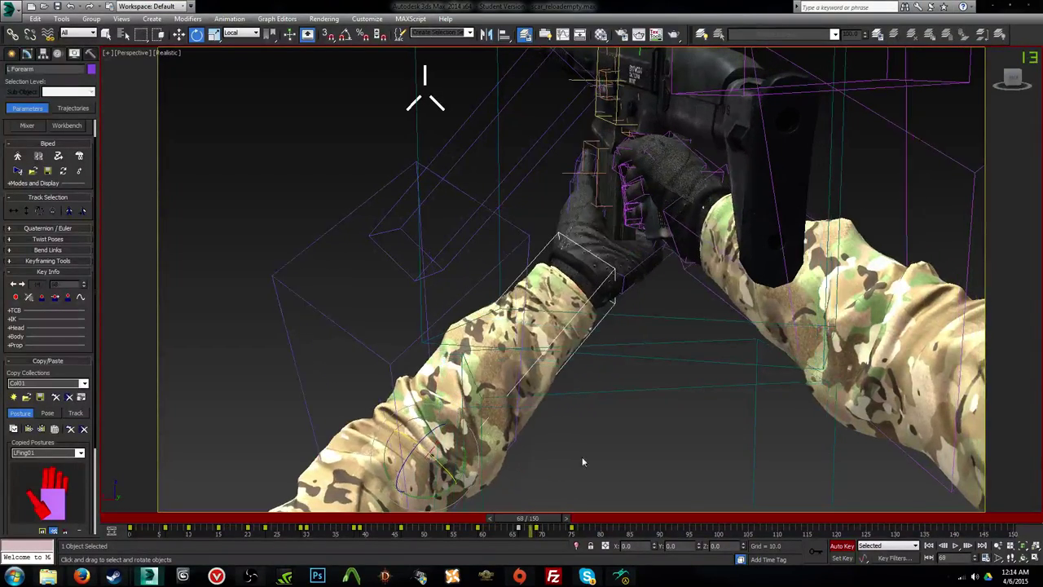
key("period")
key("period")
key("period")
key("period")
key("period")
key("period")
key("period")
key("period")
key("period")
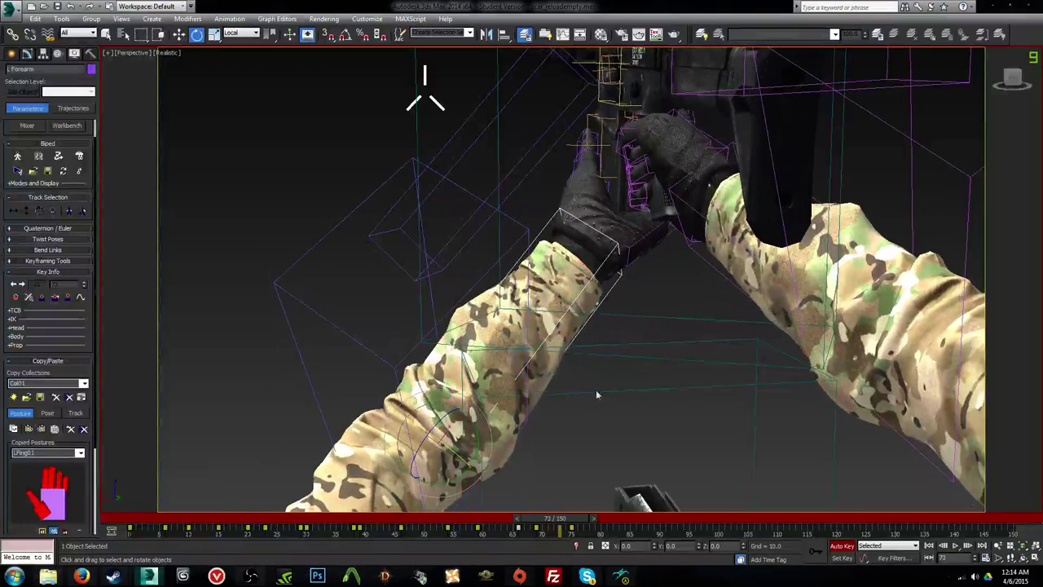
key("period")
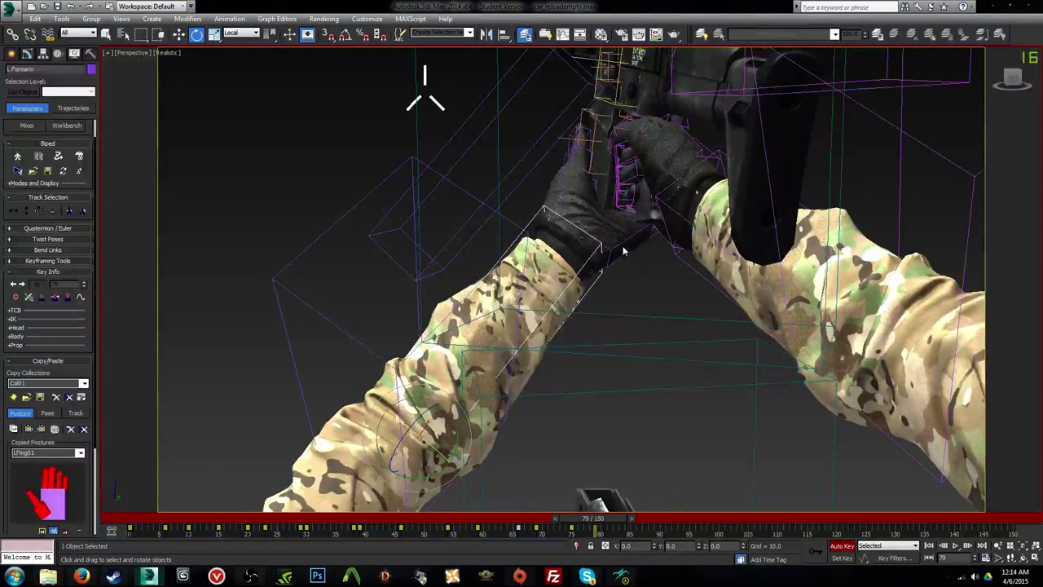
key("period")
key("period")
Step: Copy the posture of all left-hand finger bones at frame 10 and paste it at frame 82
left_click(621, 248)
scroll(622, 250, "up", 3)
middle_click_drag(652, 249, 662, 313)
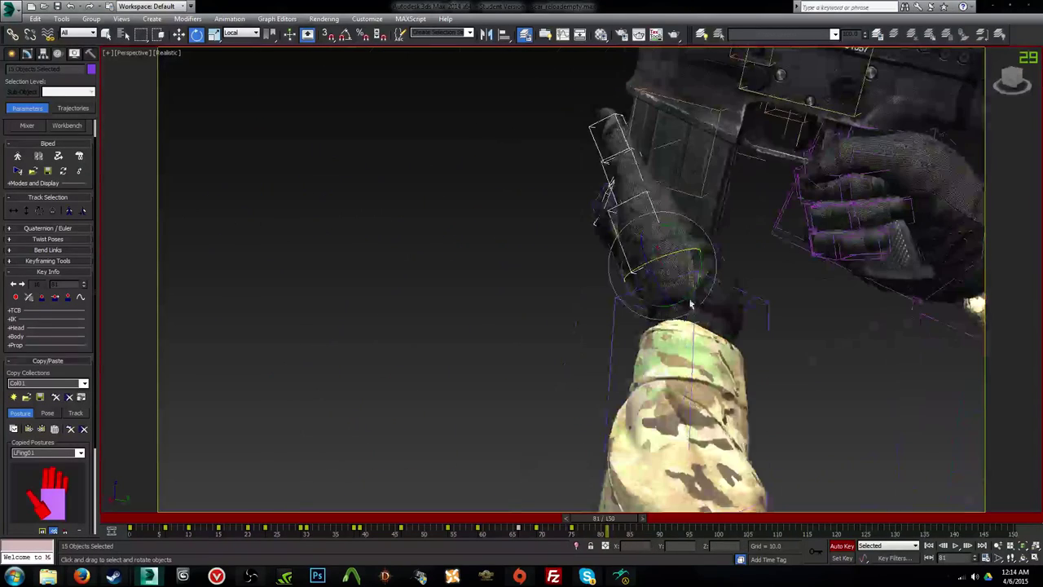
left_click(587, 576)
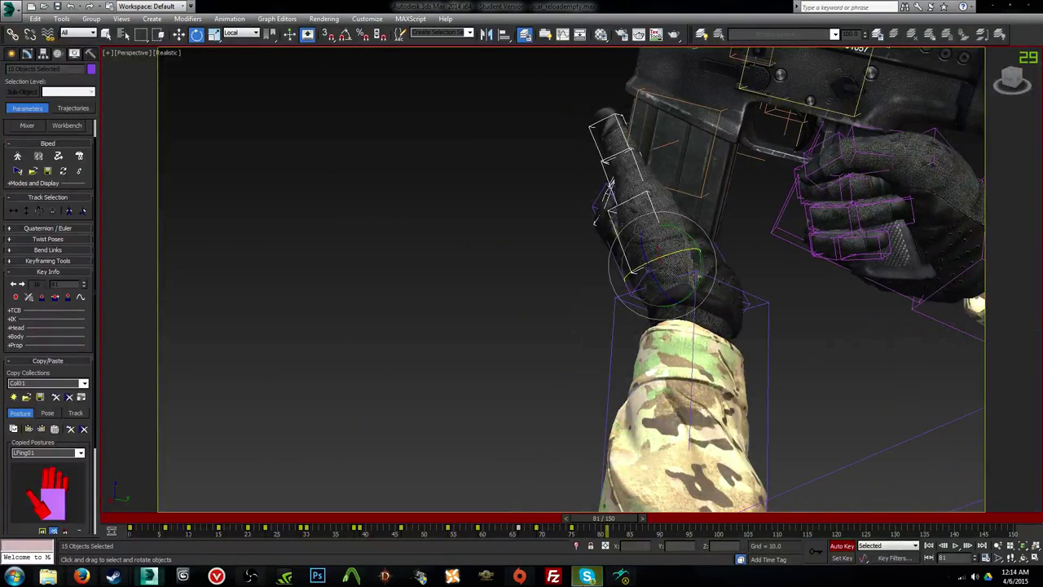
middle_click_drag(596, 332, 603, 463)
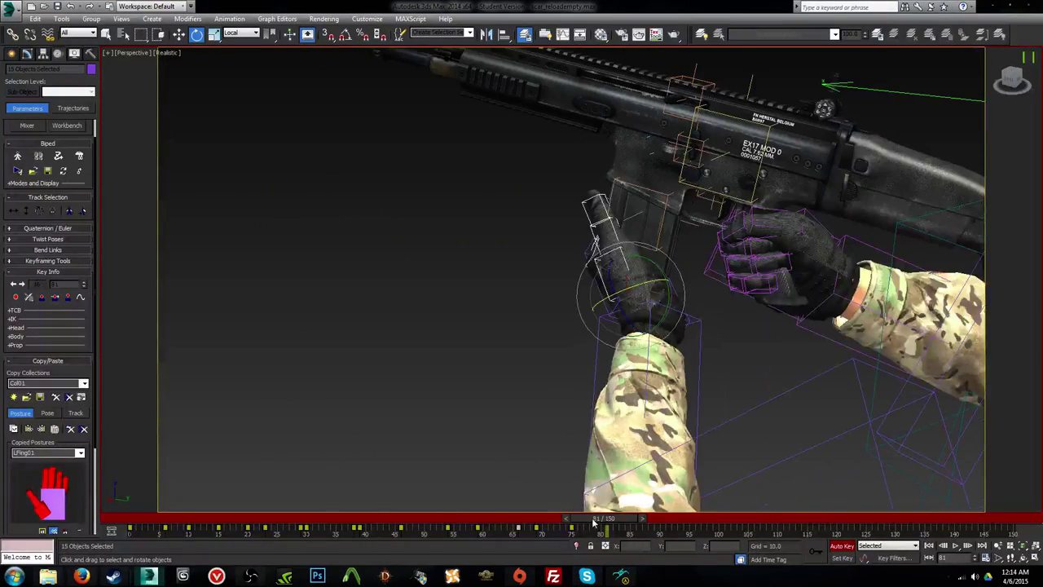
left_click_drag(594, 522, 190, 482)
key("e")
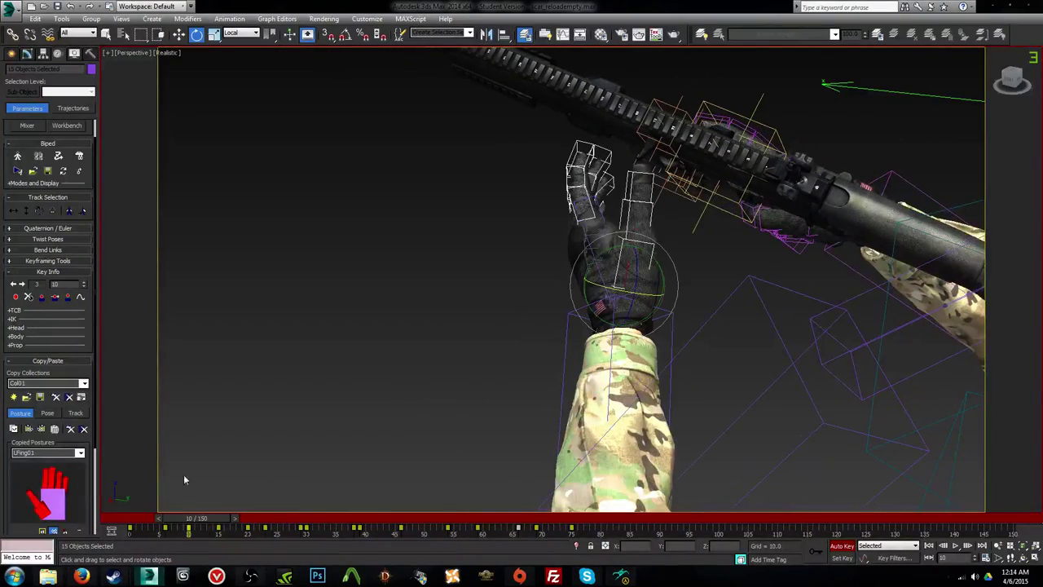
left_click(15, 432)
left_click_drag(513, 522, 610, 523)
left_click(30, 428)
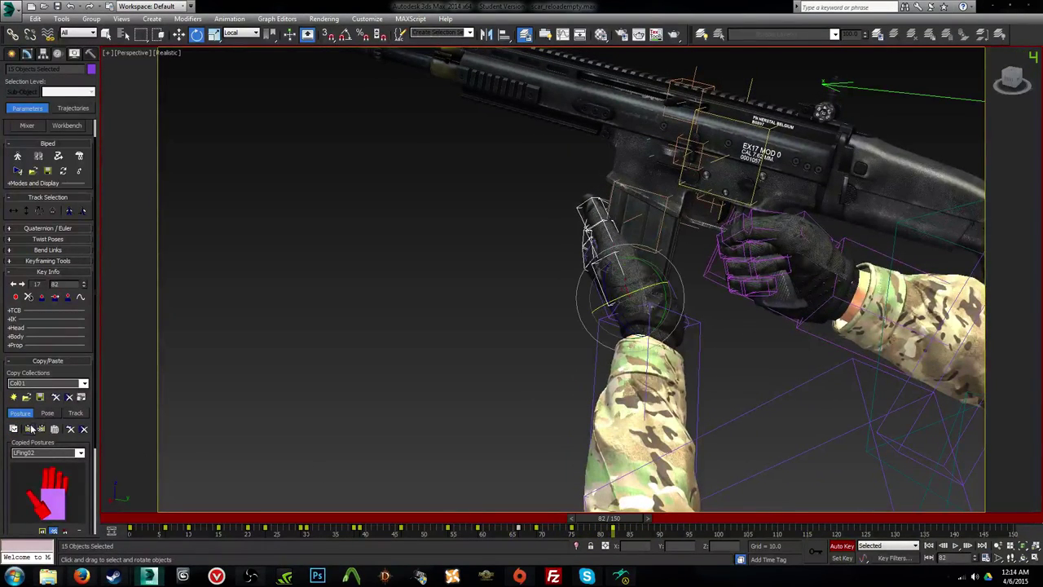
Step: Rotate the left hand at frame 82 on two of its local axes to angle it for leaving the magazine
left_click(677, 303)
middle_click_drag(677, 300, 645, 295, "alt")
scroll(645, 295, "up", 3)
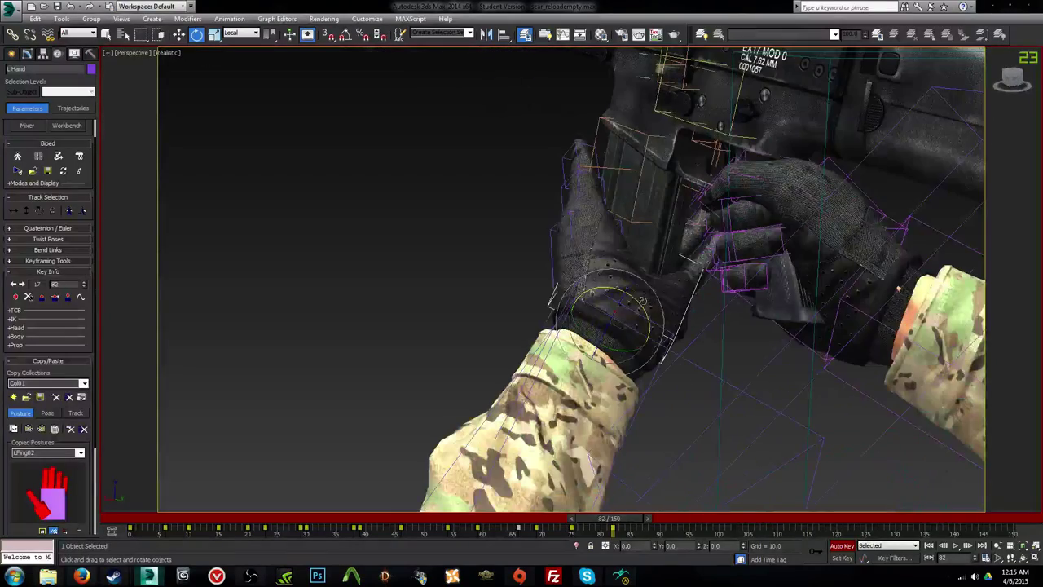
left_click_drag(641, 298, 655, 325)
left_click_drag(604, 304, 627, 327)
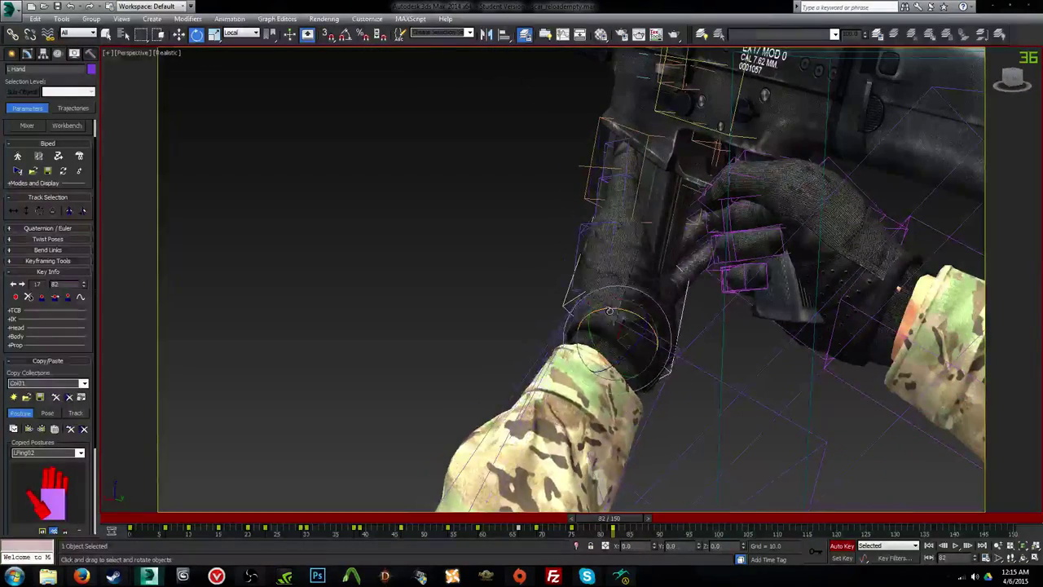
Step: Move the left hand away from the magazine at frame 82, refining its position in local space
key("w")
middle_click_drag(620, 339, 646, 353, "alt")
left_click_drag(651, 348, 600, 370)
middle_click_drag(601, 370, 722, 380, "alt")
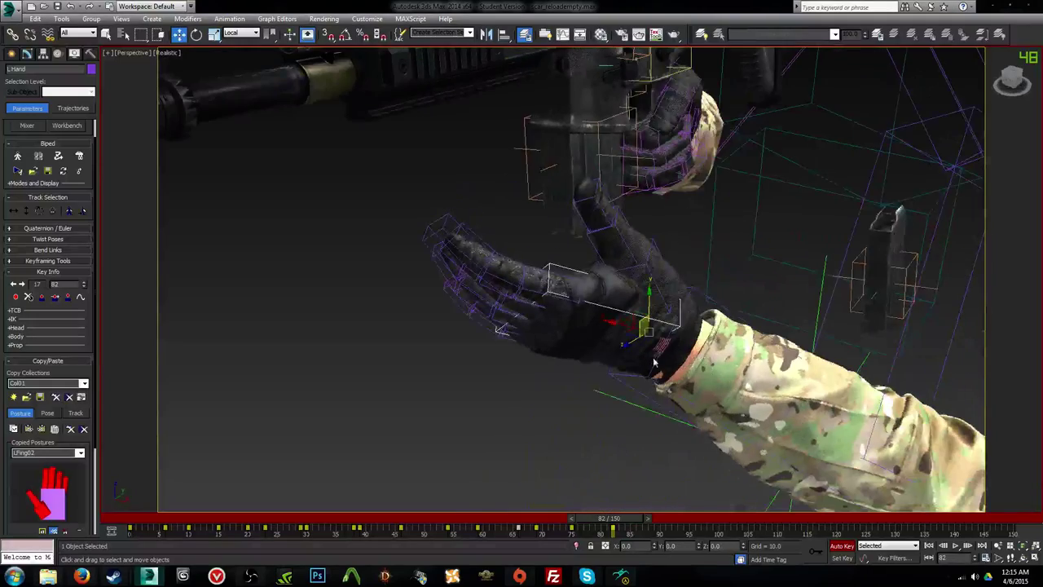
left_click_drag(622, 320, 646, 326)
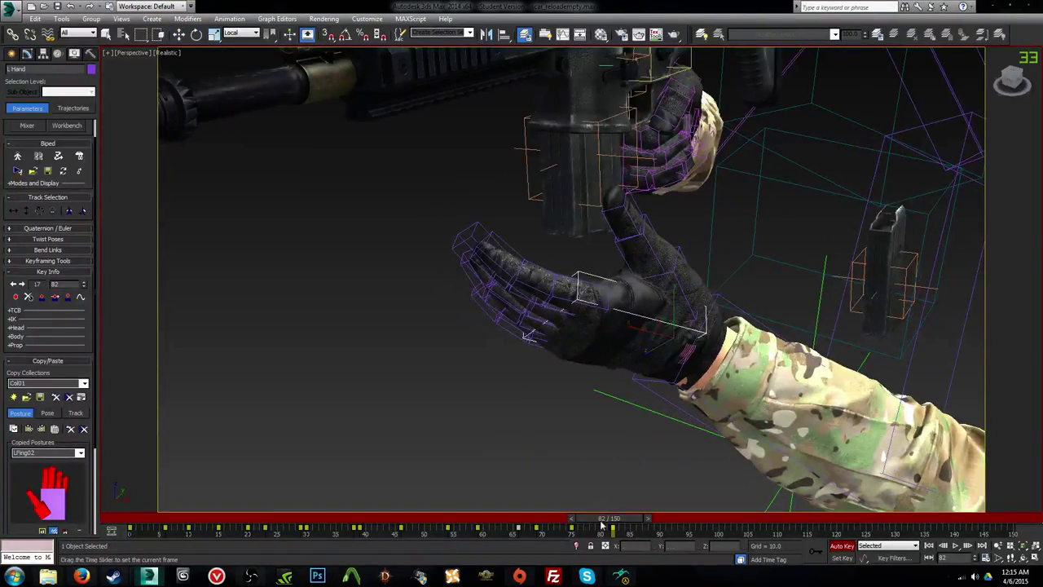
Step: Review the hand's release through Camera001 and move the left hand's key from frame 75 to frame 77
left_click_drag(601, 521, 493, 489)
key("c")
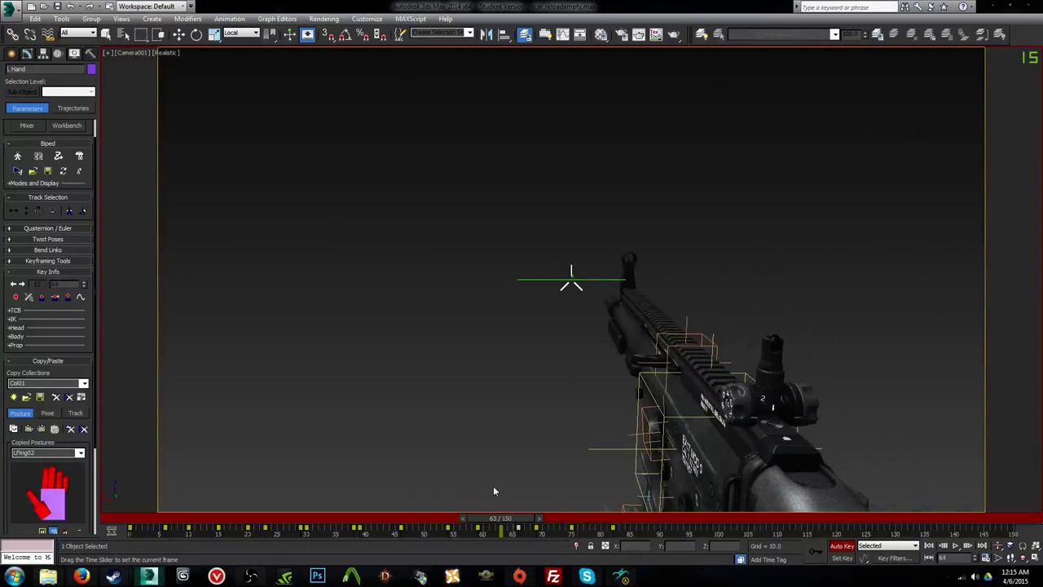
key("slash")
left_click(558, 520)
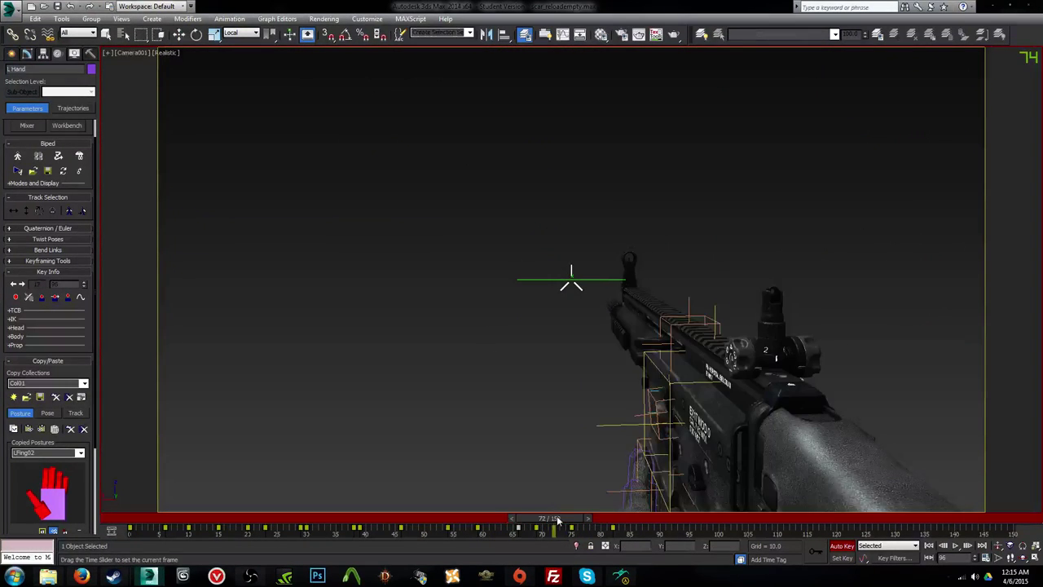
left_click_drag(558, 520, 572, 534)
Step: Play the reload back through Camera001 to check the new key timing, and scrub back to frame 38
key("slash")
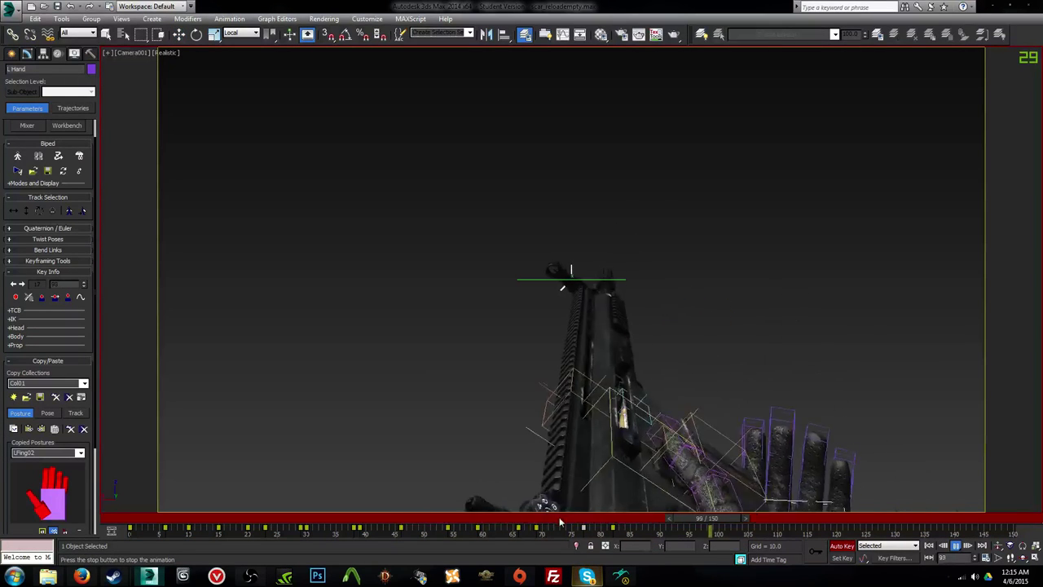
key("slash")
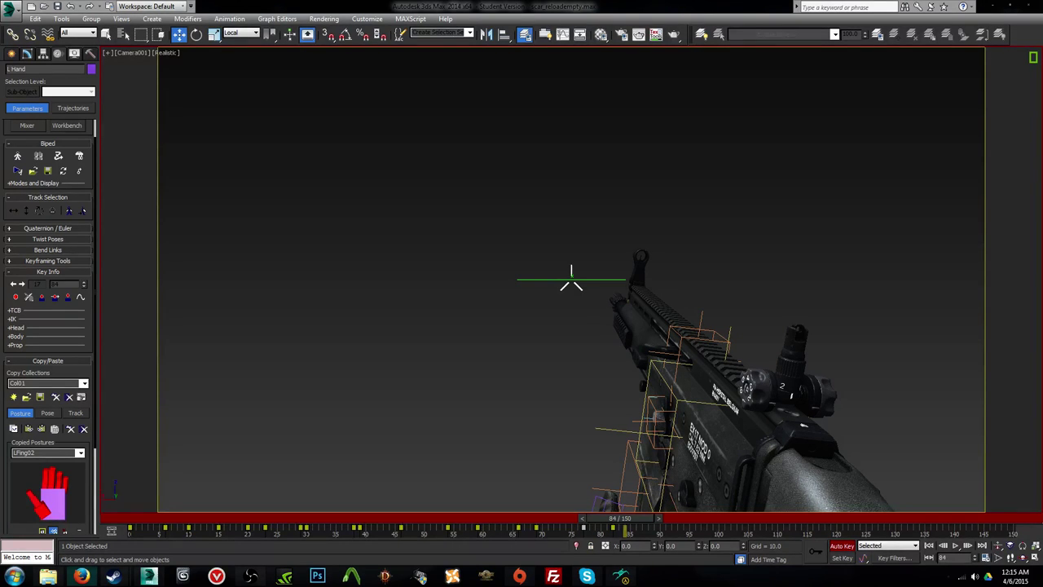
left_click_drag(619, 518, 362, 505)
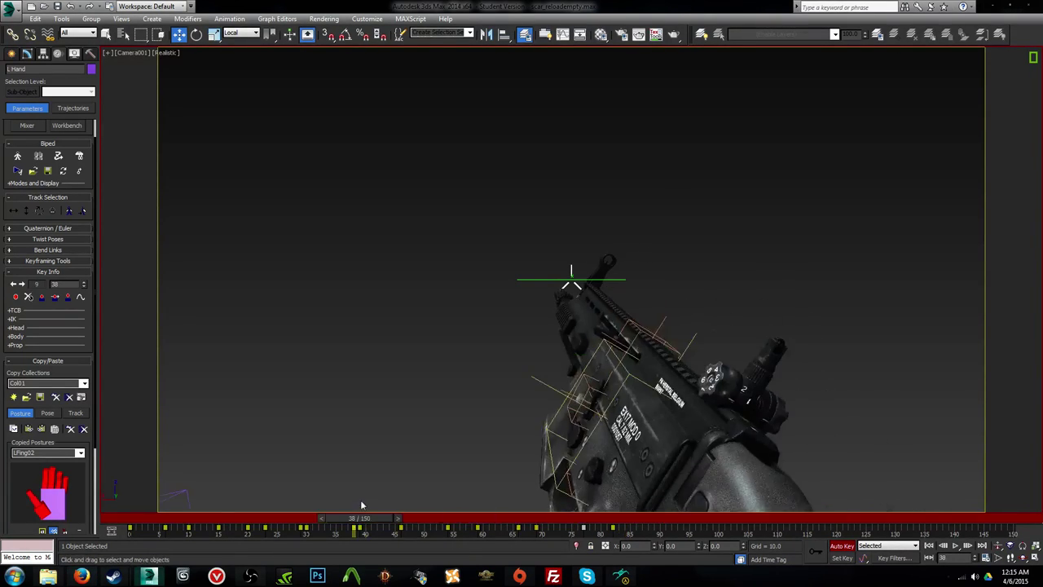
Step: Play the reload through Camera001 and in a close perspective view to examine the left hand's motion after it releases the magazine
key("slash")
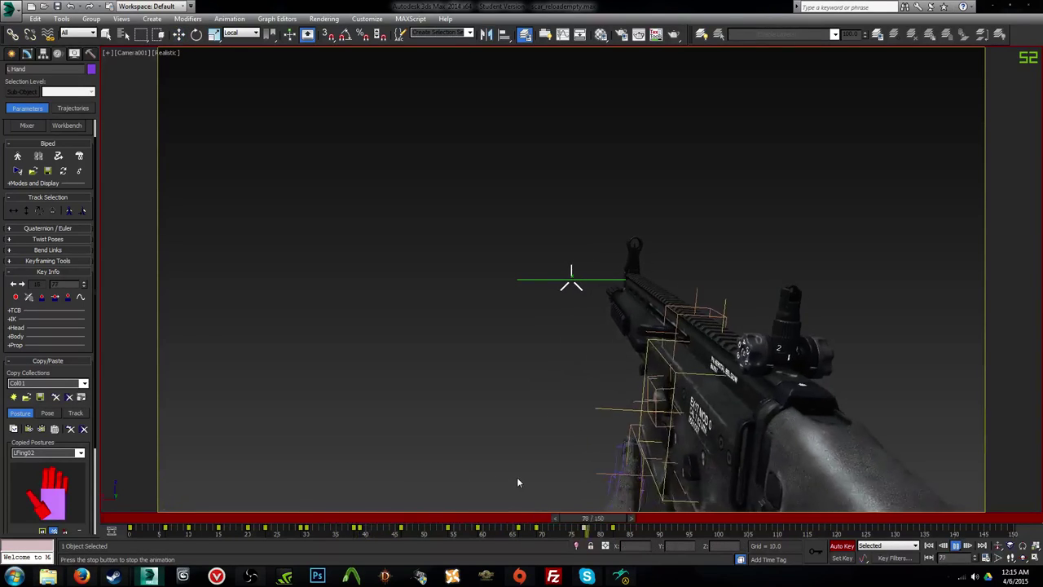
key("slash")
key("w")
key("p")
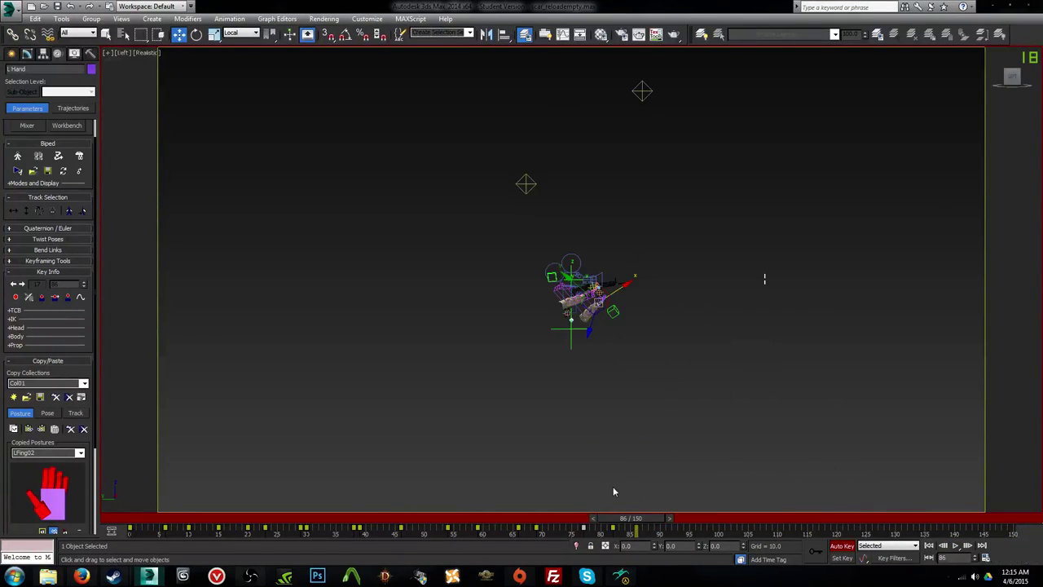
key("z")
middle_click_drag(628, 406, 620, 456, "alt")
scroll(573, 354, "down", 5)
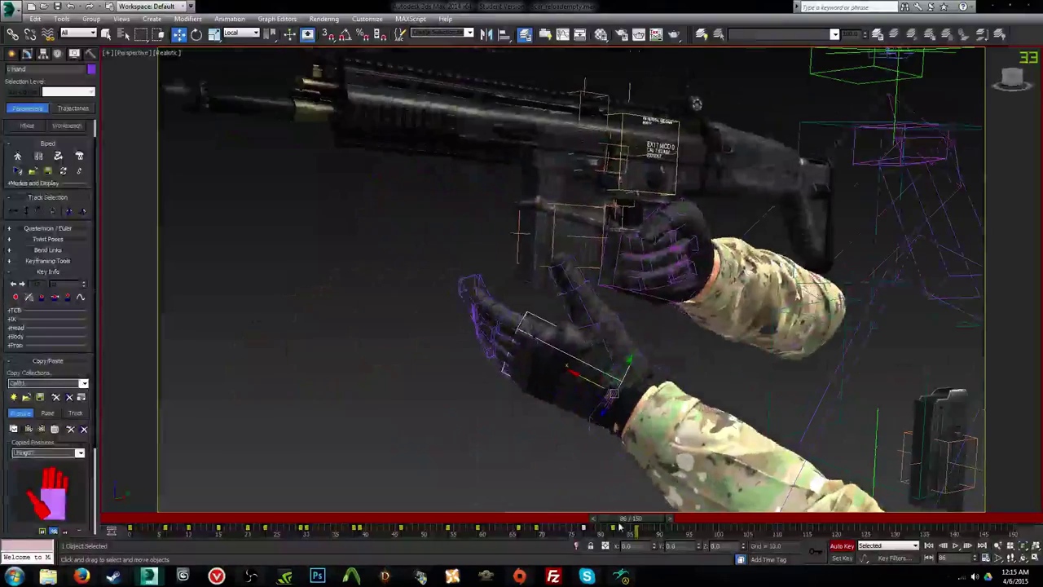
left_click_drag(632, 526, 610, 499)
key("/")
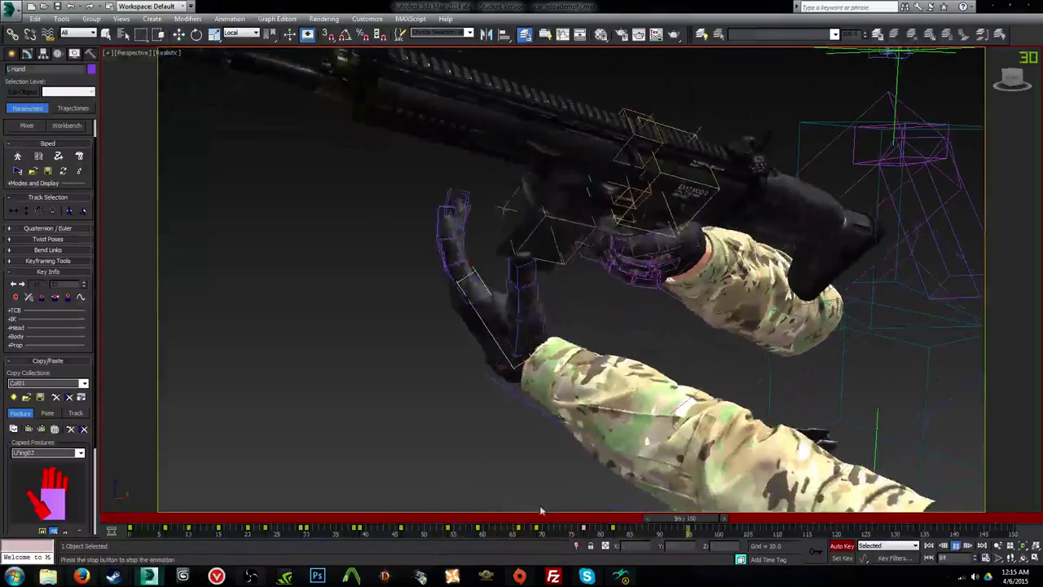
Step: At frame 94, move the left hand toward the rifle's receiver
left_click_drag(570, 518, 687, 526)
middle_click_drag(615, 431, 394, 485, "alt")
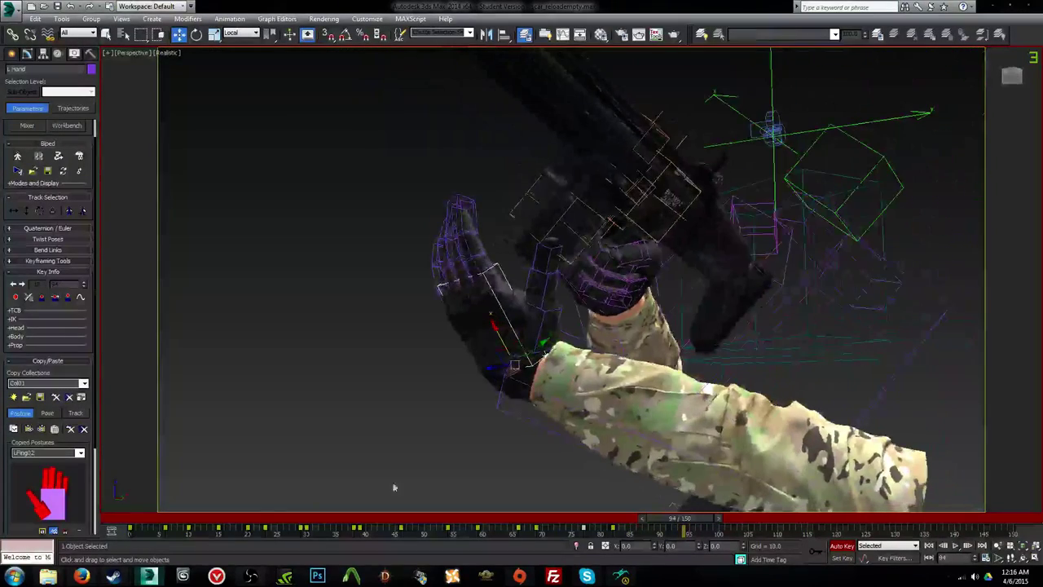
middle_click_drag(483, 371, 461, 381, "alt")
left_click_drag(496, 354, 596, 305)
middle_click_drag(359, 436, 501, 426, "alt")
Step: Refine the left hand's rotation and position at frame 94 so it sits beside the magazine well
key("e")
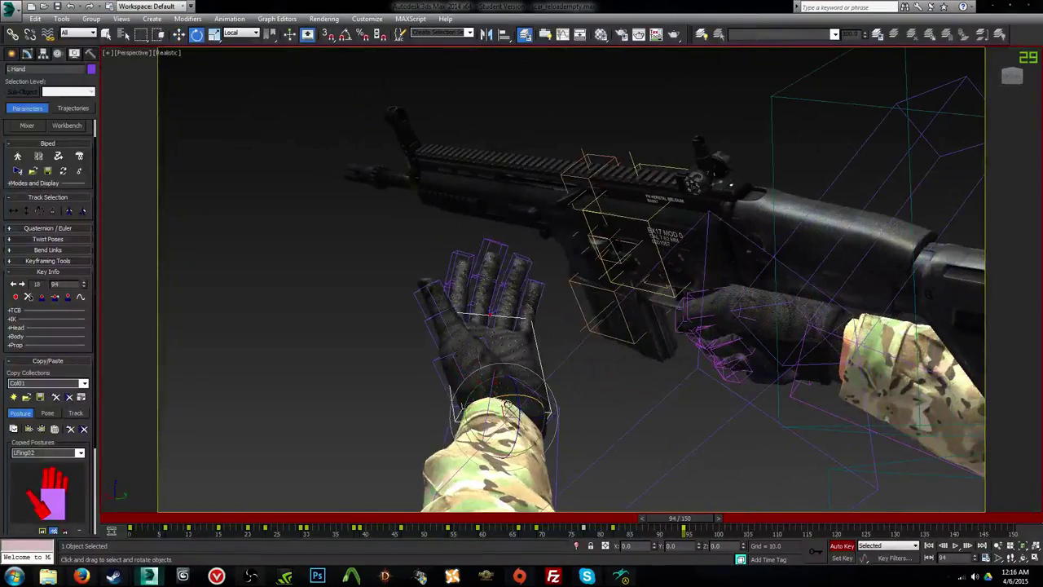
key("w")
middle_click_drag(507, 405, 572, 304, "alt")
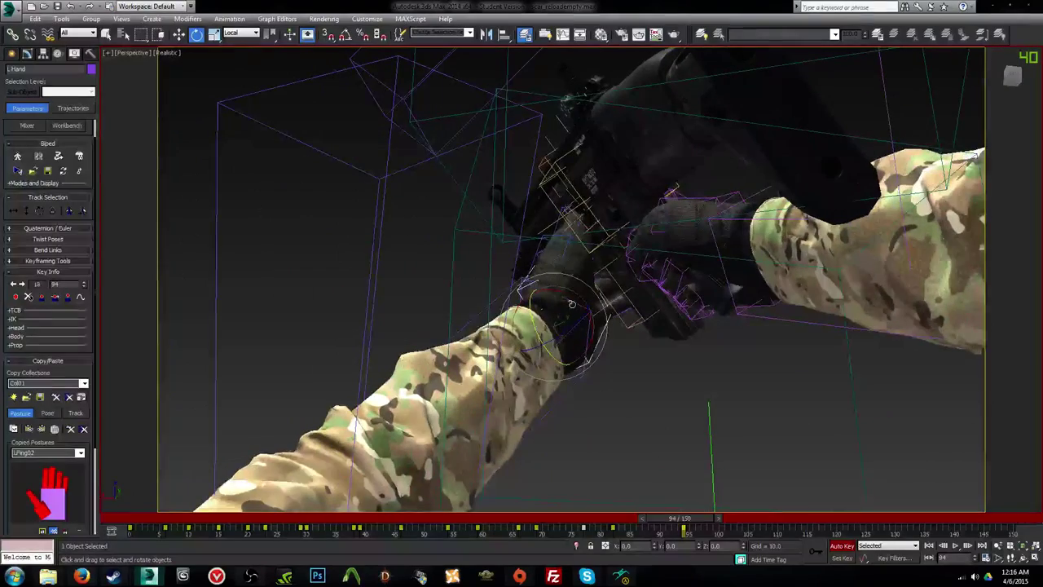
left_click_drag(571, 295, 568, 294)
middle_click_drag(569, 293, 605, 390, "alt")
scroll(623, 377, "up", 3)
left_click_drag(597, 398, 618, 391)
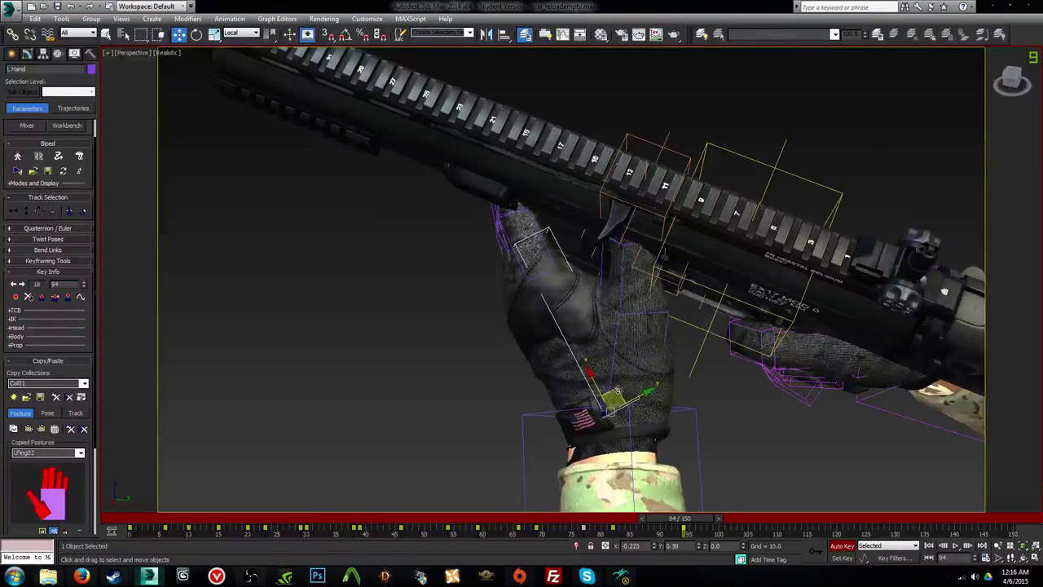
middle_click_drag(617, 391, 664, 393, "alt")
Step: Rotate the left hand on its local axes at frame 94 to angle the palm and thumb toward the receiver
key("e")
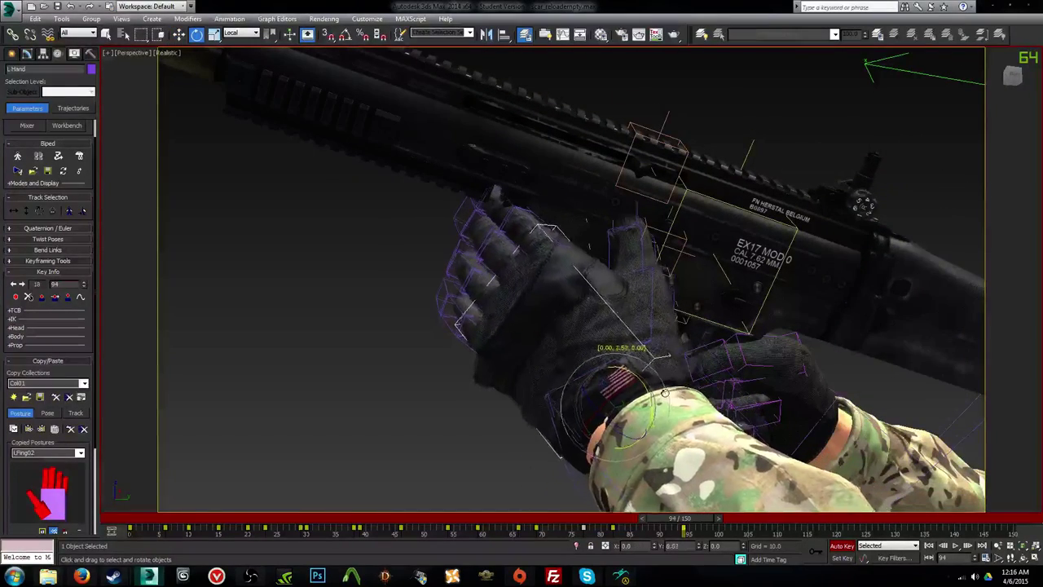
left_click_drag(665, 393, 667, 401)
mouse_move(589, 409)
left_mouse_down()
mouse_move(590, 422)
mouse_move(582, 417)
left_mouse_up()
middle_click_drag(581, 417, 606, 359, "alt")
Step: Rotate the left thumb's base and outer joints at frame 94 to point the thumb along the receiver's side
key("e")
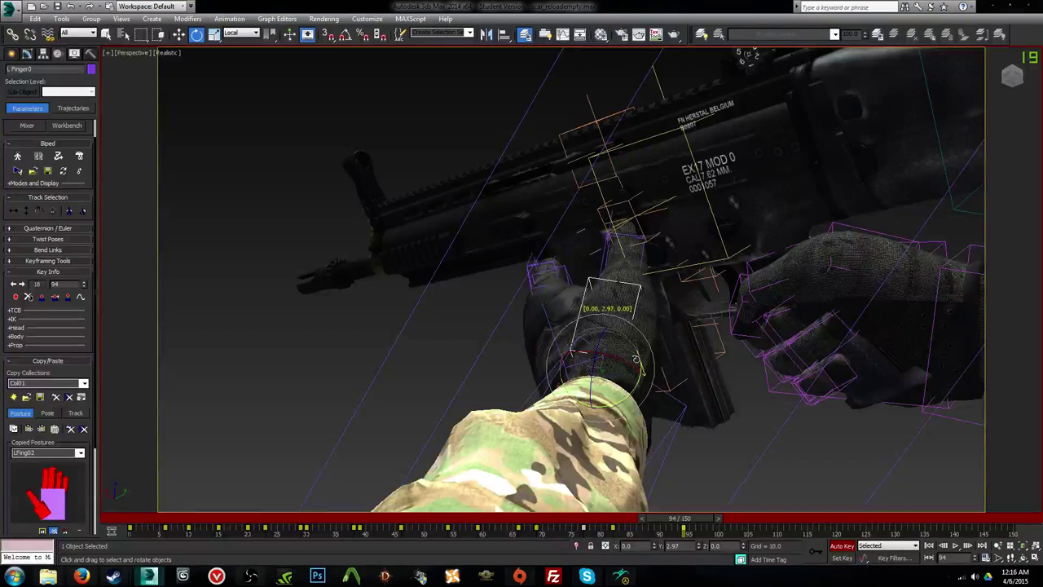
middle_click_drag(635, 360, 642, 360, "alt")
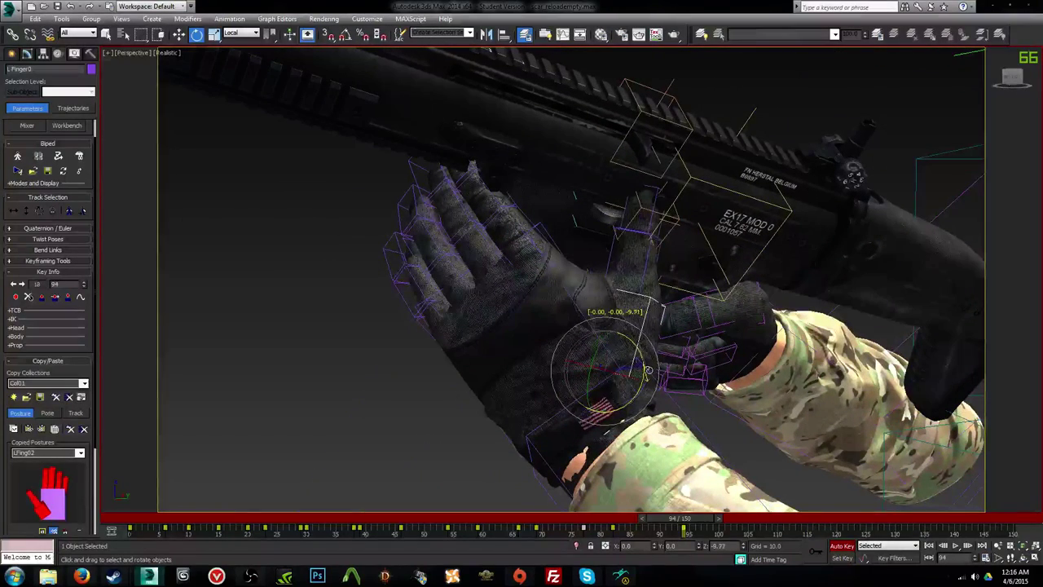
left_click(655, 204)
left_click_drag(656, 204, 667, 229)
Step: Rotate the left thumb's base, middle and tip joints at frame 94 while viewing along the receiver to adjust its spacing from the rifle
middle_click_drag(657, 227, 539, 313, "alt")
scroll(629, 314, "up", 3)
left_click(596, 301)
left_click_drag(540, 313, 529, 314)
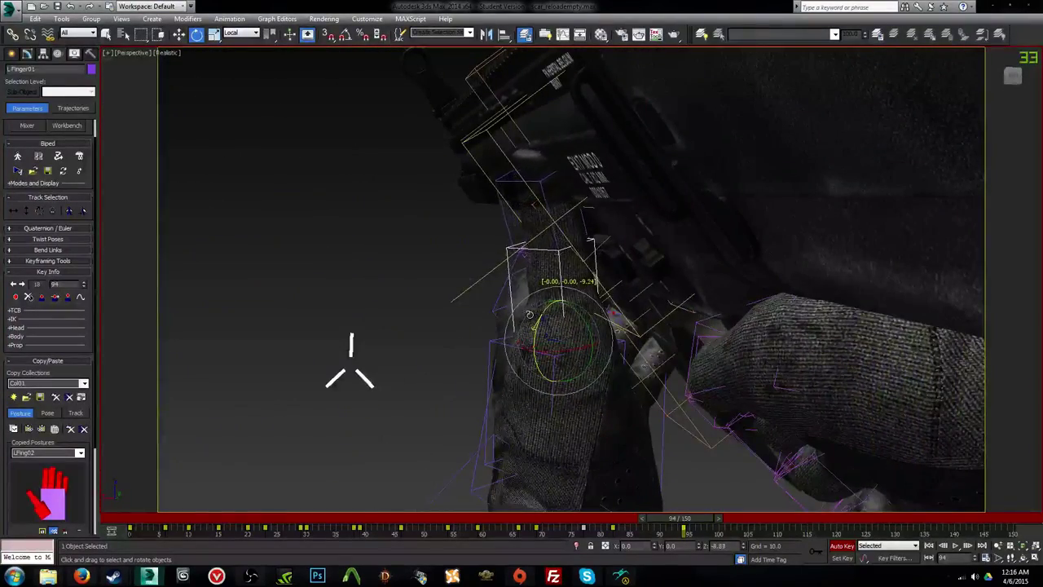
left_click(553, 370)
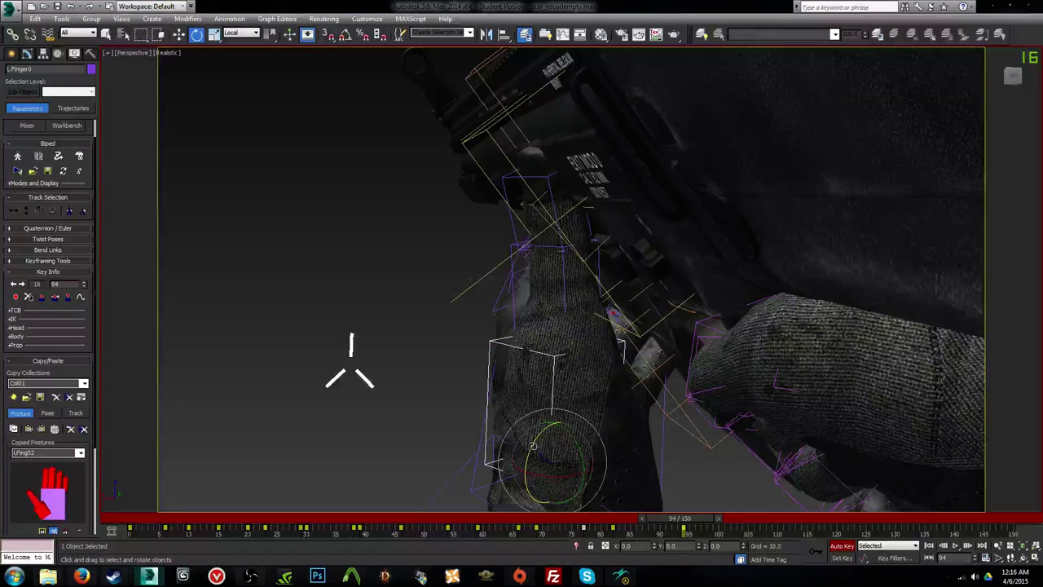
left_click_drag(532, 445, 525, 447)
left_click_drag(559, 323, 549, 318)
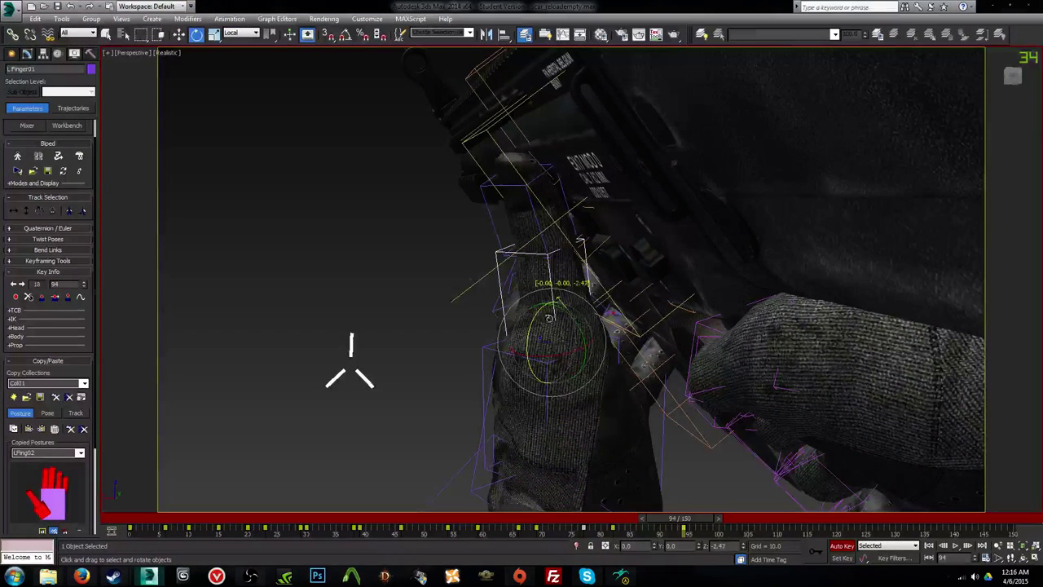
left_click_drag(489, 218, 492, 223)
Step: Fine-tune the rotation of the left thumb's middle and tip joints at frame 94 against the side of the receiver
middle_click_drag(506, 303, 768, 372, "alt")
left_click(582, 294)
mouse_move(594, 308)
middle_mouse_down("alt")
mouse_move(825, 377)
mouse_move(583, 320)
middle_mouse_up("alt")
left_click(562, 366)
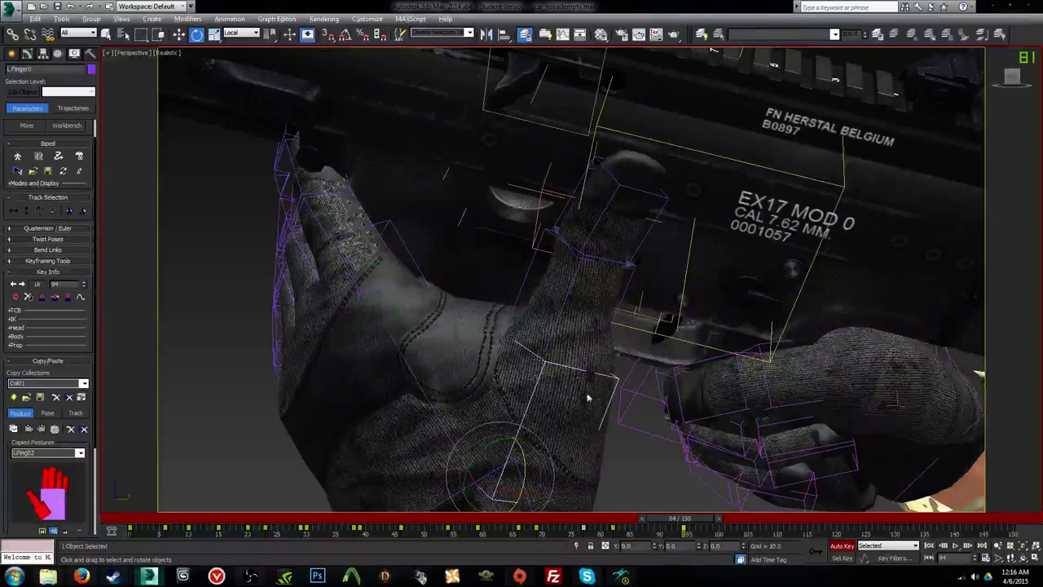
middle_click_drag(587, 396, 570, 401, "alt")
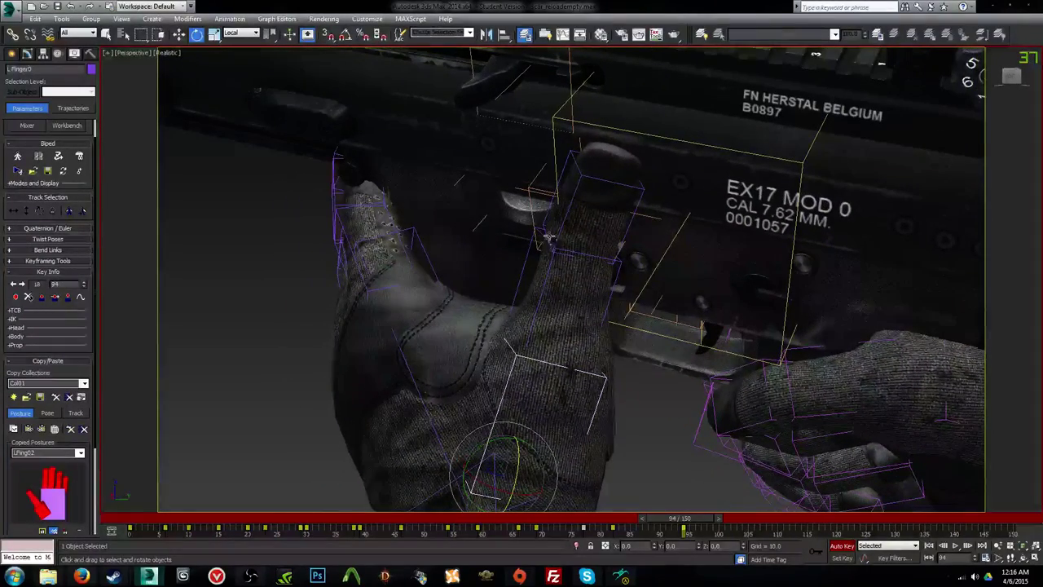
left_click(546, 268)
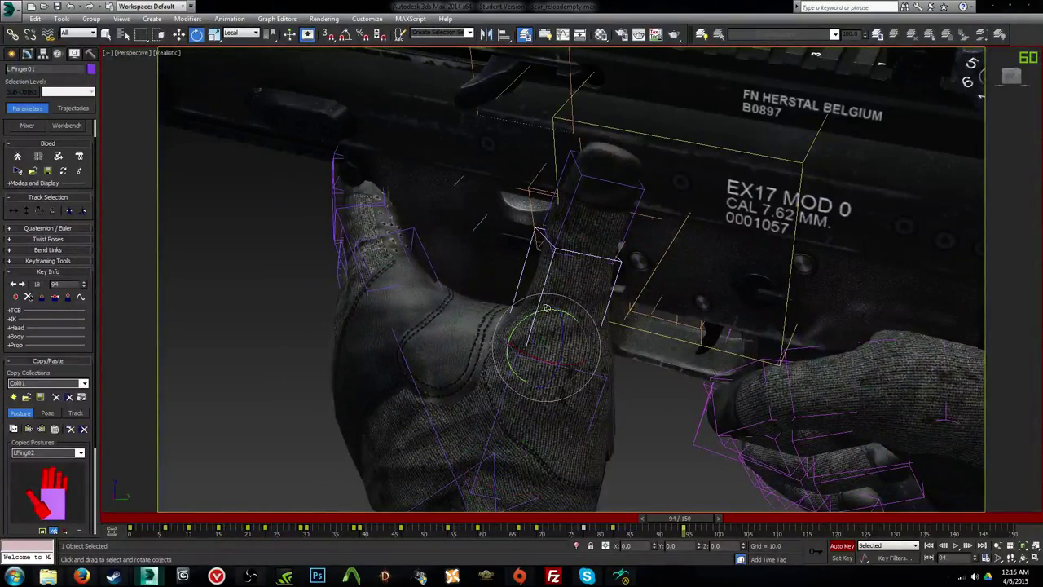
left_click_drag(546, 308, 542, 309)
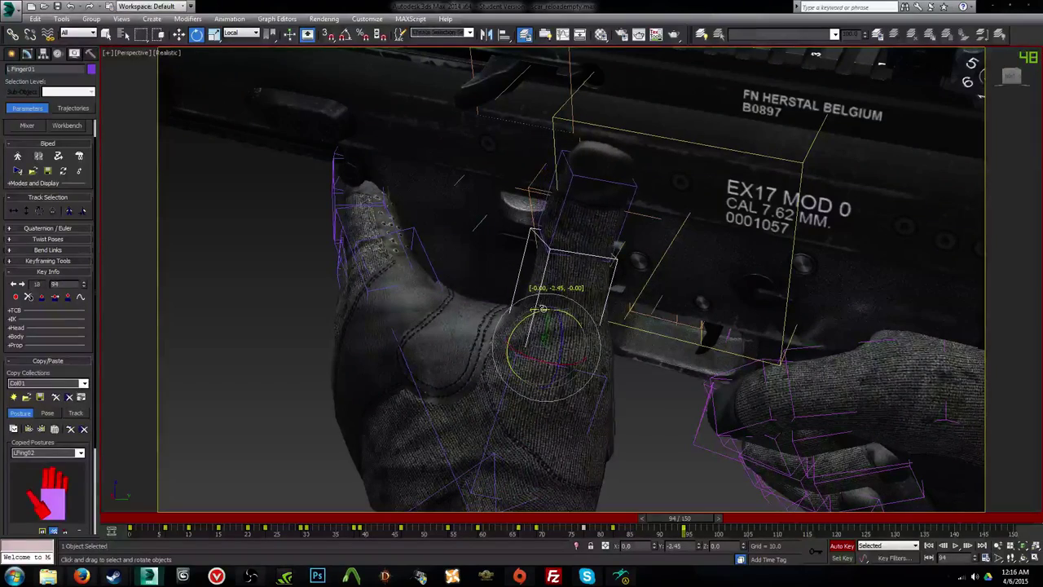
left_click(570, 199)
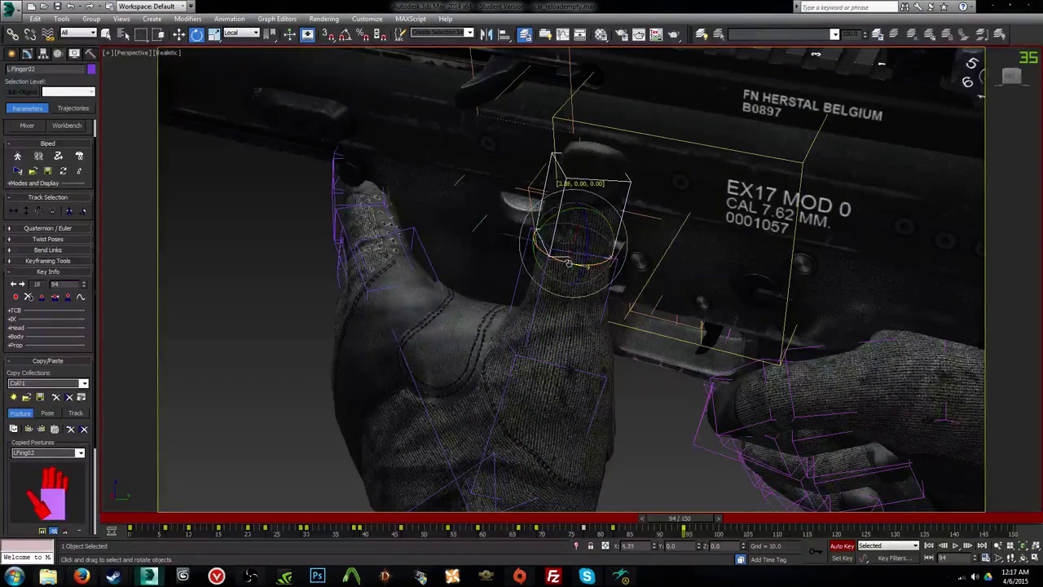
middle_click_drag(569, 263, 589, 297, "alt")
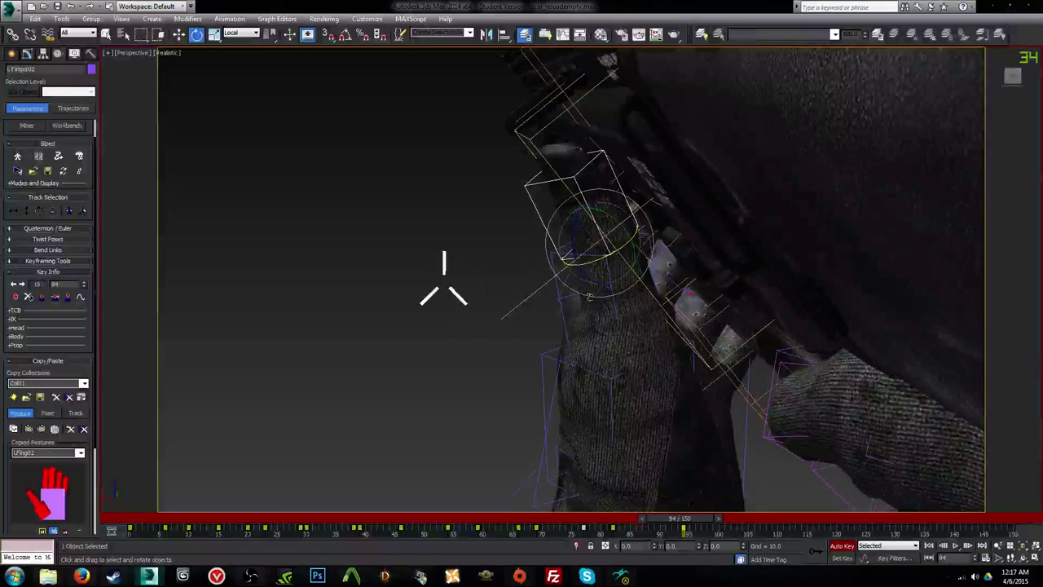
left_click(617, 309)
left_click_drag(613, 312, 607, 314)
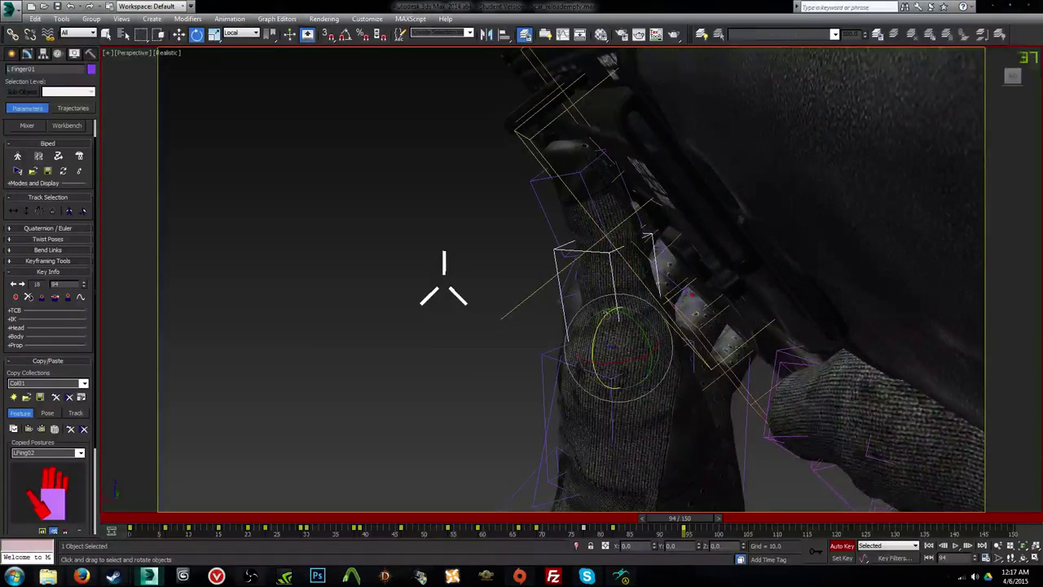
middle_click_drag(606, 313, 685, 334, "alt")
Step: Rotate the left index finger's joints at frame 94 to curl it around the front of the magazine well
left_click(597, 287)
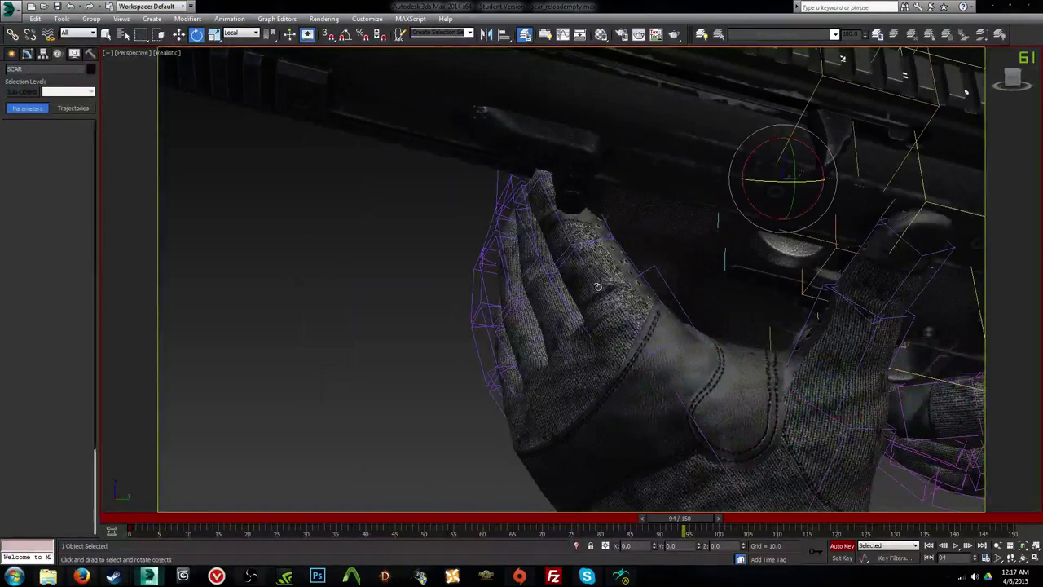
left_click(598, 285)
mouse_move(652, 318)
left_mouse_down()
mouse_move(636, 318)
mouse_move(652, 317)
left_mouse_up()
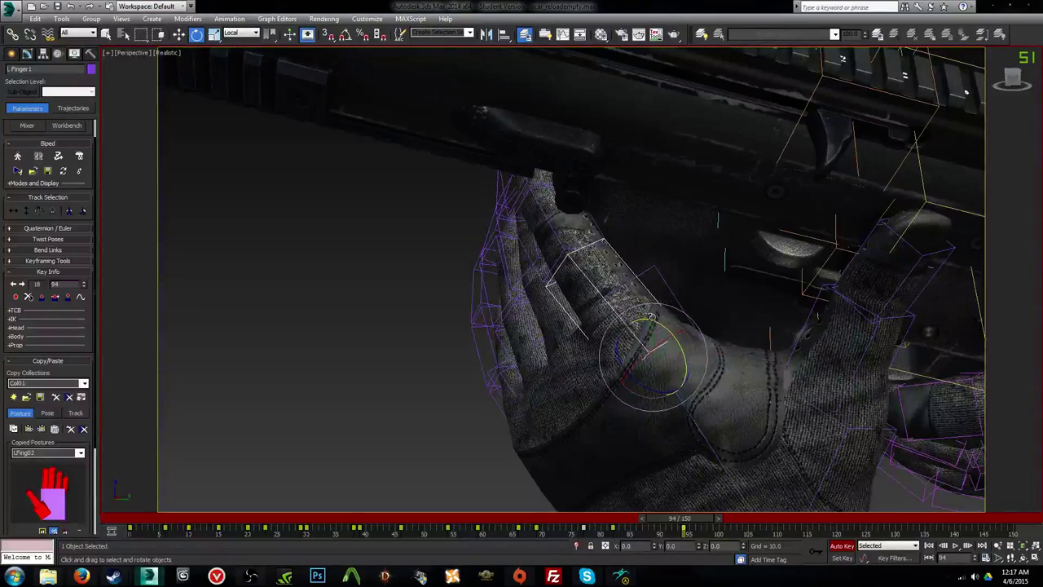
middle_click_drag(652, 317, 617, 282, "alt")
left_click(611, 223)
left_click_drag(560, 236, 539, 255)
middle_click_drag(555, 263, 611, 279, "alt")
left_click(611, 280)
left_click_drag(594, 276, 622, 299)
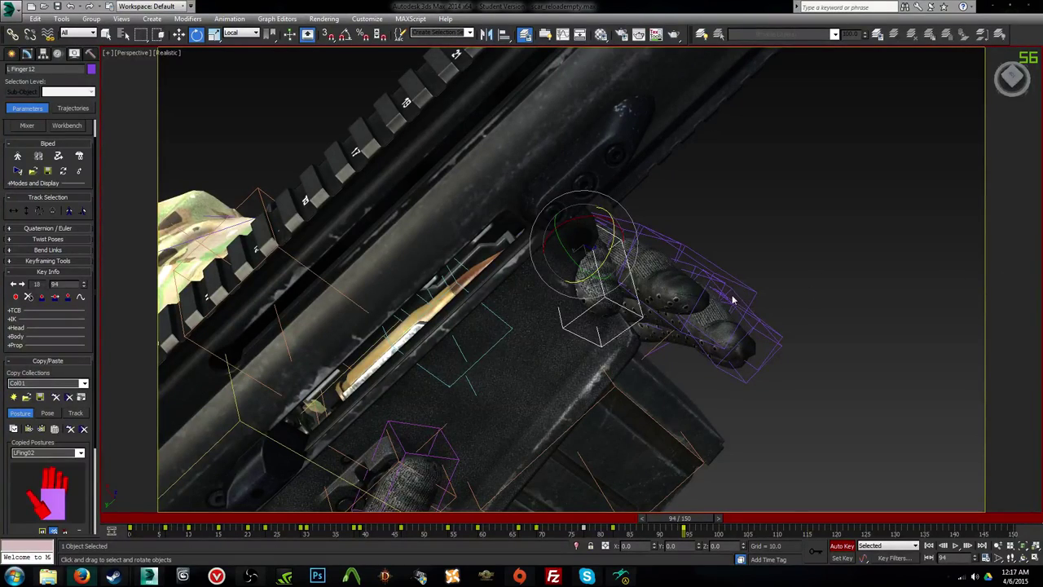
Step: Curl the left middle finger's outer joints around the magazine well at frame 94
middle_click_drag(617, 302, 669, 320, "alt")
left_click(701, 369)
left_click(683, 247)
middle_click_drag(684, 245, 691, 251, "alt")
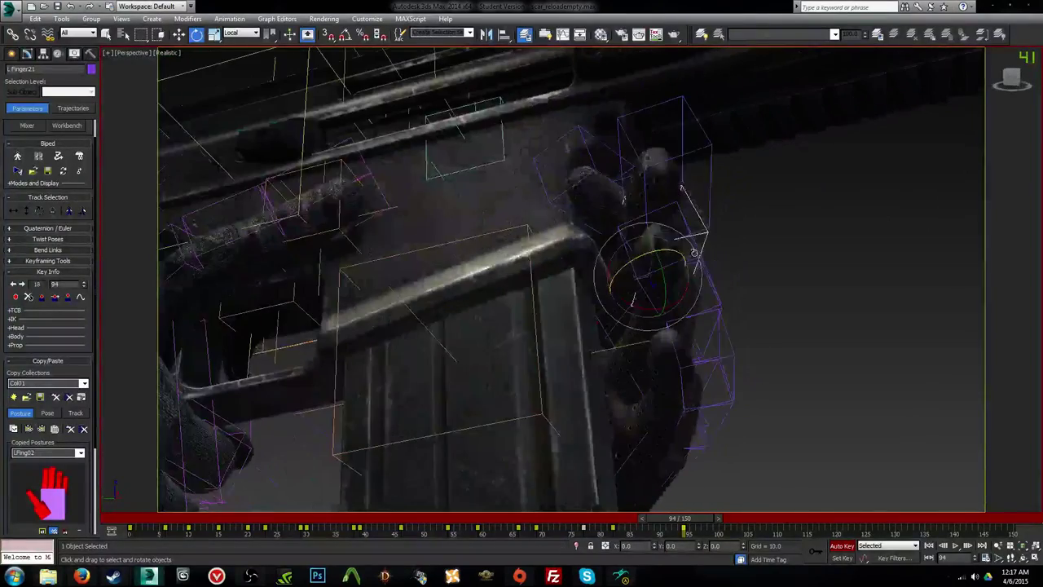
left_click_drag(640, 261, 610, 220)
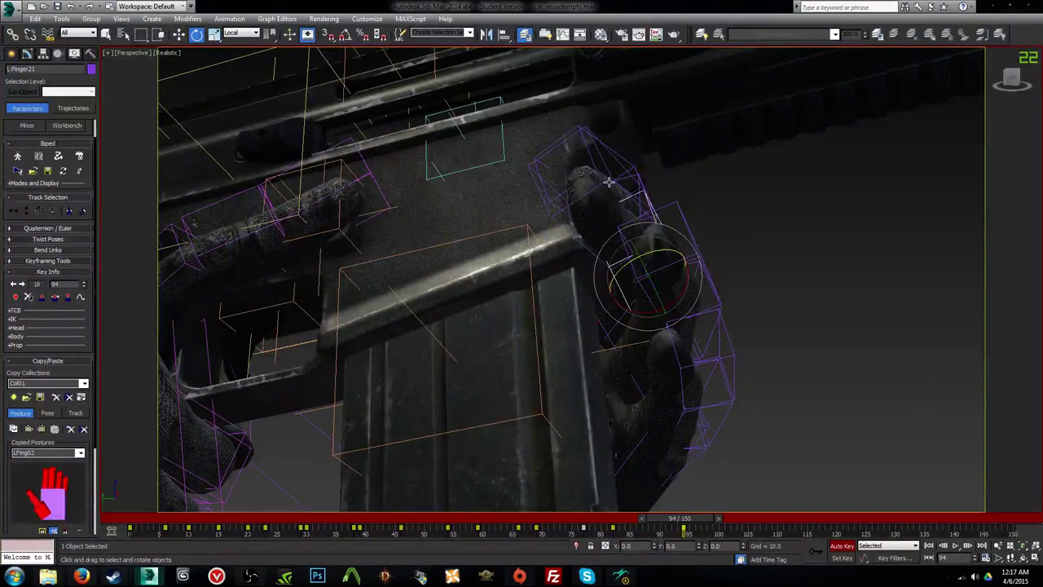
left_click_drag(608, 181, 593, 201)
middle_click_drag(594, 201, 584, 240, "alt")
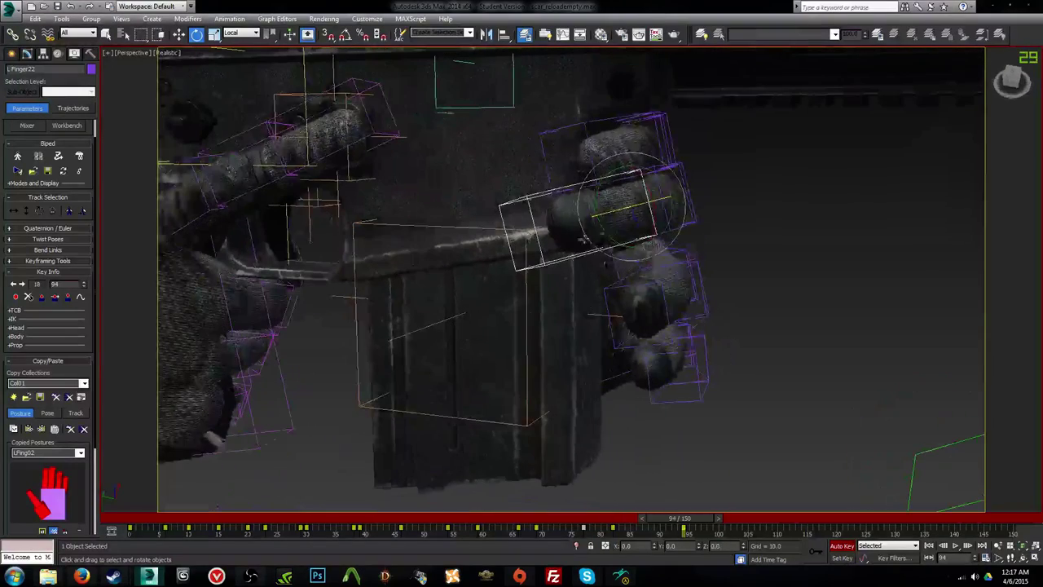
Step: Rotate the left ring finger's base and outer joints at frame 94 to wrap it around the magazine
left_click(675, 252)
left_click(668, 249)
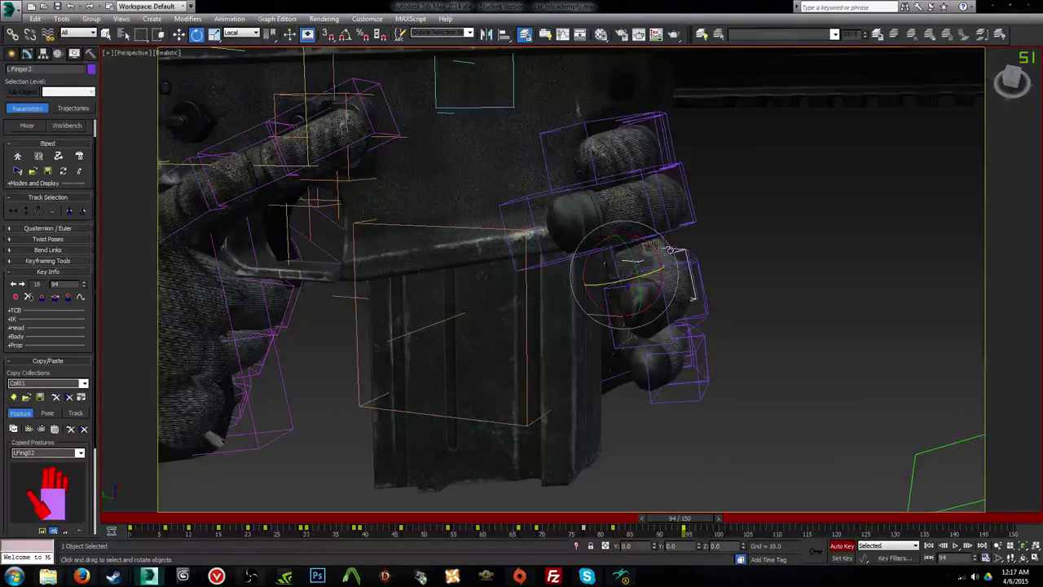
left_click_drag(655, 249, 628, 249)
middle_click_drag(630, 249, 651, 254, "alt")
left_click_drag(634, 349, 653, 275)
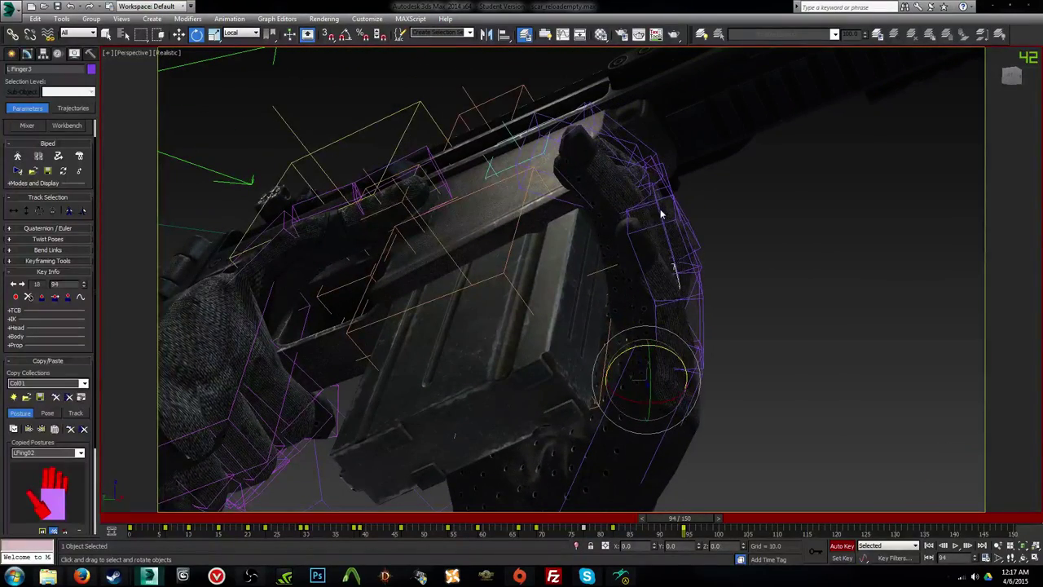
left_click_drag(660, 214, 641, 207)
left_click_drag(579, 186, 552, 188)
middle_click_drag(552, 187, 522, 242, "alt")
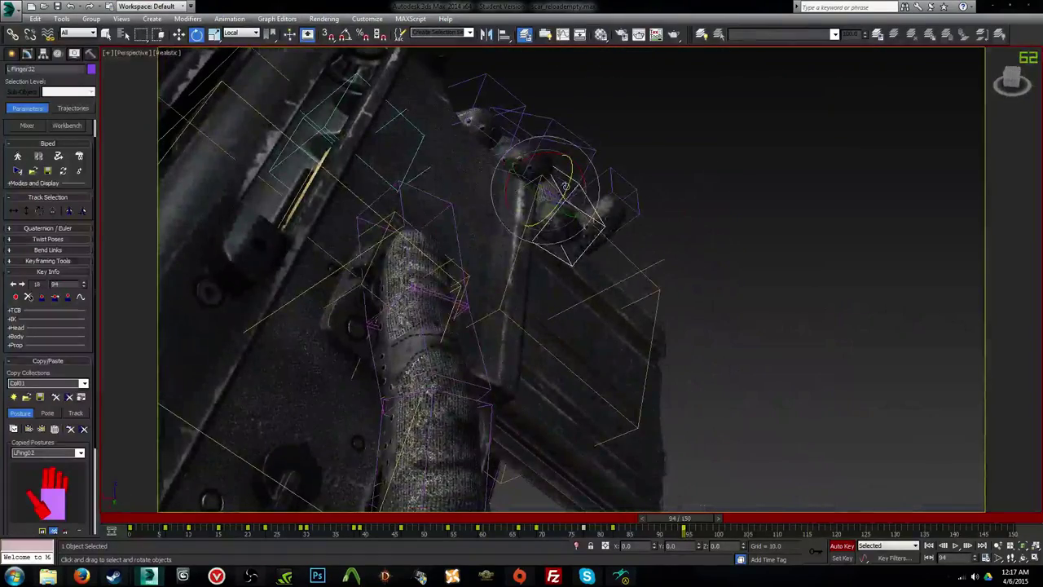
Step: Rotate the left little finger's base, middle and tip joints at frame 94 to curl it beside the magazine
middle_click_drag(563, 190, 671, 309, "alt")
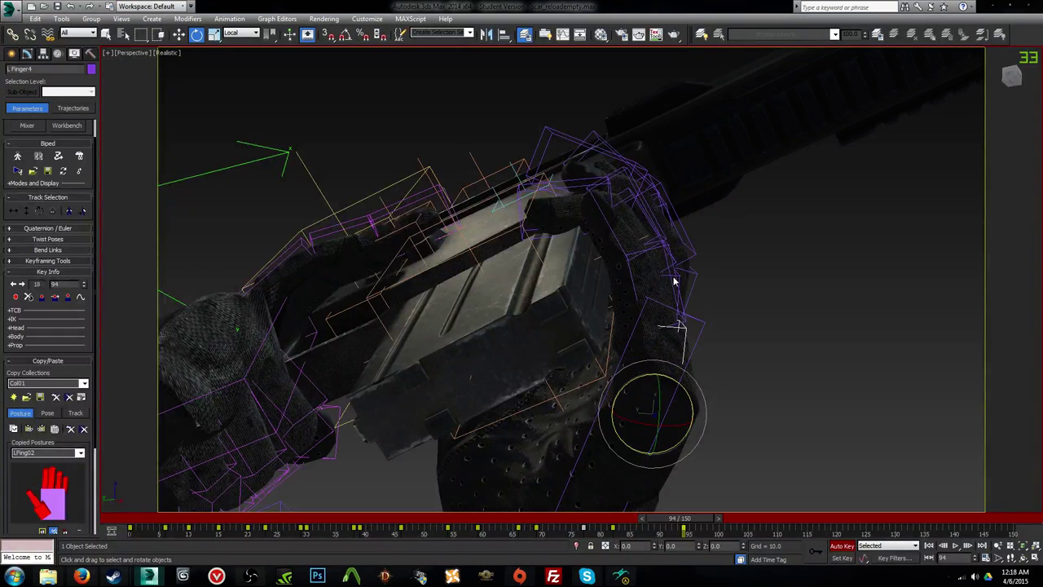
left_click(674, 280)
left_click_drag(671, 282, 657, 265)
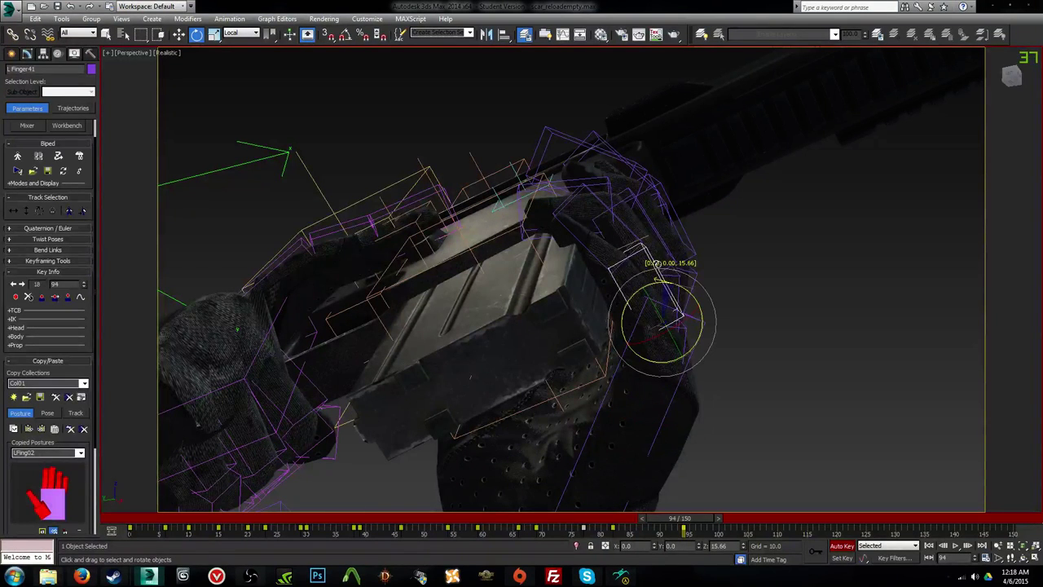
left_click_drag(615, 213, 643, 226)
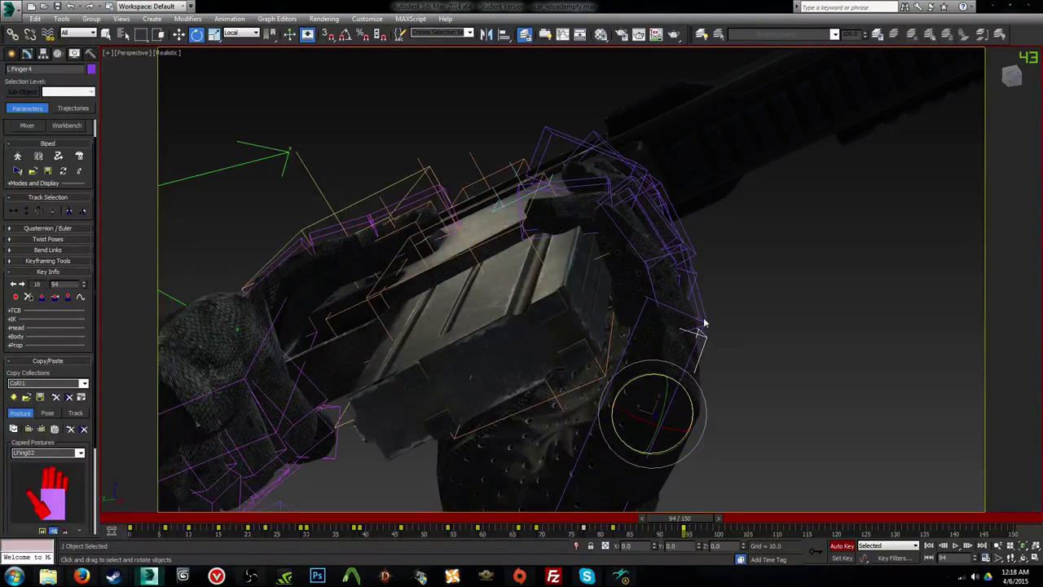
left_click_drag(705, 324, 695, 316)
left_click_drag(635, 240, 673, 256)
middle_click_drag(675, 260, 672, 331, "alt")
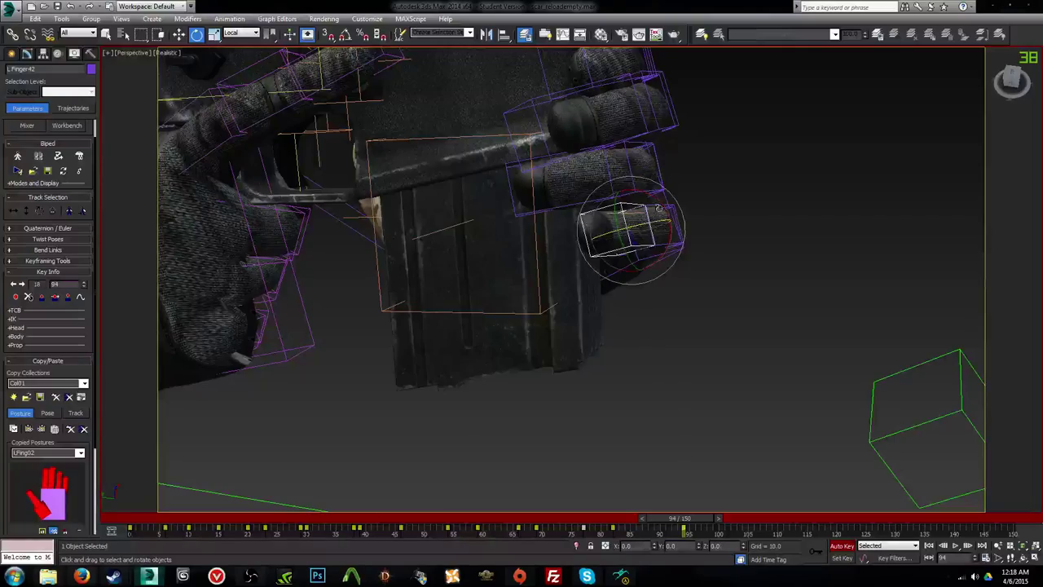
middle_click_drag(659, 208, 710, 336, "alt")
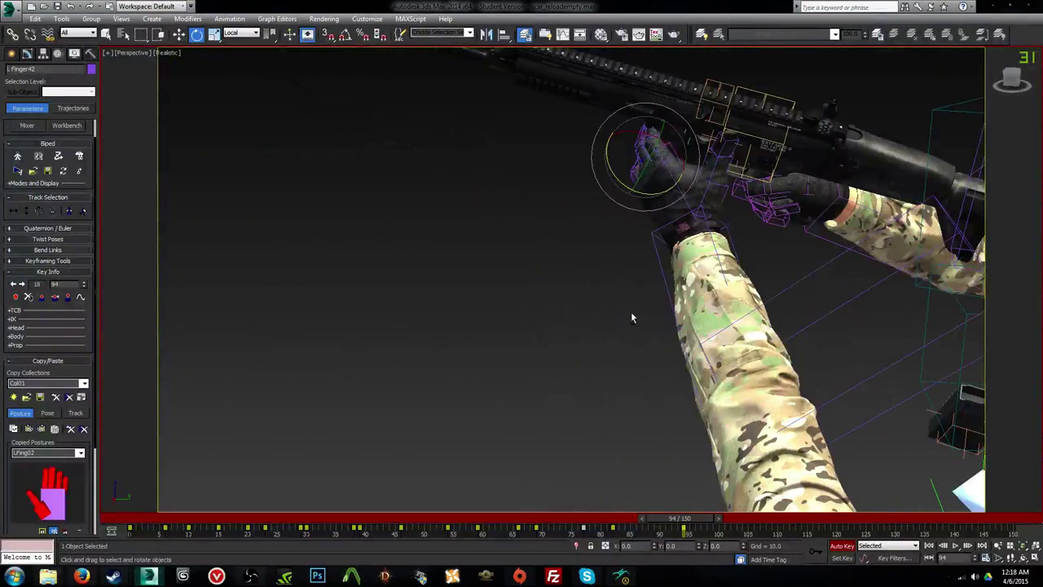
Step: Rotate the left middle finger's base joint at frame 94 to bring it closer around the magazine well
key("c")
mouse_move(680, 517)
left_mouse_down()
mouse_move(692, 516)
mouse_move(617, 513)
mouse_move(715, 522)
mouse_move(673, 528)
left_mouse_up()
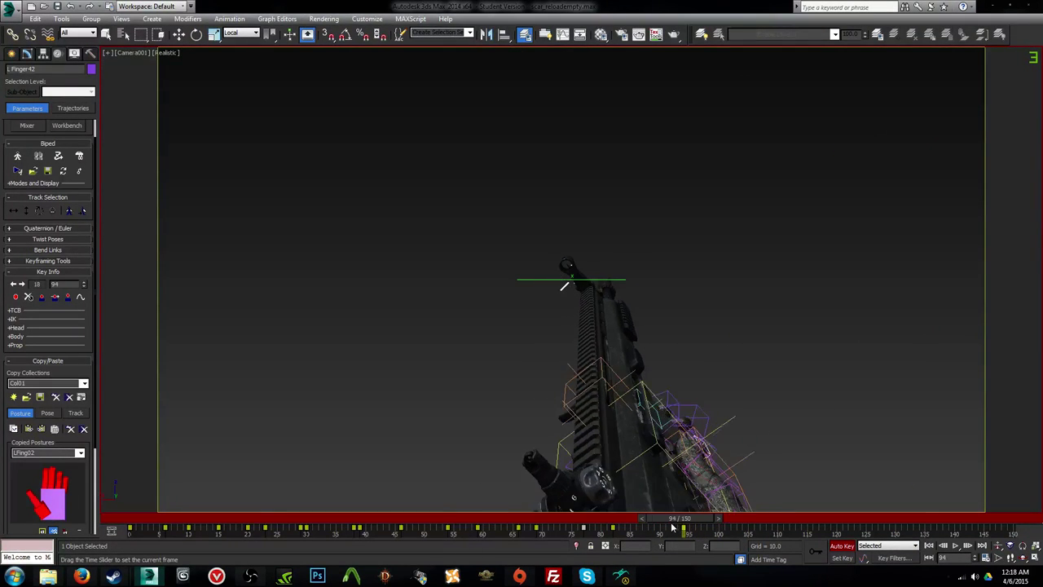
key("p")
key("z")
middle_click_drag(683, 364, 653, 330, "alt")
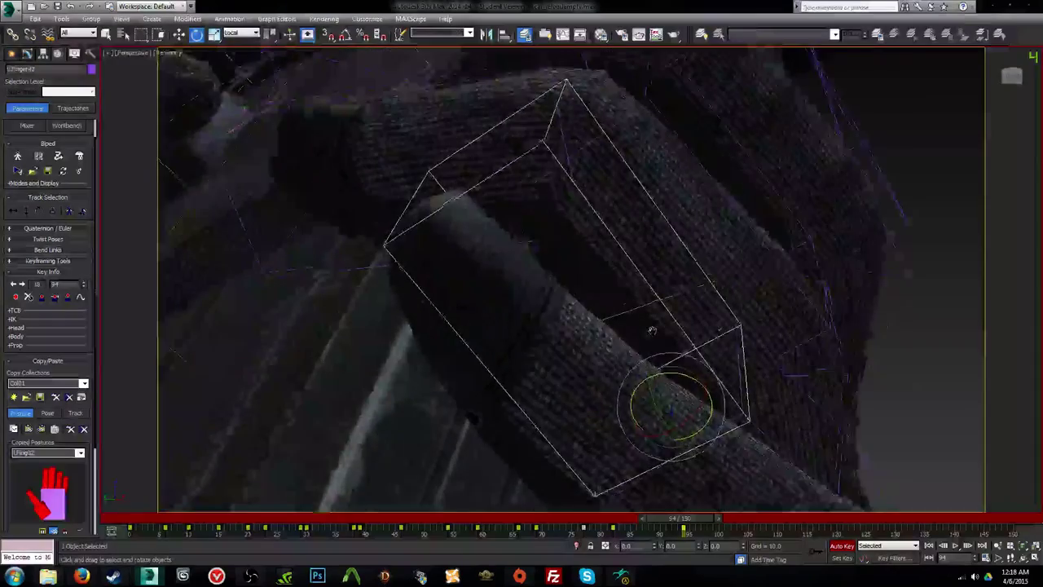
scroll(653, 331, "down", 4)
middle_click_drag(596, 274, 706, 359, "alt")
middle_click_drag(467, 211, 608, 331, "alt")
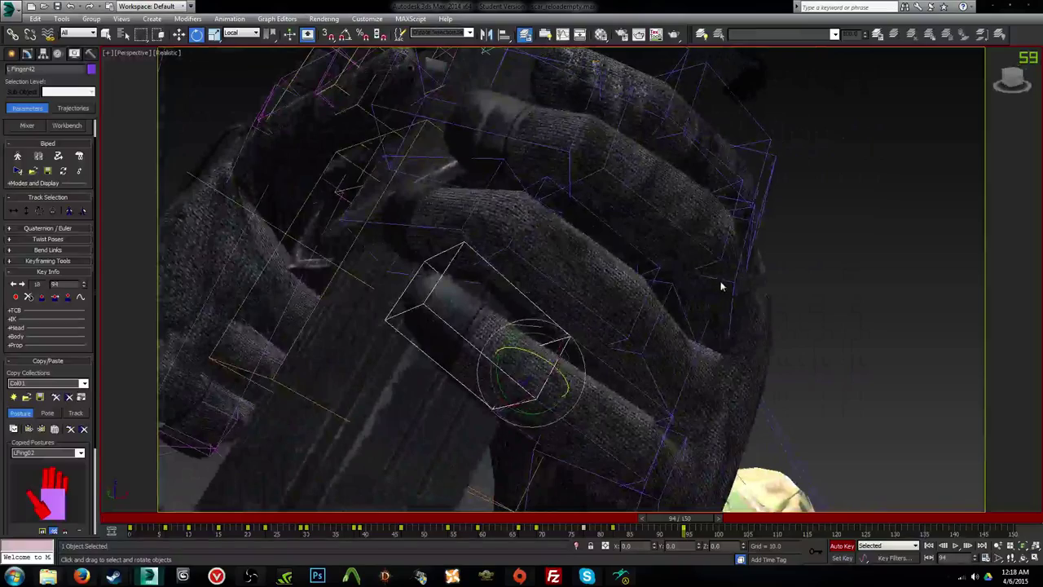
left_click_drag(720, 281, 726, 281)
middle_click_drag(688, 255, 720, 275, "alt")
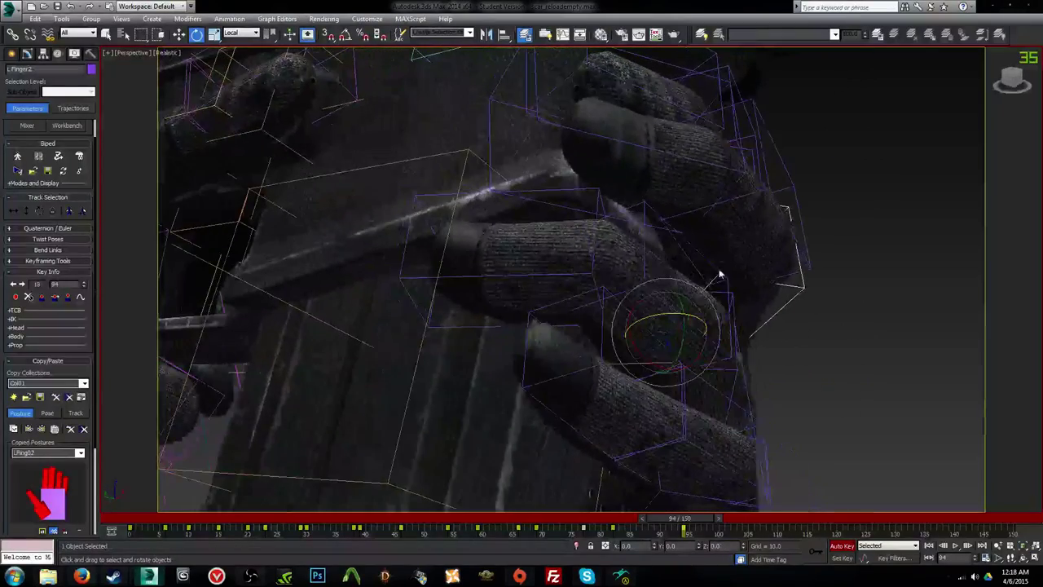
Step: Rotate the left middle finger's middle and tip joints at frame 94 to rest the fingertip on the magazine well
middle_click_drag(692, 316, 738, 186, "alt")
left_click_drag(739, 187, 735, 178)
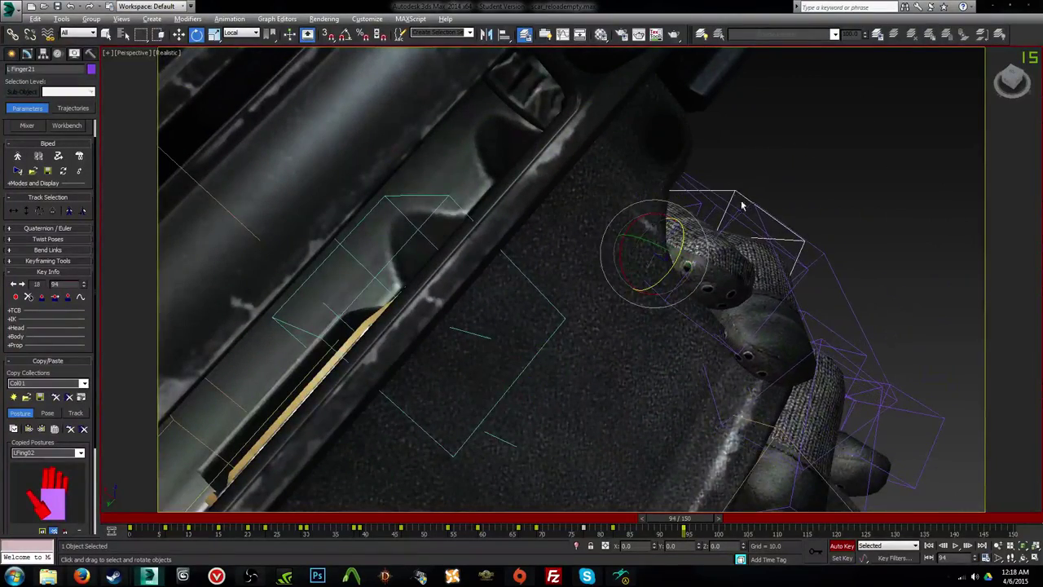
middle_click_drag(742, 206, 831, 237, "alt")
left_click_drag(832, 238, 833, 240)
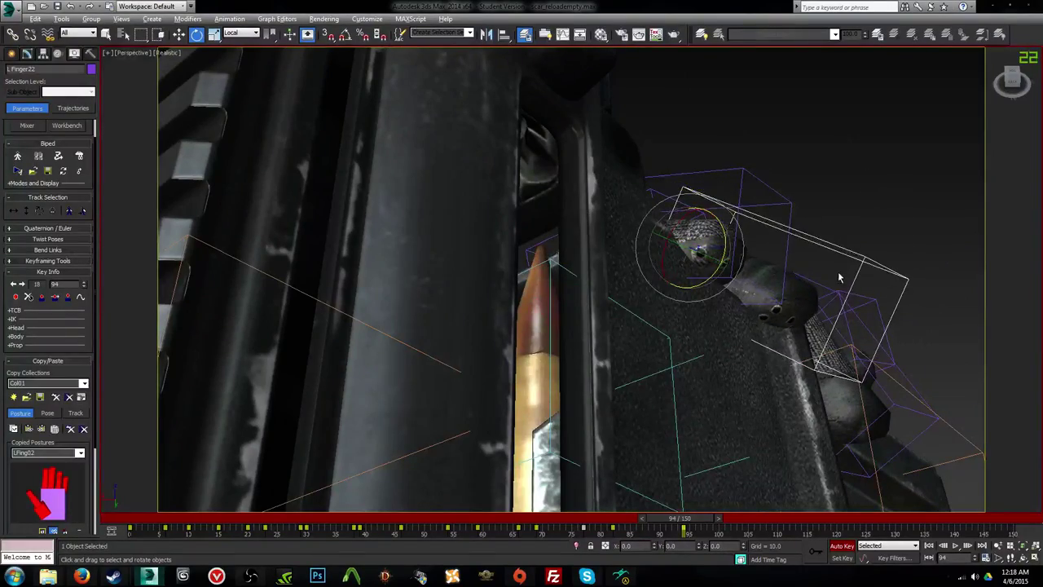
middle_click_drag(839, 278, 760, 237, "alt")
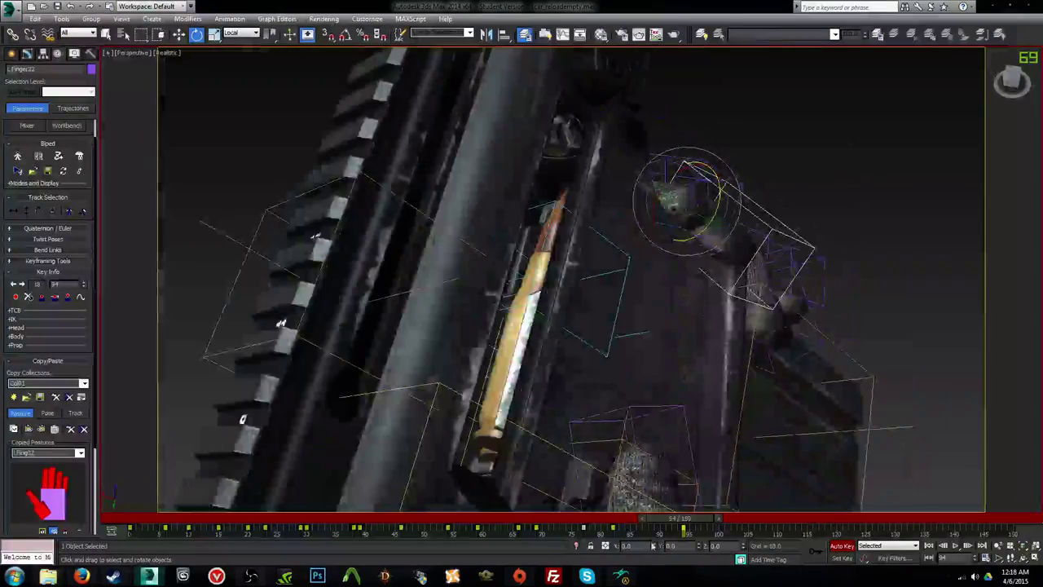
Step: Preview the reload through the camera and rotate the left hand at frame 89 beside the receiver
mouse_move(683, 521)
left_mouse_down()
mouse_move(566, 521)
mouse_move(672, 528)
left_mouse_up()
key("c")
key("/")
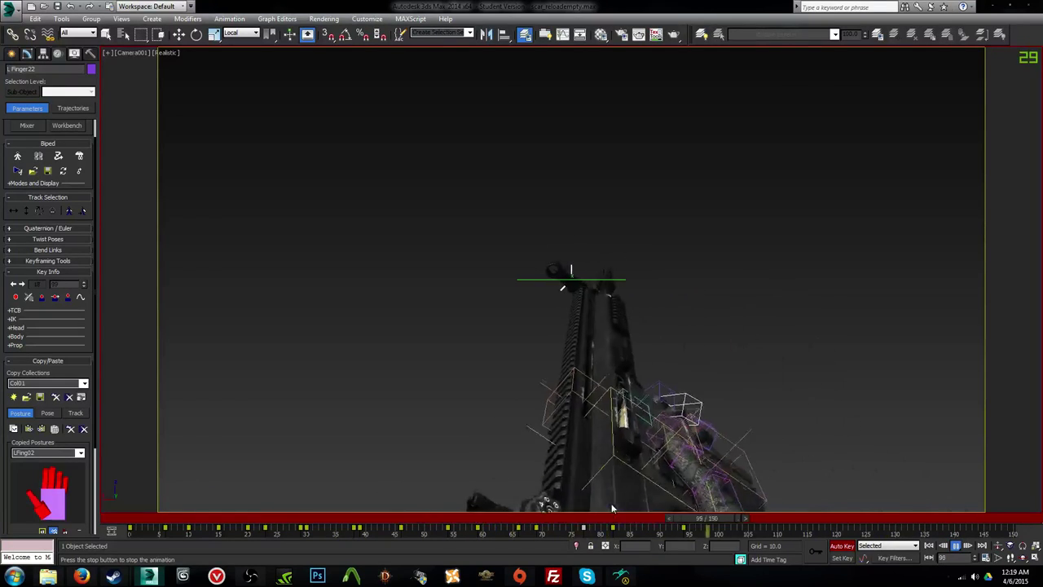
left_click_drag(628, 519, 688, 535)
key("e")
key("e")
key("p")
key("z")
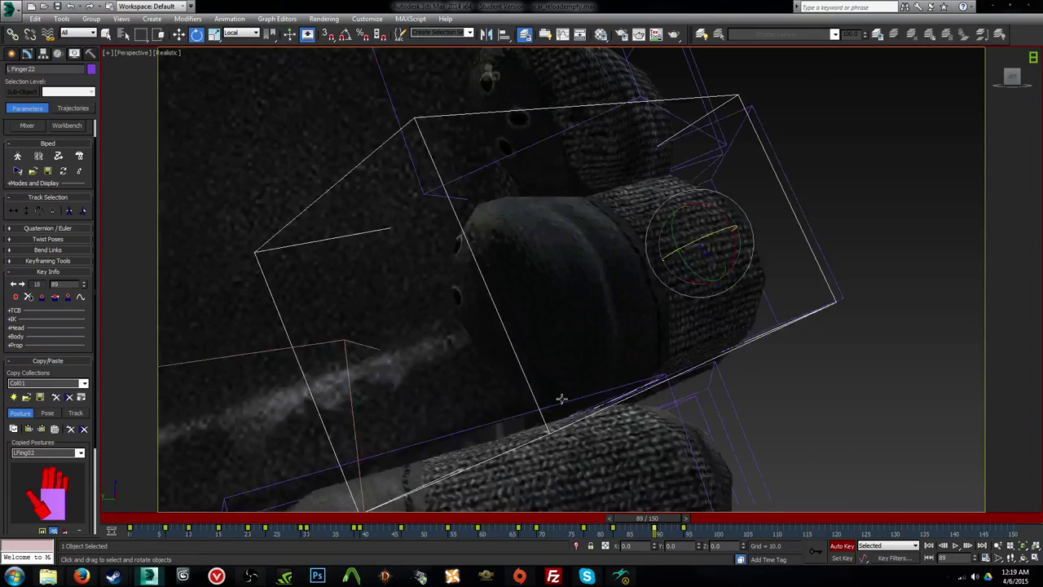
middle_click_drag(562, 398, 699, 374, "alt")
scroll(699, 375, "down", 5)
middle_click_drag(644, 416, 607, 385, "alt")
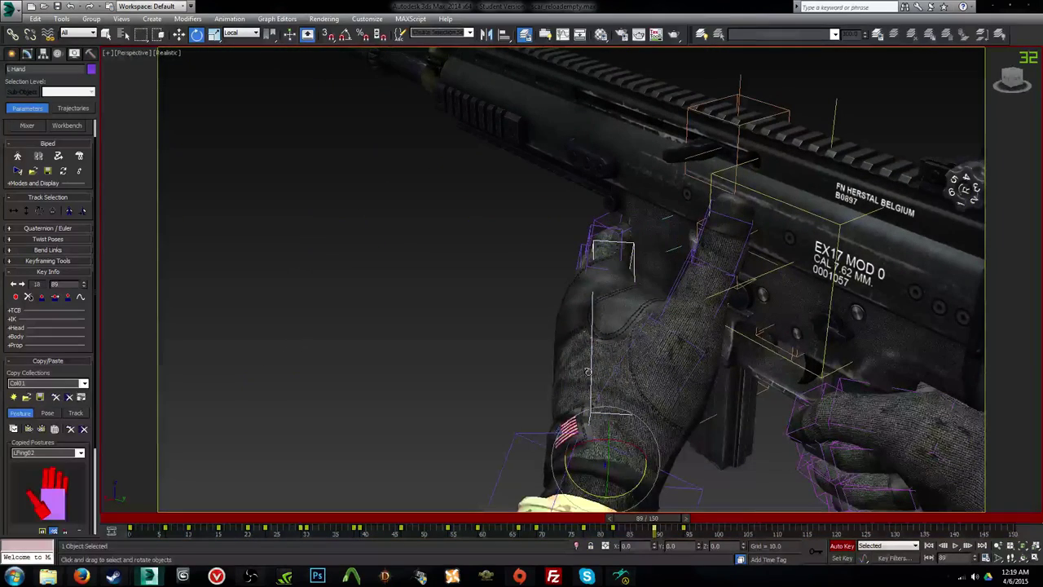
middle_click_drag(606, 442, 595, 466, "alt")
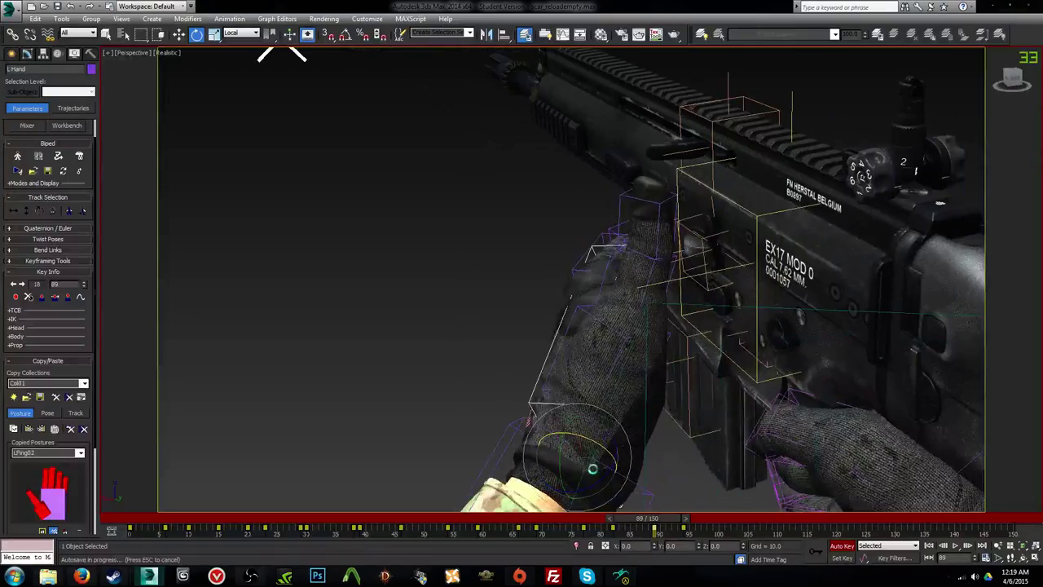
left_click_drag(598, 473, 596, 470)
Step: Move the left hand at frame 89 so the thumb reaches the bolt release on the receiver
middle_click_drag(596, 466, 705, 470, "alt")
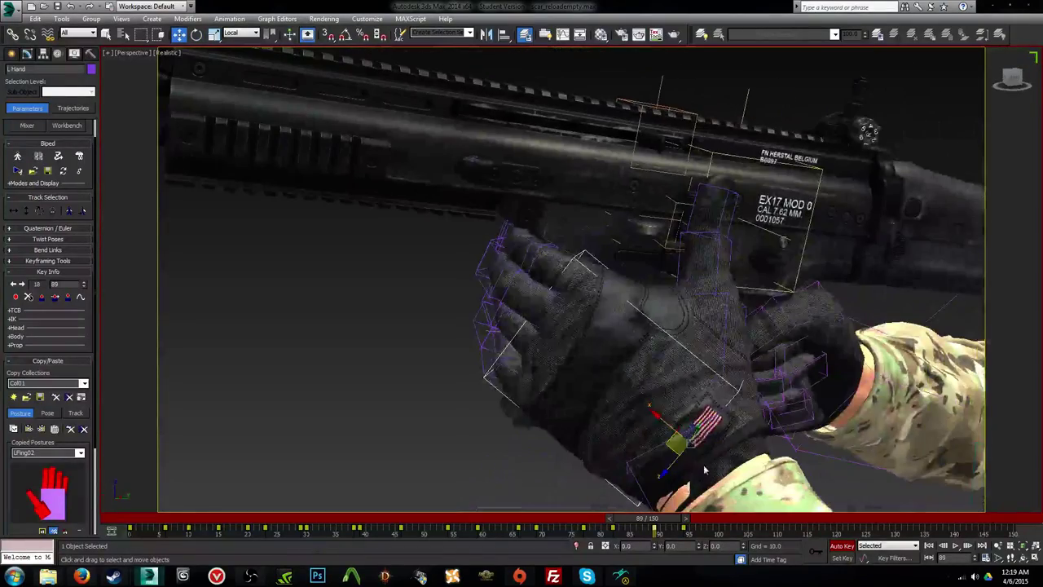
left_click_drag(676, 465, 668, 484)
middle_click_drag(662, 448, 575, 406, "alt")
left_click_drag(593, 397, 596, 401)
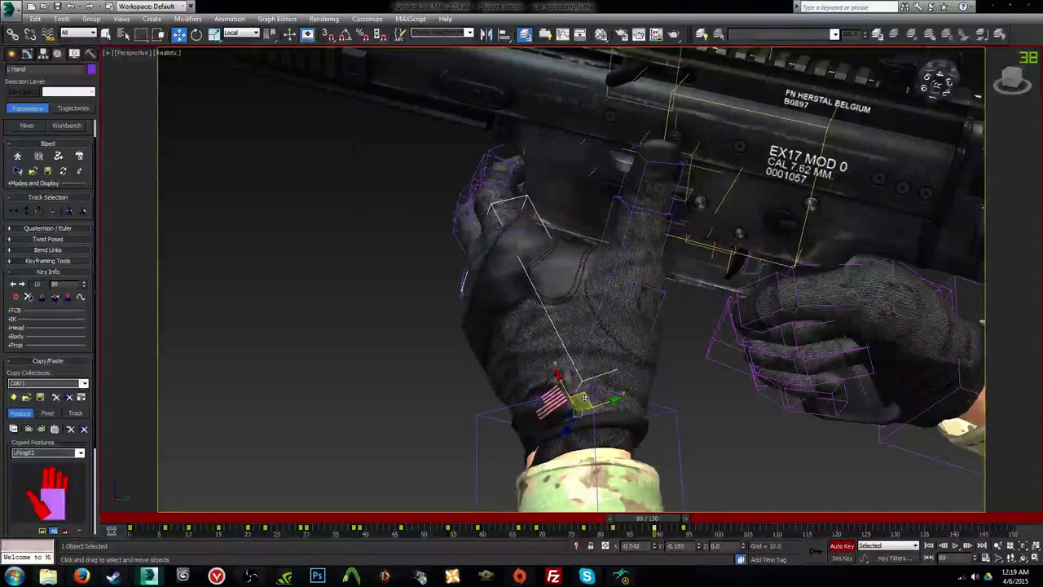
middle_click_drag(595, 401, 620, 397, "alt")
left_click_drag(597, 388, 604, 423)
Step: Play the reload through the camera and shift the left hand's keys from frames 89 and 94 to 88 and 92
left_click_drag(634, 522, 554, 503)
key("c")
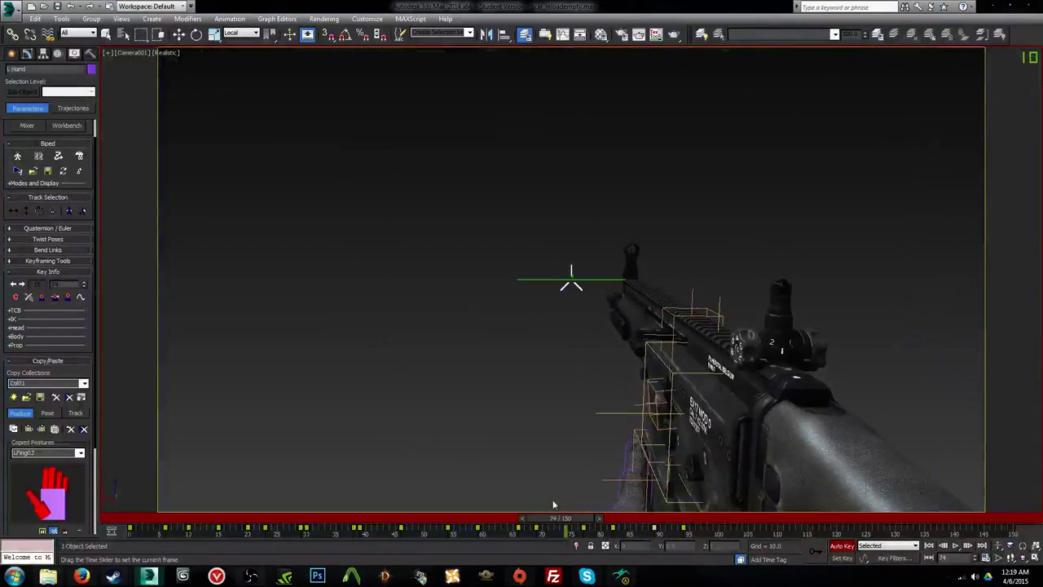
key("slash")
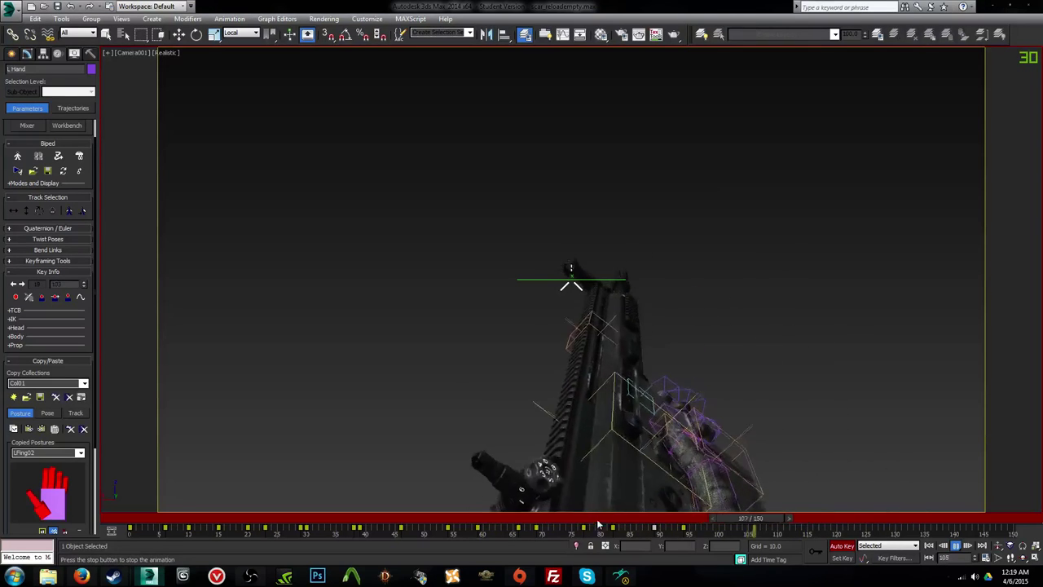
key("/")
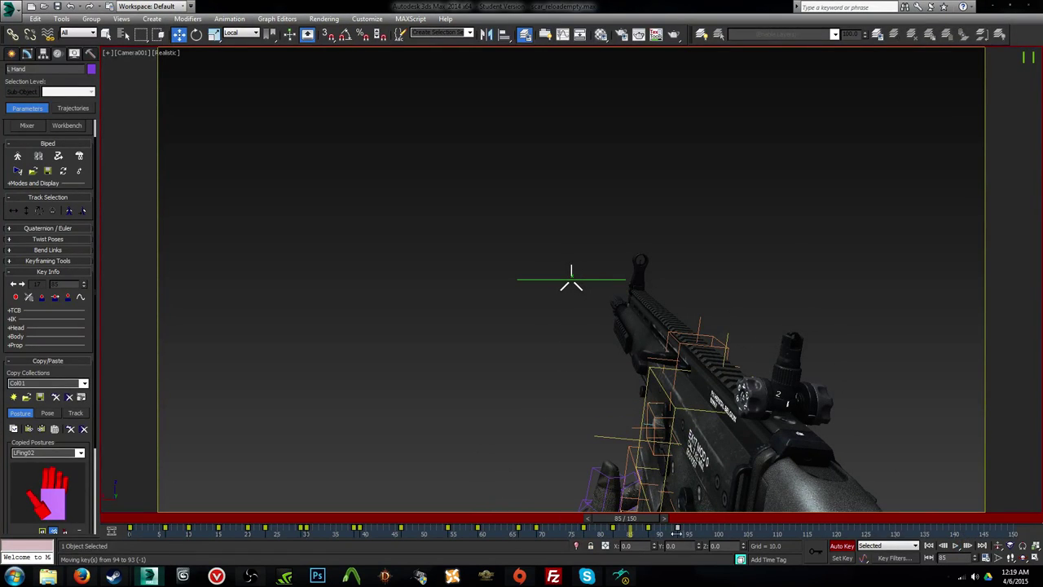
key("slash")
left_click_drag(671, 522, 654, 524)
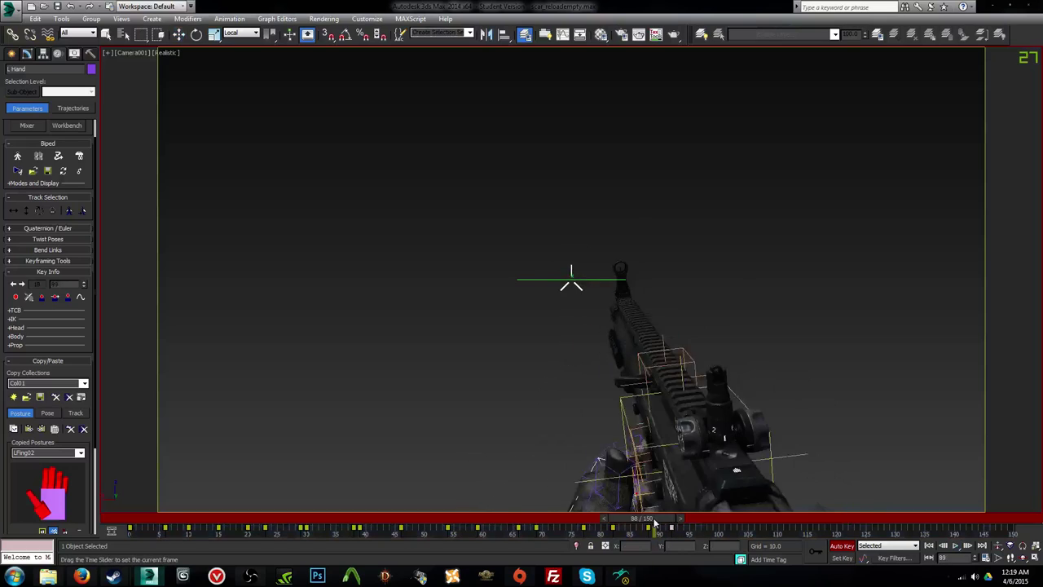
Step: Copy the left thumb's posture from frame 82 and paste it at frame 88
key("p")
key("z")
middle_click_drag(617, 380, 708, 318, "alt")
scroll(708, 318, "down", 3)
key("e")
middle_click_drag(687, 282, 610, 277, "alt")
scroll(569, 301, "up", 2)
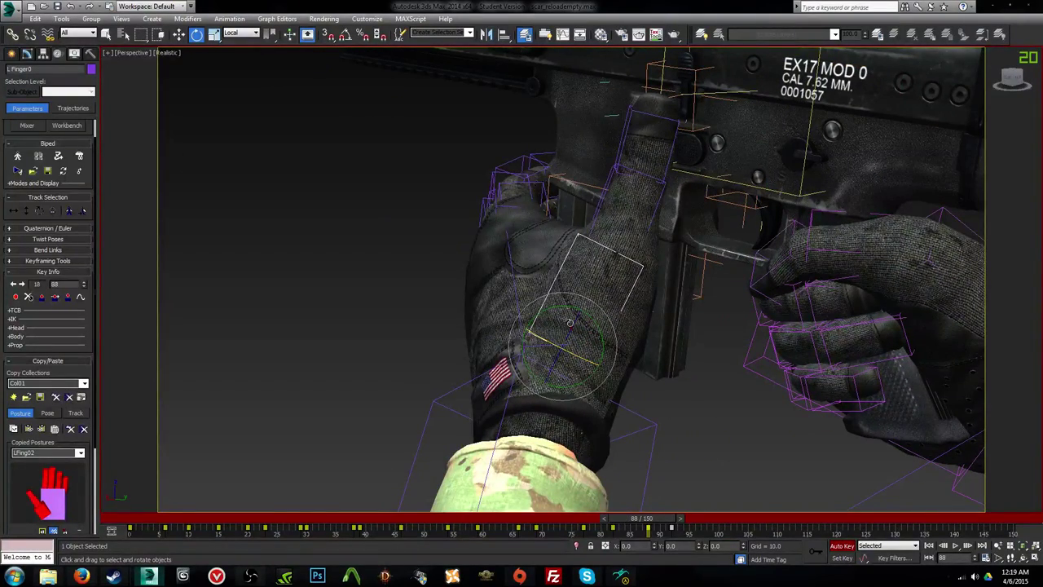
double_click(523, 330)
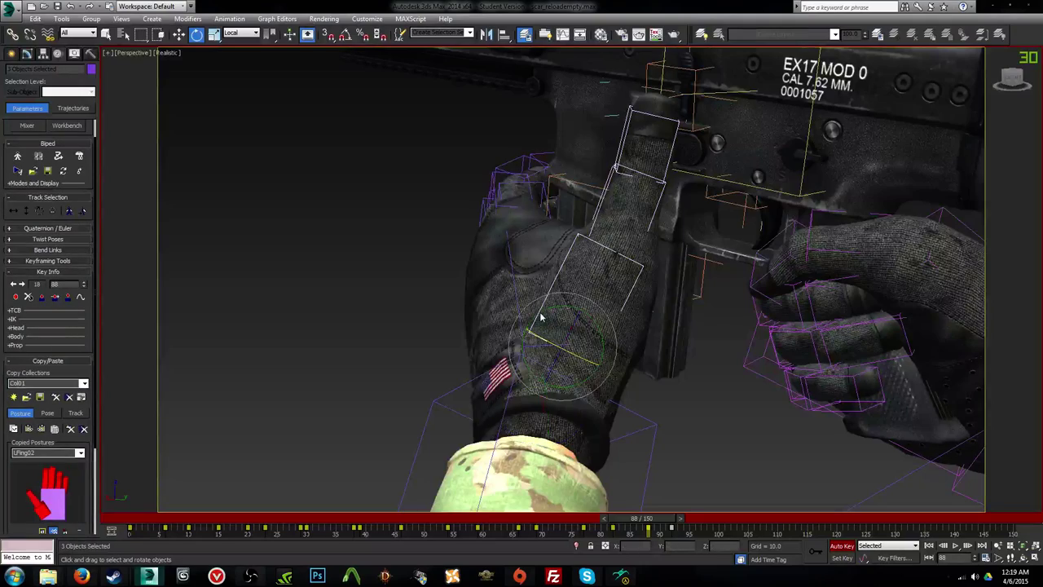
left_click_drag(640, 518, 601, 518)
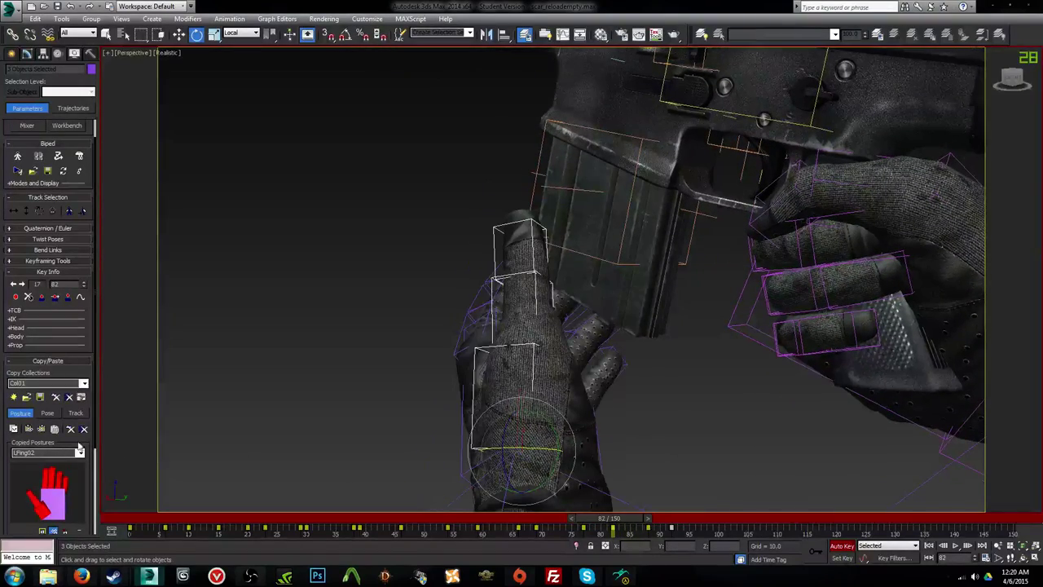
key("period")
key("period")
key("period")
key("period")
key("period")
key("period")
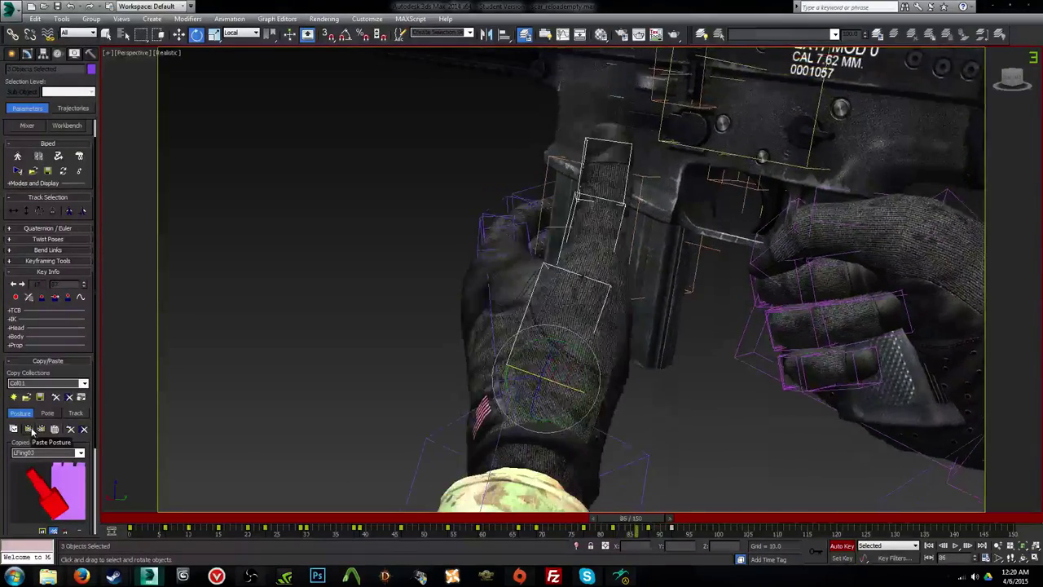
Step: Rotate the left thumb's tip joint at frame 88 to adjust its contact with the bolt release
middle_click_drag(519, 328, 510, 351)
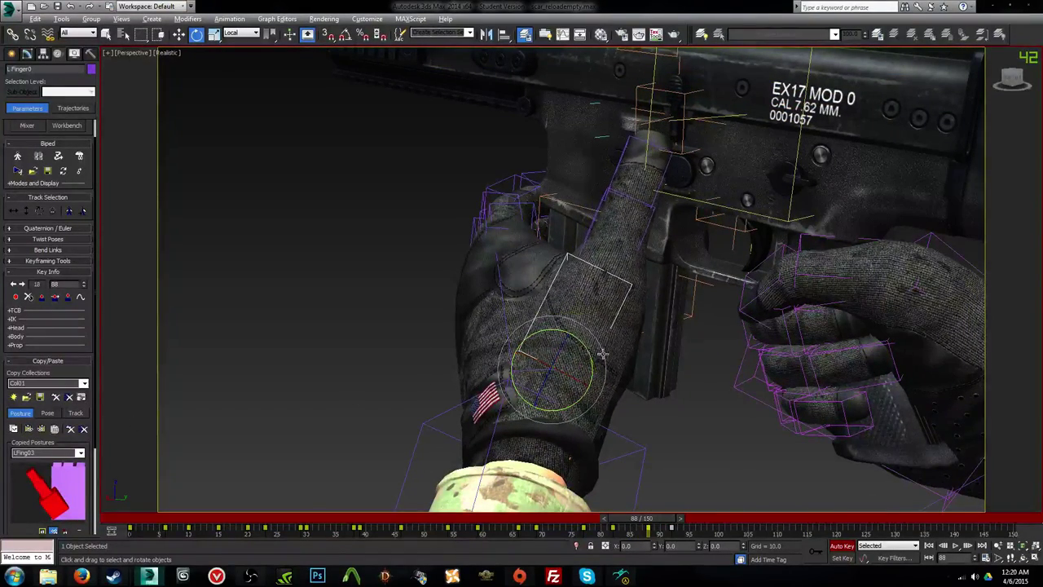
middle_click_drag(602, 353, 507, 265, "alt")
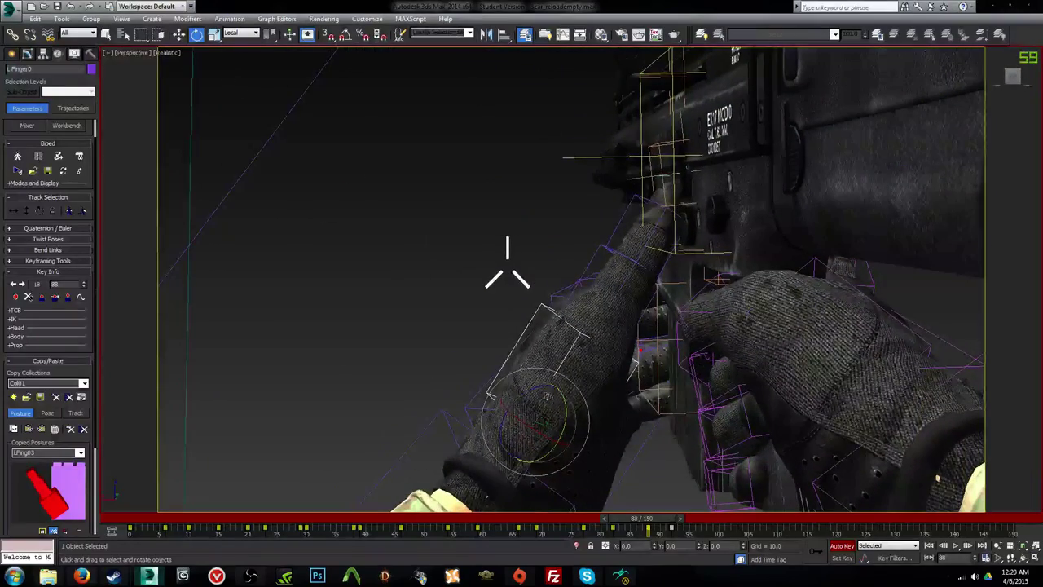
left_click(585, 247)
left_click_drag(615, 221, 590, 220)
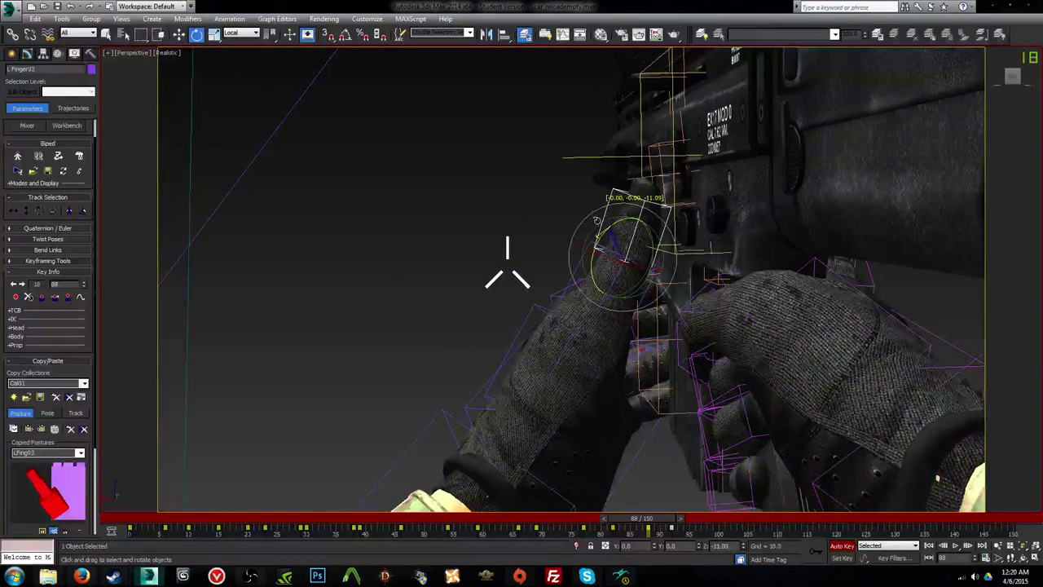
Step: Play the reload through the camera and check the live stream in Open Broadcaster Software
mouse_move(657, 522)
left_mouse_down()
mouse_move(692, 523)
mouse_move(673, 521)
left_mouse_up()
key("c")
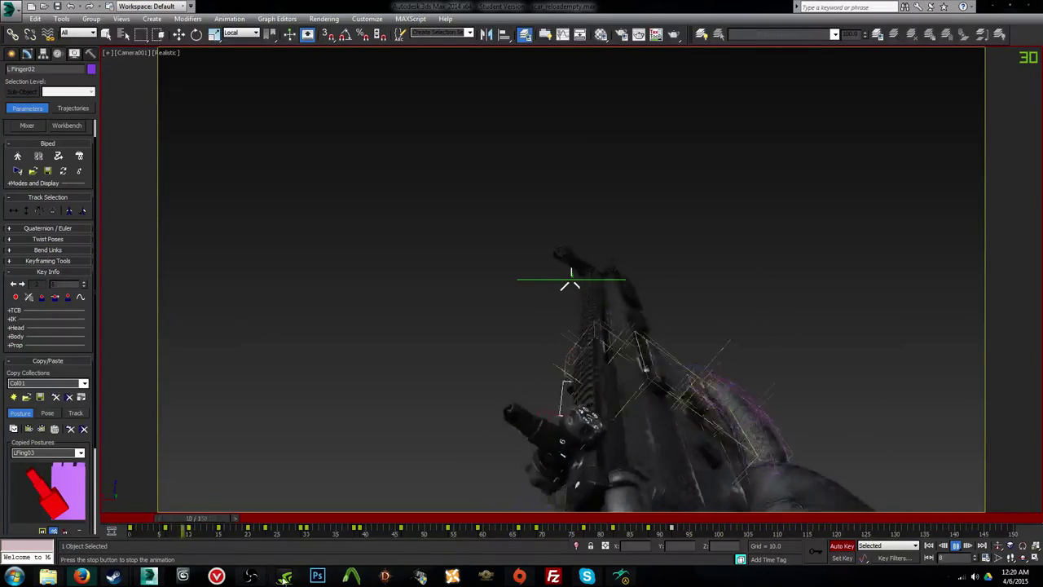
left_click(253, 577)
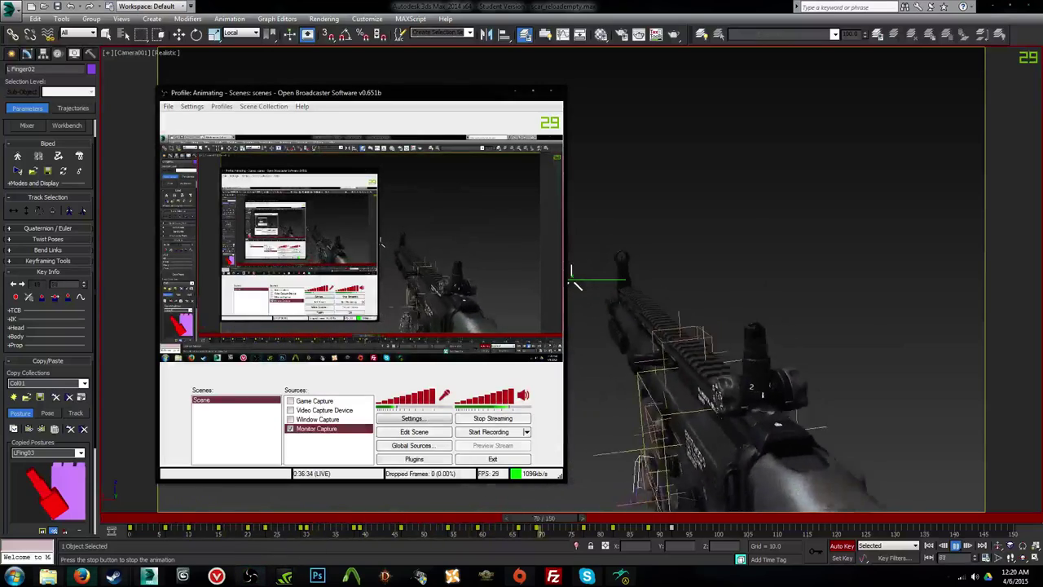
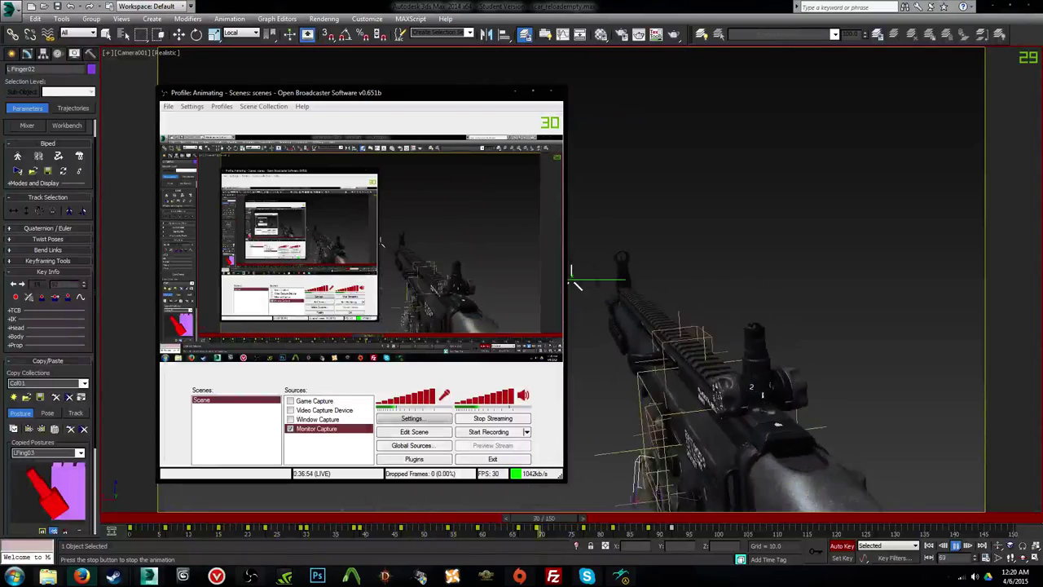
left_click(573, 276)
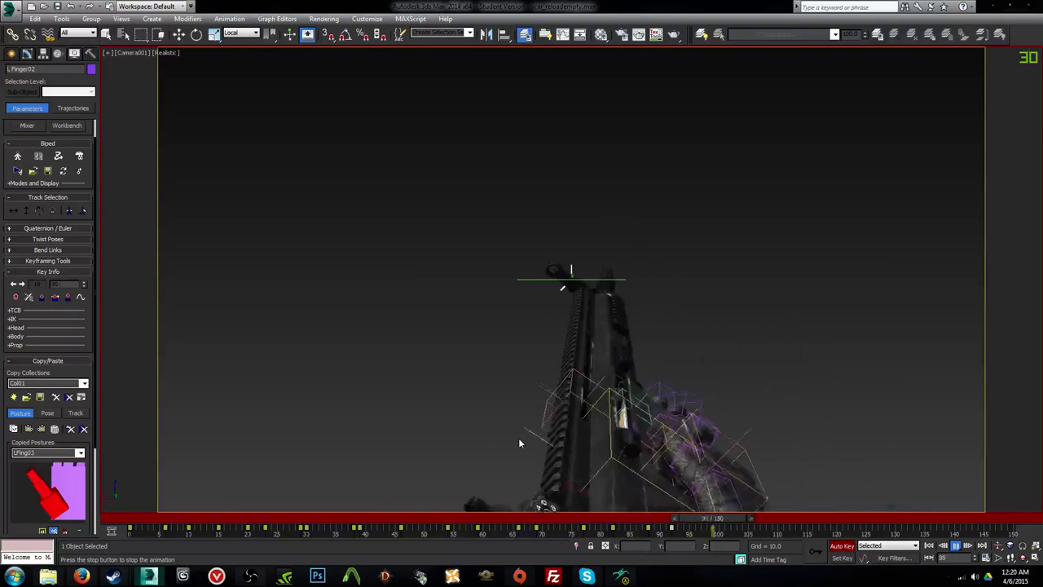
left_click(561, 518)
Step: Raise the left hand about 0.77 units at frame 82 using the View reference coordinate system
left_click_drag(562, 519, 615, 526)
key("e")
key("l")
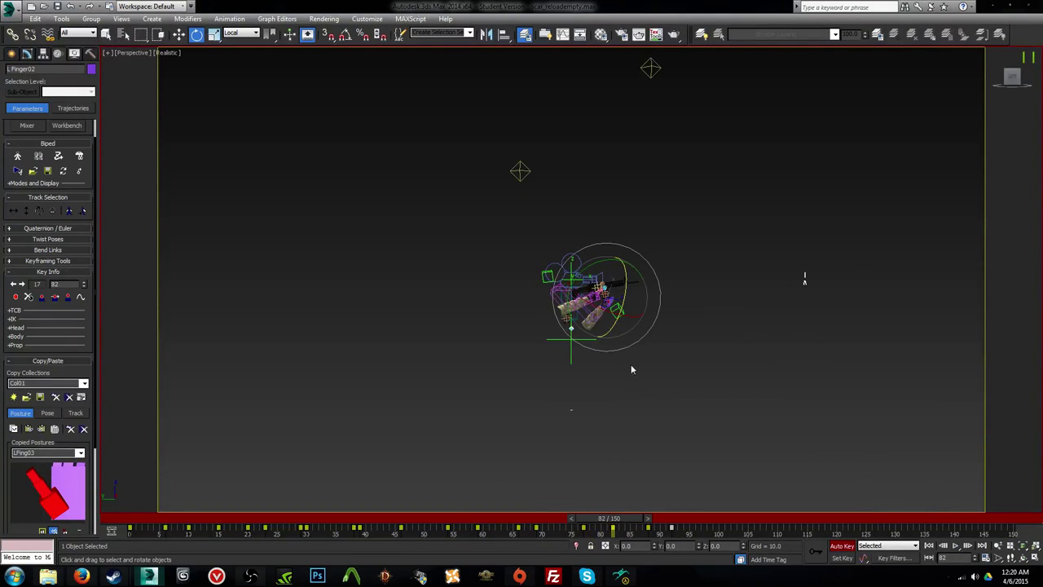
key("z")
scroll(619, 335, "down", 5)
middle_click_drag(618, 336, 588, 421, "alt")
key("w")
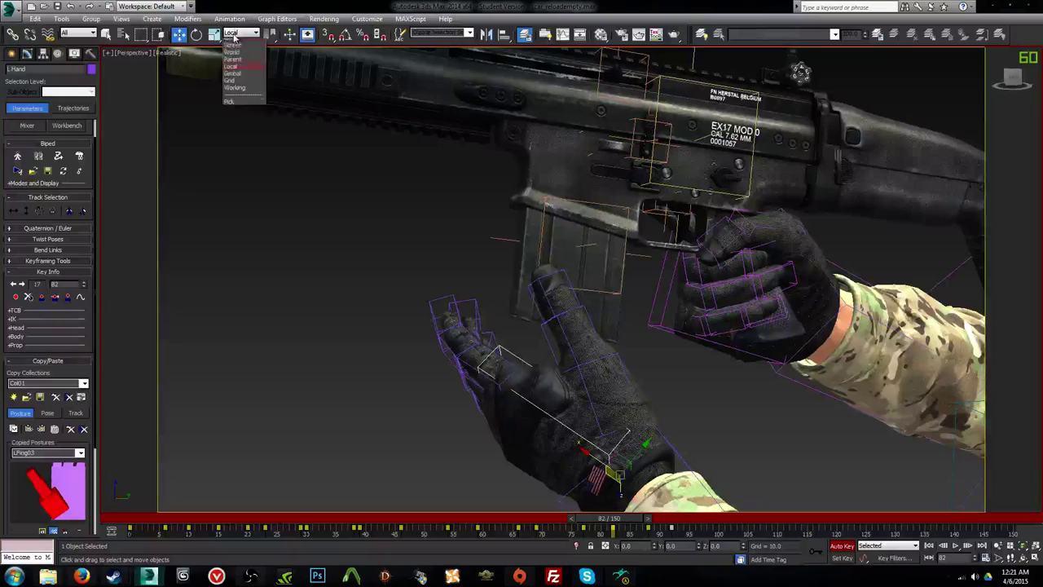
left_click_drag(634, 463, 634, 427)
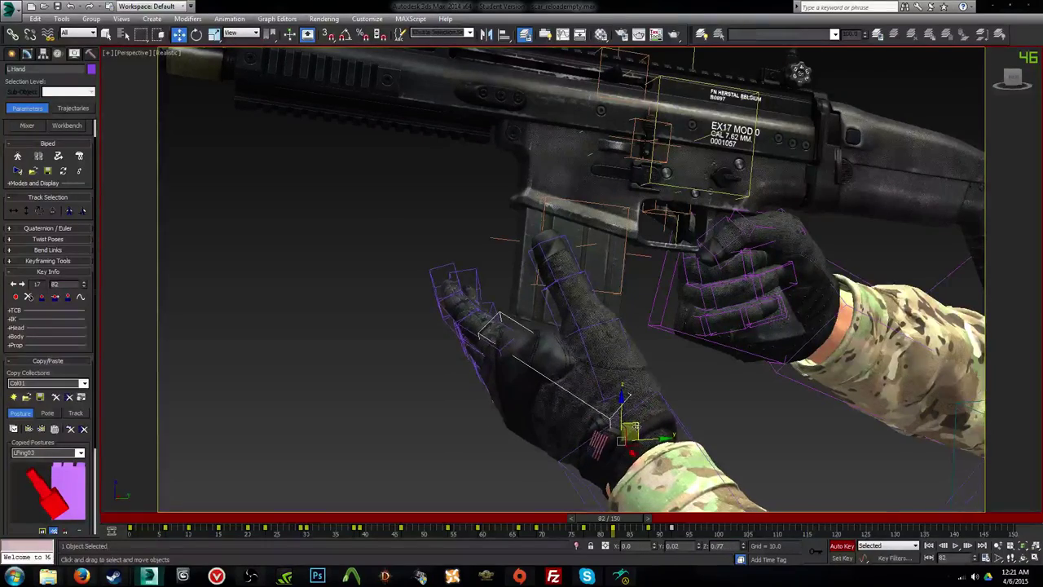
Step: Copy the posture of the four left fingers from an earlier frame and paste it at frame 88
left_click_drag(619, 519, 666, 510)
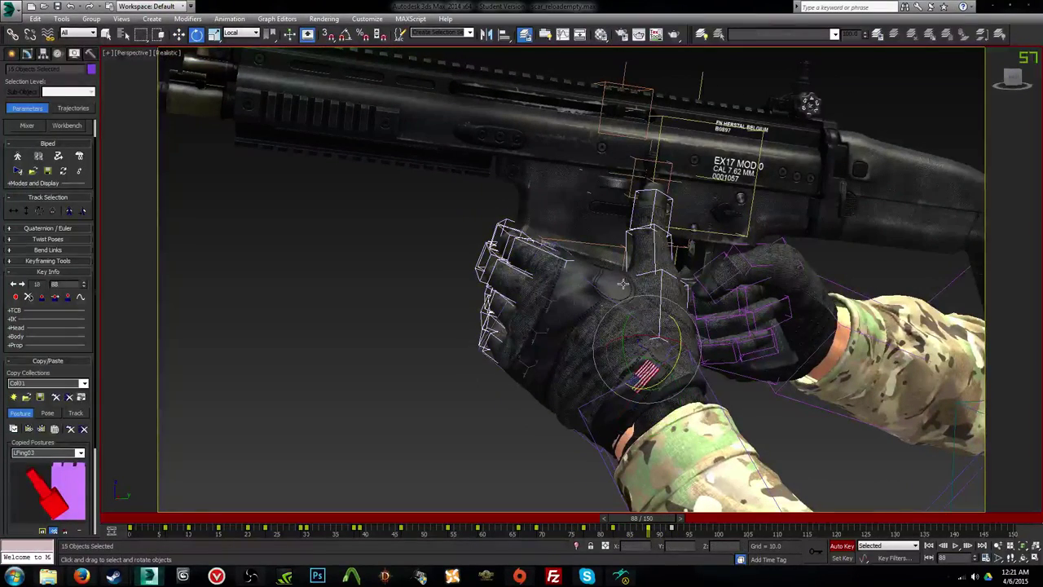
mouse_move(654, 523)
left_mouse_down()
mouse_move(632, 522)
mouse_move(643, 524)
left_mouse_up()
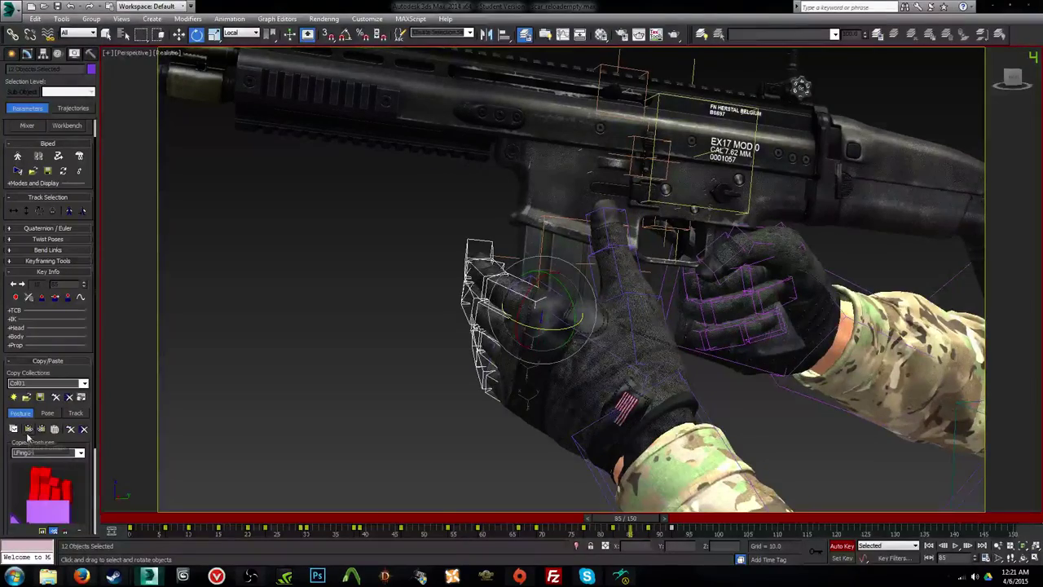
key("period")
key("period")
key("period")
left_click(29, 432)
Step: Move the left-hand keys at frames 92, 95 and 96 earlier to frames 91, 93 and 94, checking the timing in playback
middle_click_drag(288, 421, 645, 415, "alt")
left_click_drag(626, 522, 670, 526)
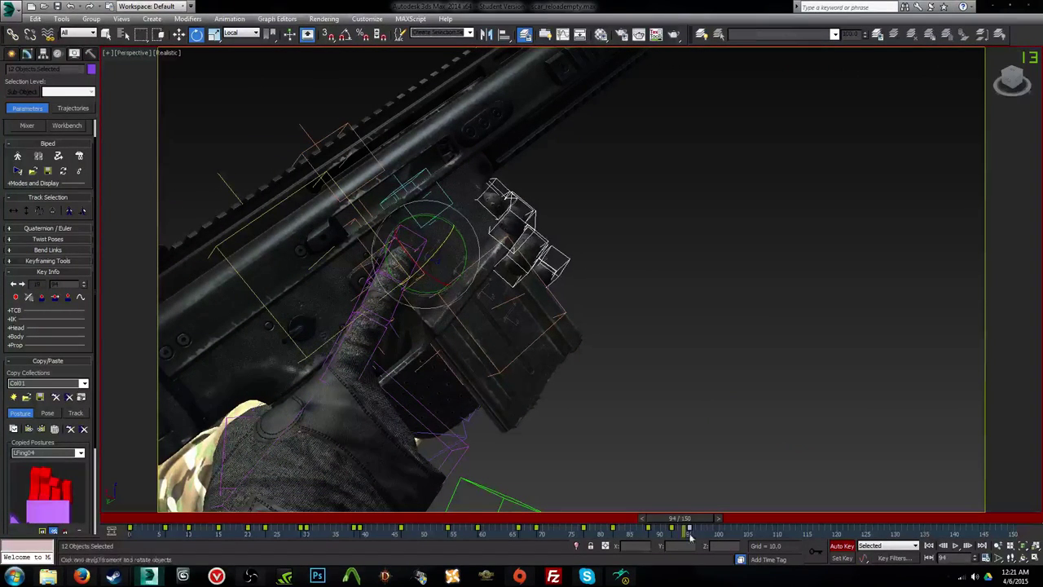
left_click_drag(696, 526, 683, 526)
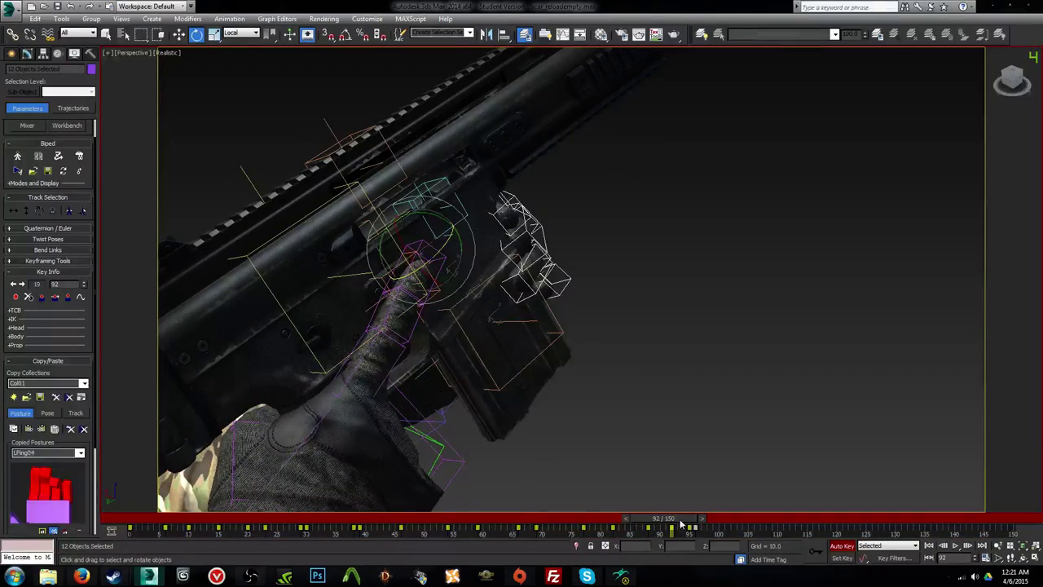
key("/")
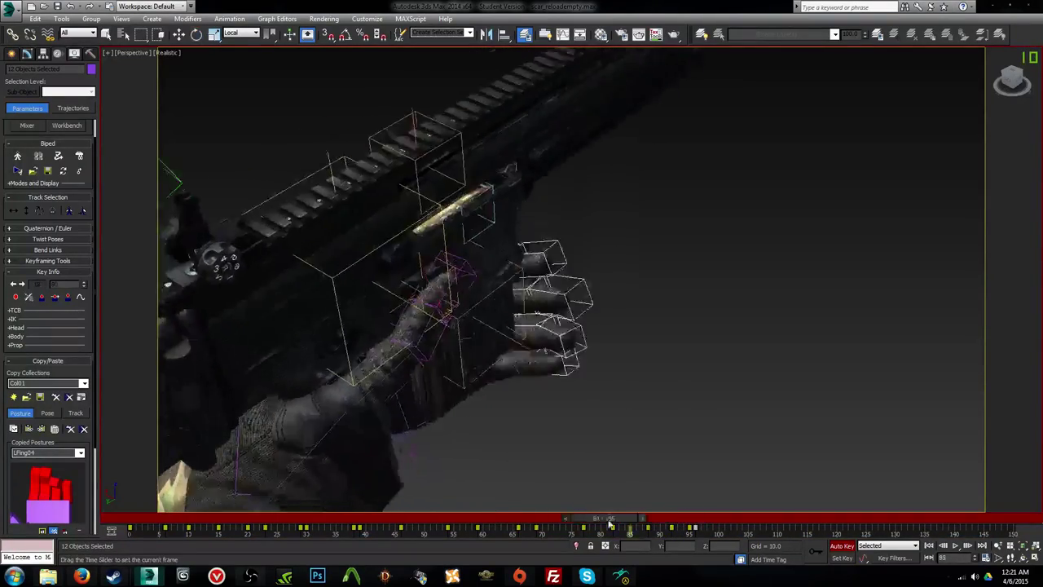
key("c")
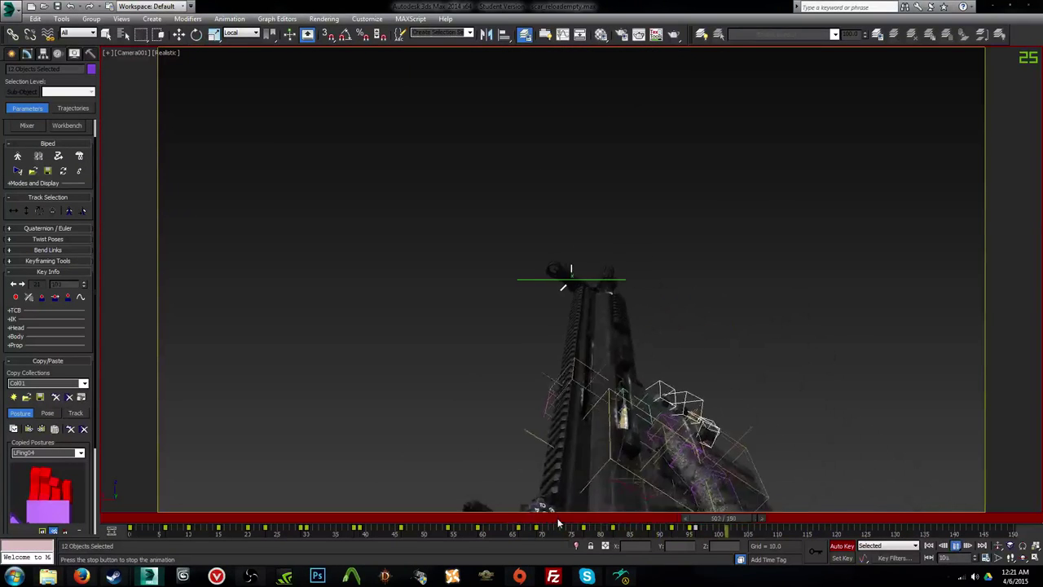
left_click_drag(661, 529, 672, 528)
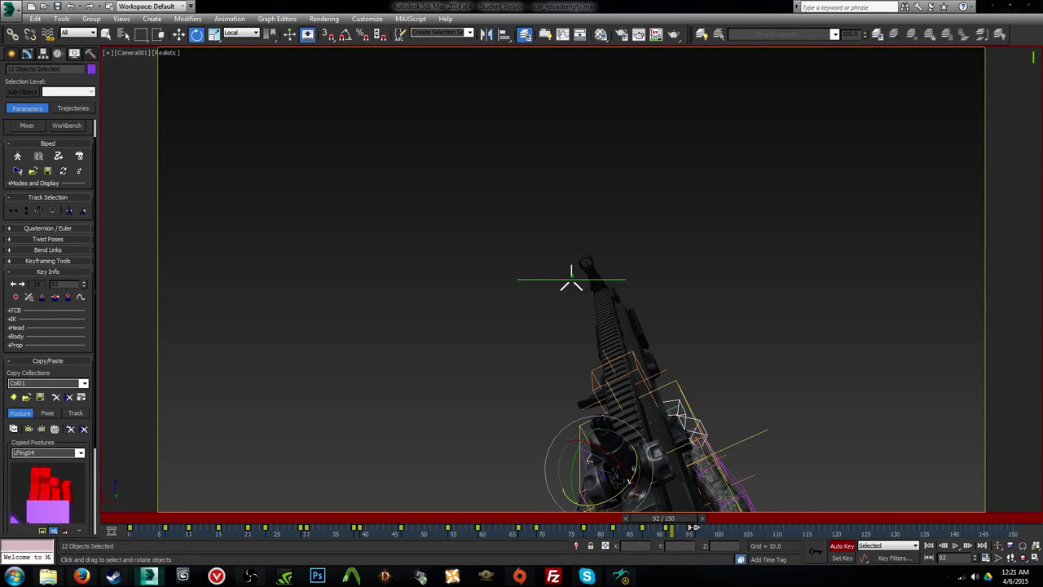
key("slash")
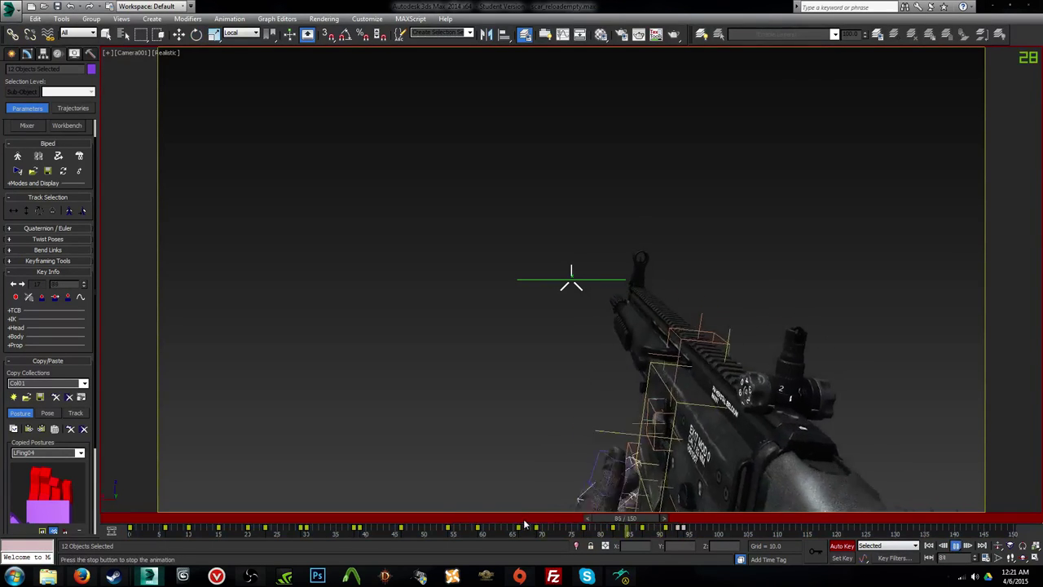
Step: Shift the left-hand key at frame 88 to frame 86 and replay the reload through the camera
left_click_drag(609, 518, 637, 530)
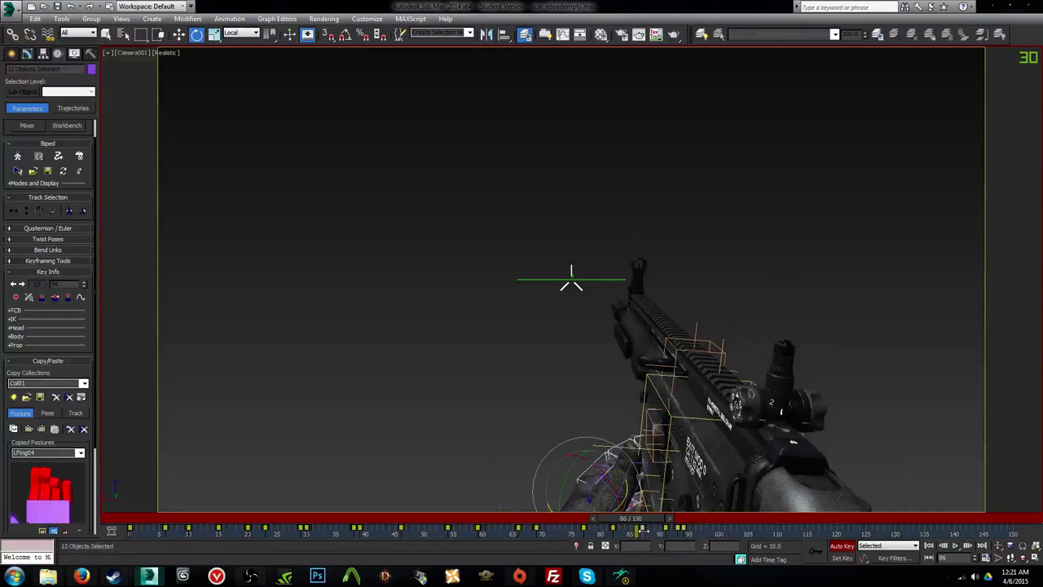
key("slash")
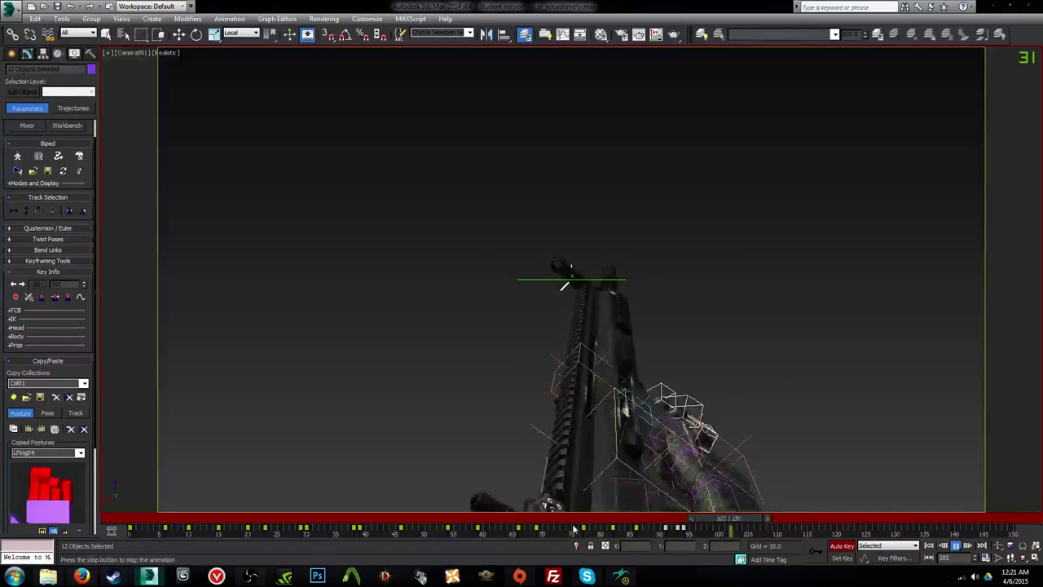
left_click_drag(618, 520, 644, 521)
key("slash")
Step: Rotate the left thumb's tip joint about -12.29 degrees on its local Z axis at frame 69 and play the result
left_click(787, 394)
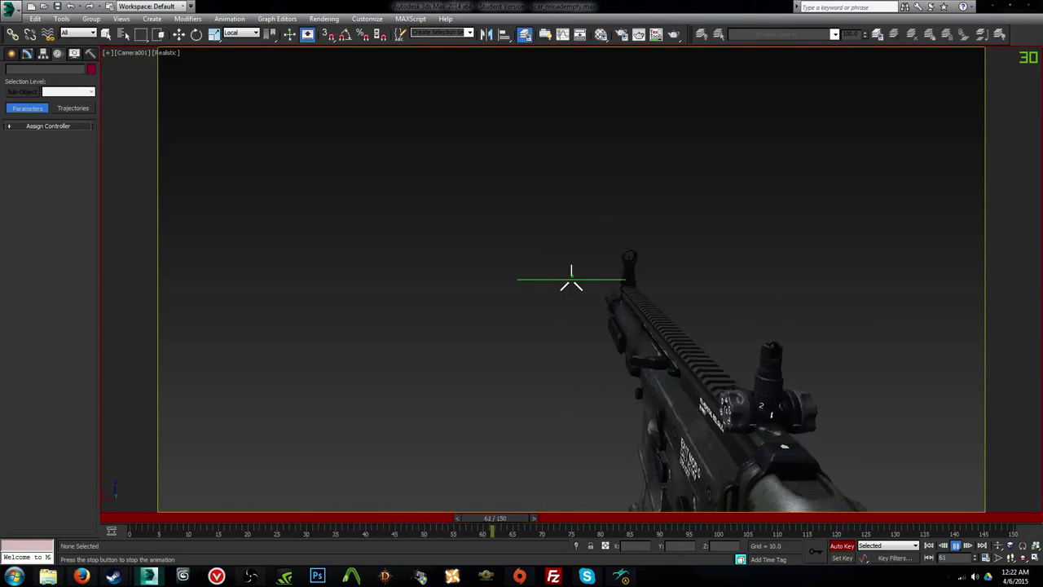
left_click_drag(652, 518, 561, 528)
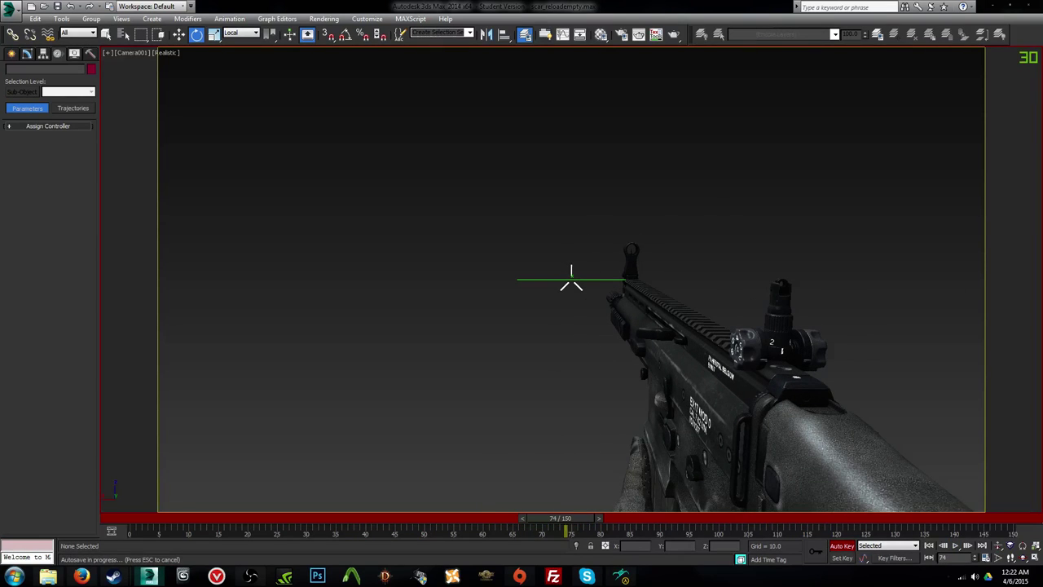
left_click(627, 497)
mouse_move(561, 518)
left_mouse_down()
mouse_move(518, 519)
mouse_move(551, 527)
left_mouse_up()
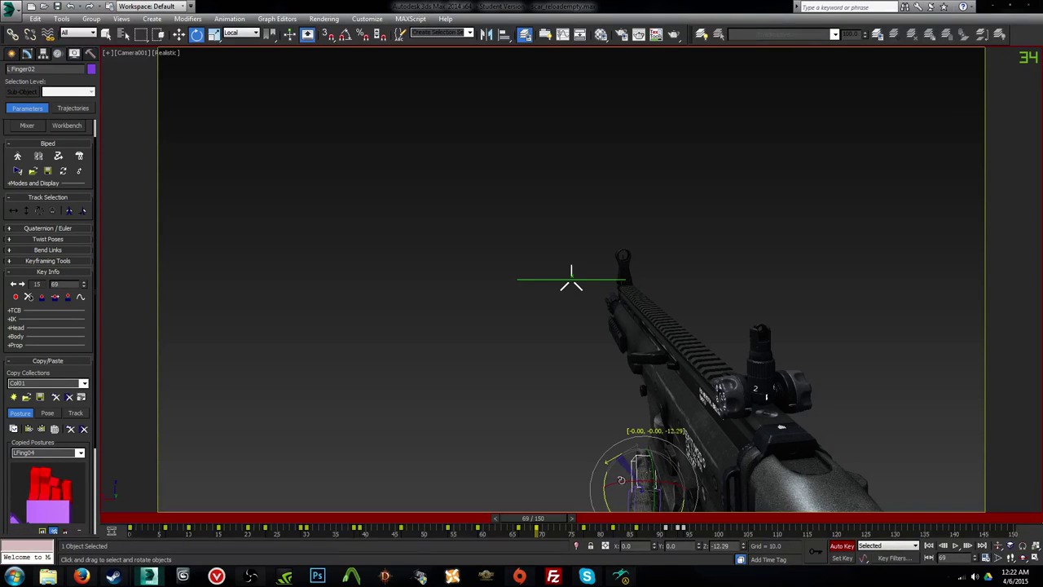
key("/")
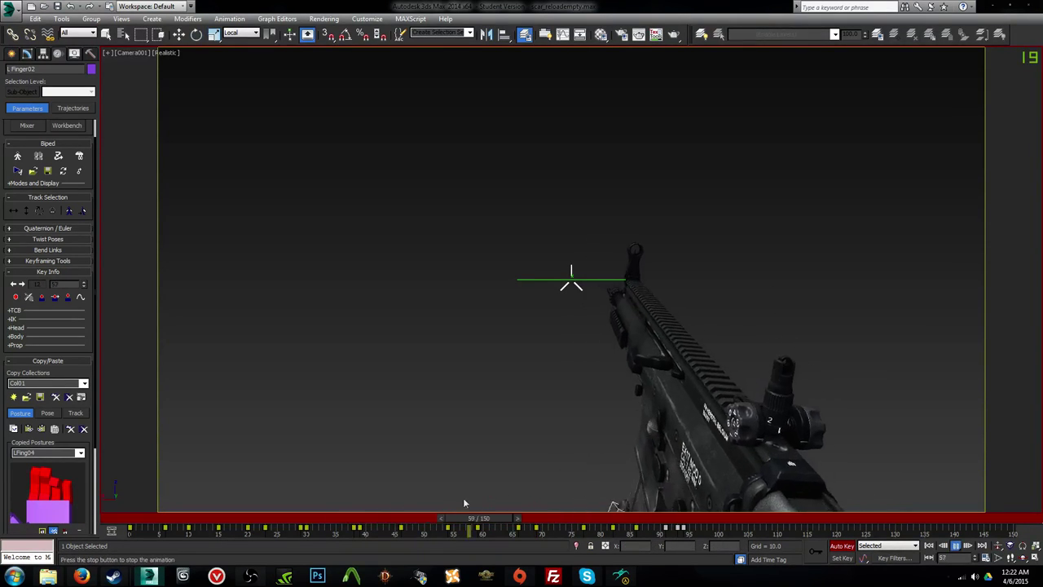
Step: Rotate the left thumb's middle joint about 2.55 degrees and its tip about 5.2 degrees on local Z at frame 77
left_click_drag(564, 523, 585, 530)
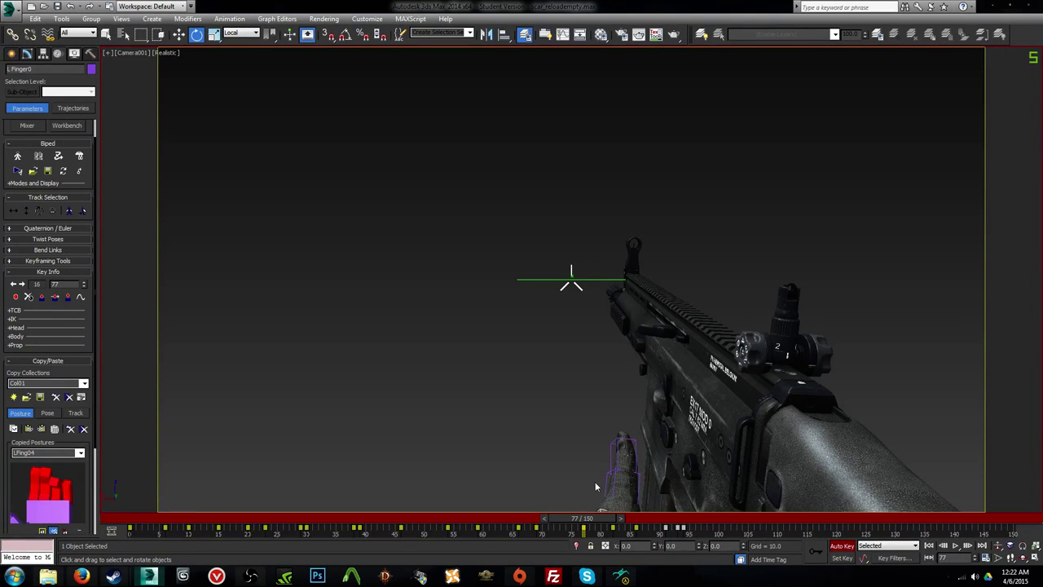
left_click(602, 487)
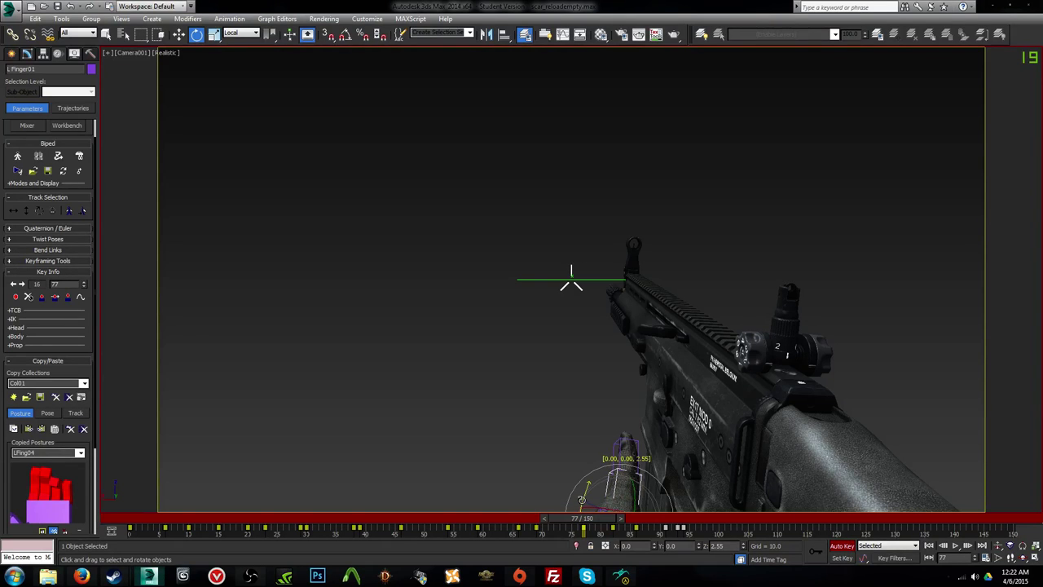
left_click(620, 450)
left_click_drag(606, 438, 619, 449)
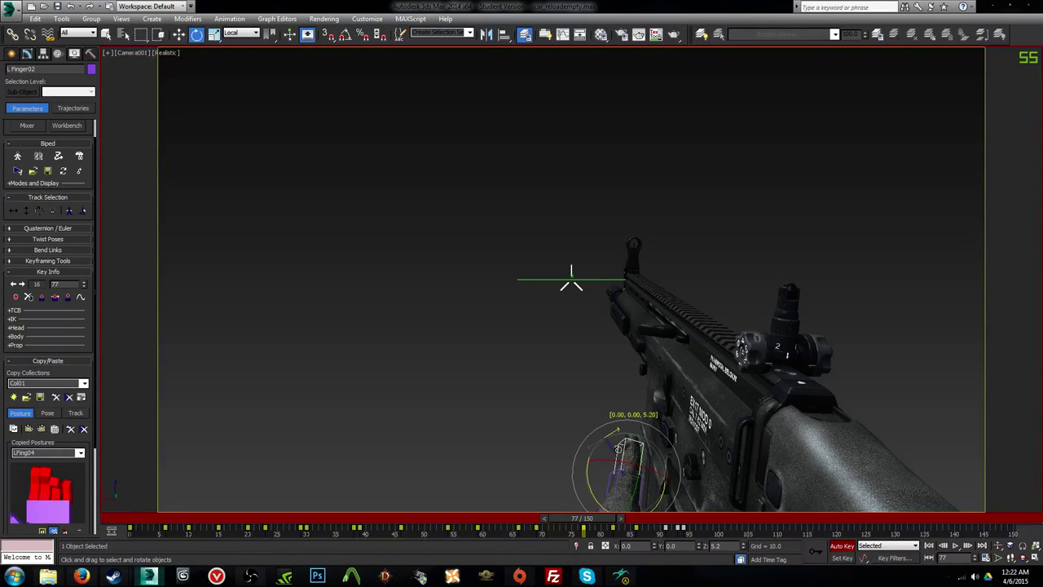
key("slash")
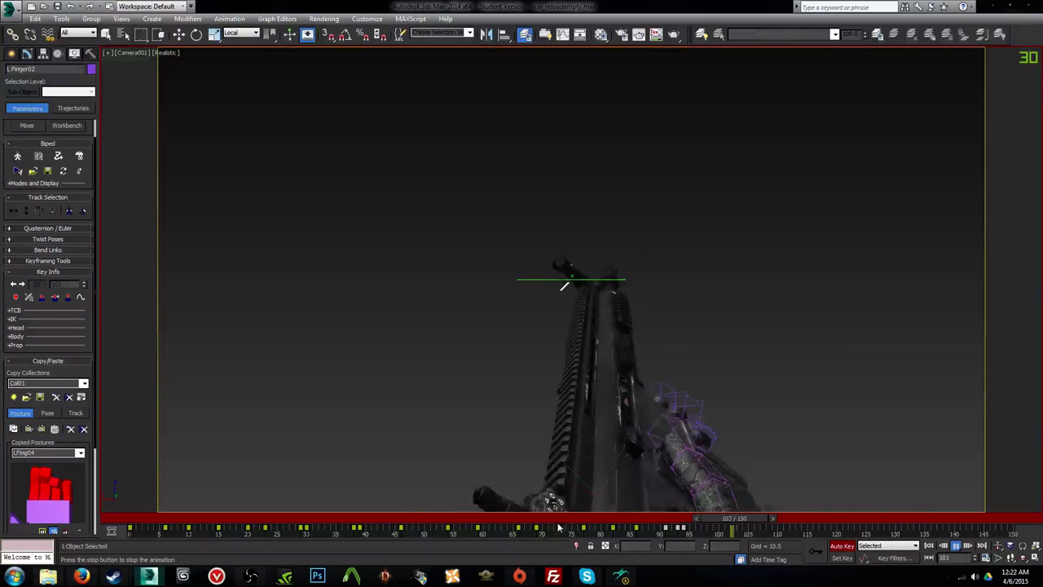
Step: Rotate the left thumb's outer two joints about 4.59 degrees at frame 82 and its tip about 10.72 degrees at frame 86
left_click_drag(562, 520, 613, 520)
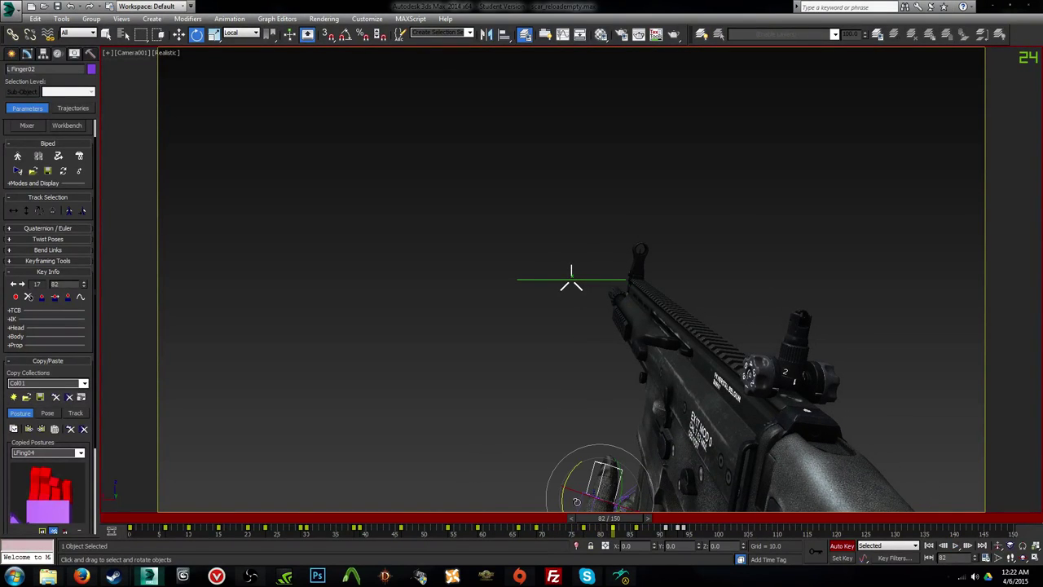
left_click(578, 500, "ctrl")
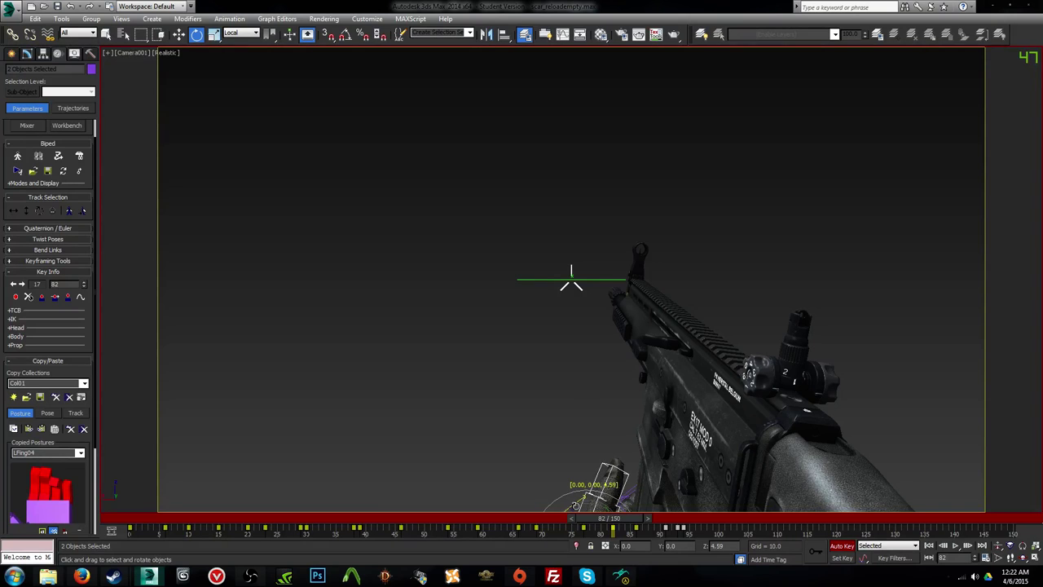
left_click_drag(609, 520, 636, 525)
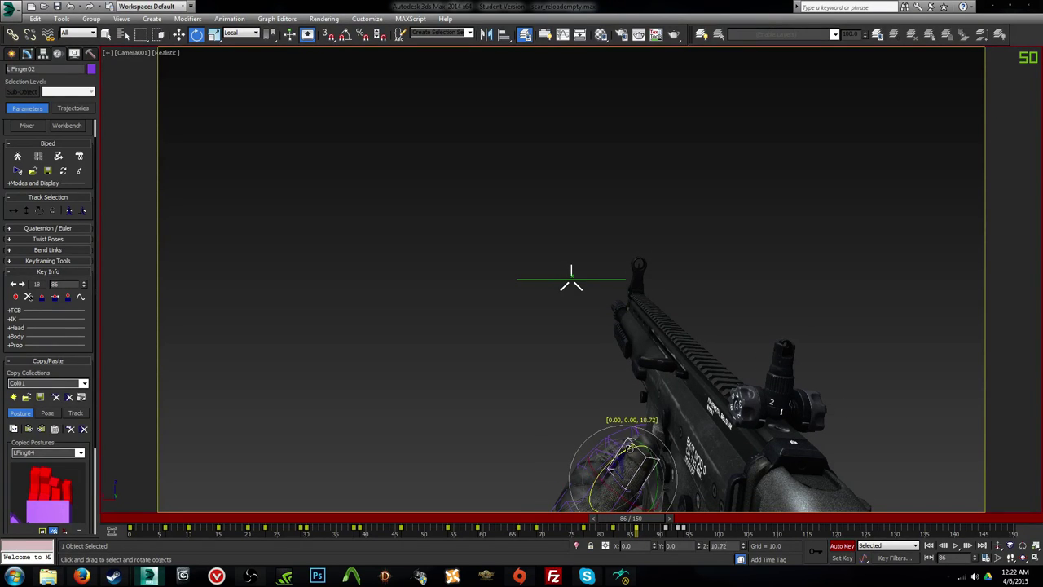
left_click_drag(636, 447, 636, 448)
key("period")
key("period")
key("period")
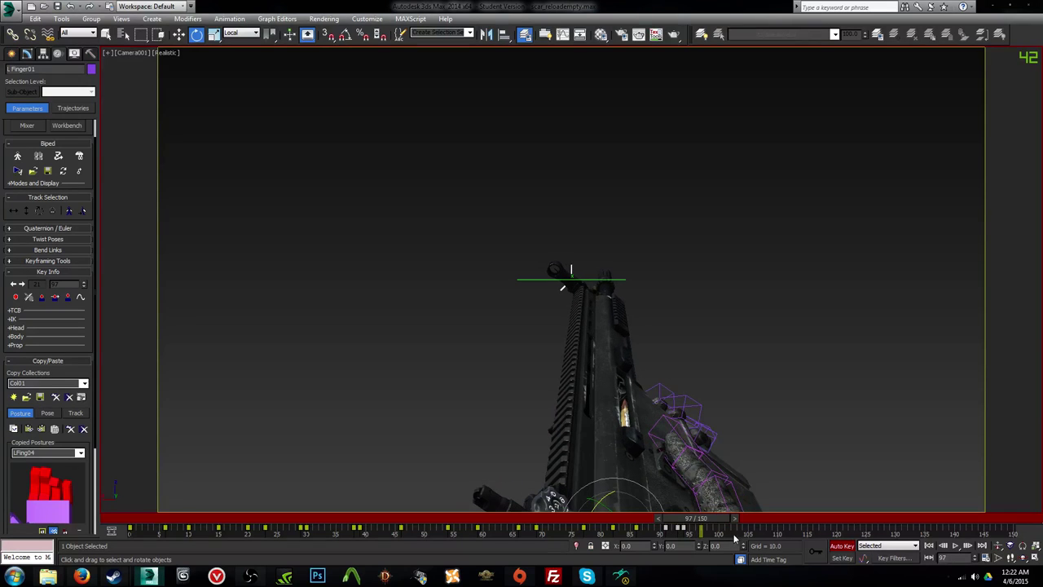
key("slash")
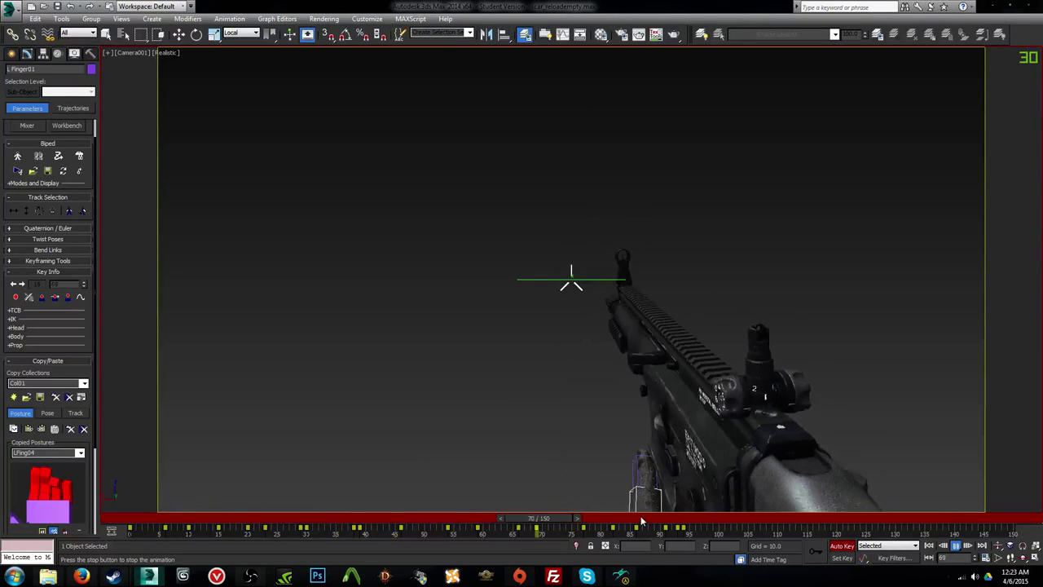
Step: Add a left-arm key at frame 76 and copy the keys at frames 93 and 94 to frames 114 and 115
left_click_drag(642, 519, 479, 519)
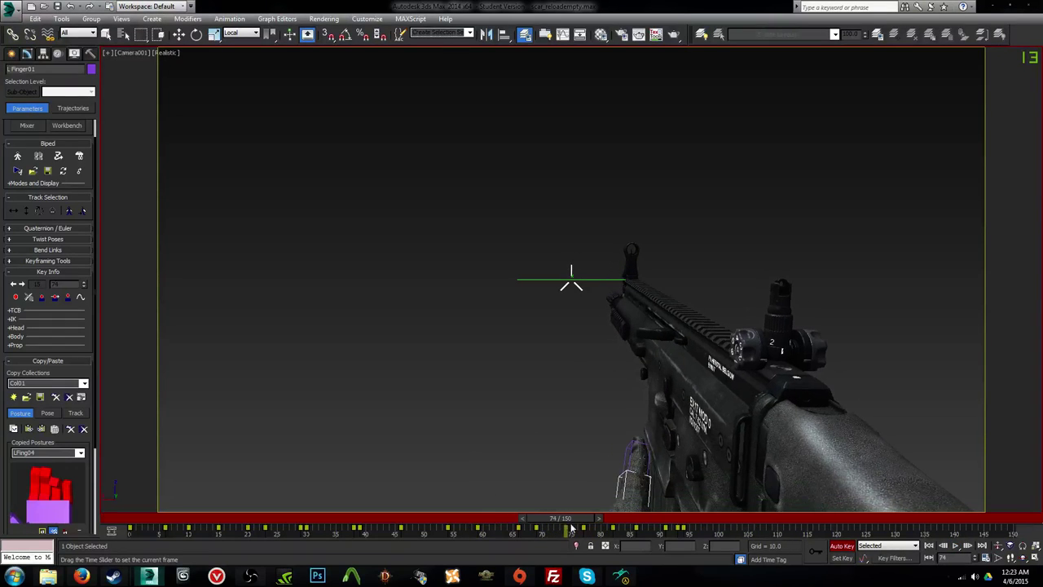
left_click_drag(573, 519, 564, 519)
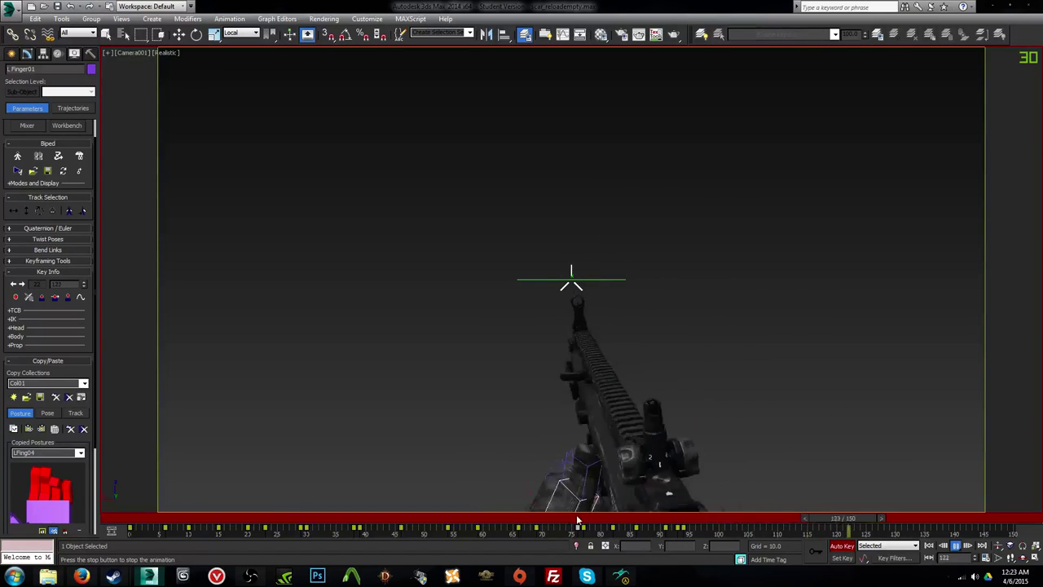
left_click_drag(577, 519, 813, 530)
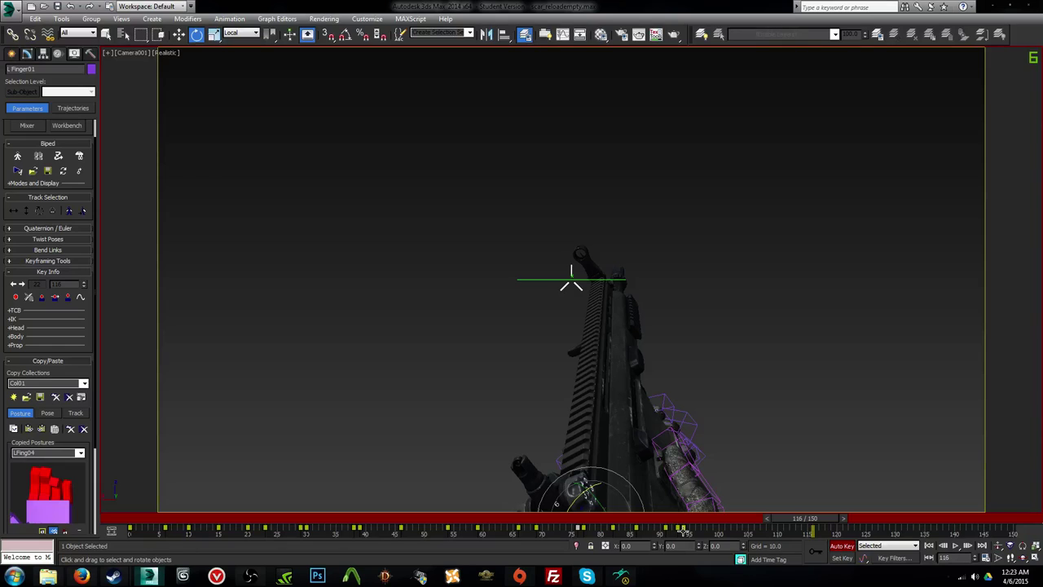
left_click_drag(681, 529, 587, 518, "shift")
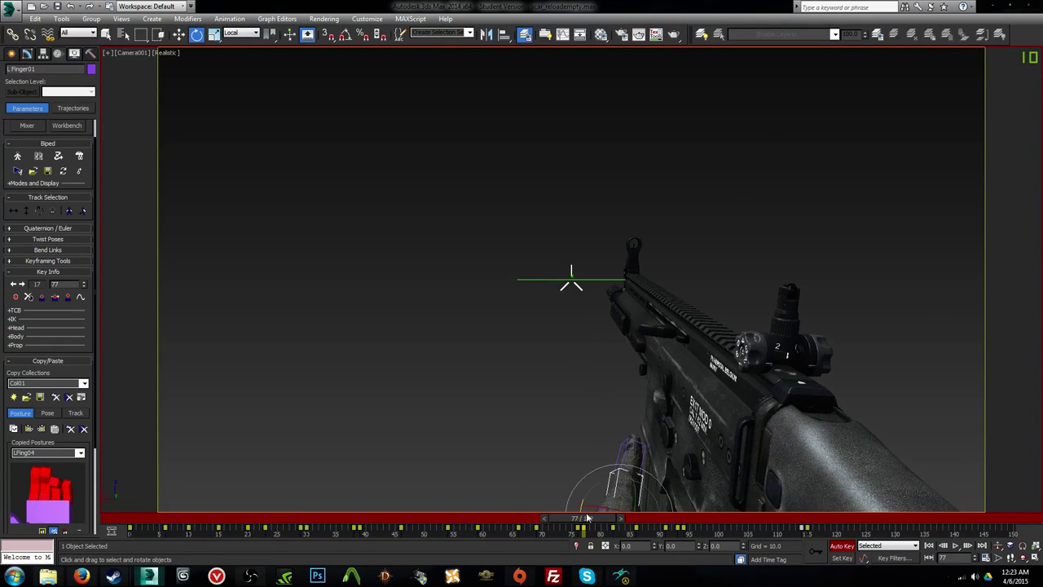
Step: Rotate the left clavicle at frame 93 in the perspective view to adjust the shoulder and upper arm
key("p")
key("z")
scroll(685, 403, "down", 5)
middle_click_drag(685, 403, 612, 506, "alt")
left_click_drag(605, 523, 697, 517)
key("e")
middle_click_drag(643, 469, 665, 340, "alt")
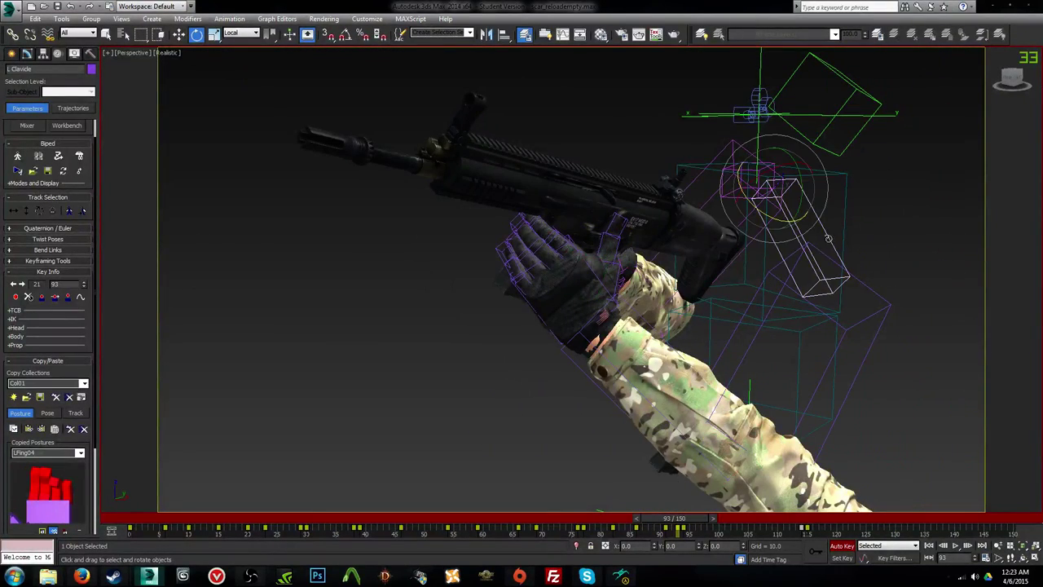
left_click_drag(776, 218, 748, 220)
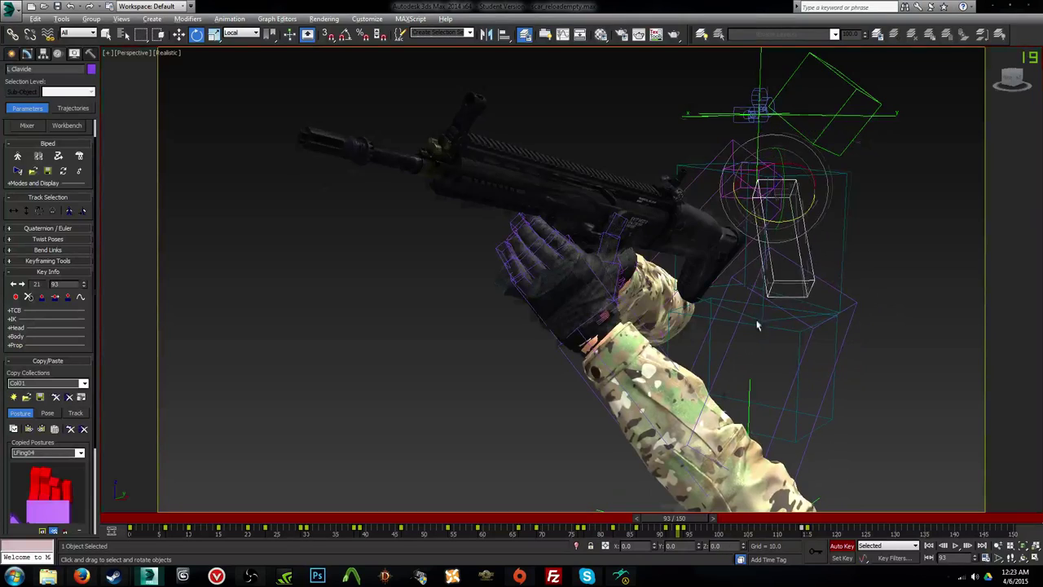
Step: Rotate the left forearm at frame 93 and select its keys at frames 93 and 94
middle_click_drag(757, 325, 664, 334, "alt")
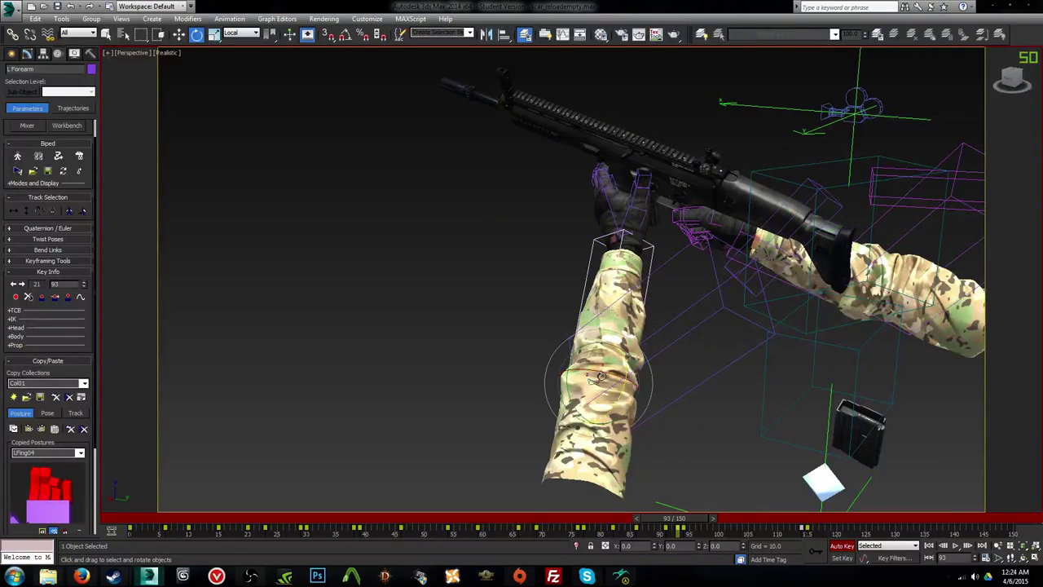
left_click_drag(599, 376, 784, 524)
left_click_drag(718, 527, 689, 534)
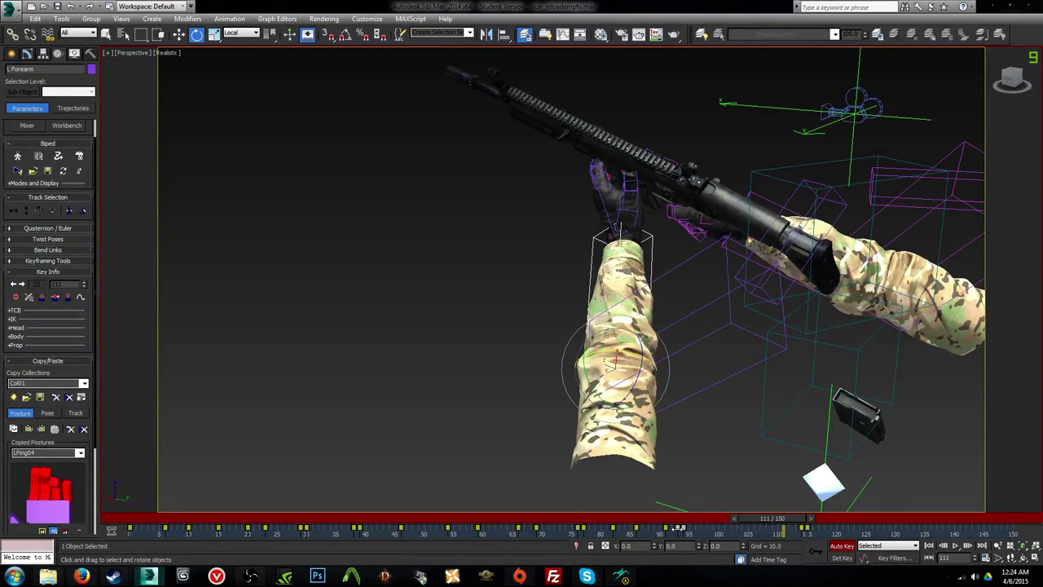
Step: Adjust the left forearm's rotation at frame 91 in the perspective view
left_click_drag(778, 518, 678, 520)
key("e")
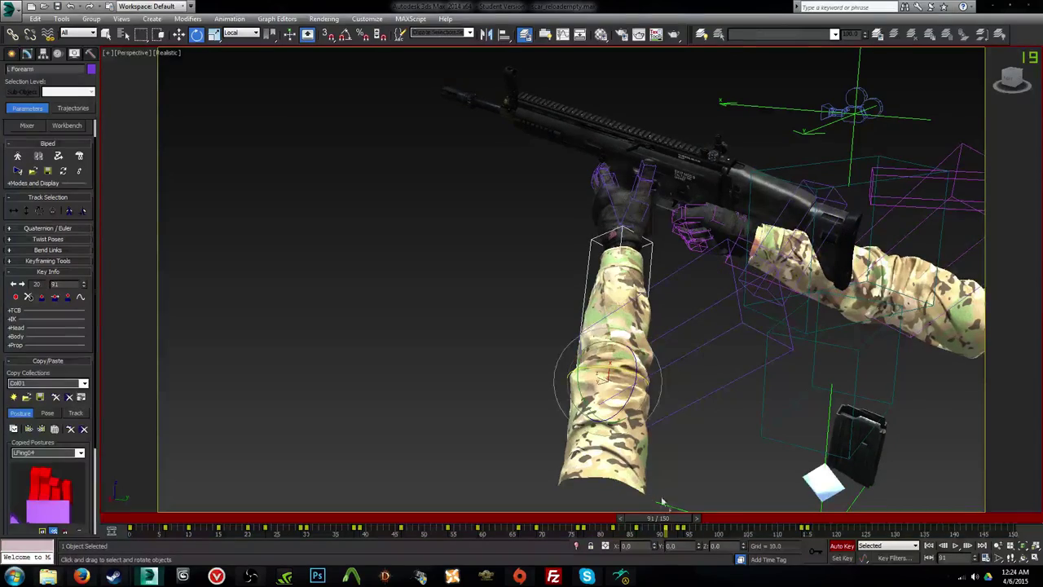
middle_click_drag(652, 440, 600, 404, "alt")
left_click_drag(617, 381, 656, 489)
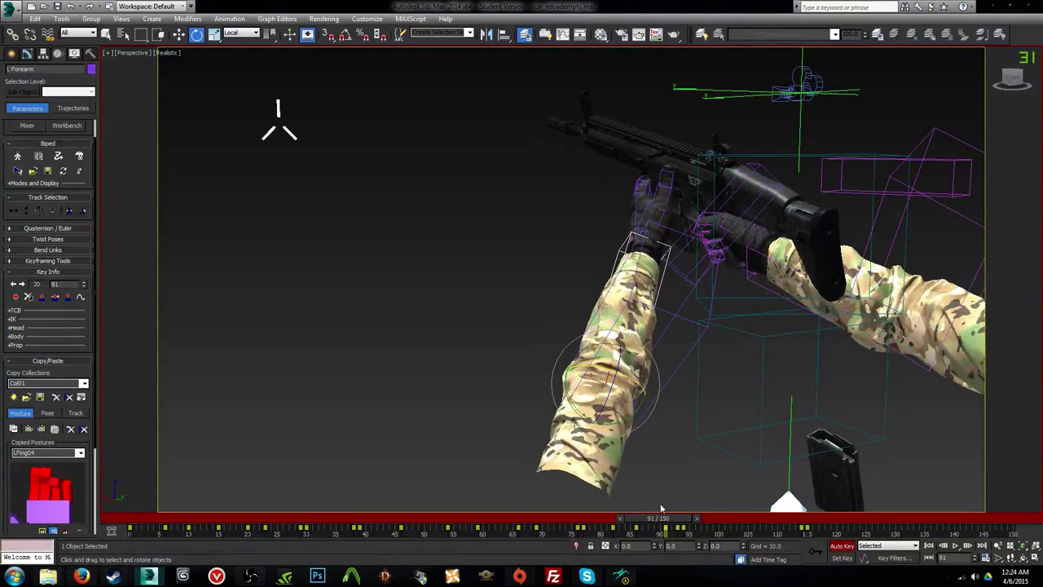
Step: Copy the whole left arm's posture at frame 0 and paste it at frame 150
left_click_drag(666, 524, 1038, 545)
key("c")
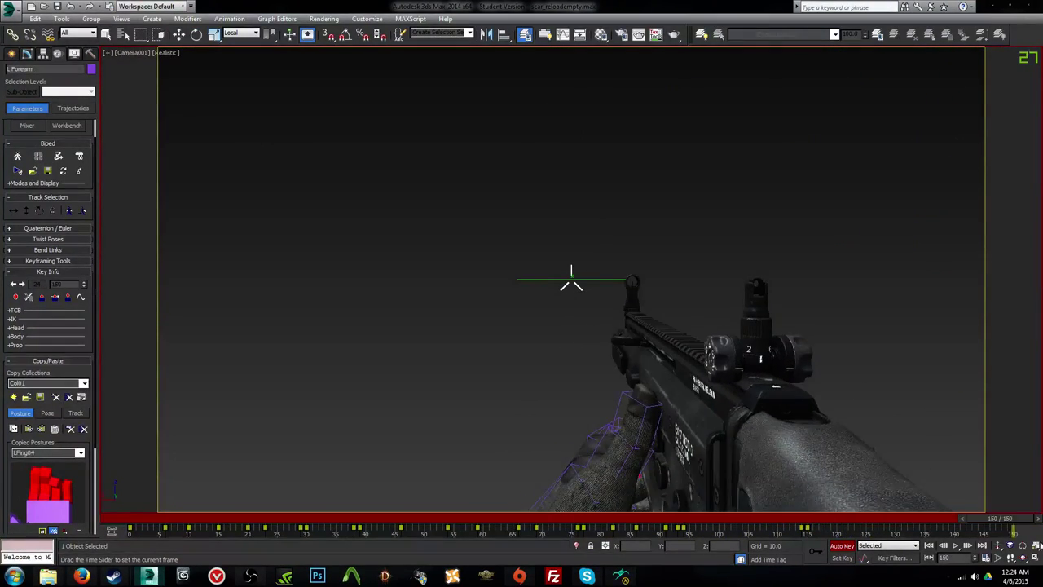
key("t")
scroll(691, 372, "up", 6)
middle_click_drag(388, 195, 781, 431)
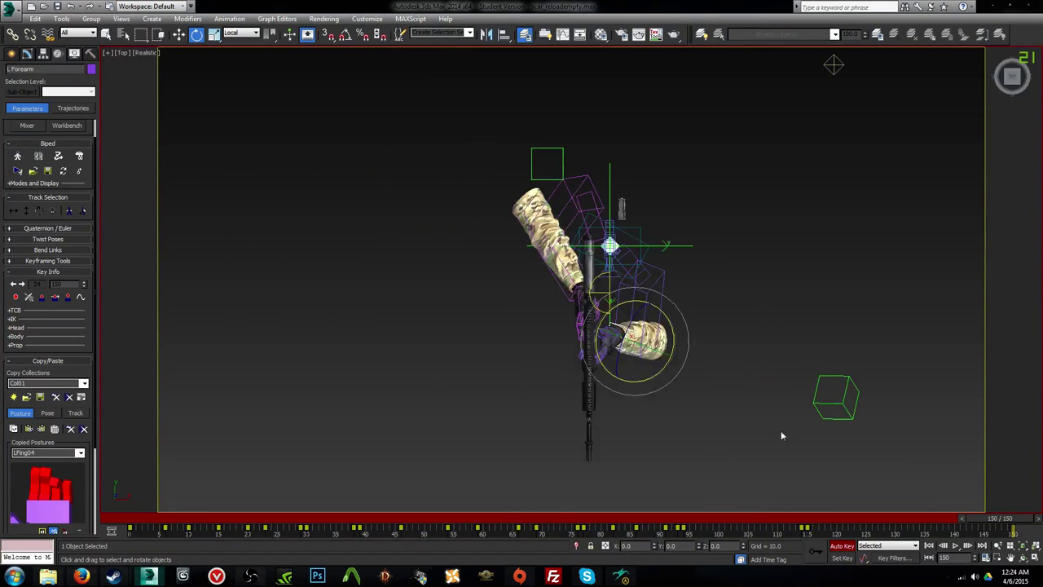
scroll(613, 281, "up", 3)
double_click(653, 228)
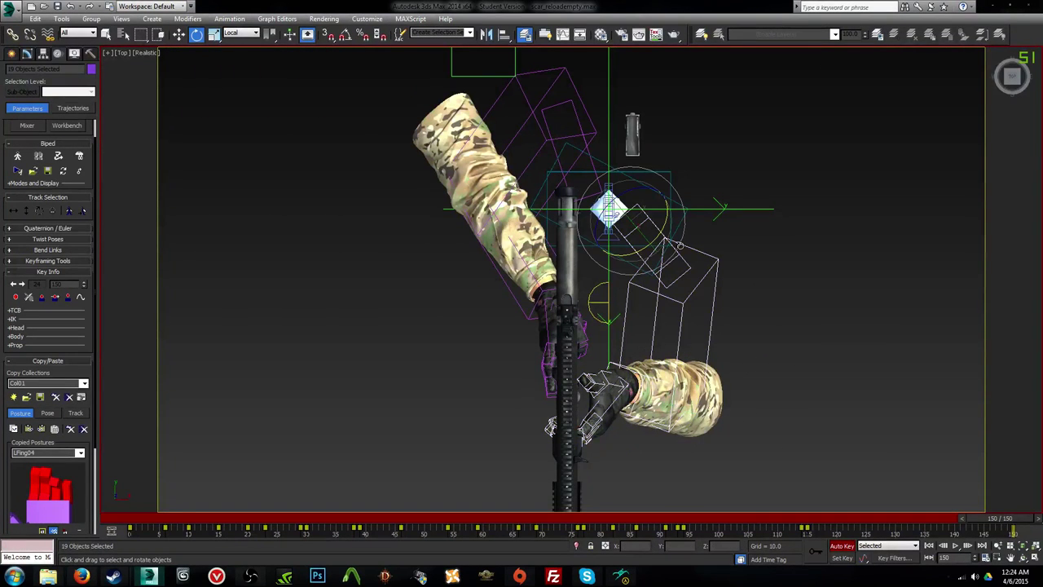
key("Home")
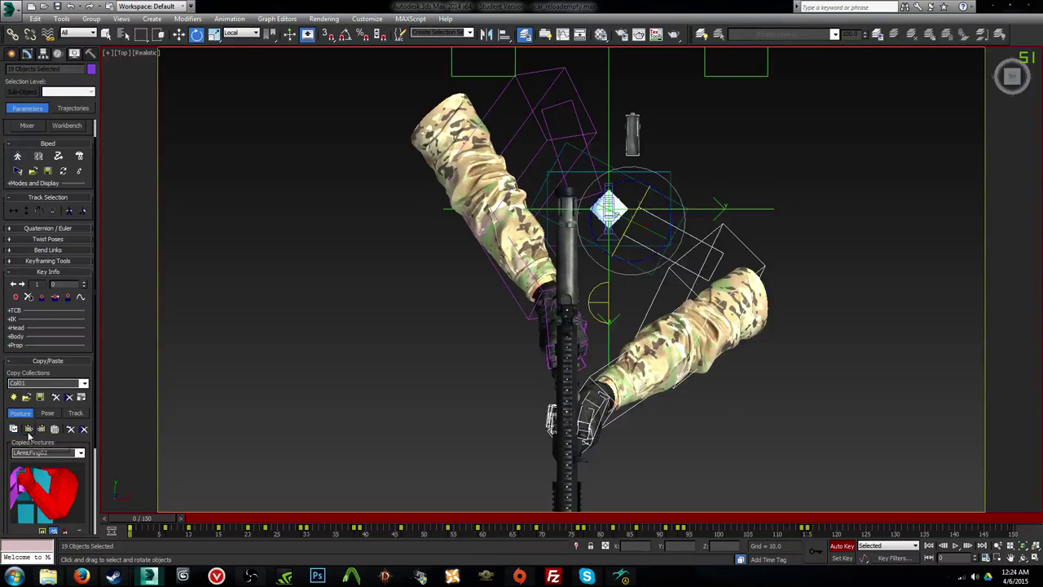
key("End")
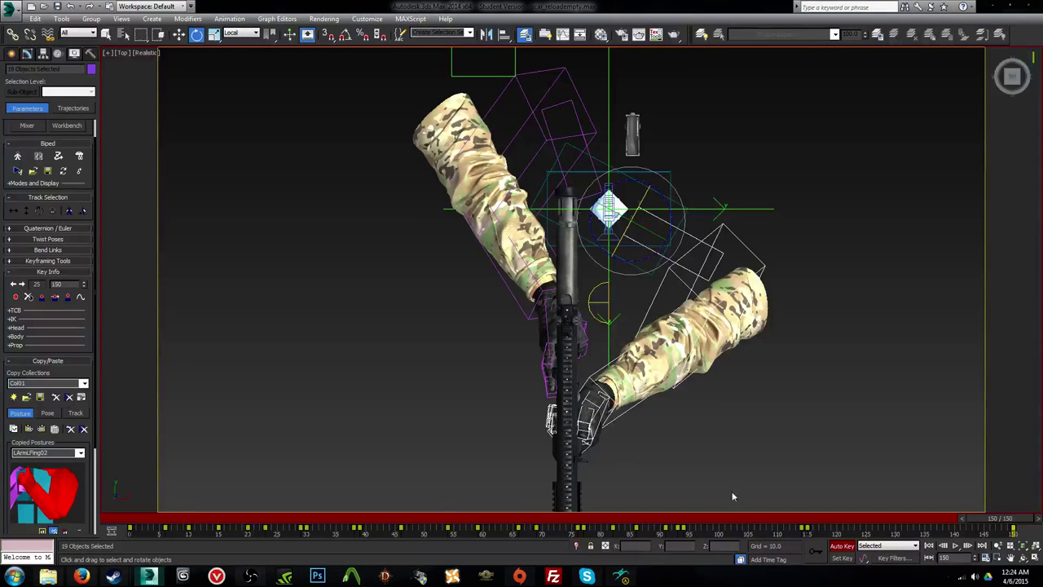
Step: Copy the left arm's end key to frames 149 and 126, and play the reload through the camera
left_click_drag(1014, 531, 821, 505, "shift")
key("c")
left_click_drag(844, 505, 862, 500)
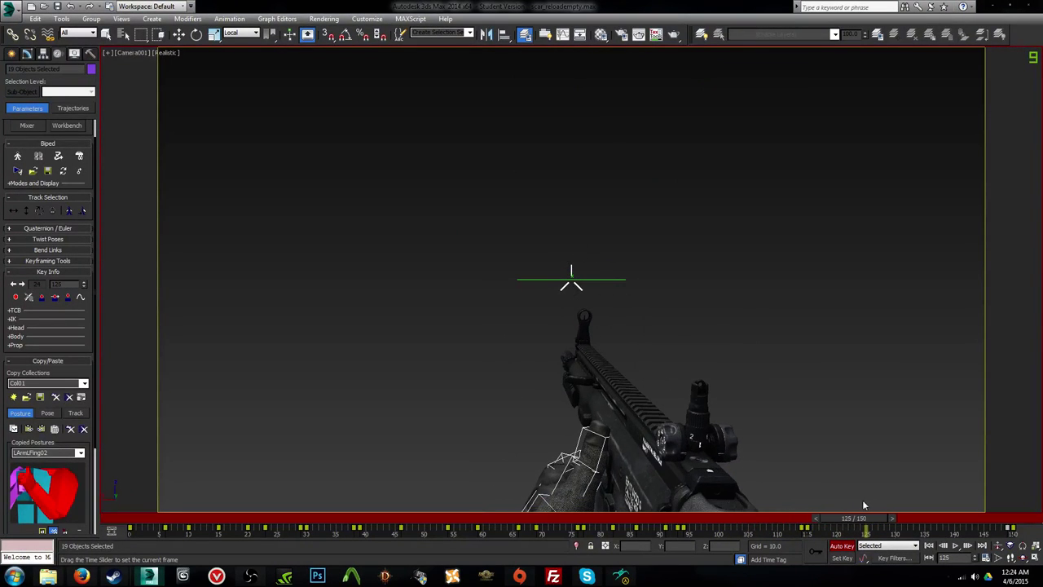
key("e")
left_click_drag(1009, 532, 1039, 528, "shift")
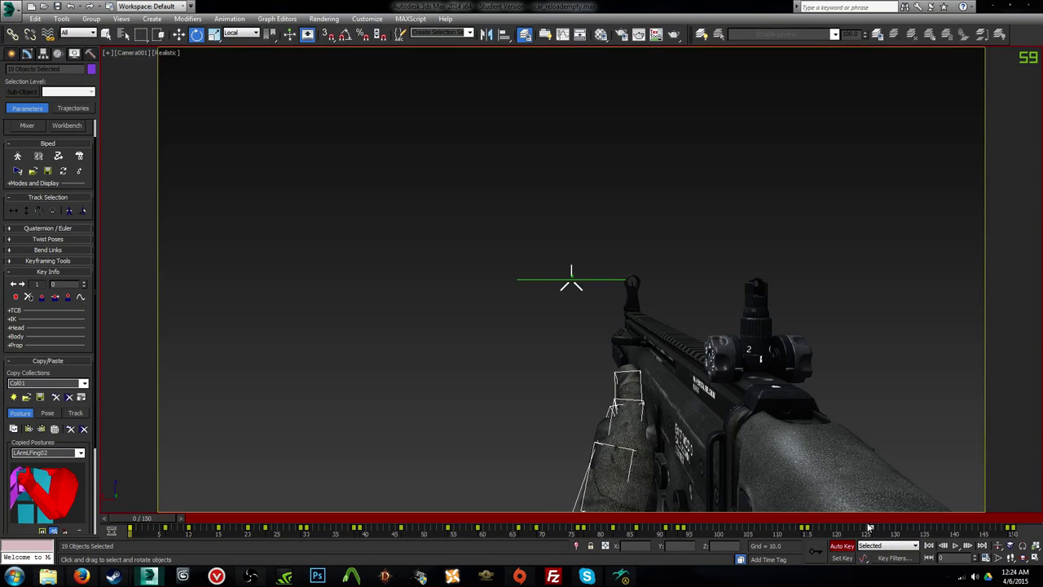
key("slash")
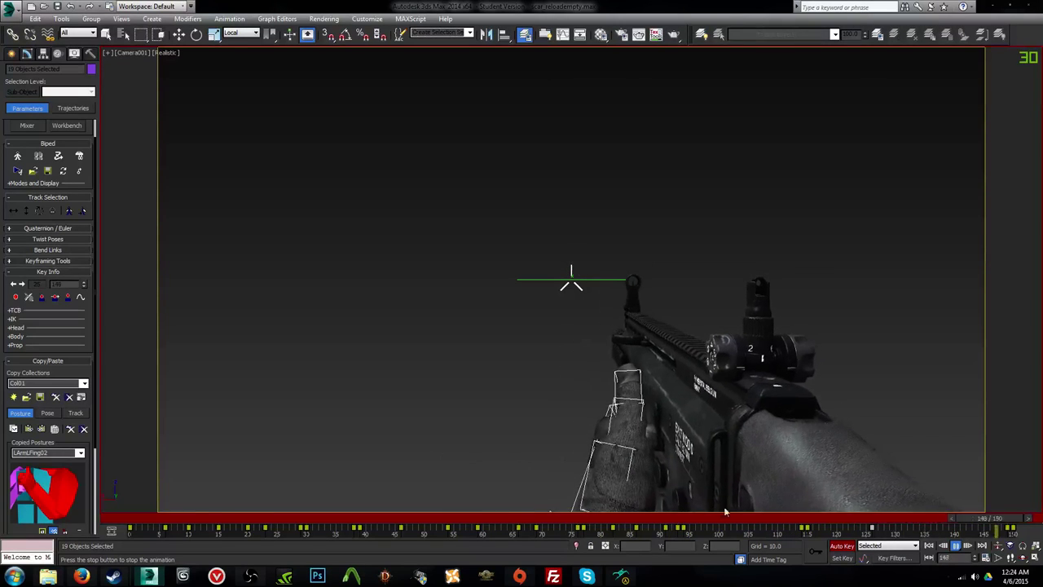
Step: Add left-arm hold keys at frames 137 and 138 and play the reload again
left_click_drag(760, 518, 900, 529)
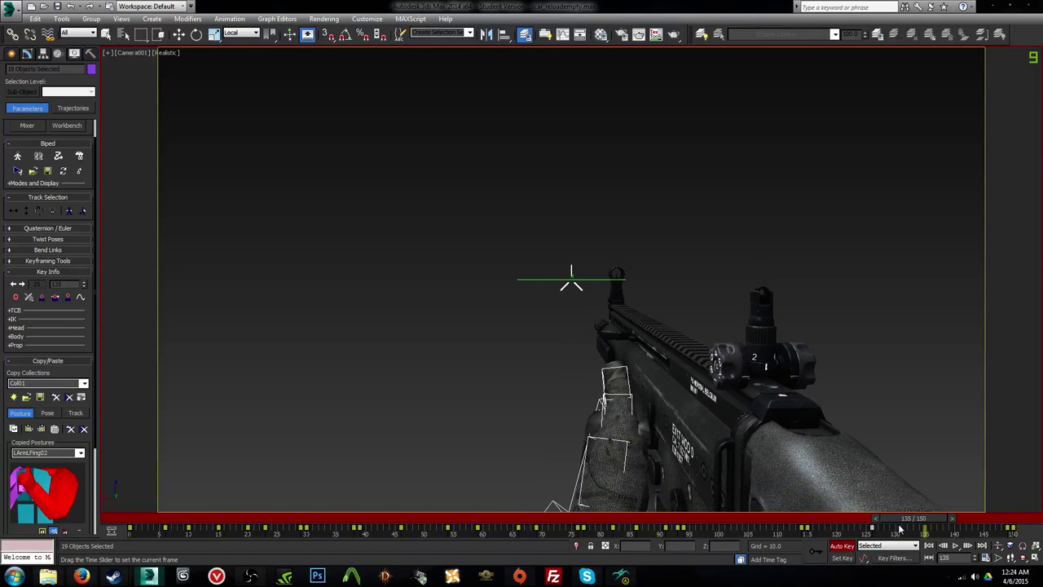
key("e")
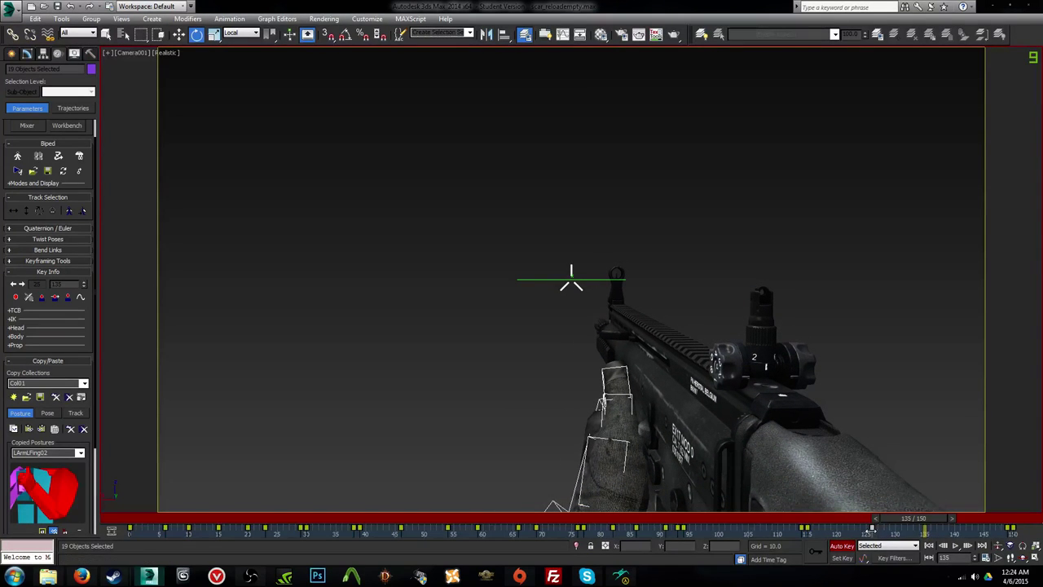
left_click(955, 545)
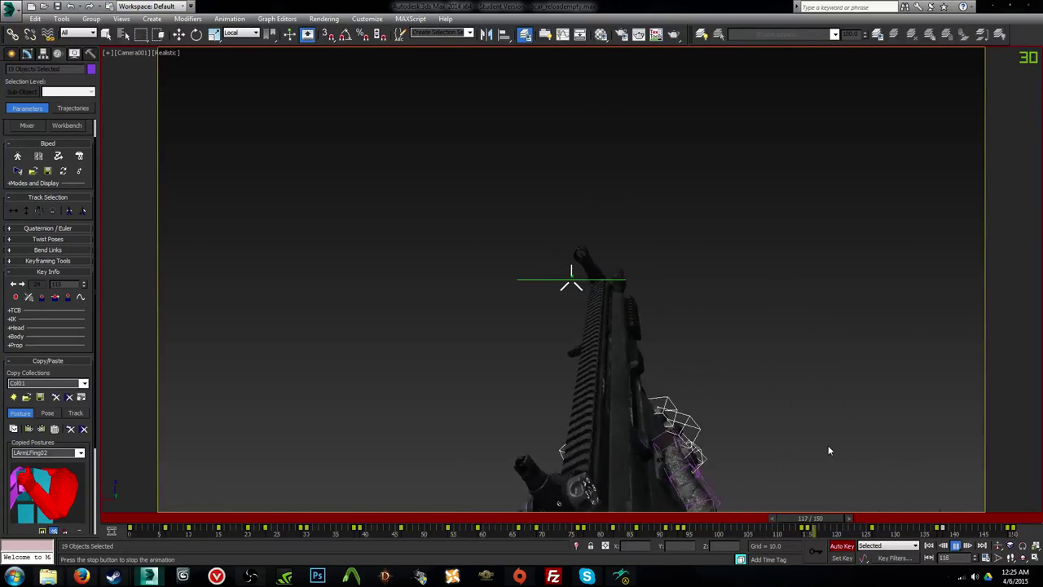
Step: Copy the left-hand finger posture and paste it onto the left fingers at frame 126
left_click_drag(780, 518, 812, 527)
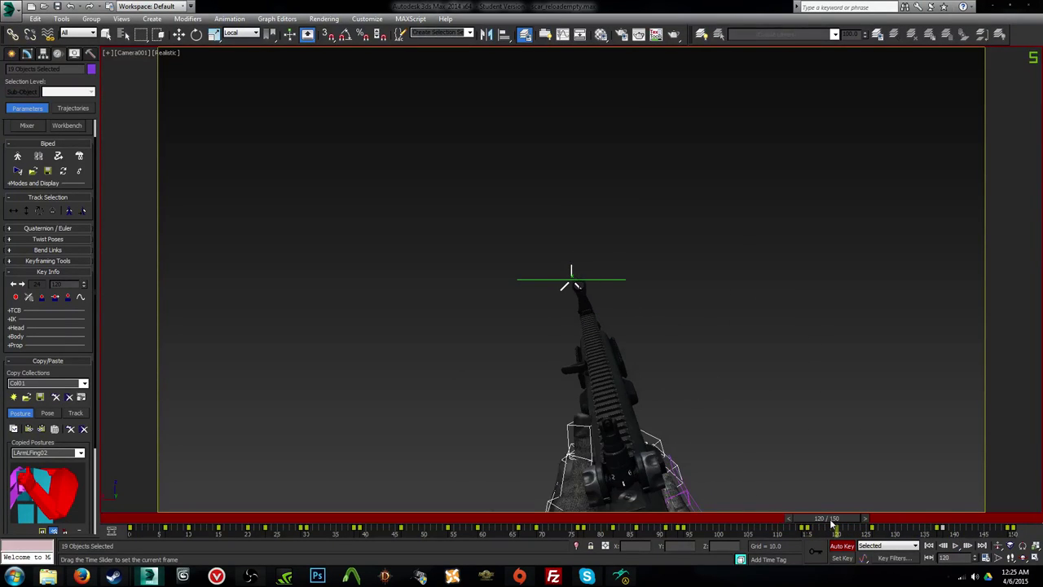
key("p")
key("z")
scroll(632, 326, "down", 2)
middle_click_drag(632, 326, 705, 295, "alt")
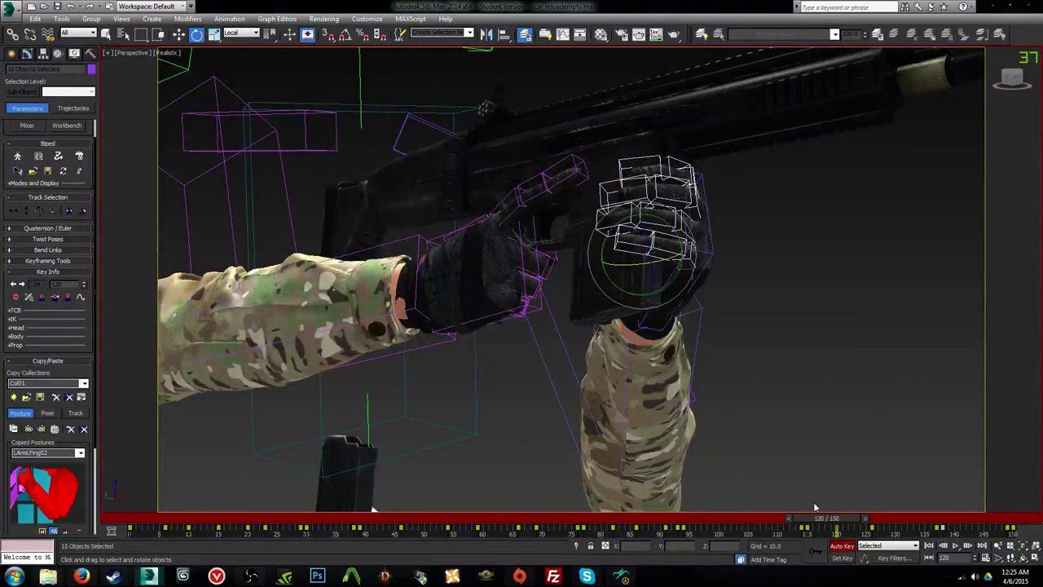
left_click_drag(815, 518, 187, 514)
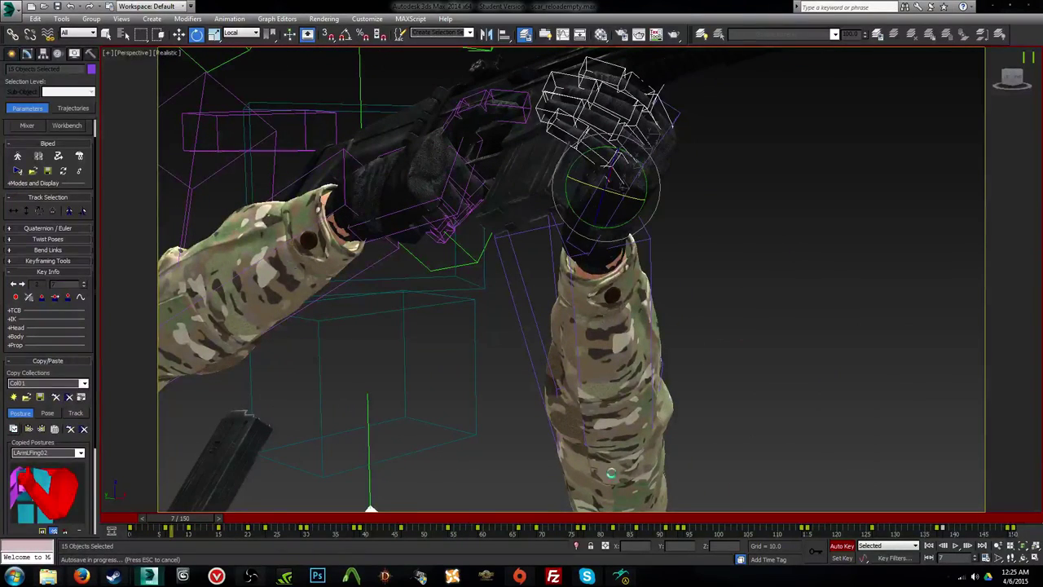
left_click_drag(774, 519, 871, 523)
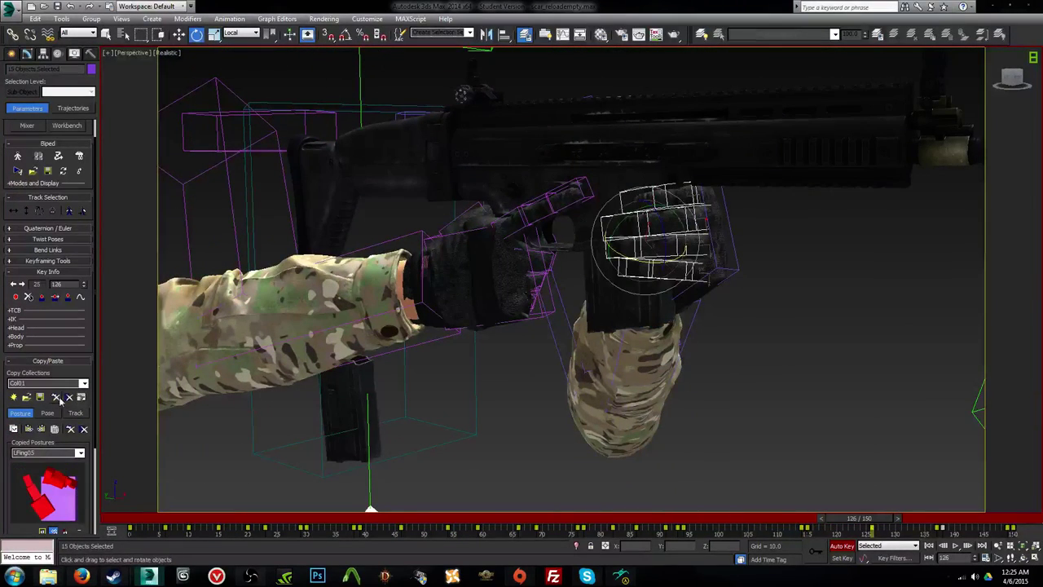
left_click(28, 431)
Step: Rotate the left hand at frame 126 and move it along its local axes to fit against the rifle
middle_click_drag(642, 343, 518, 329, "alt")
left_click(500, 319)
middle_click_drag(611, 322, 531, 319, "alt")
left_click_drag(532, 300, 528, 329)
key("w")
middle_click_drag(489, 324, 553, 315, "alt")
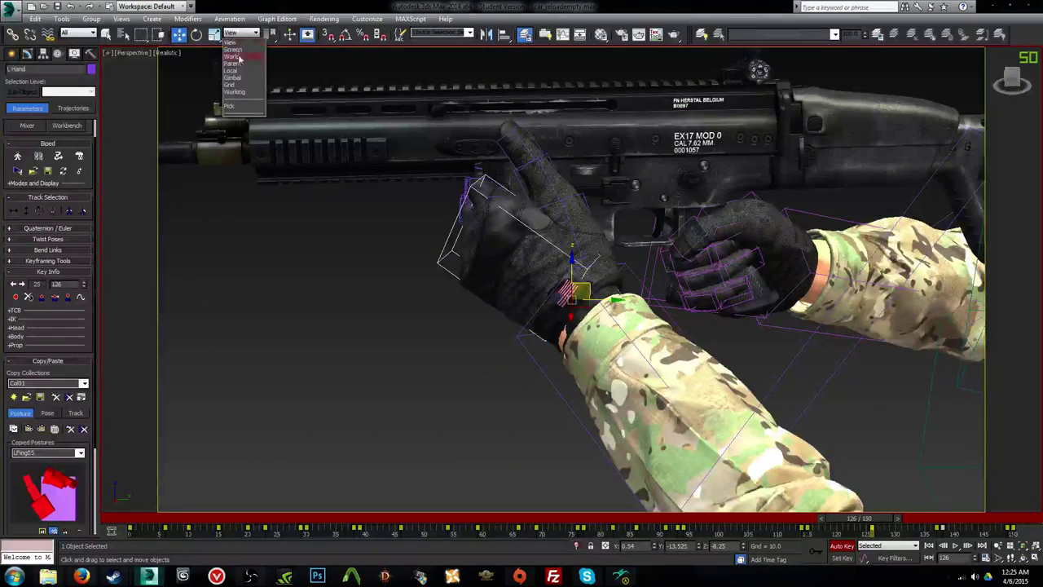
left_click_drag(556, 305, 564, 312)
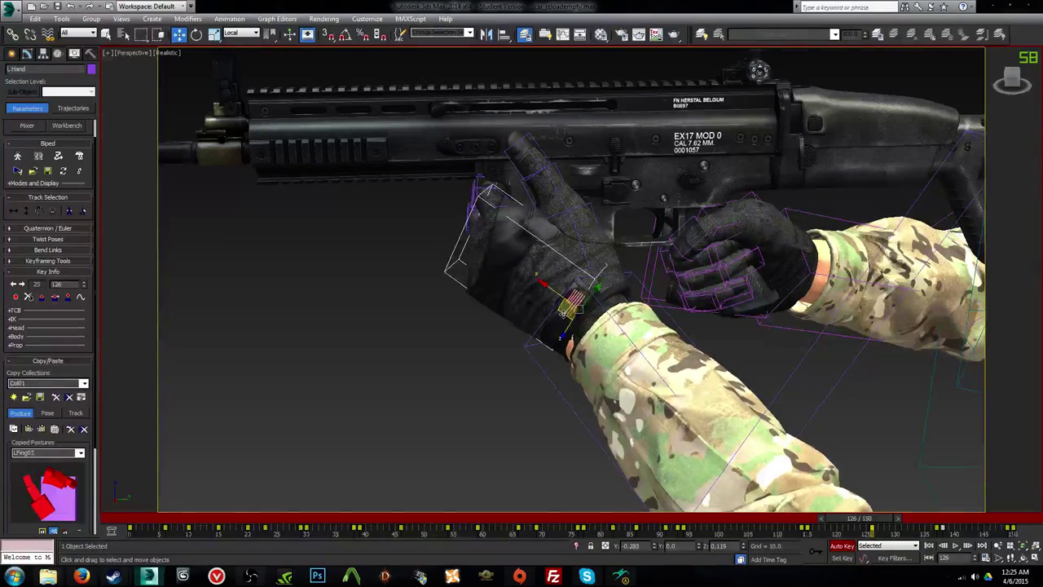
middle_click_drag(565, 313, 581, 335, "alt")
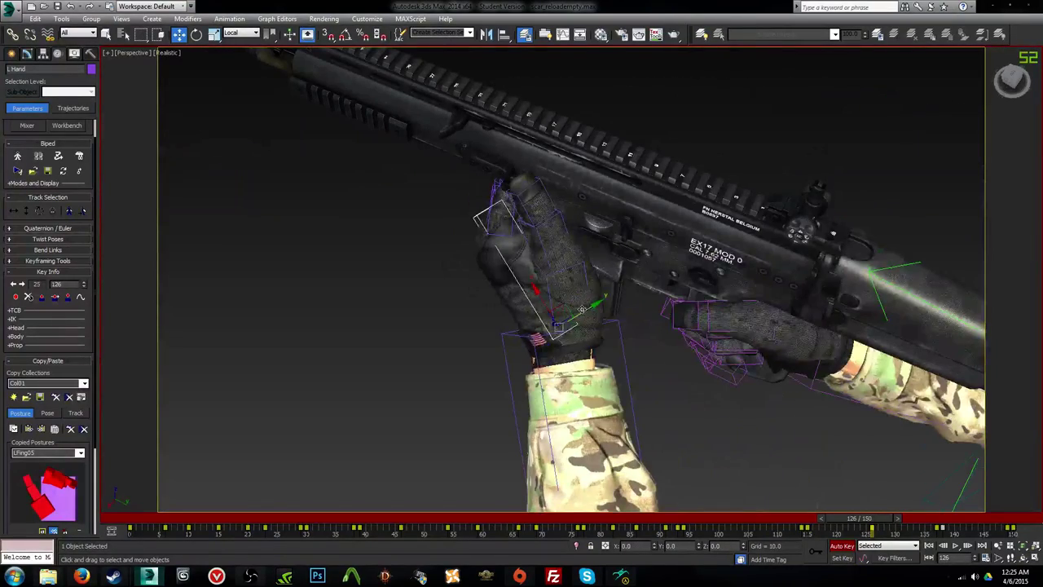
left_click_drag(582, 309, 580, 310)
mouse_move(857, 522)
left_mouse_down()
mouse_move(712, 503)
mouse_move(860, 511)
left_mouse_up()
key("c")
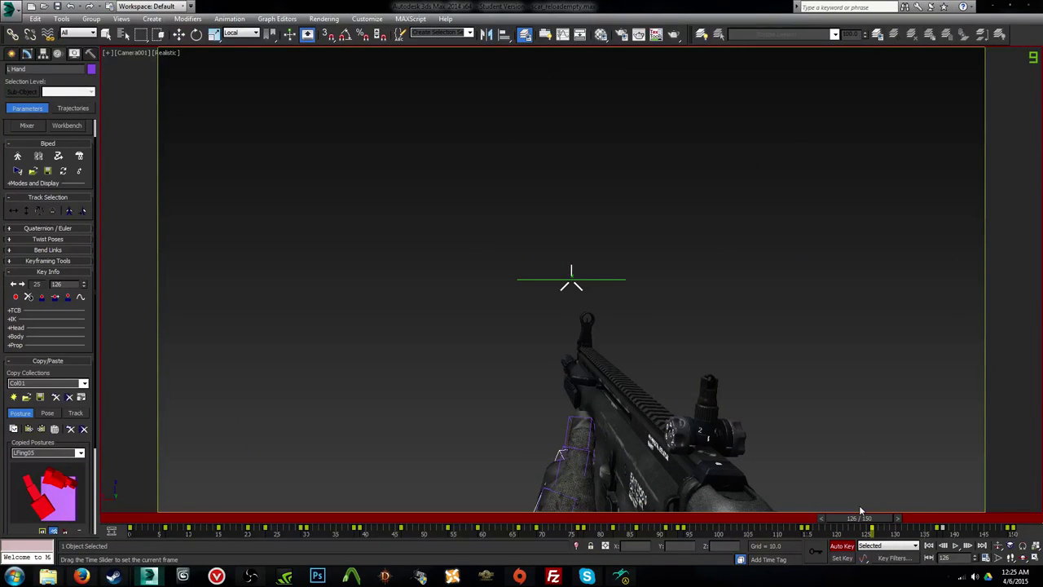
key("w")
Step: Rotate the left thumb's base and tip joints at frame 126 so the thumb lies along the rifle's side
key("p")
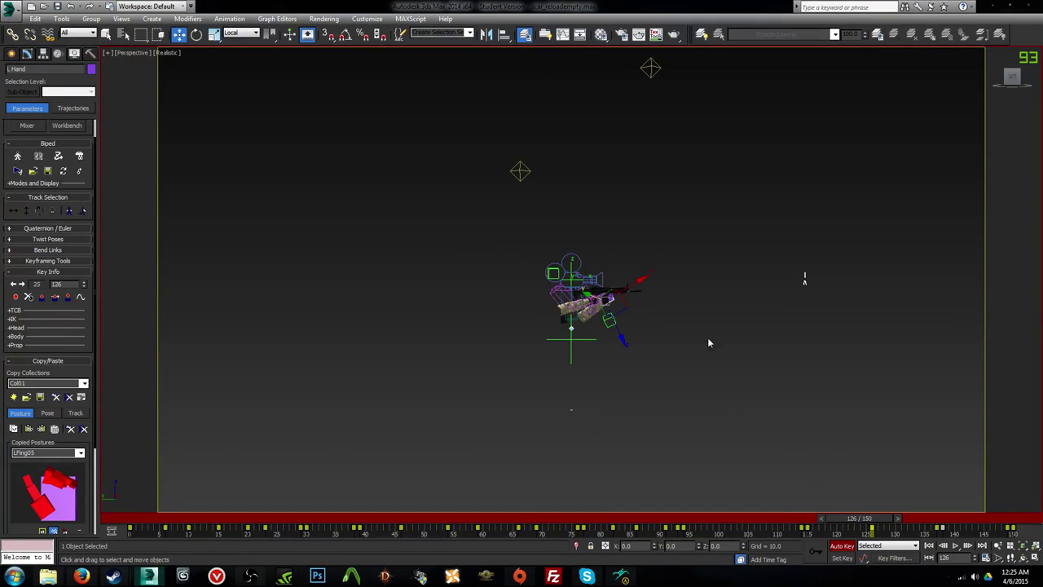
key("z")
middle_click_drag(679, 305, 594, 400, "alt")
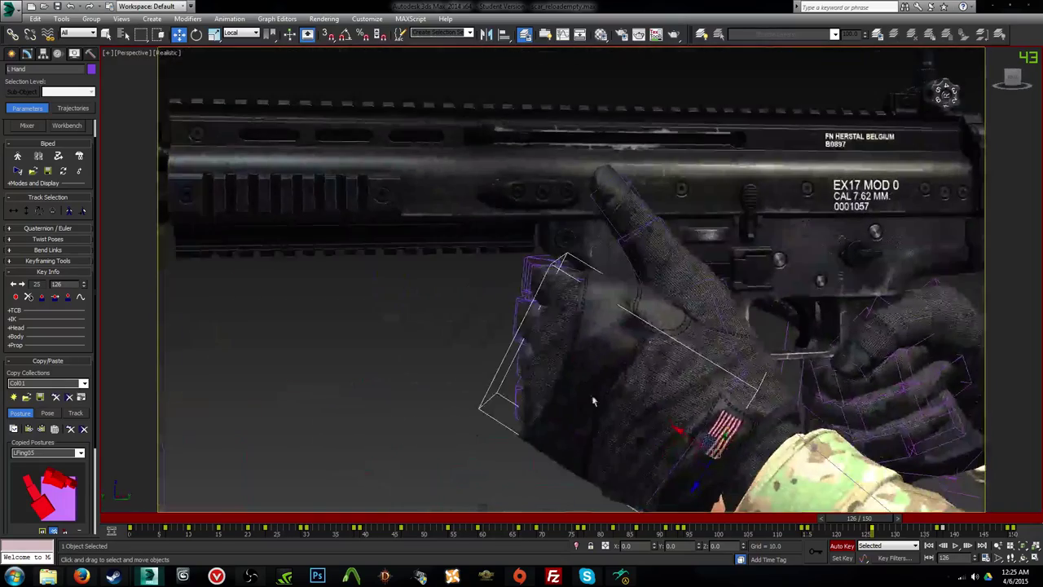
left_click(707, 304)
middle_click_drag(707, 303, 680, 369, "alt")
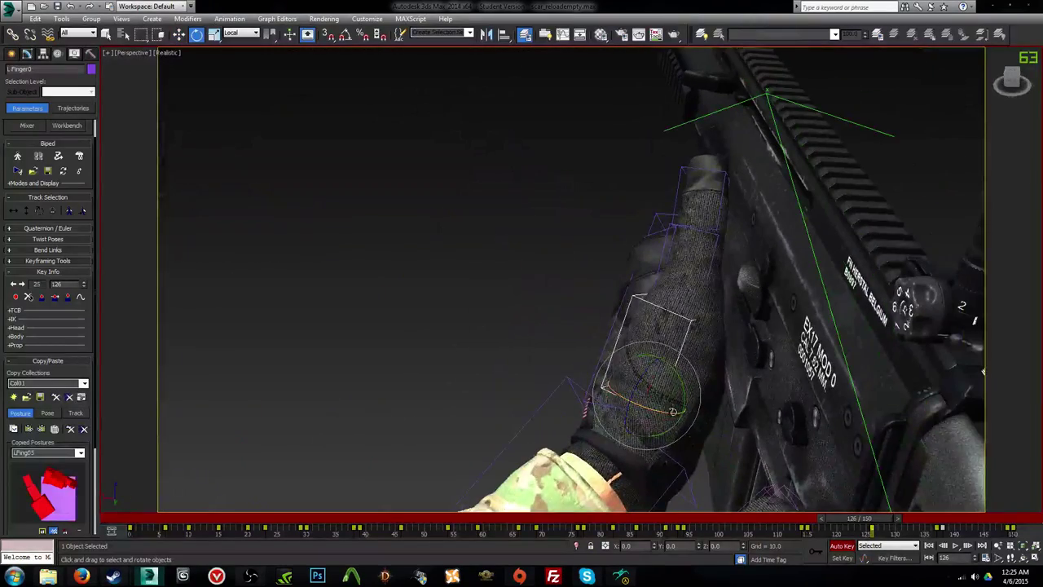
left_click_drag(674, 412, 680, 414)
middle_click_drag(687, 393, 674, 381, "alt")
left_click_drag(678, 381, 685, 383)
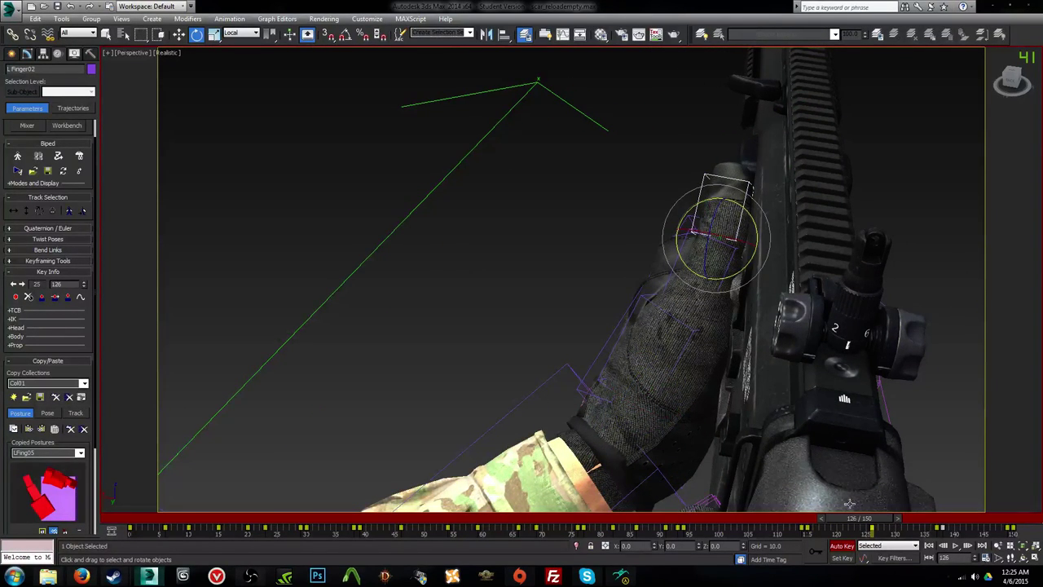
left_click_drag(856, 519, 796, 517)
key("c")
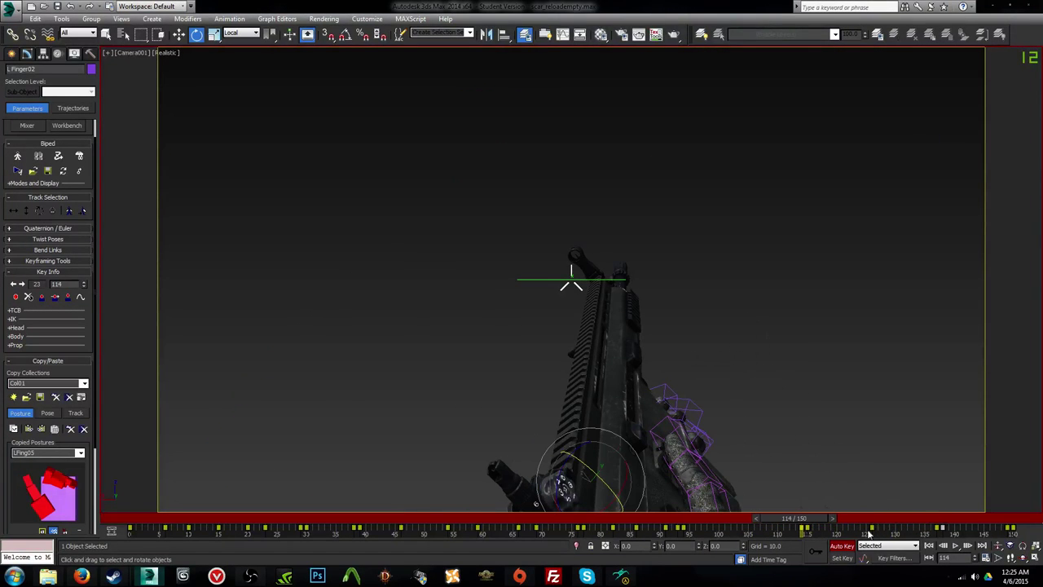
Step: Retime the left arm's frame 126 key to frame 125 and add a key at frame 120, checking the playback
left_click(871, 528)
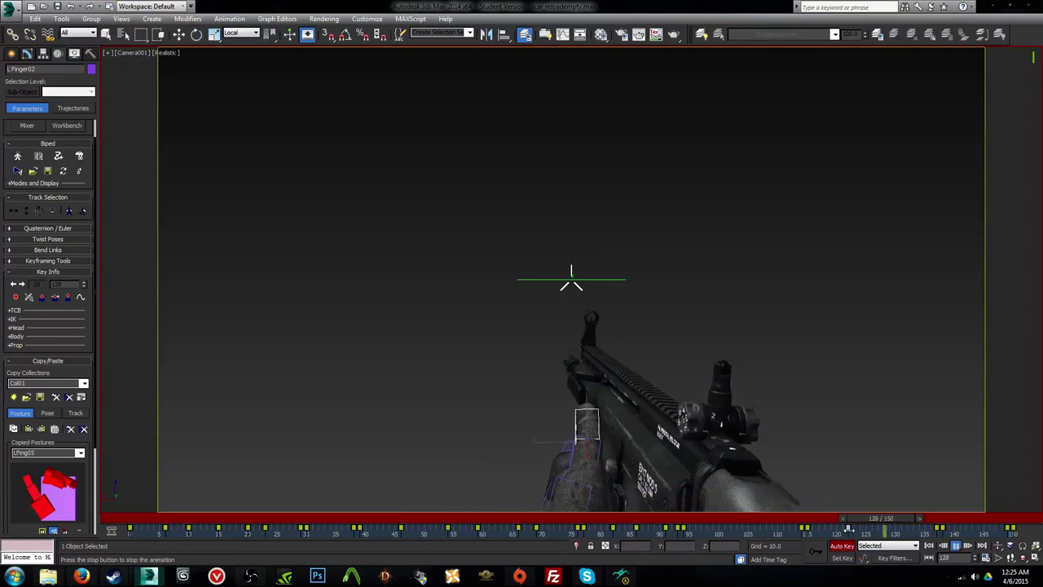
key("e")
left_click(955, 544)
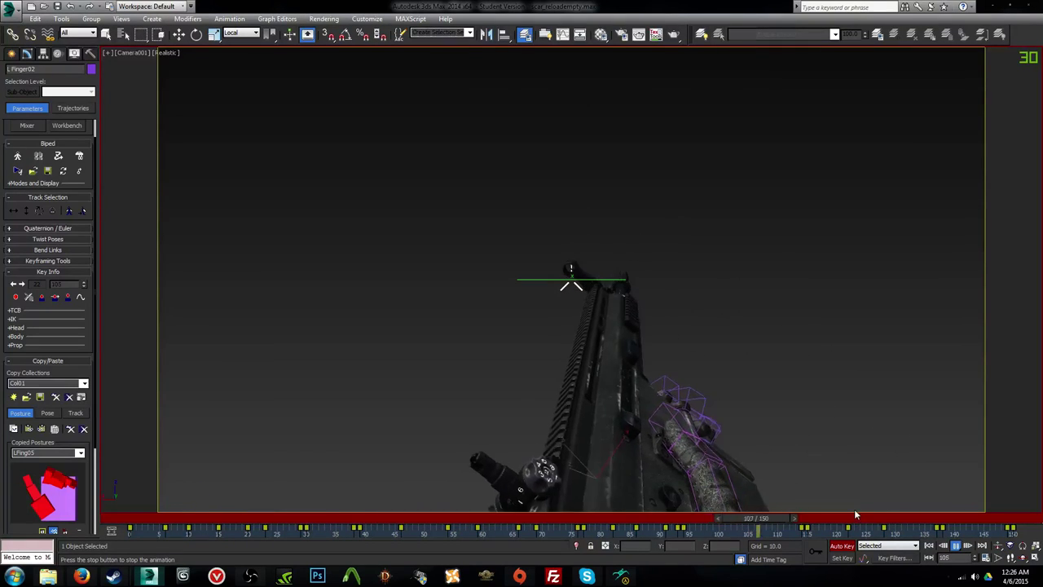
mouse_move(855, 516)
left_mouse_down()
mouse_move(795, 518)
mouse_move(864, 522)
mouse_move(843, 528)
left_mouse_up()
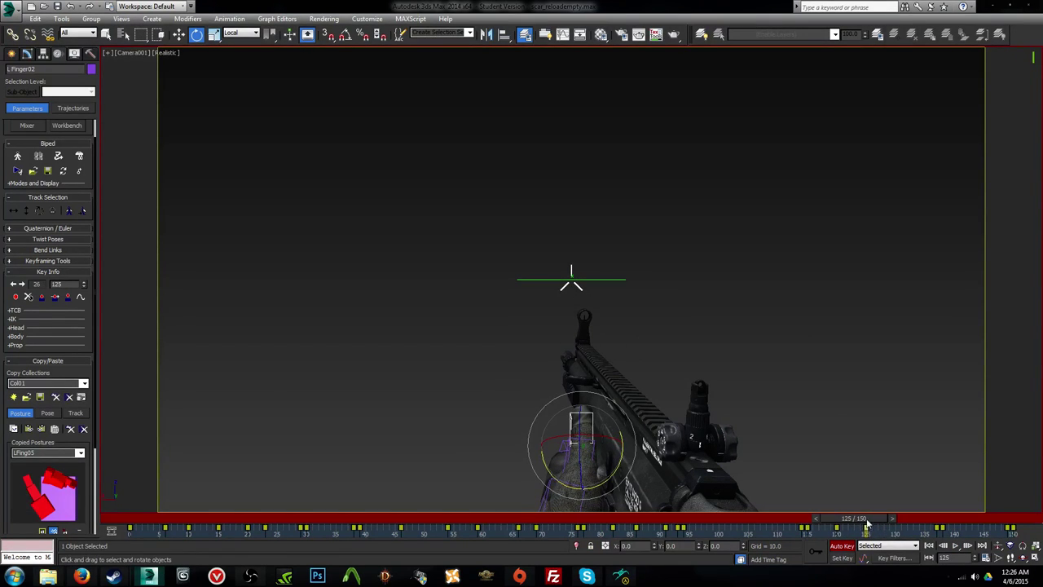
Step: Play back the reload and retime the left arm's settling keys, placing one at frame 134
left_click_drag(877, 519, 660, 519)
key("slash")
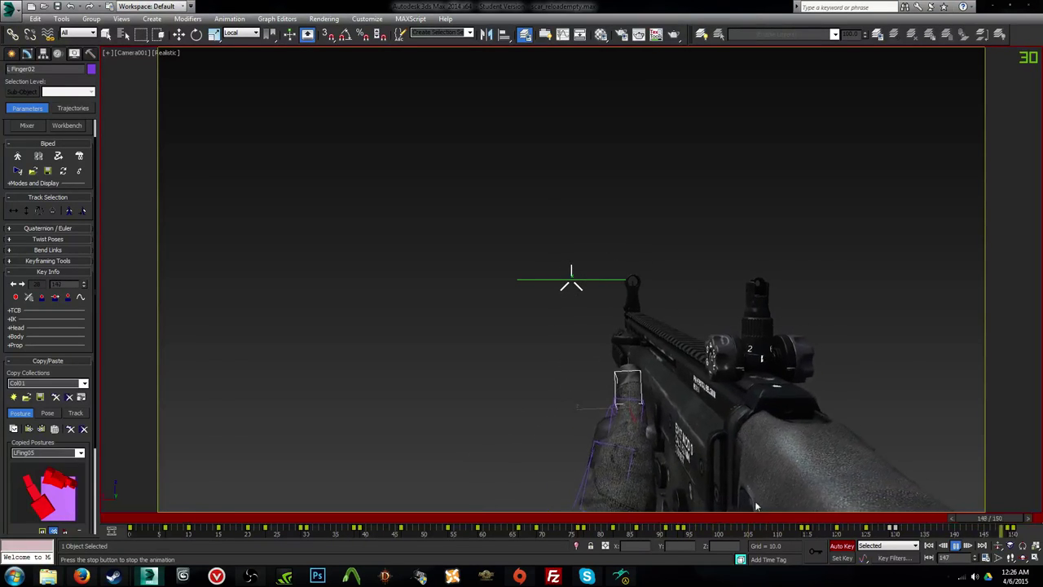
left_click_drag(793, 519, 929, 524)
key("e")
left_click(911, 534)
left_click(921, 530)
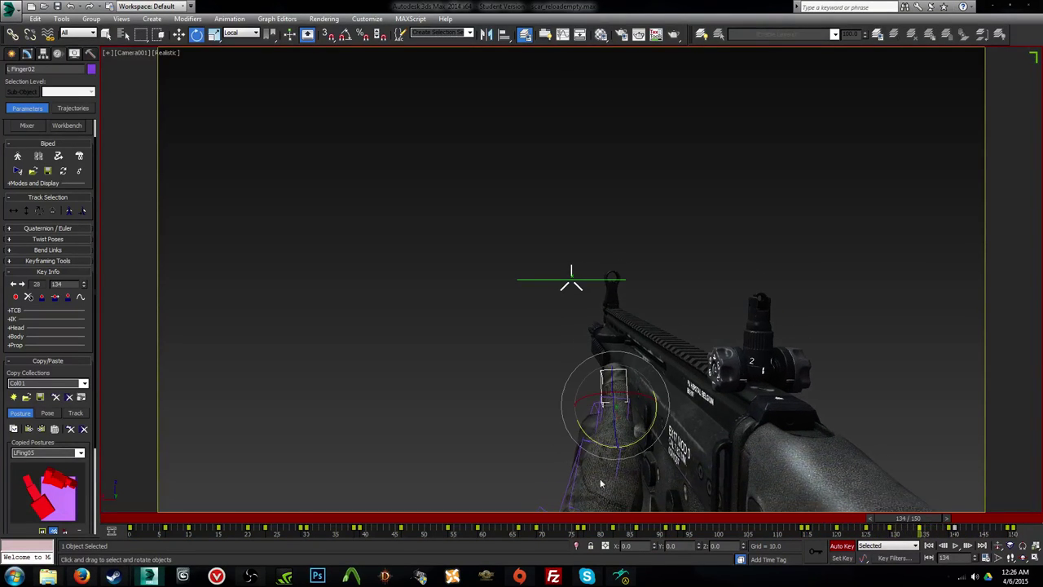
Step: Rotate the left hand about its local Y axis at frame 134 and shift it slightly beside the rifle
key("p")
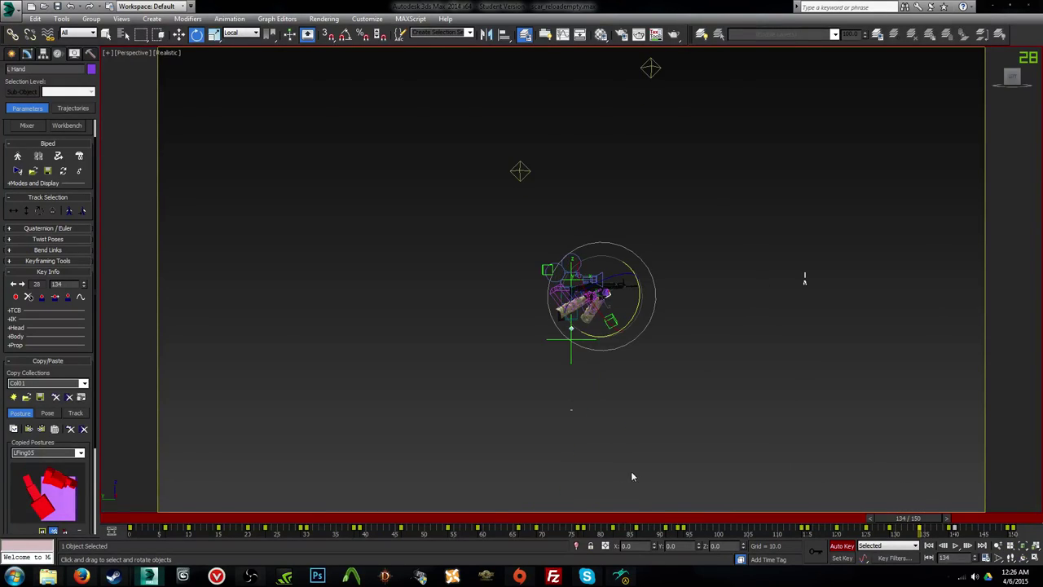
key("z")
middle_click_drag(580, 356, 719, 392, "alt")
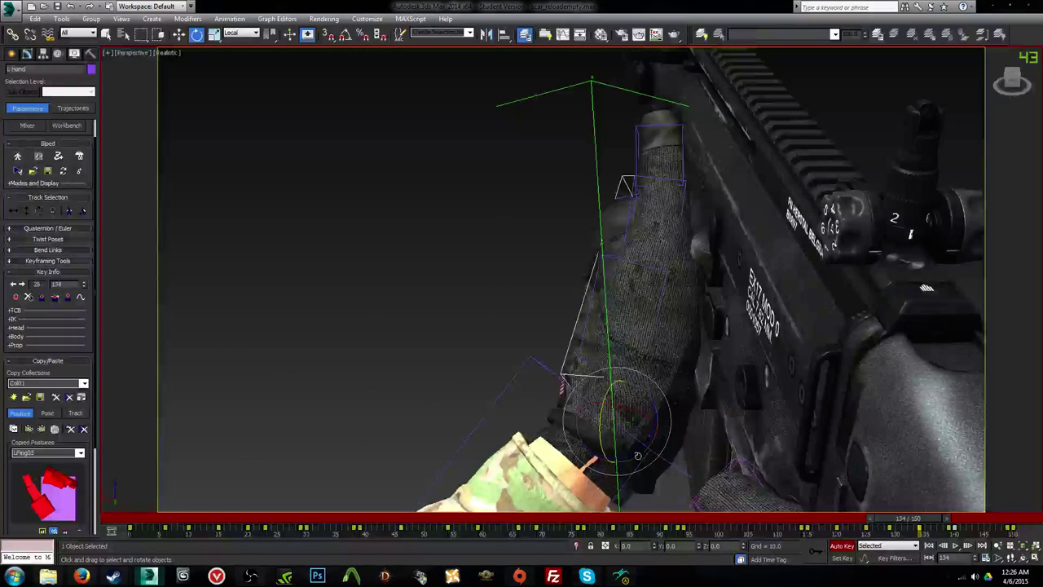
left_click_drag(635, 449, 597, 406)
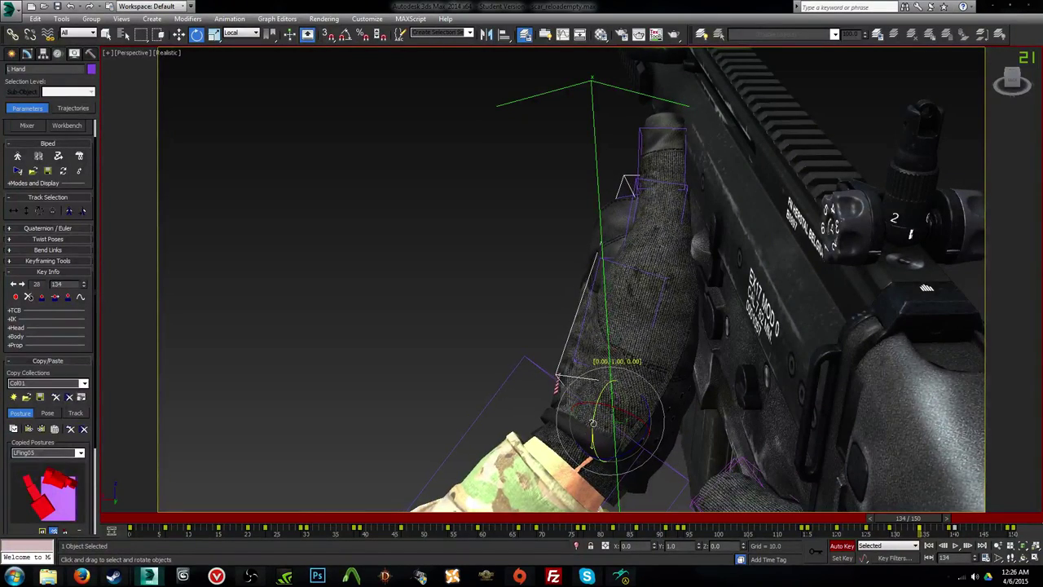
key("w")
middle_click_drag(611, 390, 631, 424, "alt")
left_click_drag(627, 420, 620, 429)
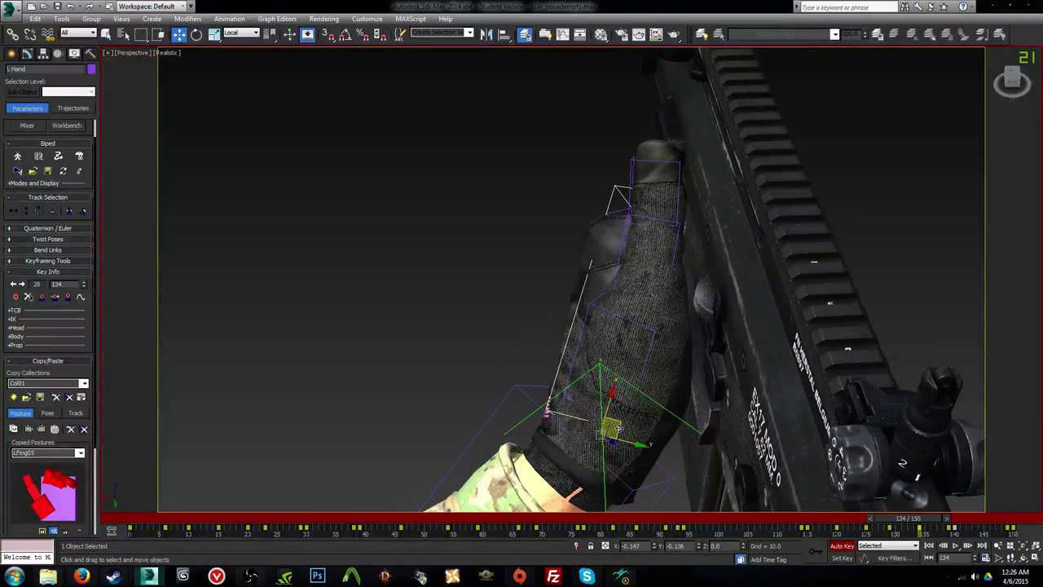
Step: Move the left hand's frame 140 key to frame 139, copy the frame 142 key to 143, and play back the settling motion
left_click_drag(914, 520, 948, 506)
key("c")
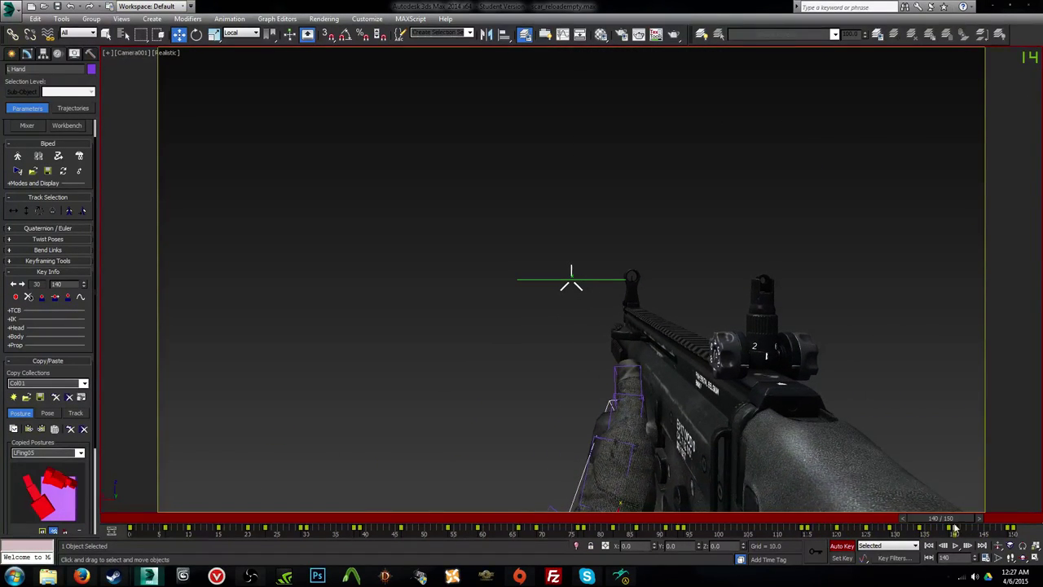
left_click(956, 528)
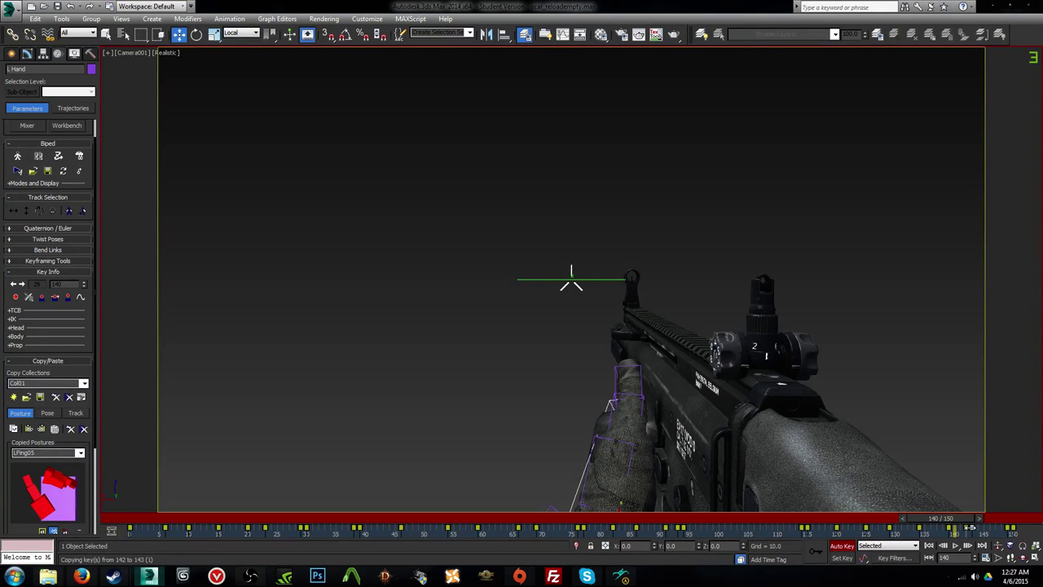
left_click_drag(970, 520, 962, 520)
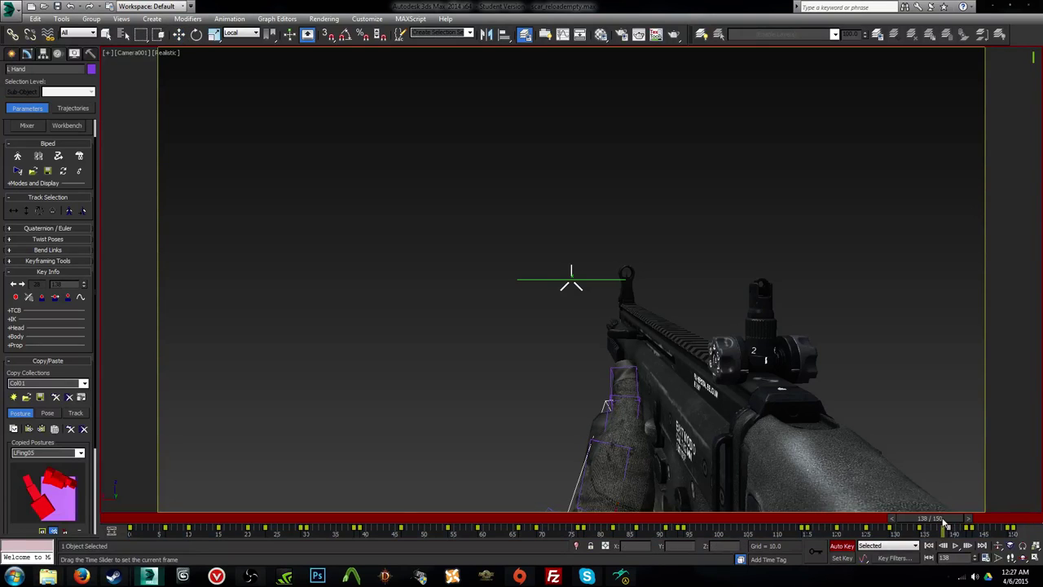
left_click_drag(942, 521, 854, 525)
key("slash")
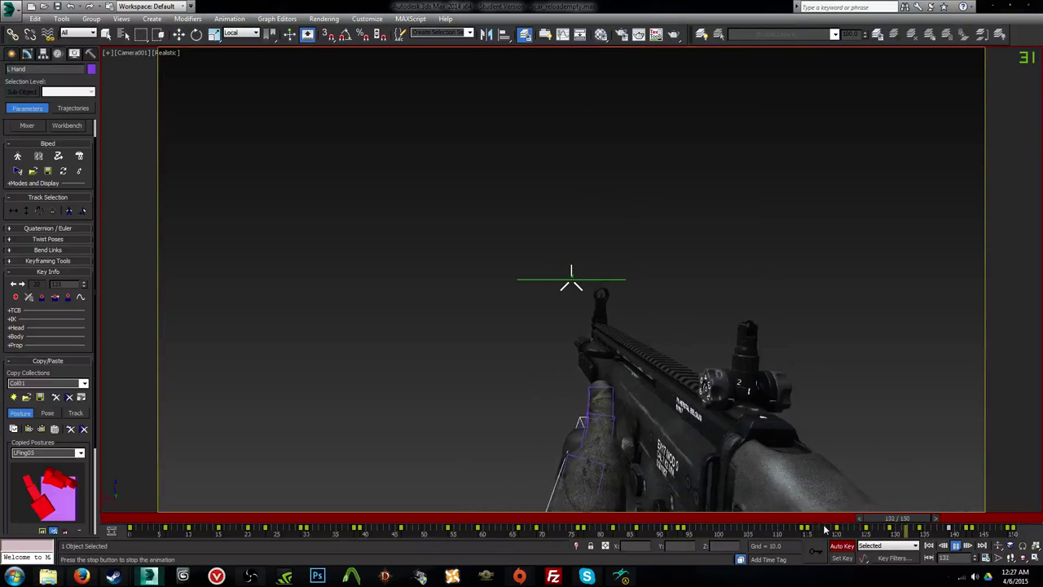
Step: Fine-tune the left hand's rotation at frame 134 and play back the end of the reload
left_click_drag(830, 528, 917, 530)
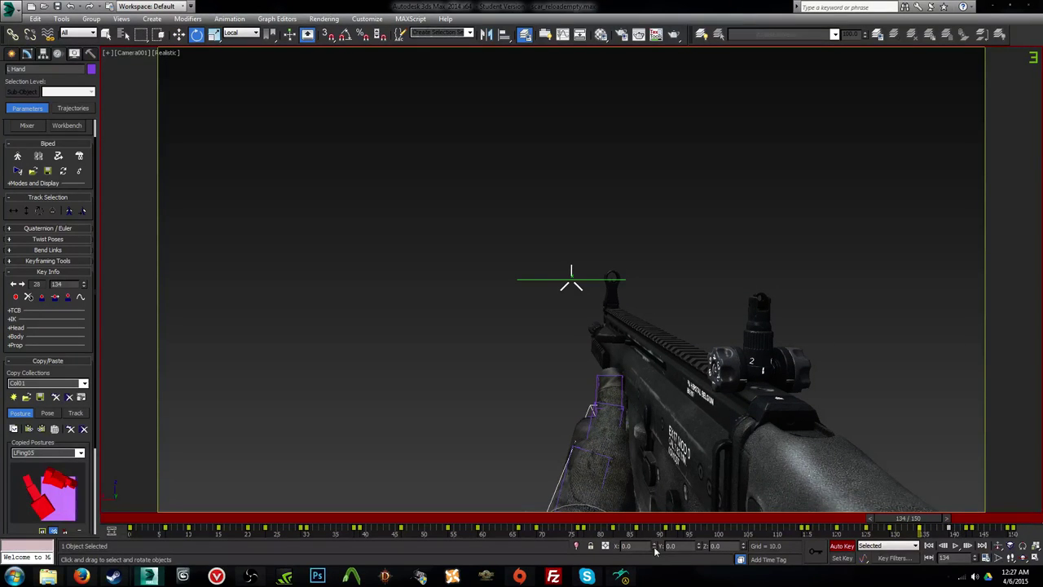
left_click_drag(891, 522, 755, 524)
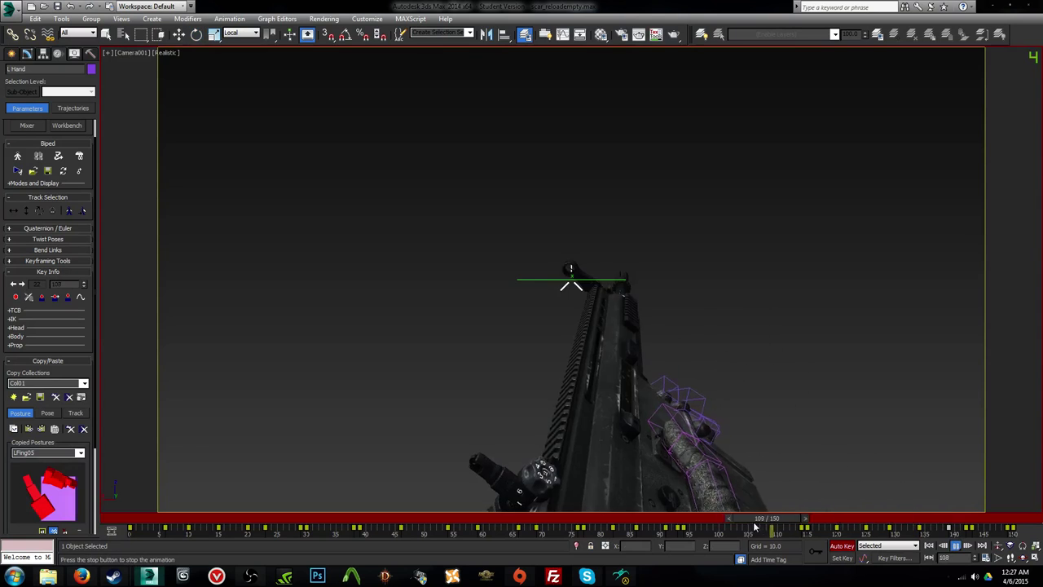
key("slash")
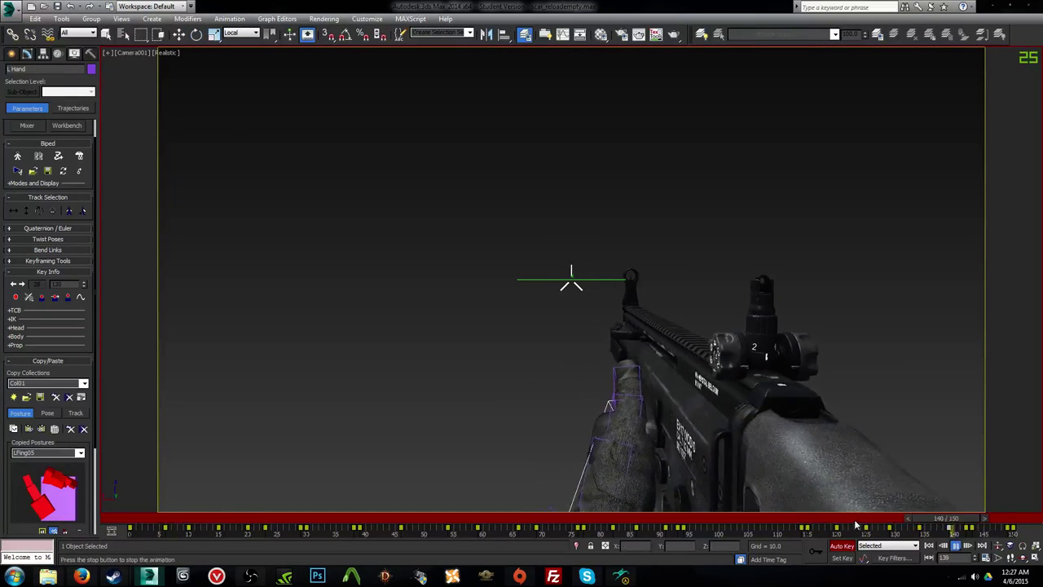
Step: Shift the left hand's settling keys one frame earlier to frames 138, 141 and 142, checking the playback
left_click_drag(857, 523, 920, 534)
left_click_drag(940, 534, 966, 538)
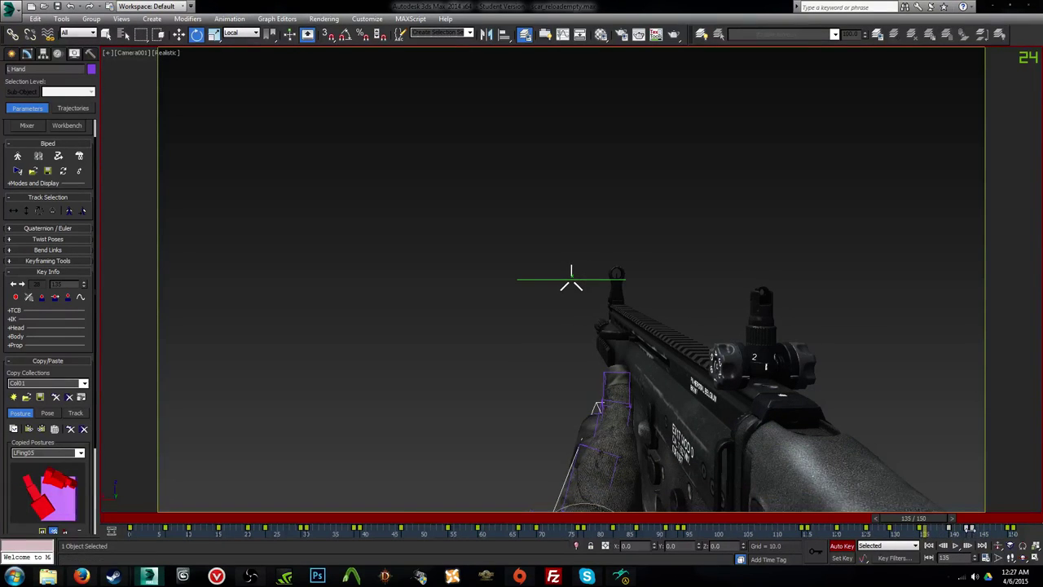
key("/")
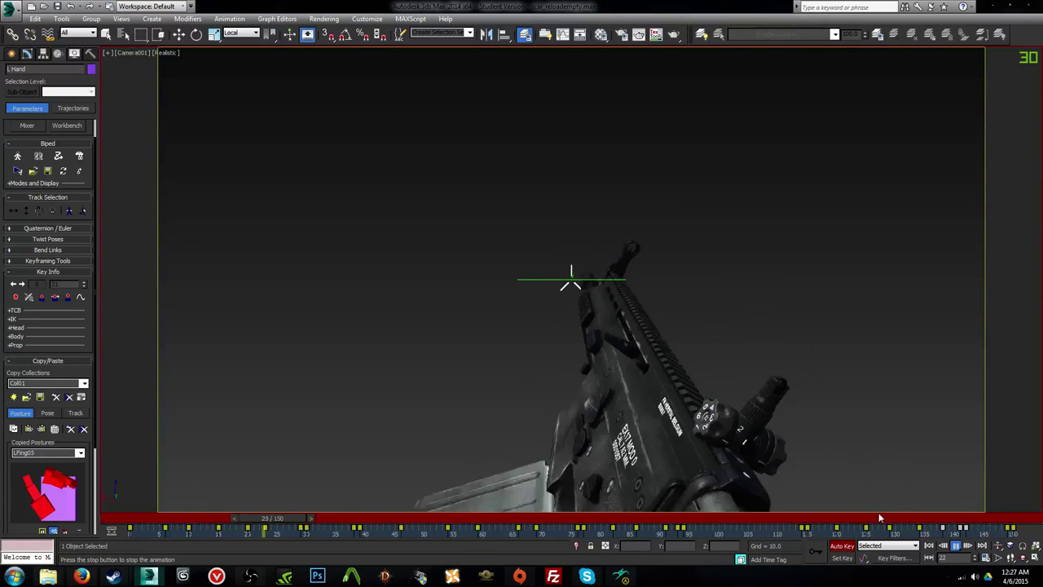
left_click(834, 519)
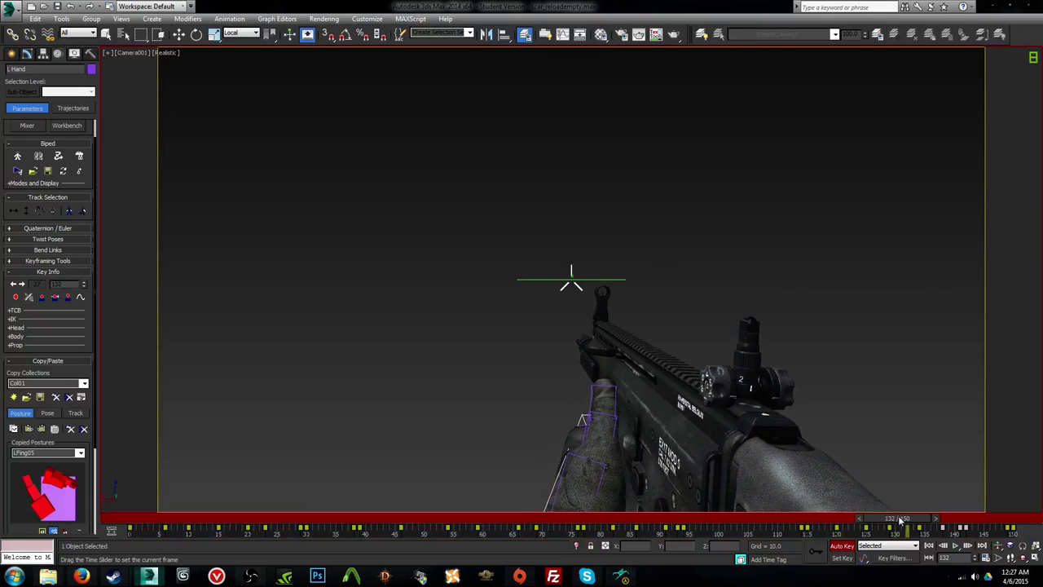
Step: Rotate the left hand slightly about its local Y axis at frame 138 and replay the settling motion
left_click_drag(931, 518, 953, 519)
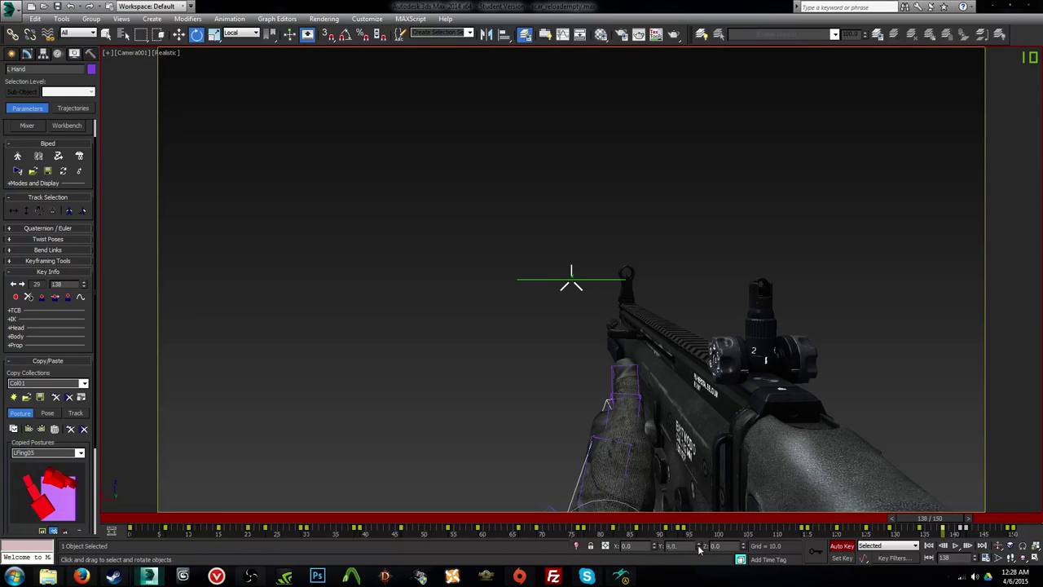
key("slash")
left_click(759, 519)
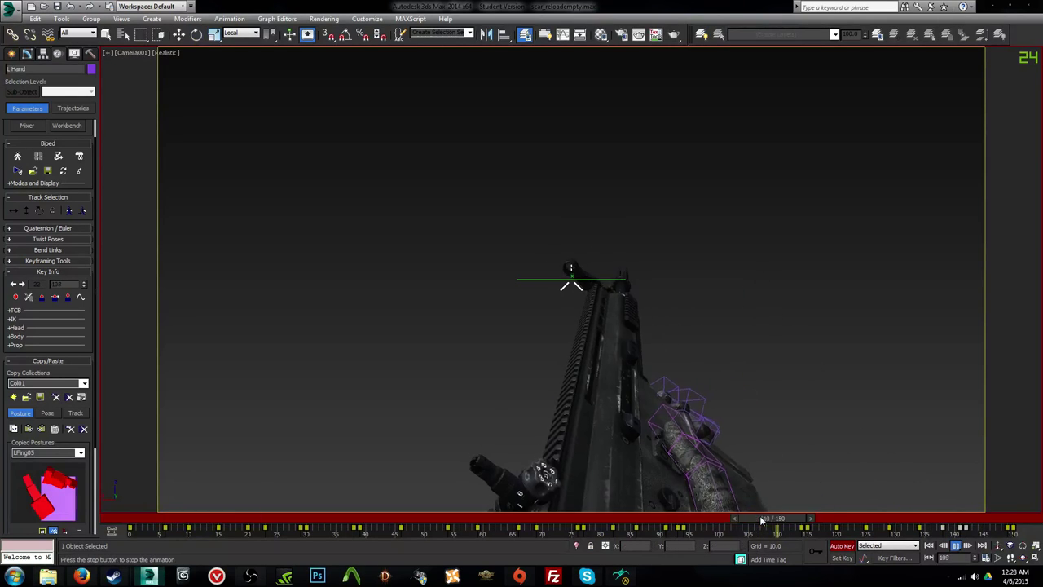
left_click(761, 519)
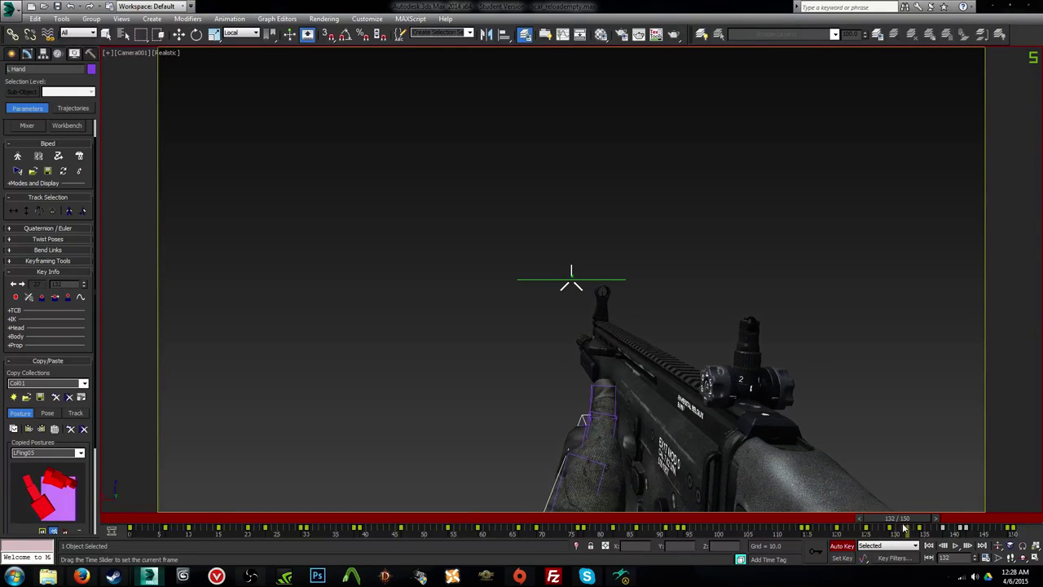
Step: Adjust the left hand's rotation about its local Z axis at frame 129 and replay the end of the reload
mouse_move(904, 528)
left_mouse_down()
mouse_move(926, 530)
mouse_move(886, 519)
left_mouse_up()
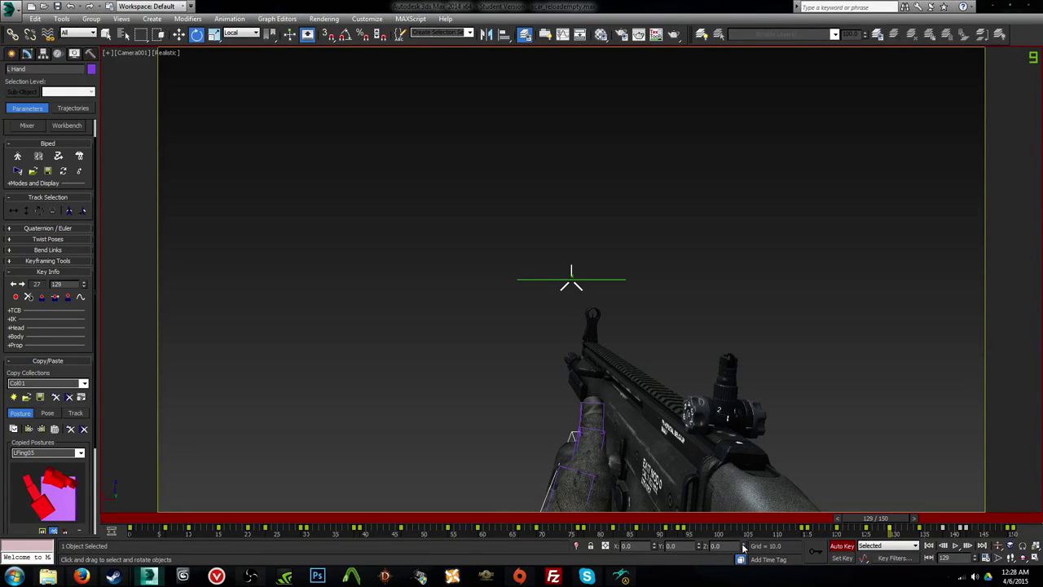
left_click_drag(865, 522, 739, 531)
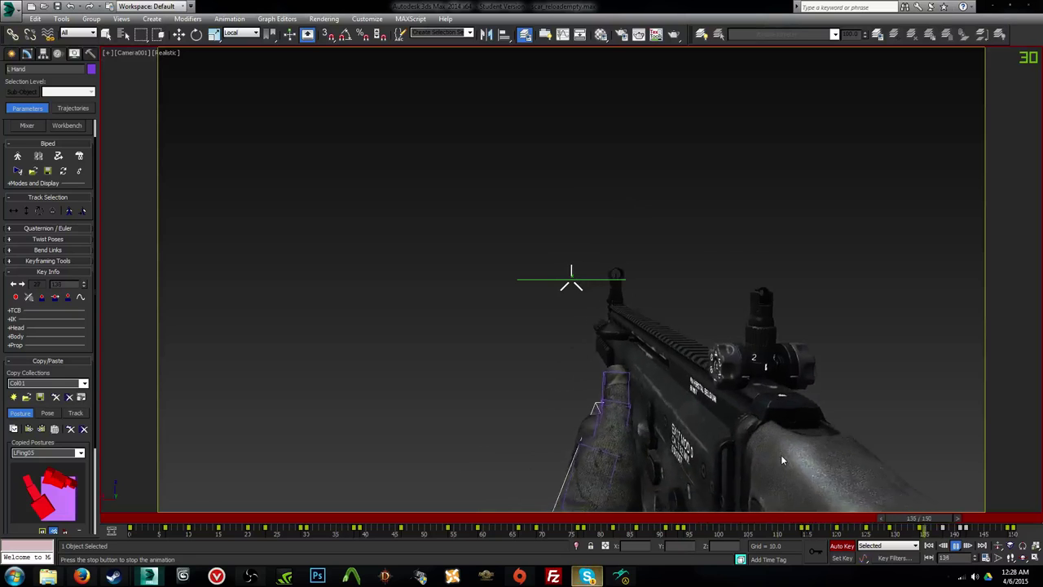
left_click(822, 519)
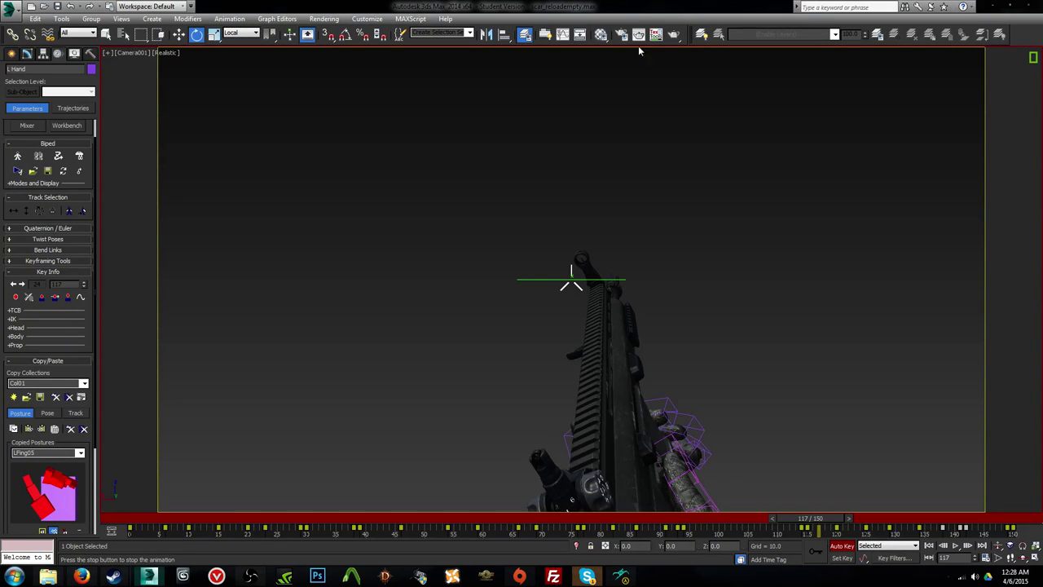
key("slash")
left_click_drag(712, 519, 640, 519)
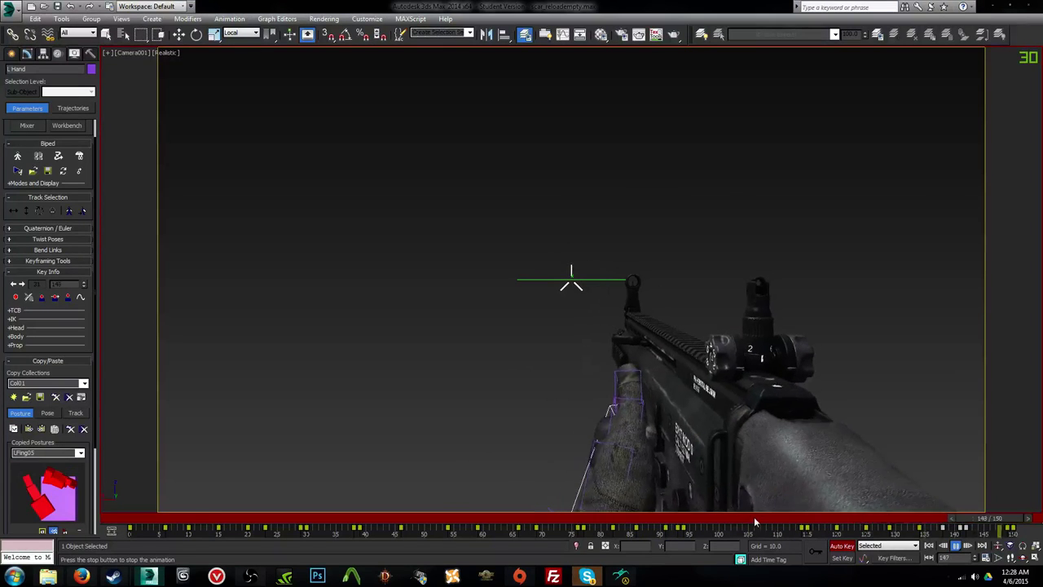
Step: Retime the left hand's settling keys, moving the frame 138 key to frame 137, and play back the reload
left_click(782, 520)
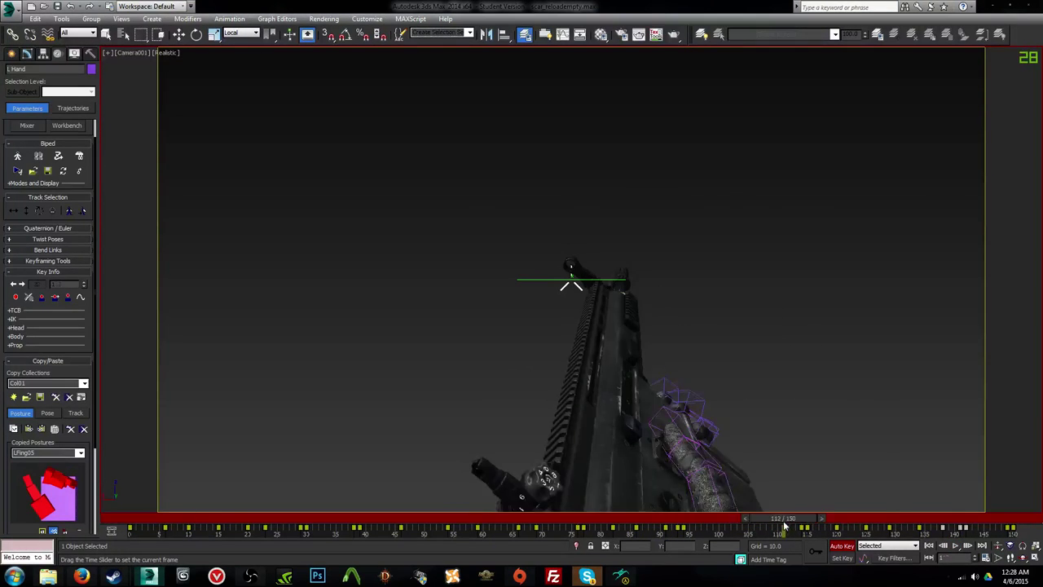
left_click_drag(783, 520, 949, 522)
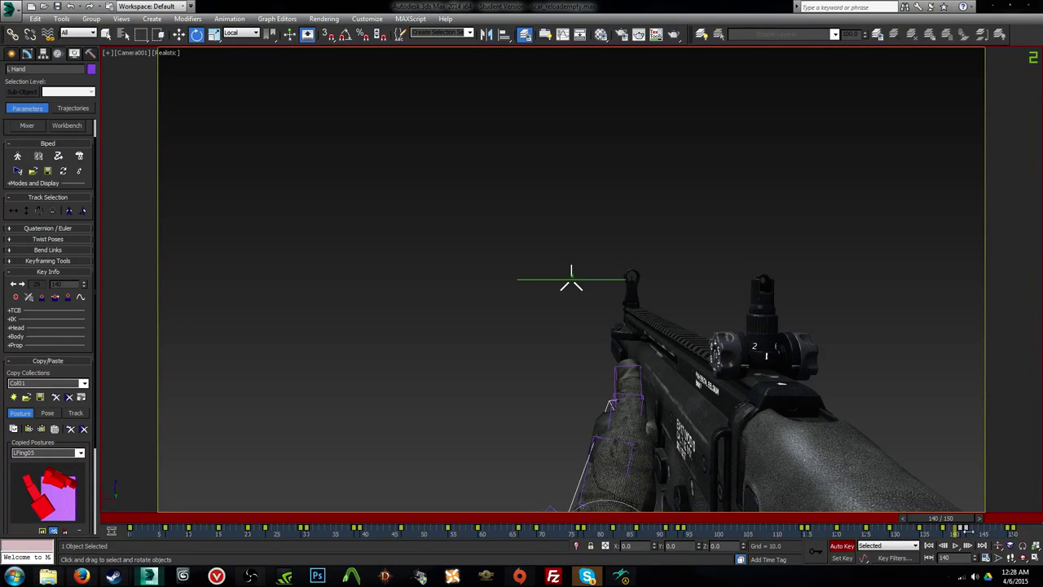
left_click_drag(970, 521, 906, 531)
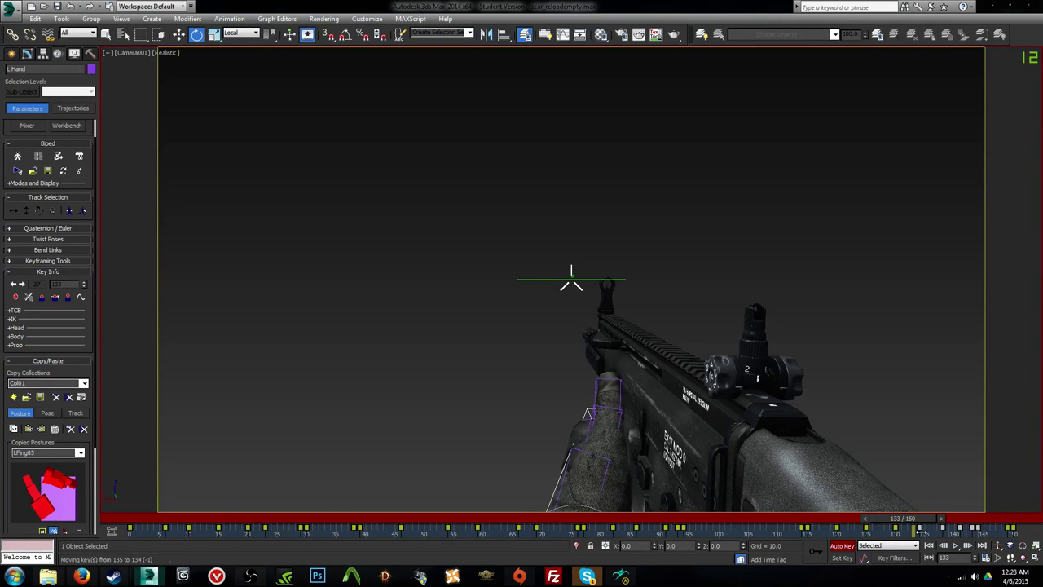
left_click(955, 545)
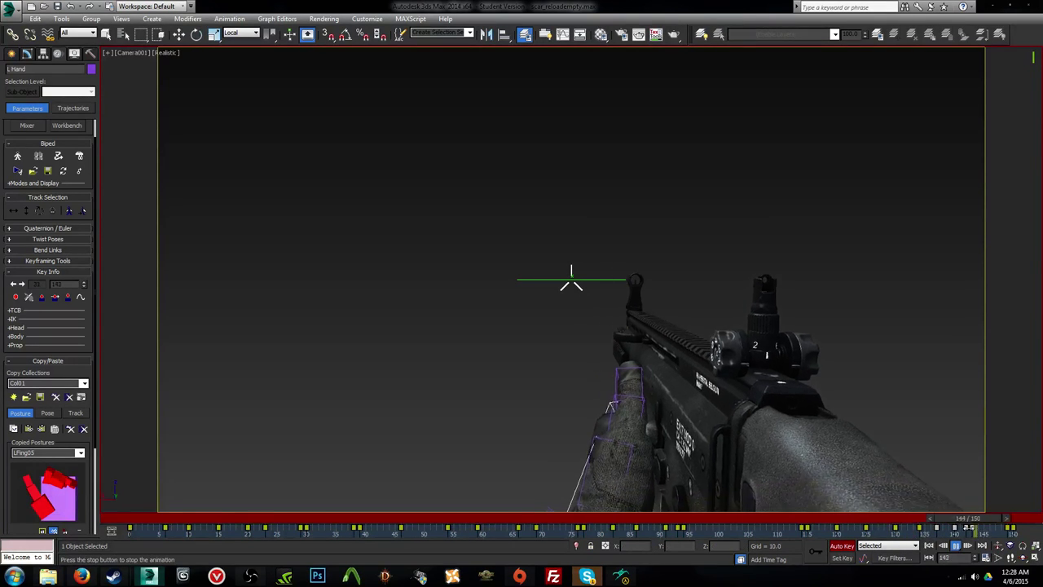
left_click_drag(908, 518, 776, 519)
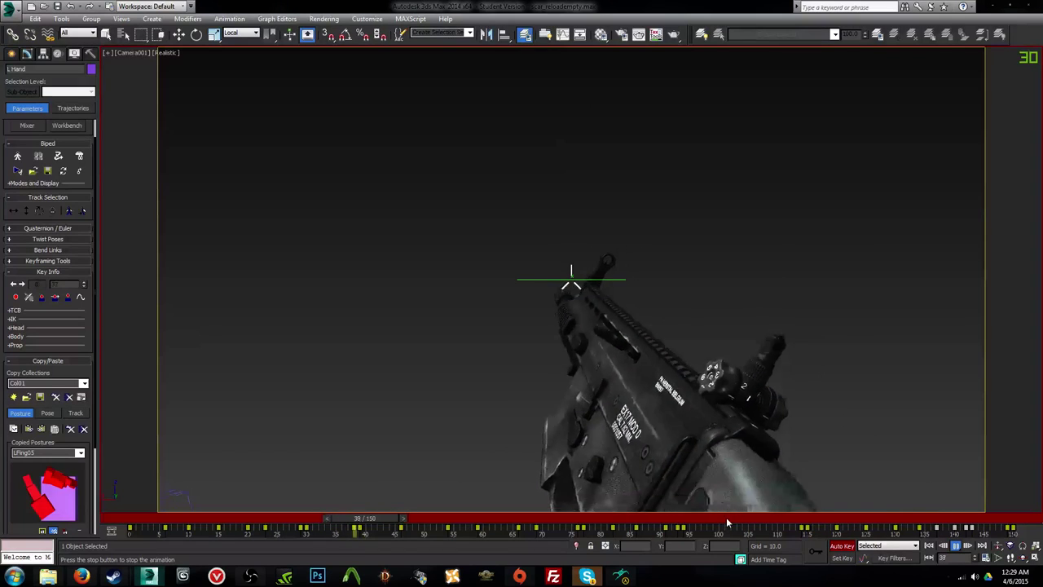
Step: Rotate the left hand about its local X axis by about -3.15 degrees at frame 137 in the perspective view
left_click_drag(727, 520, 931, 550)
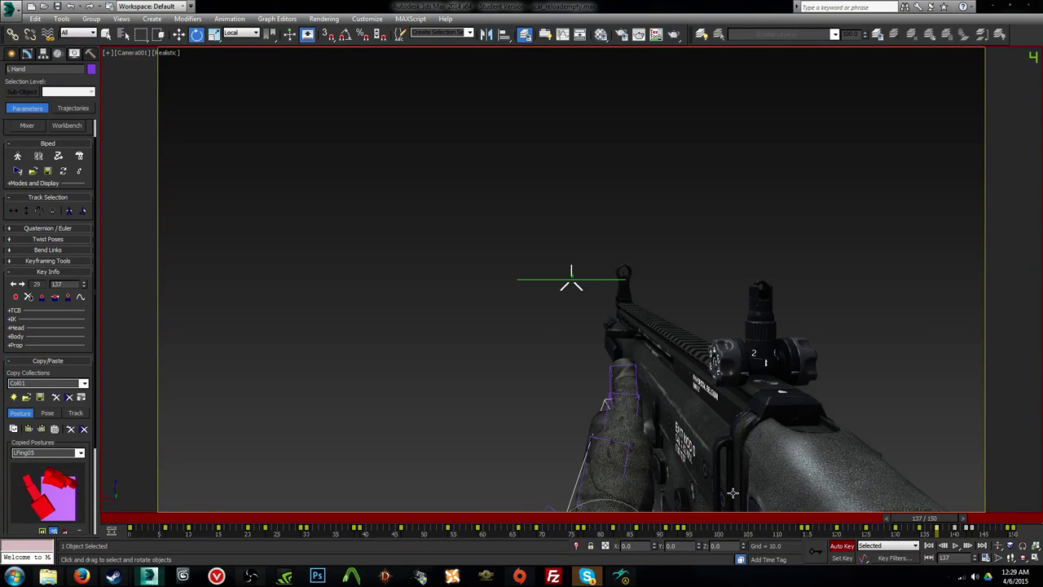
key("p")
key("z")
middle_click_drag(604, 306, 676, 374, "alt")
left_click_drag(633, 445, 629, 444)
left_click_drag(624, 403, 621, 405)
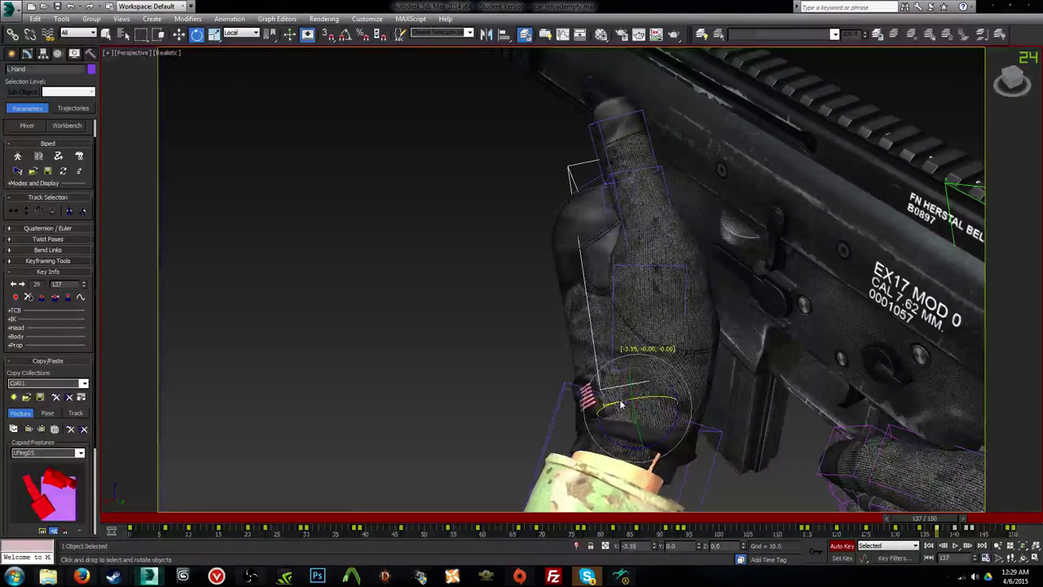
Step: Scrub and play the reload animation through the camera view, checking the left hand around frame 137
left_click_drag(916, 519, 916, 496)
key("c")
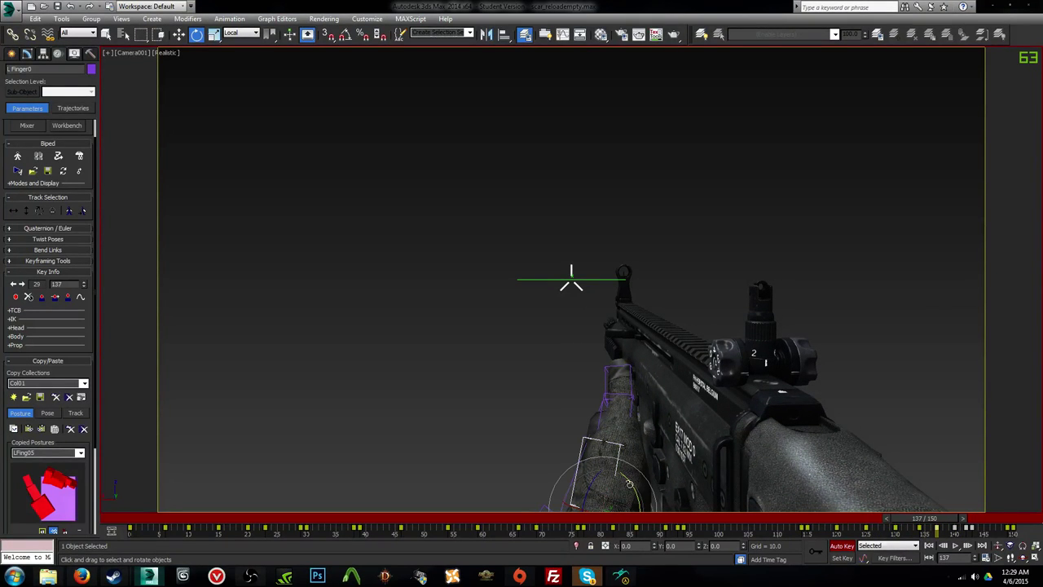
left_click_drag(910, 519, 653, 459)
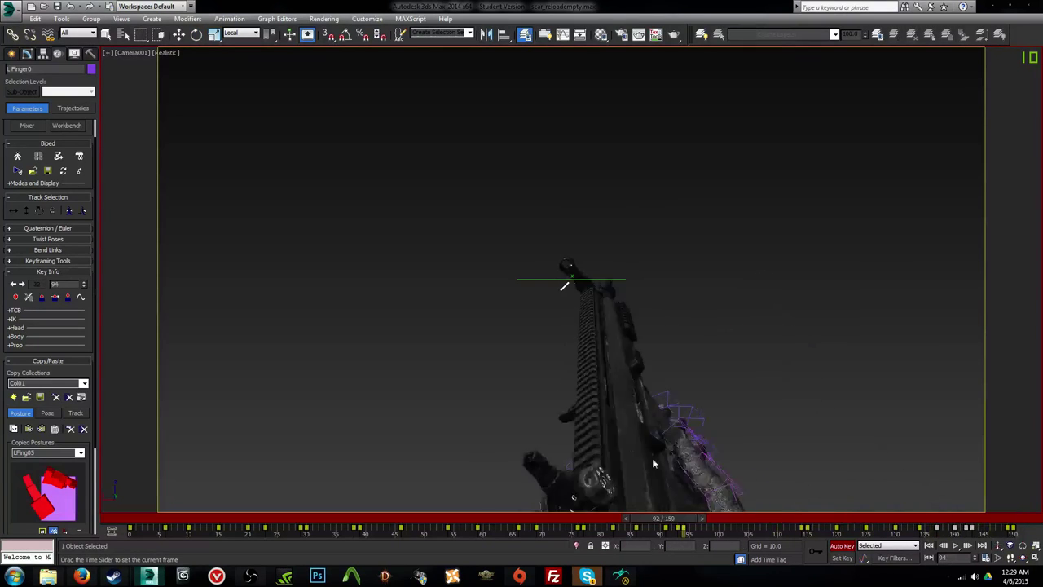
key("slash")
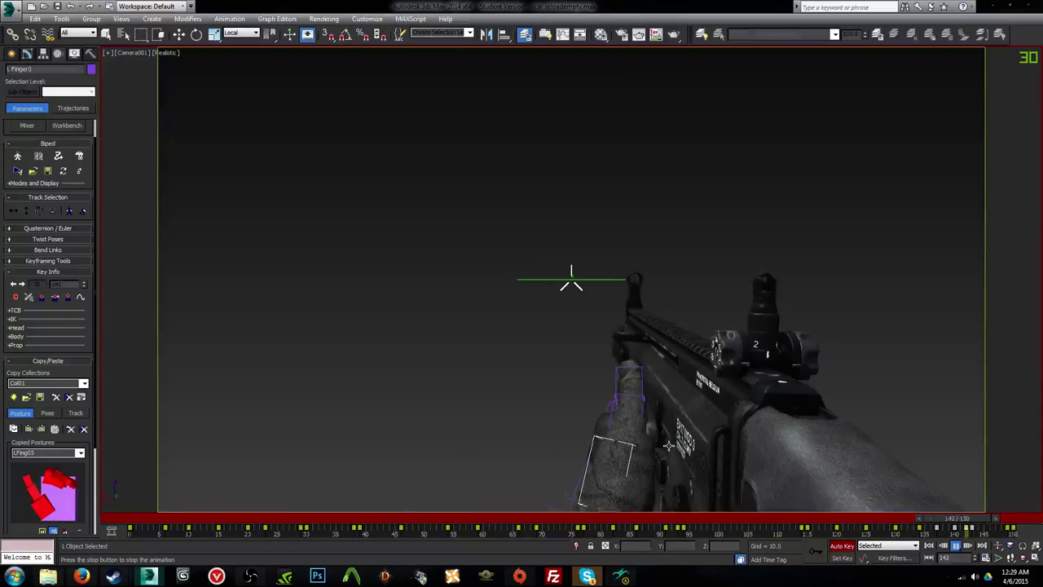
left_click_drag(895, 521, 931, 522)
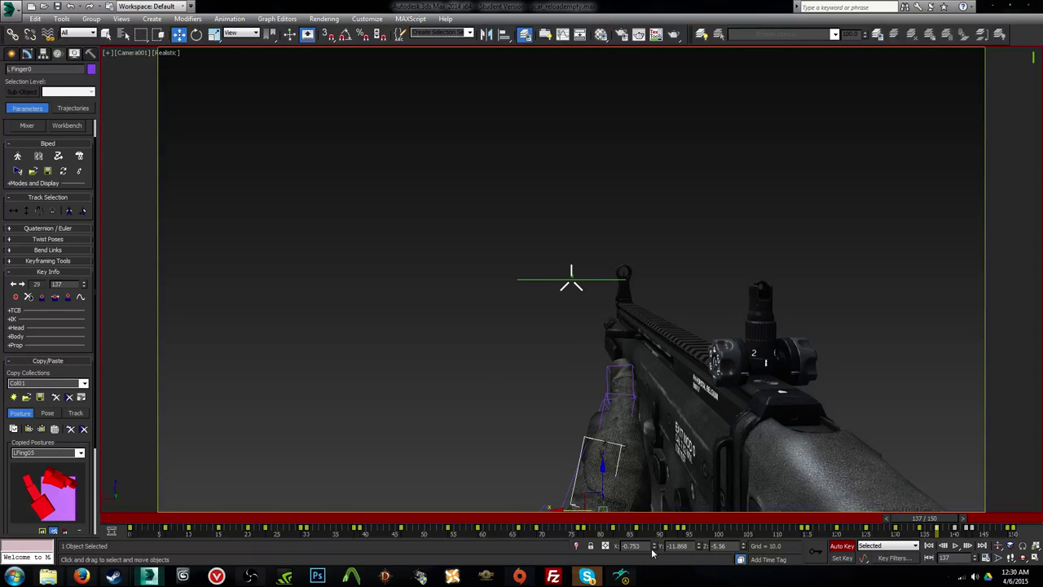
key("/")
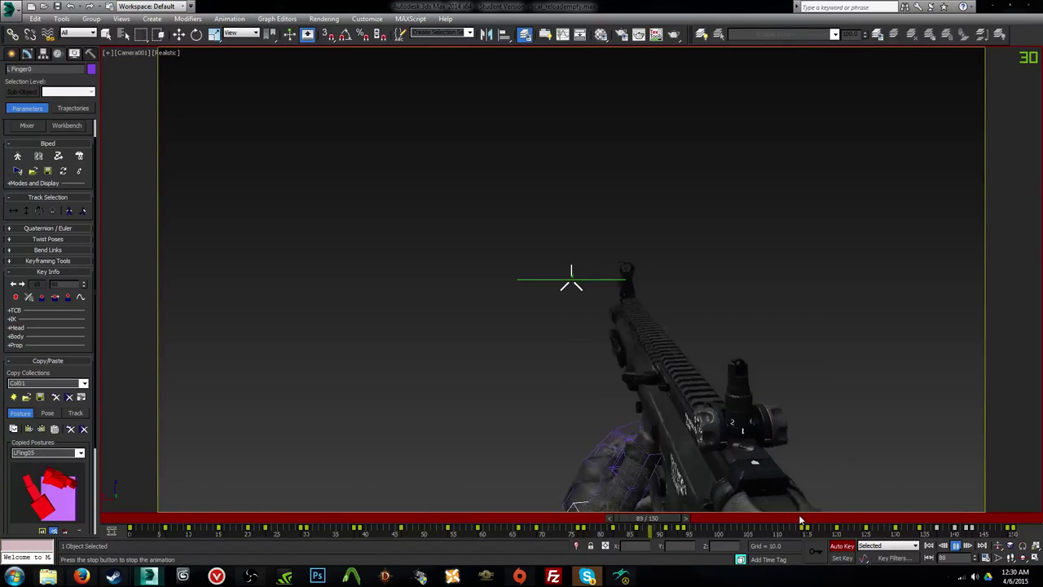
Step: Rotate the left thumb tip bone L Finger02 slightly around its local Z axis at frame 82, checking the neighbouring frames
left_click_drag(800, 517, 629, 522)
key("w")
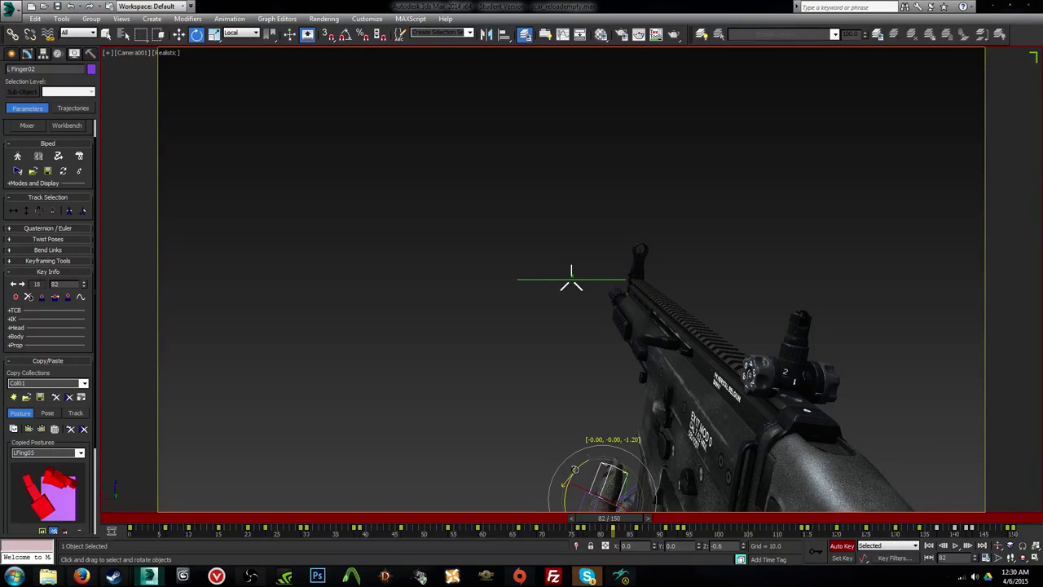
key("/")
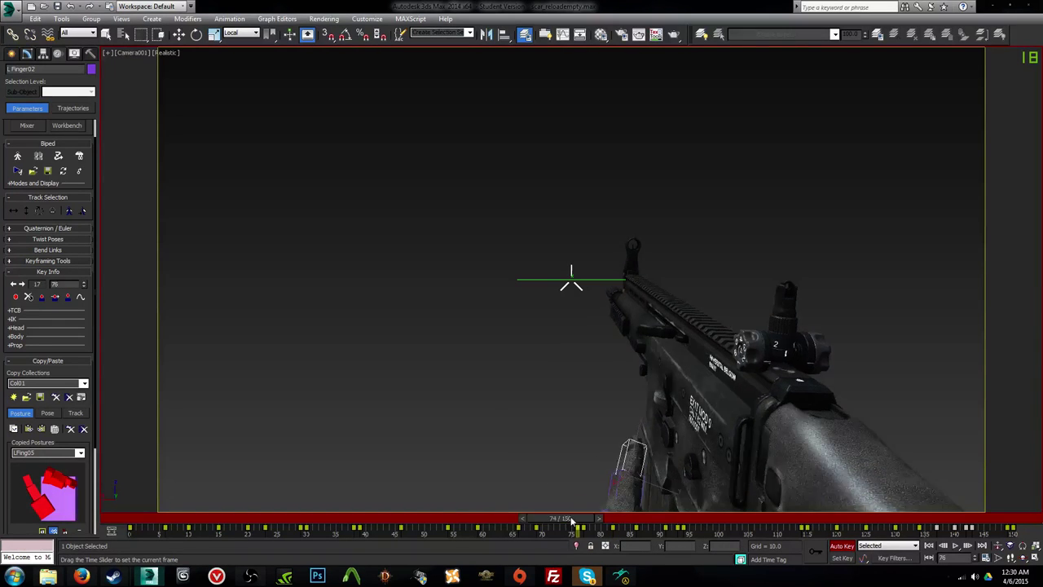
left_click_drag(576, 519, 612, 527)
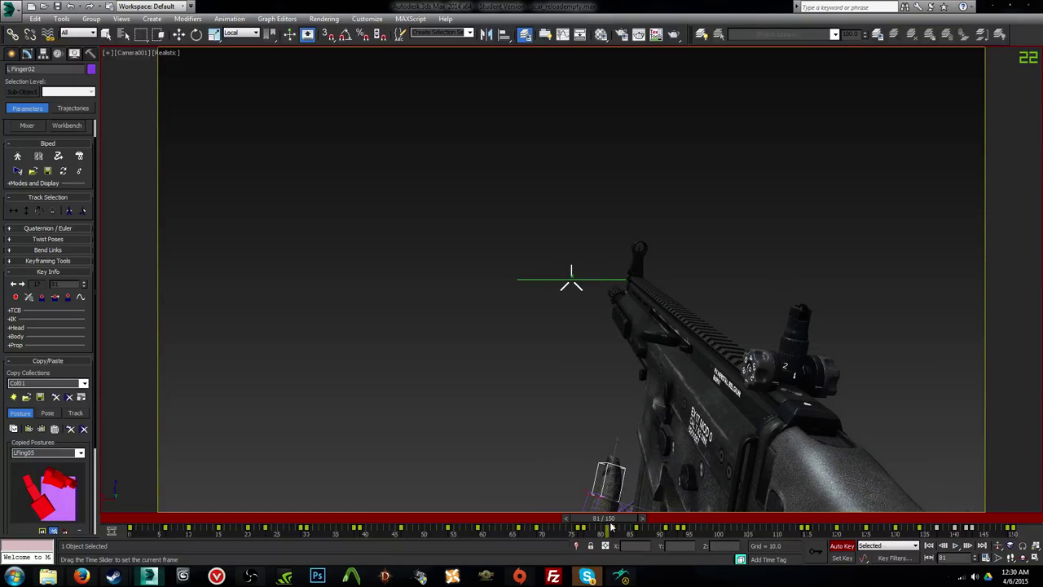
Step: In the perspective view at frame 82, move the L Hand bone to about X 0.04, Y -13.3, Z -9.0 and adjust its rotation
key("l")
scroll(639, 396, "down", 1)
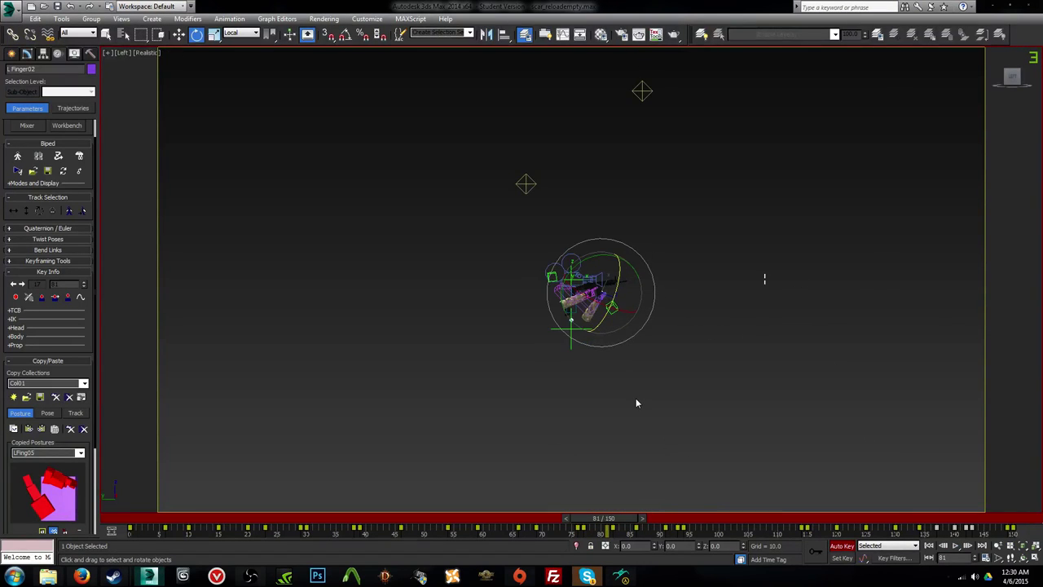
key("z")
key("period")
scroll(621, 380, "down", 3)
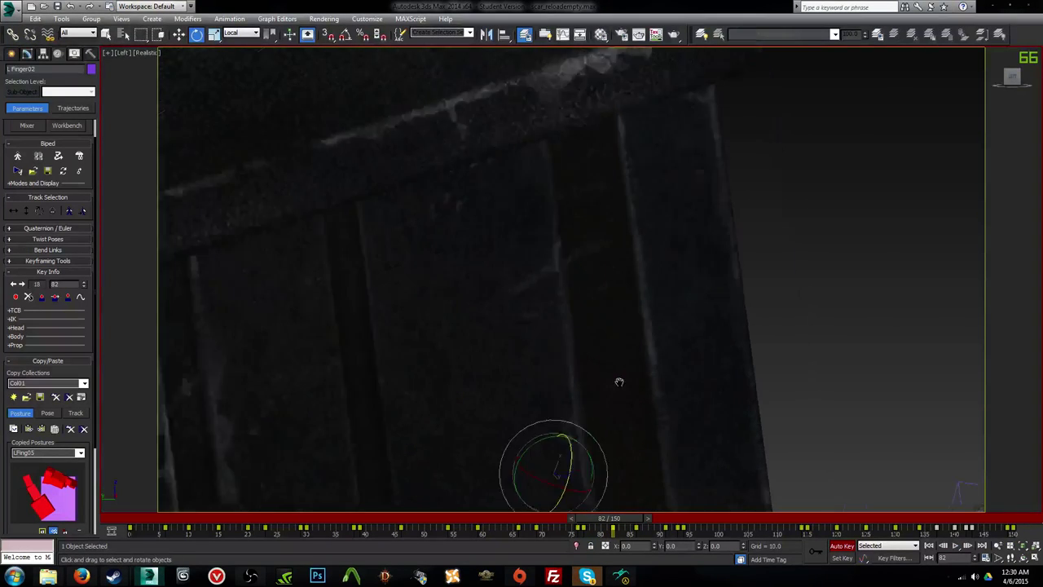
key("w")
middle_click_drag(724, 377, 606, 388, "alt")
key("p")
middle_click_drag(706, 432, 613, 380, "alt")
key("z")
scroll(591, 450, "down", 5)
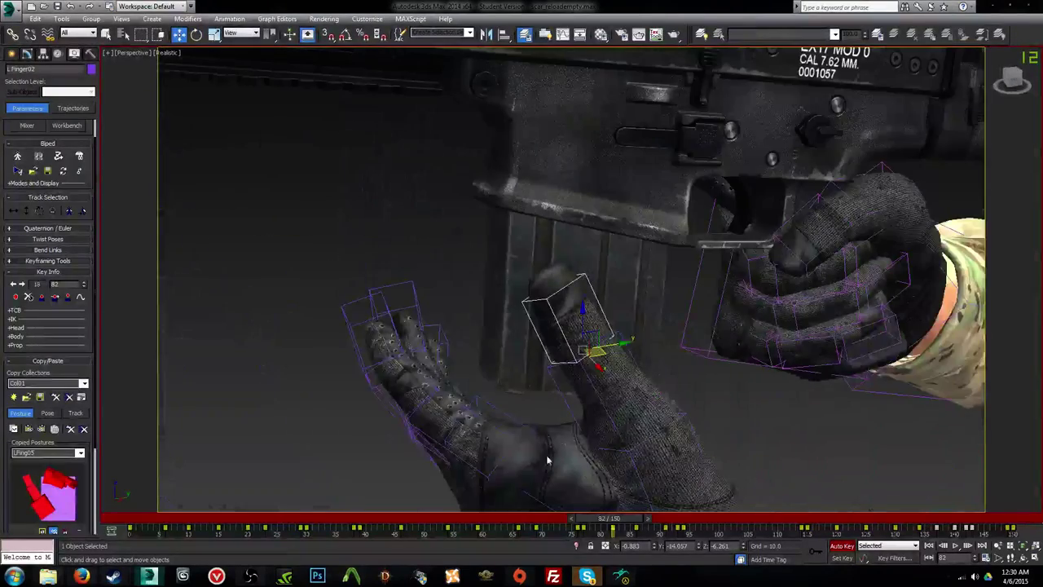
middle_click_drag(566, 450, 601, 398, "alt")
scroll(603, 405, "down", 3)
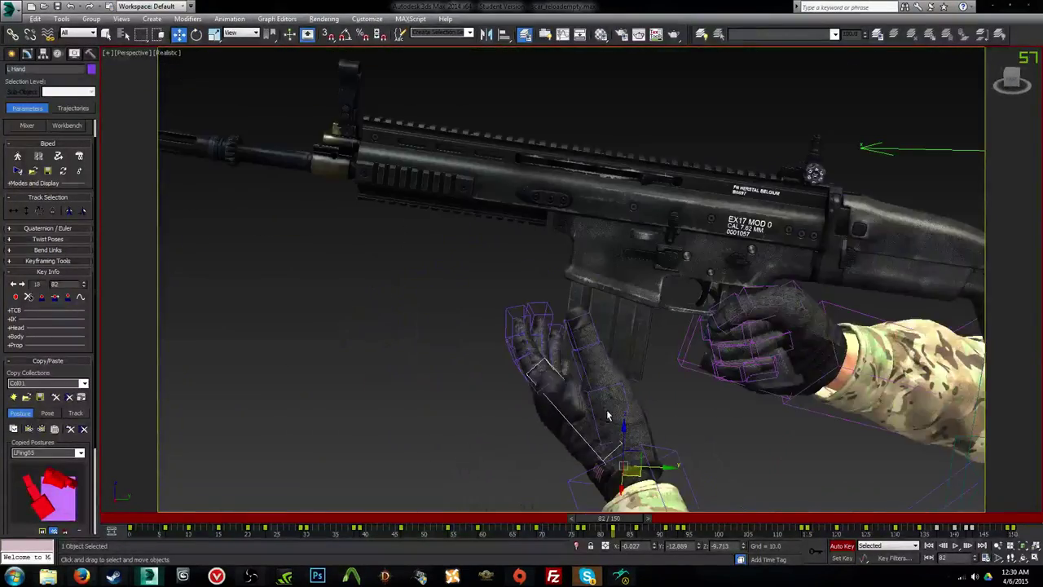
middle_click_drag(633, 453, 633, 433)
key("e")
left_click_drag(652, 457, 621, 405)
mouse_move(615, 521)
left_mouse_down()
mouse_move(524, 524)
mouse_move(651, 523)
mouse_move(615, 522)
left_mouse_up()
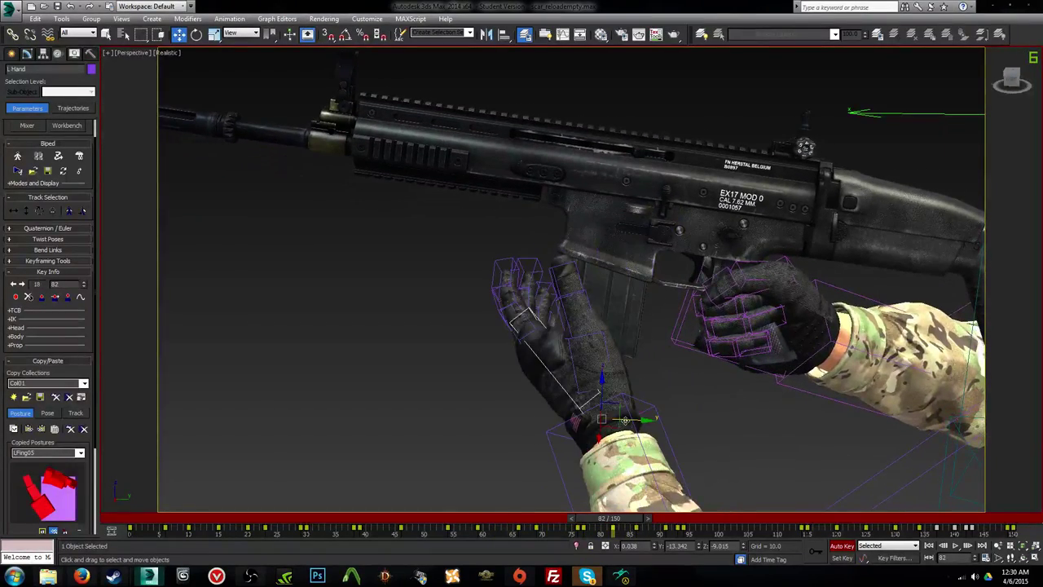
key("e")
middle_click_drag(630, 415, 569, 417, "alt")
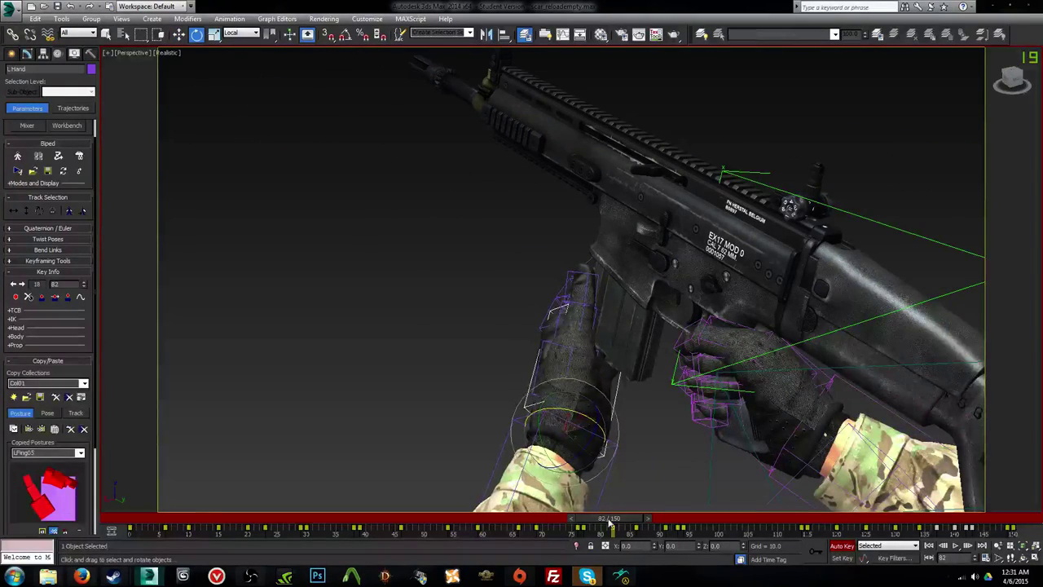
Step: Play the animation in the perspective and camera views to check the left hand's motion, stopping at frame 76
left_click_drag(609, 521, 452, 521)
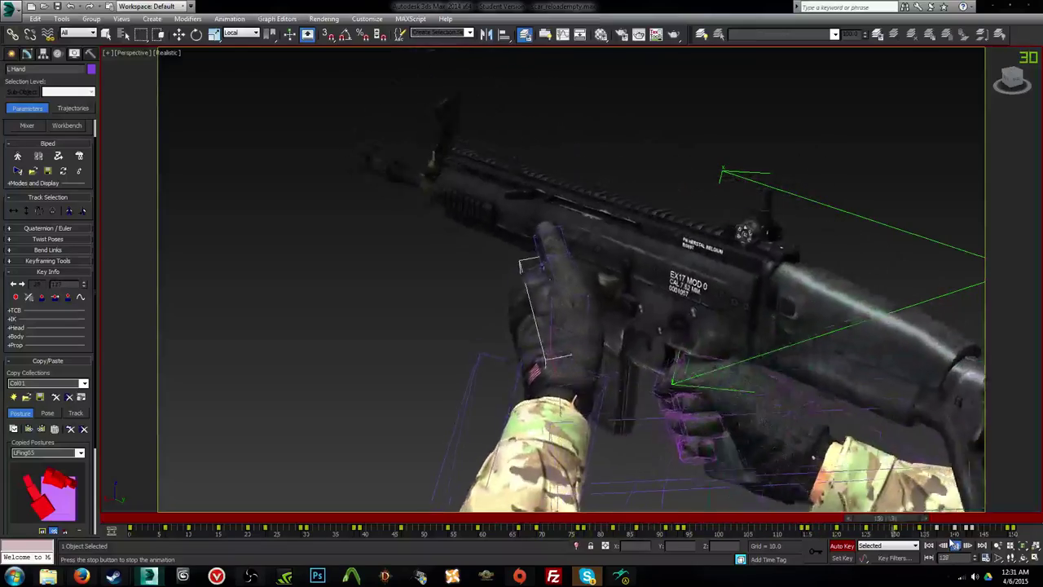
key("c")
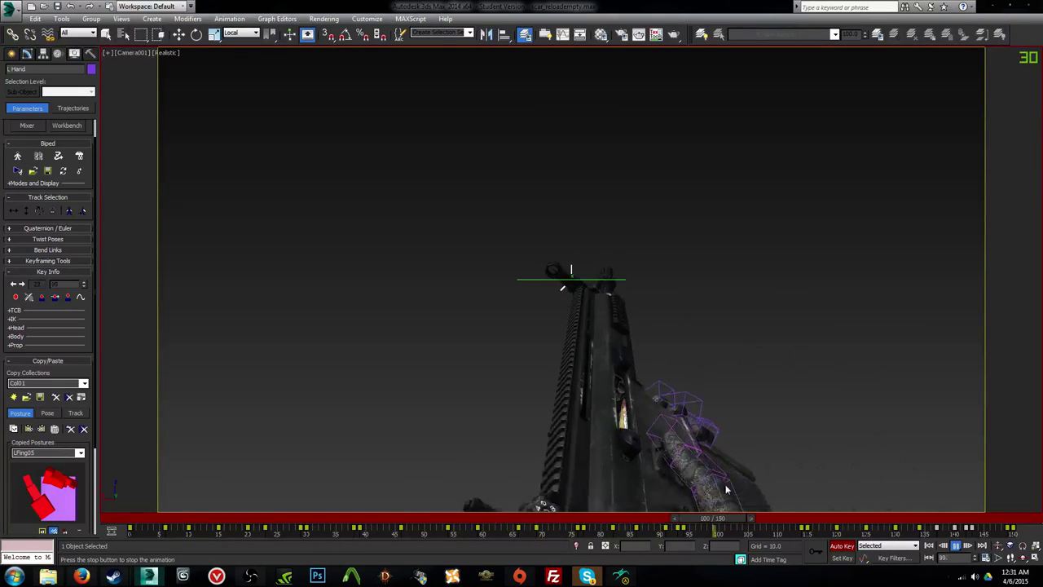
left_click_drag(726, 519, 583, 527)
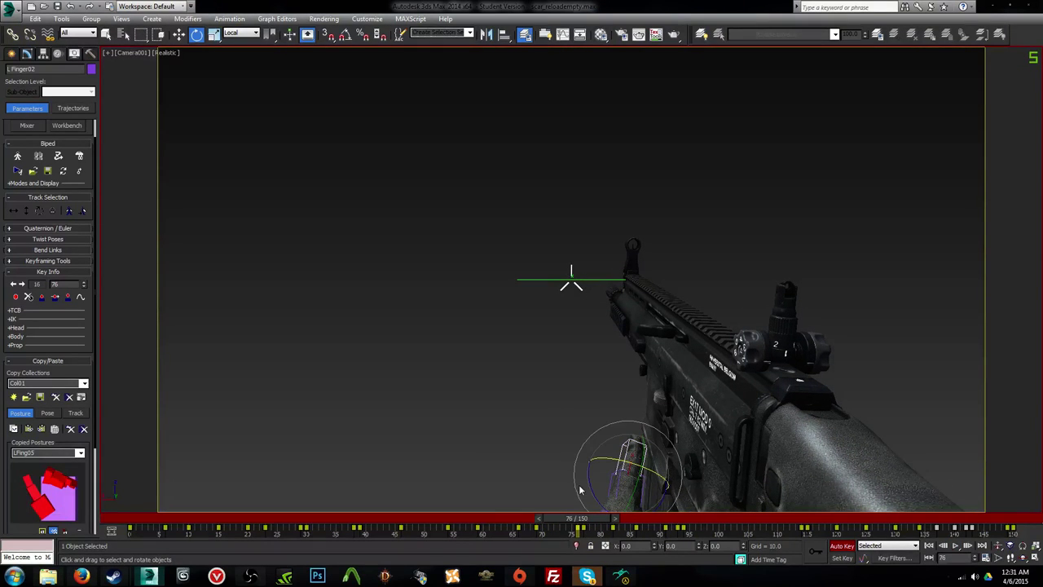
Step: Rotate the left thumb tip bone L Finger02 about 13.9 degrees around its local Z axis at frame 77 and play the result
left_click_drag(580, 528, 424, 509, "shift")
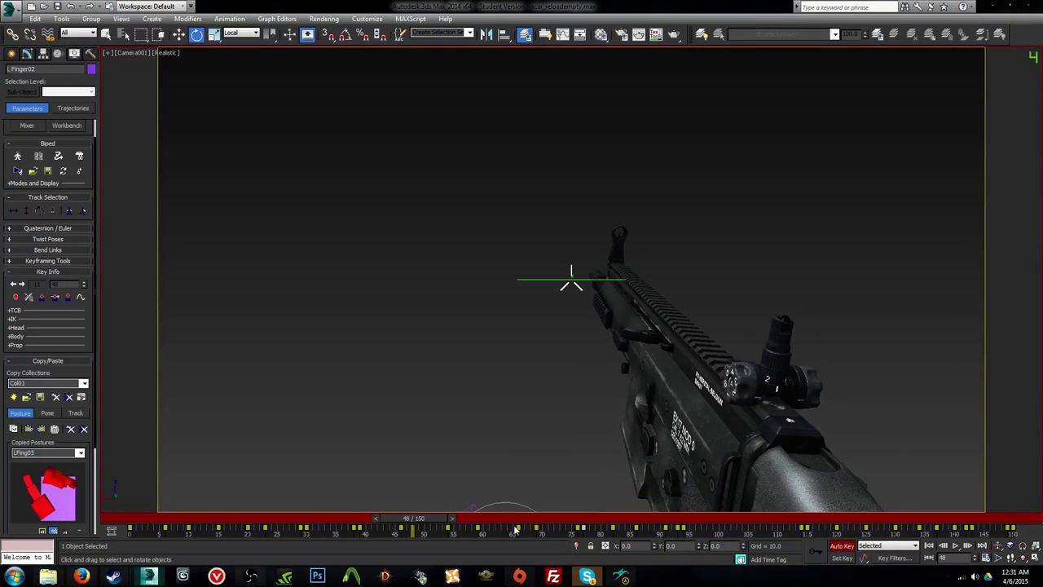
key("slash")
left_click(568, 520)
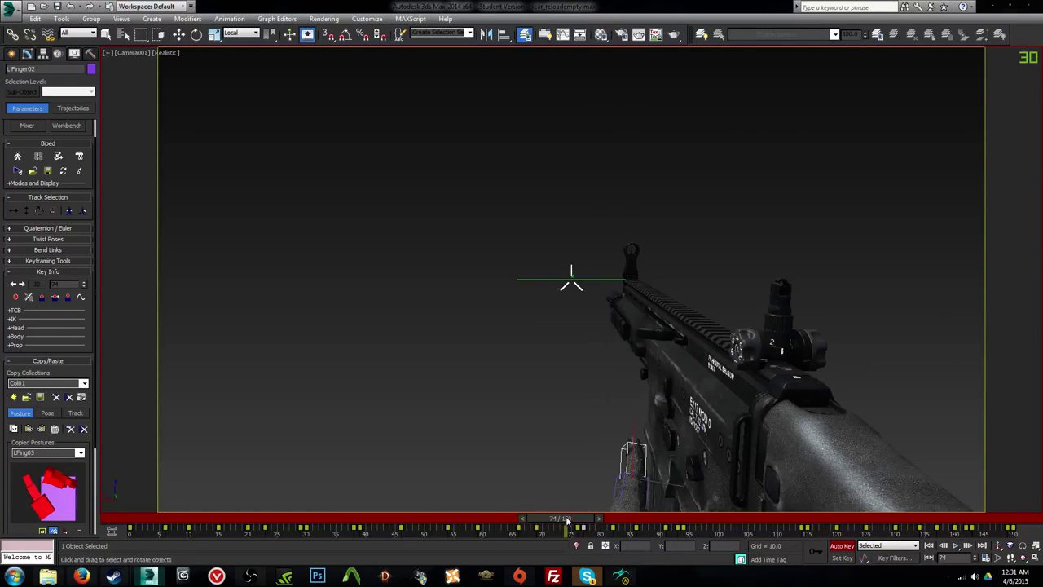
key("e")
left_click_drag(575, 525, 597, 528)
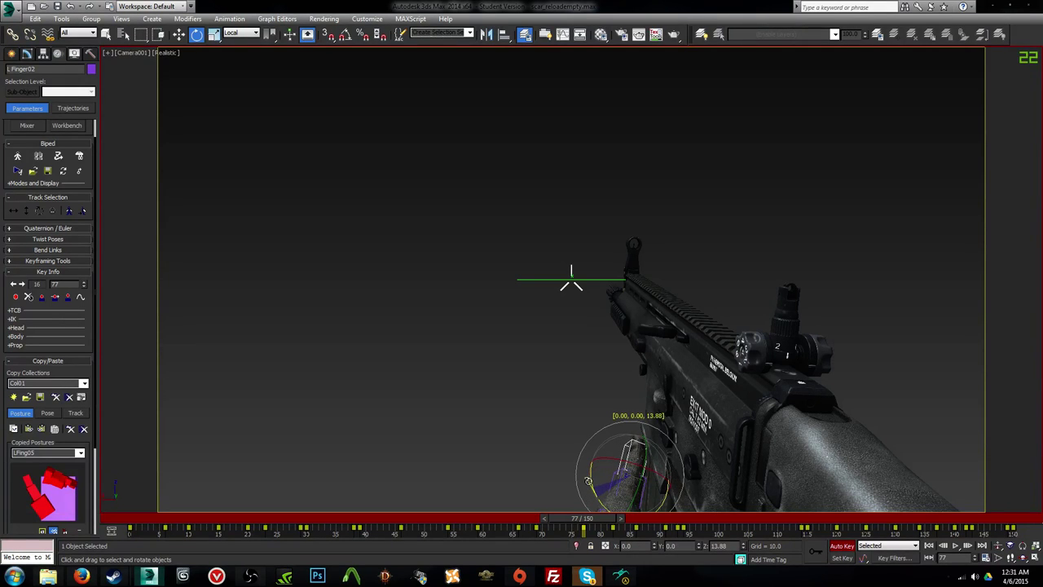
key("slash")
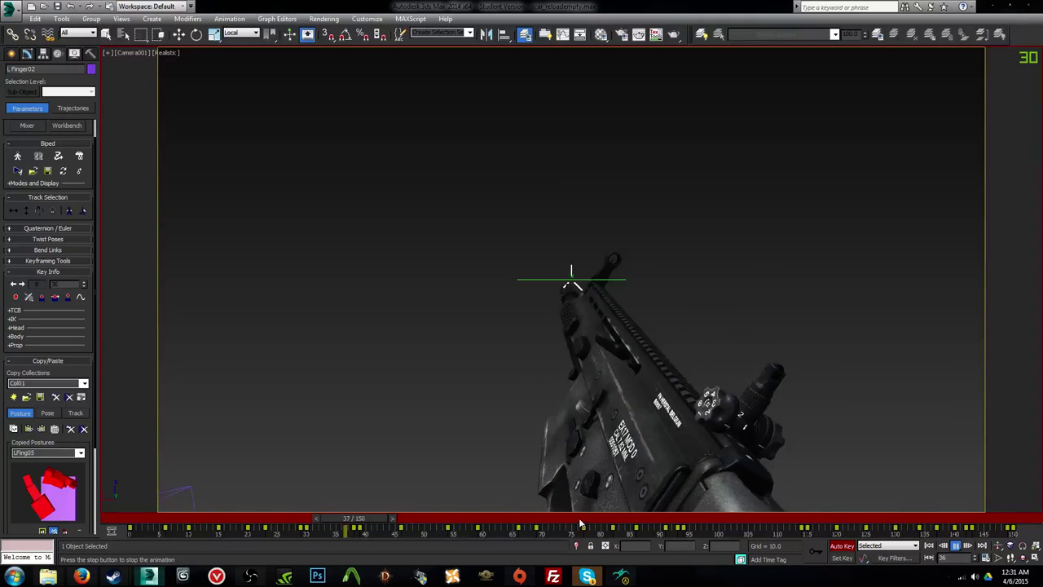
Step: Select the left thumb's middle bone L Finger01 and shift its selected keys one frame back, moving frame 94 to 93
left_click(564, 286)
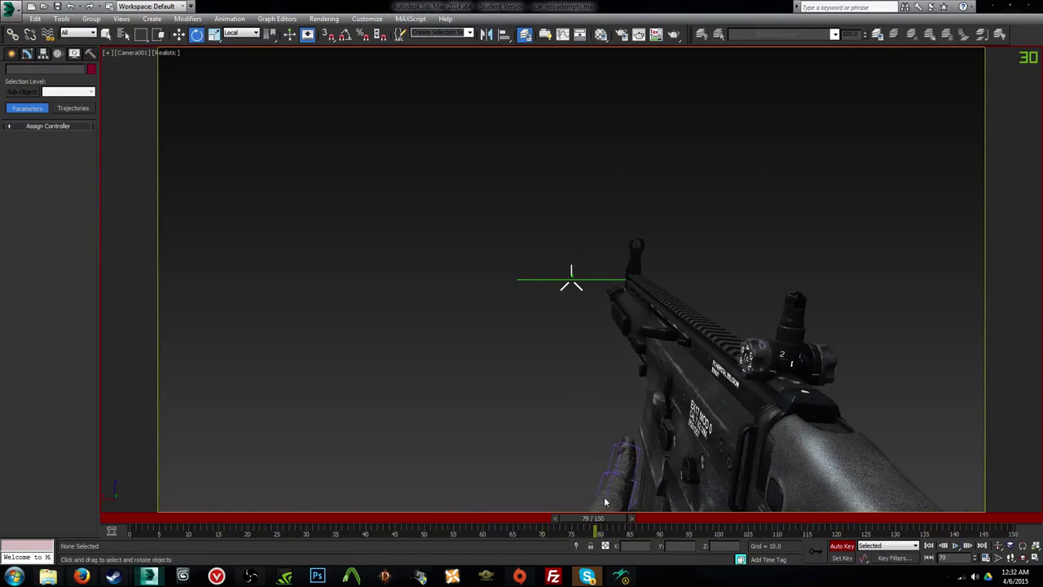
left_click(610, 494)
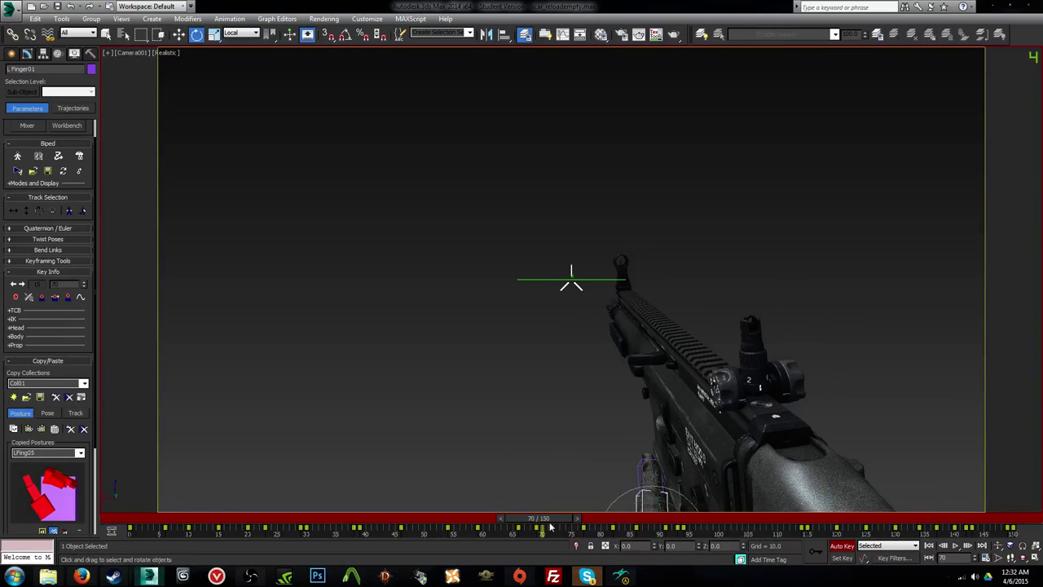
key("slash")
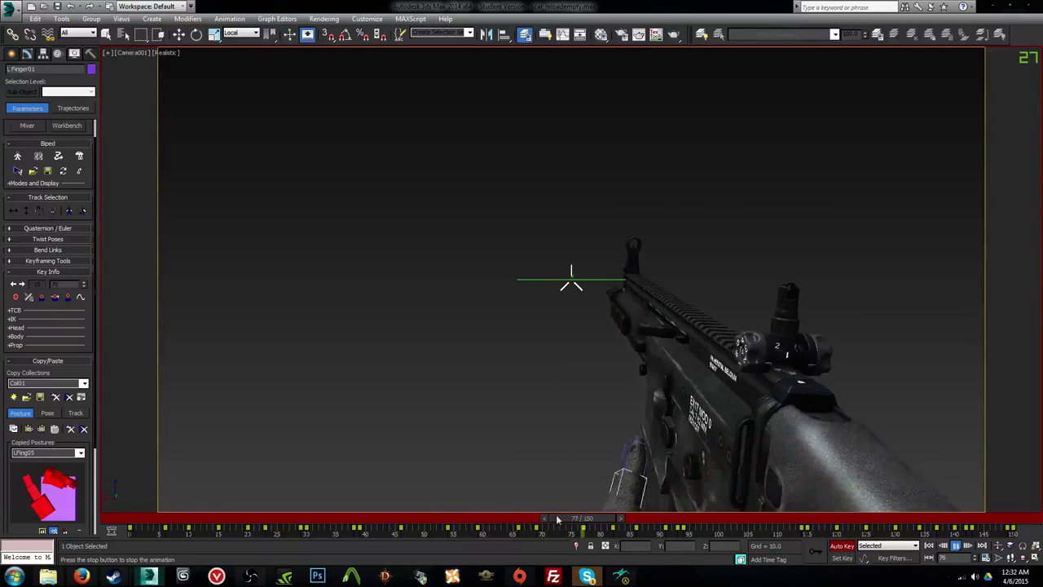
left_click_drag(589, 519, 635, 520)
key("slash")
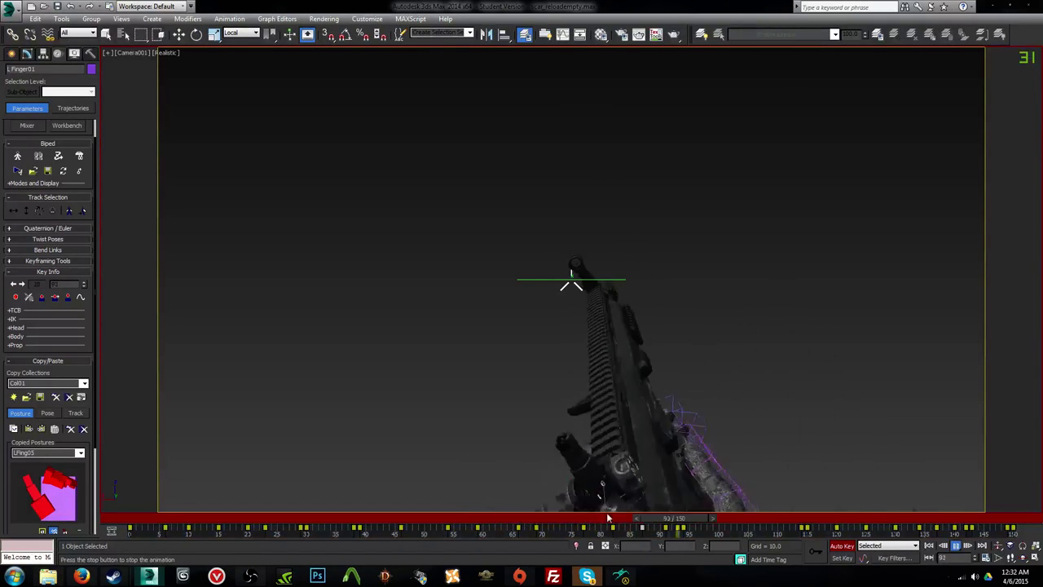
key("slash")
key("e")
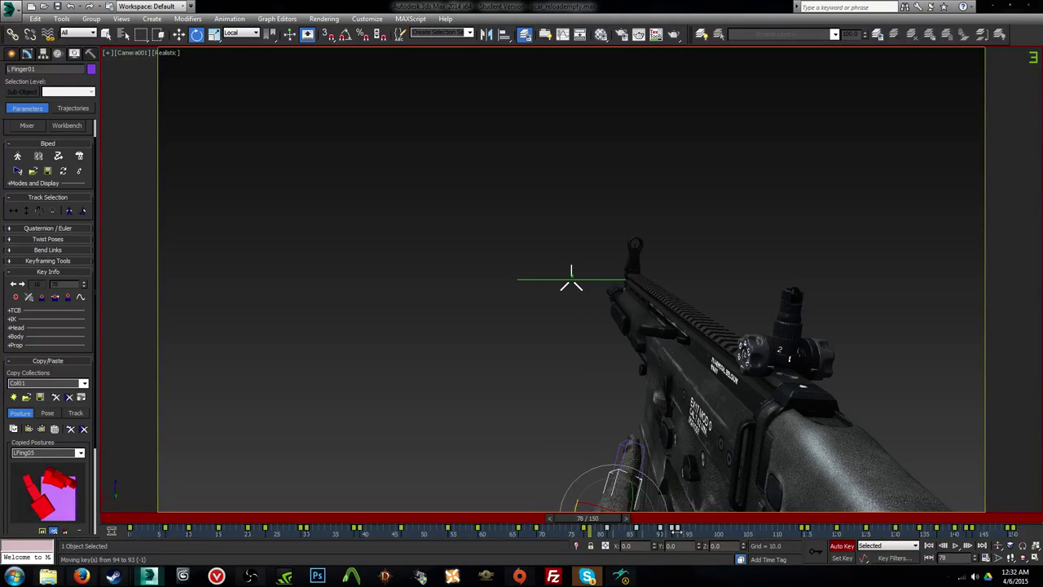
Step: Shift the selected L Finger01 keys from frame 93 to 95 and its keys around frame 115 a few frames forward
key("slash")
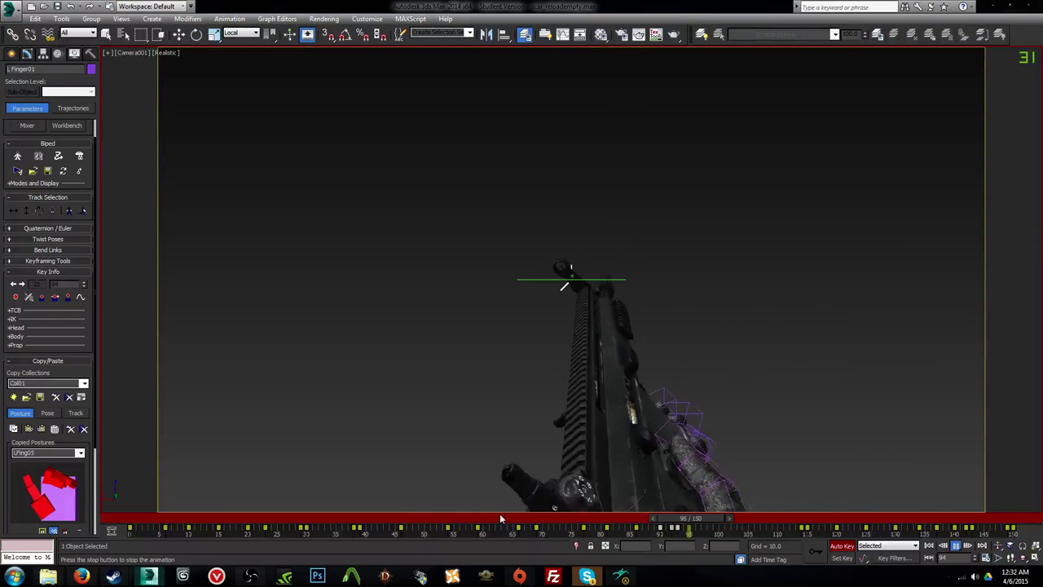
key("slash")
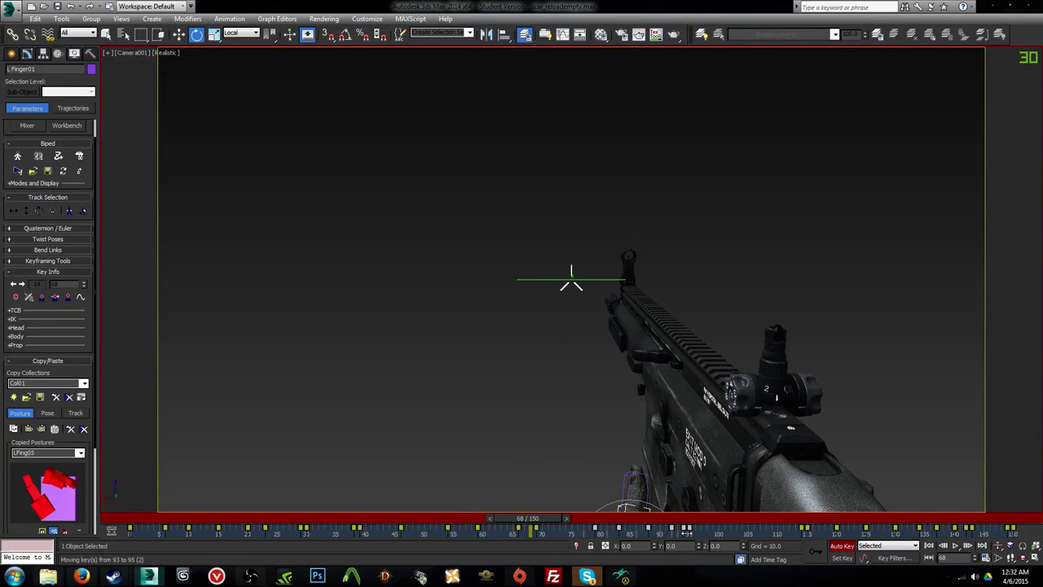
key("slash")
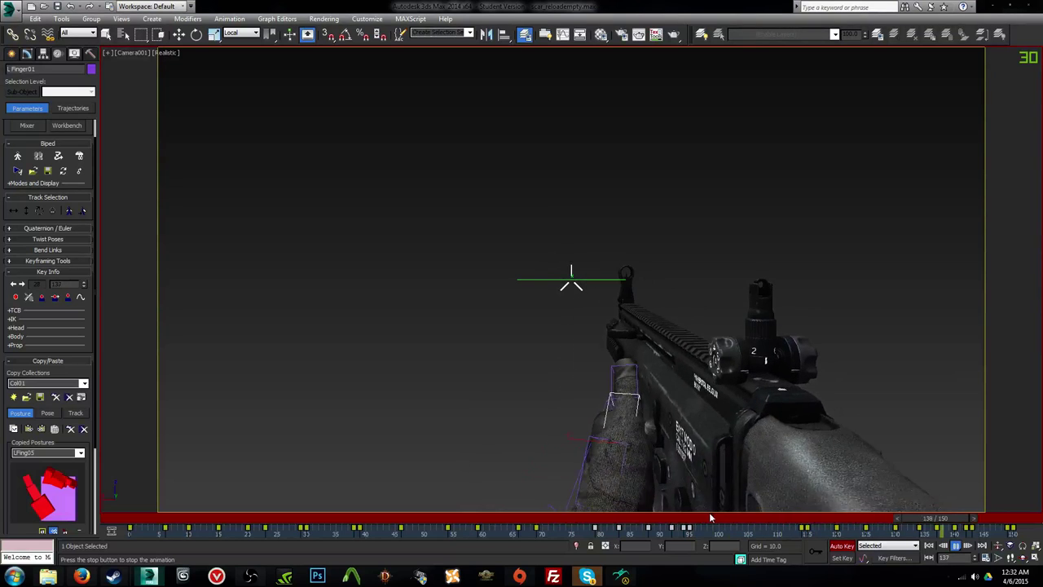
left_click_drag(710, 513, 877, 531)
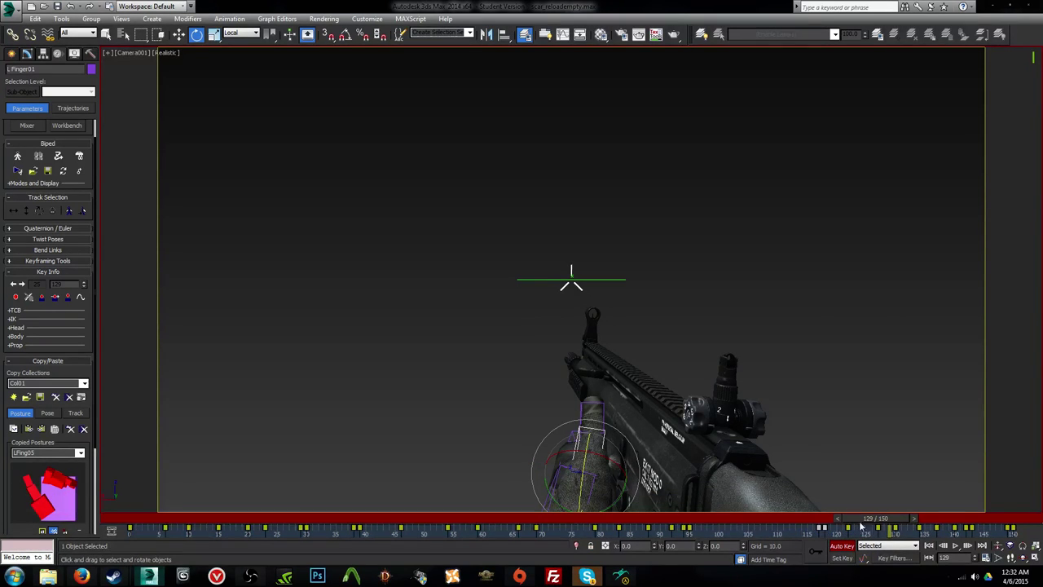
key("/")
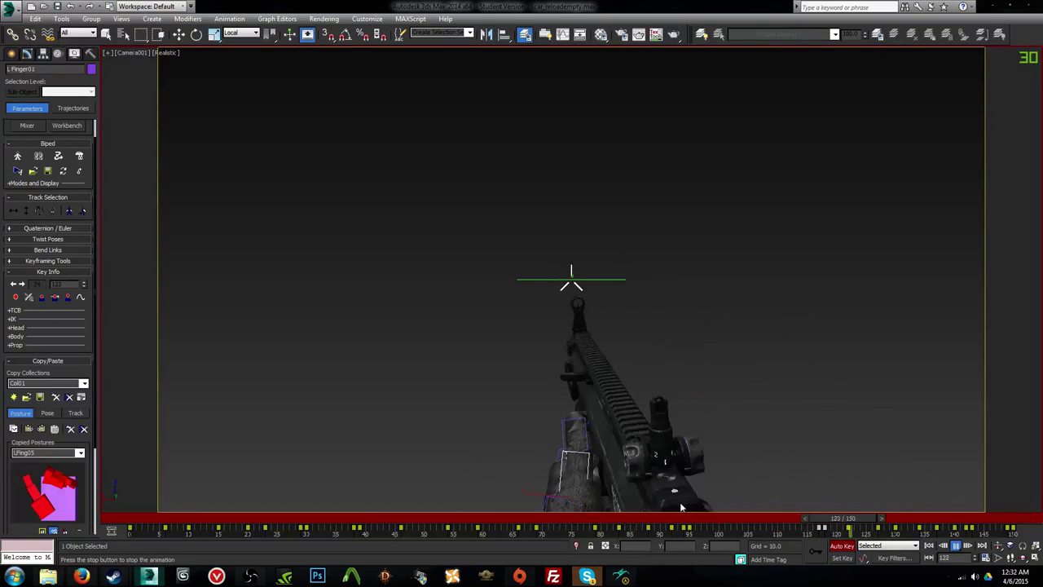
Step: Select the right index finger bone R Finger1 and adjust its rotation at frame 34 in the perspective view
left_click_drag(678, 518, 166, 528)
key("e")
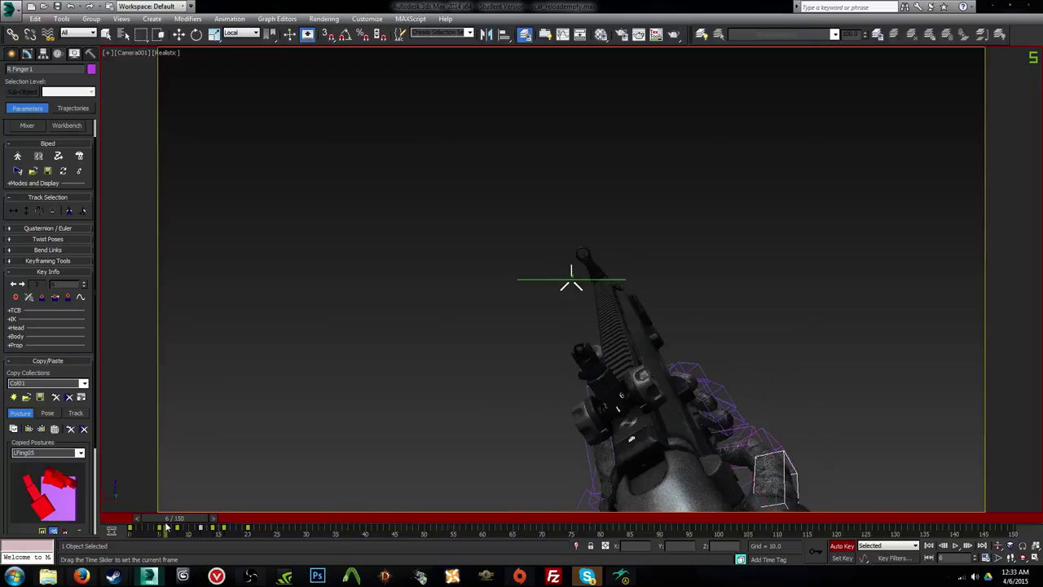
key("p")
key("z")
middle_click_drag(592, 310, 561, 339, "alt")
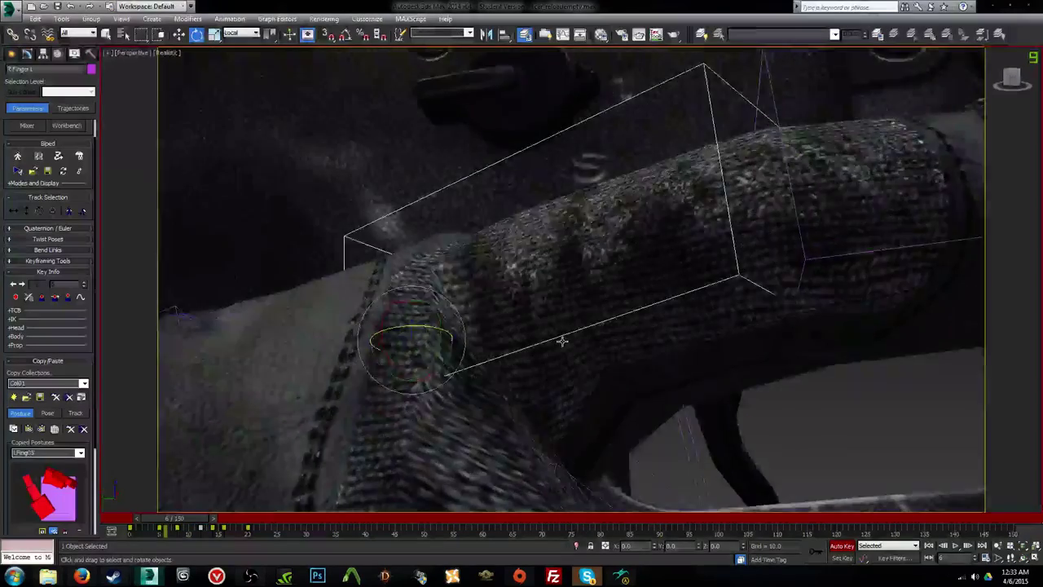
scroll(562, 340, "down", 5)
middle_click_drag(492, 424, 324, 530, "alt")
left_click_drag(198, 521, 344, 525)
key("e")
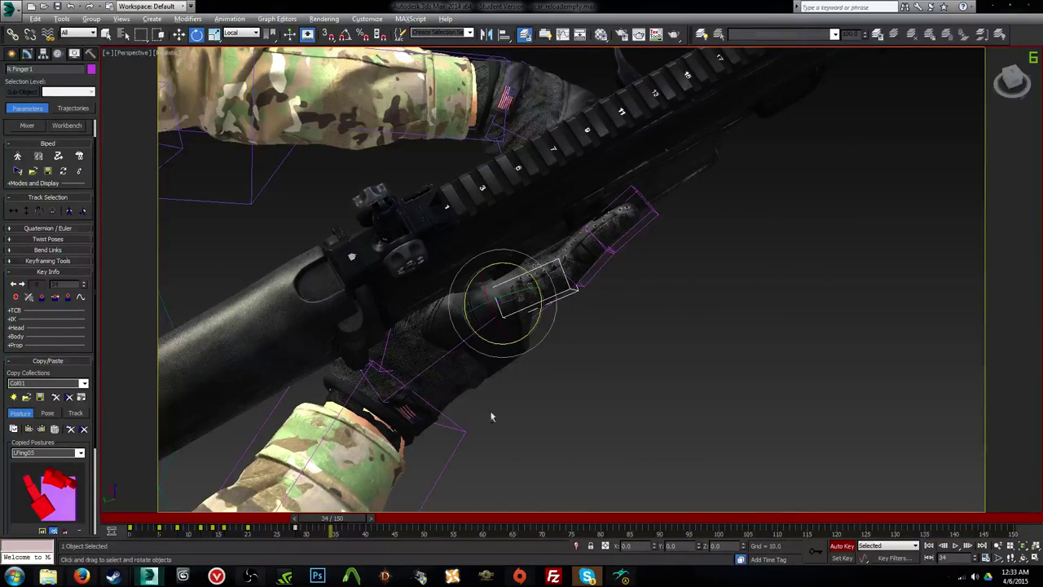
middle_click_drag(491, 417, 479, 304, "alt")
middle_click_drag(532, 279, 522, 353, "alt")
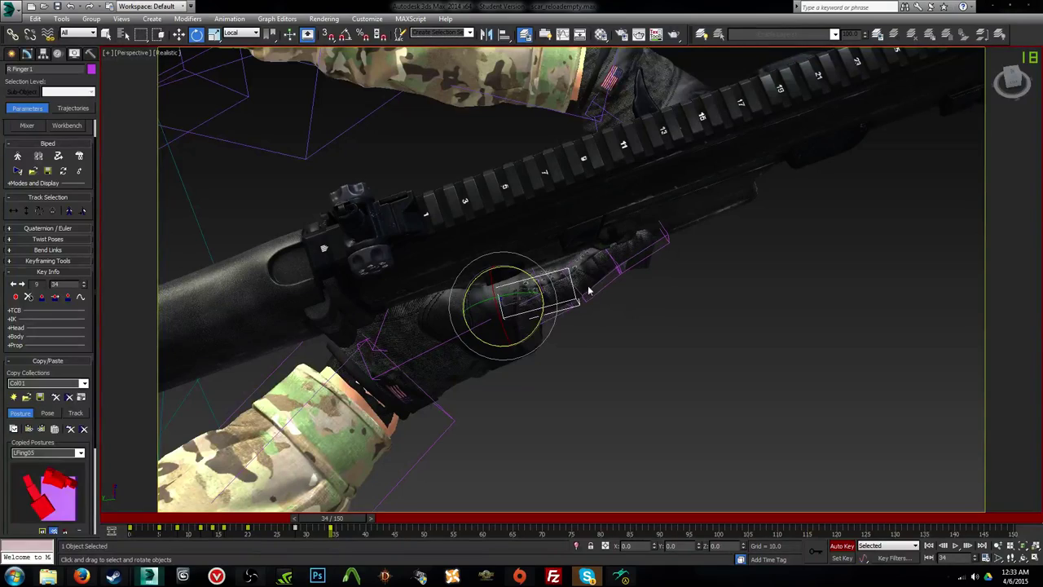
Step: Adjust the rotation of the right index finger bones R Finger1 and R Finger11 at frame 34 and play the camera view
left_click_drag(588, 289, 587, 298)
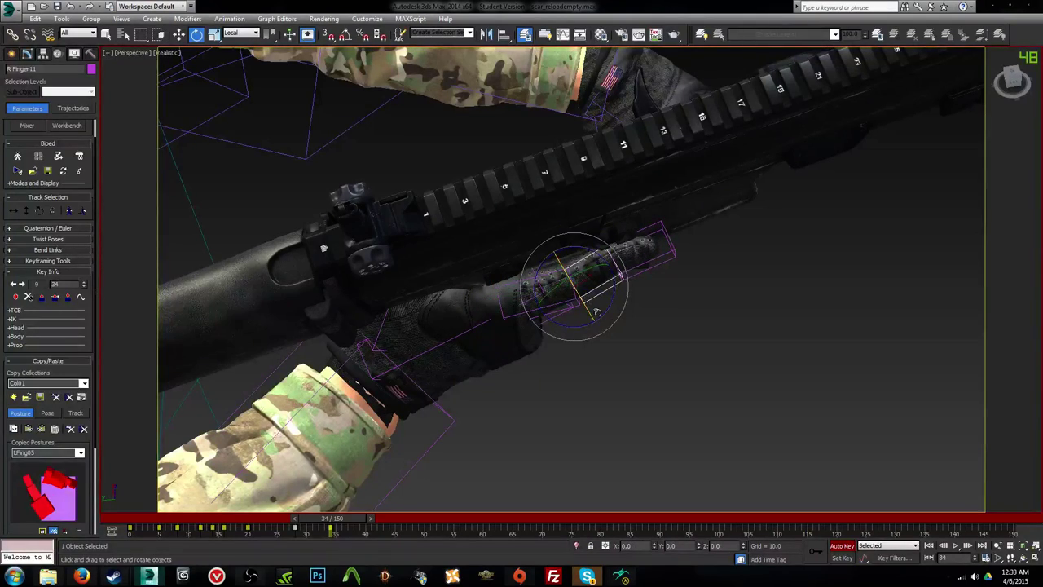
middle_click_drag(650, 361, 533, 418, "alt")
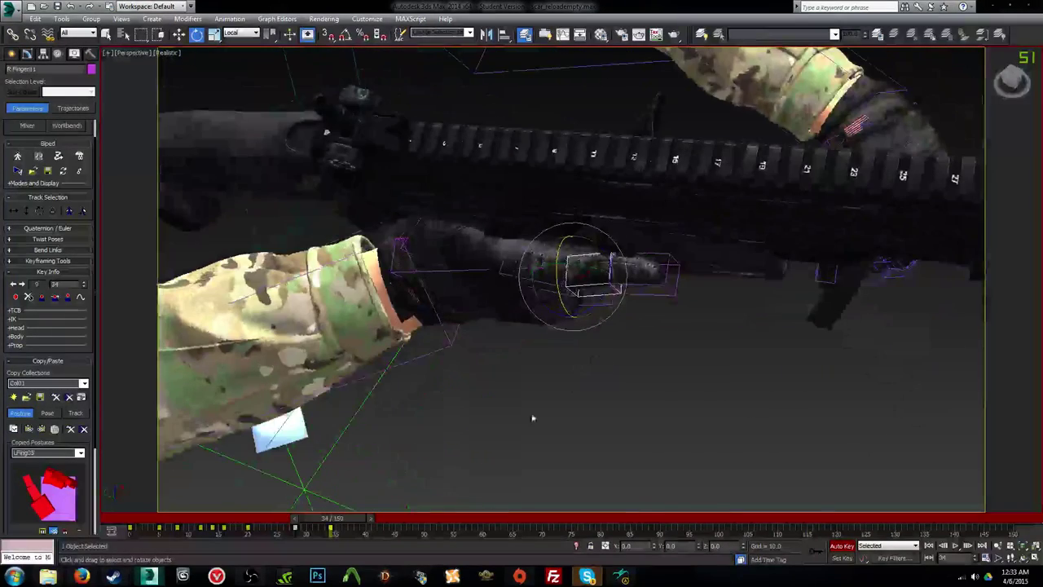
left_click_drag(333, 518, 604, 507)
key("c")
key("/")
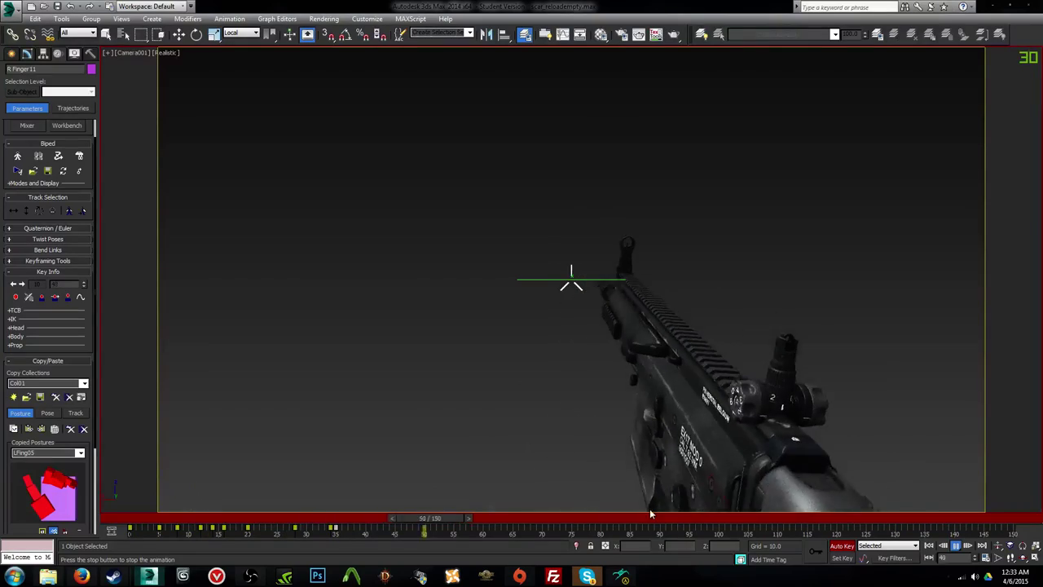
Step: Copy the right index finger's key from frame 35 to around frame 94
key("p")
scroll(641, 408, "up", 3)
key("/")
key("z")
scroll(615, 329, "down", 8)
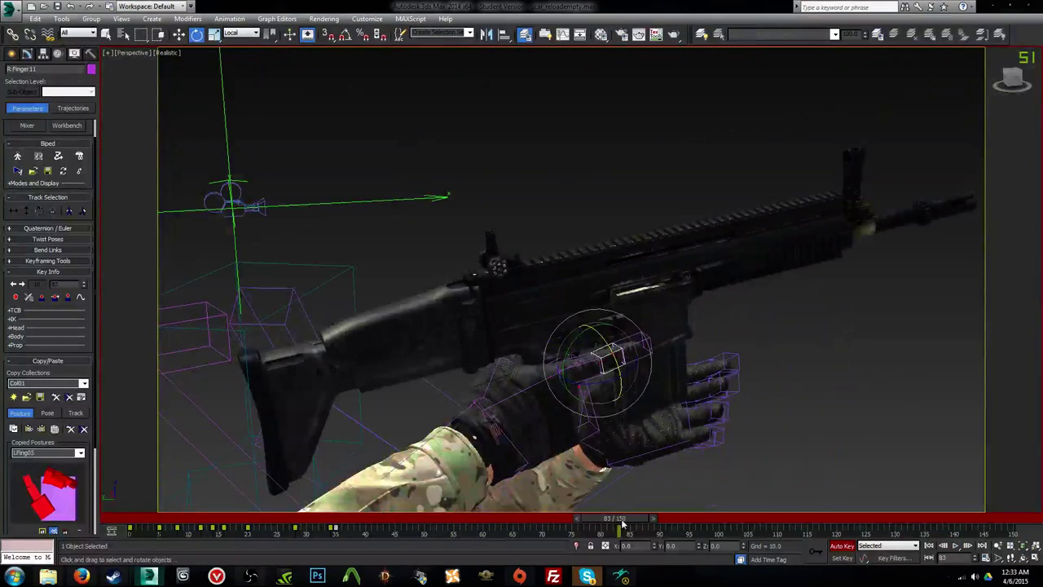
left_click_drag(623, 524, 696, 516)
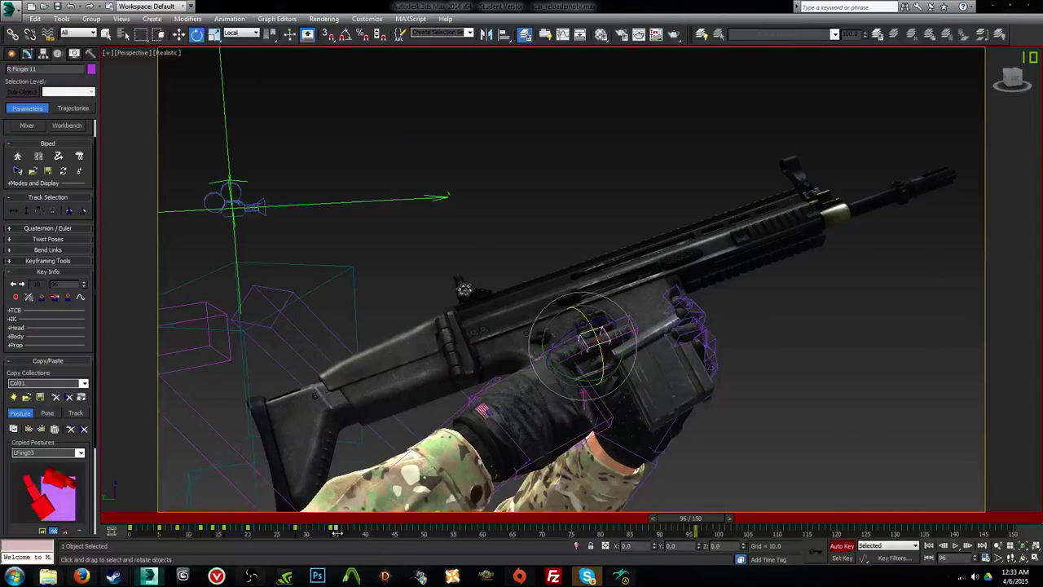
left_click_drag(335, 530, 711, 522, "shift")
Step: Pose the right index finger at frame 100, rotating its tip bone R Finger12 about 10.5 degrees around its local Z axis
middle_click_drag(620, 408, 674, 508, "alt")
left_click(590, 315)
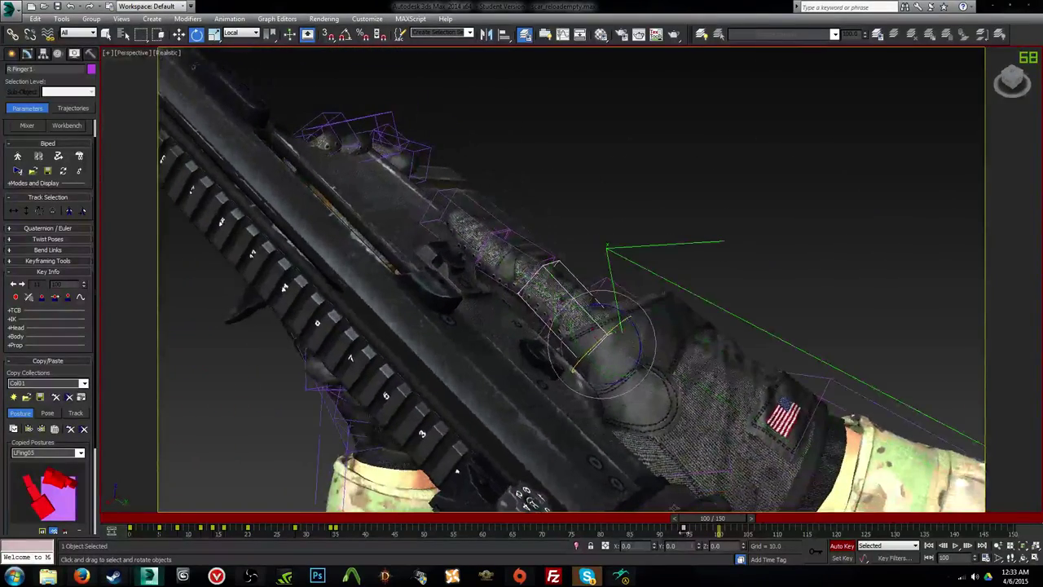
middle_click_drag(531, 345, 606, 298, "alt")
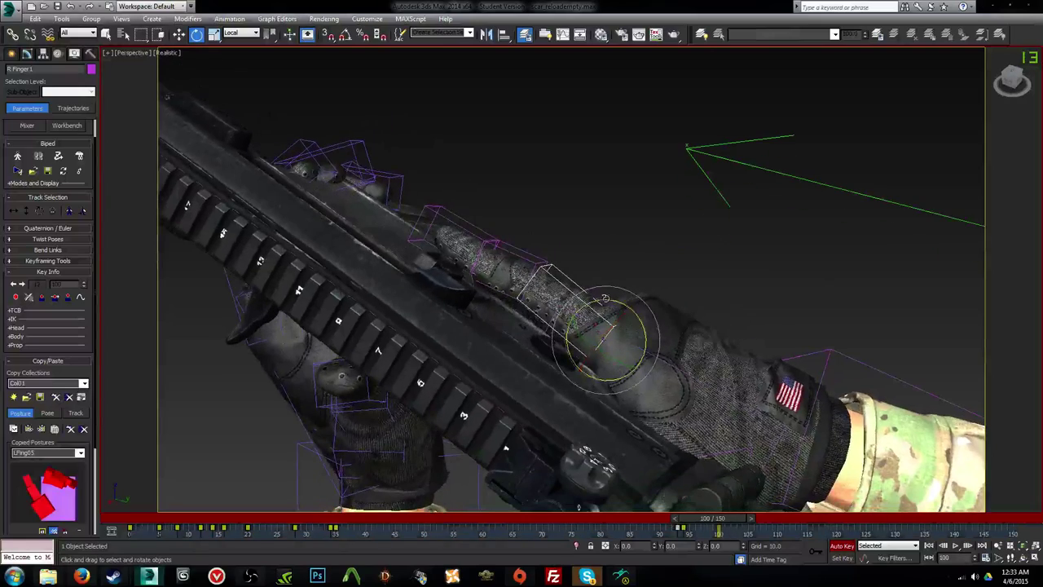
left_click(535, 266)
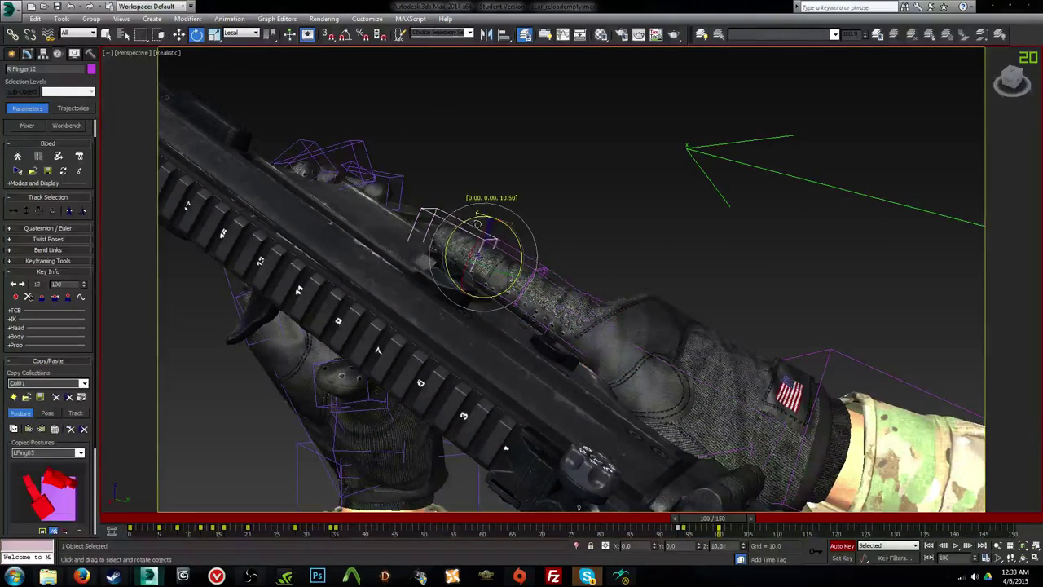
middle_click_drag(531, 293, 569, 342, "alt")
Step: Adjust the right index finger bones R Finger1 and R Finger11 at frame 103 and move that key to frame 104
mouse_move(714, 519)
left_mouse_down()
mouse_move(666, 512)
mouse_move(732, 519)
left_mouse_up()
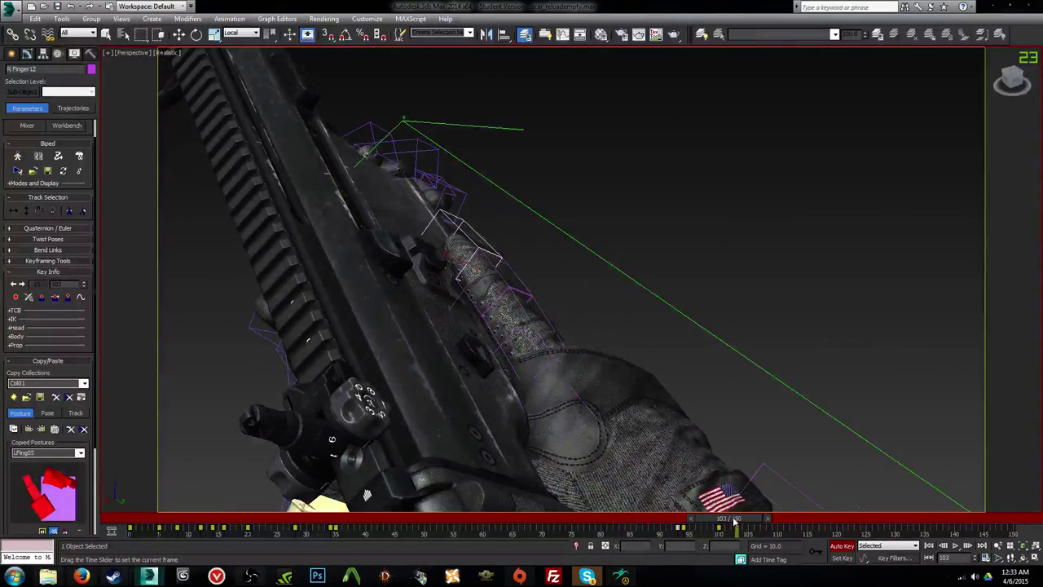
middle_click_drag(520, 282, 558, 295, "alt")
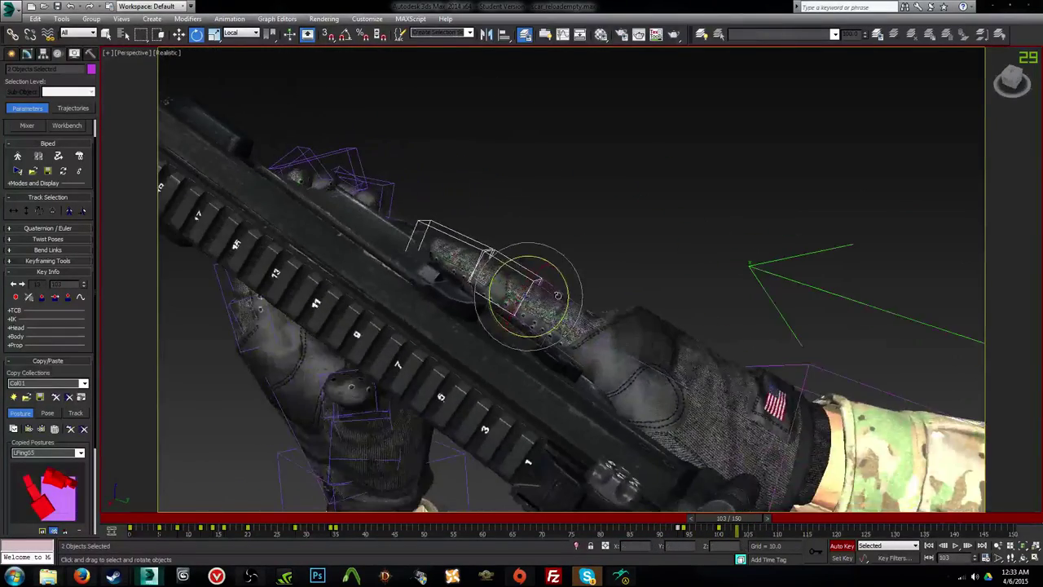
left_click(569, 302)
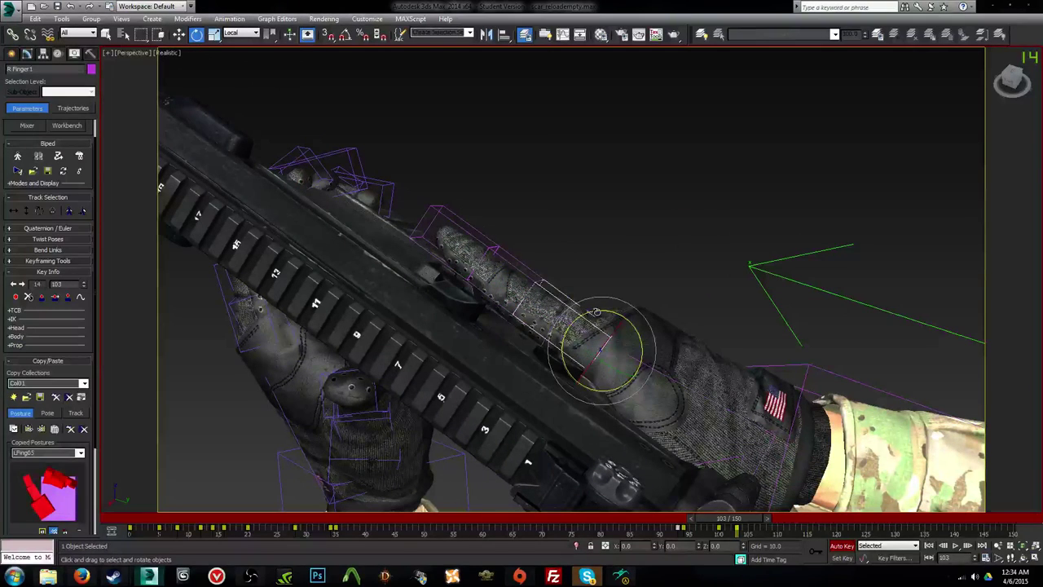
left_click(521, 255)
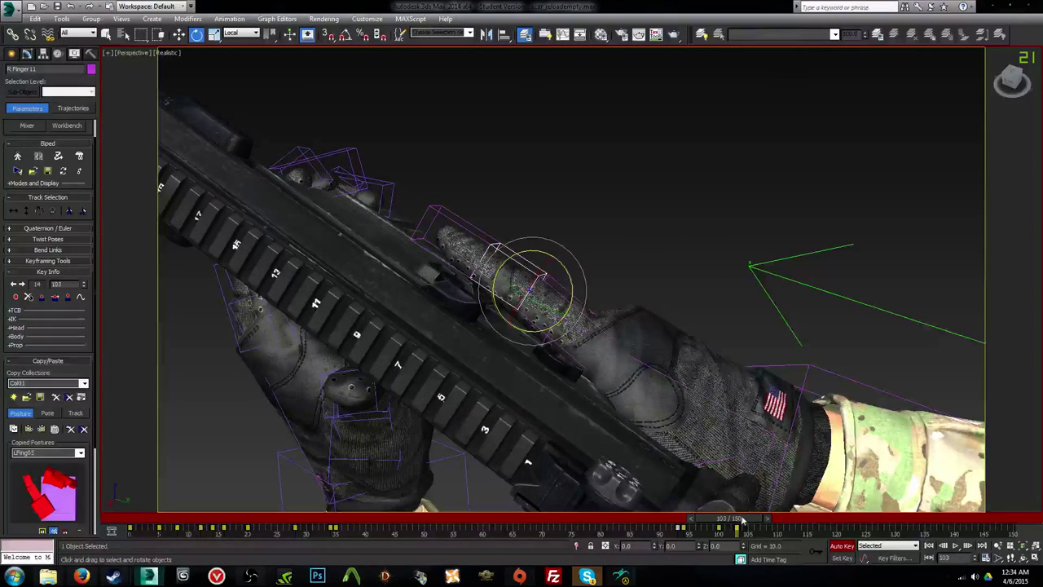
left_click_drag(738, 529, 767, 502)
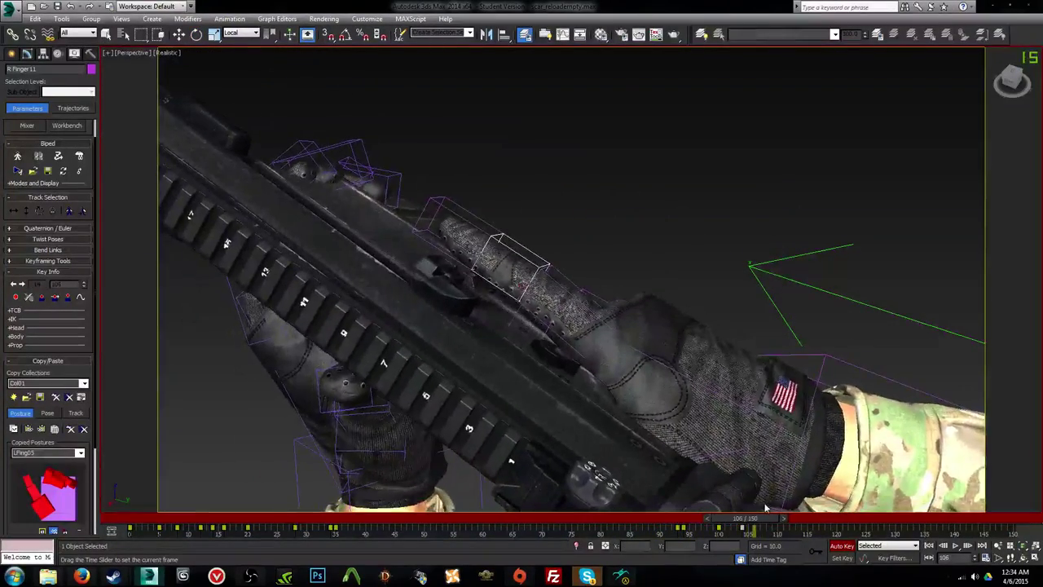
Step: Rotate the right index finger bones R Finger11 and R Finger12 at frame 107 and check the pose in the camera view
key("e")
middle_click_drag(608, 489, 632, 481, "alt")
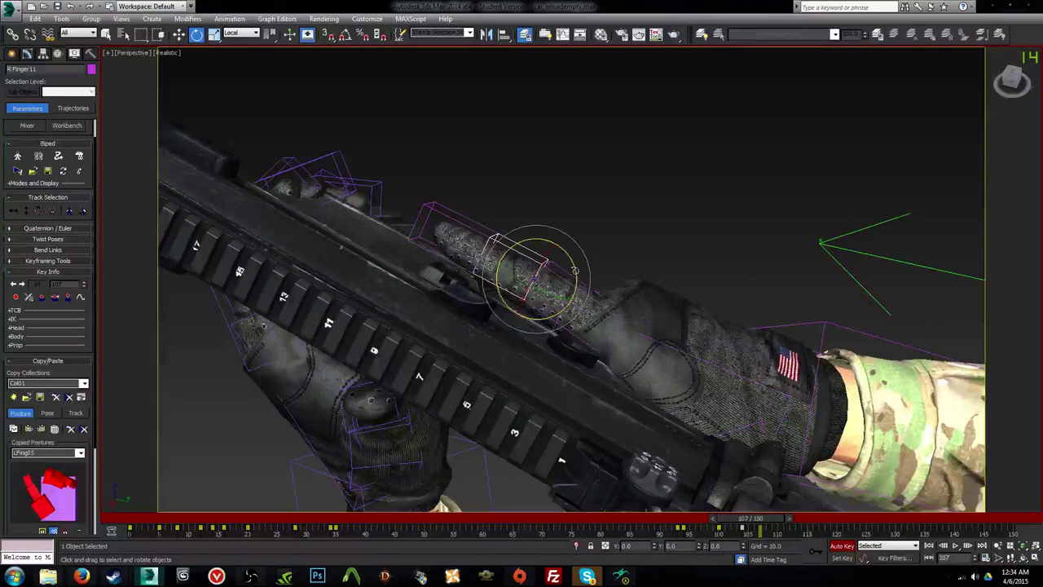
left_click_drag(574, 271, 574, 267)
left_click_drag(485, 235, 497, 232)
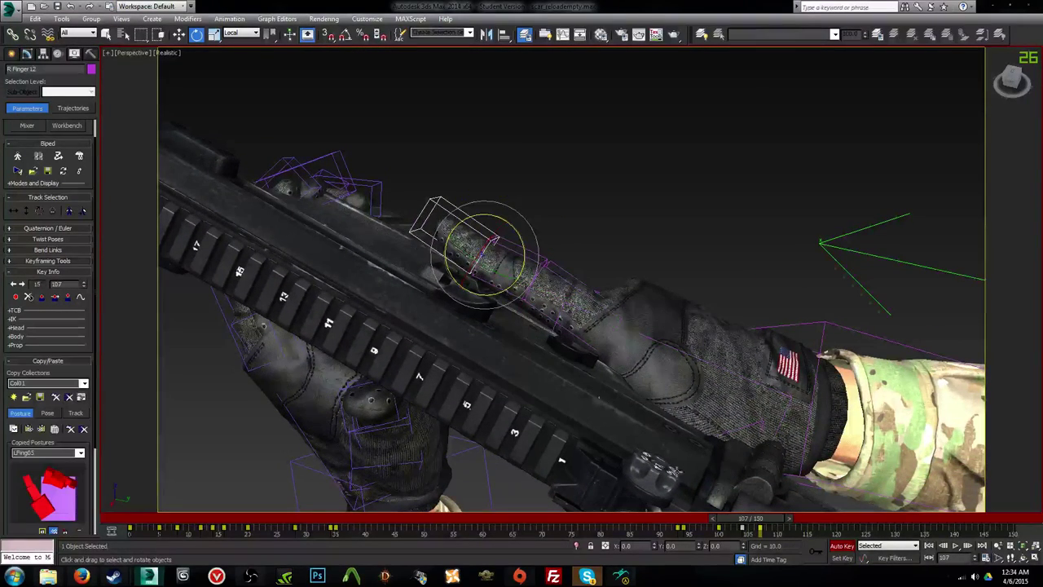
mouse_move(738, 520)
left_mouse_down()
mouse_move(668, 509)
mouse_move(743, 526)
left_mouse_up()
key("c")
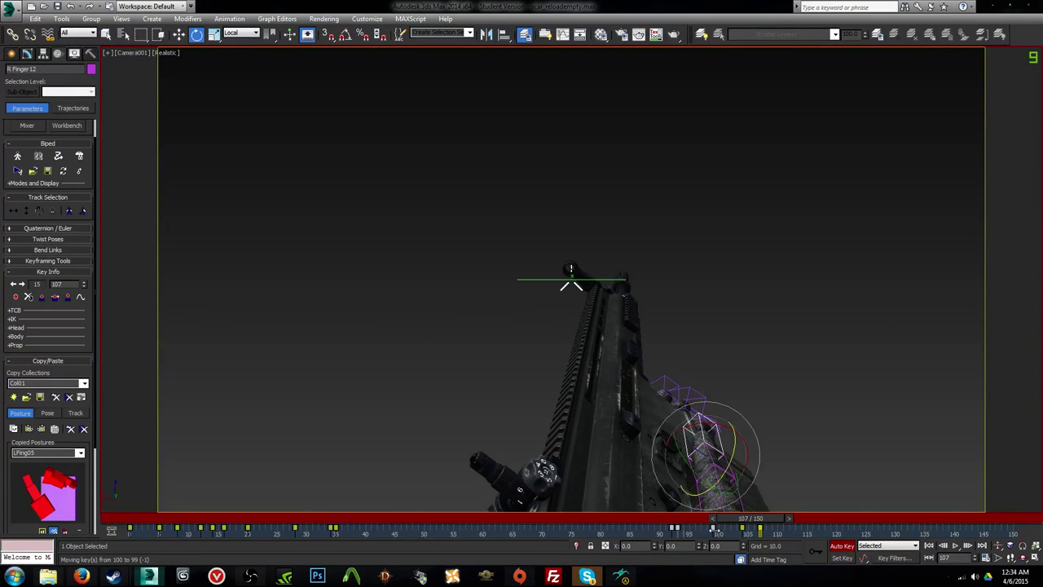
Step: Move the right index finger's key from frame 100 to 99 and play the result in the camera view
mouse_move(714, 528)
left_mouse_down()
mouse_move(689, 528)
mouse_move(726, 529)
left_mouse_up()
key("e")
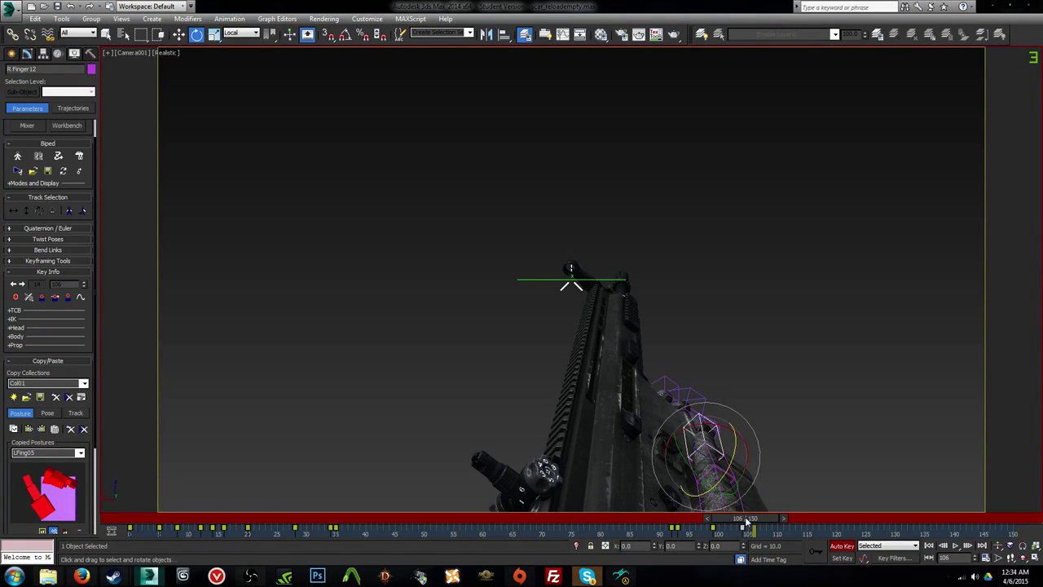
key("/")
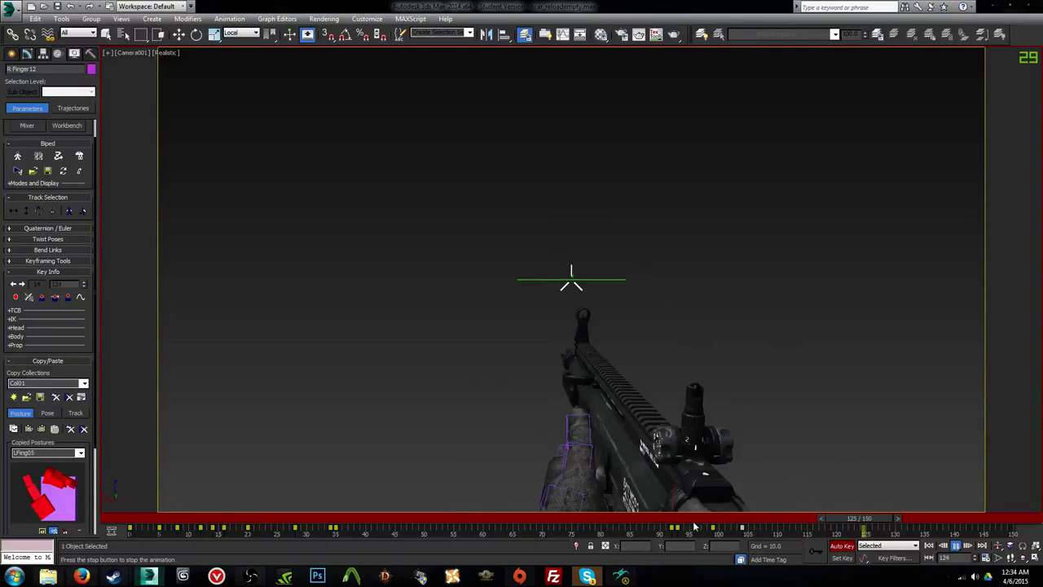
left_click_drag(701, 520, 771, 534)
Step: Rotate the right index finger bones from R Finger1 to the tip R Finger12 at frame 110 in the perspective view
key("p")
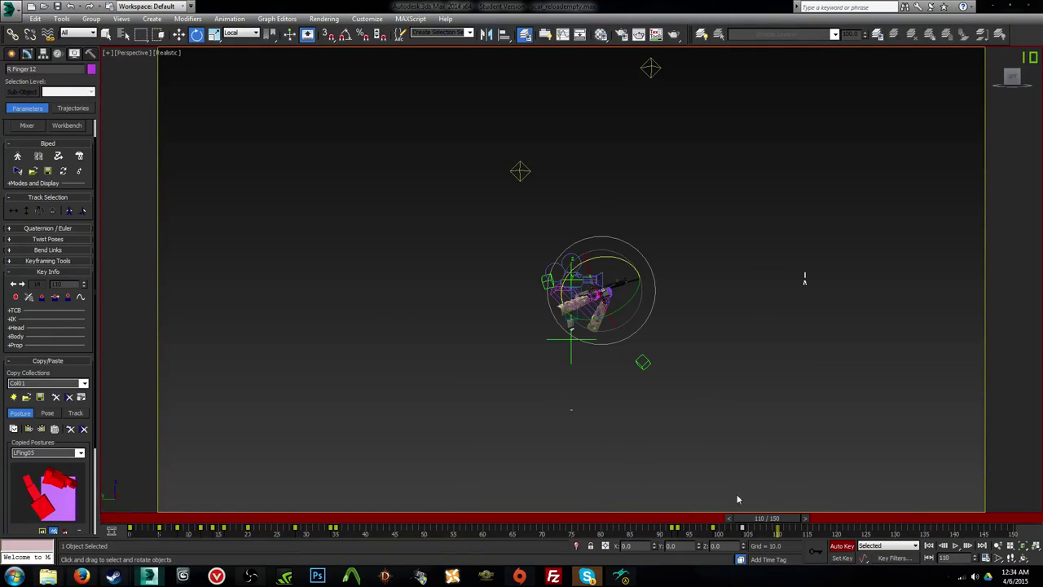
key("z")
scroll(654, 335, "down", 4)
middle_click_drag(656, 408, 644, 389, "alt")
left_click(792, 395)
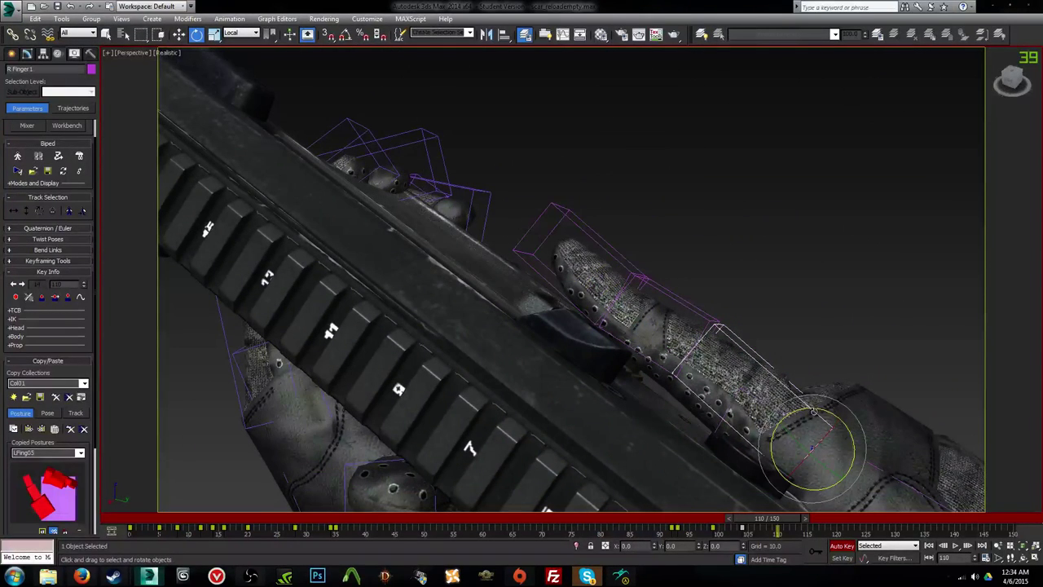
left_click_drag(813, 409, 765, 362)
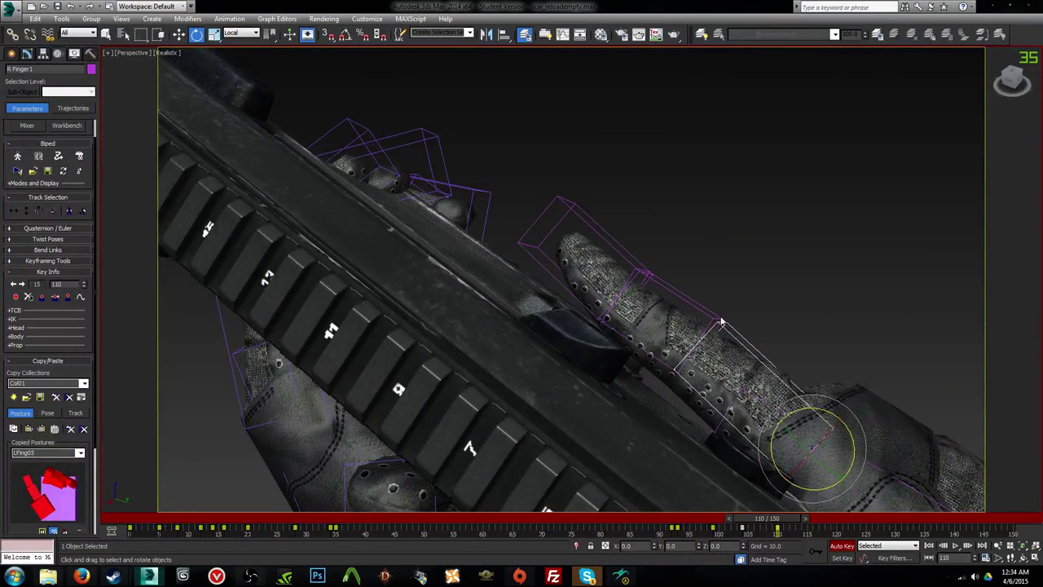
left_click_drag(721, 322, 713, 313)
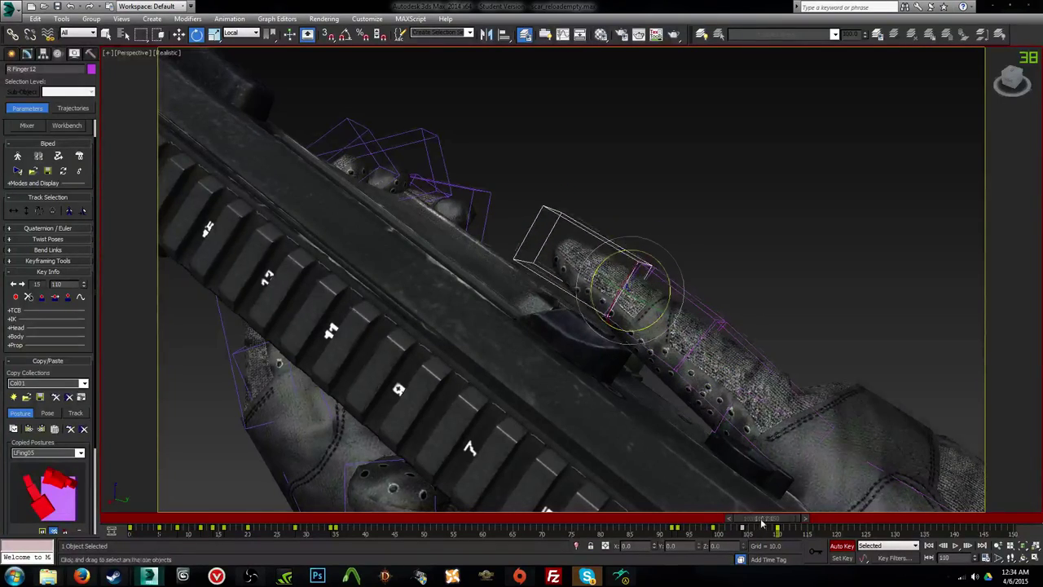
Step: Shift the right index finger's key from frame 110 to 109 and key a pose for R Finger12 at frame 114
left_click_drag(762, 522, 801, 526)
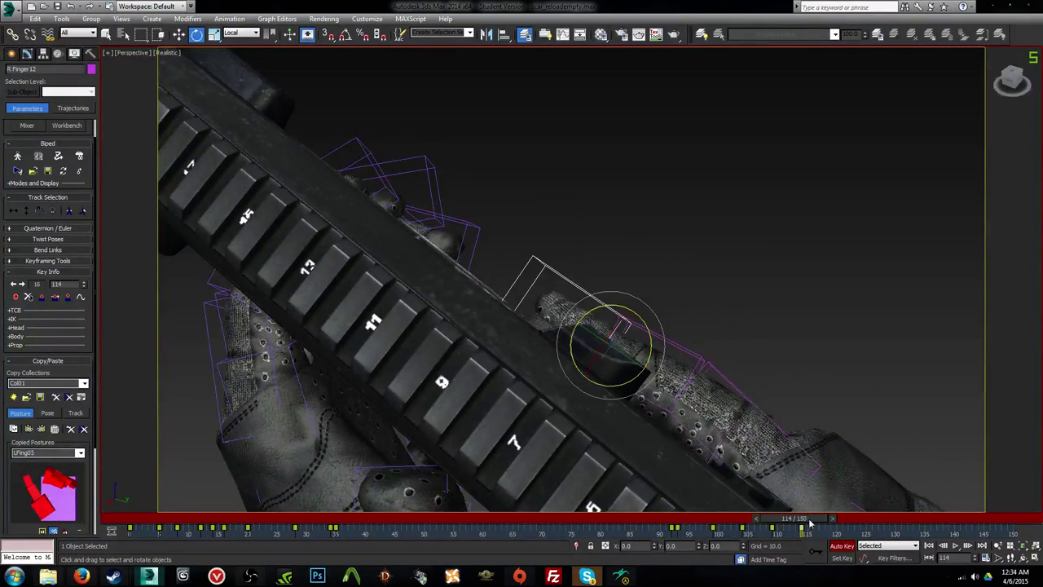
key("slash")
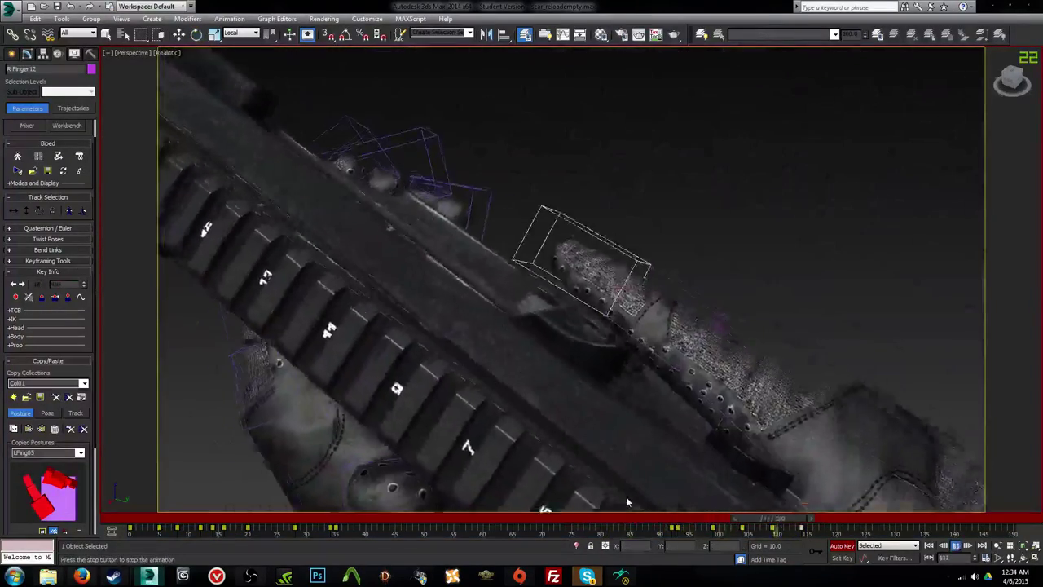
key("c")
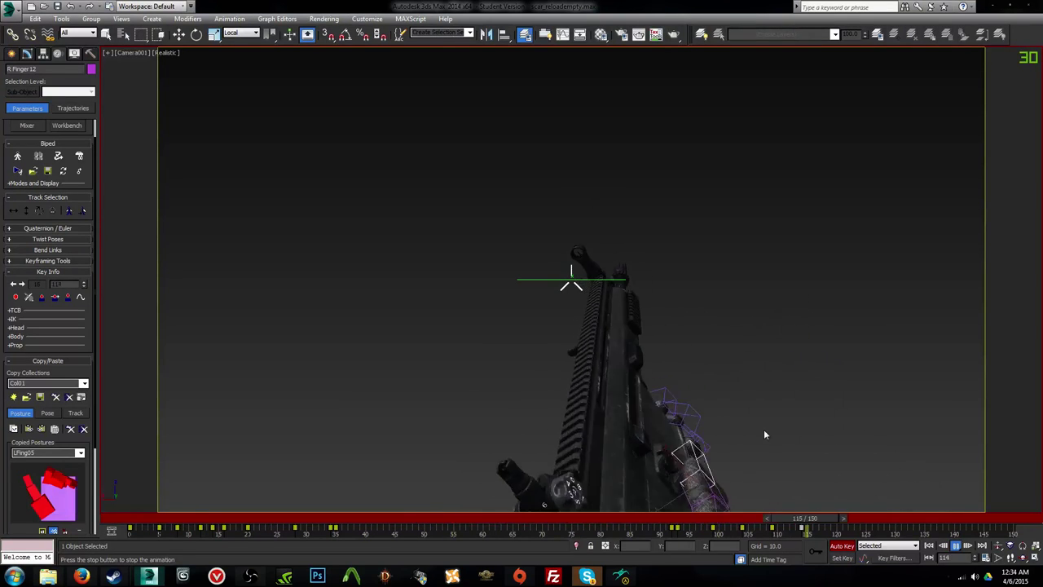
Step: Rotate the right index fingertip bone R Finger12 about -6.2 degrees around its local Z axis at frame 109 and play the result
left_click(744, 522)
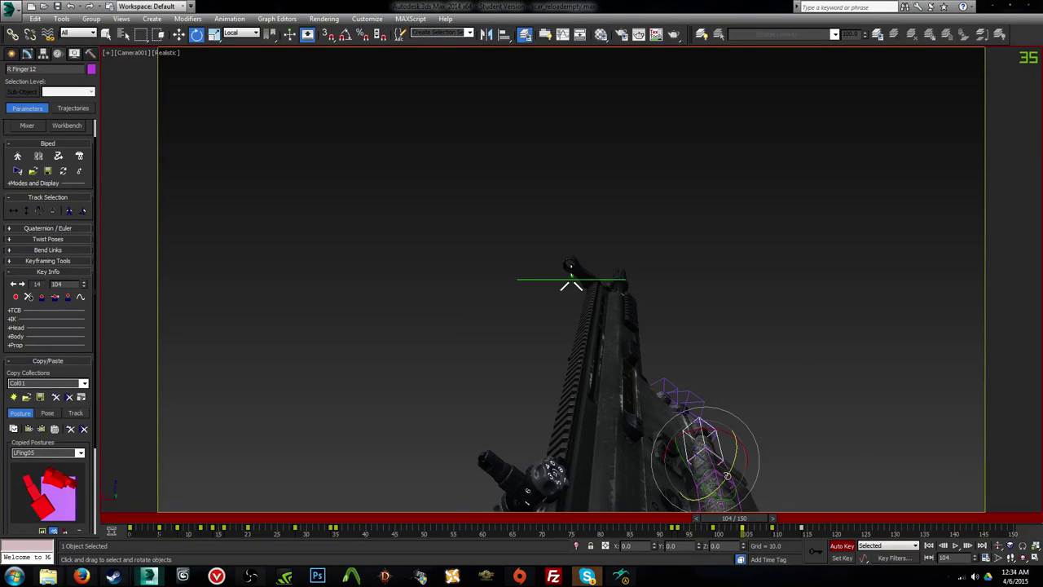
left_click_drag(732, 518, 757, 522)
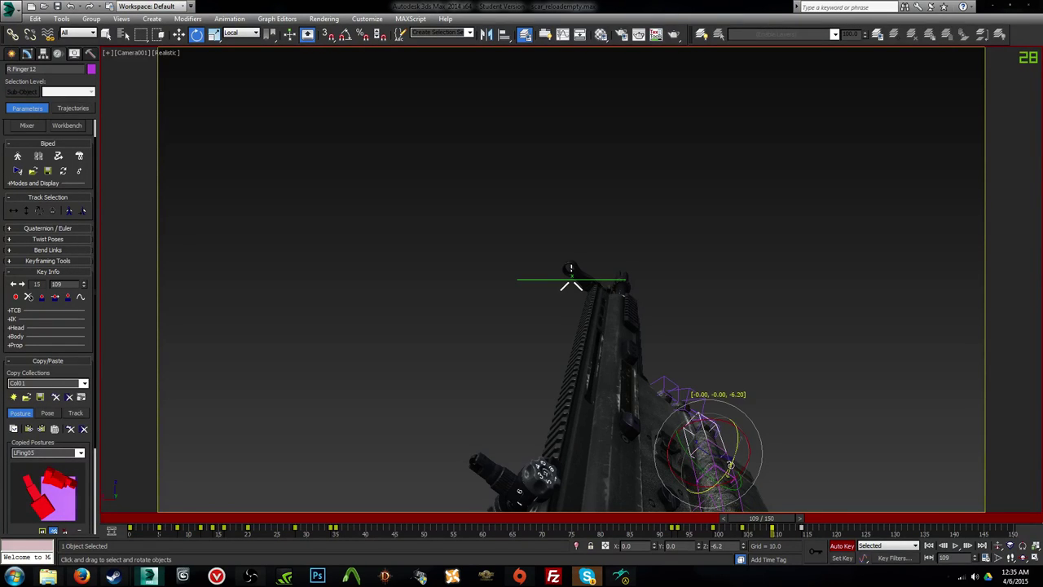
key("slash")
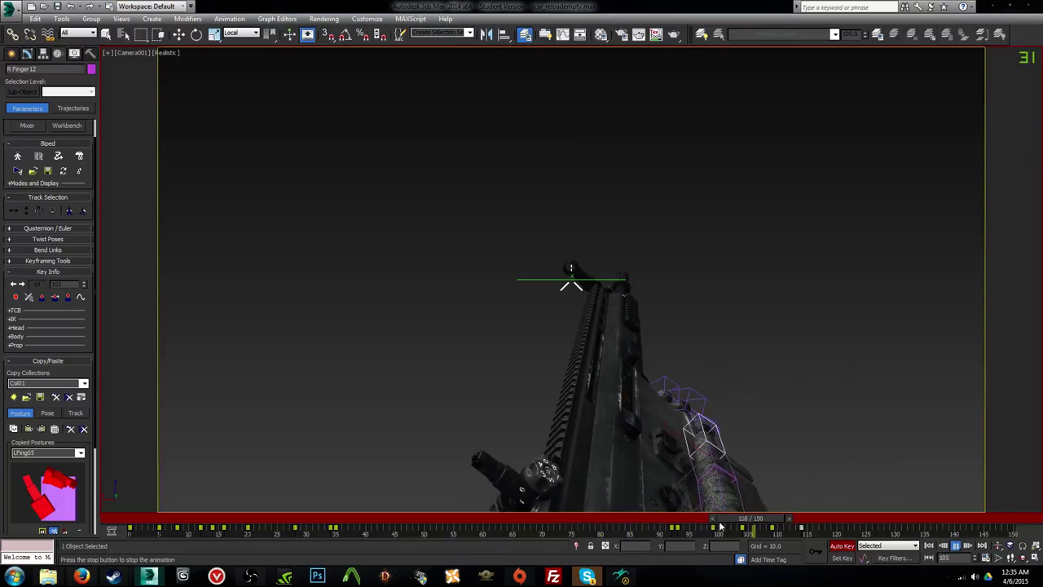
Step: Delete the right index finger's keys from frame 92 to 114 and play the animation in the camera view
left_click_drag(720, 522, 669, 526)
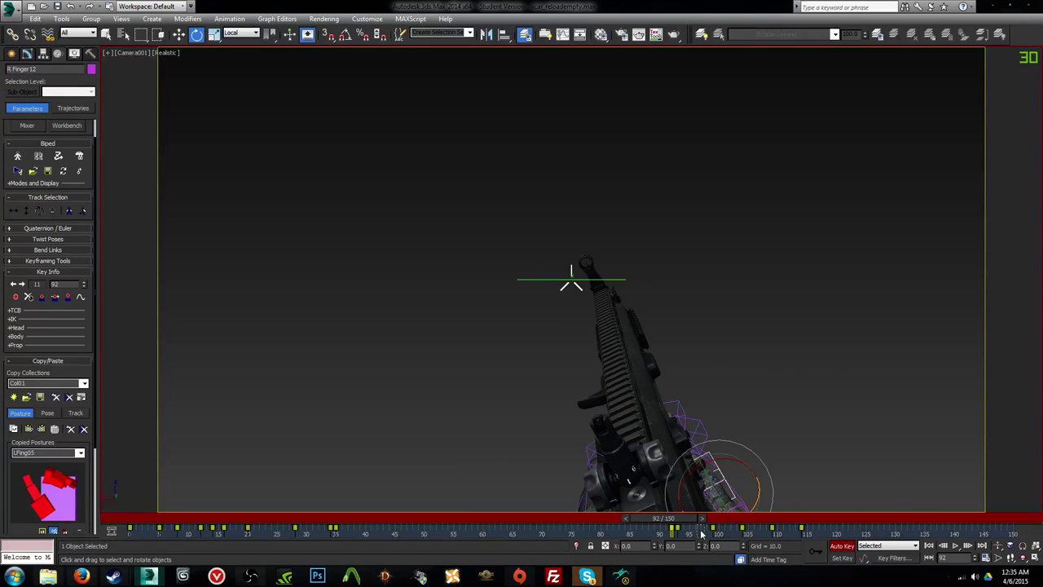
key("slash")
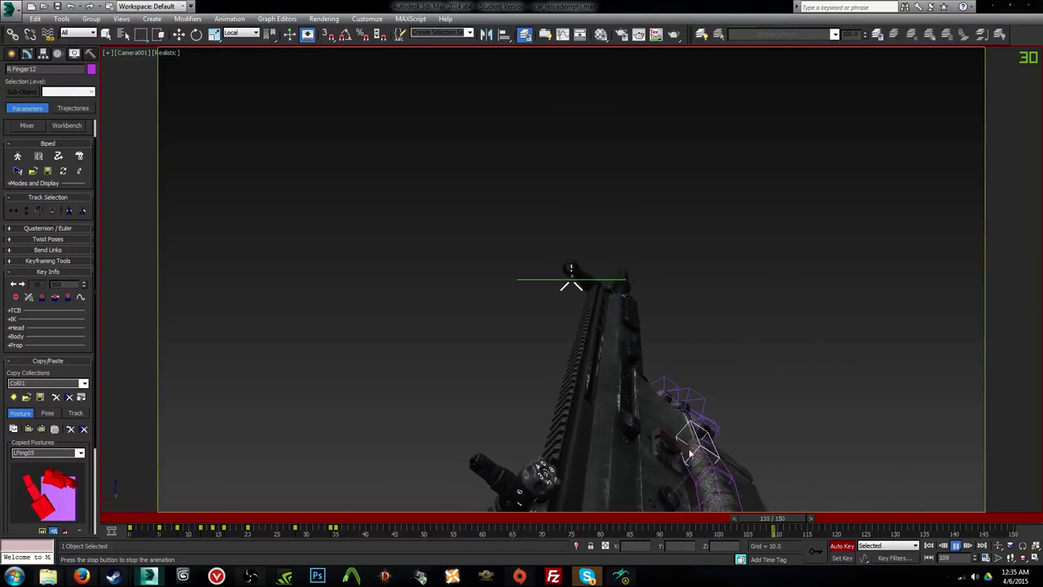
mouse_move(642, 518)
left_mouse_down()
mouse_move(420, 514)
mouse_move(625, 516)
left_mouse_up()
Step: Select the left thumb bone L Finger01, shift its key near frame 81 to 82, and play the result
left_click(618, 489)
left_click(625, 488)
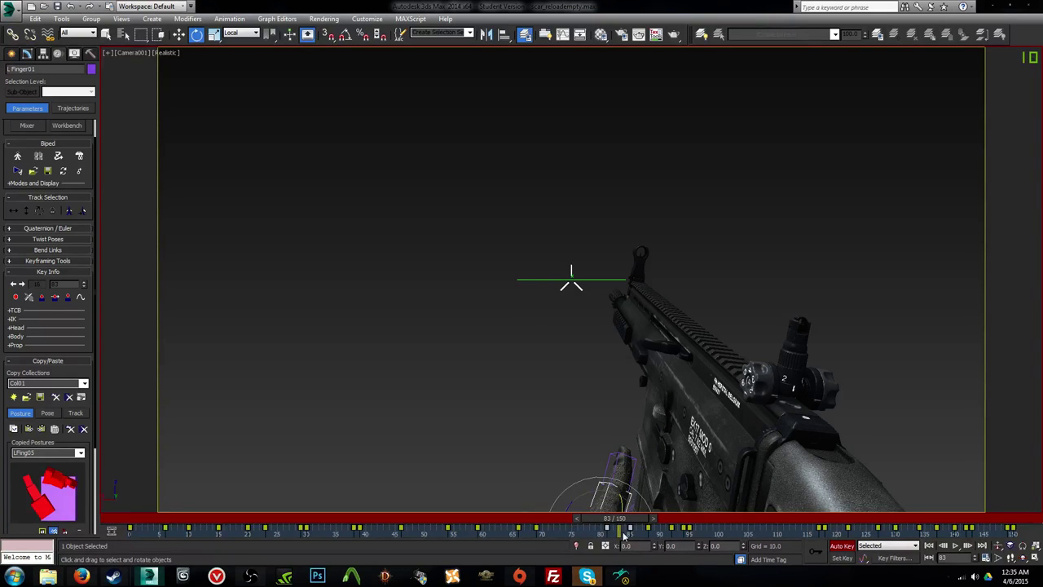
left_click_drag(609, 517, 474, 518)
key("slash")
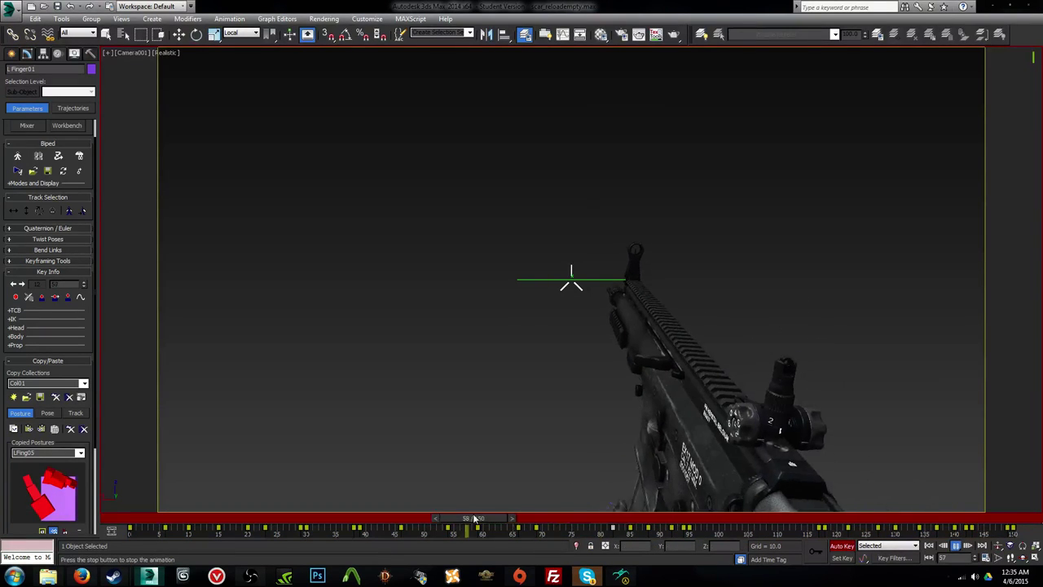
Step: Adjust the left thumb bone L Finger01's keys around frame 75 and play the reload in the camera view
left_click(544, 519)
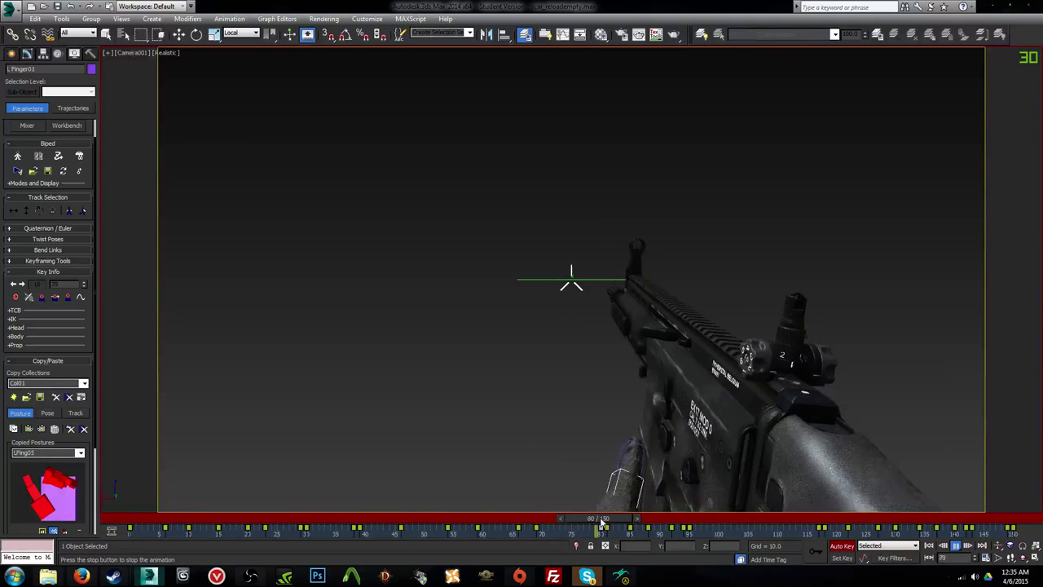
left_click(537, 520)
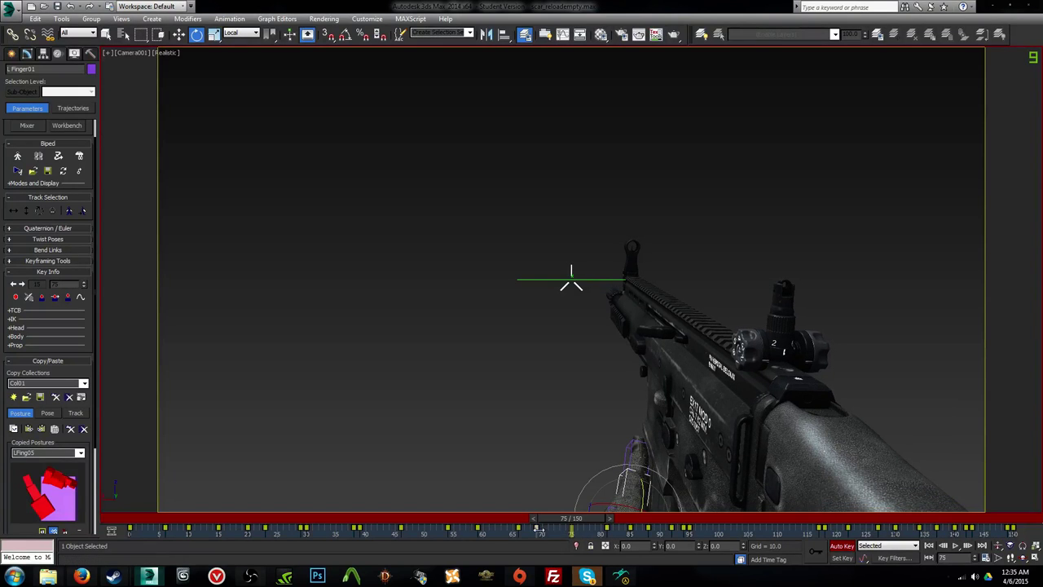
left_click_drag(564, 522, 495, 519)
key("slash")
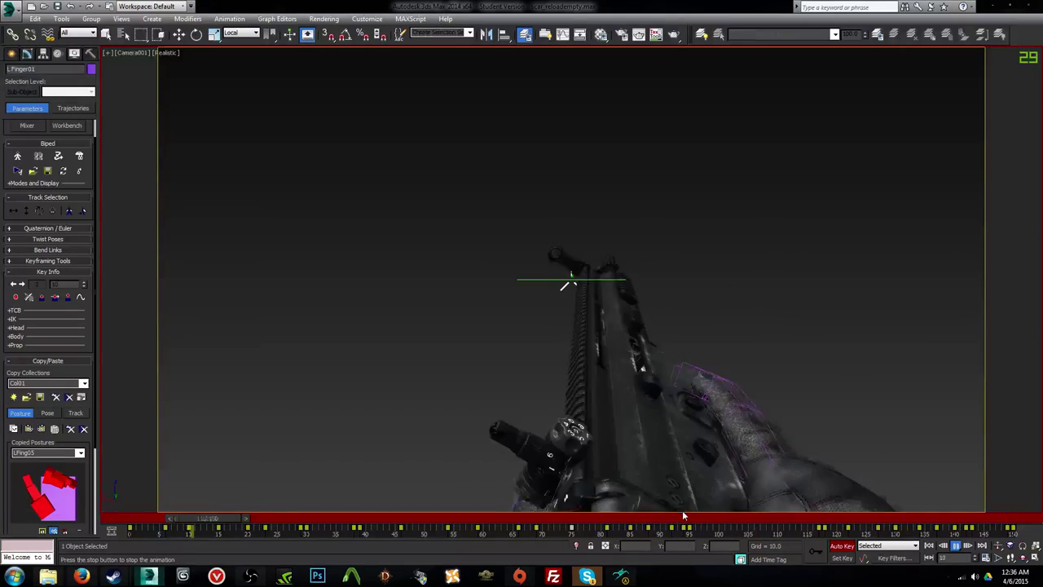
Step: Examine the left thumb pose from frame 100 to the end in perspective, and review the motion in the camera view
left_click_drag(684, 516, 718, 524)
key("l")
key("p")
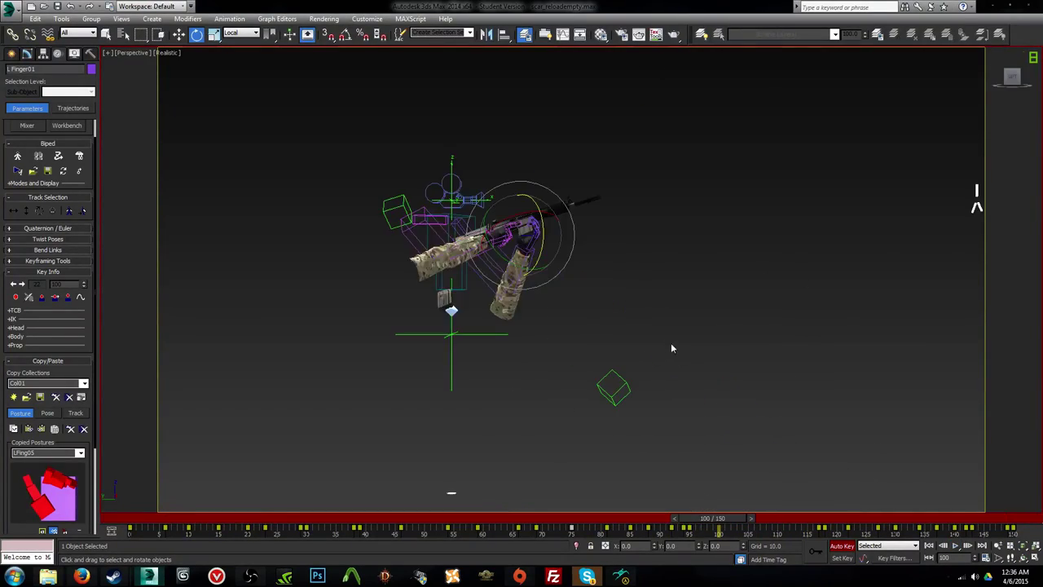
key("z")
middle_click_drag(626, 308, 744, 344, "alt")
middle_click_drag(883, 345, 655, 406, "alt")
left_click_drag(696, 521, 1031, 529)
key("c")
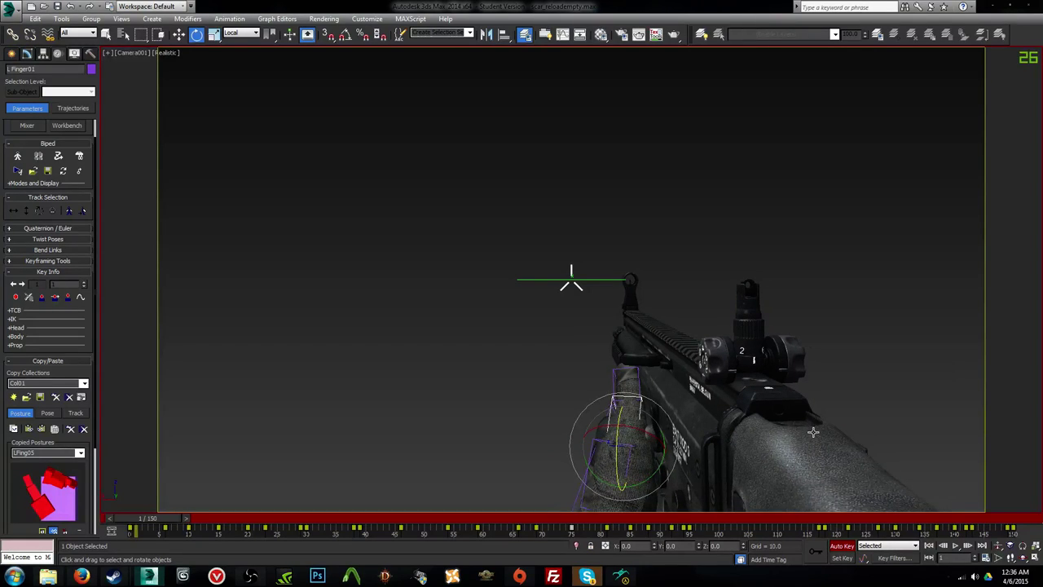
Step: Compare the hand poses on frames 150 and 0 from both sides of the rifle and save the scene
key("comma")
key("comma")
key("p")
key("z")
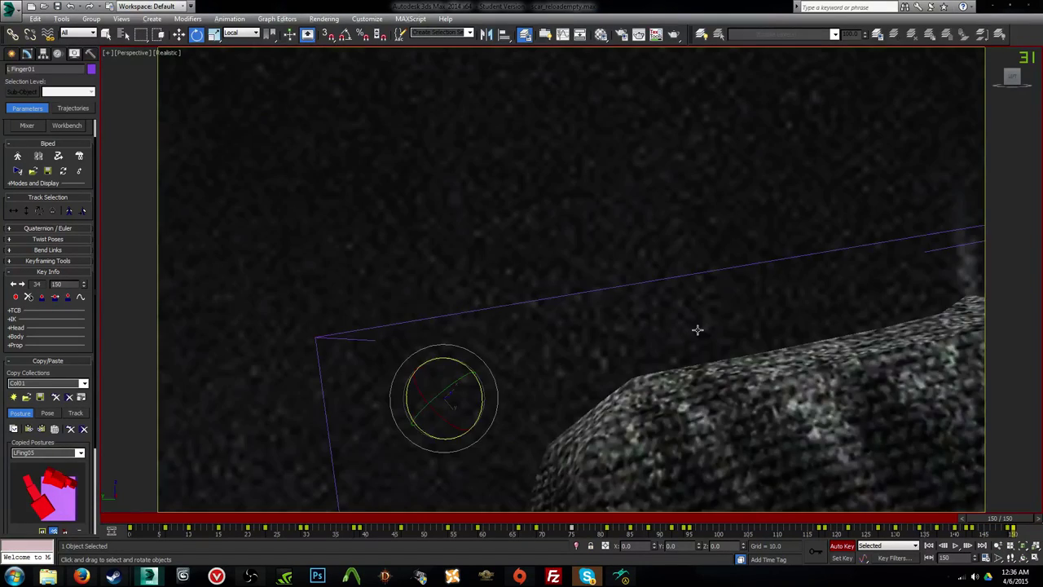
middle_click_drag(696, 330, 753, 482, "alt")
scroll(603, 324, "down", 5)
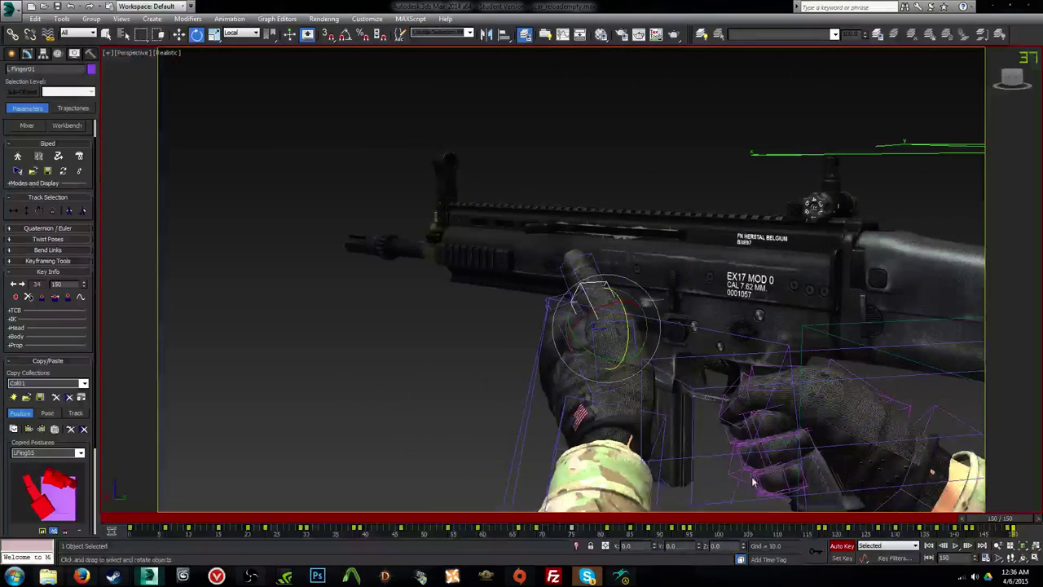
middle_click_drag(775, 346, 661, 312)
key("period")
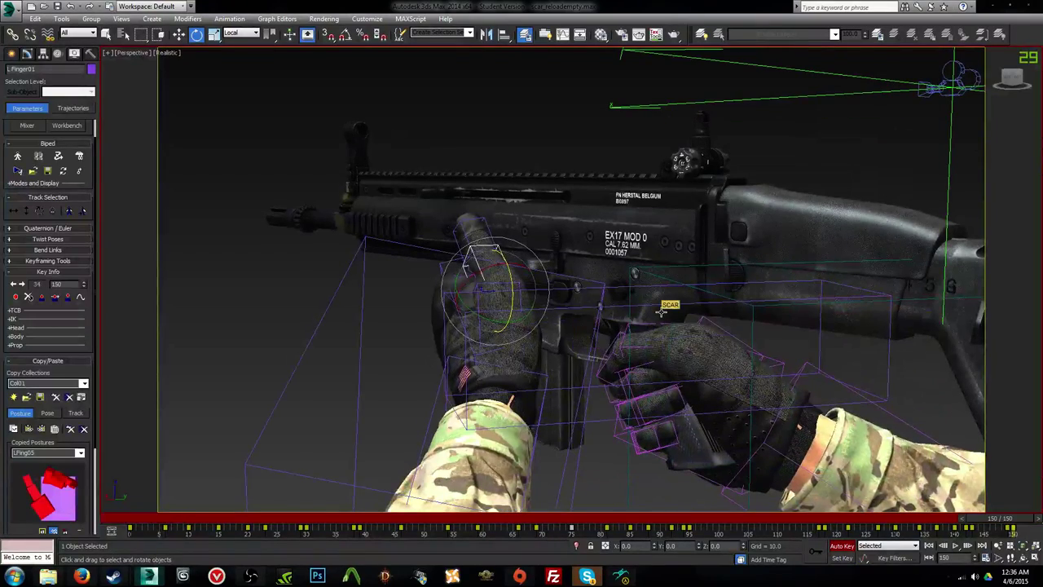
middle_click_drag(777, 347, 588, 365, "alt")
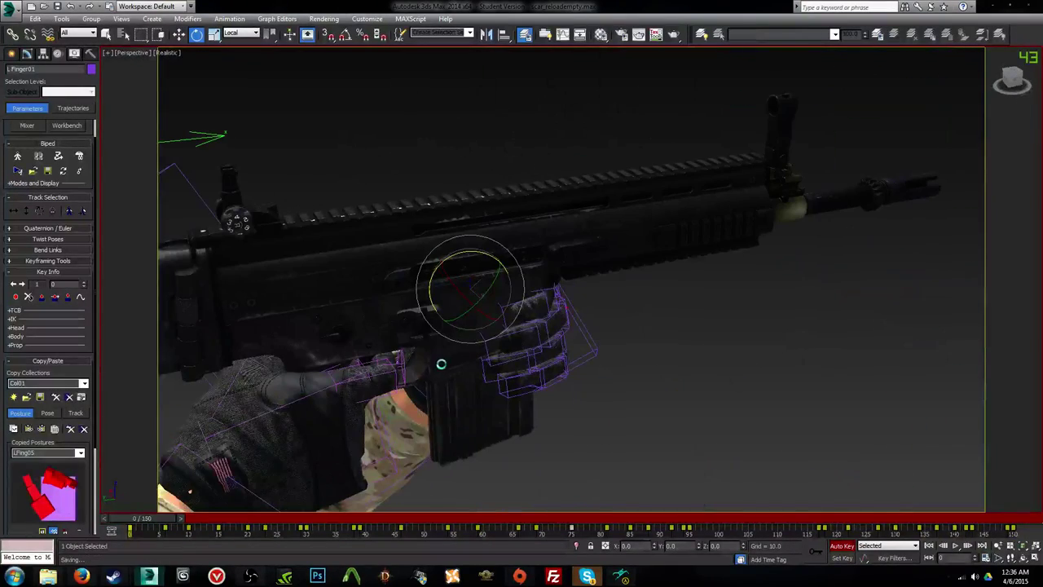
middle_click_drag(383, 377, 556, 344)
Step: Select the right index finger bone R Finger1 and copy its keys from frames 34 and 35 to frames 117 and 118
scroll(555, 345, "up", 2)
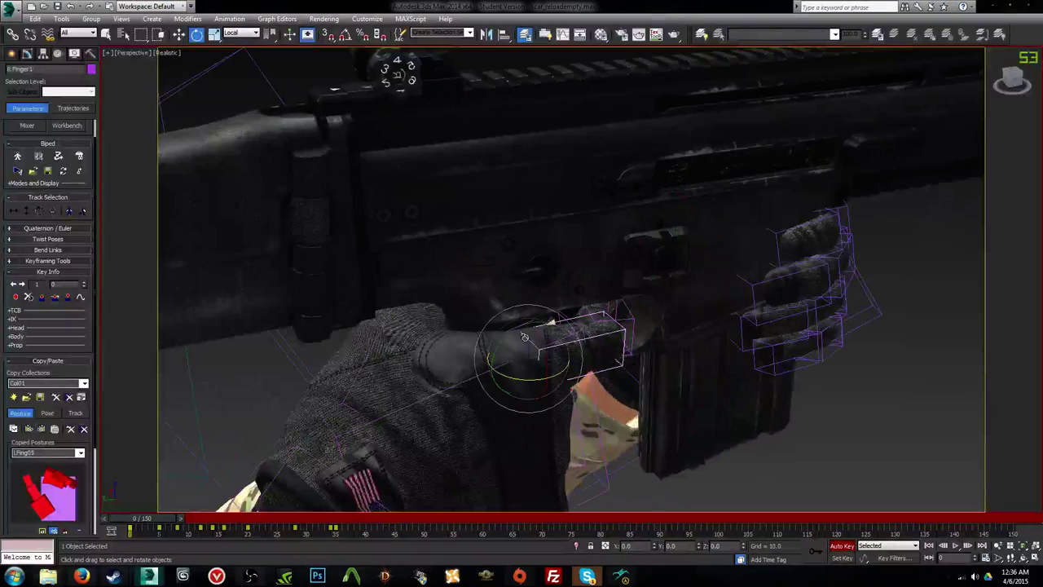
middle_click_drag(405, 462, 619, 432, "alt")
left_click_drag(391, 519, 828, 518)
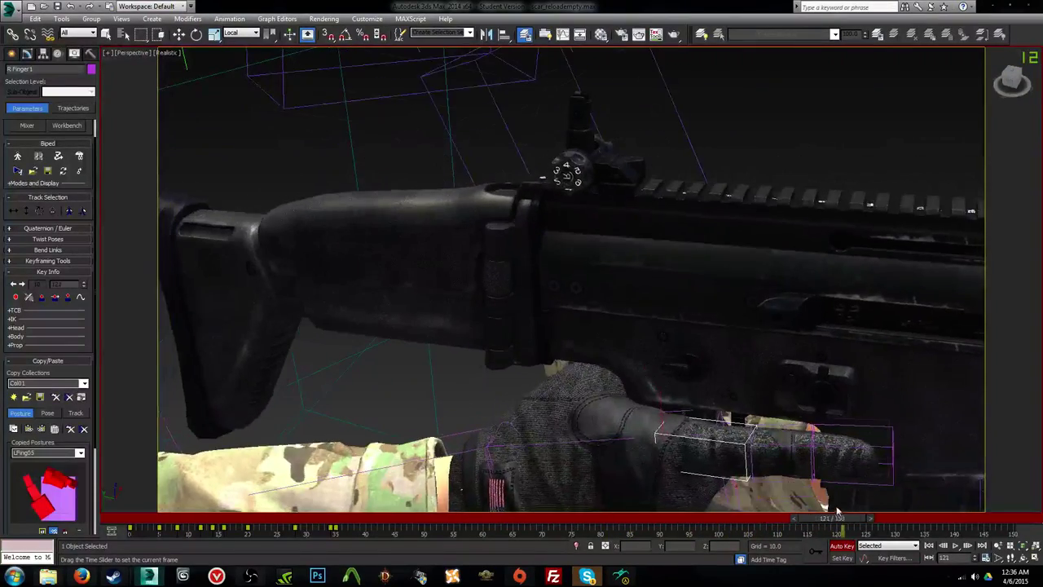
key("e")
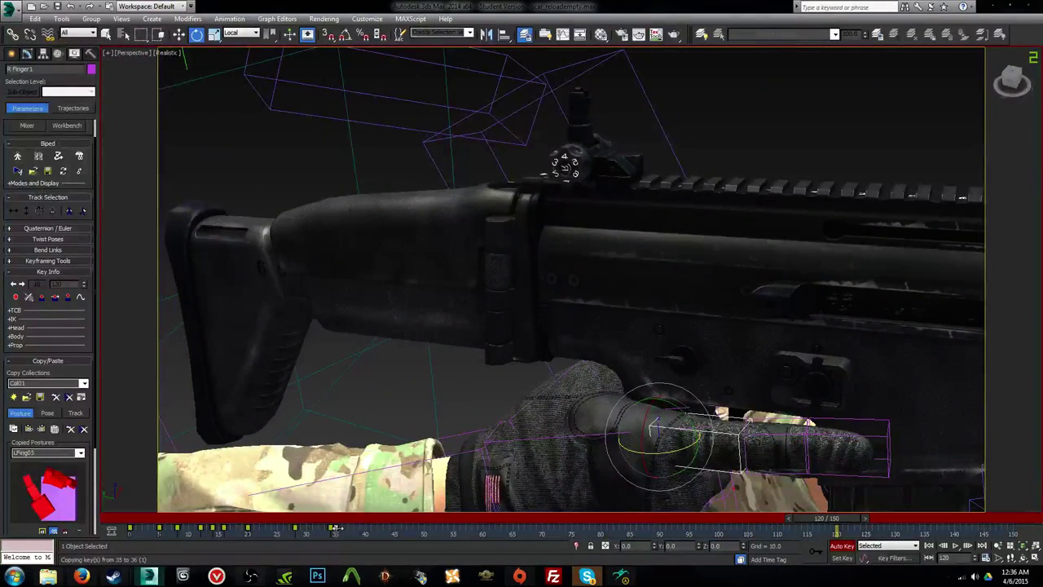
key(".")
key(".")
key(".")
key(".")
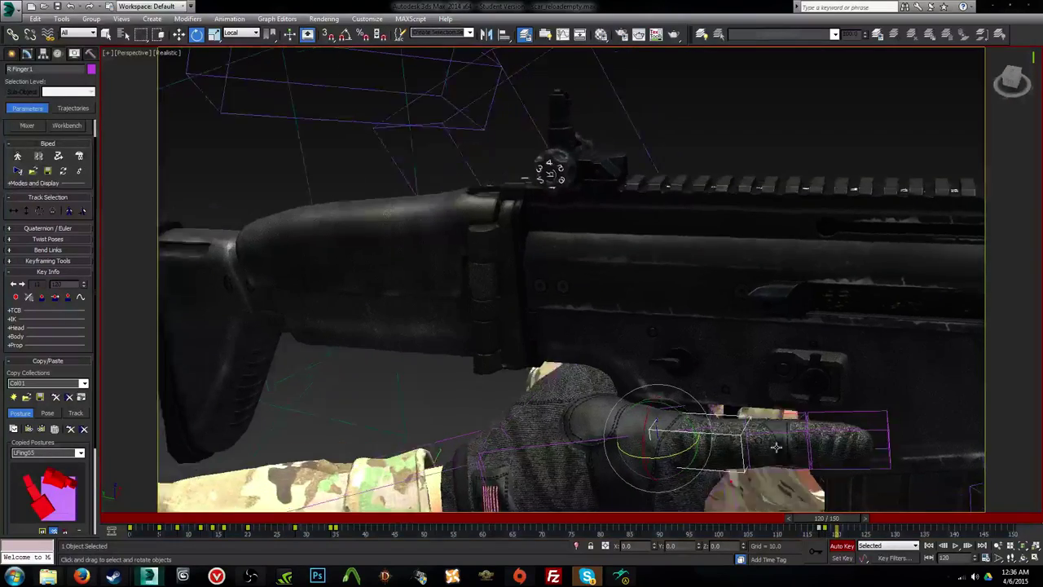
Step: Curl the right index finger bones R Finger11 and R Finger12 around their local Z axes at frame 124
key("period")
key("period")
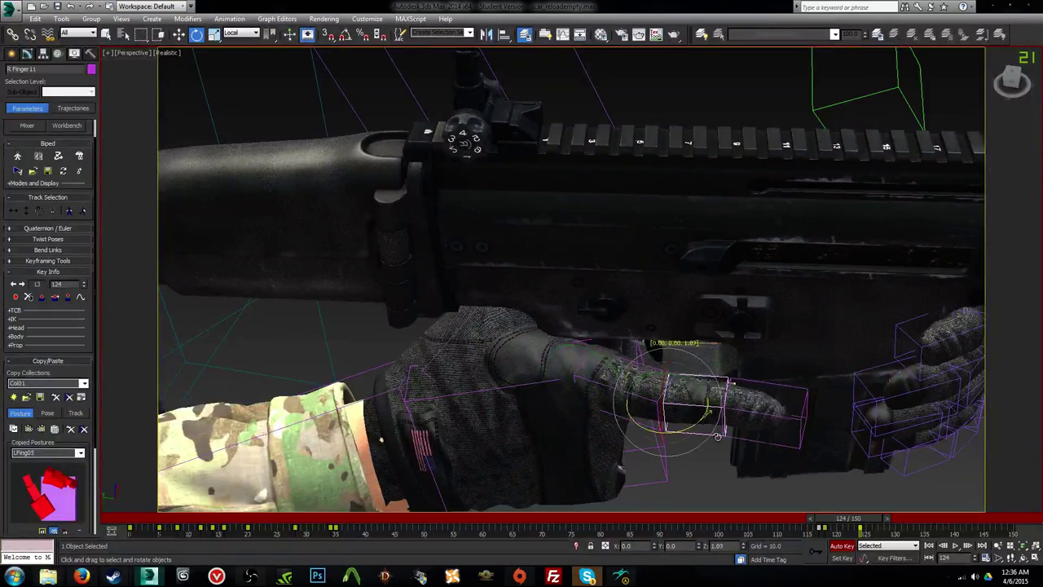
left_click_drag(736, 437, 809, 390)
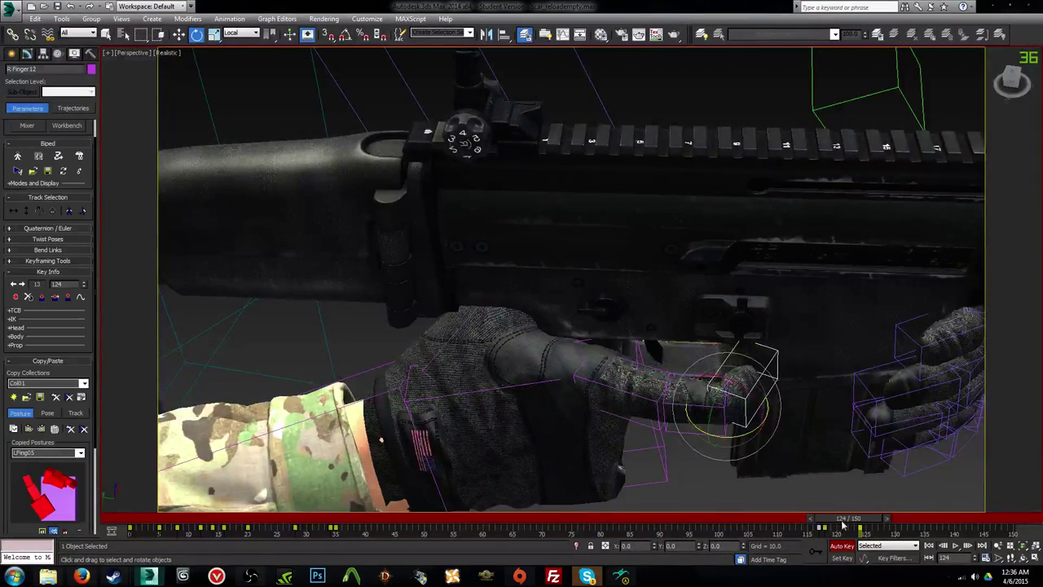
Step: Copy the right index finger's key from frame 0 to frame 150
left_click_drag(844, 522, 1010, 522)
key("e")
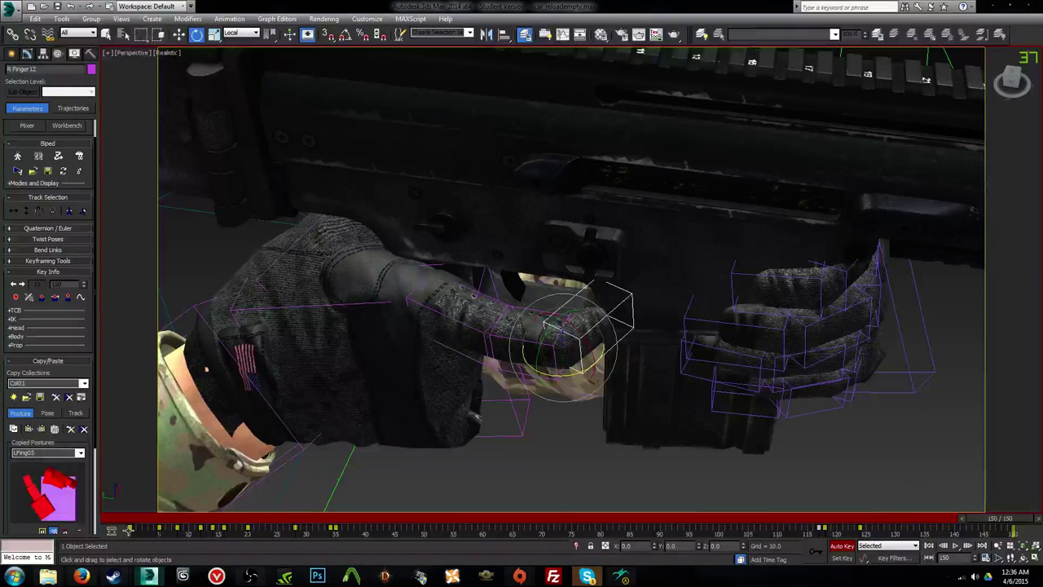
left_click_drag(1014, 534, 1013, 534, "shift")
middle_click_drag(669, 397, 689, 365)
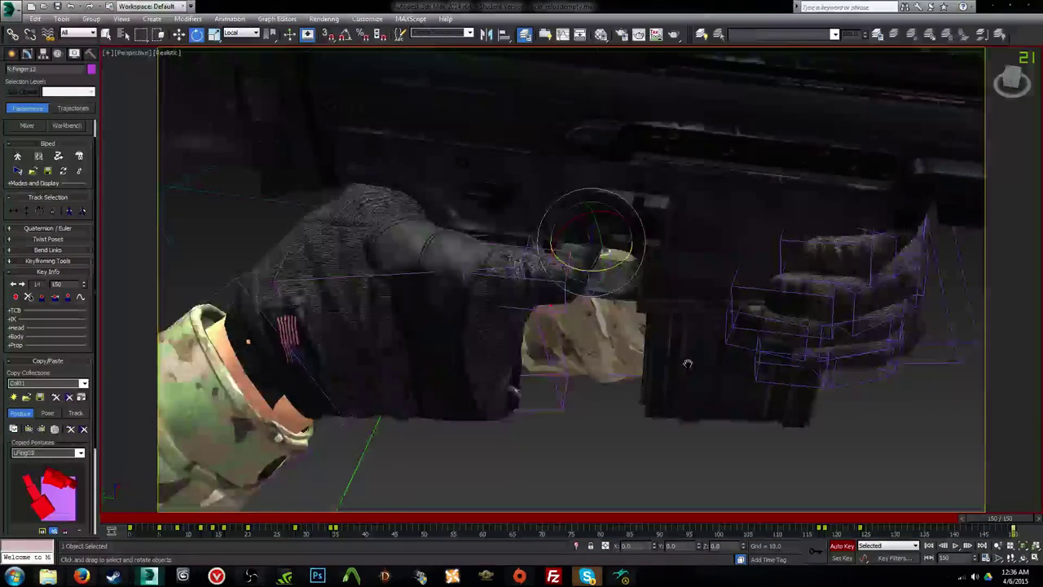
Step: Rotate the three right index finger bones about -4 degrees around local Z at frame 129 and play the result
scroll(641, 395, "down", 3)
key("Home")
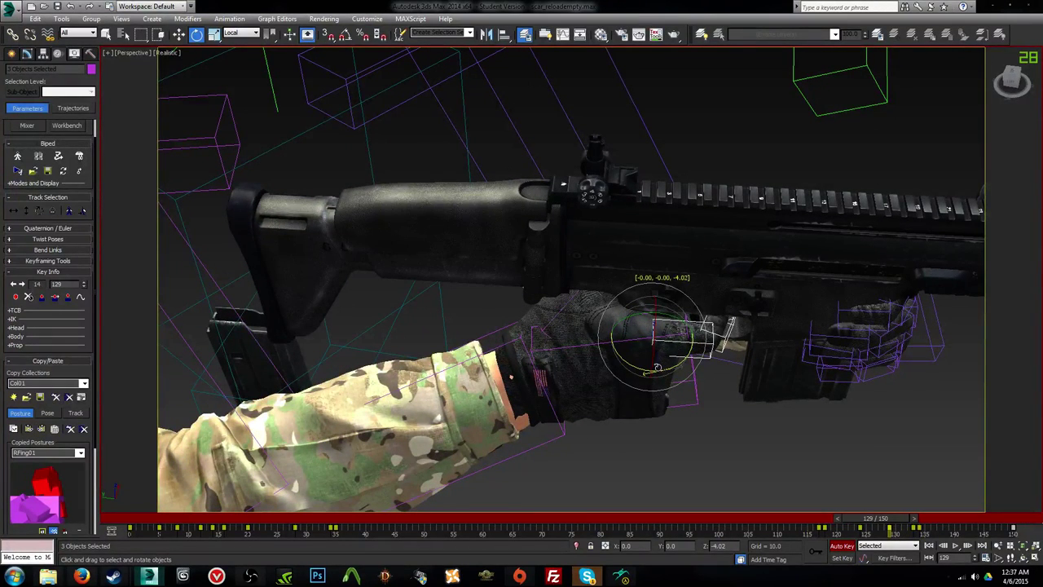
left_click_drag(893, 523, 745, 531)
key("slash")
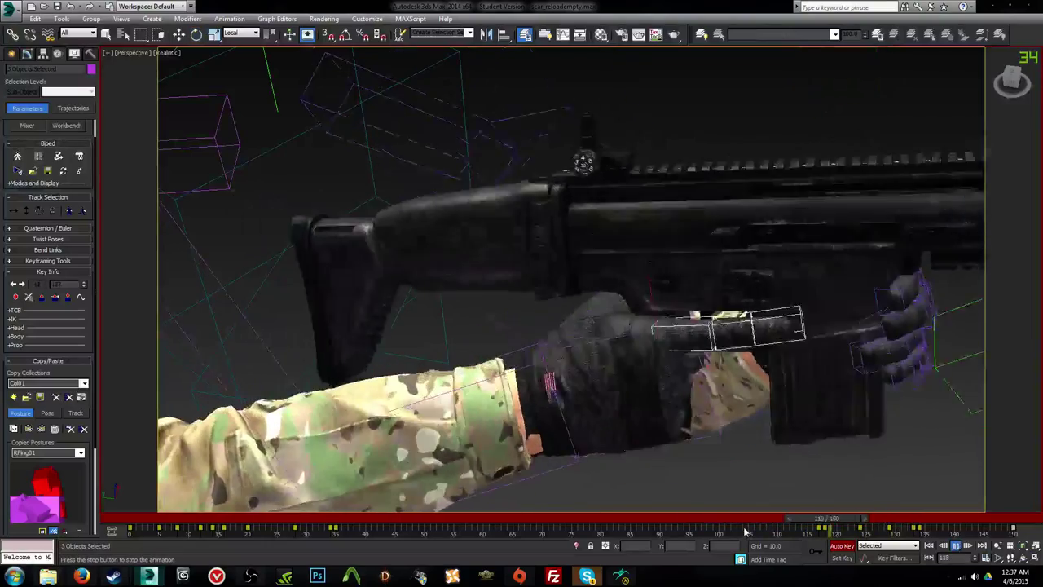
Step: Review the whole reload in the camera and top views, clear the selection, and replay it from frame 0
key("c")
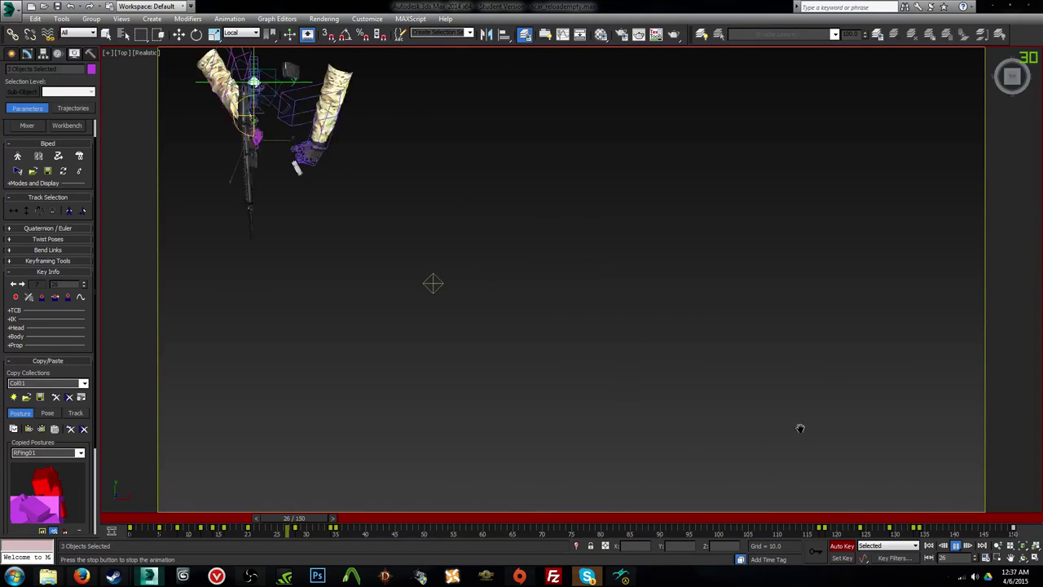
middle_click_drag(373, 229, 620, 299)
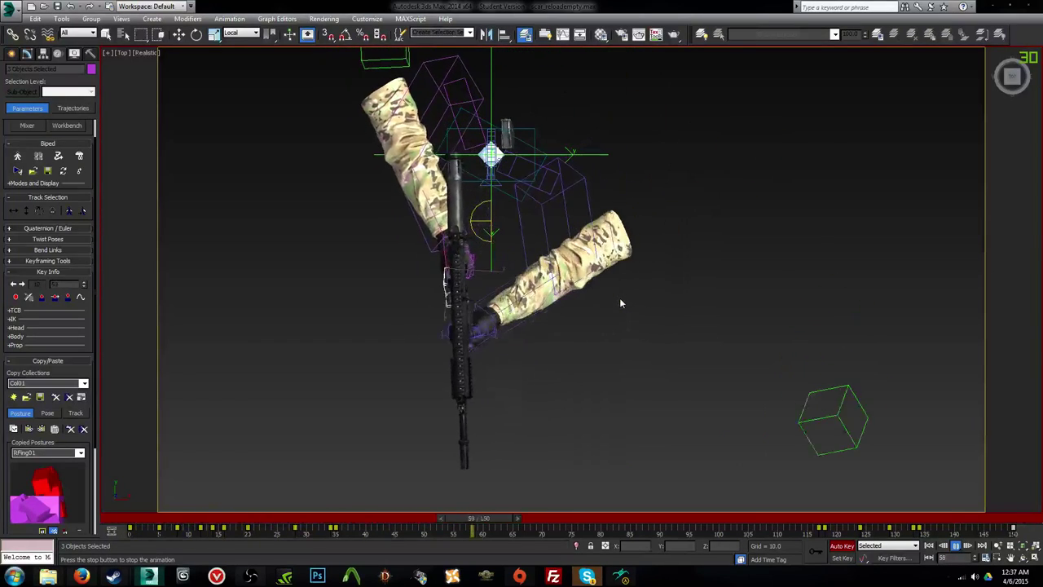
key("c")
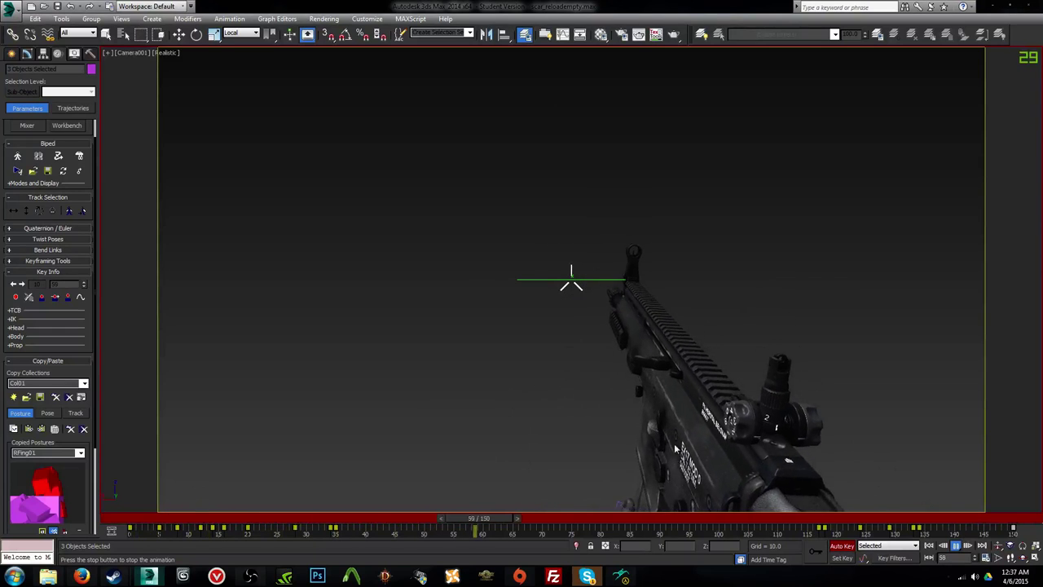
left_click(358, 334)
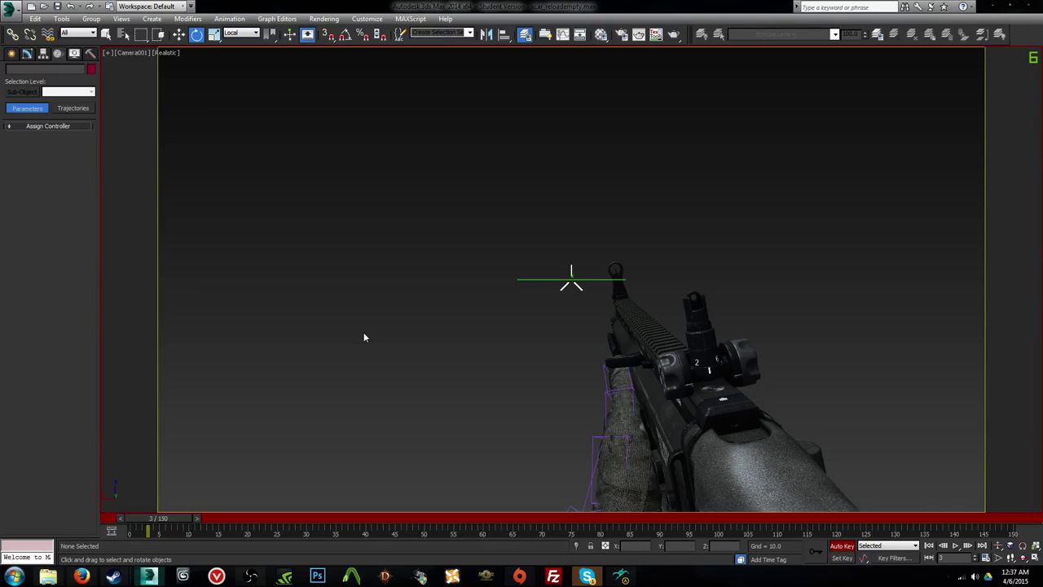
key("comma")
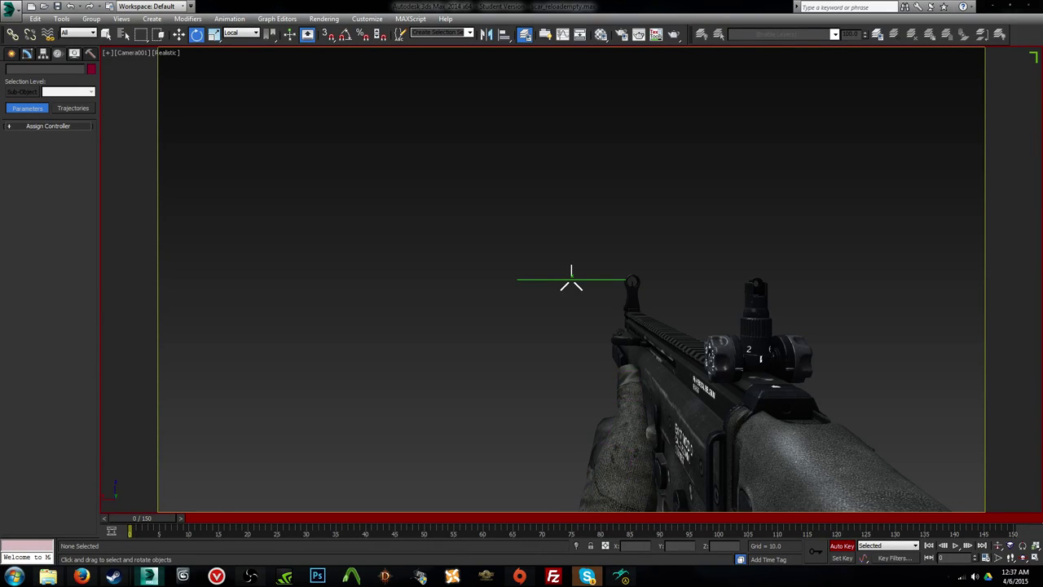
key("slash")
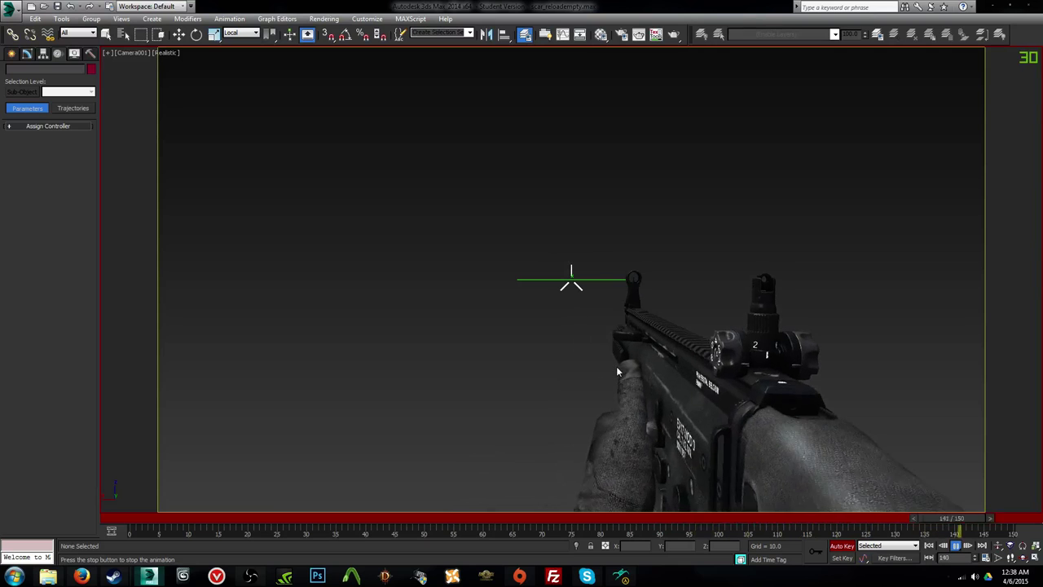
Step: Select the scar_round_top helper at frame 102, frame it in perspective, and set its move coordinate system to Local
left_click_drag(608, 519, 727, 506)
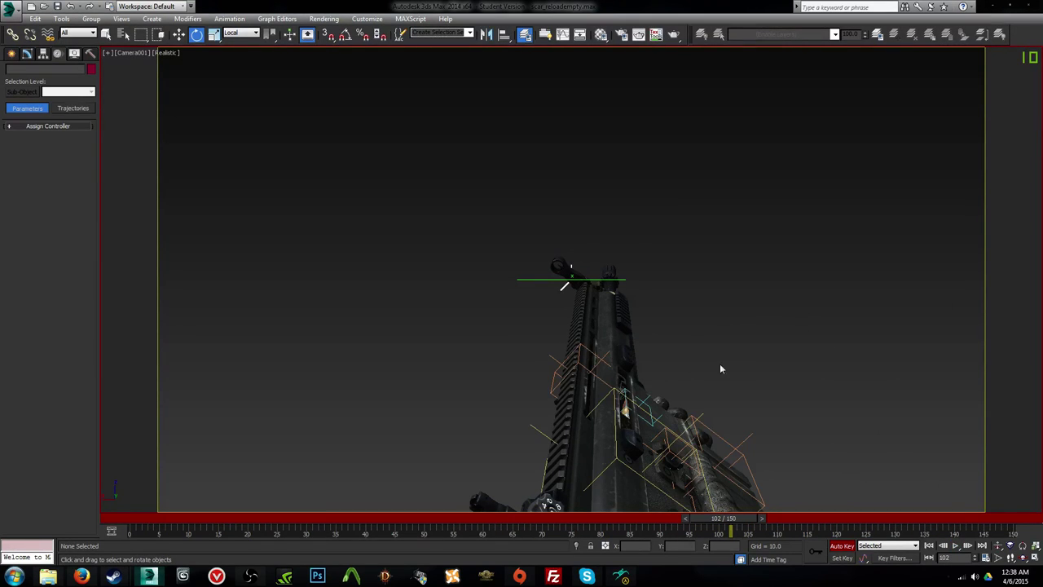
left_click(626, 408)
key("p")
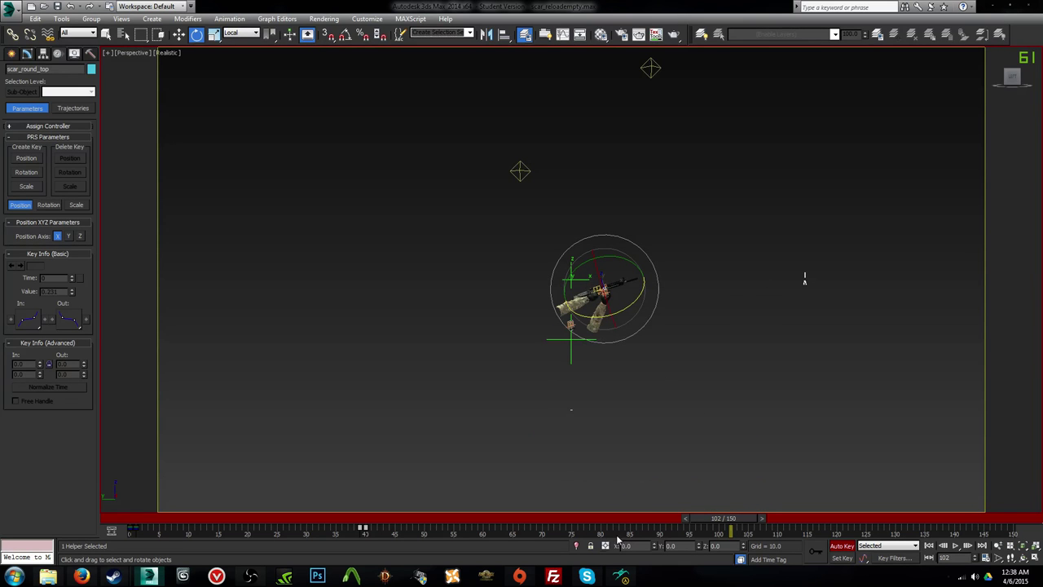
left_click(588, 574)
key("z")
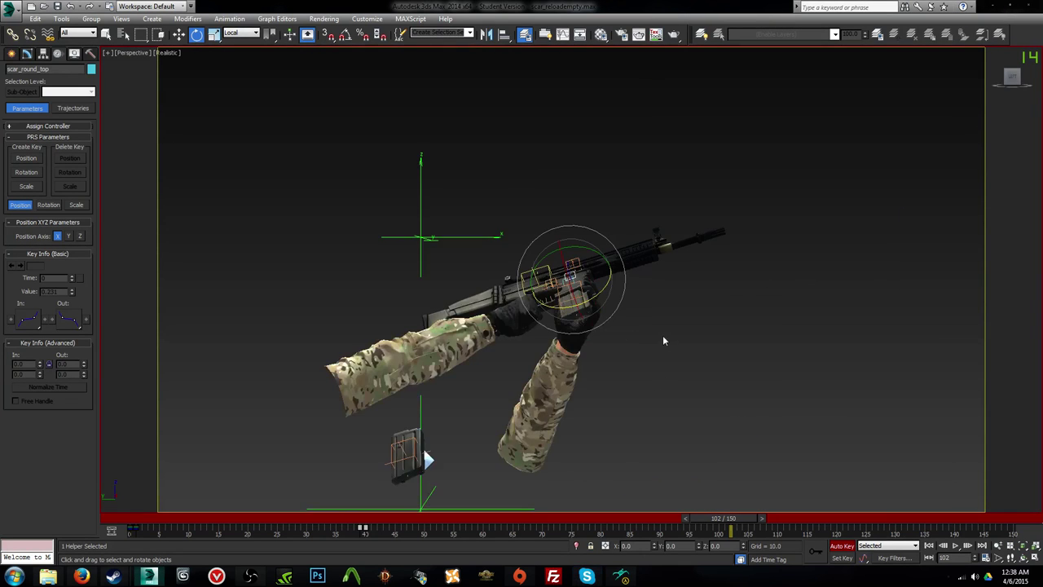
middle_click_drag(616, 308, 638, 348, "alt")
scroll(640, 349, "up", 4)
key("w")
scroll(449, 243, "up", 2)
left_click(241, 33)
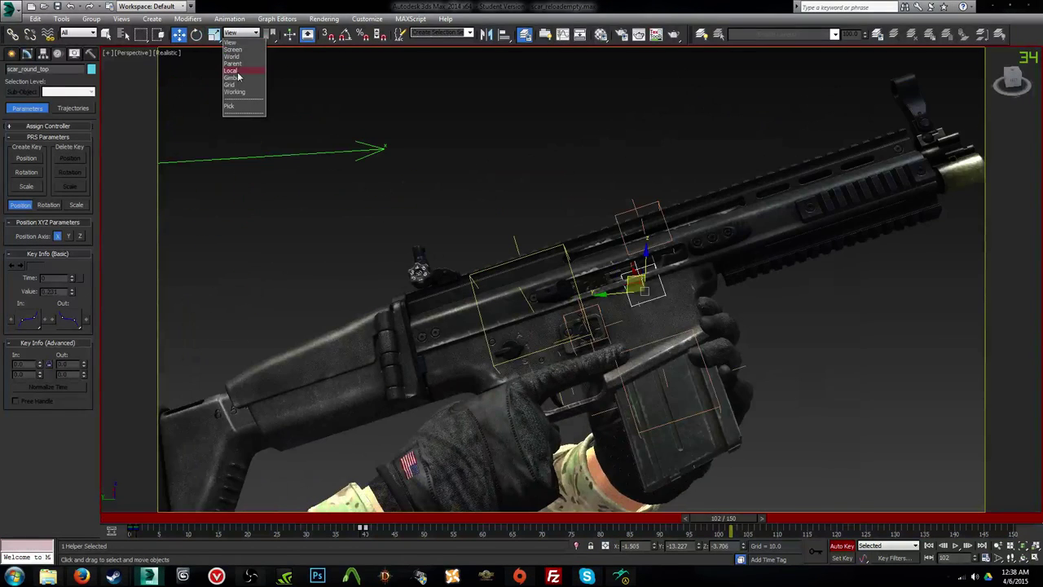
left_click(239, 77)
Step: Compare frames 100 to 102 at the ejection port and key the position of scar_round_top around frame 101
middle_click_drag(420, 287, 650, 411, "alt")
scroll(484, 299, "up", 2)
key("comma")
key("comma")
key("period")
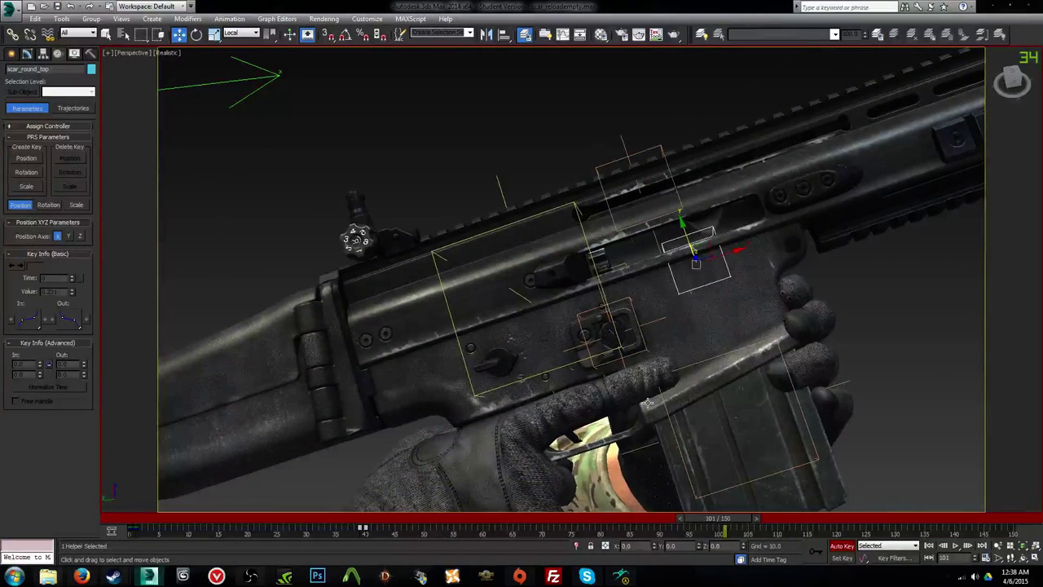
key("comma")
key("period")
key("period")
middle_click_drag(651, 318, 642, 369)
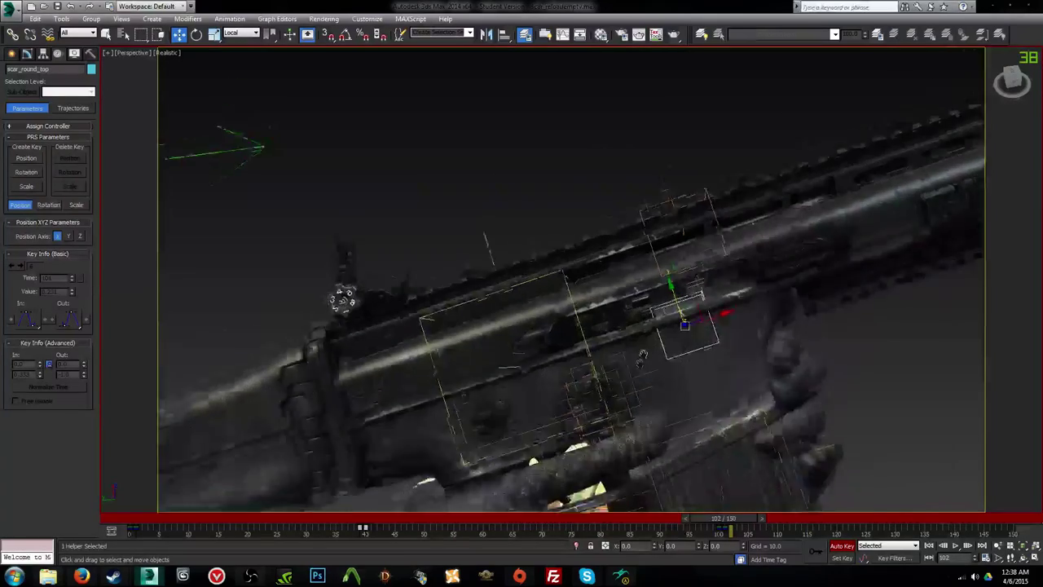
scroll(661, 306, "up", 2)
Step: Reposition scar_round_top at frame 102 so the top cartridge sits inside the ejection port opening
middle_click_drag(662, 307, 547, 312, "alt")
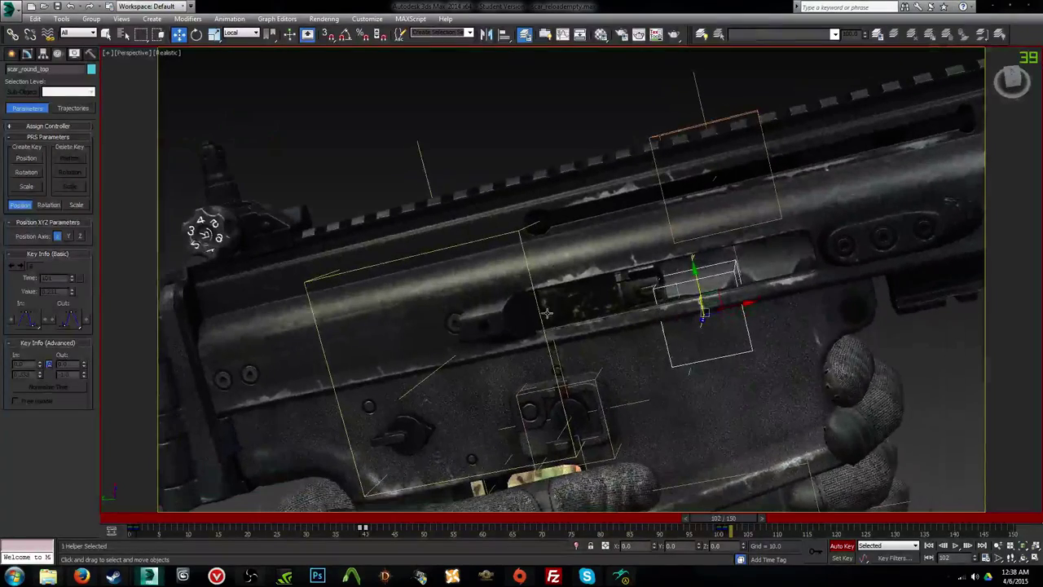
left_click(661, 186)
left_click(719, 277)
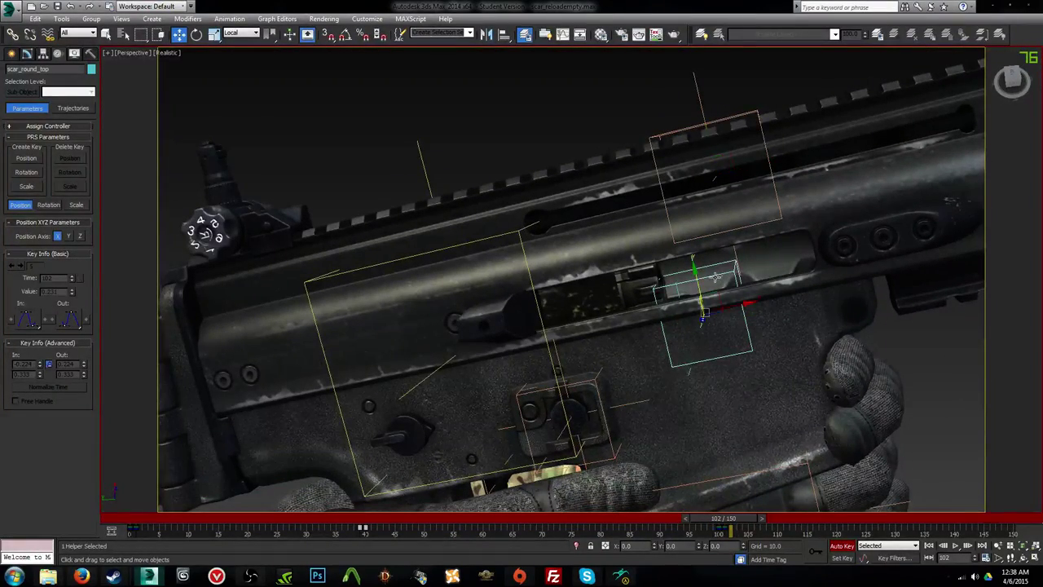
middle_click_drag(719, 278, 662, 318, "alt")
scroll(660, 320, "up", 2)
left_click_drag(662, 307, 731, 195)
mouse_move(716, 211)
middle_mouse_down("alt")
mouse_move(693, 236)
mouse_move(762, 223)
mouse_move(736, 212)
middle_mouse_up("alt")
Step: Rotate scar_round_top at frame 102 to aim the cartridge at the chamber, and shift it about 0.13 along local Y
key("e")
scroll(761, 223, "up", 5)
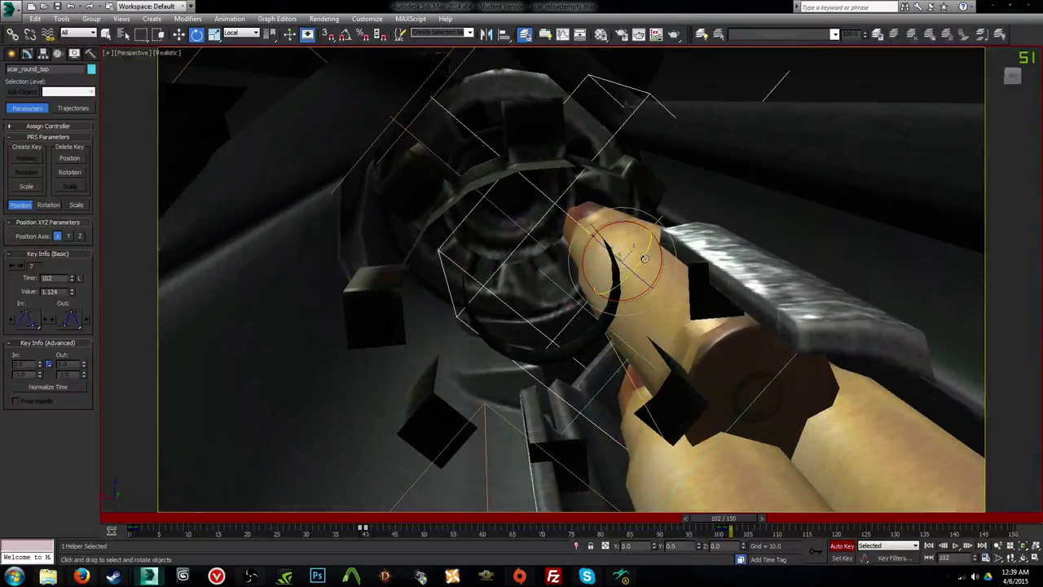
mouse_move(644, 258)
left_mouse_down()
mouse_move(641, 243)
mouse_move(634, 250)
left_mouse_up()
middle_click_drag(637, 251, 619, 306, "alt")
left_click_drag(592, 260, 562, 254)
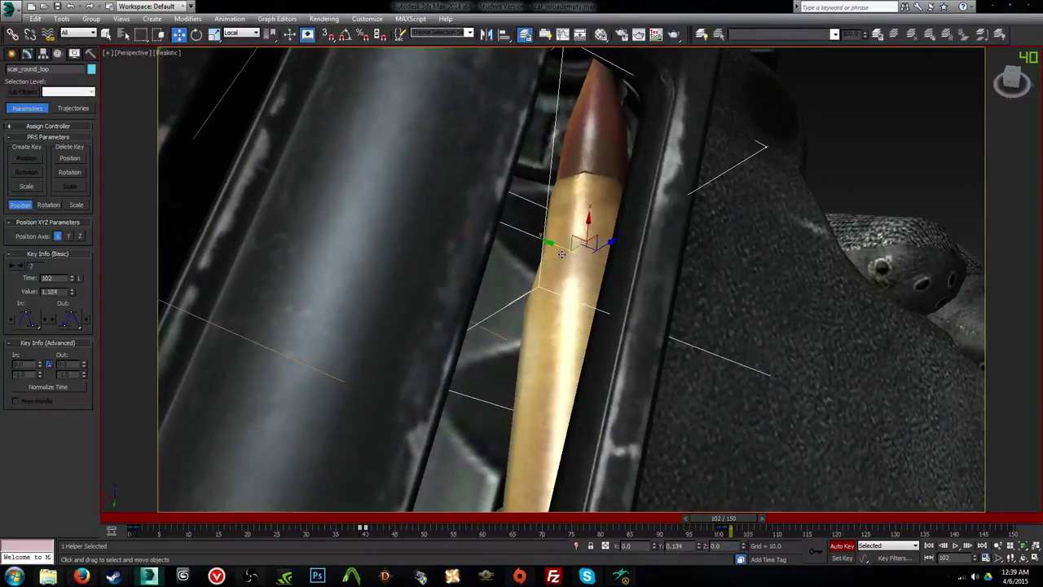
Step: Check the cartridge's placement in the ejection port across frames 101 to 103
middle_click_drag(601, 336, 661, 426, "alt")
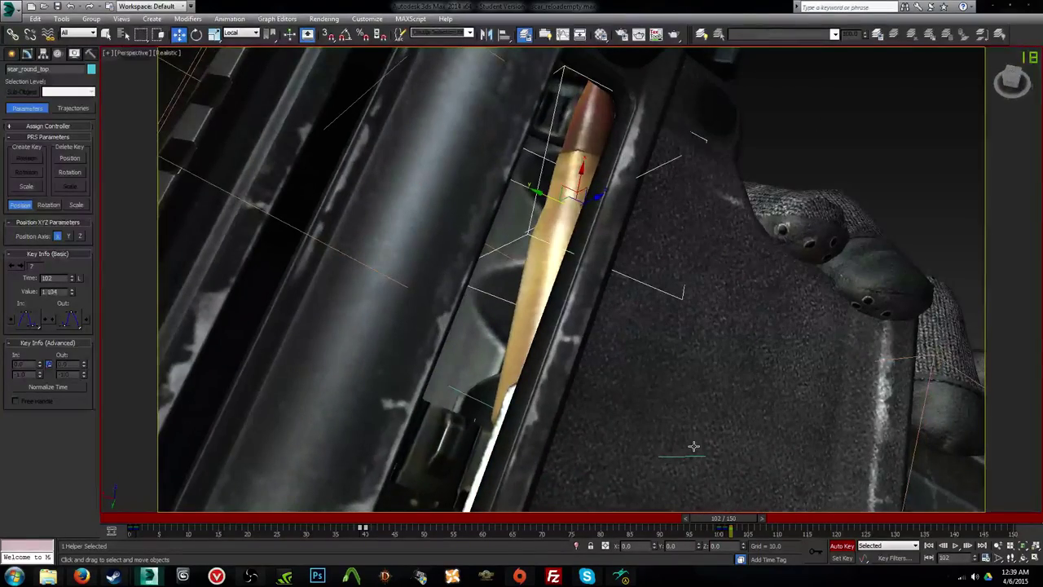
key("comma")
key("period")
key("period")
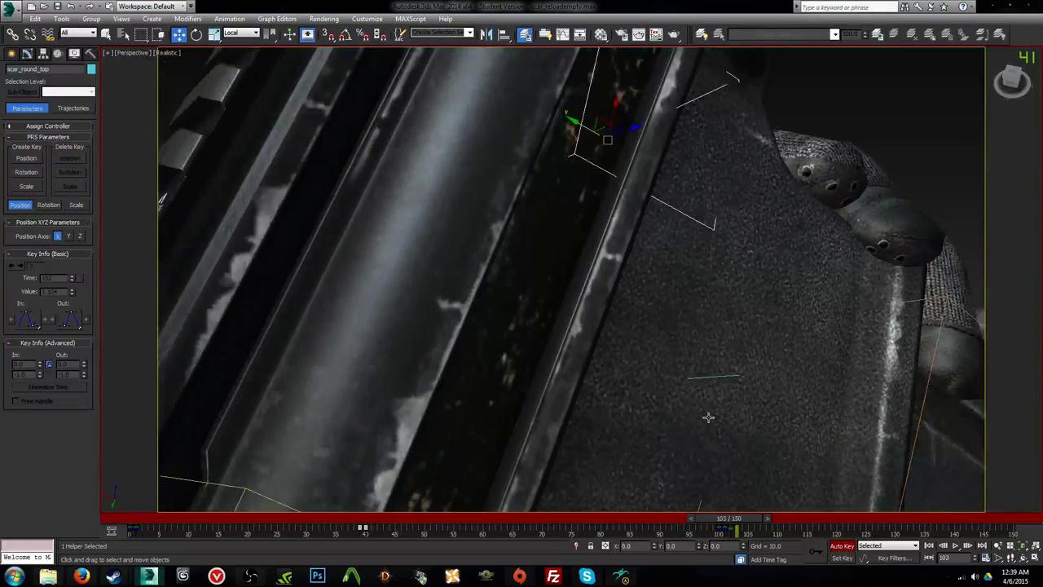
middle_click_drag(708, 417, 709, 498)
scroll(718, 501, "down", 3)
middle_click_drag(750, 384, 679, 347, "alt")
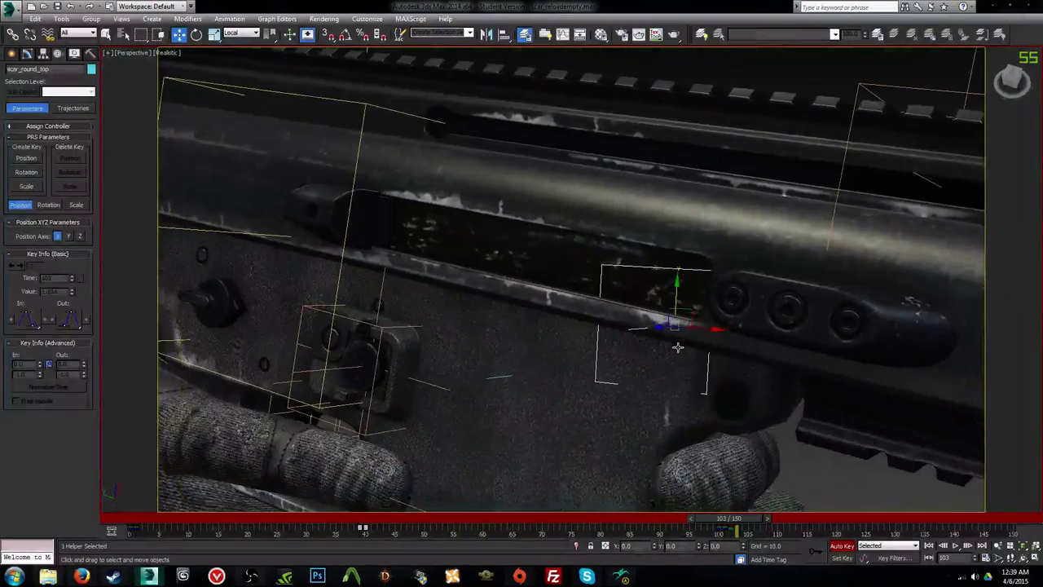
Step: Move scar_round_top forward at frame 103 and center the cartridge in the chamber, shifting it about 0.007 along local Y and -0.121 along Z
key("F3")
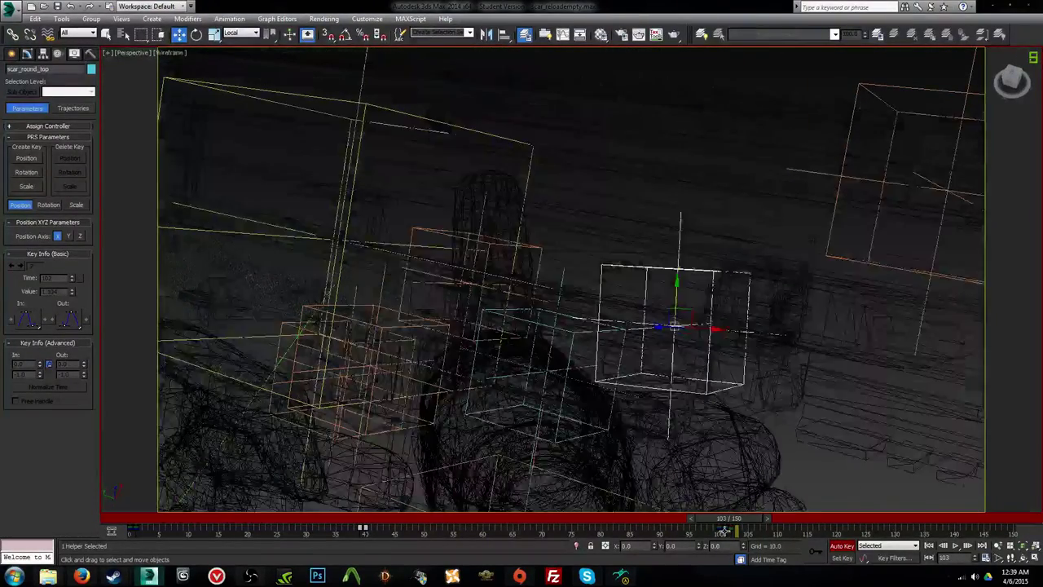
middle_click_drag(678, 348, 672, 376, "alt")
left_click_drag(589, 335, 840, 255)
mouse_move(769, 318)
middle_mouse_down("alt")
mouse_move(843, 263)
mouse_move(747, 248)
mouse_move(777, 245)
mouse_move(770, 237)
middle_mouse_up("alt")
scroll(842, 263, "up", 2)
key("F3")
scroll(757, 254, "up", 3)
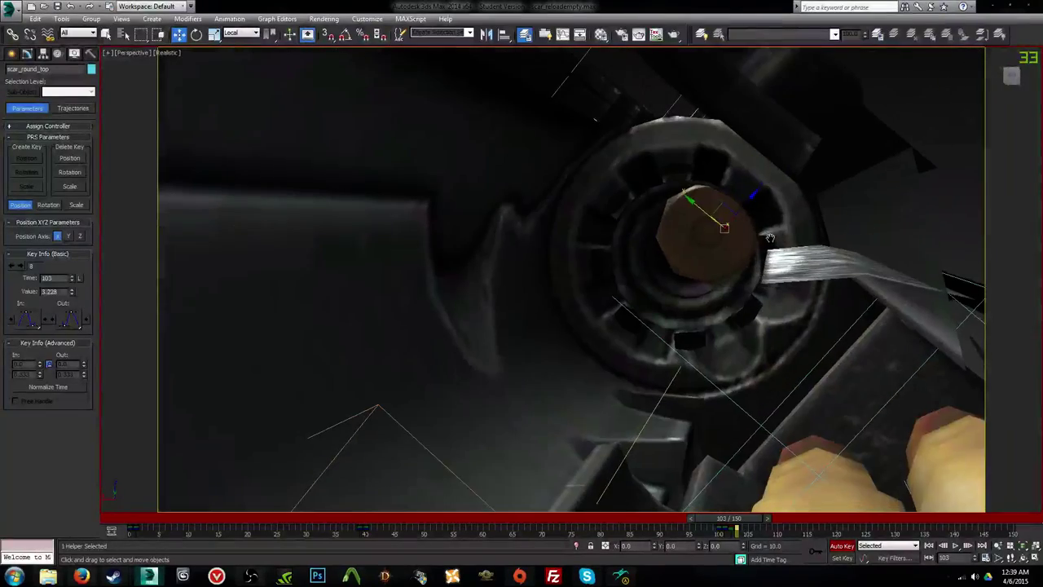
left_click_drag(724, 204, 706, 221)
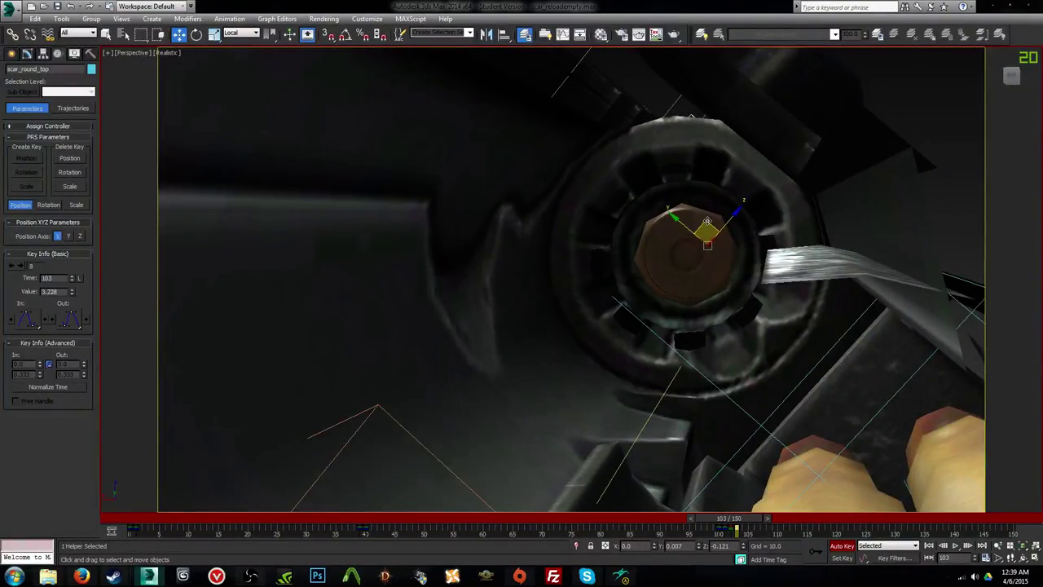
middle_click_drag(760, 290, 750, 443, "alt")
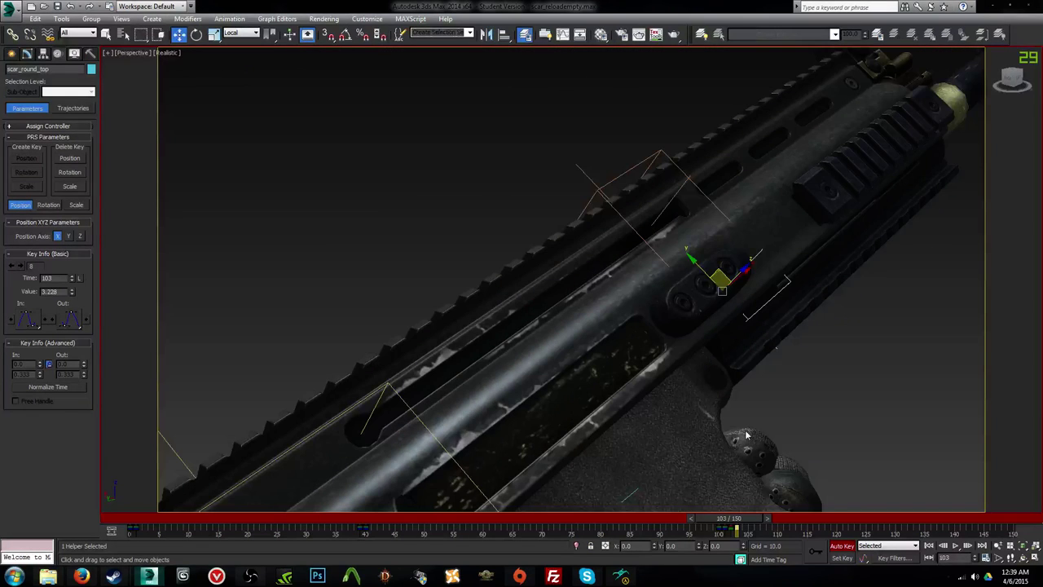
Step: Switch to the Camera001 view, scrub to frame 150 and play back the whole reload with nothing selected
left_click_drag(749, 538, 668, 526)
key("c")
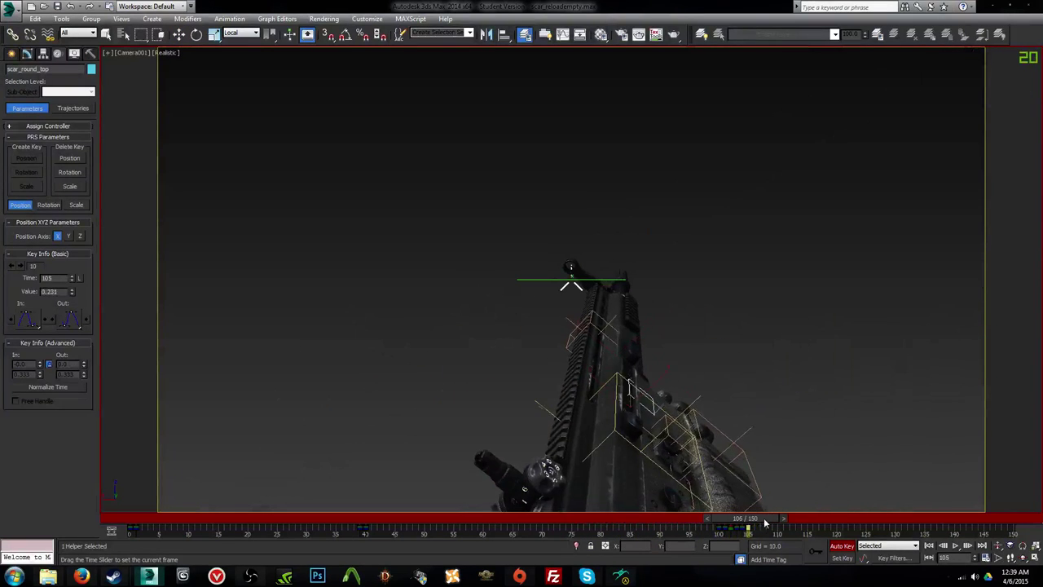
left_click_drag(765, 522, 1029, 522)
left_click(801, 201)
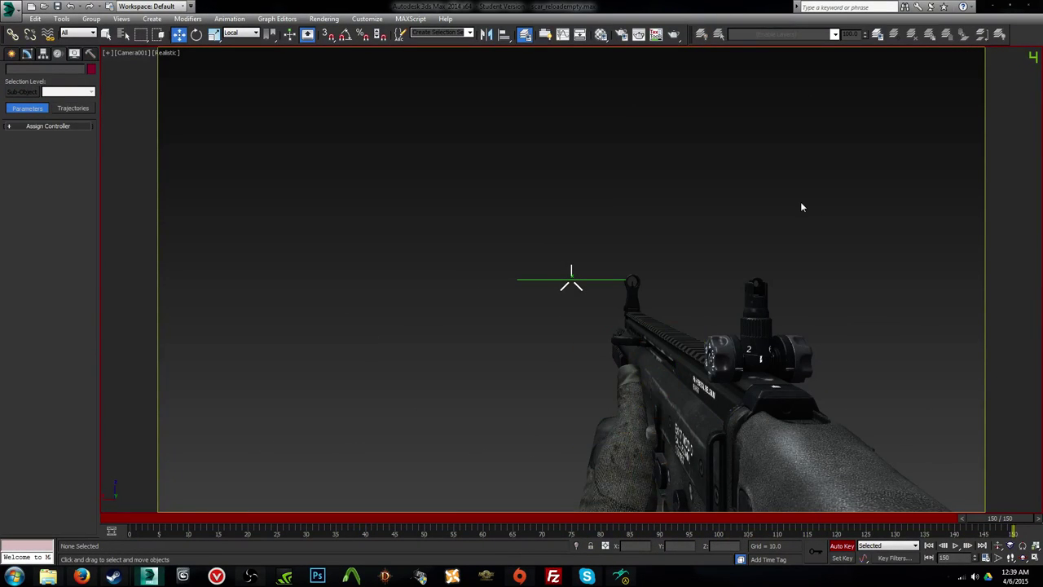
key("/")
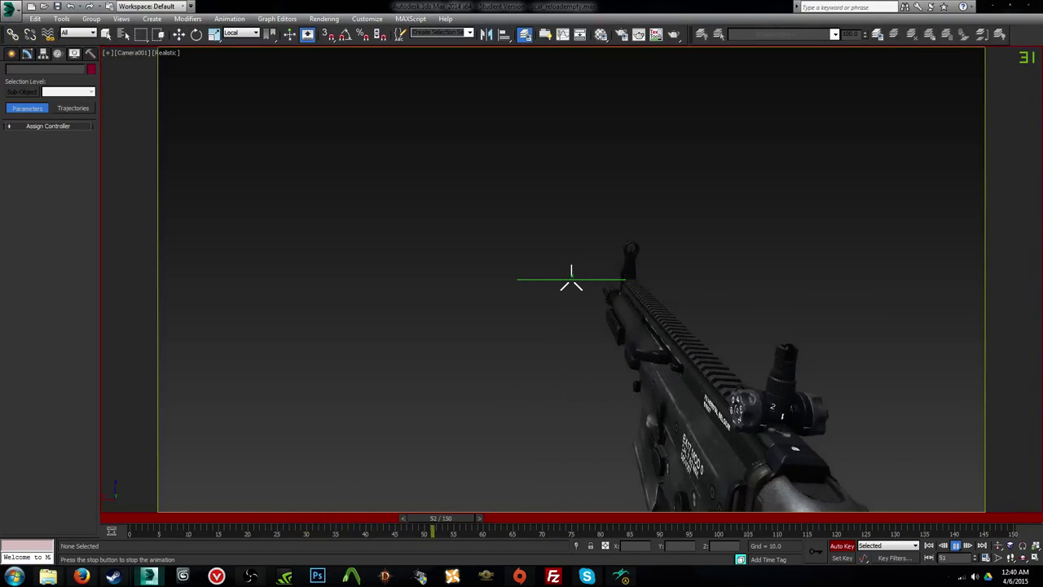
Step: Scrub the left hand's motion between frames 84 and 65 and replay the reload from there
left_click(600, 491)
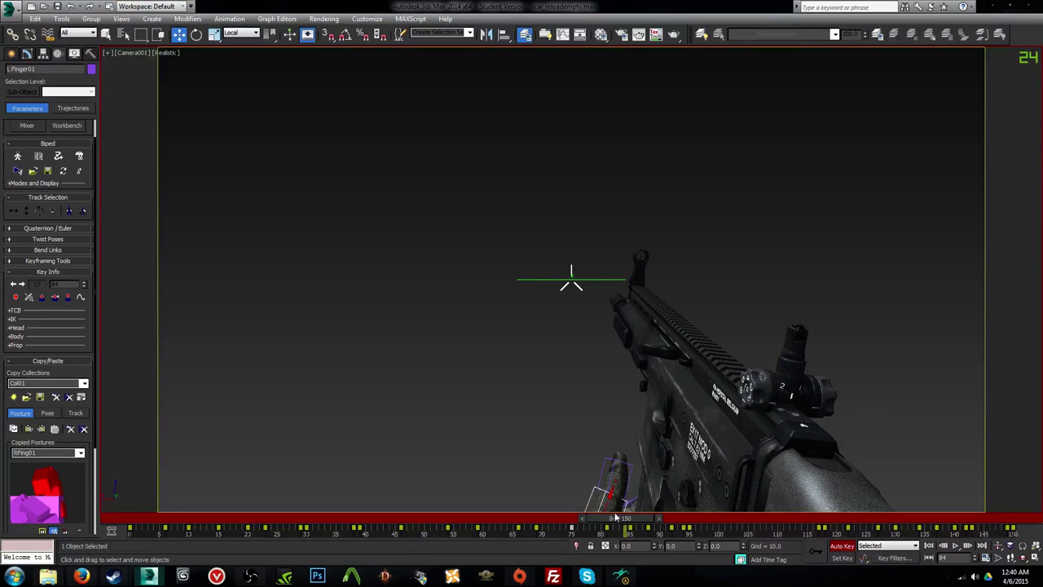
left_click_drag(630, 520, 518, 526)
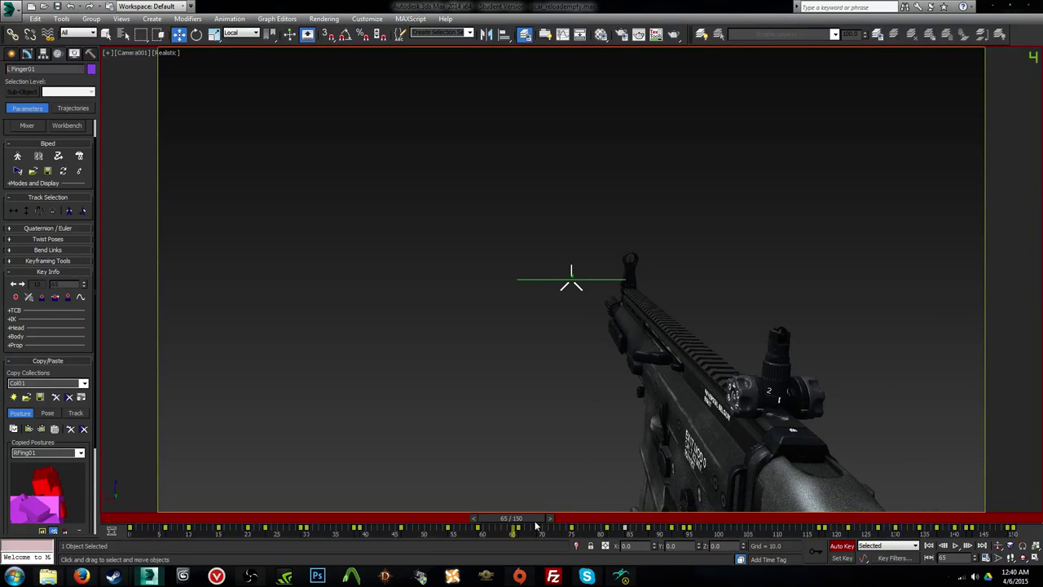
key("slash")
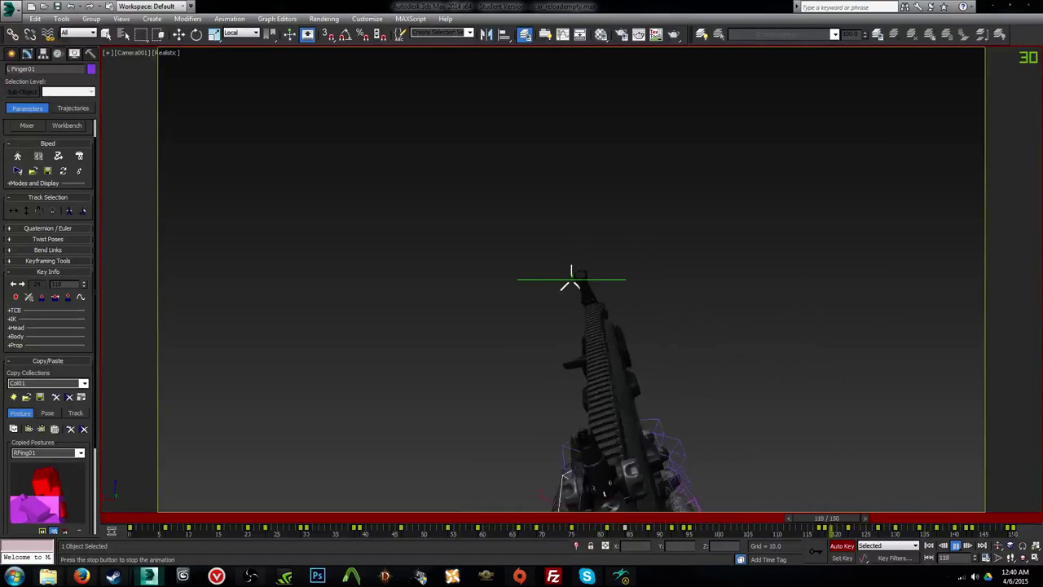
left_click(771, 234)
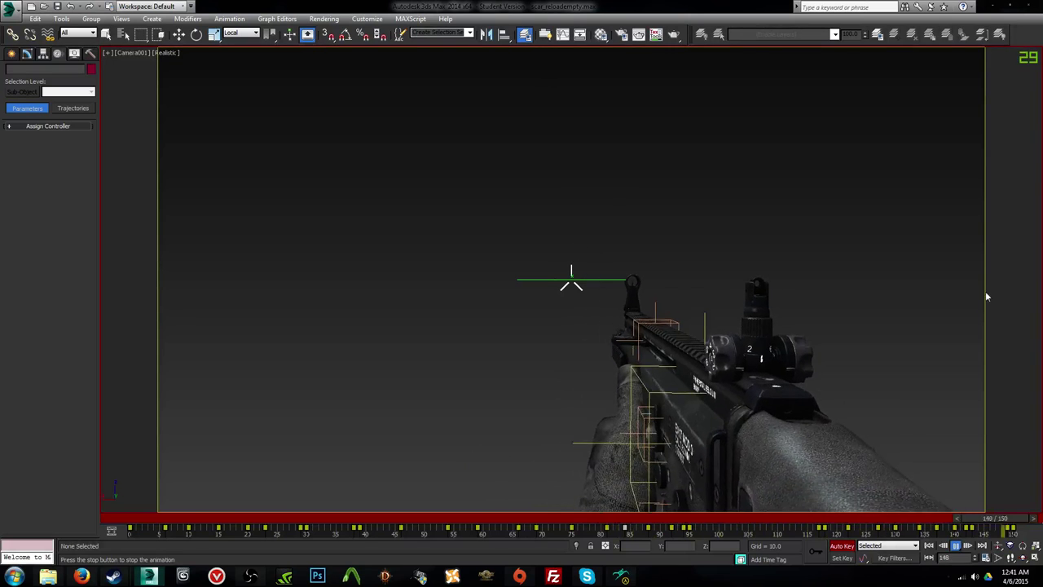
Step: Review the reload again from frame 0 through the camera view and clear the selection
left_click_drag(528, 519, 130, 519)
left_click(753, 395)
key("w")
left_click(957, 546)
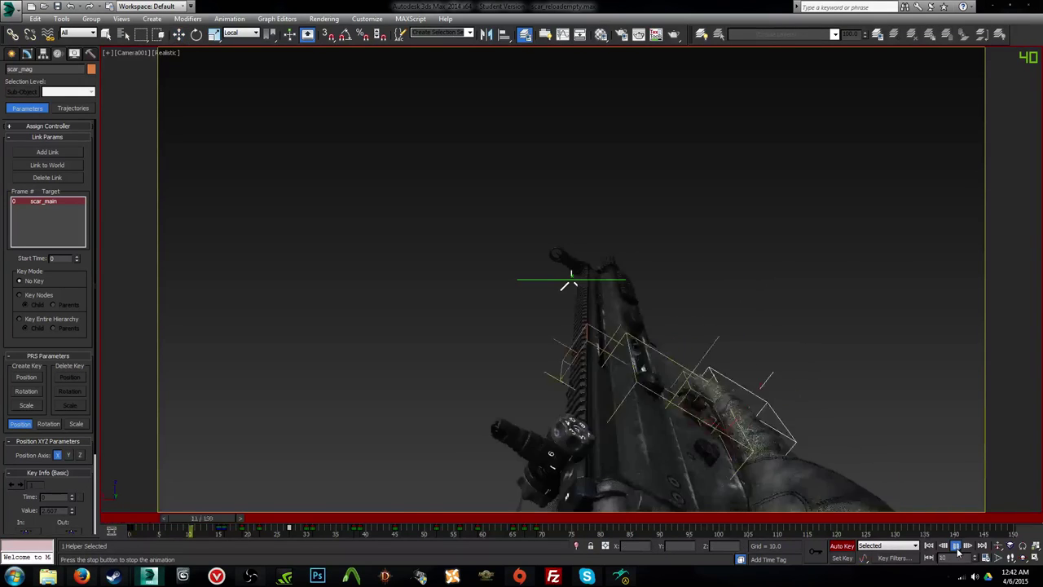
left_click(754, 182)
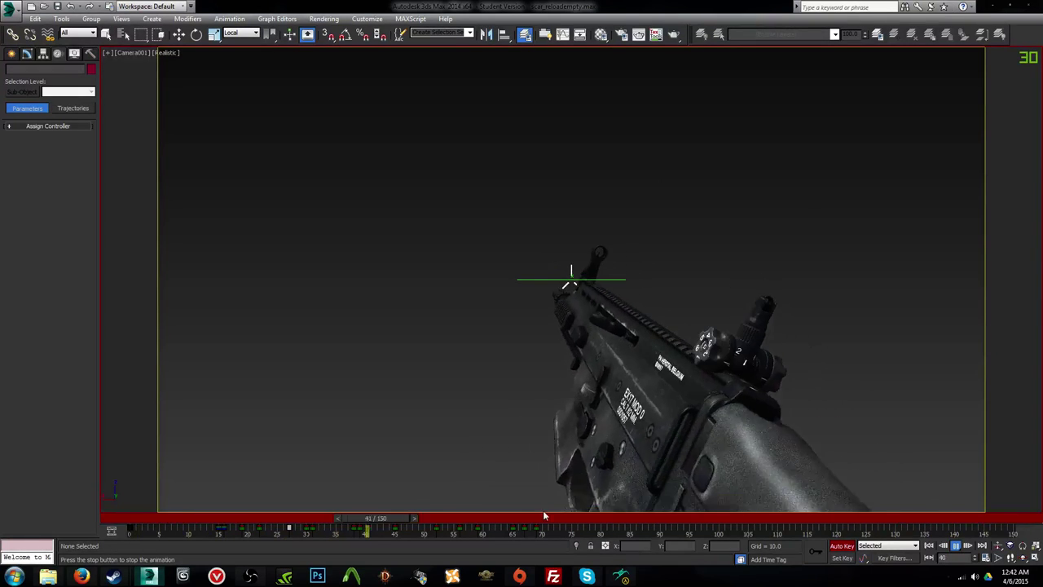
Step: Key the camera helper at frame 0 and rotate it slightly about local Z at frame 7 to begin a camera sway
left_click_drag(481, 518, 412, 515)
left_click(539, 292)
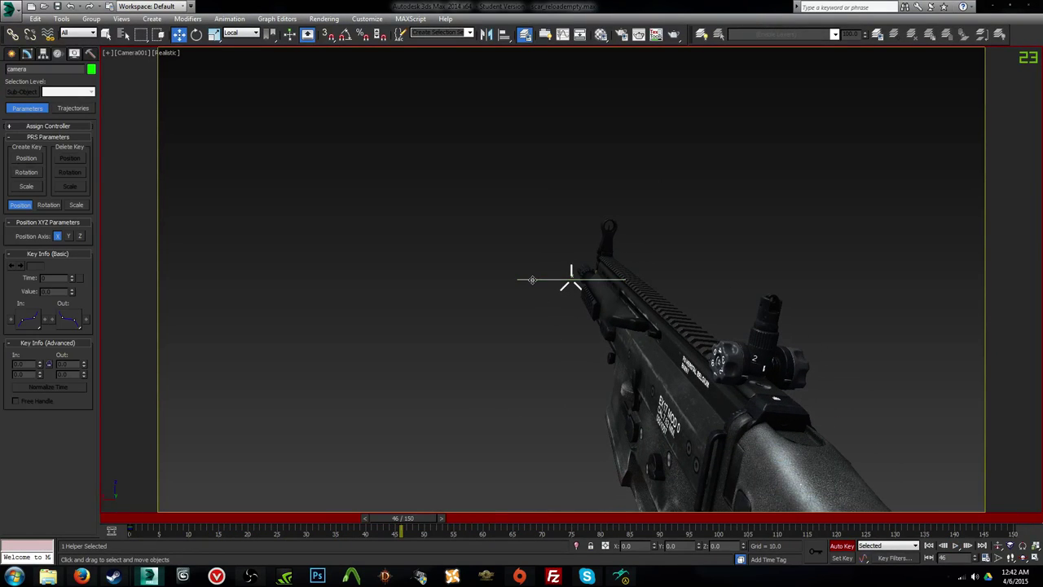
left_click_drag(140, 519, 130, 525)
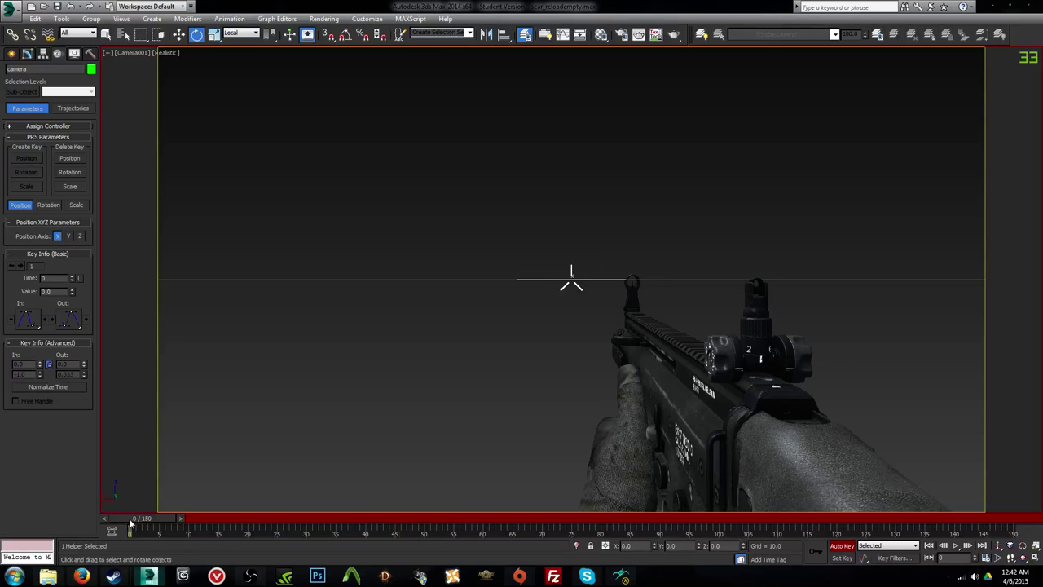
key("period")
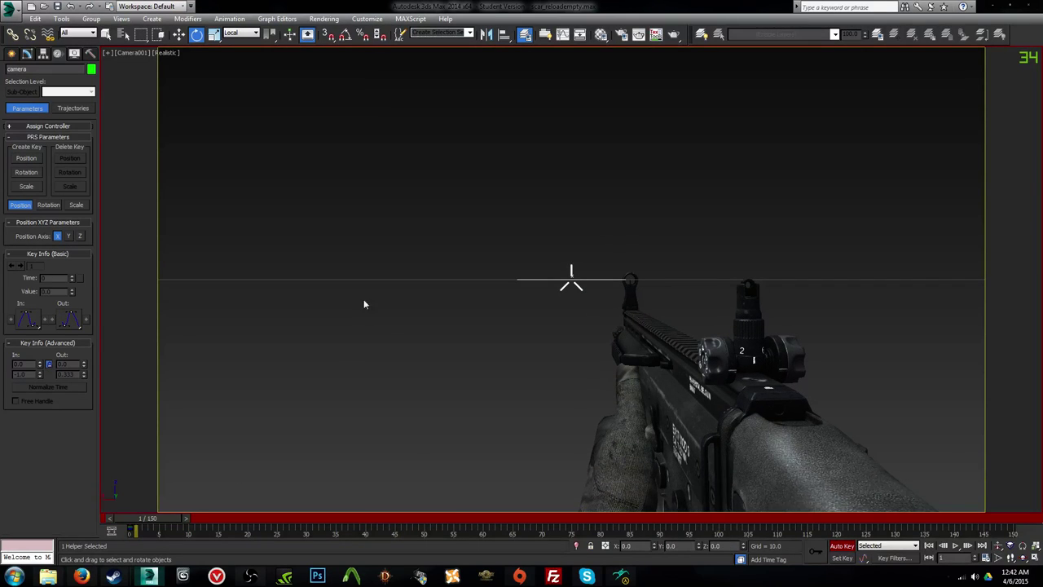
key("period")
key("period")
key("period")
key("period")
key("period")
key("period")
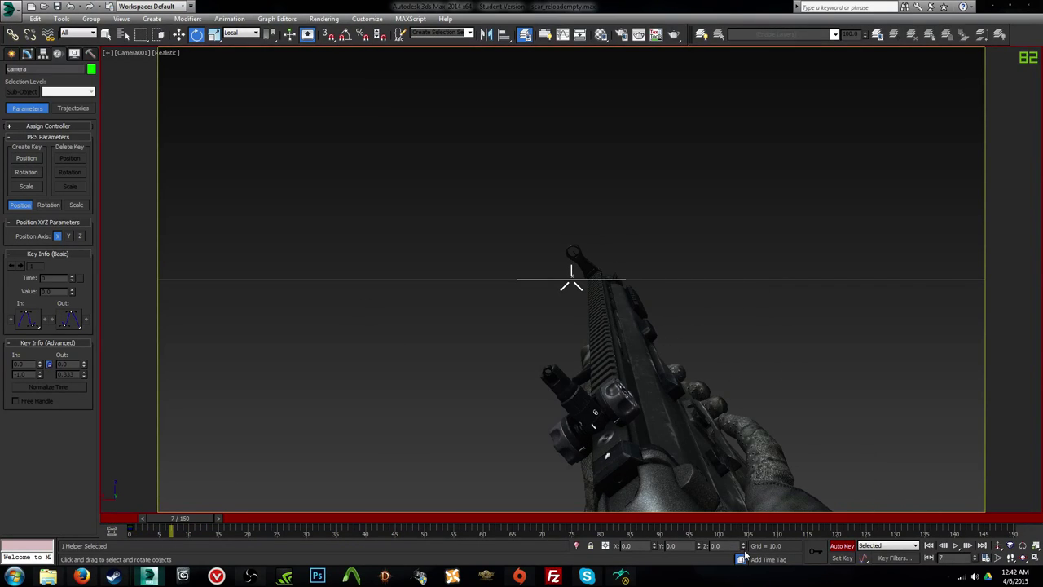
left_click(746, 550)
Step: Key another slight local Z rotation on the camera helper at frame 14
key("period")
key("period")
key("period")
key("period")
key("period")
key("period")
key("period")
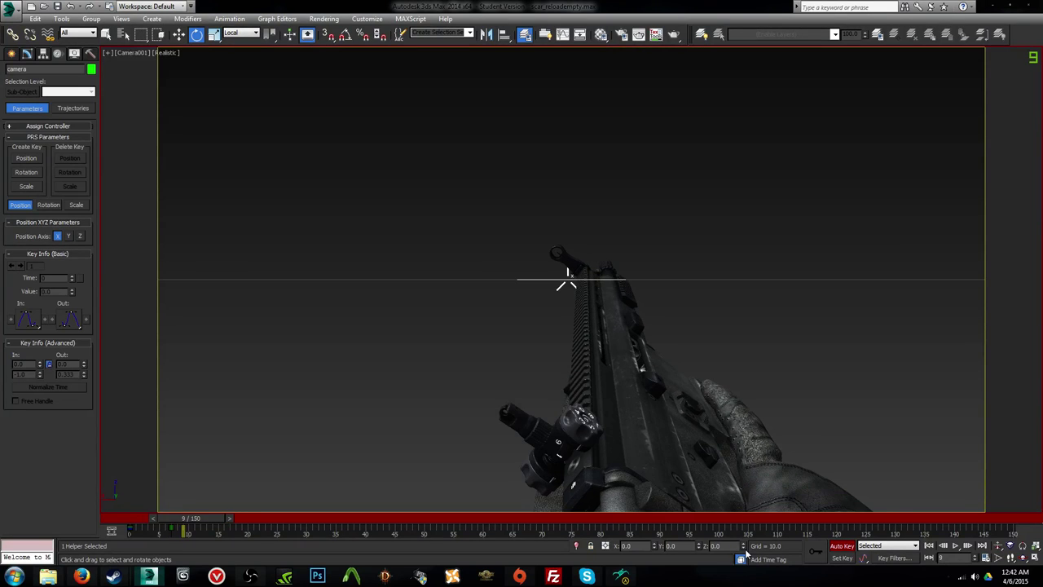
left_click(745, 550)
key("period")
key("period")
key("period")
key("period")
key("period")
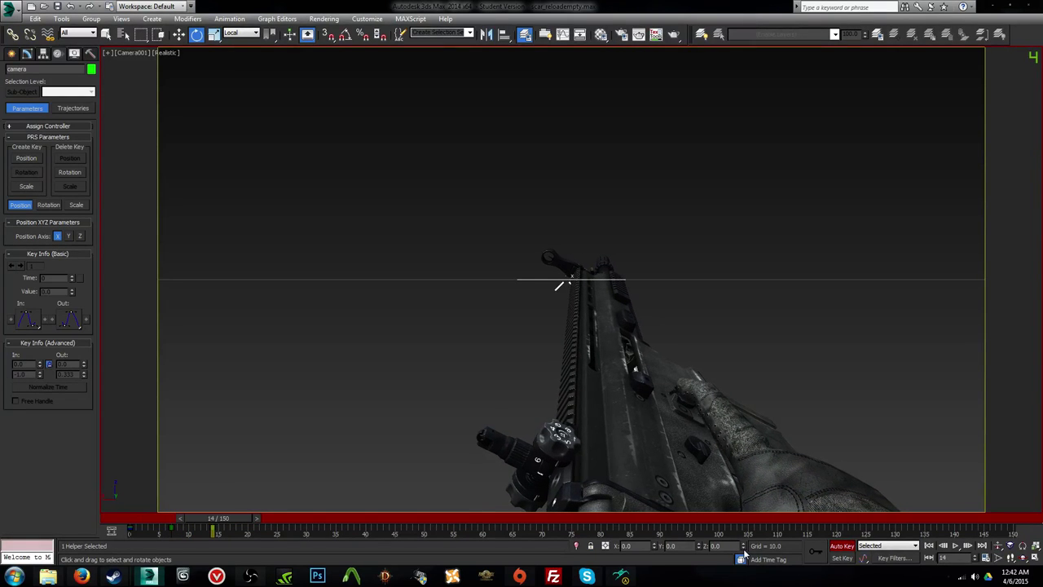
Step: Key a slight local Z rotation on the camera helper at frame 20
key("period")
key("period")
key("period")
key("period")
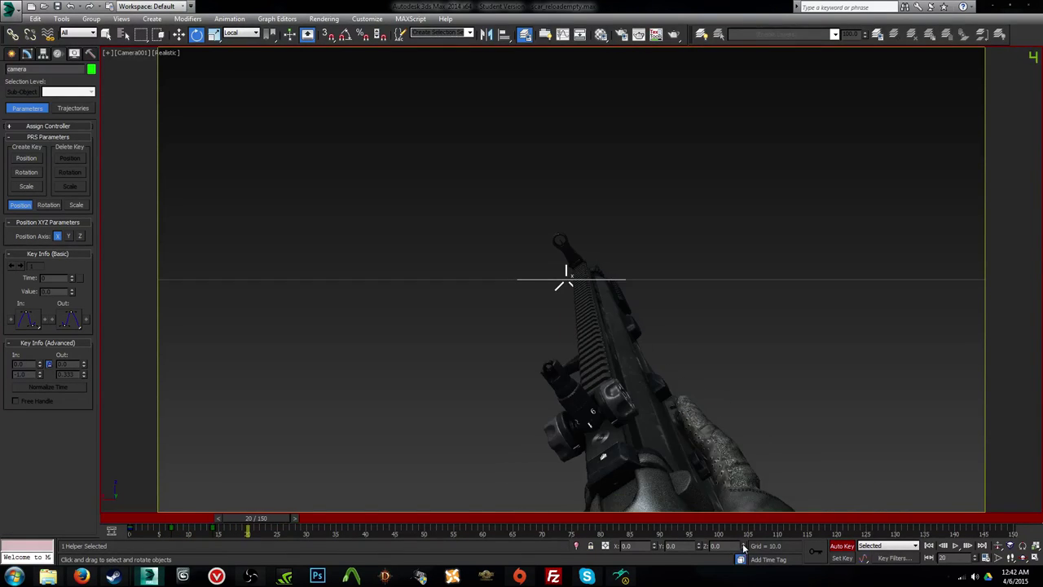
key("period")
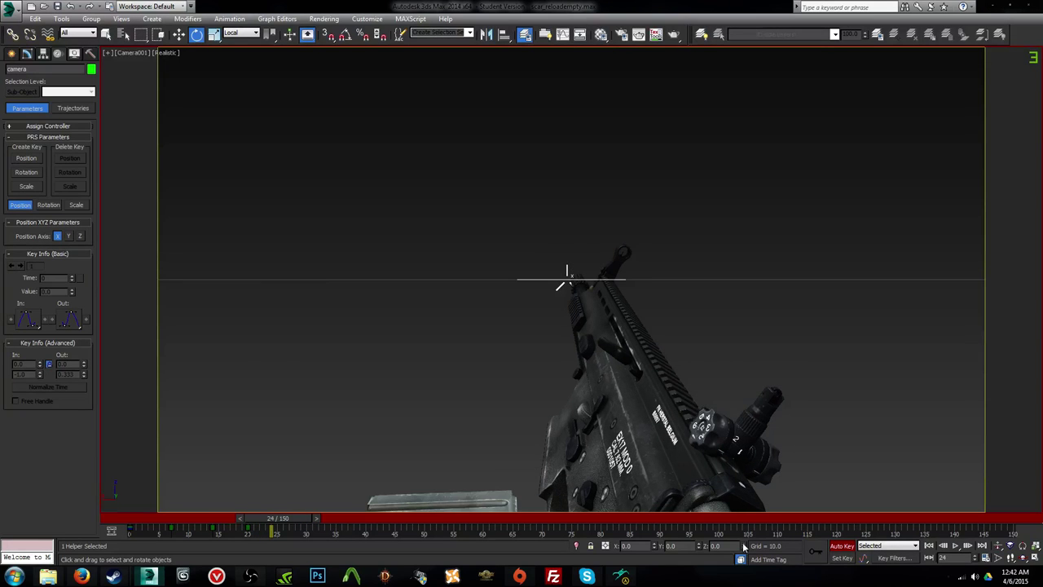
Step: Key small local Z rotations on the camera helper at frames 24 and 31, and play back the sway
key("period")
key("period")
key("period")
key("period")
key("period")
key("period")
key("period")
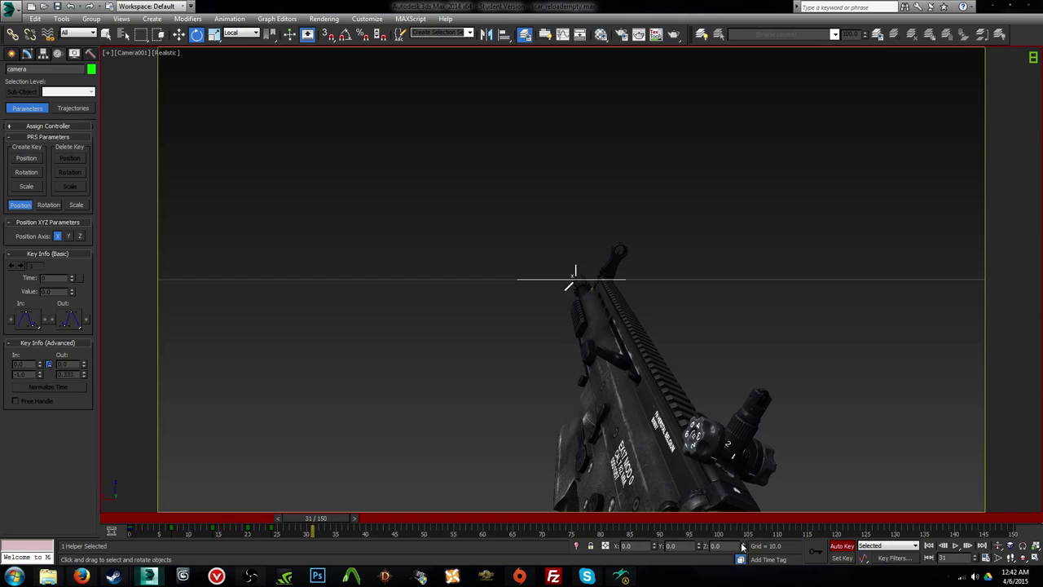
left_click(743, 545)
left_click(956, 545)
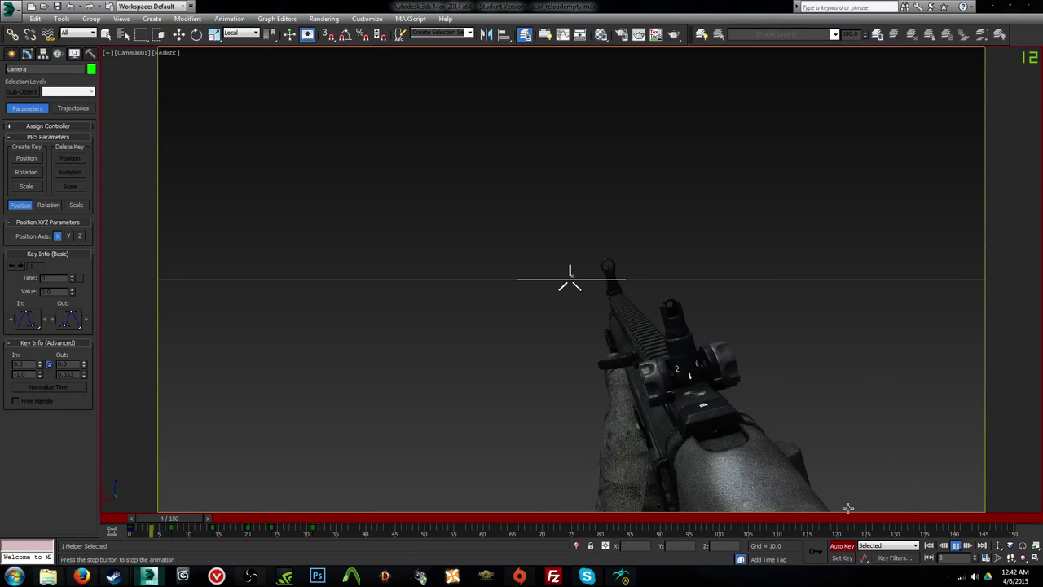
Step: Key small local Z rotations on the camera helper at frames 39, 47, 53 and 57
left_click_drag(279, 522, 370, 521)
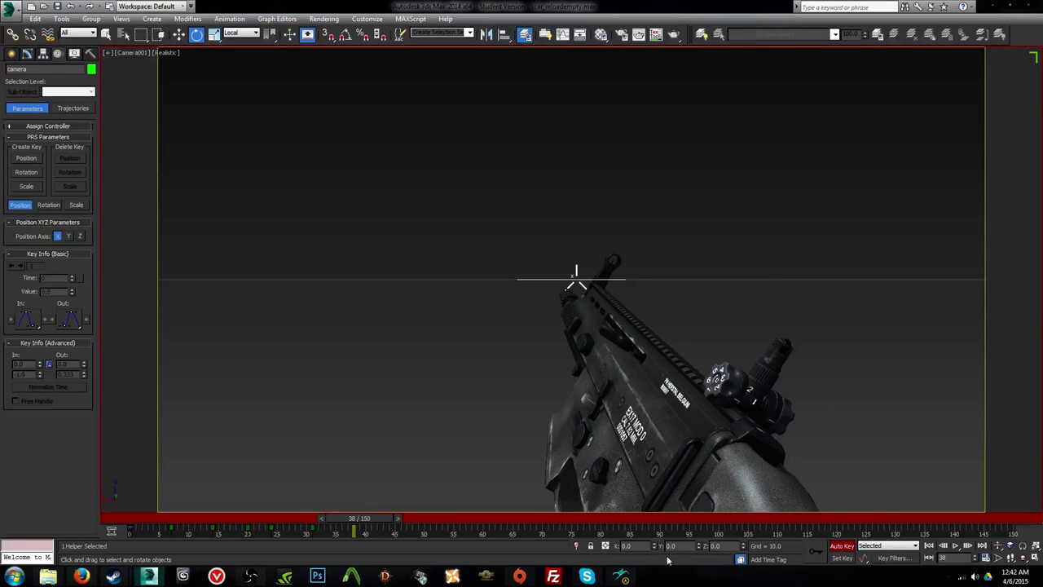
left_click(743, 549)
key("period")
key("period")
key("period")
key("period")
key("period")
key("period")
key("period")
key("period")
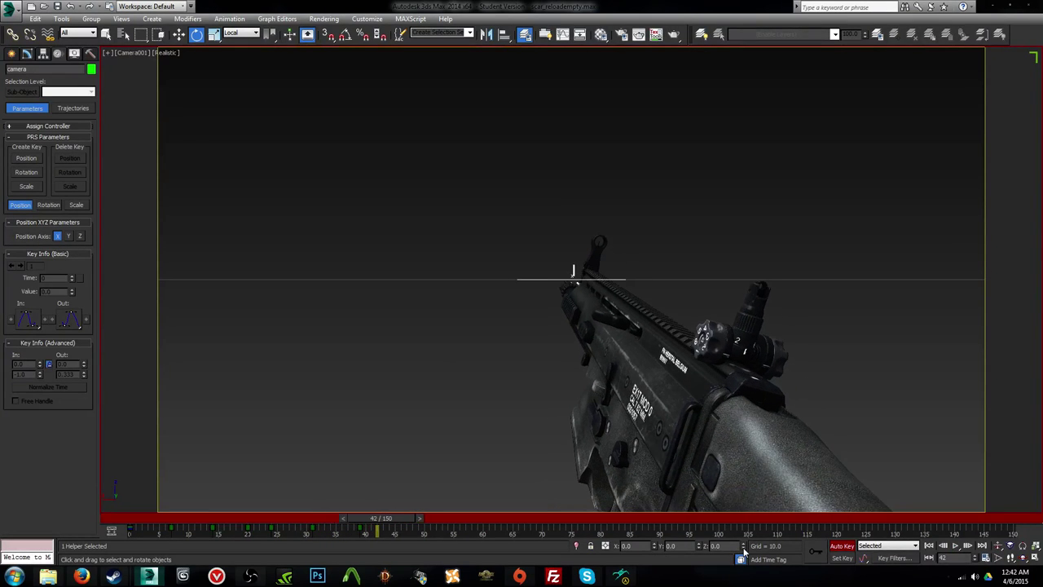
key("period")
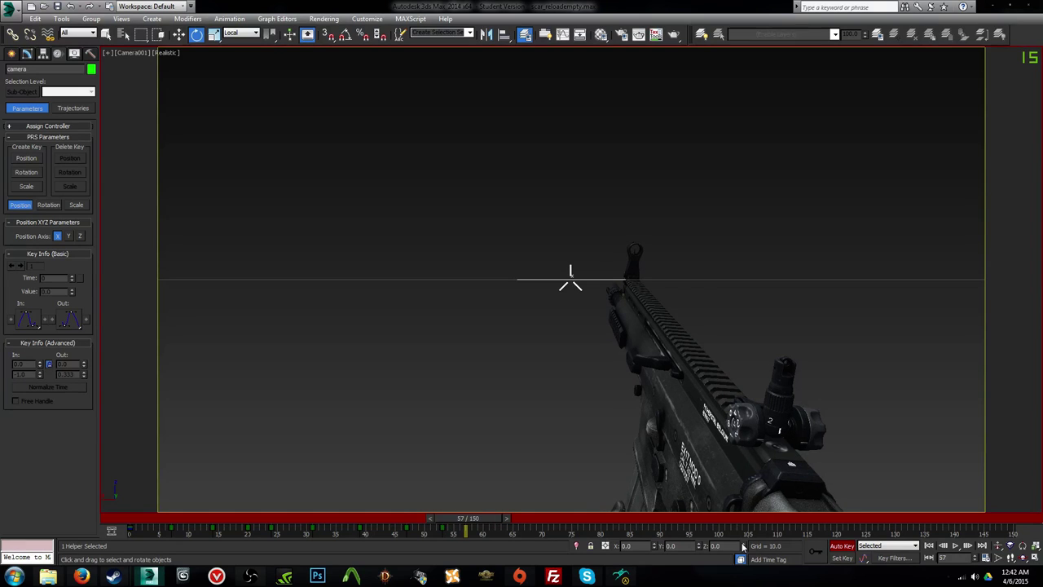
Step: Play the reload from frame 0 to check the camera sway over the keyed frames
left_click_drag(468, 519, 131, 518)
key("slash")
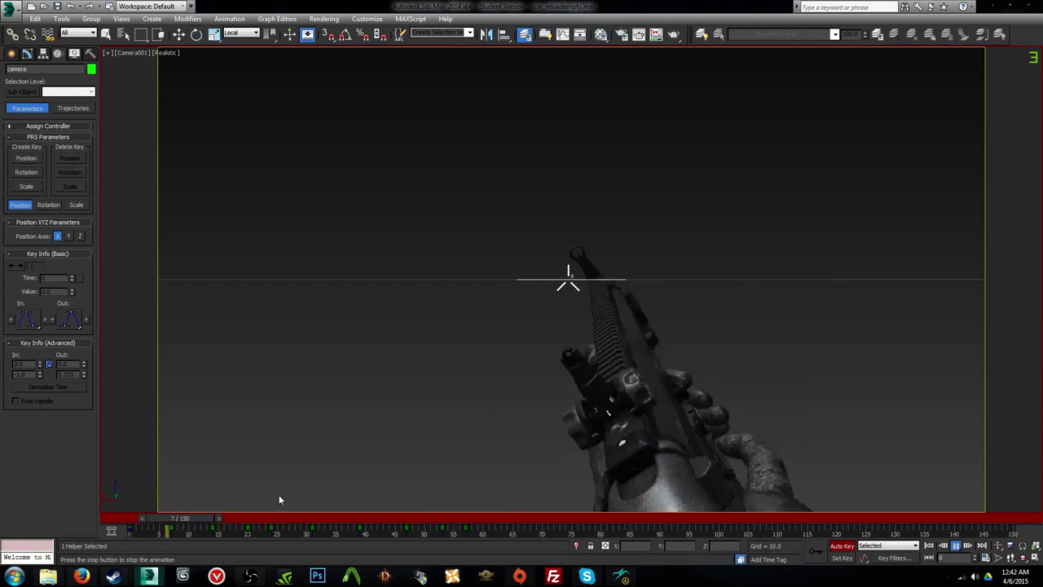
left_click(407, 519)
Step: Rotate the camera helper slightly about local Z at frames 62, 66 and 69 to continue the sway
key("e")
key("period")
key("period")
key("period")
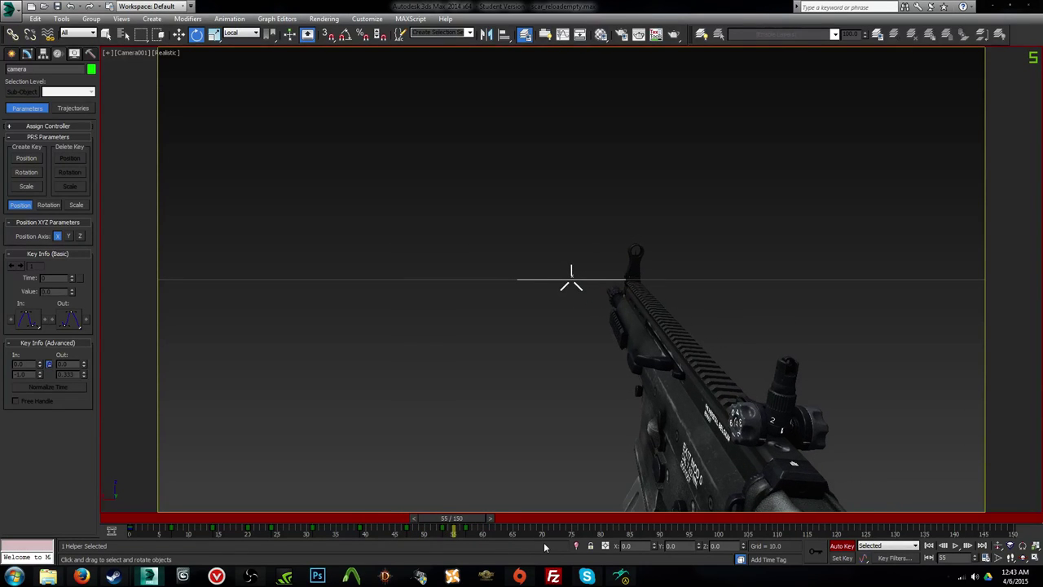
key("period")
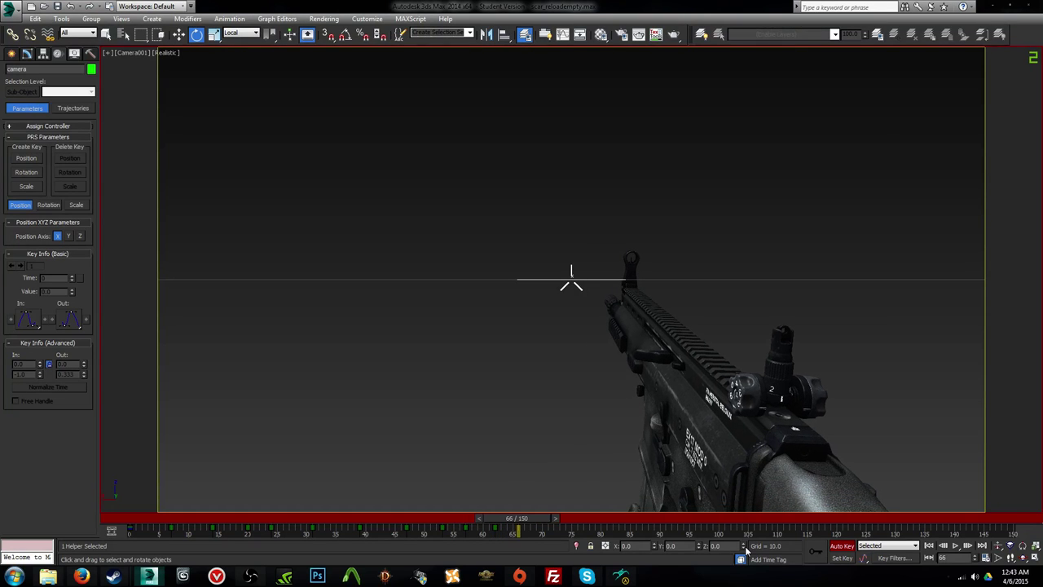
key("period")
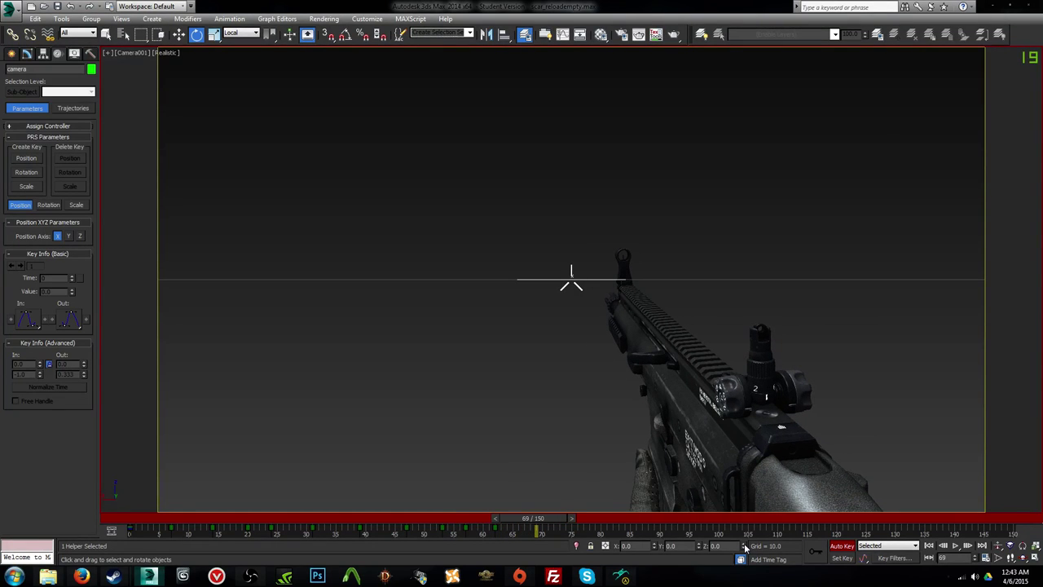
Step: Extend the camera helper's small Z rotation keys through about frame 84 and play back the section
left_click_drag(535, 523, 490, 526)
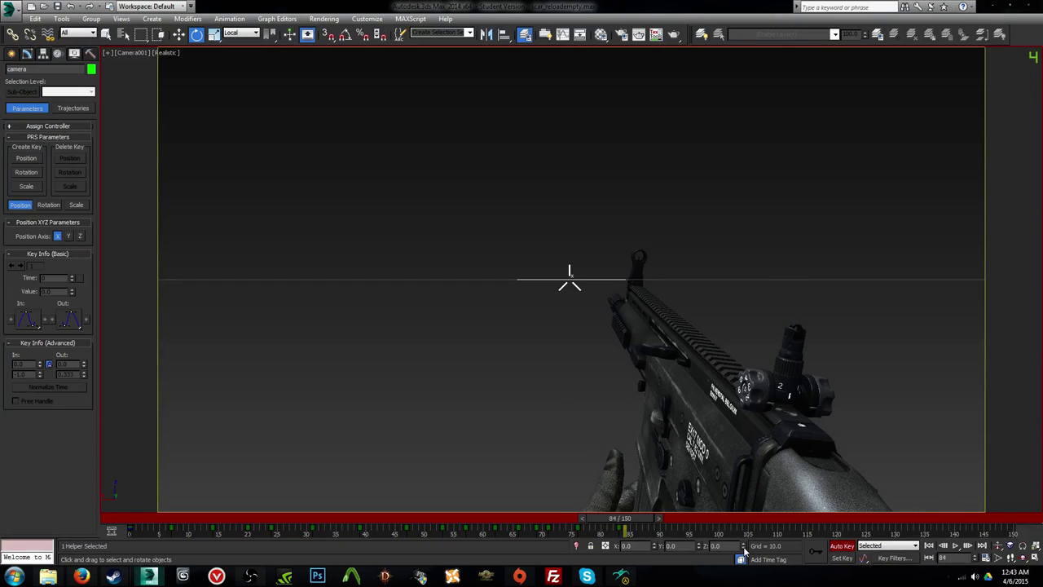
left_click_drag(659, 520, 380, 519)
key("/")
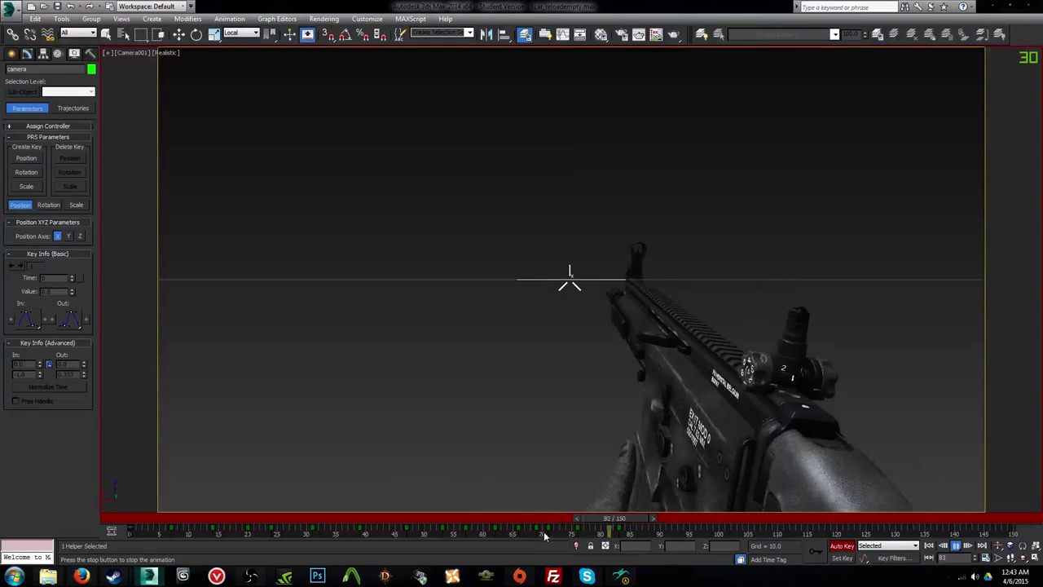
Step: Continue the camera helper's small Z rotation keys through frame 113 and replay the animation
left_click_drag(548, 520, 503, 522)
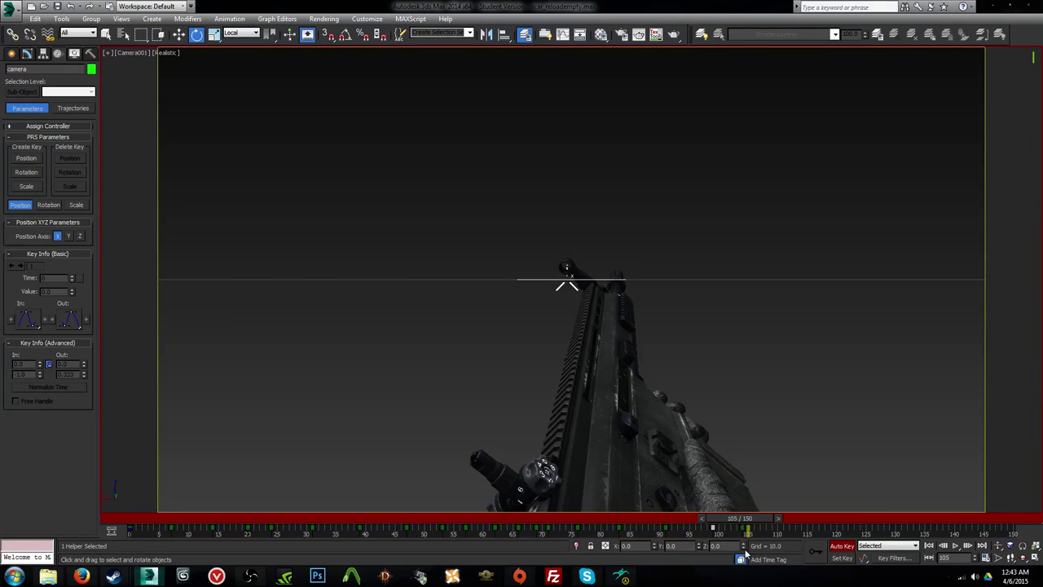
left_click(745, 545)
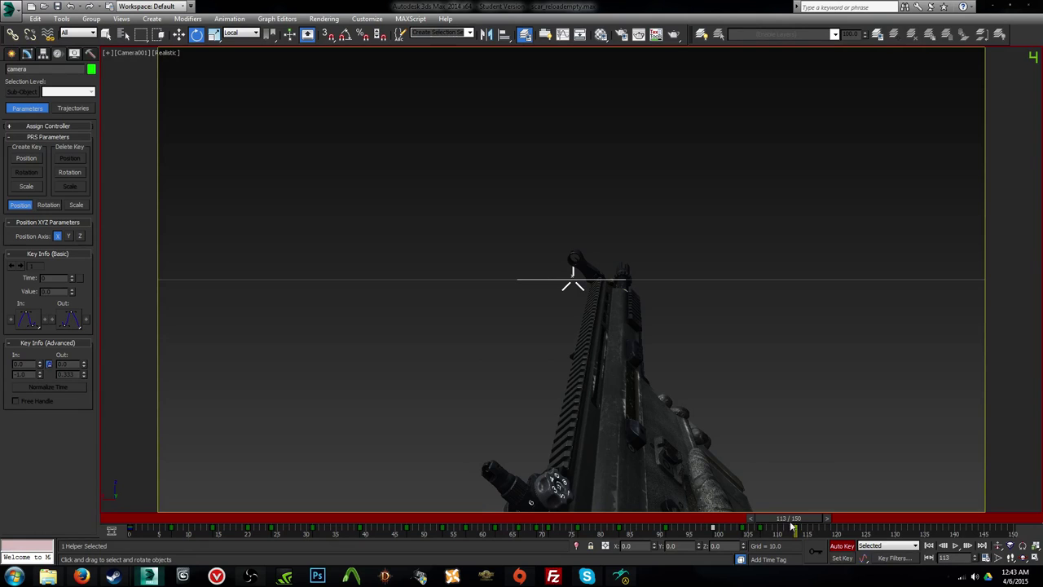
left_click_drag(790, 519, 538, 518)
key("slash")
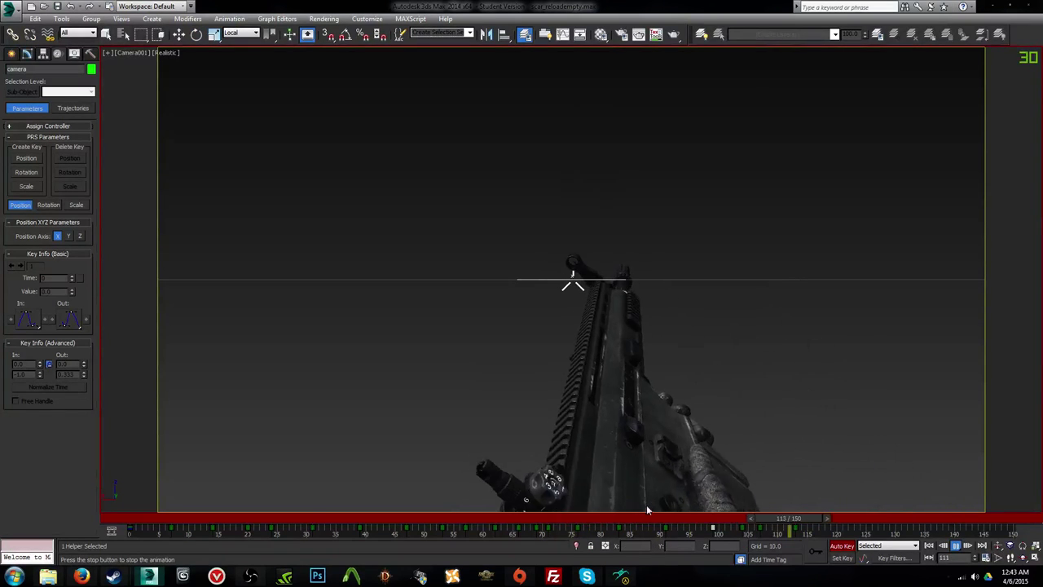
Step: Retime the camera helper's keys, moving the frame 107 key to 106 and the frame 113 key to 114
left_click(735, 519)
left_click_drag(760, 530, 755, 530)
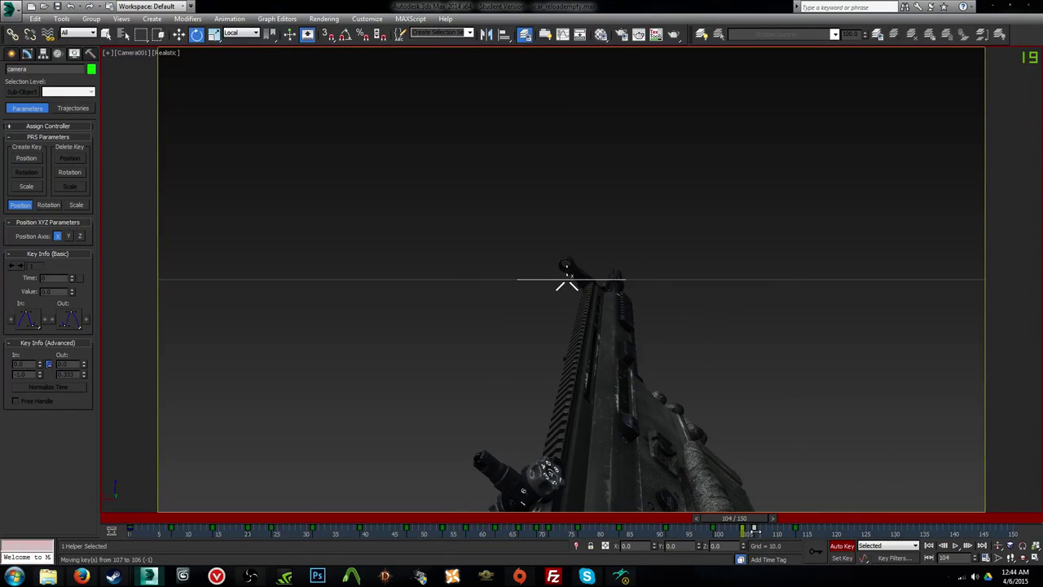
key("period")
key("period")
key("period")
key("period")
key("period")
key("period")
key("period")
key("period")
key("period")
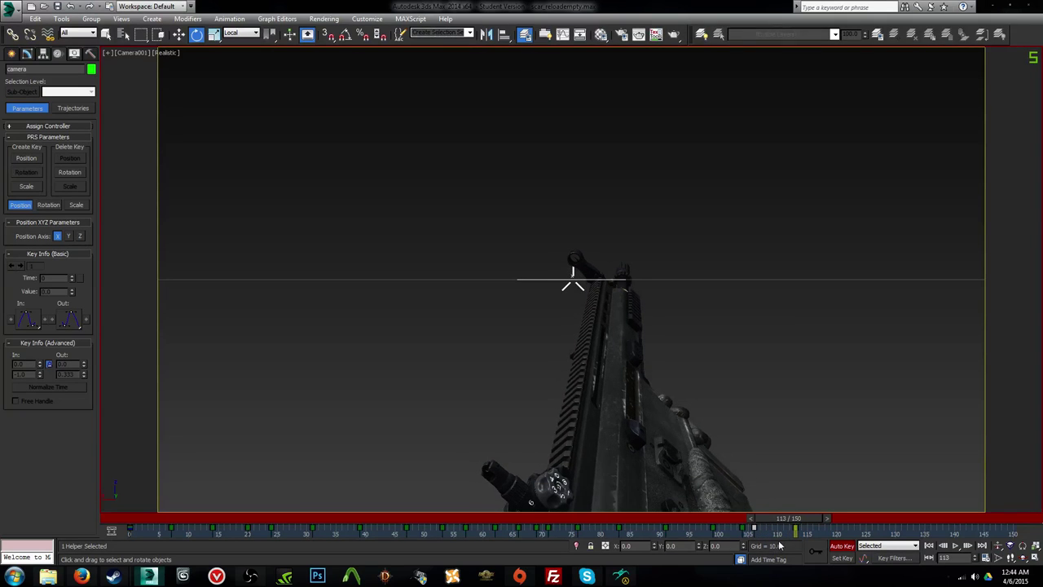
key("comma")
key("comma")
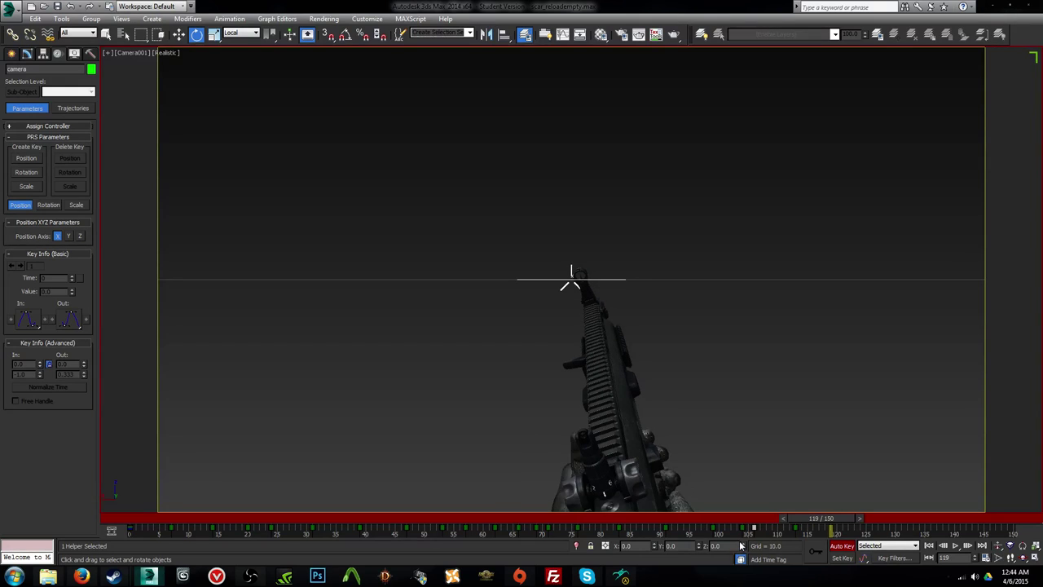
left_click_drag(795, 530, 801, 530)
Step: Continue the camera helper's small local Z rotation keys at frames 122, 130 and 136
key("period")
key("period")
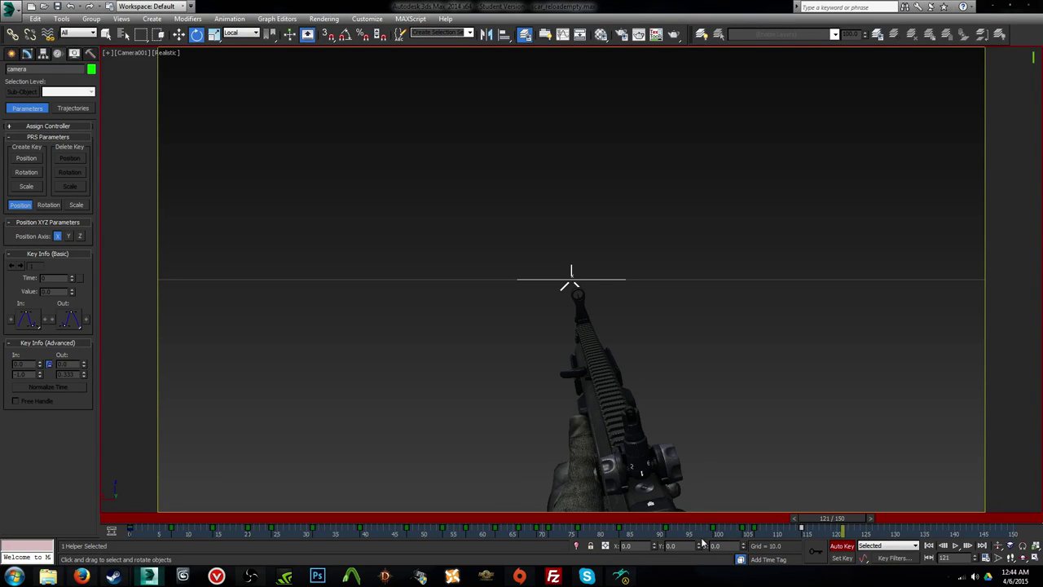
left_click(745, 544)
left_click(745, 547)
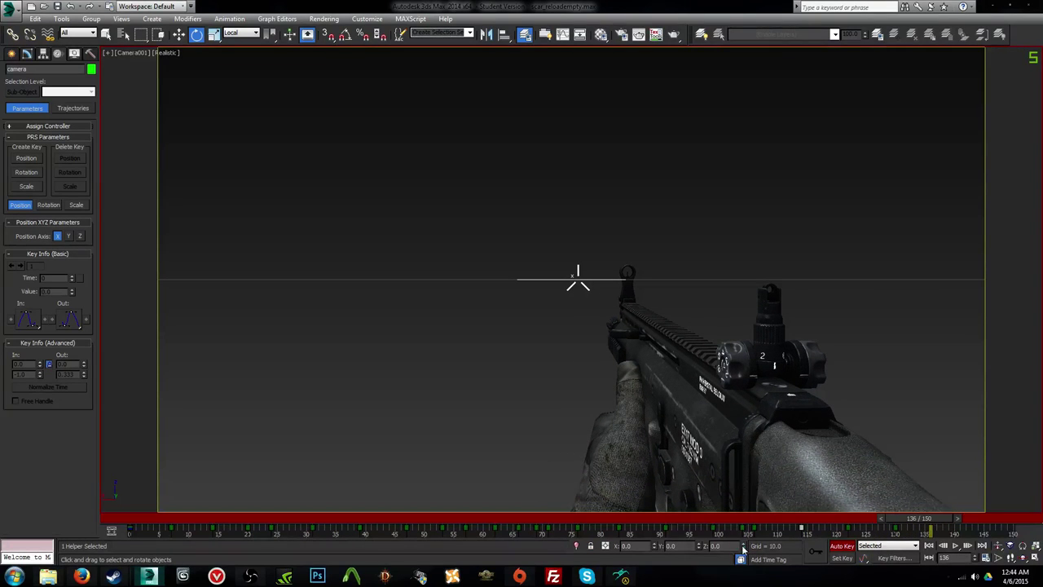
left_click(744, 548)
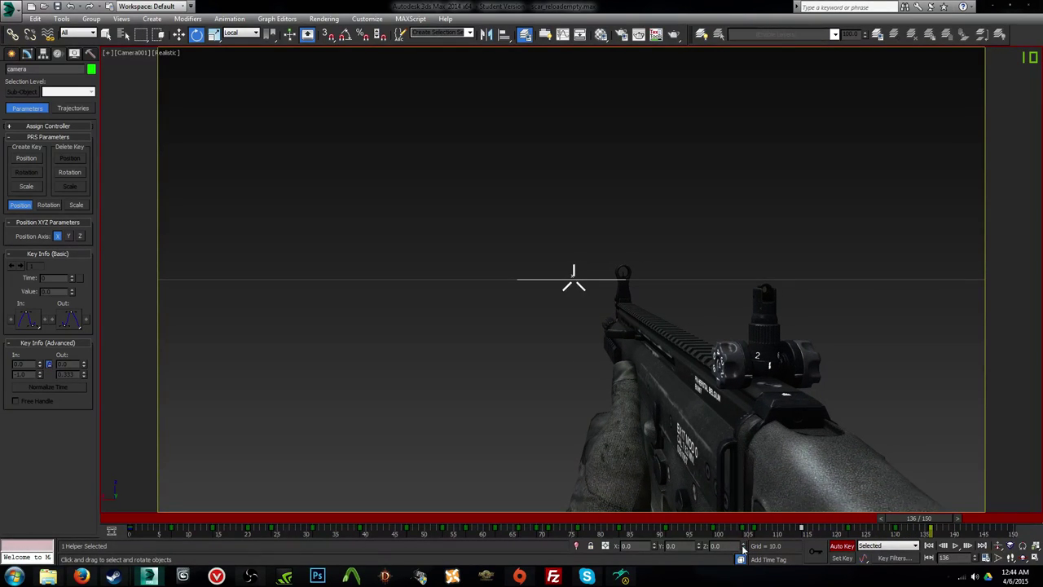
Step: Copy the camera helper's frame 0 key to frames 138 and 144
left_click(131, 530)
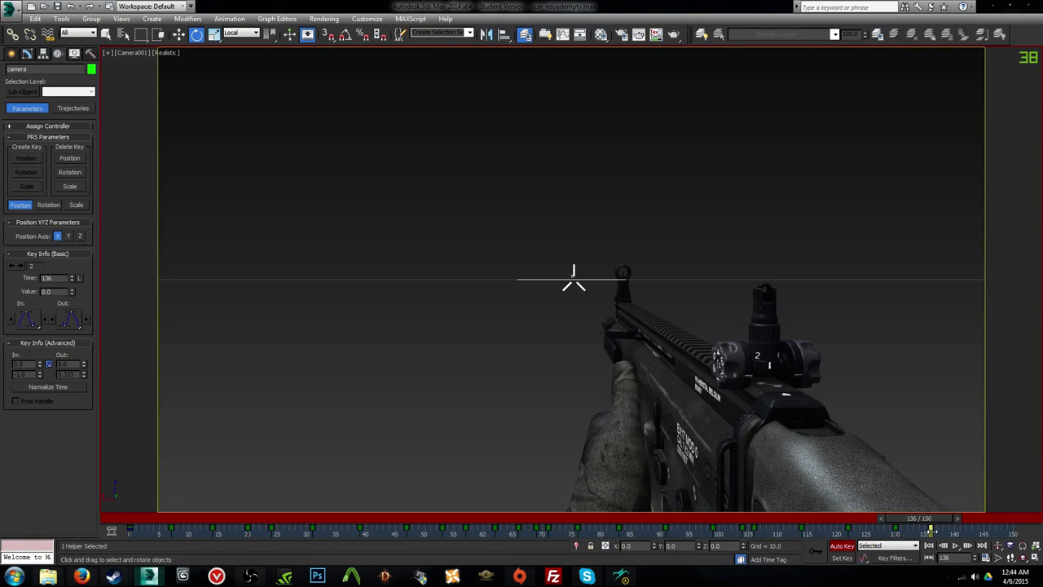
left_click_drag(932, 531, 960, 533, "shift")
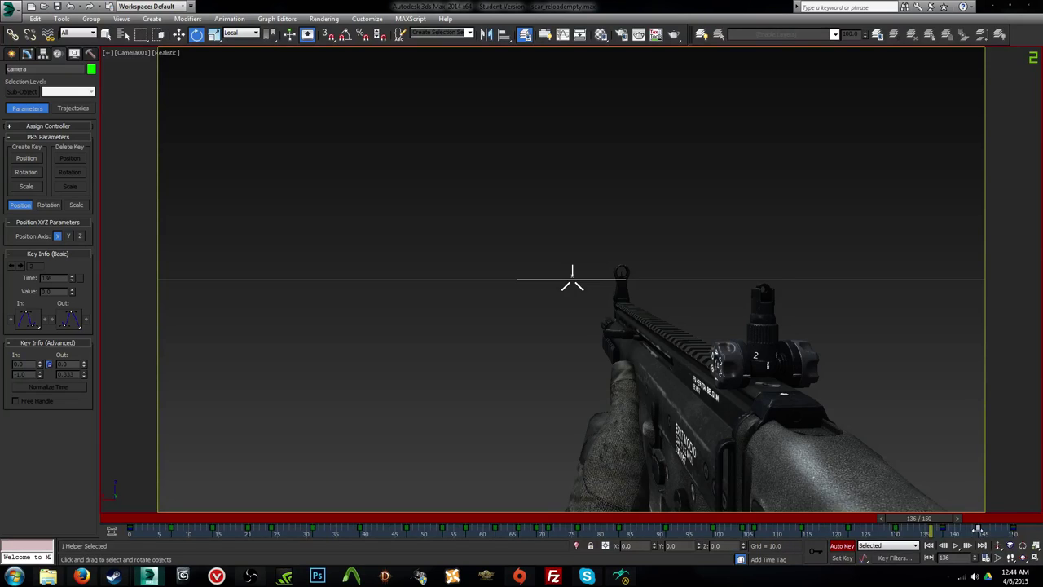
Step: Rotate the camera helper slightly about local Z at frames 138 and 144, and play back the reload
key("period")
key("period")
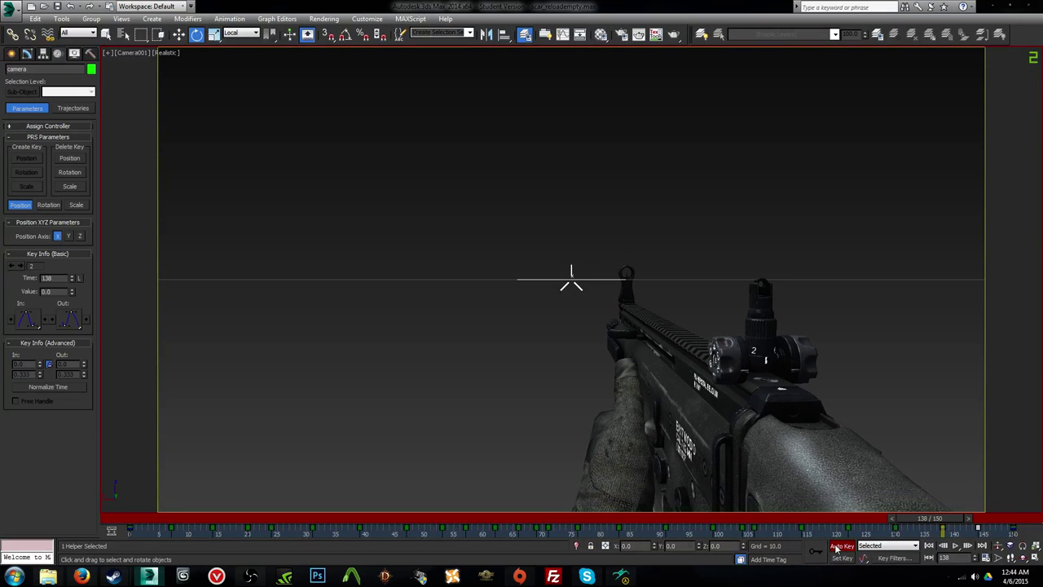
left_click(743, 547)
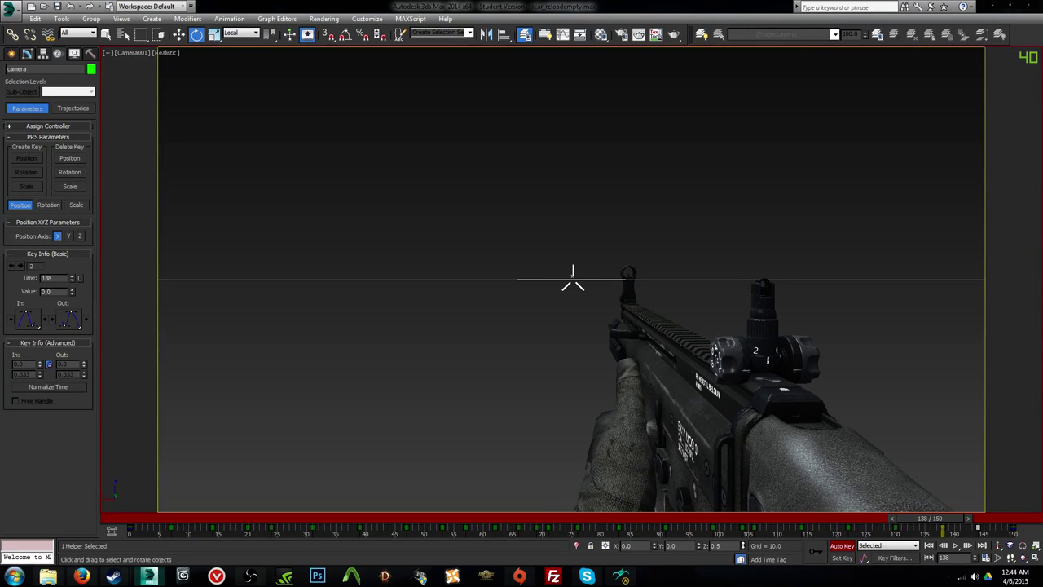
key("comma")
key("comma")
key("comma")
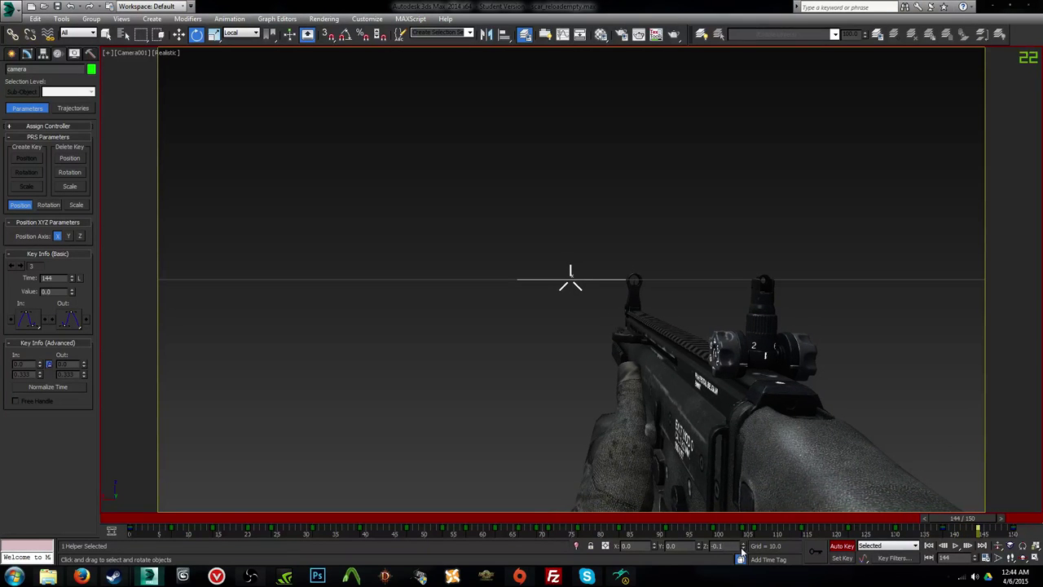
key("/")
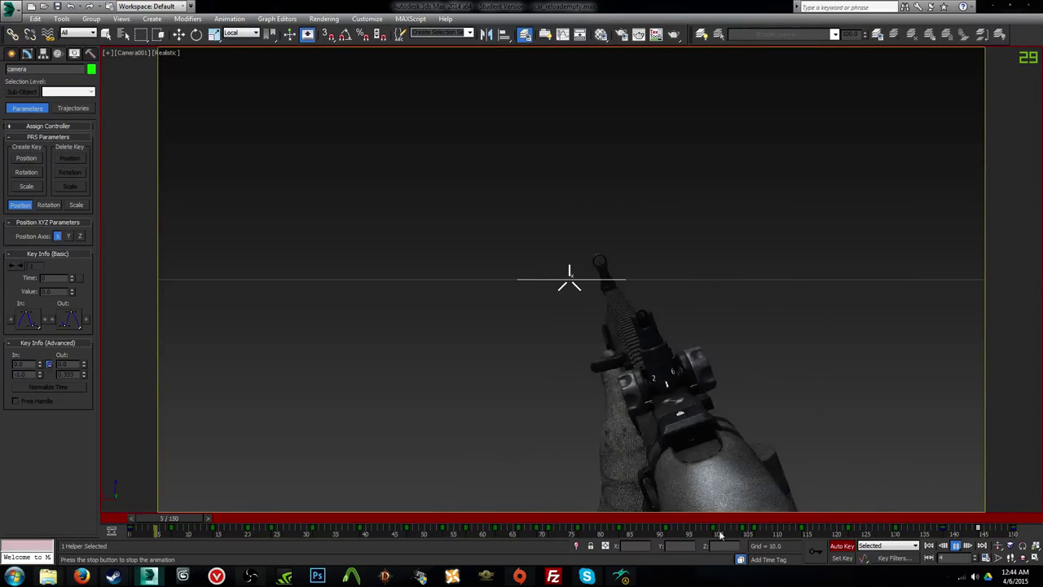
key("/")
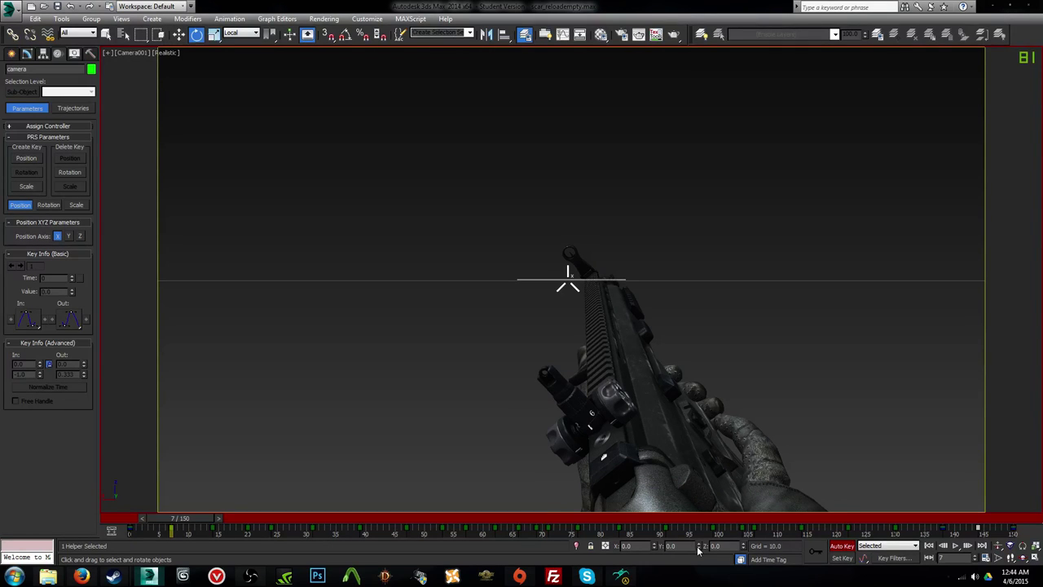
Step: Add slight local Y rotation to the camera helper at its keyed frames 7, 14 and 20
key("period")
key("period")
key("period")
key("period")
key("period")
key("period")
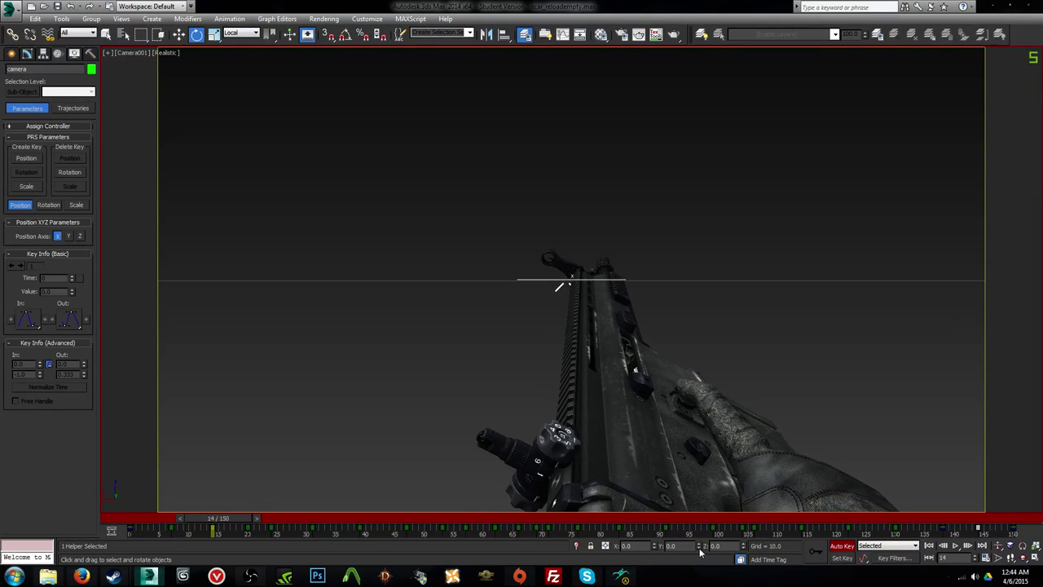
key(".")
key(".")
key(".")
key(".")
key(".")
key(".")
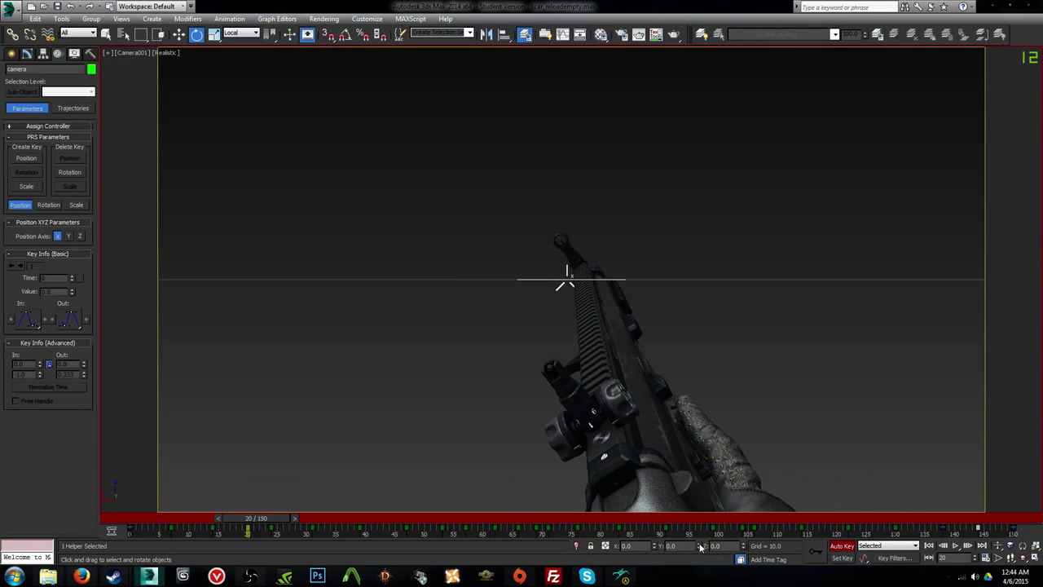
Step: Add slight local Y rotation to the camera helper at keyed frames 24 and 31
key(".")
key(".")
key(".")
key(".")
key(".")
key(".")
key(".")
key(".")
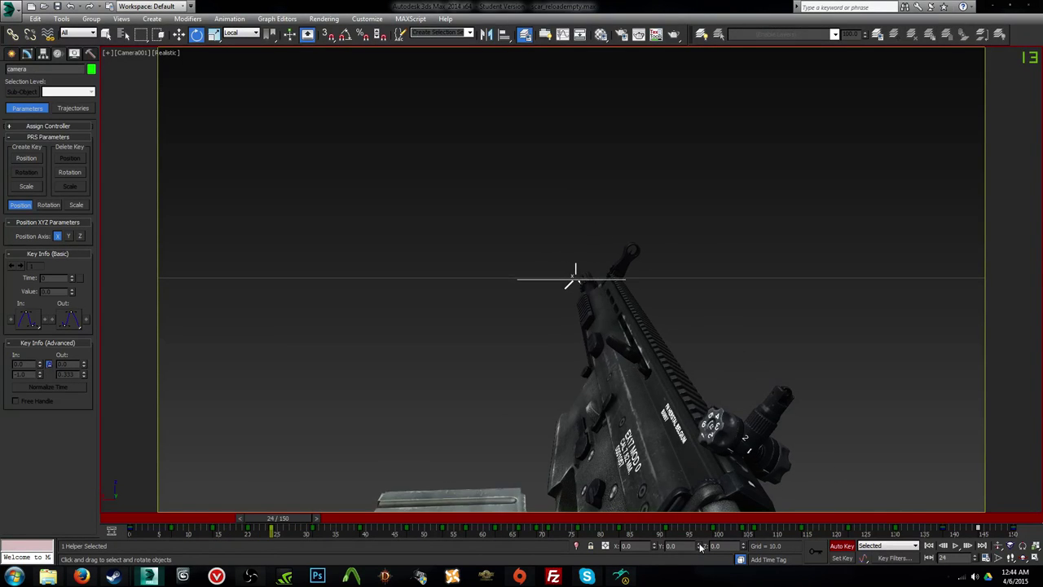
key(".")
key(".")
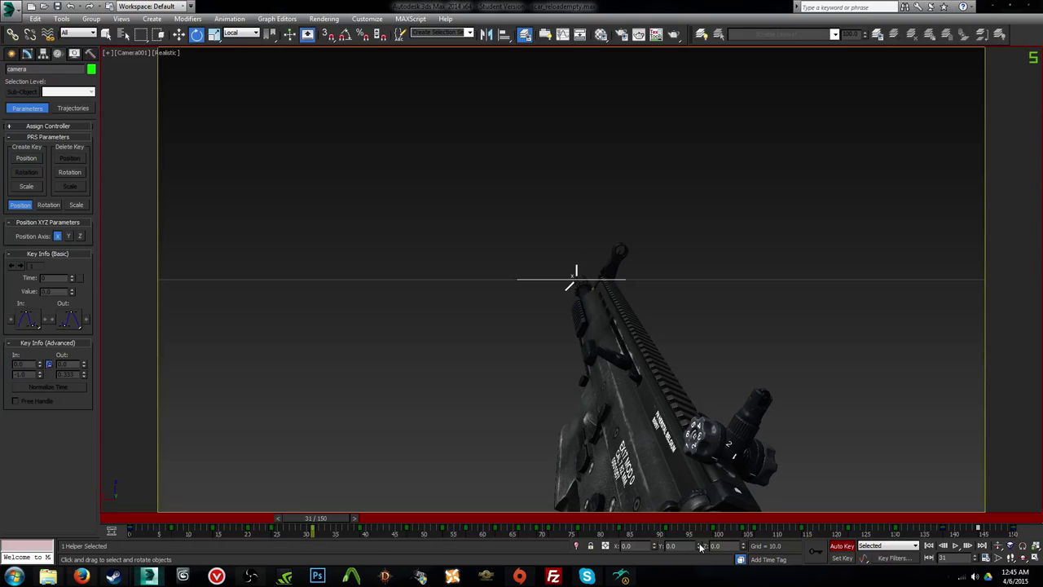
Step: Extend the camera helper's small local Y rotation to keyed frames 39 and 47
key(".")
key(".")
key(".")
key(".")
key(".")
key(".")
key(".")
key(".")
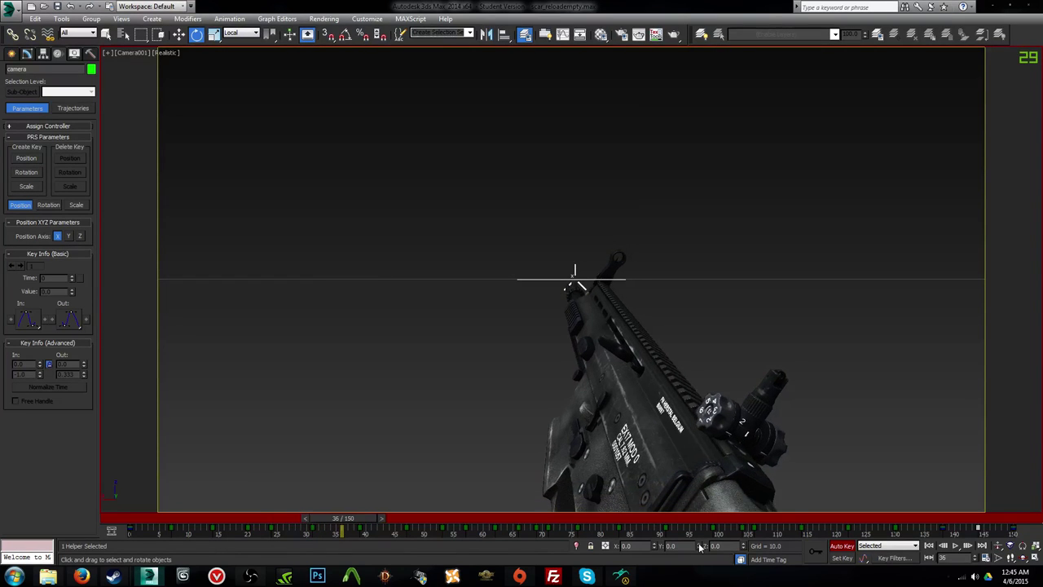
key(".")
key(".")
key(".")
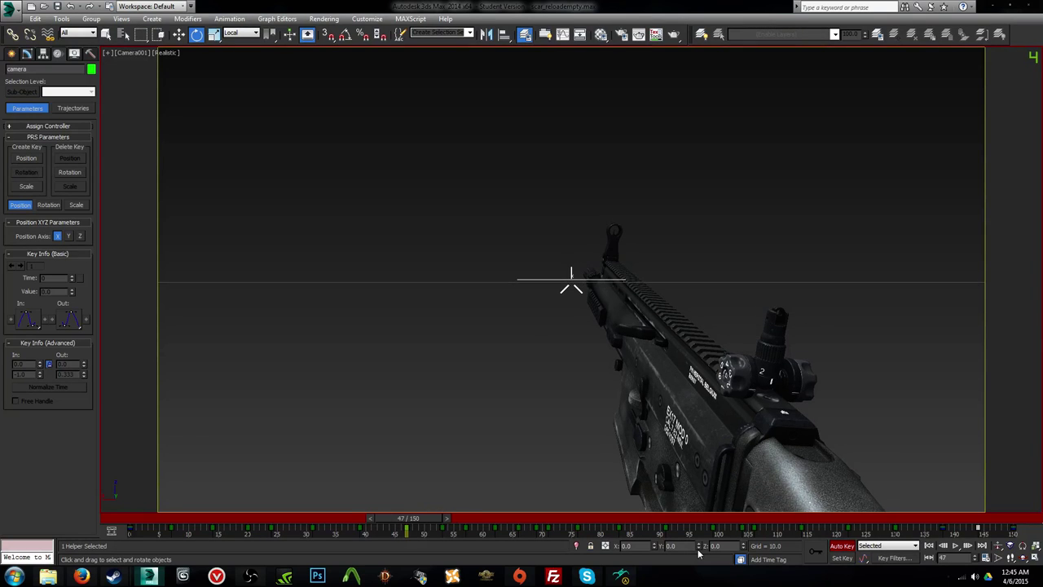
Step: Rotate the camera helper slightly about local Y at the keyed frames between 53 and 62
key(".")
key(".")
key(".")
key(".")
key(".")
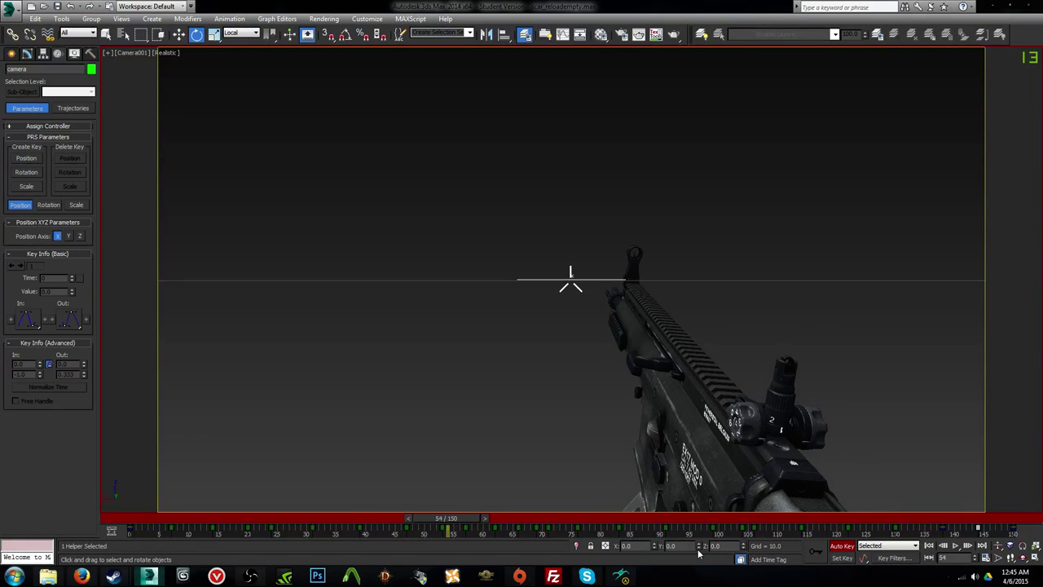
key(".")
key(".")
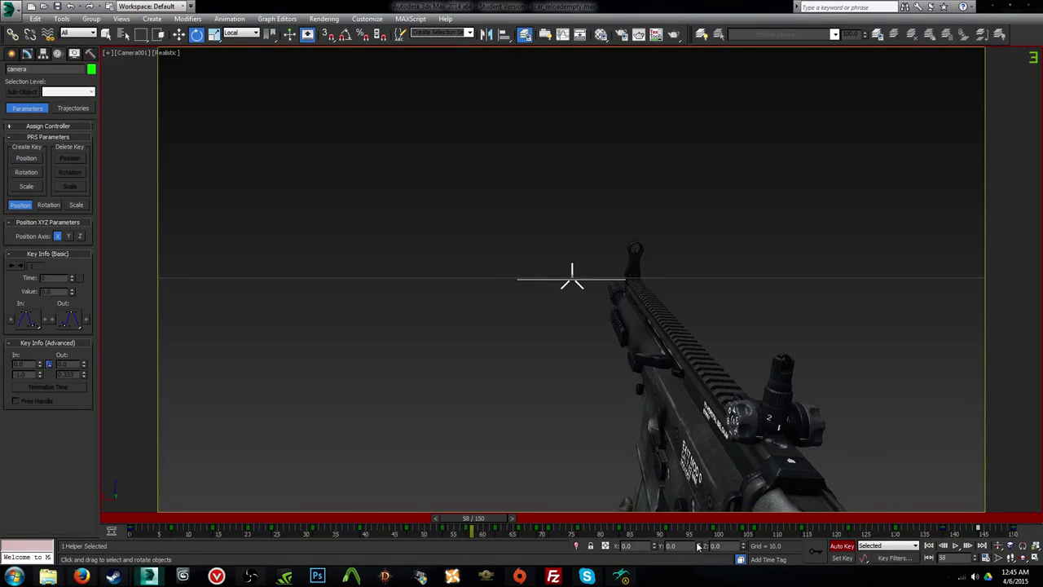
key(".")
key(".")
key(".")
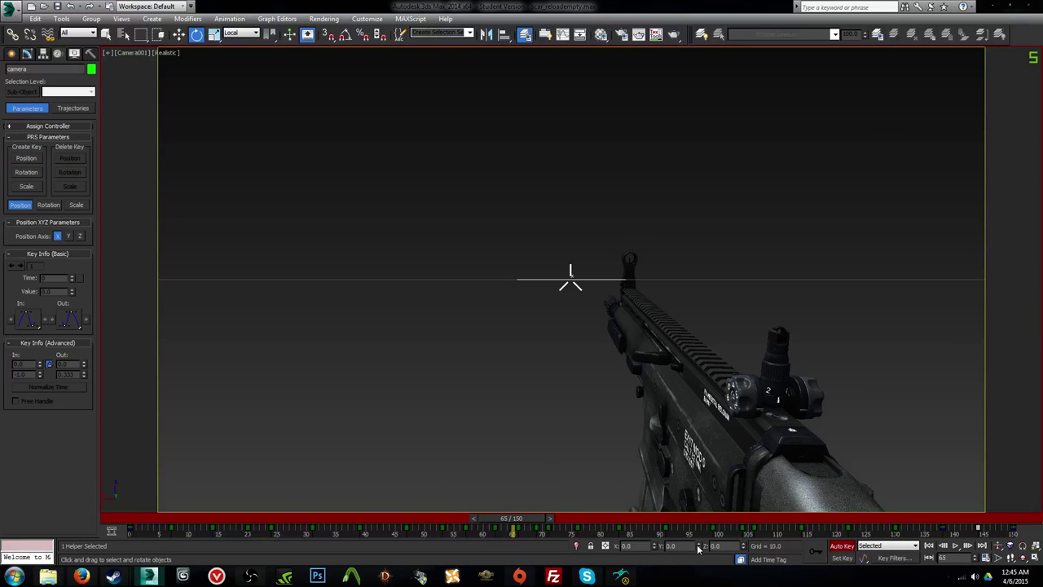
Step: Continue the camera helper's small local Y rotation at the keyed frames from 66 to 71
key(".")
key(".")
key(".")
key(".")
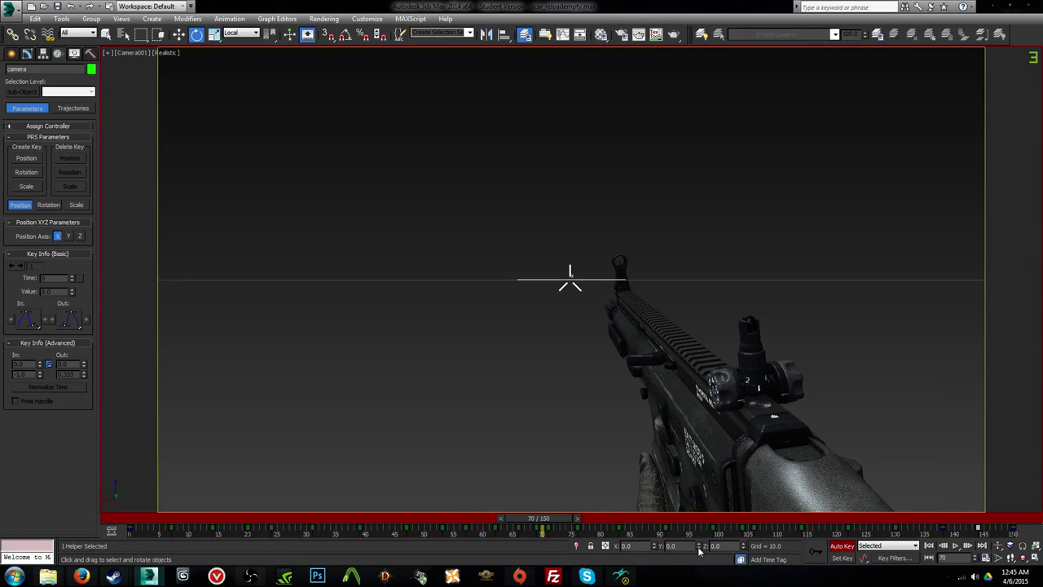
key(".")
key(".")
key(".")
key(".")
key(".")
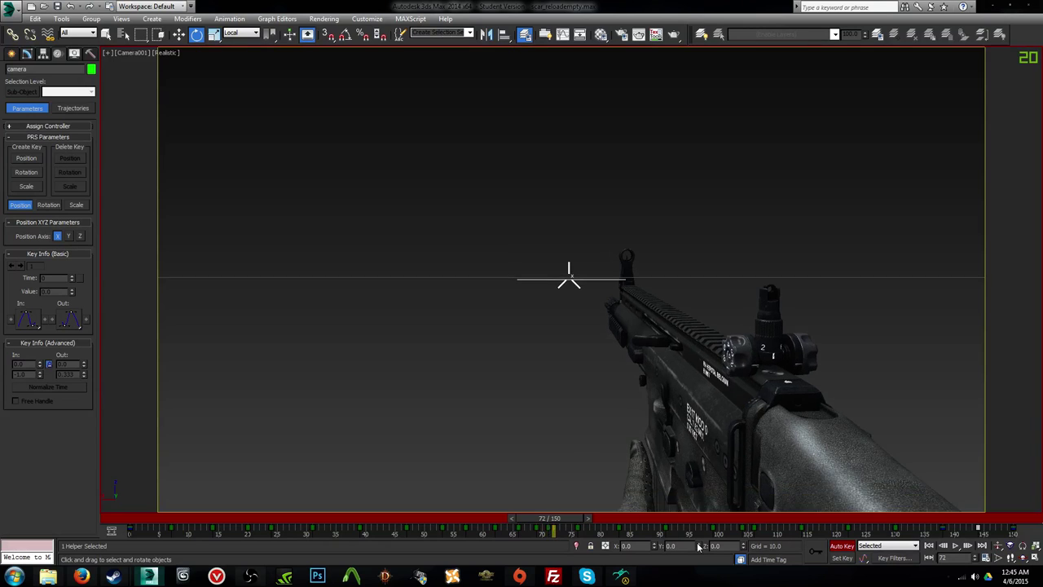
Step: Rotate the camera helper slightly about local Y at keyed frames 76 and 83
key(".")
key(".")
key(".")
key(".")
key(".")
key(".")
key(".")
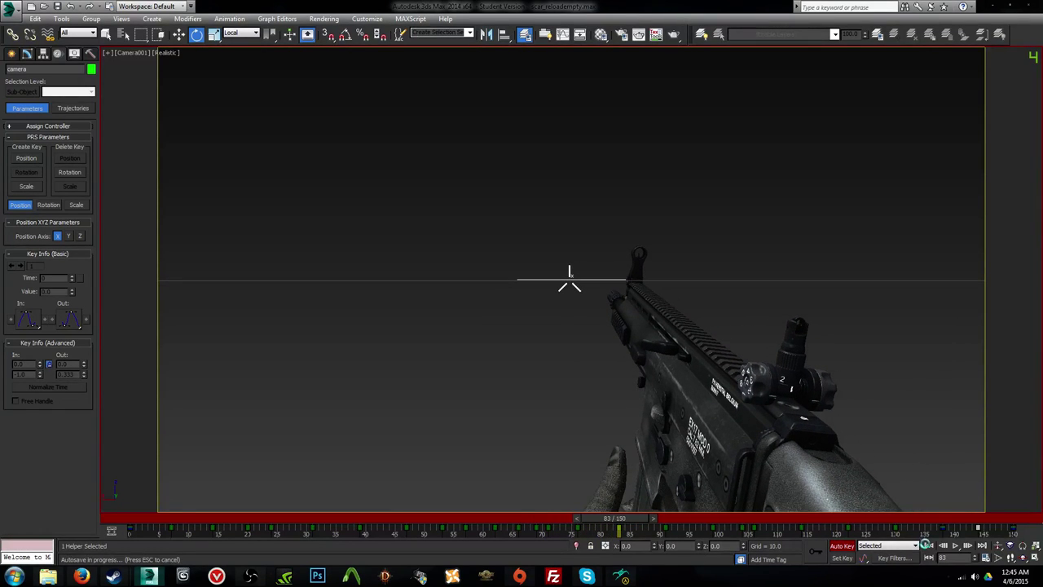
Step: Play back the reload and step through frames 59 to 84 to review the camera sway
key("/")
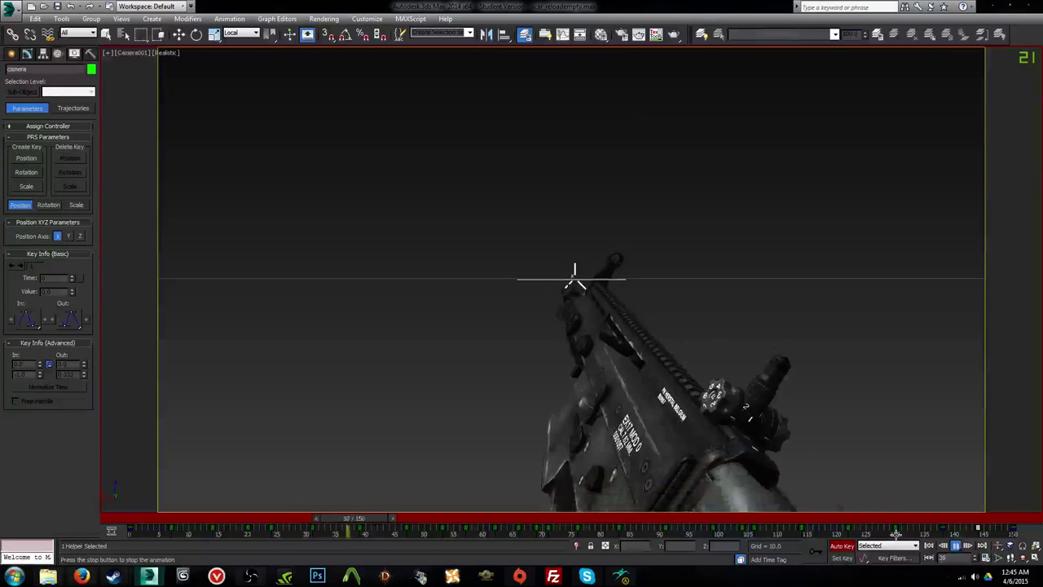
mouse_move(508, 519)
left_mouse_down()
mouse_move(396, 524)
mouse_move(490, 528)
left_mouse_up()
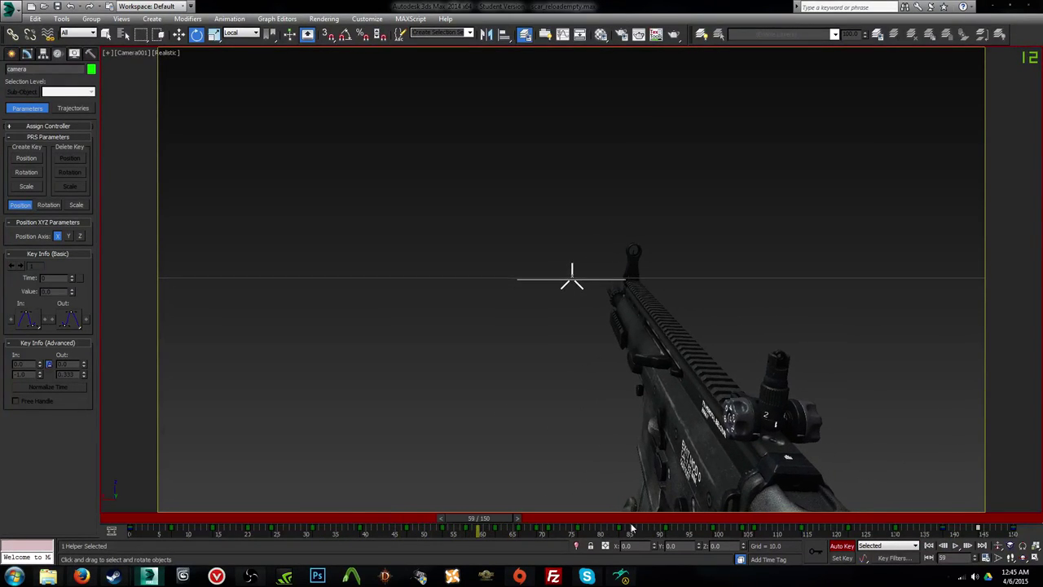
key("period")
key("period")
key("period")
key("period")
key("period")
key("period")
key("period")
key("period")
key("period")
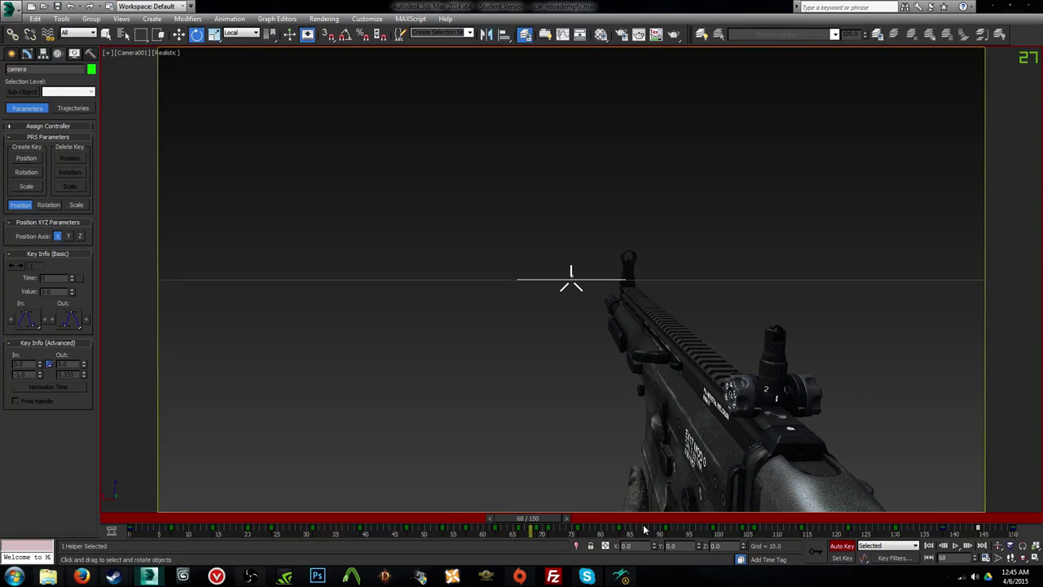
key("period")
key("period")
key("period")
key("period")
key("period")
key("period")
key("period")
key("period")
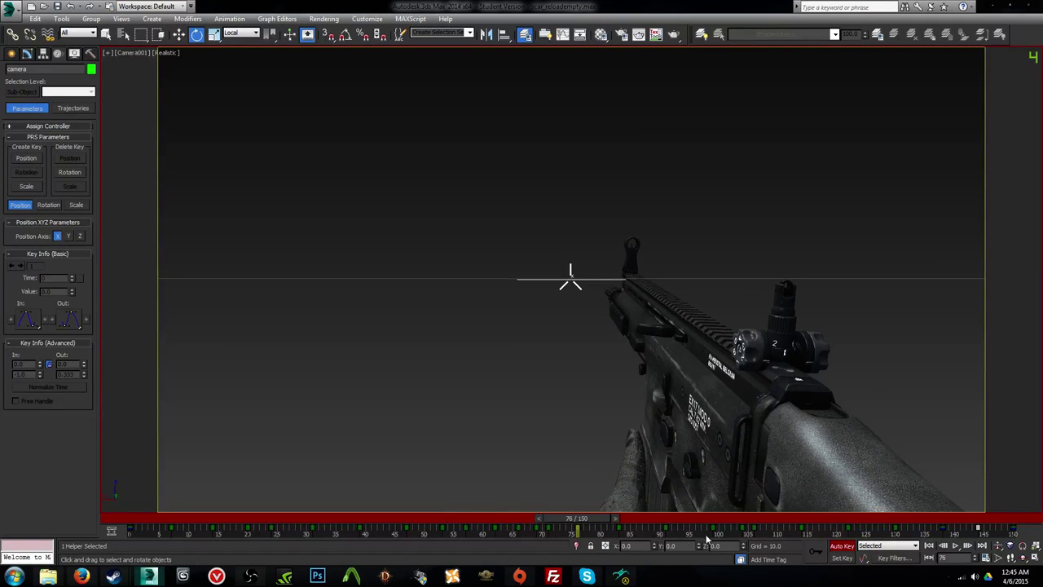
key("period")
key("period")
key("period")
key("period")
key("period")
key("period")
key("period")
key("period")
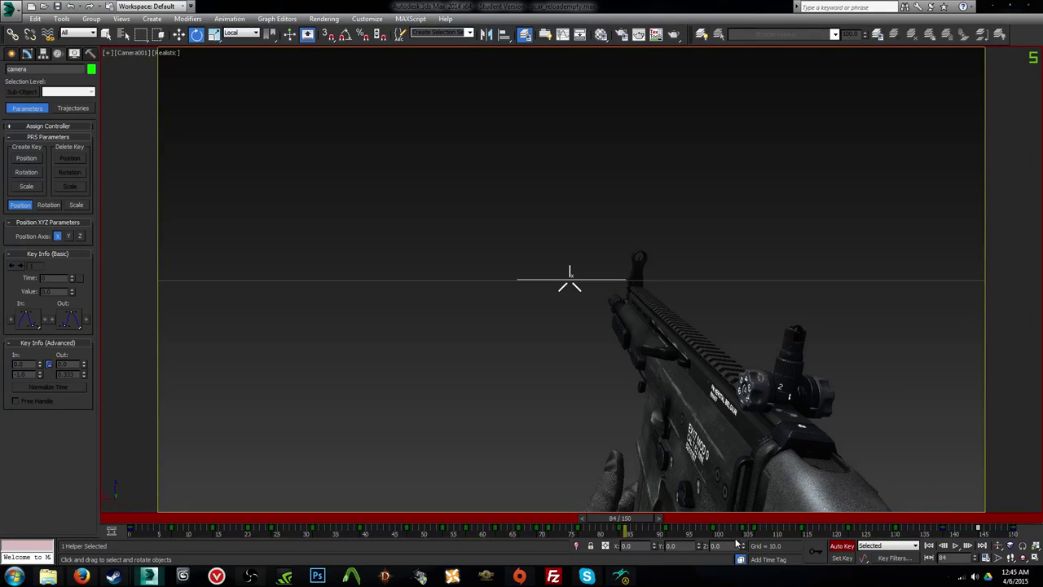
Step: Continue the camera helper's slight local Y rotation at keyed frames 91 and 99
key("period")
key("period")
key("period")
key("period")
key("period")
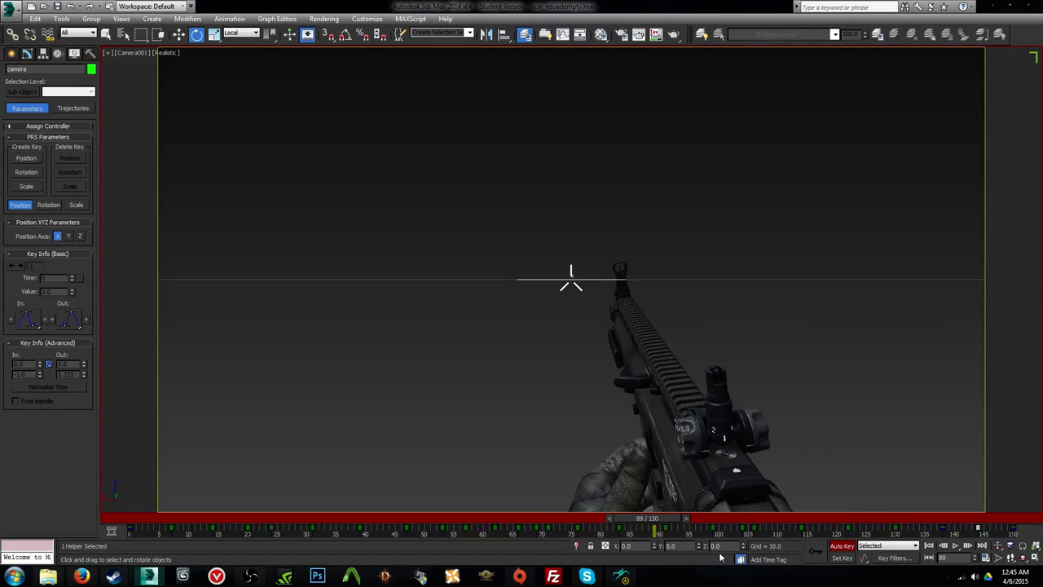
key("period")
key("period")
key("period")
key("period")
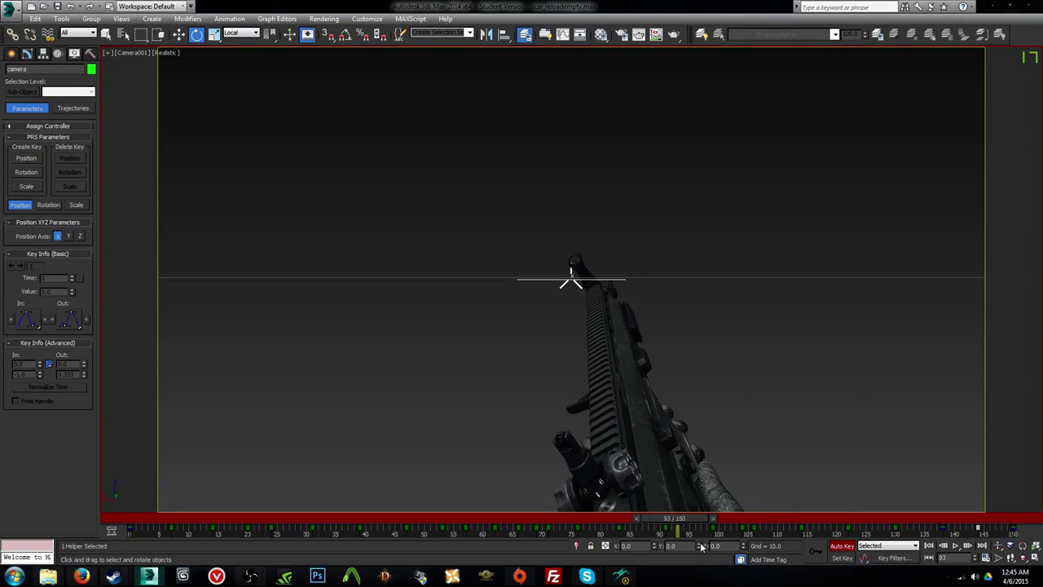
key("period")
key("period")
key("period")
key("period")
key("period")
key("period")
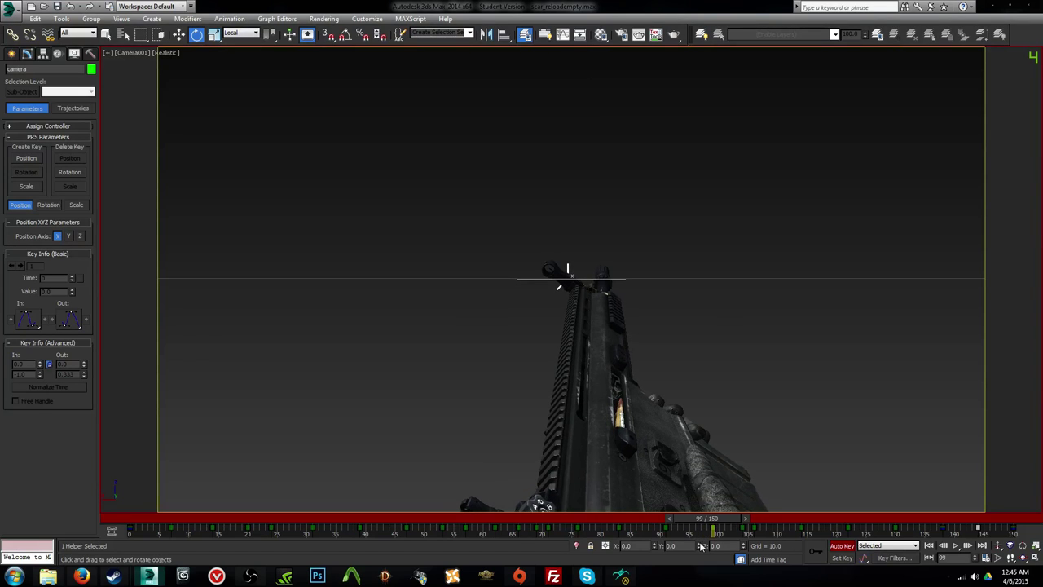
Step: Rotate the camera helper slightly about local Y at keyed frame 104
key("period")
key("period")
key("period")
key("period")
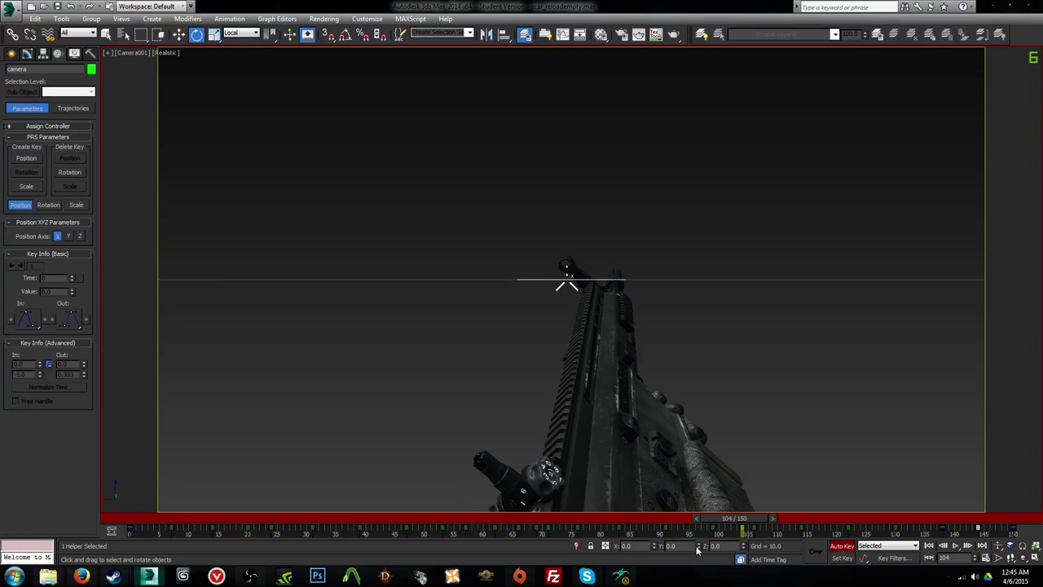
left_click(700, 549)
Step: Rotate the camera helper slightly about local Y at frame 106, refining it after a short playback
key("period")
key("period")
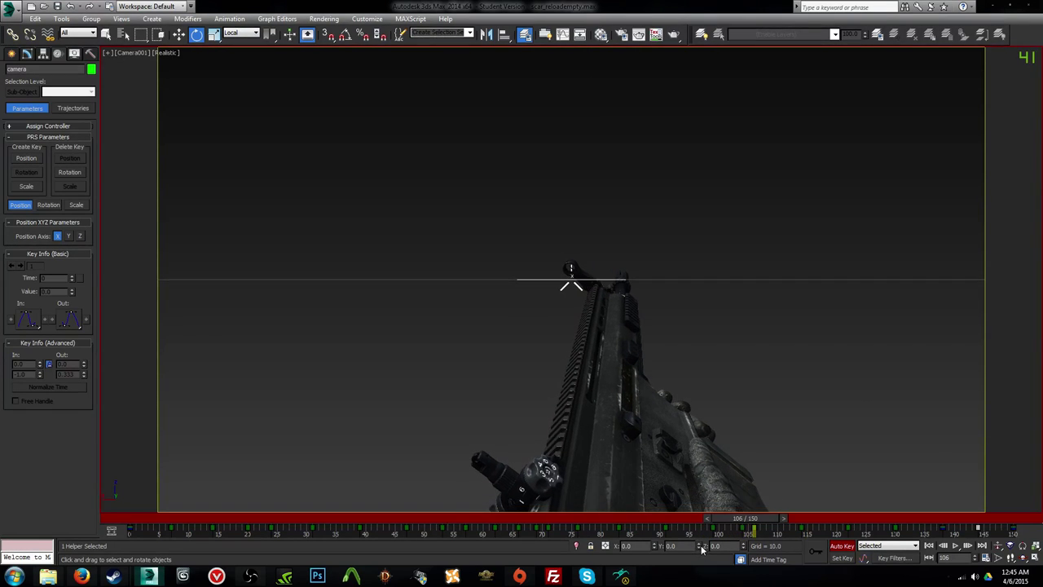
left_click(699, 543)
left_click(699, 544)
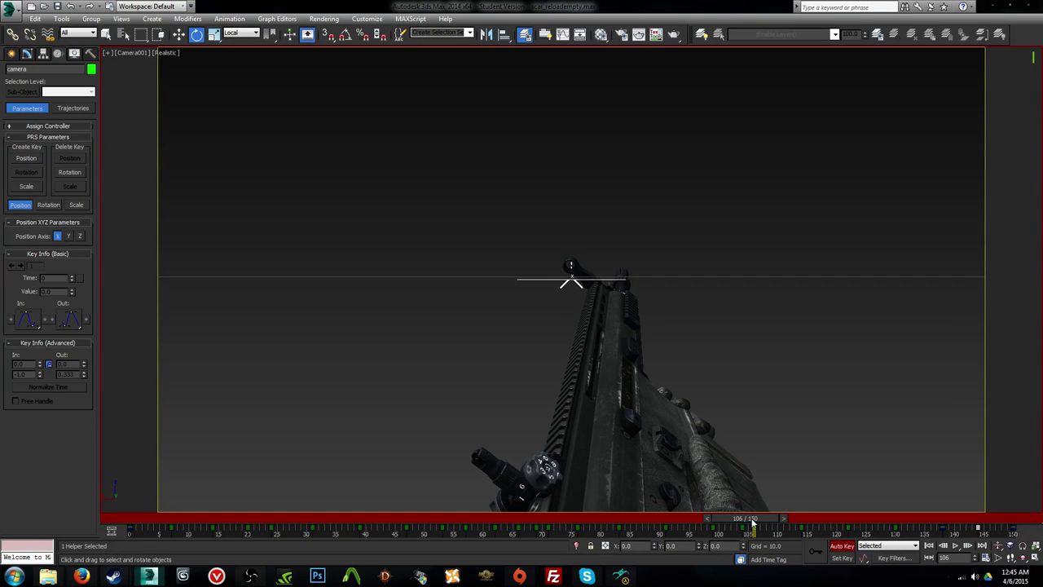
key("slash")
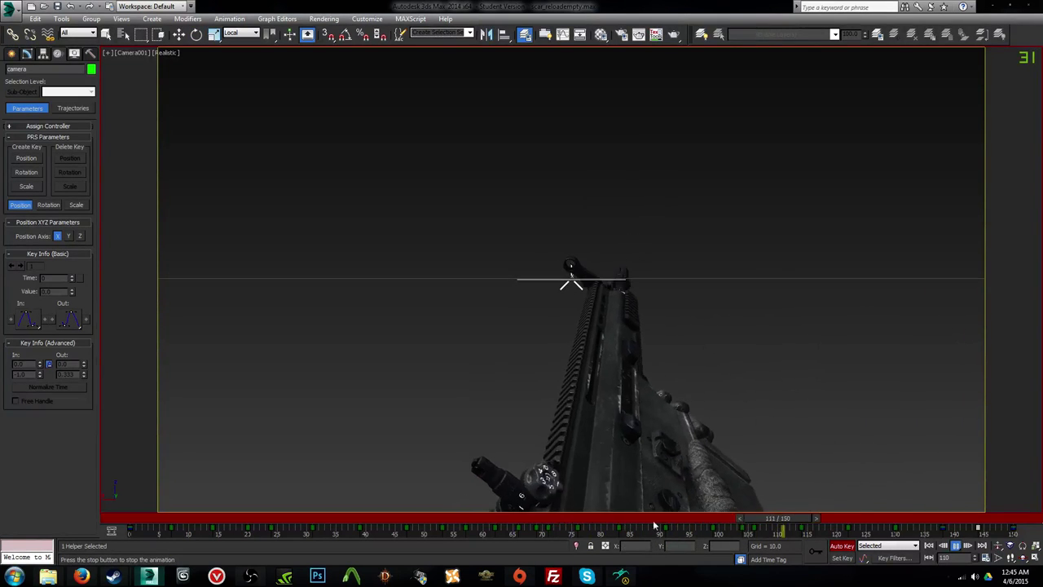
left_click_drag(710, 522, 755, 523)
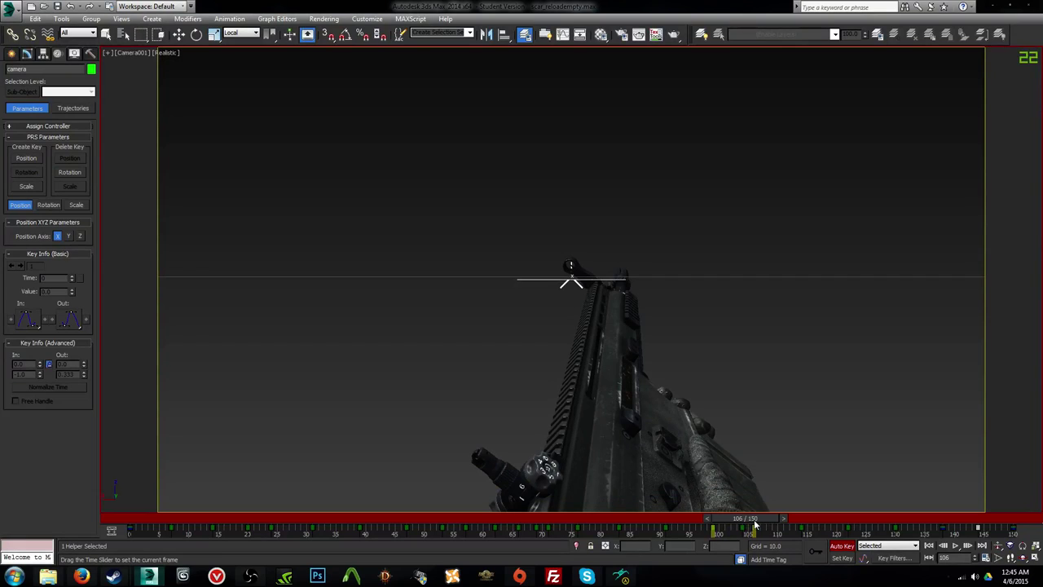
left_click(698, 549)
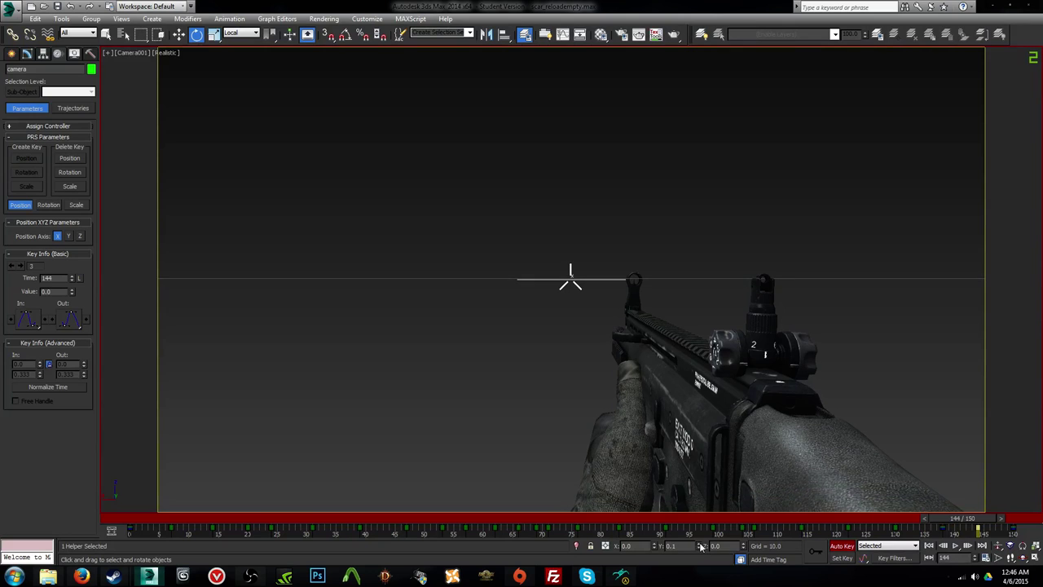
Step: Play back the whole reload to review the camera helper's local Y sway
key("/")
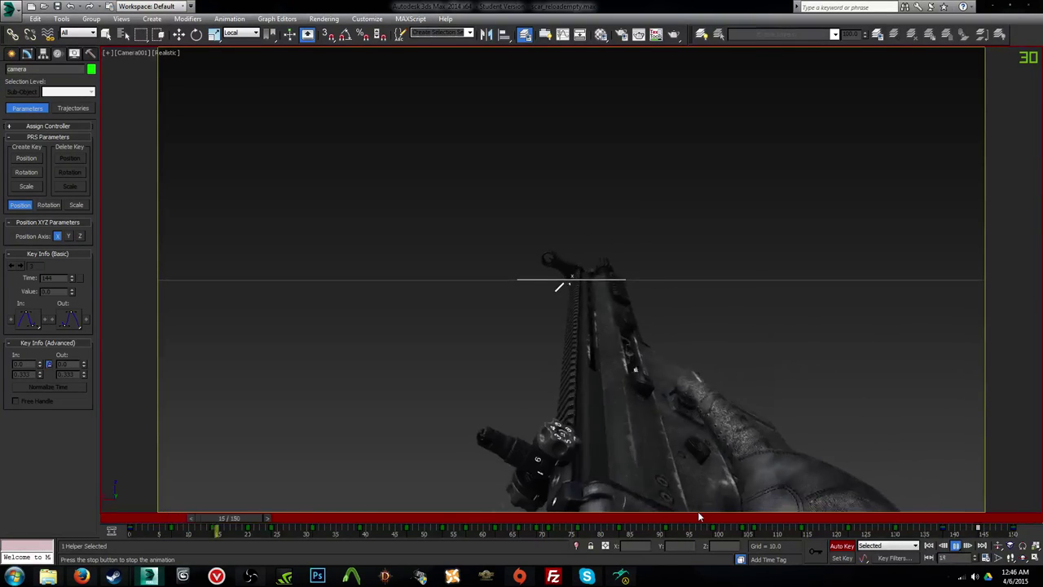
key("e")
left_click(180, 518)
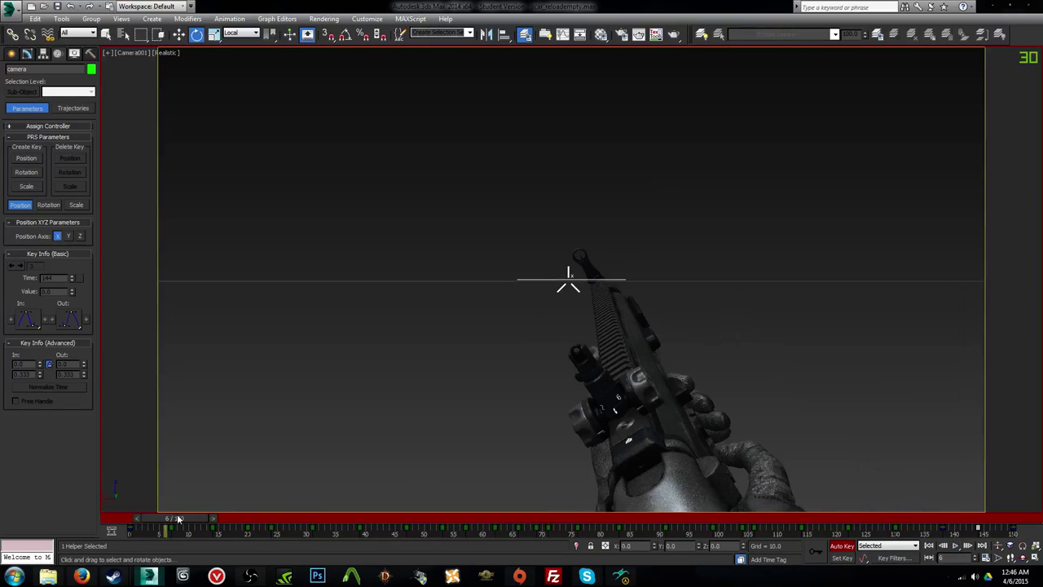
Step: Rotate the camera helper slightly about local X at keyed frames 7 and 14 to add camera roll
left_click(215, 518)
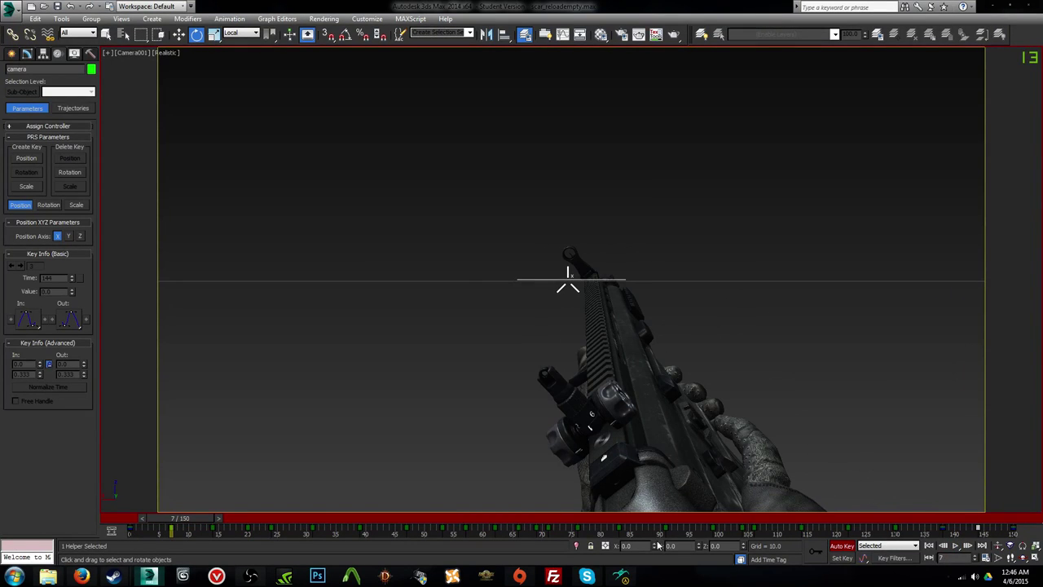
key("period")
key("period")
key("period")
key("period")
key("period")
key("period")
key("period")
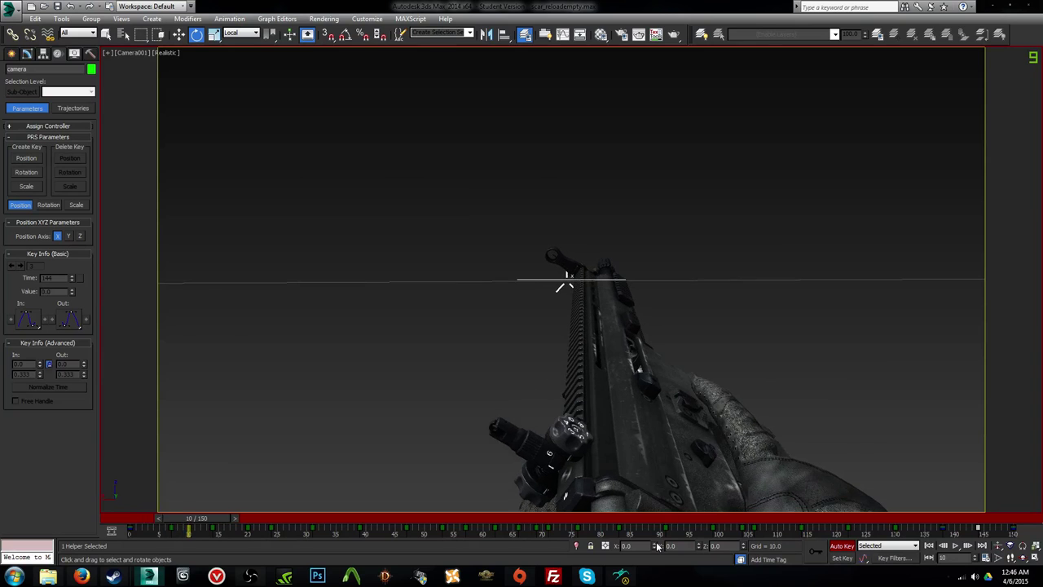
key("period")
key("period")
key("period")
key("period")
key("period")
key("period")
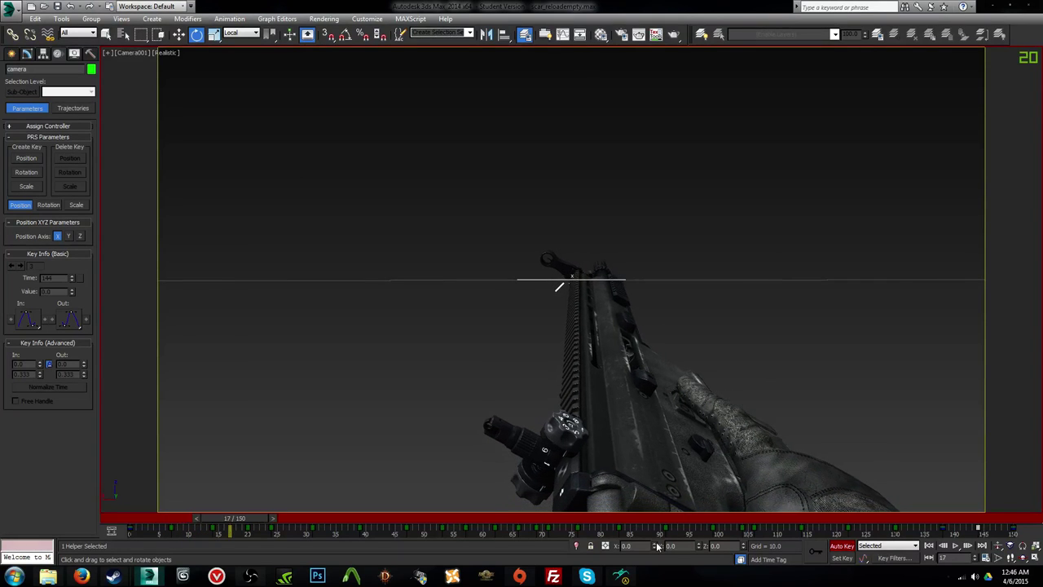
Step: Continue the camera helper's small local X rotation at the keyed frames from 20 to 26
key("period")
key("period")
key("period")
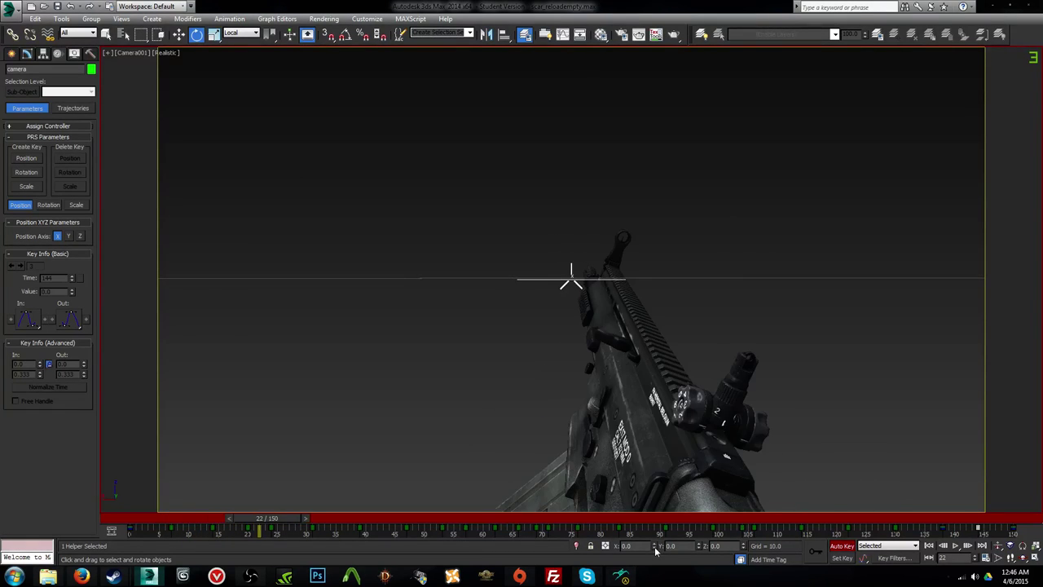
key("period")
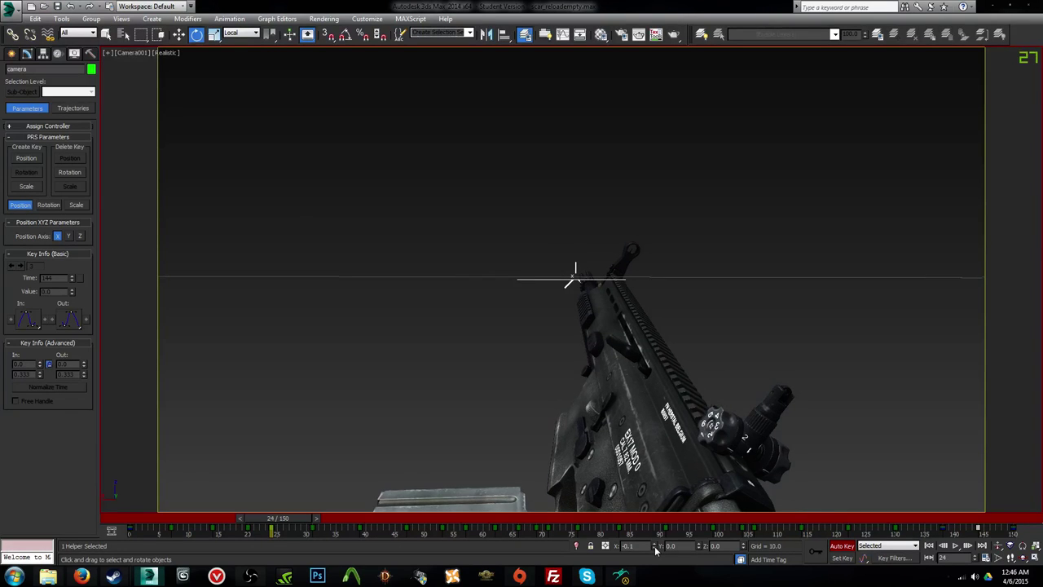
key("period")
key("period")
key("period")
key("period")
key("period")
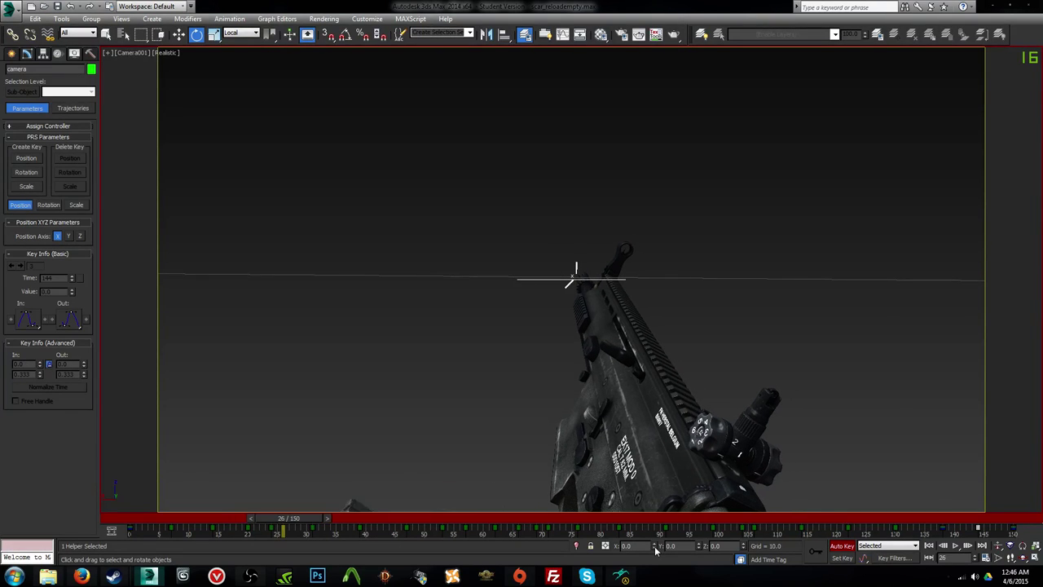
Step: Continue the camera helper's slight local X rotation at keyed frames 31 and 39
key("period")
key("period")
key("period")
key("period")
key("period")
key("period")
key("period")
key("period")
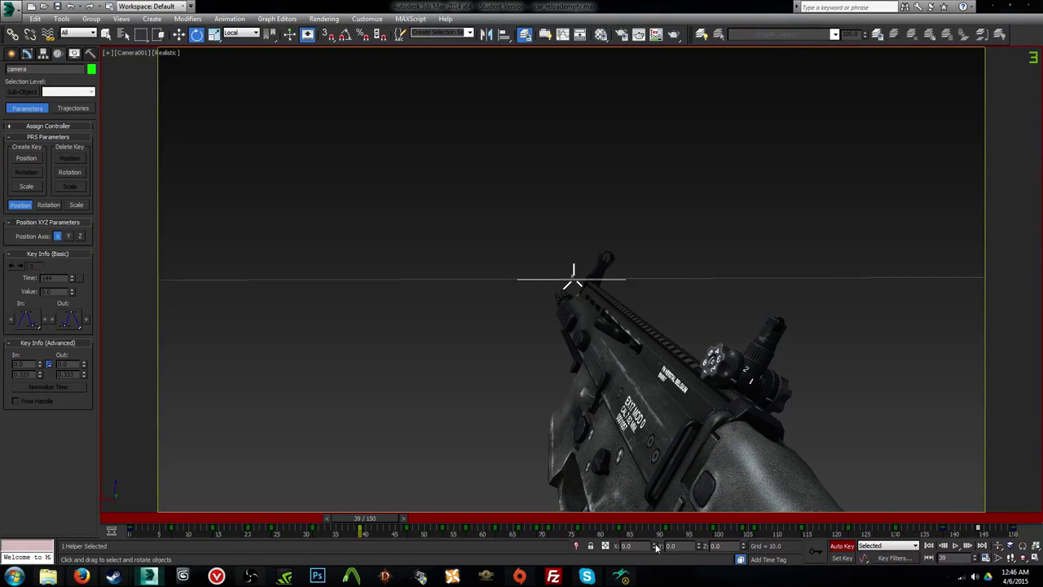
Step: Rotate the camera helper slightly about local X at keyed frame 47
key("period")
key("period")
key("period")
key("period")
key("period")
key("period")
key("period")
key("period")
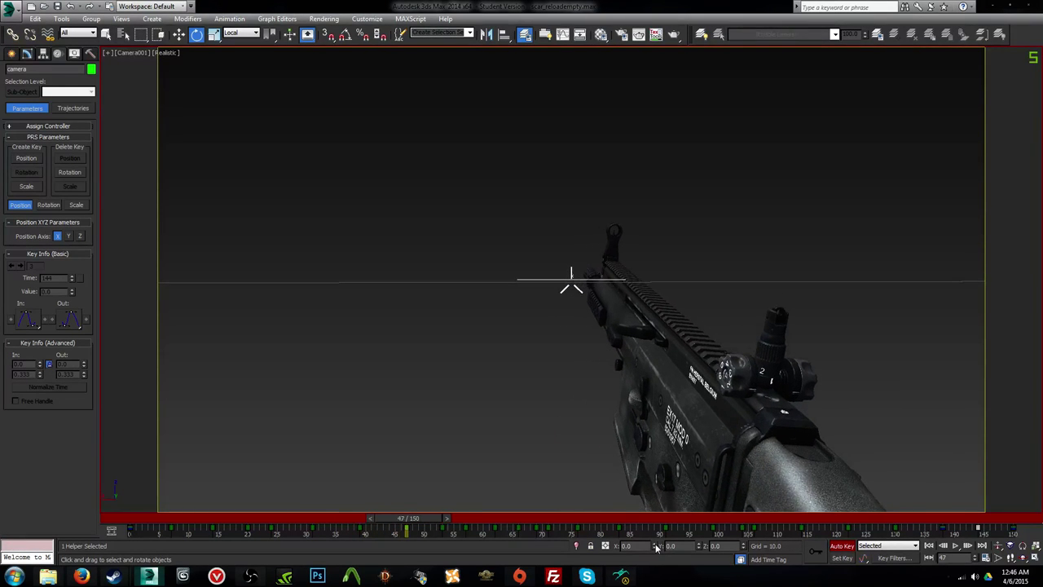
Step: Continue the camera helper's small local X rotation at keyed frame 53 and advance to frame 62
key("period")
key("period")
key("period")
key("period")
key("period")
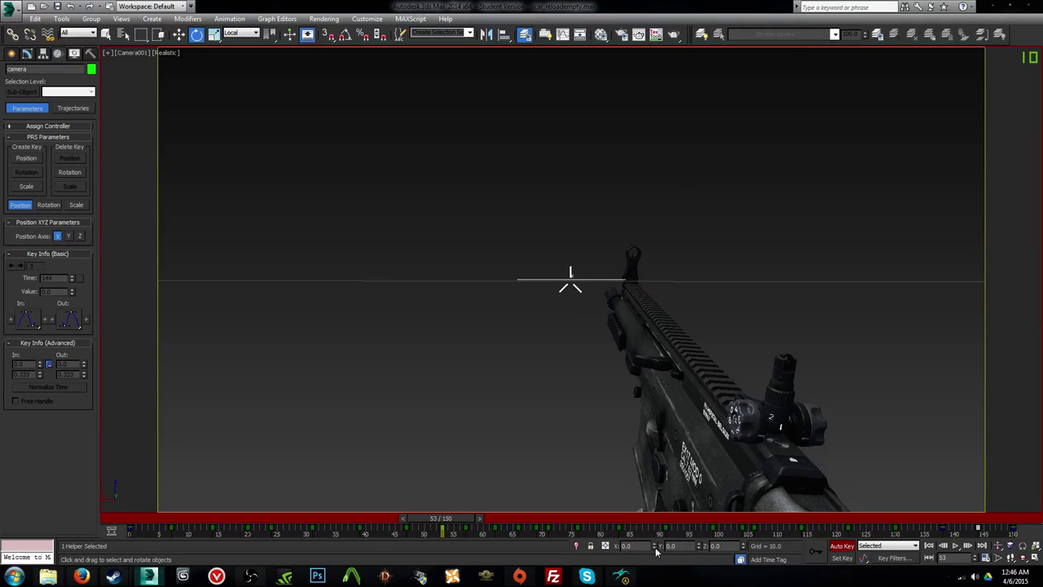
key("period")
key("period")
key("period")
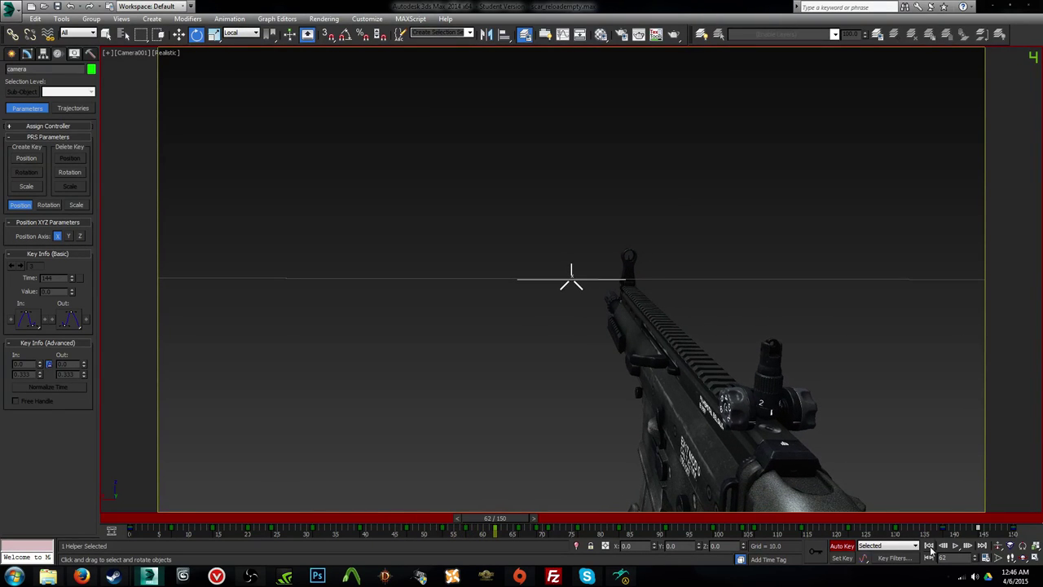
Step: Play back the roll and refine the camera helper's local X rotation at keyed frames 31 and 47
left_click(956, 546)
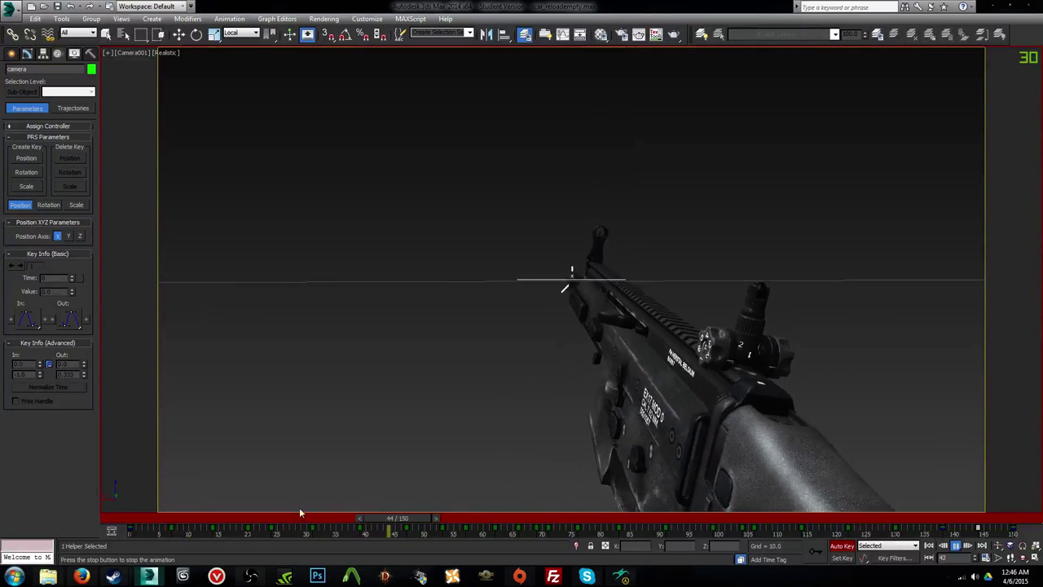
mouse_move(299, 517)
left_mouse_down()
mouse_move(349, 526)
mouse_move(207, 514)
mouse_move(302, 513)
left_mouse_up()
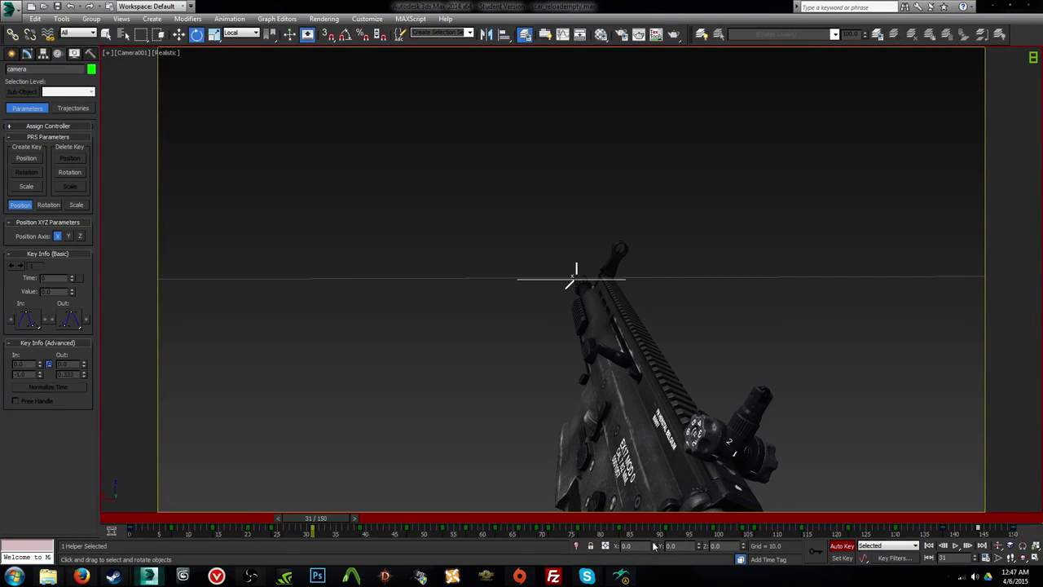
key("/")
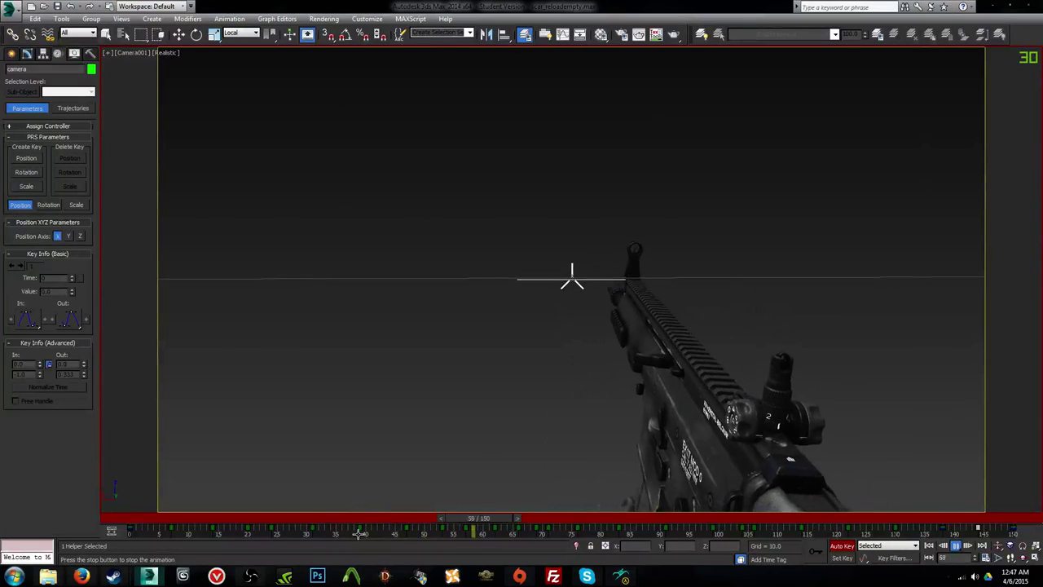
left_click_drag(343, 519, 419, 544)
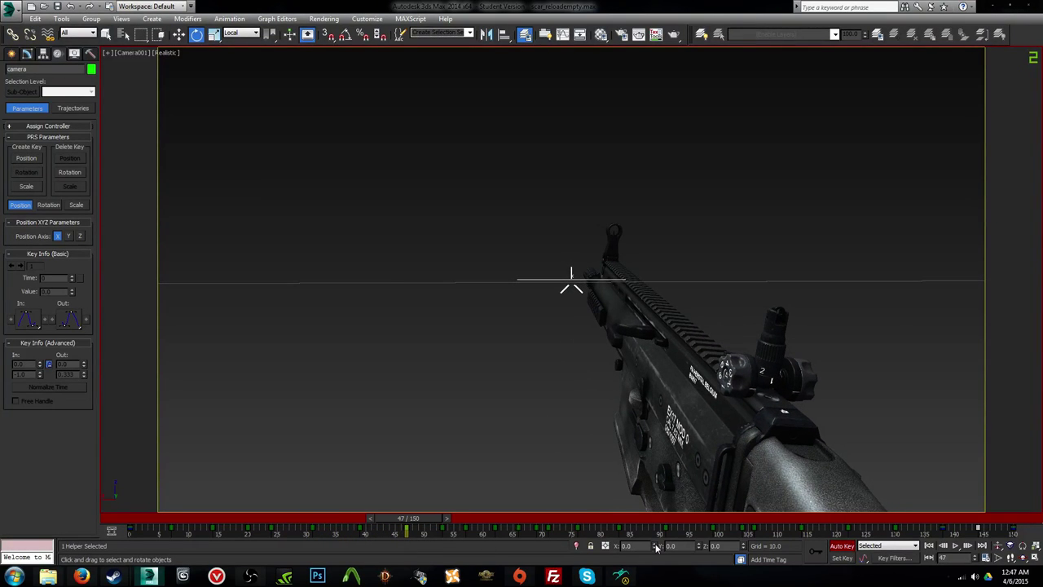
left_click(654, 548)
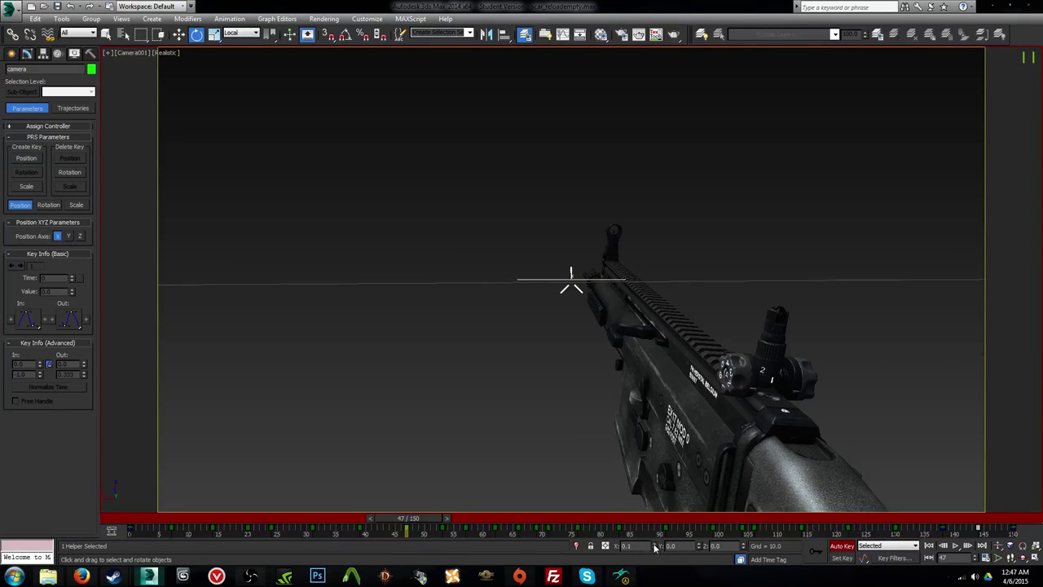
Step: Continue the camera helper's local X rotation at the later keyed frames up to 144 and play back the animation
key("comma")
key("comma")
key("period")
key("period")
key("period")
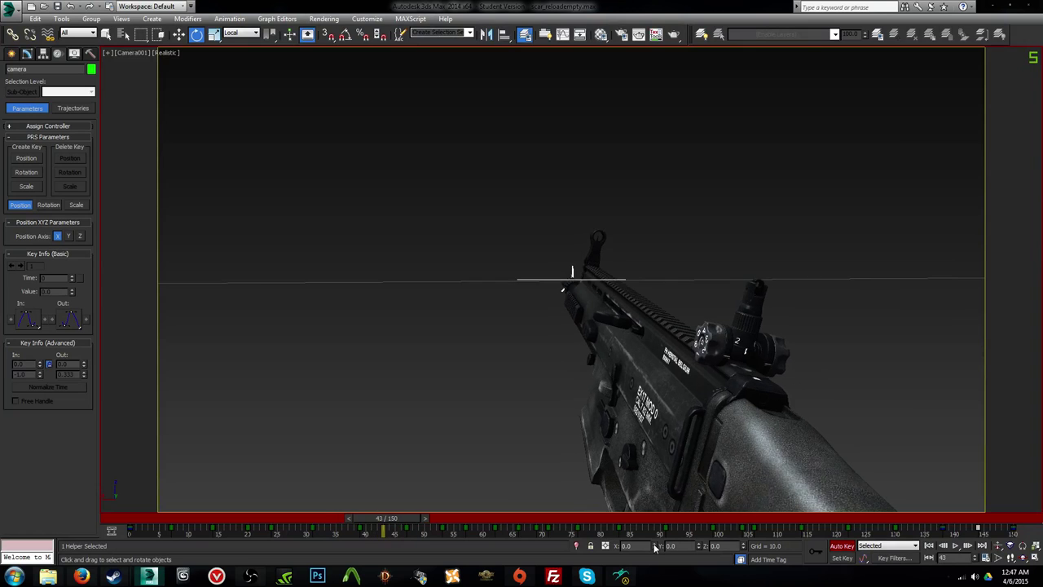
key("period")
key("period")
key("period")
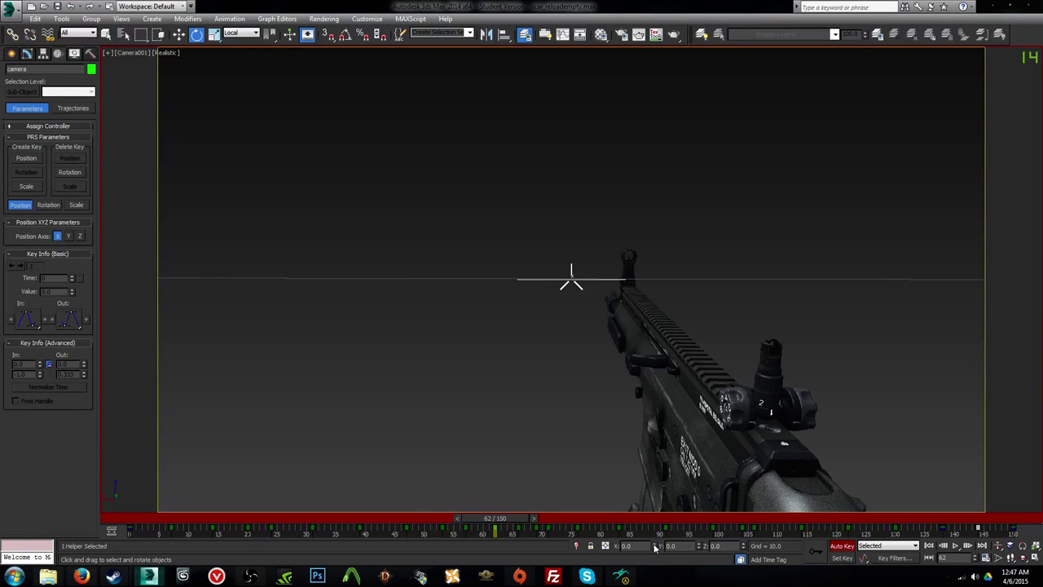
key("period")
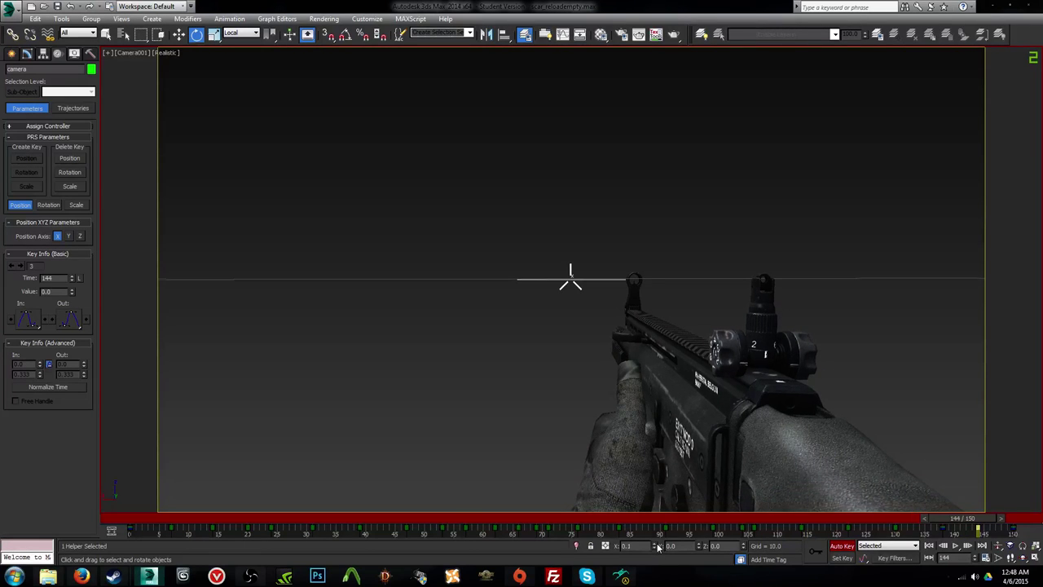
key("slash")
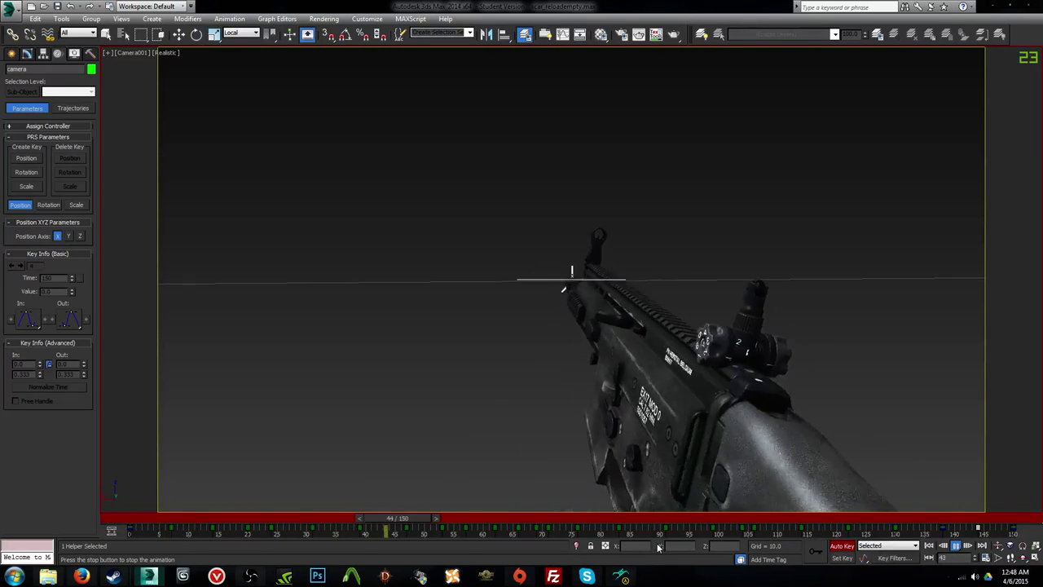
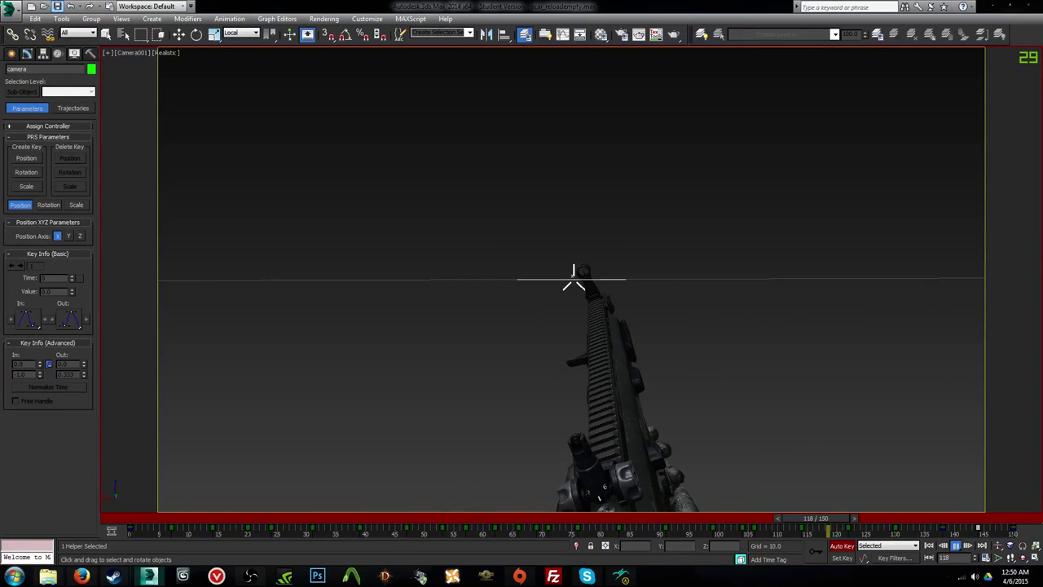
Step: Open the older SCAR_RELOAD_EMPTY scene from the animations folder, continue past its missing files, and play it back for comparison
left_click(8, 8)
left_click(3, 3)
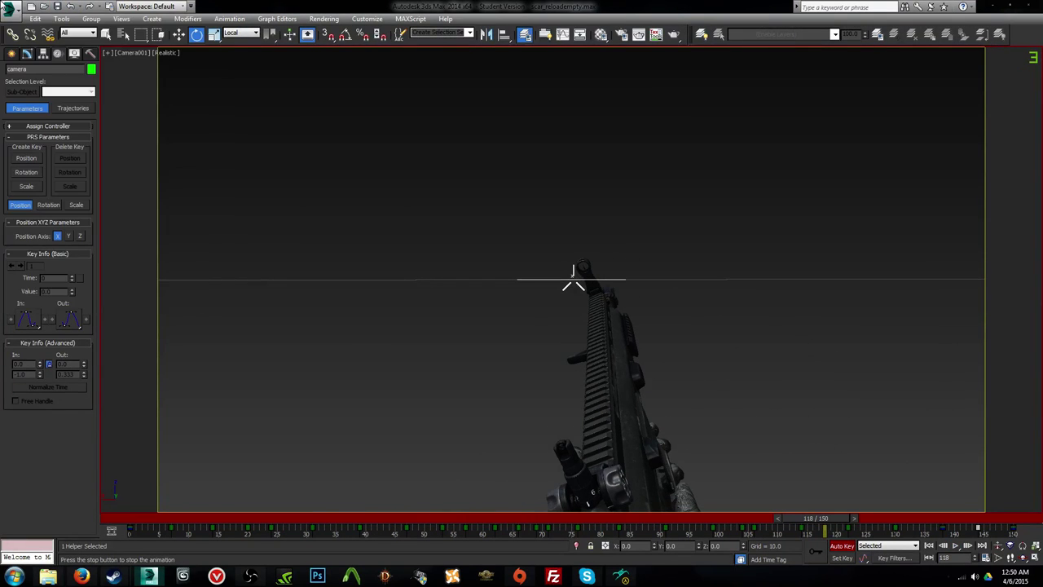
left_click(44, 6)
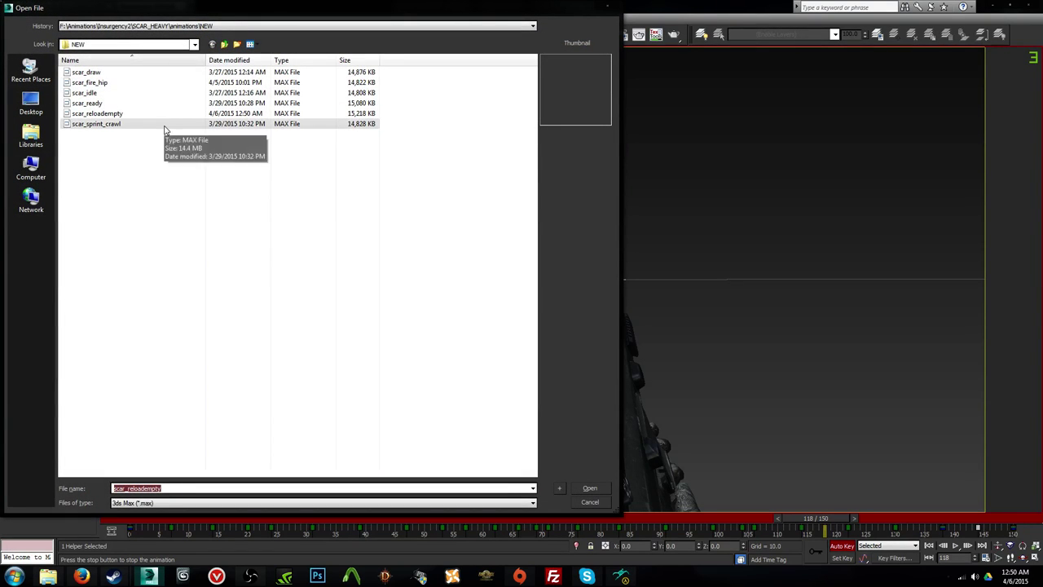
left_click(224, 45)
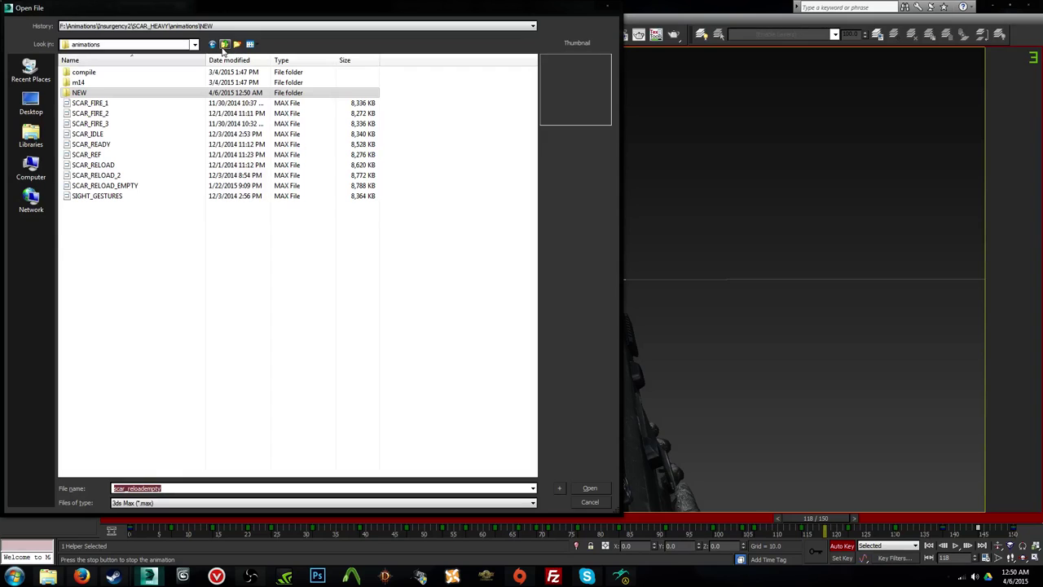
double_click(143, 186)
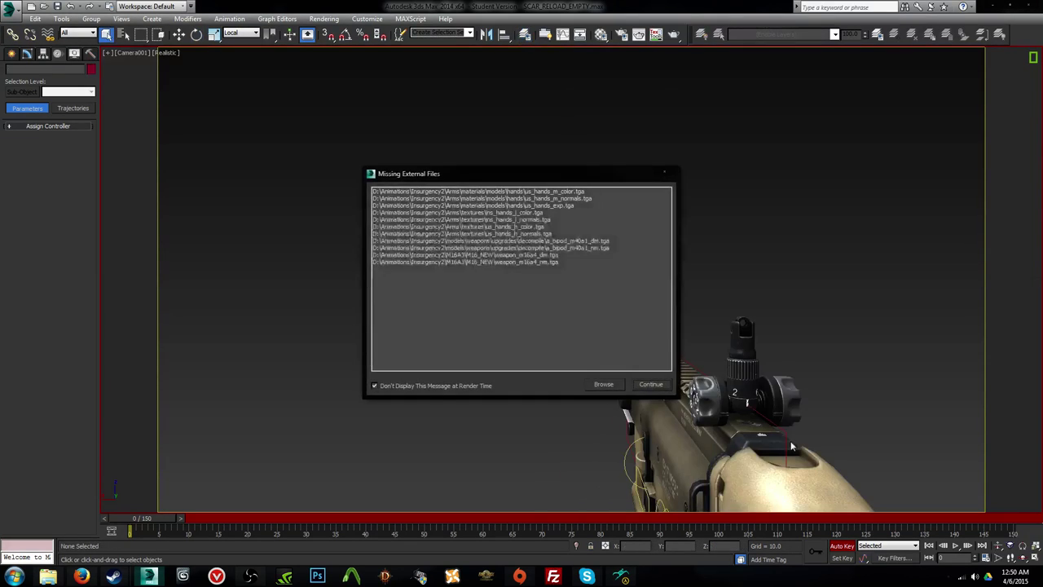
left_click(662, 387)
left_click(955, 546)
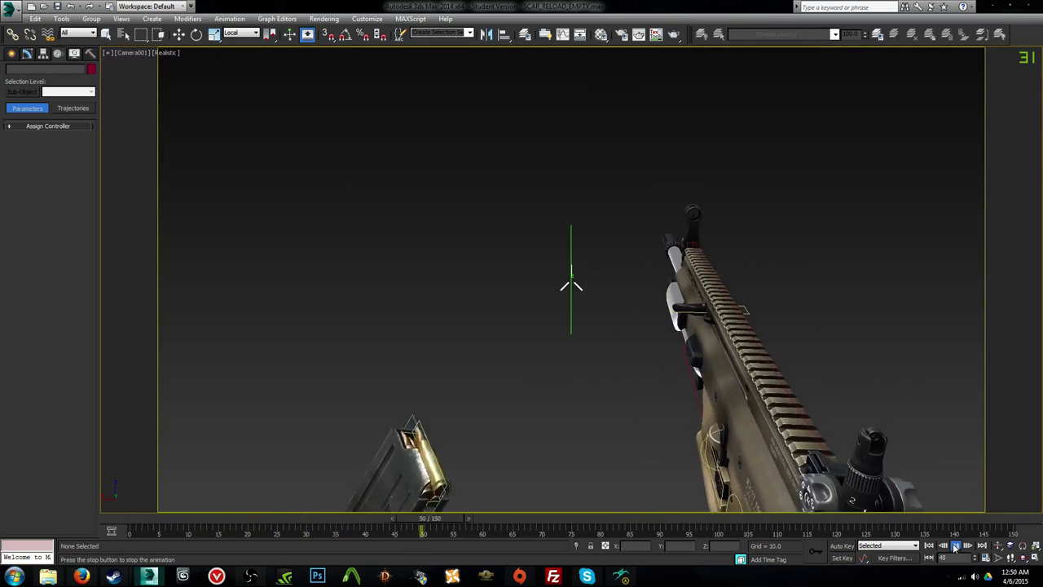
Step: Open the older SCAR_RELOAD_2 scene and continue past its missing external files
left_click(44, 7)
double_click(216, 177)
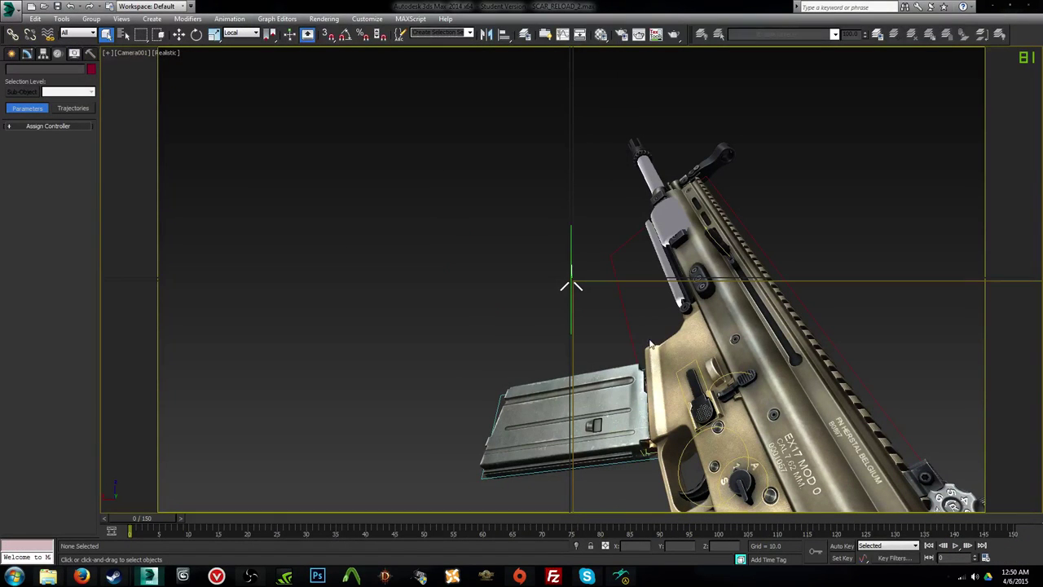
left_click(652, 385)
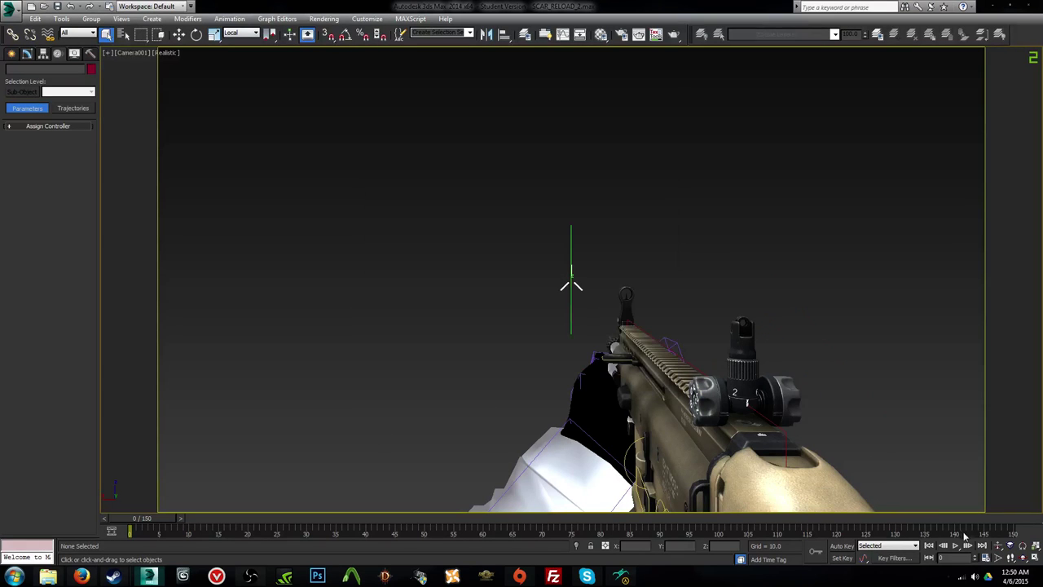
Step: Play back the SCAR_RELOAD_2 animation, scrub it back to frame 0, and replay it with the main weapon control selected
left_click(957, 546)
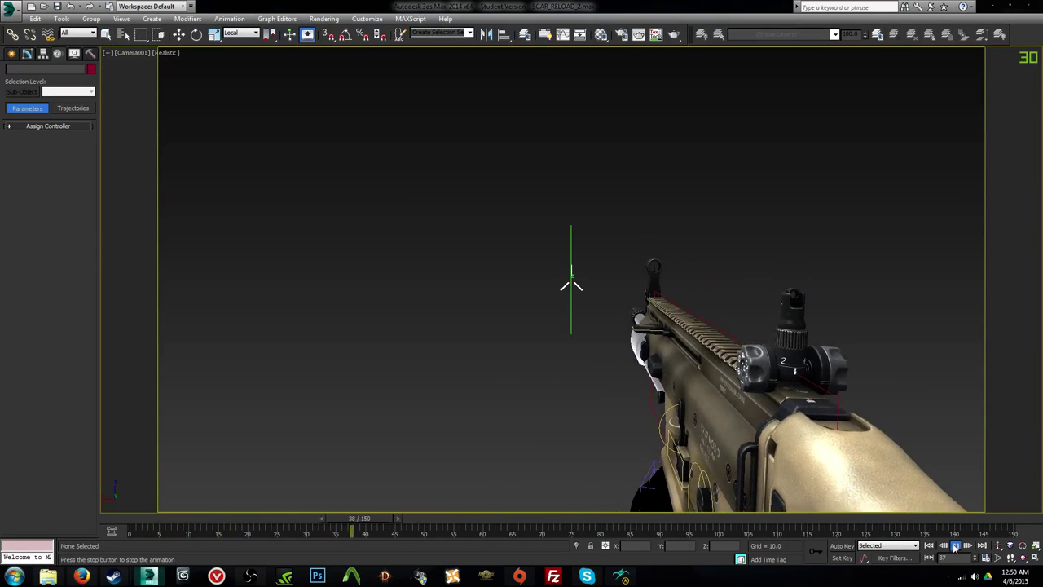
left_click(956, 545)
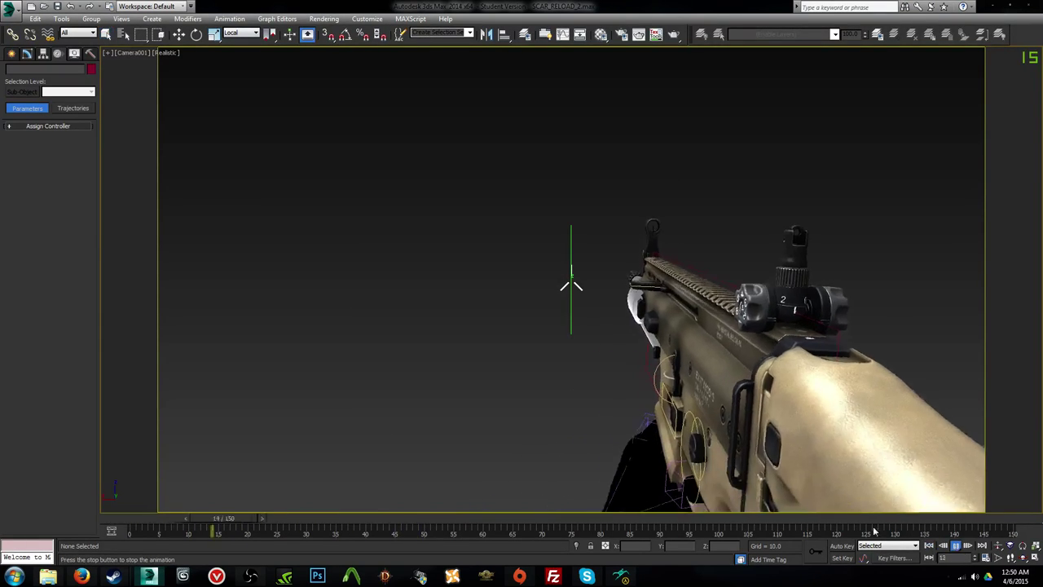
left_click_drag(418, 526, 98, 520)
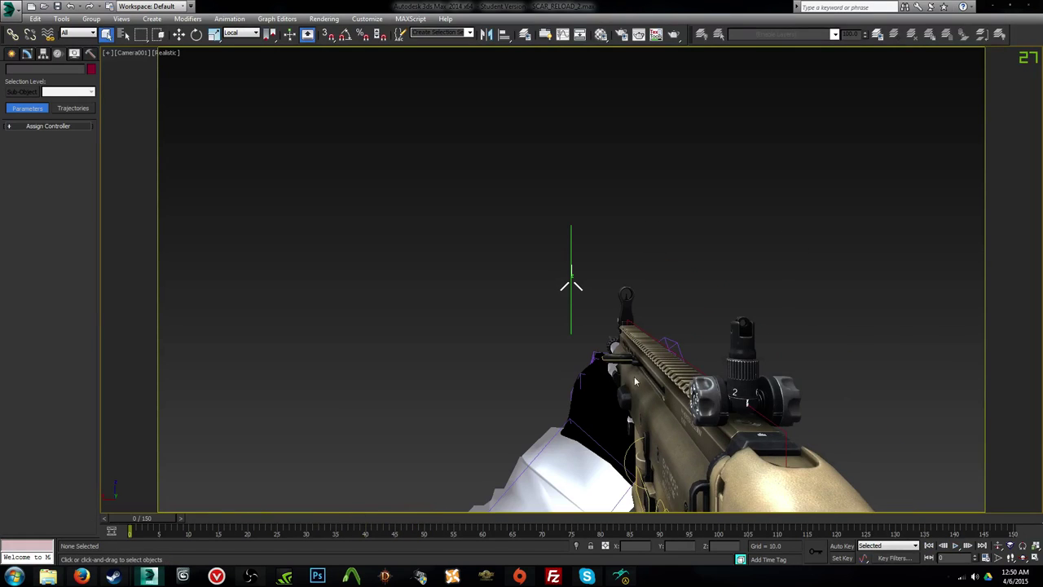
left_click(684, 361)
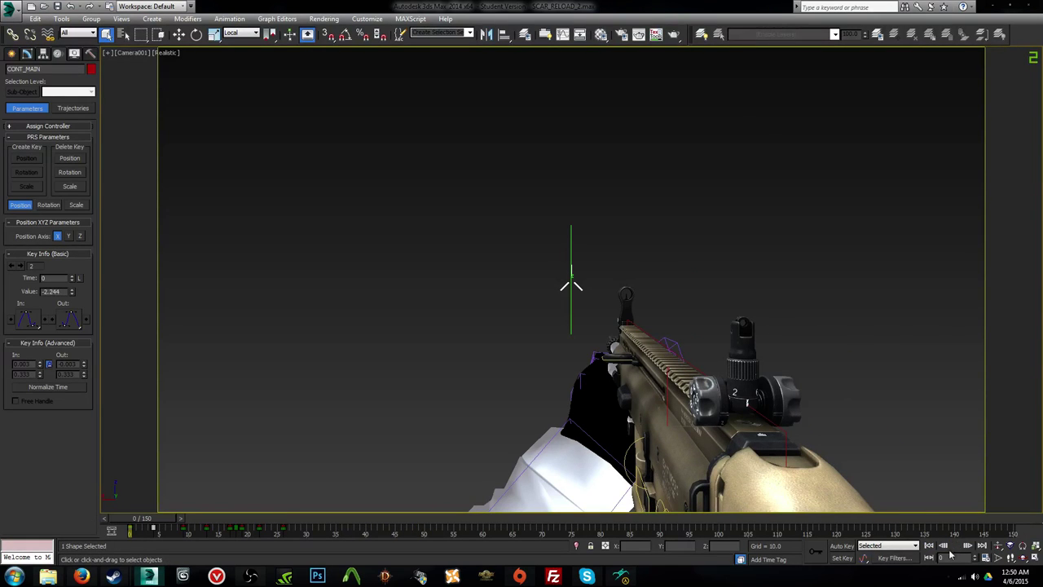
left_click(955, 546)
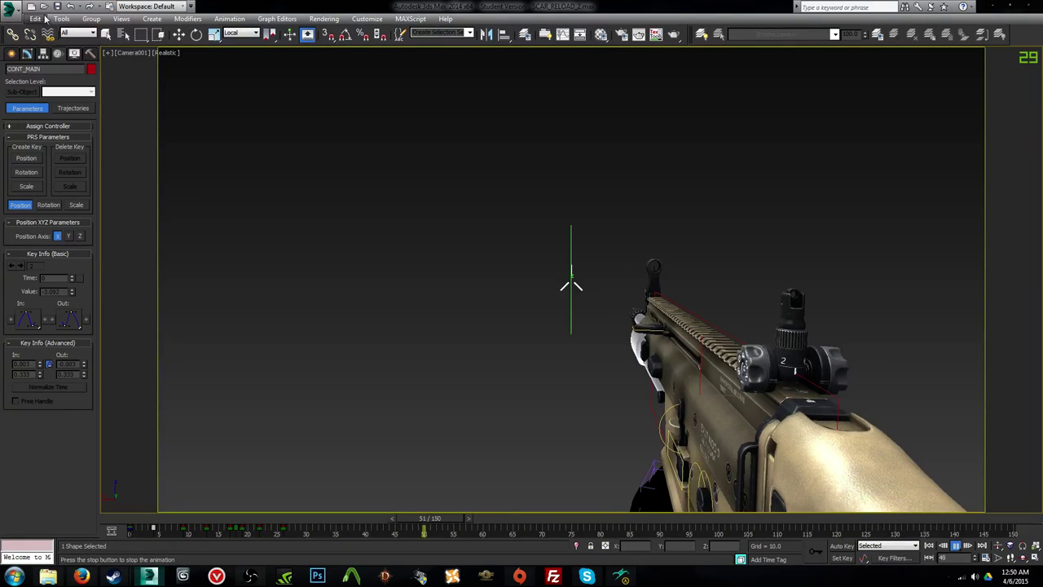
Step: Open the older SCAR_RELOAD scene from the animations folder, continue past its missing files, and play it back
left_click(44, 7)
left_click(541, 306)
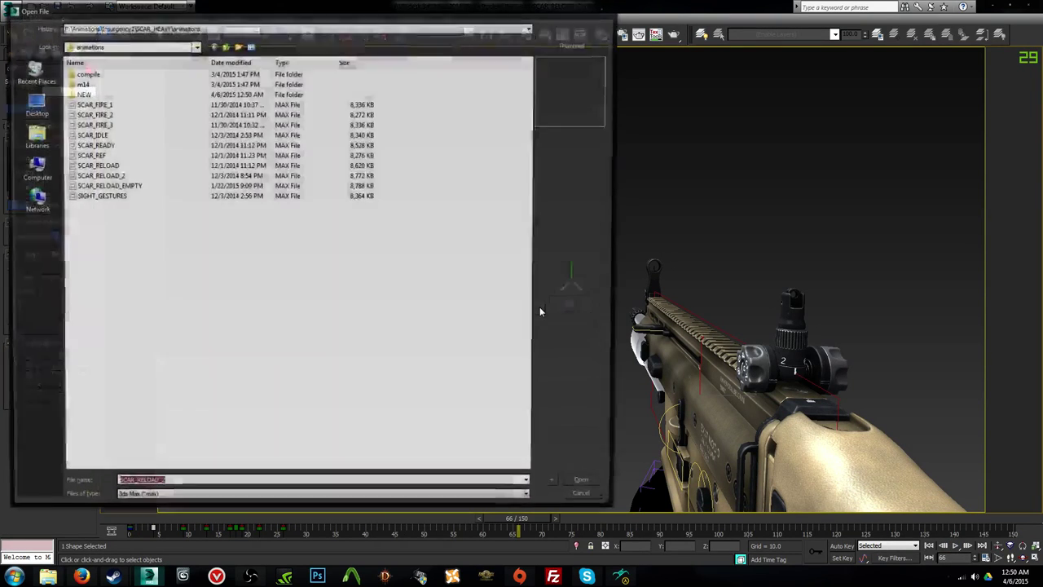
double_click(130, 168)
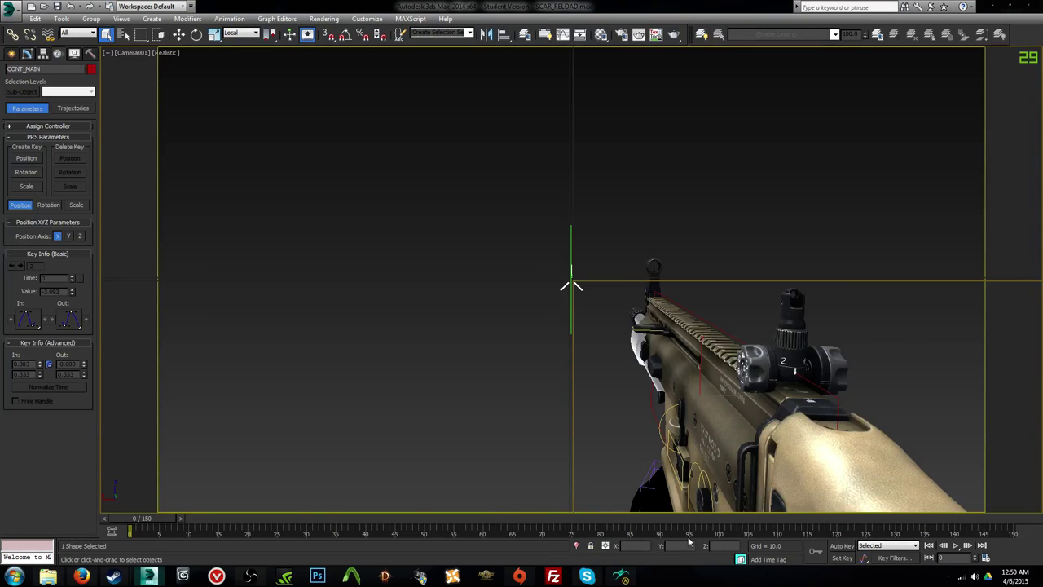
left_click(651, 384)
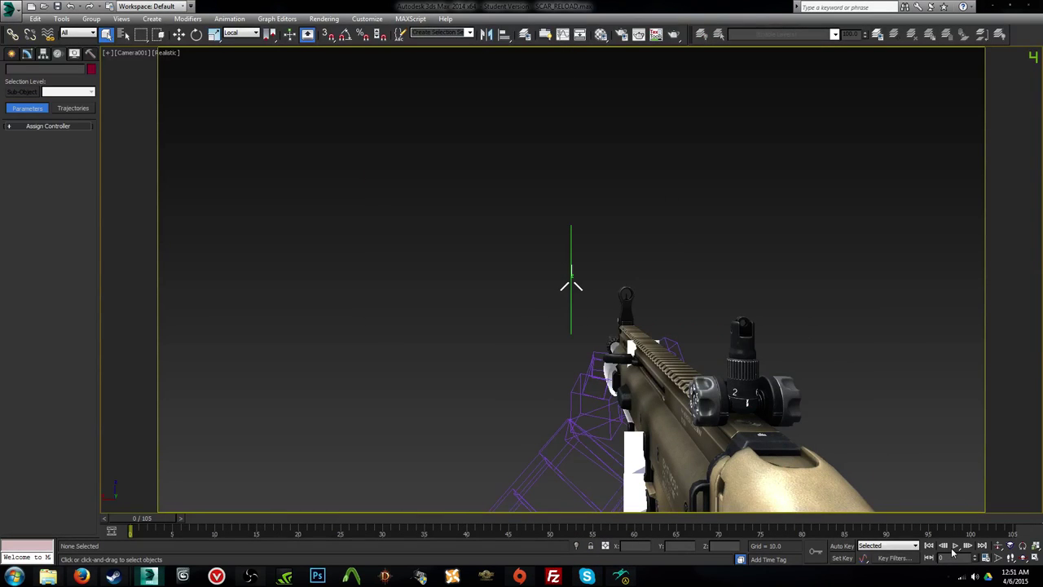
left_click(955, 546)
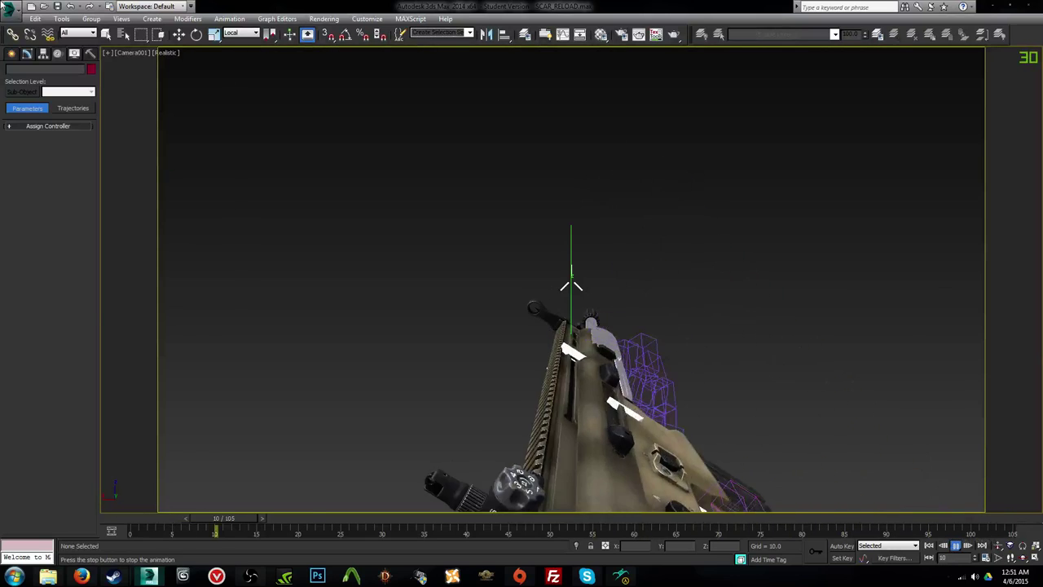
Step: Reopen the recent scar_reloadempty scene and continue past its missing external files to review the new animation
left_click(7, 6)
left_click(168, 113)
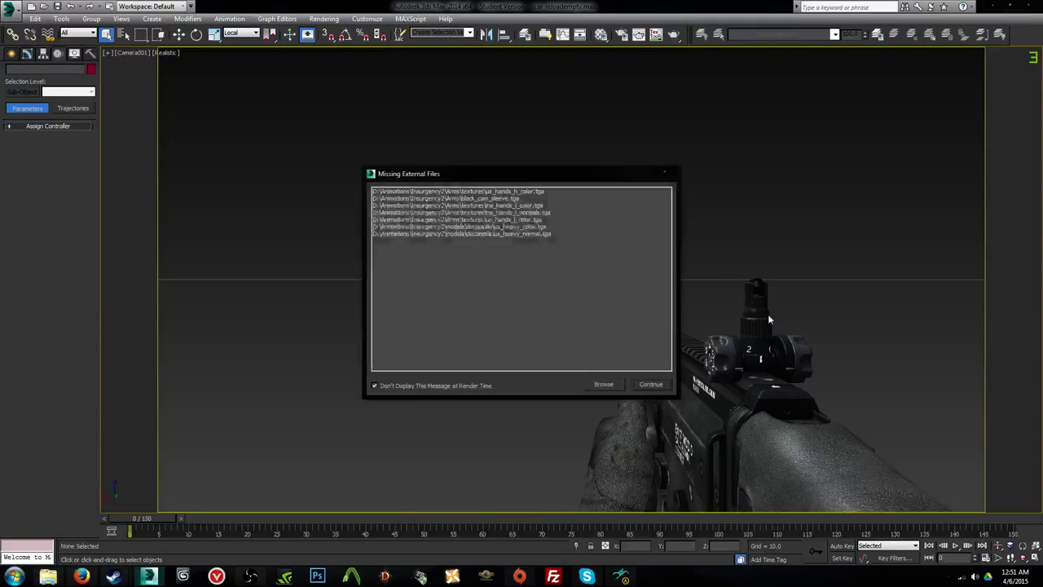
left_click(650, 385)
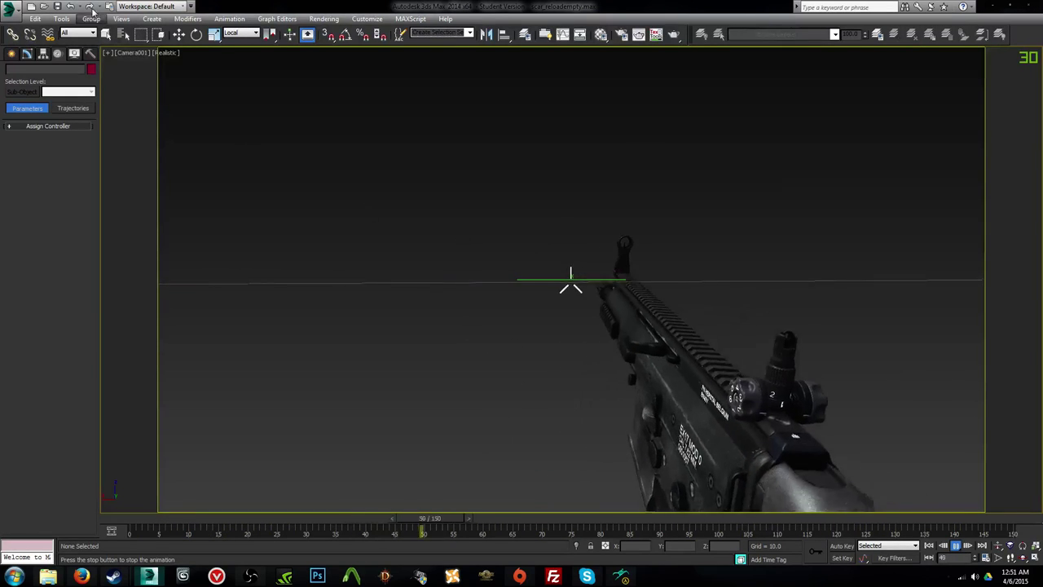
Step: Open the scar_ready scene from the NEW folder, continue past its missing files, and play it back
left_click(45, 7)
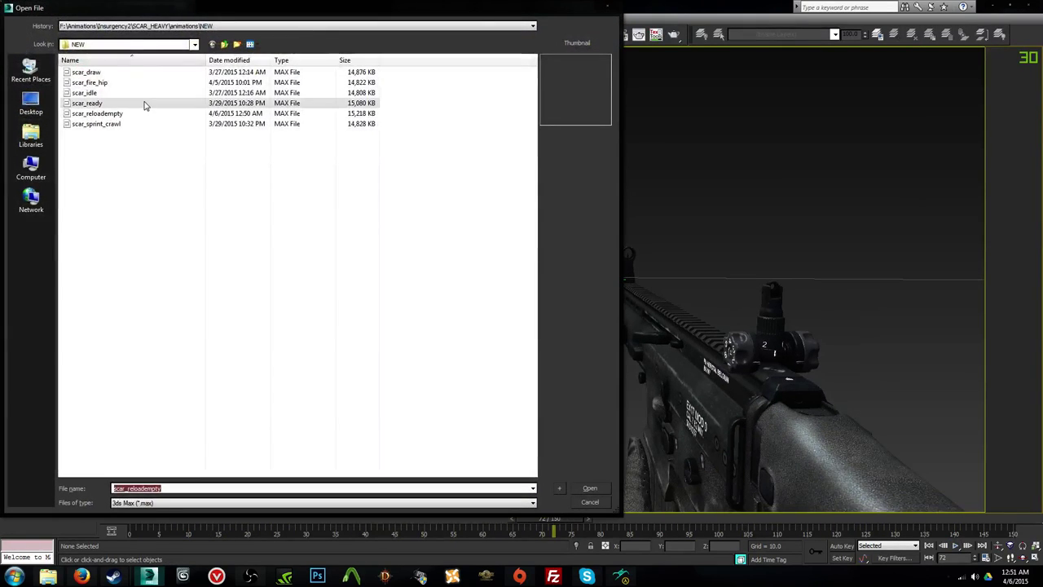
double_click(141, 104)
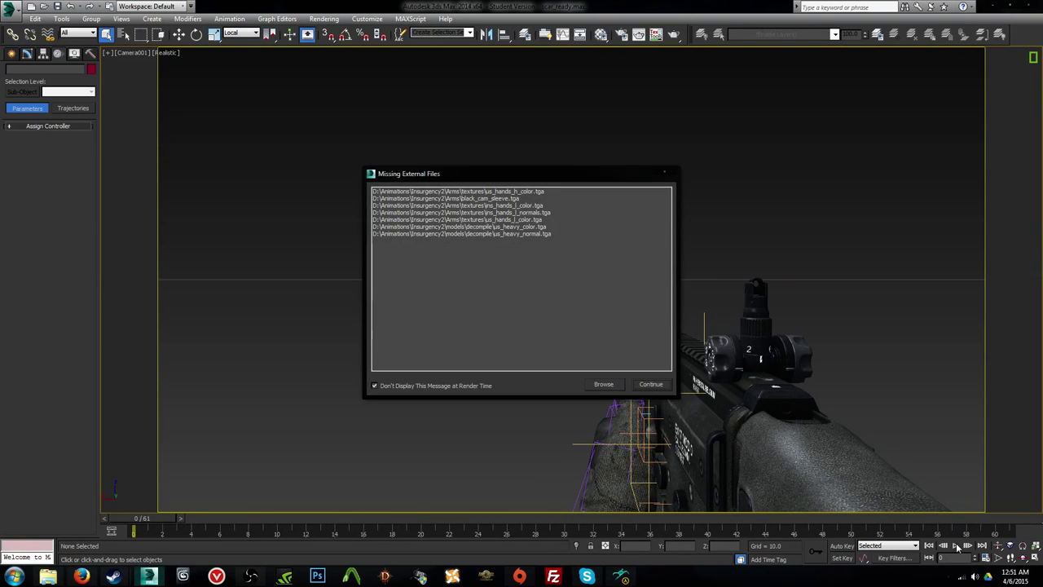
left_click(649, 384)
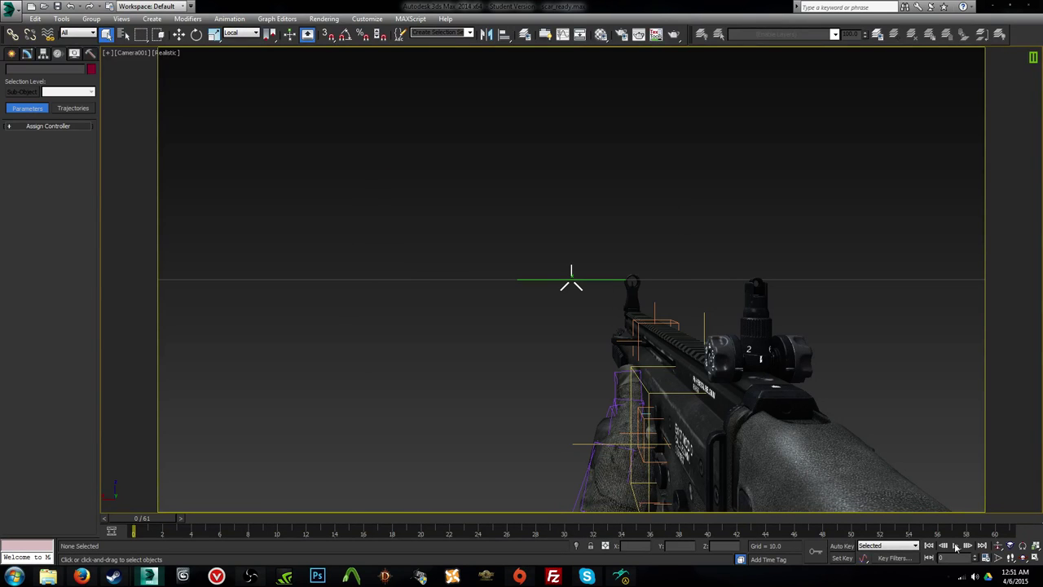
left_click(957, 546)
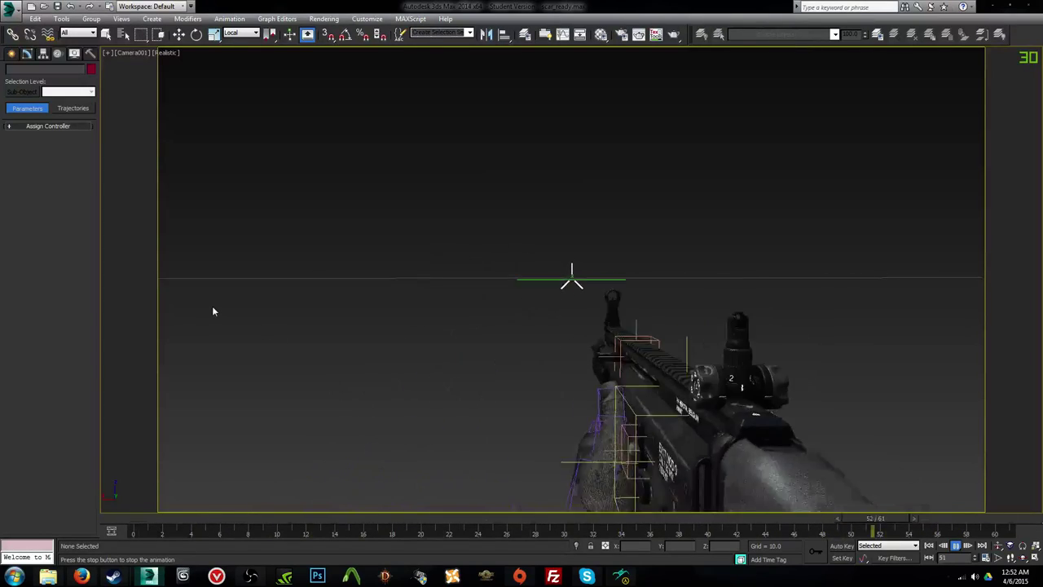
Step: Open the scar_draw scene from the NEW folder, continue past its missing files, and play it back
left_click(42, 6)
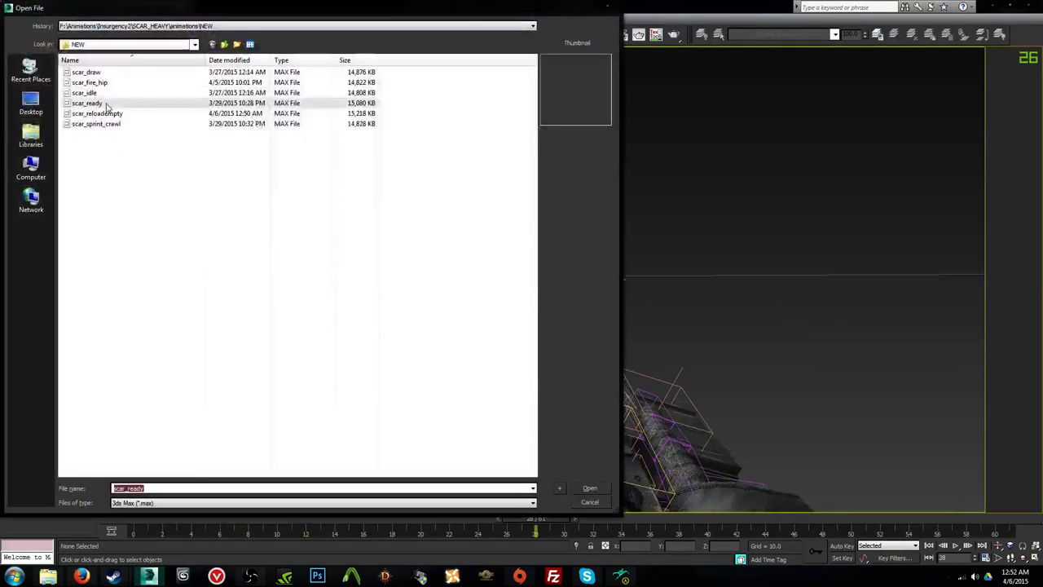
double_click(104, 73)
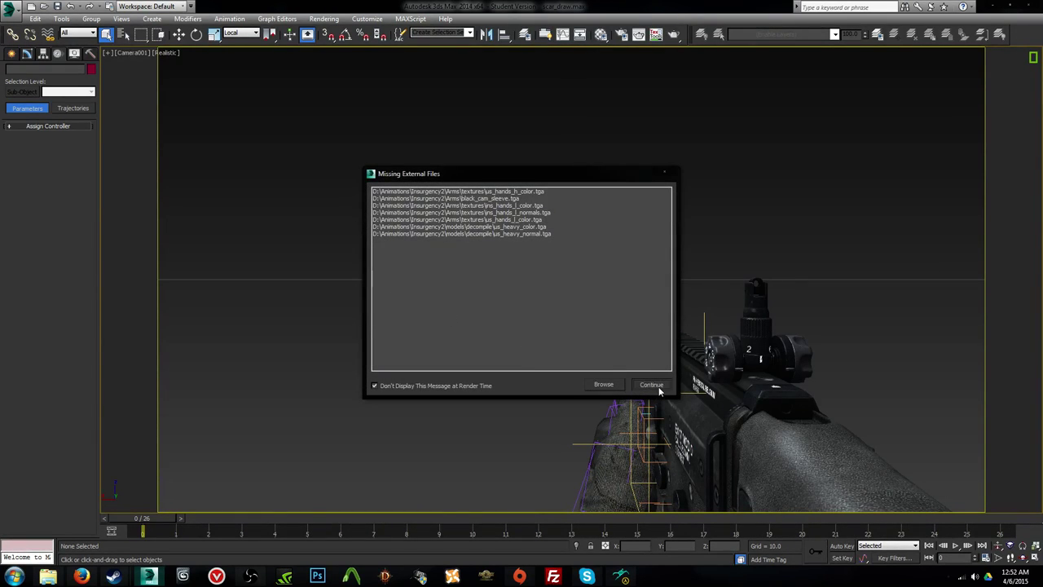
left_click(651, 385)
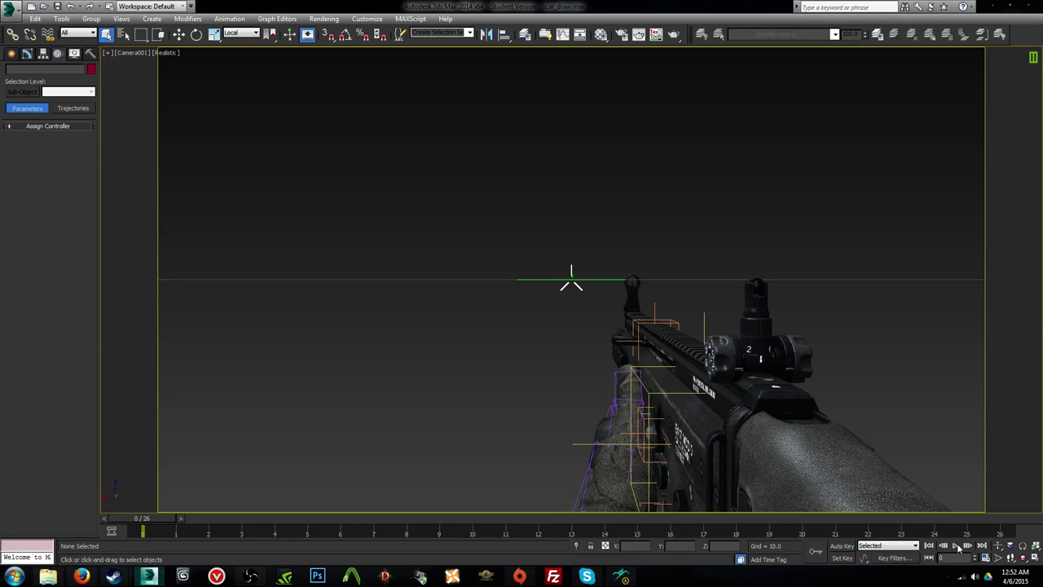
left_click(957, 546)
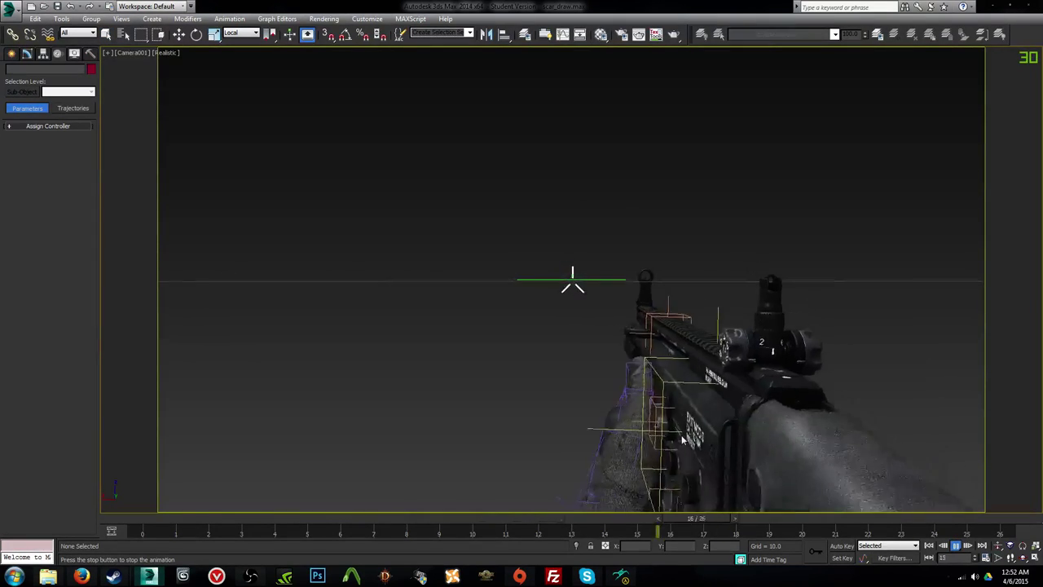
Step: Scrub through the draw animation up to its last frame, 26, and replay it to examine the weapon's raise
left_click_drag(159, 518, 191, 528)
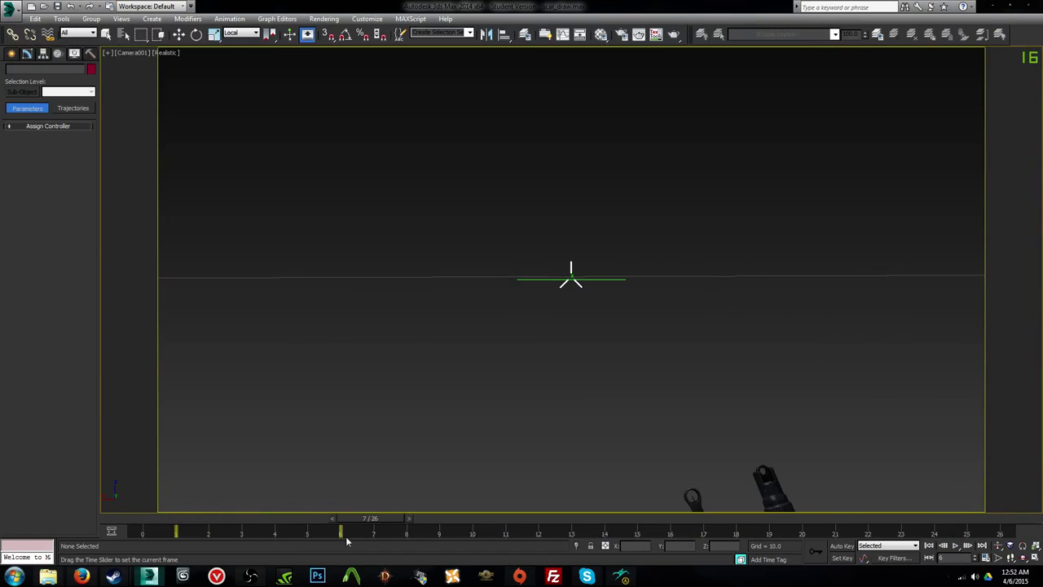
left_click_drag(346, 541, 1002, 538)
left_click(957, 546)
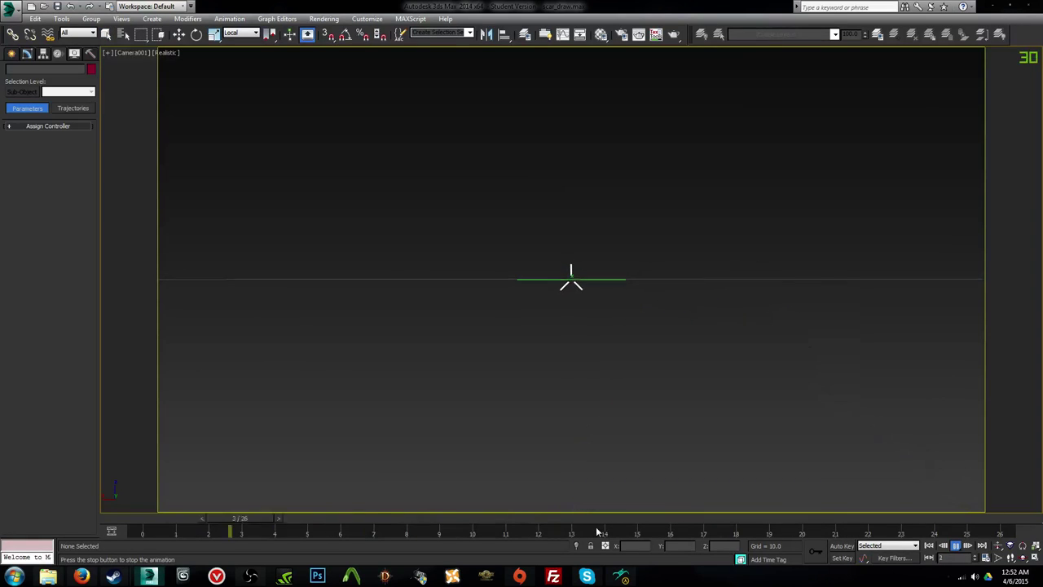
left_click_drag(358, 520, 728, 531)
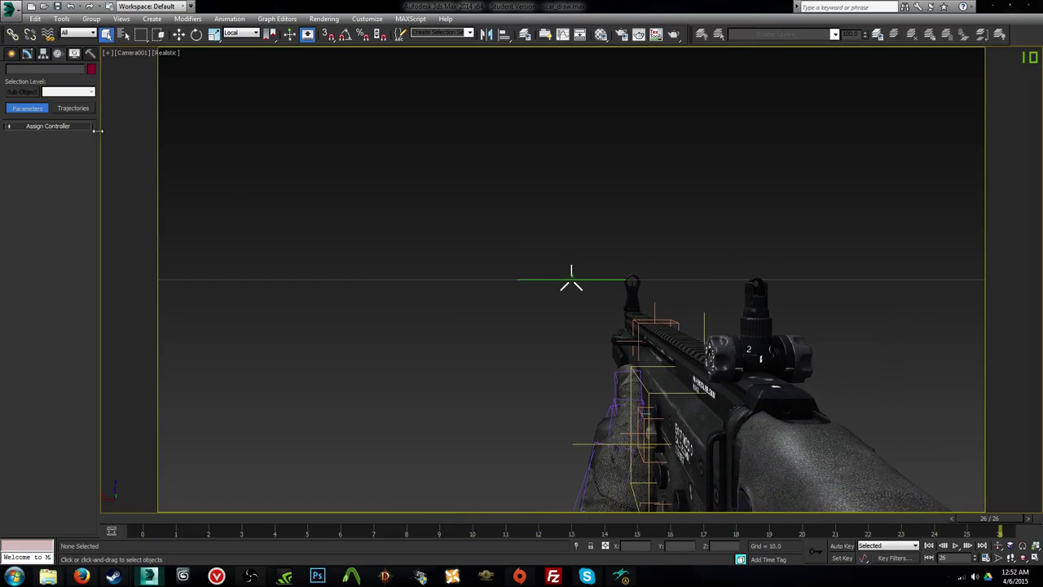
Step: Reopen the recent scar_reloadempty scene, continue past its missing files, scrub to frame 150, and play the animation
left_click(13, 8)
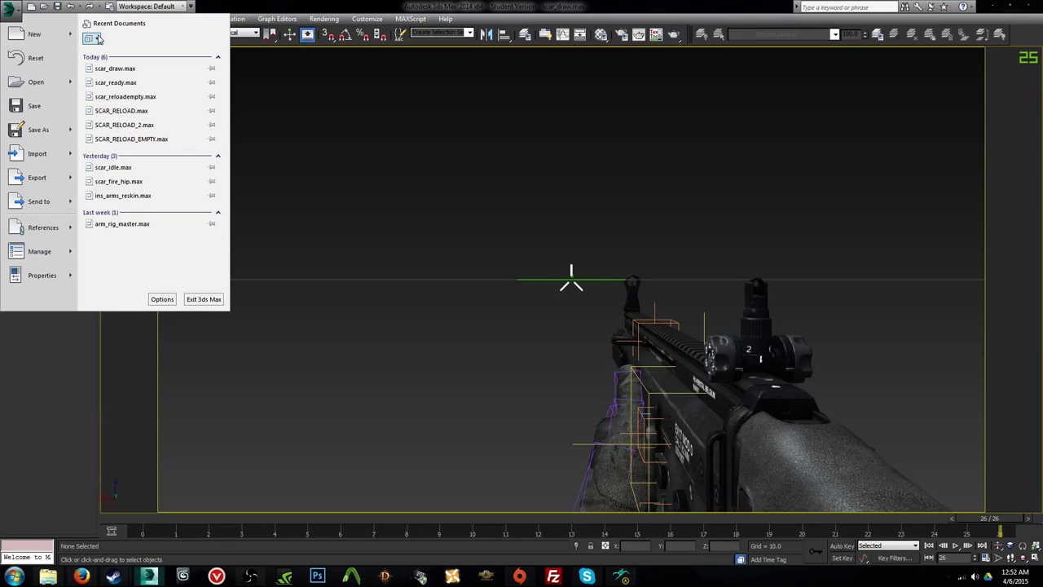
left_click(113, 97)
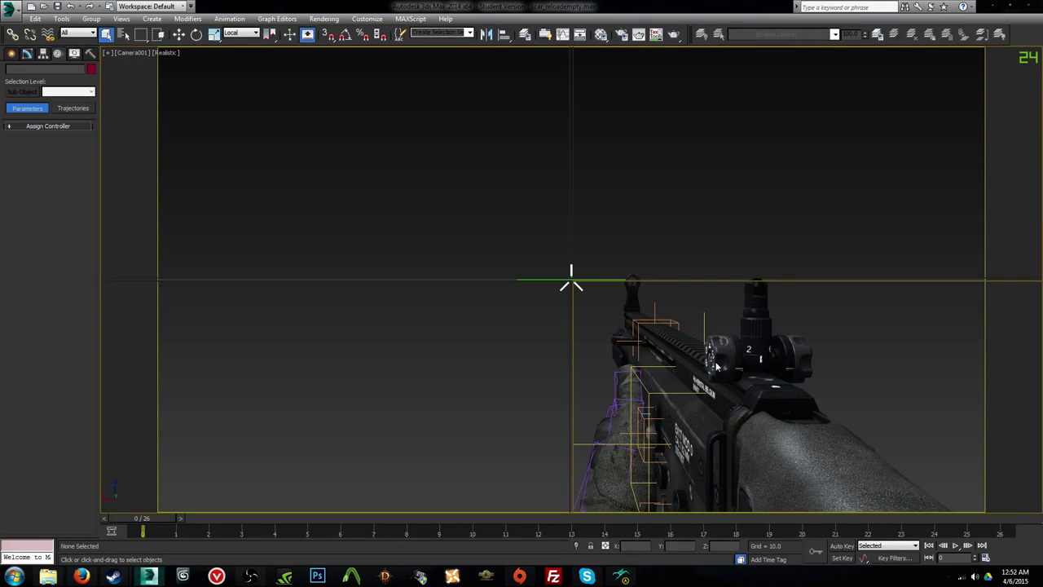
left_click(657, 386)
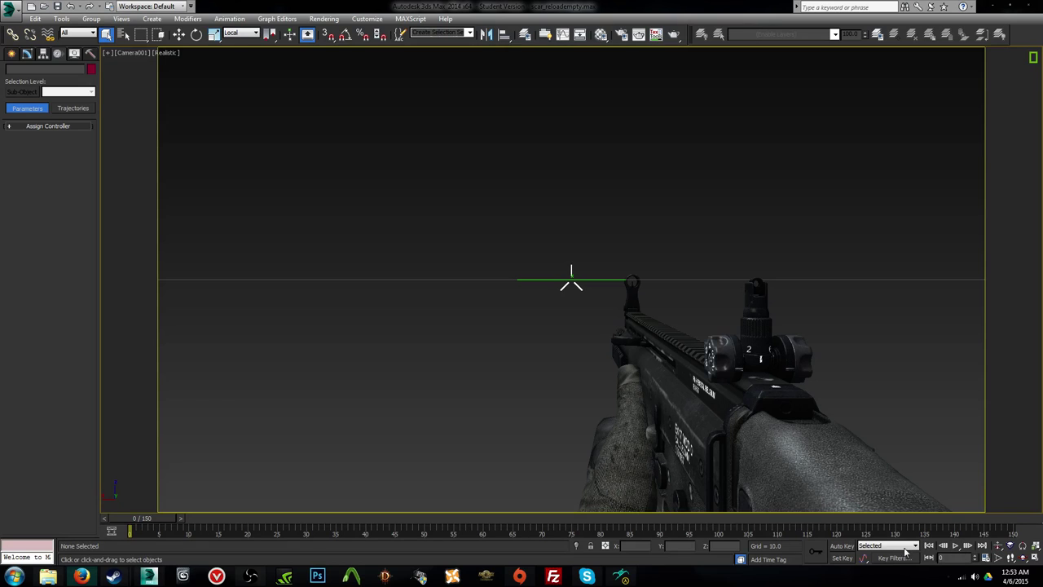
left_click_drag(494, 524, 1017, 580)
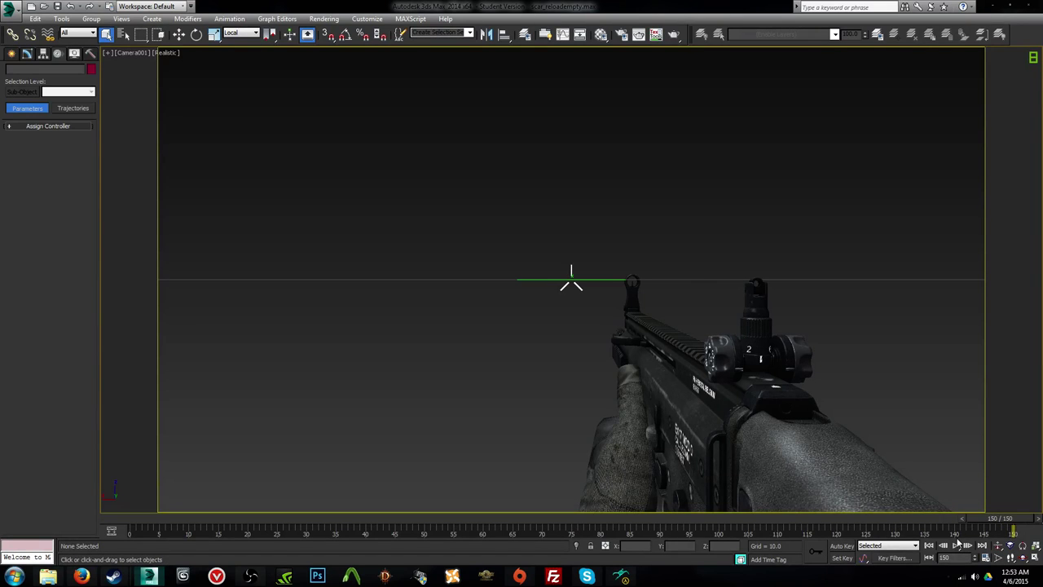
left_click(957, 545)
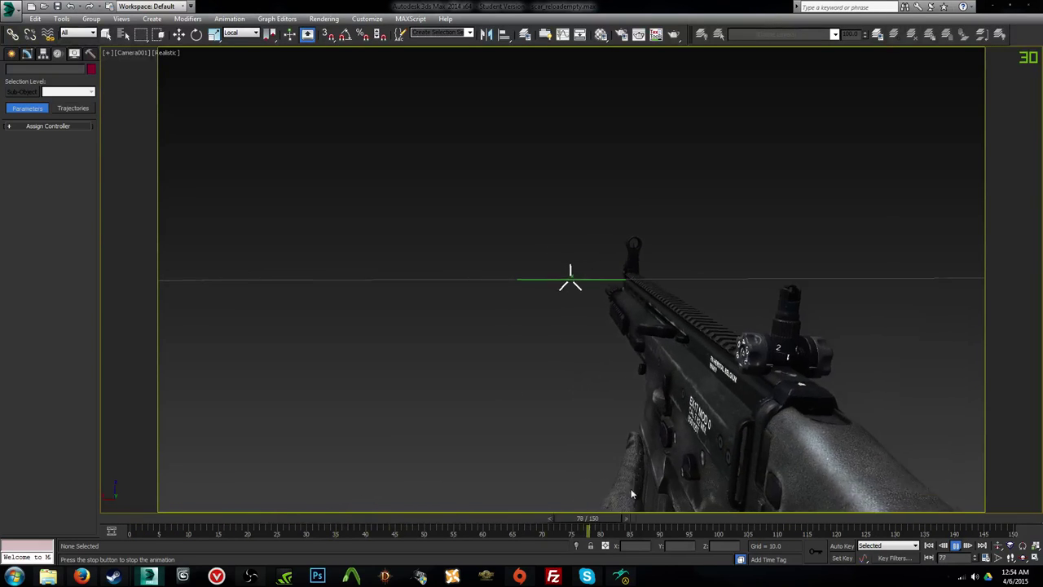
Step: Stop playback and scrub the empty reload between frames 71 and 95 to examine the rifle's pose and moving parts
left_click(681, 531)
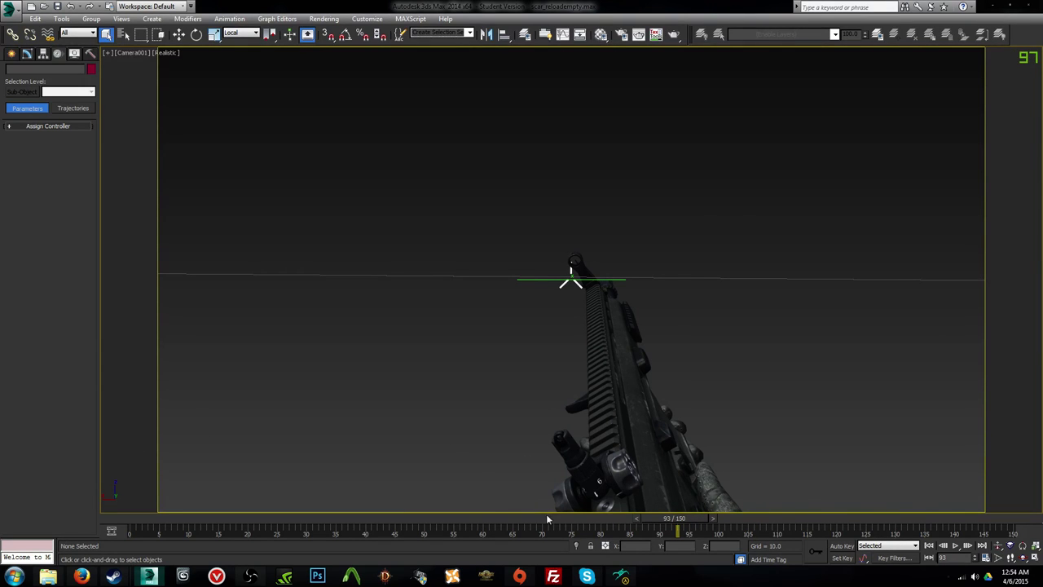
left_click_drag(548, 516, 728, 465)
left_click_drag(720, 463, 690, 441)
right_click(690, 440)
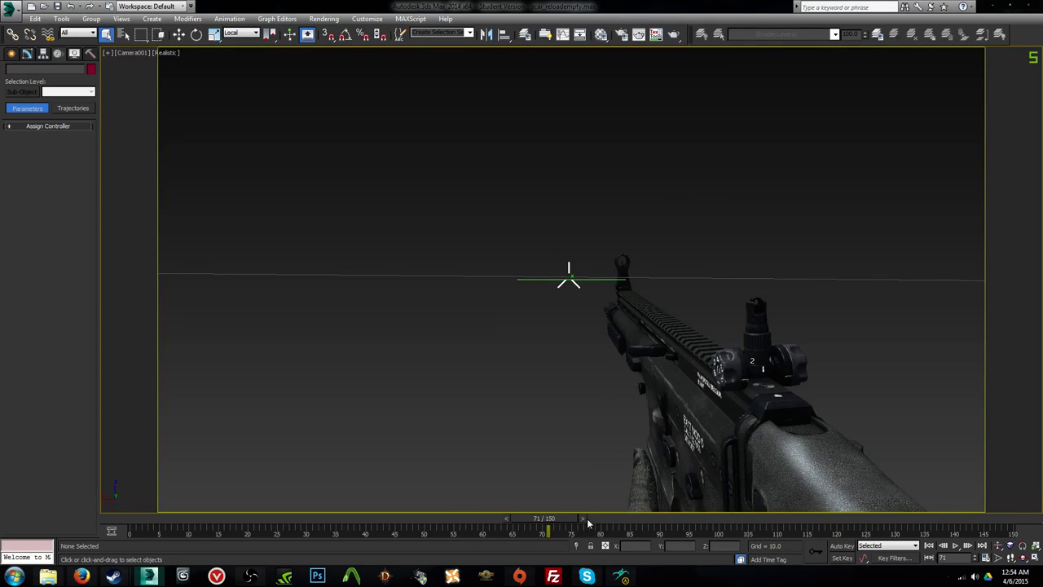
left_click_drag(568, 521, 582, 516)
left_click(690, 369)
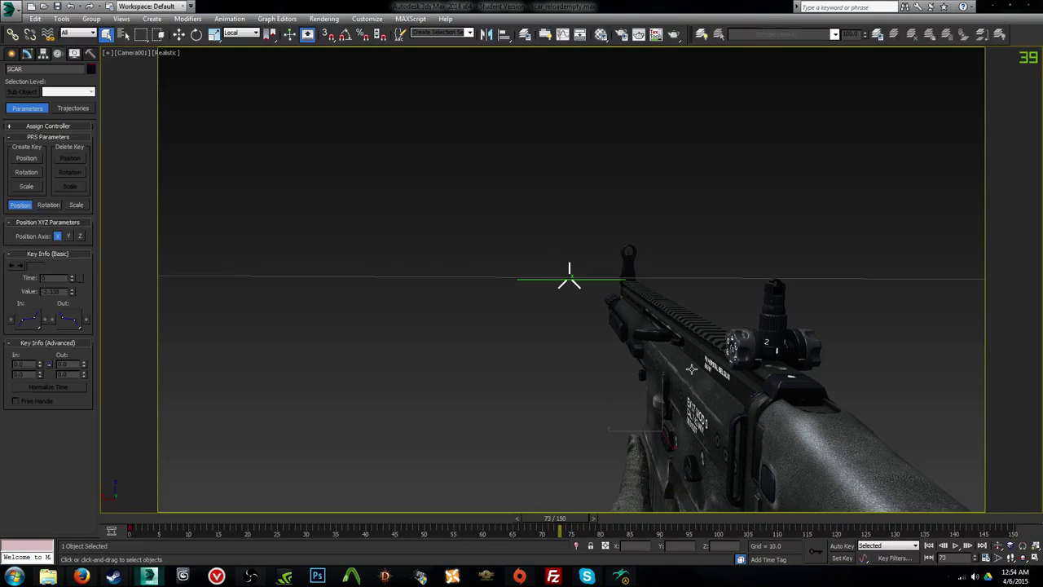
left_click(643, 352)
left_click_drag(641, 352, 460, 381)
left_click(703, 366)
left_click_drag(554, 519, 685, 493)
left_click(787, 377)
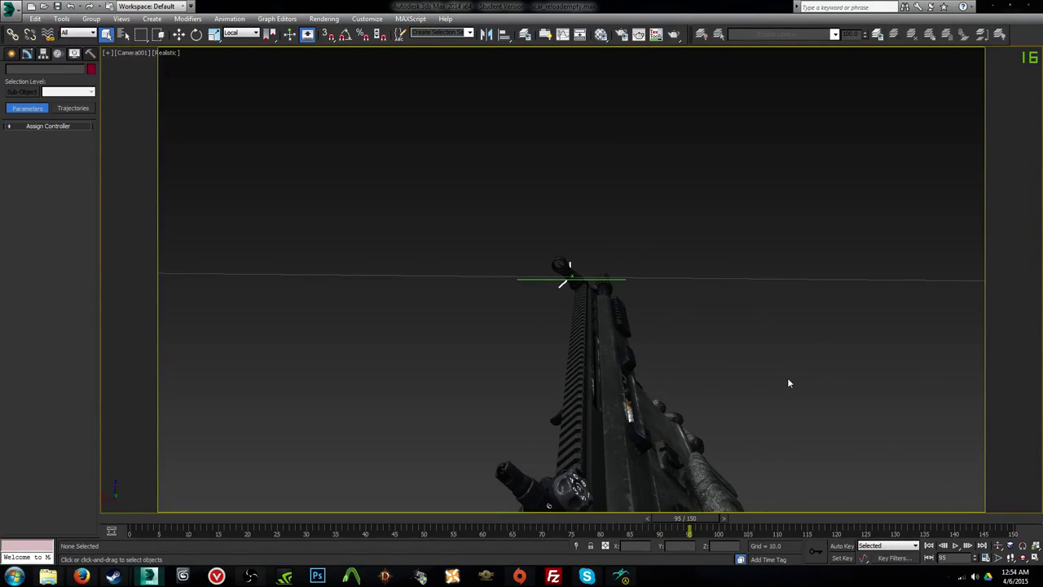
Step: Inspect the SCAR mesh with the Move tool at frame 95, rewind the timeline to frame 0, and clear the selection
left_click(629, 428)
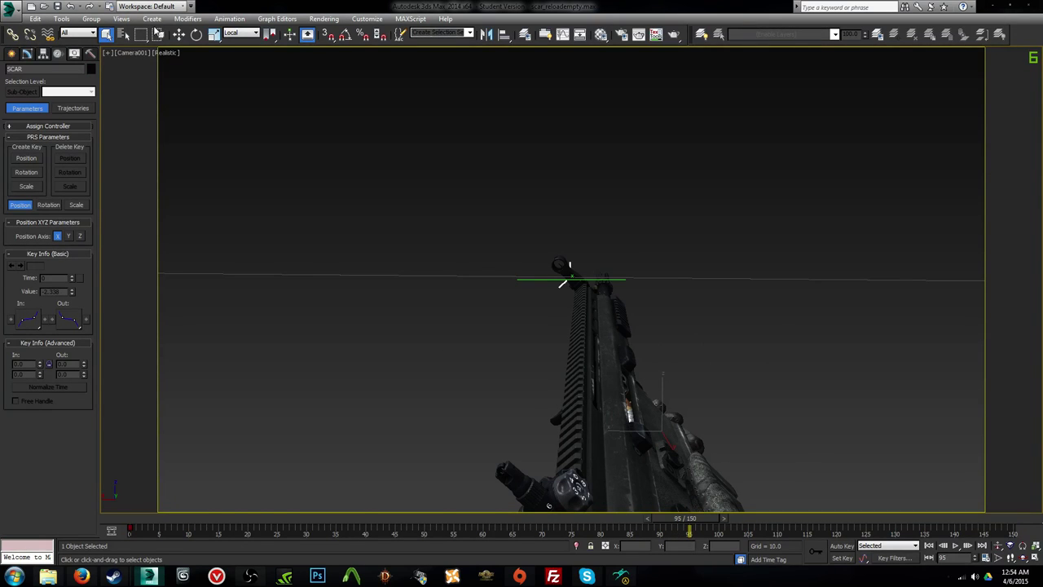
left_click(179, 34)
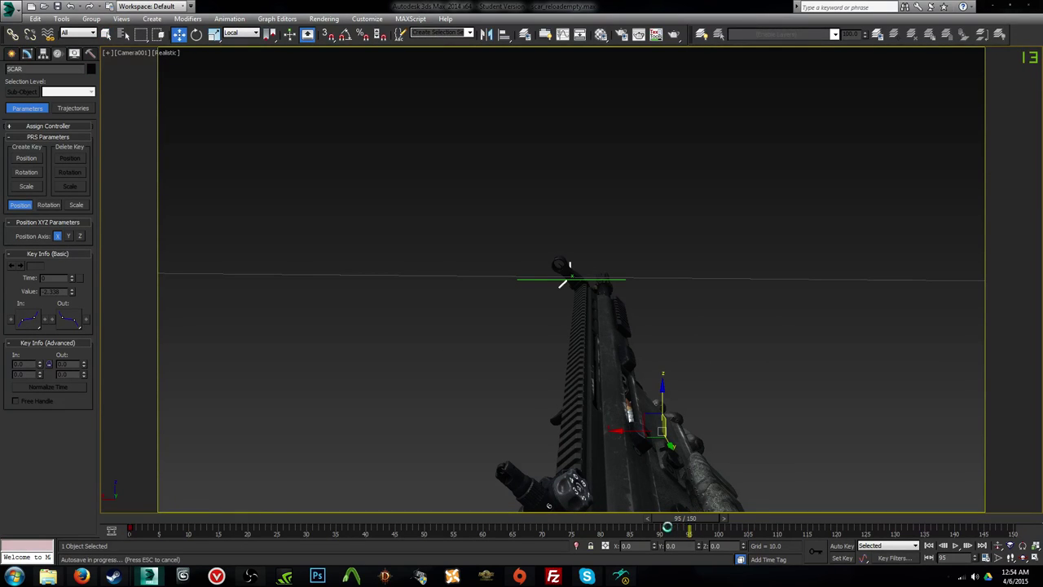
left_click_drag(682, 525, 116, 430)
key("F4")
key("F4")
key("w")
left_click(279, 301)
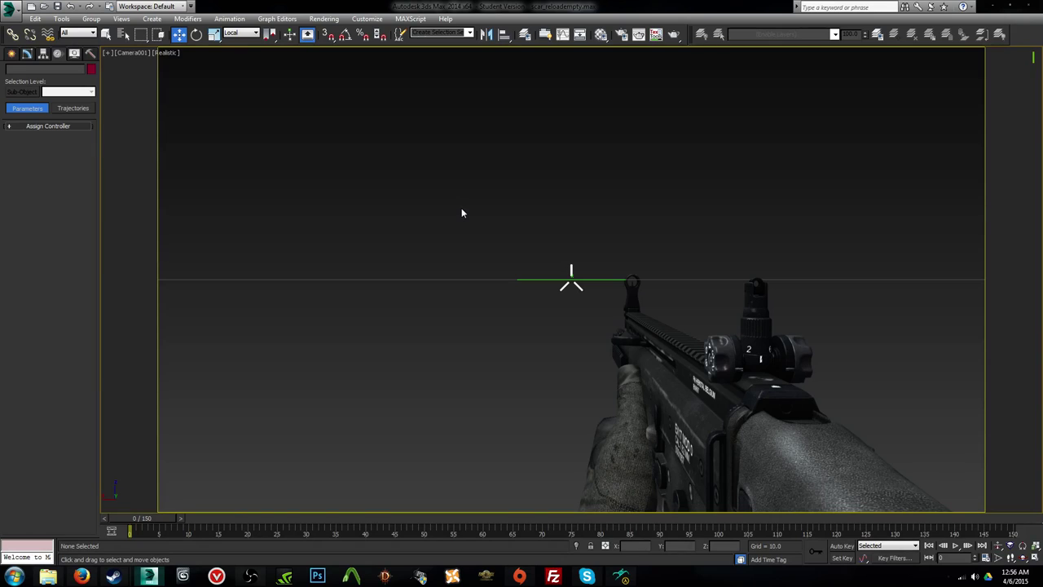
type("243145")
key("1")
key("5")
key("2")
key("1")
key("4")
key("3")
key("4")
key("2")
key("1")
key("3")
key("4")
key("2")
key("1")
key("2")
key("1")
key("4")
key("2")
key("4")
key("7")
key("4")
key("3")
key("1")
key("2")
key("1")
key("3")
key("1")
key("3")
key("1")
key("3")
key("1")
key("2")
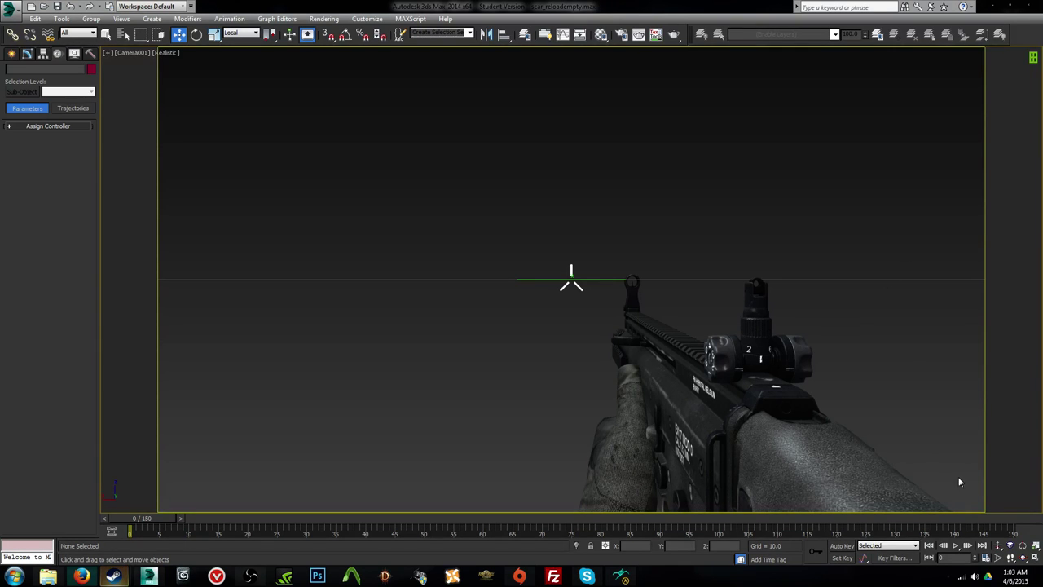
Step: Play the empty reload, select the scar_main helper with Auto Key on, and display its X Position curve at frame 135
left_click(956, 545)
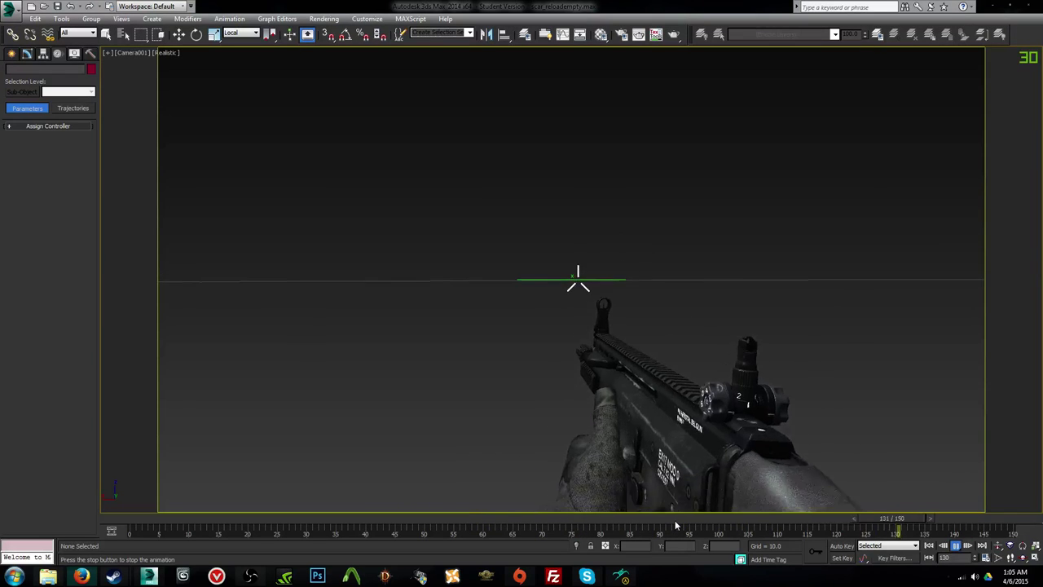
left_click_drag(675, 521, 637, 522)
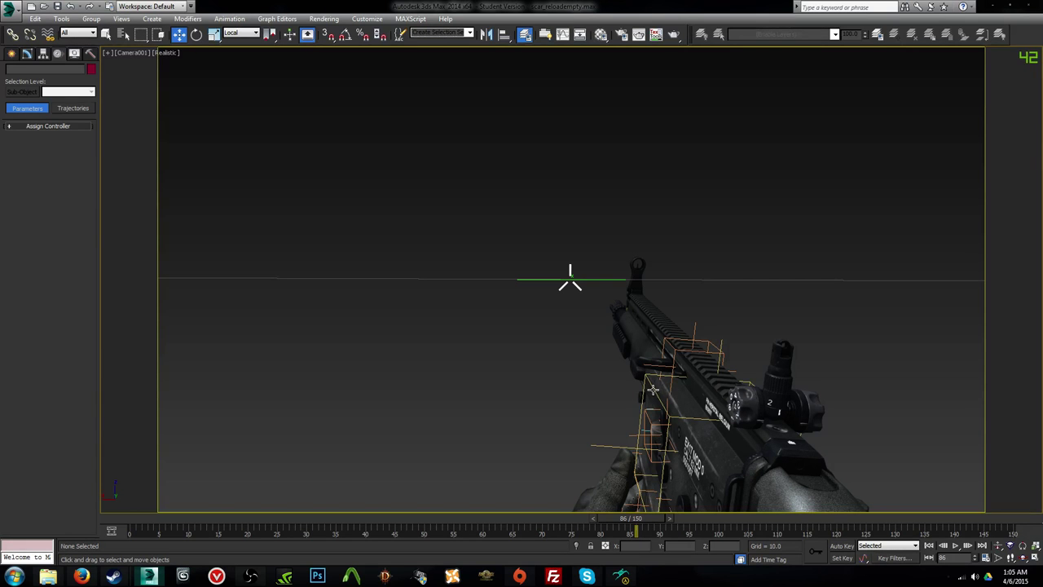
left_click(652, 389)
key("n")
left_click_drag(641, 520, 925, 489)
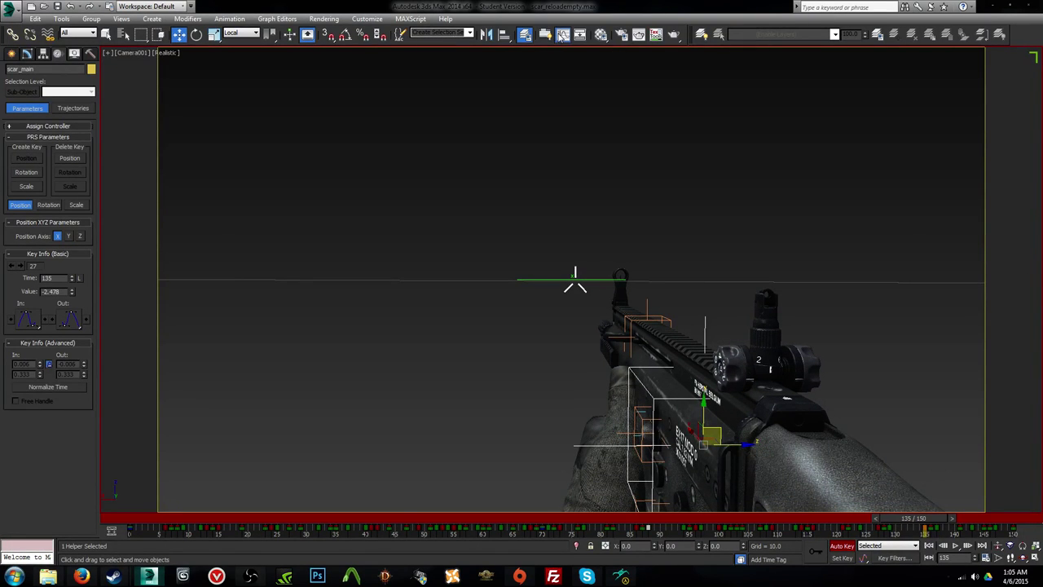
left_click(562, 34)
left_click(142, 137)
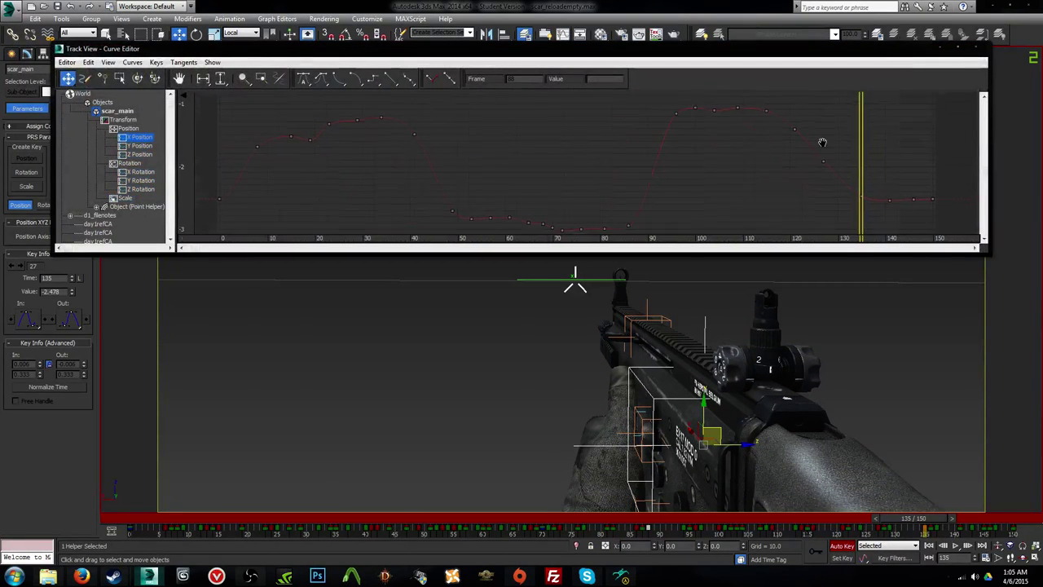
Step: Lower the X Position key near frame 126 and place it at frame 127, and move the frame 135 key to frame 134 at -2.489
scroll(699, 149, "up", 3)
middle_click_drag(822, 142, 631, 225)
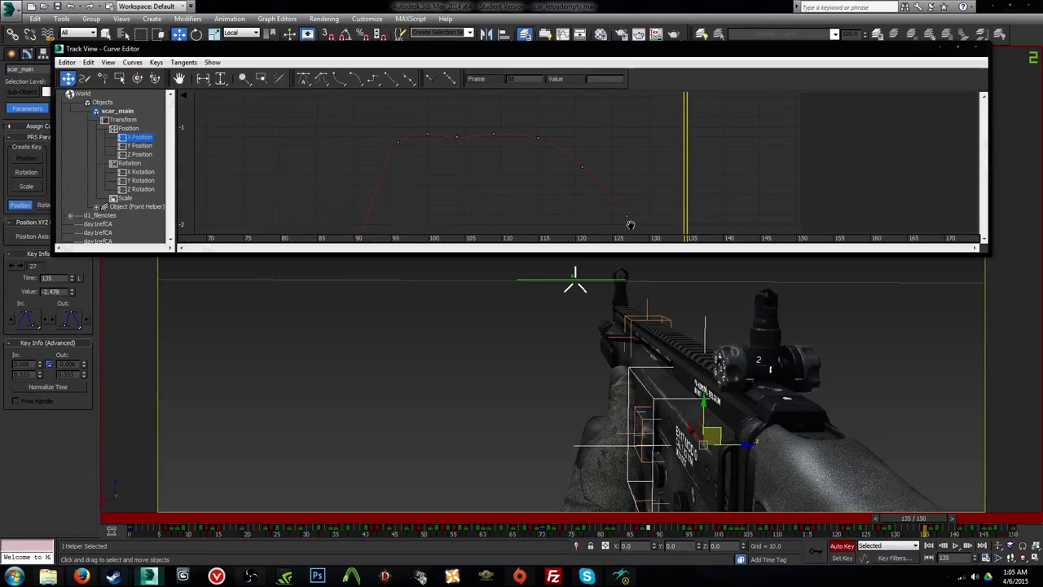
left_click_drag(685, 180, 662, 186)
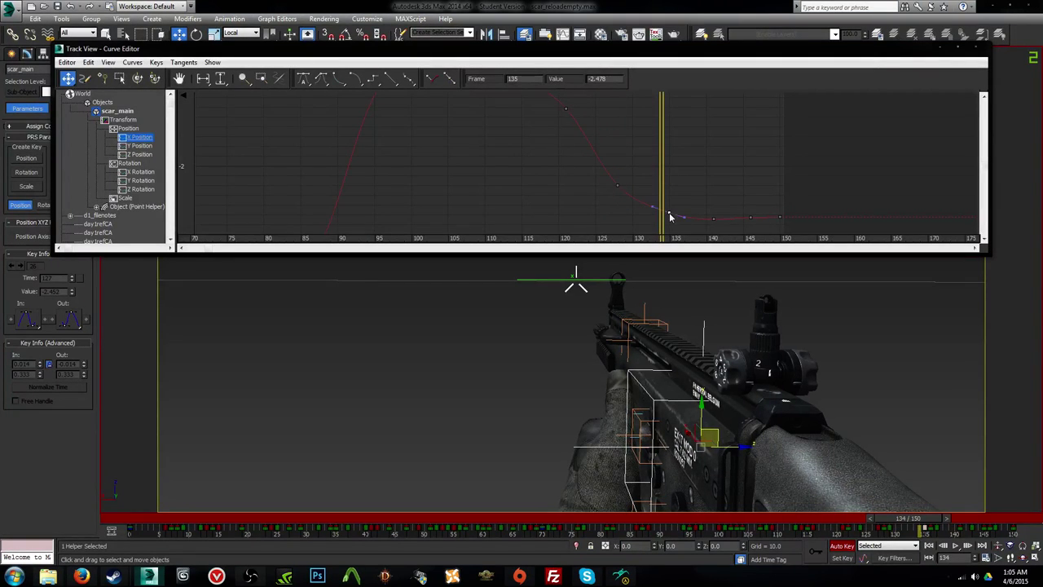
left_click_drag(662, 217, 662, 215)
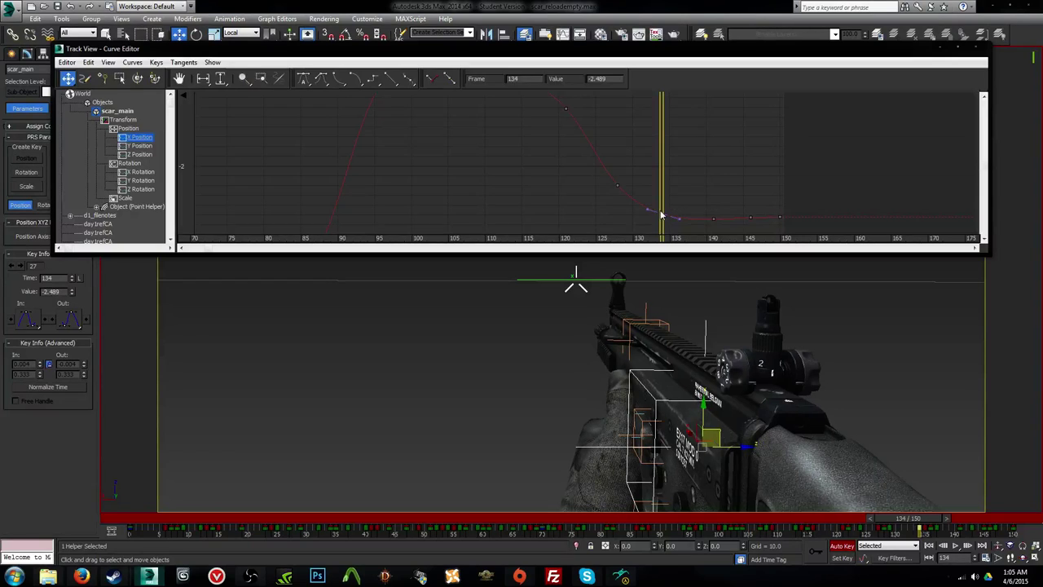
Step: Play the animation and step frame by frame through 132 to 138 to examine how the rifle settles
key("/")
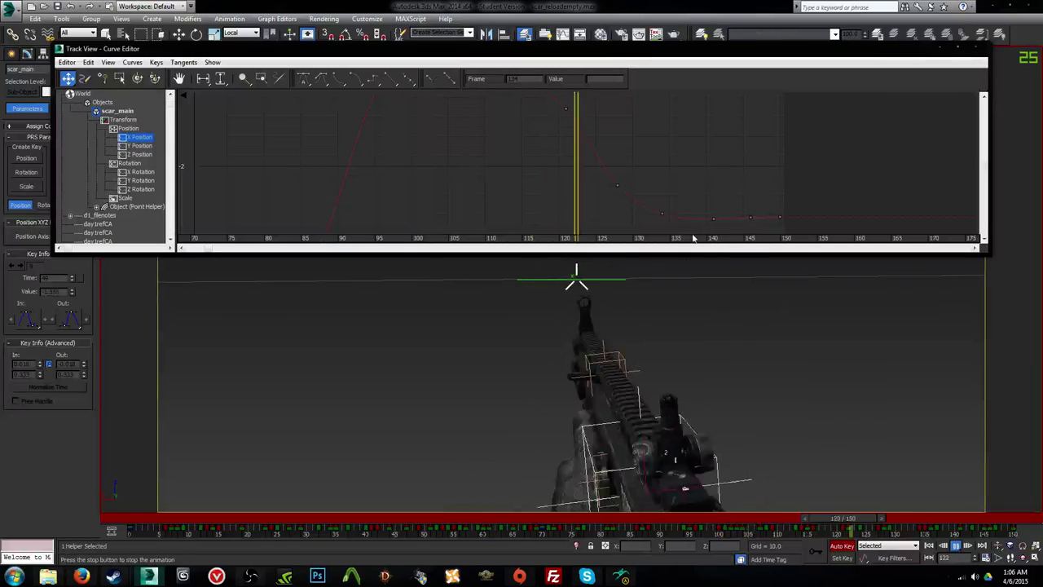
key("/")
key(".")
key(".")
key(".")
key(".")
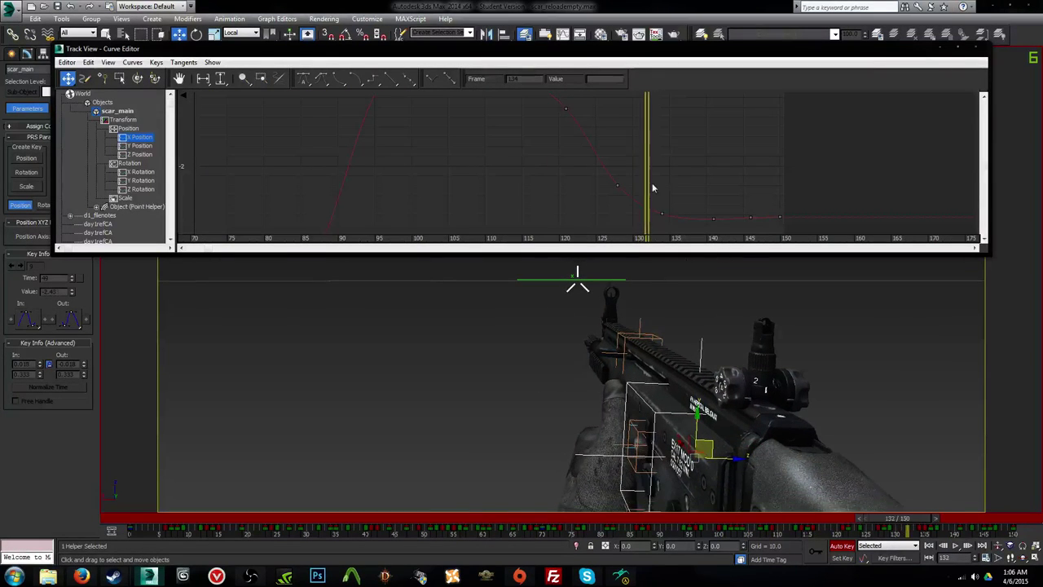
key("period")
key("period")
key("period")
key("period")
key("period")
key("period")
key("period")
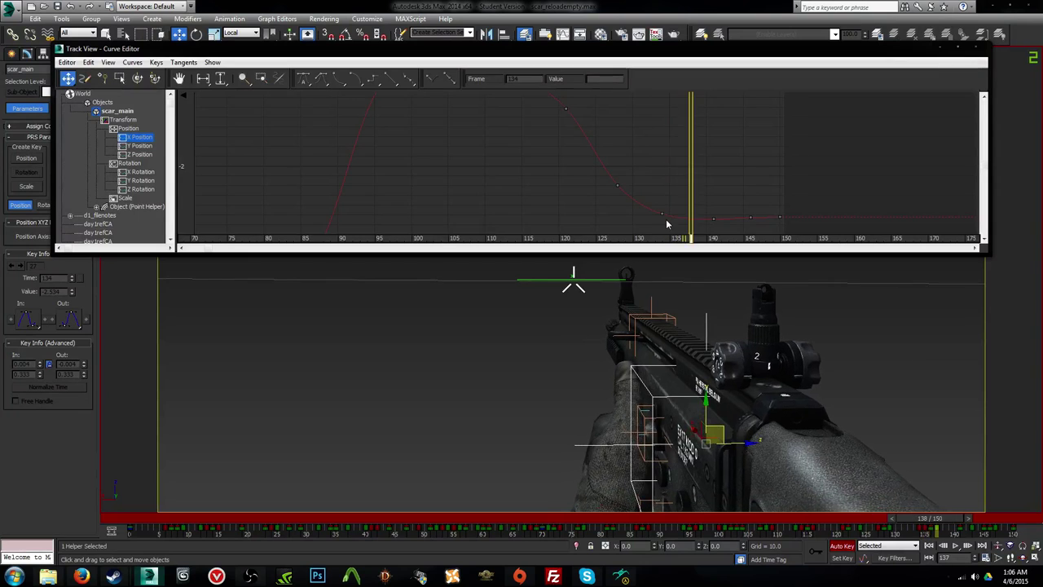
Step: Move the X Position key at frame 140 to frame 139 with value -2.561 and replay the animation
key("comma")
key("comma")
key("comma")
key("comma")
key("comma")
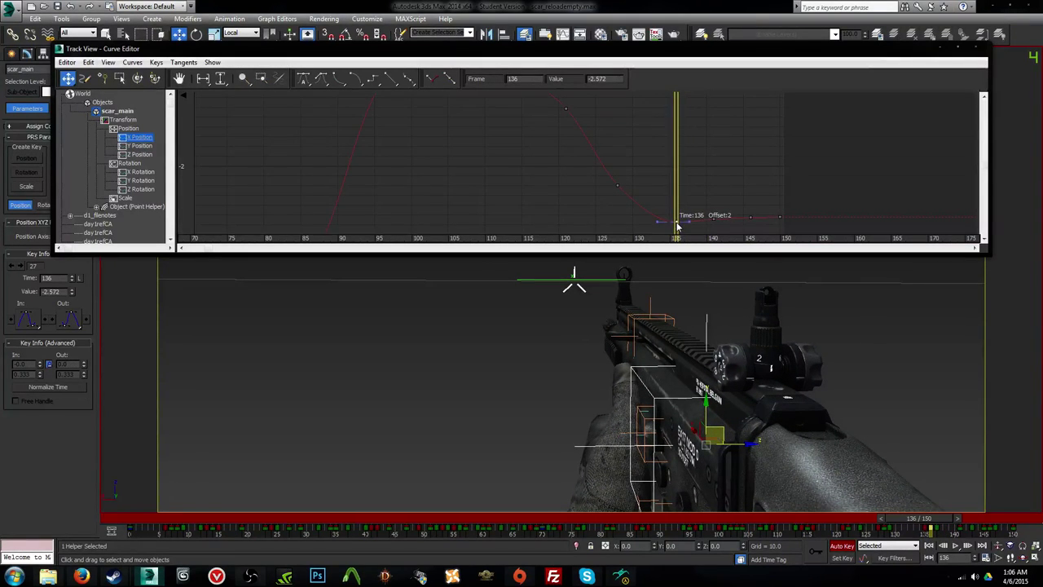
mouse_move(676, 222)
left_mouse_down()
mouse_move(611, 226)
mouse_move(764, 227)
mouse_move(677, 224)
left_mouse_up()
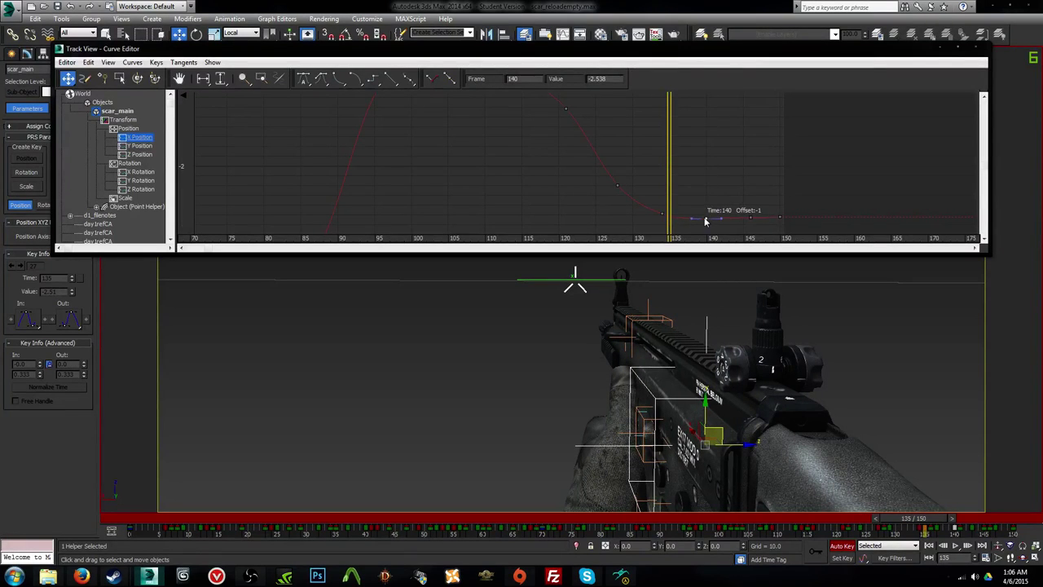
key("slash")
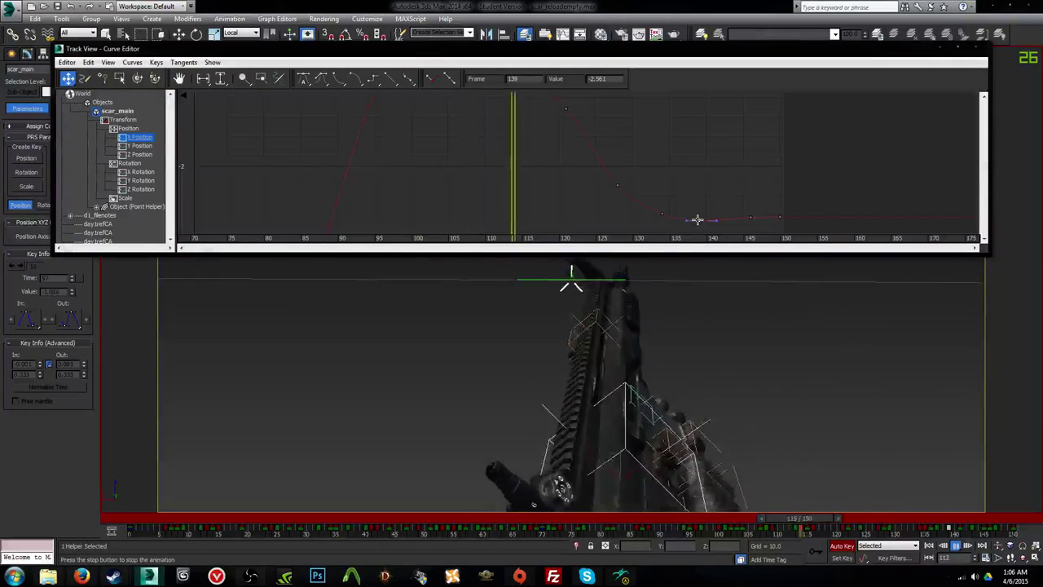
Step: Close the Curve Editor, return the animation to frame 0, and clear the selection
left_click(980, 49)
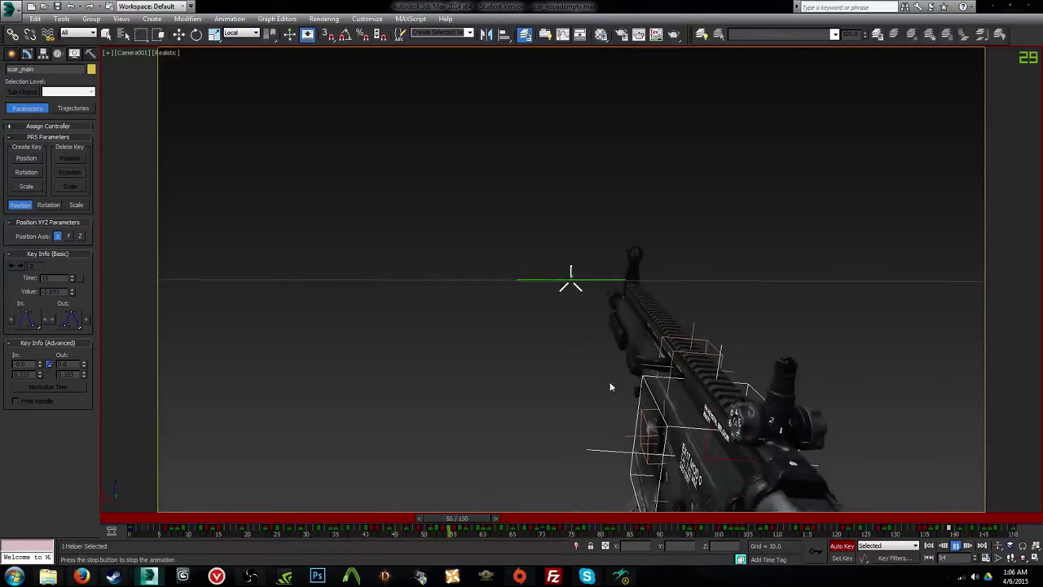
left_click_drag(589, 518, 115, 527)
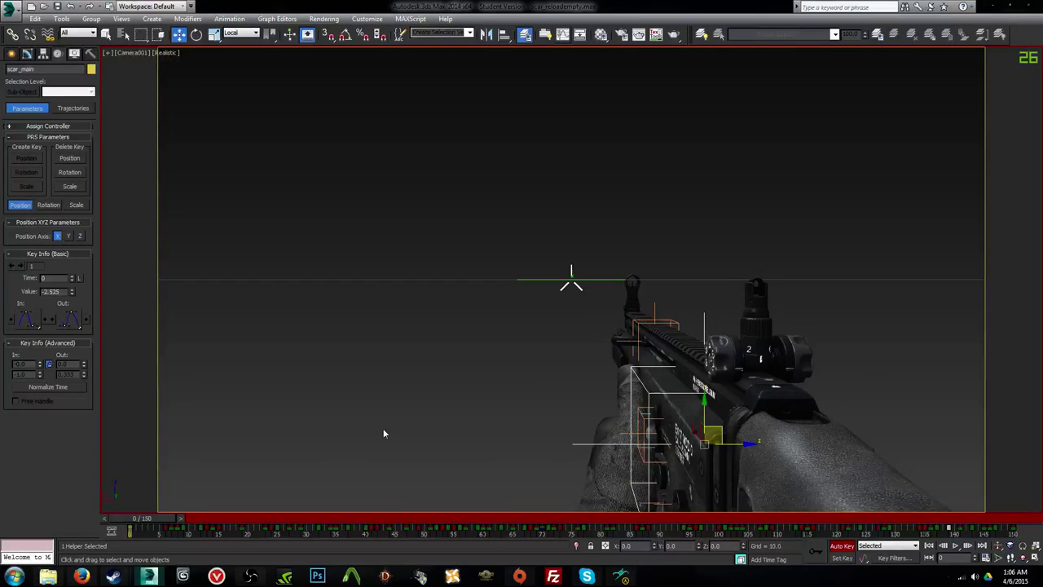
key("Home")
left_click(386, 432)
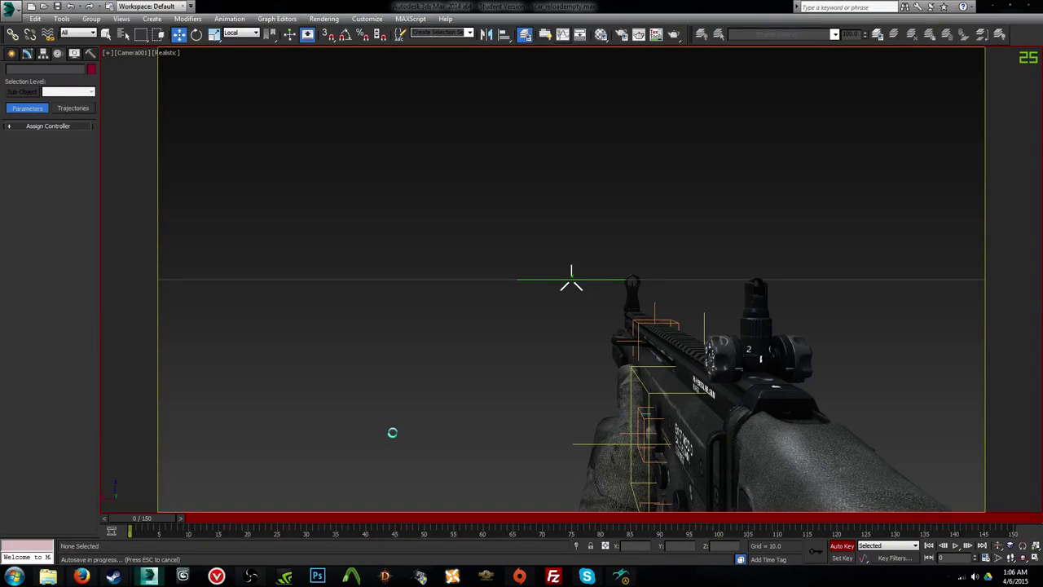
Step: Save the modified scar_reloadempty scene when prompted on opening another file, and dismiss the file browser
left_click(44, 6)
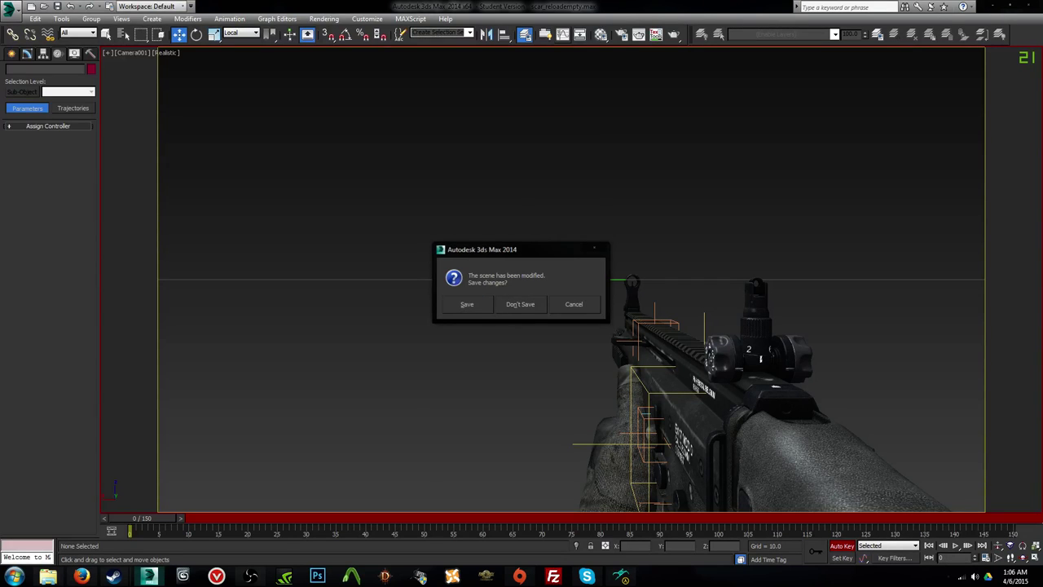
key("Return")
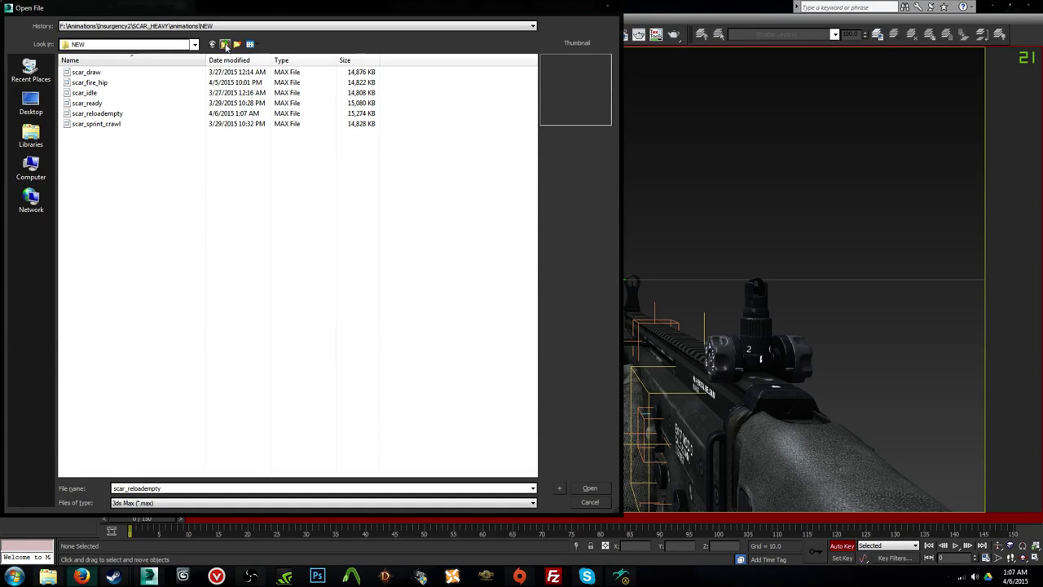
left_click(608, 12)
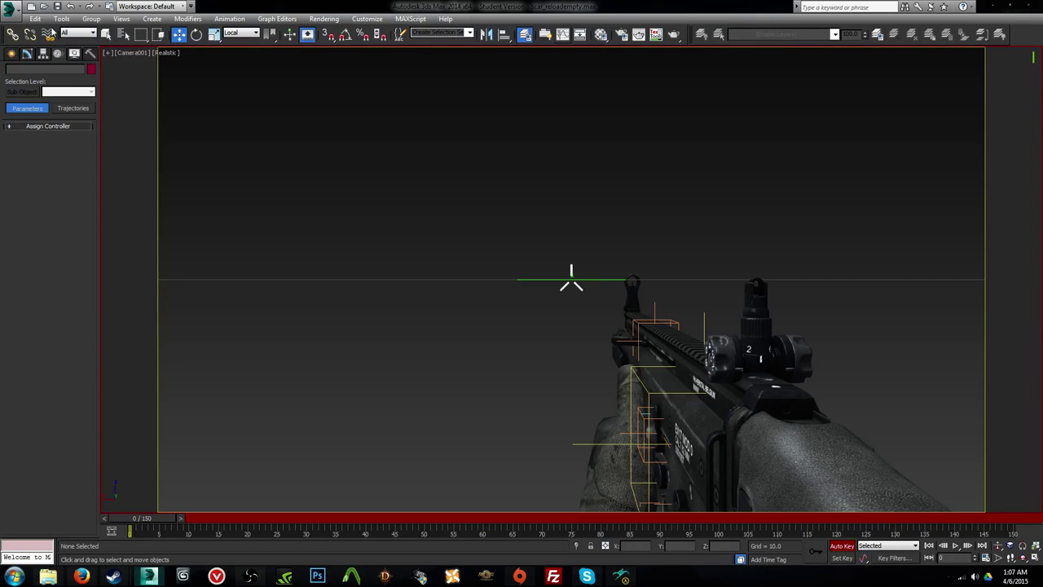
Step: Reopen the file browser, go up from the NEW folder to Animations, and look through the folders and scene files there
left_click(44, 7)
left_click(225, 45)
left_click(225, 44)
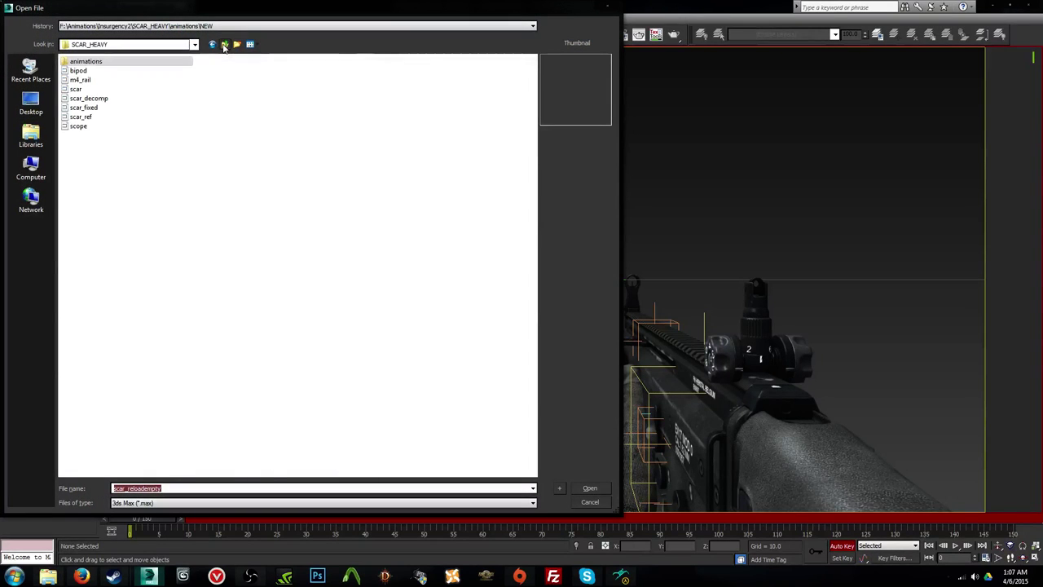
left_click(225, 44)
left_click(182, 237)
scroll(183, 238, "down", 10)
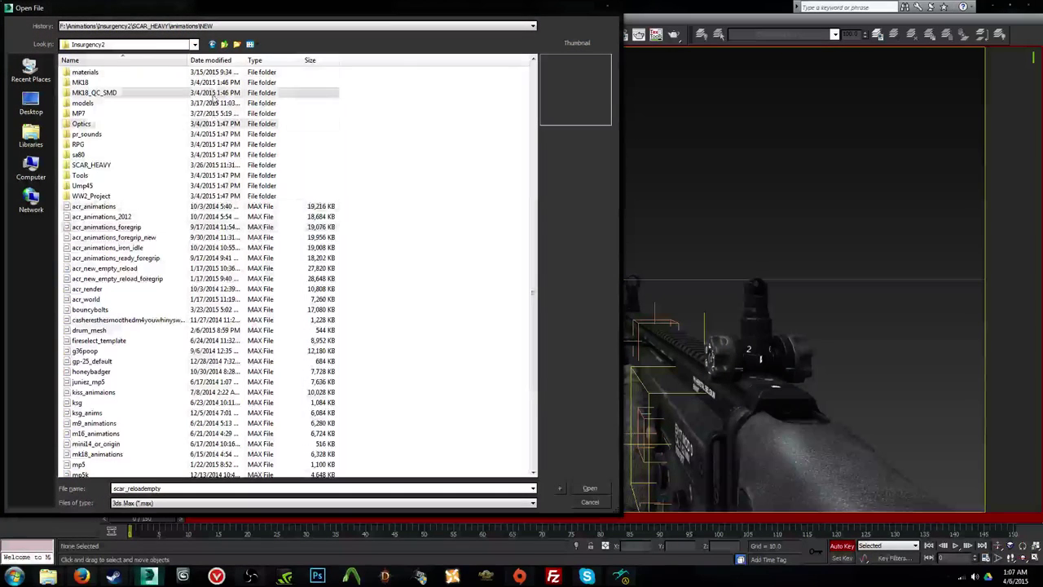
left_click(225, 45)
scroll(203, 210, "down", 11)
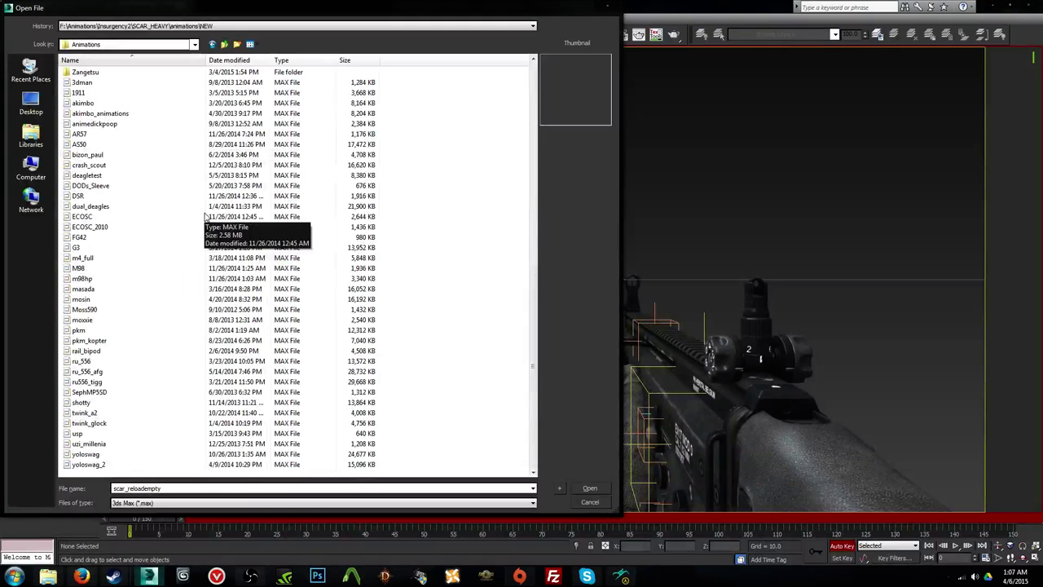
scroll(205, 217, "up", 1)
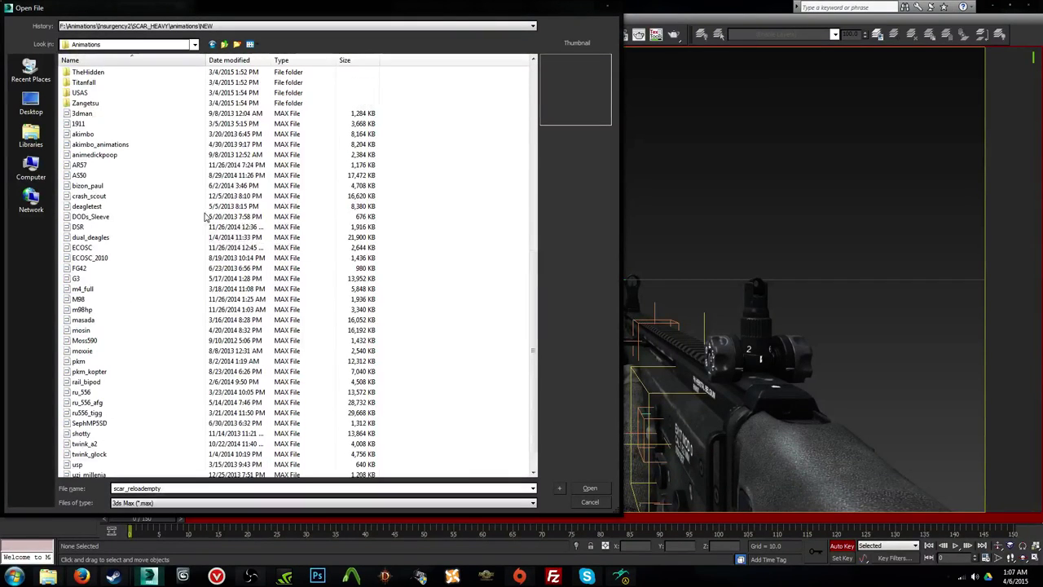
scroll(205, 217, "up", 11)
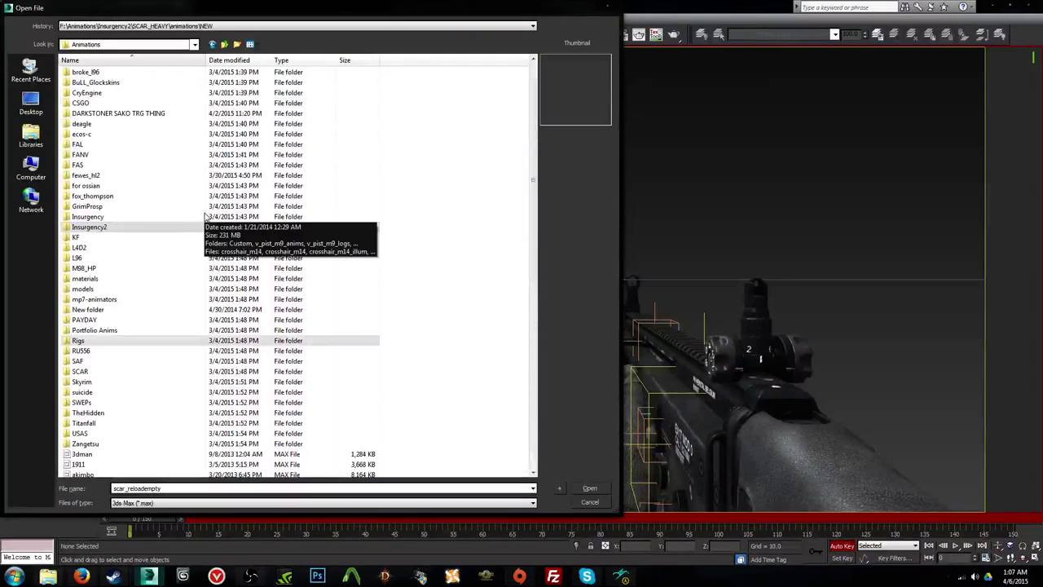
scroll(206, 217, "up", 1)
Step: Check the models and GrimProsp folders for a scene to open, and look over the Animations file list again
double_click(204, 321)
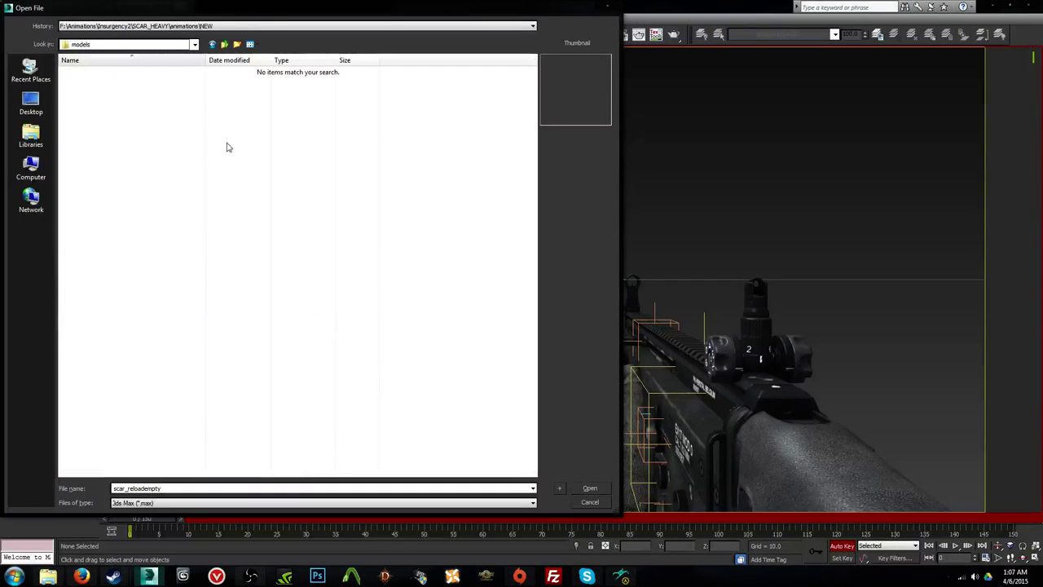
left_click(225, 45)
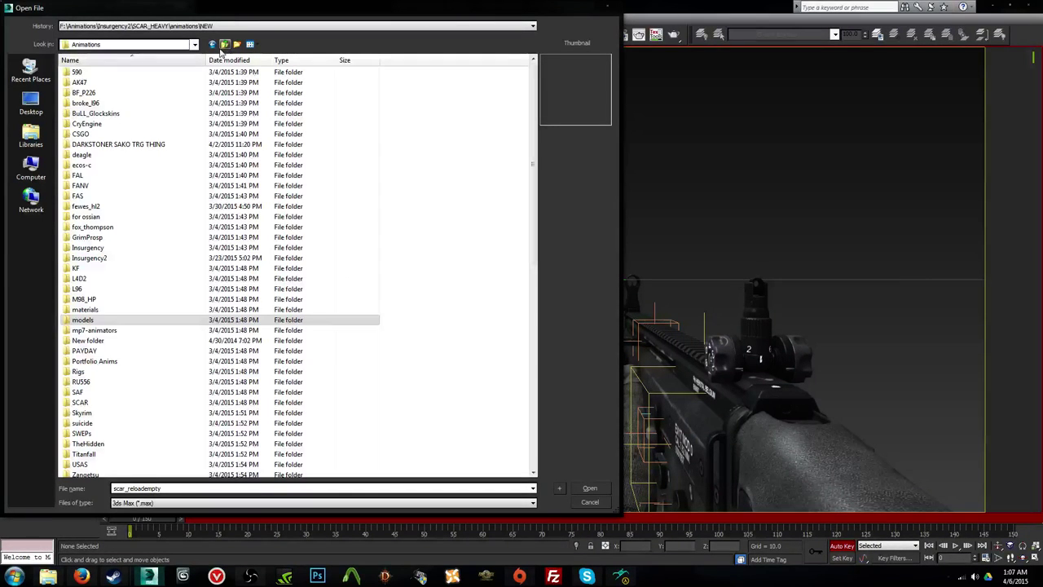
double_click(155, 238)
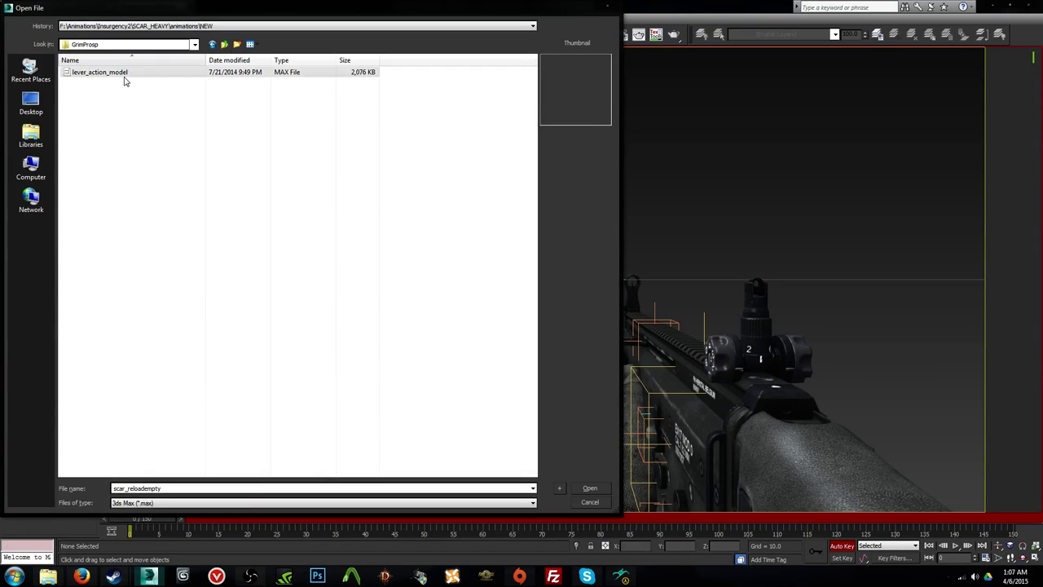
left_click(134, 75)
left_click(226, 45)
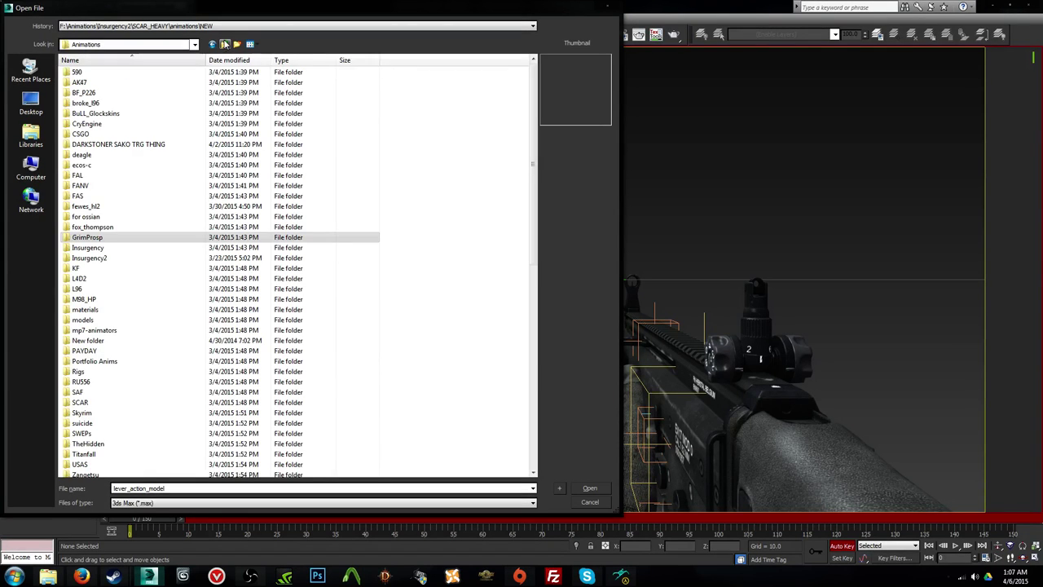
scroll(218, 200, "down", 1)
scroll(218, 202, "down", 12)
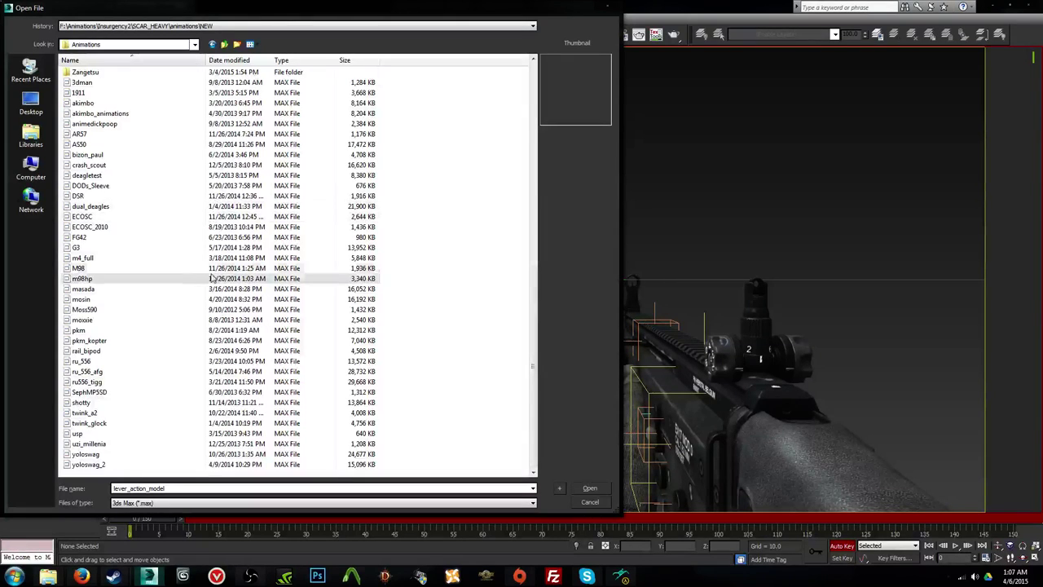
Step: Browse from Computer to the Downloads folder and look inside LINK_HW_IK_RIG's scripts and sfm subfolders for a scene
left_click(31, 168)
double_click(342, 82)
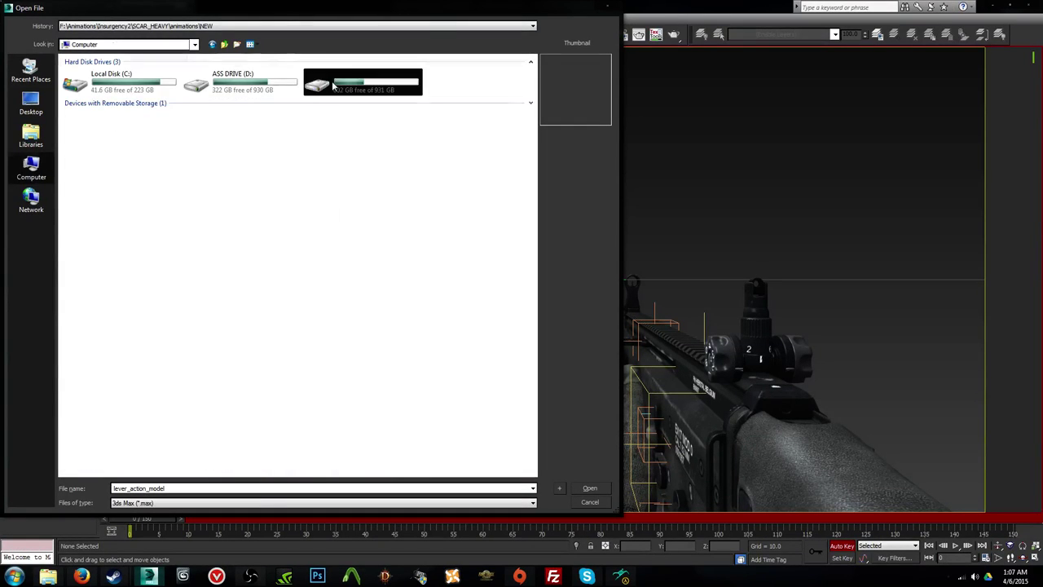
double_click(196, 94)
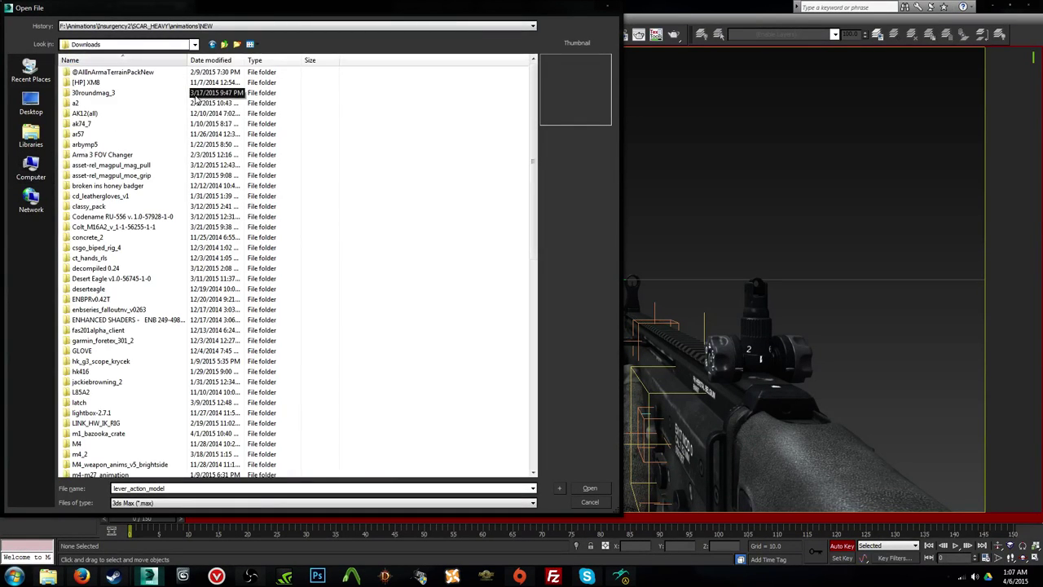
scroll(195, 97, "down", 2)
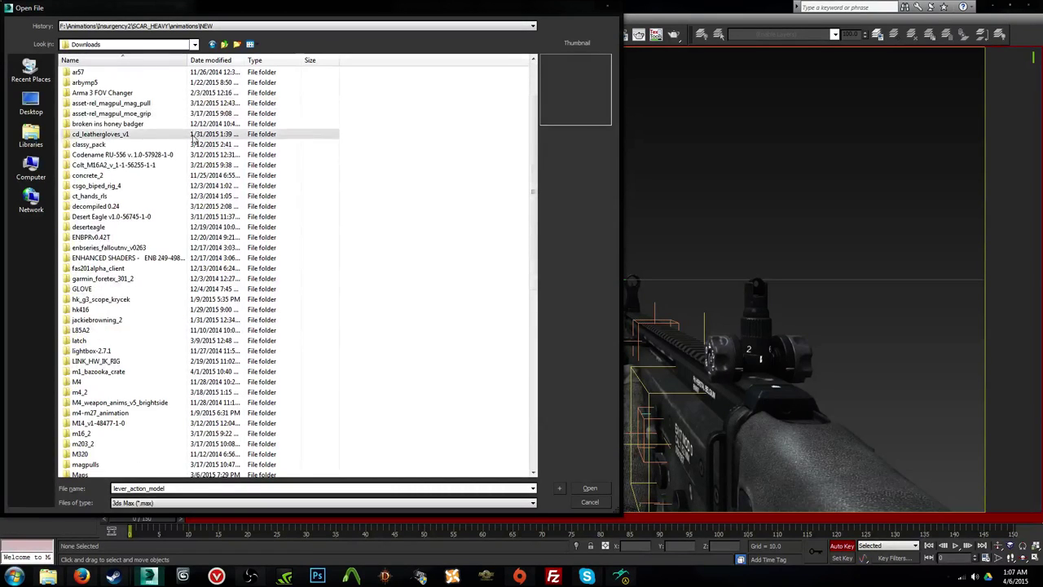
double_click(140, 362)
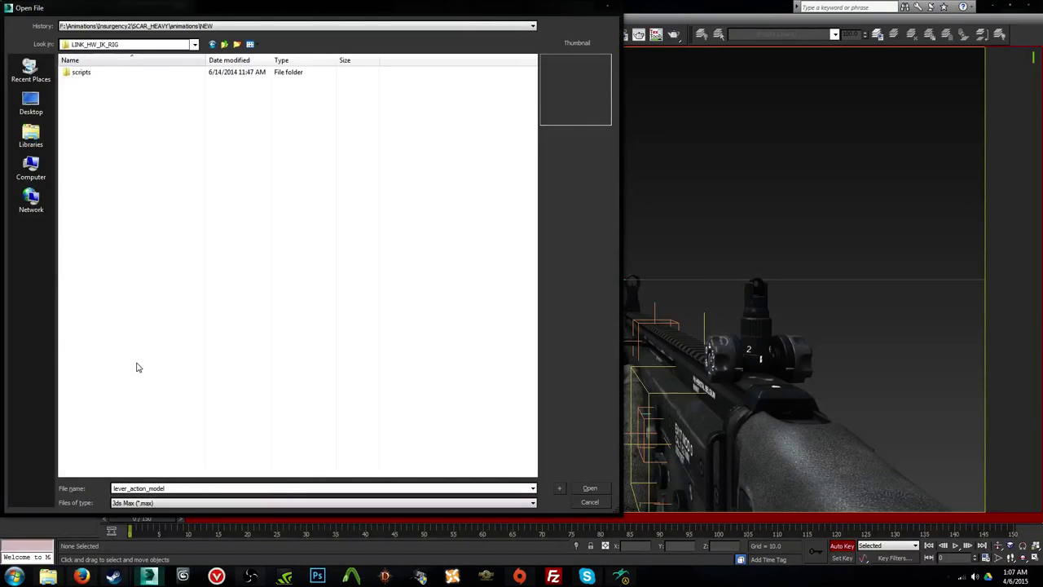
double_click(126, 72)
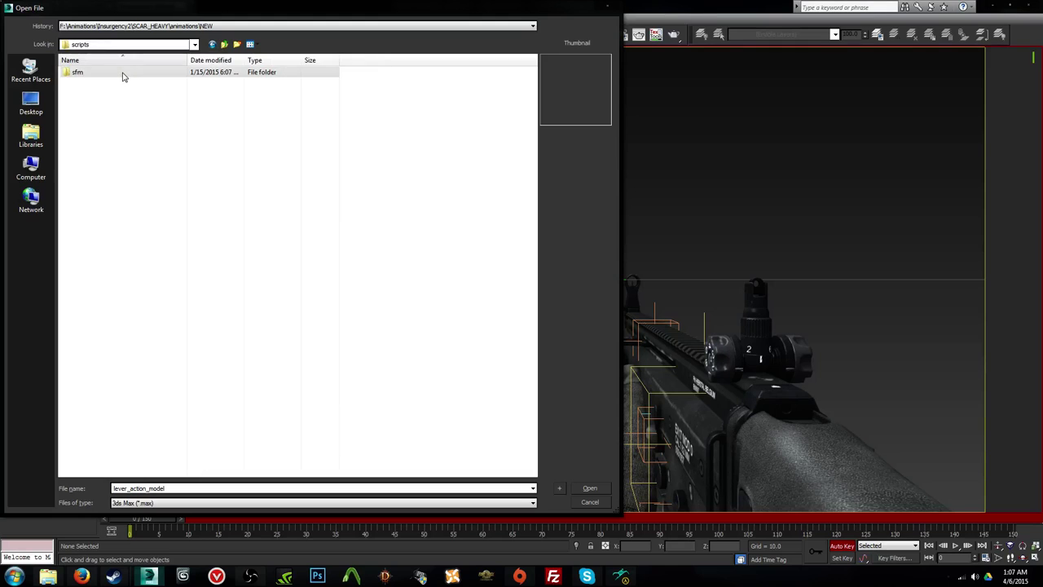
double_click(126, 73)
double_click(123, 74)
Step: Go back up to the Downloads folder and look through its subfolders, opening Porn Link(s)
left_click(224, 46)
left_click(224, 46)
left_click(225, 46)
left_click(224, 46)
scroll(223, 257, "down", 5)
scroll(225, 260, "down", 4)
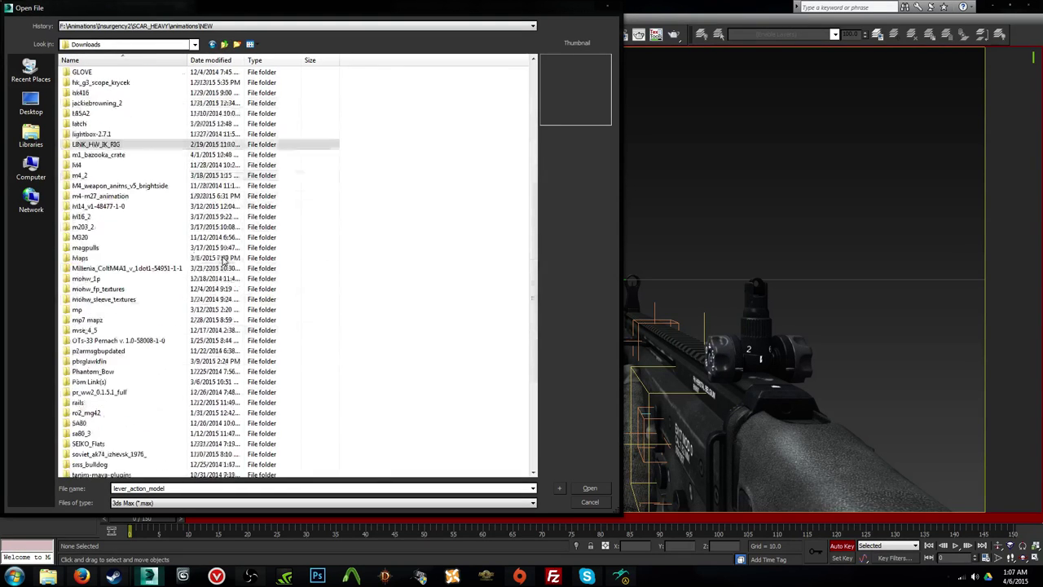
left_click(224, 258)
scroll(224, 261, "down", 3)
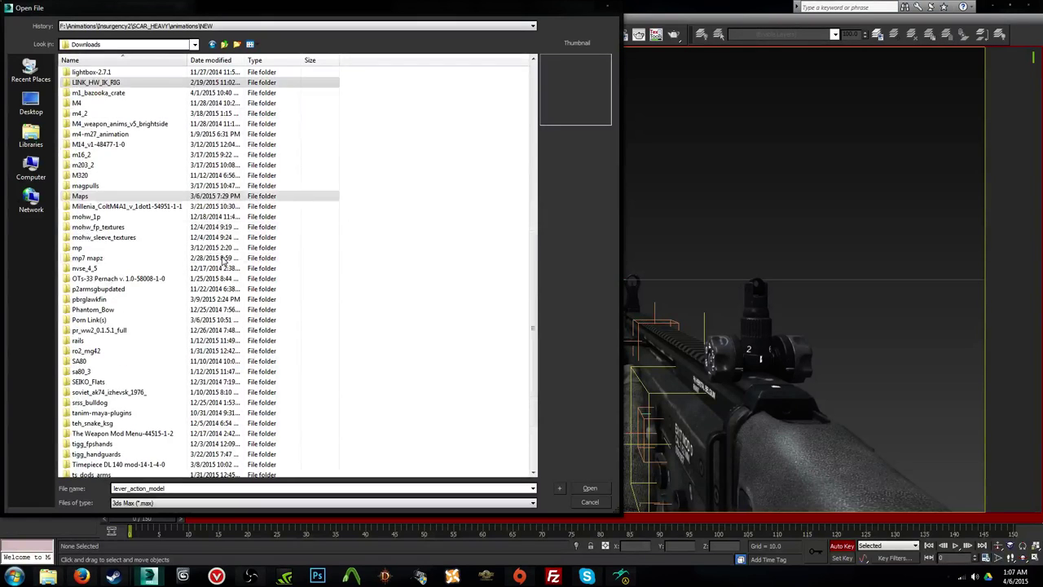
scroll(224, 258, "down", 1)
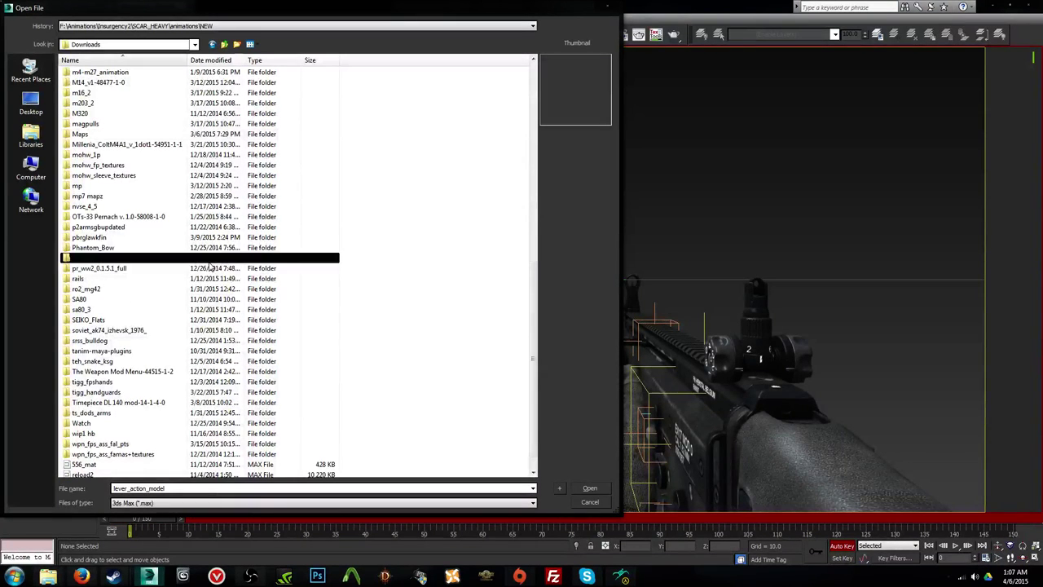
double_click(224, 259)
Step: Compare the thumbnails of the Link scene files and open link_anim2
left_click(118, 91)
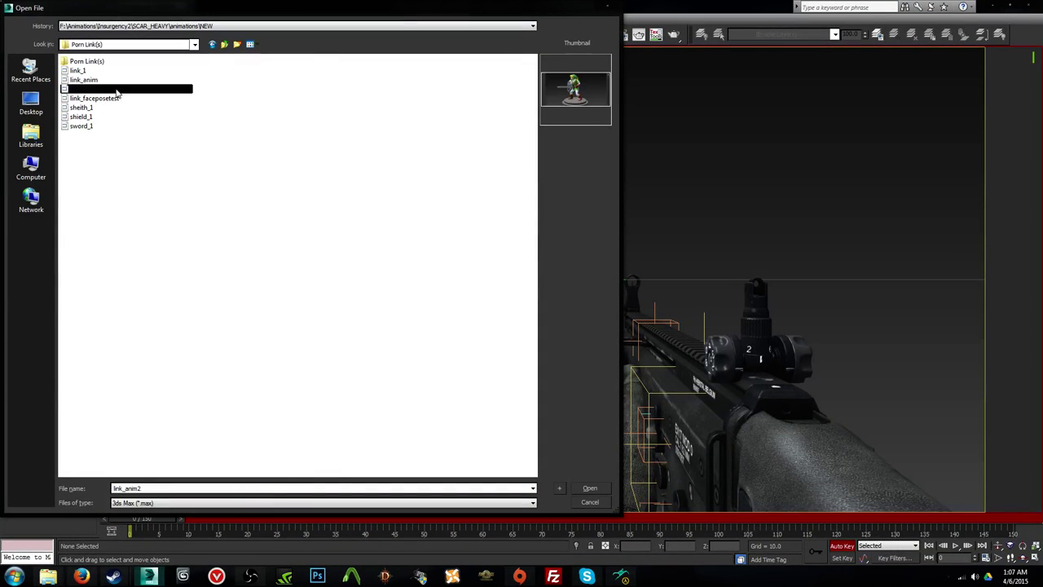
left_click(121, 72)
left_click(122, 80)
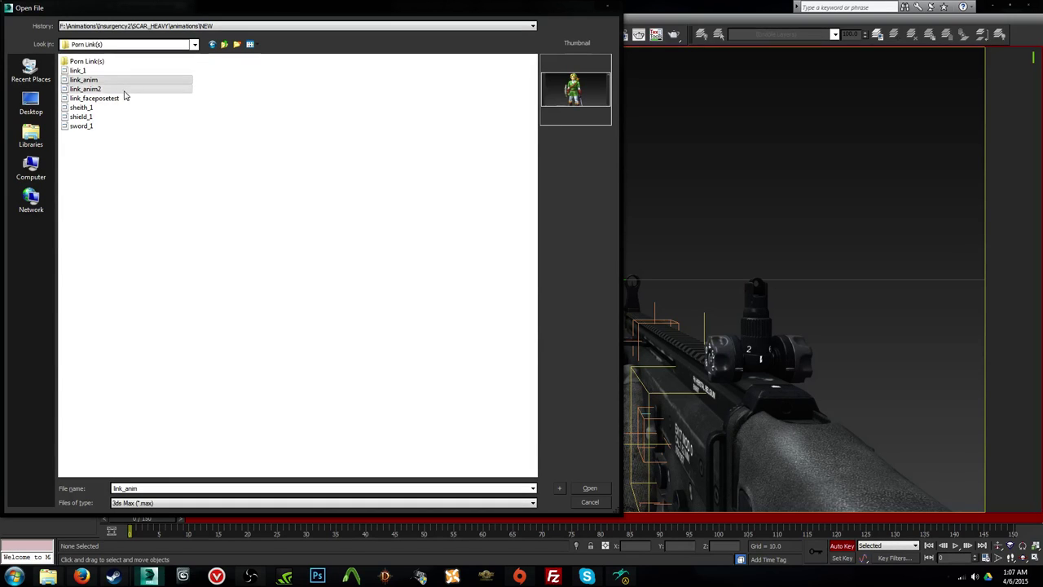
left_click(124, 101)
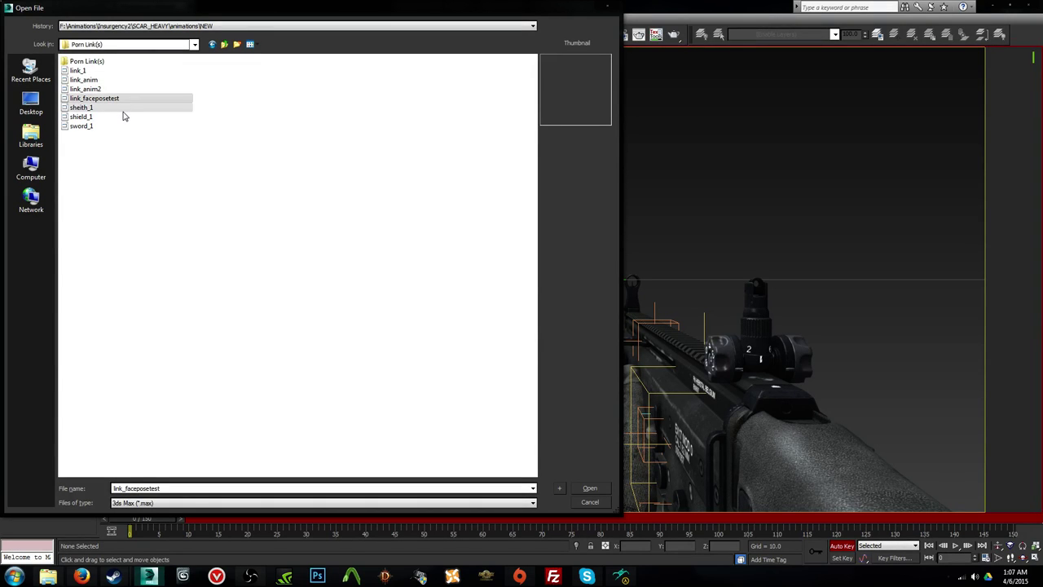
left_click(123, 110)
left_click(122, 96)
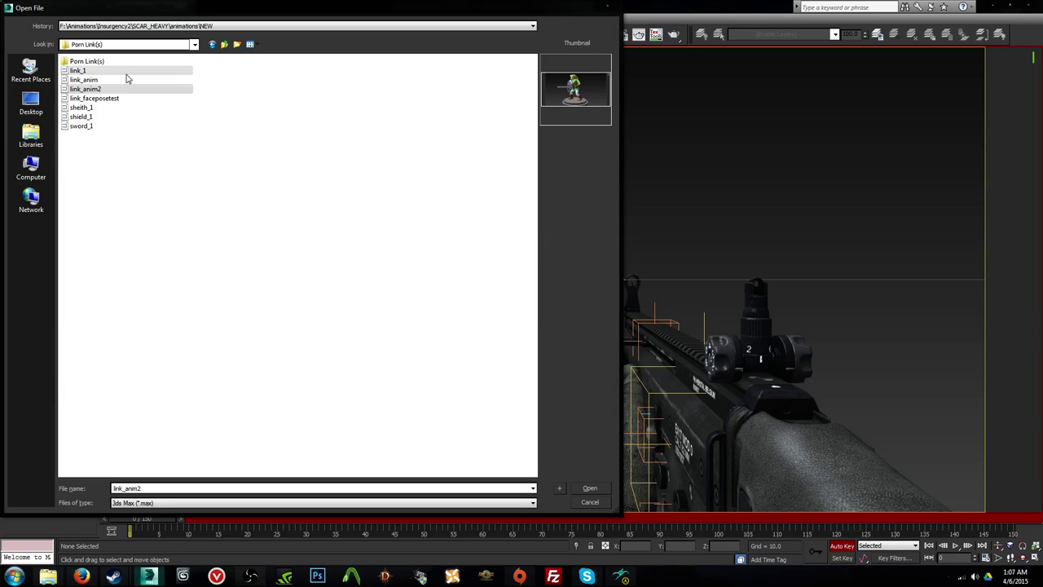
left_click(126, 71)
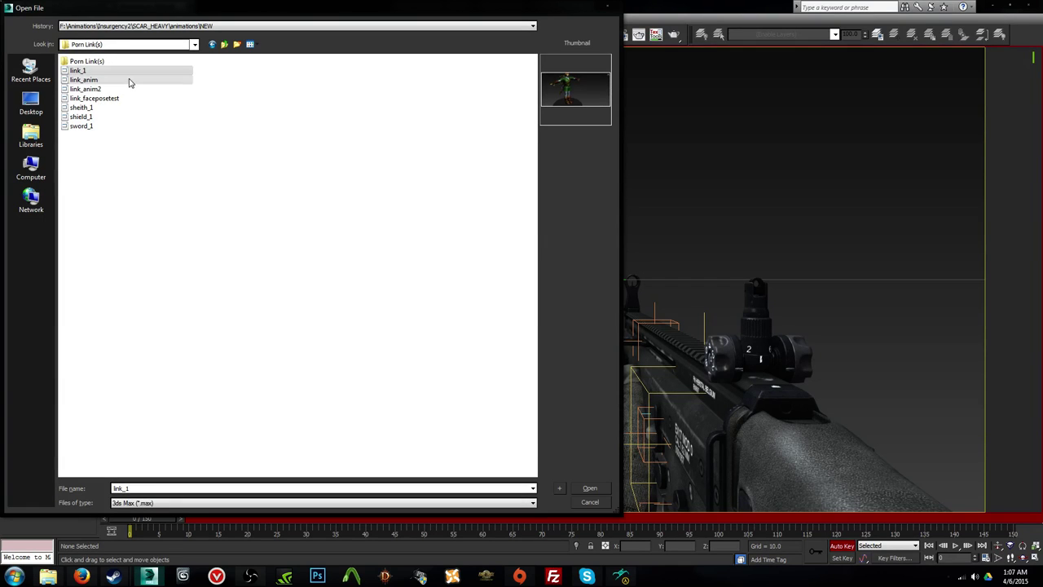
left_click(128, 79)
left_click(129, 89)
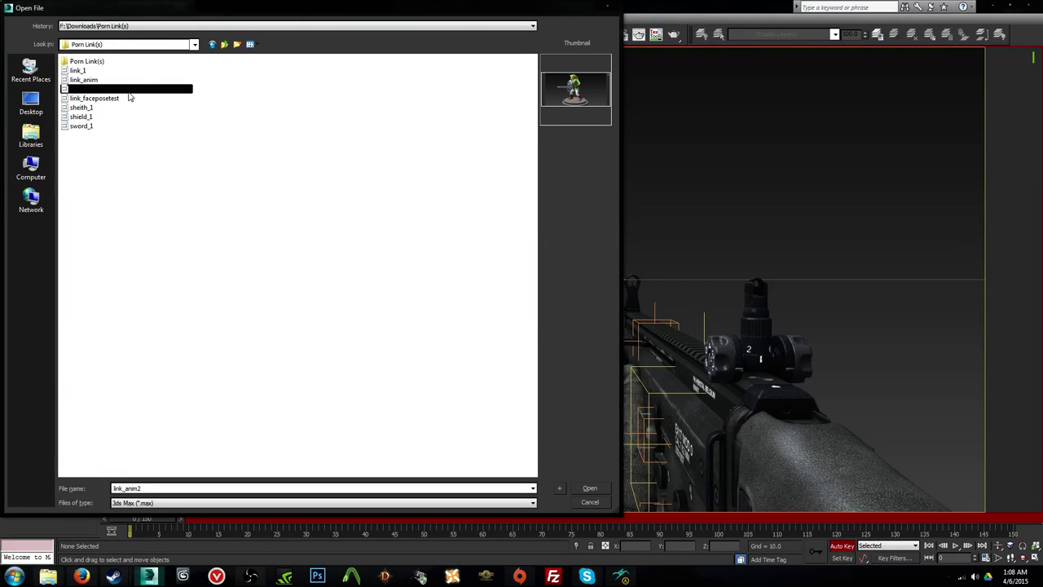
key("Return")
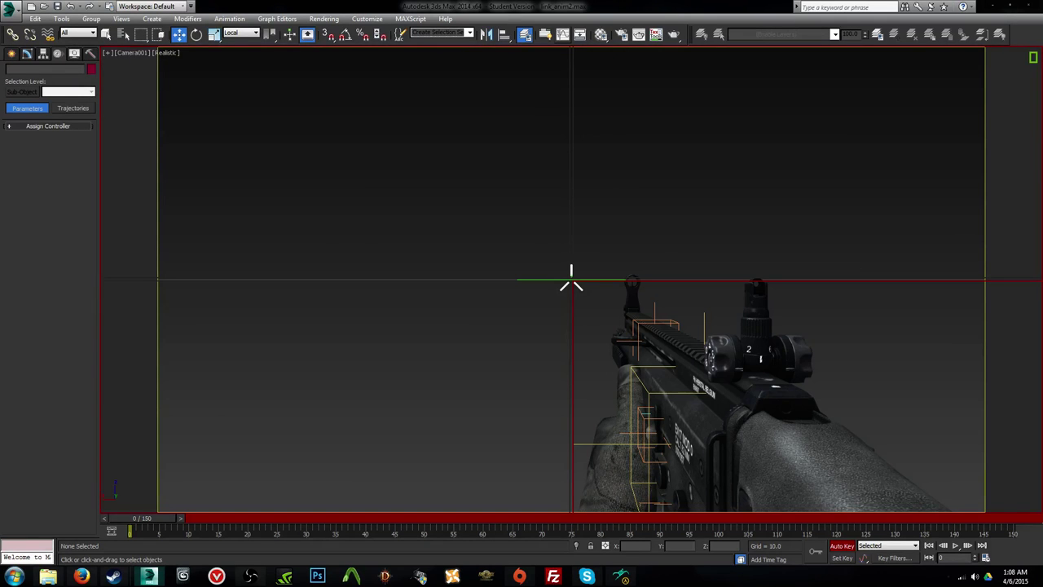
Step: View the posed Link model in Perspective from several sides, select the shield control and briefly check the edged-faces display
key("p")
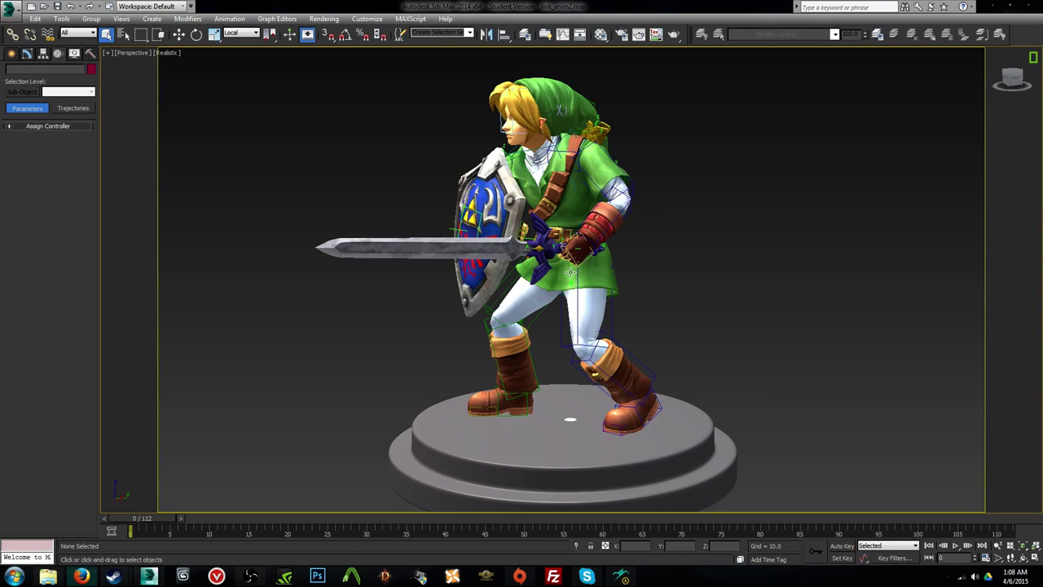
middle_click_drag(570, 273, 625, 158, "alt")
key("w")
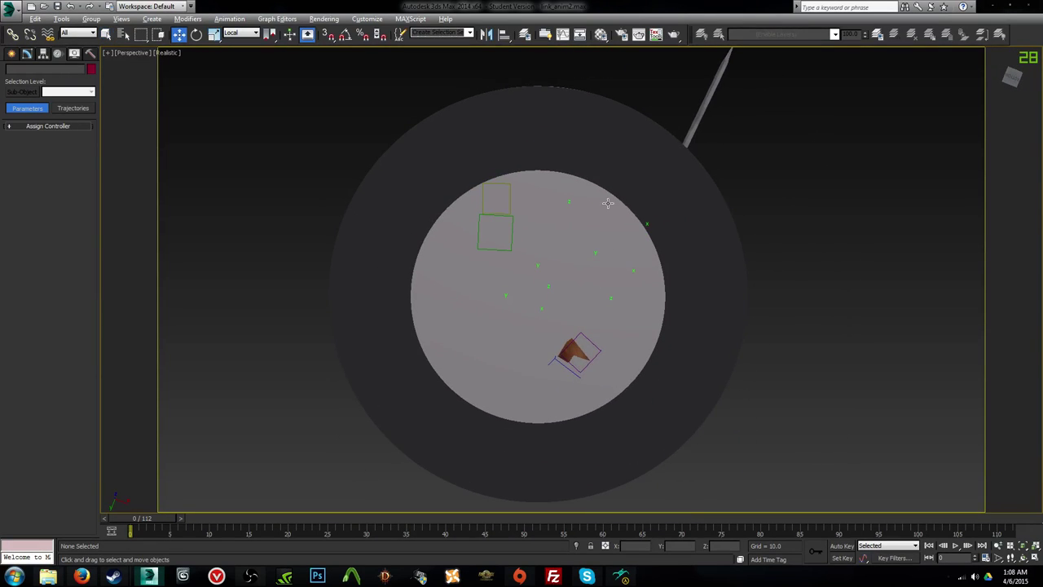
middle_click_drag(608, 203, 499, 325, "alt")
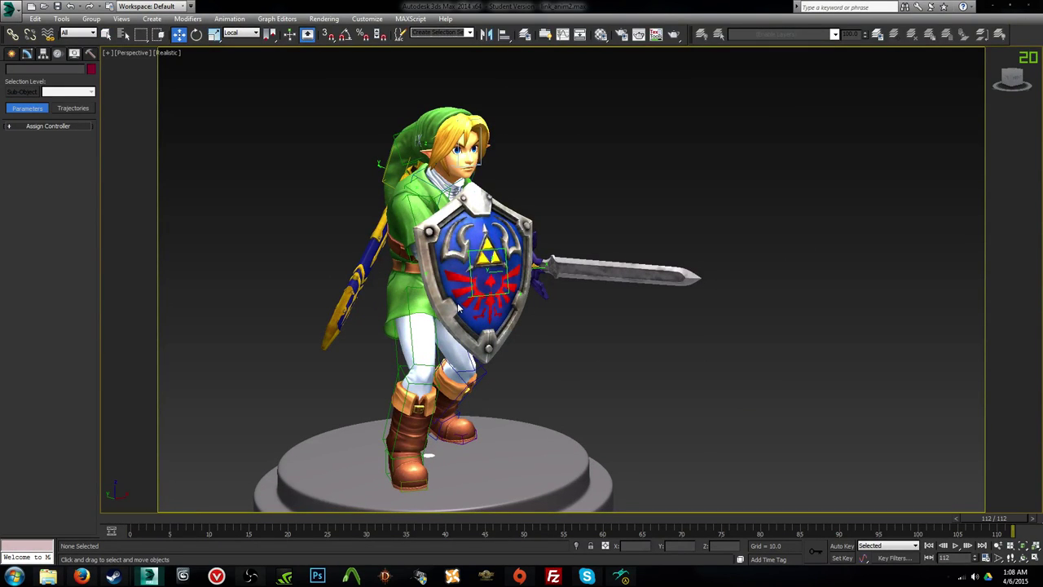
middle_click_drag(458, 308, 554, 324)
scroll(563, 324, "up", 4)
middle_click_drag(443, 324, 588, 319, "alt")
left_click(599, 308)
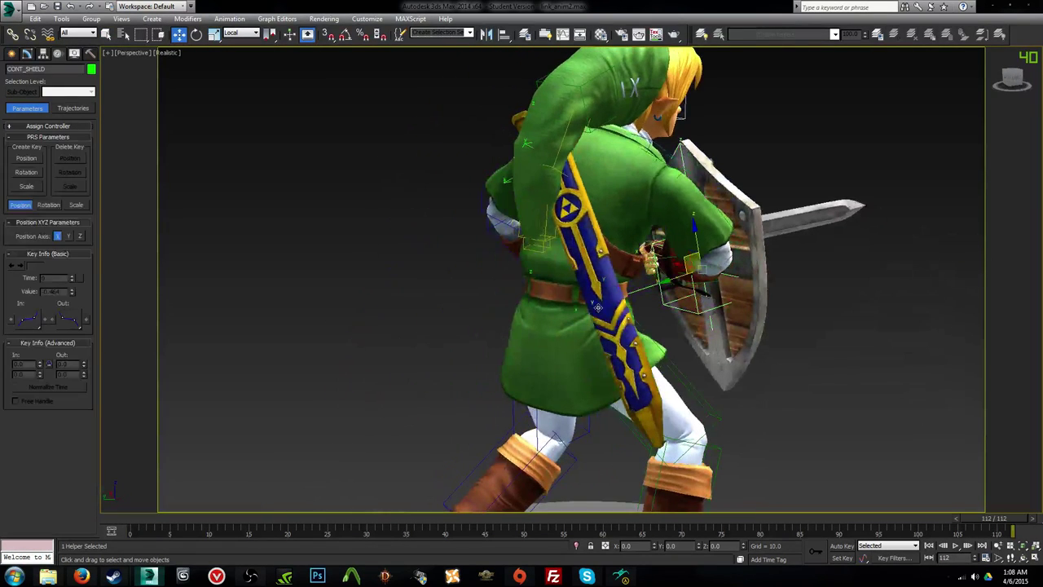
middle_click_drag(506, 303, 578, 307, "alt")
key("F4")
key("F4")
middle_click_drag(649, 272, 569, 277)
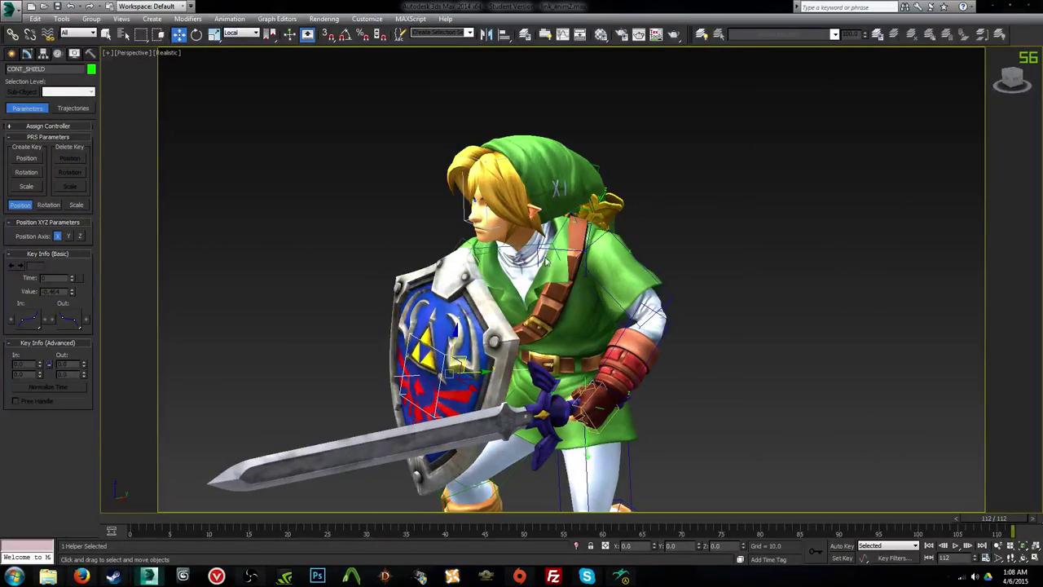
Step: Turn on Auto Key and rotate the CONT_SWORD control at frame 112 to try different sword angles
key("n")
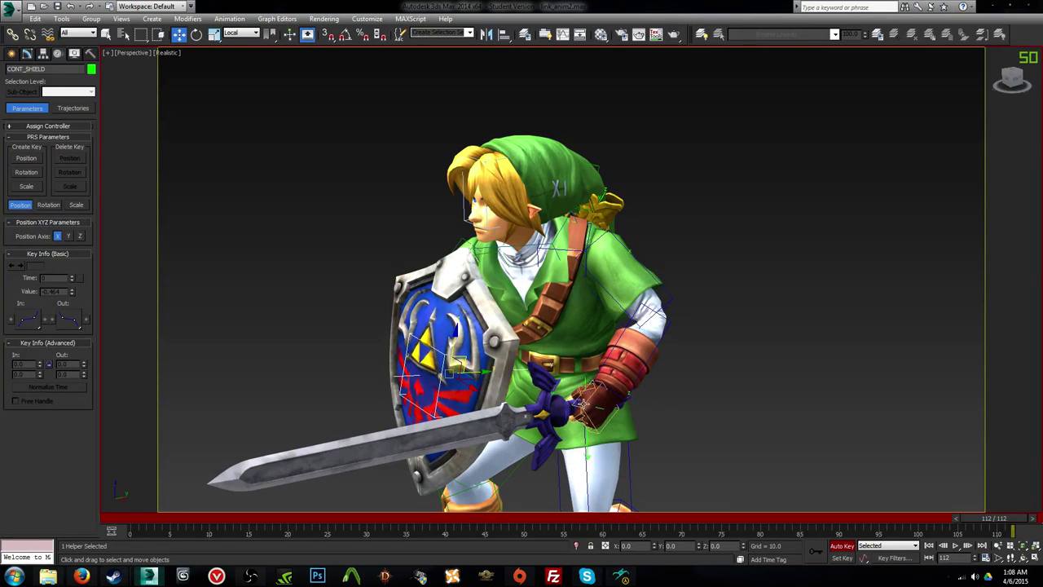
left_click(593, 400)
left_click(585, 379)
left_click_drag(585, 379, 574, 398)
middle_click_drag(574, 398, 521, 358, "alt")
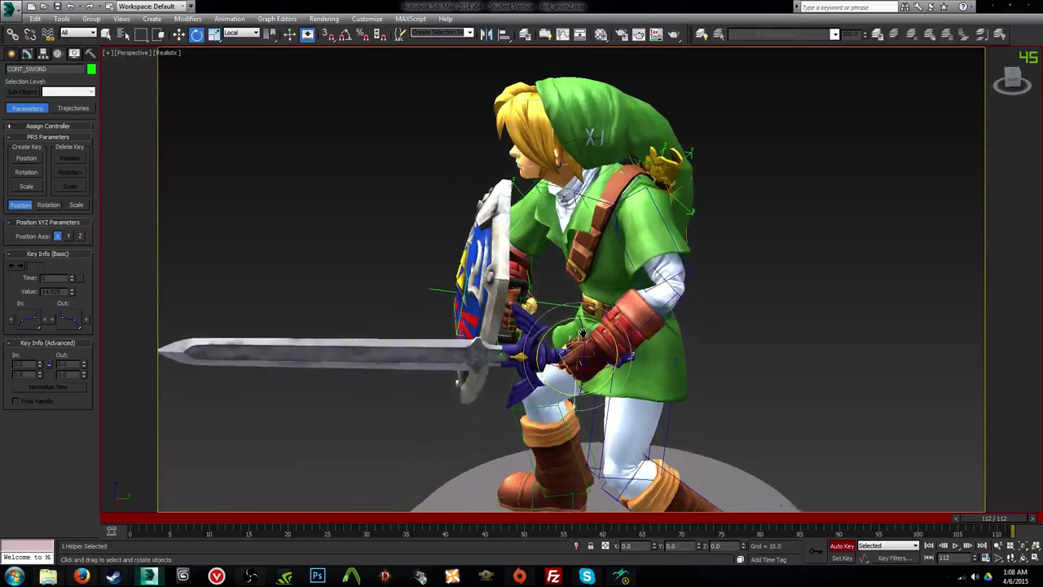
mouse_move(560, 324)
left_mouse_down()
mouse_move(541, 336)
mouse_move(619, 320)
mouse_move(566, 330)
mouse_move(593, 322)
mouse_move(604, 292)
mouse_move(526, 347)
mouse_move(611, 287)
mouse_move(569, 317)
left_mouse_up()
middle_click_drag(569, 316, 642, 313, "alt")
left_click_drag(599, 342, 509, 350)
left_click_drag(618, 381, 583, 400)
middle_click_drag(583, 400, 570, 451, "alt")
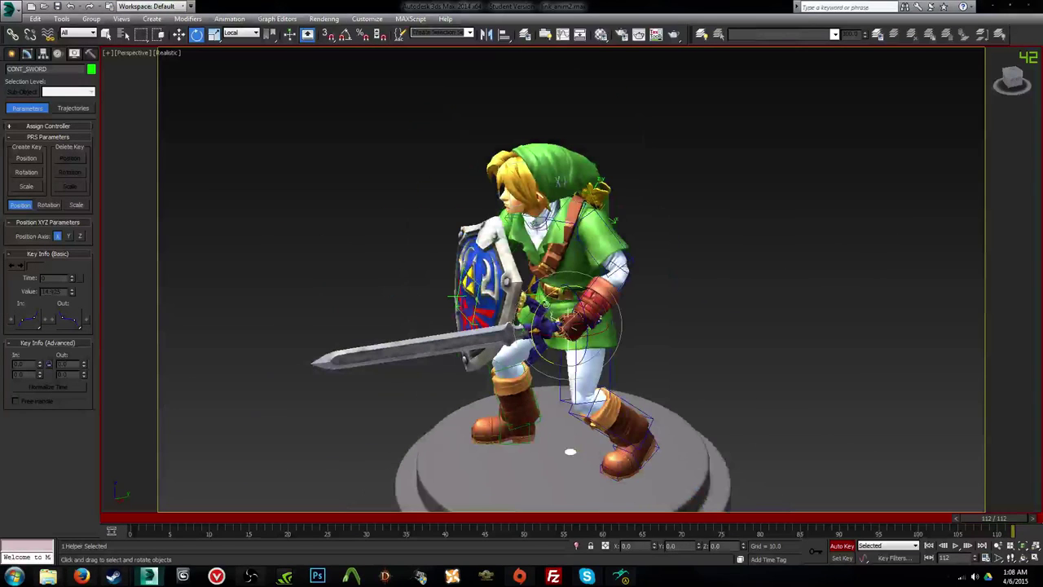
Step: Open the link_1 scene without saving the changes made to link_anim2
left_click(43, 6)
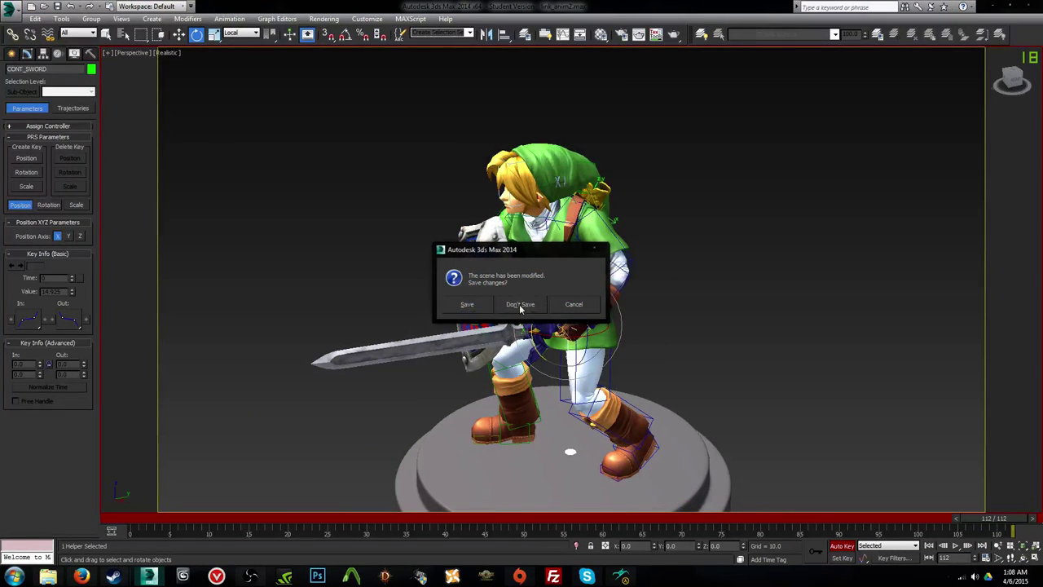
left_click(521, 302)
double_click(82, 79)
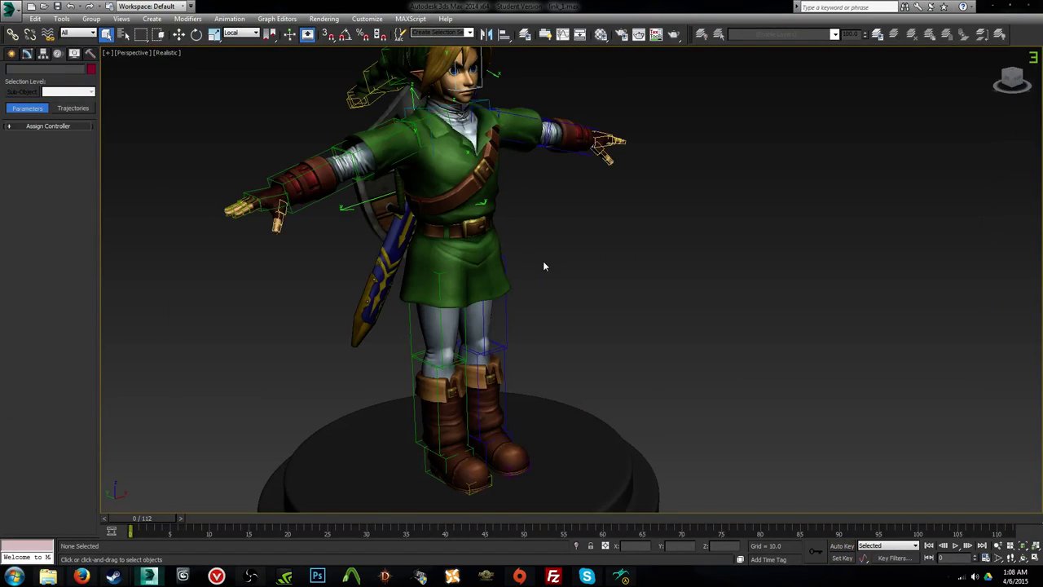
Step: Open the link_faceposetest scene and look over the rig and the separate facial expression heads
left_click(44, 7)
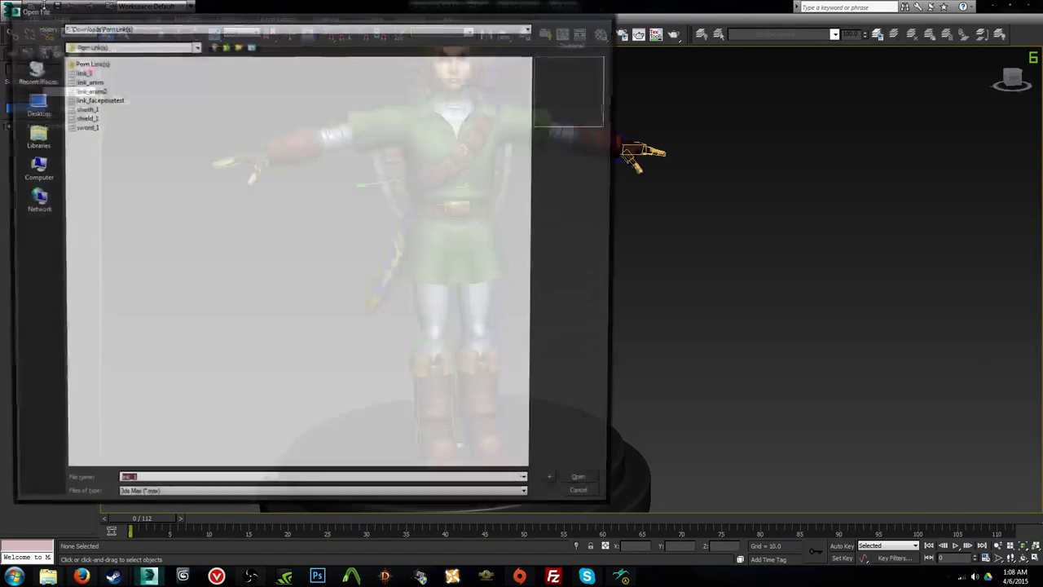
double_click(90, 97)
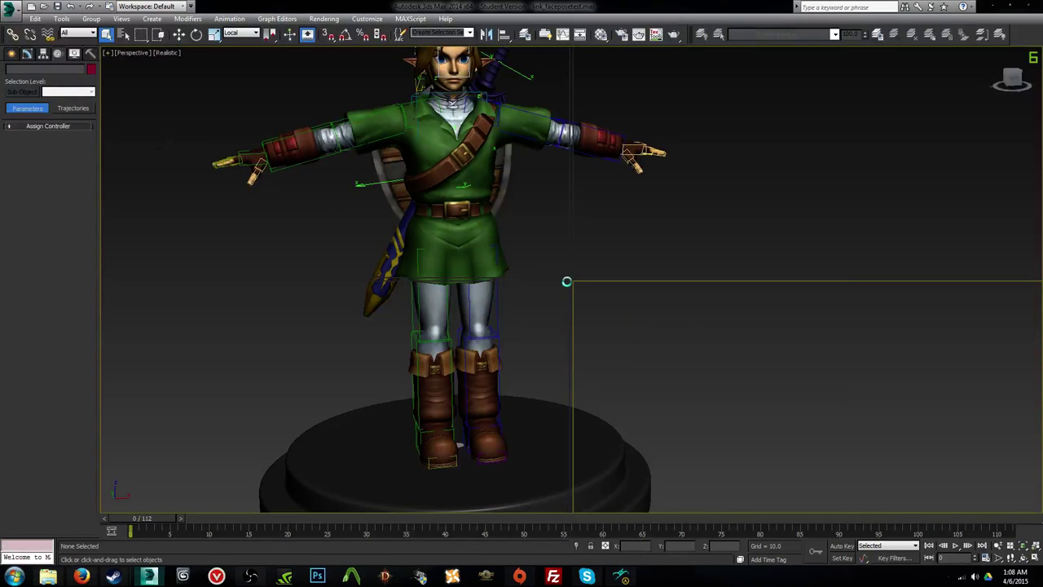
key("z")
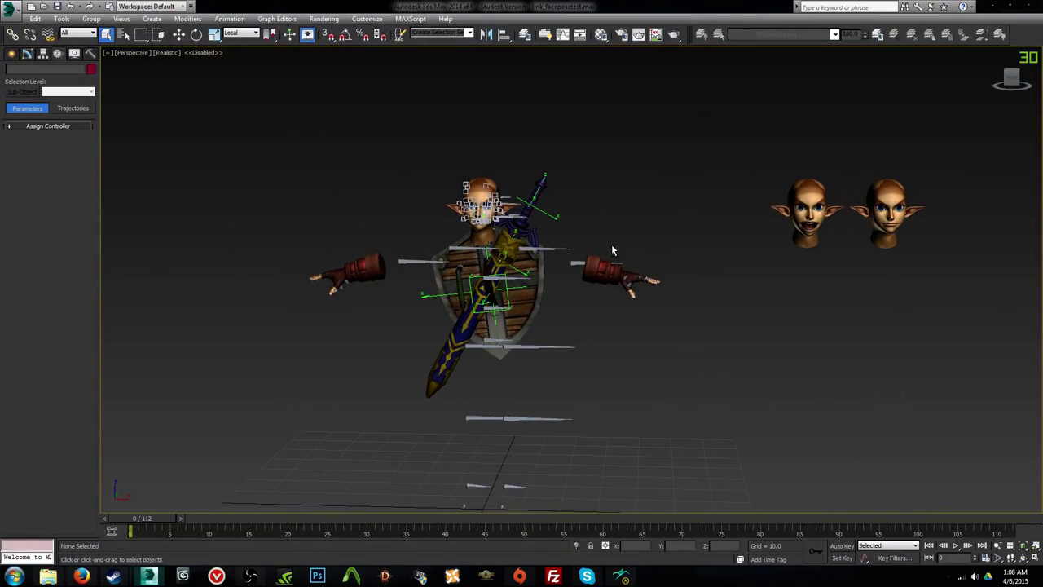
middle_click_drag(613, 246, 635, 244, "alt")
Step: Open the link_anim scene from the Link folder
left_click(45, 6)
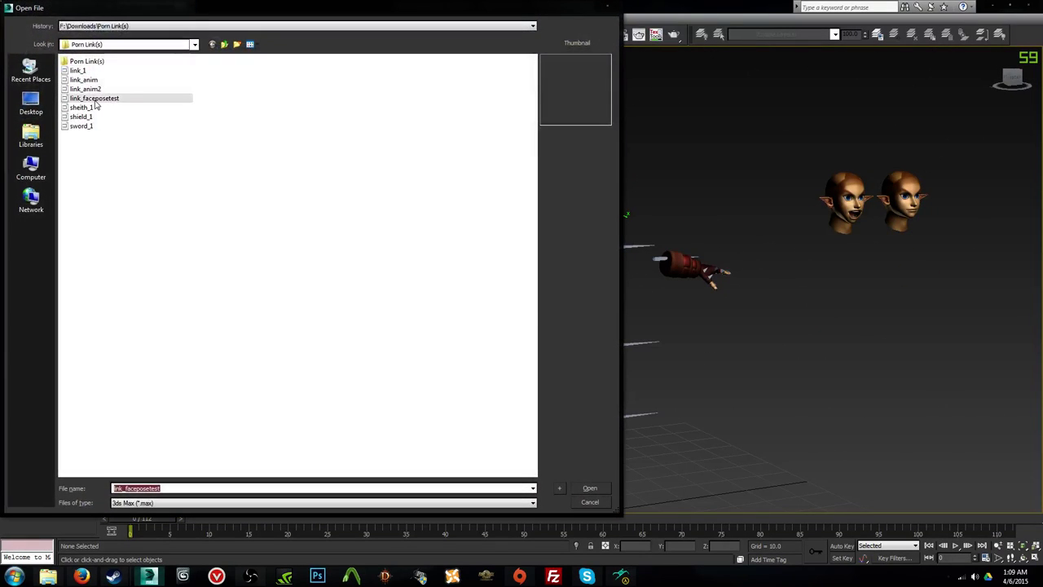
left_click(94, 89)
left_click(95, 80)
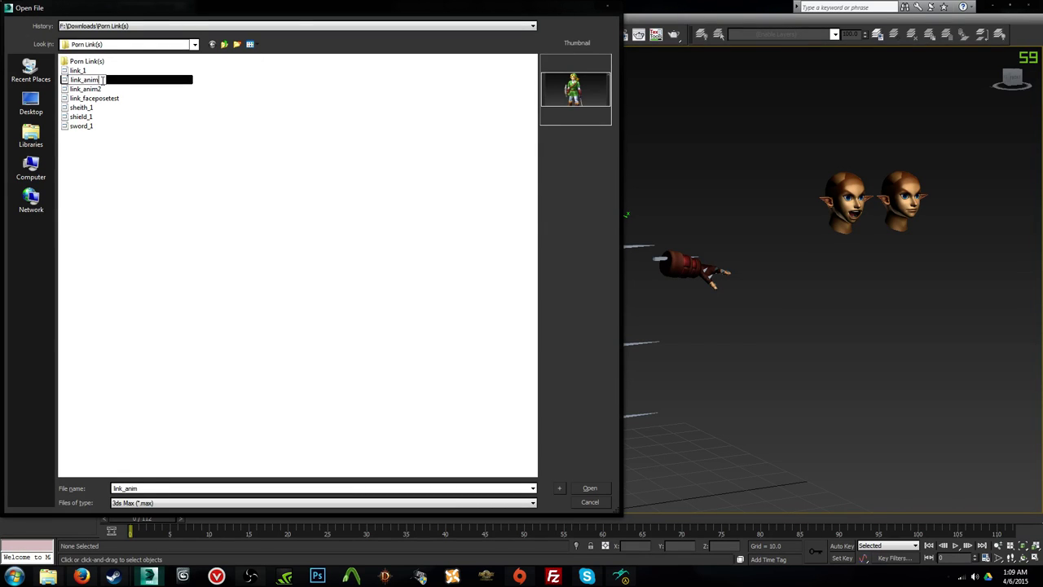
double_click(107, 80)
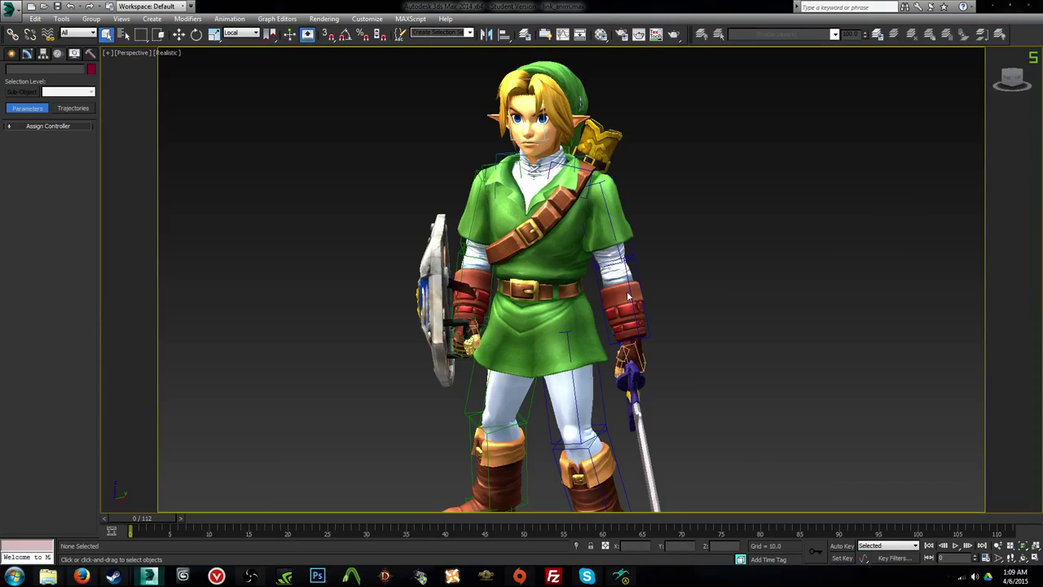
Step: Inspect Link's upper body and shield up close, selecting shield_mesh and briefly showing its edged faces
scroll(614, 282, "up", 3)
middle_click_drag(592, 247, 652, 293)
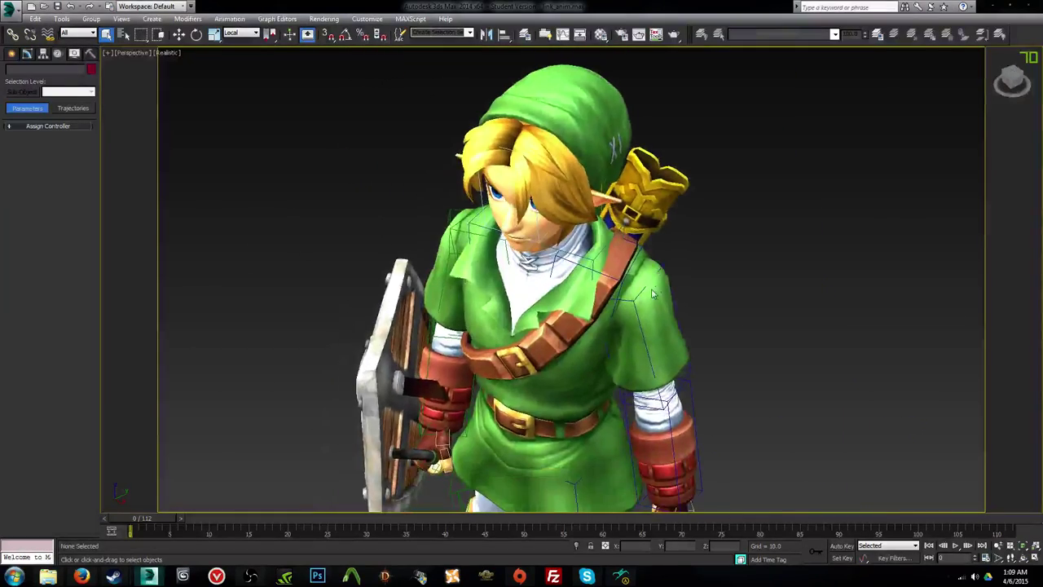
middle_click_drag(632, 334, 535, 228, "alt")
scroll(489, 281, "down", 3)
left_click(509, 235)
key("F4")
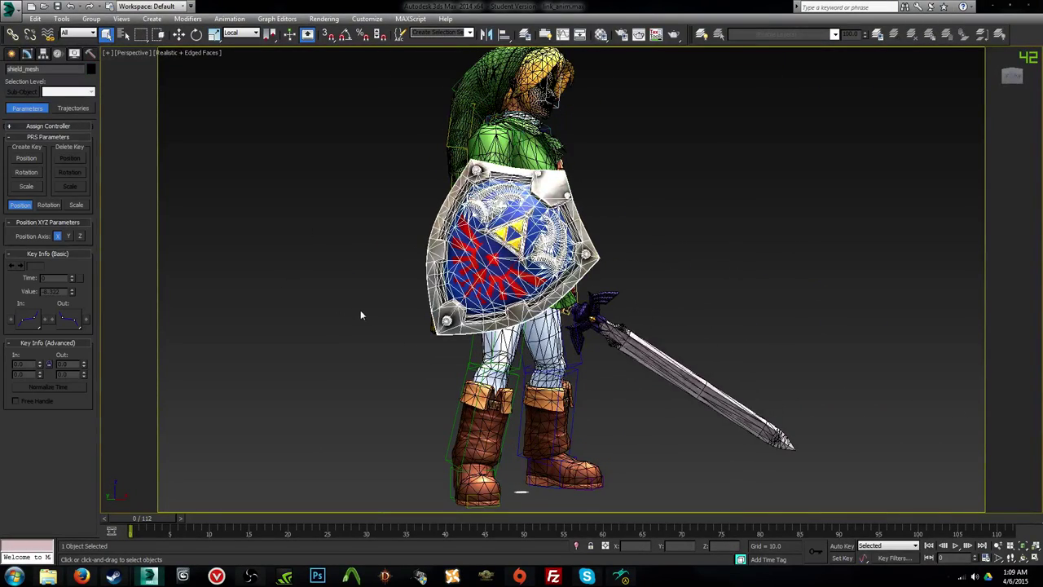
key("F4")
scroll(356, 302, "up", 3)
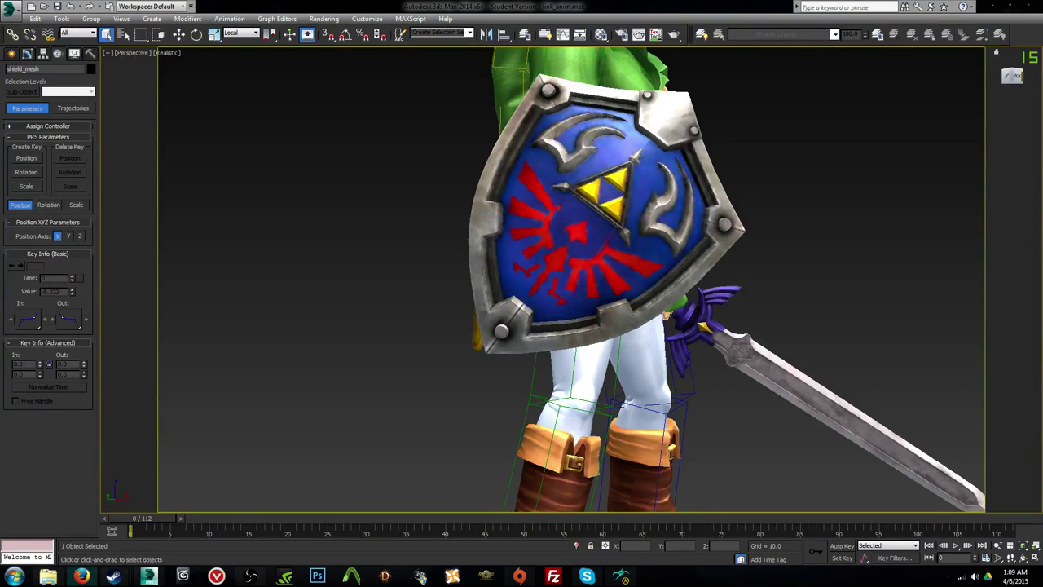
Step: Check the live stream status in Open Broadcaster Software and return to 3ds Max
left_click(252, 577)
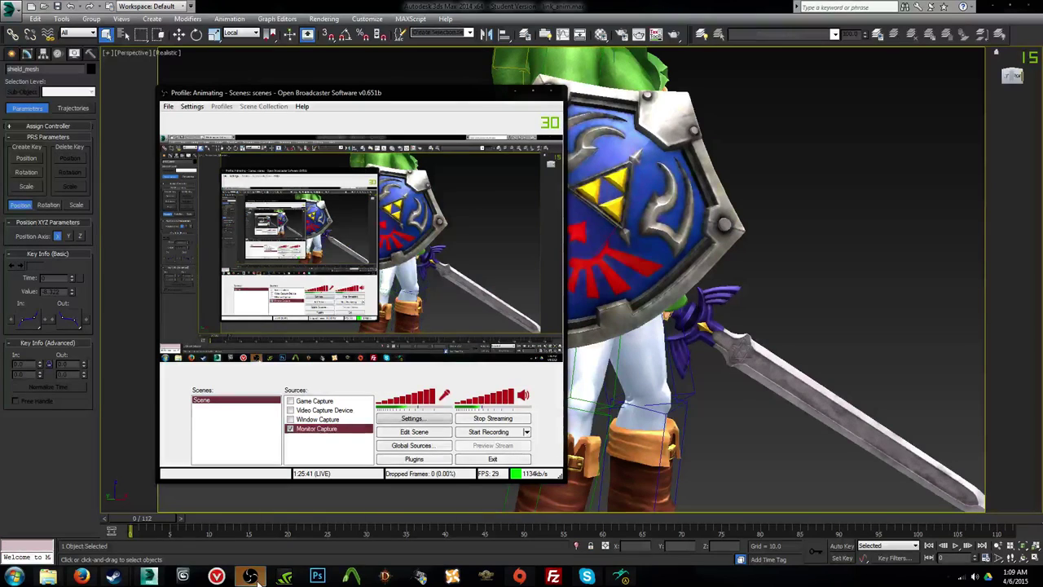
left_click(252, 577)
left_click(568, 6)
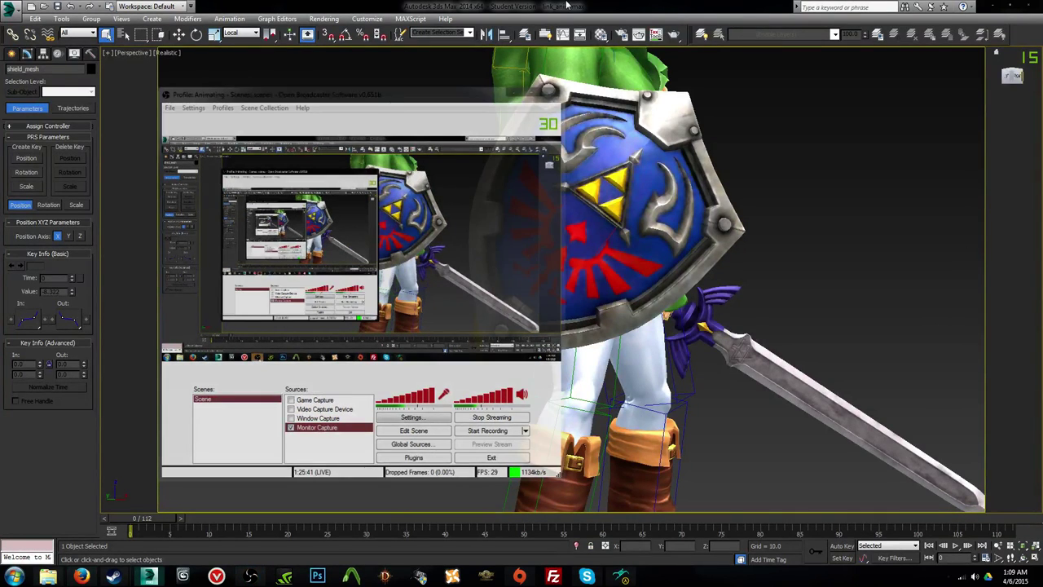
Step: Turn on Auto Key and view Link's standing pose from the front and the side
middle_click_drag(602, 252, 573, 291, "alt")
scroll(520, 282, "down", 5)
key("n")
scroll(570, 330, "up", 3)
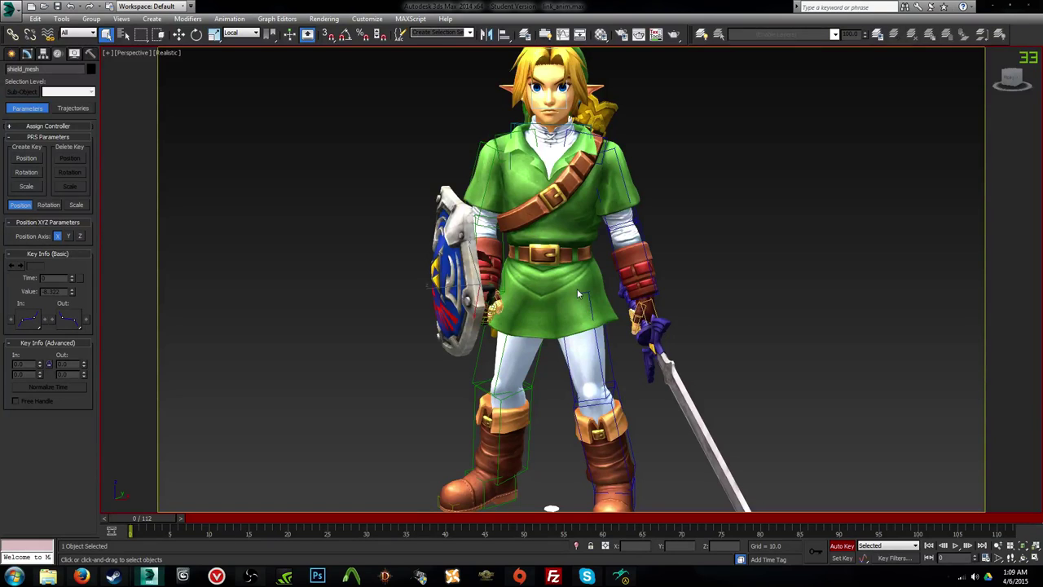
middle_click_drag(639, 308, 587, 308, "alt")
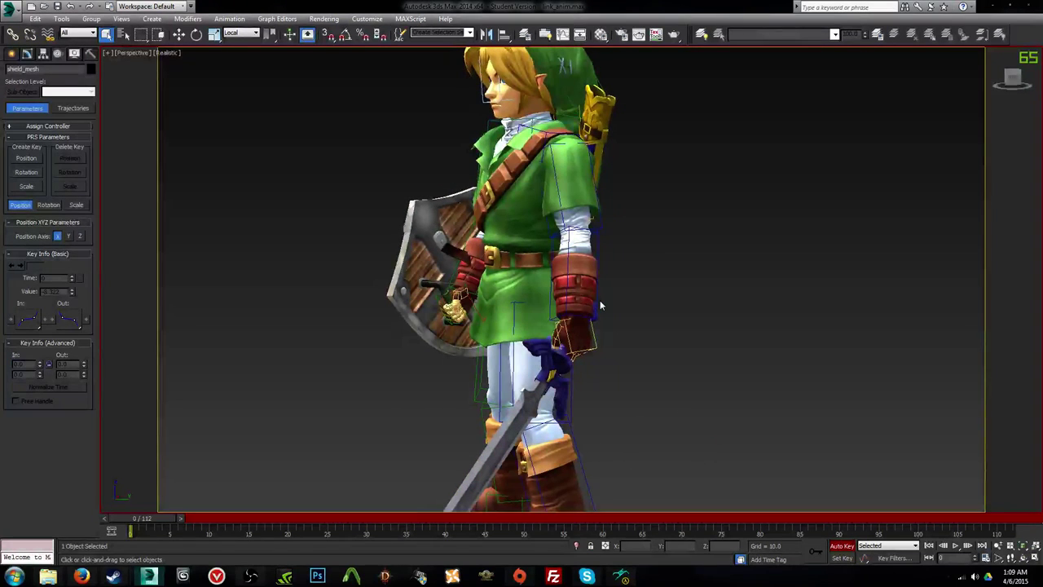
Step: Discard the changes to link_anim and open the link_1 scene again
left_click(46, 7)
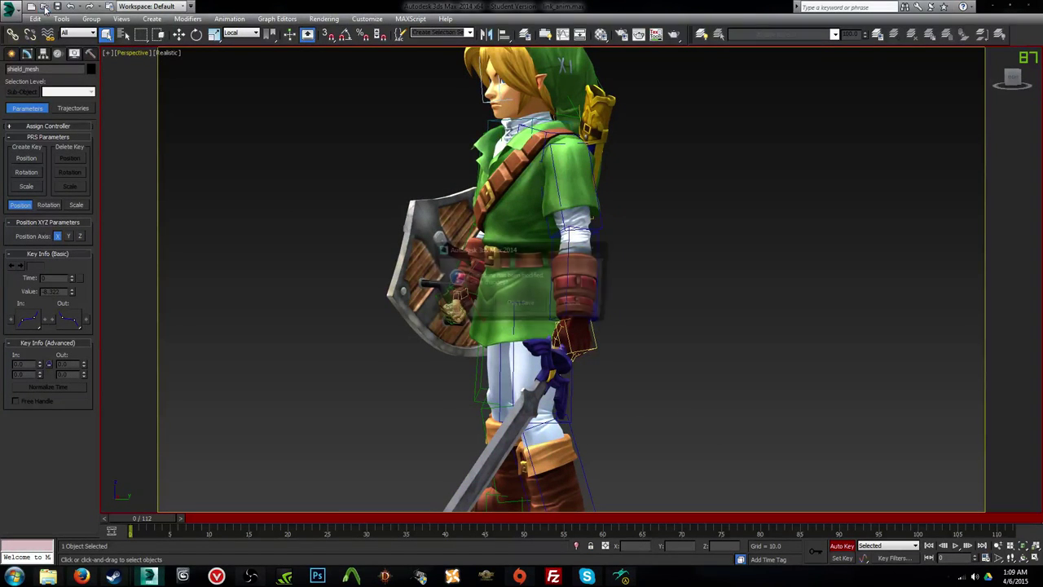
left_click(514, 310)
double_click(75, 71)
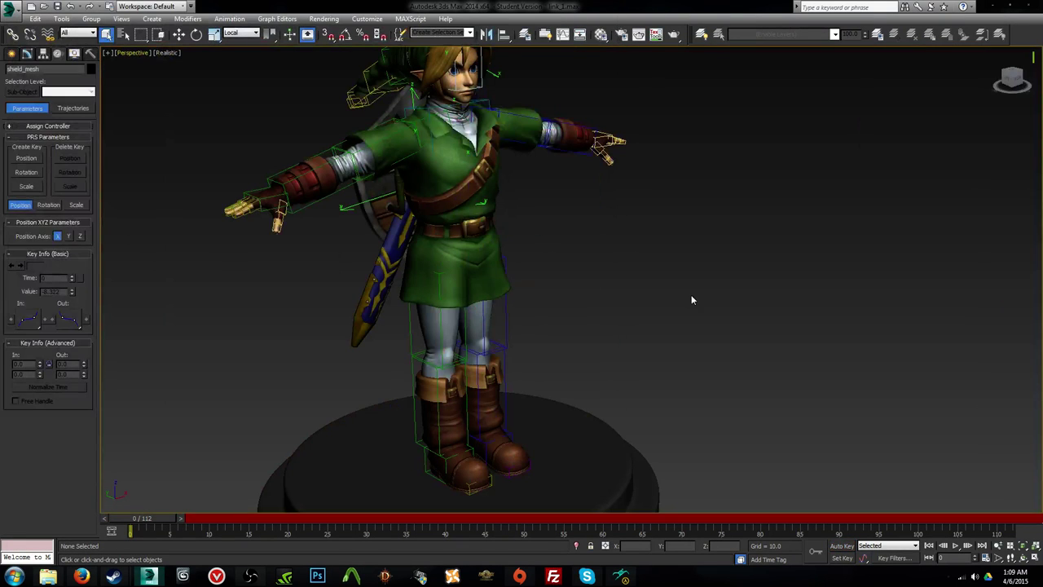
Step: Turn on Auto Key and select Link's Bip001 root bone in wireframe display
middle_click_drag(465, 305, 606, 459, "alt")
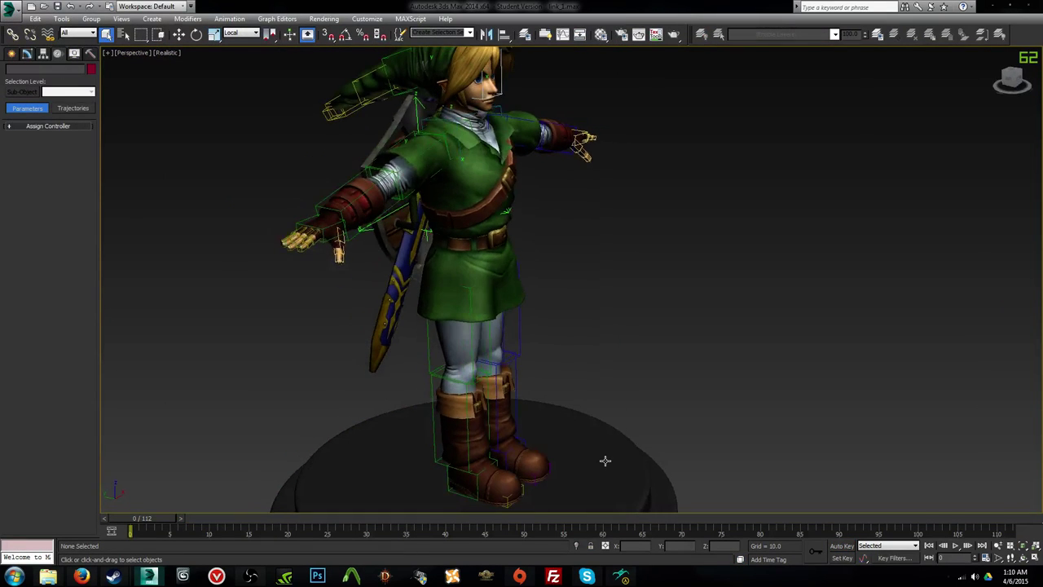
scroll(595, 381, "down", 3)
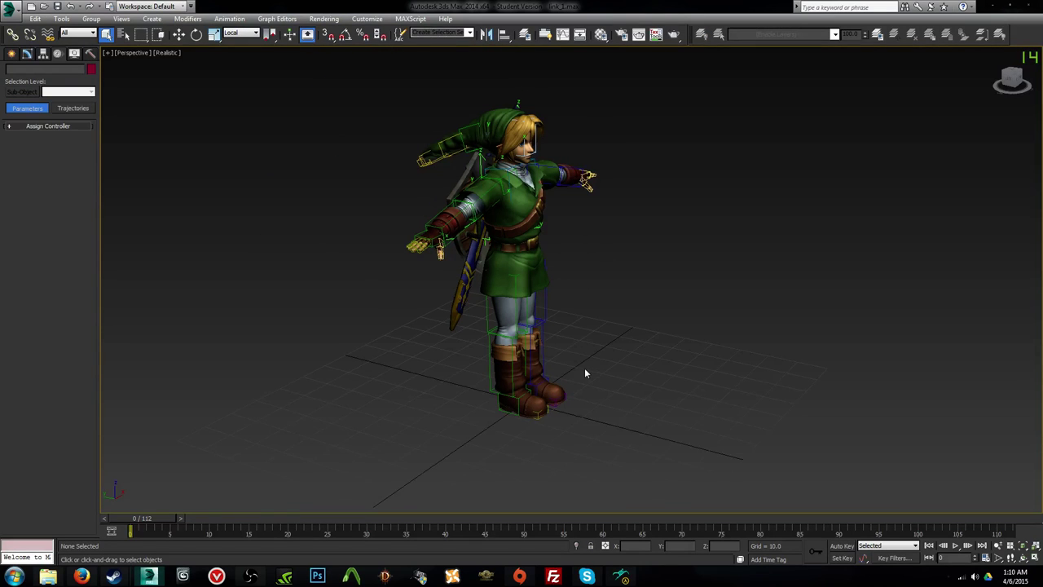
middle_click_drag(584, 374, 551, 333, "alt")
key("n")
scroll(534, 313, "up", 5)
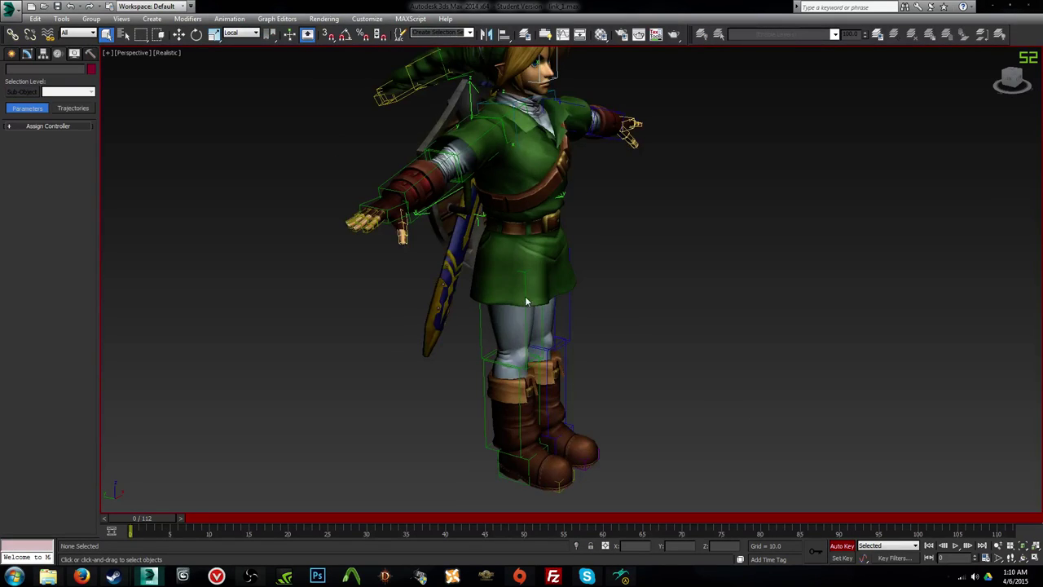
key("F3")
left_click(522, 257)
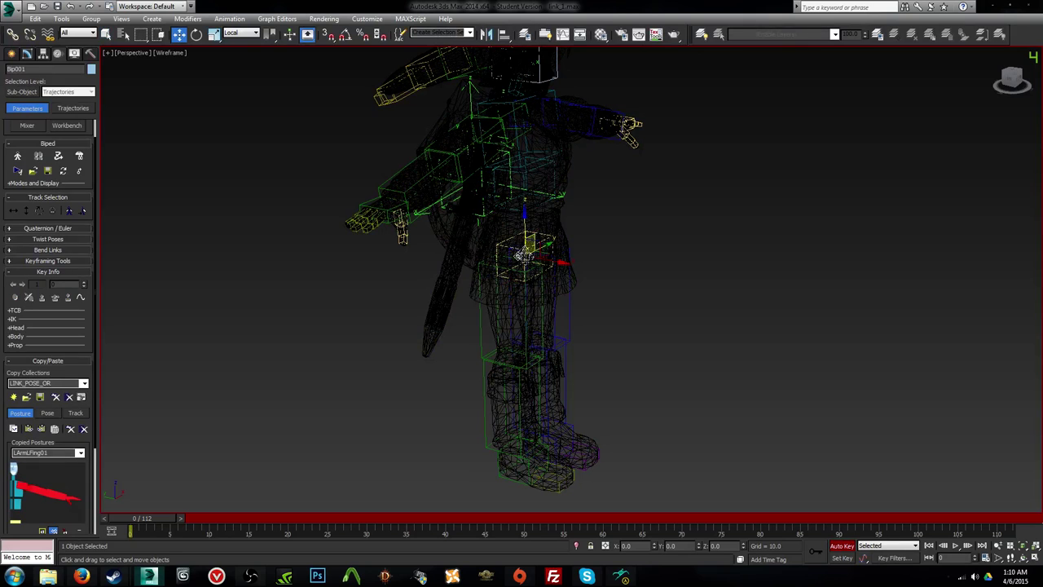
Step: Select the full bone hierarchy from the root and from the pelvis, and inspect it in wireframe from front and back
key("F3")
left_click_drag(523, 254, 525, 262)
key("F3")
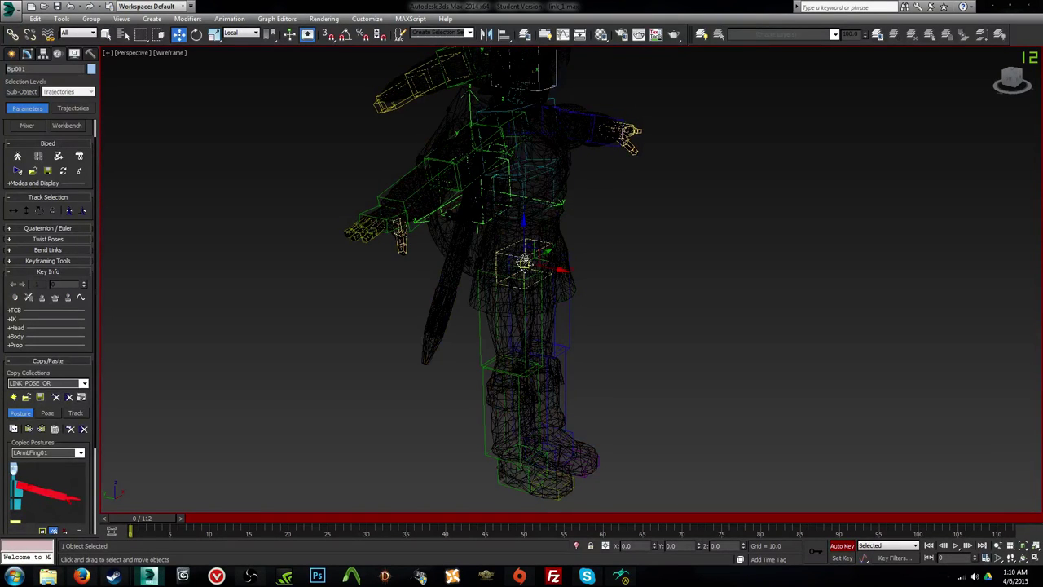
double_click(522, 262)
left_click(44, 53)
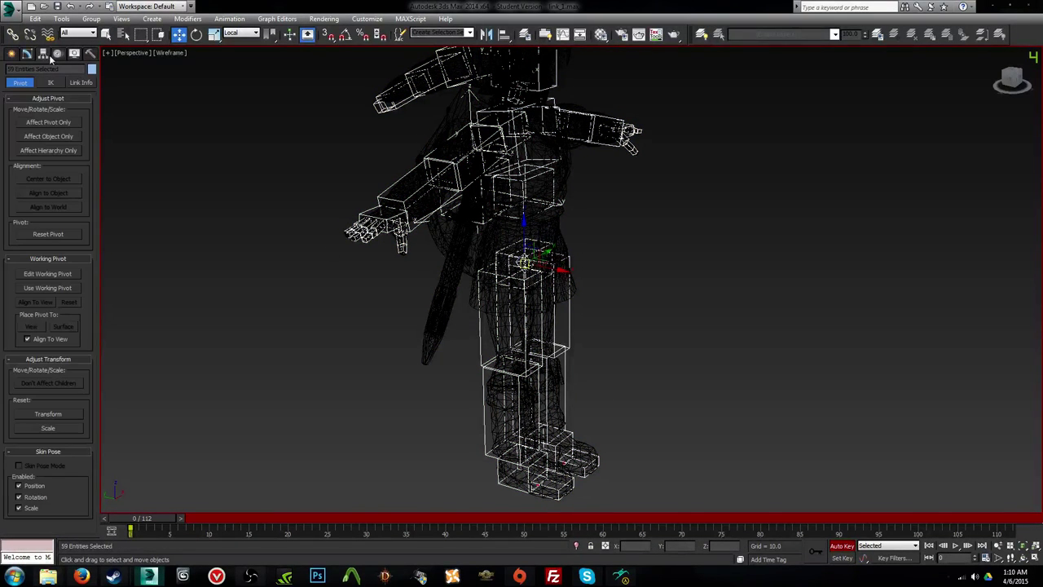
left_click(264, 200)
middle_click_drag(452, 253, 445, 246, "alt")
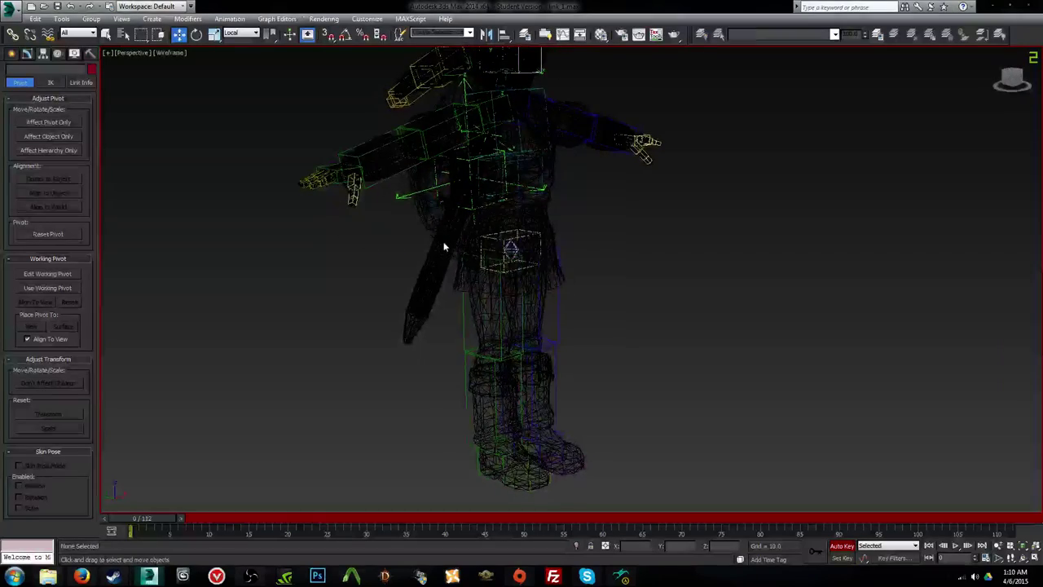
double_click(506, 247)
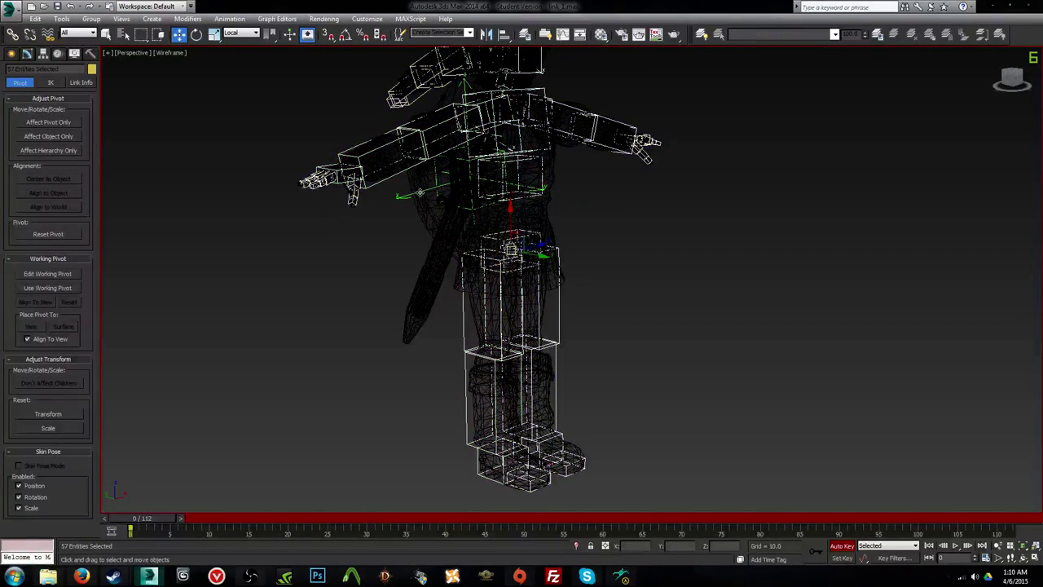
middle_click_drag(461, 217, 534, 253, "alt")
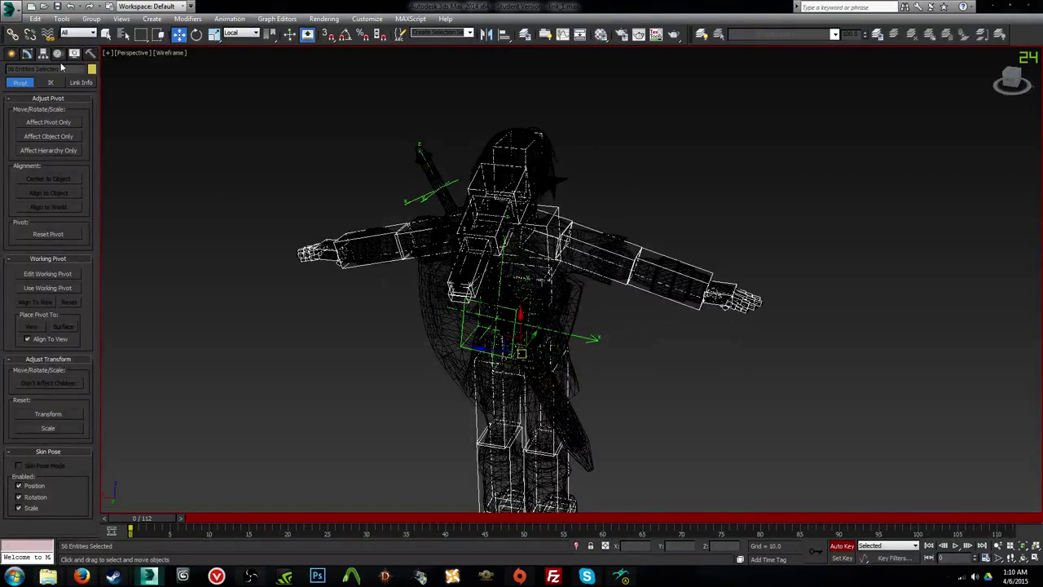
Step: Select Bip001 with its Motion parameters available, activate the Move tool and restore the realistic shaded display
left_click(57, 53)
middle_click_drag(468, 306, 571, 270, "alt")
key("q")
left_click(528, 237)
key("w")
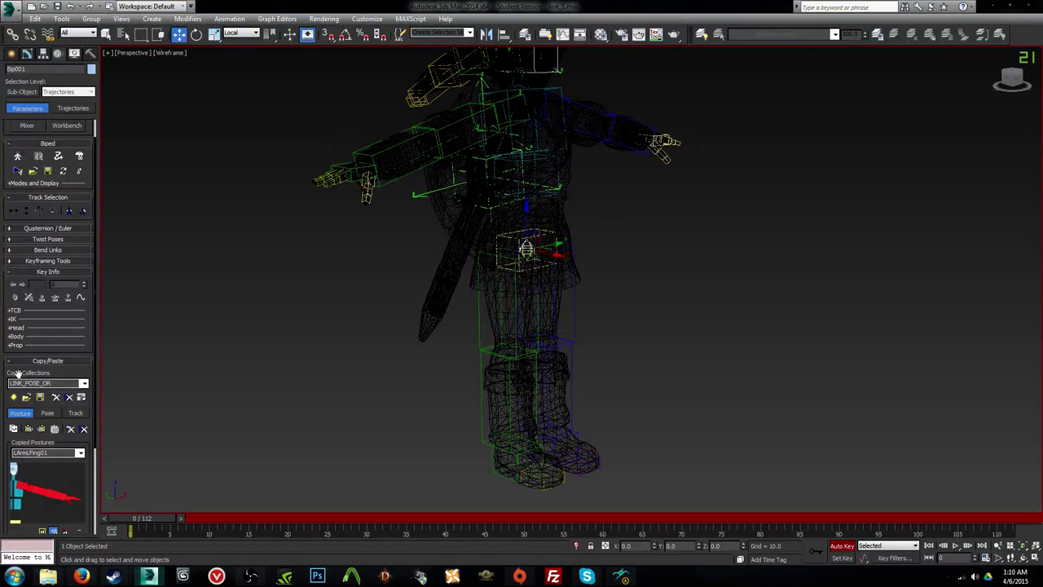
key("F3")
mouse_move(493, 284)
middle_mouse_down()
mouse_move(517, 304)
mouse_move(525, 291)
middle_mouse_up()
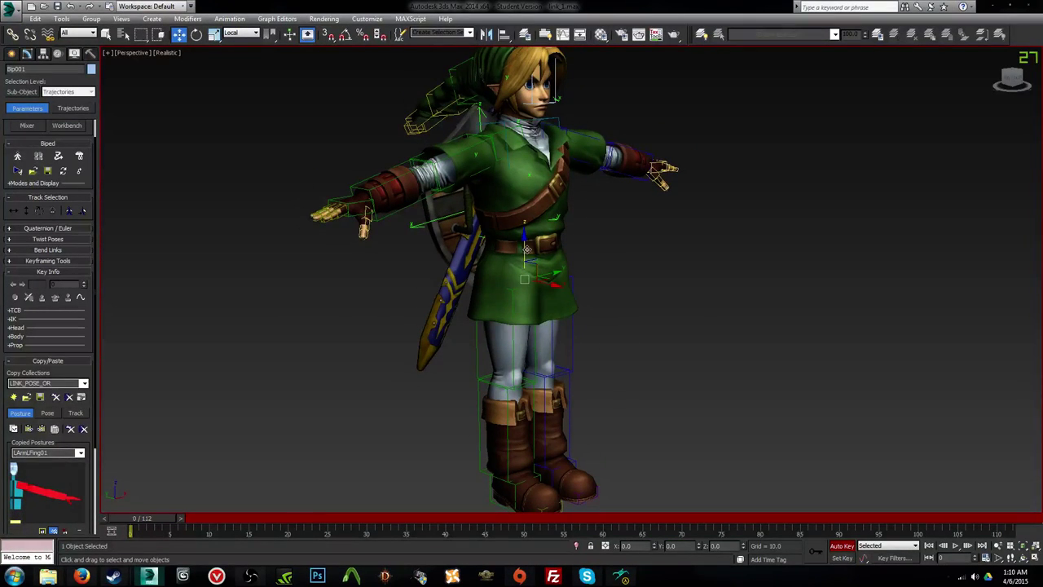
Step: Move Bip001 up and down vertically to test how Link's legs and body respond, returning him to the standing pose
mouse_move(529, 248)
left_mouse_down()
mouse_move(526, 308)
mouse_move(530, 235)
mouse_move(541, 243)
left_mouse_up()
scroll(554, 265, "down", 5)
middle_click_drag(541, 243, 577, 298, "alt")
scroll(570, 259, "up", 3)
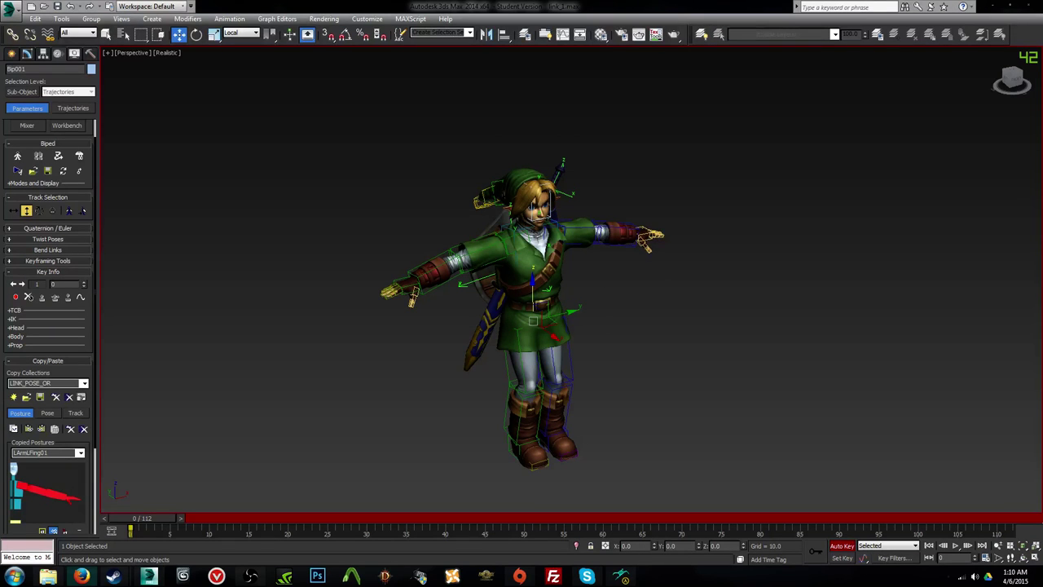
middle_click_drag(705, 257, 549, 300, "alt")
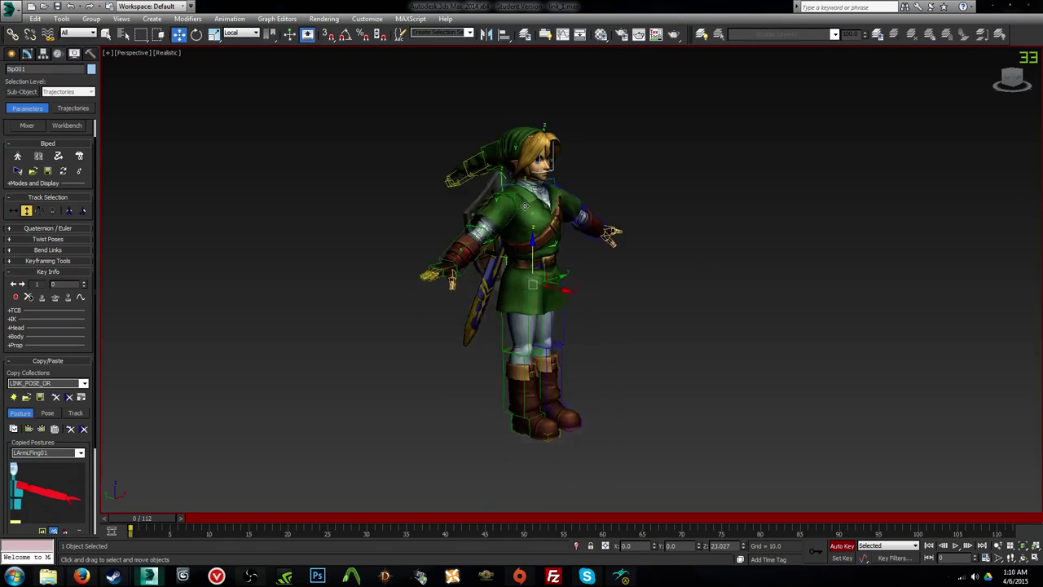
left_click_drag(519, 215, 534, 527)
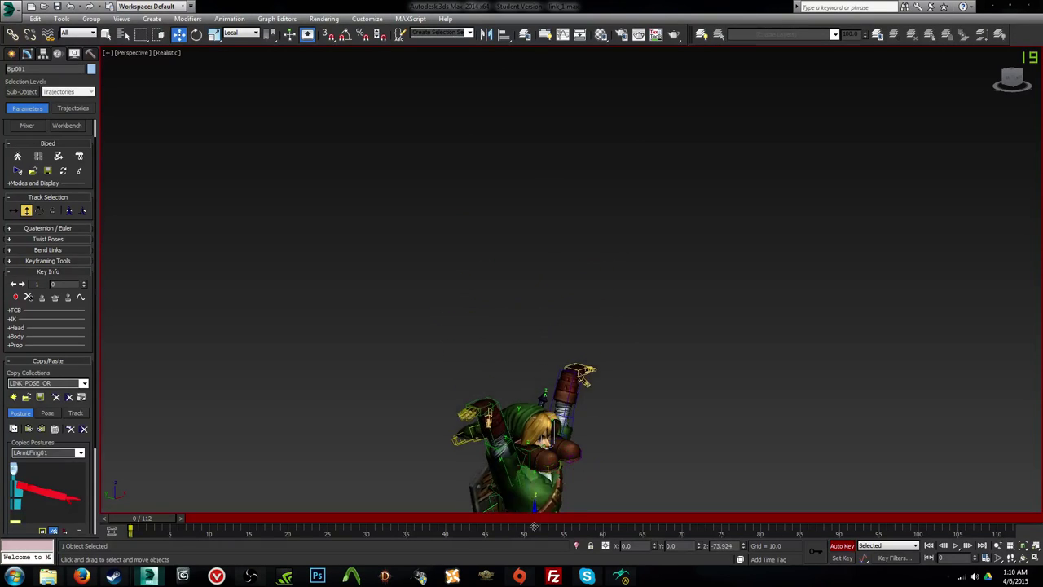
left_click_drag(534, 453, 555, 277)
mouse_move(564, 320)
left_mouse_down()
mouse_move(562, 163)
mouse_move(548, 325)
left_mouse_up()
left_click_drag(542, 254, 587, 139)
right_click(580, 244)
left_click_drag(536, 105, 571, 82)
left_click_drag(545, 7, 560, 311)
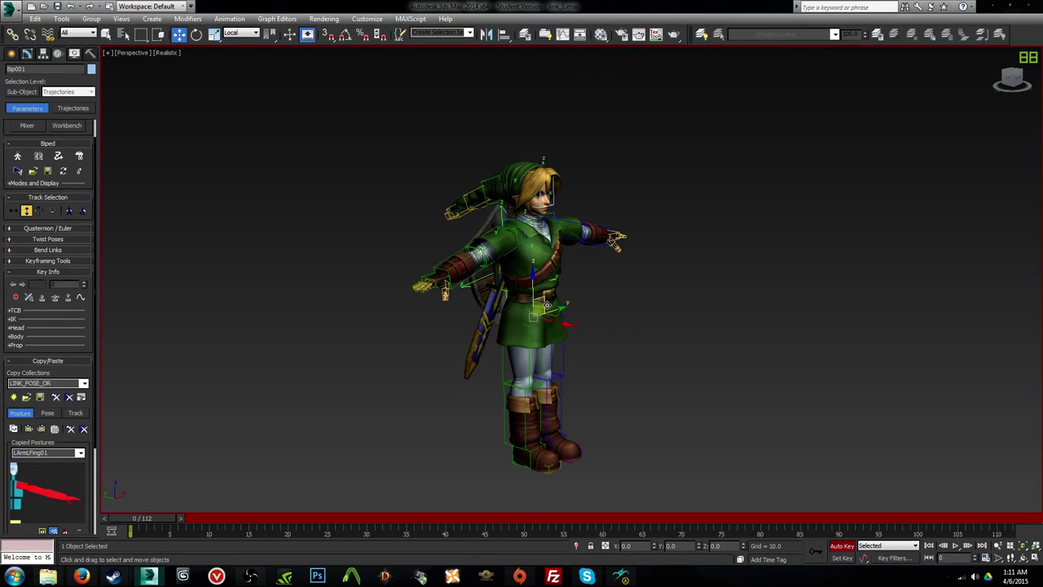
Step: Move Bip001 sideways and vertically from several angles to test the leg movement, and undo the last move
middle_click_drag(549, 306, 569, 307, "alt")
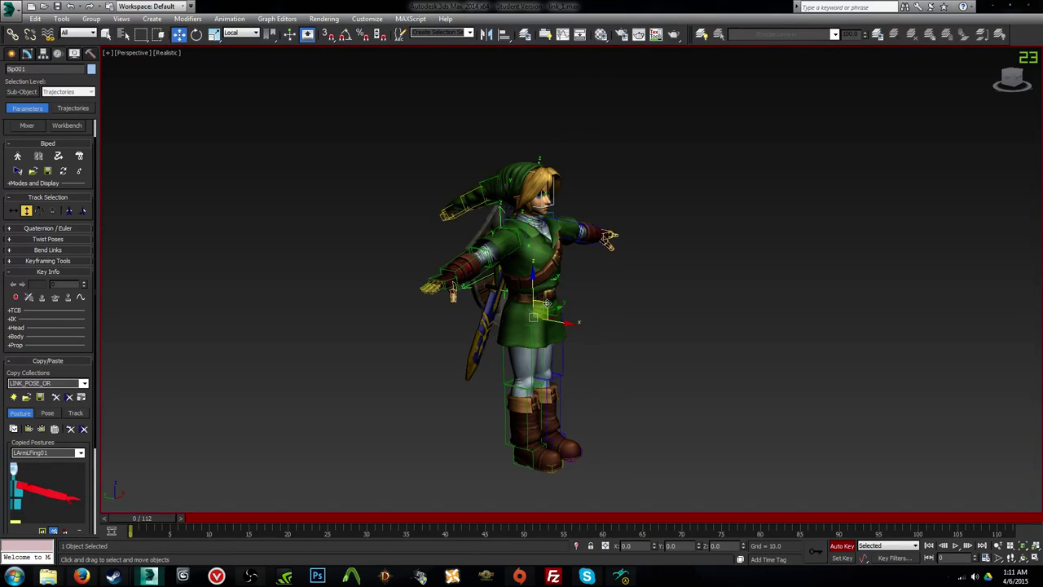
left_click_drag(547, 304, 944, 370)
middle_click_drag(978, 383, 694, 334, "alt")
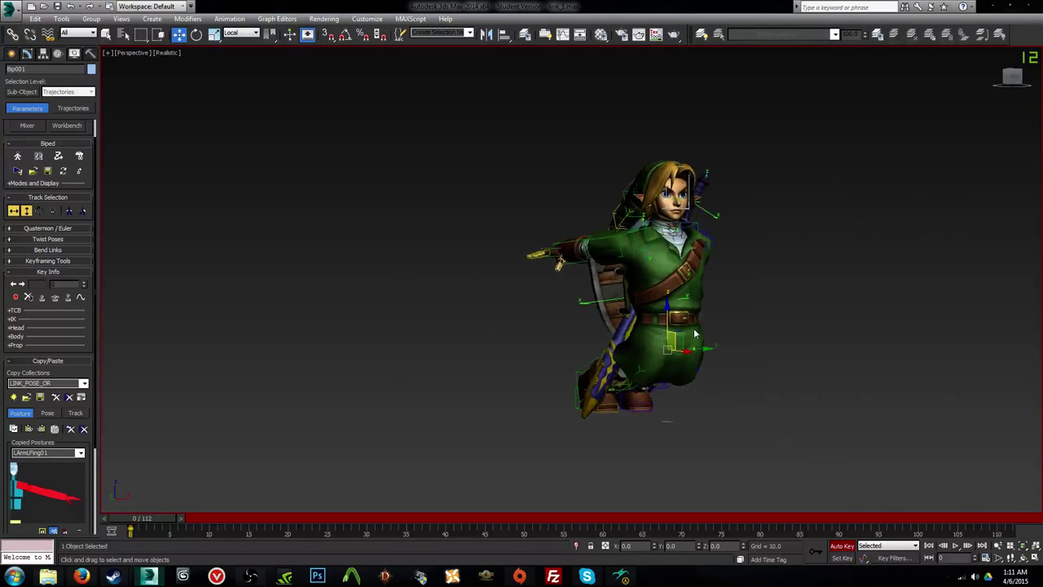
left_click_drag(696, 333, 489, 341)
left_click_drag(506, 273, 412, 263)
middle_click_drag(498, 272, 345, 277, "alt")
left_click_drag(346, 277, 667, 331)
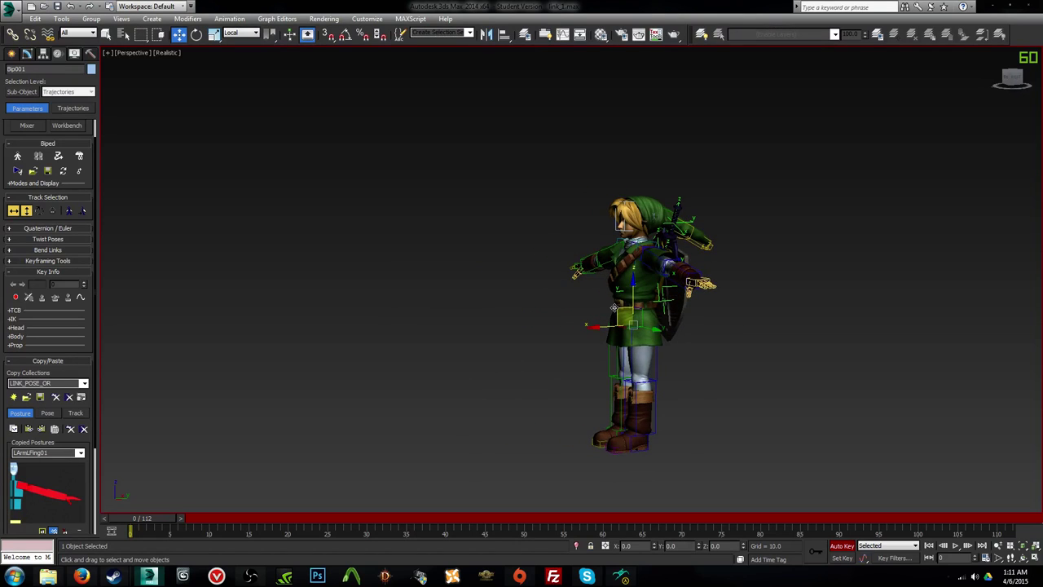
left_click_drag(614, 308, 462, 245)
key("ctrl+z")
middle_click_drag(529, 327, 624, 341, "alt")
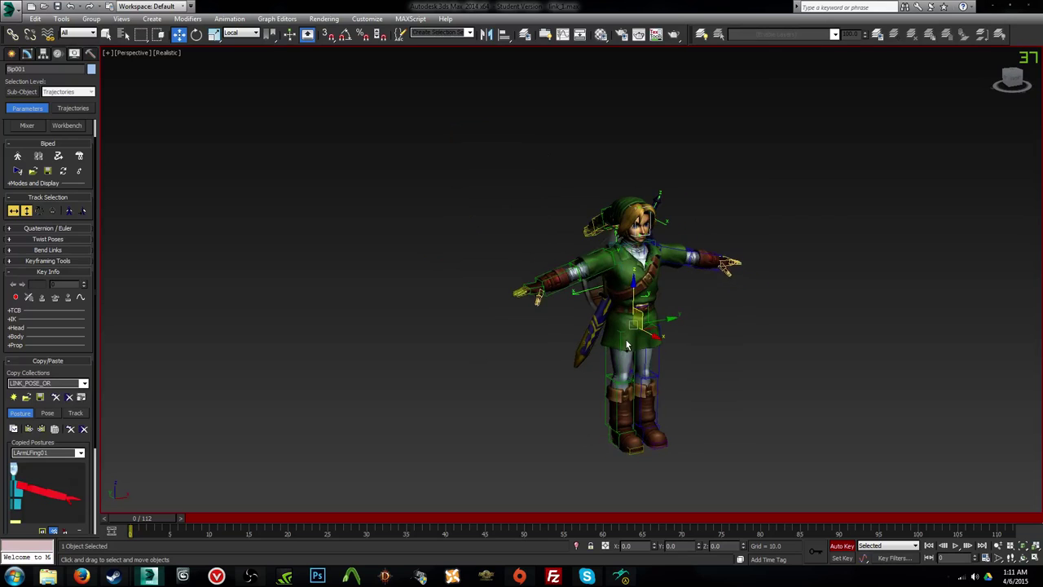
Step: Try moving Bip001 backward and down in the side view, undo the move and clear the selection
left_click(600, 582)
middle_click_drag(583, 371, 656, 365, "alt")
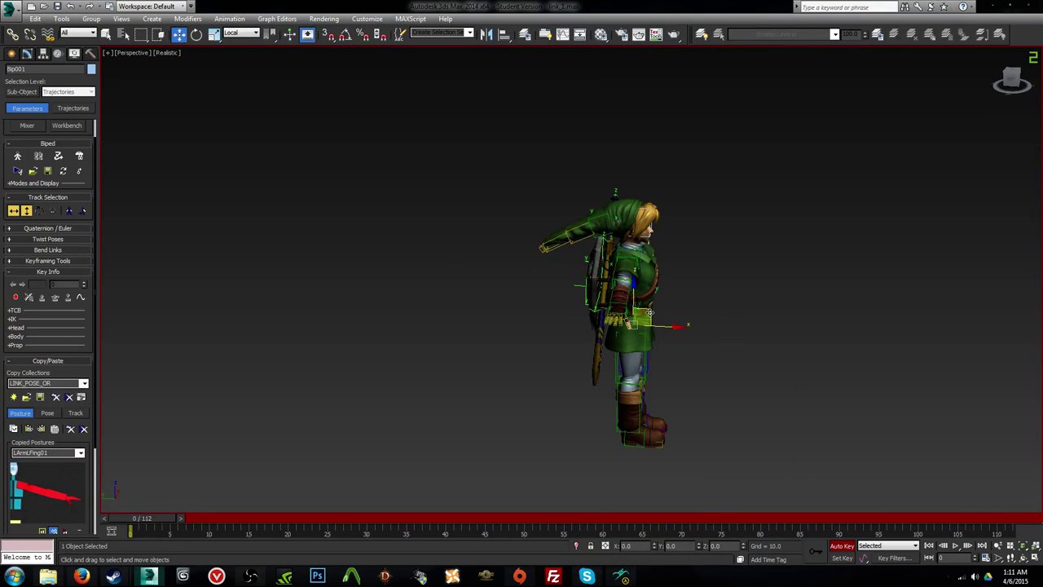
left_click_drag(650, 312, 443, 403)
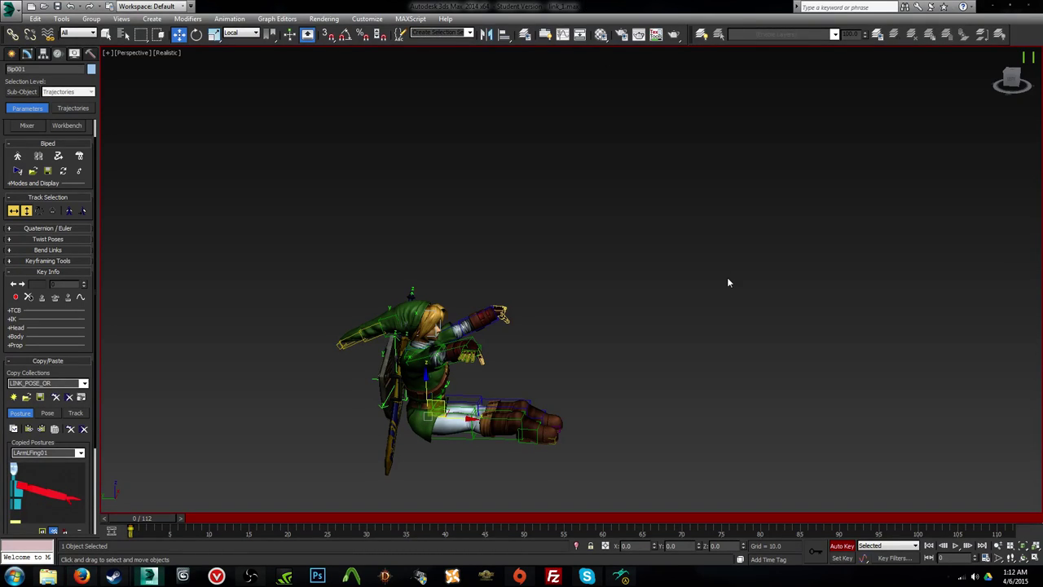
key("ctrl+z")
middle_click_drag(711, 291, 599, 266)
scroll(601, 265, "up", 2)
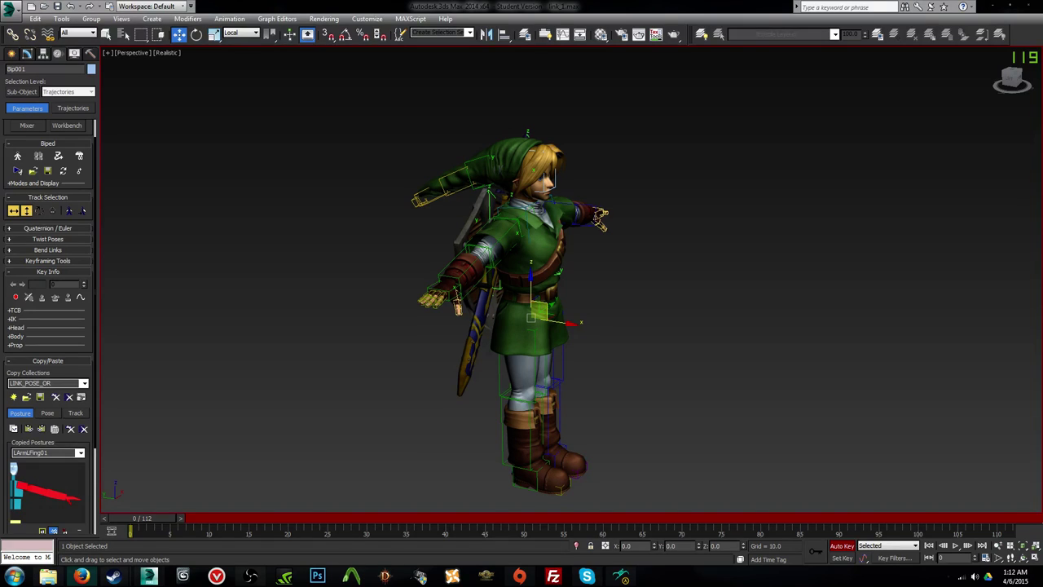
left_click(671, 334)
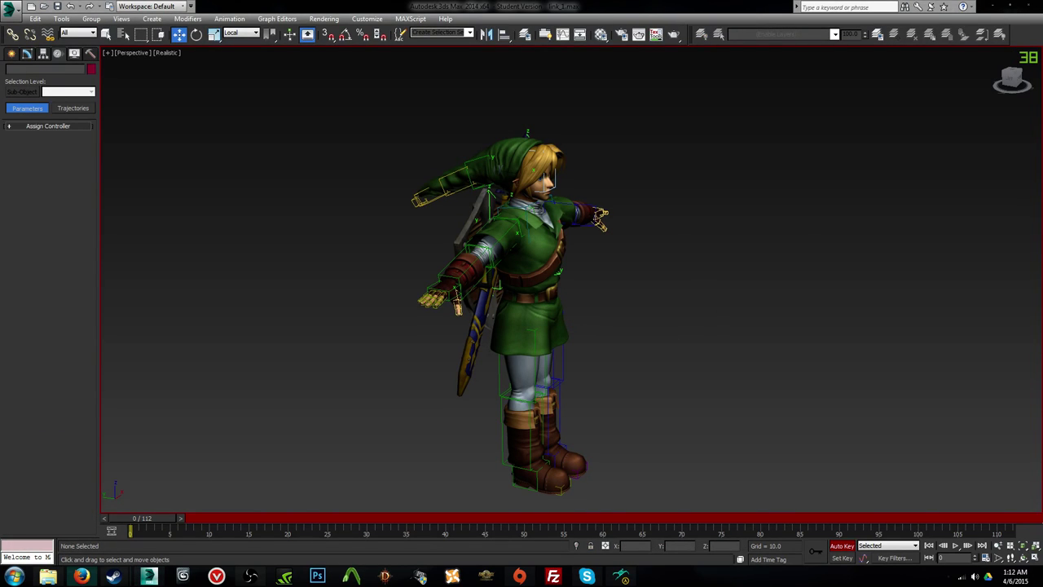
Step: Select Bip001 instead of the pelvis at Link's waist and nudge it slightly with the Move tool
left_click(534, 320)
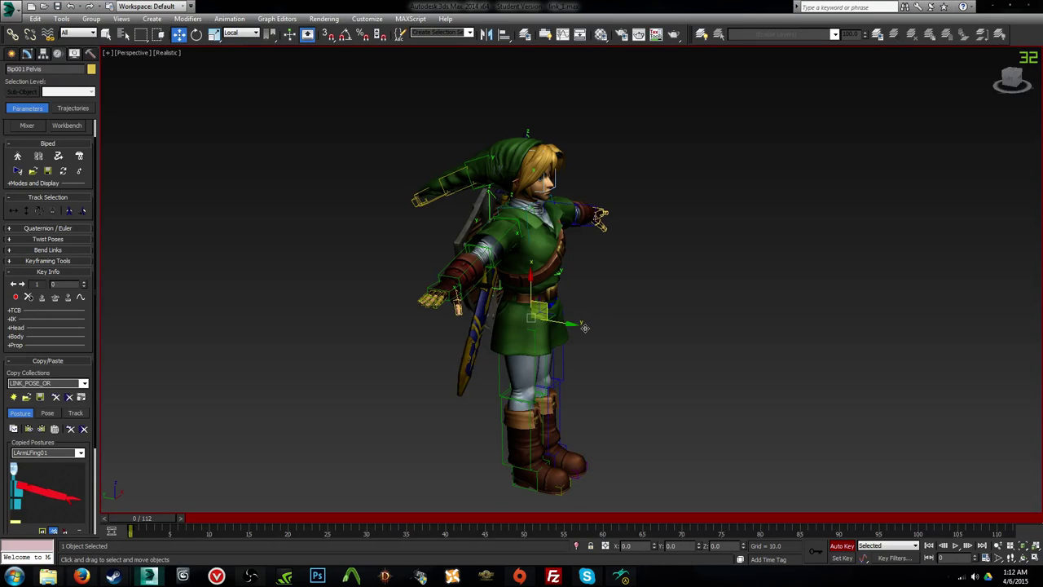
middle_click_drag(585, 327, 611, 309, "alt")
scroll(614, 310, "up", 3)
scroll(606, 314, "up", 4)
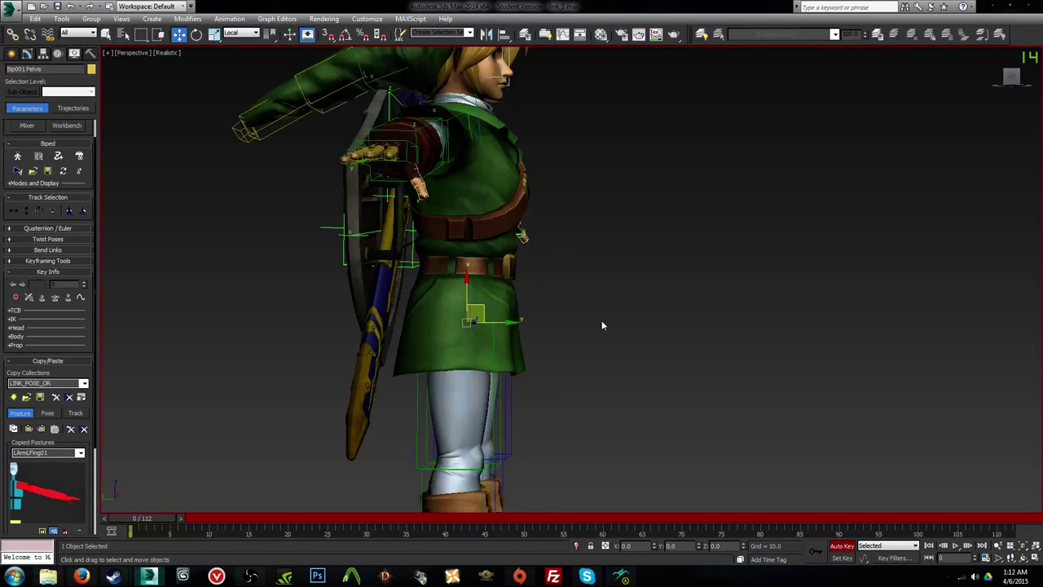
key("F3")
key("F3")
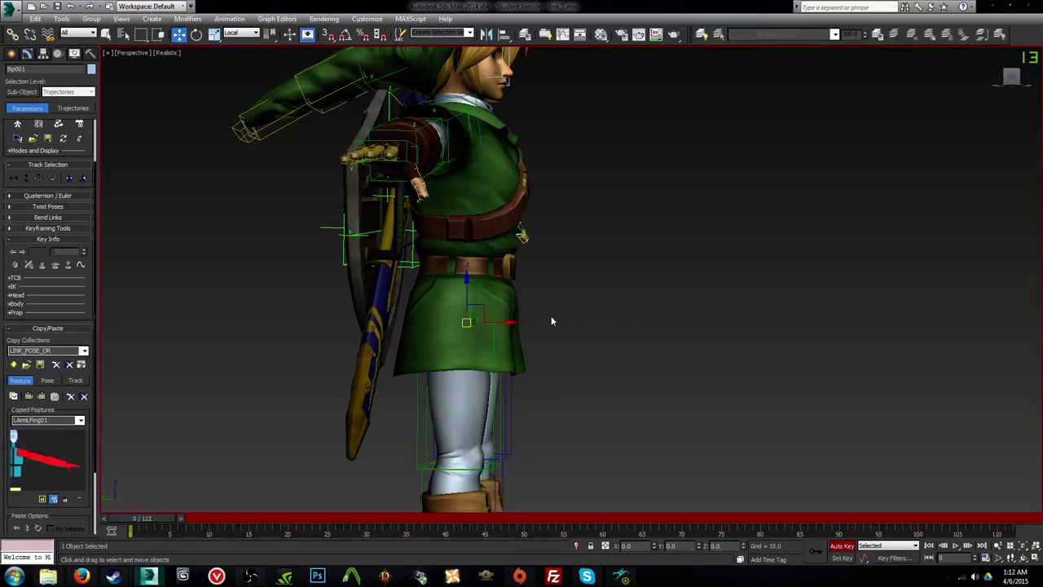
mouse_move(551, 316)
middle_mouse_down("alt")
mouse_move(521, 290)
mouse_move(543, 301)
mouse_move(528, 268)
middle_mouse_up("alt")
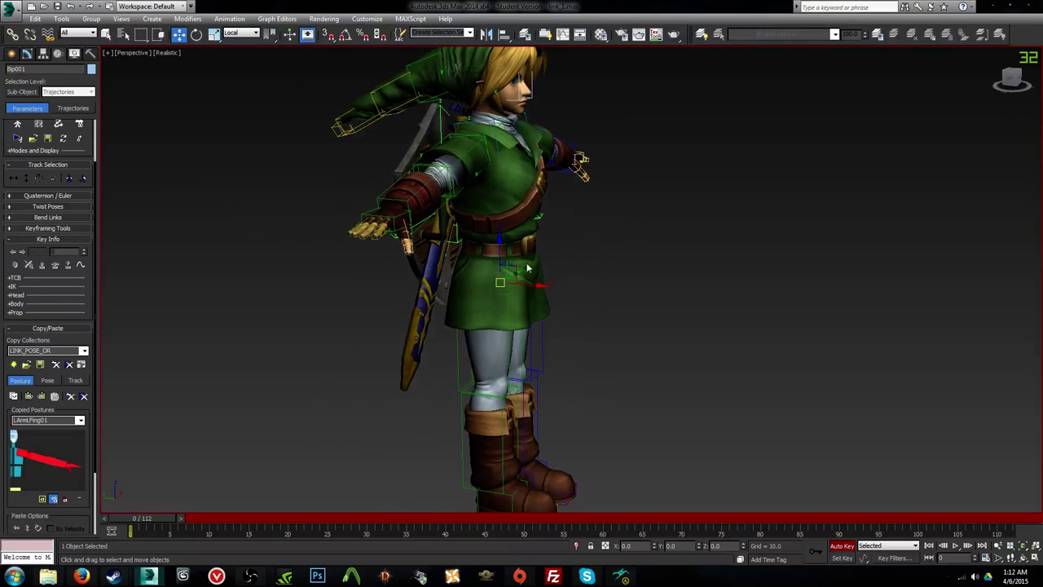
left_click_drag(501, 245, 497, 248)
Step: Adjust Link's right foot with the Rotate tool and select the Bip001 R Toe0 bone in a closer view
middle_click_drag(516, 352, 510, 445, "alt")
key("e")
left_click(525, 421)
left_click_drag(511, 446, 498, 441)
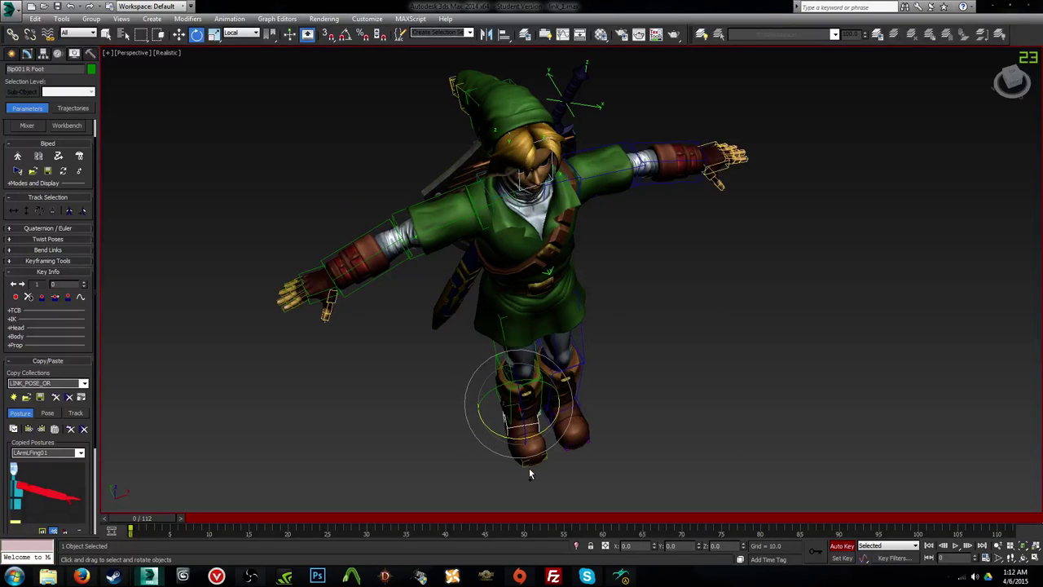
left_click(524, 463)
middle_click_drag(527, 455, 498, 451, "alt")
middle_click_drag(380, 431, 379, 344)
scroll(380, 344, "up", 2)
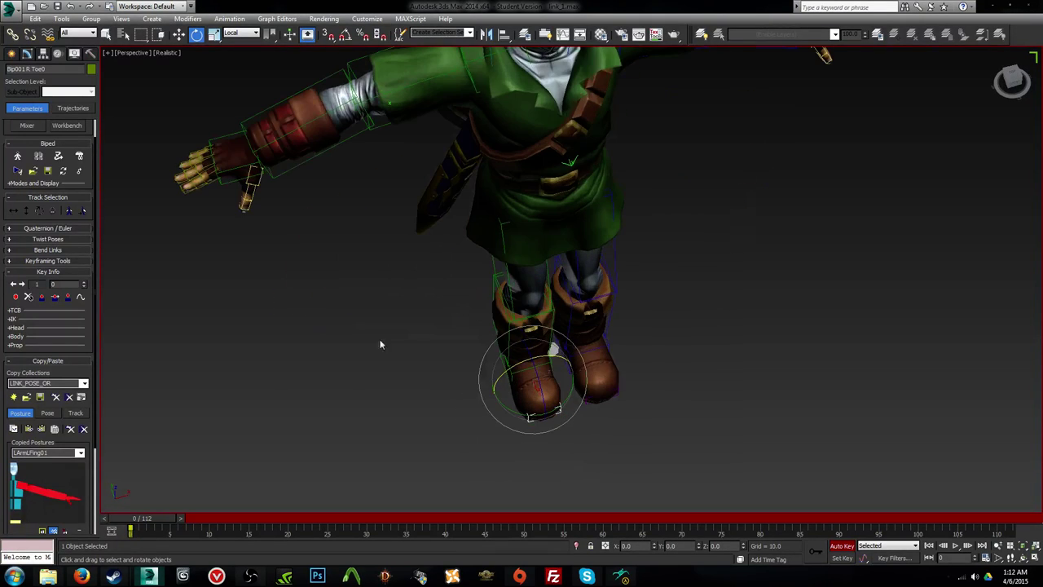
Step: Try to assign the right foot as the IK object for Bip001 R Toe0 in its IK key settings
left_click(12, 319)
left_click(84, 393)
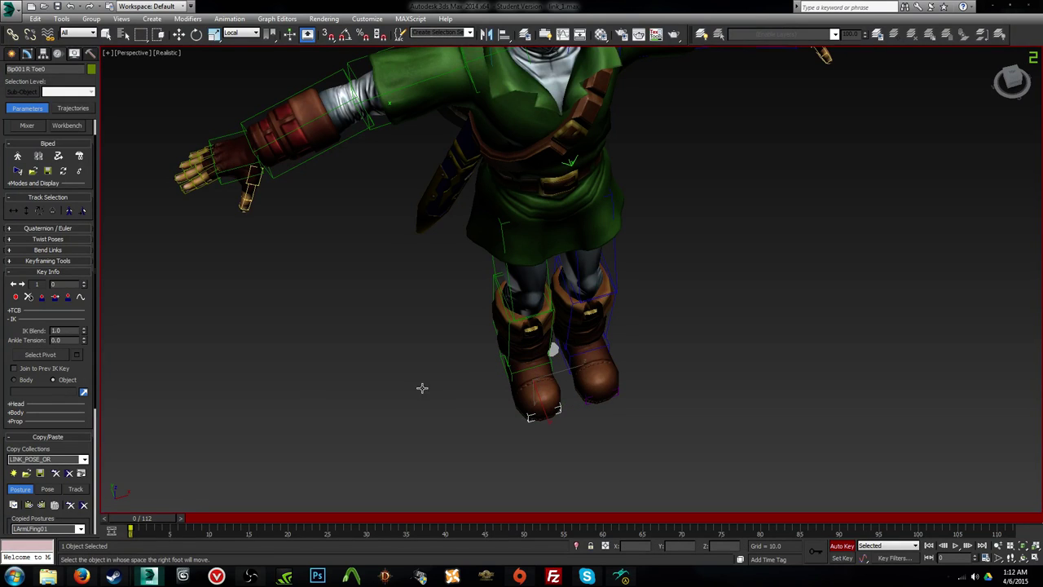
left_click(508, 380)
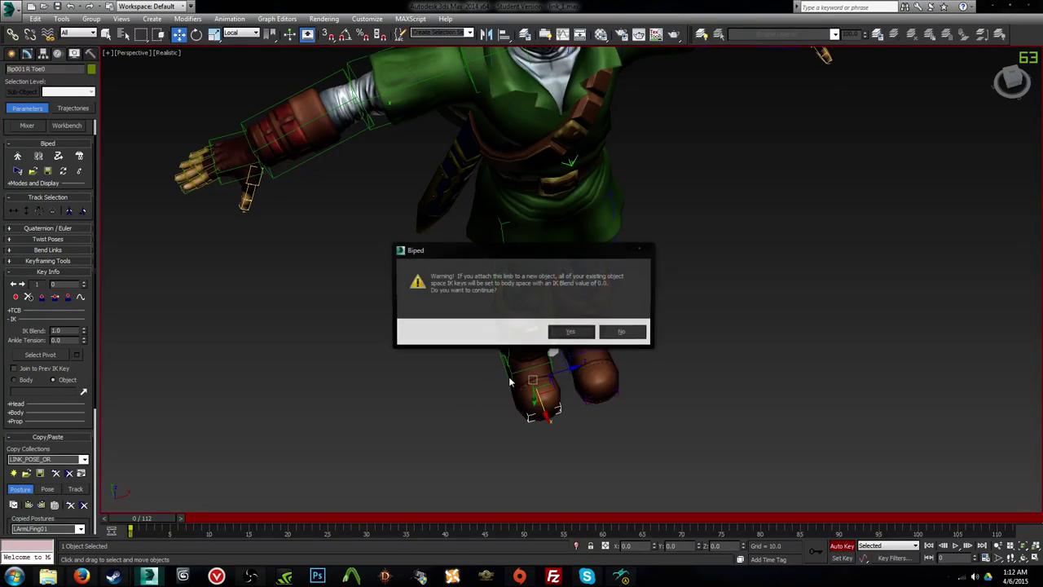
left_click(574, 332)
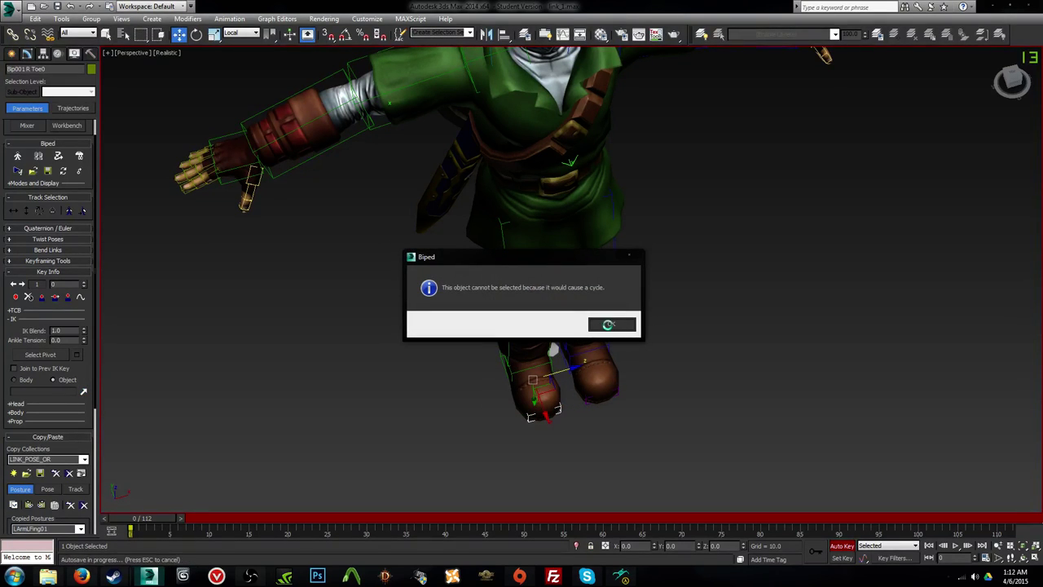
left_click(611, 326)
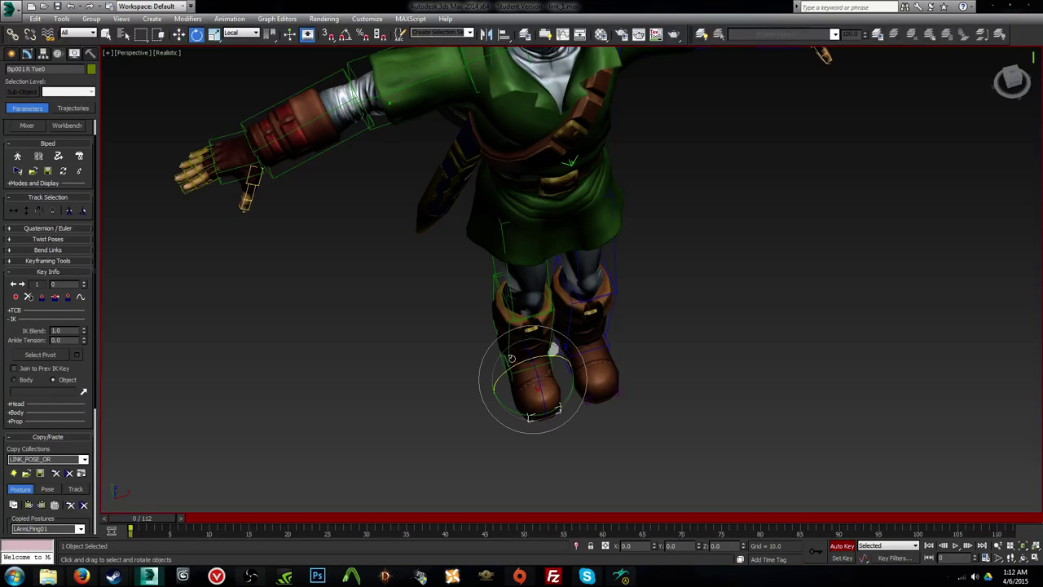
Step: Turn Link's right foot outward by about 15 degrees, move it away from the left foot, and rotate its toe about 16 degrees
left_click(512, 375)
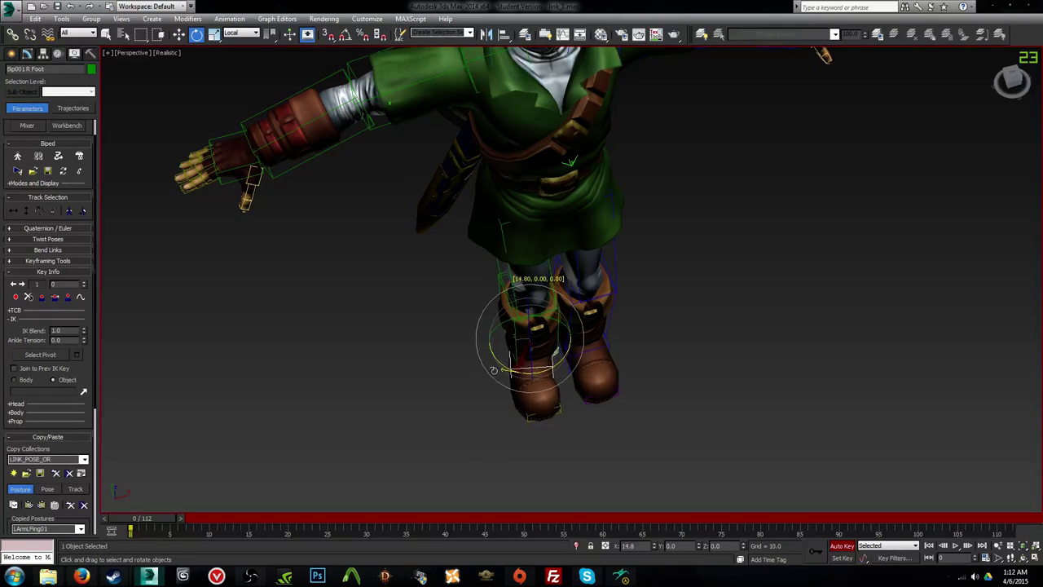
key("w")
left_click_drag(515, 352, 486, 343)
key("e")
left_click(507, 409)
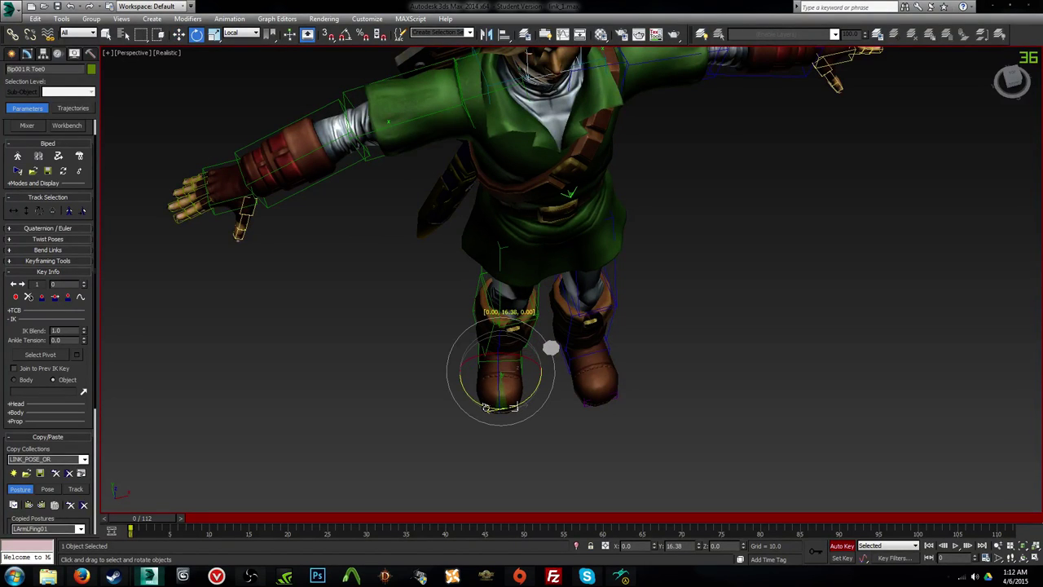
Step: Rotate Link's left foot outward by about 13 degrees and move it back and away from the right foot
middle_click_drag(615, 356, 565, 367, "alt")
left_click(582, 376)
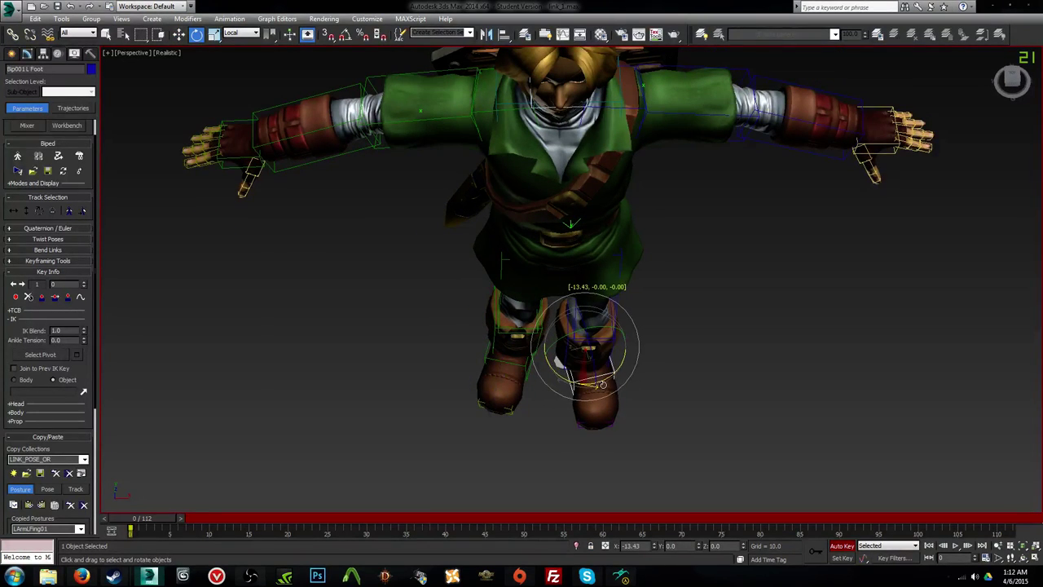
key("w")
key("e")
key("Page_Down")
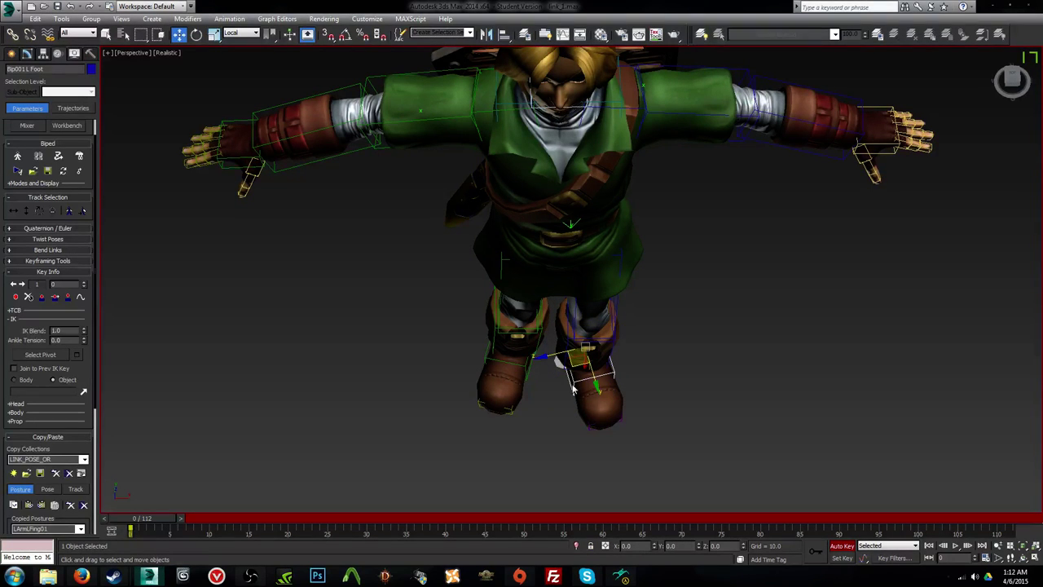
left_click_drag(573, 366, 589, 349)
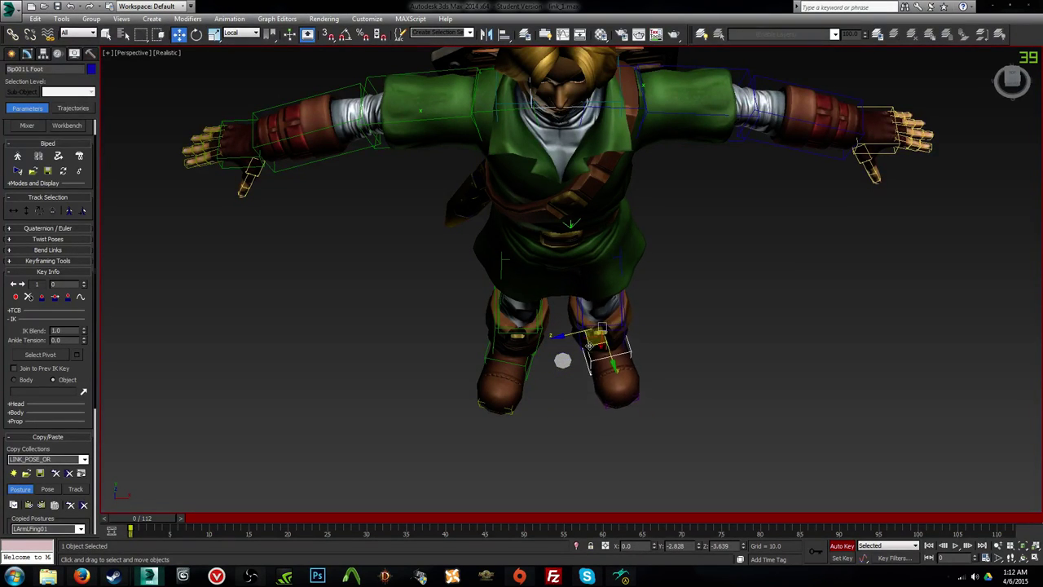
mouse_move(693, 367)
middle_mouse_down("alt")
mouse_move(644, 350)
mouse_move(555, 349)
mouse_move(575, 437)
mouse_move(517, 279)
mouse_move(527, 336)
middle_mouse_up("alt")
Step: Pick the Bip001 root at Link's waist with the help of wireframe display and adjust its position slightly with the Move tool
key("e")
key("F3")
left_click(563, 263)
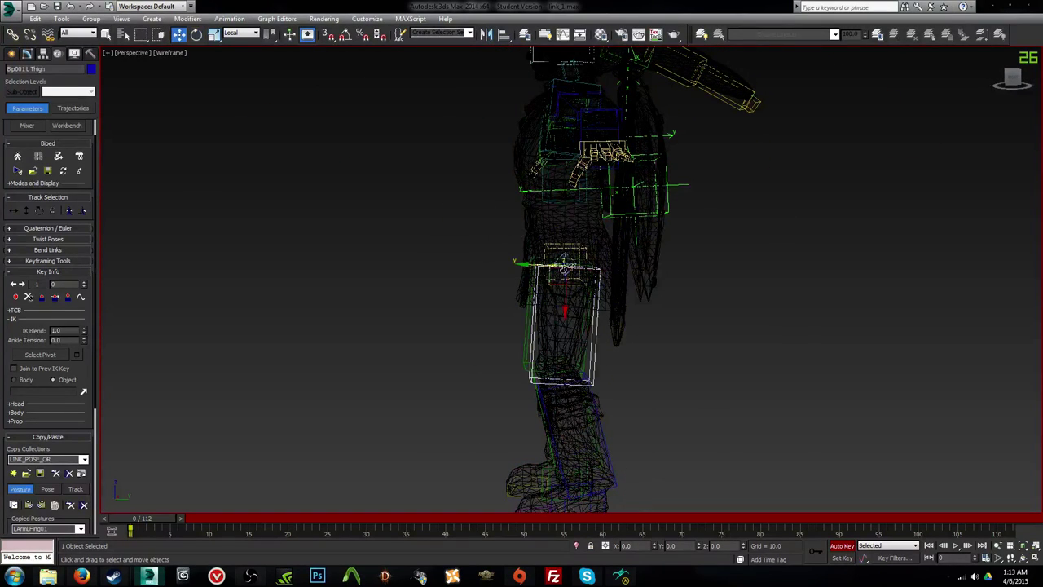
key("w")
key("F3")
left_click_drag(555, 250, 560, 250)
mouse_move(560, 250)
middle_mouse_down("alt")
mouse_move(624, 260)
mouse_move(632, 284)
mouse_move(596, 273)
mouse_move(657, 291)
middle_mouse_up("alt")
key("F3")
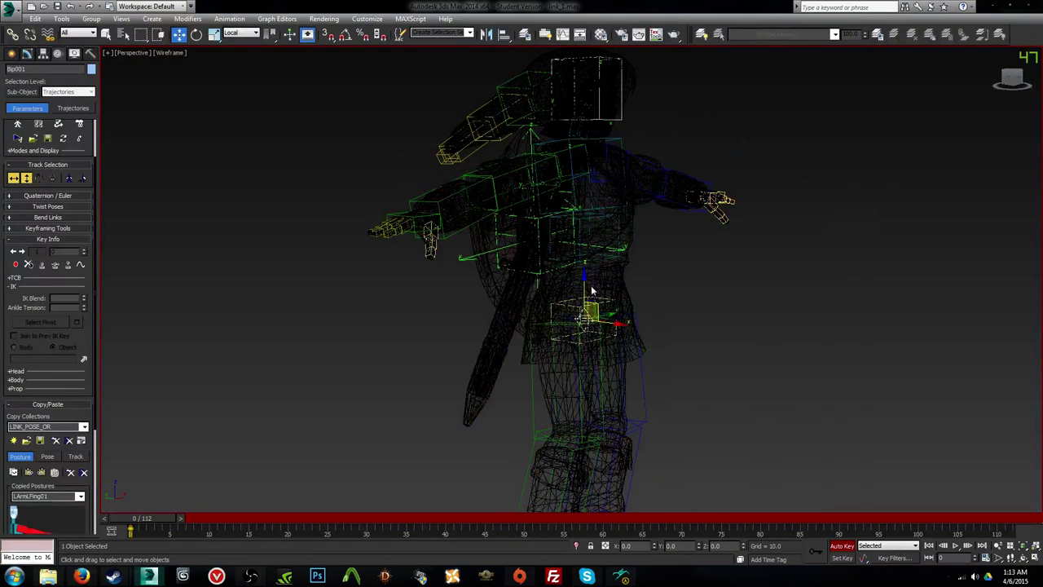
left_click(585, 260)
key("F3")
Step: Rotate Link's spine bones slightly, turning Bip001 Spine1 by about 2 degrees to adjust the torso
middle_click_drag(592, 233, 644, 241, "alt")
key("e")
left_click_drag(667, 236, 660, 220)
left_click(644, 202)
left_click_drag(657, 180, 665, 189)
middle_click_drag(693, 218, 612, 248, "alt")
left_click_drag(612, 247, 617, 244)
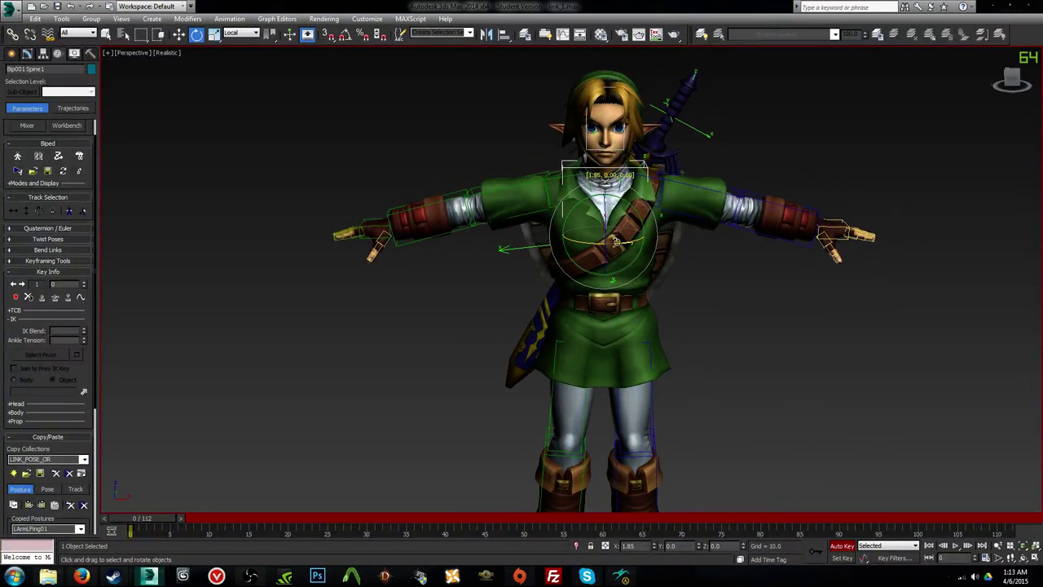
Step: Rotate Link's right hand, Bip001 R Hand, so that it bends downward at the wrist
left_click(397, 234)
middle_click_drag(397, 234, 366, 225, "alt")
left_click_drag(366, 225, 356, 202)
key("w")
middle_click_drag(355, 202, 382, 205, "alt")
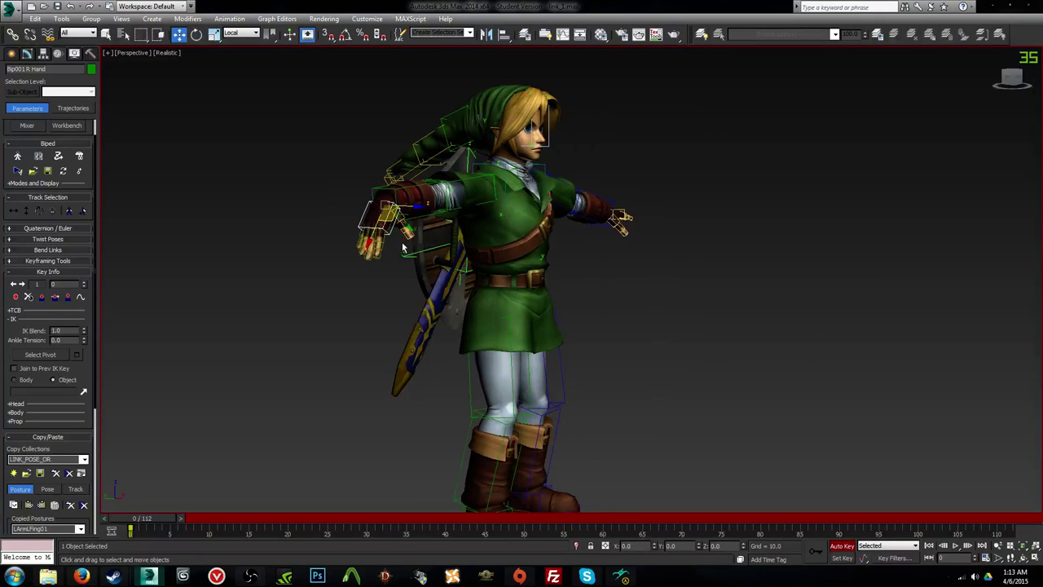
Step: Set the reference coordinate system to View and move Link's right hand down beside the hip so the arm hangs at his side
left_click(241, 34)
left_click(232, 43)
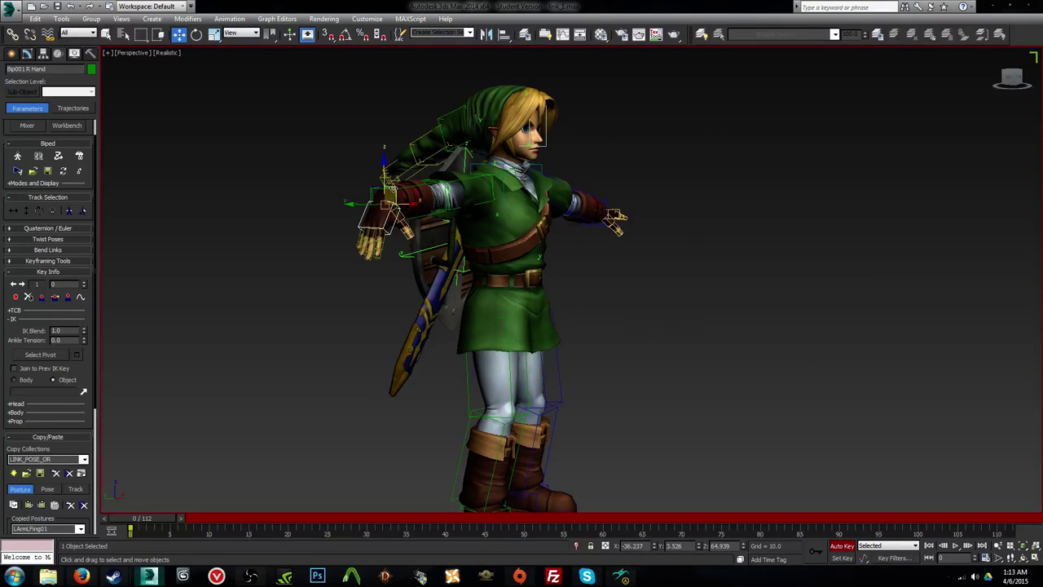
left_click_drag(393, 187, 428, 265)
middle_click_drag(463, 269, 426, 275, "alt")
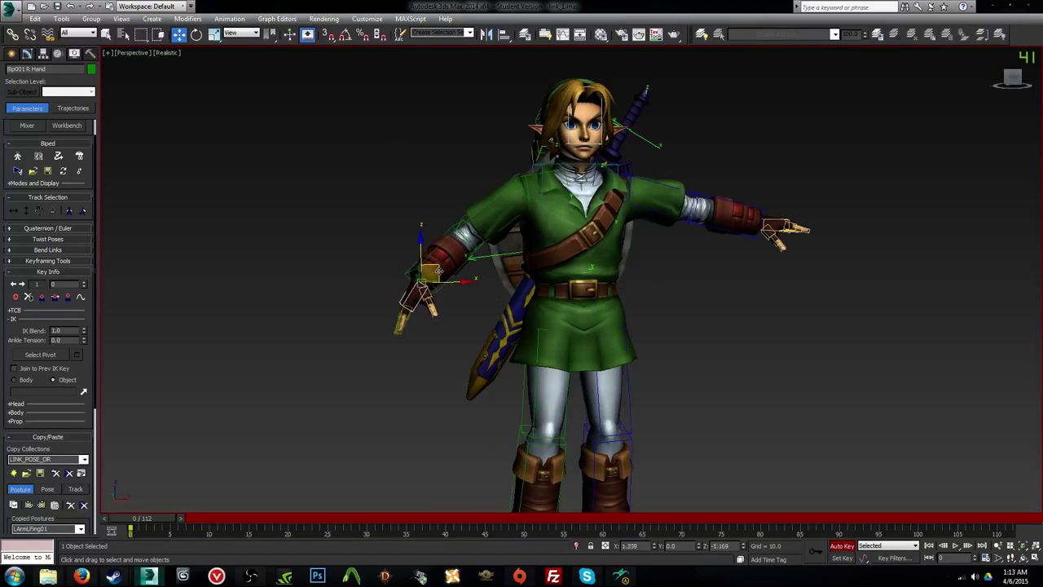
left_click_drag(438, 271, 517, 322)
key("e")
key("w")
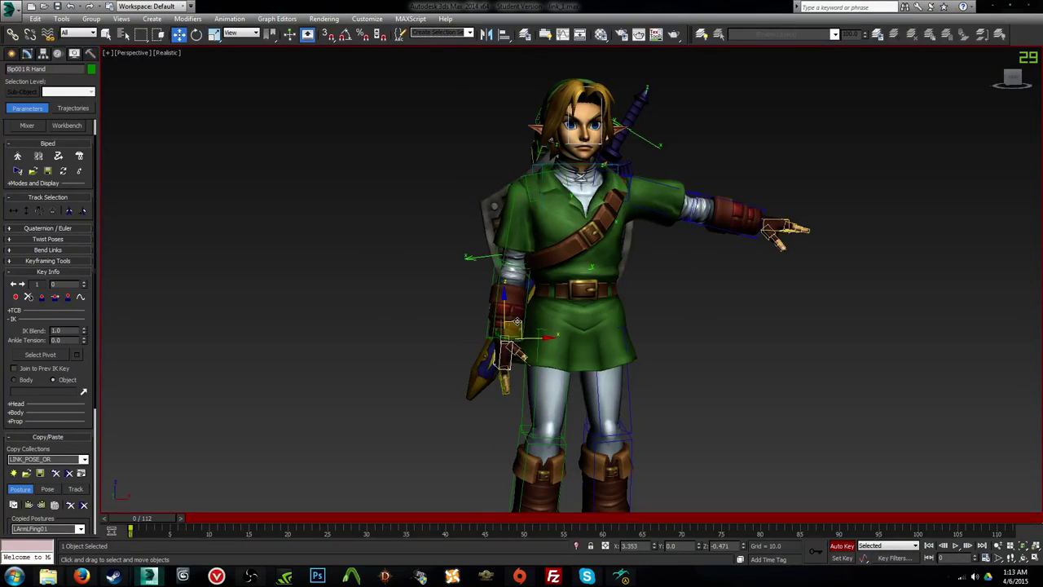
middle_click_drag(516, 322, 551, 348, "alt")
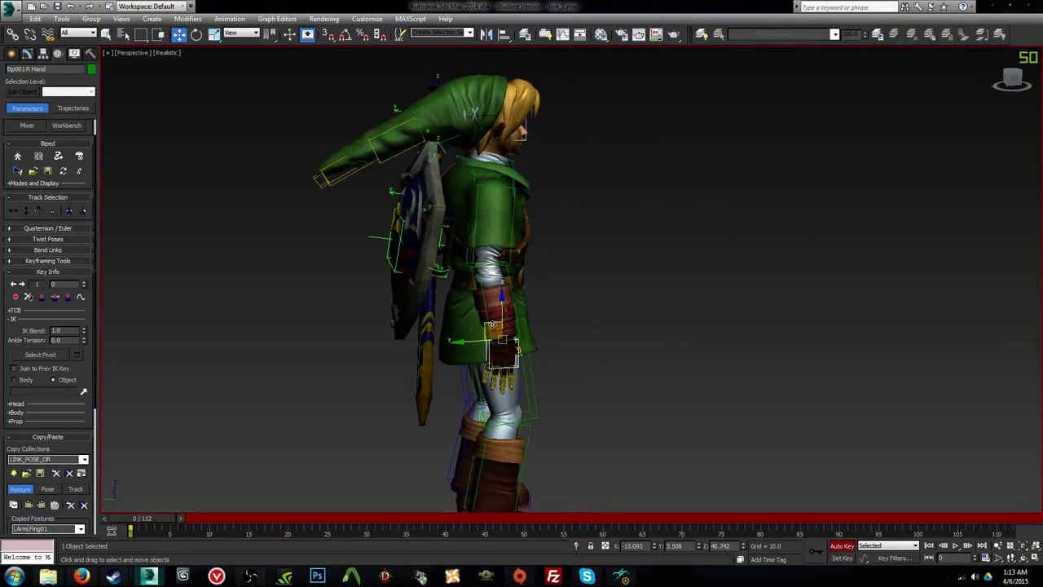
Step: Move the right hand slightly and rotate the right forearm and hand so the arm hangs naturally beside the body
left_click_drag(492, 324, 504, 321)
mouse_move(504, 321)
middle_mouse_down("alt")
mouse_move(544, 318)
mouse_move(497, 319)
middle_mouse_up("alt")
key("e")
key("Page_Up")
left_click_drag(537, 265, 538, 259)
scroll(571, 310, "up", 2)
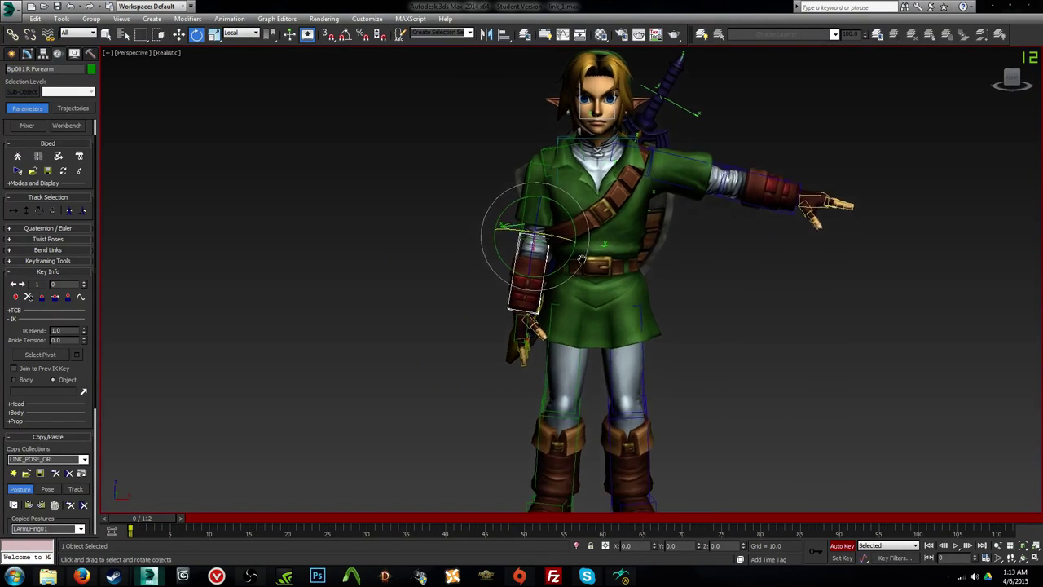
left_click(509, 341)
left_click_drag(532, 295, 541, 295)
Step: Curl the right hand's index, middle and ring fingers inward by rotating their joints, bending the ring finger about 29 degrees
middle_click_drag(554, 317, 731, 258)
scroll(619, 279, "up", 1)
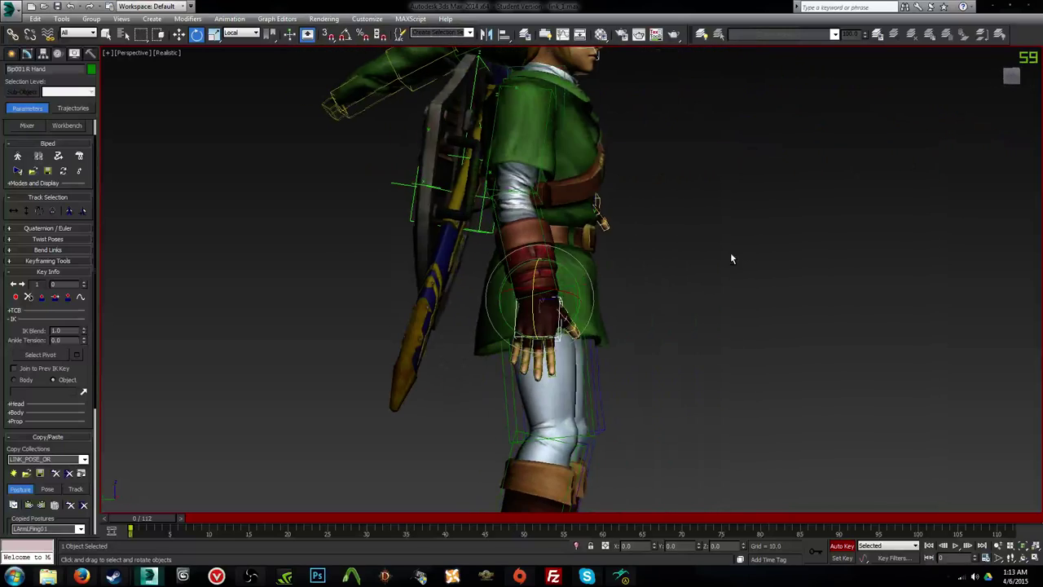
middle_click_drag(562, 324, 474, 306, "alt")
scroll(475, 307, "up", 1)
key("z")
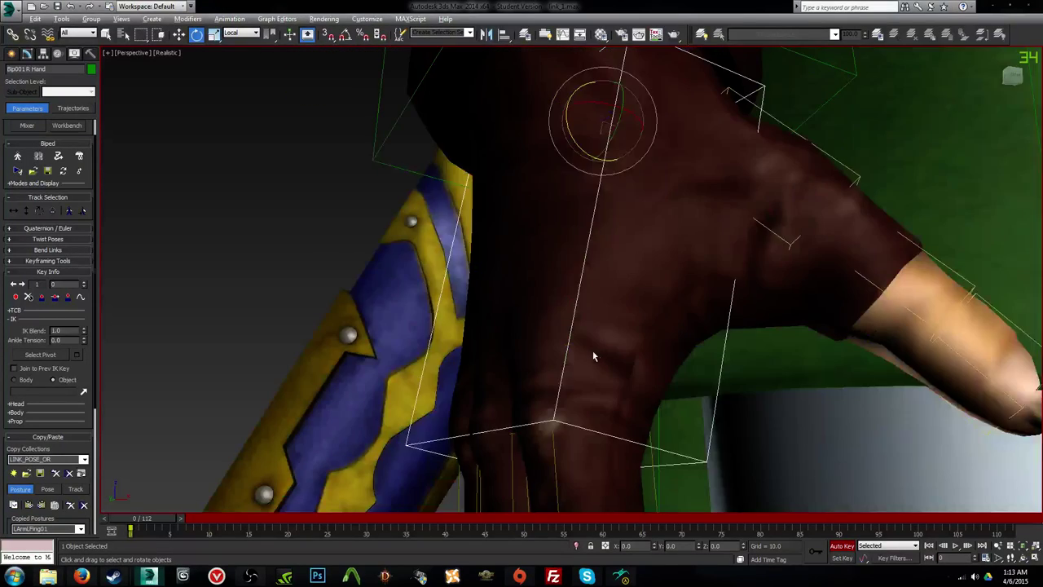
middle_click_drag(593, 354, 523, 251)
scroll(523, 250, "down", 4)
left_click(507, 313)
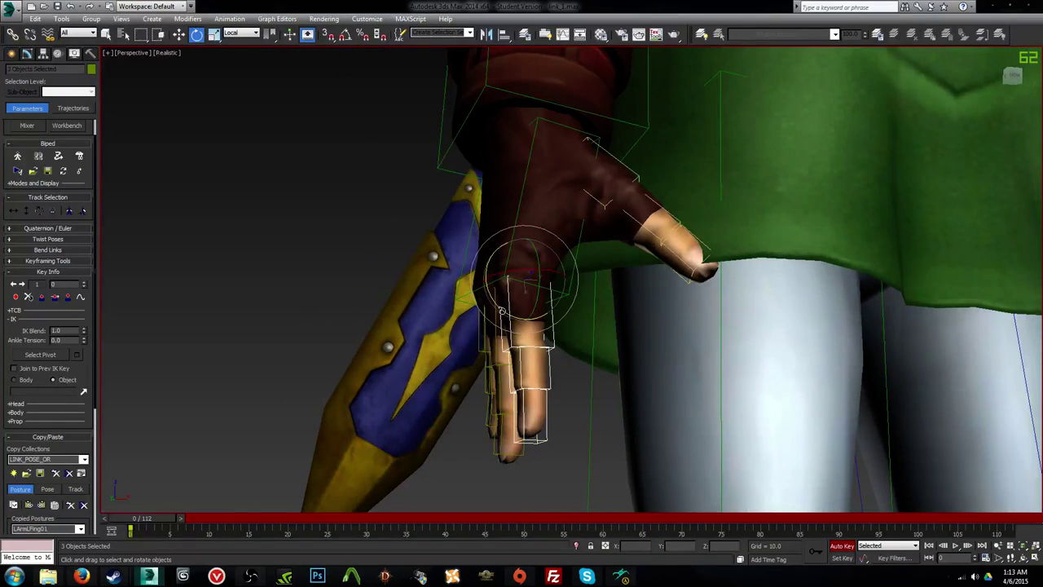
left_click_drag(502, 311, 494, 342)
left_click(498, 335)
left_click(485, 343)
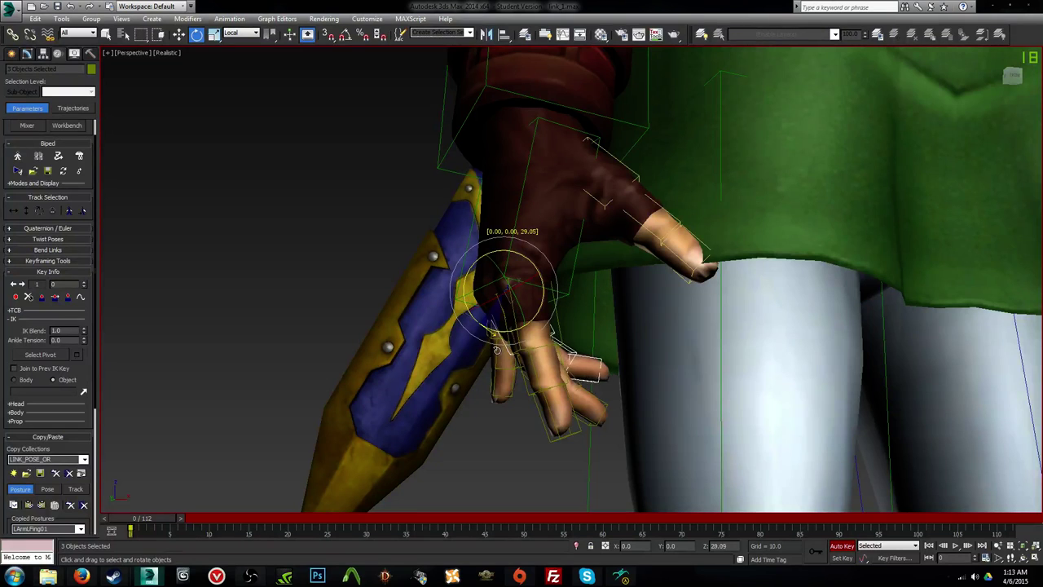
Step: Bend the ring finger's outer joints further and curl the little finger into the right hand's relaxed pose
left_click(495, 344, "alt")
middle_click_drag(498, 344, 476, 343, "alt")
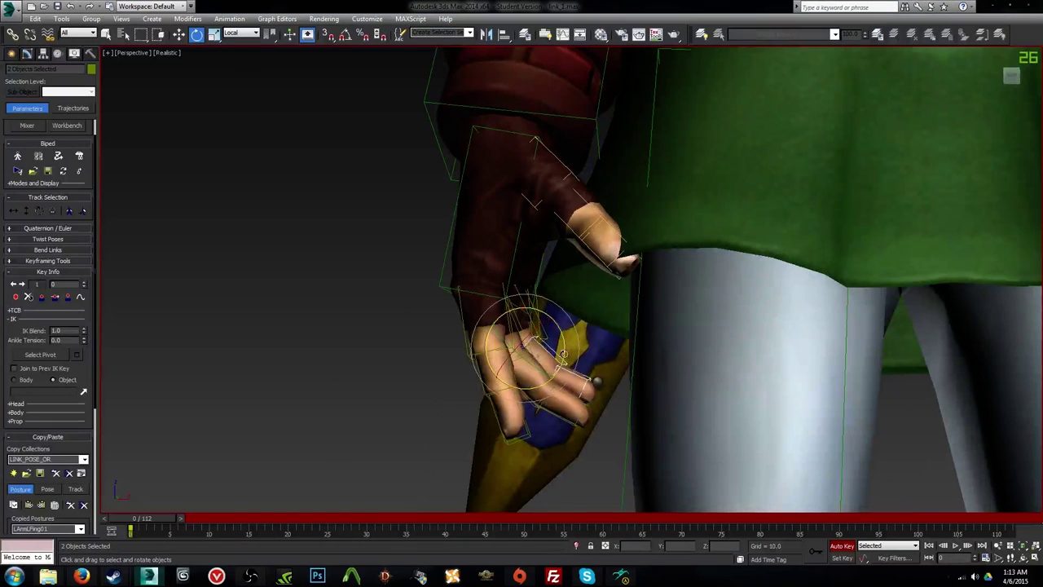
left_click_drag(564, 354, 563, 340)
middle_click_drag(563, 340, 565, 302, "alt")
left_click(551, 319, "ctrl")
left_click_drag(571, 278, 592, 287)
left_click(558, 300, "alt")
middle_click_drag(587, 282, 595, 314, "alt")
Step: Rotate the right thumb's base, middle and tip bones inward for a relaxed thumb pose
left_click(581, 229)
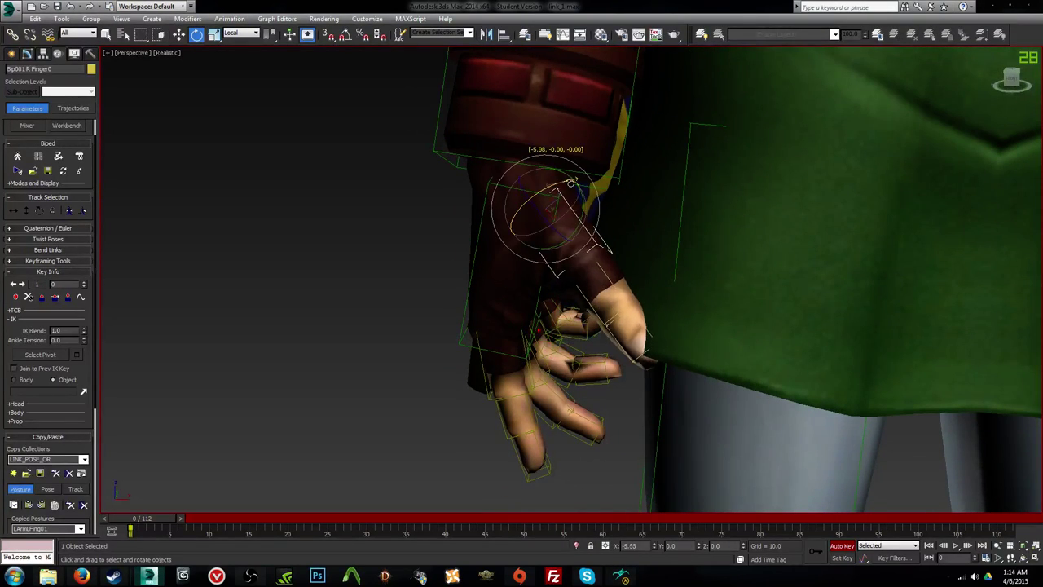
middle_click_drag(585, 207, 667, 203, "alt")
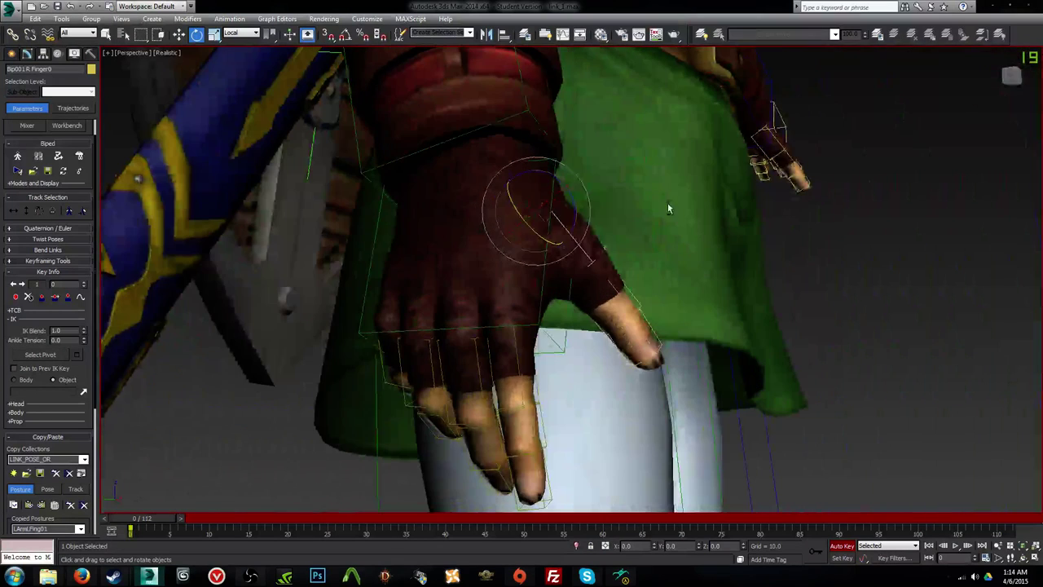
left_click_drag(568, 200, 576, 209)
left_click(613, 305)
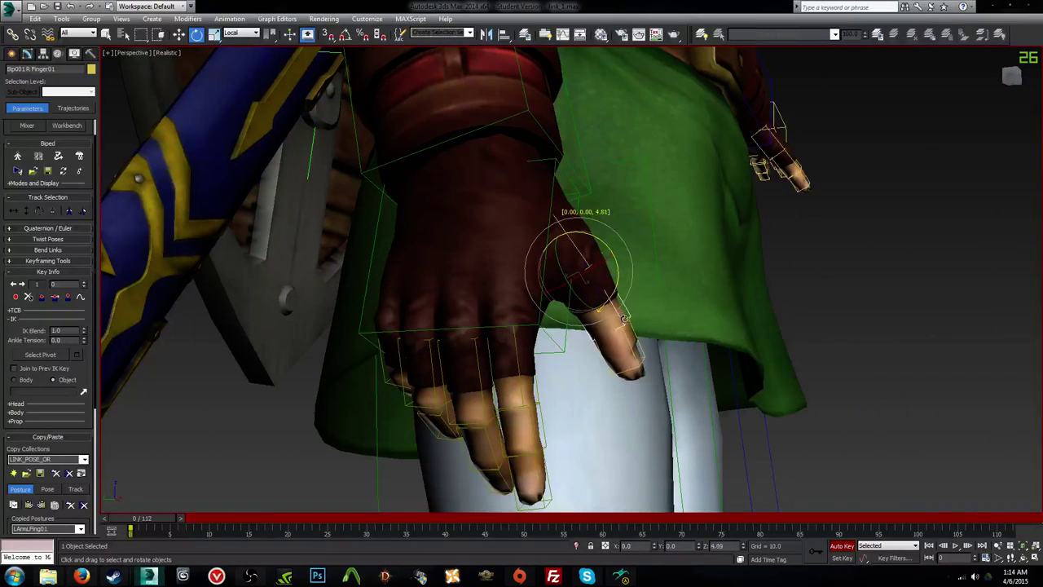
left_click_drag(613, 305, 622, 348)
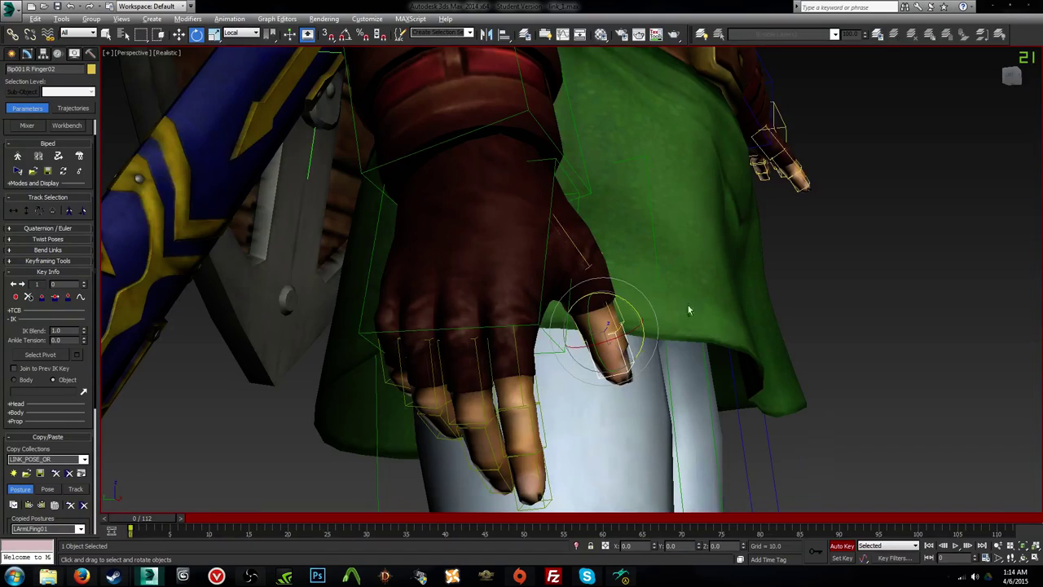
Step: Select the head bone with the help of wireframe display and return the viewport to realistic shading
scroll(689, 309, "down", 6)
middle_click_drag(688, 310, 428, 360, "alt")
scroll(617, 367, "down", 2)
scroll(427, 360, "up", 2)
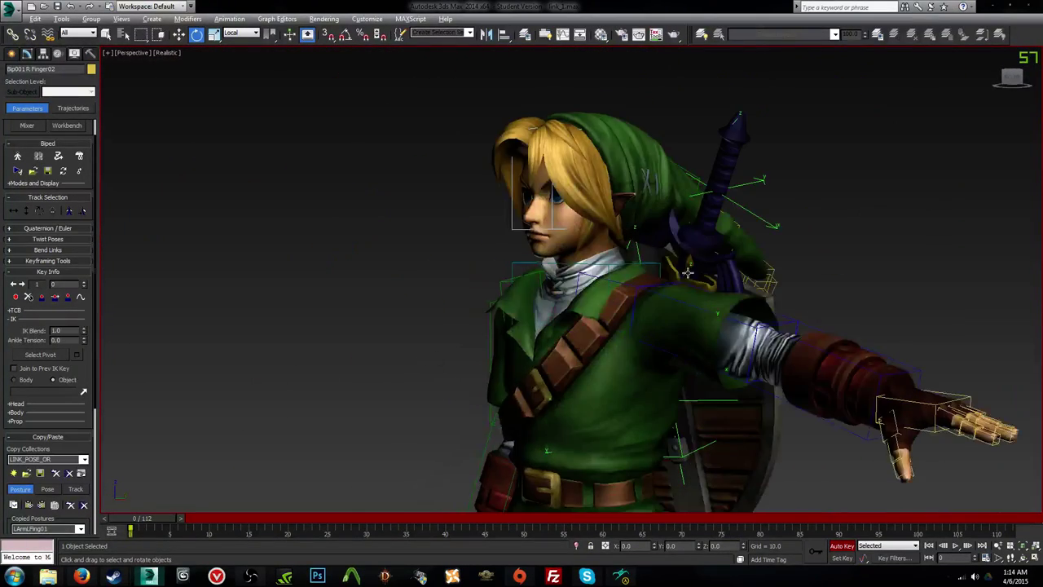
middle_click_drag(689, 273, 674, 295, "alt")
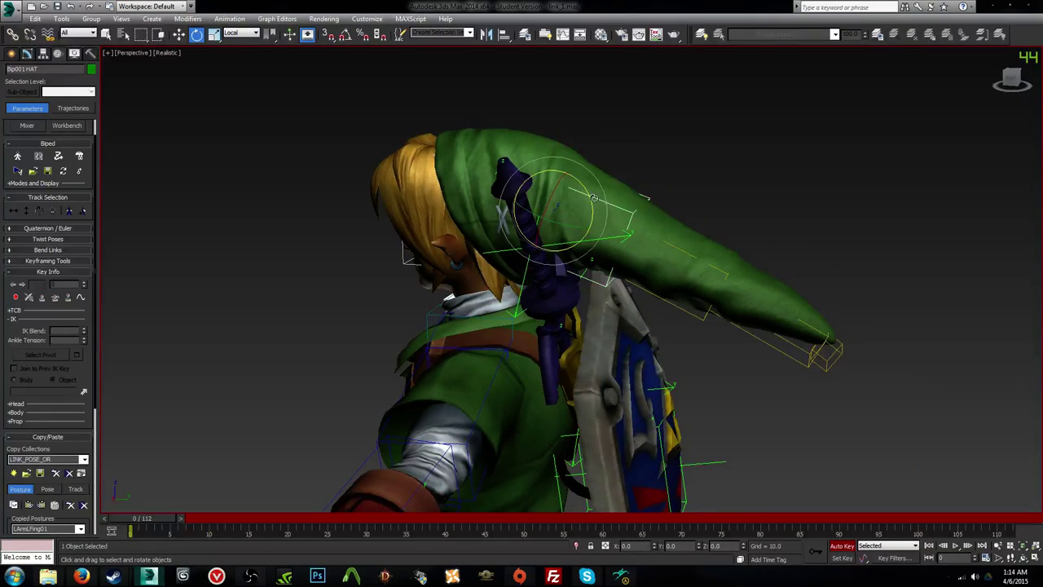
mouse_move(594, 198)
middle_mouse_down("alt")
mouse_move(522, 231)
mouse_move(556, 202)
middle_mouse_up("alt")
key("F3")
left_click(644, 156)
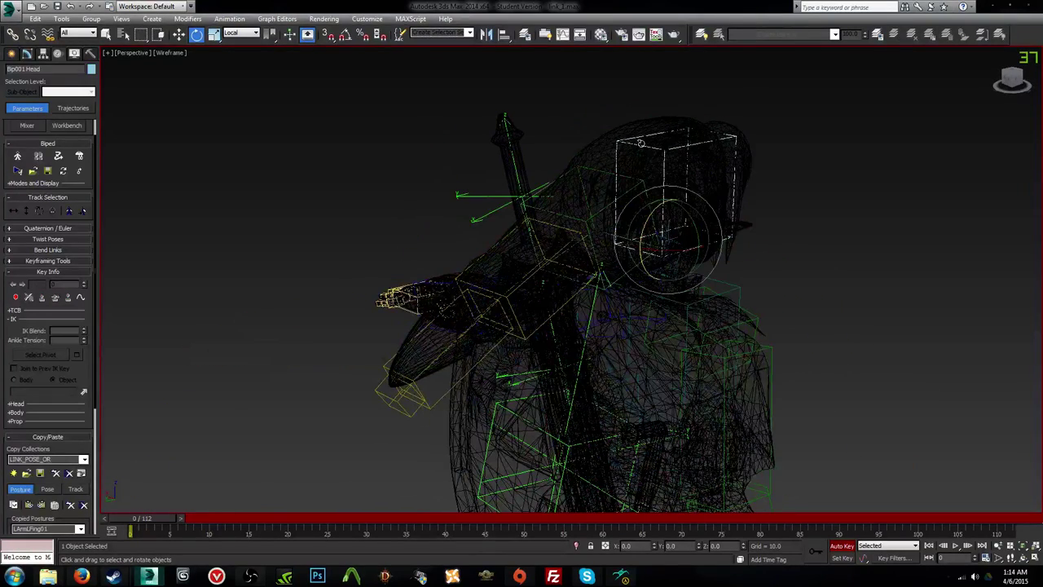
key("F3")
middle_click_drag(659, 252, 695, 251, "alt")
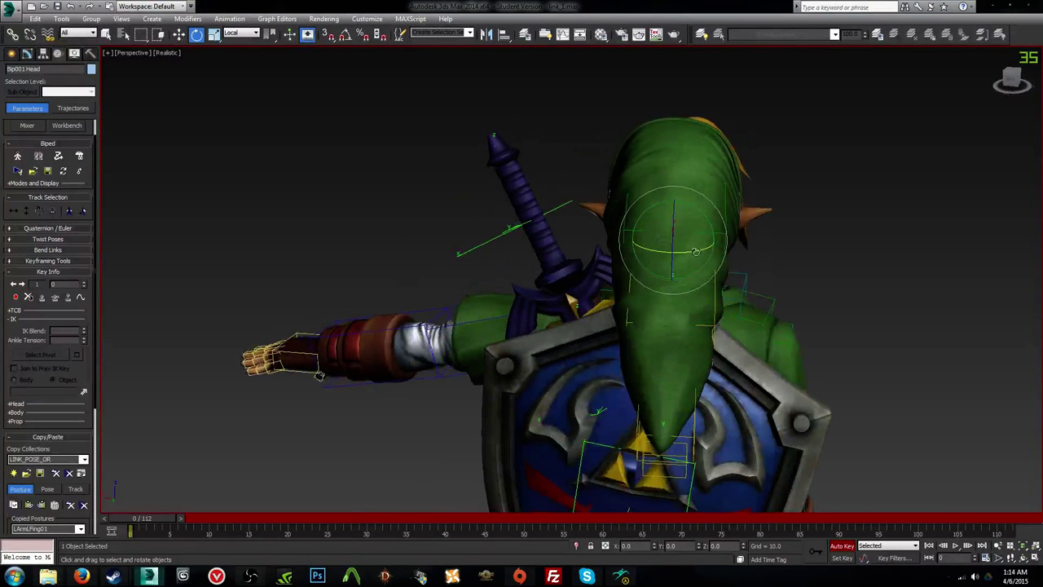
Step: Try swinging the hat's base bone sideways, and undo that rotation
left_click(639, 236)
left_click_drag(638, 229, 657, 229)
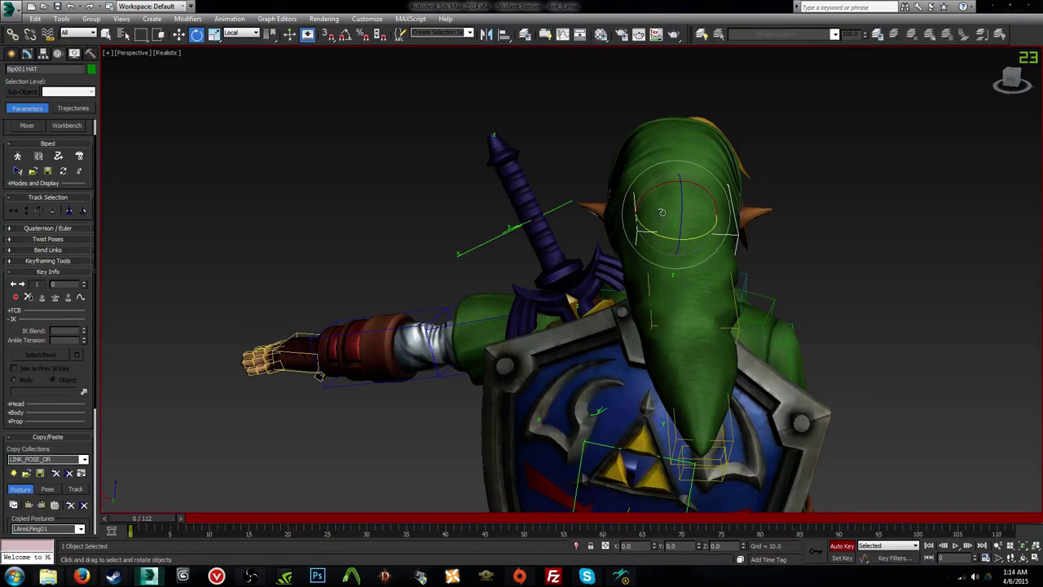
key("ctrl+z")
Step: Rotate the hat's base bone and bend its next segment down toward the shield
middle_click_drag(684, 211, 717, 214, "alt")
left_click_drag(673, 206, 710, 251)
middle_click_drag(710, 251, 781, 282, "alt")
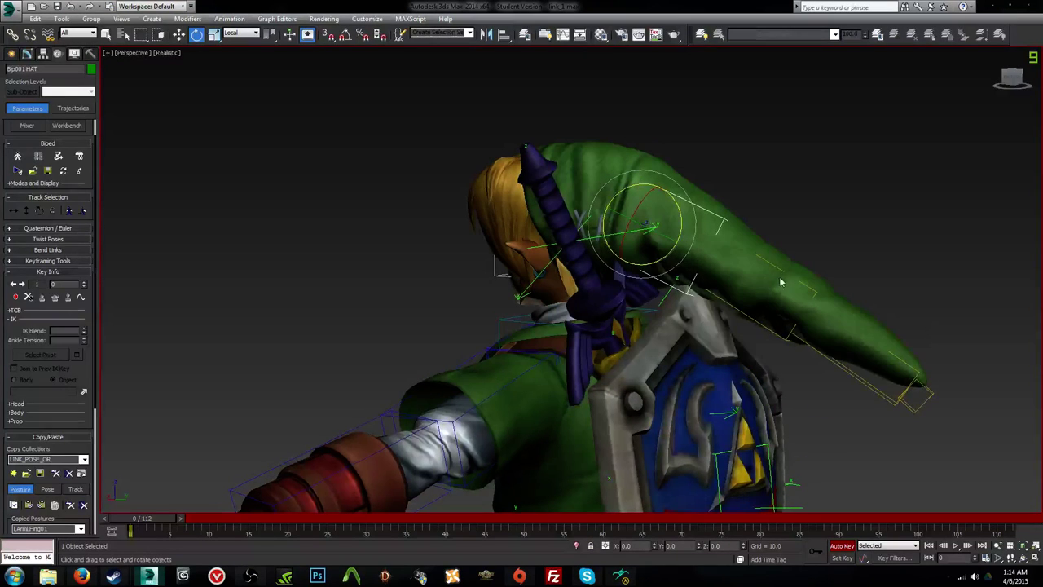
left_click(778, 282)
left_click_drag(756, 267, 789, 304)
left_click(701, 213)
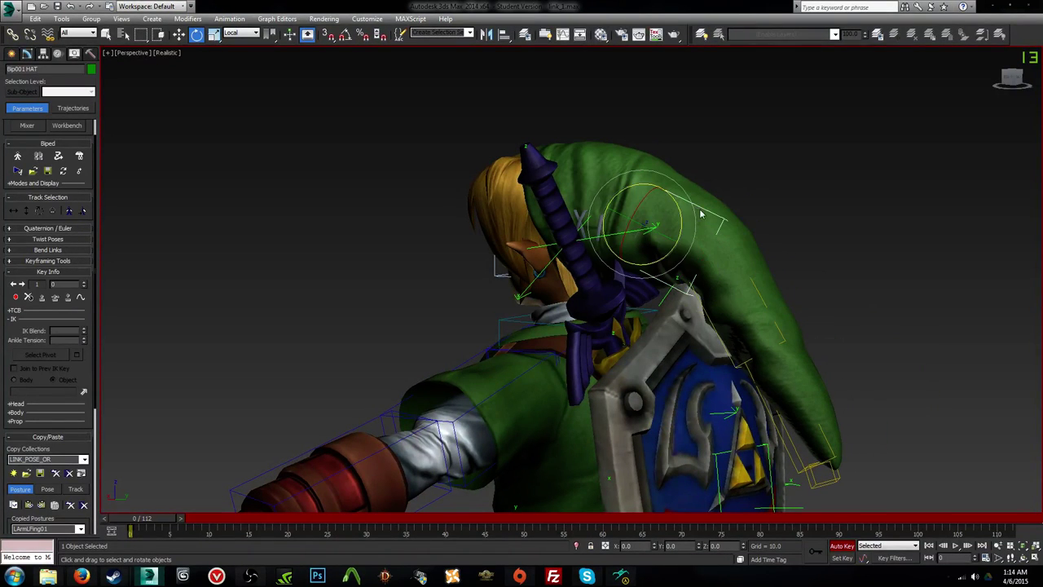
left_click_drag(676, 208, 681, 213)
Step: Rotate the HAT_2 bone in small amounts so the hat's lower end drapes over the shield, and select HAT_3
left_click(785, 402)
left_click_drag(786, 351, 797, 374)
middle_click_drag(847, 383, 699, 357, "alt")
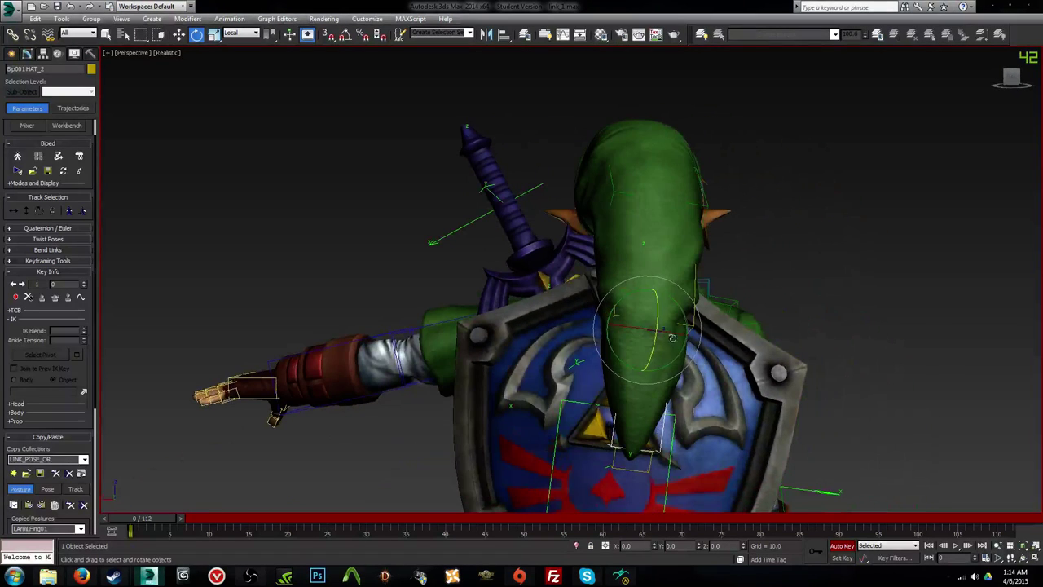
left_click_drag(670, 334, 675, 314)
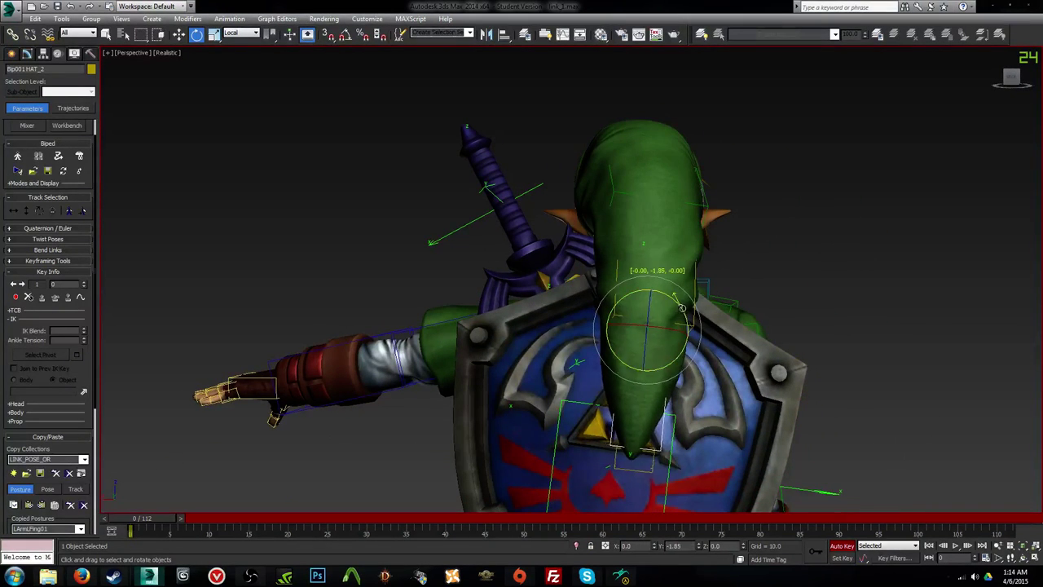
middle_click_drag(675, 314, 603, 355, "alt")
left_click_drag(605, 353, 600, 361)
middle_click_drag(772, 344, 674, 334, "alt")
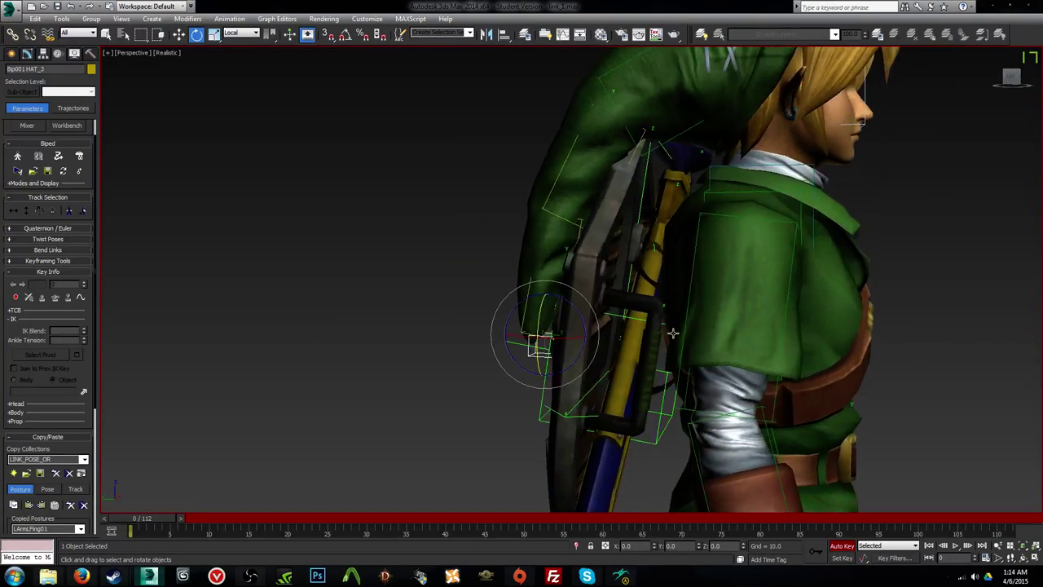
Step: Select the whole right arm, copy its posture, and paste it mirrored onto the left arm
scroll(673, 333, "down", 5)
middle_click_drag(739, 346, 683, 264, "alt")
middle_click_drag(690, 278, 696, 261, "alt")
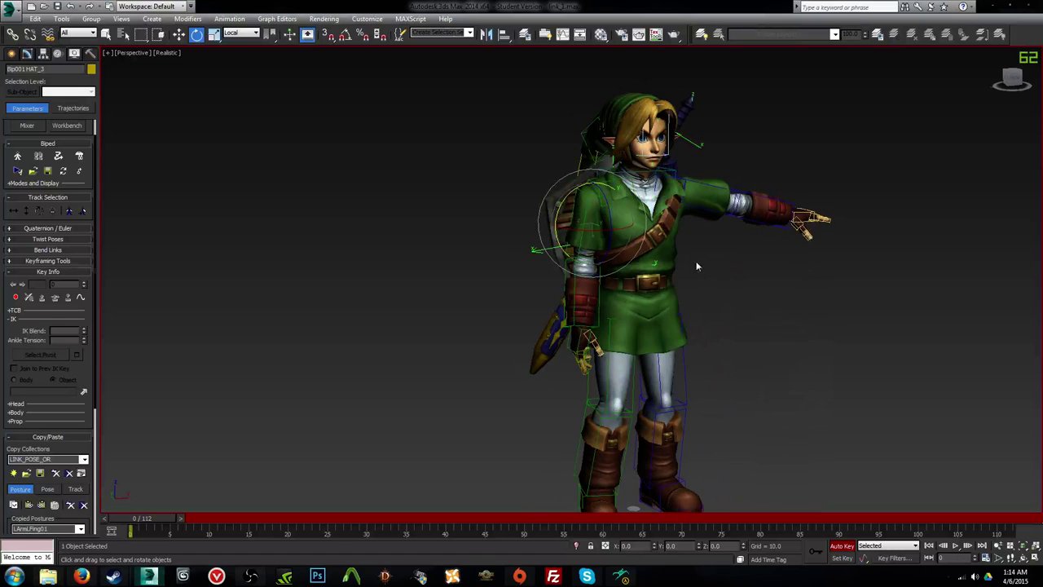
double_click(591, 176)
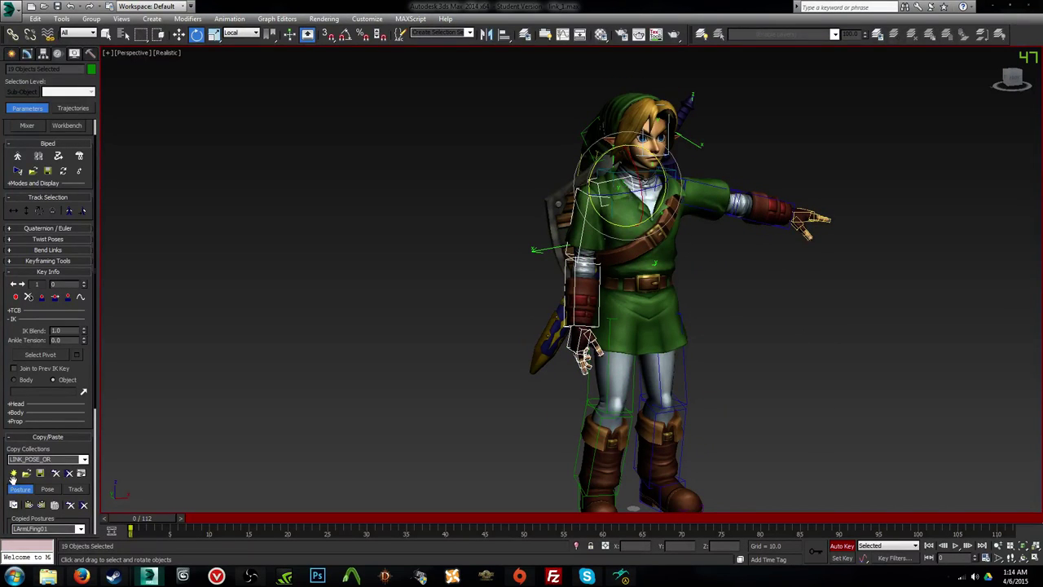
middle_click_drag(706, 276, 673, 192, "alt")
left_click(41, 505)
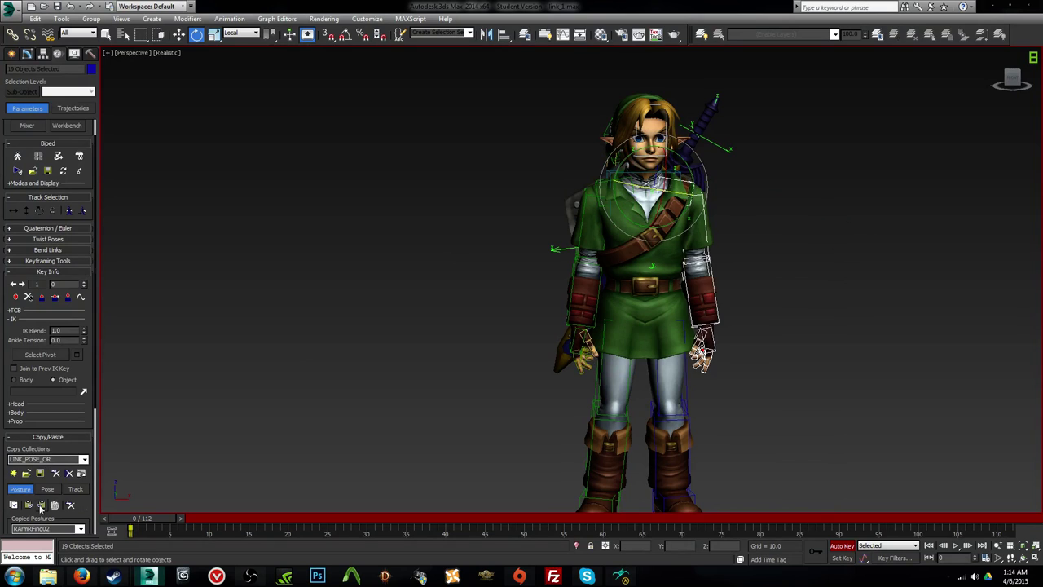
left_click(714, 350)
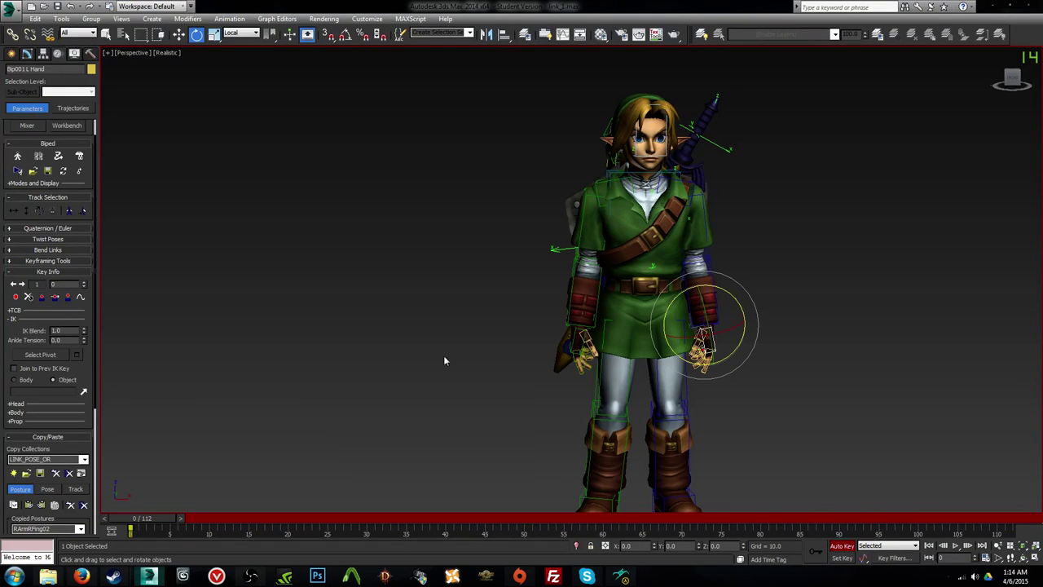
Step: Rotate the left and right calf bones slightly to adjust the direction of both knees
mouse_move(444, 355)
middle_mouse_down("alt")
mouse_move(473, 329)
mouse_move(419, 325)
mouse_move(440, 349)
middle_mouse_up("alt")
left_click(389, 325)
scroll(452, 348, "down", 3)
left_click(507, 407)
middle_click_drag(569, 428, 661, 365, "alt")
scroll(536, 376, "up", 5)
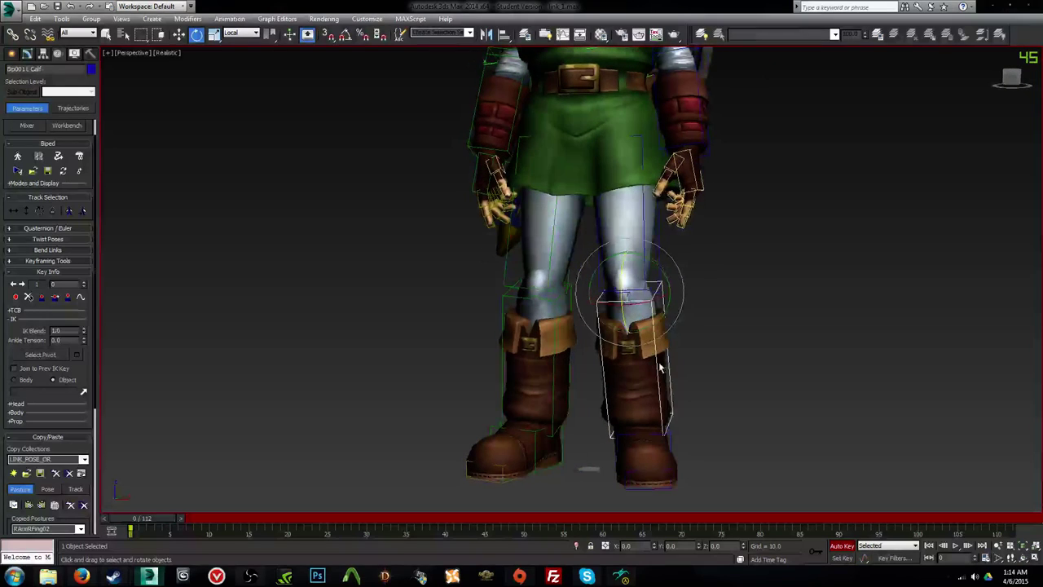
left_click_drag(656, 302, 568, 335)
left_click(538, 322)
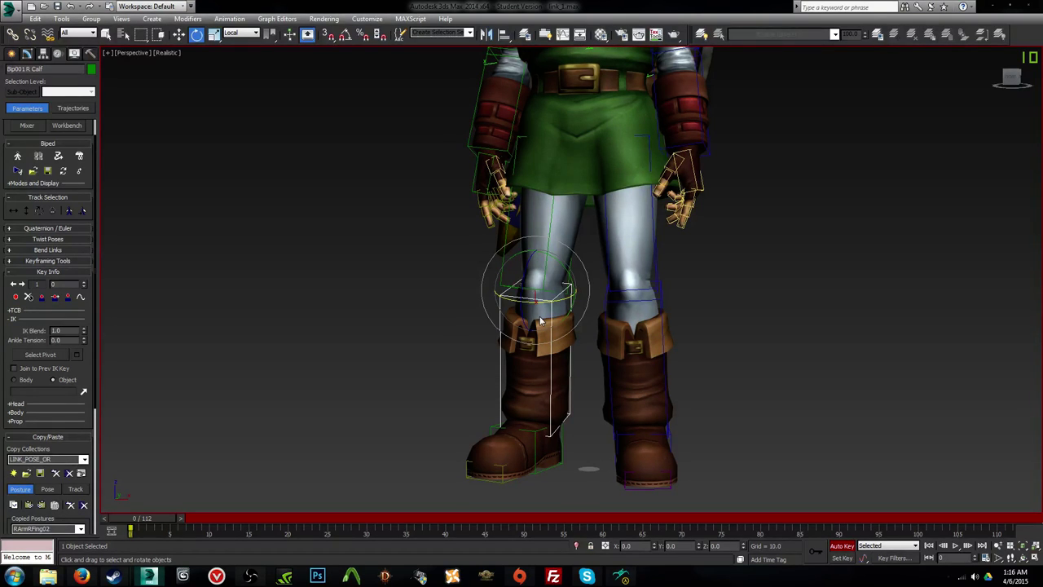
Step: Open the scene scar_idle from the SCAR_HEAVY animations folder NEW, answering the prompt about the current scene
left_click(12, 10)
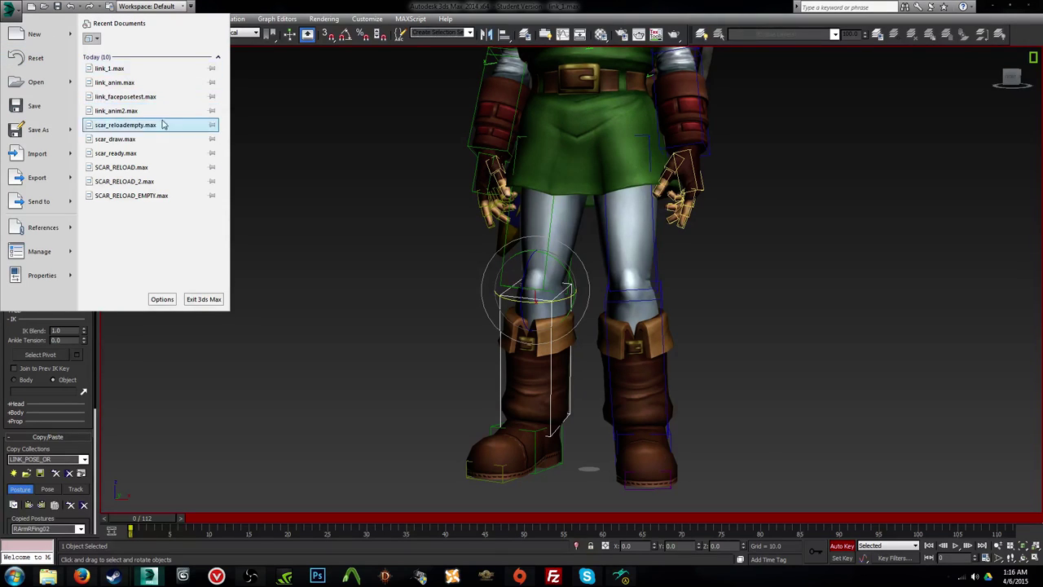
left_click(49, 6)
left_click(49, 6)
left_click(521, 305)
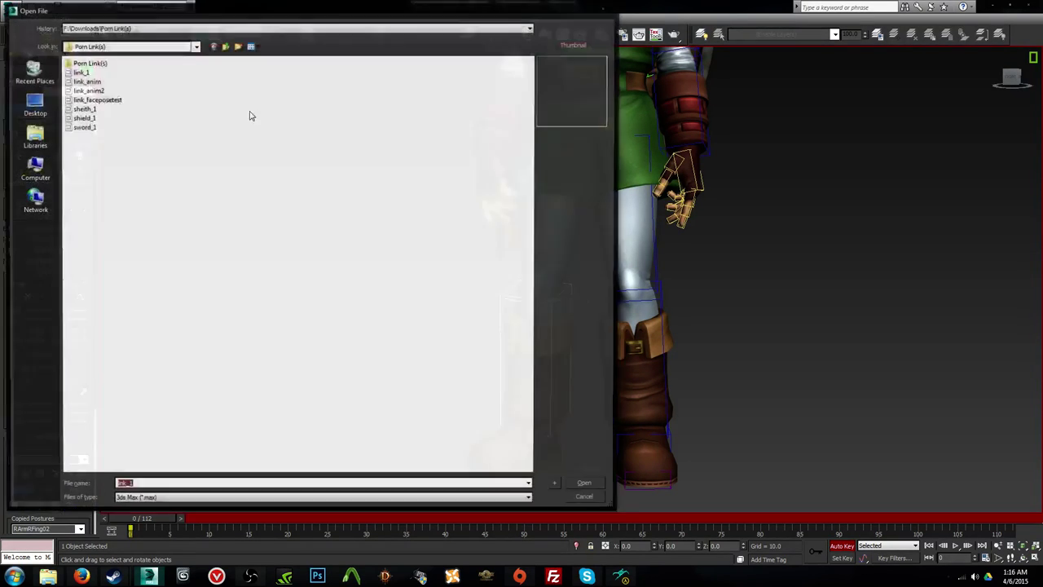
left_click(183, 27)
left_click(188, 40)
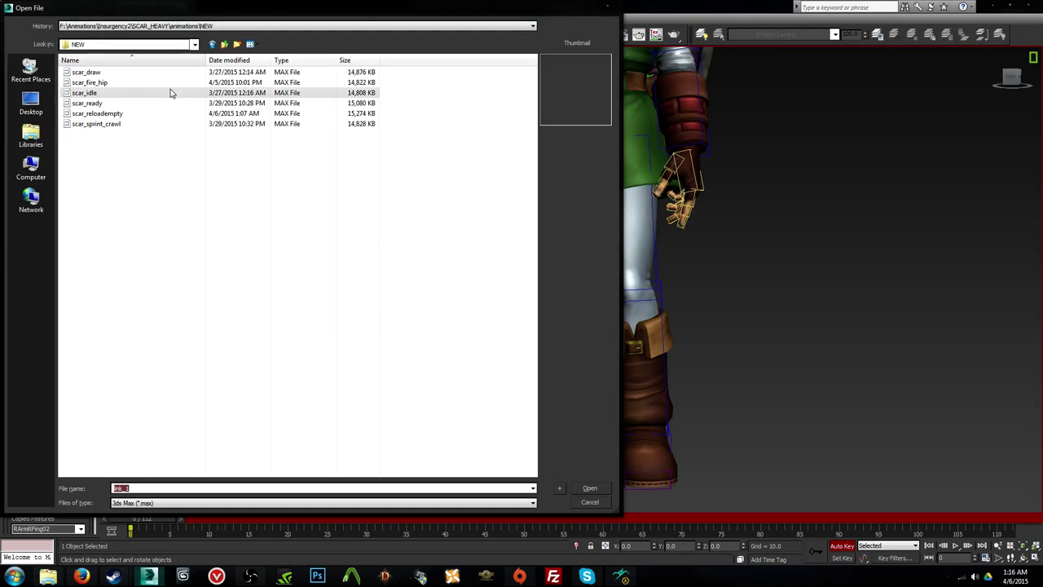
double_click(182, 91)
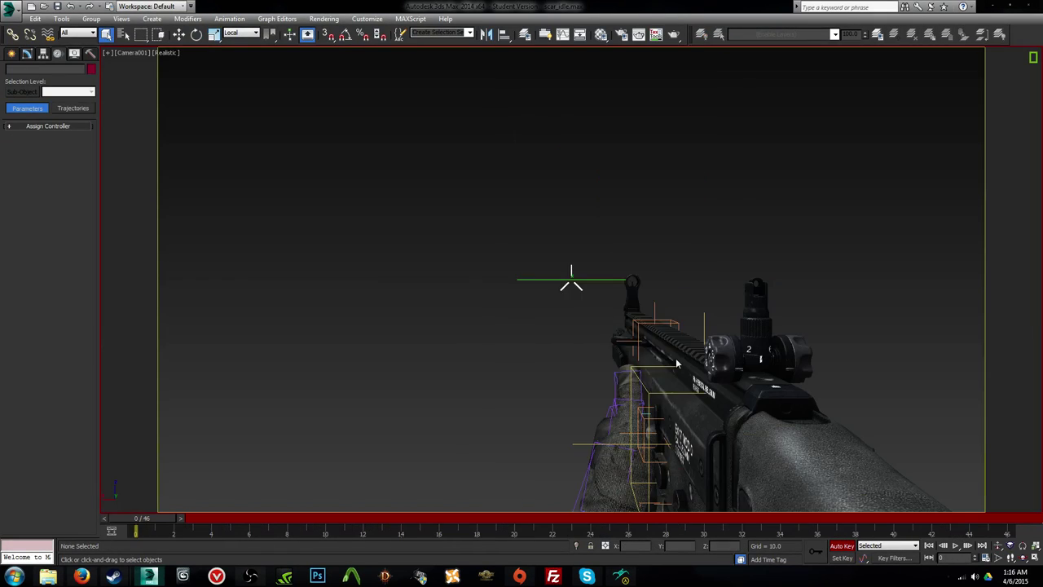
Step: Turn Auto Key on at frame 0 and select the Bip001 root of the arms rig in the left view
left_click(650, 384)
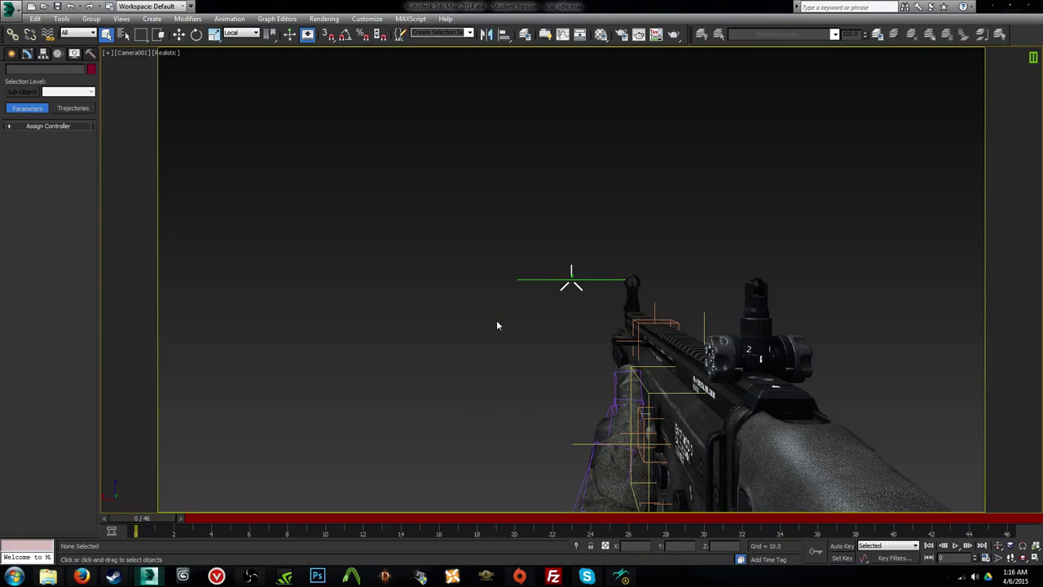
key("n")
left_click_drag(171, 518, 128, 520)
key("l")
scroll(463, 366, "up", 5)
middle_click_drag(983, 145, 573, 328)
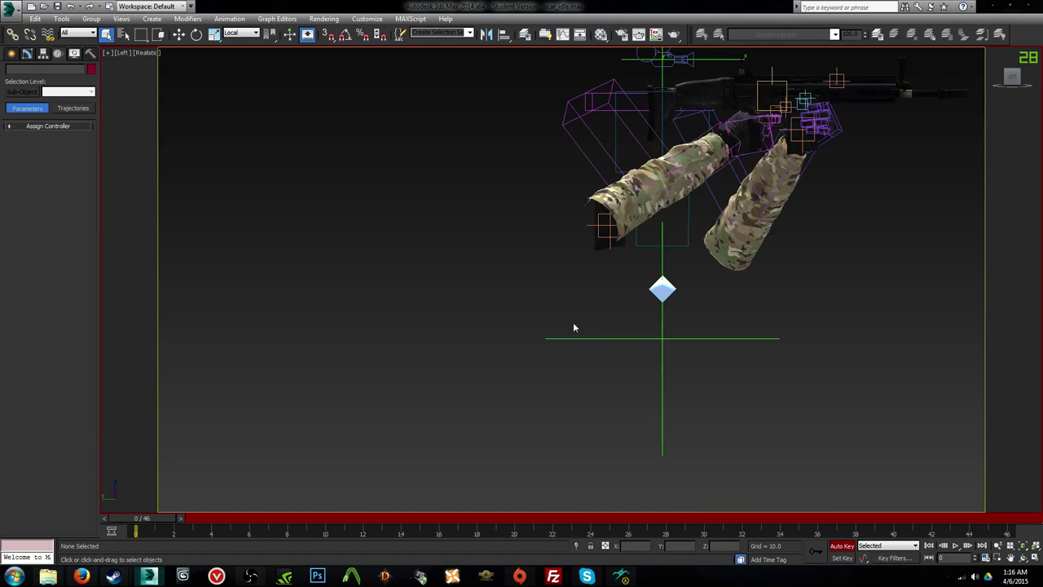
middle_click_drag(664, 288, 582, 343)
scroll(582, 343, "up", 2)
left_click(571, 347)
middle_click_drag(650, 275, 602, 320)
scroll(602, 319, "down", 2)
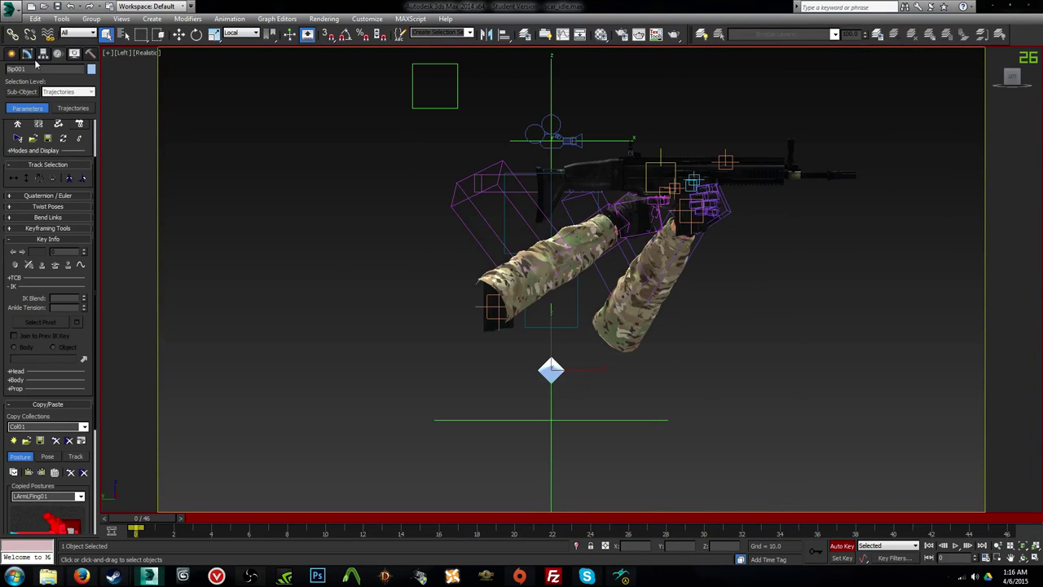
Step: Try to link the Bip001 root toward the rifle, and select the scar_main helper for moving in the camera view
left_click(12, 33)
middle_click_drag(574, 392, 515, 423)
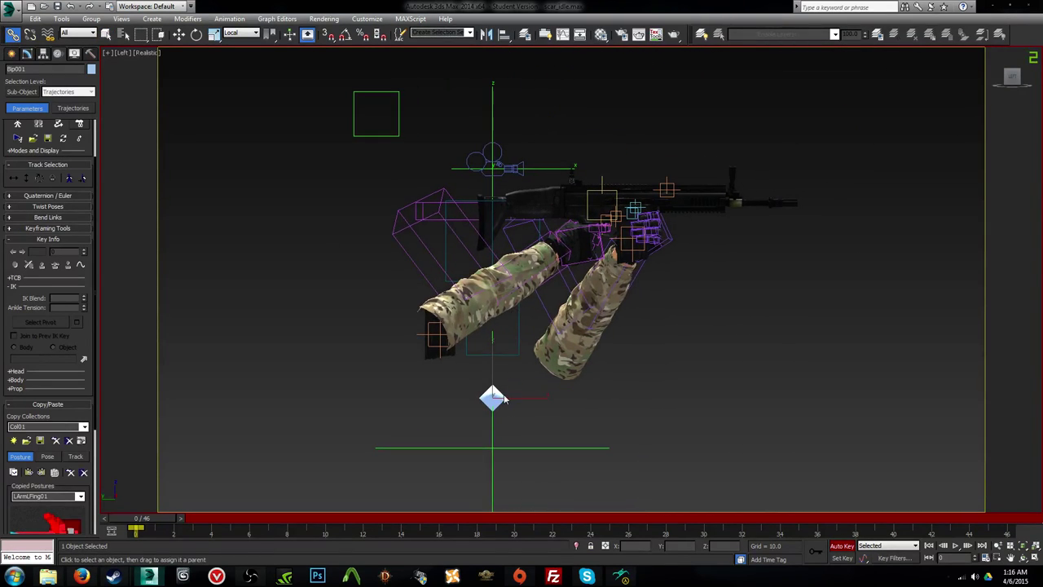
left_click_drag(494, 398, 585, 271)
key("w")
right_click(585, 270)
key("c")
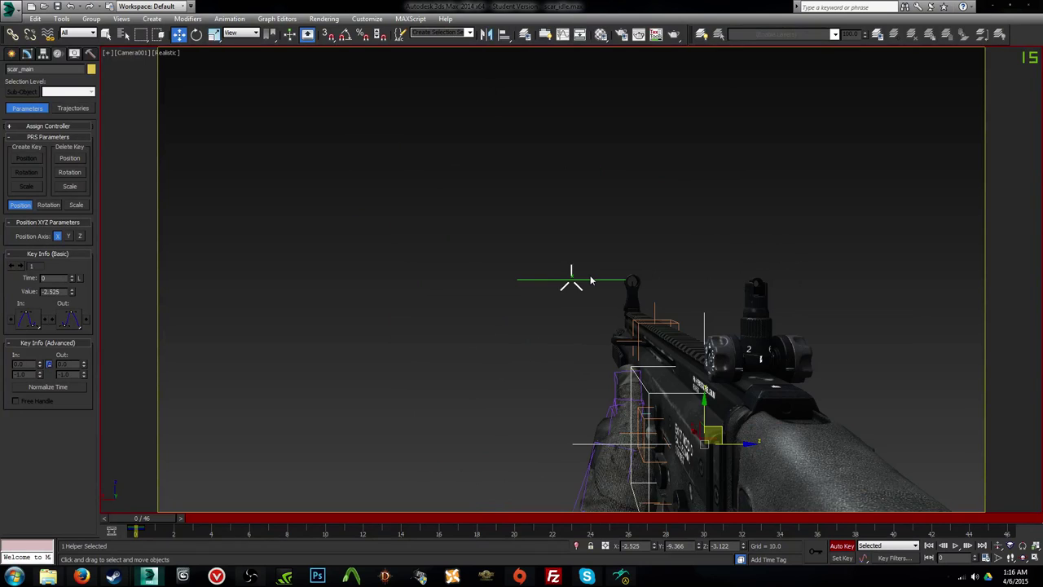
Step: Set the scar_main helper's X position to 0 to centre the rifle in the front view
key("f")
scroll(589, 274, "up", 10)
middle_click_drag(266, 358, 706, 255)
scroll(707, 261, "up", 4)
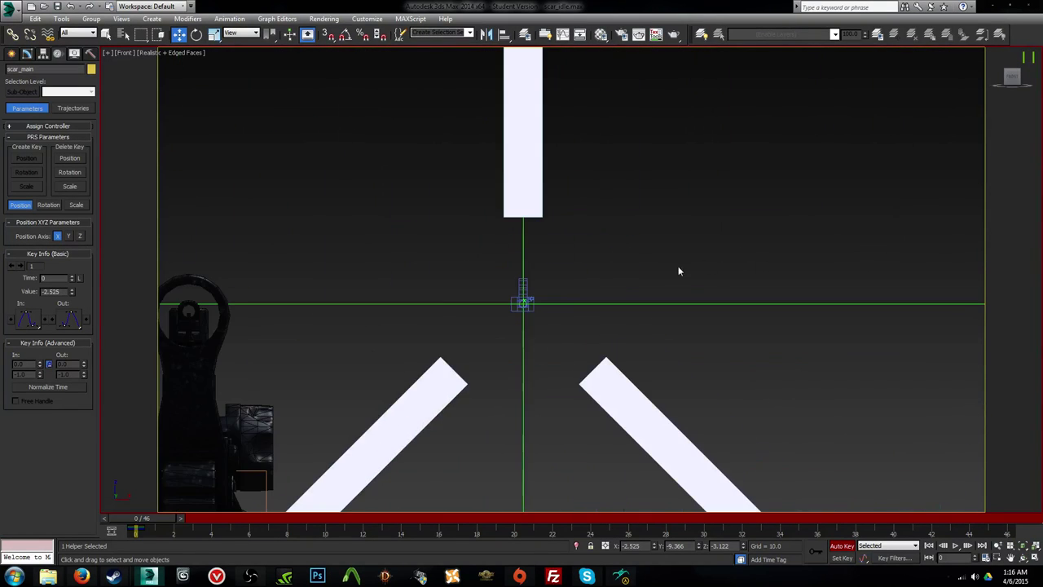
scroll(509, 326, "up", 9)
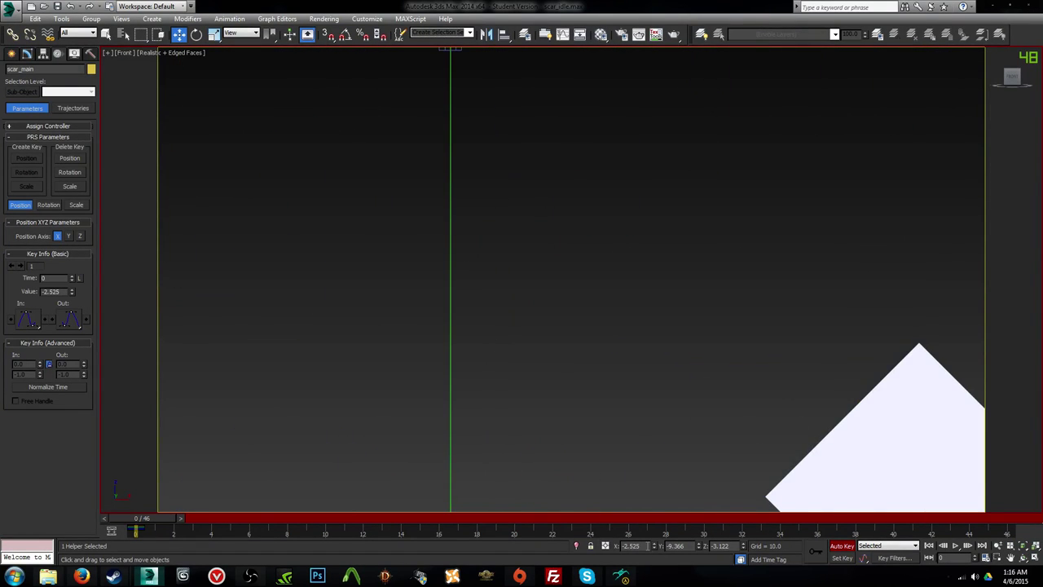
type("0")
key("Return")
Step: Raise scar_main to about Z -3.068, aligning the sights with the camera's horizontal axis in the front wireframe view
middle_click_drag(497, 150, 541, 352)
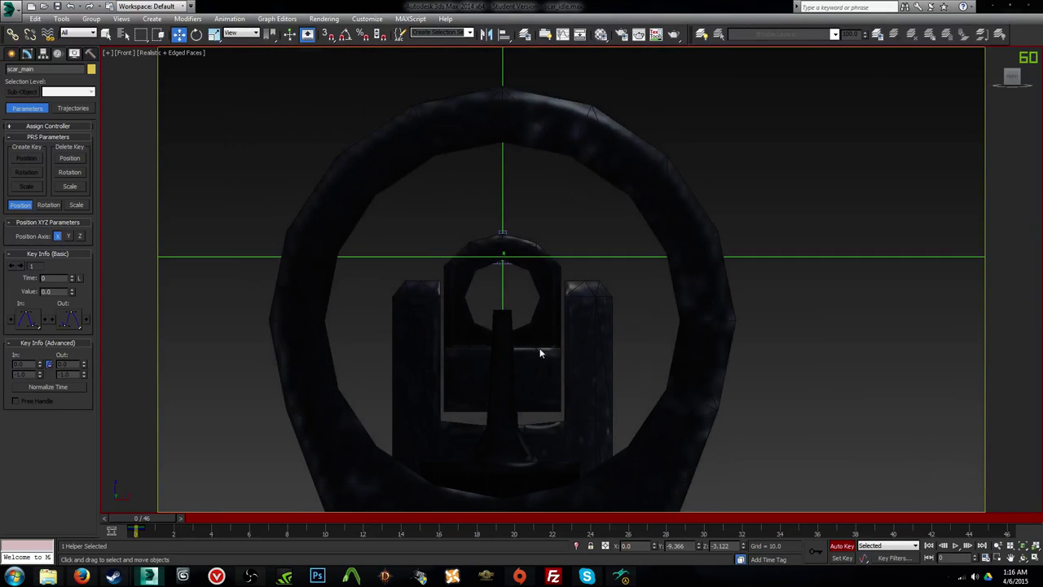
scroll(539, 348, "up", 4)
middle_click_drag(551, 268, 600, 361)
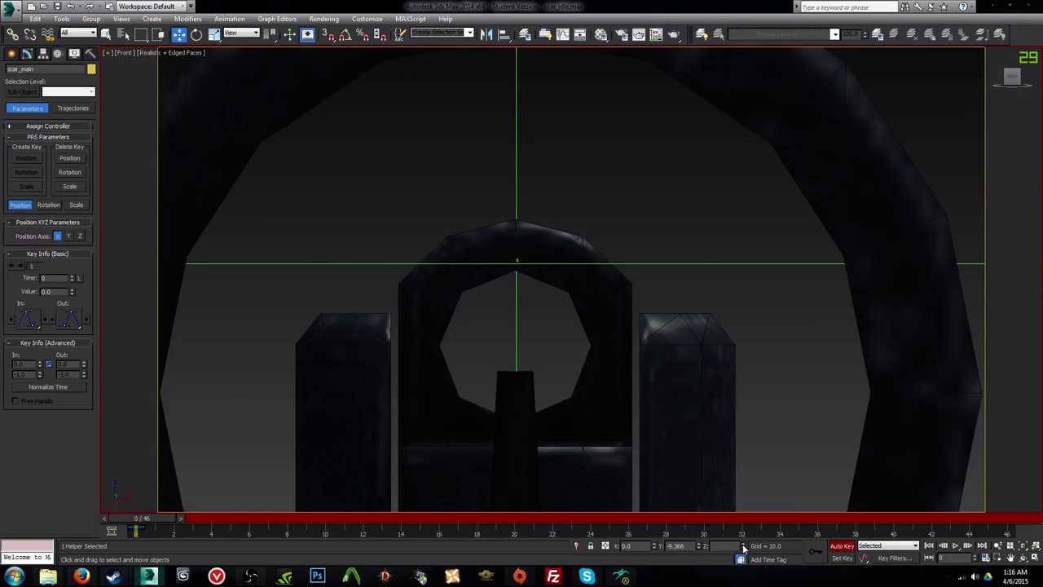
left_click_drag(741, 546, 725, 464)
key("F3")
scroll(625, 350, "up", 5)
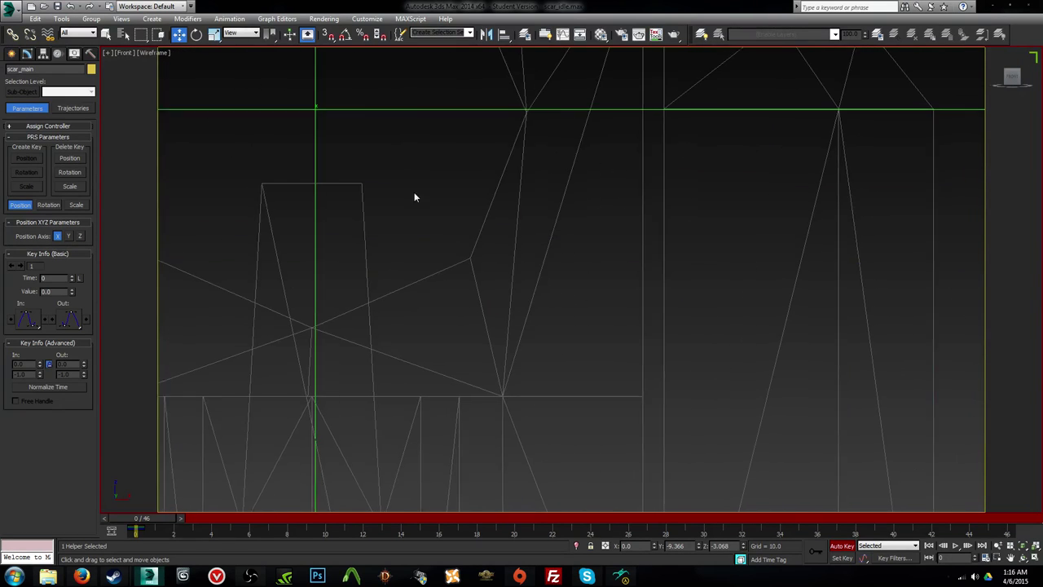
middle_click_drag(614, 379, 445, 379)
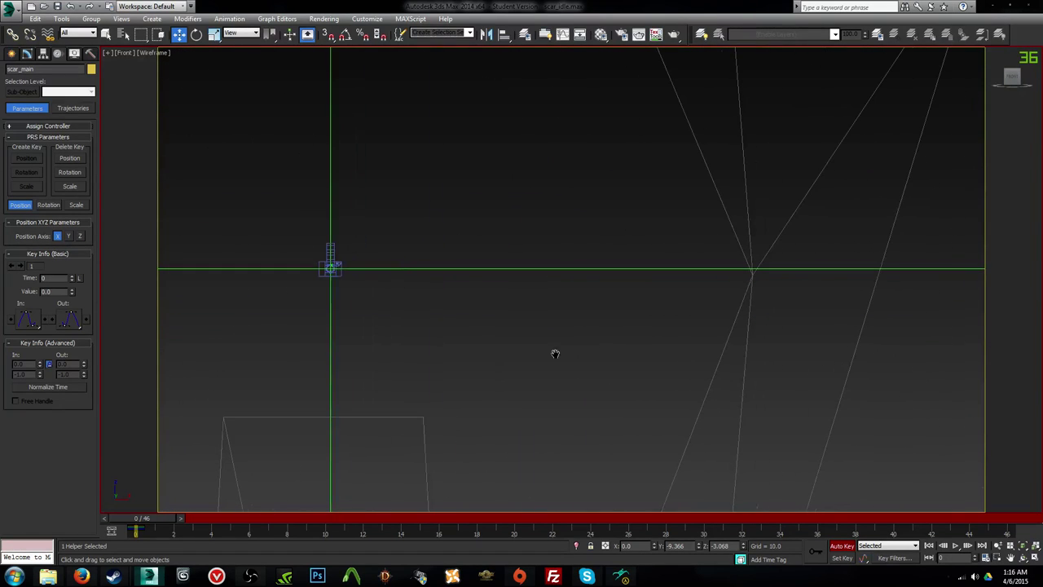
left_click(742, 543)
left_click(743, 542)
left_click(743, 543)
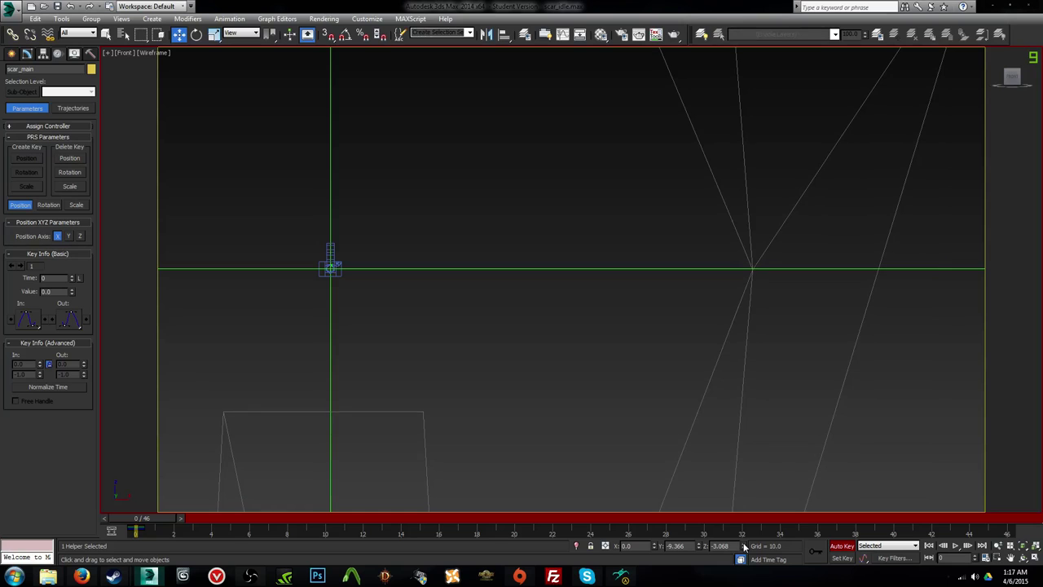
Step: Shift scar_main along Y to about -4.909, judging the rifle's distance in the shaded camera view
key("c")
key("F3")
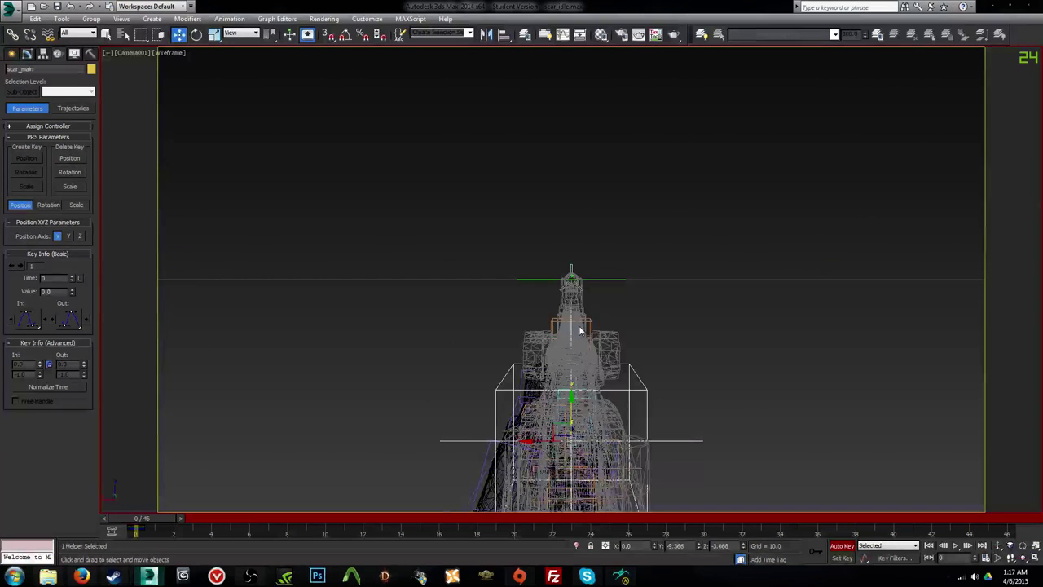
key("F4")
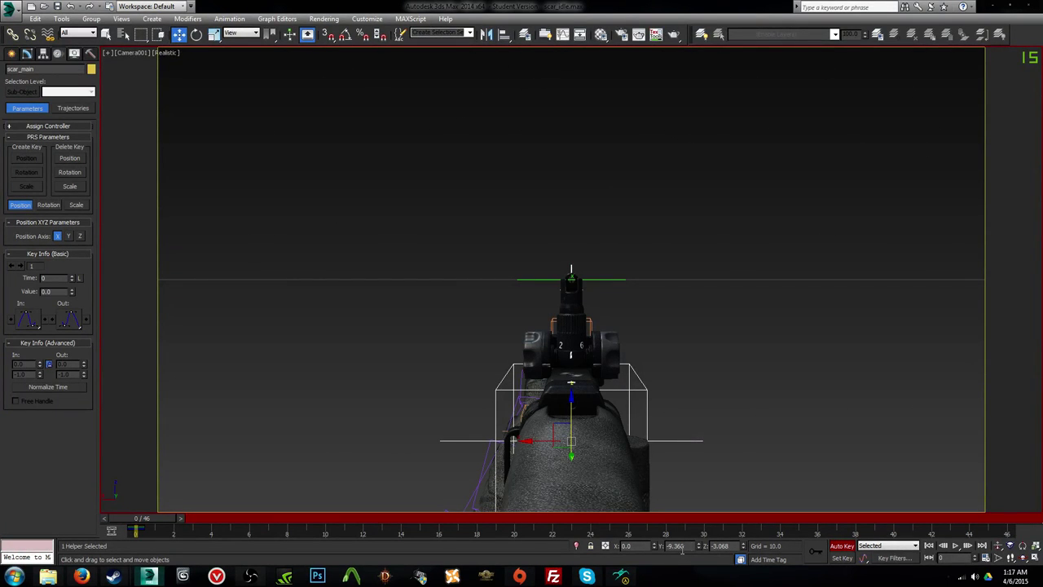
left_click_drag(698, 546, 678, 310)
Step: Rotate scar_main one small increment about its local Z axis in the front view to bring the front sight post up
key("F4")
key("f")
scroll(594, 284, "up", 12)
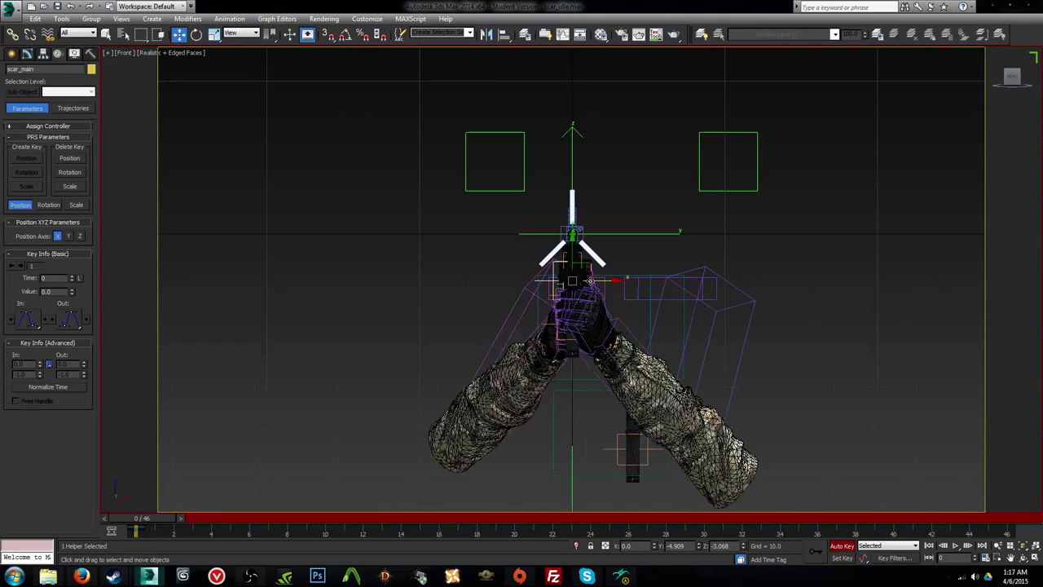
scroll(515, 175, "up", 10)
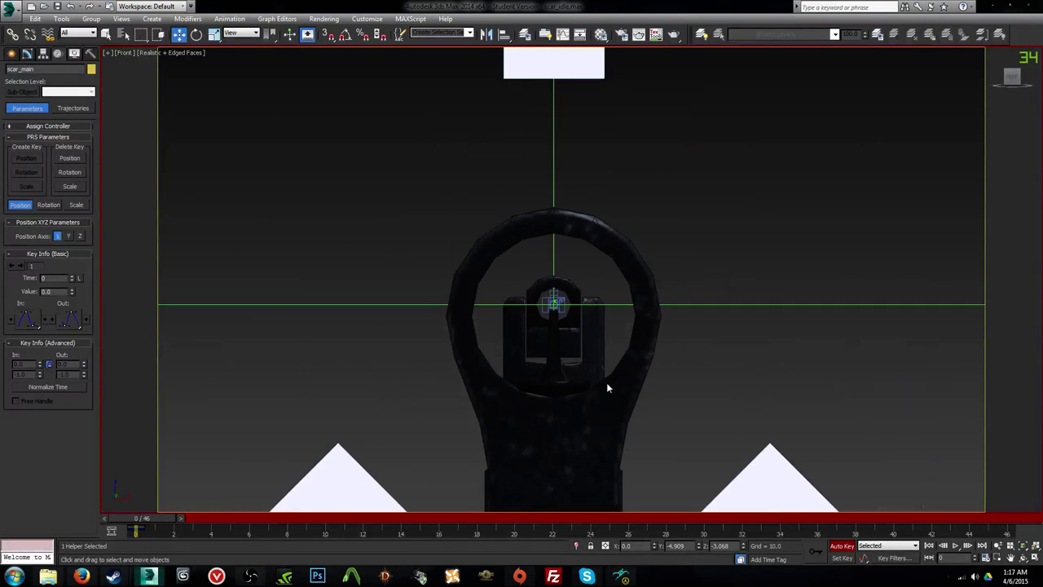
scroll(562, 350, "up", 4)
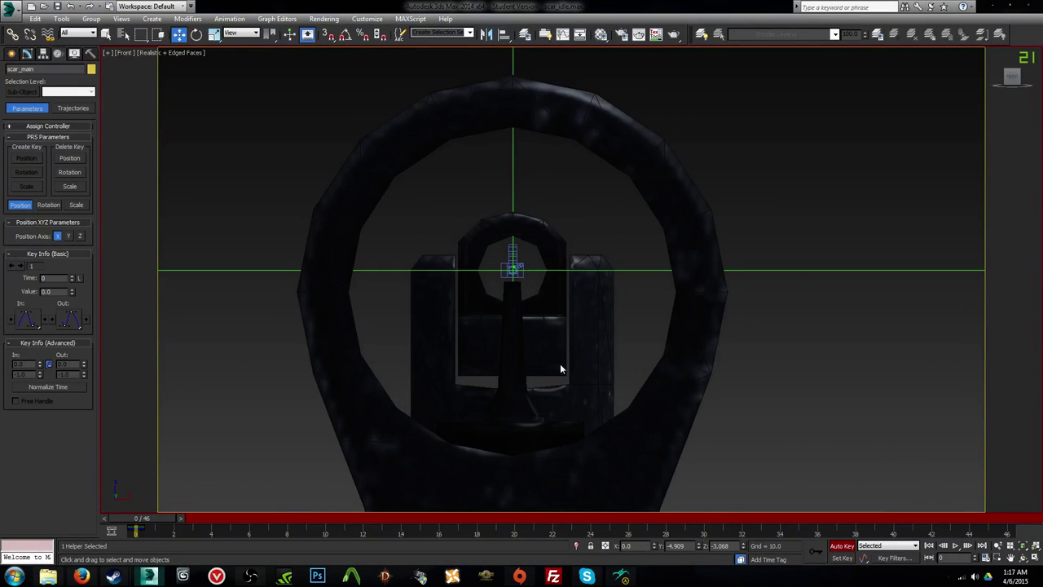
key("e")
left_click_drag(698, 548, 743, 547)
key("ctrl+z")
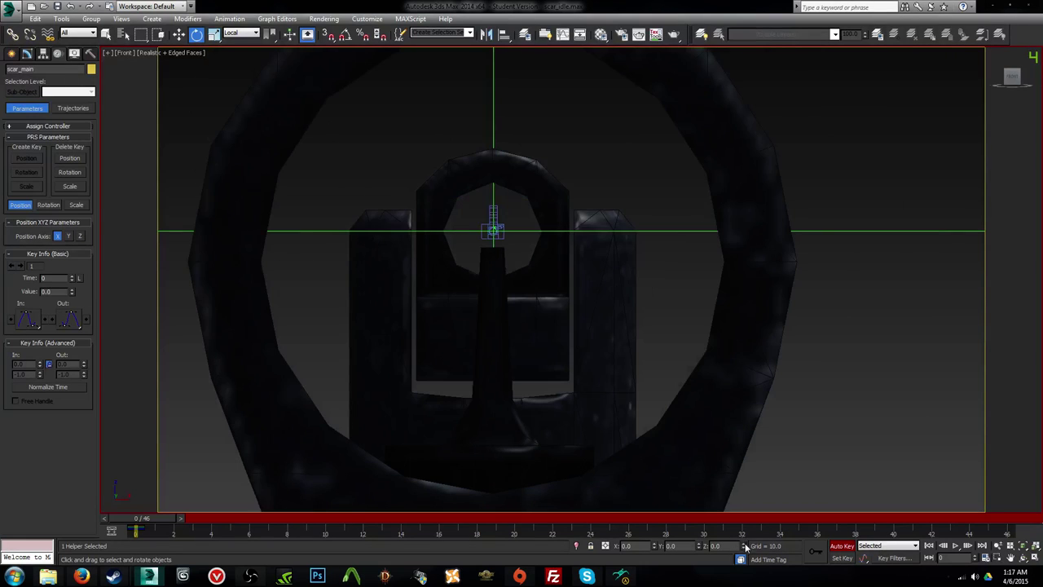
left_click(743, 543)
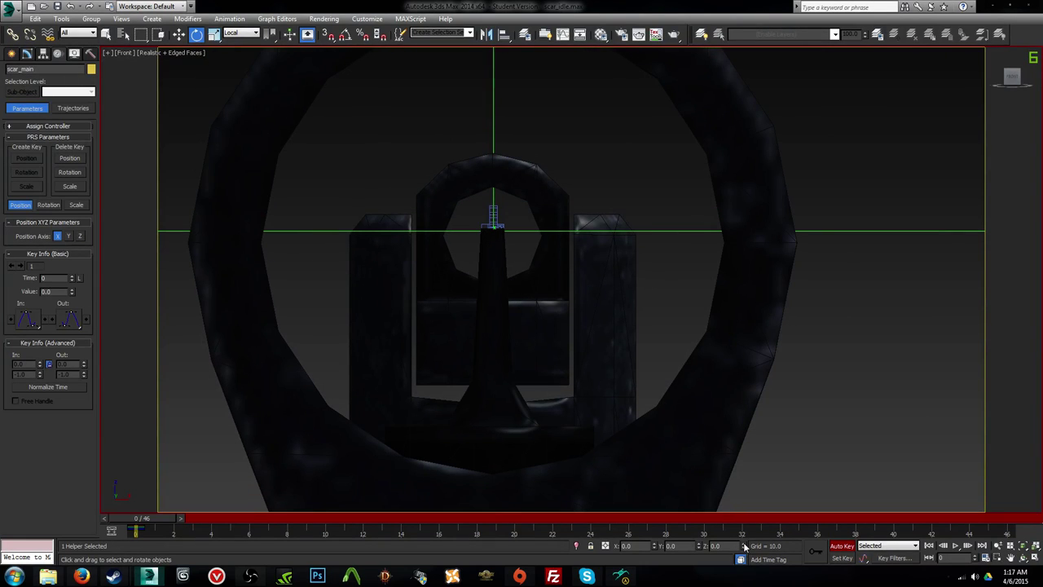
Step: Try a further small rotation of scar_main about its local Z axis and reverse it
key("w")
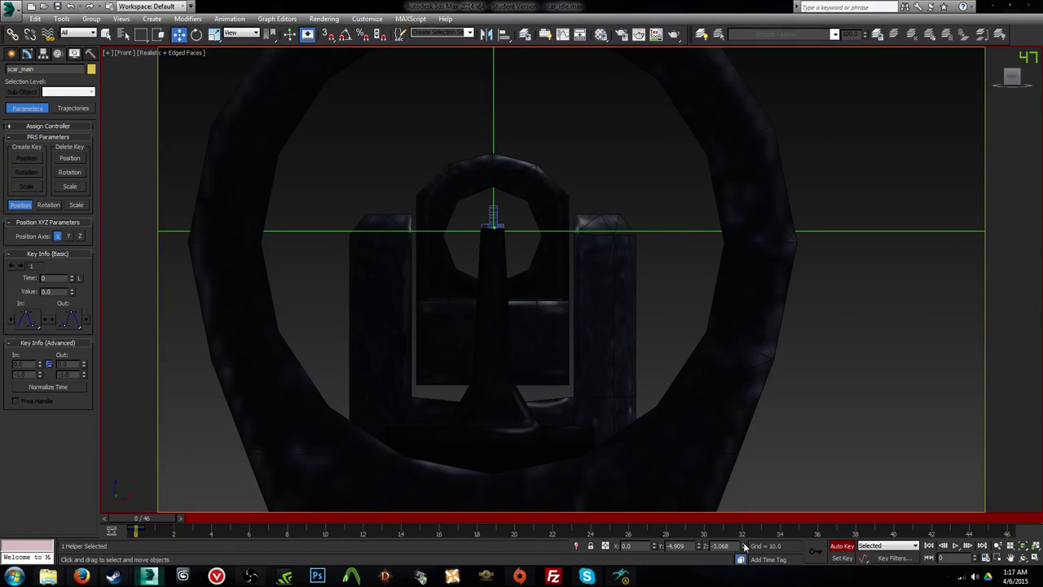
key("e")
left_click(744, 543)
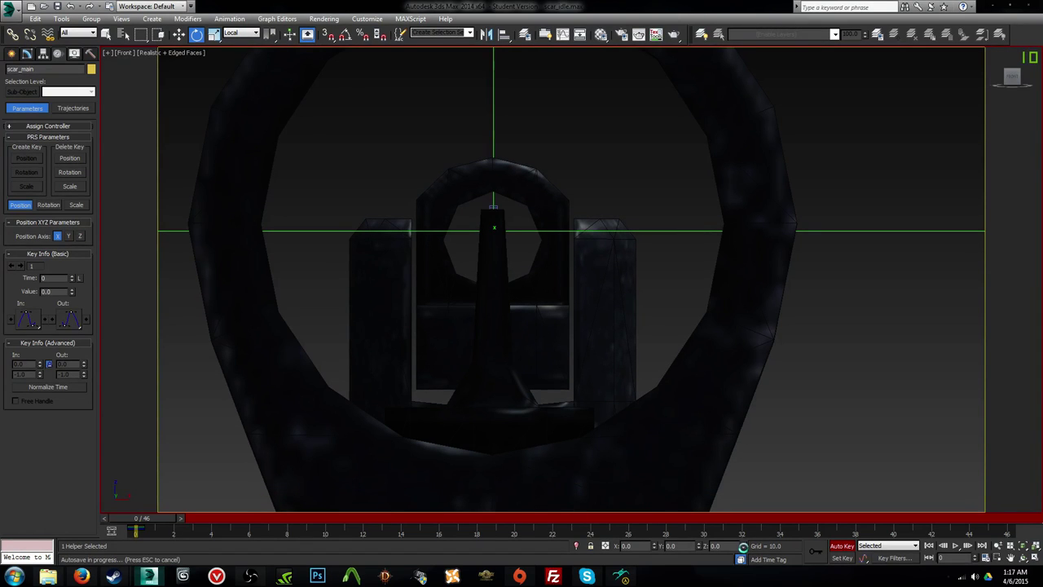
left_click(743, 549)
left_click(743, 544)
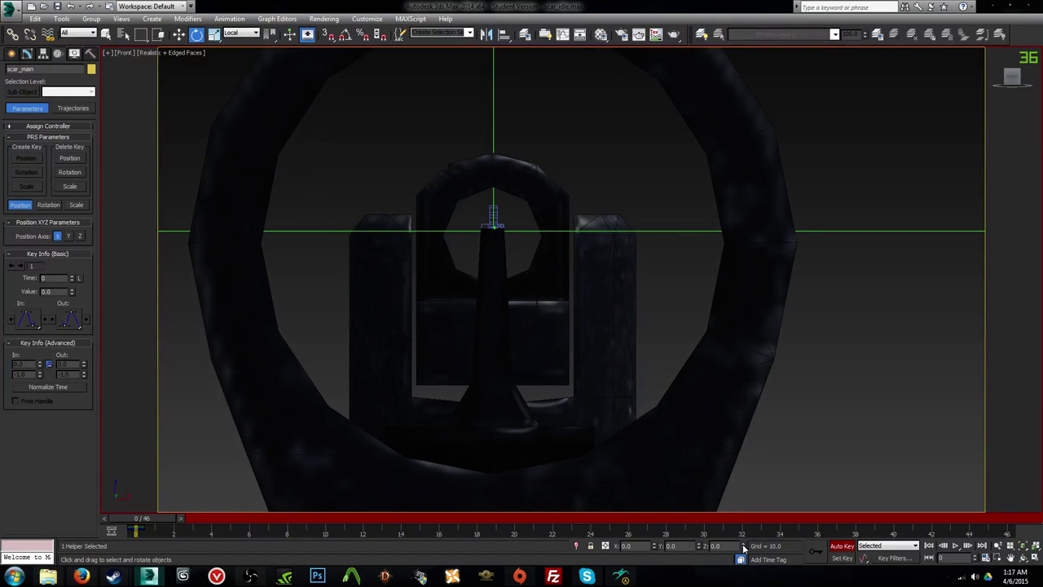
Step: Raise scar_main to Z -3.064 and fine-tune its local Z rotation against the sight alignment
key("w")
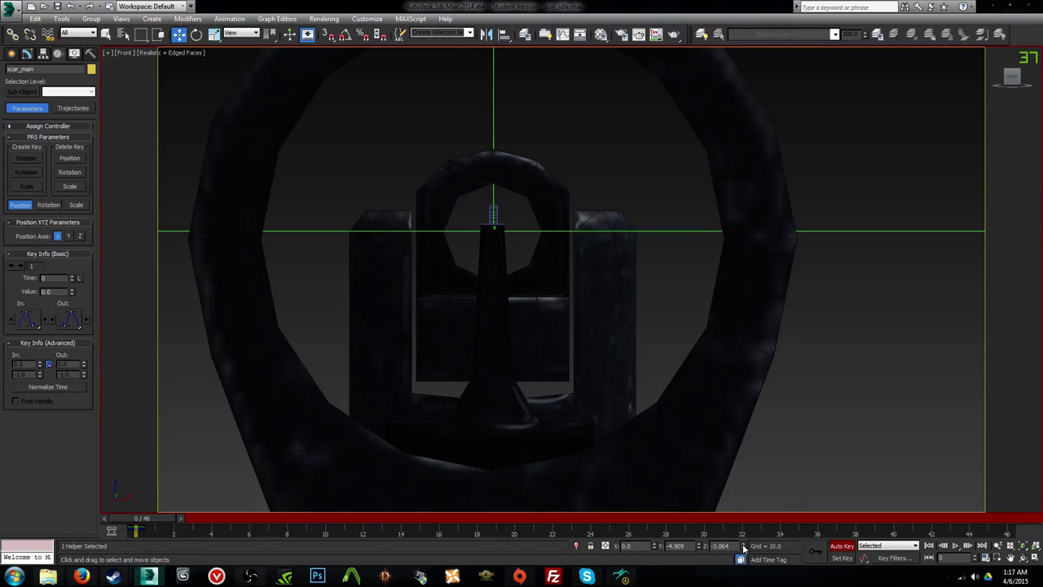
key("e")
middle_click_drag(657, 438, 637, 447)
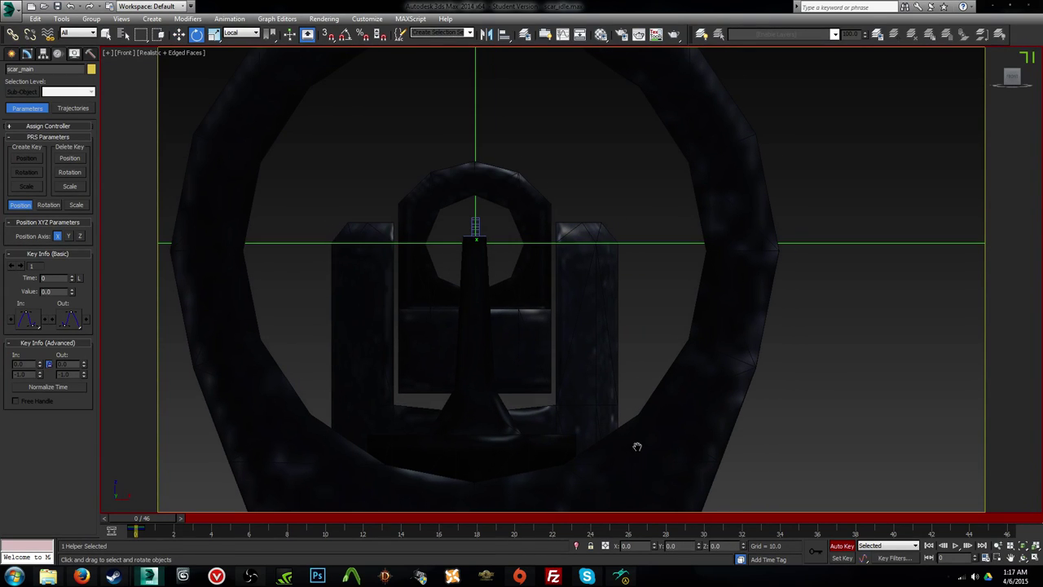
left_click(744, 546)
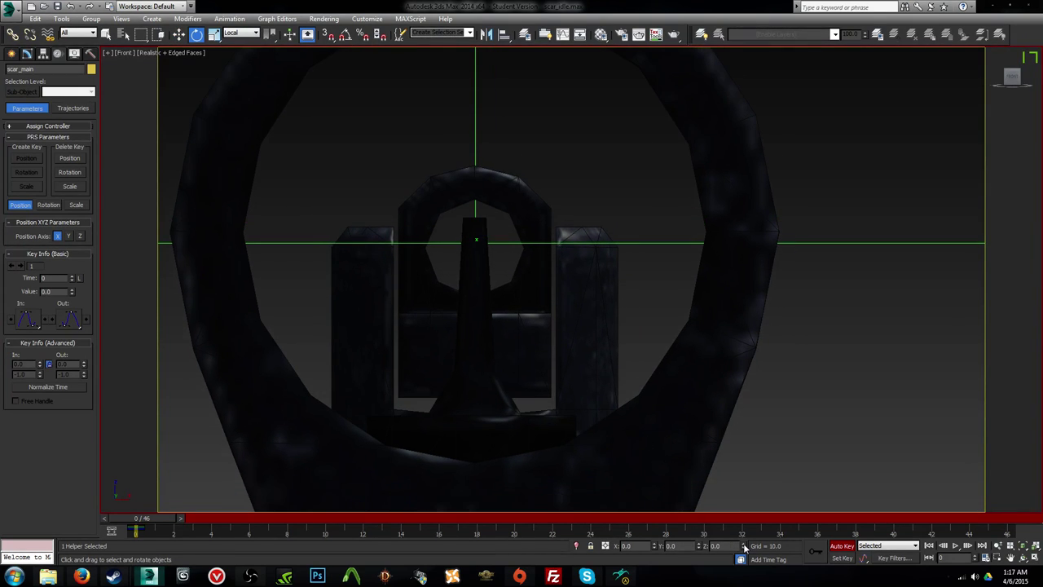
left_click(745, 548)
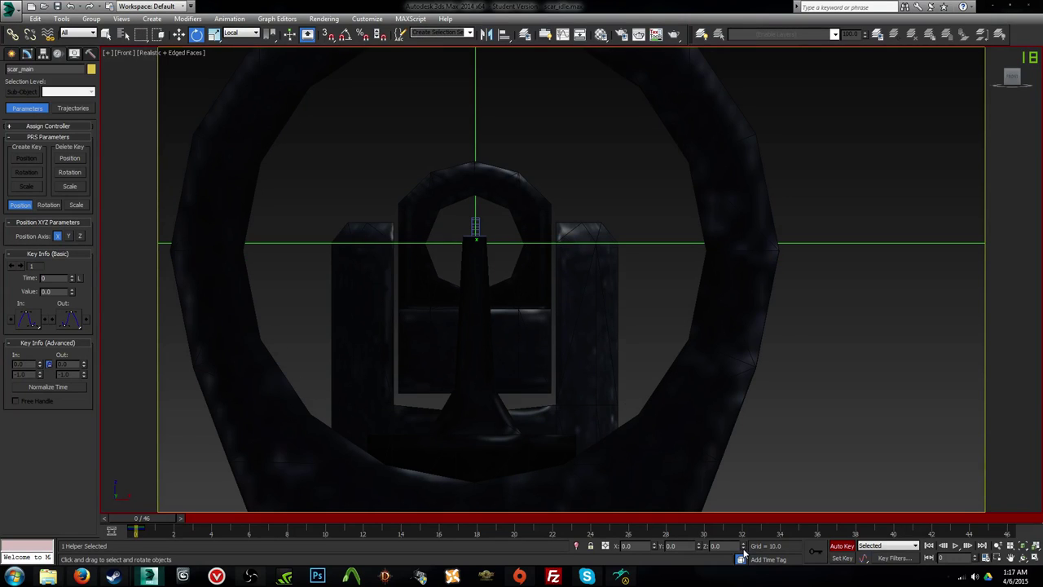
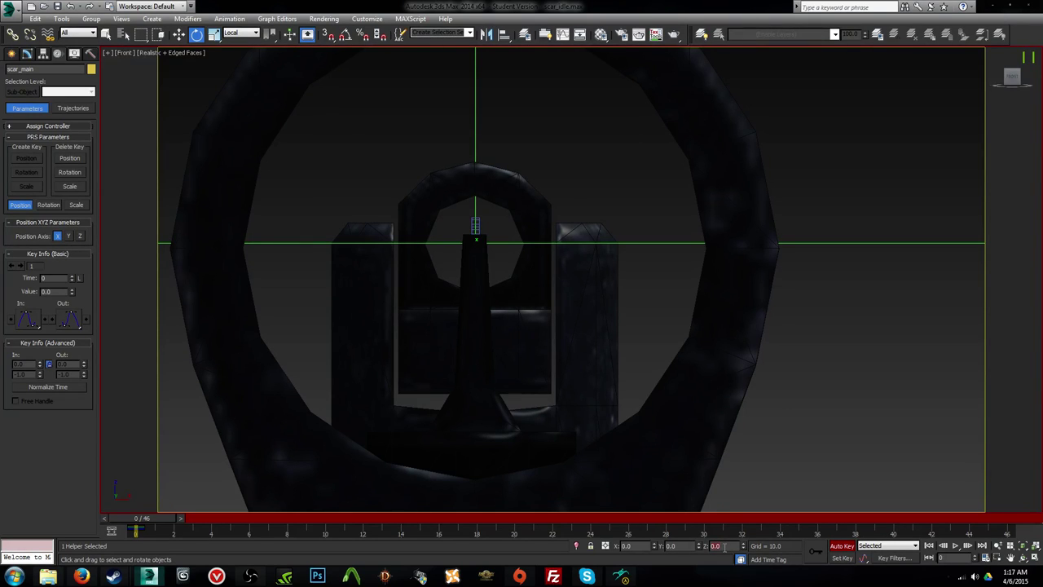
Step: Try larger local Z rotation offsets on scar_main, checking the sights against the horizontal axis in wireframe
middle_click_drag(603, 388, 652, 403)
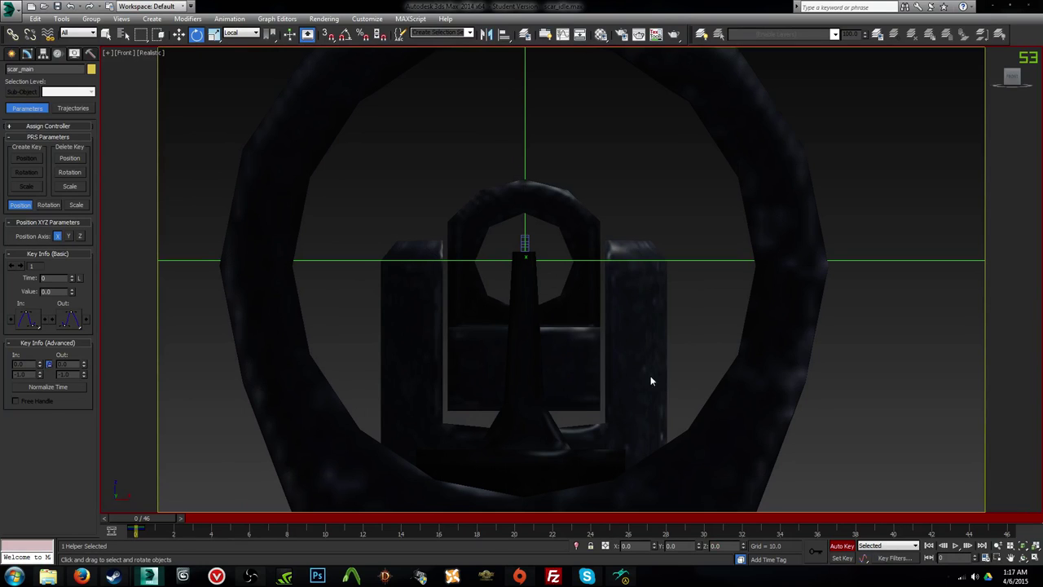
key("F3")
scroll(643, 334, "up", 6)
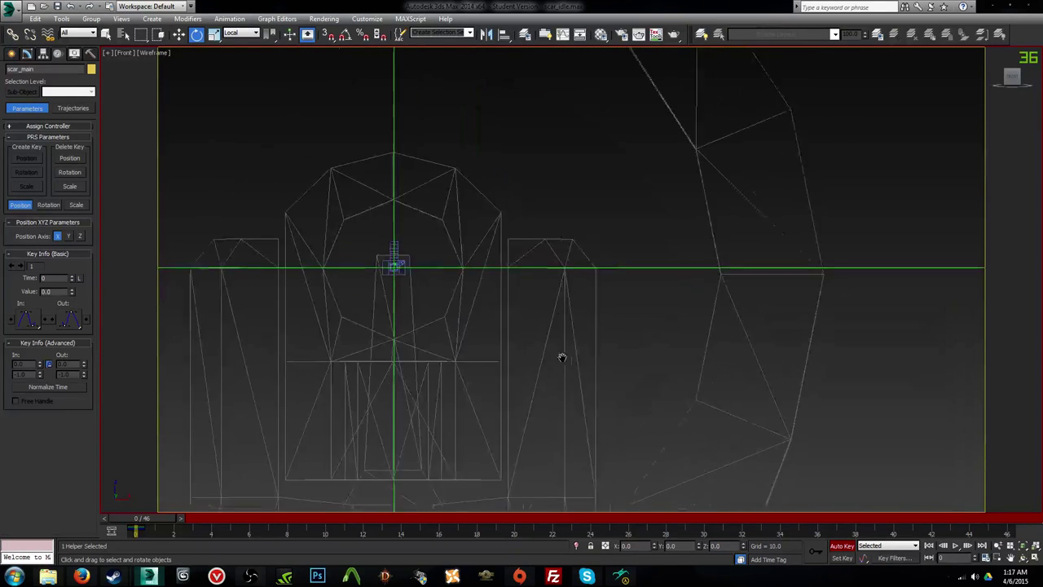
middle_click_drag(416, 400, 493, 393)
scroll(505, 398, "up", 2)
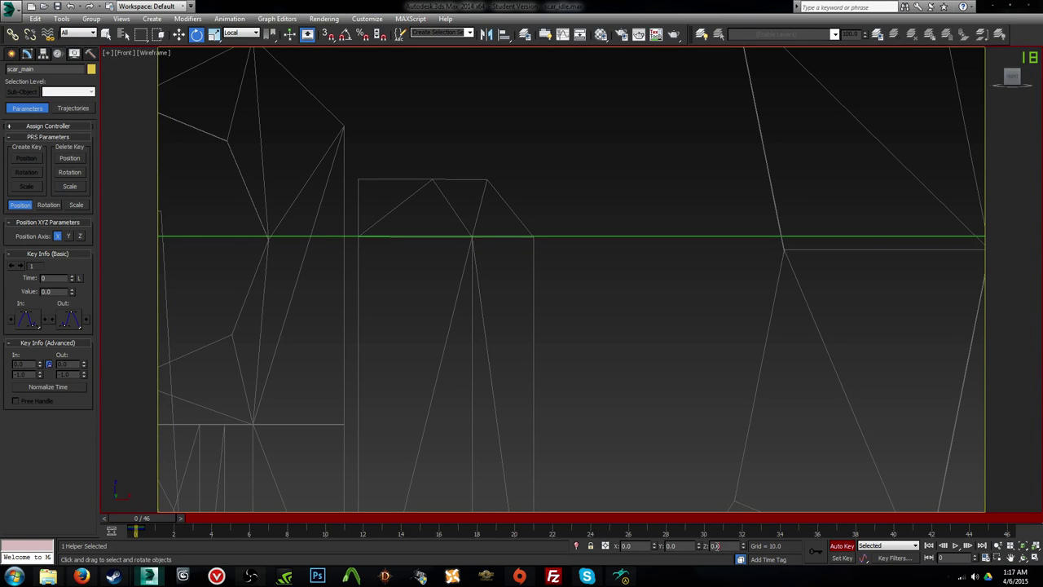
right_click(742, 546)
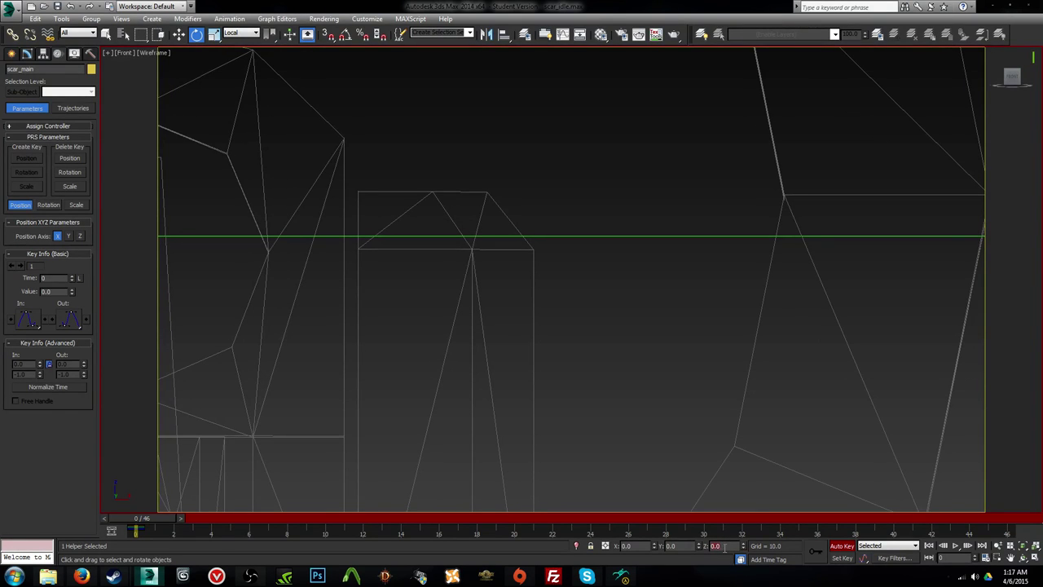
key("ctrl+z")
key("ctrl+z")
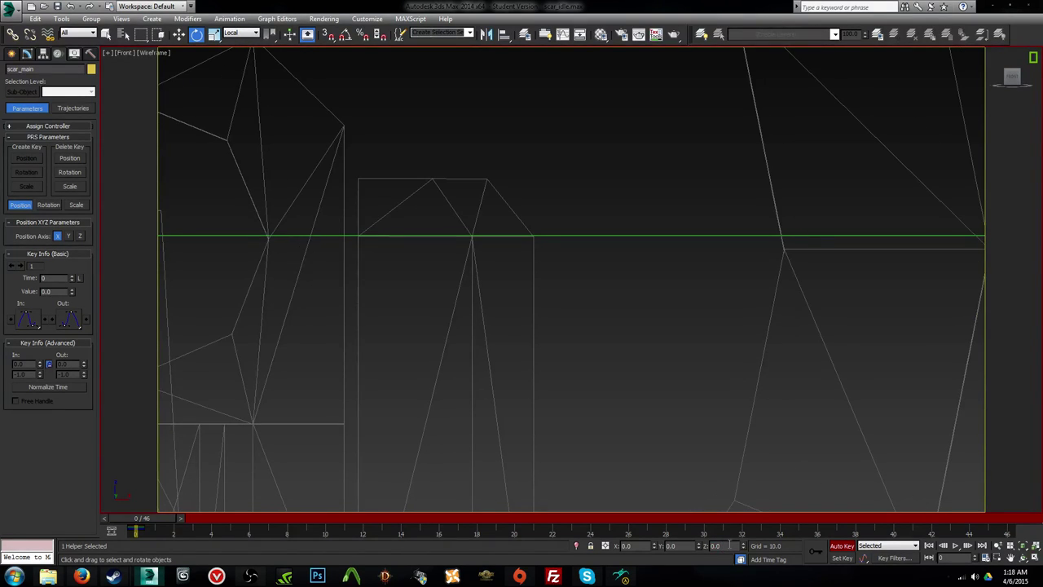
left_click(728, 547)
type("5")
key("Return")
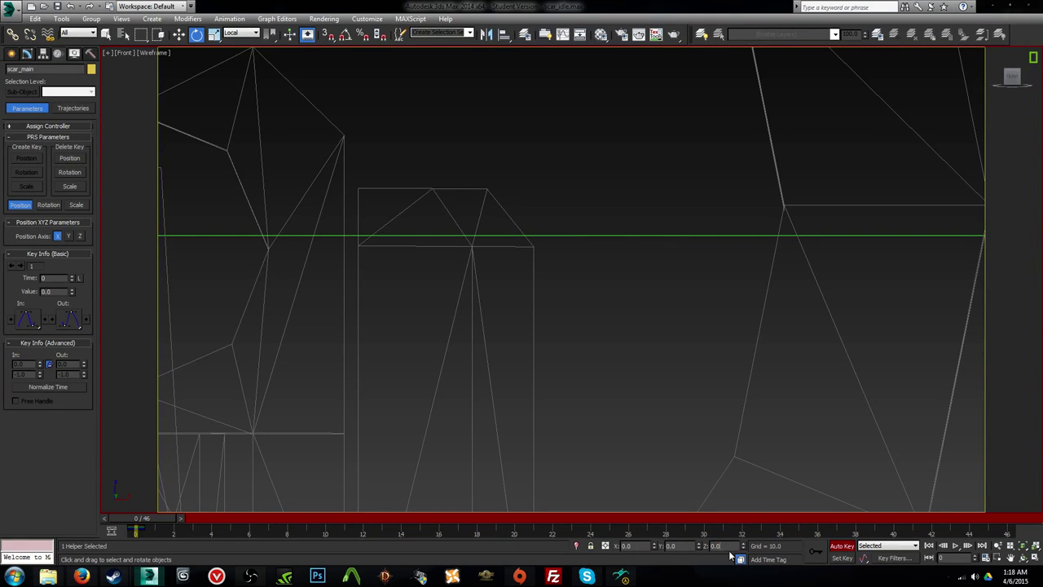
Step: Rotate scar_main by 0.009 about its local Z axis, plus one more tiny increment
left_click_drag(710, 372, 711, 405)
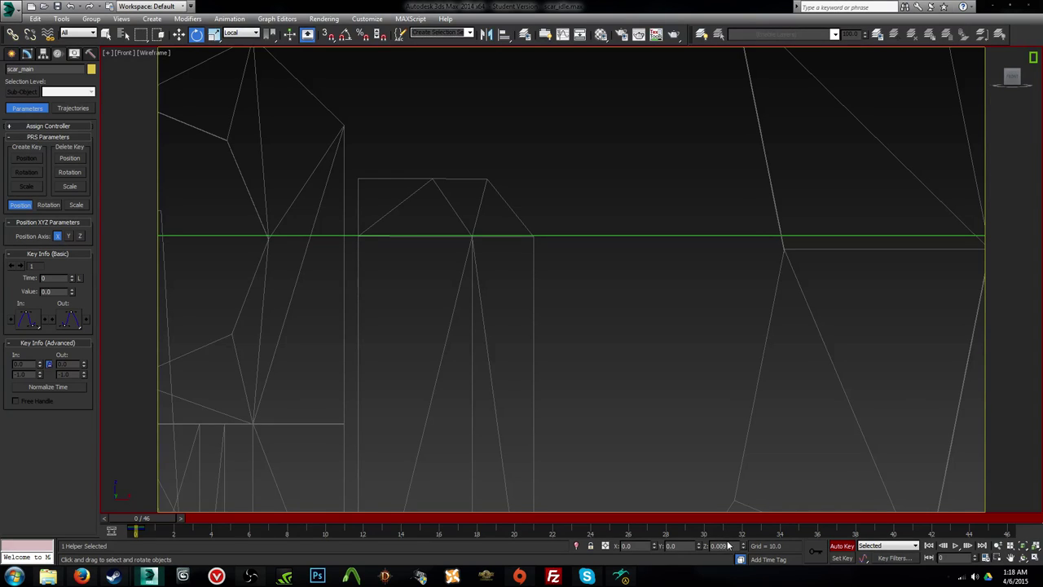
key("Return")
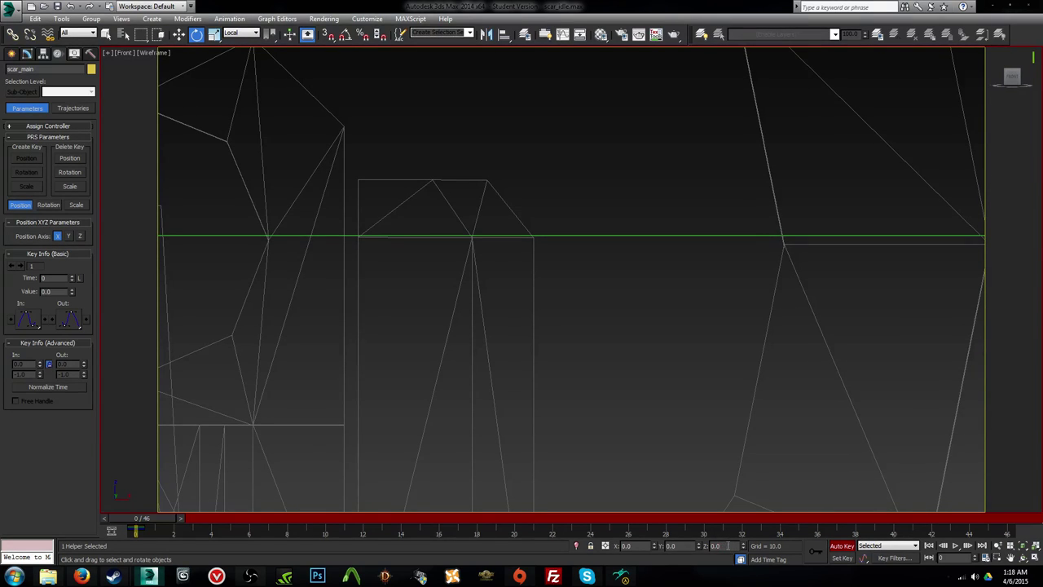
left_click(724, 546)
key("Return")
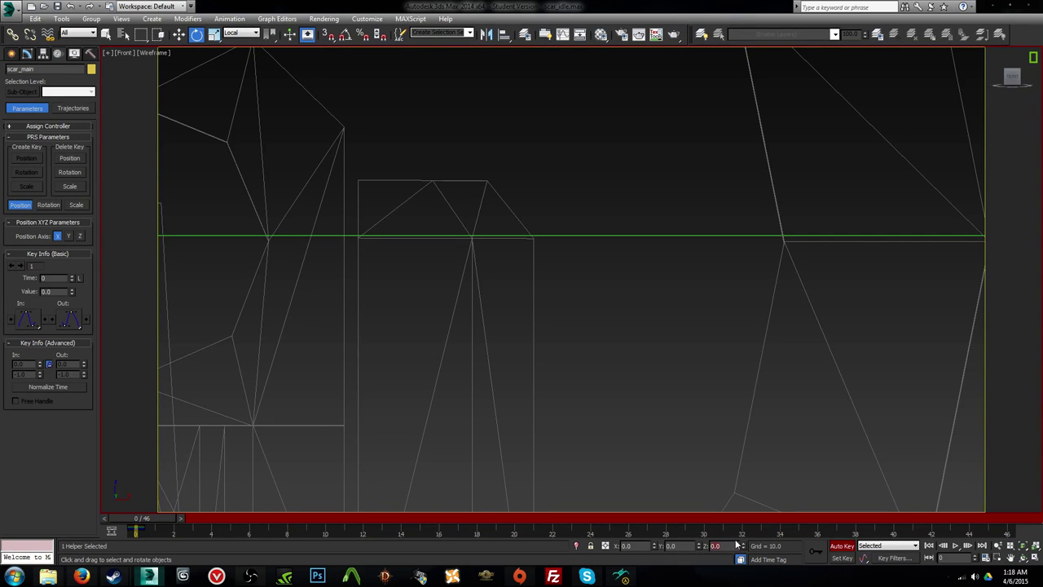
Step: Raise scar_main to Z -3.062 and apply another tiny rotation about its local Z axis
key("w")
left_click(743, 543)
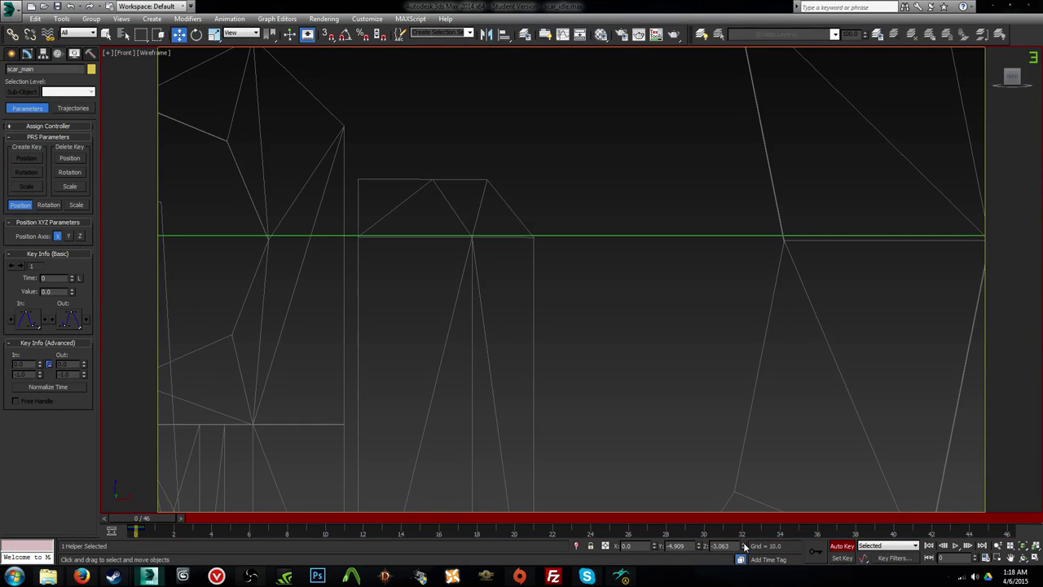
left_click(744, 544)
left_click(744, 544)
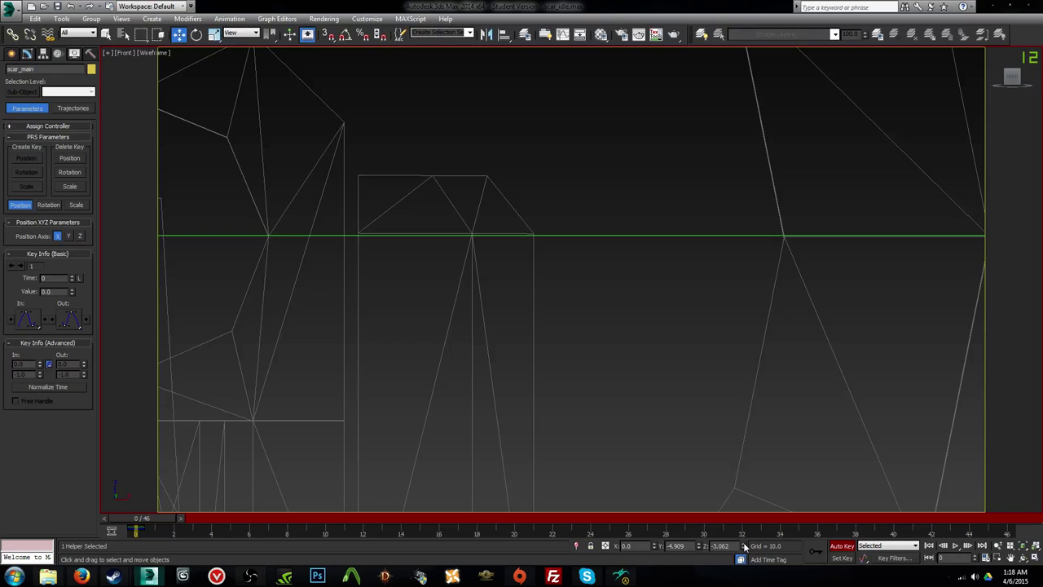
type("e")
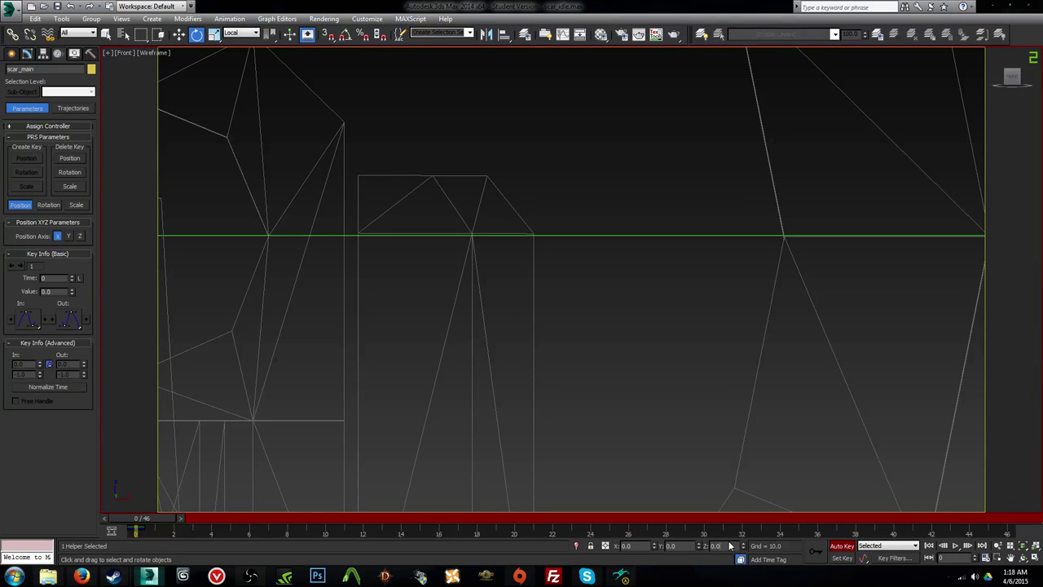
type("5")
key("Return")
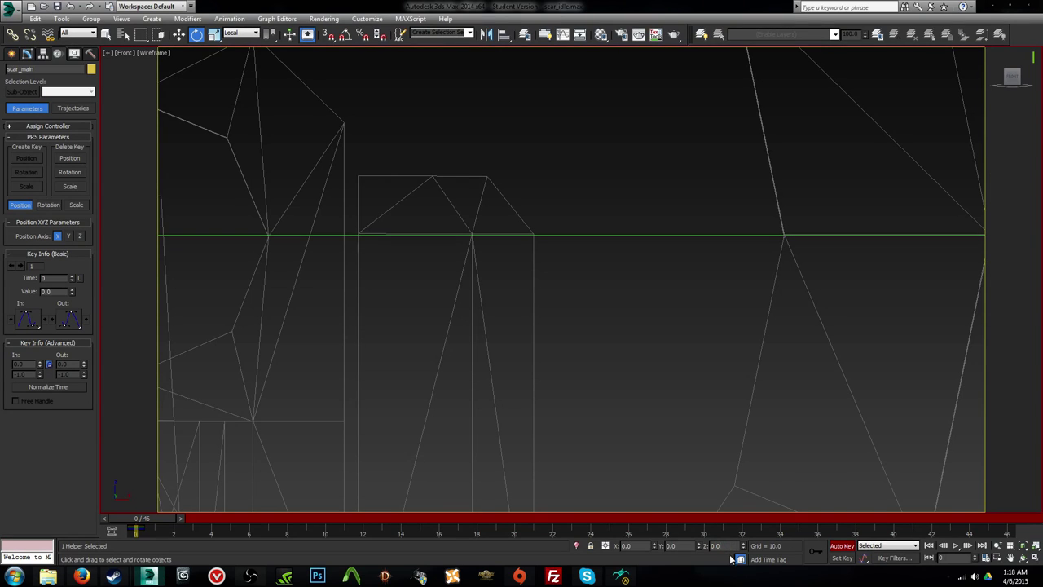
Step: Undo the last local Z rotation of scar_main, retry with different increments, and keep a tiny one that levels the sights with the horizontal axis
key("ctrl+z")
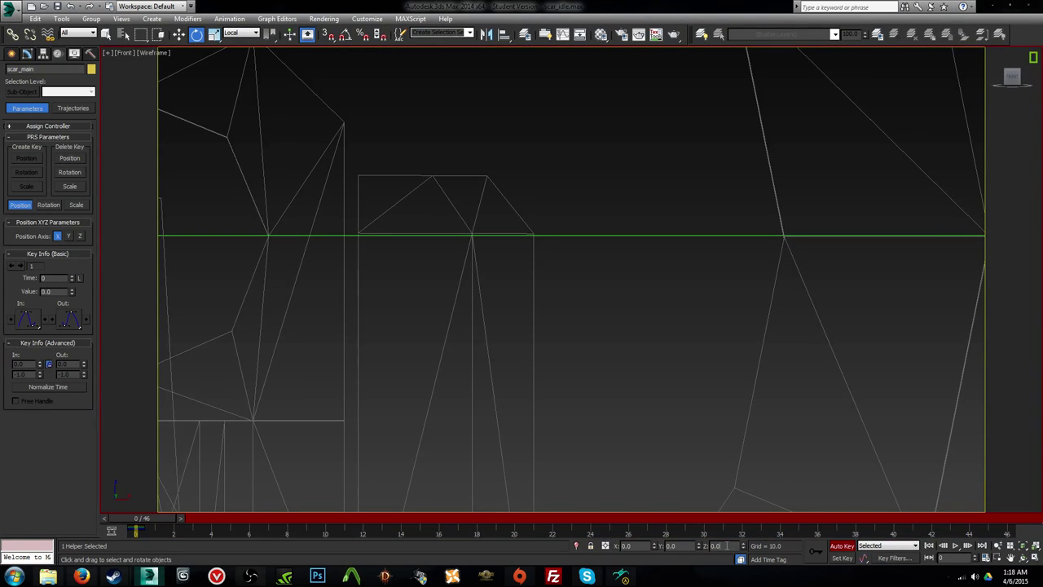
type("5")
key("Return")
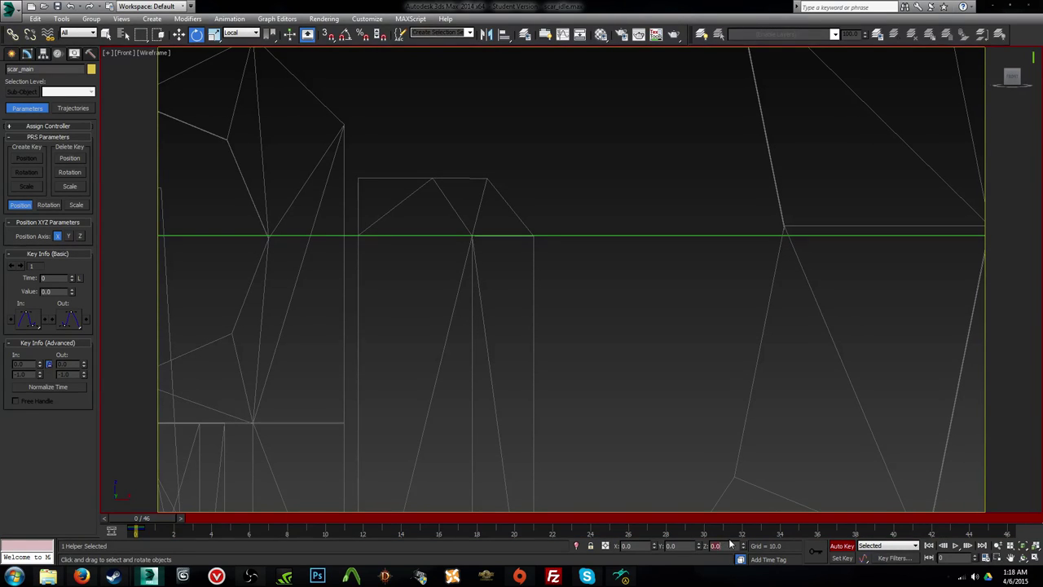
key("ctrl+z")
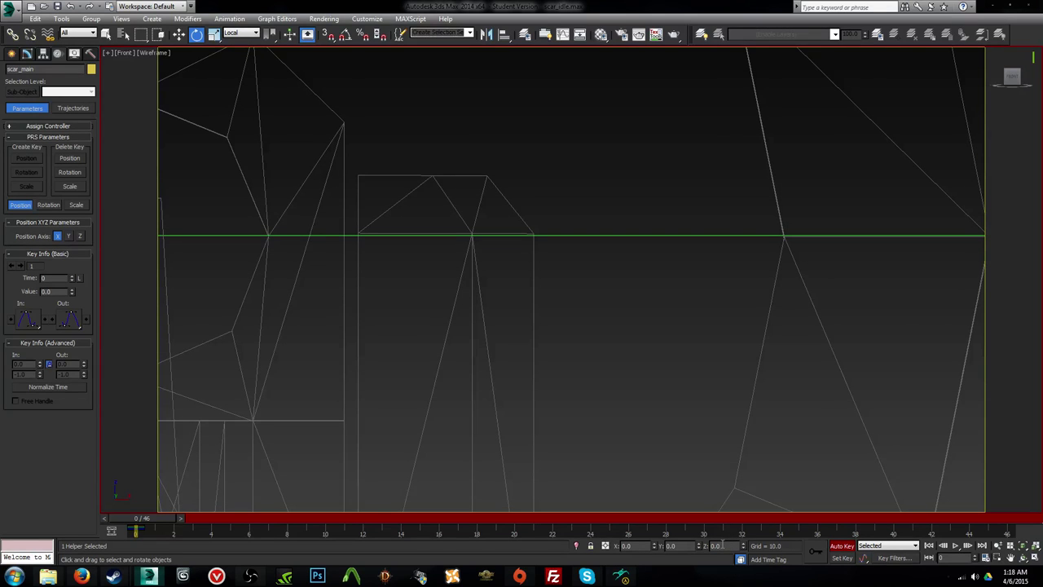
type("5")
key("Return")
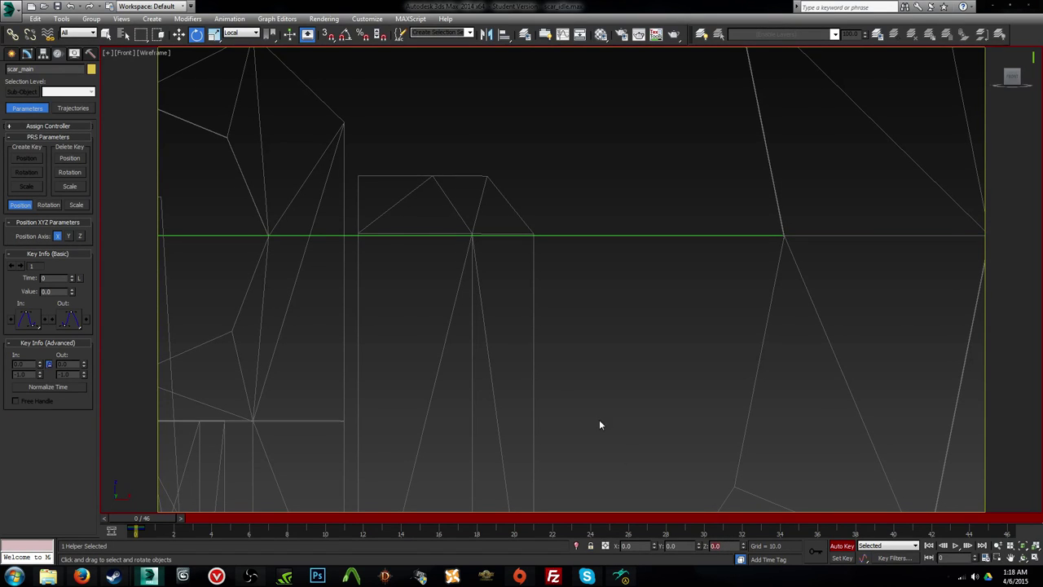
scroll(599, 424, "down", 5)
scroll(677, 367, "up", 5)
Step: Move scar_main along Y to -5.529 while judging the sight distance through Camera001, and turn off the edged faces display
key("w")
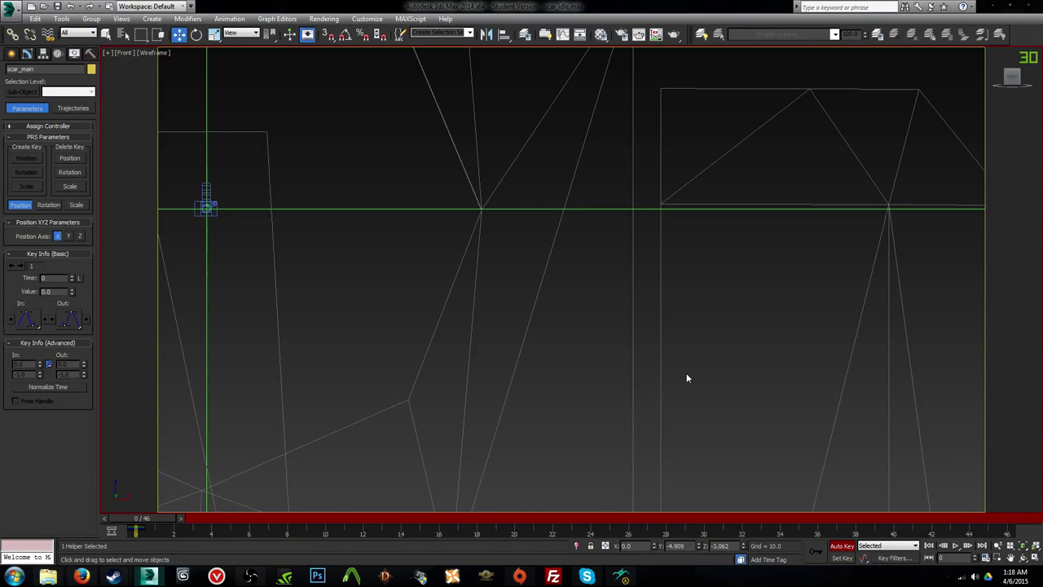
middle_click_drag(686, 372, 675, 371)
key("z")
key("c")
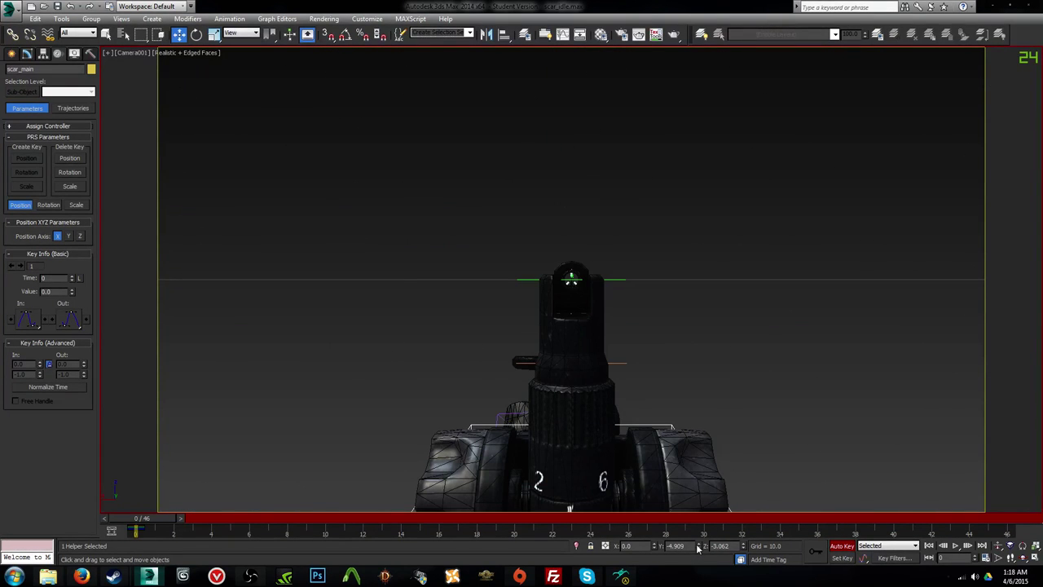
left_click_drag(697, 548, 695, 475)
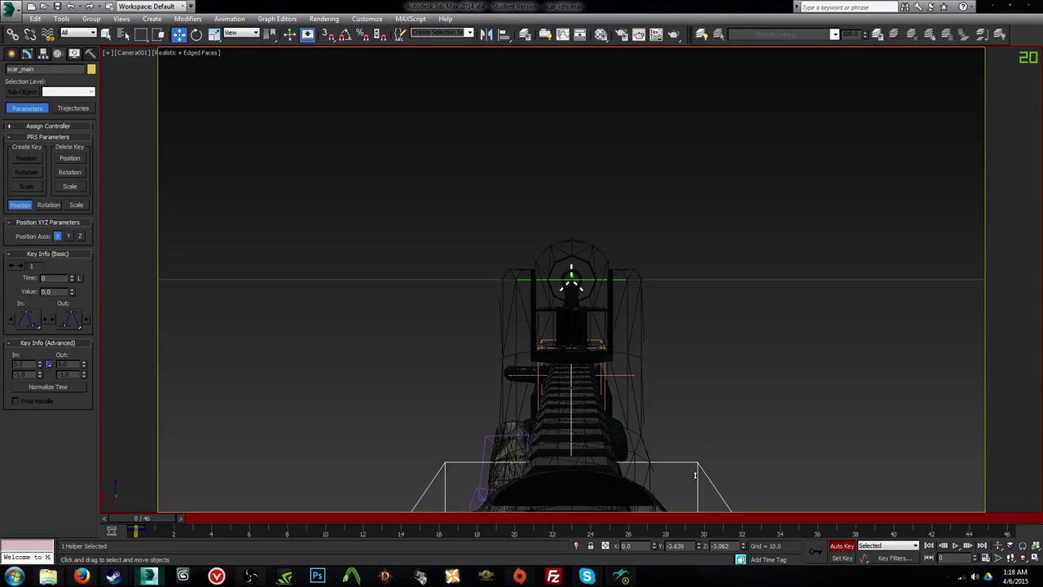
left_click_drag(696, 475, 726, 584)
key("F4")
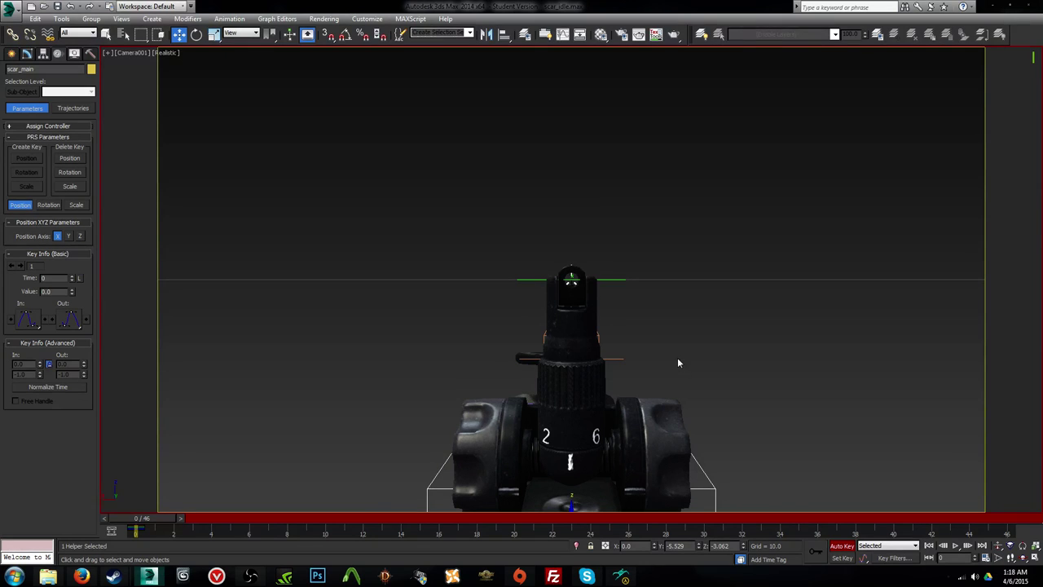
Step: Deselect the helper and examine in a shaded front view how the front and rear sights line up with the camera centre
left_click(704, 363)
key("F4")
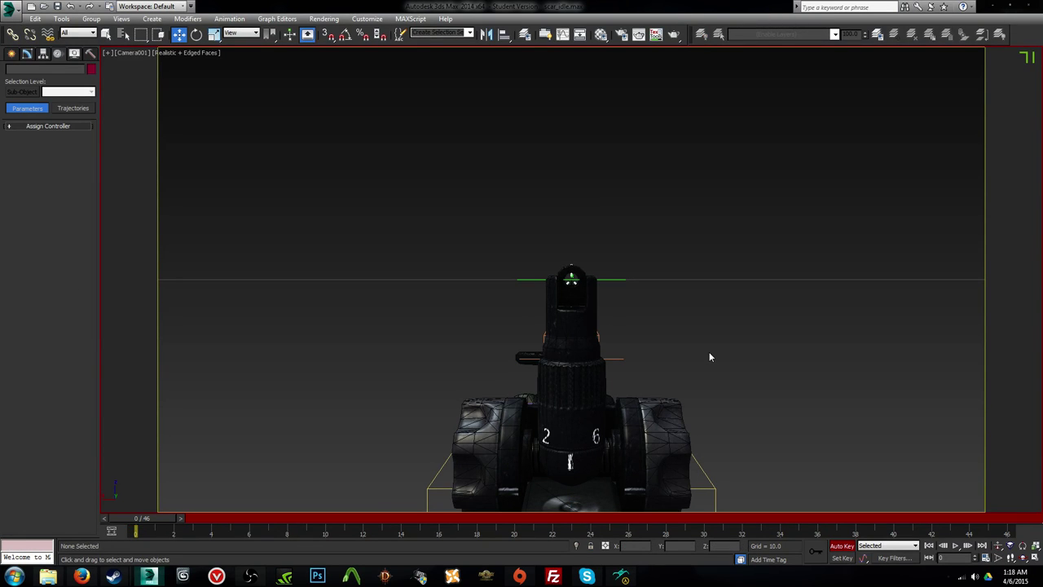
key("F4")
key("f")
scroll(681, 322, "up", 10)
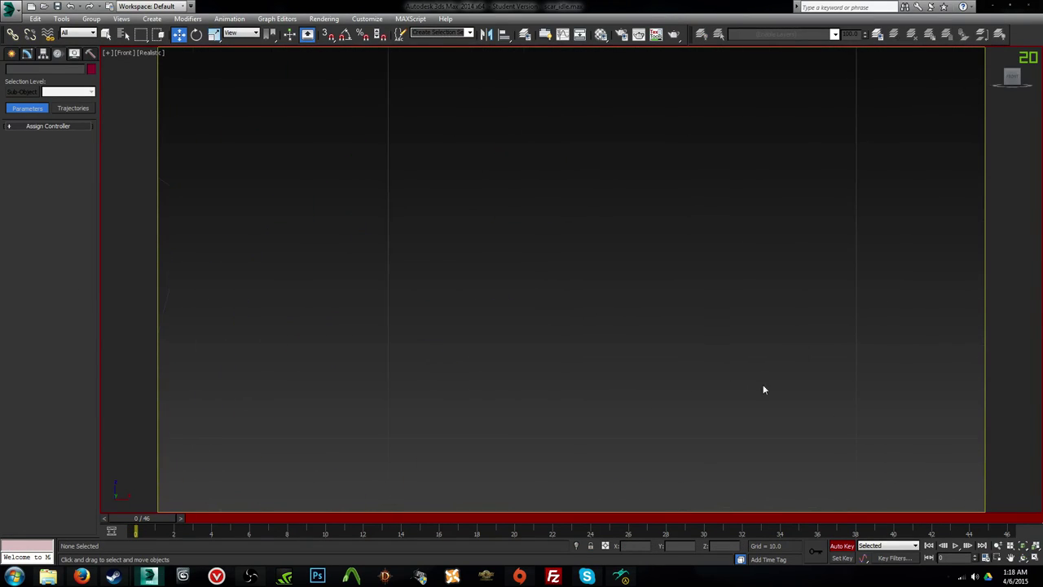
middle_click_drag(237, 195, 764, 364)
middle_click_drag(209, 237, 710, 361)
scroll(442, 295, "up", 5)
scroll(563, 231, "up", 5)
middle_click_drag(614, 141, 790, 364)
scroll(575, 208, "up", 4)
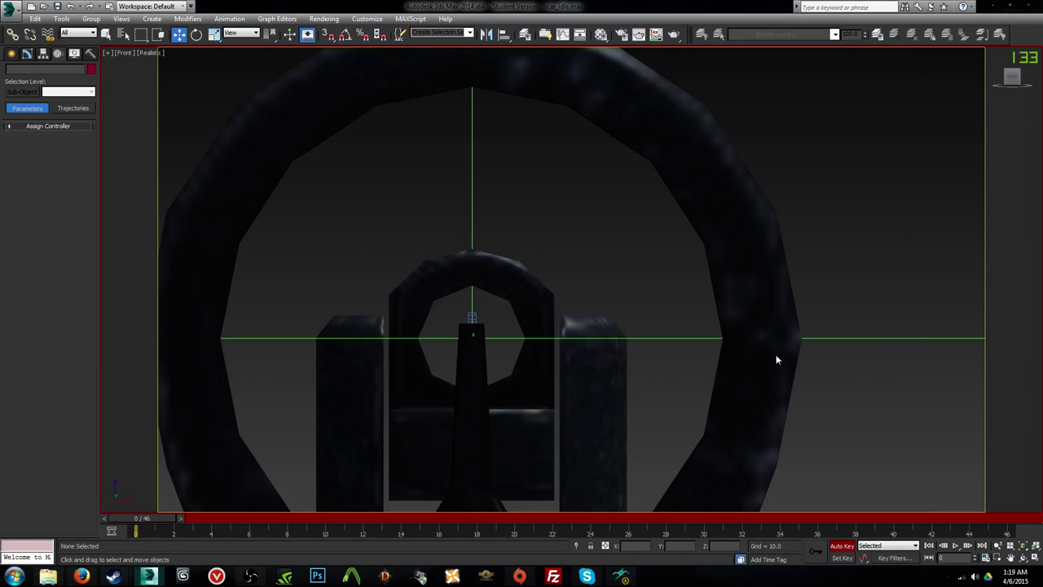
Step: Inspect the rifle's position relative to the camera from the side and through Camera001, with scar_main reselected
key("p")
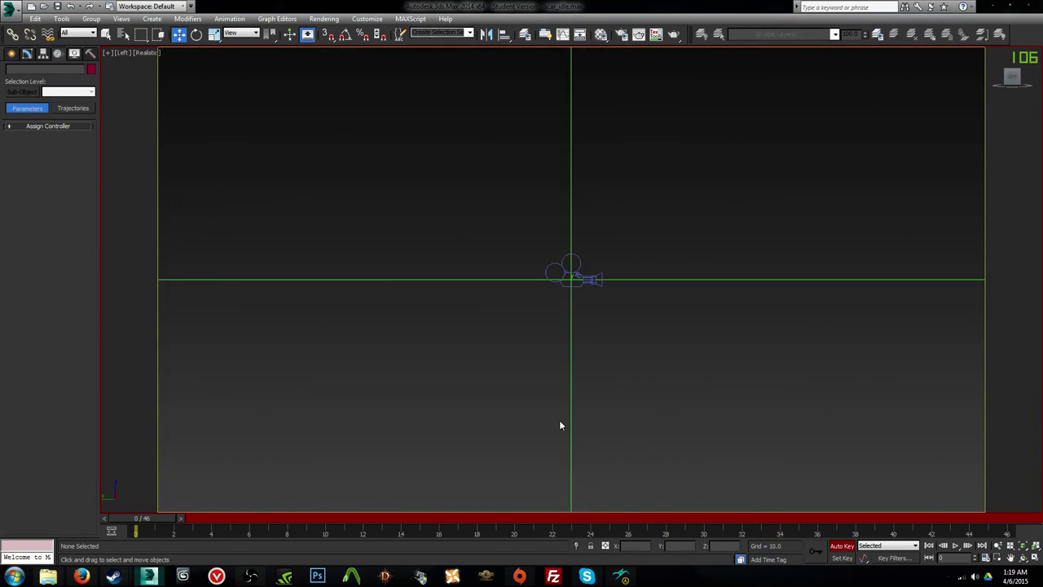
scroll(645, 299, "down", 5)
middle_click_drag(645, 326, 571, 342)
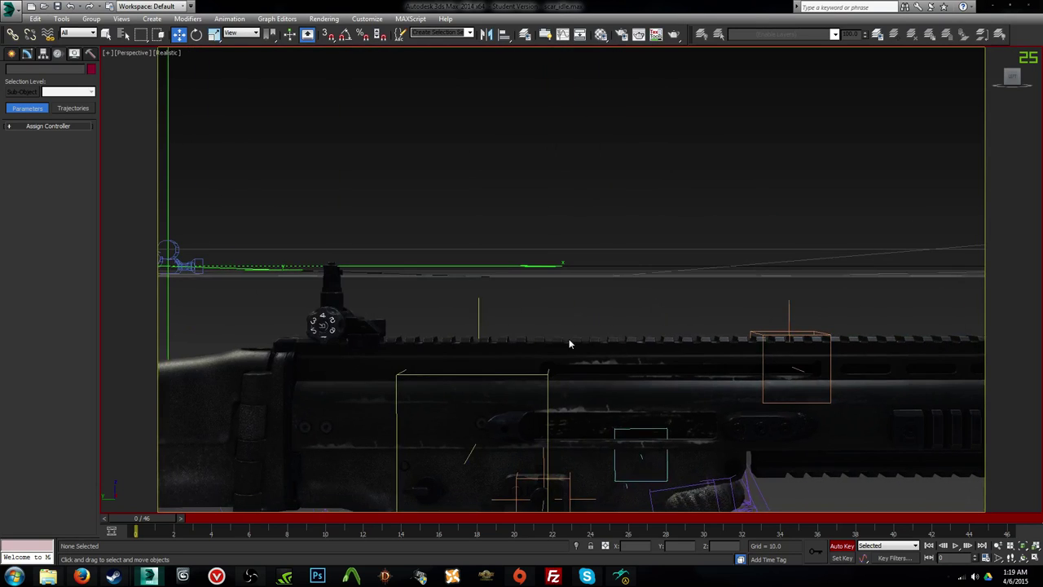
key("c")
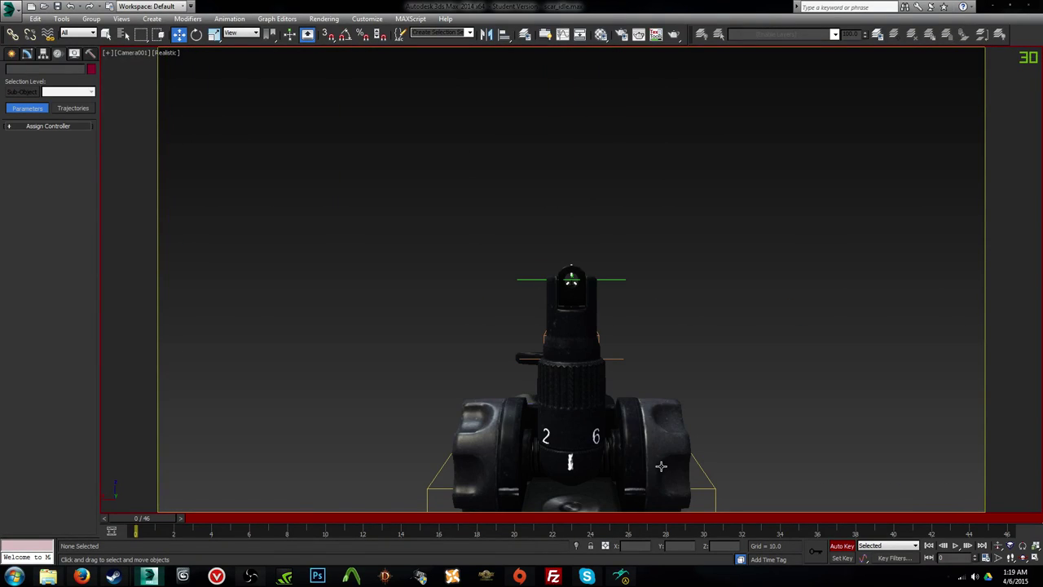
left_click(702, 490)
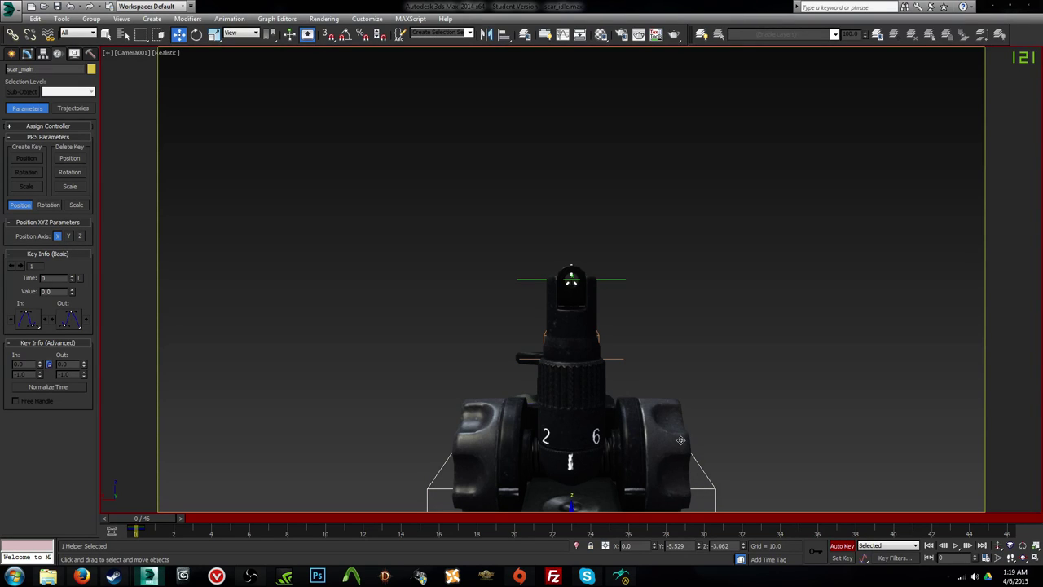
key("p")
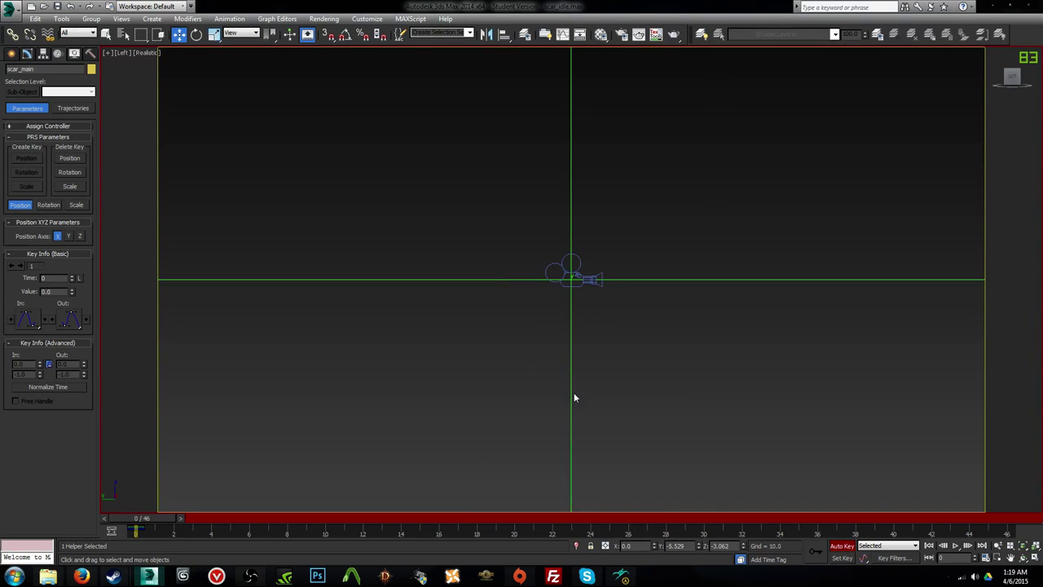
middle_click_drag(566, 419, 776, 426, "alt")
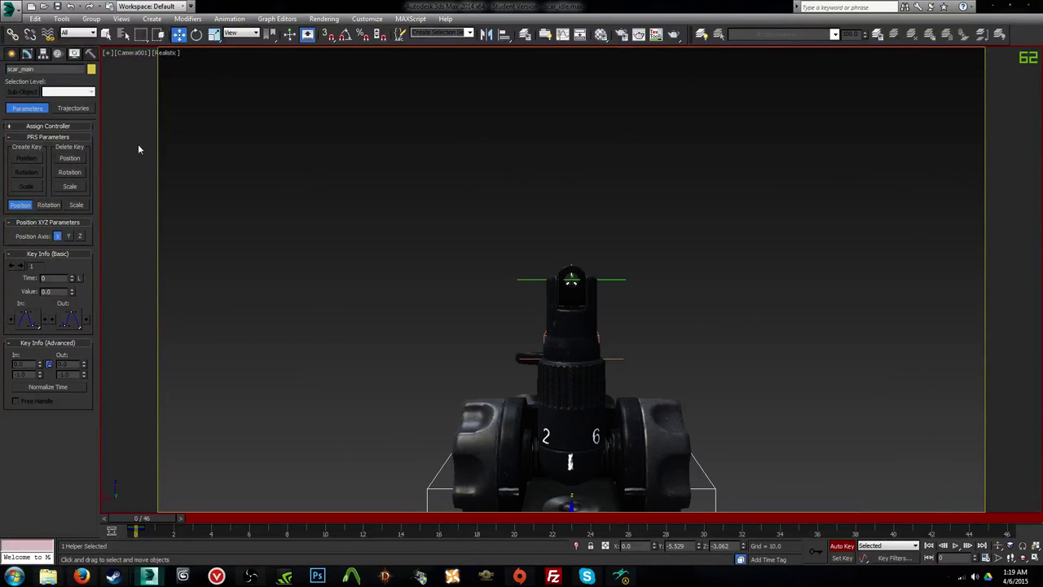
Step: Save the scene under the new file name scar_aimposes in the NEW folder
key("alt+f")
key("Up")
key("Return")
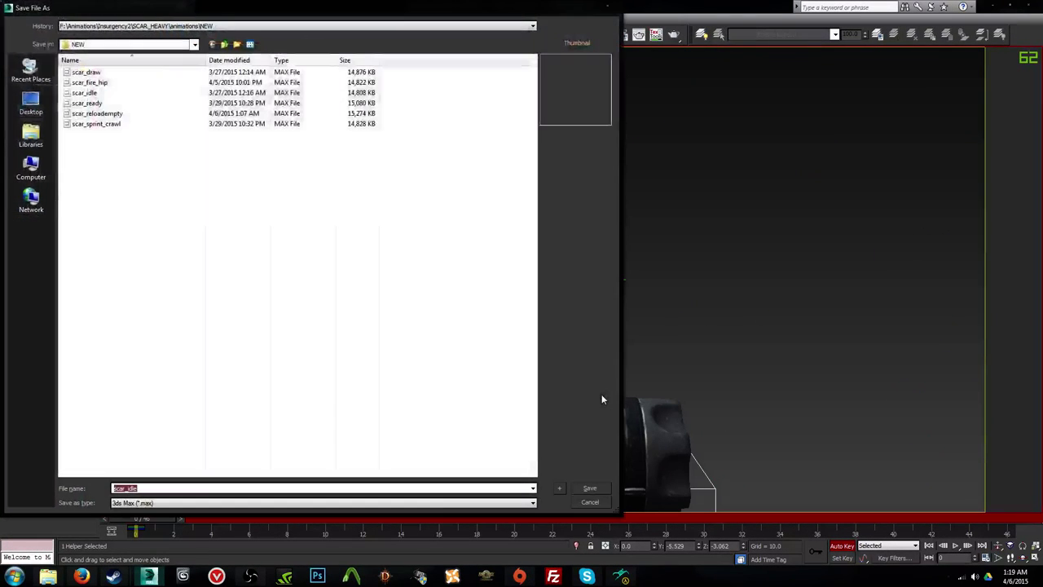
type("scar_")
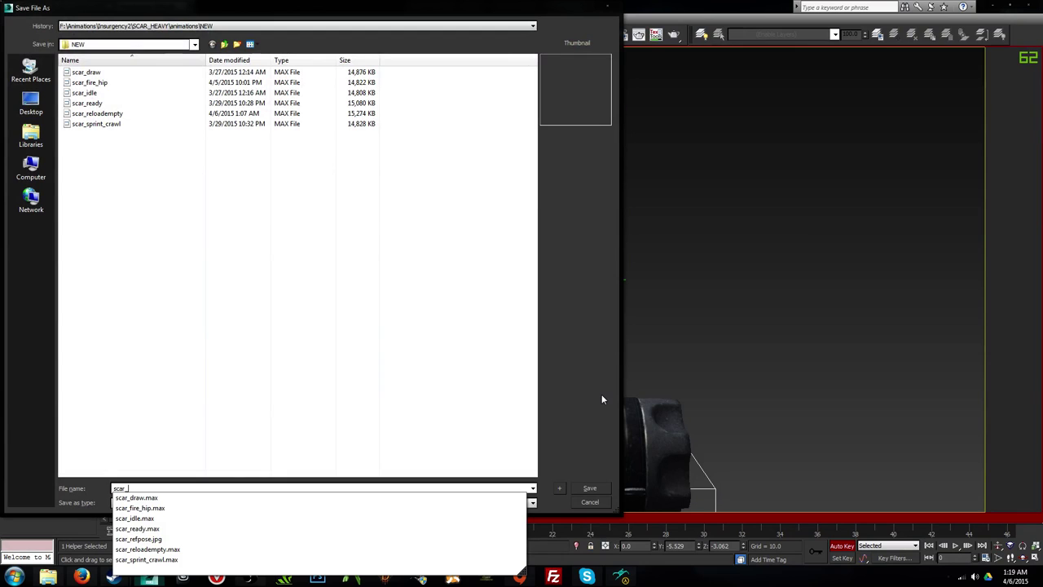
type("aimpose")
key("Return")
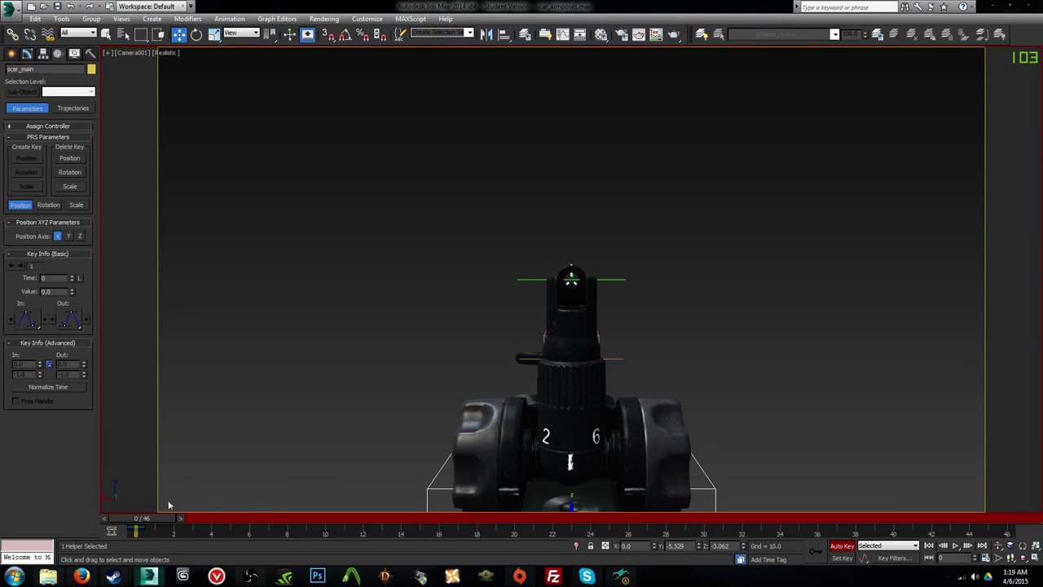
Step: Recheck the sight alignment in the front view with edged faces and through Camera001, and clear the selection
key("f")
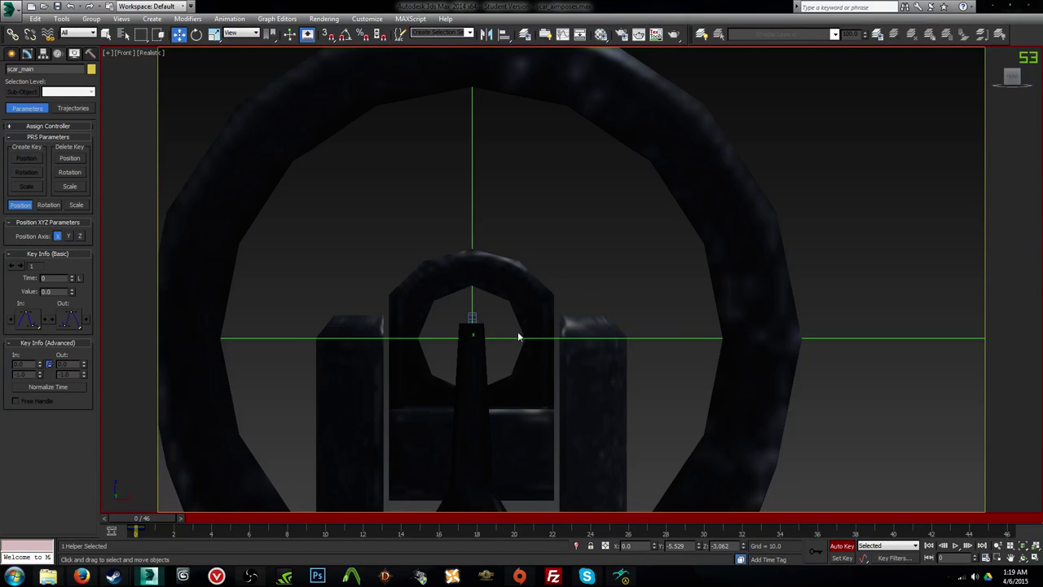
middle_click_drag(517, 340, 532, 321)
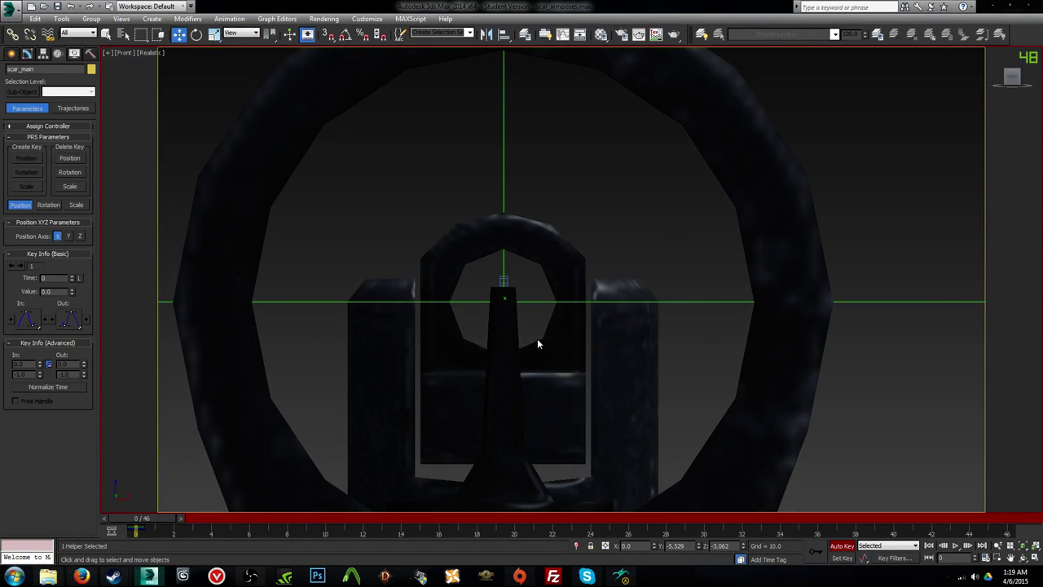
key("F4")
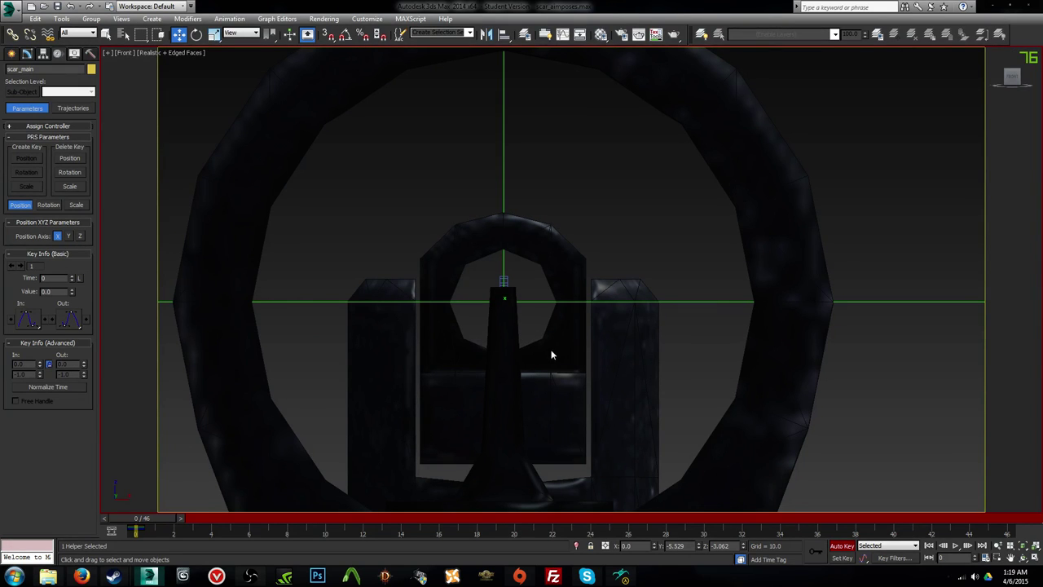
key("c")
key("F4")
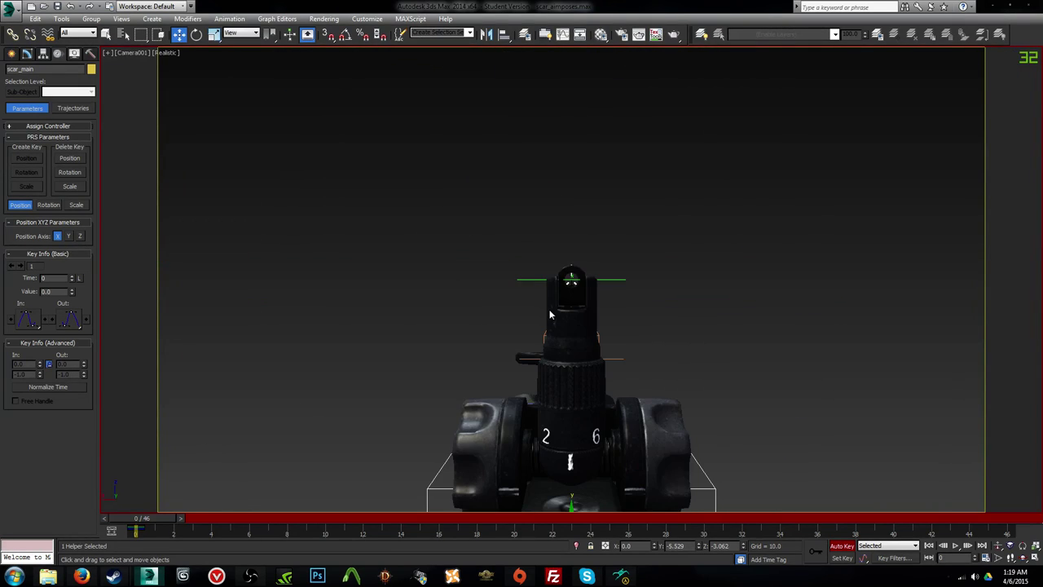
left_click(282, 249)
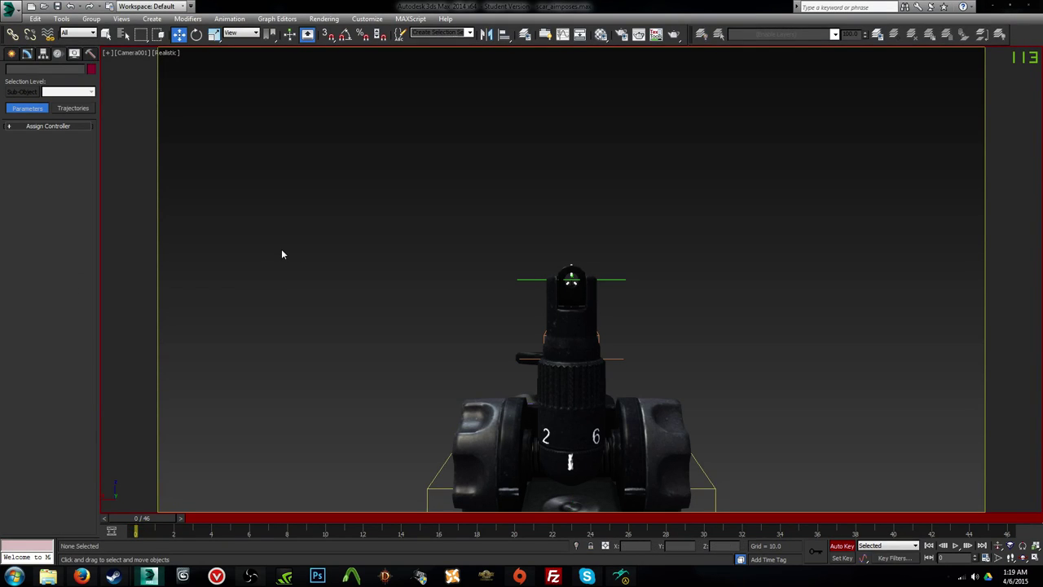
Step: Open scar_sprint_crawl from the NEW folder, discarding the current scene's unsaved changes and continuing past the missing external files
left_click(44, 7)
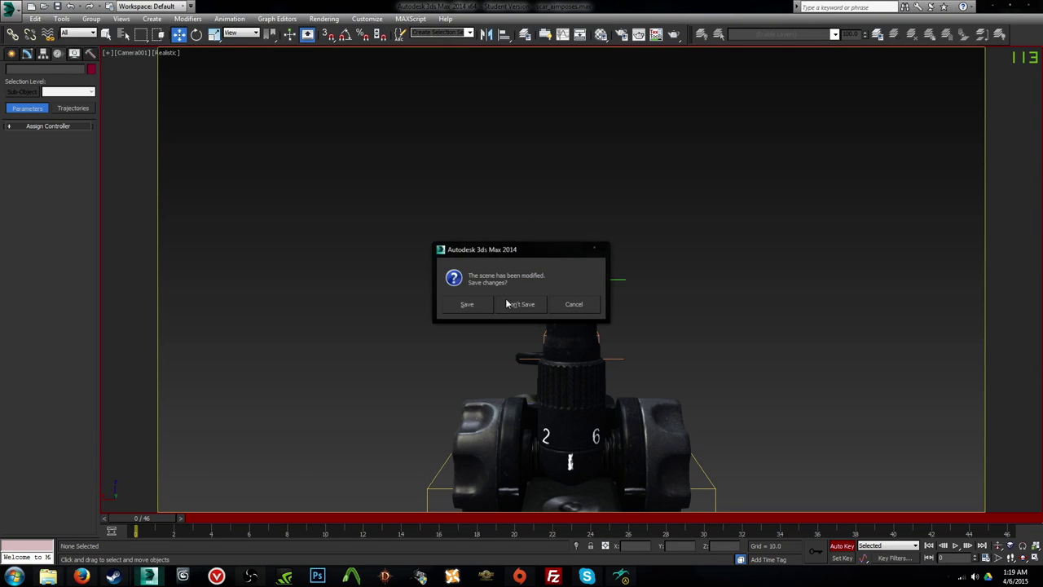
left_click(520, 304)
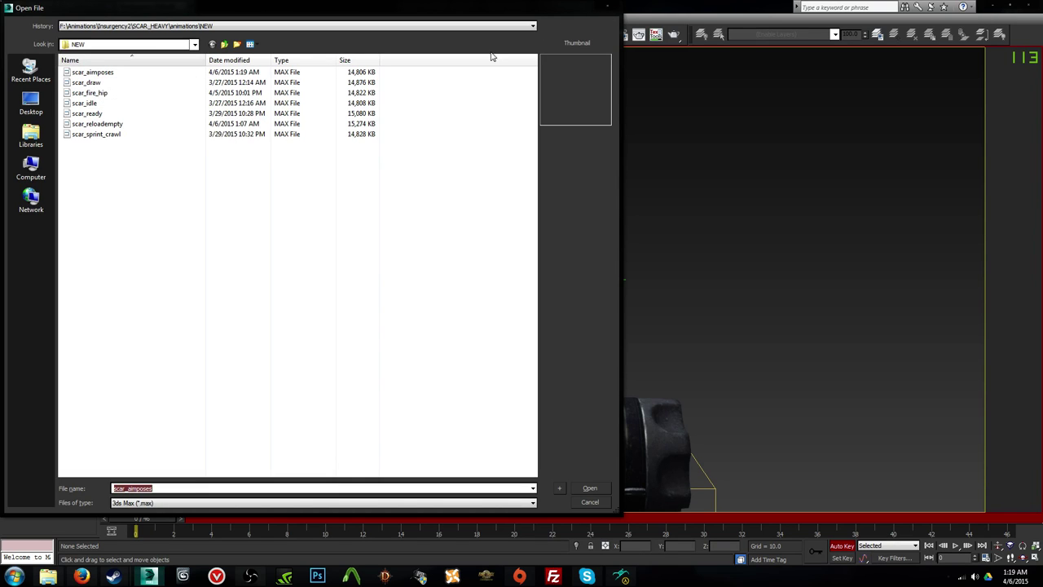
double_click(98, 135)
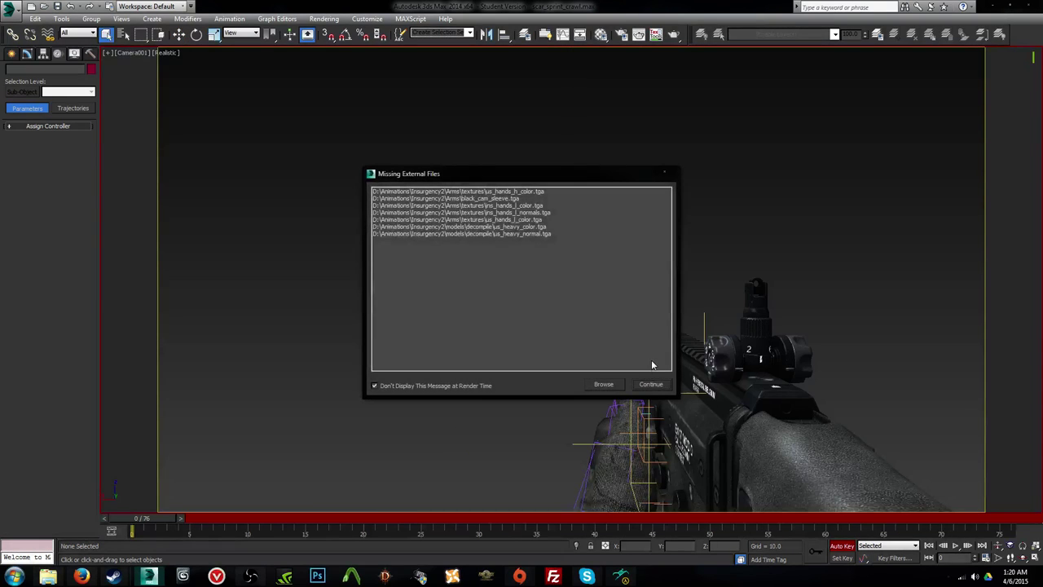
left_click(655, 384)
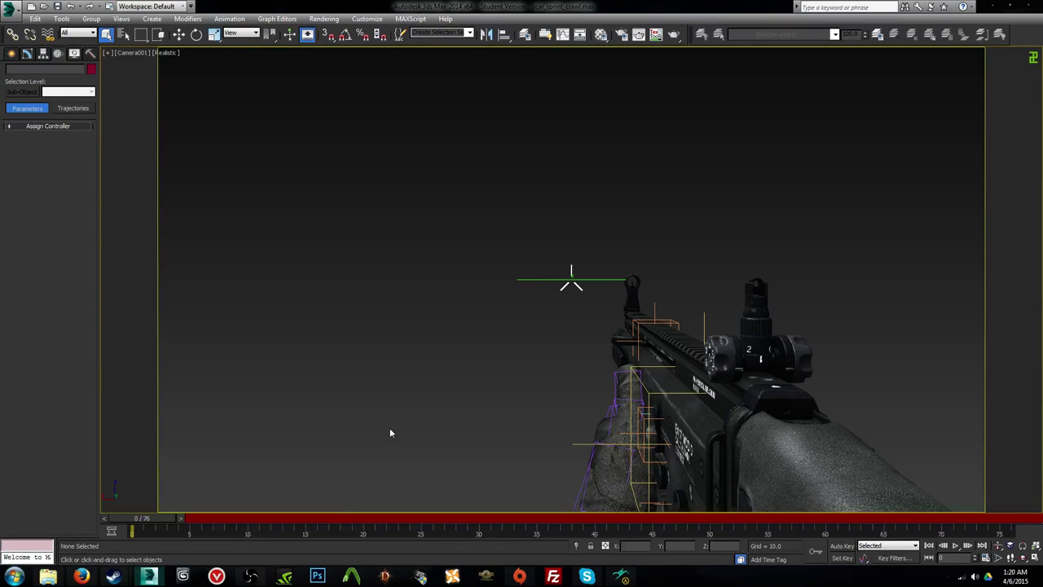
Step: Play and scrub the sprint animation between frame 0 and frame 22 with scar_main selected, reviewing the rifle's motion
key("slash")
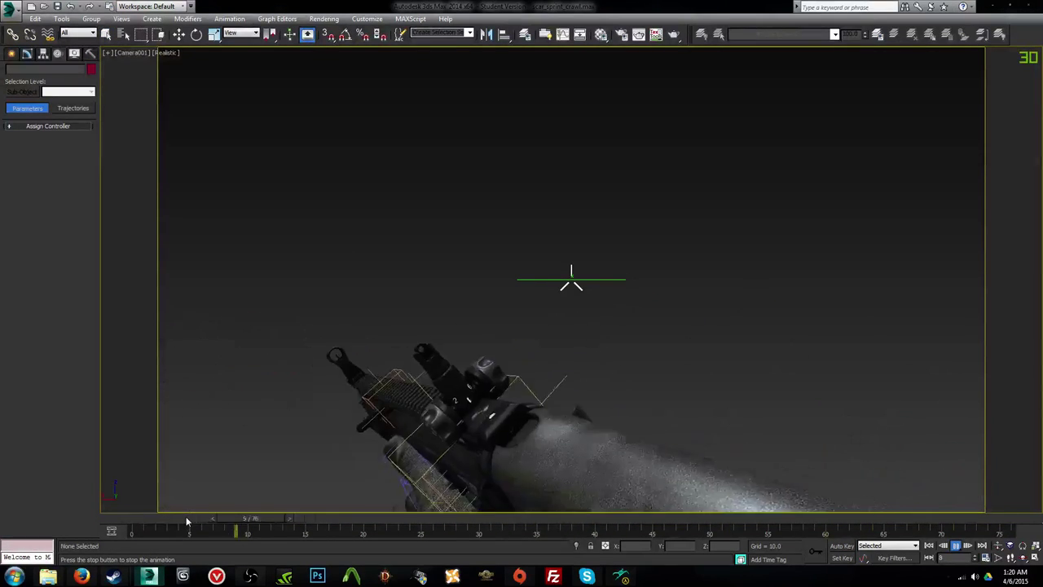
left_click_drag(187, 518, 386, 519)
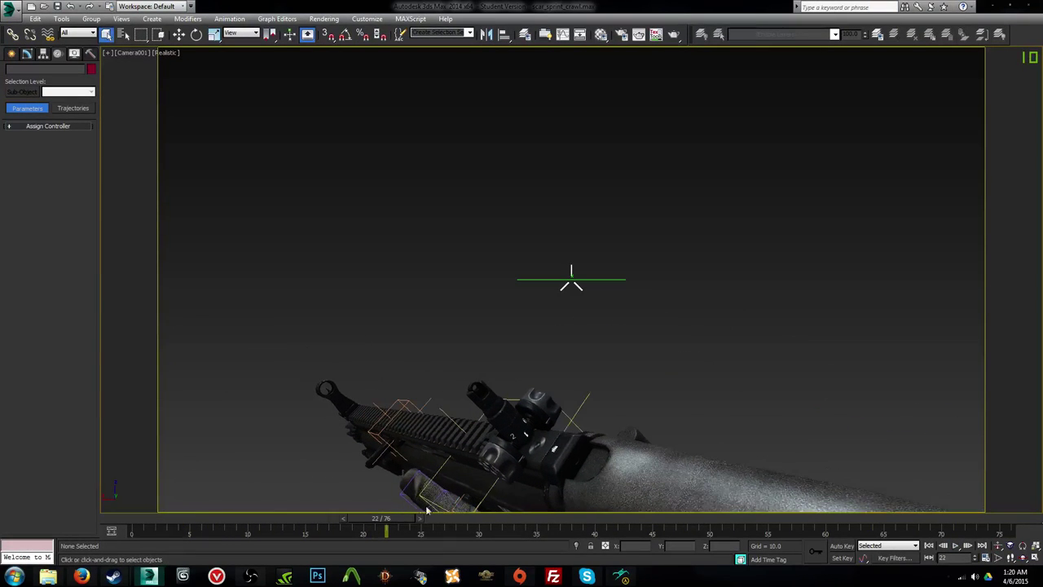
left_click(449, 470)
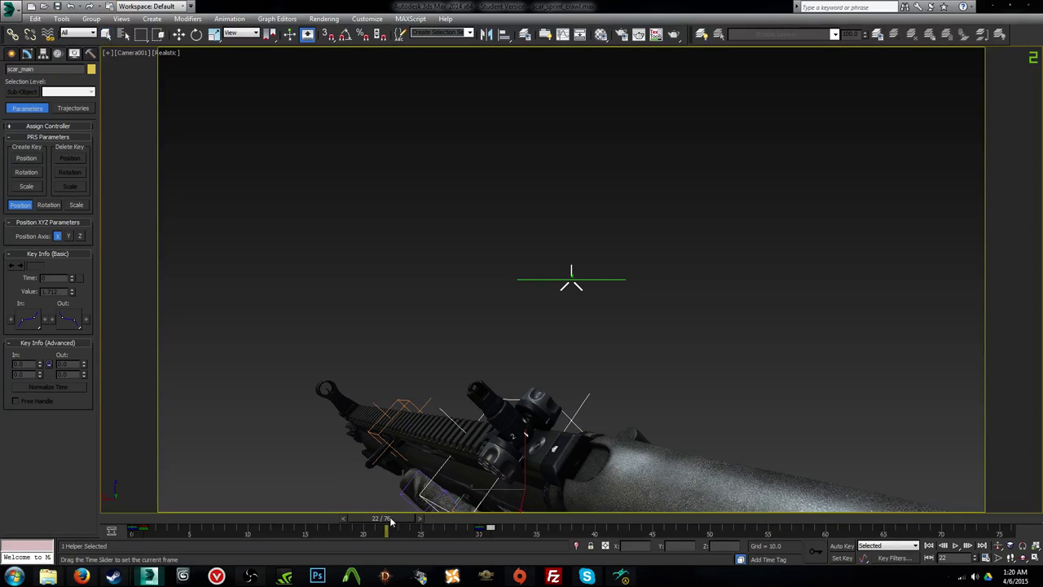
left_click_drag(389, 520, 123, 518)
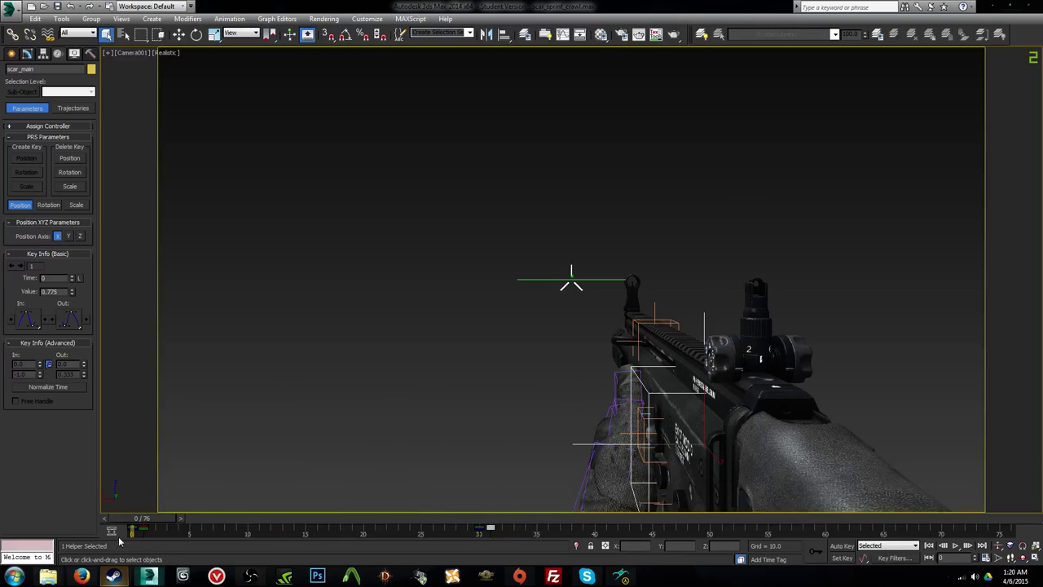
left_click(115, 576)
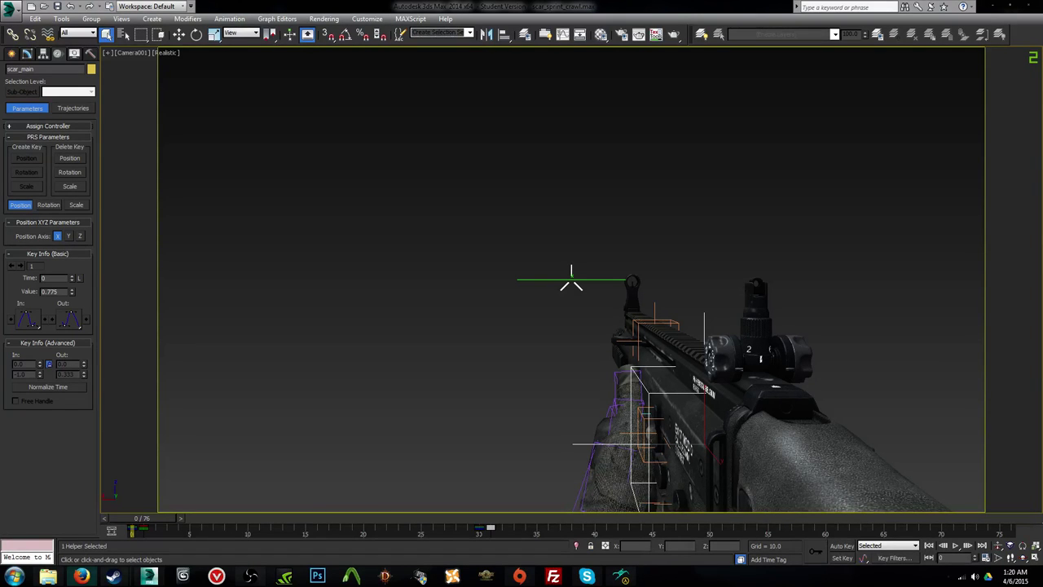
key("slash")
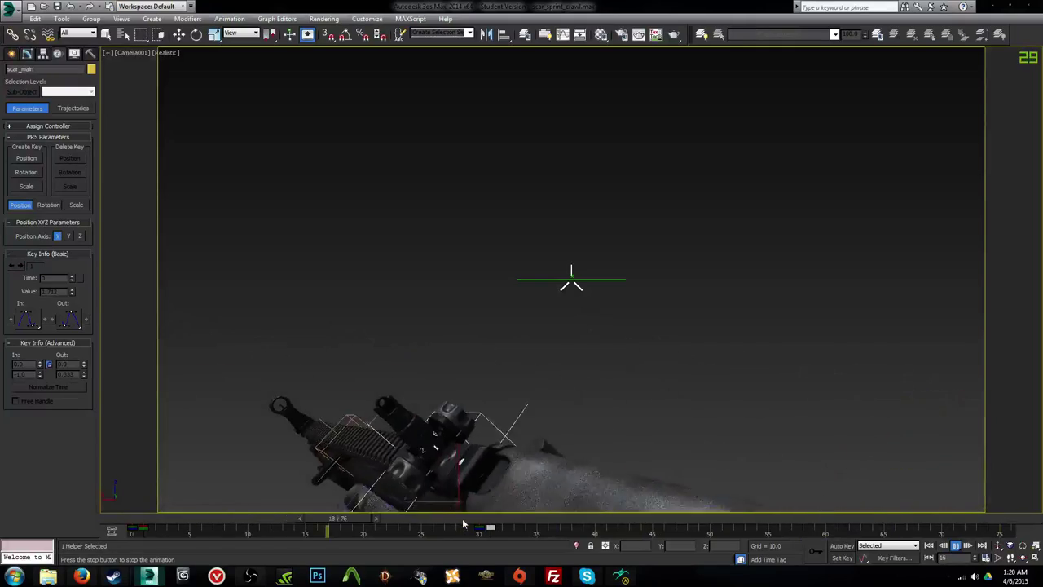
Step: Scrub the sprint animation to frame 33, and open scar_fire_hip from the NEW folder, discarding the current scene's unsaved changes
left_click(202, 521)
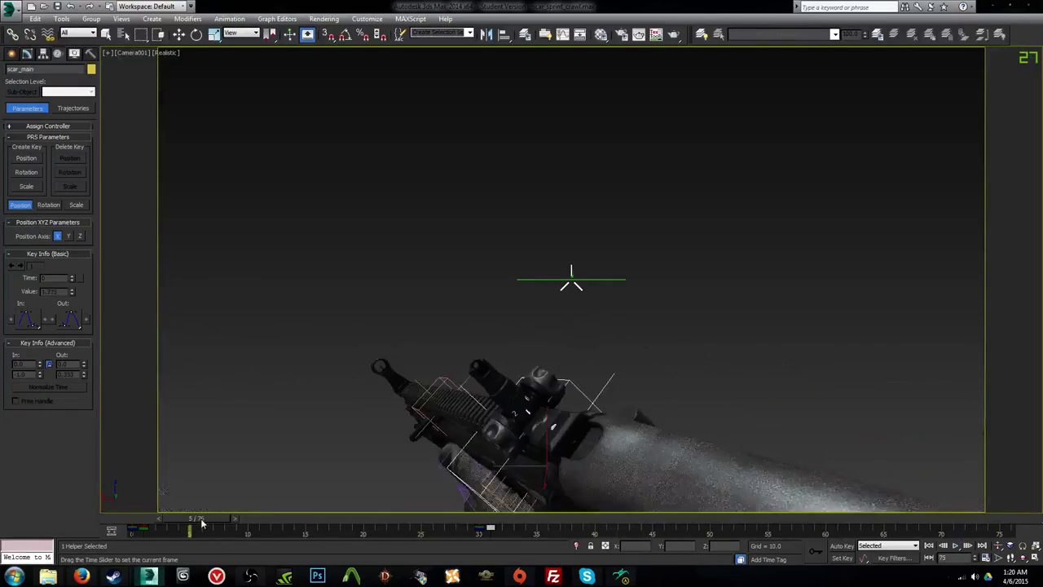
left_click_drag(202, 524, 513, 528)
left_click(44, 6)
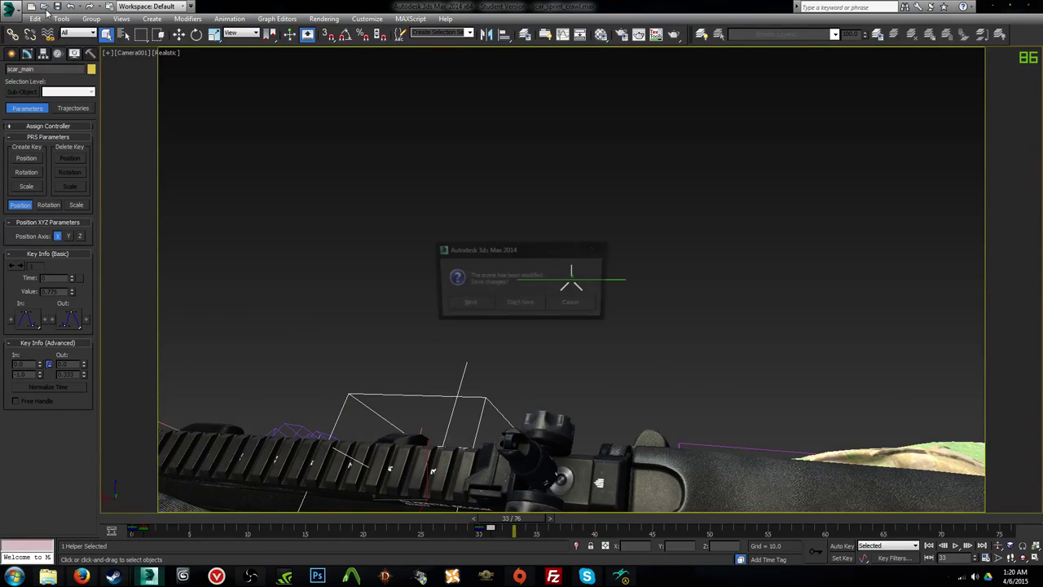
left_click(520, 302)
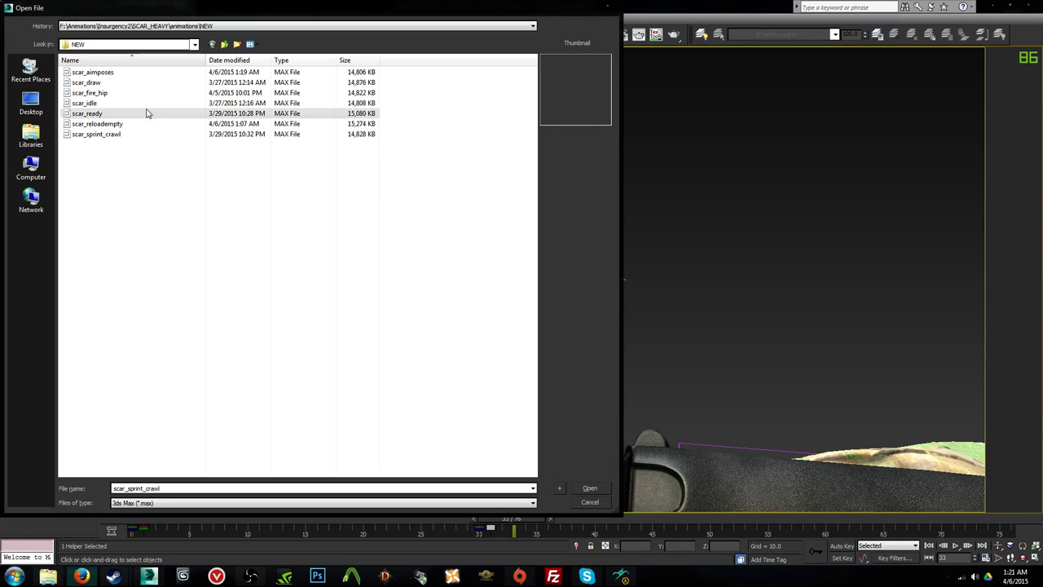
double_click(90, 92)
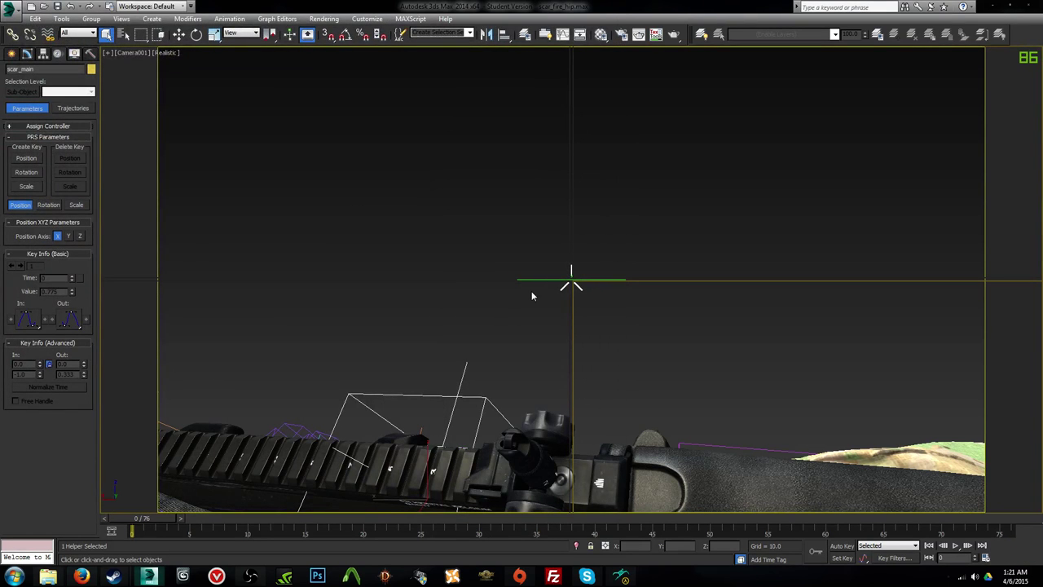
Step: Switch to Windows Explorer and open v_m14.qc from F:\Animations\Insurgency2\SCAR_HEAVY\animations\compile in a maximized Notepad++ window
left_click(47, 577)
left_click(389, 331)
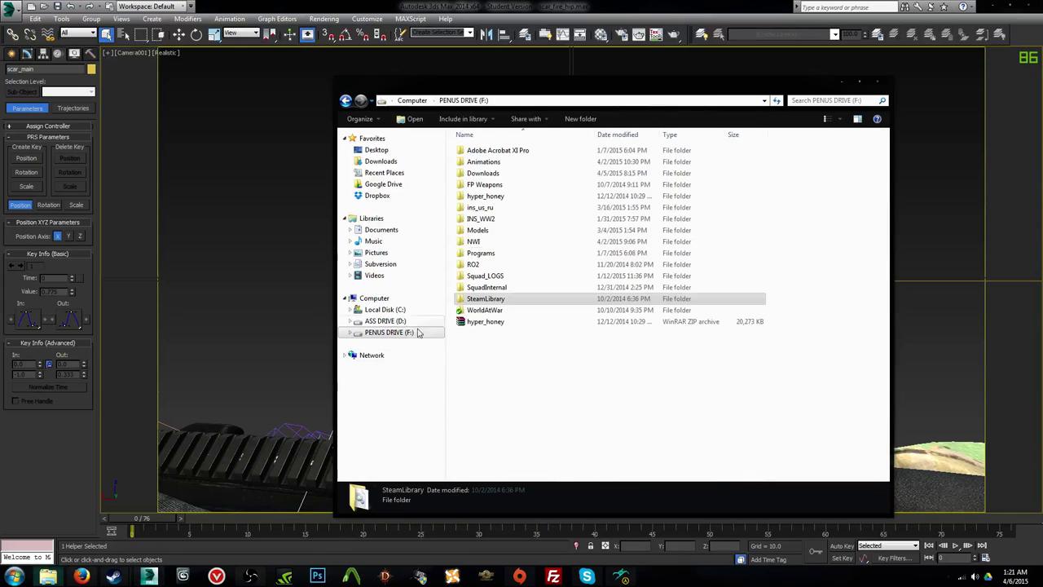
double_click(517, 163)
double_click(512, 349)
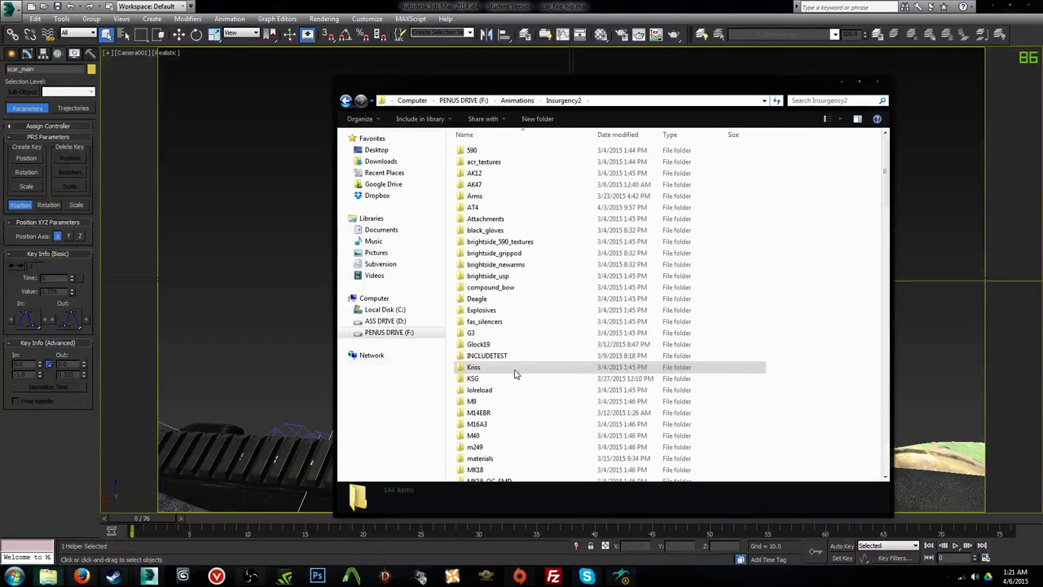
scroll(514, 343, "down", 4)
double_click(511, 423)
double_click(483, 167)
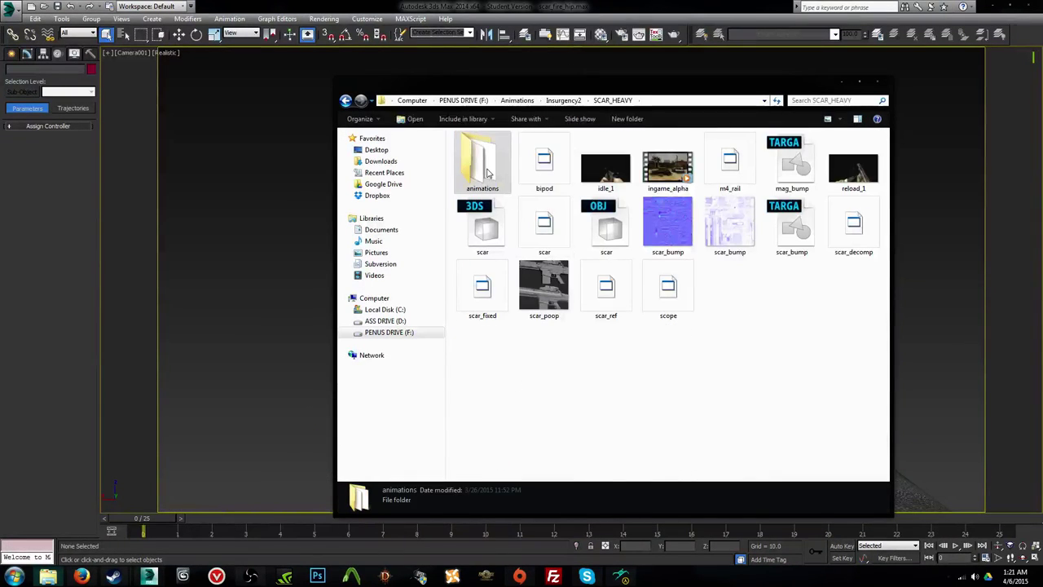
double_click(489, 152)
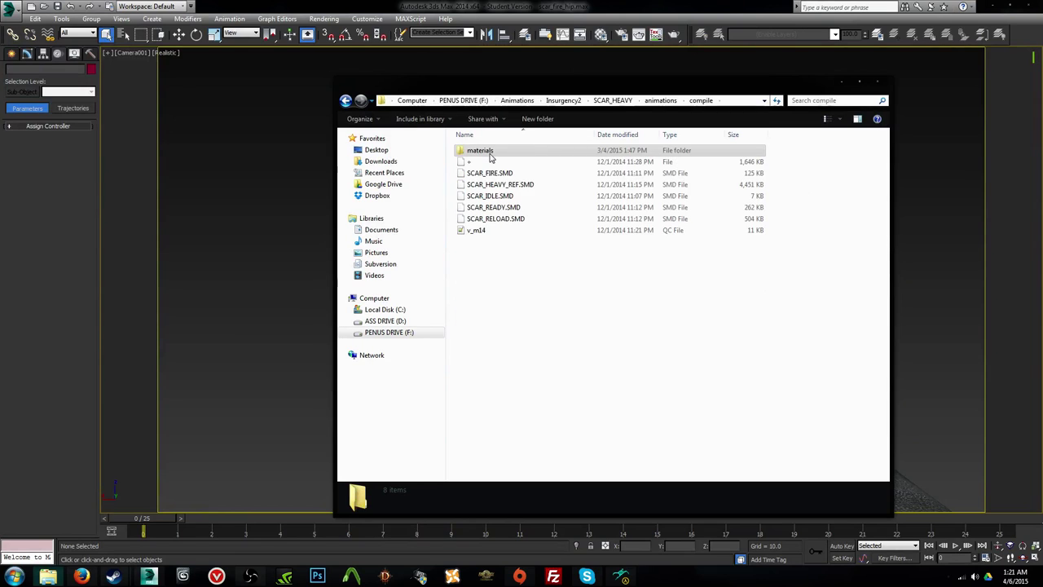
left_click(472, 233)
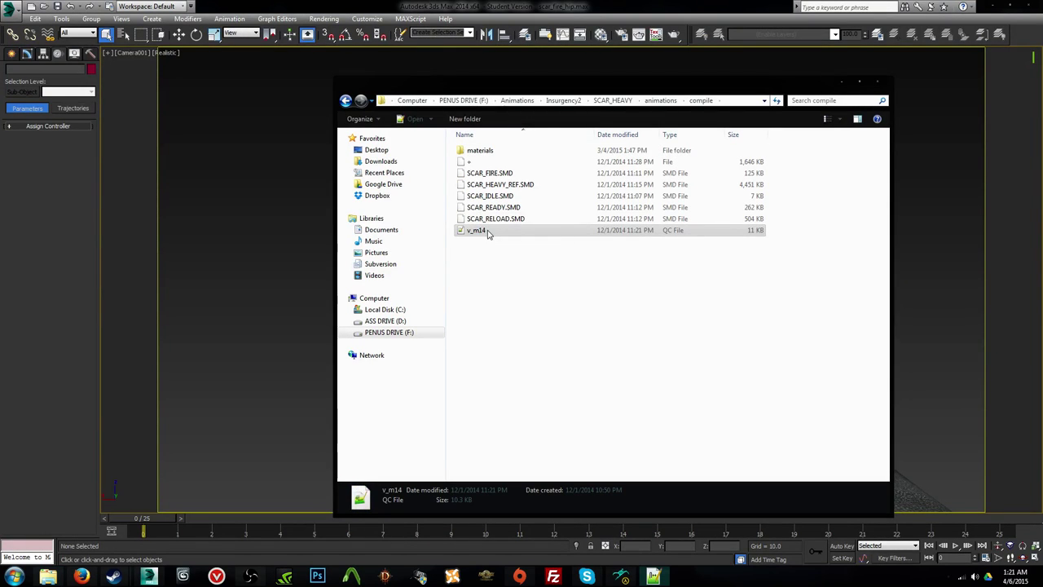
double_click(488, 235)
double_click(268, 67)
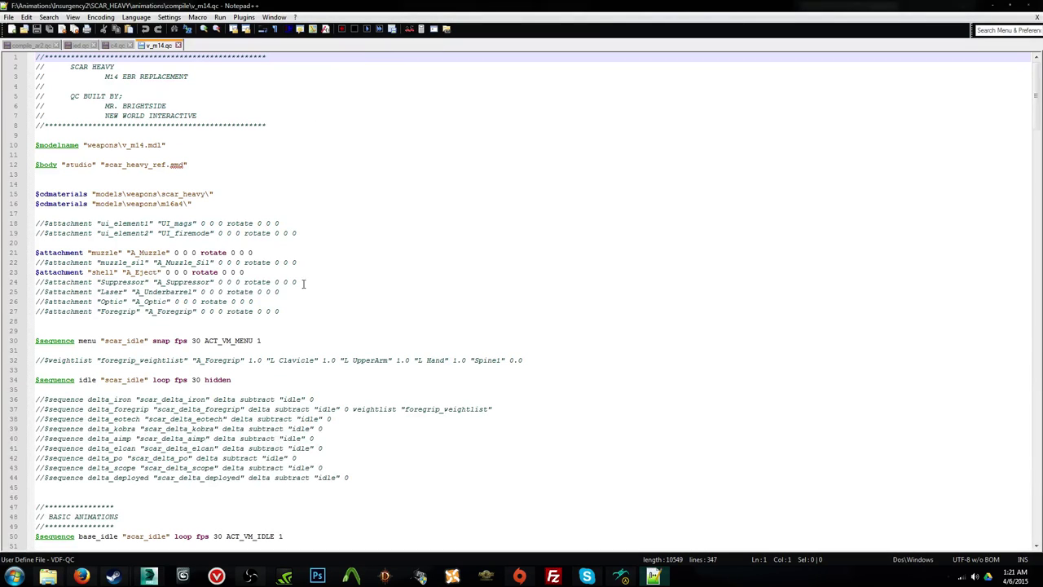
Step: Uncomment the delta_iron sequence on line 36 by removing its leading slashes
scroll(313, 326, "down", 3)
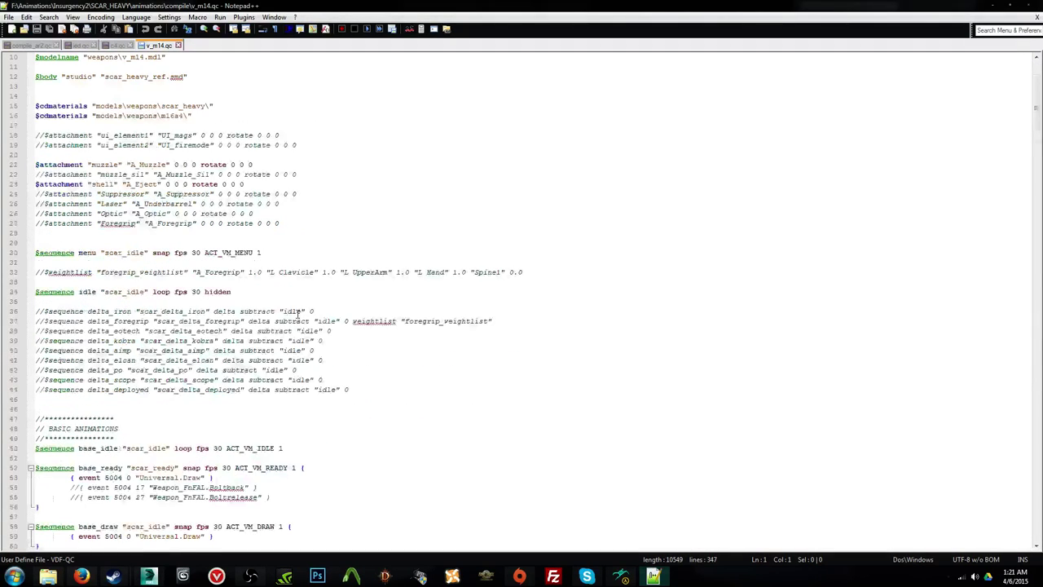
left_click(36, 311)
key("Delete")
key("Delete")
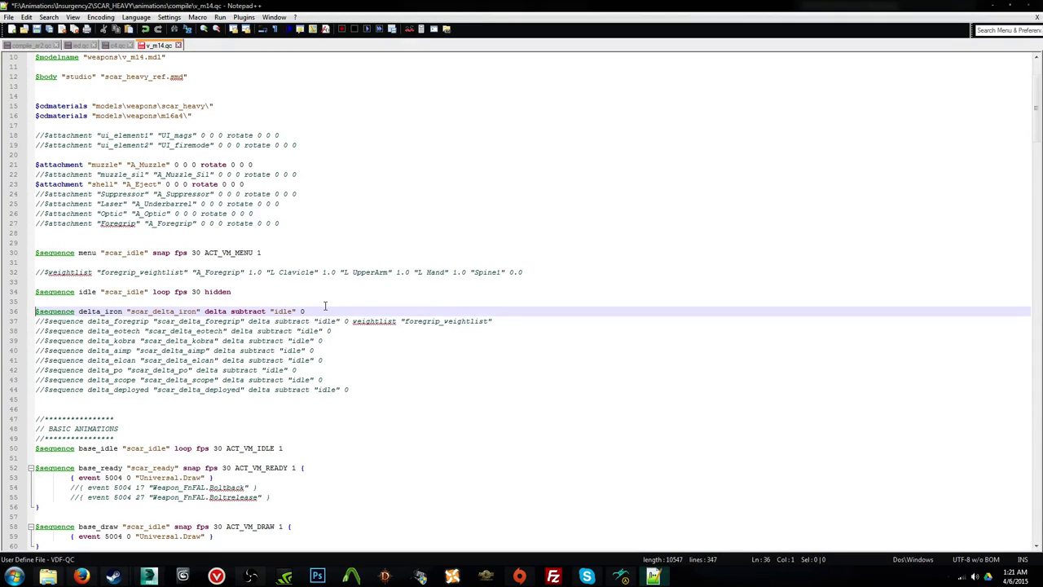
left_click(326, 305)
Step: Change the animation name in the base_sprint sequence to scar_sprint
scroll(340, 312, "up", 3)
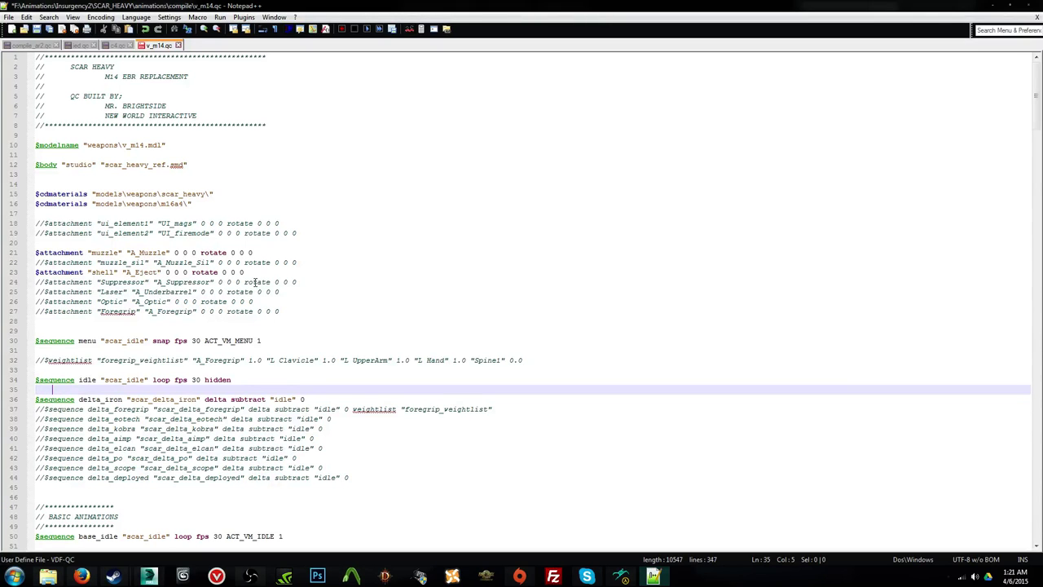
scroll(255, 282, "down", 9)
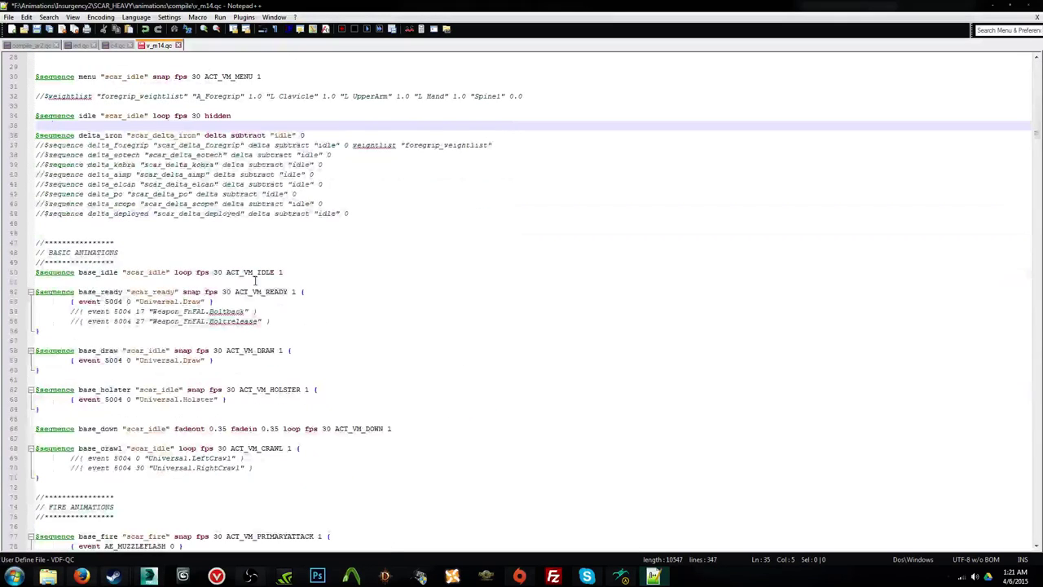
scroll(255, 281, "down", 9)
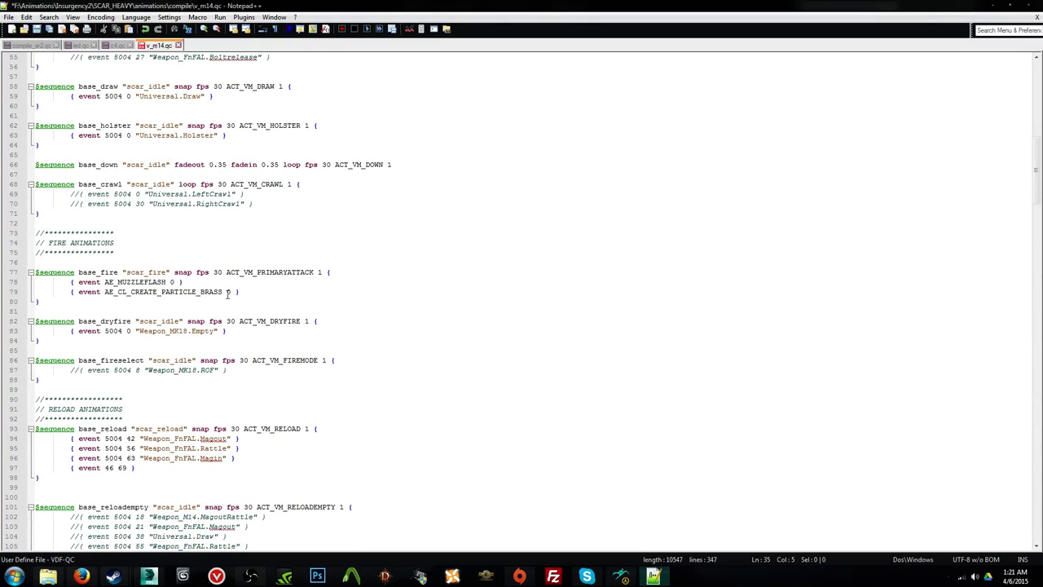
scroll(102, 181, "down", 4)
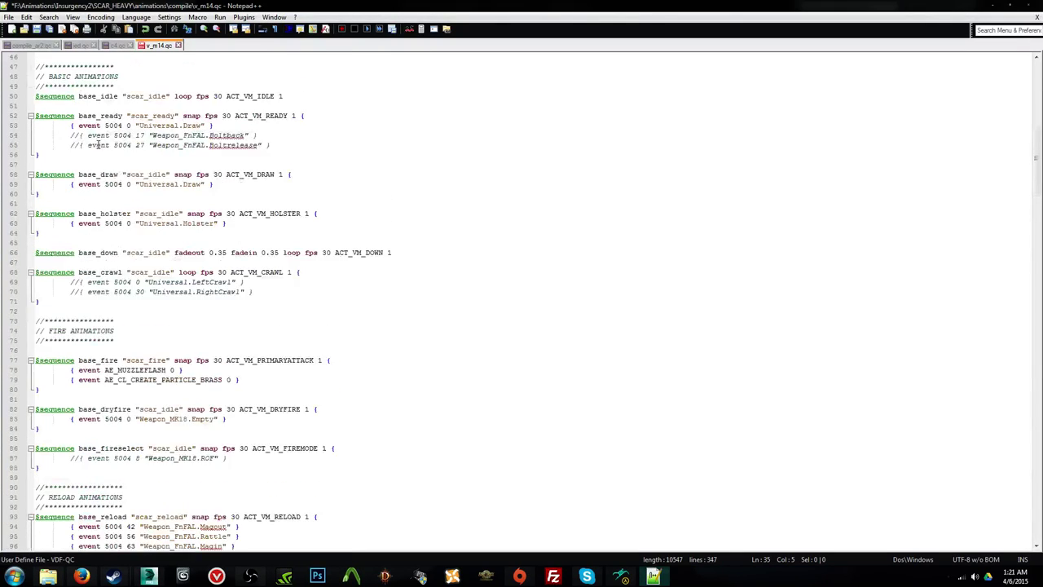
scroll(98, 144, "down", 3)
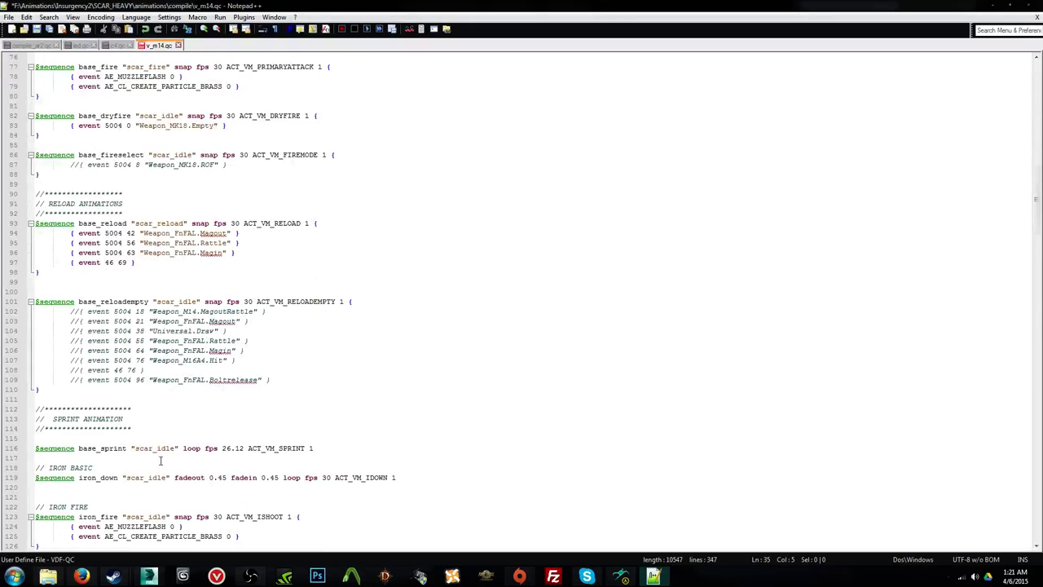
left_click_drag(157, 449, 172, 449)
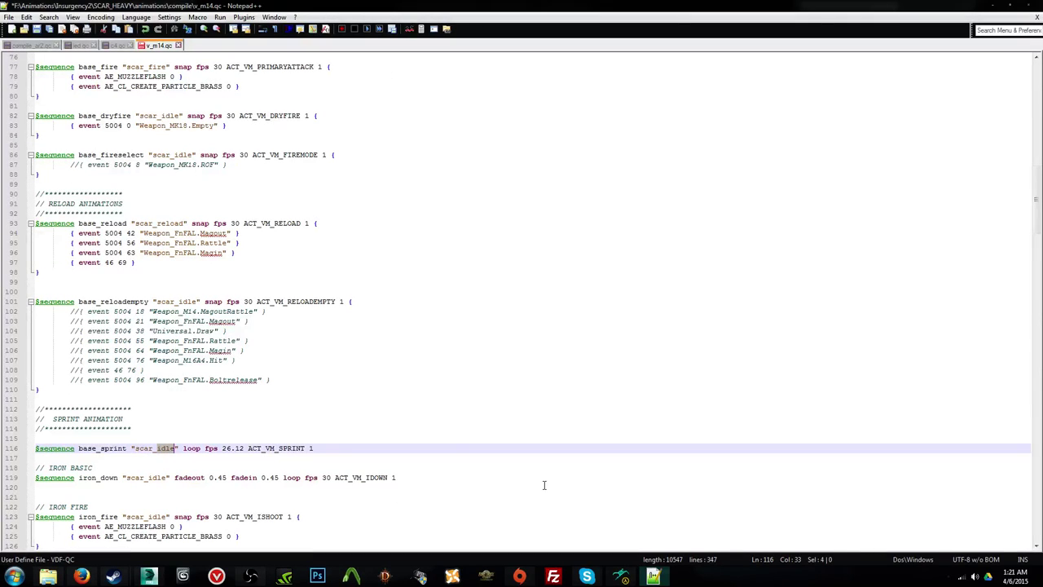
type("sprint")
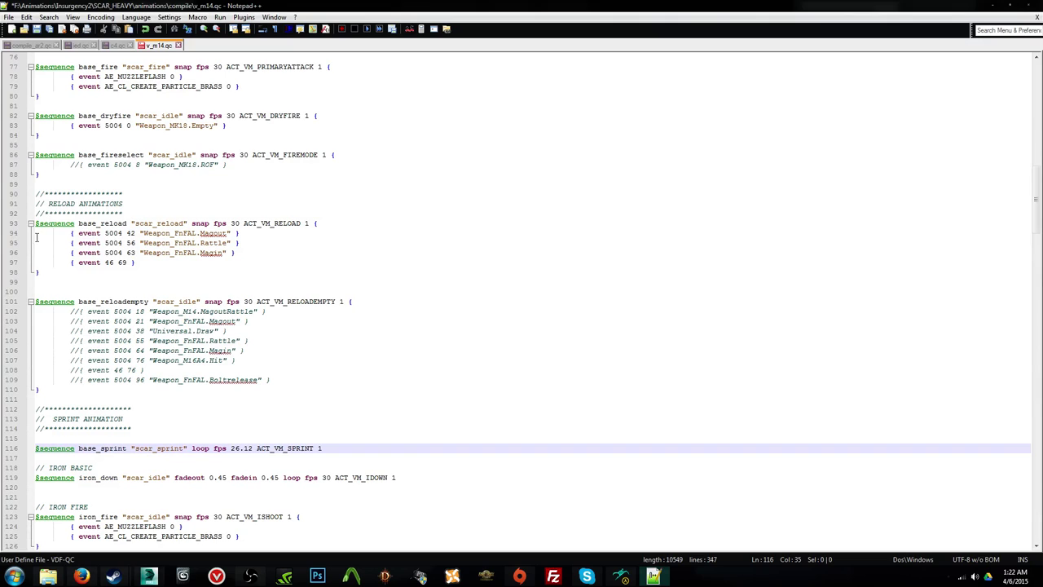
Step: Comment out the base_reload sequence by enclosing it between /* and */ on their own lines
left_click(127, 213)
key("Return")
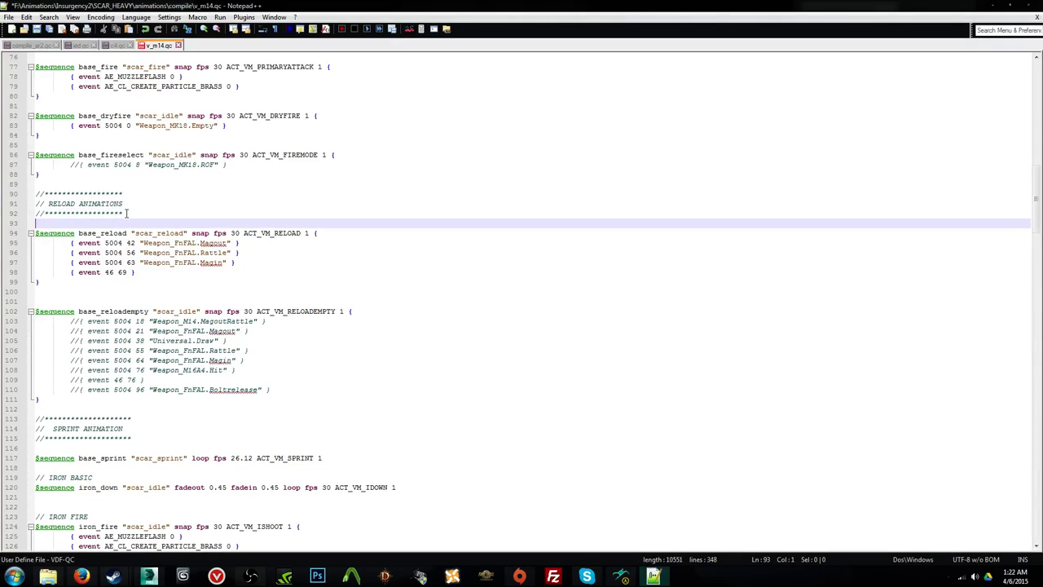
type("/*")
key("Down")
key("Down")
key("Down")
key("Down")
key("Down")
key("Down")
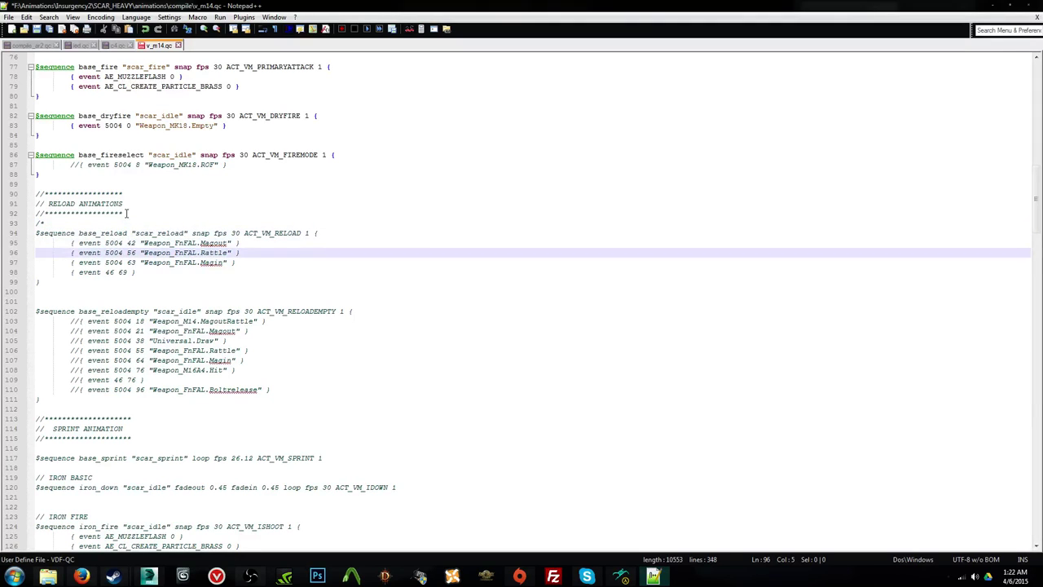
key("Down")
key("Down")
key("Down")
key("Up")
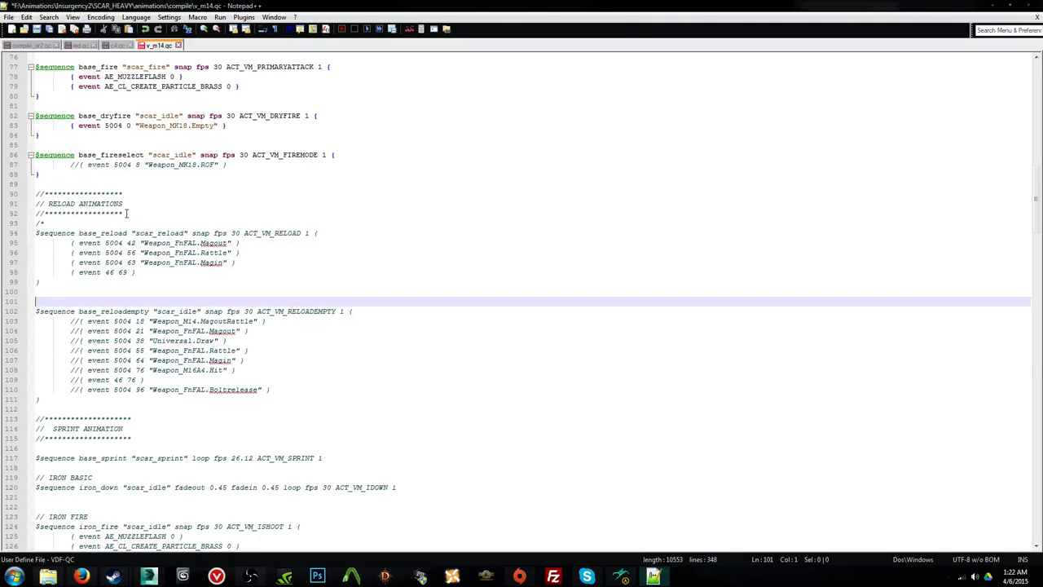
type("*/")
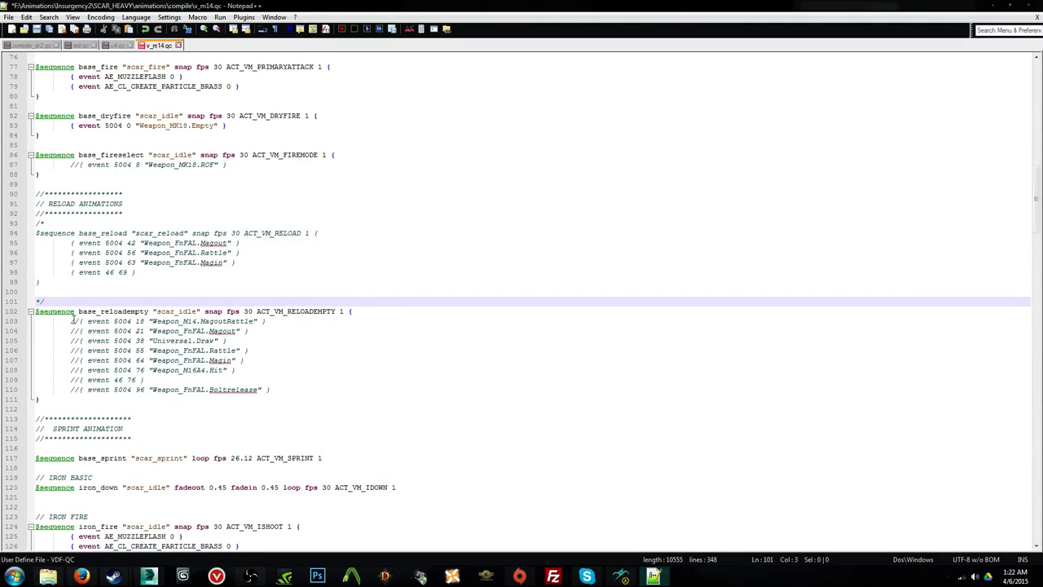
Step: Change the animation name in the base_reloadempty sequence to scar_reload_empty
left_click_drag(181, 312, 197, 312)
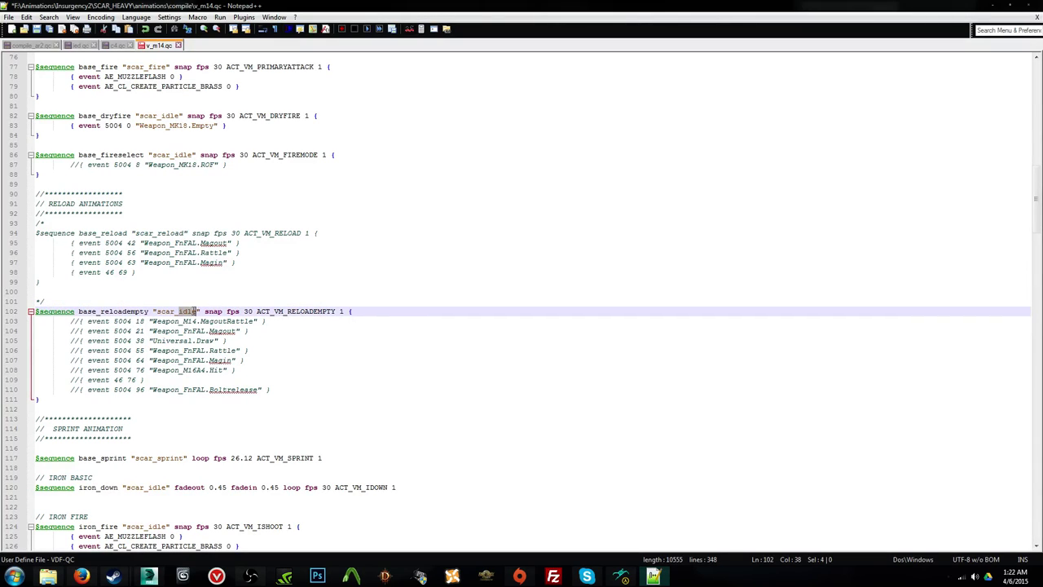
type("reload")
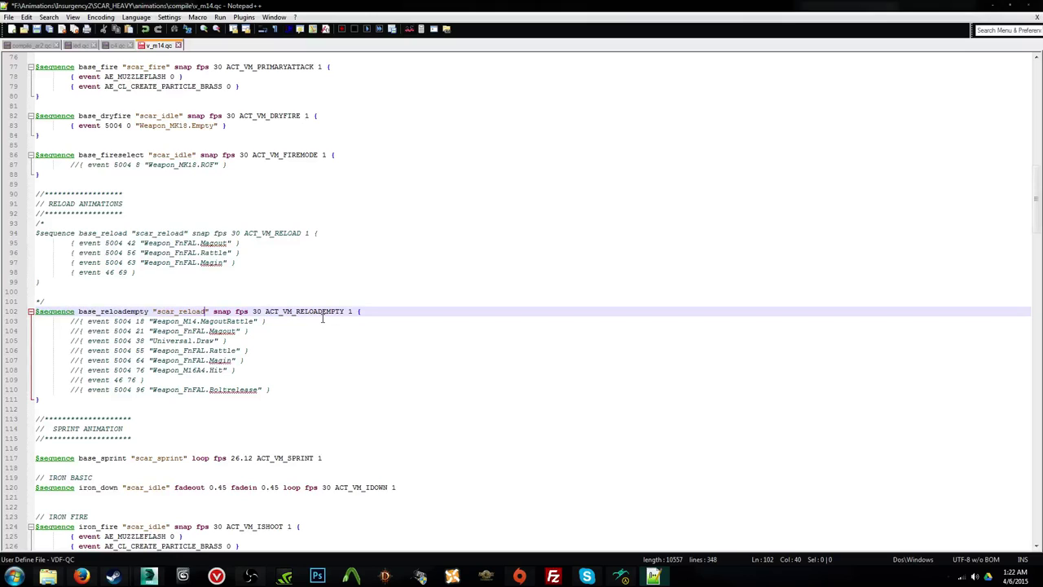
type("_empty")
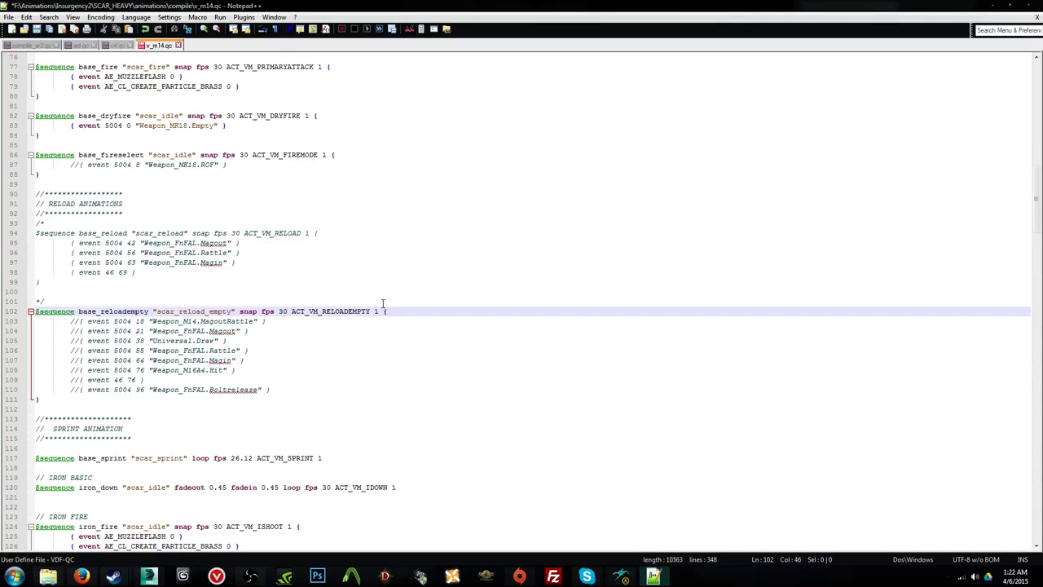
left_click(286, 362)
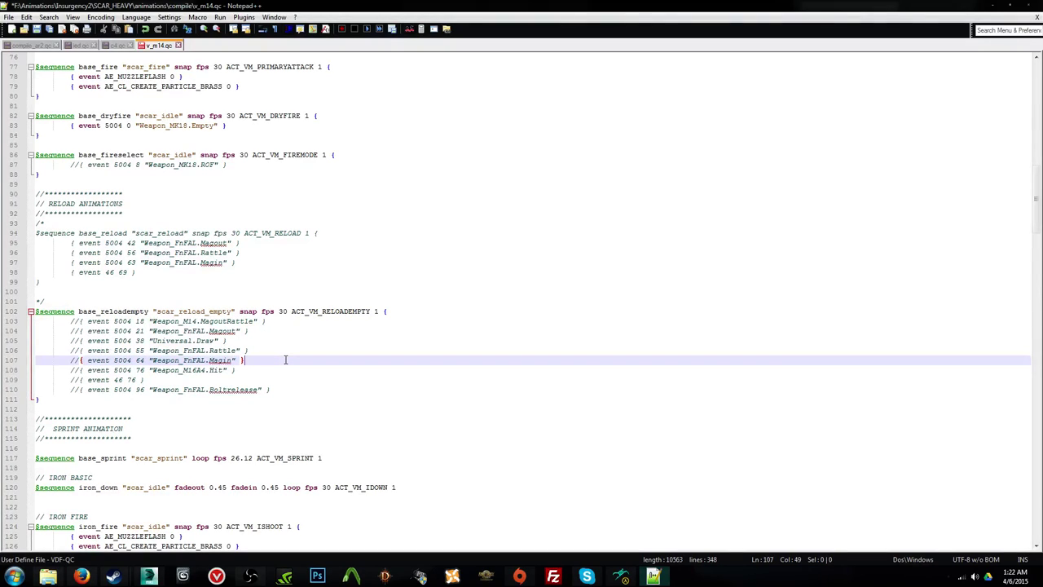
Step: Start a block comment with /* before the iron_down sequence on line 120 and review the surrounding sequences
scroll(285, 360, "down", 2)
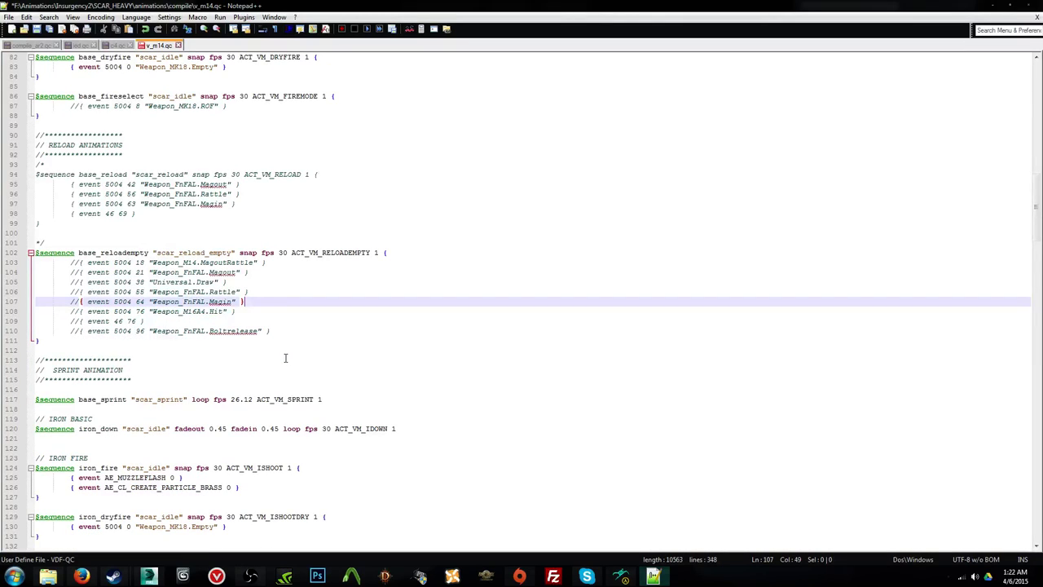
scroll(285, 357, "down", 2)
scroll(284, 357, "down", 12)
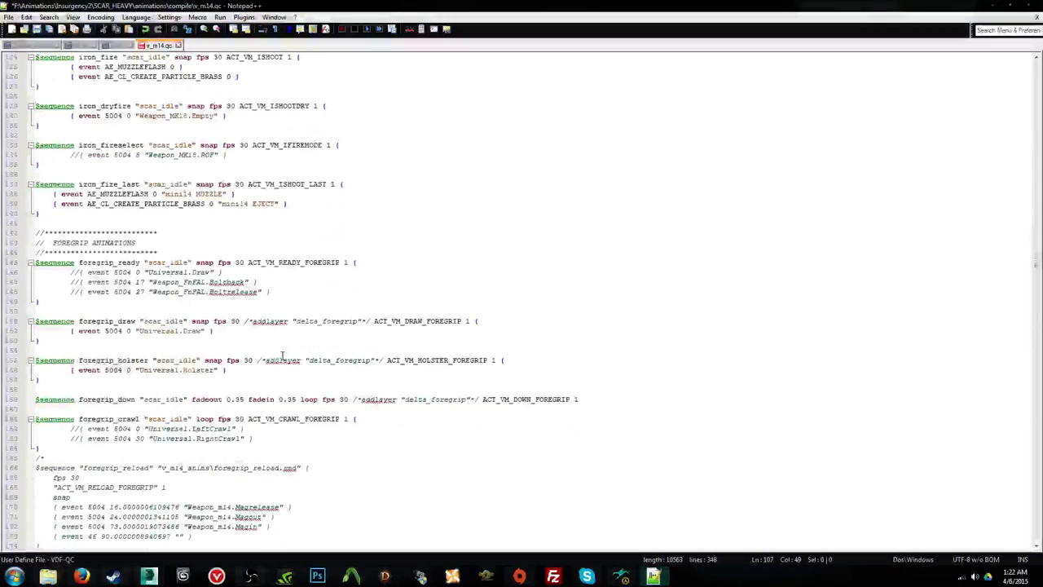
scroll(282, 356, "up", 6)
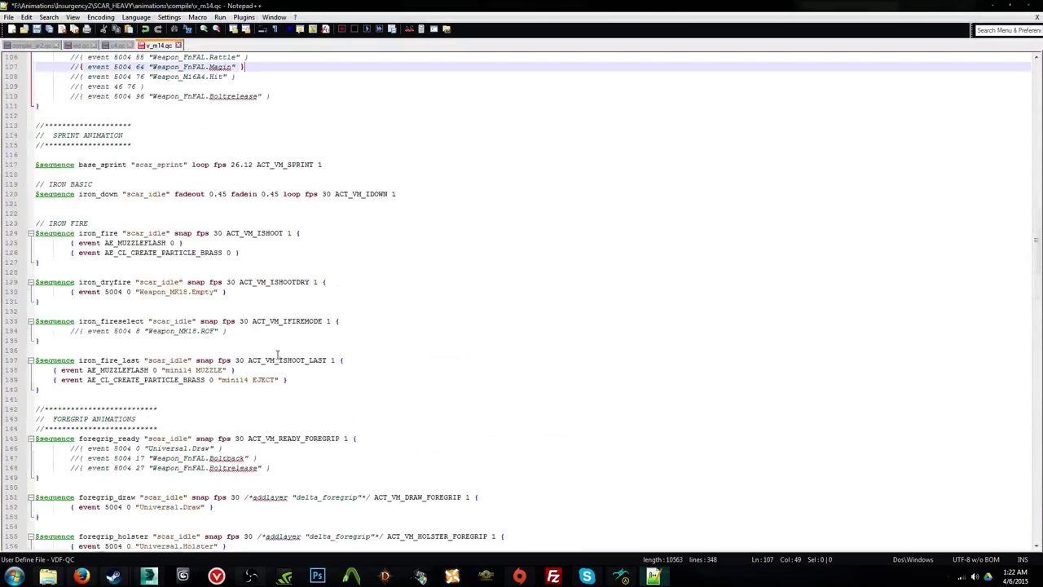
left_click(31, 197)
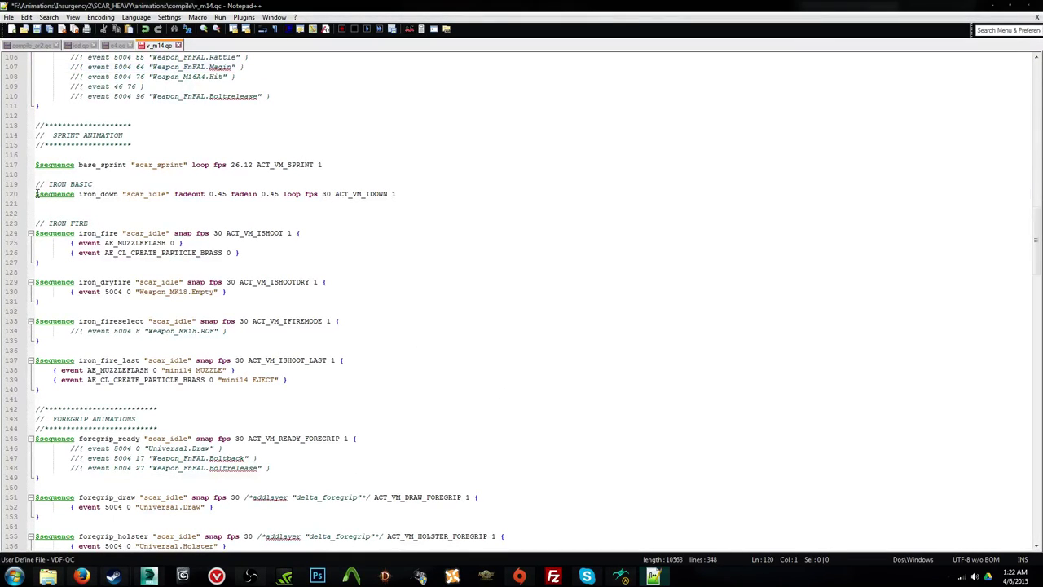
type("/")
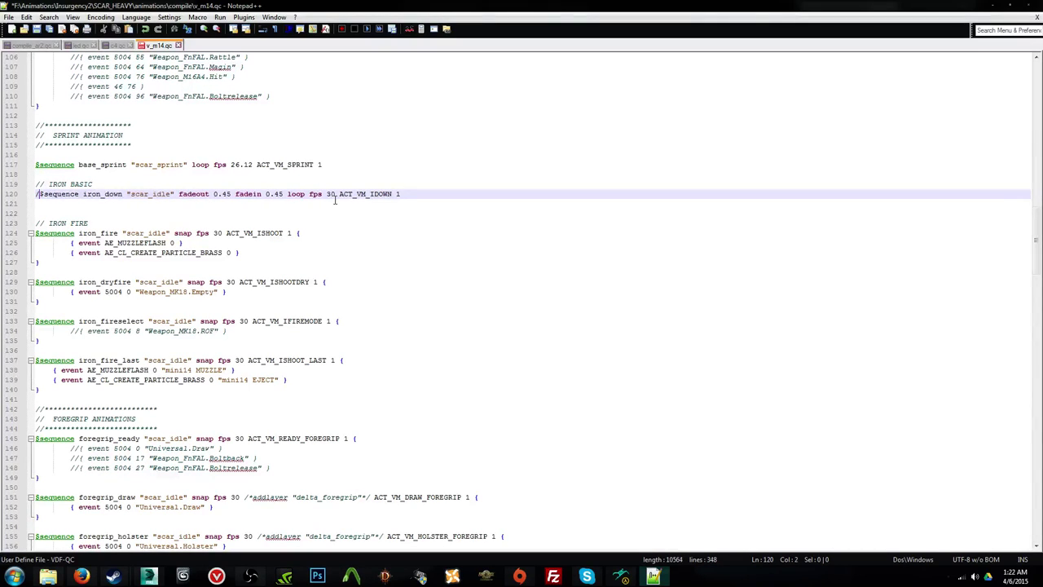
type("/")
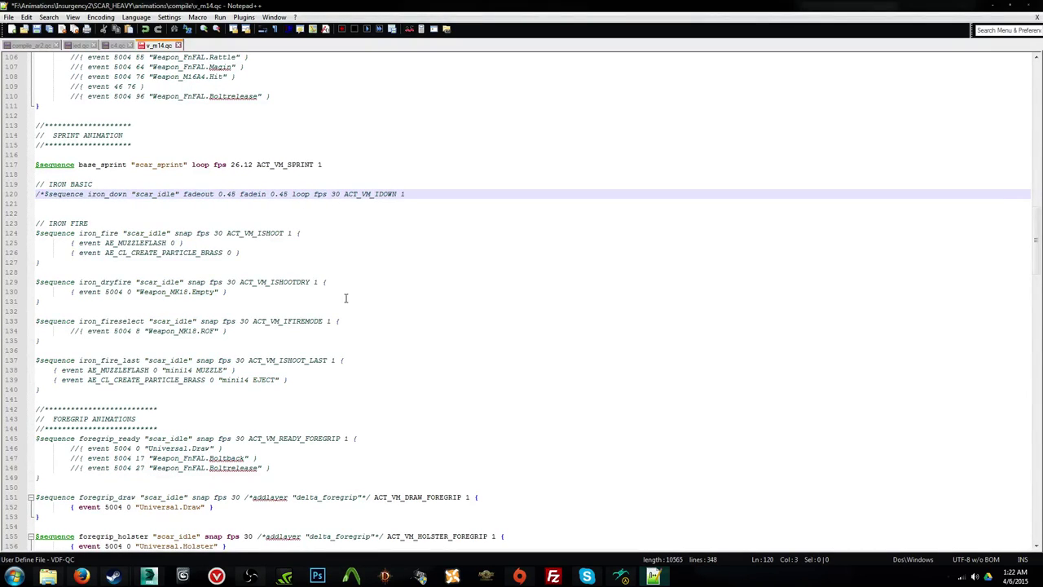
scroll(339, 316, "down", 3)
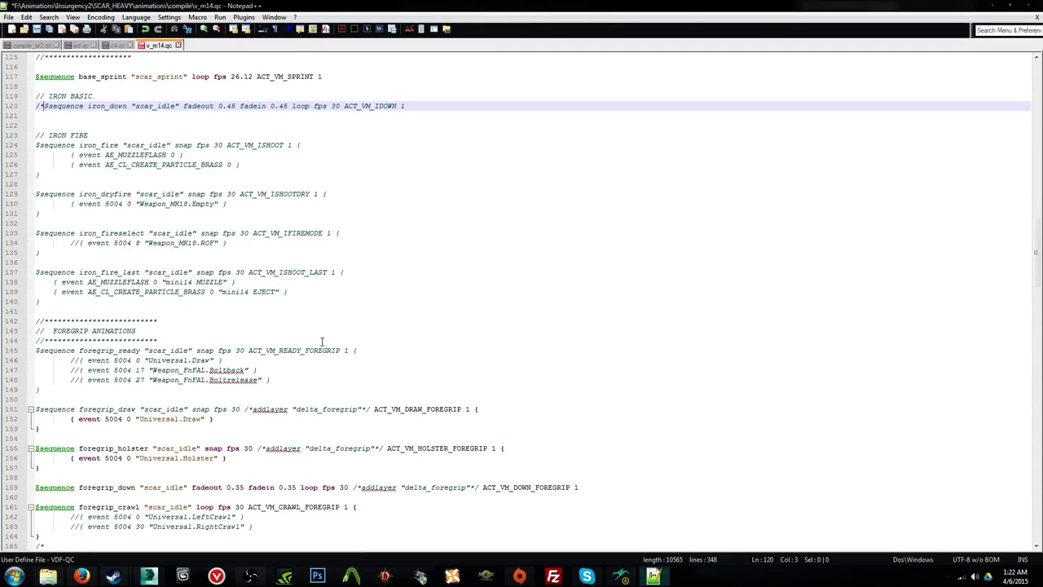
scroll(321, 341, "up", 14)
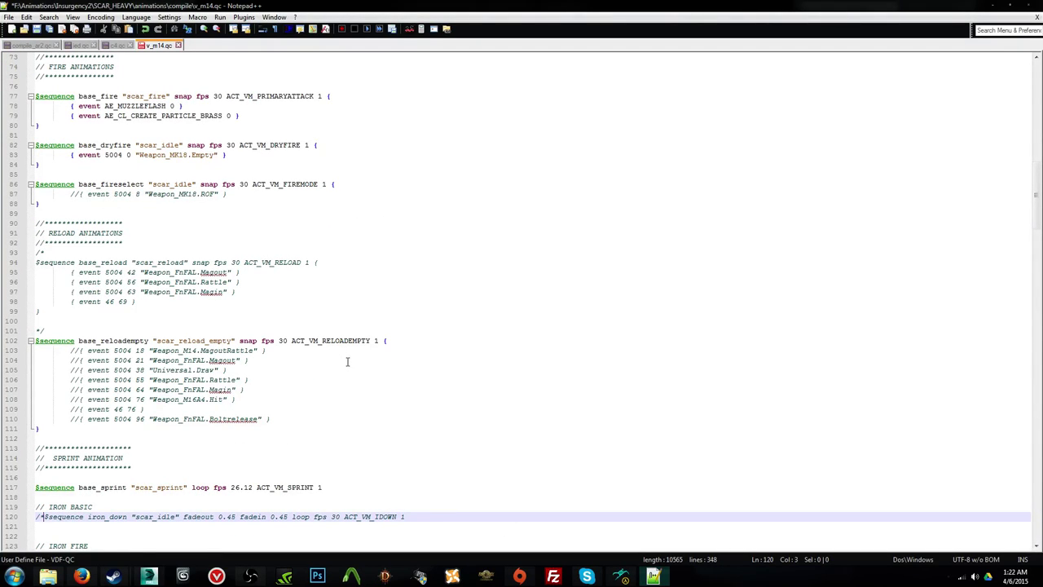
Step: Remove the /* block comment opener in front of the iron_down sequence on line 120
scroll(347, 361, "down", 13)
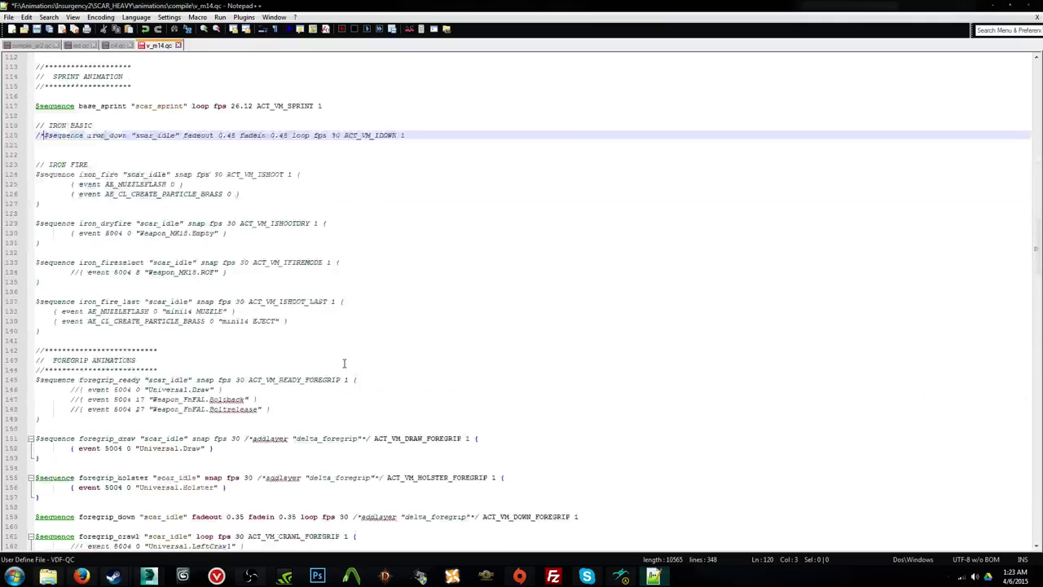
scroll(344, 363, "down", 1)
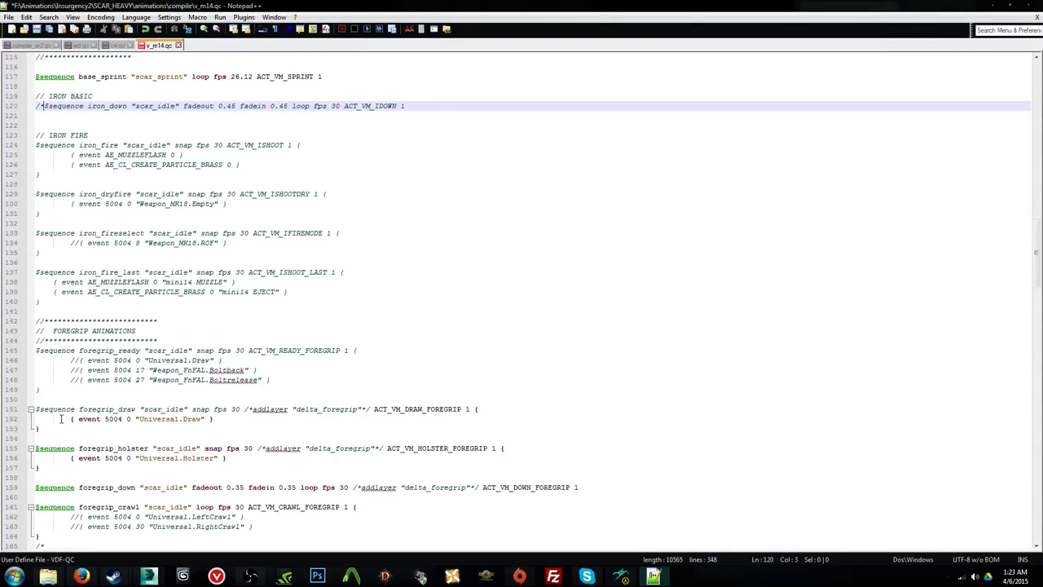
key("BackSpace")
scroll(161, 363, "up", 2)
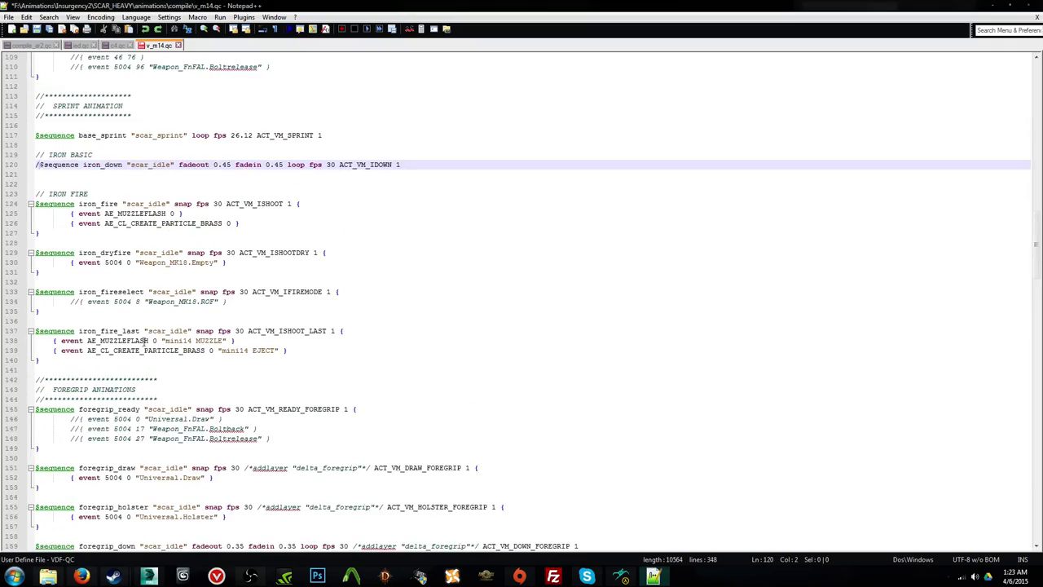
key("BackSpace")
Step: Review the foregrip, deployed, iron and reload sequences of the script for what is commented out
scroll(140, 341, "down", 8)
scroll(370, 381, "down", 4)
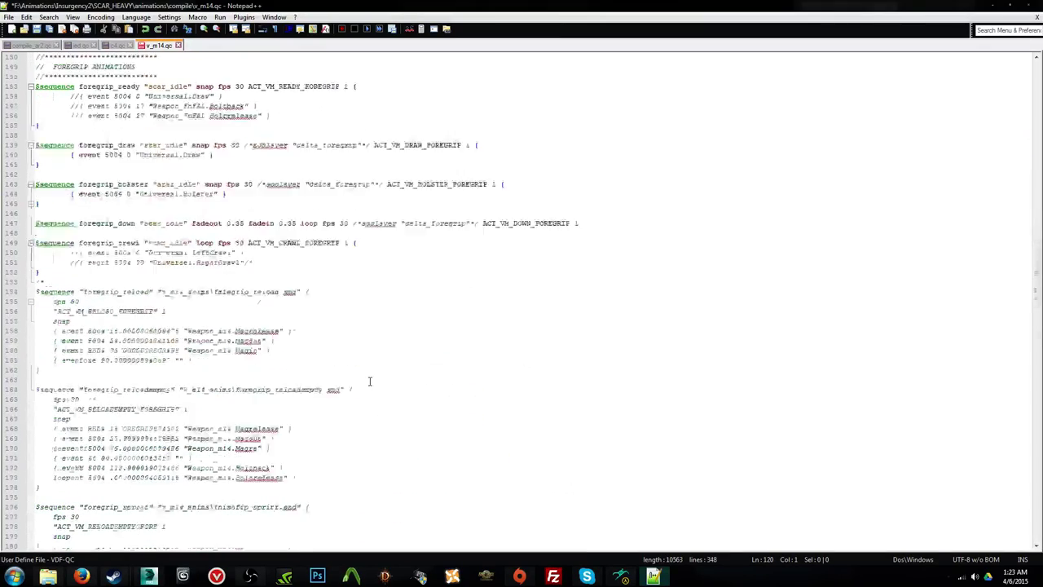
scroll(369, 382, "down", 4)
scroll(366, 381, "up", 4)
scroll(365, 382, "down", 12)
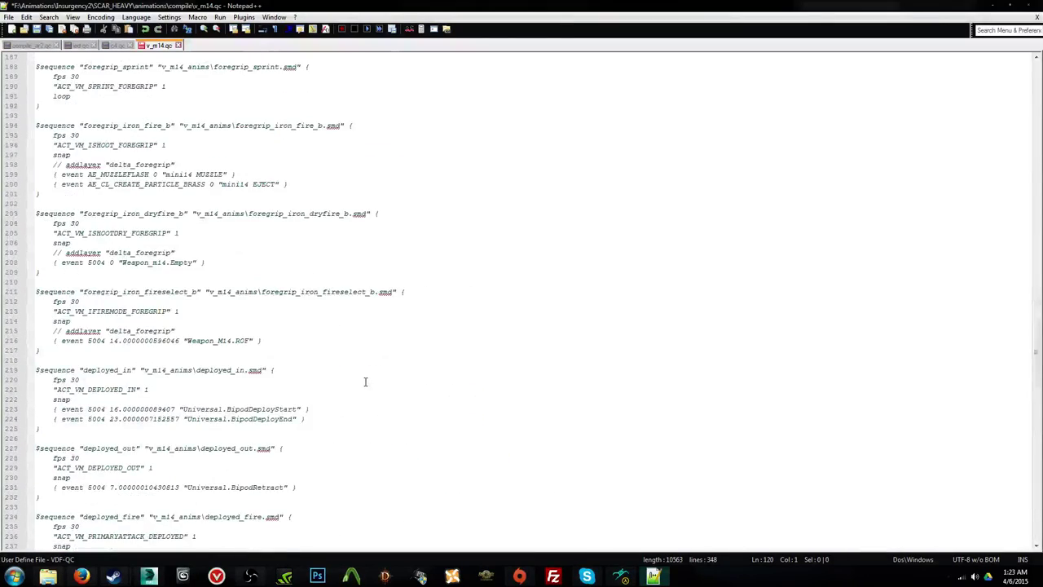
scroll(365, 381, "down", 20)
scroll(357, 381, "up", 14)
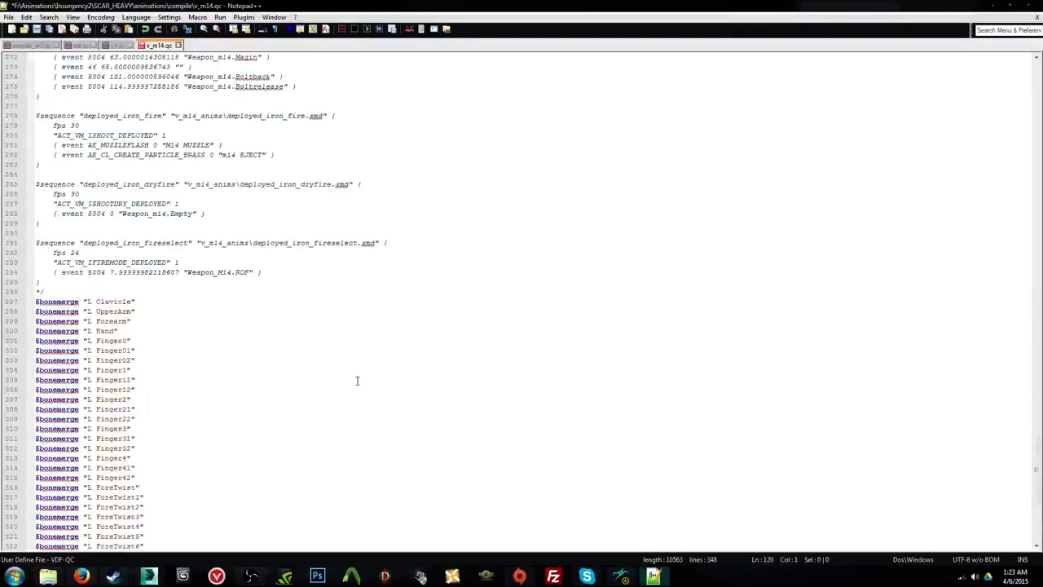
scroll(357, 381, "up", 20)
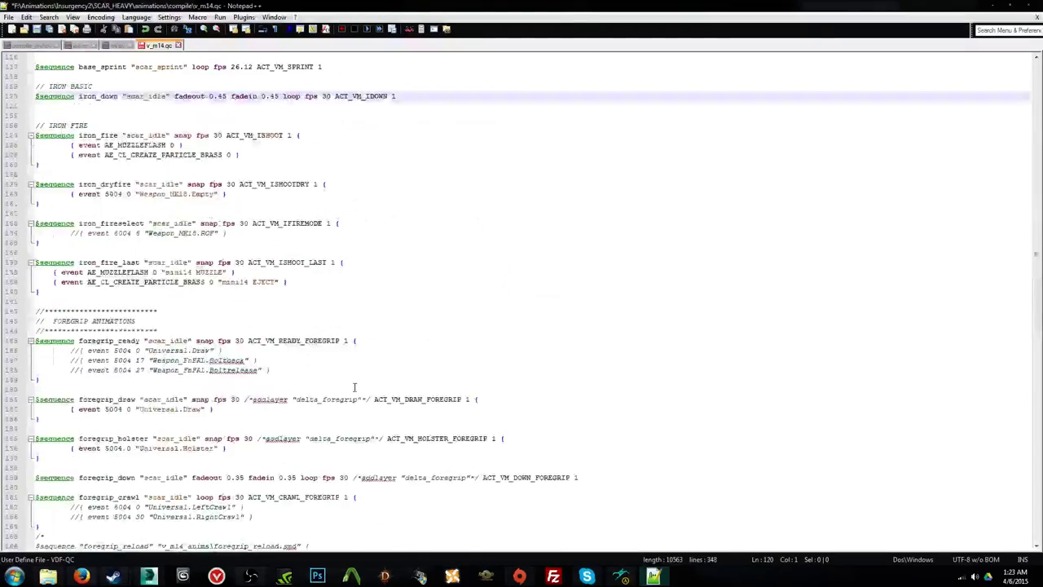
scroll(354, 387, "up", 15)
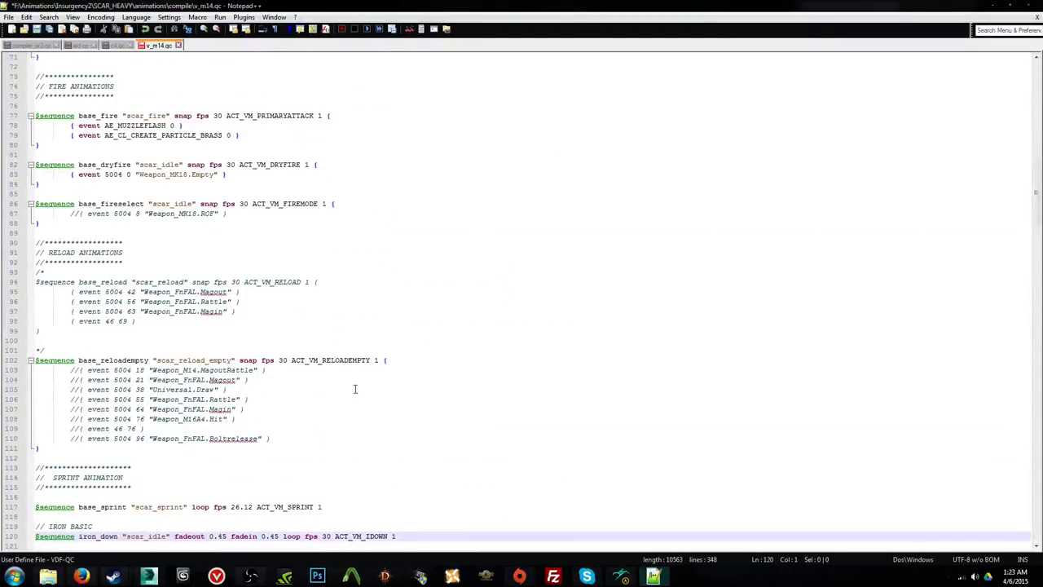
Step: Change the animation name in the base_crawl sequence to scar_crawl
scroll(355, 388, "up", 9)
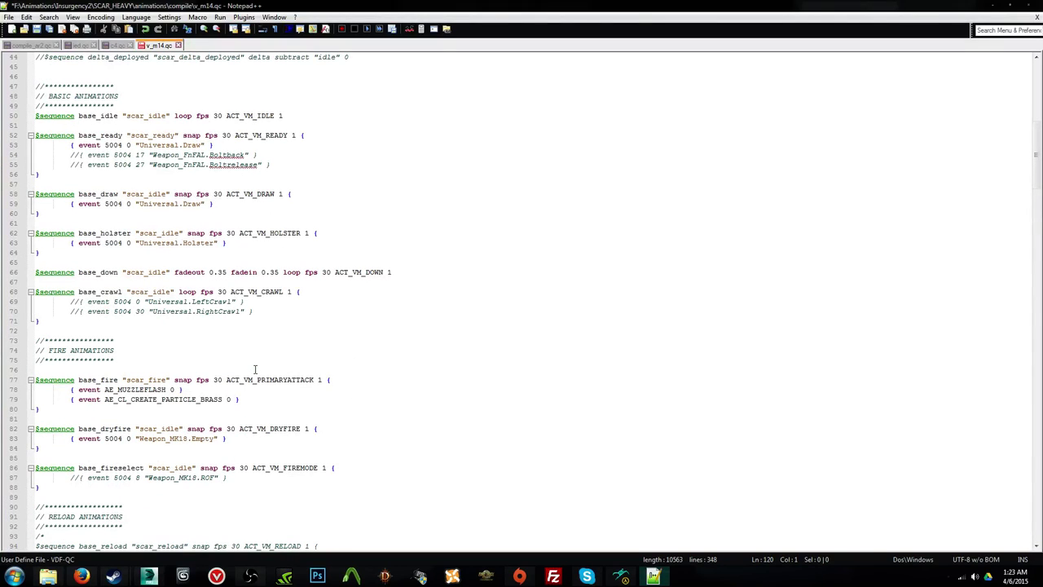
left_click_drag(152, 292, 171, 295)
type("crawl")
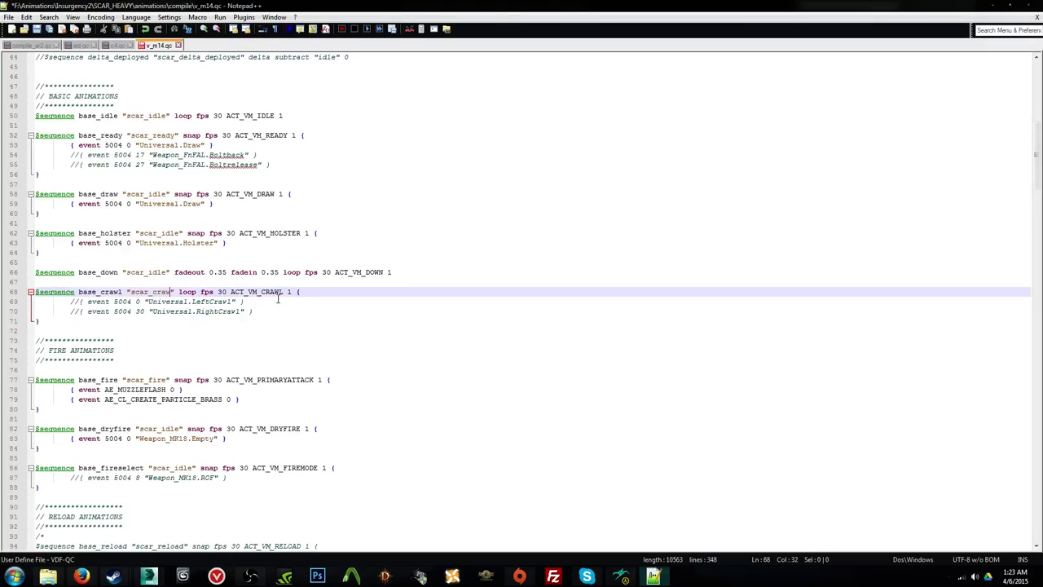
left_click(332, 308)
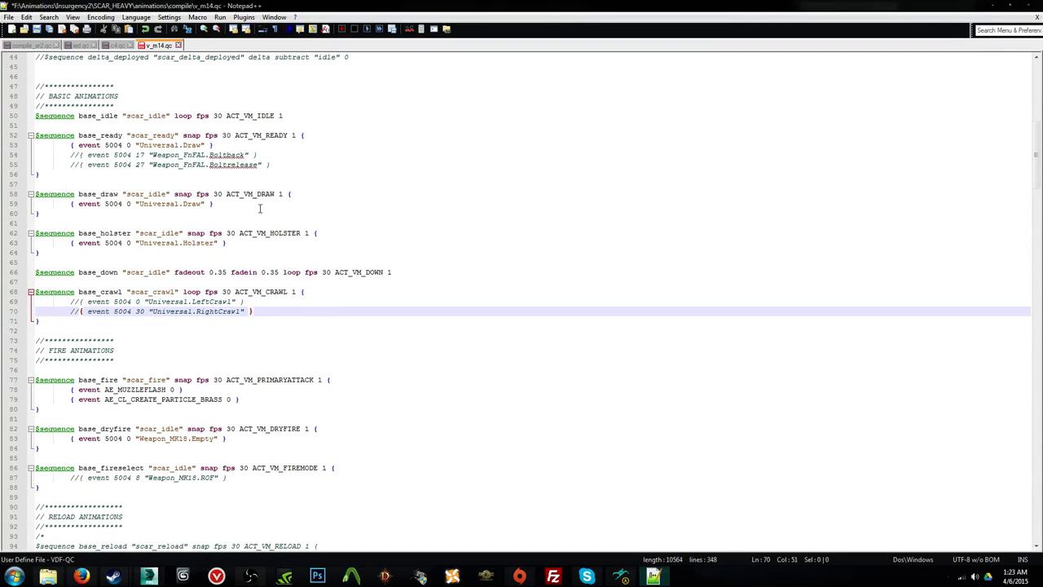
Step: Close the ied.qc and c4.qc files and open mp7_compile_qc from the Insurgency2\MP7\compile folder
left_click(94, 45)
left_click(94, 46)
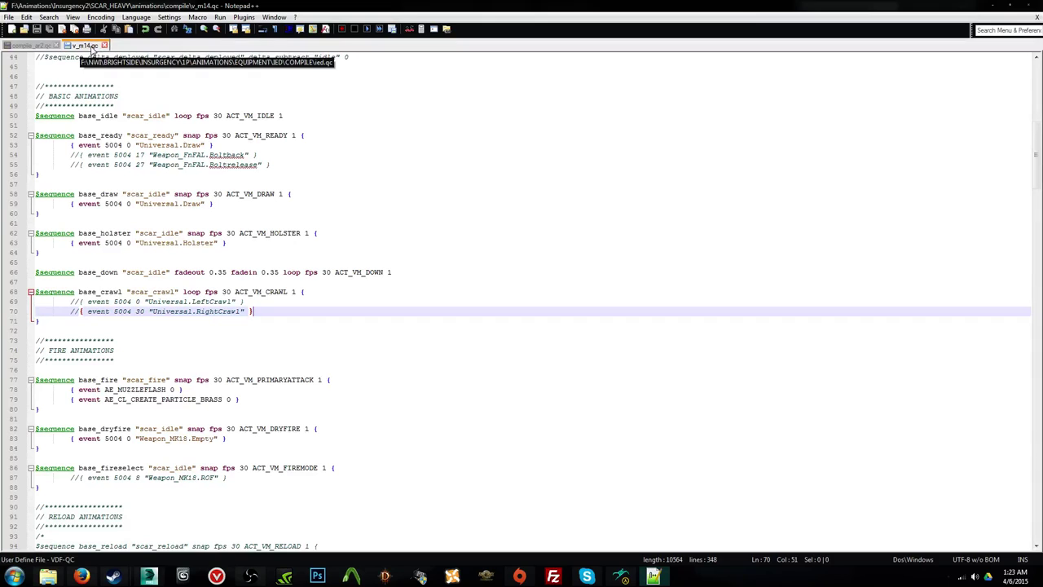
left_click(24, 28)
left_click(280, 47)
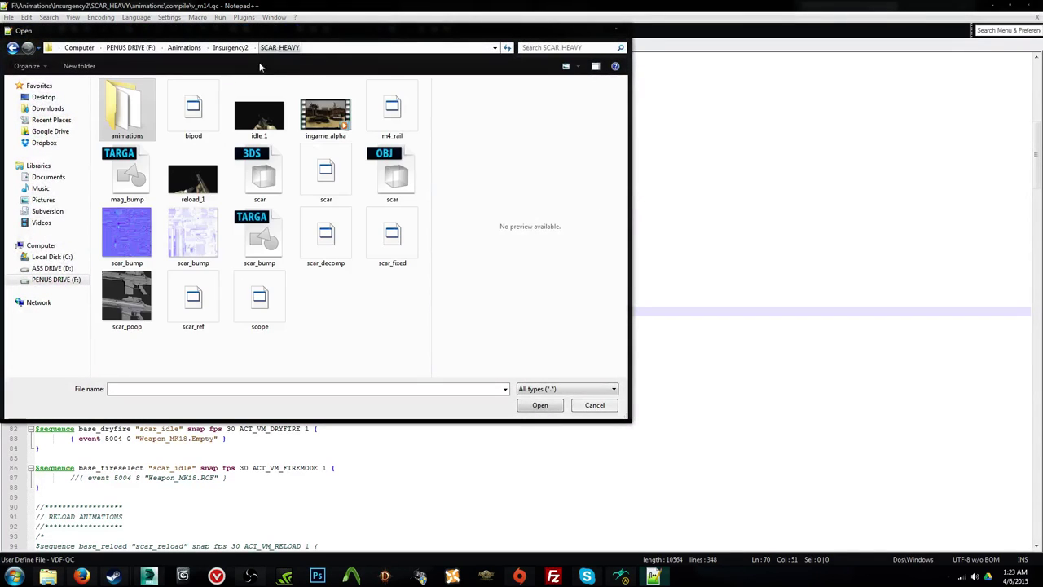
double_click(145, 121)
left_click(229, 48)
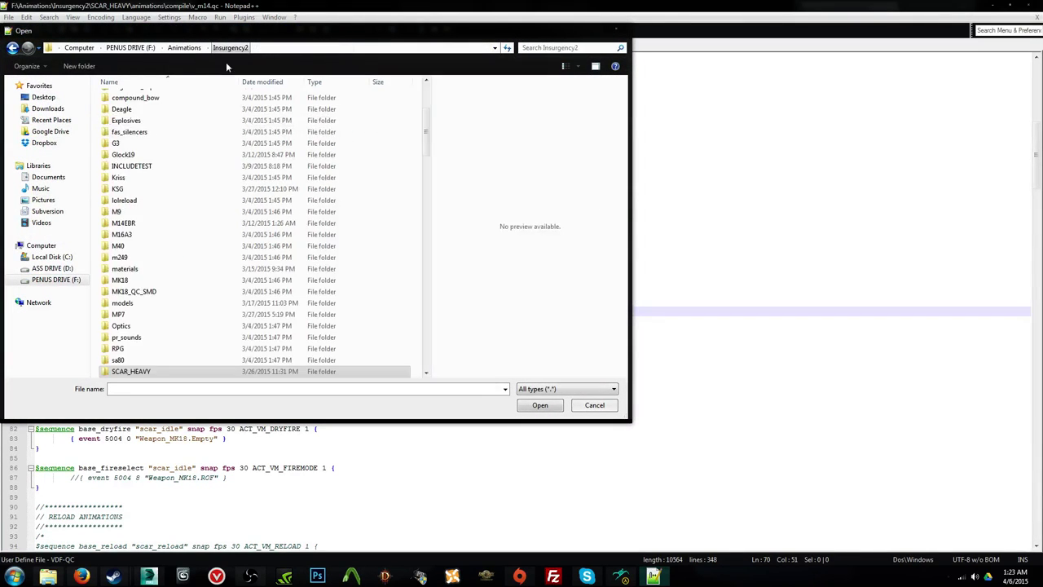
left_click(150, 225)
scroll(159, 340, "down", 2)
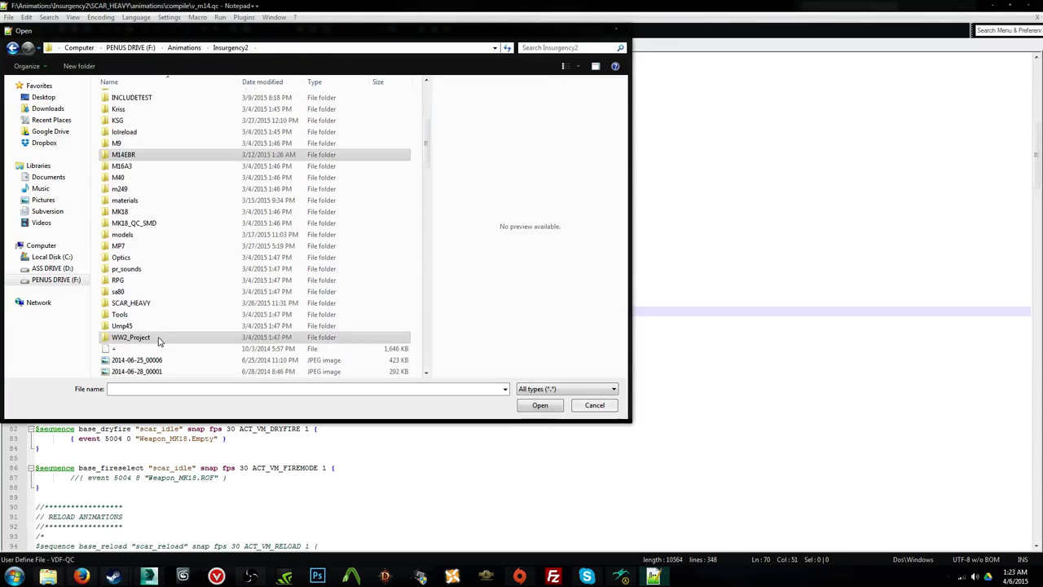
scroll(159, 340, "up", 6)
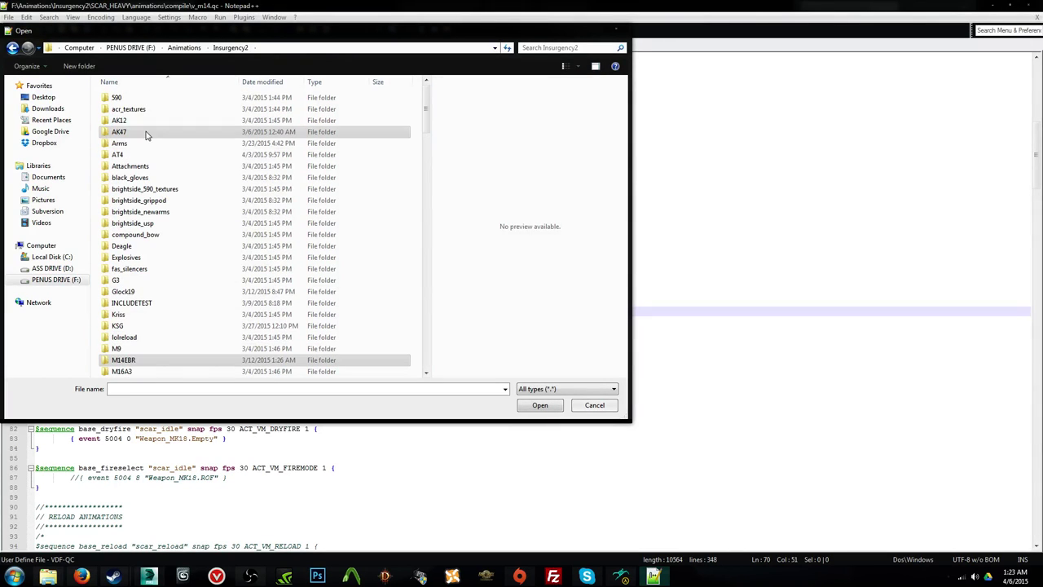
scroll(215, 293, "down", 1)
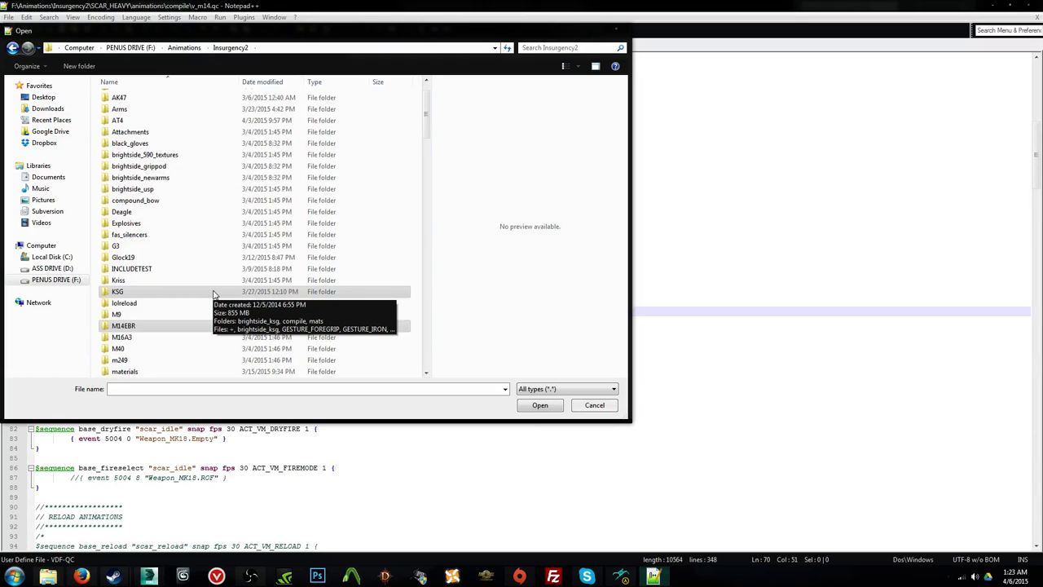
scroll(214, 293, "down", 2)
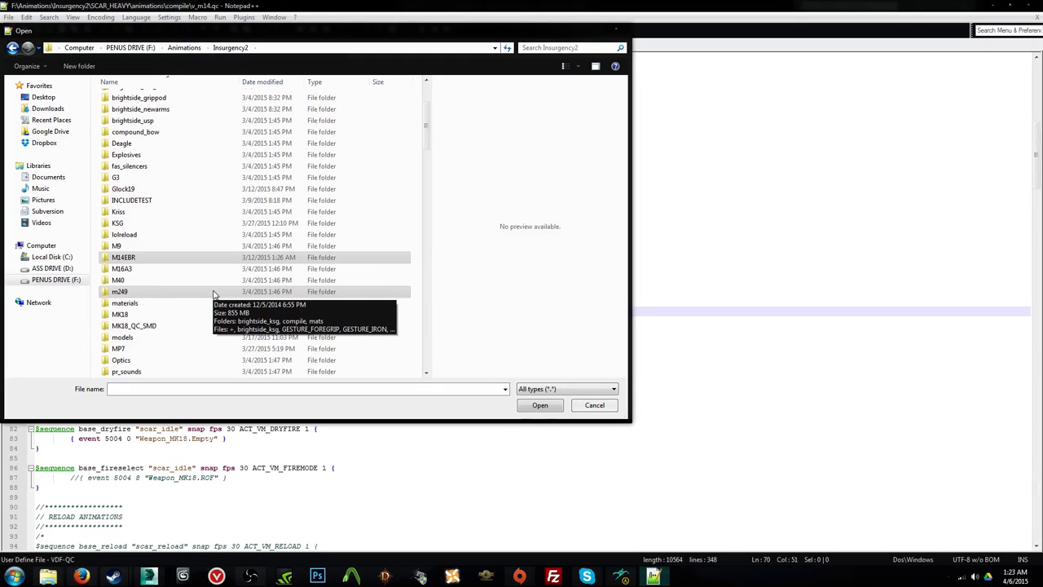
double_click(196, 349)
double_click(135, 131)
double_click(141, 193)
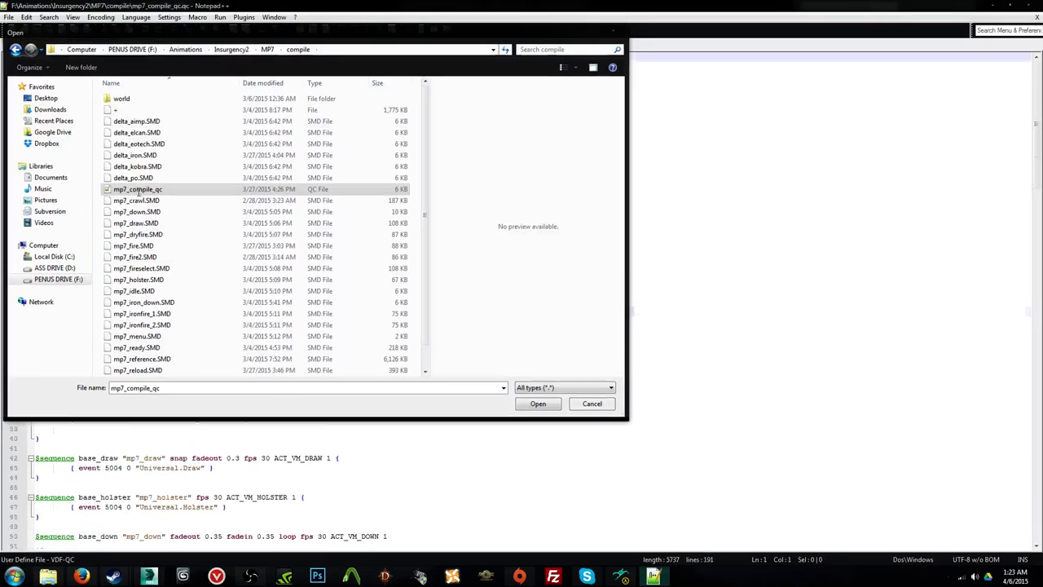
Step: Copy the part of the MP7 base_crawl sequence from loop through its closing brace, including the LeftCrawl and RightCrawl events
scroll(210, 238, "down", 5)
scroll(204, 232, "up", 5)
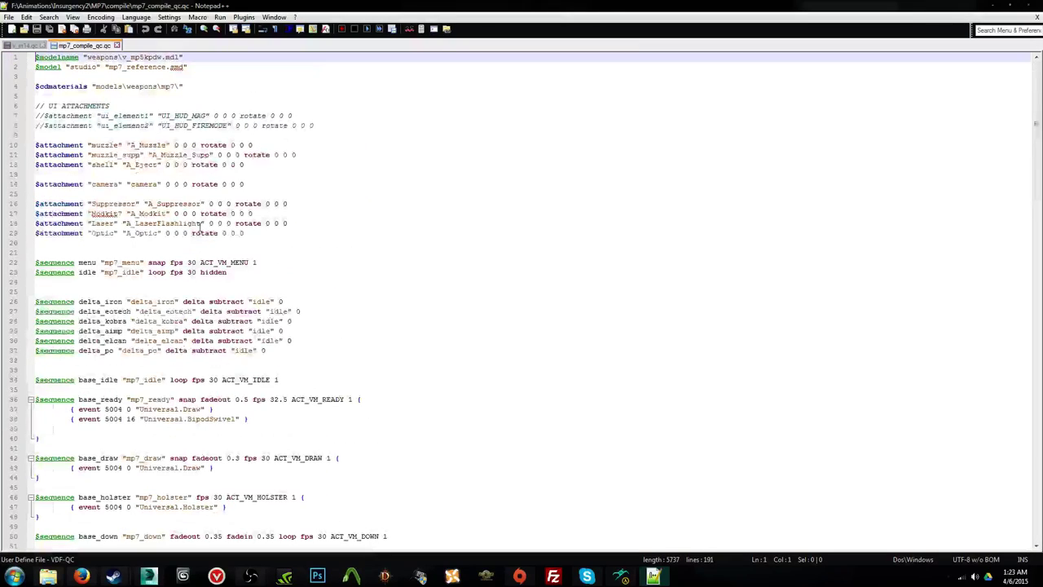
scroll(199, 229, "down", 7)
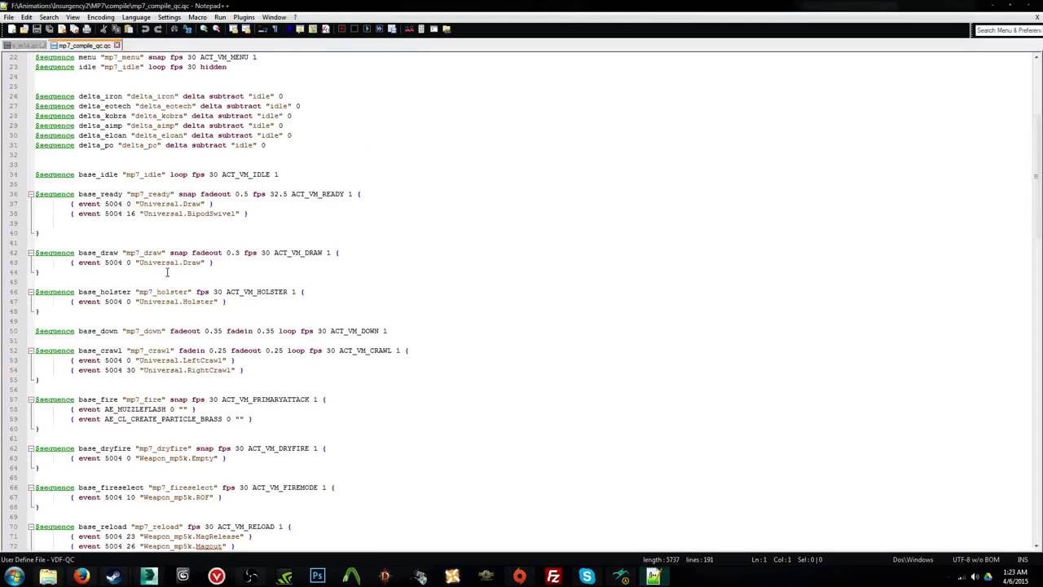
scroll(137, 333, "down", 1)
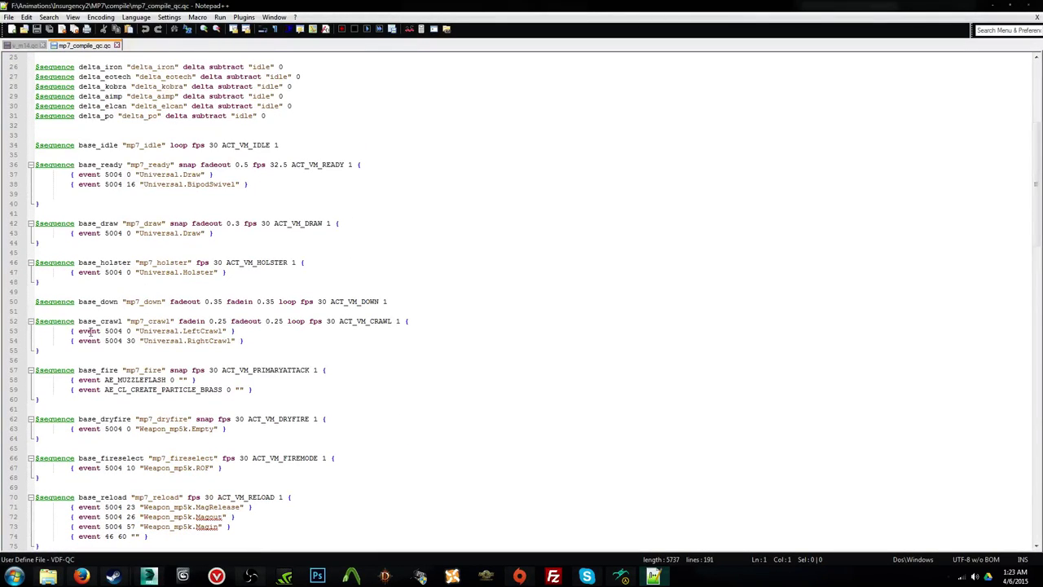
left_click_drag(70, 331, 245, 340)
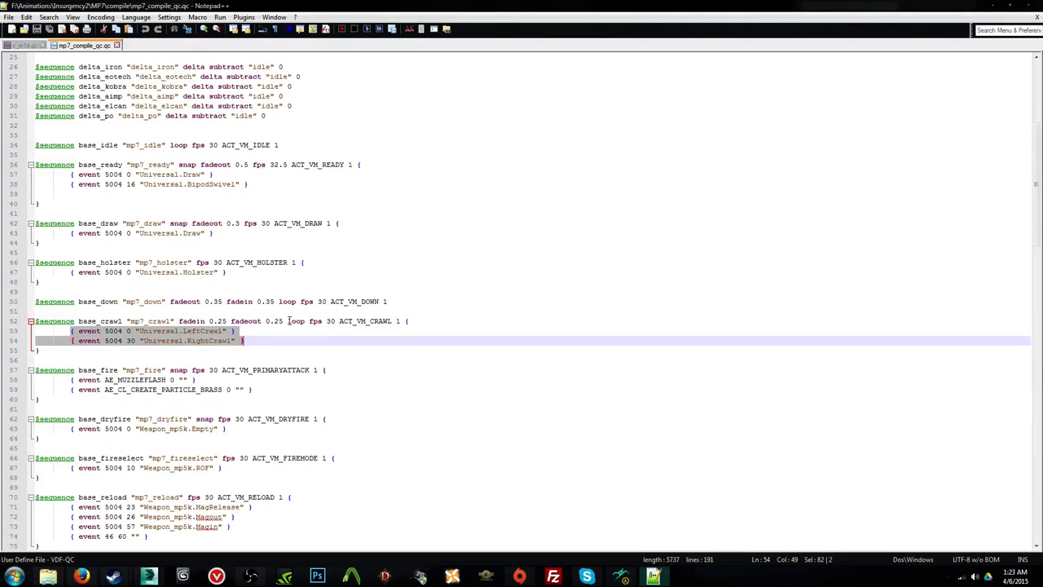
left_click_drag(289, 321, 291, 351)
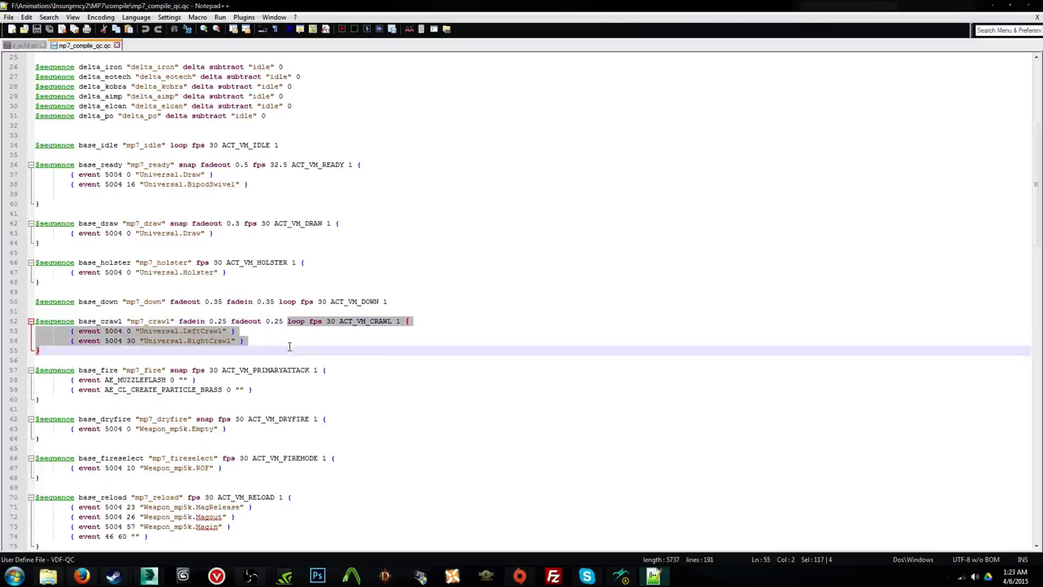
Step: In v_m14.qc, replace base_crawl from loop through its closing brace with the copied MP7 text containing uncommented crawl events, and save
left_click(24, 47)
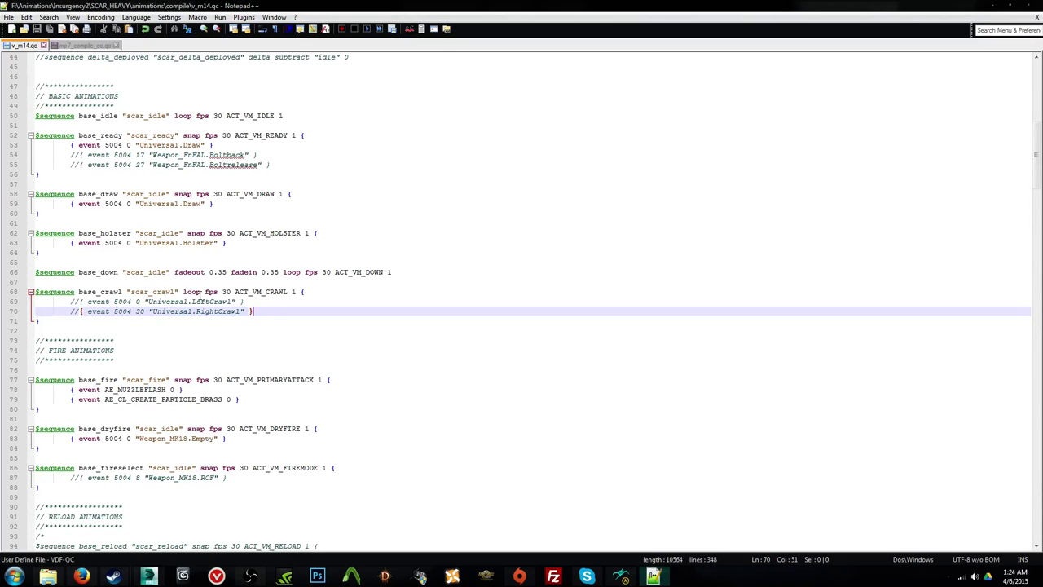
left_click(69, 47)
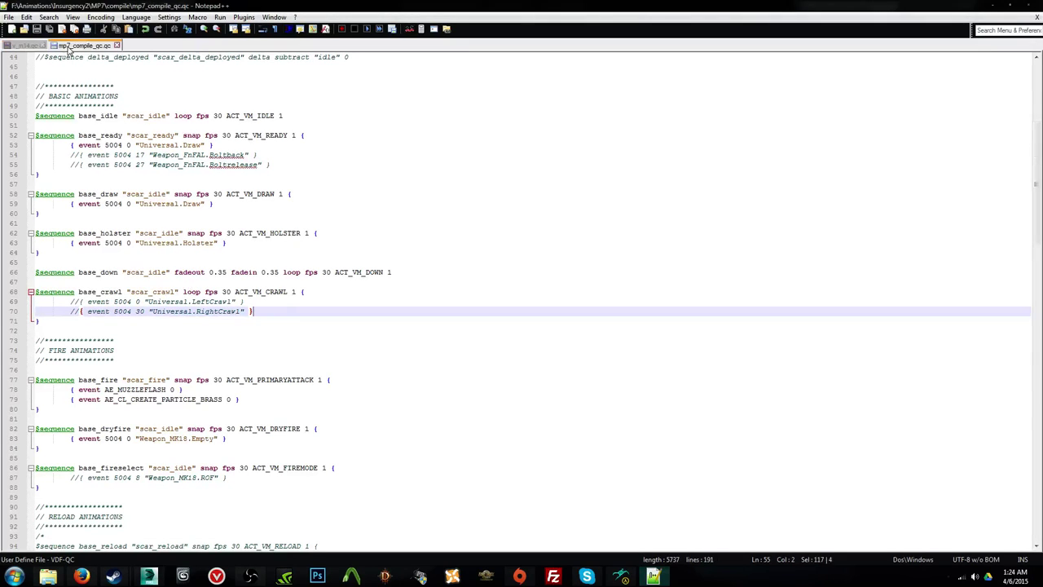
left_click(37, 47)
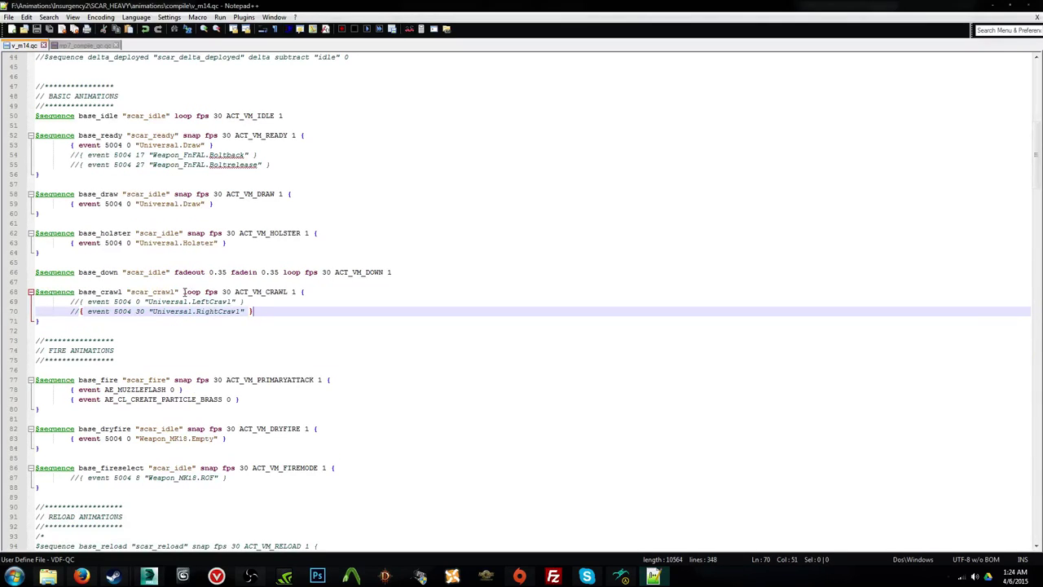
left_click_drag(186, 292, 241, 318)
type("loop fps 30 ACT_VM_CRAWL 1 { \t\t{ event 5004 0 \"Universal.LeftCrawl\" } \t\t{ event 5004 30 \"Universal.RightCrawl\" } }")
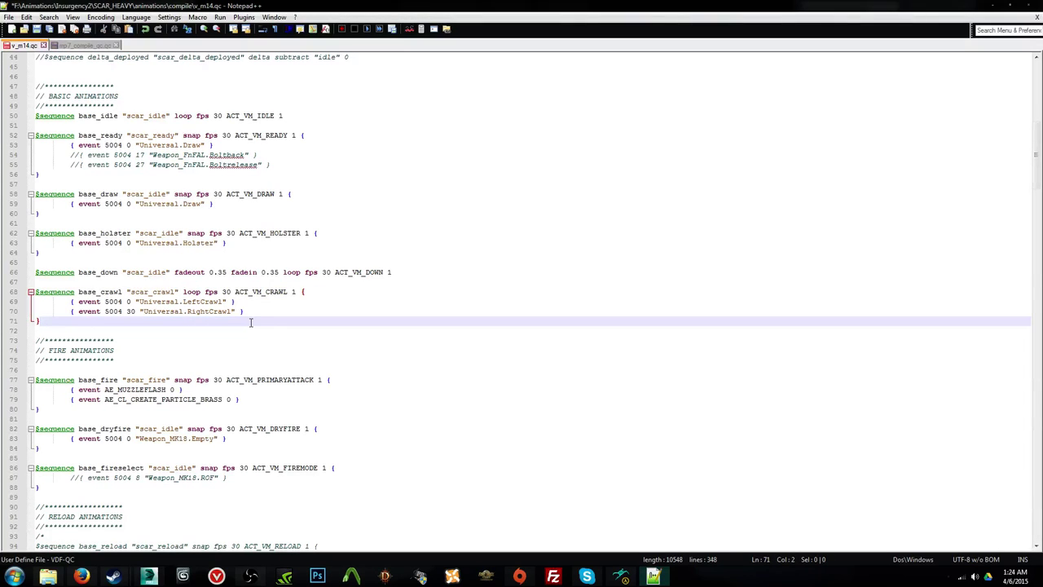
key("ctrl+s")
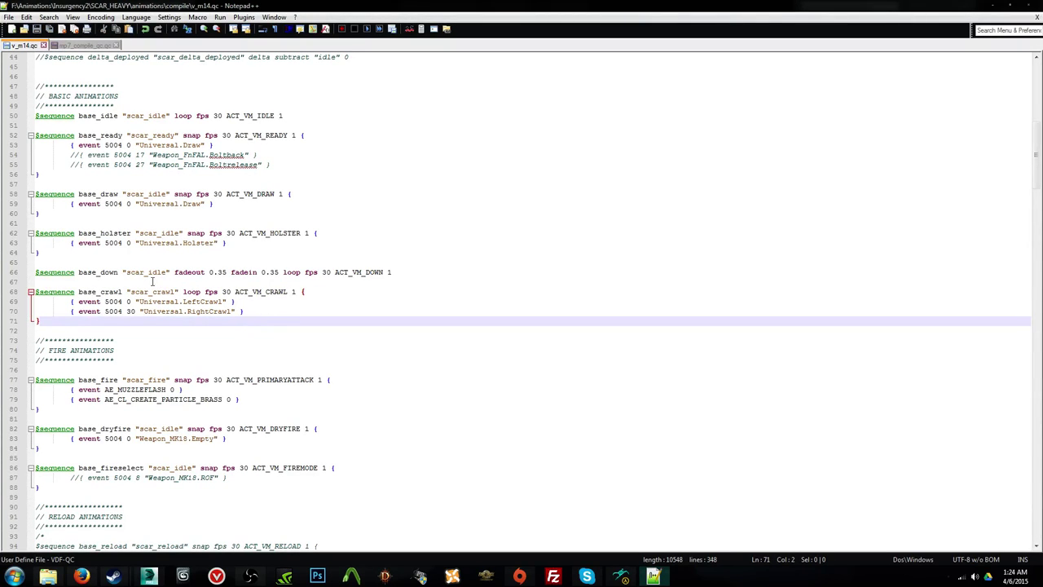
Step: Change the animation name in the base_down sequence to scar_down and save the script
left_click_drag(149, 273, 166, 273)
type("do")
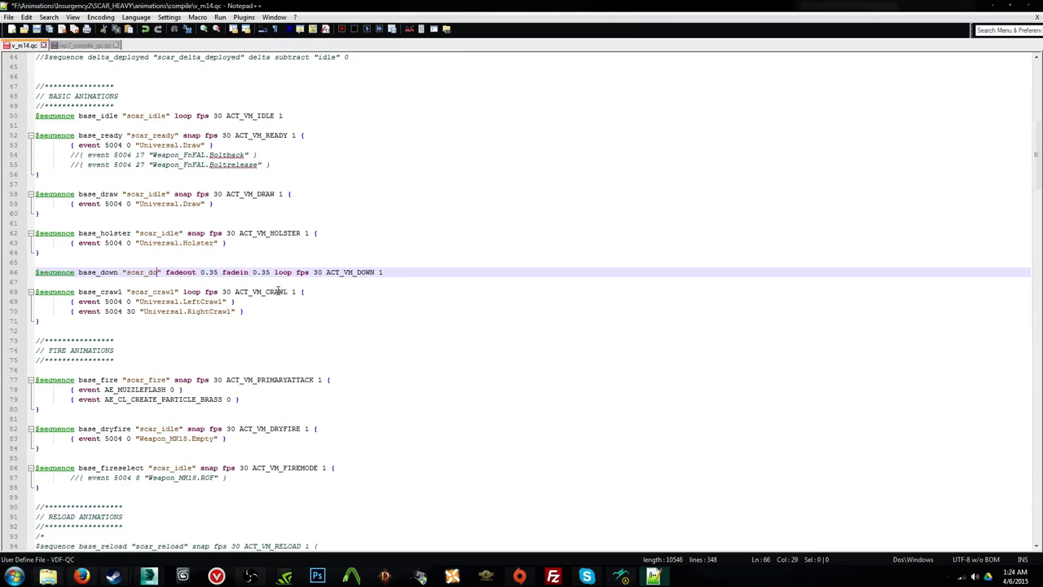
type("wn")
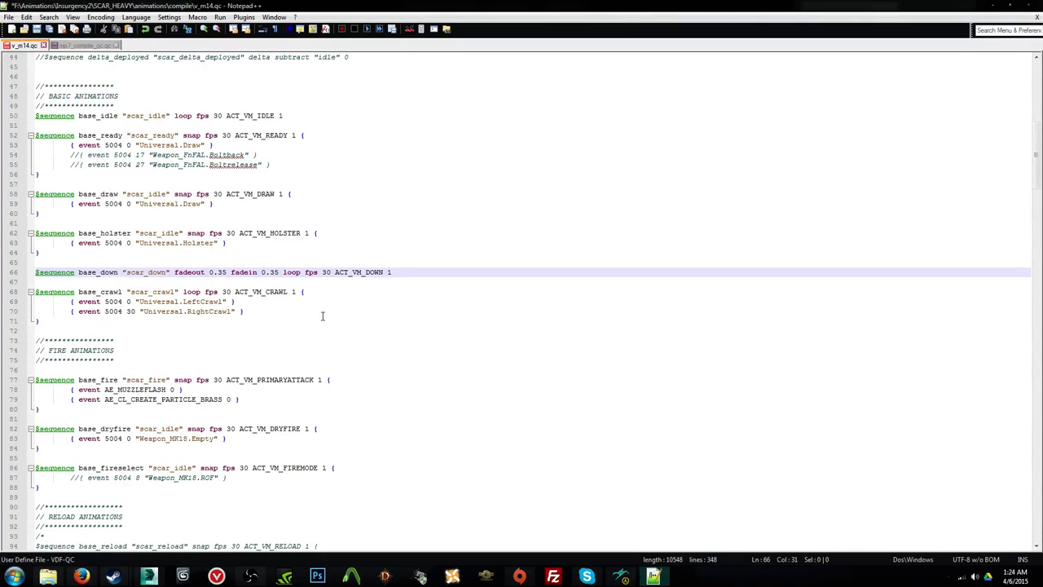
key("ctrl+s")
Step: Change the animation name in the base_draw sequence to scar_draw and save the script
left_click_drag(150, 194, 168, 194)
type("draw")
key("ctrl+s")
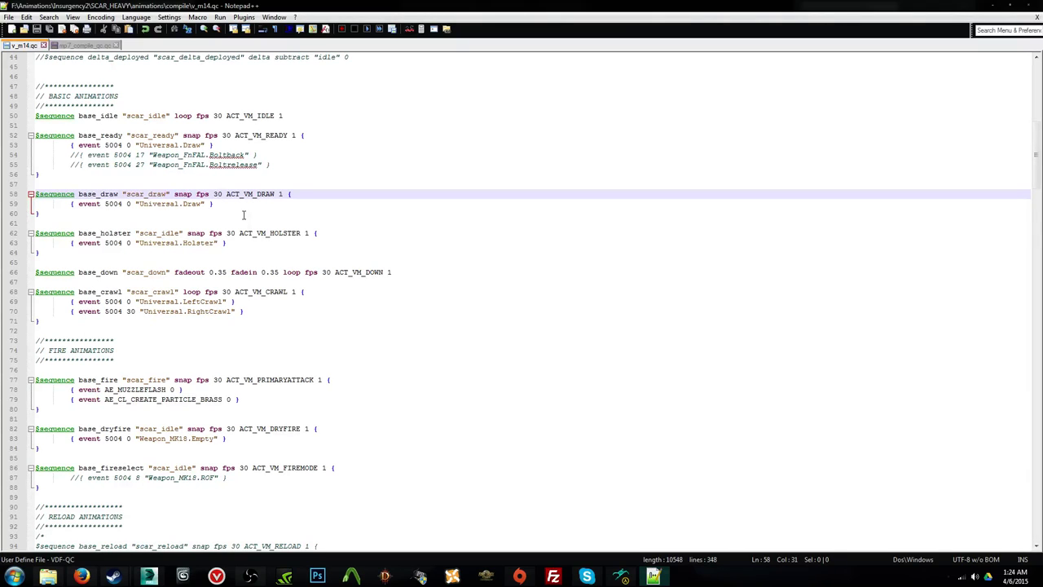
scroll(275, 349, "down", 1)
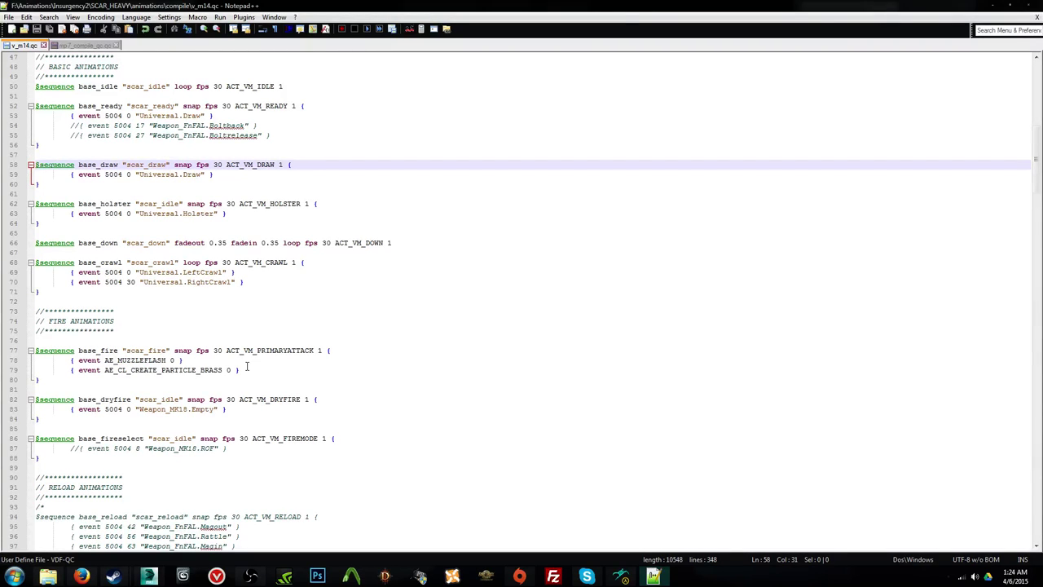
scroll(415, 368, "up", 7)
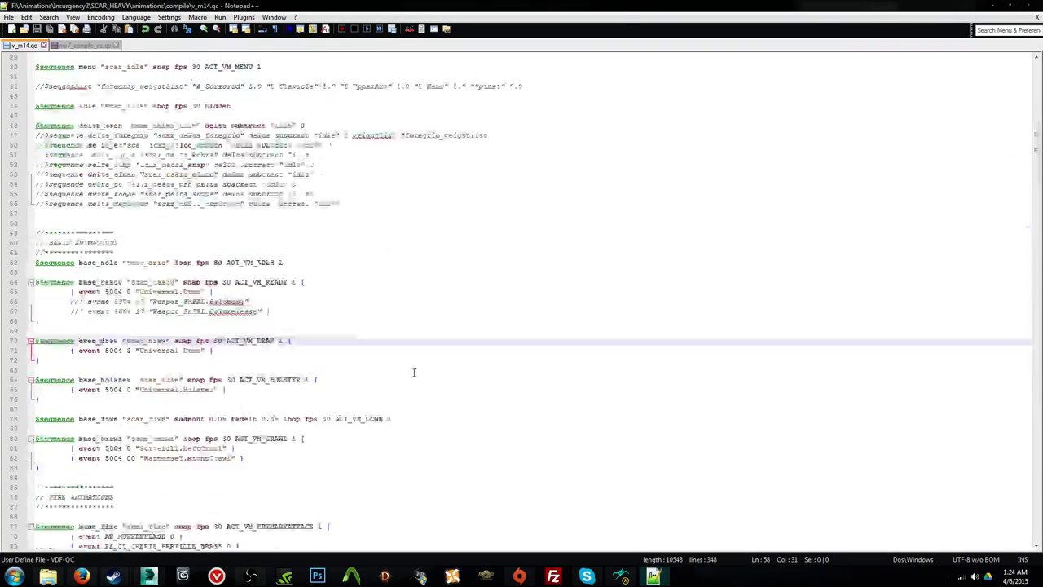
scroll(433, 363, "up", 6)
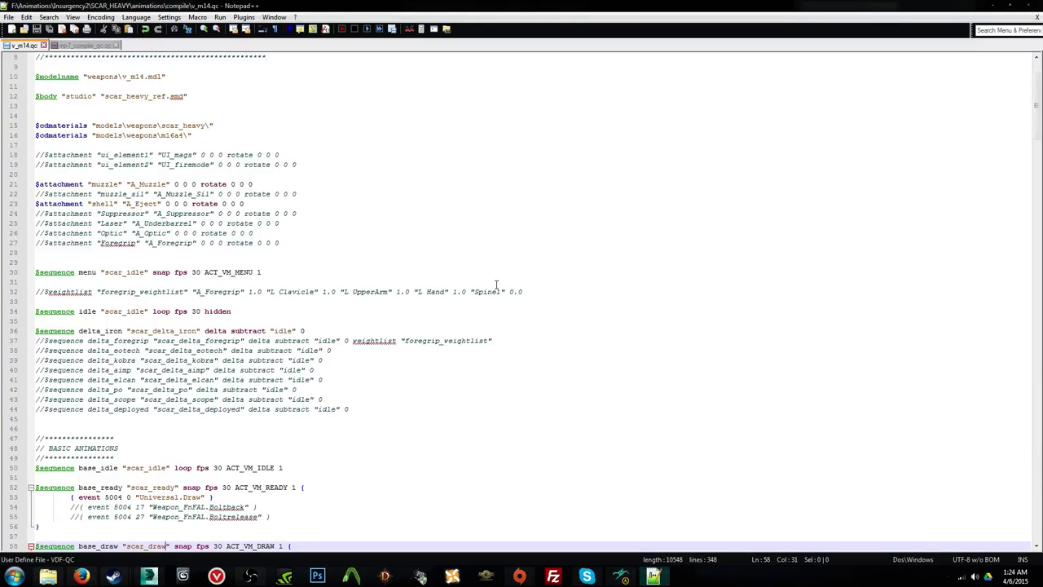
Step: Switch to 3ds Max, continue past the missing files notice, and save scar_fire_hip over its existing file in an older 3ds Max format
left_click(149, 576)
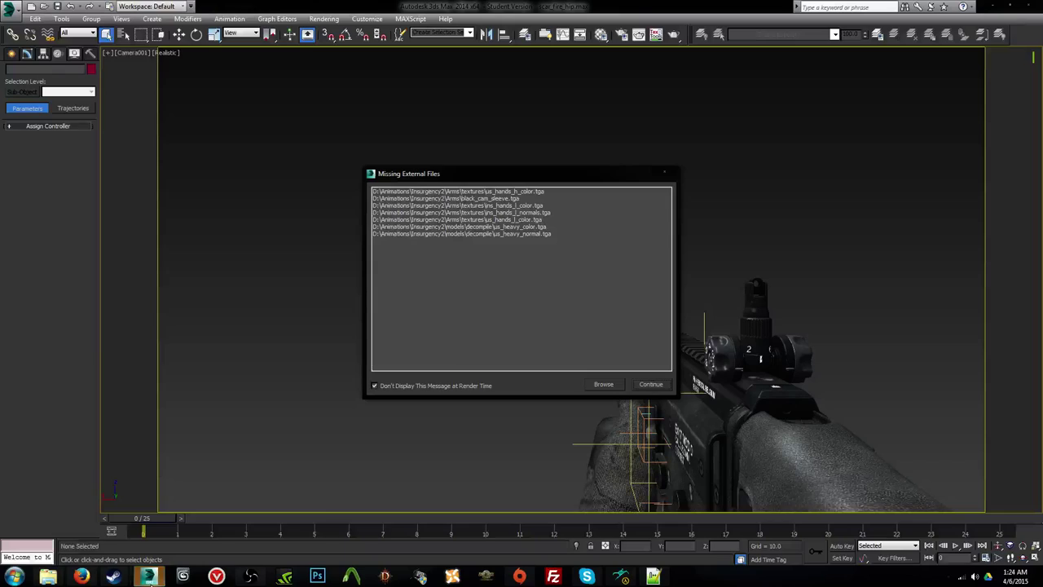
left_click(649, 383)
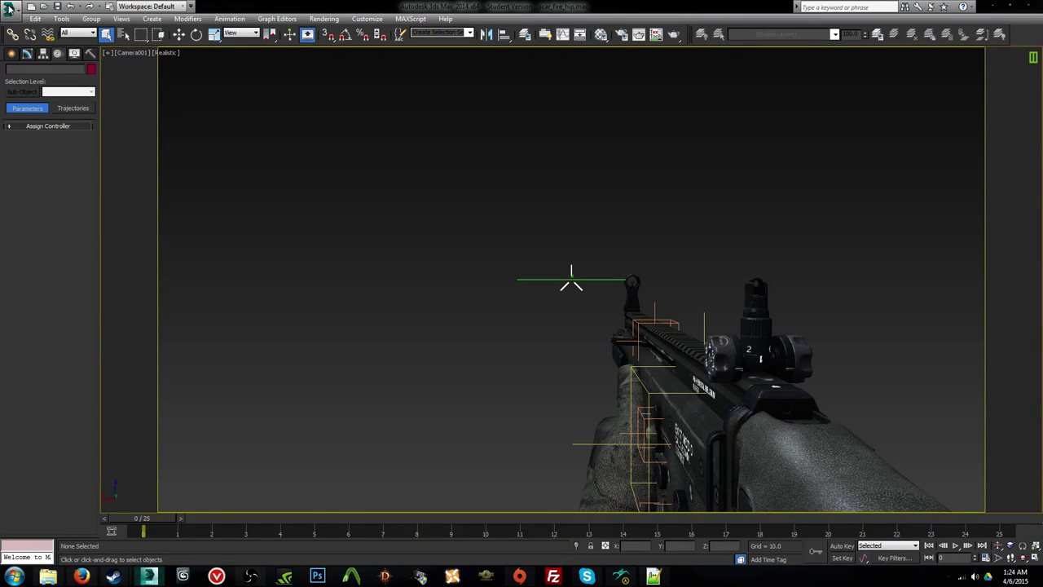
left_click(9, 7)
left_click(33, 129)
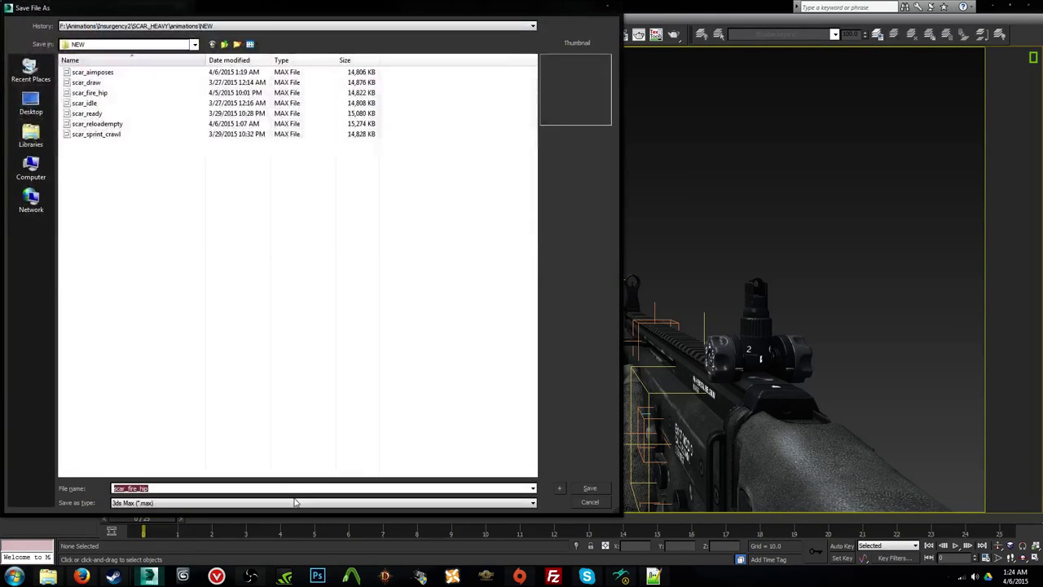
left_click(295, 503)
left_click(295, 518)
left_click(589, 488)
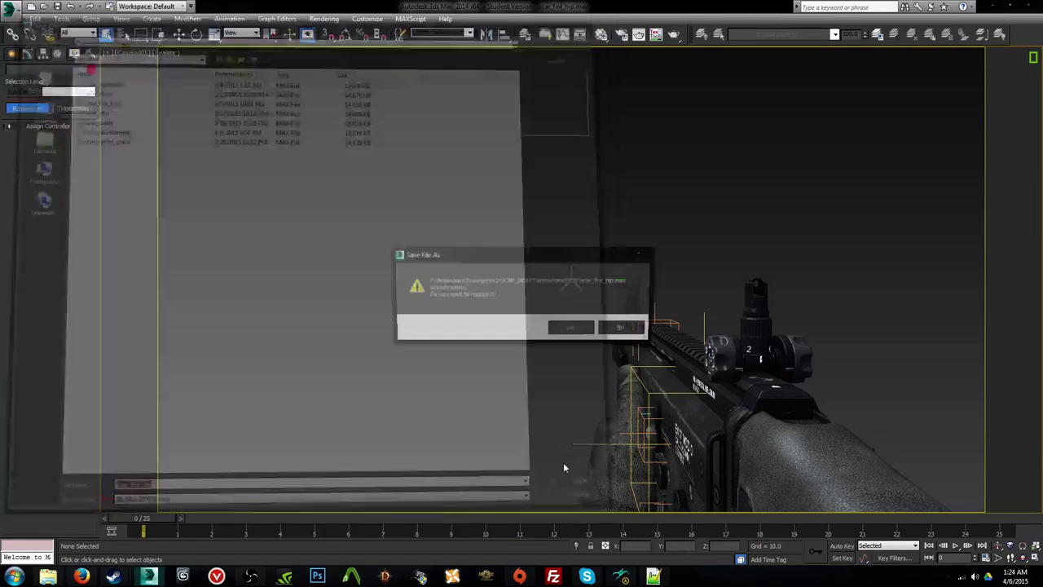
left_click(568, 328)
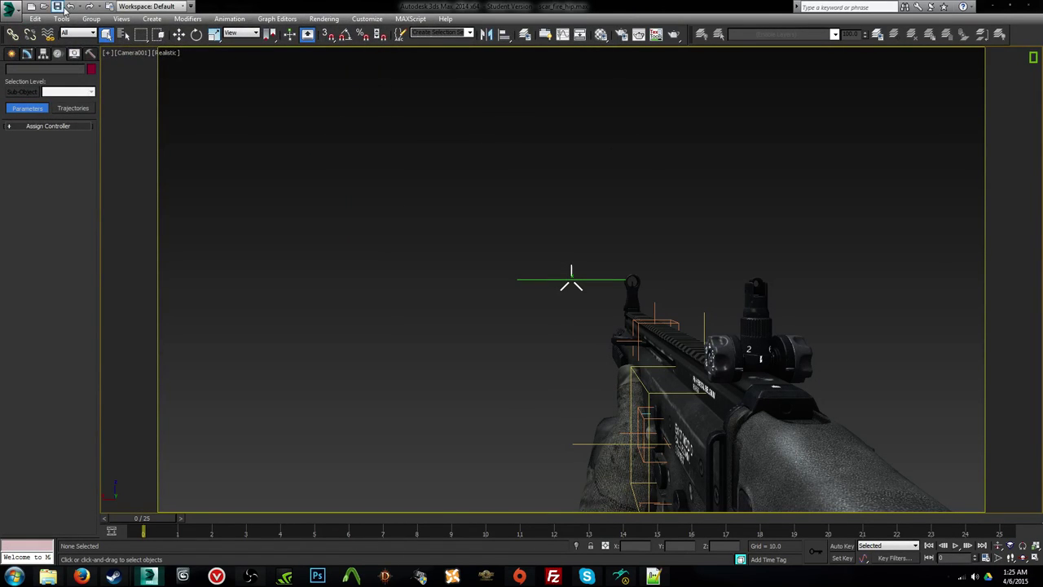
Step: Open scar_aimposes without its missing external files and save it over the existing file in 3ds Max 2012 format
left_click(44, 6)
left_click(100, 73)
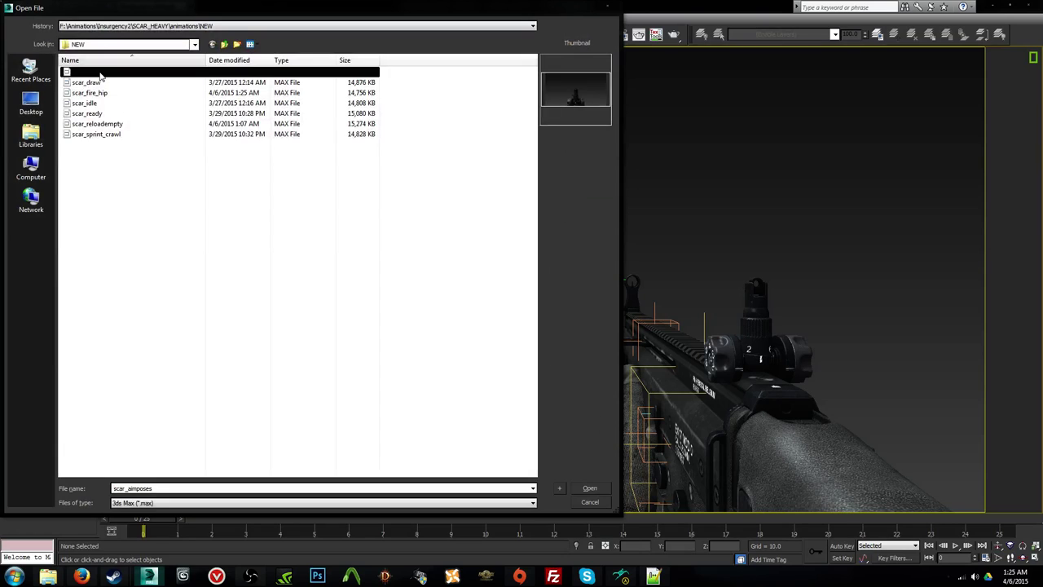
double_click(100, 74)
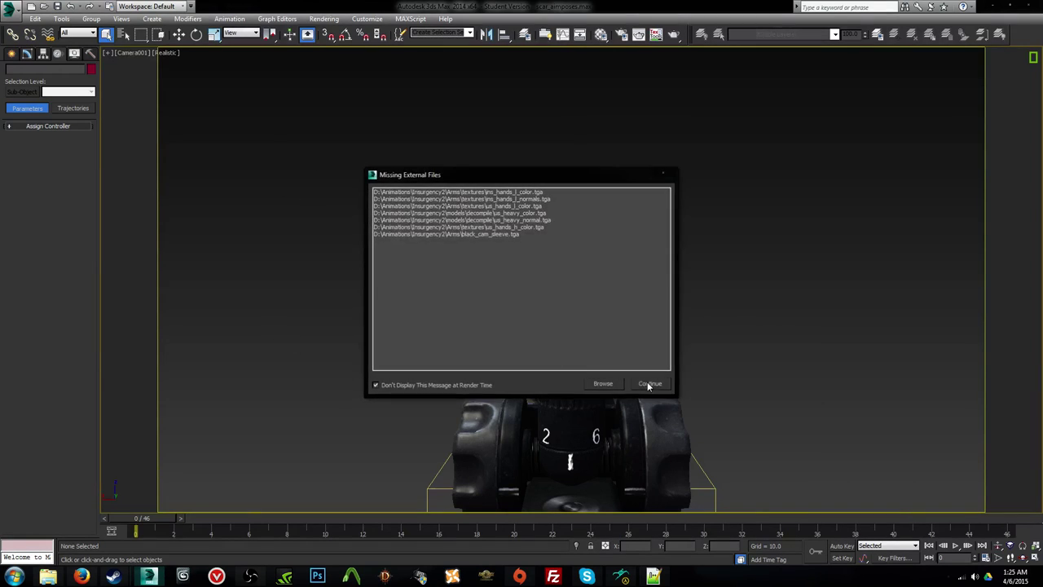
left_click(655, 383)
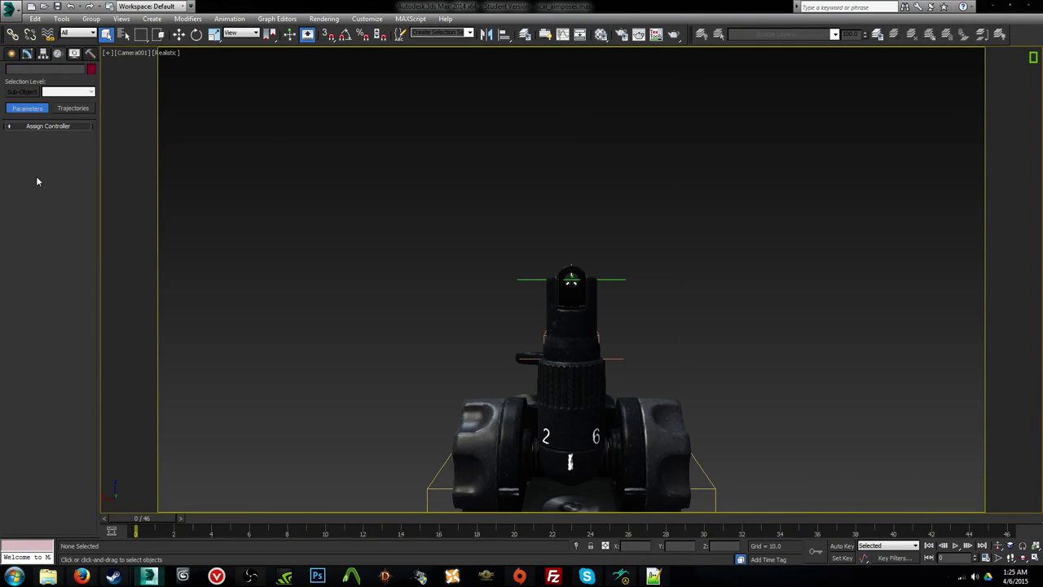
left_click(10, 8)
left_click(33, 153)
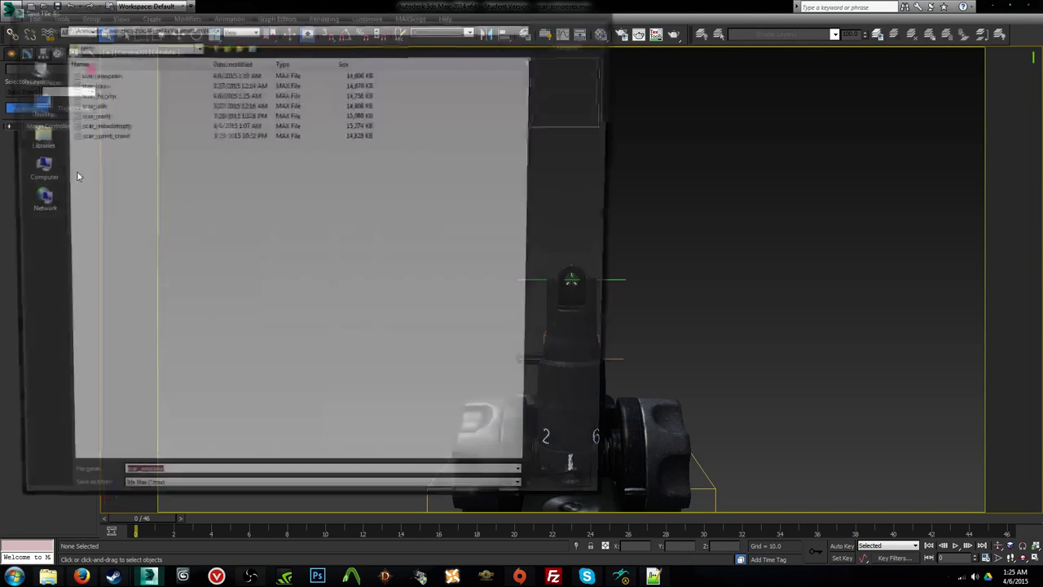
left_click(224, 506)
left_click(224, 526)
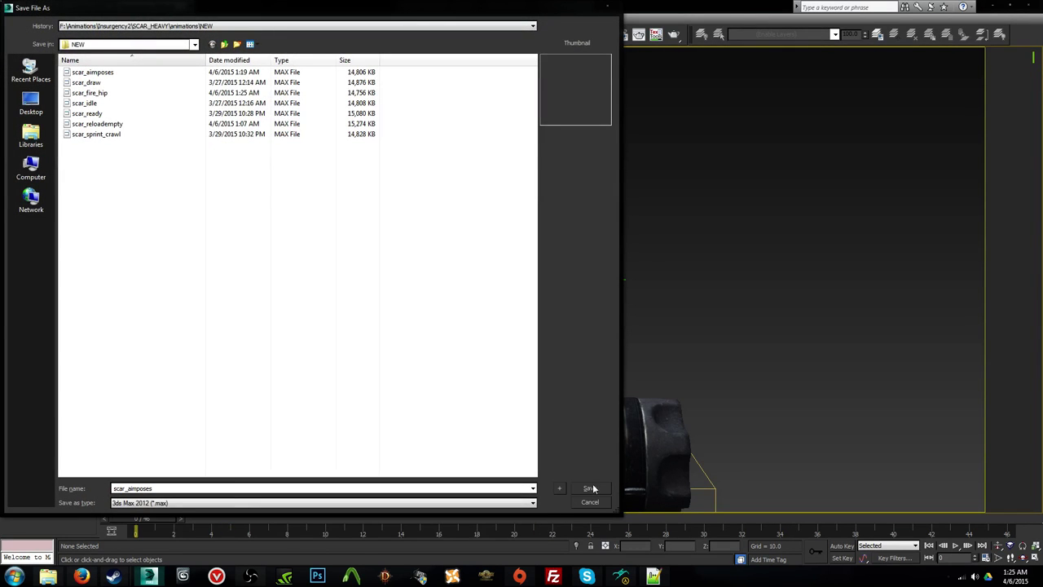
key("Return")
left_click(570, 328)
Step: Switch to Notepad++, change the animation name in the iron_fire sequence of v_m14.qc to scar_fire, and save the script
left_click(654, 577)
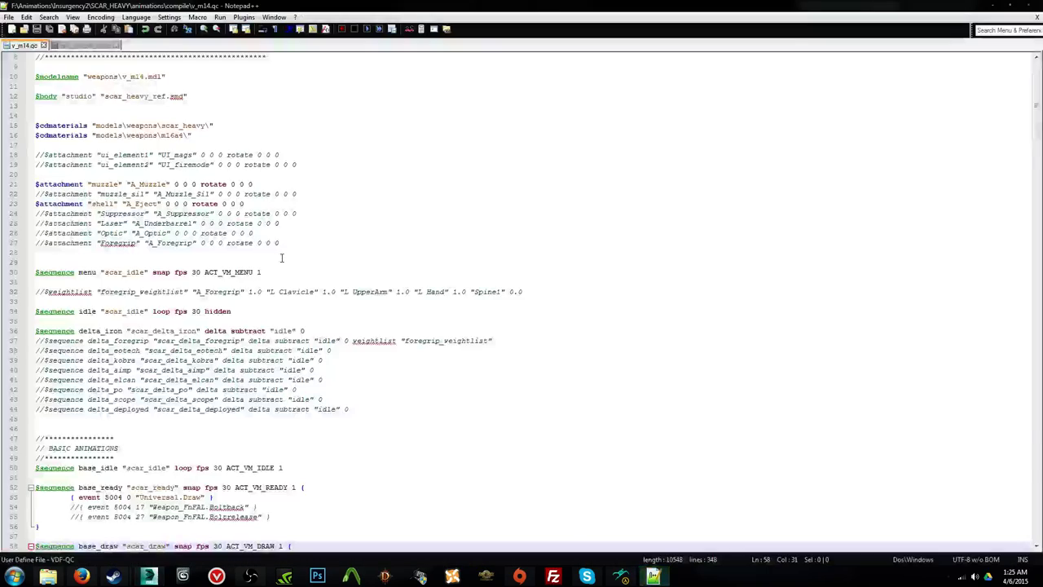
scroll(280, 255, "down", 15)
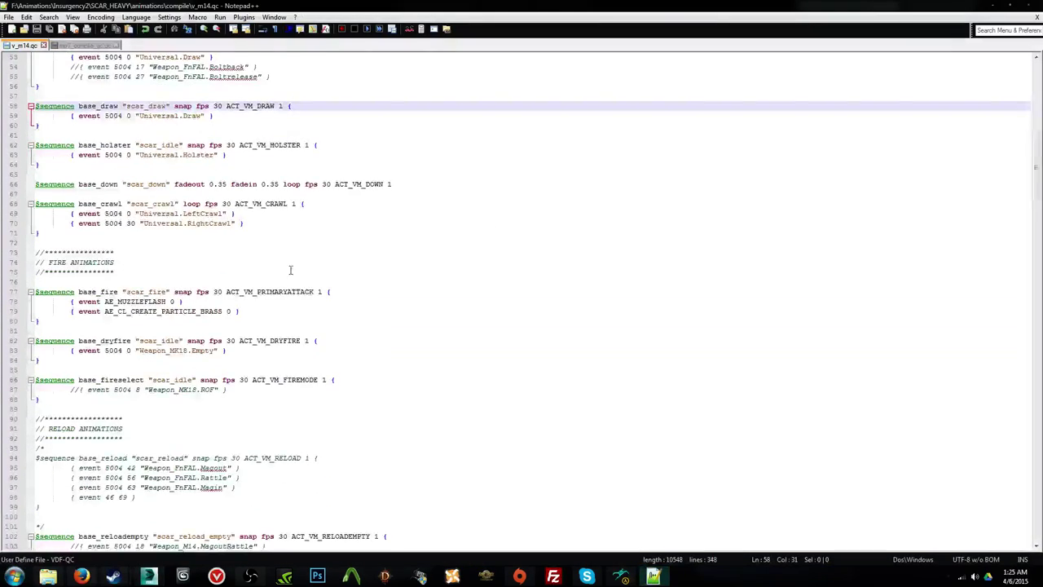
scroll(278, 275, "down", 7)
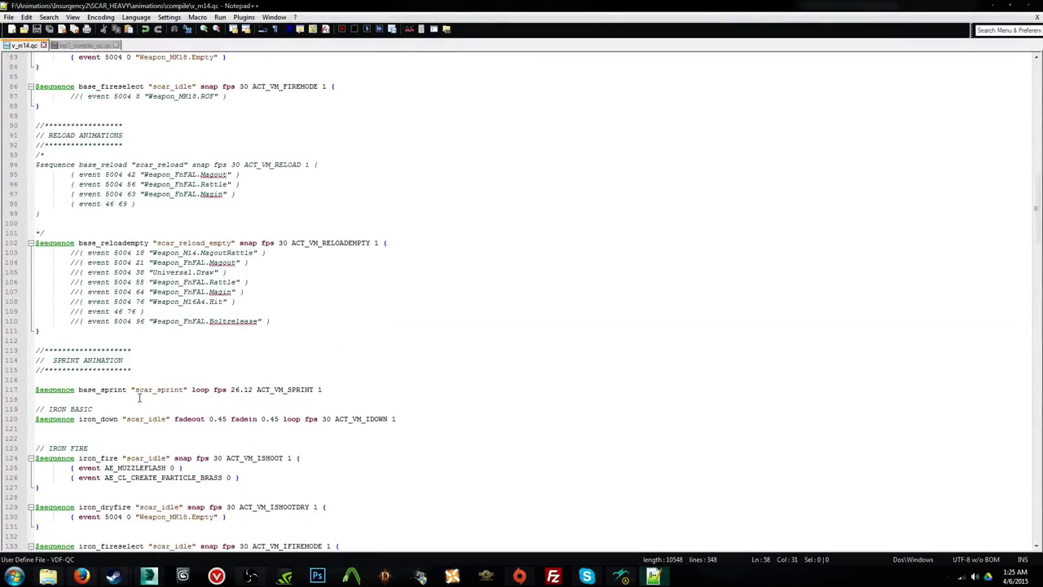
scroll(130, 441, "down", 1)
left_click_drag(148, 428, 168, 430)
type("fire")
key("ctrl+s")
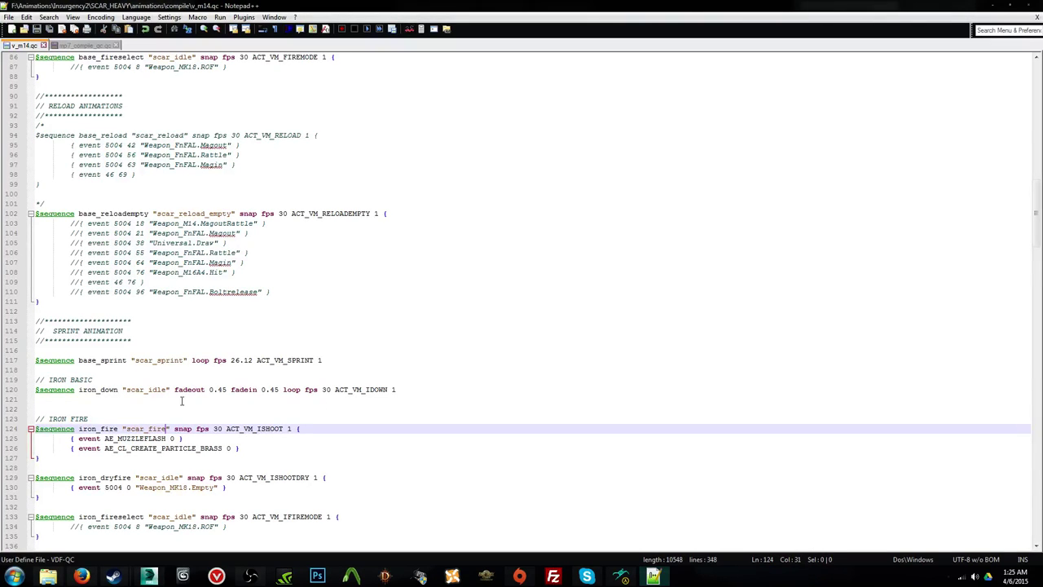
Step: Switch to 3ds Max, open scar_draw without its missing external files, and save it over the existing file in 3ds Max 2012 format
left_click(149, 576)
left_click(44, 5)
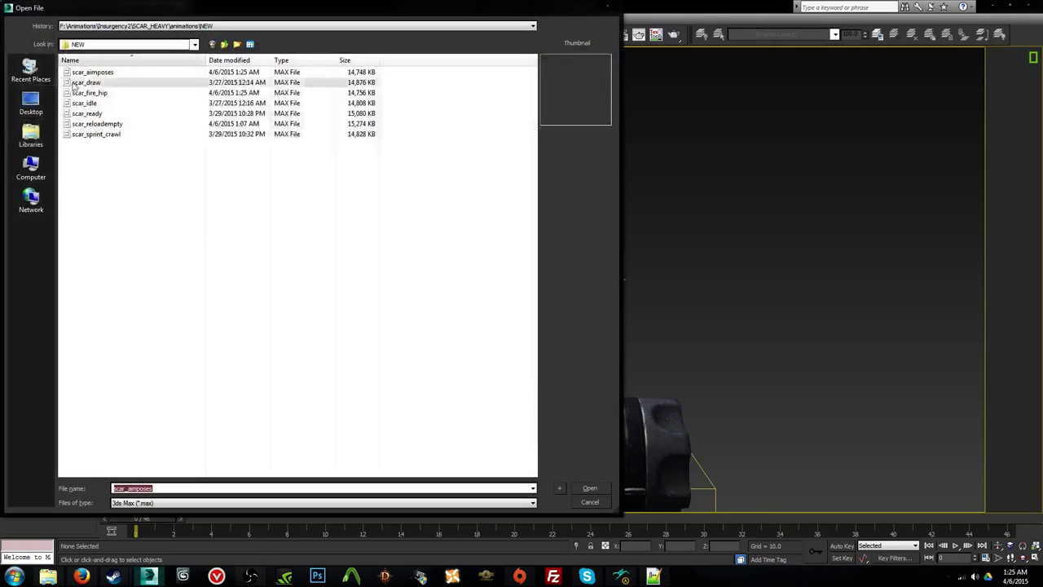
double_click(86, 93)
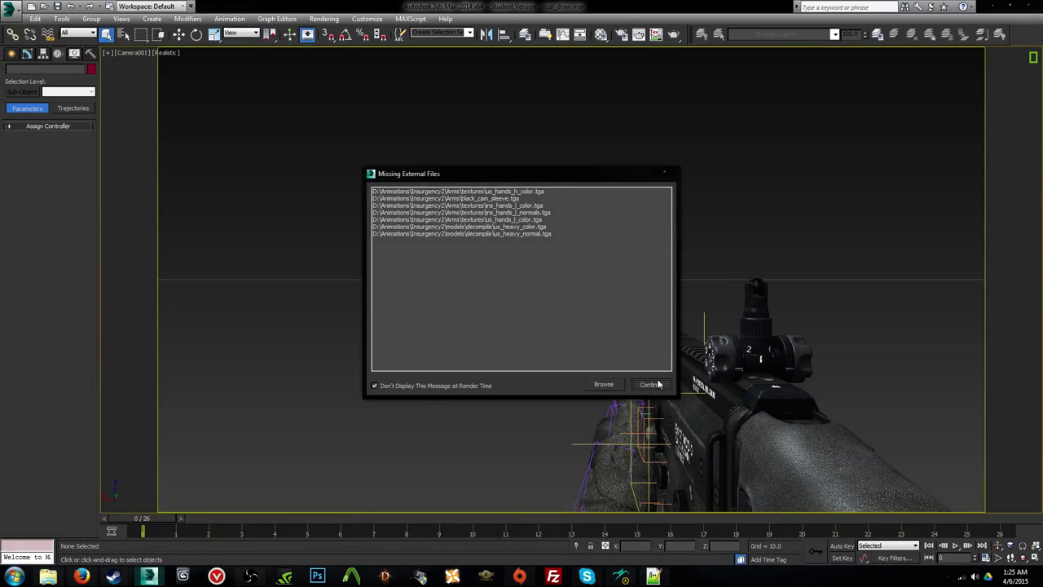
left_click(652, 384)
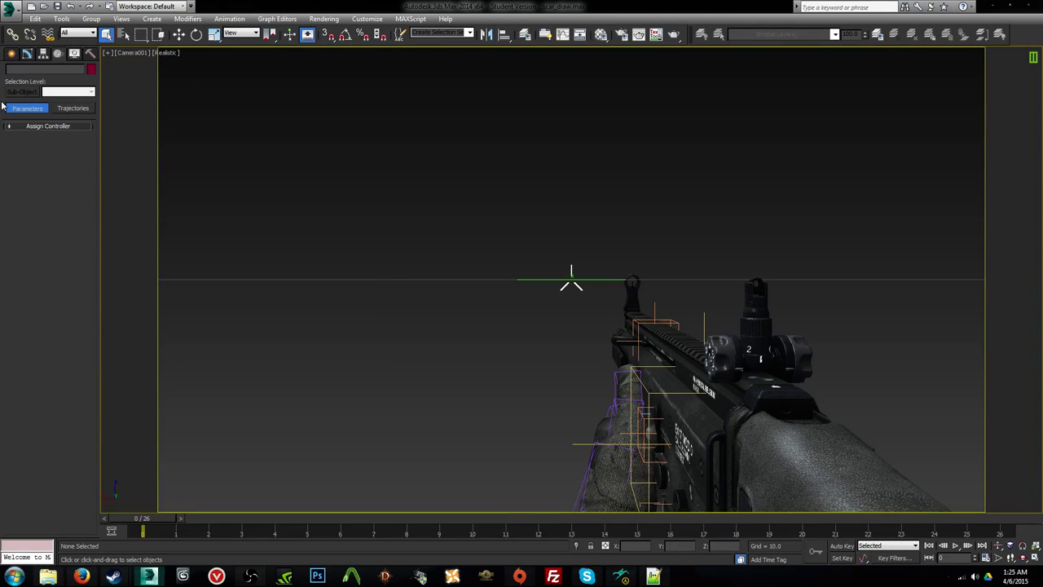
left_click(13, 10)
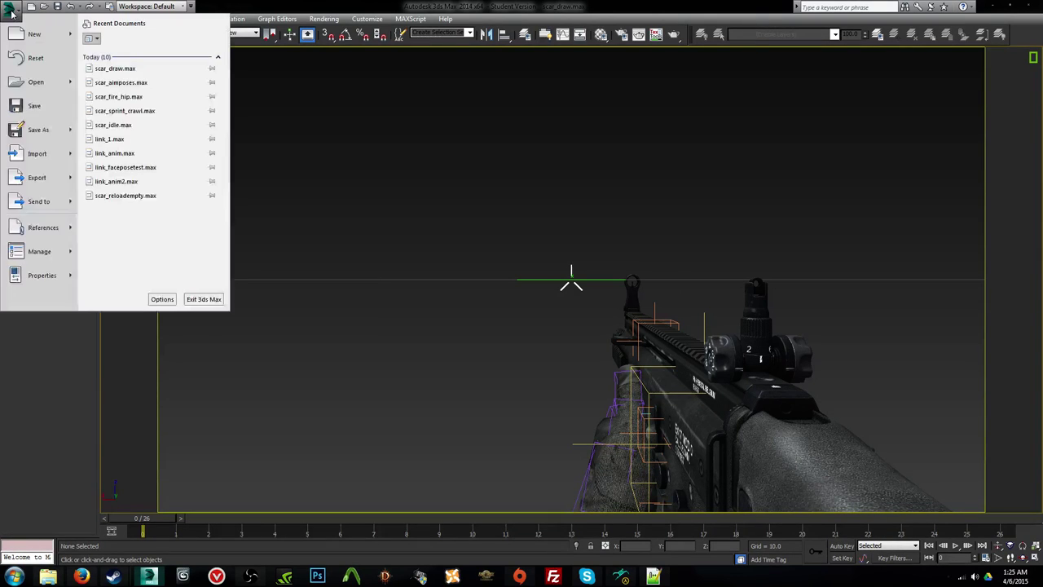
left_click(32, 133)
left_click(208, 503)
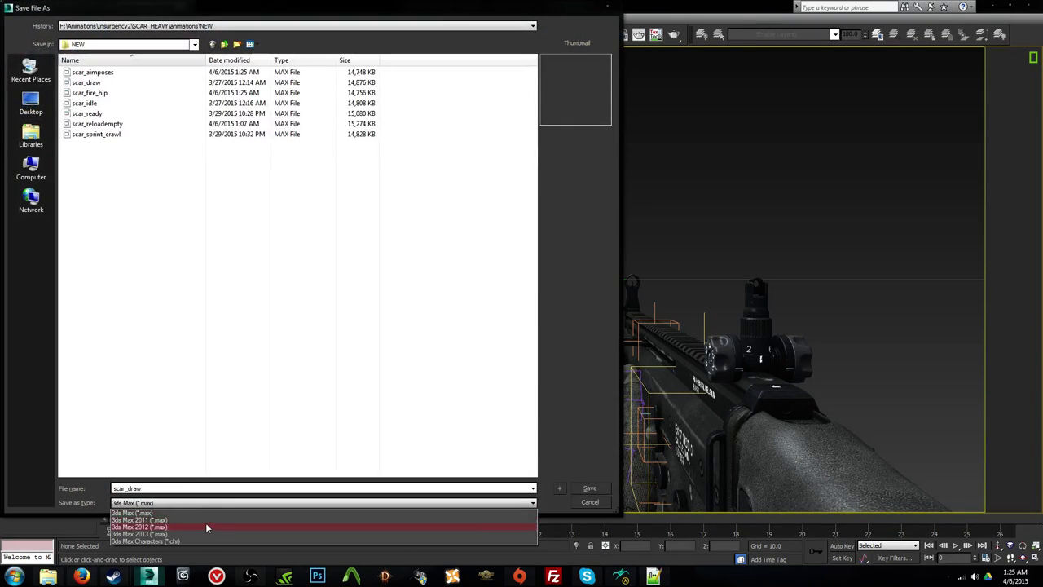
left_click(209, 524)
left_click(590, 490)
left_click(580, 330)
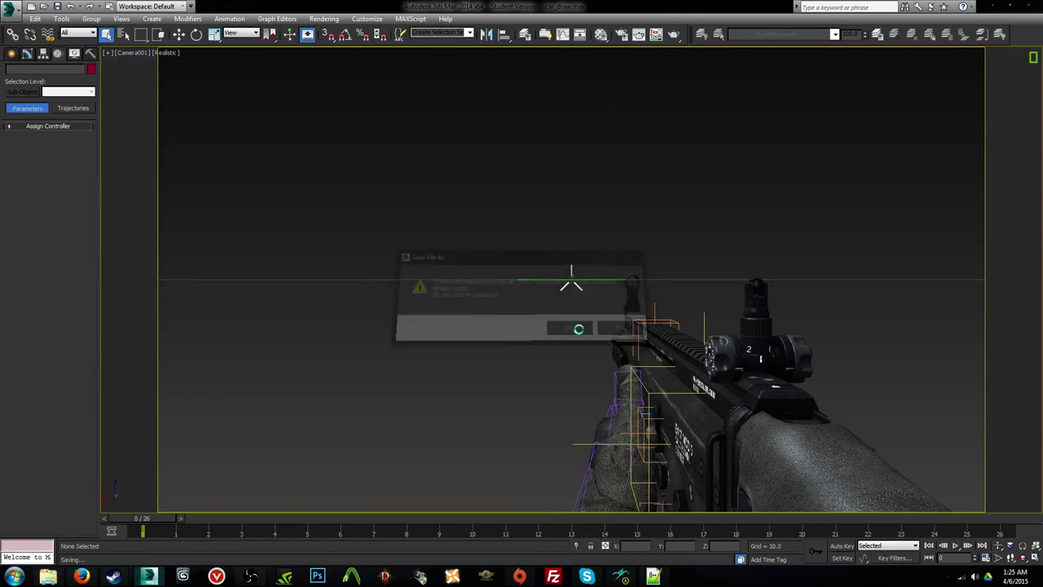
Step: Open scar_idle without its missing external files, reviewing the basic animation sequences of v_m14.qc in Notepad++ while it loads
left_click(44, 6)
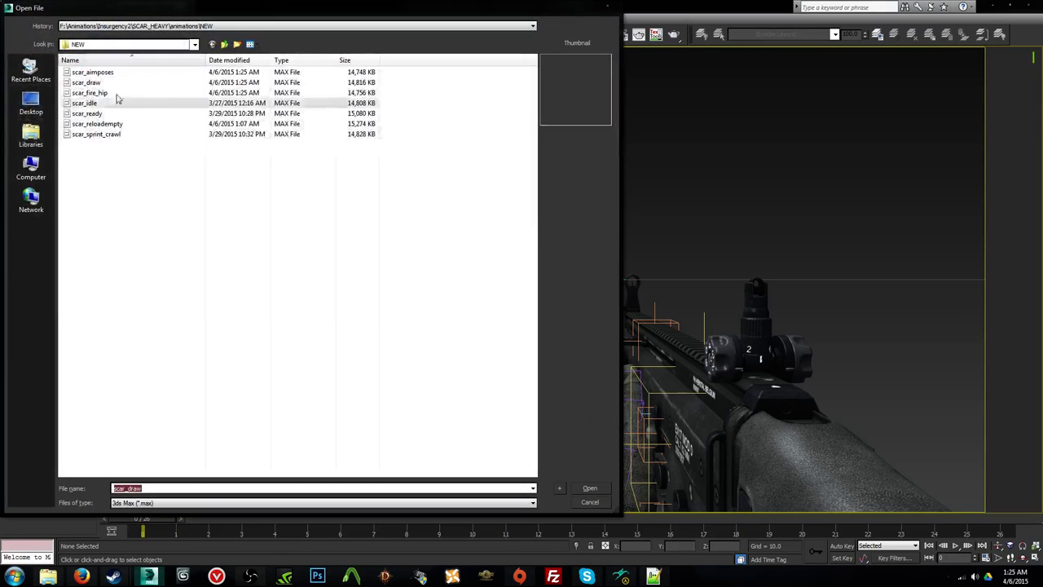
double_click(113, 103)
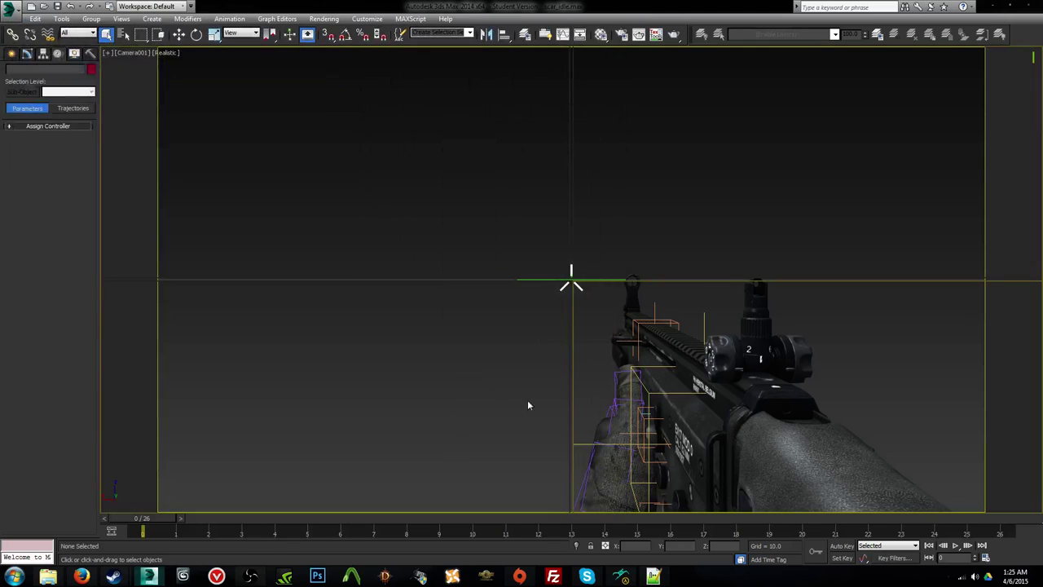
left_click(654, 576)
scroll(301, 208, "up", 20)
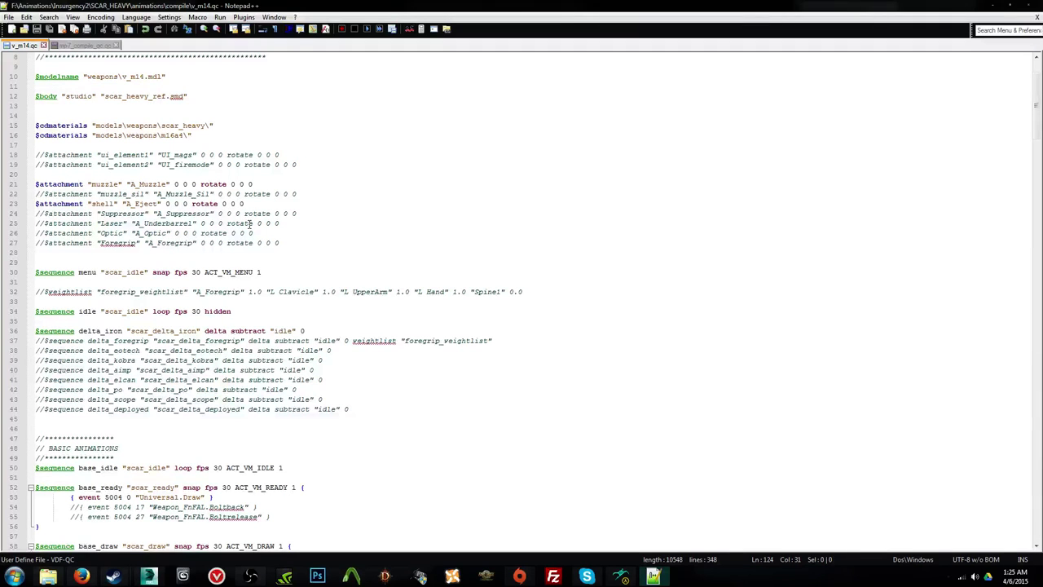
scroll(260, 230, "down", 5)
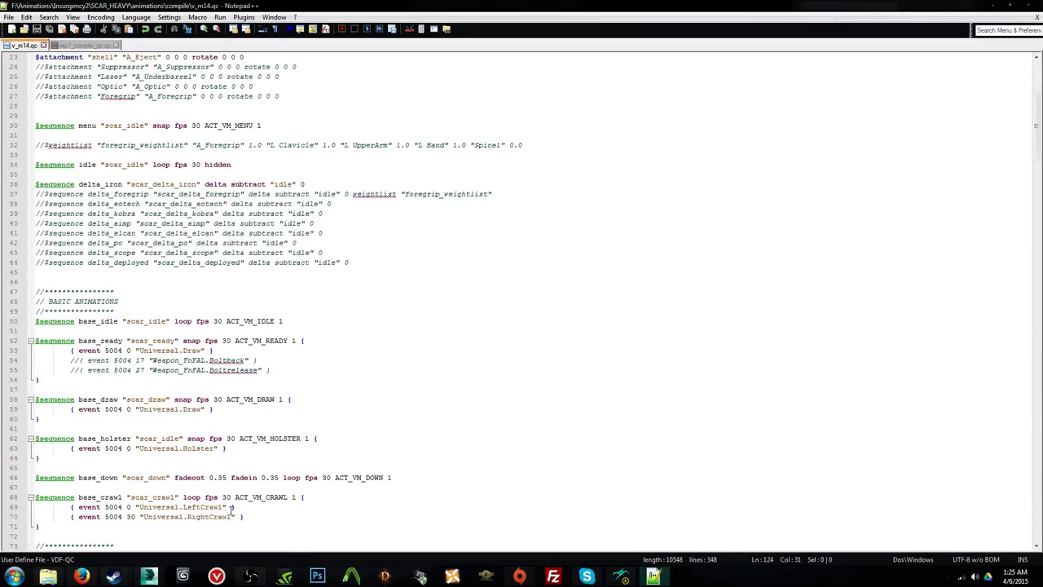
left_click(149, 575)
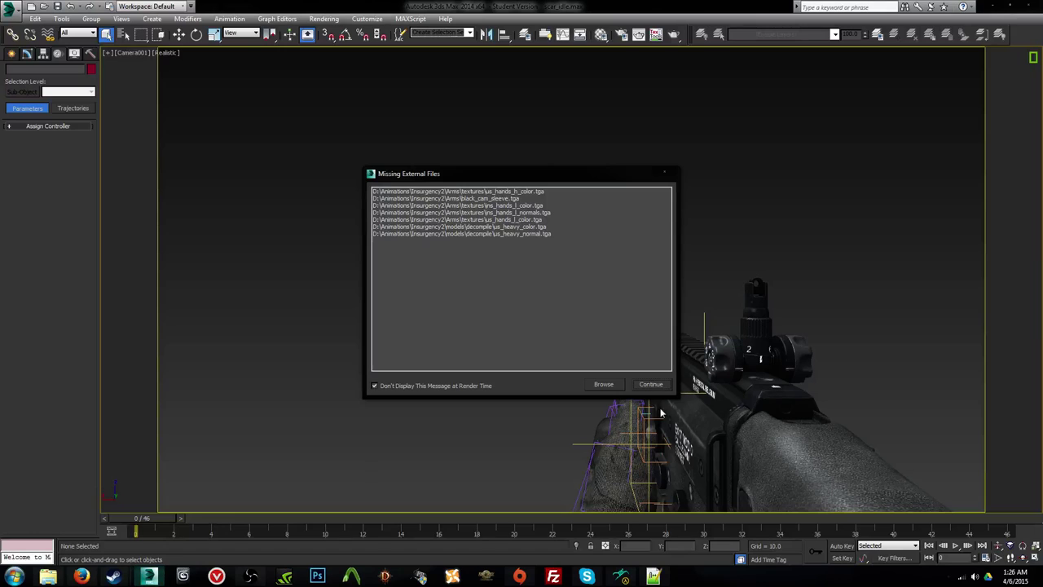
left_click(650, 383)
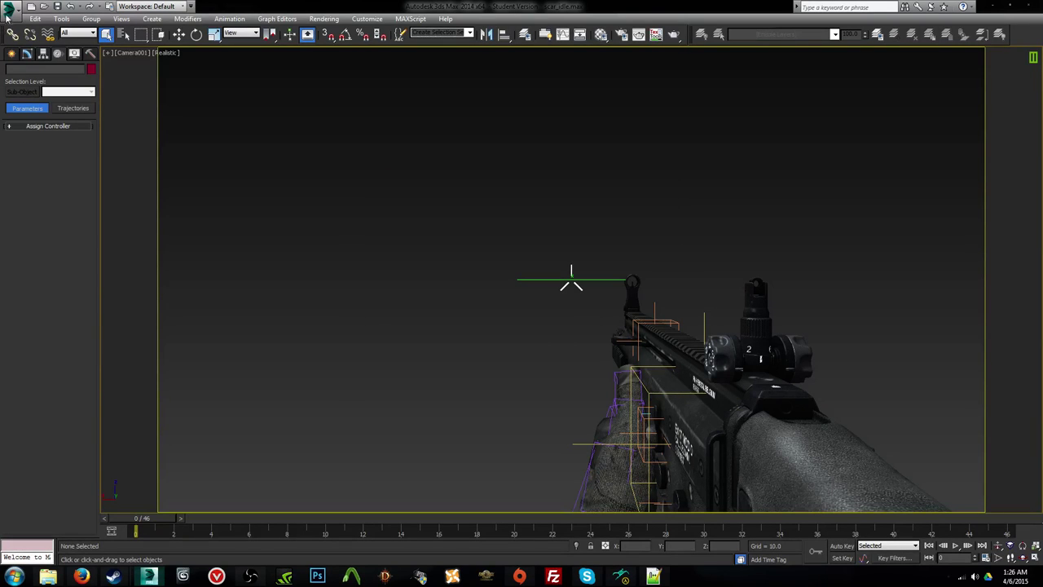
Step: Save scar_idle over its existing file in 3ds Max 2012 format
left_click(9, 9)
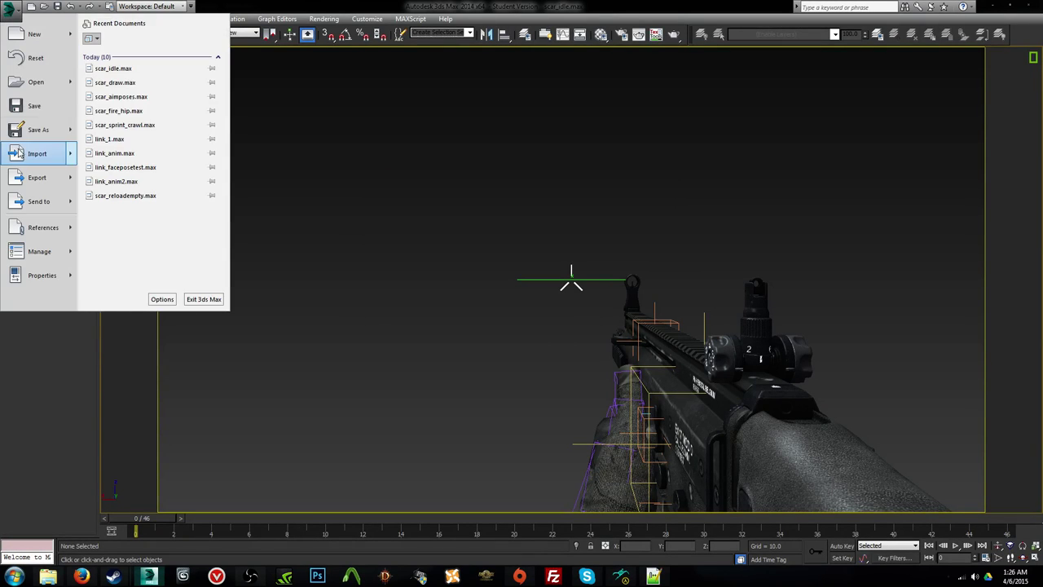
left_click(32, 145)
left_click(244, 503)
left_click(256, 531)
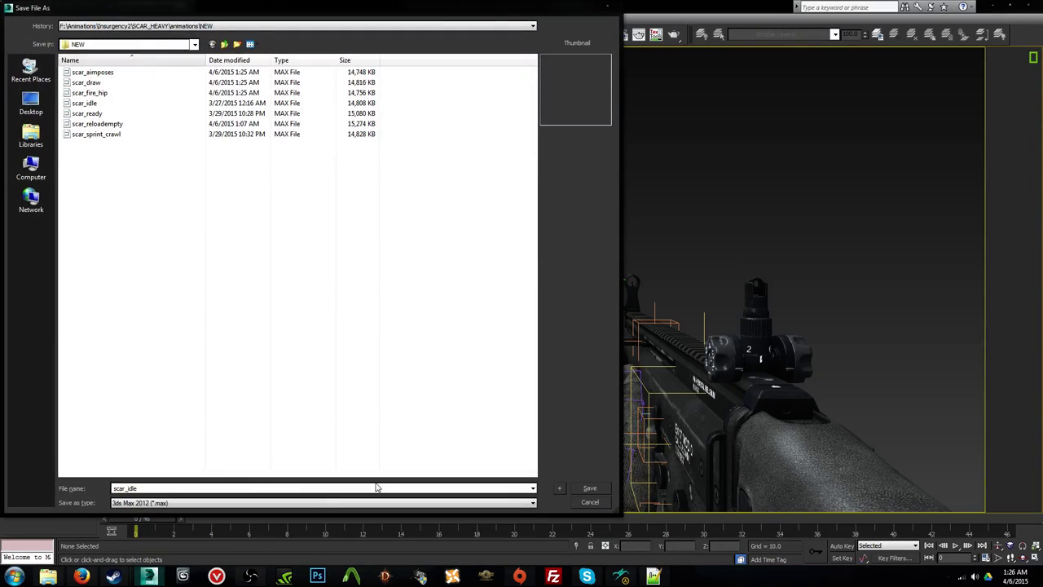
left_click(595, 490)
left_click(566, 328)
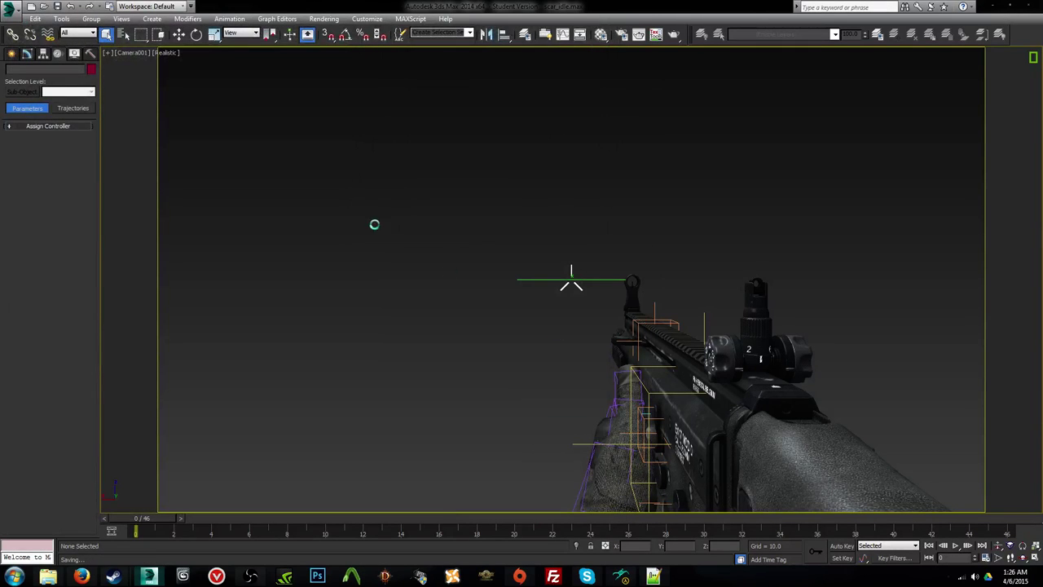
Step: Open scar_ready without its missing external files and save it over the existing file in an older 3ds Max format
left_click(45, 6)
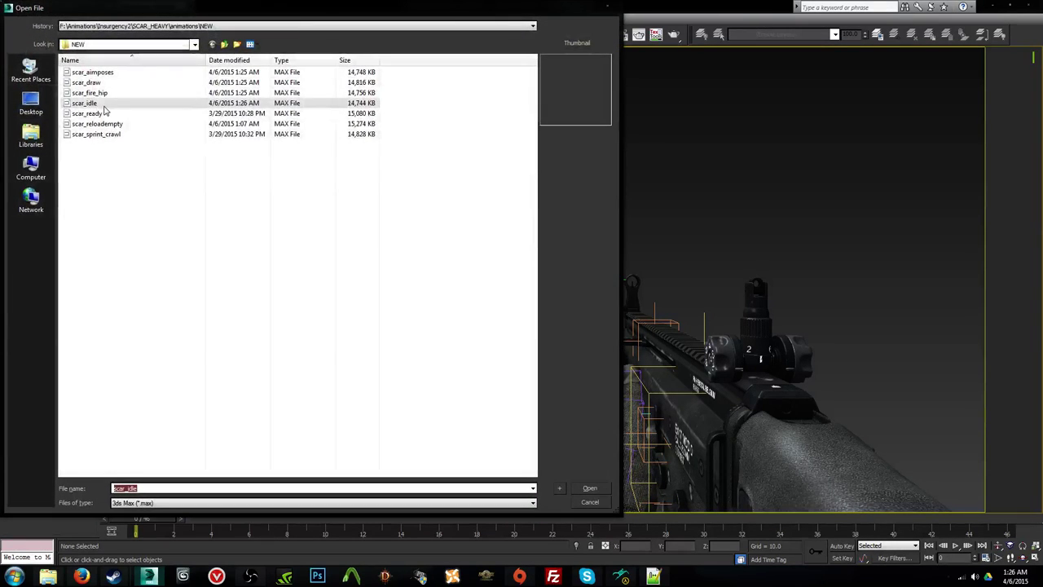
left_click(100, 114)
left_click(101, 115)
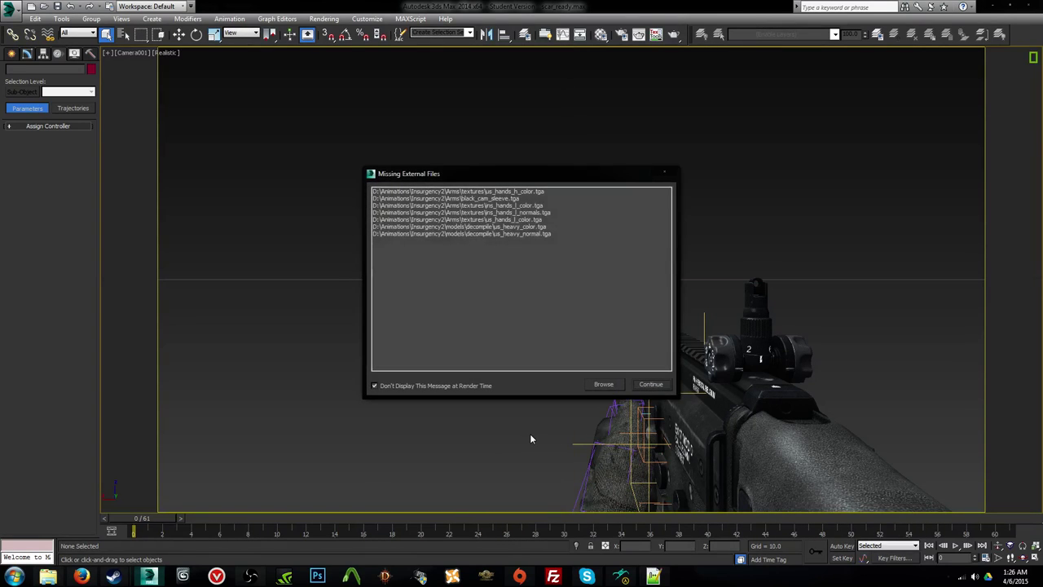
left_click(650, 384)
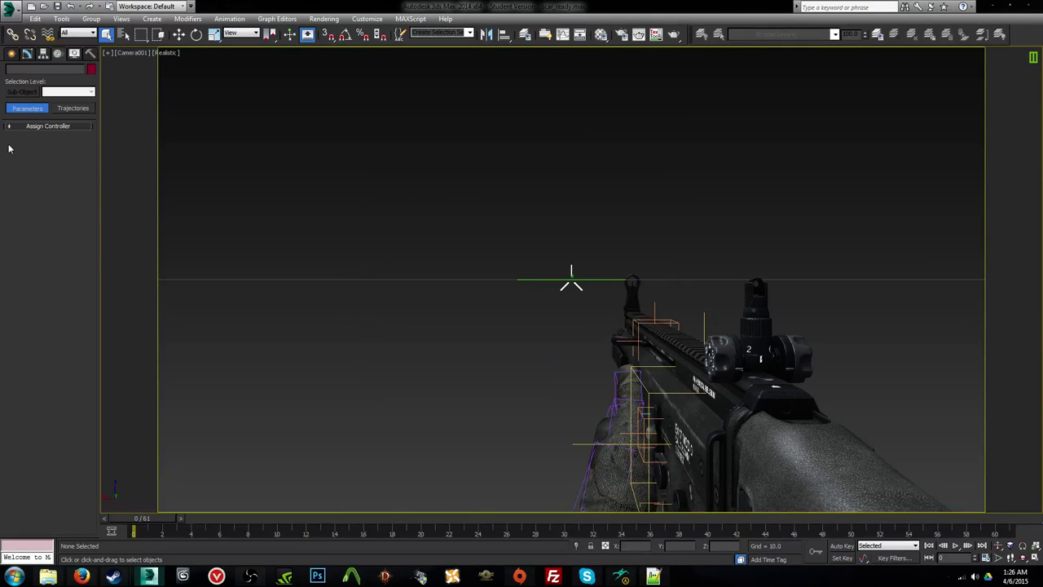
left_click(8, 10)
left_click(30, 131)
left_click(255, 503)
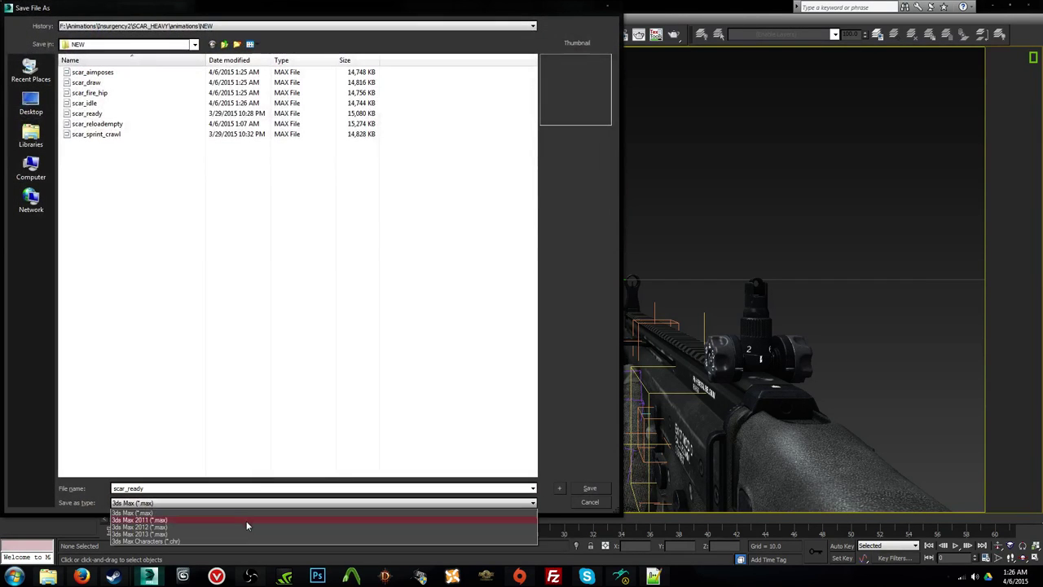
left_click(247, 524)
left_click(590, 488)
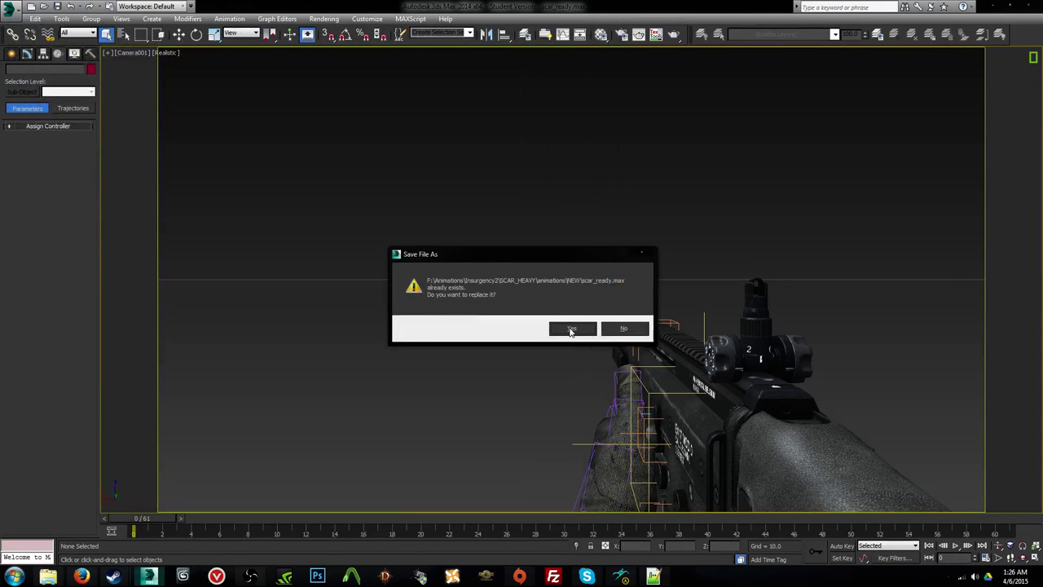
left_click(569, 330)
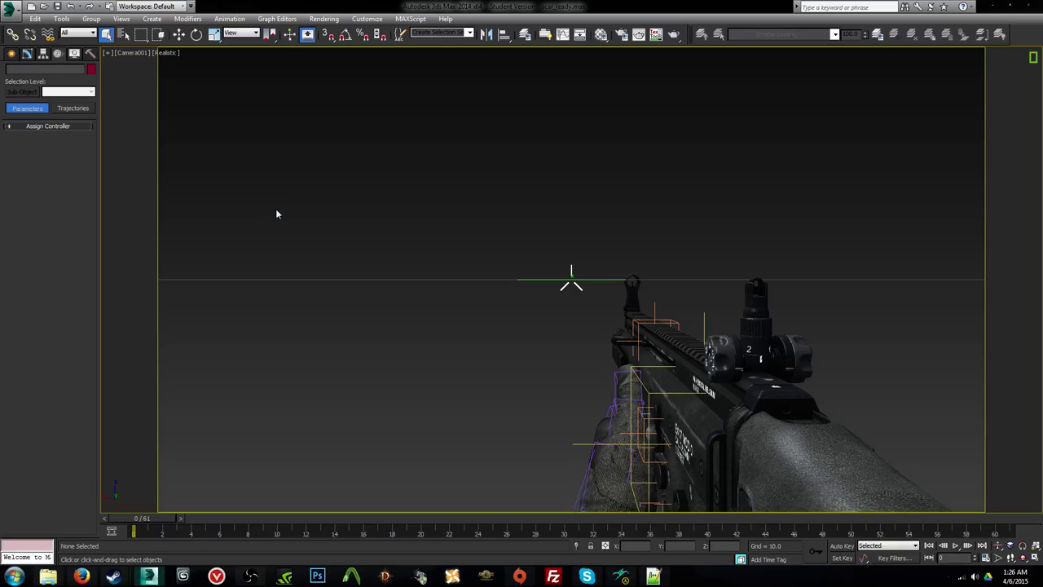
Step: Open scar_reloadempty without its missing external files and briefly play back its animation
left_click(45, 6)
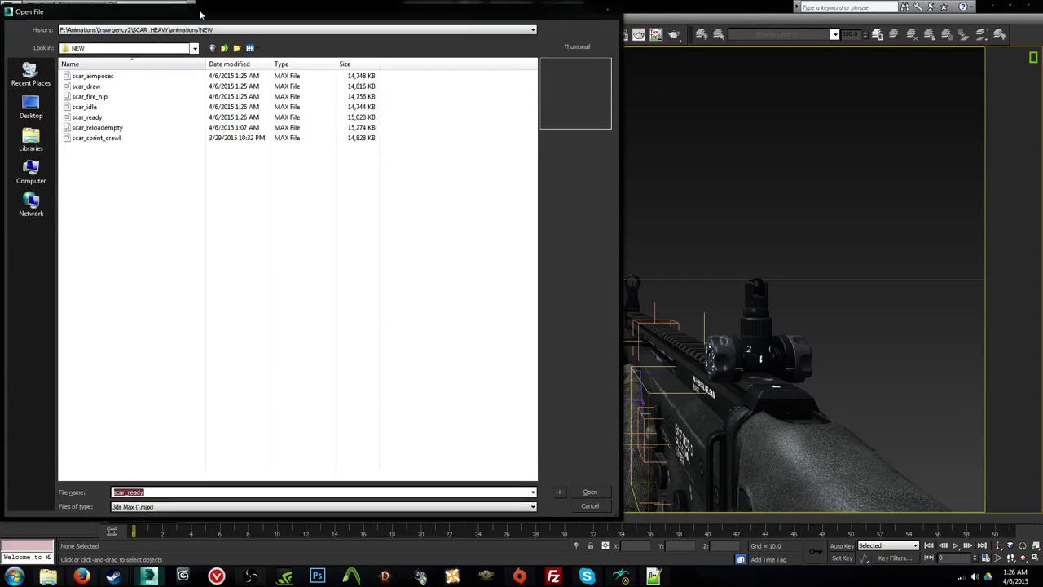
left_click_drag(200, 10, 217, 49)
left_click(174, 165)
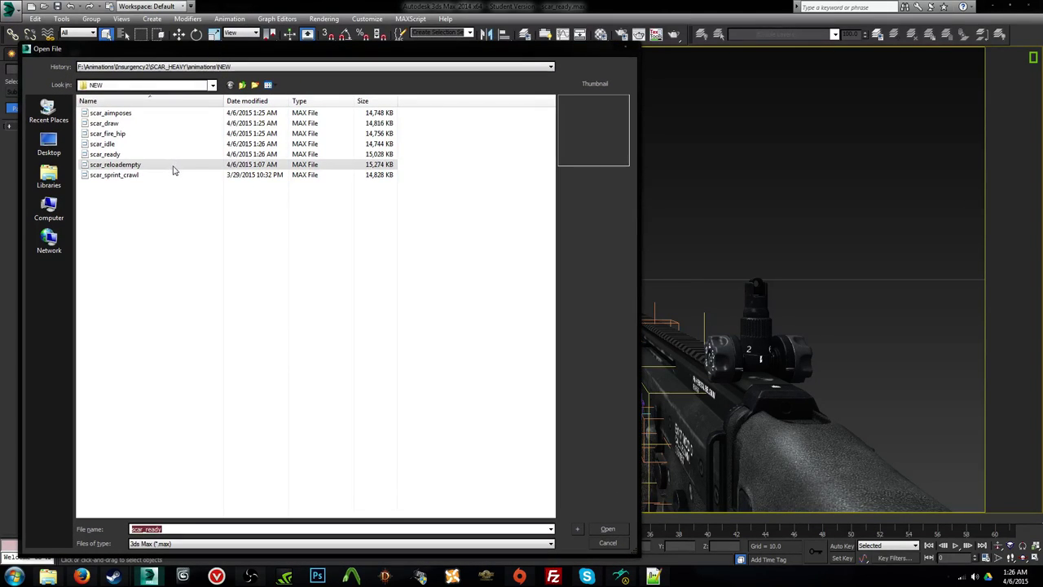
double_click(175, 167)
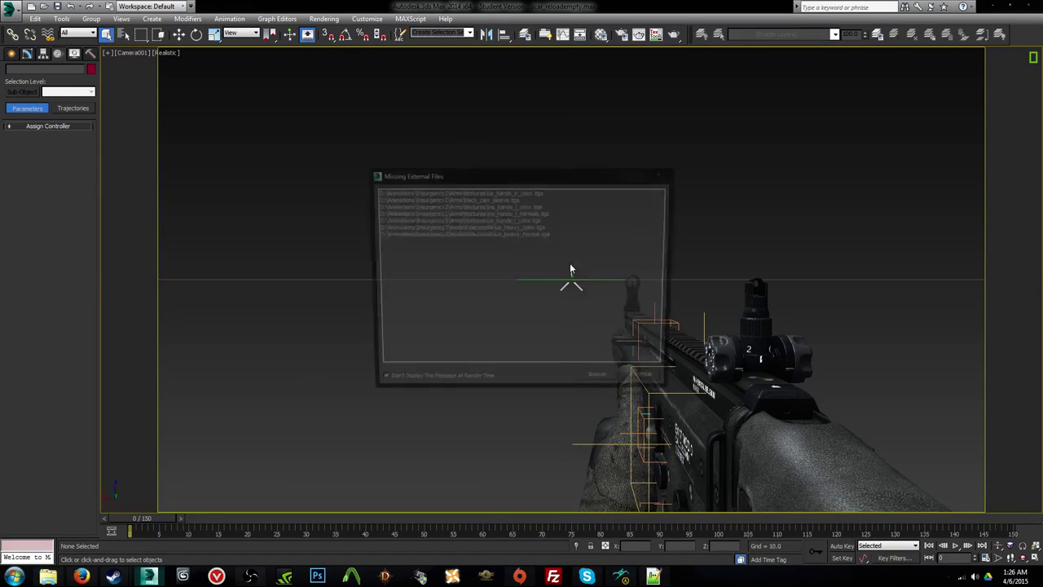
left_click(654, 382)
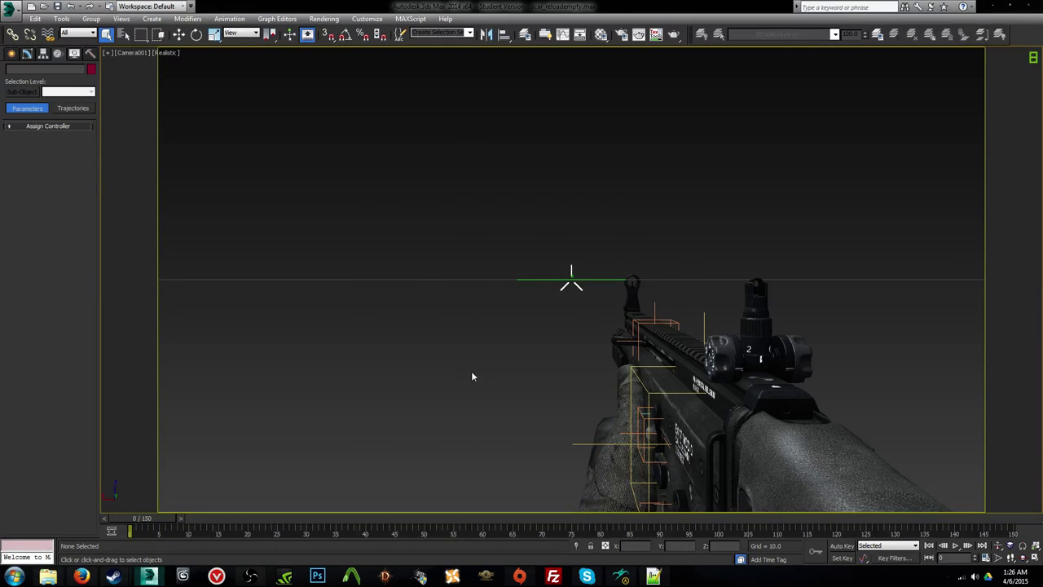
key("slash")
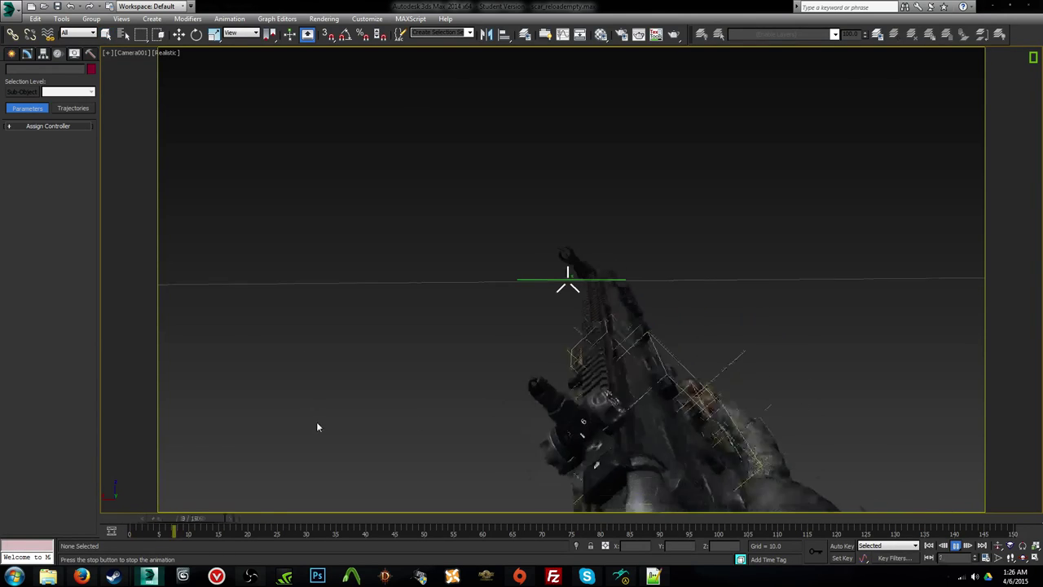
key("slash")
Step: Save scar_reloadempty over its existing file in 3ds Max 2012 format, and scrub a few frames through the reload
left_click(7, 10)
left_click(39, 133)
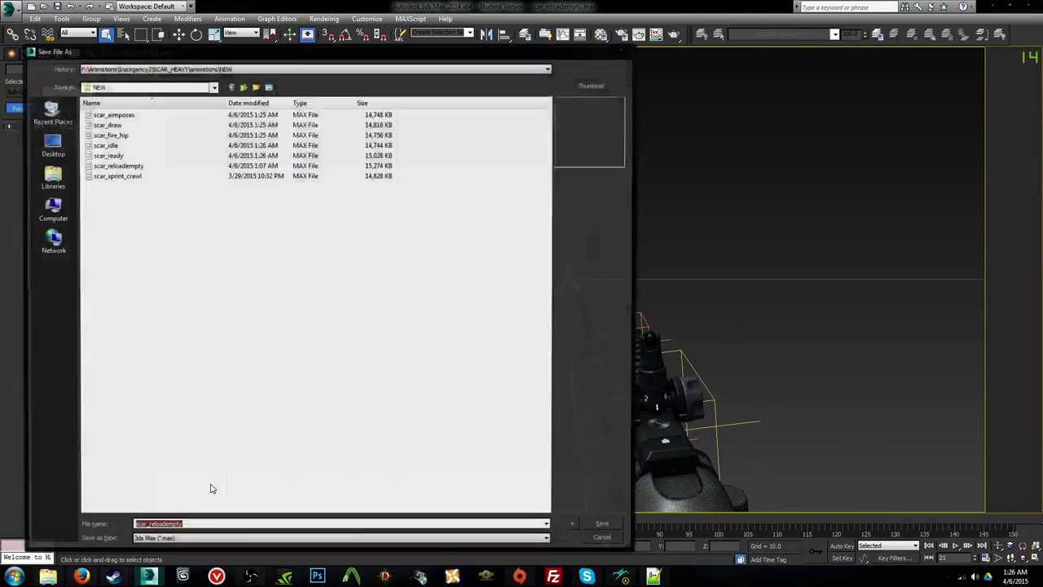
left_click(195, 543)
left_click(193, 568)
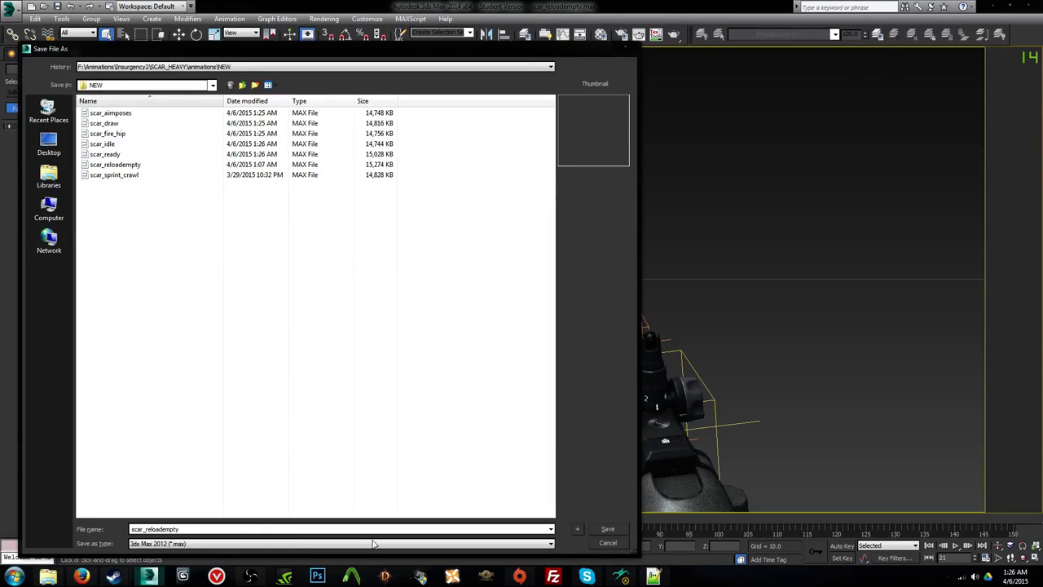
left_click(608, 529)
left_click(575, 328)
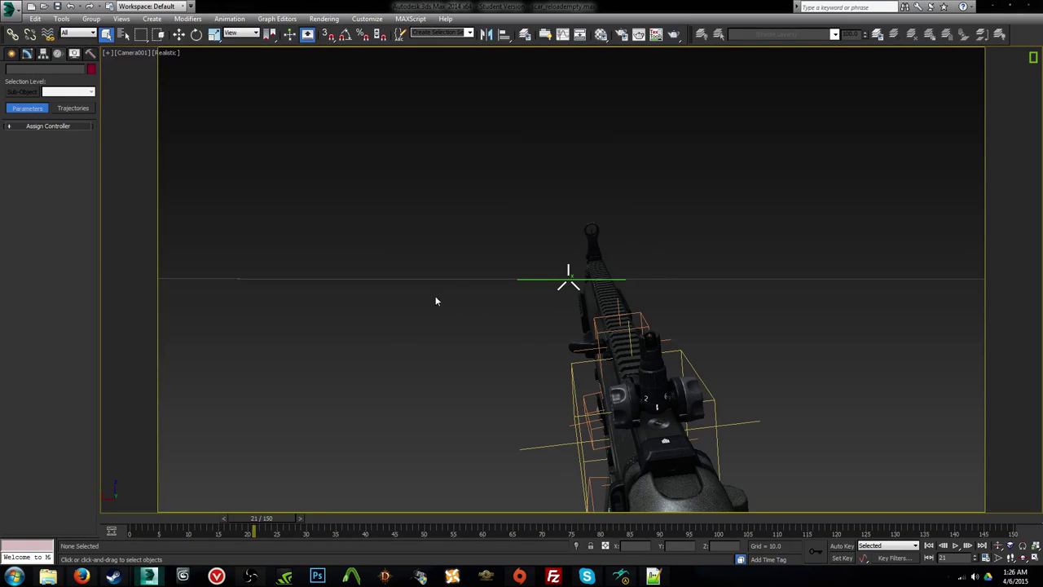
mouse_move(299, 524)
left_mouse_down()
mouse_move(147, 510)
mouse_move(261, 518)
mouse_move(315, 508)
mouse_move(297, 512)
left_mouse_up()
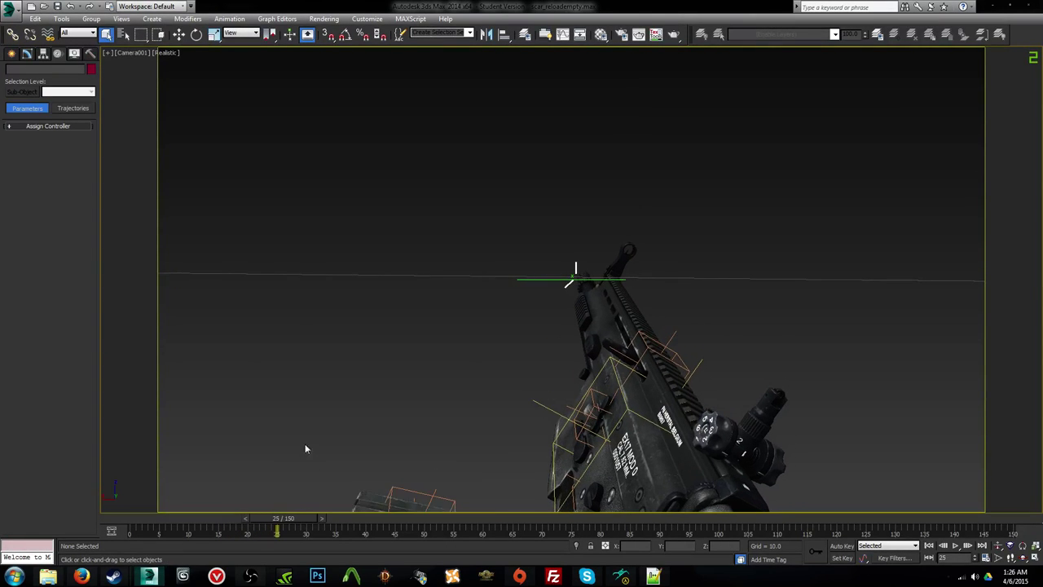
Step: Open scar_sprint_crawl without its missing external files and save it over the existing file in an older 3ds Max format
key("ctrl+o")
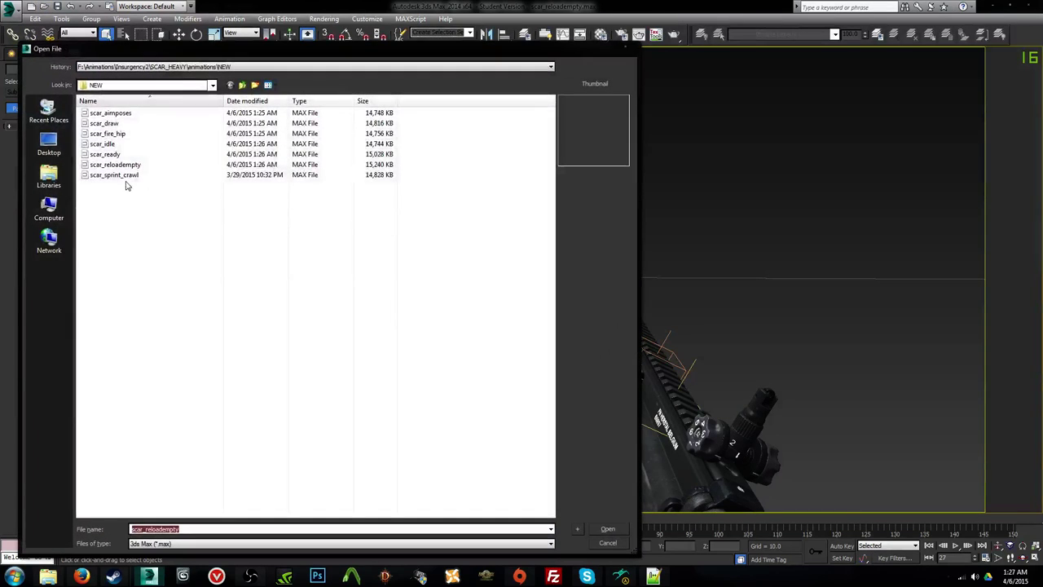
double_click(122, 176)
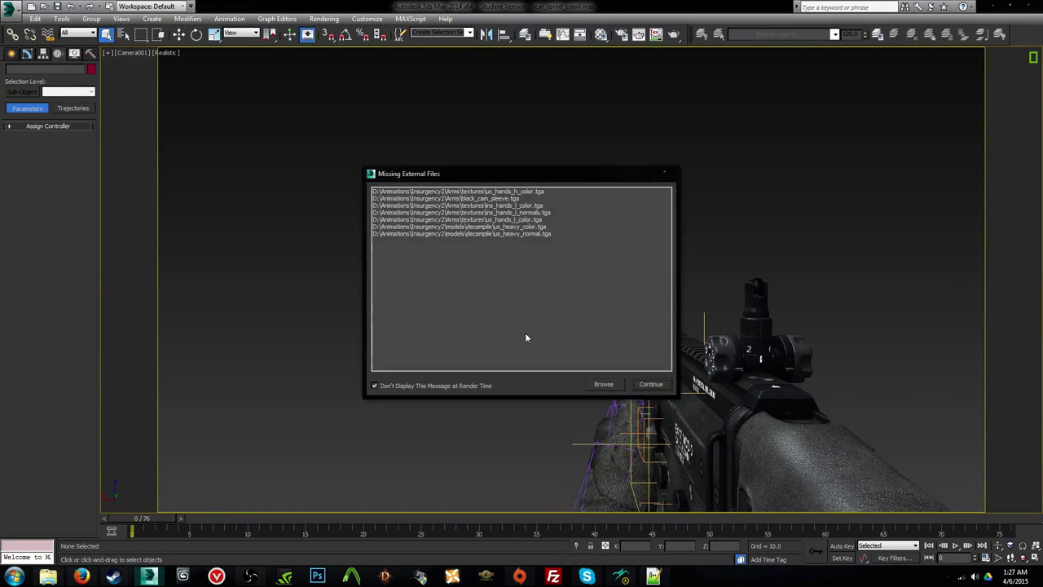
key("Return")
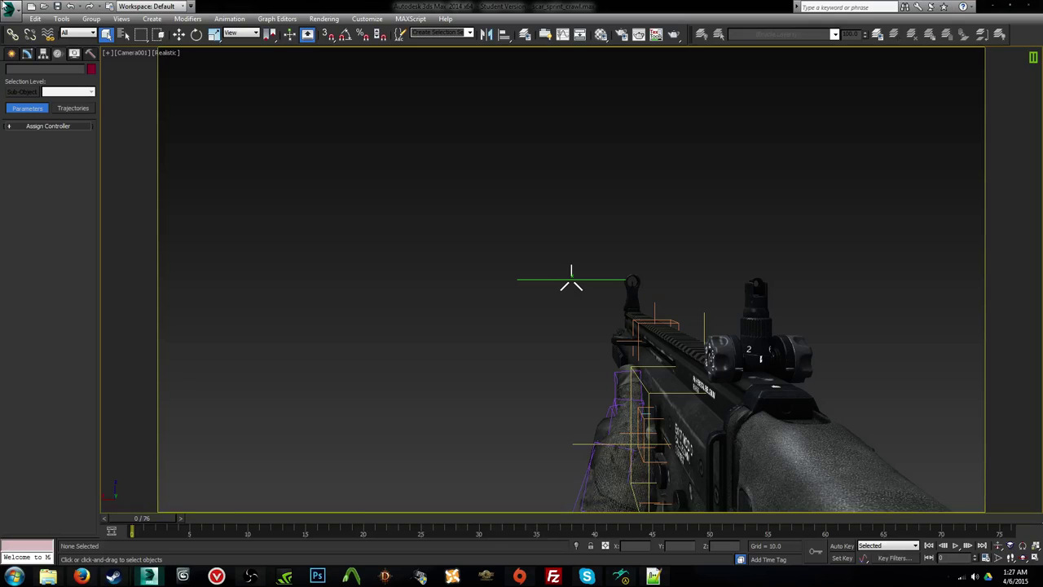
left_click(6, 9)
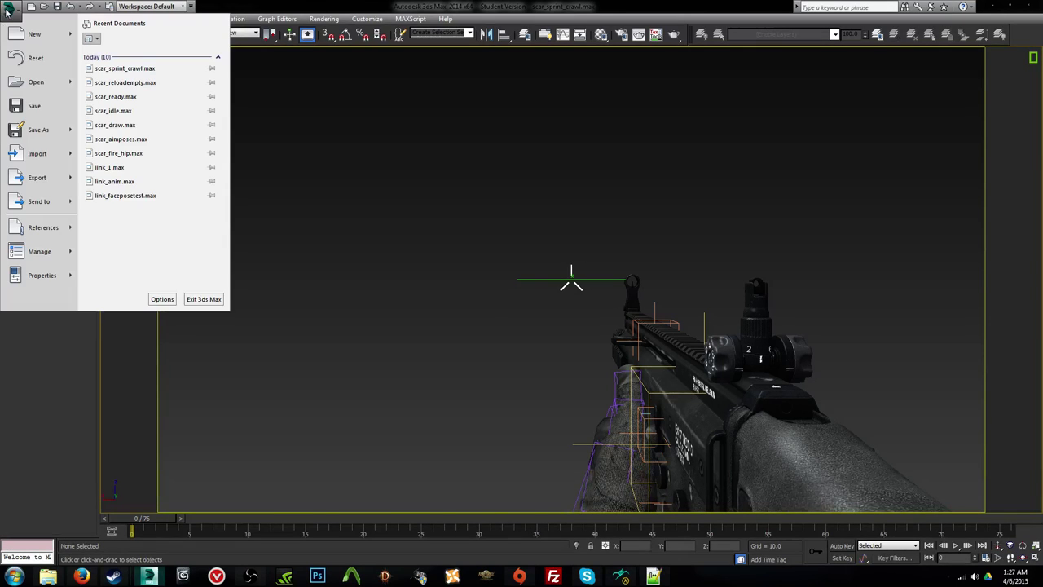
left_click(33, 135)
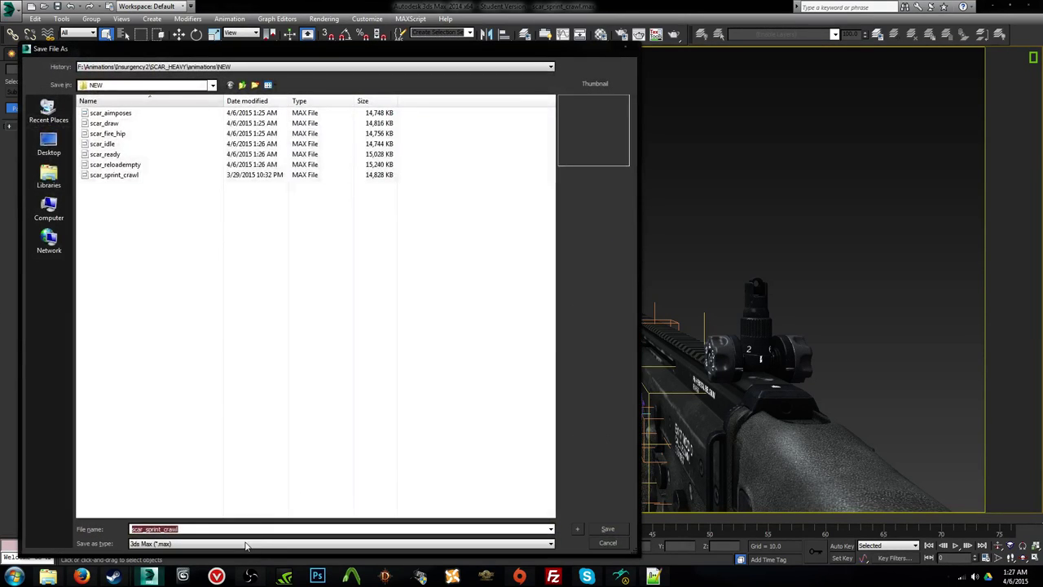
left_click(244, 542)
left_click(240, 555)
left_click(607, 531)
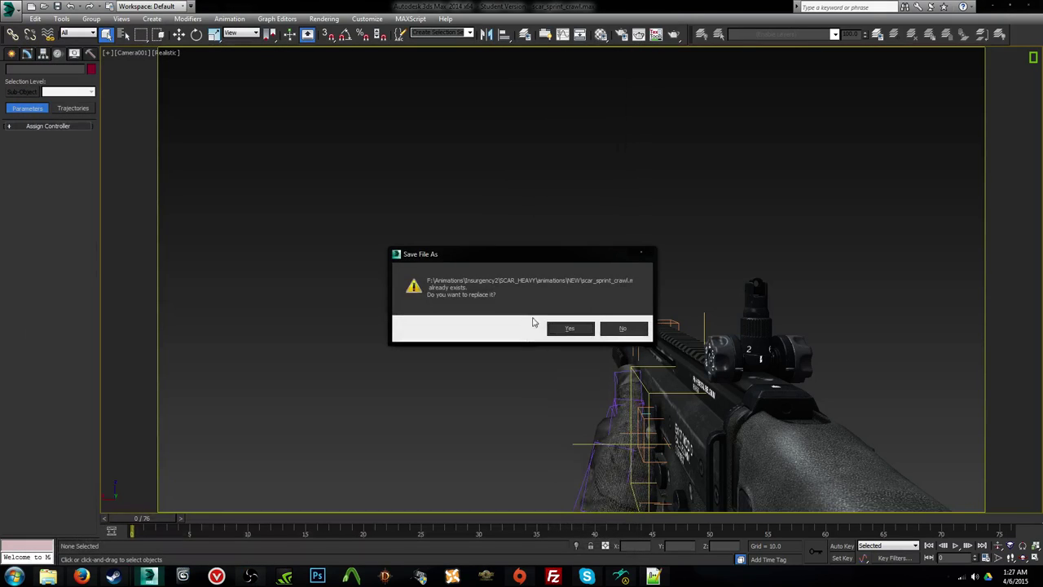
left_click(571, 328)
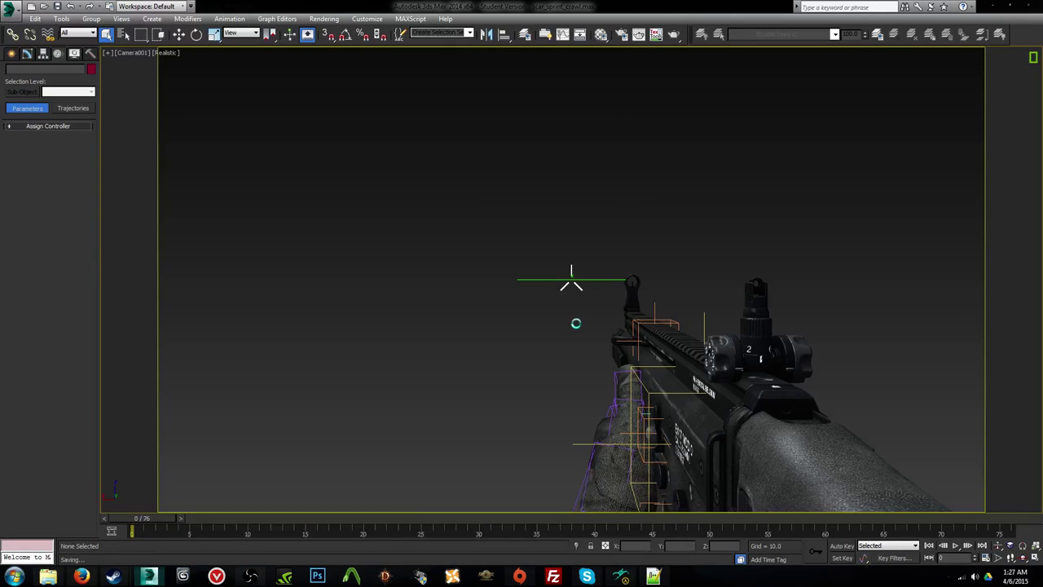
Step: Switch to 3ds Max 2012, dismiss its student notice, and browse to the Animations folder for a file to open
left_click(173, 578)
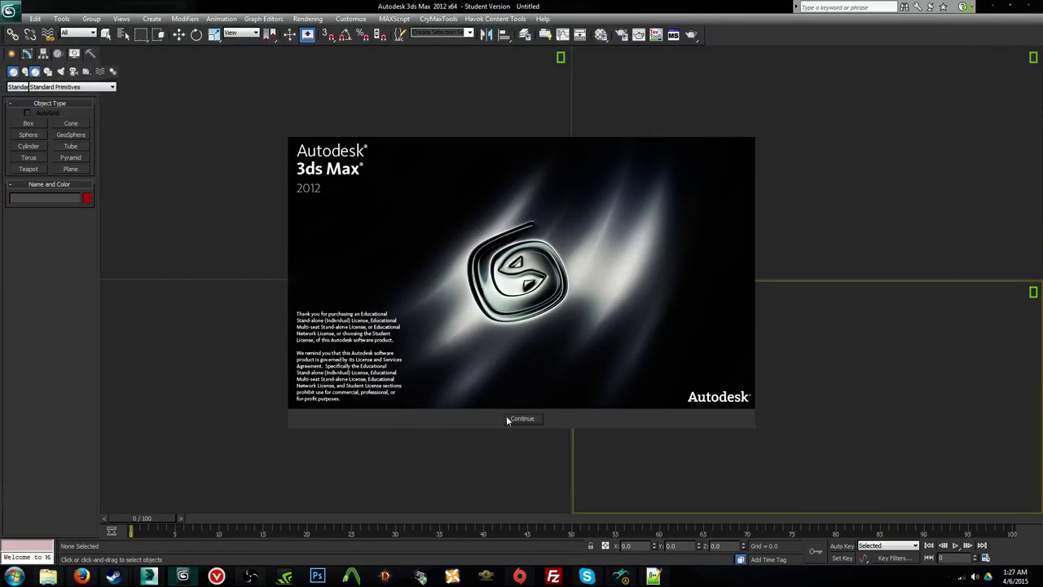
left_click(518, 418)
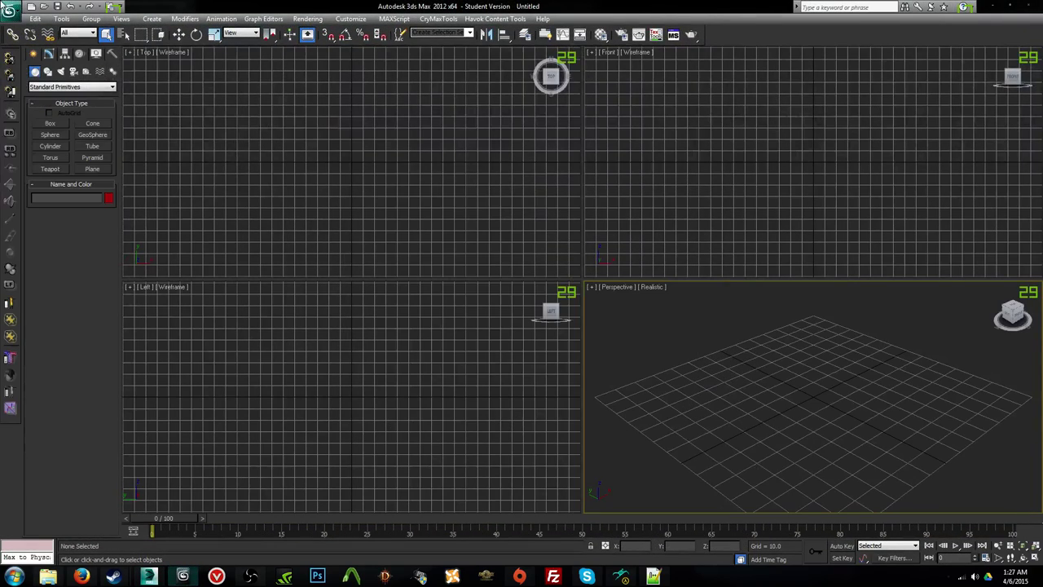
left_click(43, 6)
left_click(185, 66)
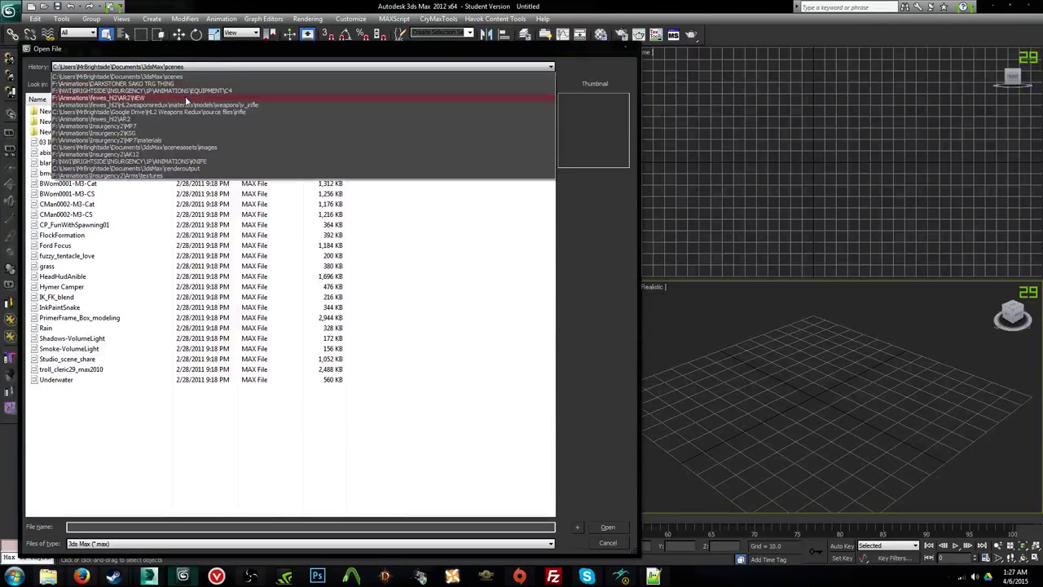
left_click(186, 99)
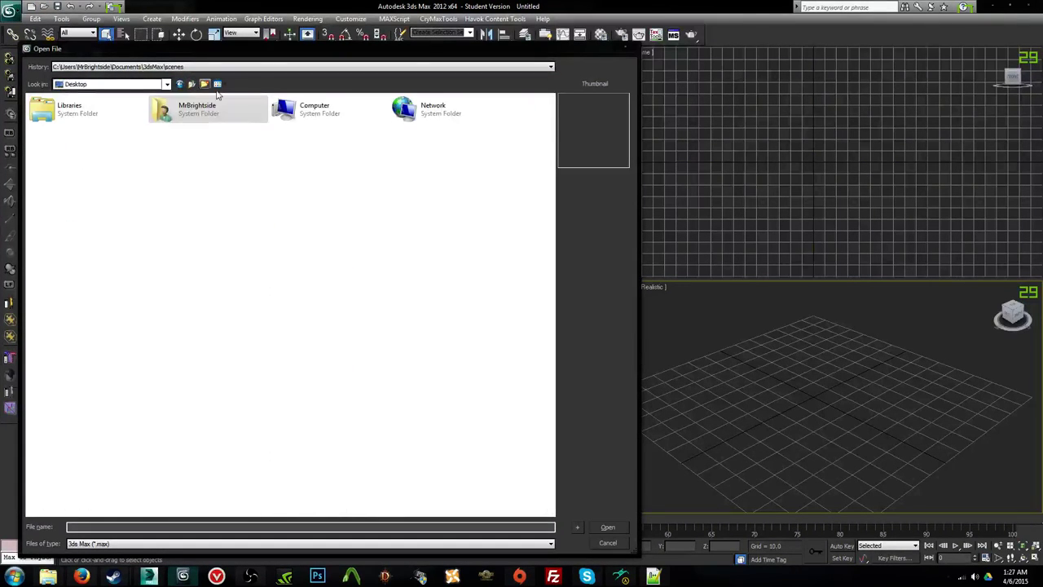
double_click(289, 109)
double_click(296, 121)
double_click(194, 122)
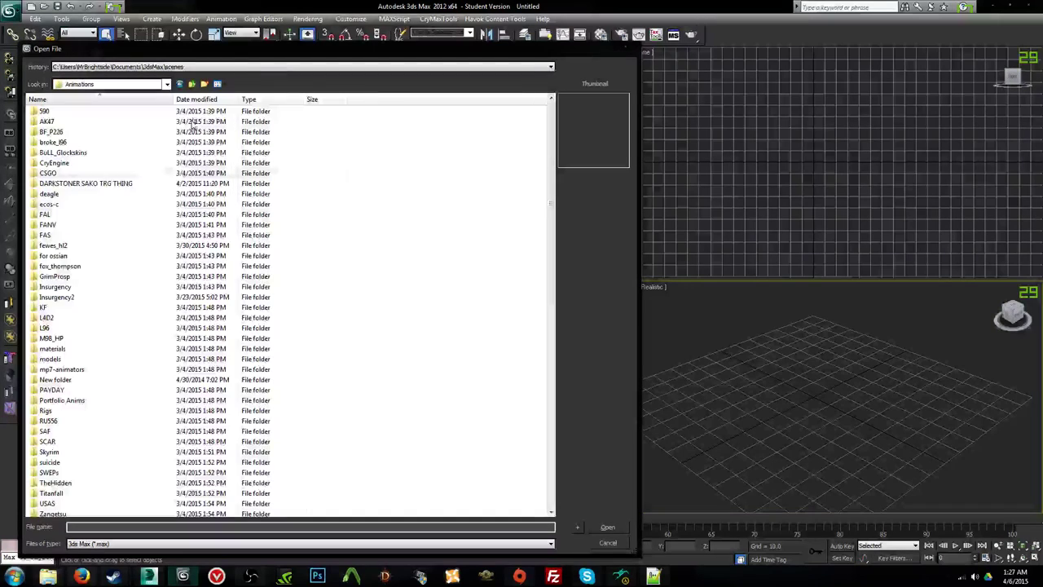
Step: Open scar_aimposes from the NEW folder of Insurgency2's SCAR_HEAVY animations despite missing DLLs, and hide the scene's geometry and shapes
double_click(155, 297)
scroll(98, 281, "down", 7)
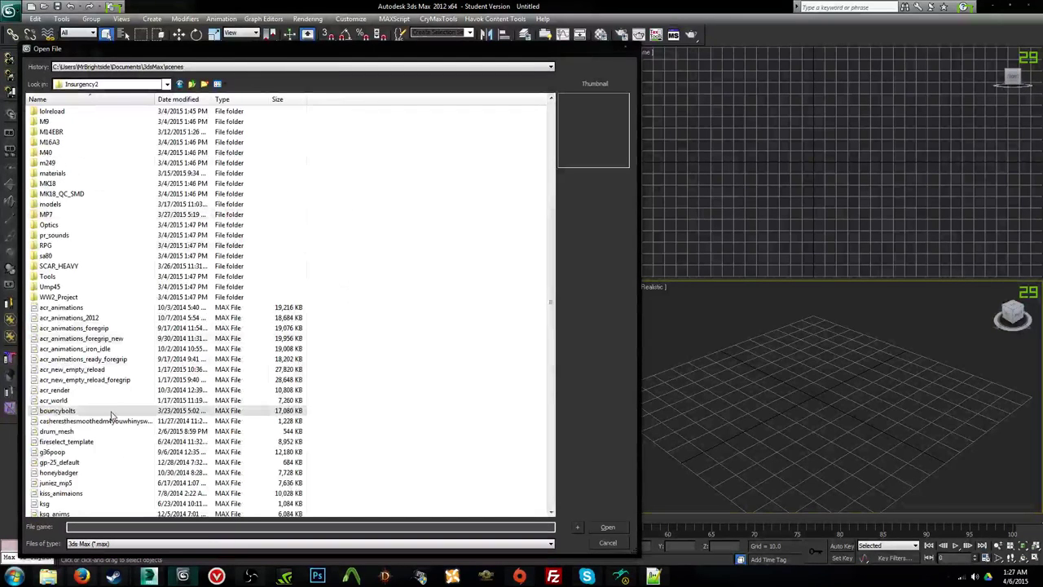
double_click(78, 269)
double_click(65, 137)
double_click(66, 111)
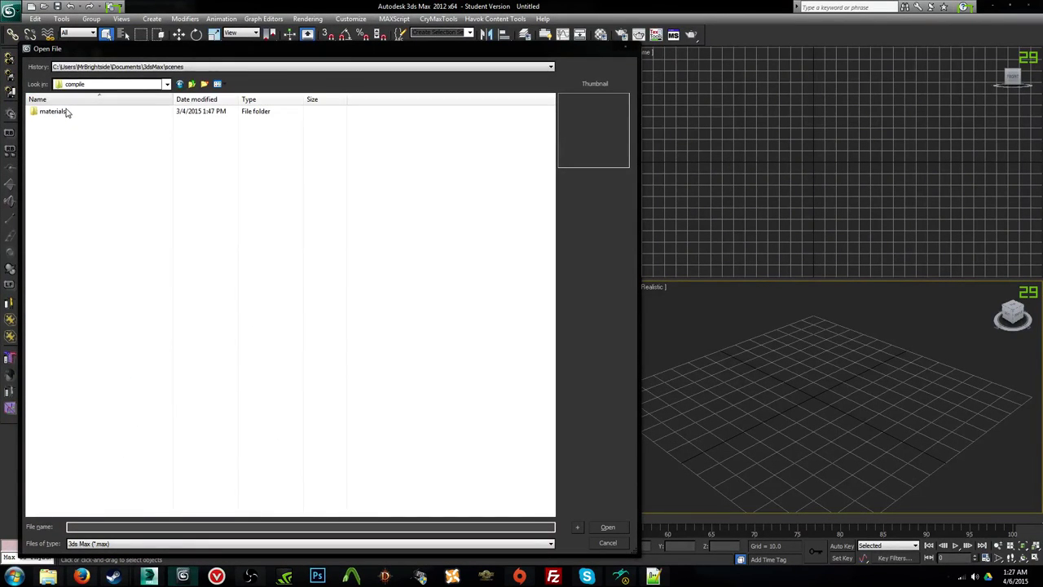
left_click(180, 84)
double_click(76, 132)
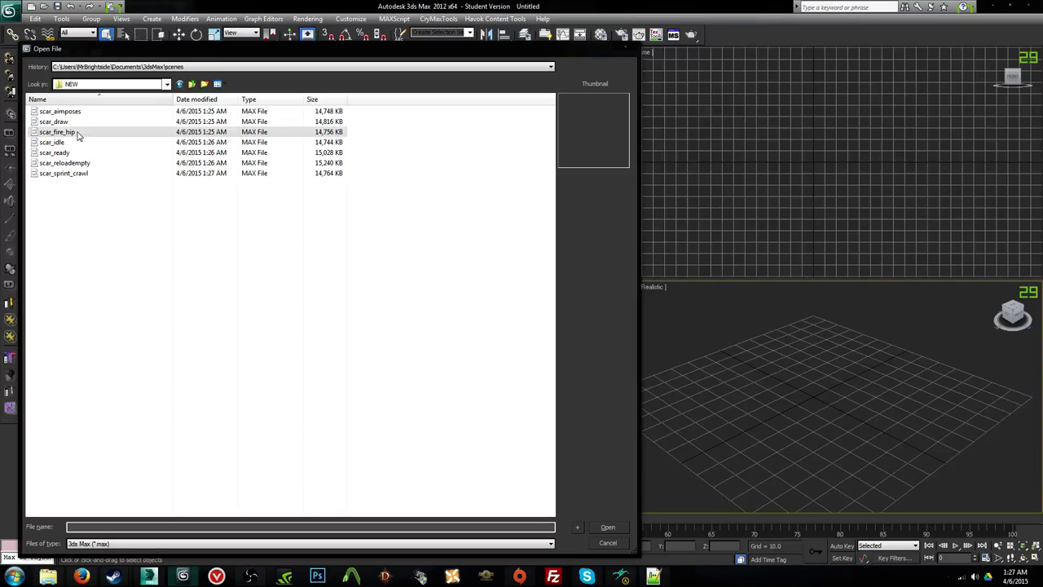
double_click(65, 112)
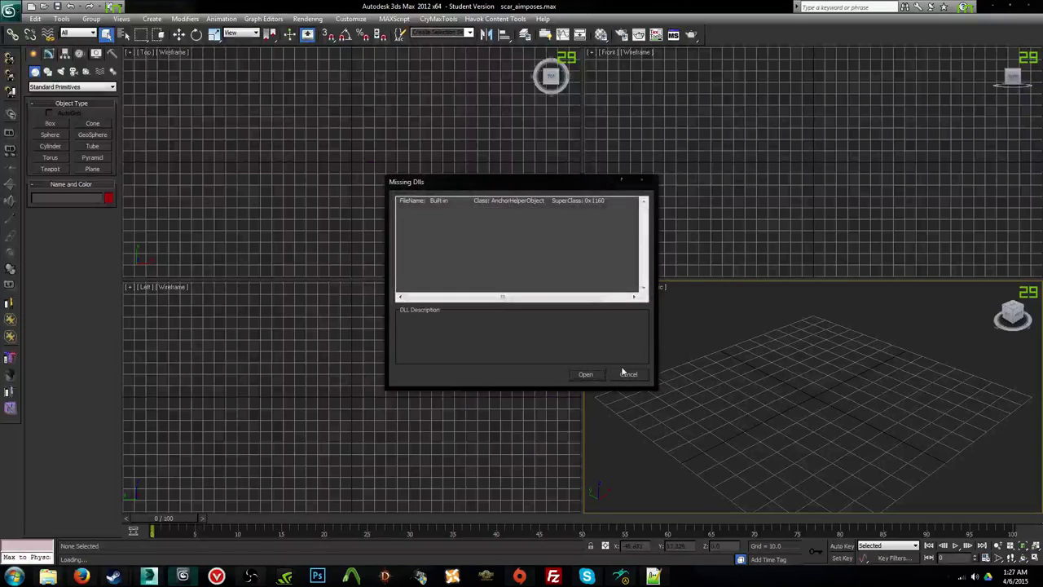
left_click(593, 376)
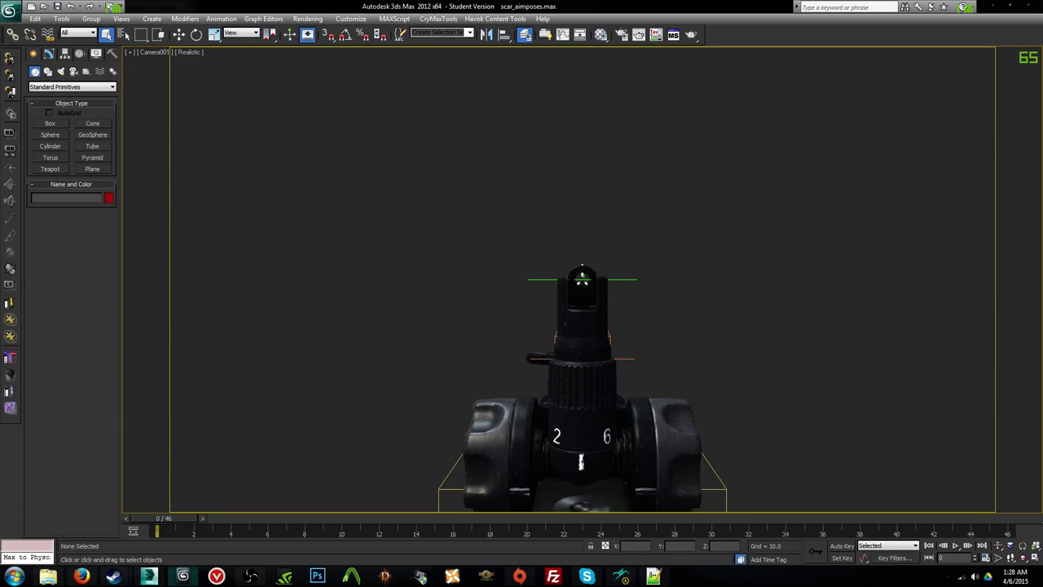
key("F3")
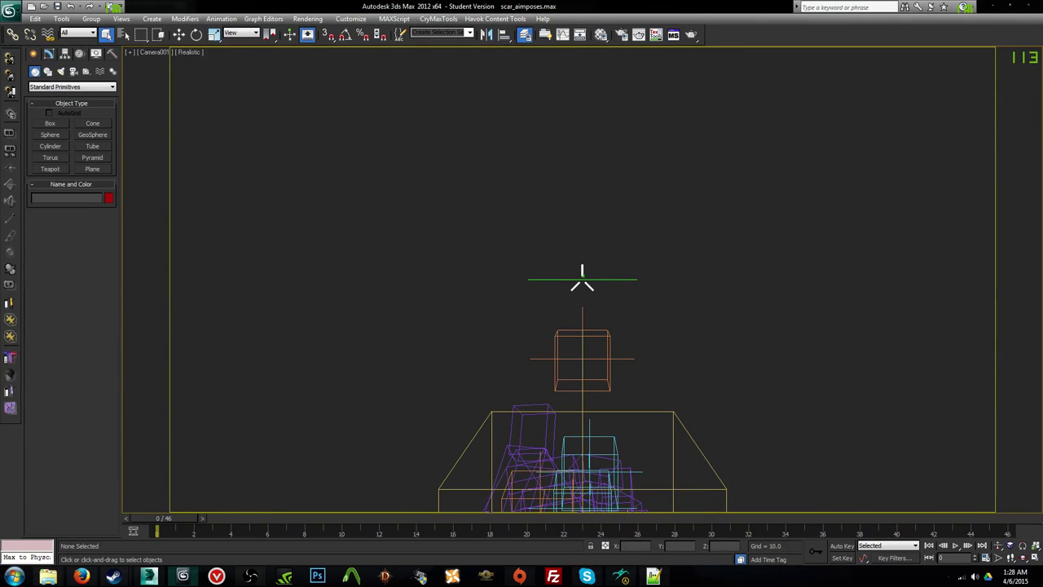
key("shift+s")
Step: Switch to Notepad++ and copy the "camera" $attachment line from mp7_compile_qc.qc
left_click(653, 577)
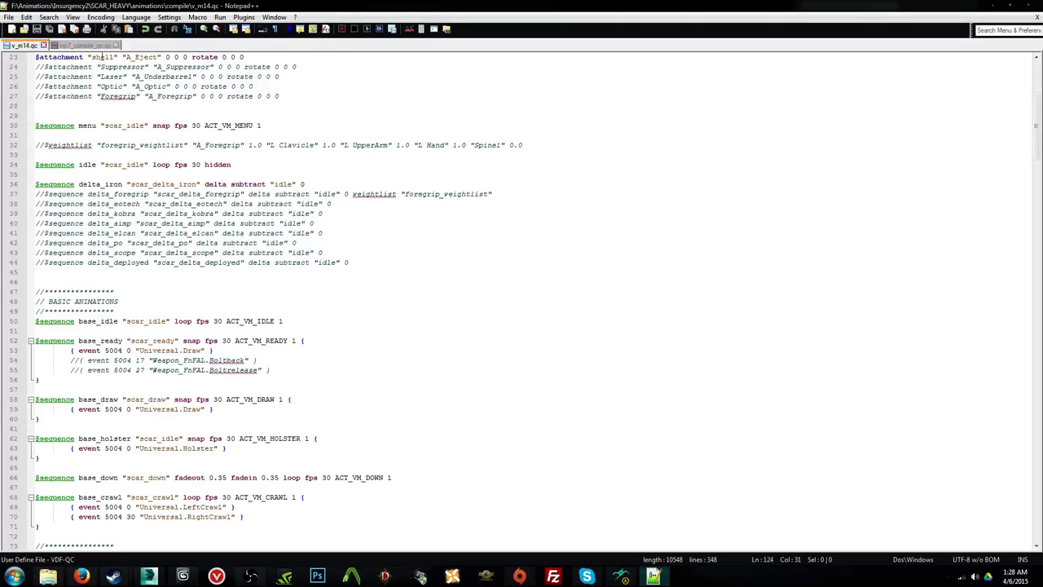
left_click(85, 45)
scroll(116, 195, "up", 9)
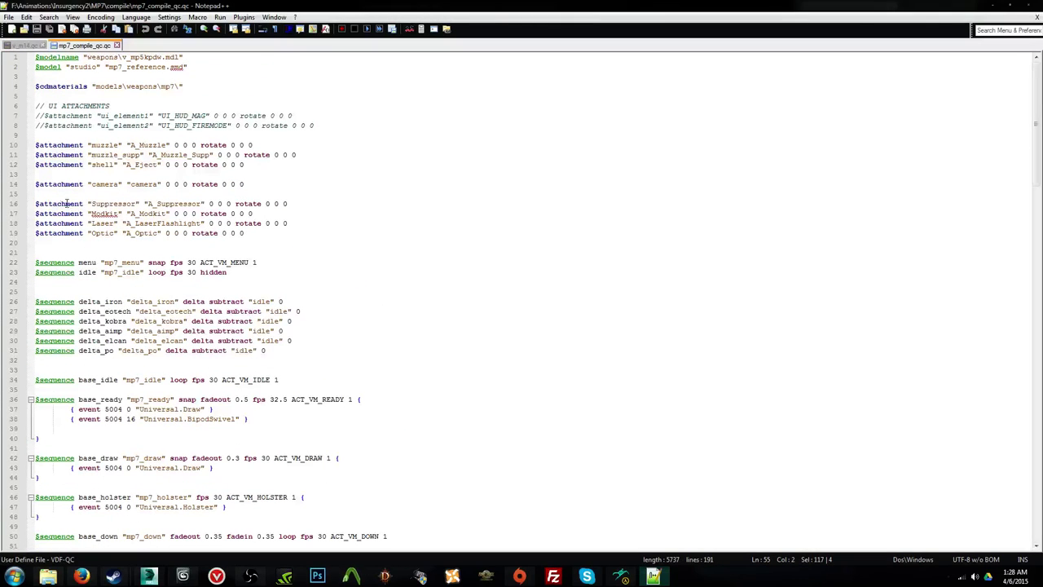
left_click_drag(35, 184, 263, 187)
key("ctrl+c")
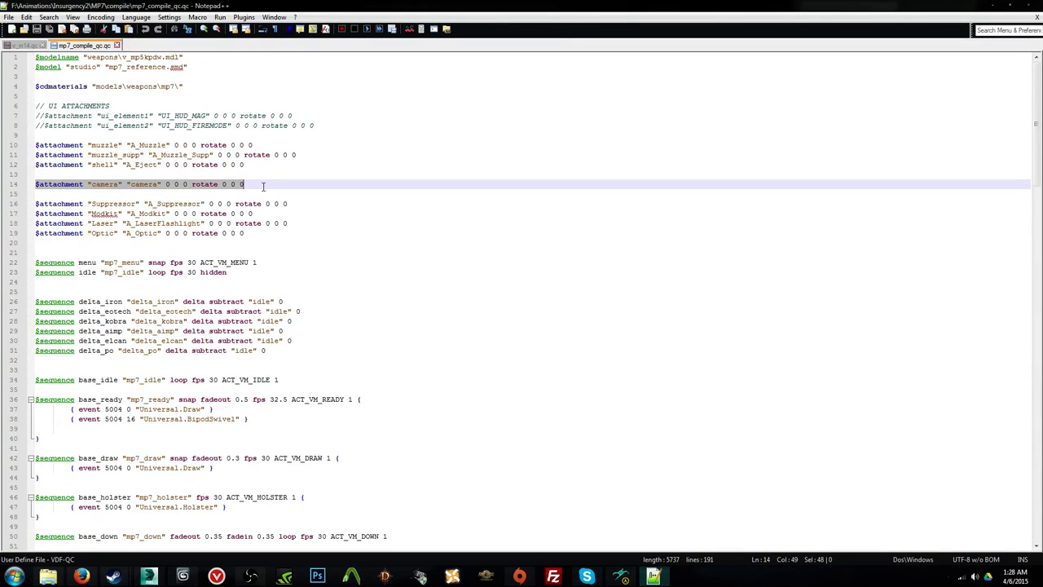
Step: Paste the camera attachment on its own line above the muzzle attachment in v_m14.qc and save the file
left_click(23, 46)
scroll(261, 167, "up", 5)
left_click(315, 176)
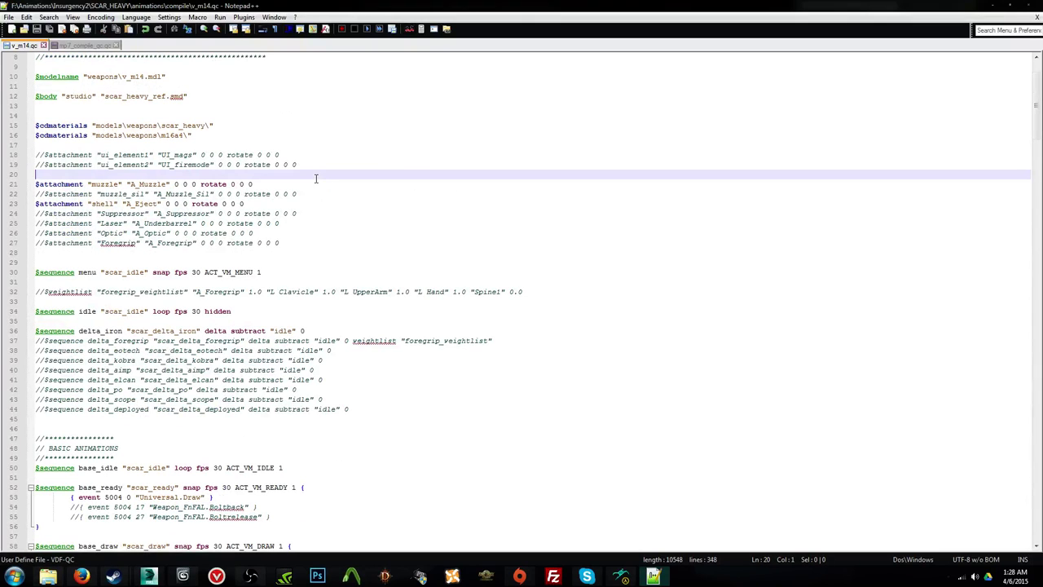
key("Return")
key("Return")
key("Up")
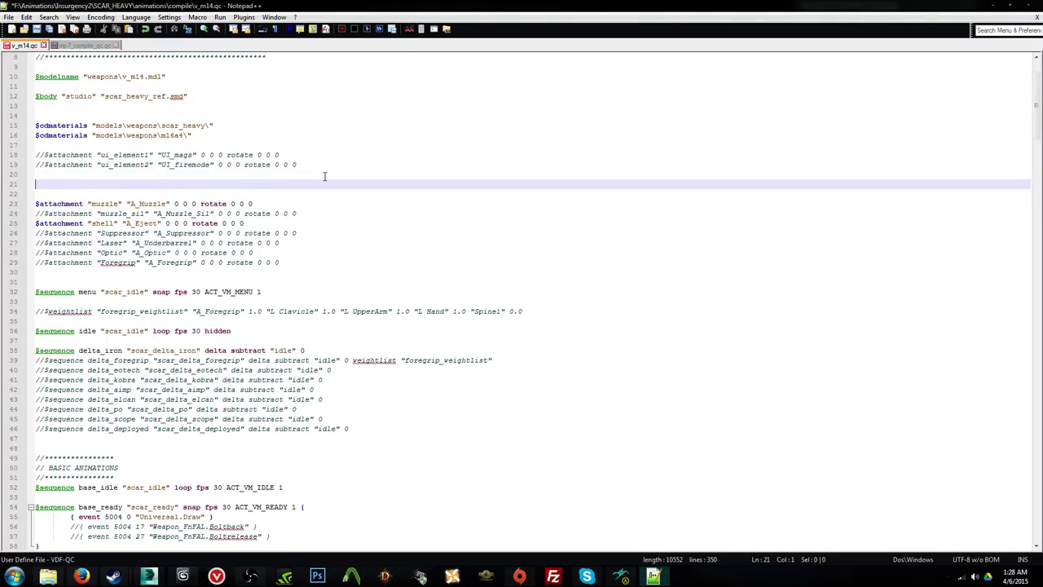
key("ctrl+v")
key("ctrl+s")
Step: Switch to 3ds Max 2012, start exporting the scar_aimposes scene, and browse to the compile folder inside Insurgency2's SCAR_HEAVY animations
left_click(182, 576)
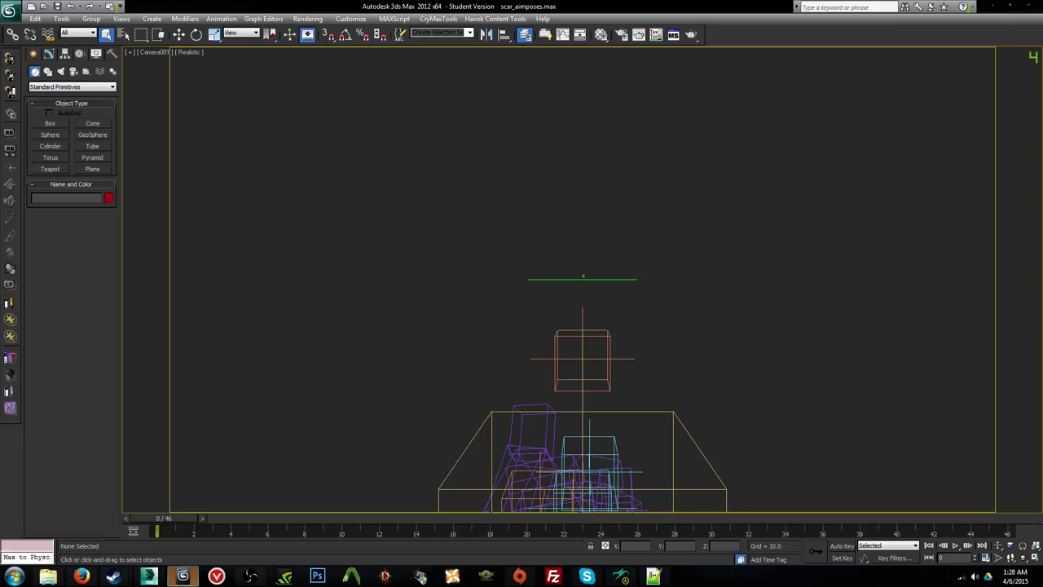
left_click(10, 9)
left_click(37, 177)
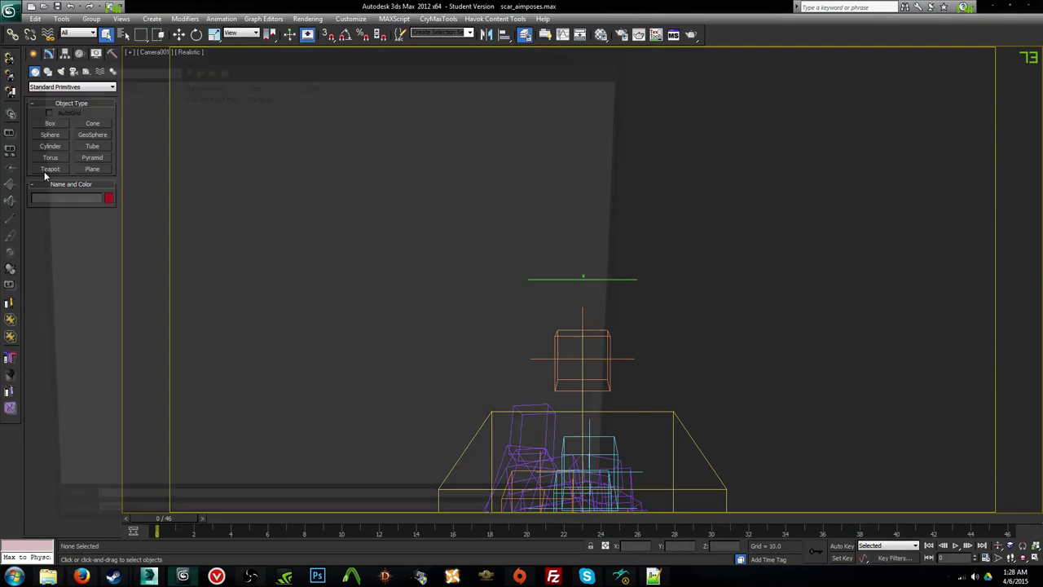
left_click(192, 67)
left_click(192, 67)
left_click(192, 67)
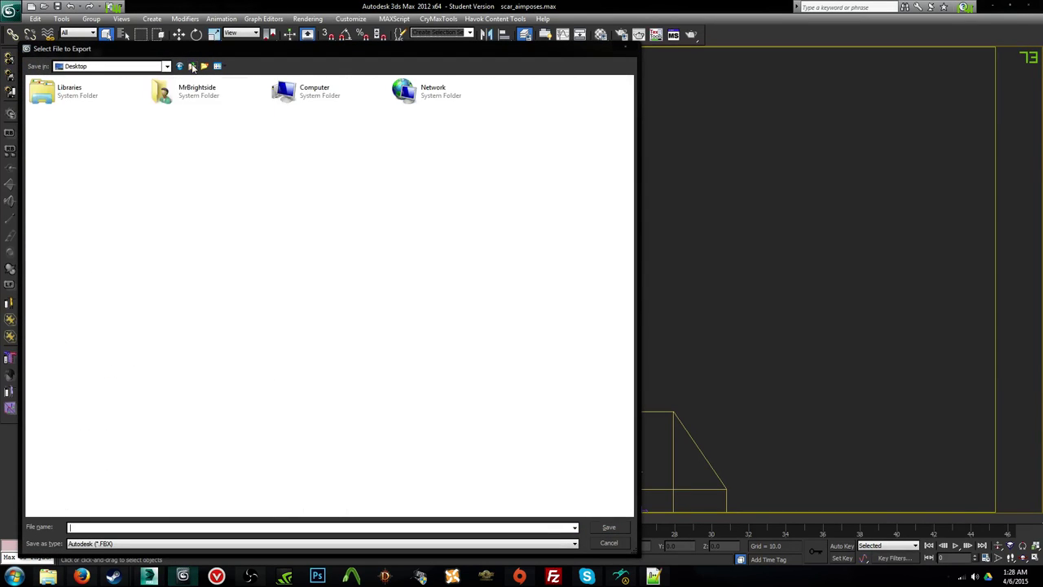
double_click(315, 95)
double_click(334, 106)
left_click(180, 106)
double_click(181, 105)
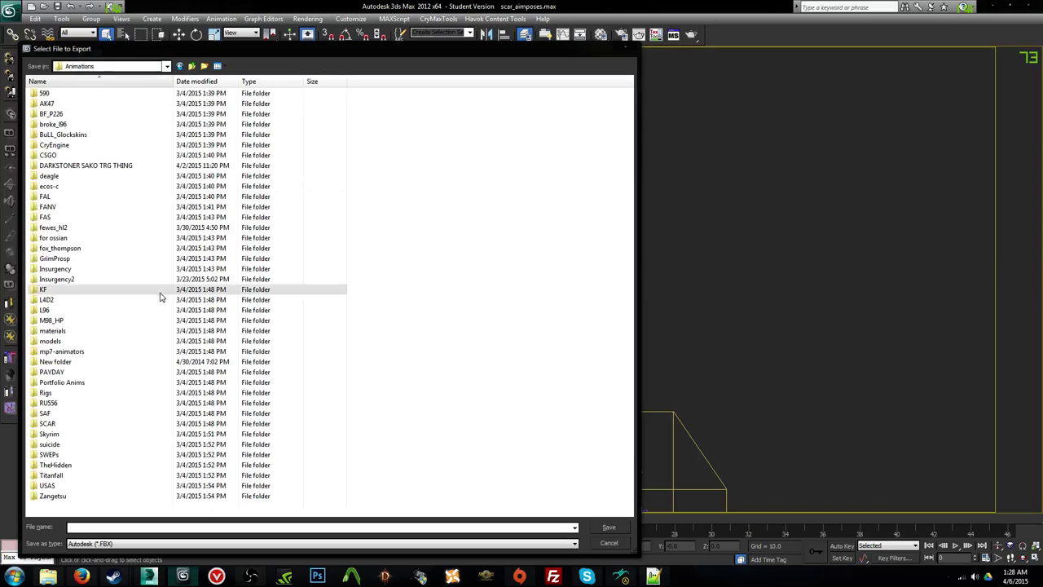
double_click(163, 283)
double_click(131, 468)
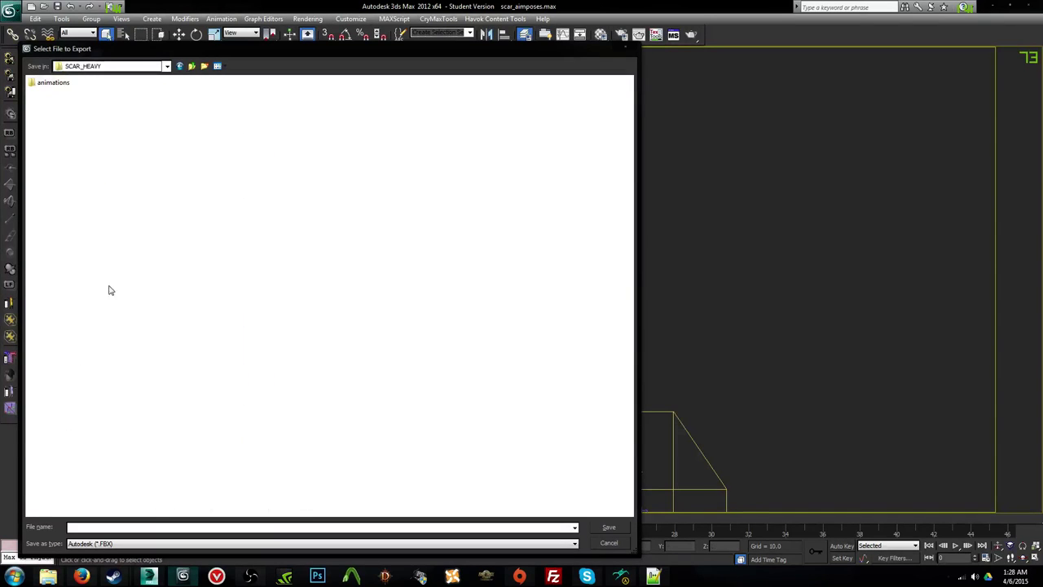
double_click(69, 85)
double_click(62, 92)
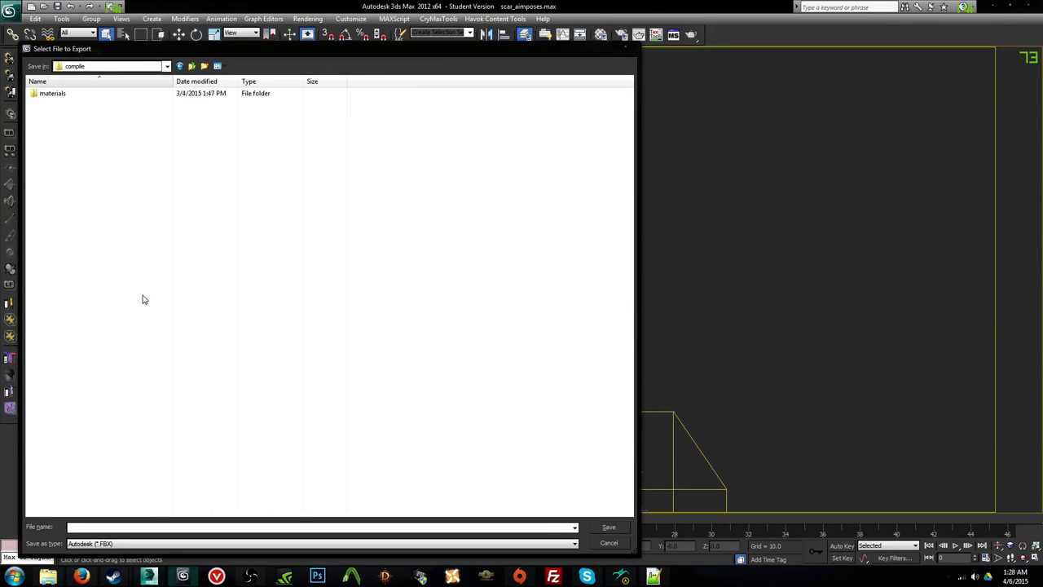
Step: Switch to Windows Explorer and delete the old SCAR SMD files, from SCAR_FIRE to SCAR_RELOAD, in the compile folder
left_click(47, 576)
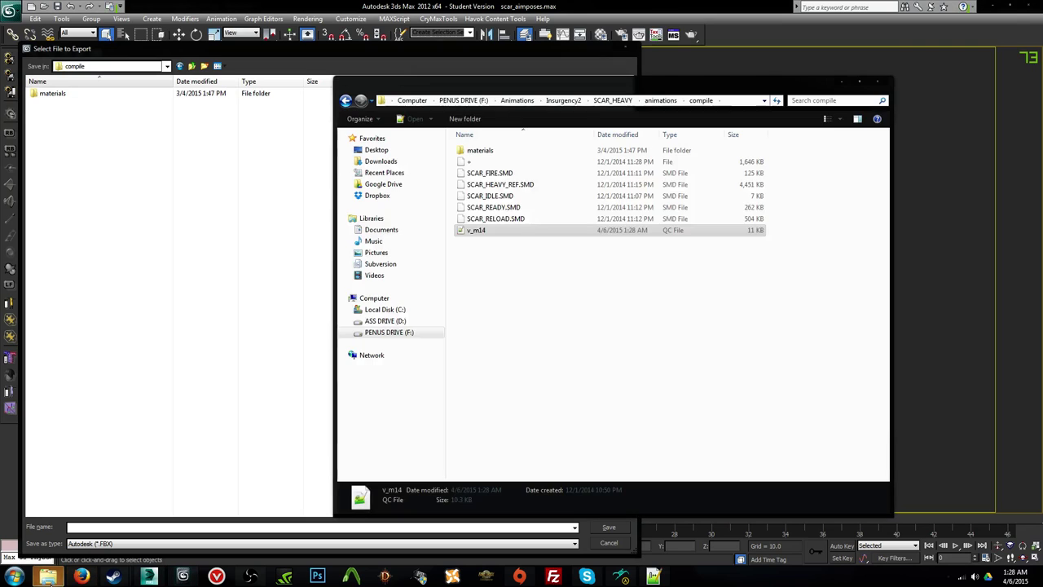
left_click(512, 175)
left_click(502, 219, "shift")
key("Delete")
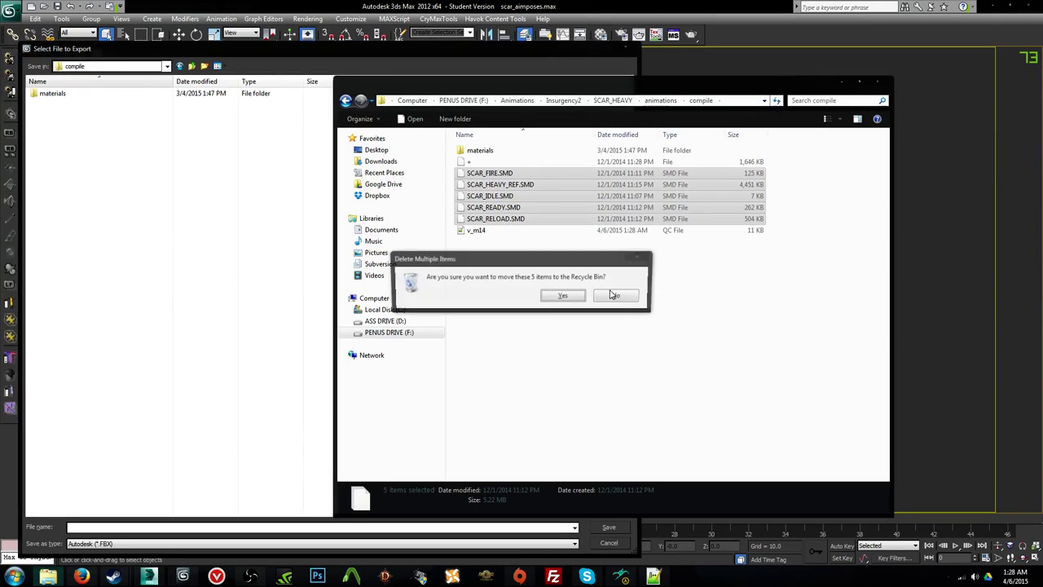
key("Return")
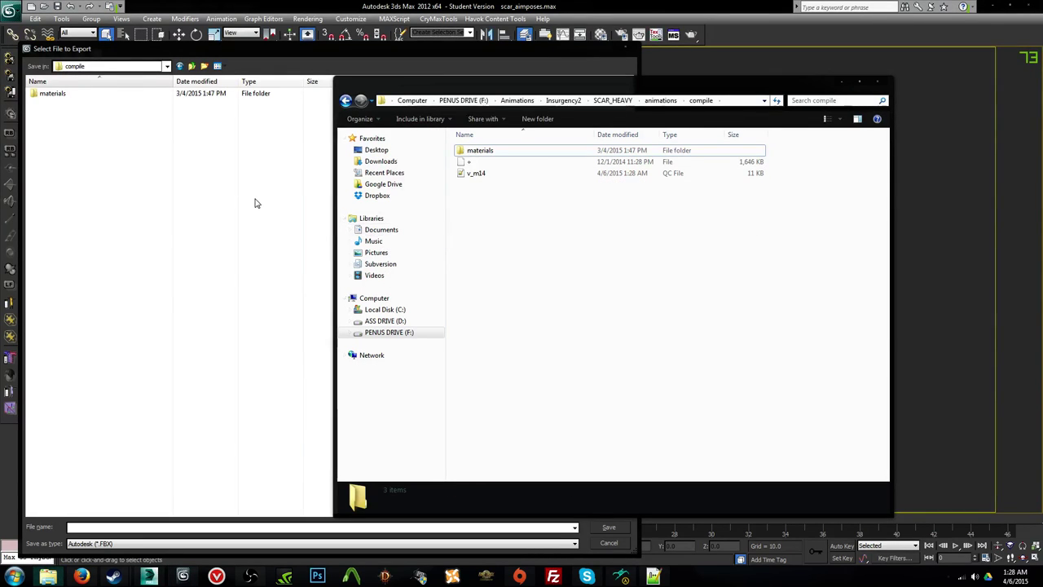
Step: Switch to Notepad++ and select the SMD name scar_delta_iron in the delta_iron sequence line of v_m14.qc
left_click(657, 578)
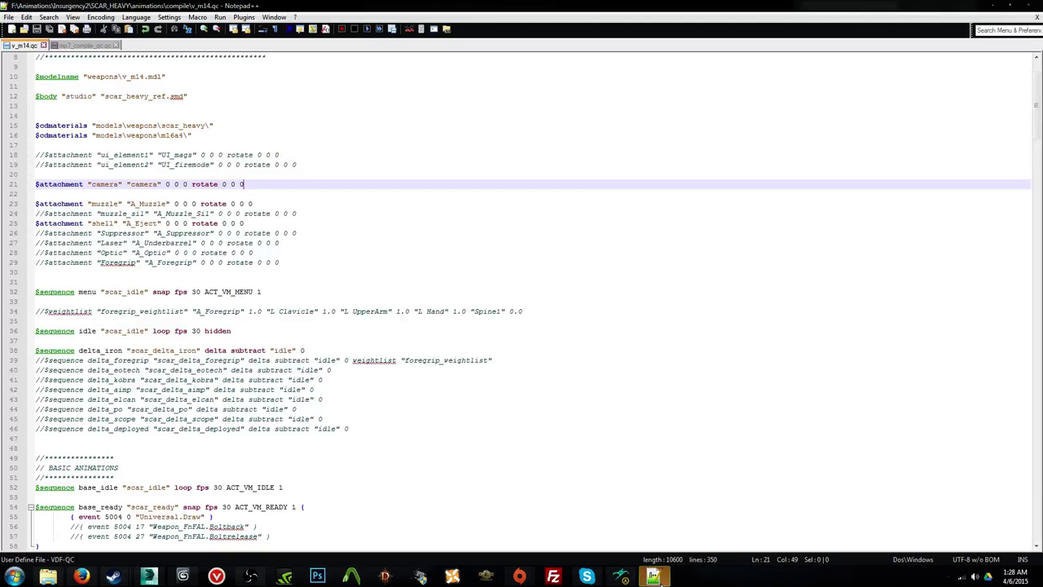
scroll(253, 366, "down", 7)
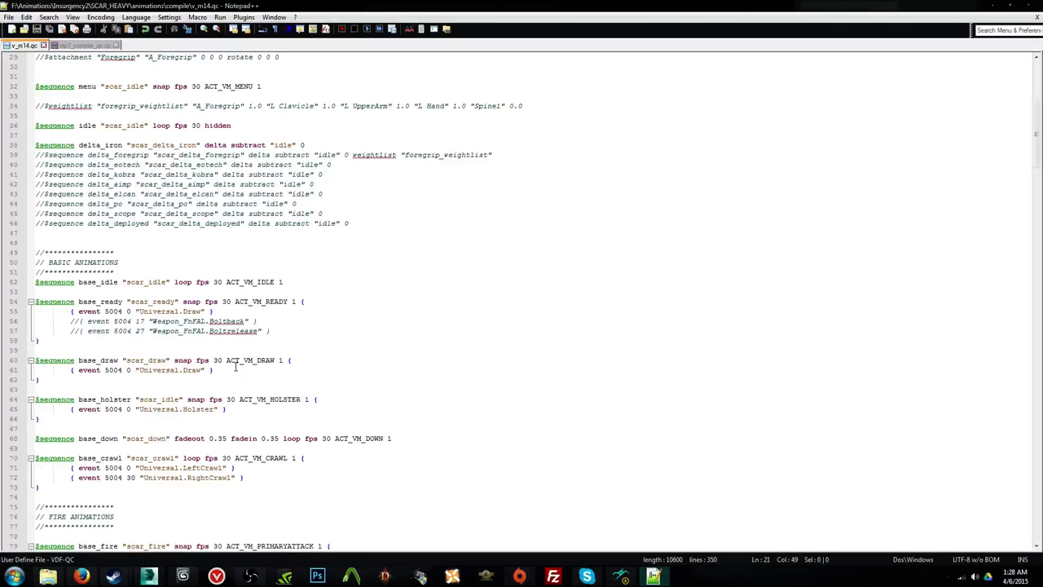
left_click_drag(130, 145, 186, 145)
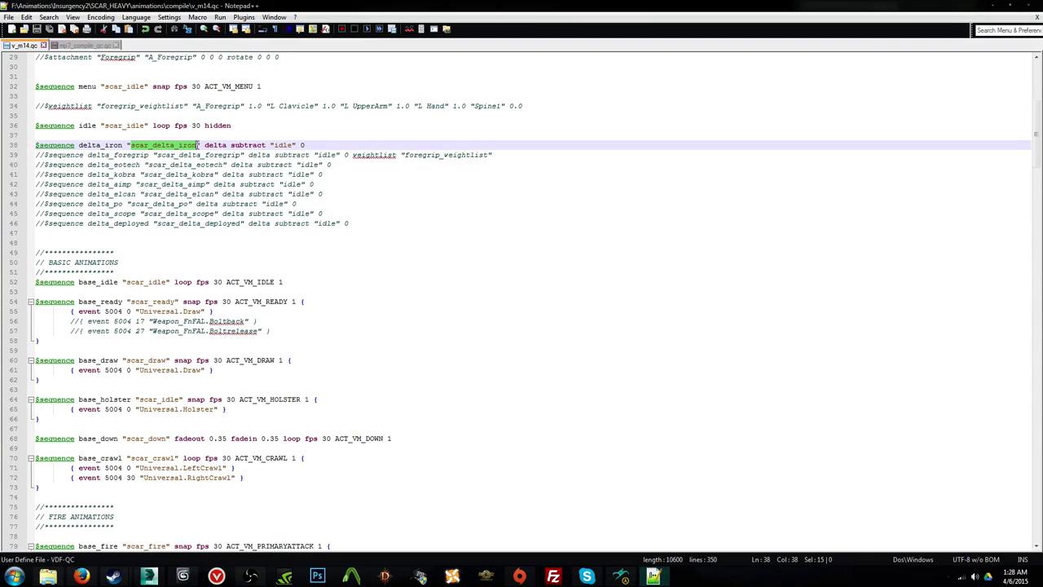
Step: Back in 3ds Max, export the aim pose as scar_delta_iron in Source SMD format, as a sequence with range 0 to 0
left_click(183, 576)
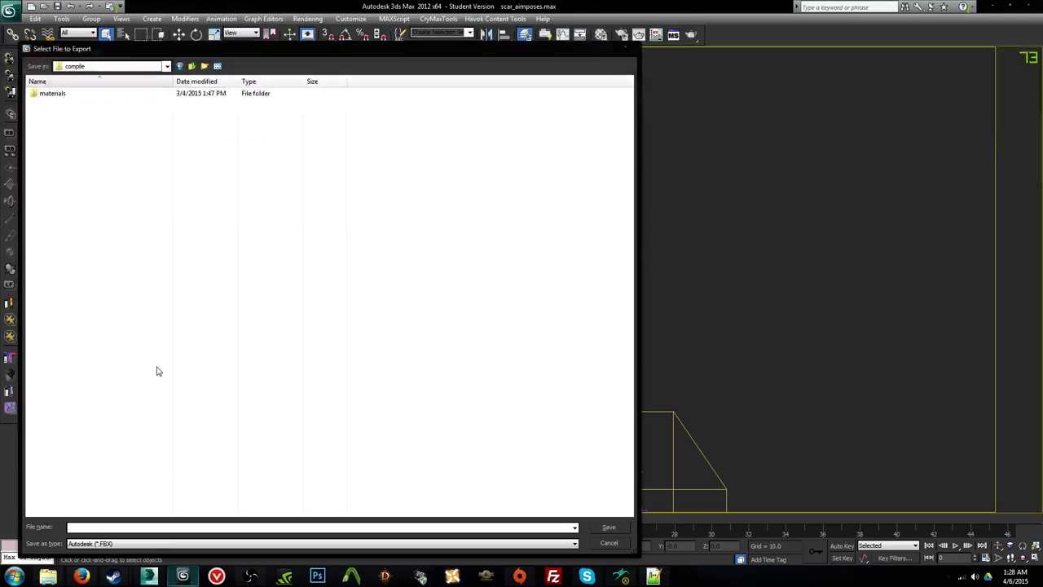
type("scar_delta_iron")
left_click(173, 543)
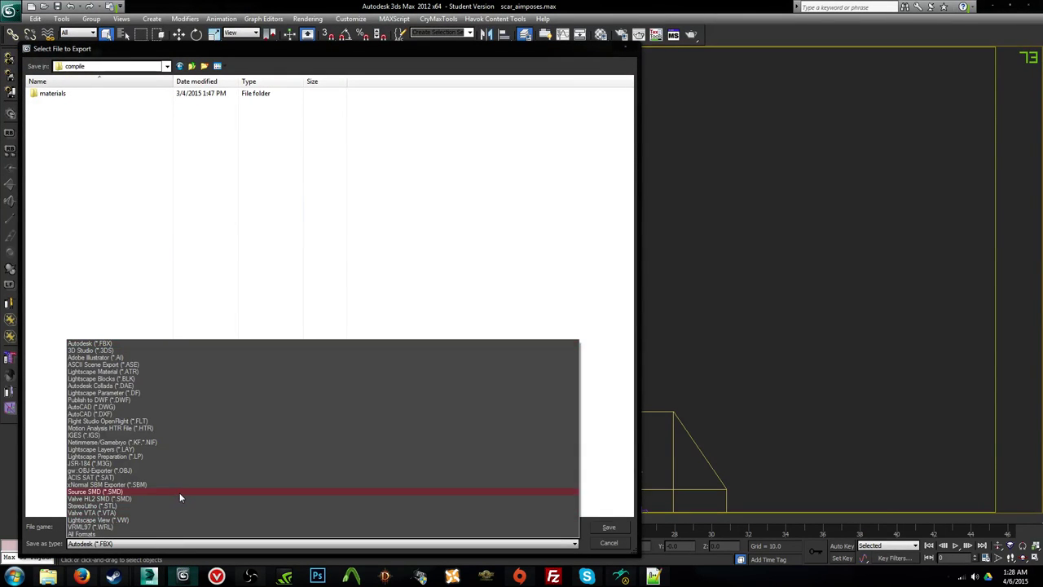
left_click(180, 492)
left_click(609, 527)
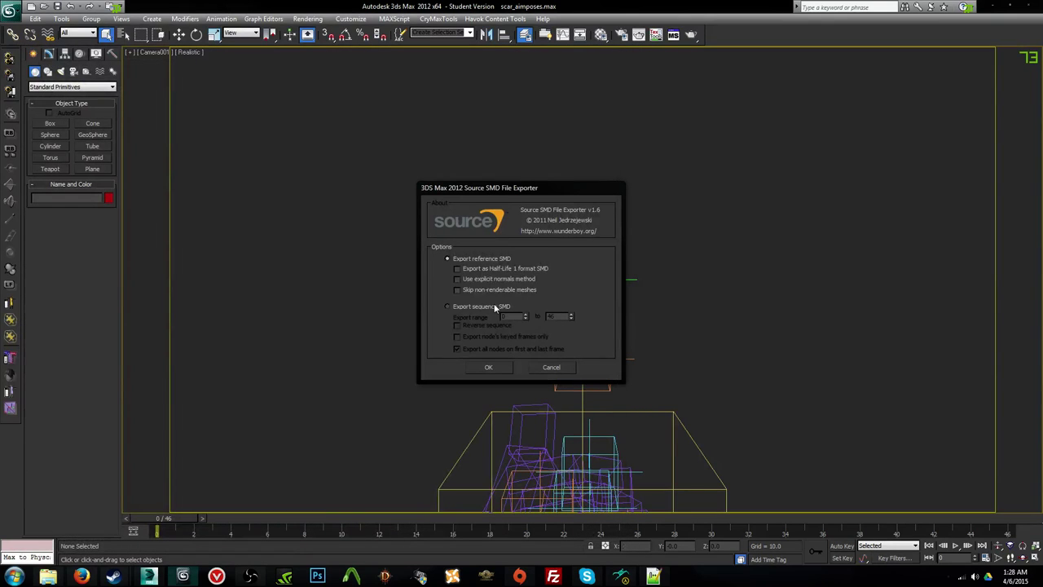
left_click(494, 305)
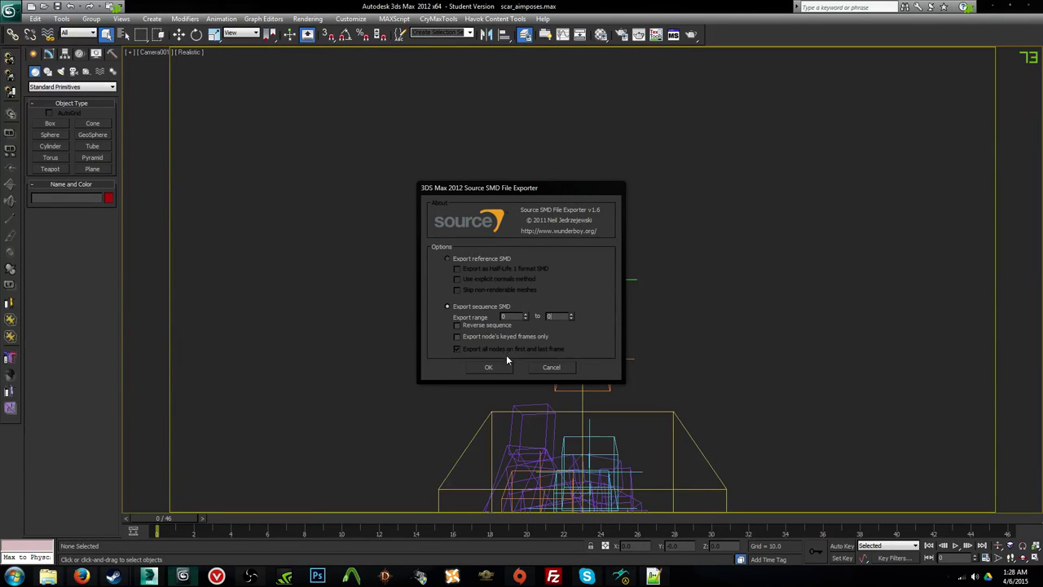
left_click(489, 366)
Step: Open scar_draw without saving the current scene, continue past the missing DLLs and external files, and hide its geometry
left_click(39, 6)
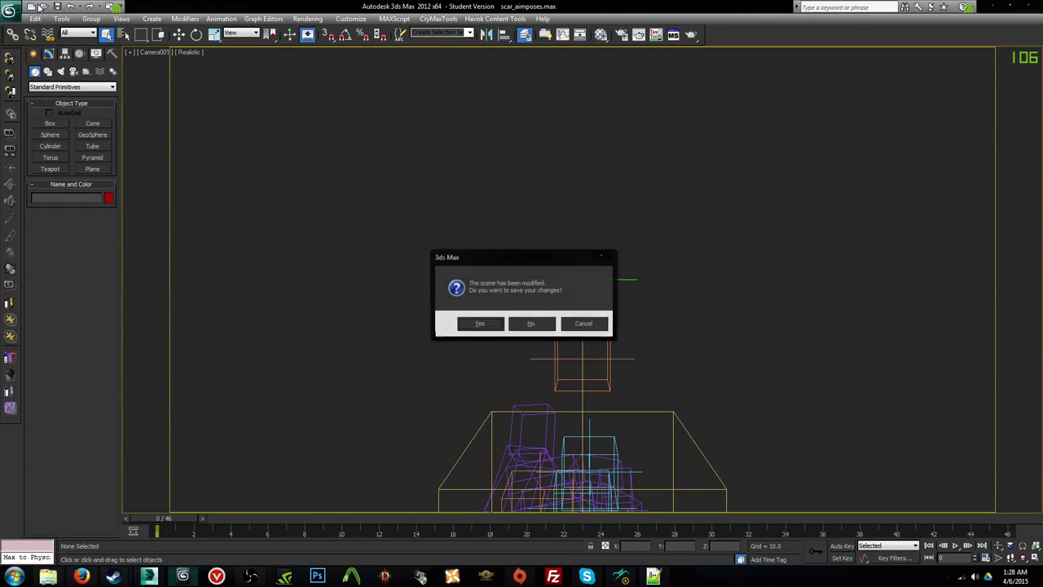
left_click(580, 323)
left_click(37, 7)
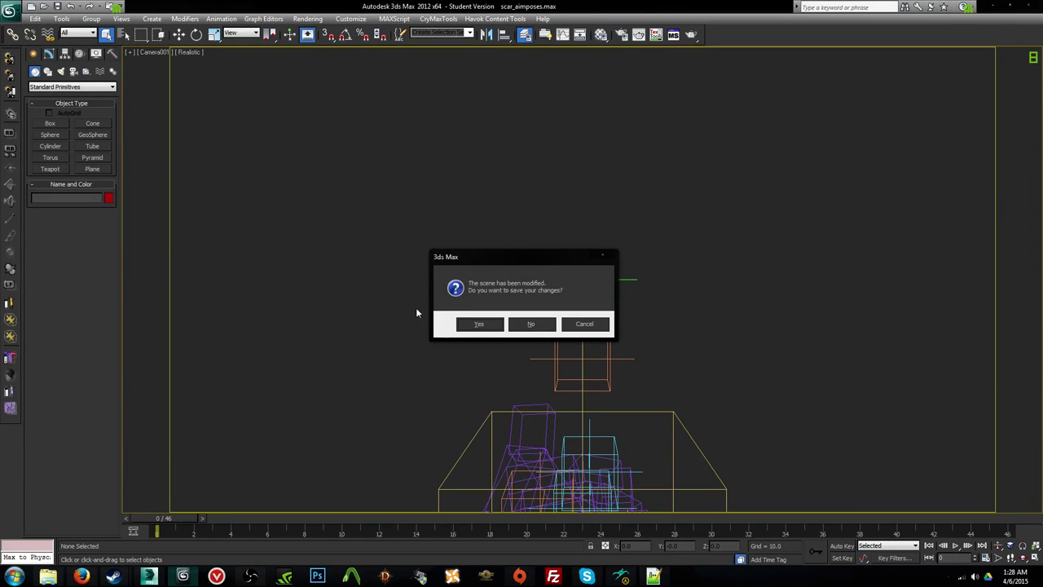
left_click(531, 323)
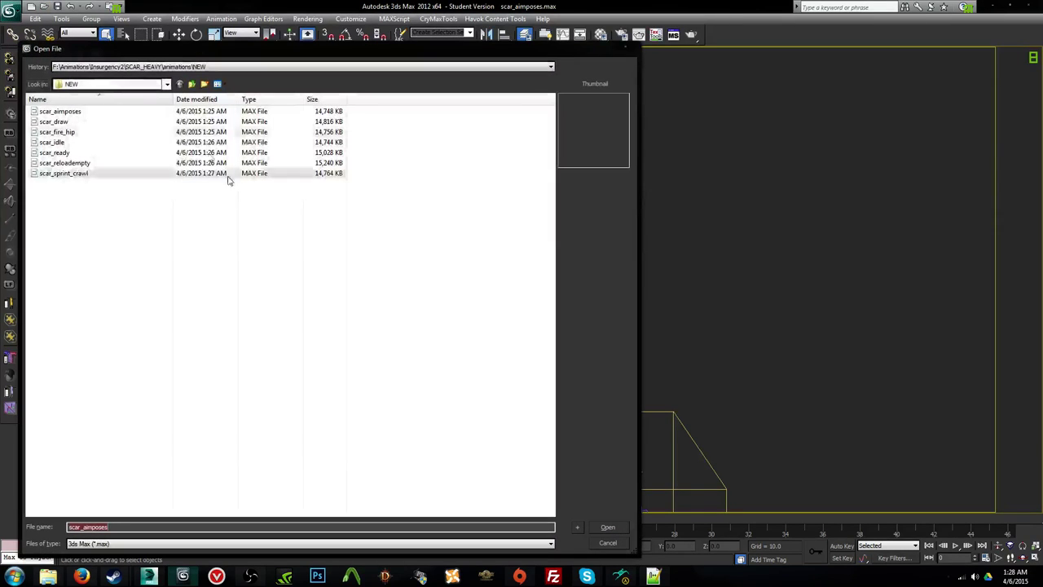
double_click(98, 122)
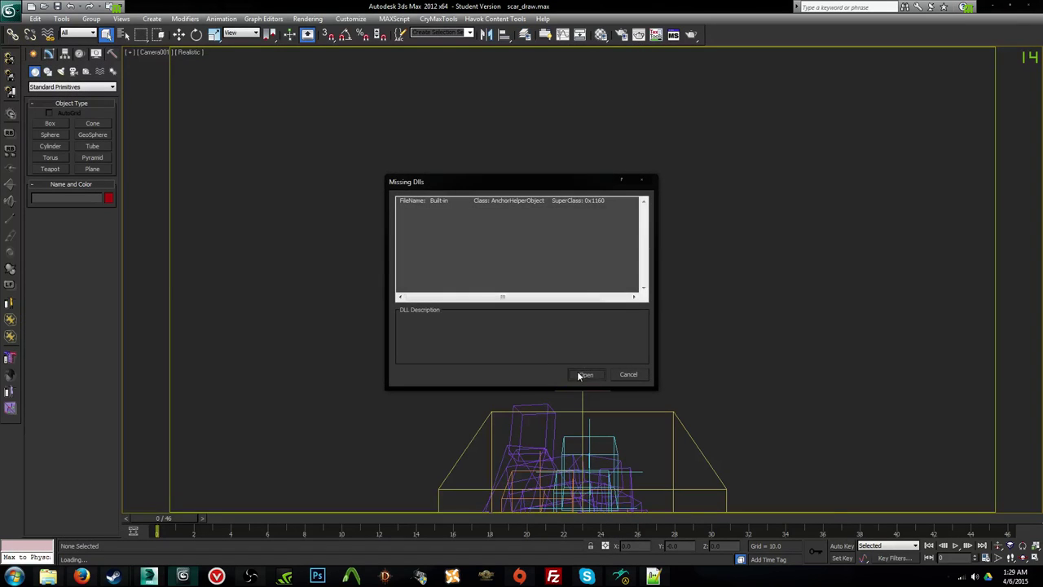
left_click(582, 375)
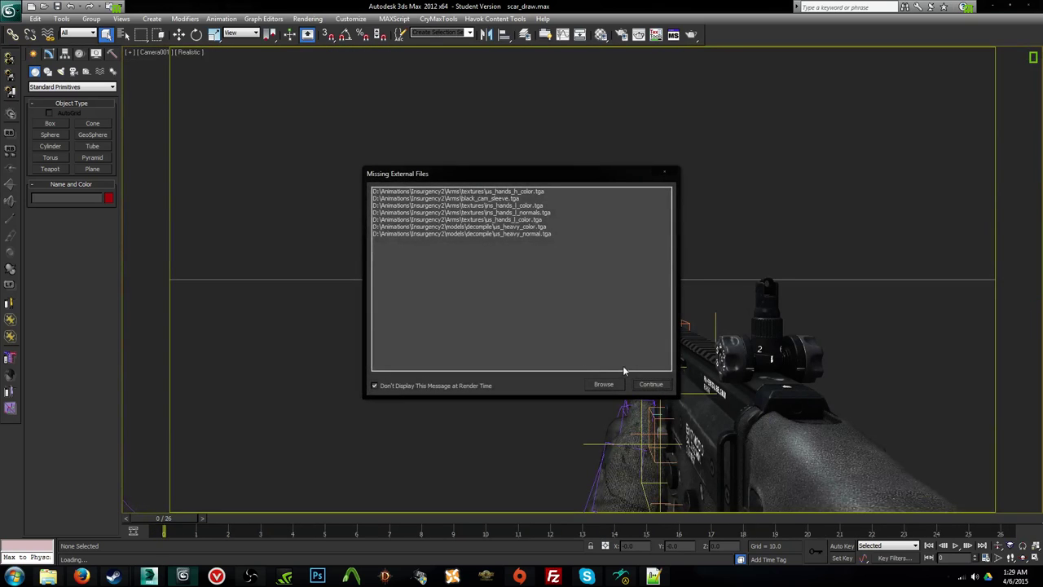
left_click(650, 384)
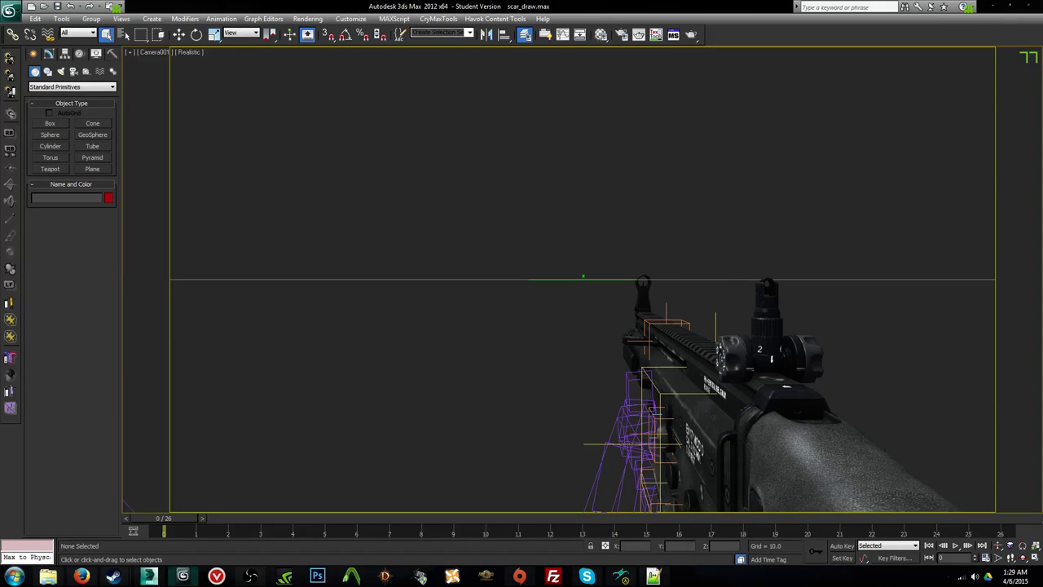
key("shift+g")
Step: Go to frame 26 and export the draw animation as scar_draw, a Source sequence SMD with range 1 to 26
left_click_drag(181, 523, 982, 470)
left_click(9, 11)
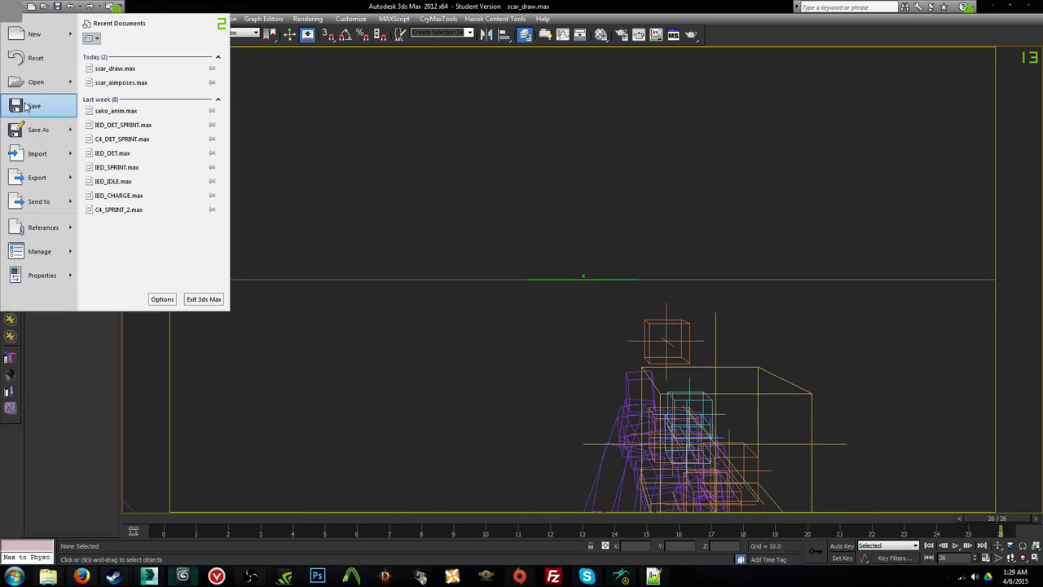
left_click(36, 174)
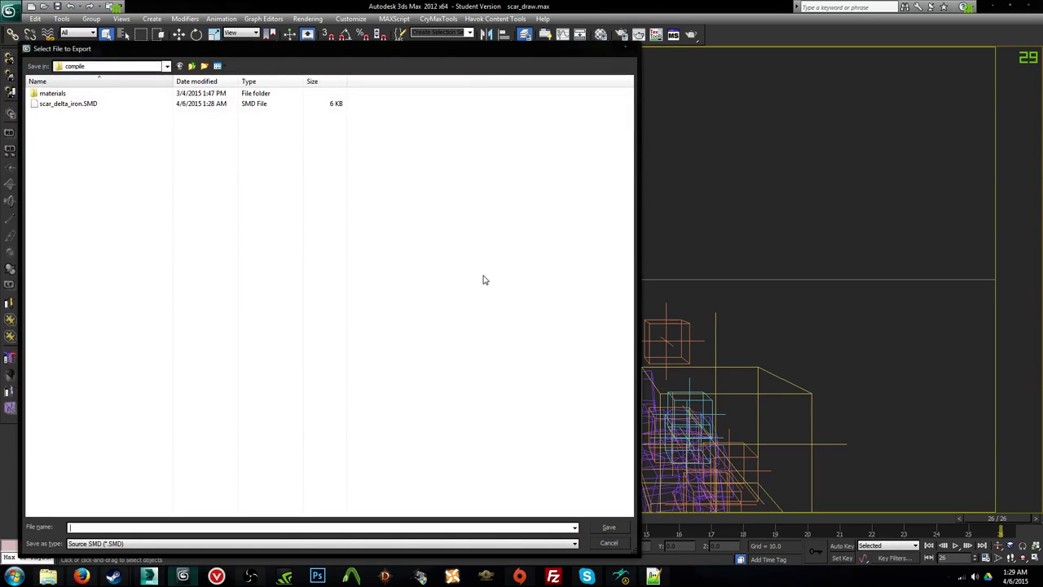
type("scar_draw")
key("Return")
left_click(473, 306)
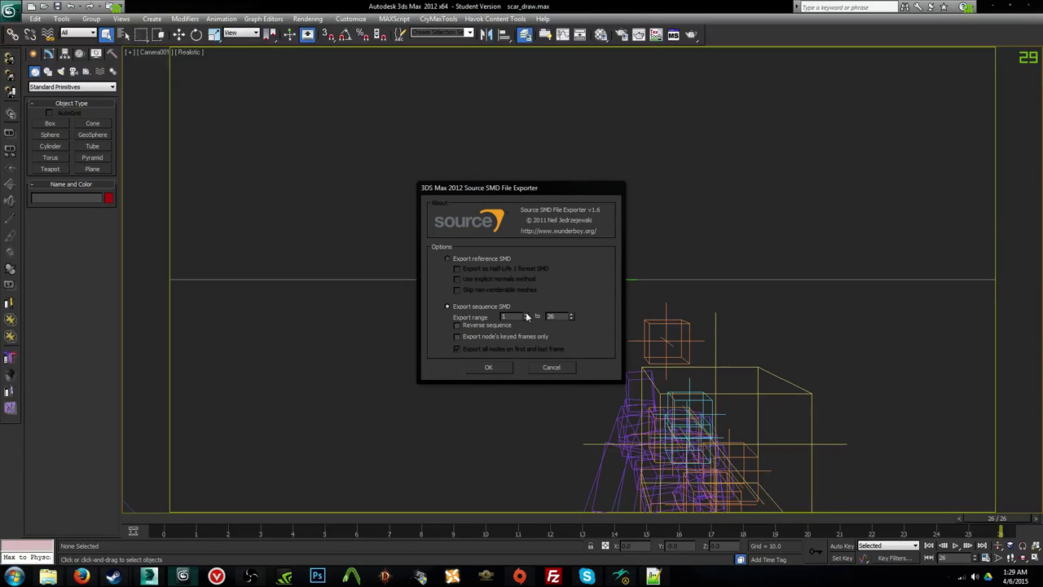
left_click(493, 367)
left_click(519, 371)
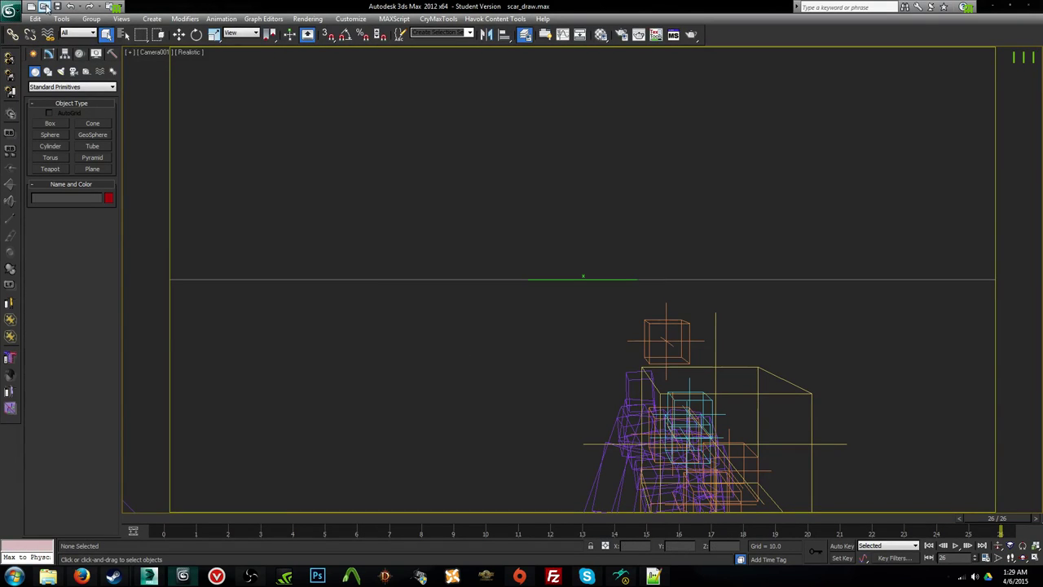
Step: Return to frame 0 of the draw scene and export it as a Source sequence SMD named scar_idle
left_click(41, 6)
left_click(584, 324)
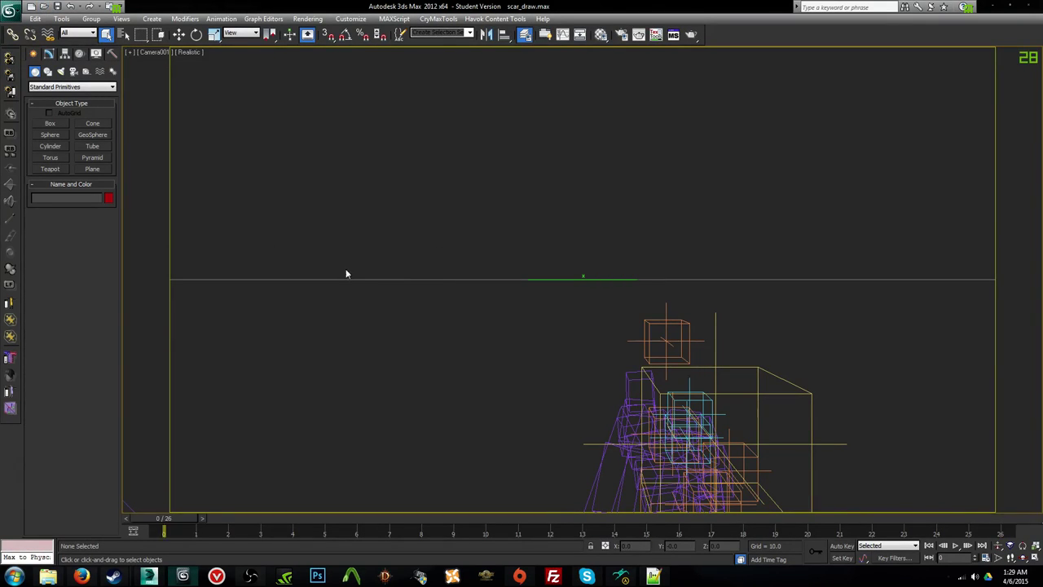
left_click(9, 11)
left_click(36, 177)
type("scar_idle")
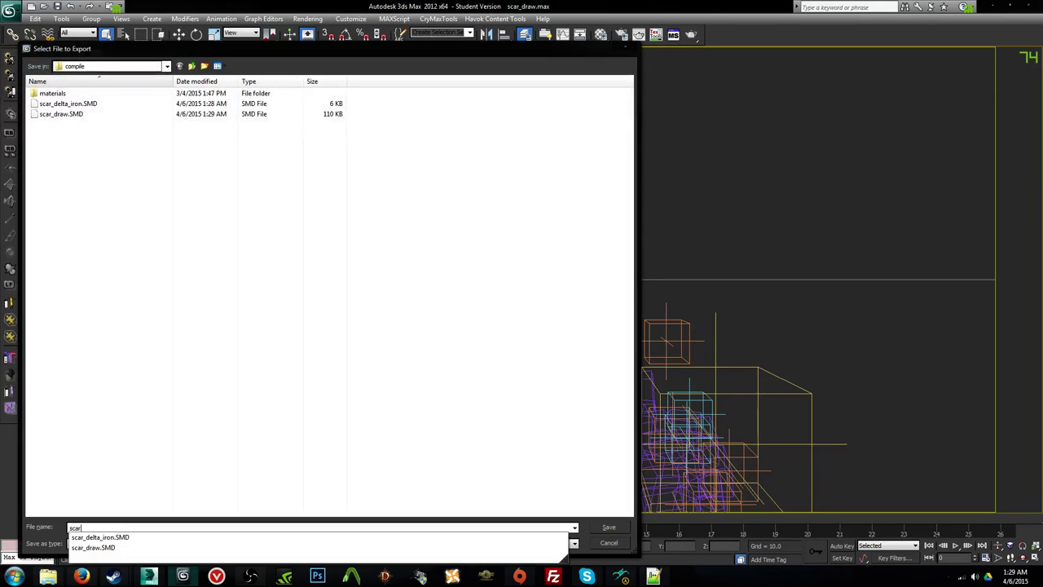
key("Return")
left_click(481, 306)
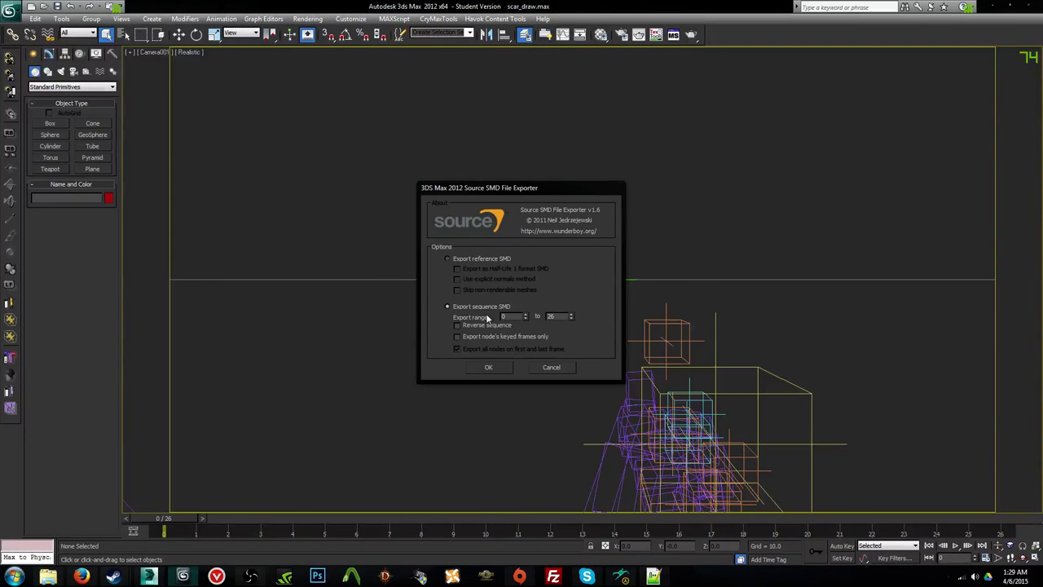
left_click(508, 366)
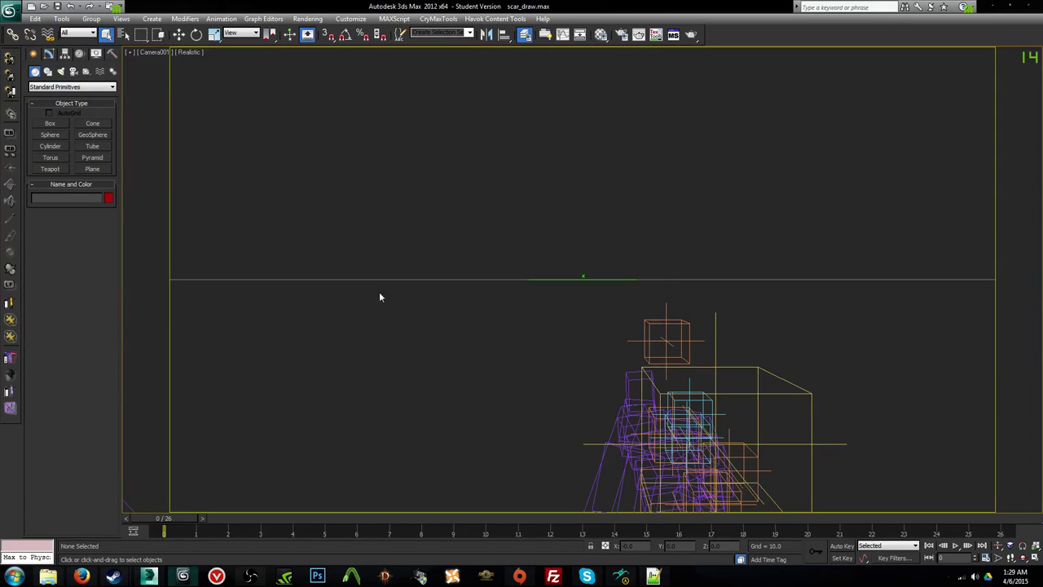
Step: Open scar_fire_hip without saving the draw scene, continue past the missing DLLs and external files, and hide its geometry
left_click(44, 7)
left_click(514, 323)
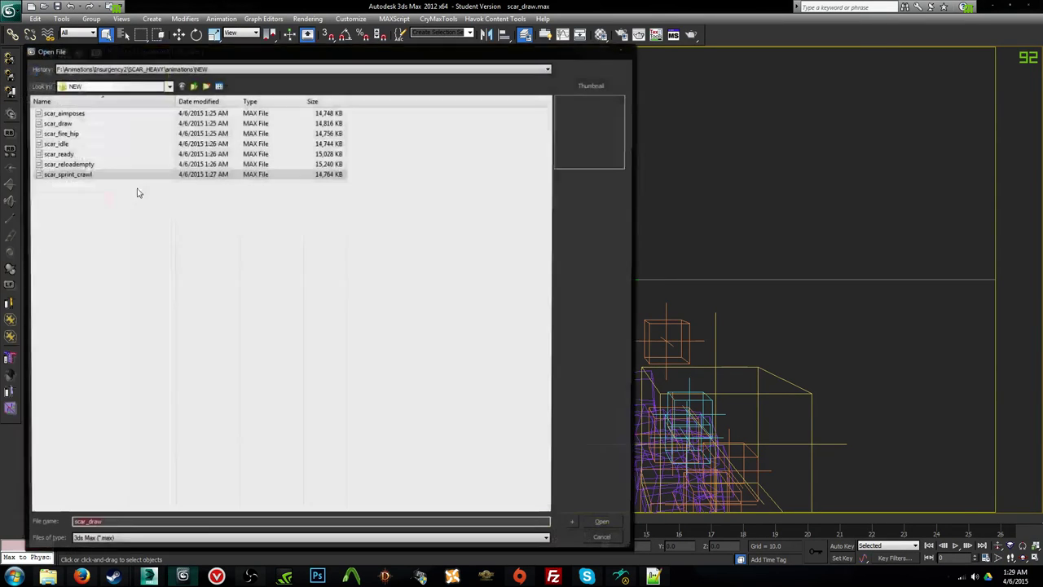
double_click(61, 134)
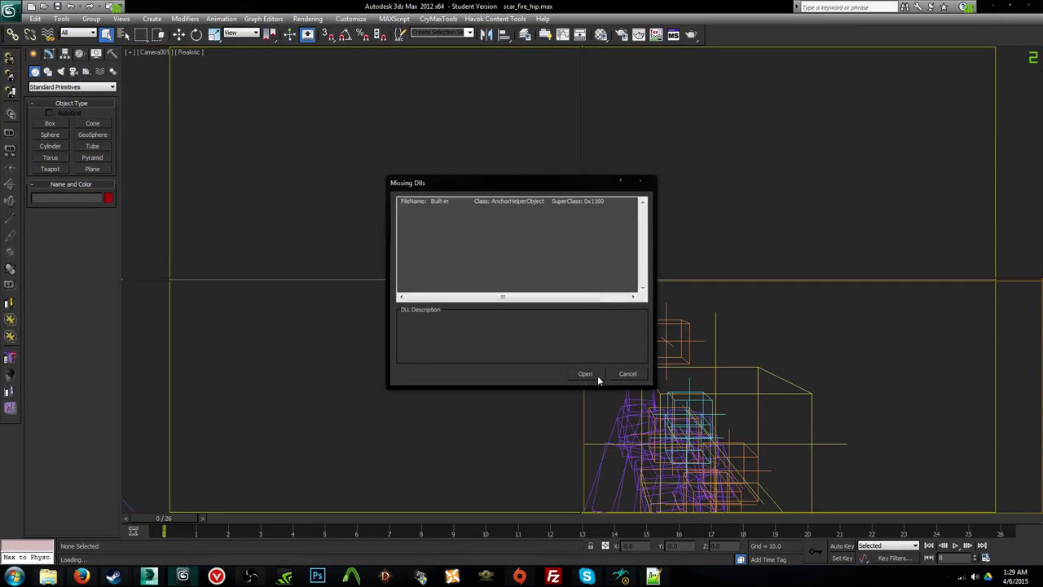
left_click(598, 375)
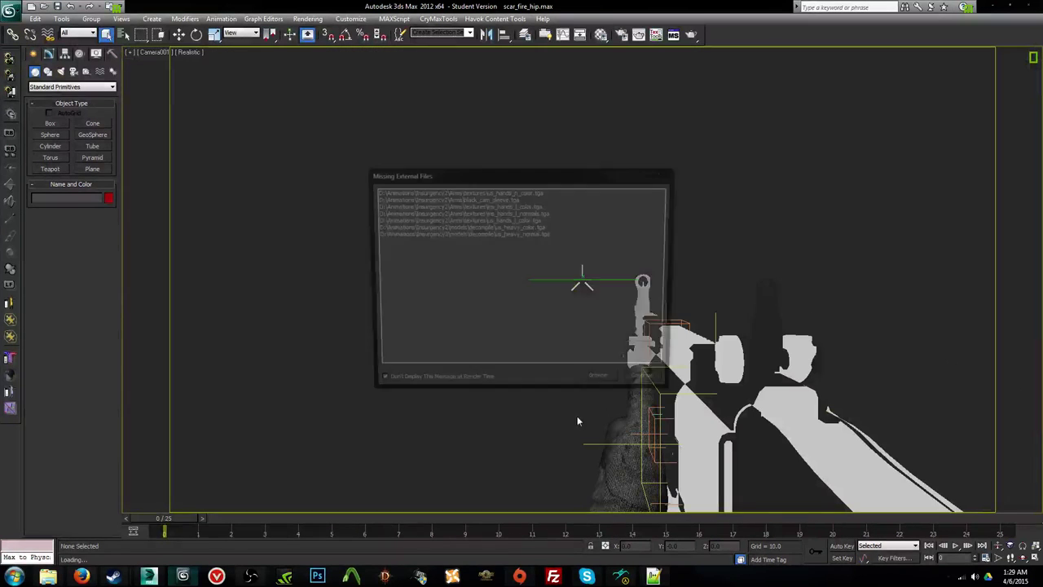
left_click(662, 384)
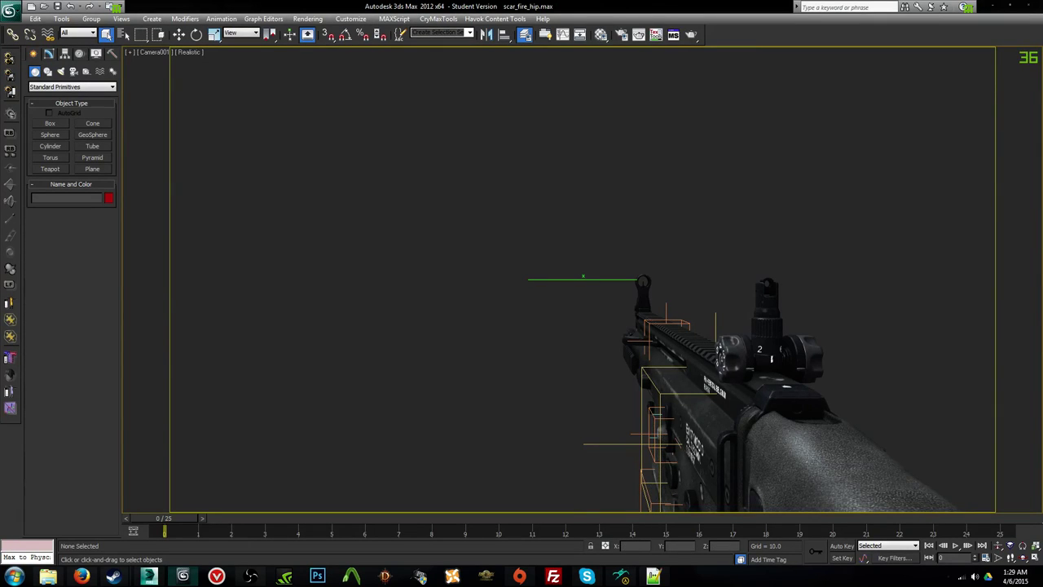
key("shift+g")
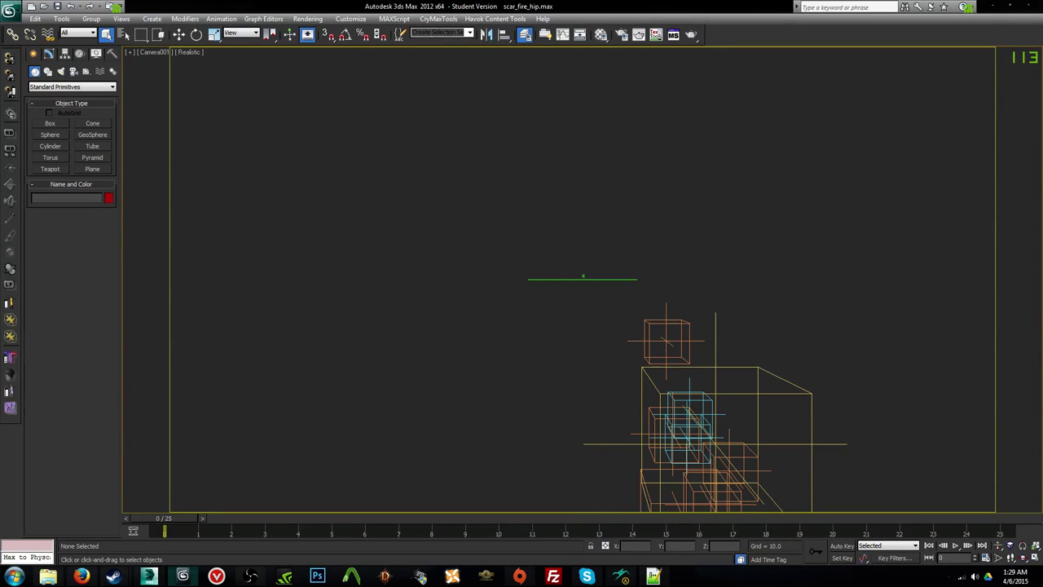
Step: Hide the scene geometry, go to frame 25 of the fire animation and check the rig from the left side
key("shift+g")
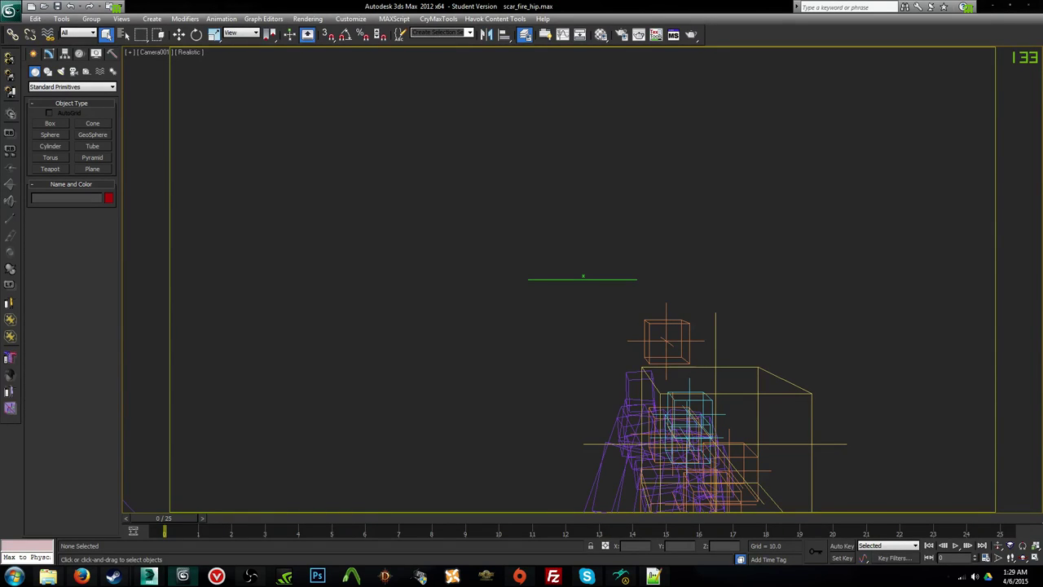
left_click_drag(192, 519, 1010, 515)
key("l")
scroll(699, 361, "up", 3)
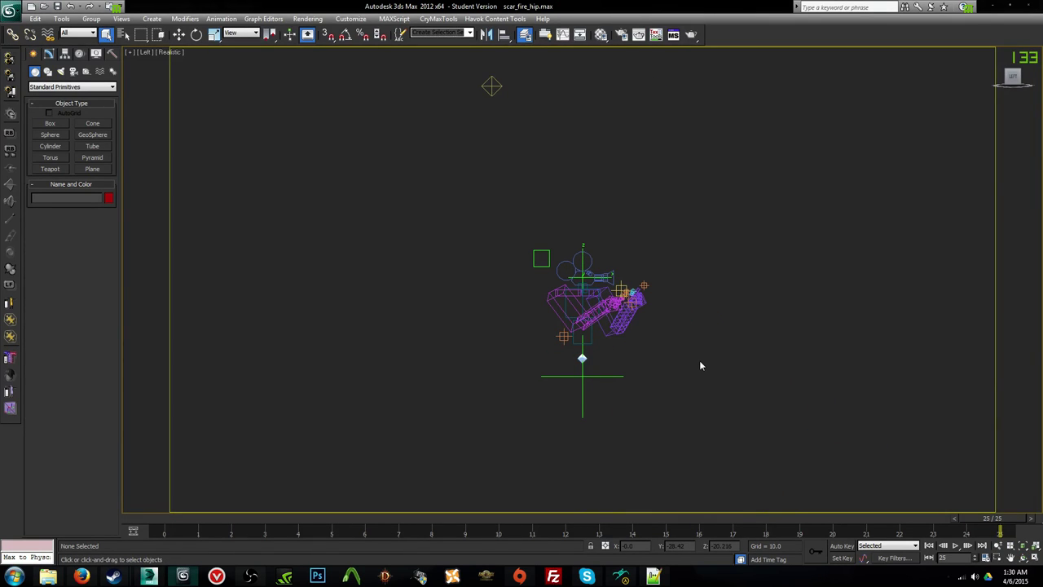
scroll(700, 365, "up", 3)
Step: Export the fire animation into the compile folder as a Source sequence SMD named scar_fire
left_click(13, 11)
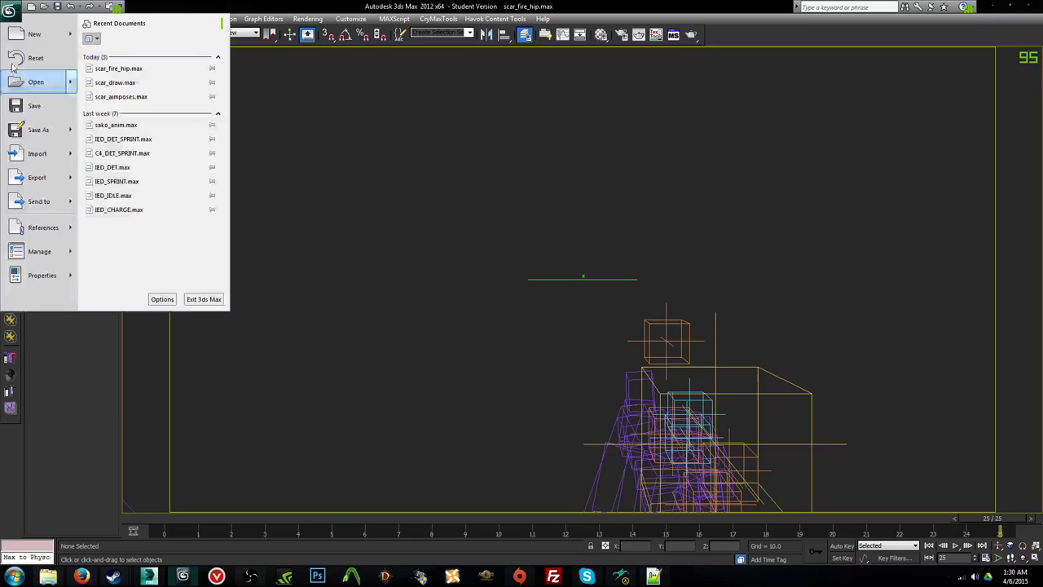
left_click(38, 181)
type("scar_fi")
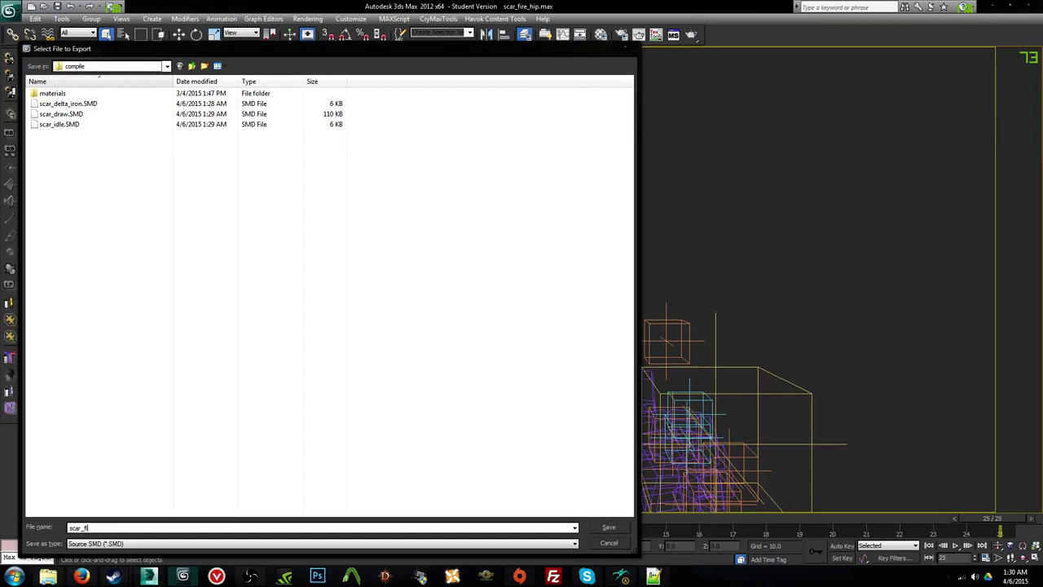
key("Return")
left_click(493, 306)
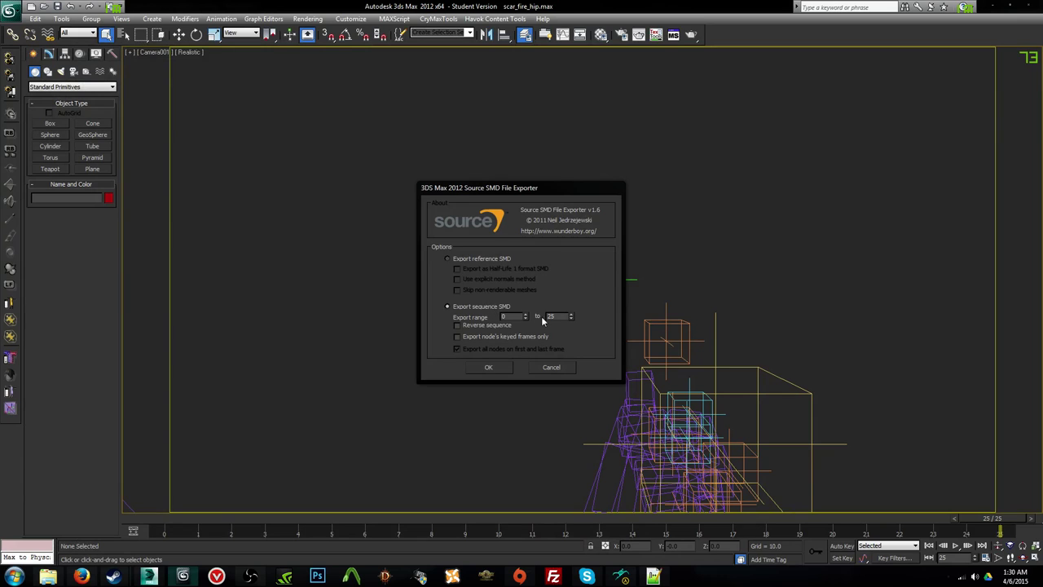
left_click(510, 366)
left_click(524, 369)
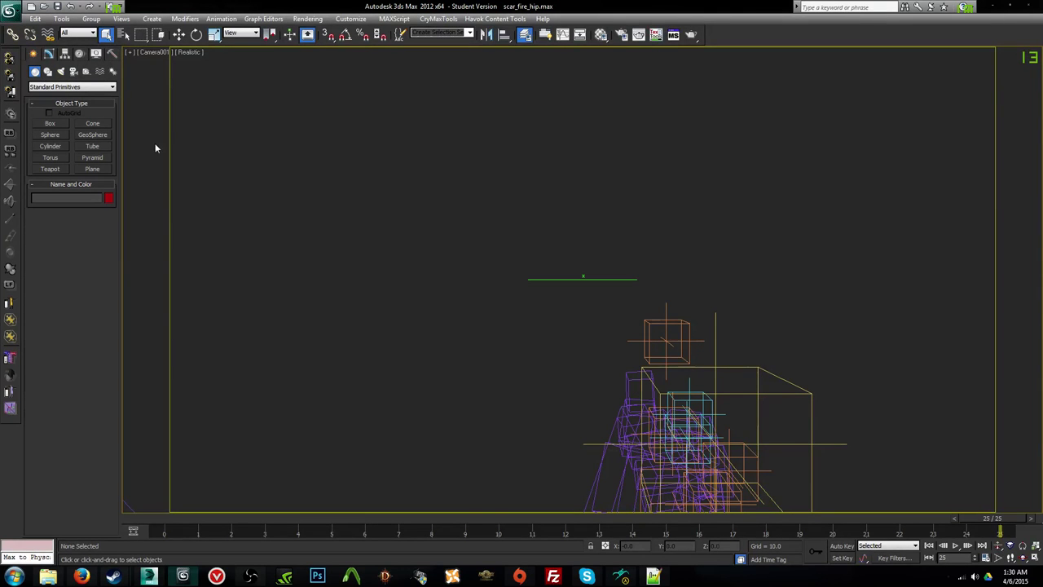
Step: Open scar_ready without saving the fire scene, continue past the missing DLLs and external files, and hide its geometry
left_click(43, 6)
left_click(528, 324)
left_click(60, 153)
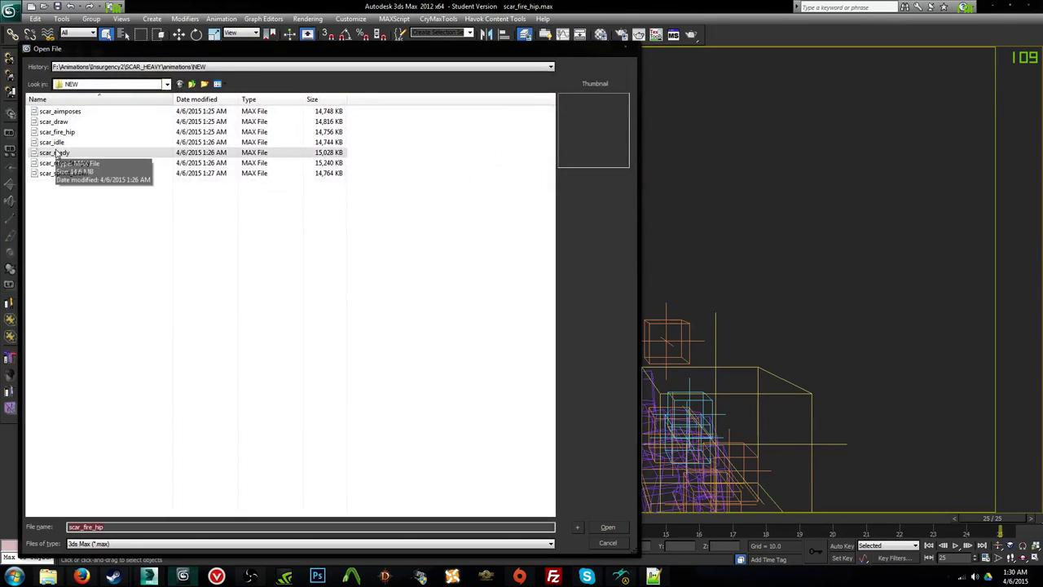
double_click(59, 153)
left_click(584, 373)
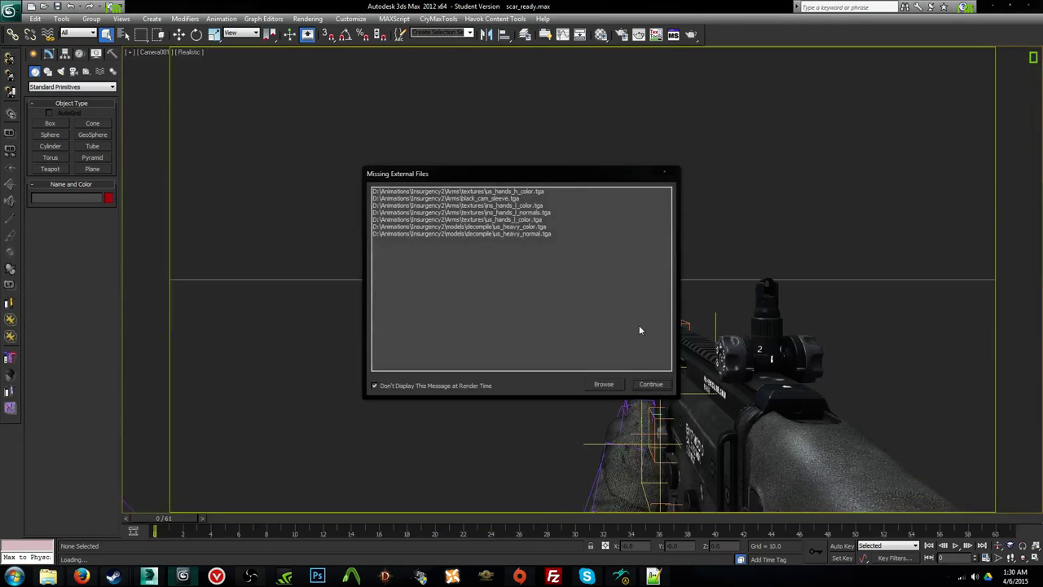
left_click(657, 383)
left_click(526, 34)
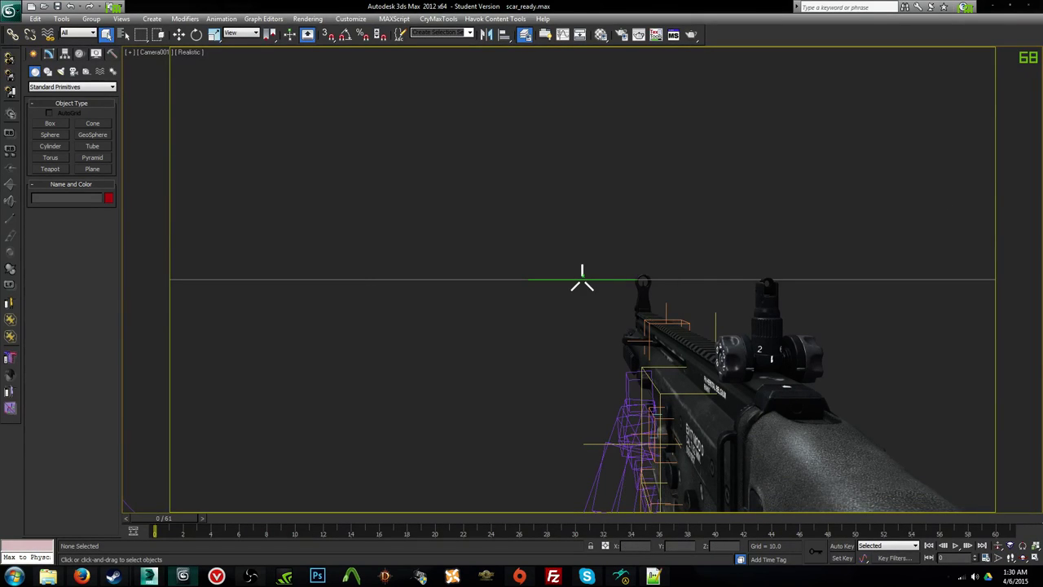
key("shift+g")
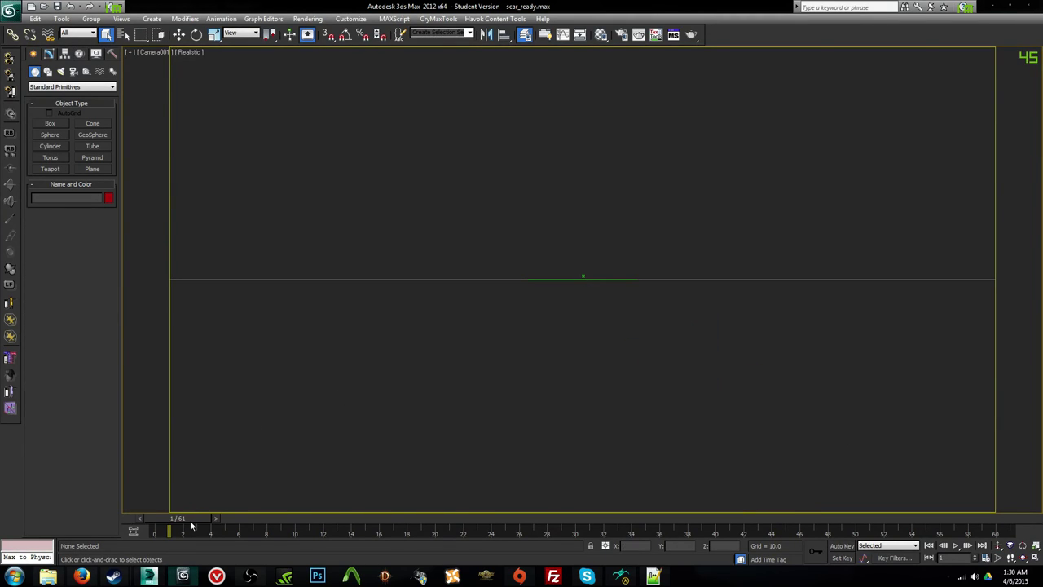
Step: Go to frame 61 and export the ready animation as a Source sequence SMD named scar_ready
left_click_drag(190, 521, 990, 515)
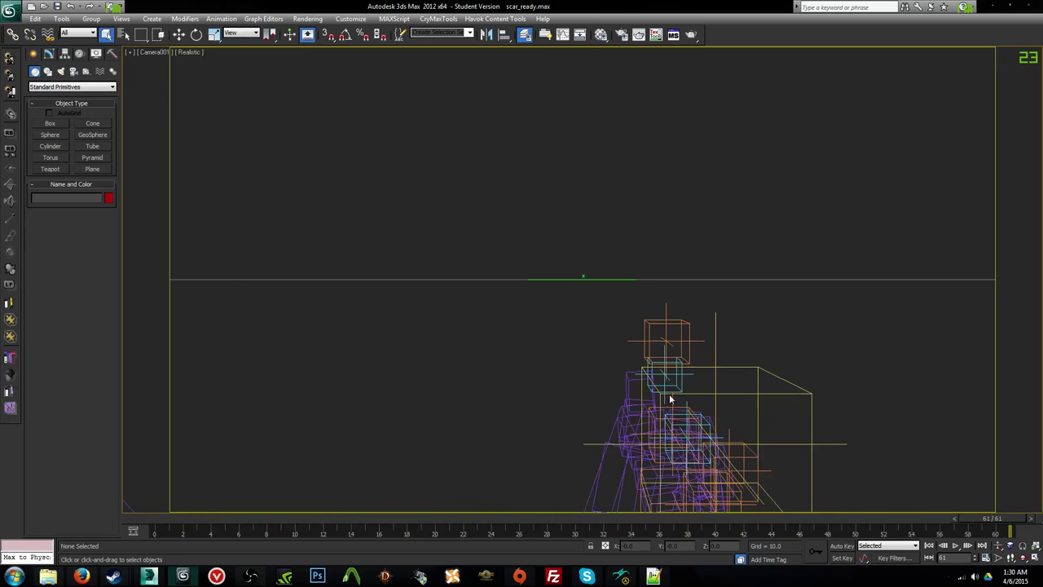
left_click(10, 11)
left_click(32, 174)
type("sc")
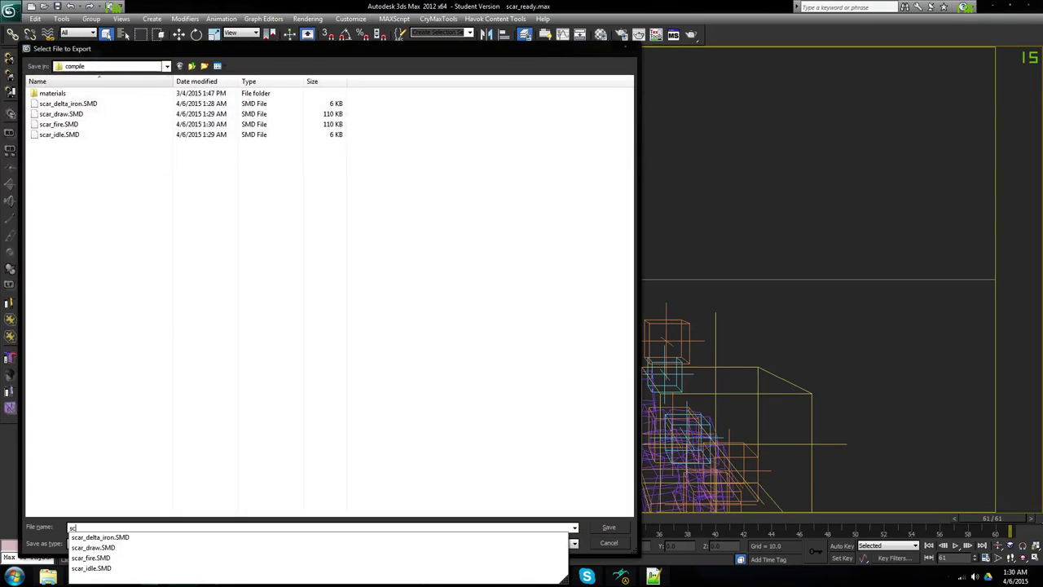
type("ar_reload")
key("Return")
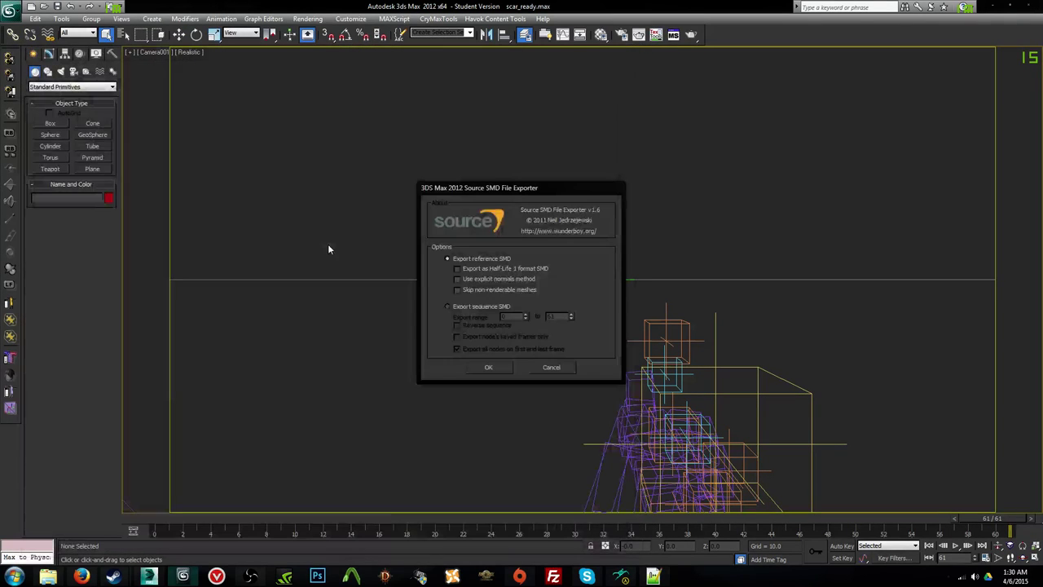
left_click(467, 307)
left_click(489, 367)
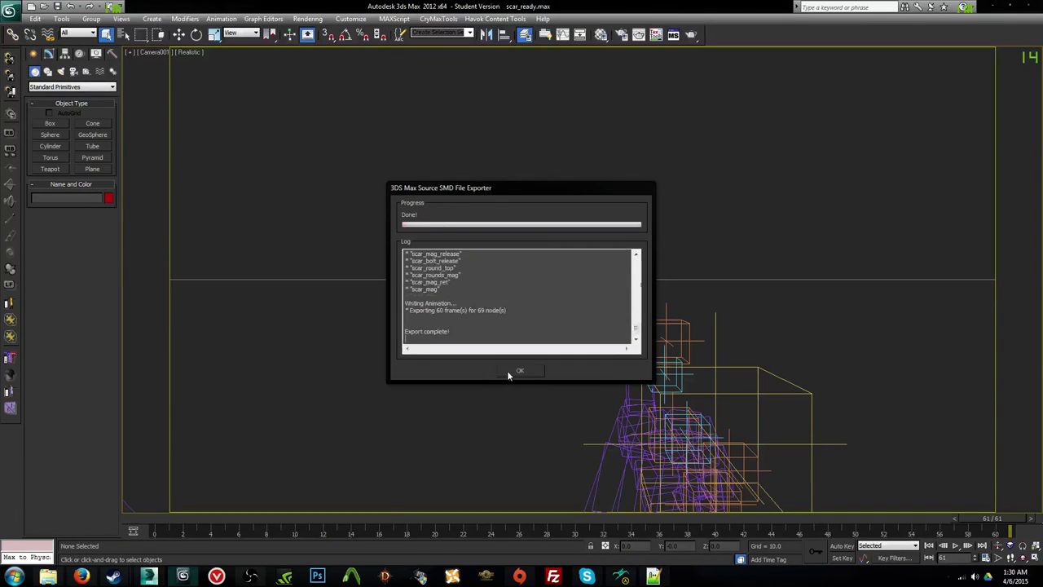
Step: Open scar_reloadempty without saving the ready scene, continuing past the missing DLLs and external files
left_click(46, 7)
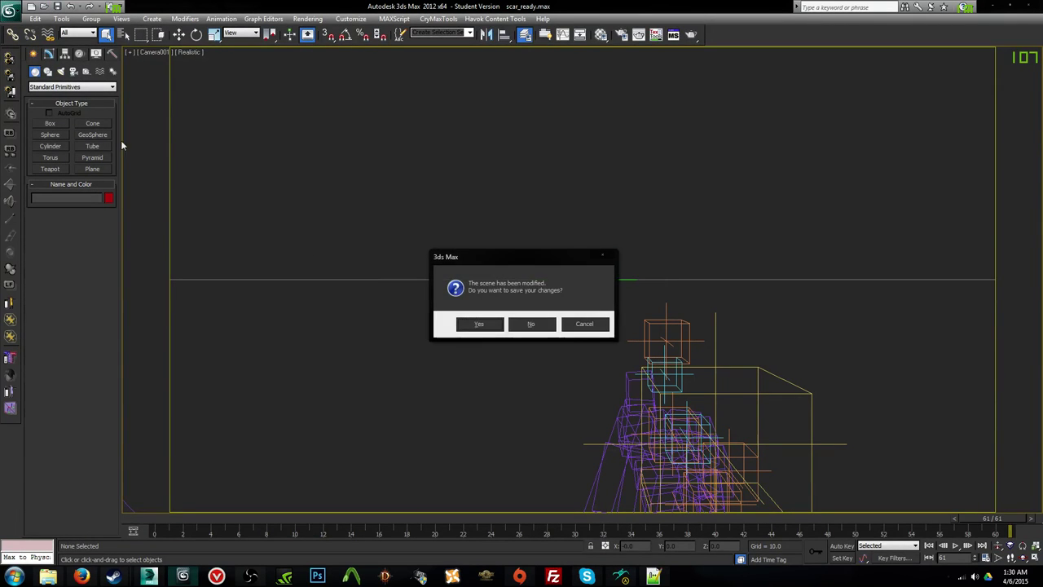
left_click(541, 326)
double_click(72, 164)
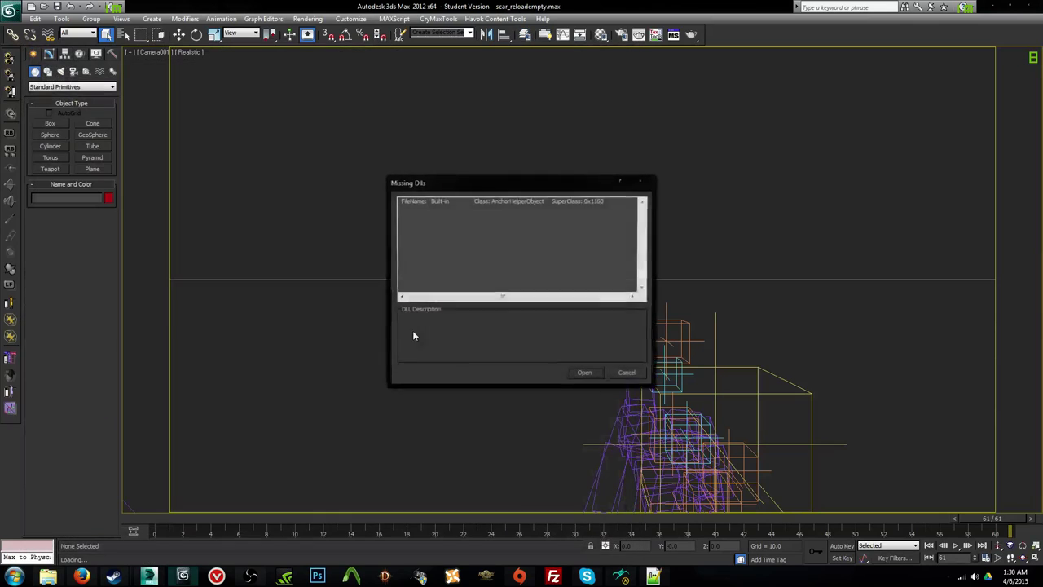
left_click(586, 375)
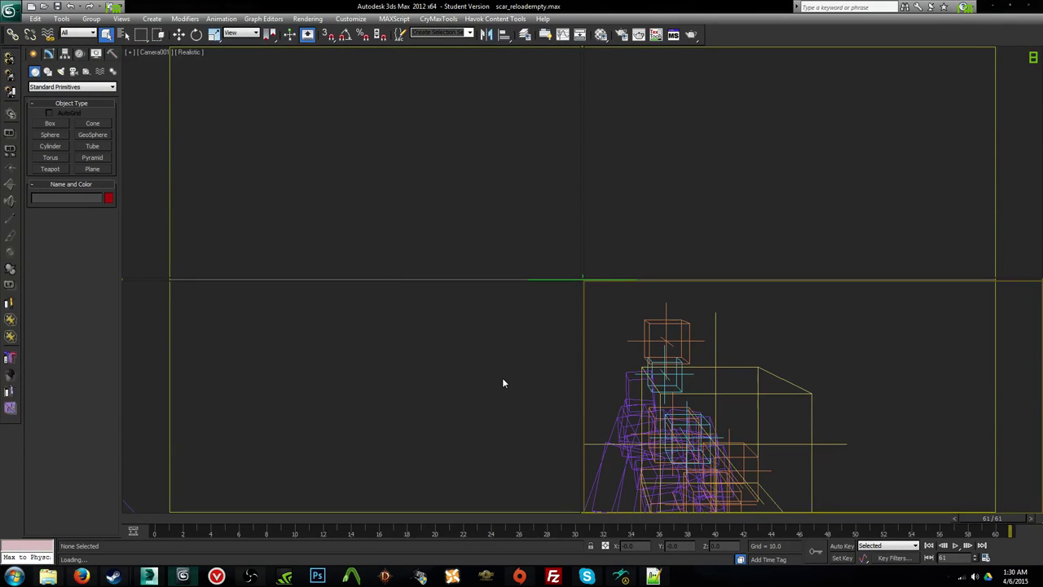
left_click(644, 382)
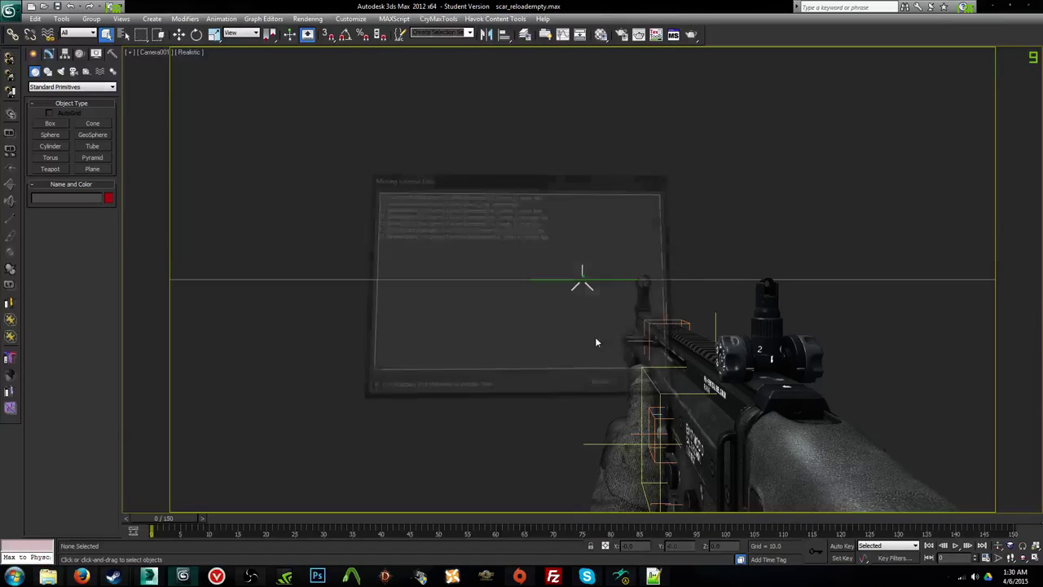
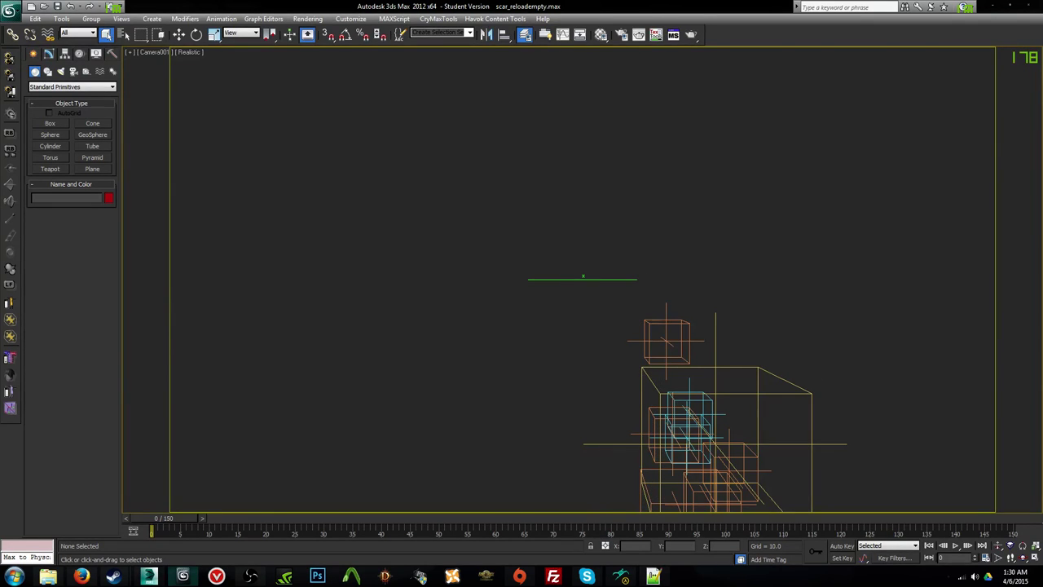
Step: Go to frame 150 and export the empty reload animation as a Source sequence SMD named scar_reload_empty
left_click_drag(151, 530, 1009, 479)
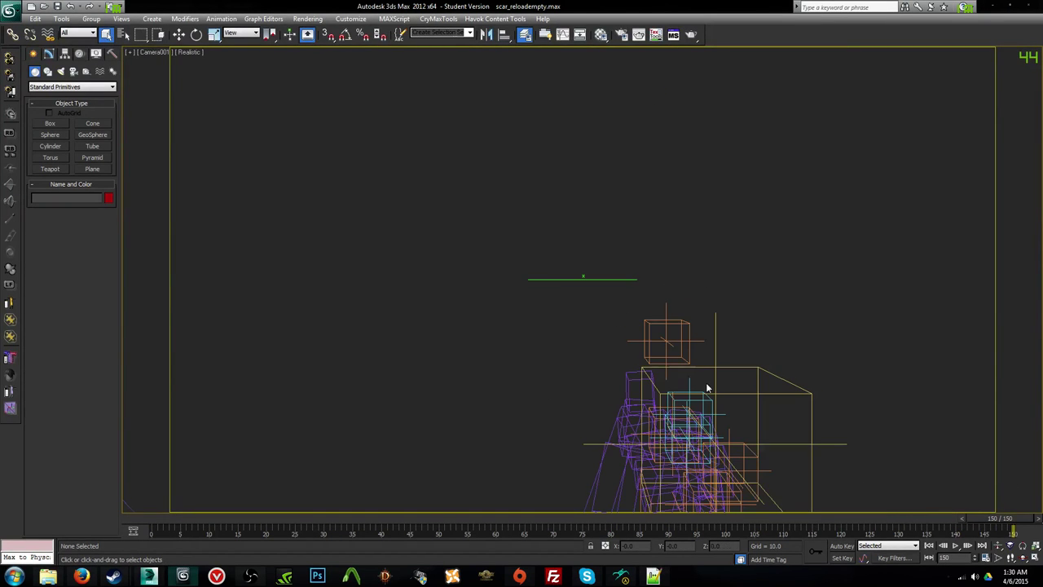
left_click(9, 8)
left_click(30, 181)
type("sca")
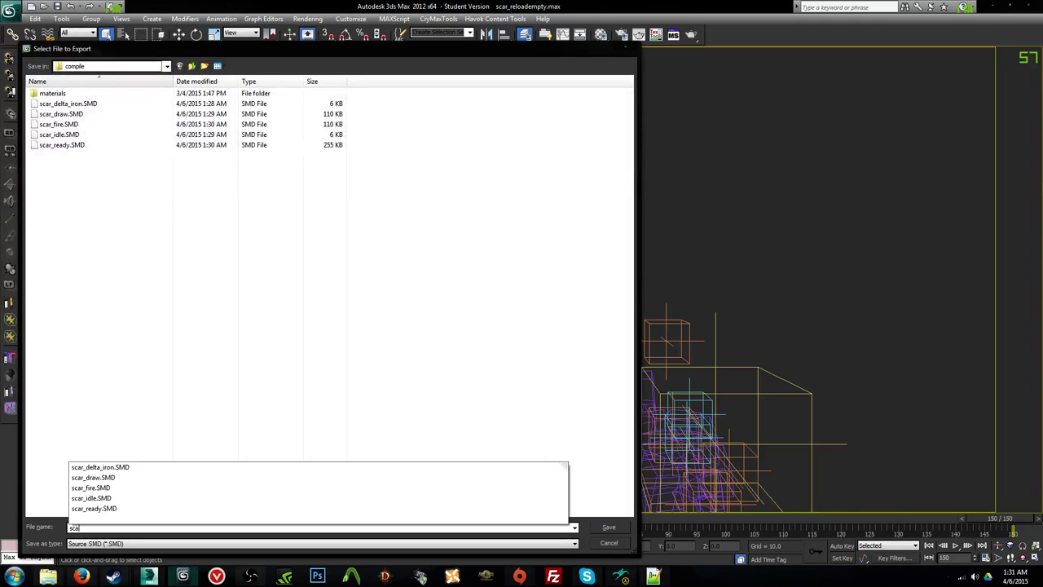
type("r_reload_empt")
key("Return")
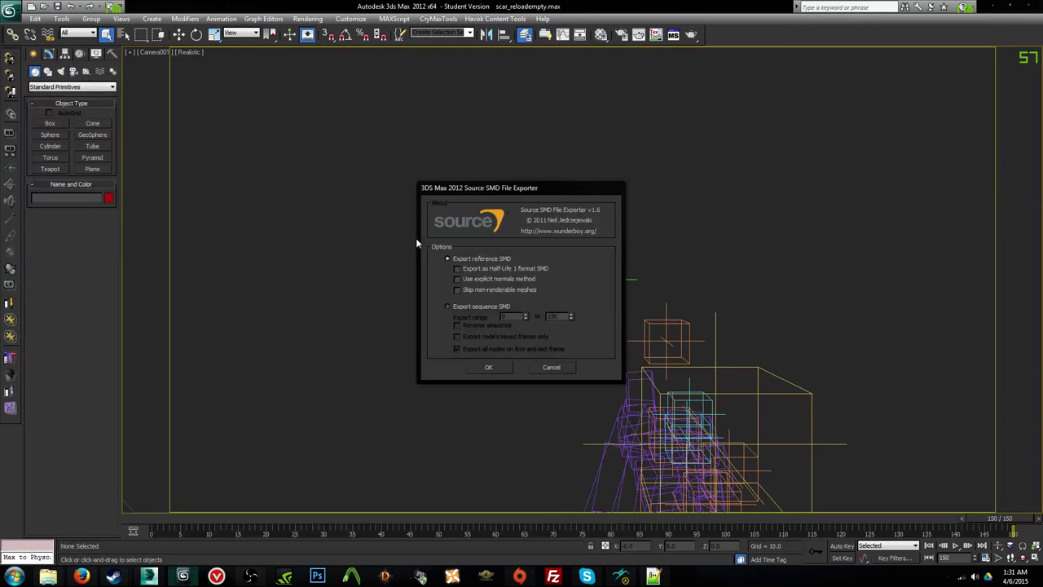
left_click(507, 306)
left_click(489, 367)
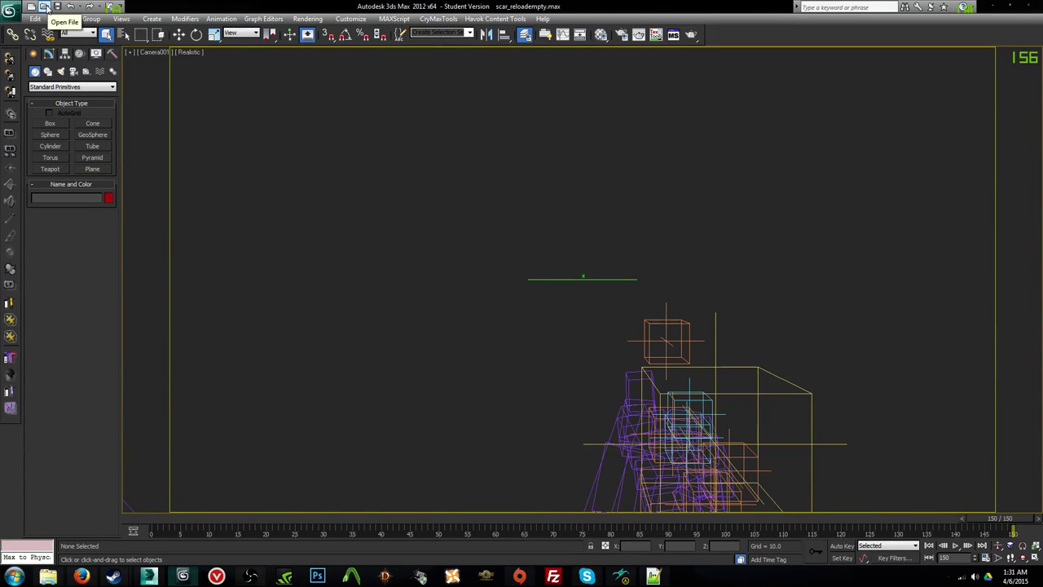
Step: Switch to v_m14.qc in Notepad++ and make the base_crawl sequence use scar_idle instead of scar_crawl
left_click(654, 576)
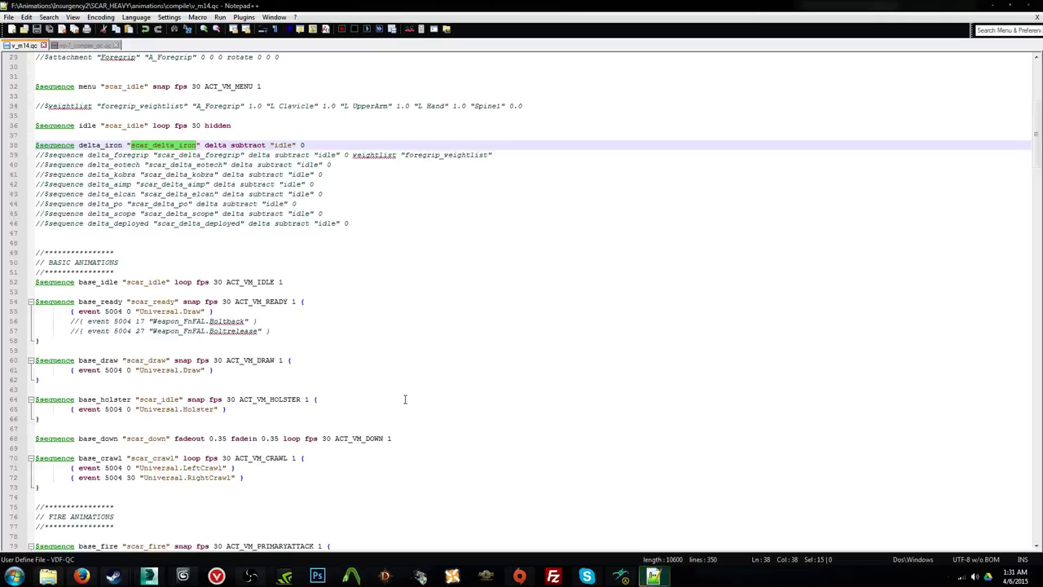
scroll(184, 268, "down", 4)
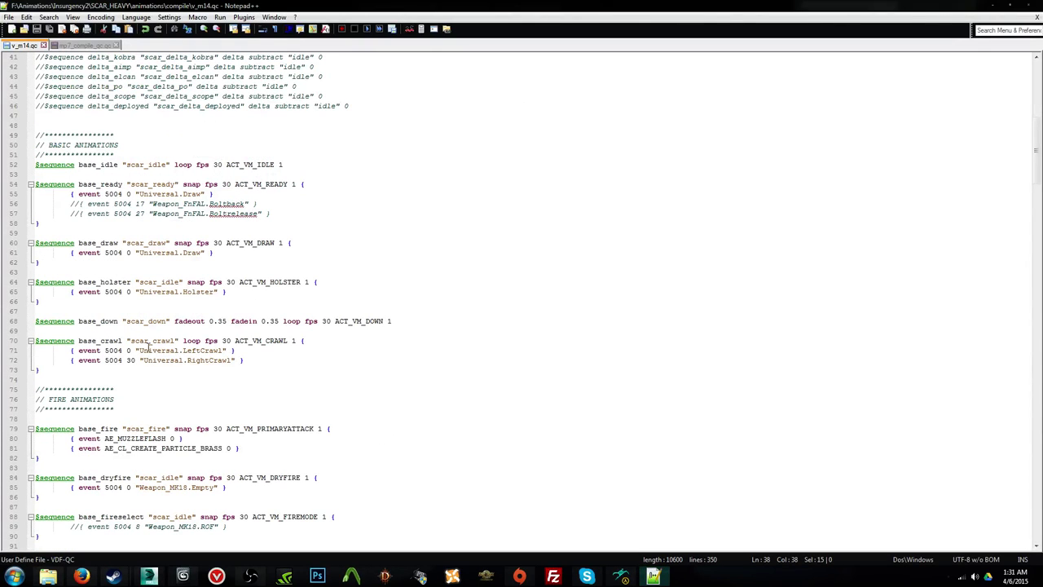
left_click_drag(151, 342, 177, 342)
type("idle")
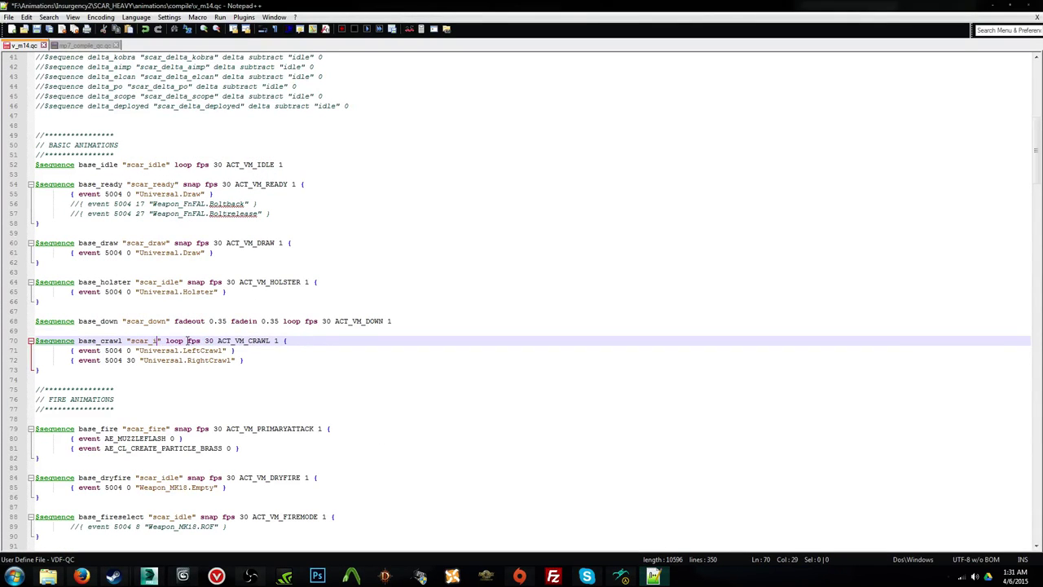
scroll(187, 346, "down", 1)
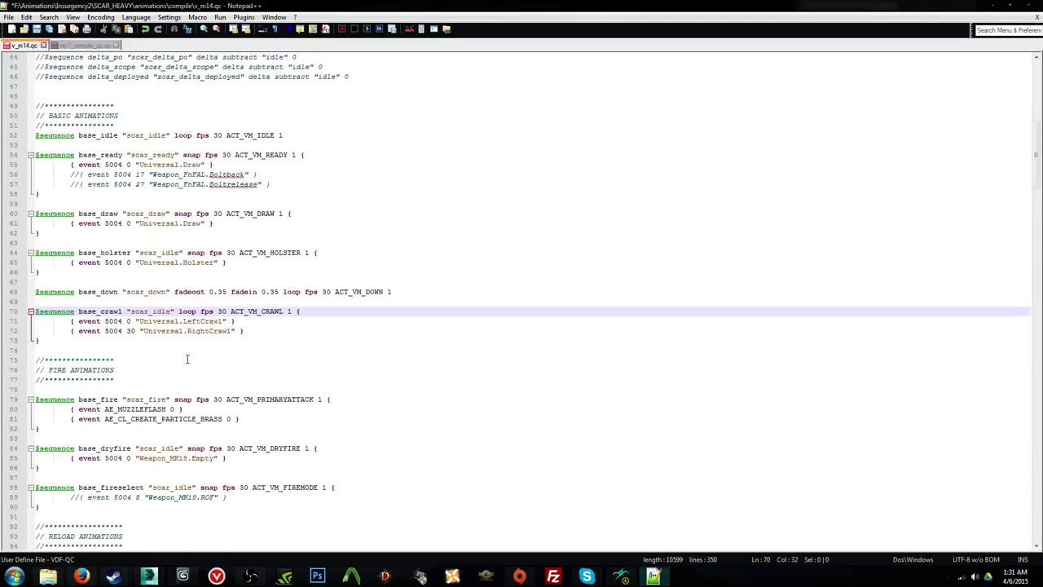
Step: Make the base_sprint sequence use scar_idle instead of scar_sprint and save v_m14.qc
scroll(187, 359, "down", 5)
scroll(182, 359, "down", 8)
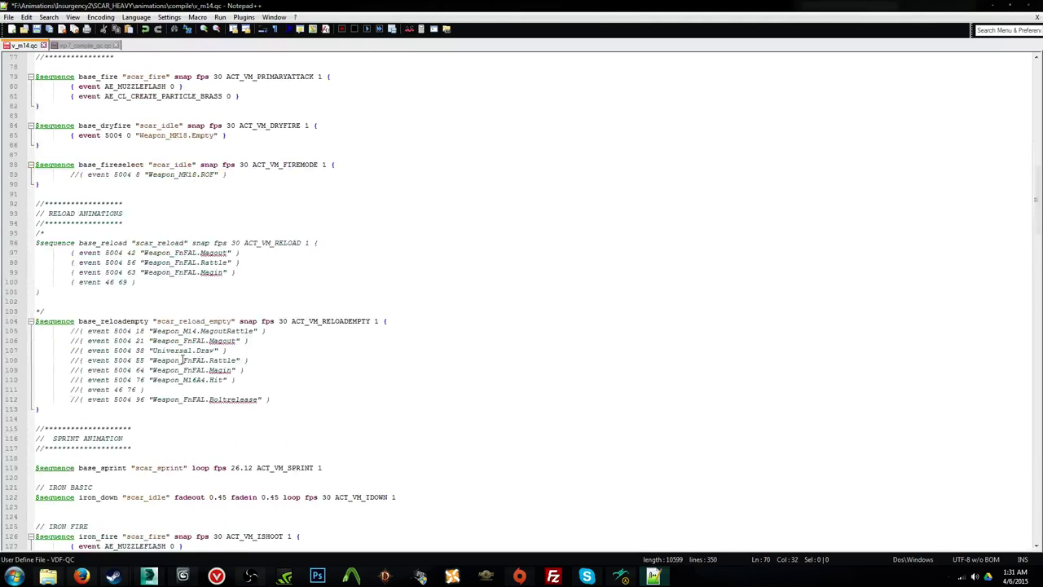
left_click_drag(157, 408, 180, 408)
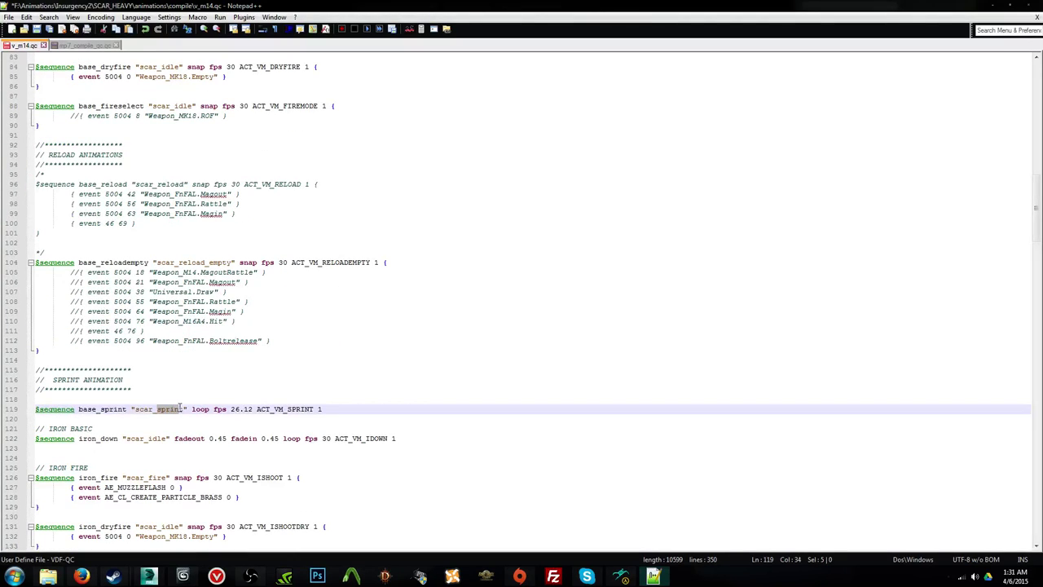
type("idle")
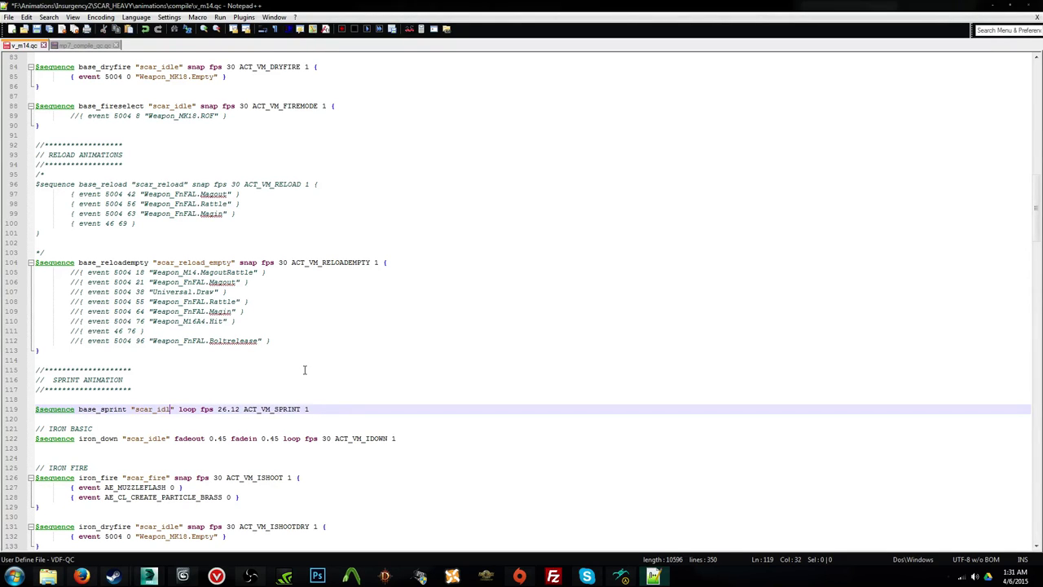
key("ctrl+s")
Step: Switch back to 3ds Max and open scar_idle without saving the reload scene, continuing past the missing DLLs and external files
left_click(183, 575)
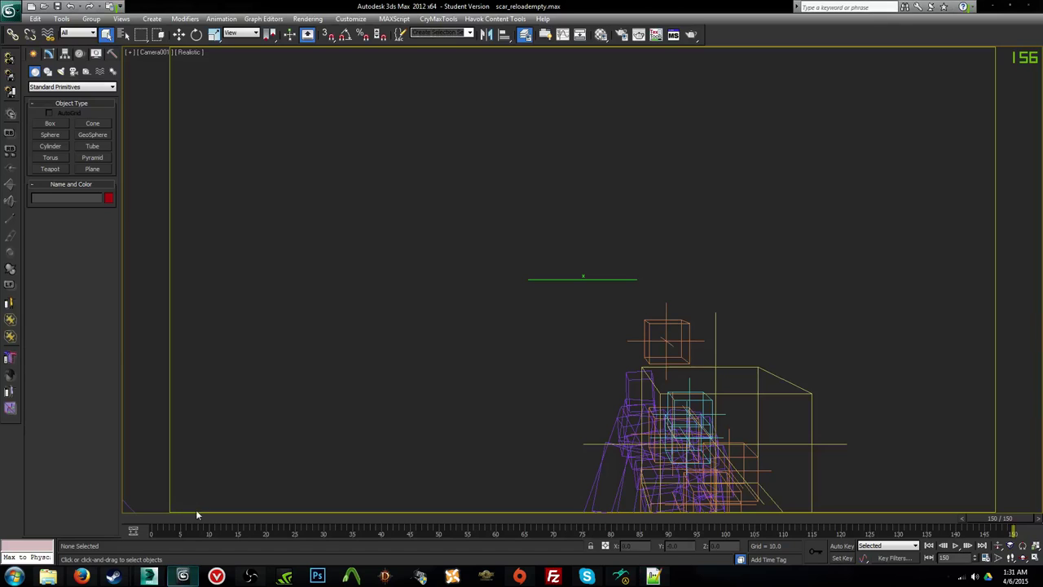
left_click(46, 6)
left_click(514, 326)
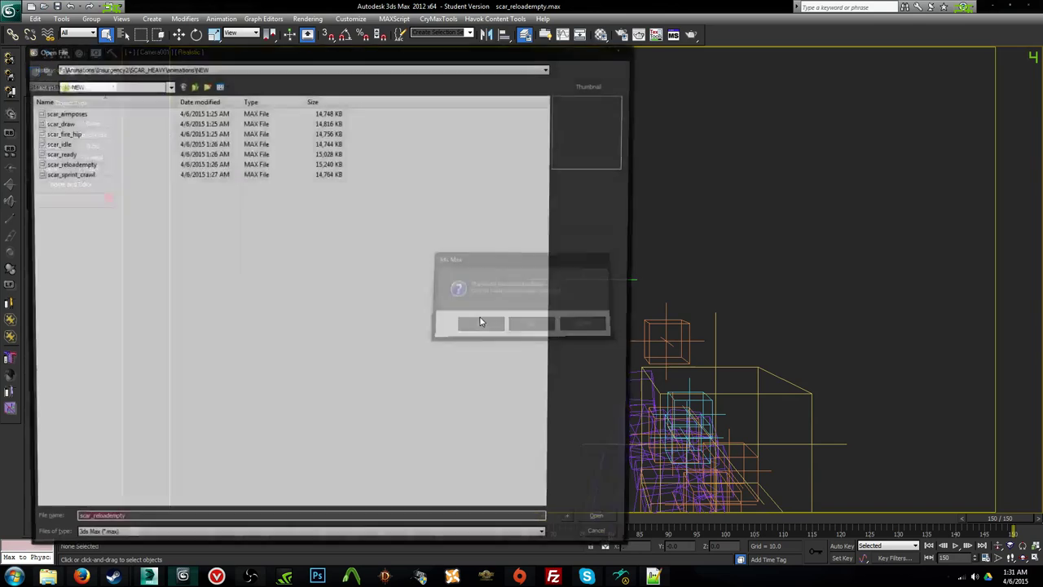
left_click(75, 141)
double_click(72, 143)
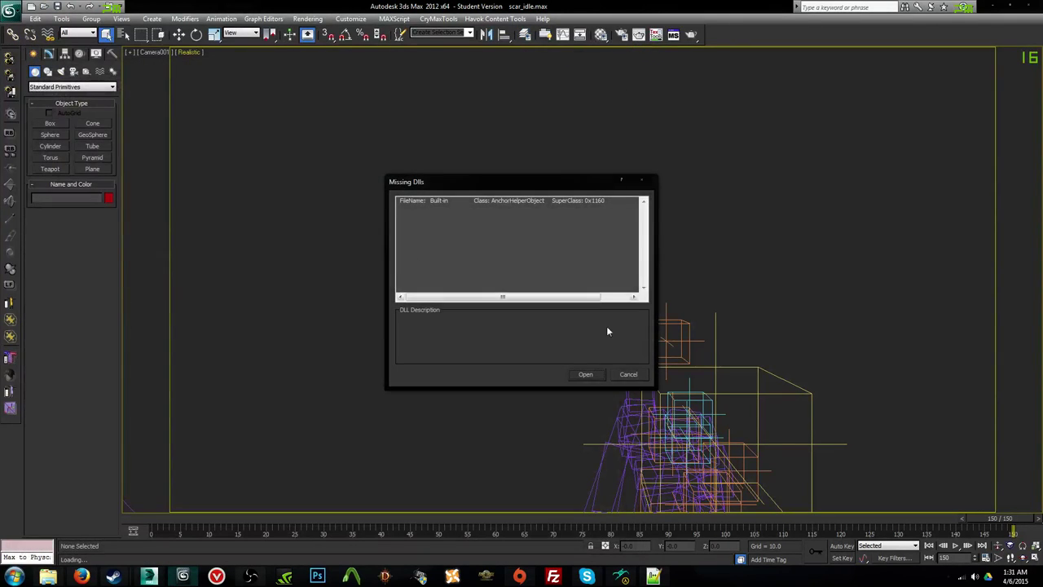
left_click(598, 374)
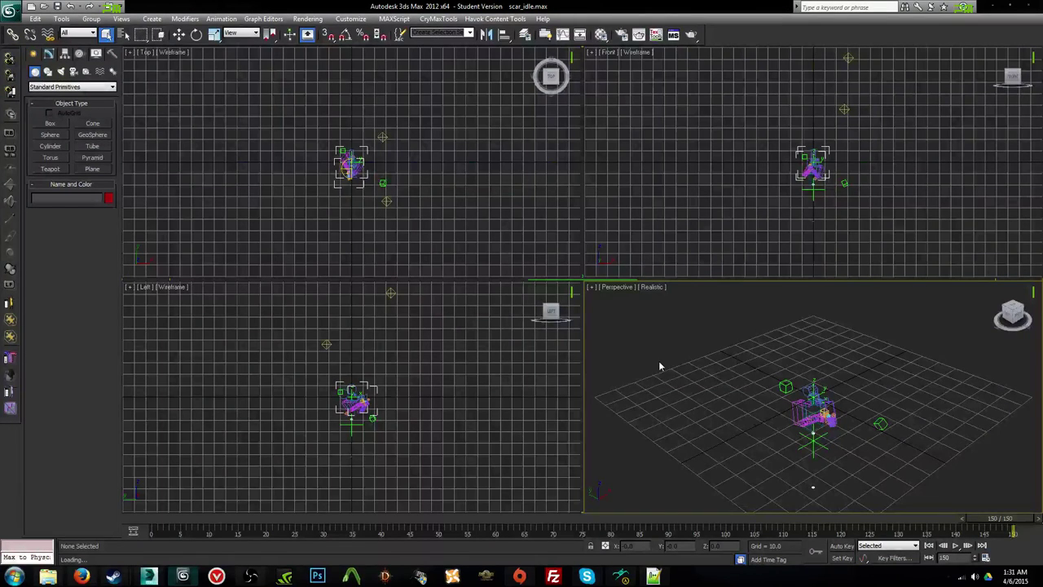
left_click(650, 384)
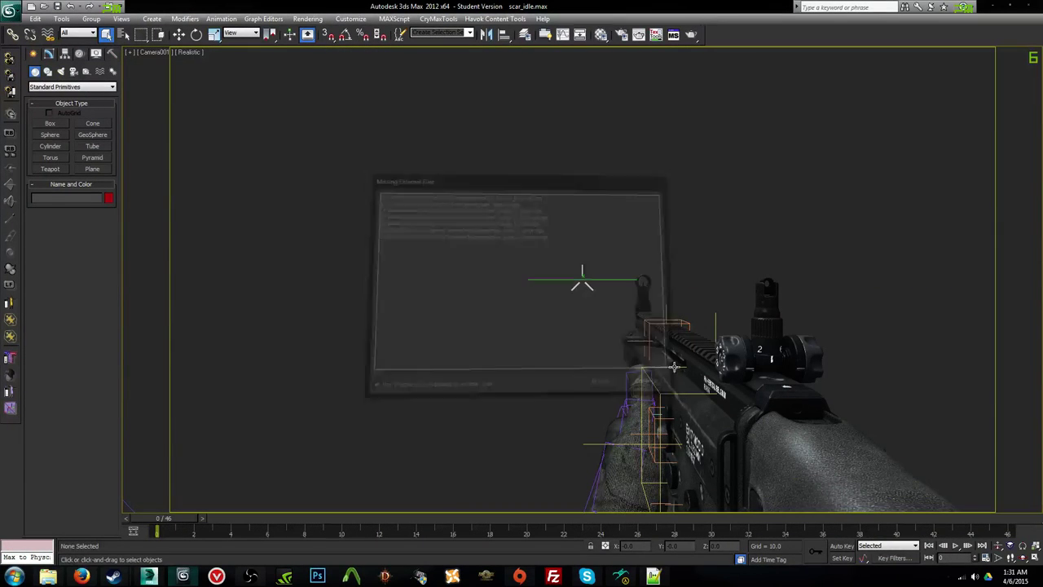
Step: With Auto Key on, rotate and move scar_main at frame 1 into a lowered, tilted weapon pose
left_click(689, 343)
key("n")
key("e")
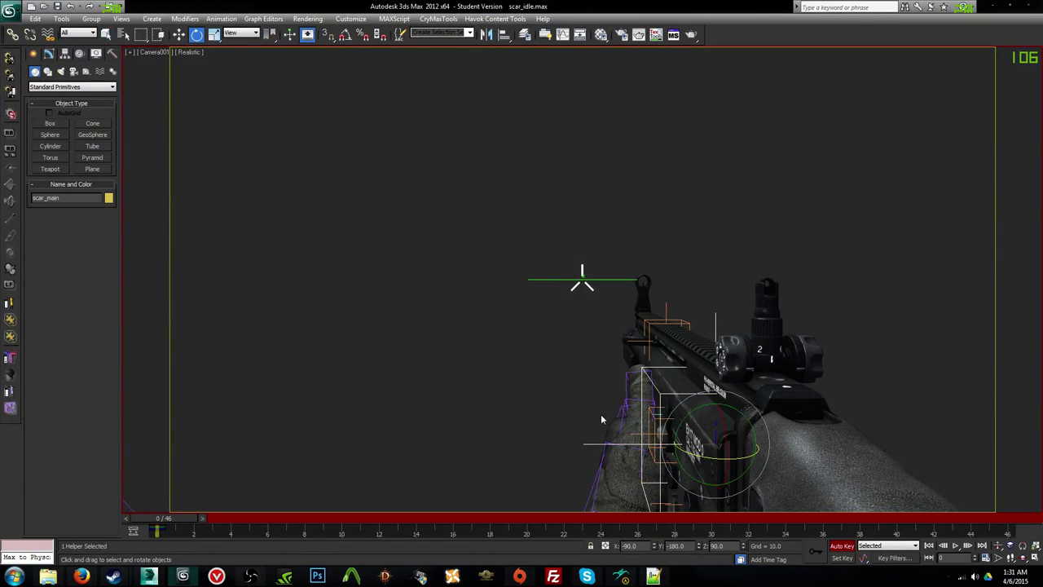
key(".")
left_click_drag(644, 427, 520, 483)
key("w")
key("e")
key("ctrl+z")
key("ctrl+z")
key("ctrl+z")
key("w")
key("comma")
key("period")
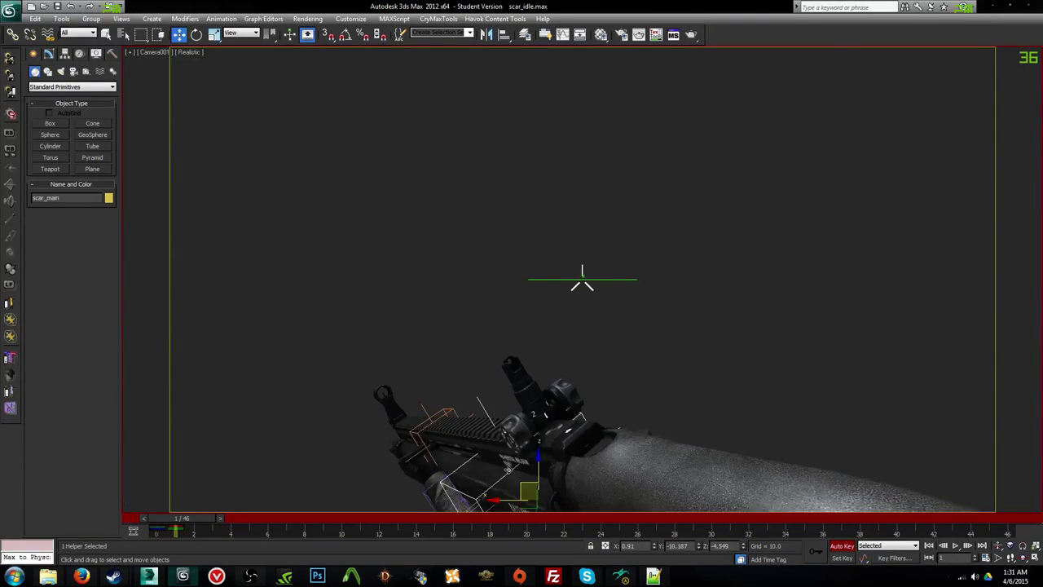
key("comma")
key("period")
Step: Set the reference coordinate system to Local and rotate L Forearm at frame 1 to suit the lowered pose
key("t")
key("p")
scroll(615, 309, "up", 5)
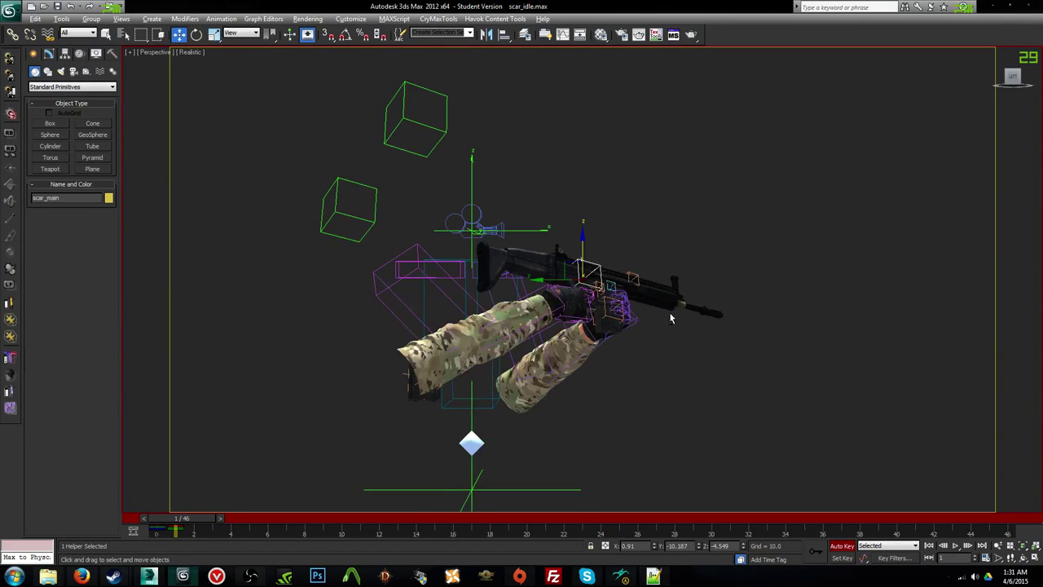
middle_click_drag(670, 314, 489, 269, "alt")
scroll(507, 408, "up", 4)
key("e")
left_click(494, 406)
left_click(241, 33)
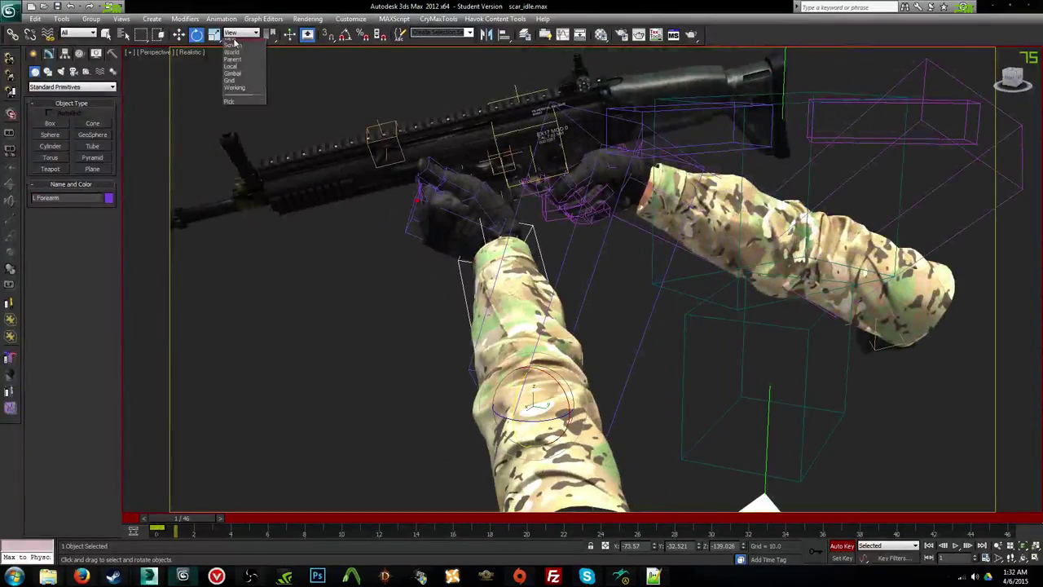
left_click(232, 71)
middle_click_drag(625, 295, 571, 303, "alt")
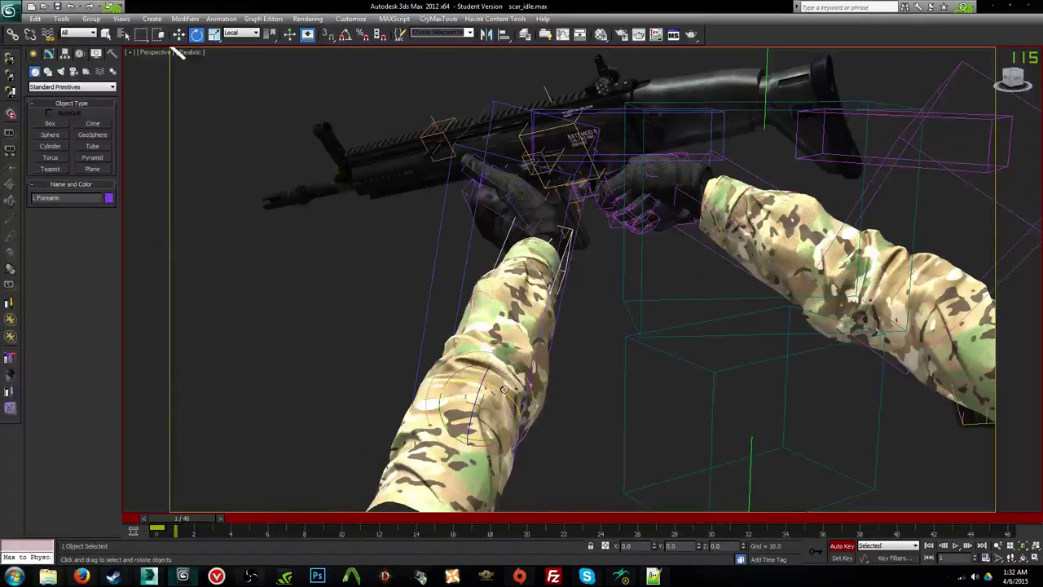
mouse_move(489, 389)
left_mouse_down()
mouse_move(464, 381)
mouse_move(473, 384)
left_mouse_up()
Step: Rotate R Forearm at frame 1 so the sleeve lines up with the right hand
middle_click_drag(905, 303, 507, 374, "alt")
left_click(447, 304)
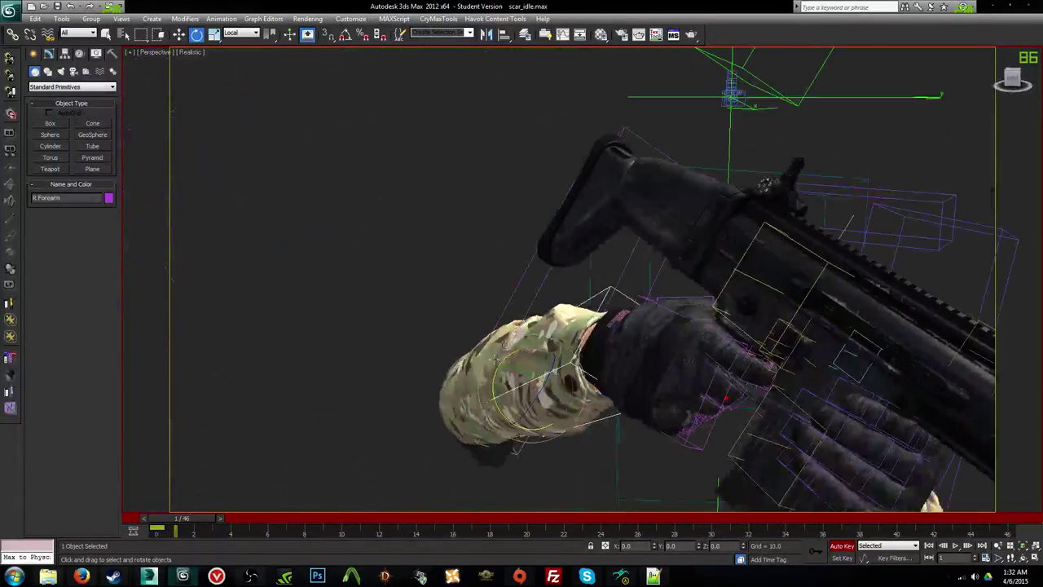
left_click_drag(497, 399, 461, 343)
Step: Rotate R Clavicle about its local Z axis at frame 1, deselect it and return to the camera view
middle_click_drag(461, 342, 424, 277, "alt")
left_click(353, 251)
left_click_drag(421, 258, 504, 270)
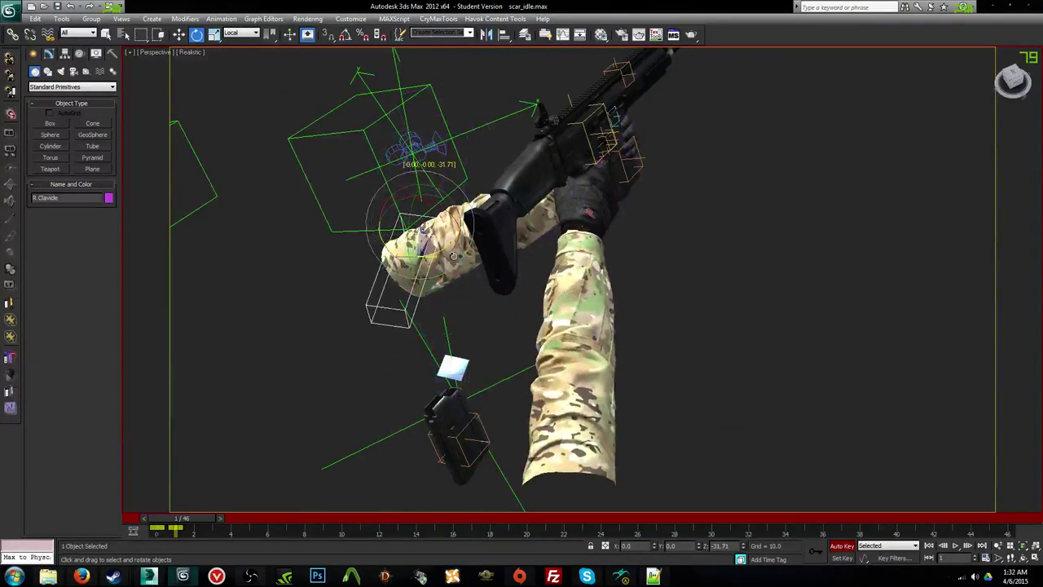
middle_click_drag(504, 271, 657, 288, "alt")
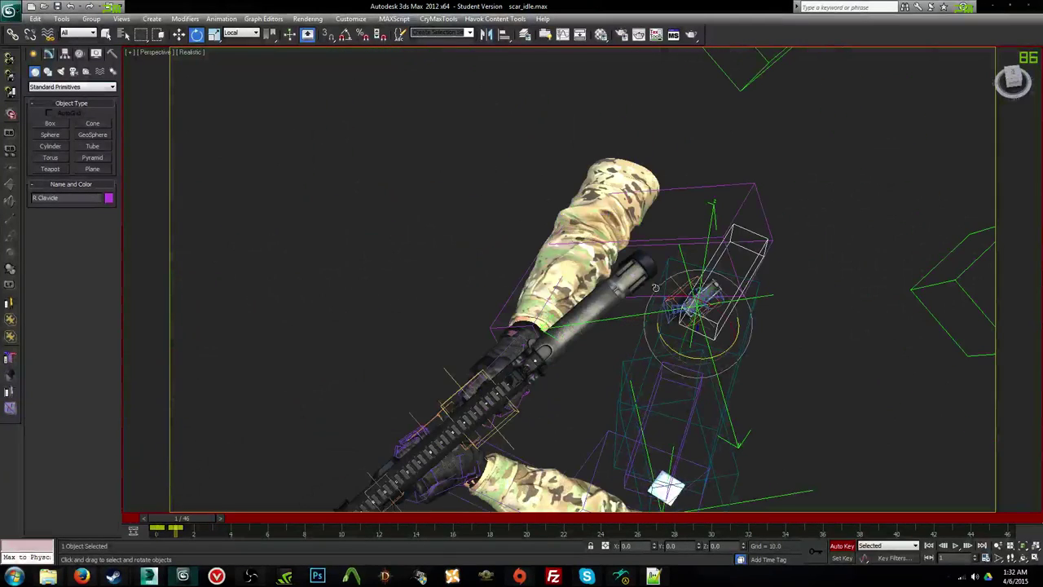
left_click(417, 200)
key("c")
Step: Hide the meshes and export the lowered pose as a Source sequence SMD named scar_down, with the range starting at frame 1
left_click(9, 10)
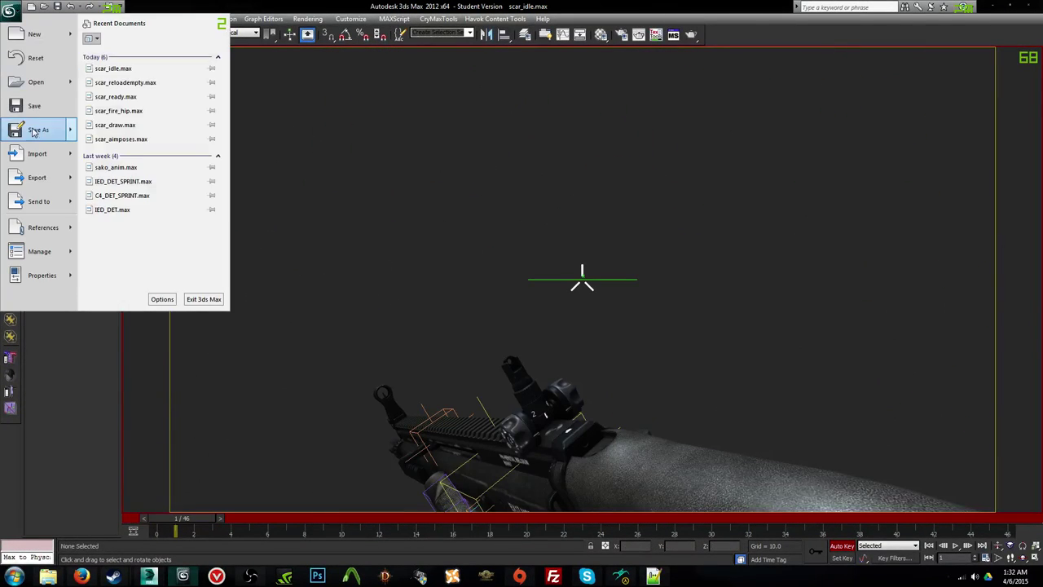
left_click(518, 34)
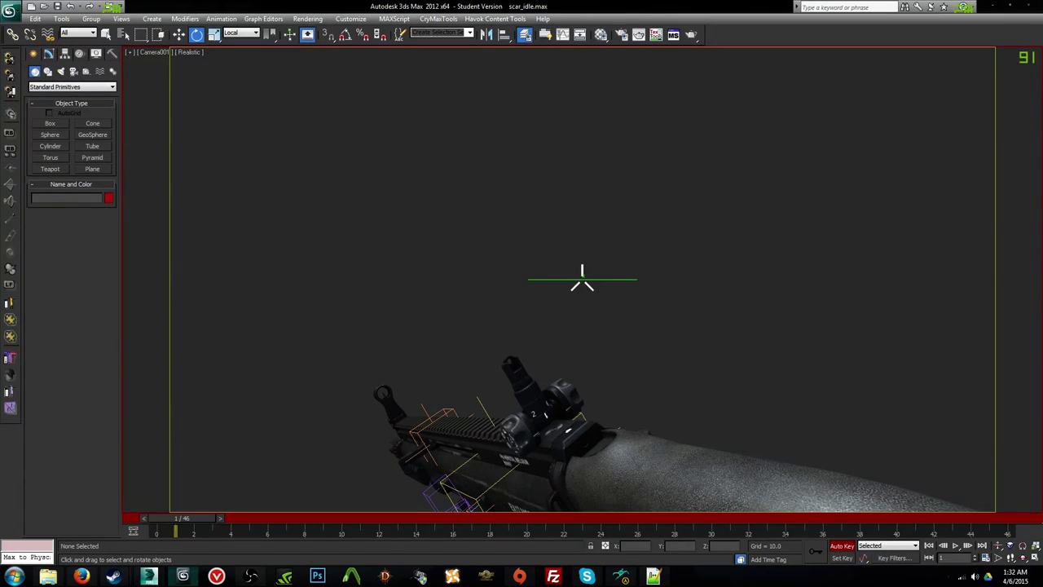
key("shift+g")
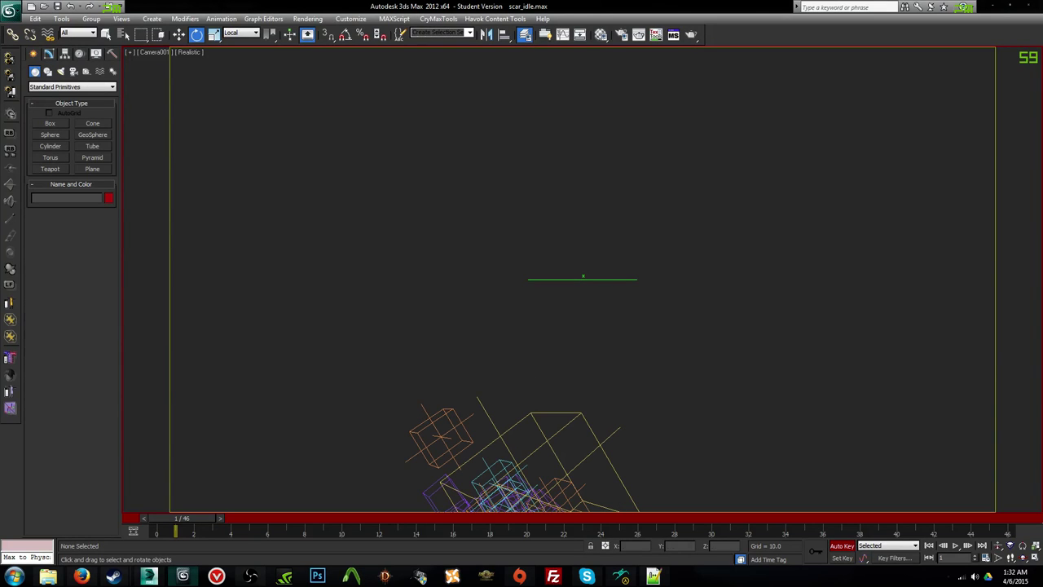
left_click(8, 10)
left_click(33, 268)
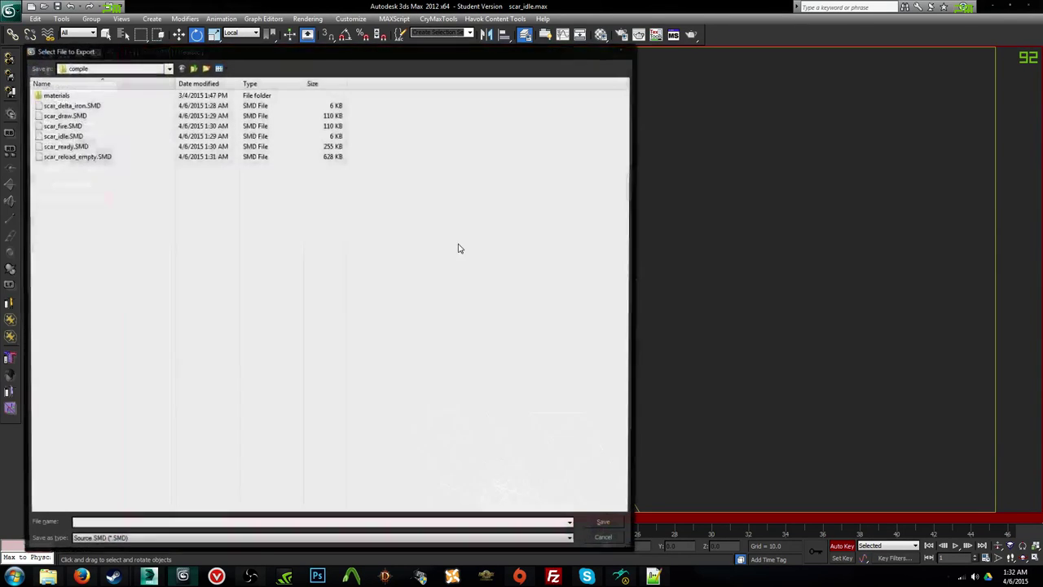
type("scar_down")
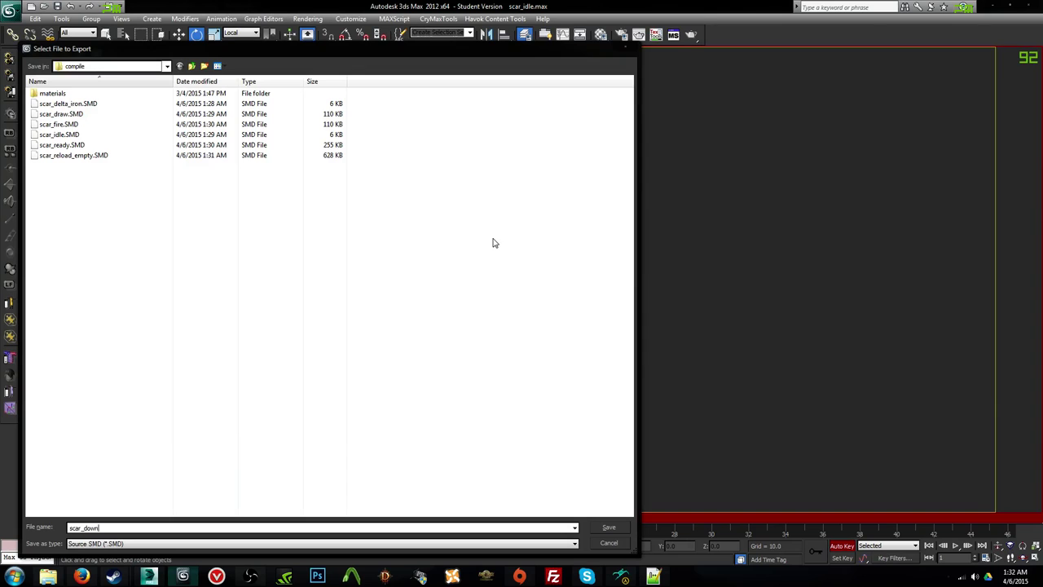
left_click(611, 527)
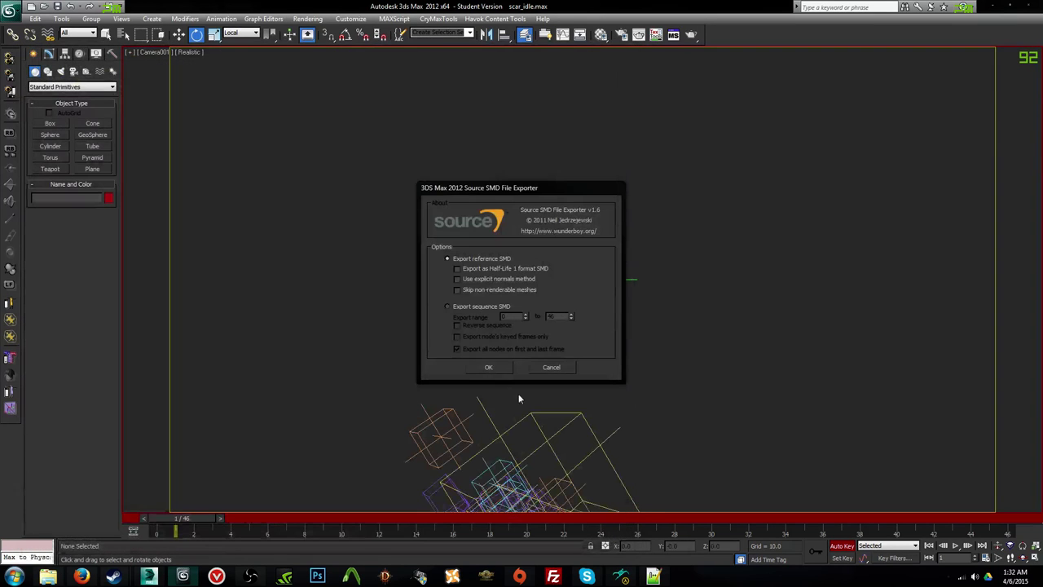
left_click(502, 308)
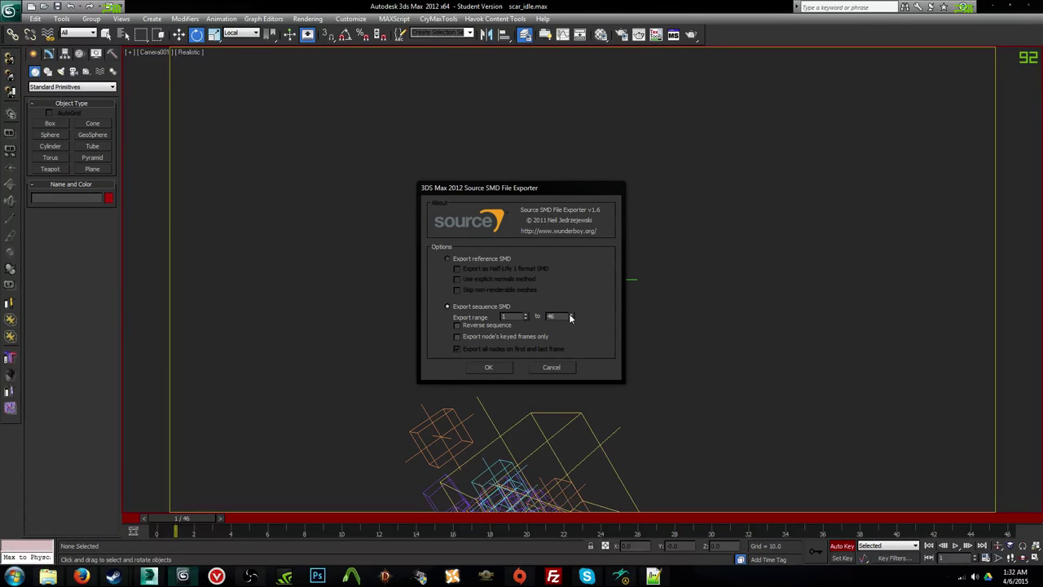
left_click(500, 369)
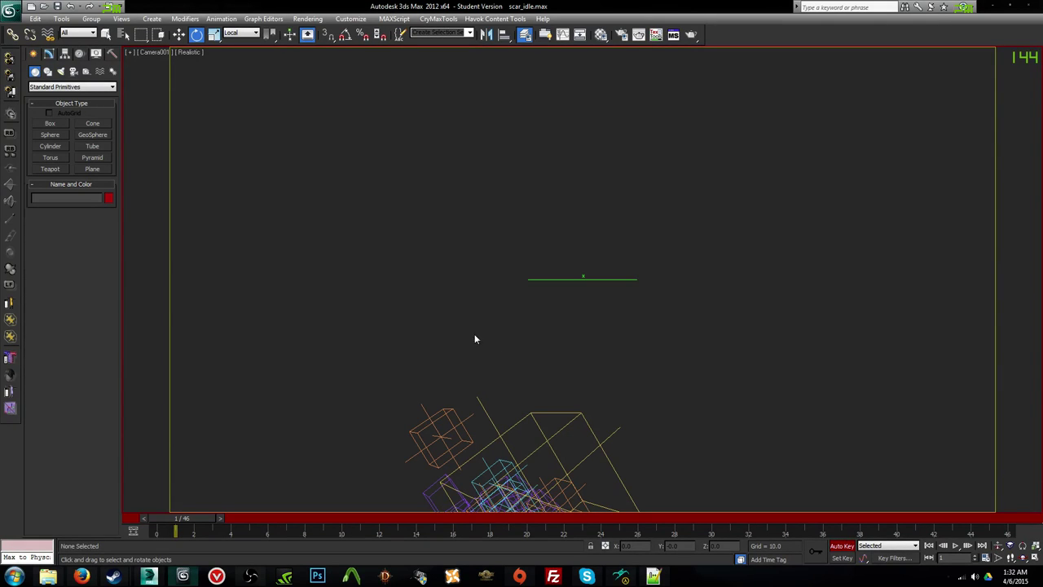
Step: Open scar_aimposes without saving the idle scene, continuing past the missing DLLs and external files
left_click(8, 11)
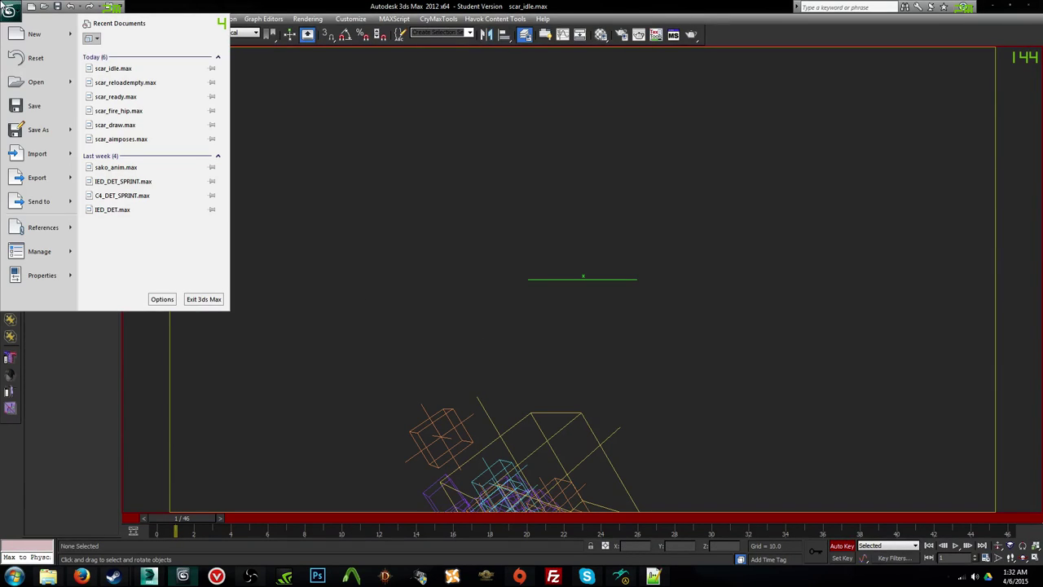
left_click(121, 138)
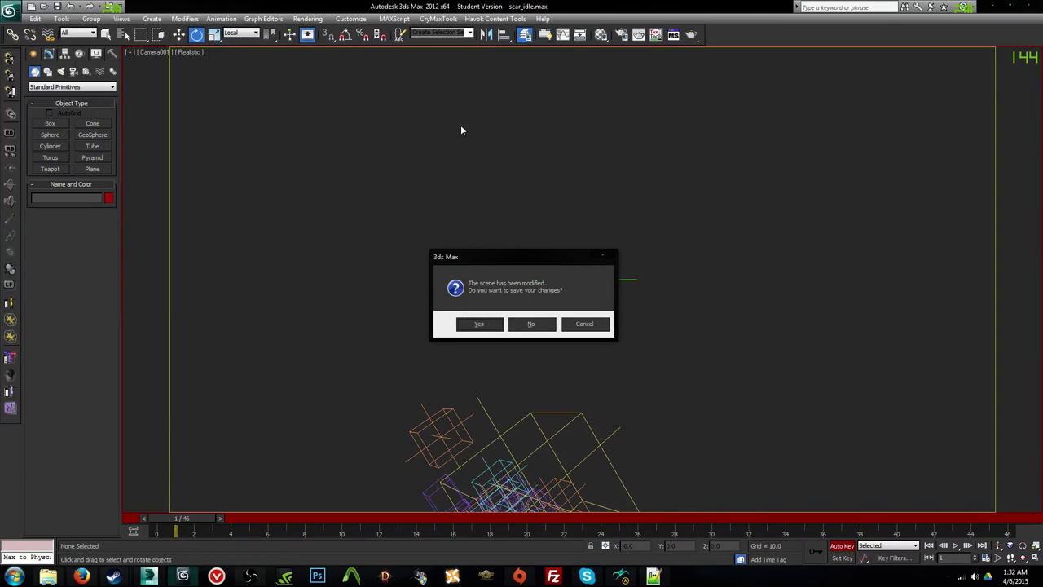
left_click(542, 327)
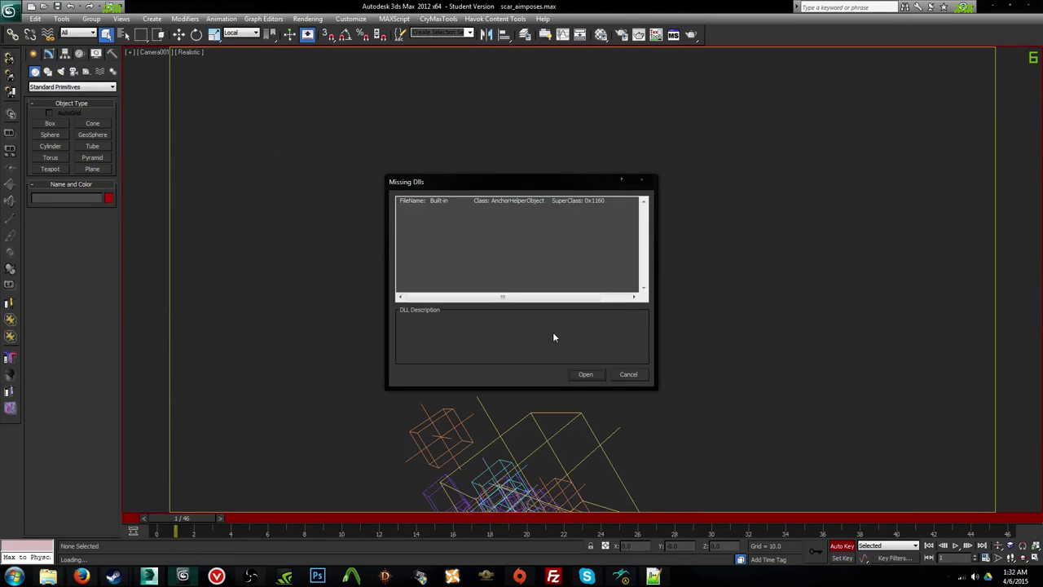
left_click(584, 375)
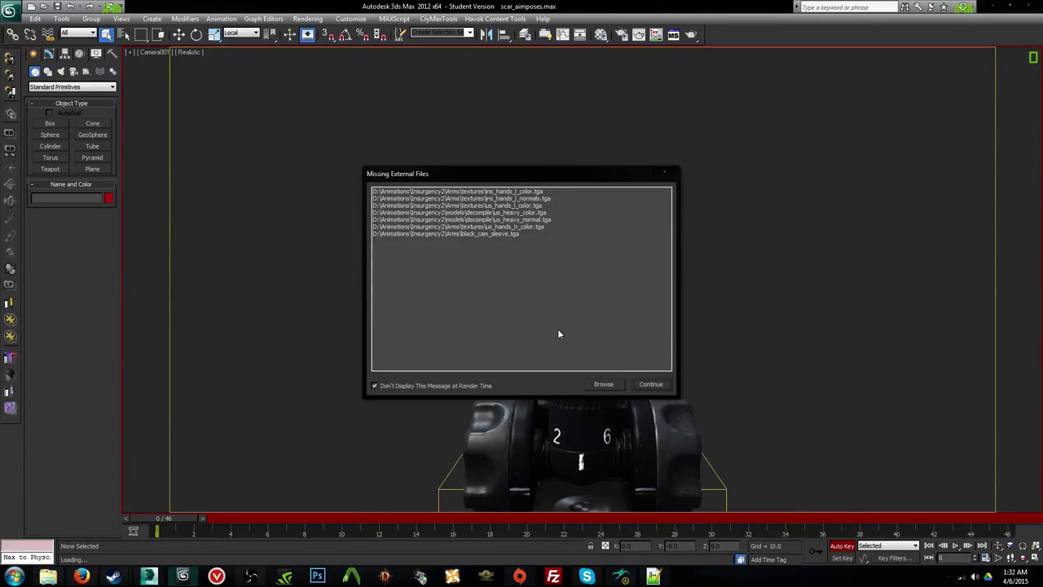
left_click(649, 384)
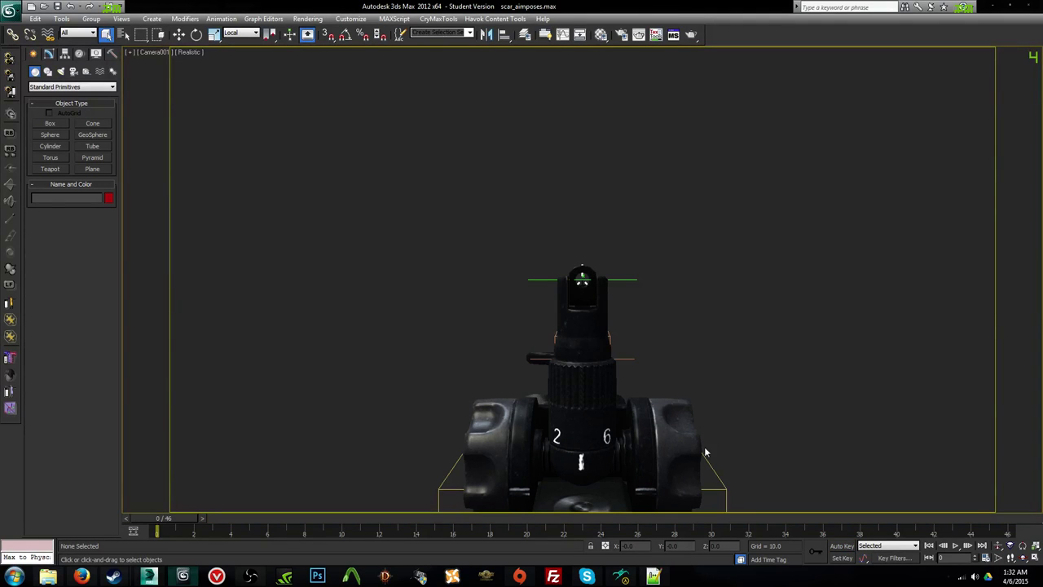
Step: With Auto Key on at frame 0, rotate the camera helper 1.9 degrees about its local X axis
key("n")
left_click(624, 280)
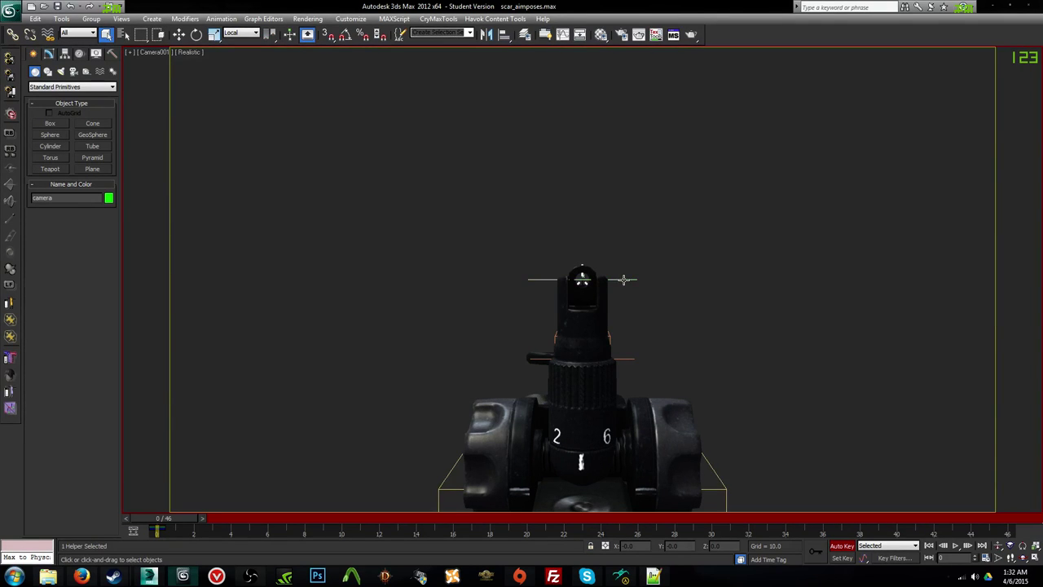
key("f")
scroll(628, 311, "up", 10)
key("e")
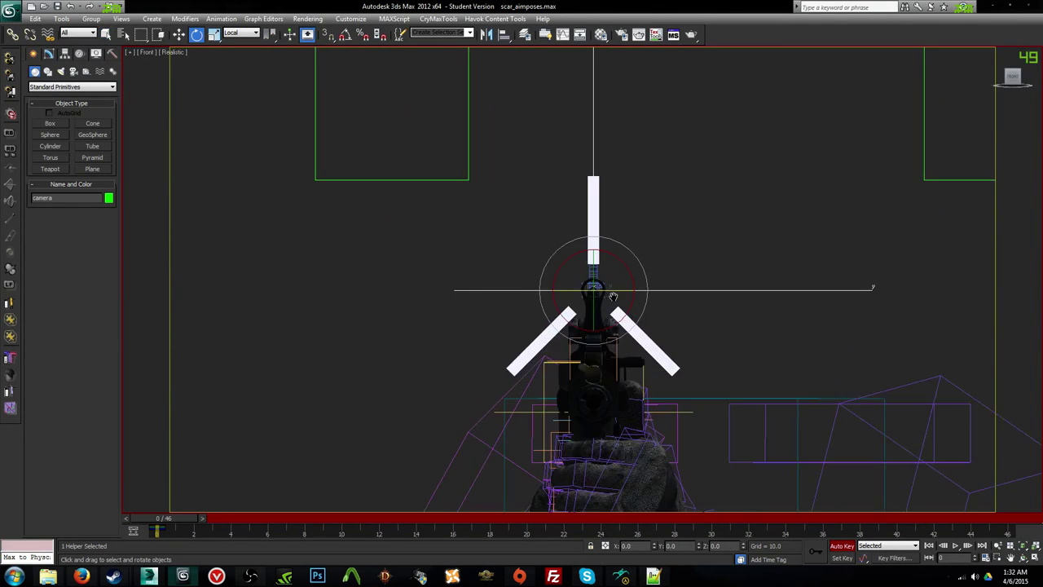
middle_click_drag(462, 302, 608, 291)
scroll(617, 287, "up", 3)
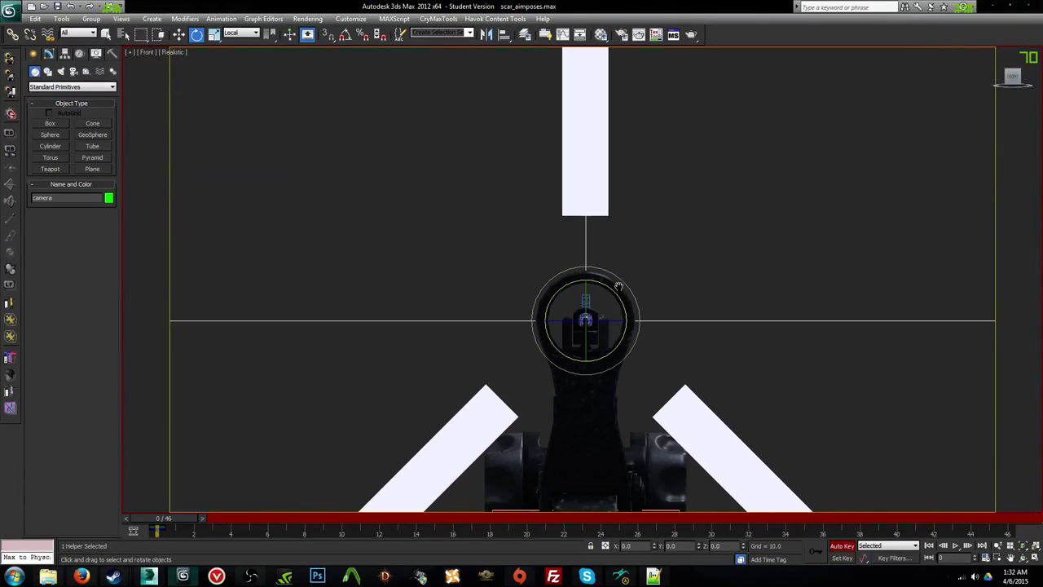
key("c")
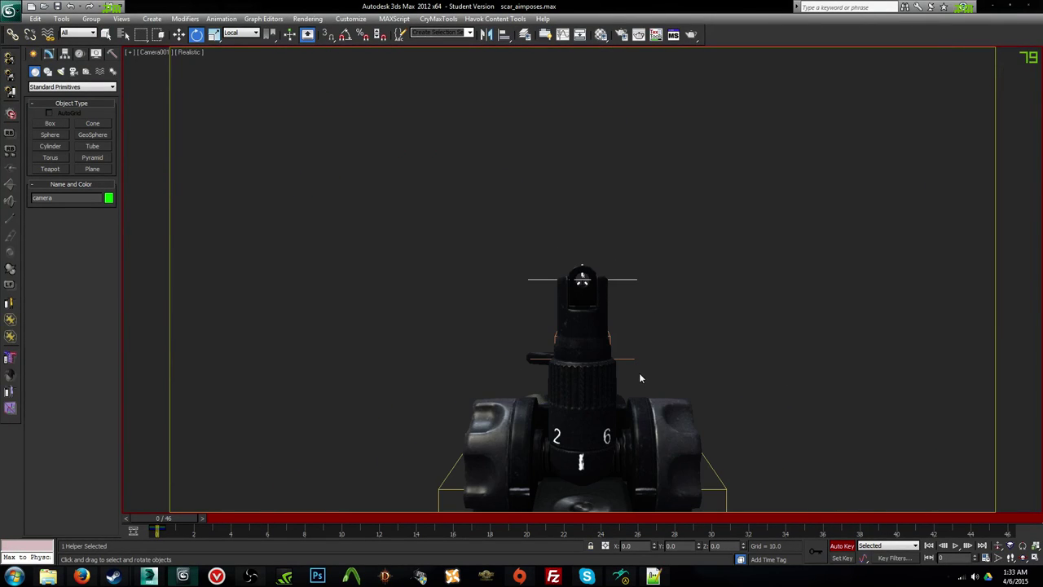
left_click_drag(655, 548, 650, 533)
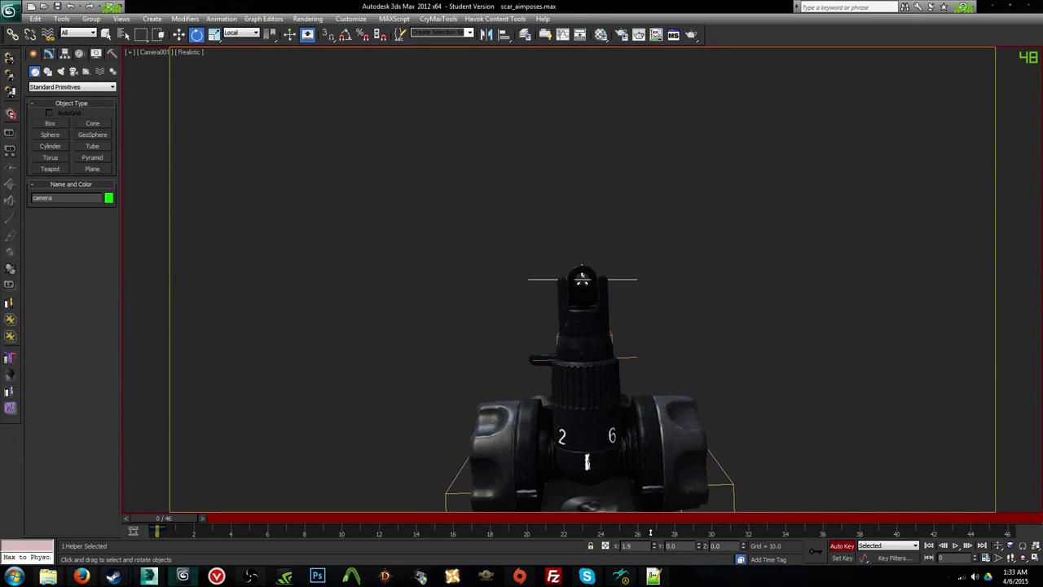
left_click(431, 303)
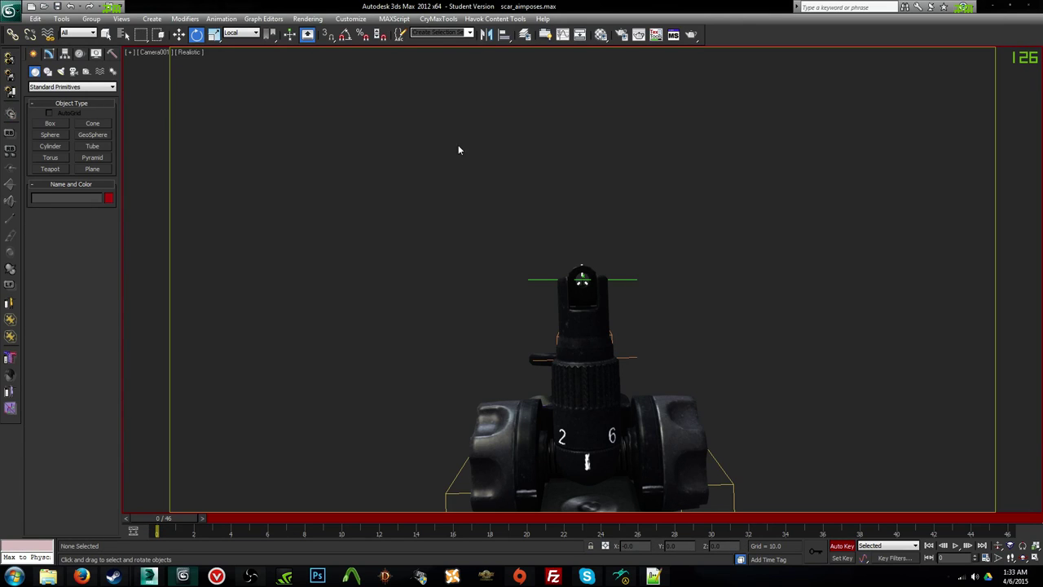
Step: Hide the meshes and export the aim pose as a Source sequence SMD, replacing scar_delta_iron
left_click(524, 34)
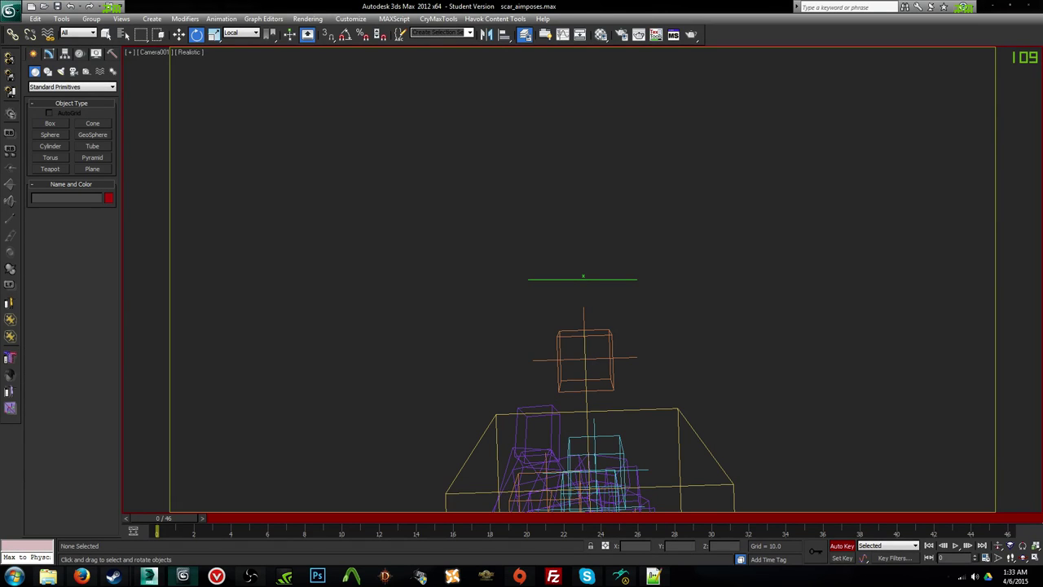
left_click(12, 12)
left_click(43, 175)
double_click(79, 105)
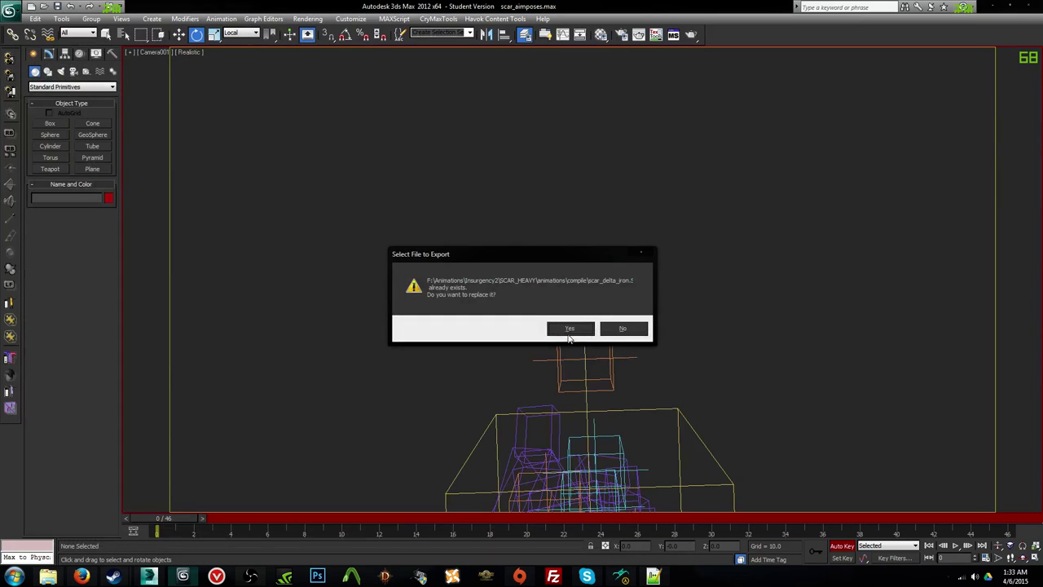
left_click(569, 330)
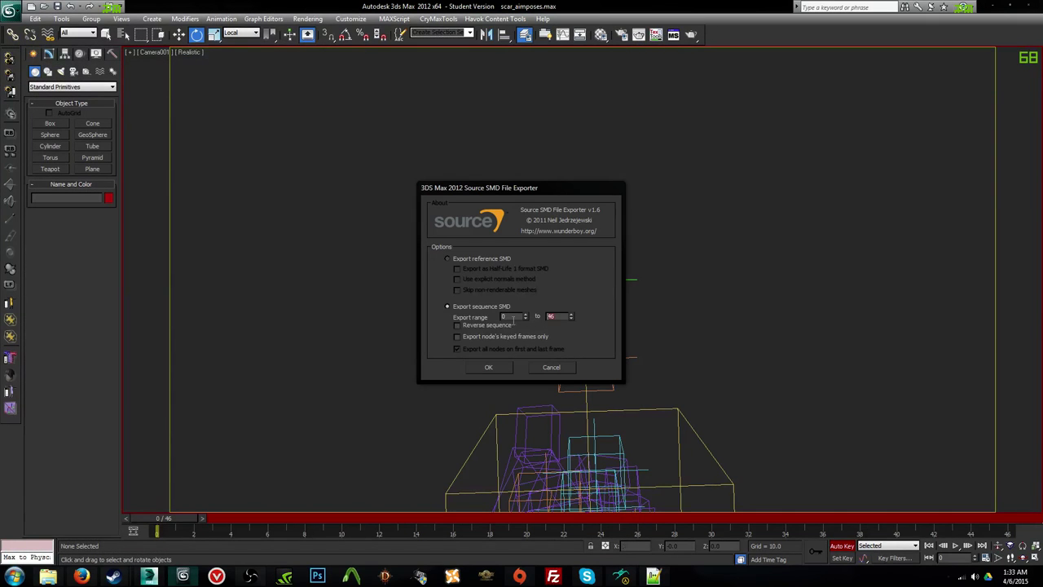
left_click(492, 368)
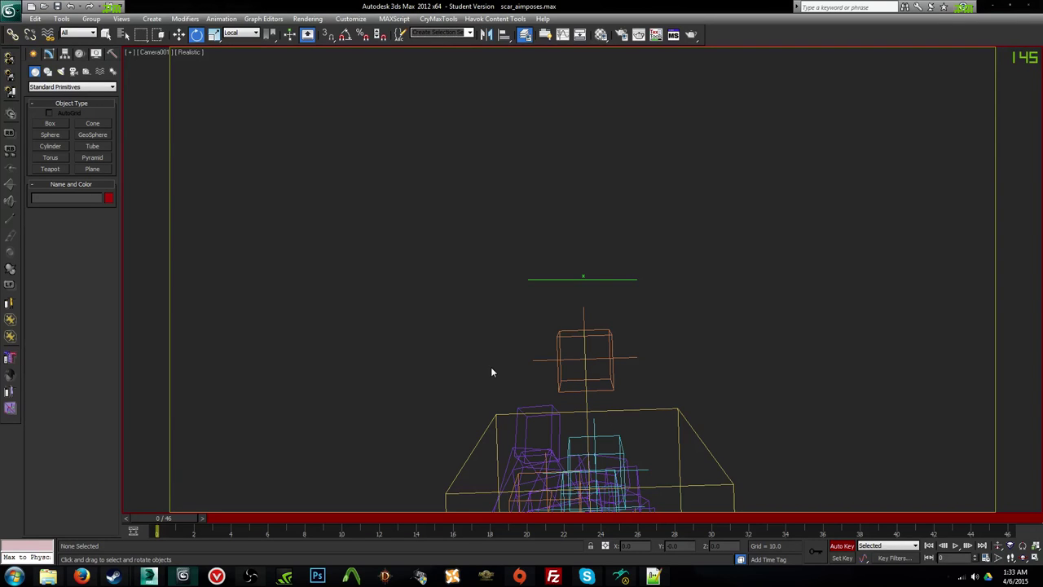
Step: Check v_m14.qc in Notepad++, then switch to 3ds Max 2014 and open scar_ready
left_click(658, 578)
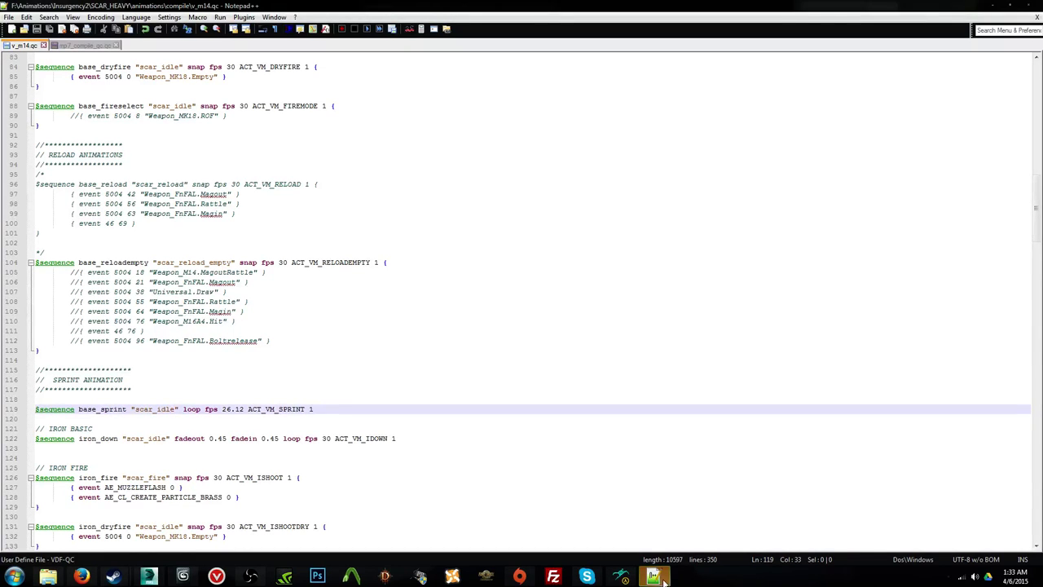
left_click(149, 577)
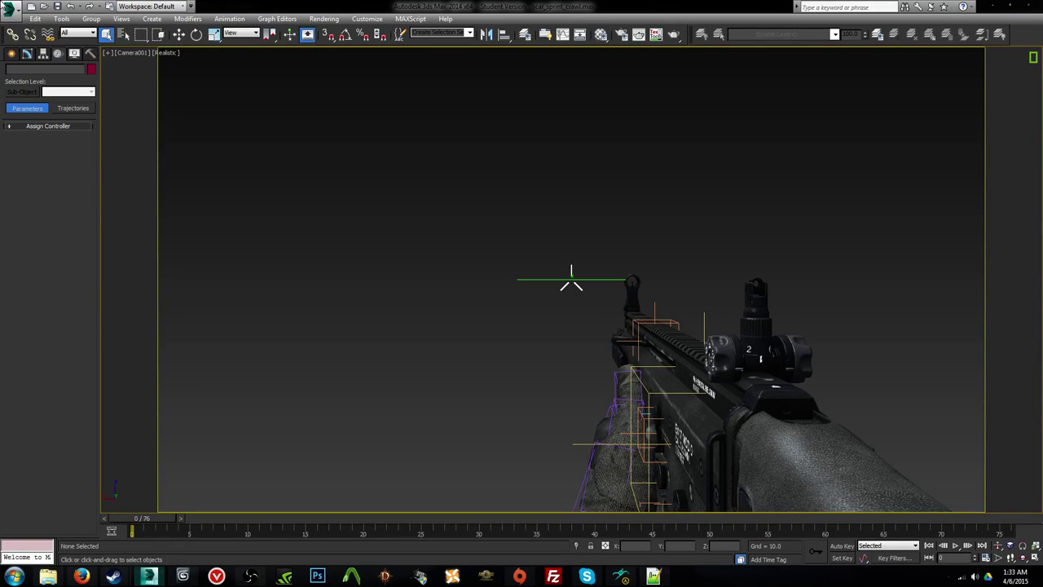
left_click(12, 9)
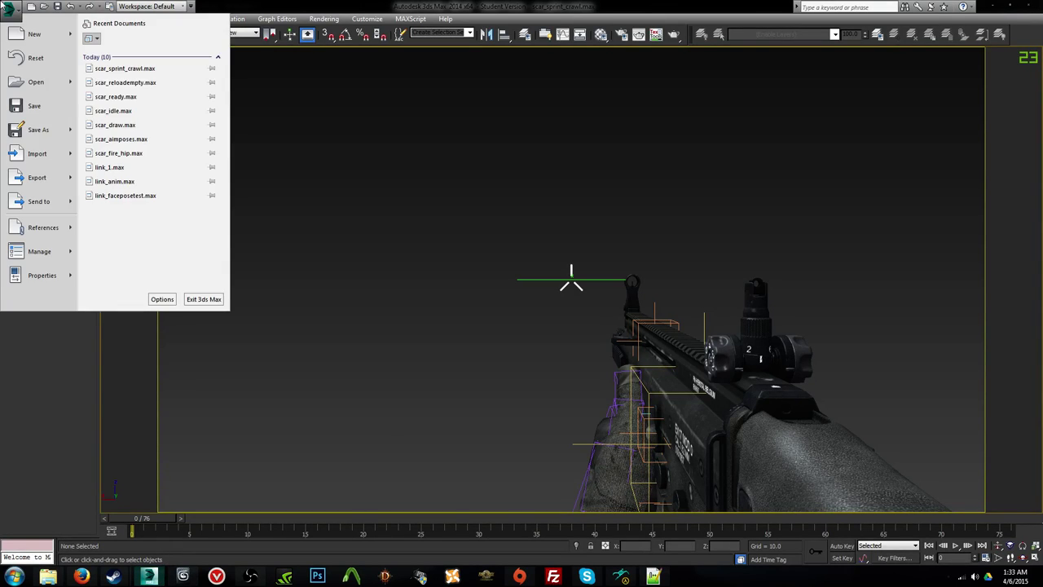
left_click(131, 96)
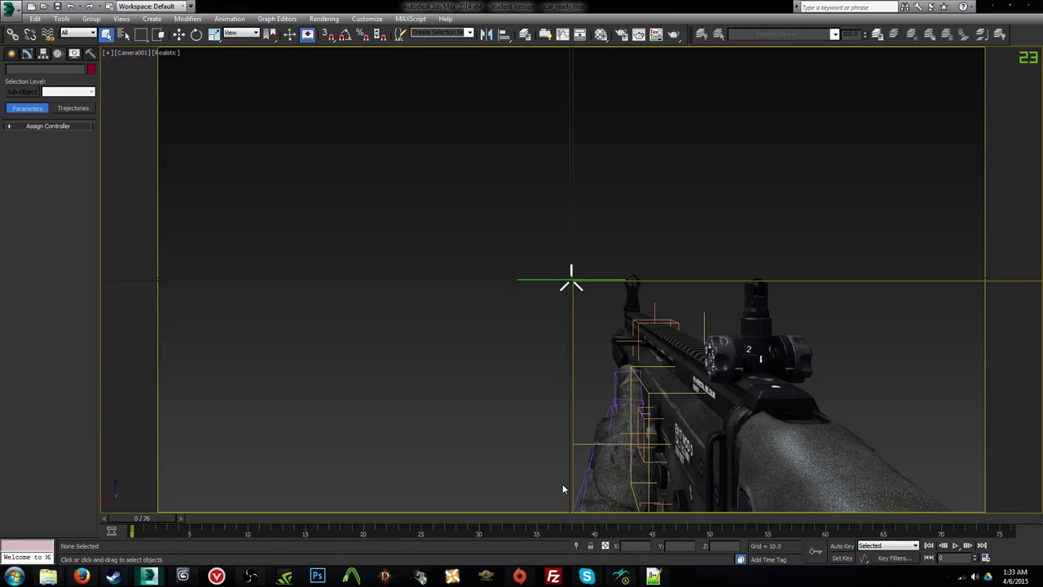
Step: Check the base_ready sequence of v_m14.qc in Notepad++, then return to 3ds Max and continue past the missing external files
left_click(621, 577)
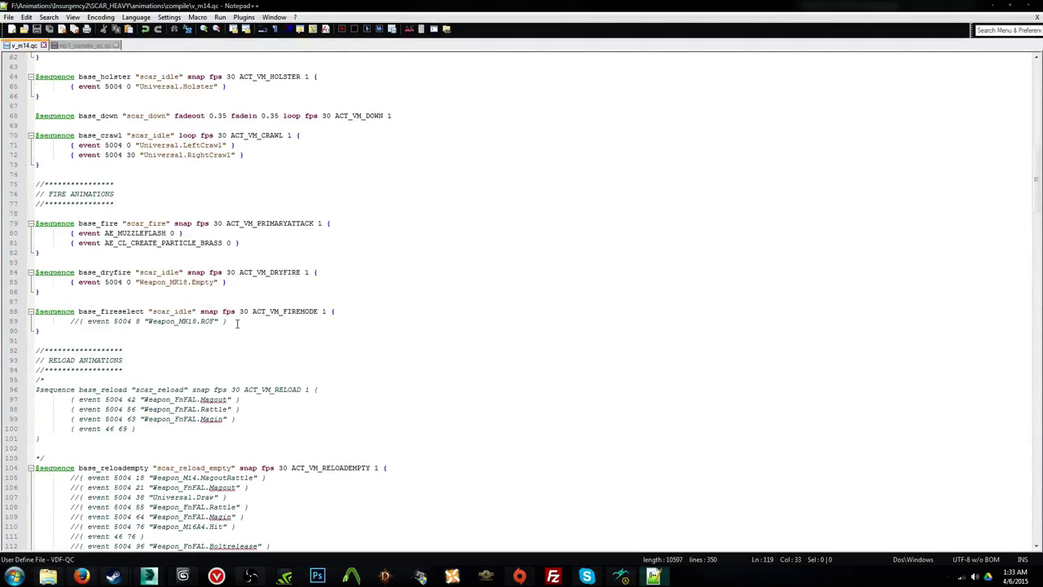
scroll(235, 316, "up", 8)
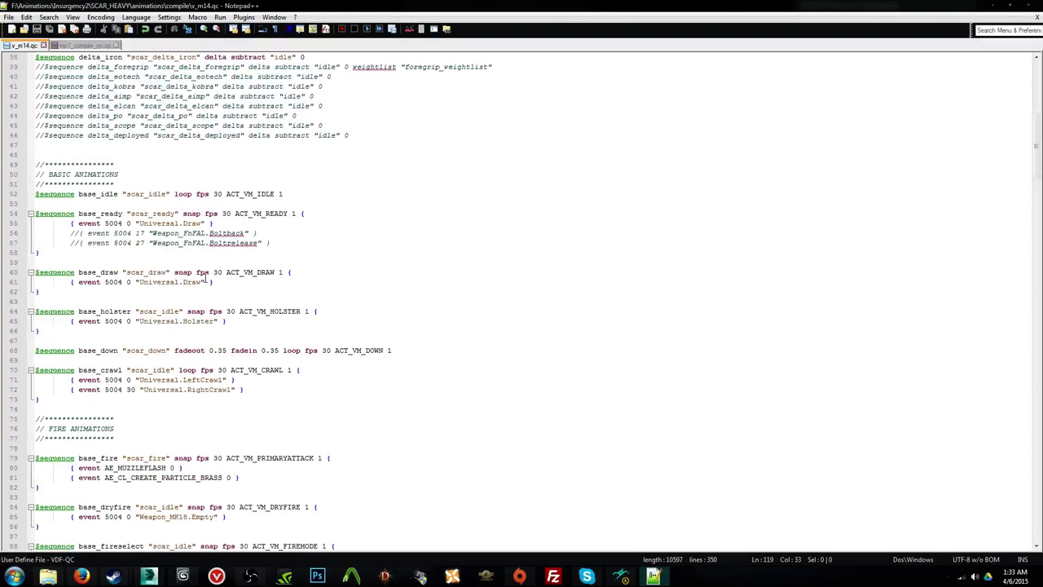
left_click(148, 577)
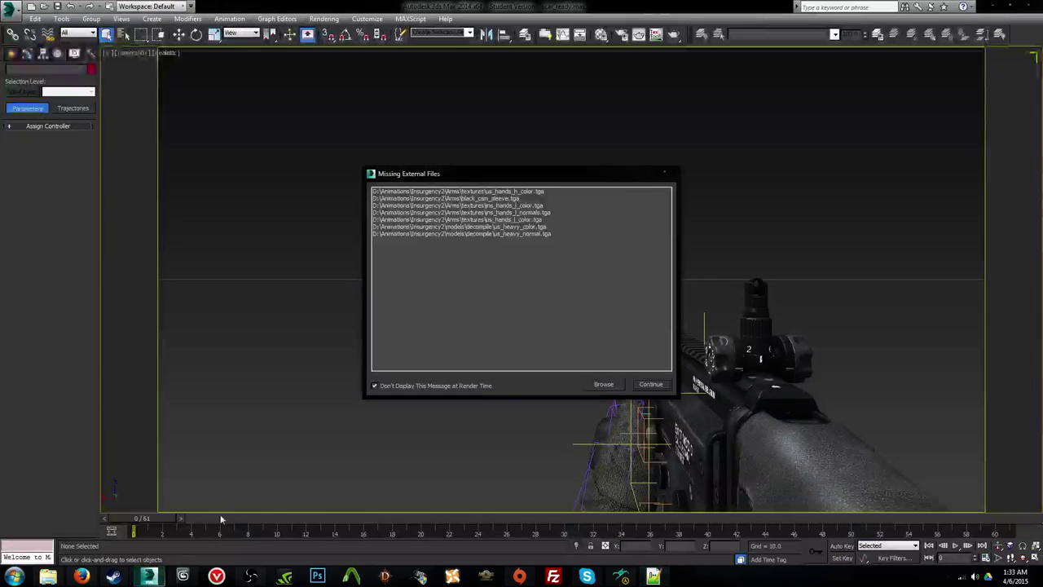
left_click(651, 385)
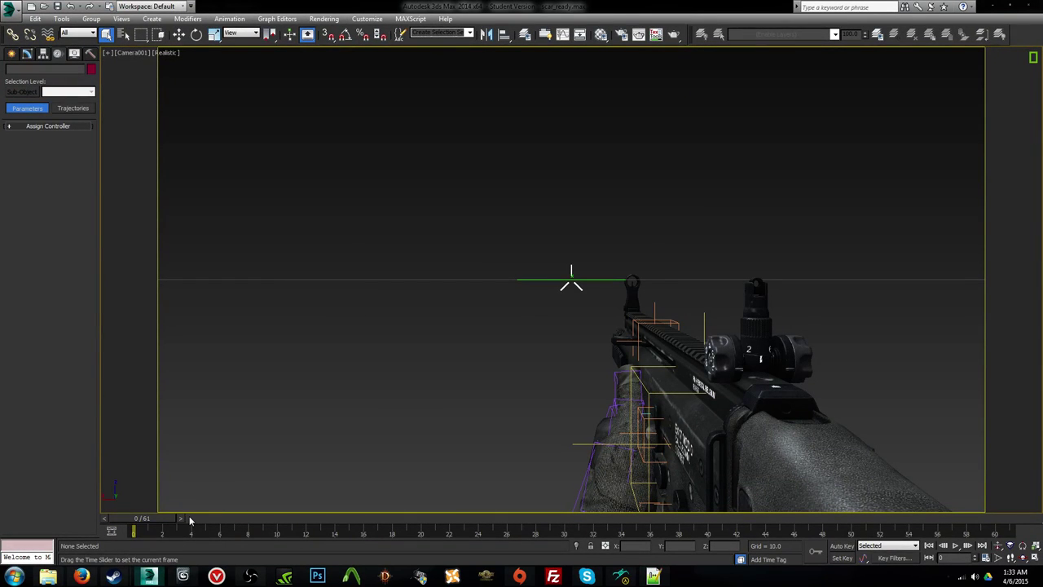
Step: Scrub the ready animation to frame 17 and select the scar_bolt helper to check the bolt-back timing
left_click_drag(191, 519, 373, 523)
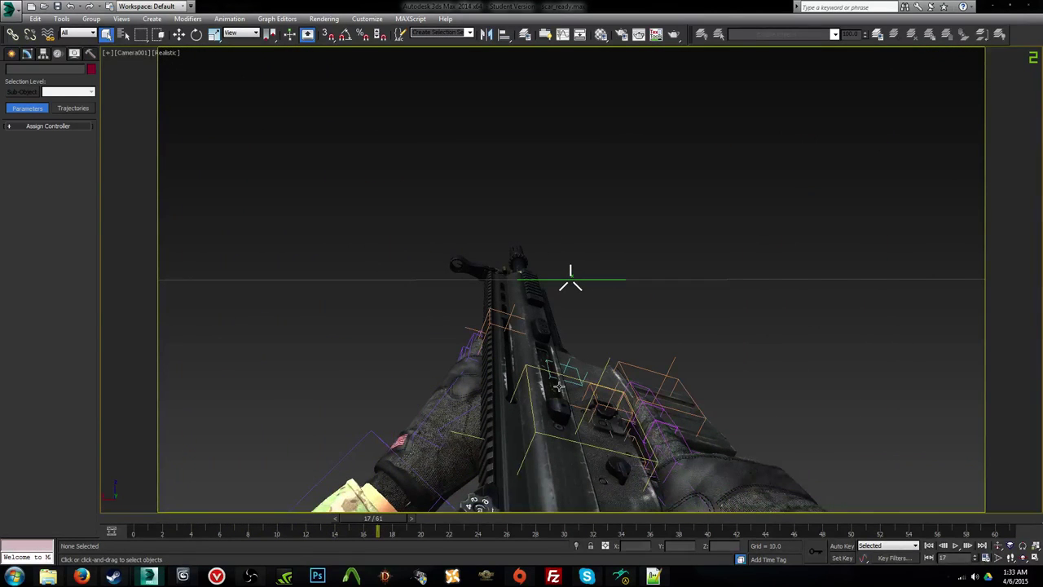
left_click(508, 324)
mouse_move(386, 523)
left_mouse_down()
mouse_move(375, 522)
mouse_move(444, 522)
mouse_move(396, 519)
left_mouse_up()
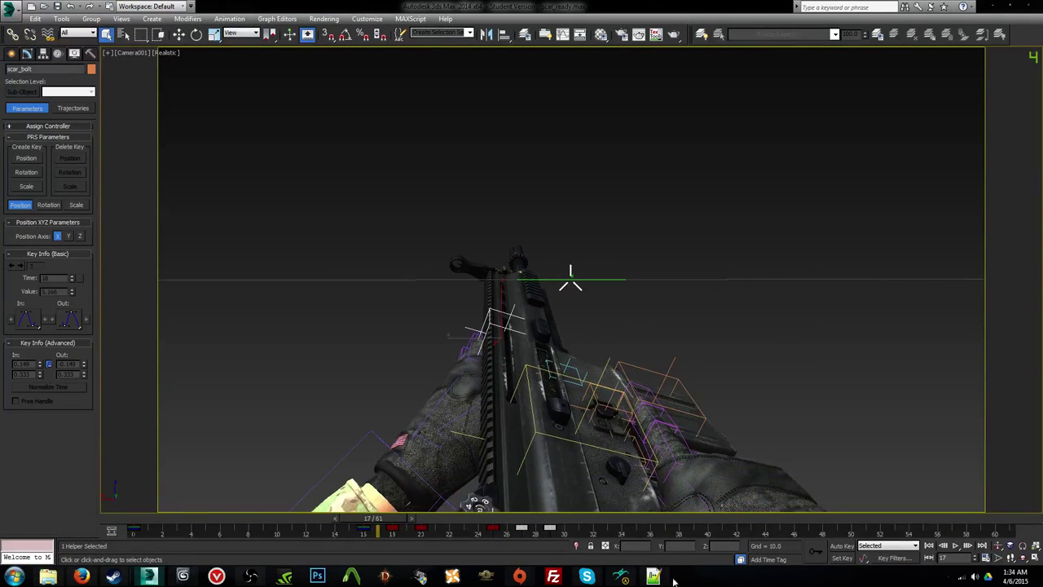
Step: Switch to Notepad++ and uncomment the frame 17 Boltback and frame 27 Boltrelease events in base_ready
left_click(654, 576)
left_click(72, 234)
key("Delete")
key("Delete")
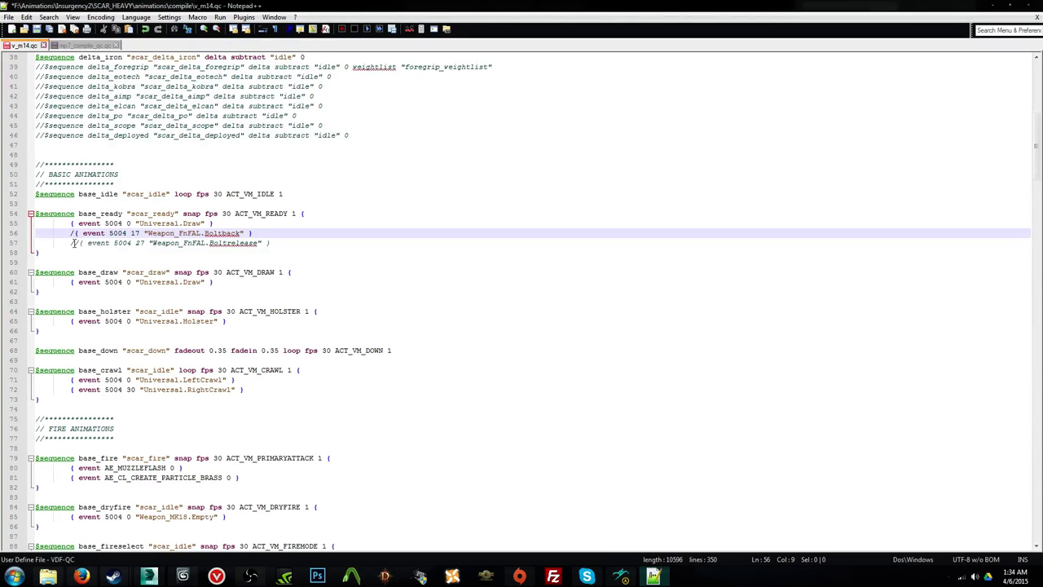
key("Down")
key("Delete")
key("Delete")
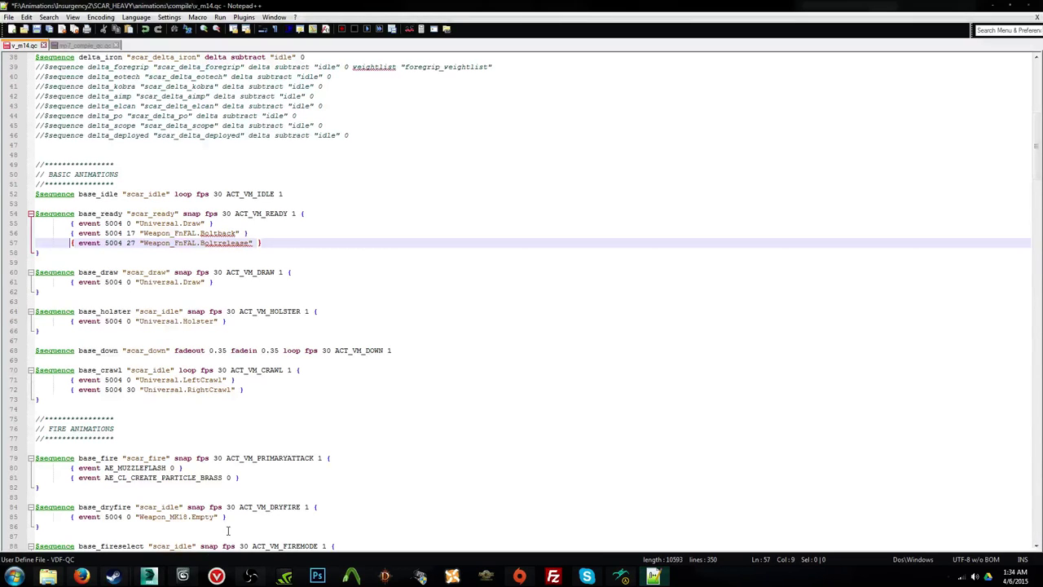
Step: Back in 3ds Max, check the bolt-release timing around frame 28, scrub to frame 61 and deselect the bolt helper
left_click(162, 579)
left_click_drag(404, 523, 563, 531)
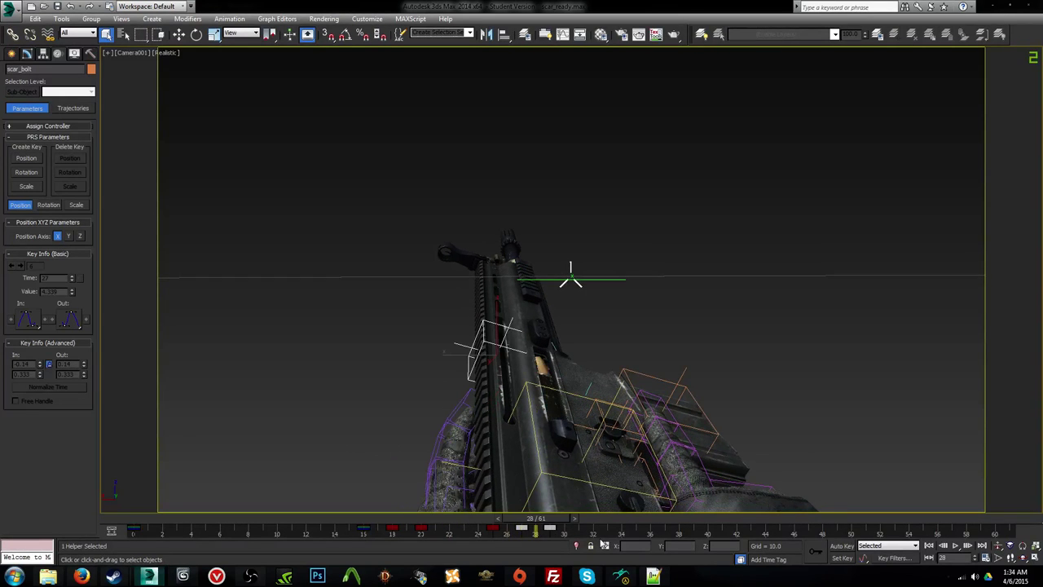
left_click(655, 576)
left_click(655, 576)
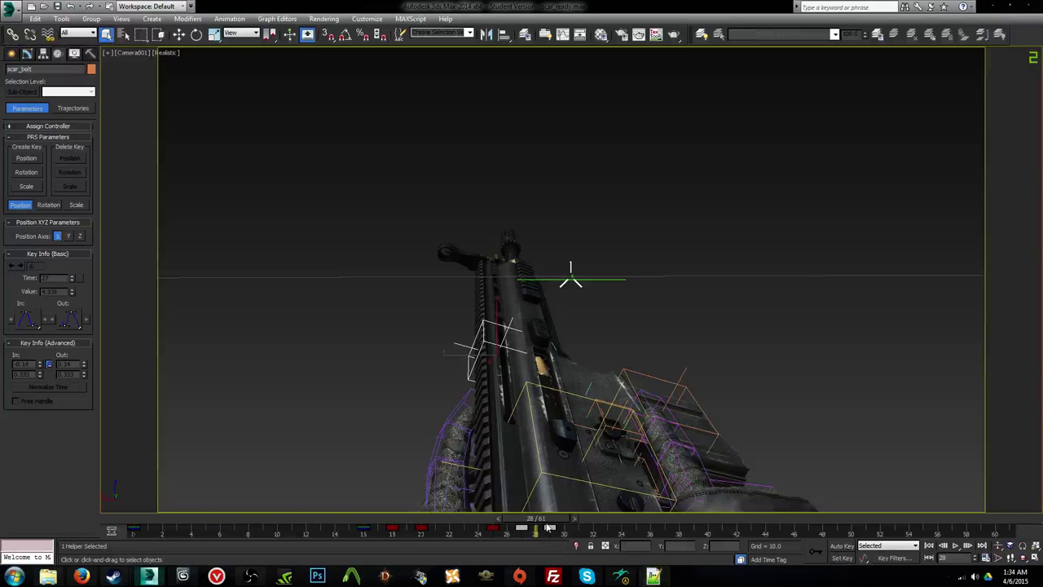
left_click_drag(532, 527, 1026, 475)
left_click(686, 218)
Step: Open the recent scene scar_reloadempty without saving the ready scene
left_click(10, 6)
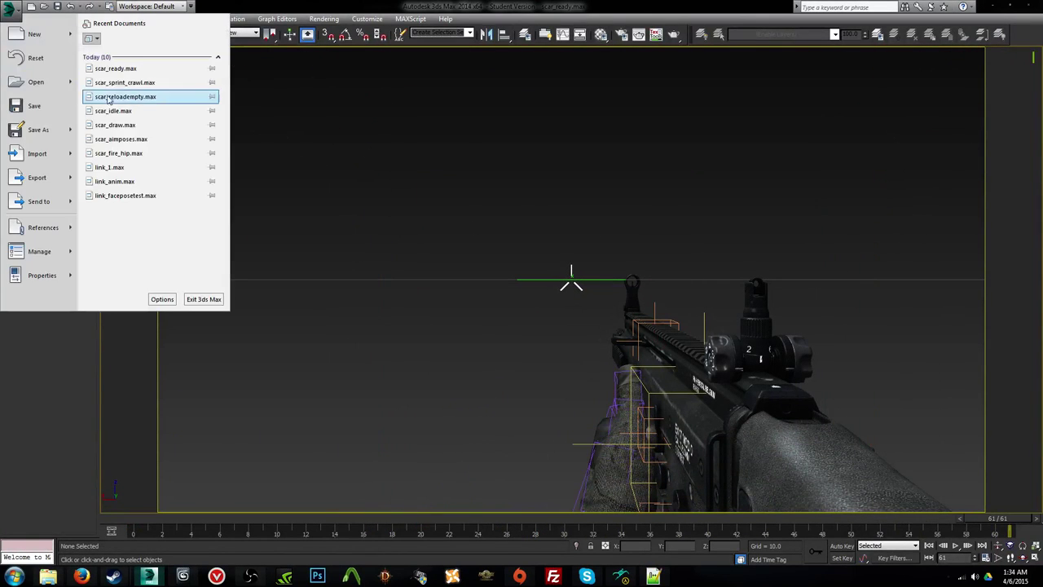
left_click(139, 81)
left_click(526, 307)
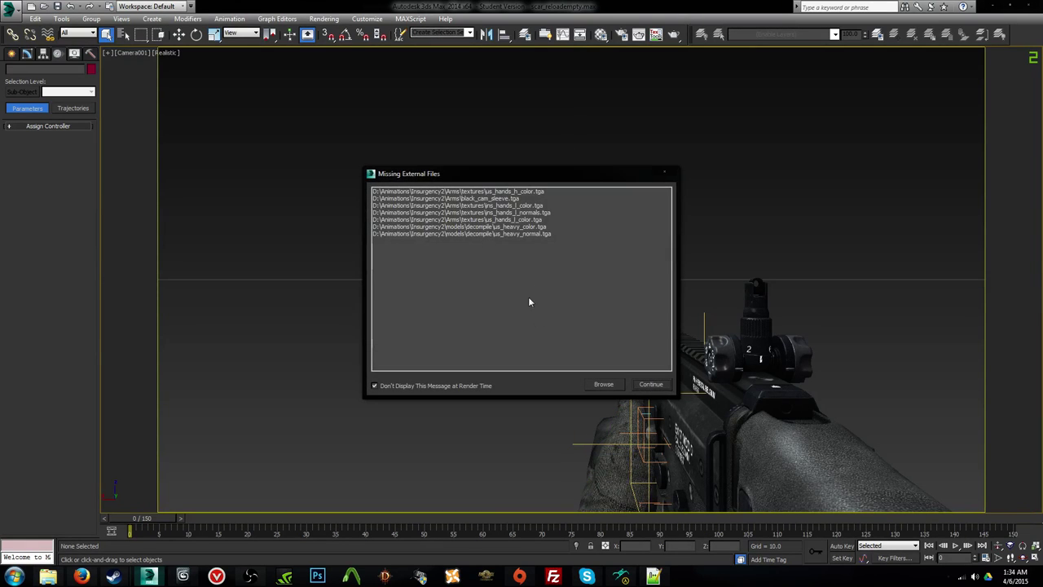
Step: Dismiss the missing external files warning, select the scar_main helper and turn on Auto Key
left_click(652, 385)
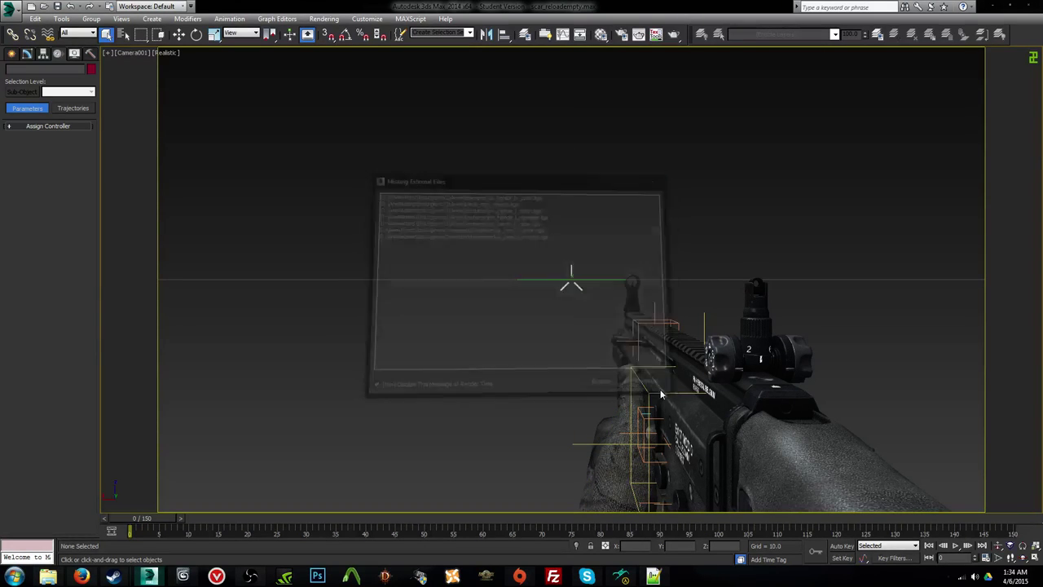
left_click(591, 445)
key("n")
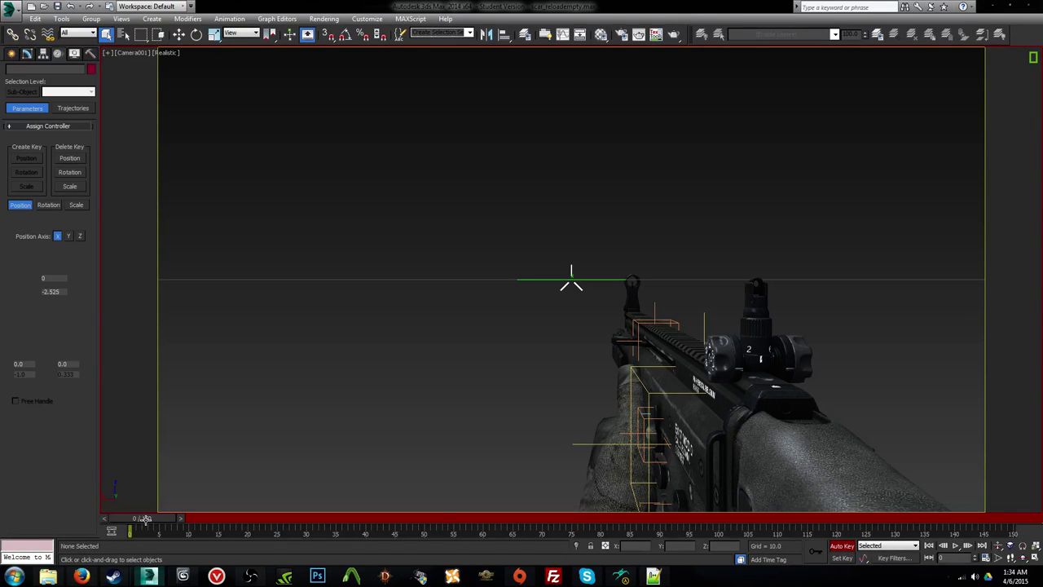
Step: Step through the start of the empty reload animation from frame 0 to frame 14
mouse_move(144, 518)
left_mouse_down()
mouse_move(338, 519)
mouse_move(132, 518)
left_mouse_up()
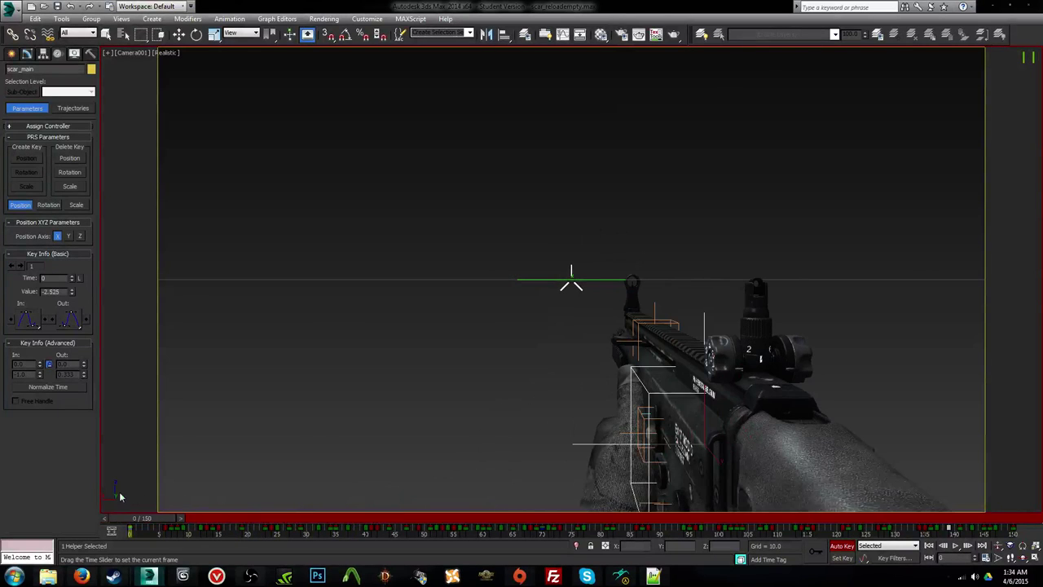
key("q")
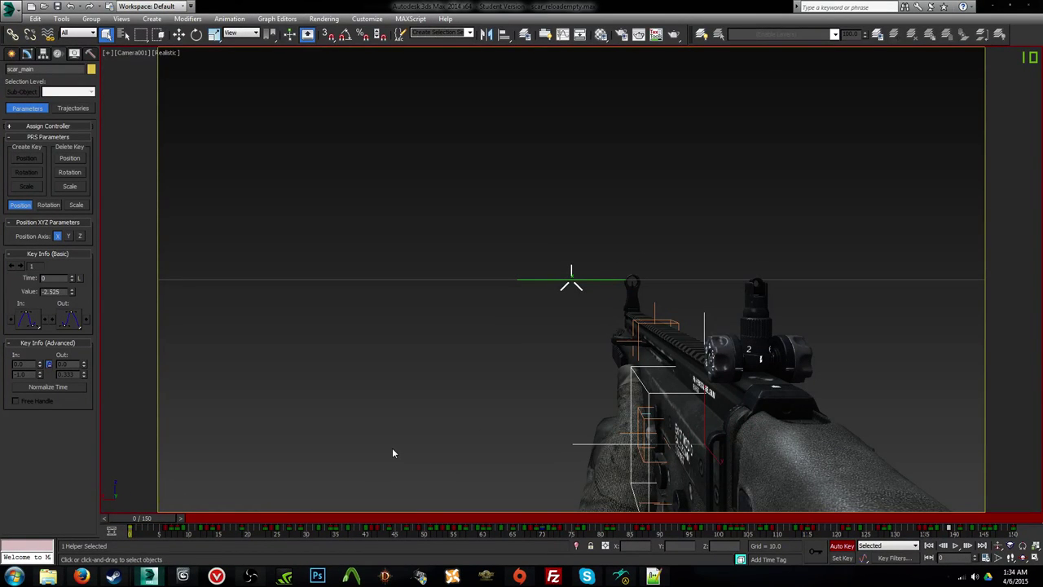
key("period")
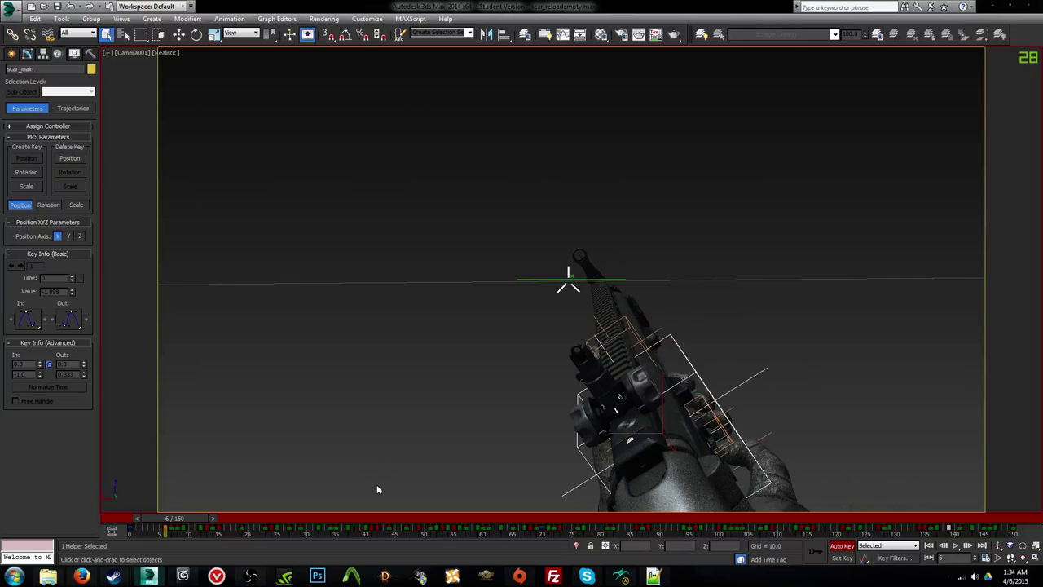
key("period")
key("period")
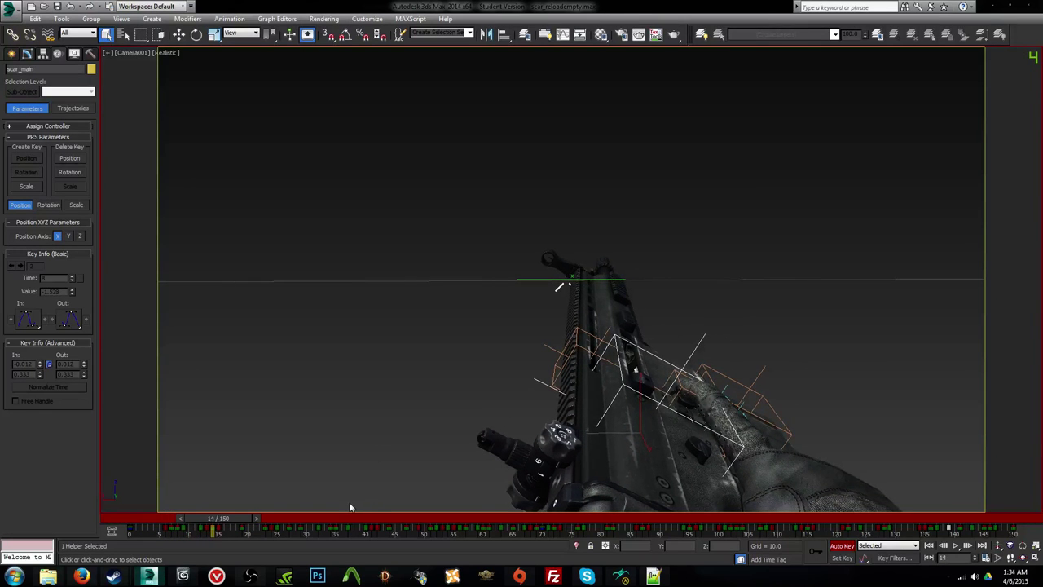
Step: Switch to v_m14.qc in Notepad++, uncomment the Weapon_M14.MagoutRattle event in base_reloadempty and insert an empty line above it
left_click(654, 577)
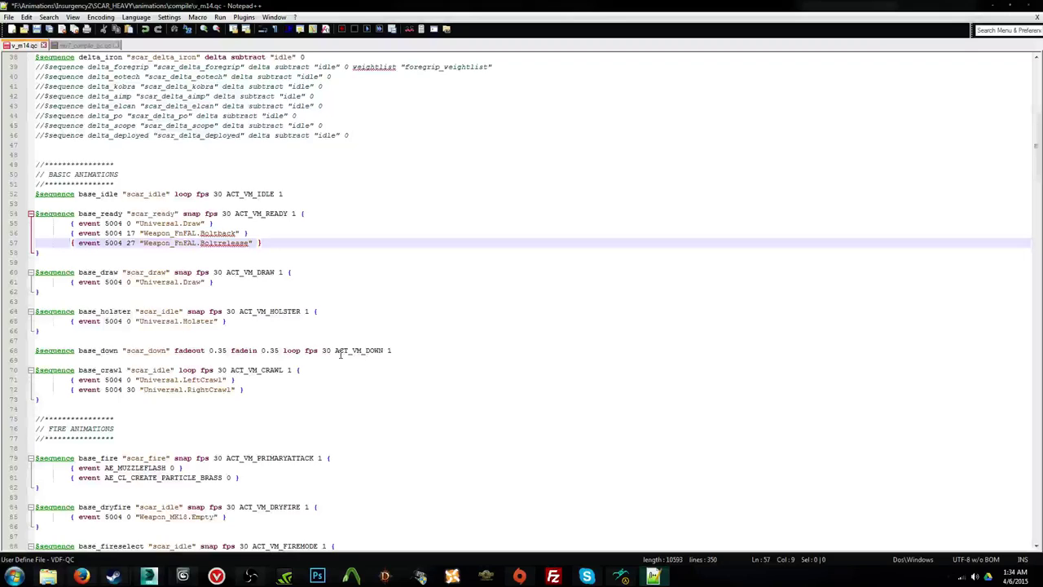
scroll(71, 394, "down", 11)
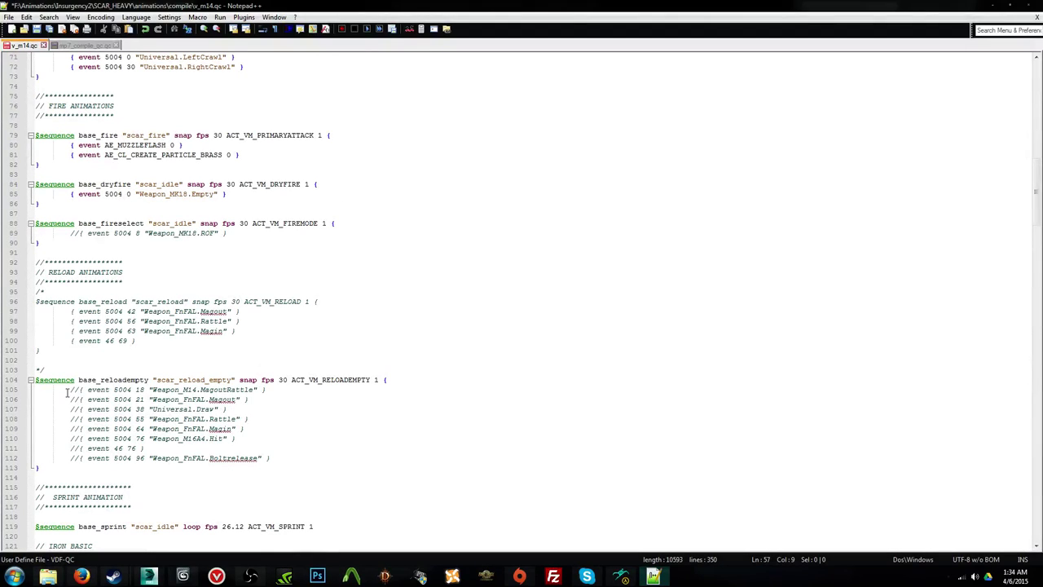
left_click(67, 393)
key("Delete")
key("Delete")
key("Return")
left_click(124, 390)
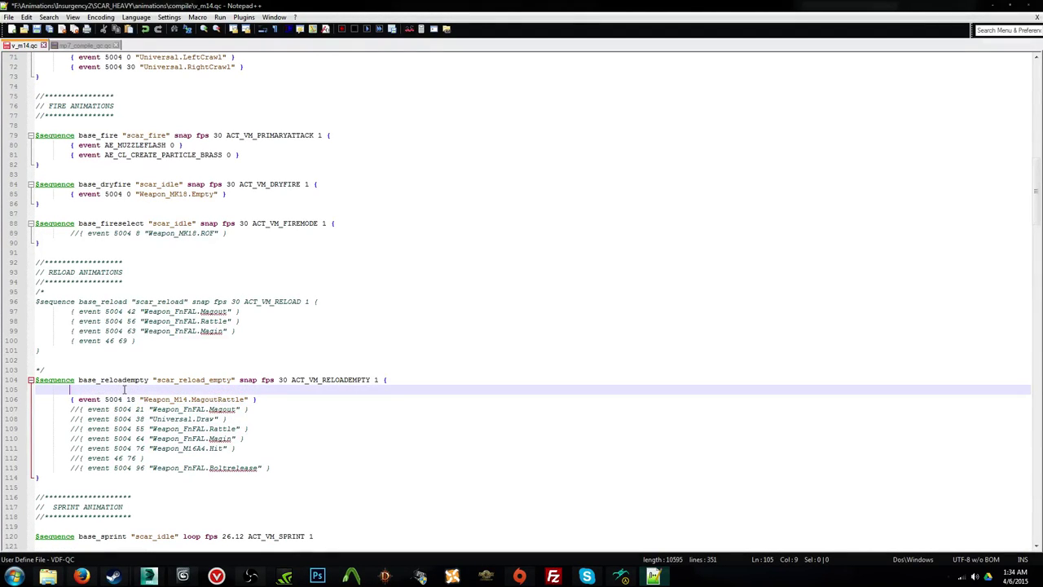
Step: Write the event { event 5004 1 "Universal.Holster" } on the empty line at the start of base_reloadempty
type("{ event 5004")
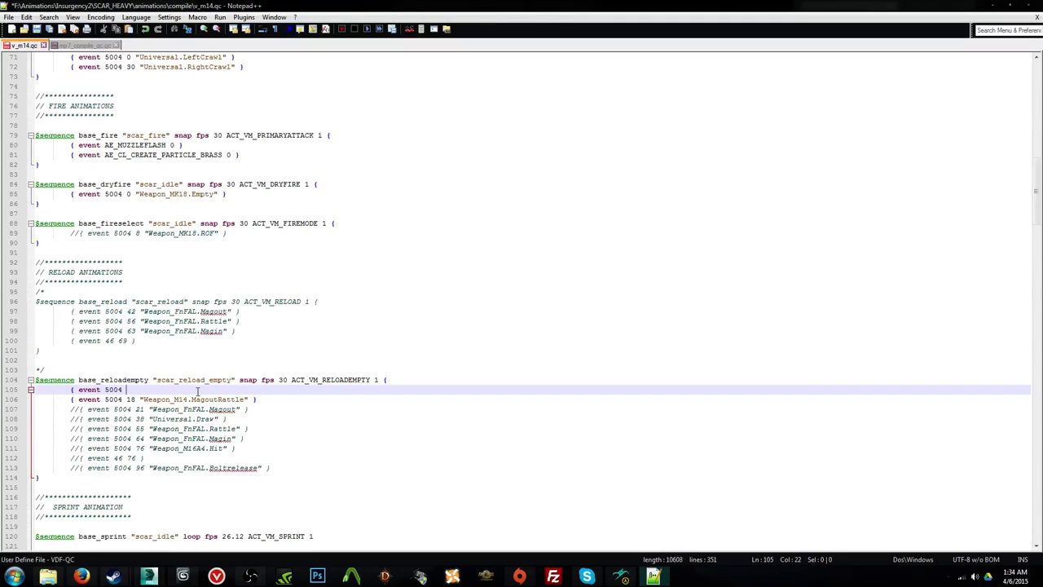
type(" 1 \"")
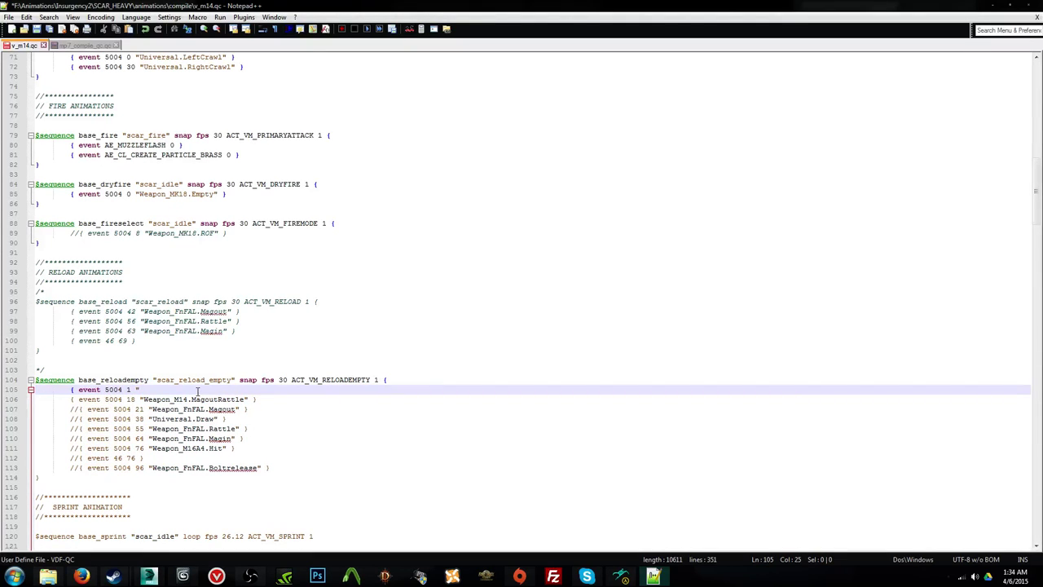
scroll(207, 351, "up", 8)
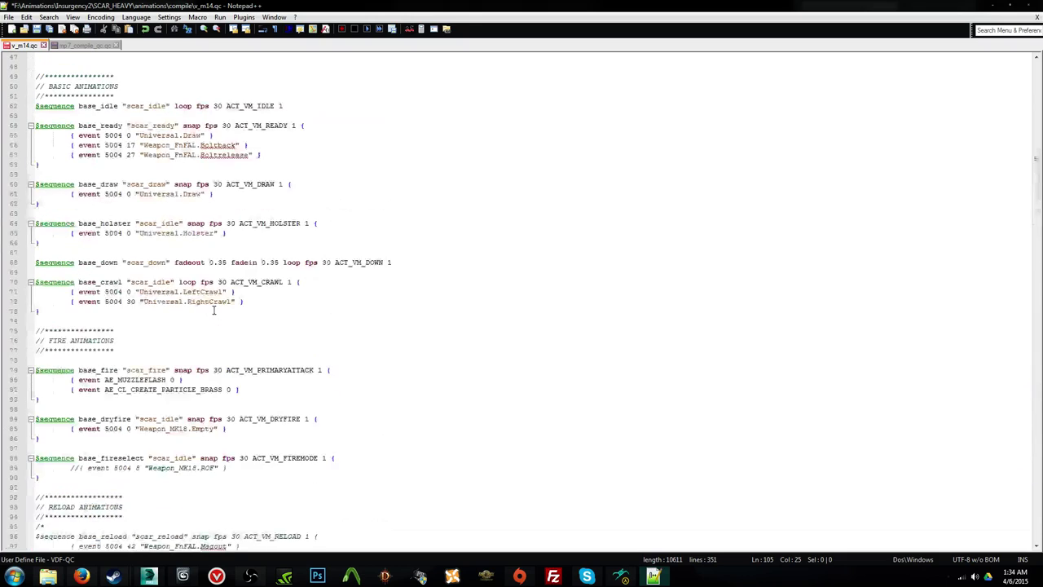
scroll(216, 310, "down", 8)
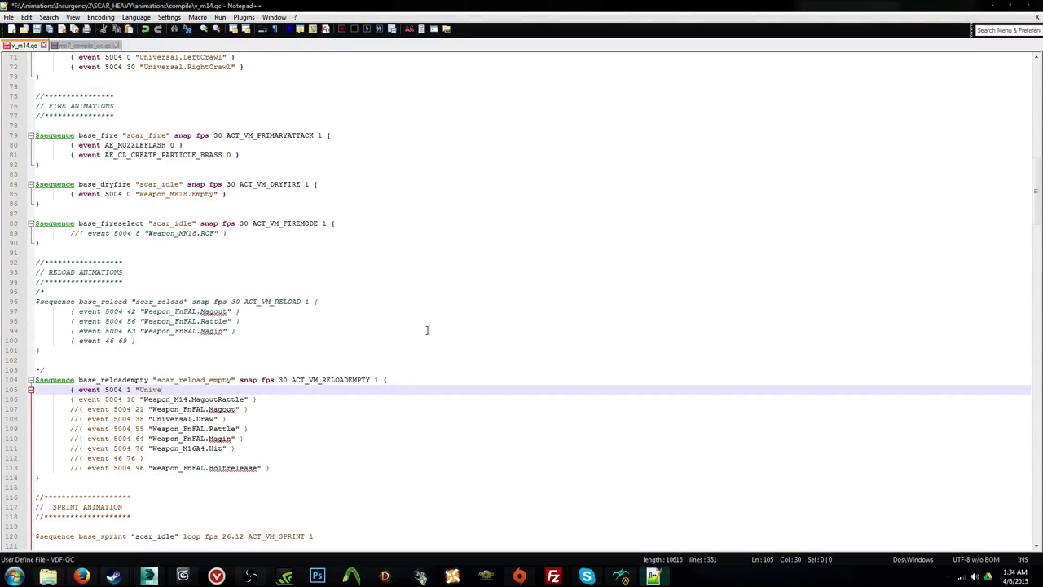
type("Universal.Holster\" }")
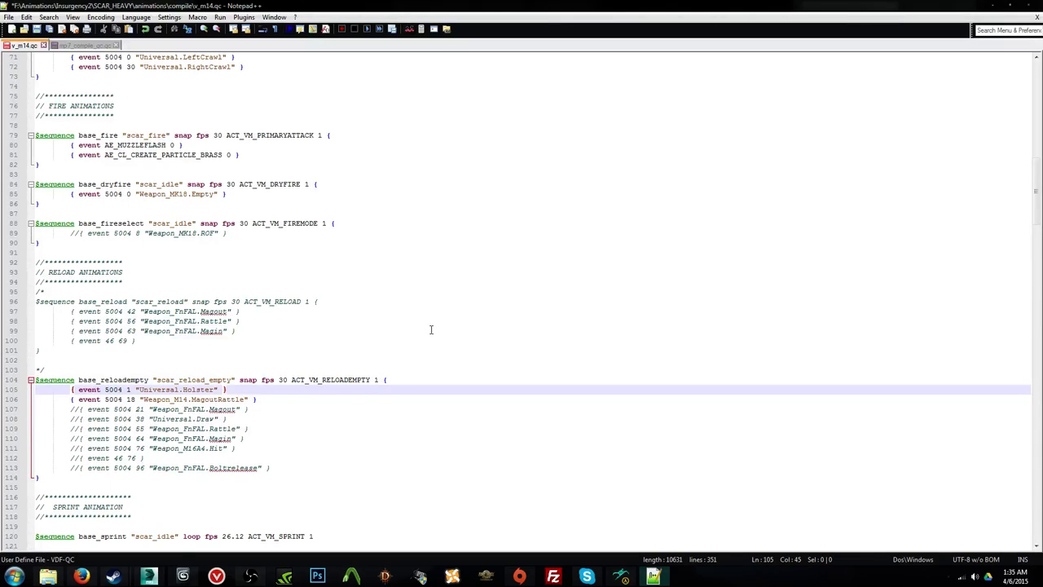
scroll(429, 330, "up", 7)
scroll(427, 330, "down", 10)
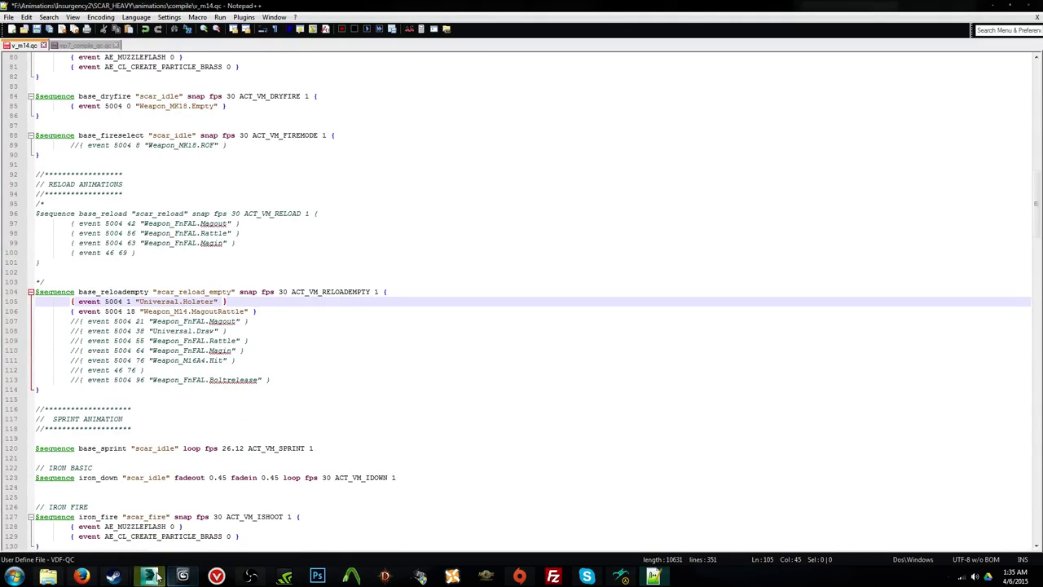
Step: Open the insurgency_sound_dir archive in GCFScape and browse to its sound/weapons folder
left_click(36, 578)
left_click(14, 577)
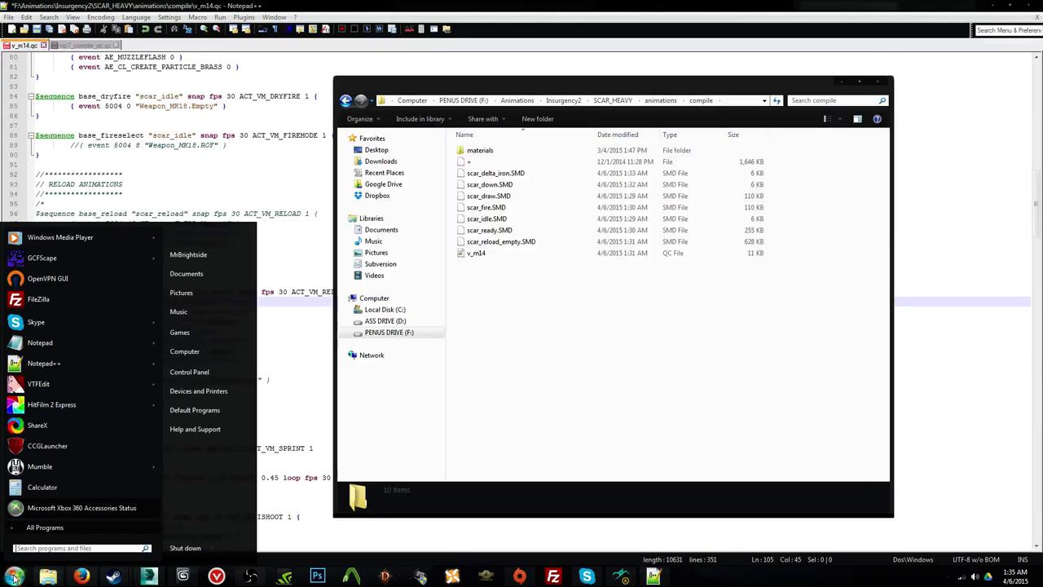
mouse_move(160, 259)
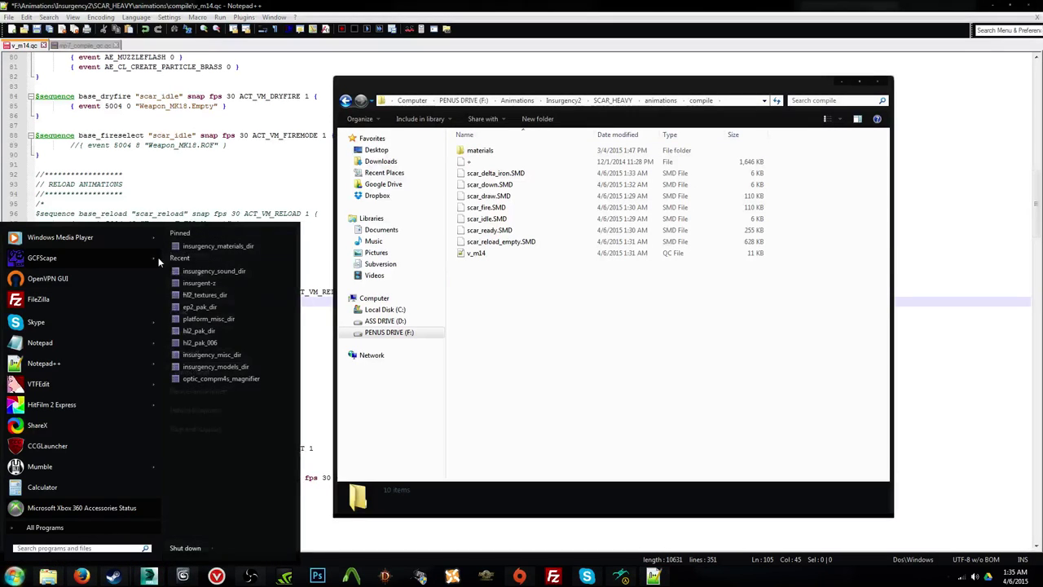
left_click(215, 271)
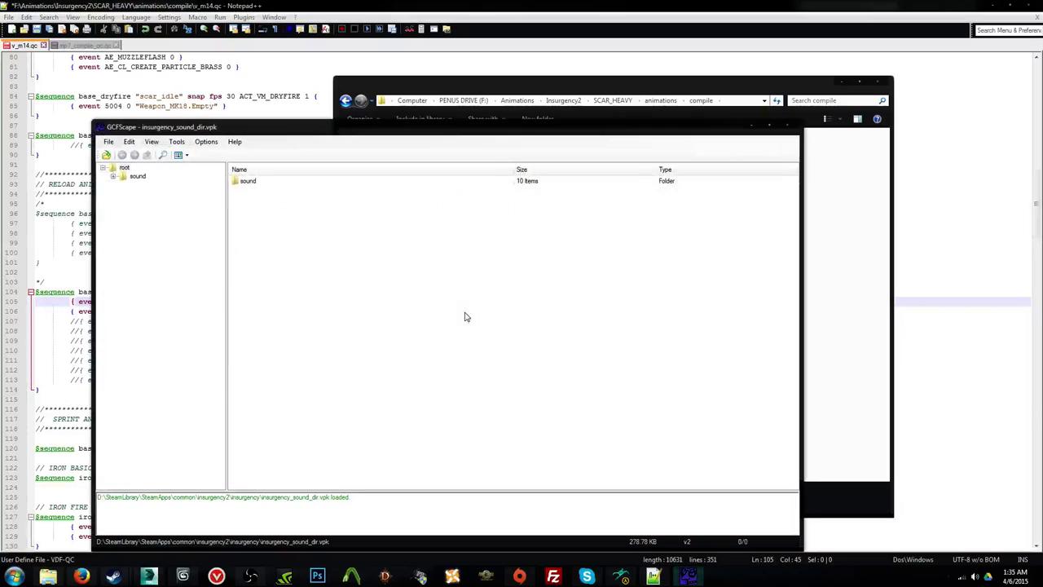
double_click(248, 183)
double_click(252, 264)
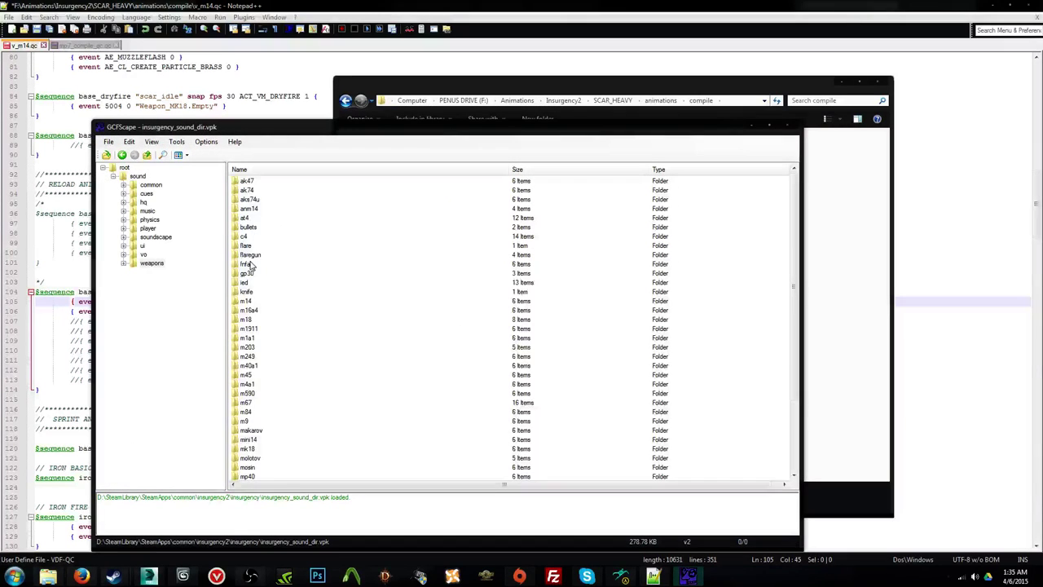
Step: Play m14_magout_rattle.wav from the m14 handling folder and close the player
scroll(265, 304, "down", 3)
double_click(246, 208)
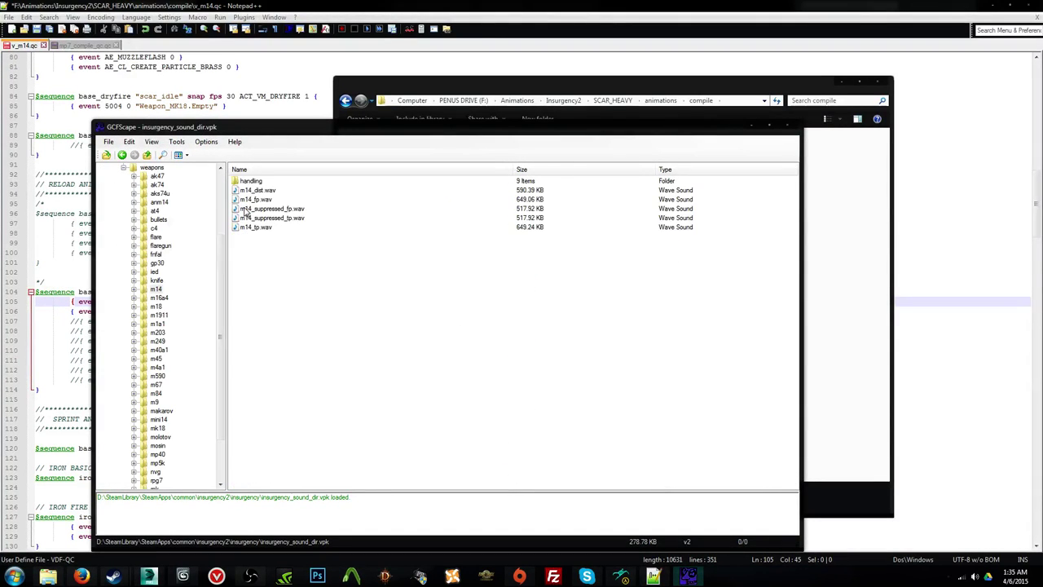
double_click(255, 181)
left_click(283, 236)
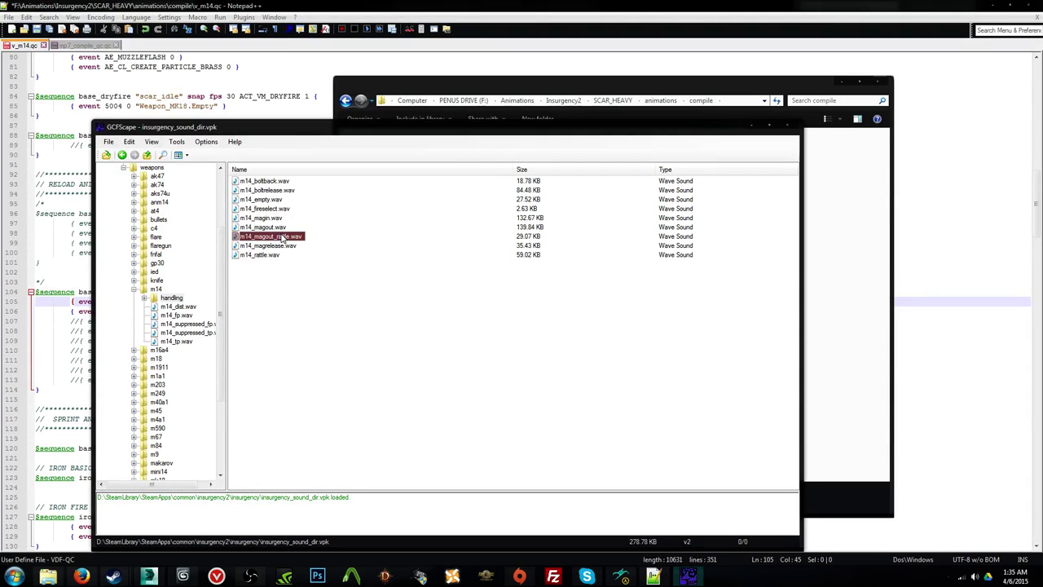
double_click(282, 236)
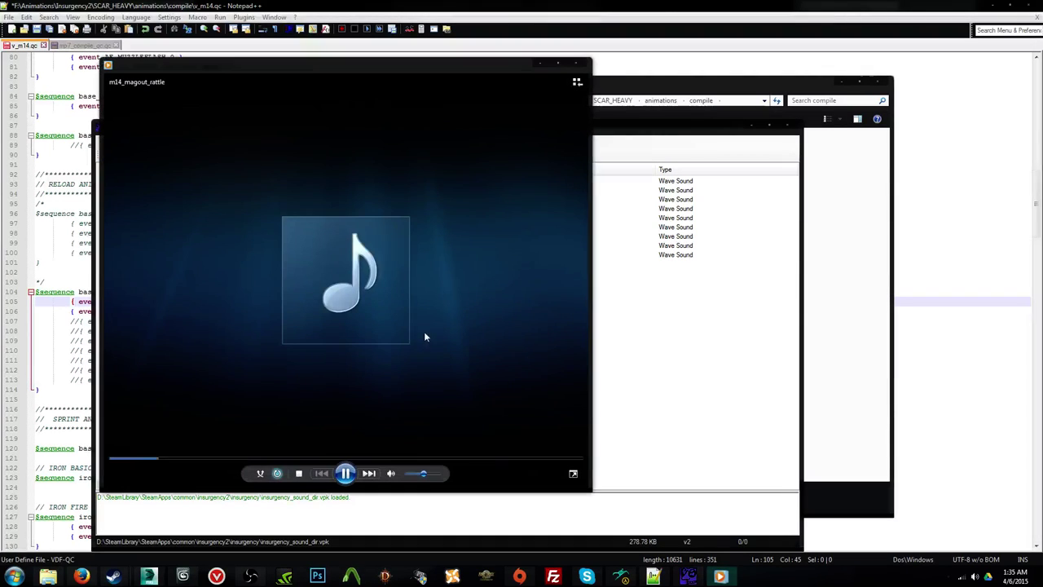
left_click(576, 63)
Step: Switch to 3ds Max, check the reload animation at frame 18 and return to Notepad++
left_click(148, 576)
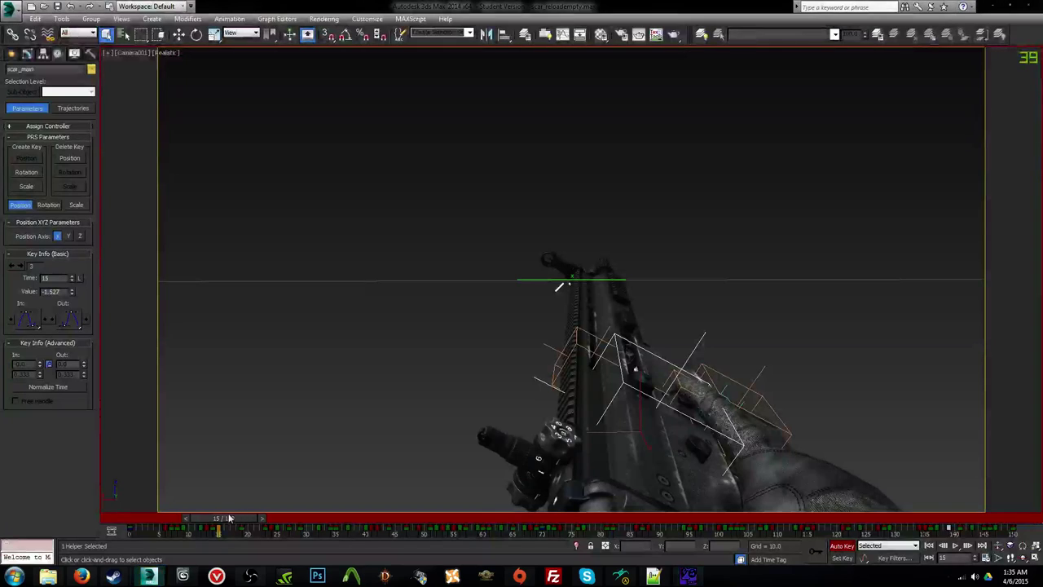
left_click_drag(234, 520, 260, 527)
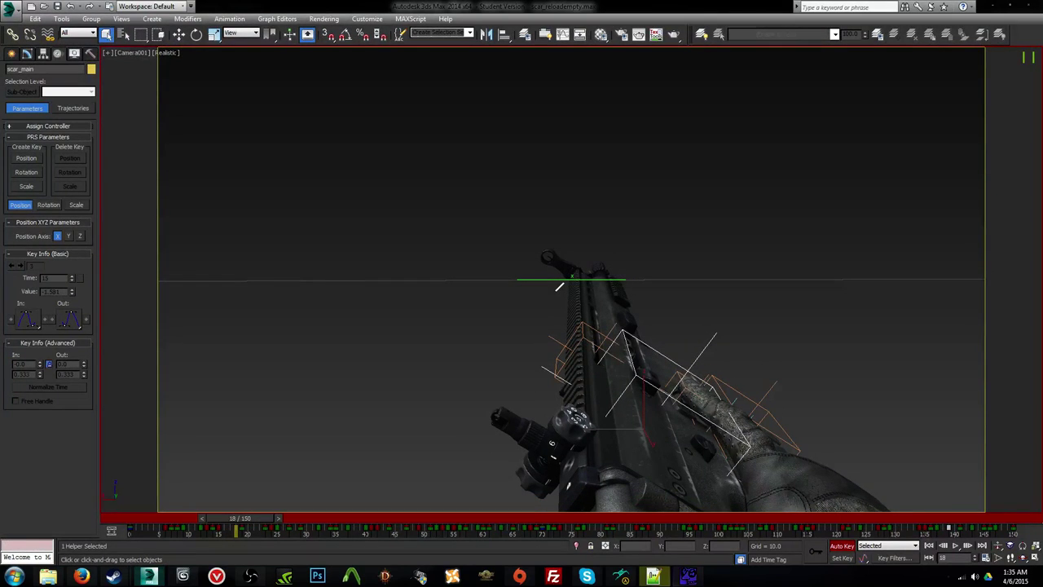
left_click(653, 576)
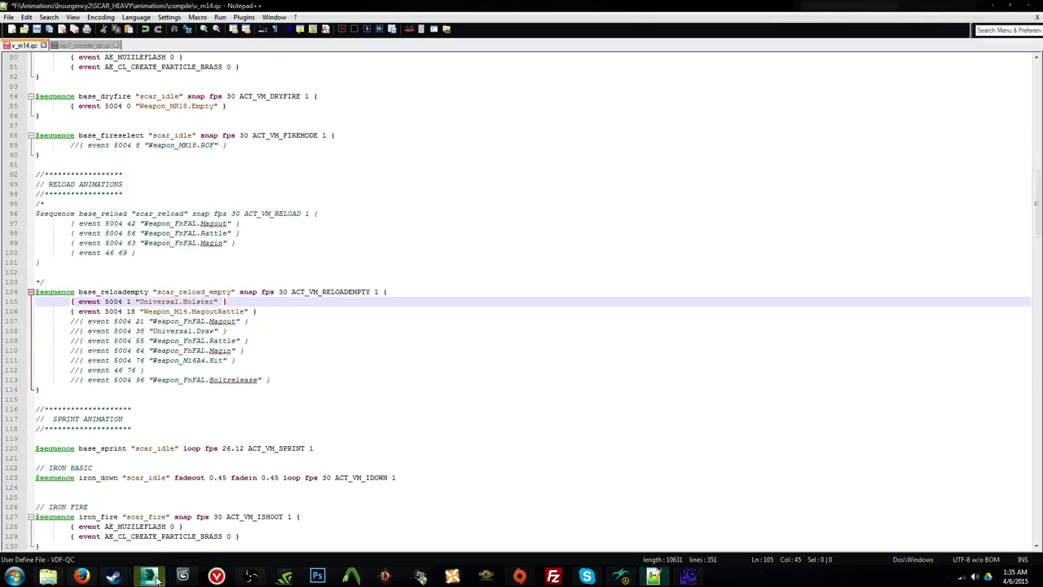
Step: Switch to GCFScape and listen to fnfal_magout.wav and fnfal_magout_rattle.wav in the fnfal handling folder
left_click(689, 576)
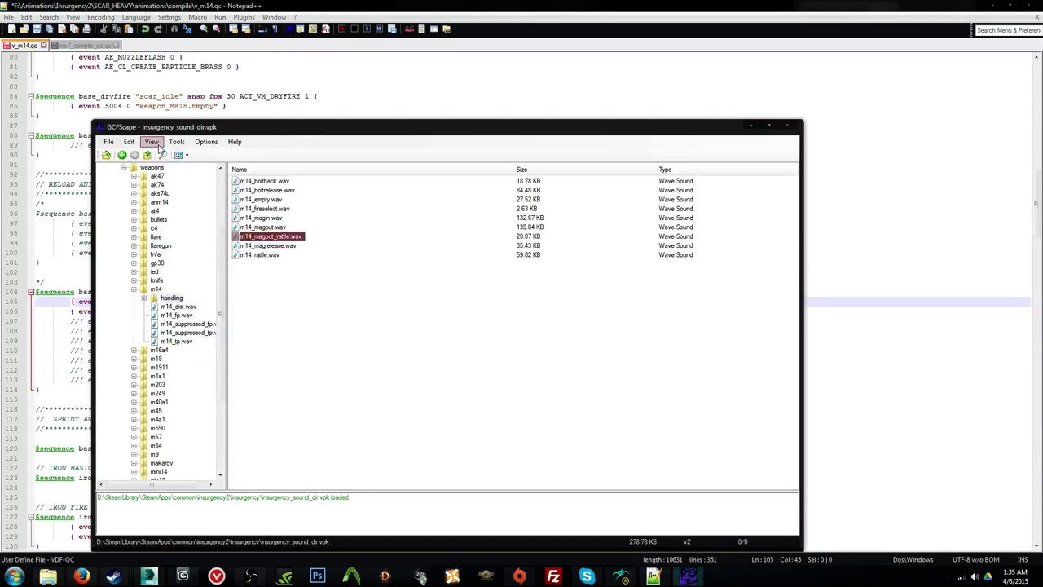
left_click(147, 155)
left_click(147, 155)
double_click(246, 263)
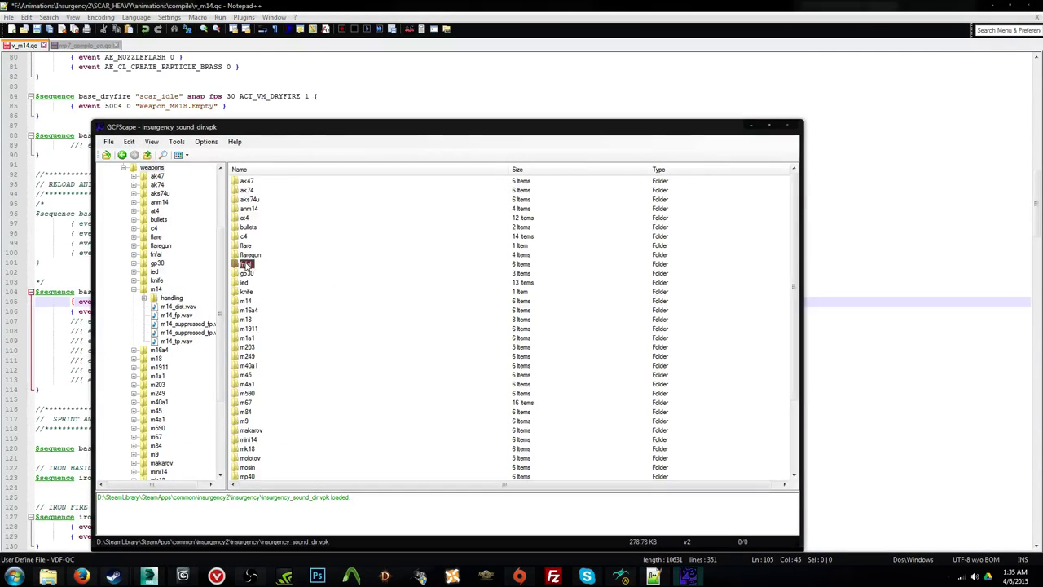
double_click(249, 181)
double_click(275, 218)
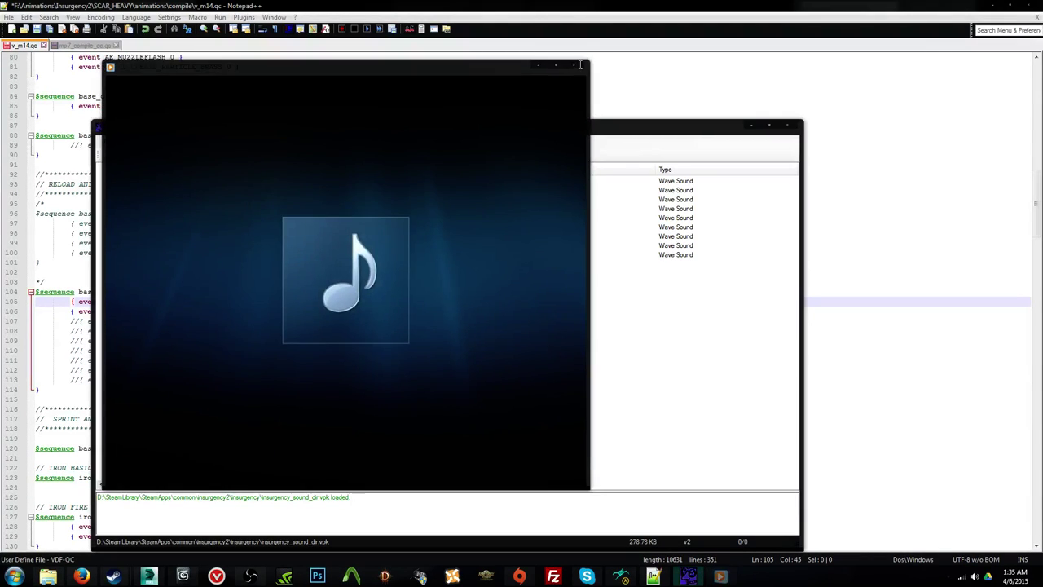
left_click(580, 64)
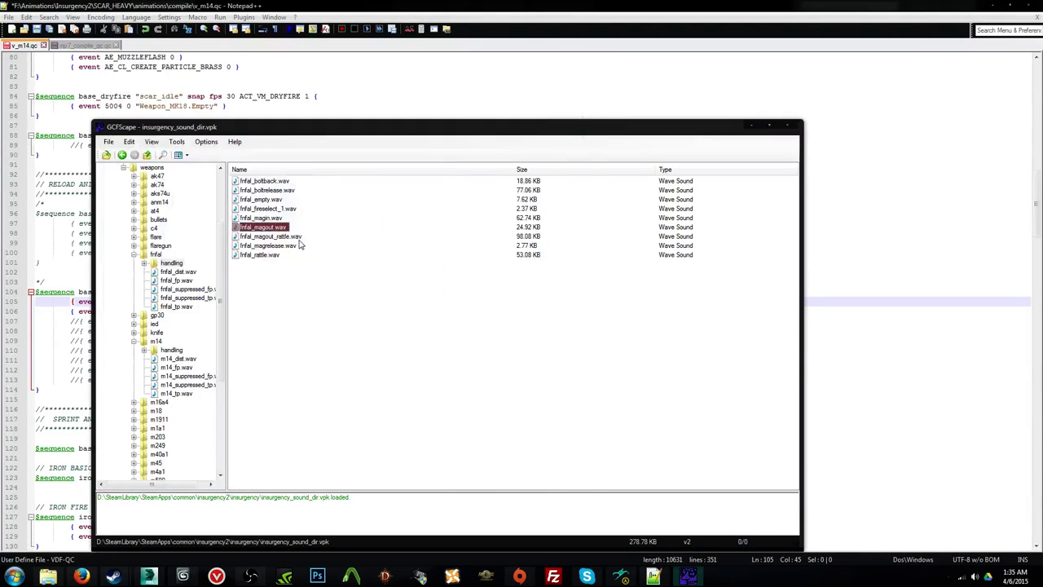
double_click(277, 234)
left_click(584, 65)
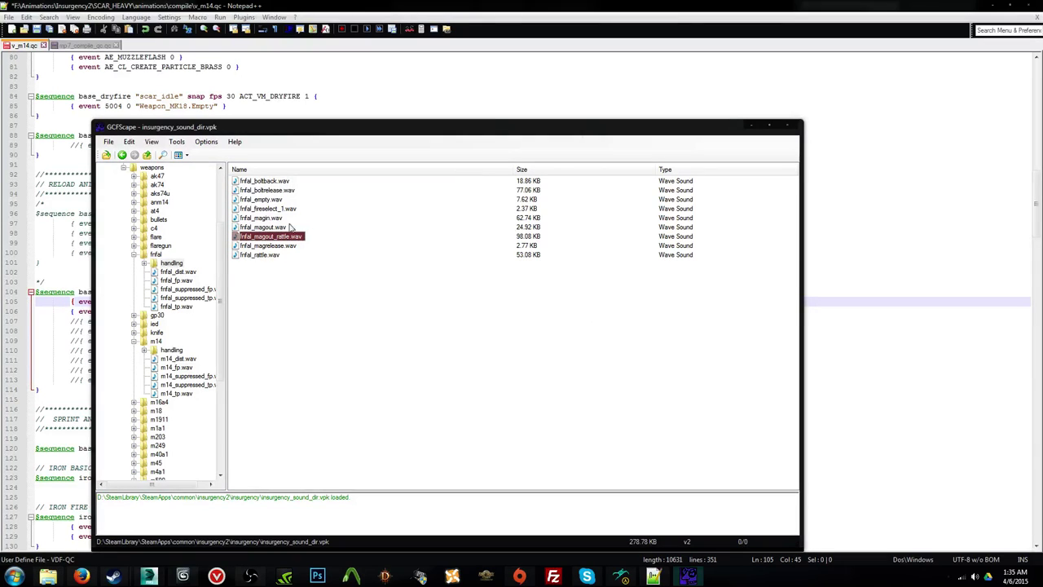
Step: Return to Notepad++ and uncomment the Weapon_FnFAL.Magout event at frame 21 in base_reloadempty
left_click(321, 5)
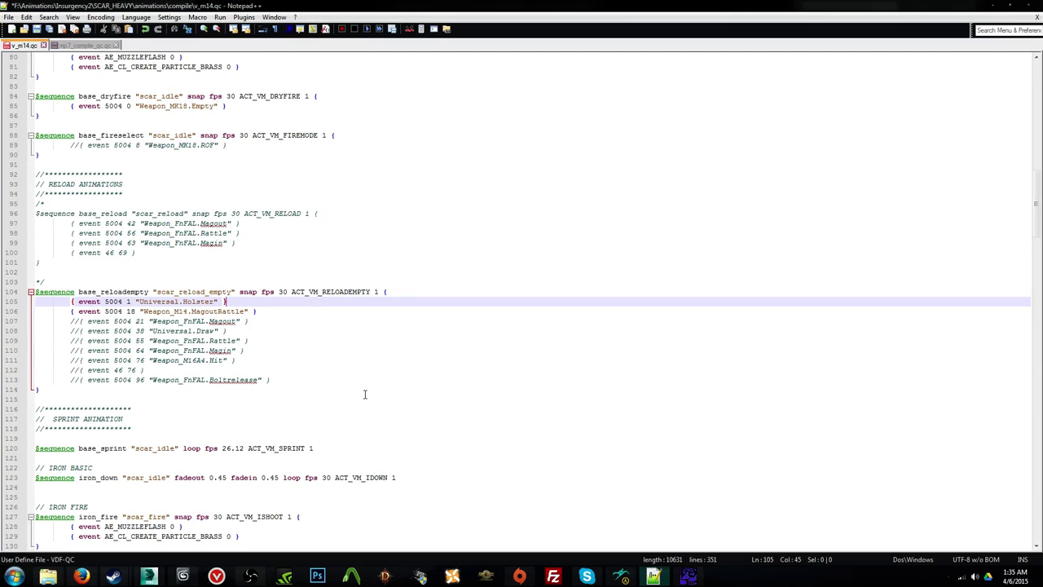
left_click(72, 321)
key("Delete")
key("Delete")
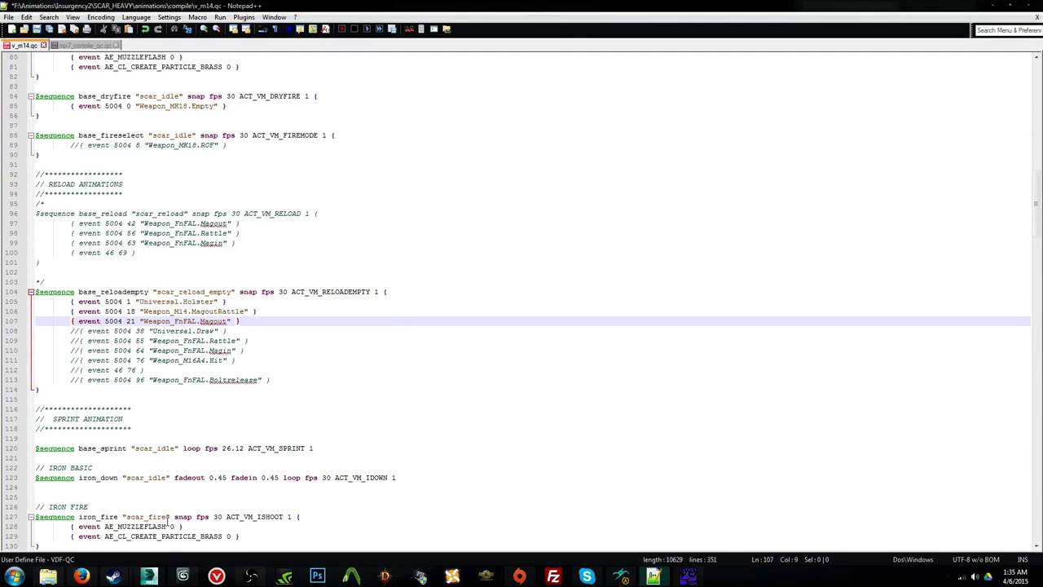
Step: Switch to 3ds Max, check the reload animation around frames 21 to 23 and scrub on to frame 63
left_click(150, 576)
left_click_drag(240, 522, 272, 528)
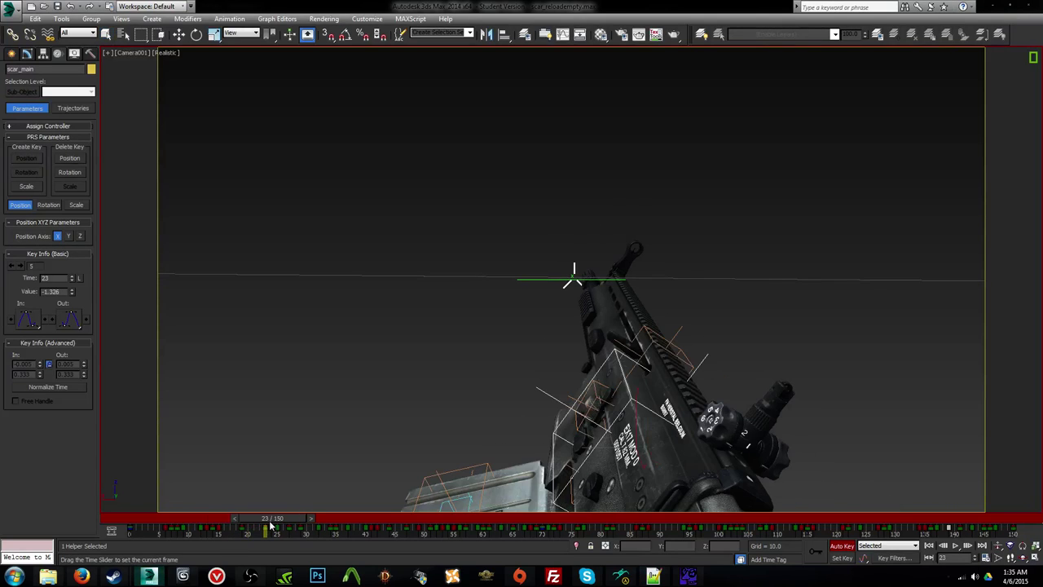
key("slash")
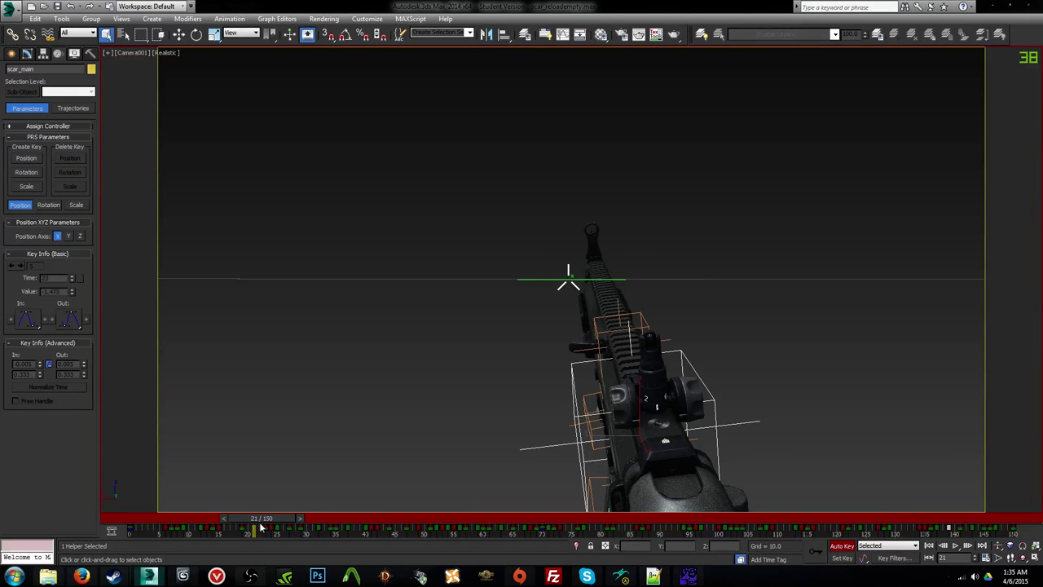
left_click_drag(262, 522, 486, 524)
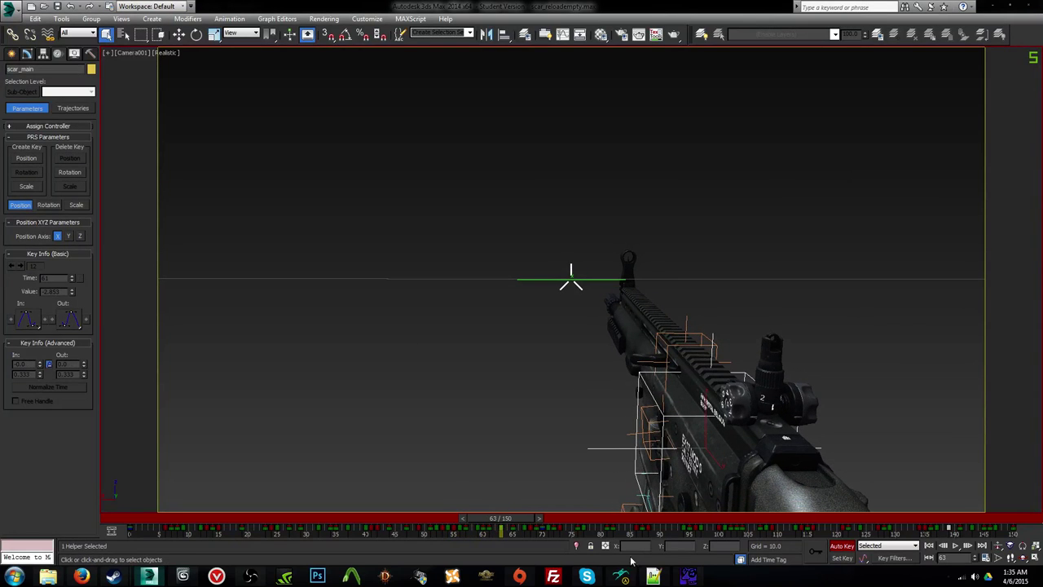
Step: Return to Notepad++ and uncomment the Universal.Draw event at frame 38 in base_reloadempty
left_click(654, 576)
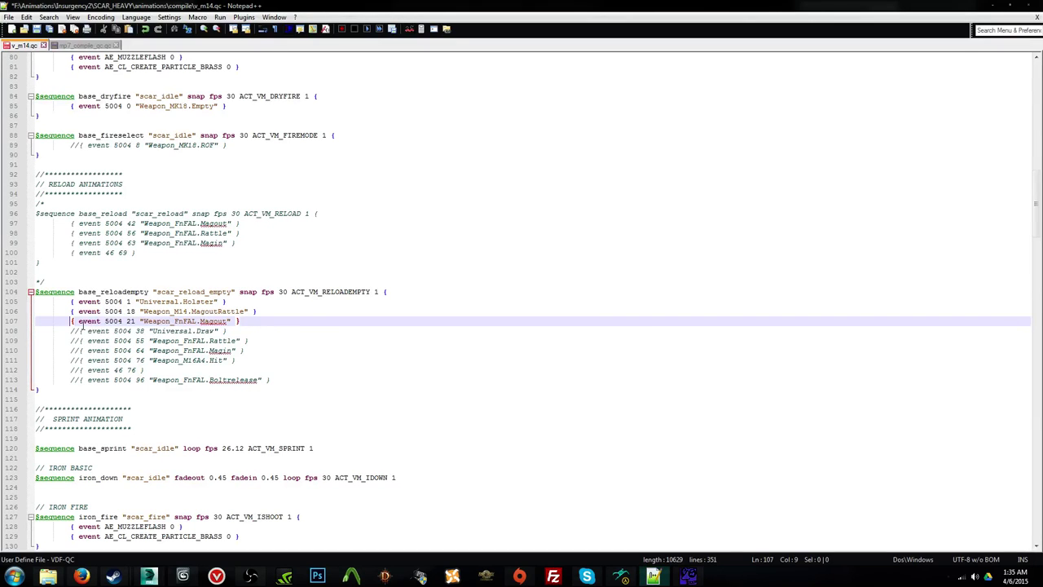
key("Down")
key("Delete")
key("Delete")
Step: Switch to 3ds Max, scrub the reload animation up to about frame 60 and return to Notepad++
left_click(148, 576)
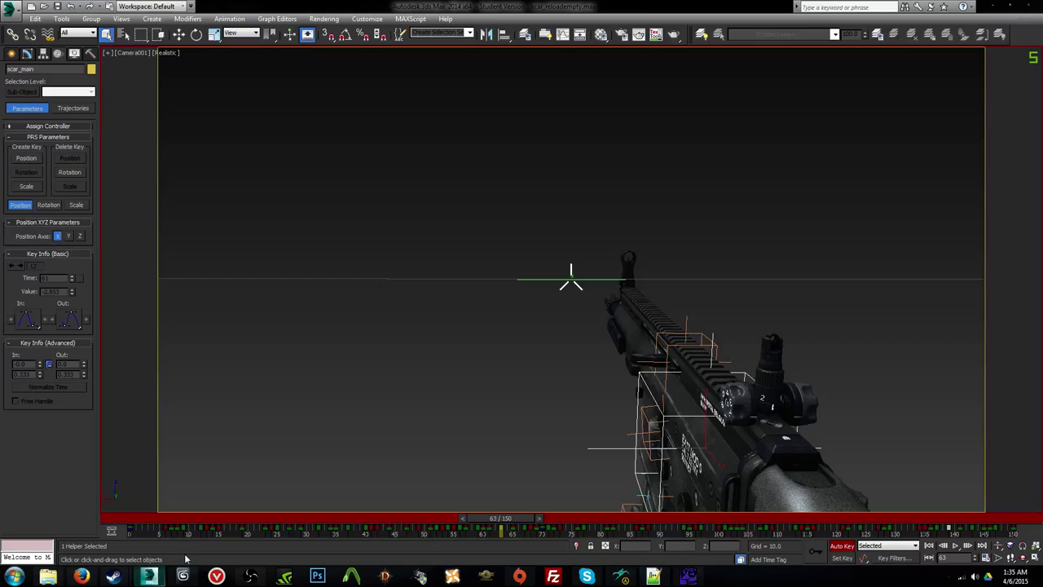
left_click_drag(242, 522, 485, 523)
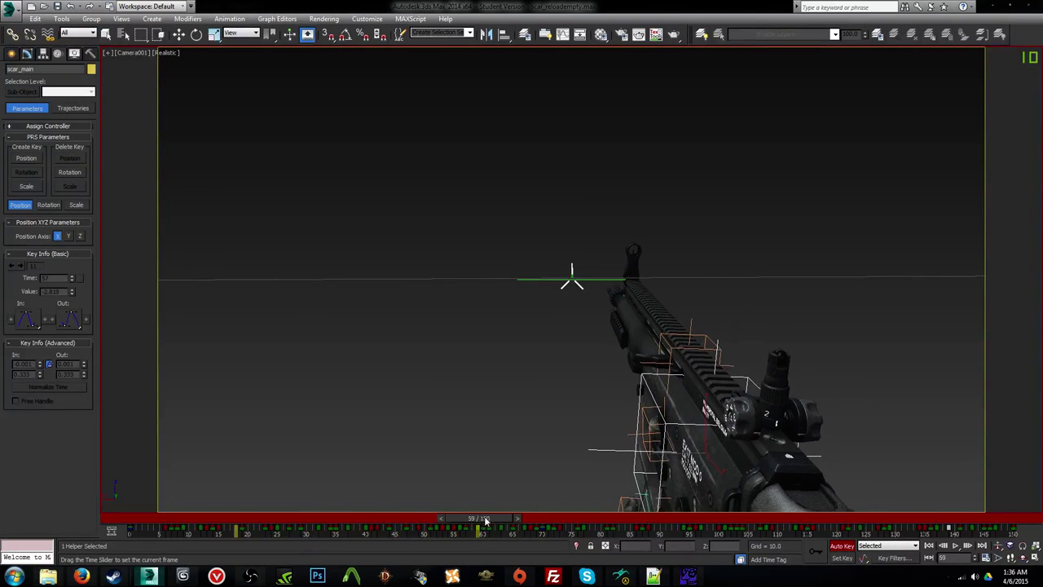
left_click(654, 576)
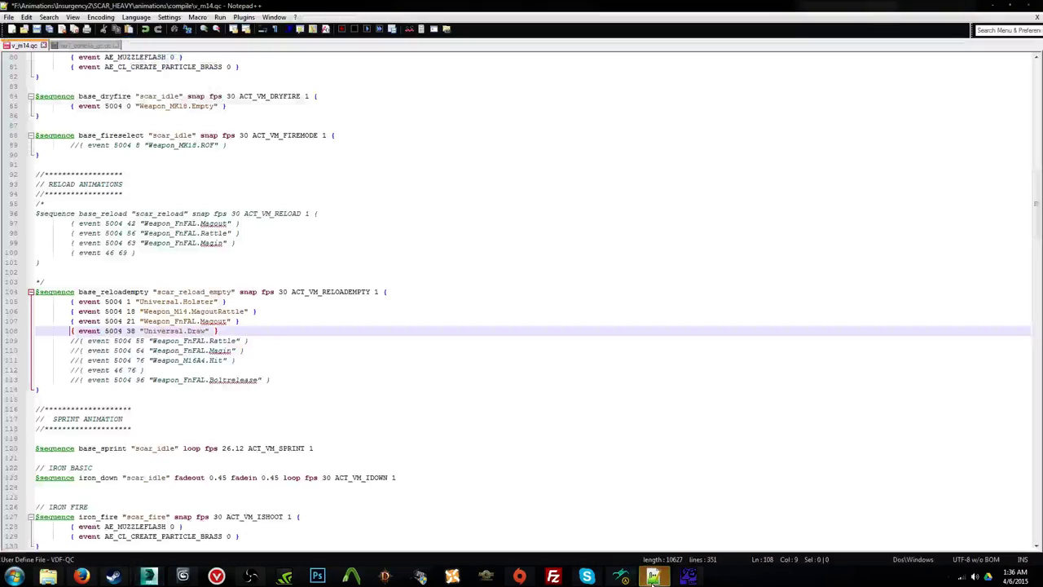
Step: Uncomment the Weapon_FnFAL.Rattle event in base_reloadempty
left_click(69, 341)
key("Delete")
key("Delete")
Step: Switch to GCFScape, listen to fnfal_magout_rattle.wav and go to 3ds Max
left_click(689, 576)
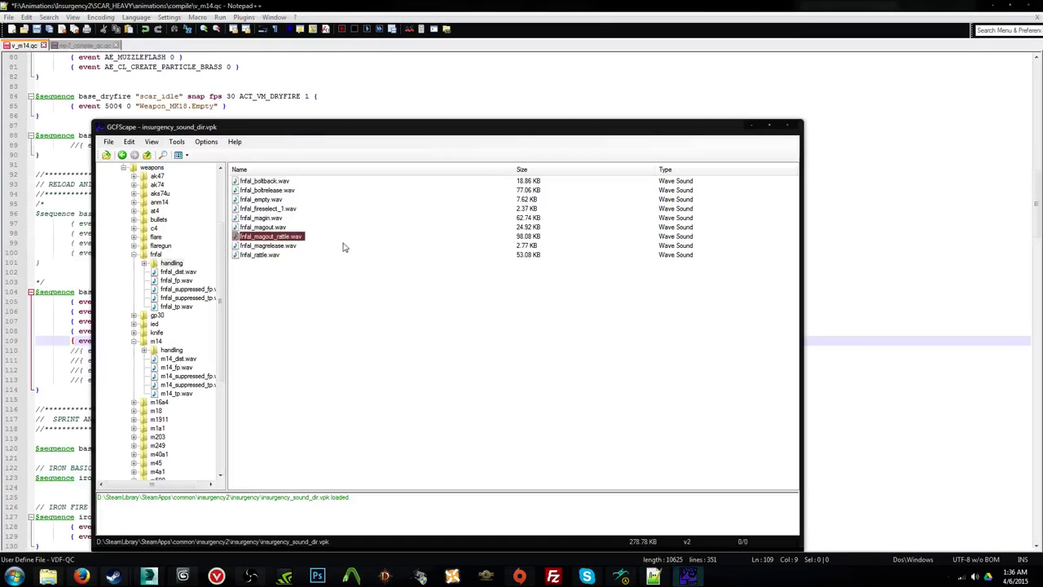
double_click(281, 237)
left_click(149, 576)
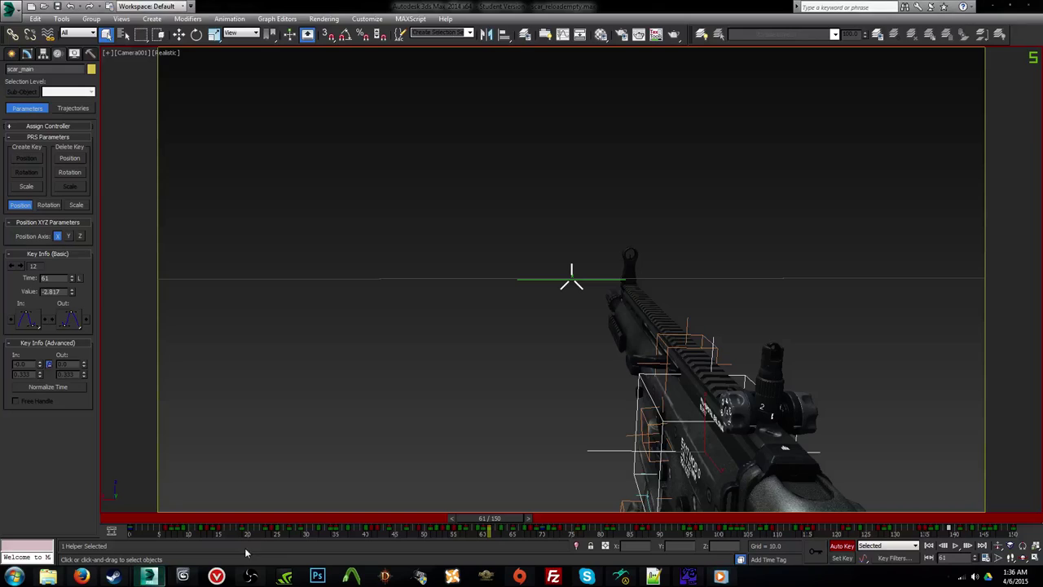
Step: Scrub the reload animation to frame 60, close the media player and return to Notepad++
mouse_move(470, 520)
left_mouse_down()
mouse_move(406, 521)
mouse_move(530, 526)
mouse_move(457, 510)
mouse_move(484, 511)
left_mouse_up()
right_click(733, 578)
left_click(712, 552)
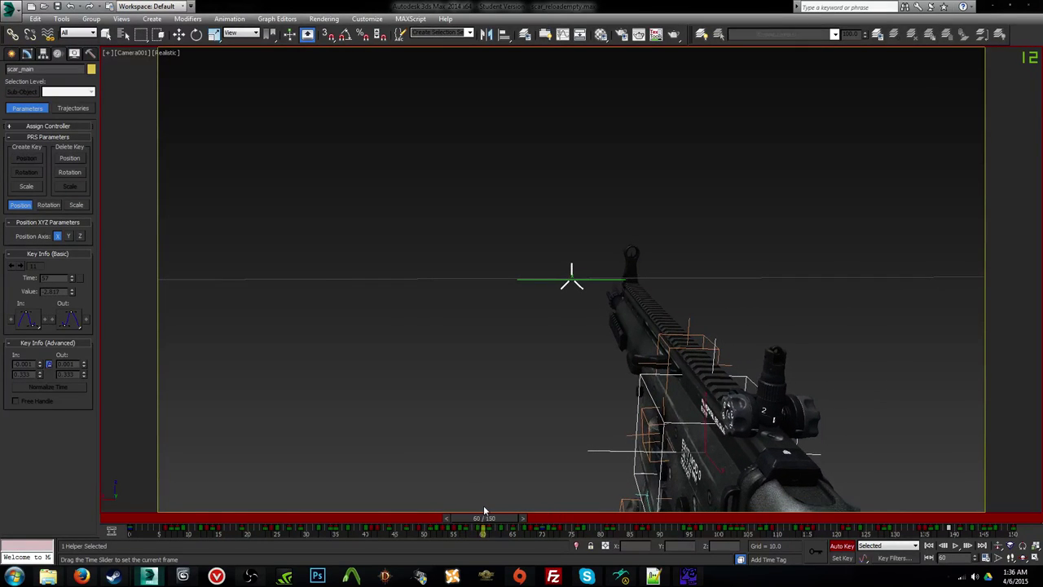
key("alt+Tab")
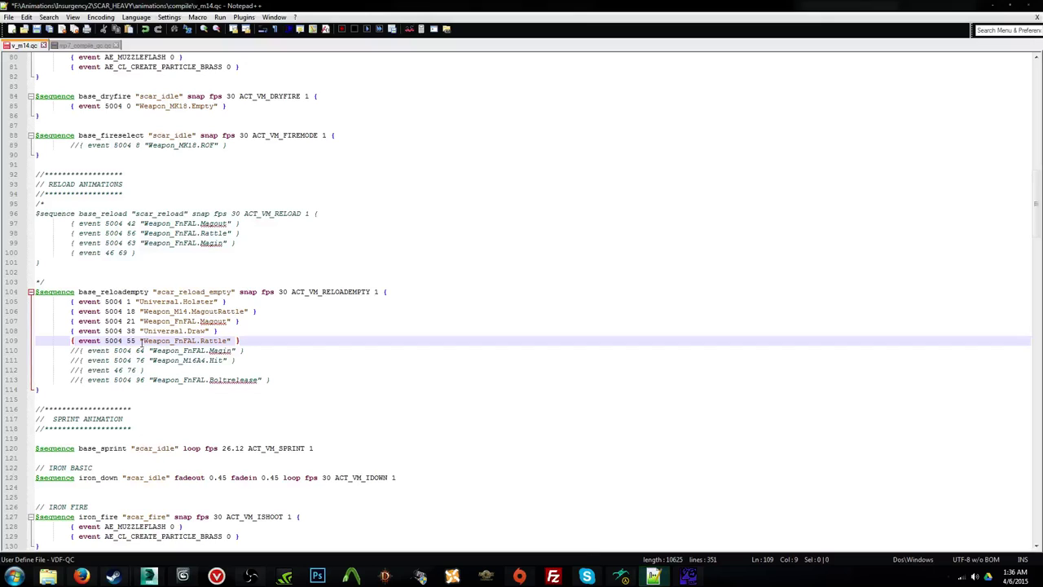
Step: Uncomment the Weapon_FnFAL.Magin event and set both it and the Weapon_FnFAL.Rattle event to frame 60
left_click(70, 351)
key("Delete")
key("Delete")
left_click_drag(129, 350, 135, 351)
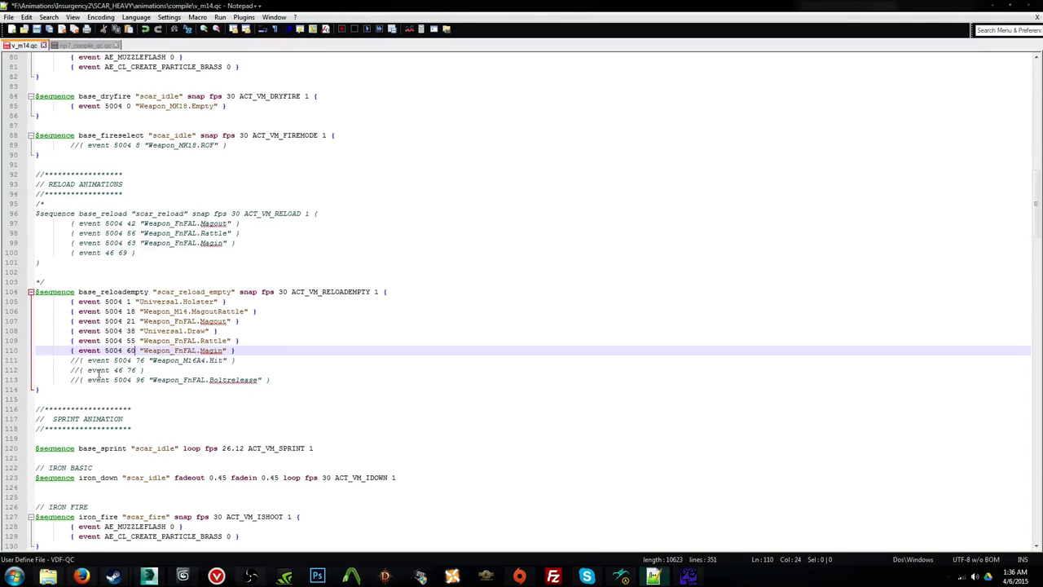
left_click(71, 361)
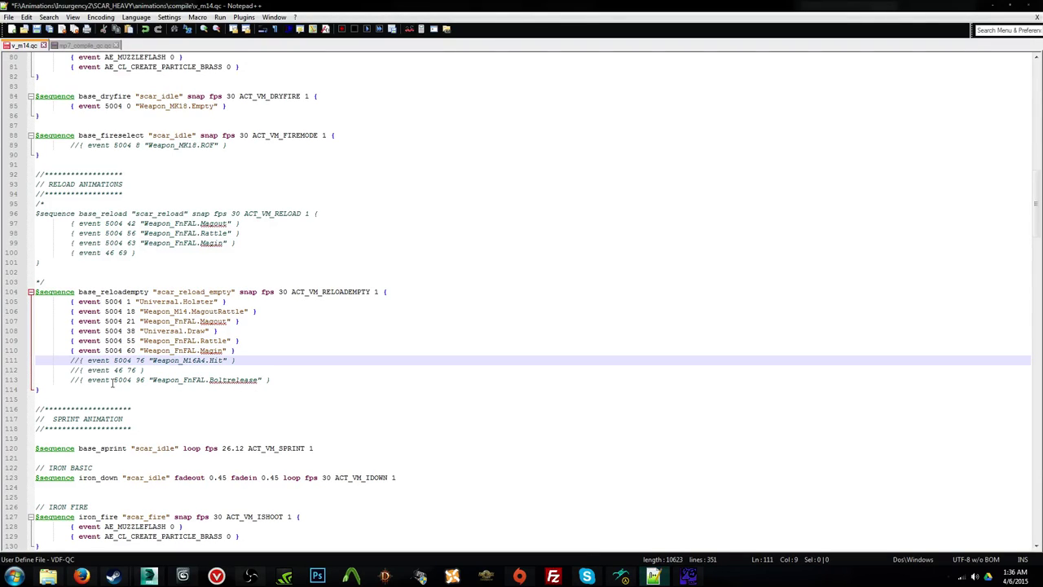
double_click(131, 340)
type("60")
Step: Uncomment the Weapon_M16A4.Hit event at frame 76 in base_reloadempty
left_click(72, 361)
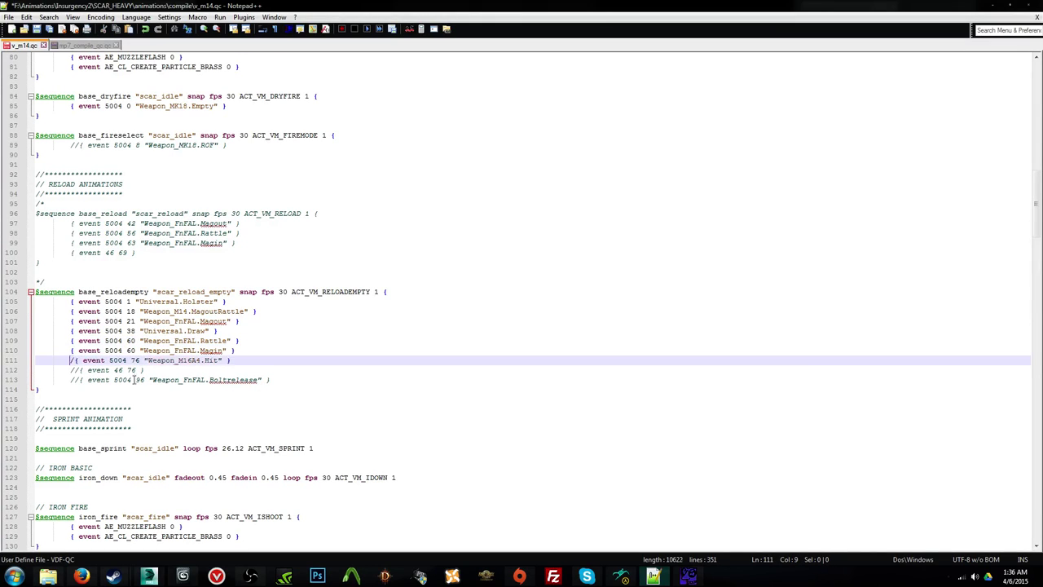
key("Delete")
key("Delete")
Step: Switch to GCFScape, listen to fnfal_magin.wav in the fnfal handling folder and close the media player
left_click(688, 576)
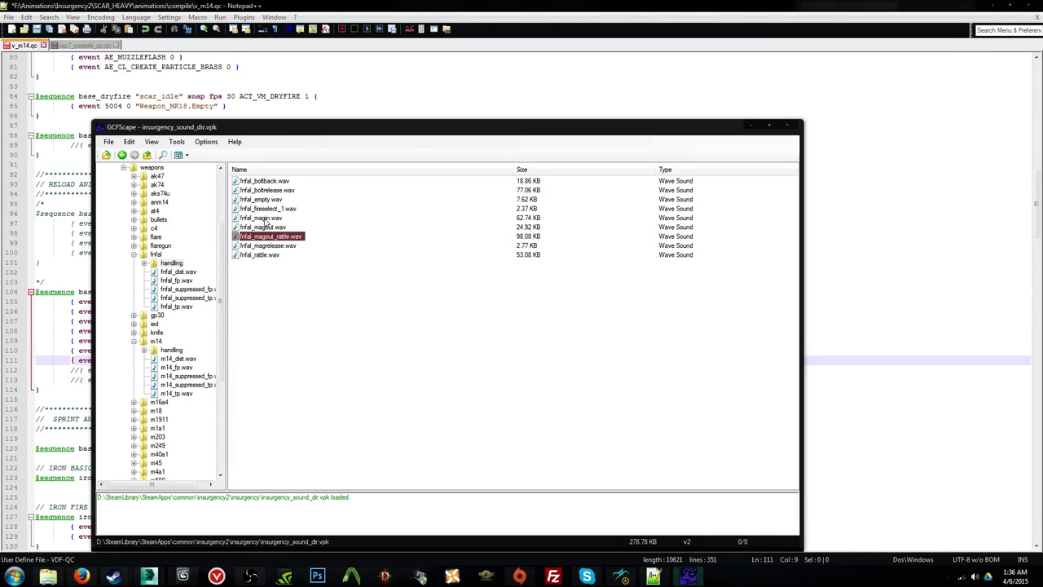
double_click(265, 219)
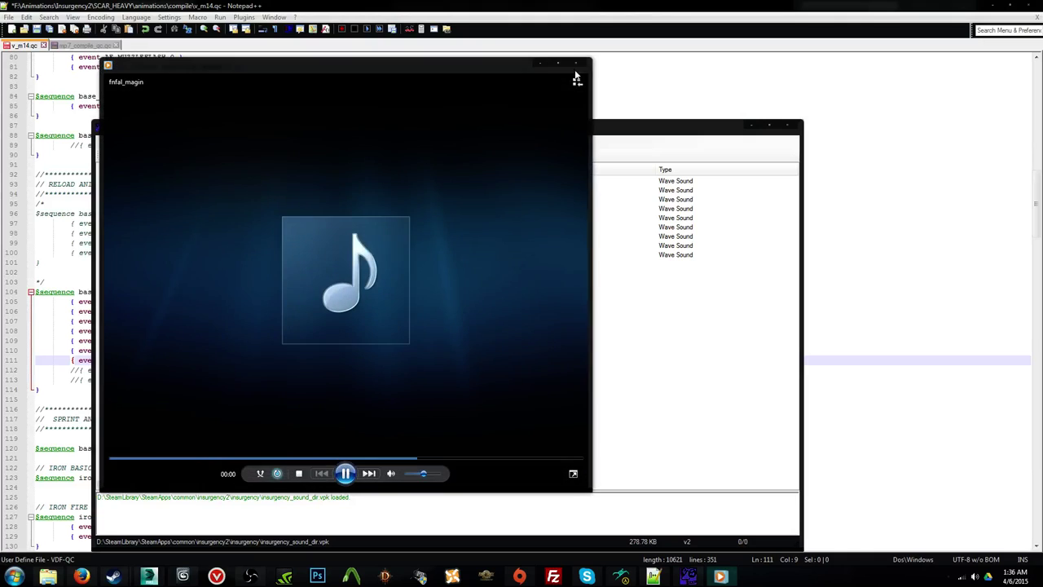
left_click(576, 62)
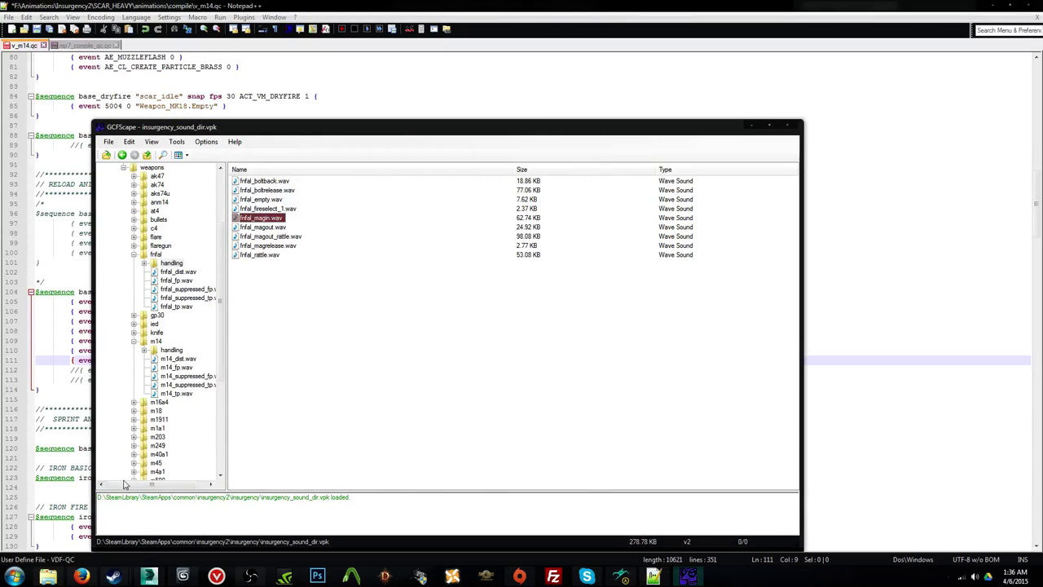
Step: Switch to 3ds Max, scrub the reload animation to frame 68 and return to Notepad++
left_click(149, 576)
left_click_drag(502, 523, 530, 526)
left_click(653, 576)
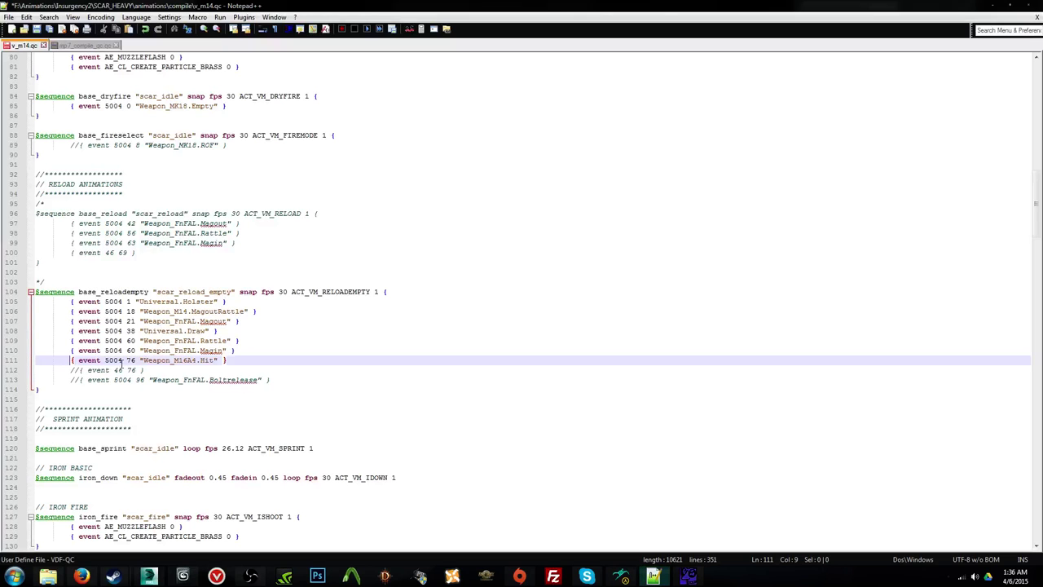
Step: Set the Weapon_FnFAL.Magin event to frame 69 and delete the Weapon_M16A4.Hit event line
double_click(130, 350)
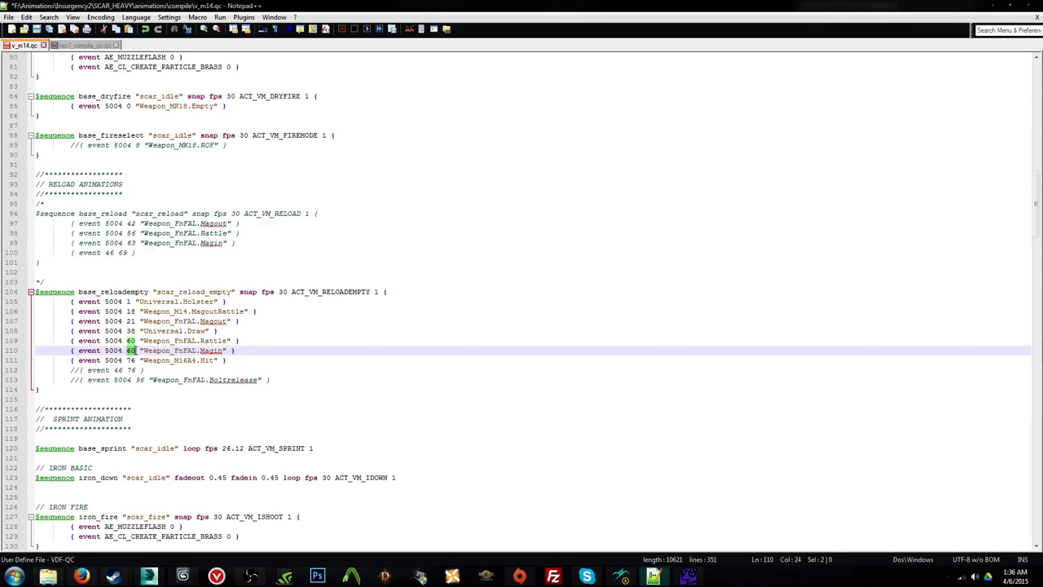
type("69")
left_click_drag(68, 361, 68, 370)
key("Delete")
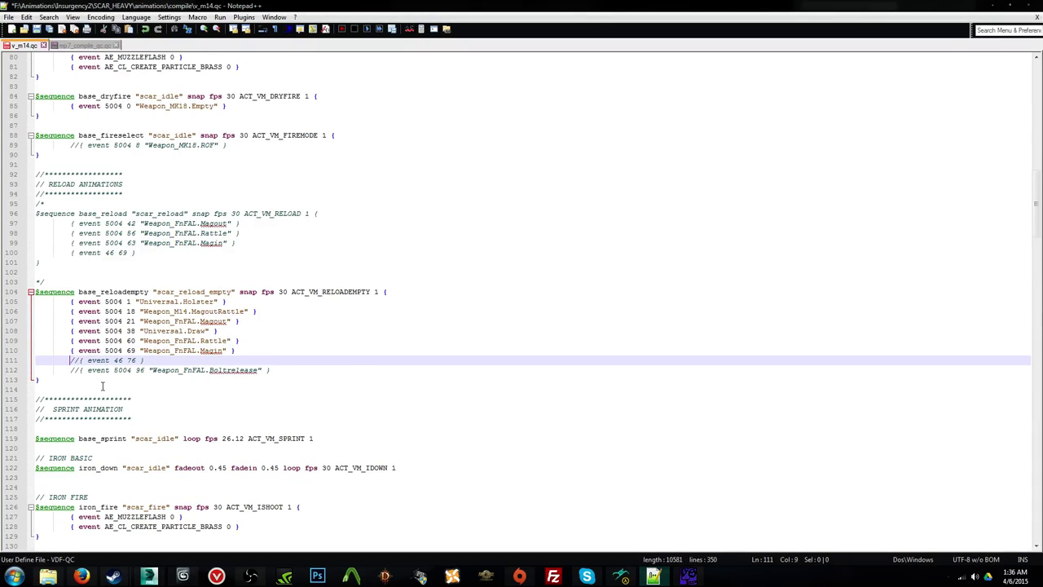
Step: Uncomment event 46 in base_reloadempty and set its frame to 69
key("Delete")
key("Delete")
double_click(123, 361)
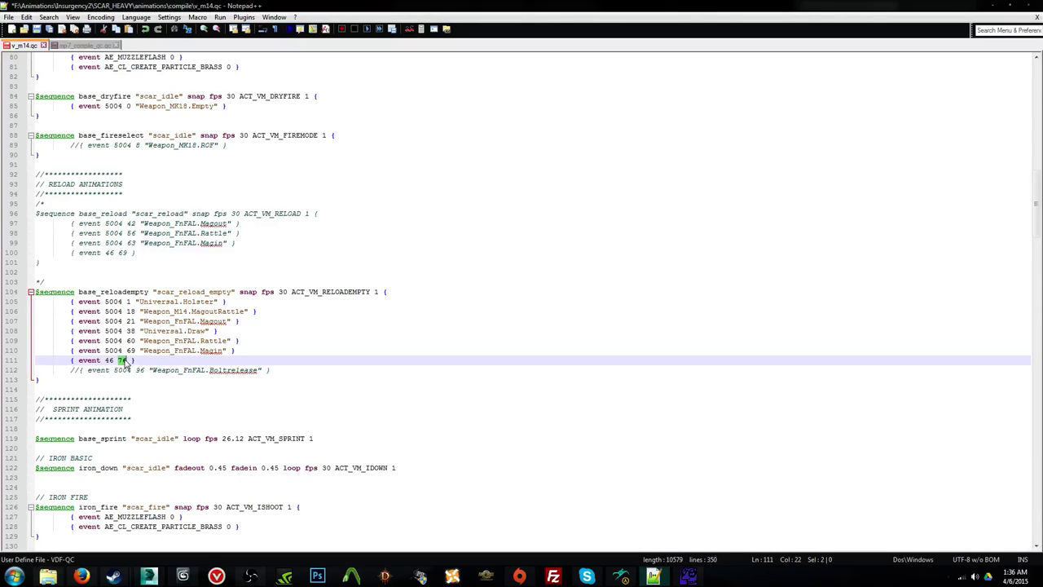
type("69")
Step: Switch to 3ds Max, scrub the reload animation to frame 102 and return to Notepad++
left_click(149, 576)
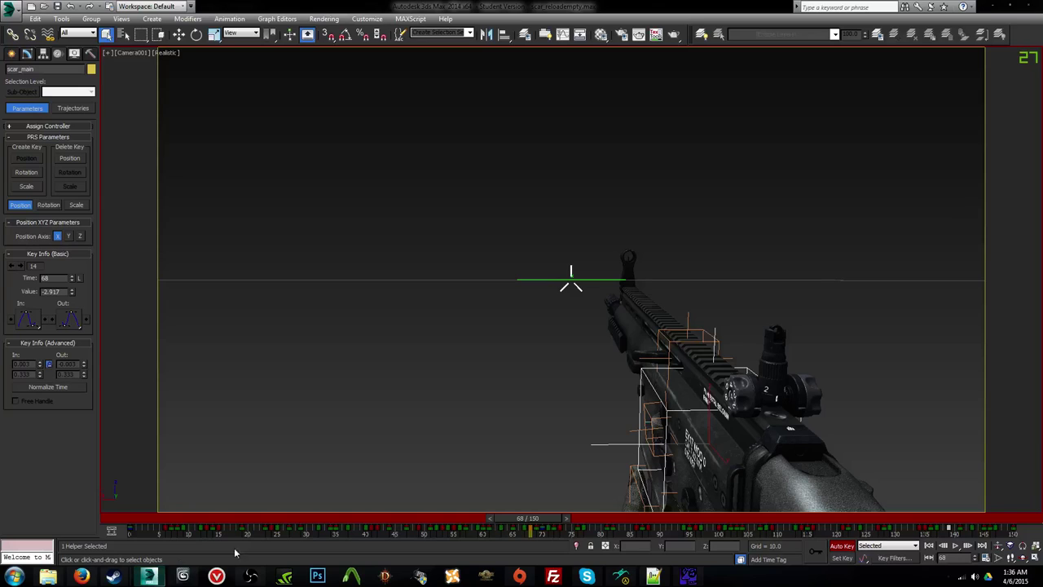
left_click_drag(508, 516, 717, 507)
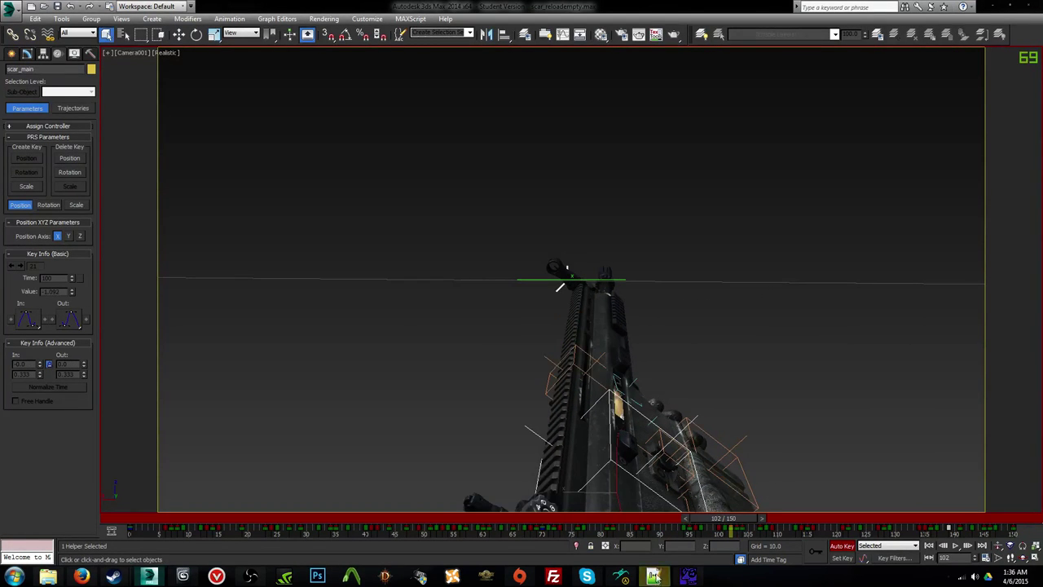
left_click(654, 576)
Step: Uncomment the Weapon_FnFAL.Boltrelease event and set its frame to 102
left_click(71, 373)
key("Delete")
key("Delete")
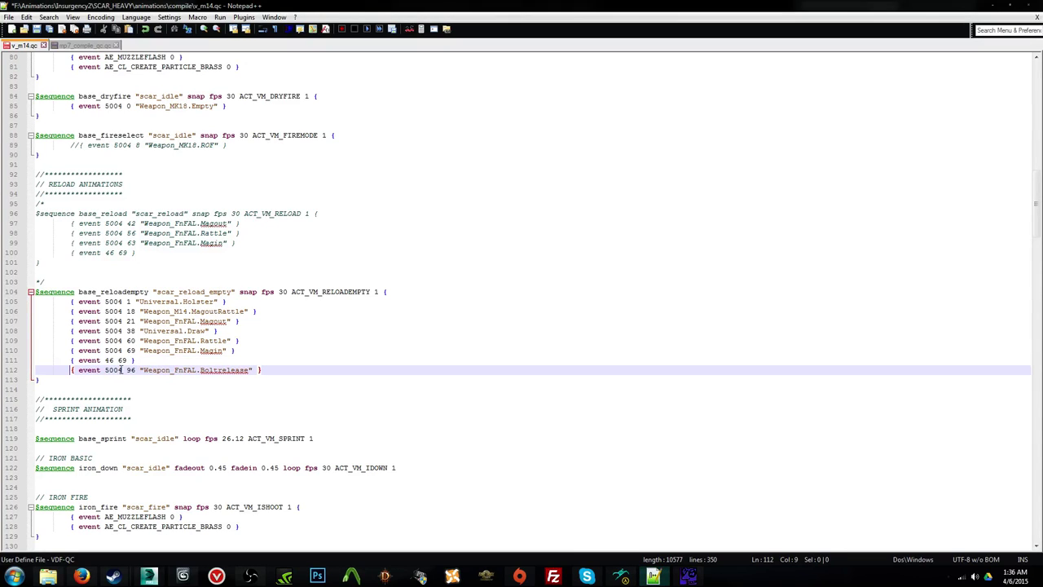
left_click_drag(125, 370, 140, 370)
type("102")
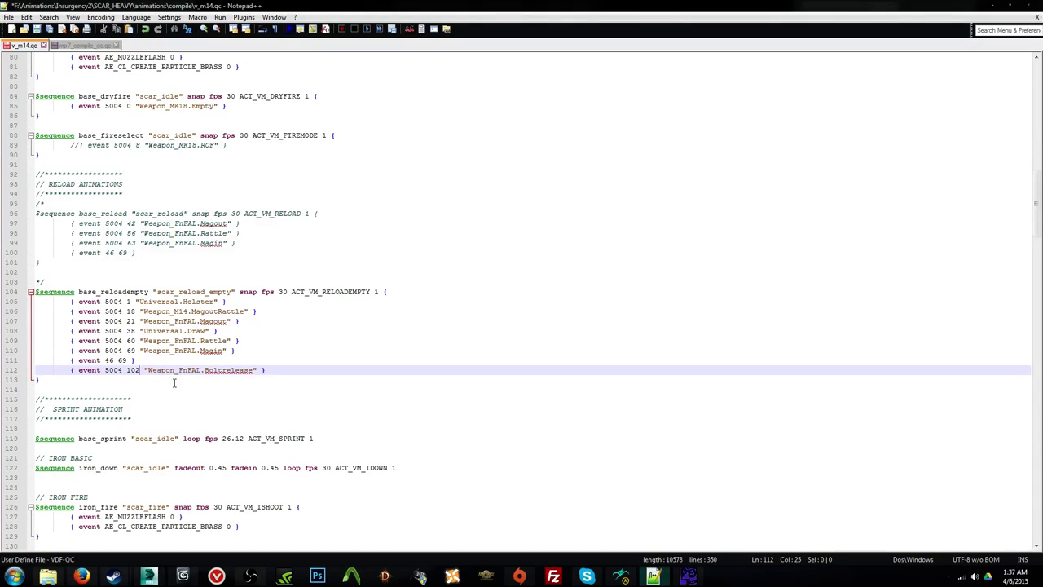
Step: Move the event 46 line below the Weapon_FnFAL.Boltrelease event, set its frame to 103 and save v_m14.qc
left_click_drag(70, 360, 71, 370)
key("ctrl+c")
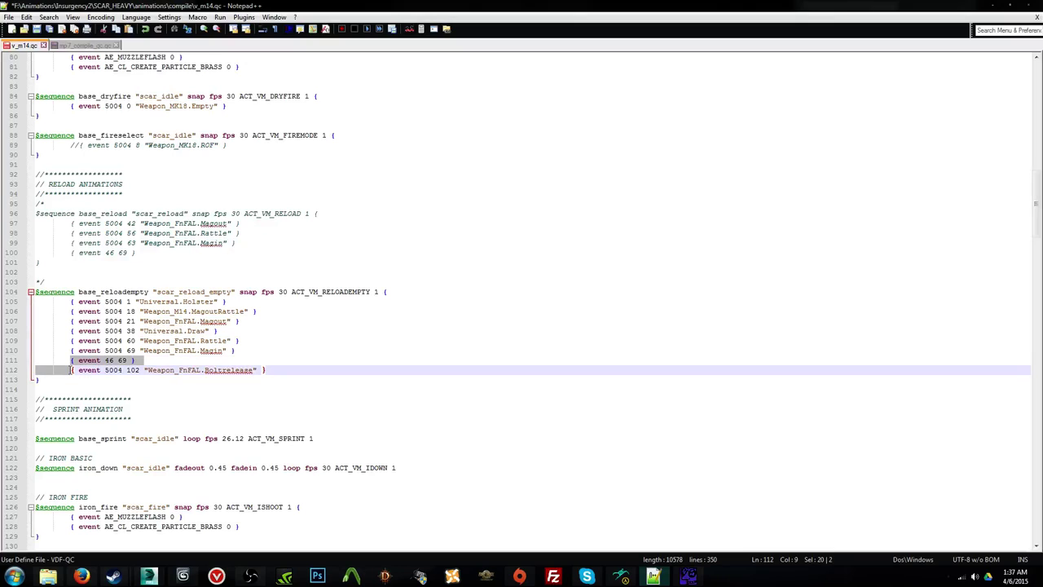
key("Delete")
key("End")
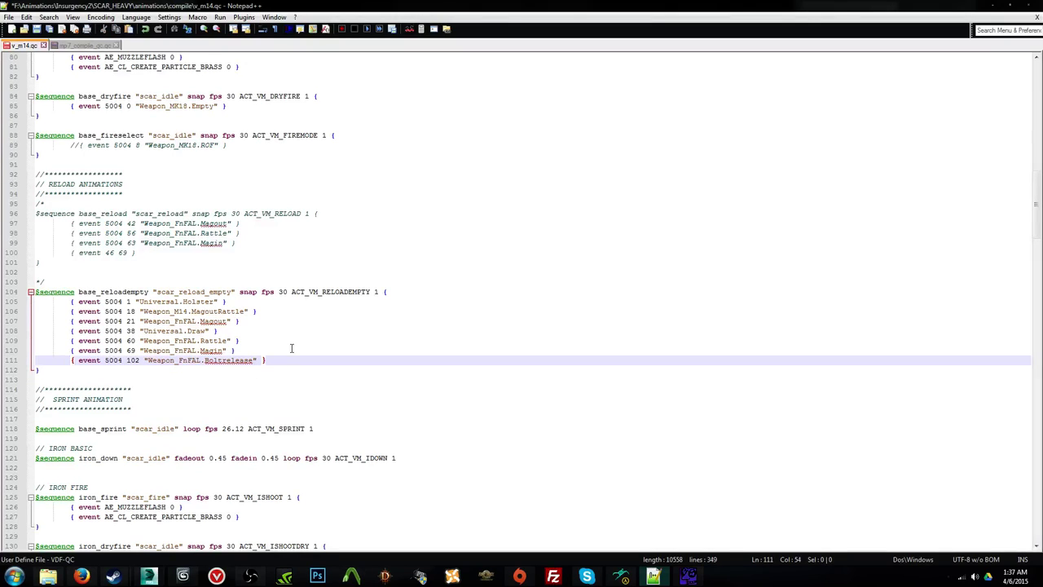
key("Return")
key("ctrl+v")
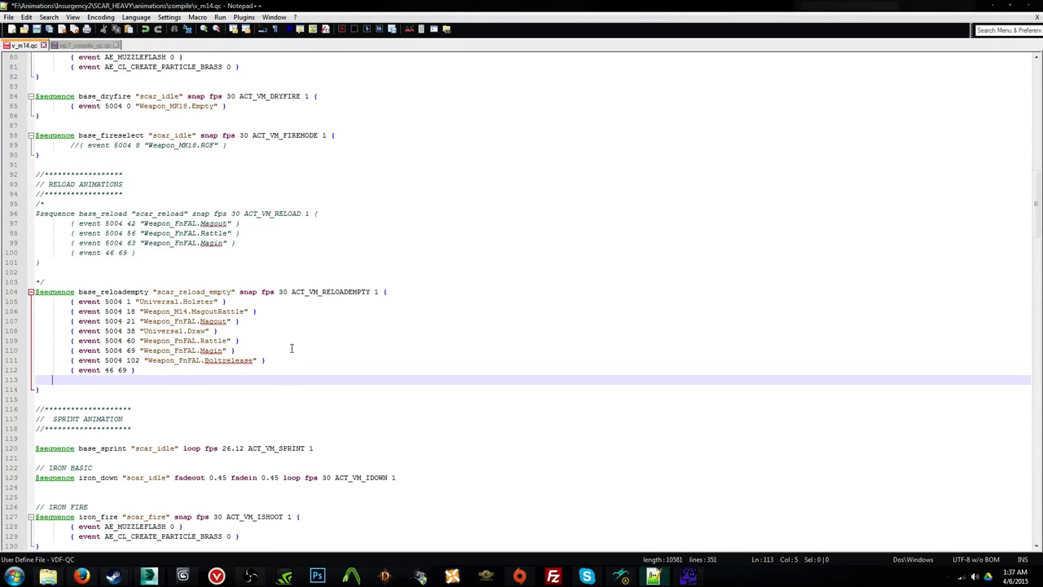
key("BackSpace")
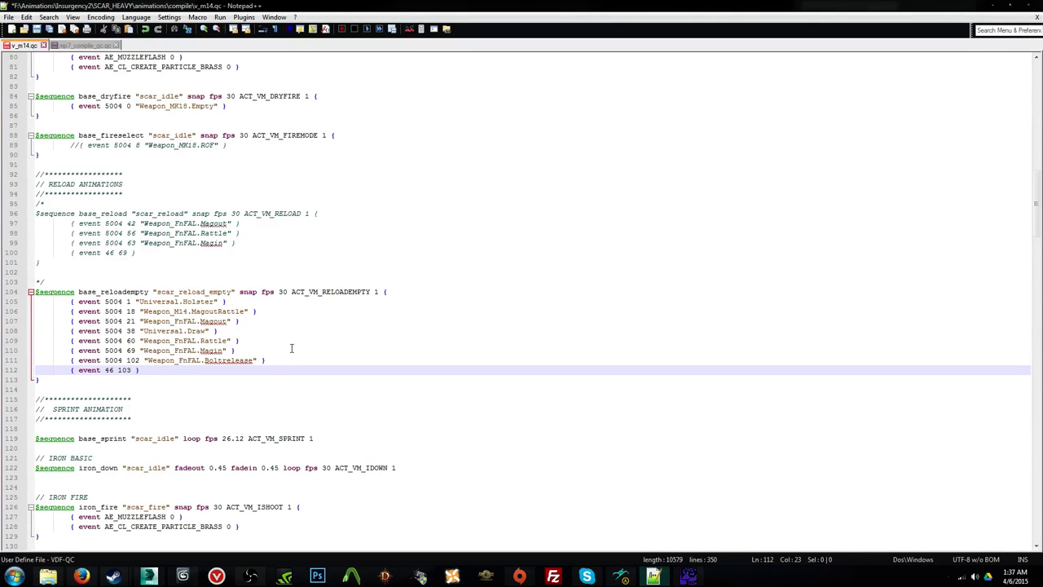
key("ctrl+s")
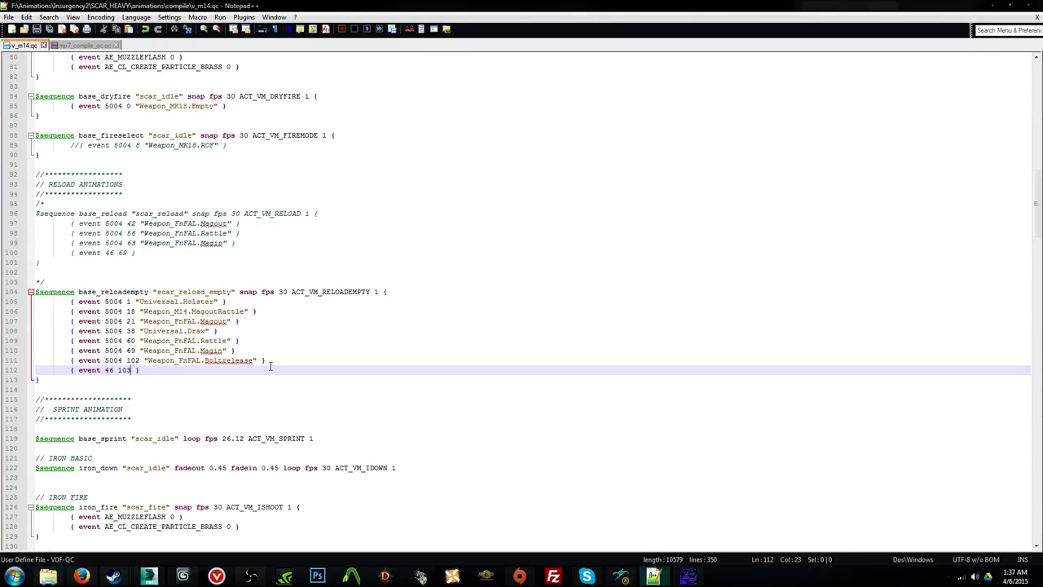
Step: Switch to the 3ds Max 2014 window with scar_reloadempty.max and play back the reload animation
left_click(183, 576)
left_click(10, 10)
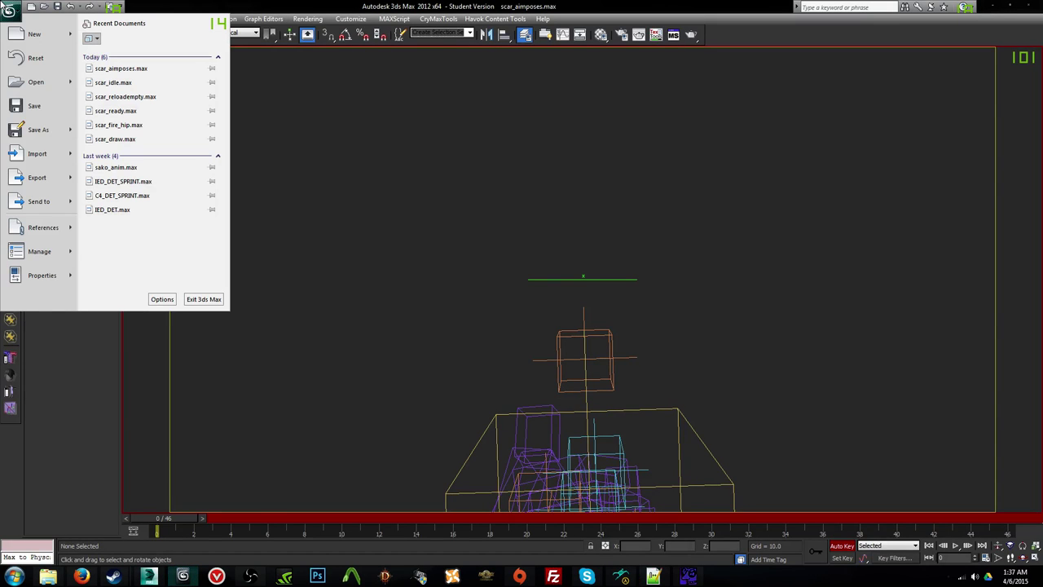
left_click(125, 96)
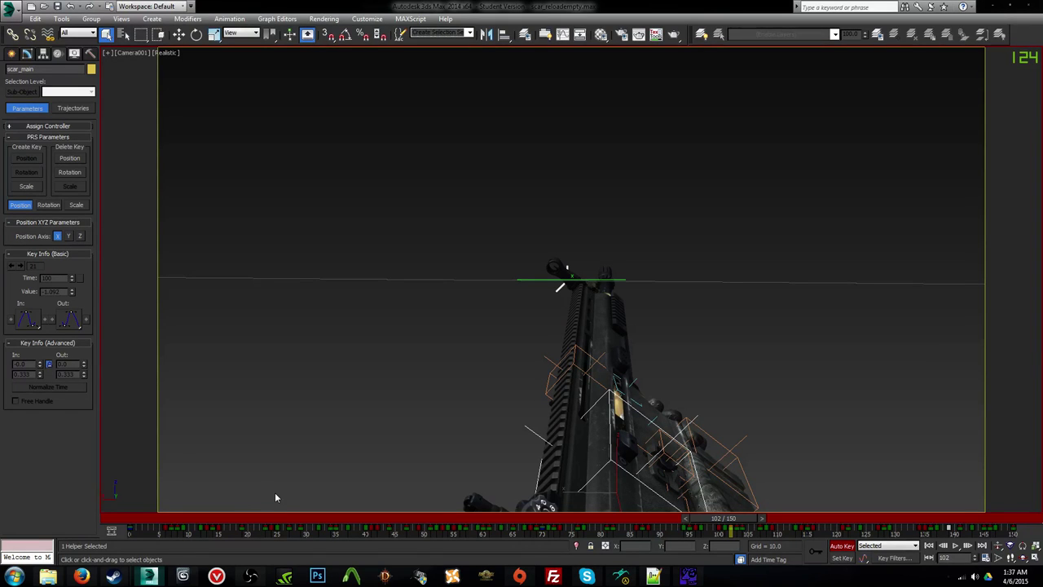
left_click(955, 546)
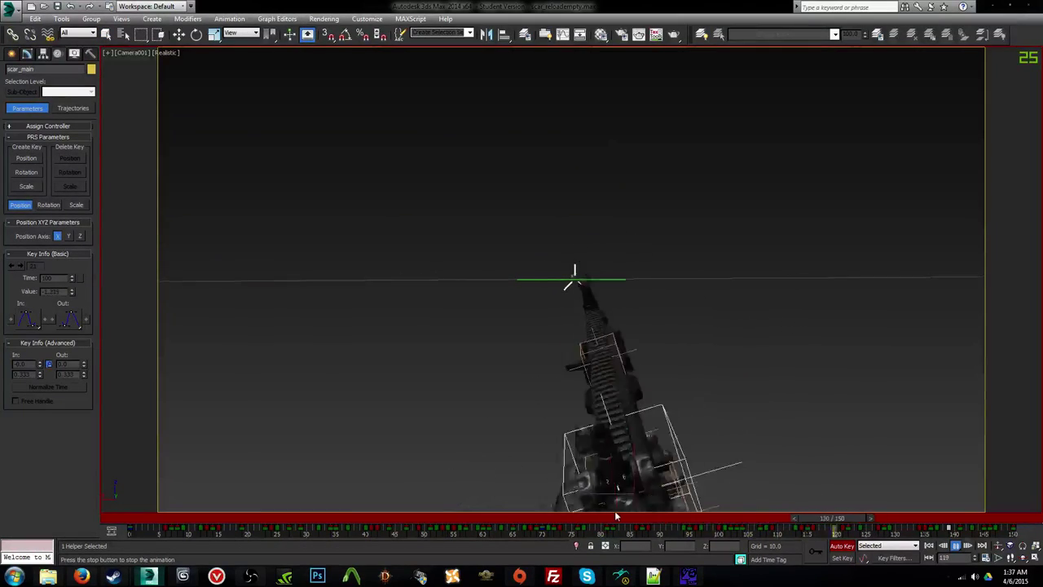
Step: Start a new scene in 3ds Max 2014, saving the changes to scar_reloadempty.max
left_click(31, 6)
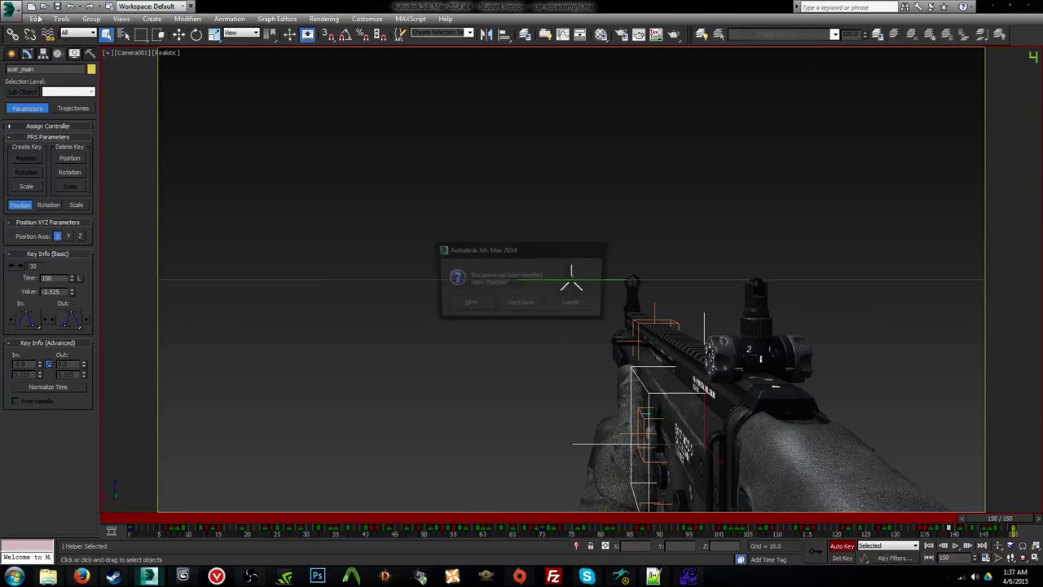
left_click(454, 304)
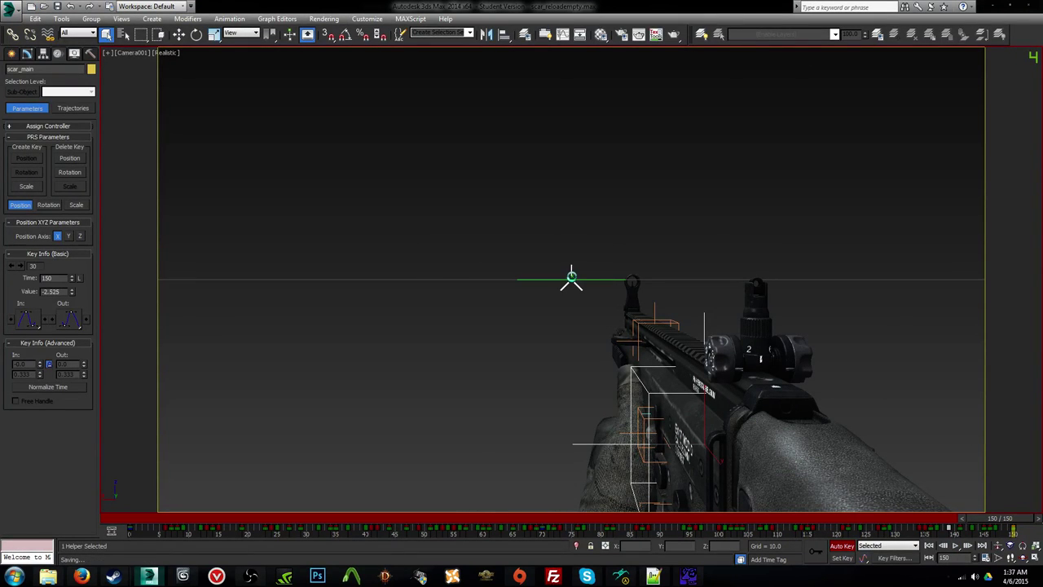
left_click(503, 319)
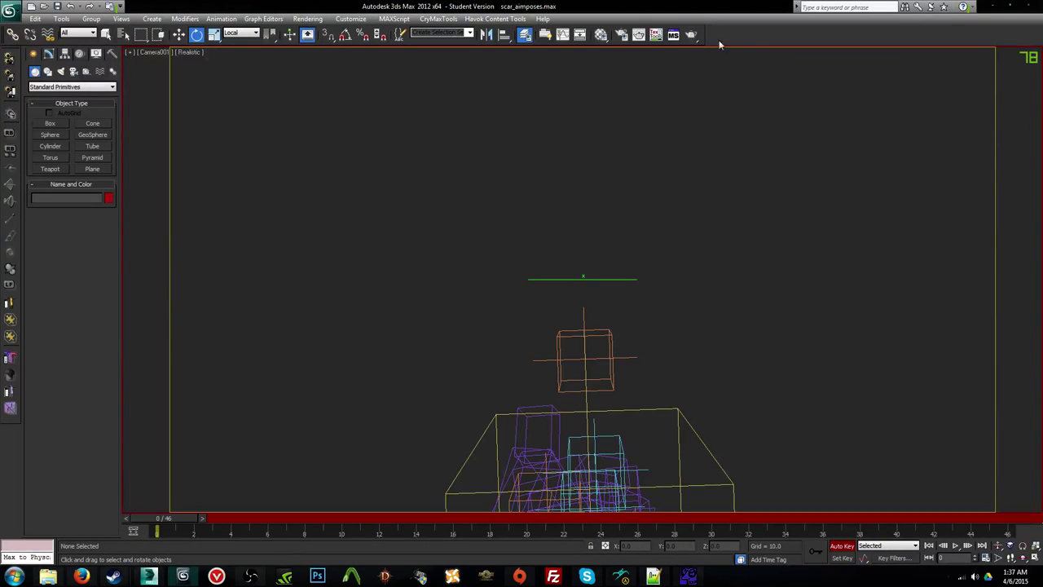
Step: Replace scar_aimposes.max in 3ds Max 2012 with a new scene using New All and return to Notepad++
left_click(31, 6)
left_click(524, 325)
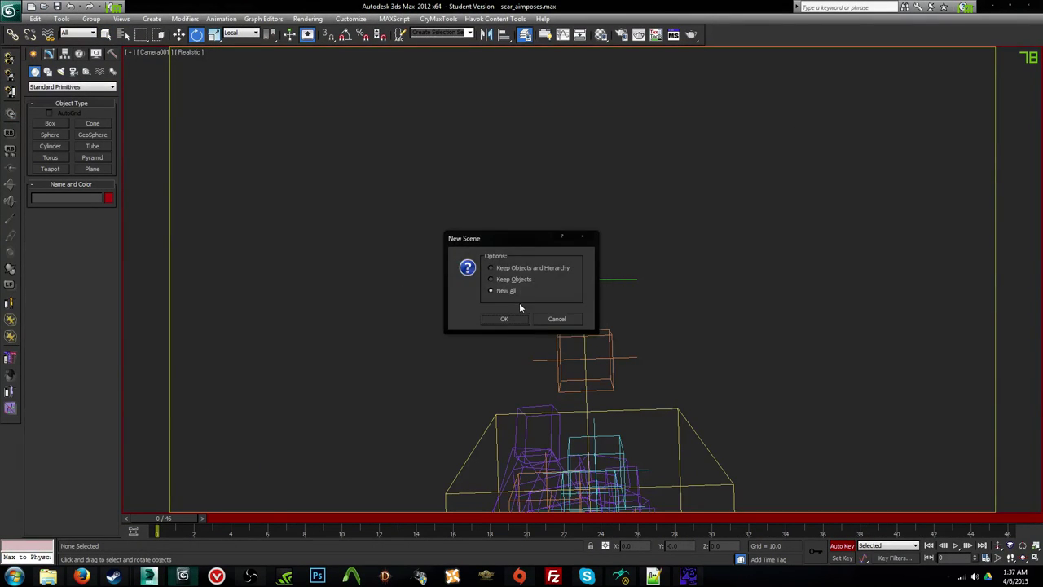
left_click(510, 317)
left_click(993, 7)
left_click(519, 272)
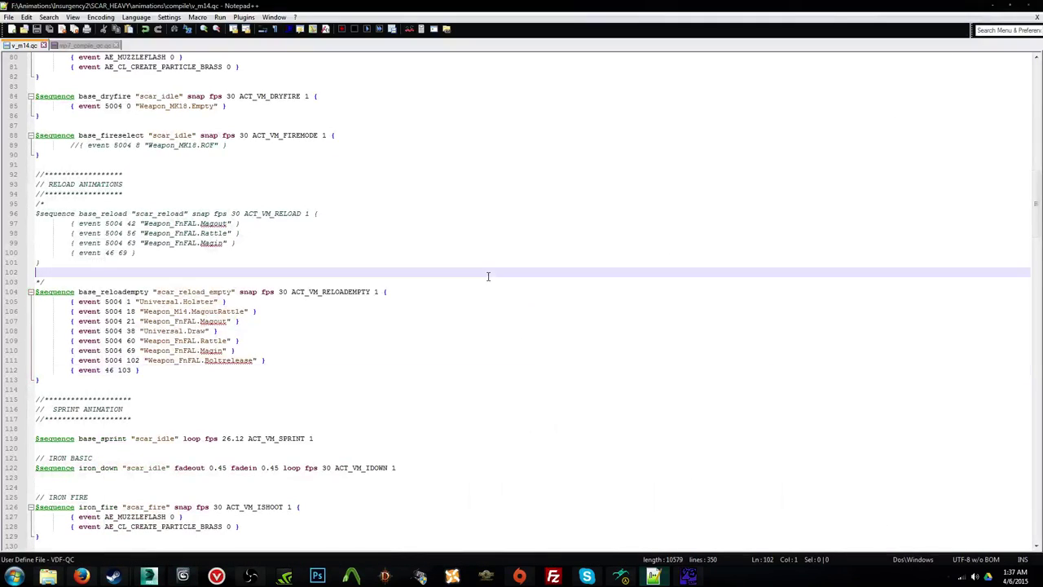
Step: Switch to the 3ds Max 2012 window and open the recent scene scar_idle.max
scroll(488, 277, "down", 7)
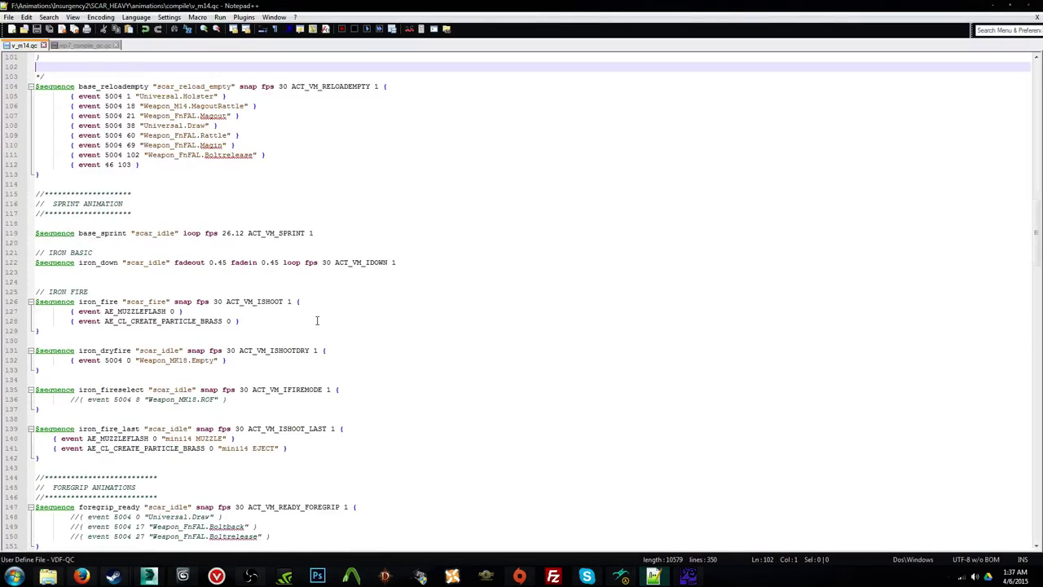
scroll(317, 320, "up", 9)
left_click(182, 577)
left_click(11, 10)
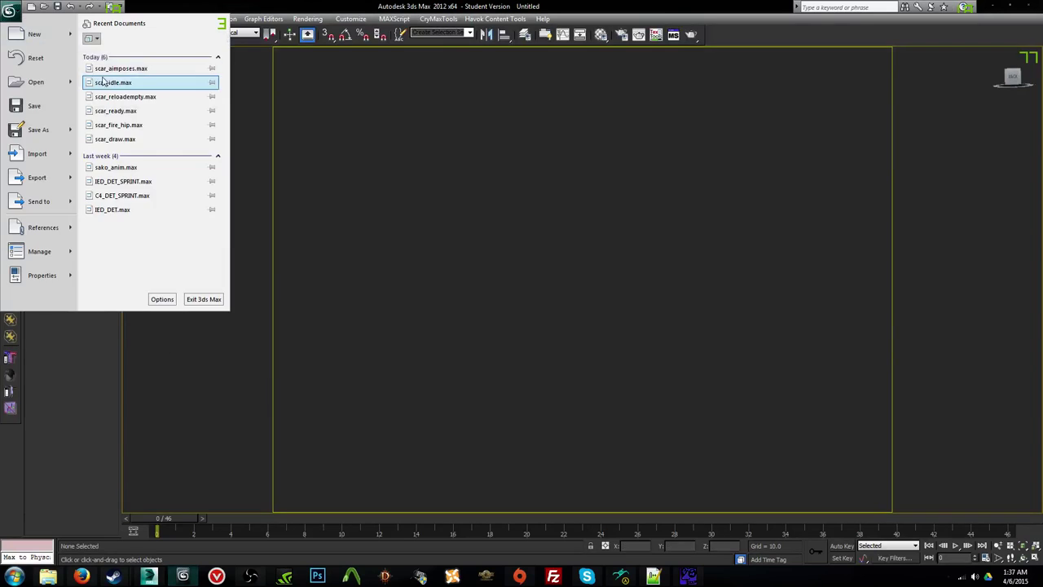
left_click(104, 81)
left_click(580, 375)
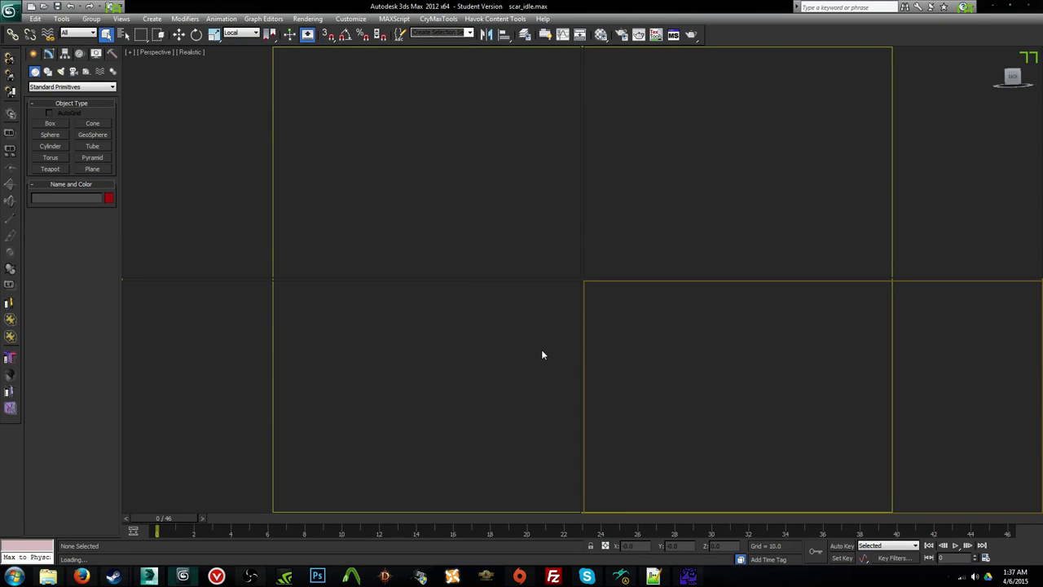
left_click(665, 379)
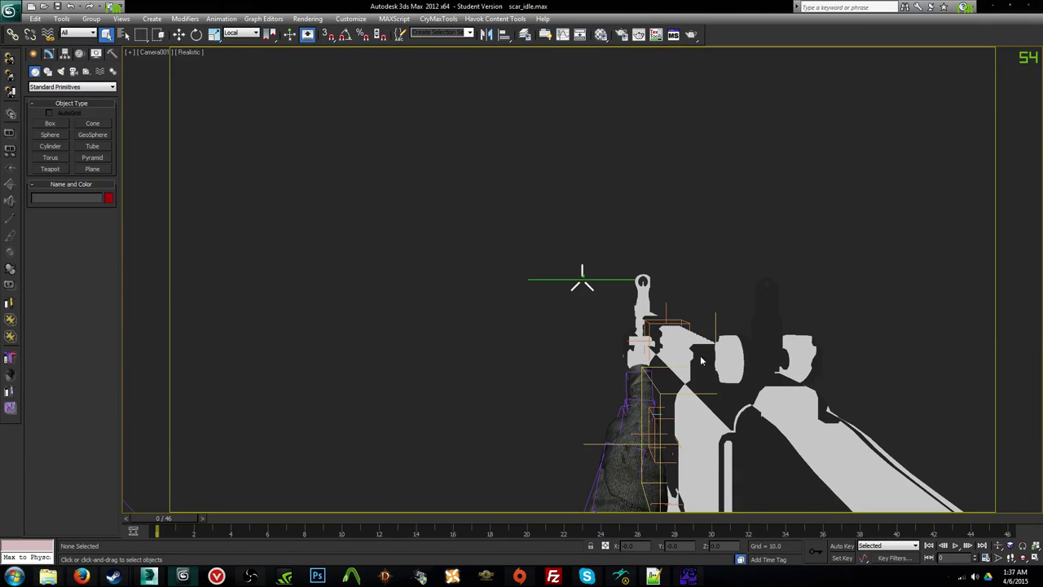
Step: Focus a perspective view on scar_main and hide the arm meshes and the biped rig around the rifle
left_click(713, 324)
key("p")
key("z")
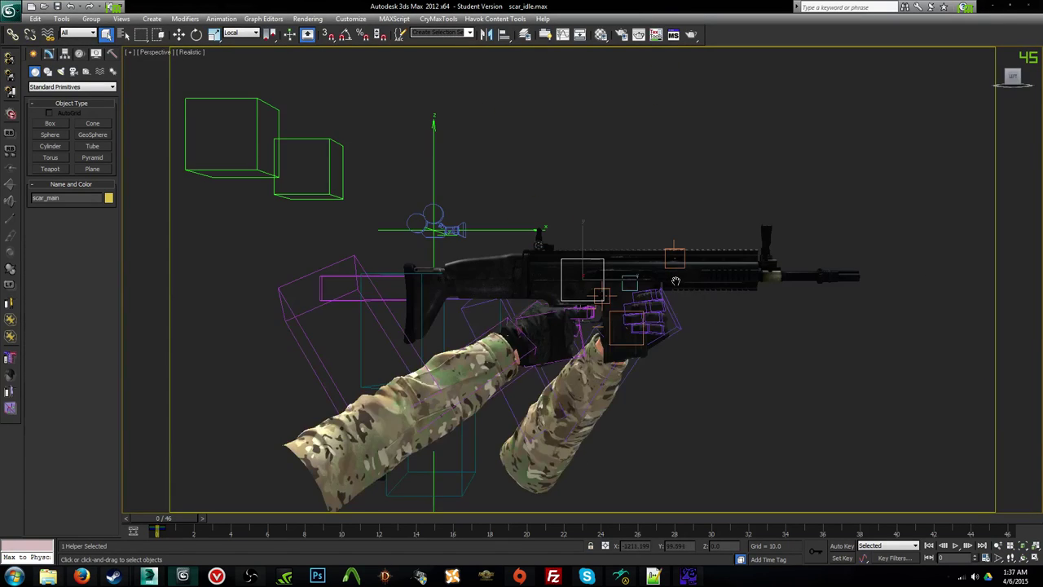
middle_click_drag(676, 281, 617, 350, "alt")
scroll(617, 350, "up", 5)
mouse_move(634, 291)
middle_mouse_down("alt")
mouse_move(589, 268)
mouse_move(630, 273)
mouse_move(631, 297)
middle_mouse_up("alt")
middle_click_drag(659, 301, 664, 472, "alt")
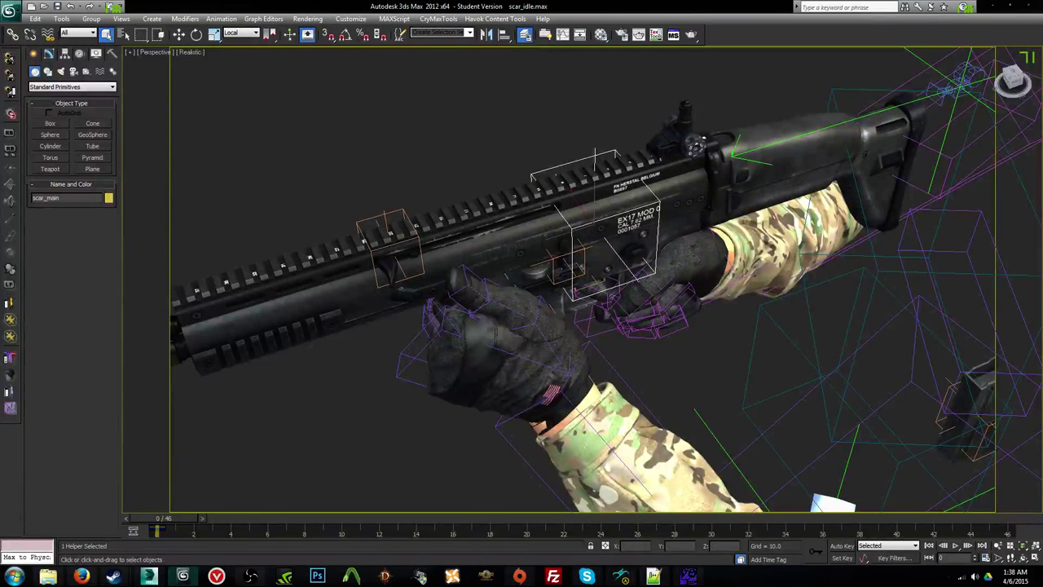
key("alt+h")
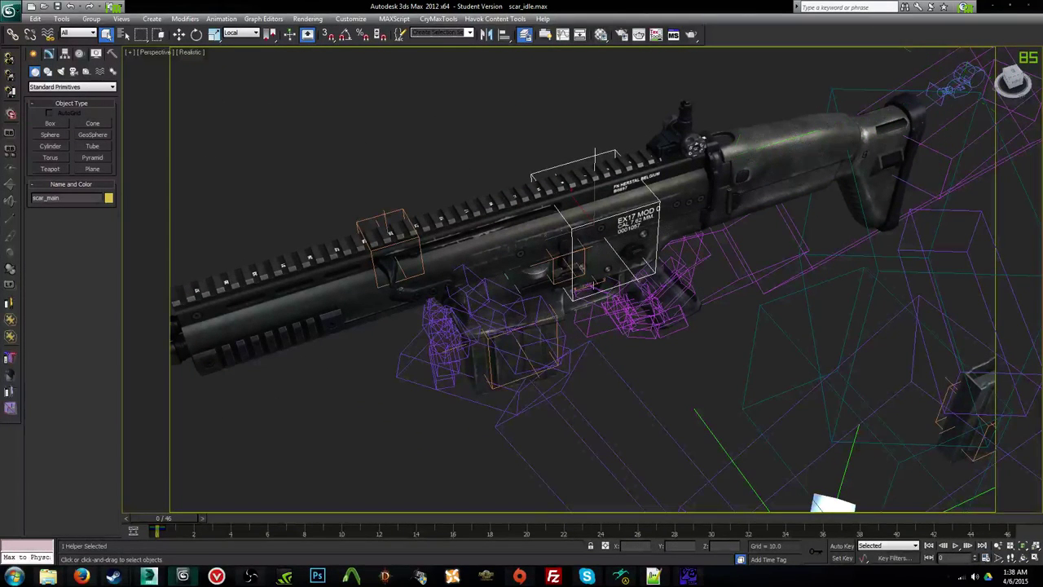
middle_click_drag(848, 330, 916, 272, "alt")
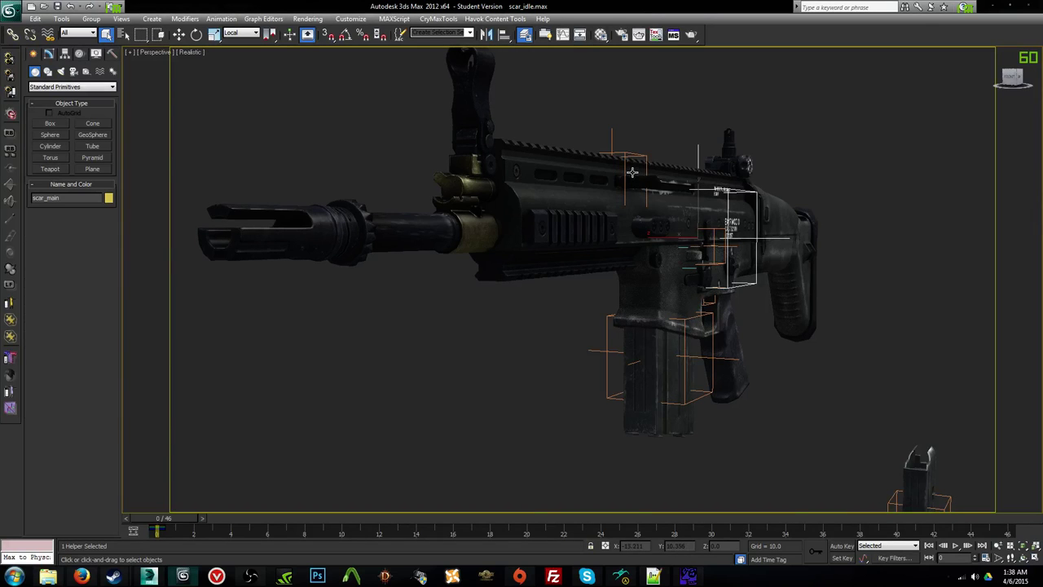
Step: Try drawing a bone with width and height 0.3 forward from the muzzle in the top view
left_click(113, 71)
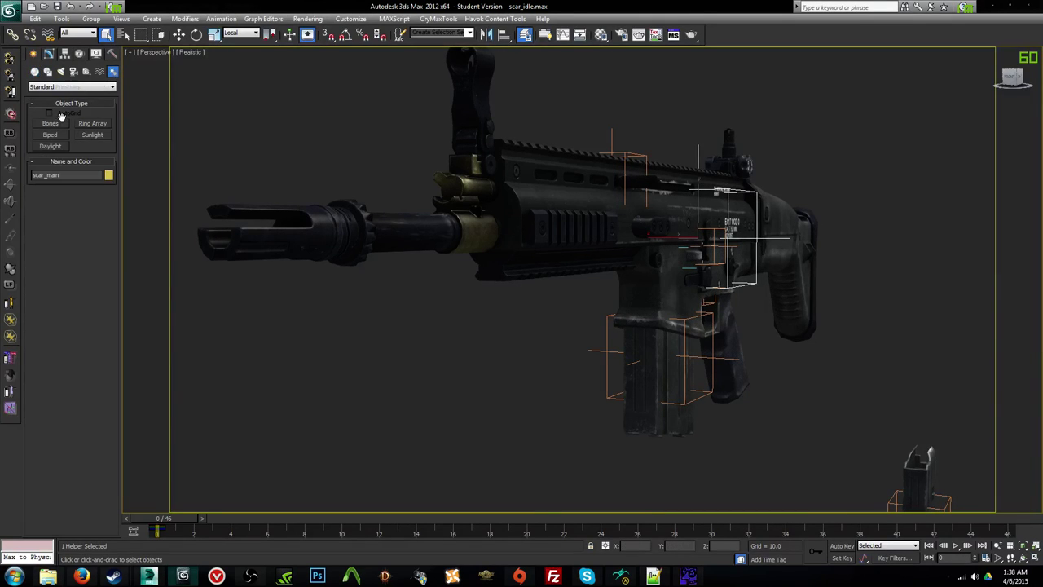
left_click(51, 123)
key("t")
scroll(573, 331, "up", 6)
scroll(570, 184, "up", 3)
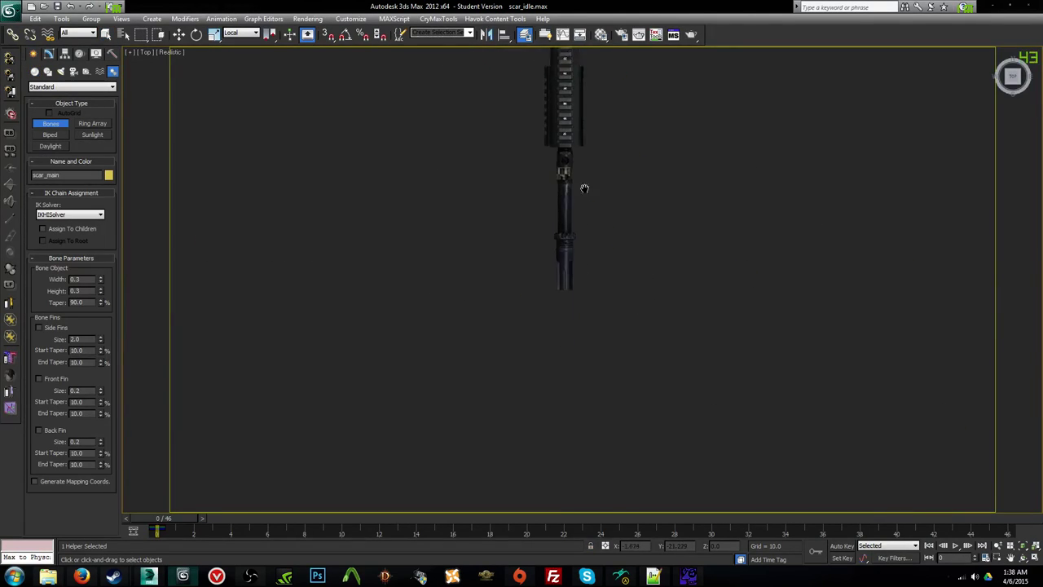
left_click(553, 237)
left_click(558, 325)
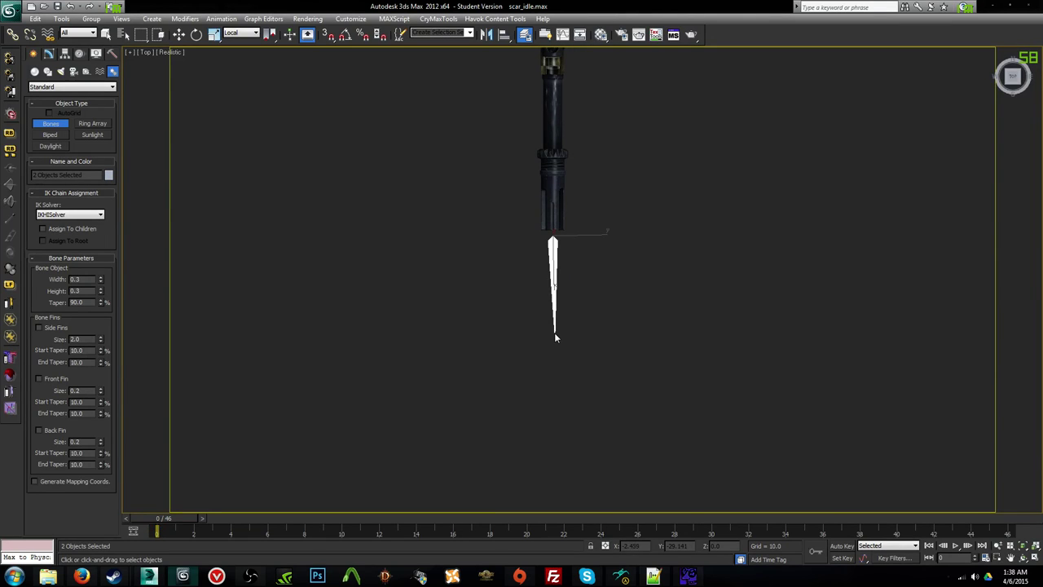
right_click(554, 333)
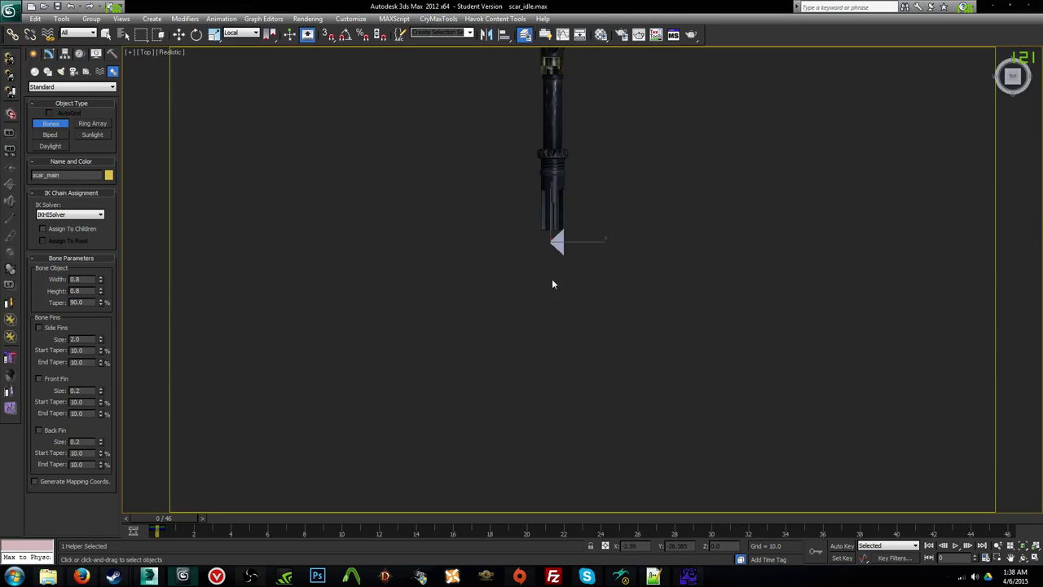
Step: Draw a single bone with width and height 0.8 forward from the muzzle tip in the top view
left_click(552, 243)
left_click(550, 355)
right_click(550, 358)
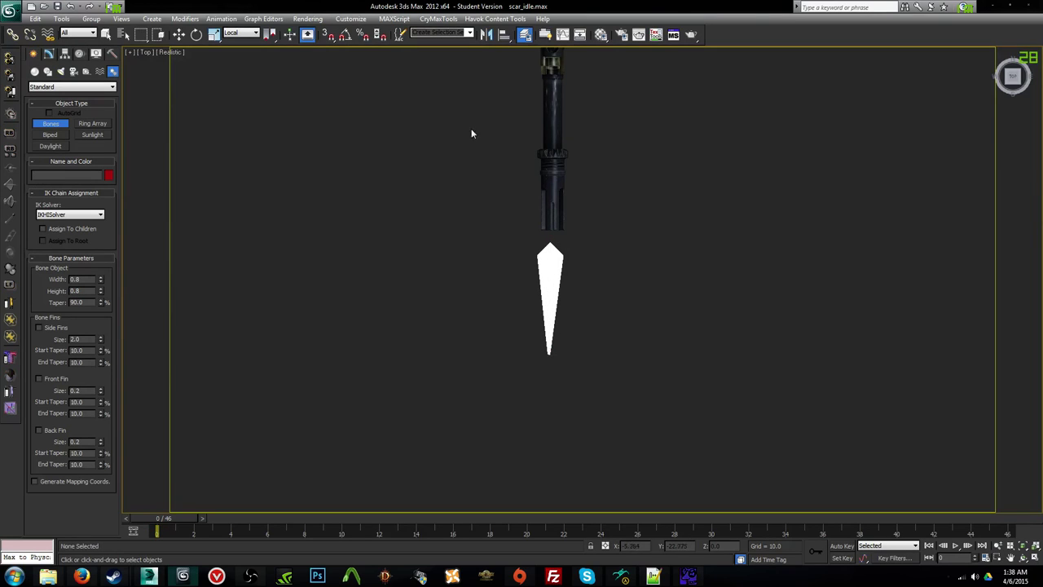
Step: Set the muzzle bone's Z rotation to -90 degrees using the View coordinate system
left_click(199, 35)
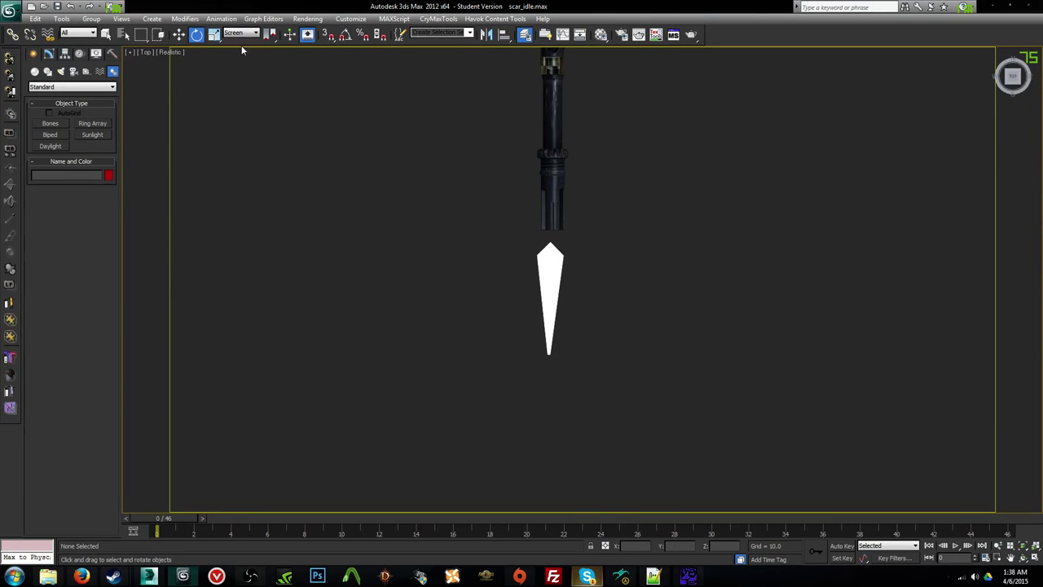
left_click(241, 33)
left_click(233, 42)
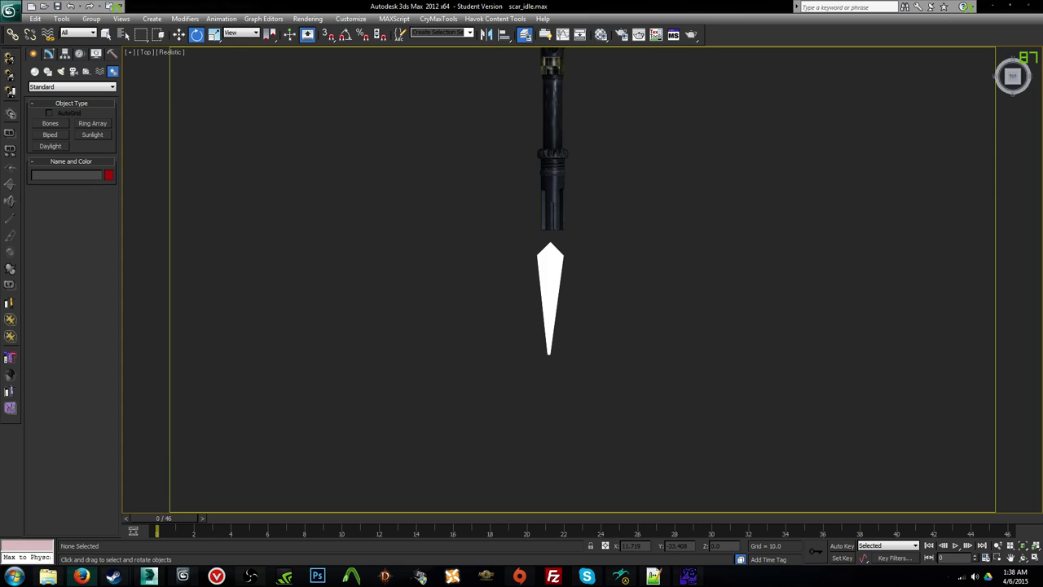
left_click(546, 273)
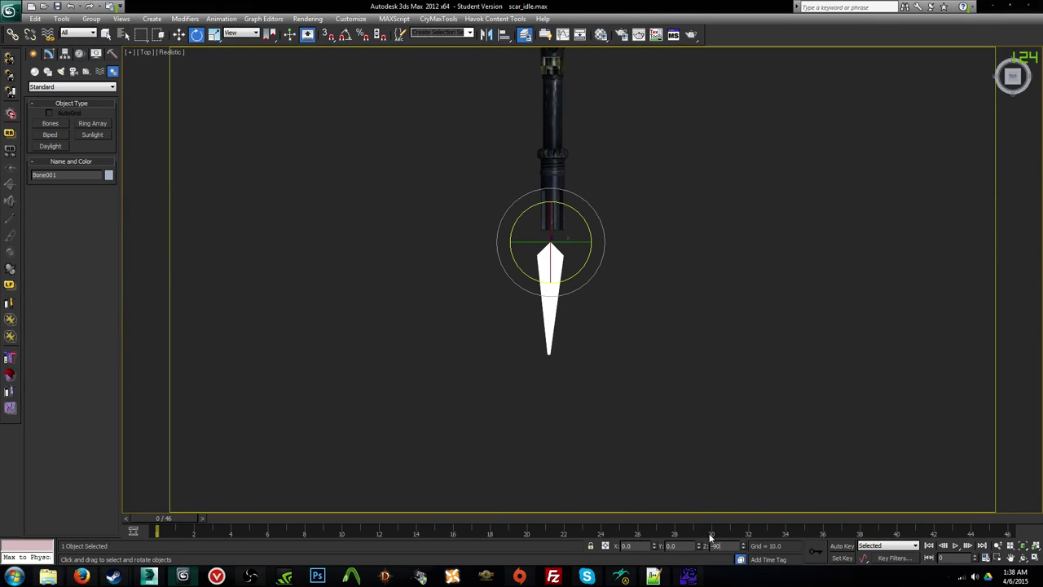
Step: Move the bone's base onto the muzzle tip in the top and left views, at about X -2.5, Y -26, Z -2.9
scroll(584, 353, "up", 5)
key("w")
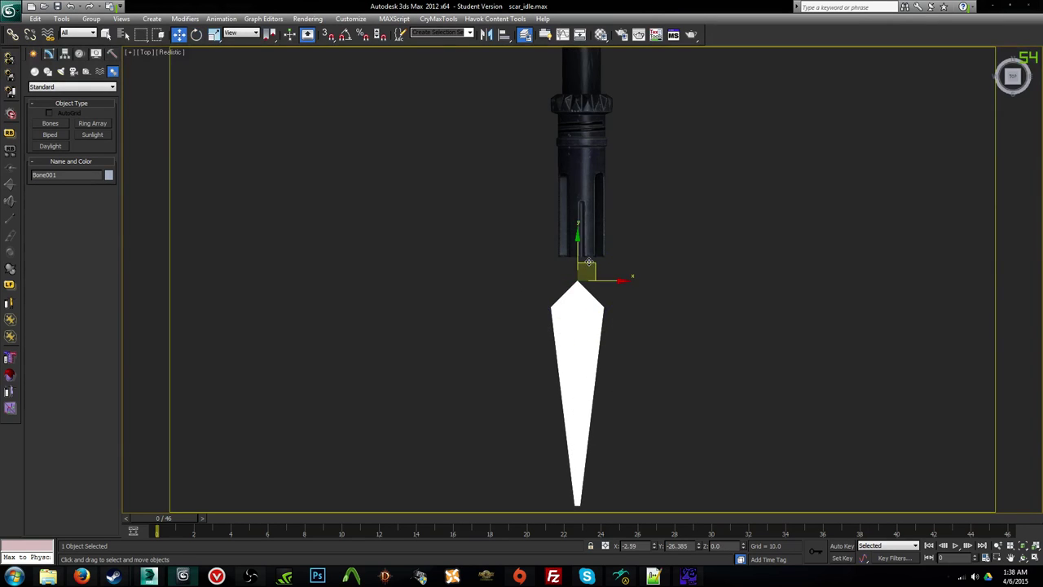
left_click_drag(589, 261, 595, 244)
key("l")
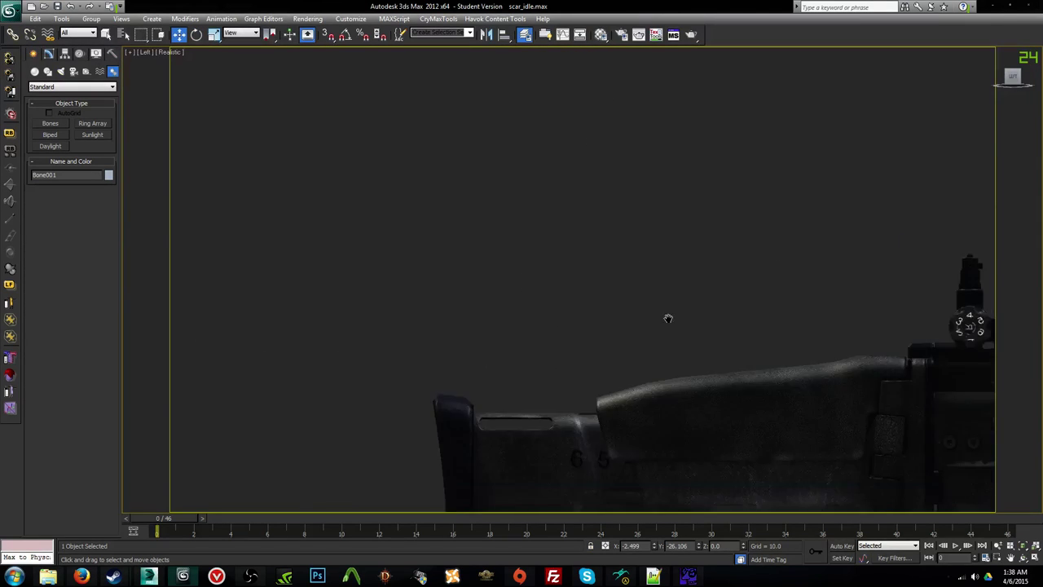
key("z")
scroll(677, 314, "down", 6)
left_click_drag(526, 256, 522, 414)
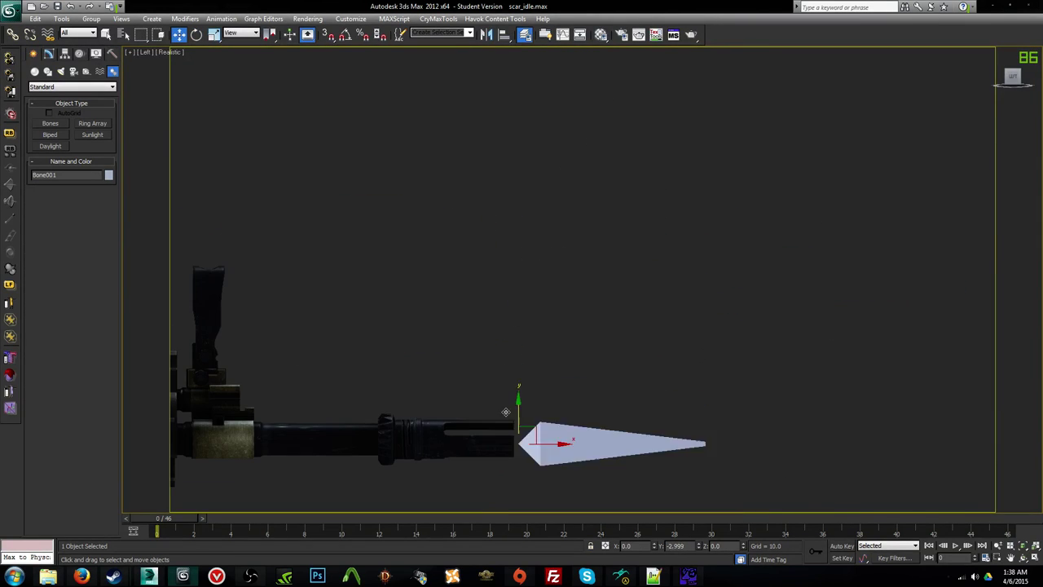
middle_click_drag(475, 423, 666, 310)
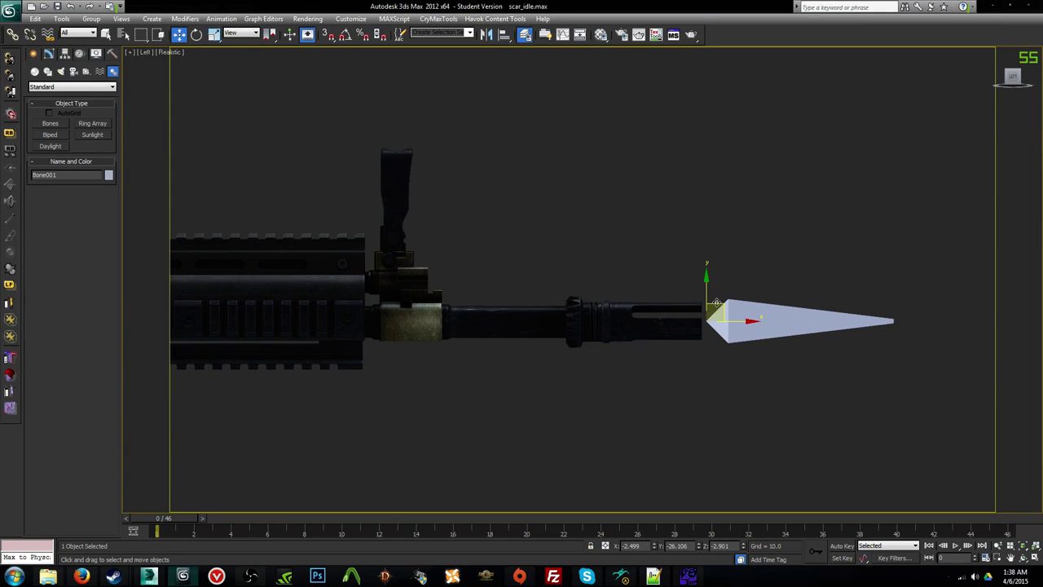
left_click_drag(718, 312, 710, 309)
scroll(697, 319, "down", 2)
middle_click_drag(669, 326, 773, 287)
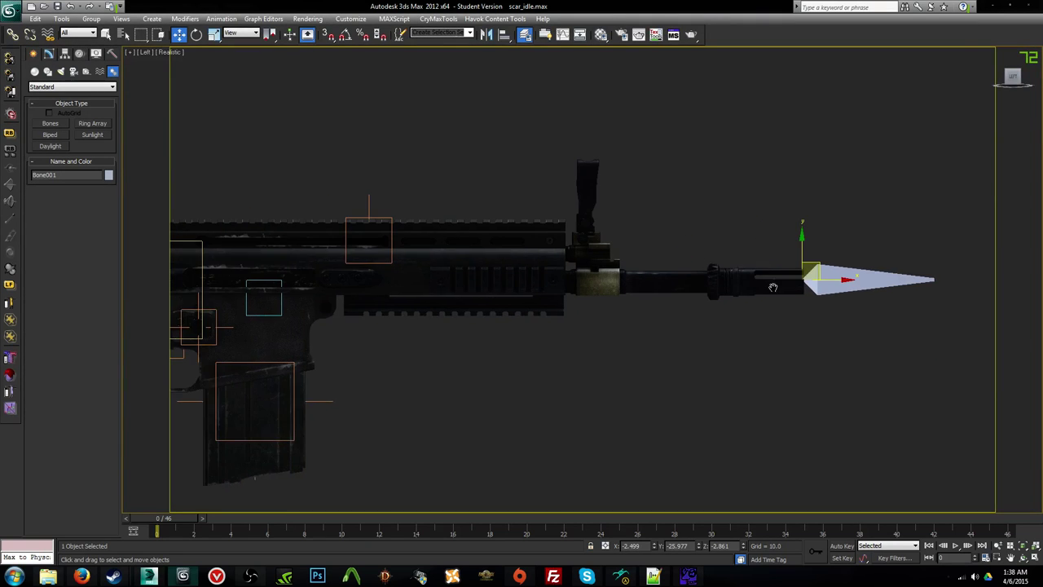
Step: Look up the muzzle attachment name in v_m14.qc in Notepad++ and rename the bone A_Muzzle in 3ds Max 2012
left_click(49, 54)
left_click(654, 577)
scroll(326, 251, "up", 20)
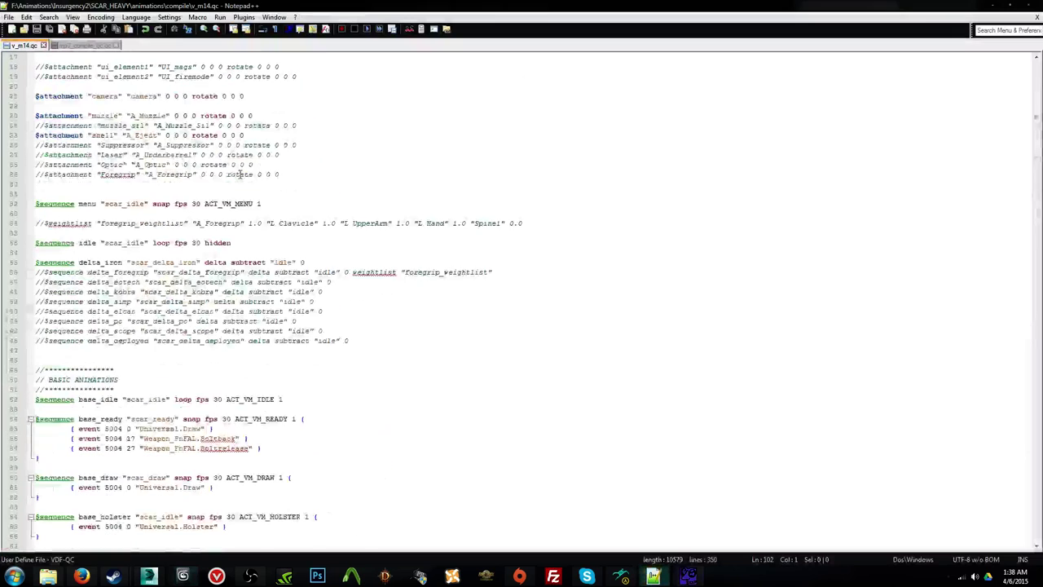
left_click(149, 577)
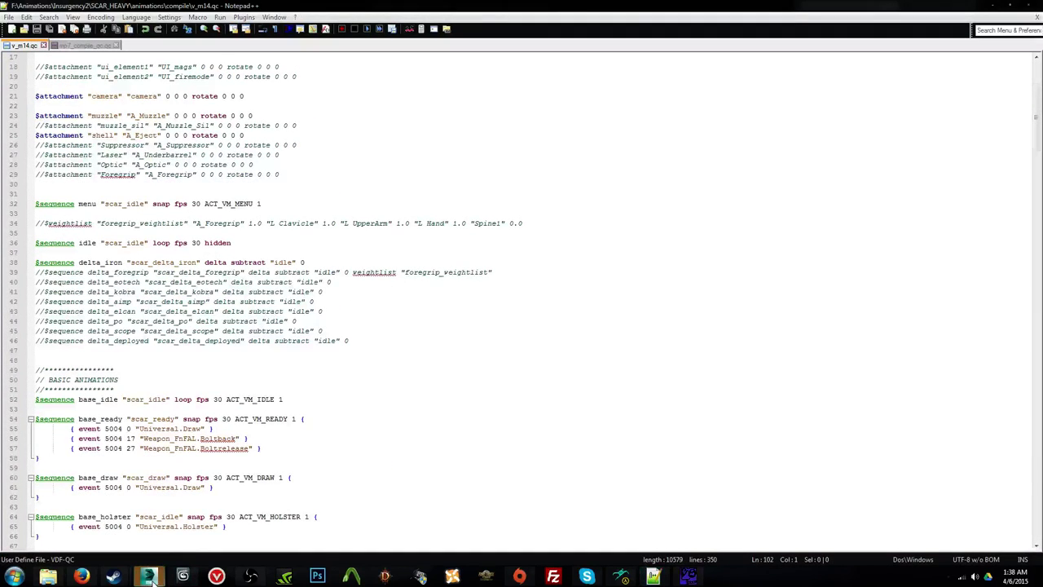
left_click(182, 576)
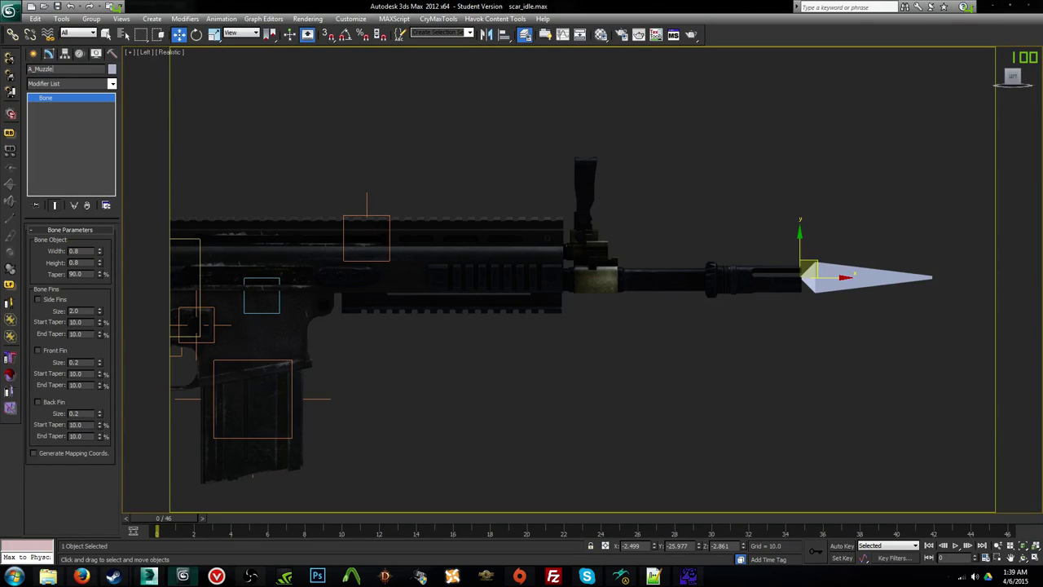
Step: Link the A_Muzzle bone to the scar_main helper as its parent
middle_click_drag(533, 143, 655, 143)
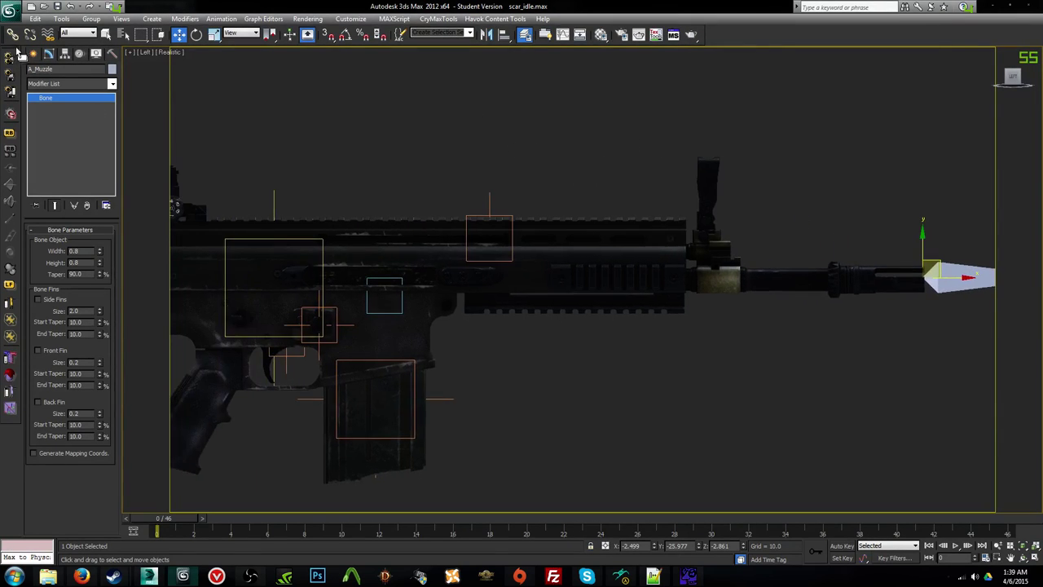
left_click(13, 34)
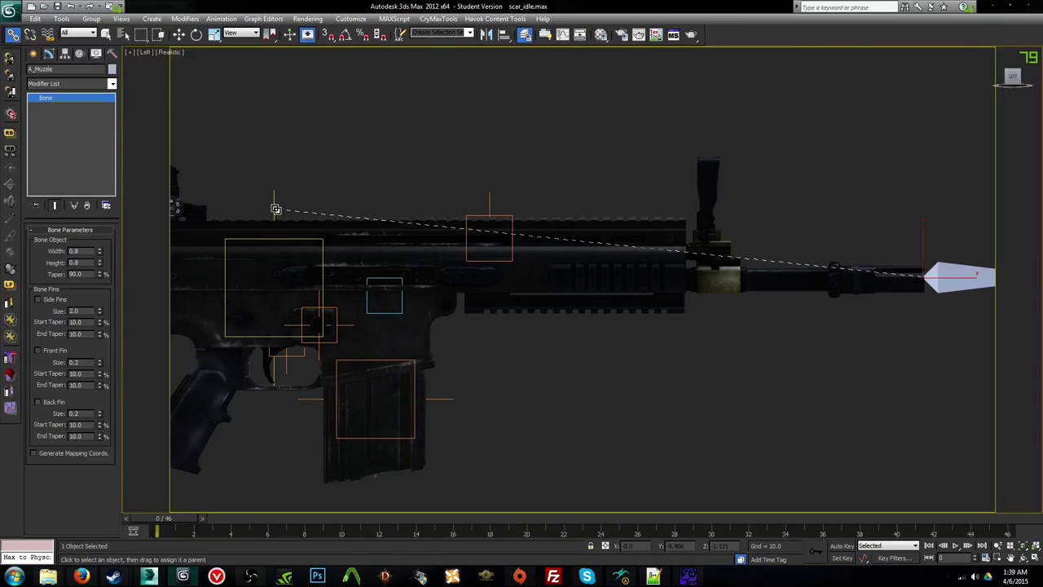
left_click_drag(275, 209, 489, 235)
Step: Clone A_Muzzle as a single copy above the receiver and name it A_Eject
key("w")
left_click_drag(940, 259, 392, 171, "shift")
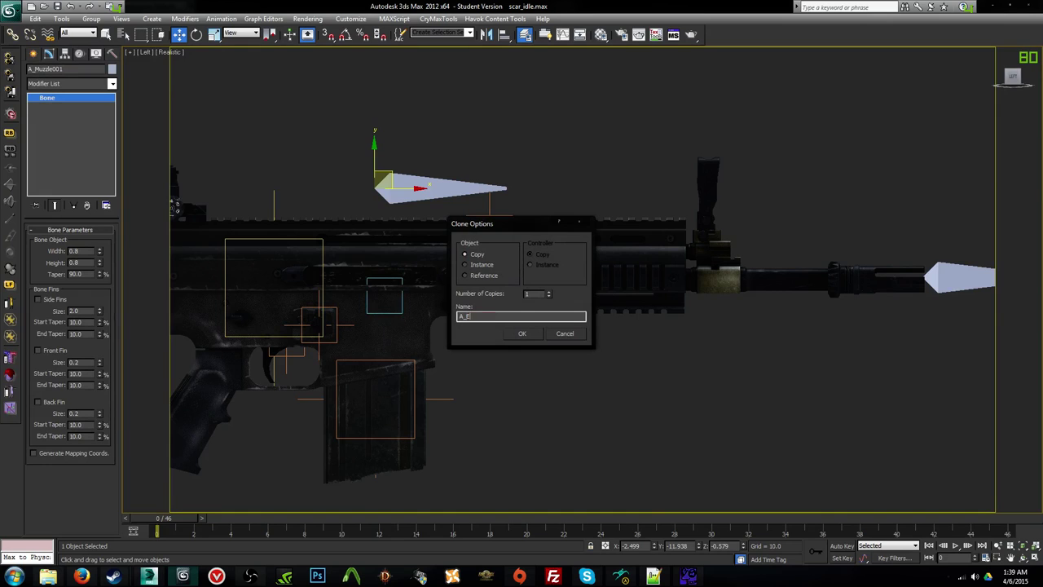
left_click(536, 334)
Step: Rotate A_Eject sideways to about -171 degrees on Z and move it beside the receiver in the top view
key("t")
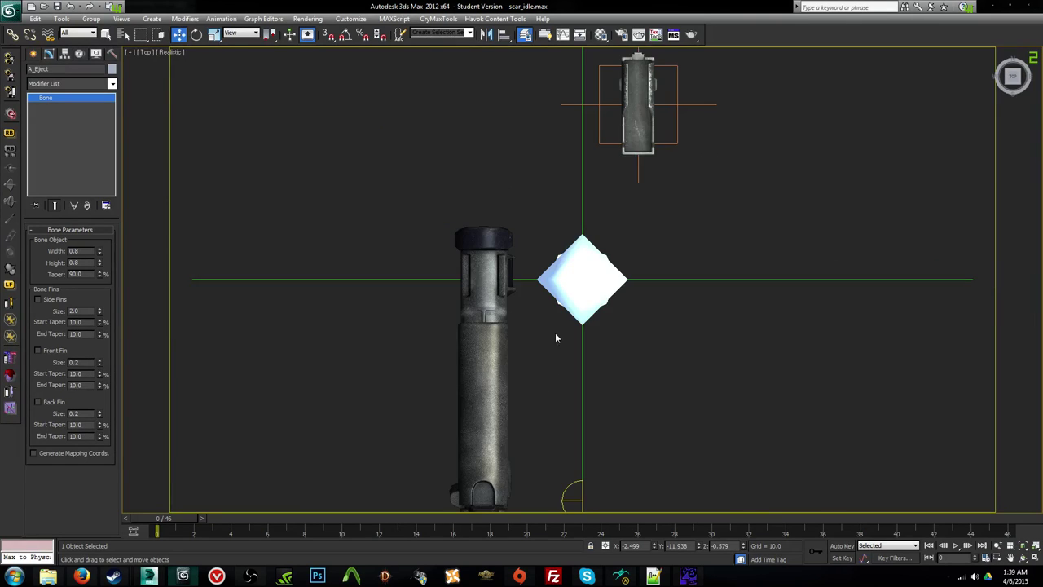
key("e")
middle_click_drag(557, 323, 501, 268)
scroll(501, 273, "down", 5)
scroll(566, 401, "up", 6)
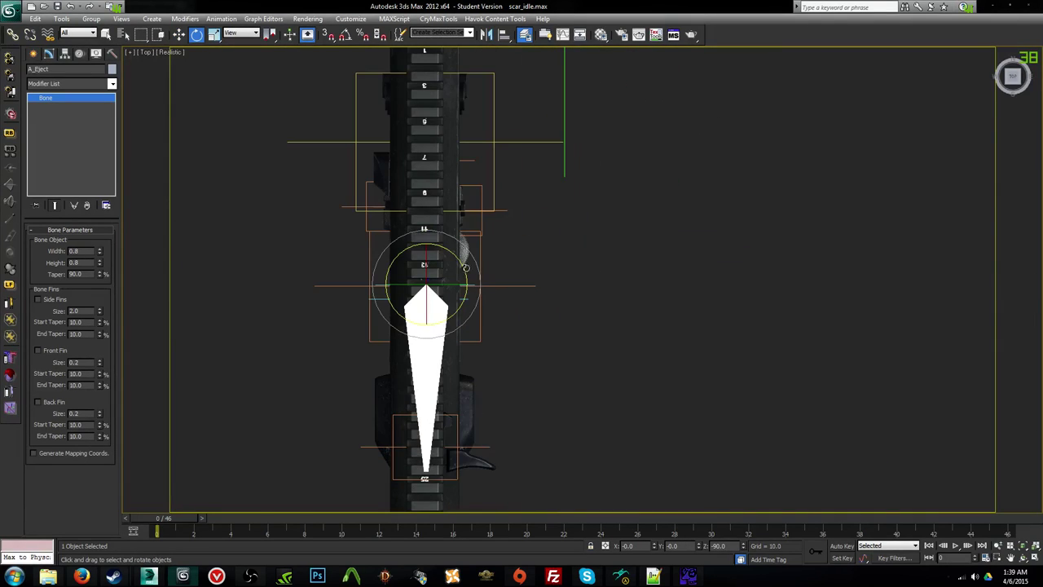
left_click_drag(467, 269, 513, 336)
key("w")
left_click_drag(432, 277, 341, 377)
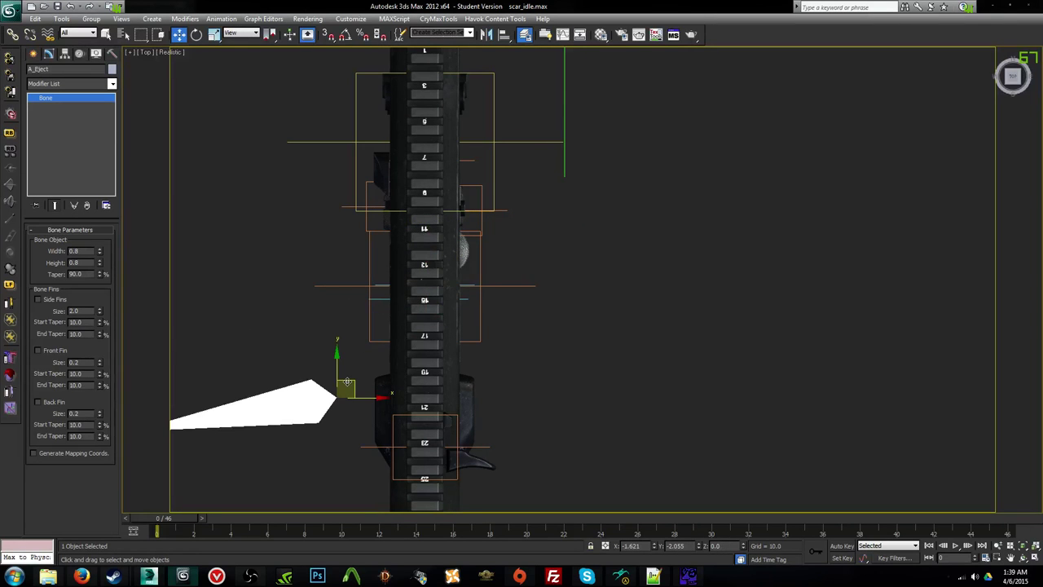
Step: Lower A_Eject to the height of the ejection port and shift it back along the receiver
key("p")
key("z")
middle_click_drag(449, 372, 563, 273, "alt")
middle_click_drag(563, 273, 690, 221)
scroll(690, 221, "down", 2)
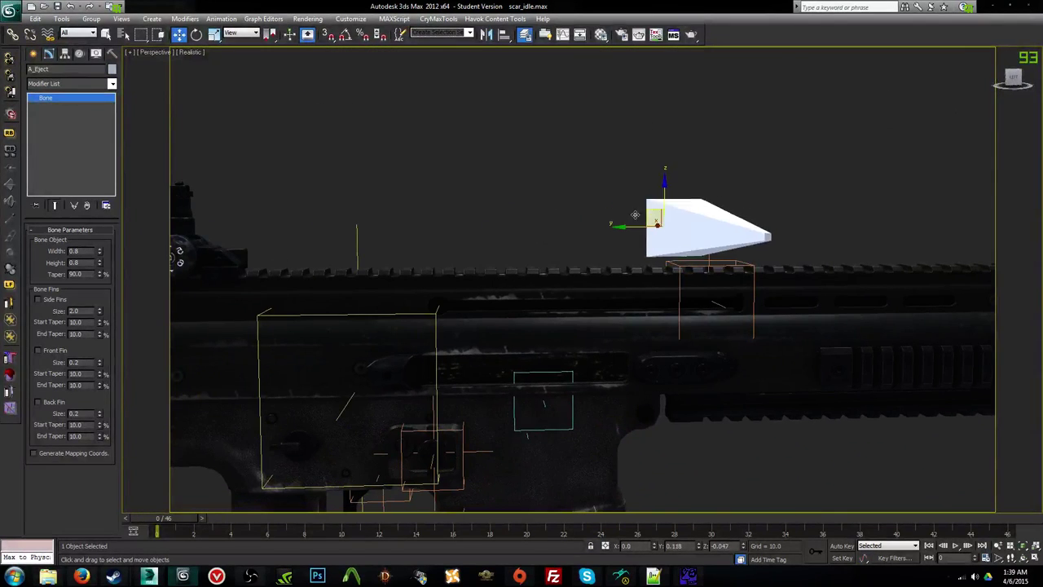
left_click_drag(657, 202, 506, 360)
Step: Move the base of A_Eject in against the ejection port, checking it from several angles
middle_click_drag(506, 361, 750, 274, "alt")
scroll(750, 275, "up", 2)
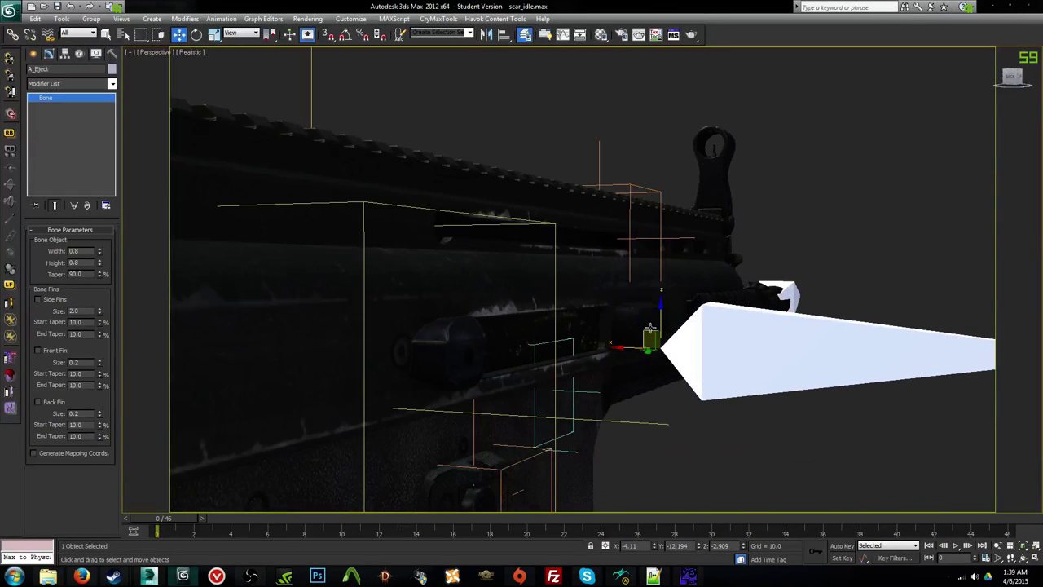
left_click_drag(647, 332, 583, 316)
middle_click_drag(584, 317, 510, 305, "alt")
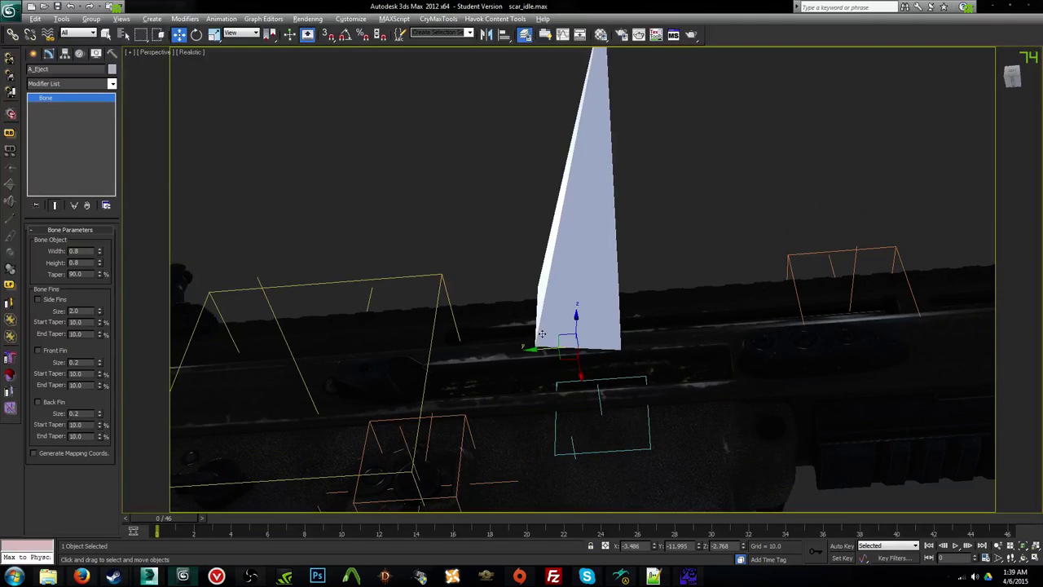
middle_click_drag(559, 349, 483, 263, "alt")
left_click_drag(482, 263, 478, 263)
middle_click_drag(478, 263, 525, 264, "alt")
Step: Tilt the A_Eject bone at the ejection port to about -4 degrees on Y
key("e")
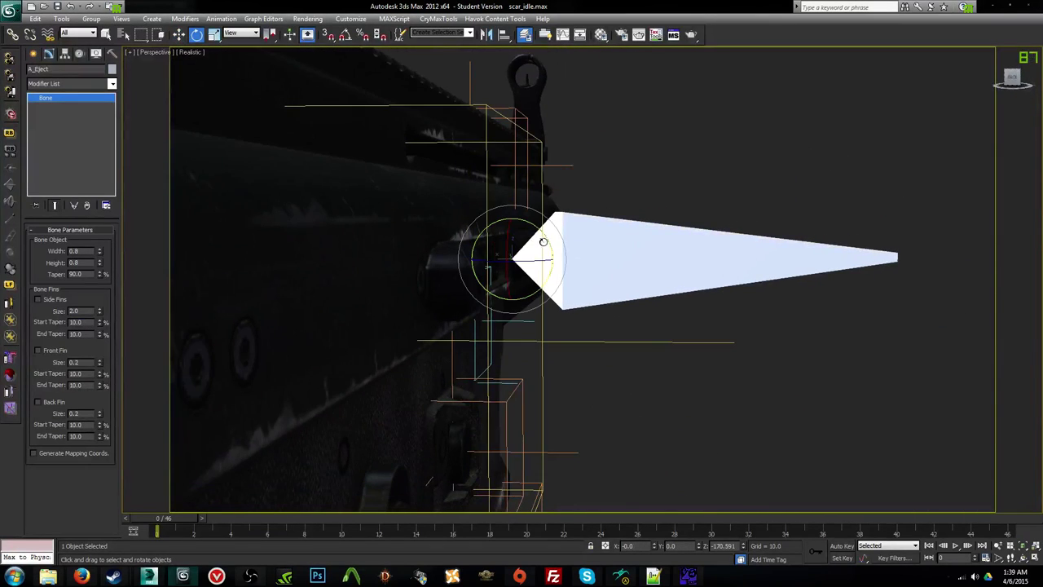
left_click_drag(542, 242, 538, 238)
middle_click_drag(538, 239, 533, 301, "alt")
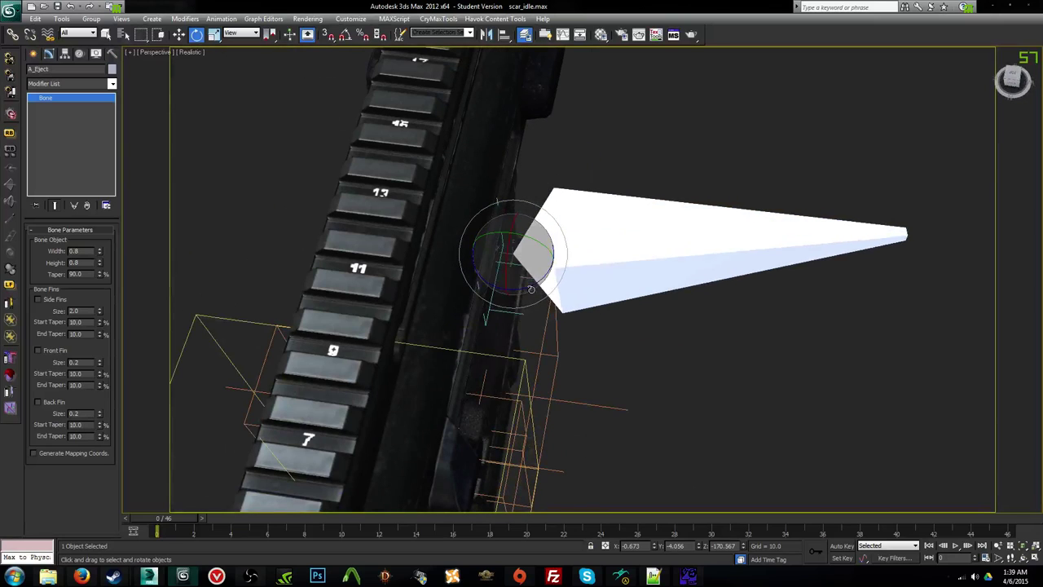
left_click_drag(531, 288, 538, 283)
key("ctrl+z")
Step: Shift A_Eject slightly farther in toward the receiver, deselect it and check its placement on the whole weapon
middle_click_drag(610, 319, 539, 250, "alt")
key("w")
left_click_drag(551, 236, 533, 237)
middle_click_drag(533, 237, 601, 268, "alt")
middle_click_drag(601, 268, 603, 221)
scroll(613, 237, "down", 5)
middle_click_drag(639, 265, 502, 234, "alt")
left_click(472, 221)
middle_click_drag(481, 147, 624, 145, "alt")
key("shift+z")
left_click(622, 140)
middle_click_drag(728, 239, 340, 133, "alt")
Step: Save the scene under the new name reference_scar_heavy in the NEW animations folder
left_click(10, 11)
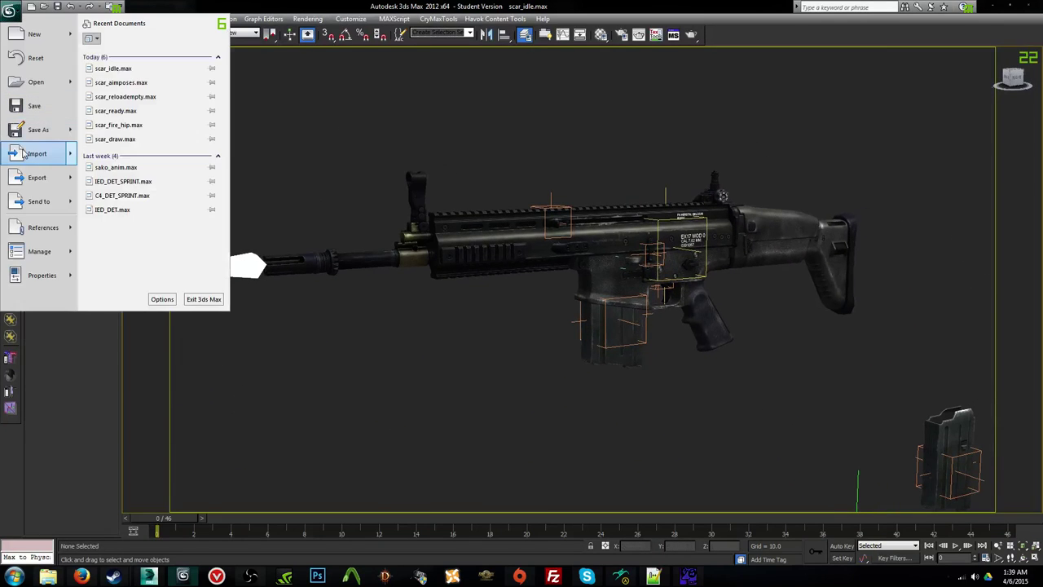
left_click(38, 130)
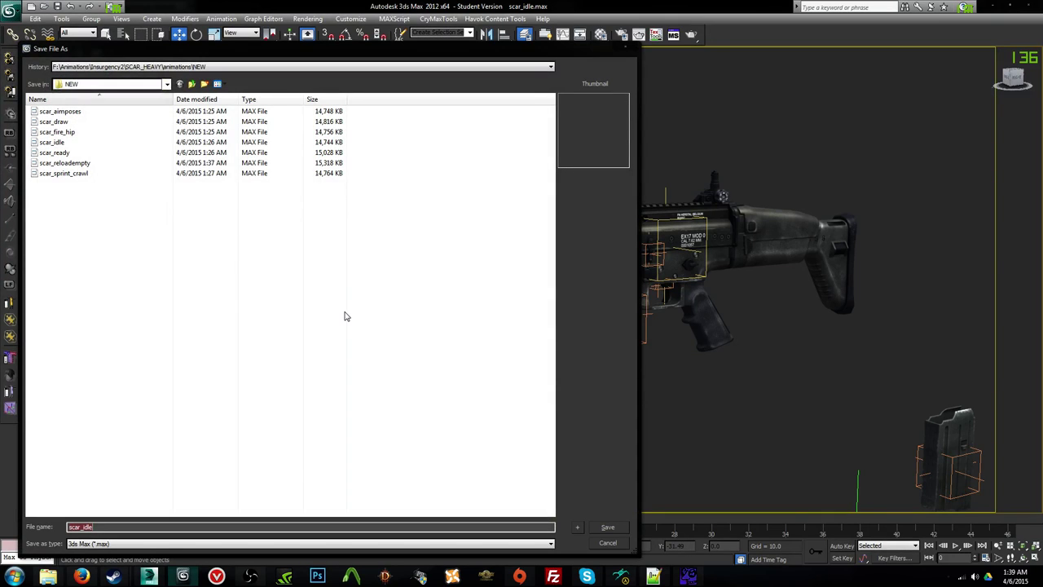
type("scar_referenc")
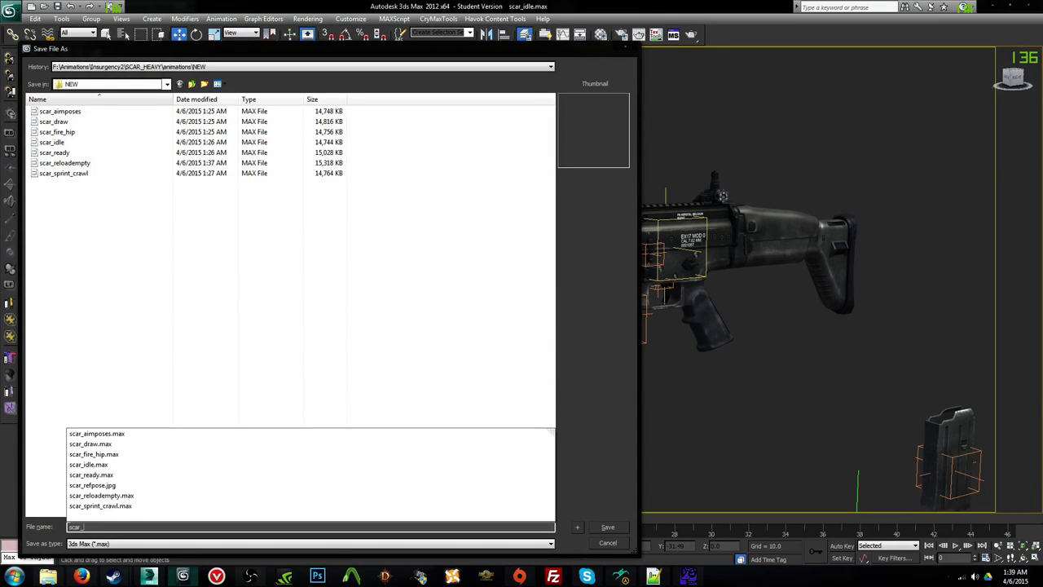
key("BackSpace")
key("BackSpace")
key("BackSpace")
key("BackSpace")
key("BackSpace")
key("BackSpace")
key("BackSpace")
key("BackSpace")
key("BackSpace")
key("BackSpace")
key("BackSpace")
key("BackSpace")
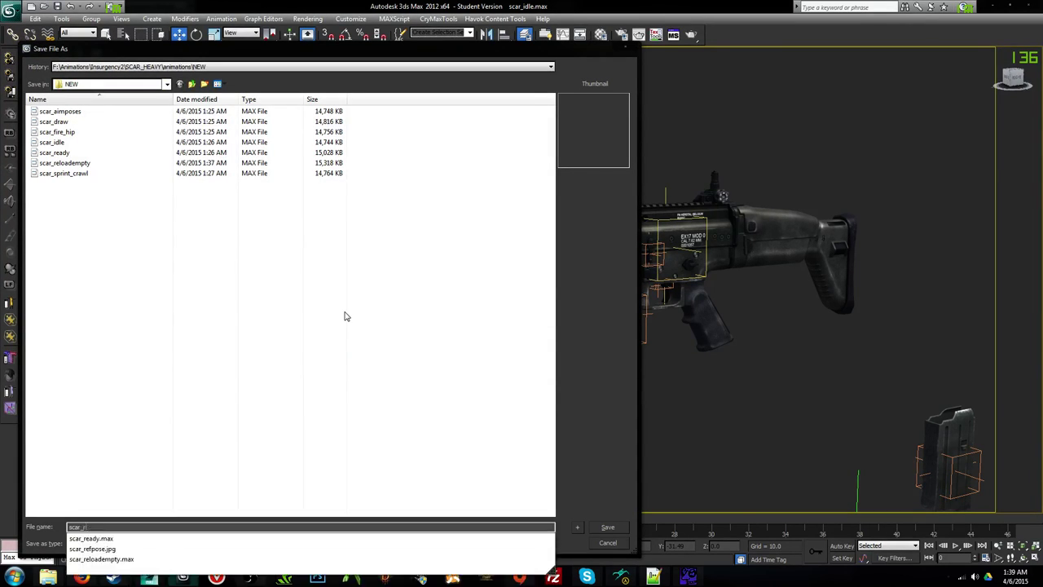
type("reference_s")
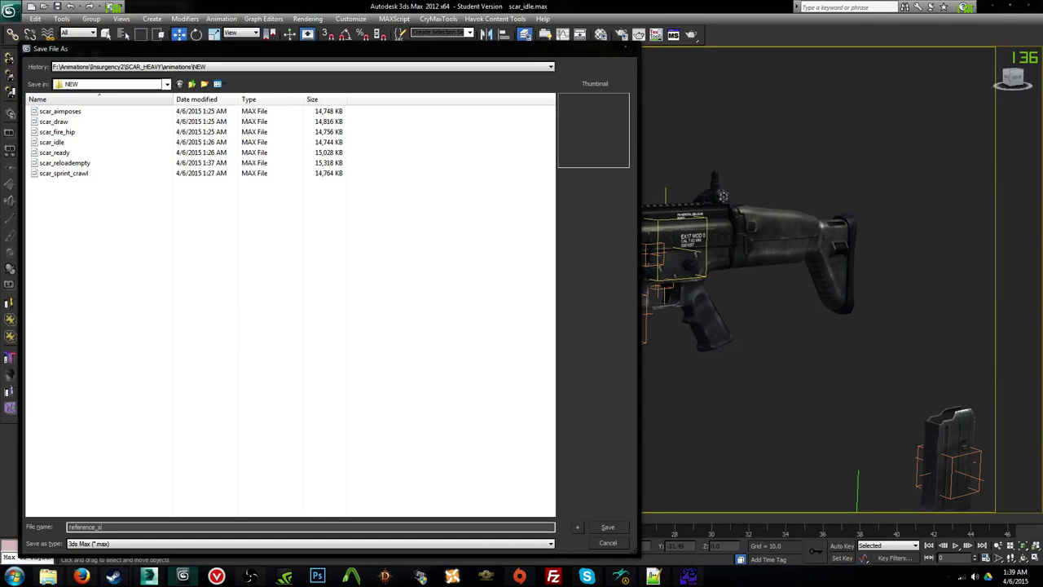
type("car_heavy")
key("Return")
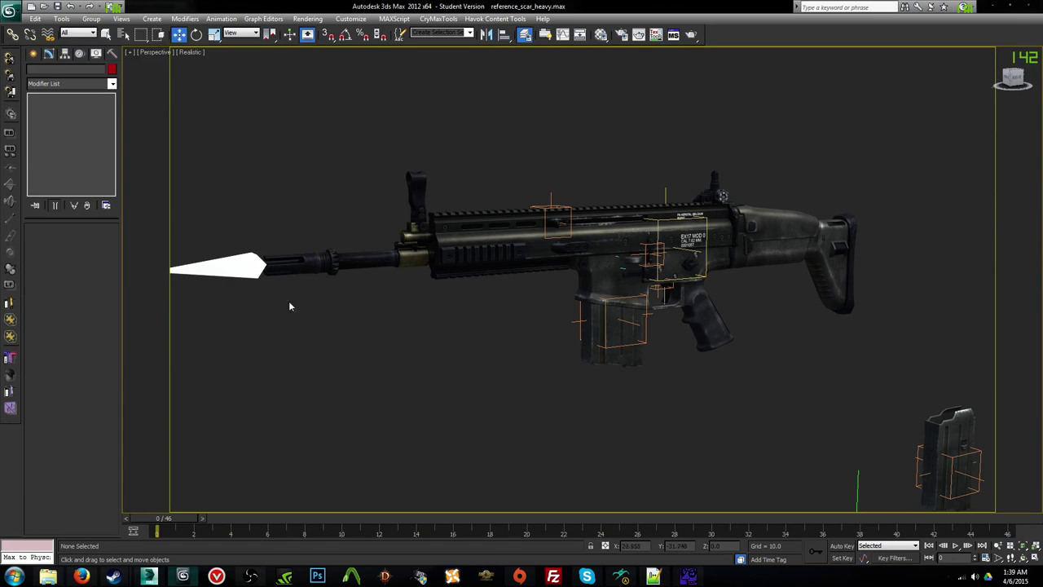
Step: Export the scene as the Source SMD file reference_scar_heavy into the compile folder
left_click(9, 13)
left_click(33, 174)
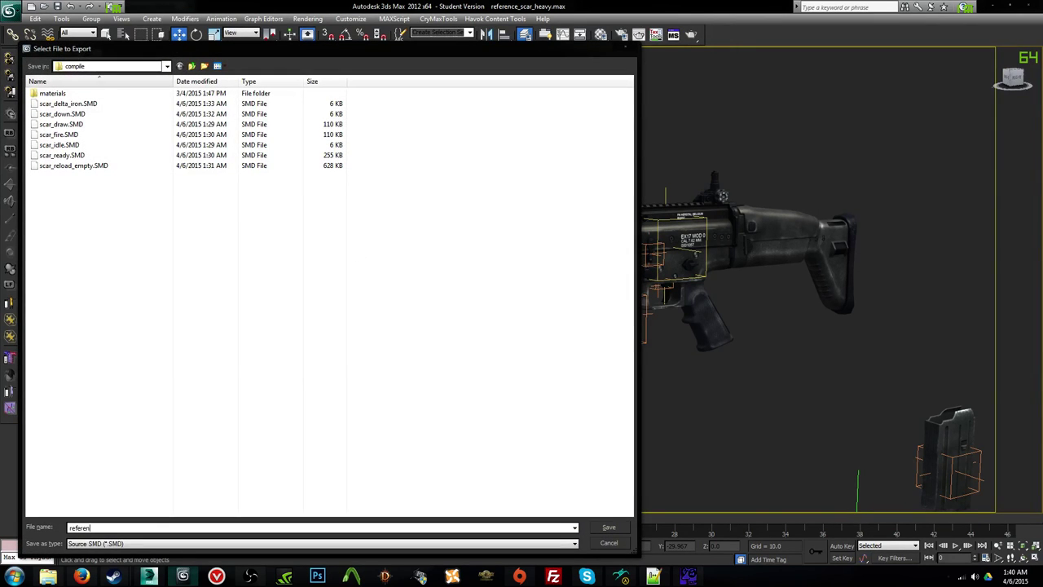
type("vy")
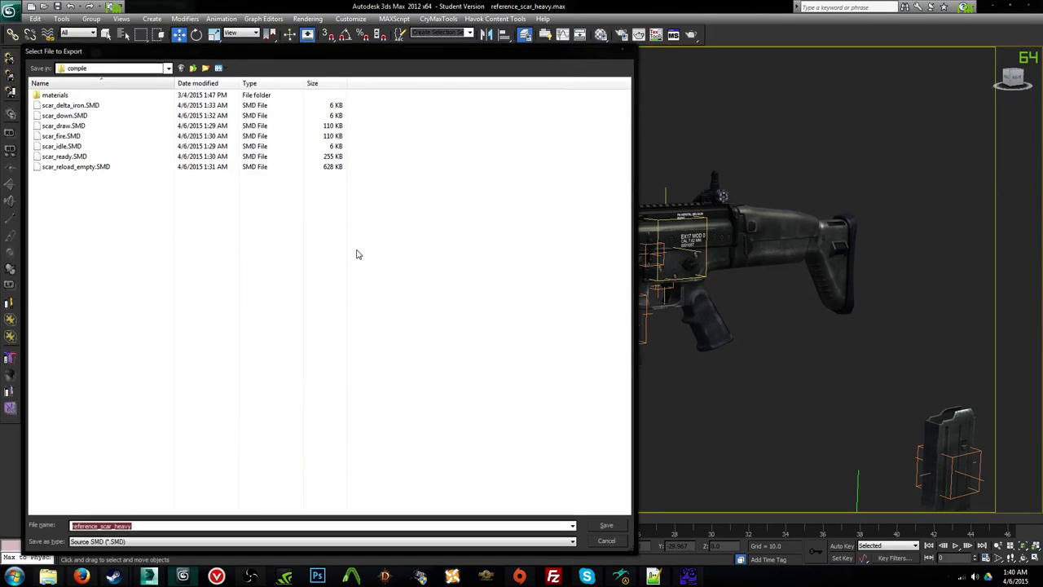
key("Return")
left_click(497, 364)
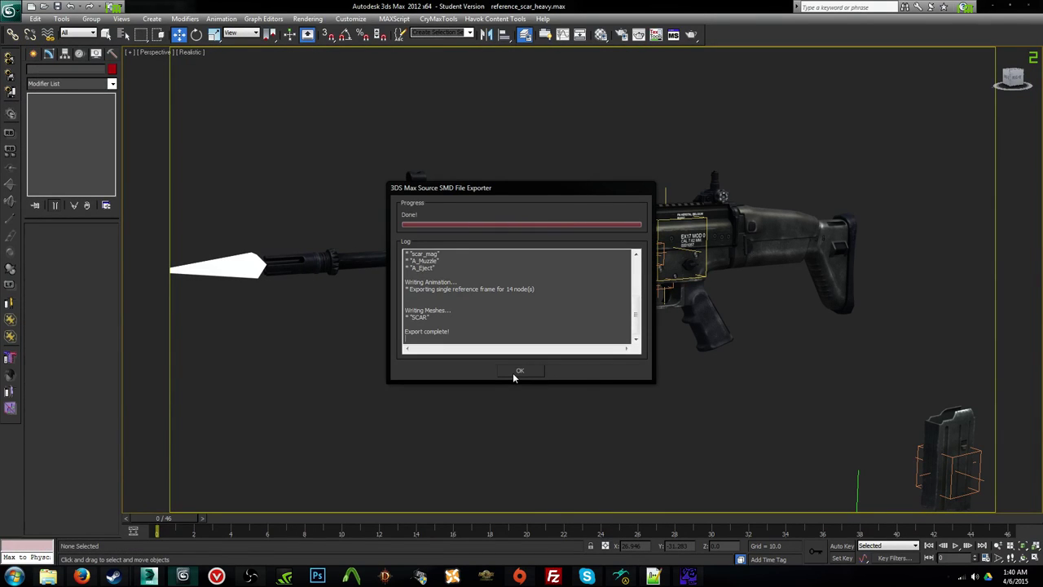
left_click(513, 372)
Step: Show the SCAR material's texture maps in the Material Editor and bring up the compile folder in Explorer
middle_click_drag(622, 360, 603, 368)
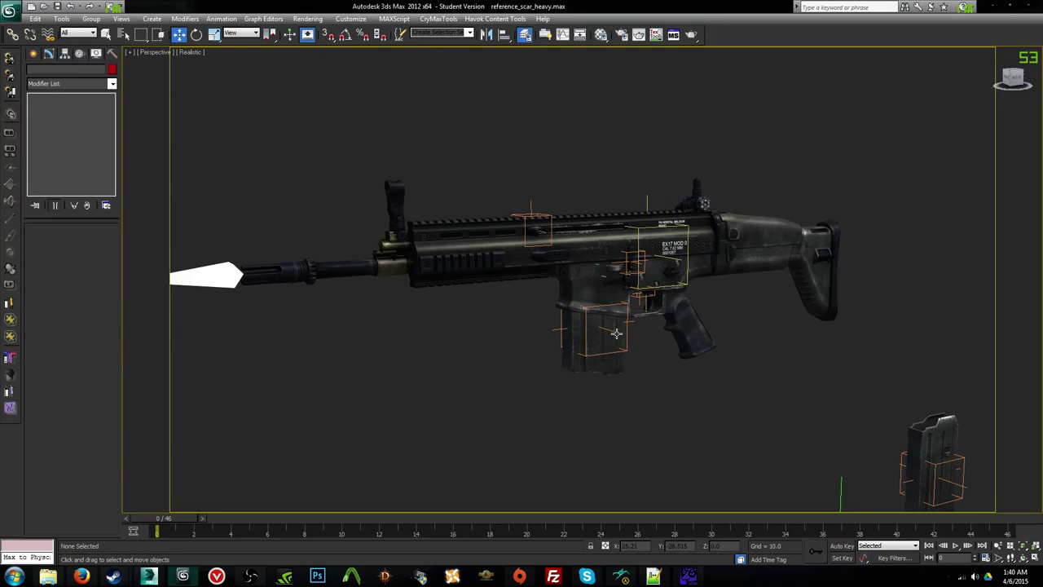
key("m")
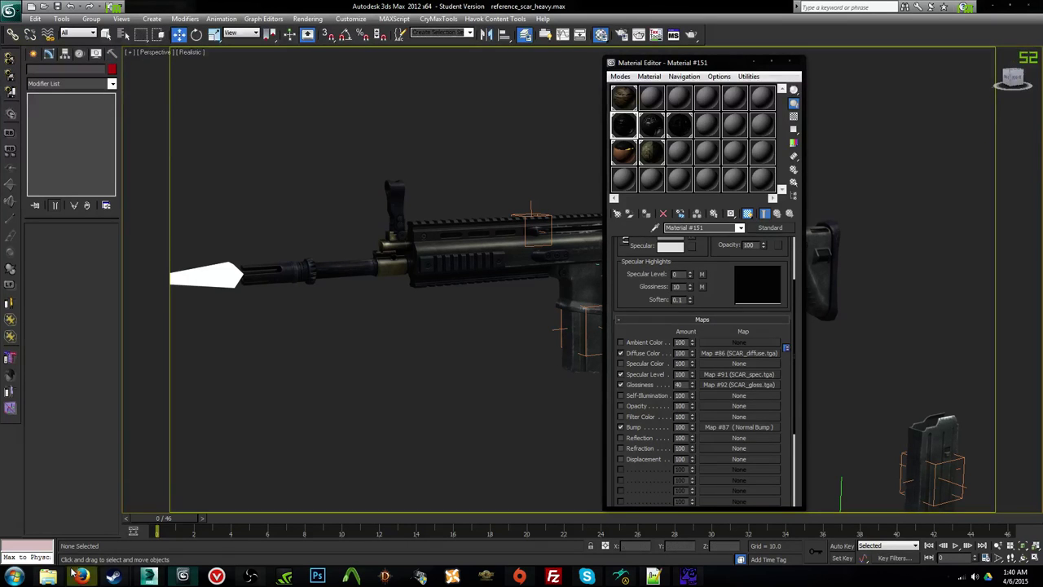
left_click(47, 577)
Step: Open a second Explorer window at F:\SteamLibrary\SteamApps\common\insurgency2\insurgency\custom
left_click(13, 576)
left_click(199, 356)
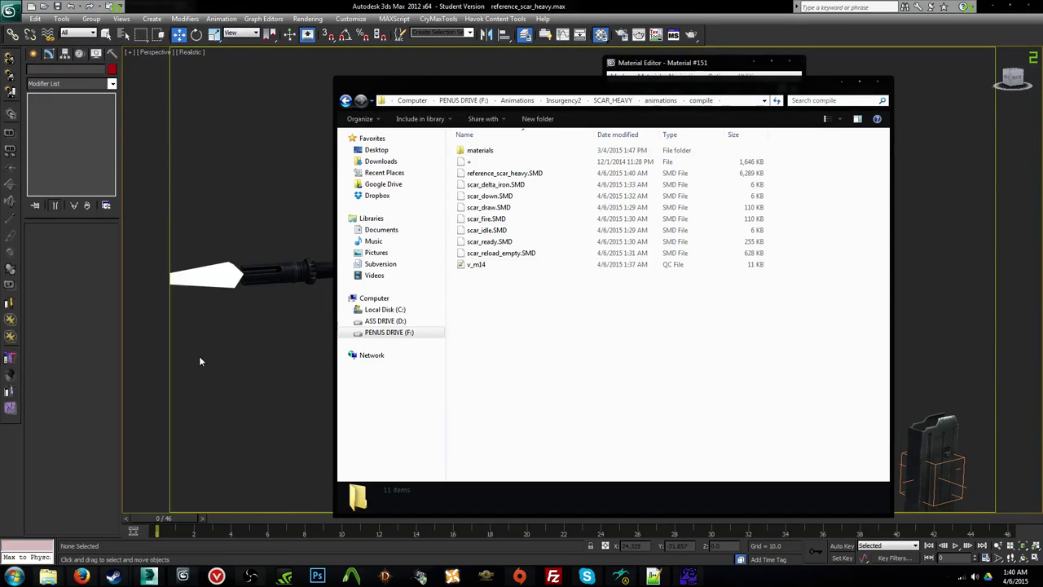
double_click(792, 184)
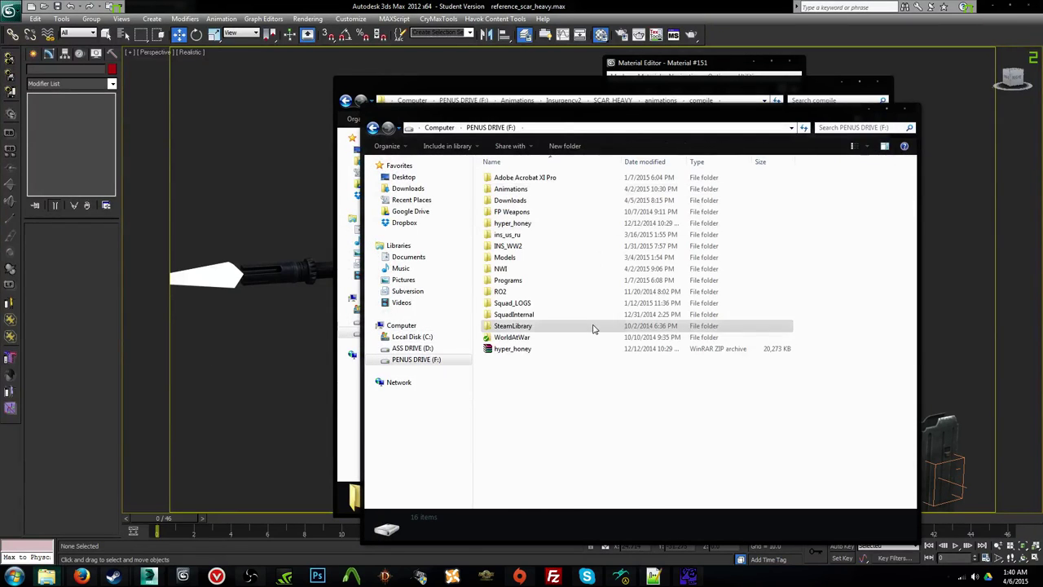
double_click(594, 326)
double_click(543, 178)
double_click(543, 178)
double_click(559, 315)
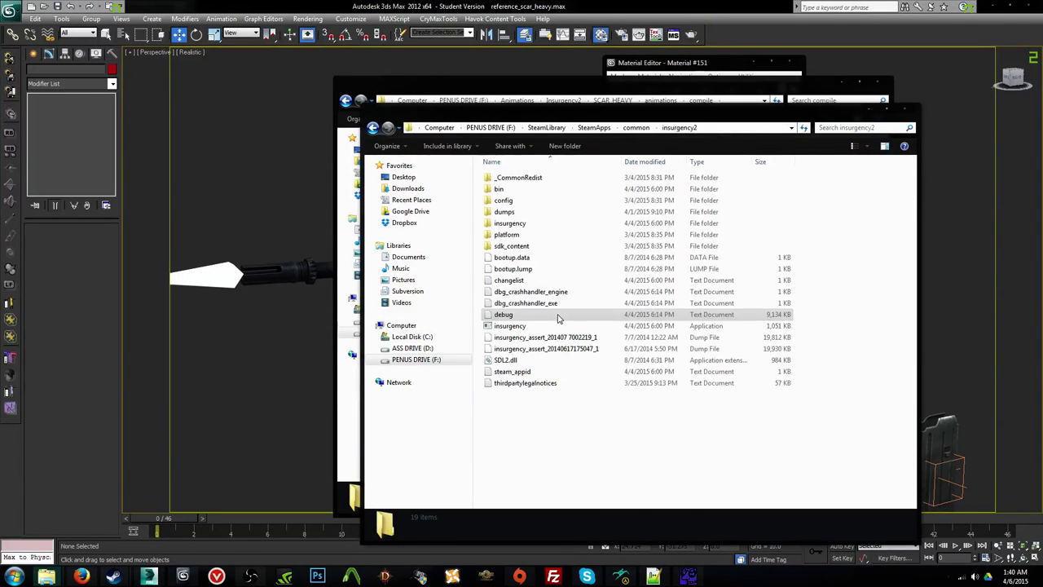
double_click(559, 221)
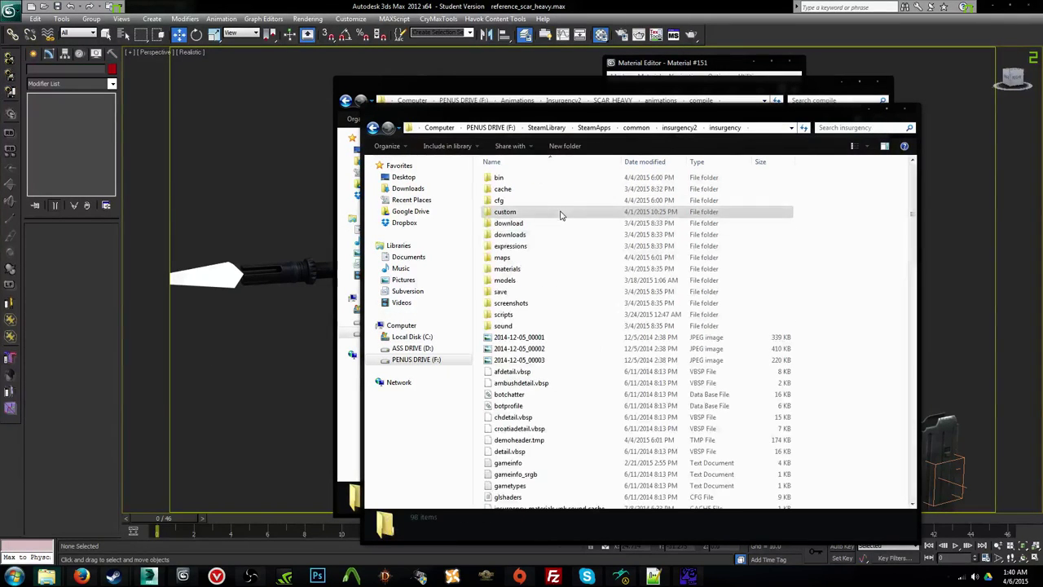
double_click(560, 213)
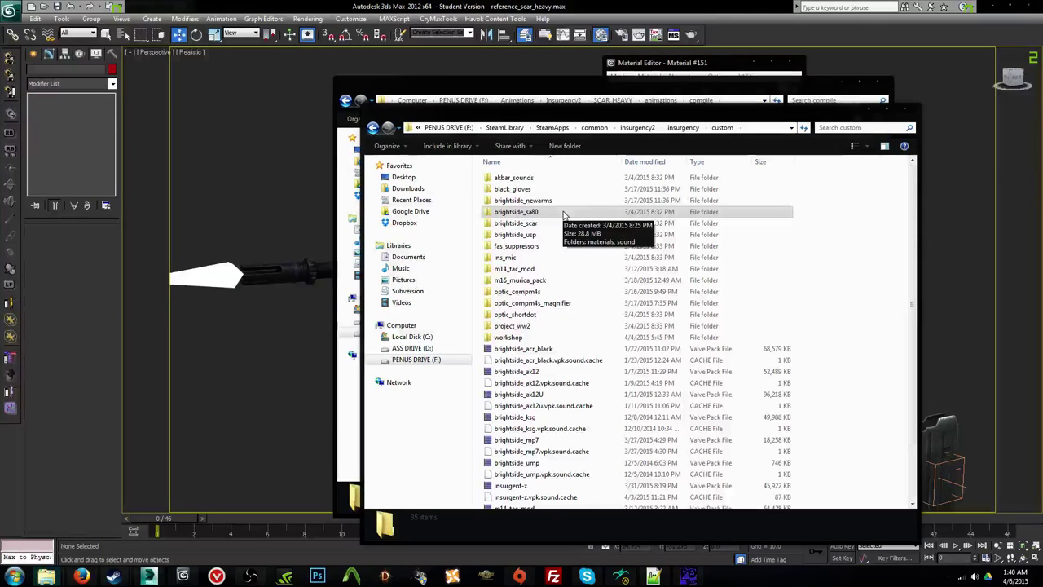
Step: Browse the Insurgency2 animation folders for the SCAR textures, down to compile\materials\models\weapons\scar_heavy inside SCAR_HEAVY\animations
left_click(605, 100)
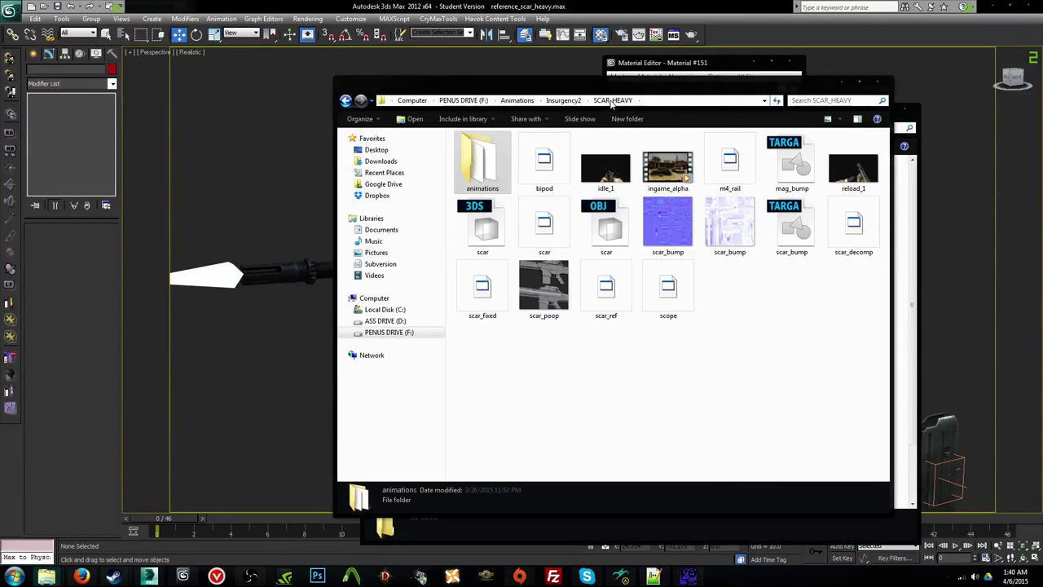
left_click(563, 100)
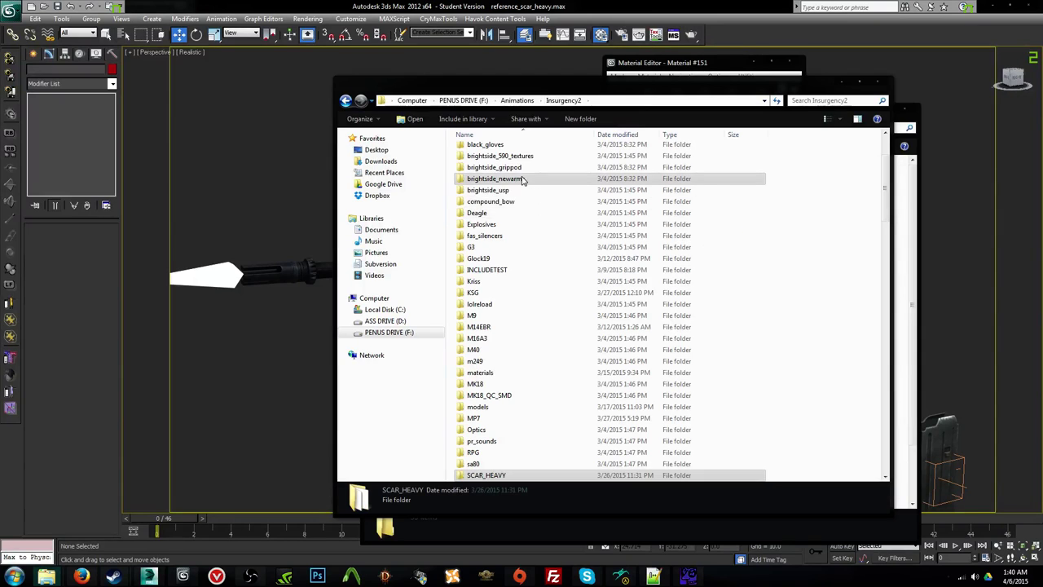
scroll(526, 181, "up", 3)
scroll(572, 236, "down", 7)
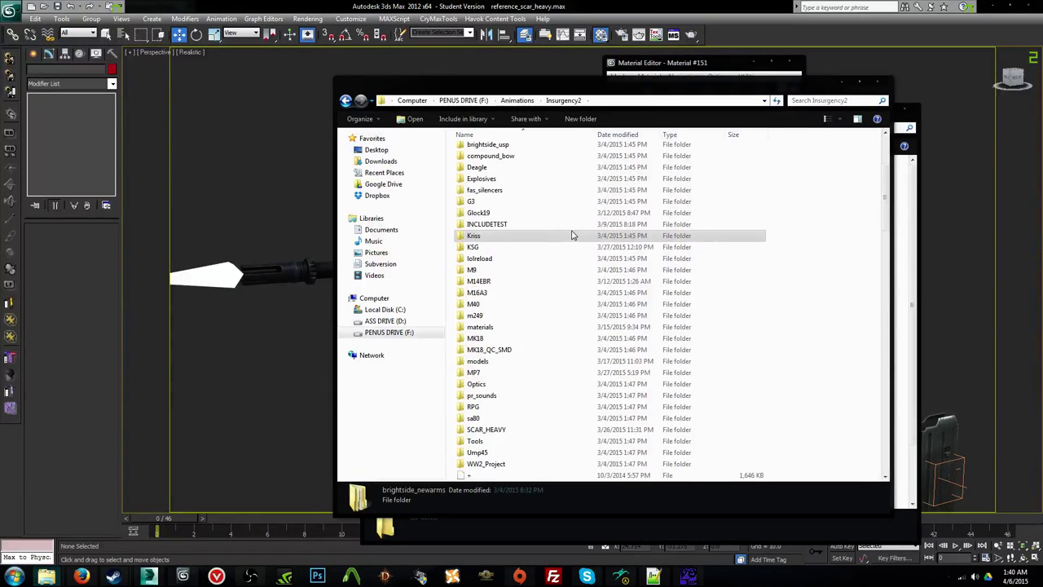
double_click(533, 328)
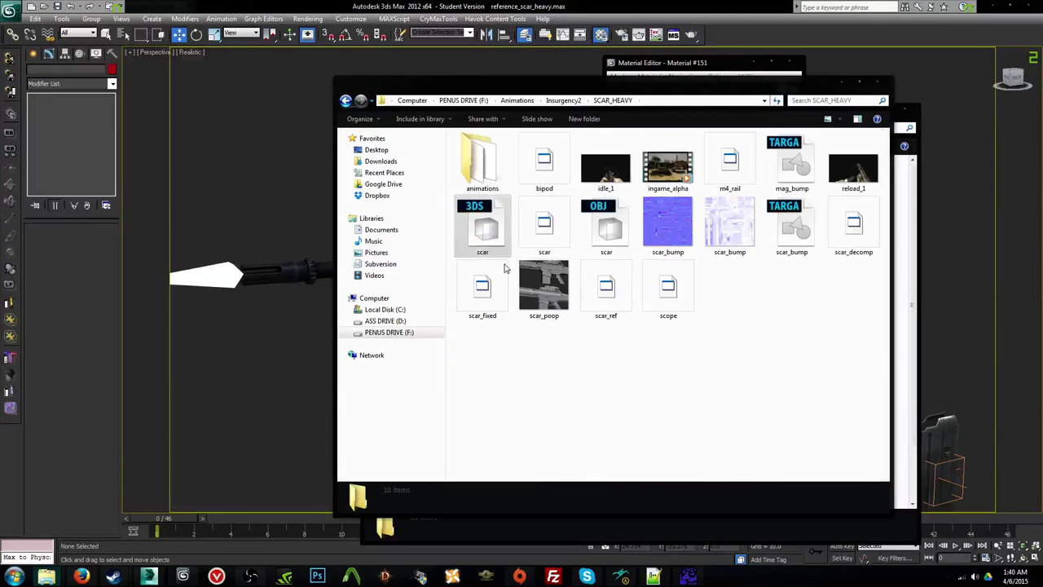
double_click(483, 175)
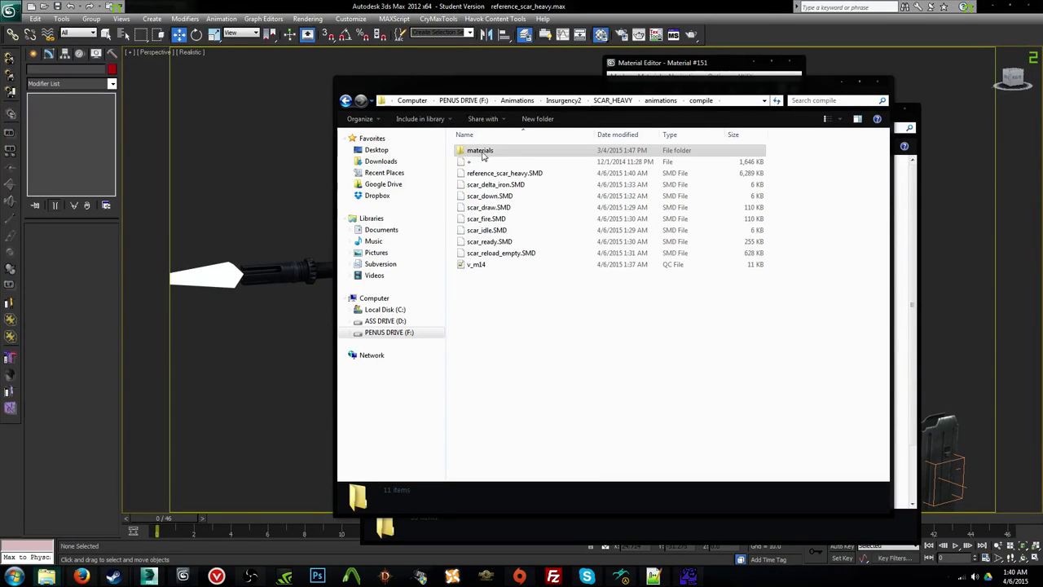
double_click(489, 151)
double_click(486, 150)
double_click(484, 150)
double_click(482, 151)
double_click(482, 152)
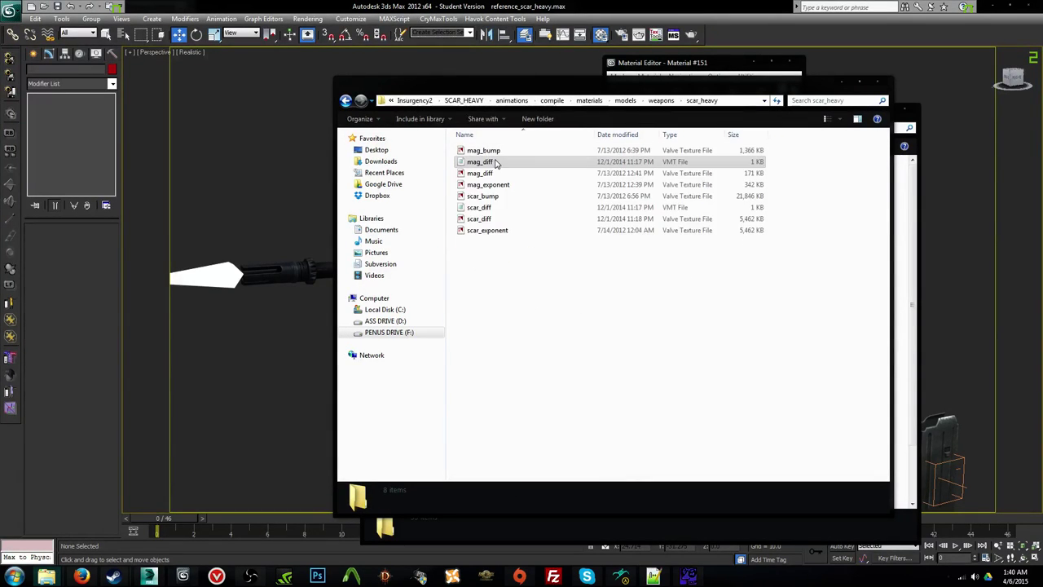
Step: Return to the compile folder holding the materials folder and place its window beside the custom folder's window
left_click(351, 101)
left_click(350, 101)
left_click(350, 101)
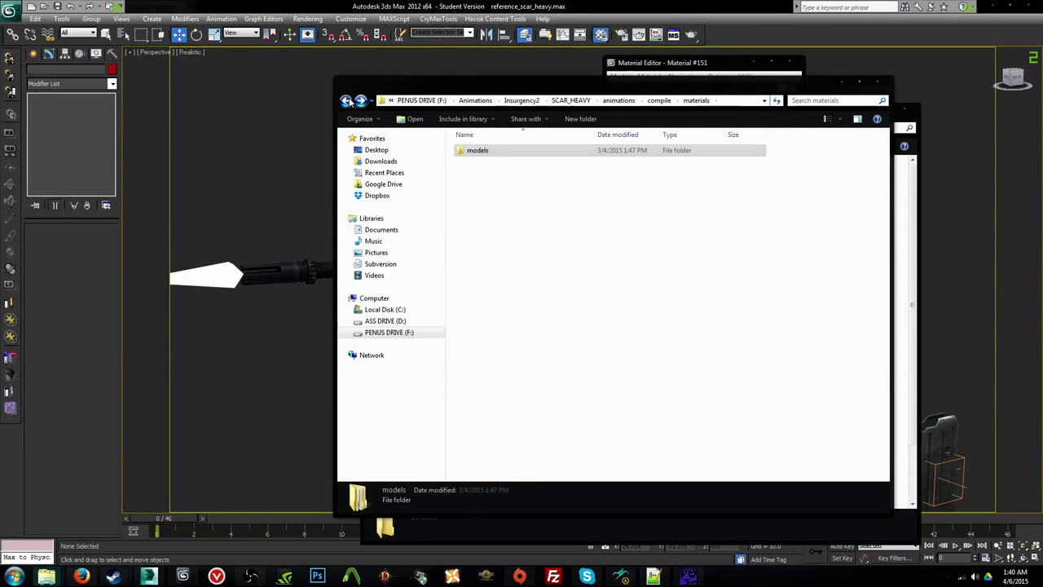
left_click(351, 101)
left_click_drag(510, 92, 192, 72)
Step: Create a new folder named brightside_scar_heavy in the game's custom folder
left_click(736, 229)
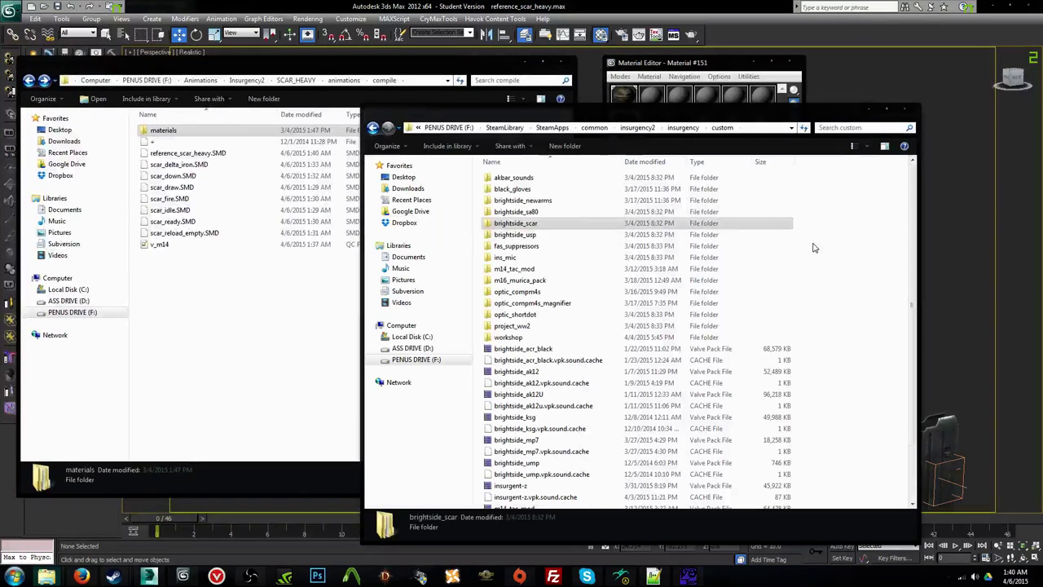
right_click(813, 245)
mouse_move(869, 403)
left_click(766, 400)
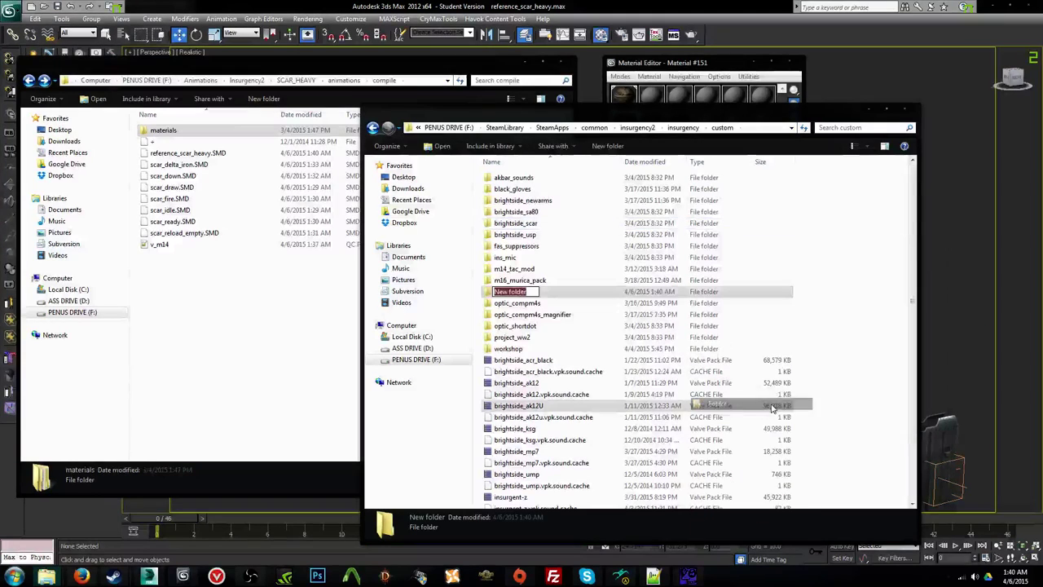
type("brightside_s")
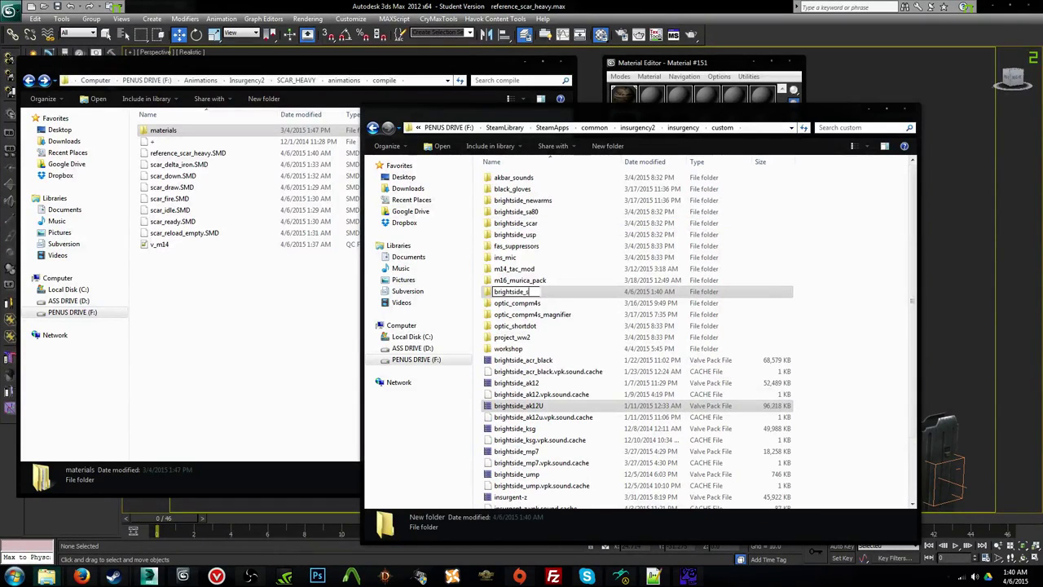
type("car_heavy")
key("Return")
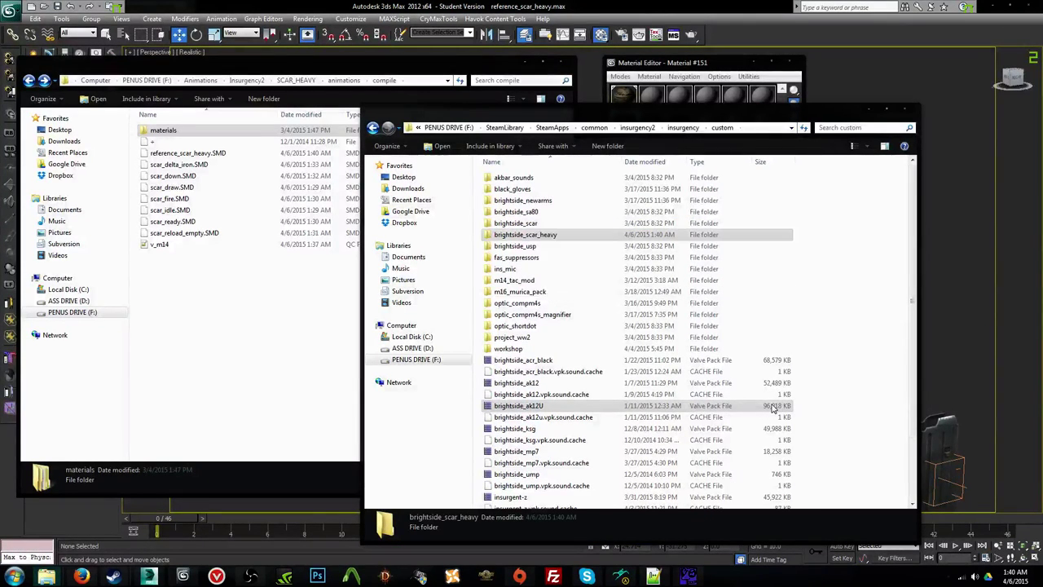
Step: Paste the materials folder into brightside_scar_heavy and open its models\weapons\scar_heavy subfolder
double_click(563, 238)
key("ctrl+v")
double_click(505, 179)
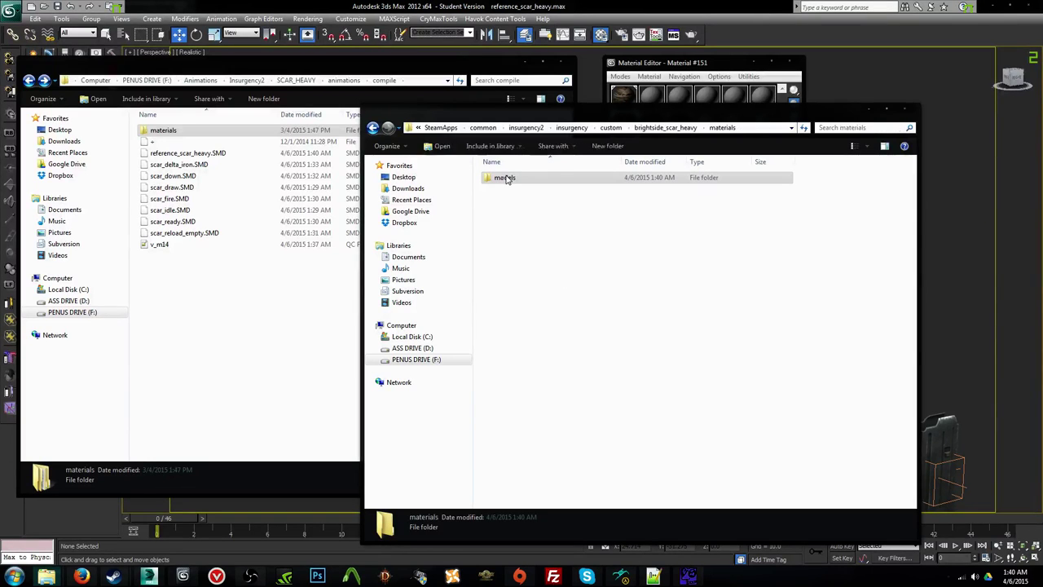
double_click(505, 178)
double_click(506, 177)
double_click(506, 177)
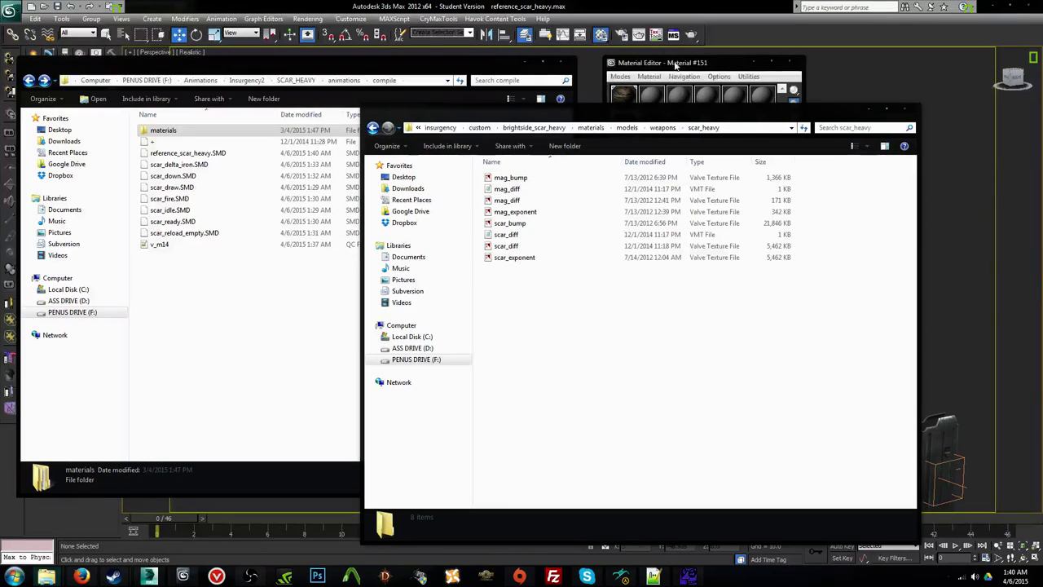
Step: Rename the scar_diff VMT file as scar_diffuse to match the material's diffuse map and open it in Notepad
left_click_drag(675, 65, 685, 64)
mouse_move(46, 576)
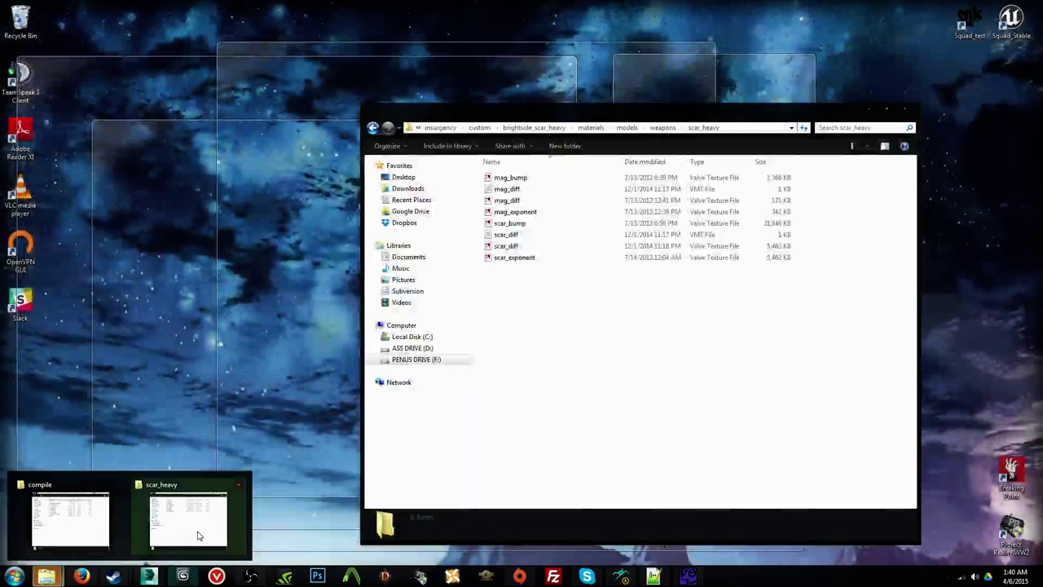
left_click(199, 536)
right_click(498, 234)
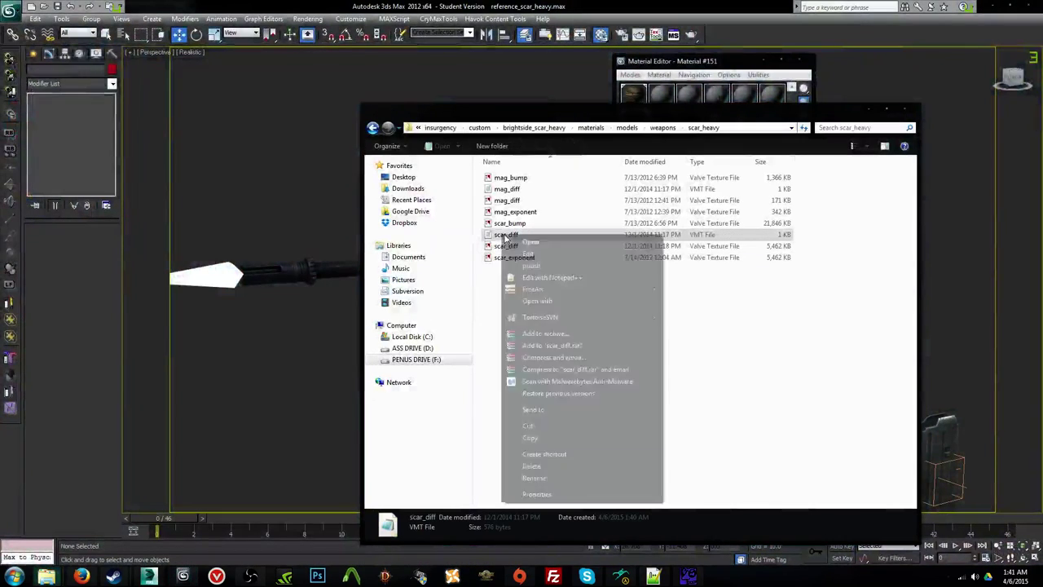
left_click(554, 485)
key("Right")
type("us")
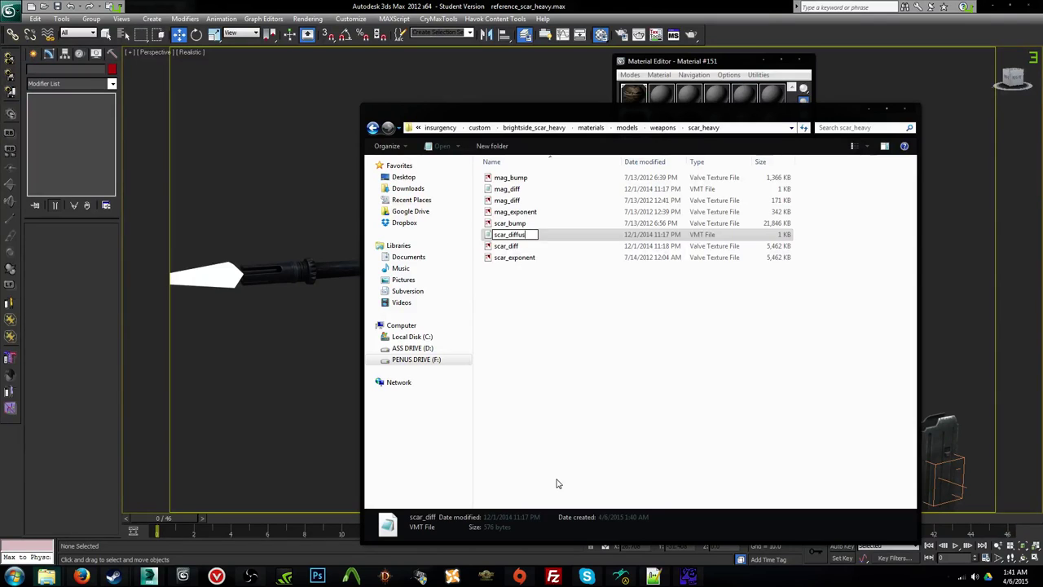
type("e")
key("Return")
double_click(514, 246)
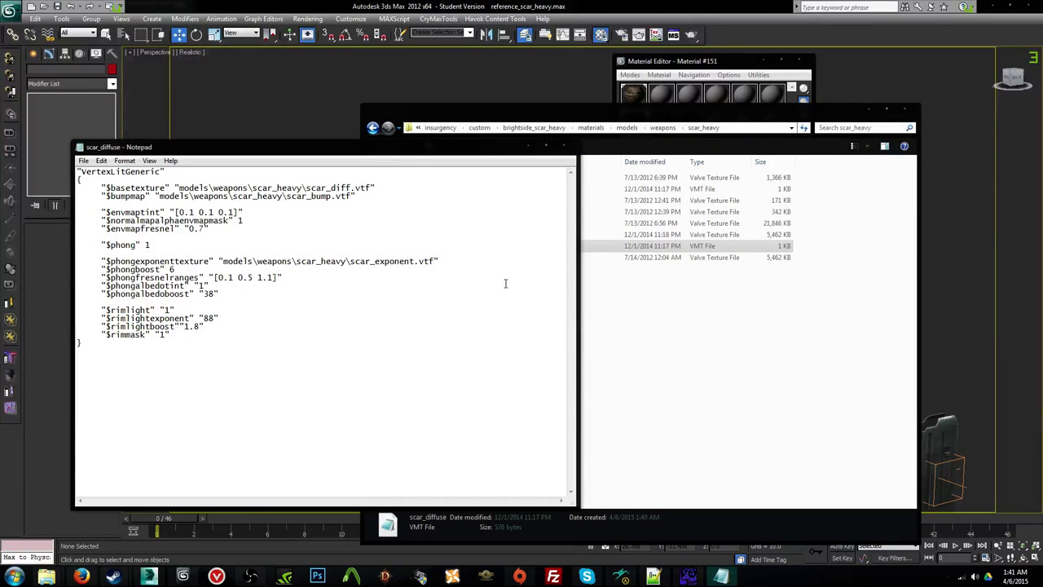
Step: Compare the texture paths in the scar_diffuse VMT with the files in the scar_heavy folder, then save and close it
left_click(667, 365)
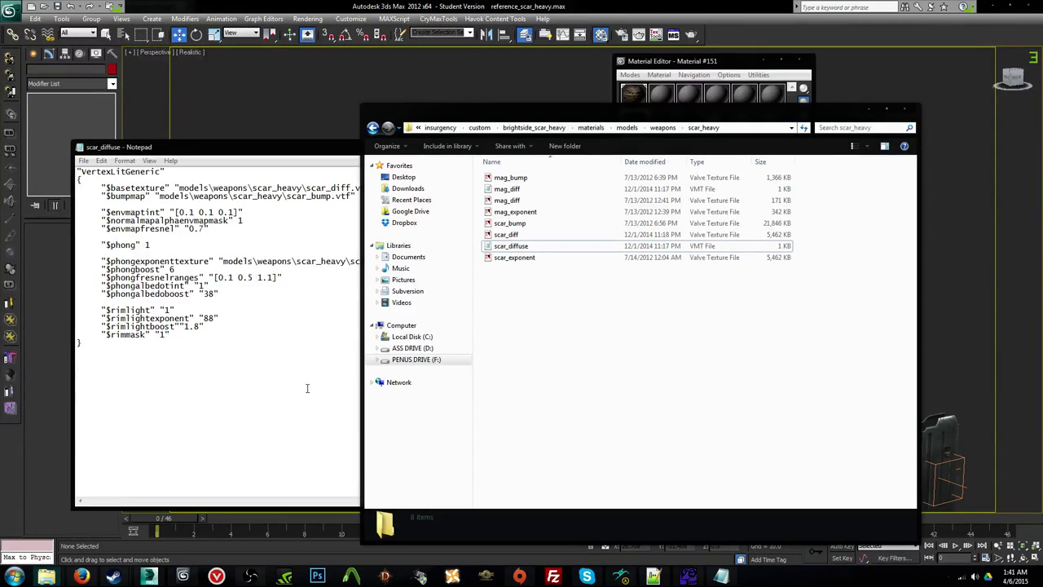
left_click(343, 365)
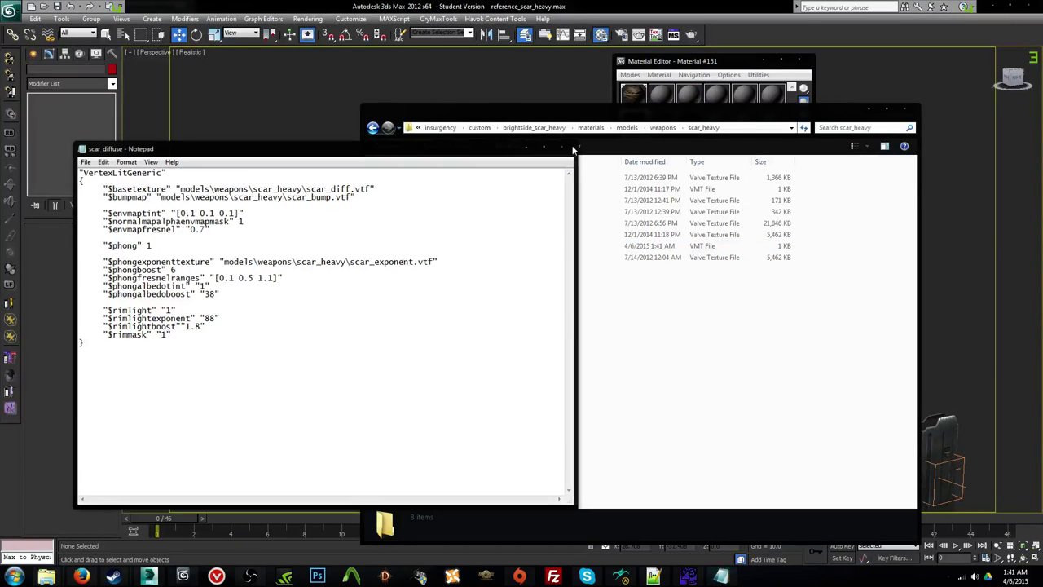
left_click(564, 147)
Step: Check the magazine material's diffuse map name in the Material Editor and compare it with the mag_diff VMT's contents
left_click(677, 79)
left_click(662, 124)
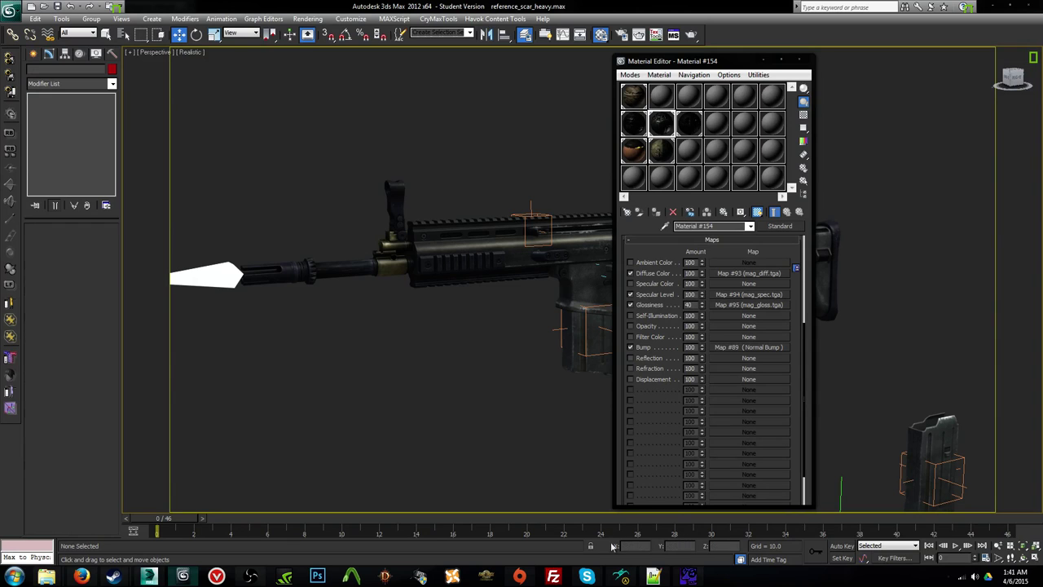
left_click(688, 126)
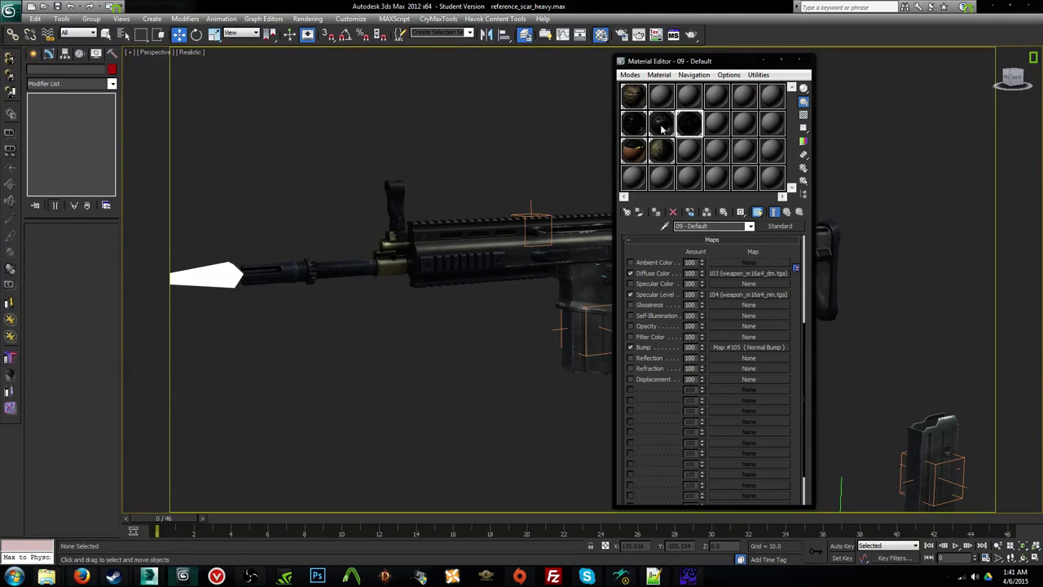
left_click(662, 124)
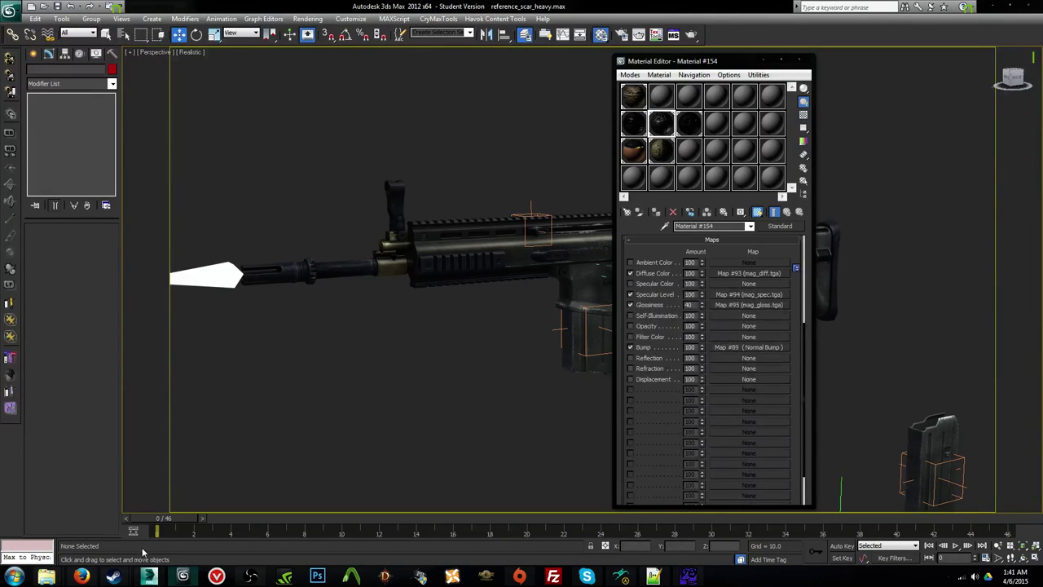
left_click(46, 576)
double_click(529, 191)
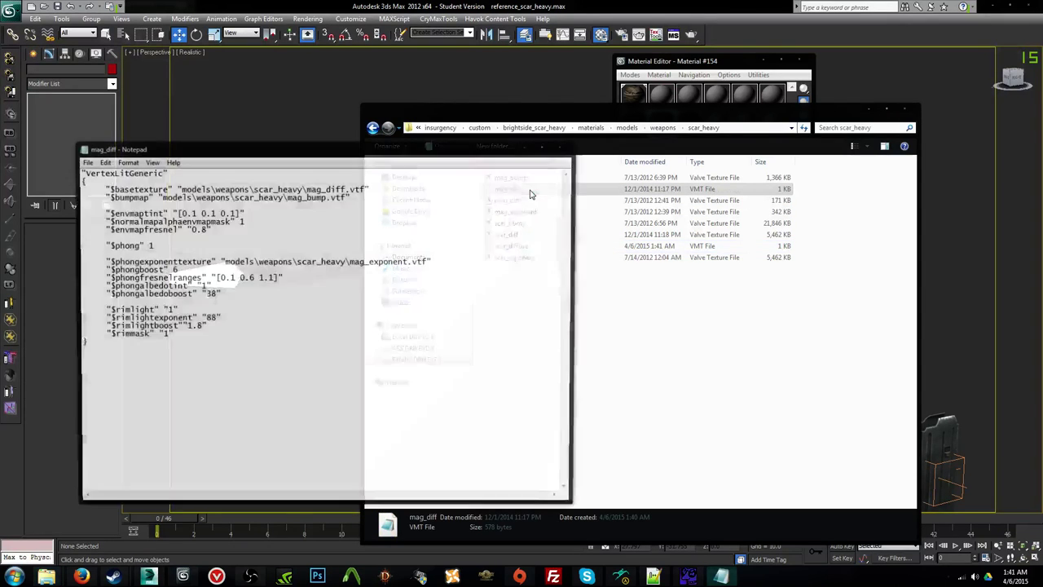
left_click(563, 147)
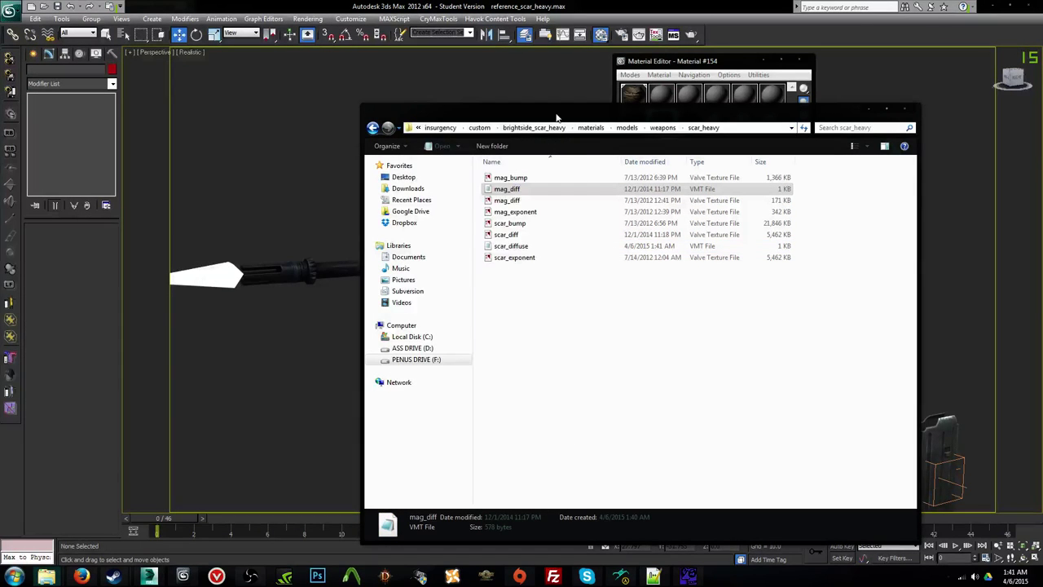
Step: Inspect the SCAR material's diffuse bitmap and locate the SCAR_diffuse source file in the Bull\Black folder
double_click(531, 6)
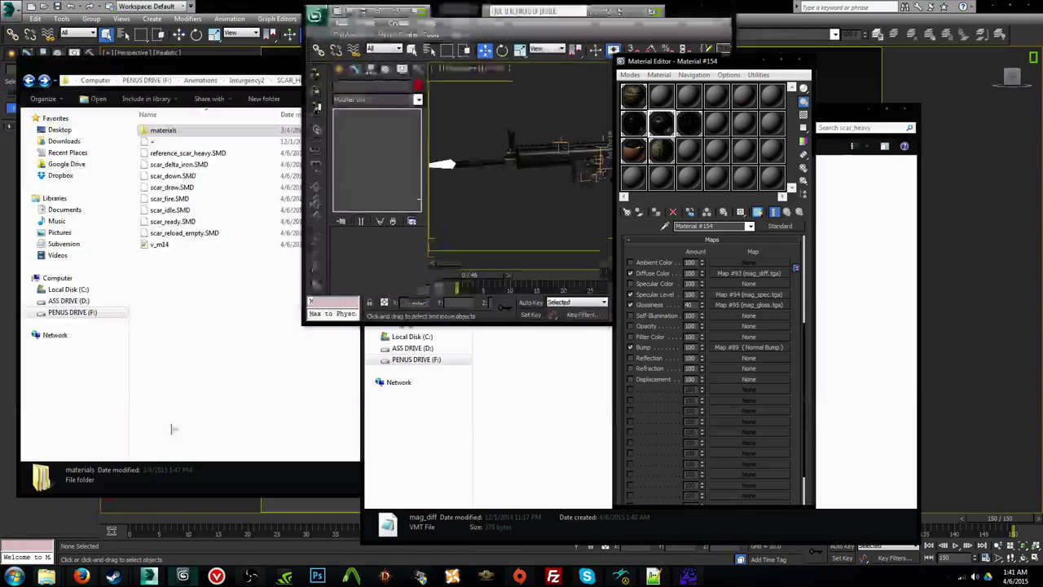
left_click(698, 11)
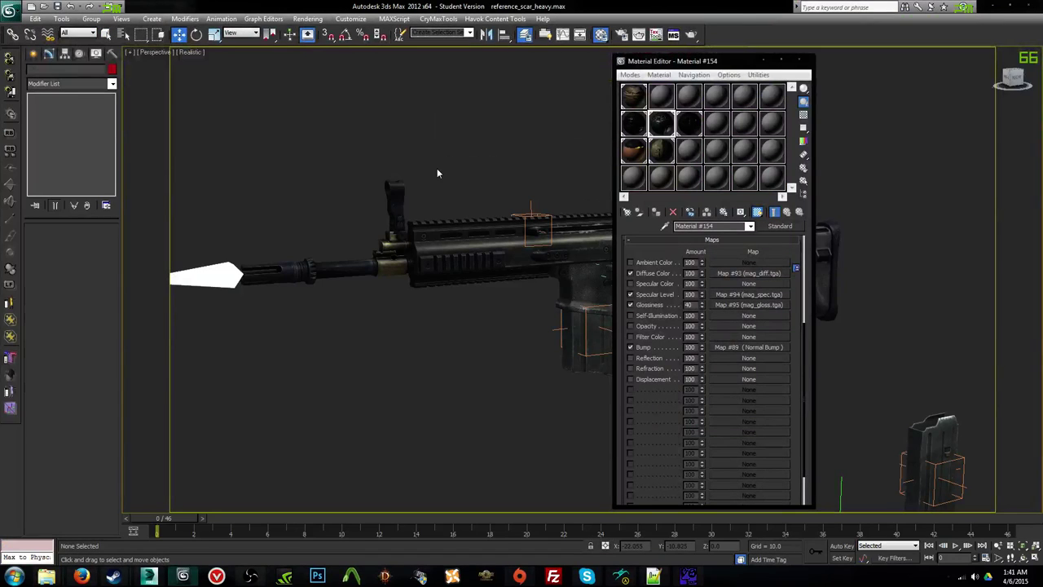
left_click(633, 122)
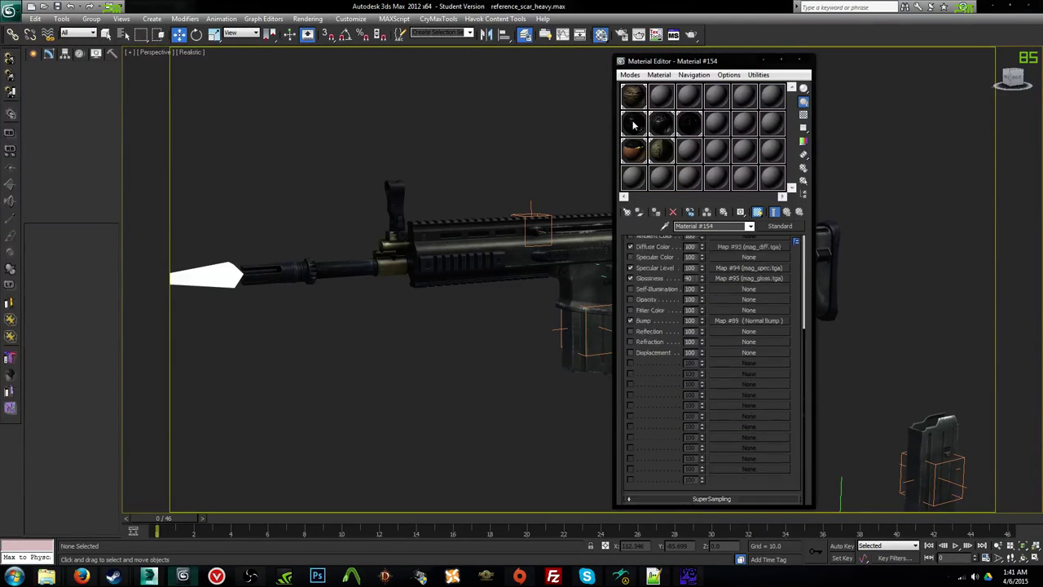
left_click(742, 352)
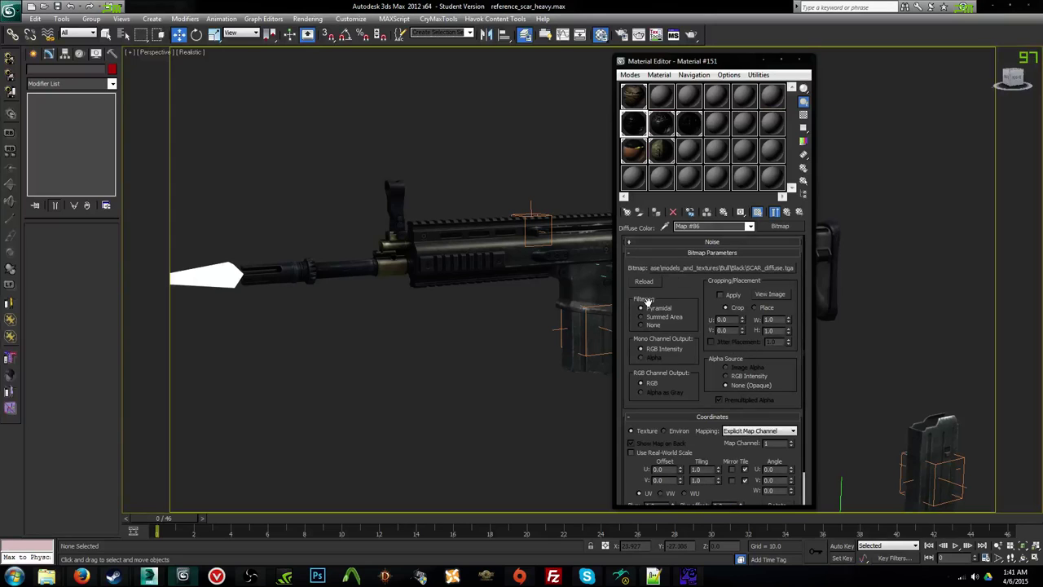
left_click(698, 265)
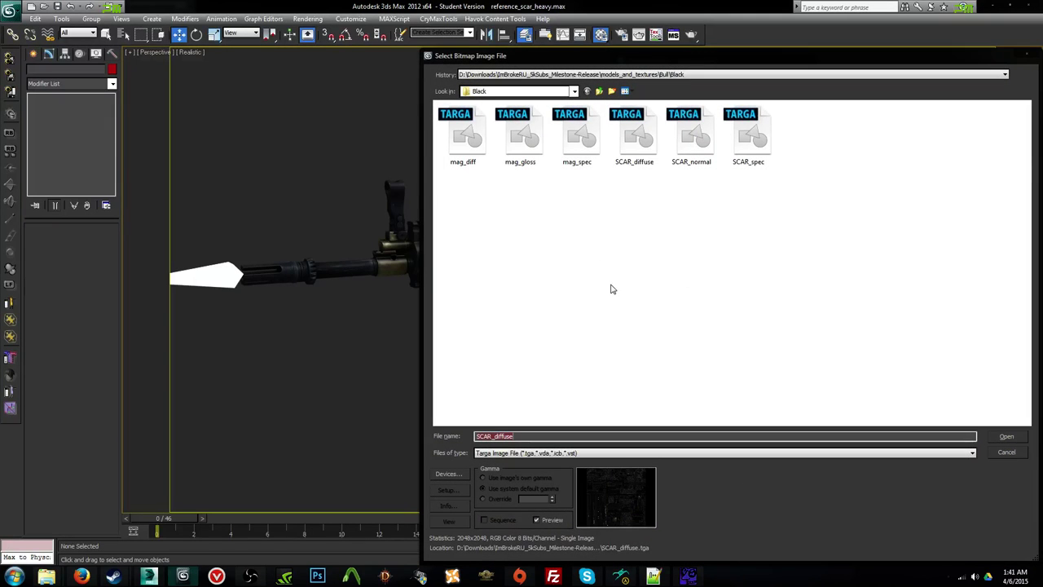
left_click(634, 134)
right_click(634, 135)
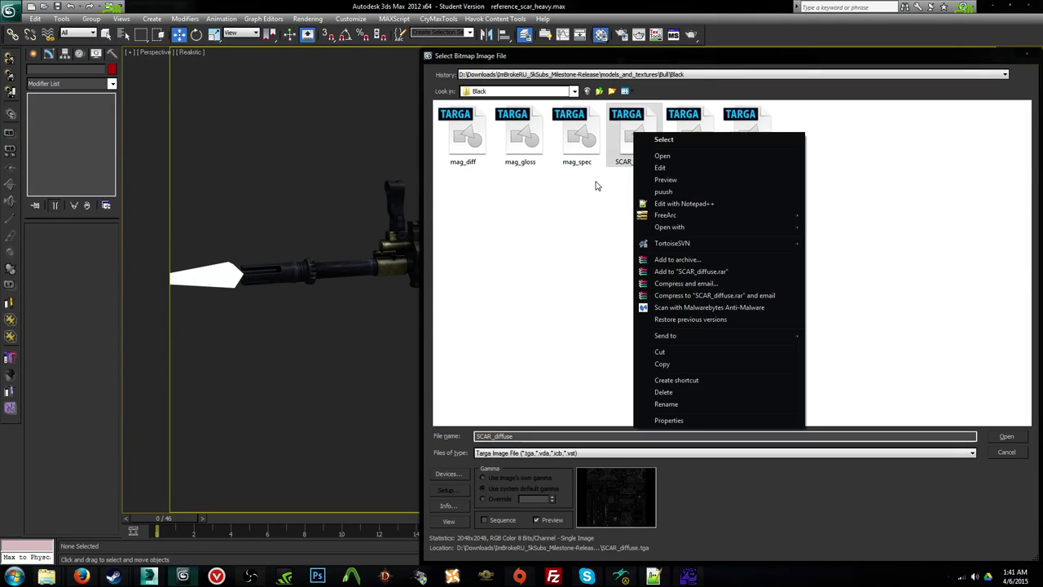
left_click(595, 188)
Step: Launch VTFEdit, dismiss its Batch Convert dialog, and move the window so the texture thumbnails stay in view
left_click(10, 572)
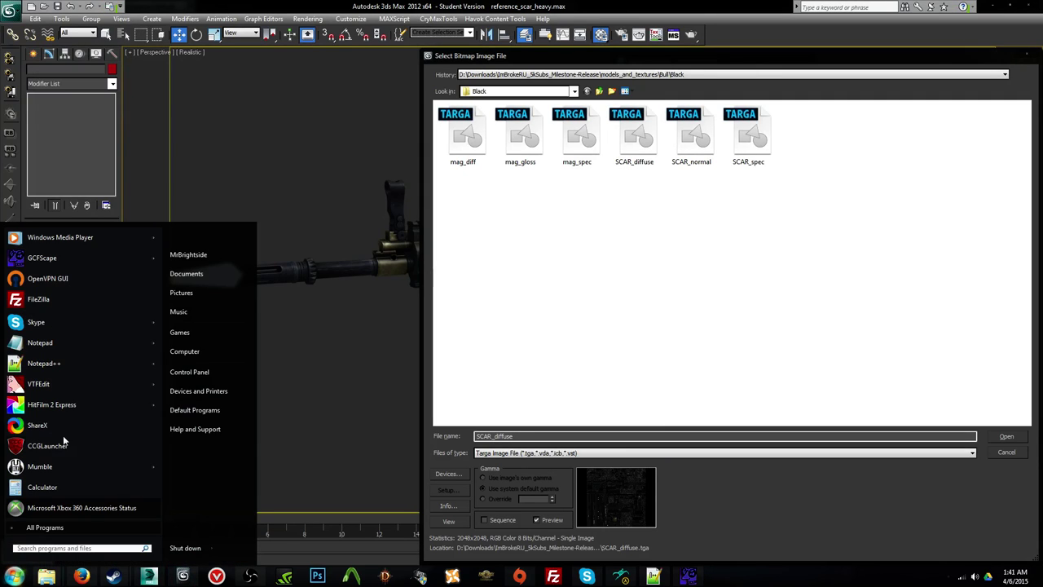
left_click(33, 386)
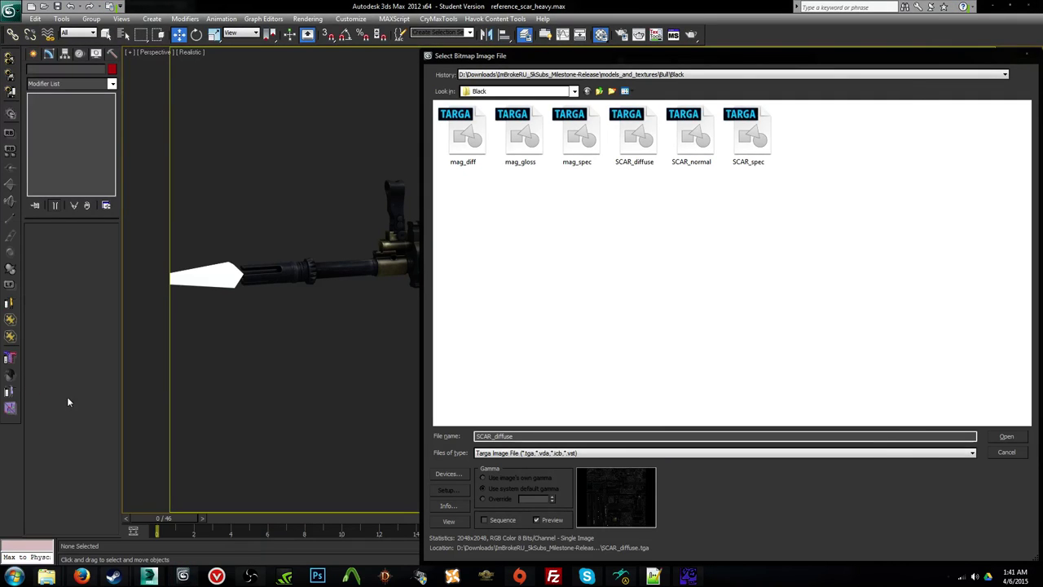
left_click(89, 101)
left_click(98, 124)
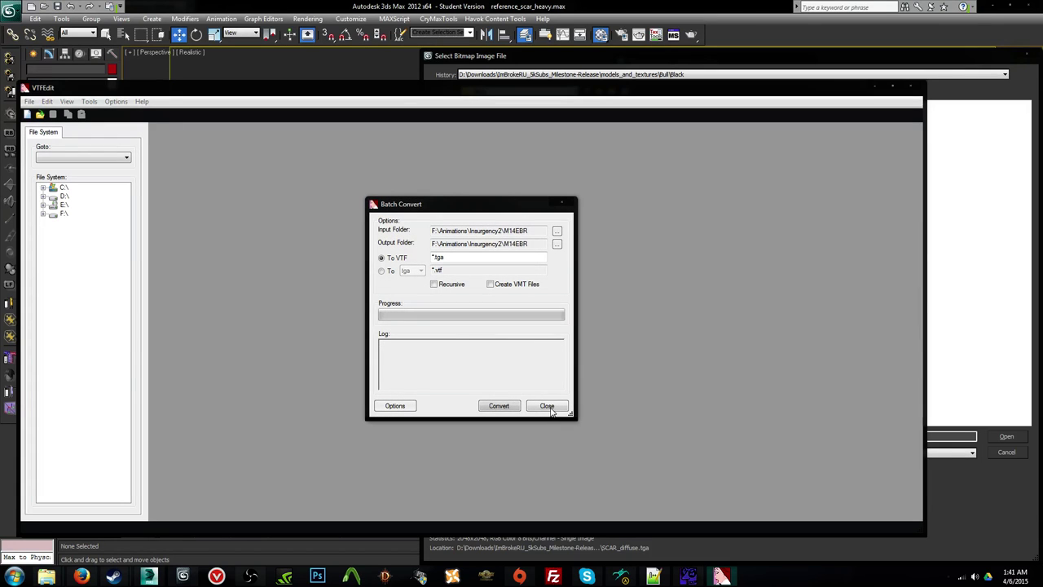
left_click(547, 406)
left_click_drag(196, 104, 432, 193)
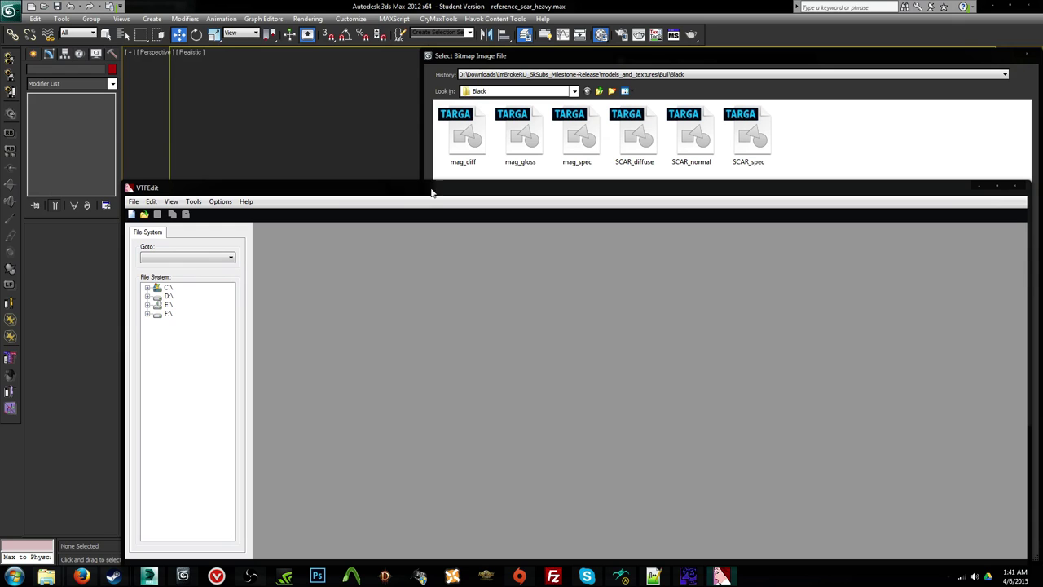
Step: Choose mag_diff from the models_and_textures\Bull\Black folder for import, review the VTF Options, and cancel the conversion
left_click(144, 215)
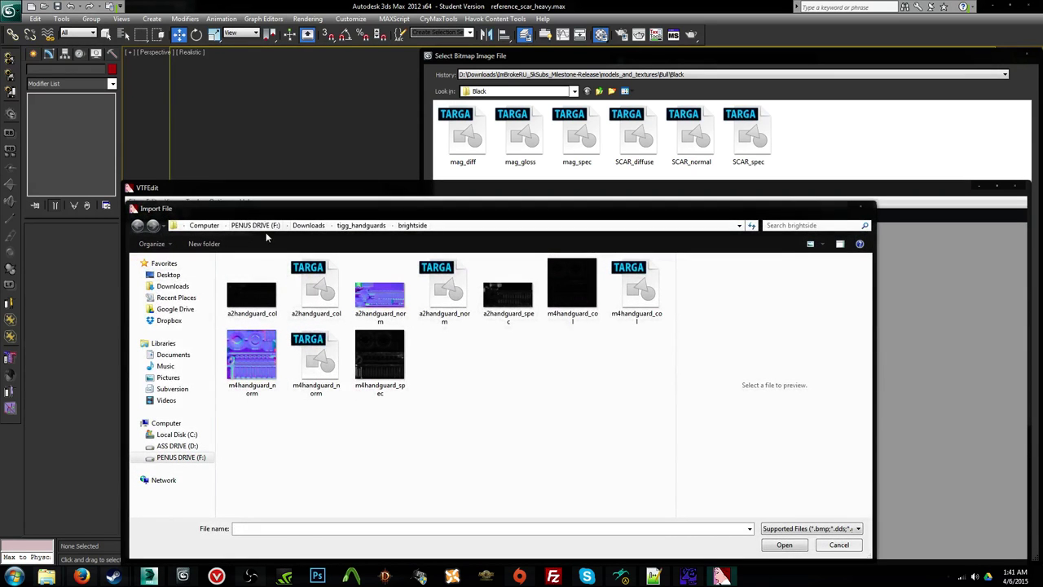
left_click(177, 446)
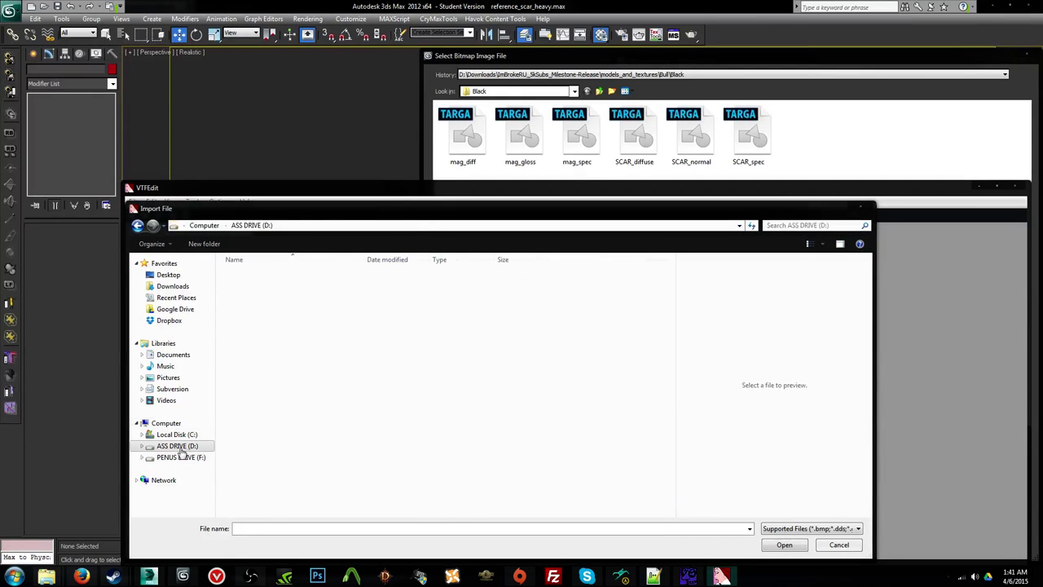
double_click(285, 335)
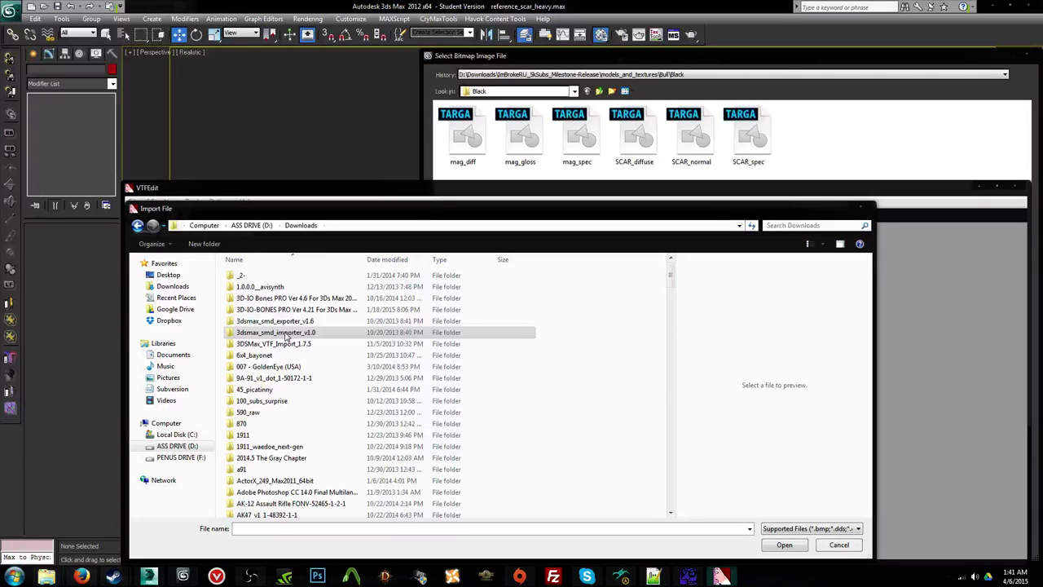
scroll(287, 338, "down", 20)
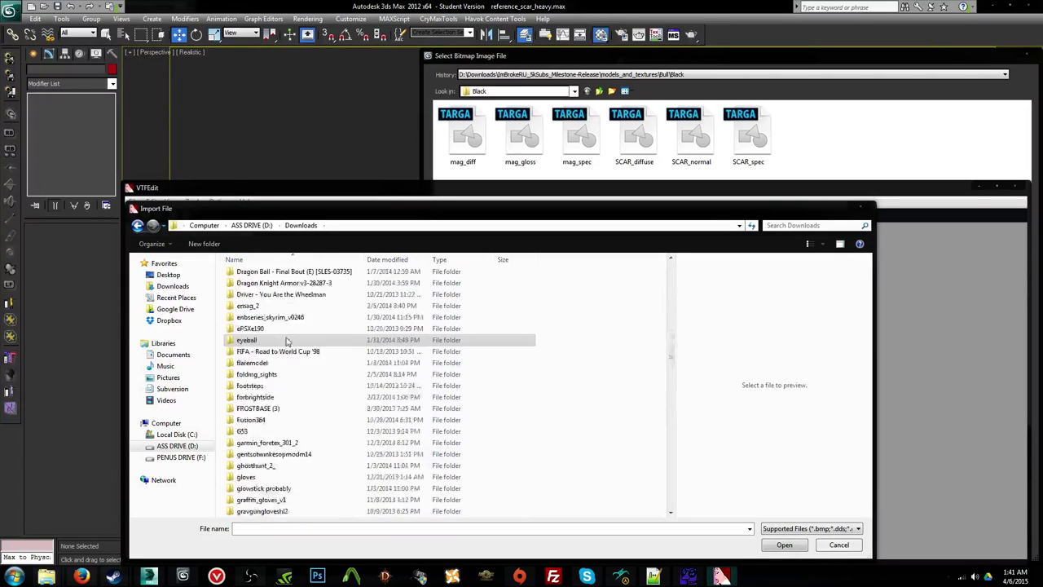
scroll(289, 341, "down", 2)
double_click(291, 407)
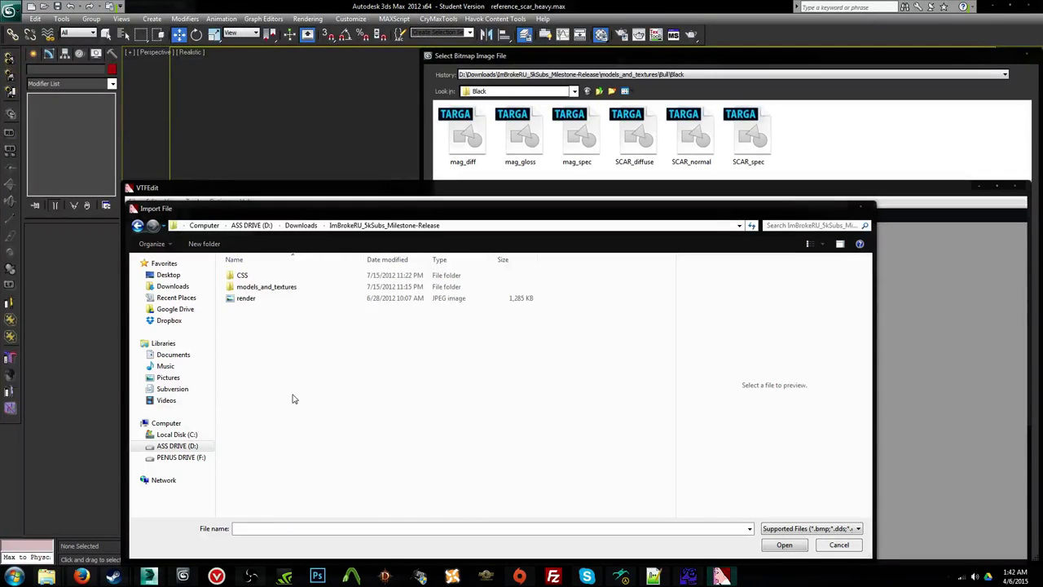
double_click(263, 288)
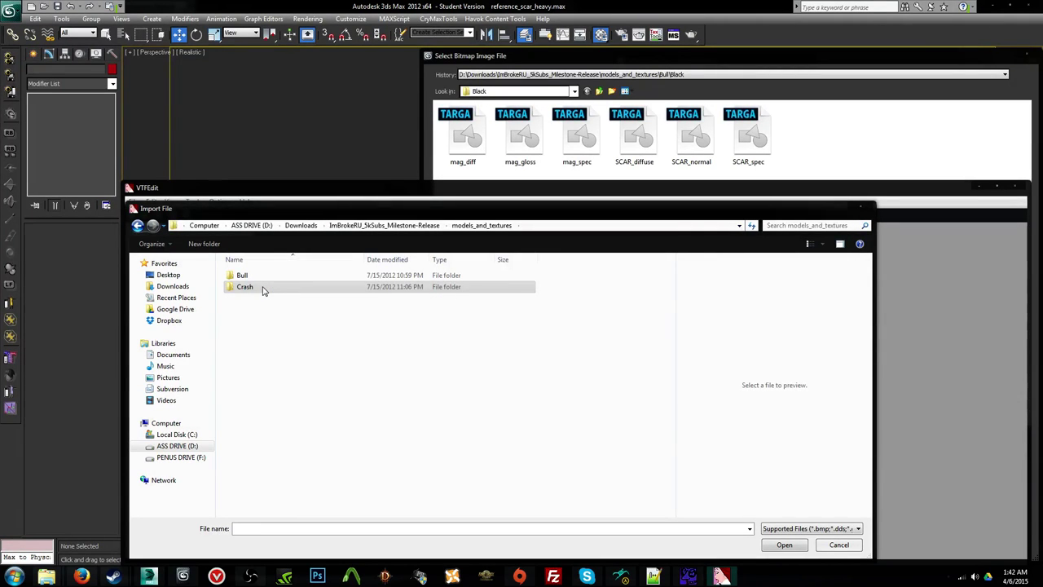
double_click(263, 276)
double_click(266, 285)
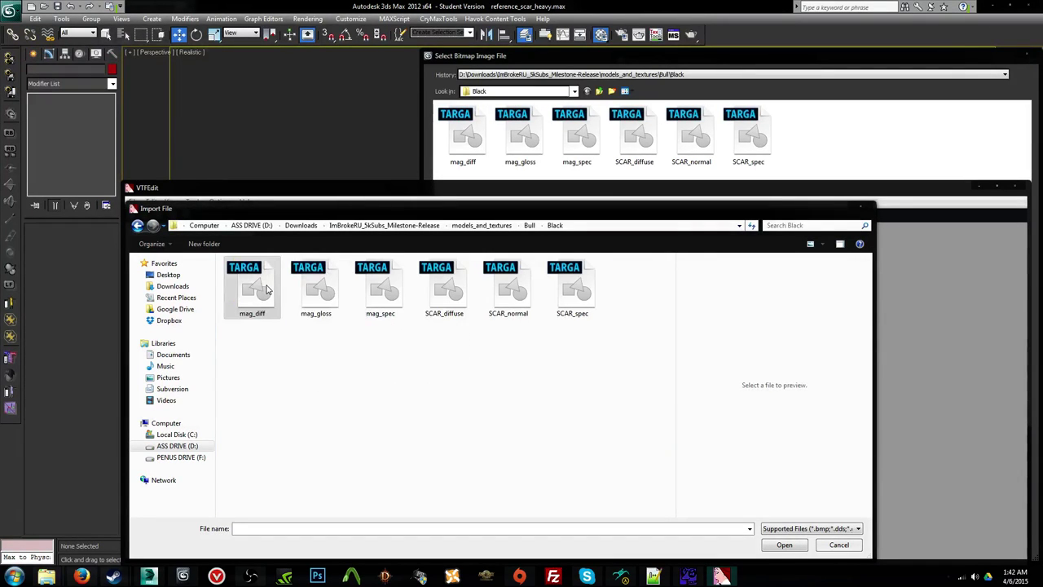
double_click(265, 289)
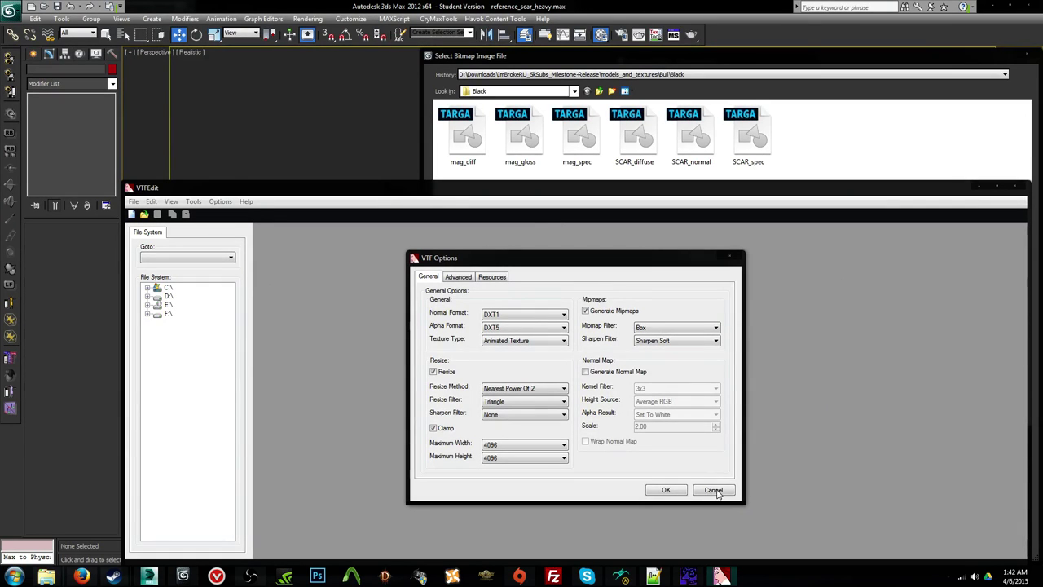
left_click(714, 490)
Step: Browse the Bull texture folder in the bitmap file dialog and preview the magazine textures in its Black subfolder
left_click(599, 91)
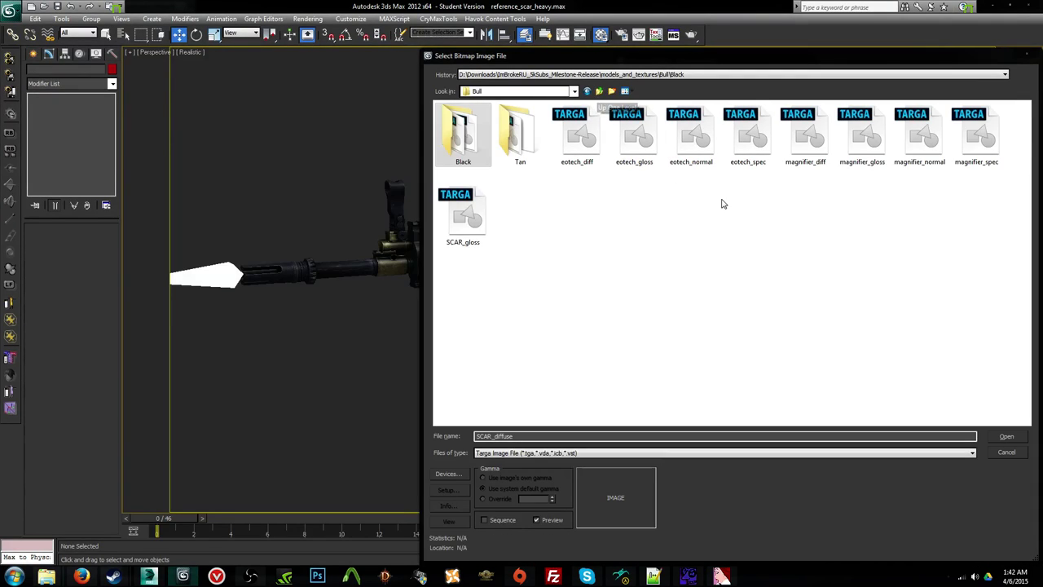
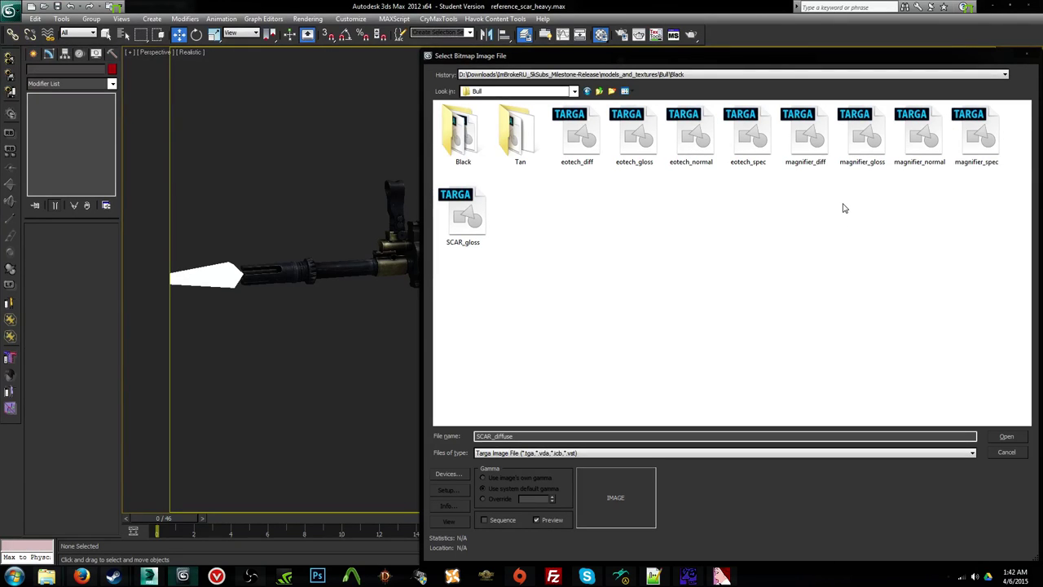
double_click(477, 149)
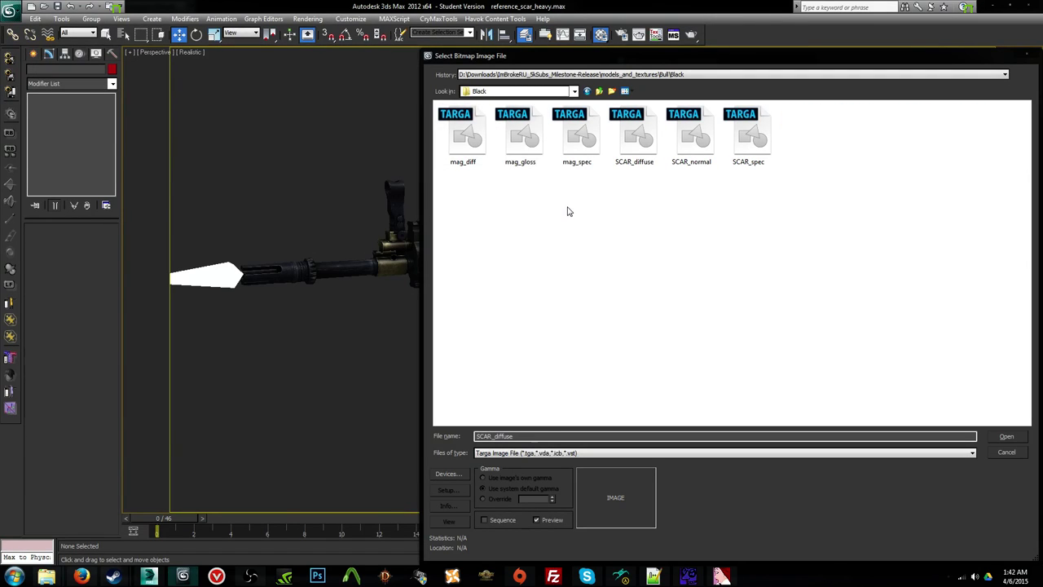
left_click(522, 135)
left_click(579, 135)
left_click(481, 140)
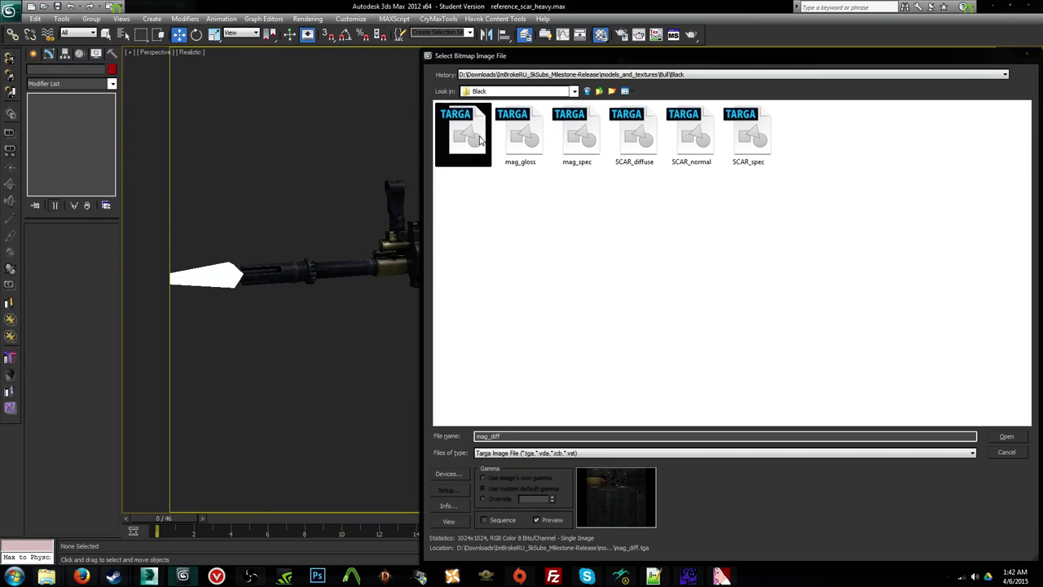
left_click(577, 135)
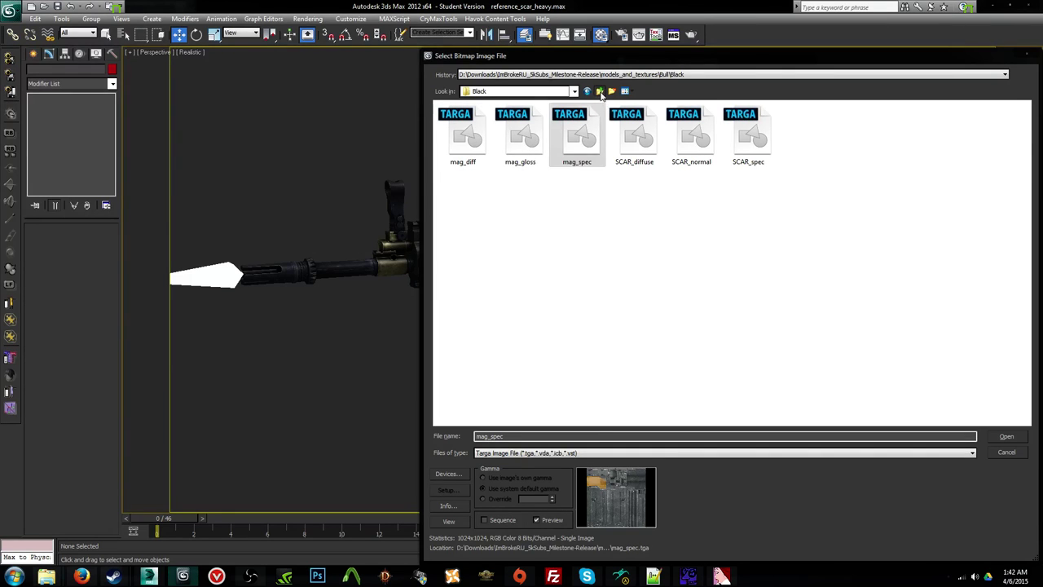
Step: Load mag_norm from the Tan folder into the SCAR material's diffuse map, then undo the bitmap change
left_click(600, 91)
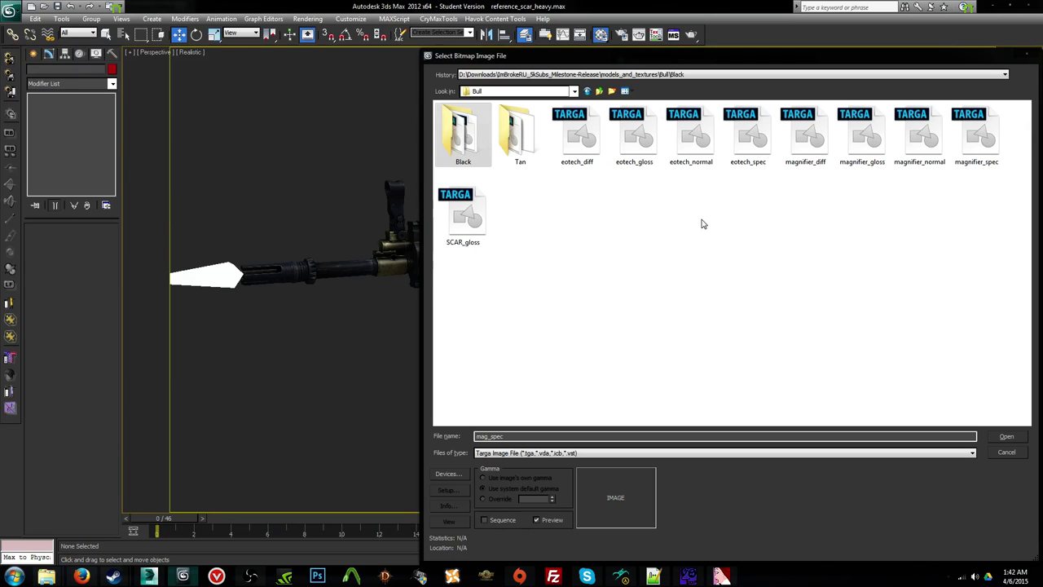
left_click(600, 91)
left_click(587, 92)
double_click(505, 132)
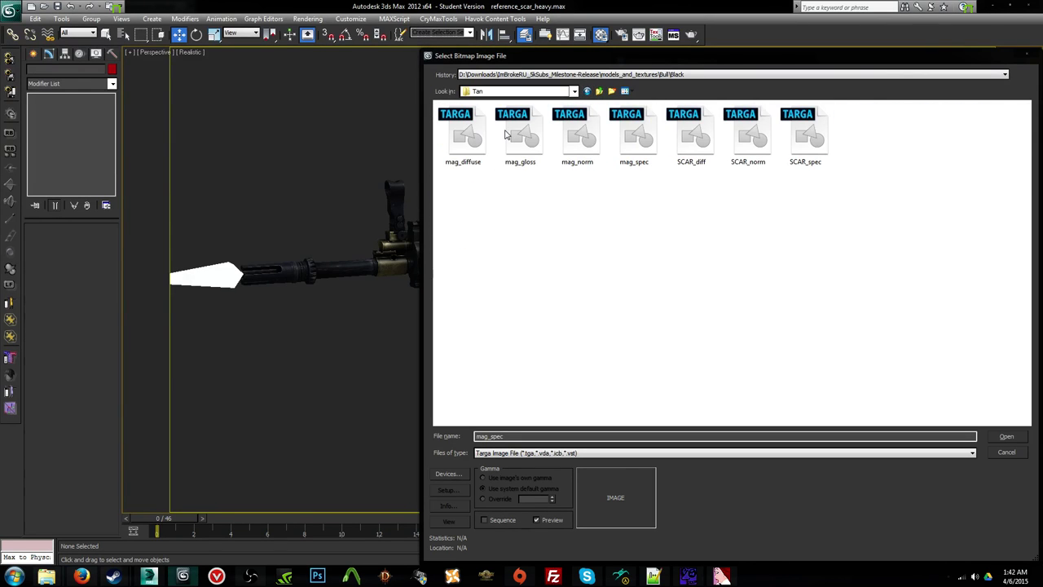
double_click(581, 137)
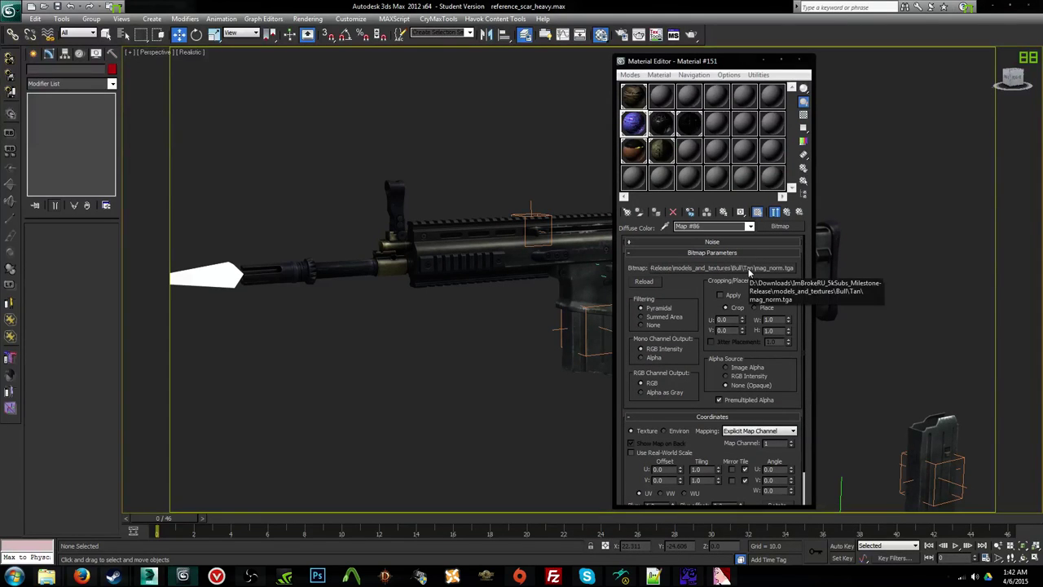
key("ctrl+z")
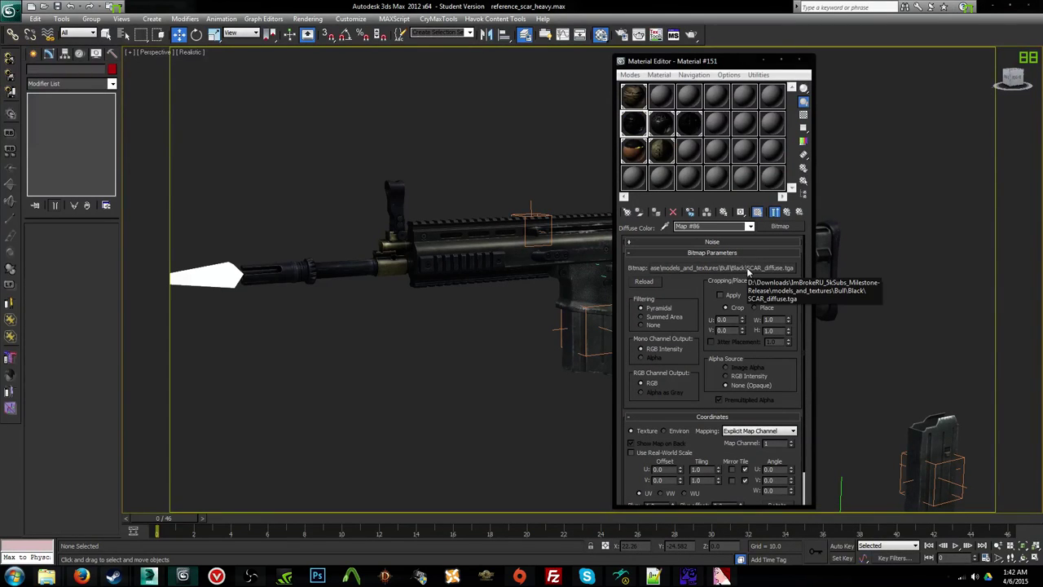
Step: Browse drive D to the Downloads\ImBrokeRU_5kSubs_Milestone-Release\models_and_textures\Bull\Tan texture folder
left_click(14, 579)
left_click(208, 359)
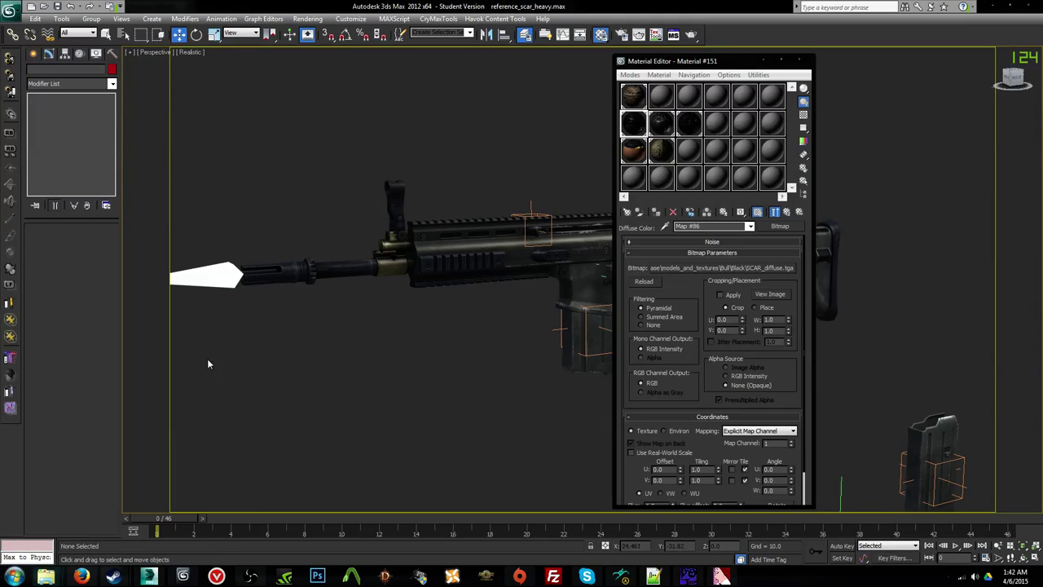
double_click(657, 204)
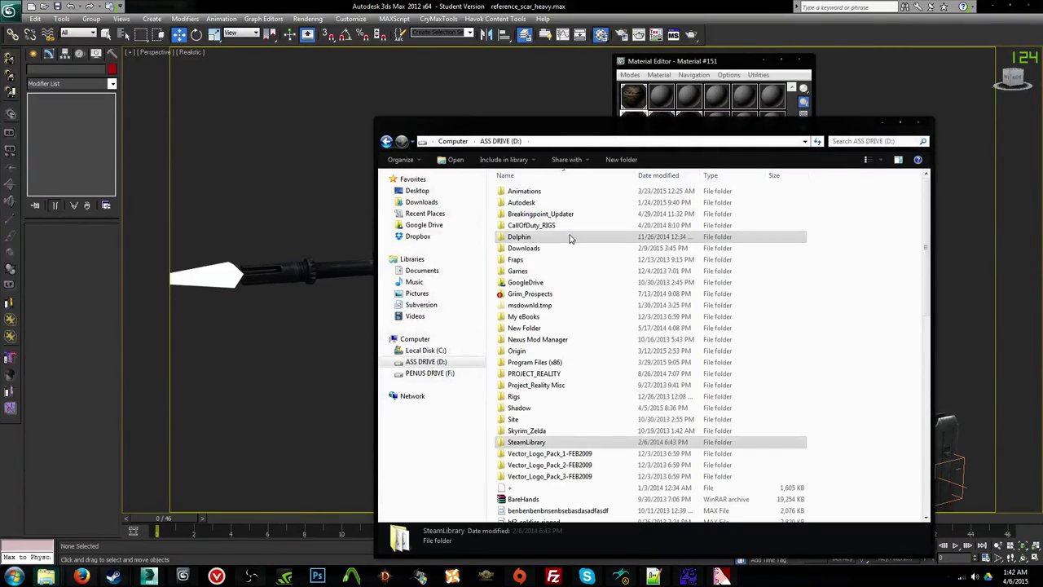
double_click(570, 248)
scroll(571, 248, "down", 15)
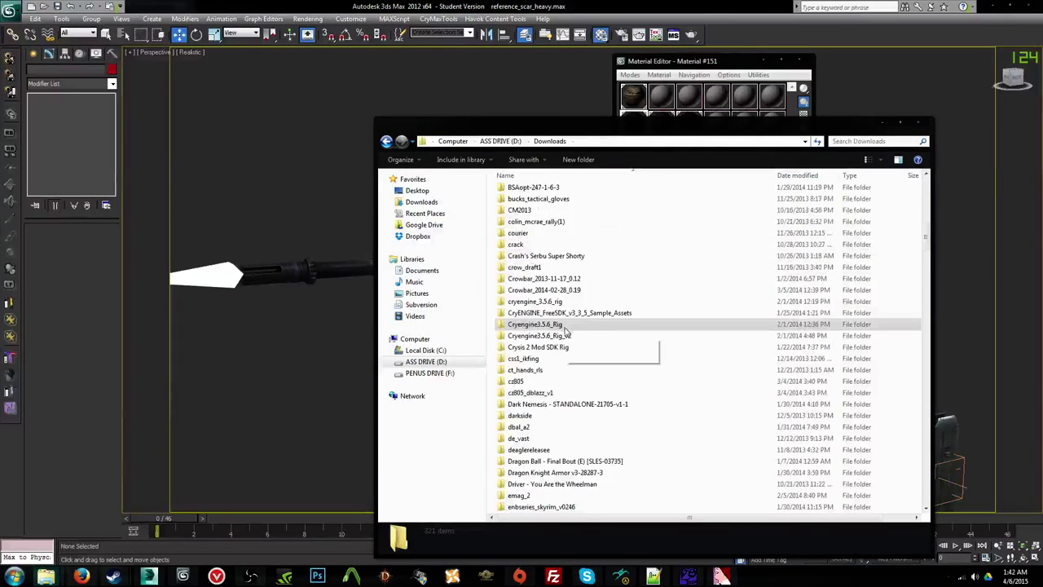
scroll(567, 336, "down", 9)
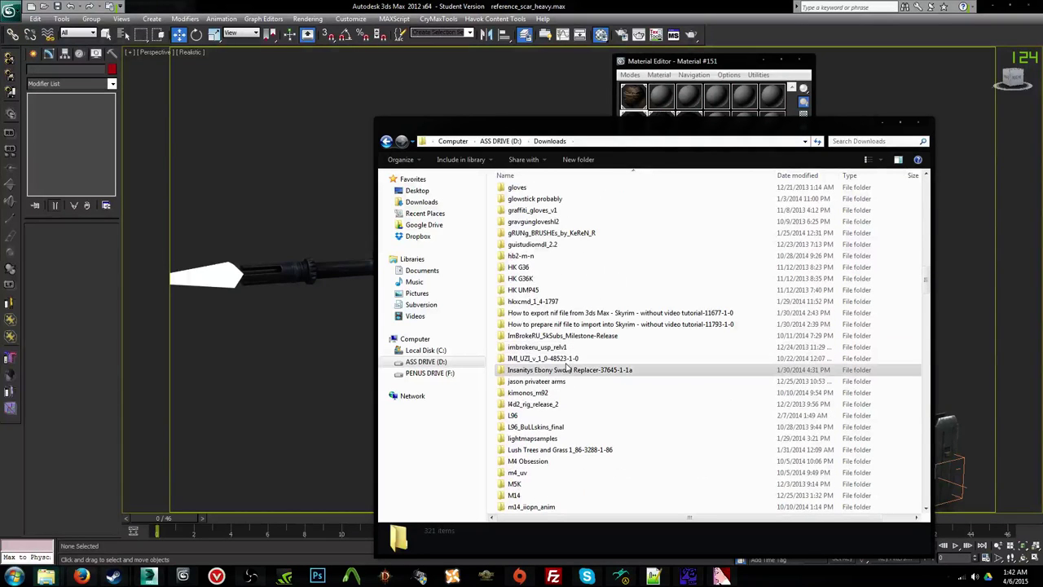
left_click(564, 347)
double_click(566, 336)
double_click(540, 203)
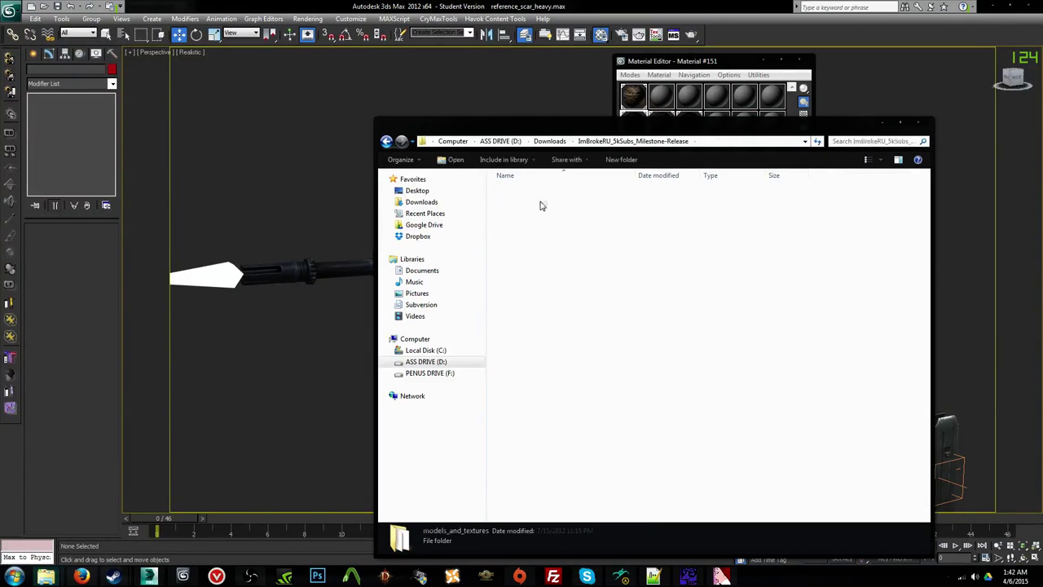
double_click(540, 188)
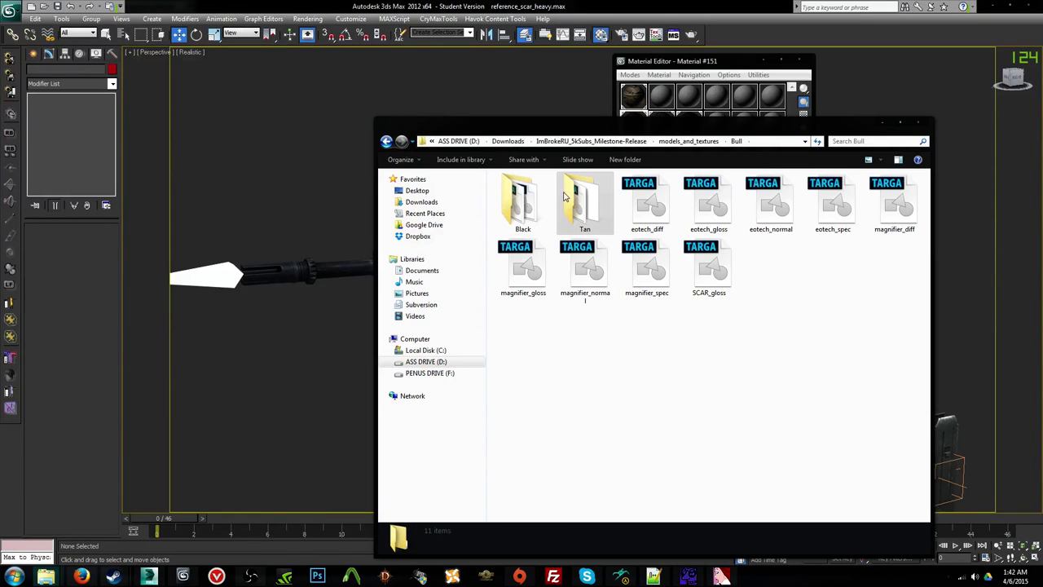
double_click(569, 196)
Step: Open the mag_norm and SCAR_norm textures from the Tan folder in Photoshop
left_click(639, 207)
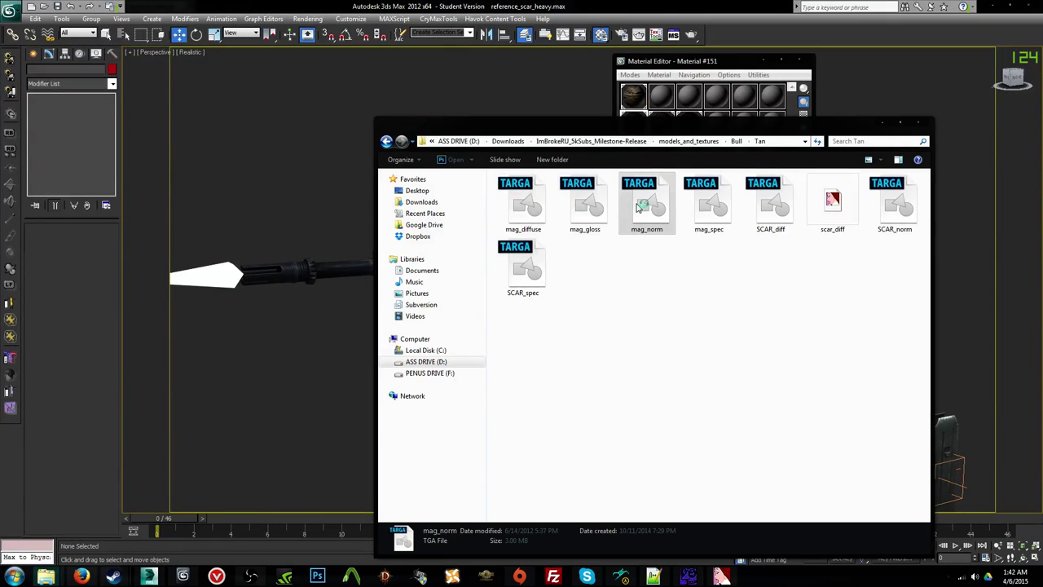
left_click(702, 312)
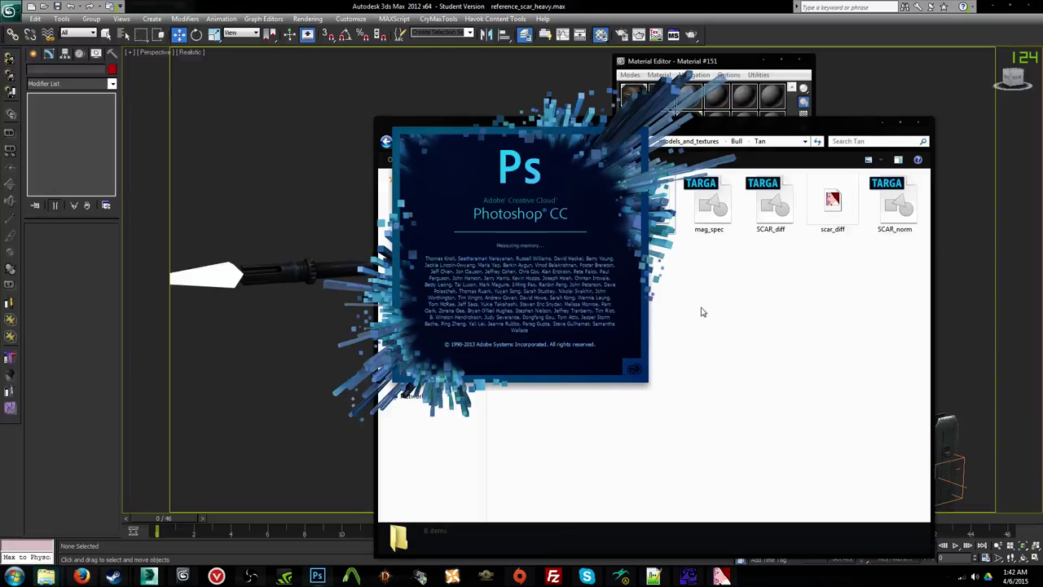
left_click(475, 124)
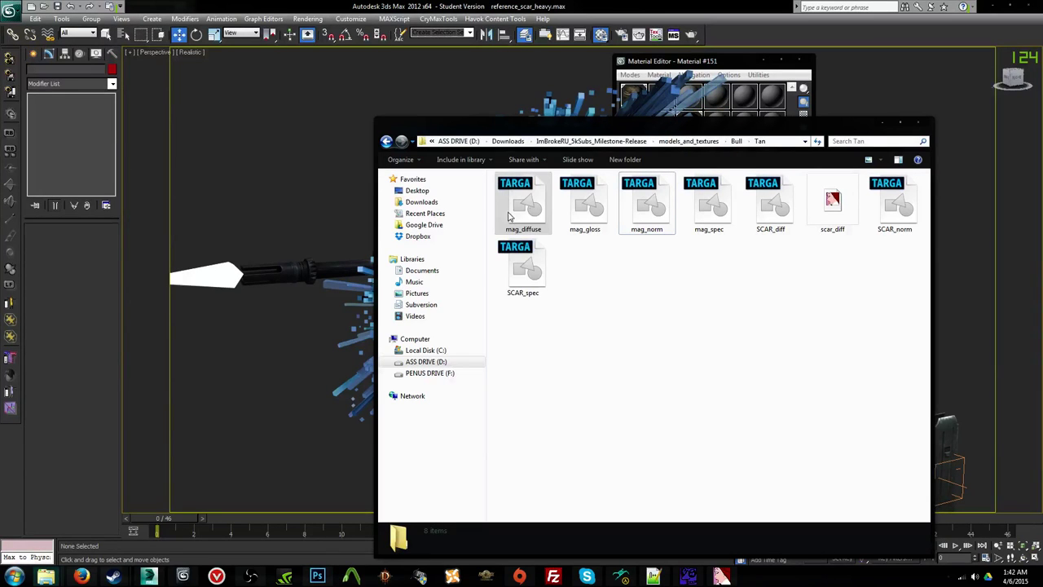
left_click(895, 203)
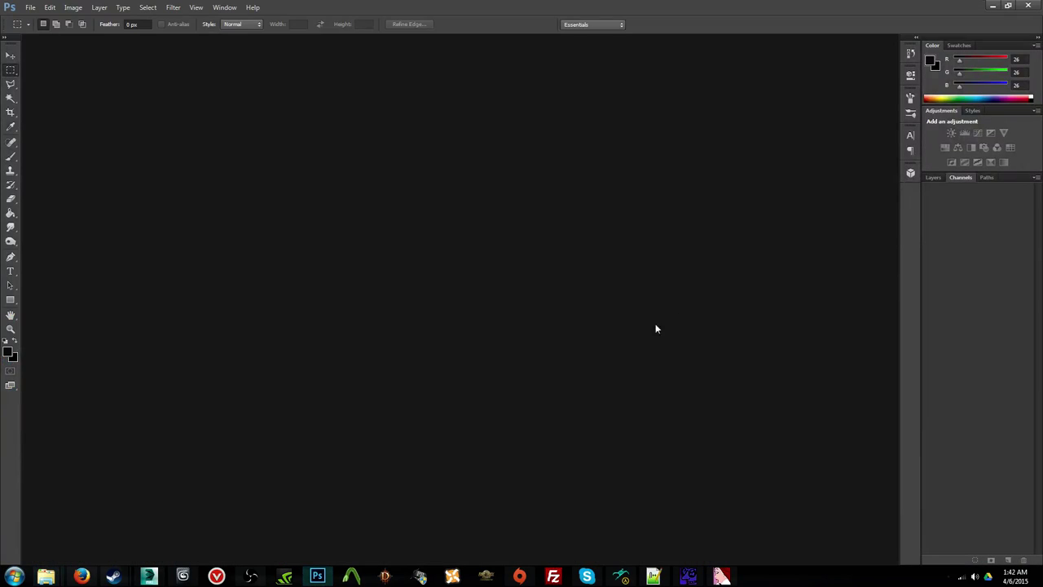
Step: Open the mag_spec and SCAR_spec textures from Bull's Black folder in Photoshop
mouse_move(46, 577)
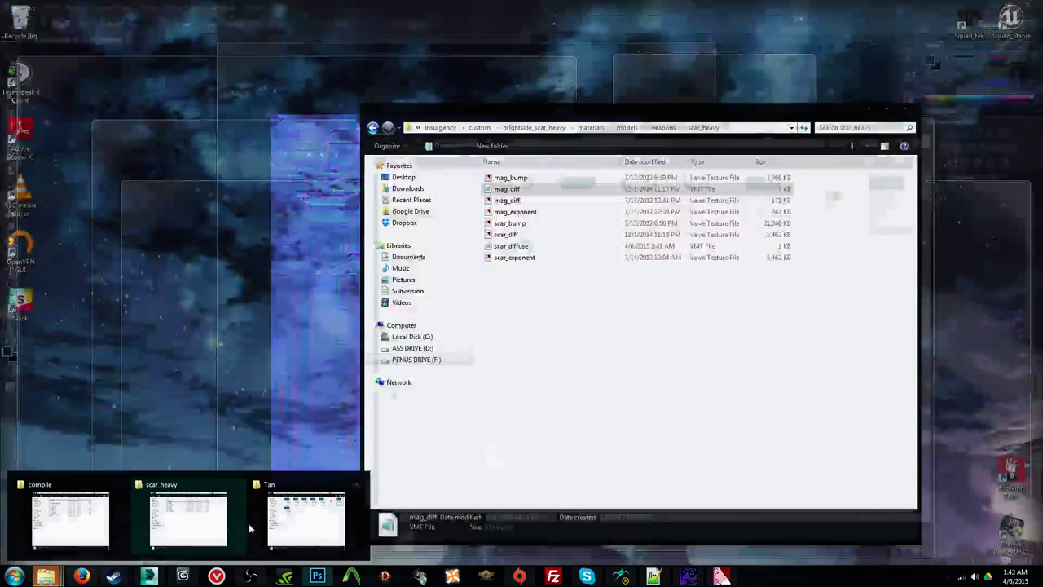
left_click(287, 519)
left_click_drag(607, 131, 497, 149)
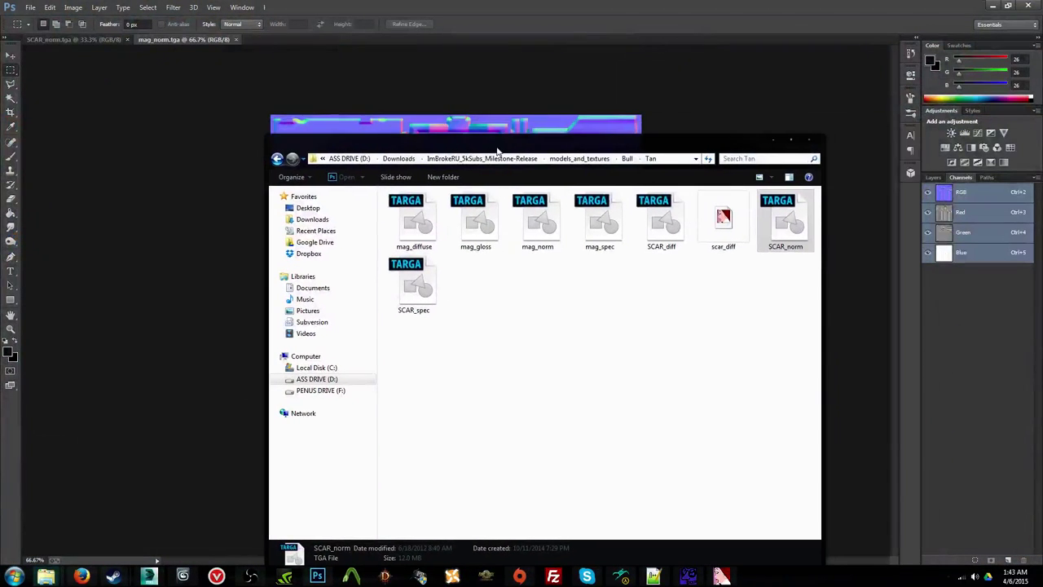
left_click(625, 159)
double_click(413, 218)
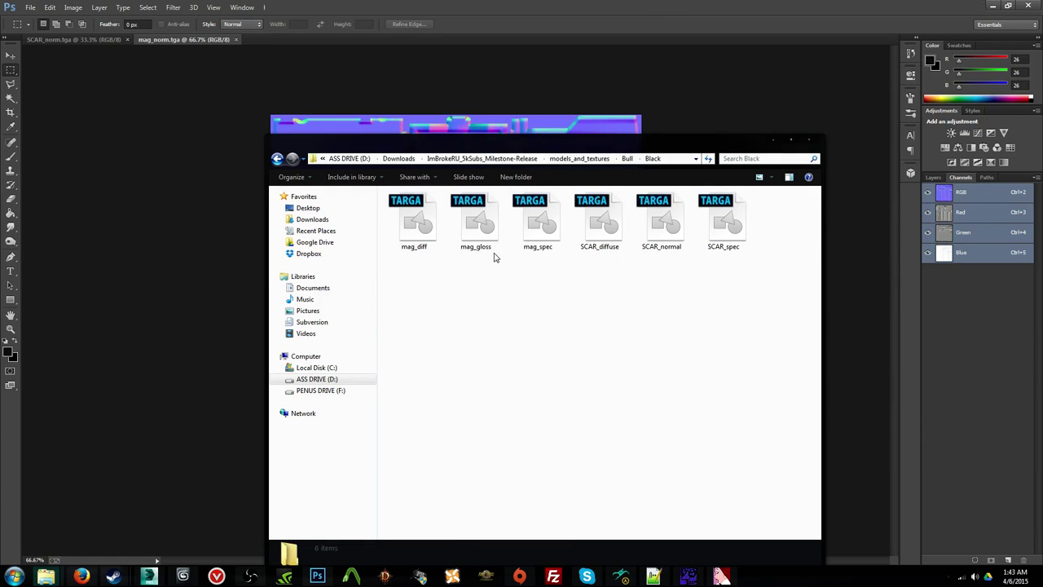
double_click(535, 232)
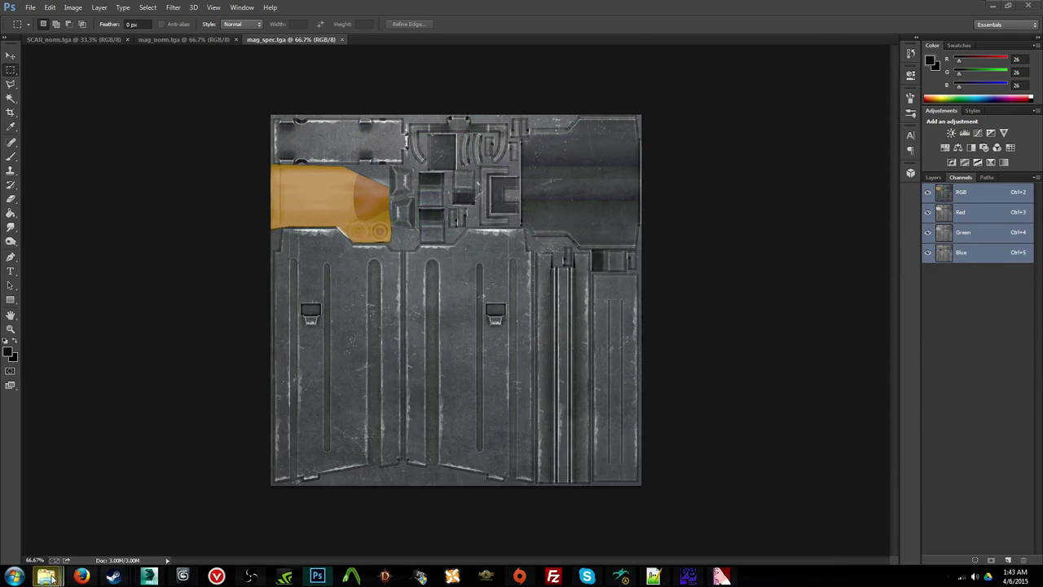
mouse_move(45, 576)
left_click(314, 513)
double_click(703, 244)
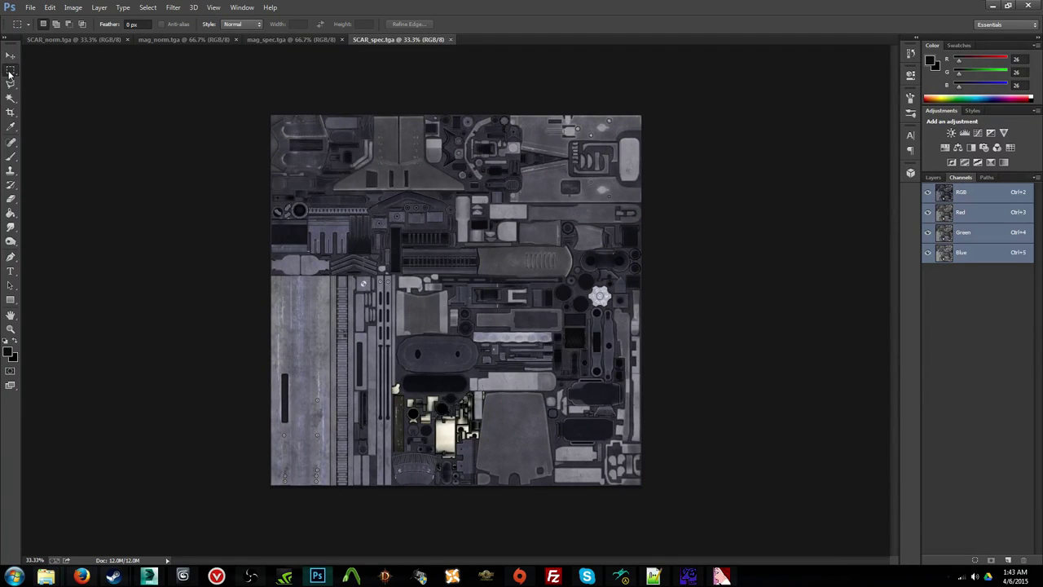
Step: Copy the whole SCAR_spec image into a new alpha channel of SCAR_norm.tga, return to the RGB composite, and save
key("ctrl+a")
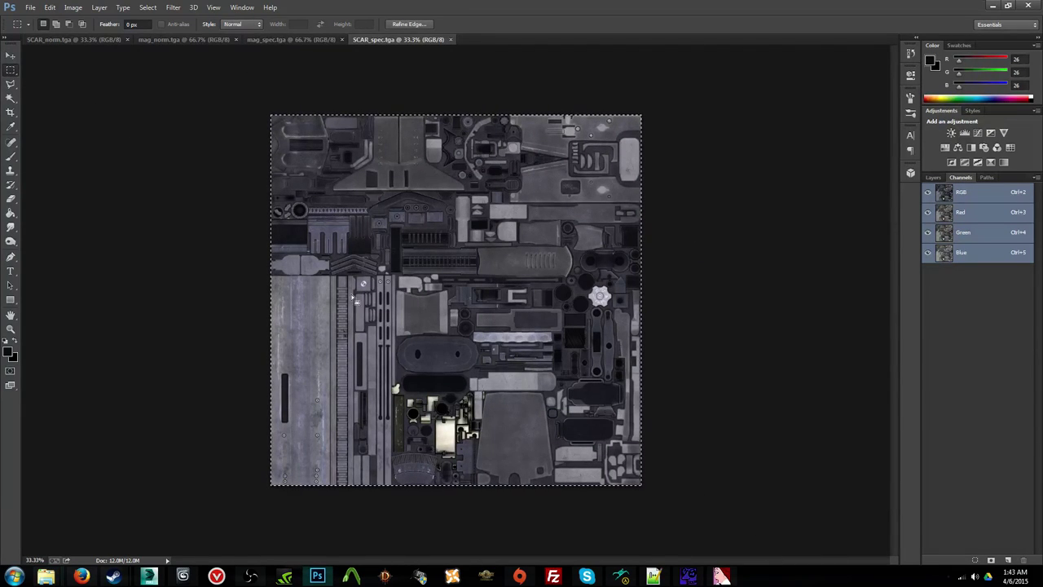
left_click(73, 39)
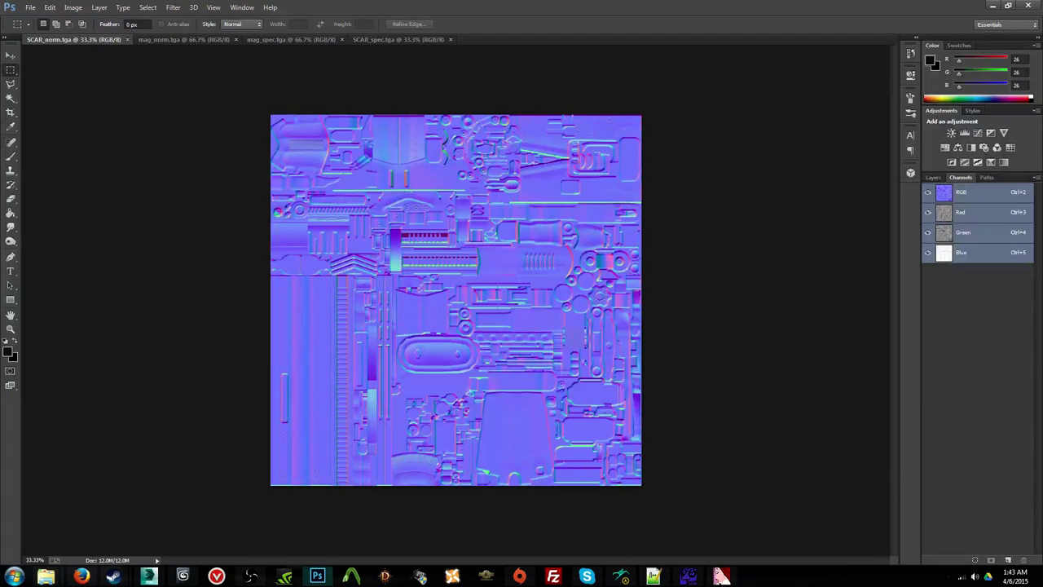
left_click(1009, 561)
key("ctrl+v")
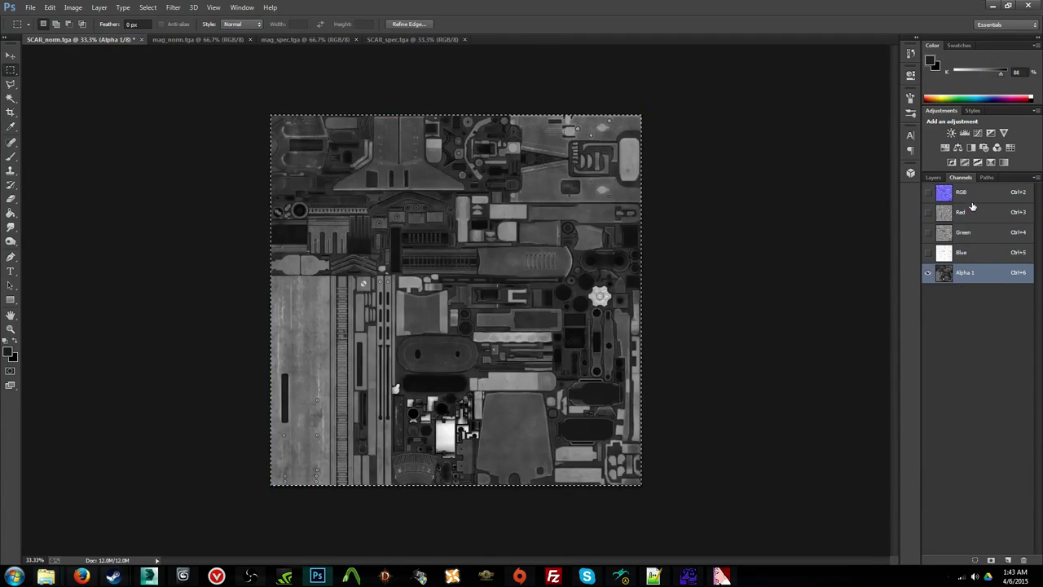
left_click(964, 192)
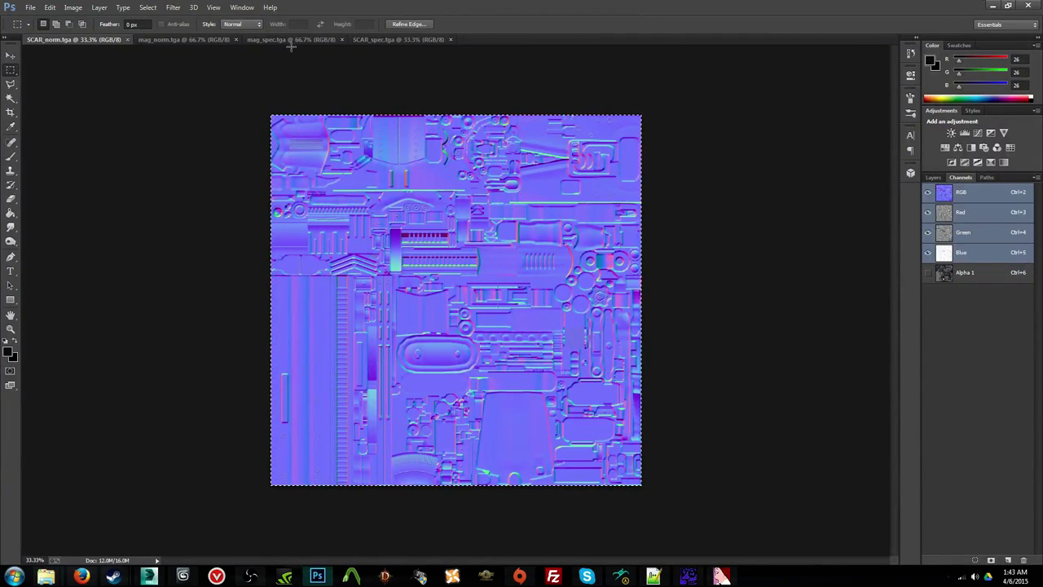
Step: Copy the mag_spec image into a new alpha channel of mag_norm.tga and save
left_click(290, 40)
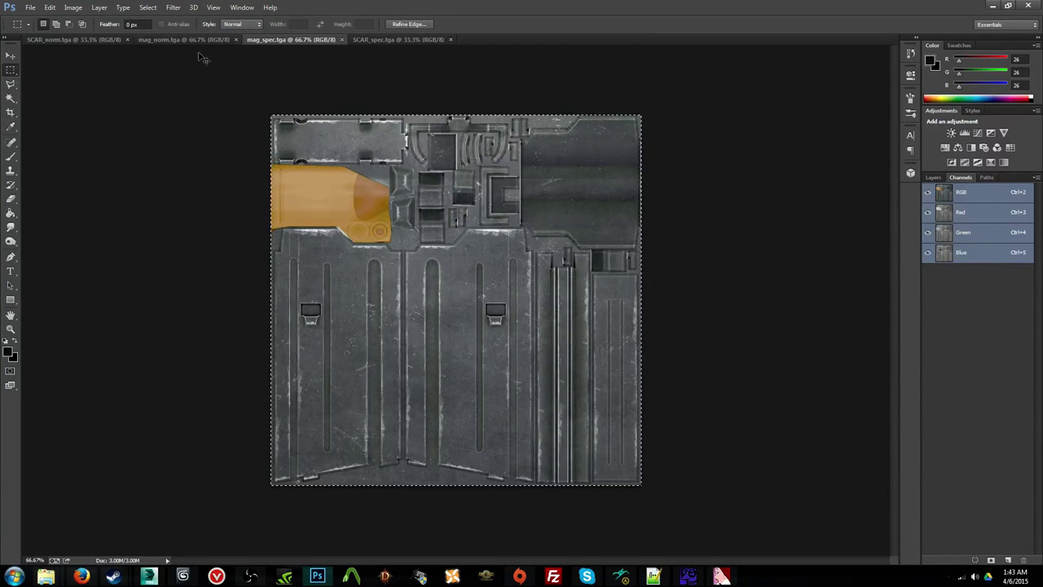
left_click(188, 40)
left_click(1009, 560)
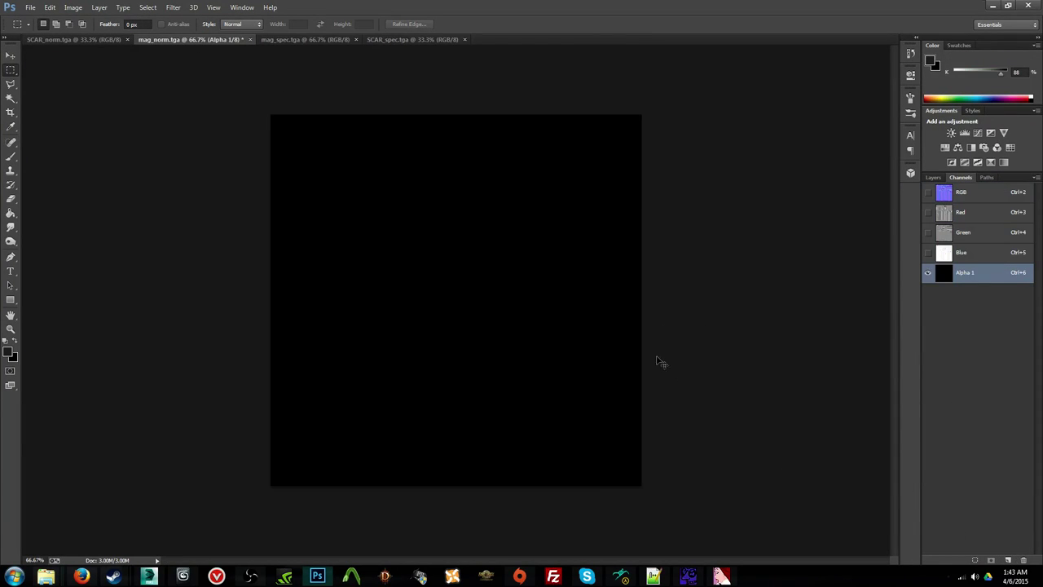
key("ctrl+v")
Step: Close the mag_spec and SCAR_spec images and clear the selection in SCAR_norm
left_click(111, 40)
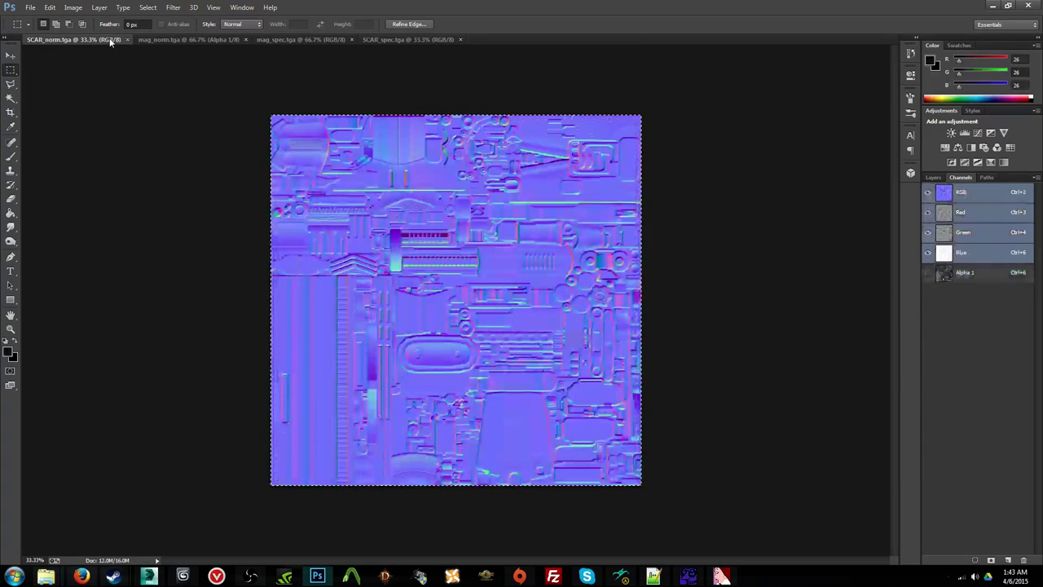
left_click(332, 40)
left_click(352, 39)
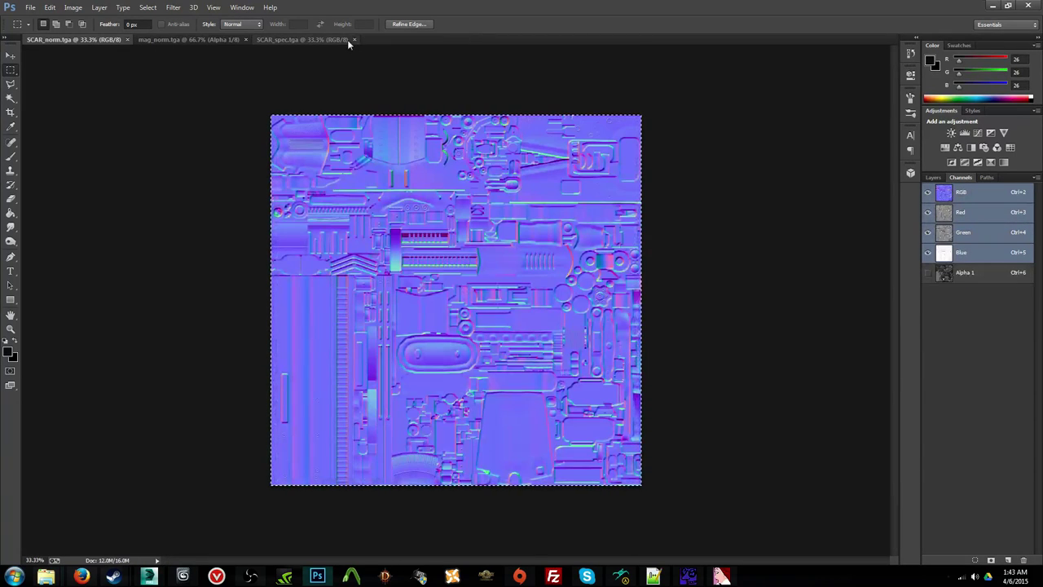
left_click(351, 39)
key("ctrl+d")
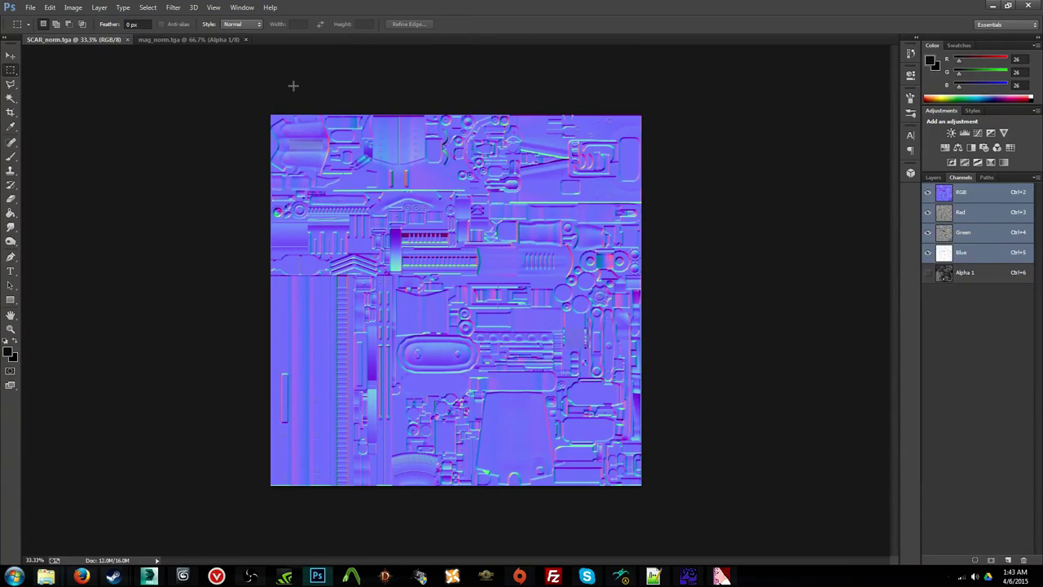
Step: Switch to VTFEdit and import mag_diff from the Black folder with the current VTF options
left_click(727, 576)
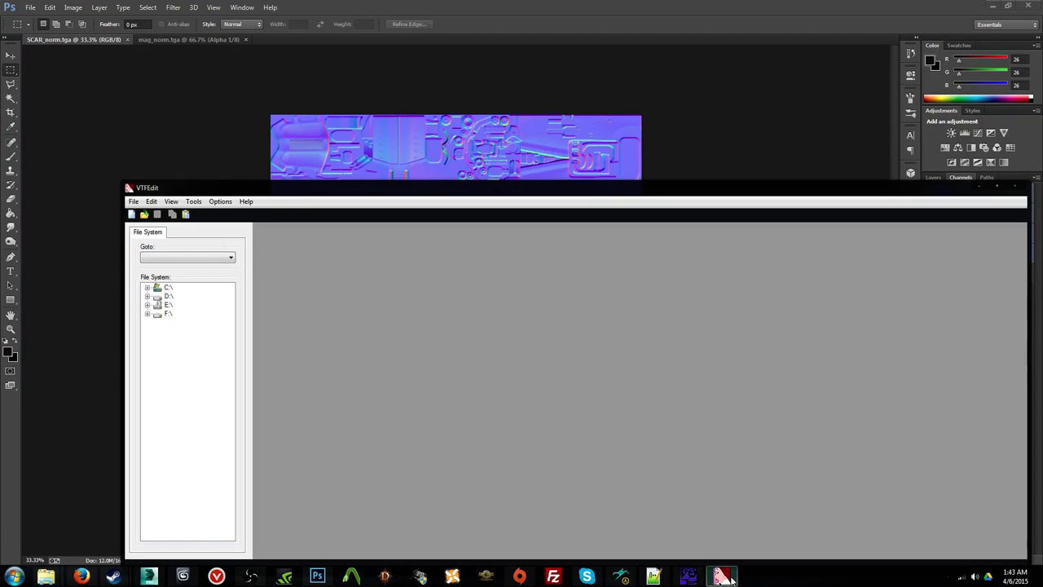
left_click(131, 215)
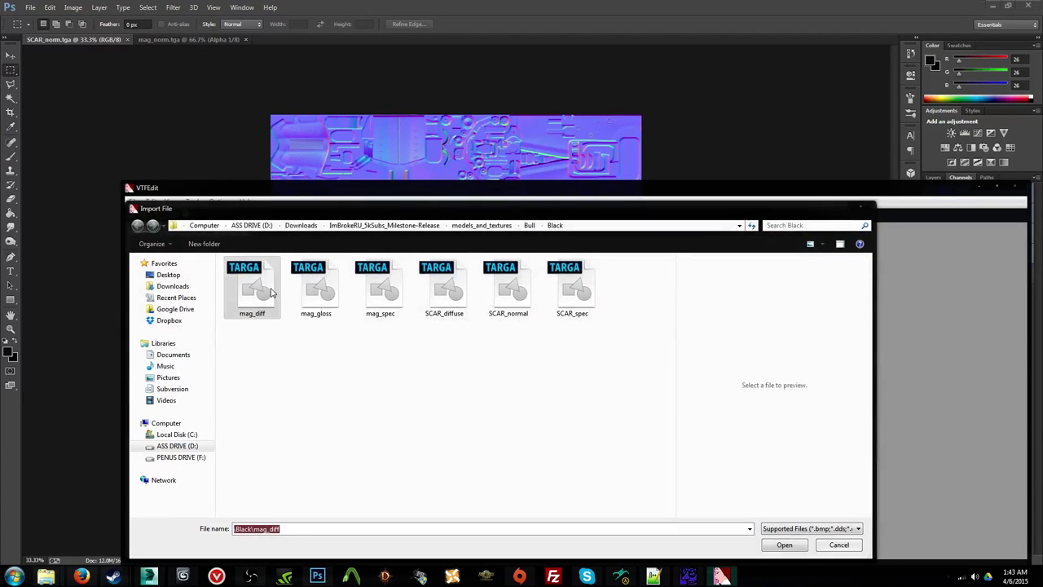
double_click(254, 290)
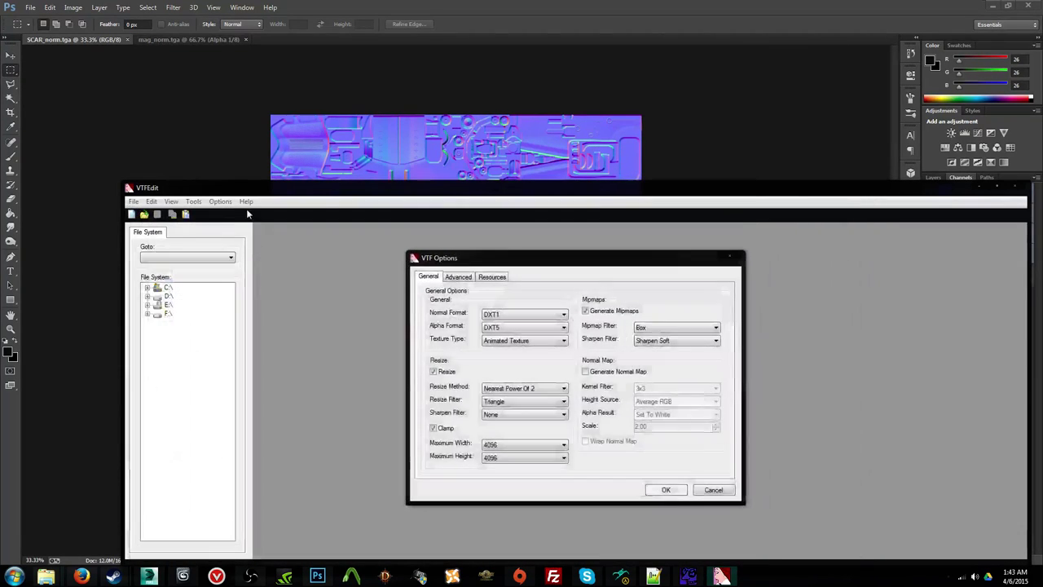
left_click(666, 488)
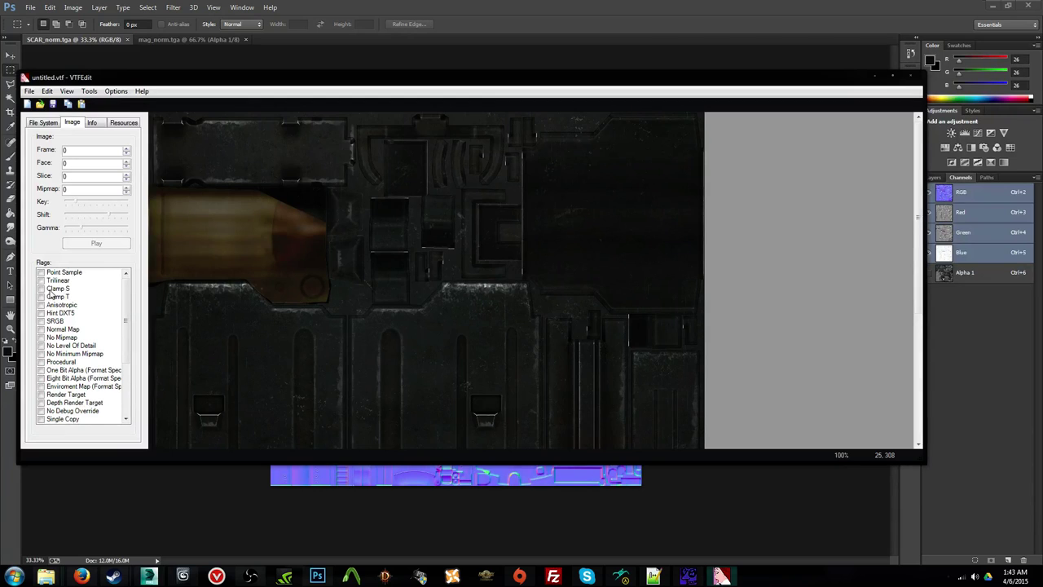
Step: Enable the Trilinear, Clamp T and Anisotropic flags for the imported magazine texture
left_click(51, 280)
left_click(52, 297)
left_click(52, 305)
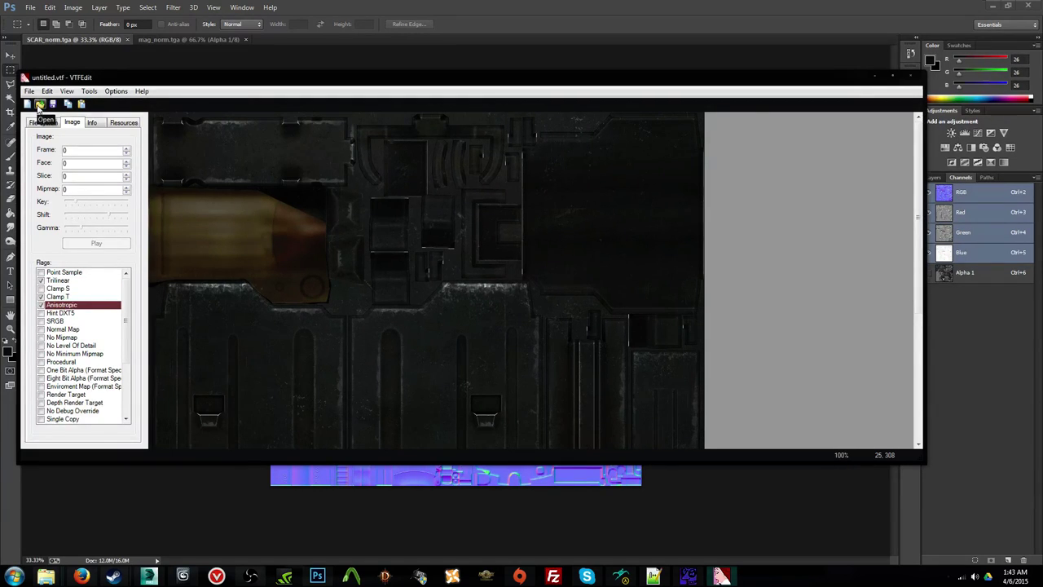
Step: Open mp7_diffuse.vtf from Animations\Insurgency2\MP7\materials on drive F to examine its image flags
left_click(39, 106)
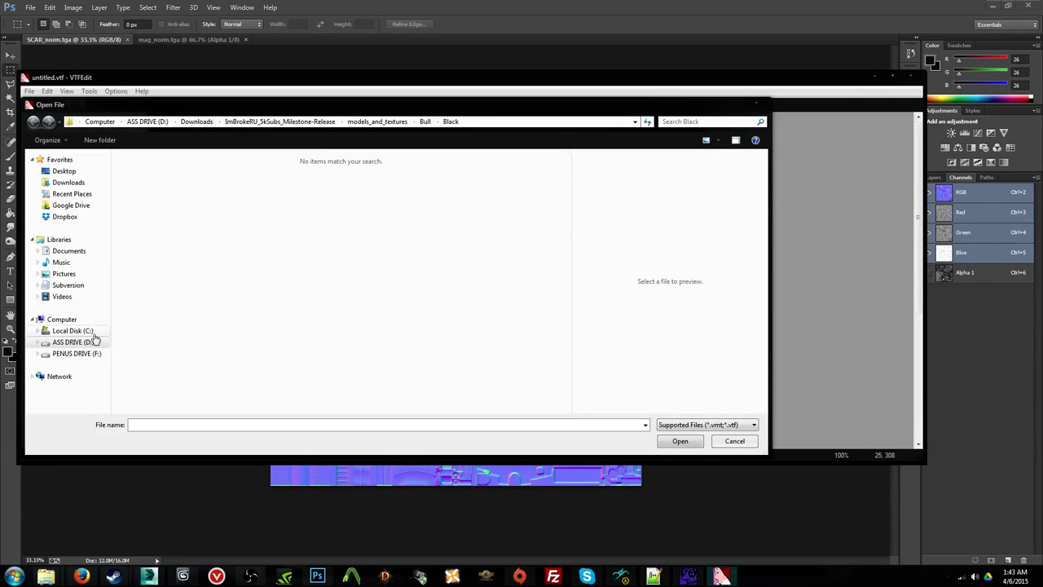
left_click(89, 353)
double_click(163, 205)
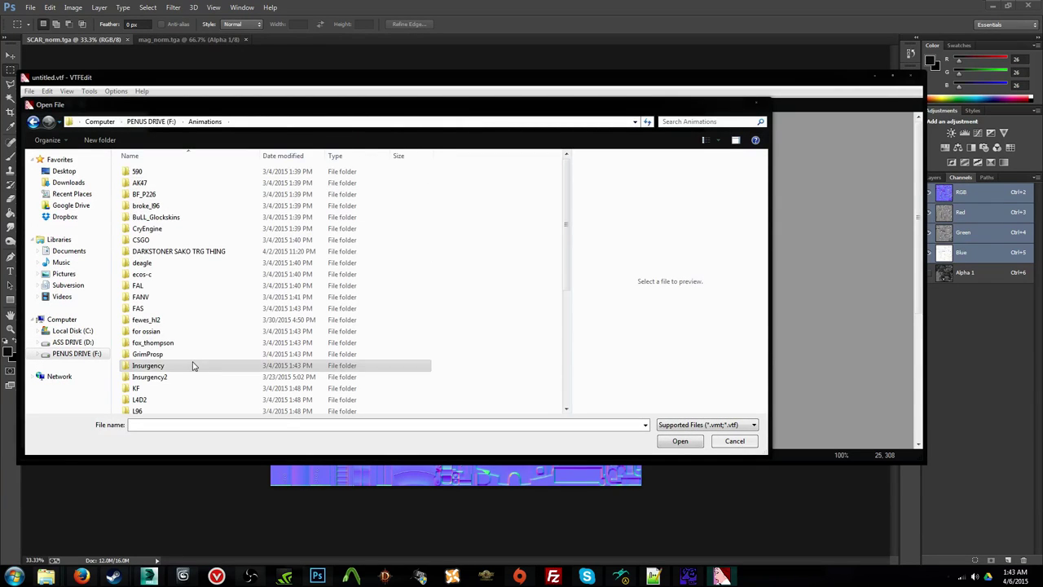
double_click(193, 378)
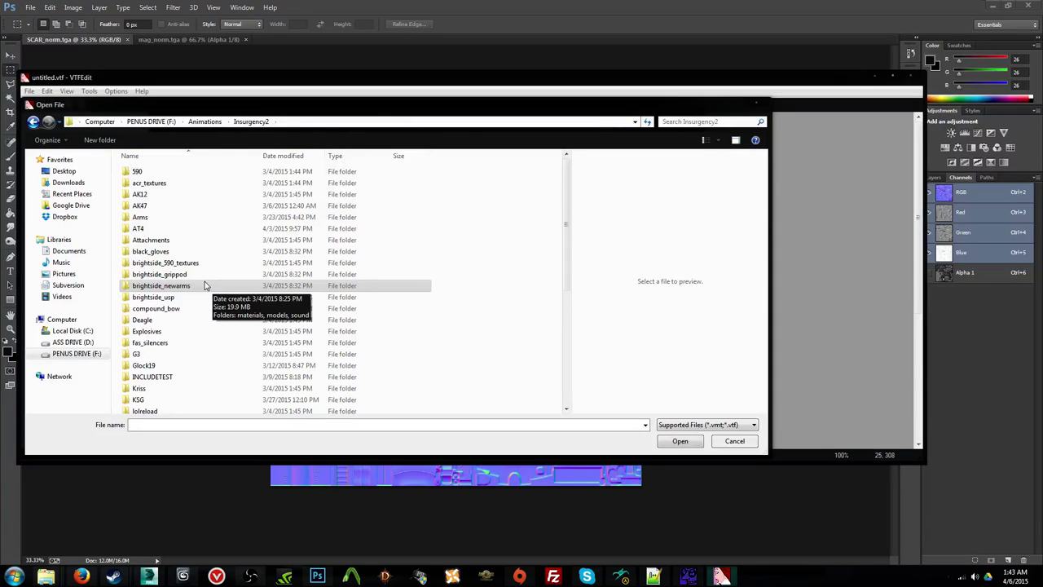
scroll(224, 254, "down", 2)
scroll(226, 255, "down", 2)
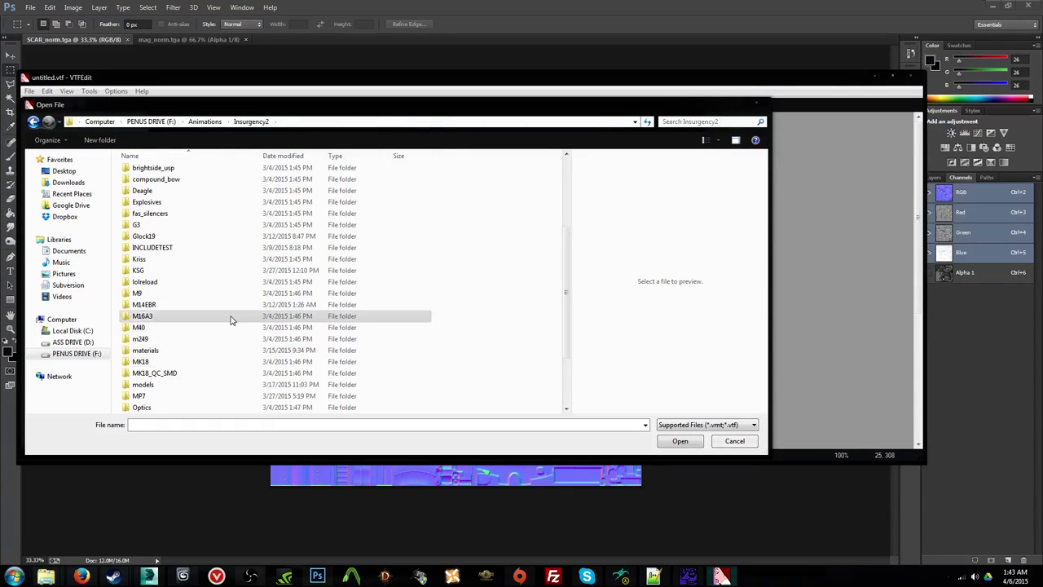
double_click(230, 397)
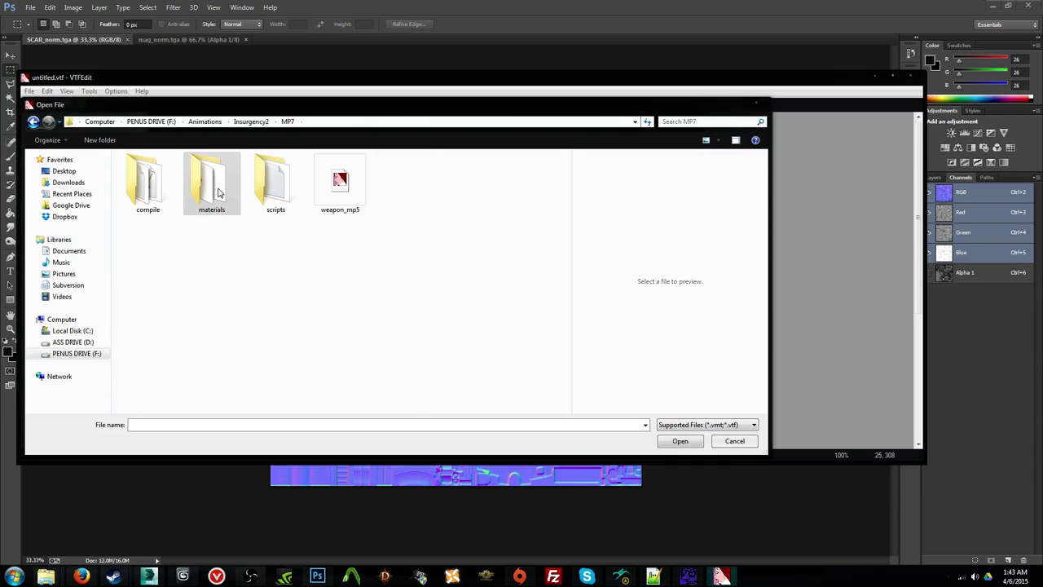
double_click(217, 191)
double_click(214, 190)
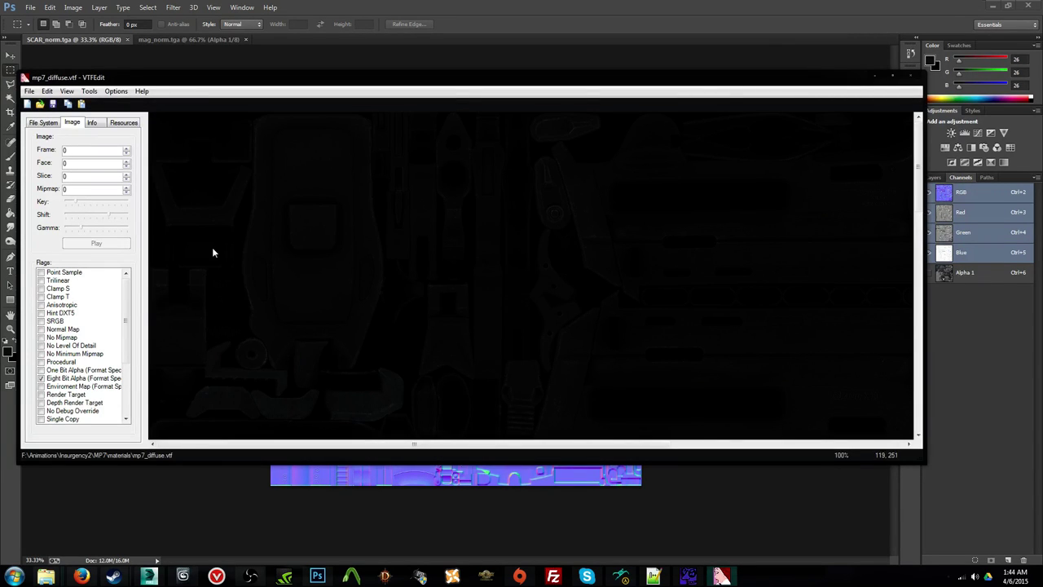
Step: Open heatshield_usa.vtf from Insurgency2\models\M16_REHACK_MURICA to examine which image flags it uses
left_click(39, 105)
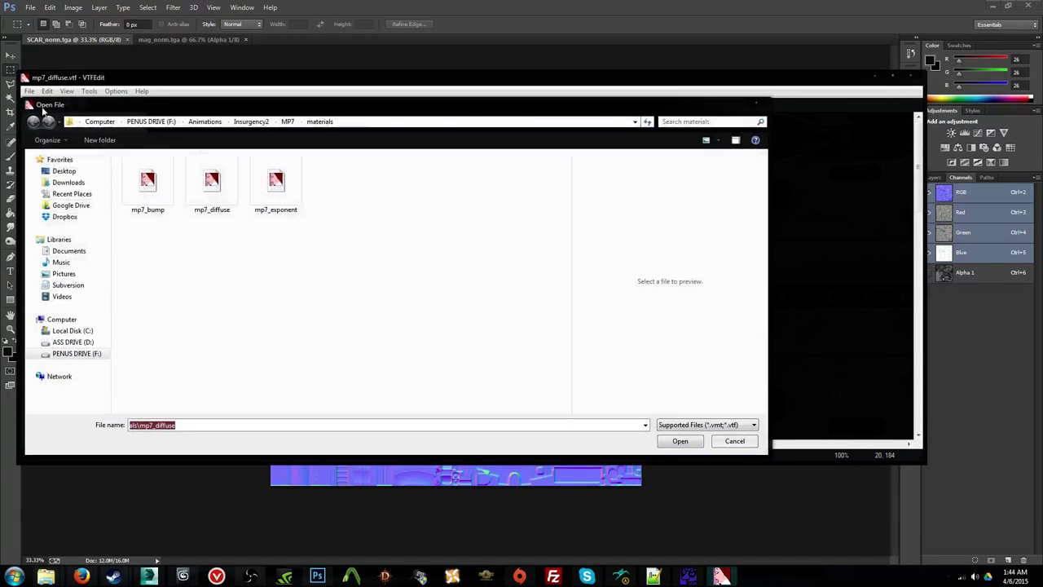
left_click(251, 122)
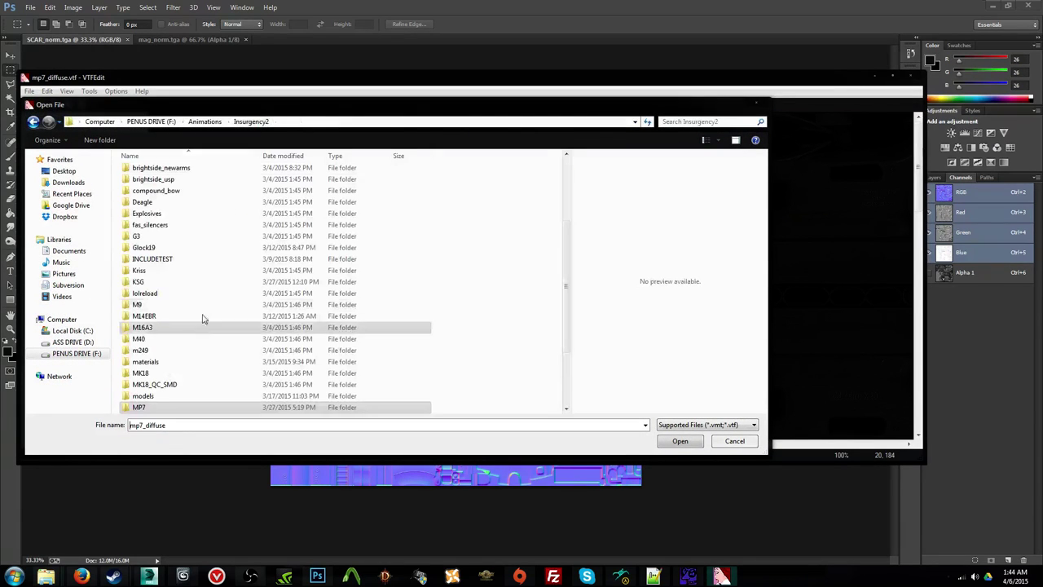
scroll(193, 369, "down", 1)
double_click(192, 372)
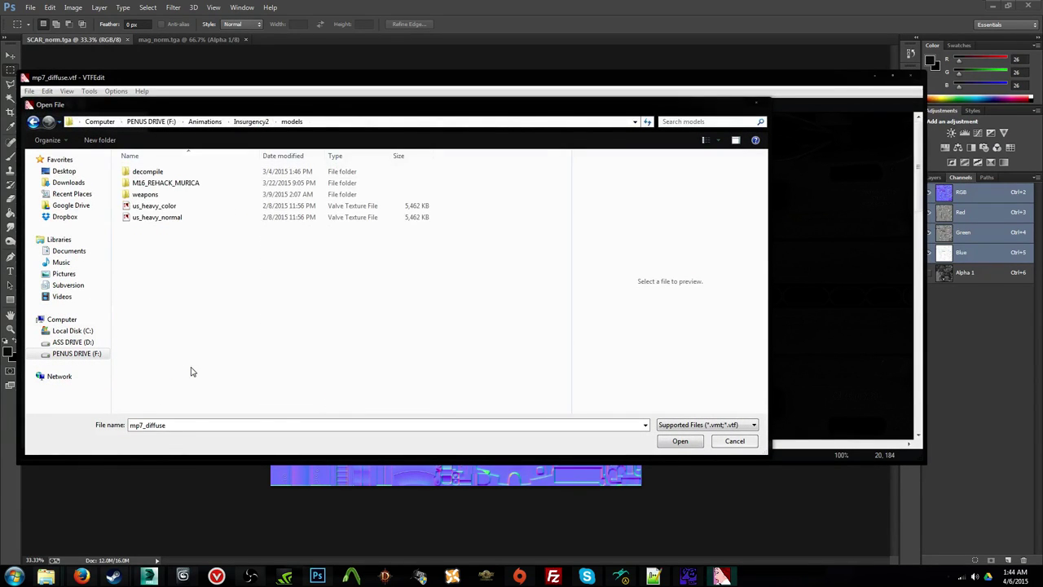
double_click(166, 182)
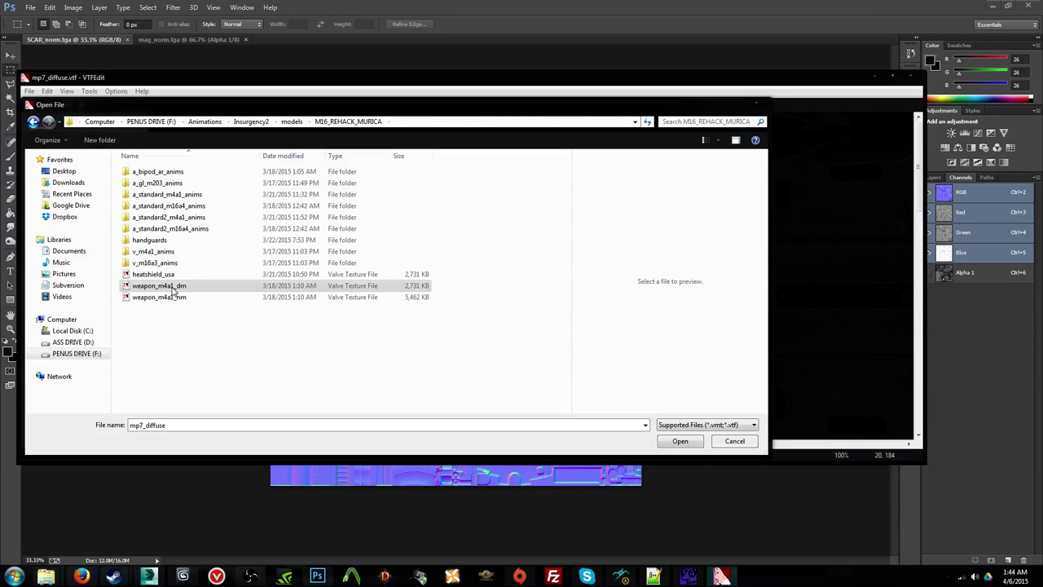
left_click(172, 277)
double_click(171, 277)
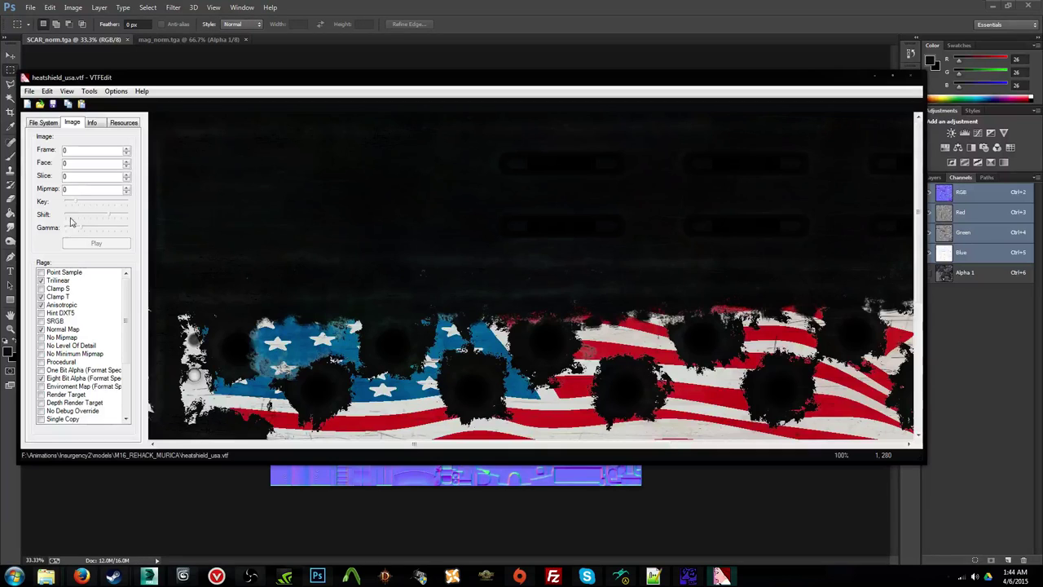
left_click_drag(31, 92, 140, 85)
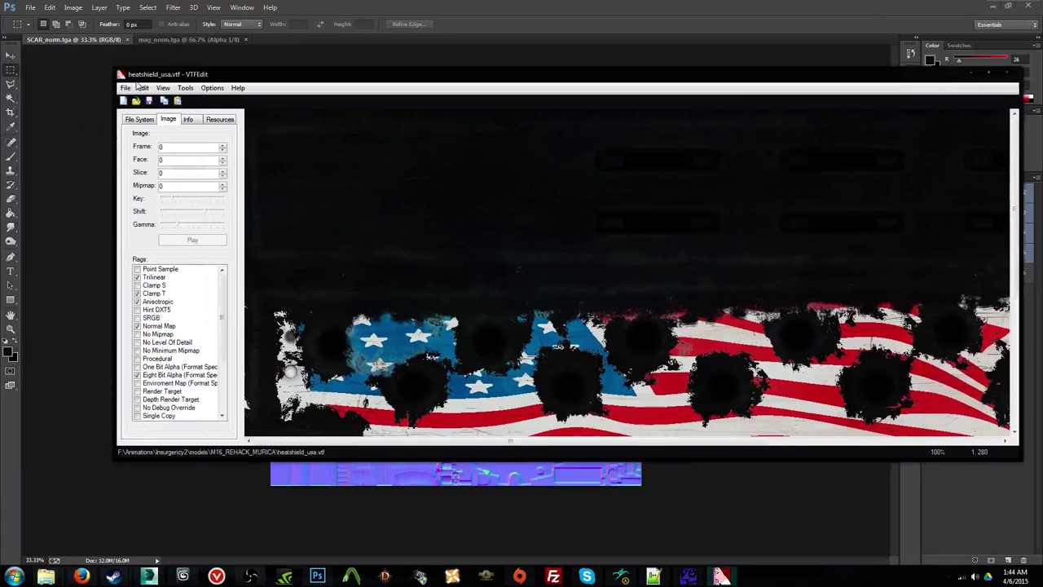
Step: Start a texture import and browse on drive D to Downloads\ImBrokeRU_5kSubs_Milestone-Release\models_and_textures\Bull\Black
left_click(124, 101)
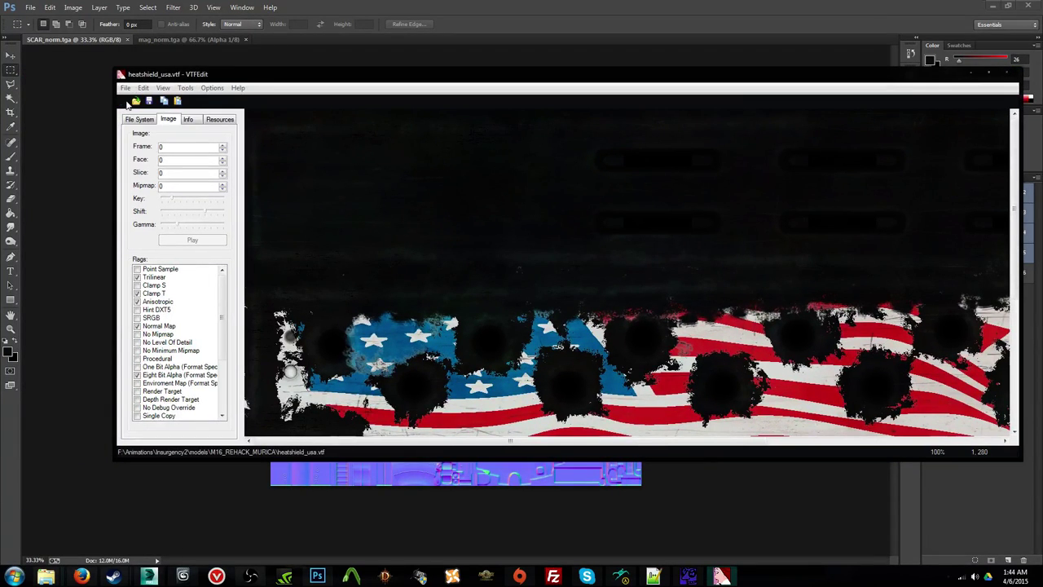
left_click(347, 118)
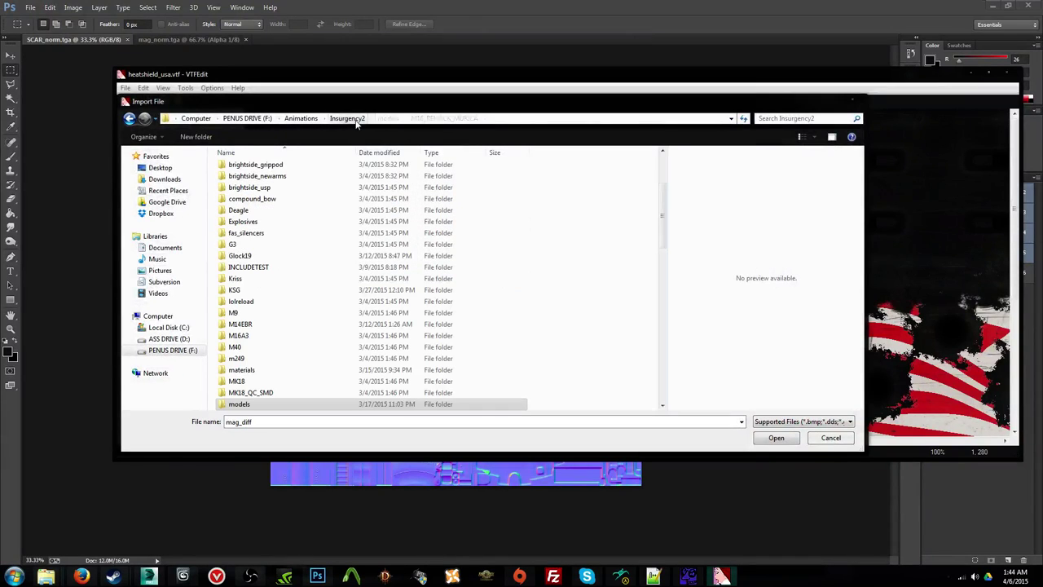
left_click(175, 339)
left_click_drag(267, 96, 442, 106)
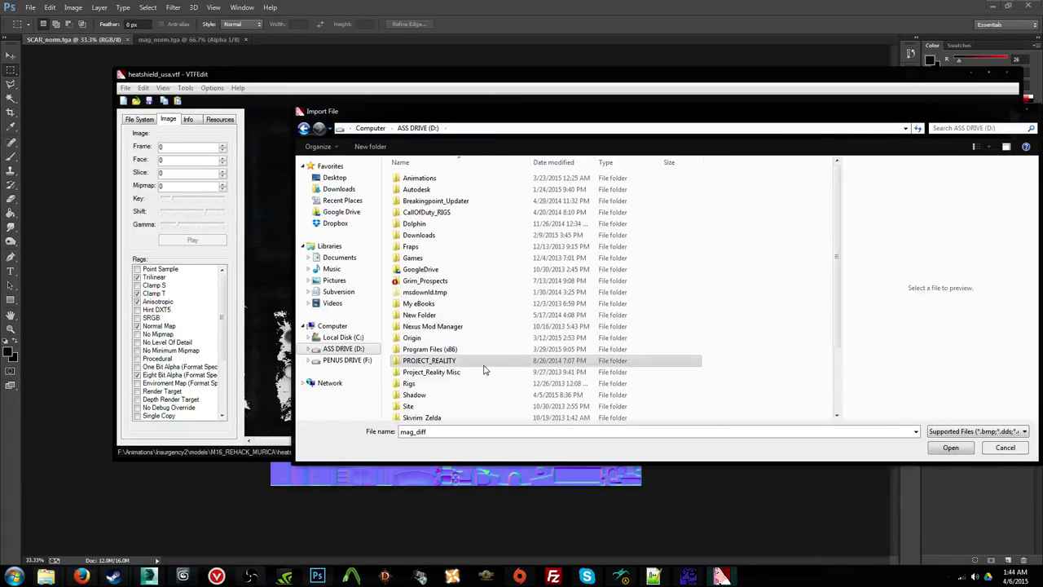
double_click(478, 235)
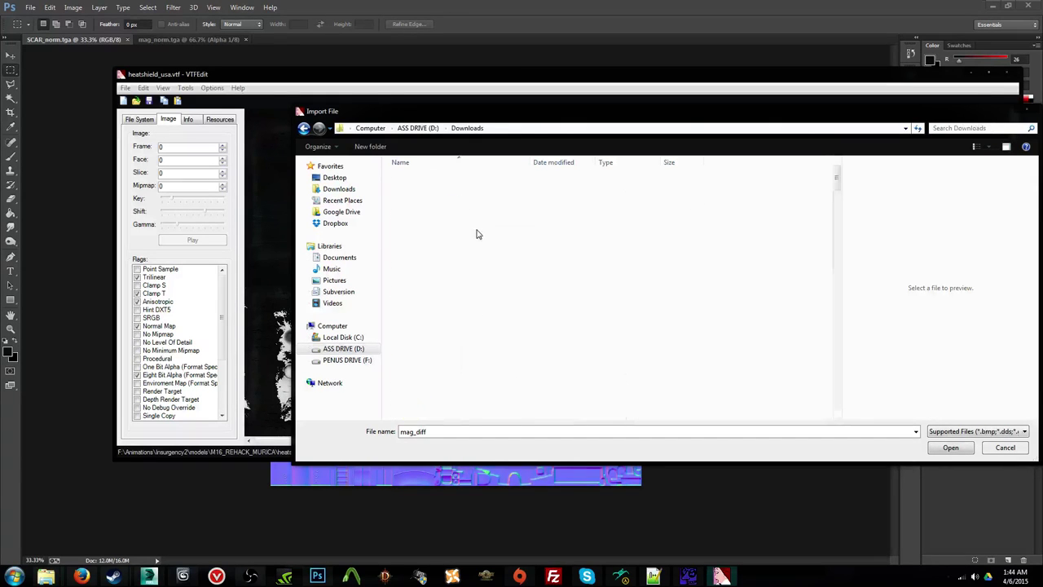
scroll(477, 235, "down", 10)
scroll(477, 236, "down", 5)
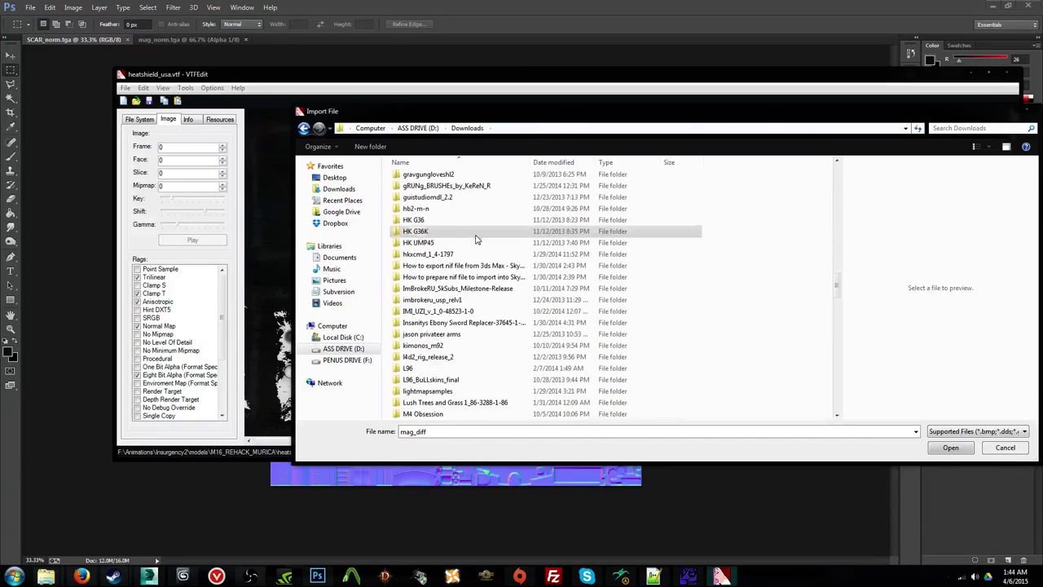
double_click(456, 287)
double_click(429, 193)
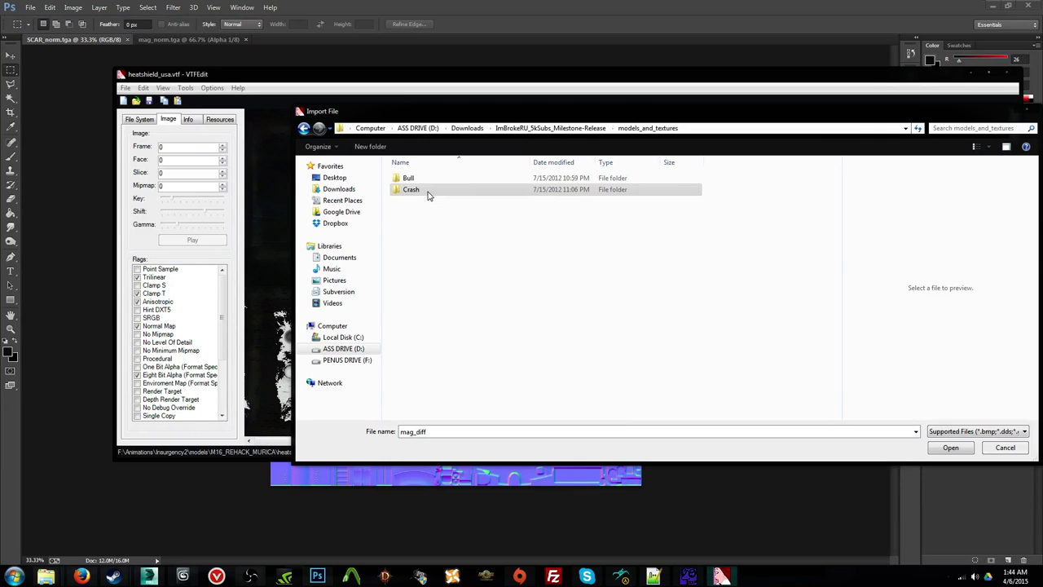
double_click(426, 179)
double_click(428, 189)
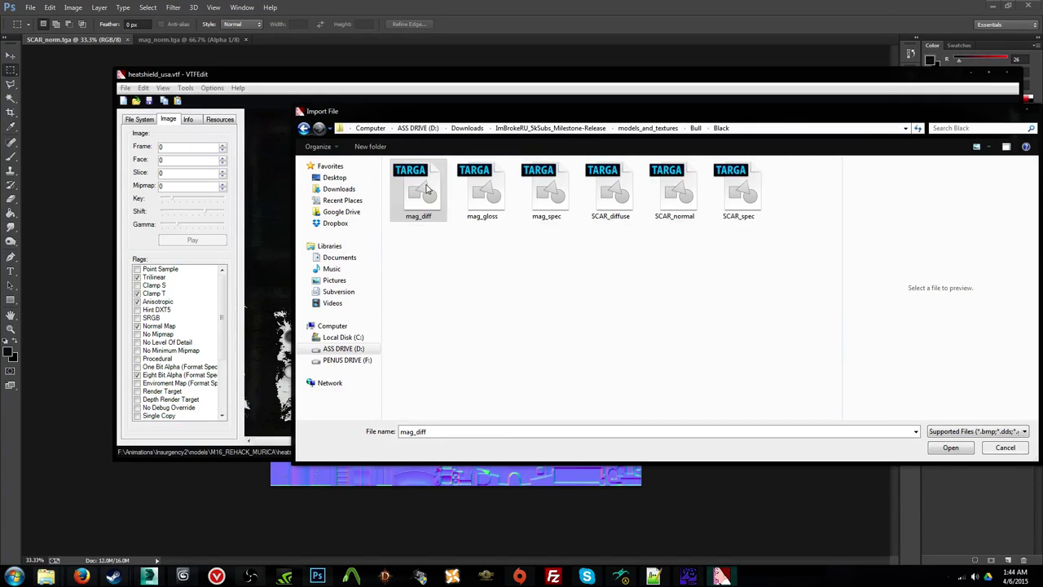
Step: Import mag_diff with the current VTF options and enable its Trilinear, Clamp T and Anisotropic flags
double_click(427, 189)
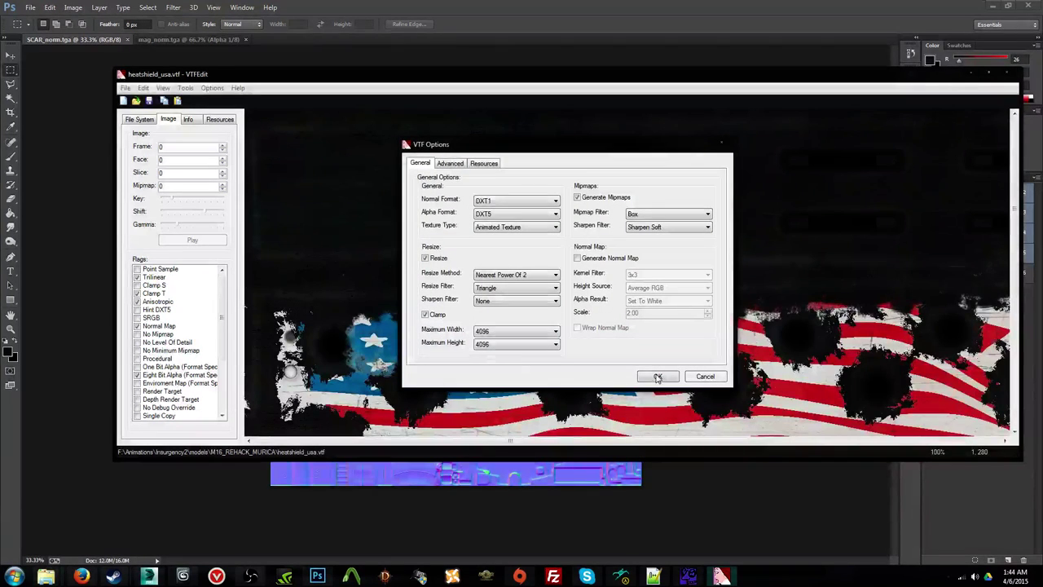
left_click(657, 377)
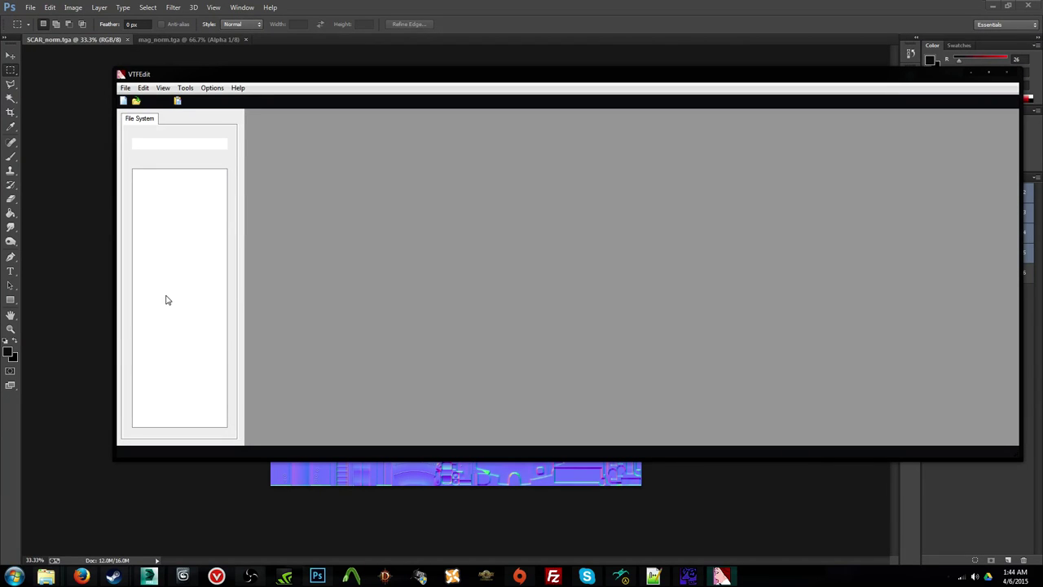
key("ctrl+v")
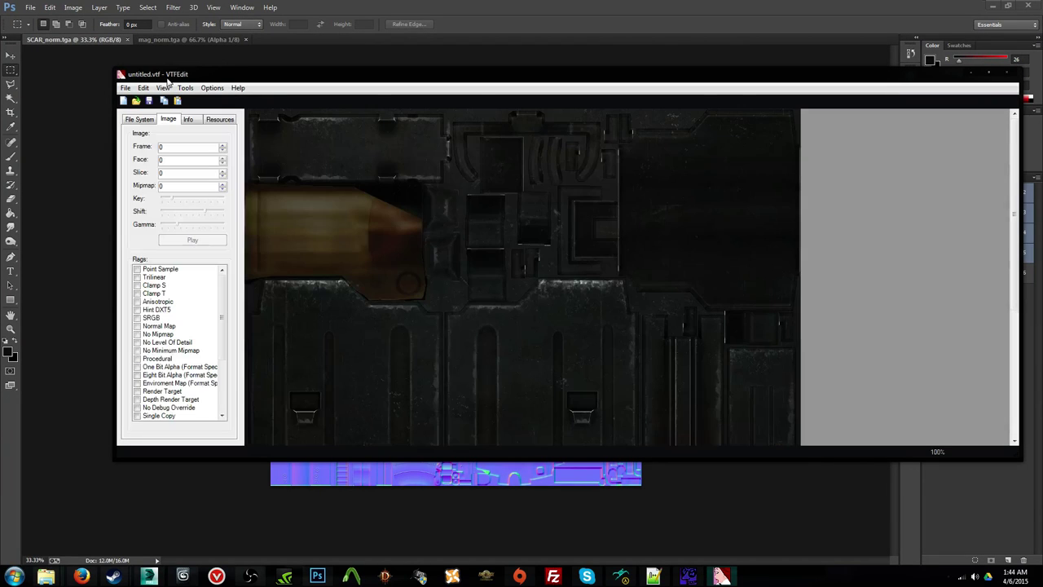
left_click(155, 278)
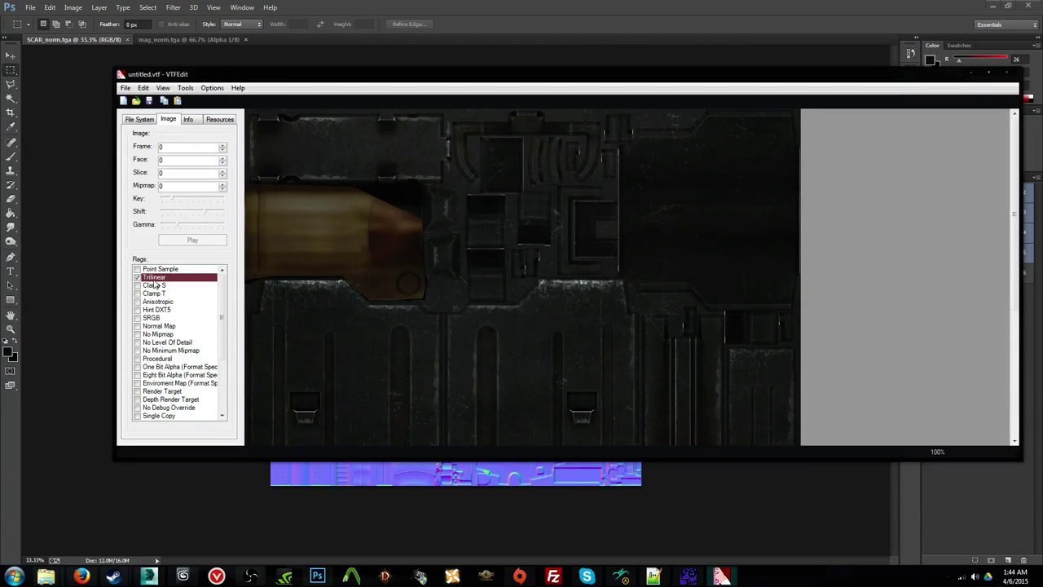
left_click(155, 295)
left_click(155, 302)
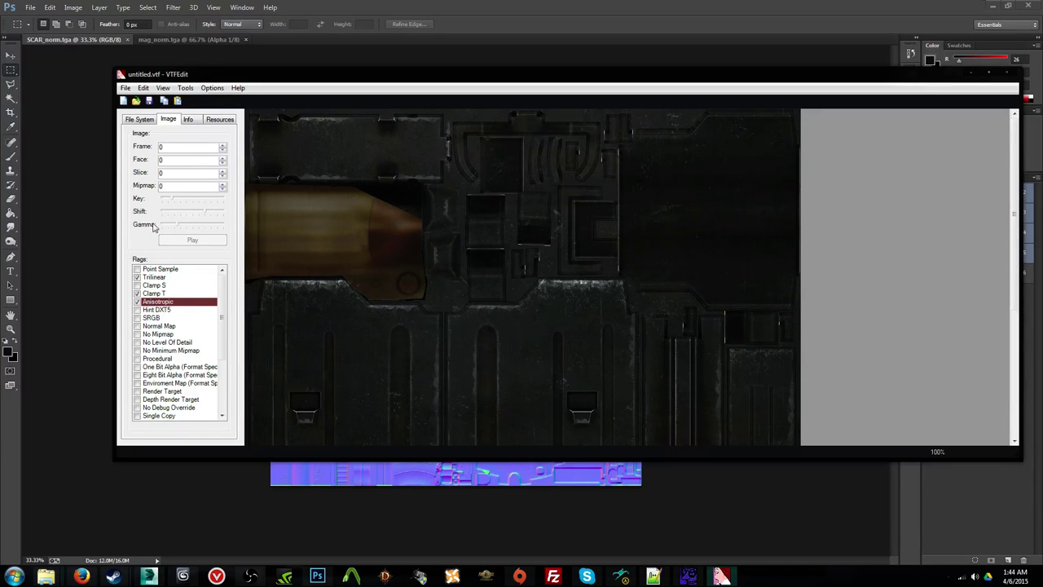
Step: Save the imported magazine diffuse texture as mag_diff in VTF format in the Black folder
left_click(126, 88)
left_click(143, 140)
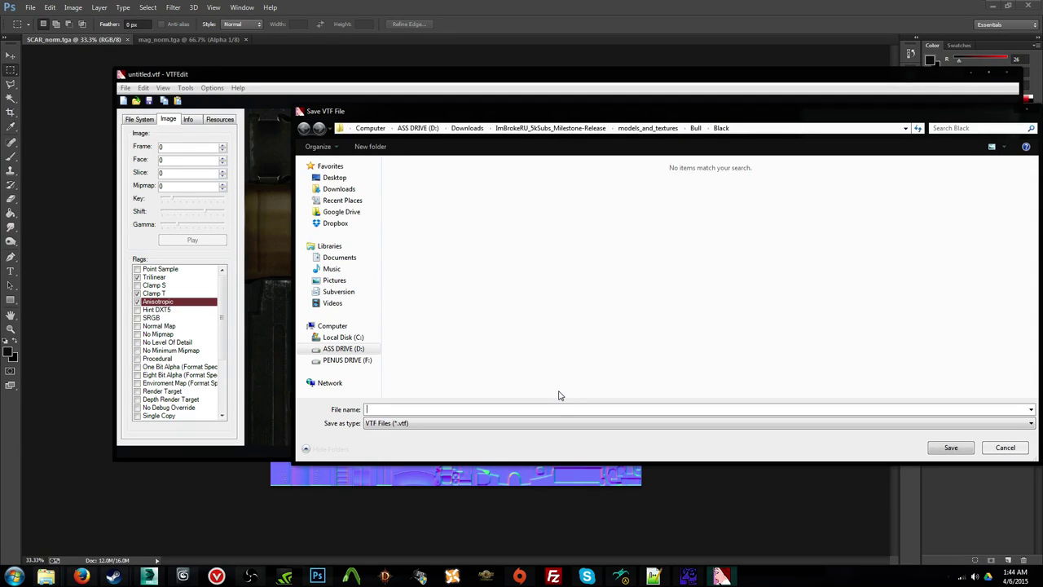
type("mag_diff")
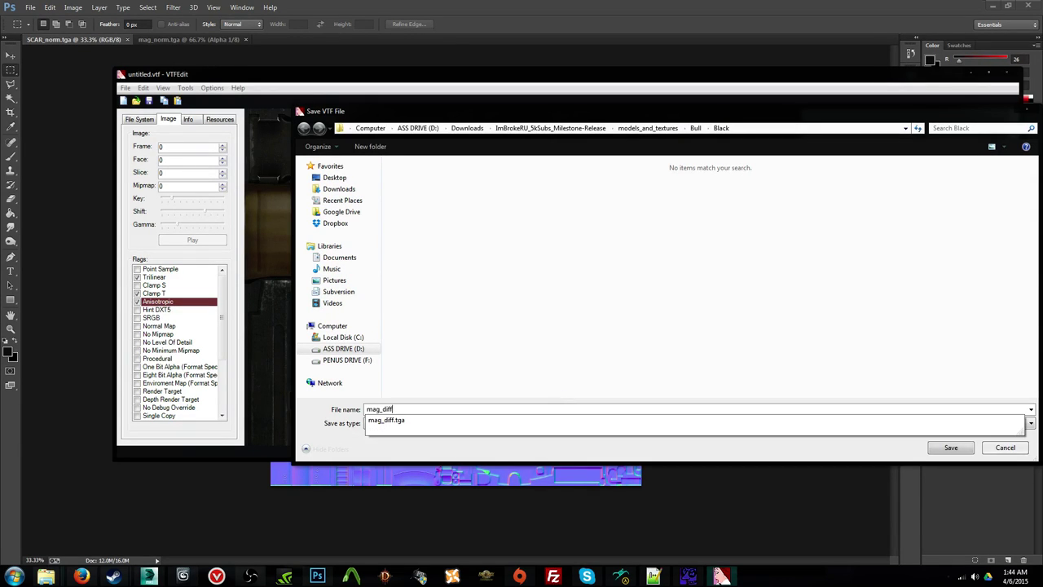
key("Return")
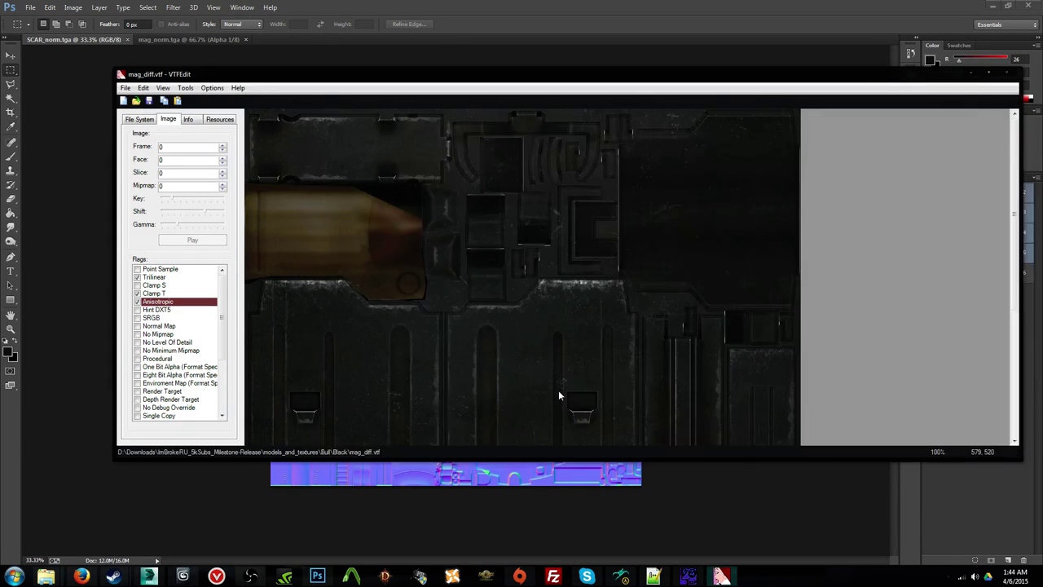
Step: Import mag_gloss from the Black folder with the current VTF options and save it there as mag_exp
left_click(124, 100)
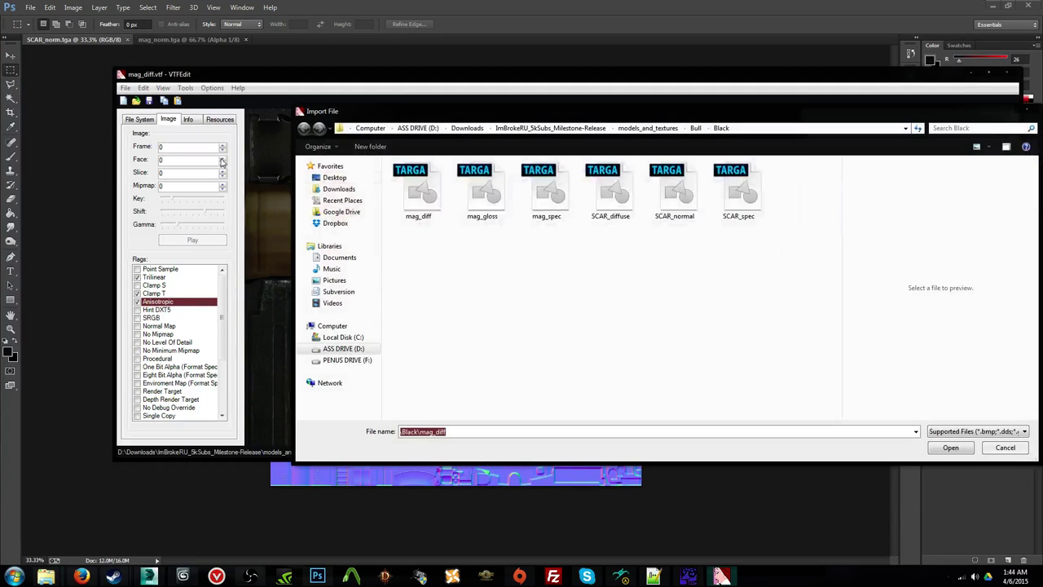
double_click(489, 195)
left_click(656, 375)
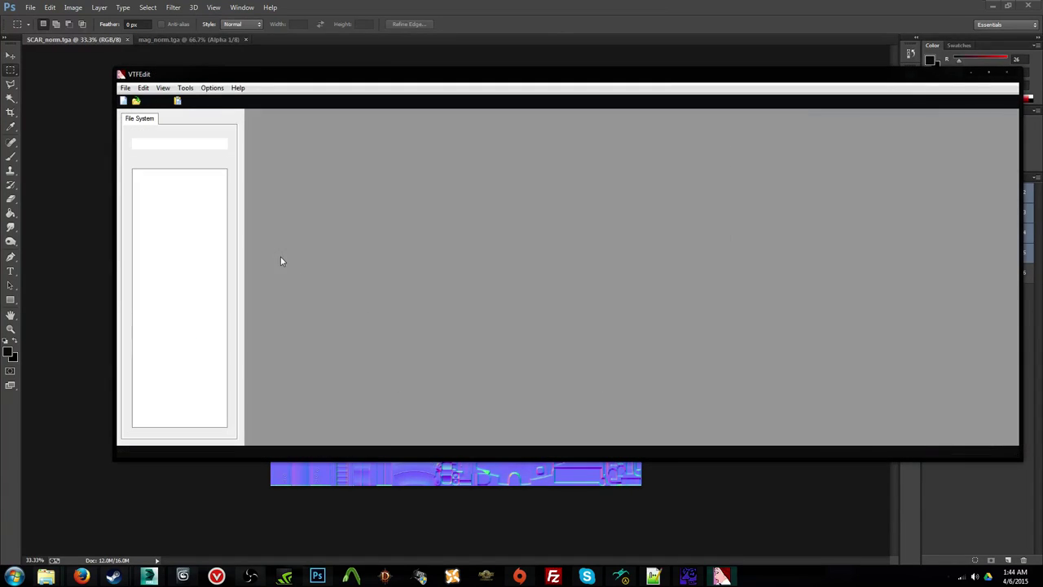
left_click(125, 89)
left_click(147, 143)
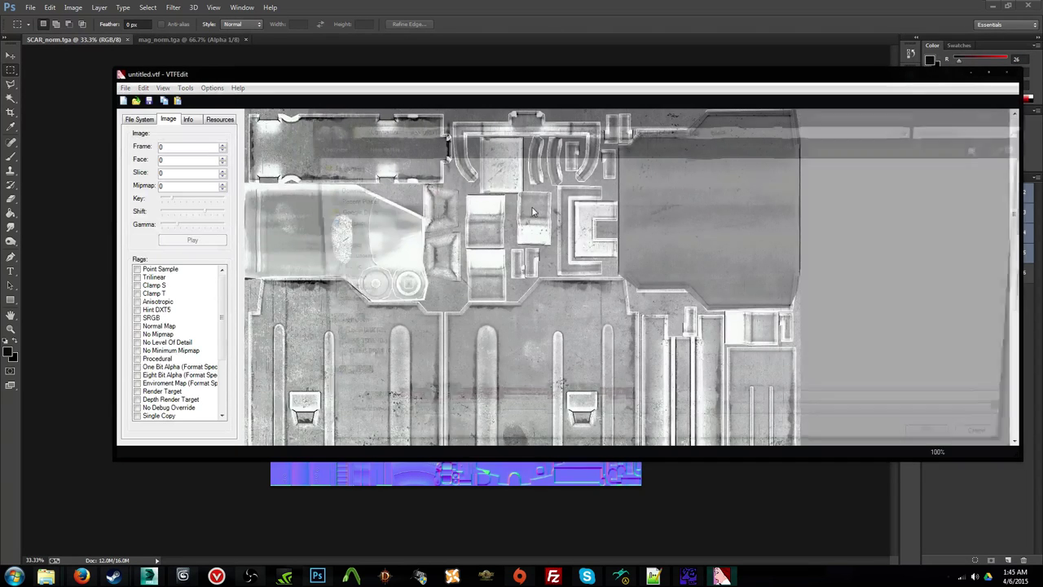
type("mag_exp")
key("Return")
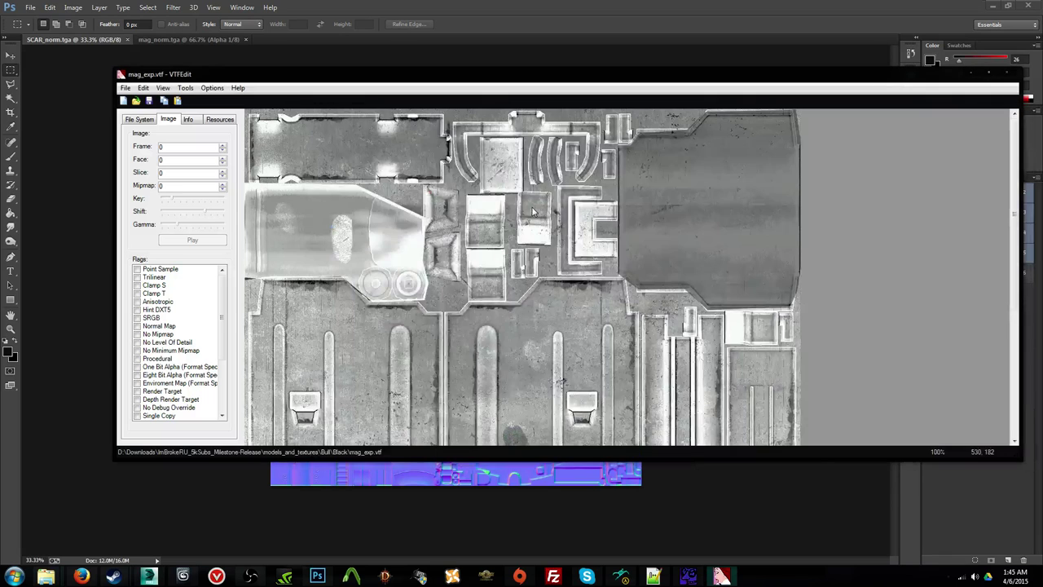
Step: Import mag_norm from the Bull\Tan folder with the current VTF options
left_click(124, 101)
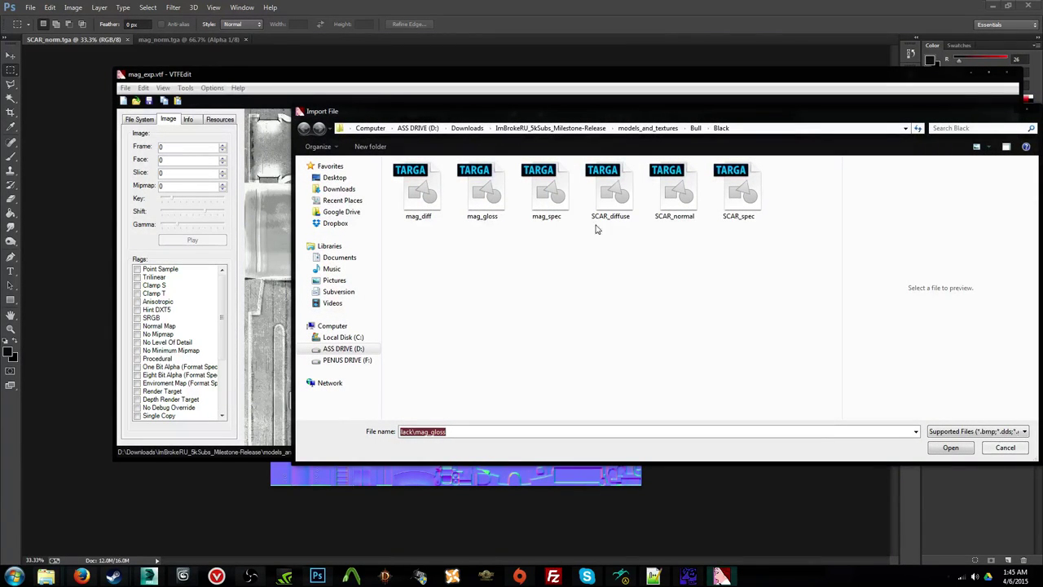
left_click(695, 127)
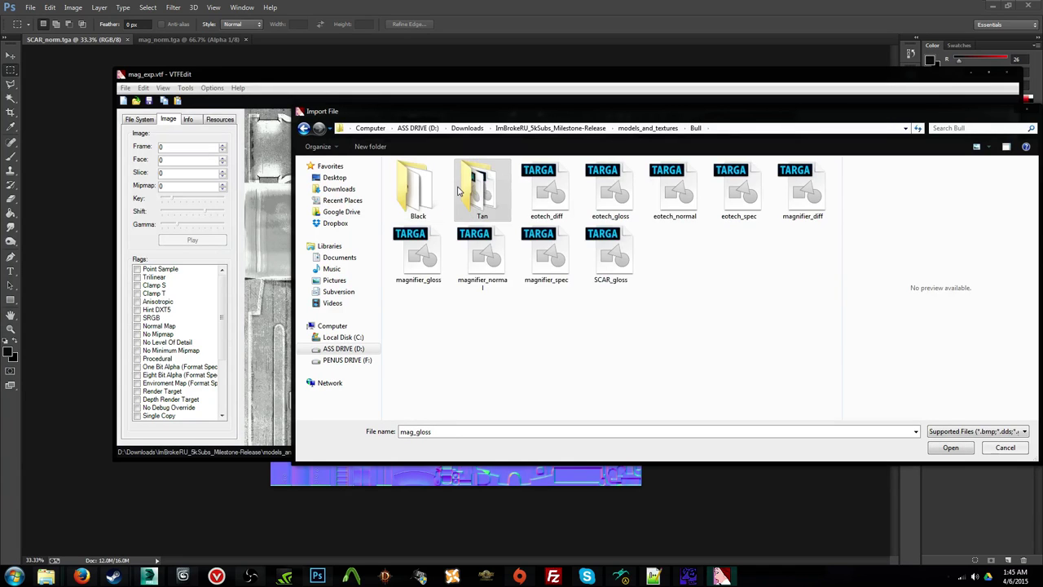
double_click(460, 191)
double_click(542, 195)
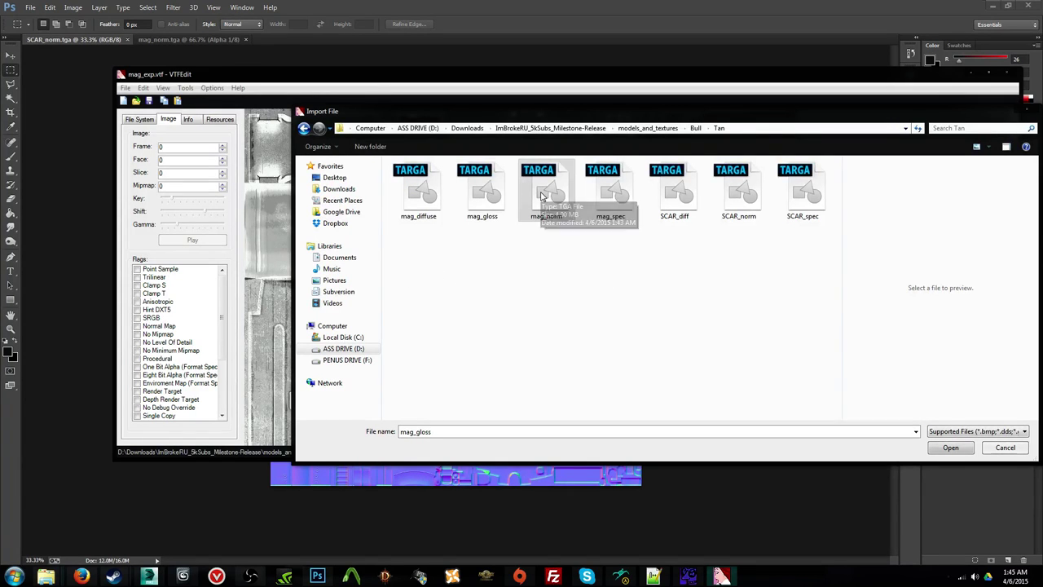
left_click(650, 379)
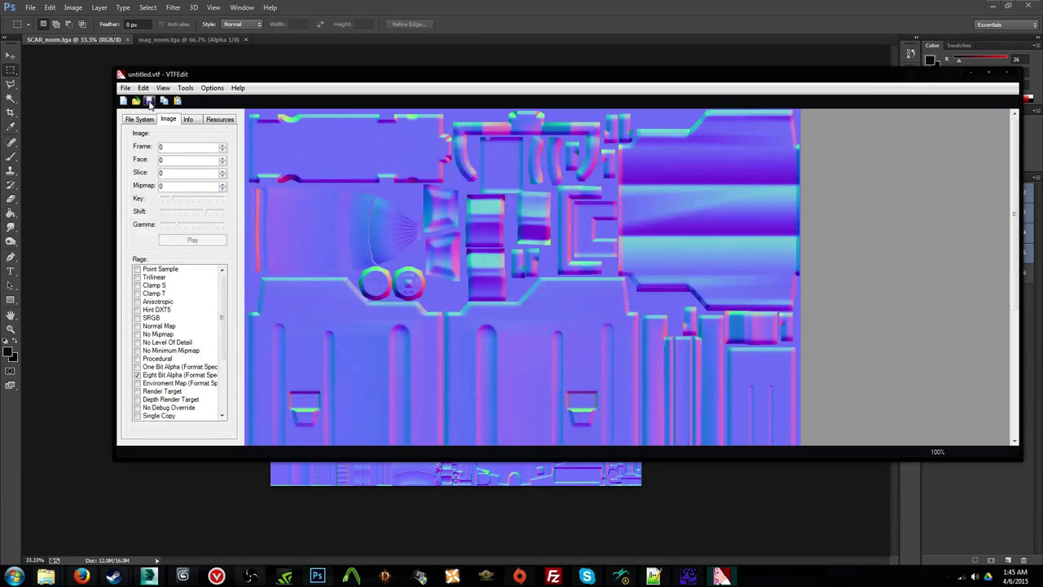
Step: Save the magazine normal map as mag_bump in the Black folder
left_click(149, 102)
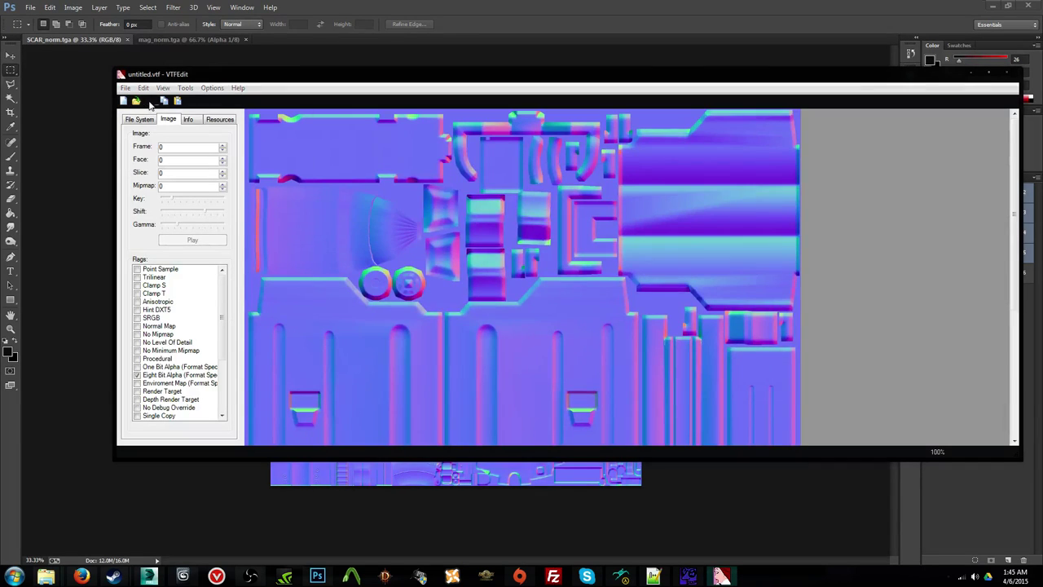
double_click(432, 188)
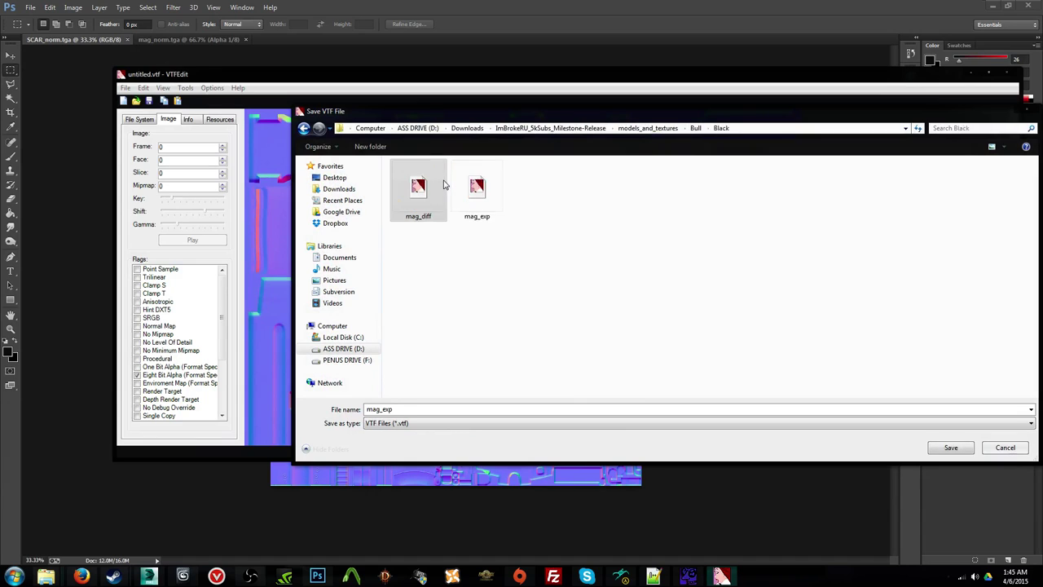
left_click(442, 182)
double_click(454, 410)
left_click(454, 410)
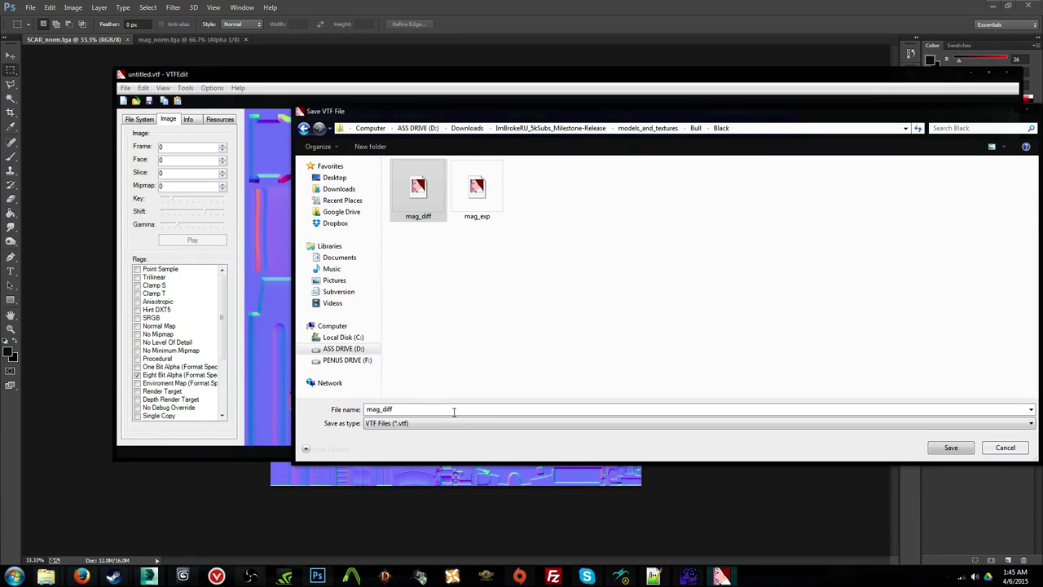
key("BackSpace")
key("BackSpace")
key("BackSpace")
key("BackSpace")
type("bump")
key("Return")
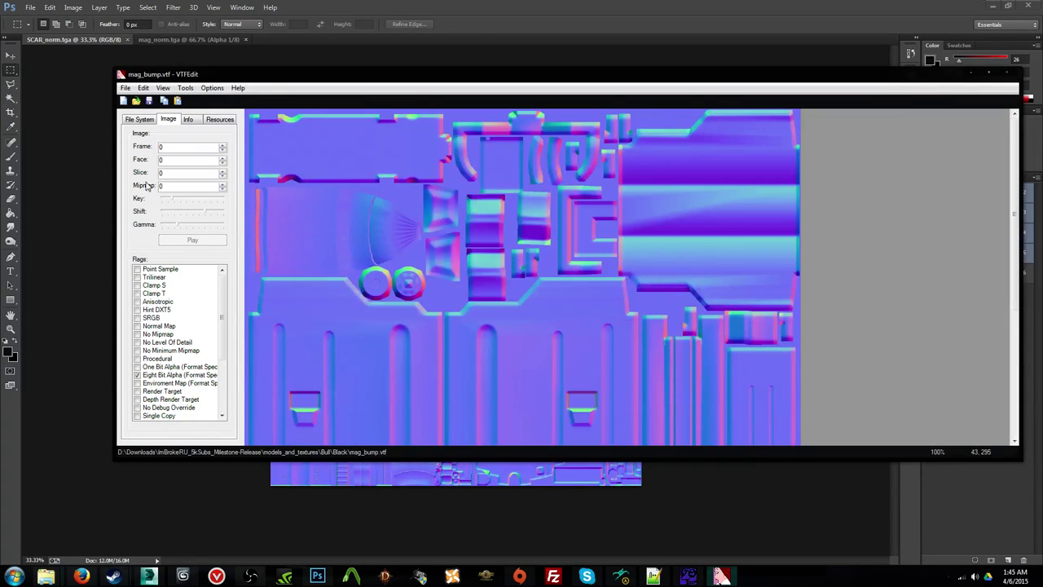
Step: Import SCAR_diffuse from the Black folder with the current VTF options
left_click(123, 102)
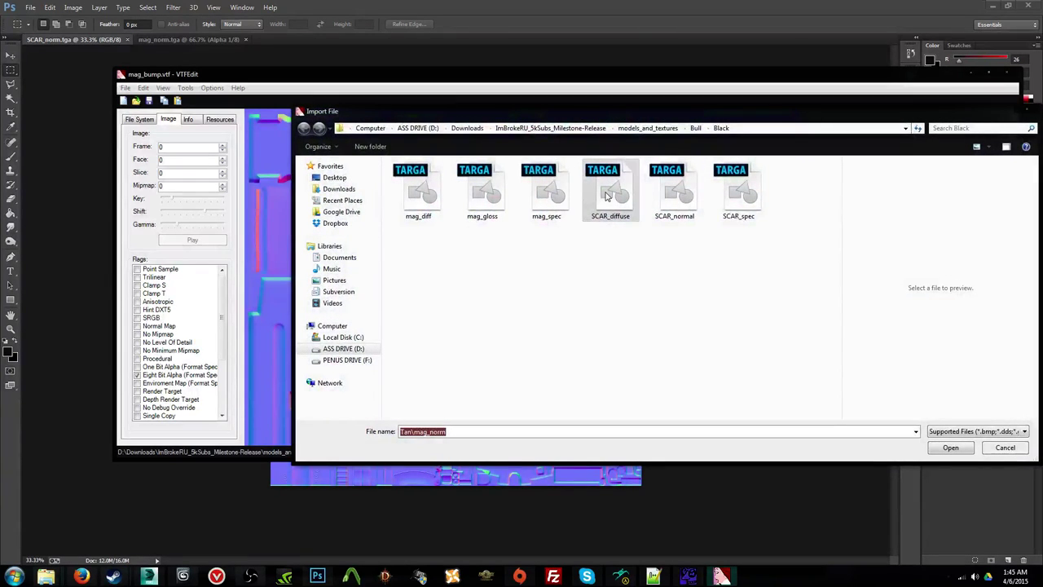
double_click(607, 194)
left_click(661, 375)
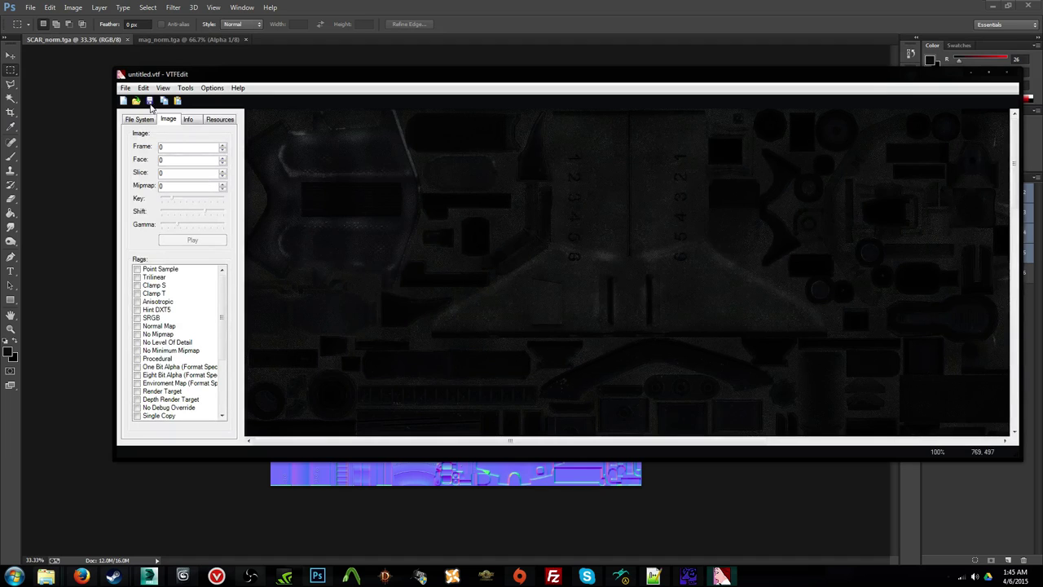
Step: Save the imported SCAR diffuse texture as scar_diff in the Black folder
left_click(149, 101)
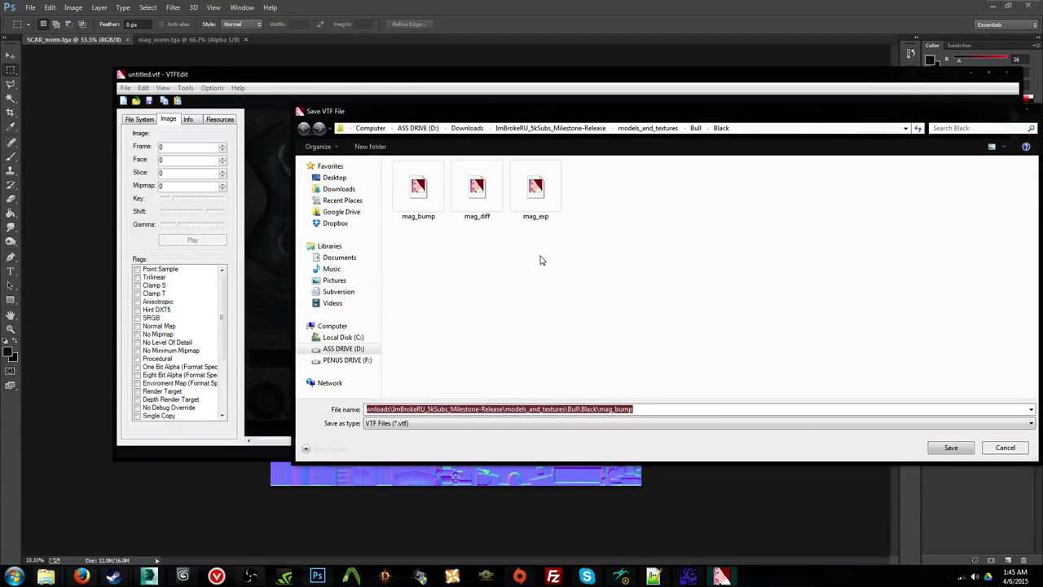
type("scar_")
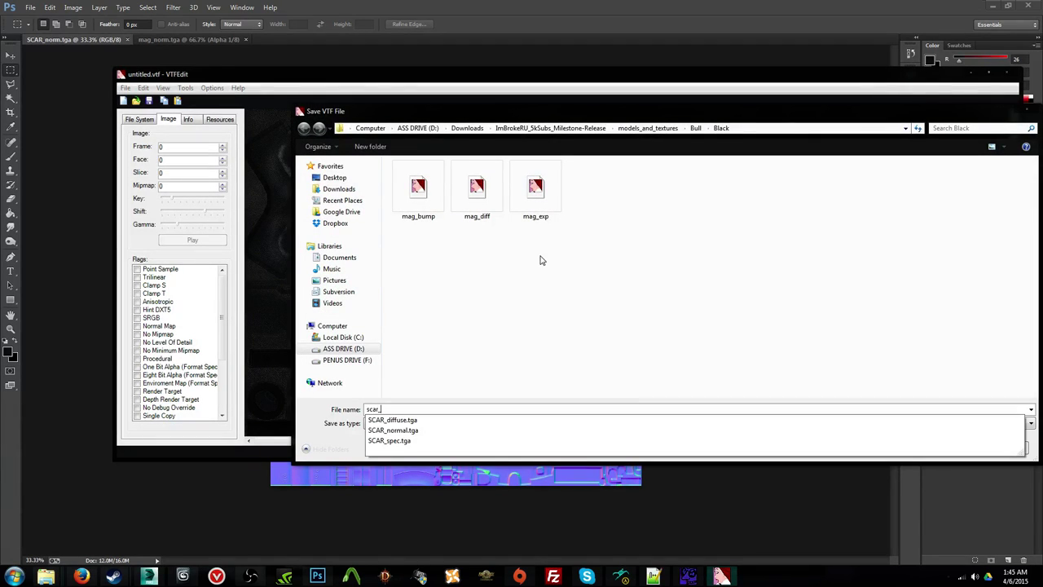
type("diff")
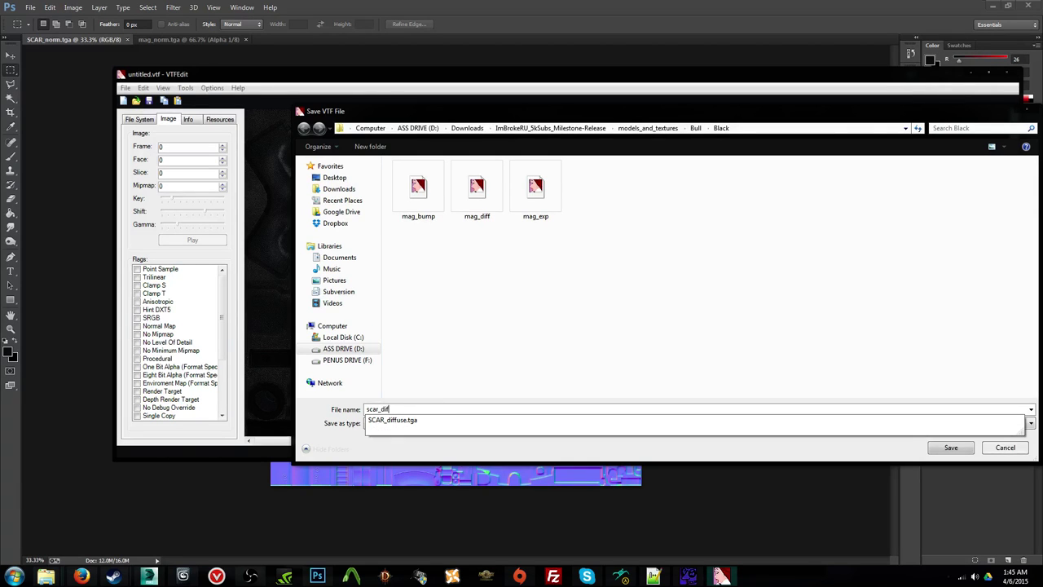
key("Return")
Step: Enable the Trilinear, Clamp T and Anisotropic flags and save the texture over scar_diff in the Black folder
left_click(137, 277)
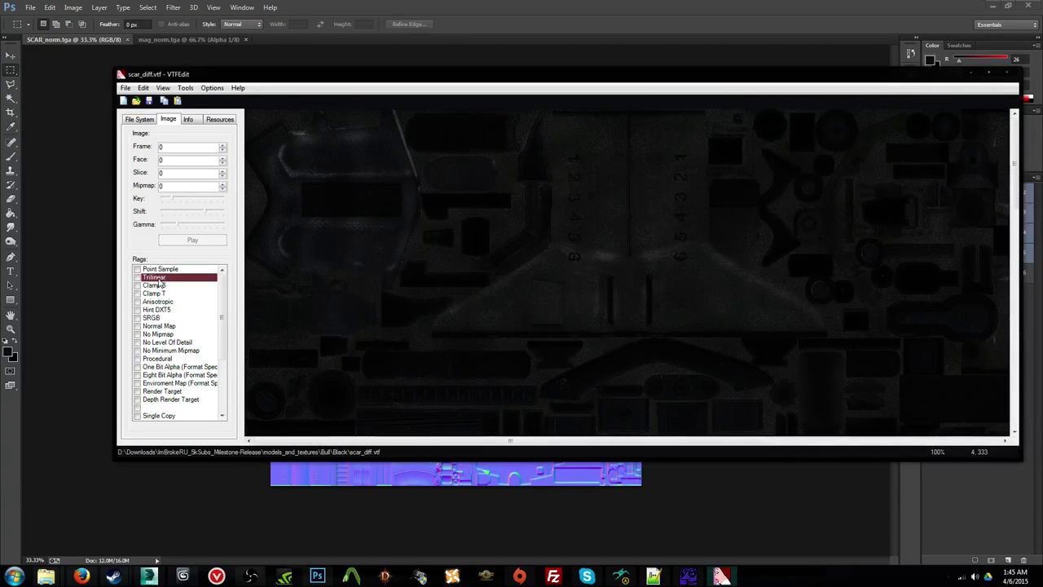
left_click(136, 293)
left_click(137, 302)
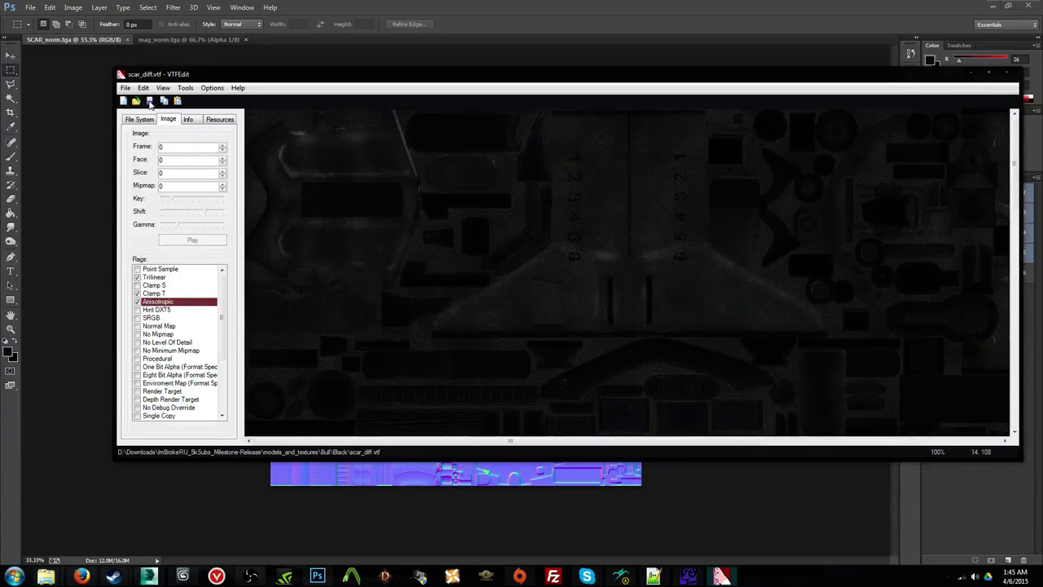
left_click(125, 88)
left_click(160, 144)
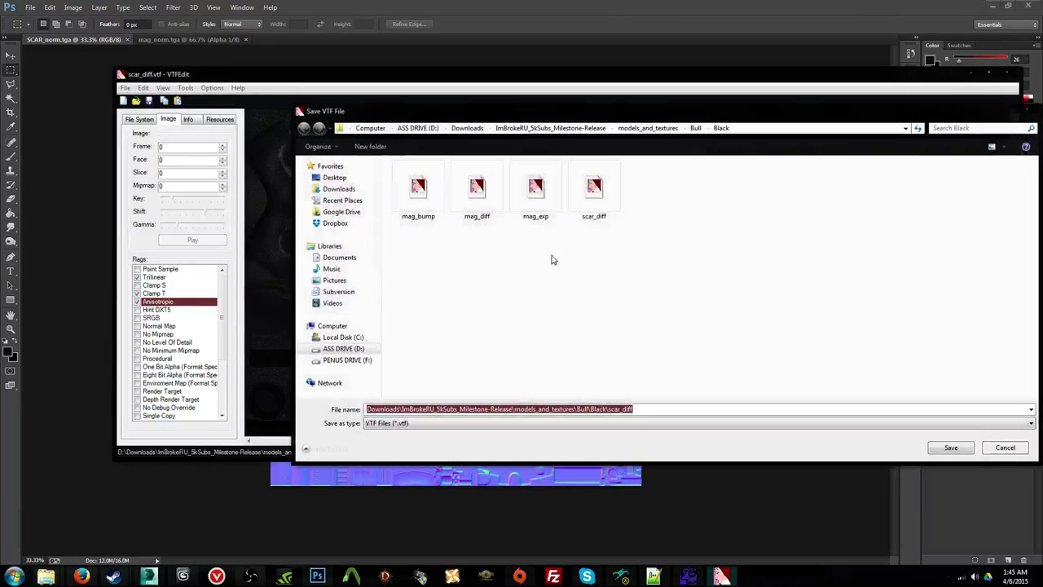
double_click(583, 200)
left_click(562, 295)
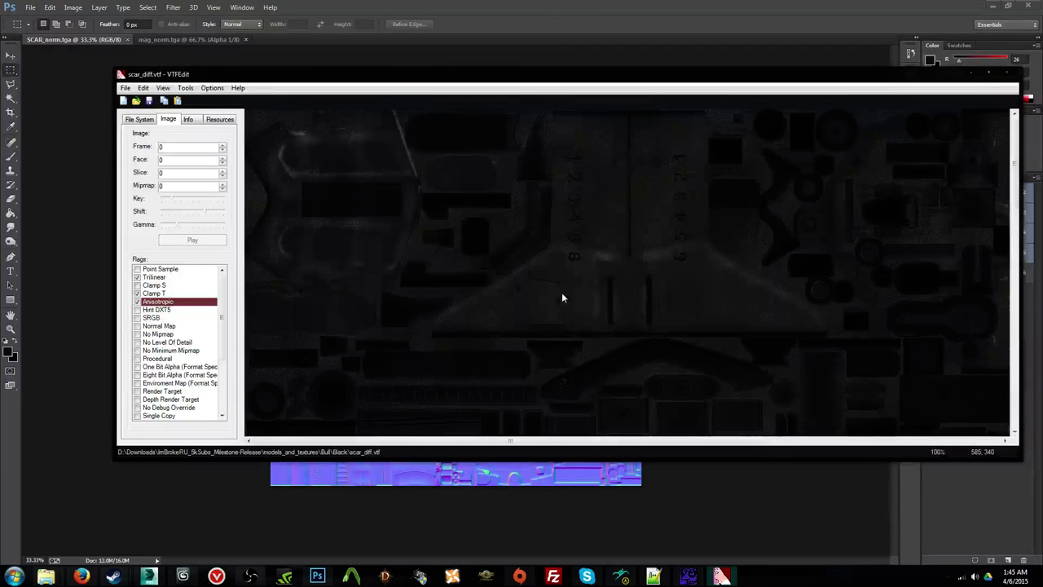
Step: Import SCAR_normal from the Black folder with the current VTF options
left_click(123, 100)
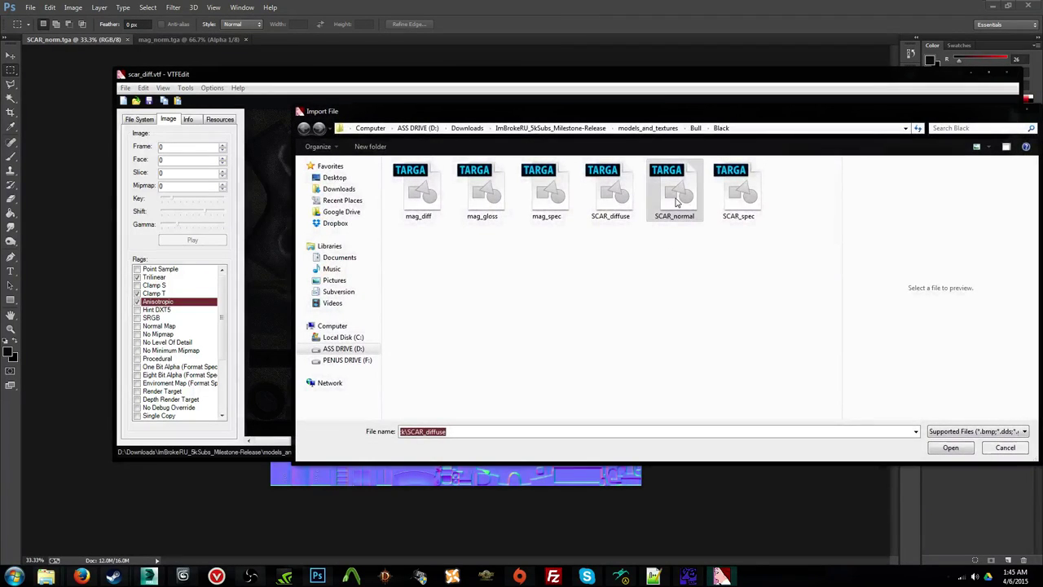
double_click(676, 203)
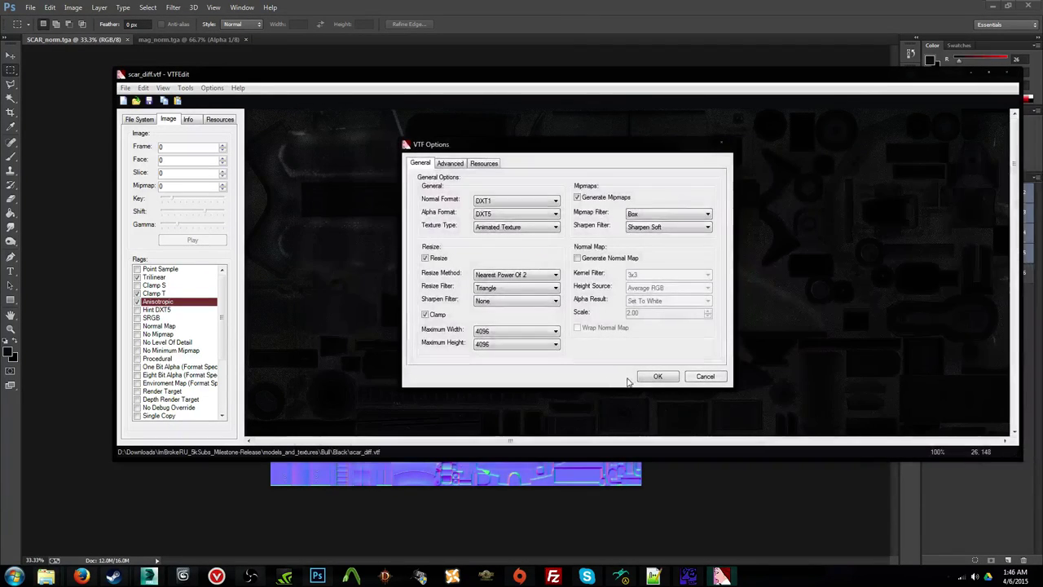
key("Return")
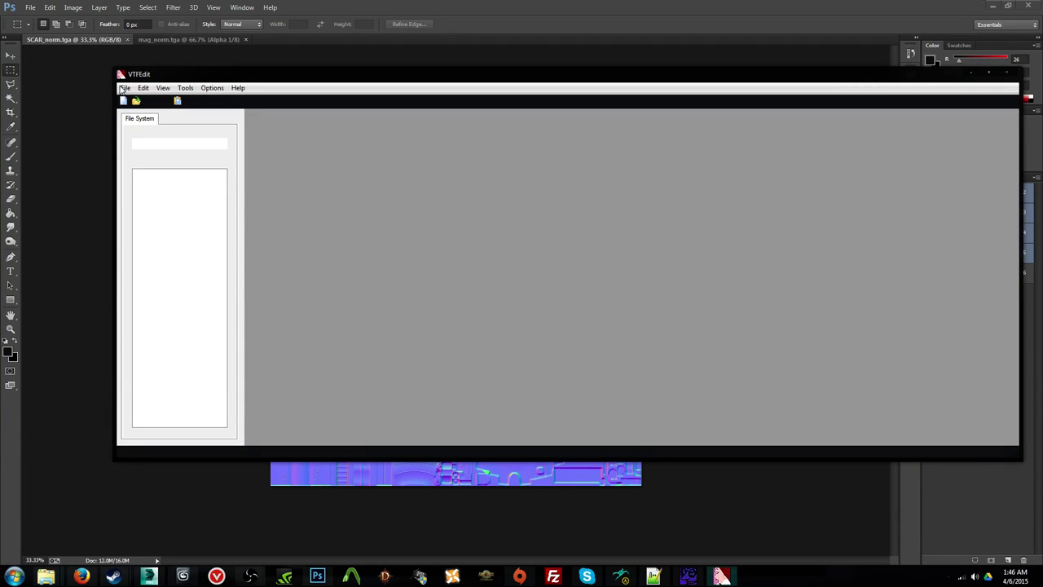
left_click(148, 576)
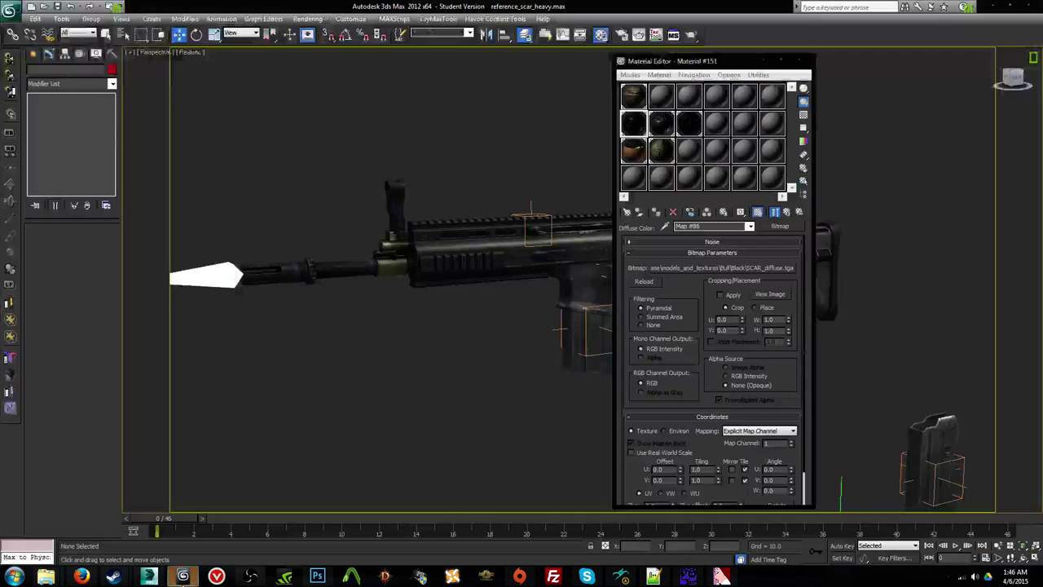
middle_click_drag(438, 287, 414, 214, "alt")
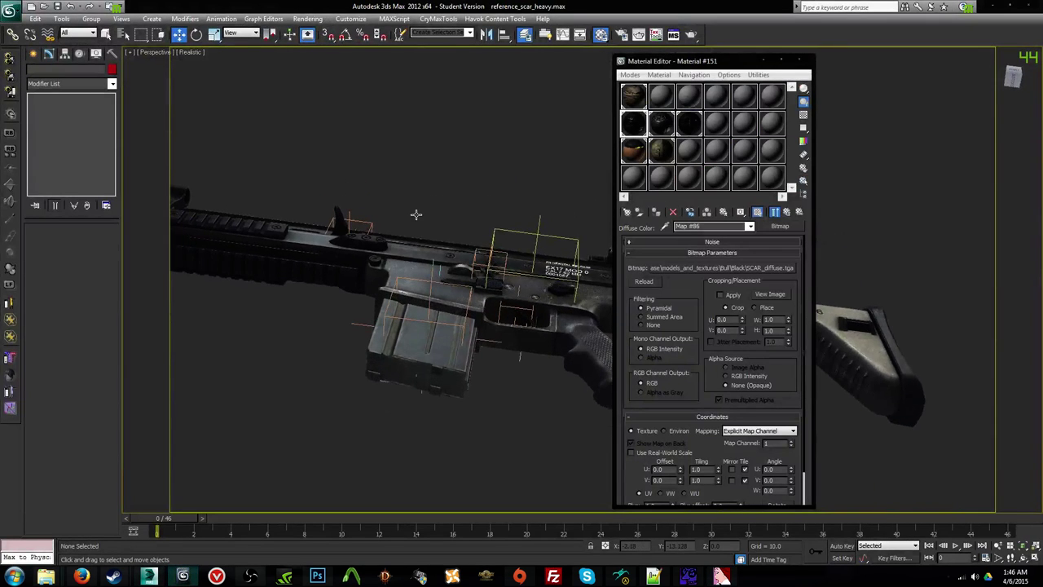
left_click(722, 576)
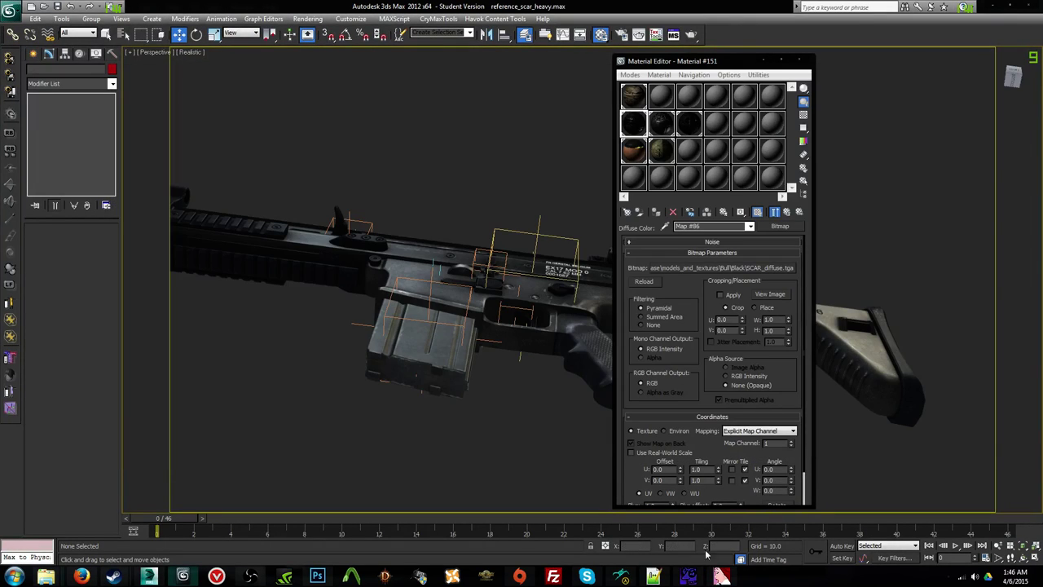
left_click(719, 578)
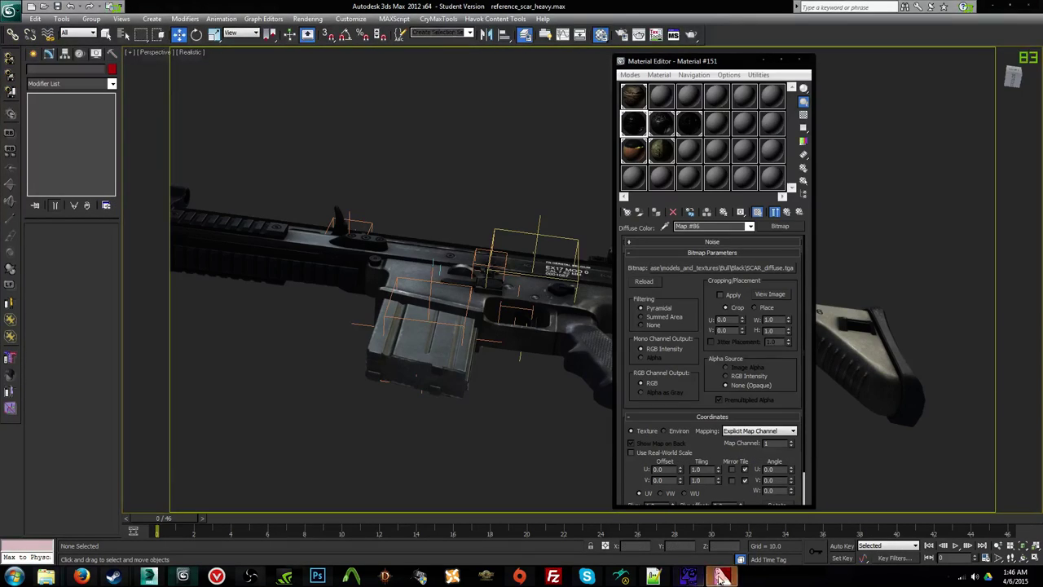
left_click(720, 577)
Step: Save the SCAR normal map as scar_bump in the Black folder
left_click(126, 87)
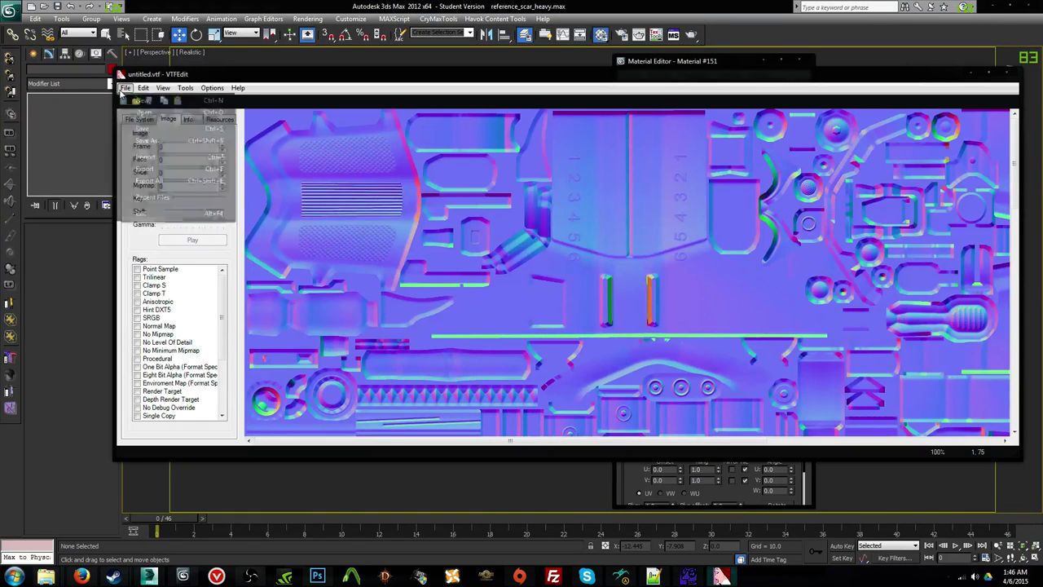
left_click(141, 129)
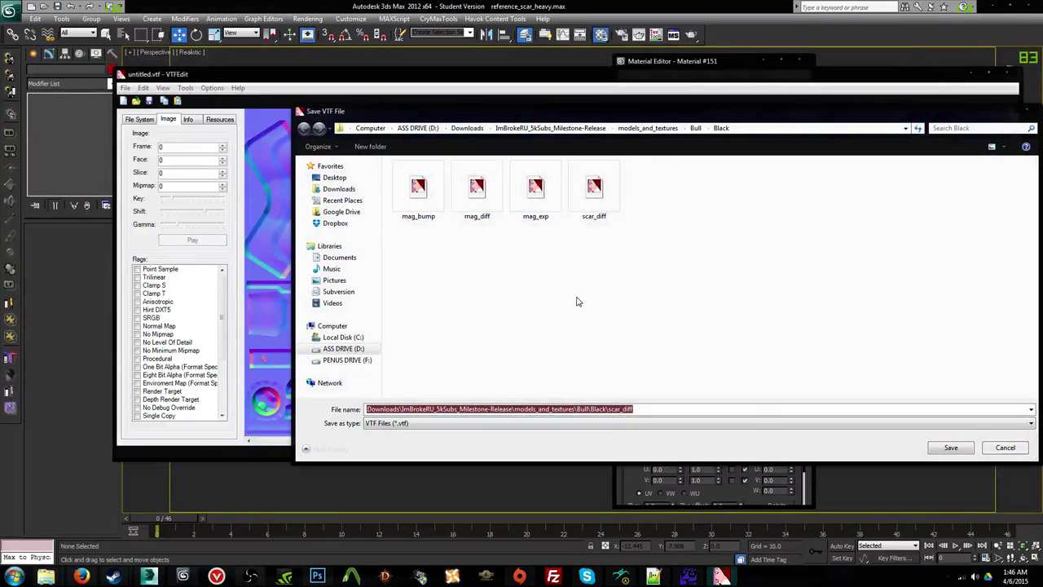
type("scar_")
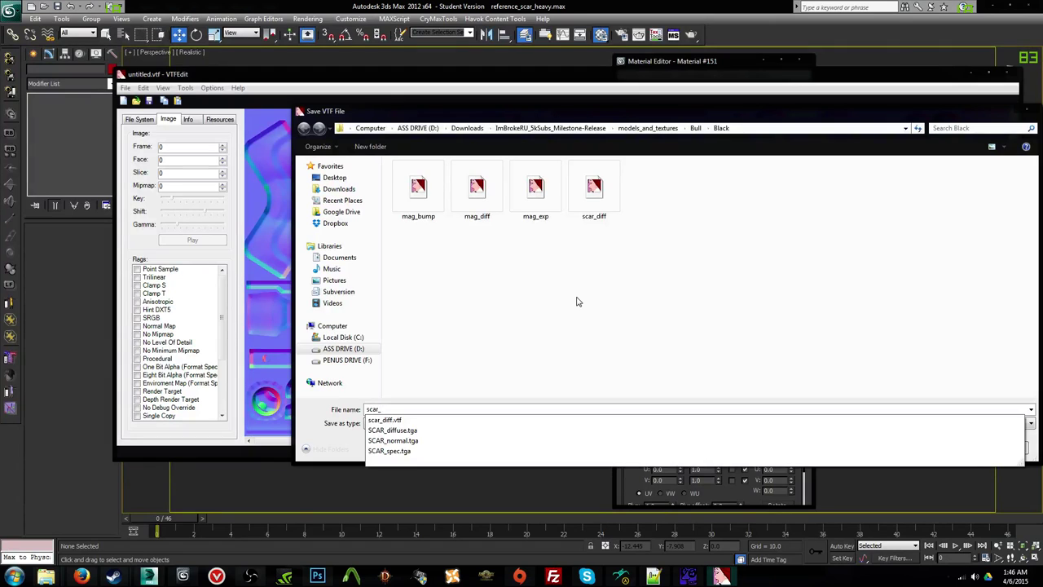
type("bump")
key("Return")
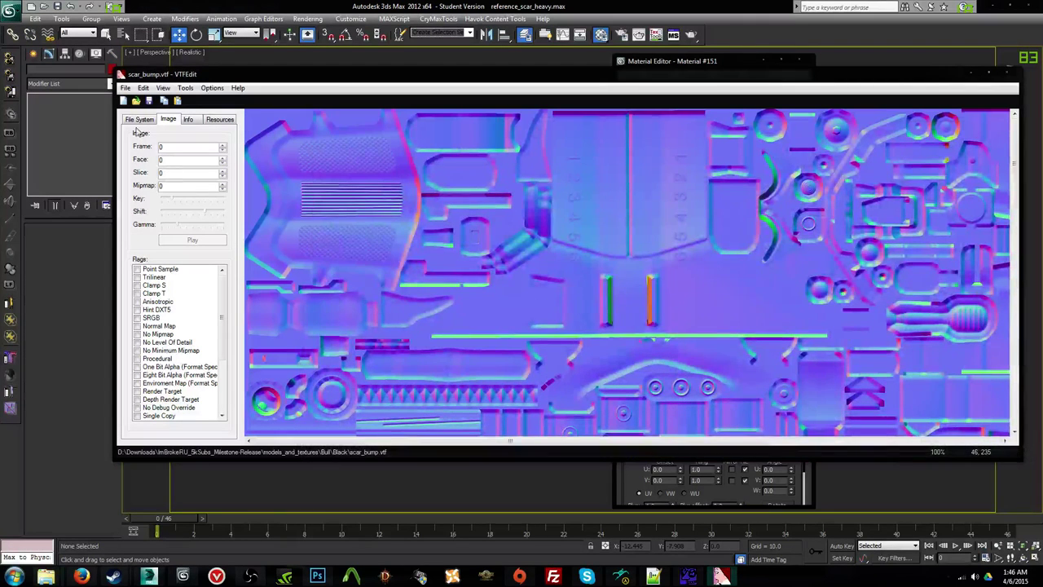
Step: Import SCAR_gloss from the Bull folder with the current VTF options
left_click(123, 101)
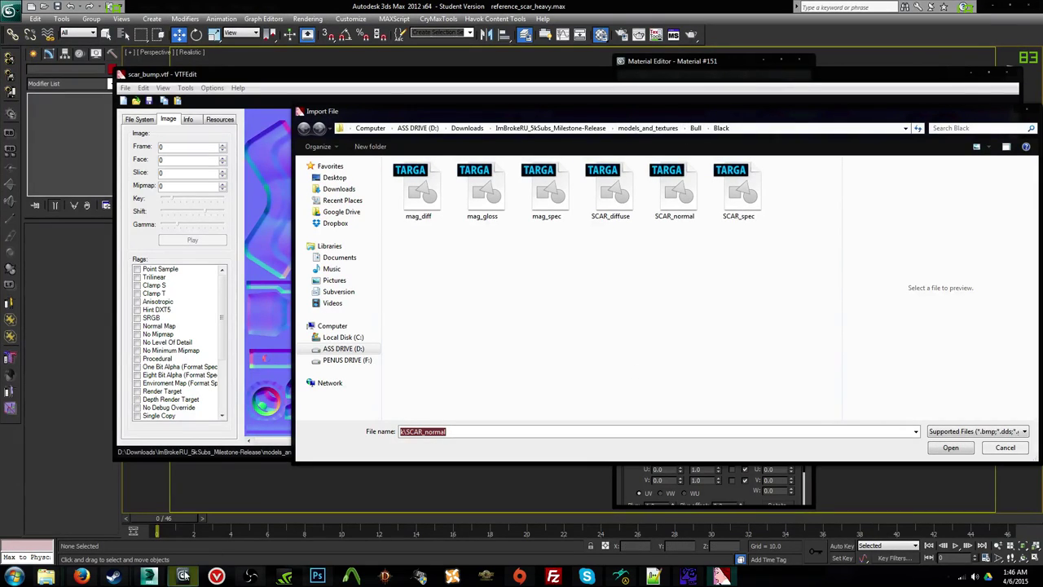
left_click(695, 128)
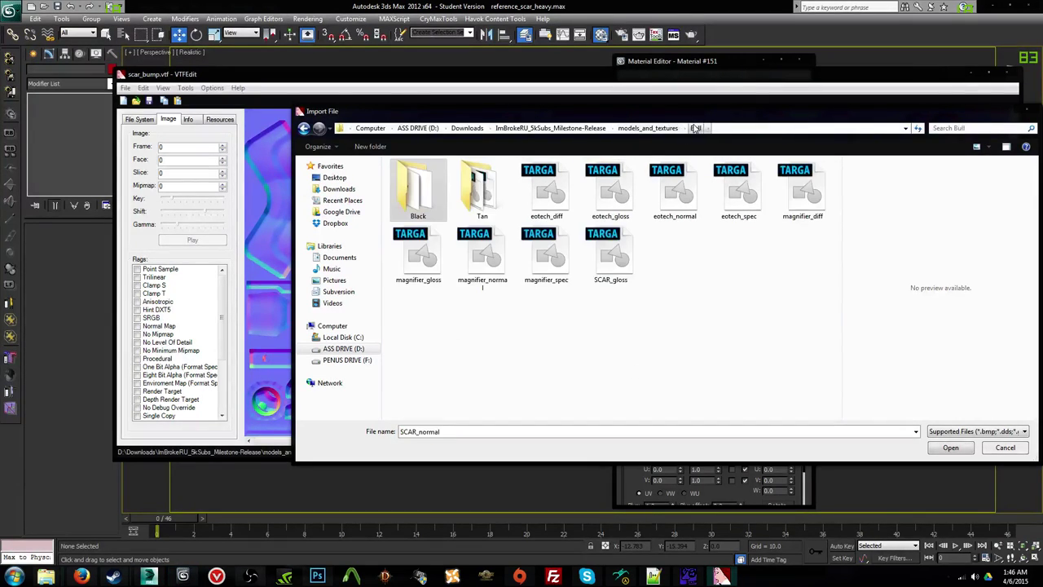
double_click(610, 254)
left_click(659, 376)
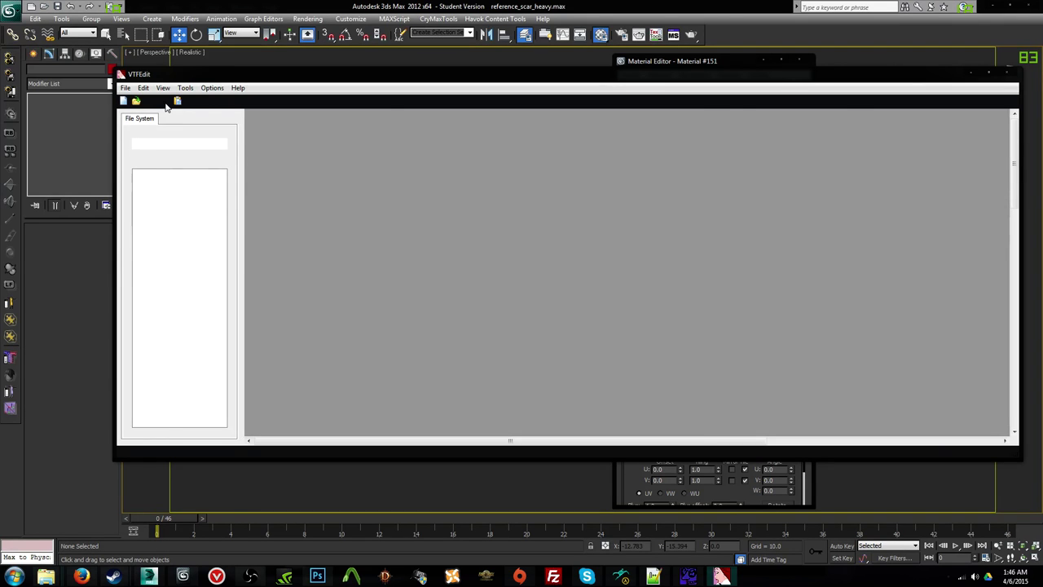
key("ctrl+v")
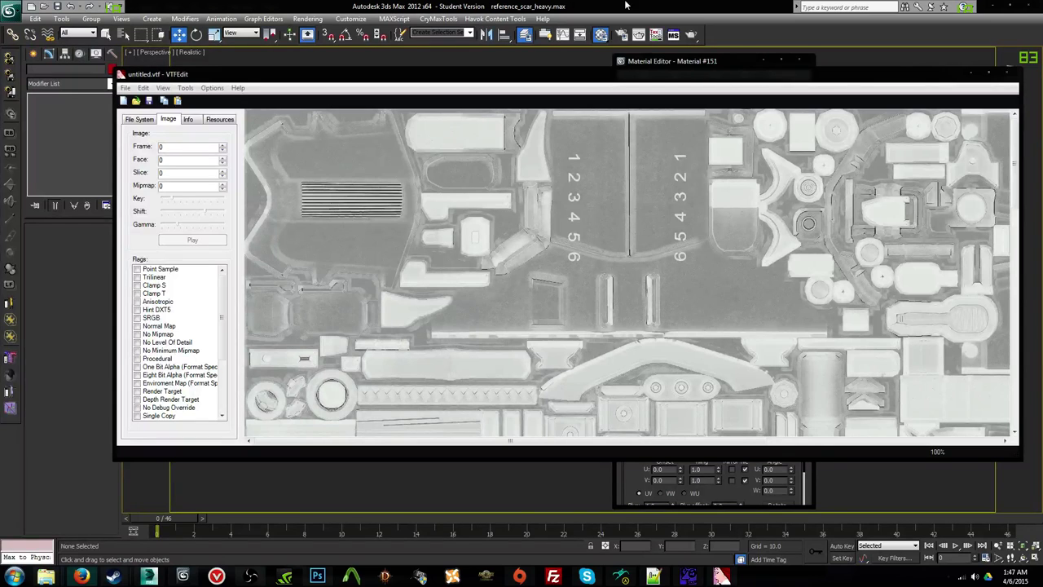
Step: Start saving the imported SCAR gloss texture as a VTF file and browse to the Black folder
left_click(123, 89)
left_click(148, 145)
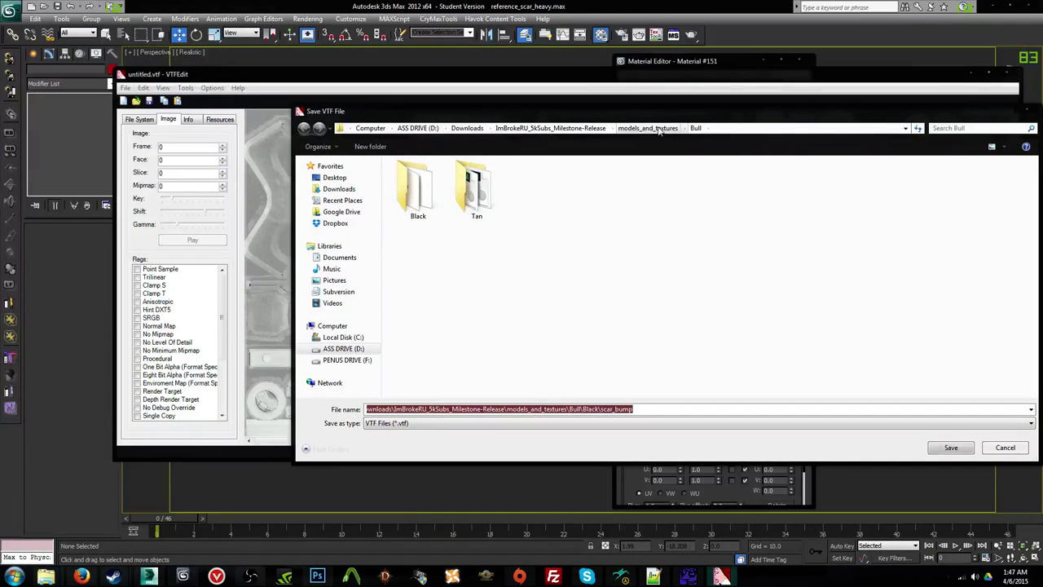
double_click(418, 189)
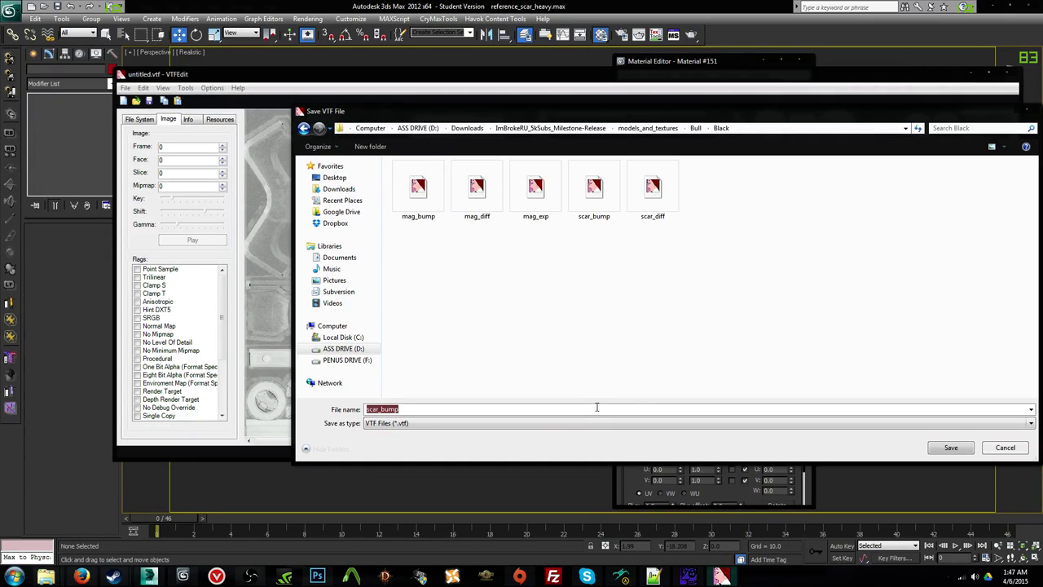
type("scar_bump")
key("Return")
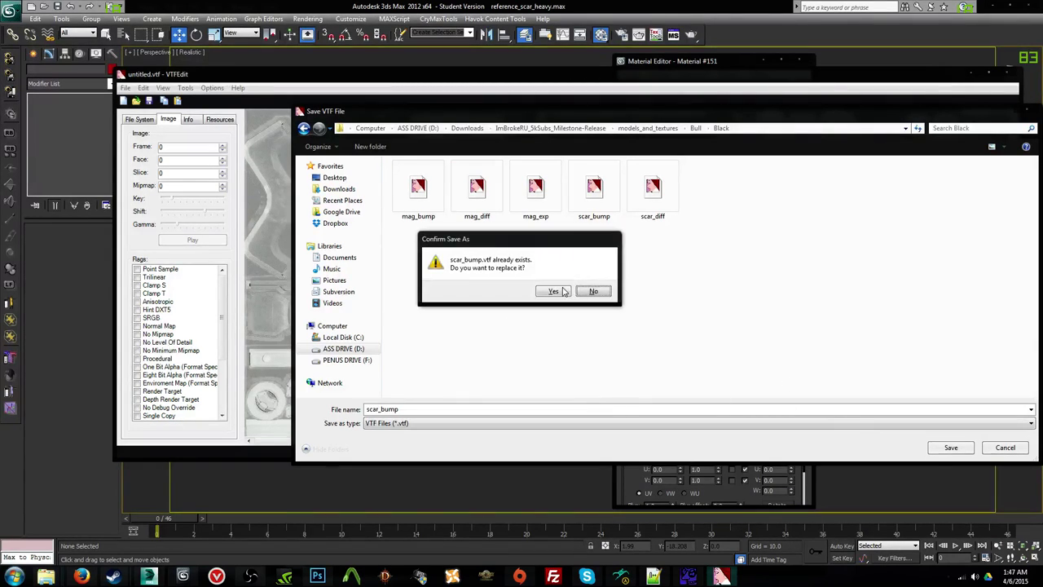
left_click(594, 291)
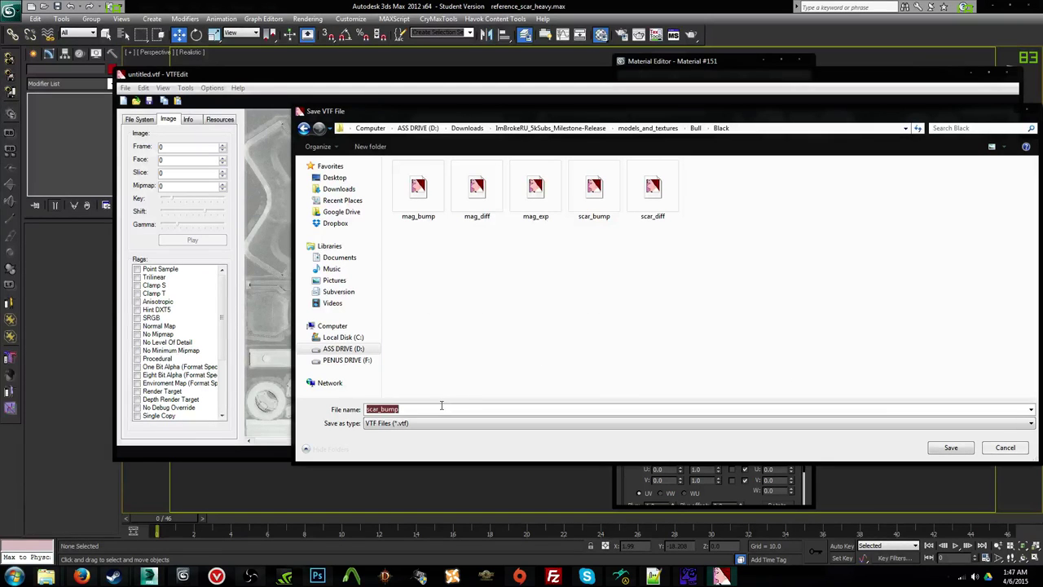
Step: Save the SCAR gloss texture as scar_exp in the Black folder and close VTFEdit
left_click(444, 409)
key("BackSpace")
key("BackSpace")
key("BackSpace")
key("BackSpace")
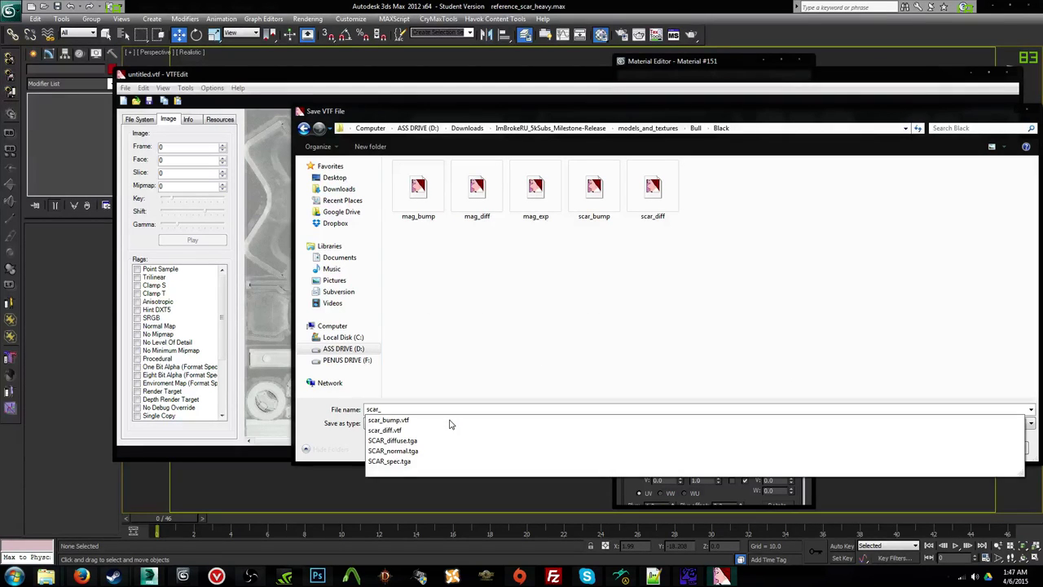
type("exp")
key("Return")
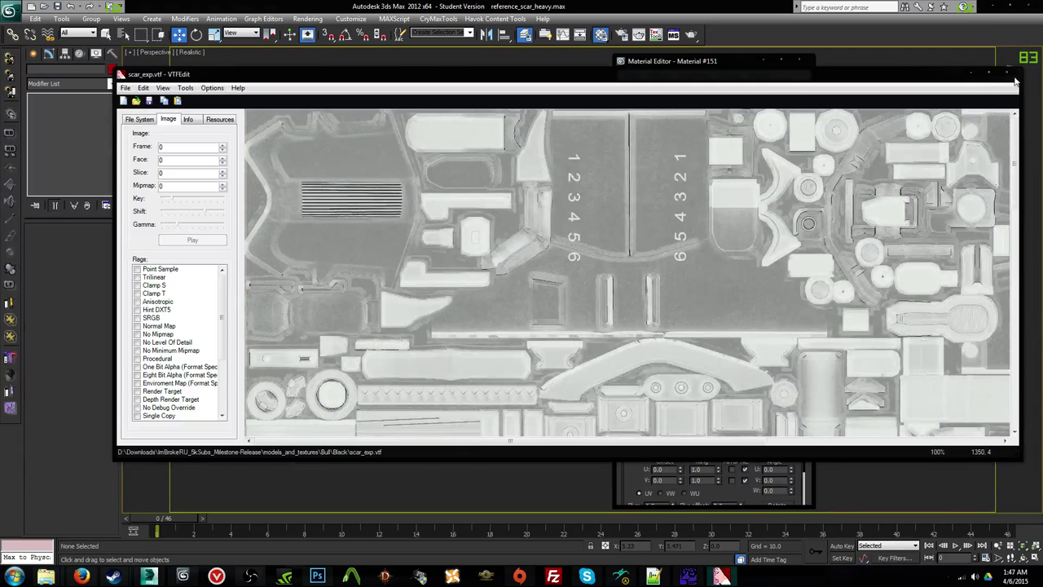
left_click(1010, 74)
Step: Switch to the Black folder in Windows Explorer and select the six magazine and SCAR VTF files
mouse_move(46, 577)
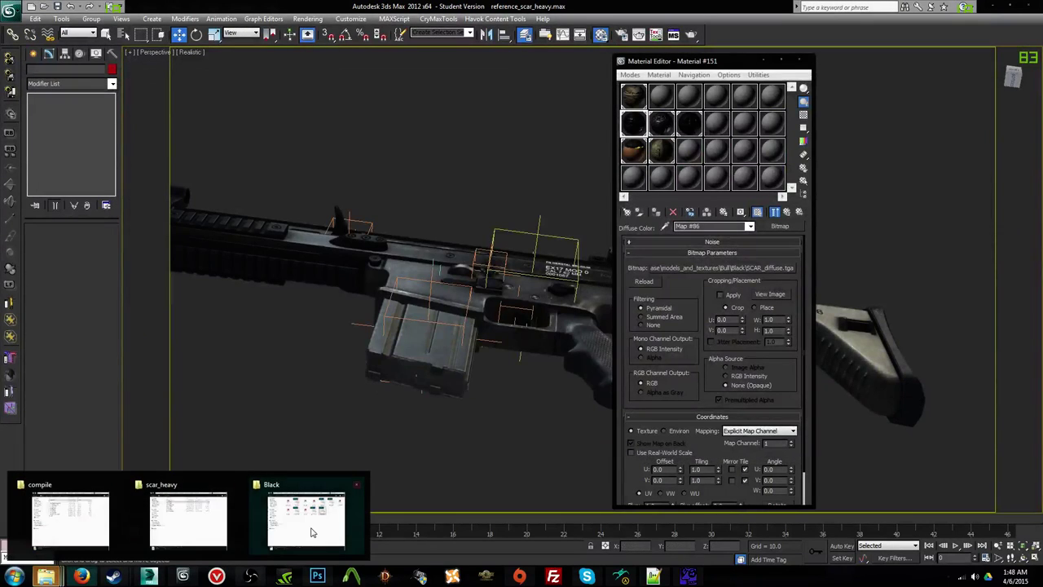
left_click(312, 530)
left_click(420, 228)
left_click(525, 245, "ctrl")
left_click(576, 231, "ctrl")
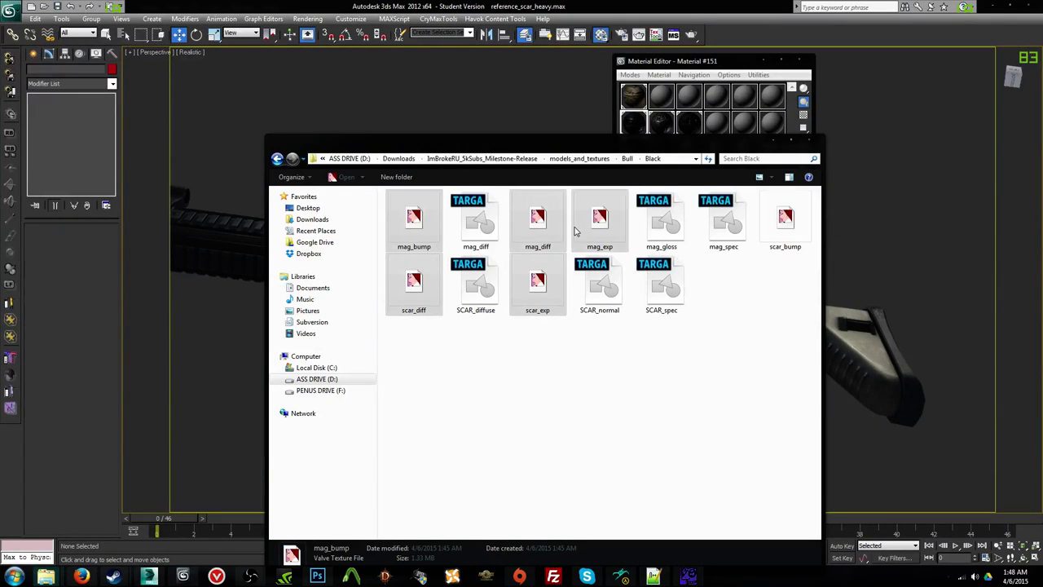
left_click(774, 225, "ctrl")
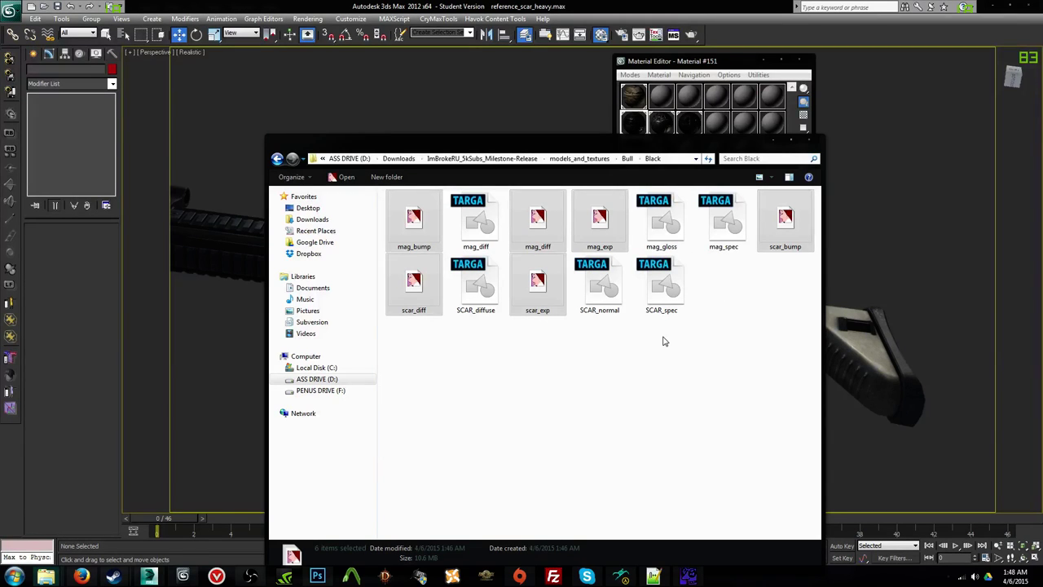
Step: Delete the six old VTF textures from the scar_heavy materials folder and put the six new ones from the Black folder there
mouse_move(57, 575)
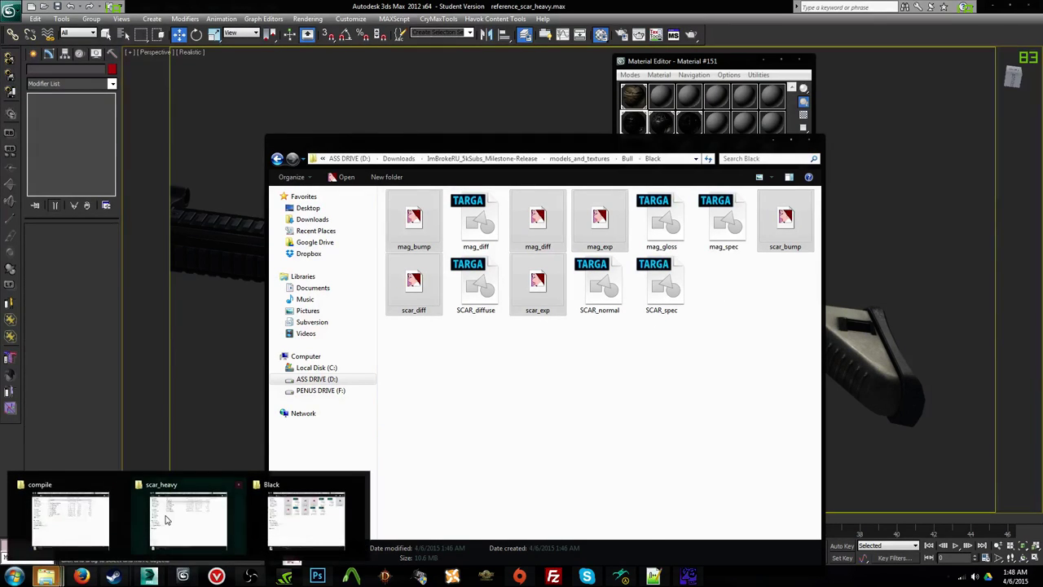
left_click(166, 520)
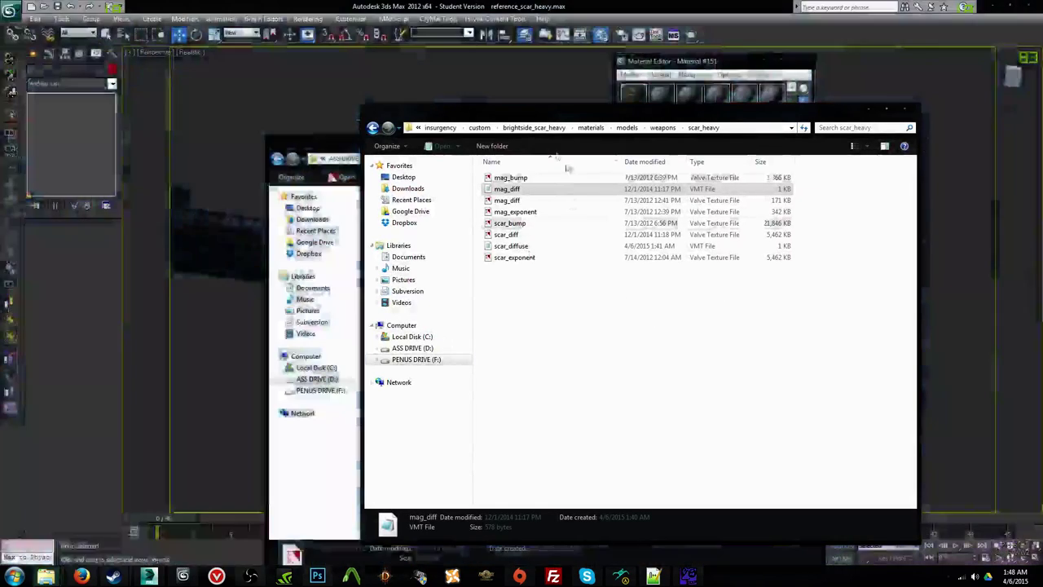
left_click_drag(554, 115, 351, 88)
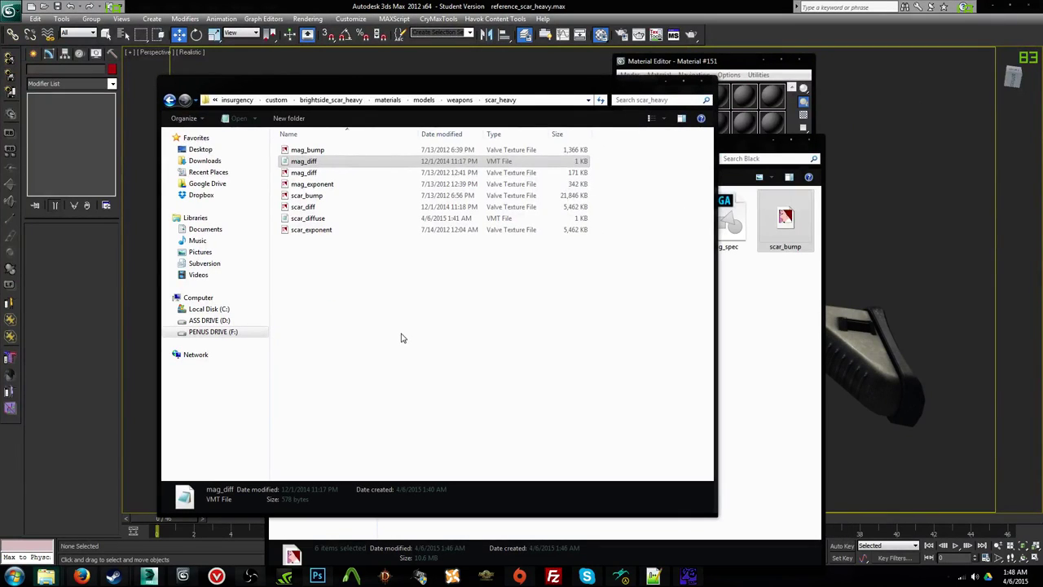
left_click(310, 151)
left_click(305, 172, "ctrl")
left_click(318, 185, "ctrl")
left_click(313, 197, "ctrl")
left_click(309, 208, "ctrl")
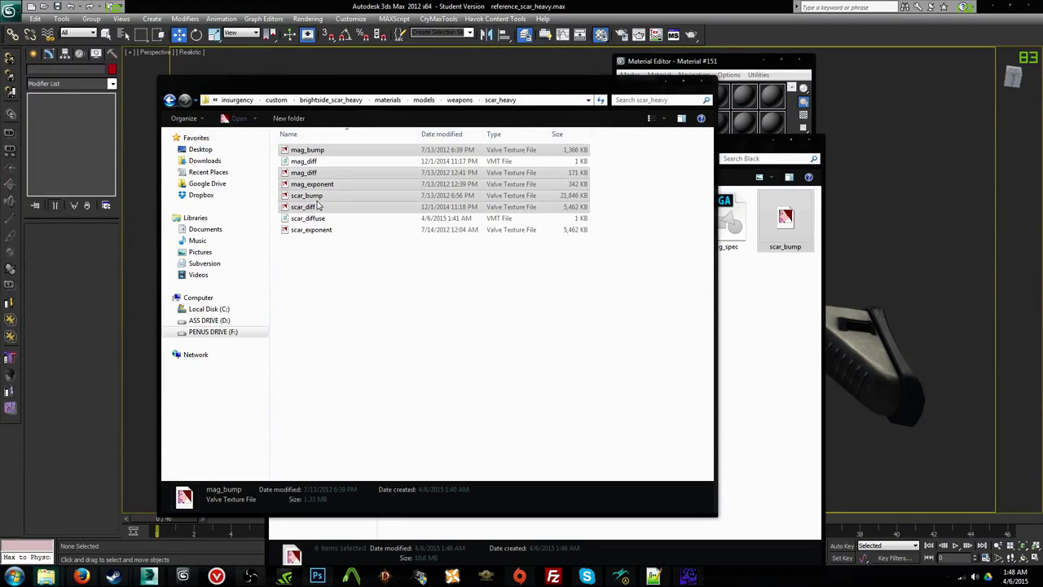
left_click(317, 231, "ctrl")
key("Delete")
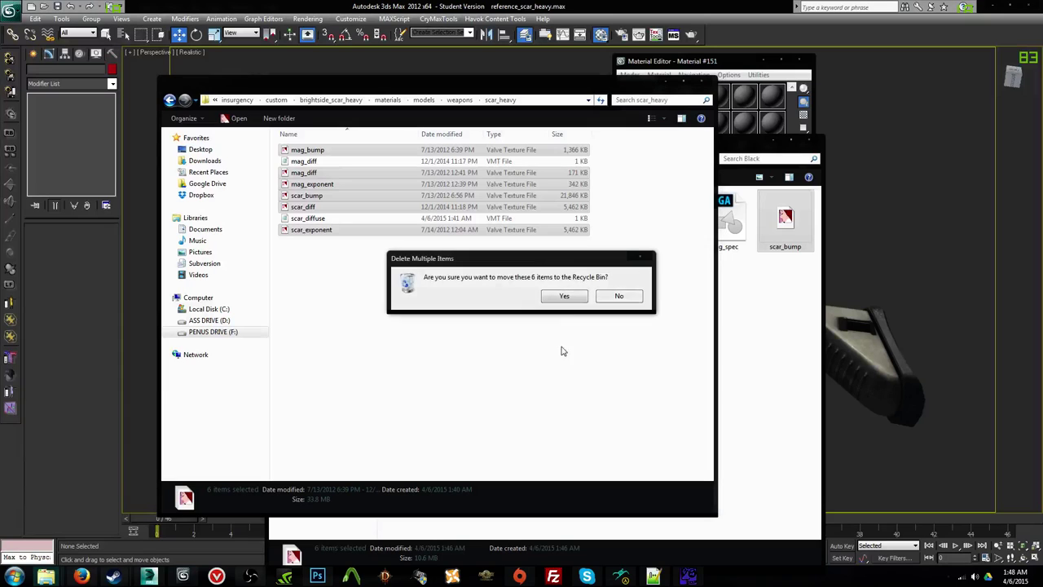
left_click(568, 299)
key("ctrl+z")
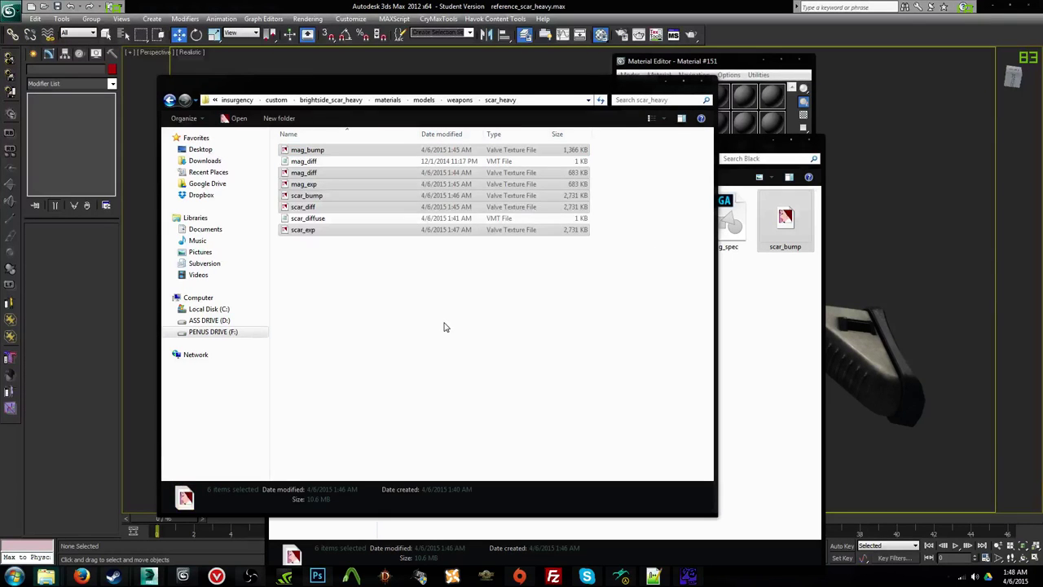
Step: Change the $phongexponenttexture path in the mag_diff VMT to mag_exp.vtf, save and close the file
left_click(308, 161)
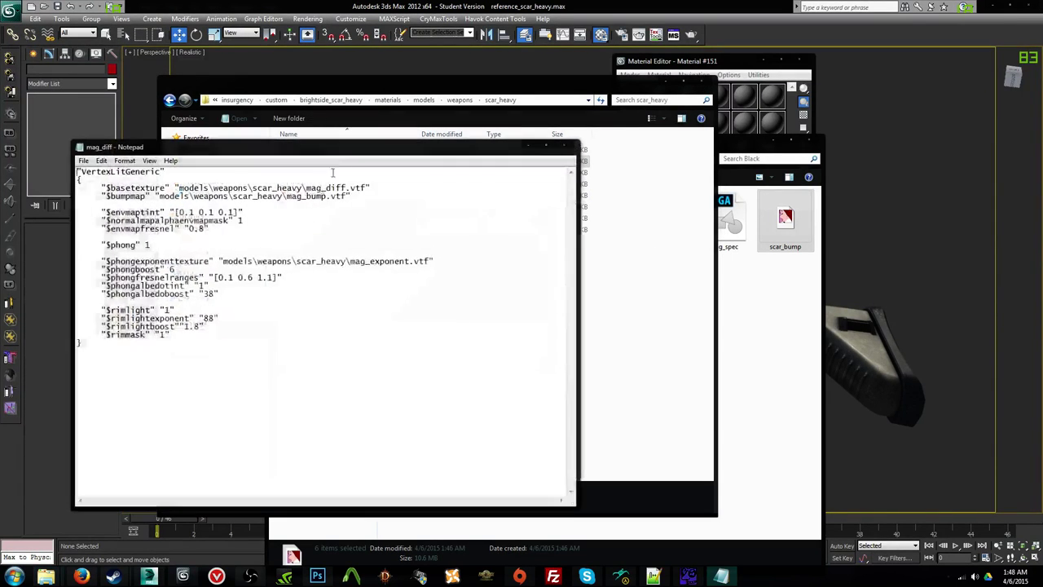
left_click_drag(345, 150, 361, 245)
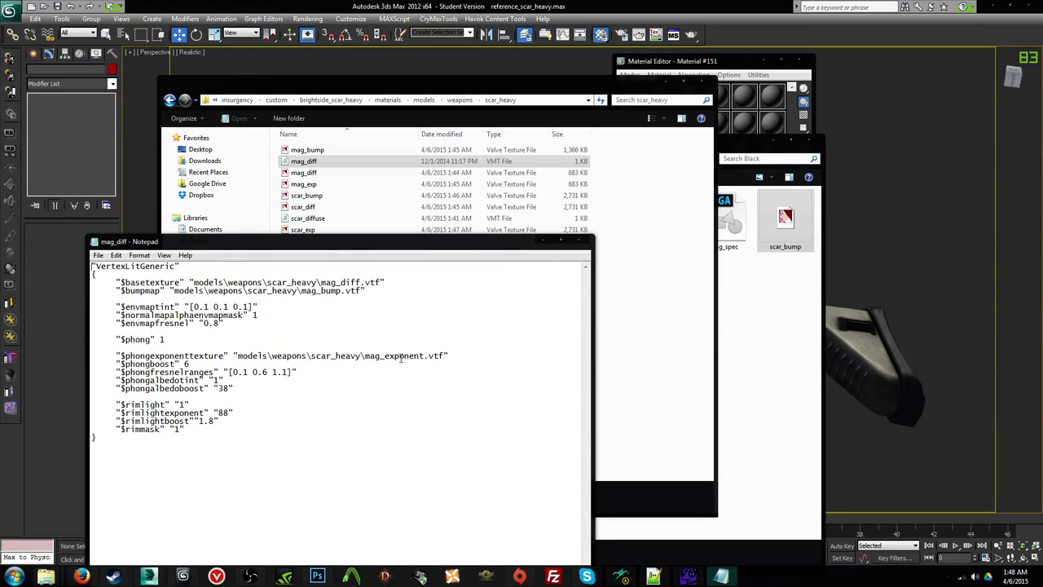
left_click_drag(399, 356, 426, 356)
key("BackSpace")
left_click(577, 241)
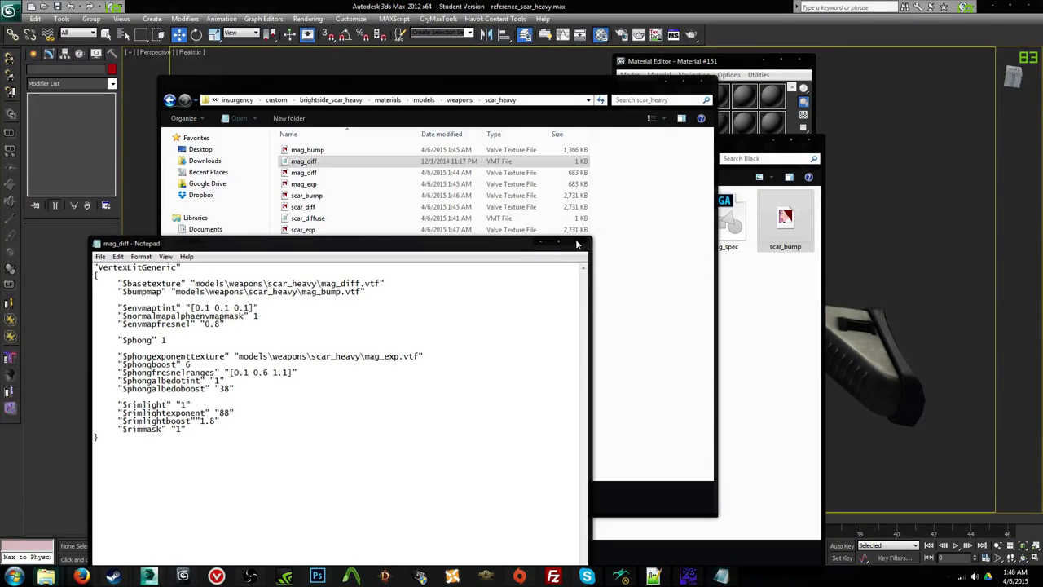
Step: Change the $phongexponenttexture path in the scar_diffuse VMT to scar_exp.vtf, save and close the file
double_click(368, 219)
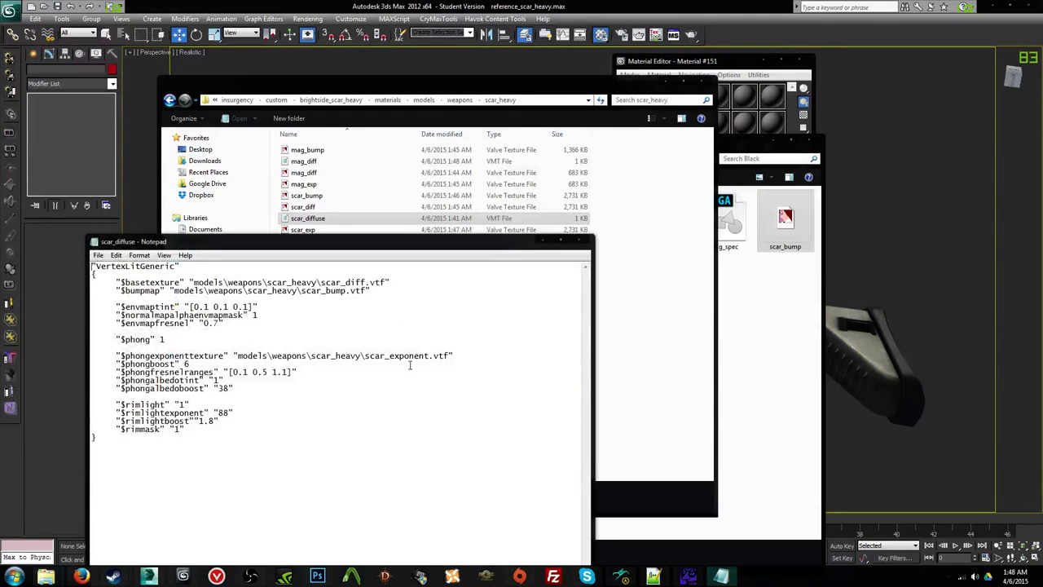
left_click_drag(404, 356, 431, 356)
key("BackSpace")
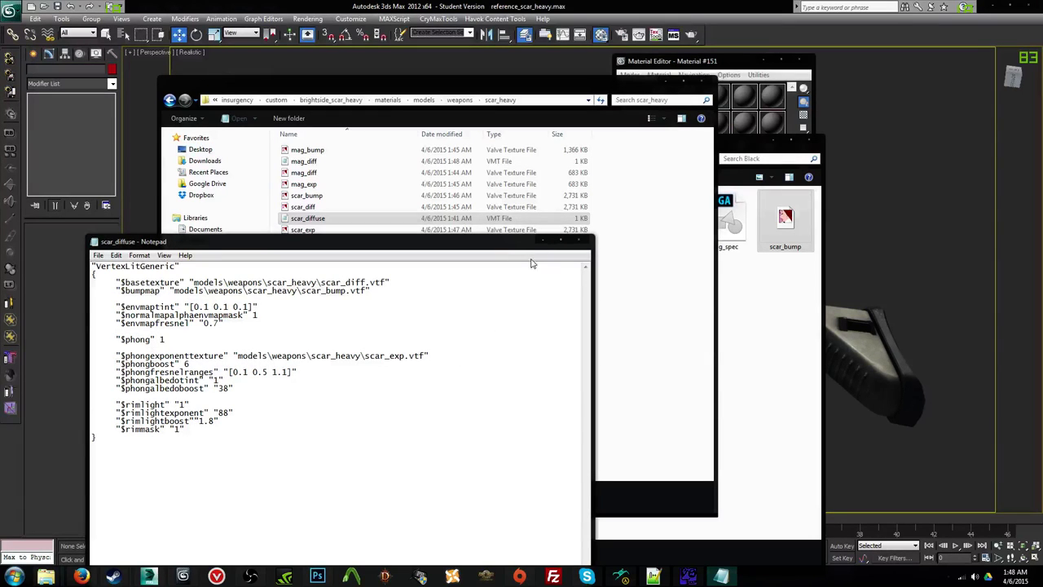
left_click(581, 241)
key("Return")
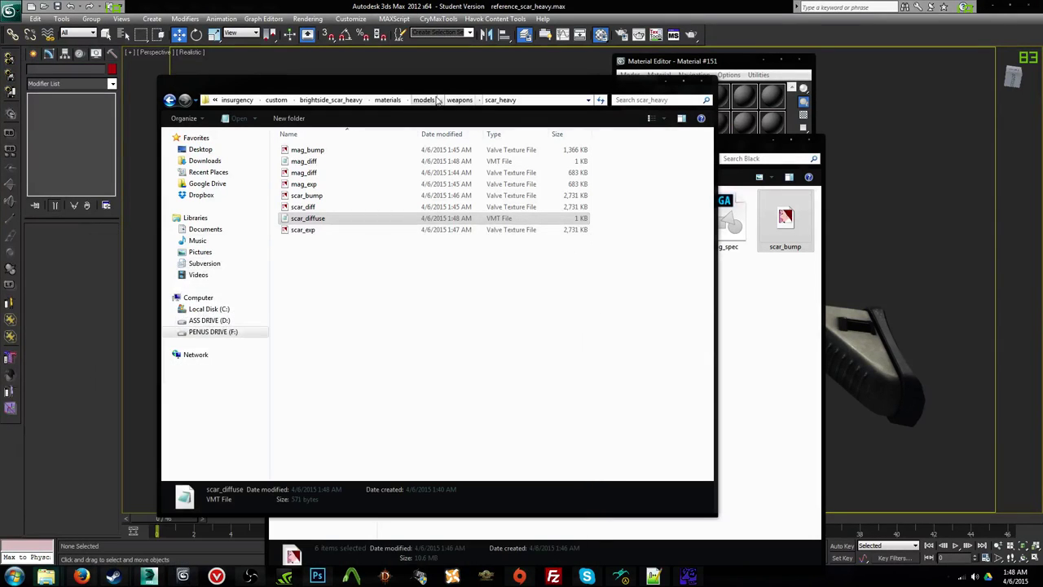
left_click(331, 99)
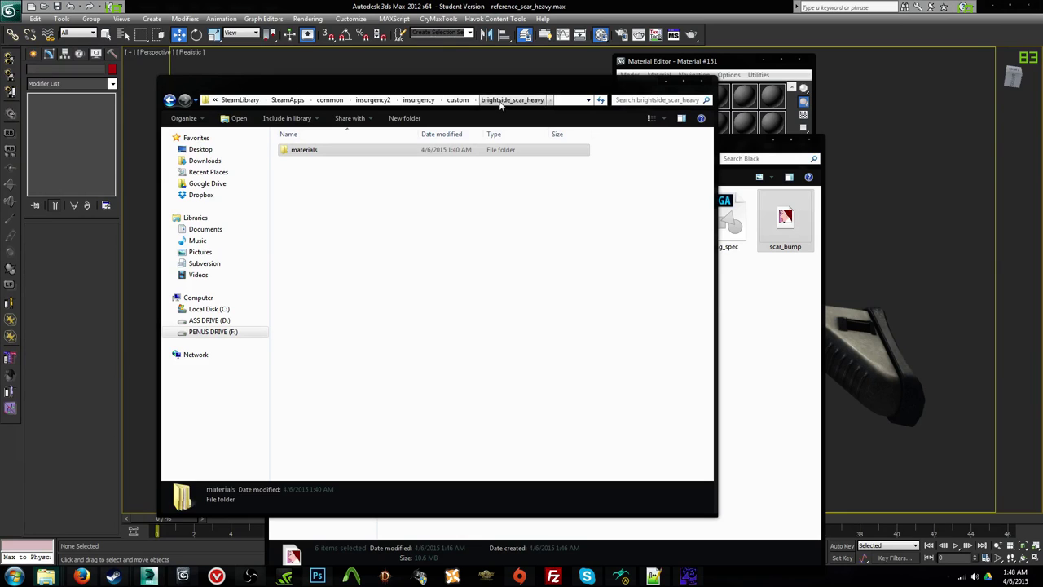
double_click(356, 152)
double_click(328, 152)
double_click(326, 151)
double_click(326, 153)
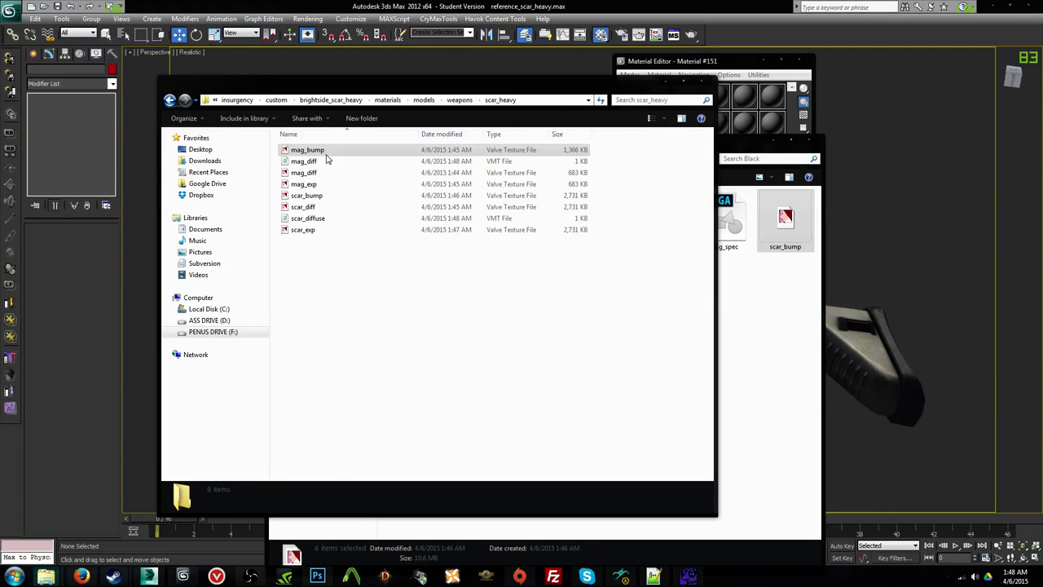
Step: Check the contents of the brightside_scar folder in Insurgency's custom folder and delete that folder
left_click(283, 101)
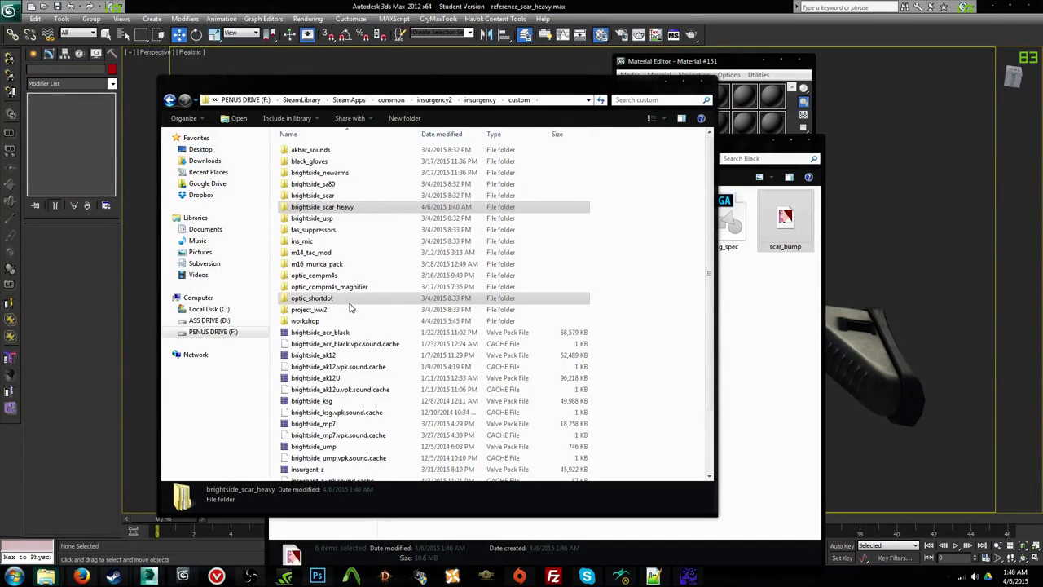
double_click(346, 197)
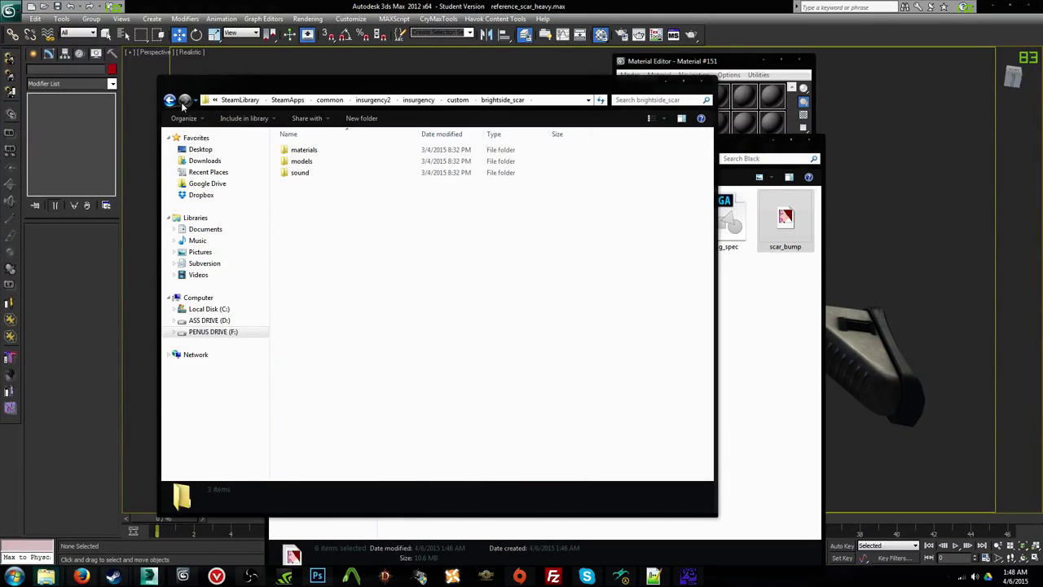
double_click(277, 172)
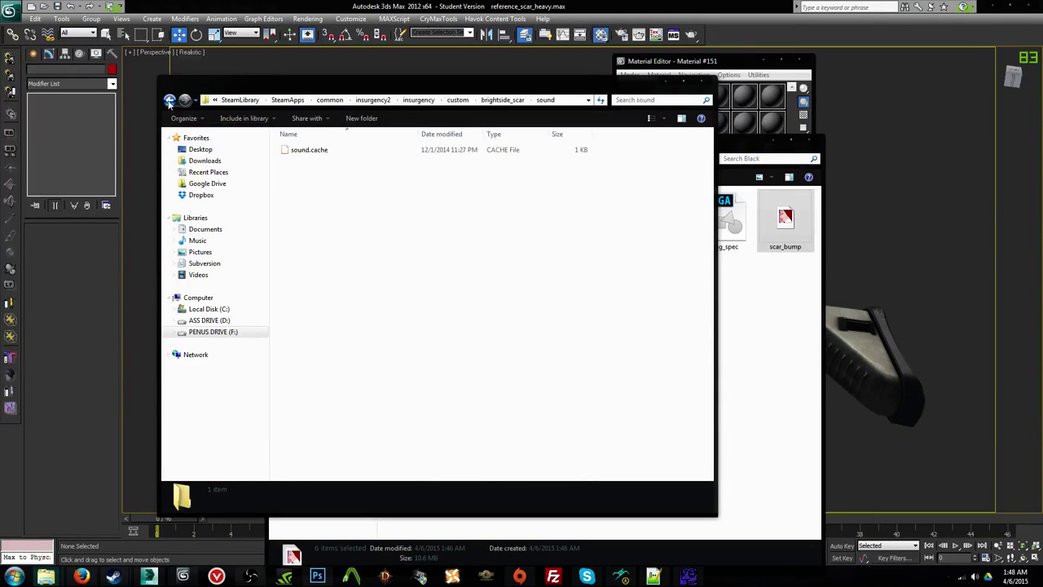
left_click(169, 100)
left_click(170, 100)
key("Delete")
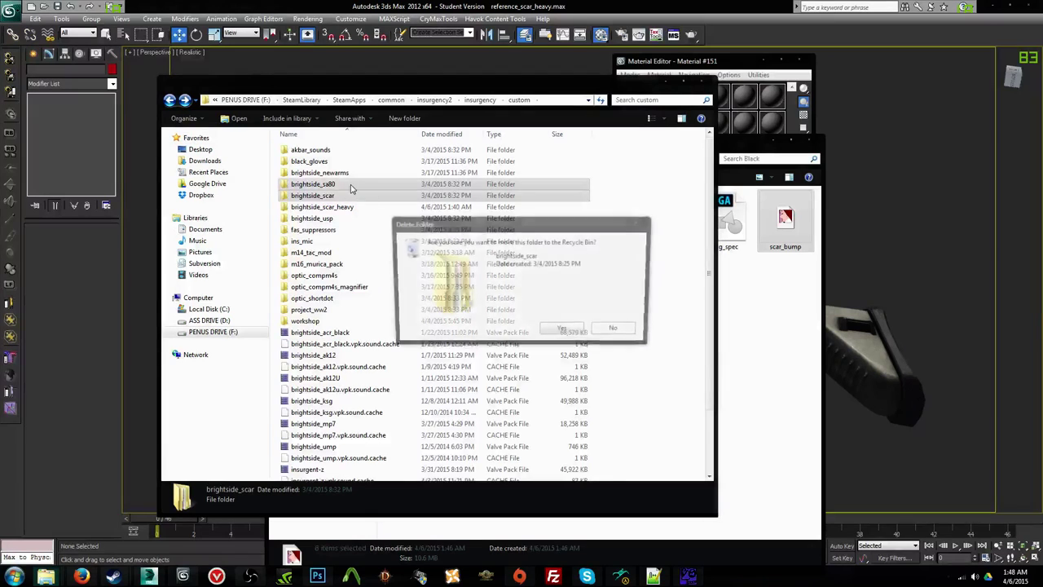
key("Return")
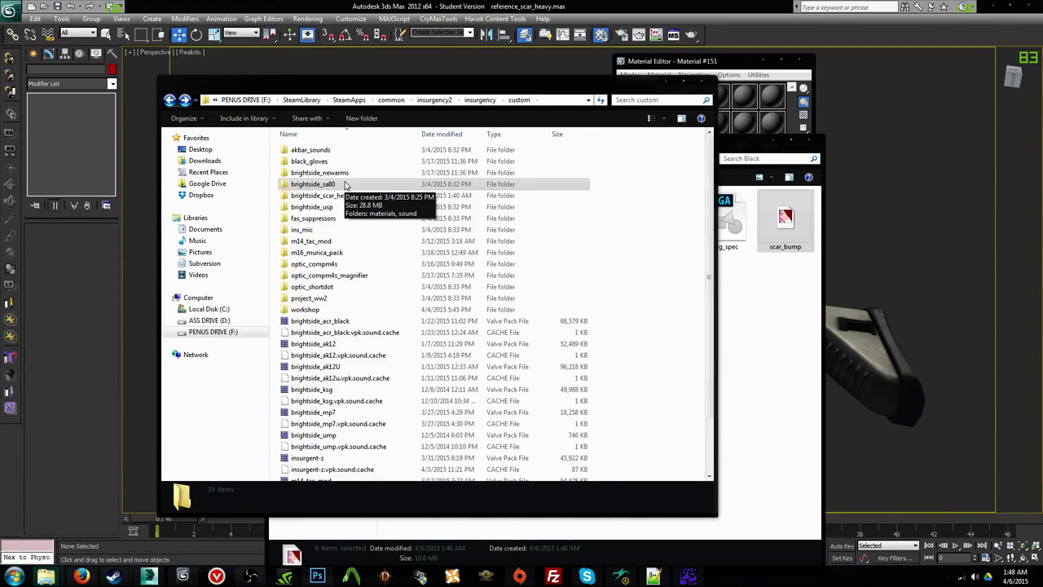
Step: Copy the parameter block from $nocull through $envmaptint out of the weapon_m14_dm VMT in the m14_tac_mod materials and close the file
double_click(355, 242)
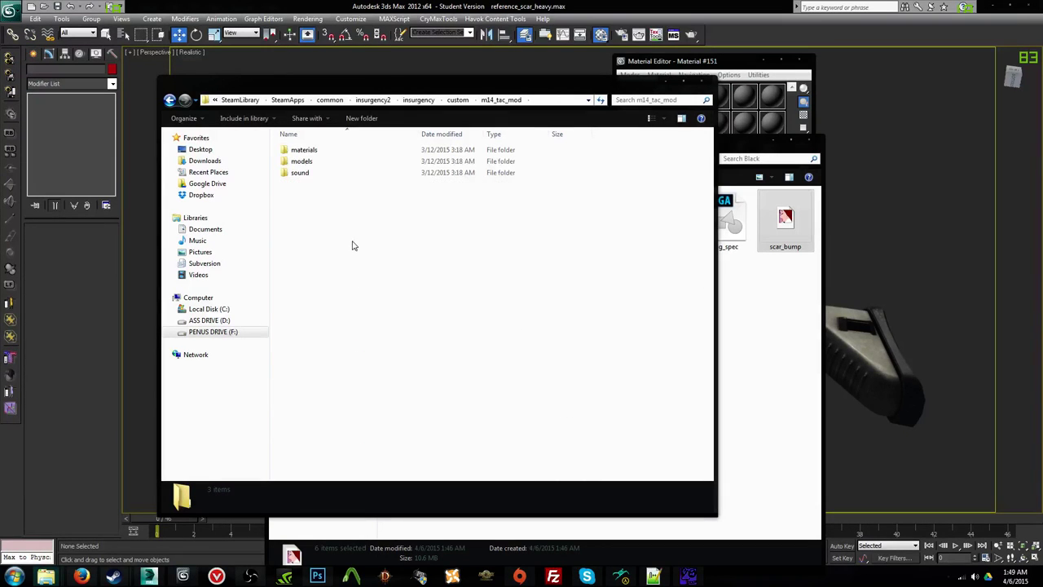
double_click(322, 154)
double_click(322, 153)
double_click(322, 151)
double_click(324, 152)
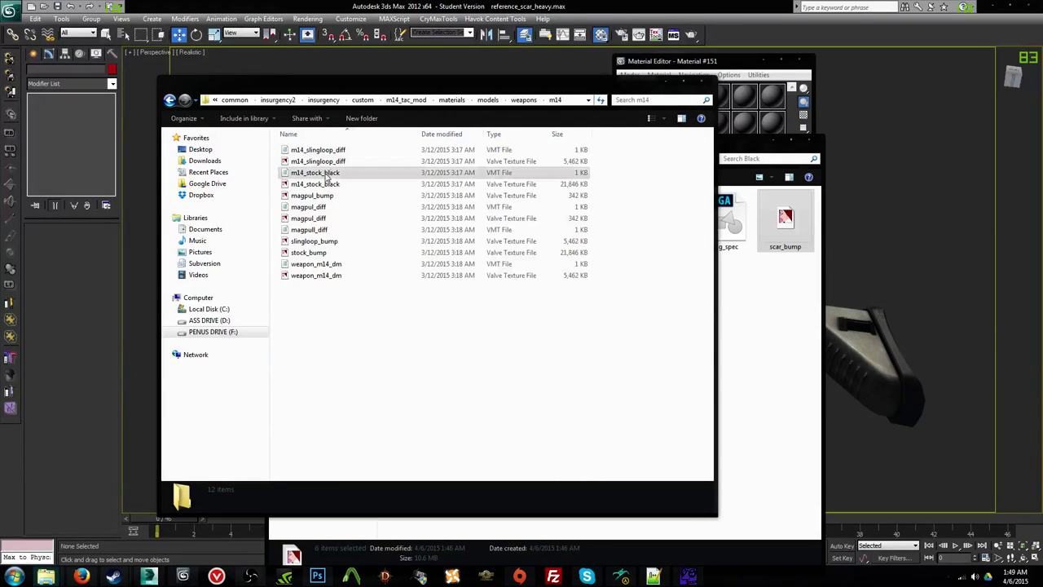
double_click(318, 263)
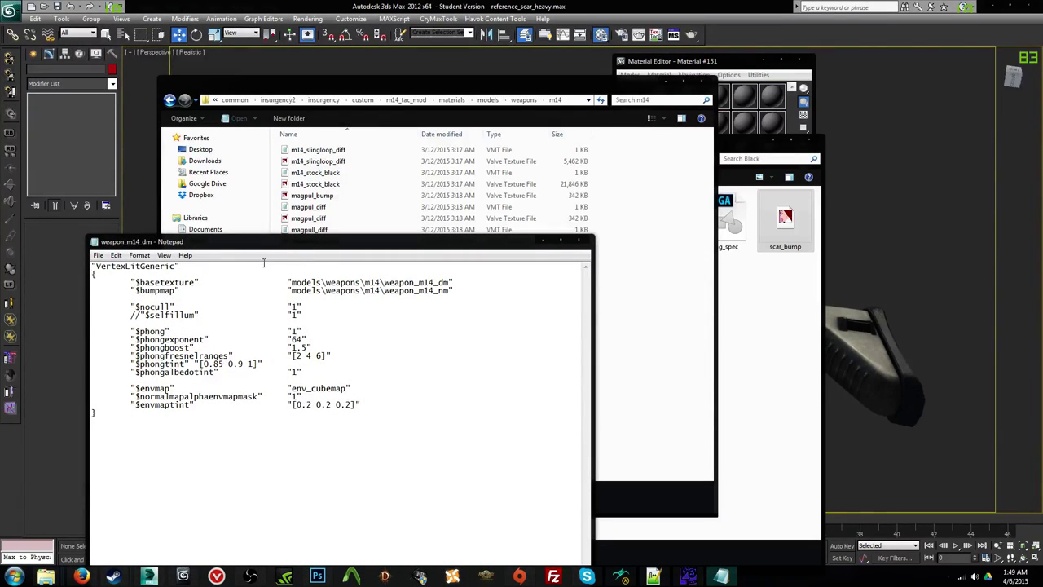
left_click_drag(131, 307, 406, 404)
key("ctrl+c")
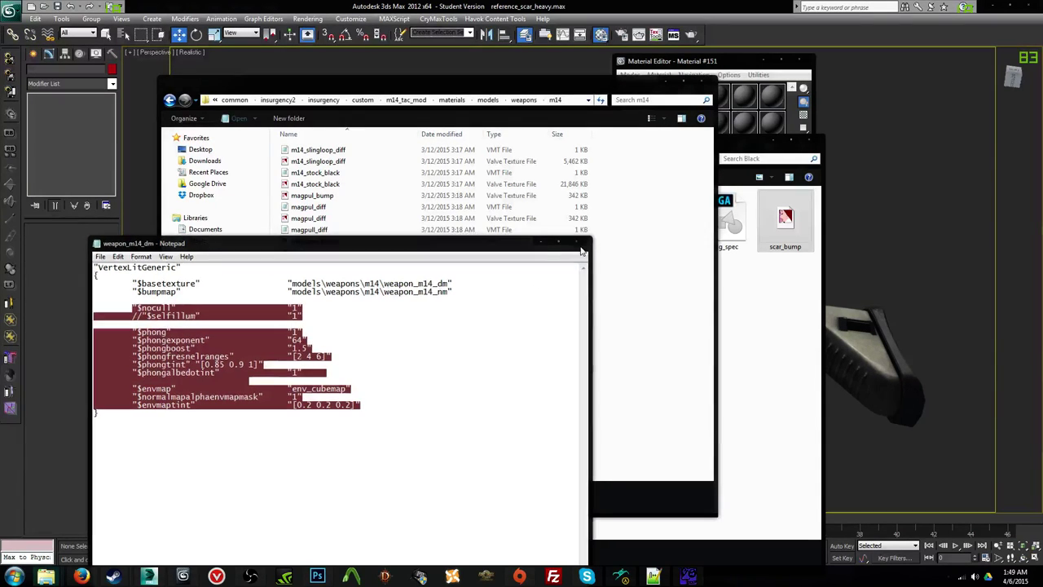
left_click(583, 241)
left_click(581, 309)
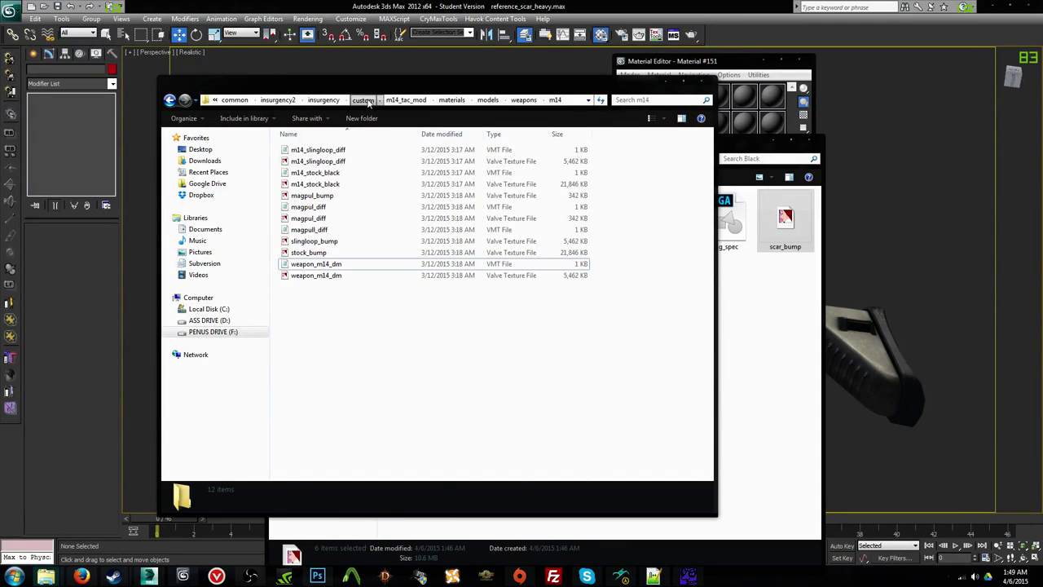
Step: Return to the scar_heavy materials folder of brightside_scar_heavy and open the mag_diff VMT for editing
left_click(364, 99)
double_click(375, 194)
double_click(353, 158)
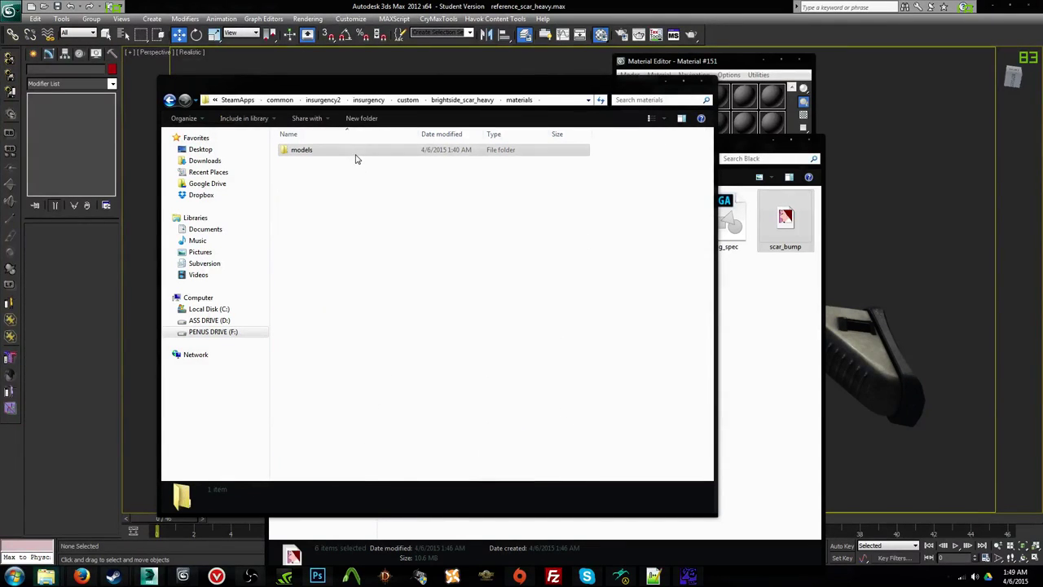
double_click(355, 158)
double_click(356, 158)
double_click(356, 161)
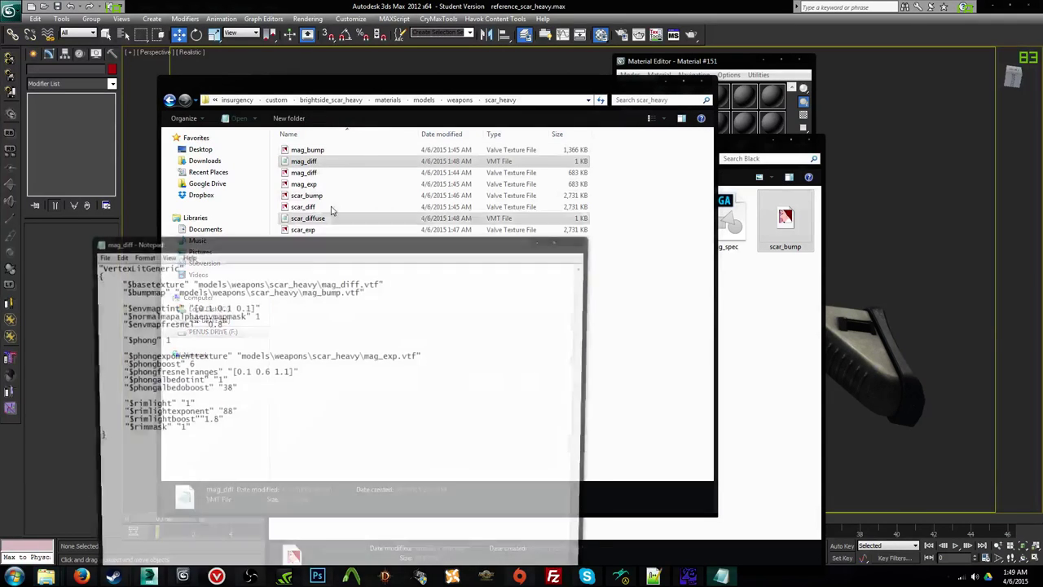
Step: Align the $basetexture and $bumpmap paths in mag_diff and replace all parameters below them with the copied M14 block
left_click(169, 290)
key("Tab")
key("Tab")
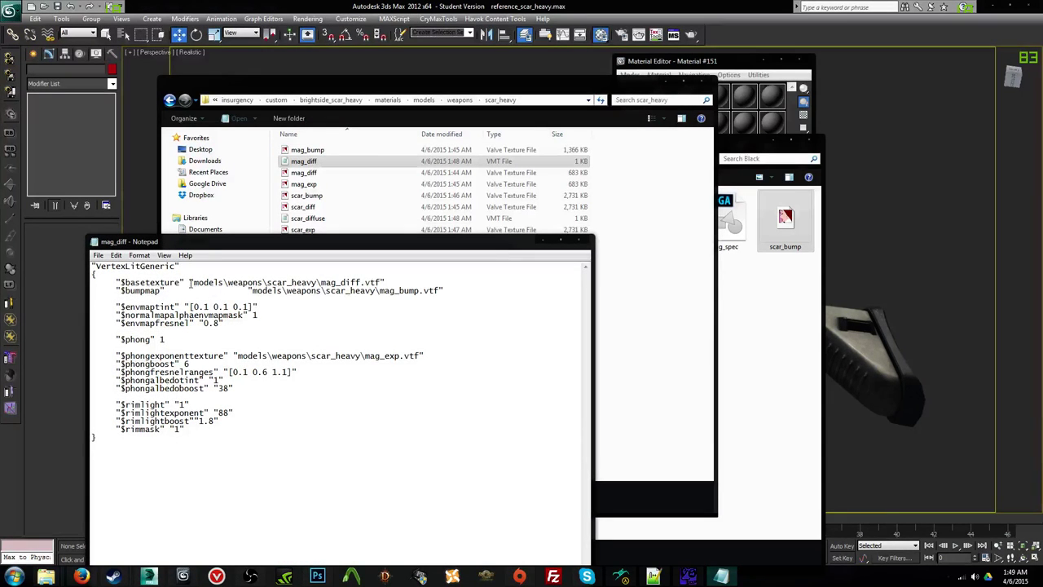
key("BackSpace")
left_click(190, 282)
key("Tab")
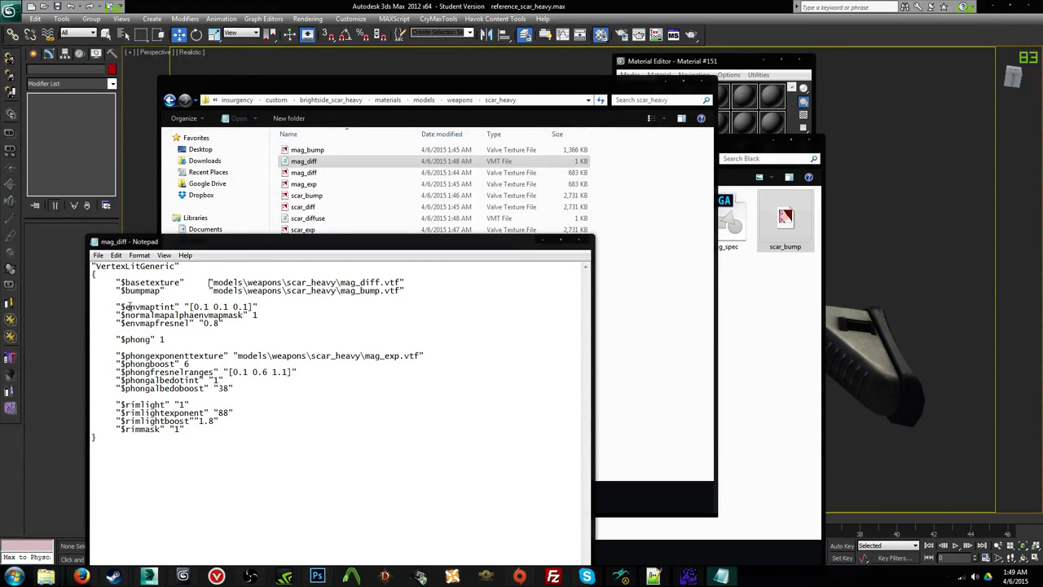
left_click_drag(116, 307, 232, 427)
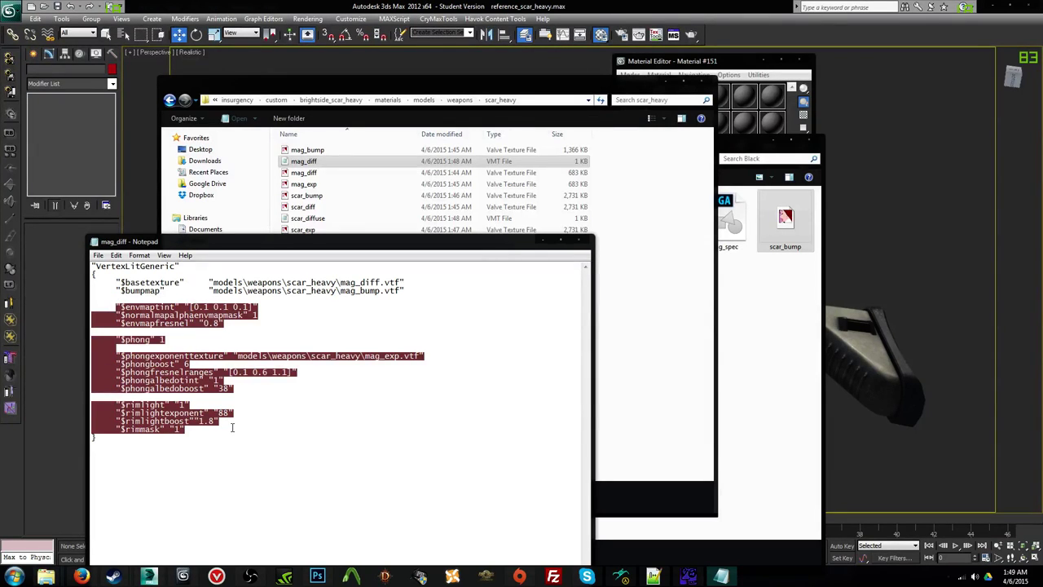
key("ctrl+v")
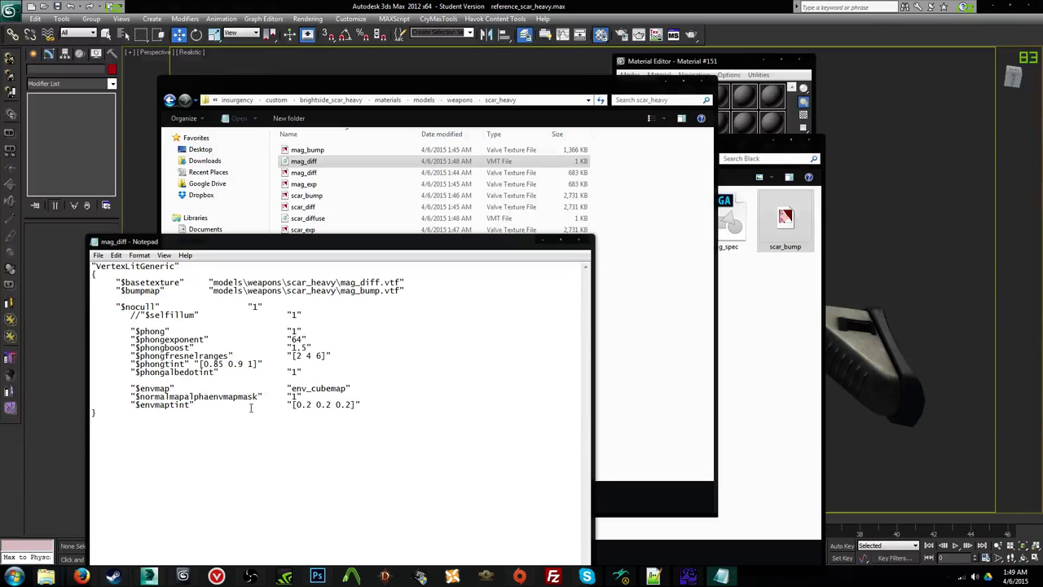
left_click(130, 332)
key("BackSpace")
left_click(130, 339)
key("BackSpace")
left_click(130, 347)
key("BackSpace")
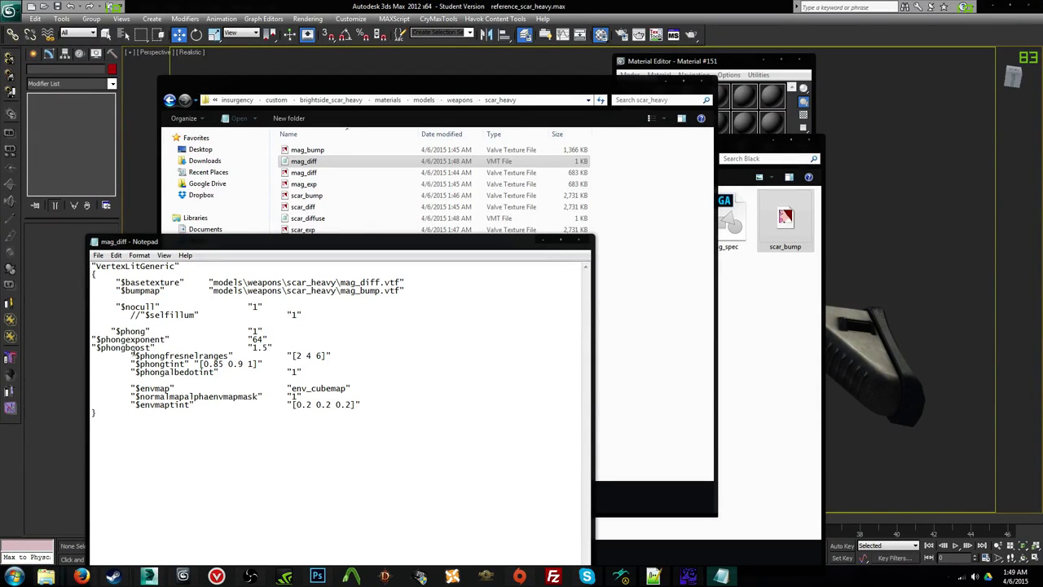
key("Tab")
left_click(93, 339)
key("Tab")
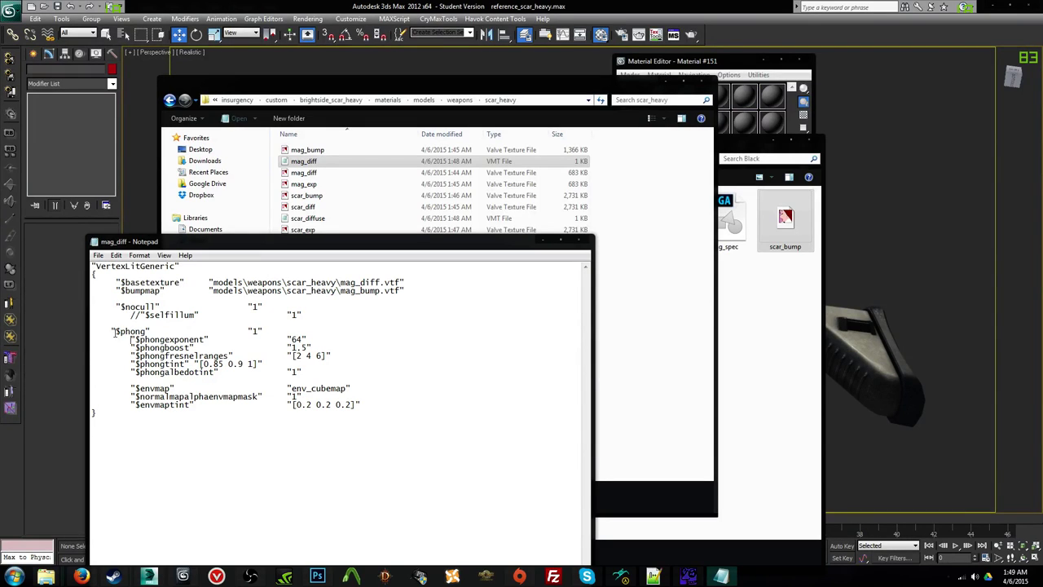
left_click(112, 332)
key("Tab")
Step: Indent the $nocull, $bumpmap and $basetexture lines to match the other parameters, then save and close mag_diff
left_click(117, 306)
key("Tab")
left_click(116, 290)
key("Tab")
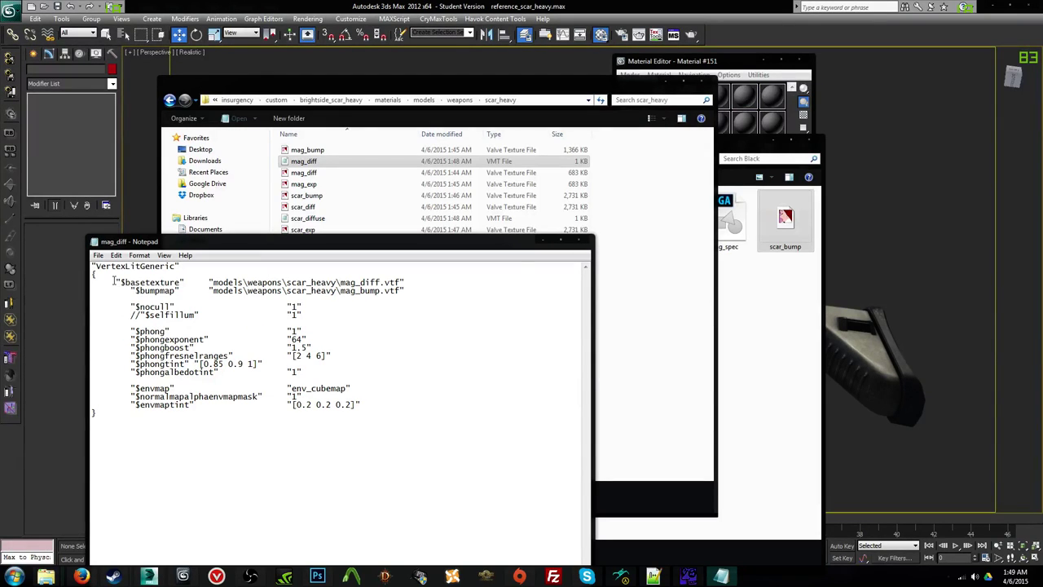
left_click(114, 282)
key("Tab")
key("Delete")
key("ctrl+s")
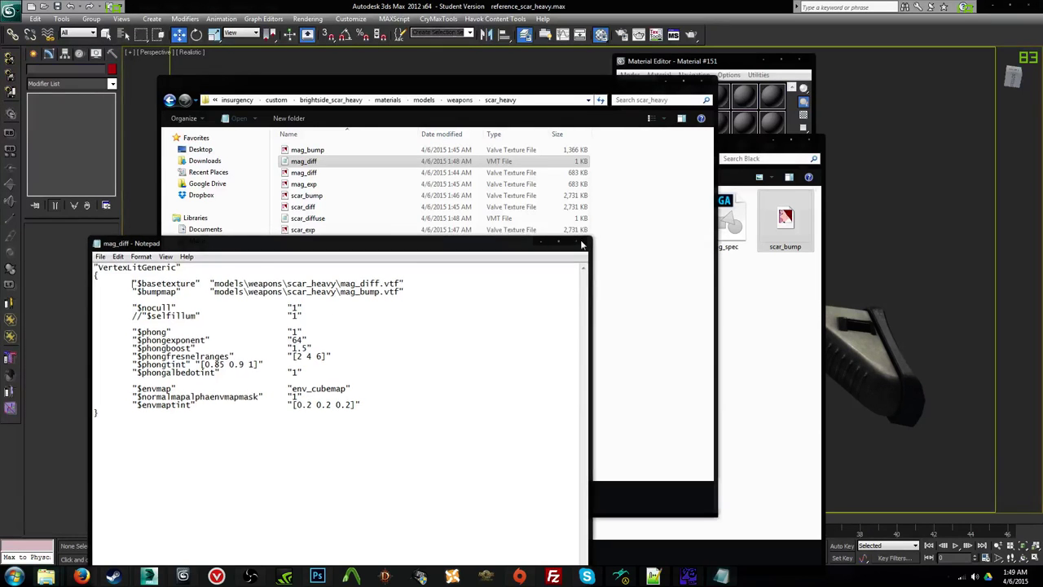
left_click(581, 242)
Step: Open the scar_diffuse VMT, indent its $basetexture and $bumpmap lines, and replace all parameters below them with the copied M14 block
double_click(342, 218)
left_click(117, 290)
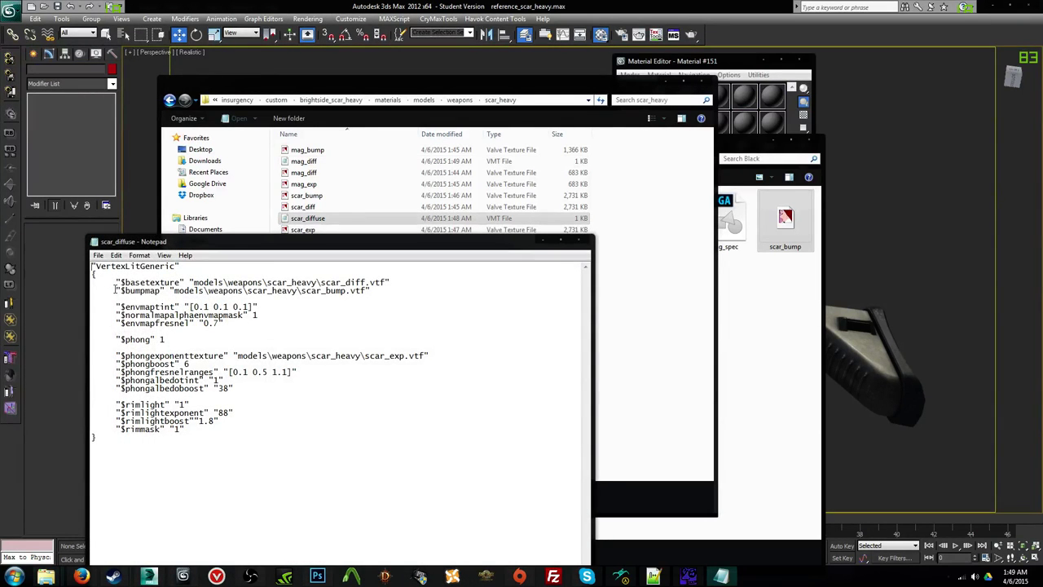
key("Tab")
key("Up")
key("Home")
key("Tab")
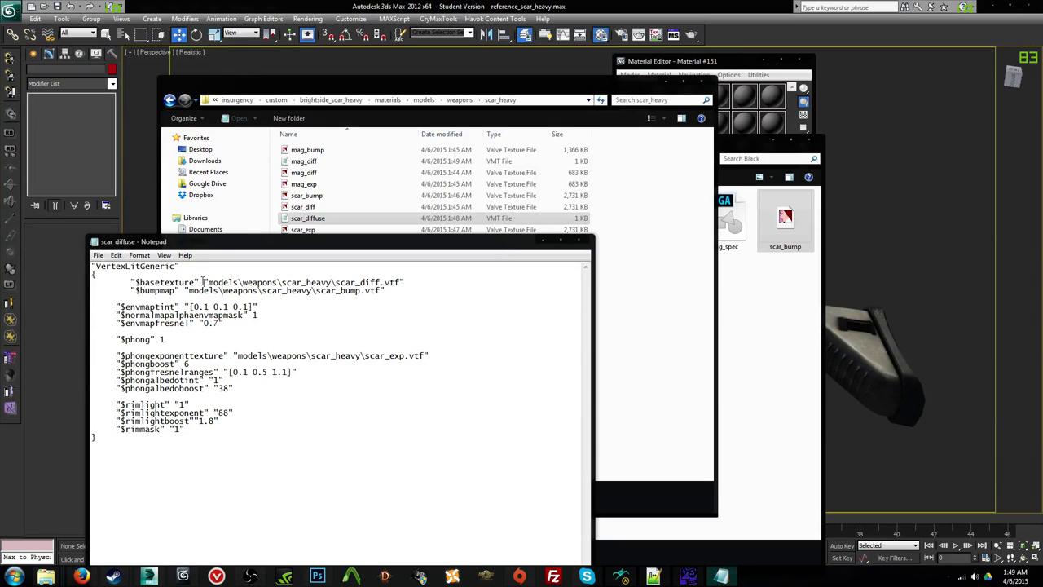
key("Tab")
left_click(186, 290)
key("Tab")
left_click_drag(118, 304, 266, 425)
key("ctrl+v")
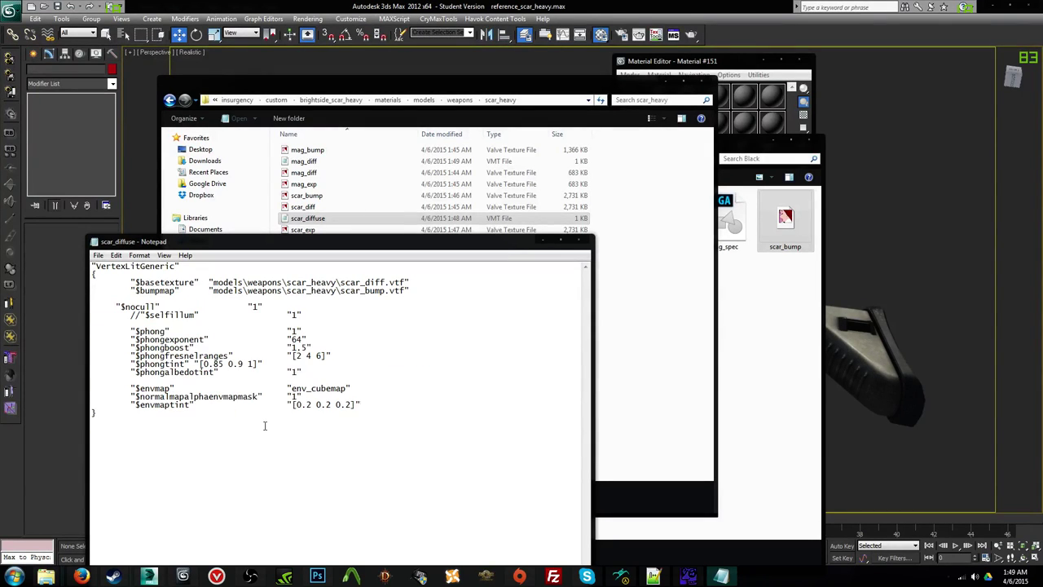
Step: Indent $nocull in scar_diffuse, align the $bumpmap and $basetexture paths with the parameter values column, and save and close the file
left_click(117, 306)
key("Tab")
left_click(208, 290)
key("Tab")
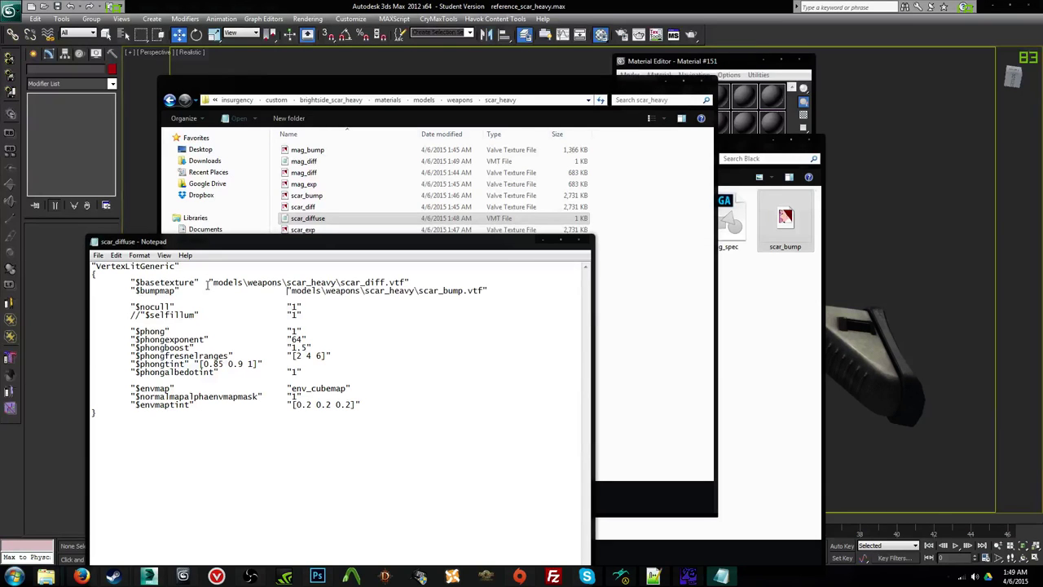
left_click(211, 282)
key("Tab")
key("Tab")
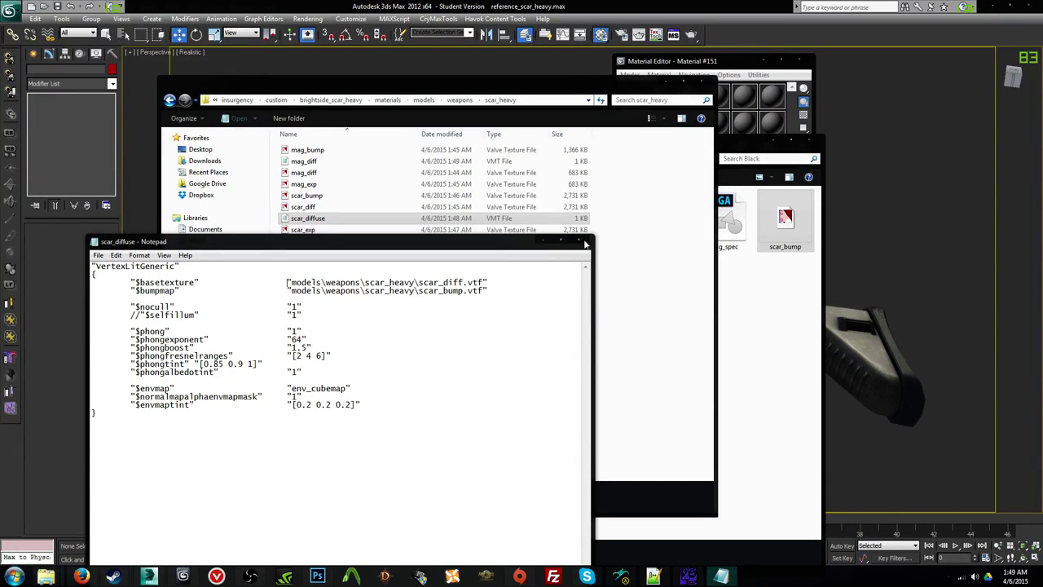
left_click(582, 242)
Step: Align the $basetexture and $bumpmap paths in the mag_diff VMT with the values column, save and close it, and switch to Notepad++
double_click(375, 163)
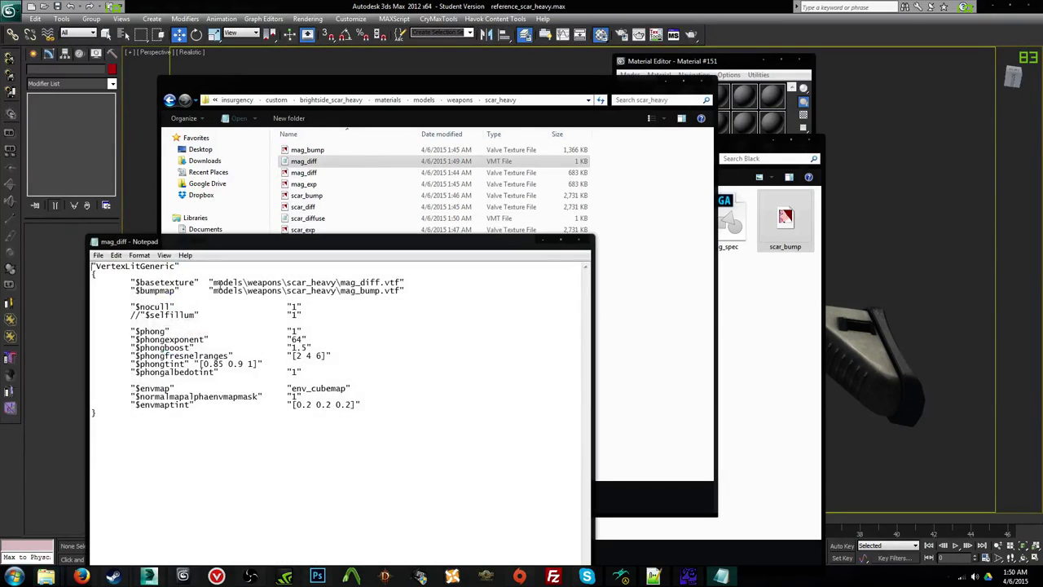
left_click(209, 282)
key("Tab")
key("Tab")
key("Tab")
key("BackSpace")
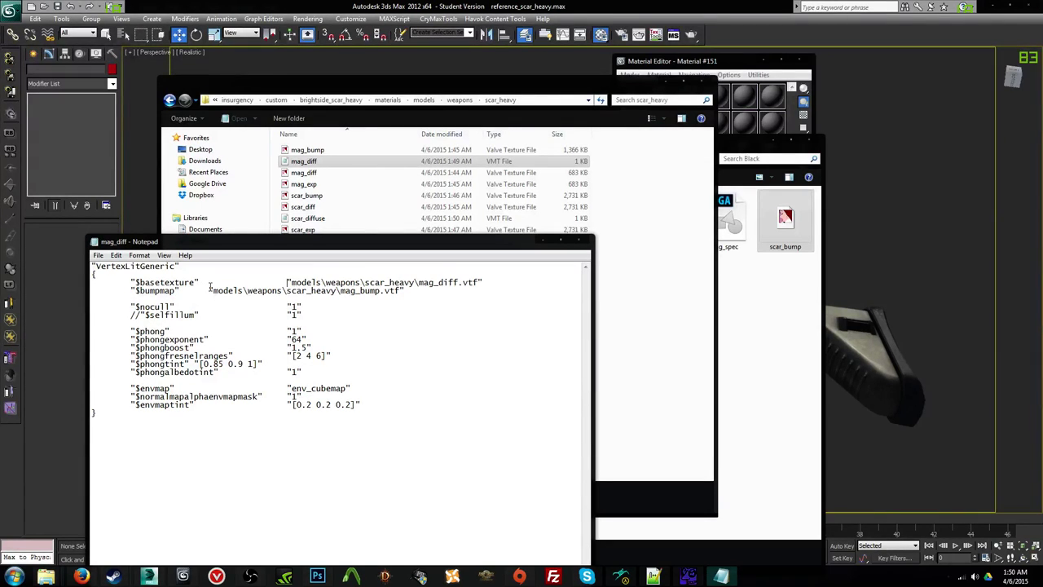
left_click(210, 290)
key("Tab")
key("Tab")
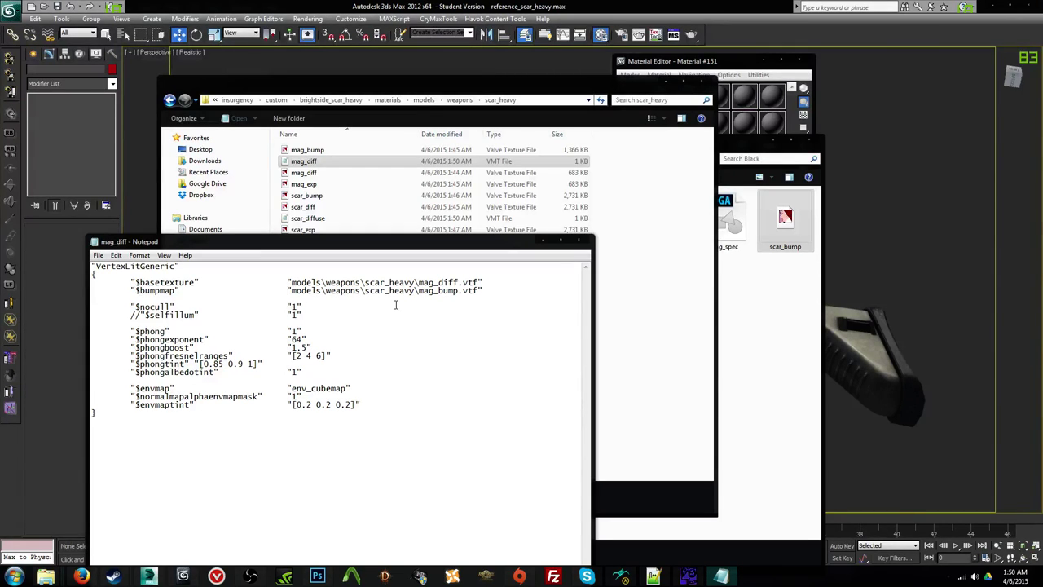
left_click(581, 243)
left_click(614, 328)
left_click(653, 575)
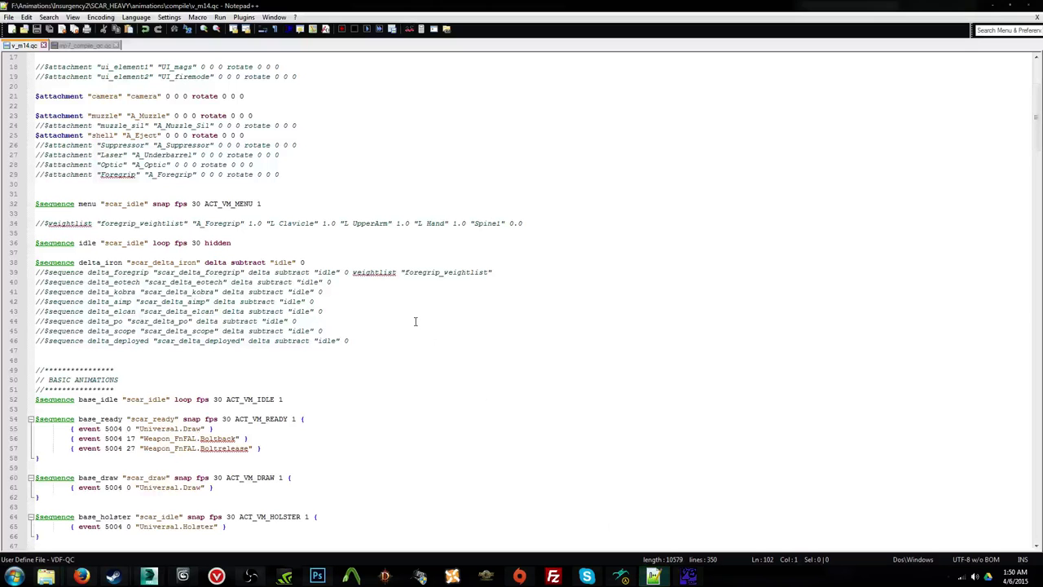
key("F6")
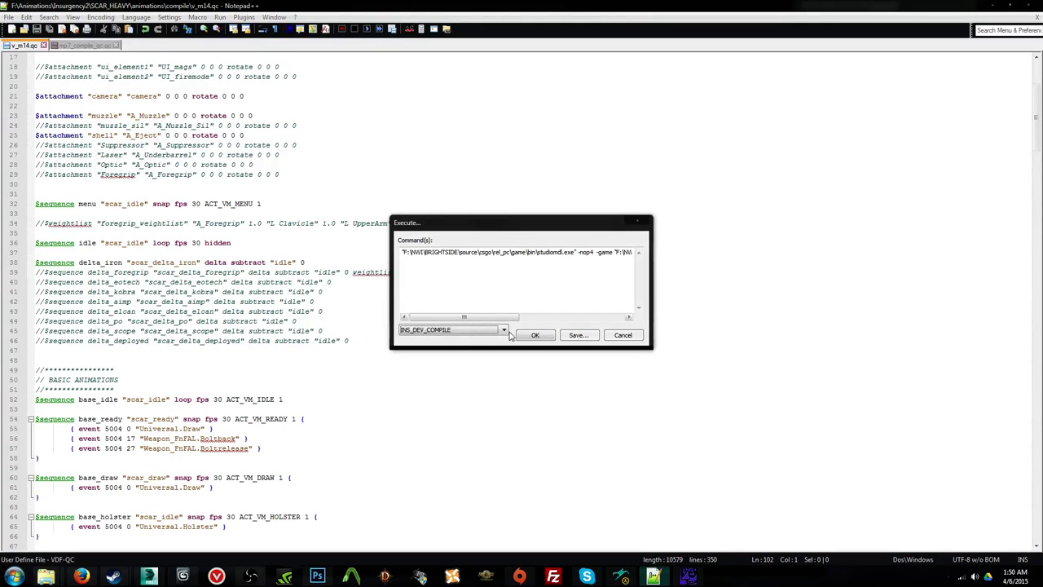
left_click(439, 329)
left_click(448, 360)
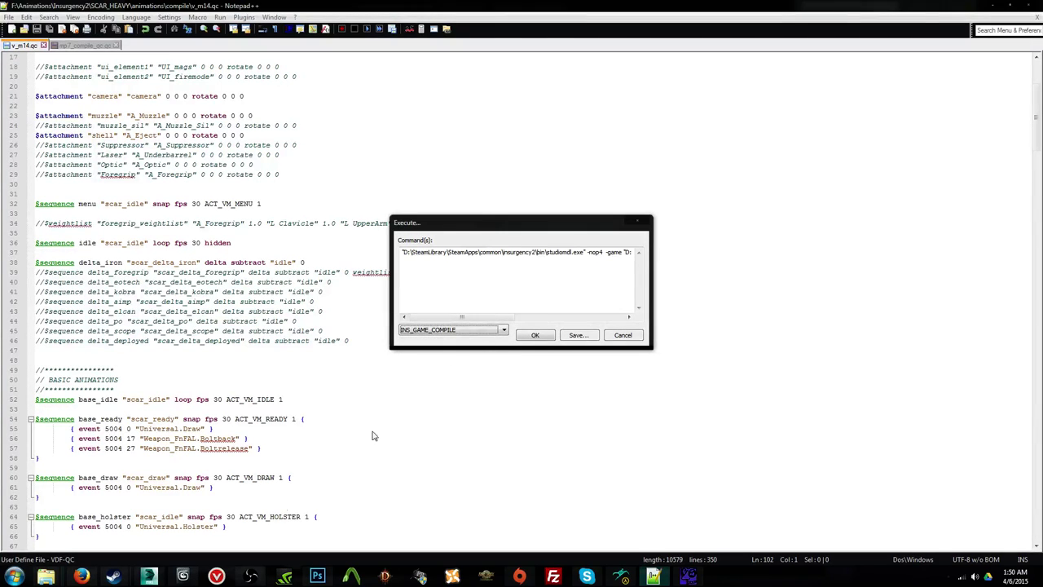
left_click(619, 338)
Step: Get the reference SMD's file name from the compile folder, set the $body file in v_m14.qc to reference_scar_heavy.smd, and save
scroll(386, 326, "up", 6)
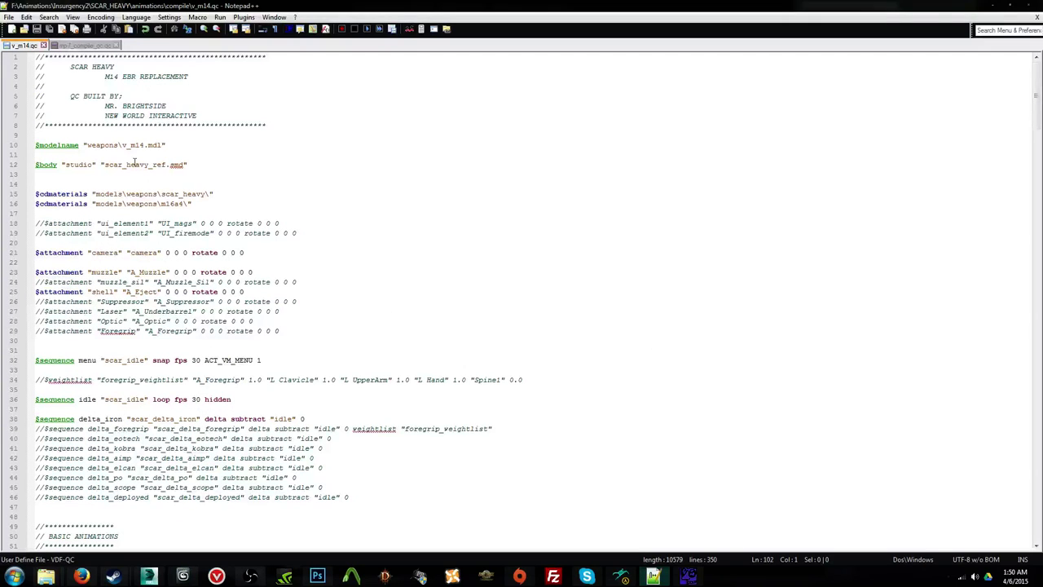
mouse_move(46, 575)
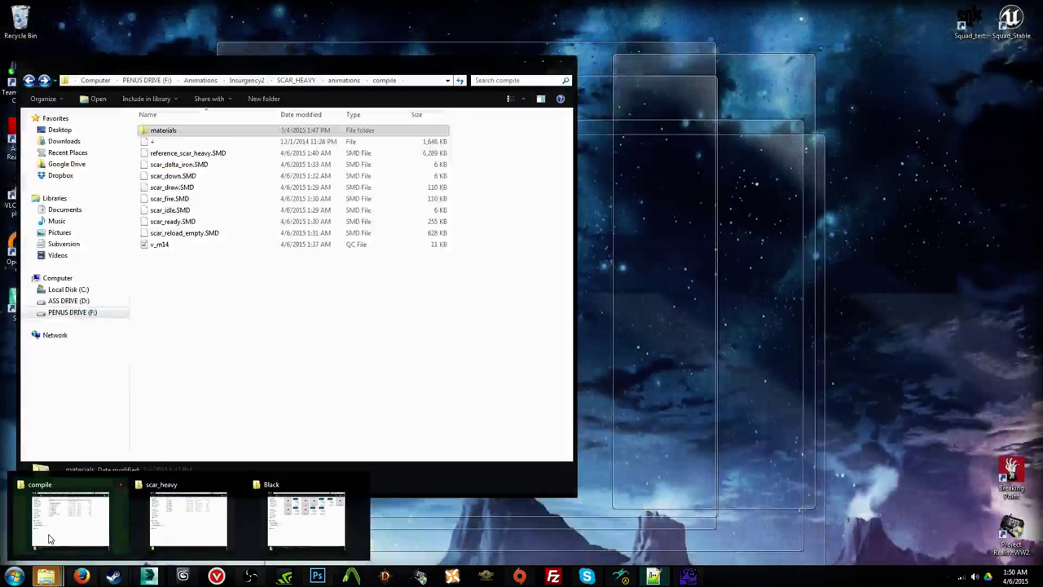
left_click(49, 538)
left_click(185, 153)
right_click(186, 153)
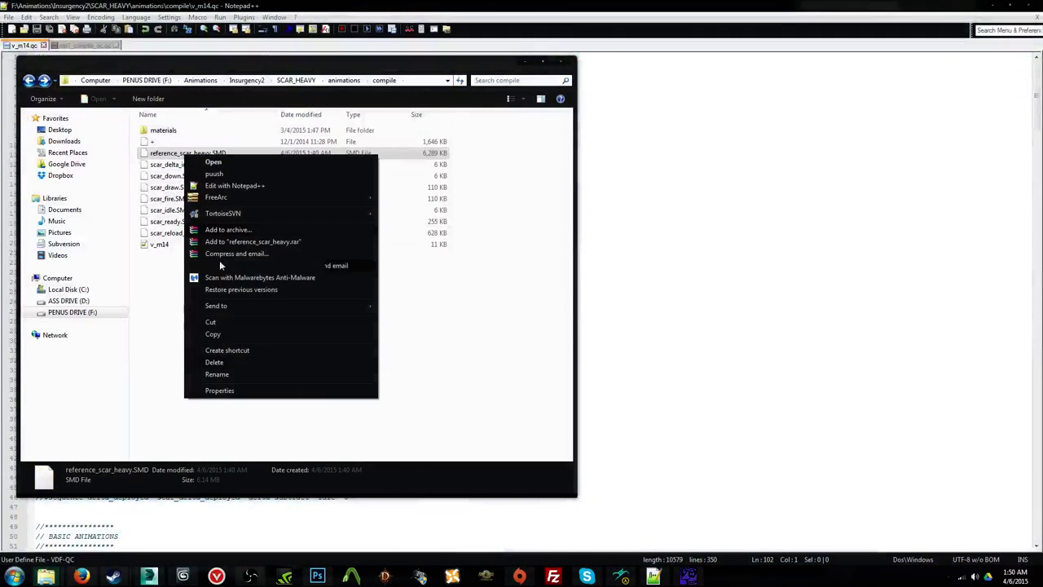
left_click(230, 373)
left_click(361, 5)
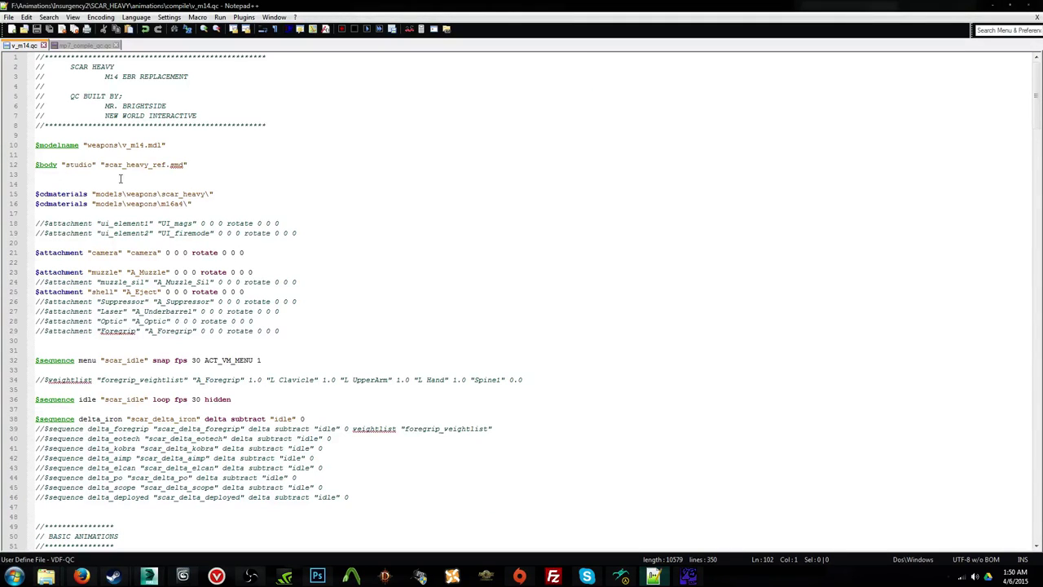
left_click_drag(105, 164, 164, 163)
type("reference_scar_heavy")
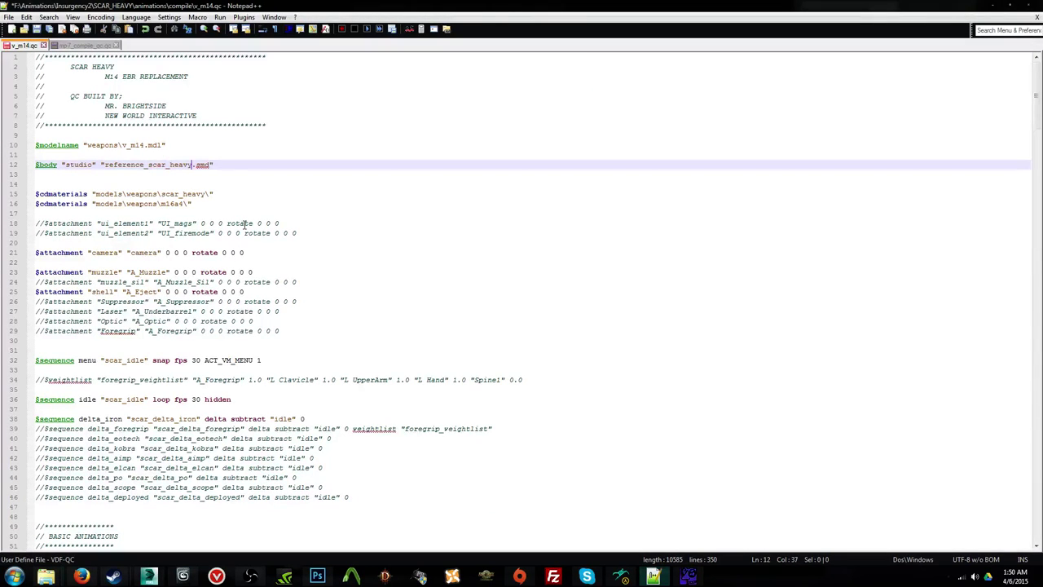
key("ctrl+s")
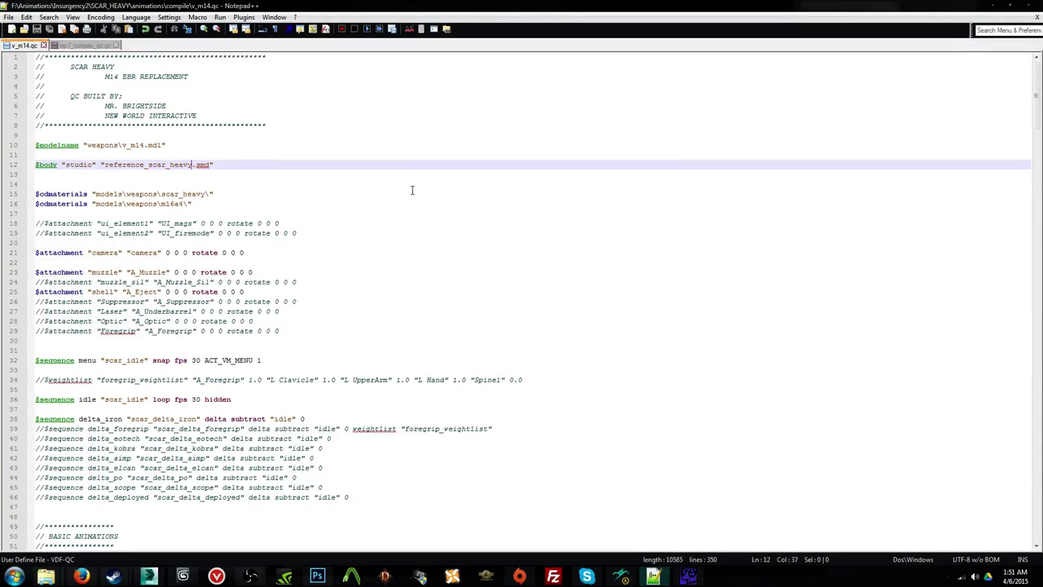
Step: Compile v_m14.qc with the INS_GAME_COMPILE command
key("F5")
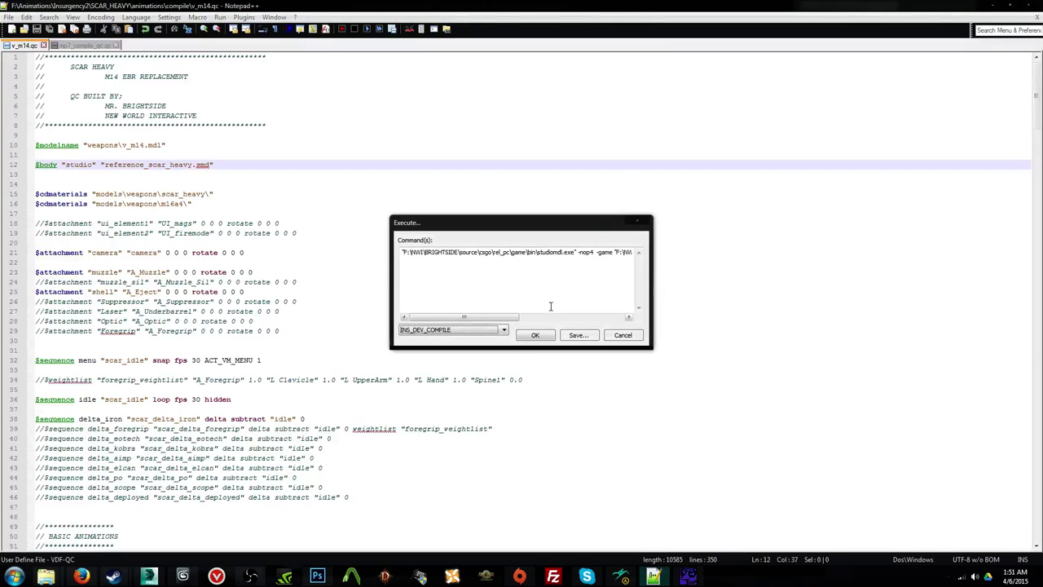
left_click(489, 355)
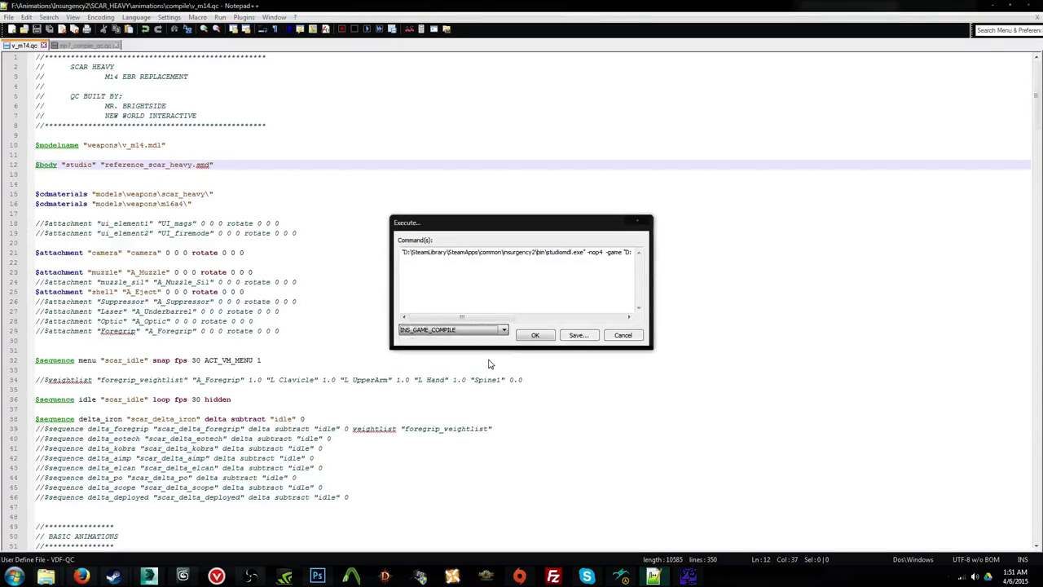
left_click(535, 335)
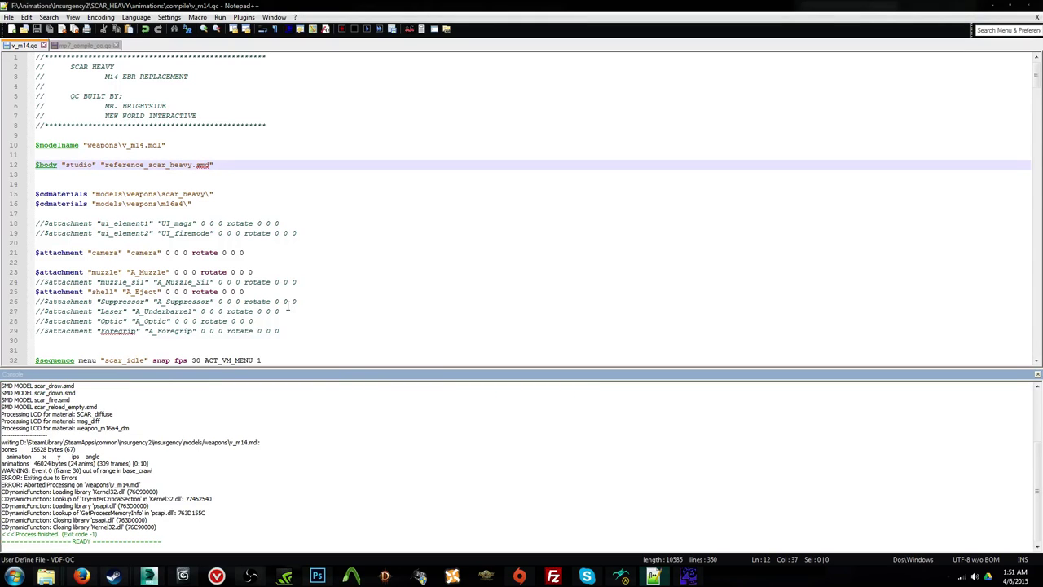
Step: Comment out the LeftCrawl and RightCrawl events of the base_crawl sequence, save v_m14.qc and run the compile again
left_click(294, 292)
scroll(299, 292, "down", 13)
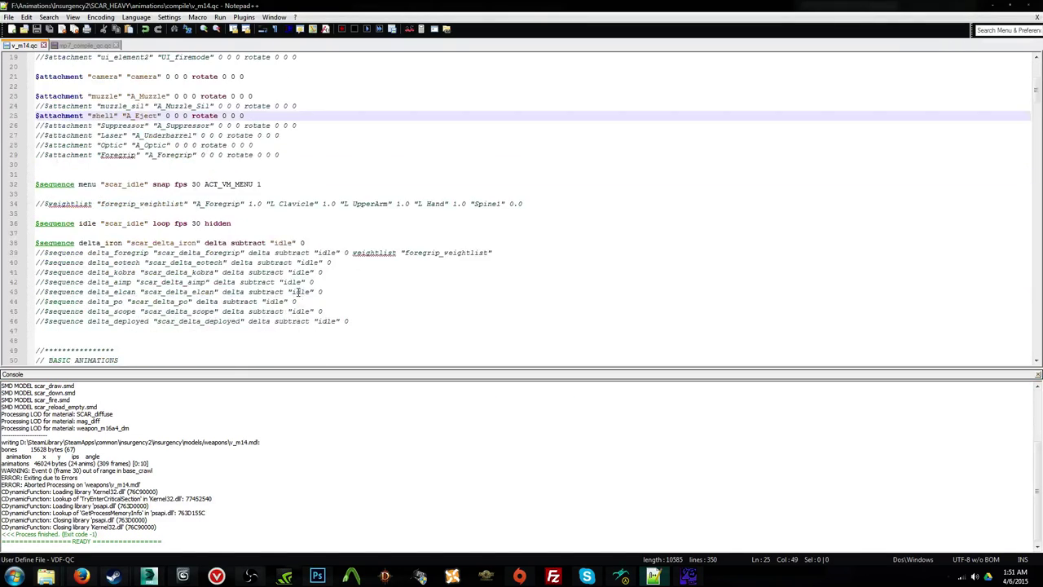
scroll(298, 292, "down", 1)
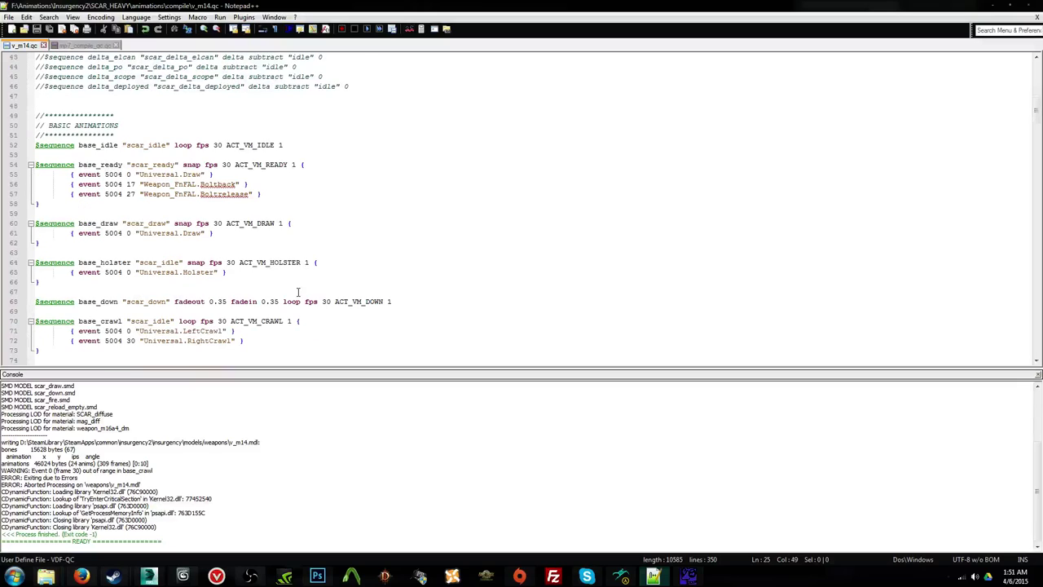
left_click(70, 331)
type("//")
left_click(70, 340)
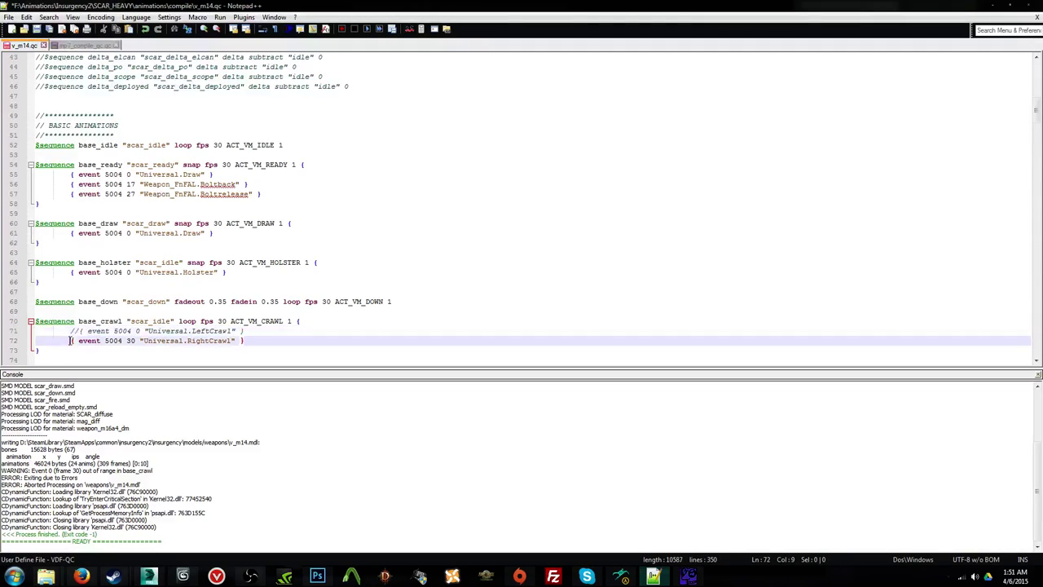
type("//")
key("ctrl+s")
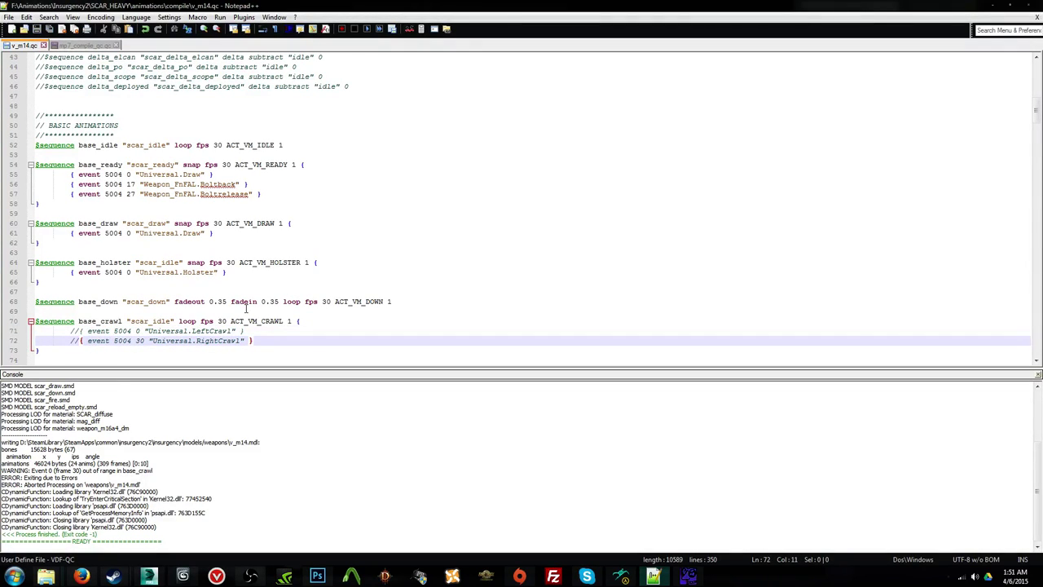
key("ctrl+F6")
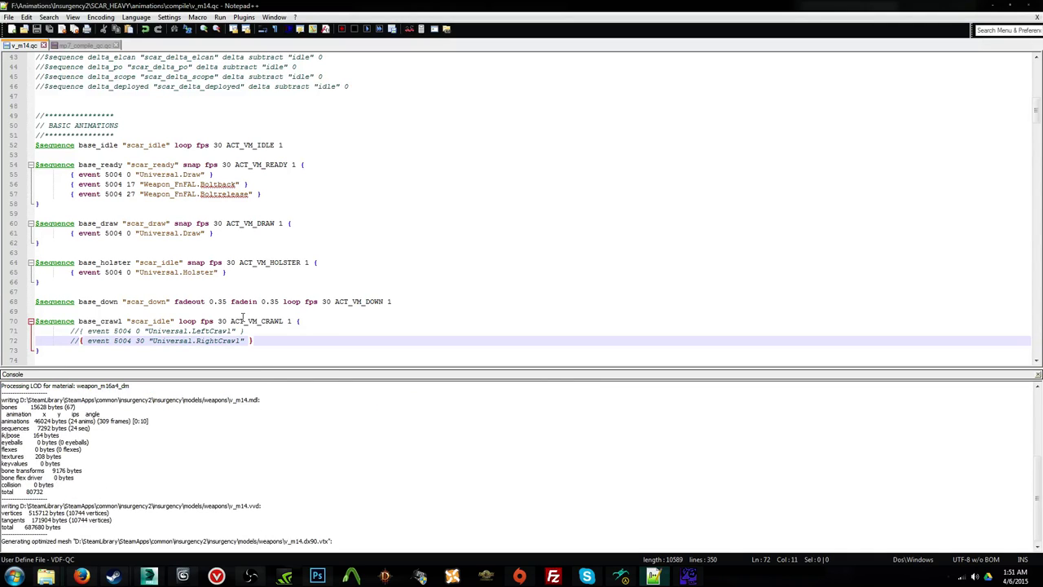
Step: In File Explorer, go to the game's insurgency\models\weapons folder and select the compiled v_m14 VTX, MDL and VVD files
mouse_move(45, 575)
left_click(127, 533)
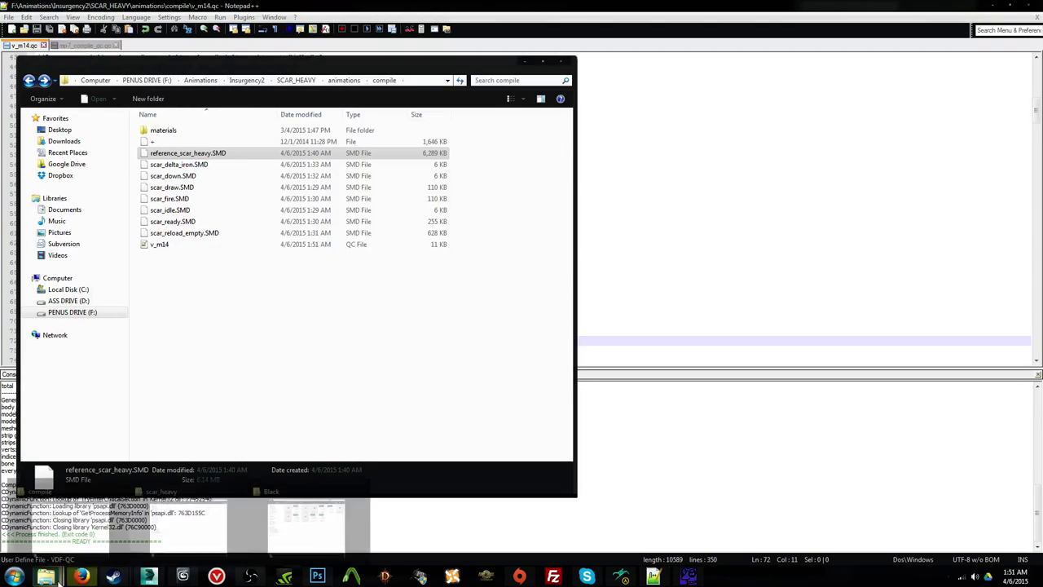
left_click(300, 526)
left_click(50, 578)
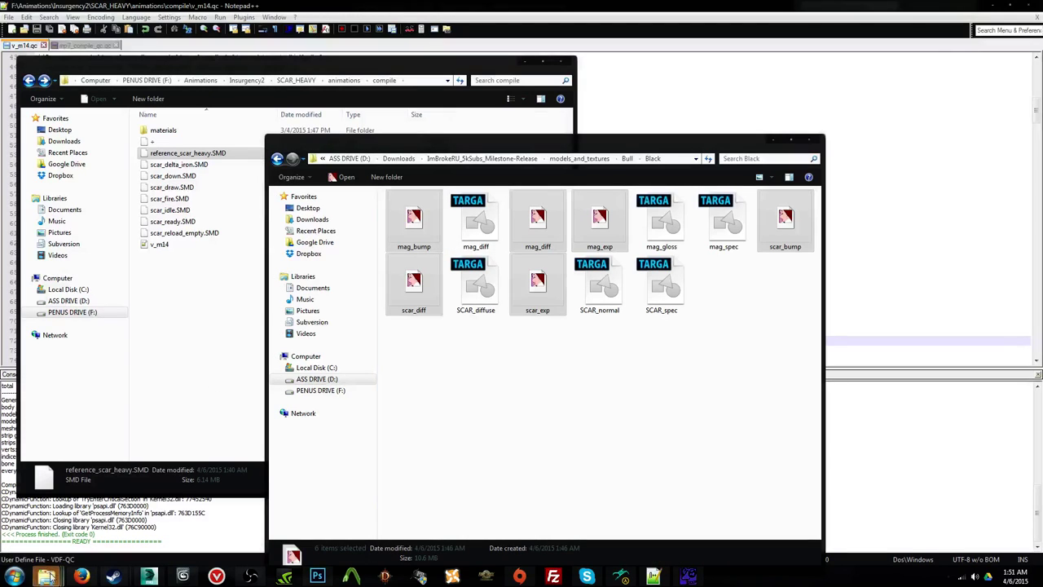
left_click(181, 518)
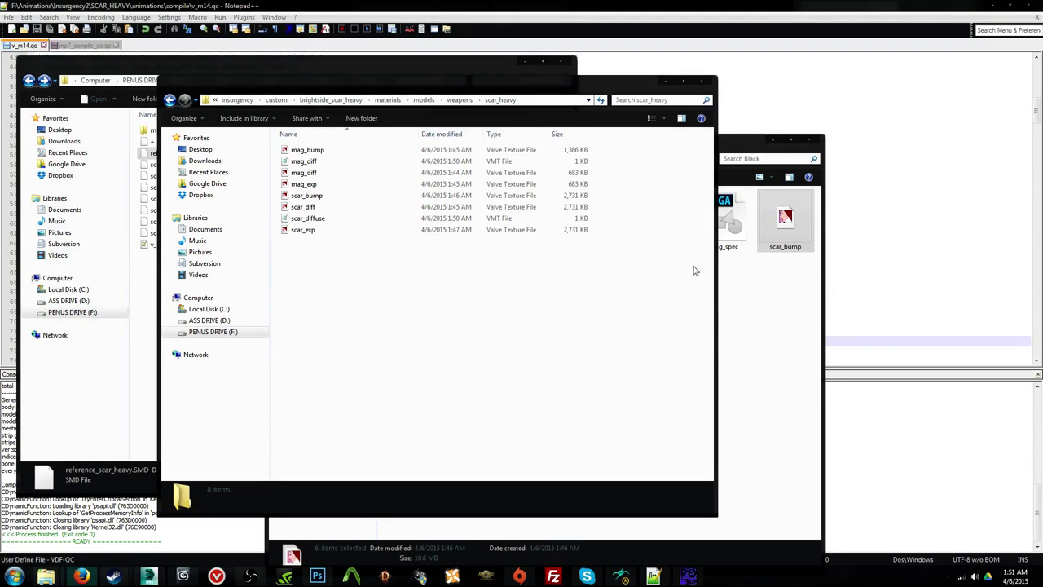
left_click(278, 99)
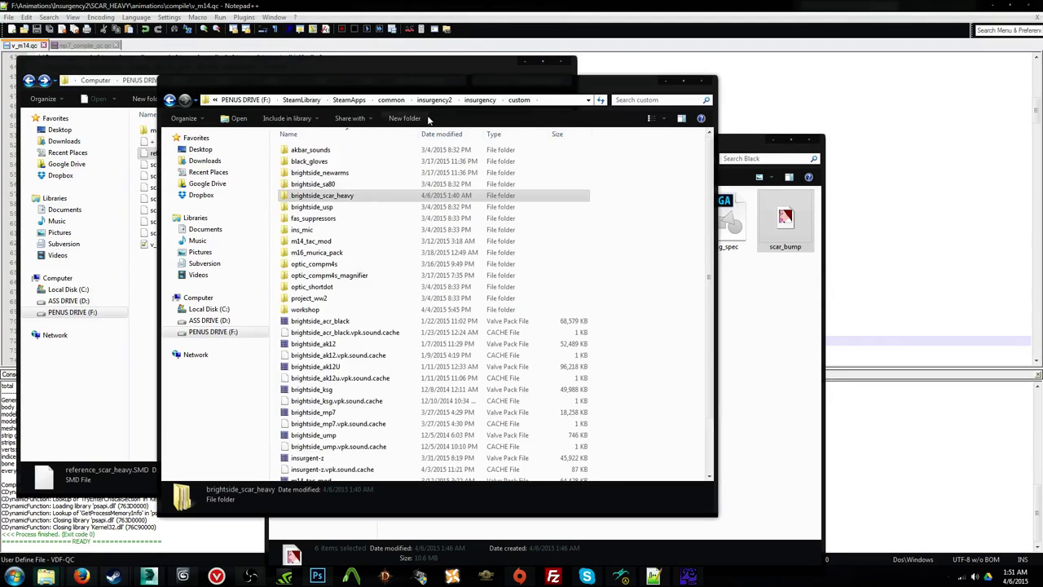
left_click(480, 100)
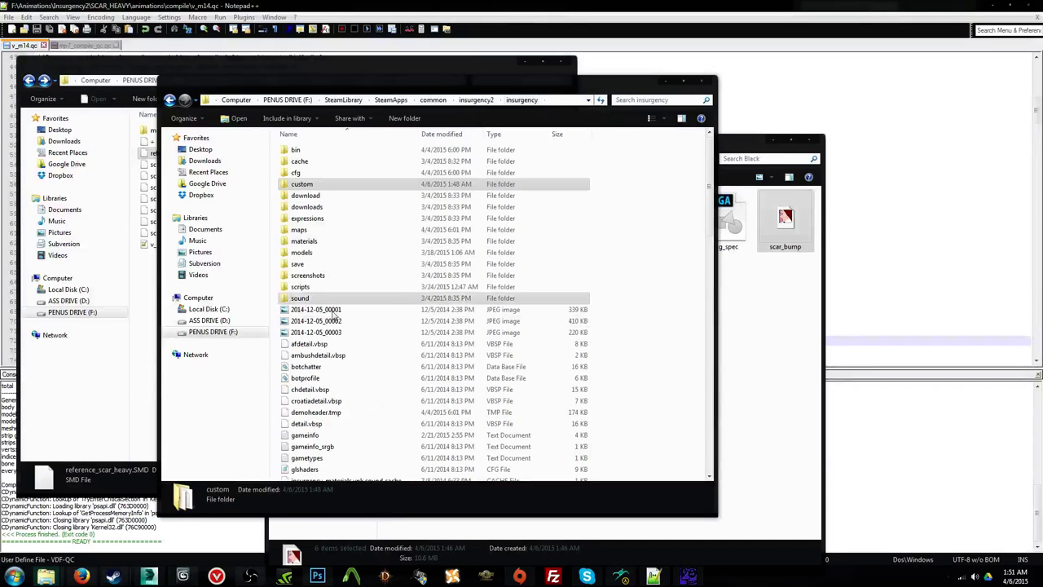
double_click(336, 254)
double_click(325, 152)
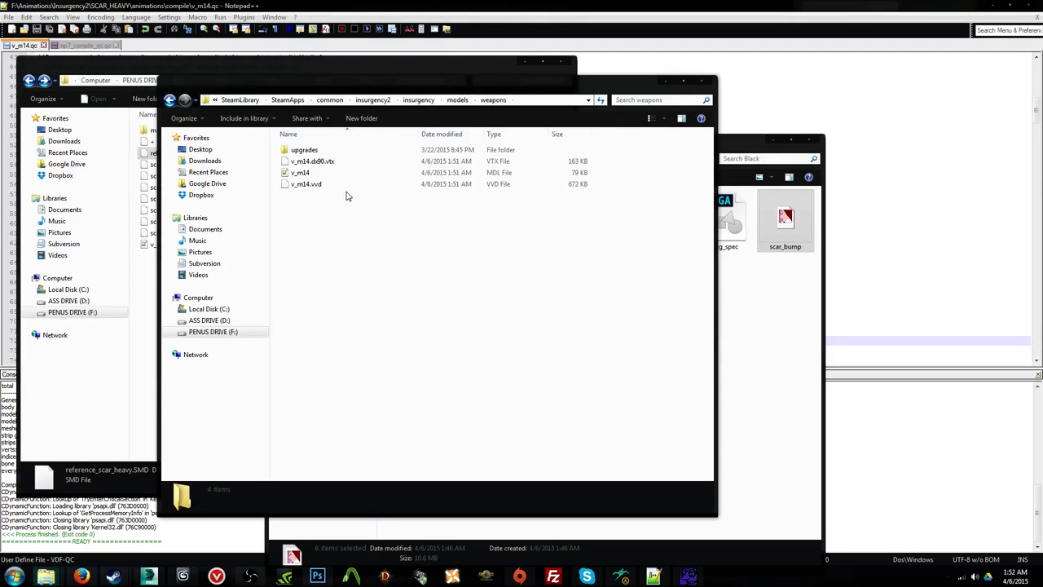
left_click_drag(353, 209, 313, 164)
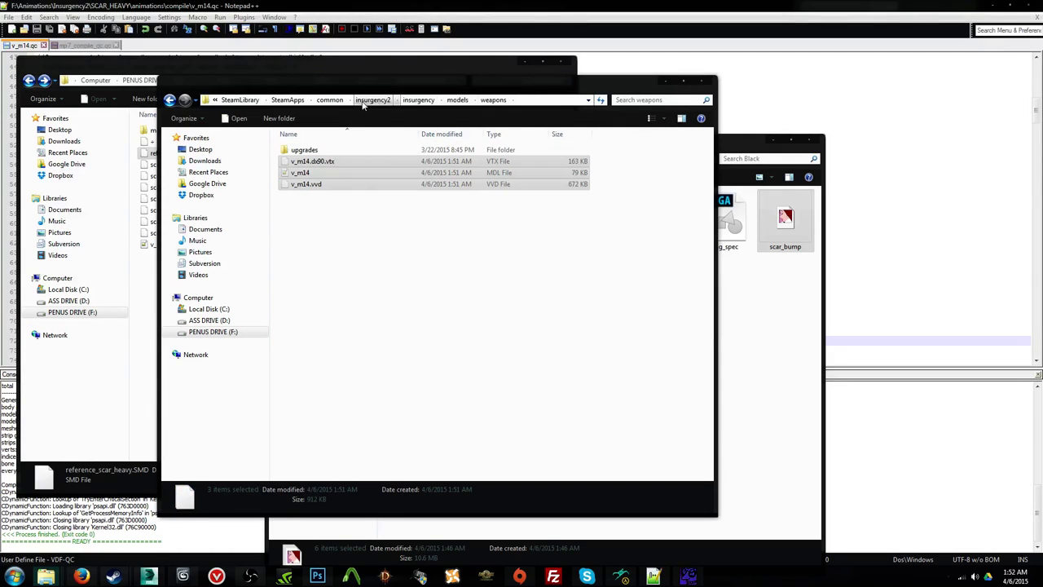
Step: Open the brightside_scar_heavy folder inside insurgency's custom folder and create a new folder named models
left_click(416, 100)
double_click(338, 192)
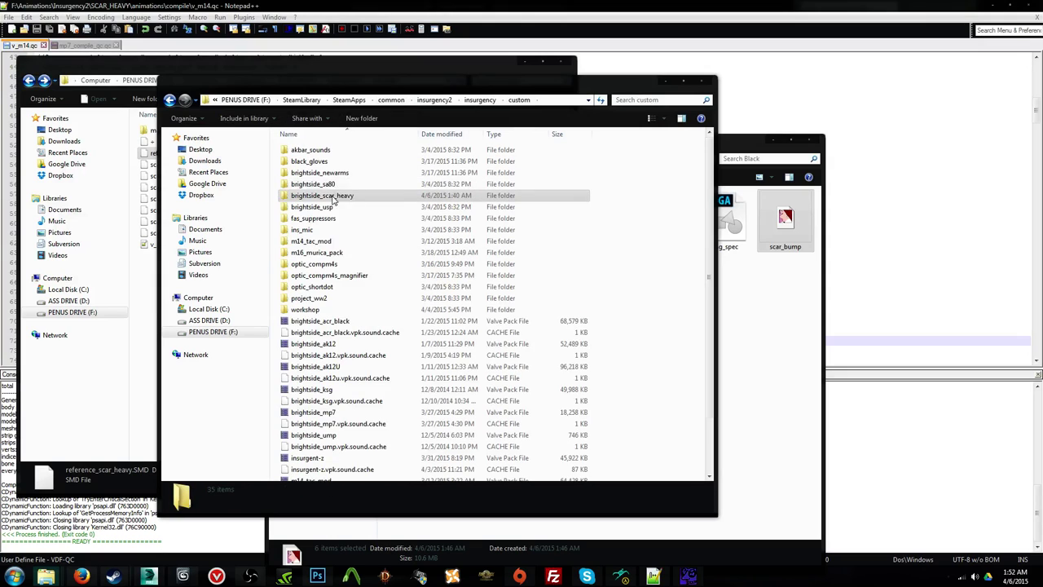
double_click(342, 196)
right_click(349, 221)
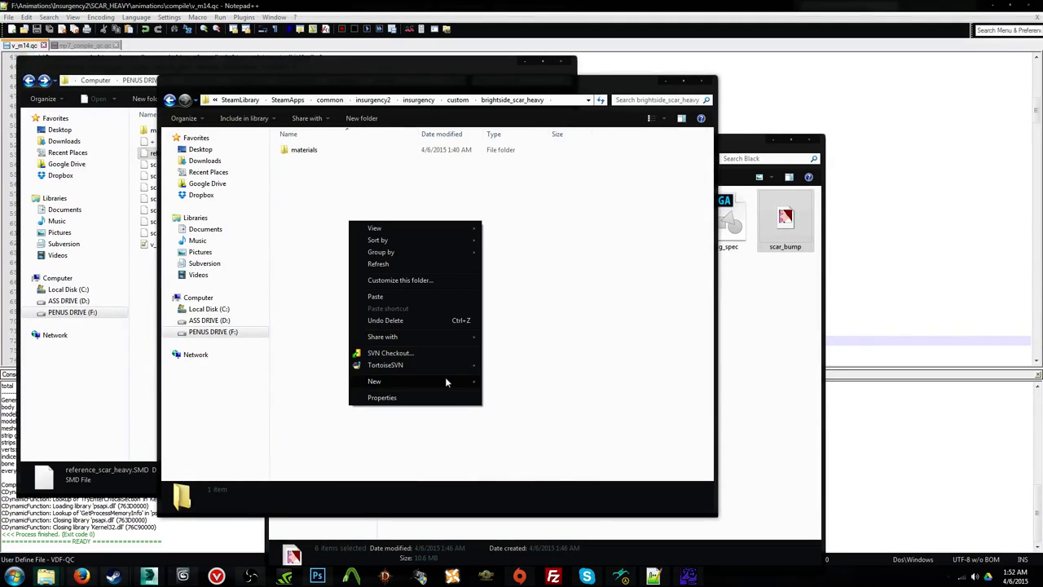
mouse_move(447, 381)
left_click(507, 386)
type("models")
key("Return")
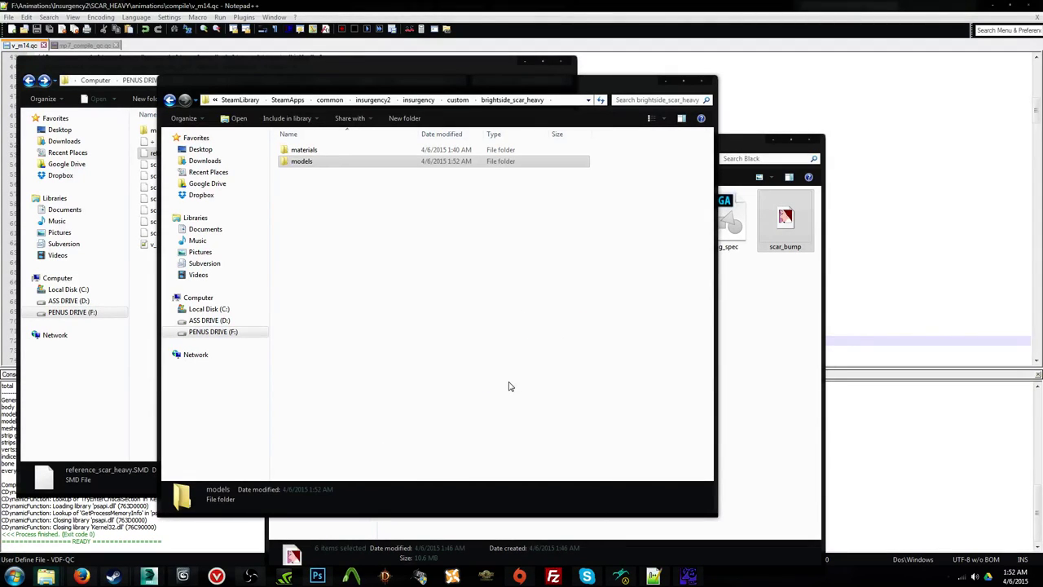
Step: Create a weapons folder inside the mod's models folder and paste the compiled v_m14 VTX, MDL and VVD files into it
double_click(441, 163)
right_click(465, 290)
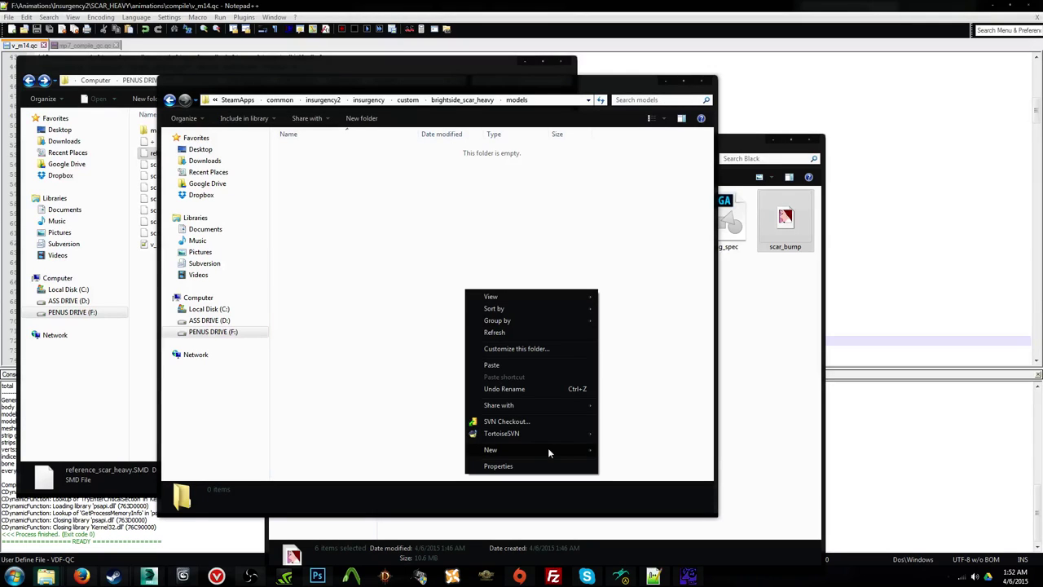
mouse_move(549, 451)
left_click(622, 313)
type("weapons")
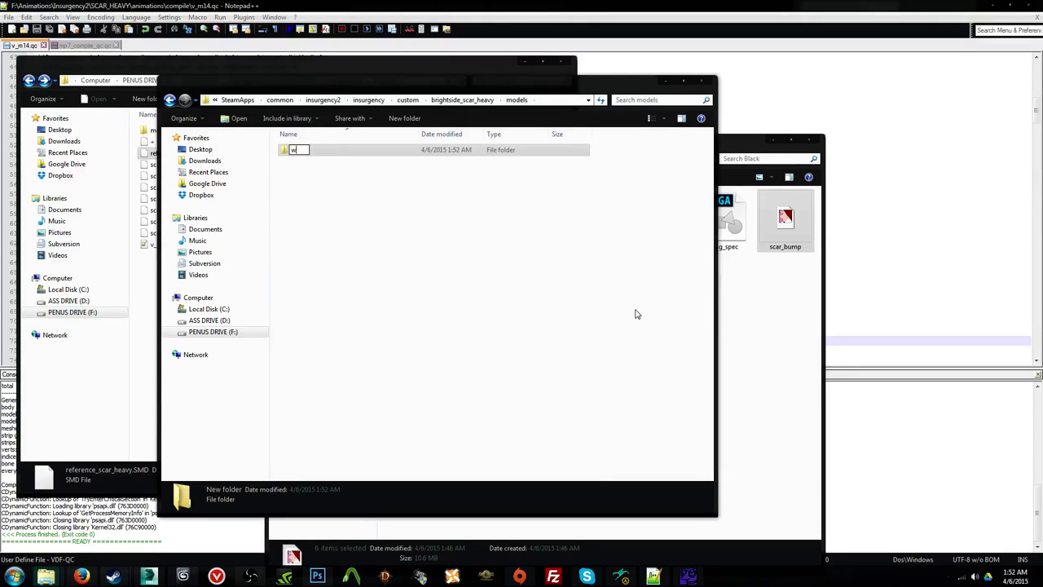
key("Return")
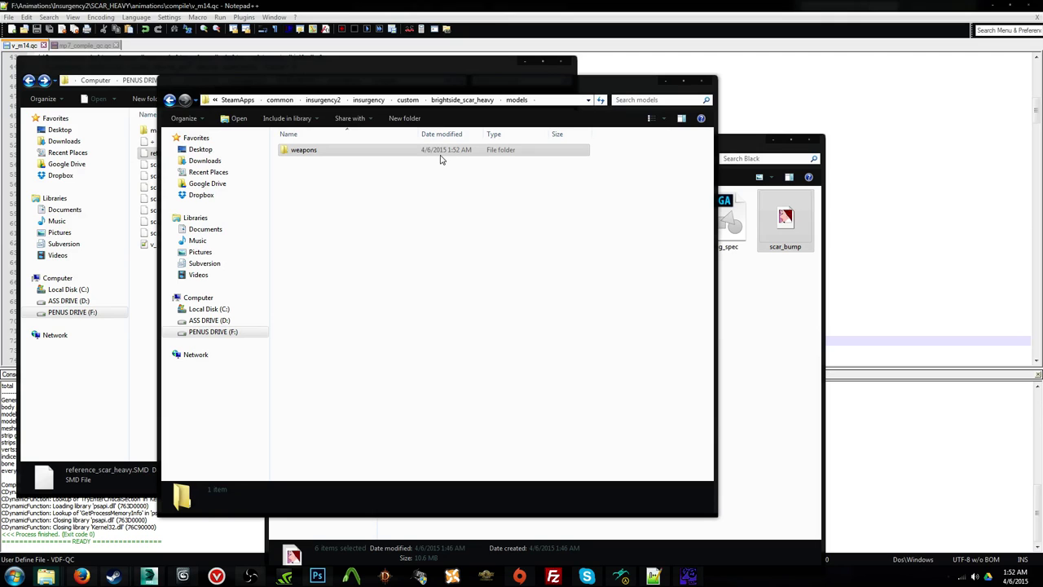
double_click(440, 161)
key("ctrl+v")
left_click(499, 321)
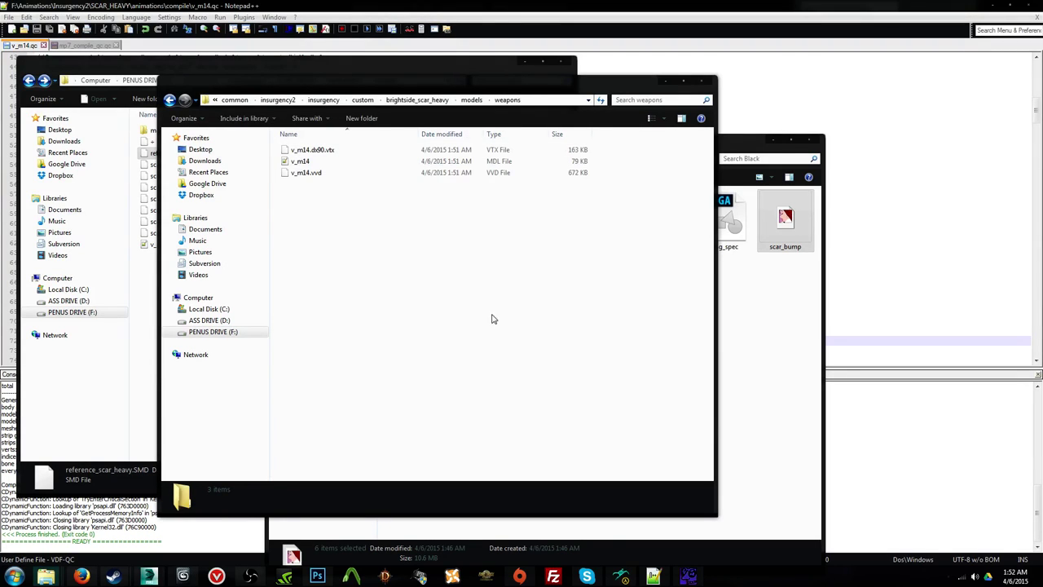
Step: Close the running model viewer and relaunch hlmv from the insurgency2\bin folder, dismissing its crash report
left_click(621, 576)
left_click(703, 49)
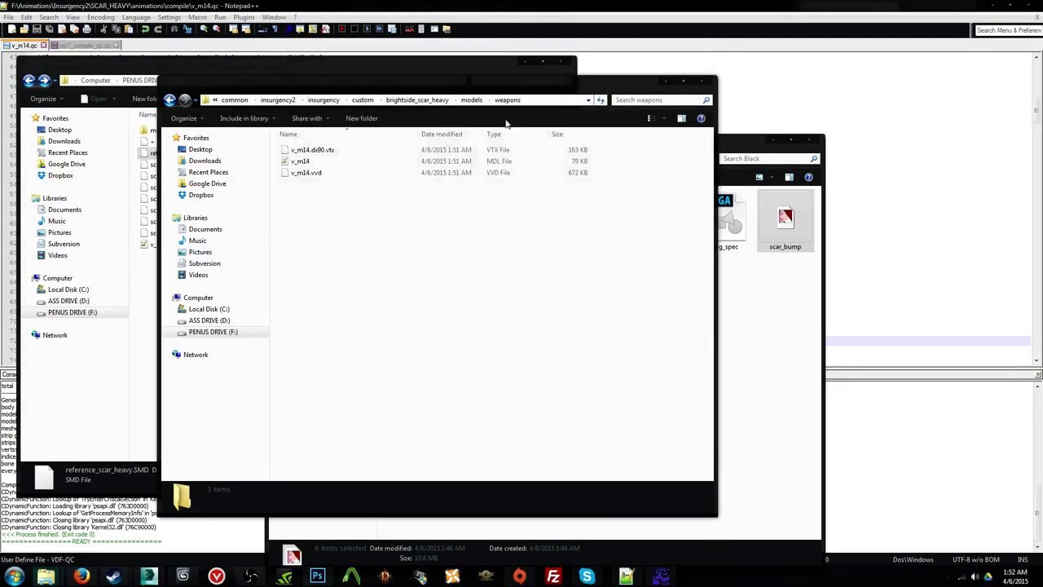
left_click(329, 102)
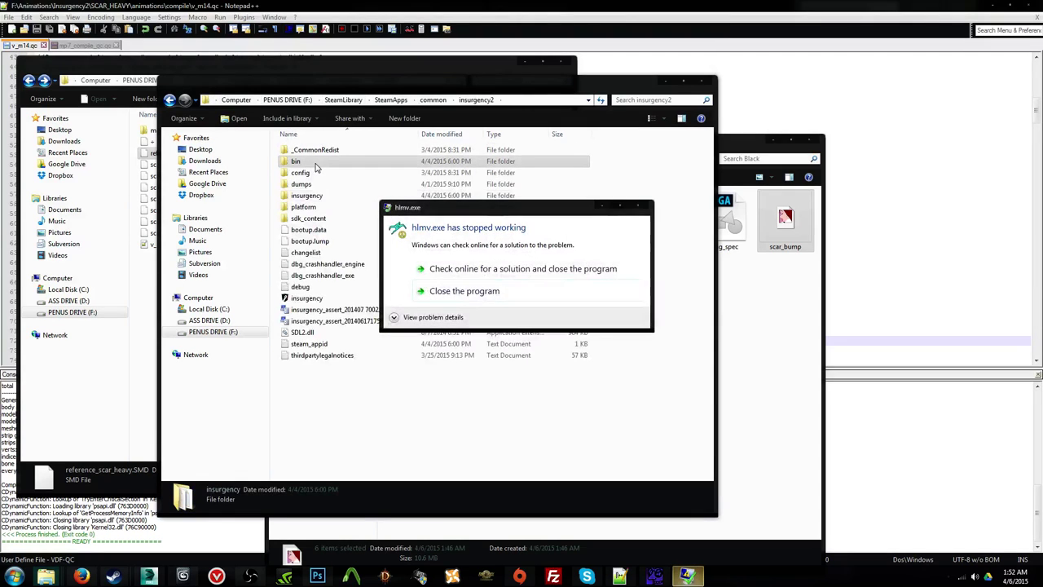
left_click(465, 294)
scroll(396, 372, "down", 8)
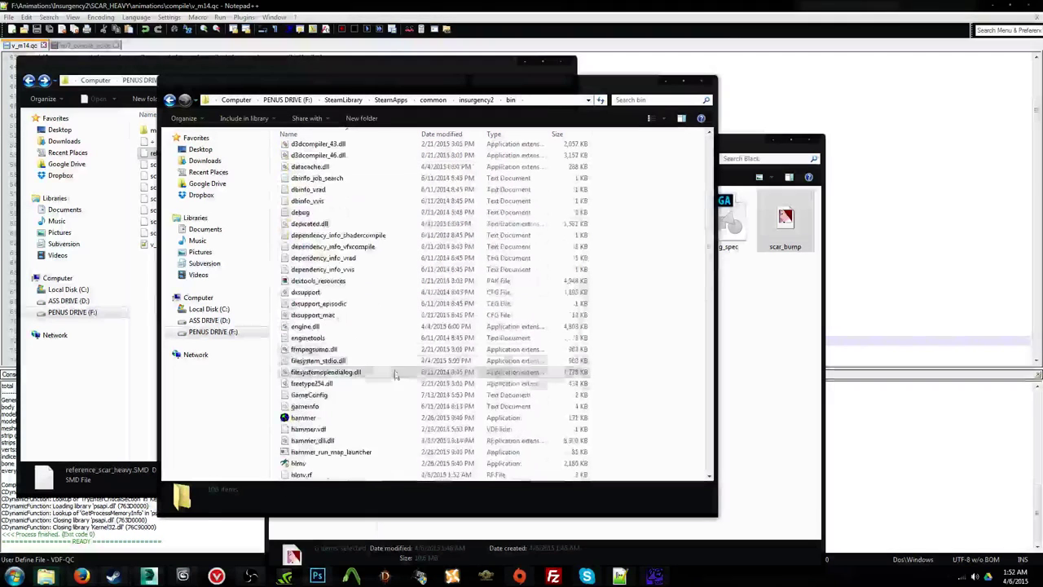
double_click(400, 432)
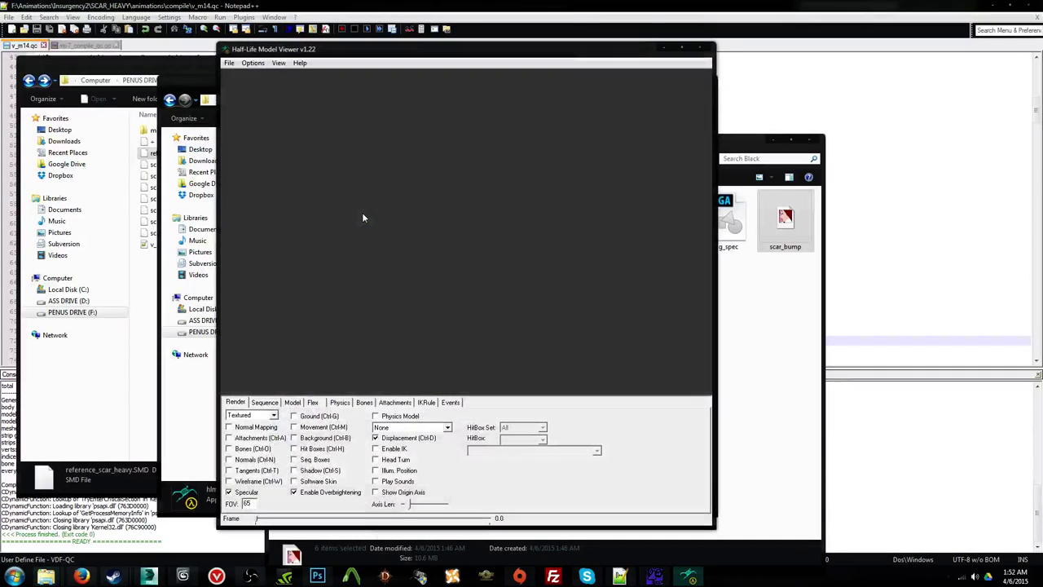
Step: Load the recent model models\weapons\v_m14.mdl in Half-Life Model Viewer and inspect the rifle from the side with normal mapping
left_click(230, 63)
mouse_move(310, 188)
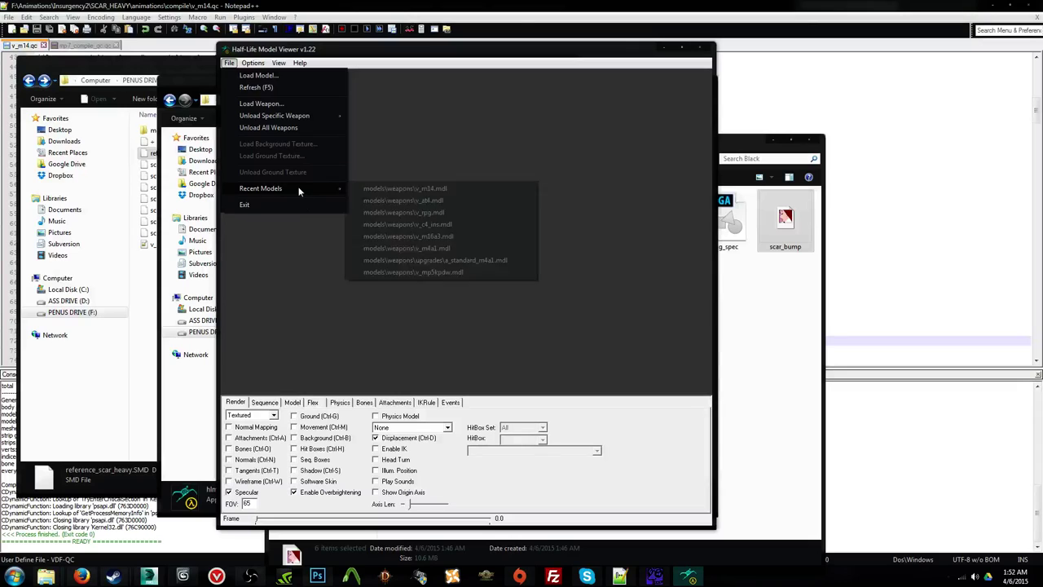
left_click(407, 188)
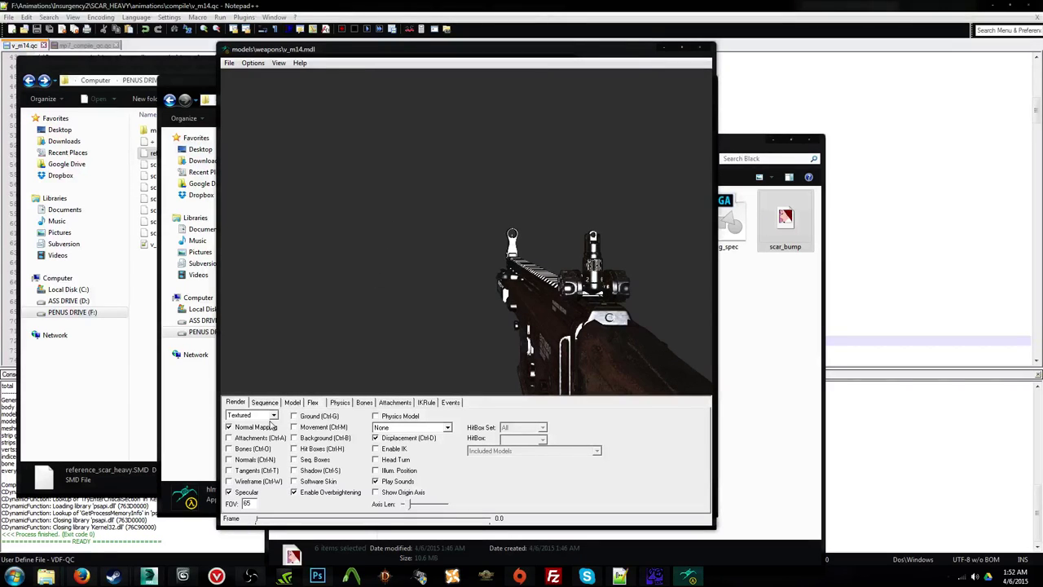
left_click(230, 427)
mouse_move(399, 272)
left_mouse_down()
mouse_move(490, 255)
mouse_move(419, 249)
mouse_move(432, 239)
mouse_move(434, 254)
left_mouse_up()
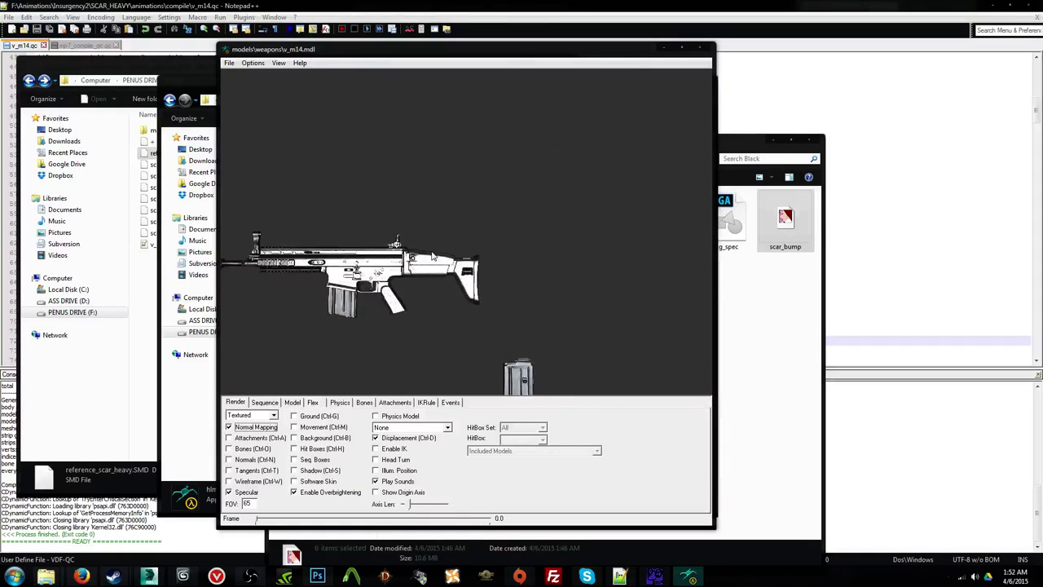
Step: Return to File Explorer and go from the game's bin folder to insurgency\custom
left_click(757, 337)
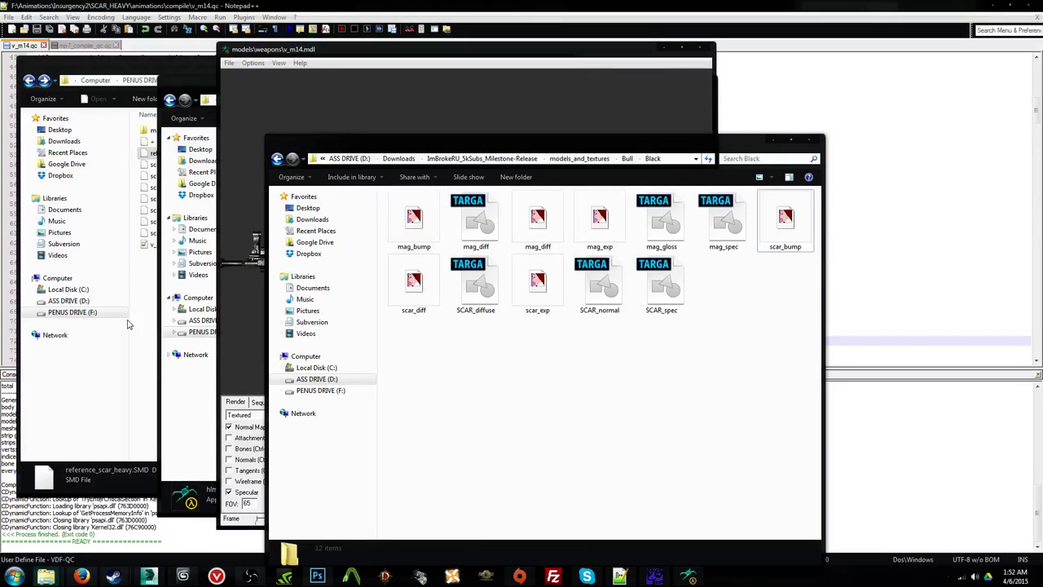
left_click(184, 395)
left_click(151, 395)
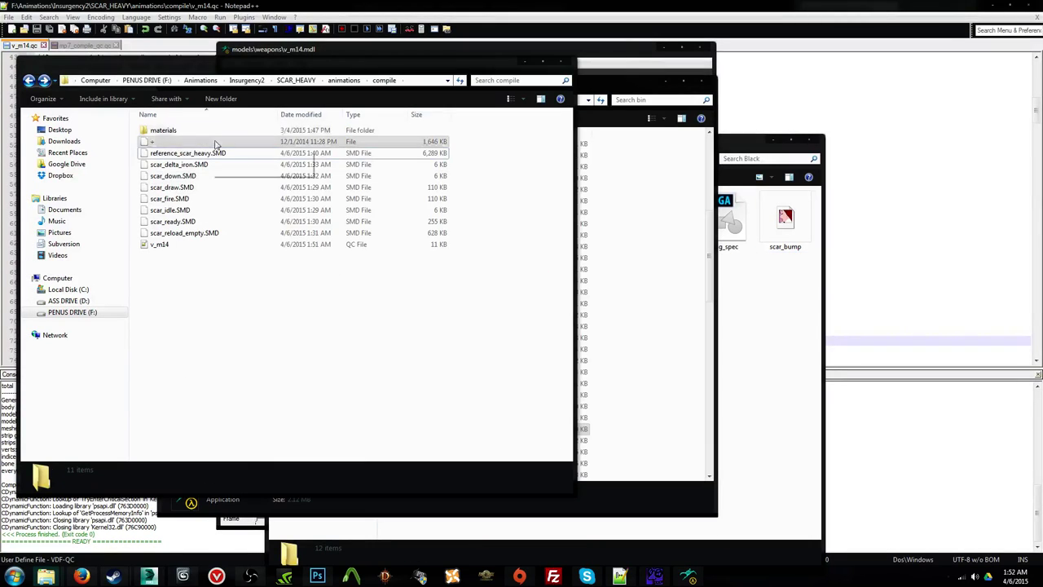
left_click_drag(616, 81, 577, 78)
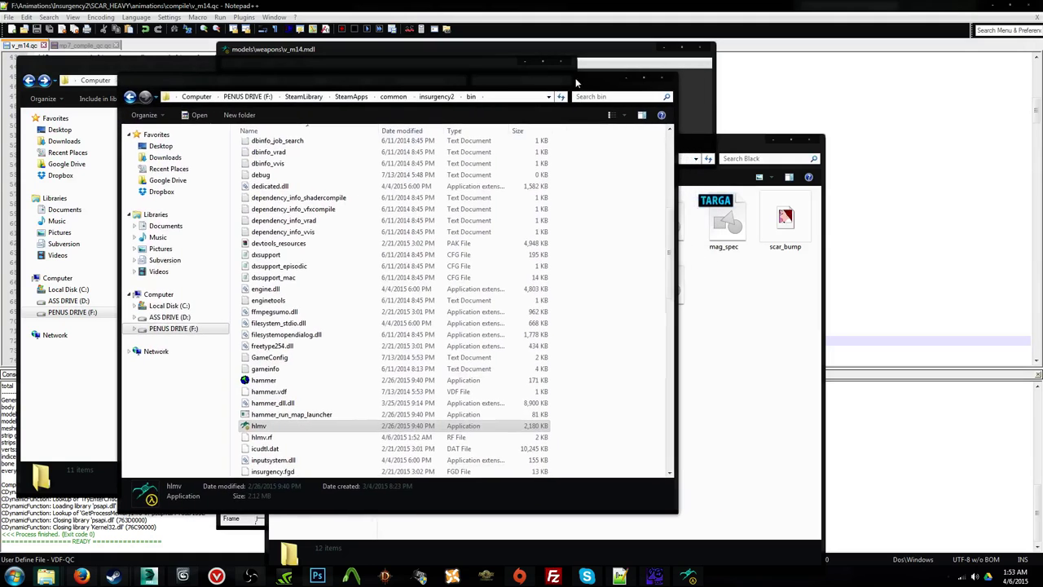
left_click(431, 98)
double_click(308, 190)
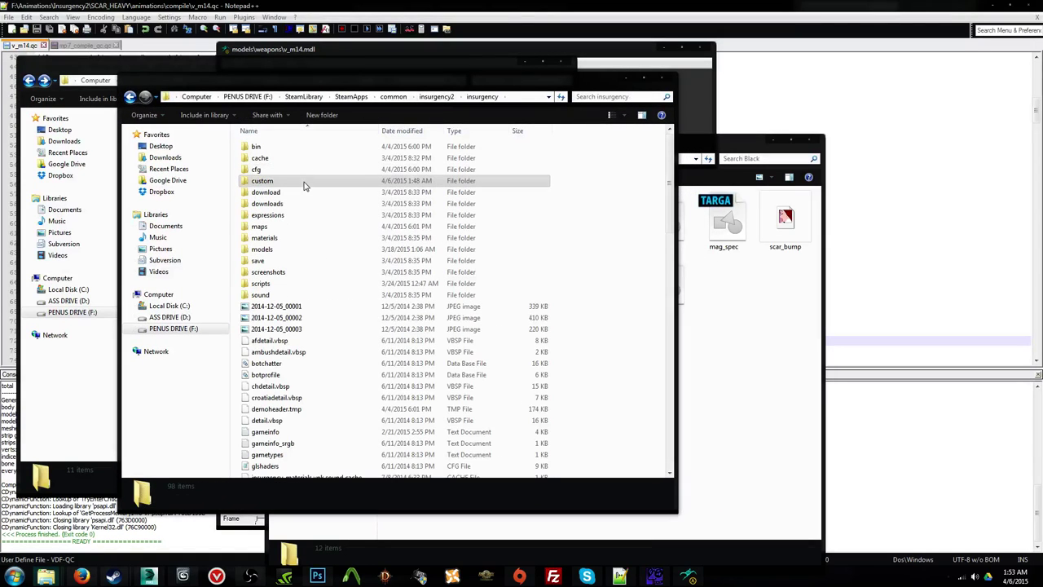
double_click(303, 184)
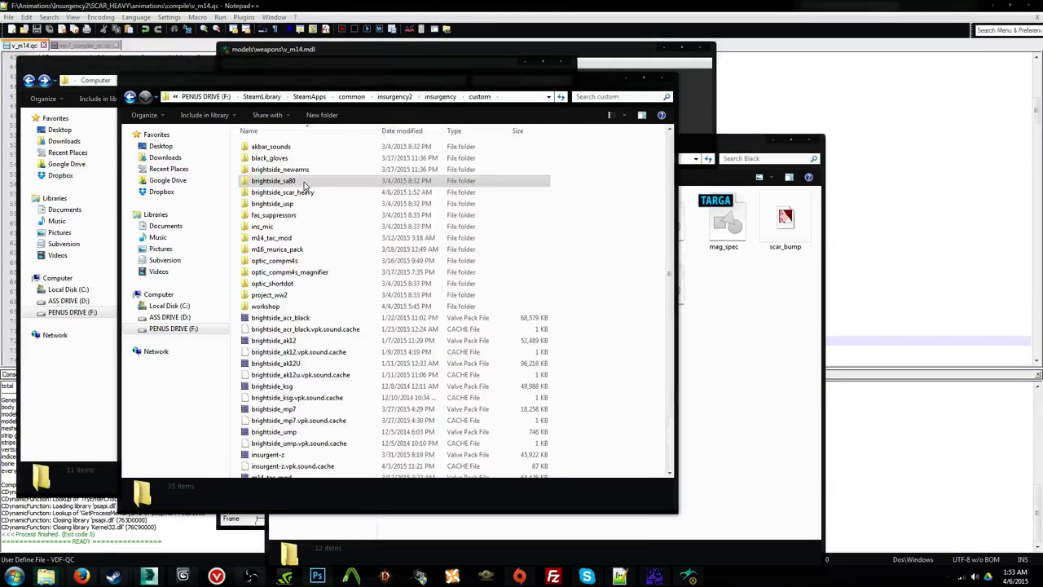
Step: Copy the shader parameters from $nocull through $halflambert in the brightside_sa80 mod's sa80_a2_diff VMT file, leaving out the texture paths
double_click(304, 181)
double_click(261, 147)
double_click(261, 148)
double_click(278, 148)
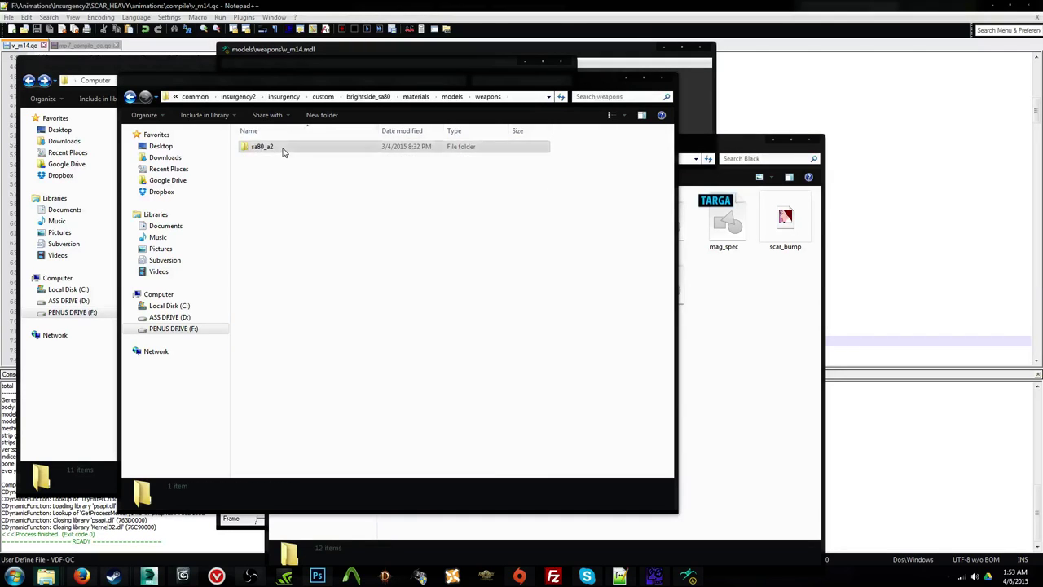
double_click(277, 149)
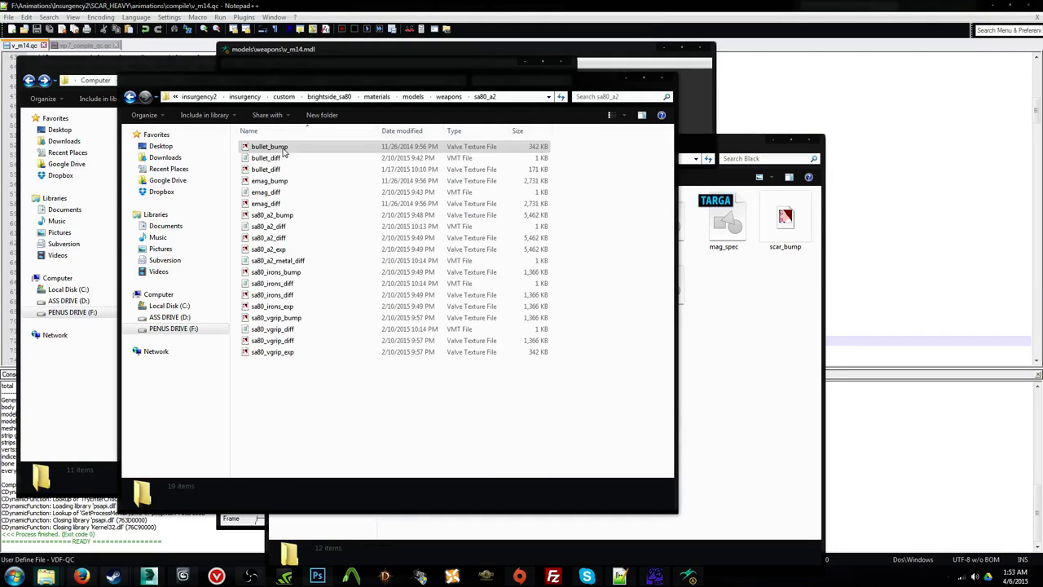
double_click(294, 228)
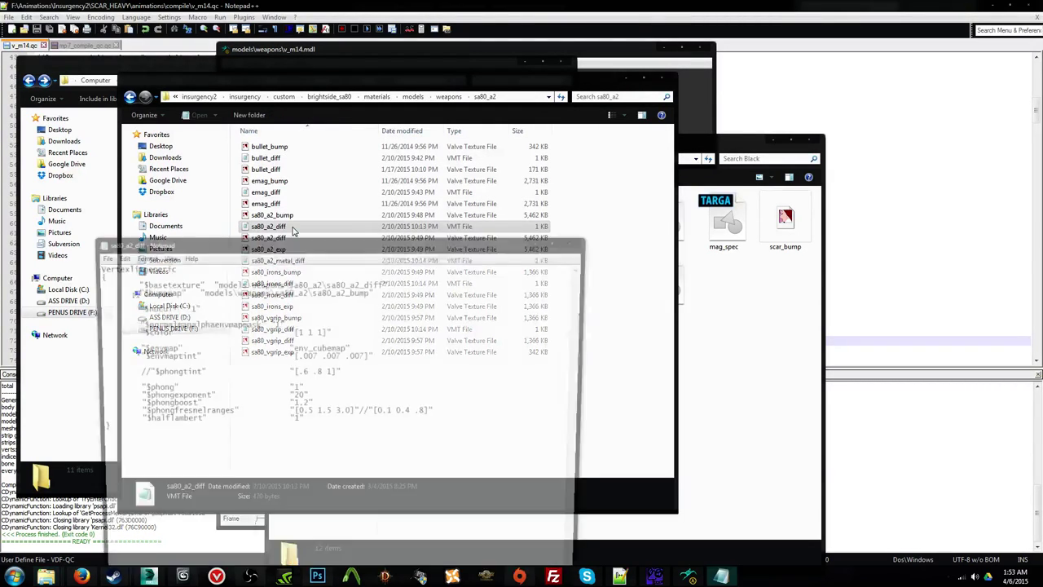
left_click_drag(131, 306, 499, 419)
key("ctrl+c")
left_click(579, 242)
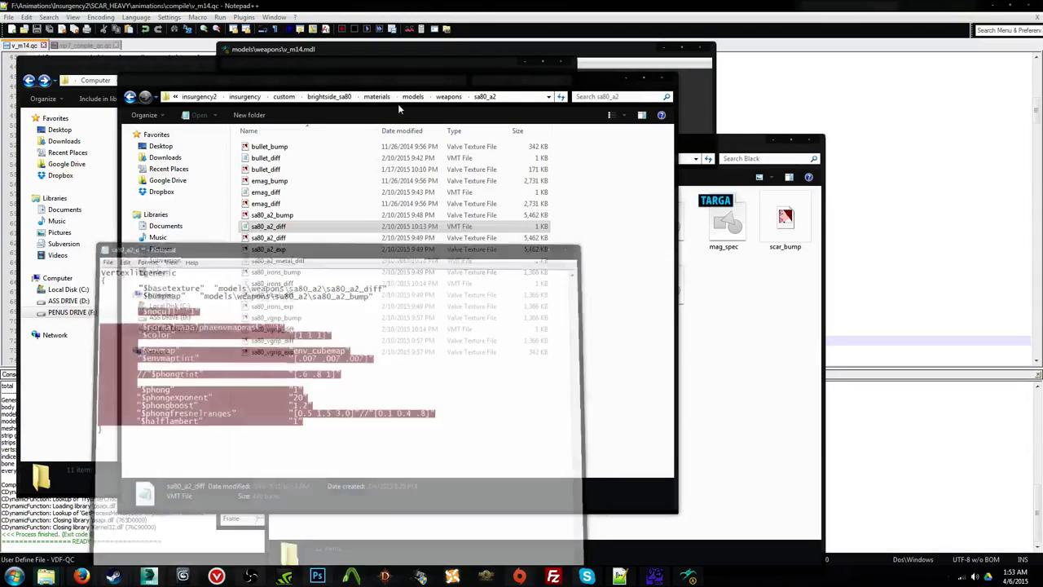
Step: Browse to the scar_heavy weapon materials folder inside the brightside_scar_heavy mod
left_click(283, 96)
double_click(282, 192)
double_click(302, 147)
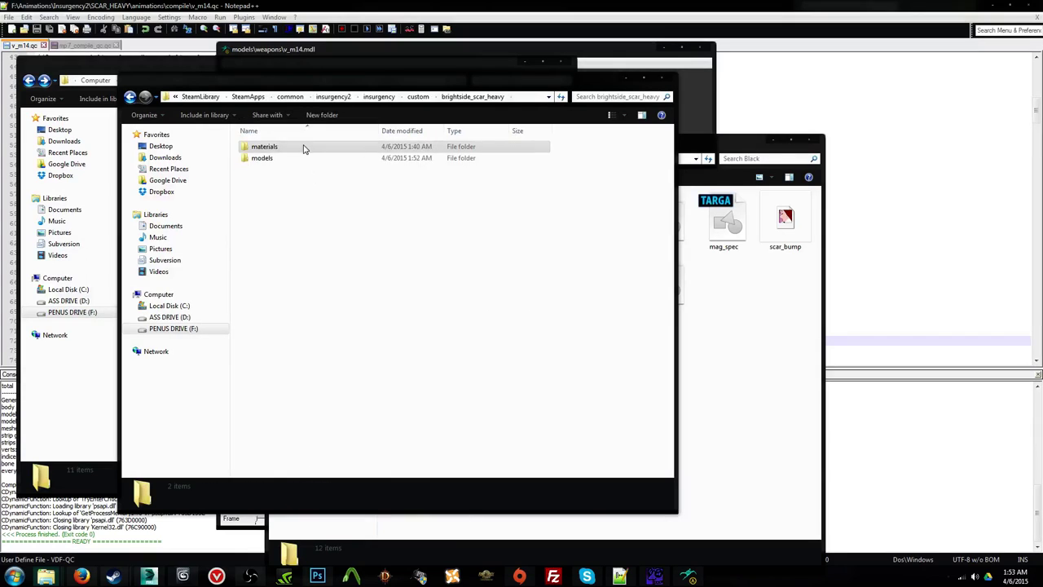
double_click(302, 147)
double_click(302, 147)
left_click(304, 148)
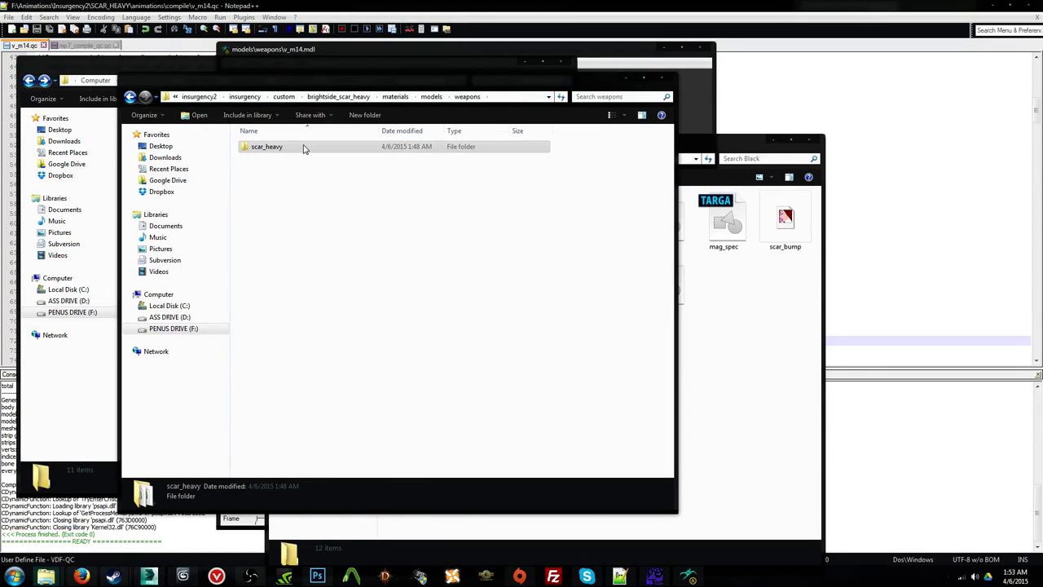
key("F2")
double_click(303, 148)
Step: Replace the parameters below the texture paths in the mag_diff VMT with the copied sa80_a2_diff block and save the file
double_click(305, 158)
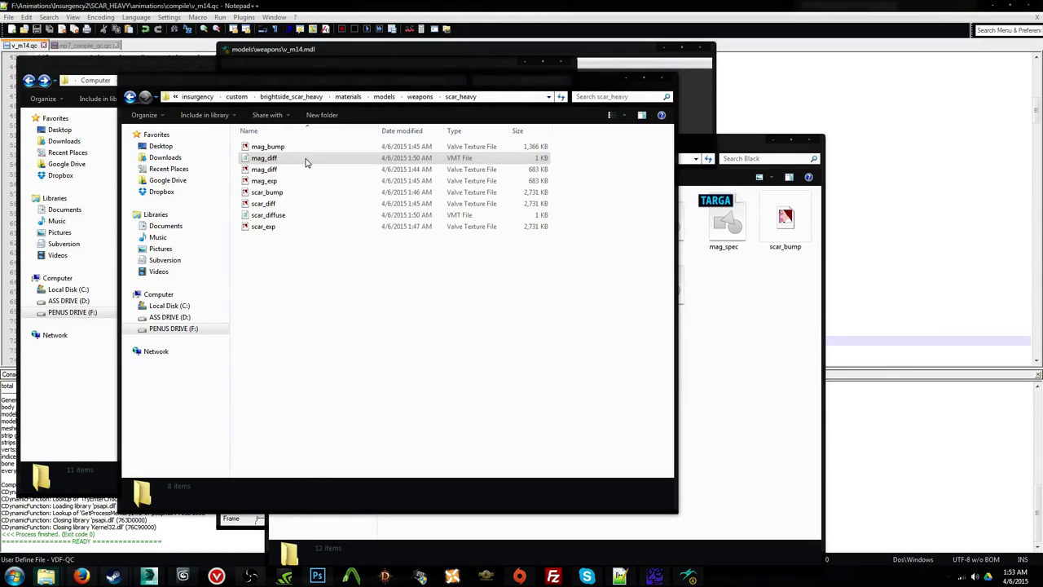
left_click_drag(132, 306, 395, 404)
key("ctrl+v")
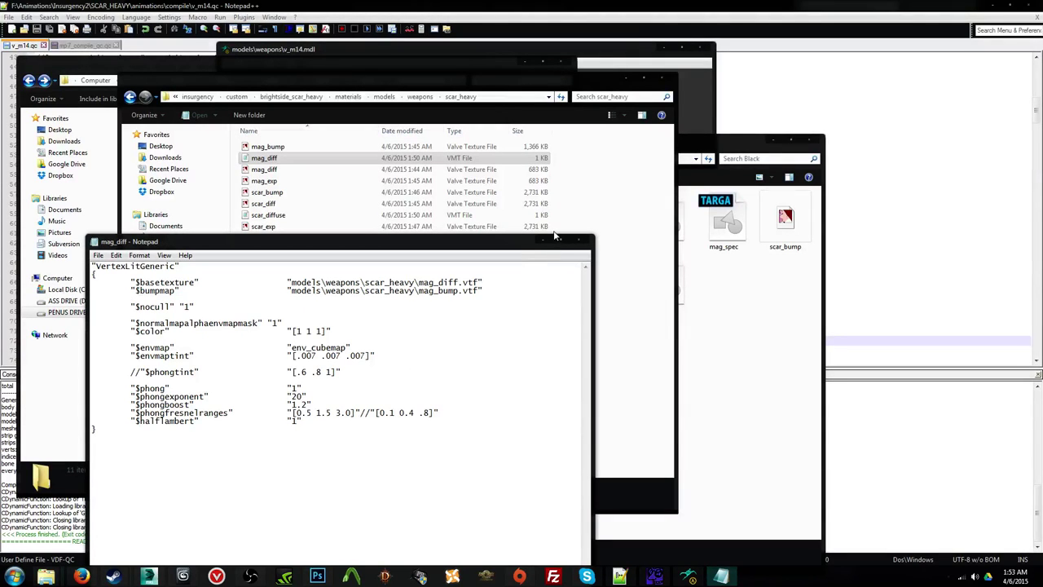
key("ctrl+s")
left_click(581, 240)
Step: Overwrite the parameters below the texture paths in the scar_diffuse VMT with the same copied block and save it
double_click(411, 214)
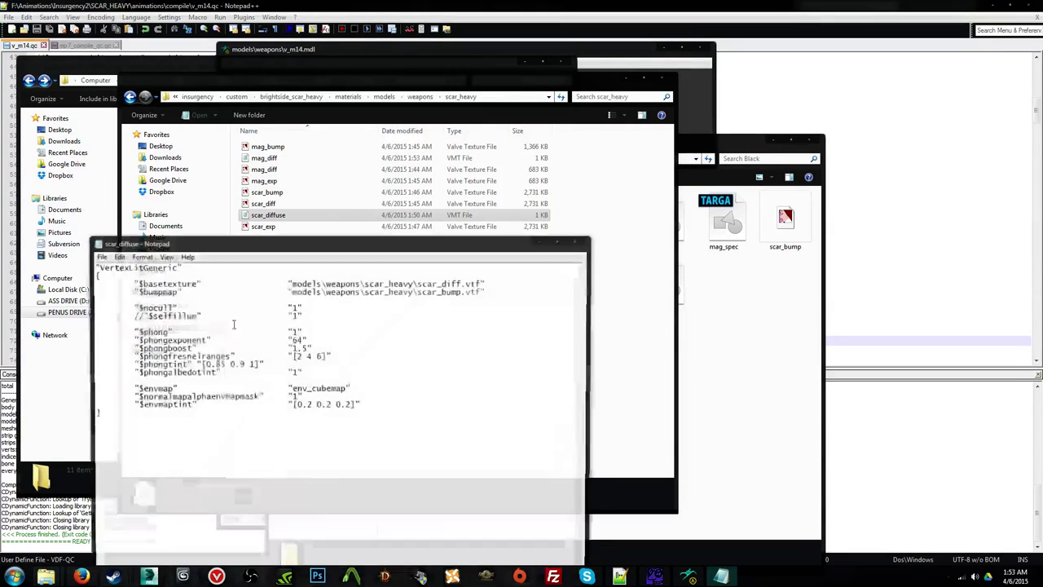
left_click_drag(93, 307, 362, 405)
key("ctrl+v")
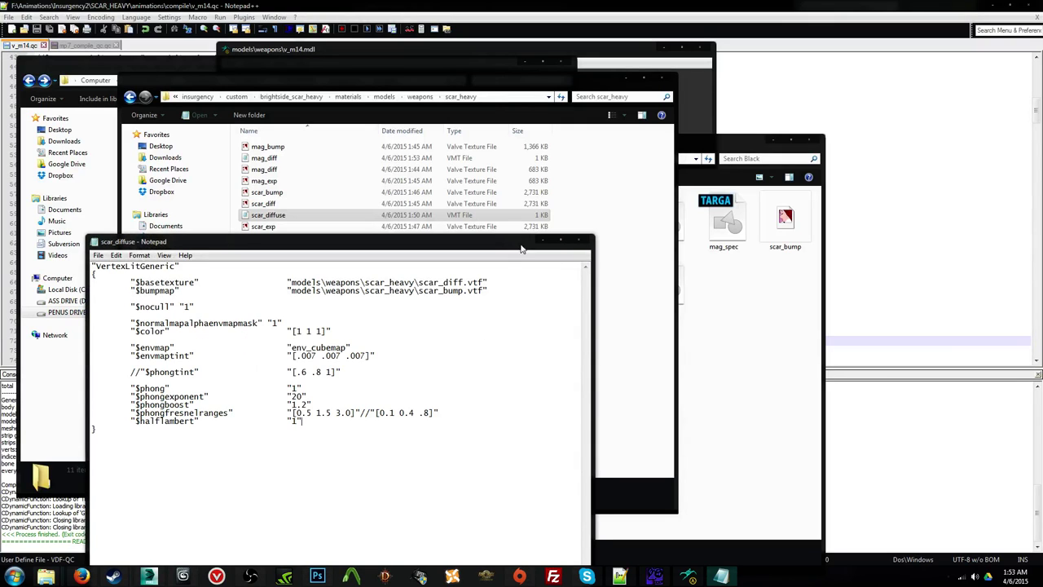
key("ctrl+s")
left_click(581, 240)
Step: Refresh v_m14.mdl in the model viewer and examine the rifle's shading with the edited materials
left_click(326, 49)
left_click(229, 63)
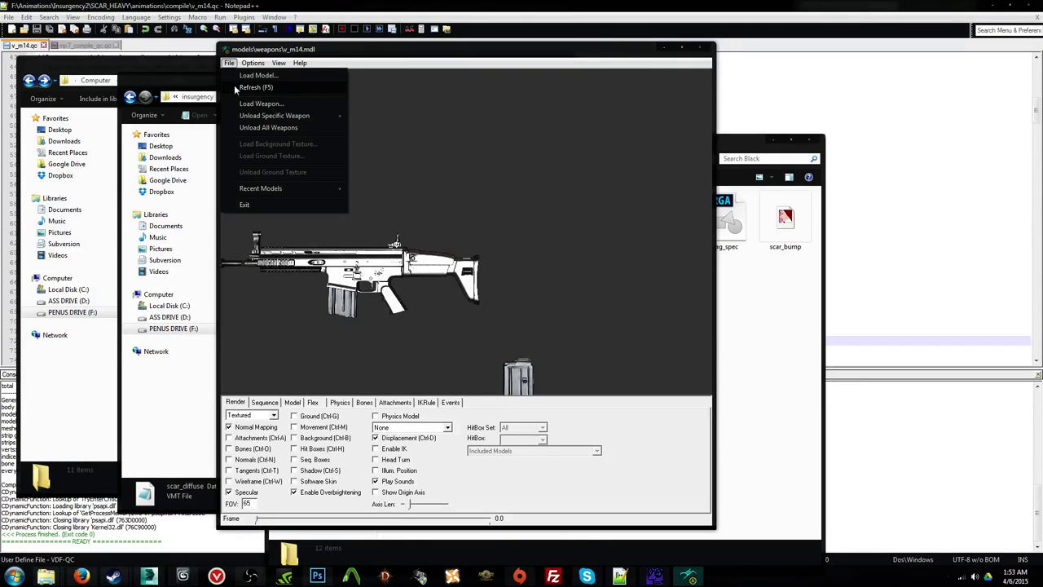
left_click(244, 87)
right_click_drag(456, 268, 458, 257)
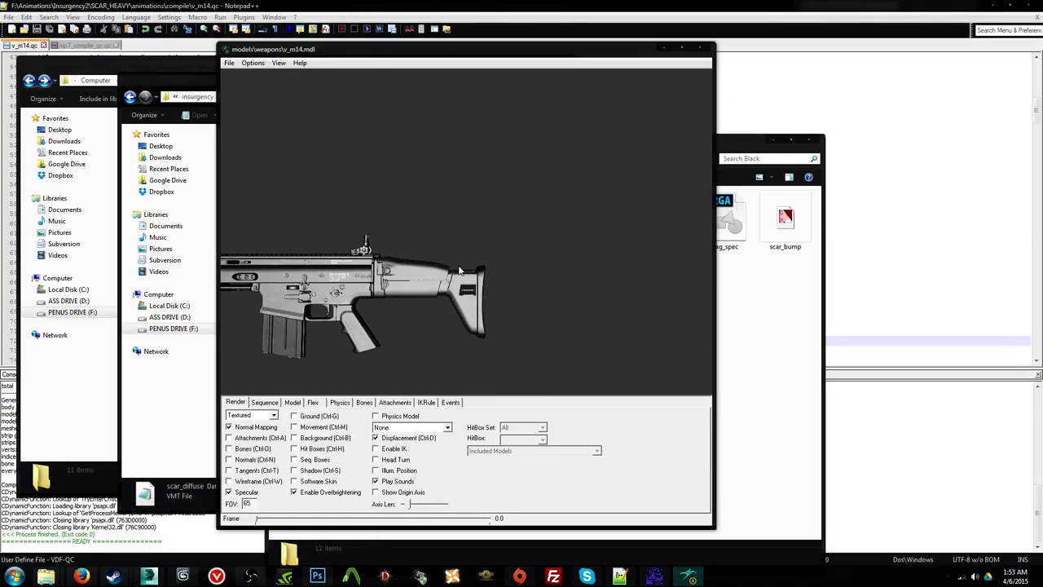
mouse_move(457, 265)
left_mouse_down()
mouse_move(478, 262)
mouse_move(469, 262)
mouse_move(473, 295)
mouse_move(467, 264)
left_mouse_up()
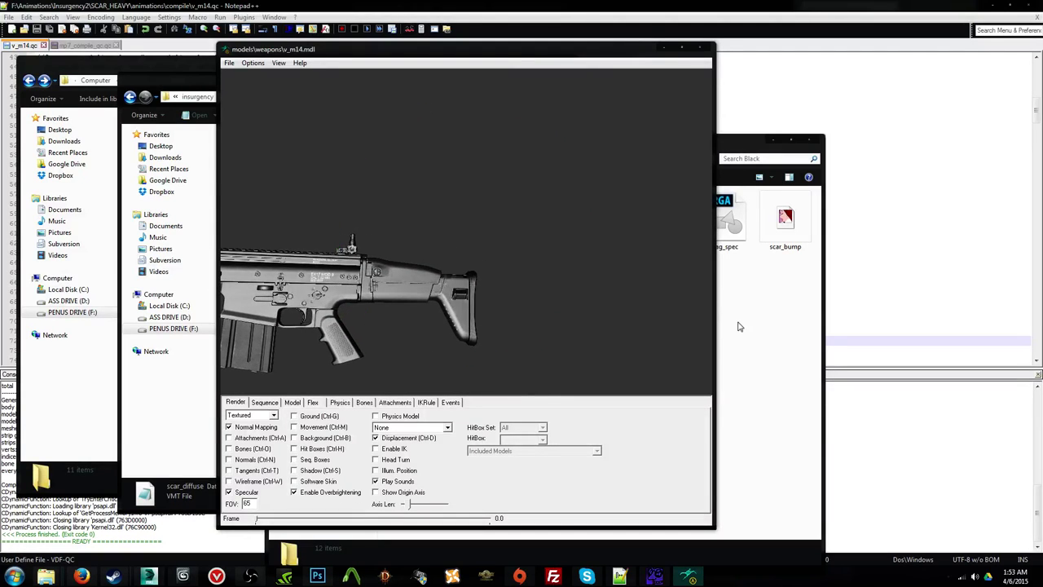
Step: Check the channels of the Black folder's SCAR_normal.tga in Photoshop, then the folder where the open SCAR_norm.tga is stored
left_click(739, 324)
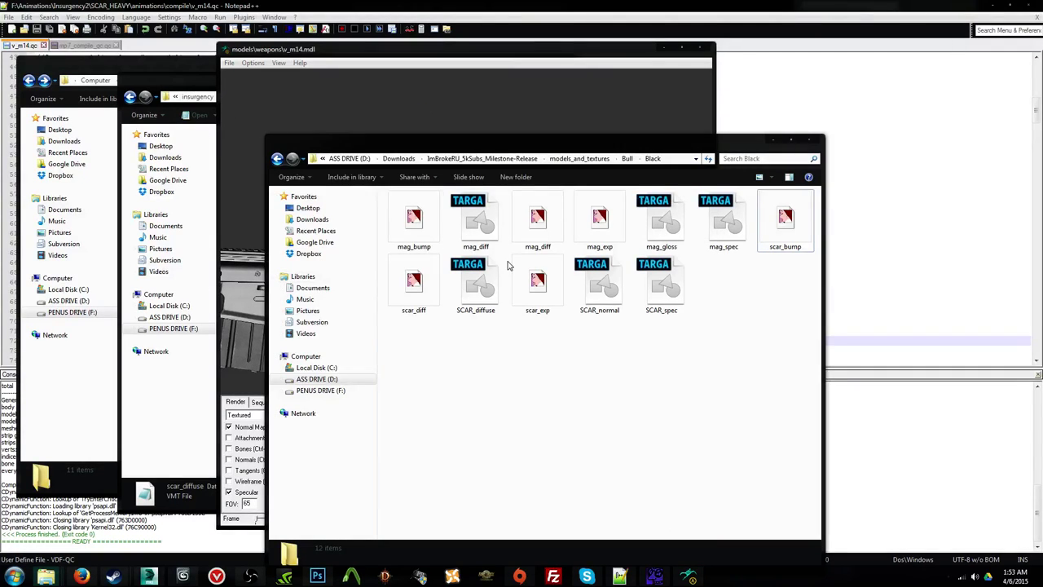
double_click(599, 284)
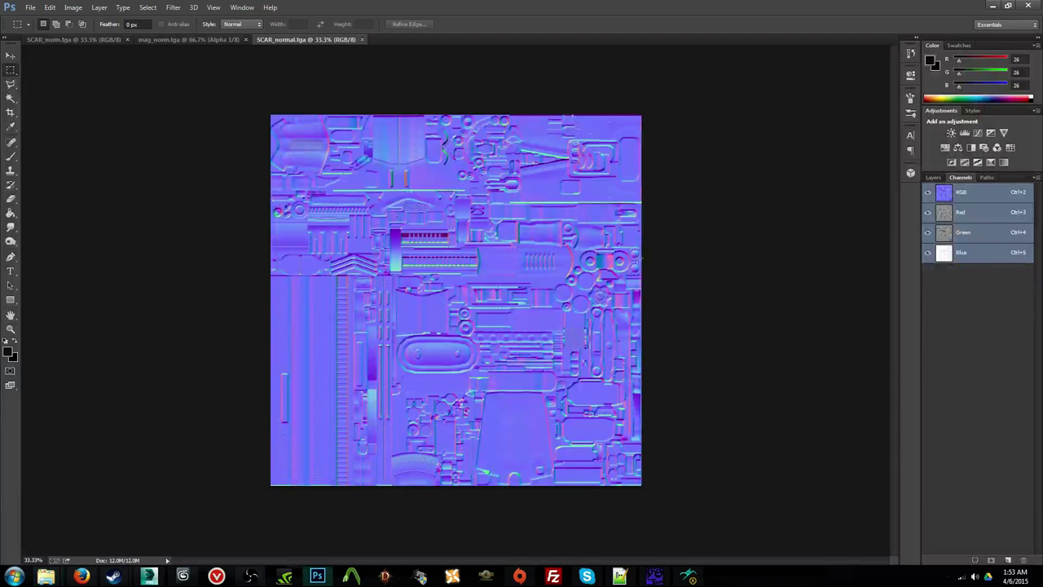
left_click(363, 40)
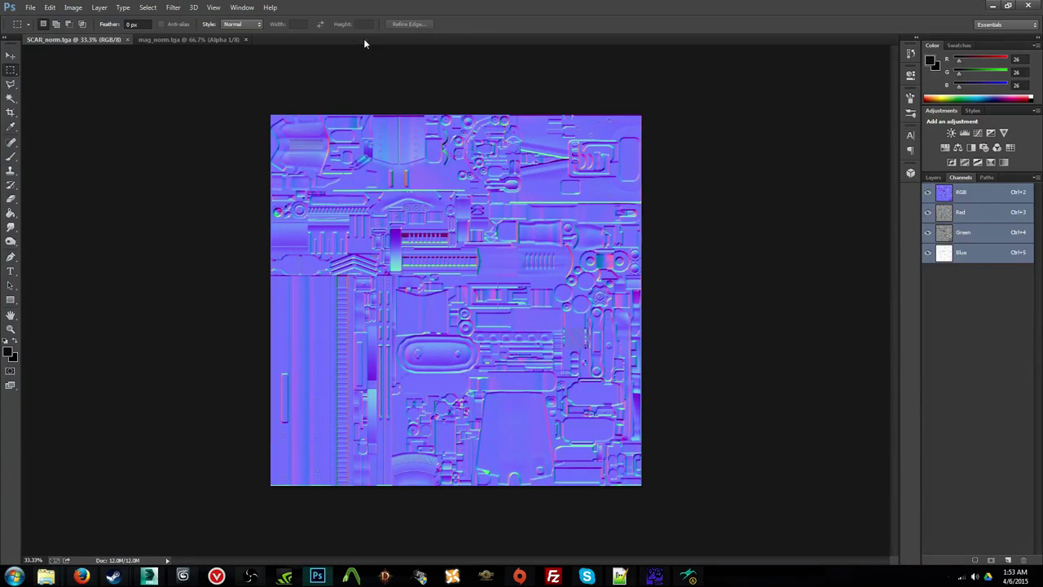
left_click(31, 7)
left_click(75, 137)
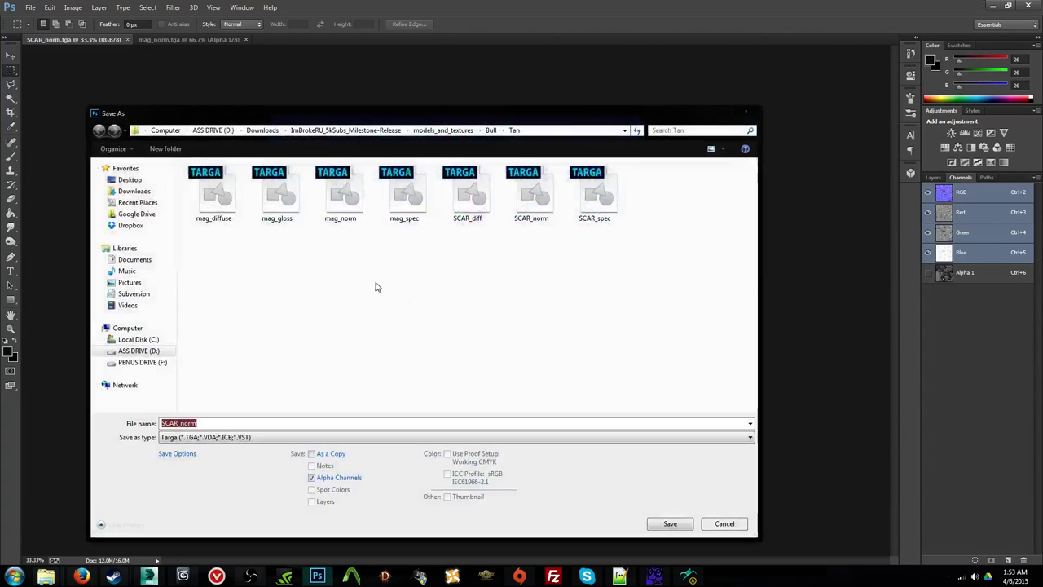
left_click(747, 114)
Step: Launch VTFEdit and import SCAR_norm.tga from the Tan texture folder
left_click(14, 576)
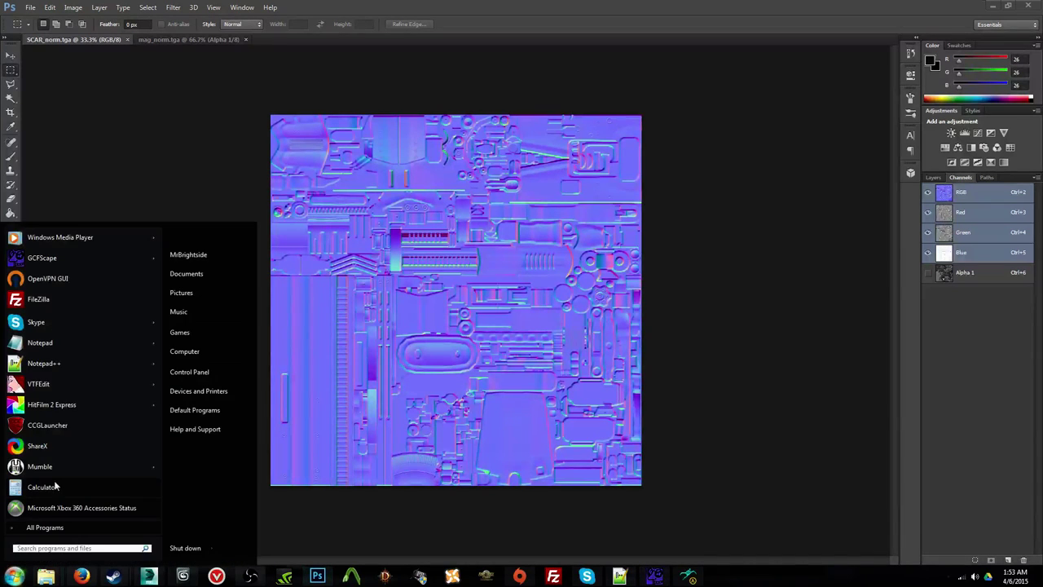
left_click(41, 384)
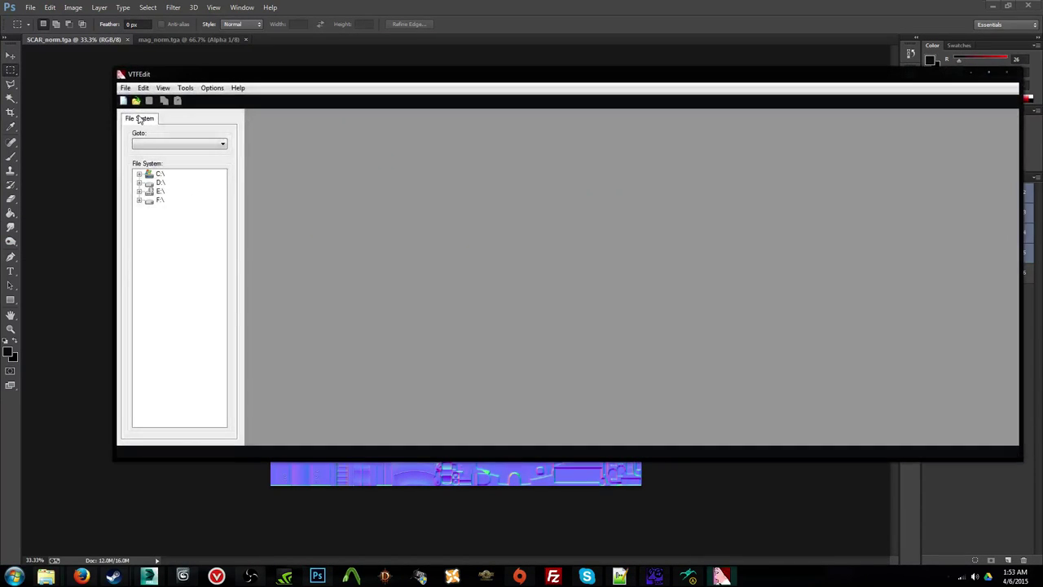
left_click(135, 101)
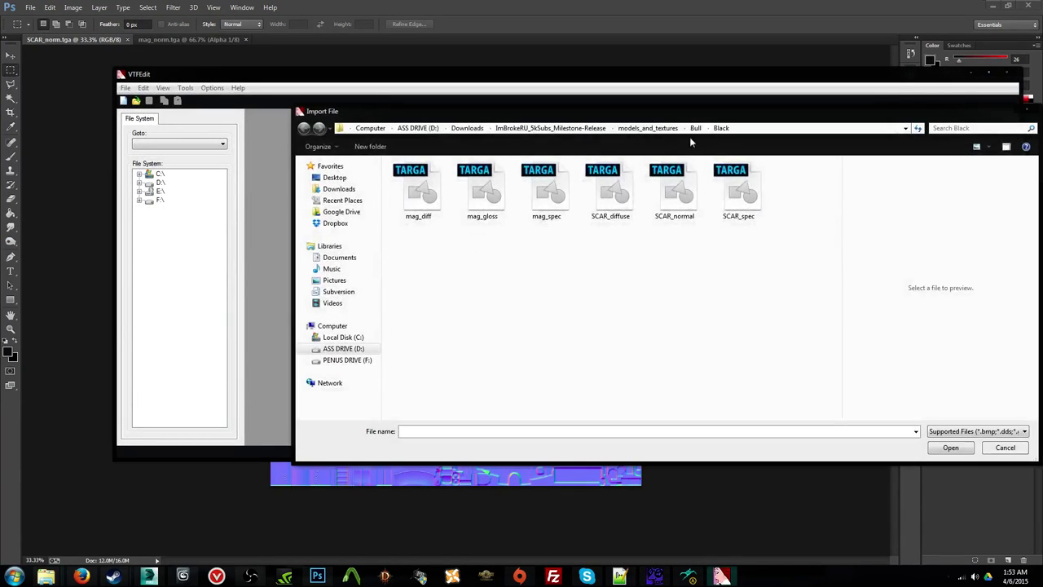
left_click(695, 130)
double_click(483, 189)
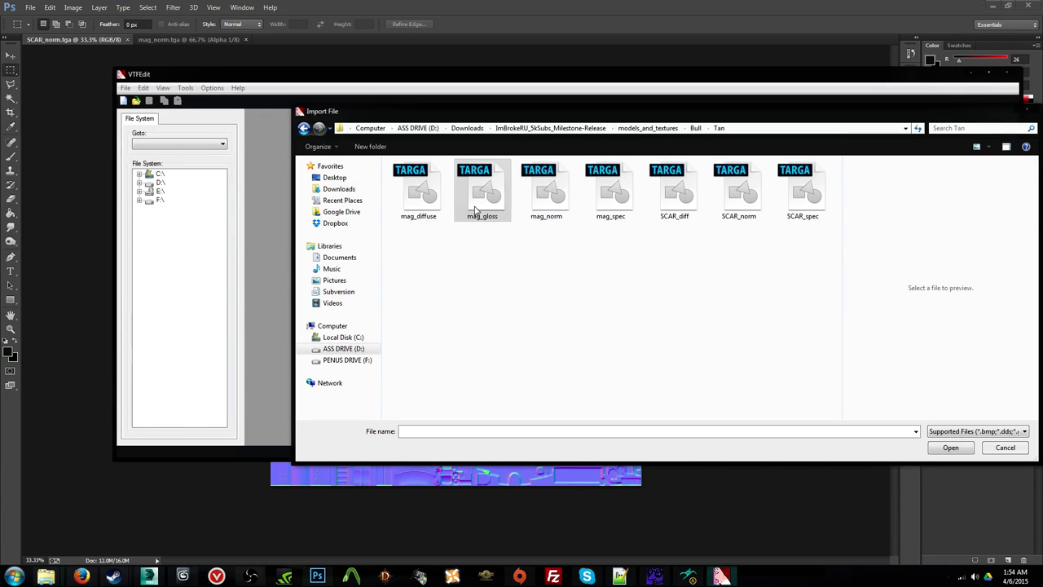
double_click(740, 199)
left_click(658, 375)
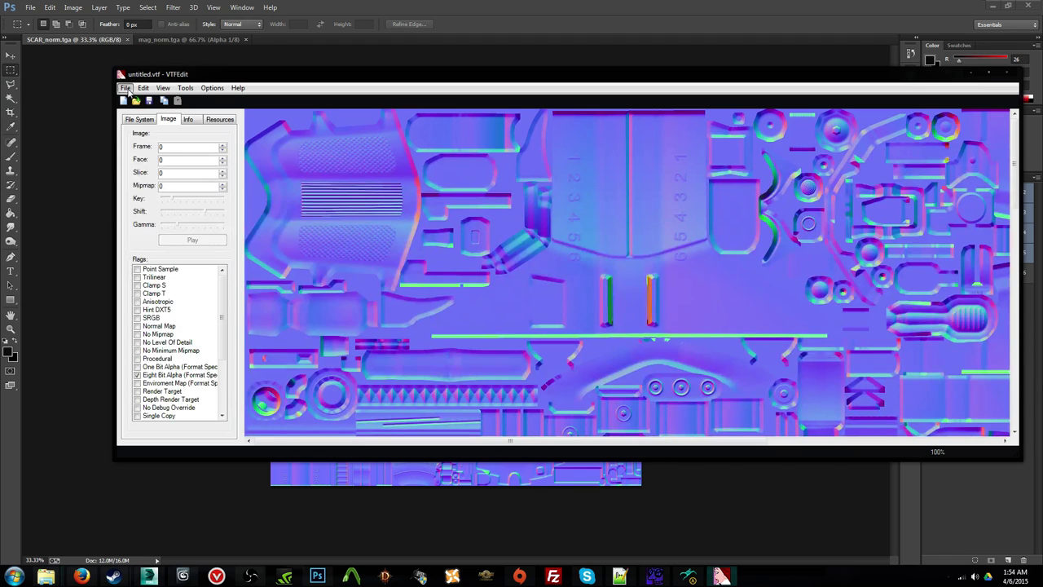
Step: Save the imported normal map as scar_bump.vtf in the Black folder, replacing the existing file
left_click(126, 88)
left_click(151, 145)
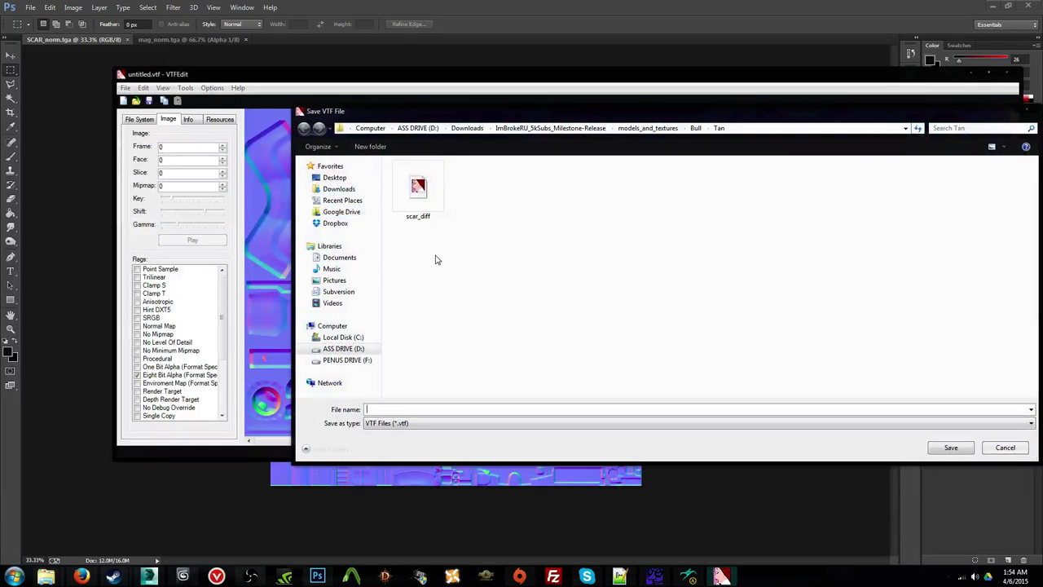
left_click(695, 128)
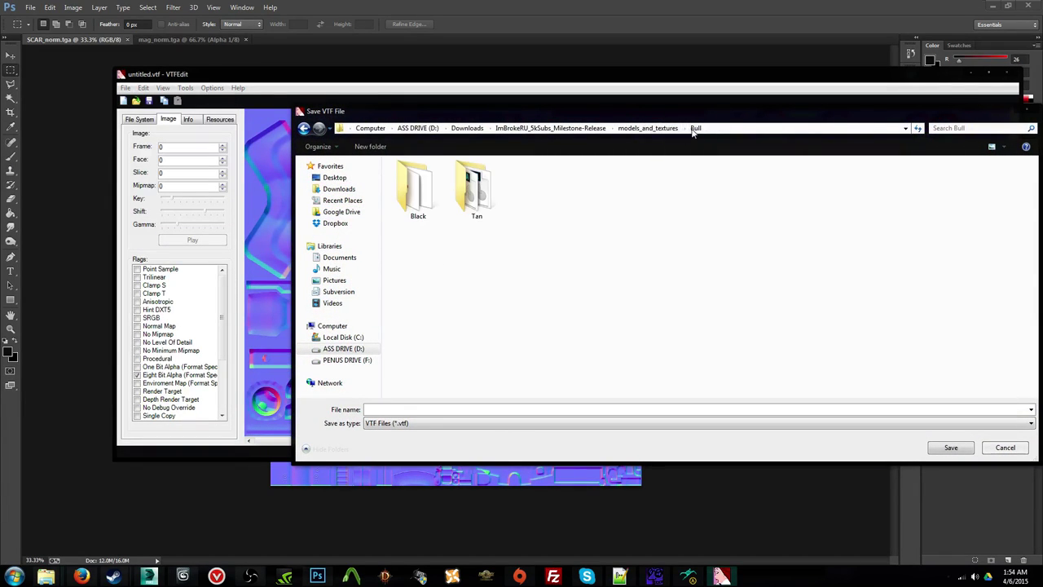
double_click(418, 204)
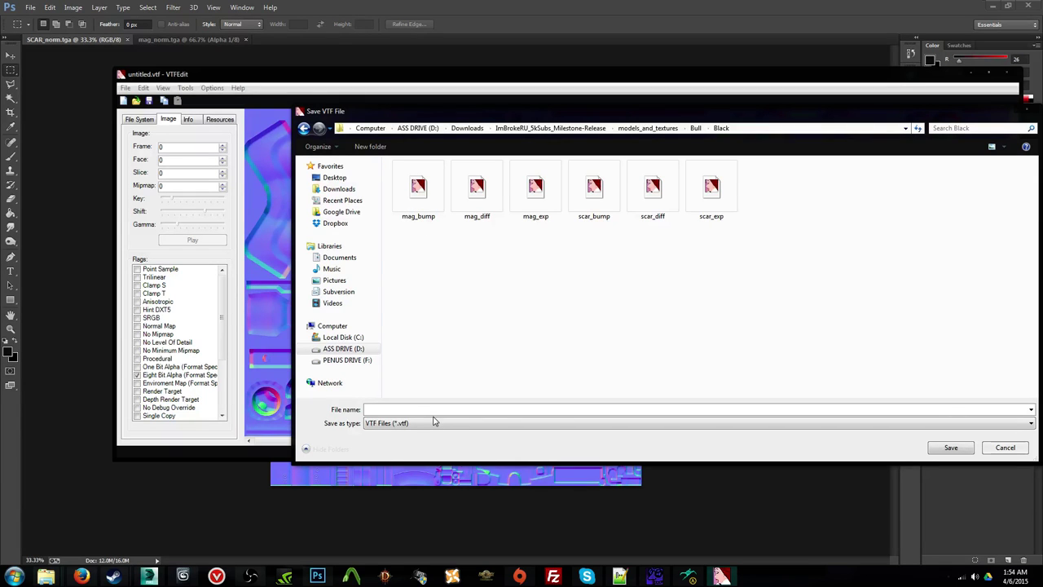
left_click_drag(394, 113, 297, 95)
left_click(505, 175)
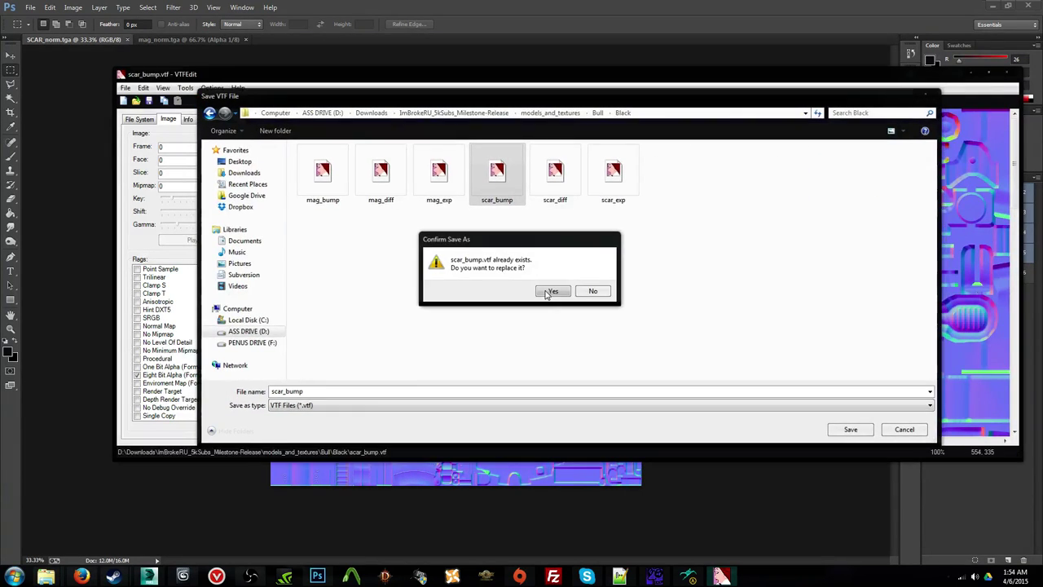
left_click(546, 294)
Step: Copy scar_bump.vtf from the Black folder into the mod's scar_heavy materials folder, replacing the existing file
mouse_move(46, 576)
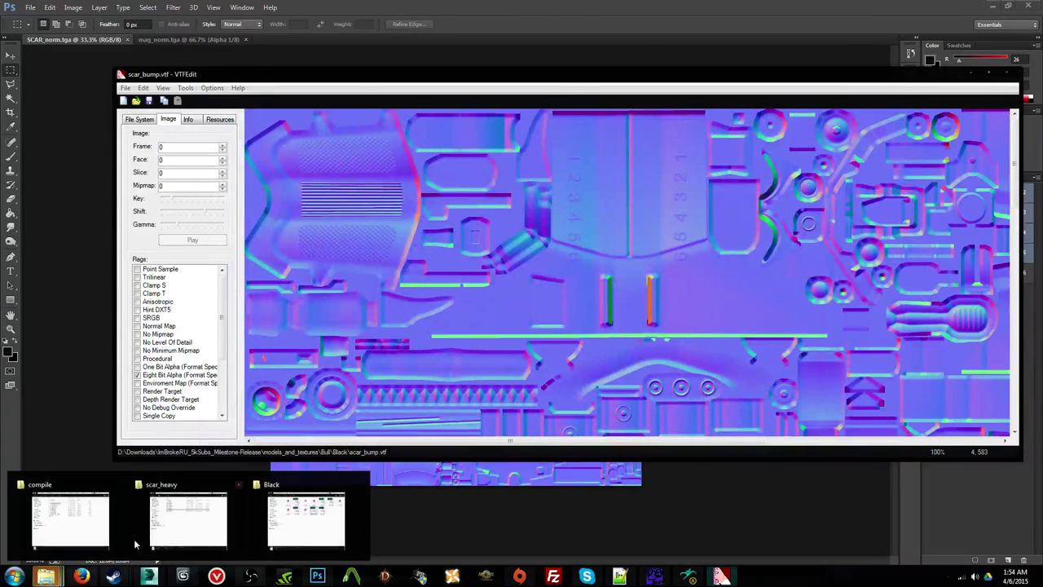
left_click(335, 510)
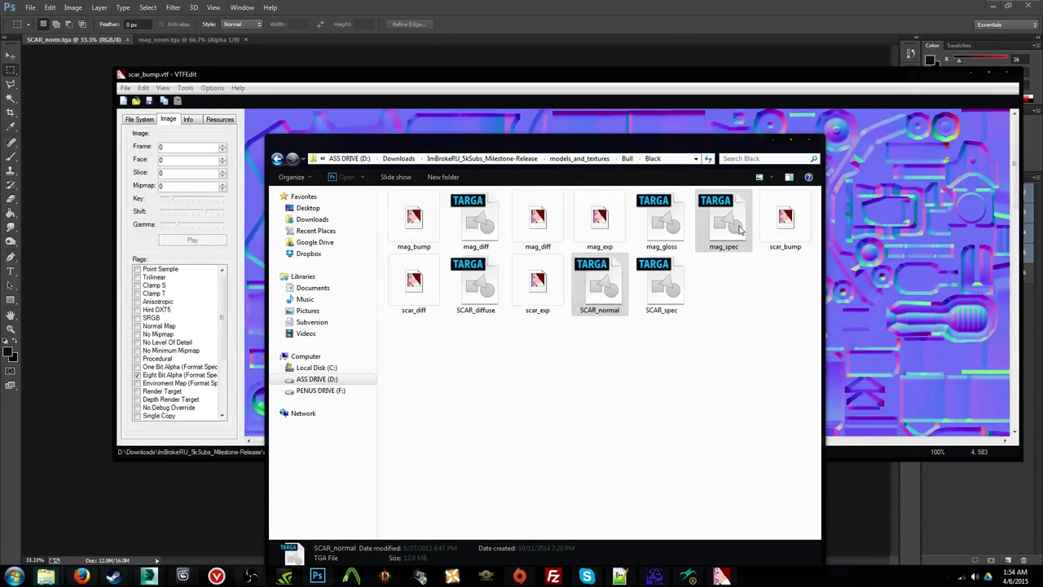
left_click(784, 220)
mouse_move(46, 577)
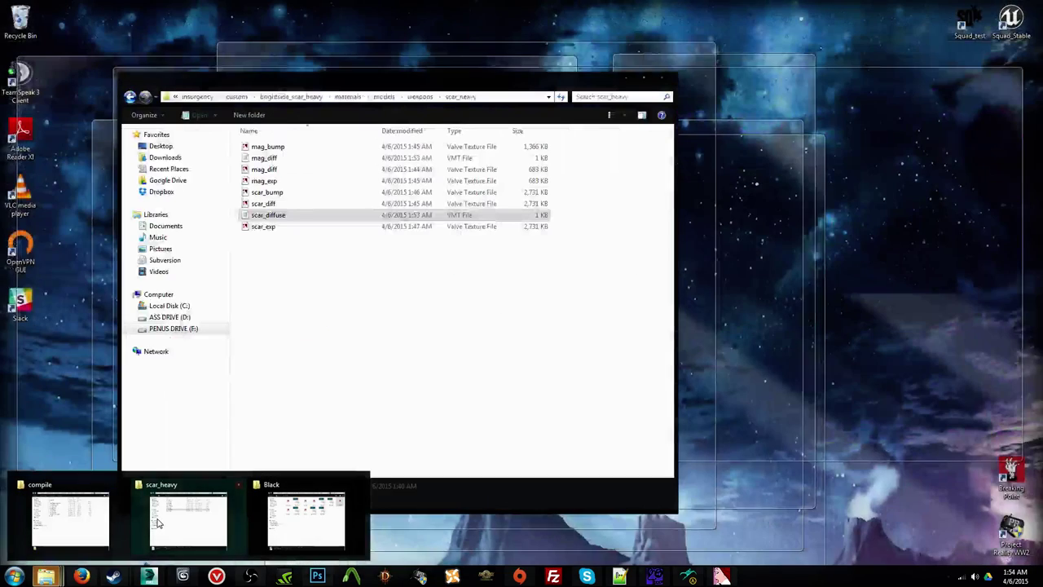
left_click(196, 514)
key("ctrl+v")
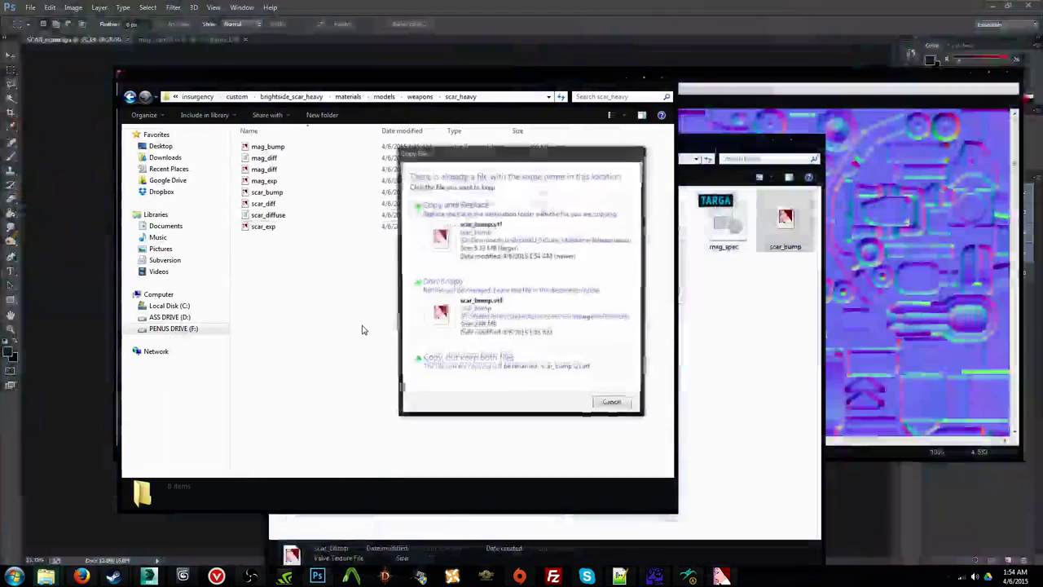
left_click(500, 260)
left_click(420, 352)
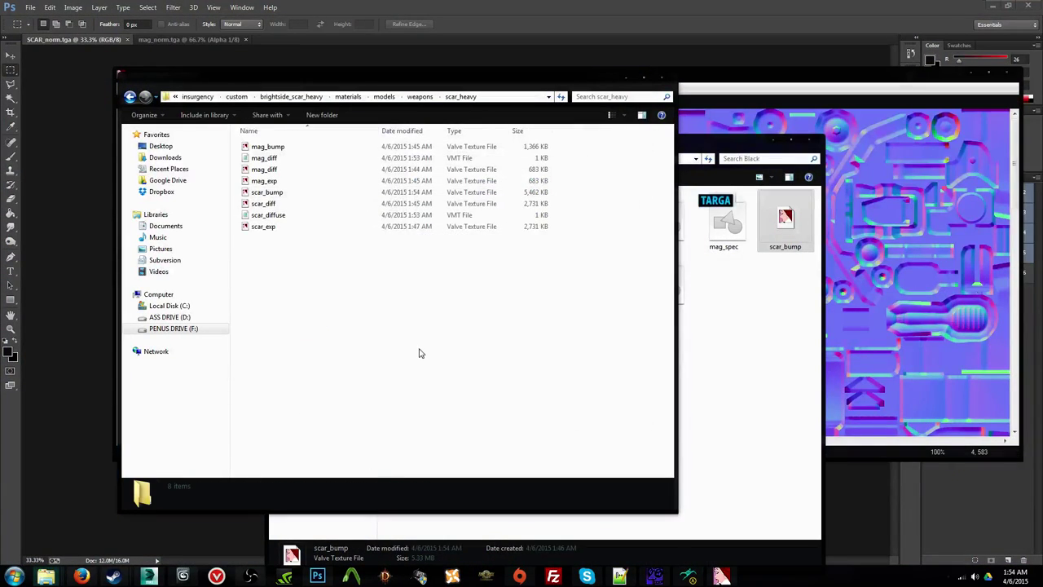
Step: Reload v_m14.mdl in the model viewer and inspect the rifle with the replaced bump texture
left_click(688, 576)
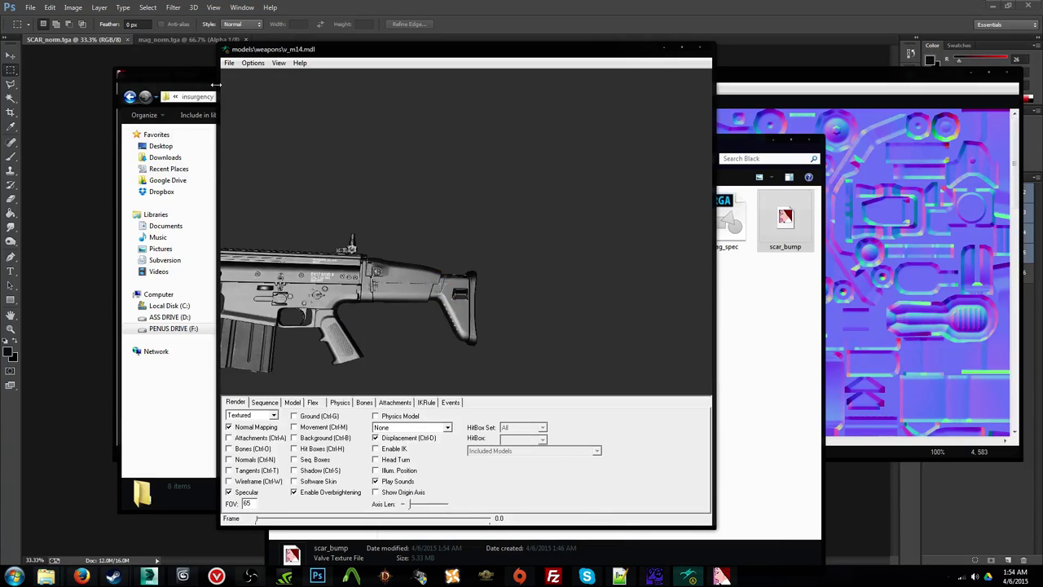
left_click(229, 63)
left_click(243, 85)
mouse_move(395, 283)
left_mouse_down()
mouse_move(403, 305)
mouse_move(393, 311)
mouse_move(402, 272)
mouse_move(400, 285)
left_mouse_up()
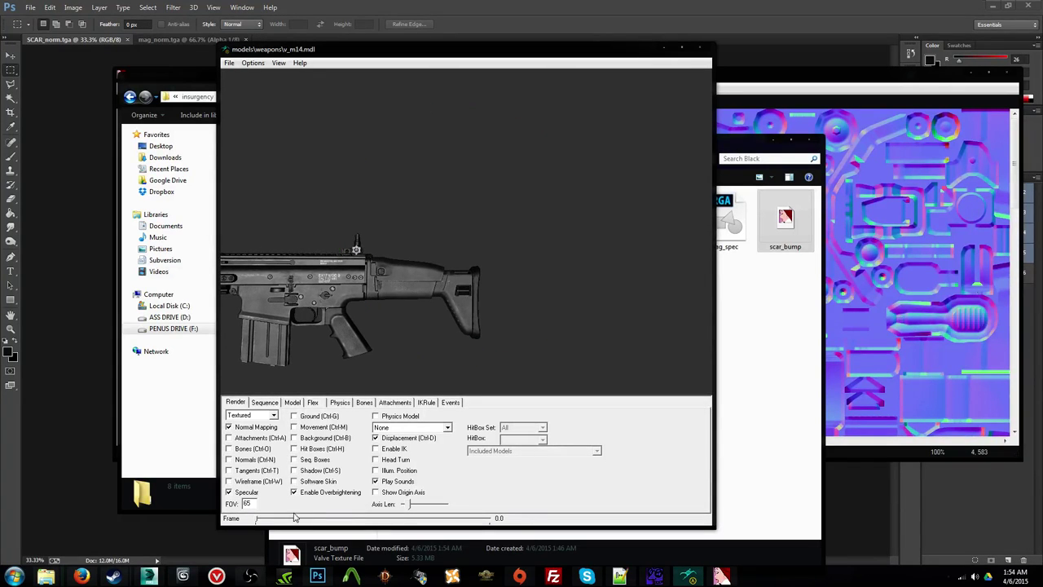
left_click(180, 384)
left_click(755, 341)
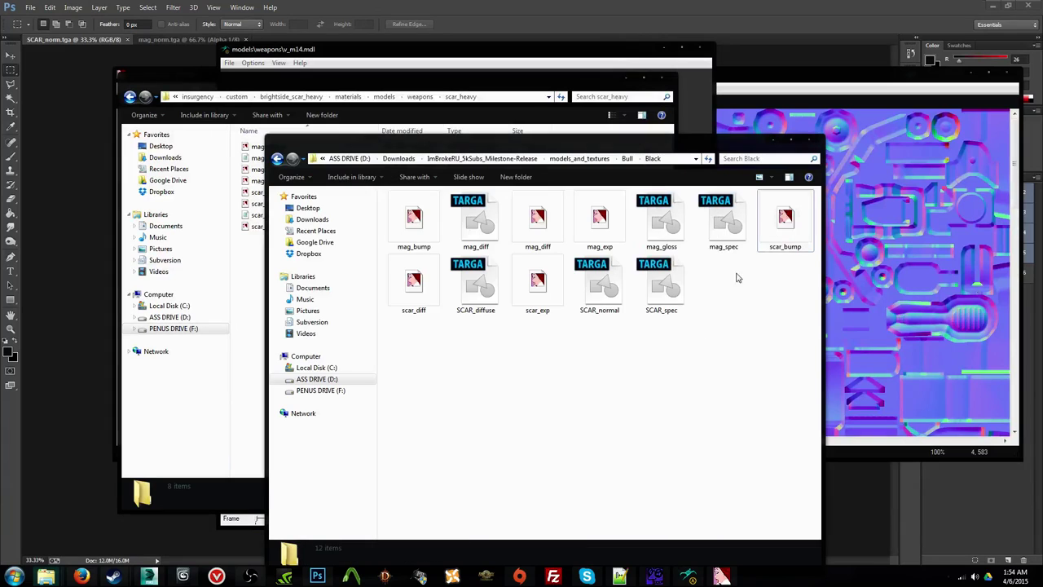
left_click(477, 222)
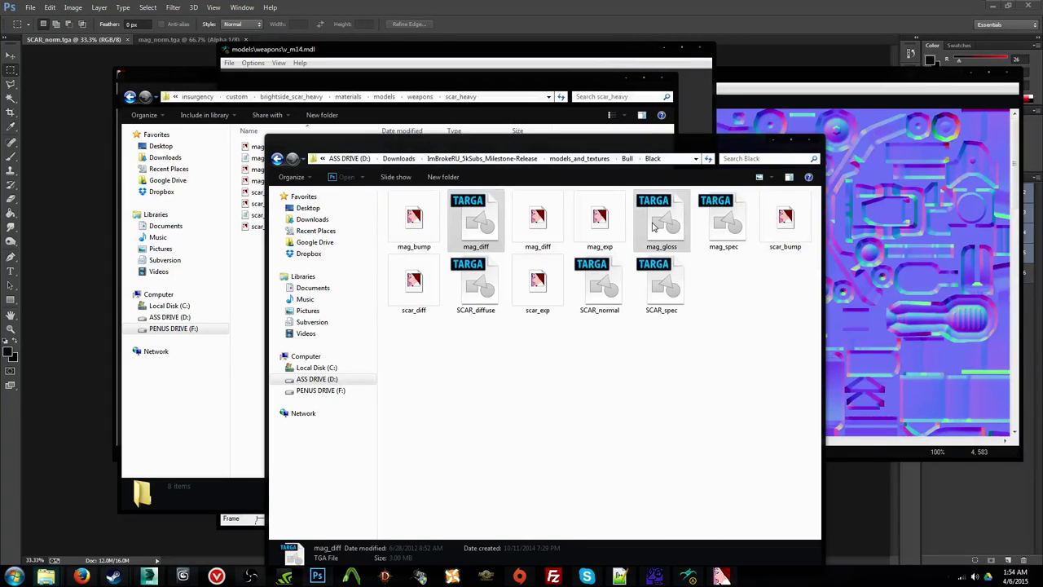
left_click(624, 354)
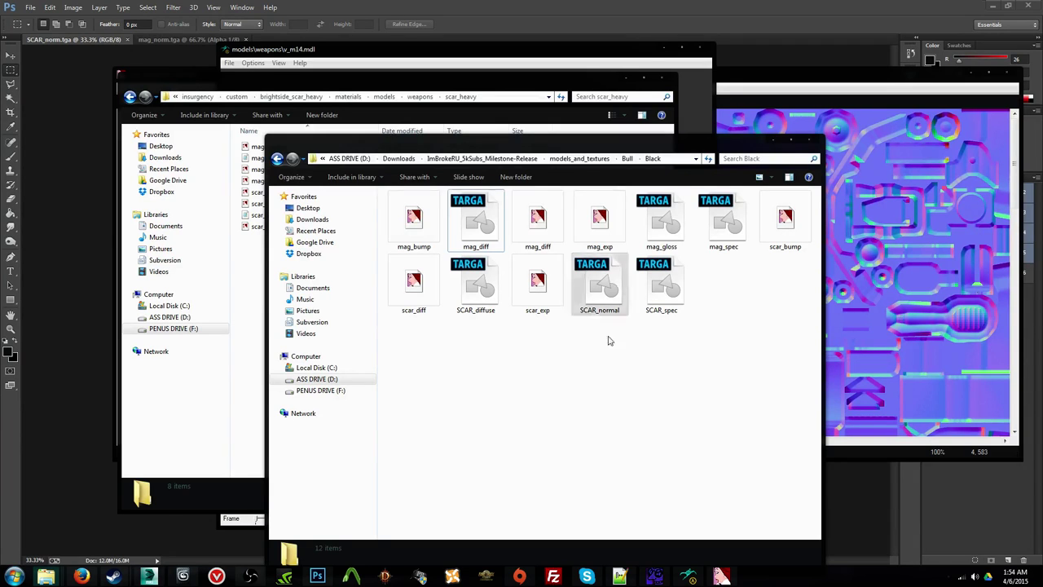
left_click(282, 90)
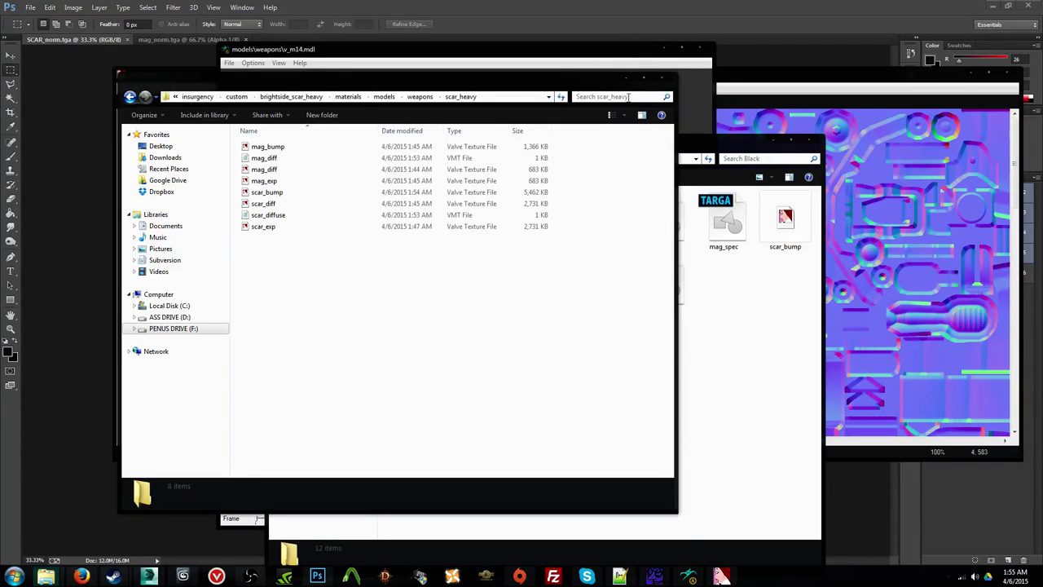
Step: Return to v_m14.mdl in the model viewer and turn on Viewmodel Mode
left_click(688, 575)
right_click_drag(383, 291, 388, 291)
scroll(388, 292, "down", 2)
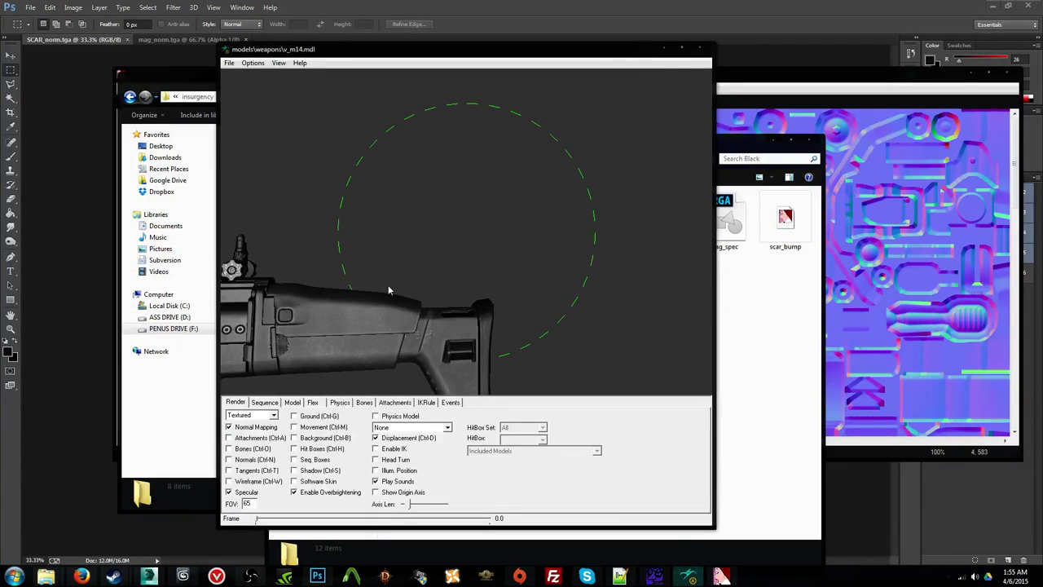
scroll(388, 292, "down", 3)
left_click(252, 63)
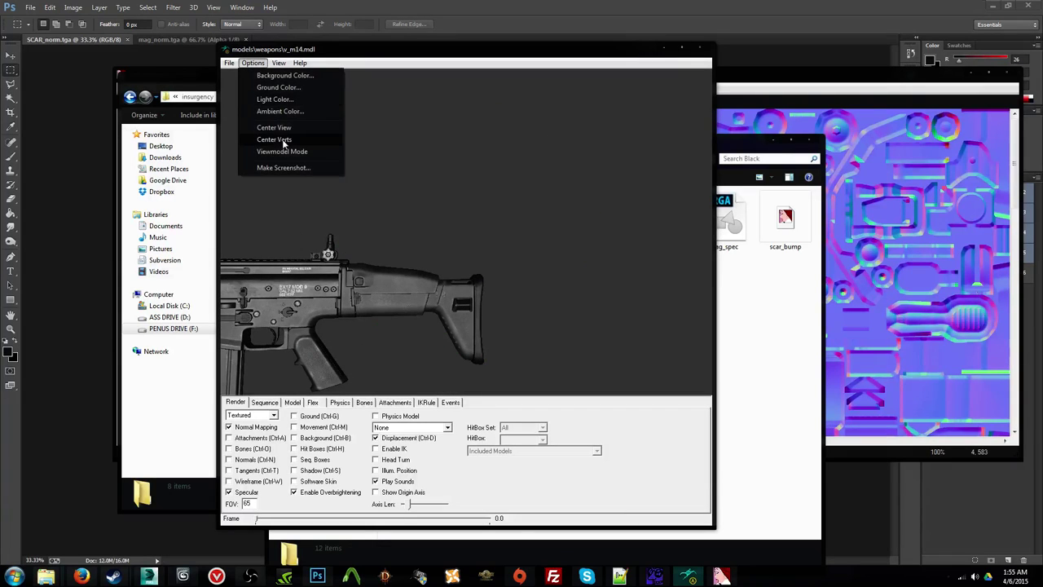
left_click(285, 151)
left_click_drag(399, 268, 426, 284)
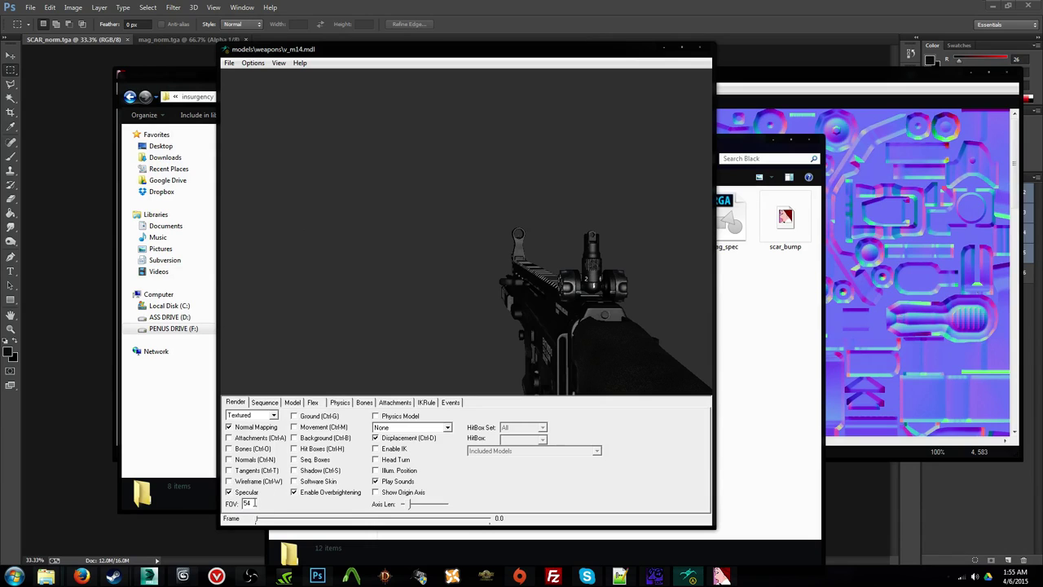
Step: Set the model viewer's FOV to 75 for the first-person view
left_click_drag(254, 503, 210, 494)
type("75")
left_click_drag(368, 317, 367, 316)
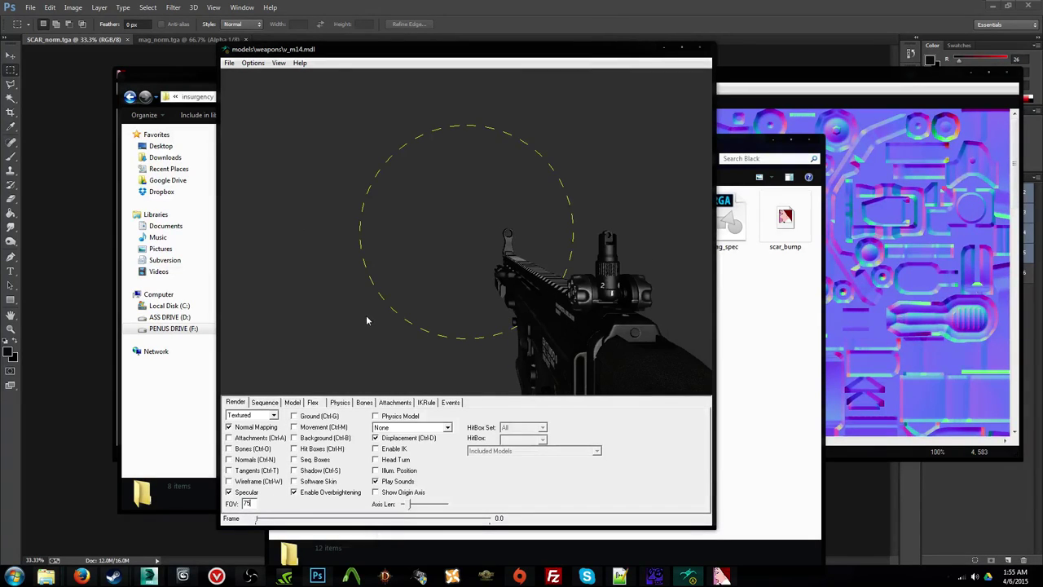
Step: Play the base_reloadempty sequence with the speed scale raised to 1.00
left_click(264, 402)
left_click(261, 416)
left_click(254, 448)
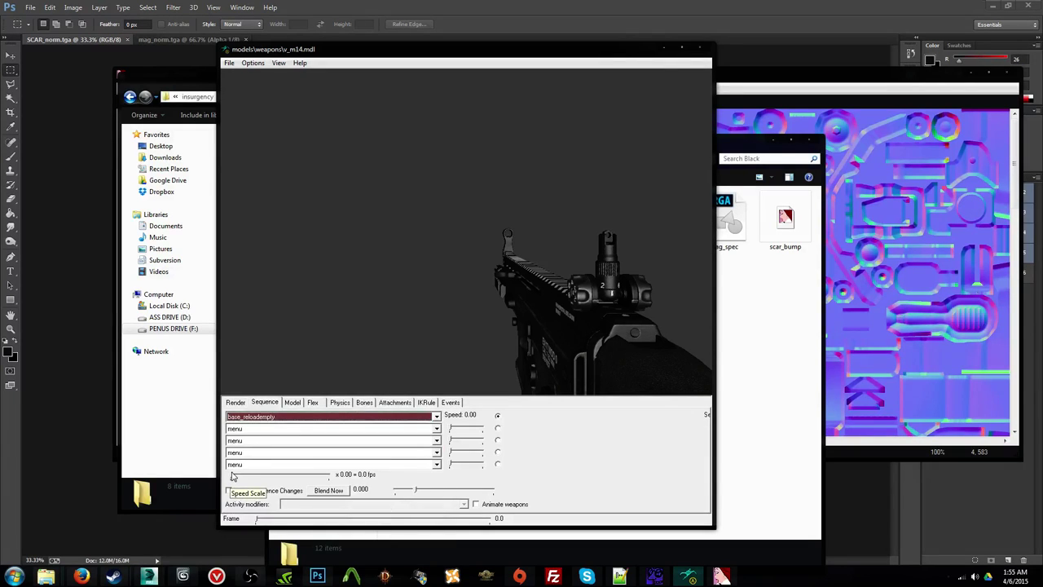
left_click_drag(231, 474, 330, 474)
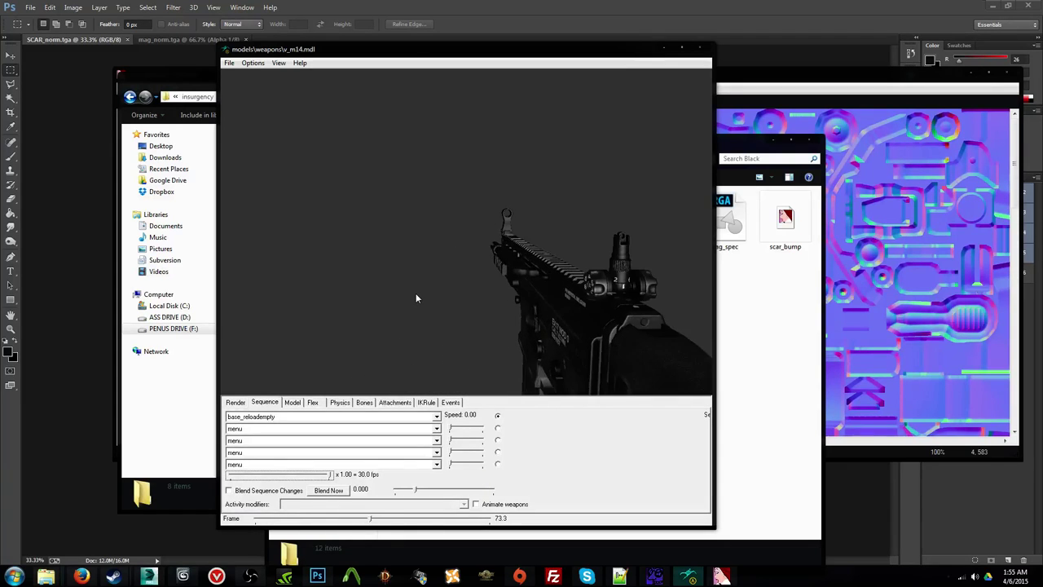
Step: Preview the base_ready and delta_iron sequences and set the main sequence to base_idle
left_click(308, 418)
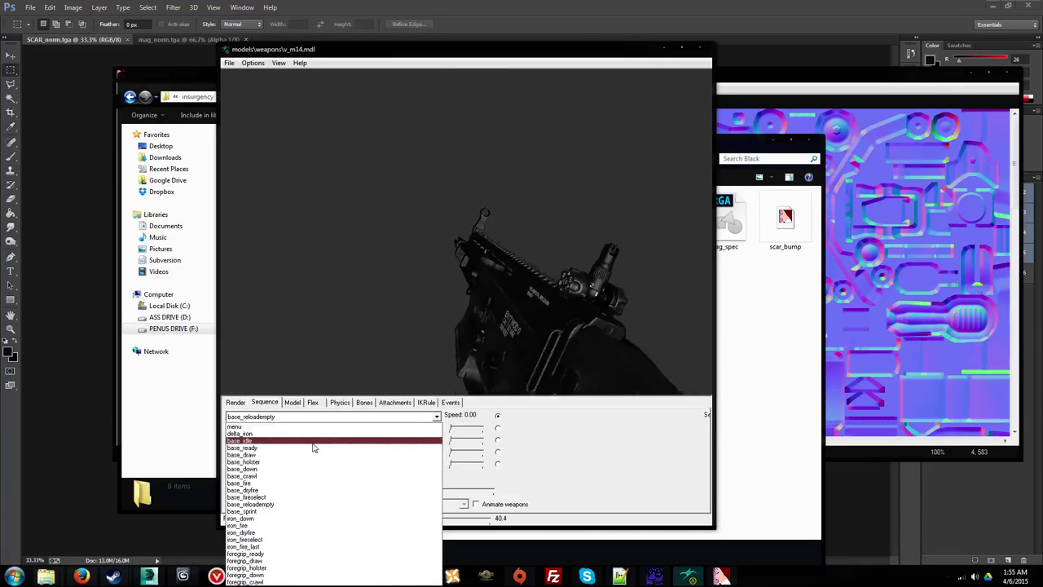
left_click(303, 448)
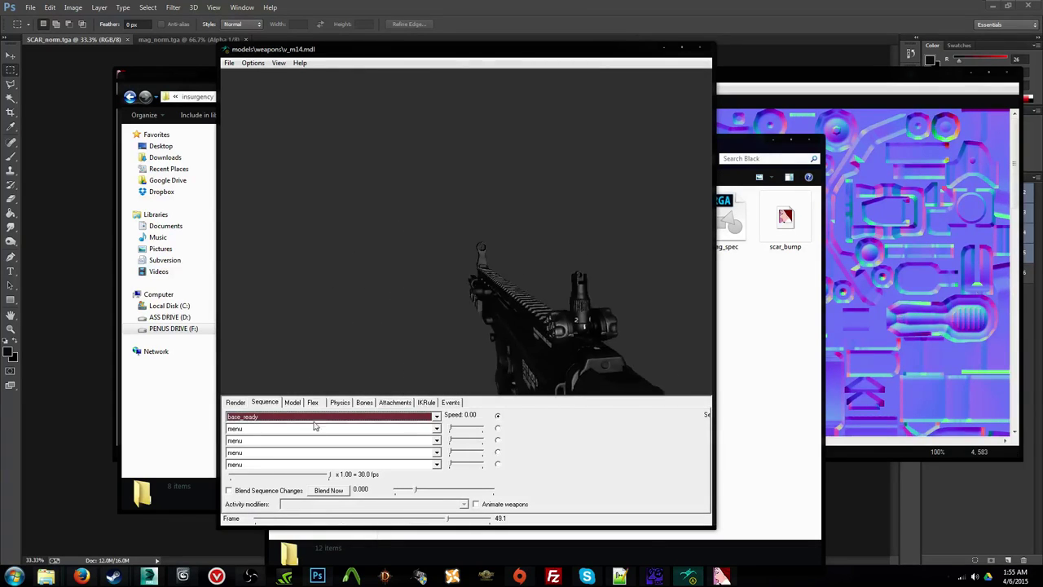
left_click(312, 416)
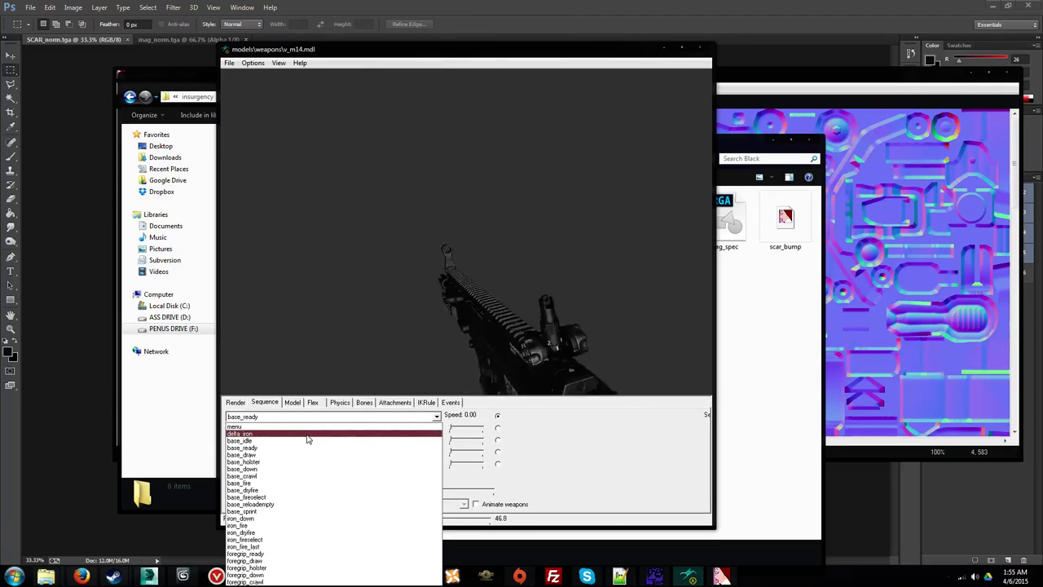
left_click(307, 433)
left_click(303, 418)
left_click(300, 441)
Step: Layer delta_iron over base_idle at full weight to check the iron sight view, and return its weight to zero
left_click(263, 430)
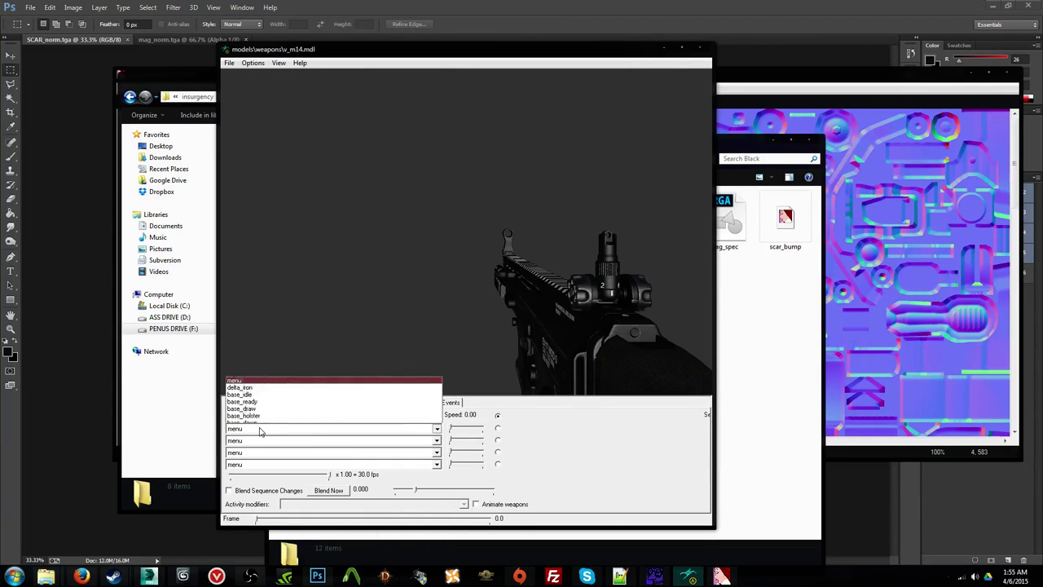
left_click(258, 276)
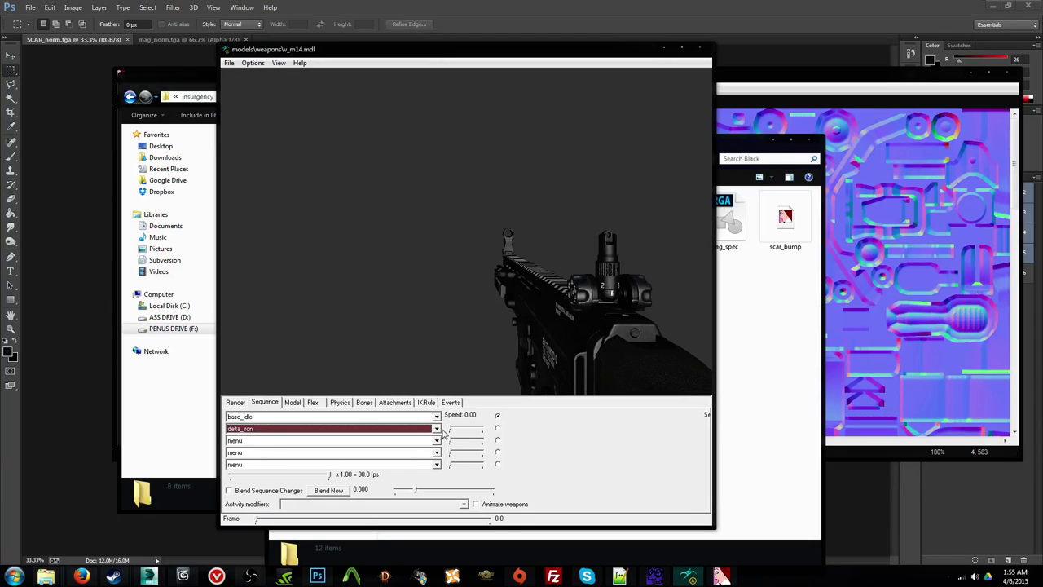
left_click_drag(450, 430, 485, 430)
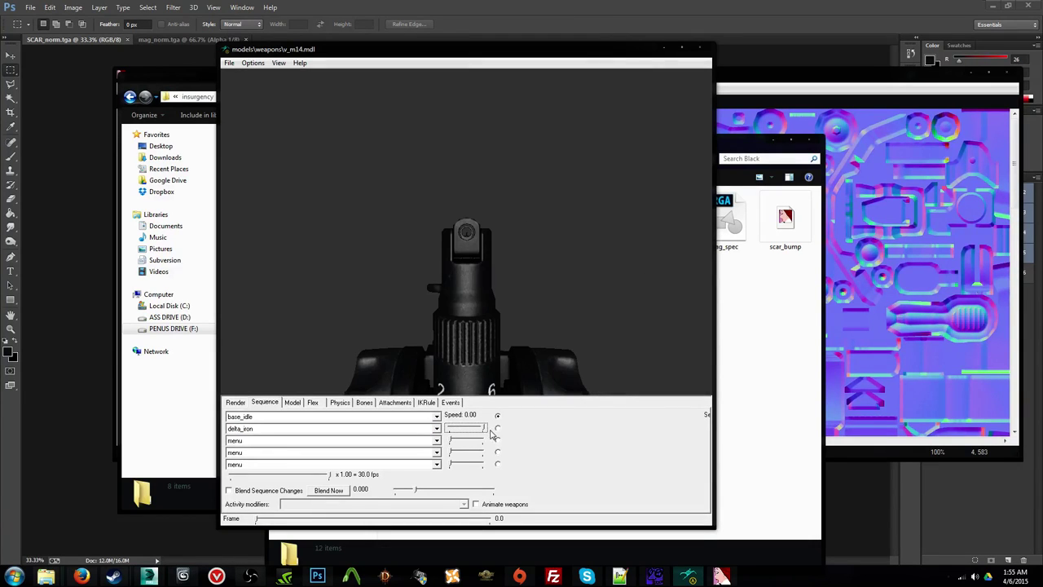
left_click_drag(484, 432, 442, 427)
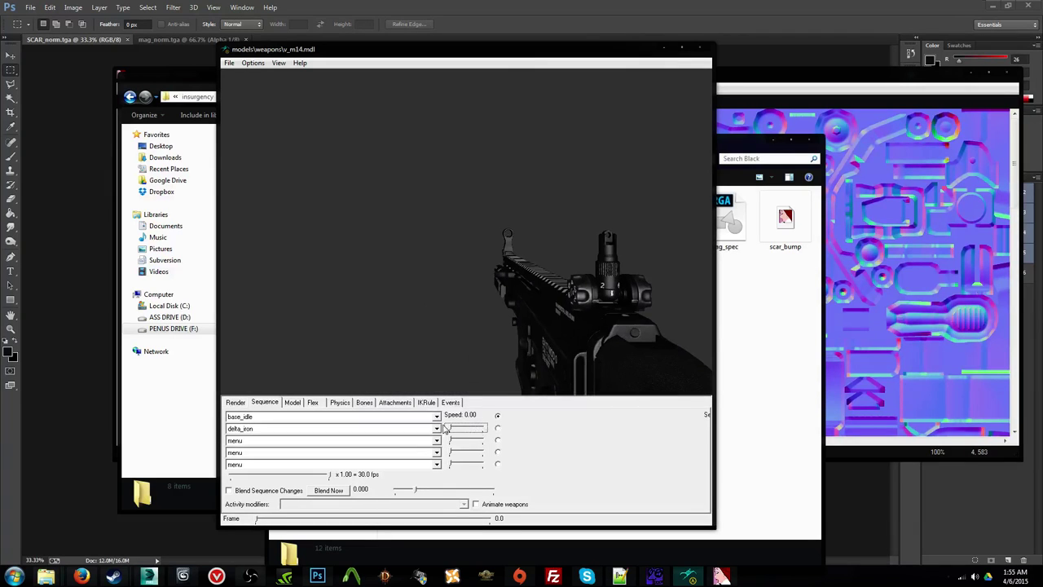
Step: Close the model viewer, switch to 3ds Max and dismiss the hlmv.exe crash dialog
left_click(703, 50)
left_click(803, 5)
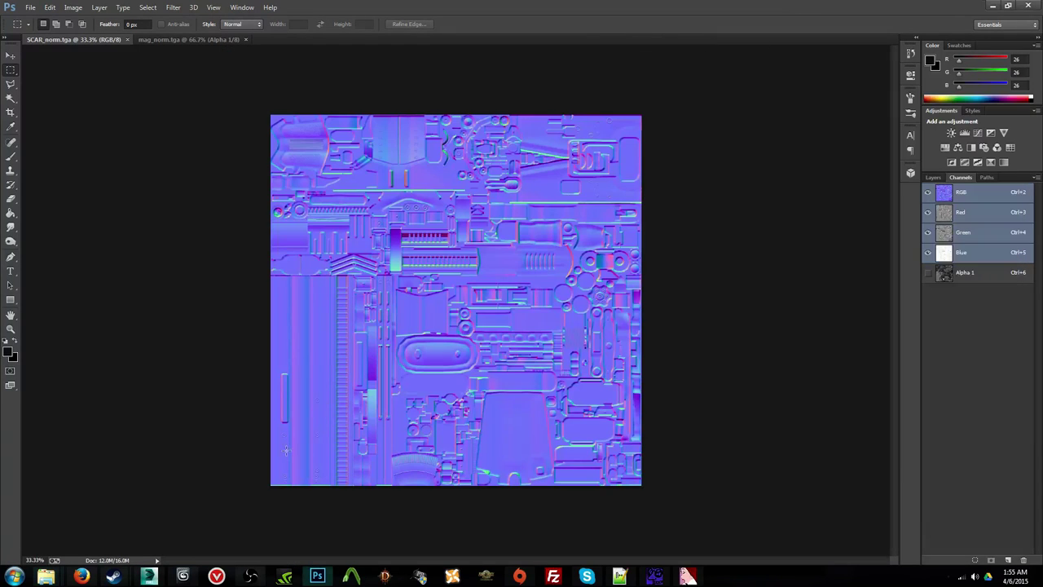
left_click(149, 576)
left_click(183, 575)
left_click(447, 290)
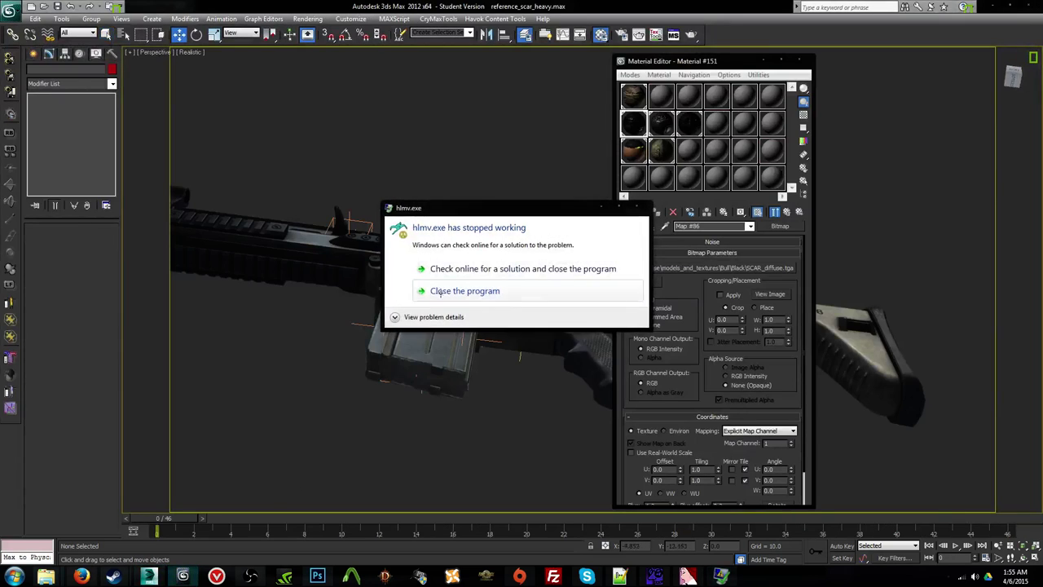
Step: Save the changes to reference_scar_heavy.max and start an empty scene with the New All option
left_click(31, 8)
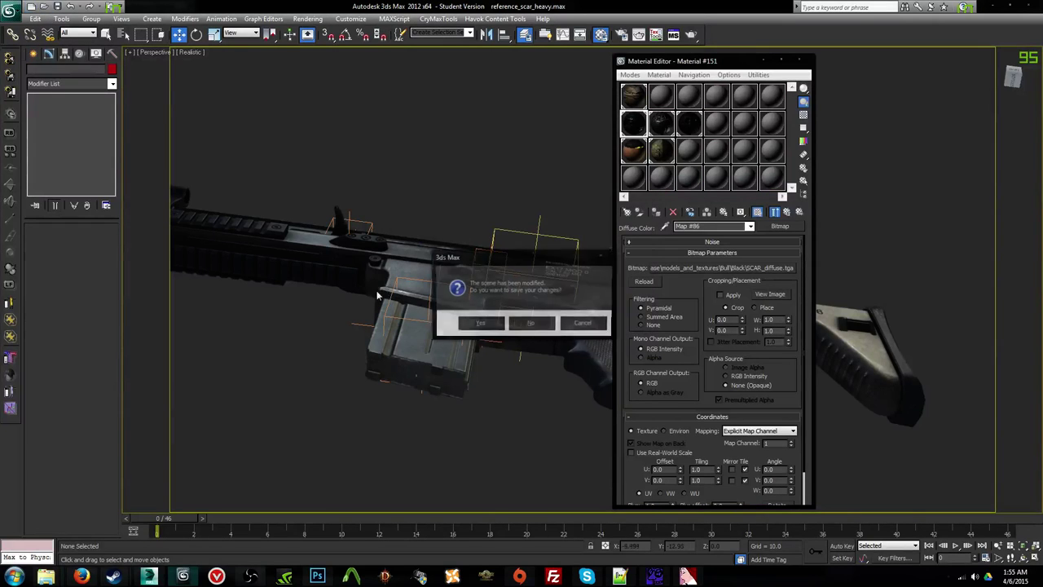
left_click(488, 323)
left_click(492, 324)
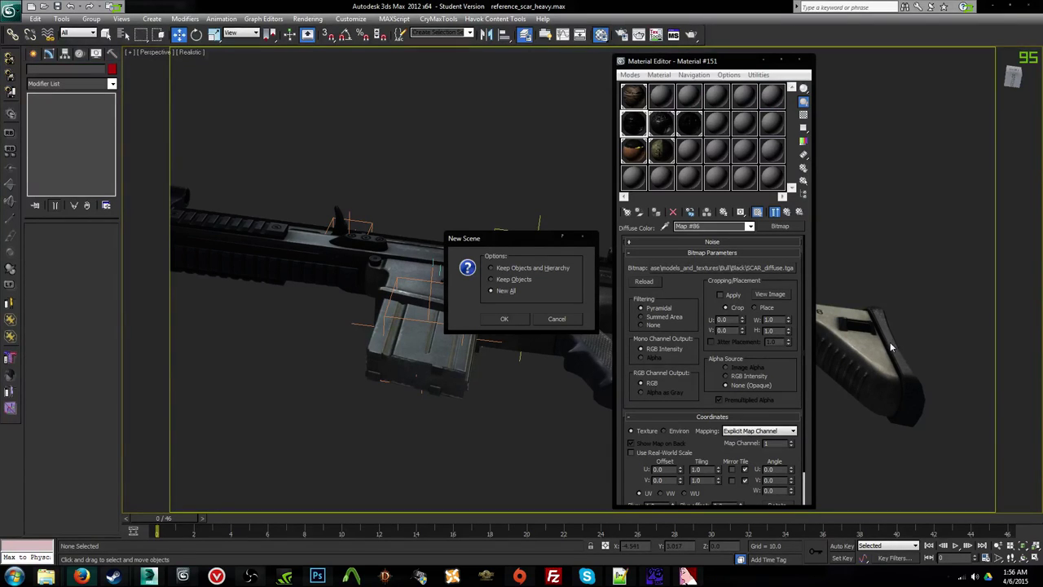
left_click(508, 321)
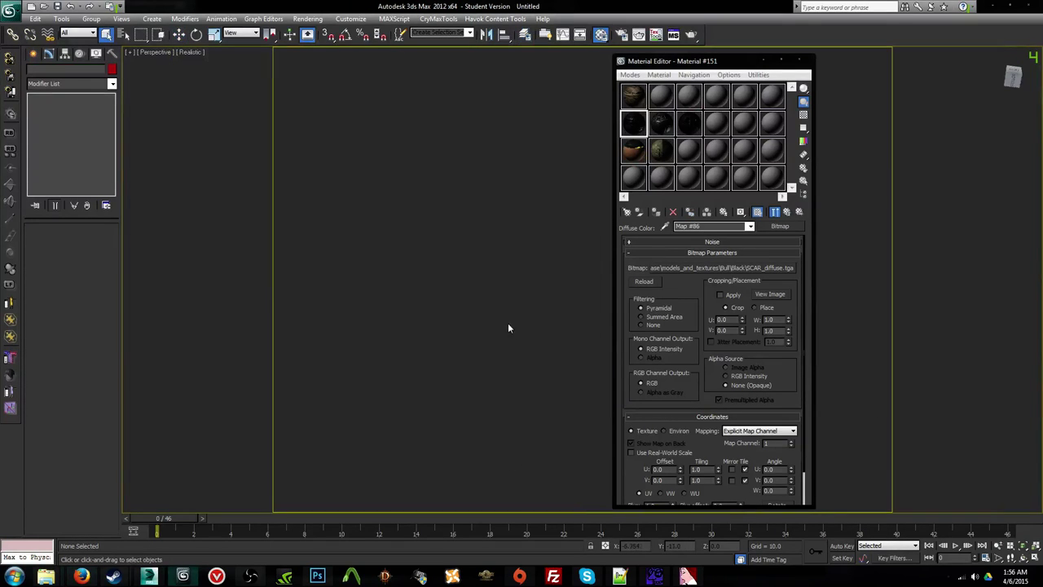
Step: Open the Steam game library and launch Insurgency
right_click(114, 576)
left_click(92, 377)
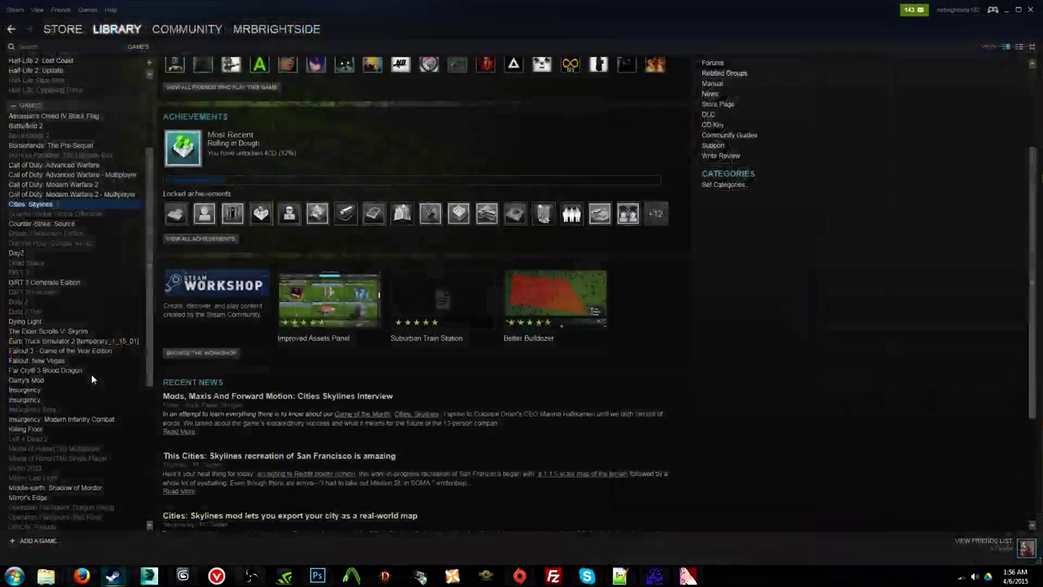
scroll(76, 328, "down", 1)
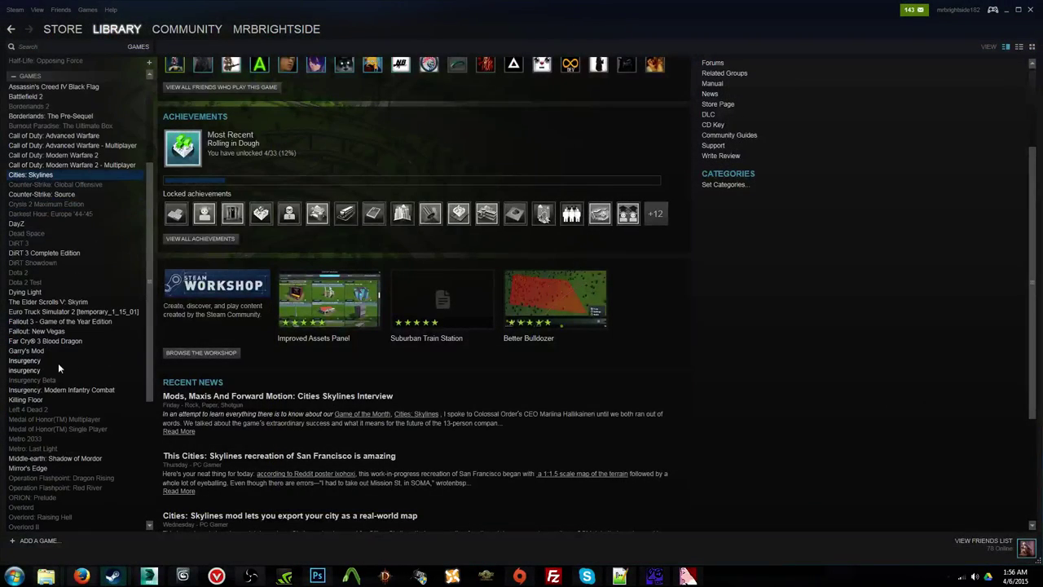
left_click(58, 361)
right_click(41, 370)
left_click(46, 361)
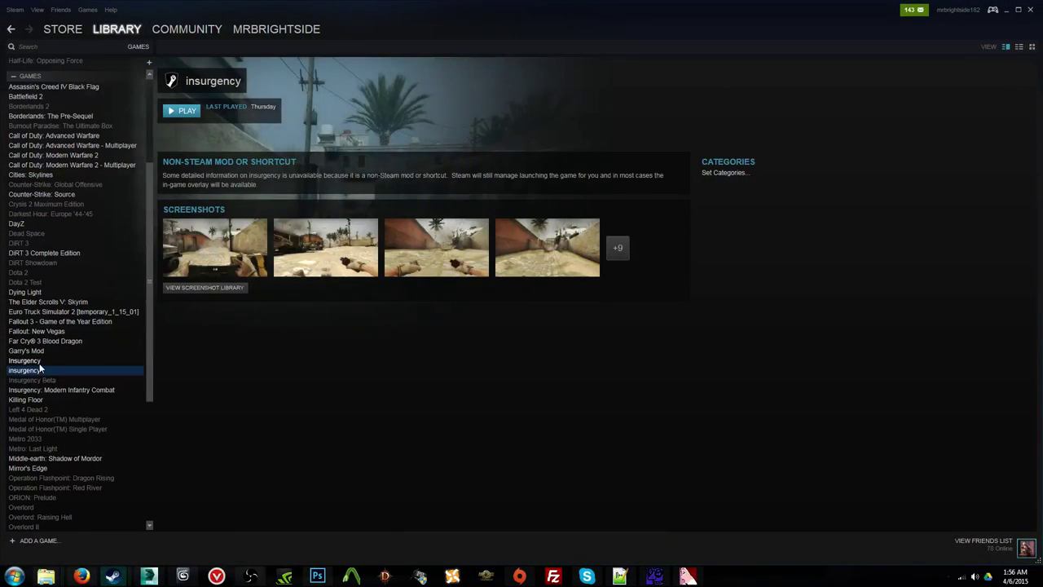
left_click(179, 111)
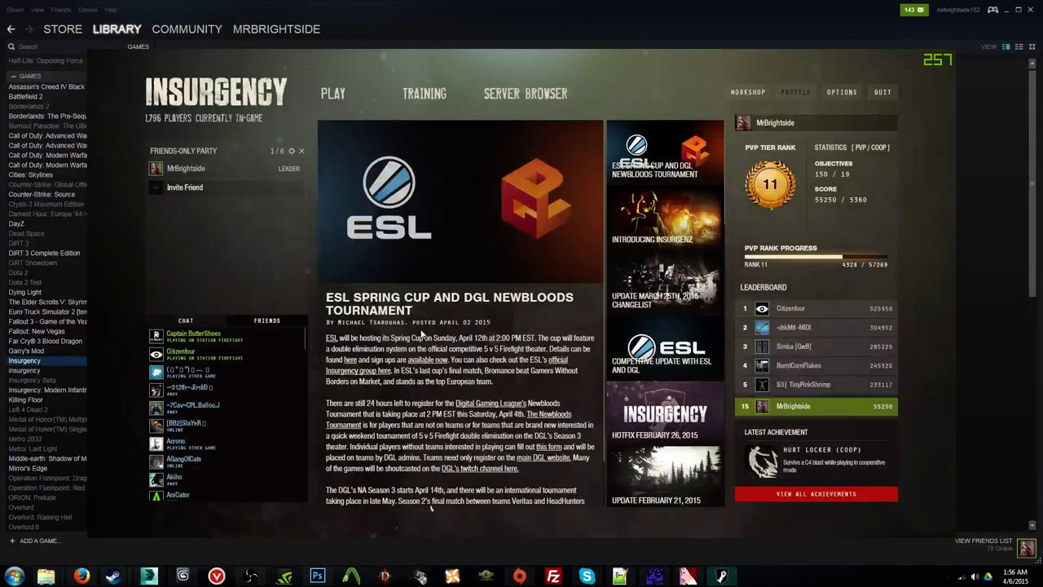
Step: Load the District map through the game's developer console
key("grave")
type("map badel_coop_v1")
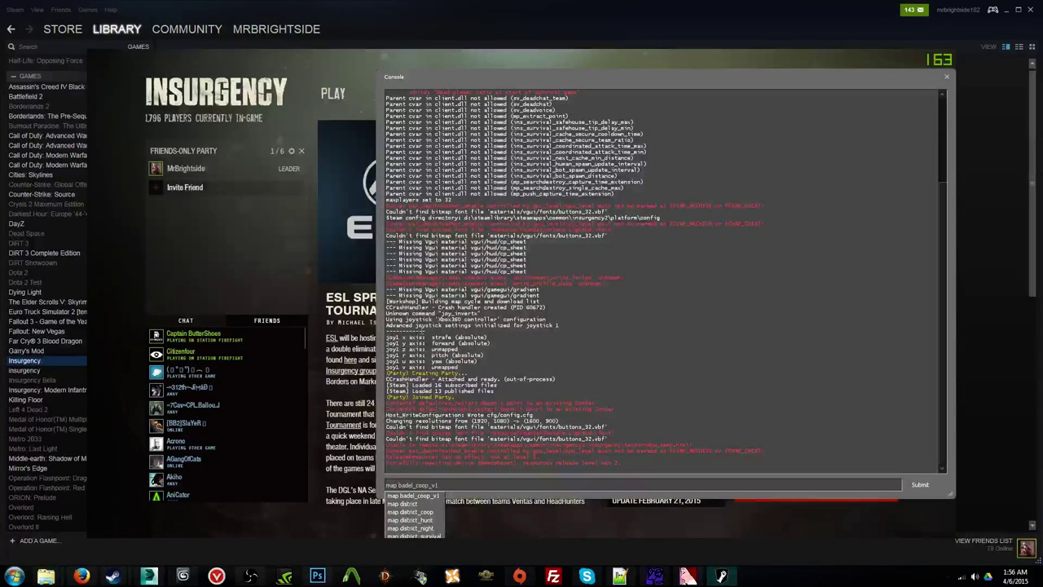
key("Return")
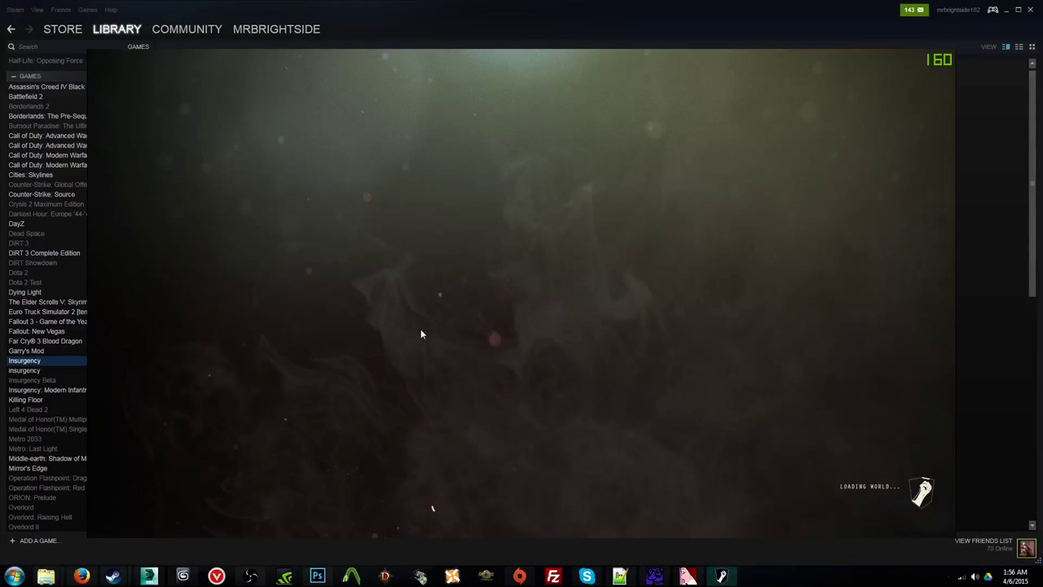
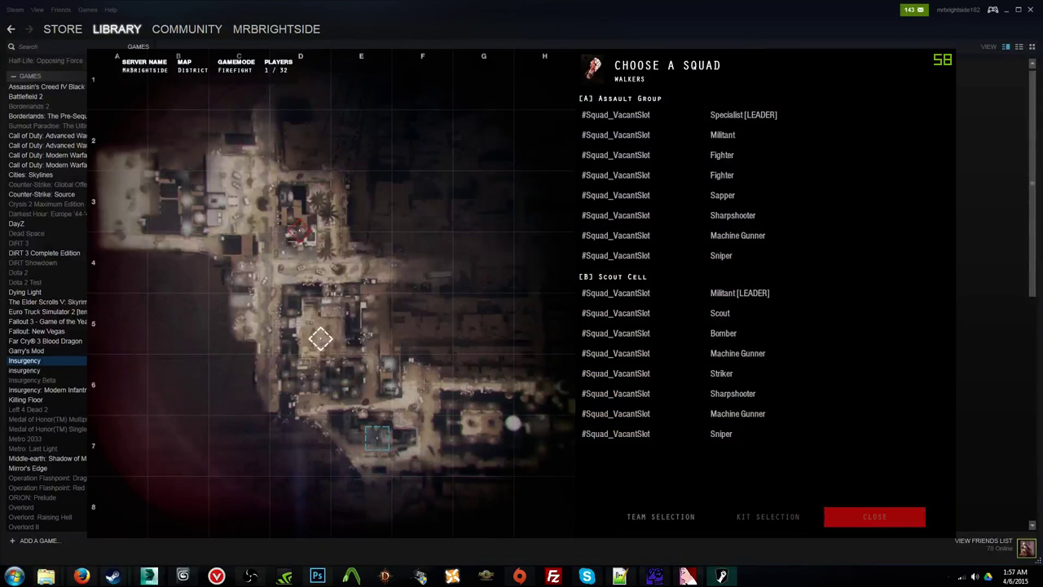
Step: Switch to the Survivors team and spawn with the M4A1 kit
left_click(646, 519)
left_click(477, 116)
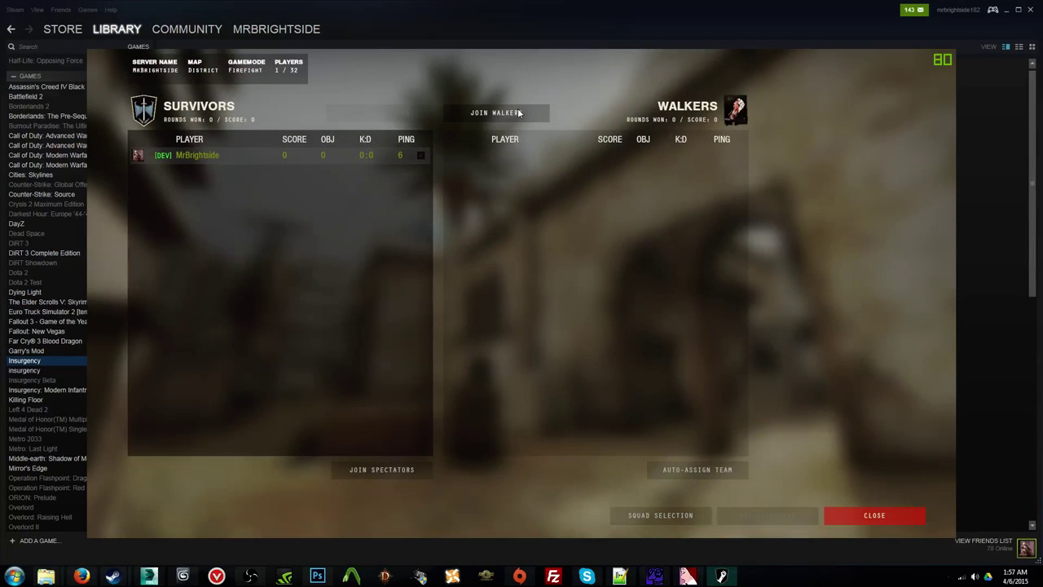
left_click(869, 517)
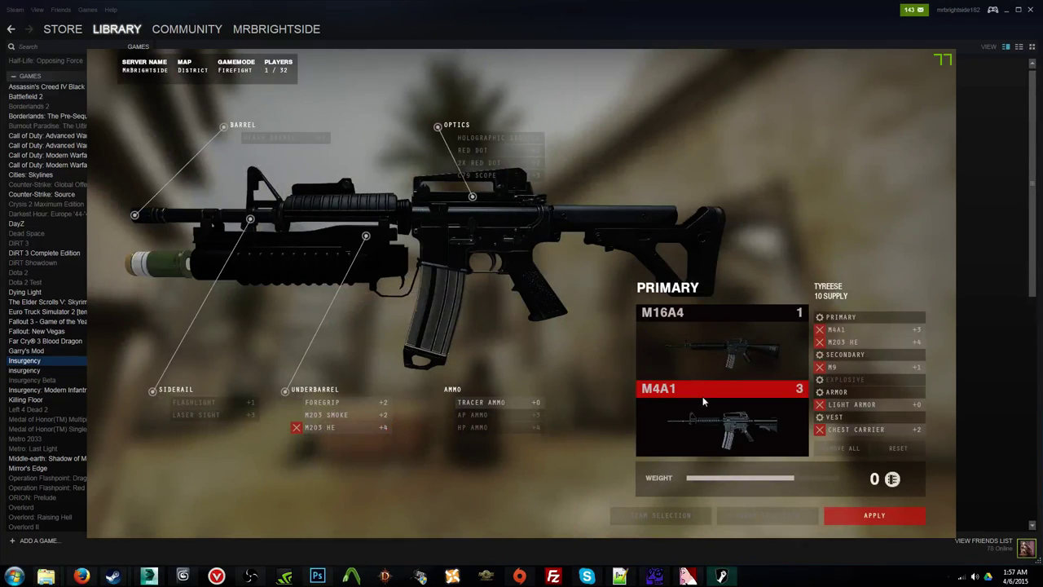
left_click(762, 516)
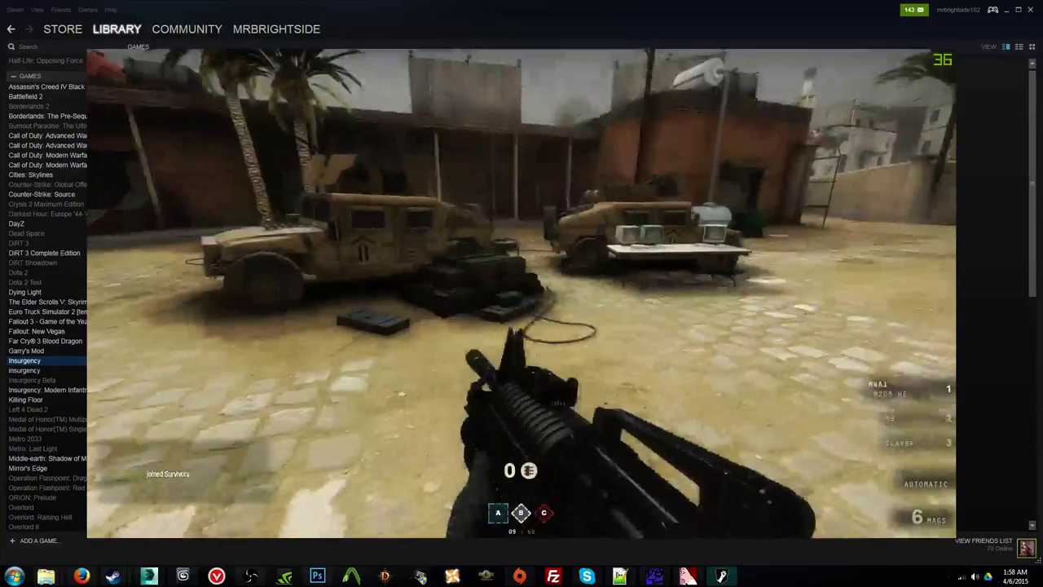
Step: Change the loadout to a kit with the M14 EBR as primary weapon and apply it
key("i")
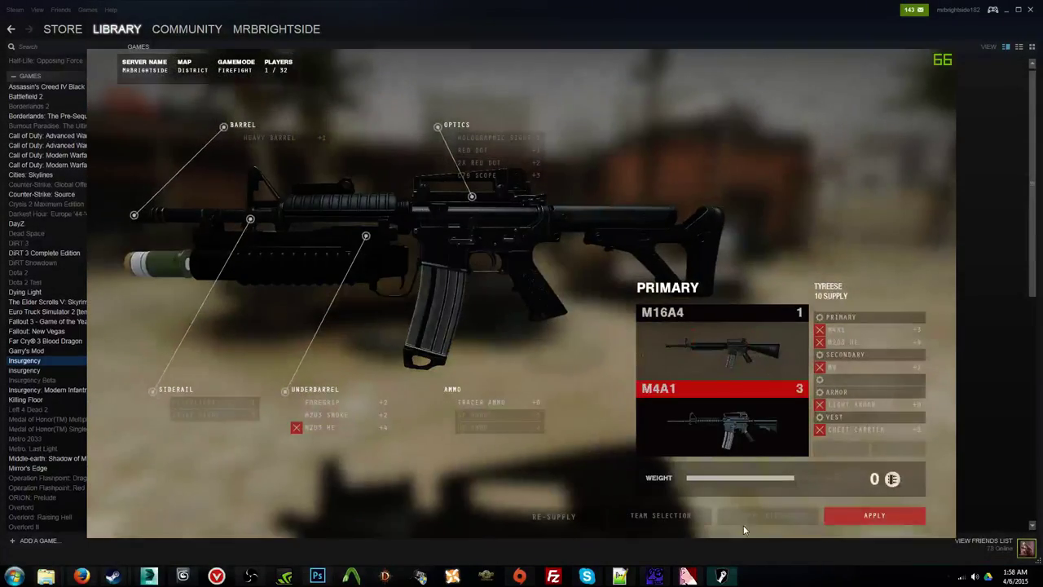
left_click(744, 515)
left_click(719, 373)
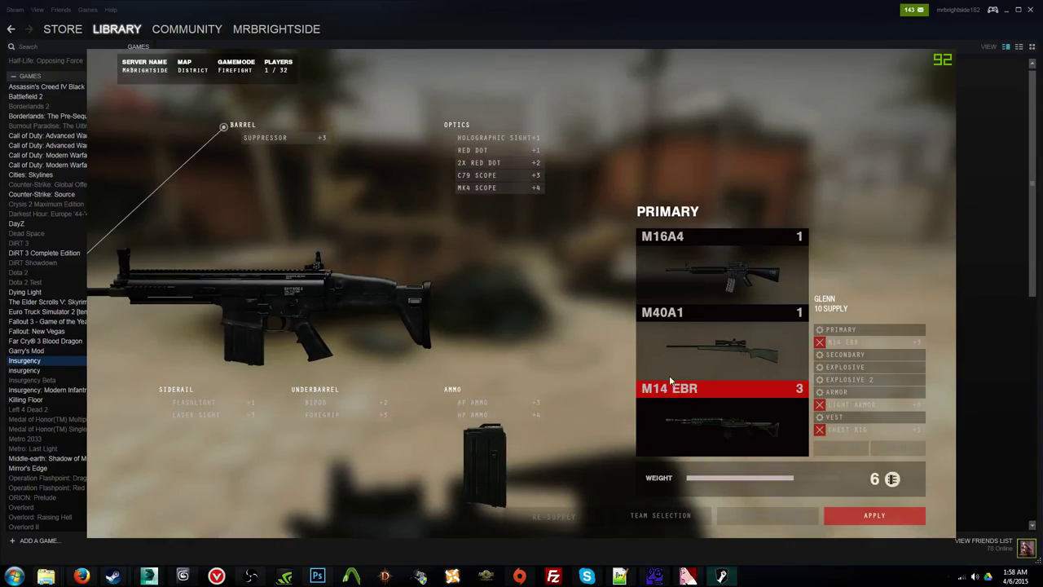
left_click(283, 138)
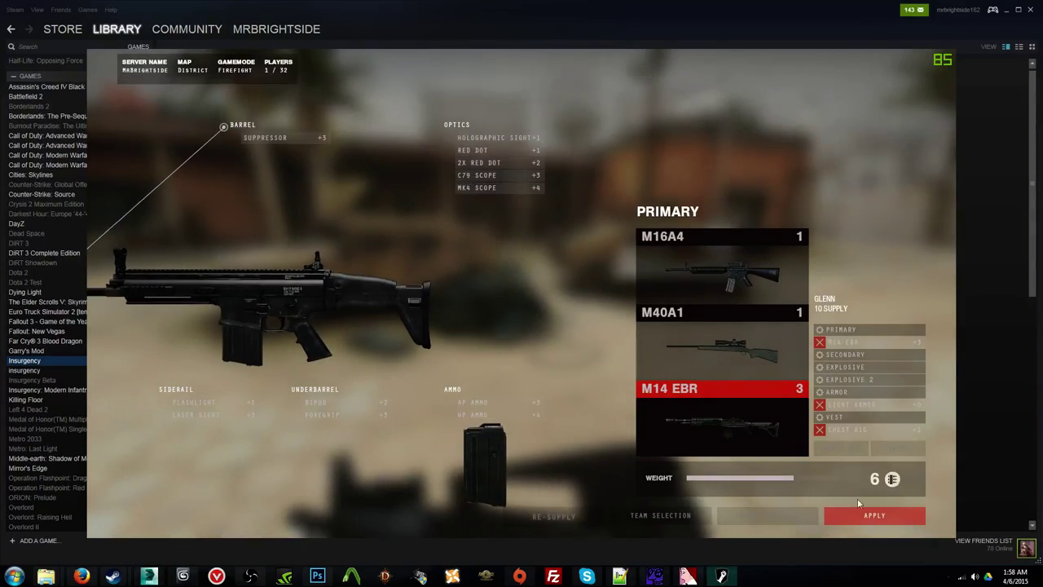
left_click(828, 516)
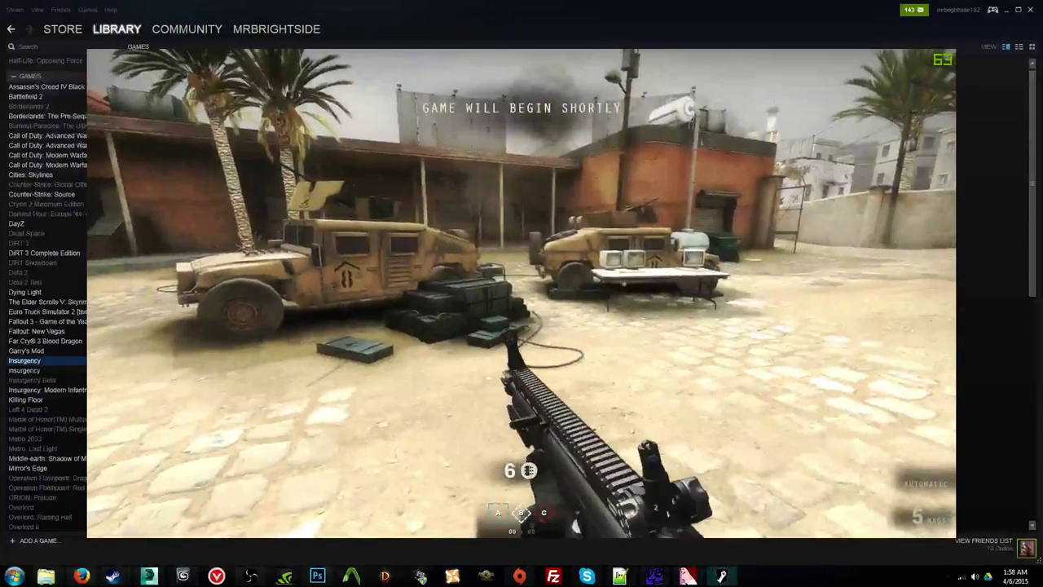
Step: Test the SCAR Heavy in-game by sprinting, changing the fire mode, shooting and reloading while examining its model and animations
key("shift+w")
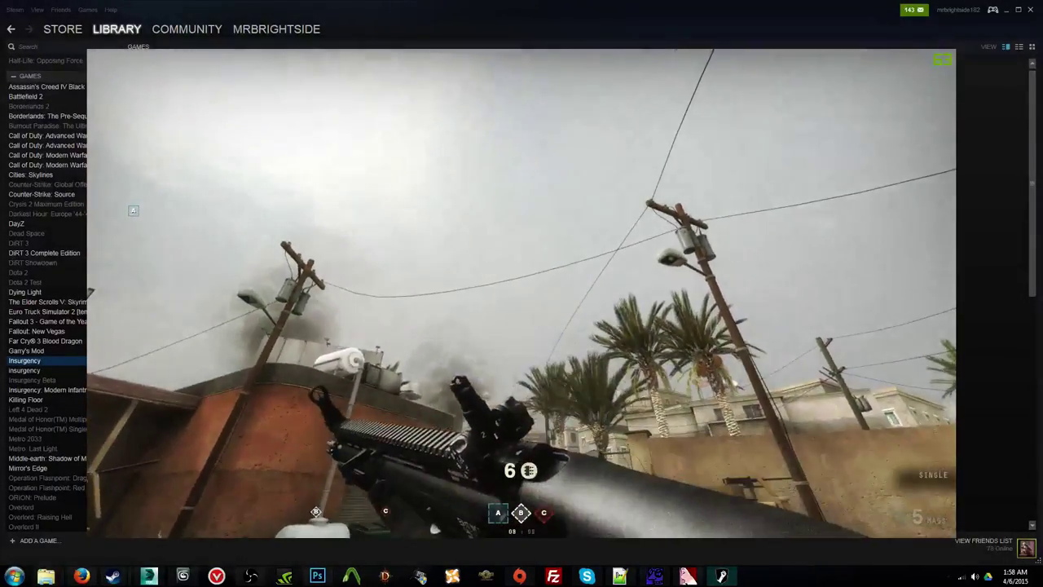
key("x")
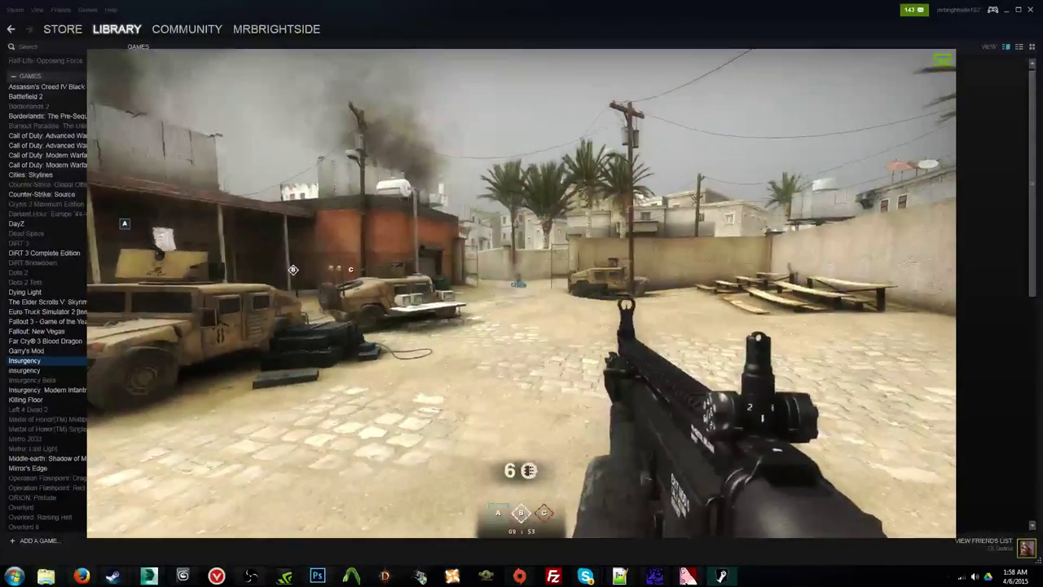
key("Escape")
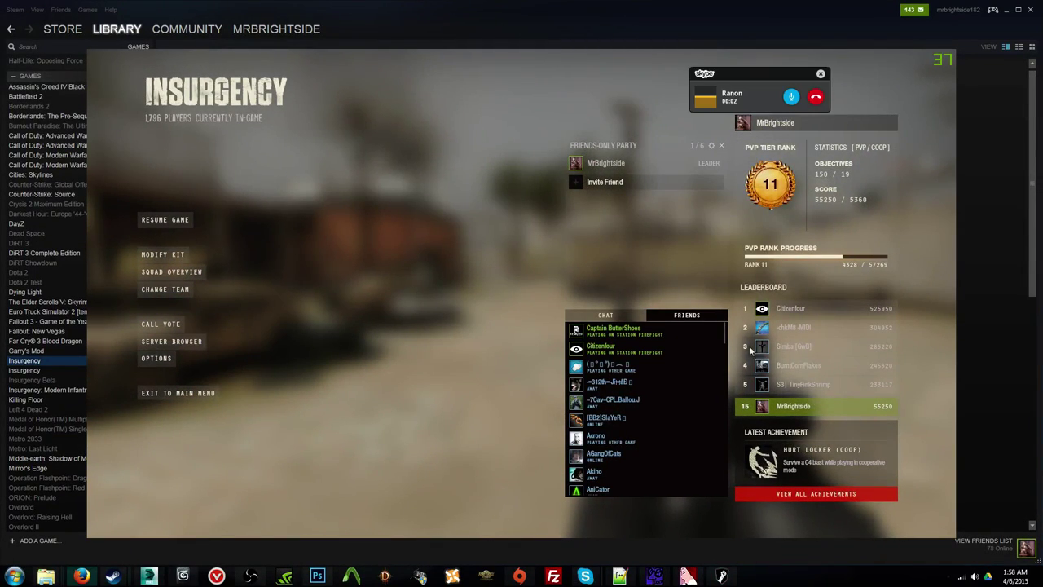
key("Escape")
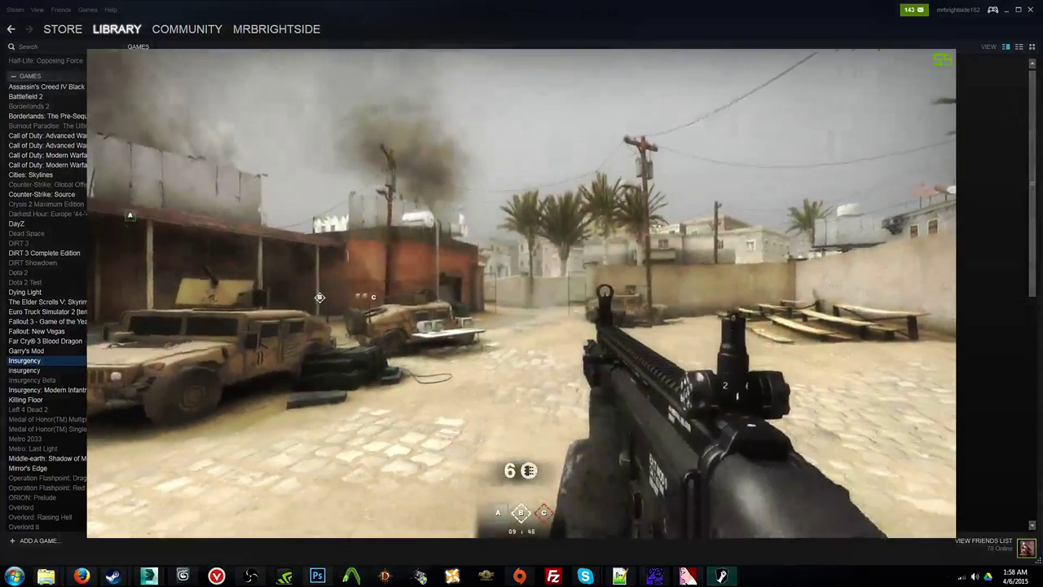
left_click(521, 294)
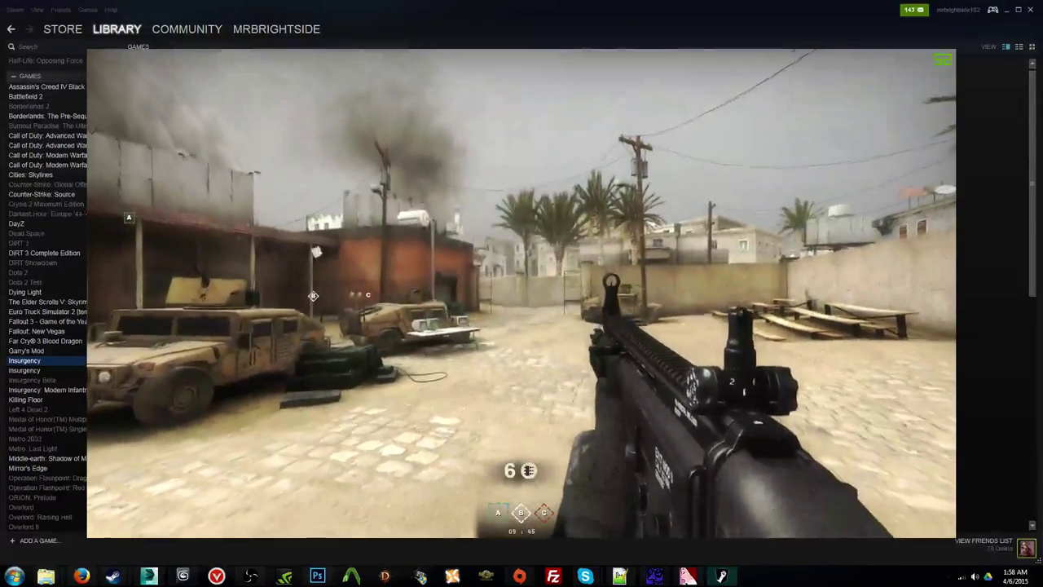
left_click(522, 294)
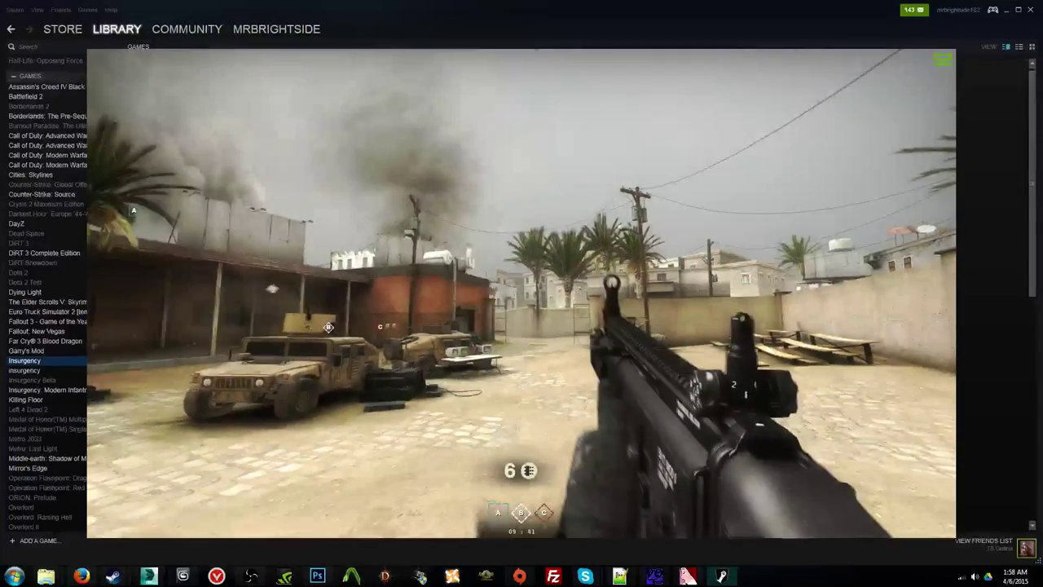
key("r")
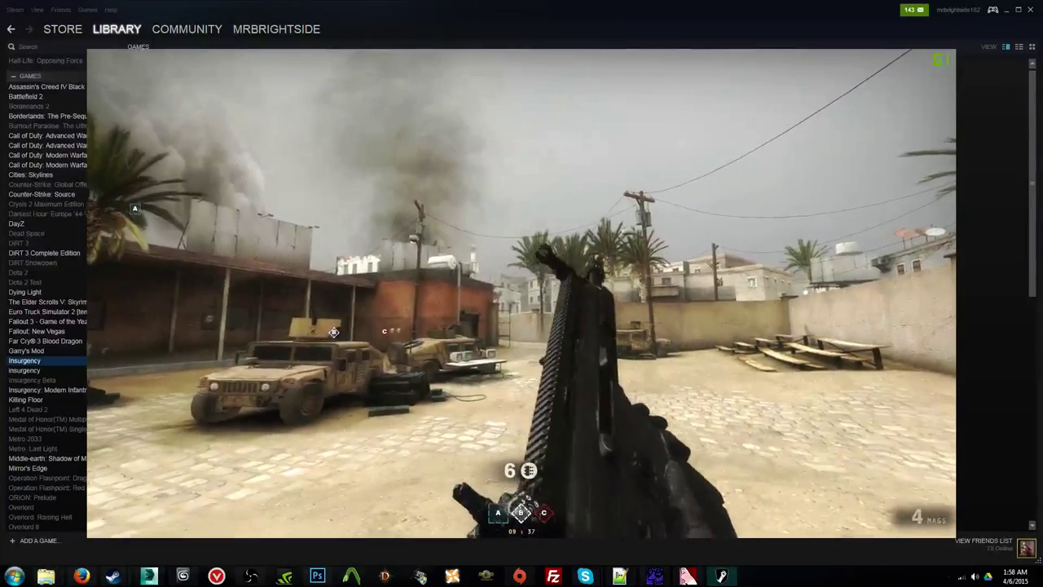
key("s")
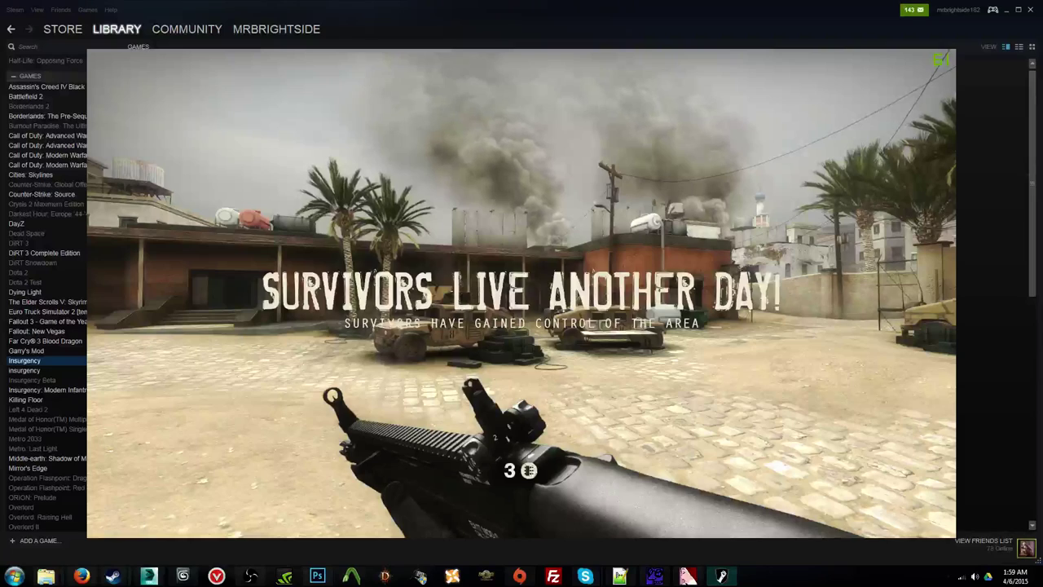
Step: Leave the District match for the main menu and quit Insurgency to the desktop
key("Escape")
left_click(171, 393)
left_click(546, 324)
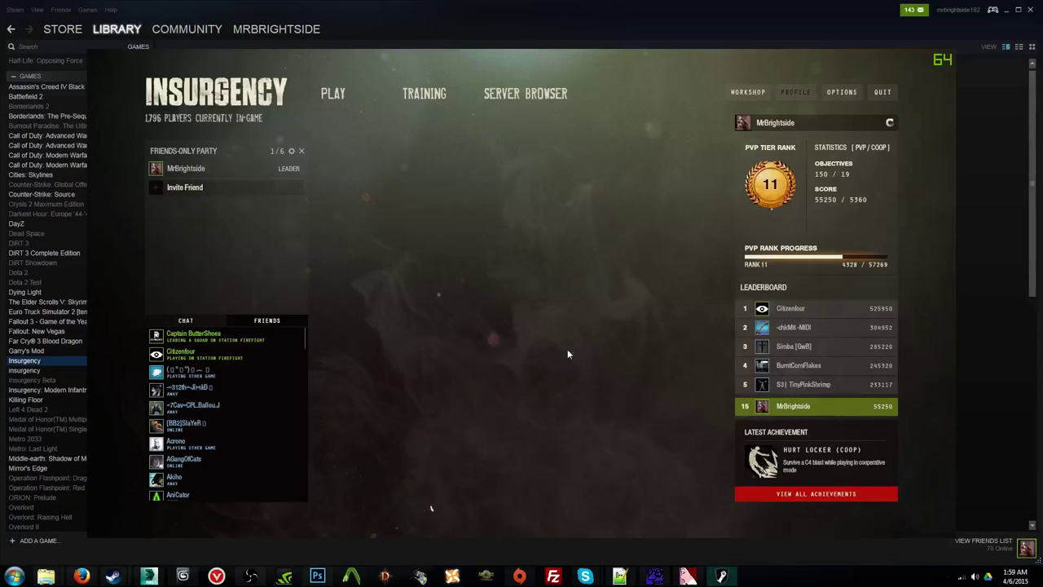
left_click(910, 11)
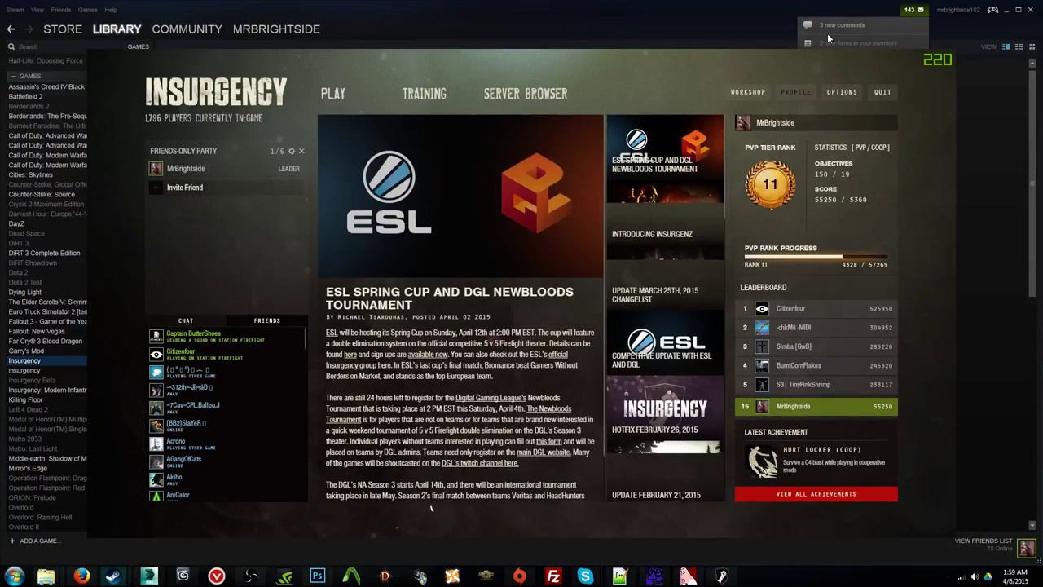
left_click(896, 96)
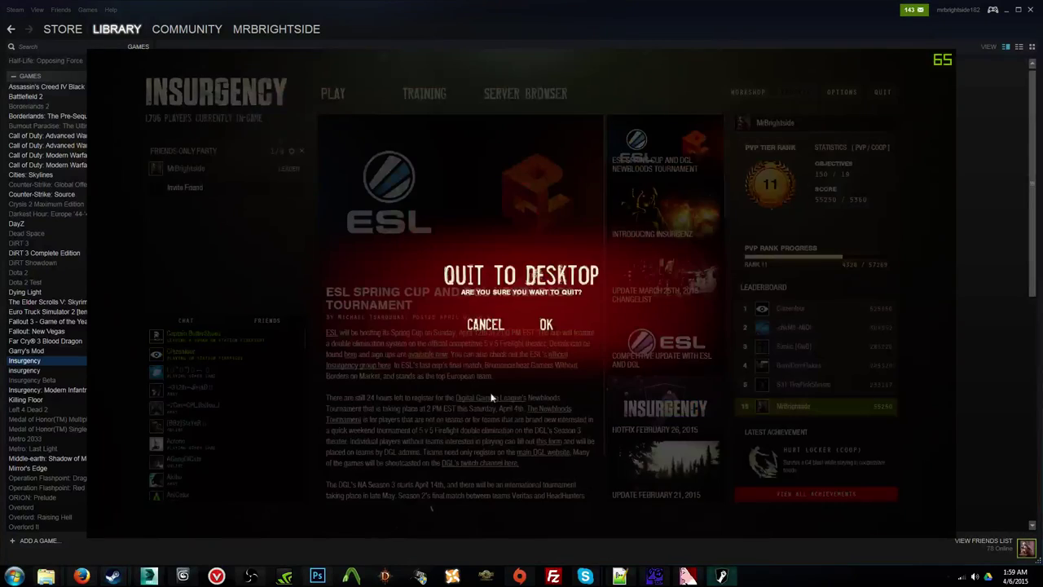
key("Escape")
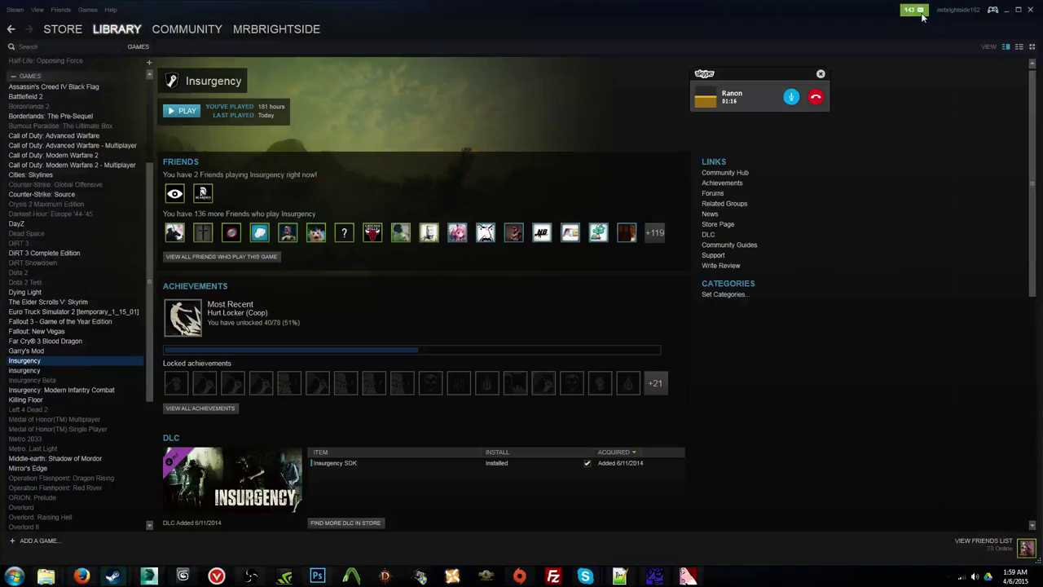
Step: Open the pending Steam invites and look through the friend and group invitations
left_click(921, 14)
left_click(820, 75)
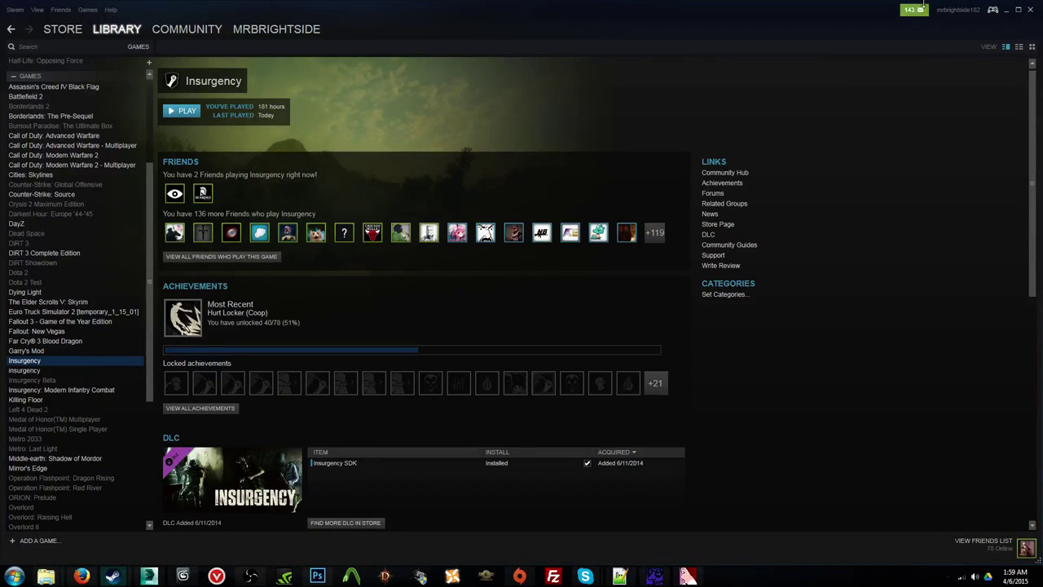
left_click(921, 10)
left_click(844, 61)
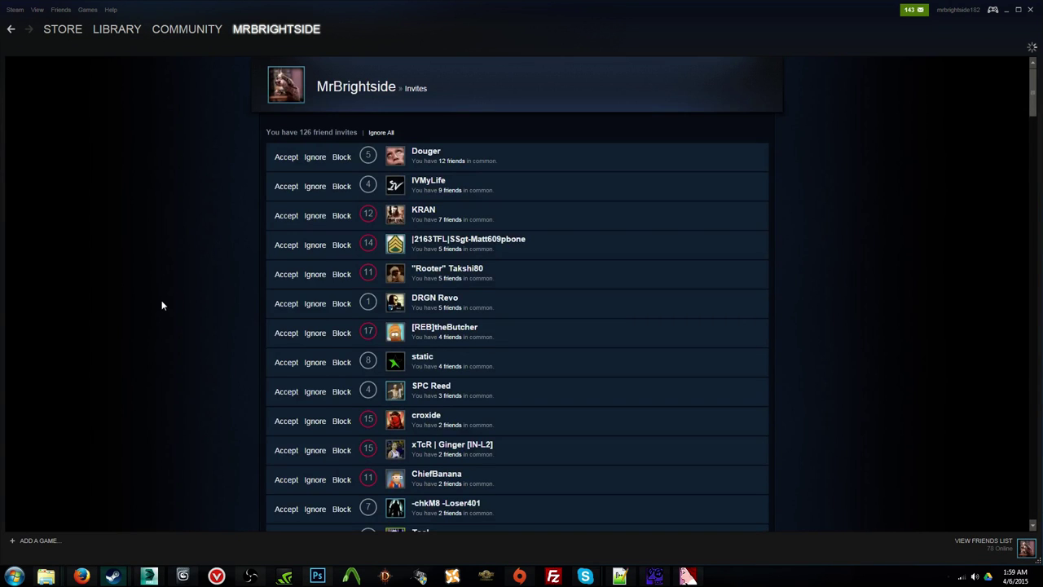
scroll(161, 310, "down", 12)
scroll(163, 303, "down", 15)
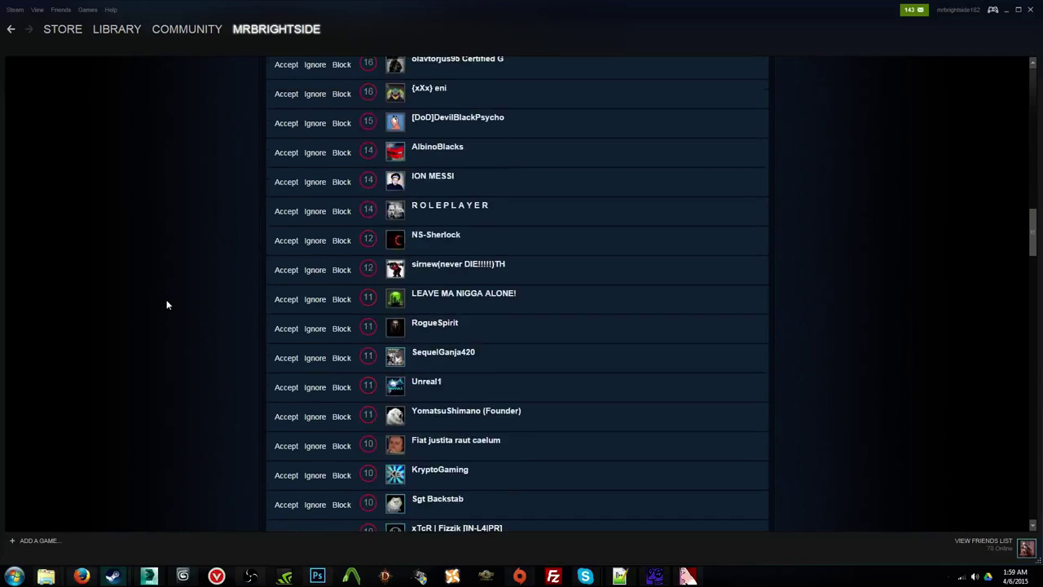
scroll(158, 298, "down", 15)
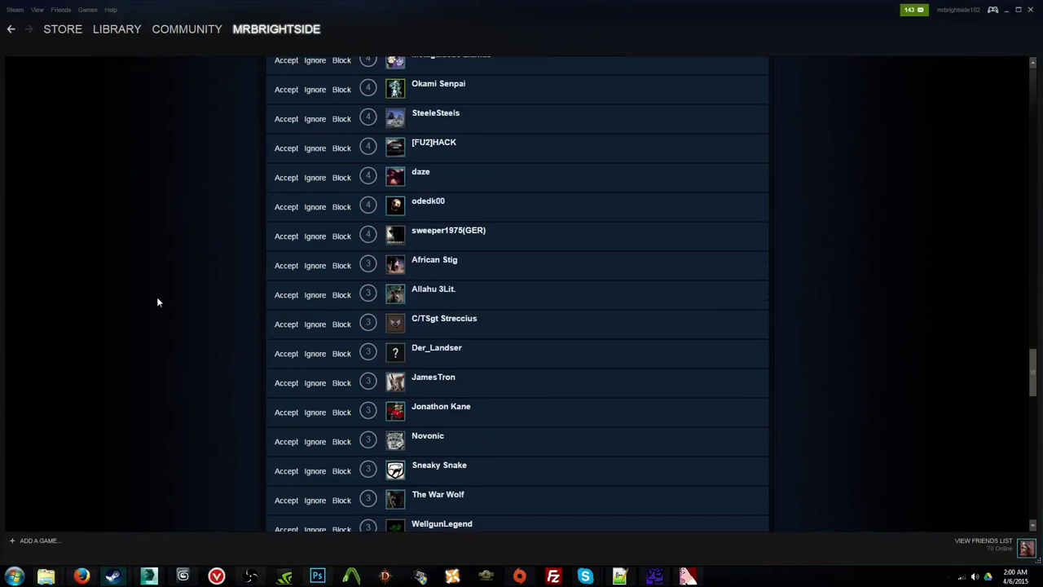
scroll(162, 299, "up", 15)
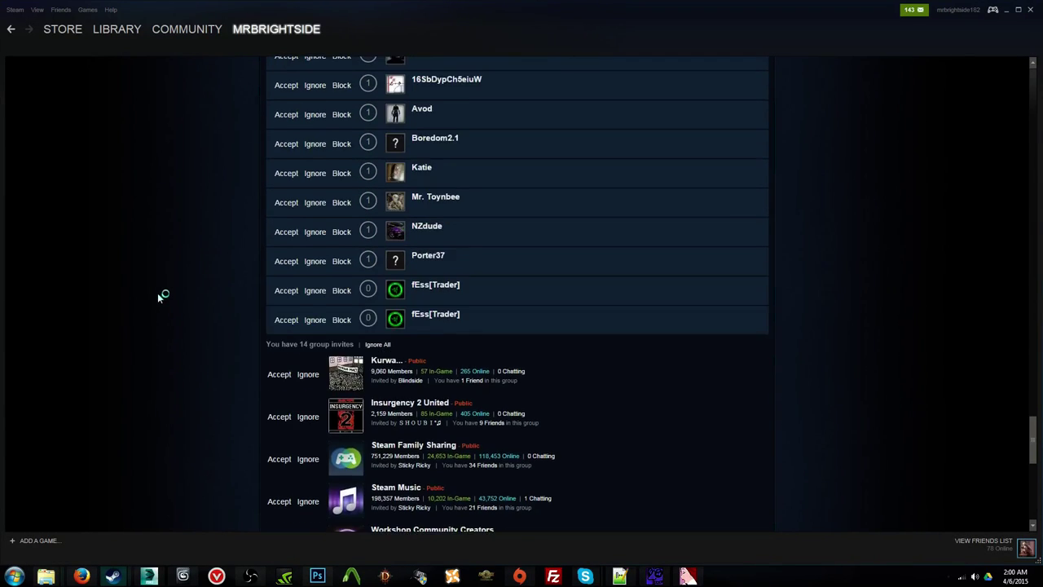
scroll(158, 303, "up", 15)
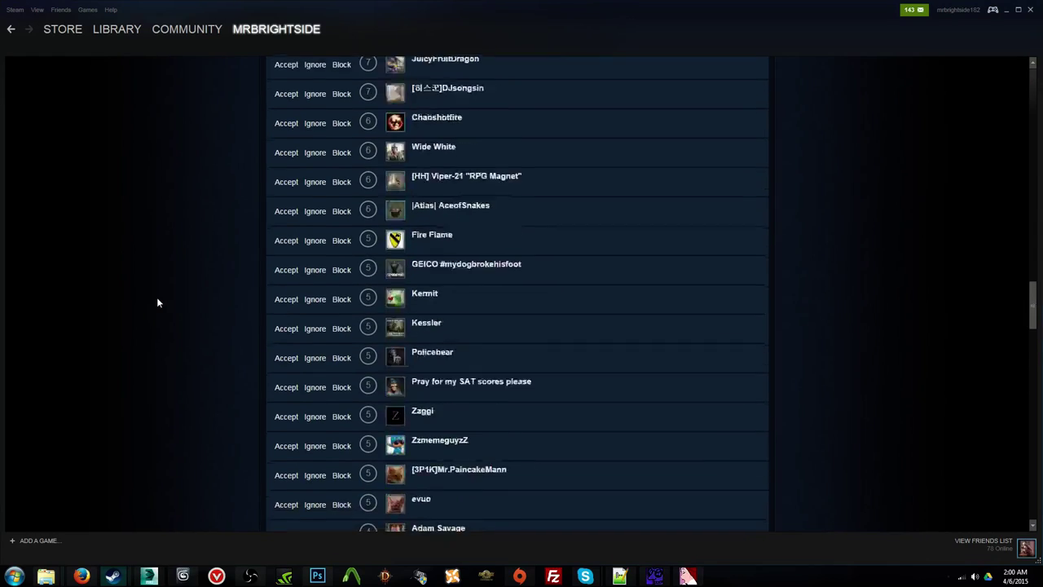
scroll(157, 306, "up", 15)
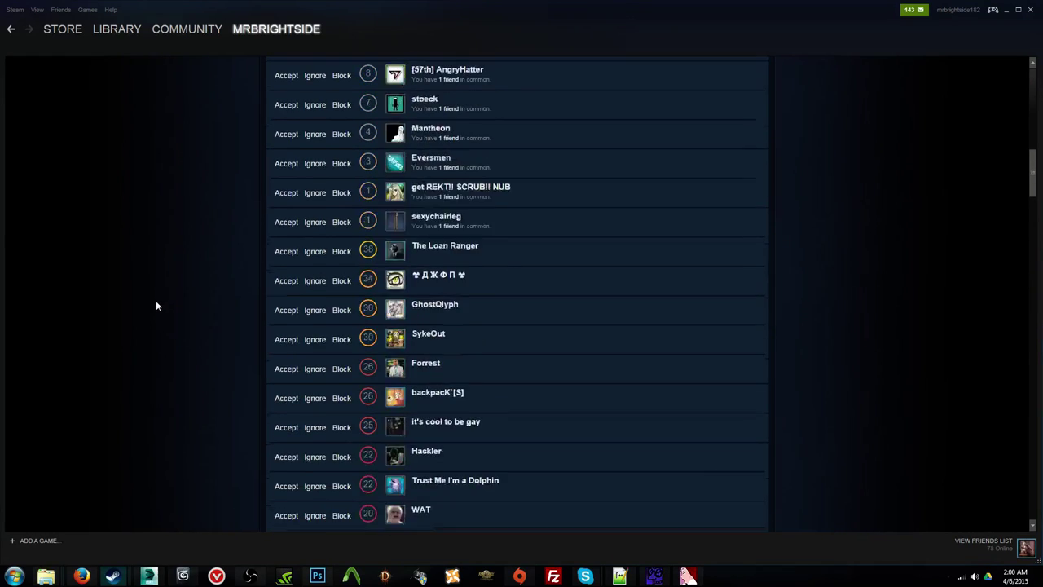
scroll(158, 314, "up", 5)
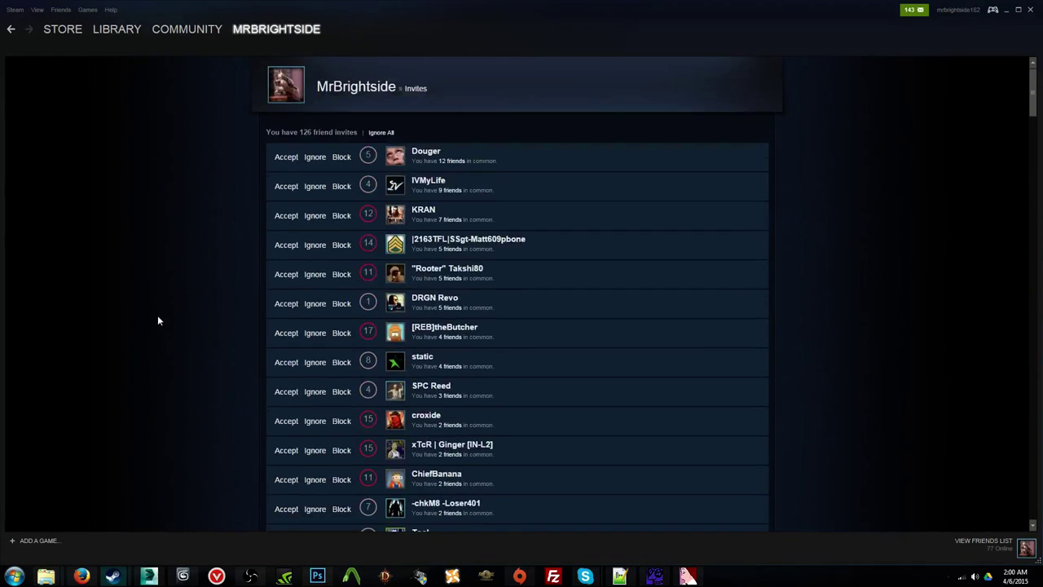
scroll(156, 318, "down", 8)
scroll(157, 322, "down", 5)
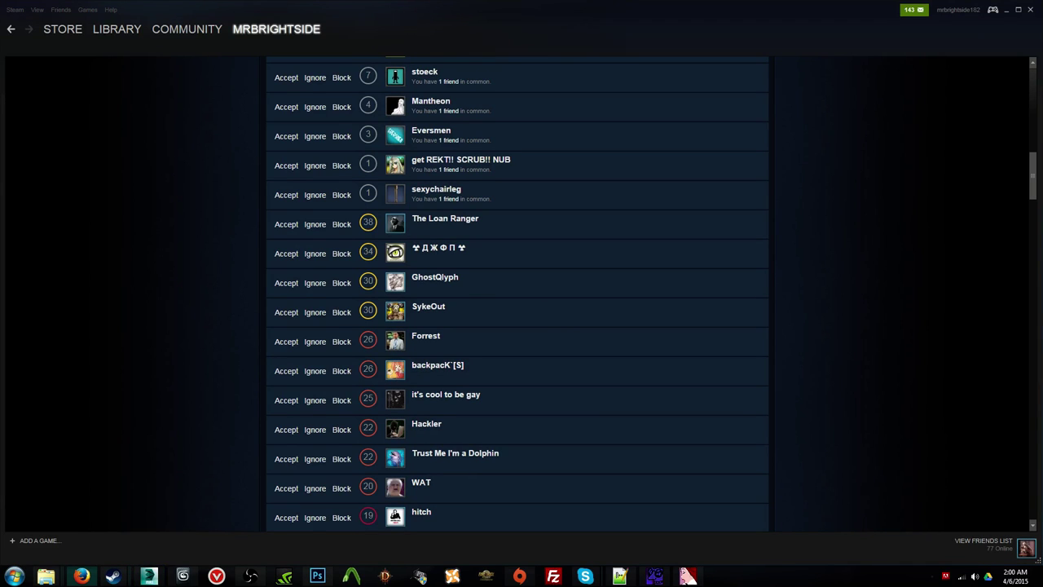
Step: Switch to 3ds Max 2012 and close its Material Editor
left_click(183, 577)
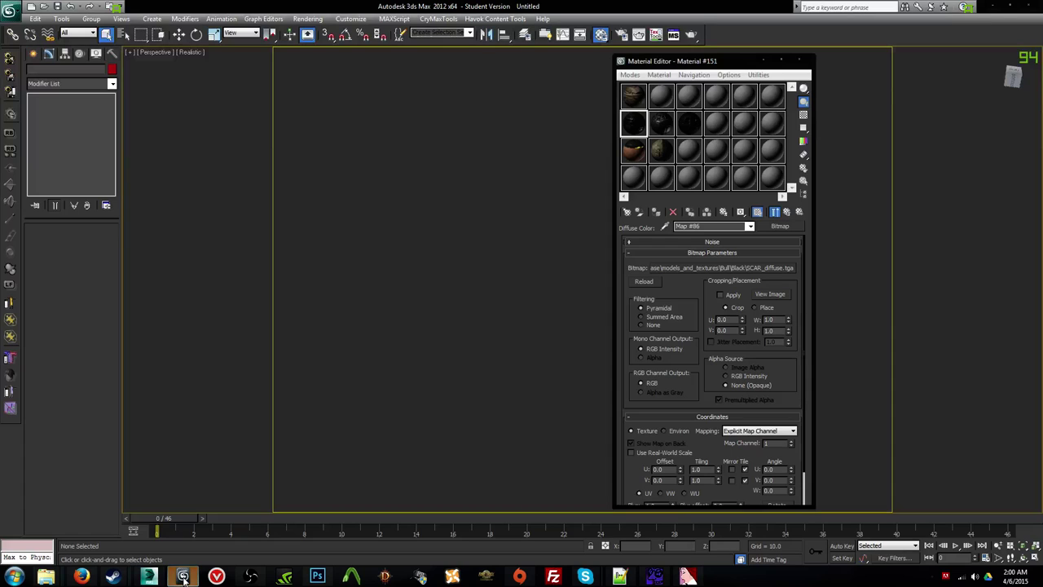
left_click(804, 62)
Step: Switch to 3ds Max 2014 and start opening a file, discarding the current scene's unsaved changes
left_click(147, 578)
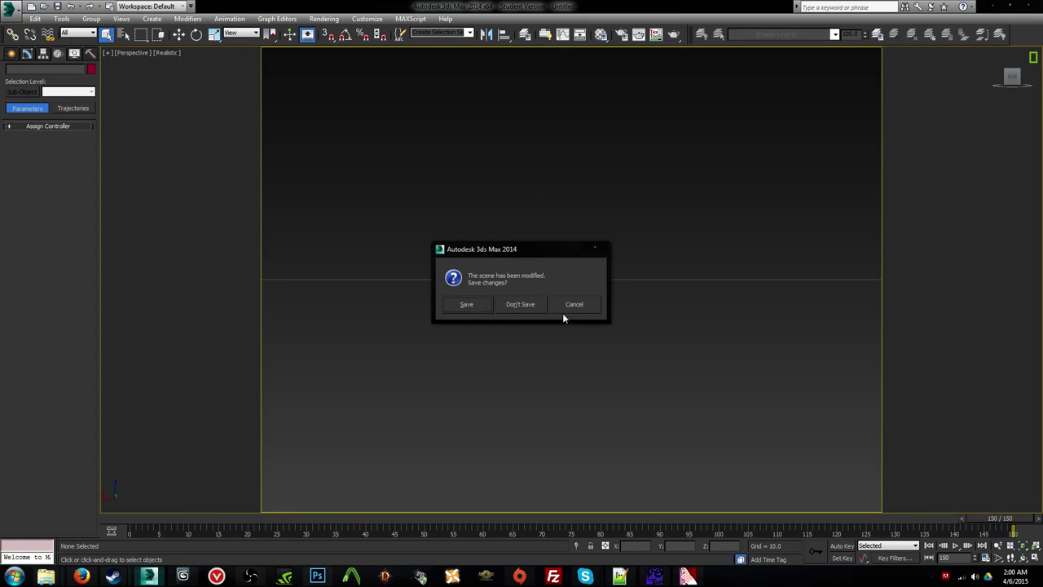
left_click(568, 307)
left_click(44, 6)
left_click(528, 308)
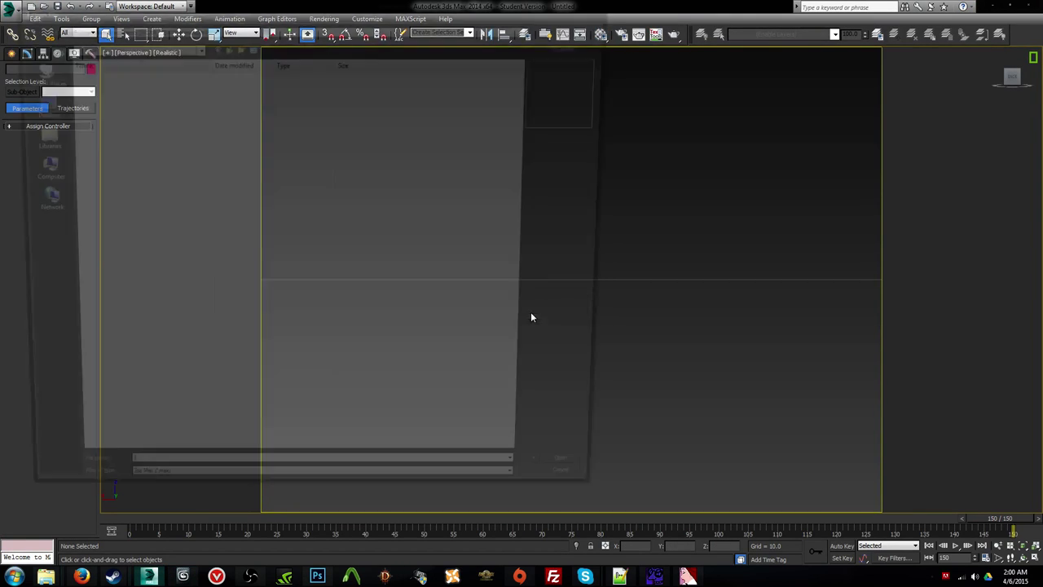
Step: Look for a scene file in the F: drive's SquadInternal and Animations folders and the D: drive's Animations folder
left_click(31, 169)
double_click(367, 79)
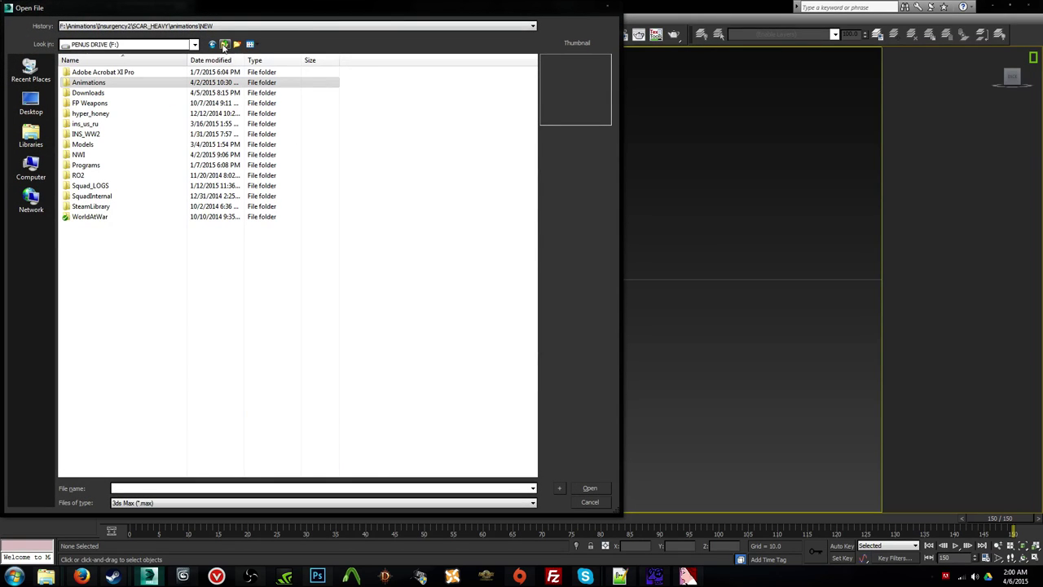
double_click(105, 196)
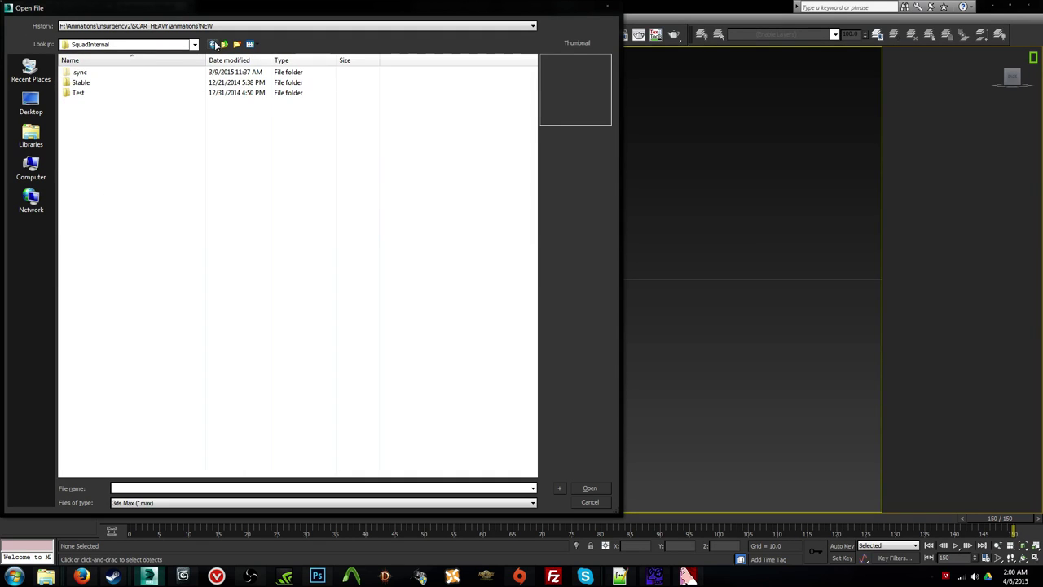
left_click(214, 44)
double_click(210, 83)
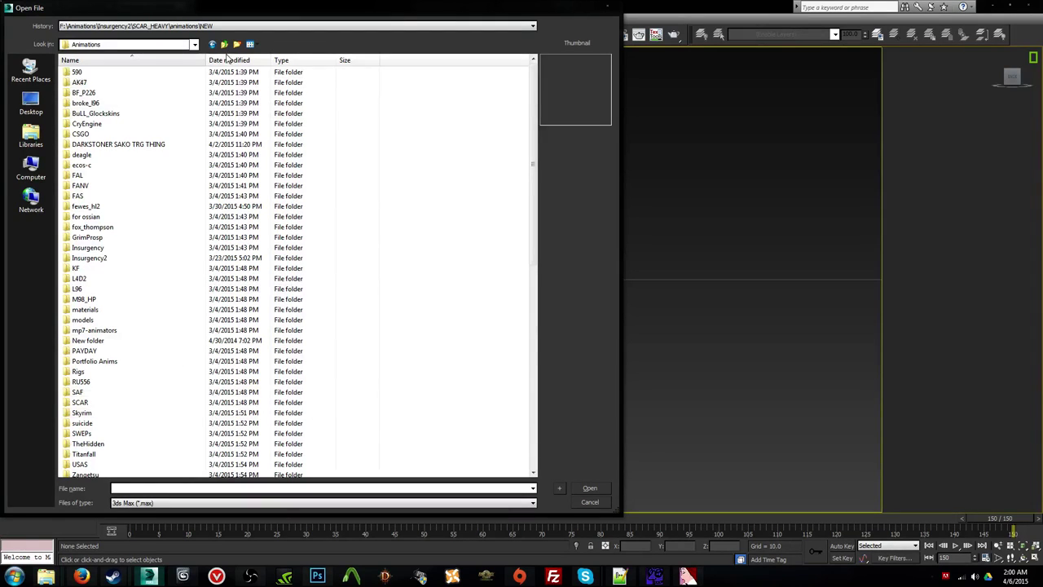
double_click(225, 45)
left_click(213, 47)
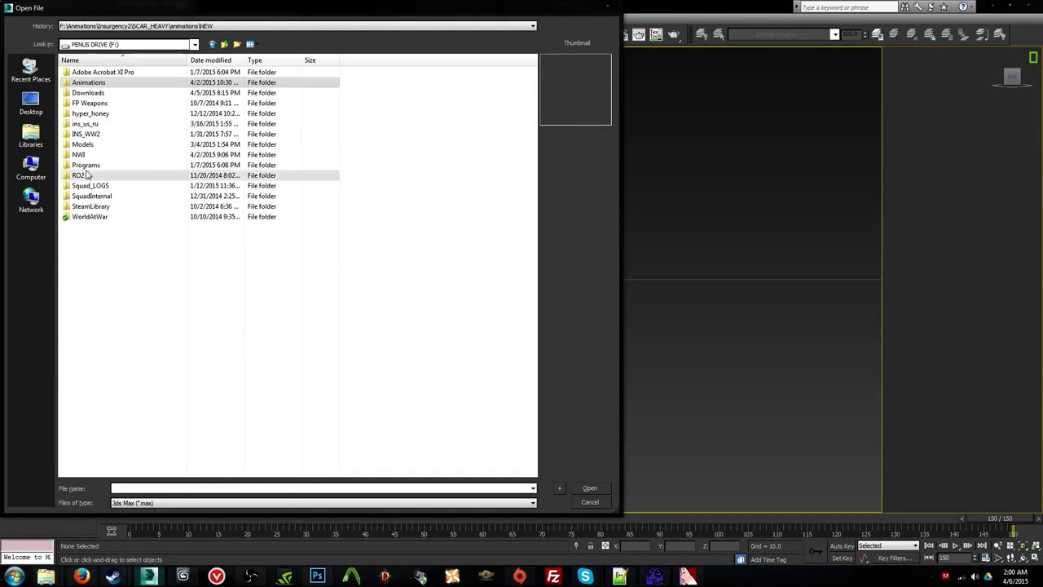
left_click(42, 175)
left_click(240, 94)
double_click(240, 95)
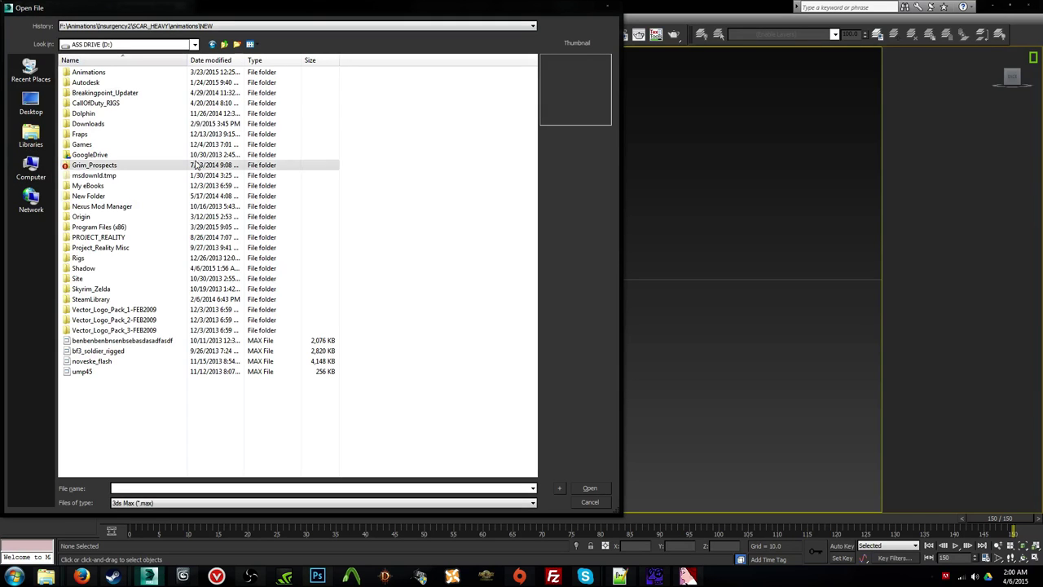
double_click(143, 72)
left_click(228, 44)
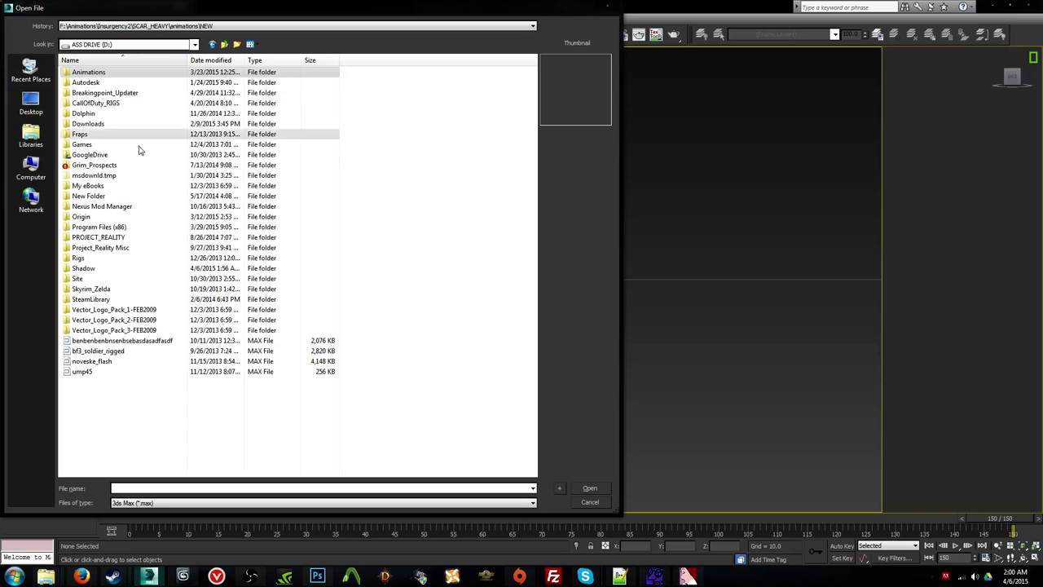
Step: Look for a scene file in the D: drive's Downloads folder
left_click(31, 169)
double_click(351, 98)
double_click(224, 95)
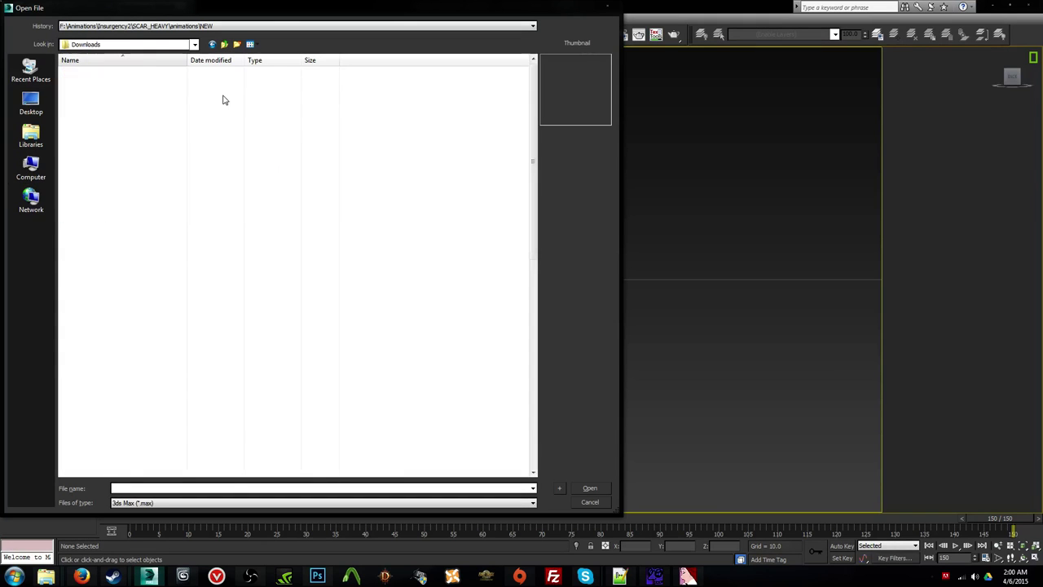
scroll(183, 259, "down", 10)
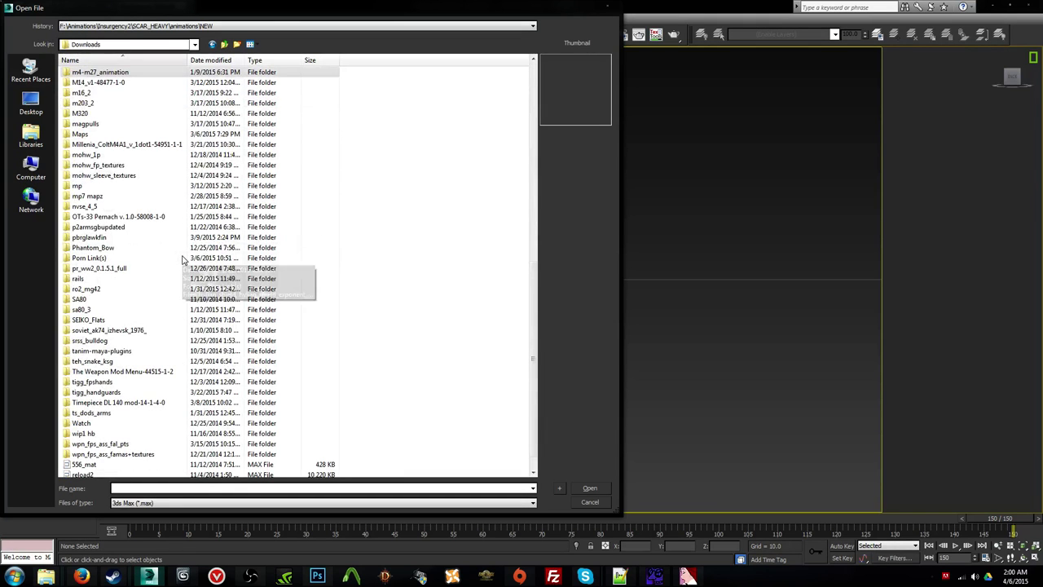
Step: Open the kar98_animations scene from F:\Animations\Insurgency2\WW2_Project\Animations\Kar98K, continuing without the missing external files
left_click(31, 169)
double_click(326, 84)
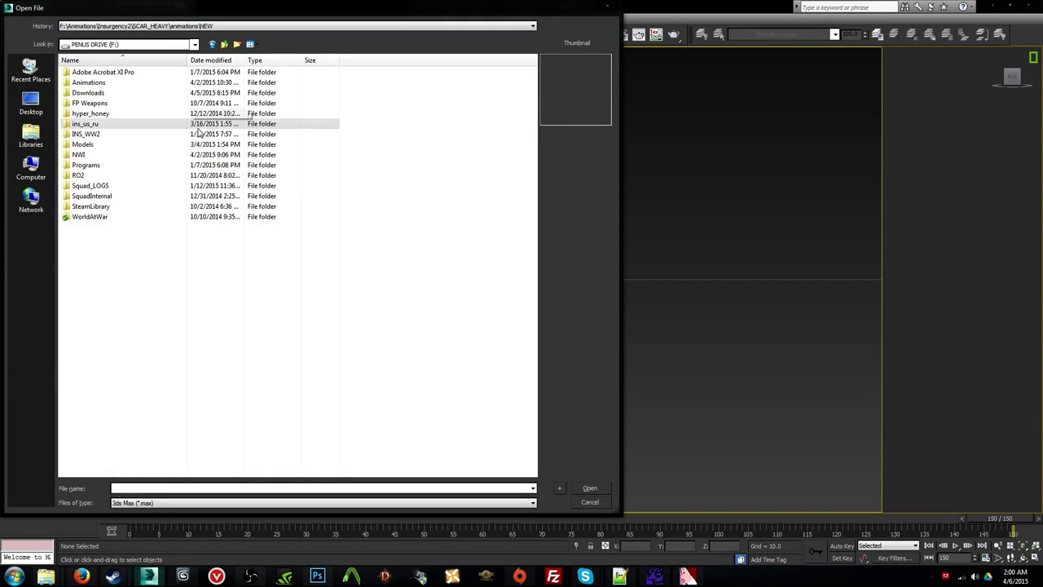
double_click(198, 84)
scroll(133, 367, "down", 5)
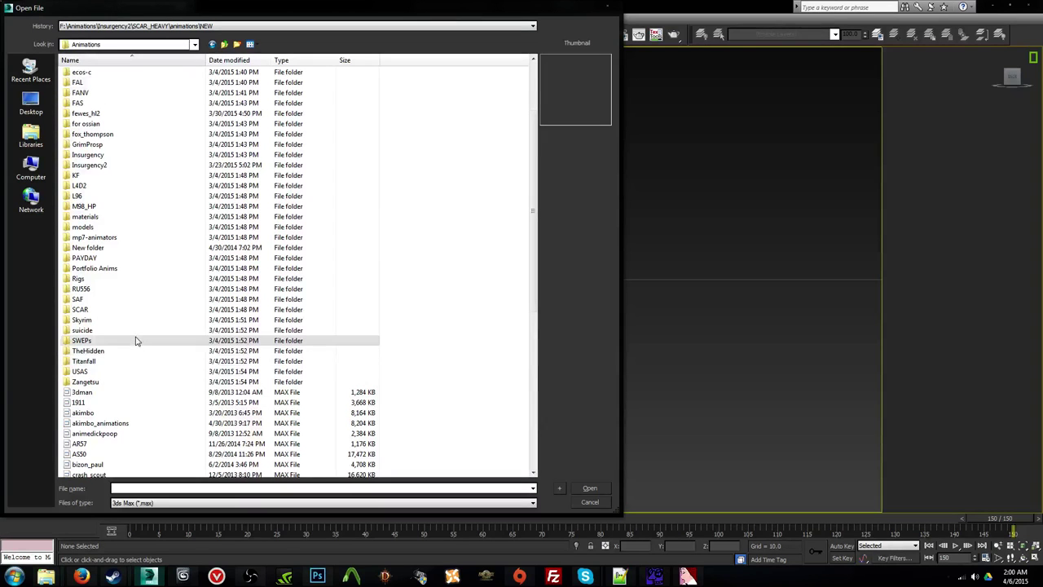
scroll(137, 333, "up", 3)
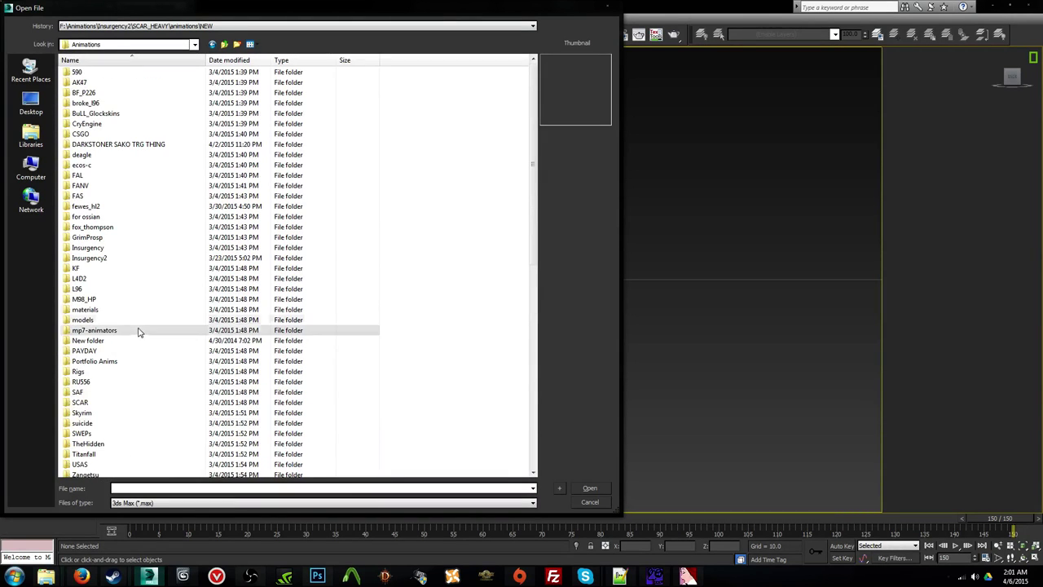
double_click(181, 257)
scroll(182, 335, "down", 5)
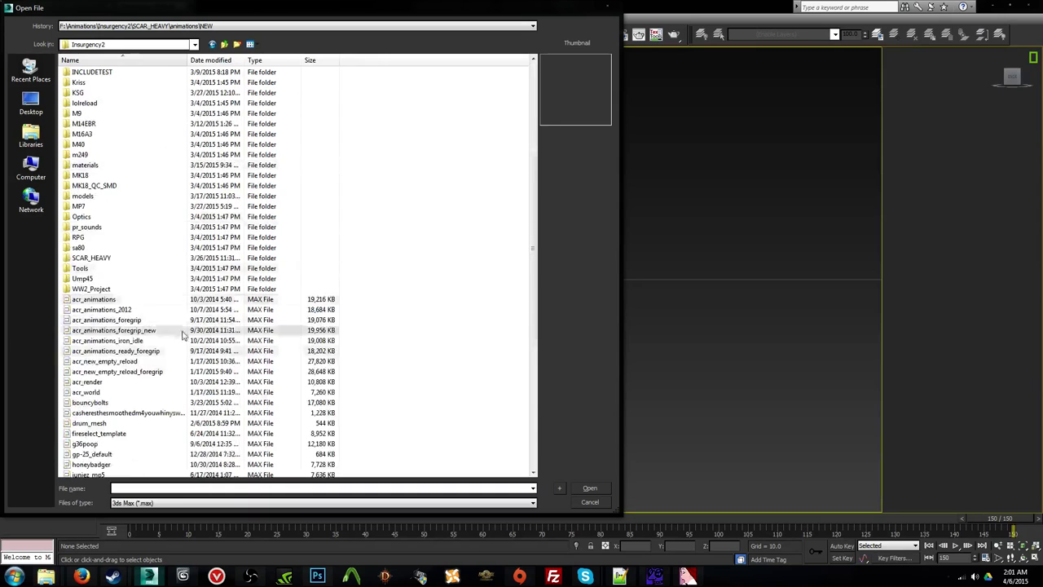
double_click(186, 290)
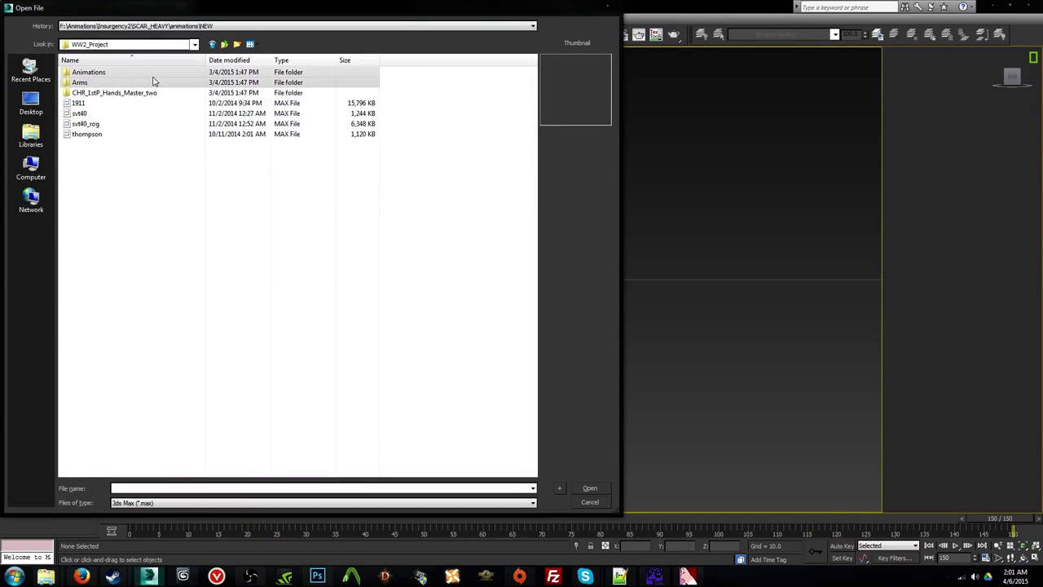
double_click(154, 83)
left_click(154, 83)
double_click(157, 92)
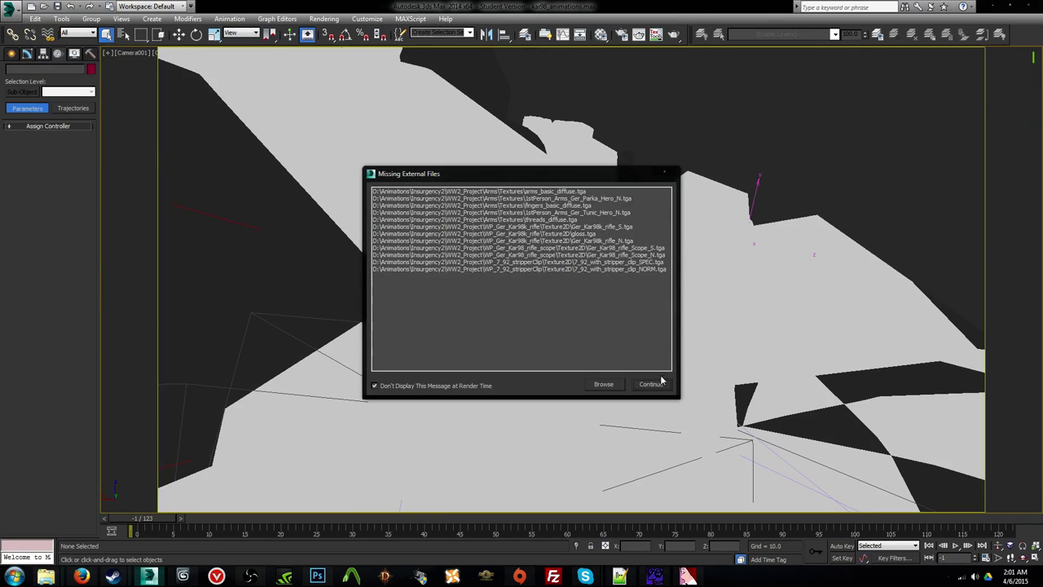
left_click(660, 384)
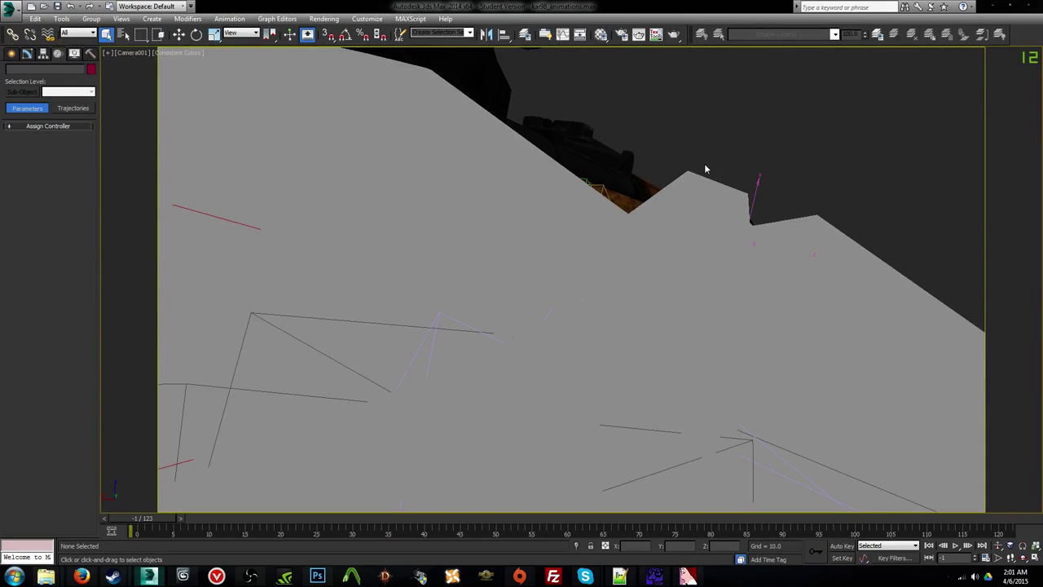
Step: Scrub to frame 7, set Camera001's X, Y and Z position to 0, and return to the camera view
mouse_move(681, 244)
middle_mouse_down()
mouse_move(667, 258)
mouse_move(670, 245)
middle_mouse_up()
right_click(671, 245)
left_click_drag(161, 513, 220, 524)
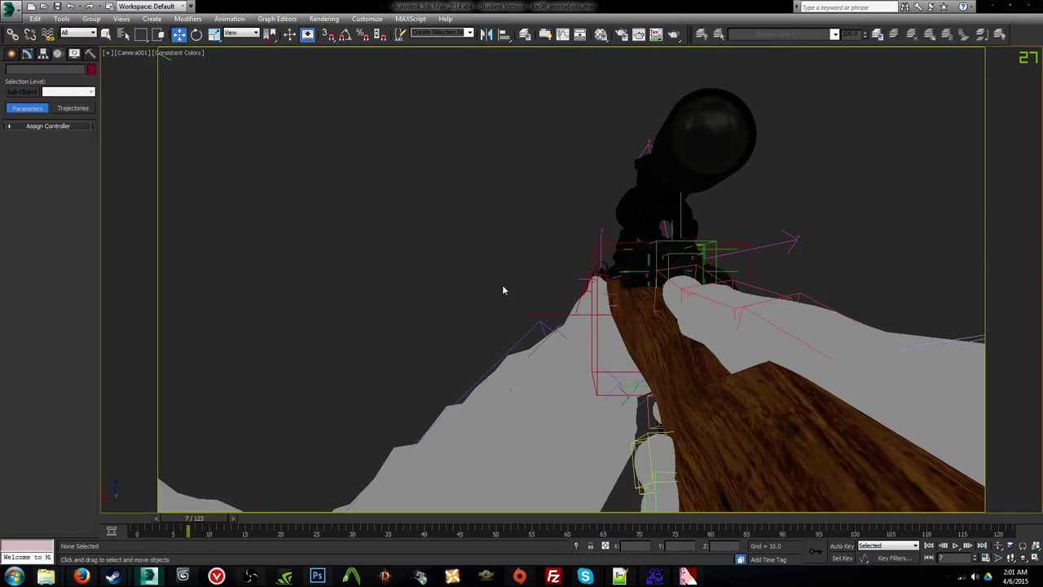
key("l")
scroll(663, 319, "up", 5)
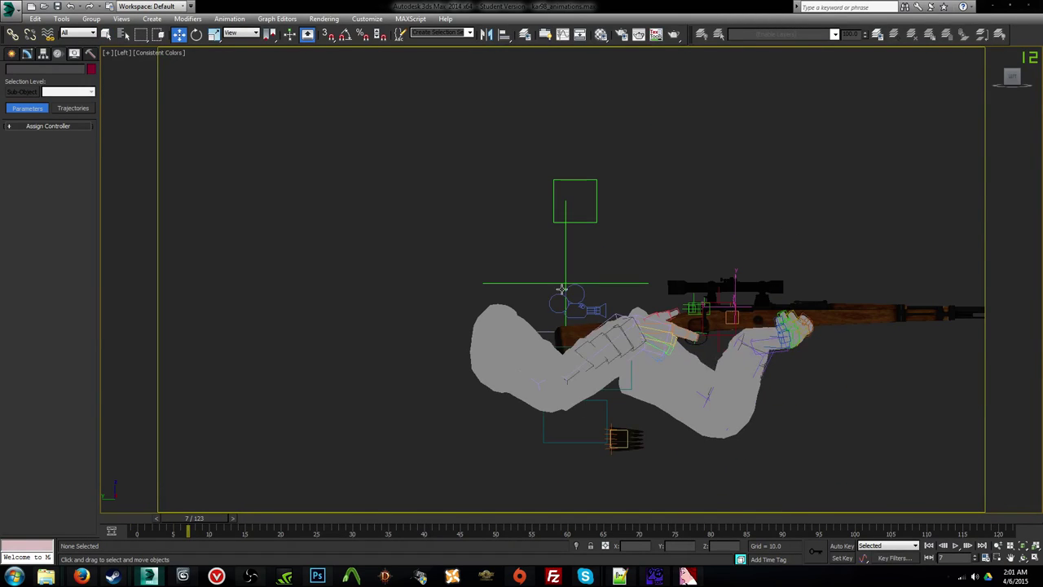
left_click(576, 309)
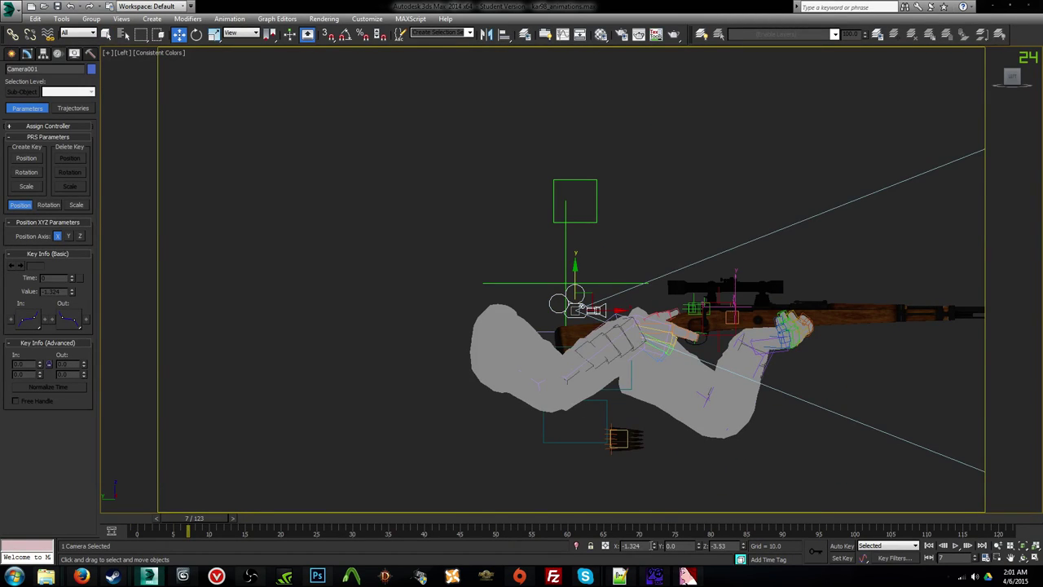
type("0")
key("Return")
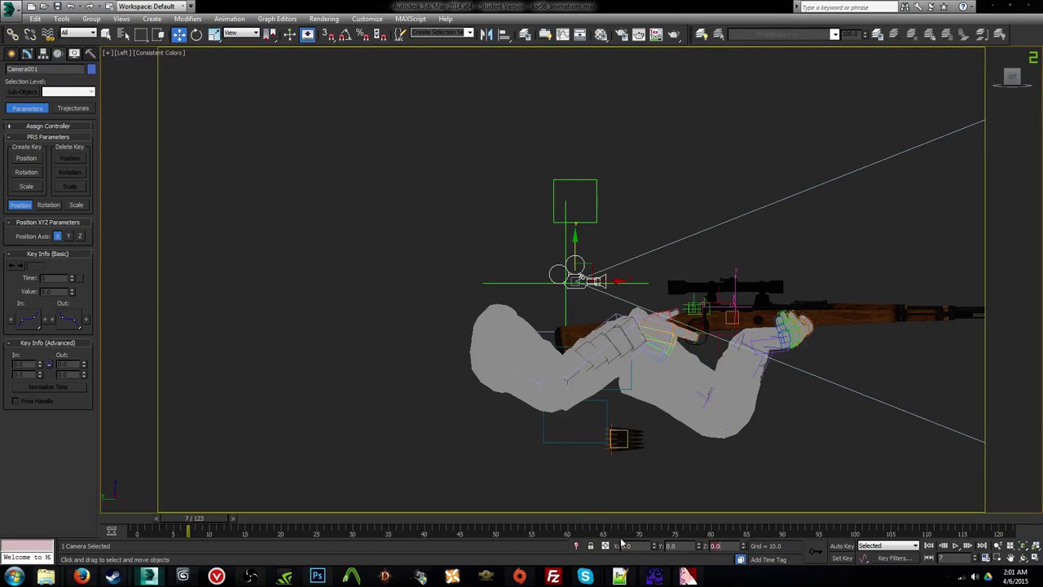
left_click(432, 338)
key("c")
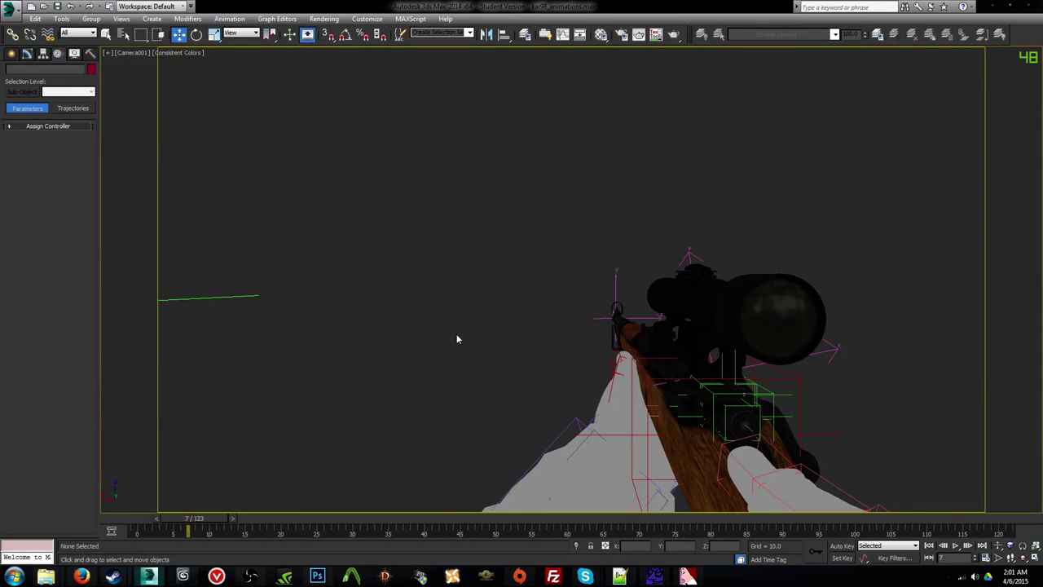
Step: Play the Kar98 animation with edged faces shown, and scrub through it to frame 77
key("slash")
key("F4")
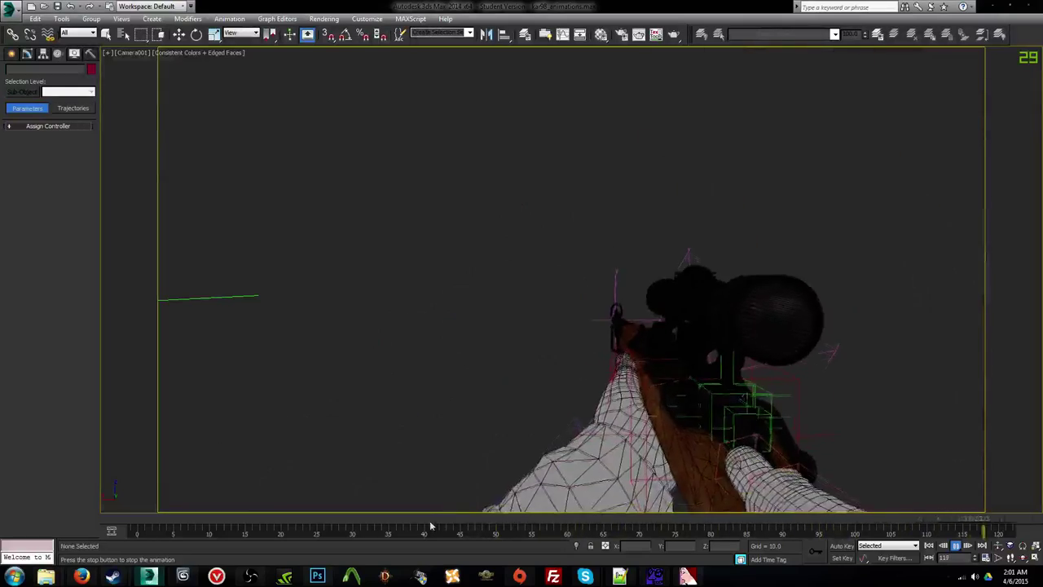
left_click_drag(261, 518, 695, 490)
left_click(800, 376)
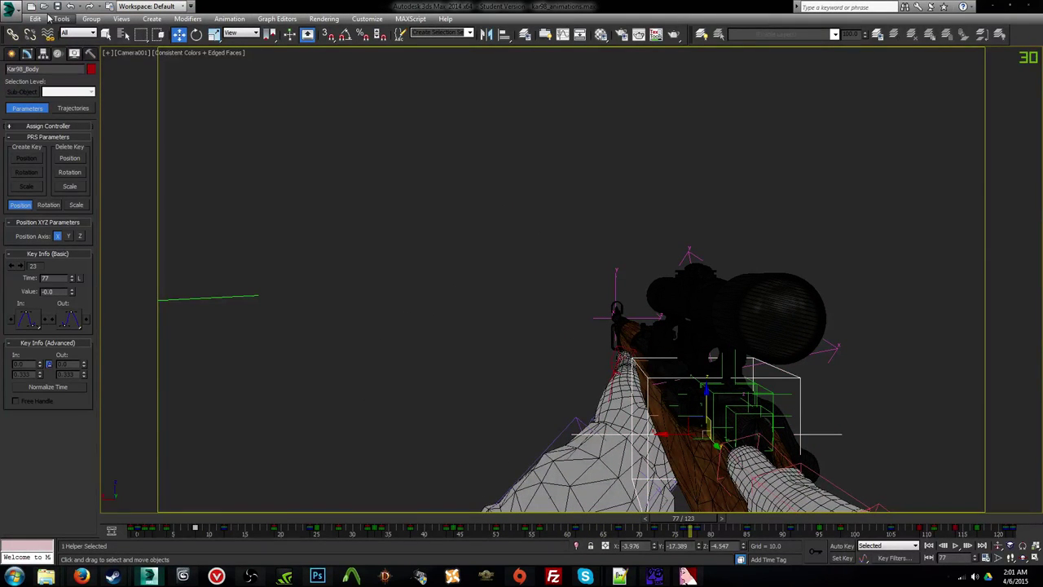
Step: With Auto Key on at frame 77, rotate the biped's left forearm about its local X axis and check the elbow in the camera view
left_click(454, 294)
key("p")
scroll(610, 231, "up", 6)
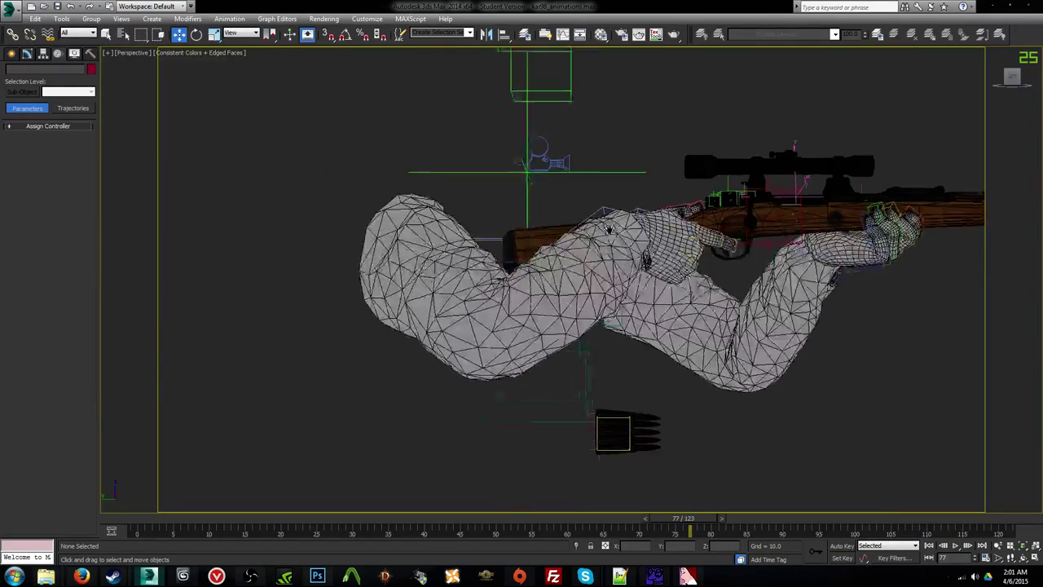
scroll(609, 231, "up", 3)
key("n")
left_click(628, 333)
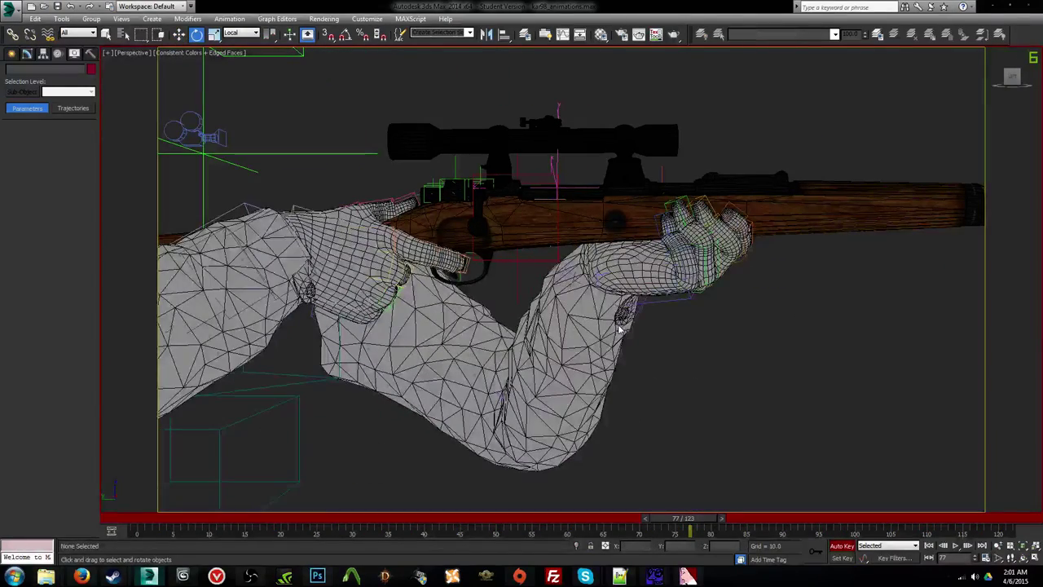
mouse_move(626, 333)
middle_mouse_down("alt")
mouse_move(659, 335)
mouse_move(459, 368)
mouse_move(400, 361)
mouse_move(401, 322)
middle_mouse_up("alt")
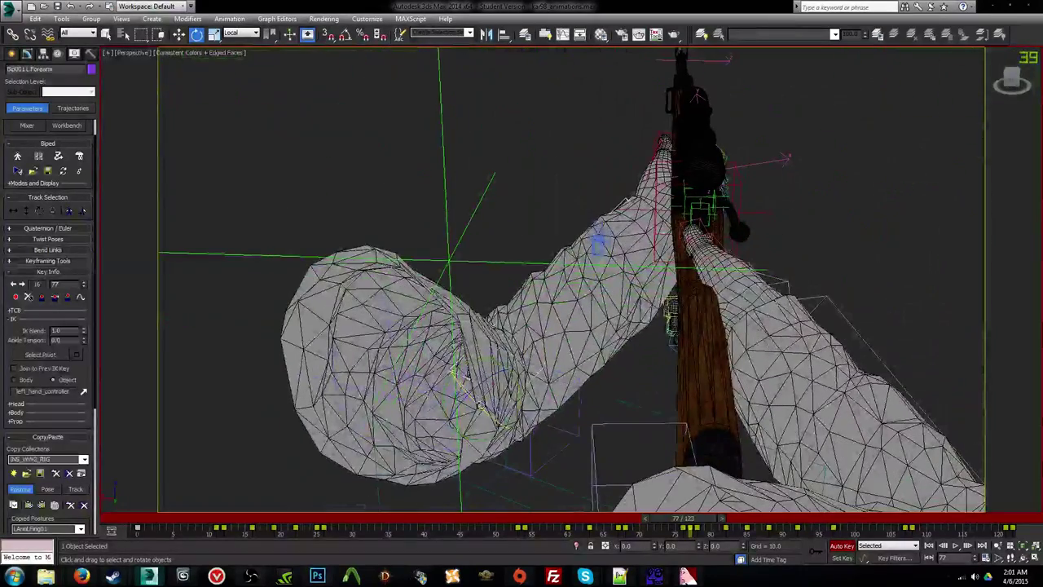
left_click_drag(479, 407, 638, 481)
left_click(474, 401)
left_click(562, 307)
key("c")
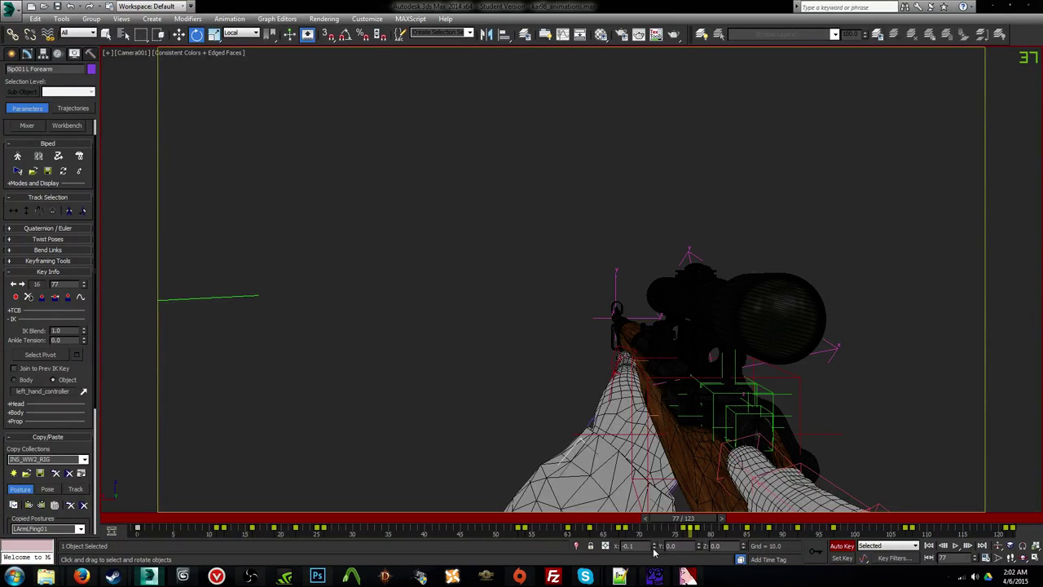
left_click_drag(654, 551, 657, 561)
left_click(560, 157)
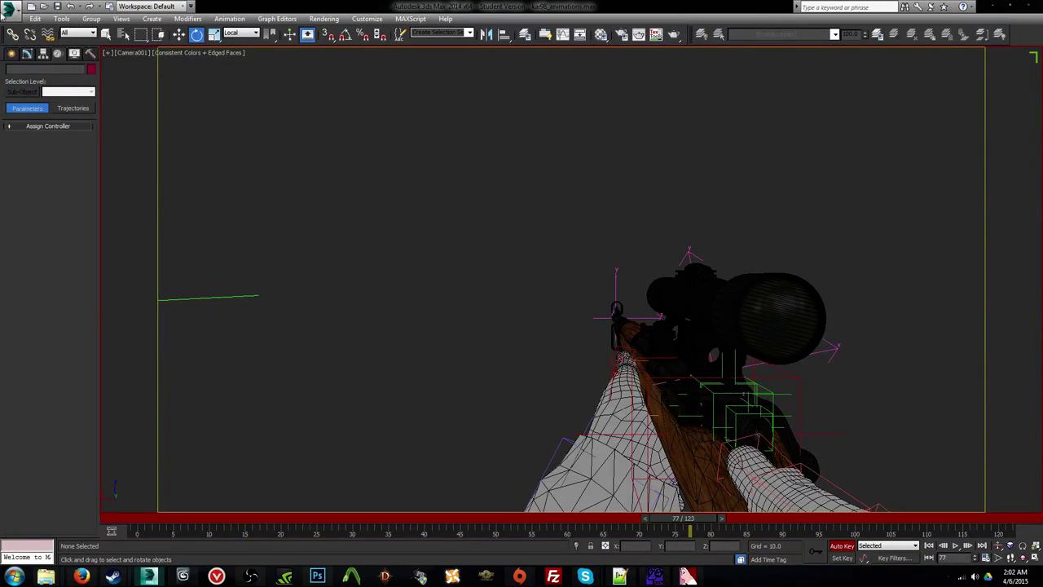
Step: Open the bouncybolts scene from F:\Animations\Insurgency2, discarding the Kar98 scene's unsaved changes
left_click(15, 6)
left_click(44, 7)
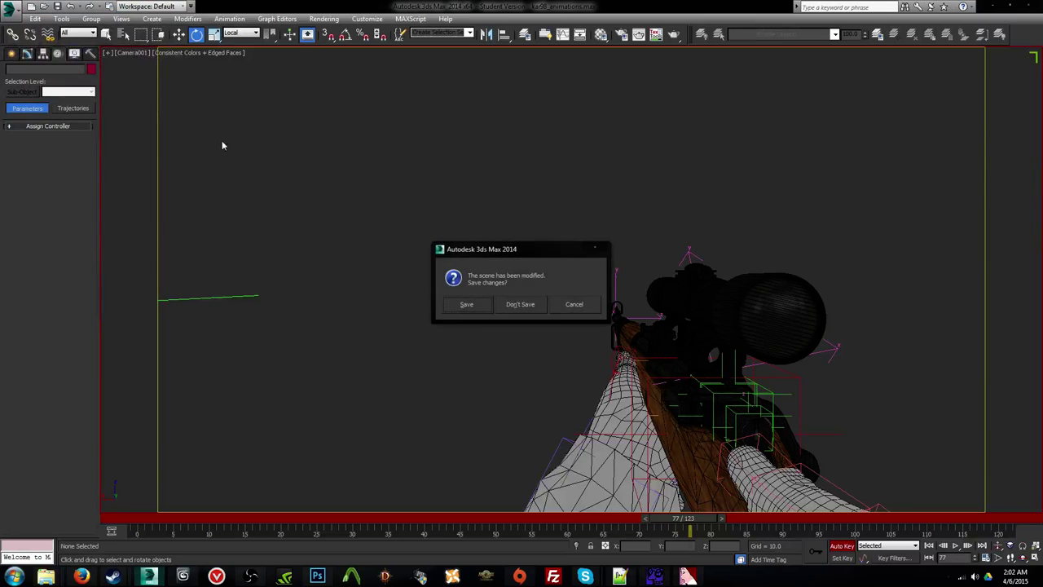
left_click(513, 302)
left_click(228, 45)
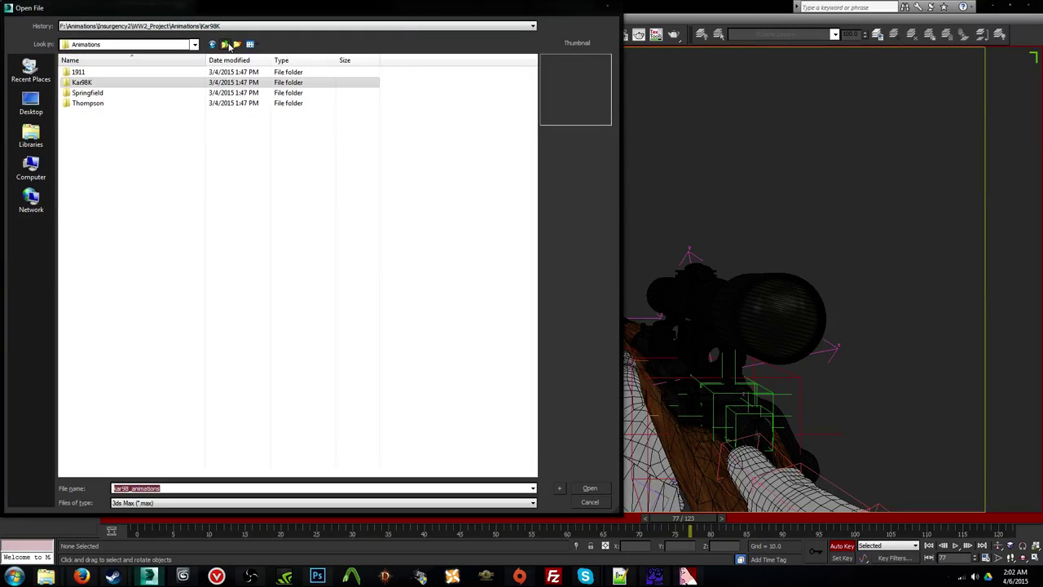
left_click(228, 45)
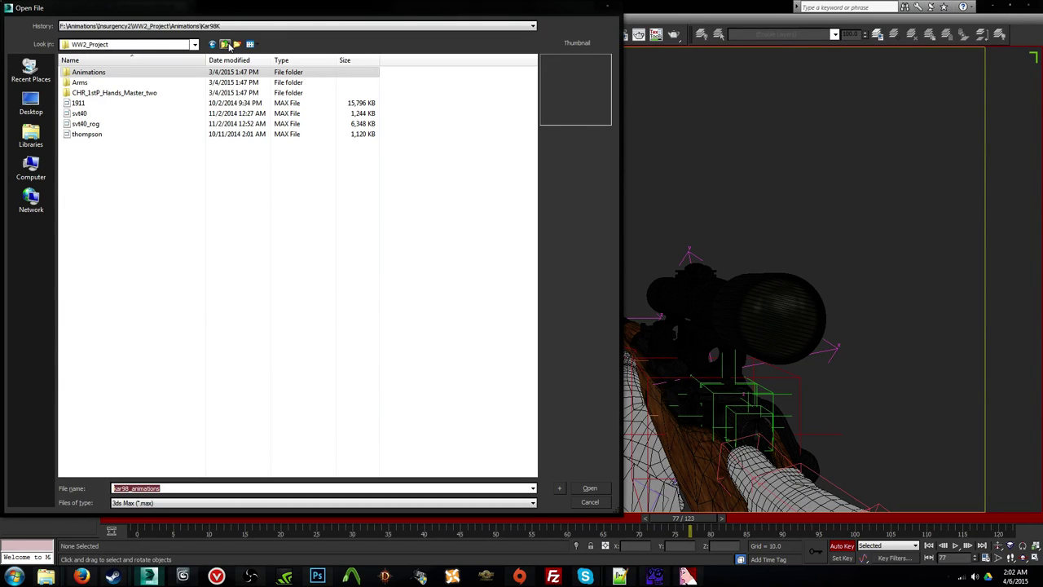
left_click(229, 45)
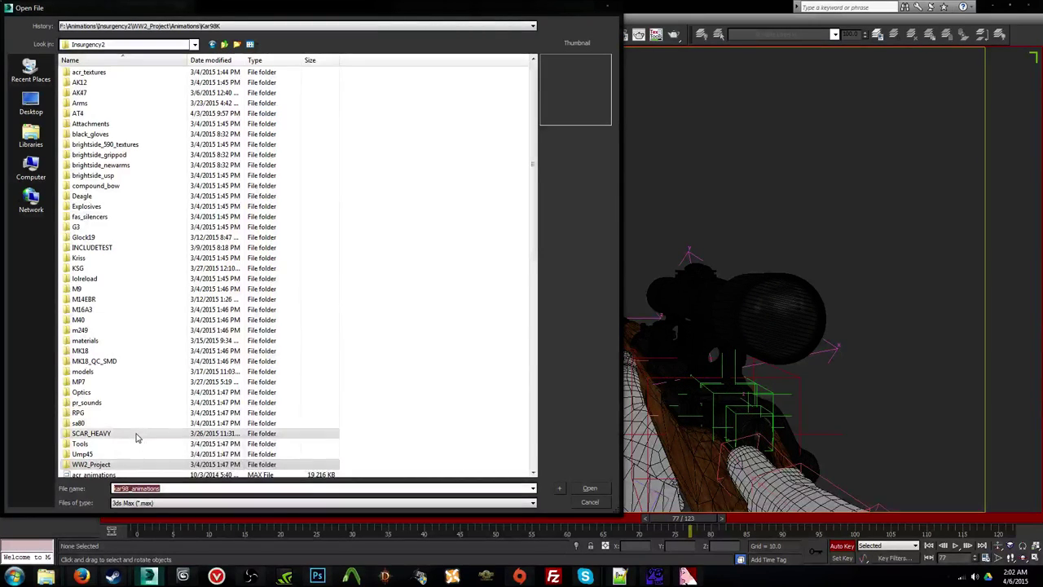
scroll(132, 462, "down", 5)
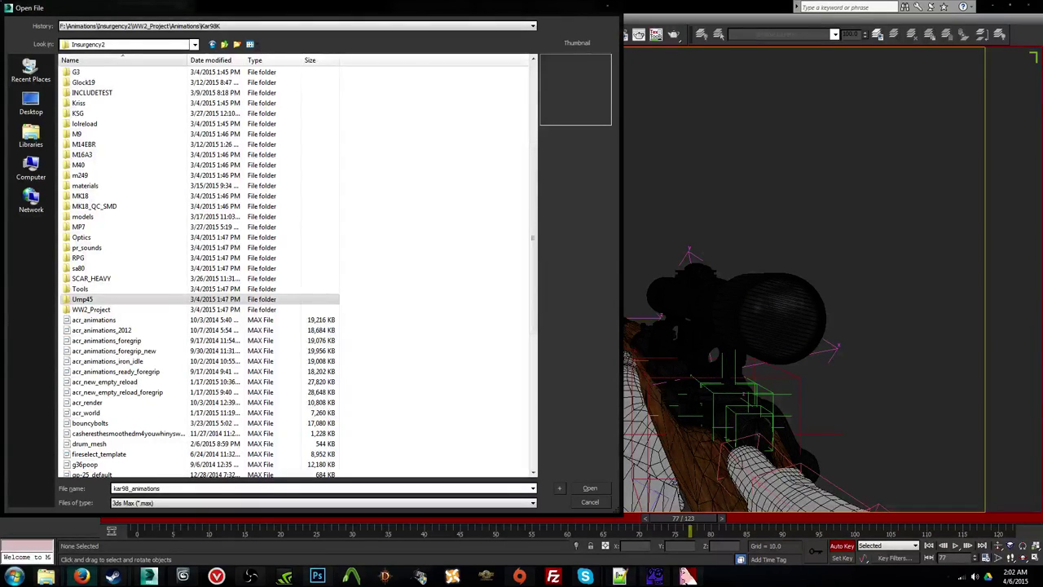
left_click(106, 423)
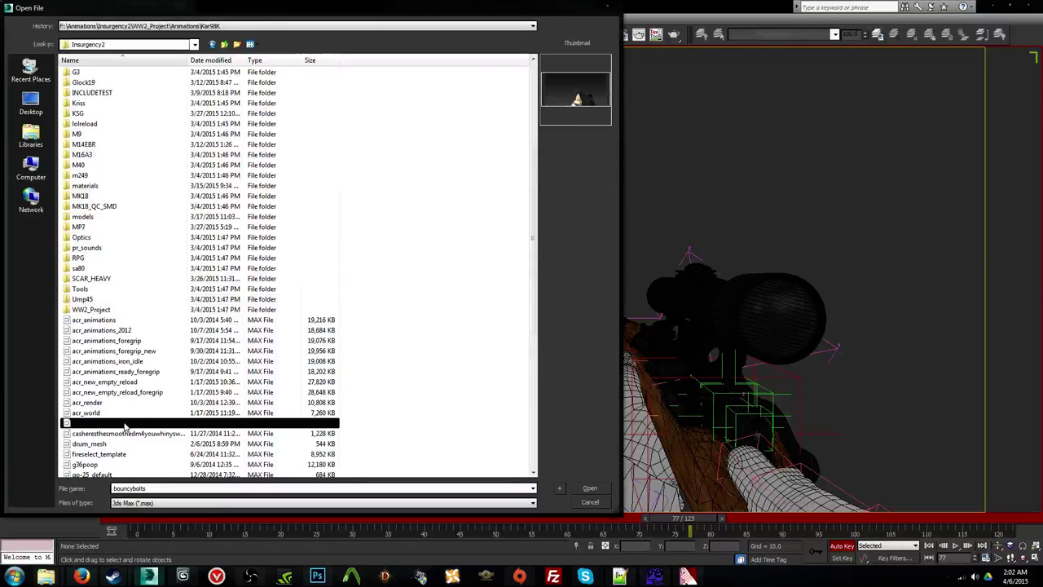
scroll(124, 423, "down", 3)
double_click(106, 332)
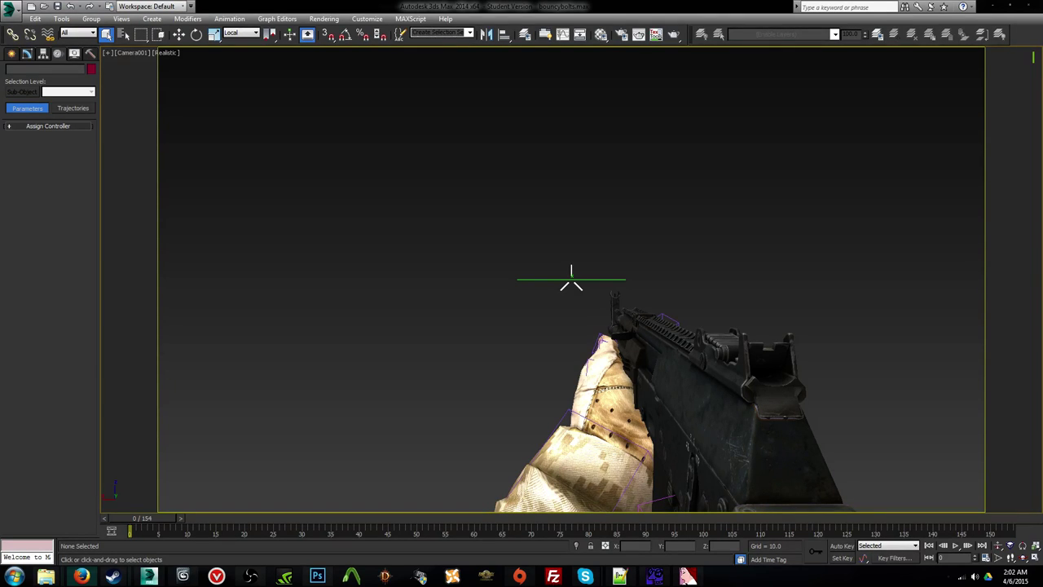
Step: Play the bouncybolts animation and scrub through it, finishing at frame 0
left_click(957, 546)
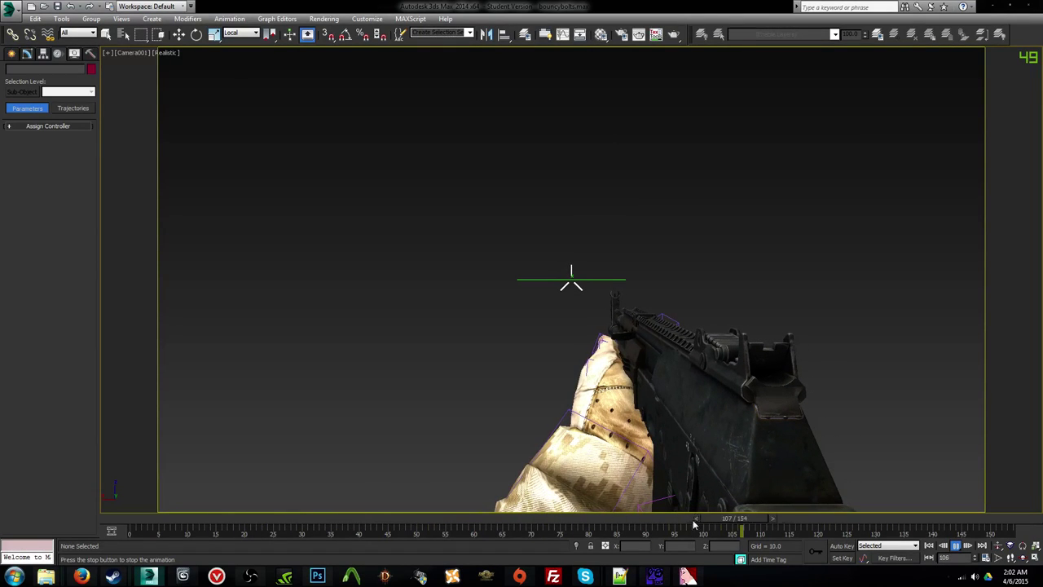
left_click_drag(324, 522, 639, 498)
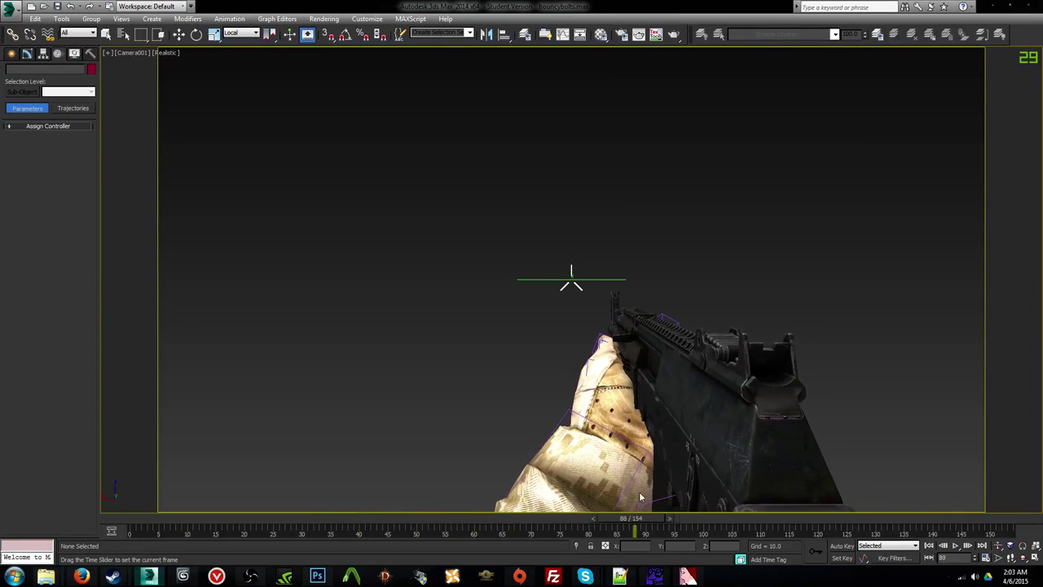
left_click_drag(897, 512, 80, 469)
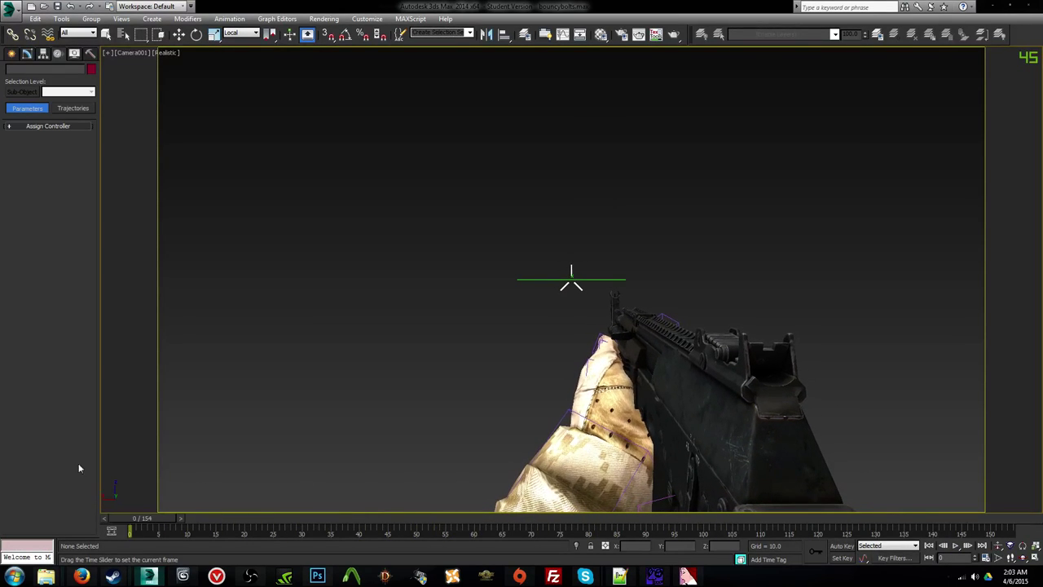
Step: Open the suicide scene from F:\Animations\suicide and continue past the missing external files
left_click(43, 5)
left_click(224, 44)
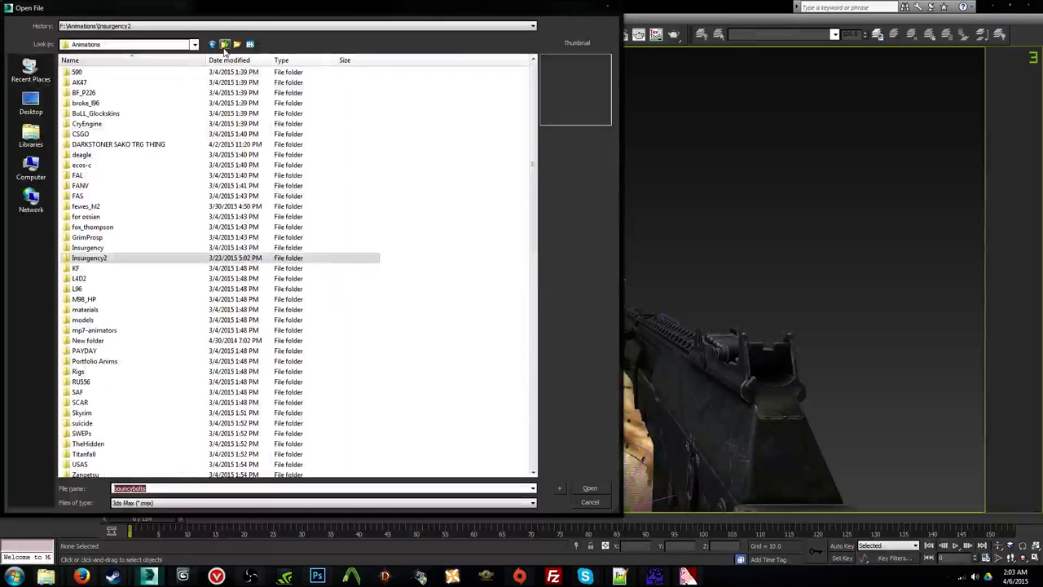
left_click(187, 425)
scroll(188, 425, "down", 5)
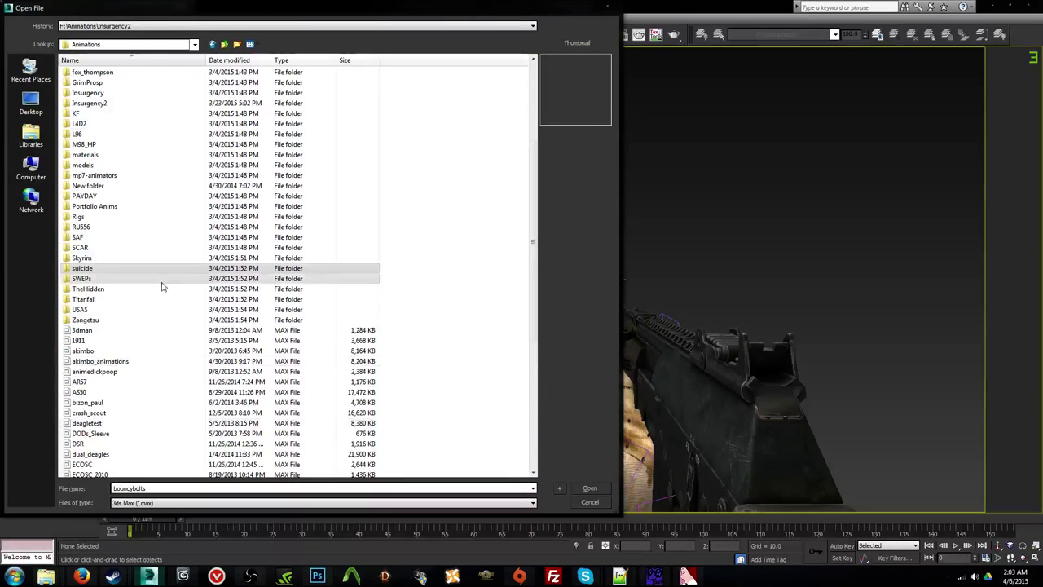
double_click(163, 271)
double_click(101, 85)
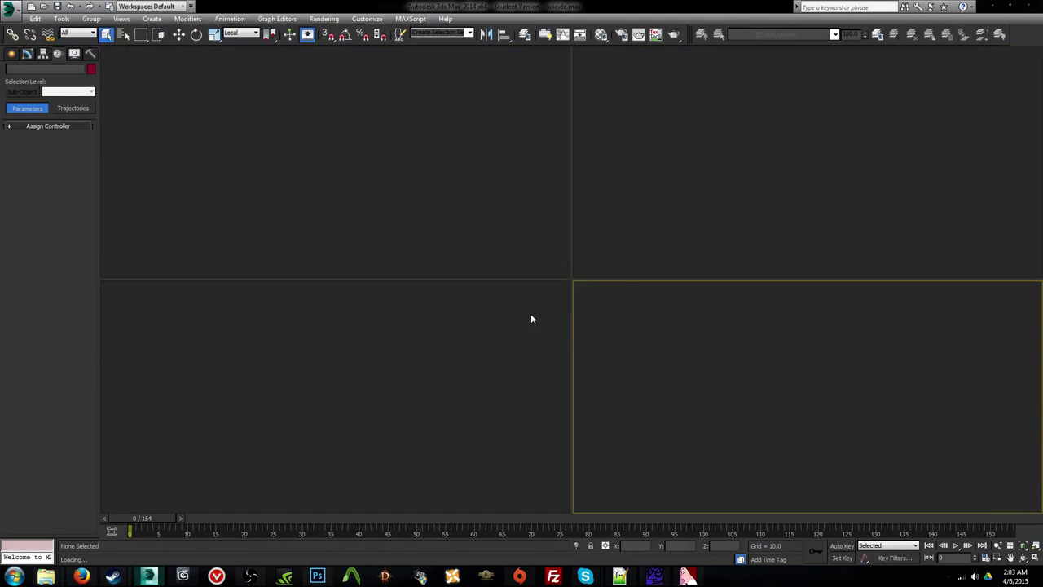
left_click(603, 325)
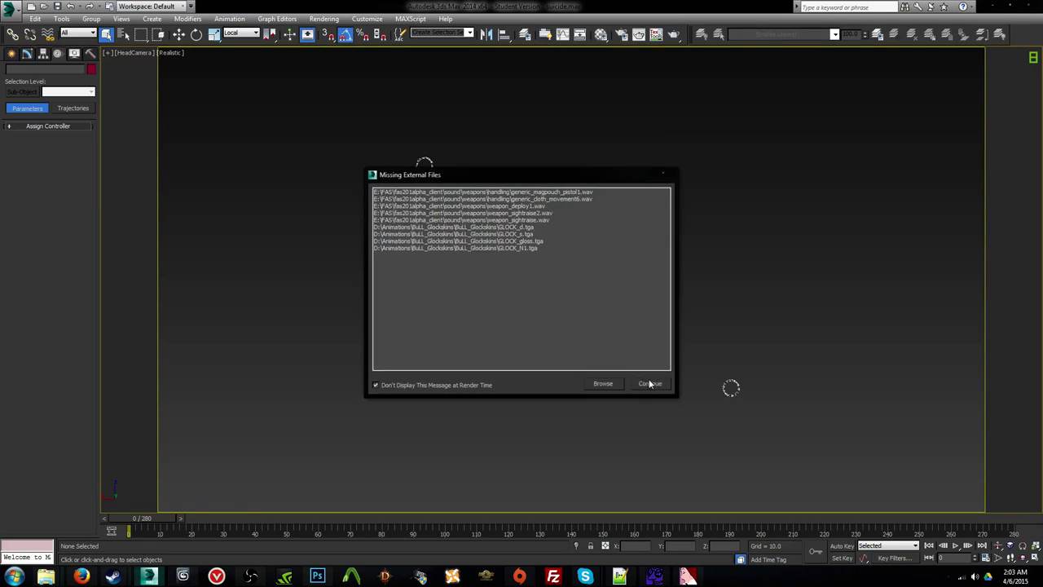
left_click(650, 384)
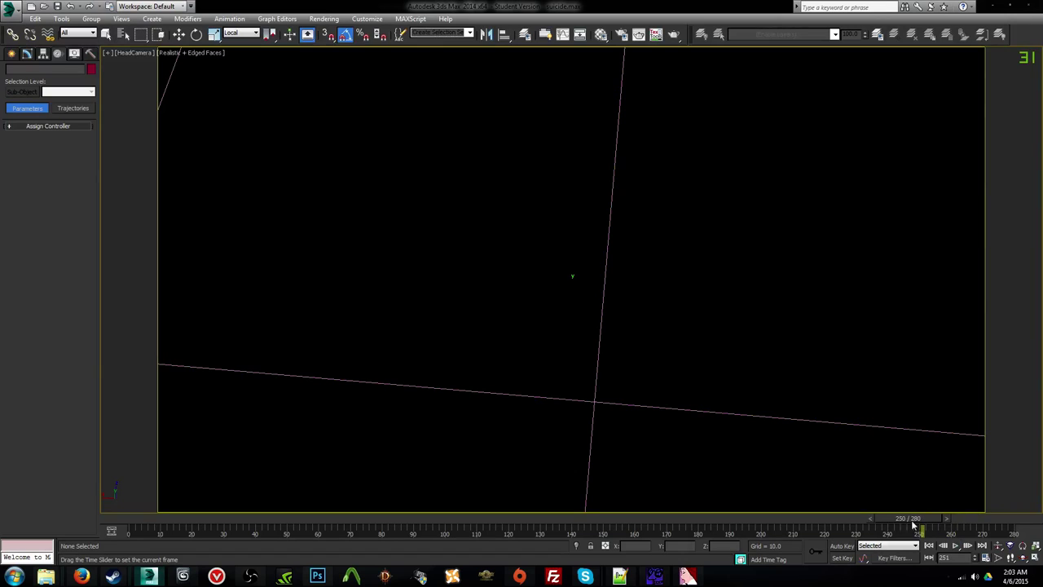
Step: Scrub the pistol scene's timeline to its end and back to frame 0, and set the HeadCamera view's shading to Consistent Colors
left_click_drag(915, 526, 890, 528)
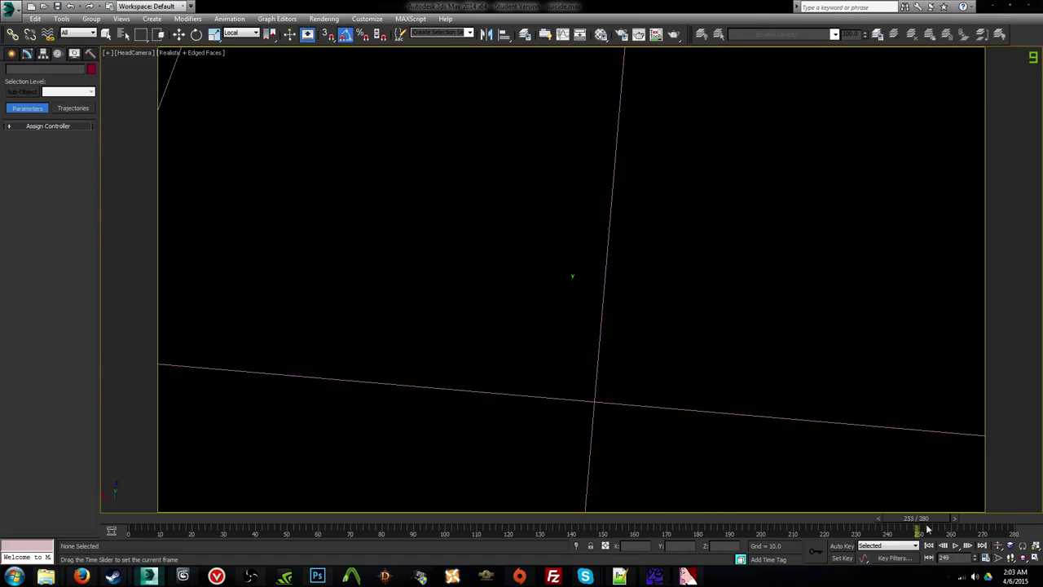
left_click_drag(1021, 529, 20, 467)
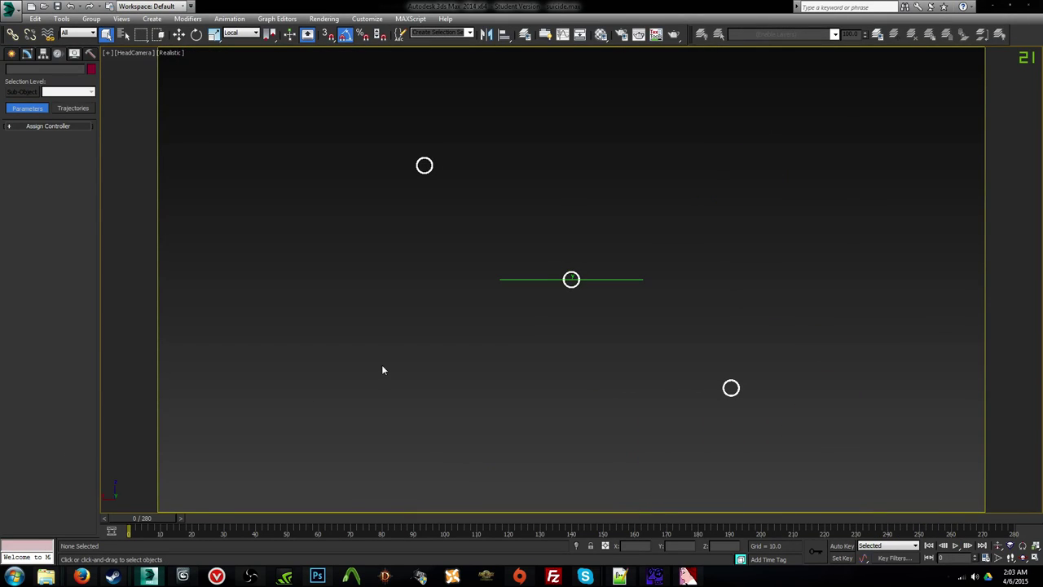
right_click(169, 51)
left_click(358, 285)
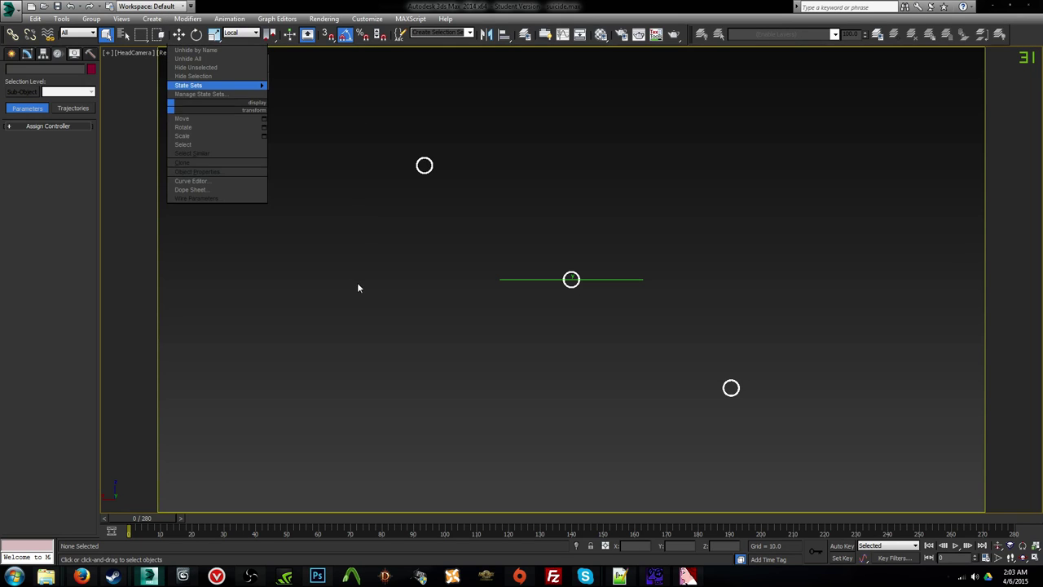
left_click(171, 52)
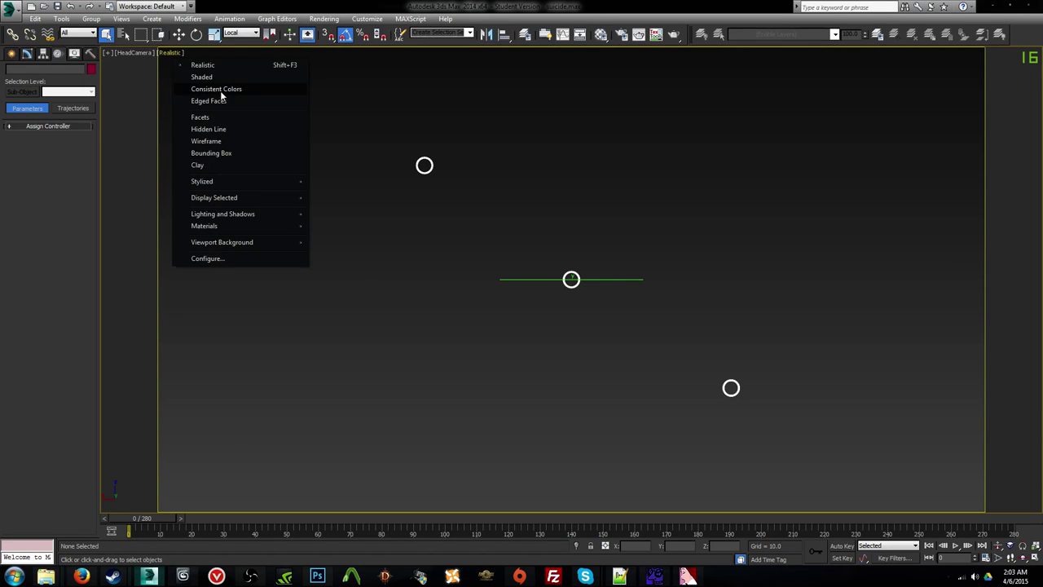
left_click(343, 265)
Step: Play the pistol animation with edged faces briefly toggled on, and scrub back and forth through its frames
key("slash")
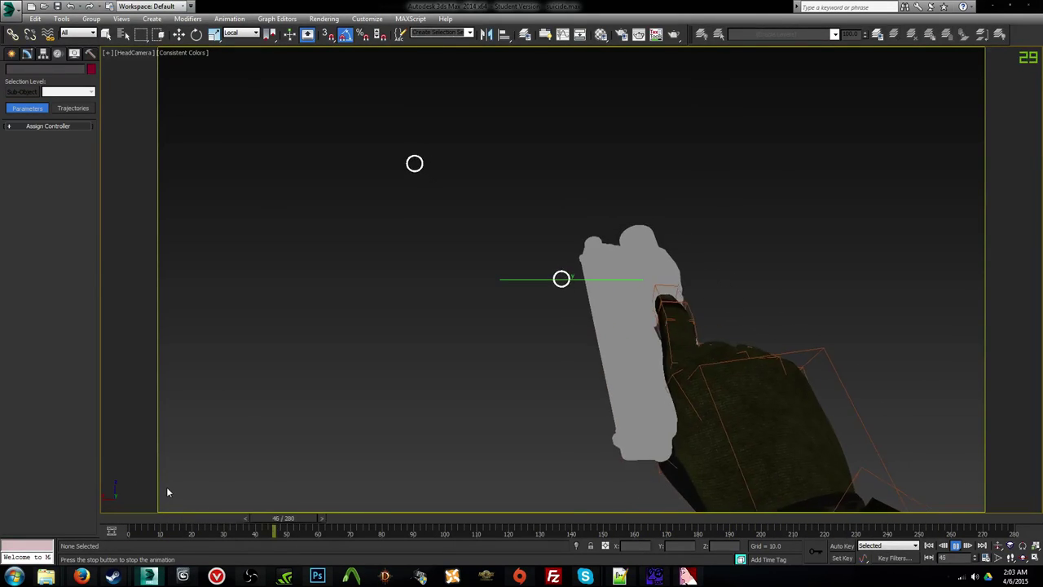
key("F4")
key("F4")
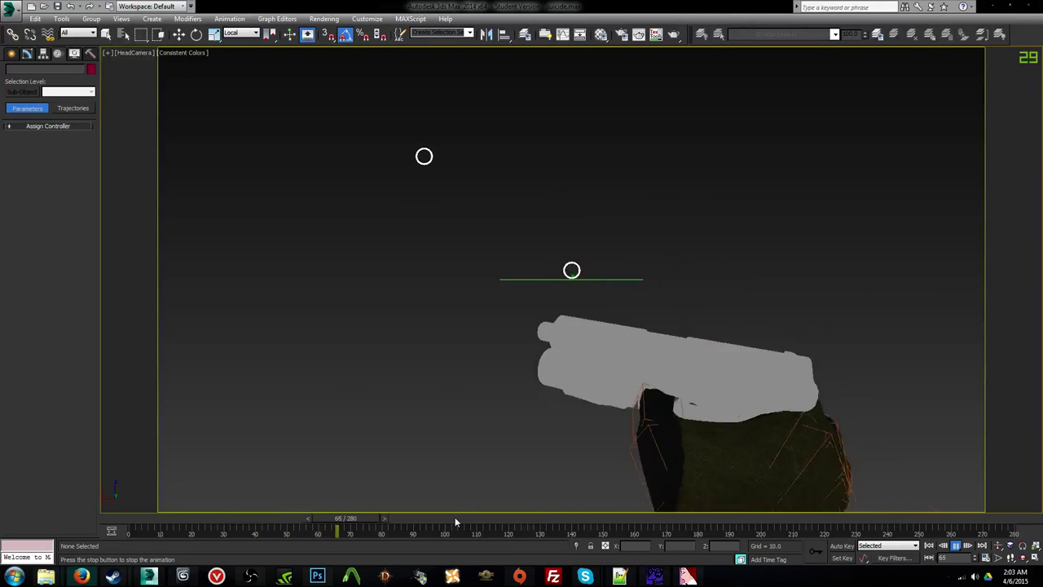
left_click_drag(455, 518, 203, 466)
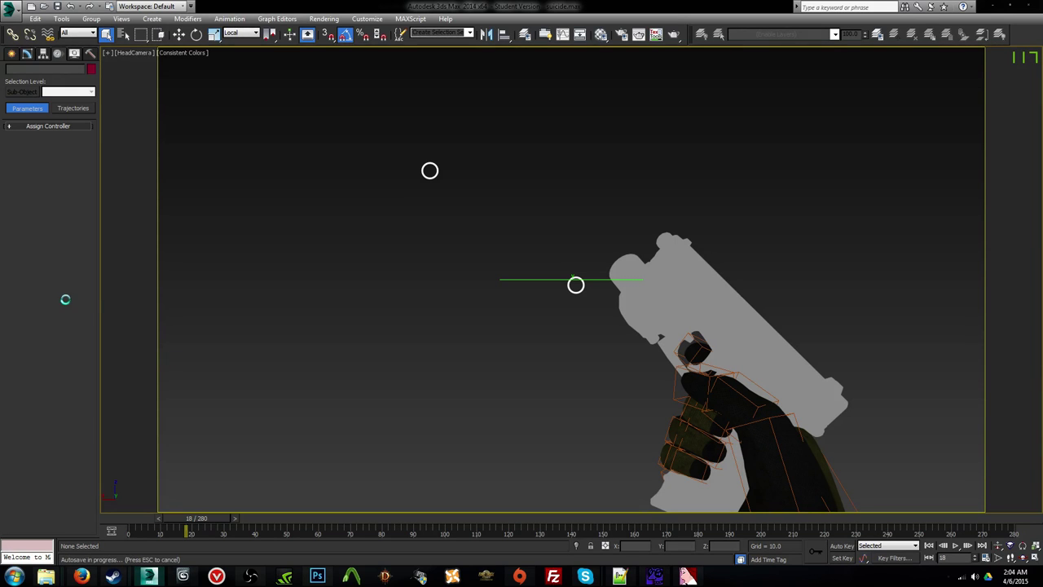
Step: Save the pistol scene's changes and browse the F:\Animations folder for another scene to open
left_click(44, 6)
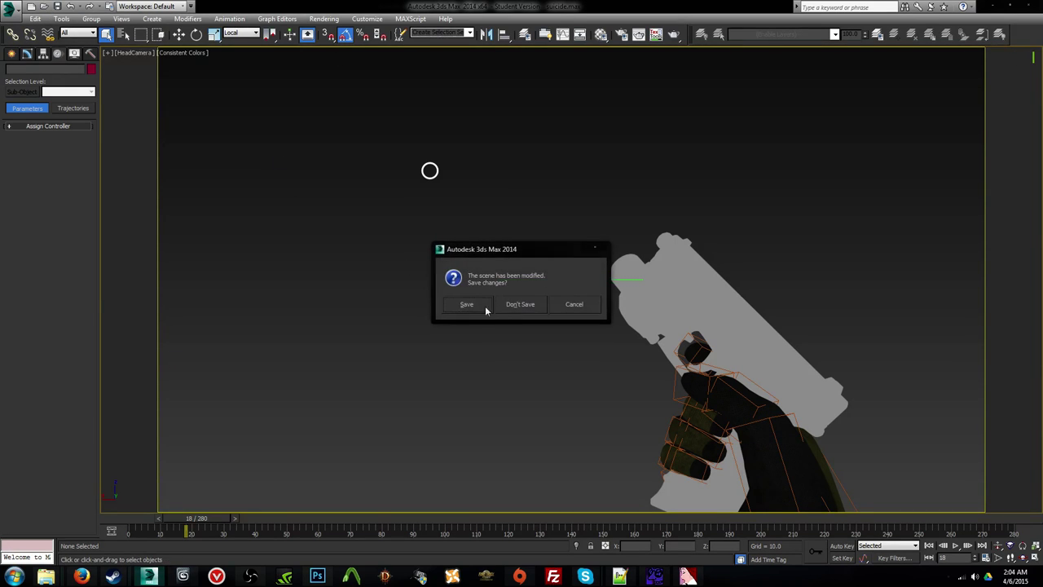
left_click(479, 304)
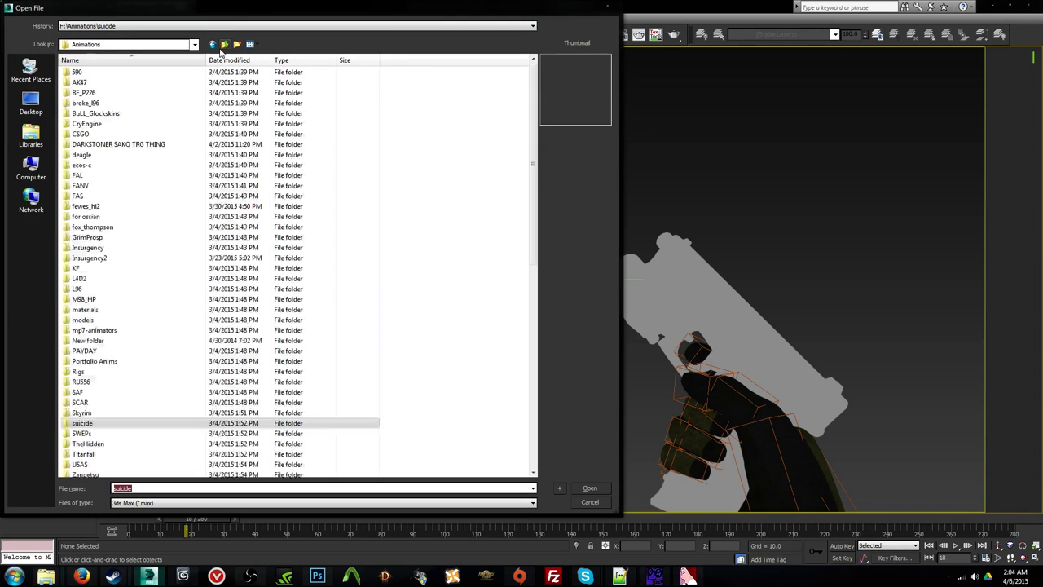
left_click(222, 47)
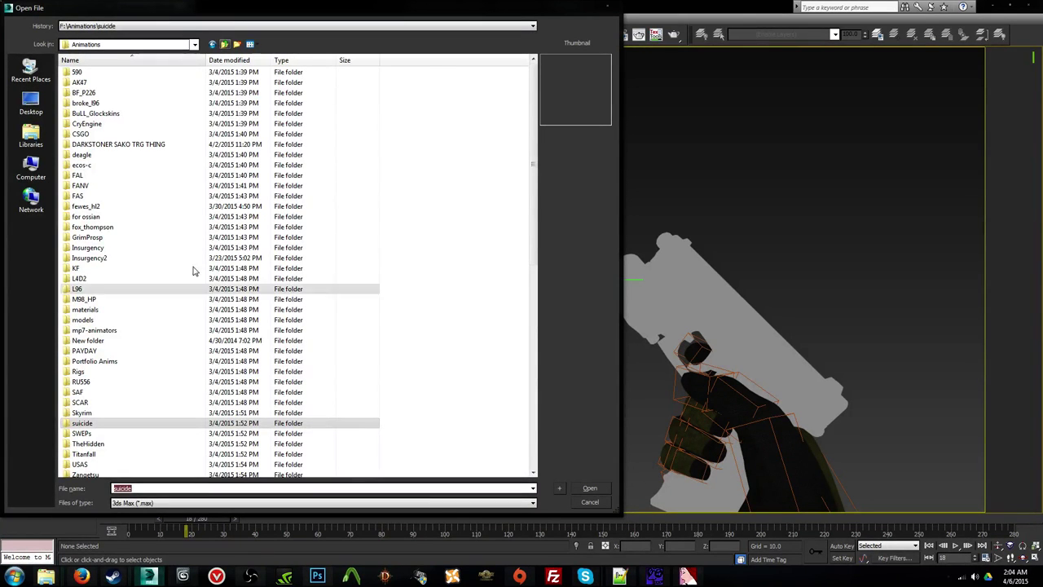
left_click(193, 301)
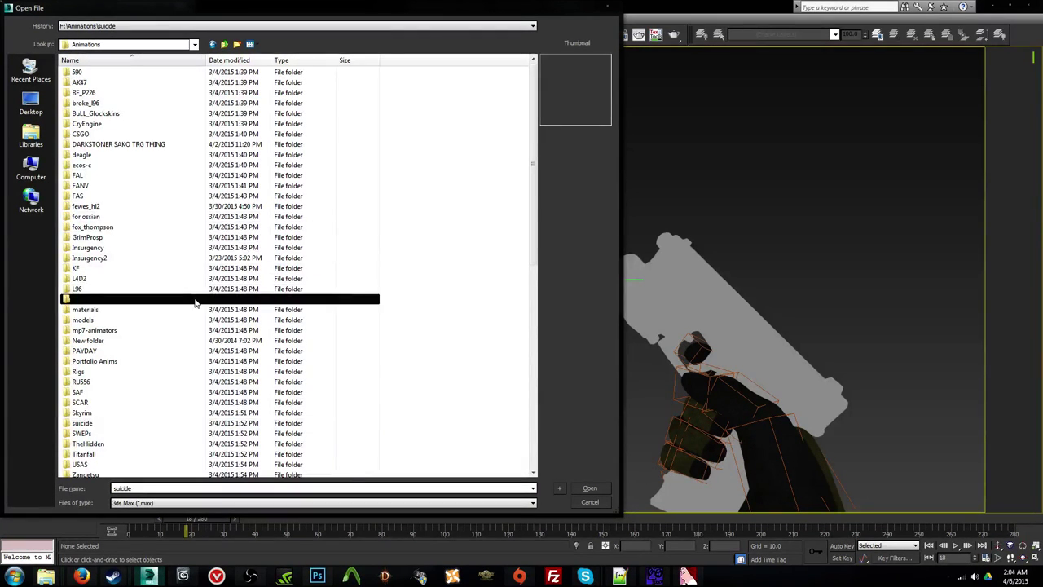
scroll(193, 303, "down", 4)
Step: Open the G36_HP scene from the G36 folder in the Documents library, continuing past the missing external file
left_click(31, 134)
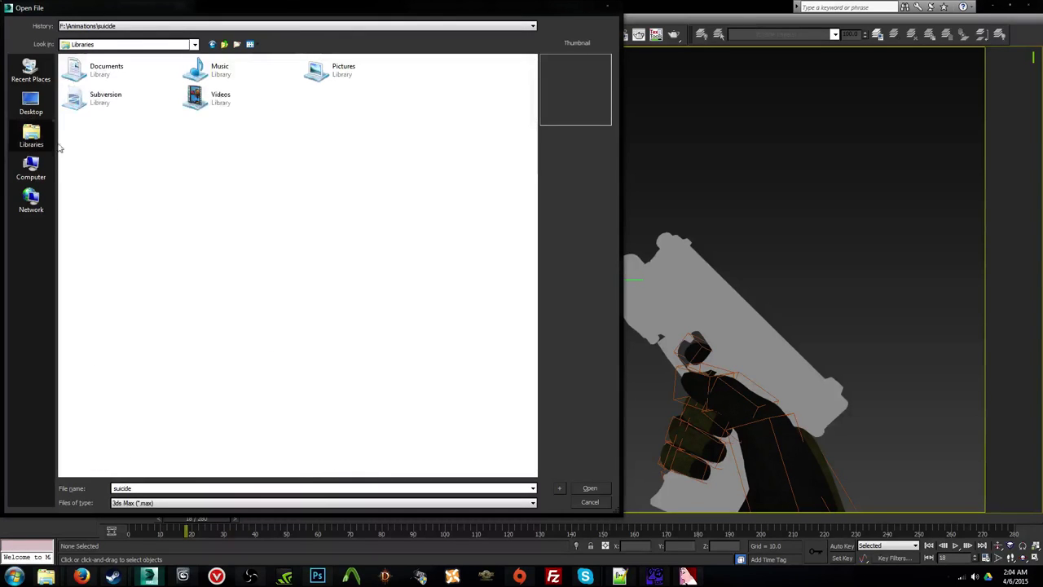
double_click(108, 81)
scroll(176, 303, "down", 2)
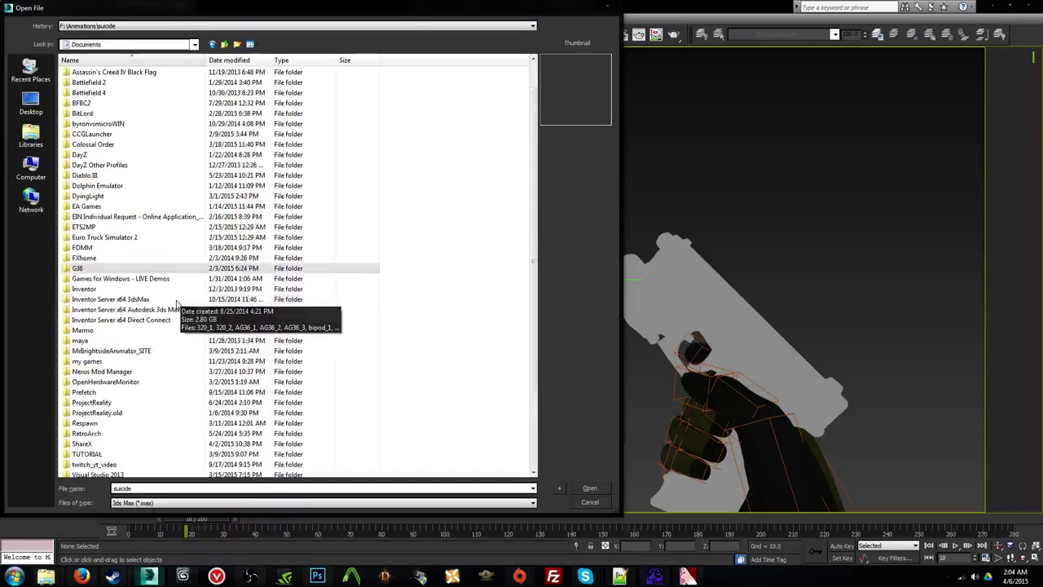
scroll(176, 303, "down", 1)
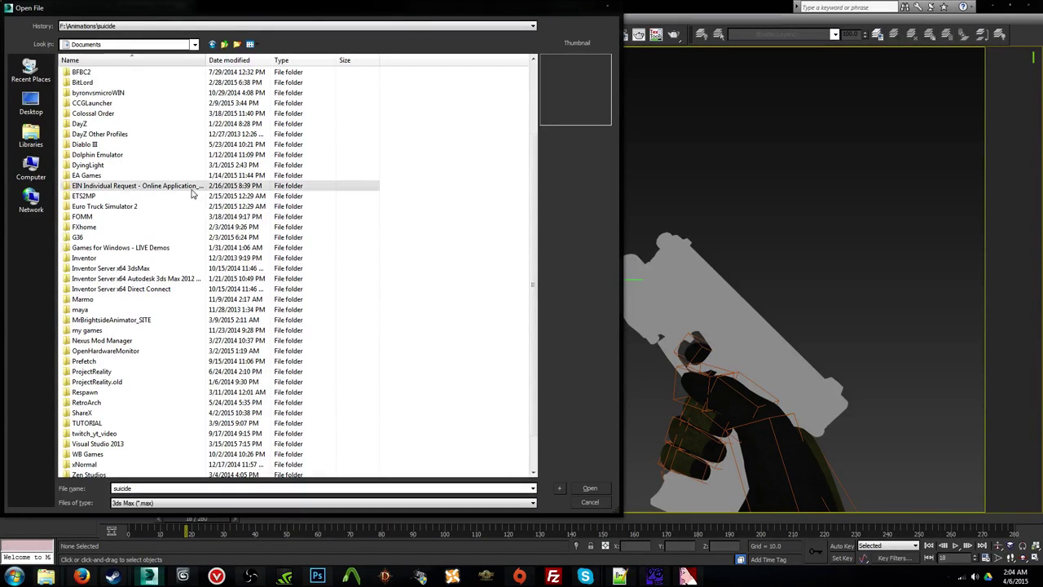
scroll(196, 277, "up", 2)
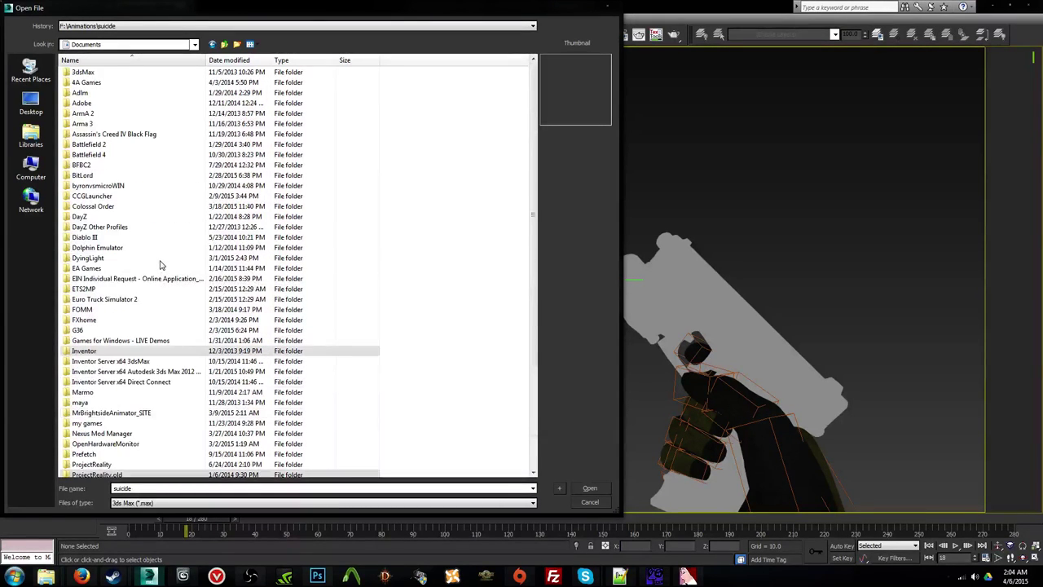
scroll(160, 269, "down", 3)
scroll(160, 269, "up", 1)
double_click(82, 227)
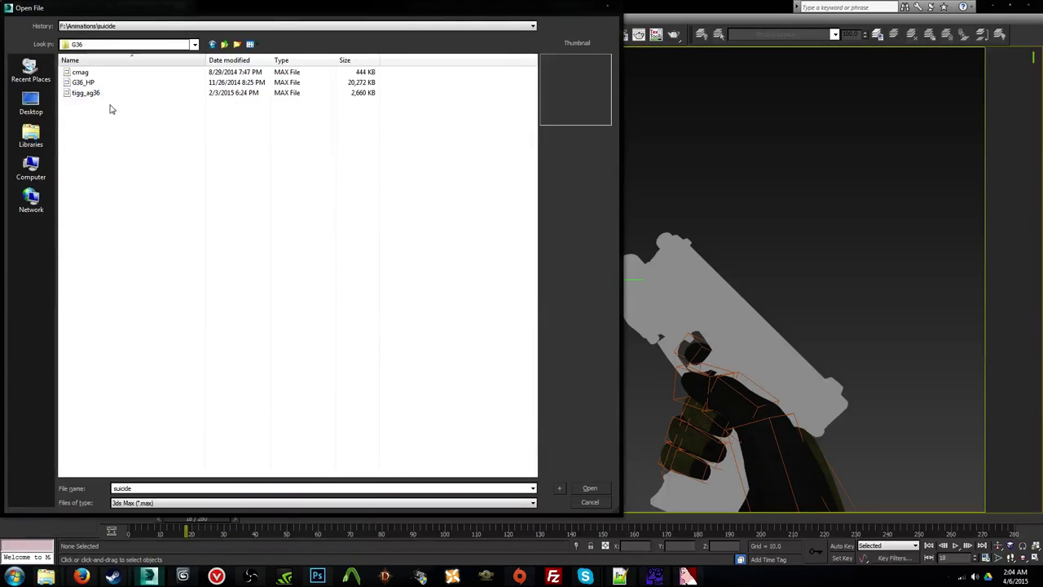
left_click(105, 85)
left_click(105, 97)
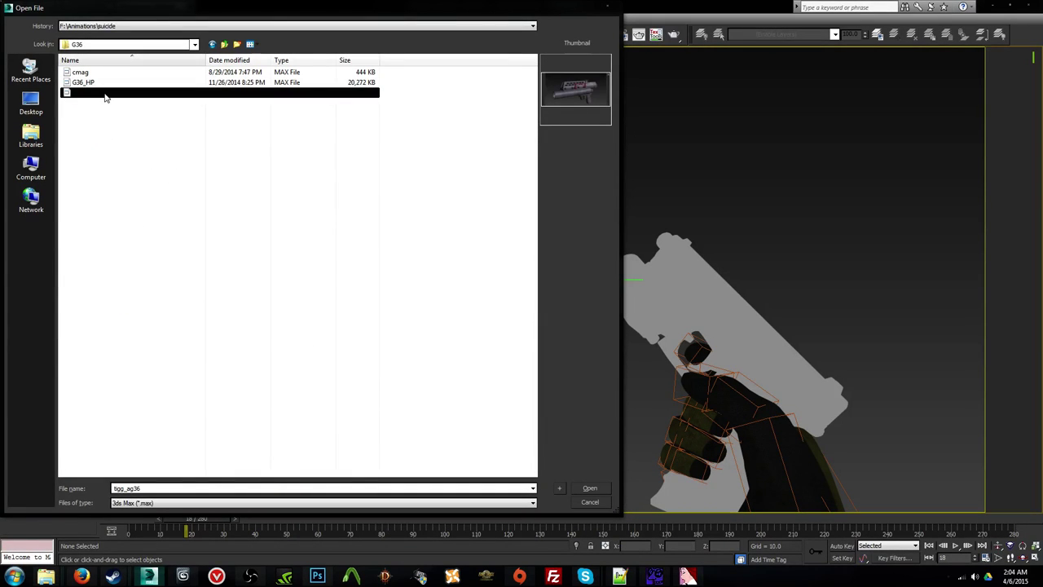
double_click(104, 92)
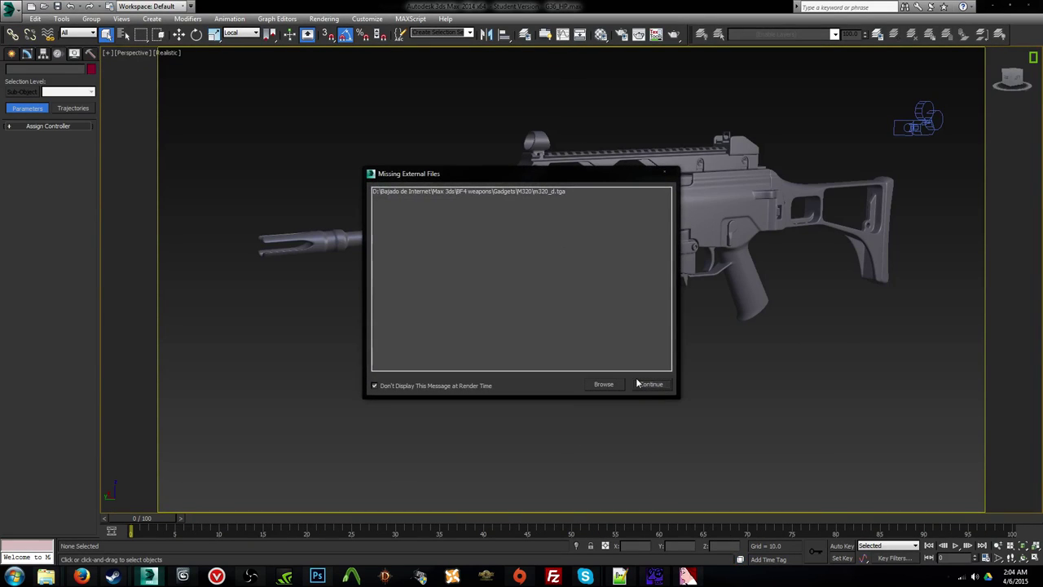
left_click(650, 384)
Step: Inspect the G36 from the side, switch to the Camera001 view, and play the timeline, finishing at frame 0
scroll(628, 302, "up", 5)
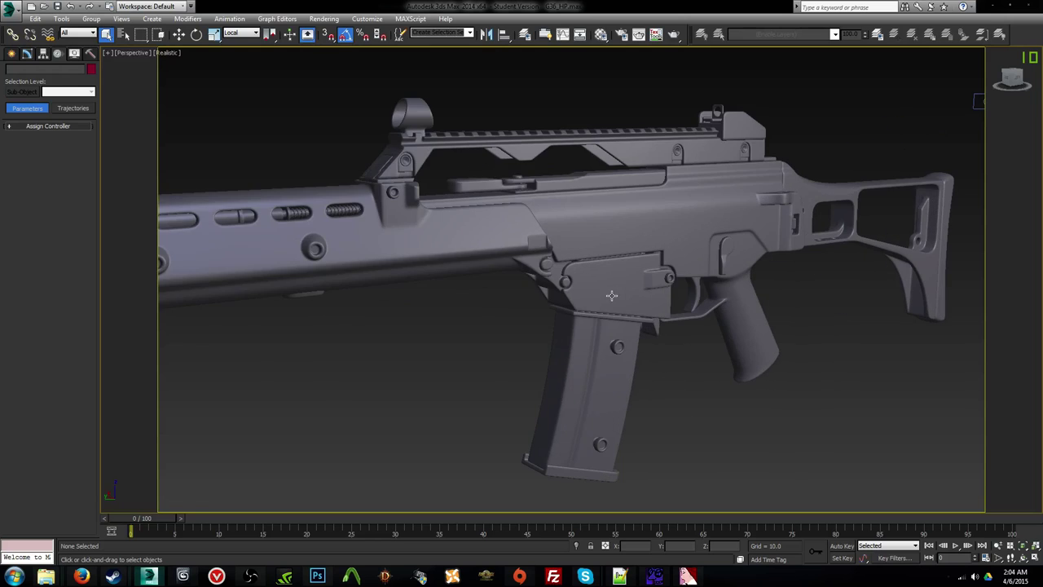
middle_click_drag(667, 299, 615, 269, "alt")
key("c")
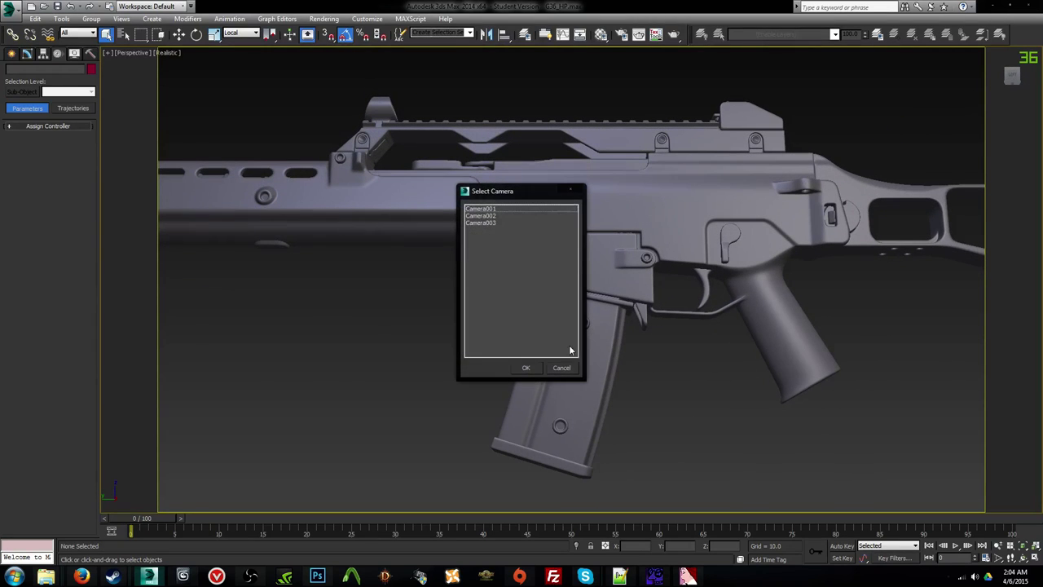
double_click(492, 210)
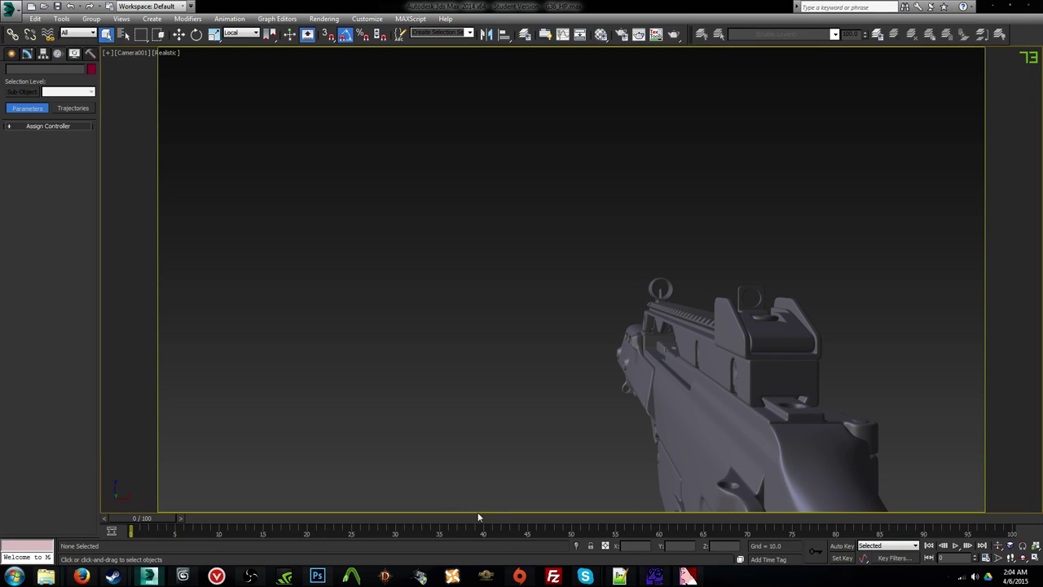
key("slash")
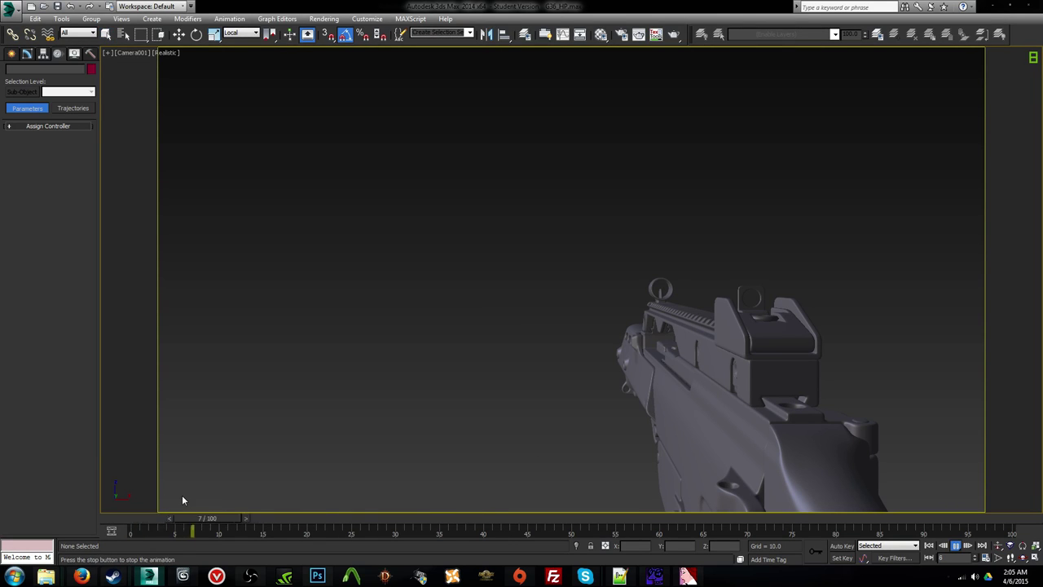
left_click(133, 518)
Step: Return to the perspective view and inspect both sides of the G36 with edged faces shown
key("p")
scroll(631, 285, "up", 2)
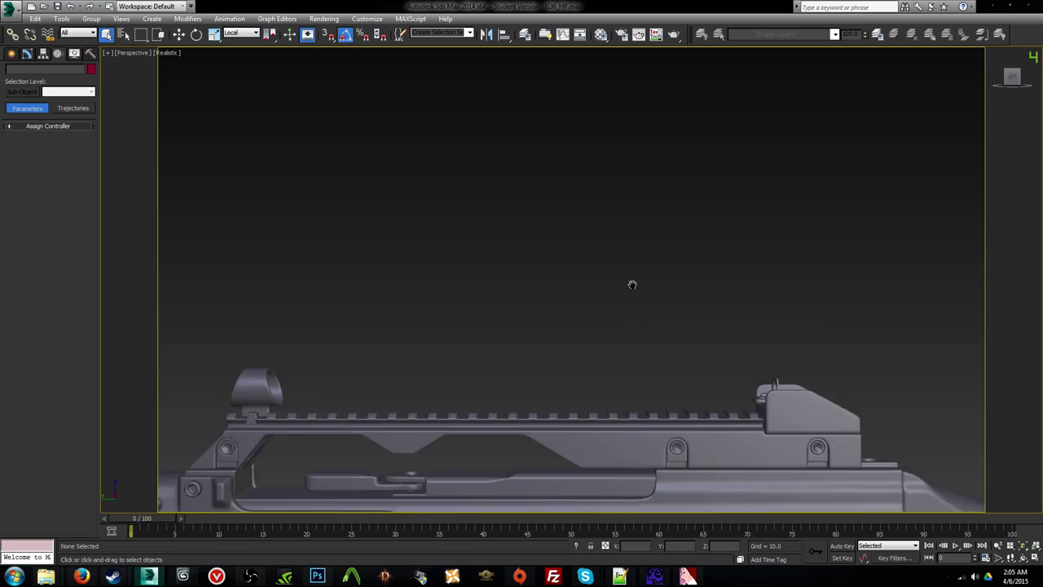
middle_click_drag(632, 282, 644, 120)
middle_click_drag(599, 275, 728, 221, "alt")
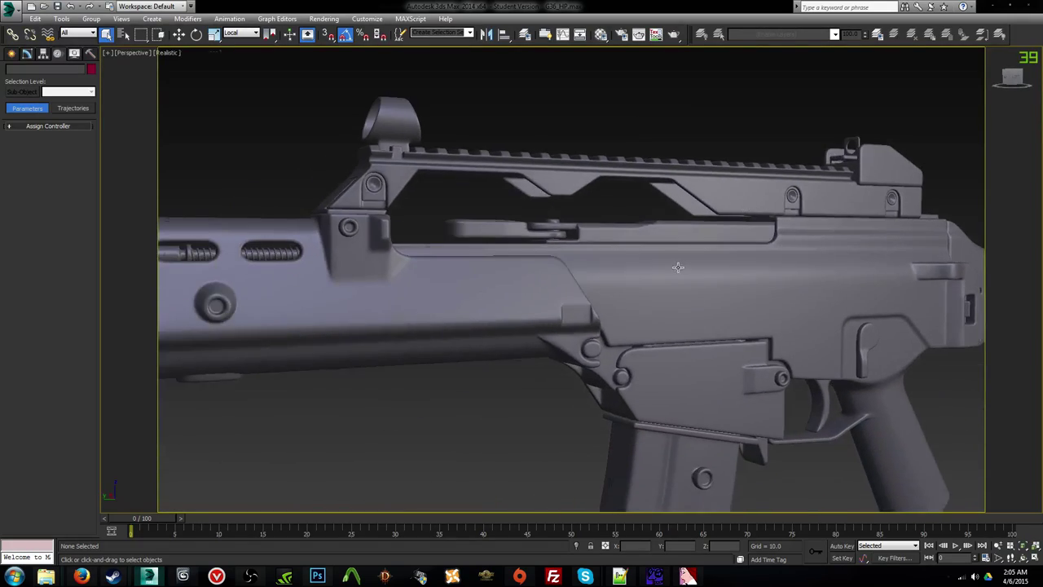
key("F4")
middle_click_drag(678, 268, 685, 213)
middle_click_drag(605, 293, 750, 311, "alt")
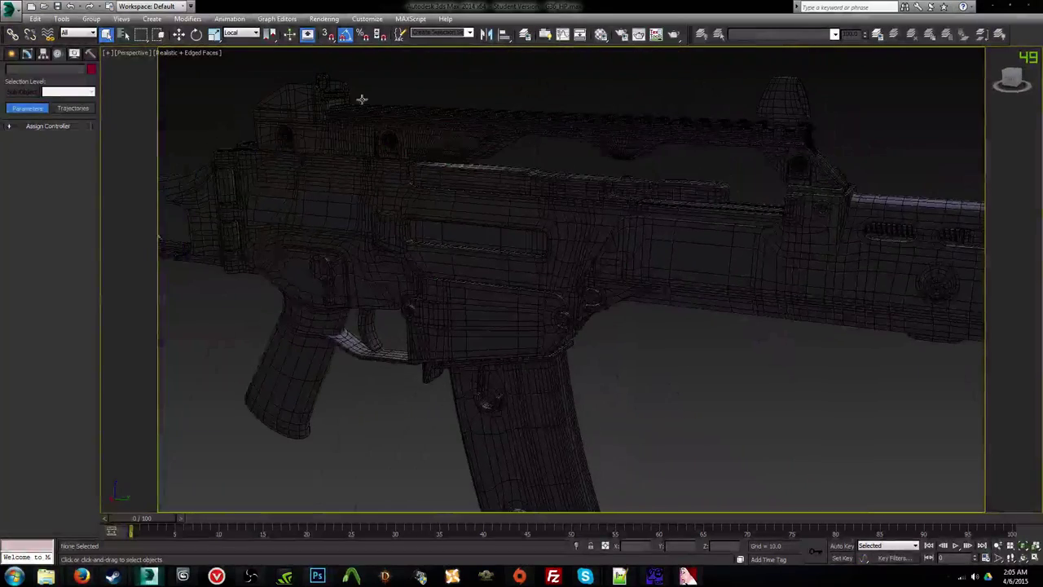
Step: Try Consistent Colors shading on the G36, and restore Realistic shading without edged faces
left_click(205, 55)
left_click(187, 84)
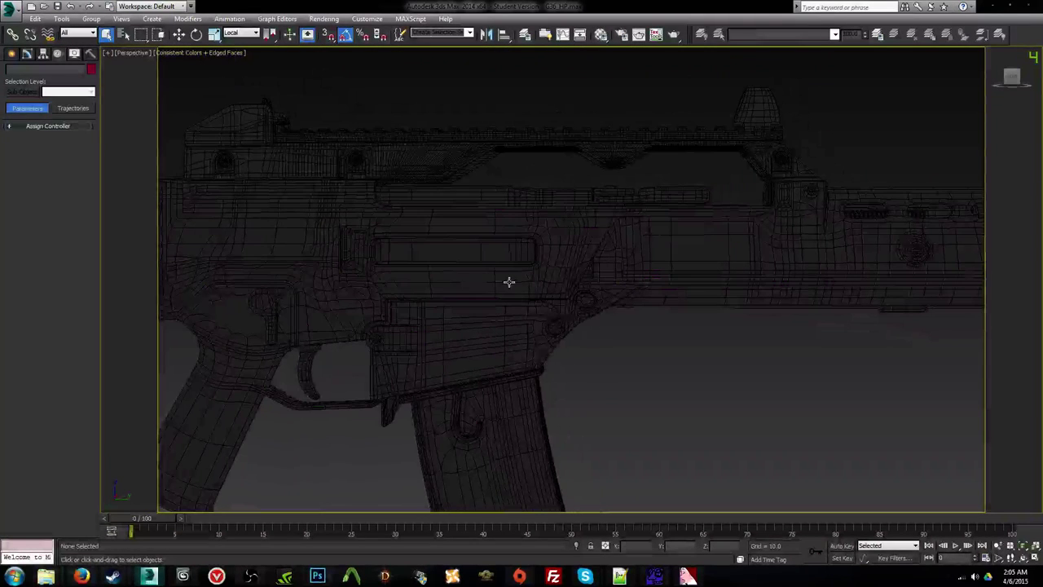
middle_click_drag(517, 283, 493, 282)
left_click(184, 53)
left_click(196, 66)
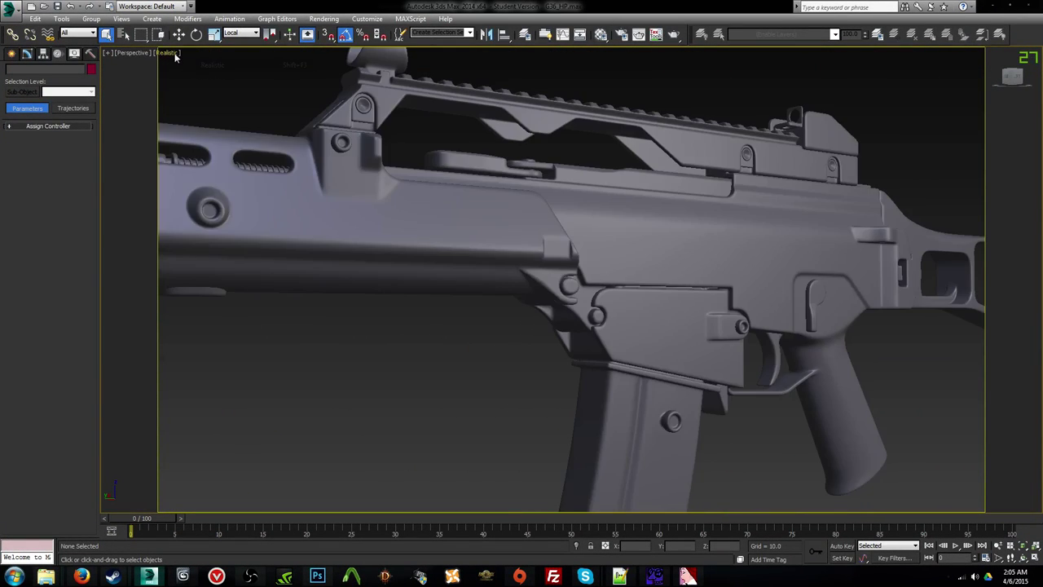
Step: Illuminate the perspective view with default lights and frame more of the G36 rifle
left_click(170, 53)
mouse_move(275, 211)
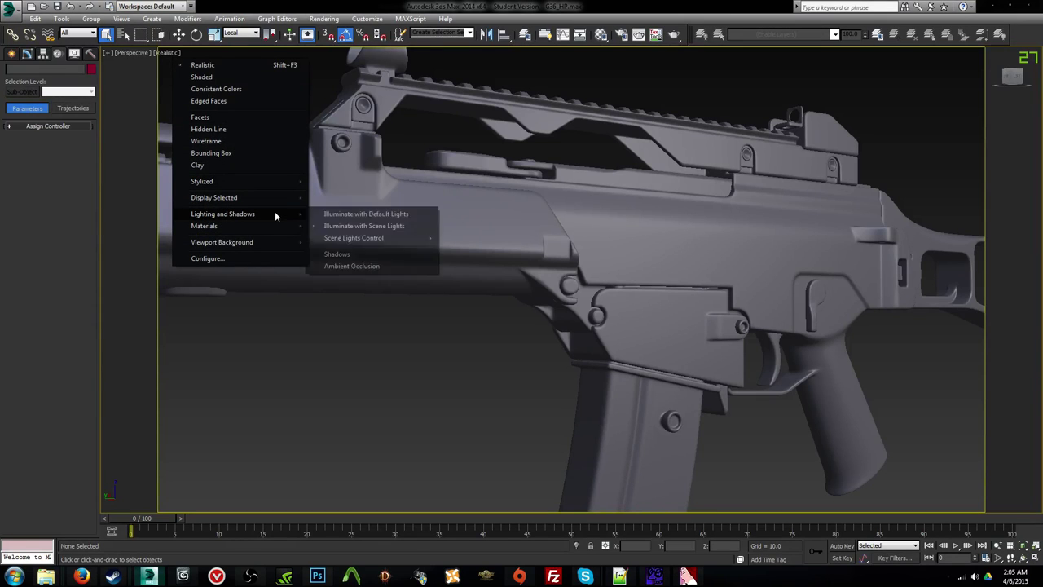
left_click(349, 218)
middle_click_drag(621, 289, 704, 253)
scroll(579, 249, "down", 2)
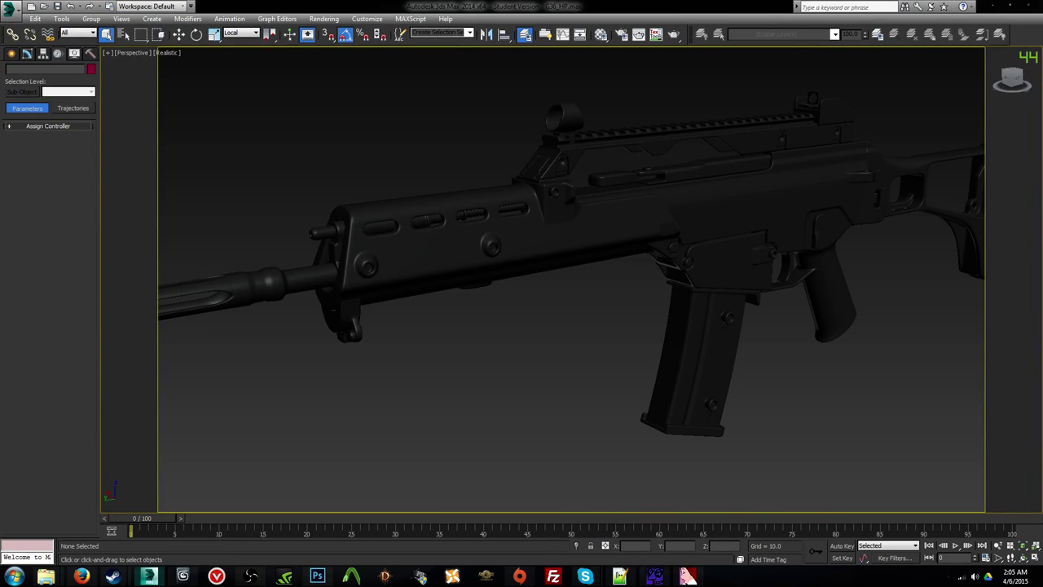
Step: Open the layer manager, expand the FOREGRIPS layer, and hide K_GAS_BLOCK and K_GRIP
left_click_drag(471, 86, 277, 76)
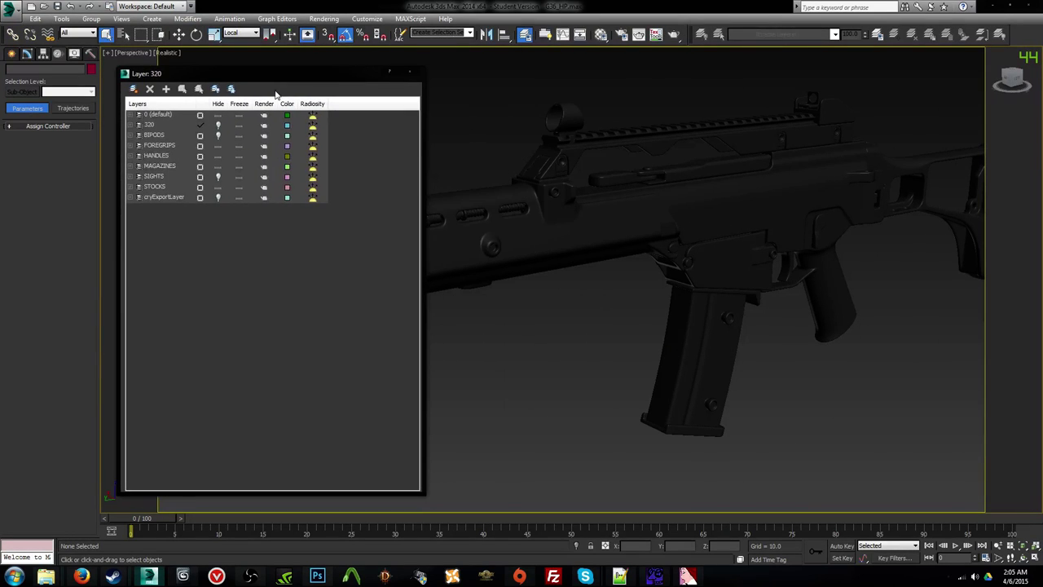
left_click(129, 145)
middle_click_drag(554, 239, 646, 242, "alt")
left_click(217, 239)
left_click(217, 249)
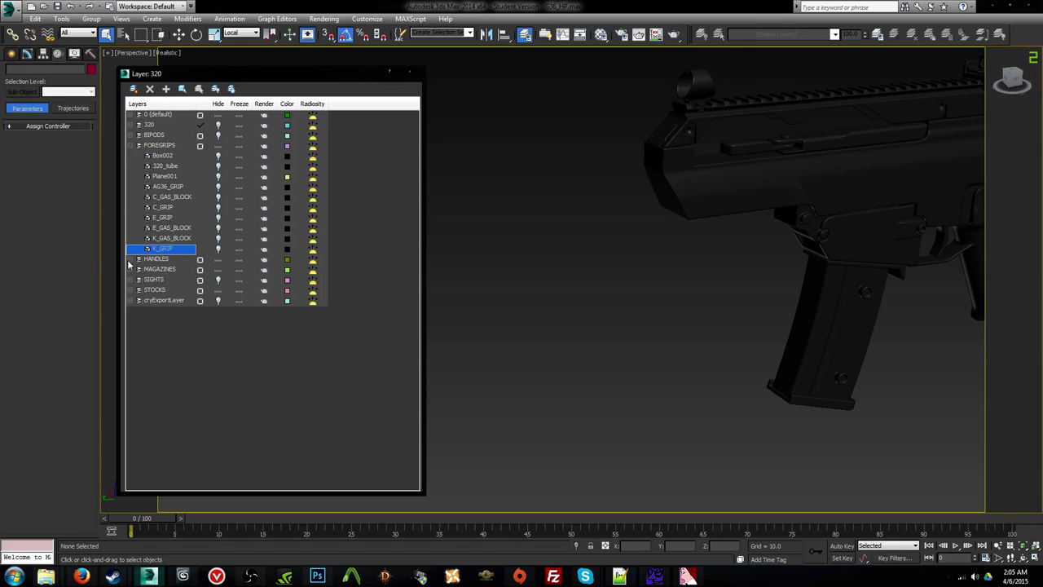
Step: Expand and unhide the 320 layer, and bring its grenade launcher parts into view
left_click(137, 124)
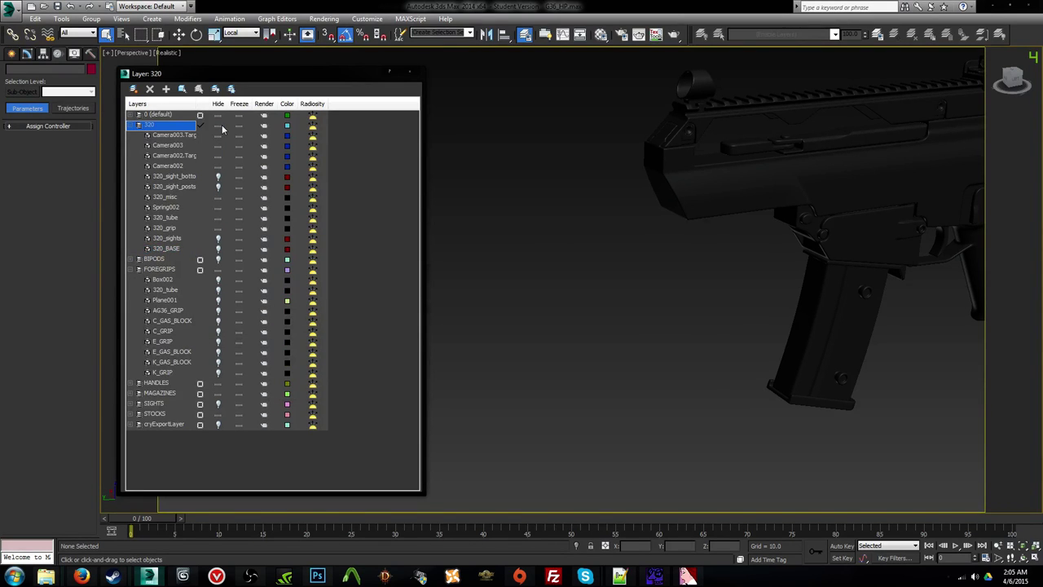
middle_click_drag(566, 246, 999, 236)
middle_click_drag(521, 286, 534, 282, "alt")
middle_click_drag(534, 282, 639, 280)
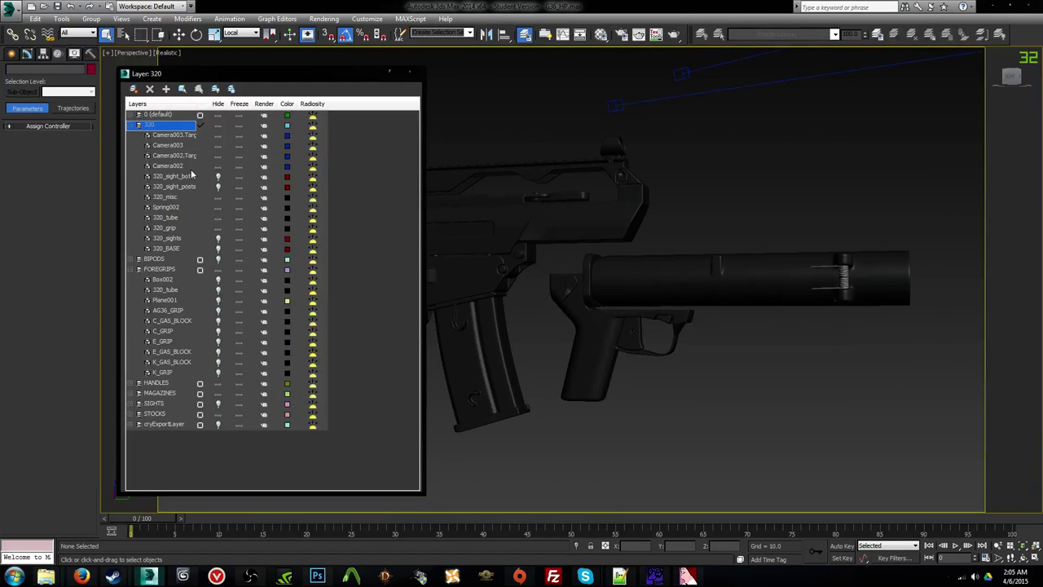
Step: Toggle the visibility of 320_BASE and 320_sights in the 320 layer, leaving both hidden
left_click(167, 248)
left_click(218, 248)
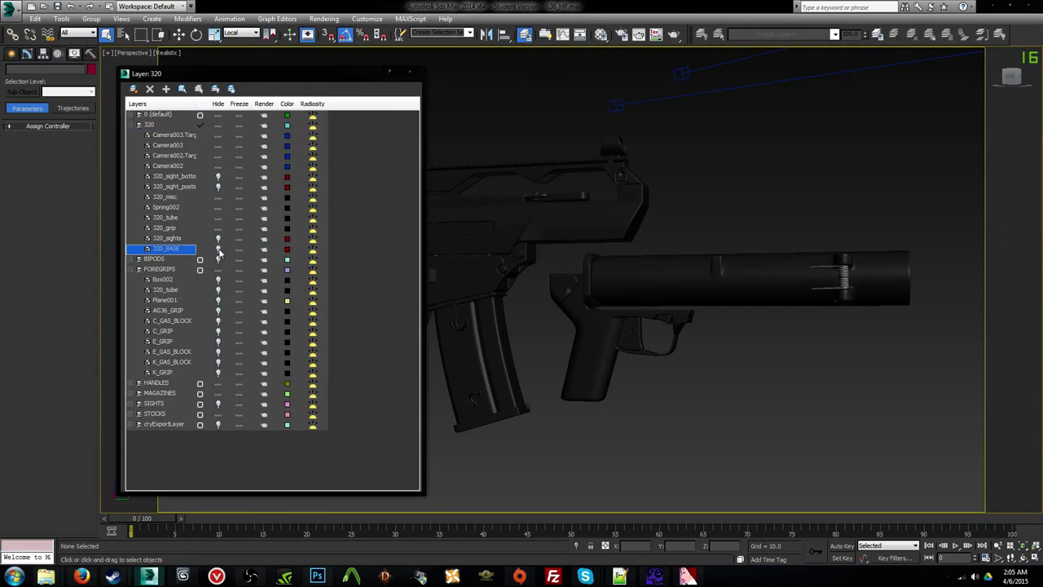
left_click(218, 238)
left_click(217, 238)
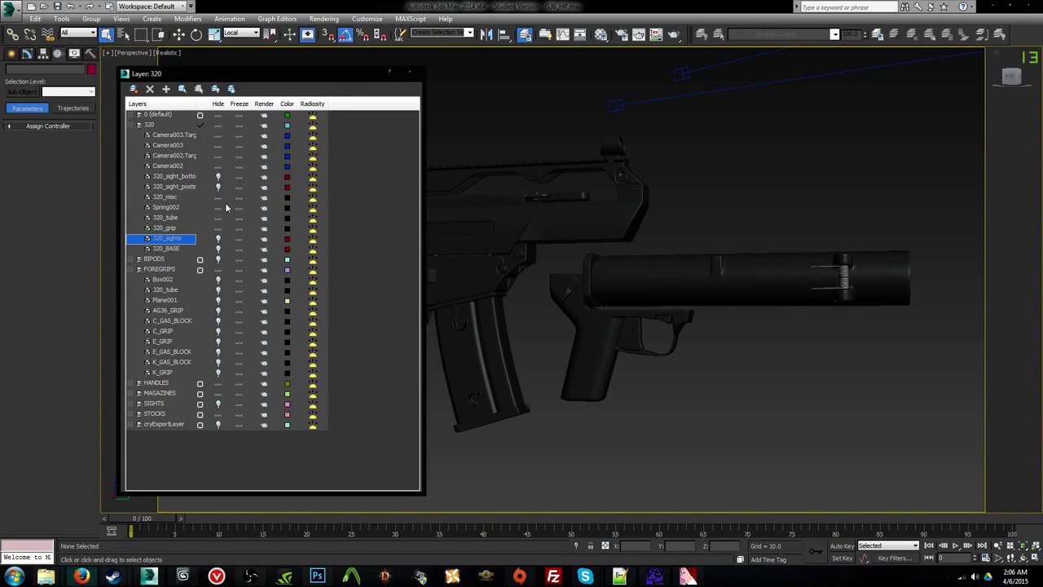
middle_click_drag(582, 317, 445, 305, "alt")
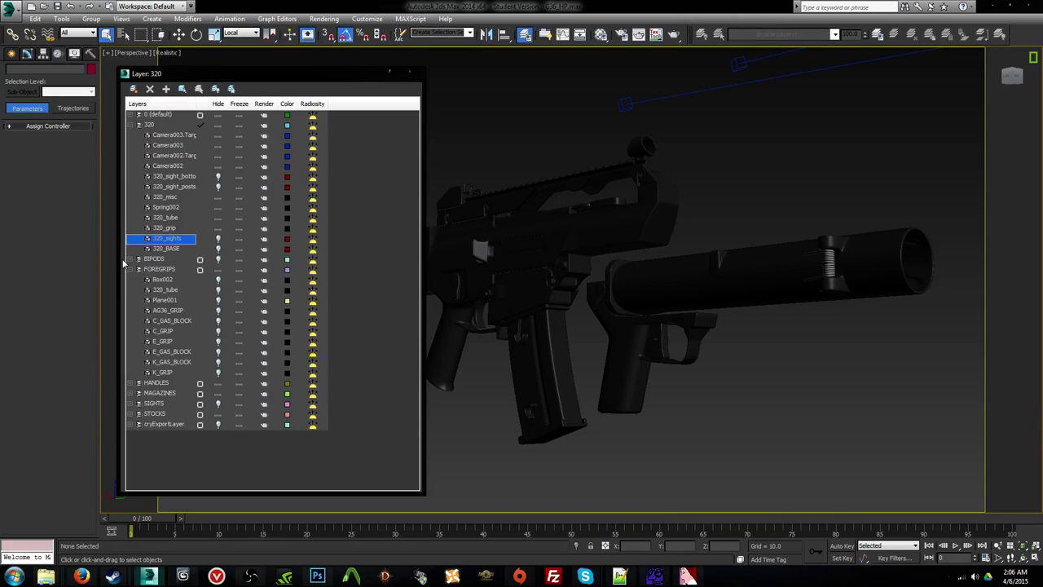
Step: Preview 320_tube and the Plane001 reference in the FOREGRIPS layer, hiding each one again
left_click(217, 290)
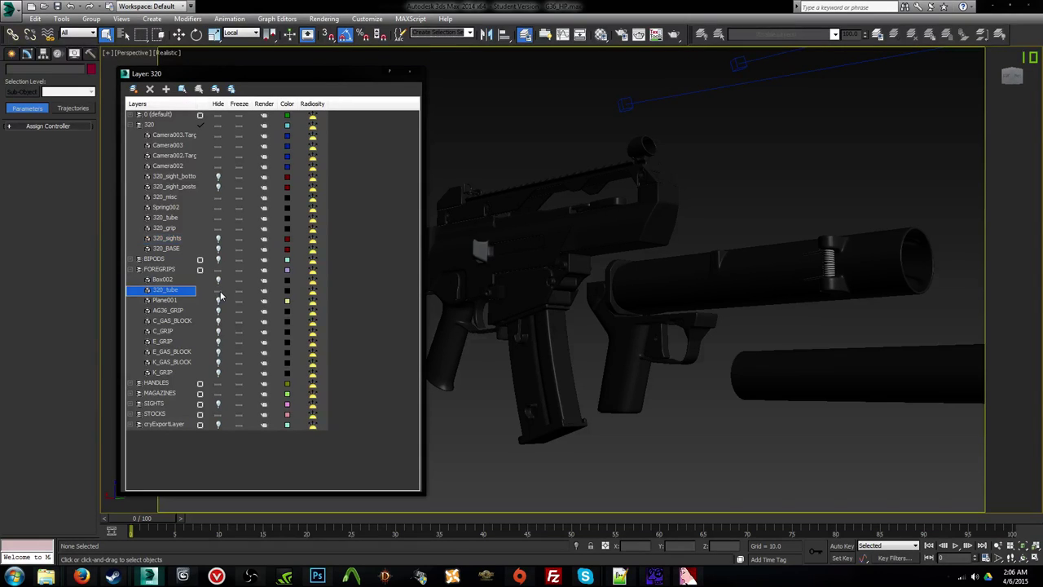
left_click(219, 292)
left_click(218, 300)
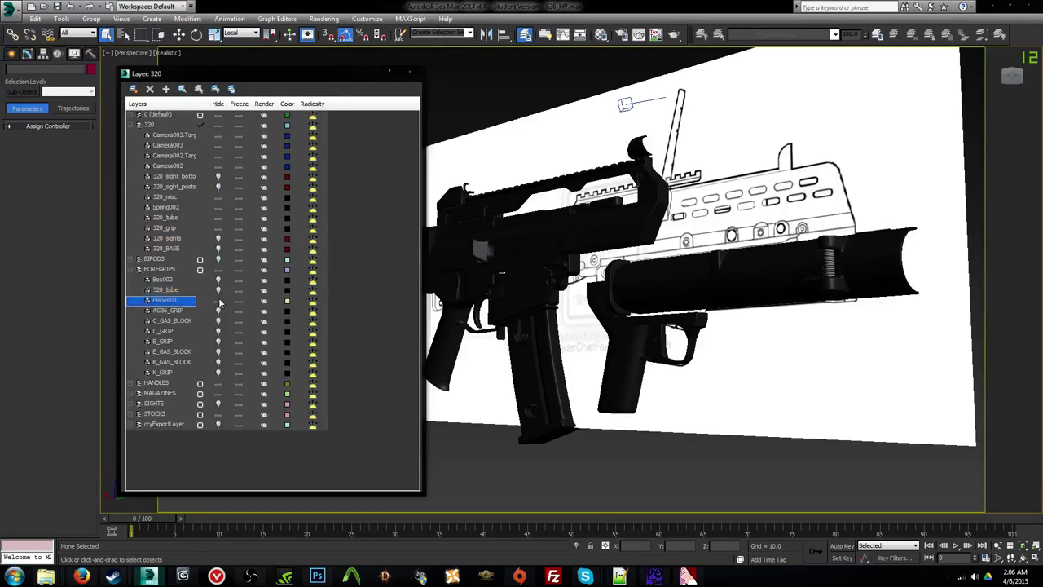
left_click(218, 300)
Step: Unhide Box002 and AG36_GRIP in the FOREGRIPS layer, and close the layer manager
left_click(219, 279)
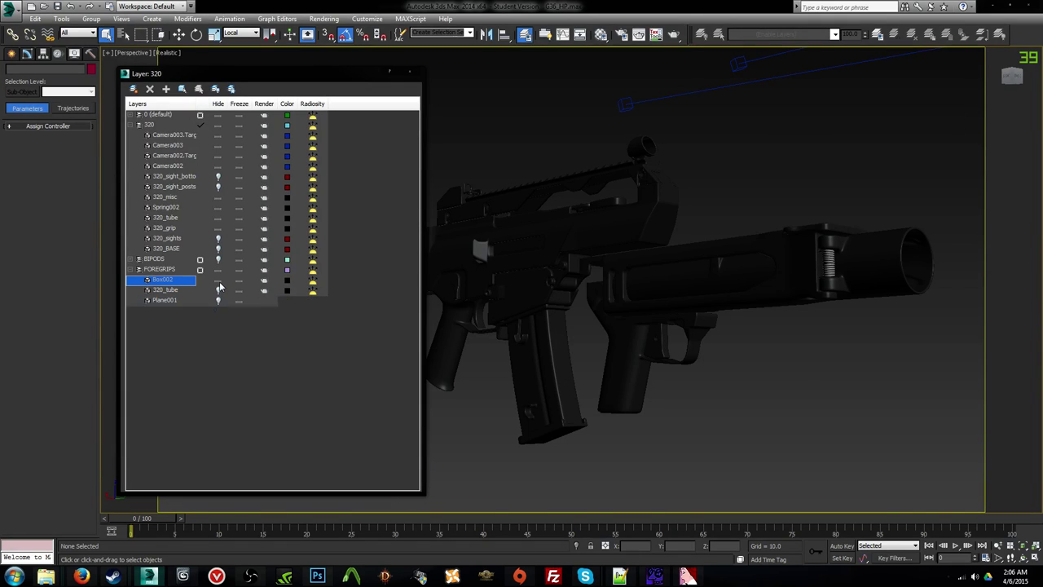
left_click(218, 282)
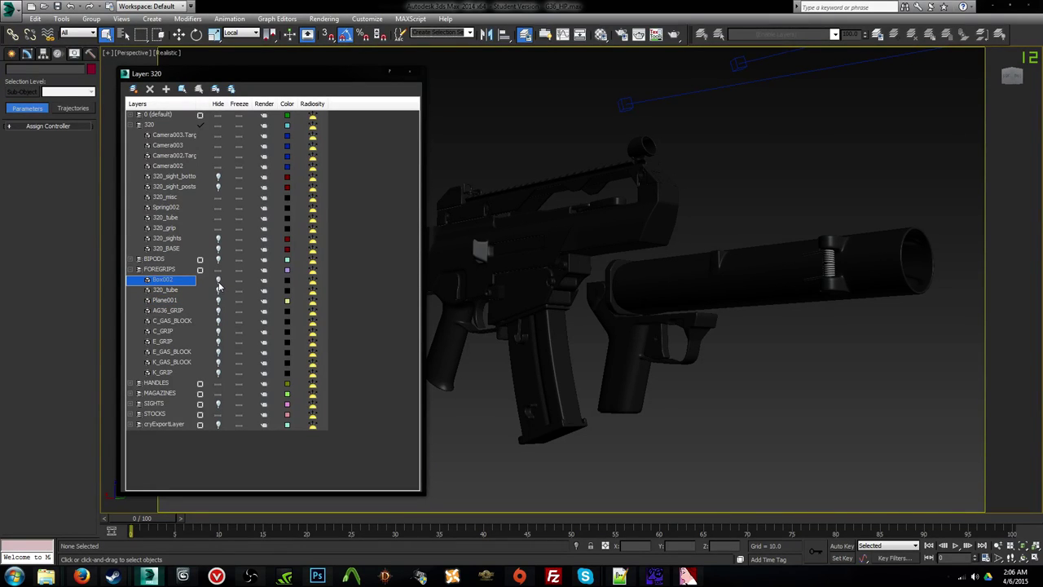
left_click(219, 281)
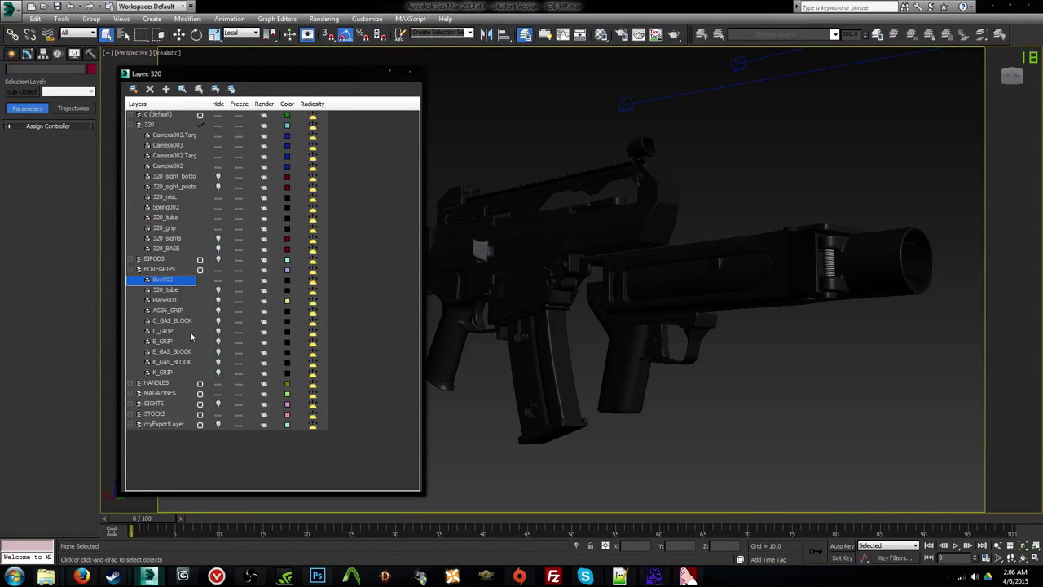
left_click(217, 312)
middle_click_drag(631, 293, 687, 269, "alt")
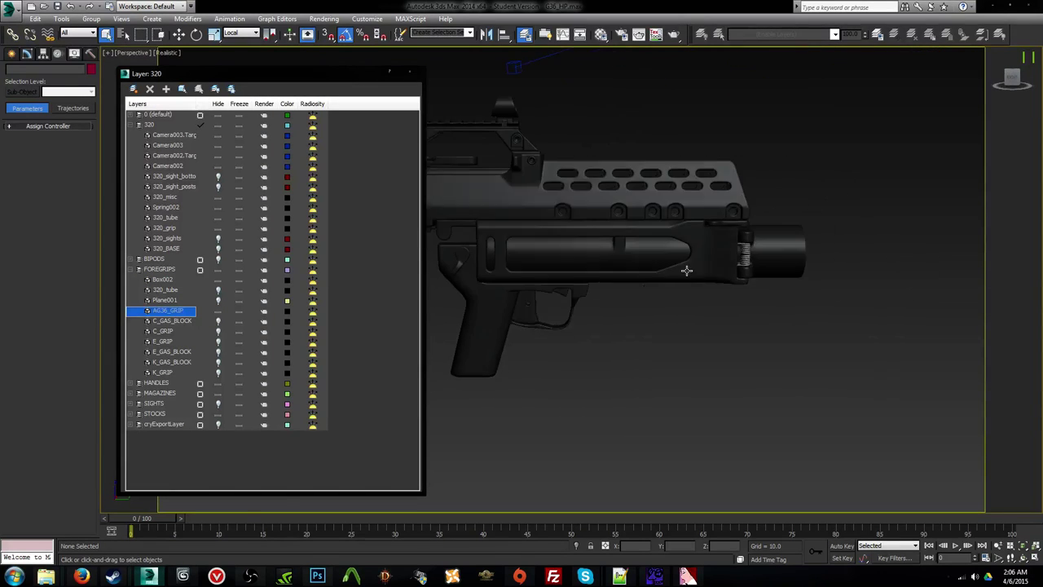
scroll(774, 314, "up", 2)
scroll(606, 286, "up", 3)
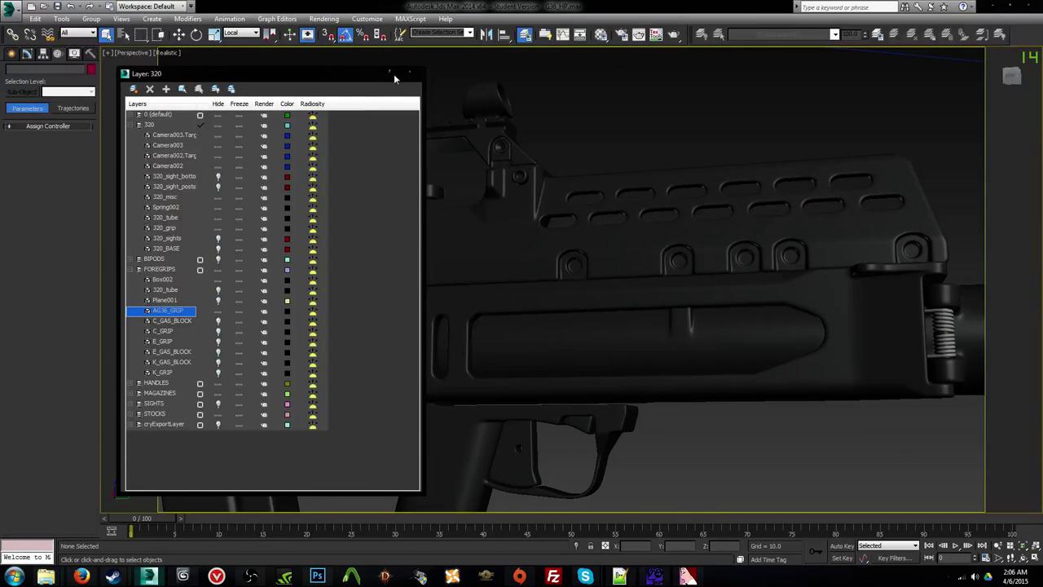
left_click(409, 73)
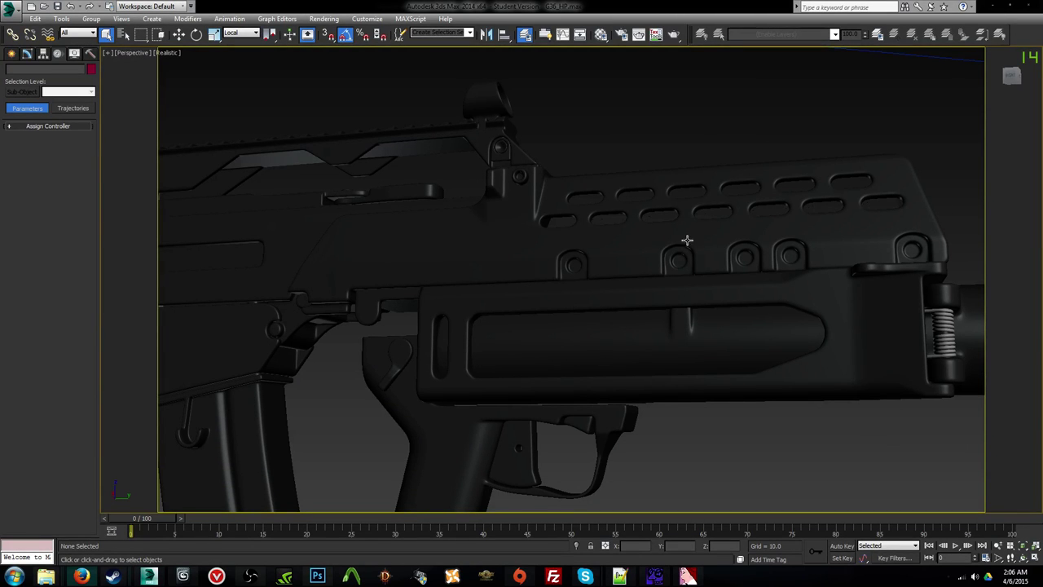
Step: Inspect the grenade launcher and its handguard from the muzzle, from both sides, and from below
middle_click_drag(683, 314, 515, 326, "alt")
scroll(584, 308, "down", 4)
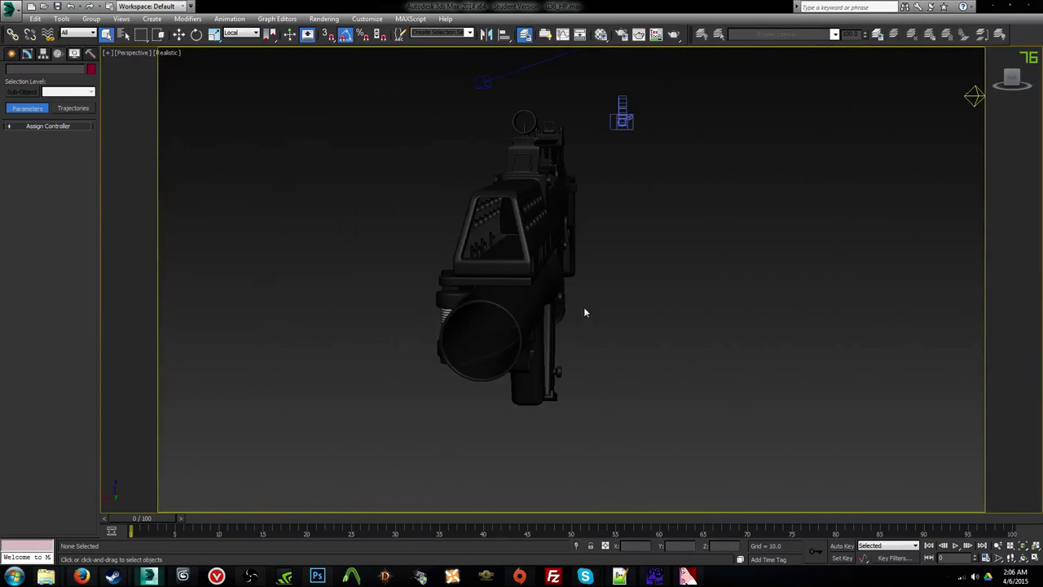
middle_click_drag(658, 309, 518, 303, "alt")
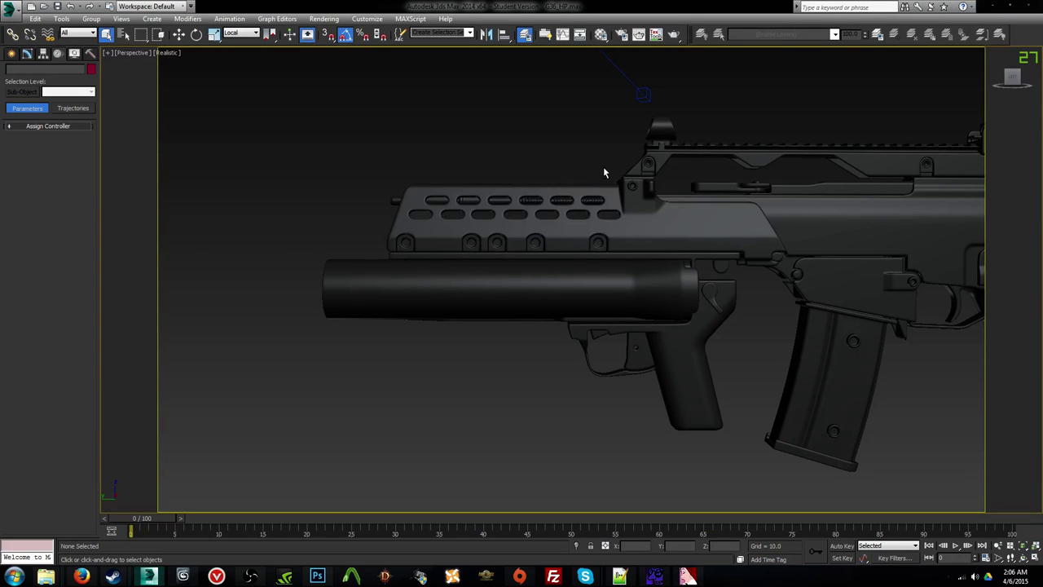
middle_click_drag(604, 172, 621, 304, "alt")
scroll(858, 175, "up", 3)
left_click(689, 275)
left_click(465, 334)
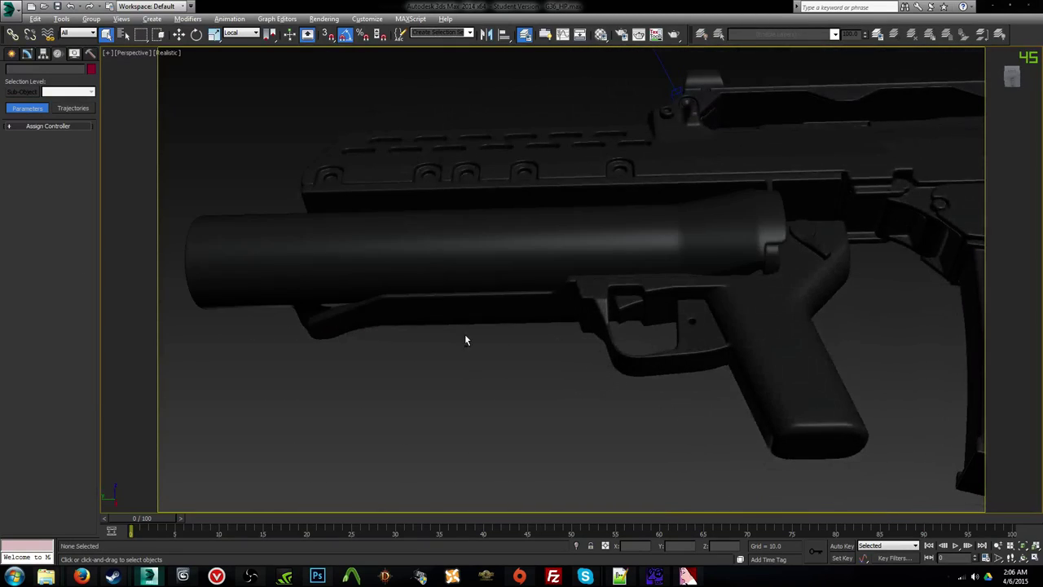
middle_click_drag(465, 334, 541, 370, "alt")
scroll(542, 365, "up", 2)
middle_click_drag(560, 267, 445, 280, "alt")
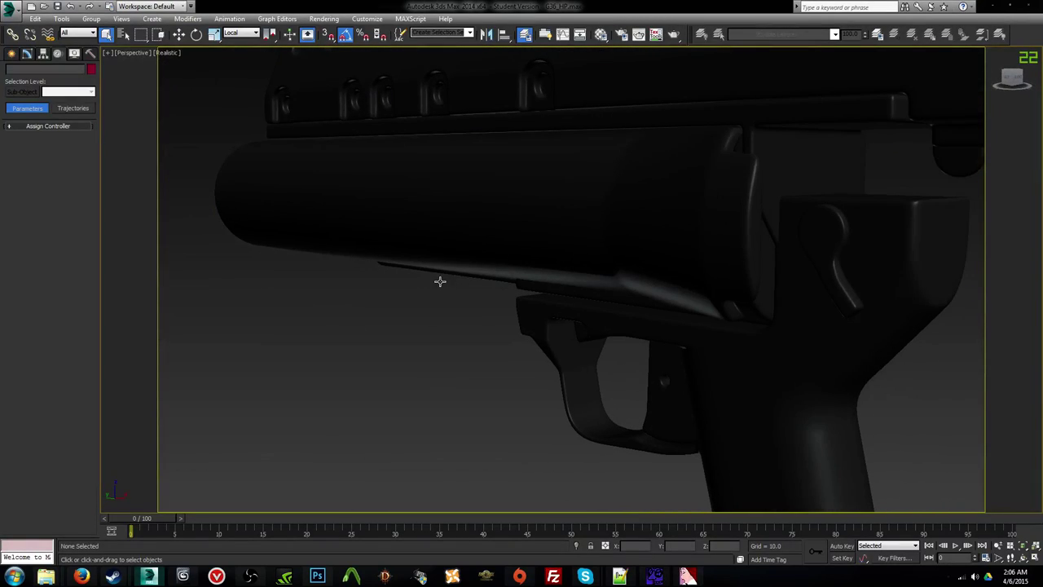
Step: Select the launcher's 320_tube and examine its mesh from the muzzle end
left_click(461, 217)
middle_click_drag(461, 216, 619, 244, "alt")
middle_click_drag(622, 287, 605, 280, "alt")
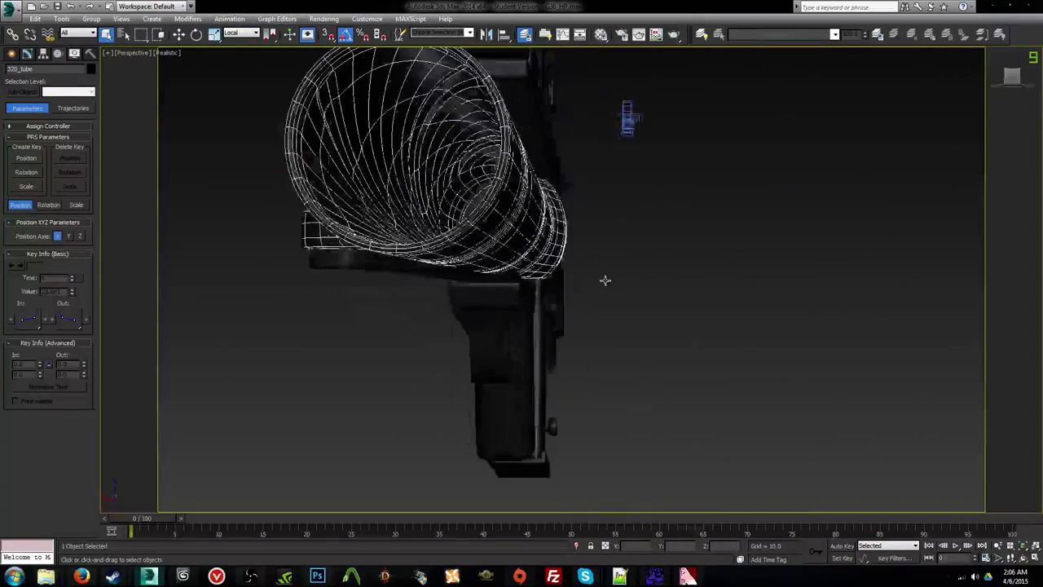
Step: Select the Box002 launcher frame, go to its Editable Poly level, and display edged faces
left_click(491, 278)
middle_click_drag(491, 278, 556, 287, "alt")
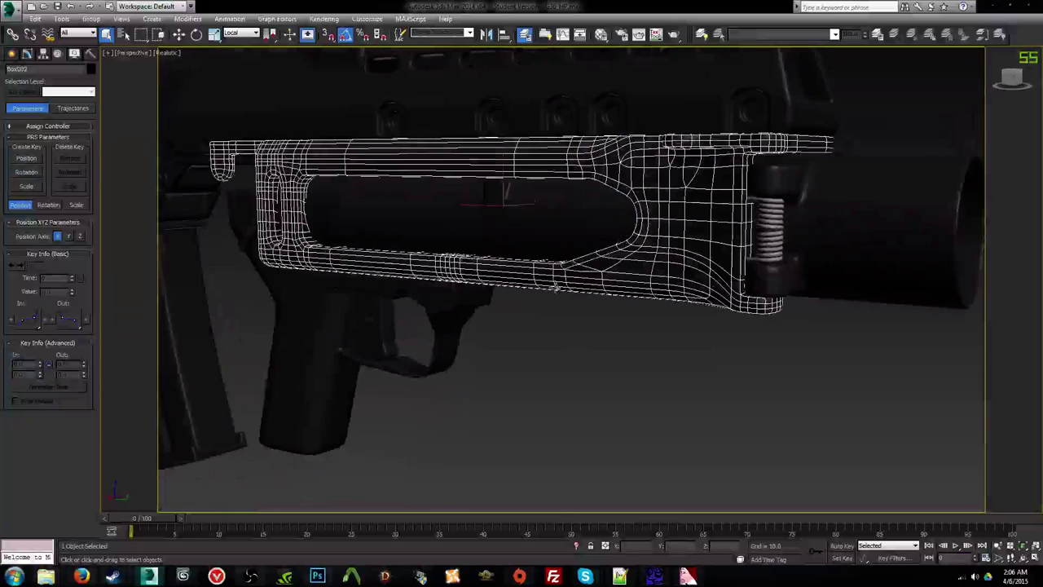
left_click(27, 53)
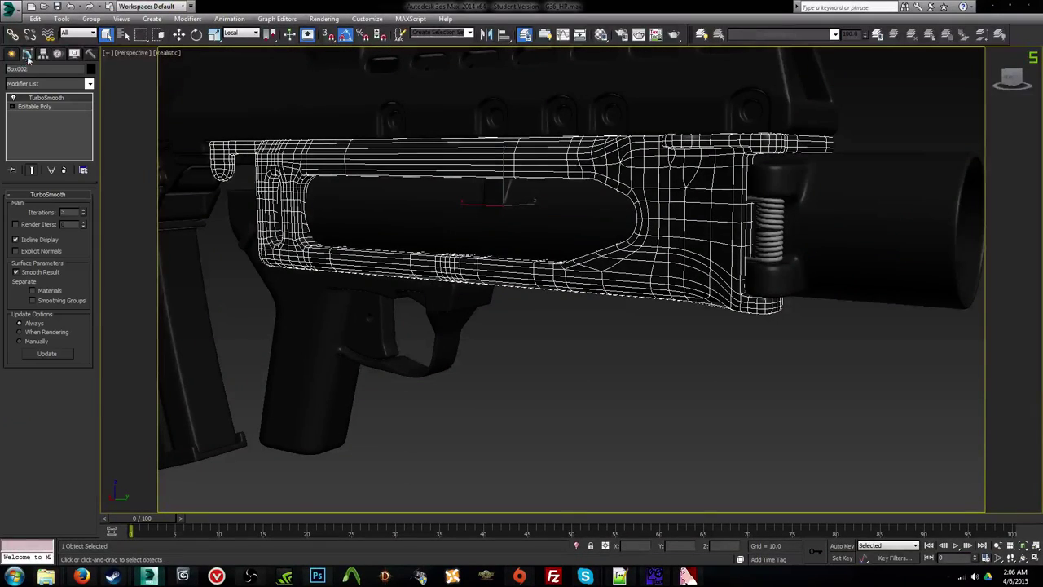
left_click(43, 106)
key("F4")
middle_click_drag(505, 273, 601, 226, "alt")
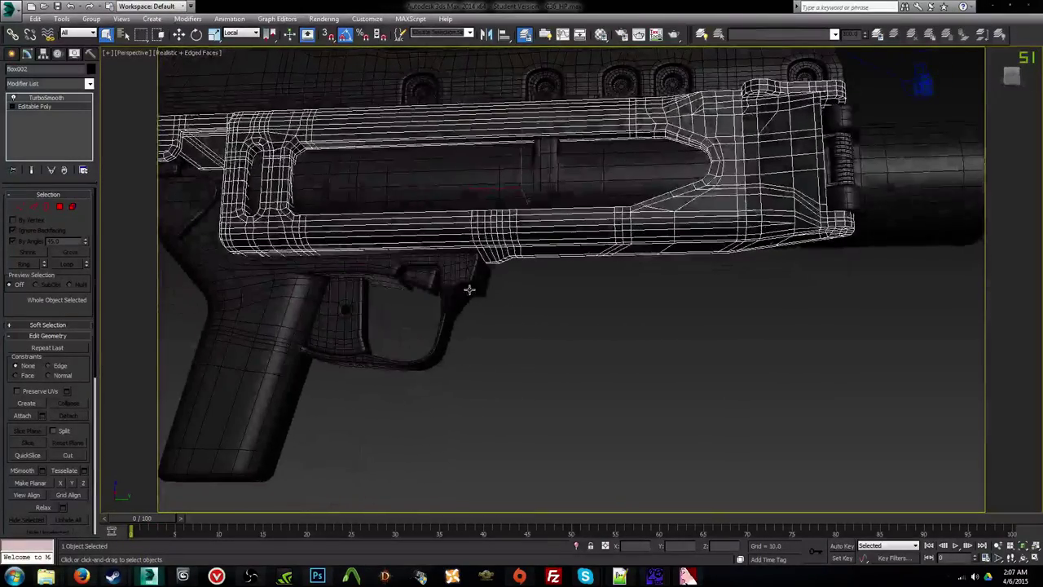
Step: Select the launcher's 320_grip and move it down about 1.3 units along Z
left_click(439, 306)
middle_click_drag(439, 301, 556, 329, "alt")
left_click(448, 293)
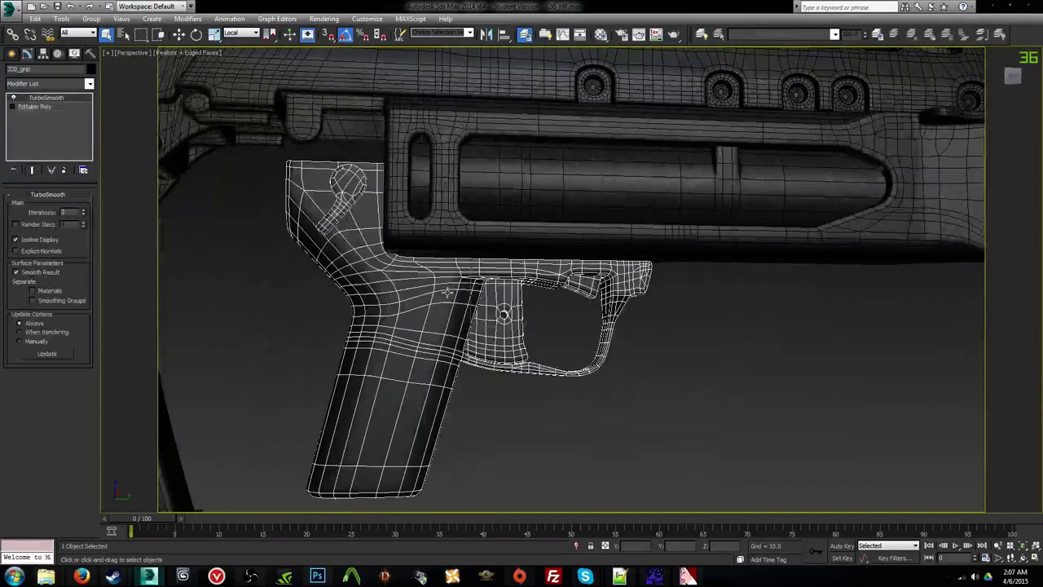
key("w")
middle_click_drag(466, 289, 647, 292, "alt")
scroll(647, 292, "up", 3)
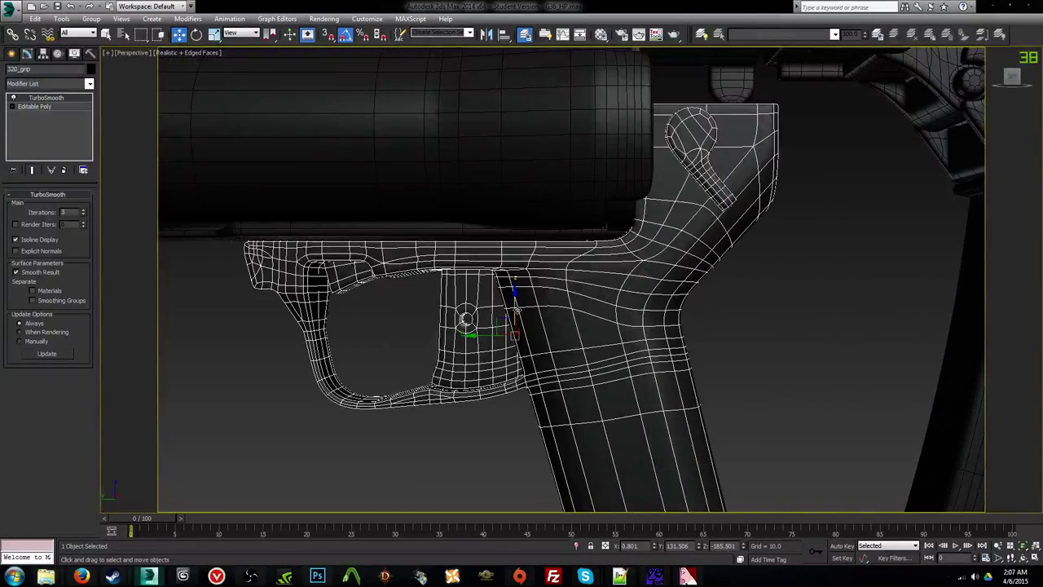
left_click_drag(516, 310, 515, 317)
middle_click_drag(515, 316, 477, 236, "alt")
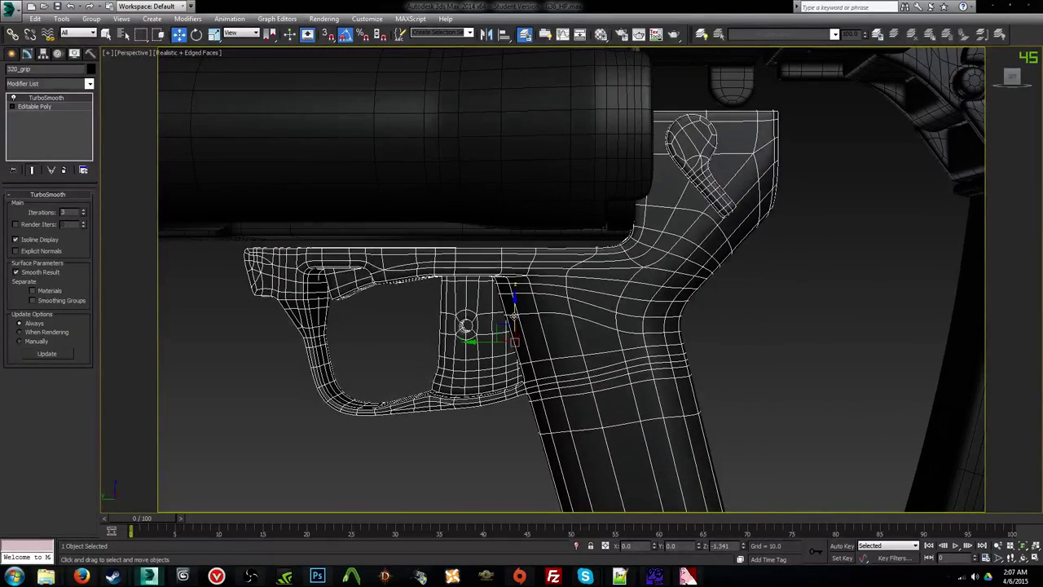
Step: Select the Box002 launcher frame, turn off its TurboSmooth modifier, and inspect it in wireframe from both sides
left_click(473, 228)
middle_click_drag(405, 262, 647, 302)
scroll(682, 306, "down", 3)
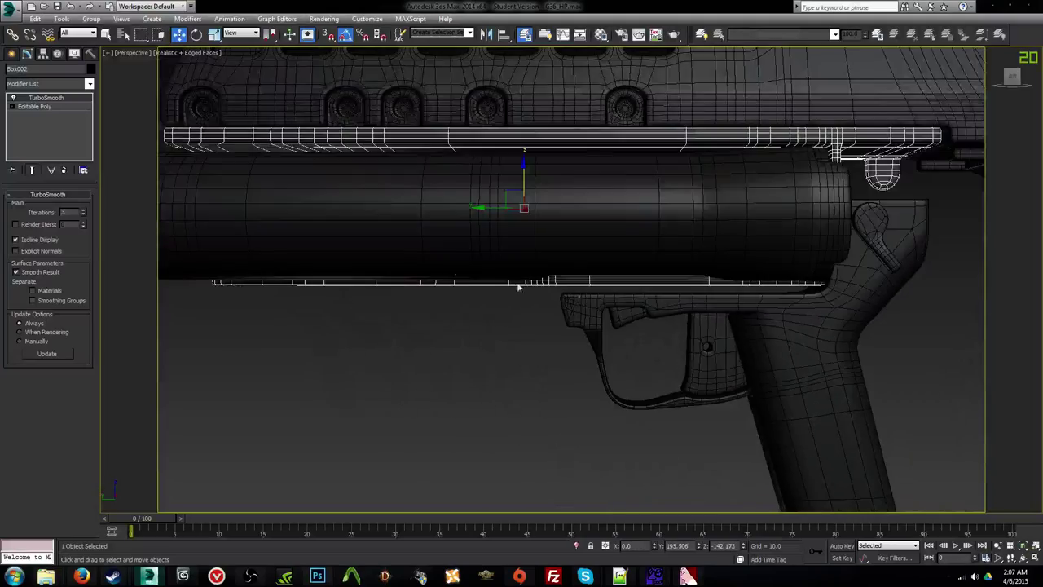
middle_click_drag(519, 286, 562, 320, "alt")
key("F3")
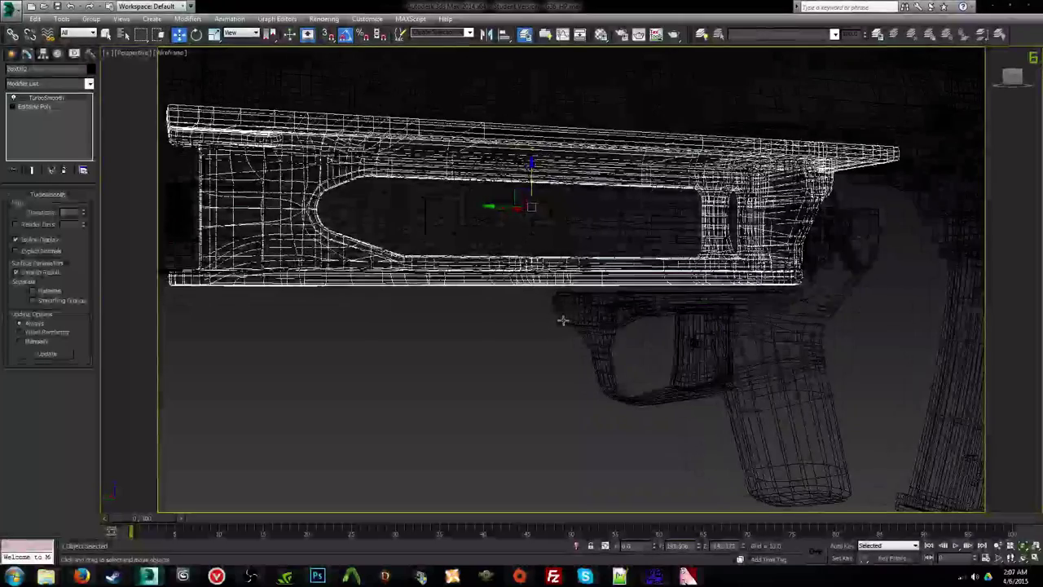
left_click(13, 98)
middle_click_drag(652, 288, 432, 284, "alt")
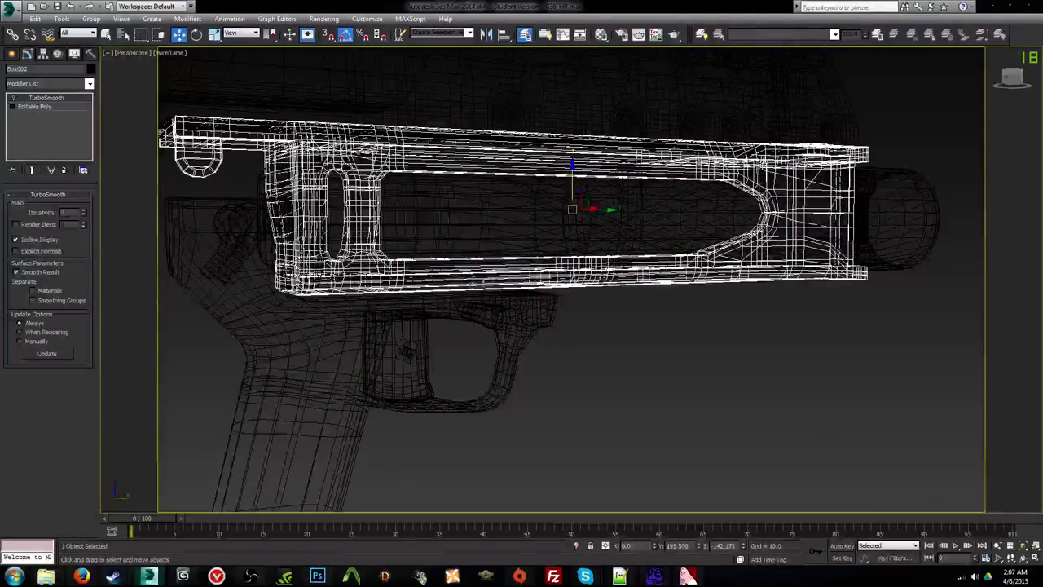
Step: Switch to the Left view, zoom to Box002, and display it in wireframe
key("F3")
key("l")
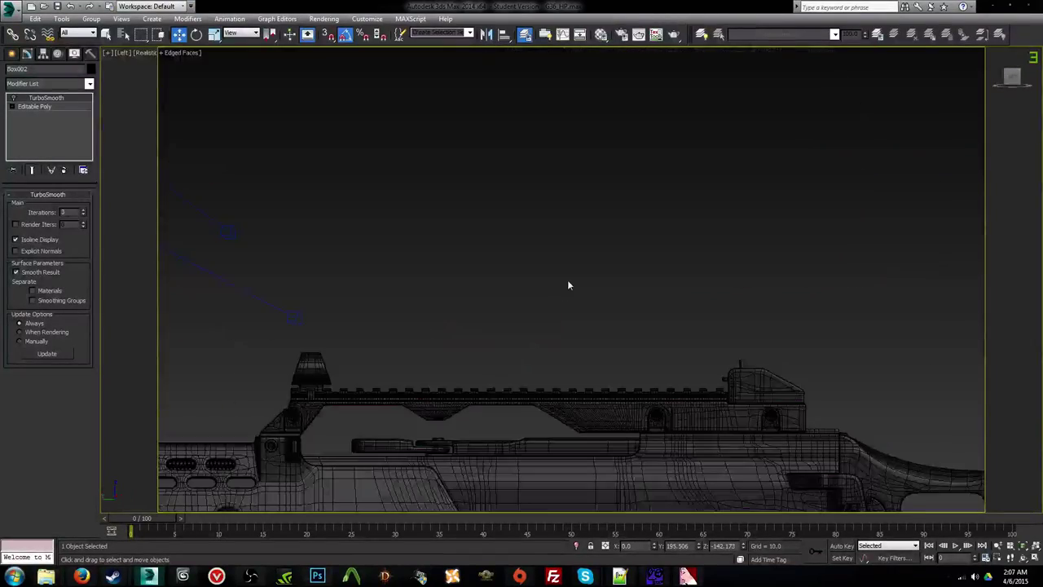
key("z")
key("F3")
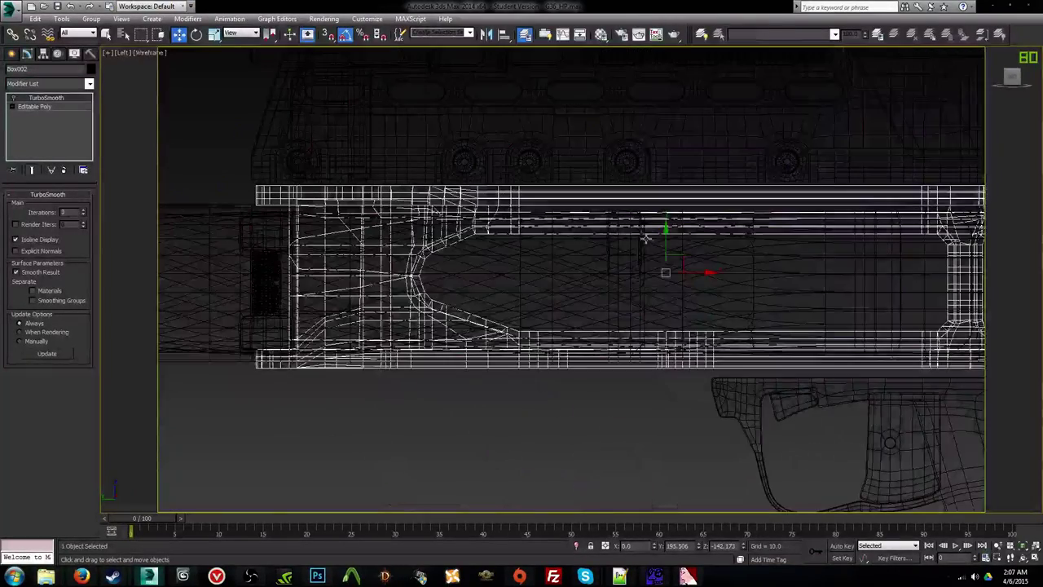
middle_click_drag(585, 277, 505, 284)
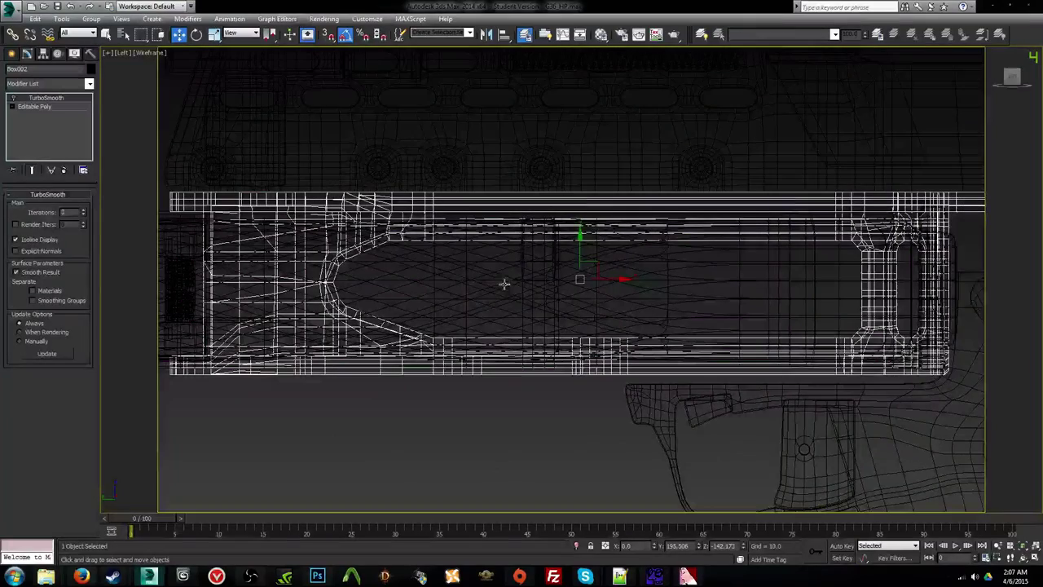
Step: Switch to the Right view, center Box002, and restore Realistic shading with edged faces
left_click(1003, 79)
left_click(1002, 77)
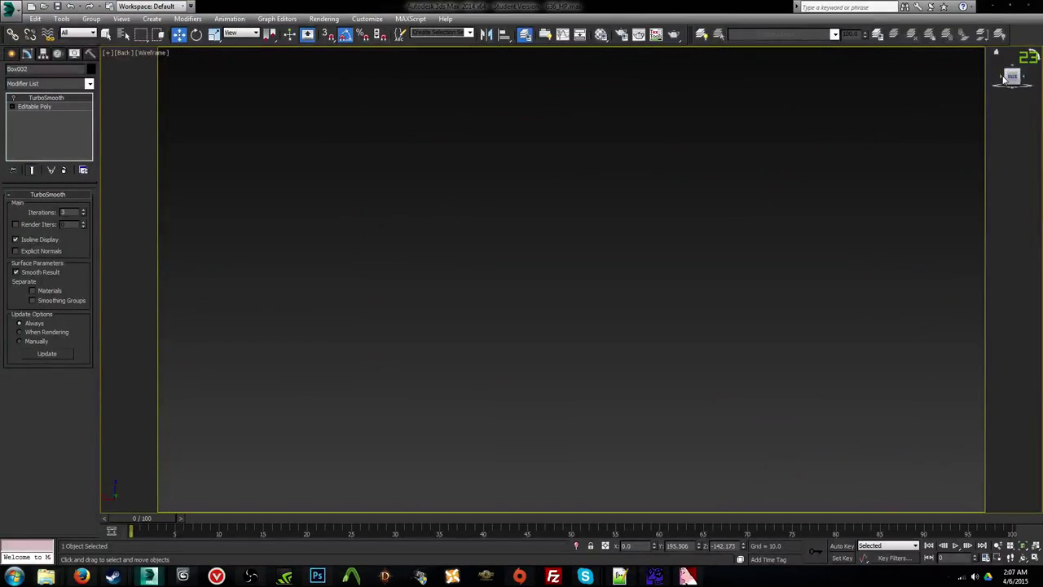
scroll(732, 235, "down", 4)
middle_click_drag(674, 302, 142, 291)
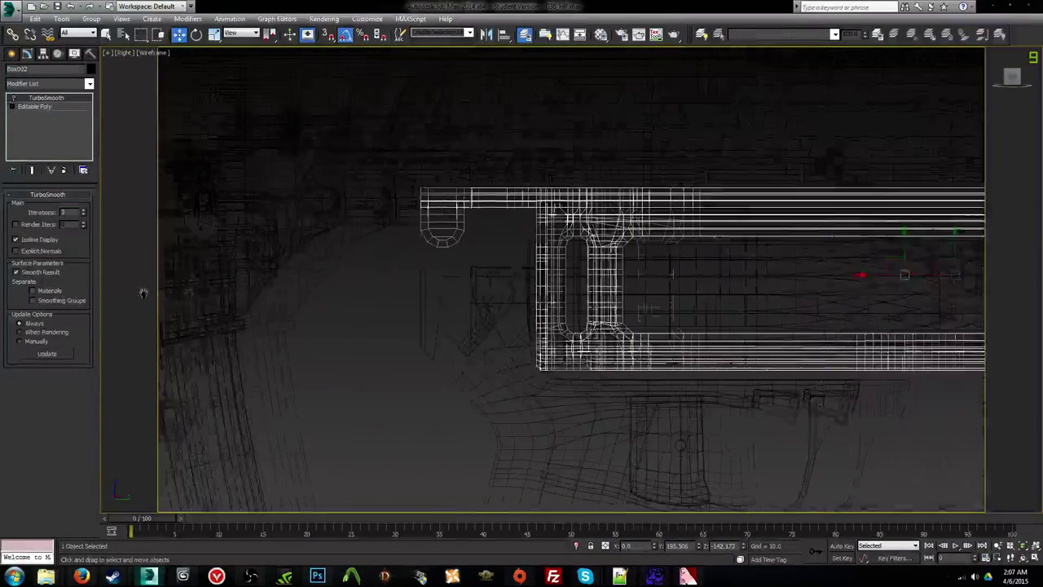
middle_click_drag(627, 275, 380, 289)
key("F3")
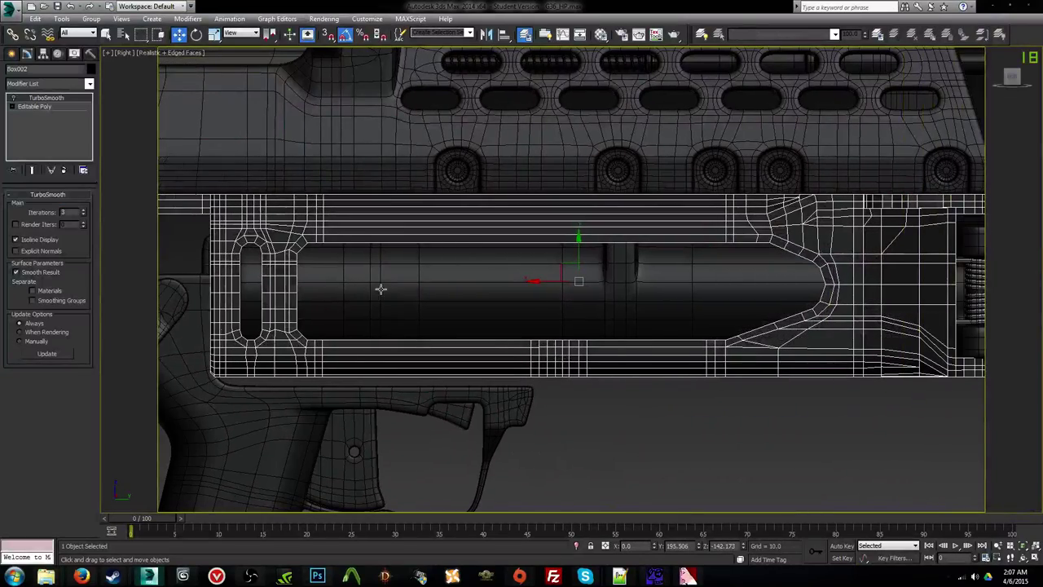
Step: Enter vertex editing on Box002's base Editable Poly in the Perspective view and display the frame's rear end in wireframe
middle_click_drag(516, 270, 475, 272)
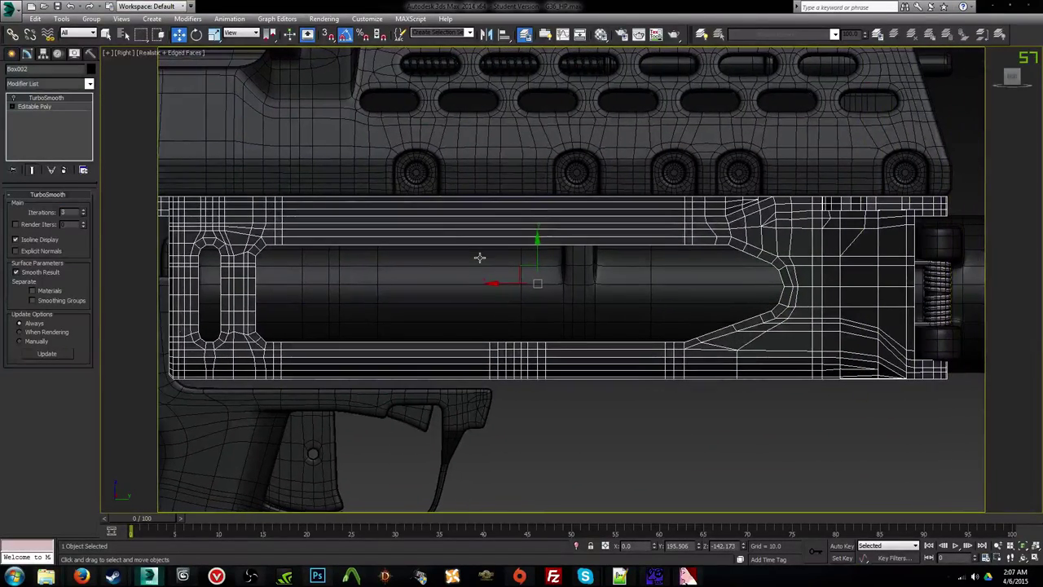
key("p")
scroll(533, 249, "down", 3)
middle_click_drag(533, 249, 564, 192)
left_click(34, 106)
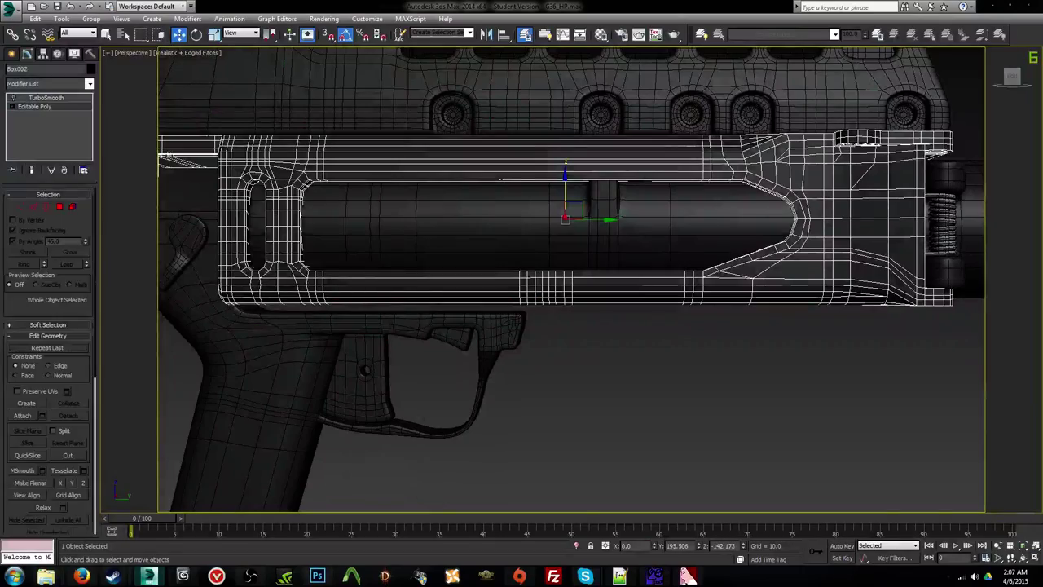
key("1")
left_click(303, 178)
middle_click_drag(305, 178, 595, 256, "alt")
scroll(611, 260, "up", 3)
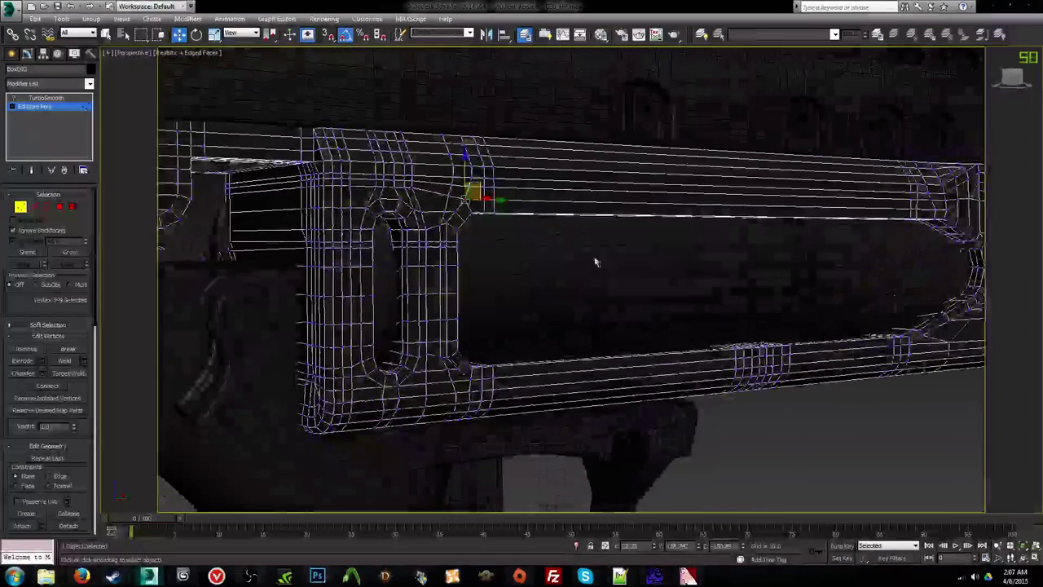
mouse_move(258, 216)
middle_mouse_down("alt")
mouse_move(237, 206)
mouse_move(266, 203)
mouse_move(245, 206)
middle_mouse_up("alt")
key("F3")
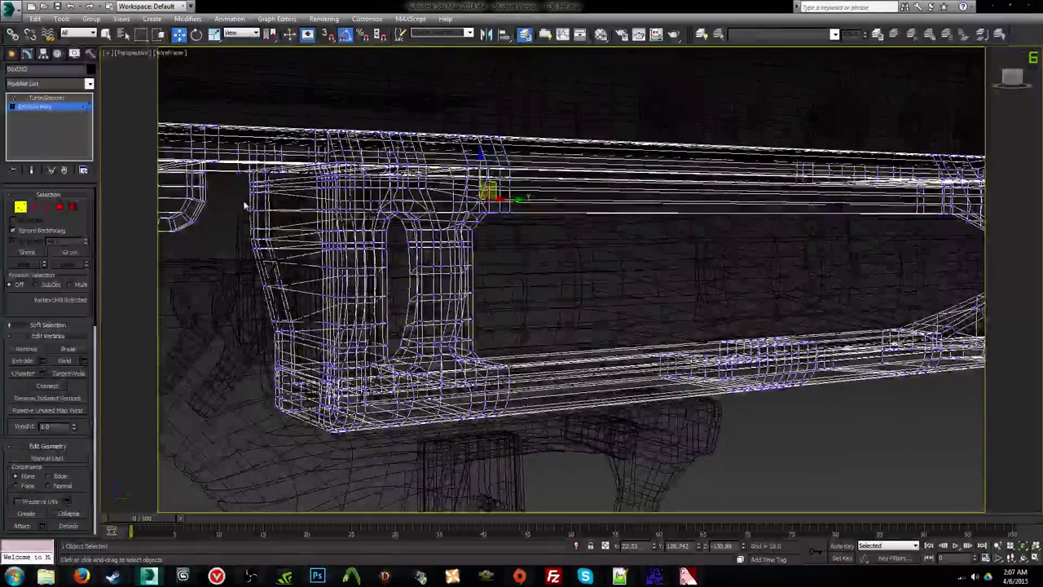
Step: Select the vertices around the frame's rear slot, restore Realistic shading, and turn off the safe frame
left_click_drag(441, 276, 594, 470)
mouse_move(586, 353)
middle_mouse_down("alt")
mouse_move(563, 347)
mouse_move(578, 354)
mouse_move(579, 345)
middle_mouse_up("alt")
middle_click_drag(549, 290, 500, 290, "alt")
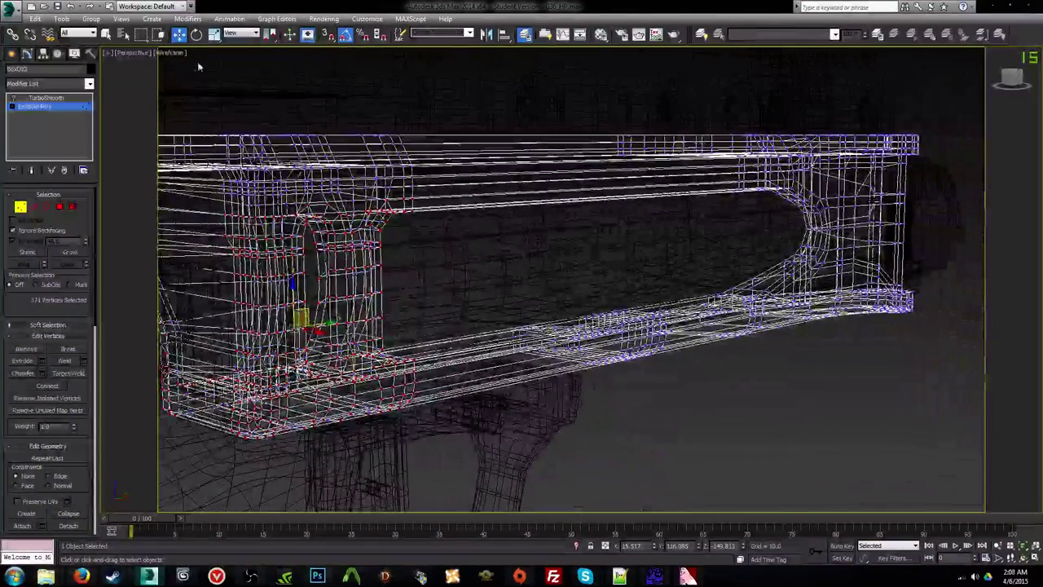
left_click(170, 53)
left_click(174, 65)
mouse_move(507, 253)
middle_mouse_down("alt")
mouse_move(545, 249)
mouse_move(463, 256)
mouse_move(484, 252)
middle_mouse_up("alt")
key("shift+f")
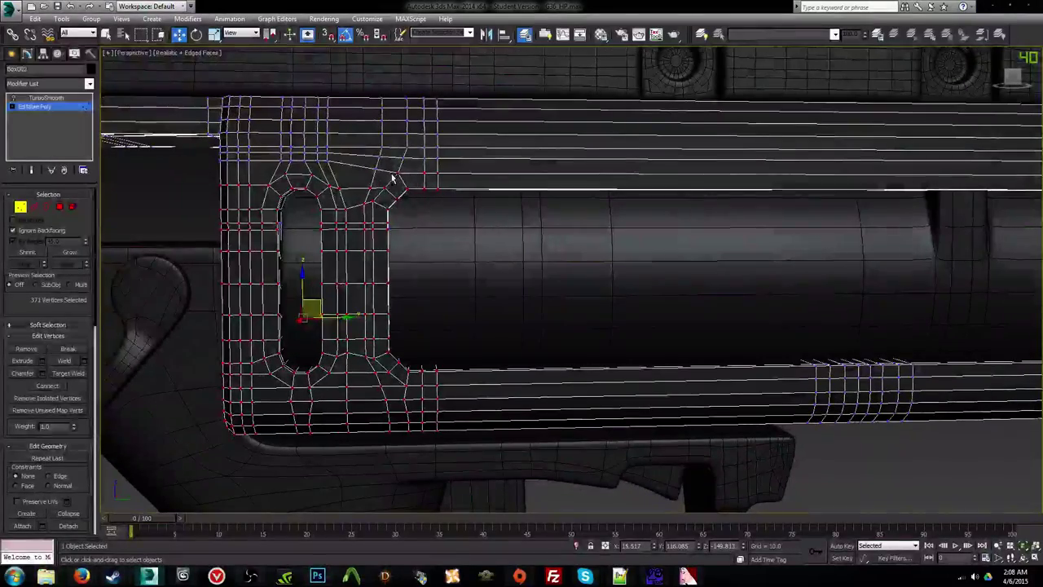
middle_click_drag(591, 236, 531, 231, "alt")
Step: Turn off Ignore Backfacing and reselect the frame's rear-end vertices below the upper rail on both sides
left_click(34, 231)
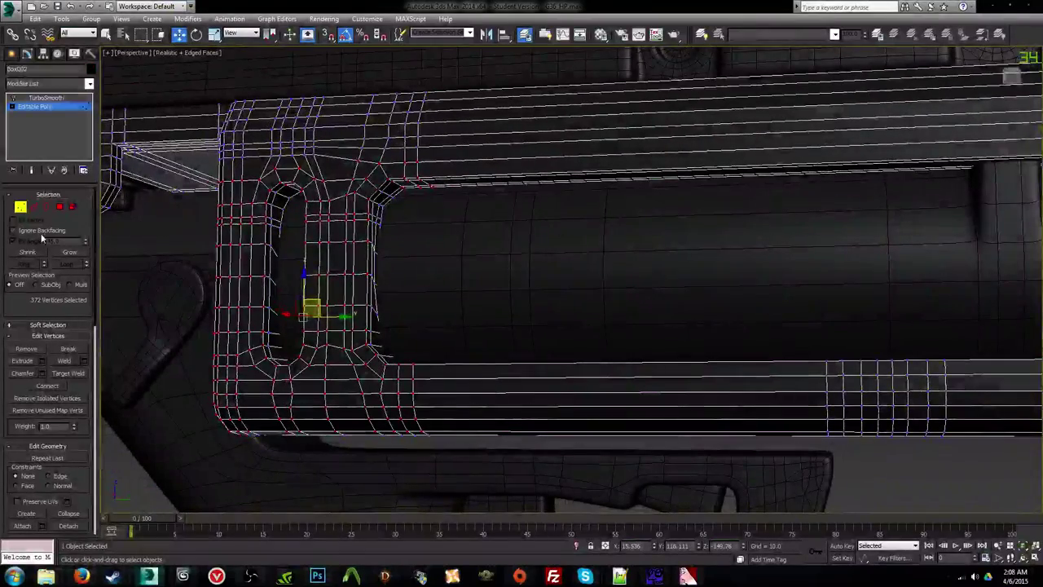
middle_click_drag(256, 266, 289, 270, "alt")
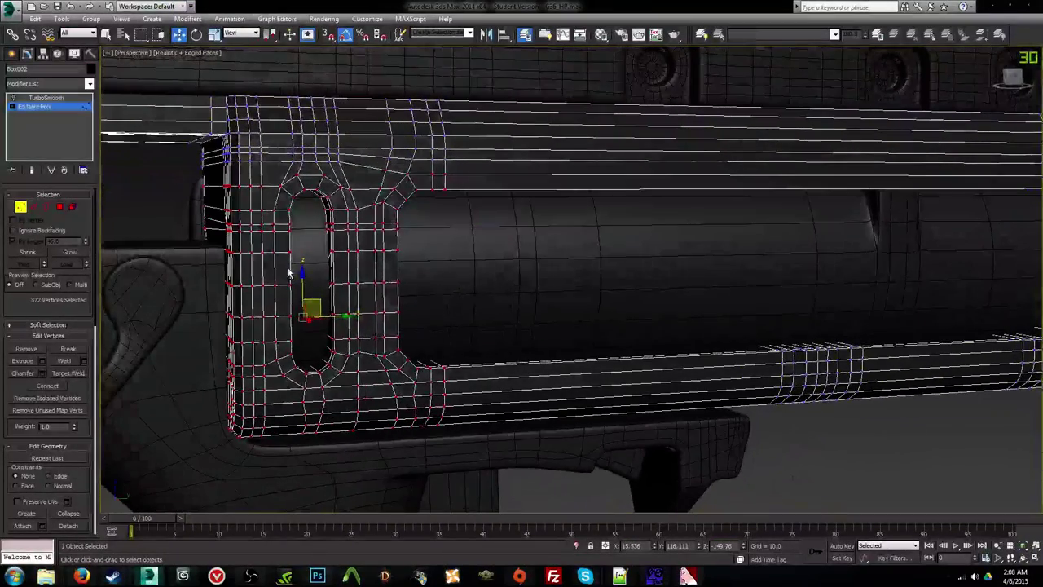
left_click_drag(189, 178, 330, 302)
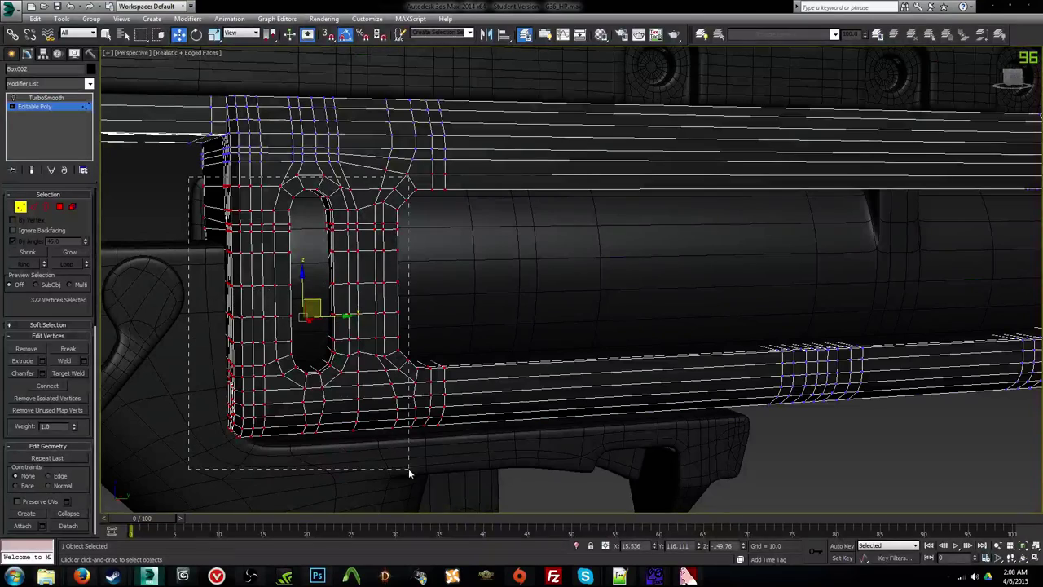
left_click_drag(408, 468, 414, 471)
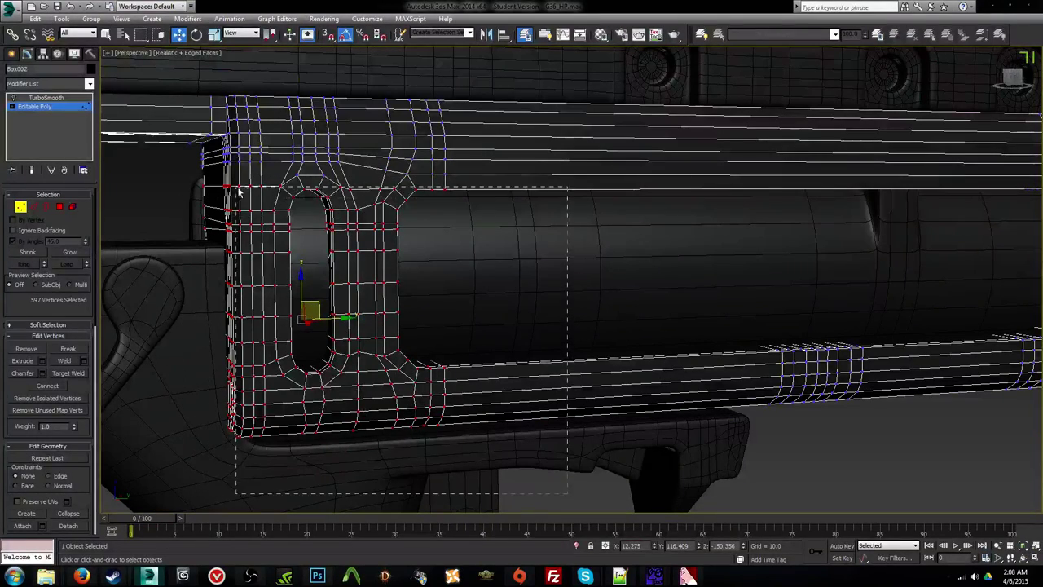
left_click_drag(268, 171, 268, 172, "ctrl")
mouse_move(467, 287)
middle_mouse_down("alt")
mouse_move(534, 277)
mouse_move(500, 263)
mouse_move(502, 273)
mouse_move(475, 272)
mouse_move(640, 306)
mouse_move(324, 256)
mouse_move(724, 272)
middle_mouse_up("alt")
key("F3")
scroll(691, 285, "down", 5)
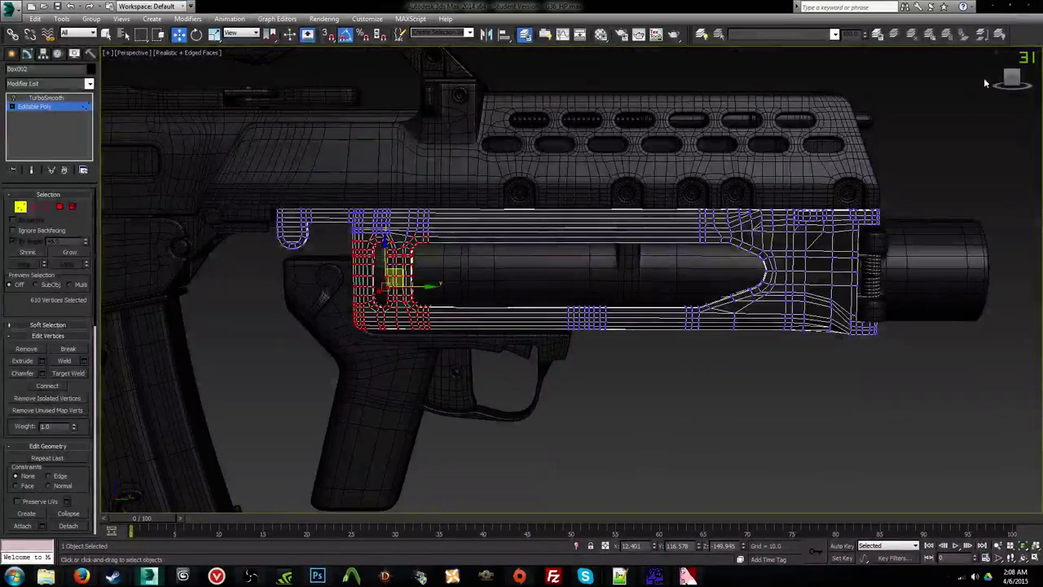
Step: Add the vertices of the frame's front and lower rail to the selection in an orthographic side view, leaving out the upper rail
middle_click_drag(631, 291, 652, 253, "alt")
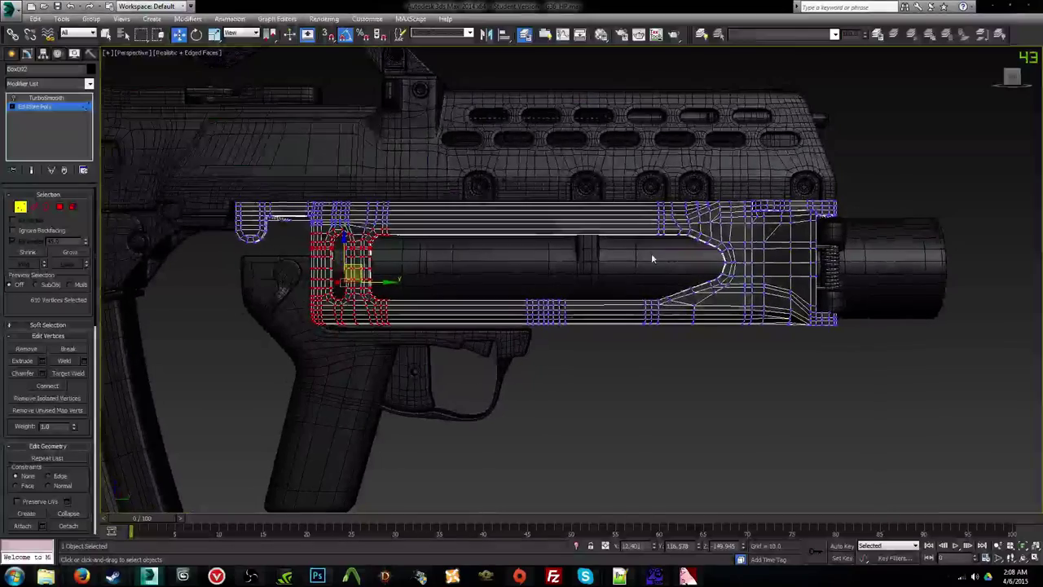
key("u")
left_click(1012, 80)
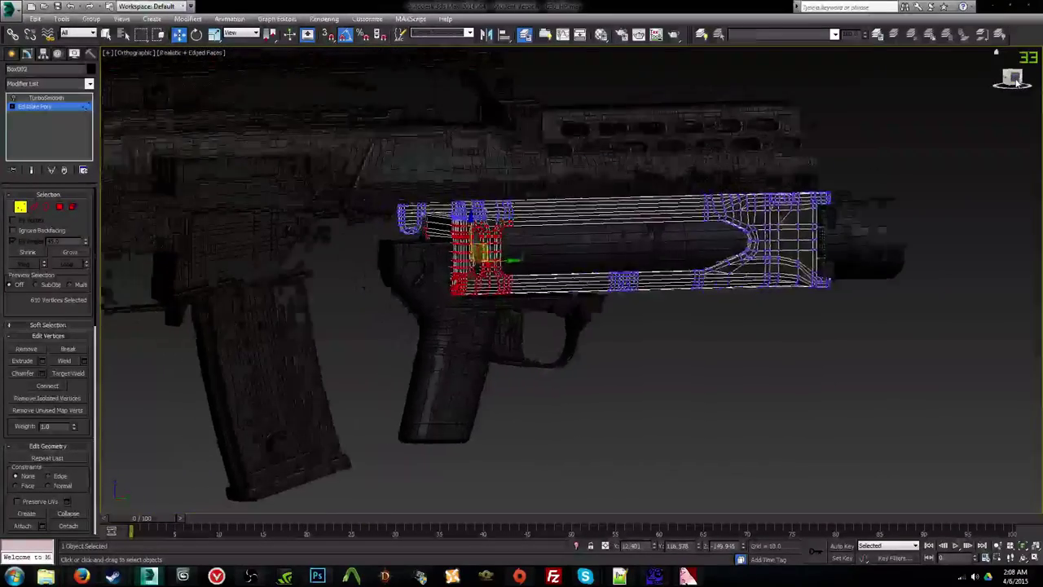
middle_click_drag(825, 229, 525, 252)
scroll(489, 228, "up", 4)
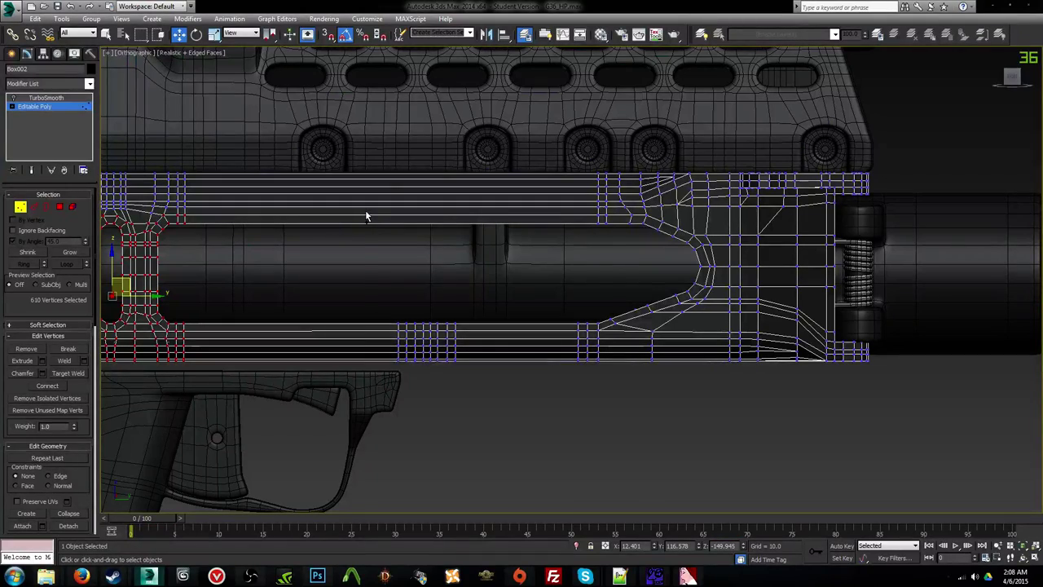
left_click_drag(364, 210, 907, 461)
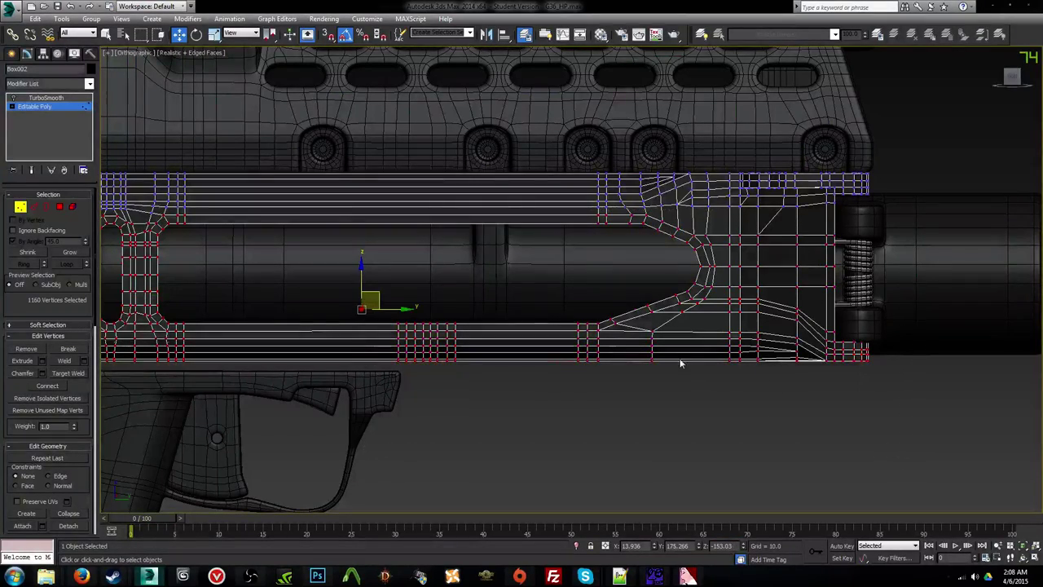
Step: Try lowering the selected frame vertices by about 3.2 units along Z in the Perspective view
middle_click_drag(681, 363, 568, 304)
key("p")
scroll(573, 320, "up", 6)
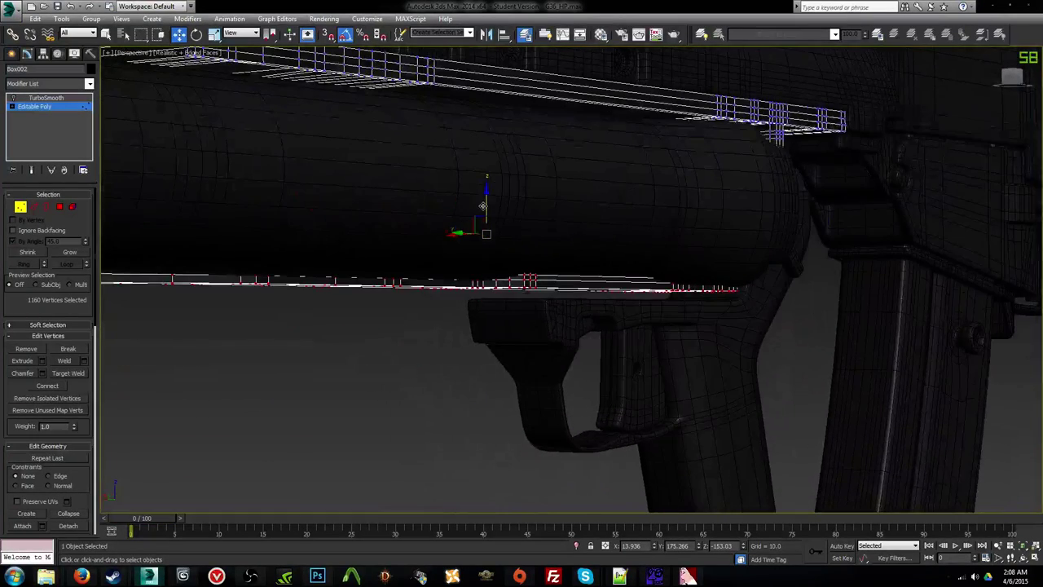
left_click_drag(485, 204, 481, 218)
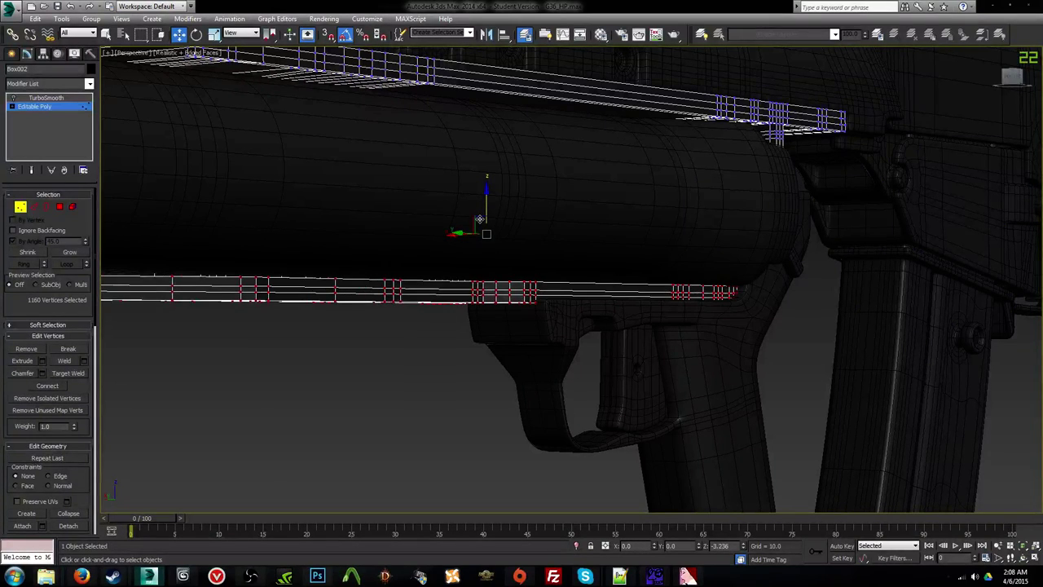
middle_click_drag(478, 217, 661, 345, "alt")
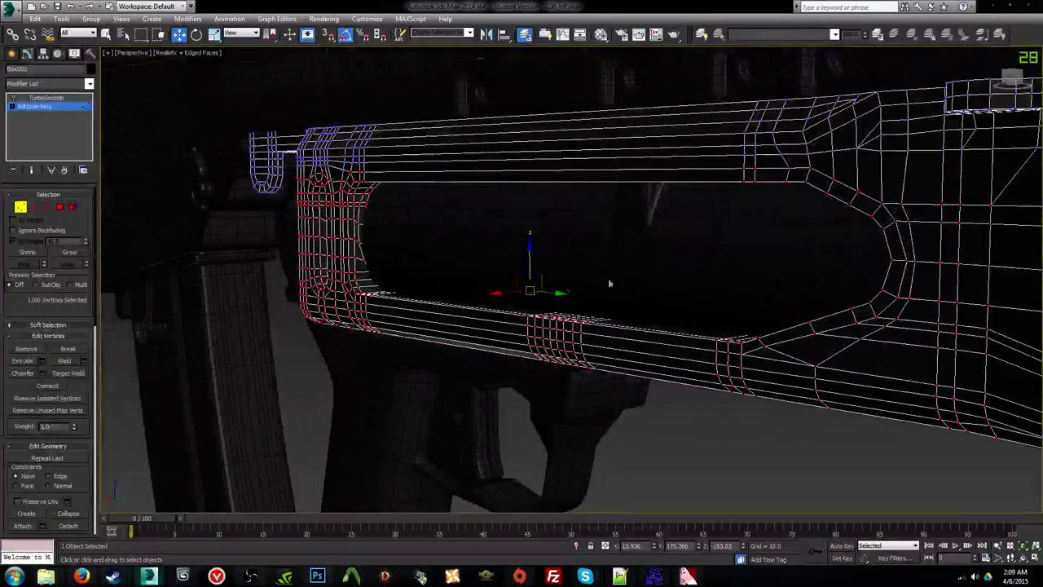
Step: Move the selected lower frame vertices down about 1.1 units along Z, comparing the frame with and without the move
middle_click_drag(609, 284, 560, 264, "alt")
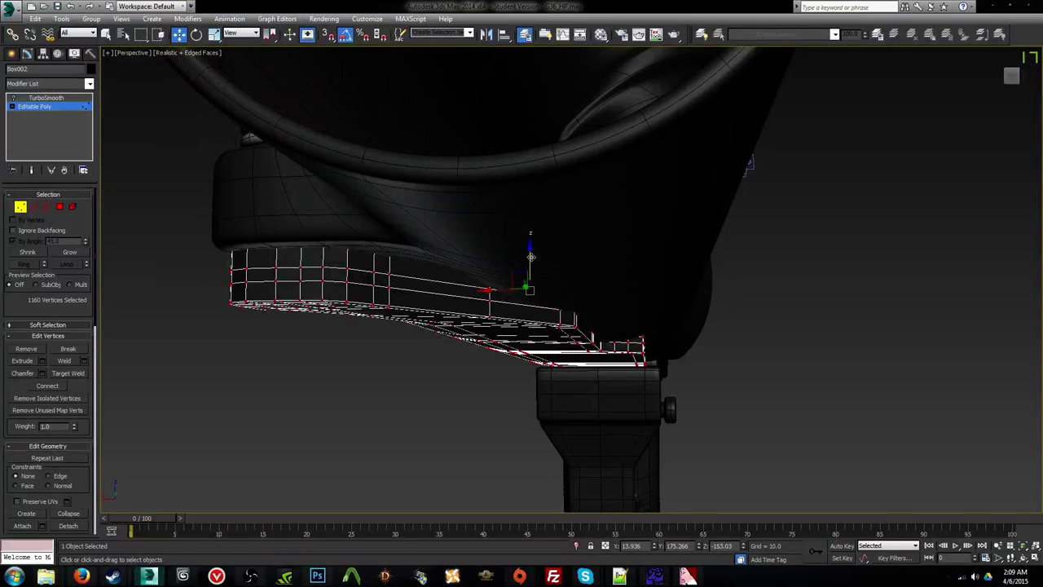
left_click_drag(524, 259, 523, 262)
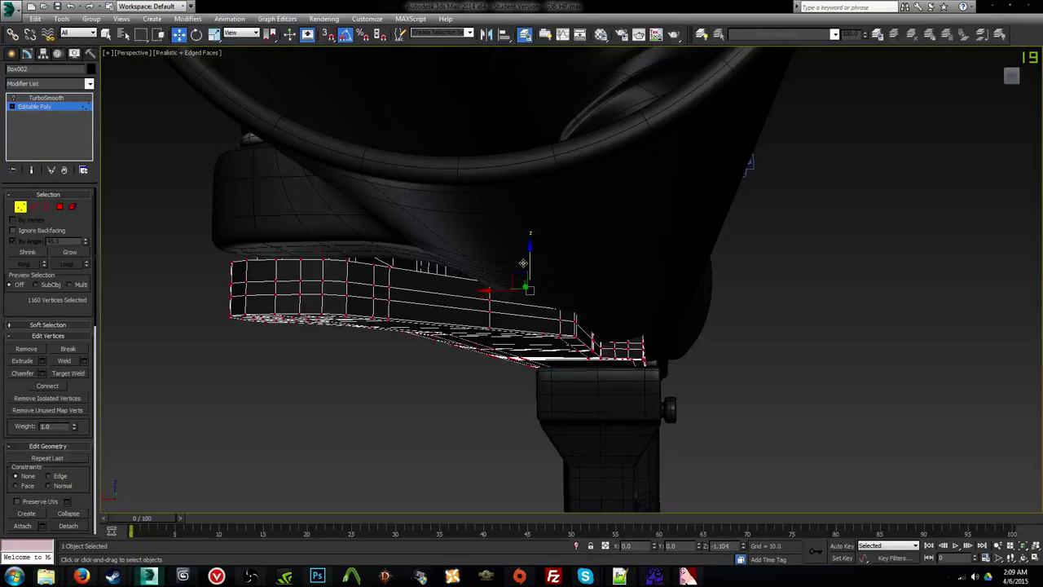
mouse_move(523, 262)
middle_mouse_down("alt")
mouse_move(547, 267)
mouse_move(536, 267)
middle_mouse_up("alt")
middle_click_drag(580, 302, 629, 307, "alt")
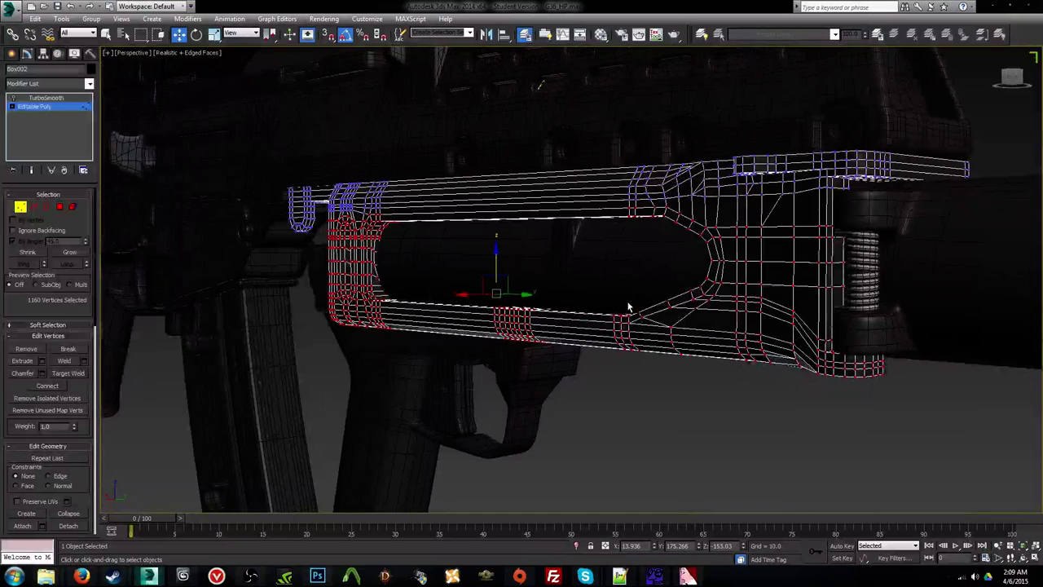
left_click(92, 7)
Step: Leave vertex editing, show Box002 with TurboSmooth enabled, deselect it, and hide the edged faces
left_click(27, 105)
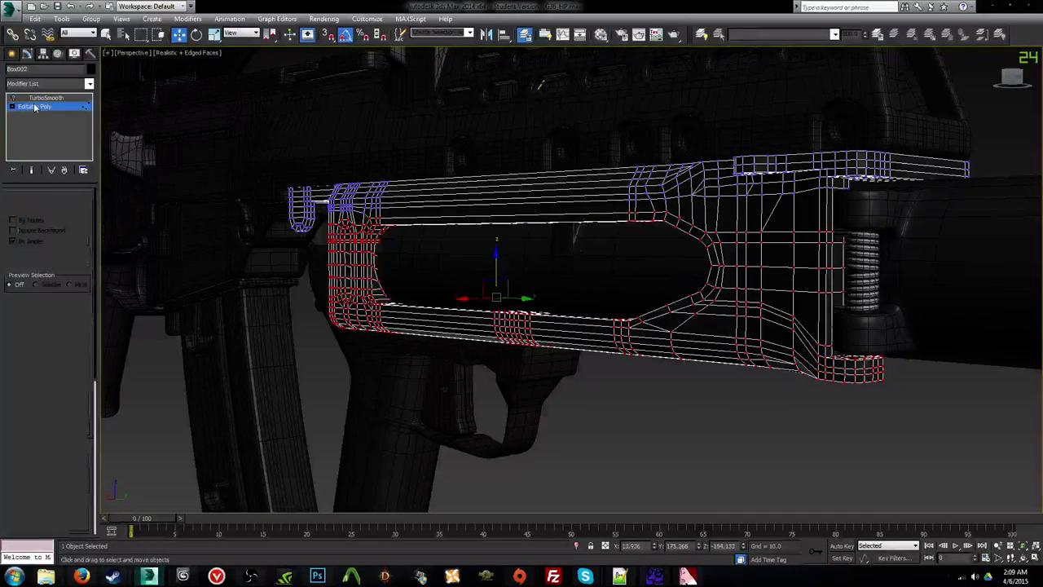
left_click(30, 99)
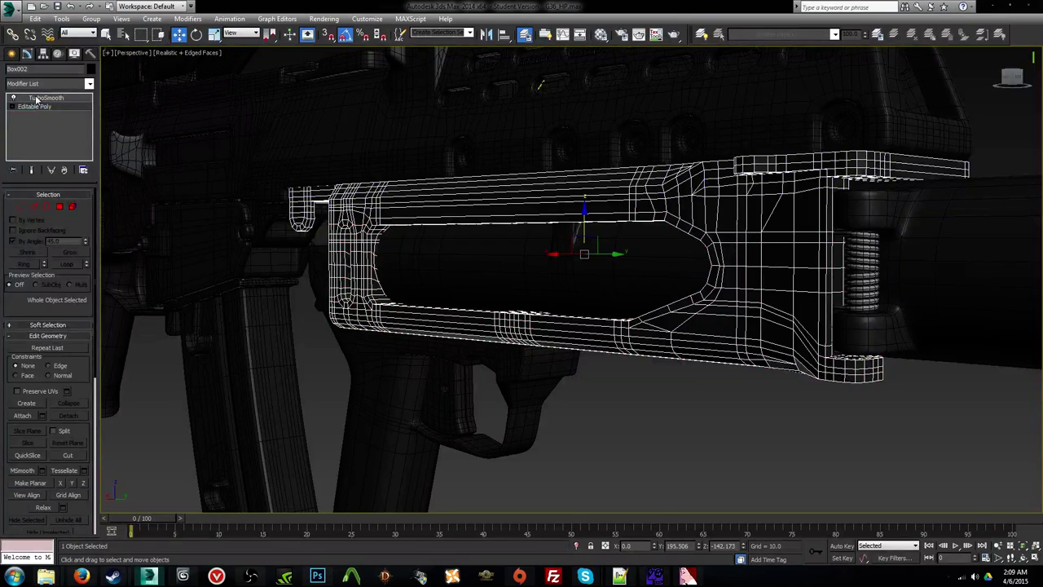
left_click(668, 415)
scroll(645, 360, "up", 3)
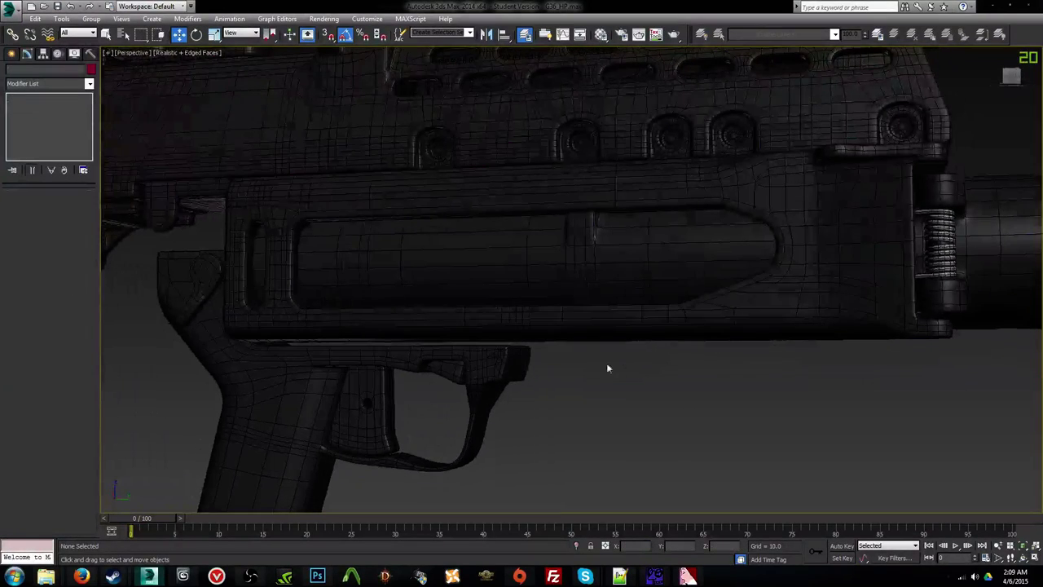
key("F4")
Step: Select 320_grip and move it up about 1.3 units along Z toward the frame's underside
left_click(482, 361)
middle_click_drag(445, 349, 452, 381, "alt")
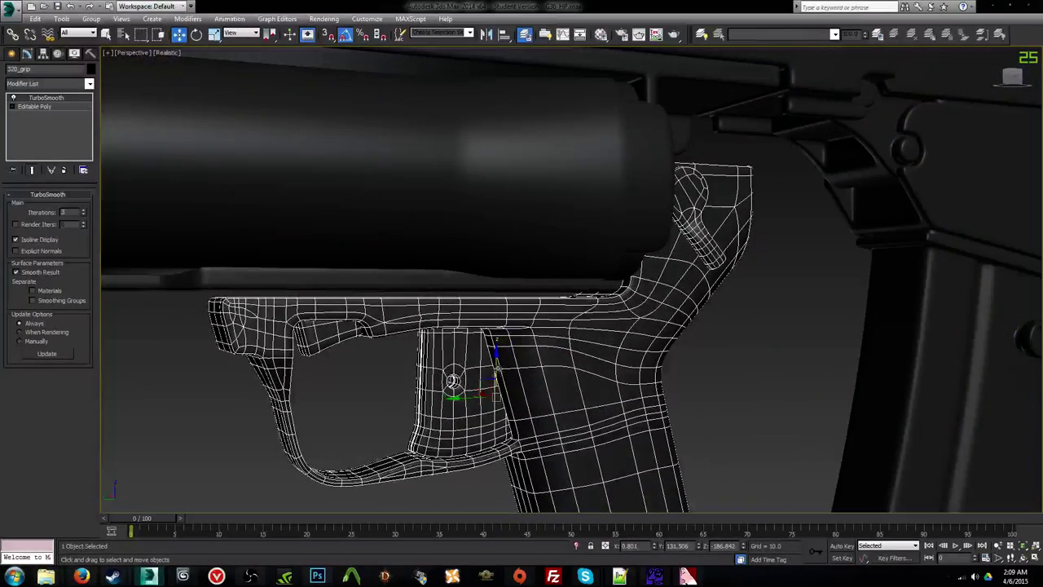
left_click_drag(496, 368, 483, 361)
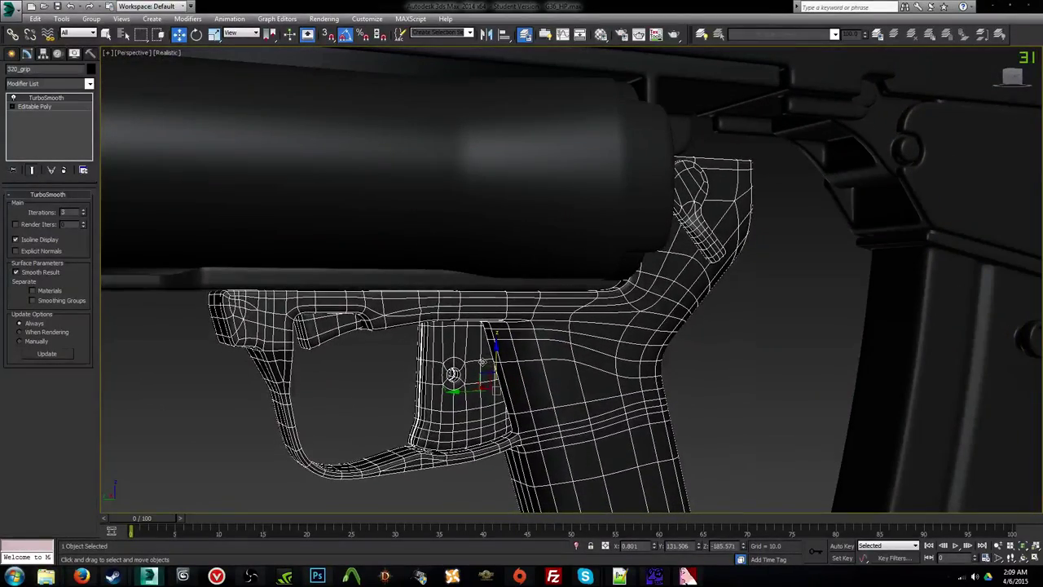
left_click(408, 380)
middle_click_drag(408, 380, 445, 359, "alt")
Step: Try swinging 320_tube out sideways about its hinge using local-axis rotation
left_click(377, 223)
scroll(375, 266, "down", 3)
key("e")
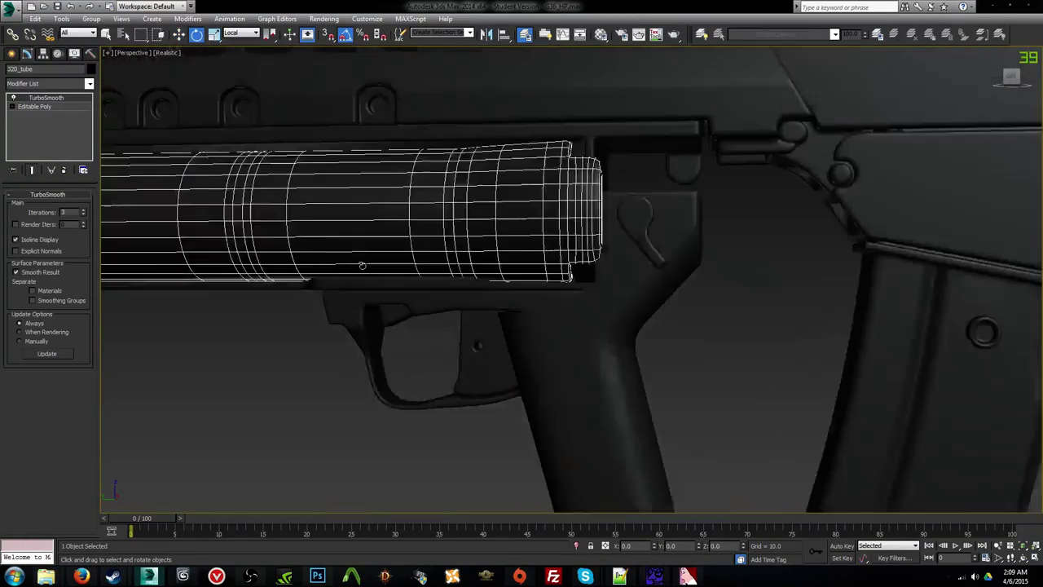
middle_click_drag(362, 266, 587, 254, "alt")
key("F4")
middle_click_drag(265, 296, 446, 361, "alt")
left_click(281, 261)
left_click(479, 392)
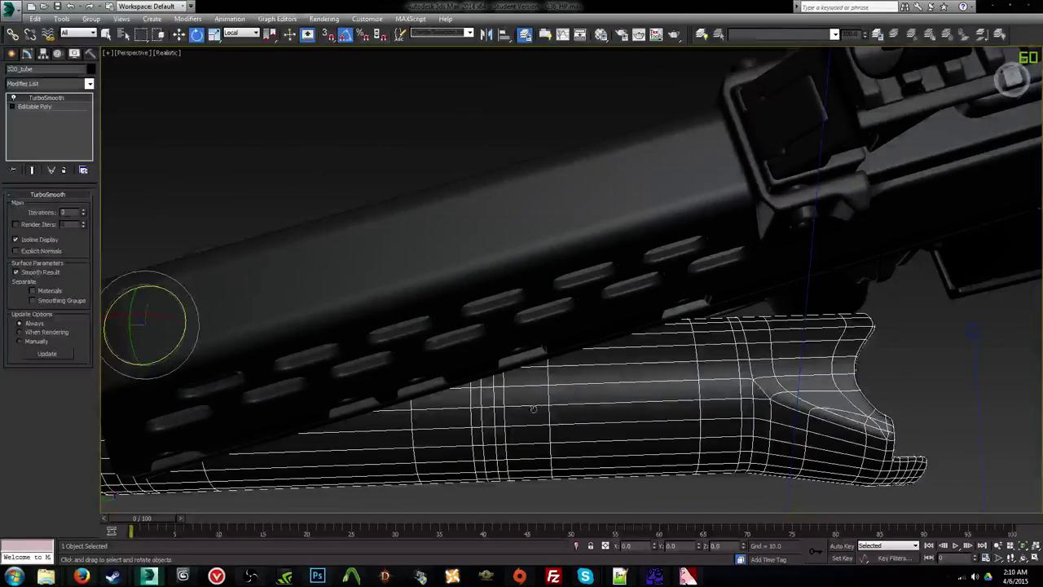
middle_click_drag(479, 393, 584, 204, "alt")
left_click(584, 203)
Step: Deselect everything and examine the fit of the launcher frame, grip, and hinge from several angles
middle_click_drag(695, 287, 531, 270, "alt")
left_click(531, 269)
left_click(642, 375)
middle_click_drag(642, 375, 666, 294, "alt")
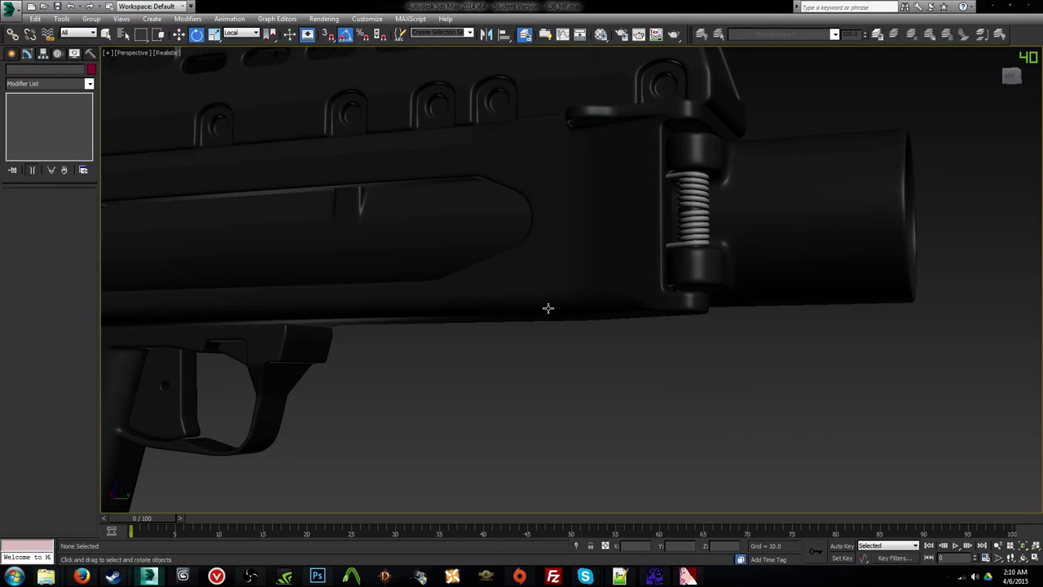
middle_click_drag(548, 308, 671, 279)
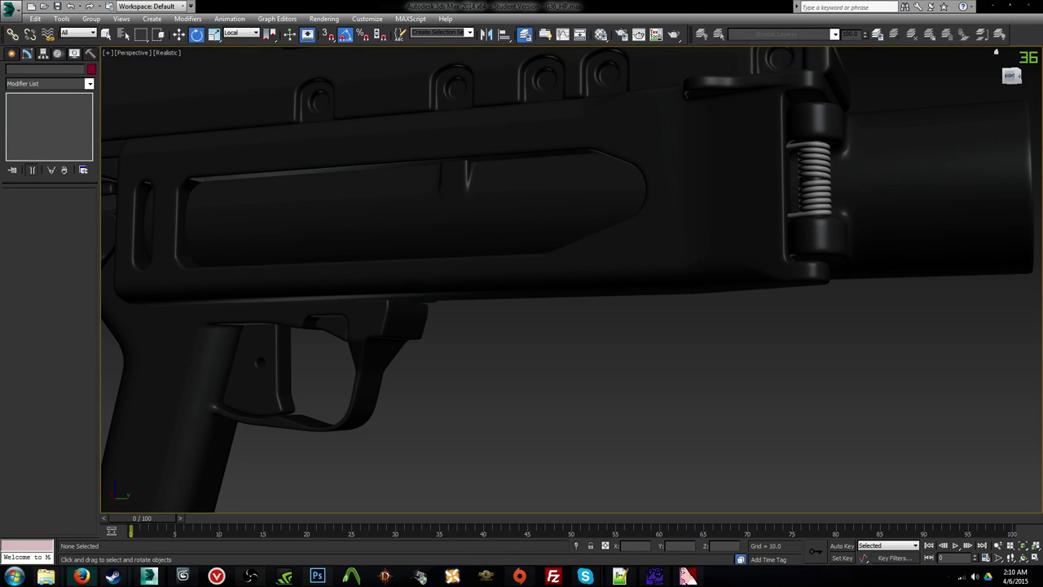
middle_click_drag(609, 307, 803, 309, "alt")
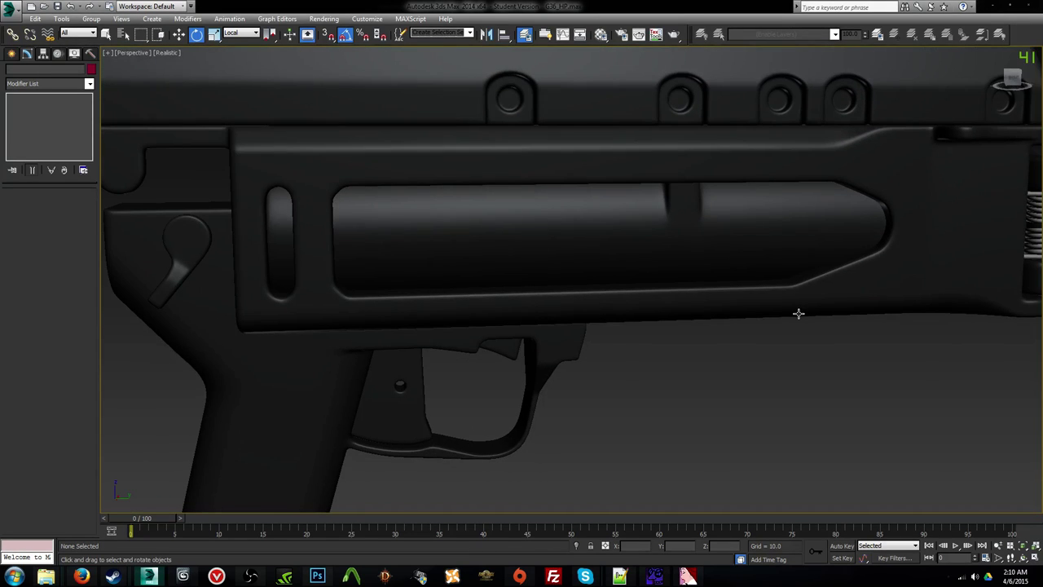
middle_click_drag(706, 449, 740, 431)
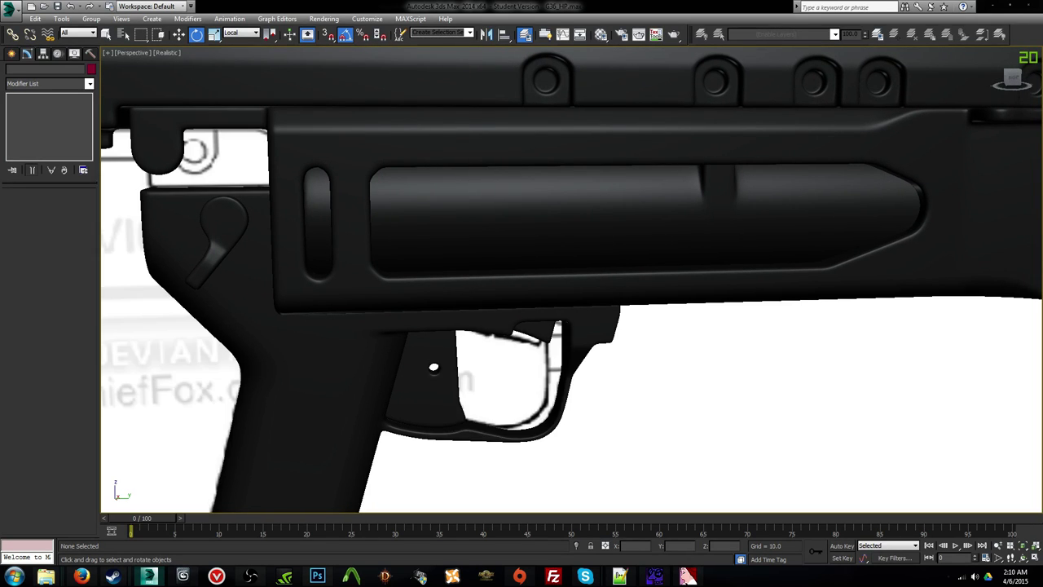
Step: In the Left view, try moving 320_grip aside about 131.6 units along X to compare it with the reference drawing
middle_click_drag(546, 332, 573, 307)
key("l")
middle_click_drag(432, 497, 619, 228)
middle_click_drag(596, 270, 669, 185)
left_click(634, 303)
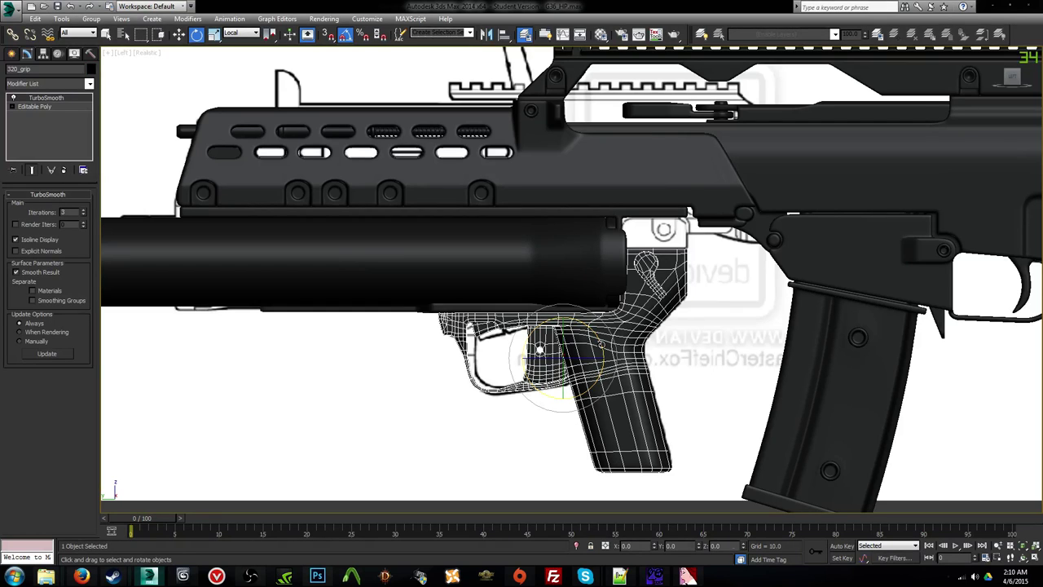
left_click_drag(593, 357, 873, 359)
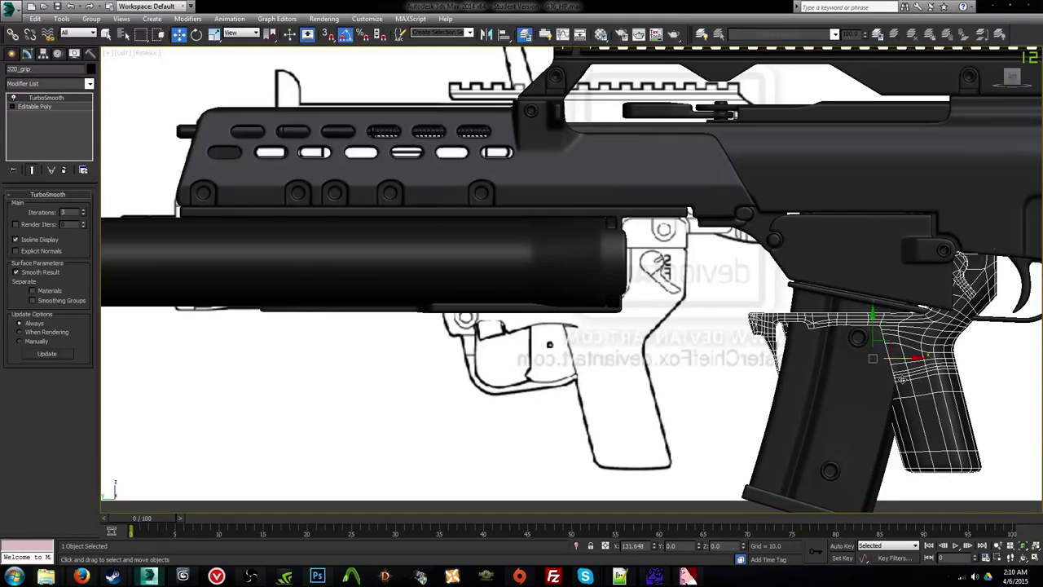
right_click(903, 380)
mouse_move(598, 356)
left_mouse_down()
mouse_move(676, 356)
mouse_move(593, 356)
left_mouse_up()
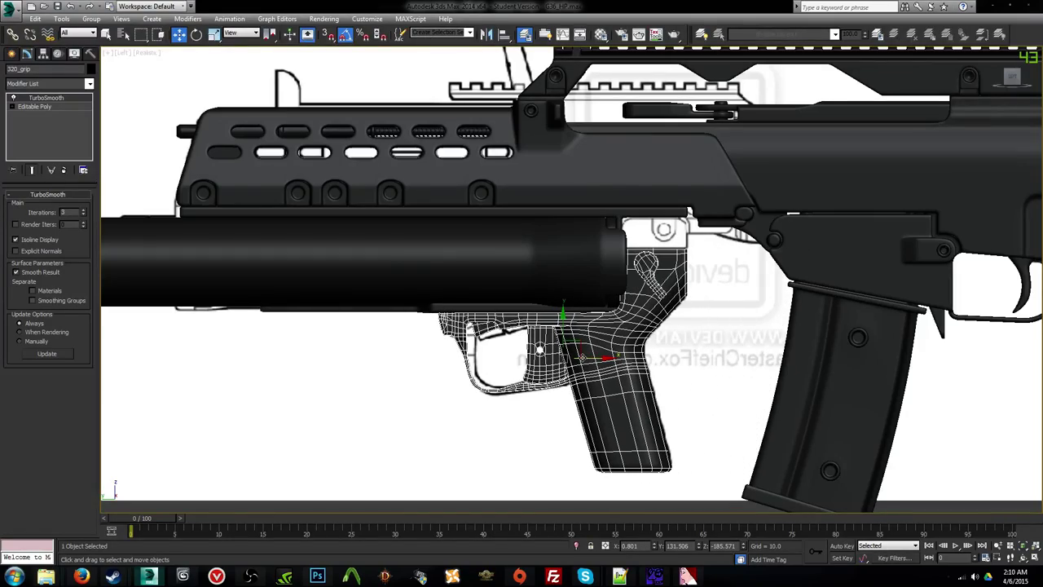
Step: Delete the stray low-poly launcher tube lying beside the rifle in the Perspective view
middle_click_drag(637, 348, 609, 356)
key("p")
middle_click_drag(706, 332, 511, 330, "alt")
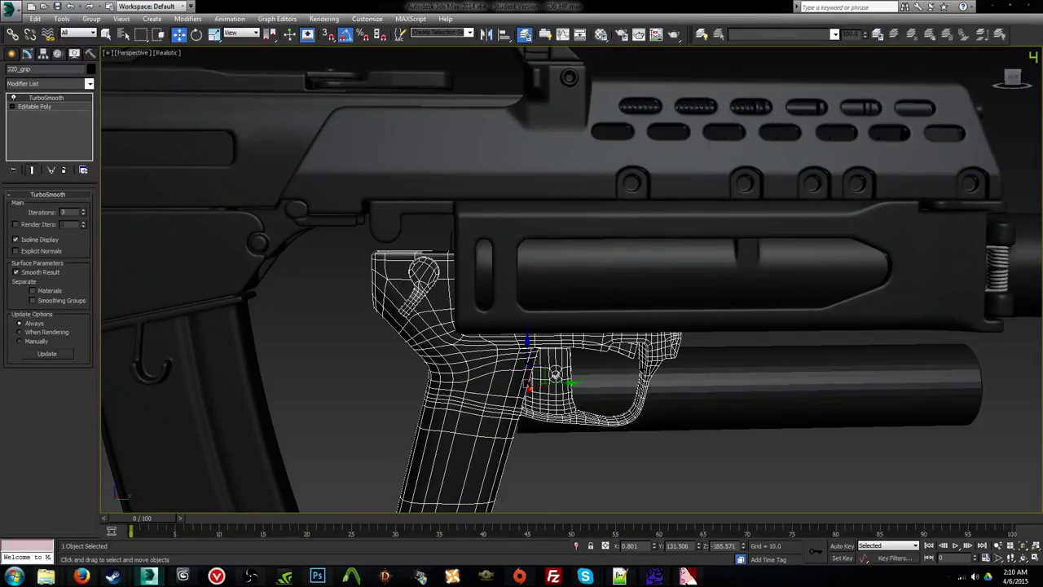
middle_click_drag(903, 336, 685, 342, "alt")
middle_click_drag(685, 342, 489, 280)
key("F4")
left_click(627, 386)
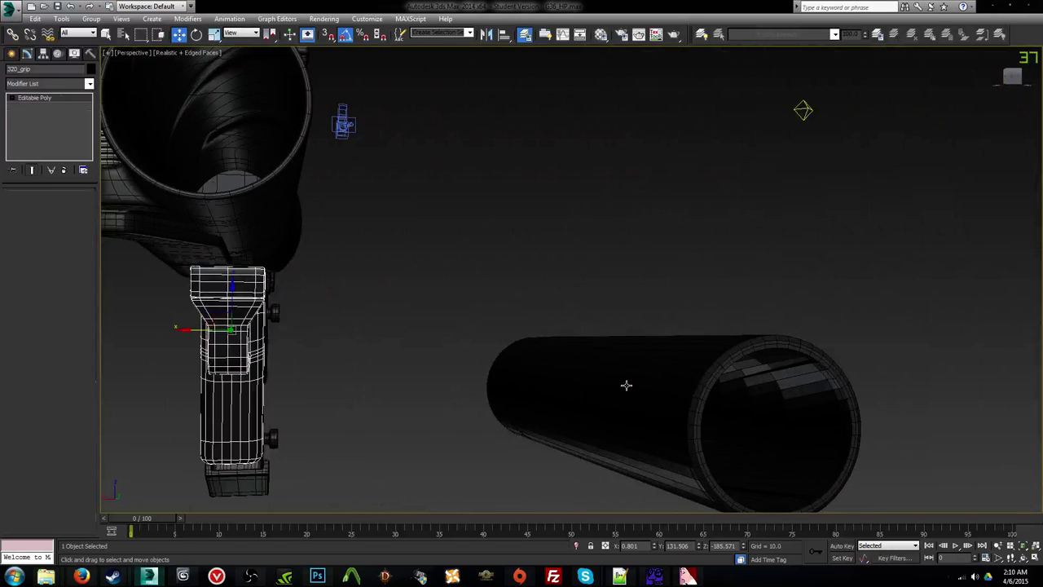
middle_click_drag(627, 385, 740, 307, "alt")
scroll(691, 372, "down", 3)
key("F4")
key("Delete")
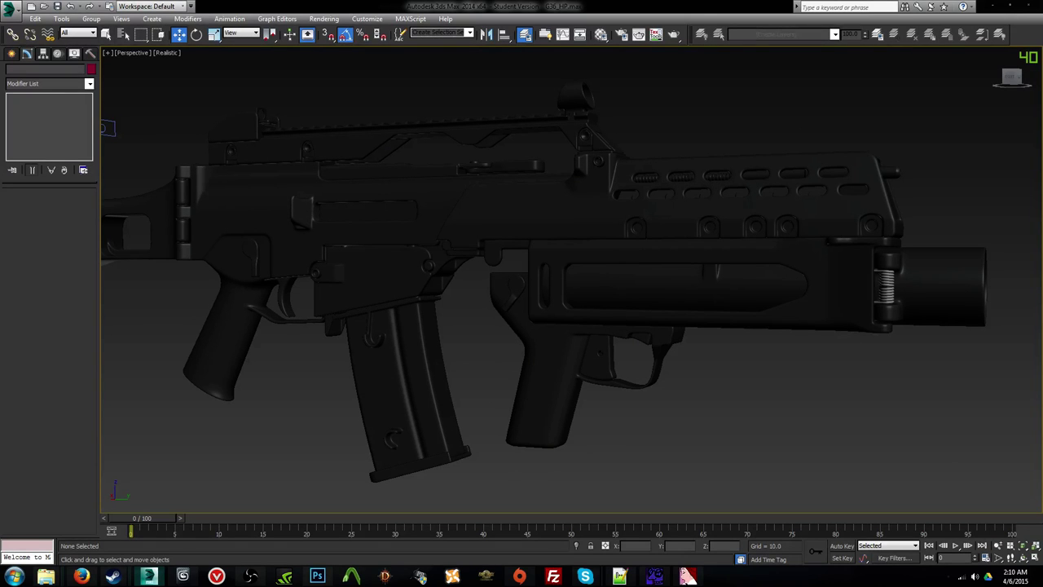
Step: Delete the low-poly 320_BASE mesh that overlaps the launcher frame after checking it by pulling it aside along X
middle_click_drag(908, 224, 945, 231, "alt")
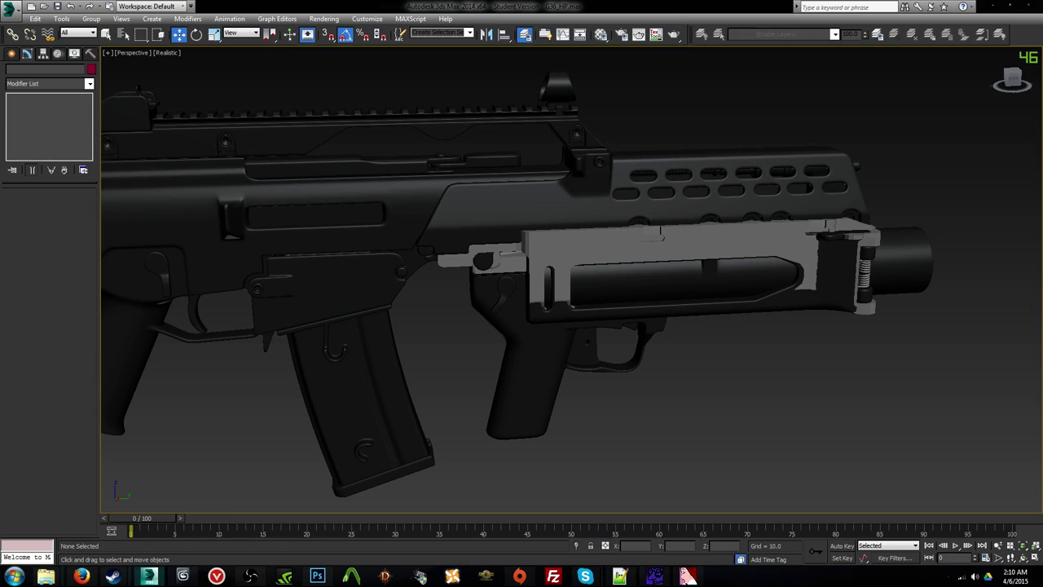
middle_click_drag(696, 250, 718, 249, "alt")
left_click(617, 231)
middle_click_drag(617, 232, 639, 237, "alt")
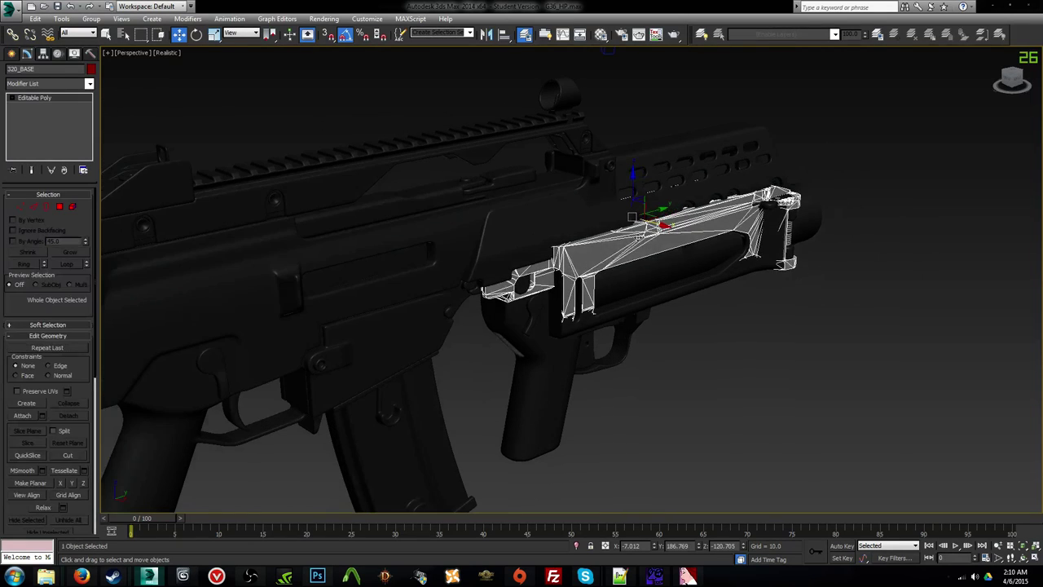
left_click_drag(653, 223, 720, 243)
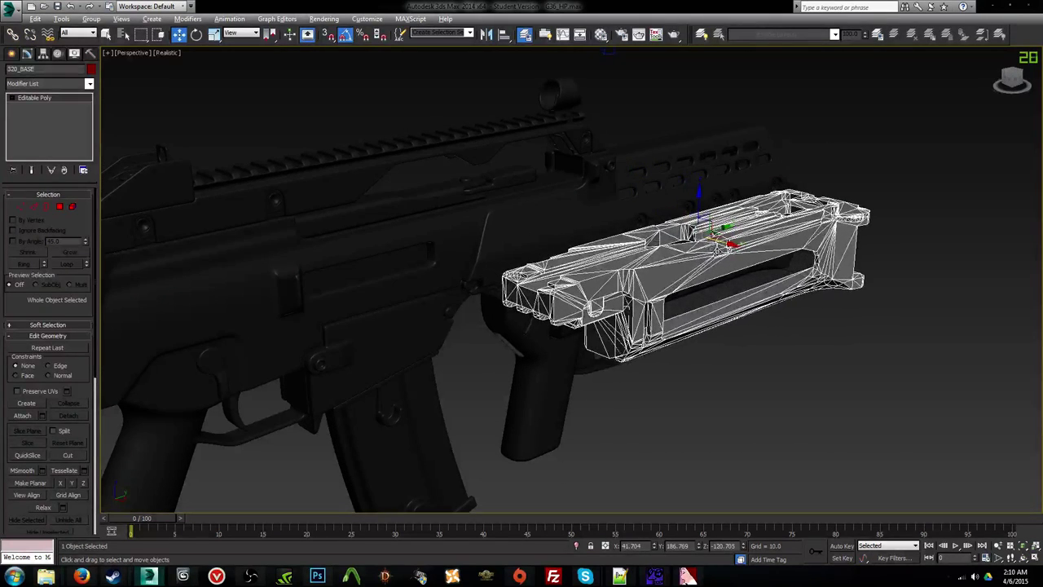
middle_click_drag(720, 243, 685, 215, "alt")
key("ctrl+z")
middle_click_drag(667, 265, 622, 275, "alt")
key("Delete")
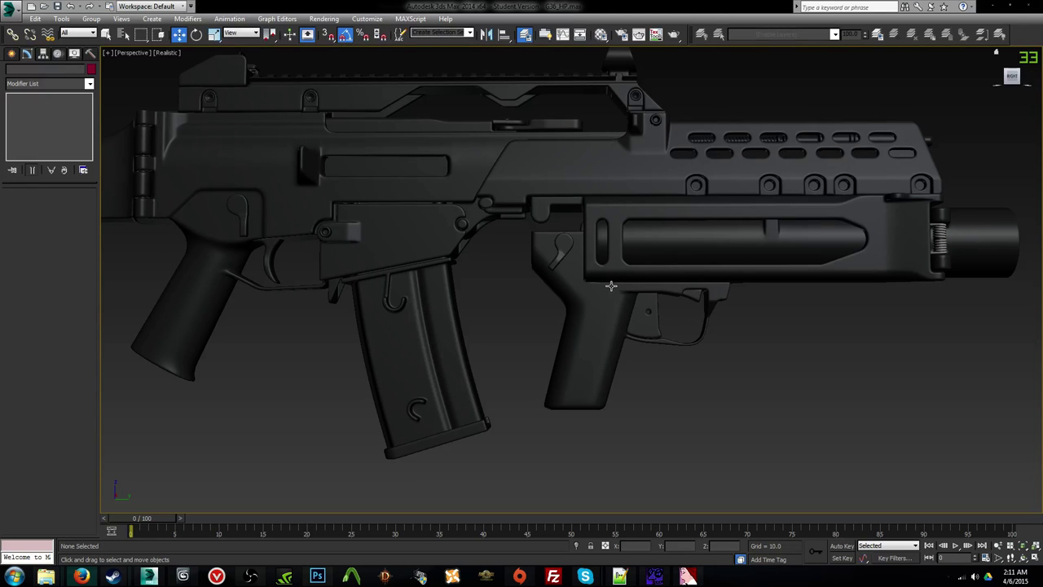
Step: Select the launcher frame Box002 and examine its mesh in wireframe around the front hinge and side opening
mouse_move(676, 256)
middle_mouse_down("alt")
mouse_move(657, 261)
mouse_move(743, 258)
mouse_move(600, 257)
middle_mouse_up("alt")
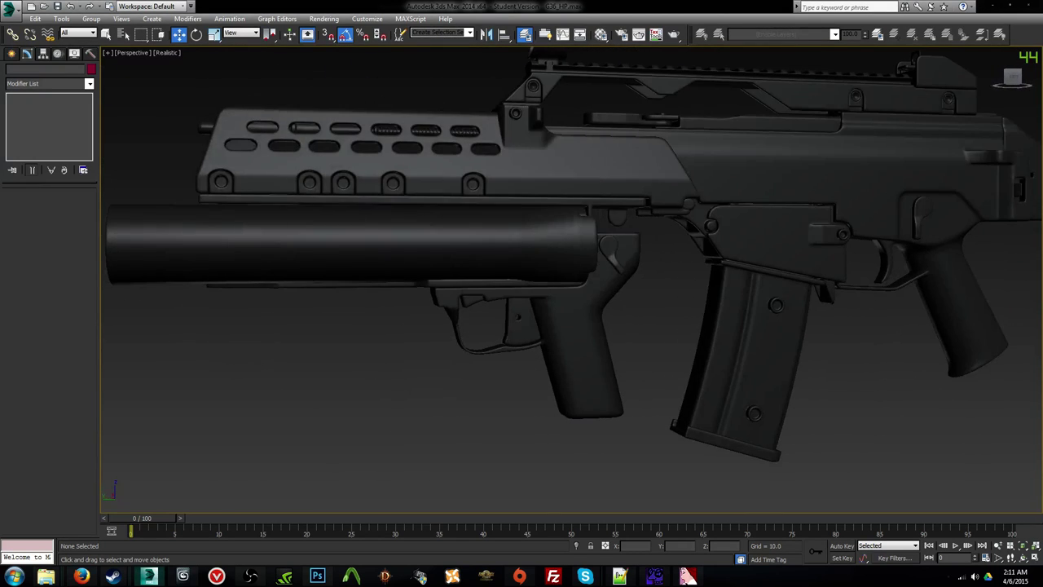
mouse_move(1042, 38)
left_mouse_down()
mouse_move(1008, 47)
mouse_move(1042, 47)
left_mouse_up()
left_click(352, 197)
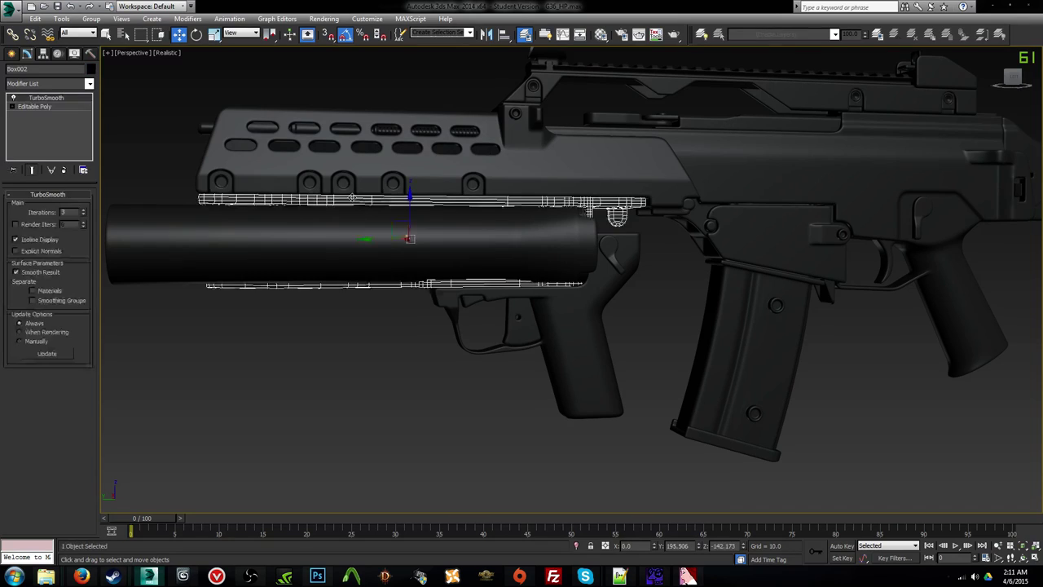
scroll(627, 233, "up", 8)
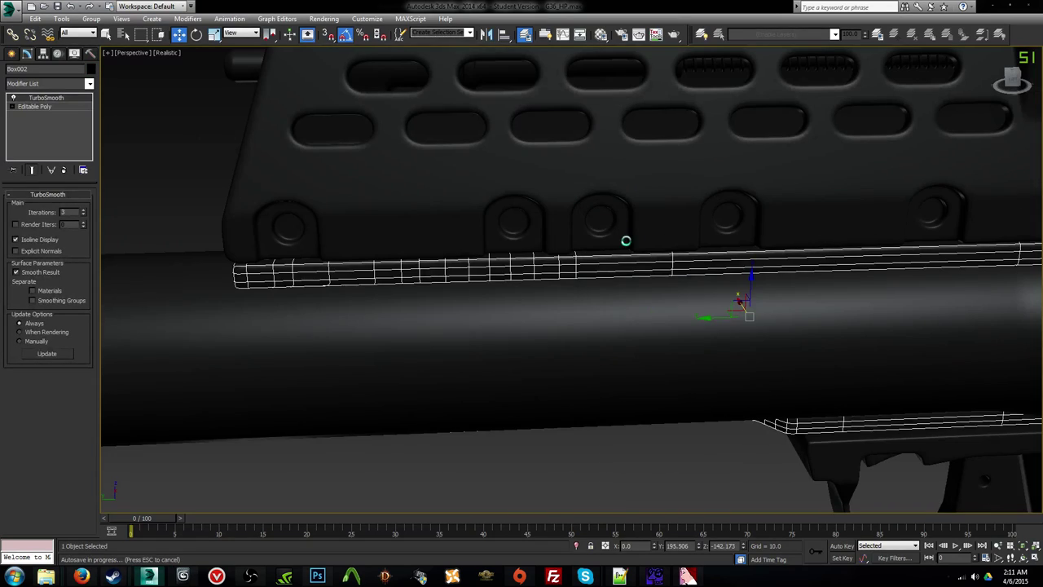
middle_click_drag(604, 237, 588, 166, "alt")
mouse_move(379, 170)
middle_mouse_down("alt")
mouse_move(386, 143)
mouse_move(464, 180)
middle_mouse_up("alt")
key("F3")
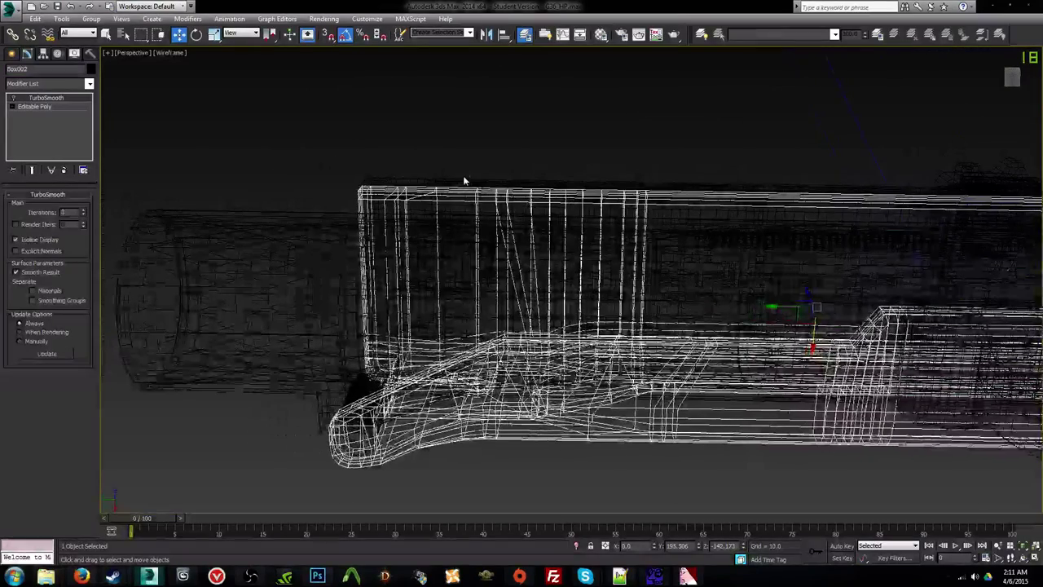
left_click(34, 106)
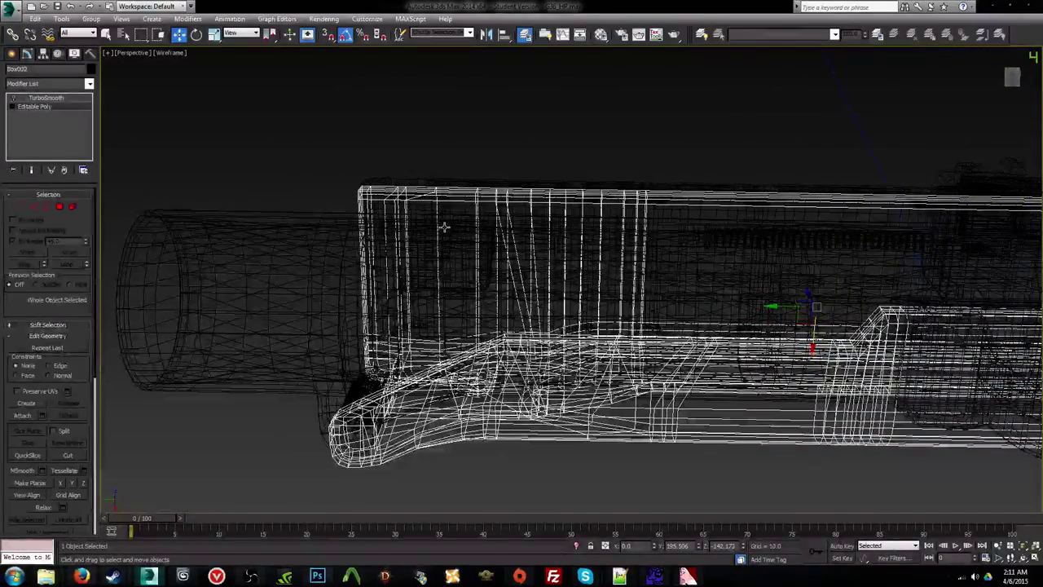
key("3")
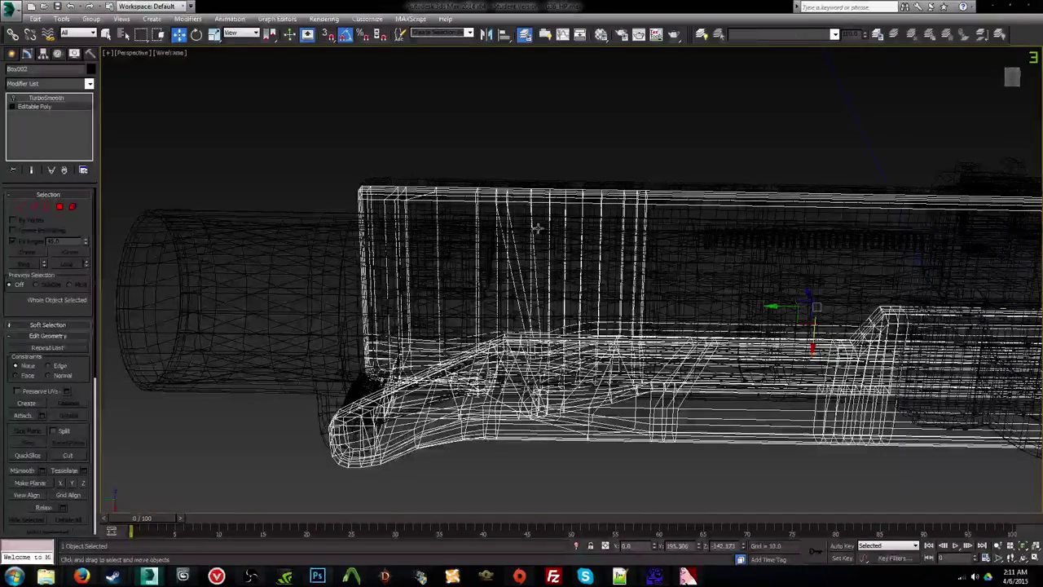
middle_click_drag(543, 249, 491, 312, "alt")
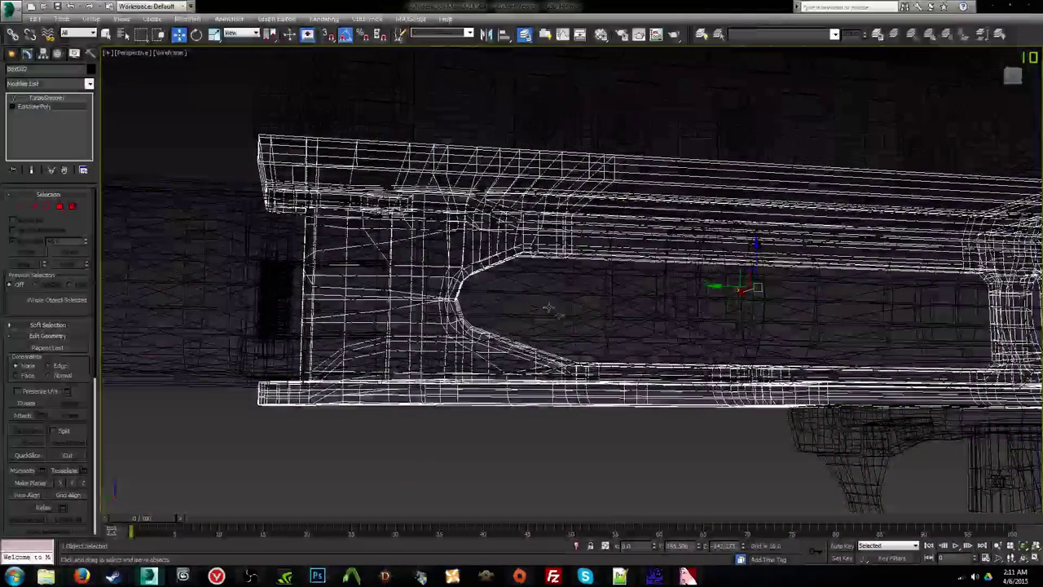
middle_click_drag(551, 300, 535, 256)
key("F3")
mouse_move(594, 305)
middle_mouse_down("alt")
mouse_move(569, 299)
mouse_move(631, 305)
mouse_move(553, 311)
middle_mouse_up("alt")
Step: Delete 320_tube and show the launcher frame Box002 unsmoothed with edged faces around the side opening
left_click(554, 310)
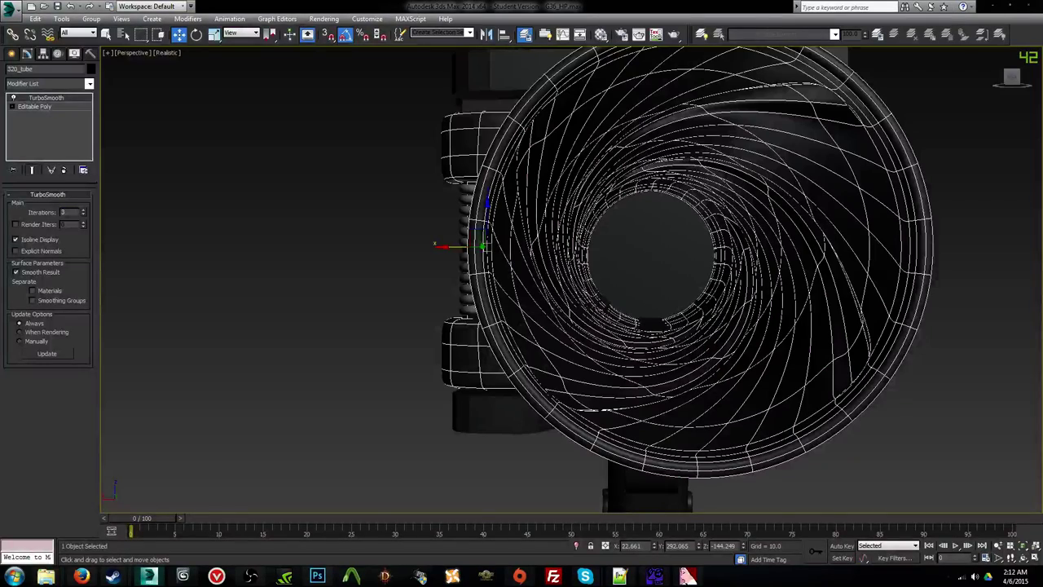
key("Delete")
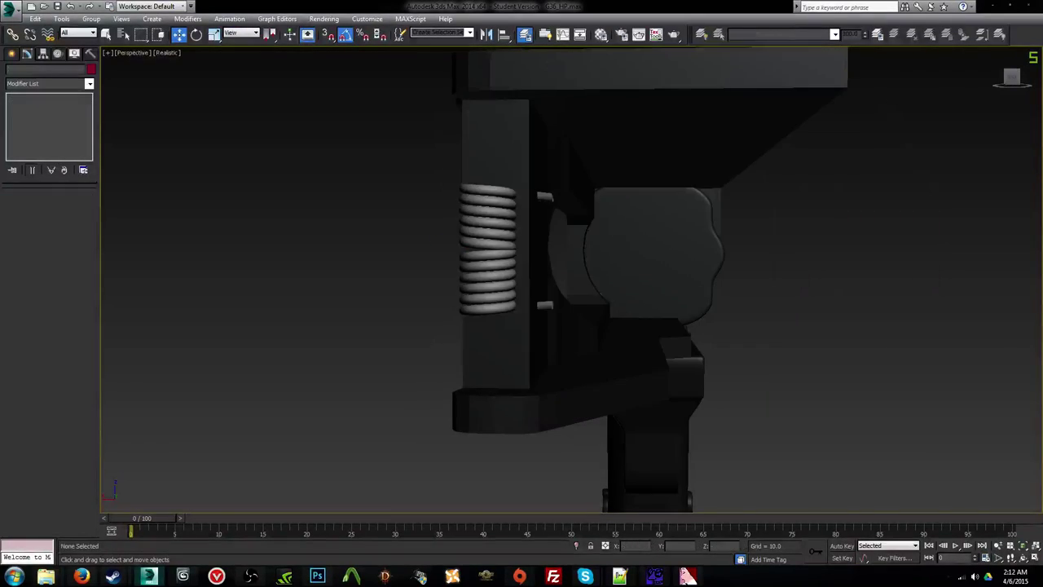
left_click(662, 336)
middle_click_drag(662, 336, 733, 344, "alt")
scroll(733, 345, "up", 5)
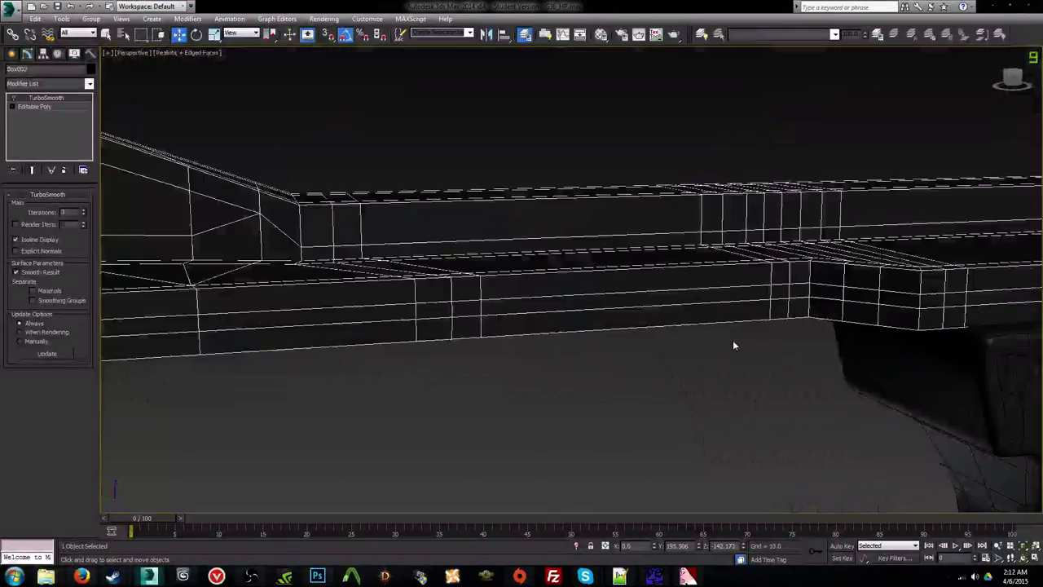
middle_click_drag(320, 251, 506, 312)
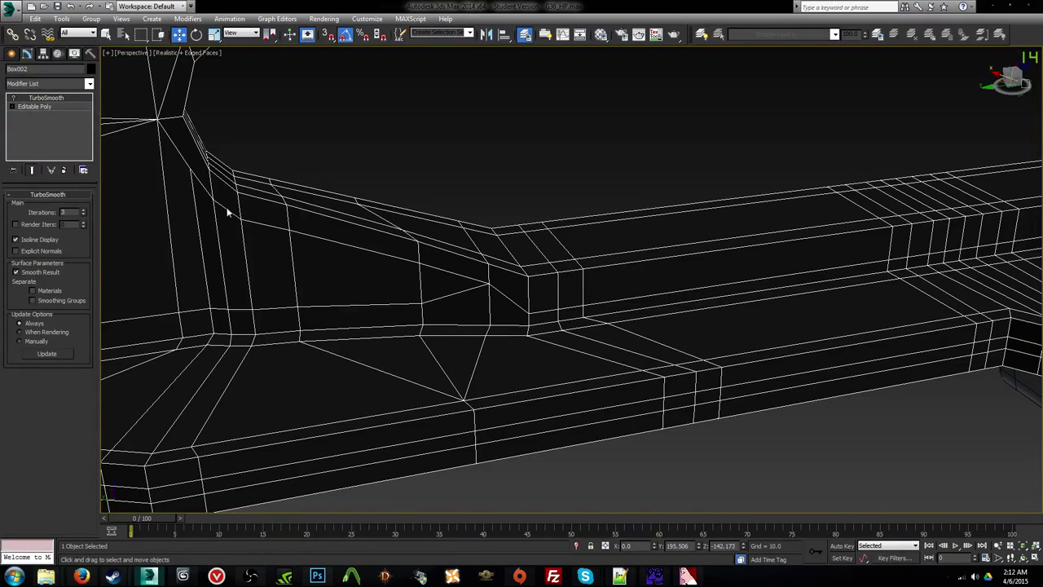
Step: Display the modeling ribbon and open the frame's Editable Poly base for vertex editing
key("alt+r")
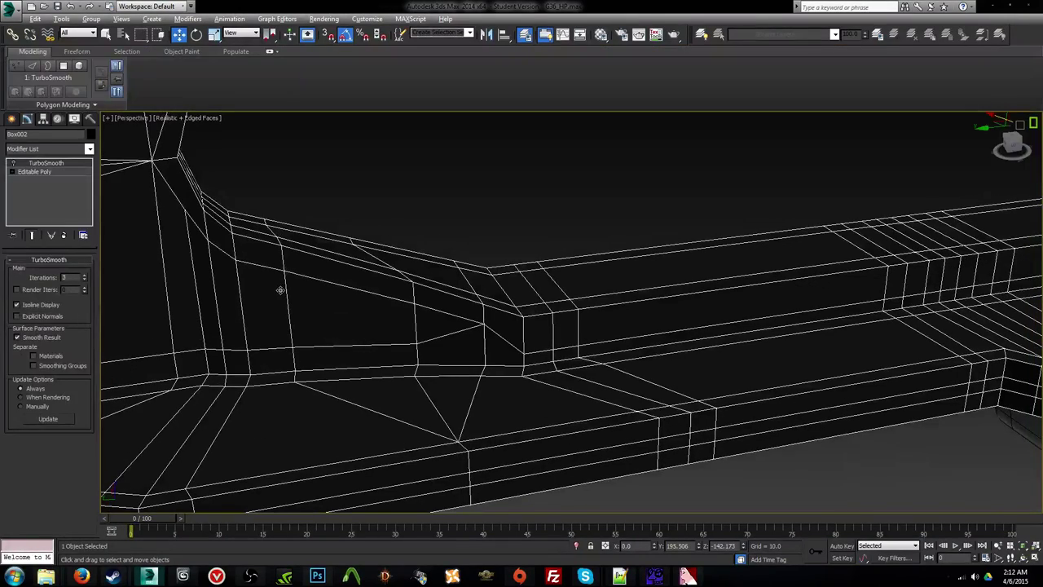
middle_click_drag(284, 301, 620, 363, "alt")
left_click(70, 172)
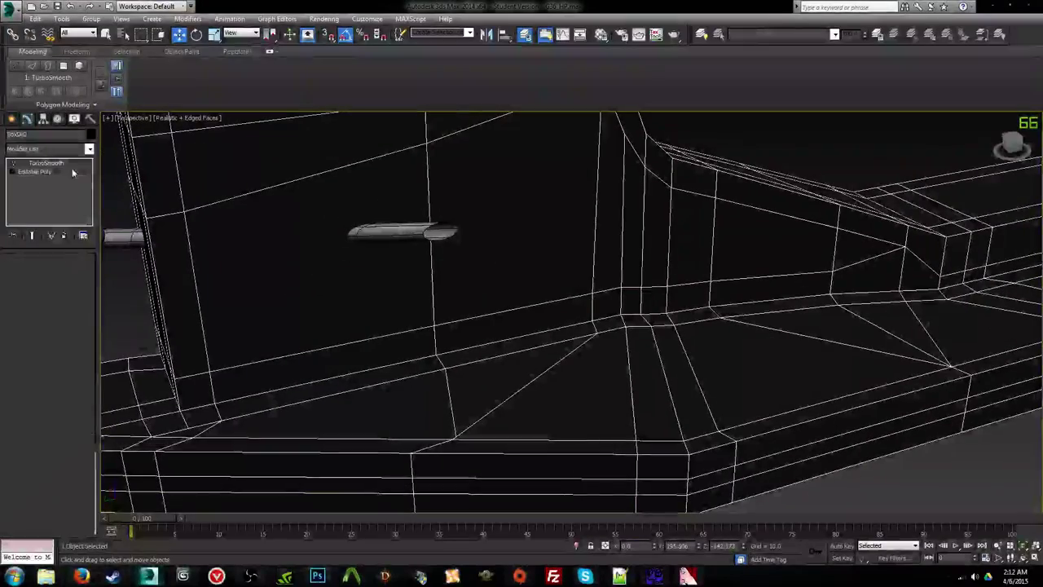
key("1")
middle_click_drag(581, 226, 517, 291, "alt")
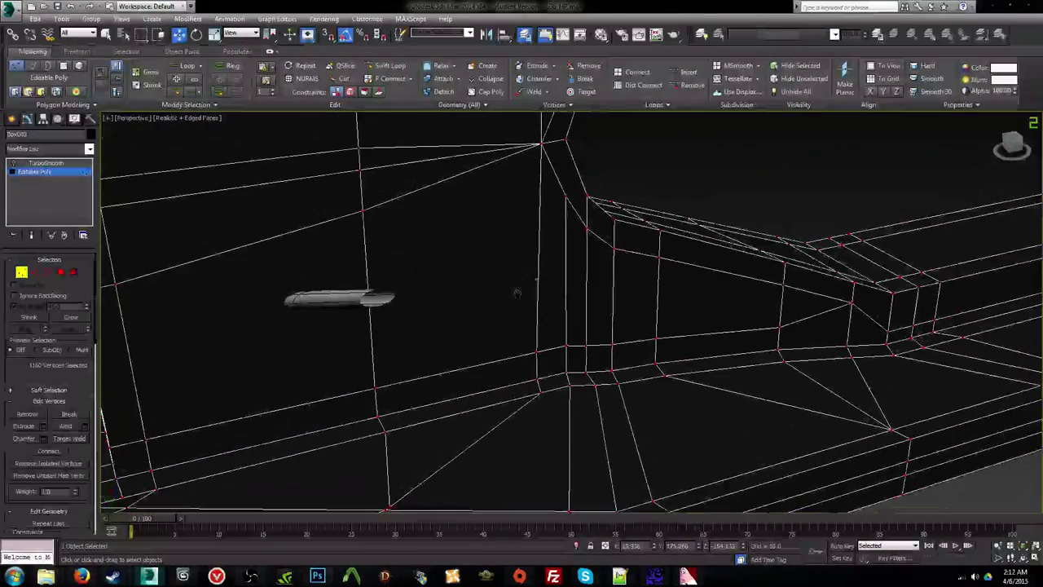
middle_click_drag(578, 214, 675, 377, "alt")
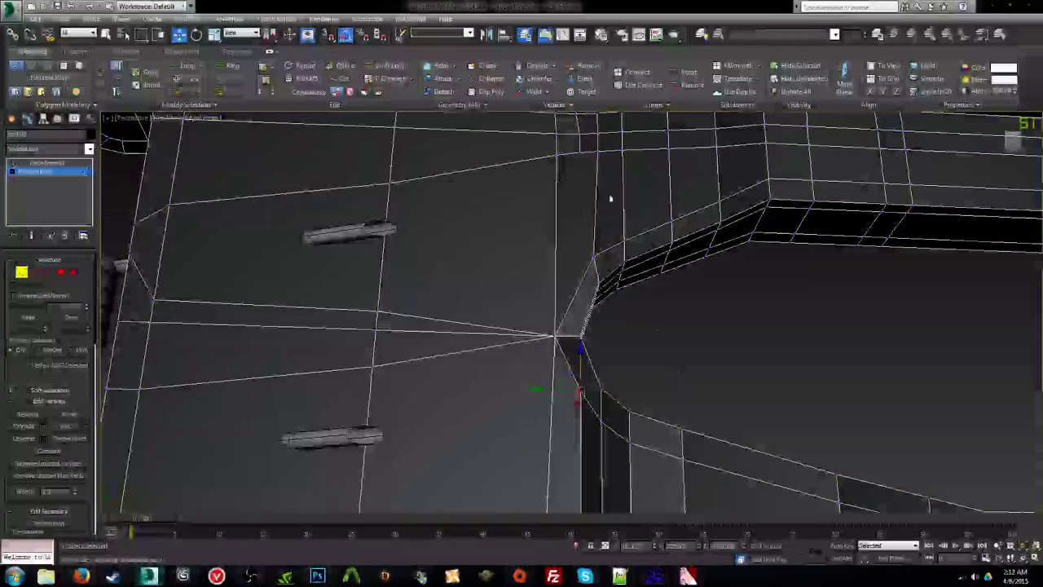
Step: Remove the redundant edges running down the frame wall between the side opening's rounded end and the lower flange
key("q")
middle_click_drag(627, 217, 487, 306)
scroll(635, 396, "down", 4)
key("2")
left_click(475, 297)
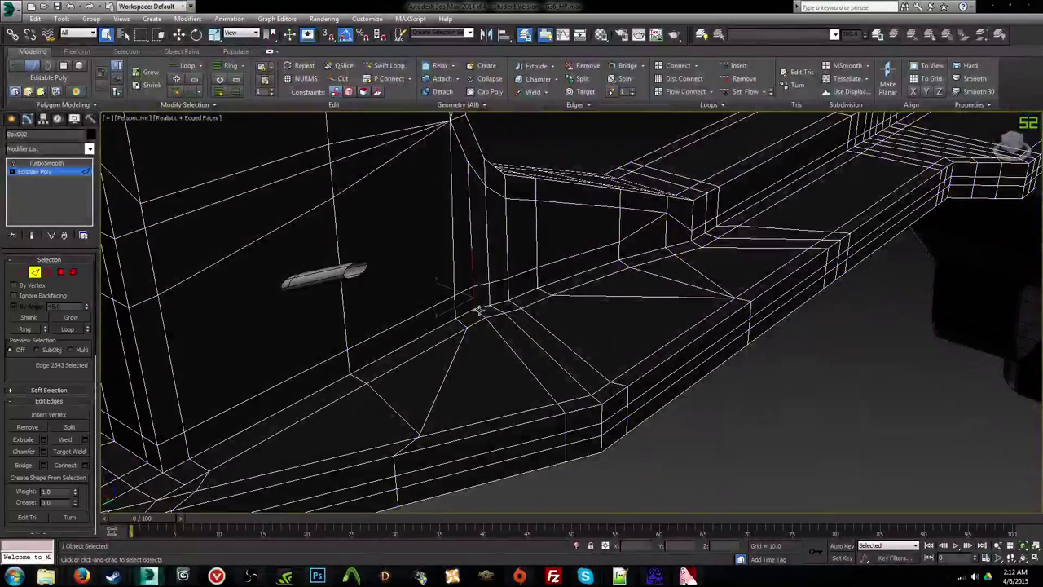
left_click(468, 200, "ctrl")
left_click(24, 429)
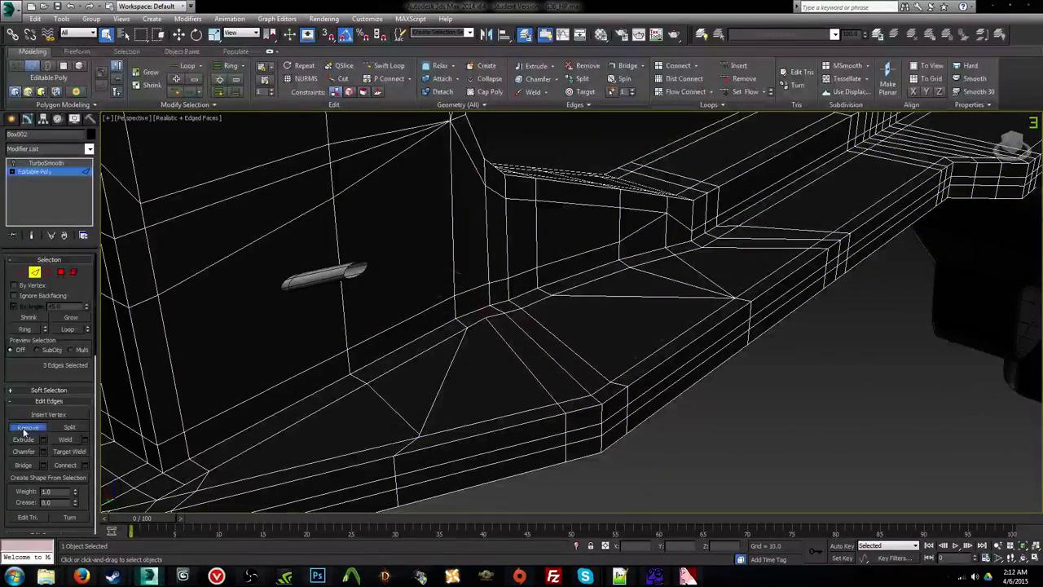
Step: Target-weld the leftover vertex at the base of the frame wall to its neighbour on the lower flange
middle_click_drag(422, 278, 633, 470, "alt")
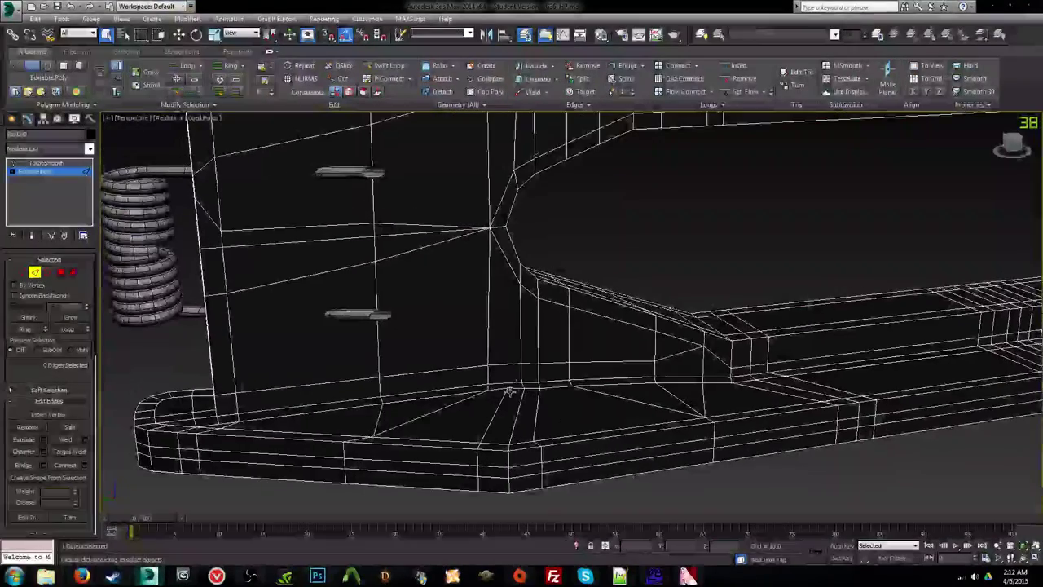
key("1")
key("1")
middle_click_drag(525, 392, 541, 330, "alt")
scroll(545, 331, "up", 3)
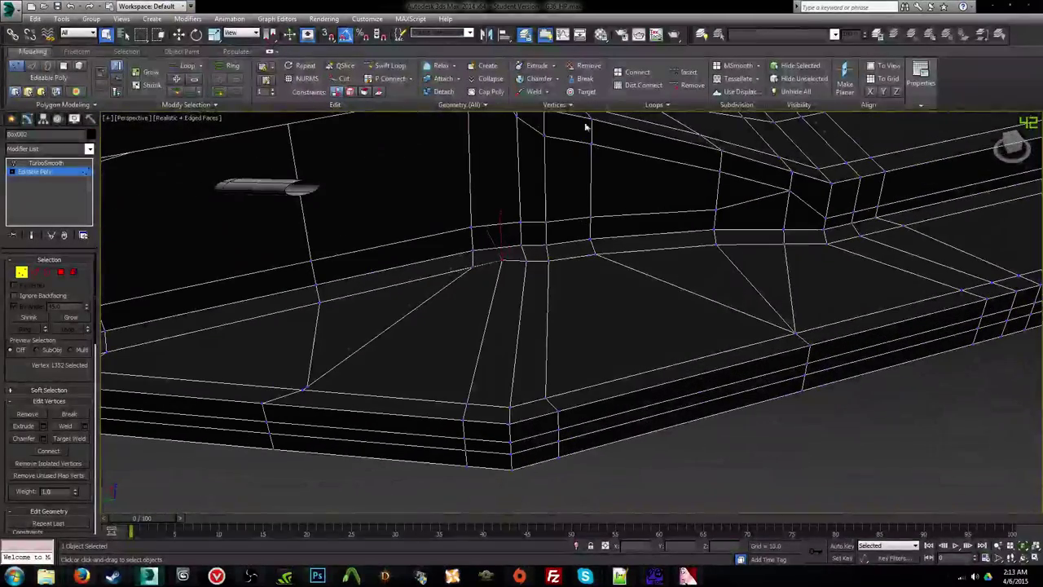
left_click(585, 91)
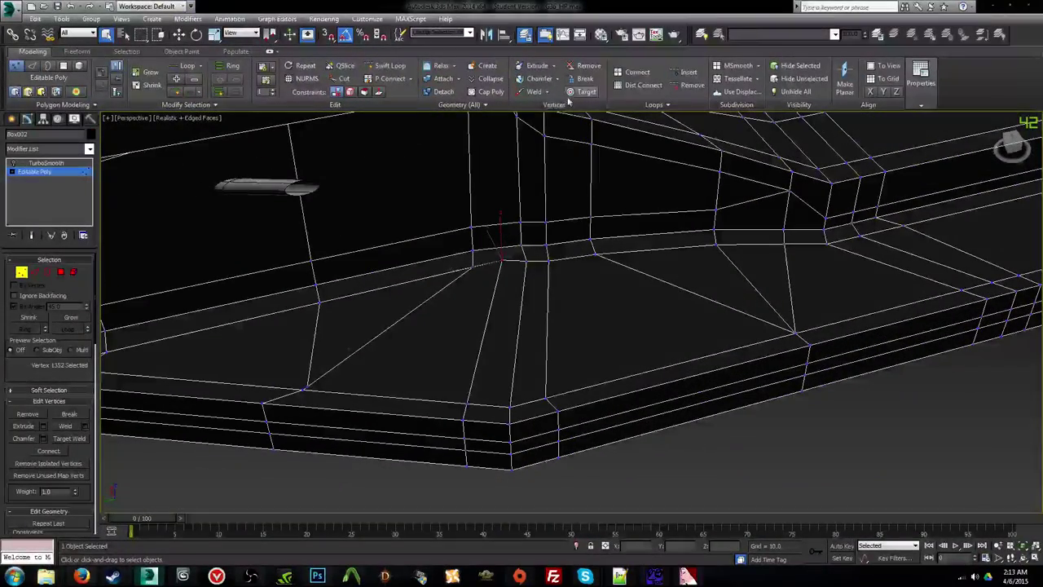
left_click(473, 269)
Step: Remove the diagonal edge across the lower flange near its front corner and shift the vertex at its outer end
middle_click_drag(503, 345, 484, 345, "alt")
key("2")
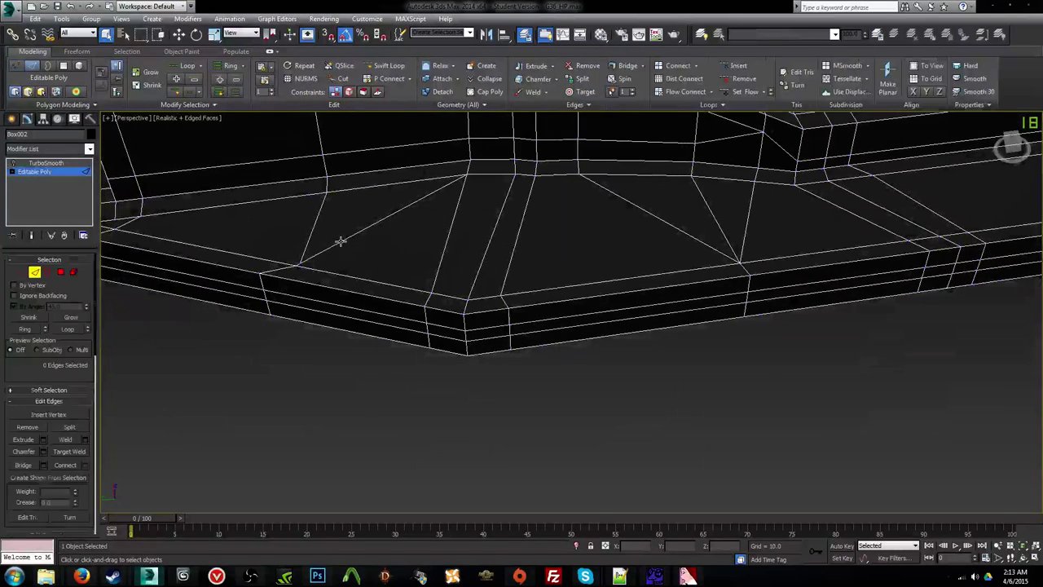
left_click(341, 241)
left_click(27, 427)
key("1")
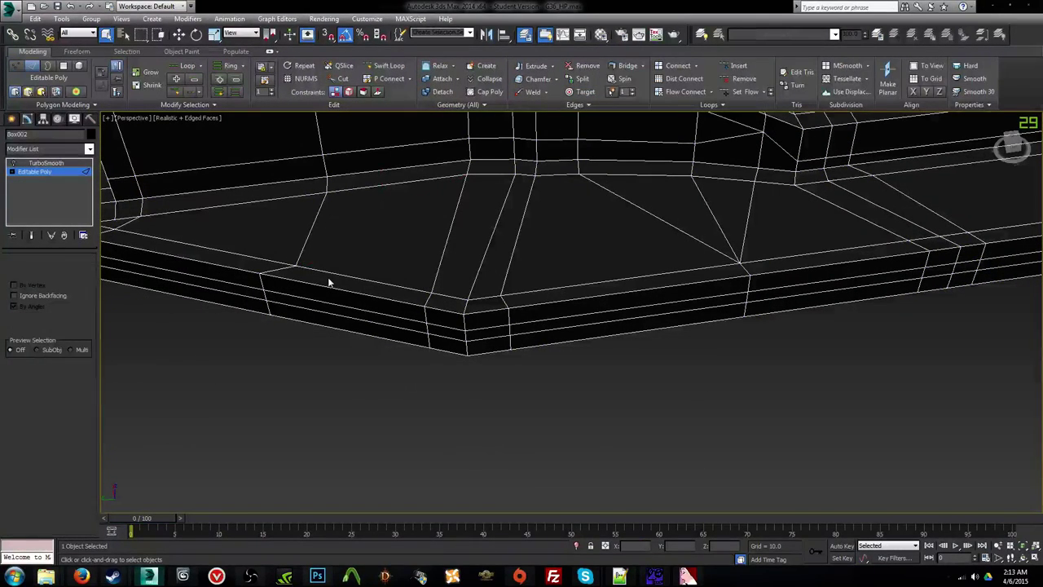
key("w")
left_click_drag(280, 259, 323, 229)
right_click(324, 228)
Step: Raise the vertex on the inner wall at the foot of the opening's slope about 0.64 units along Z
middle_click_drag(370, 297, 313, 318, "alt")
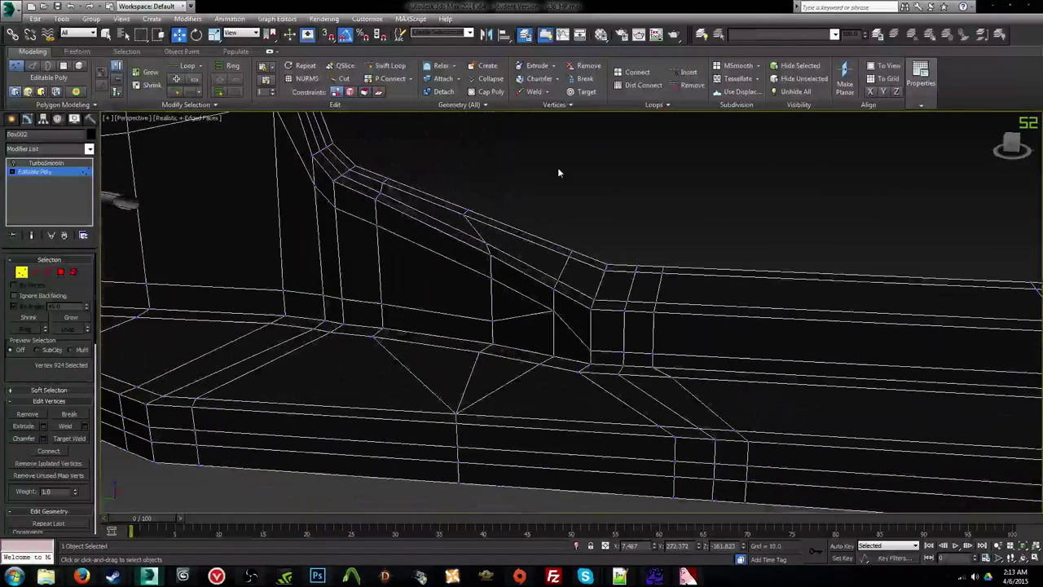
scroll(558, 172, "up", 2)
left_click(605, 430)
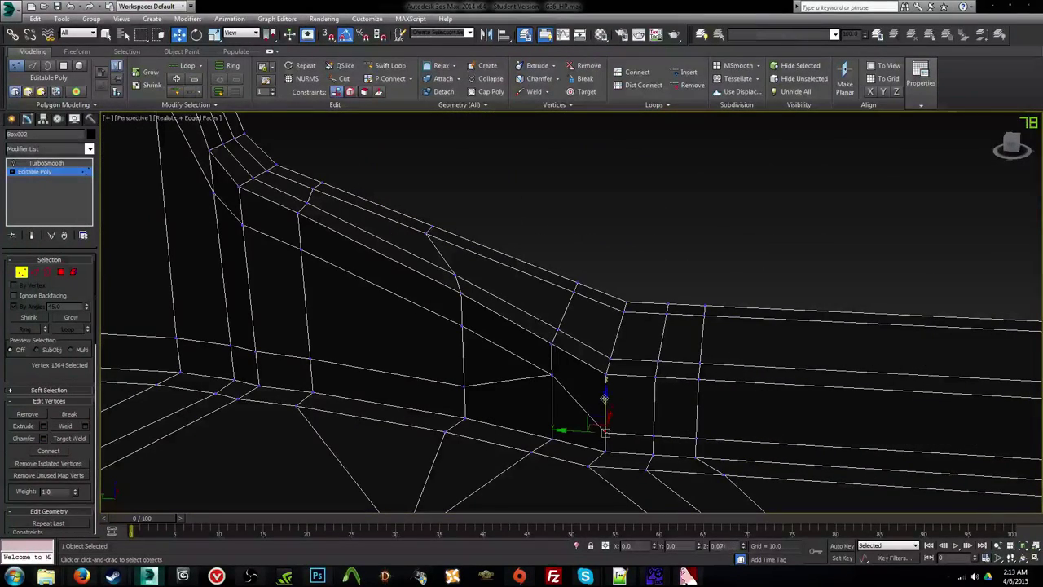
left_click_drag(604, 398, 602, 392)
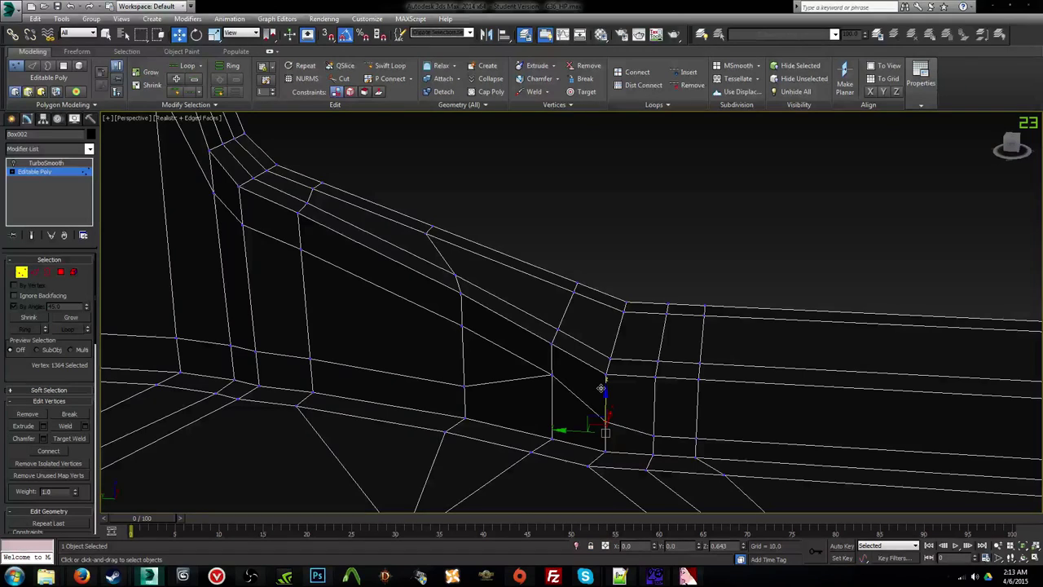
Step: Cut a new edge from the raised vertex across the adjoining wall polygons to the existing edge line under the slope
middle_click_drag(601, 388, 576, 117, "alt")
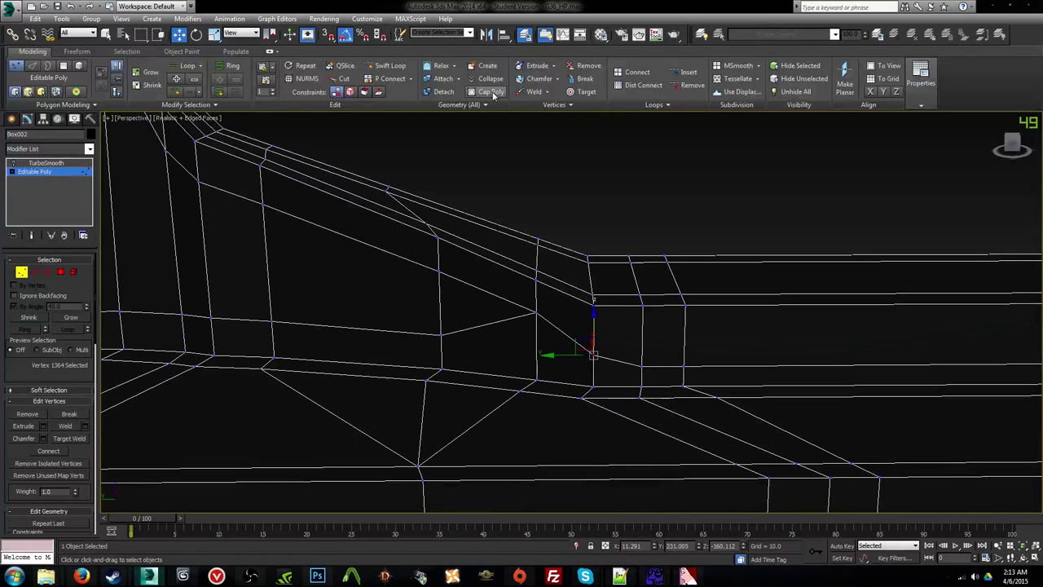
left_click(340, 79)
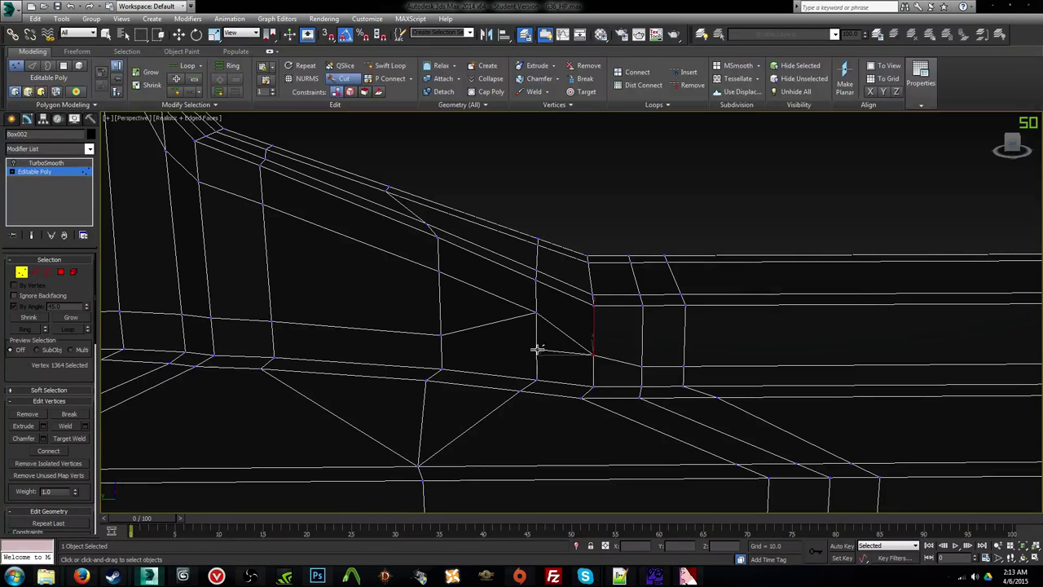
right_click(499, 263)
right_click(579, 166)
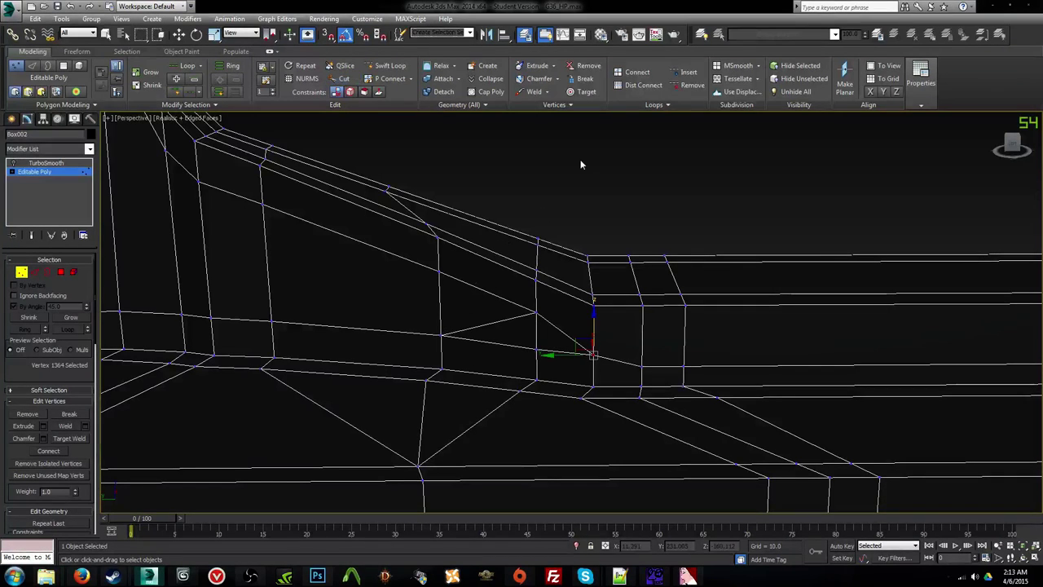
Step: Raise the next two vertices along the inner wall, just past the foot of the slope, about 0.65 units along Z
left_click(643, 364)
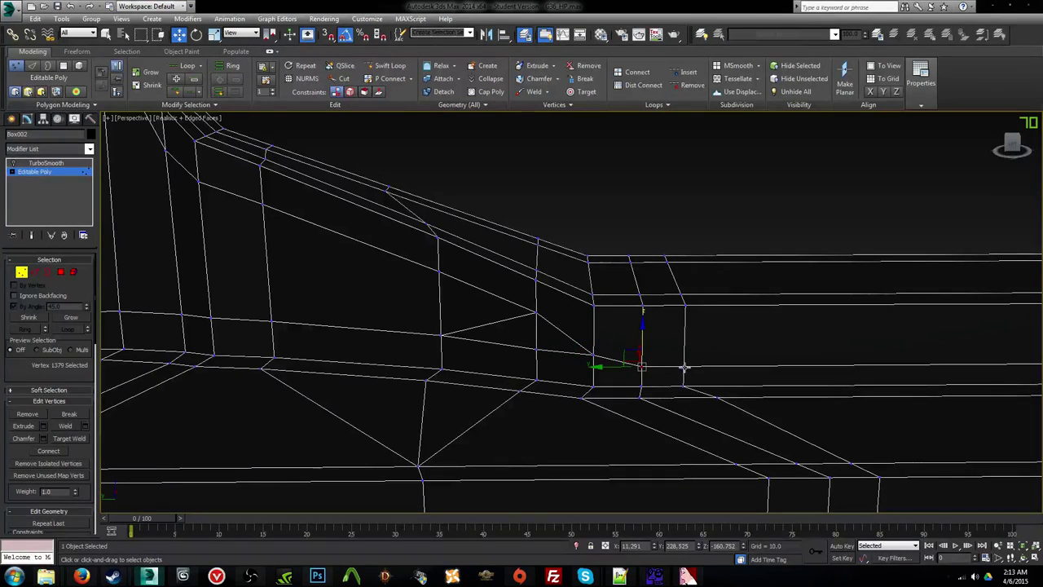
left_click(685, 368, "ctrl")
left_click_drag(685, 368, 683, 355)
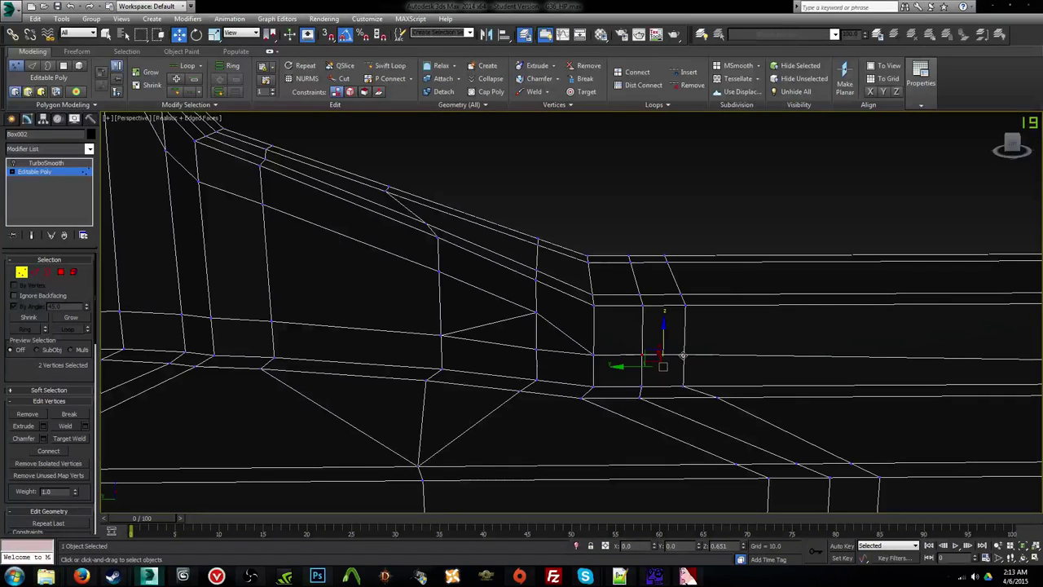
Step: Raise the wall vertex at the foot of the opening's slope by a further 0.19 units or so along Z
left_click(594, 355)
middle_click_drag(592, 349, 367, 248)
scroll(798, 305, "down", 3)
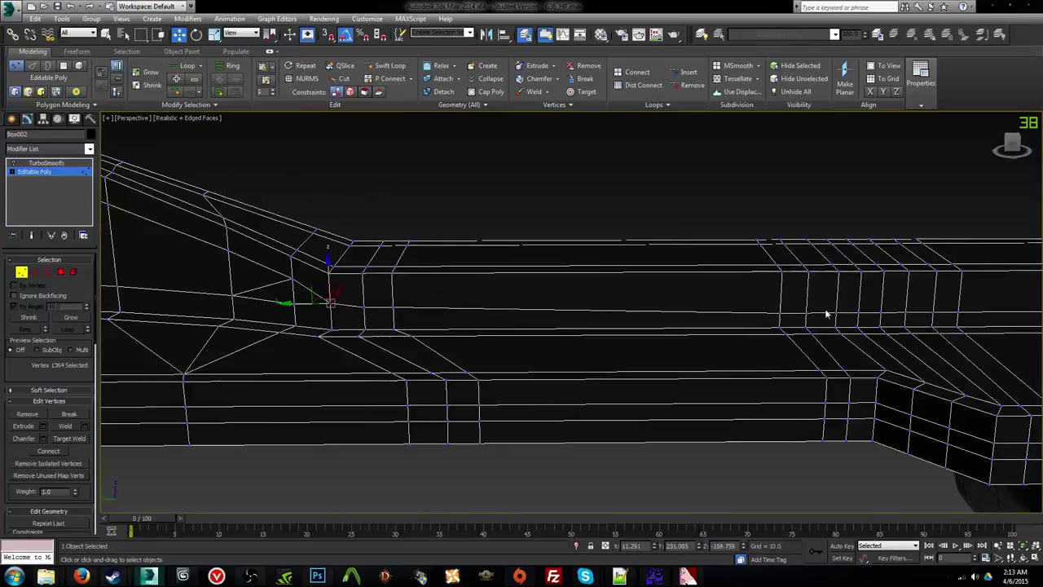
middle_click_drag(827, 314, 777, 337)
scroll(778, 338, "down", 2)
key("ctrl+z")
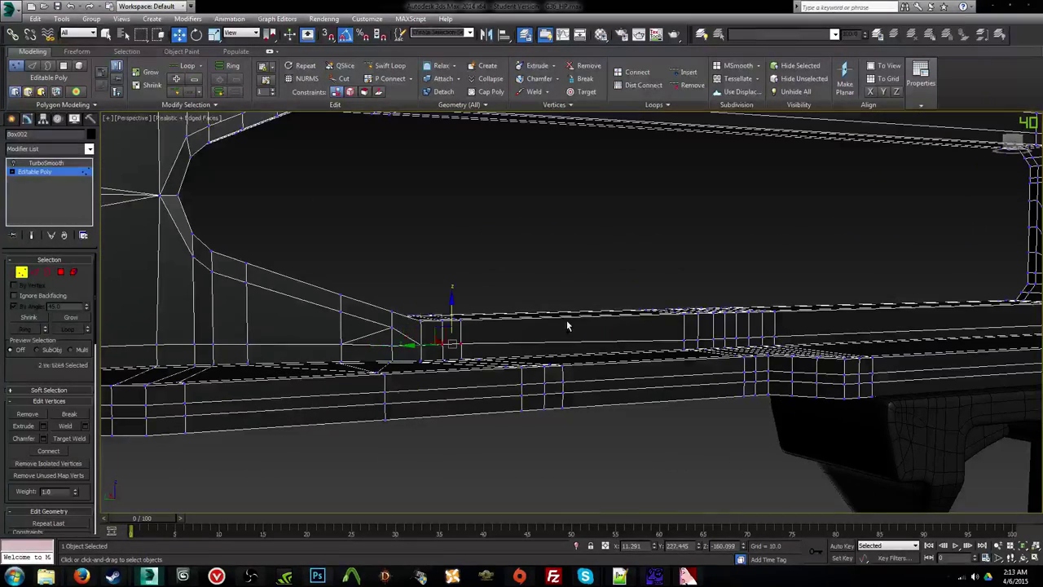
left_click(92, 6)
middle_click_drag(522, 146, 456, 140)
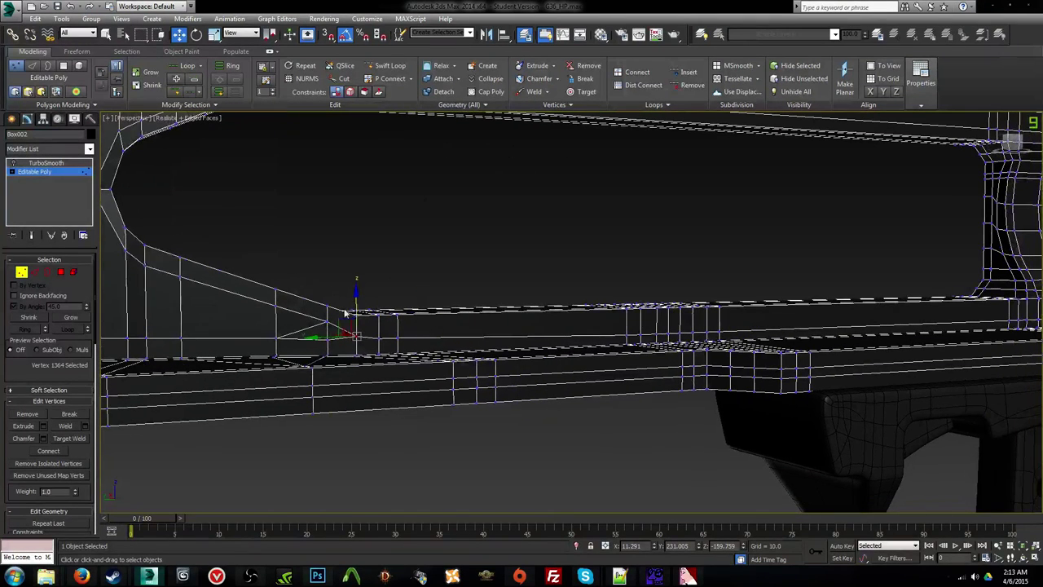
left_click_drag(354, 307, 355, 306)
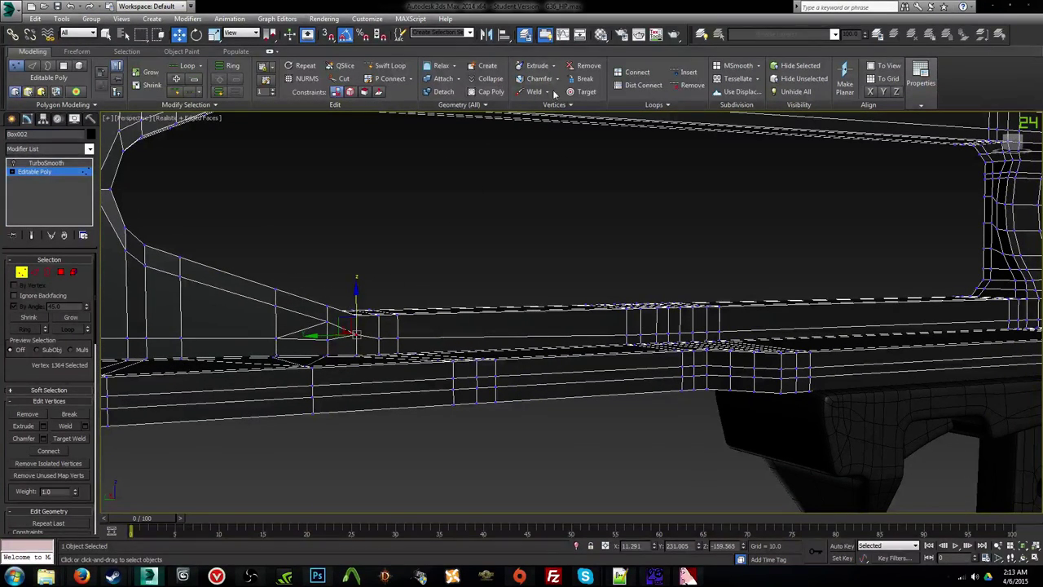
left_click(342, 79)
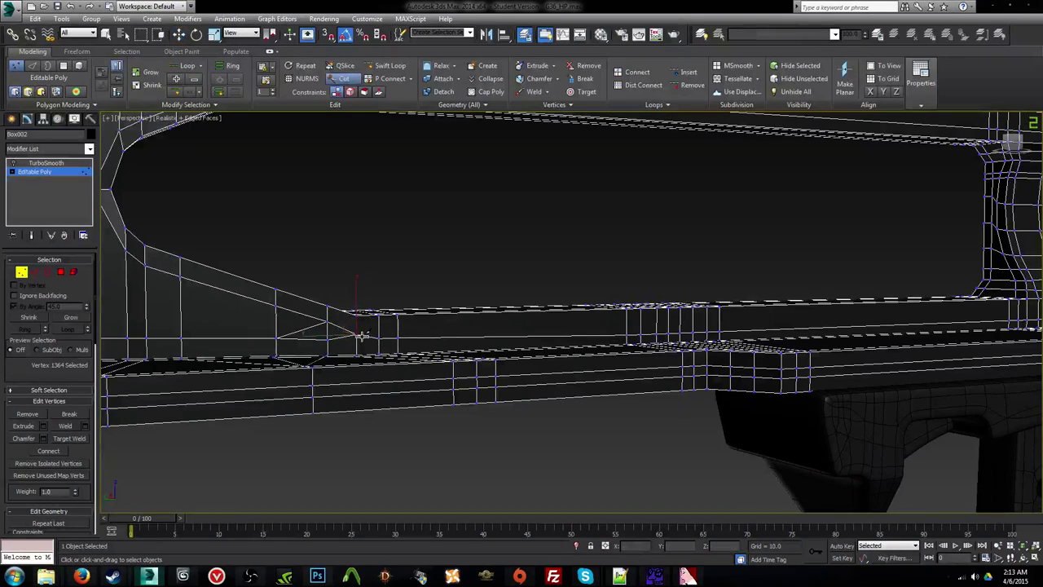
middle_click_drag(357, 334, 853, 322, "alt")
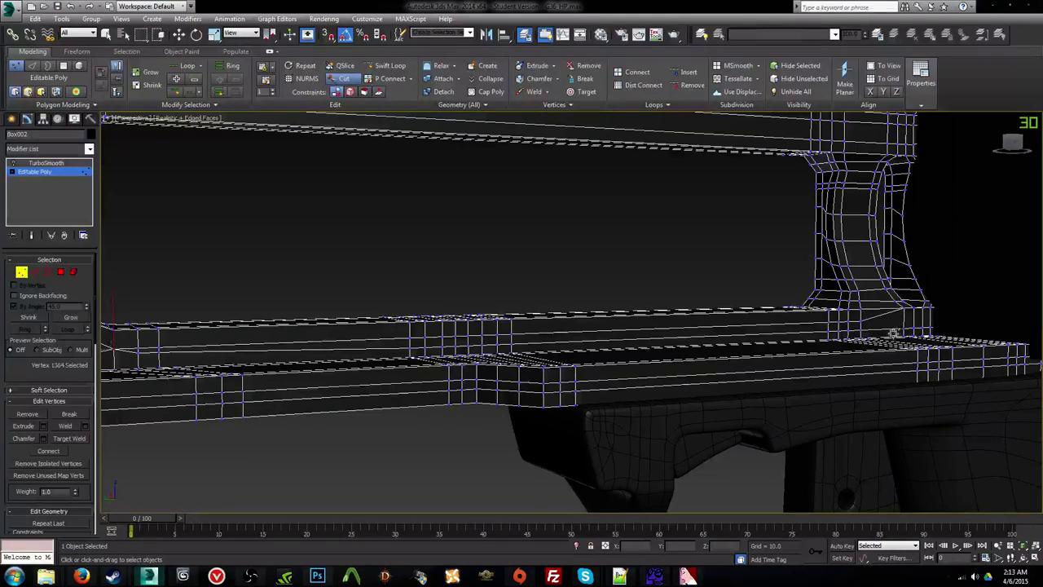
right_click(885, 334)
middle_click_drag(864, 335, 690, 334, "alt")
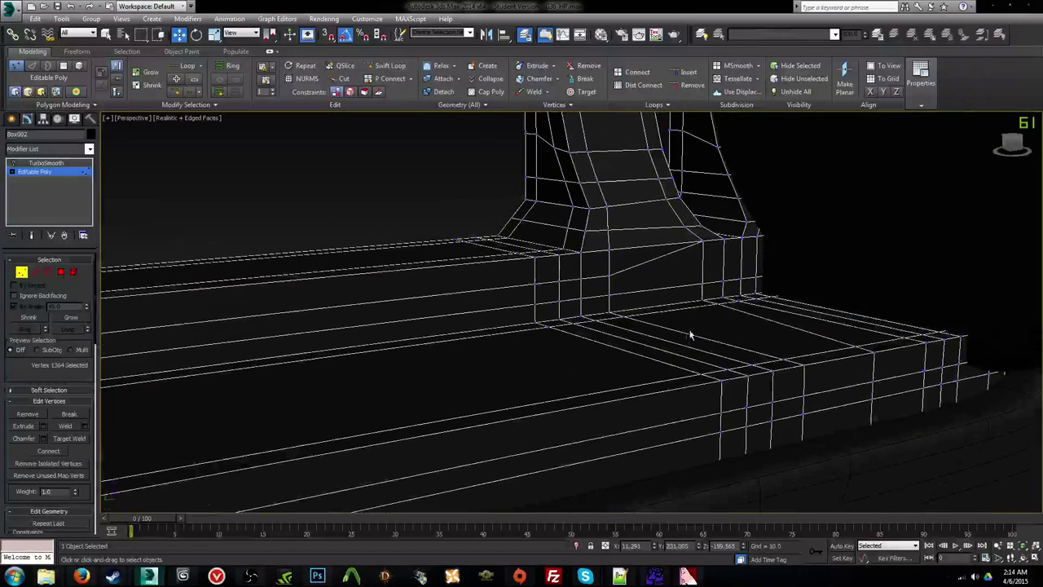
Step: Leave vertex editing, return the frame to its TurboSmooth result, deselect it and turn off the edged-faces display
left_click(41, 172)
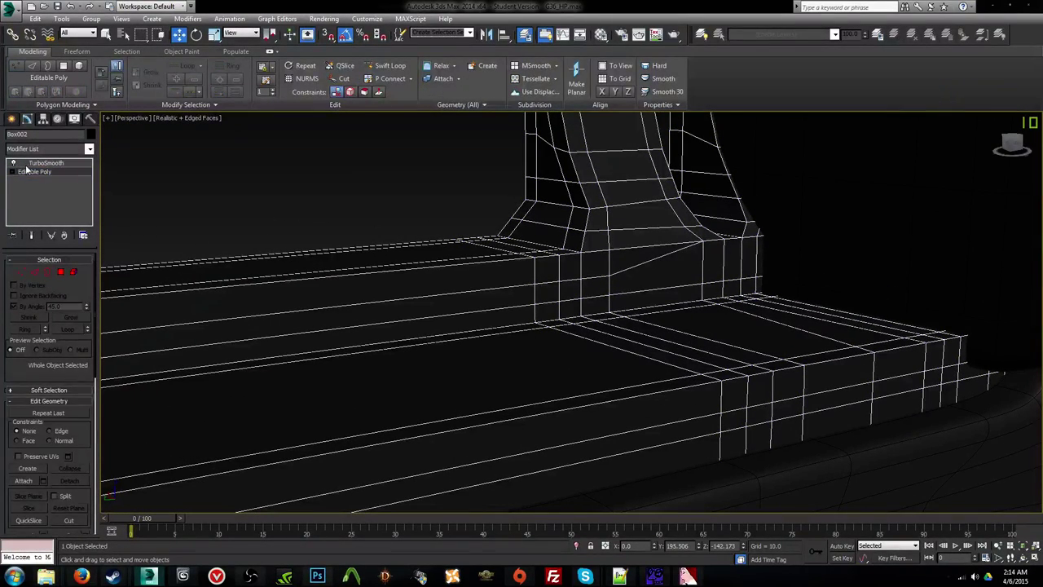
left_click(33, 163)
left_click(349, 203)
key("F4")
scroll(494, 200, "down", 3)
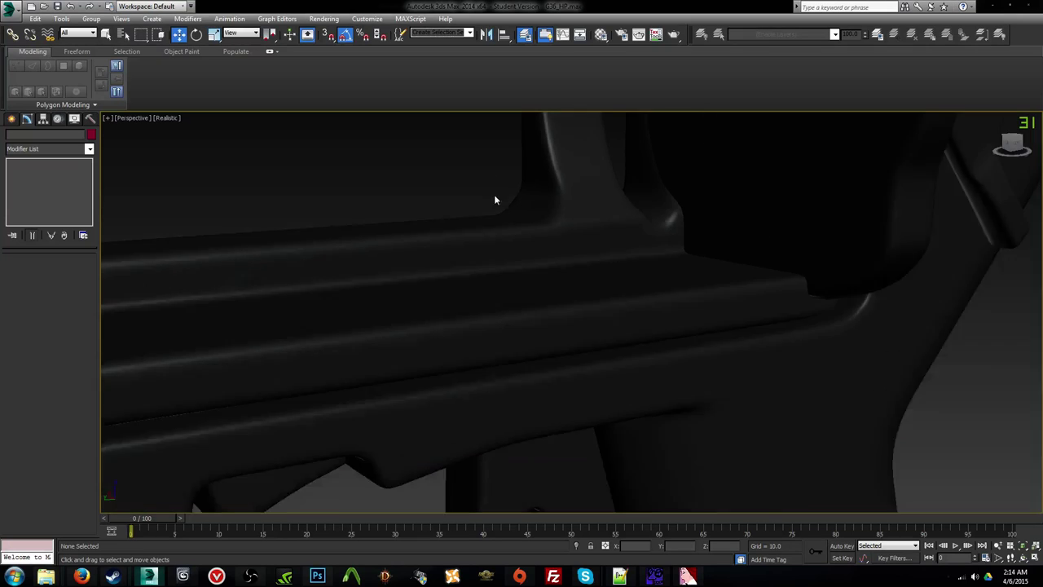
Step: Examine the smoothed launcher frame as a whole and compare its Editable Poly mesh with the TurboSmooth result
middle_click_drag(494, 200, 564, 302, "alt")
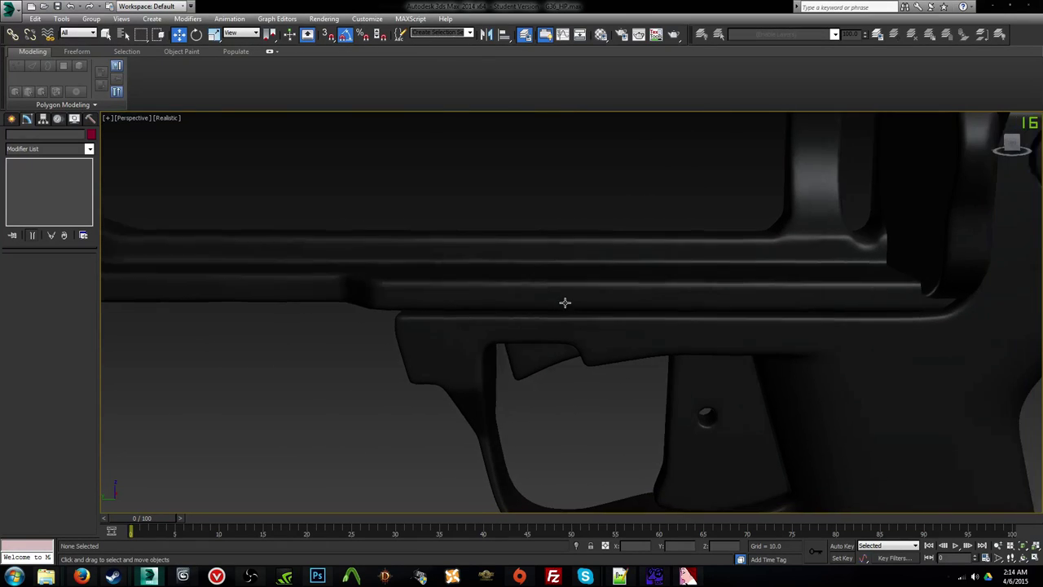
scroll(565, 302, "down", 6)
middle_click_drag(644, 321, 601, 307, "alt")
scroll(712, 328, "up", 5)
middle_click_drag(601, 307, 539, 262)
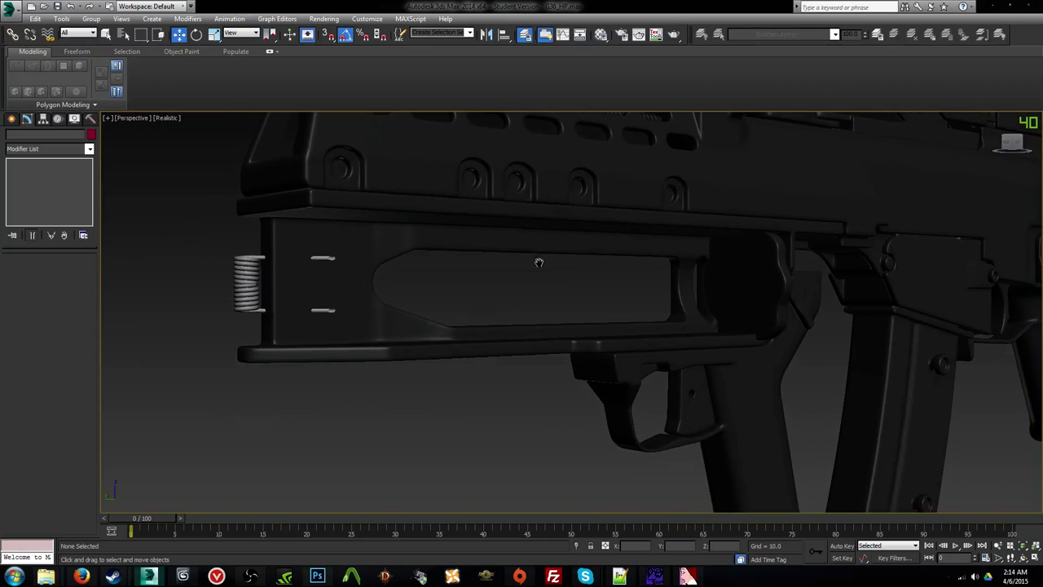
left_click(421, 342)
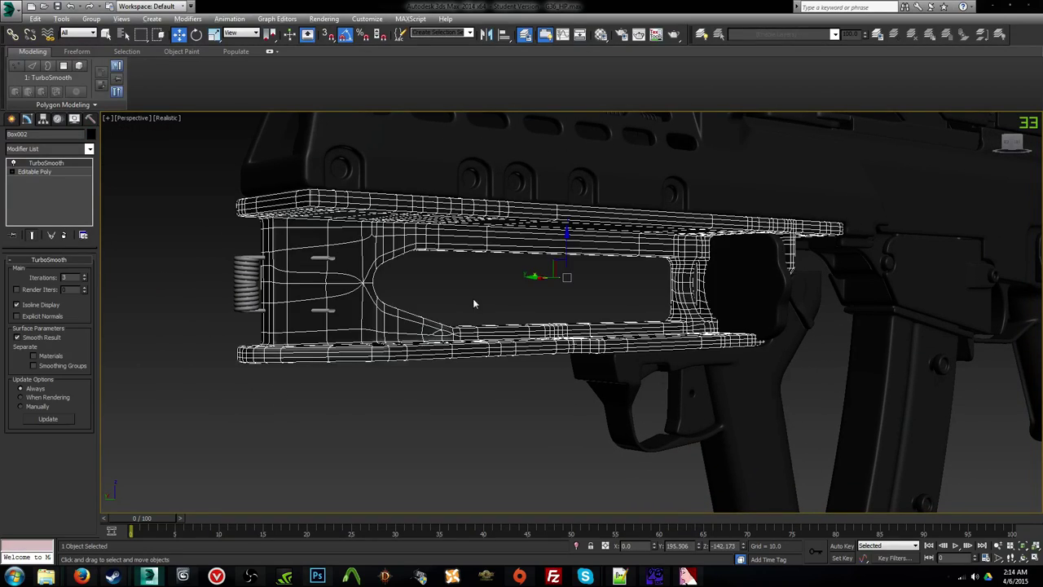
middle_click_drag(473, 303, 493, 289, "alt")
left_click(43, 172)
scroll(481, 318, "up", 1)
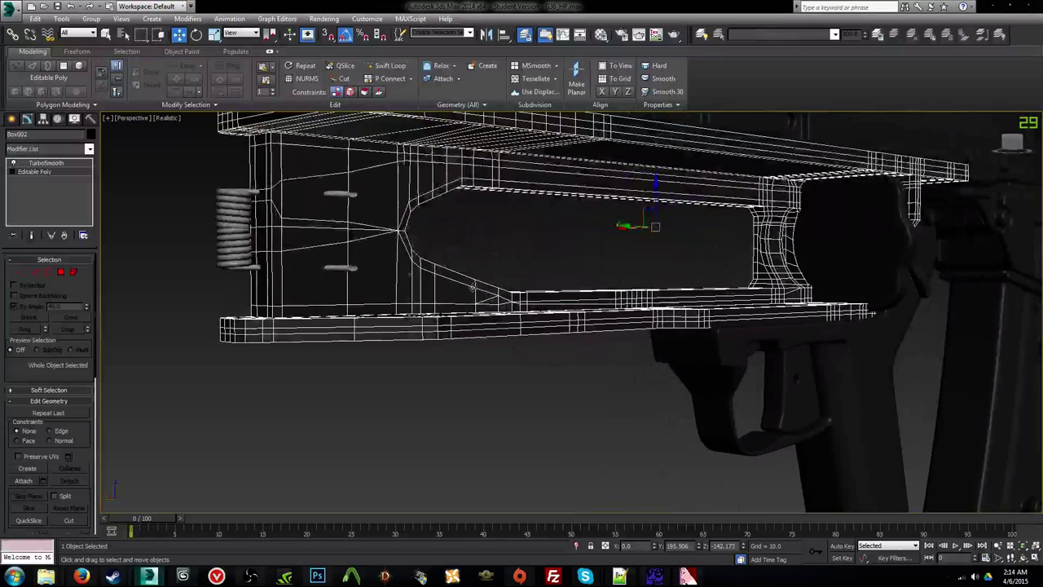
left_click(24, 164)
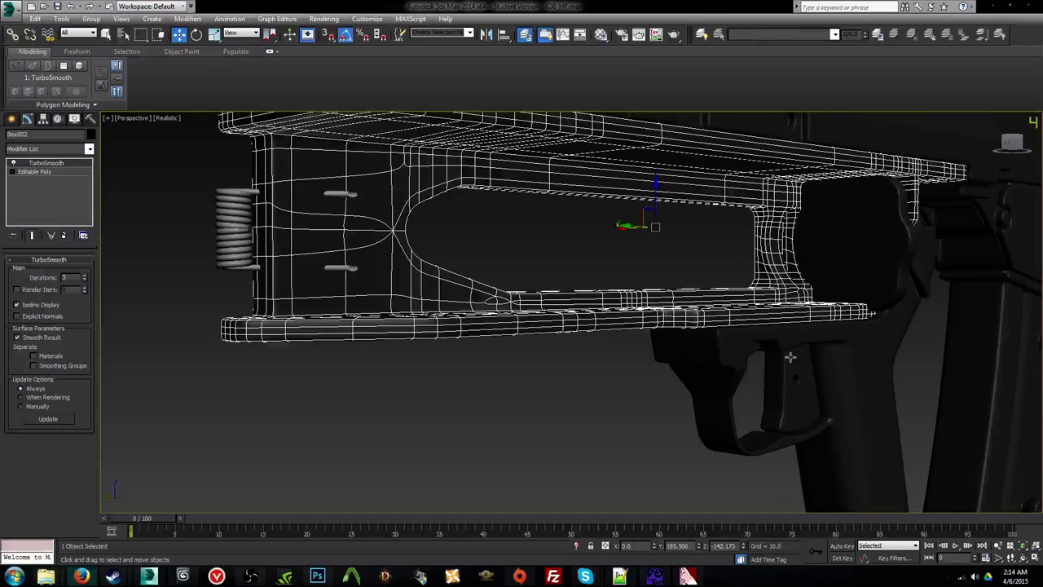
Step: Bring the launcher's barrel tube back into the scene and deselect the frame
middle_click_drag(790, 357, 643, 404, "alt")
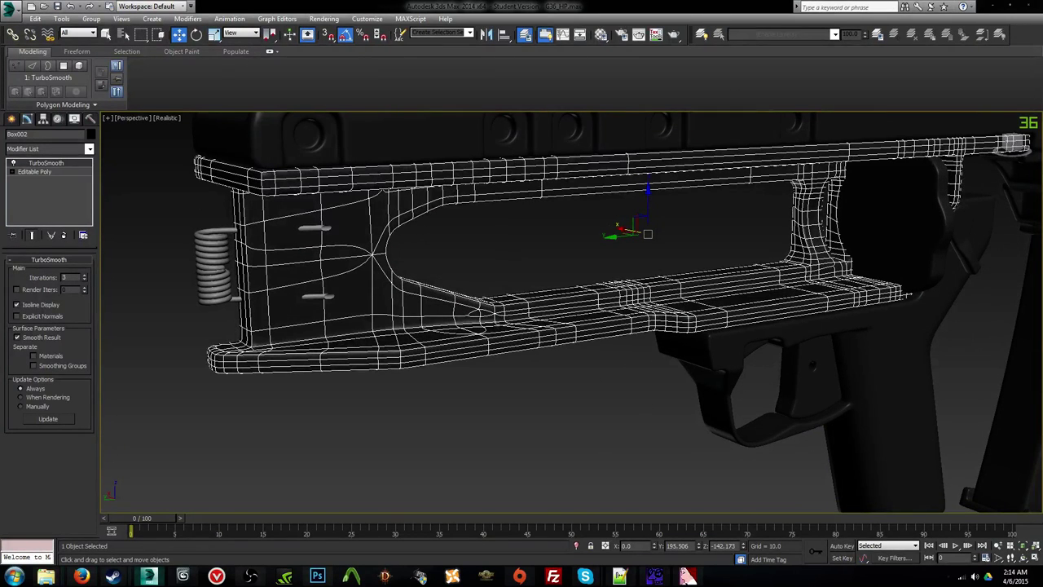
key("ctrl+z")
middle_click_drag(876, 297, 820, 268, "alt")
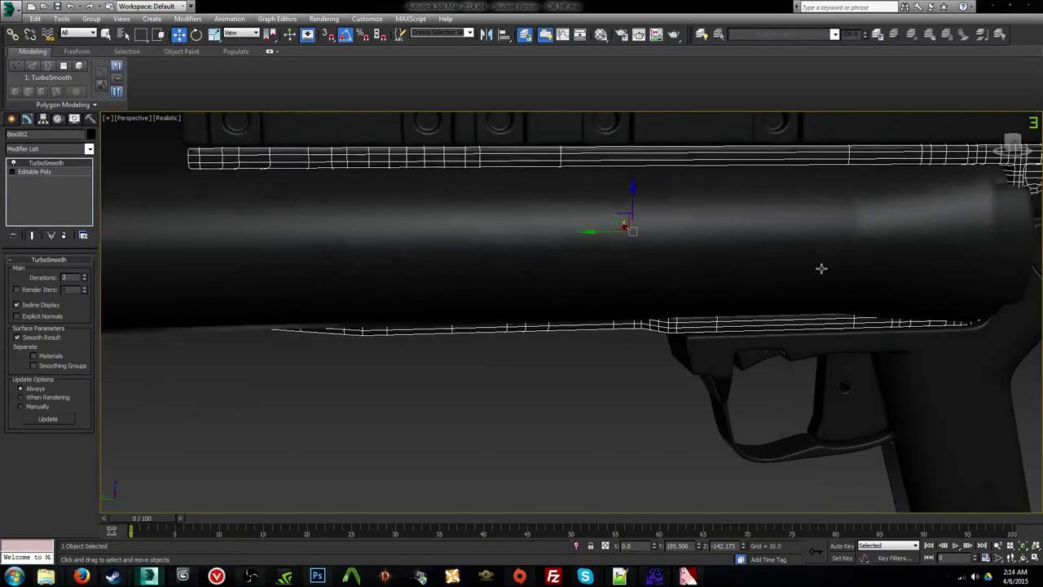
scroll(820, 269, "down", 3)
left_click(628, 349)
middle_click_drag(618, 331, 611, 300, "alt")
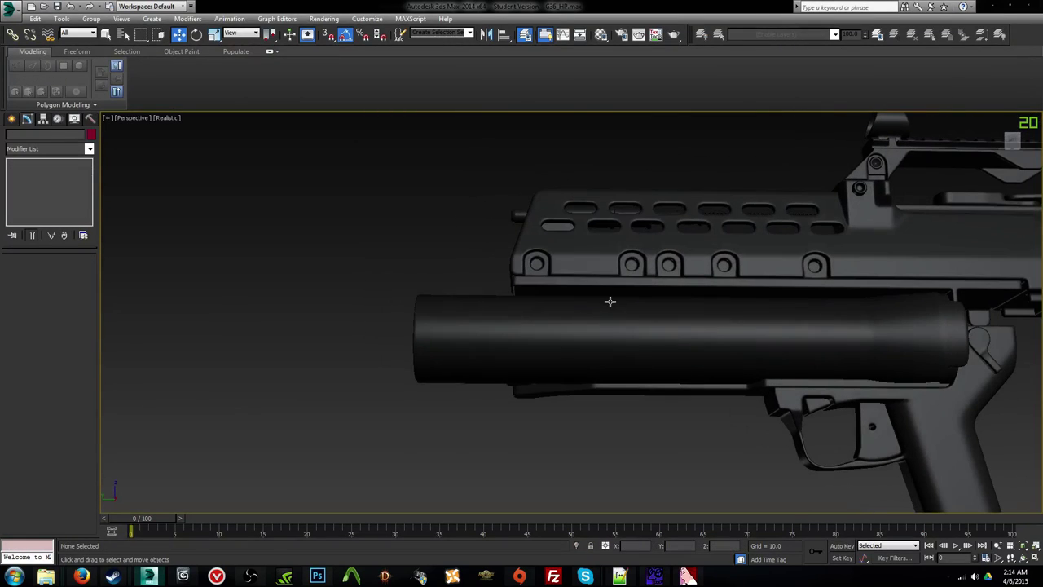
Step: Try moving the launcher's hinge spring about 44 units along Y, away from the hinge pin
left_click(611, 302)
middle_click_drag(688, 353, 693, 328, "alt")
key("q")
middle_click_drag(758, 368, 700, 367, "alt")
scroll(660, 315, "up", 4)
left_click(691, 296)
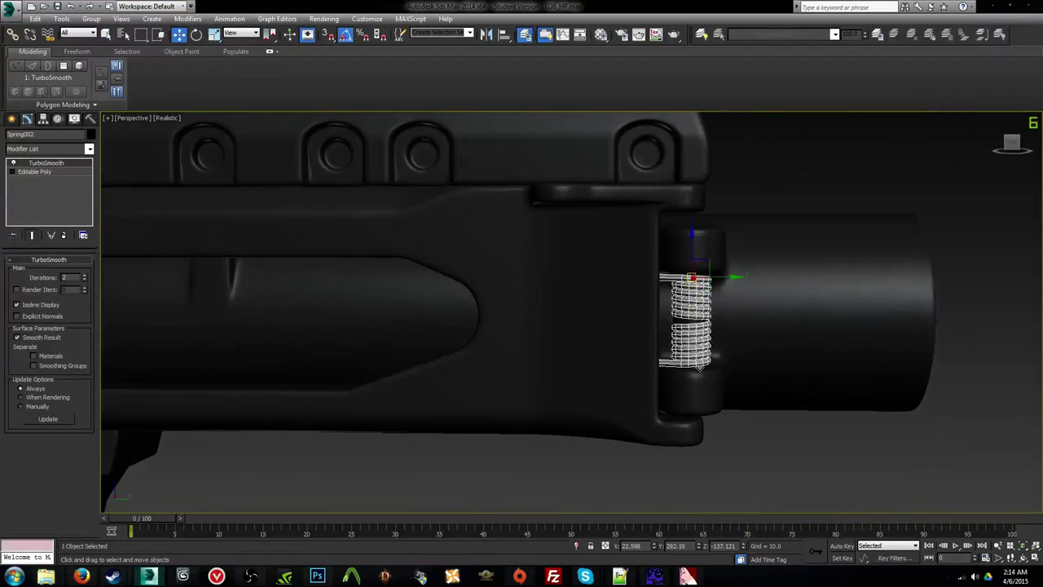
middle_click_drag(723, 280, 754, 353, "alt")
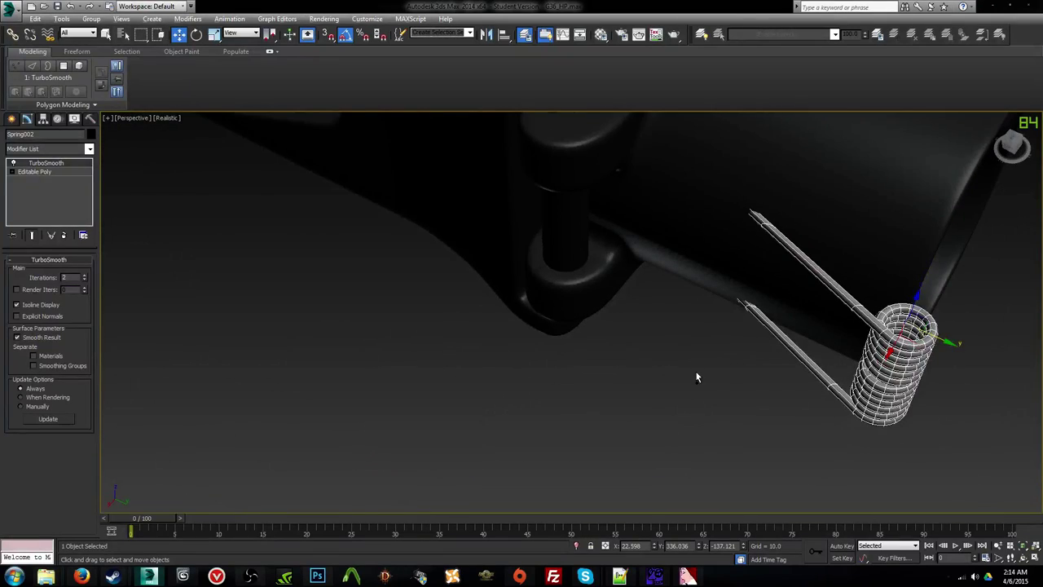
middle_click_drag(697, 378, 769, 188, "alt")
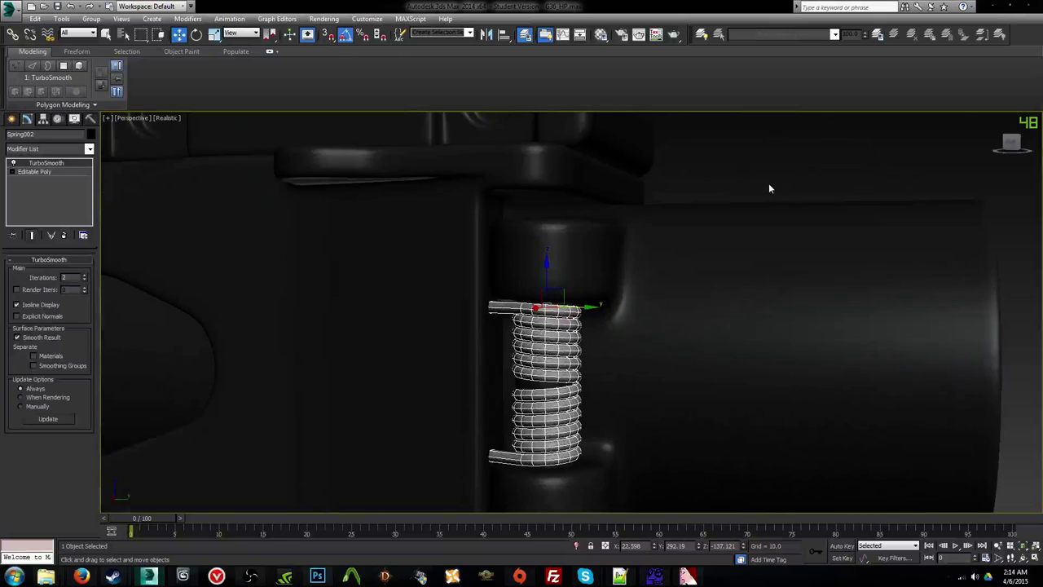
Step: Try rotating the hinge spring 25 degrees about its local Z axis
left_click(769, 186)
middle_click_drag(753, 313, 741, 313, "alt")
left_click(686, 336)
middle_click_drag(686, 337, 710, 328, "alt")
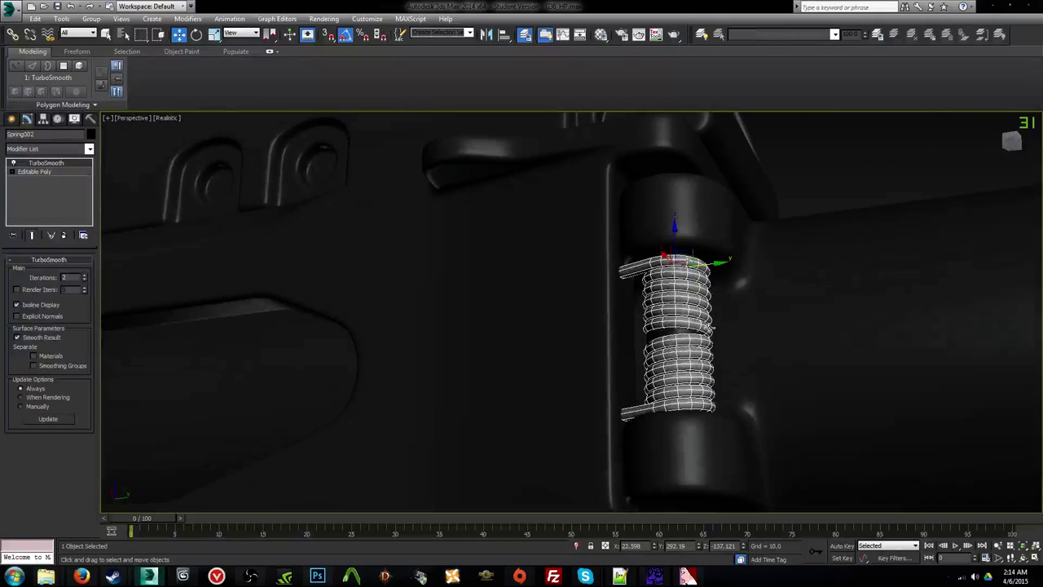
middle_click_drag(646, 257, 684, 271, "alt")
key("e")
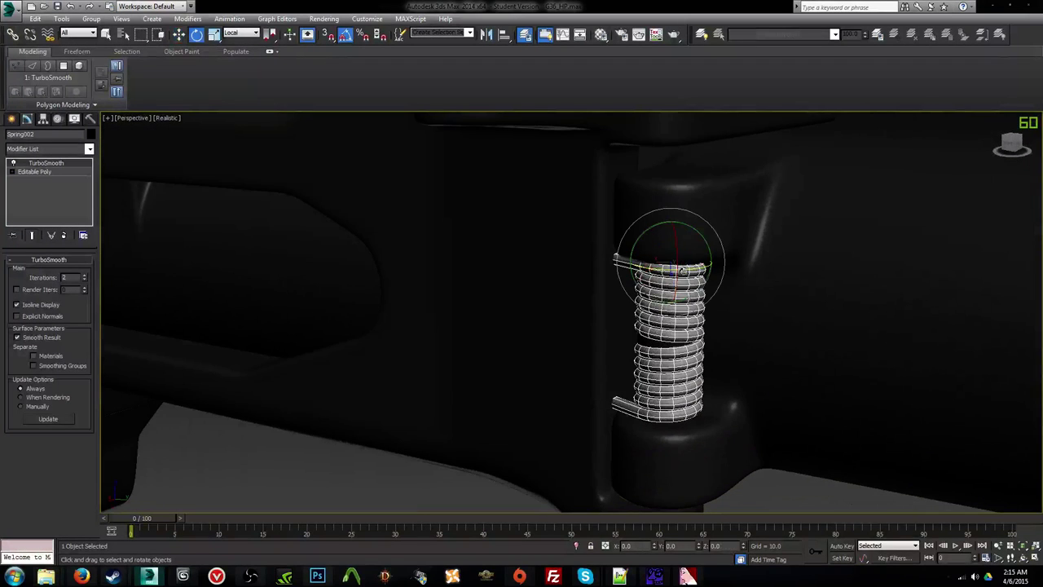
left_click_drag(688, 267, 675, 266)
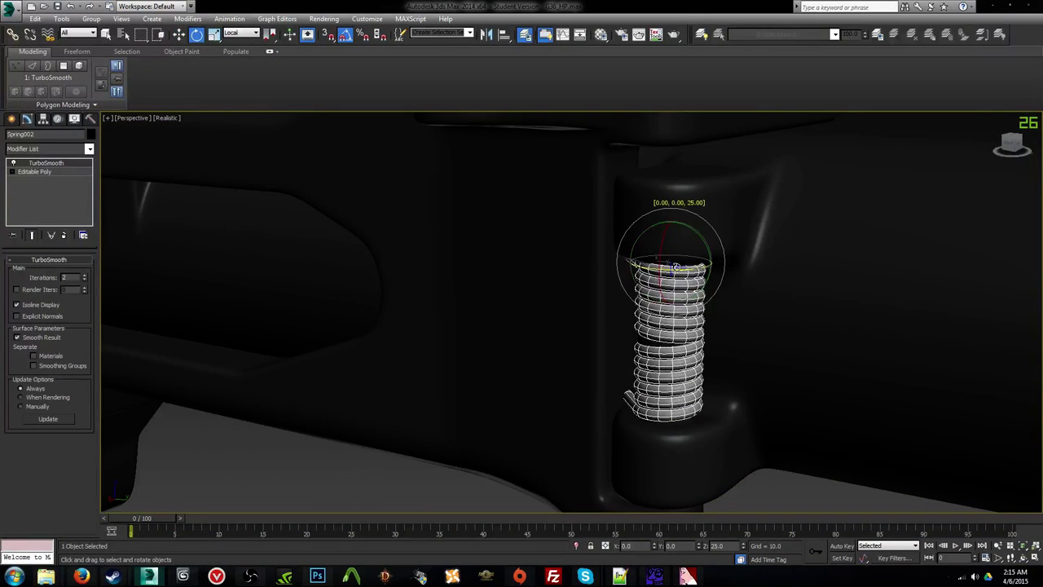
middle_click_drag(692, 272, 716, 292, "alt")
key("ctrl+z")
scroll(717, 292, "down", 2)
left_click(796, 413)
Step: Inspect the launcher's hinge end and frame from several angles, followed by the rifle's receiver and grip area
middle_click_drag(795, 413, 292, 354, "alt")
scroll(520, 348, "down", 2)
middle_click_drag(524, 348, 758, 313, "alt")
middle_click_drag(758, 313, 648, 337)
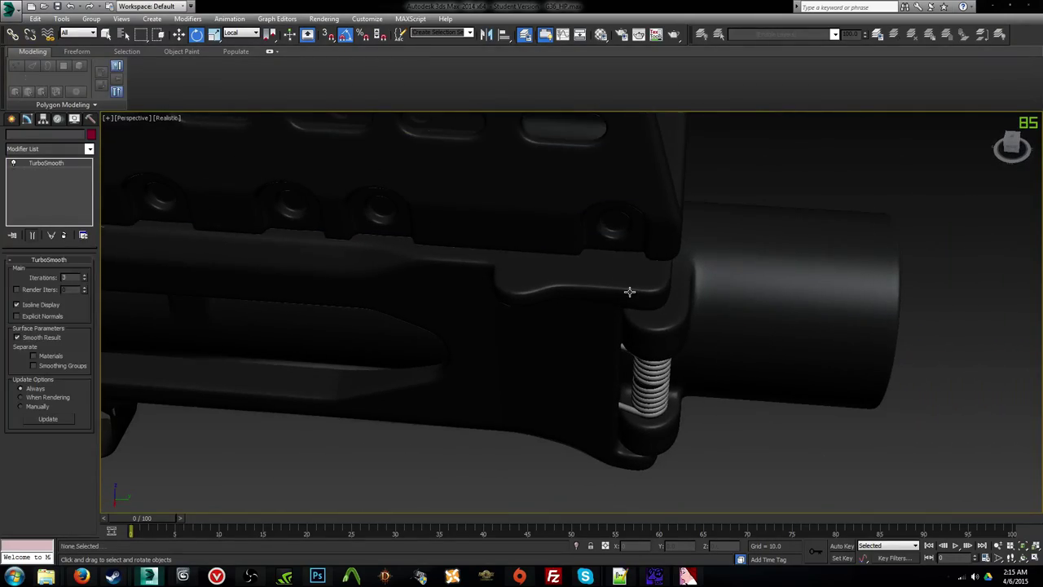
left_click(630, 291)
middle_click_drag(736, 315, 921, 328, "alt")
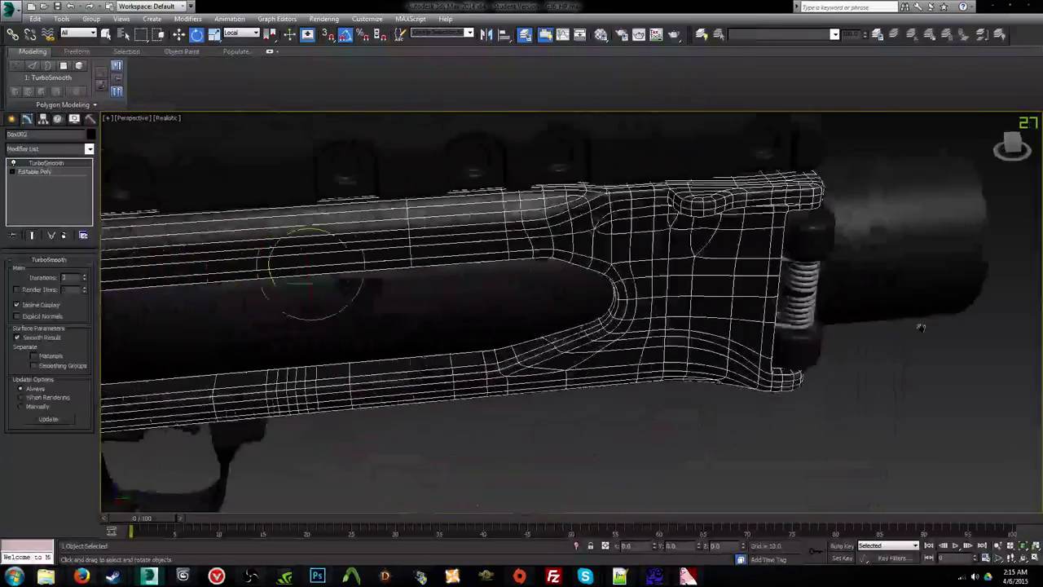
scroll(921, 327, "down", 4)
middle_click_drag(815, 422, 560, 287, "alt")
left_click(762, 422)
middle_click_drag(618, 303, 829, 364)
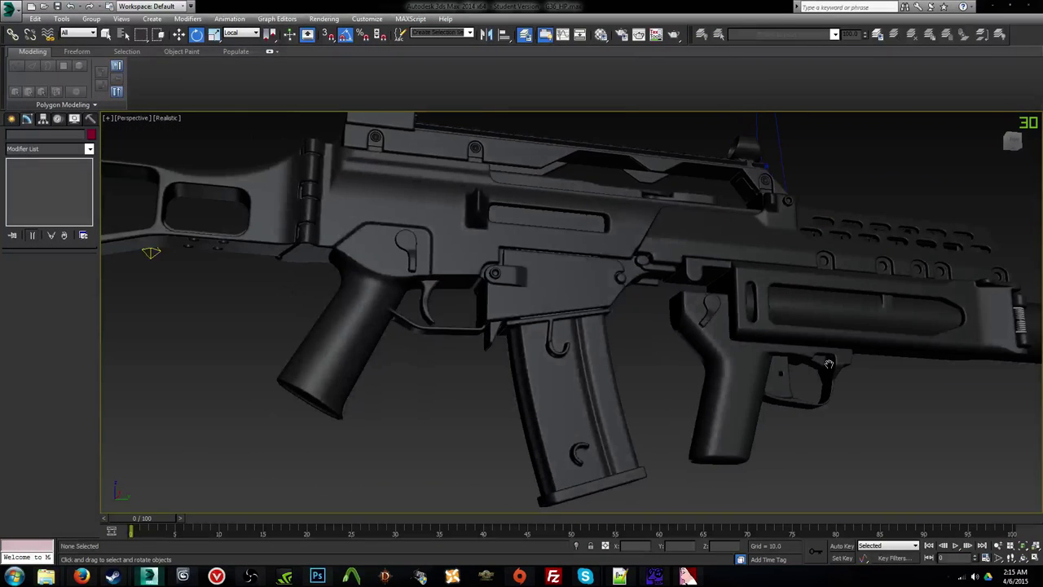
middle_click_drag(374, 241, 492, 307)
scroll(491, 307, "up", 4)
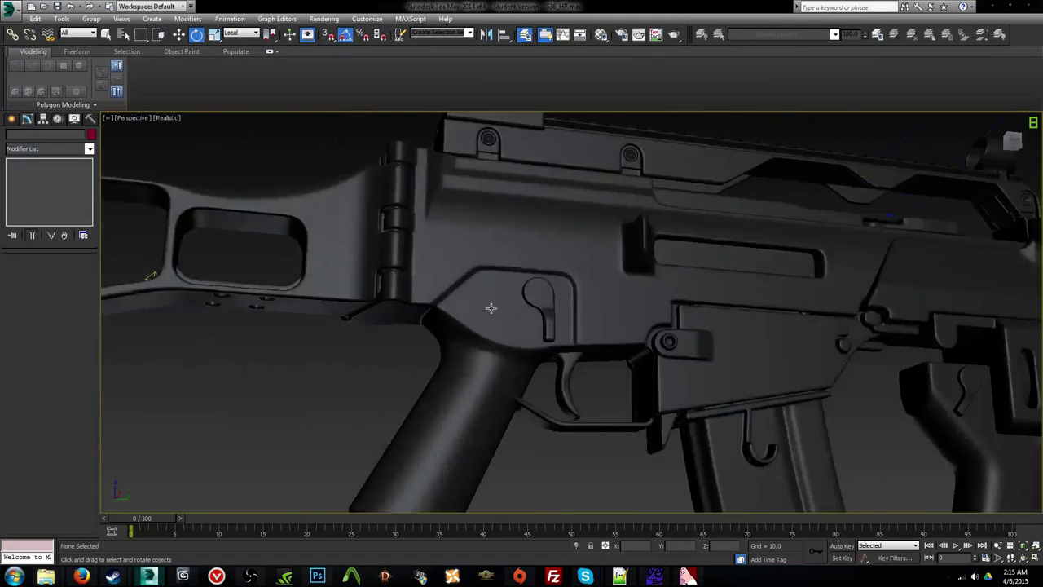
Step: Display edged faces and delete the rifle's receiver to expose the parts inside it
key("F4")
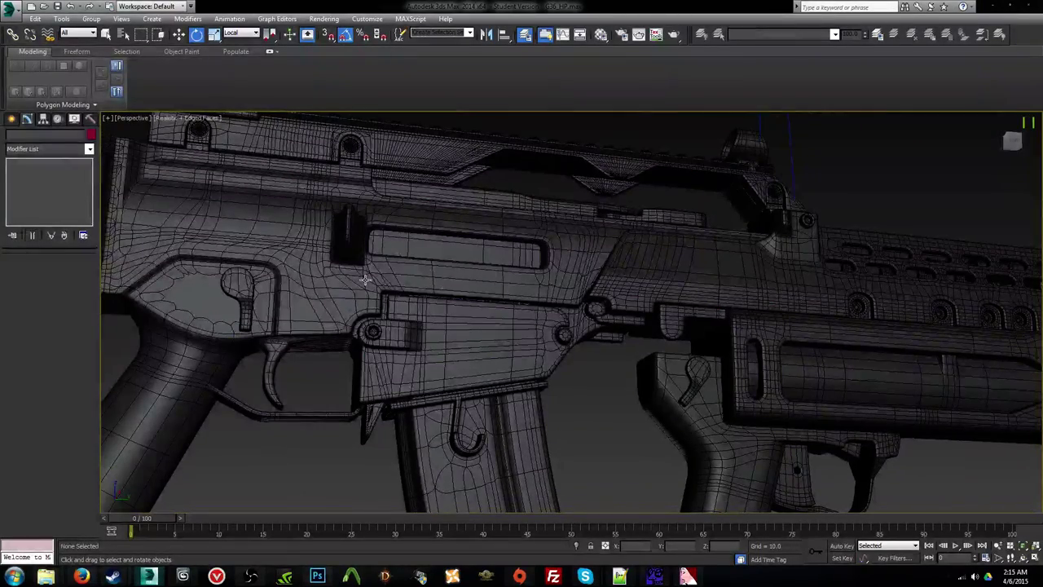
left_click(365, 280)
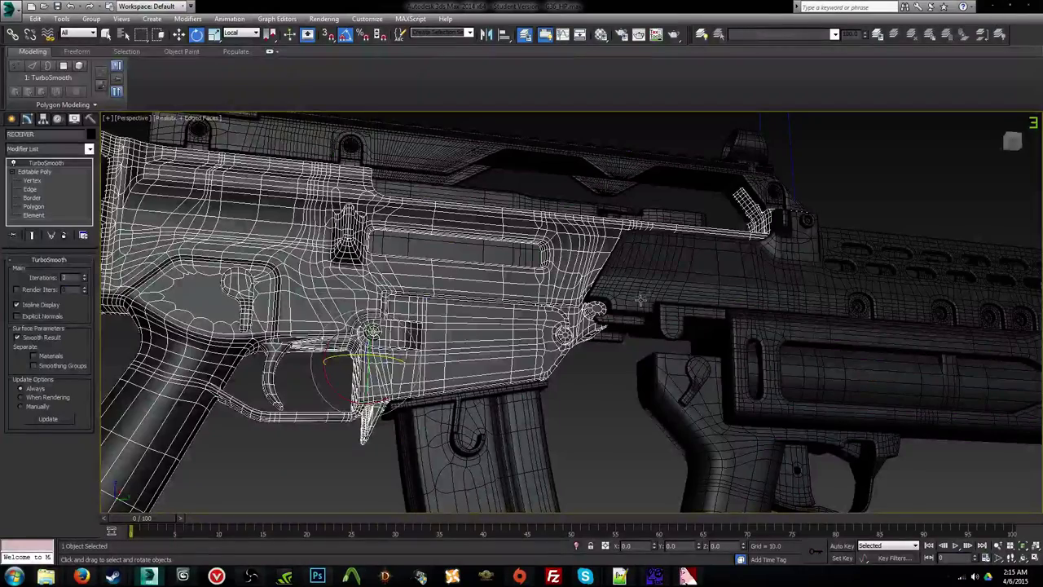
middle_click_drag(641, 300, 999, 319)
scroll(999, 318, "down", 4)
key("q")
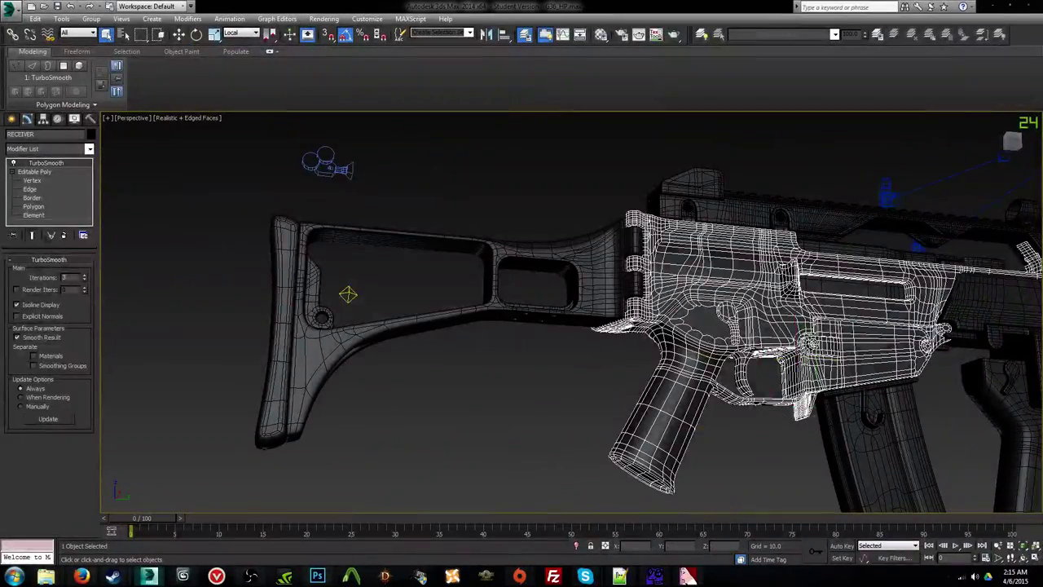
key("Delete")
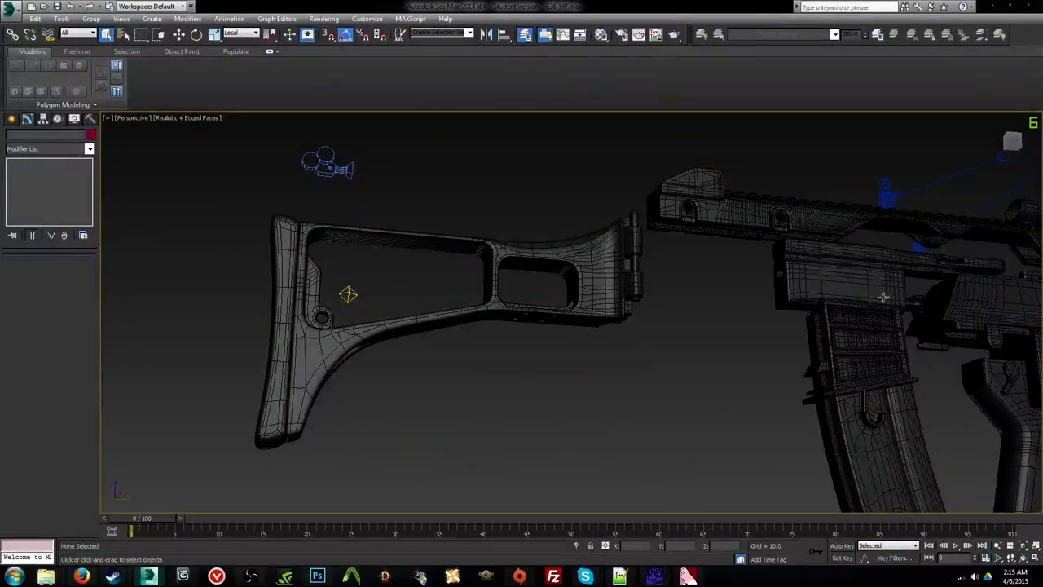
Step: Examine the exposed magazine and internal parts without edged faces, and restore the deleted receiver
middle_click_drag(884, 297, 454, 333)
scroll(475, 331, "up", 4)
key("F4")
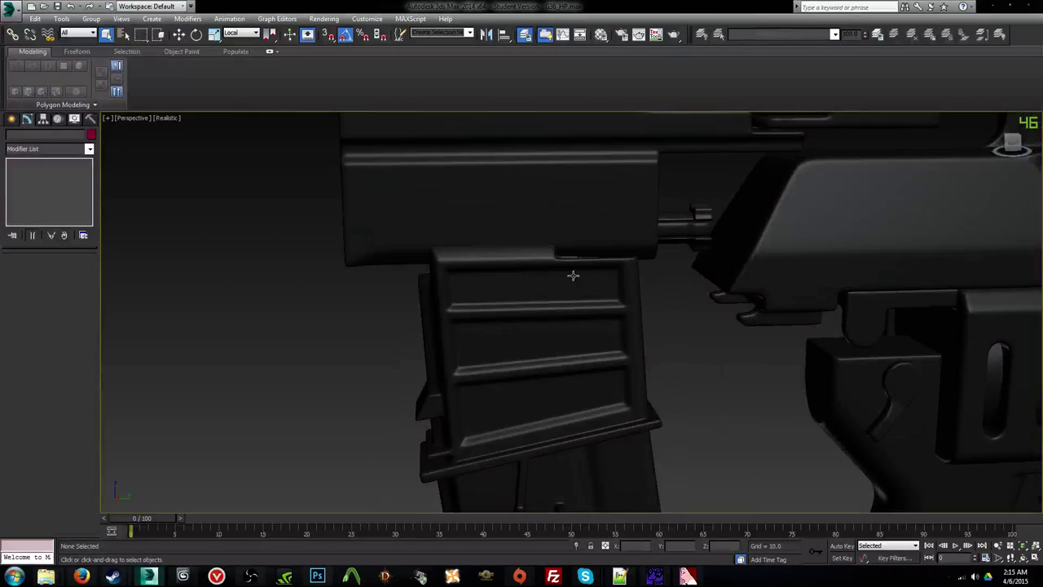
scroll(533, 382, "down", 5)
middle_click_drag(533, 364, 842, 355, "alt")
scroll(842, 356, "up", 2)
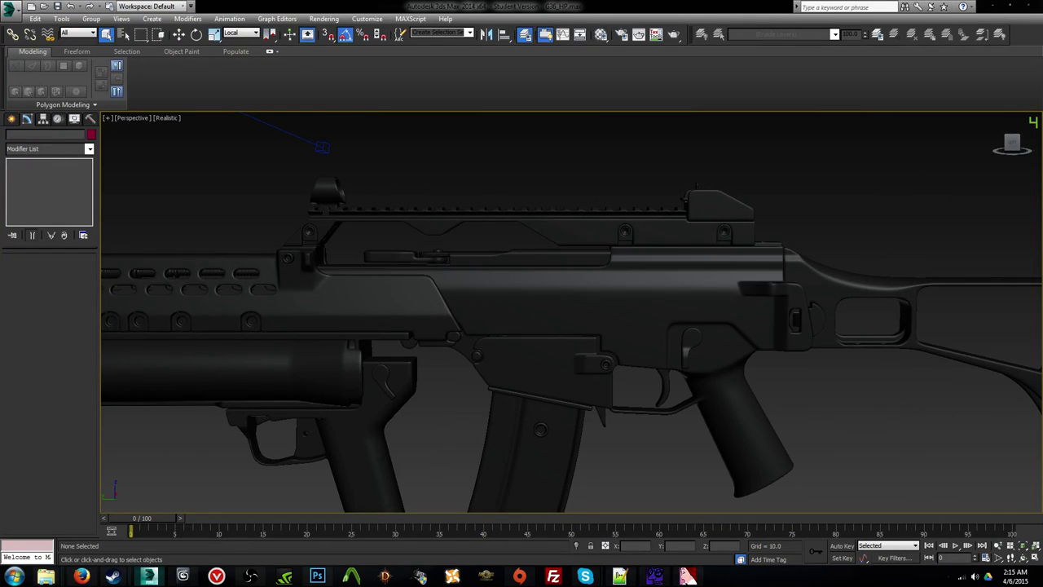
Step: Select the stock and swing it about its hinge to expose the rear opening of the receiver
middle_click_drag(846, 299, 872, 216, "alt")
left_click(581, 284)
key("e")
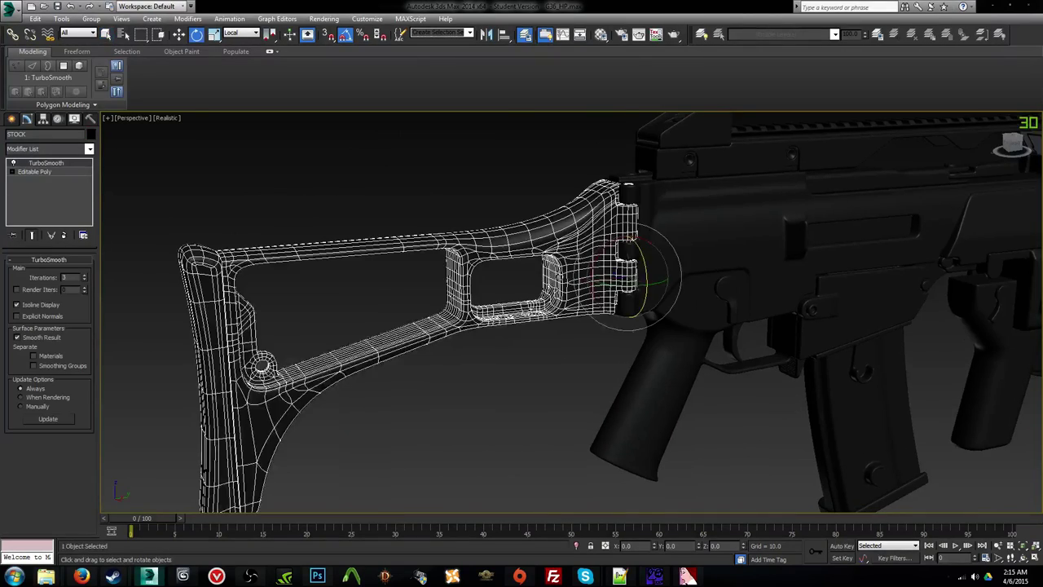
middle_click_drag(581, 284, 628, 286, "alt")
left_click_drag(520, 239, 591, 235)
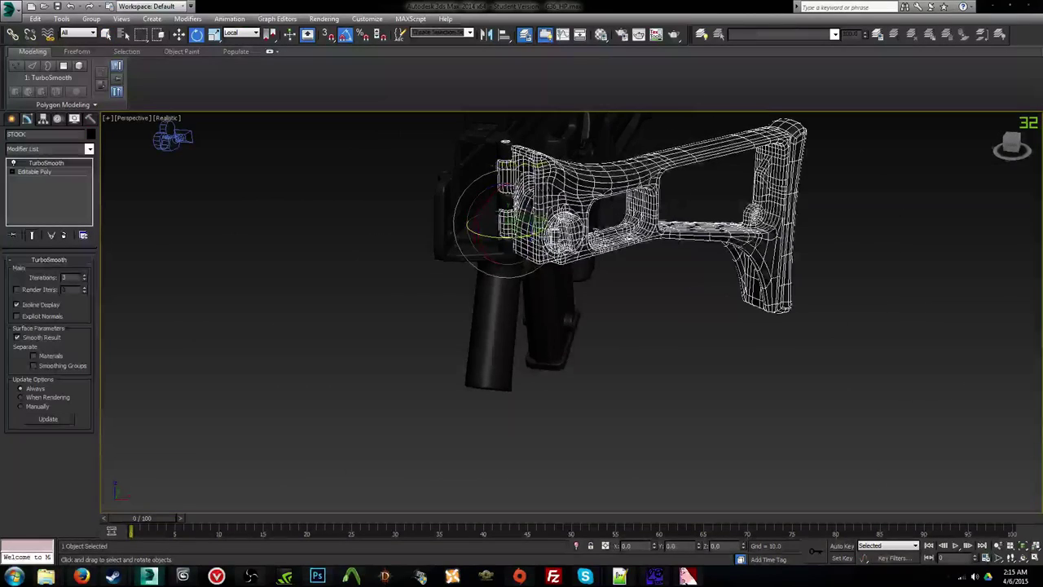
middle_click_drag(530, 220, 624, 283, "alt")
scroll(626, 281, "up", 2)
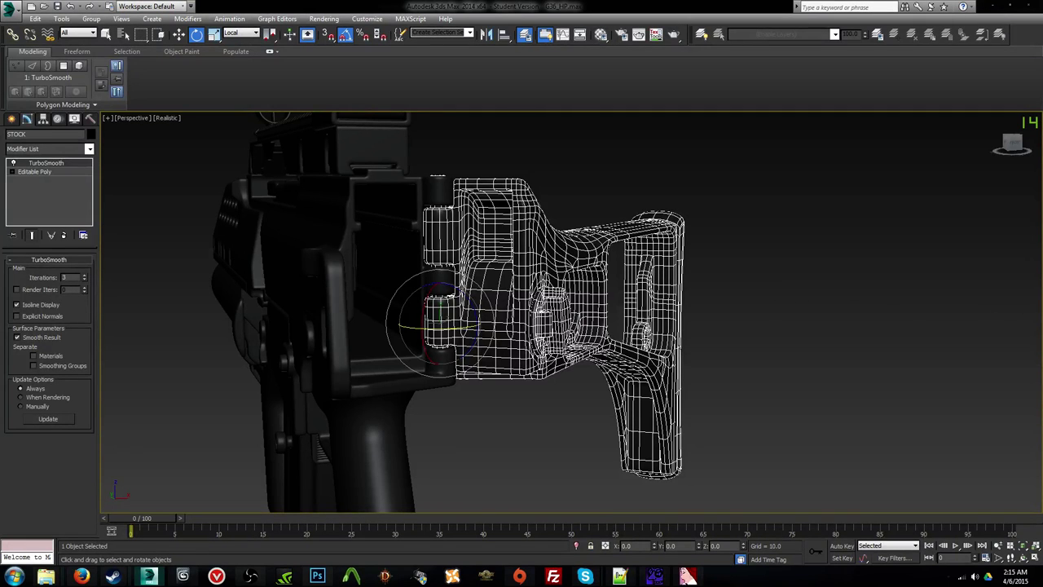
Step: Inspect the hinged stock from behind and undo its last rotation
middle_click_drag(935, 342, 766, 286, "alt")
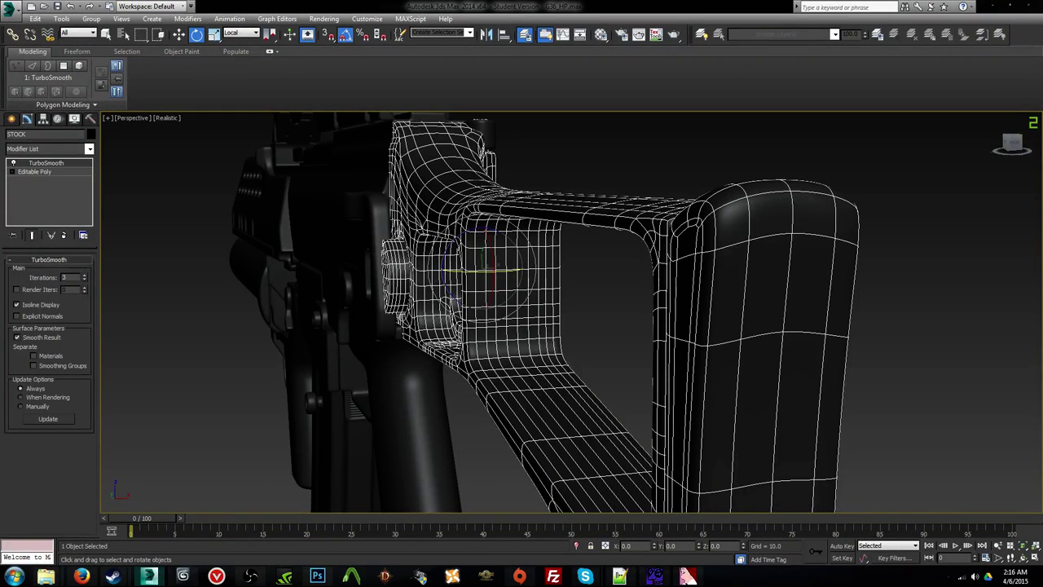
middle_click_drag(559, 269, 571, 355, "alt")
scroll(615, 345, "down", 4)
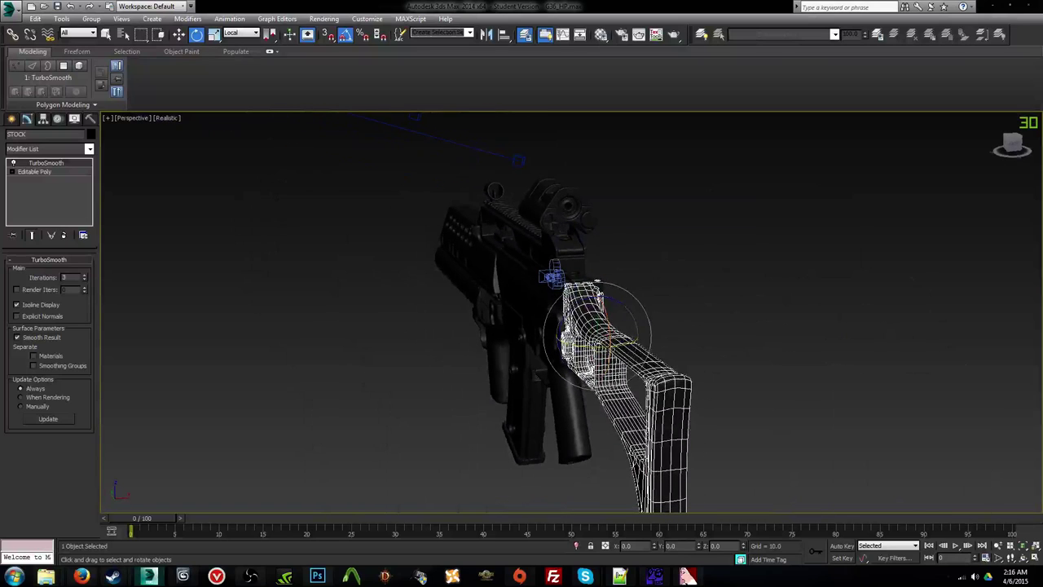
left_click_drag(599, 282, 598, 281)
key("ctrl+z")
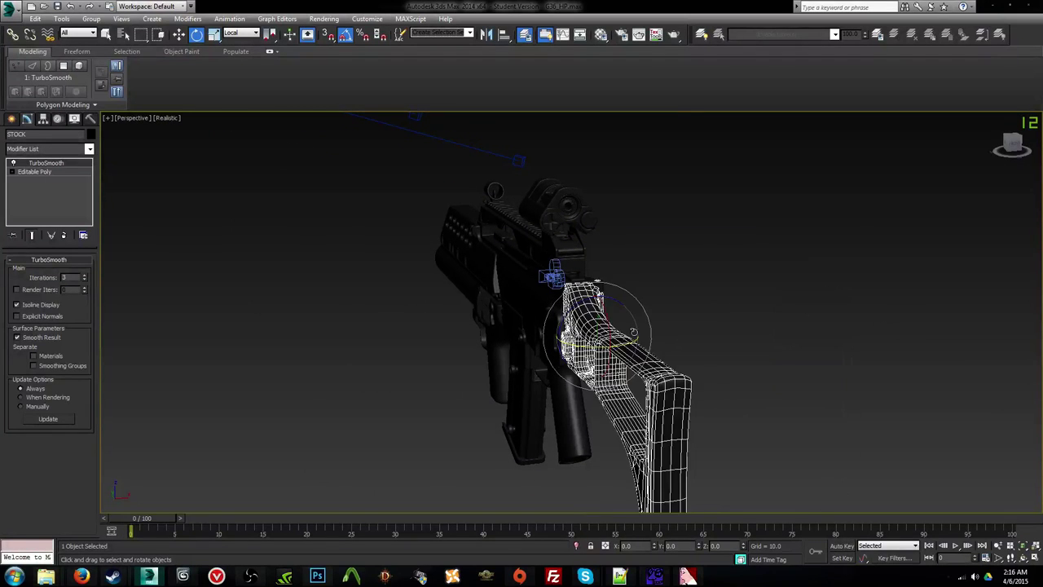
Step: Swing the stock open again to examine its hinge and latch recess, and return it to the extended position, deselected
middle_click_drag(652, 345, 836, 335, "alt")
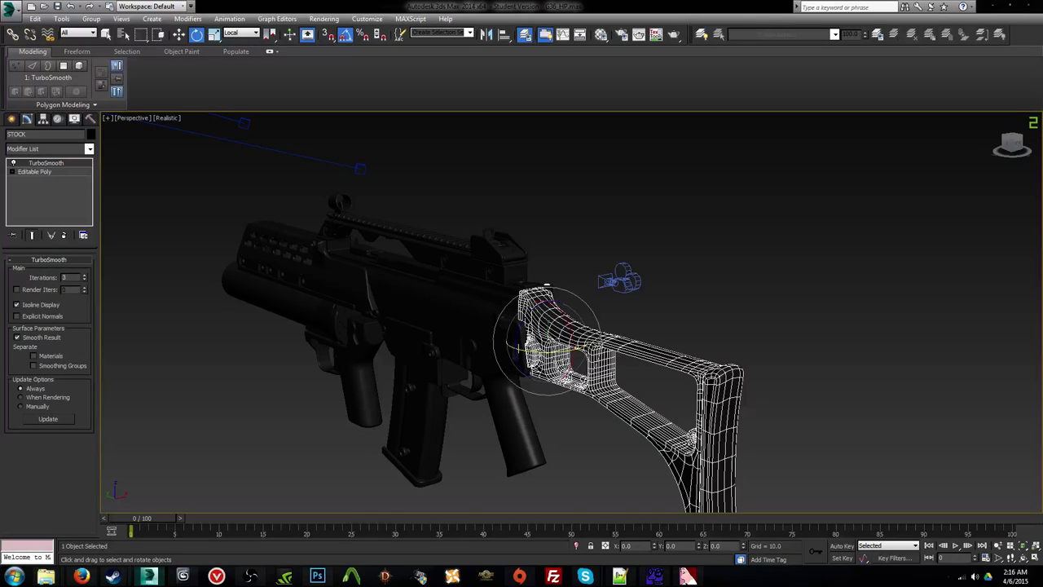
middle_click_drag(883, 321, 449, 447)
middle_click_drag(1005, 337, 753, 281)
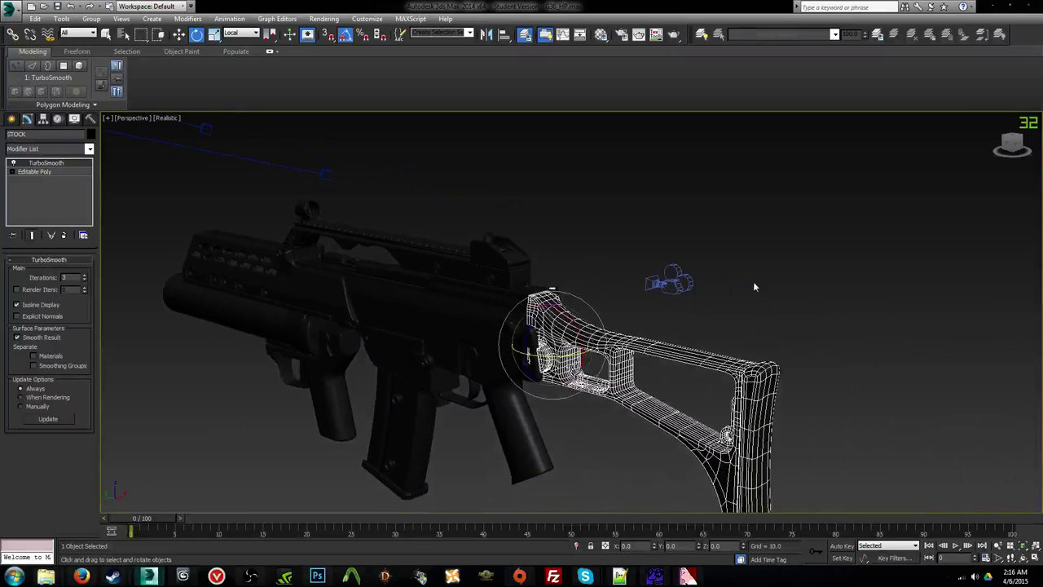
scroll(753, 281, "up", 3)
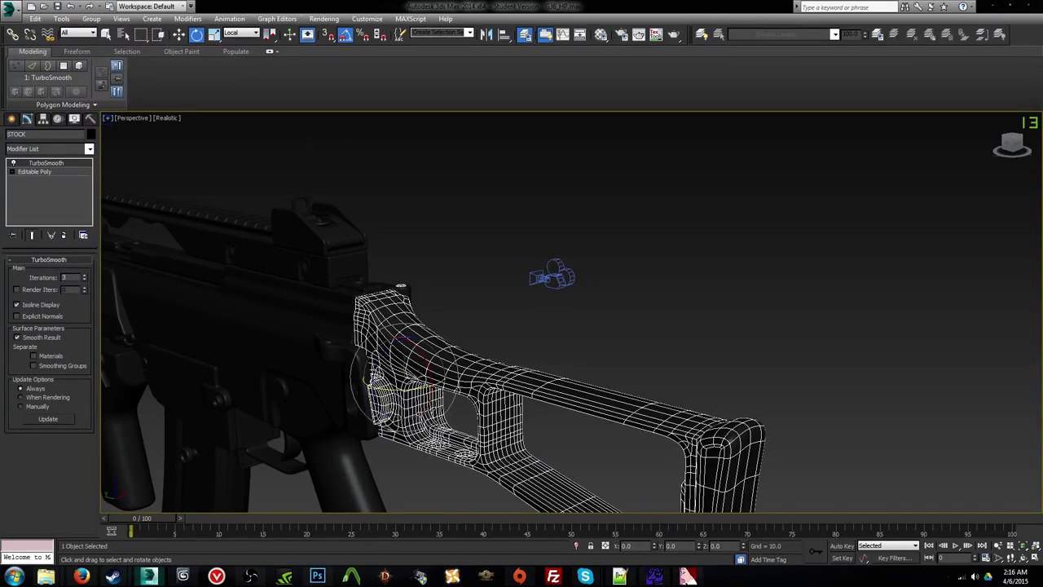
middle_click_drag(791, 330, 538, 273, "alt")
scroll(529, 323, "up", 6)
scroll(529, 323, "down", 5)
middle_click_drag(529, 323, 599, 474)
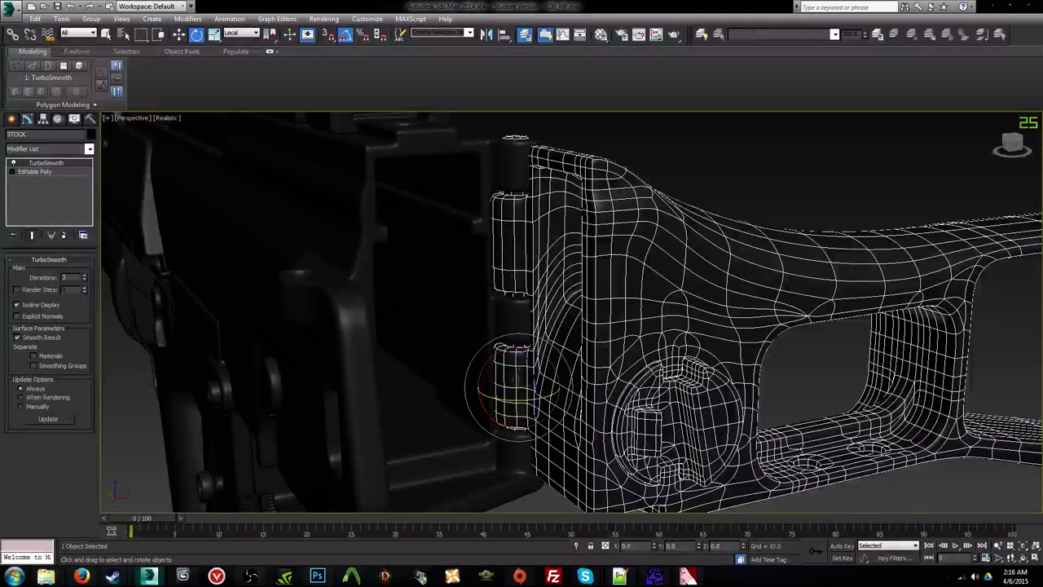
scroll(706, 259, "down", 5)
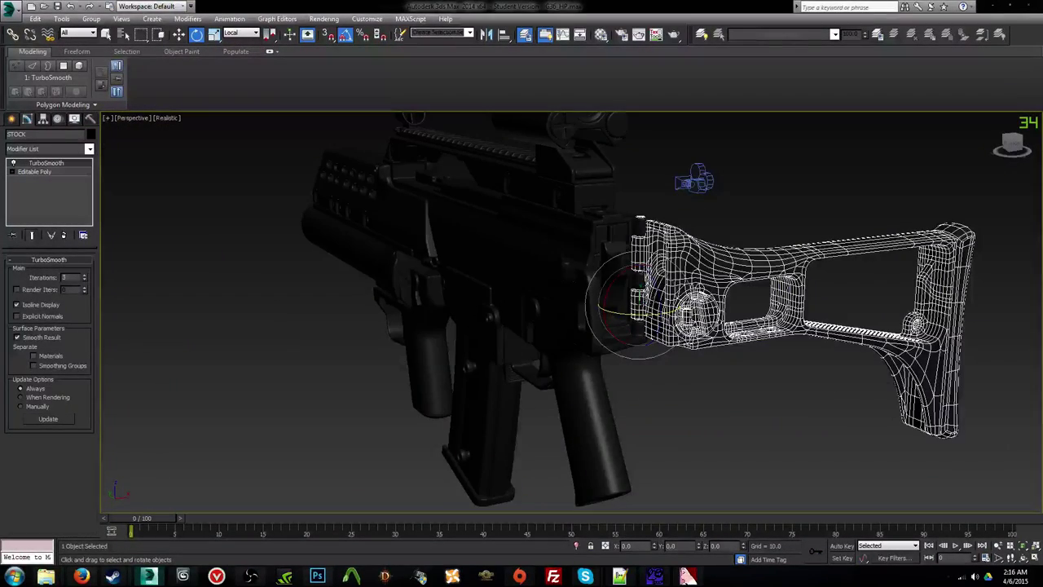
middle_click_drag(685, 220, 291, 256, "alt")
left_click(291, 256)
scroll(574, 315, "down", 5)
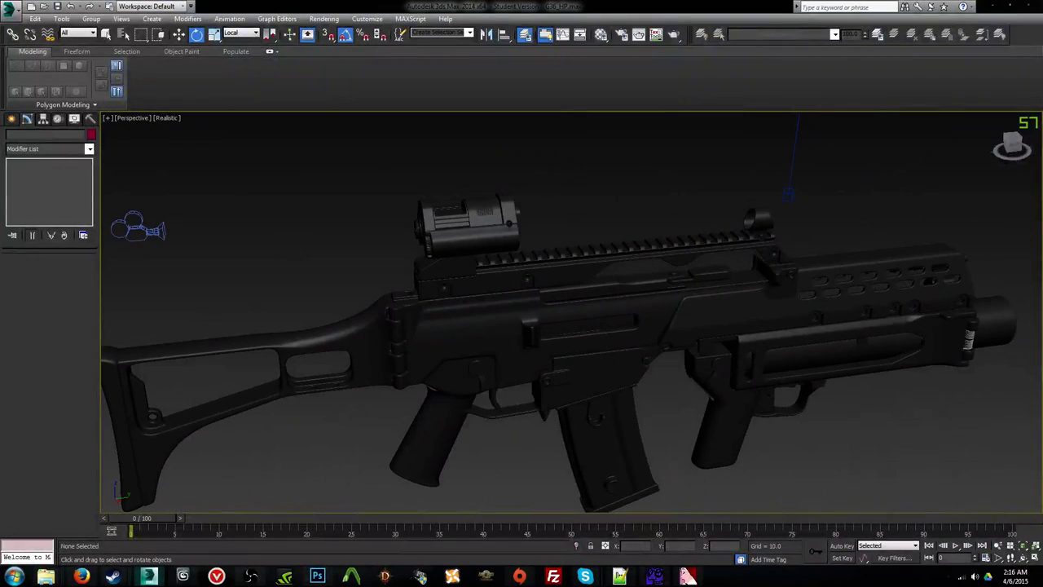
Step: Inspect the red-dot sight above the rail up close and select its group to examine the wireframe
scroll(524, 208, "up", 5)
middle_click_drag(524, 207, 759, 287)
scroll(760, 287, "up", 3)
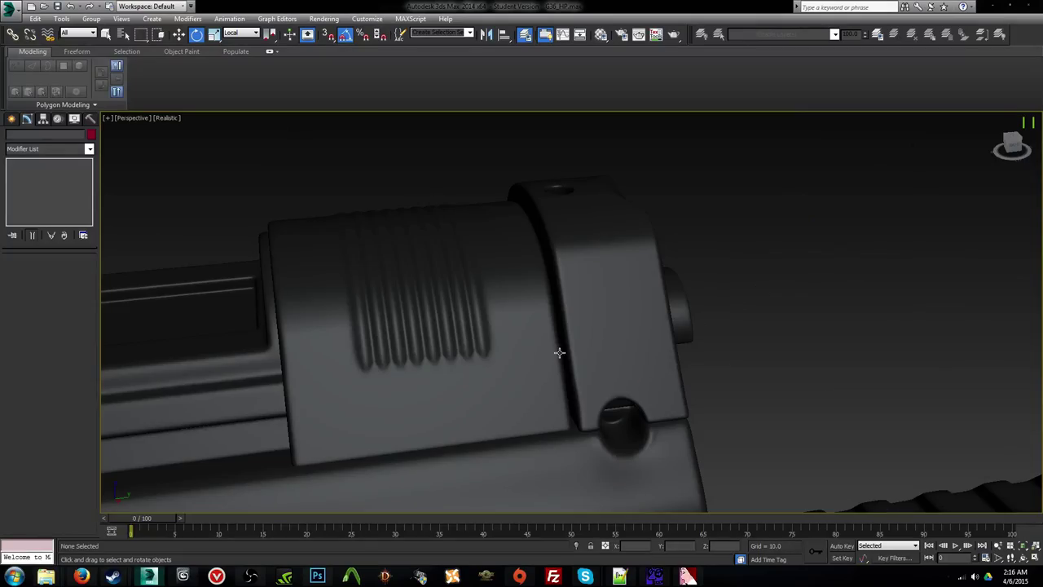
left_click(568, 357)
middle_click_drag(568, 356, 658, 296, "alt")
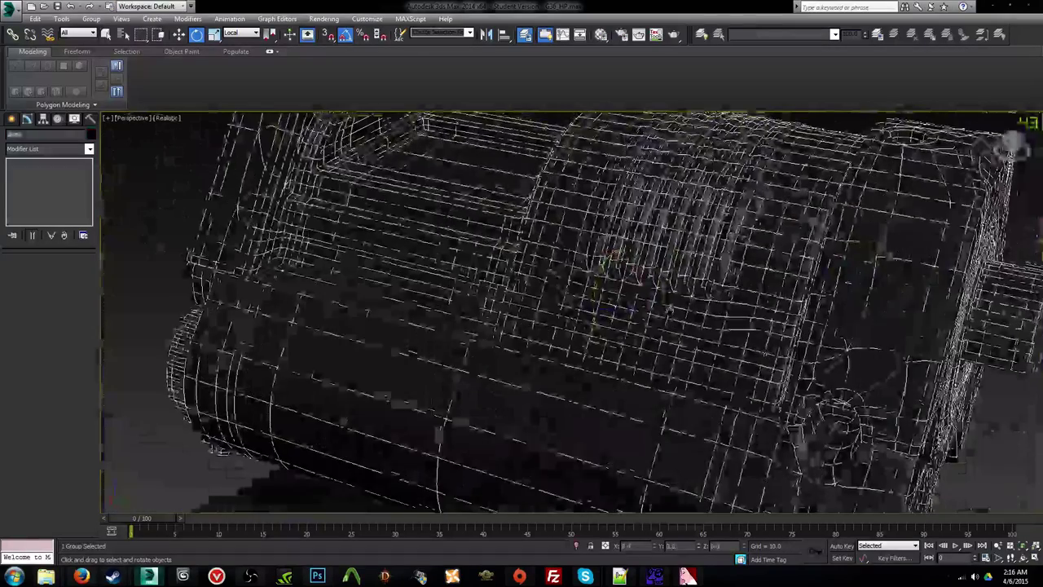
scroll(658, 296, "down", 5)
key("q")
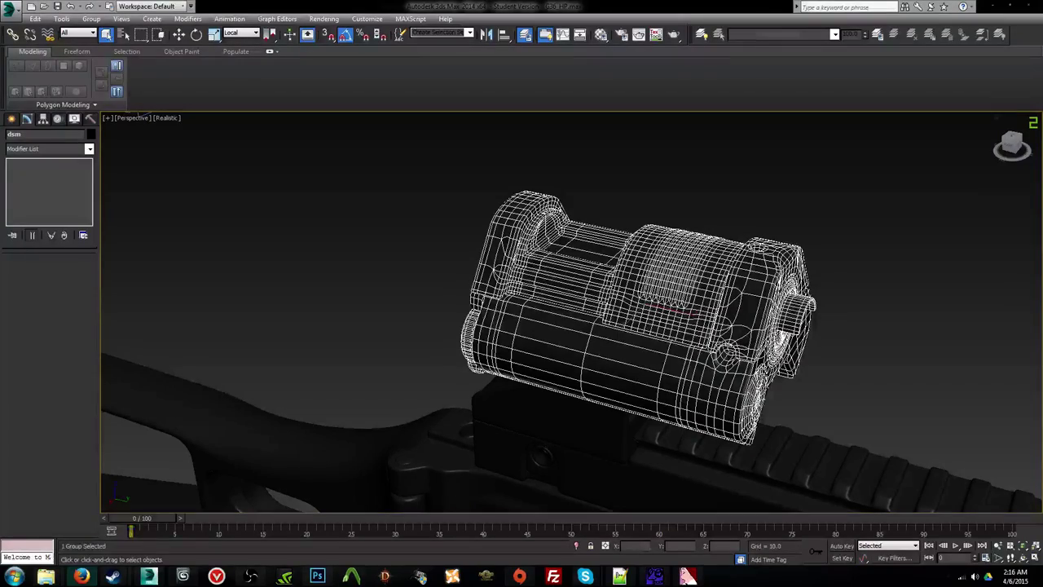
Step: Clear the sight's selection and inspect its eyepiece, knobs and ribbed housing from the rear and side
scroll(595, 220, "up", 3)
middle_click_drag(596, 220, 642, 204, "alt")
middle_click_drag(489, 233, 712, 95, "alt")
left_click(760, 220)
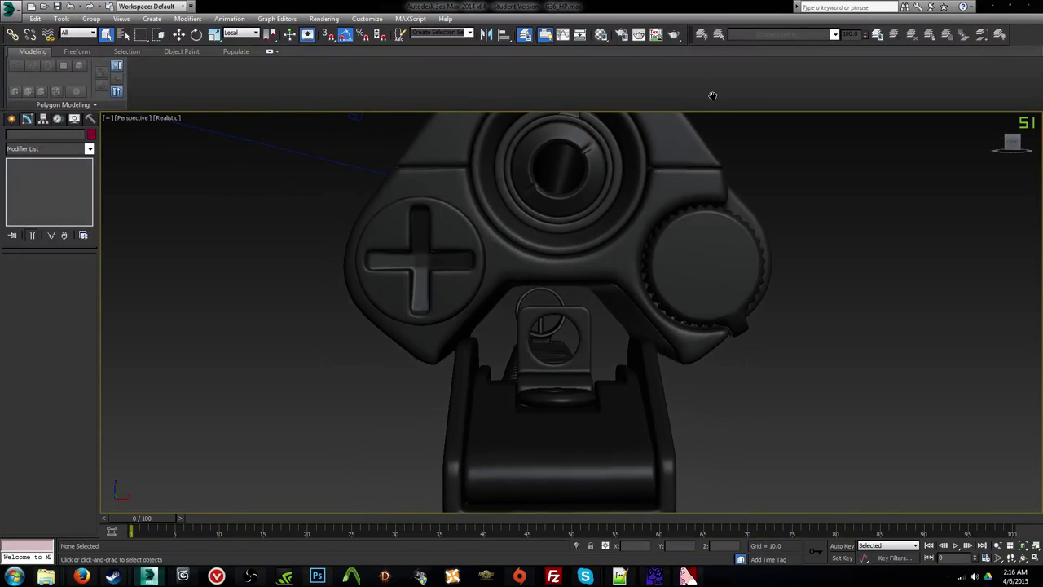
middle_click_drag(718, 192, 763, 243, "alt")
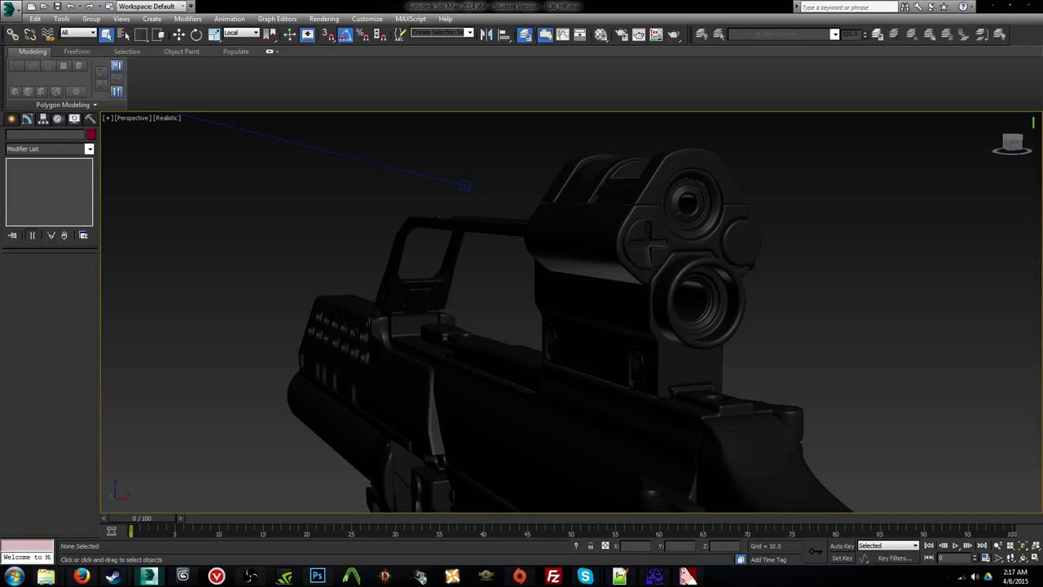
middle_click_drag(664, 305, 489, 420, "alt")
scroll(638, 307, "up", 5)
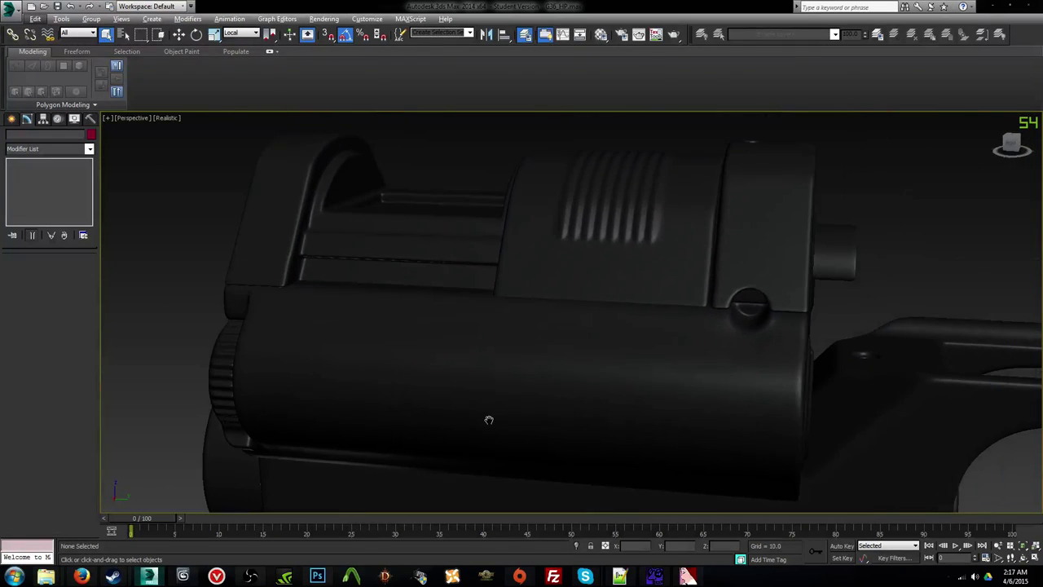
Step: Examine the topology around the sight's round side notch by toggling edged faces and selecting the sight group
key("F4")
middle_click_drag(746, 357, 556, 313)
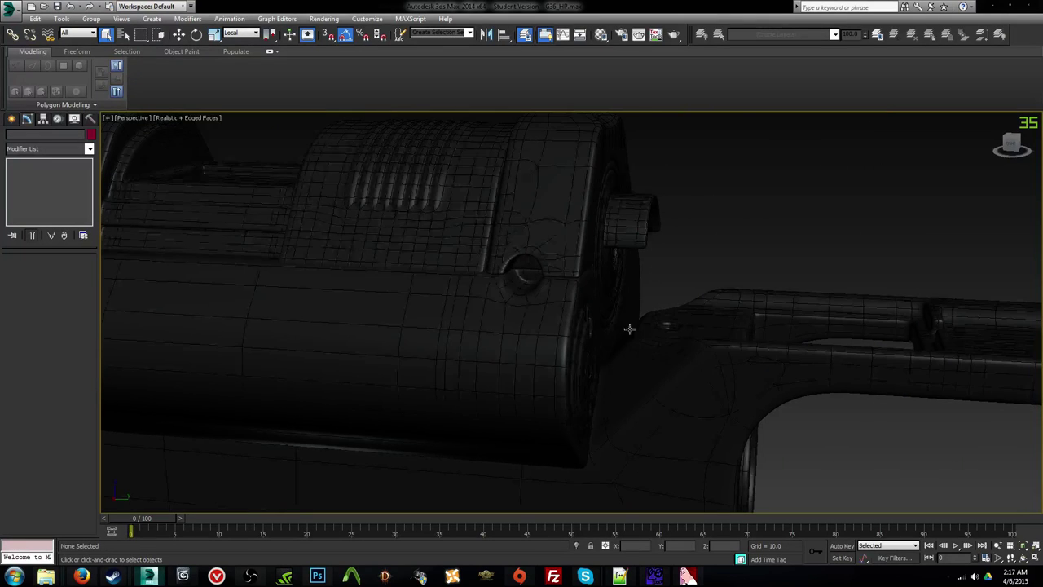
middle_click_drag(642, 294, 667, 313, "alt")
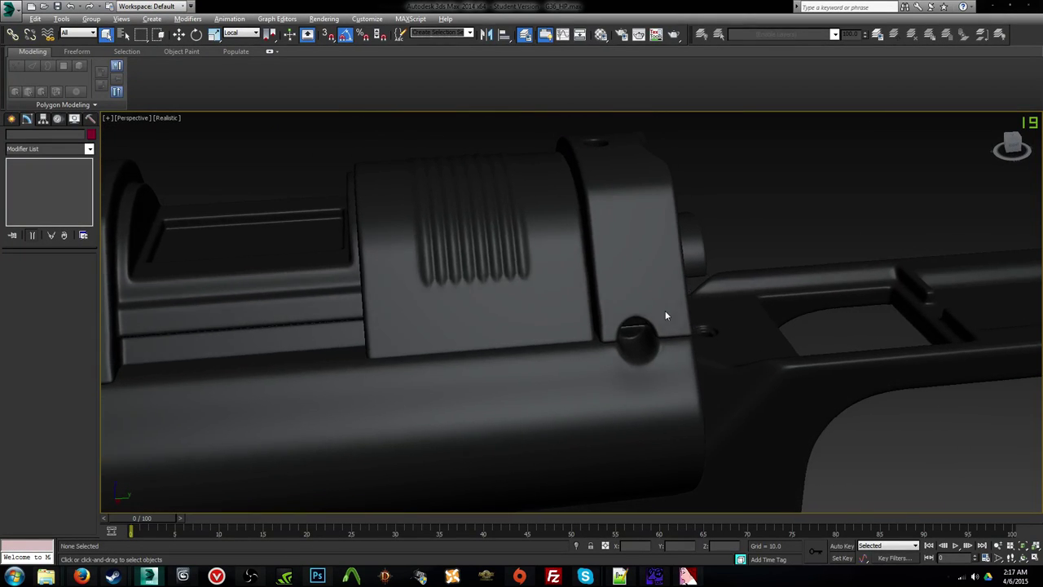
scroll(665, 316, "up", 10)
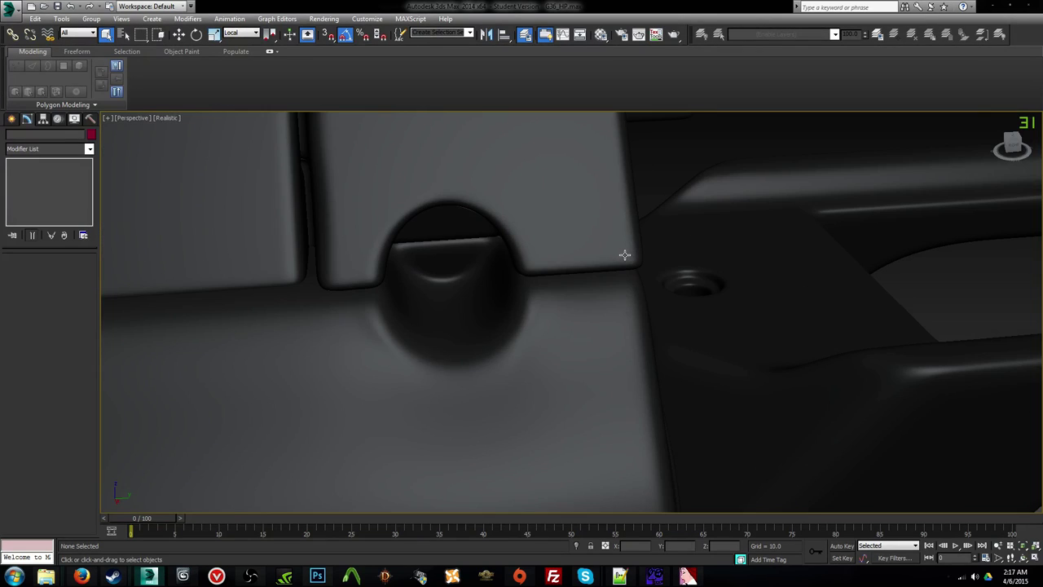
key("F4")
left_click(562, 324)
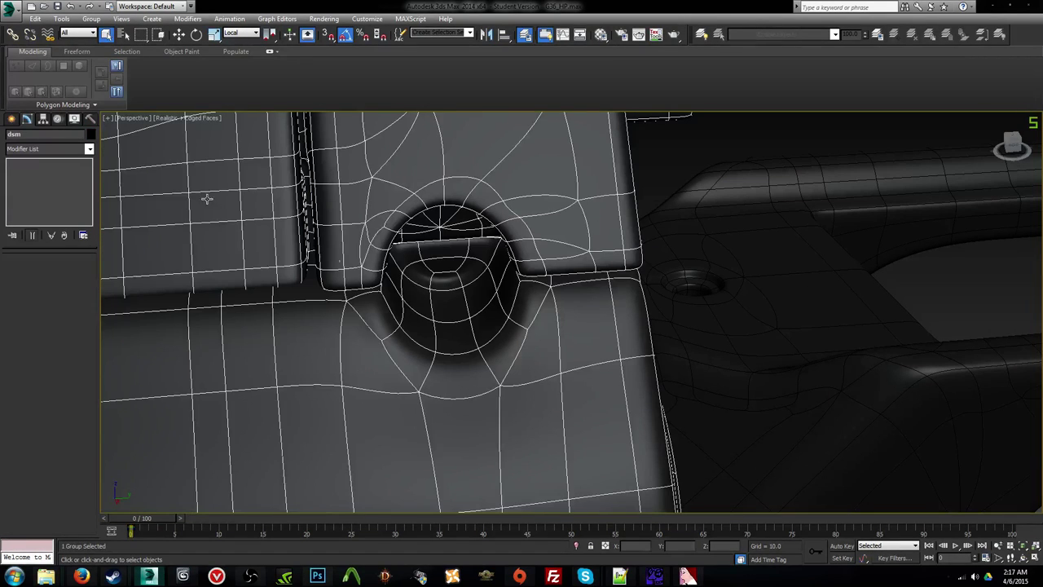
scroll(636, 270, "down", 5)
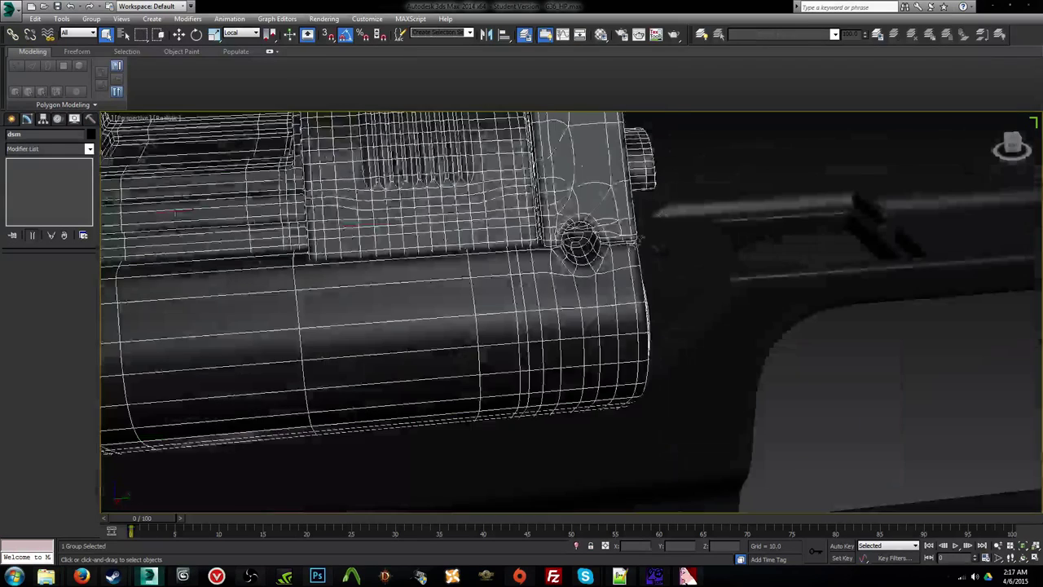
left_click(713, 175)
Step: Lift the bolt out above the receiver to examine it, and restore it to its original position
middle_click_drag(643, 294, 889, 310)
scroll(889, 310, "down", 2)
middle_click_drag(619, 380, 757, 282, "alt")
left_click(561, 298)
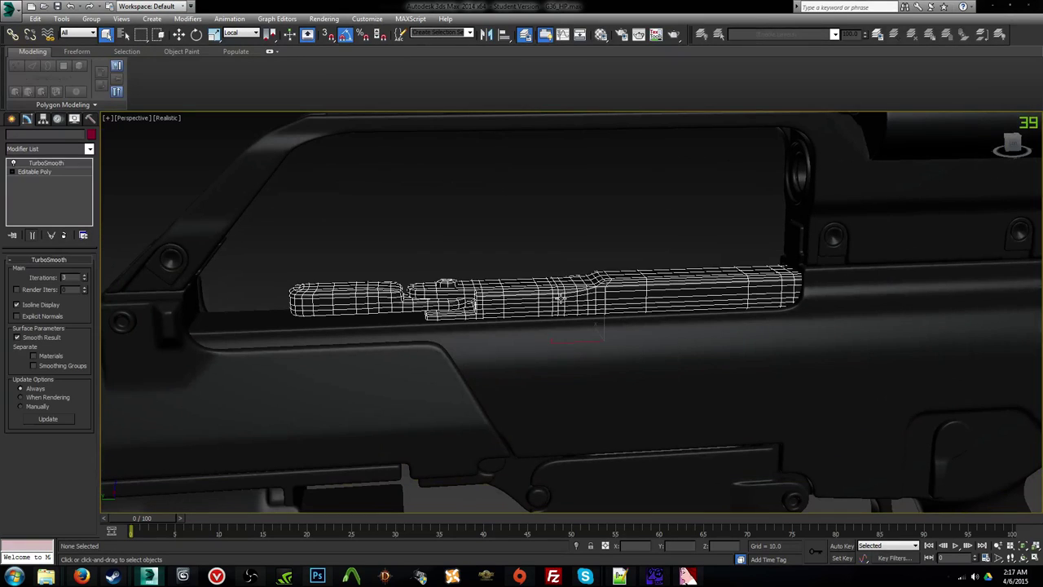
left_click_drag(600, 323, 603, 143)
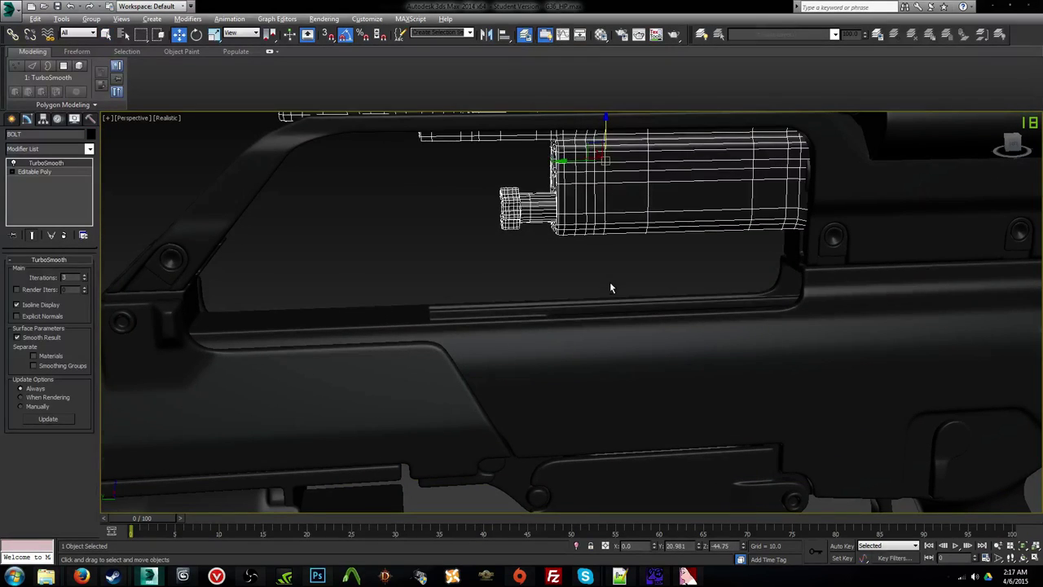
middle_click_drag(609, 284, 745, 292, "alt")
scroll(699, 370, "down", 5)
scroll(729, 321, "up", 4)
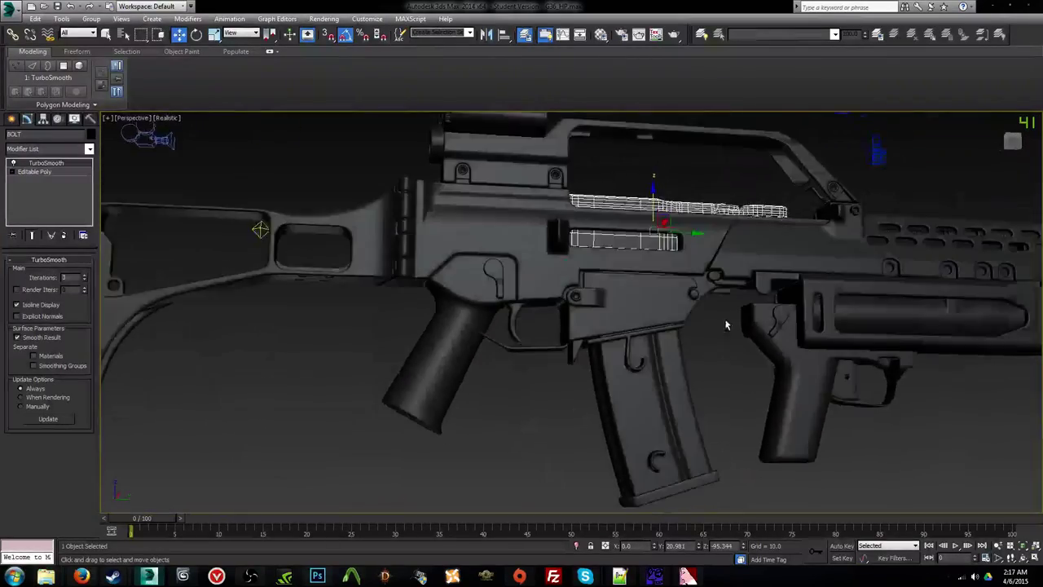
Step: Pull the magazine straight down out of the receiver and examine its upper section and cartridge
left_click(621, 345)
scroll(621, 348, "down", 5)
middle_click_drag(643, 324, 818, 122, "alt")
middle_click_drag(757, 258, 787, 494, "alt")
left_click(578, 369)
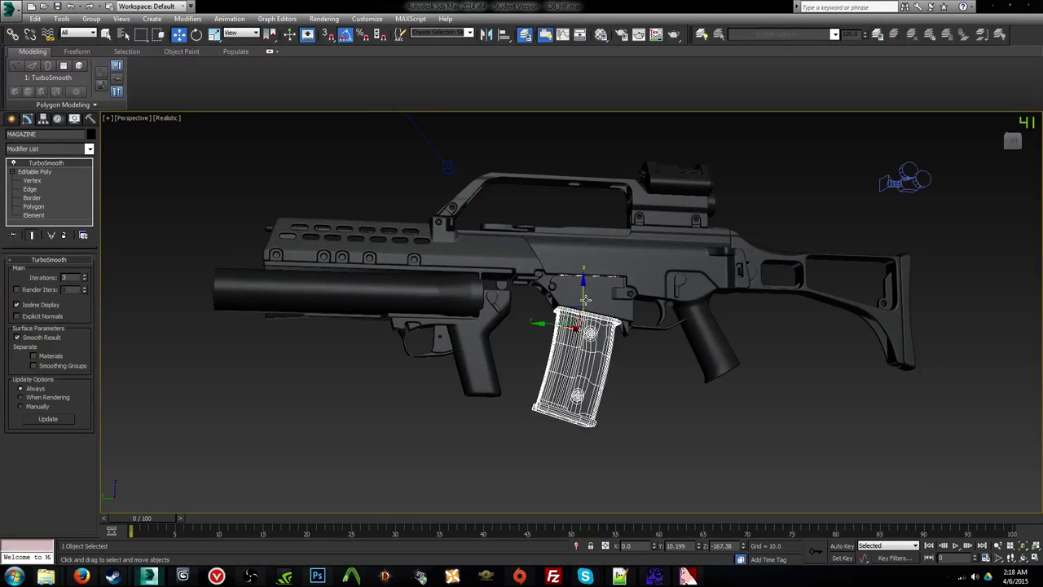
left_click_drag(585, 300, 586, 401)
middle_click_drag(586, 401, 621, 427, "alt")
scroll(618, 420, "up", 5)
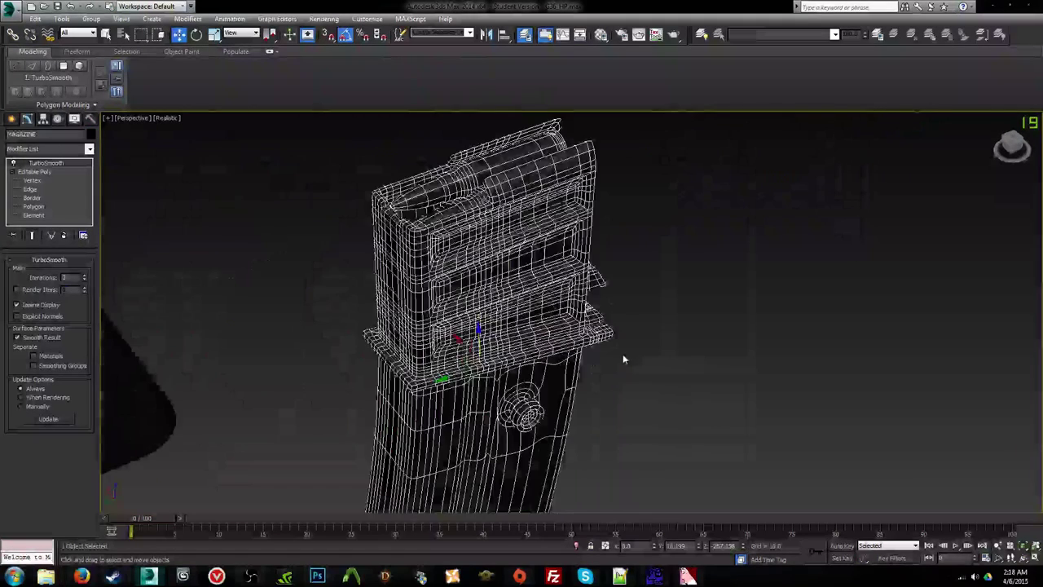
middle_click_drag(626, 337, 643, 329, "alt")
left_click(647, 329)
mouse_move(640, 256)
middle_mouse_down()
mouse_move(687, 428)
mouse_move(636, 431)
mouse_move(598, 397)
mouse_move(507, 368)
mouse_move(361, 377)
mouse_move(443, 384)
mouse_move(475, 272)
mouse_move(512, 236)
mouse_move(522, 330)
middle_mouse_up()
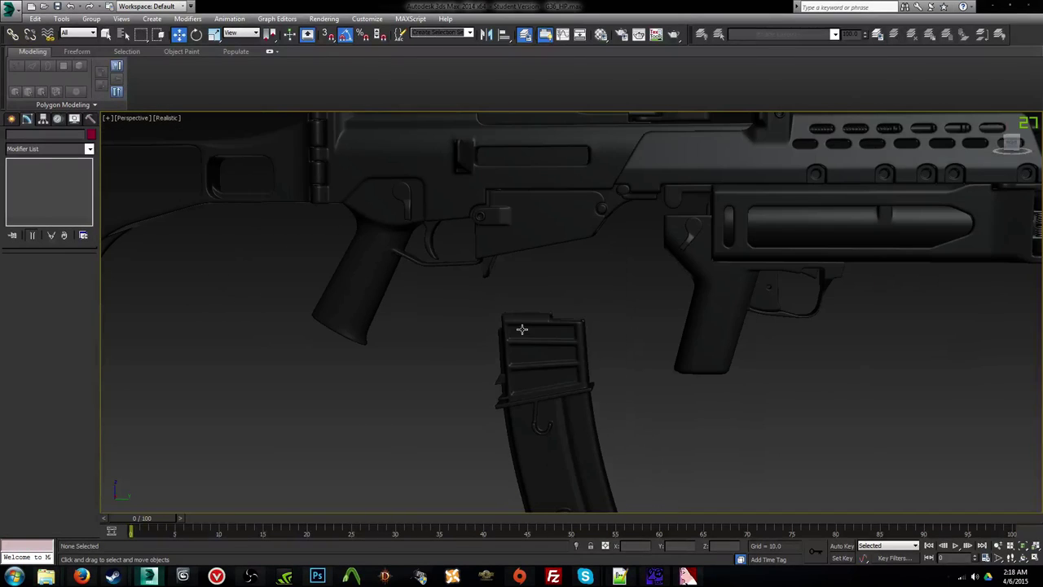
Step: Return the magazine to its seated position in the receiver
left_click_drag(522, 329, 523, 254)
scroll(551, 331, "up", 4)
scroll(577, 285, "down", 2)
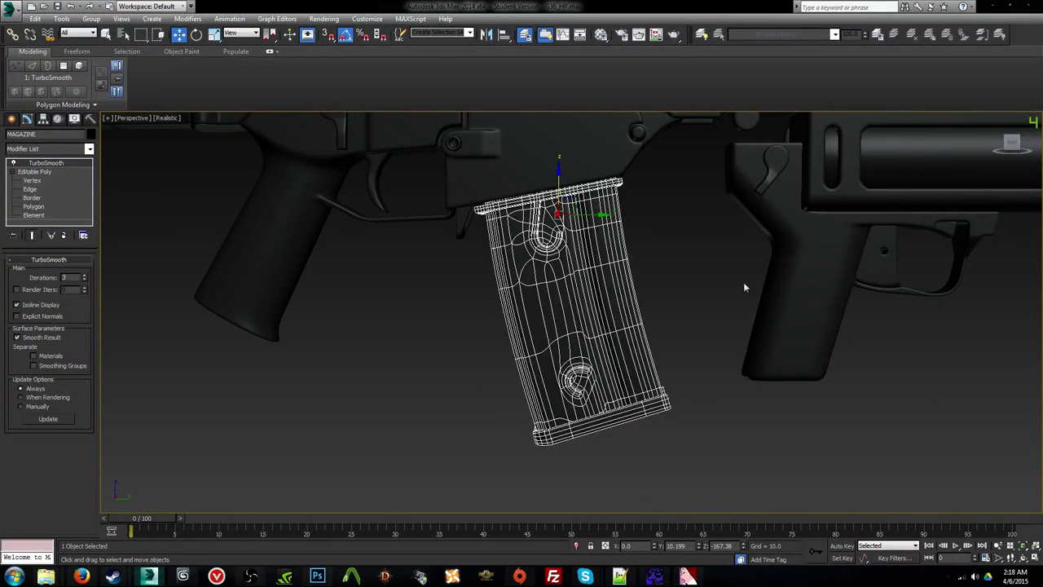
Step: Isolate the magazine from the rest of the rifle and clear the selection
right_click(543, 277)
left_click(588, 238)
middle_click_drag(589, 237, 589, 305, "alt")
left_click(661, 391)
Step: Examine the isolated magazine's side ribs, hooks, collar and base from several angles
scroll(606, 377, "up", 4)
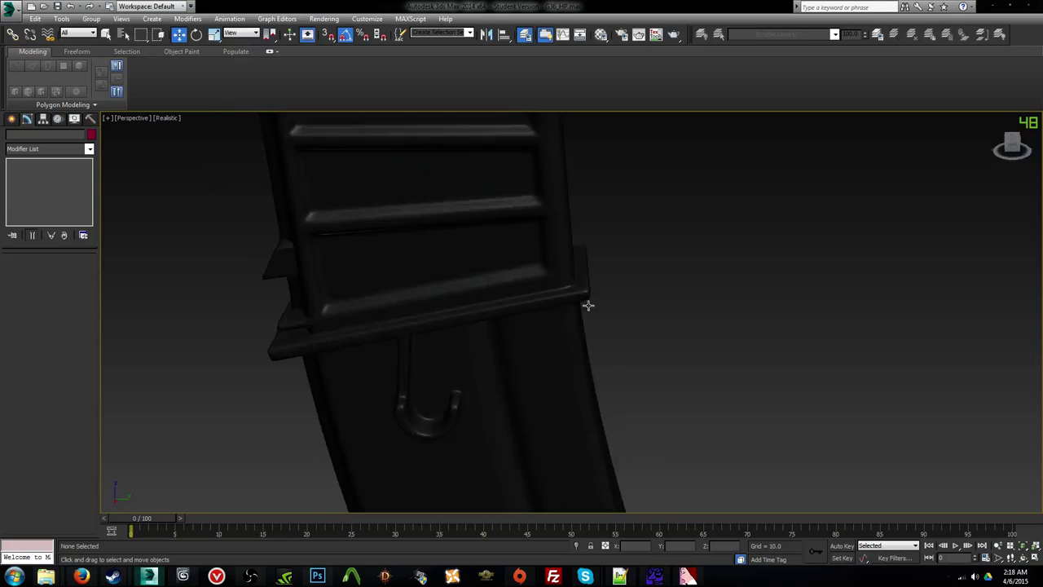
scroll(588, 305, "down", 4)
mouse_move(548, 43)
middle_mouse_down("alt")
mouse_move(648, 223)
mouse_move(653, 302)
middle_mouse_up("alt")
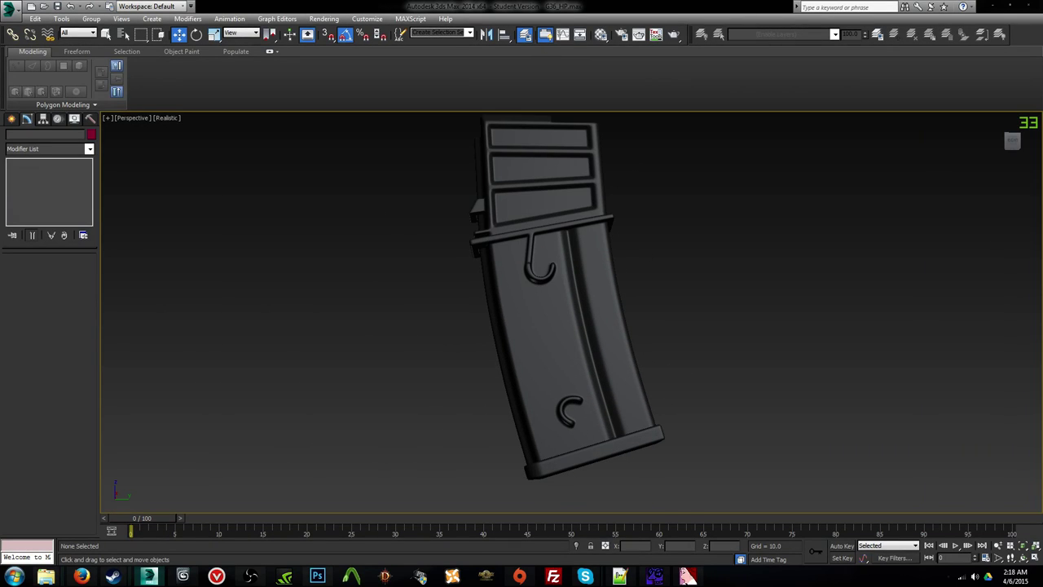
middle_click_drag(730, 309, 738, 334, "alt")
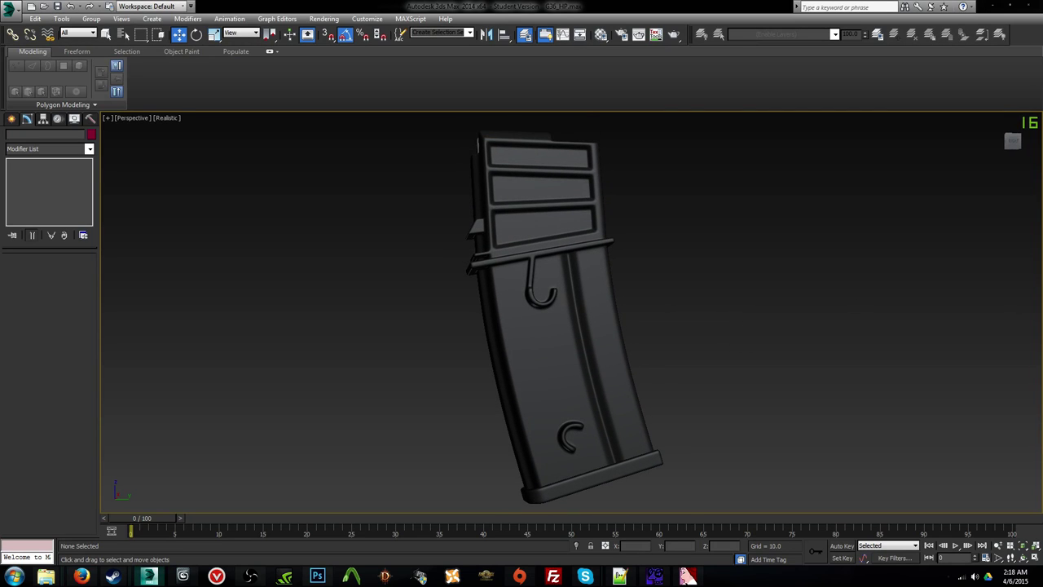
middle_click_drag(698, 292, 704, 341, "alt")
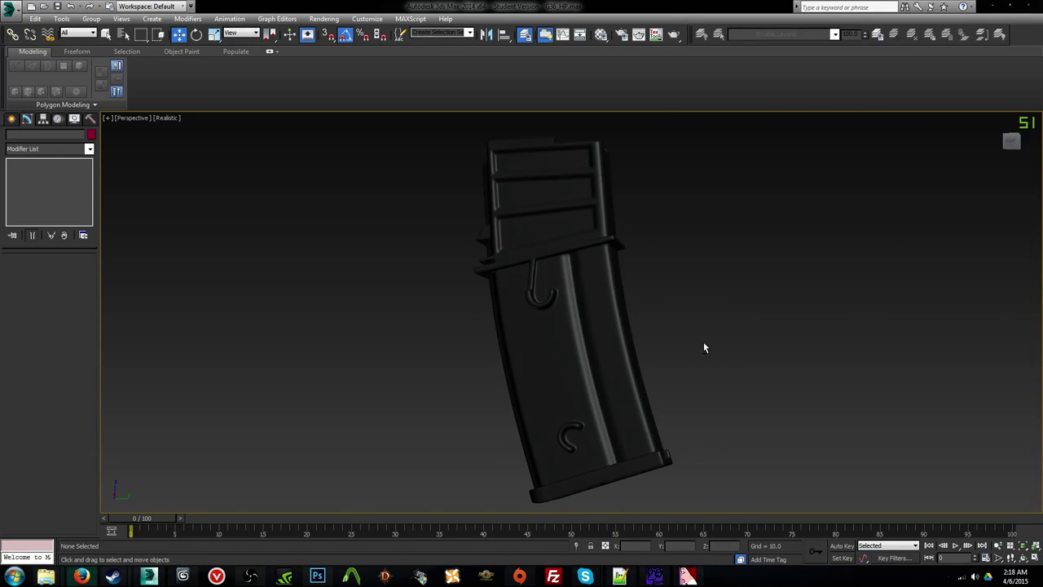
middle_click_drag(543, 283, 564, 274, "alt")
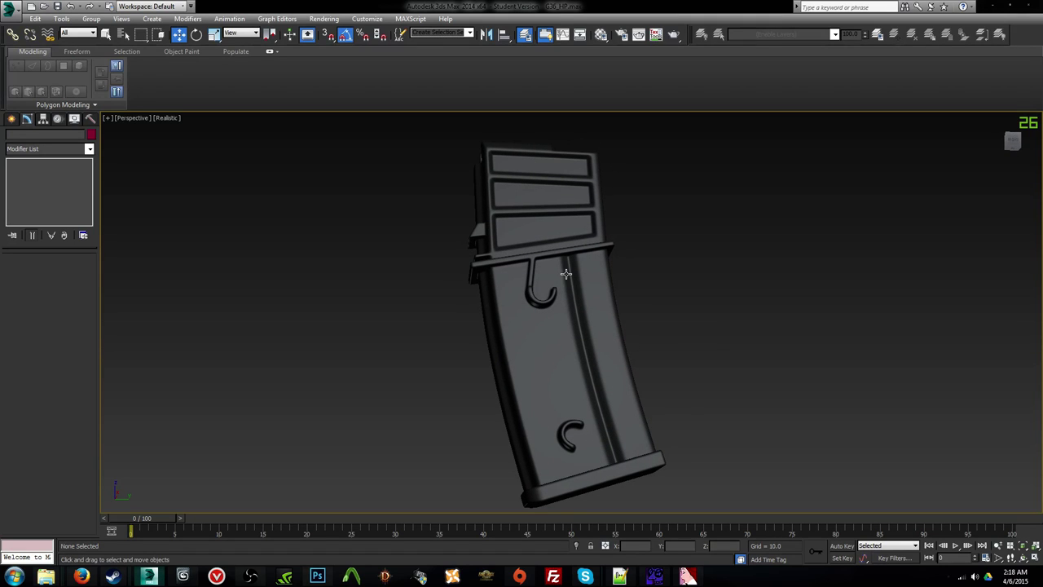
Step: Look through the helper, shape and geometry creation categories for a spring object
left_click(13, 120)
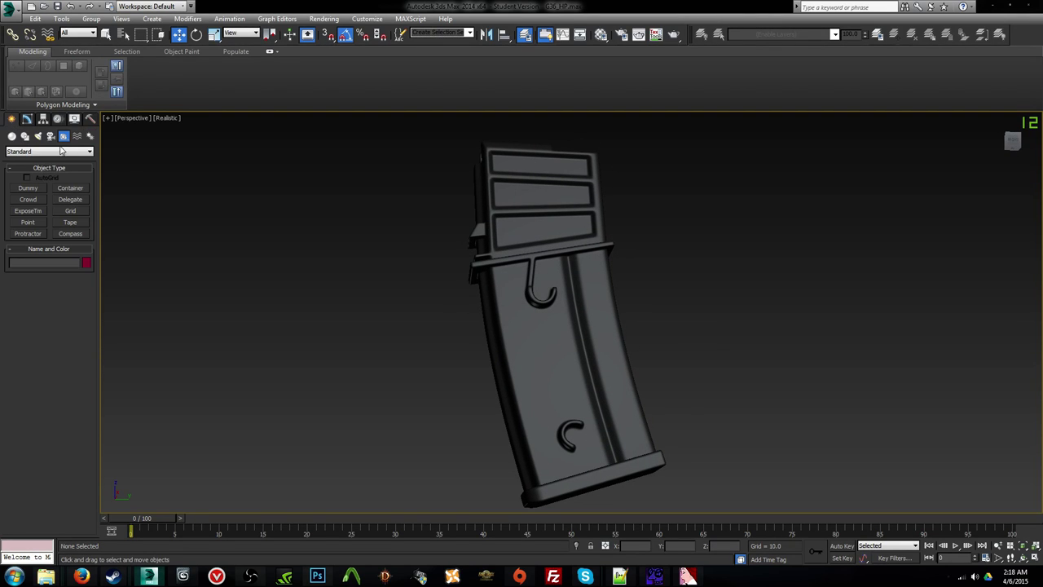
left_click(38, 152)
left_click(12, 136)
left_click(25, 136)
left_click(31, 152)
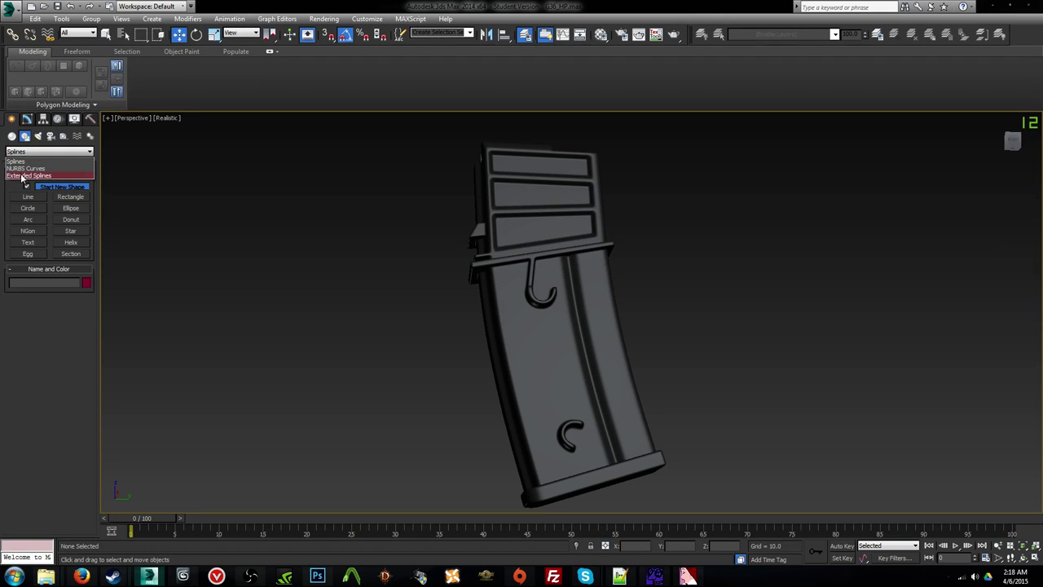
left_click(12, 136)
left_click(12, 136)
left_click(27, 153)
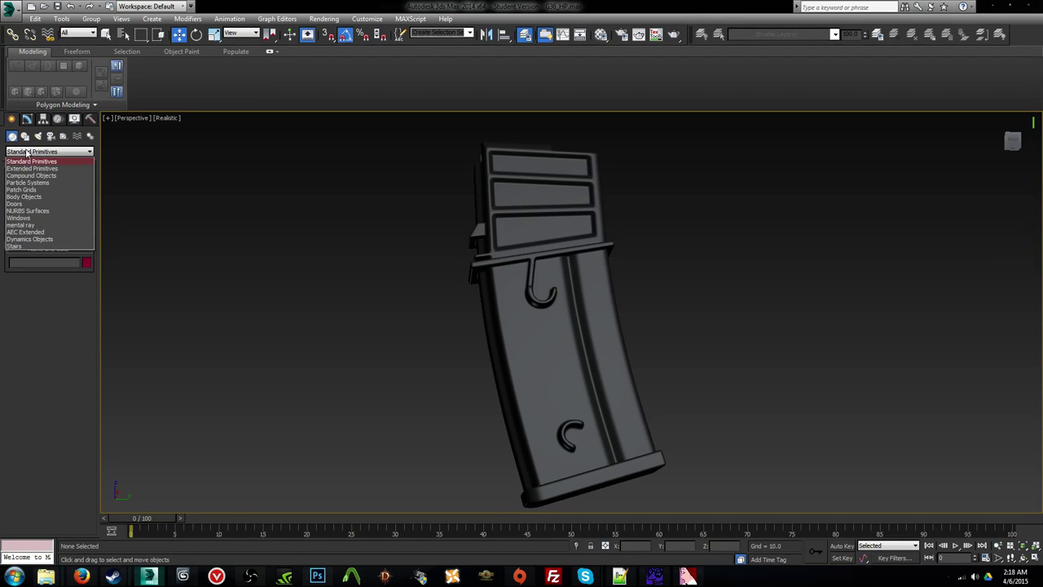
left_click(36, 169)
left_click(41, 152)
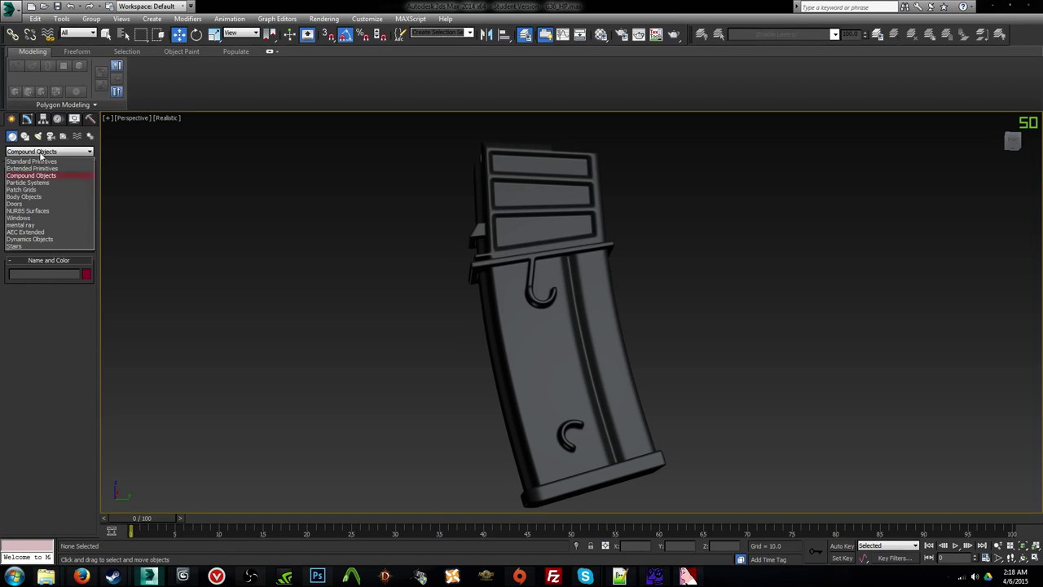
left_click(37, 168)
left_click(38, 153)
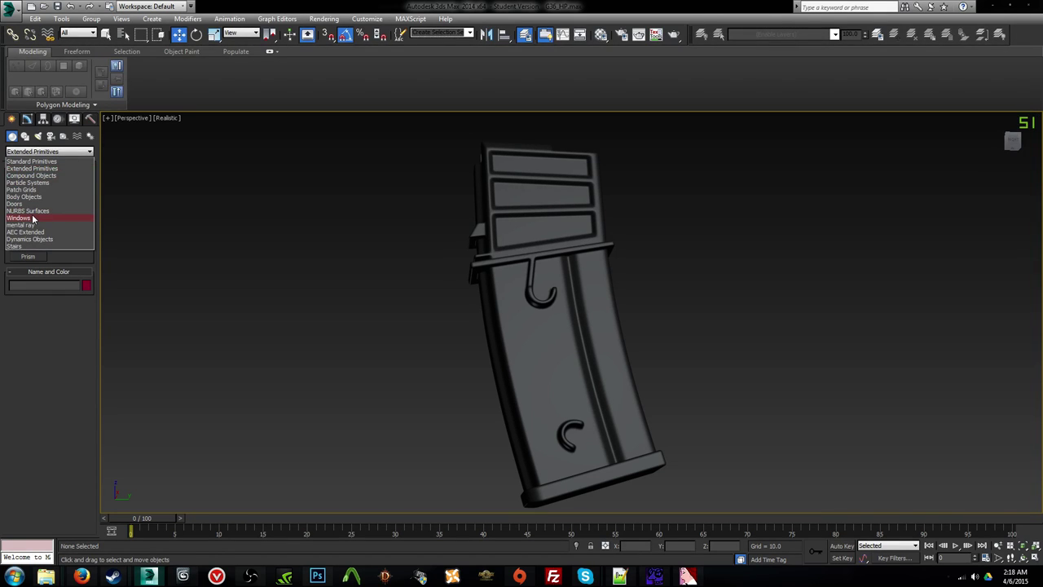
left_click(37, 243)
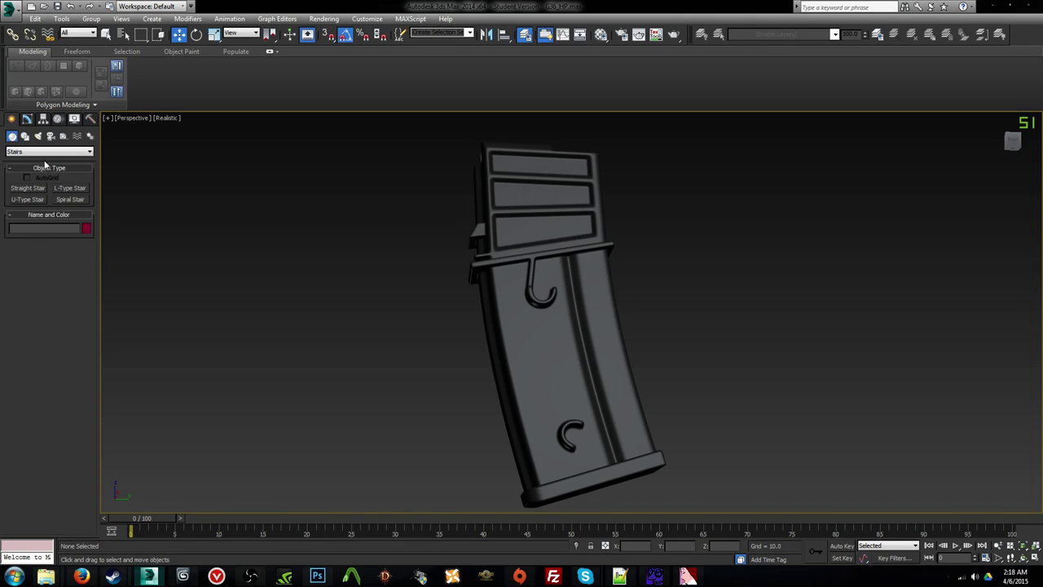
Step: Create a Dynamics Objects spring beside the magazine in the Top view, about 13.6 in diameter and 37 high
left_click(44, 153)
left_click(46, 238)
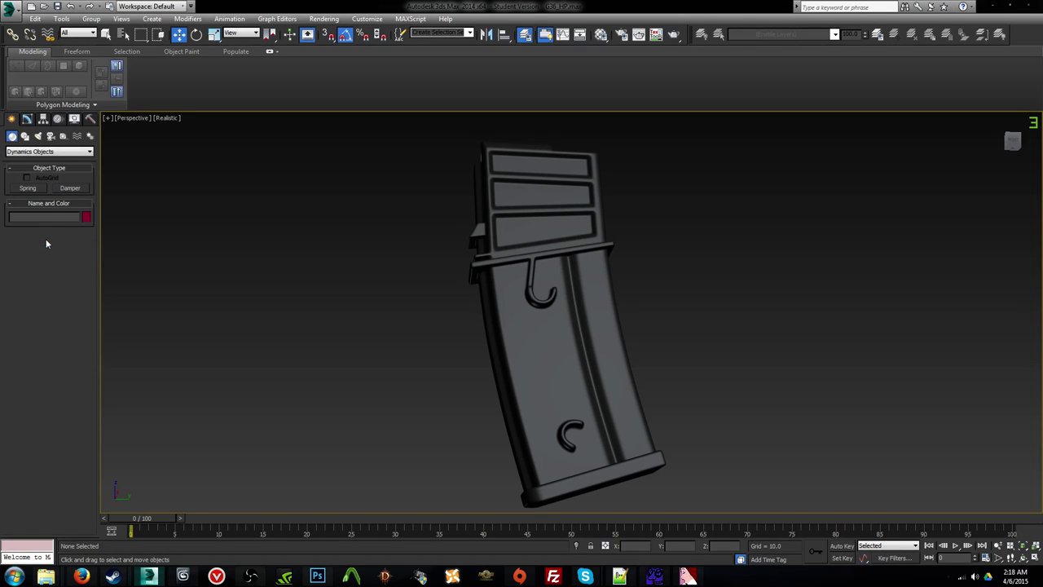
left_click(28, 188)
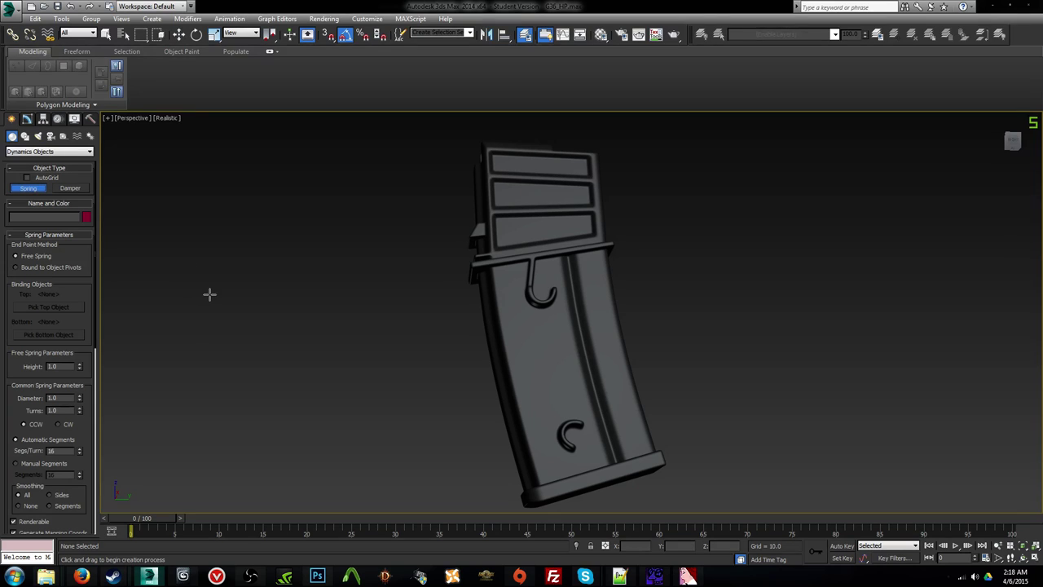
key("t")
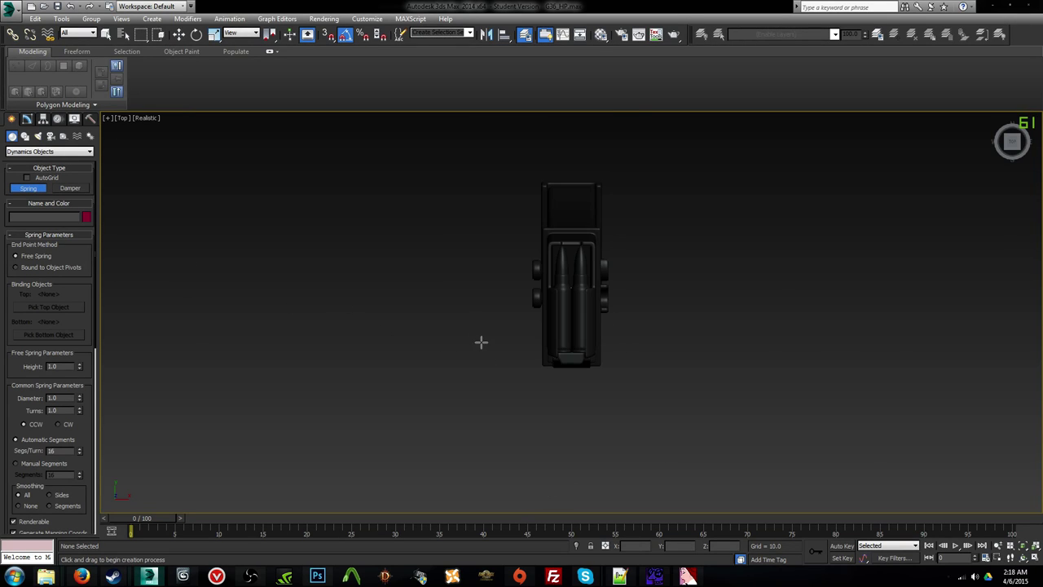
key("l")
middle_click_drag(645, 331, 459, 236)
scroll(498, 265, "down", 2)
left_click_drag(488, 387, 513, 331)
right_click(513, 331)
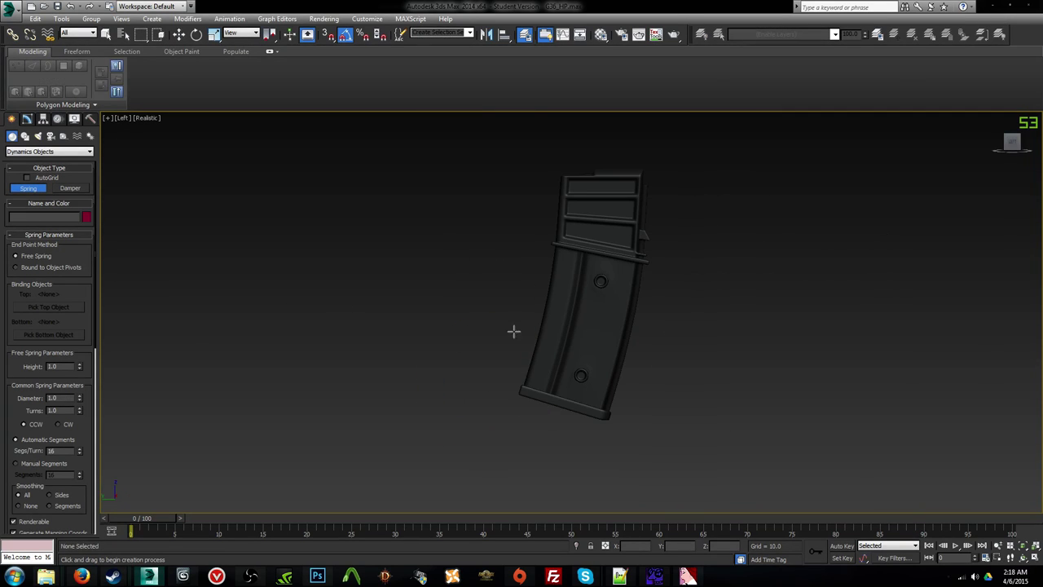
key("t")
left_click_drag(552, 285, 576, 292)
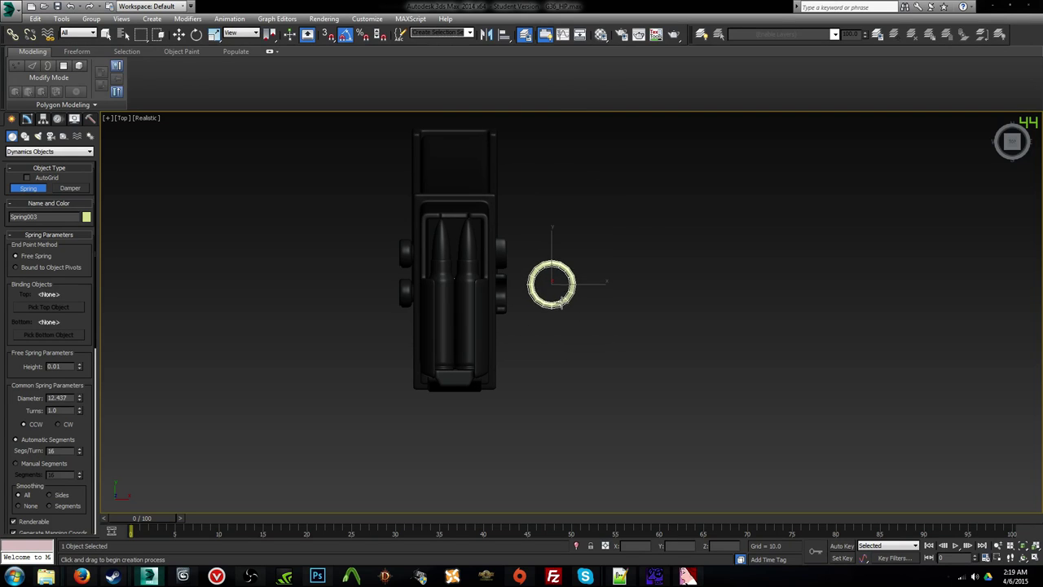
left_click(574, 333)
key("p")
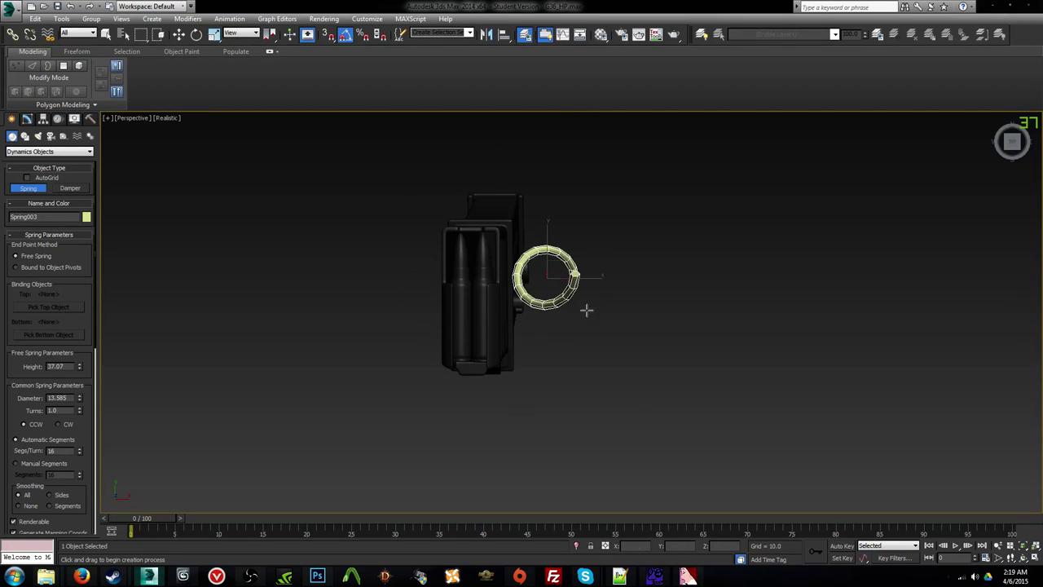
Step: Move the spring straight down to the lower end of the magazine, at about Z -245.86
key("w")
middle_click_drag(645, 321, 545, 240, "alt")
scroll(545, 240, "down", 4)
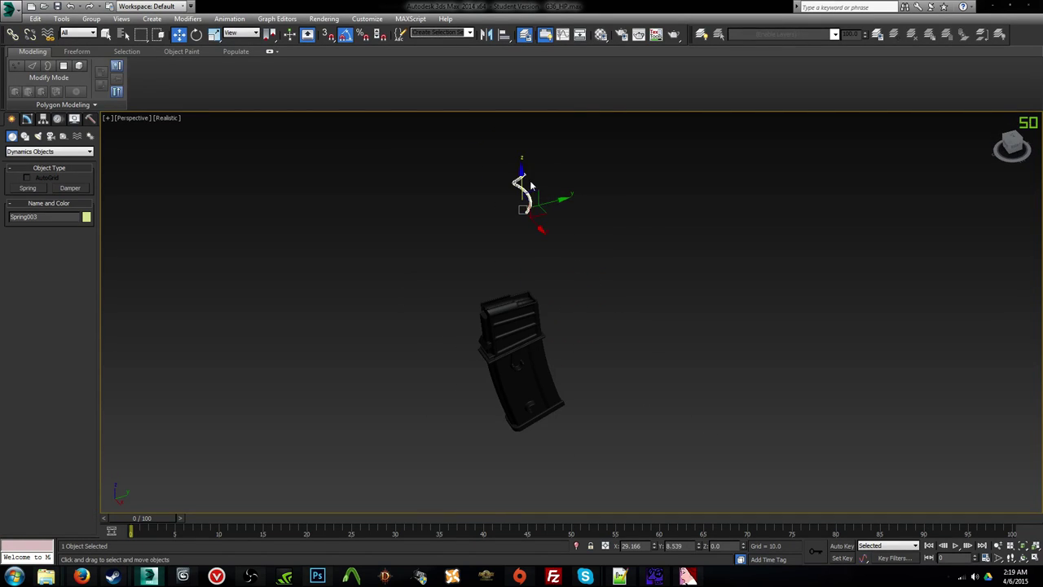
left_click_drag(522, 175, 531, 393)
middle_click_drag(540, 390, 569, 302)
scroll(540, 375, "up", 8)
scroll(512, 271, "down", 6)
scroll(542, 277, "up", 4)
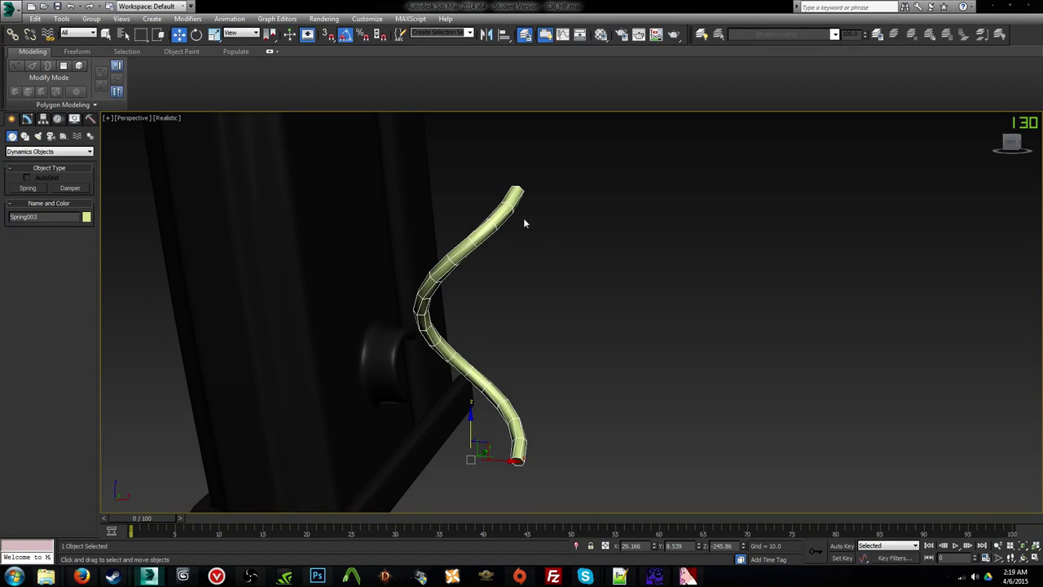
middle_click_drag(524, 220, 489, 196, "alt")
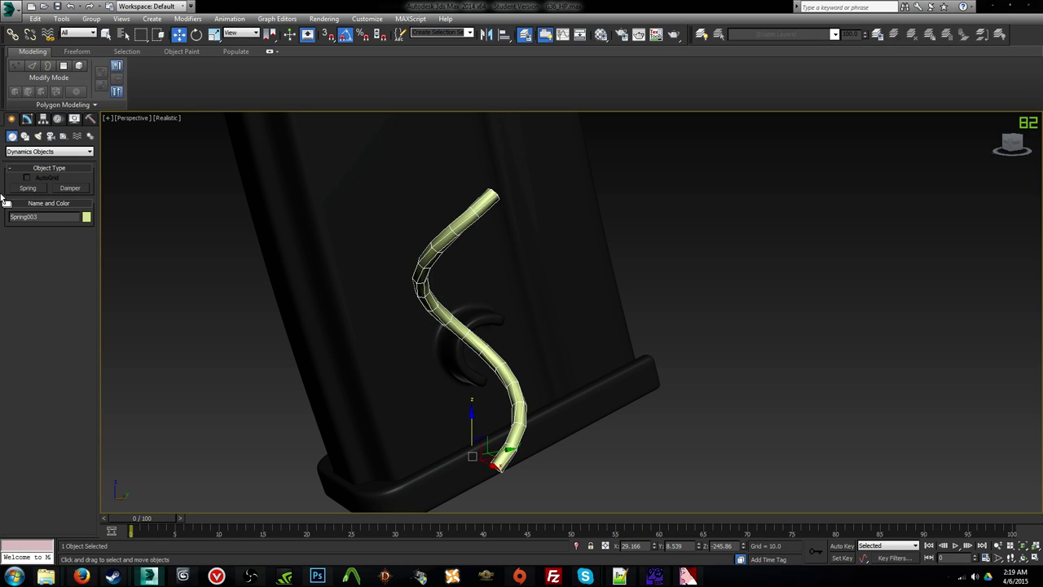
Step: Try a diameter of 21.885 for the spring, and undo that change and the spring's last move
left_click(30, 119)
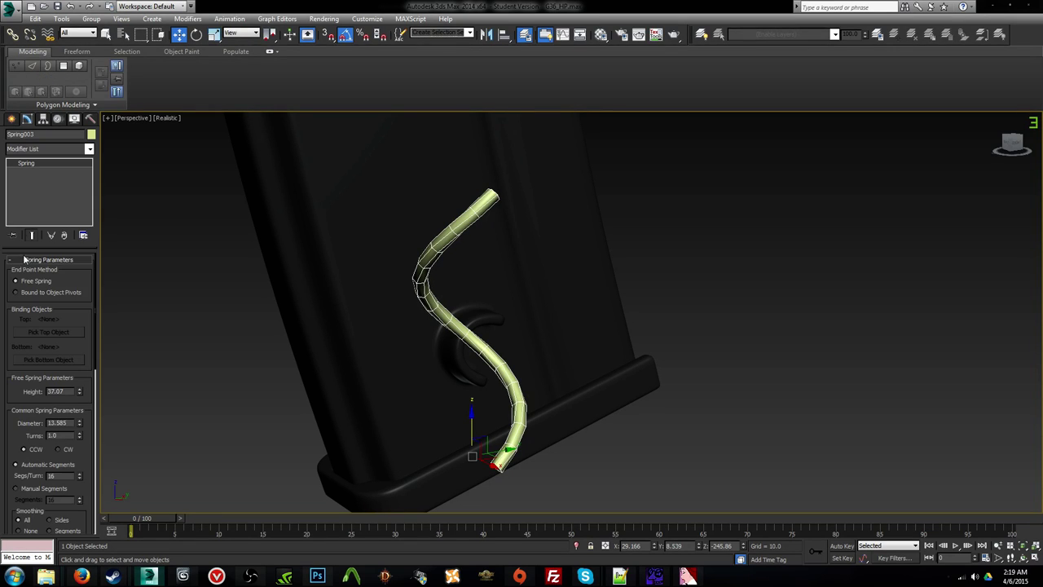
scroll(81, 314, "down", 3)
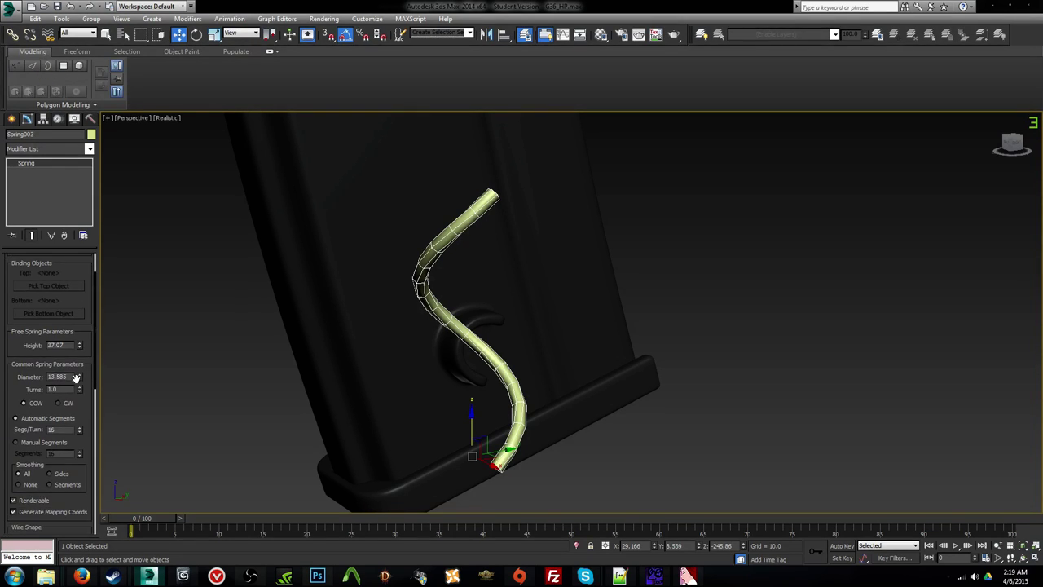
mouse_move(79, 377)
left_mouse_down()
mouse_move(86, 460)
mouse_move(85, 332)
mouse_move(87, 377)
left_mouse_up()
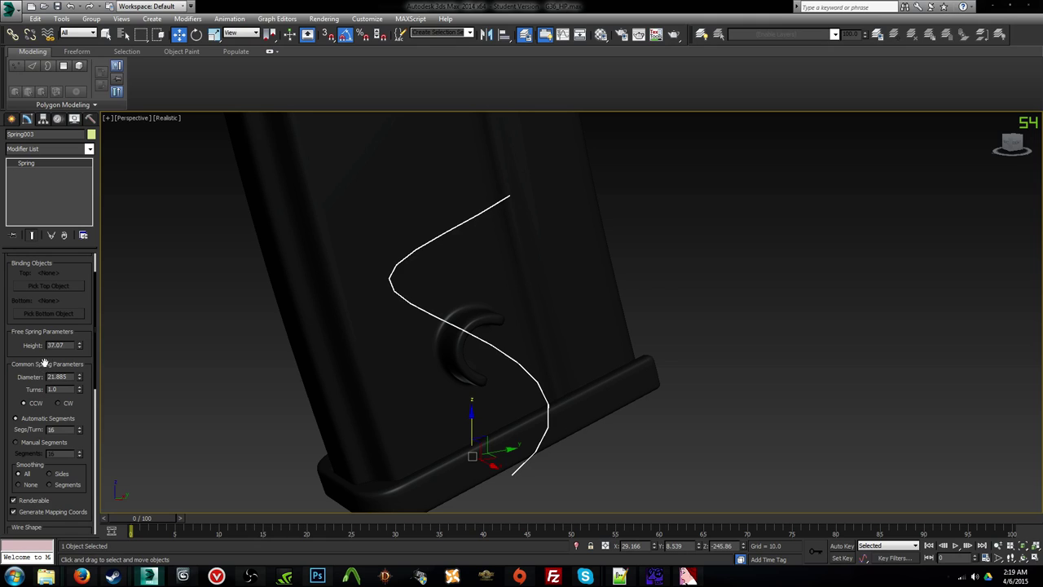
key("ctrl+z")
key("ctrl+z")
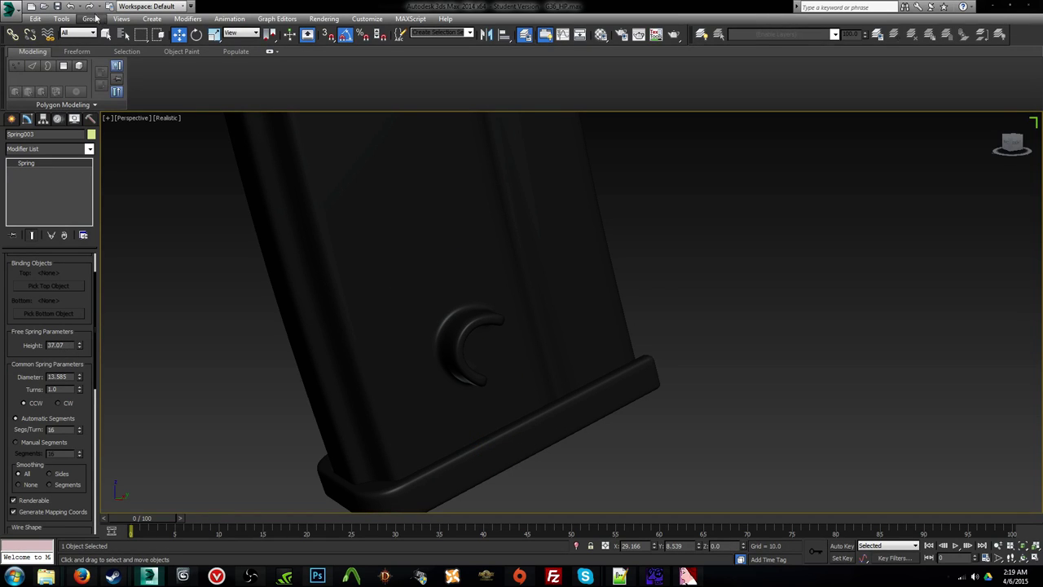